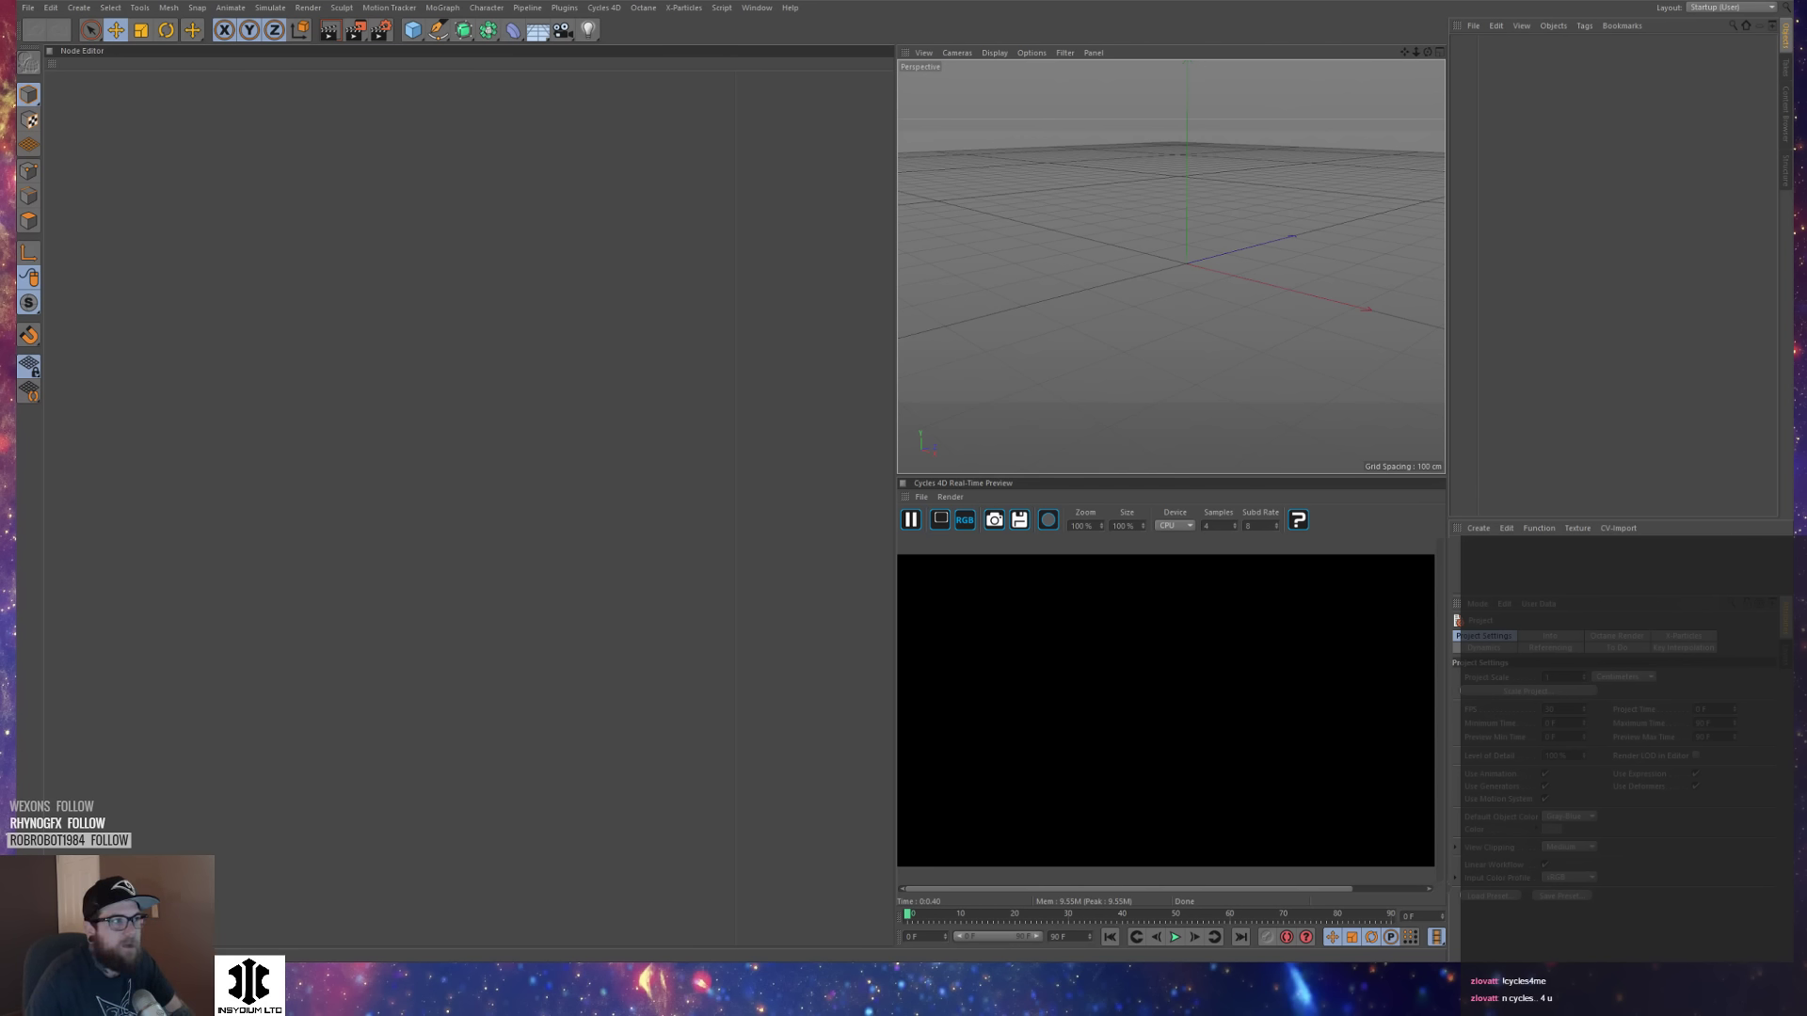
Narrow the Node Editor area to give the viewport and real-time preview more width.
left_click(435, 419)
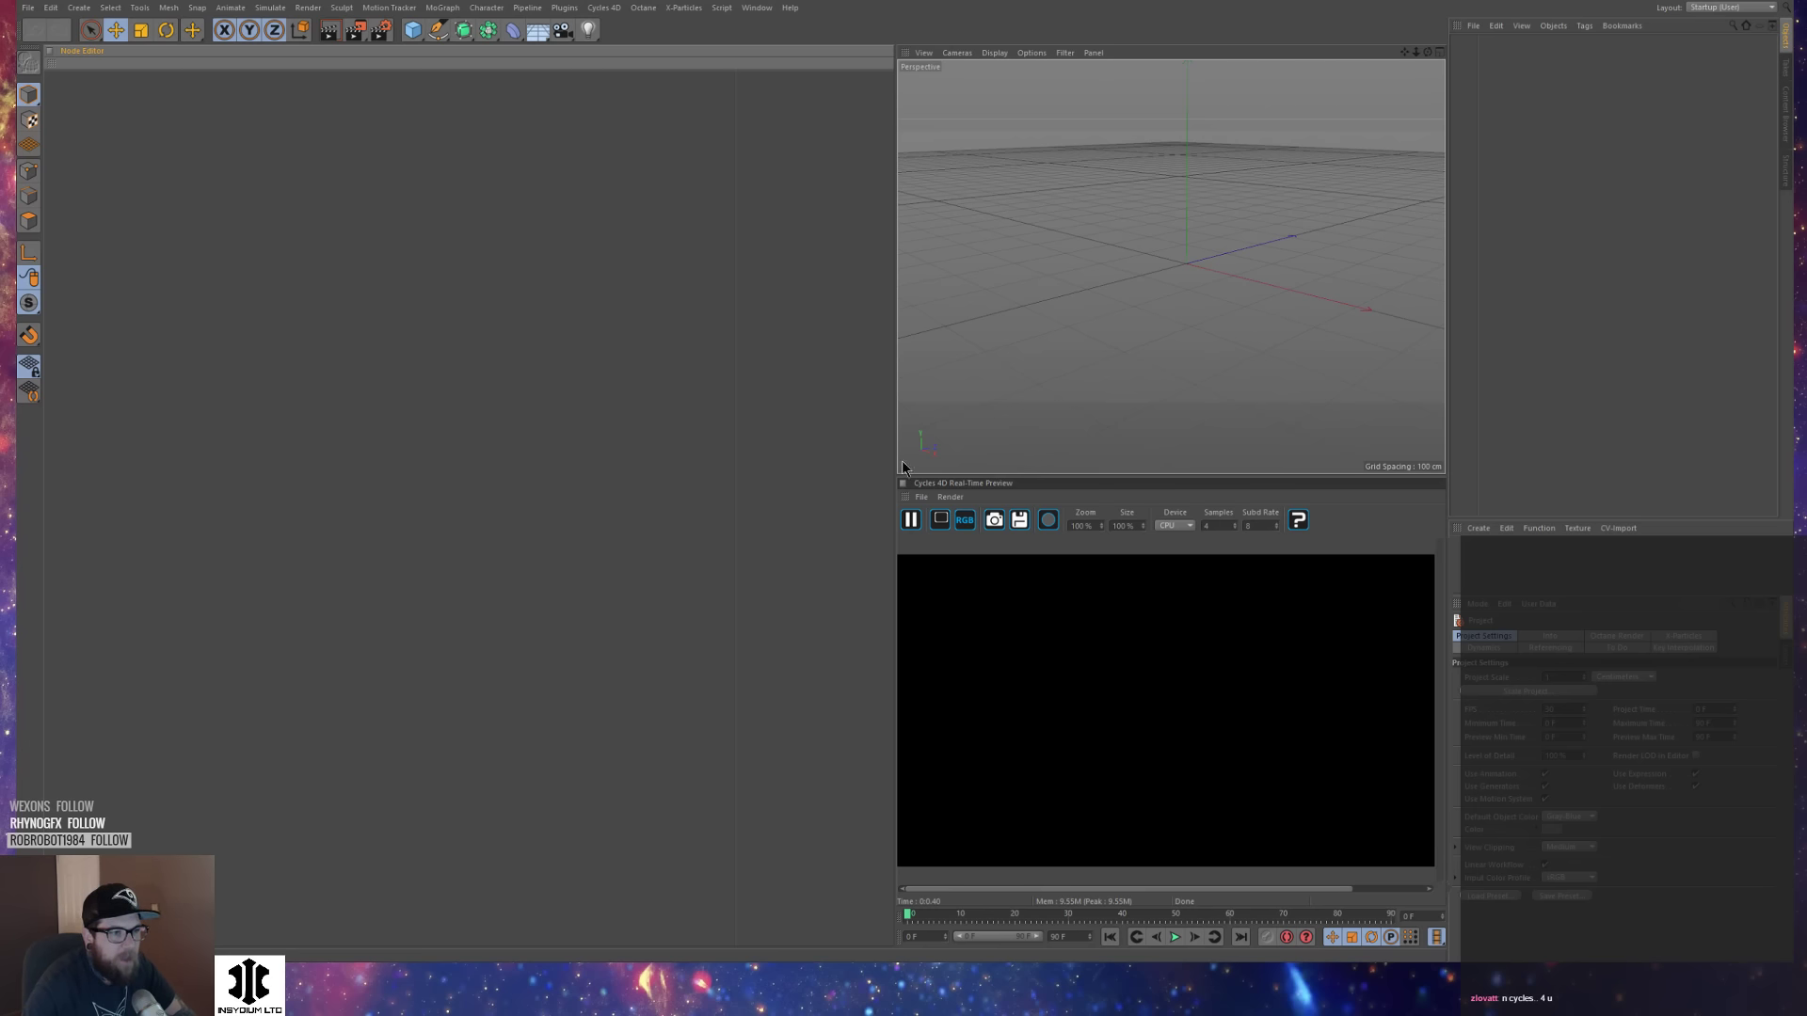
left_click_drag(894, 444, 810, 444)
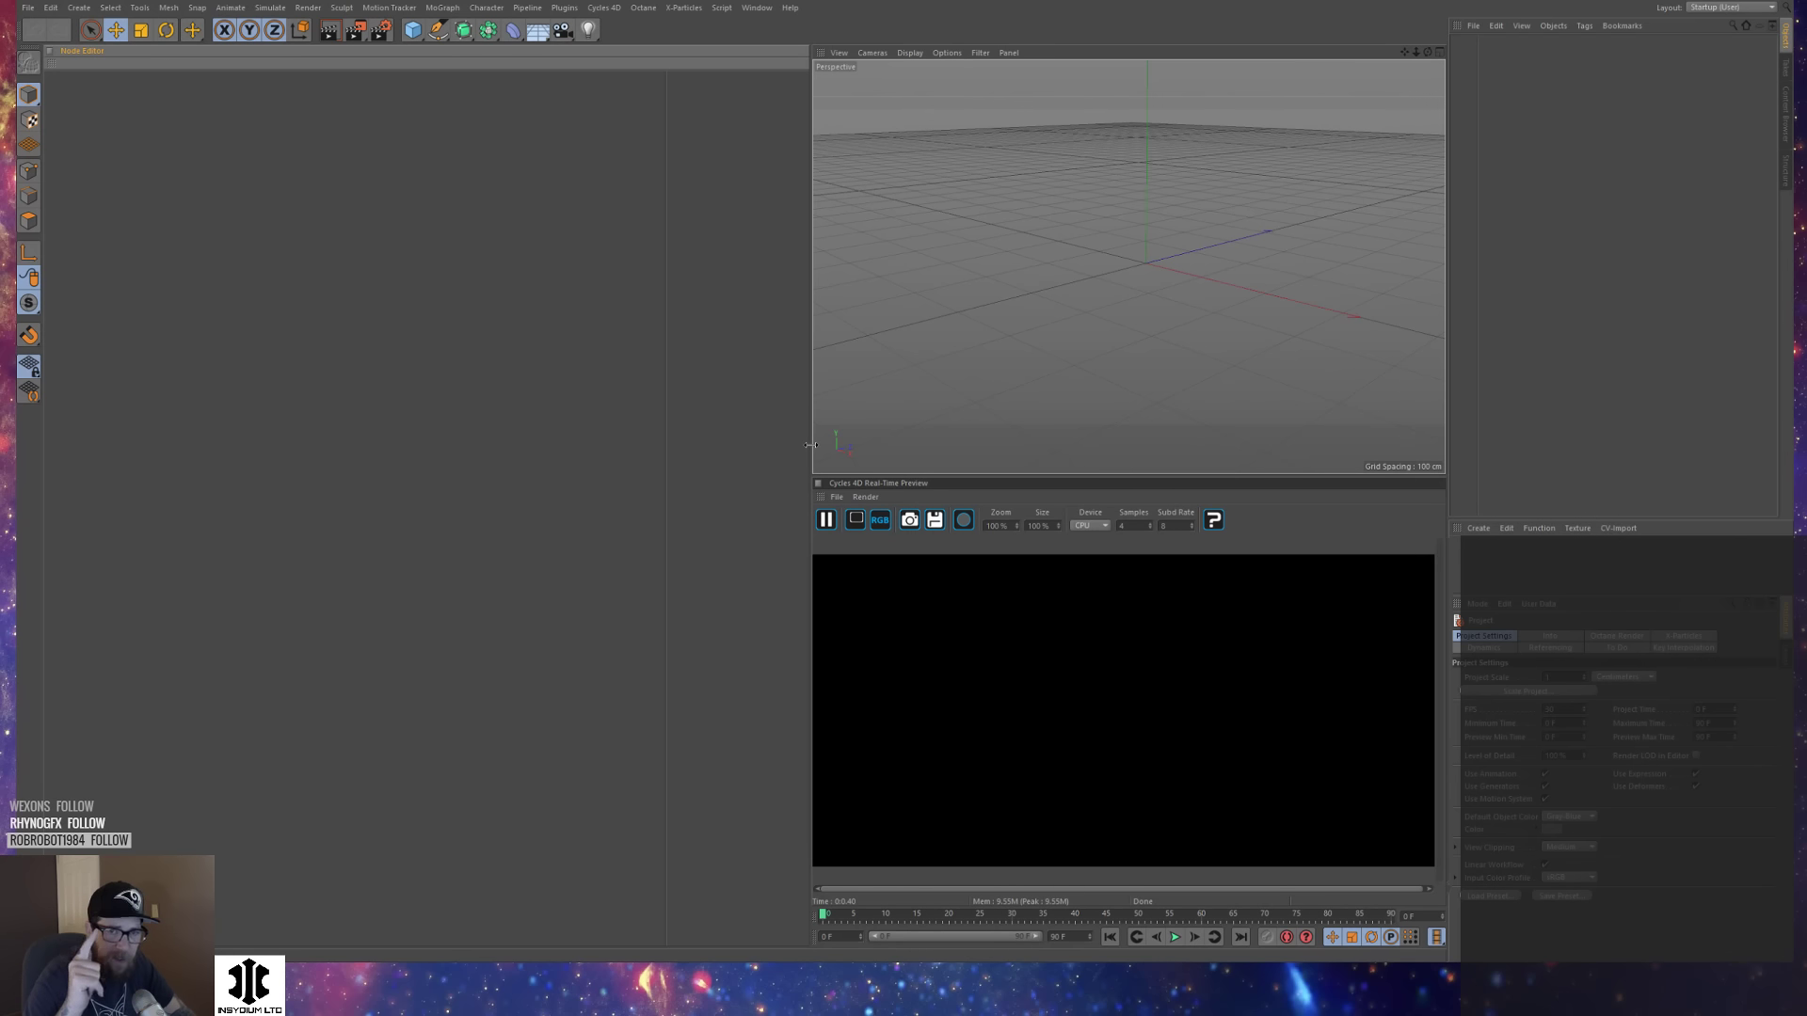
Add a Plane object to the scene and scale it up uniformly to roughly double its size.
key("shift+c")
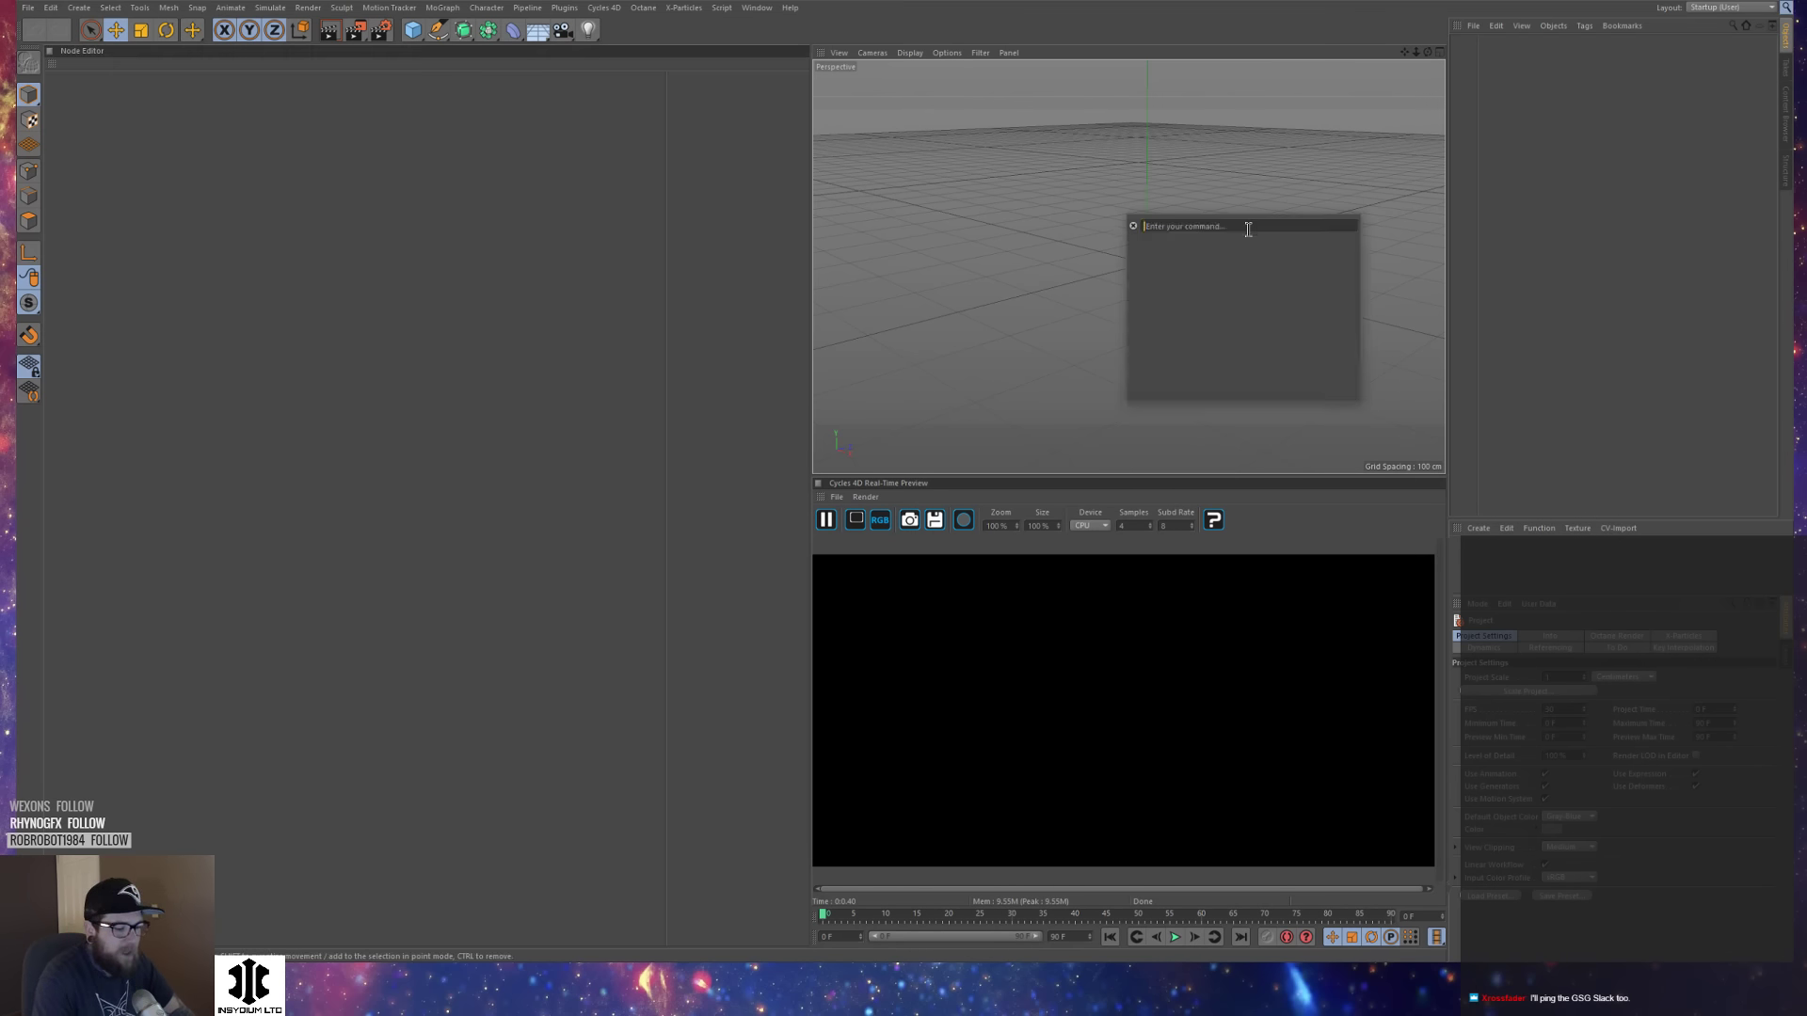
type("plan")
key("Return")
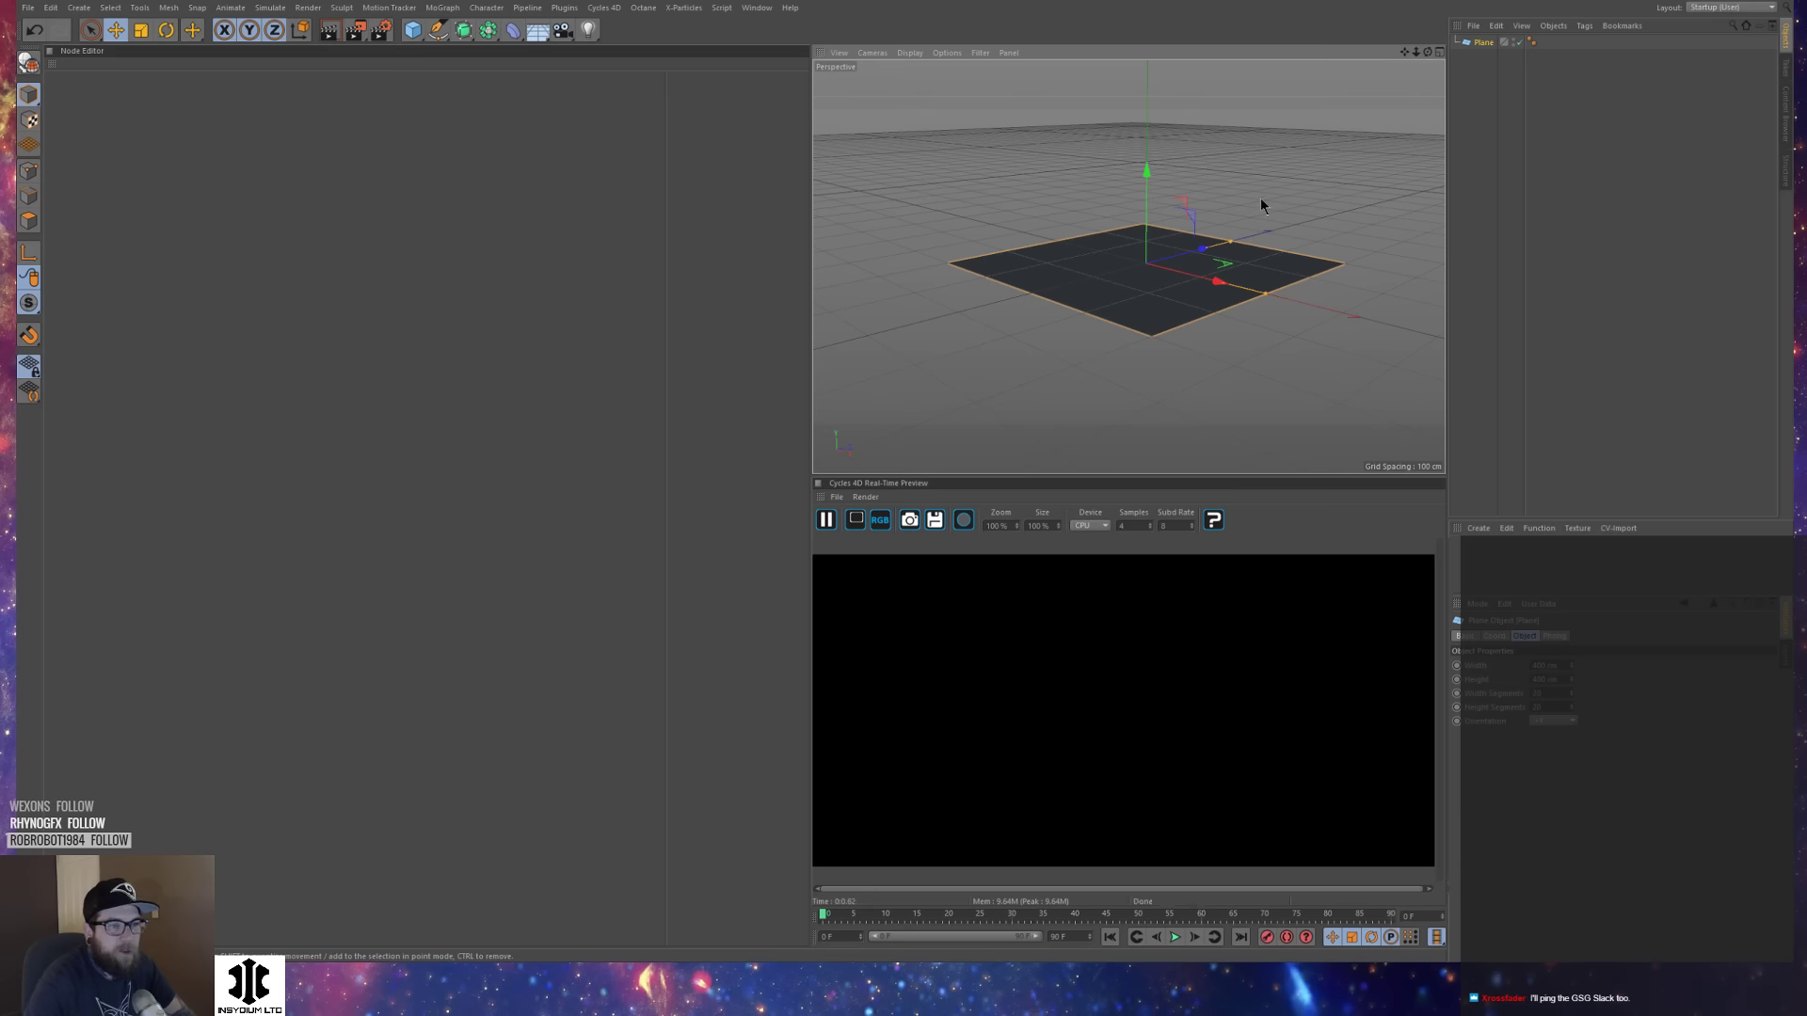
key("t")
left_click_drag(1263, 207, 1380, 207)
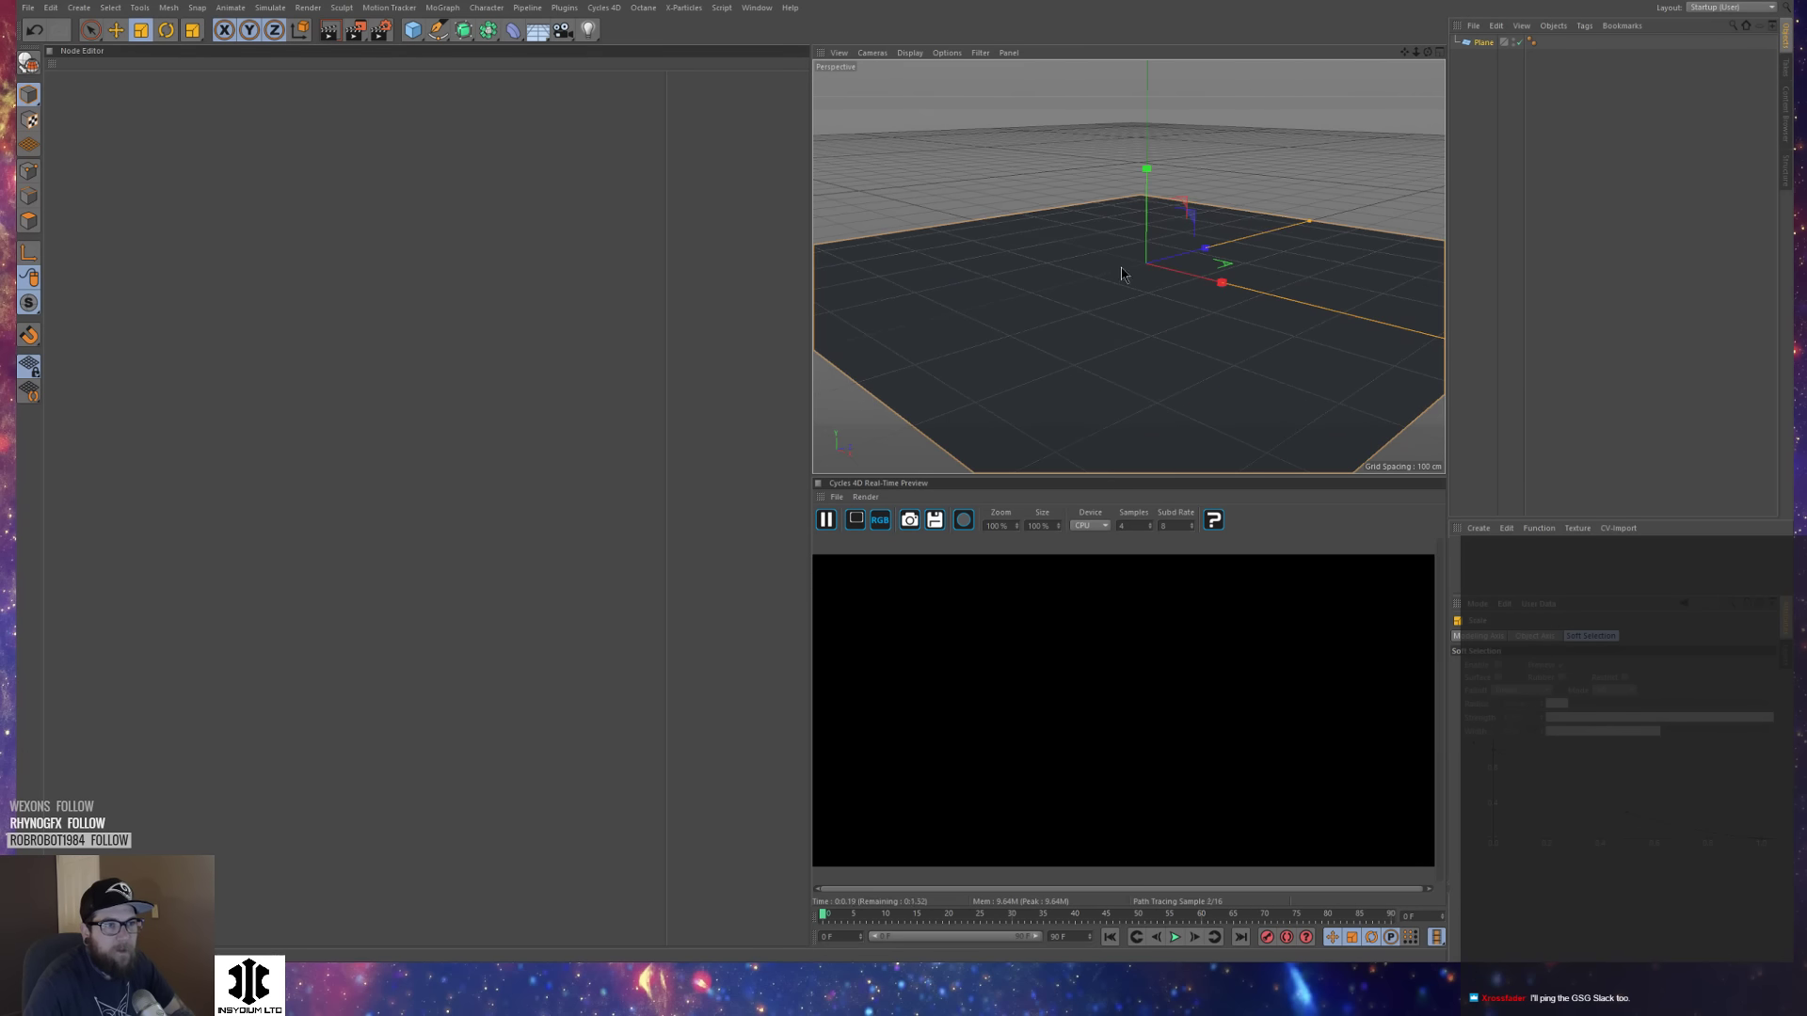
left_click_drag(1137, 275, 1177, 290, "alt")
scroll(1177, 283, "down", 3)
middle_click_drag(1177, 279, 1144, 247, "alt")
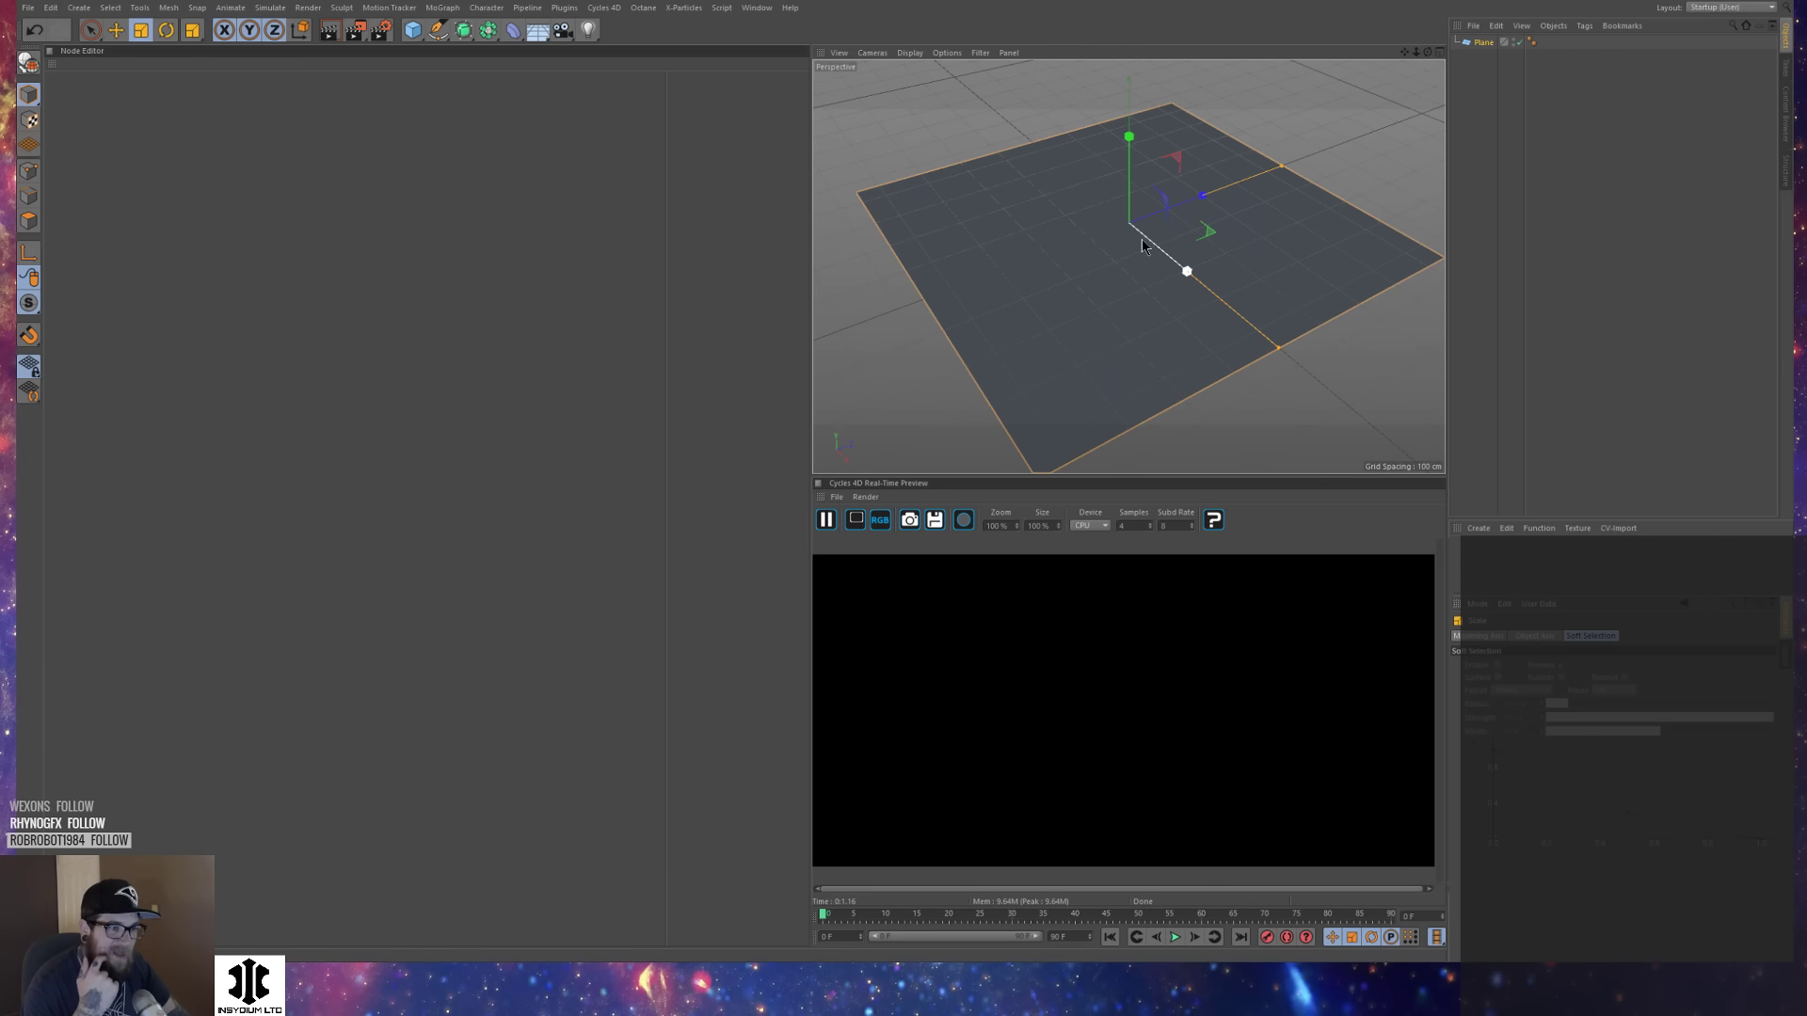
Set the real-time preview's render device to a CUDA GeForce GTX 980 Ti.
left_click(1101, 525)
left_click(1092, 566)
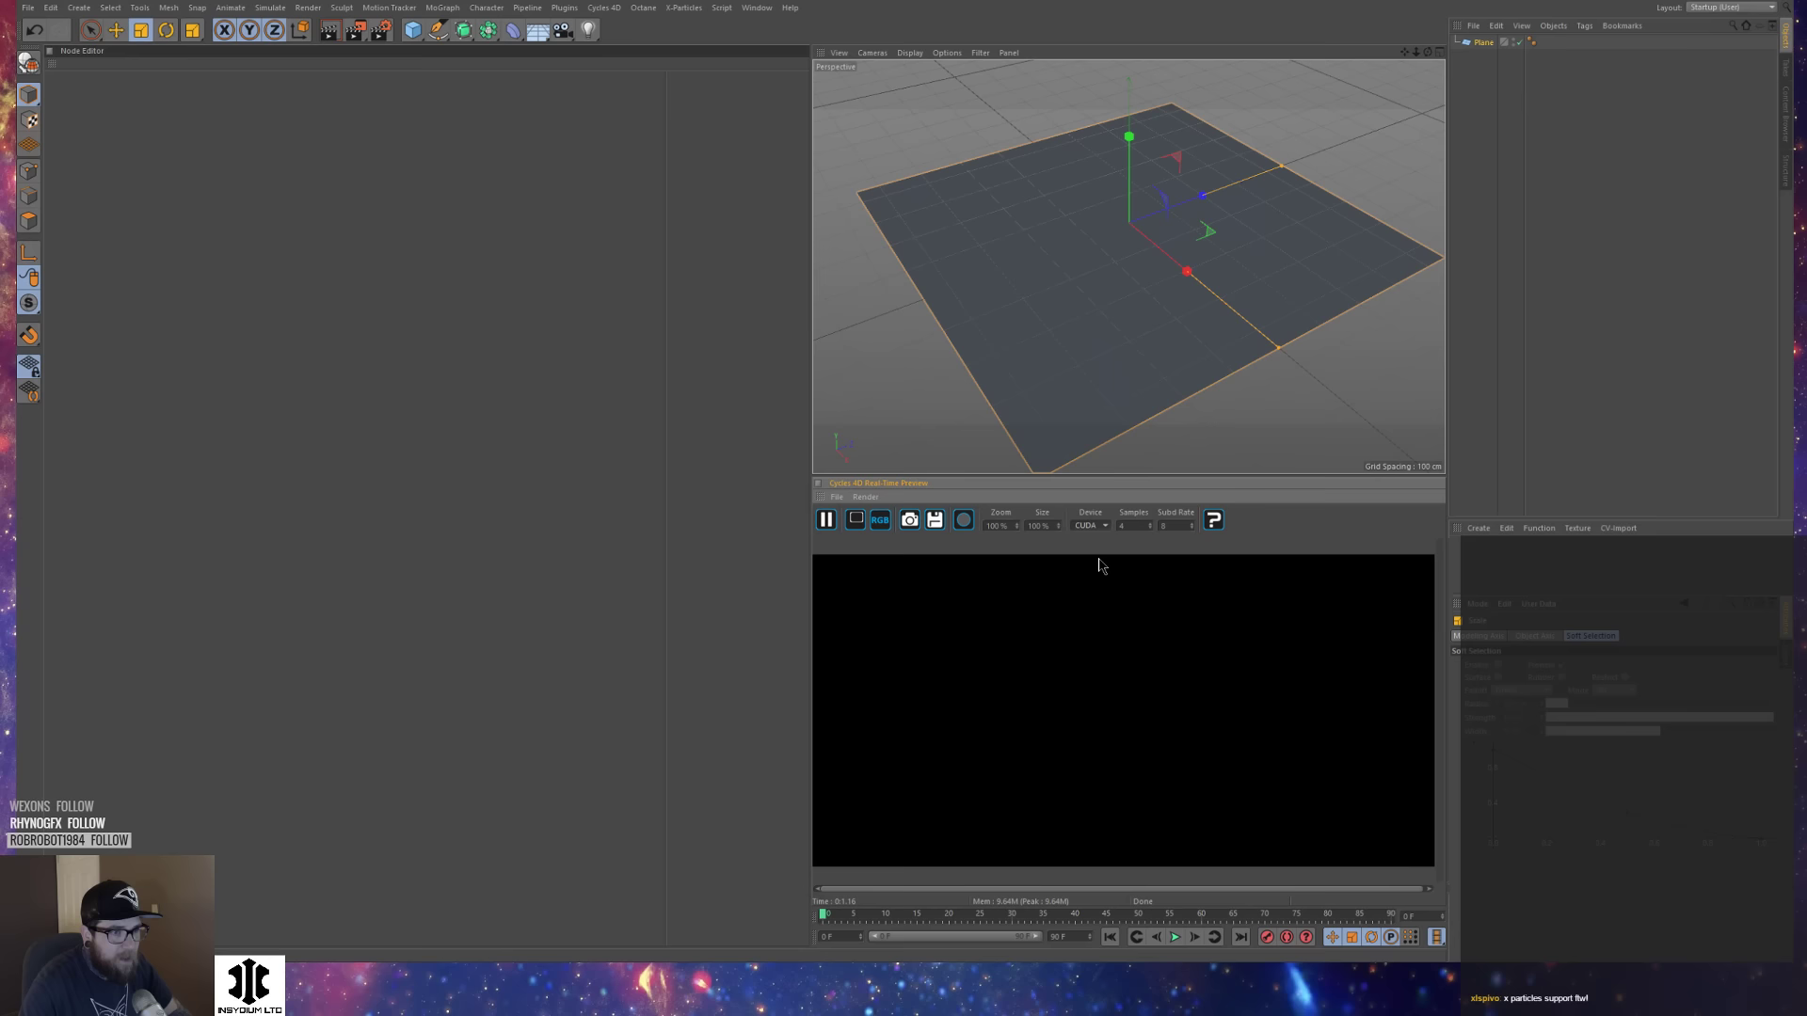
left_click(1105, 525)
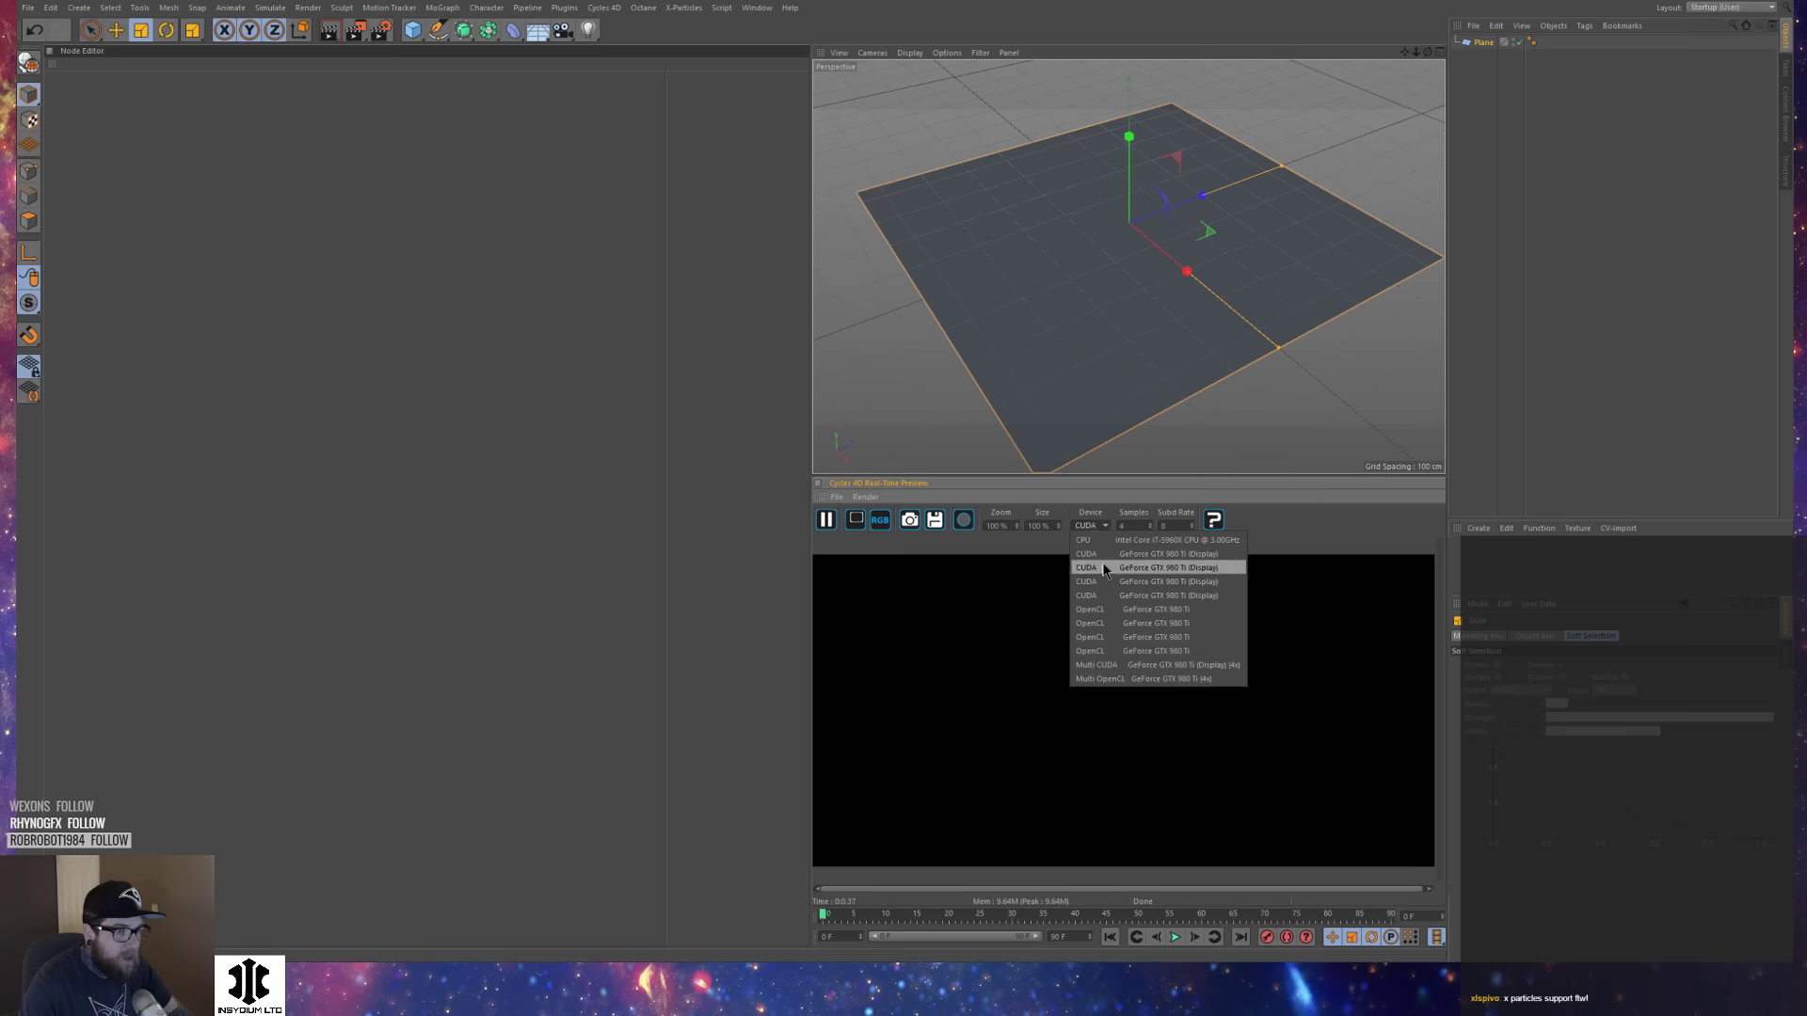
left_click(1099, 565)
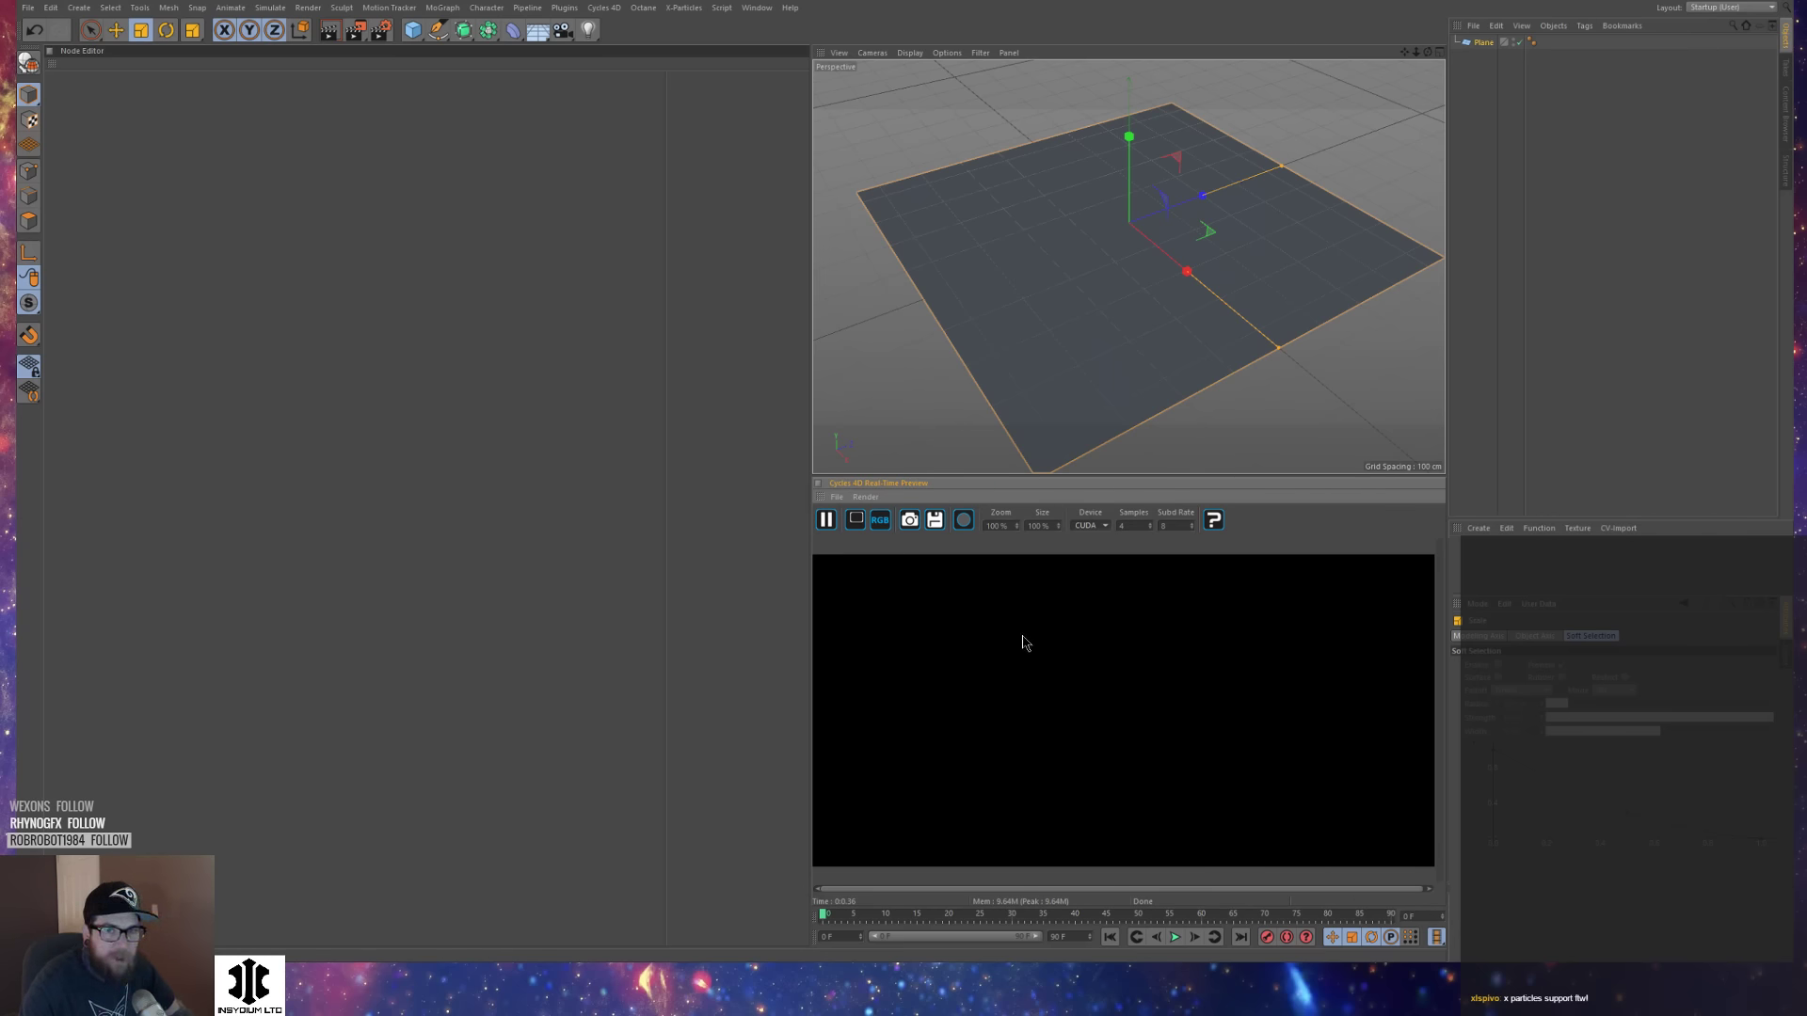
mouse_move(1806, 509)
left_mouse_down()
mouse_move(833, 372)
mouse_move(1806, 508)
left_mouse_up()
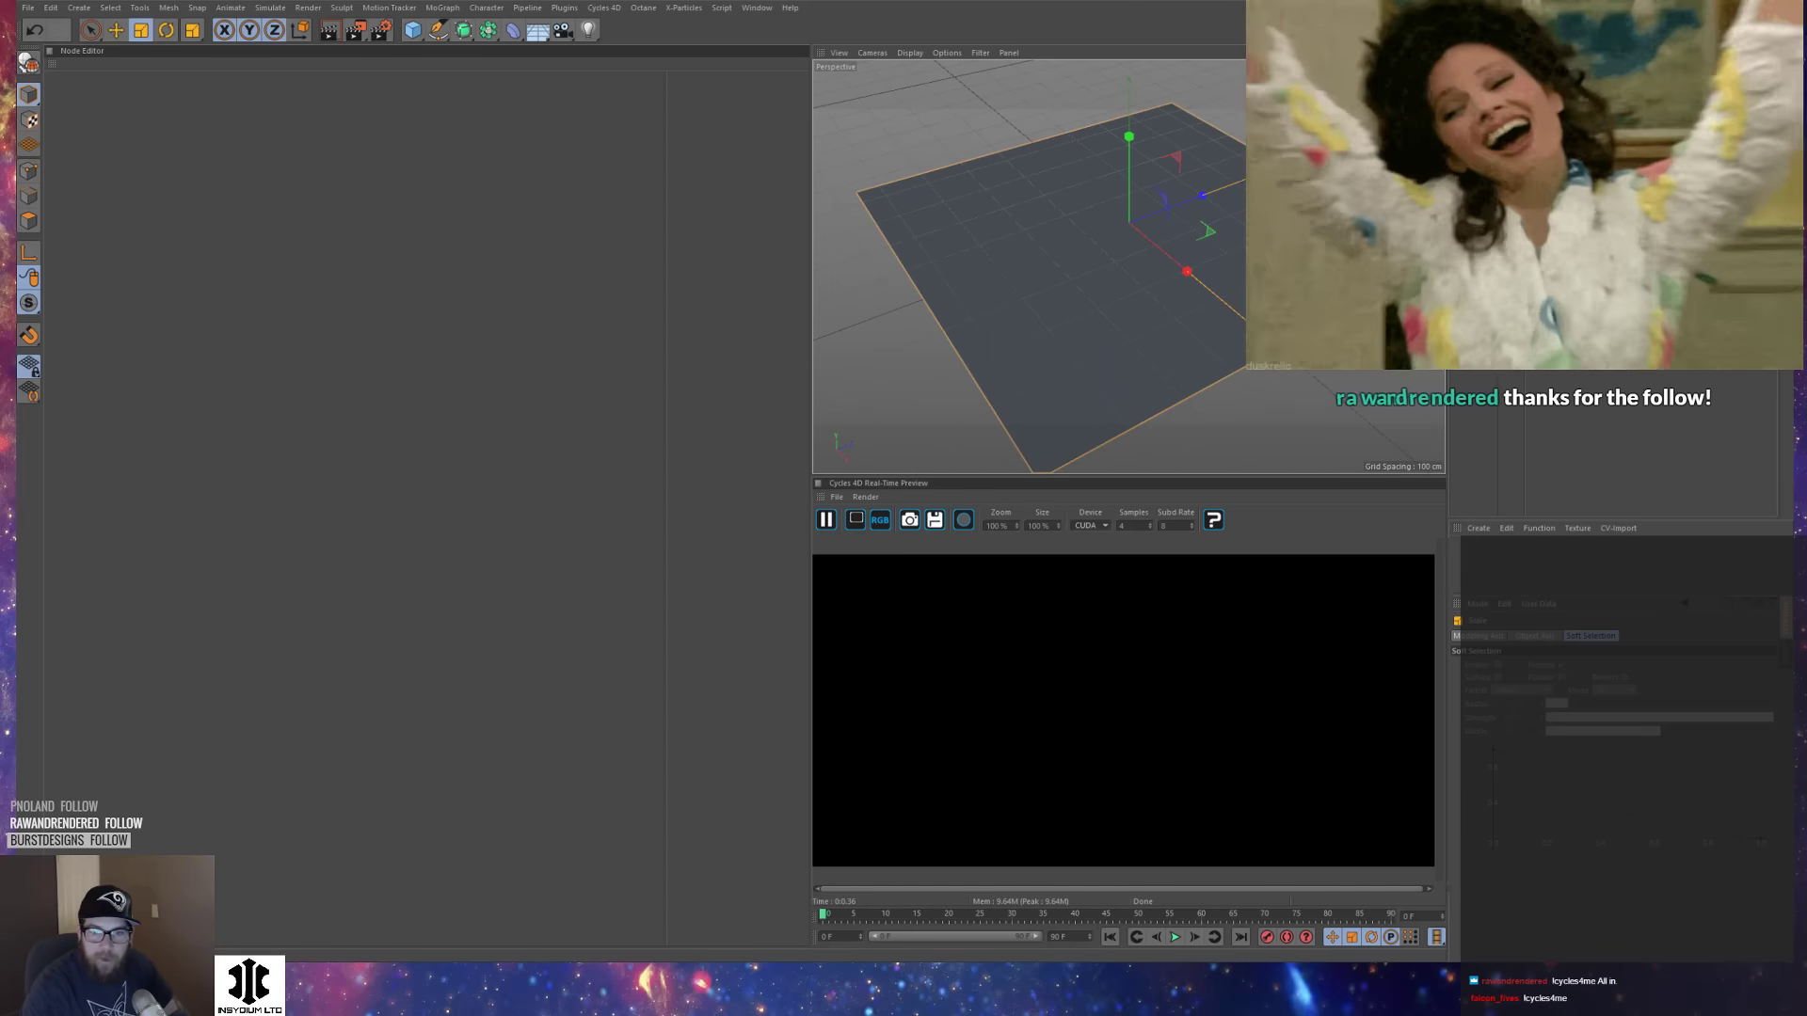
Create a Cycles 4D material and apply it to the plane.
left_click(1478, 528)
mouse_move(1511, 577)
left_click(1669, 607)
mouse_move(1471, 546)
left_mouse_down()
mouse_move(1176, 318)
mouse_move(1169, 333)
left_mouse_up()
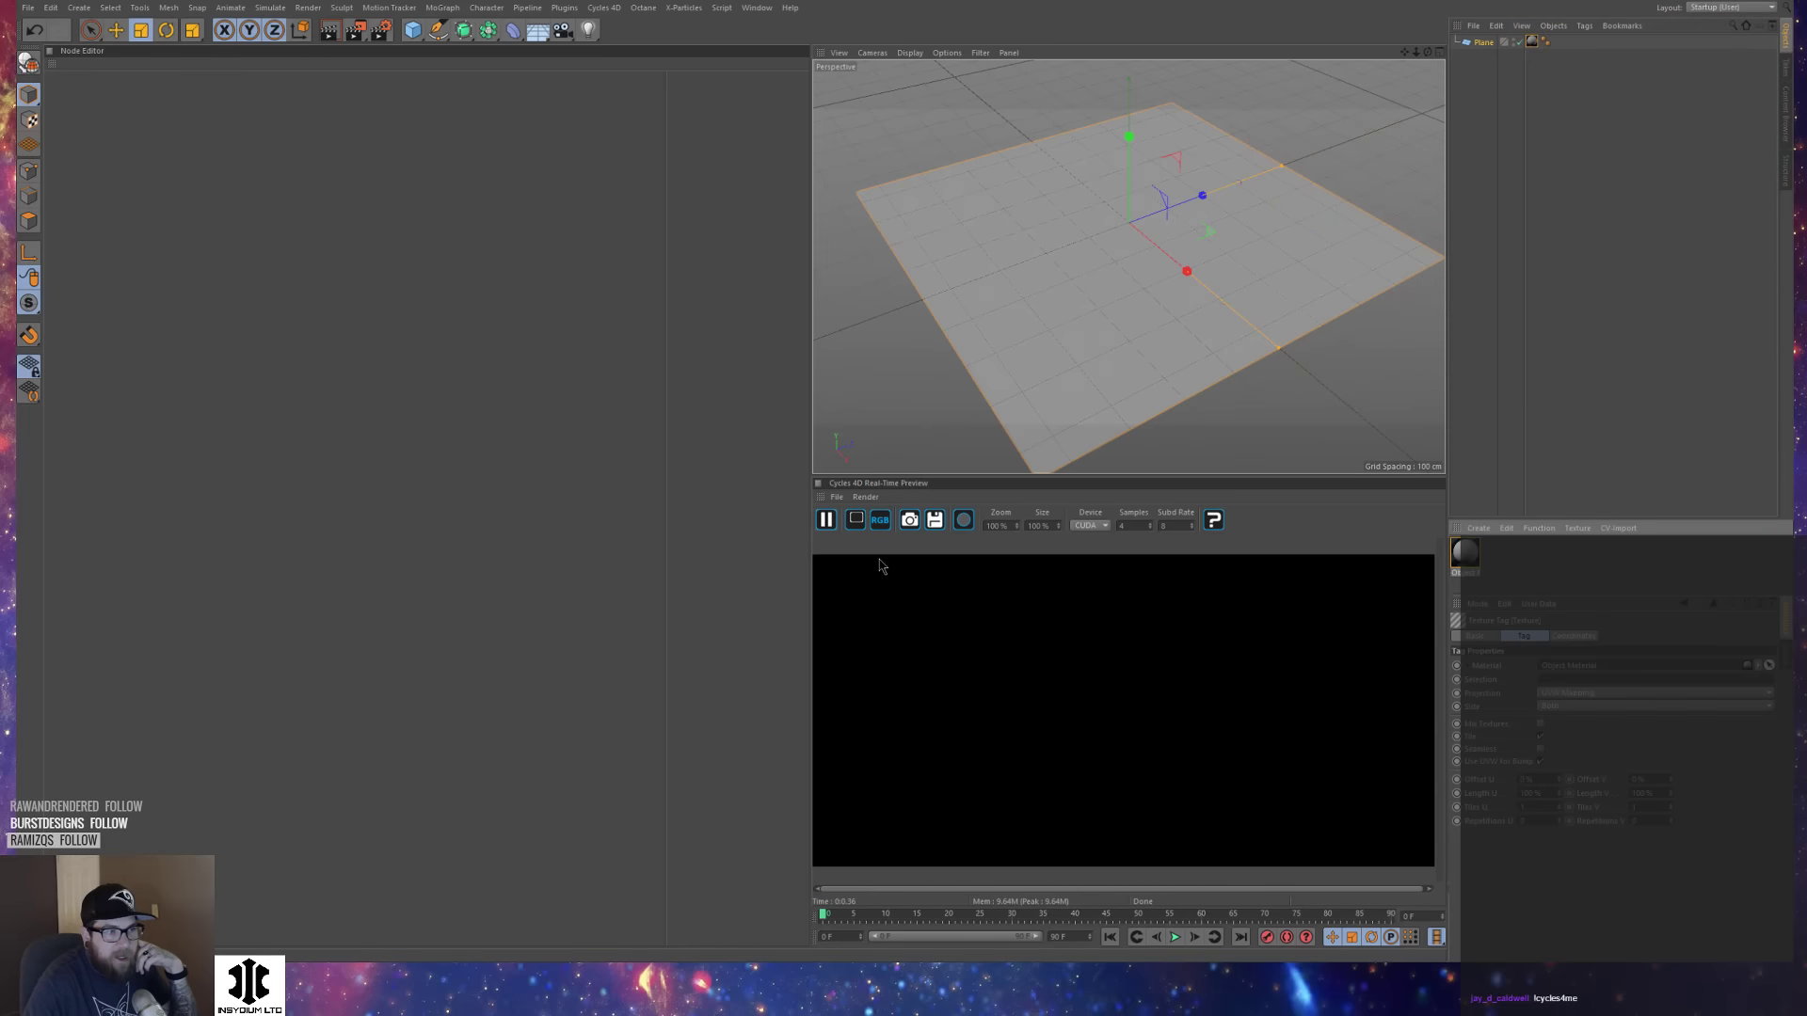
left_click_drag(1150, 331, 1193, 240, "alt")
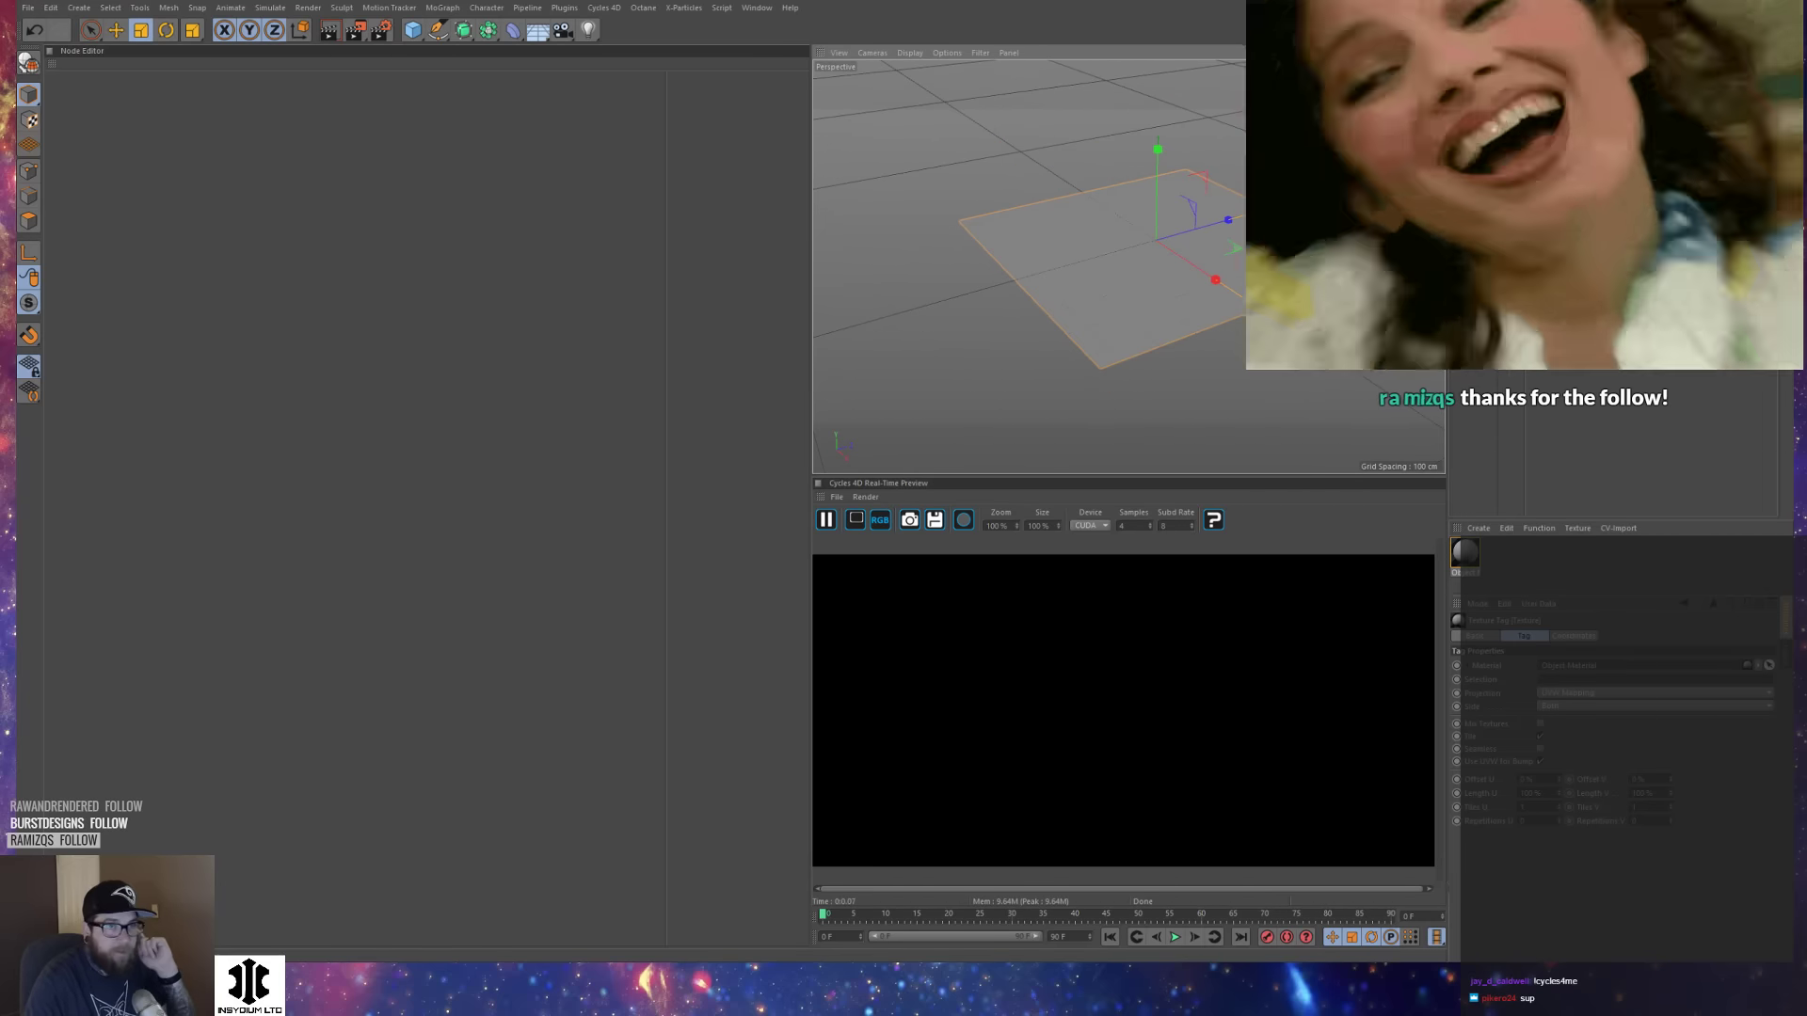
Add a Cycles 4D cyEnvironment object to the scene with nothing else selected.
left_click(1543, 245)
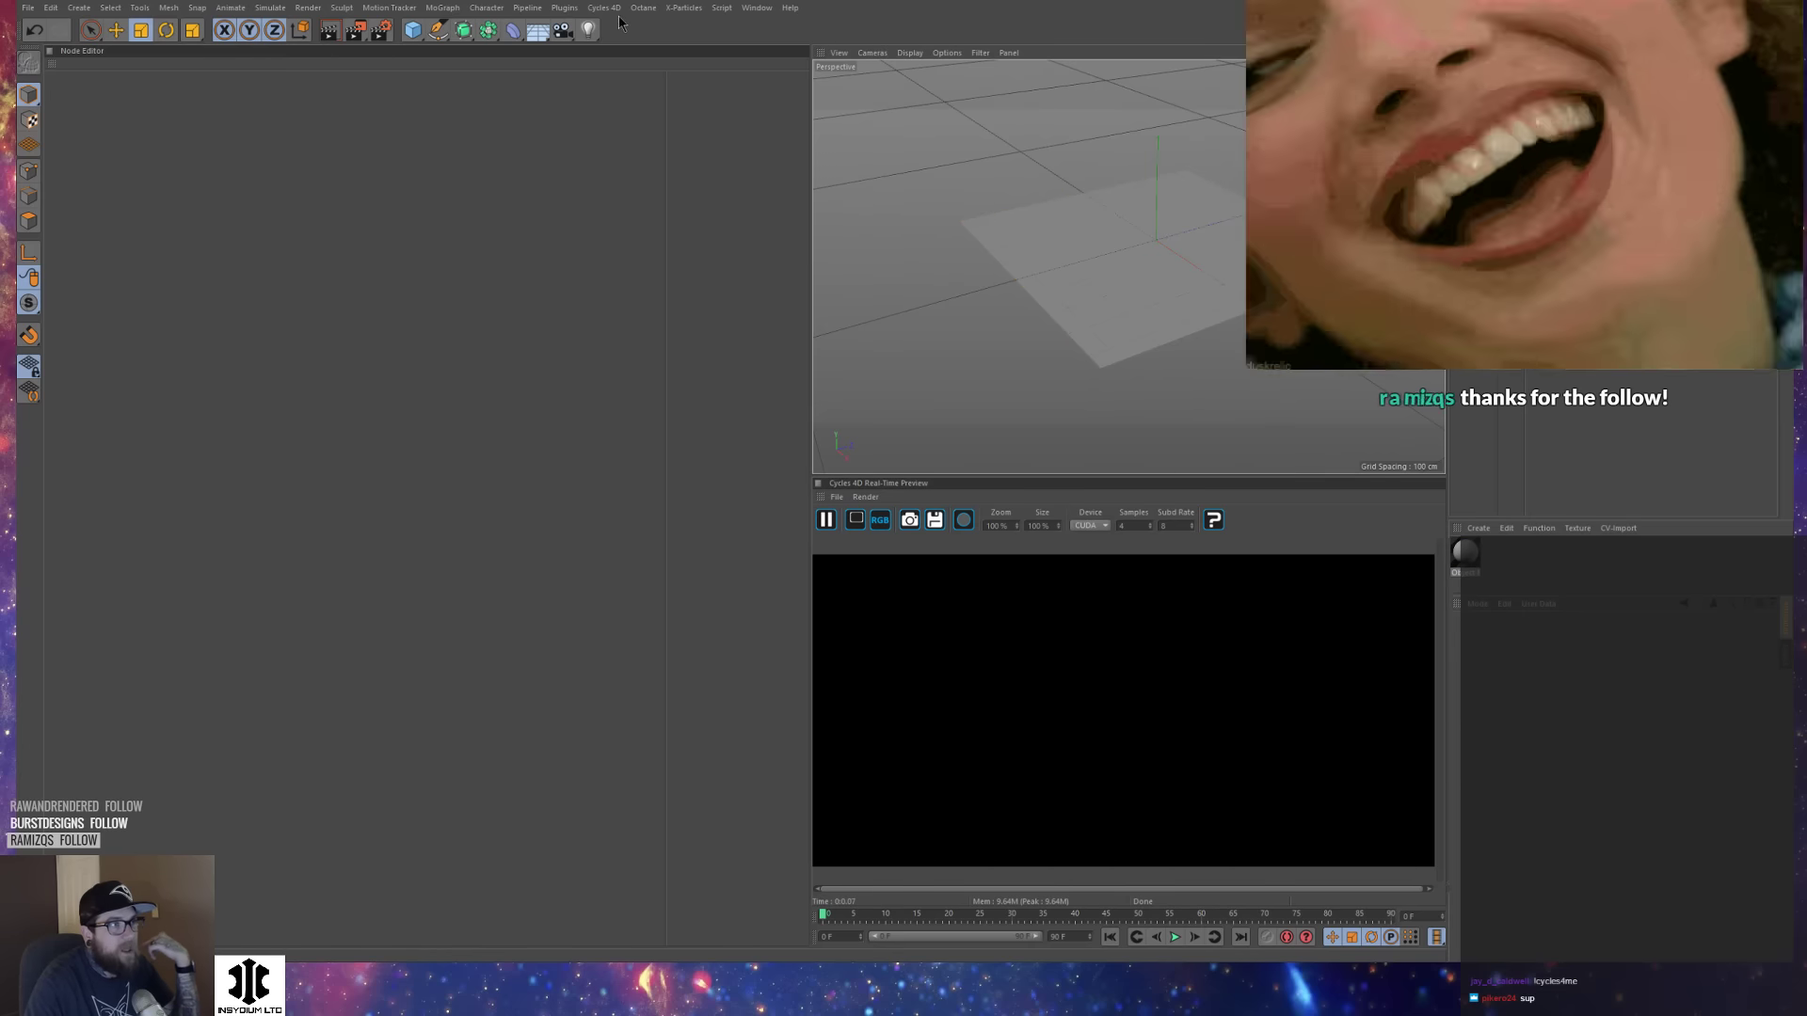
left_click(604, 7)
left_click(626, 53)
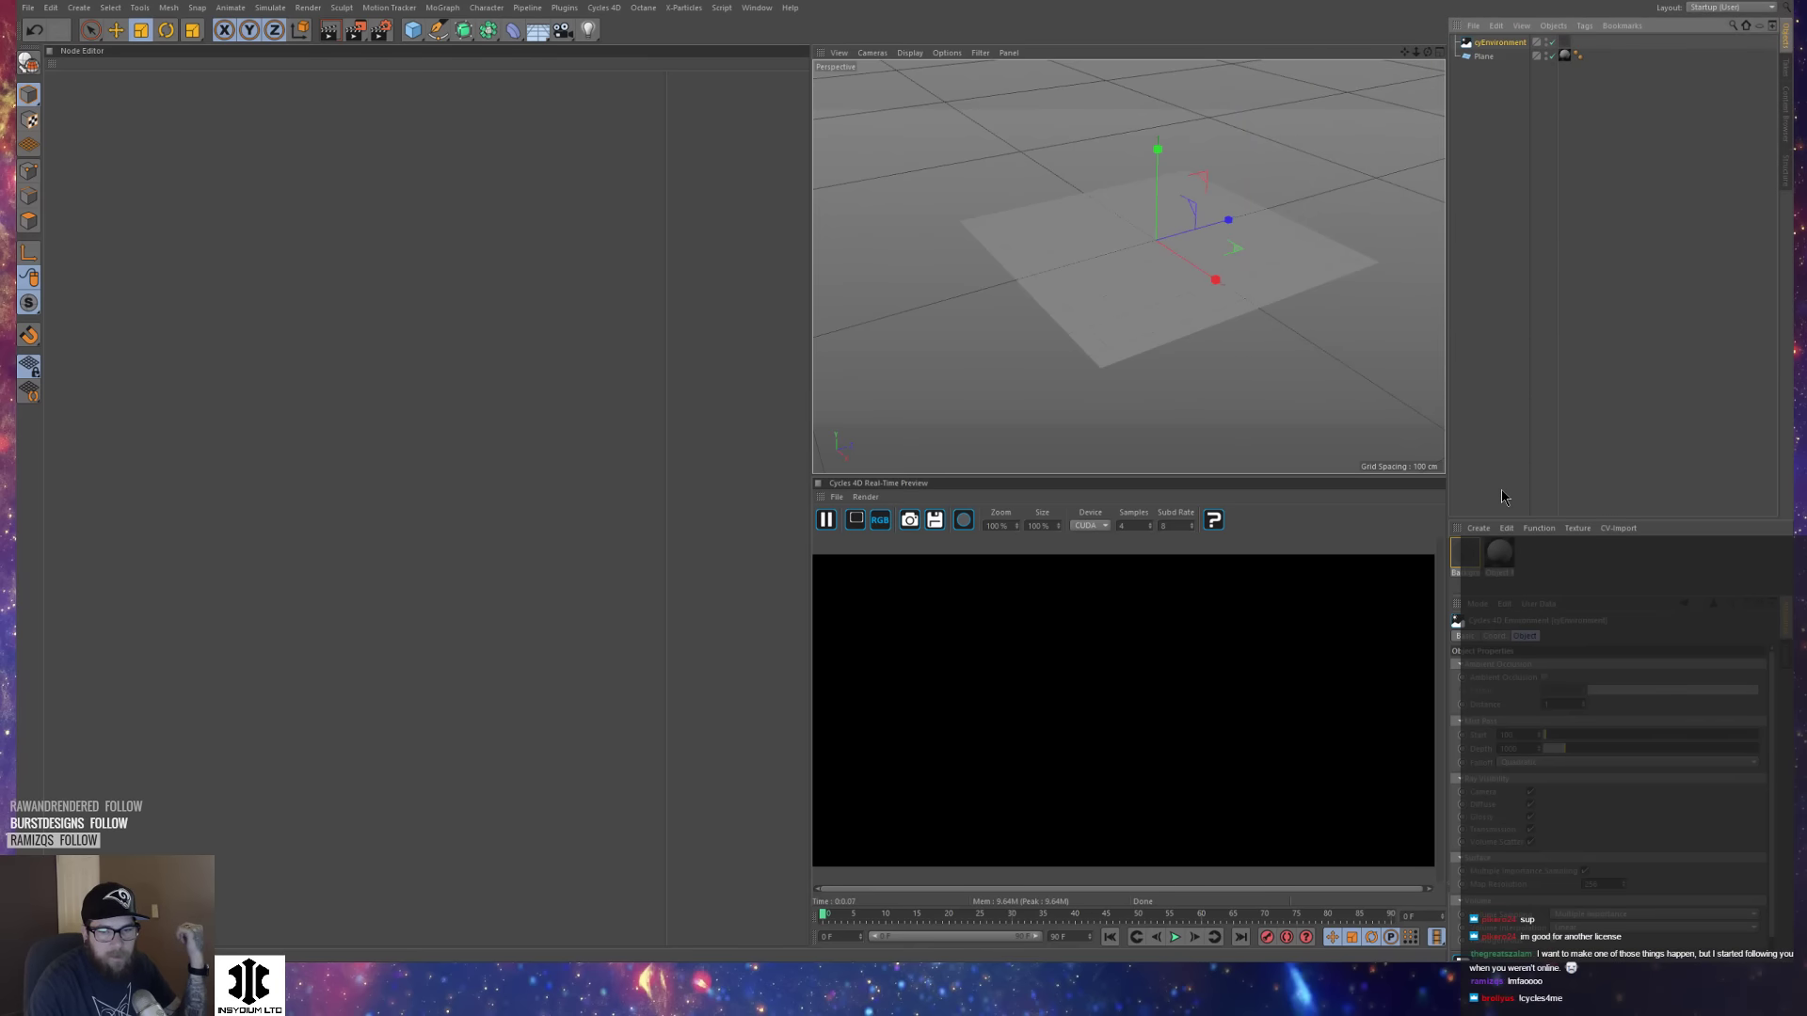
Show the environment's background material in the Node Editor and arrange its Background and Output nodes closer together.
left_click(1465, 563)
left_click_drag(420, 234, 603, 316)
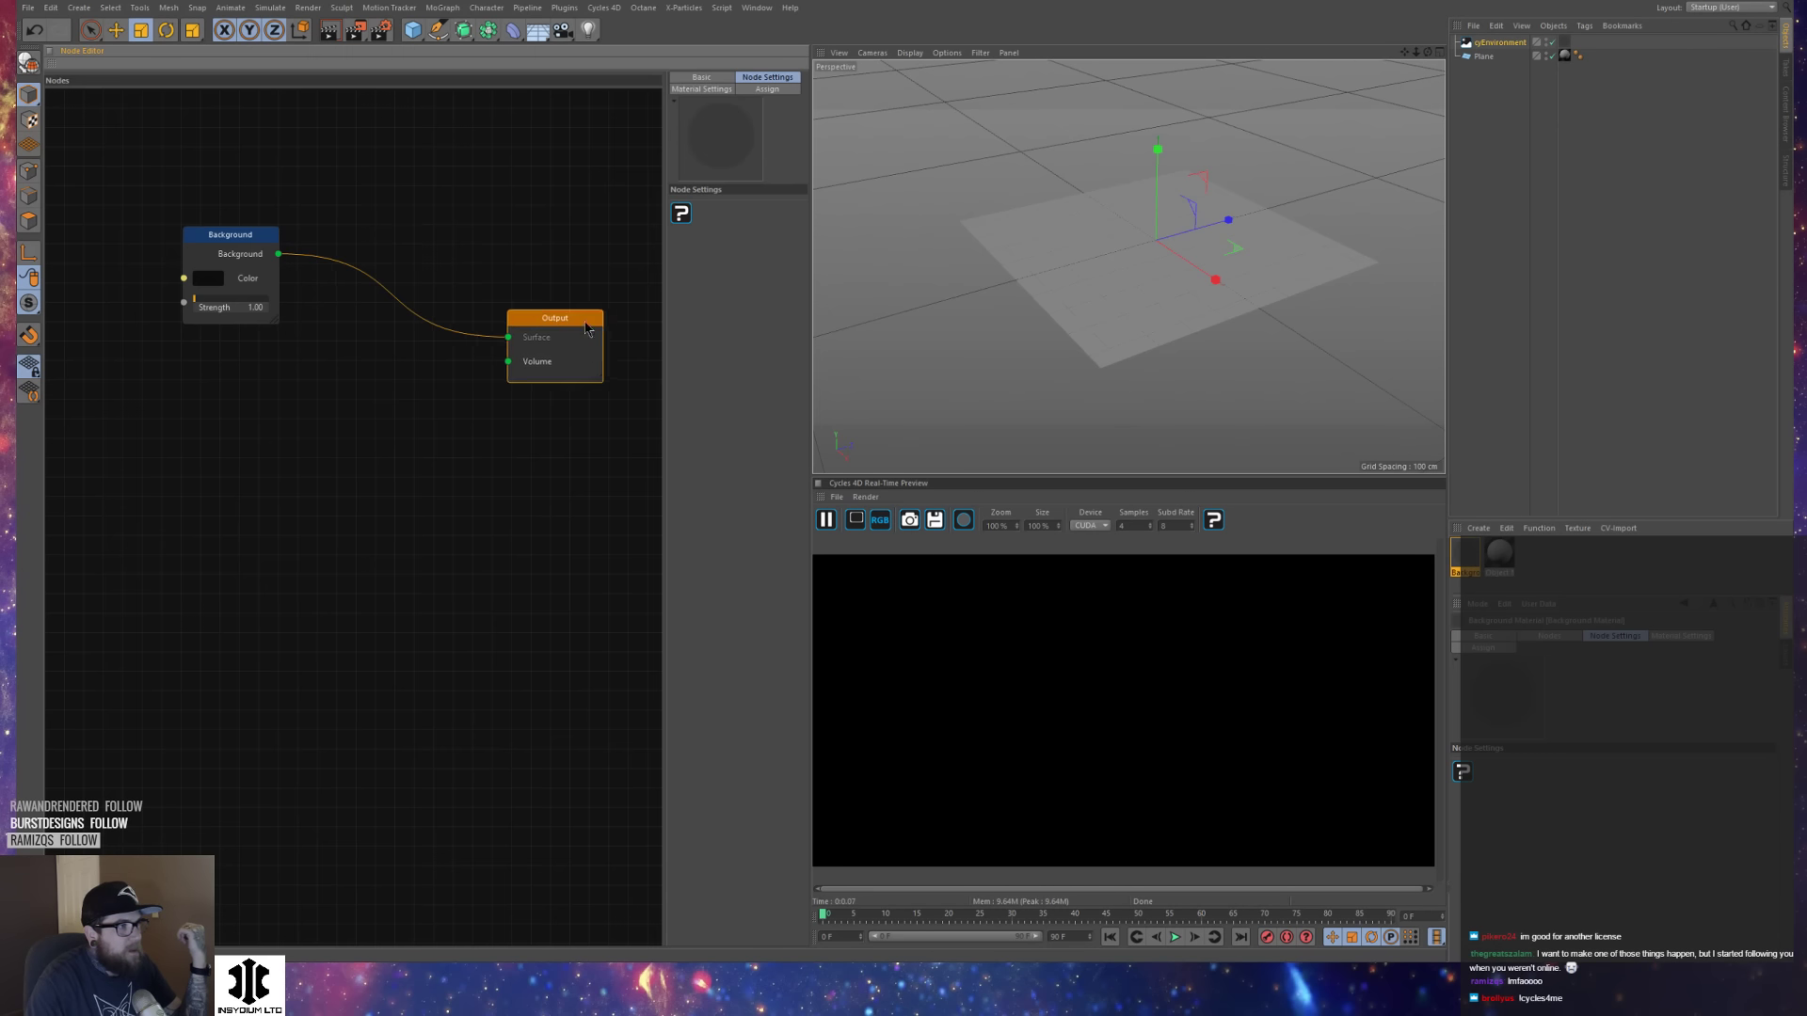
left_click(266, 234)
left_click_drag(249, 246, 393, 263)
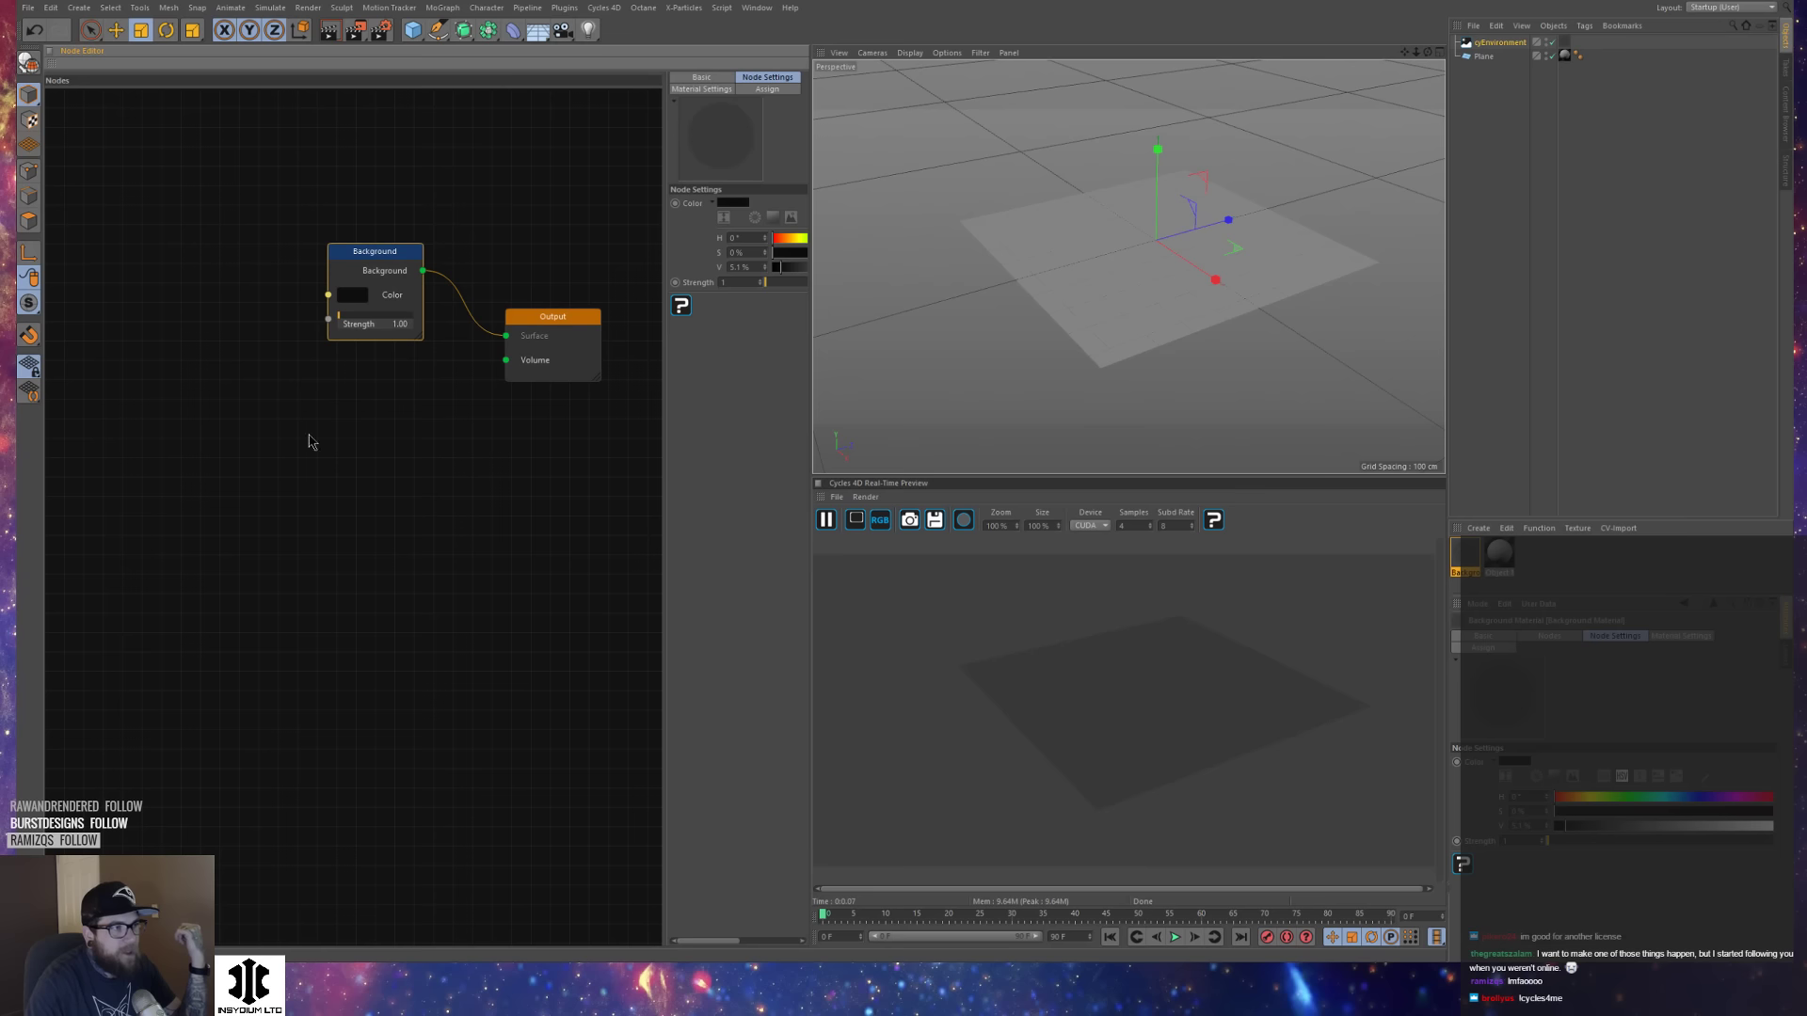
Add an Add Shader node and a Mix Shader node below the Background node.
right_click(310, 425)
mouse_move(412, 614)
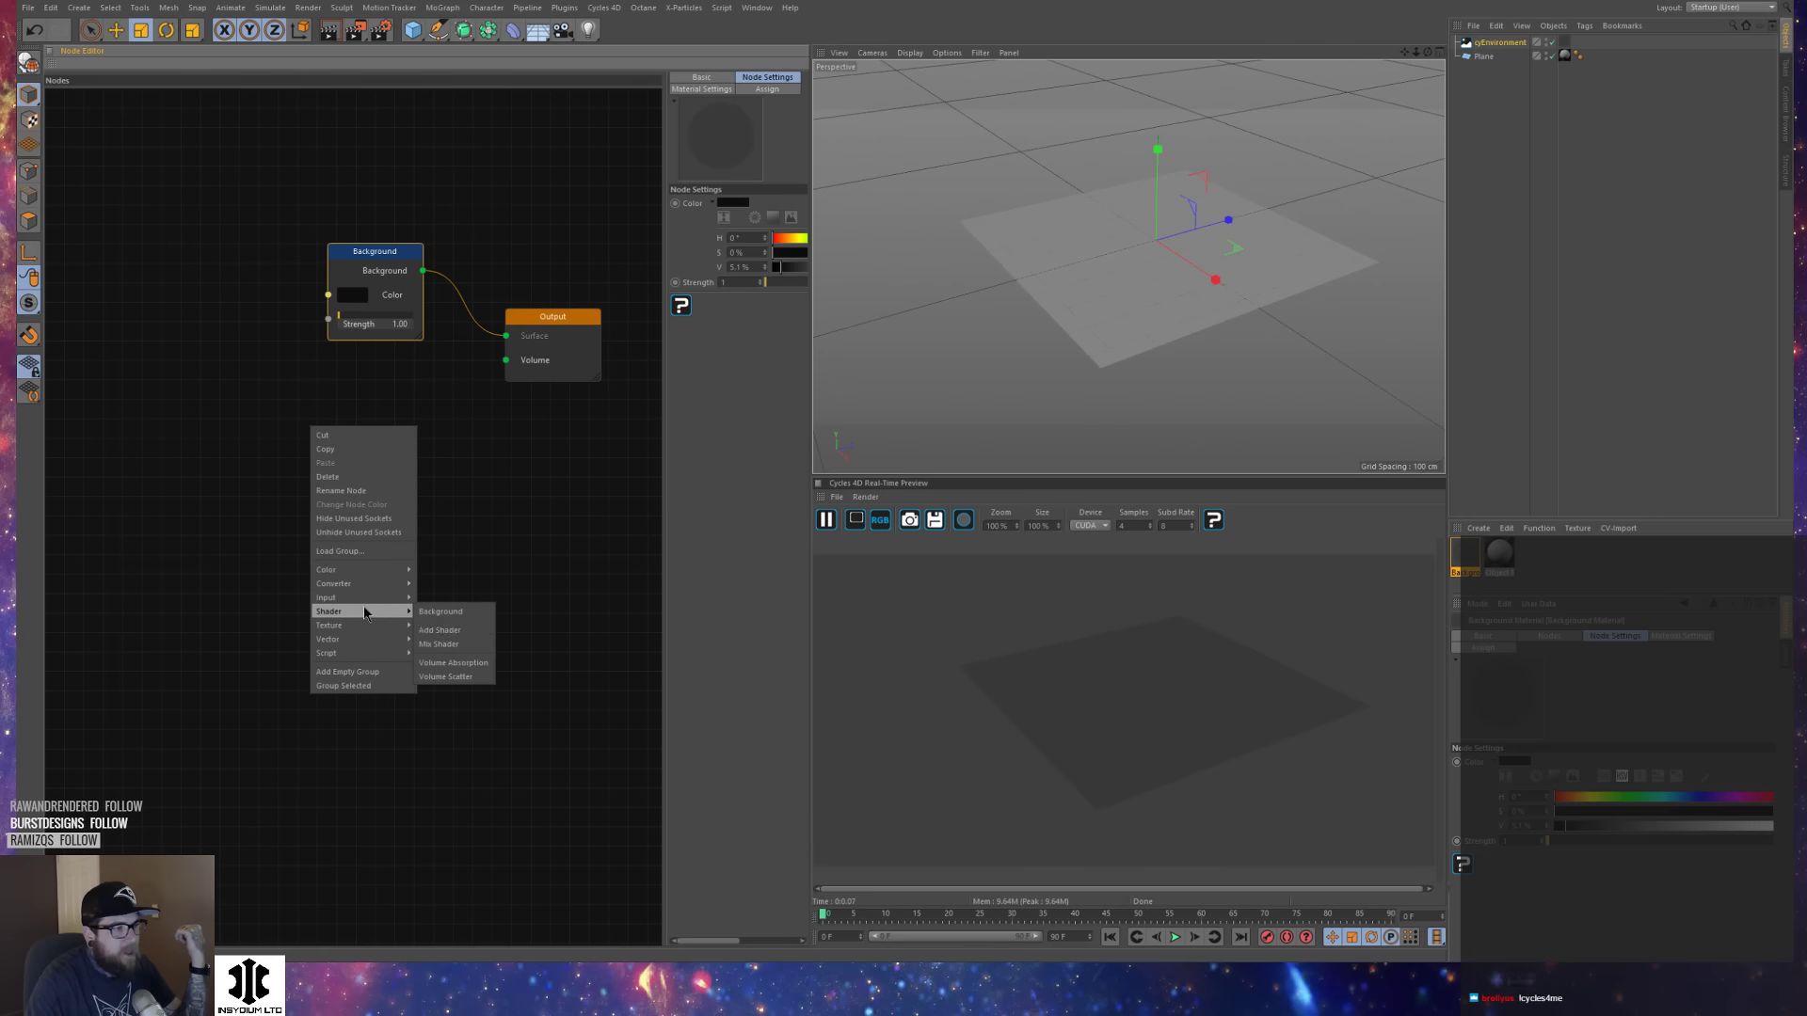
left_click(437, 631)
right_click(365, 597)
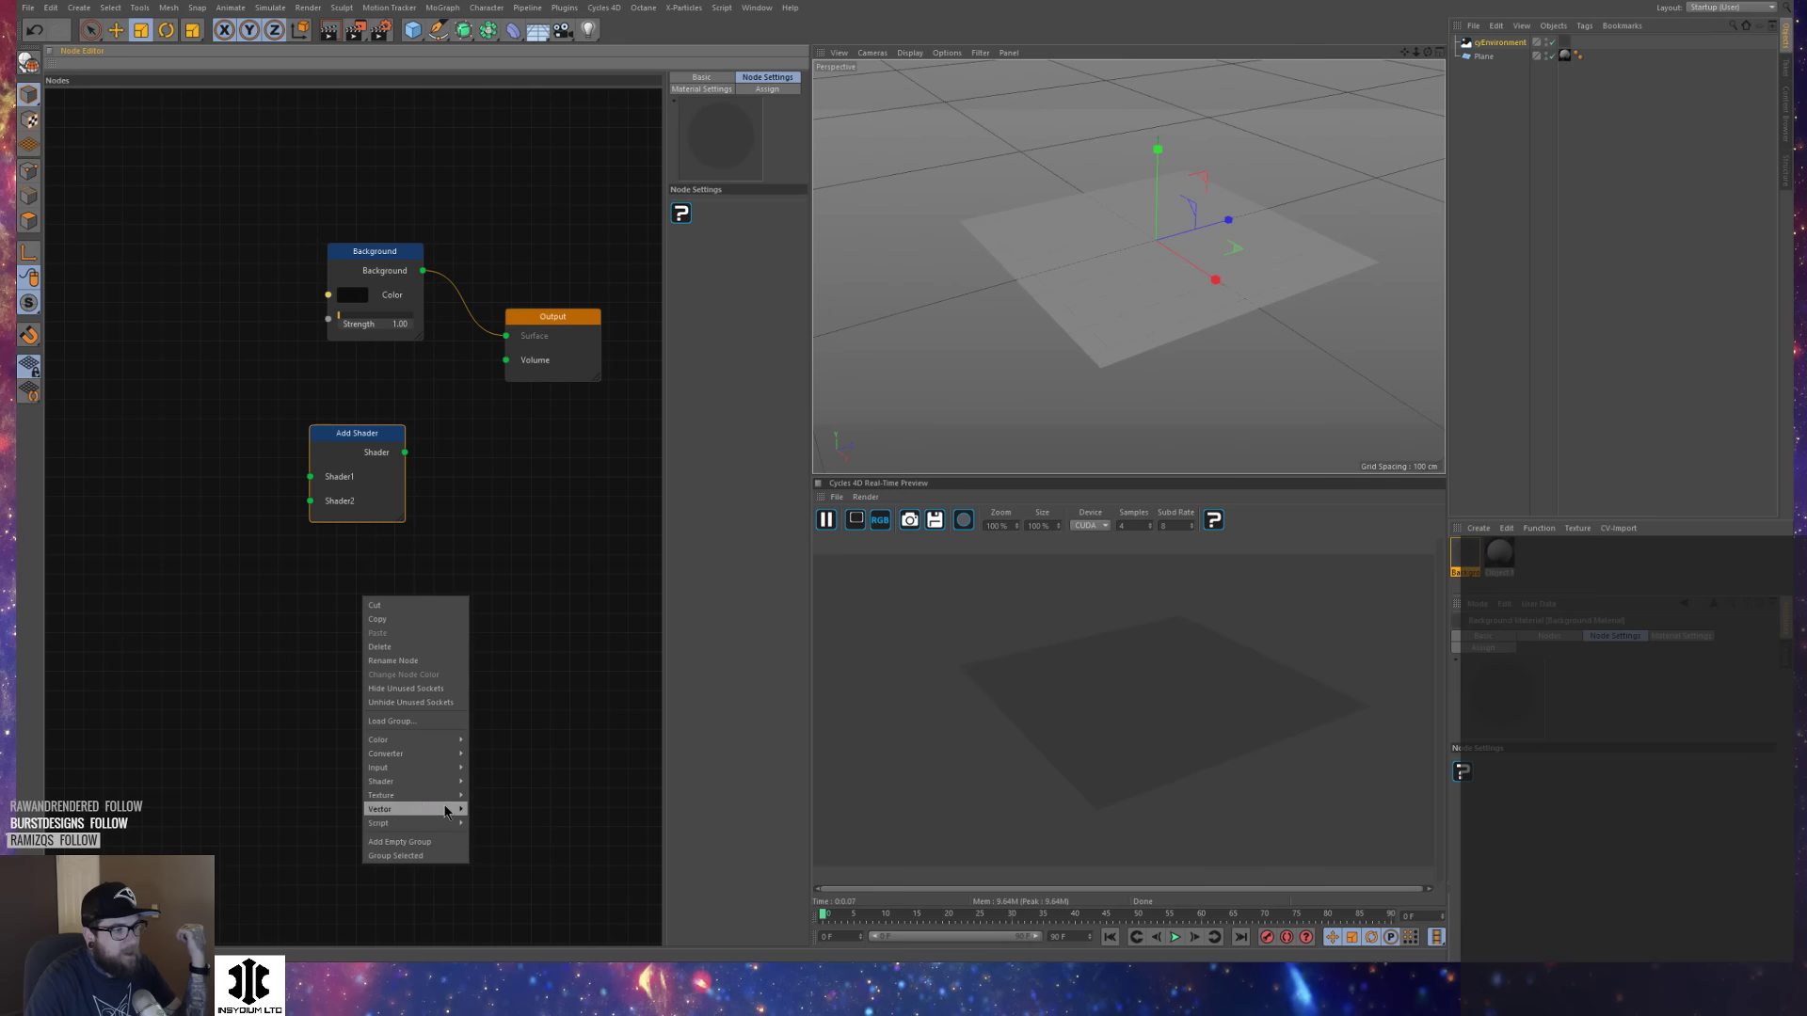
mouse_move(414, 781)
left_click(498, 815)
Delete the added Add Shader and Mix Shader nodes.
left_click_drag(501, 815, 321, 443)
right_click(376, 443)
left_click(418, 497)
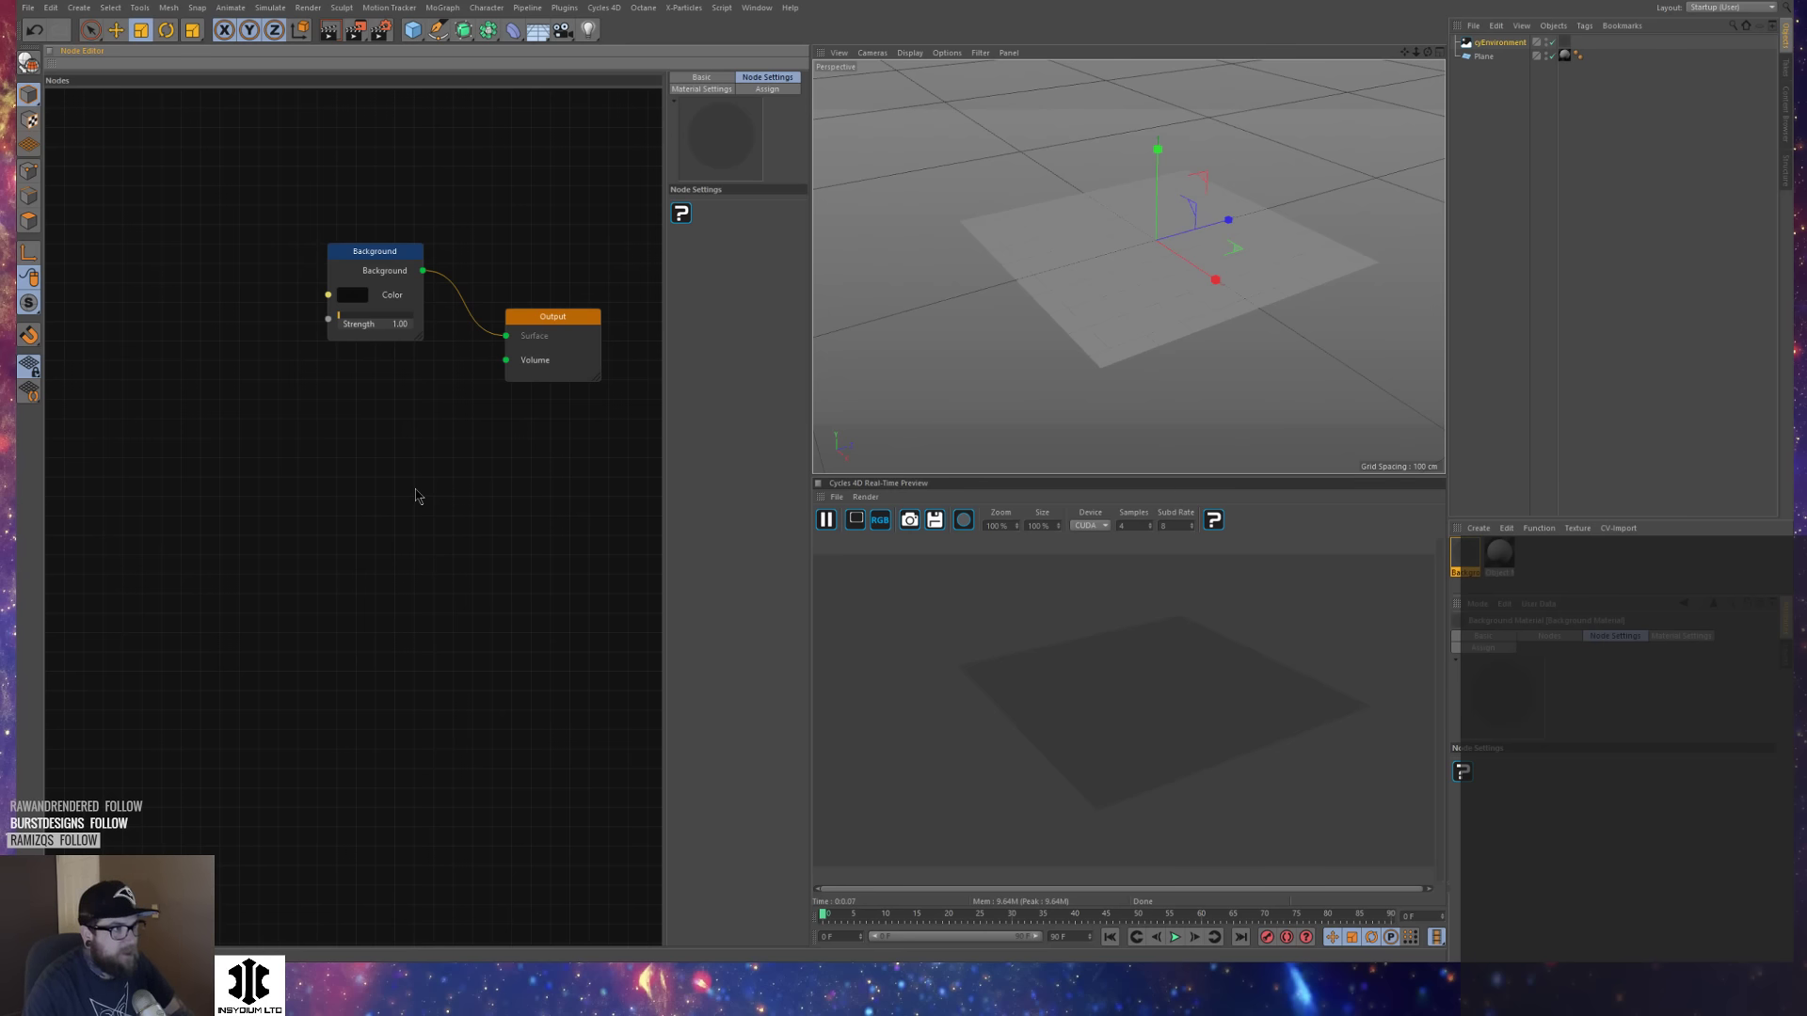
Shift the Background and Output nodes slightly to make room in front of the Background node.
left_click_drag(395, 274, 429, 285)
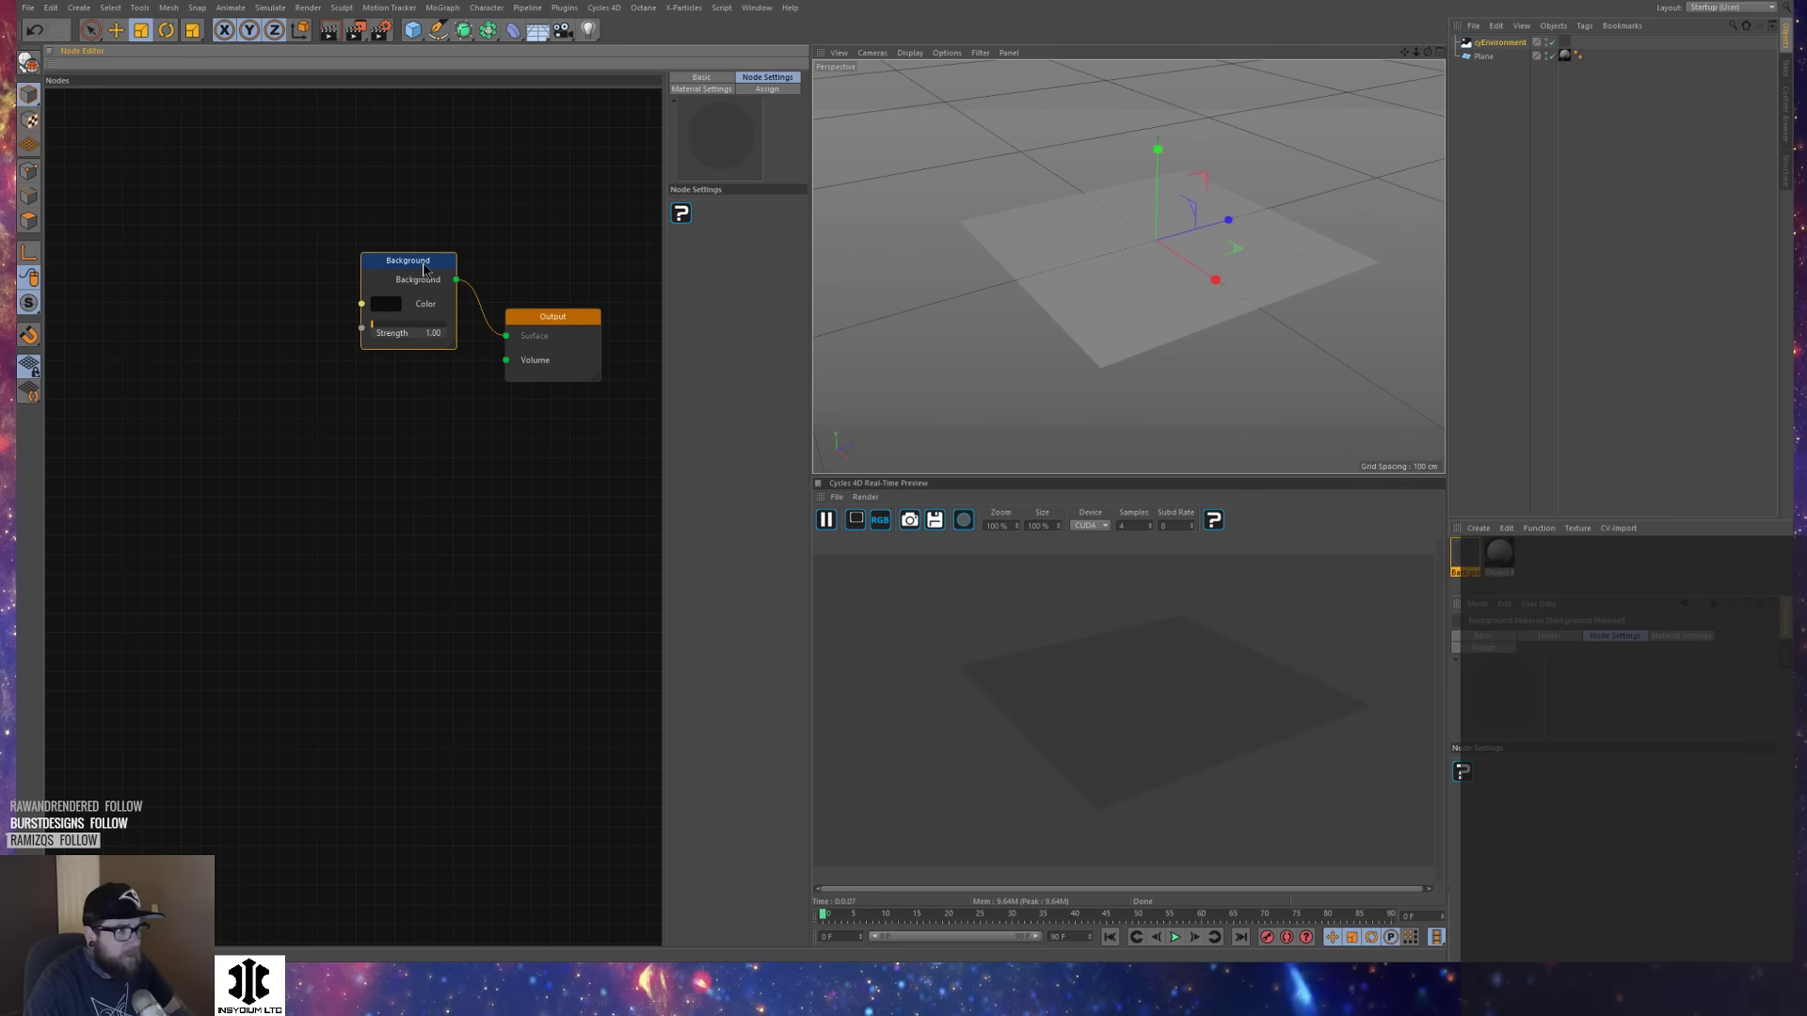
mouse_move(524, 331)
left_mouse_down()
mouse_move(555, 349)
mouse_move(539, 340)
left_mouse_up()
right_click(307, 454)
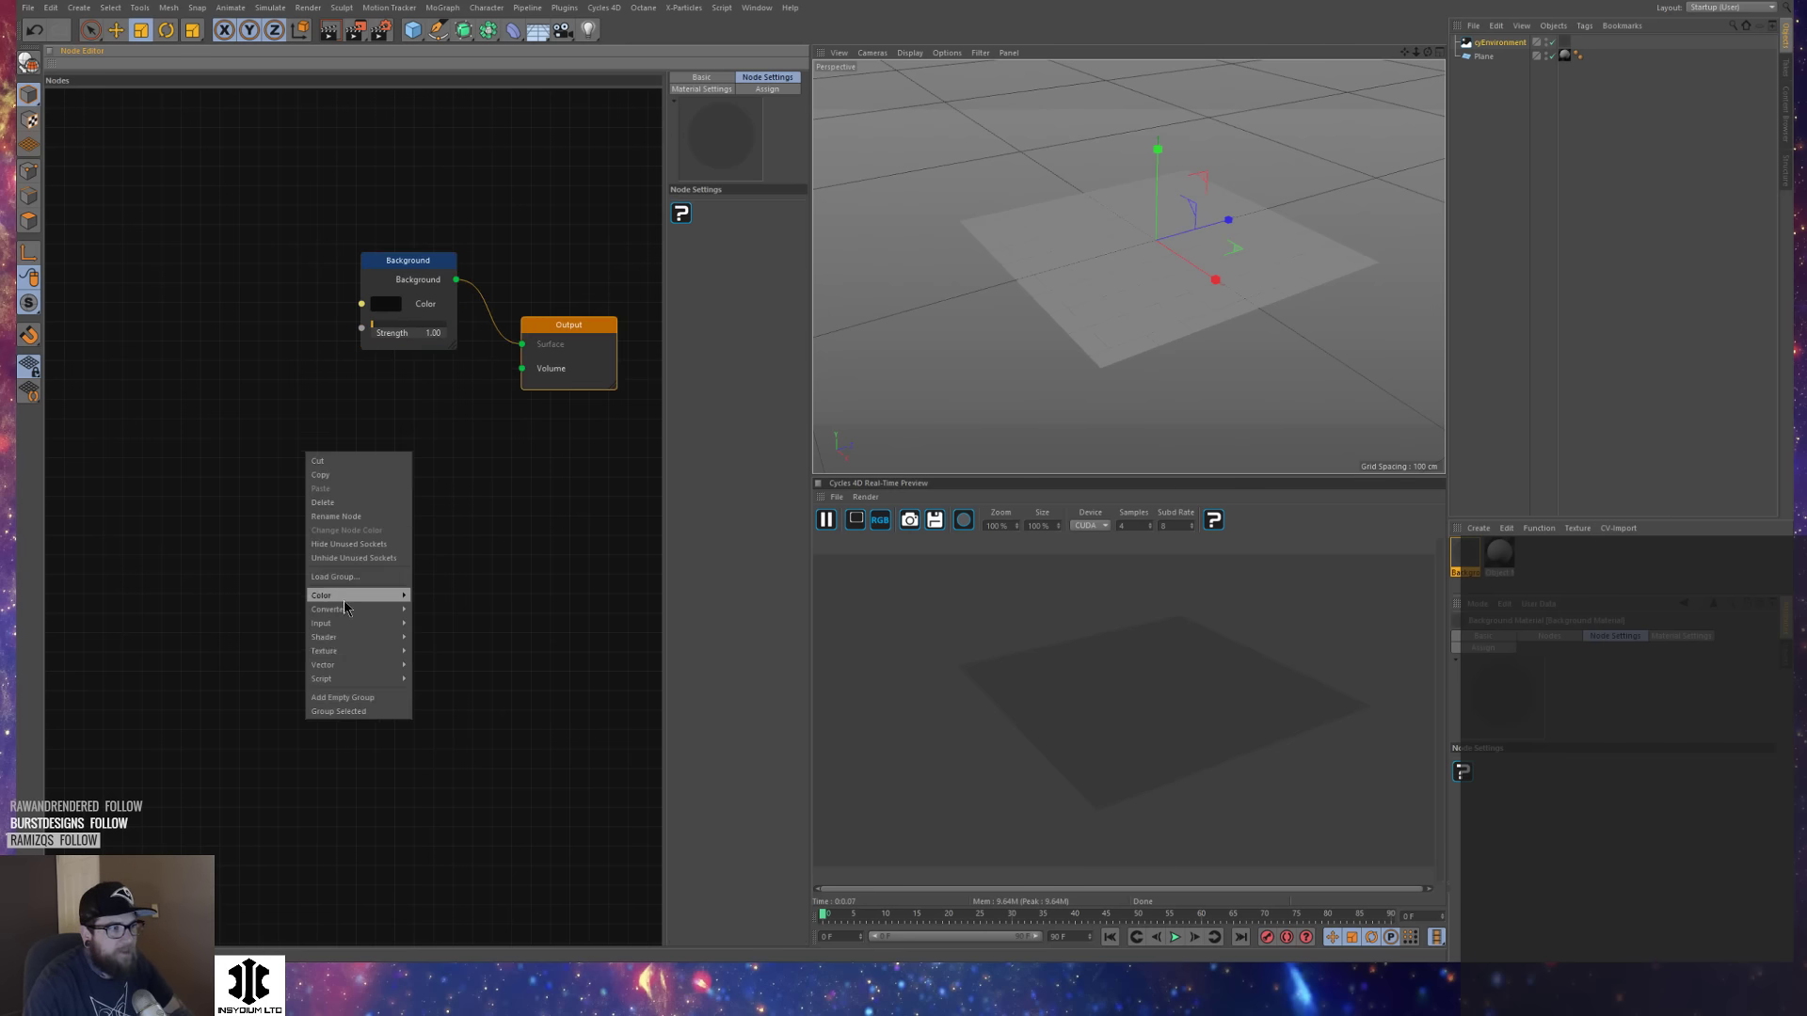
mouse_move(350, 643)
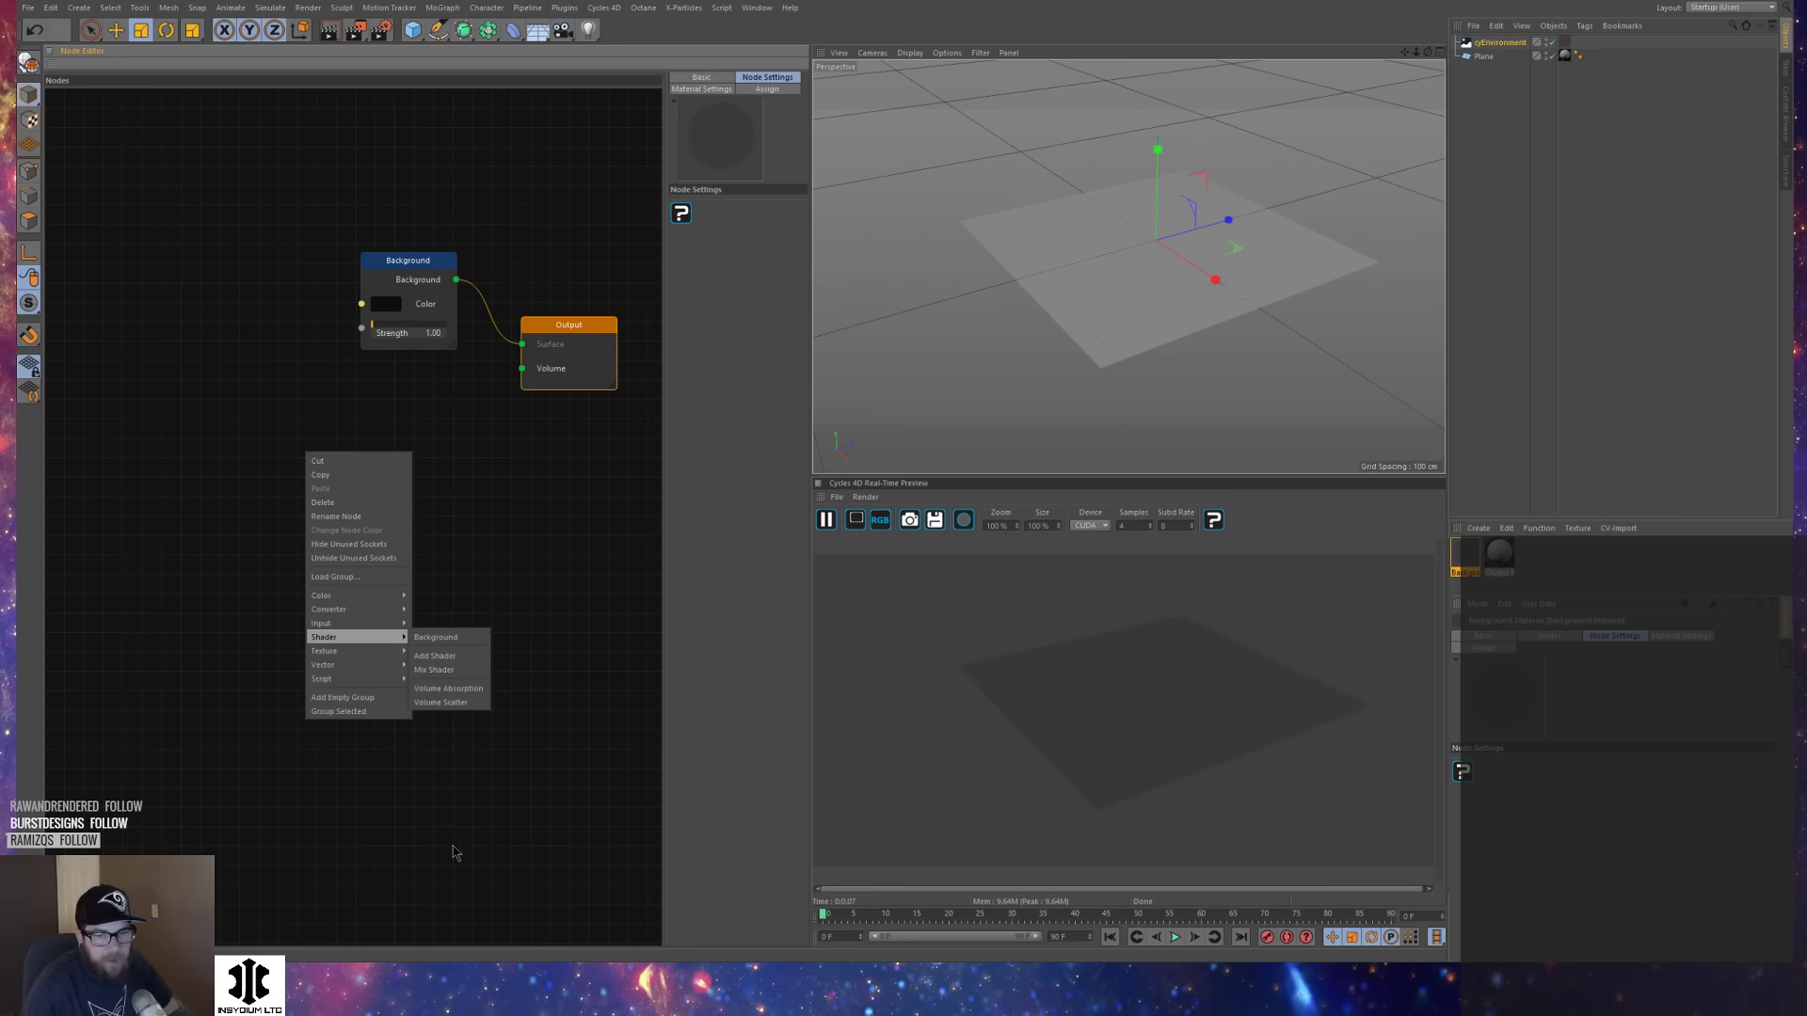
left_click(499, 867)
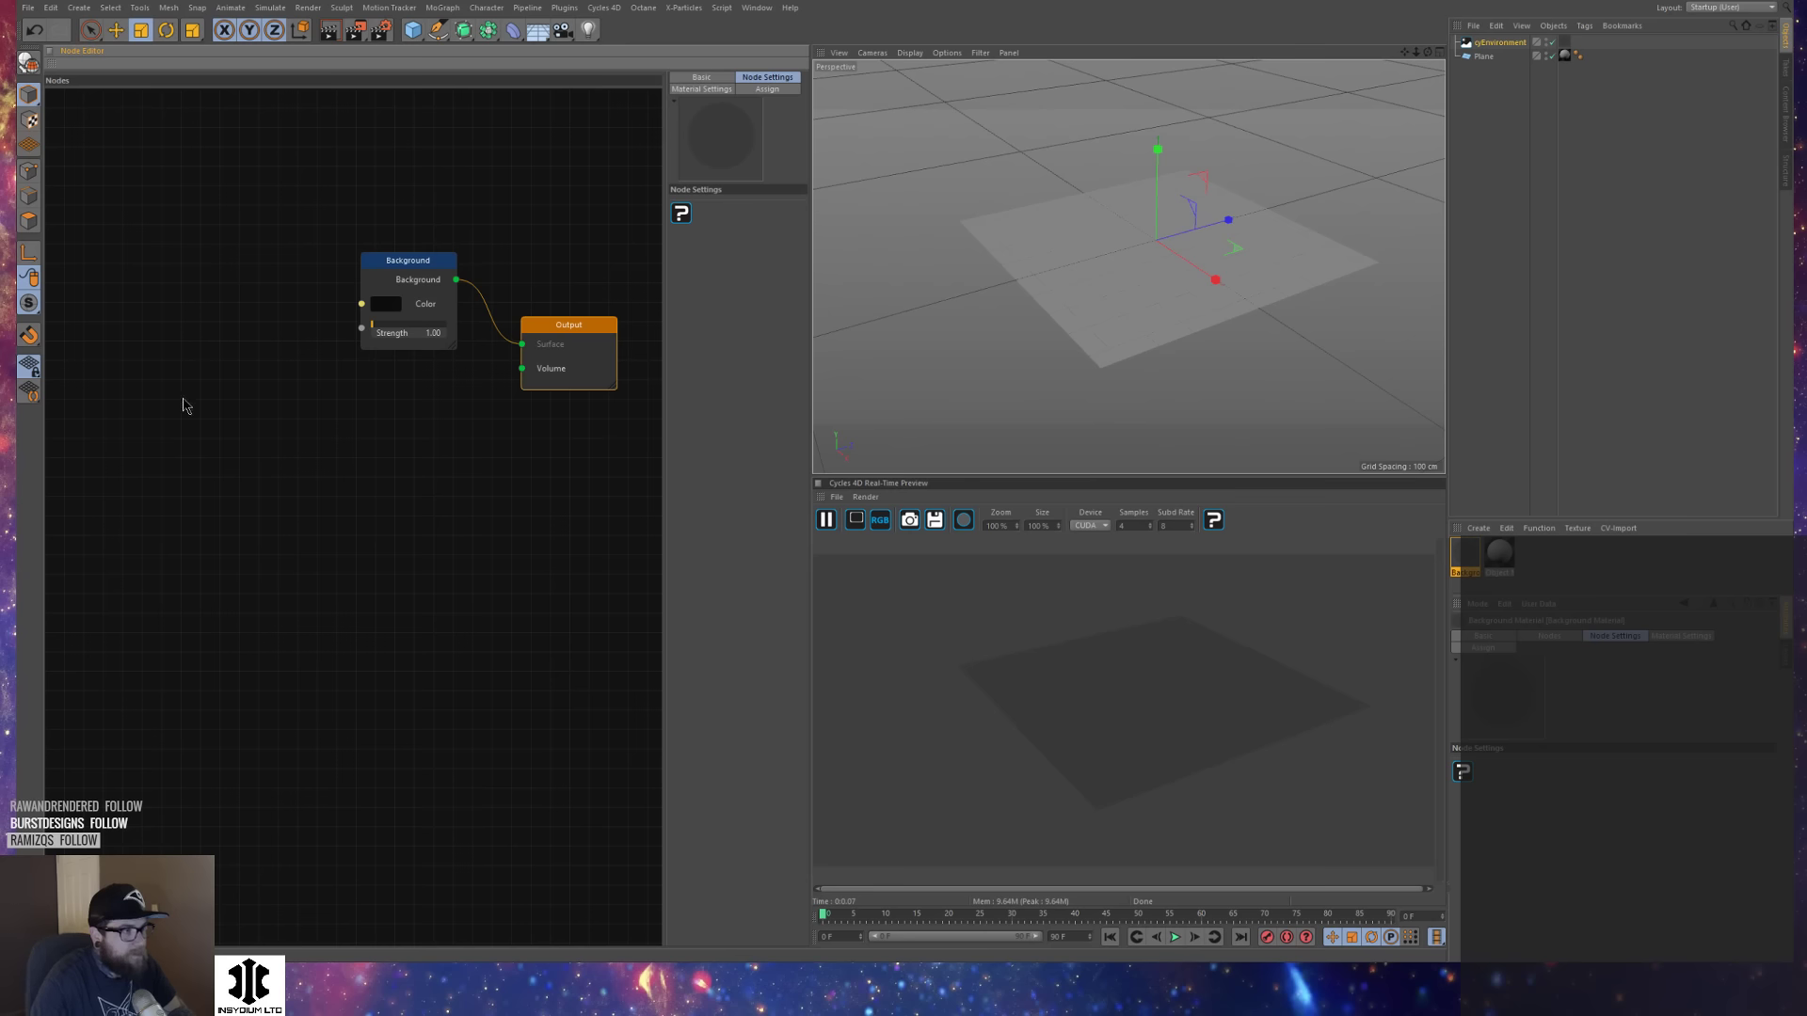
Add an Image Texture node and connect its Color output to the Background node's Color input.
right_click(179, 384)
mouse_move(218, 552)
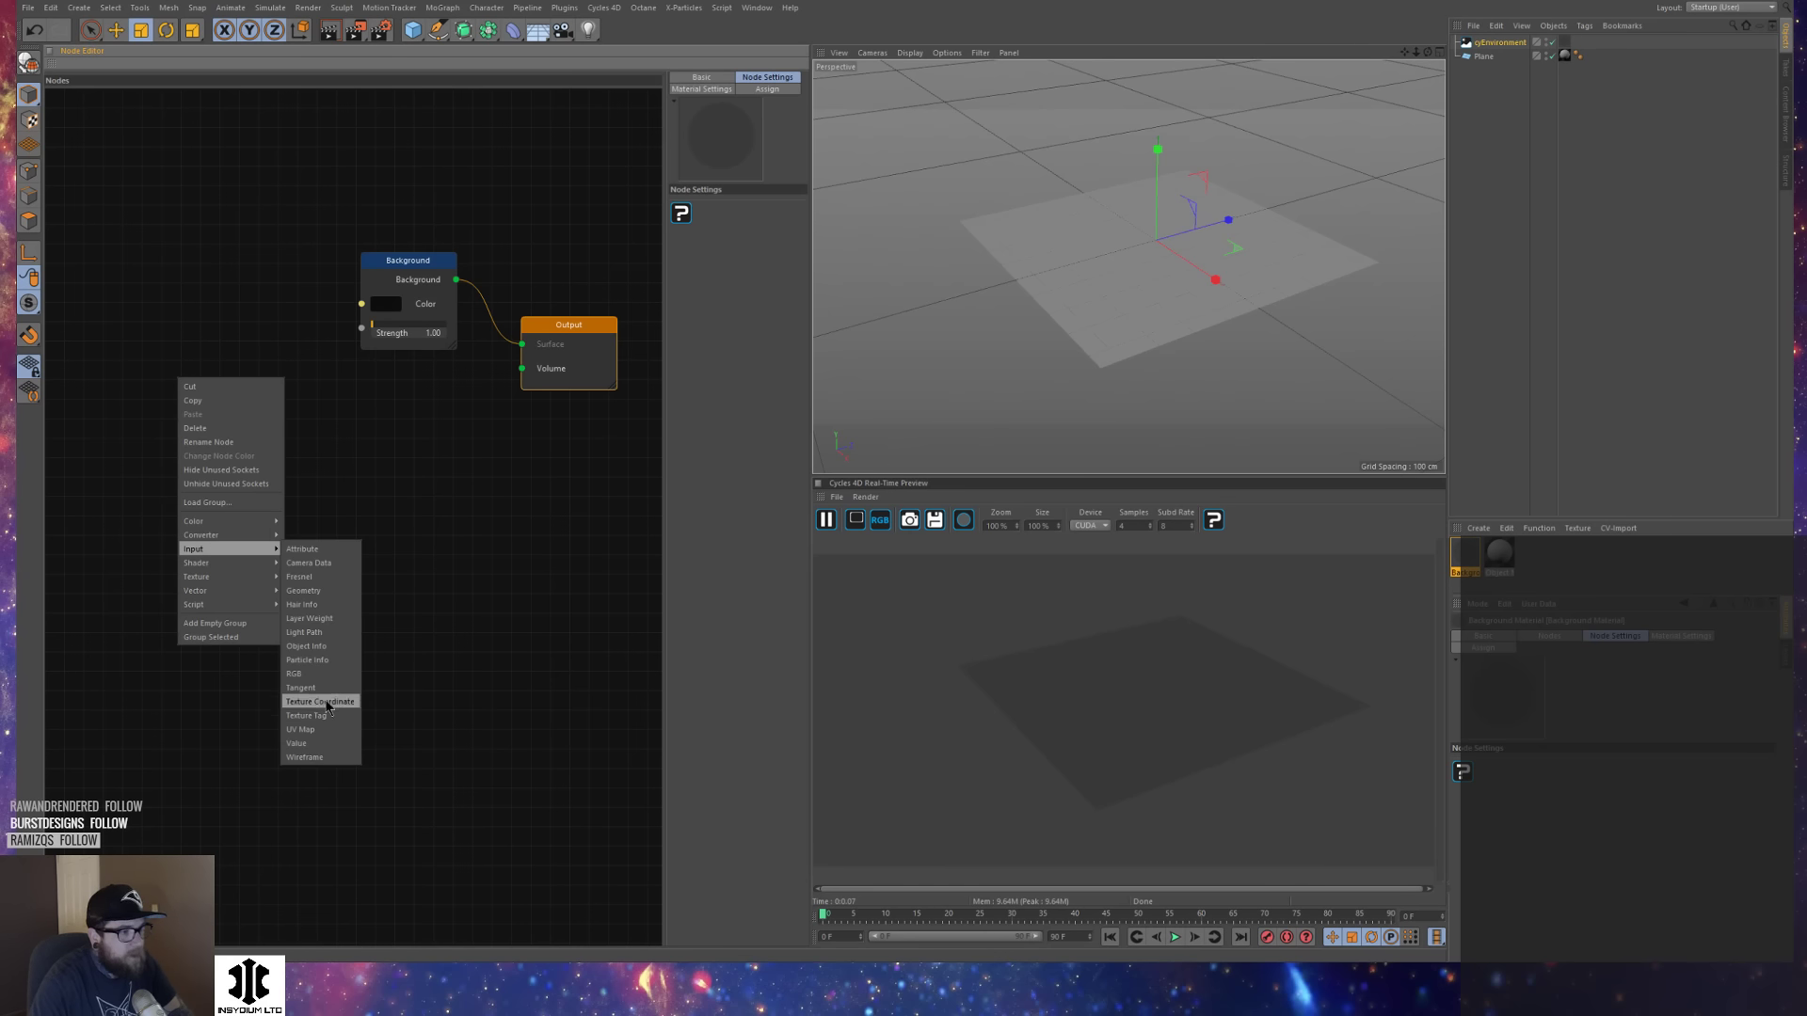
mouse_move(240, 581)
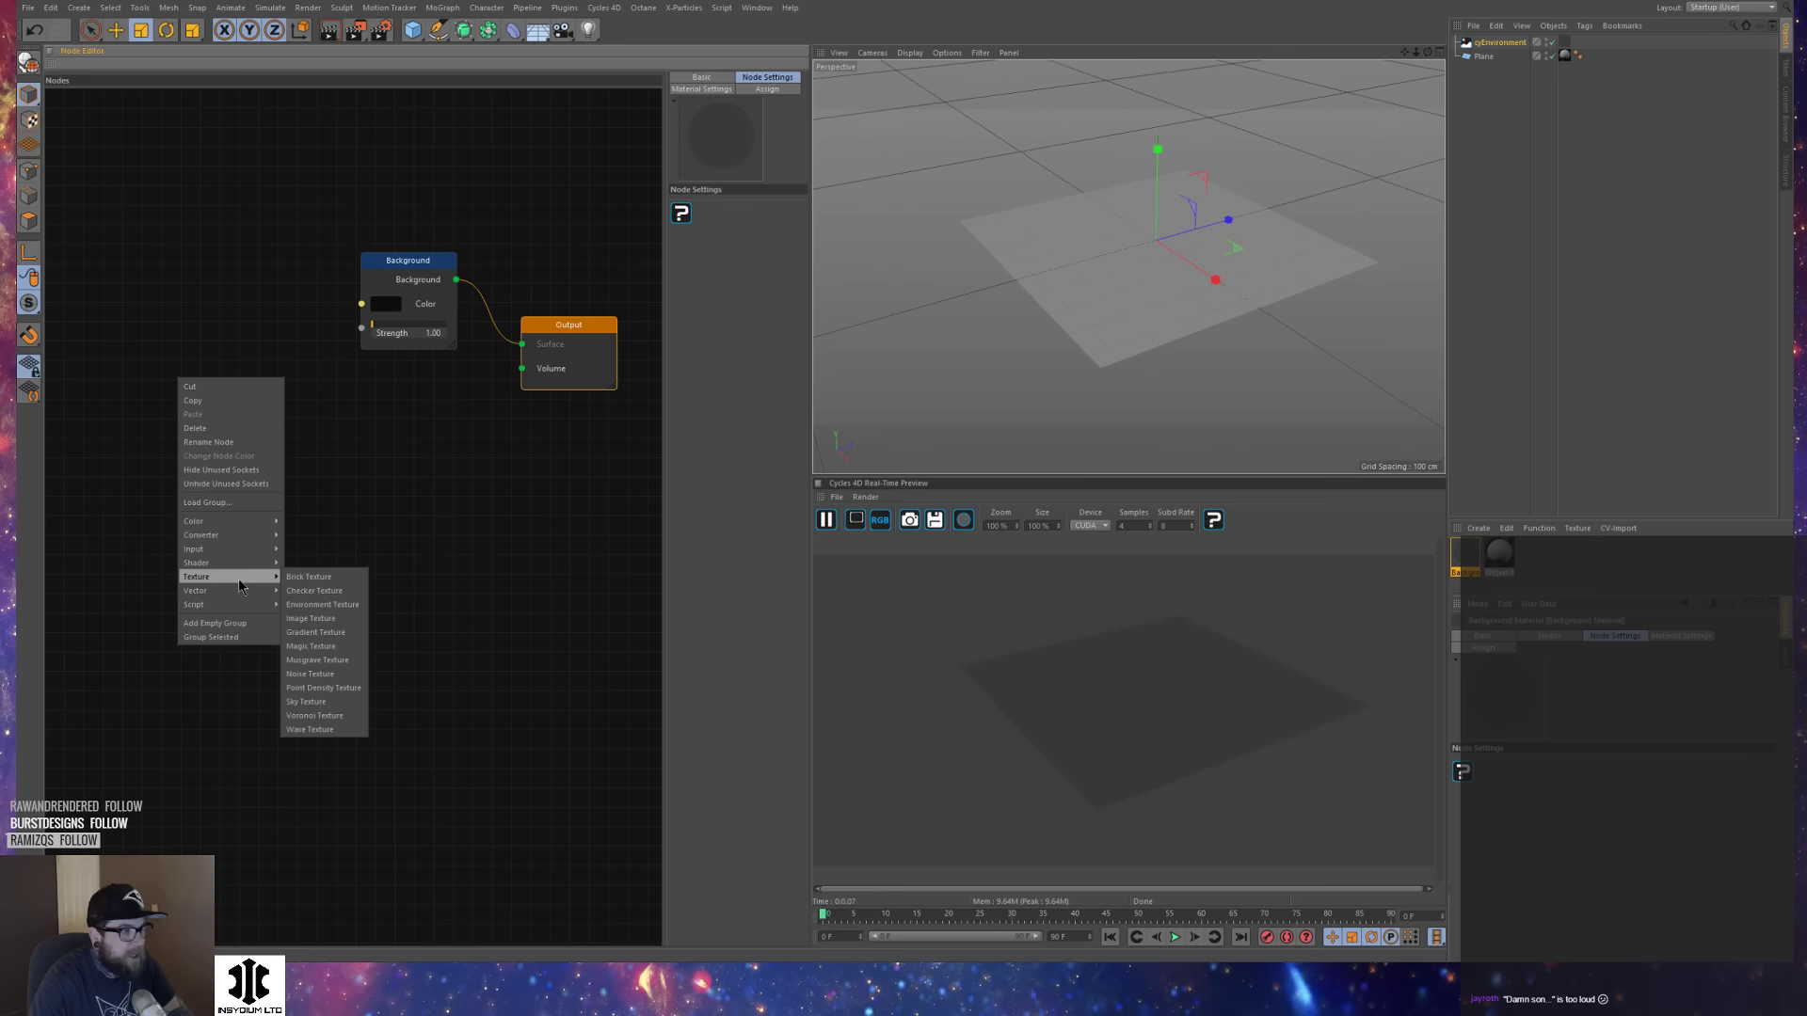
left_click(311, 618)
right_click(247, 393)
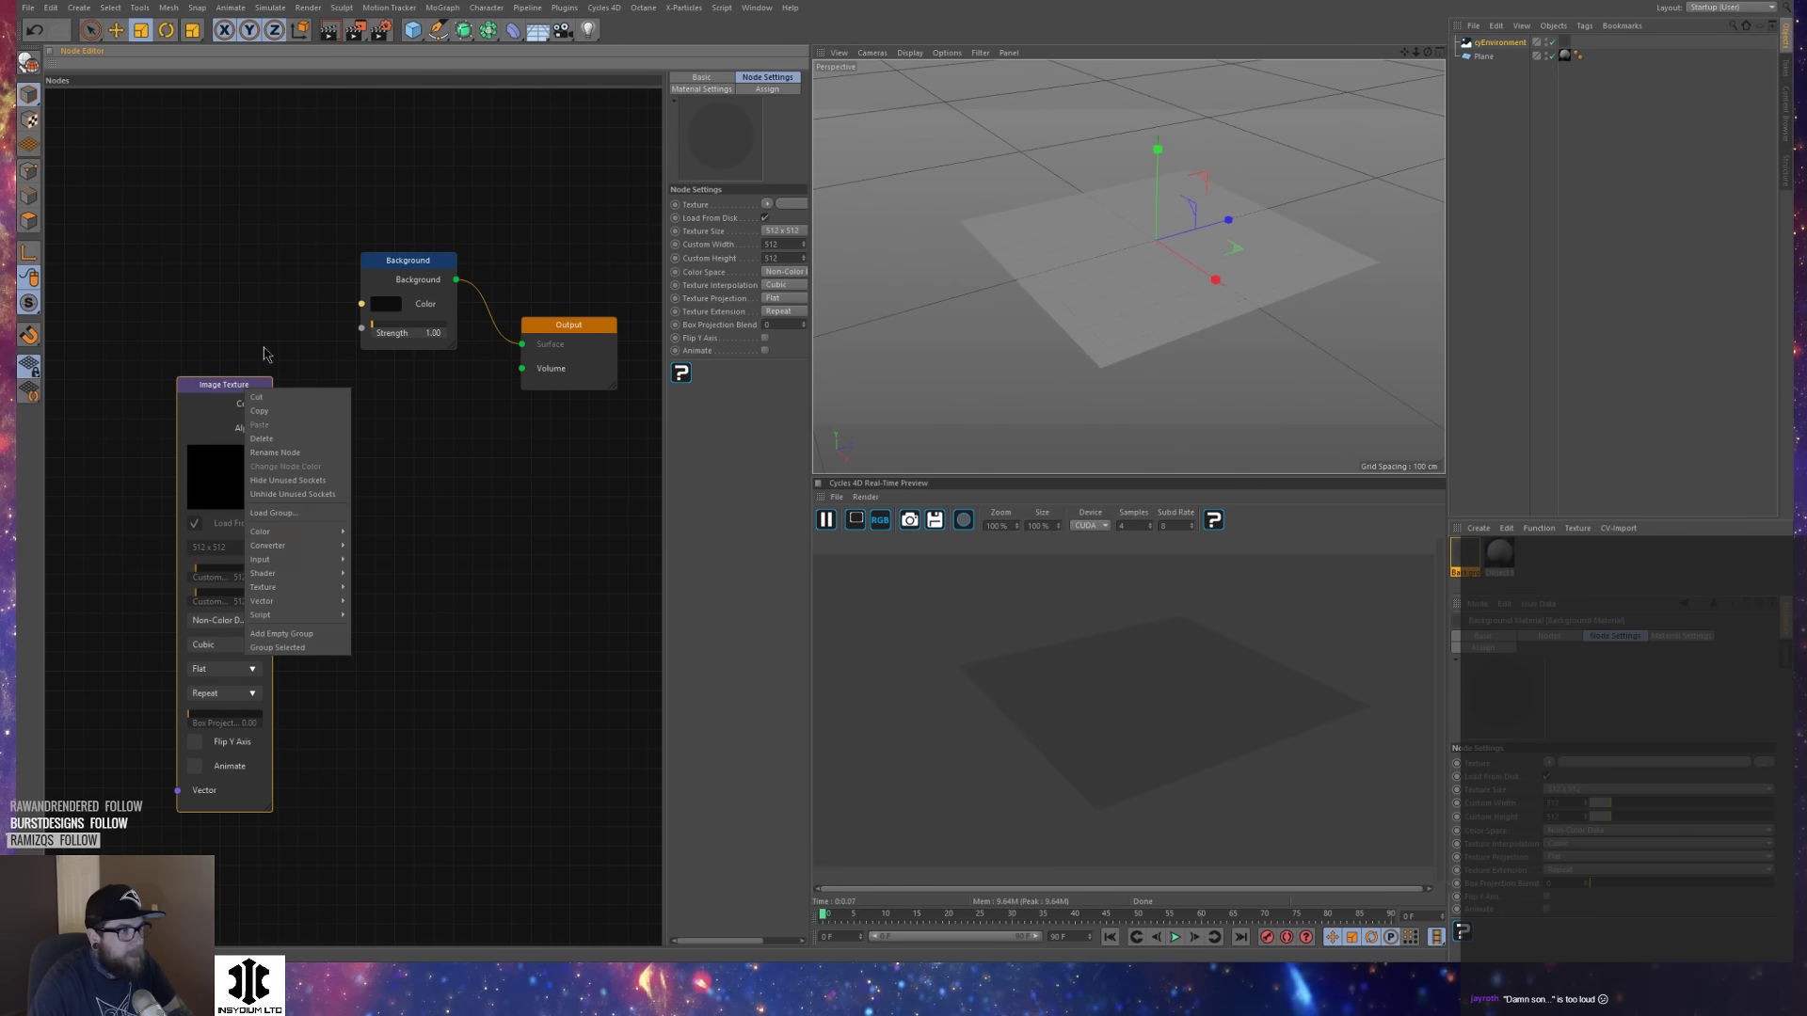
left_click(264, 354)
left_click_drag(253, 385, 361, 304)
left_click_drag(214, 313, 260, 292)
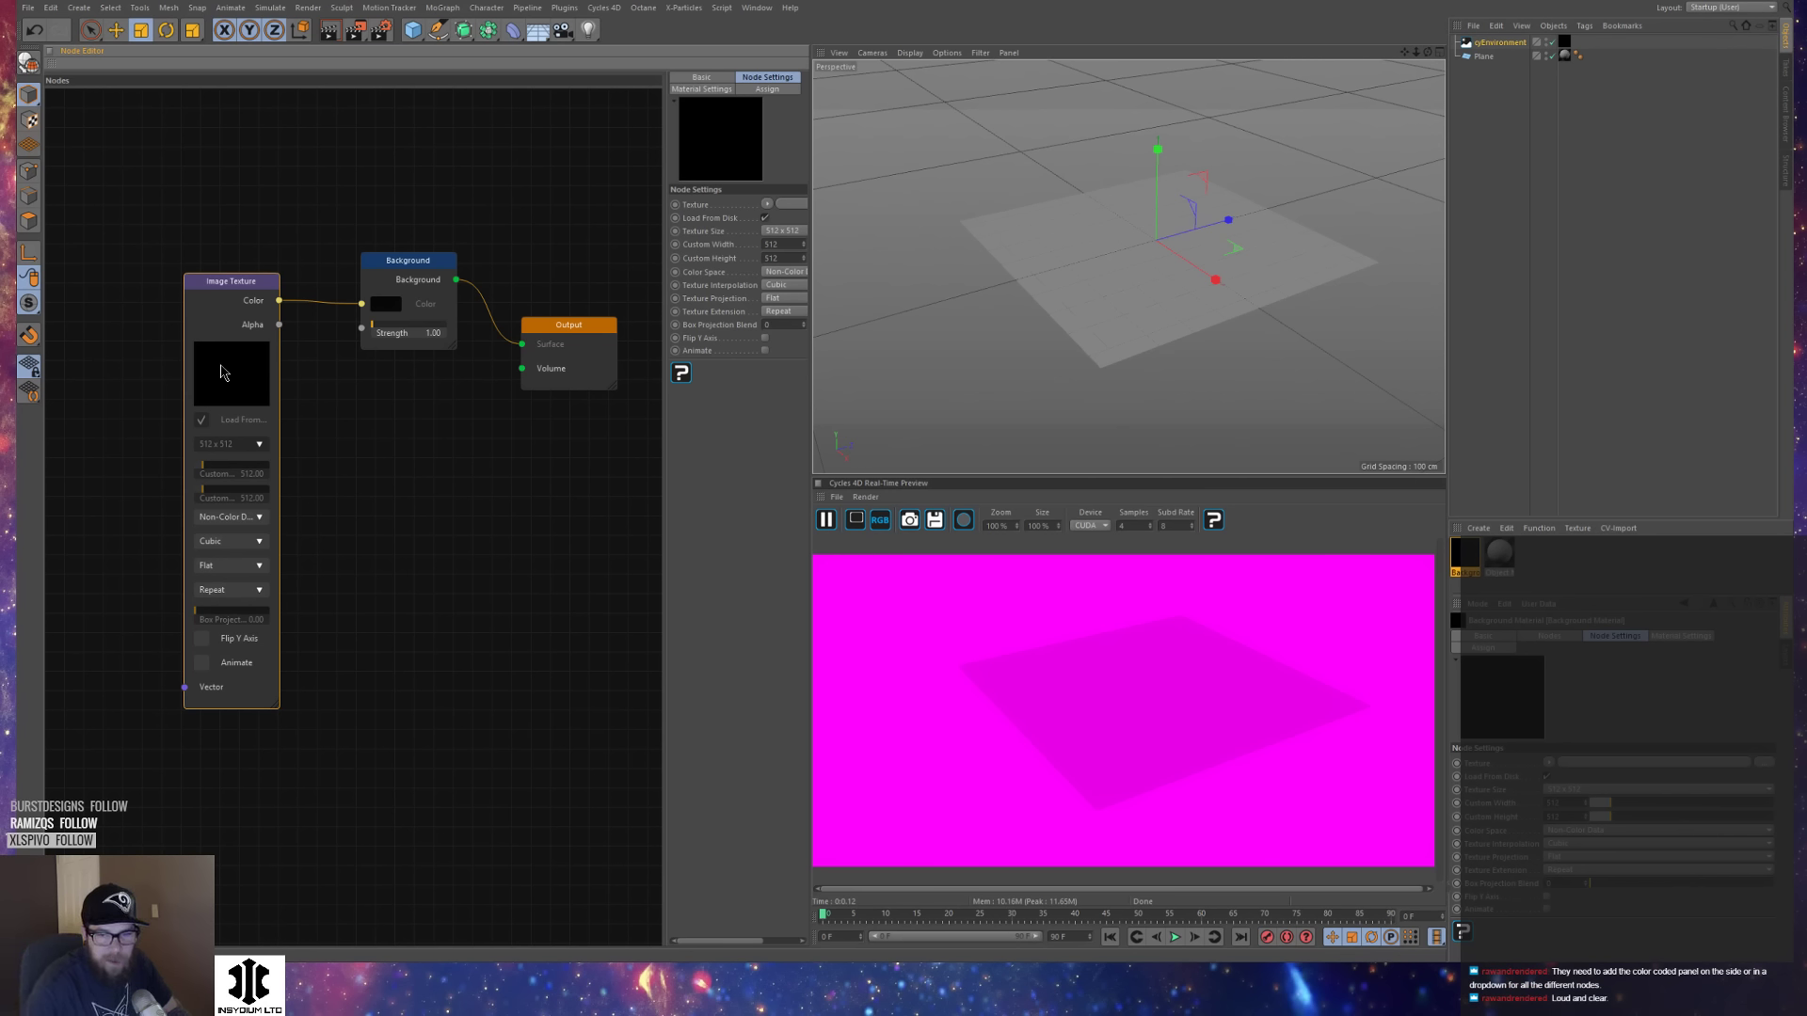
Move the Image Texture and Output nodes close to the Background node and widen the node settings area.
left_click_drag(240, 287, 249, 280)
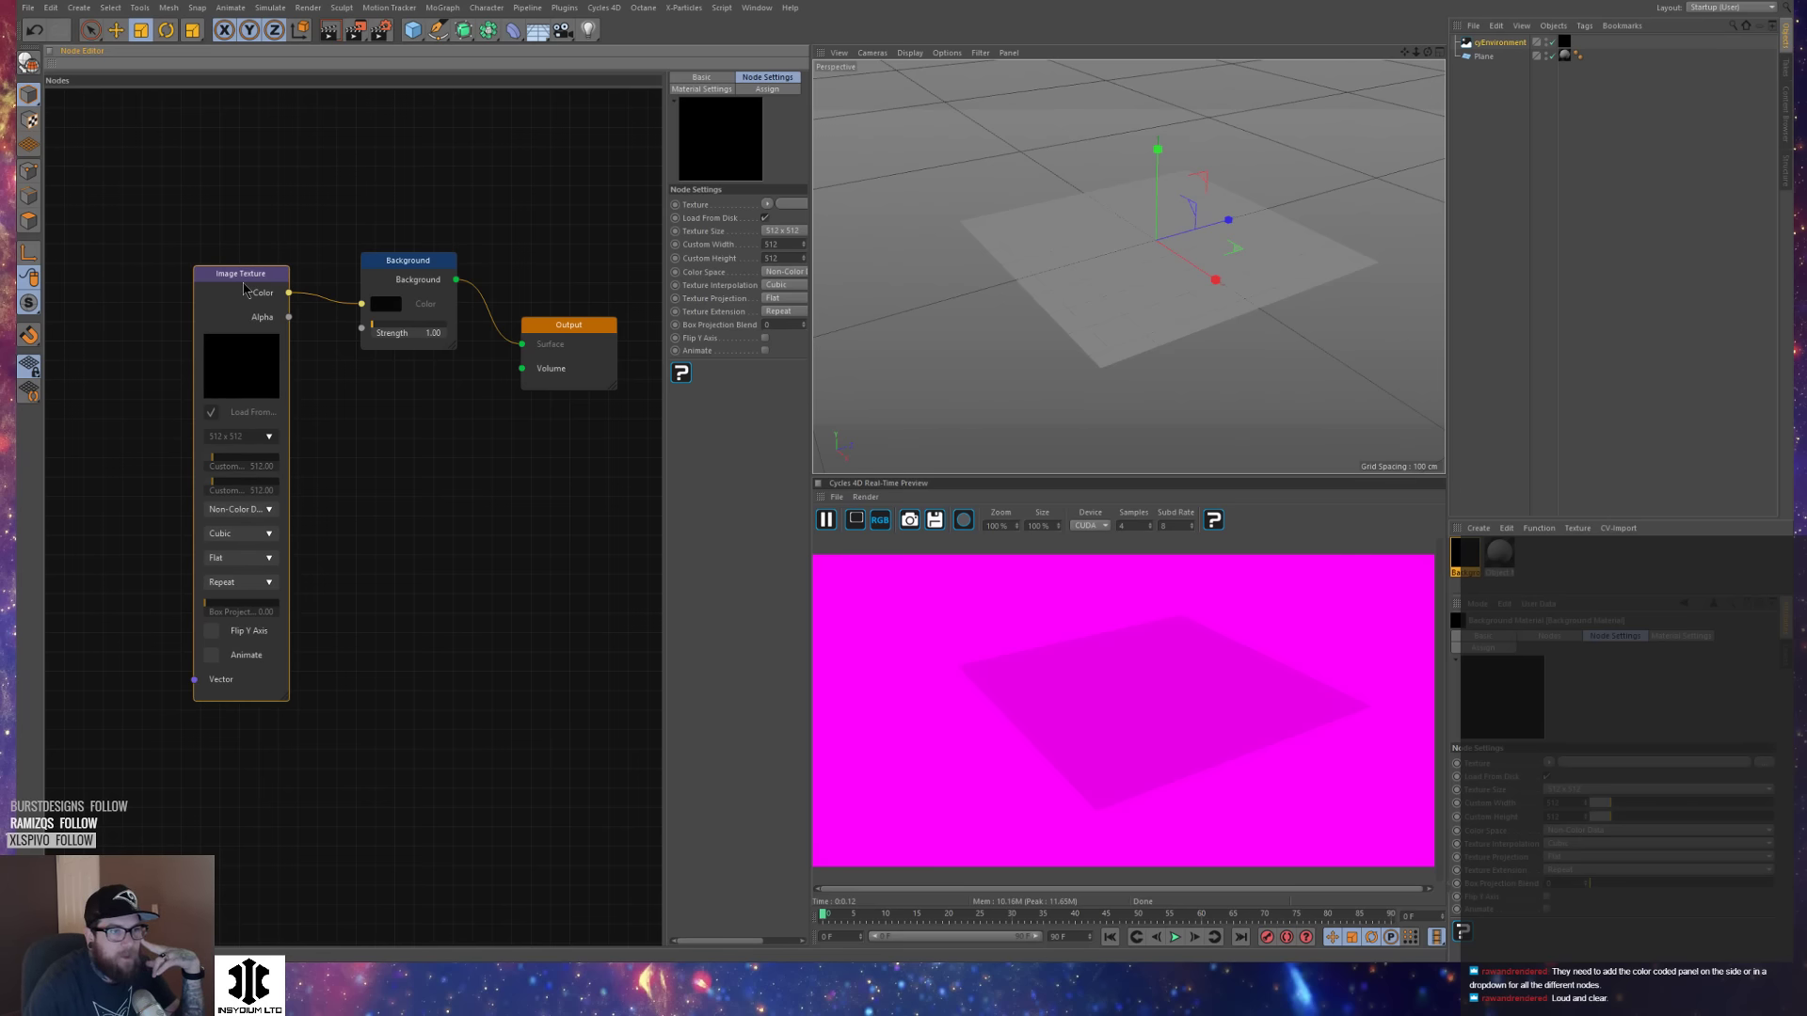
left_click_drag(238, 281, 290, 269)
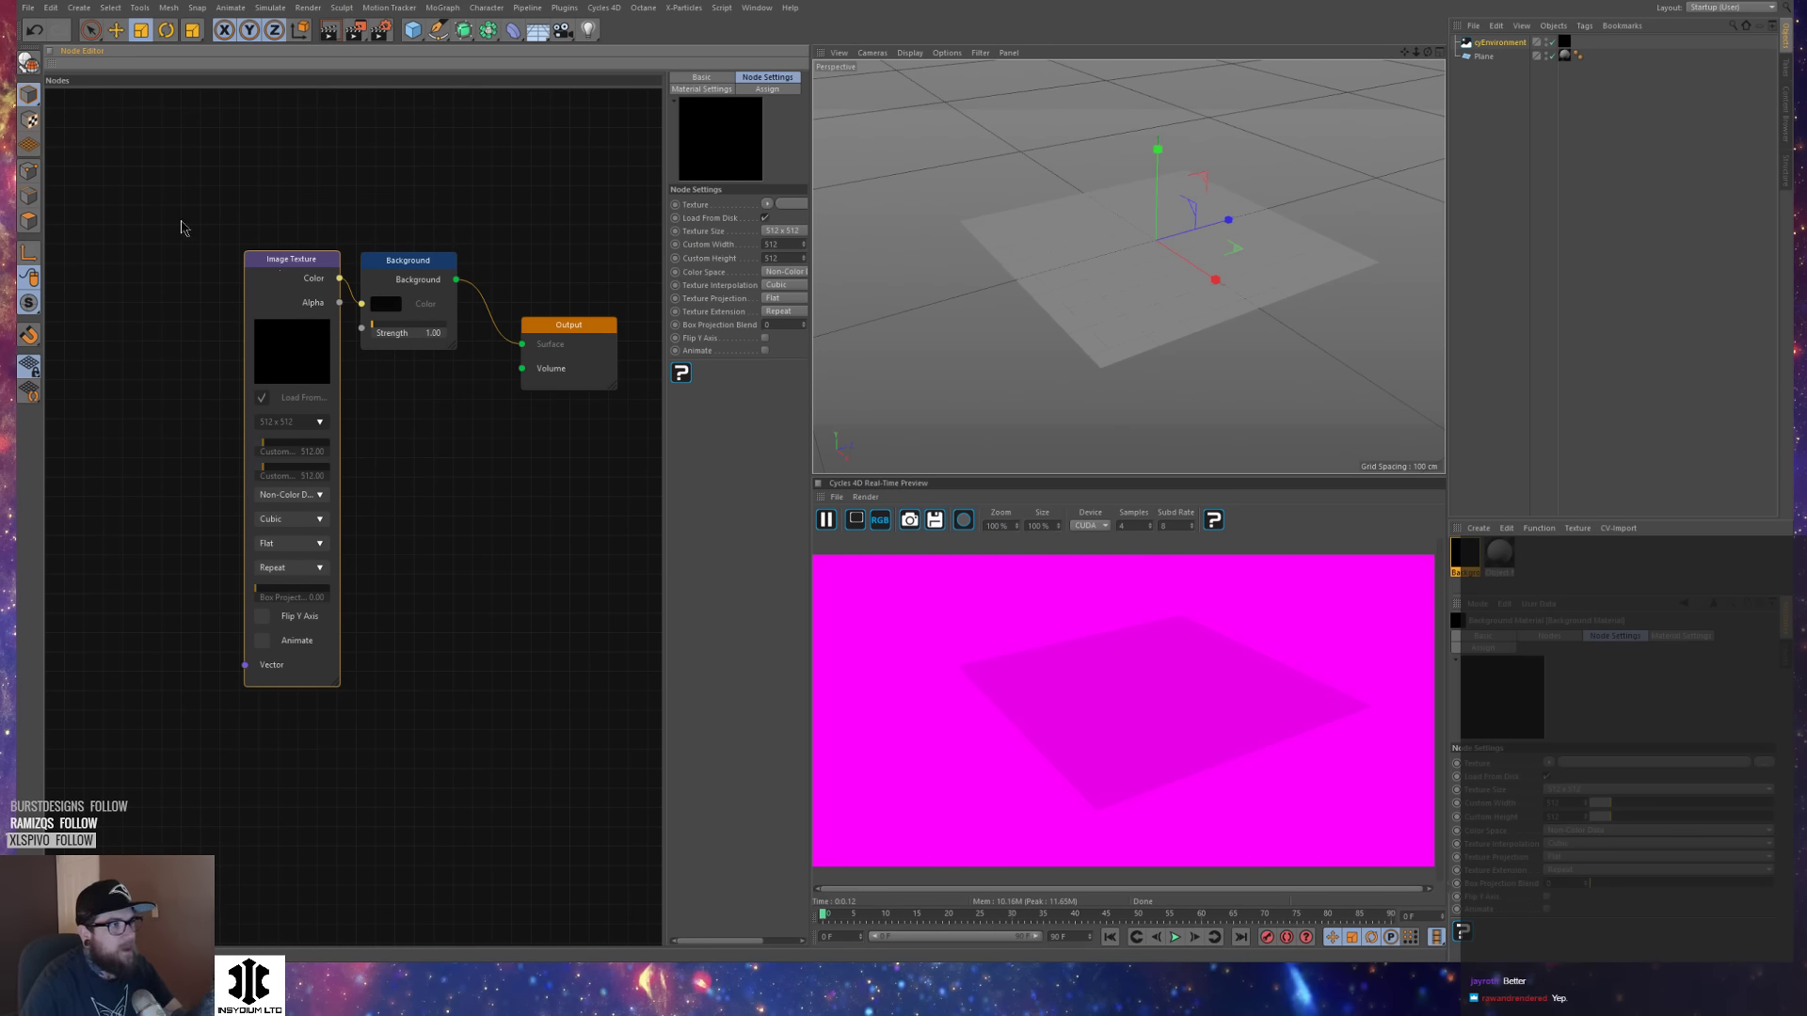
left_click_drag(165, 200, 325, 832)
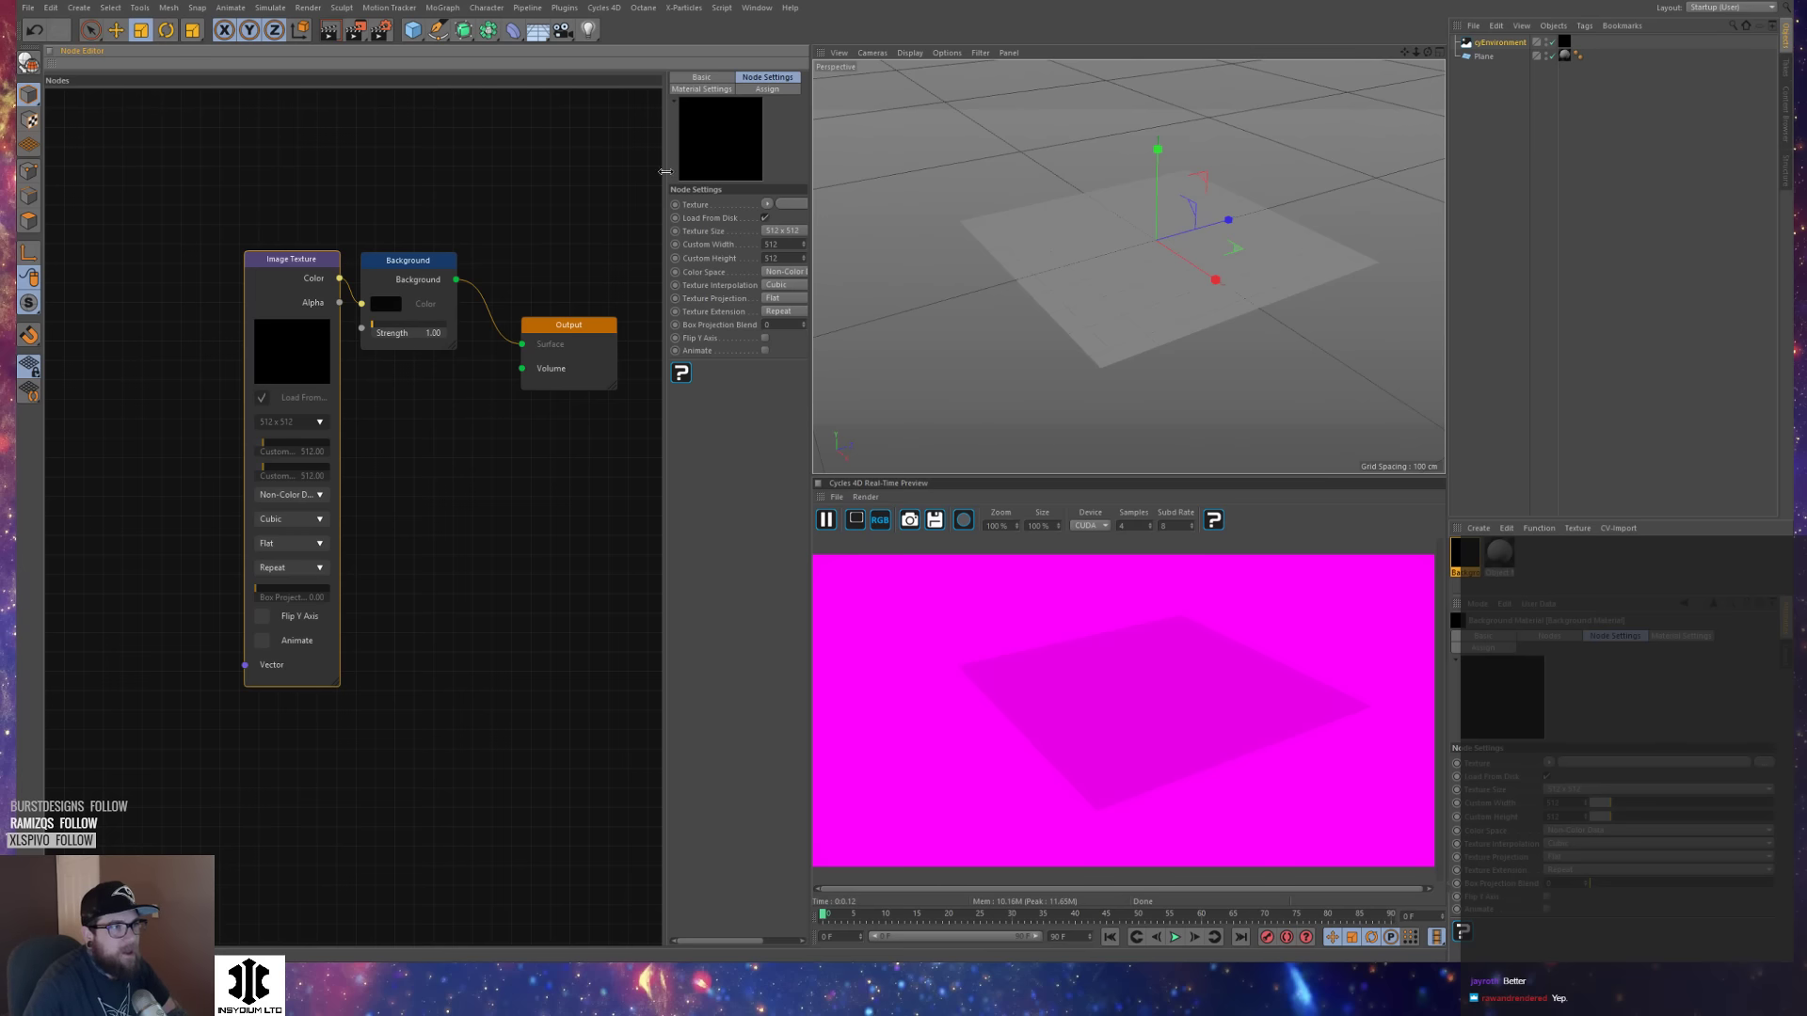
left_click_drag(664, 166, 623, 167)
left_click_drag(587, 328, 543, 311)
left_click(289, 264)
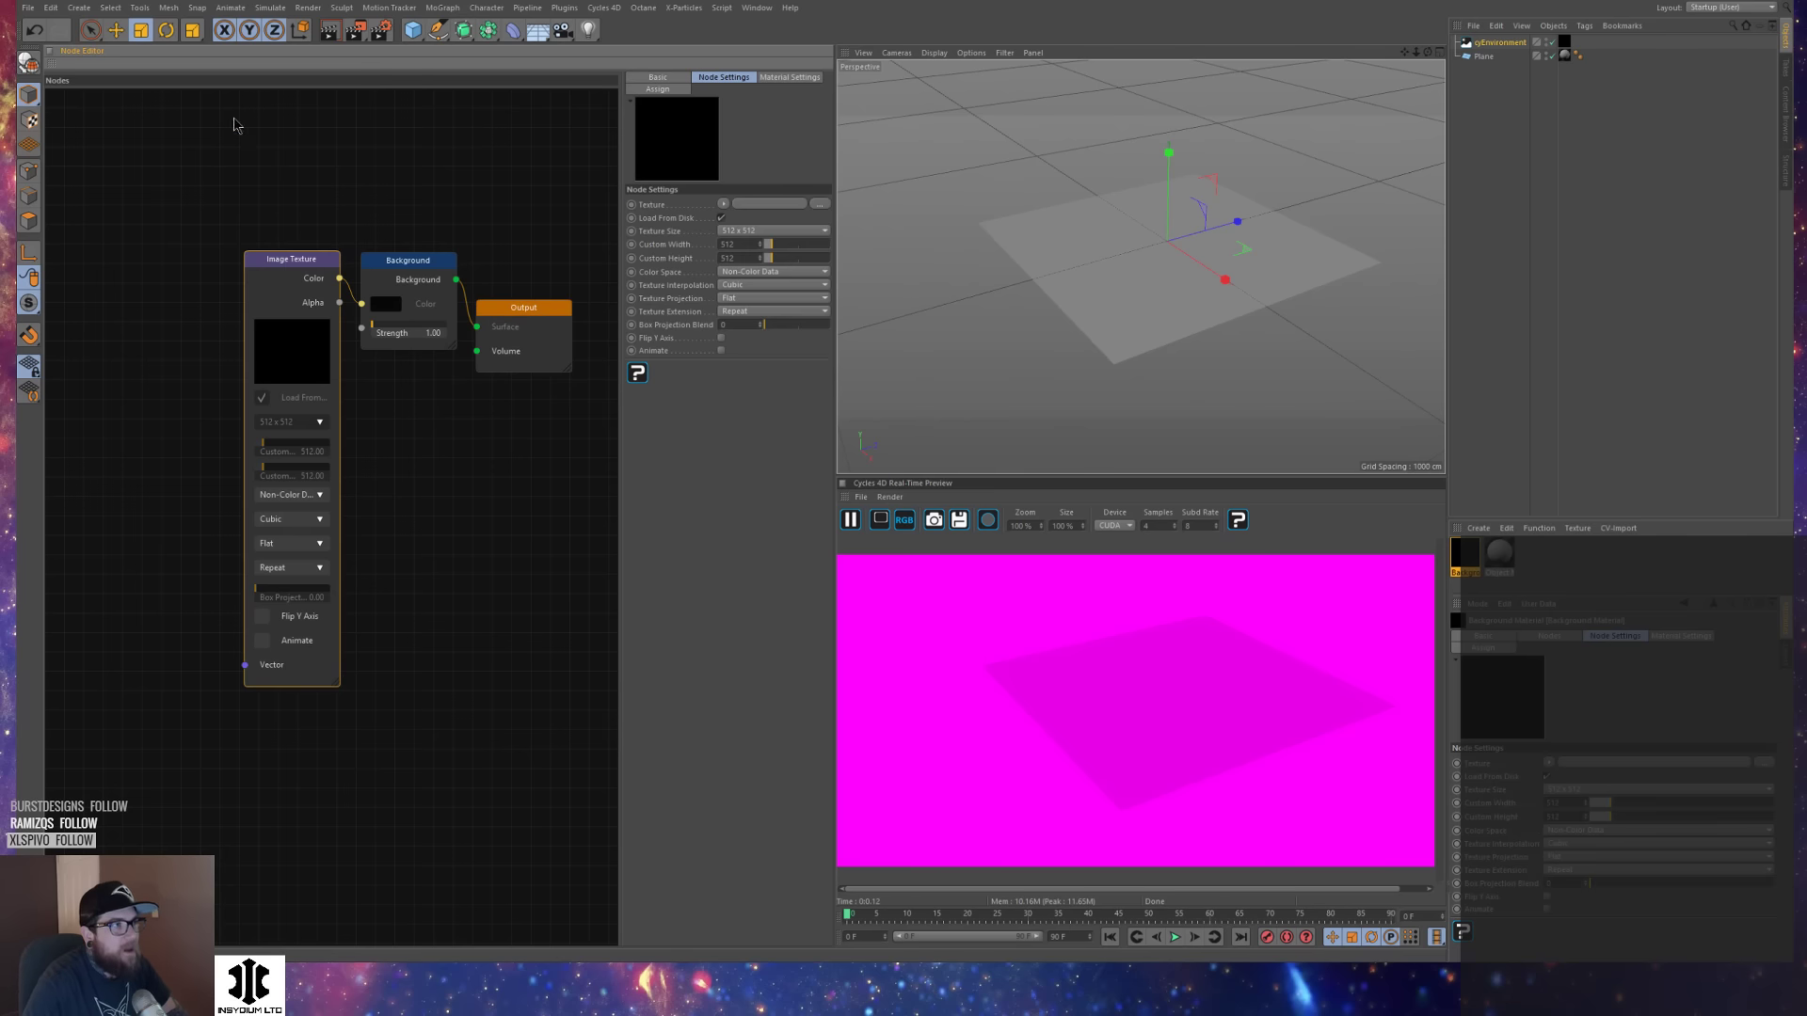
Add an HDRI Link tag to the cyEnvironment object.
left_click(575, 9)
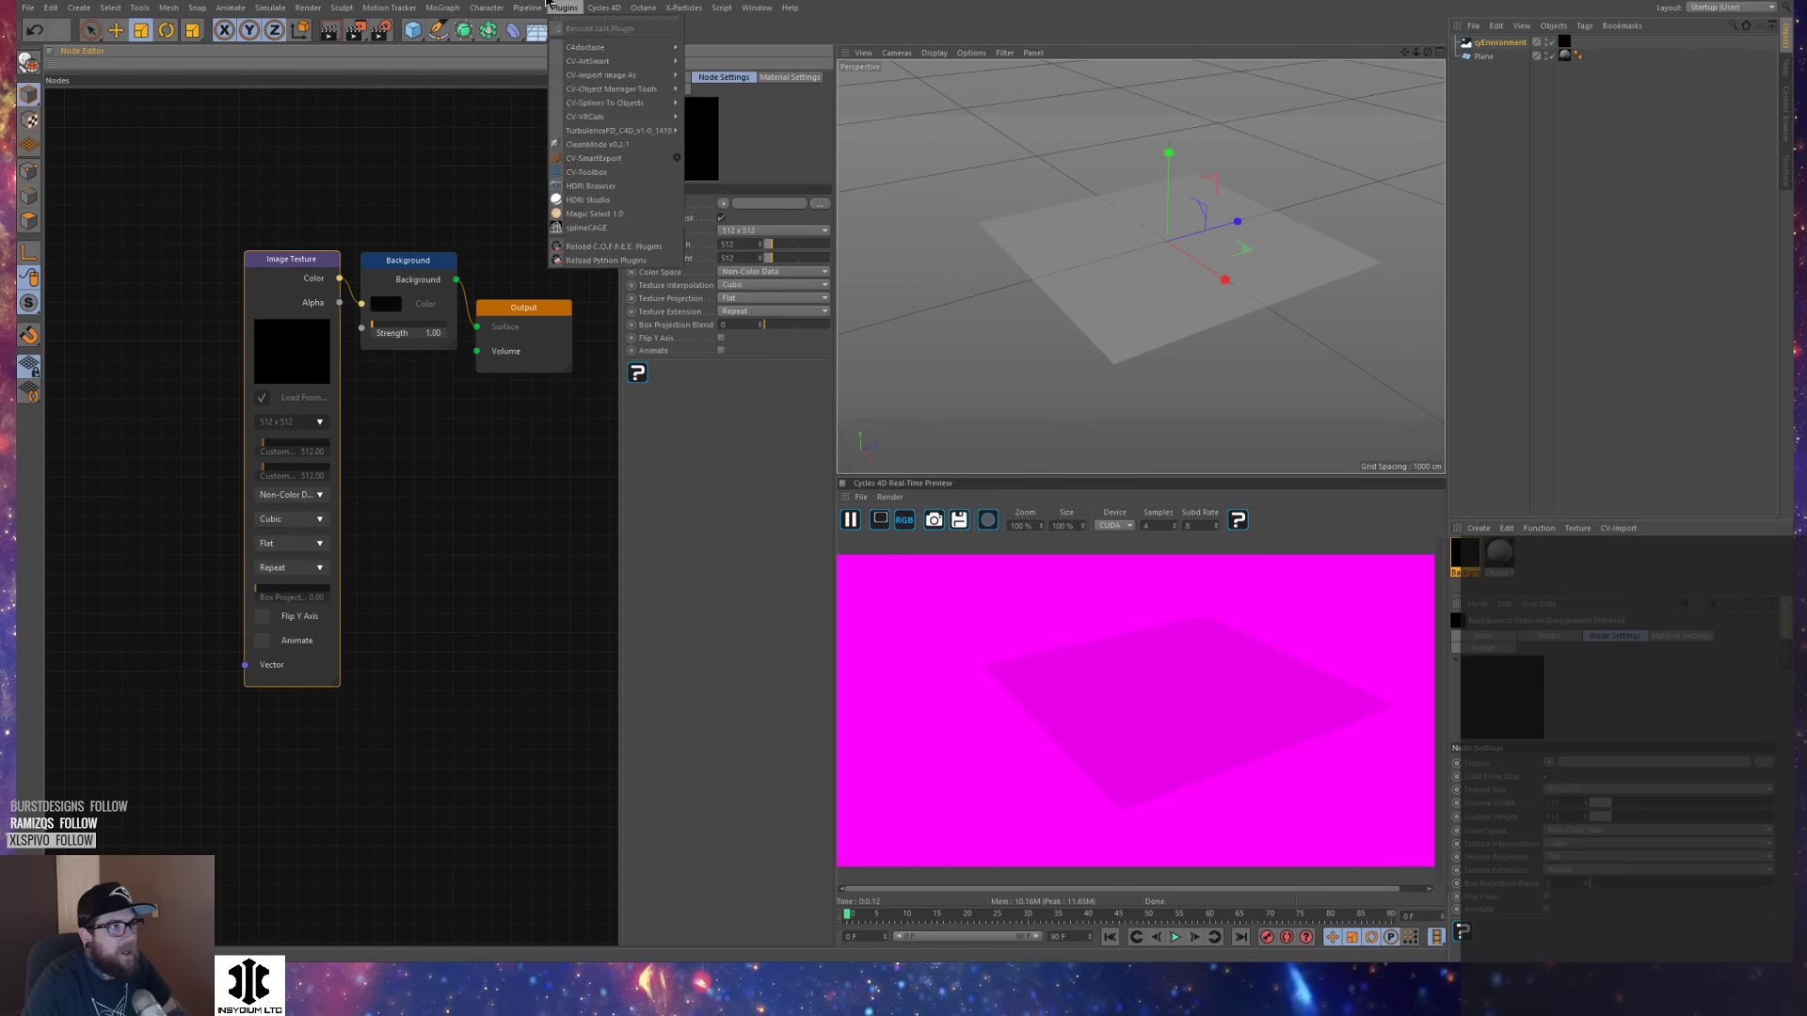
mouse_move(598, 11)
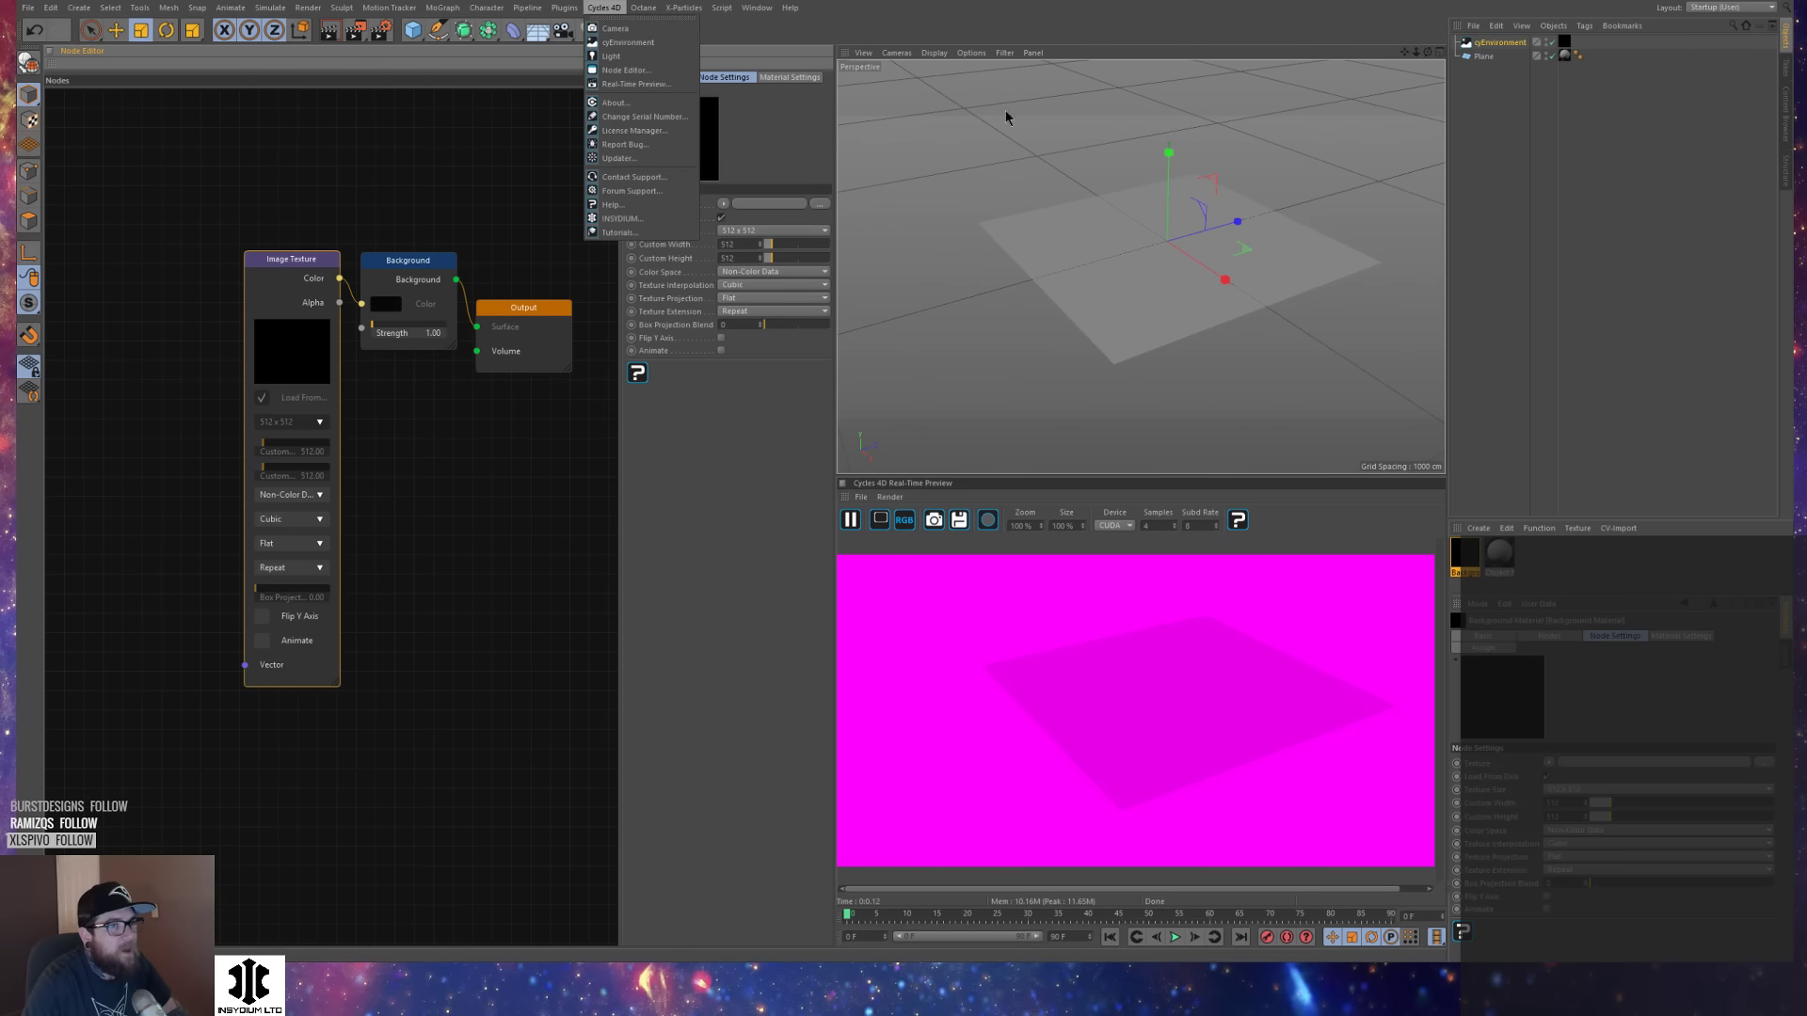
left_click(1512, 122)
left_click(1556, 109)
right_click(1514, 44)
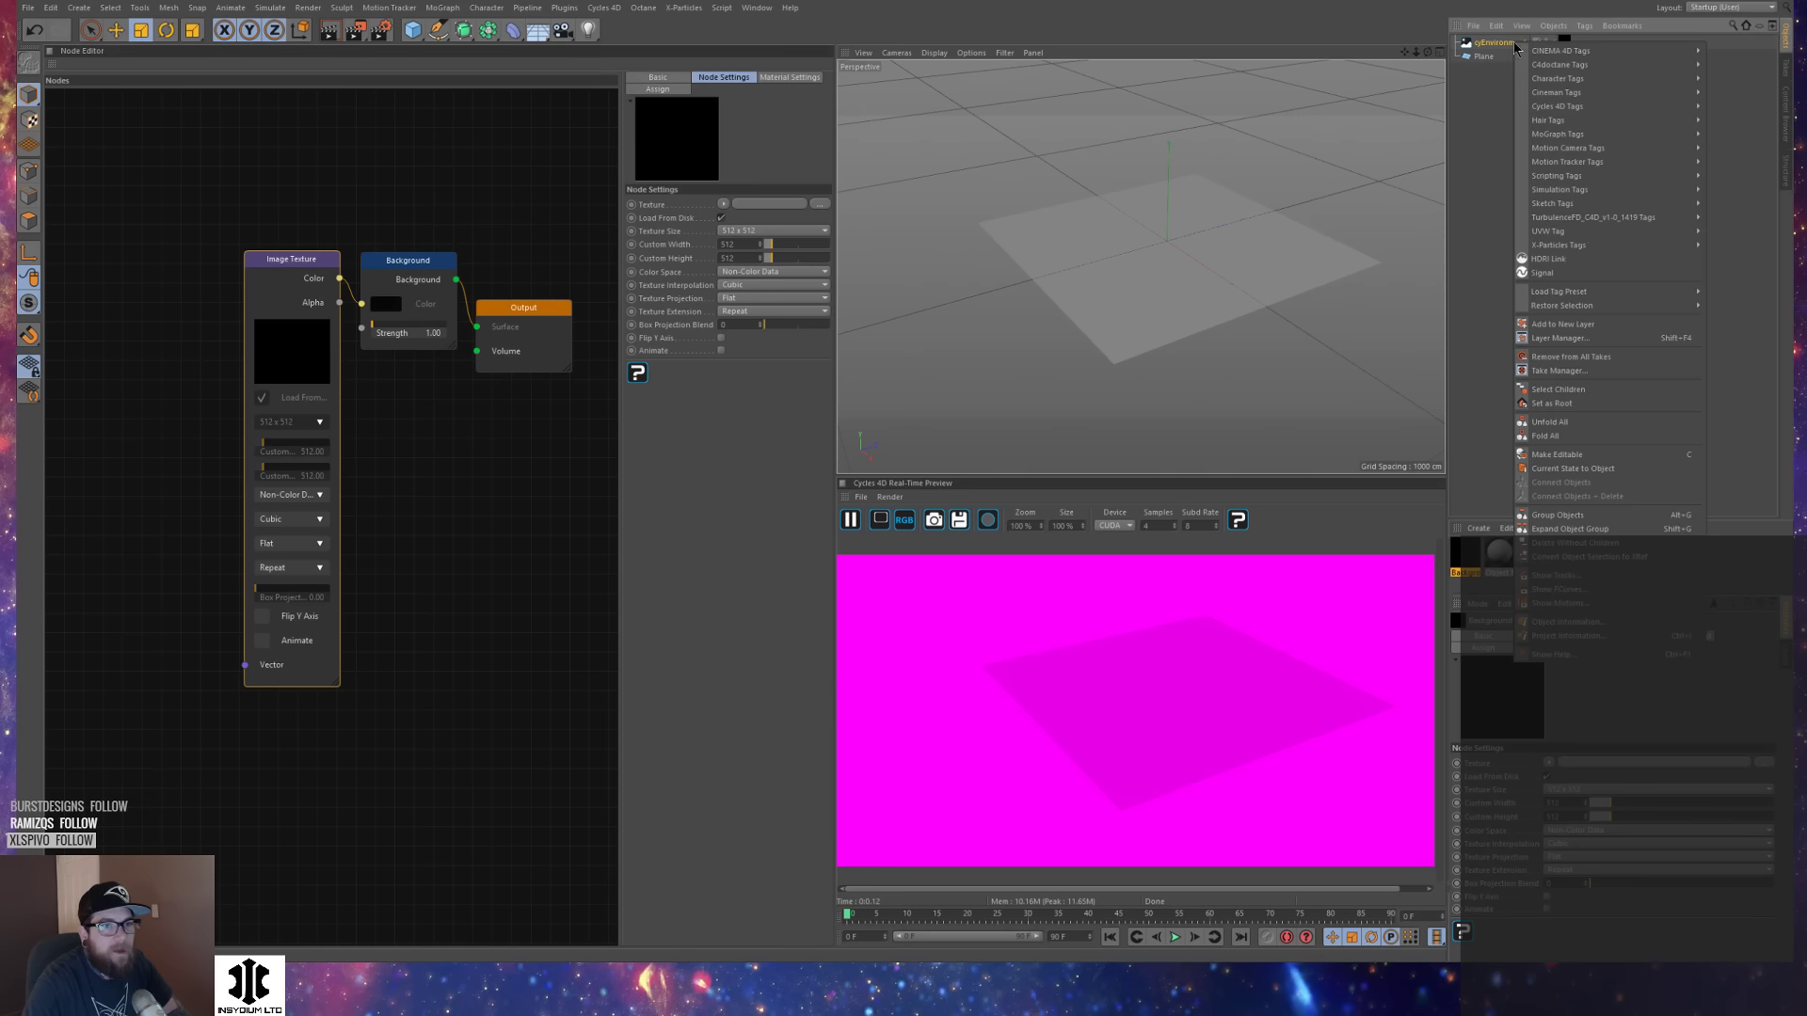
left_click(1552, 262)
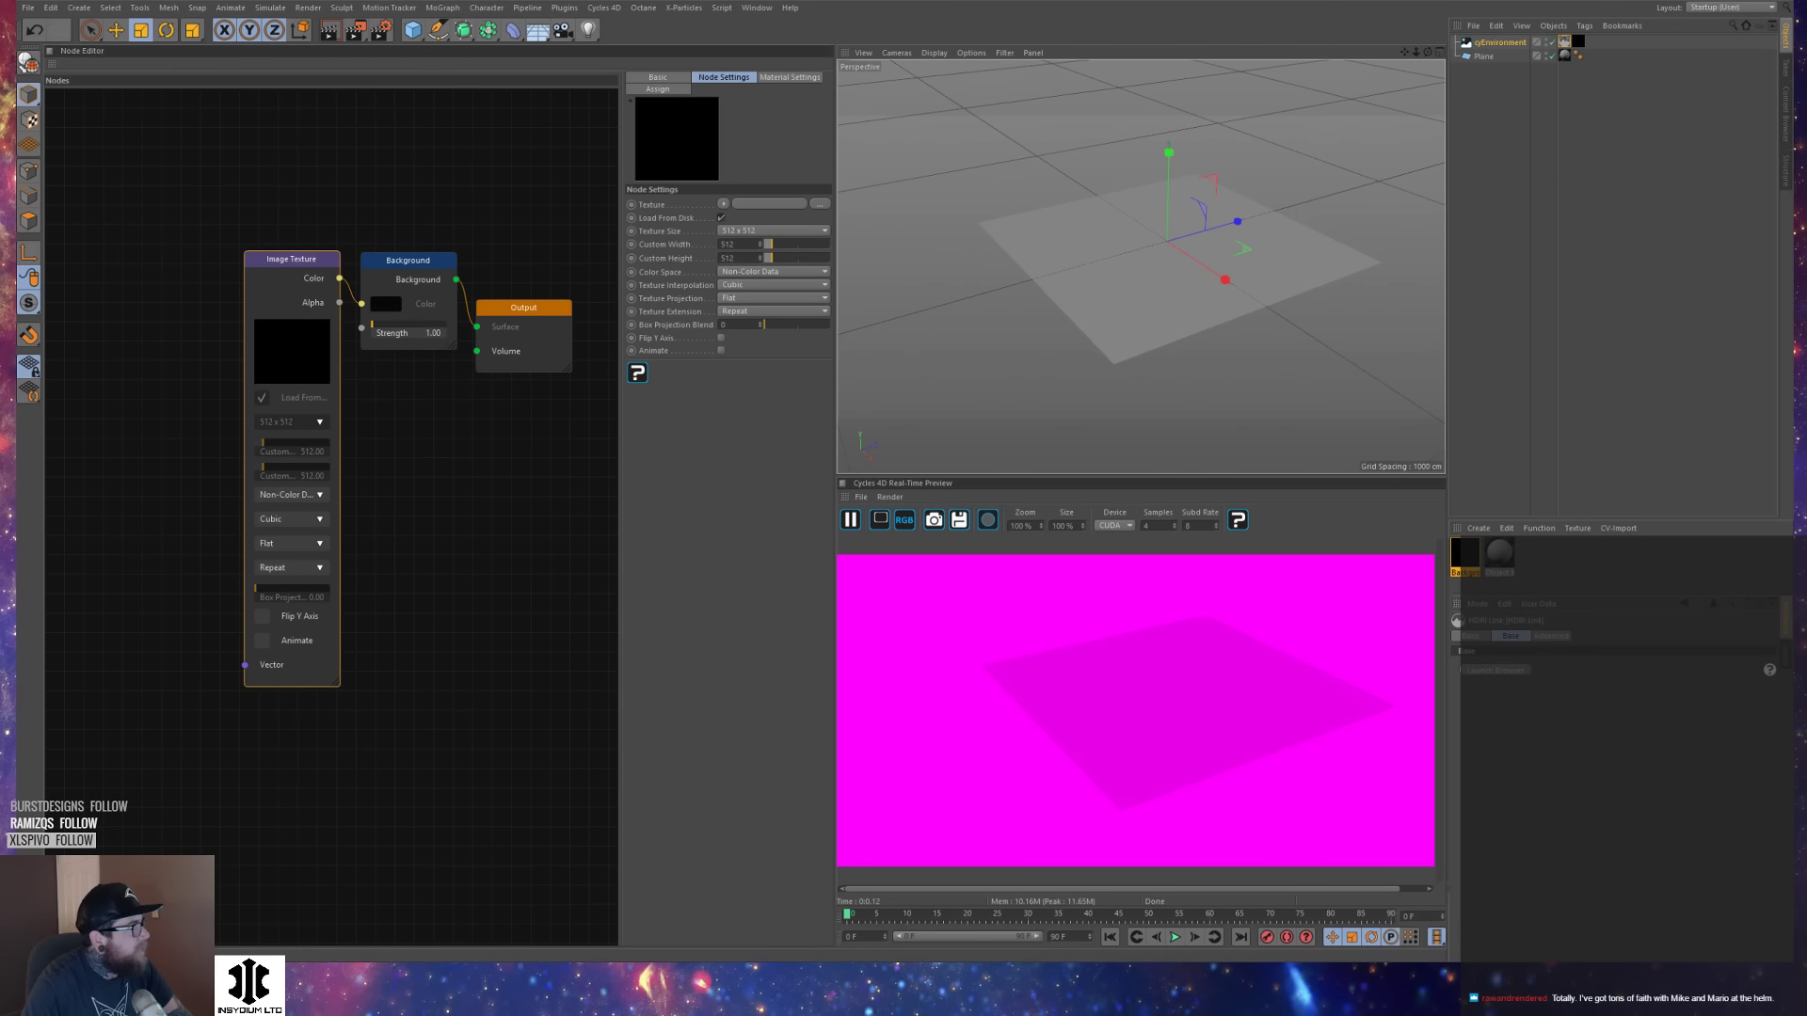
Load MuseumParkingLot2.exr into the Image Texture node without a project copy, and toggle Clay Mode in the real-time preview.
left_click(819, 204)
left_click_drag(633, 245, 890, 229)
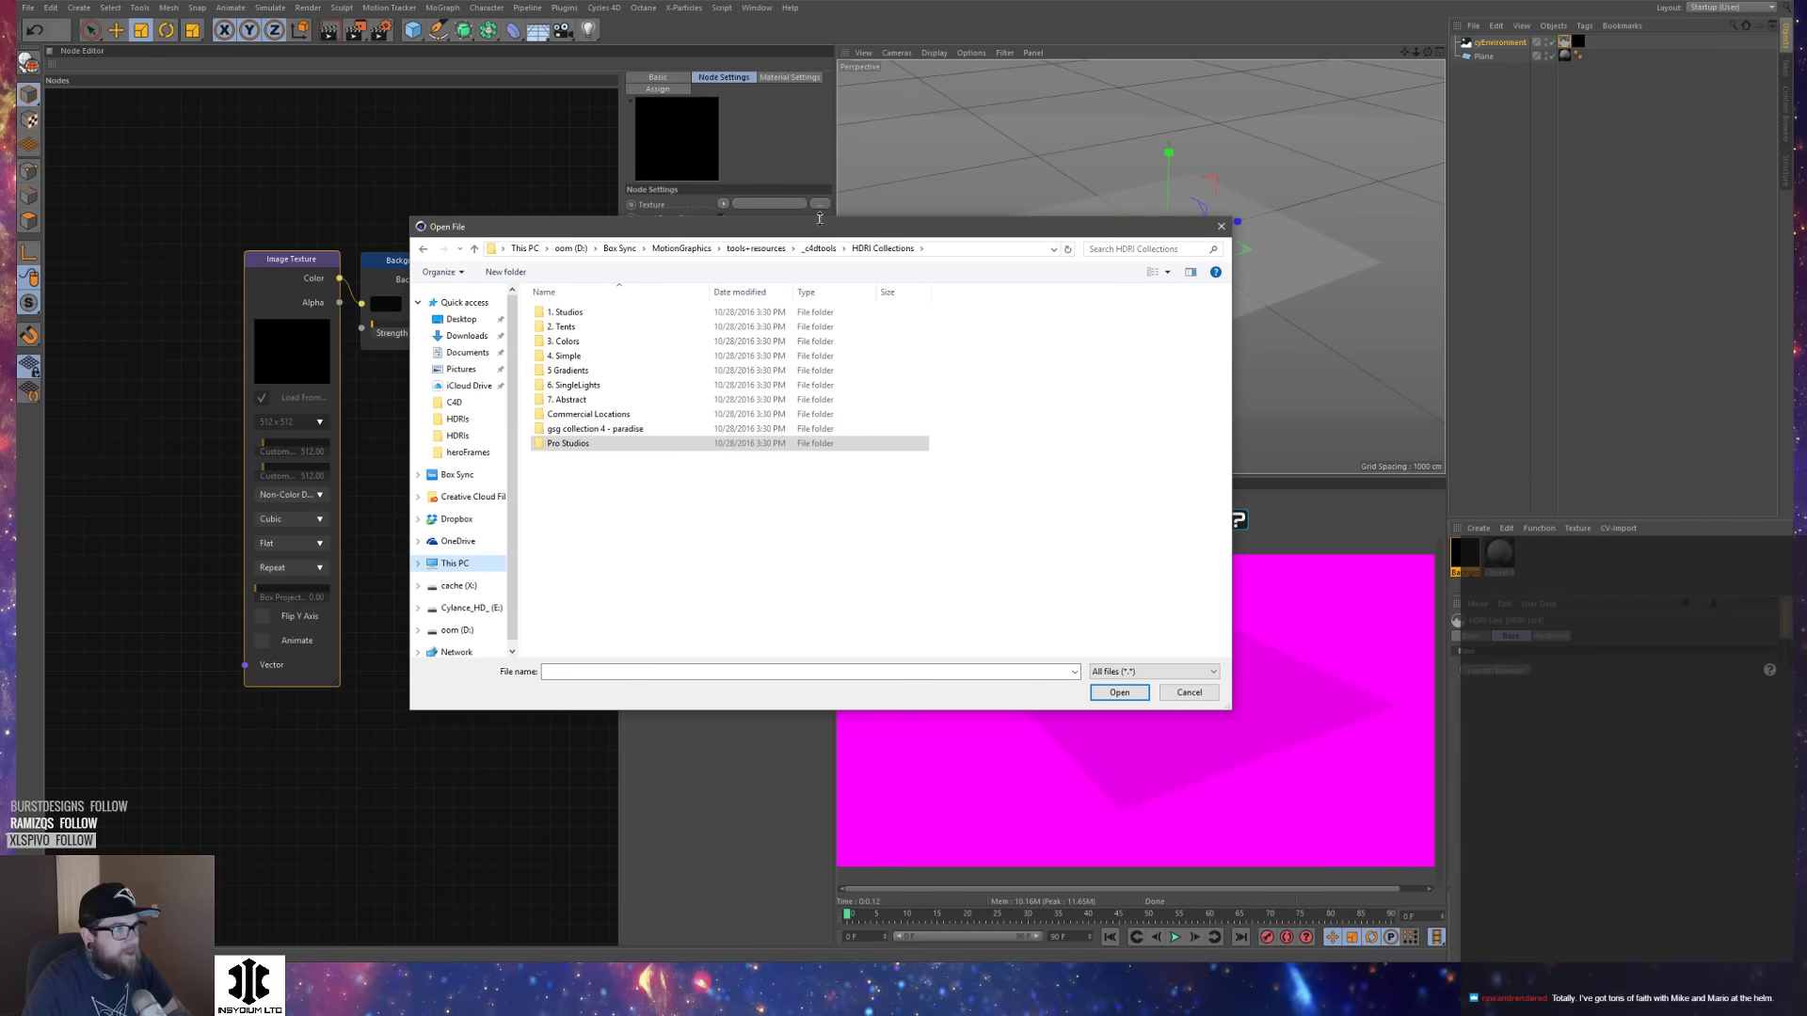
double_click(659, 415)
double_click(602, 327)
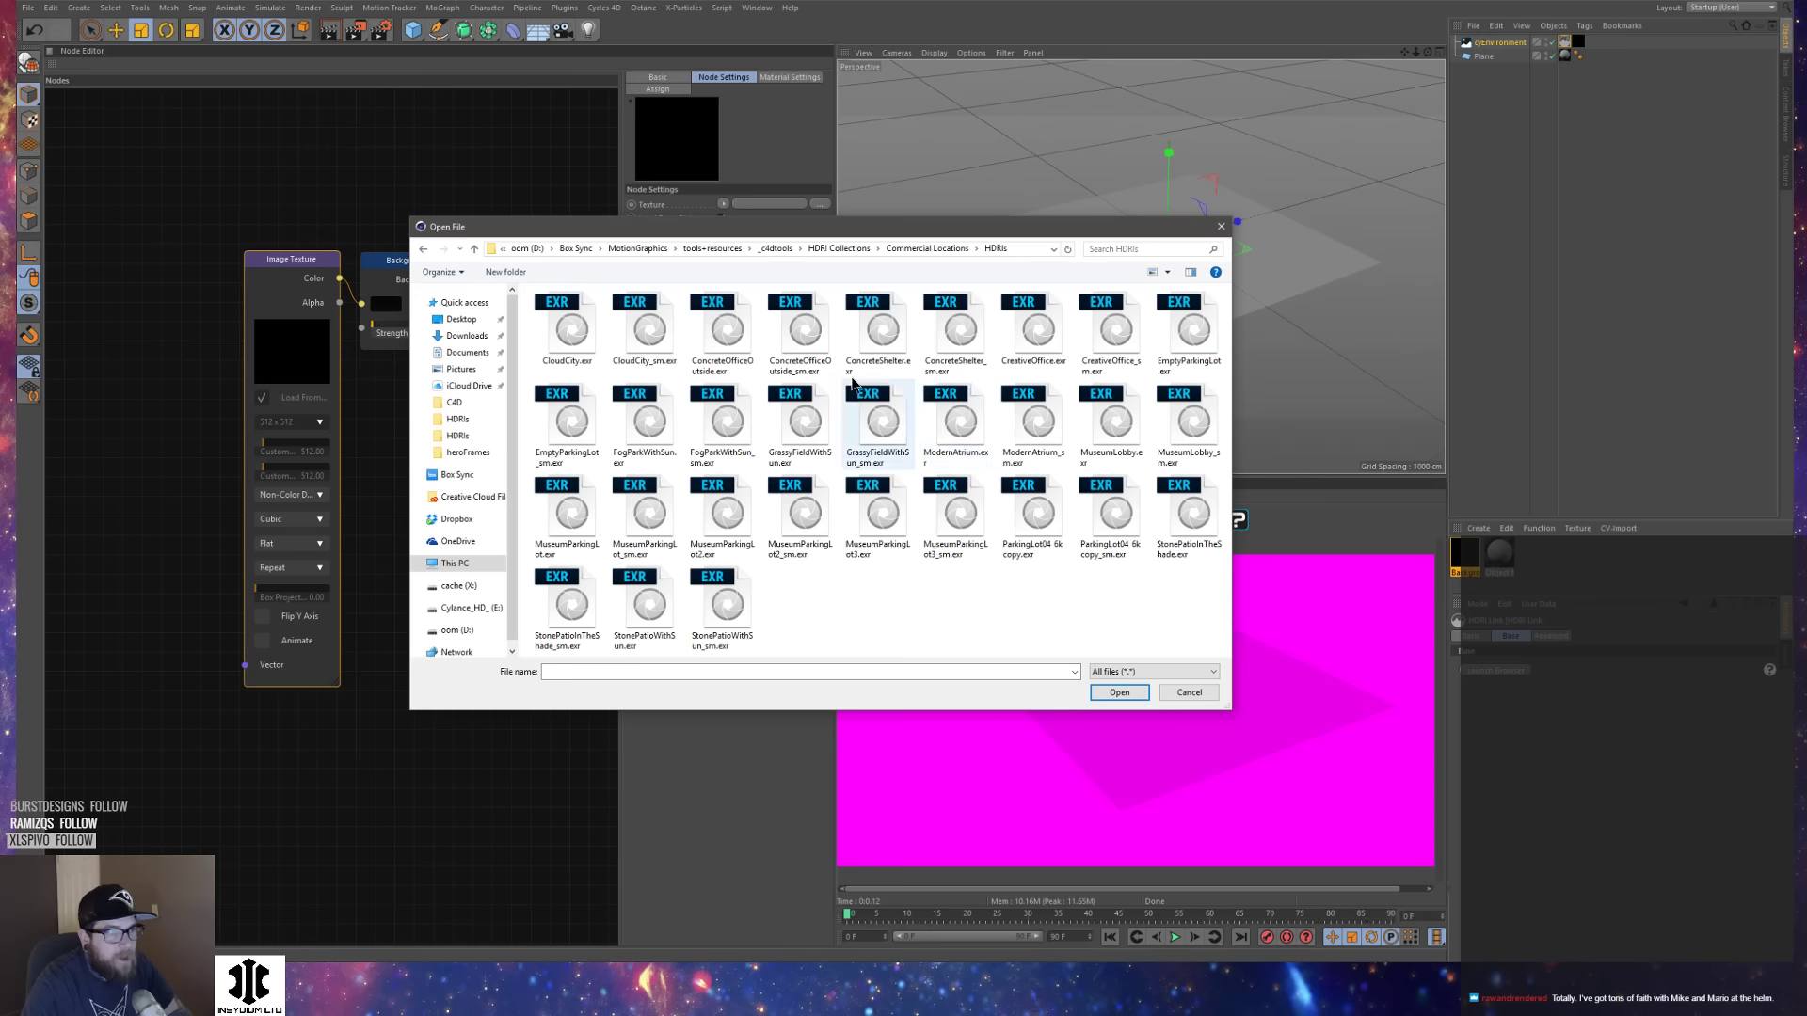
left_click(722, 516)
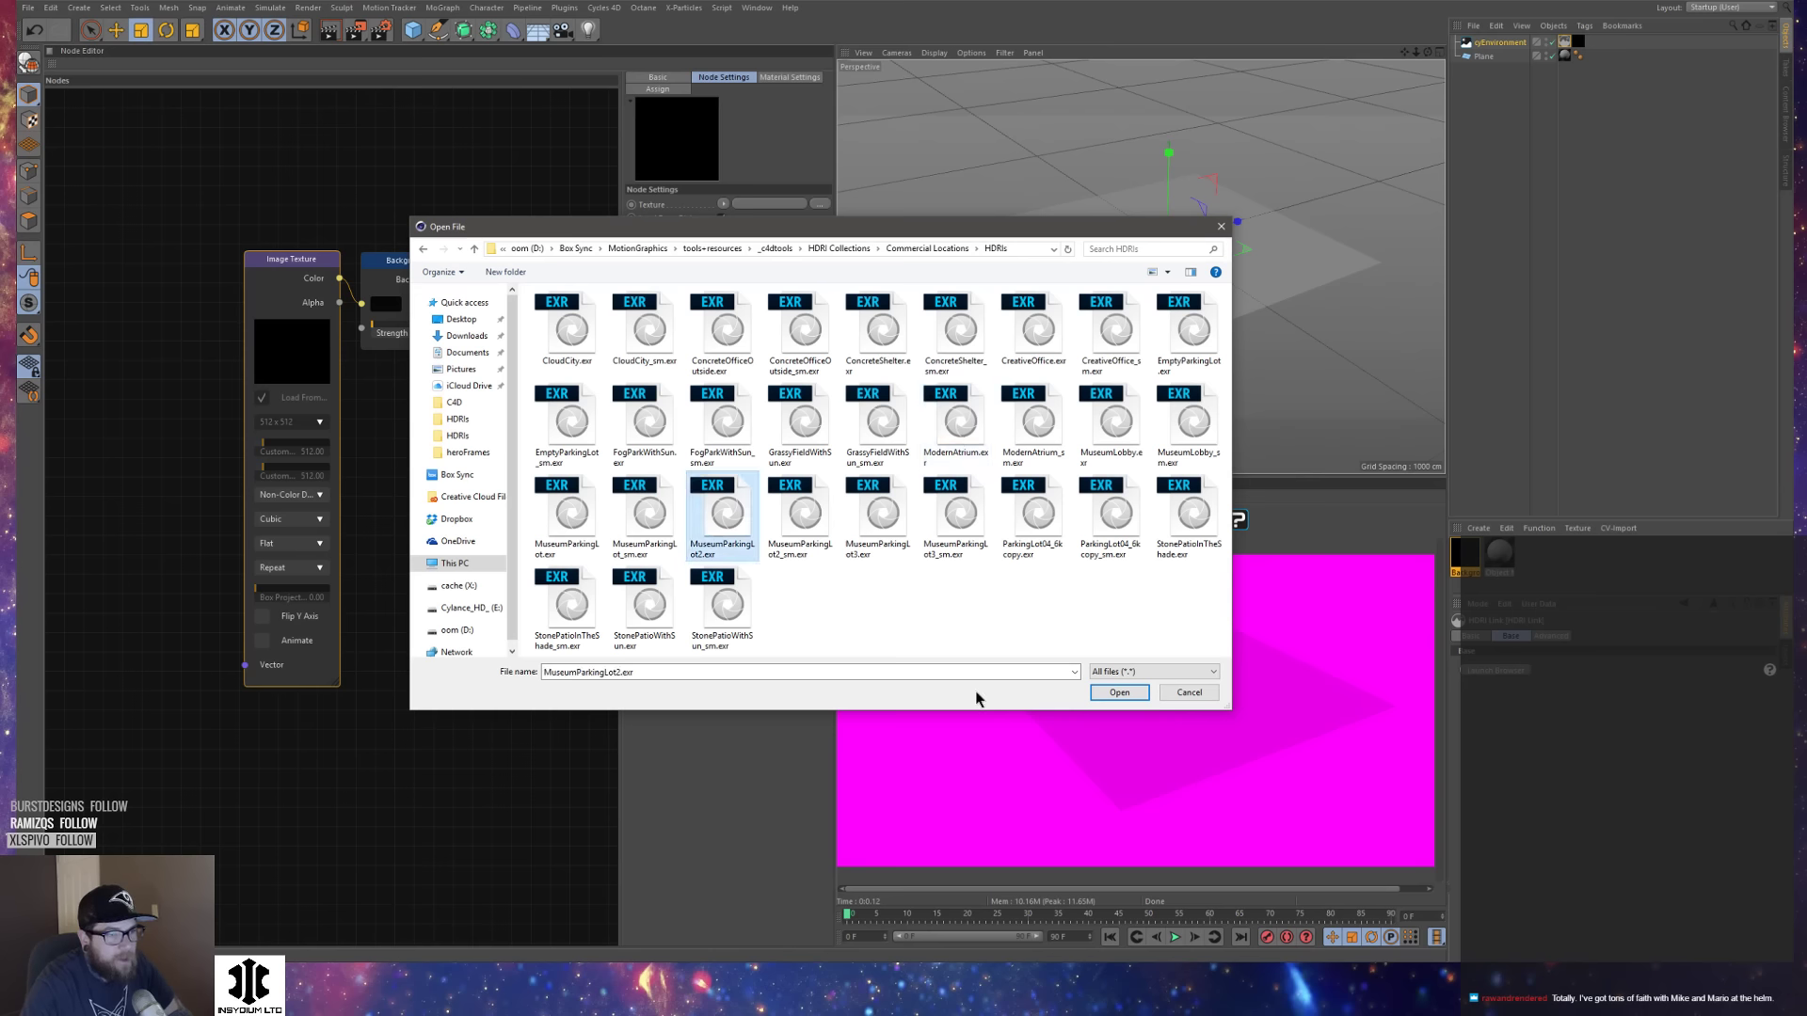
left_click(1104, 701)
left_click(980, 528)
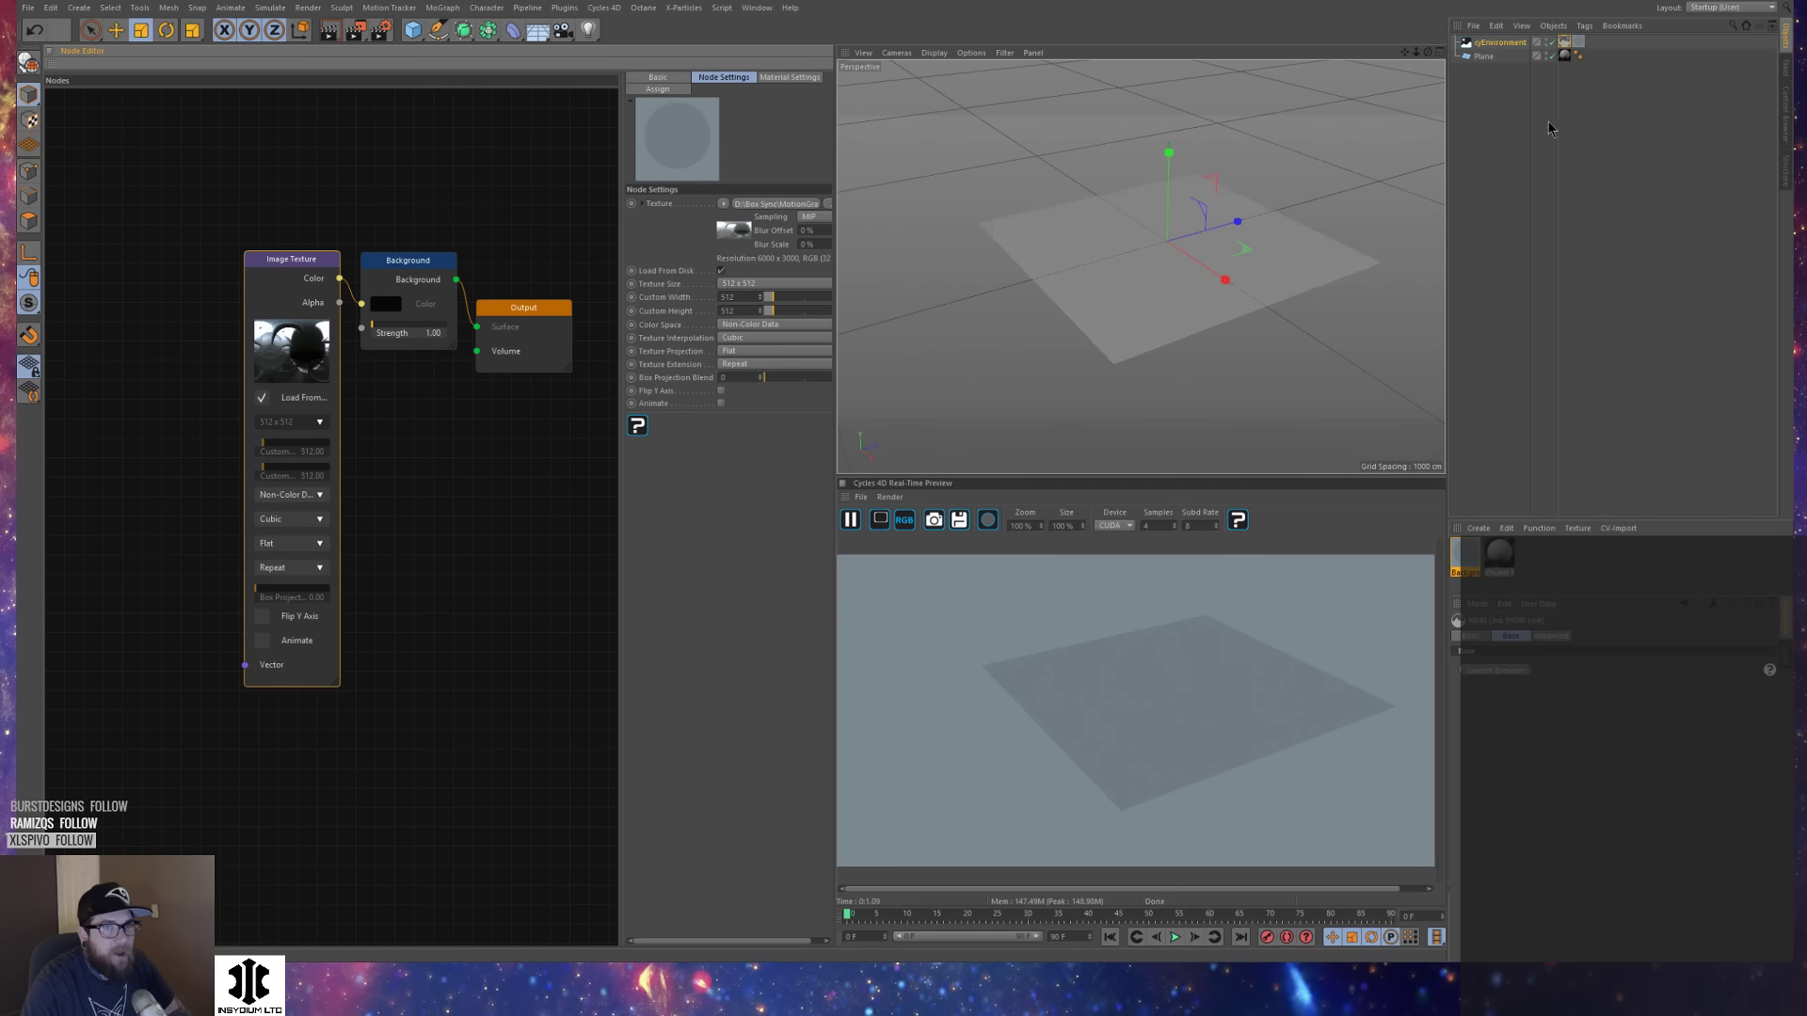
mouse_move(1230, 274)
left_mouse_down("alt")
mouse_move(1233, 222)
mouse_move(1282, 170)
mouse_move(1219, 282)
left_mouse_up("alt")
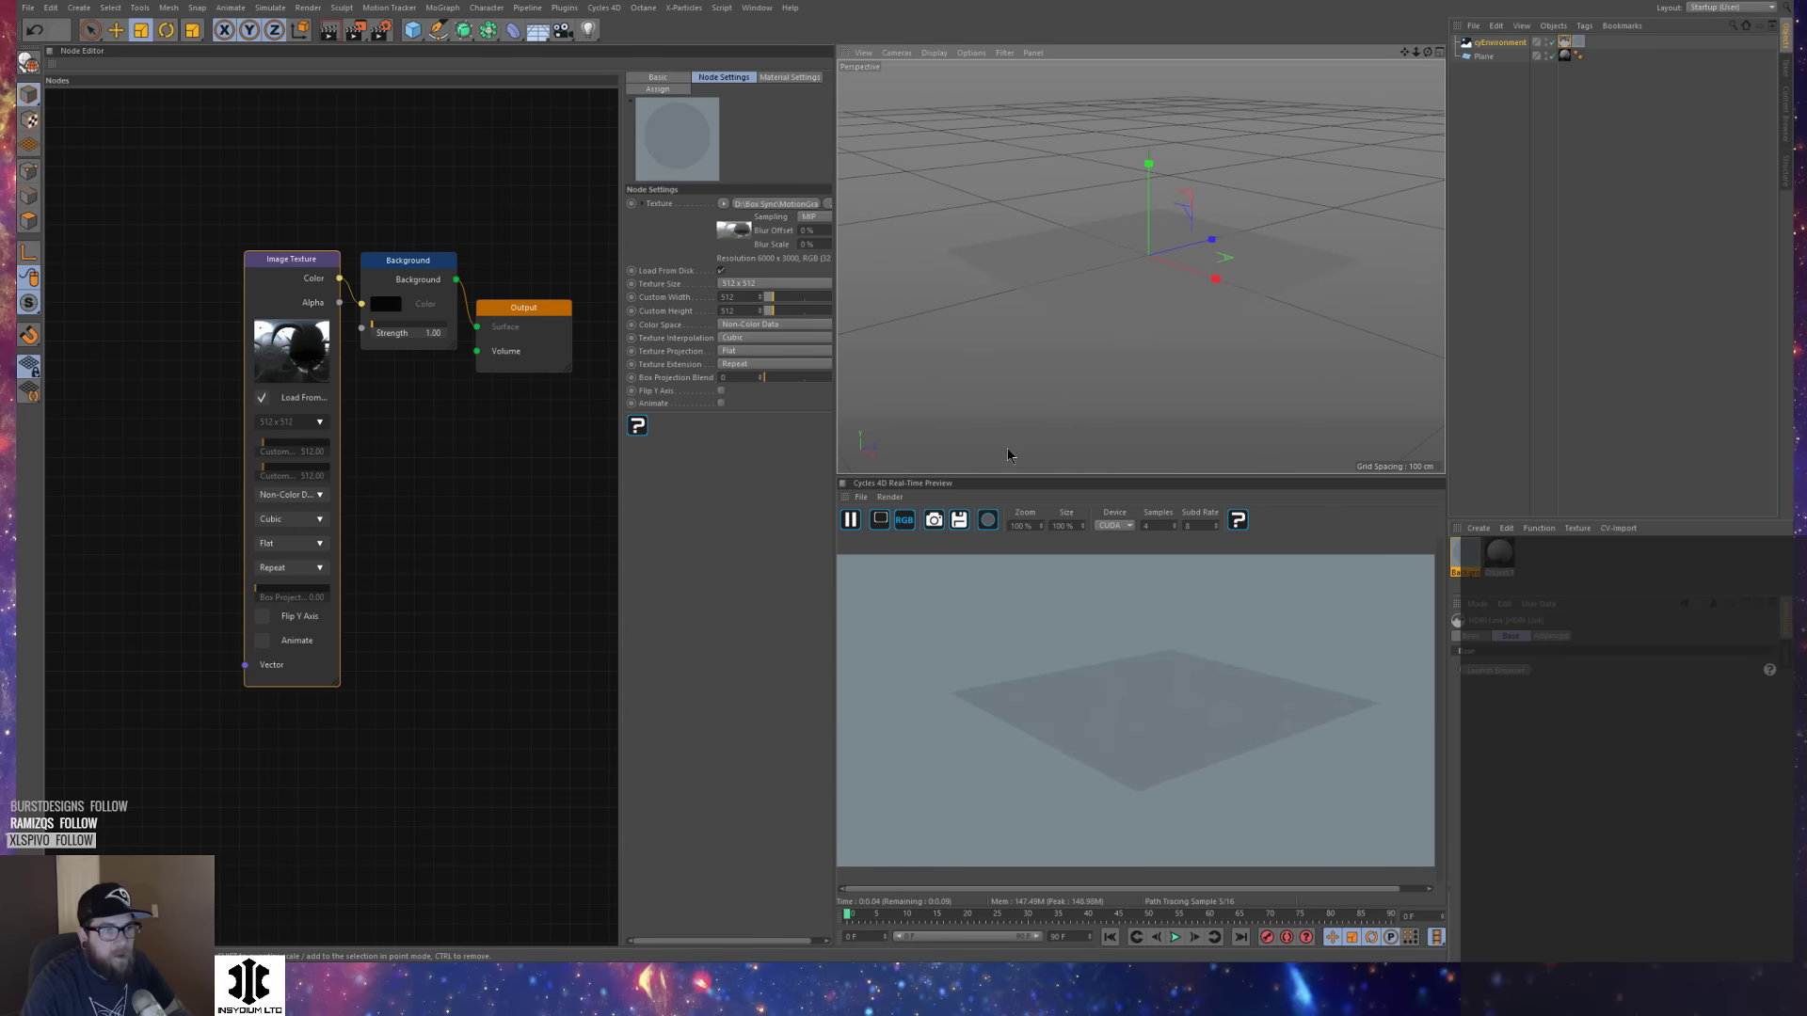
left_click(993, 522)
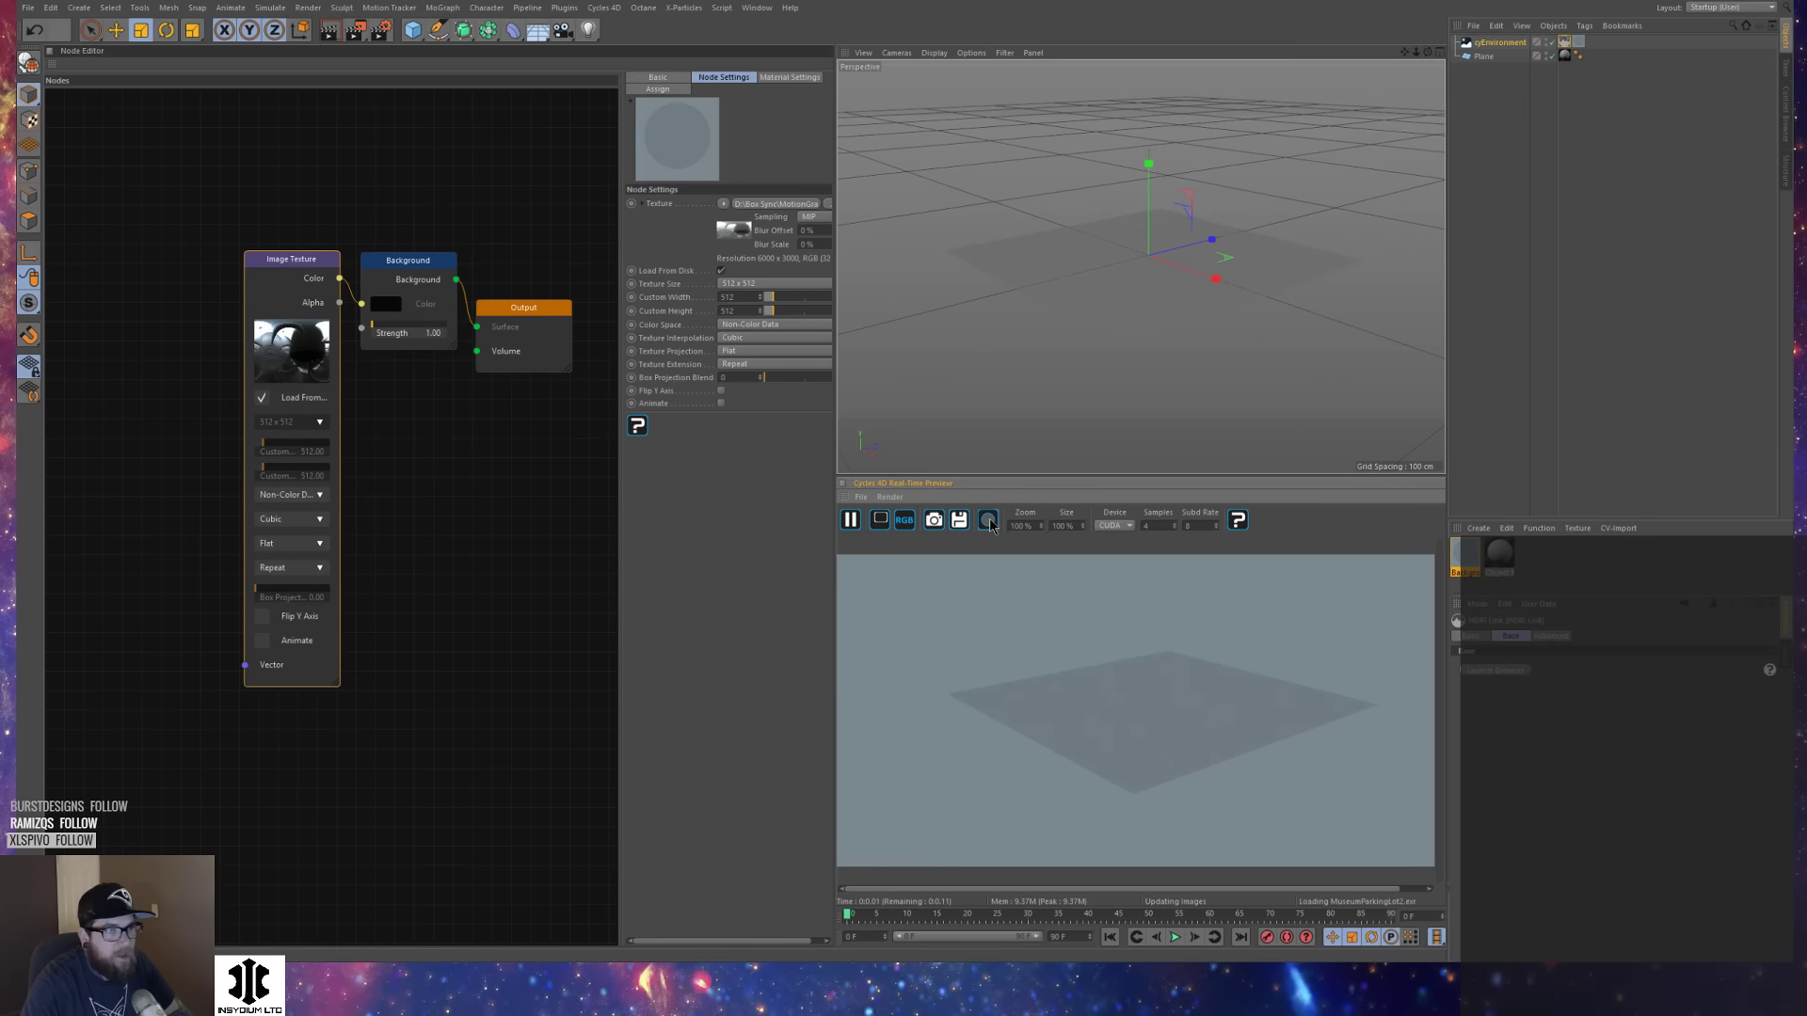
Try to link the Image Texture's bitmap file to the HDRI Link tag and open the tag's HDRI browser.
left_click(1565, 42)
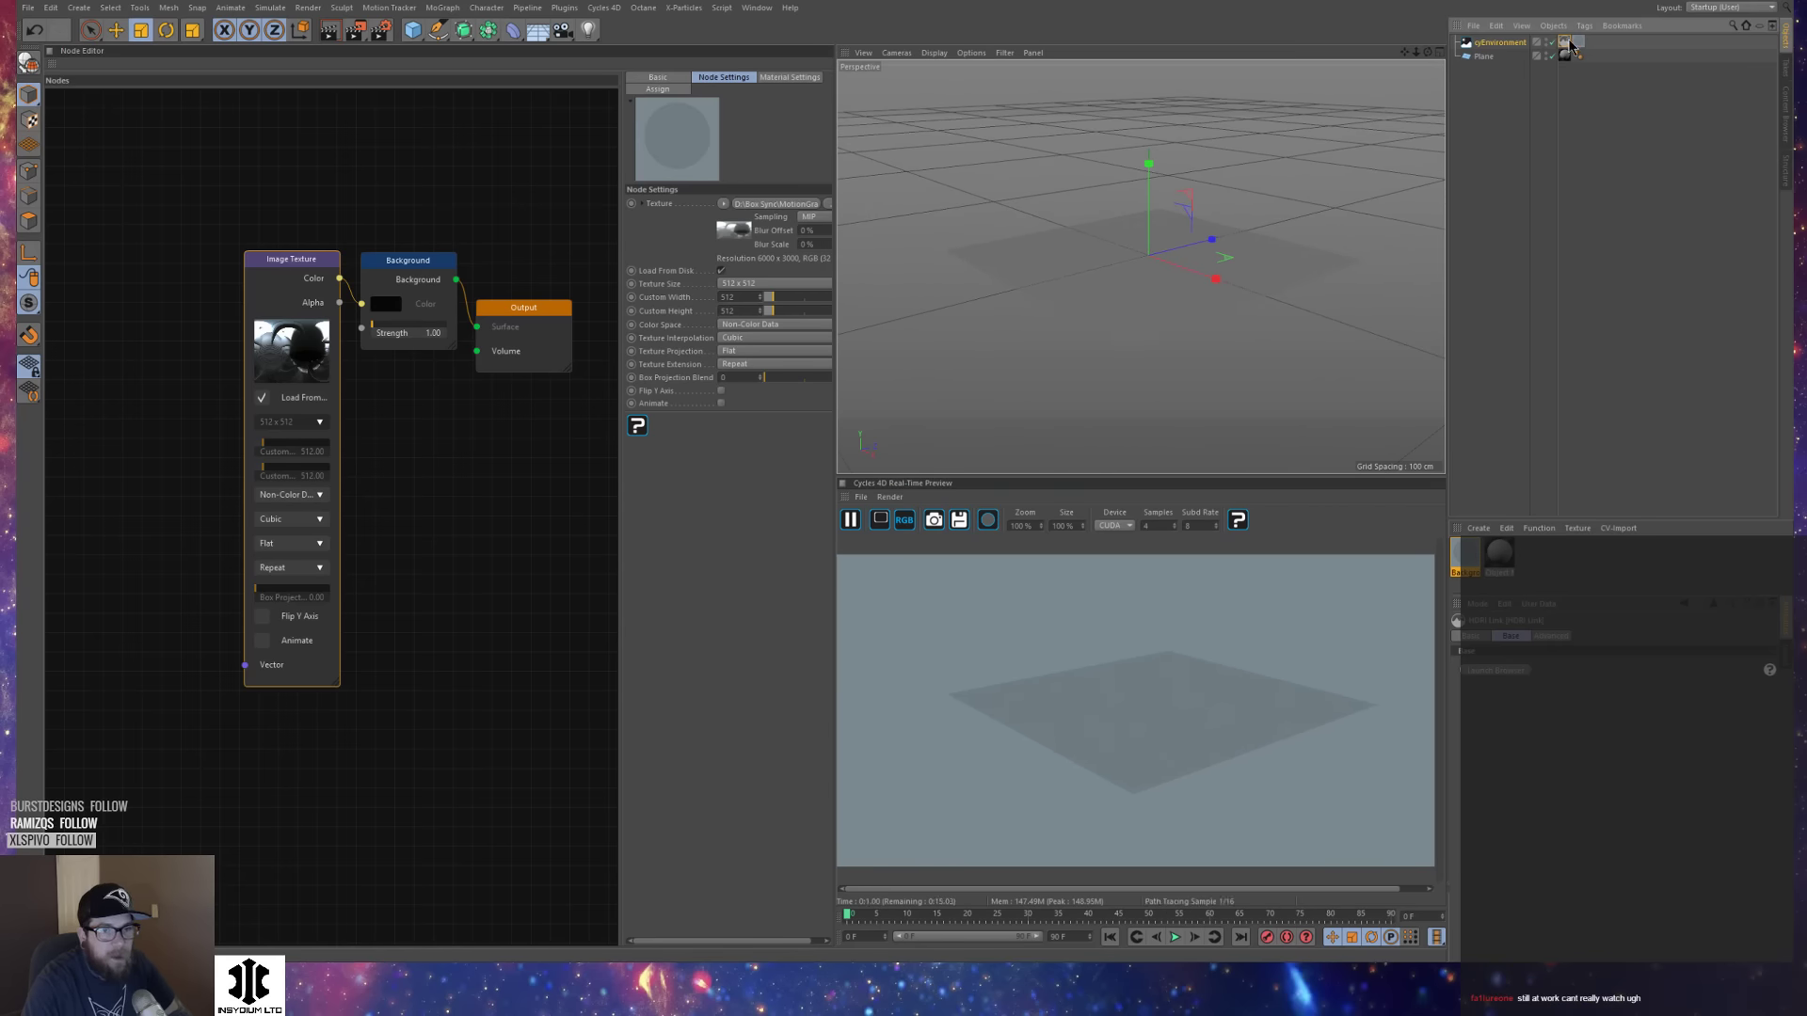
left_click(293, 318)
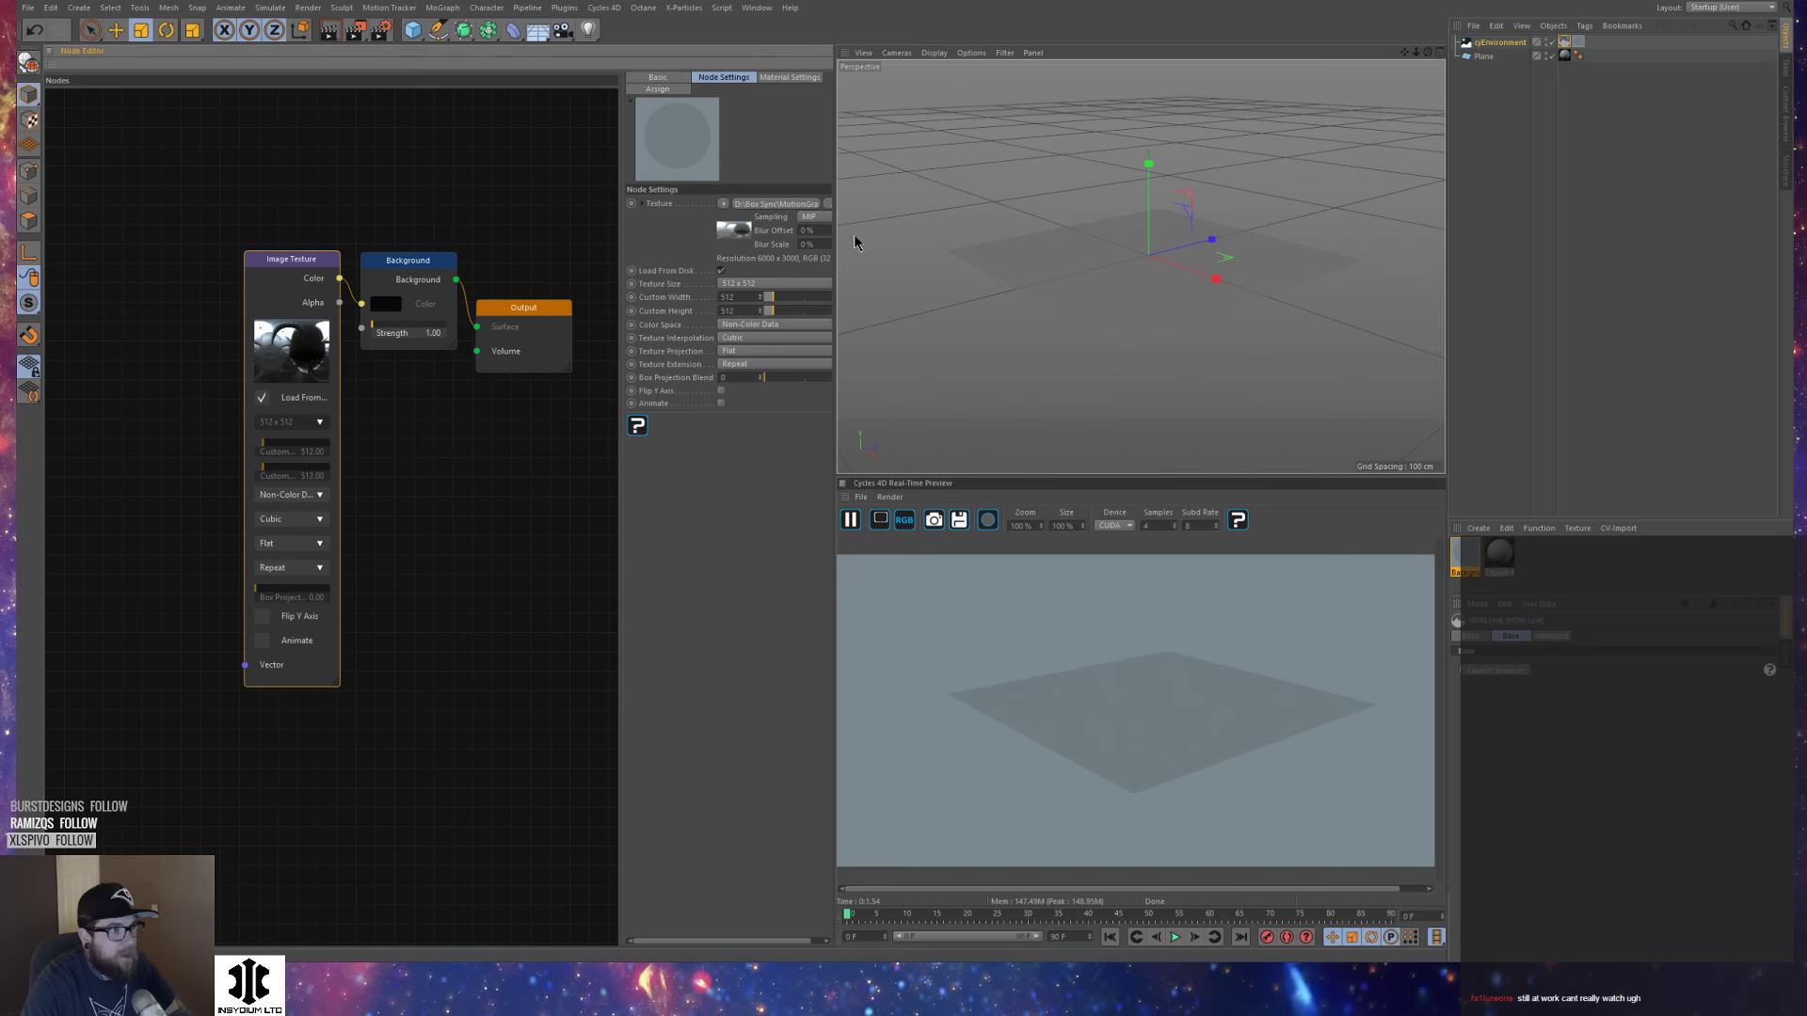
left_click(793, 204)
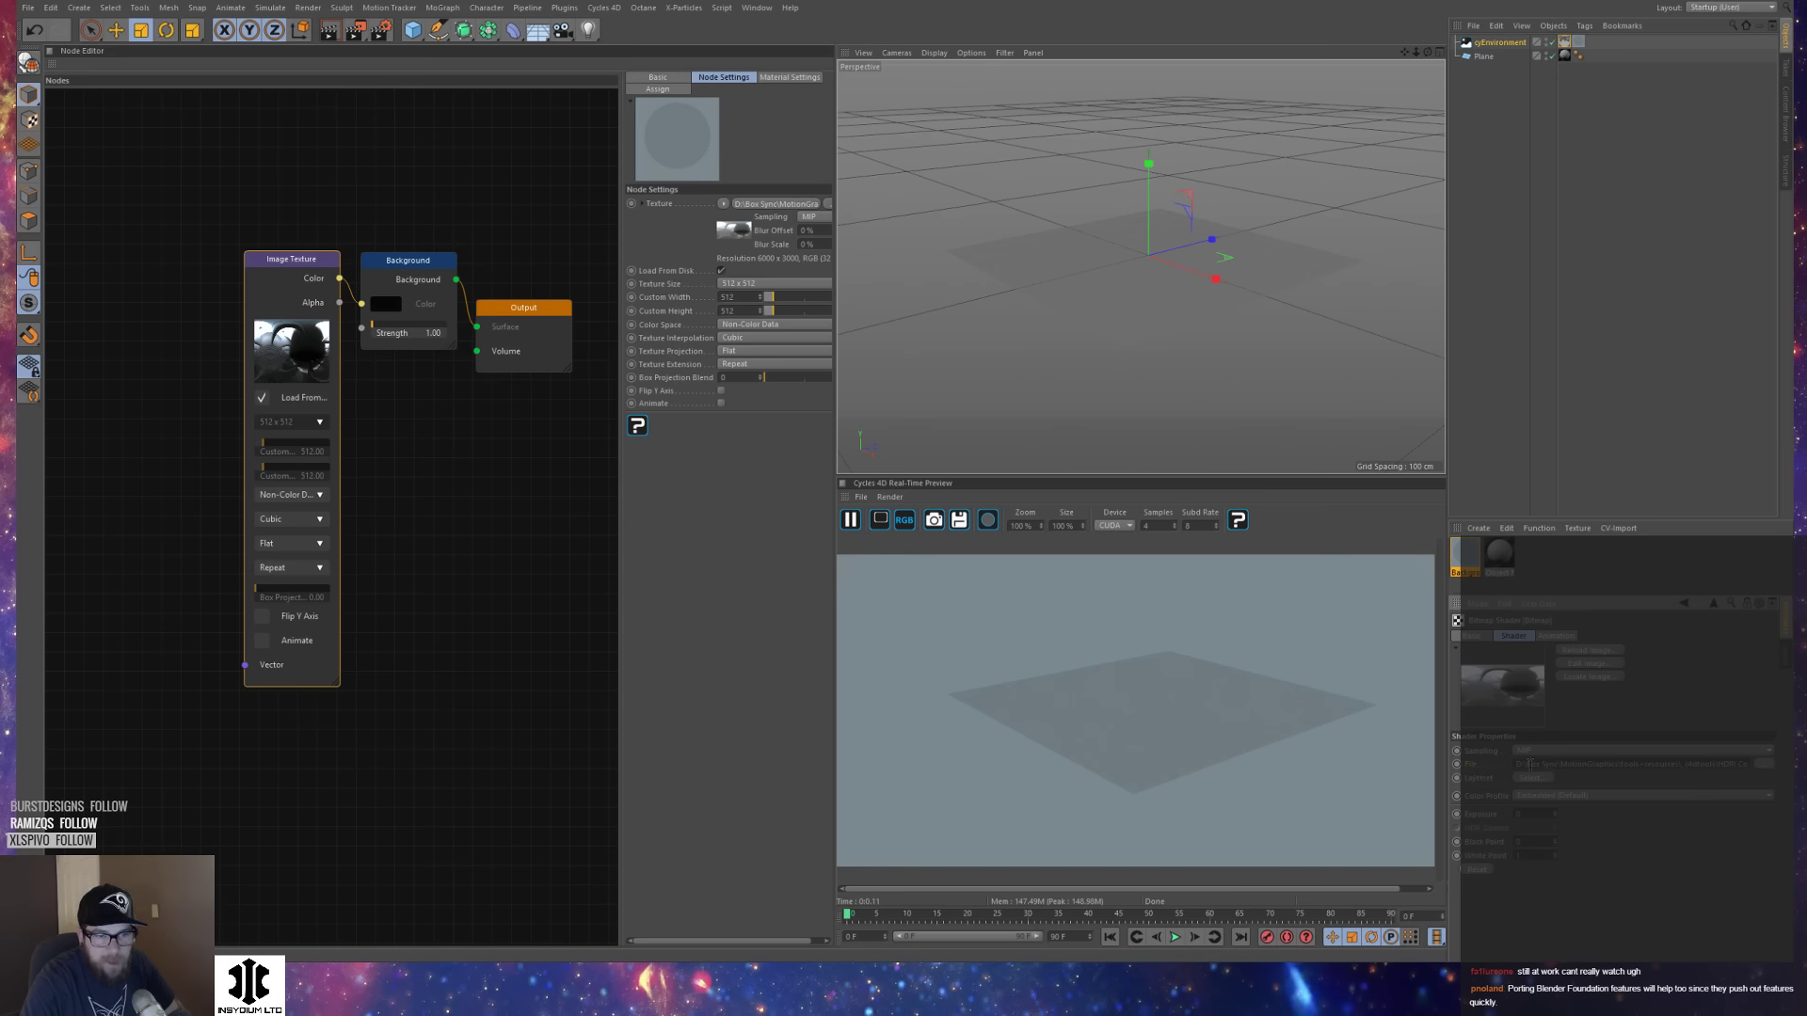
left_click_drag(1475, 757, 1566, 45)
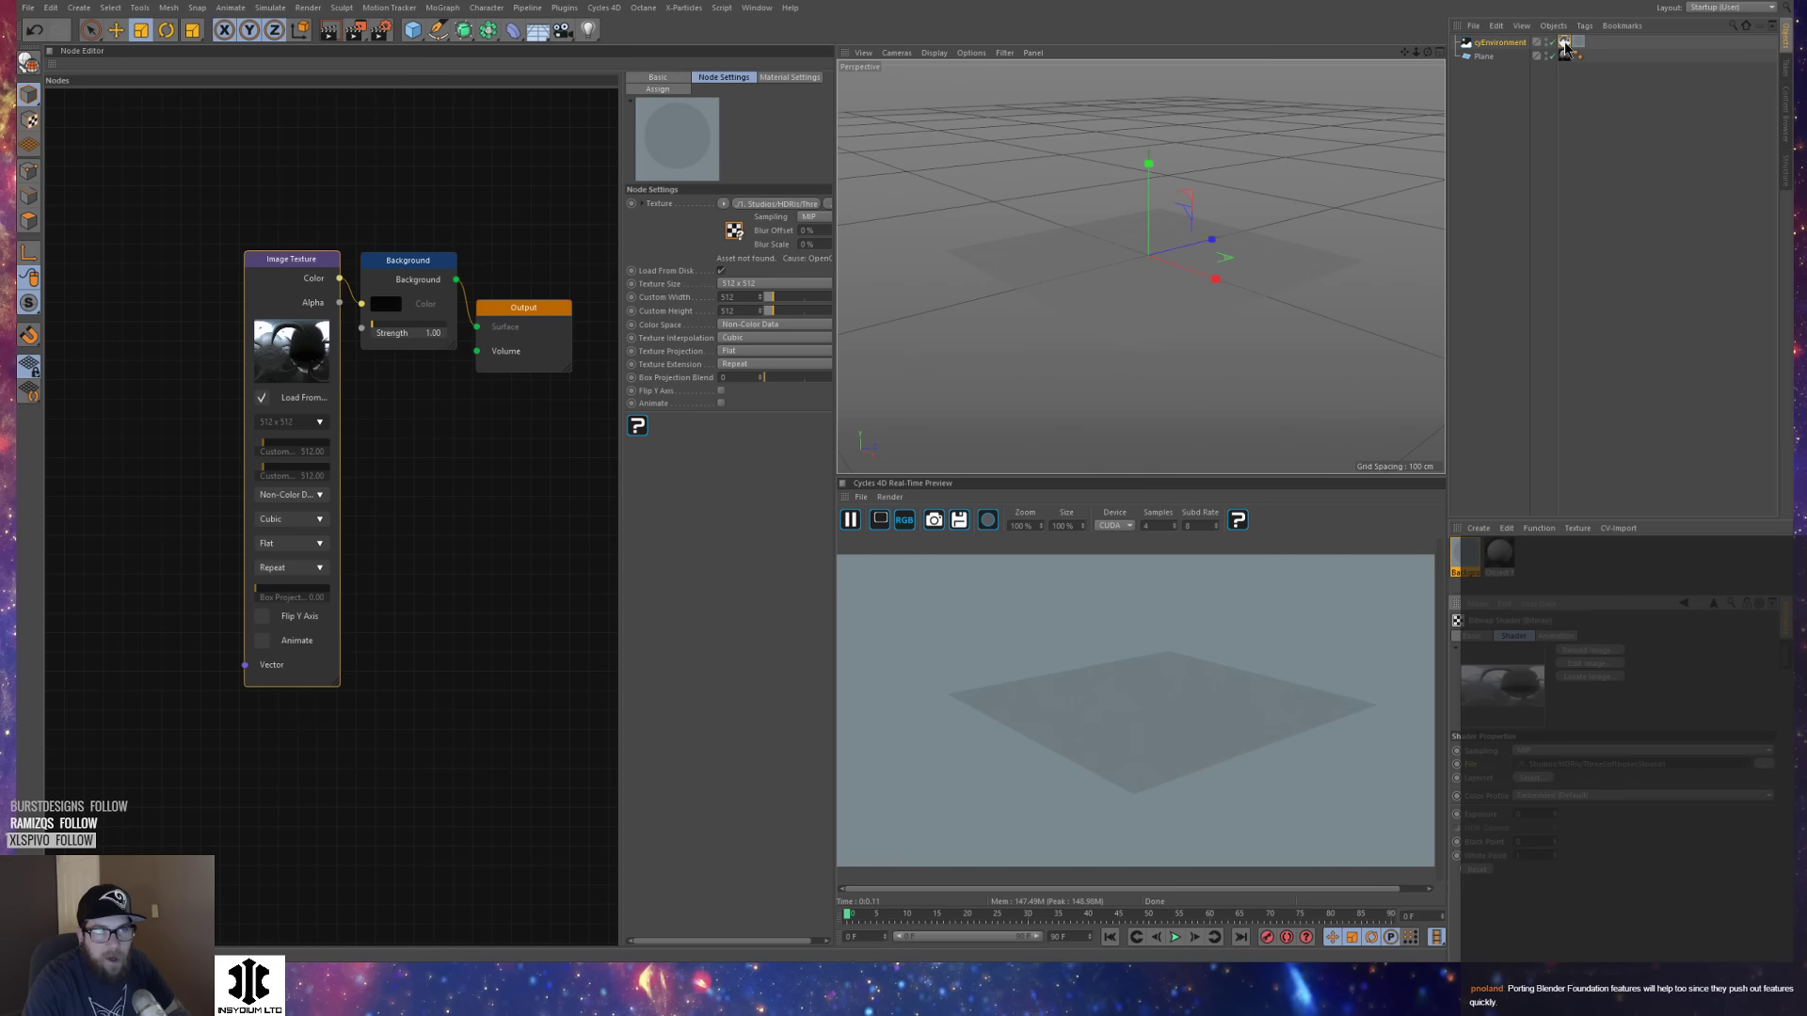
left_click(1565, 44)
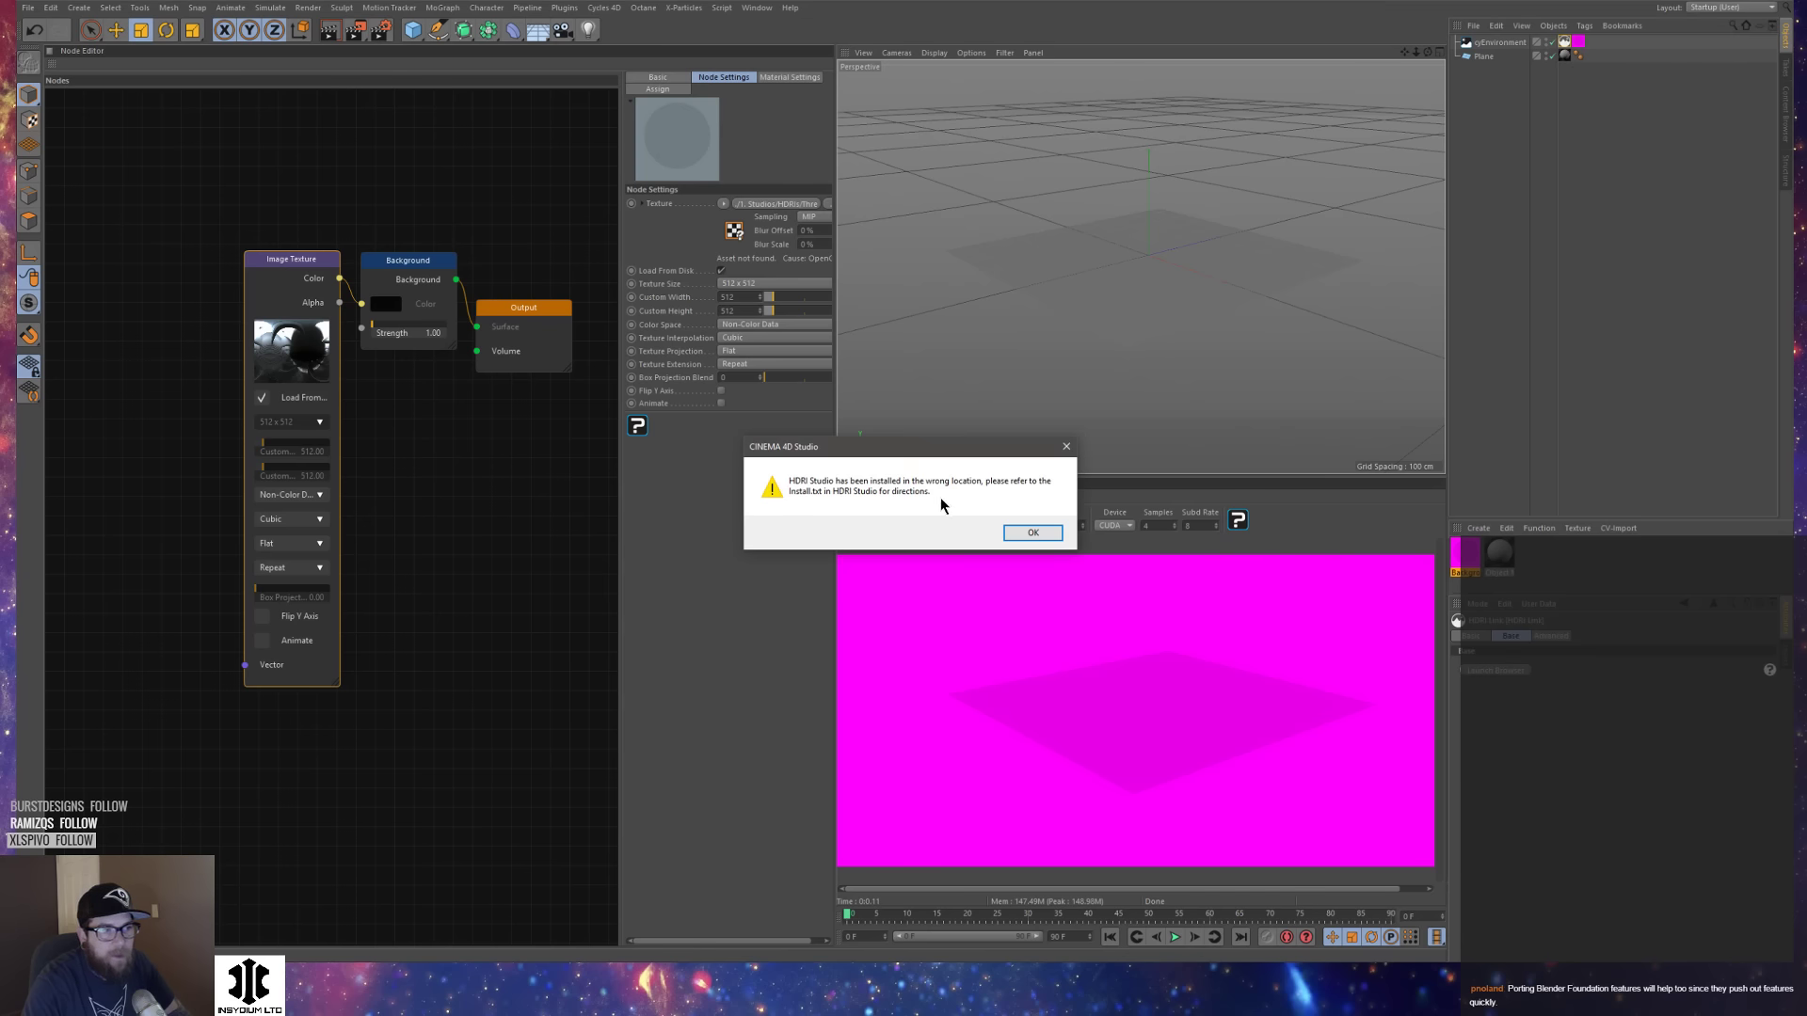
left_click(1032, 533)
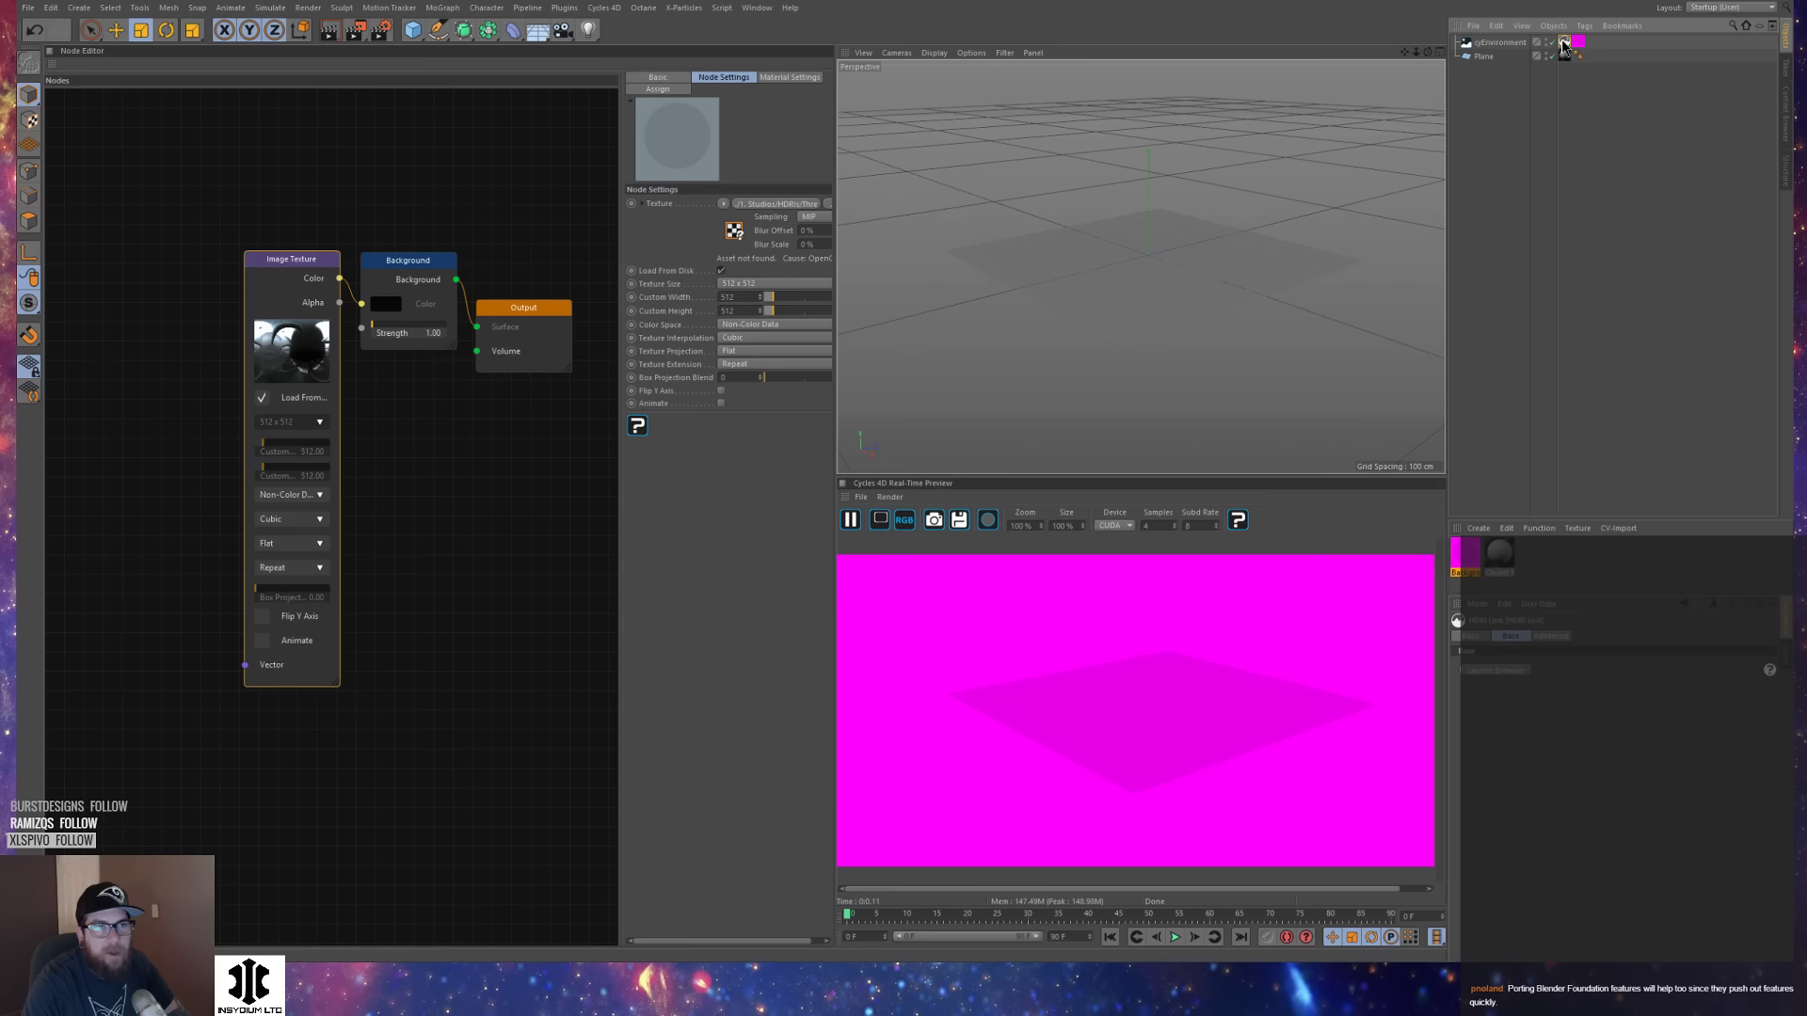
Delete the HDRI Link tag and load CreativeOffice.exr into the Image Texture node without copying it to the project.
key("Delete")
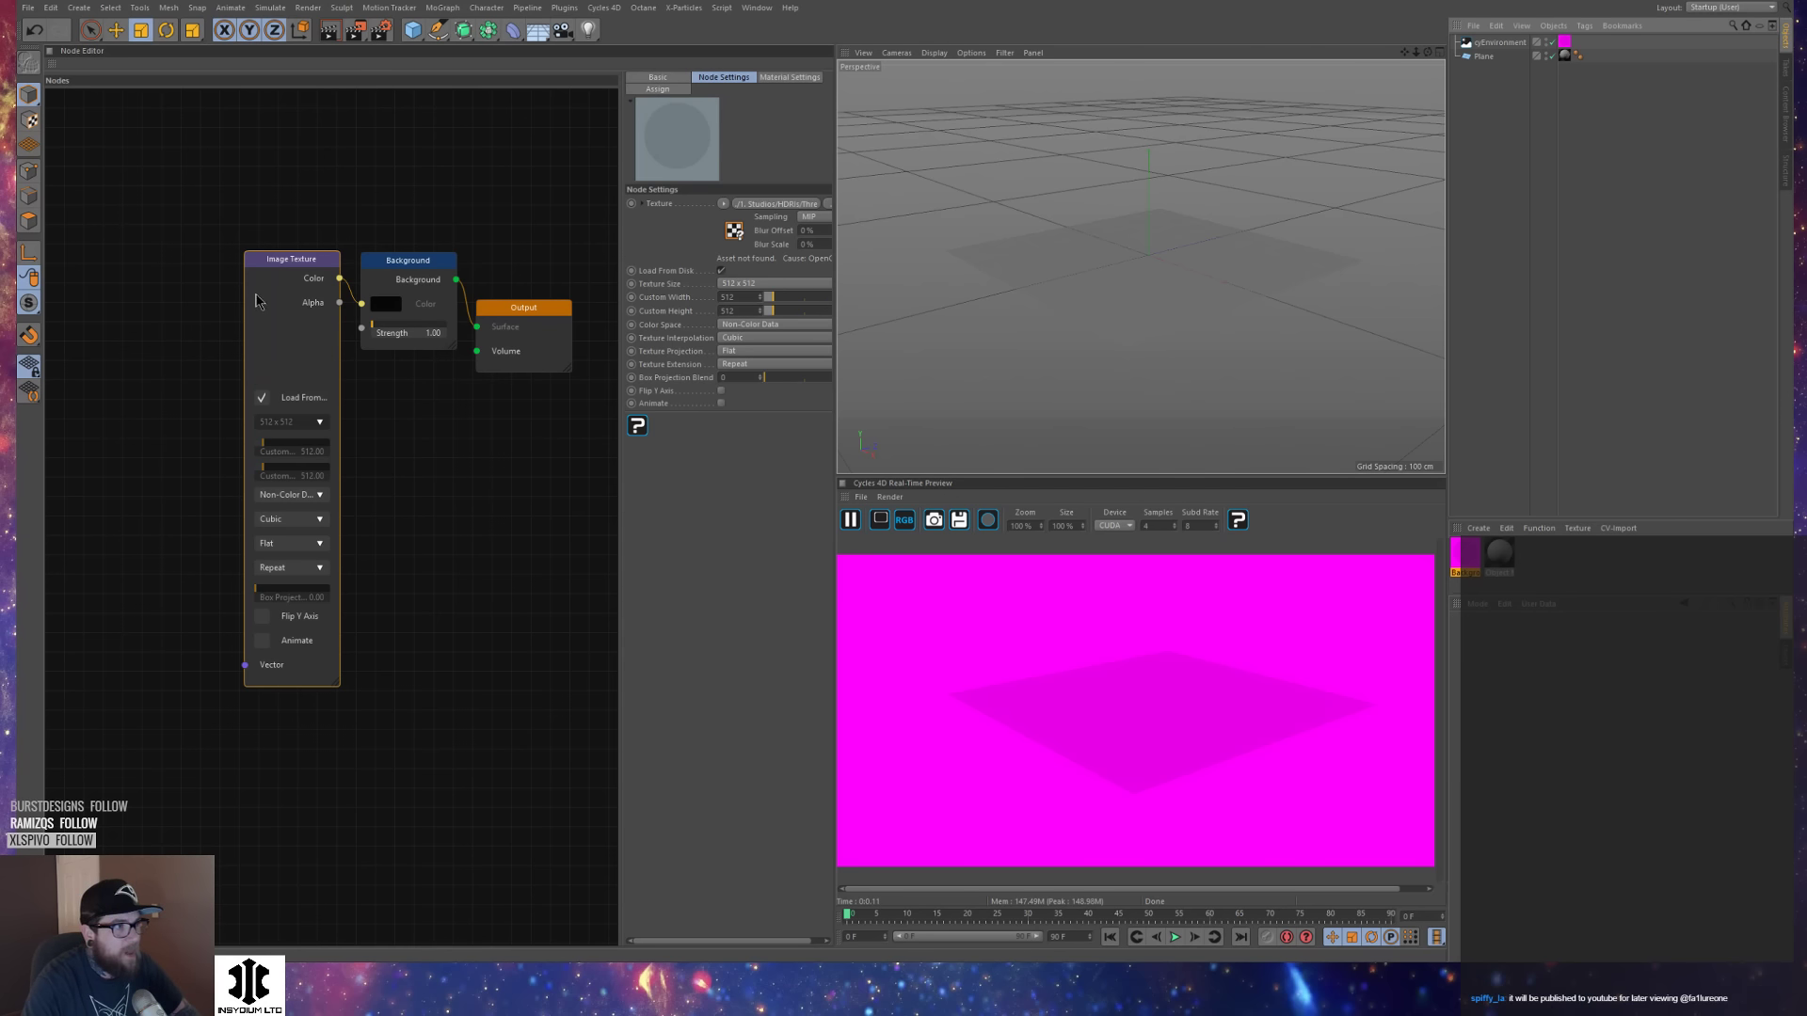
left_click_drag(294, 267, 257, 271)
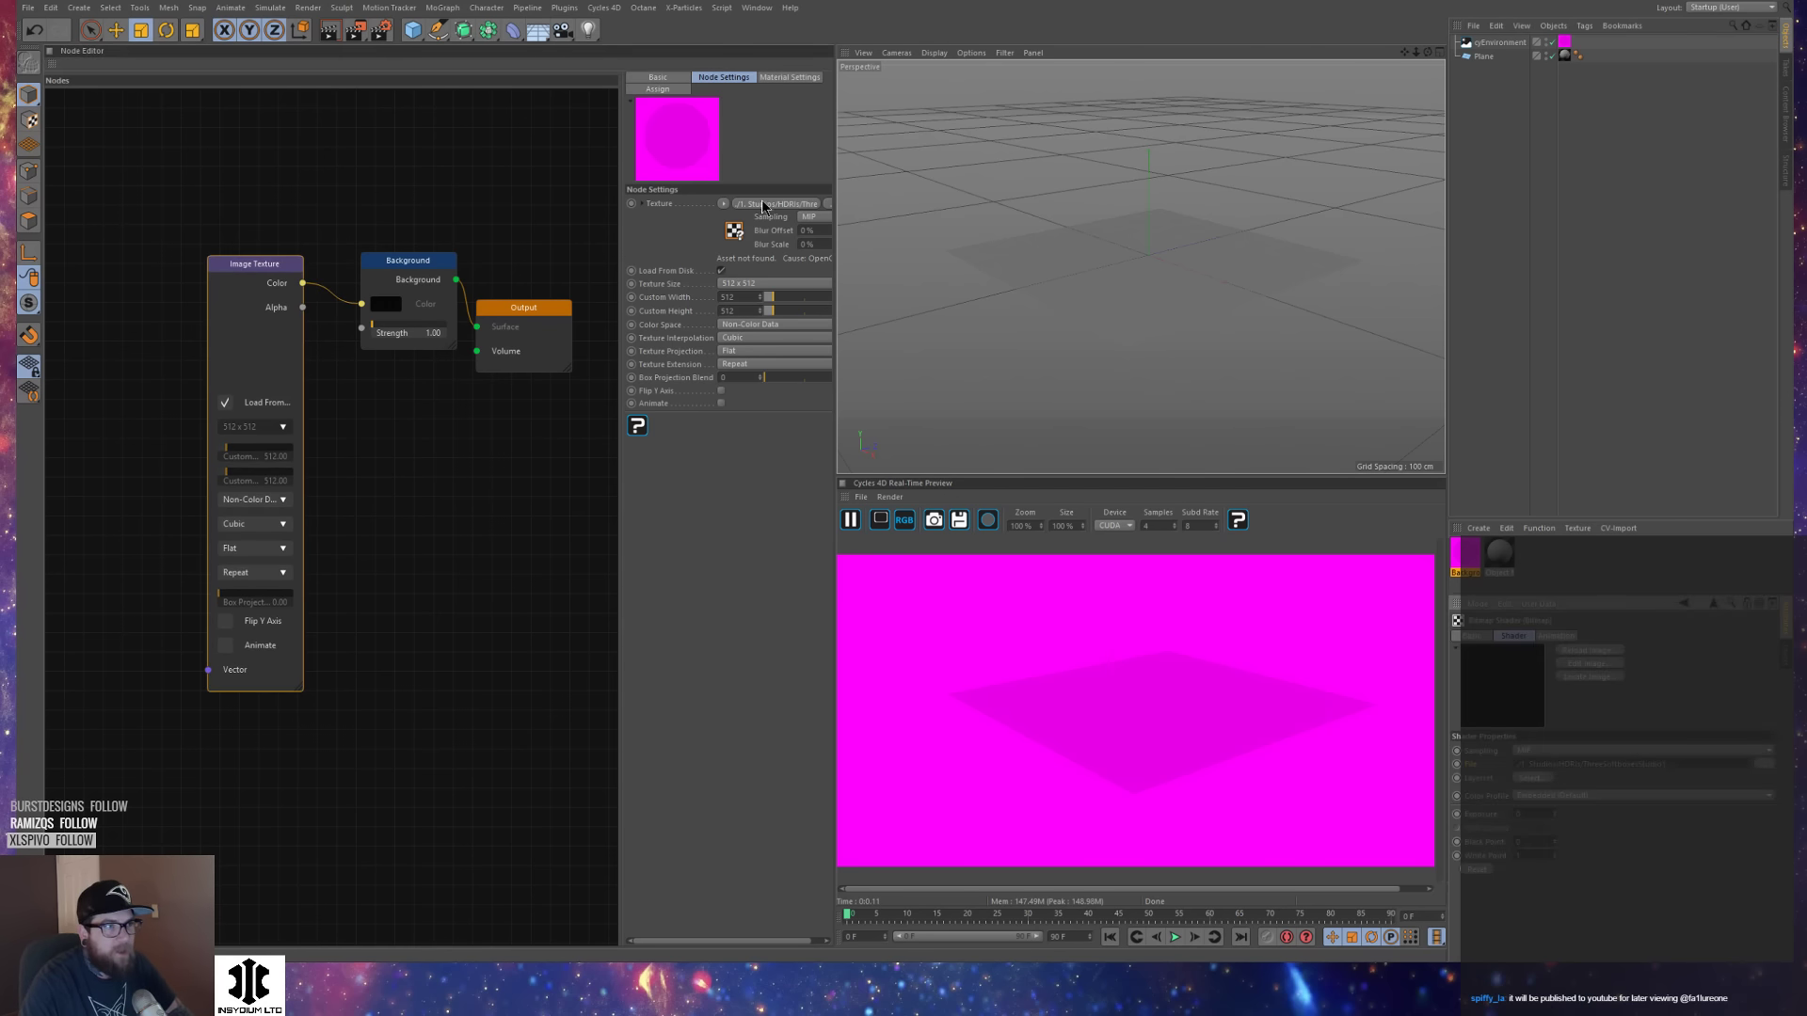
left_click(1760, 768)
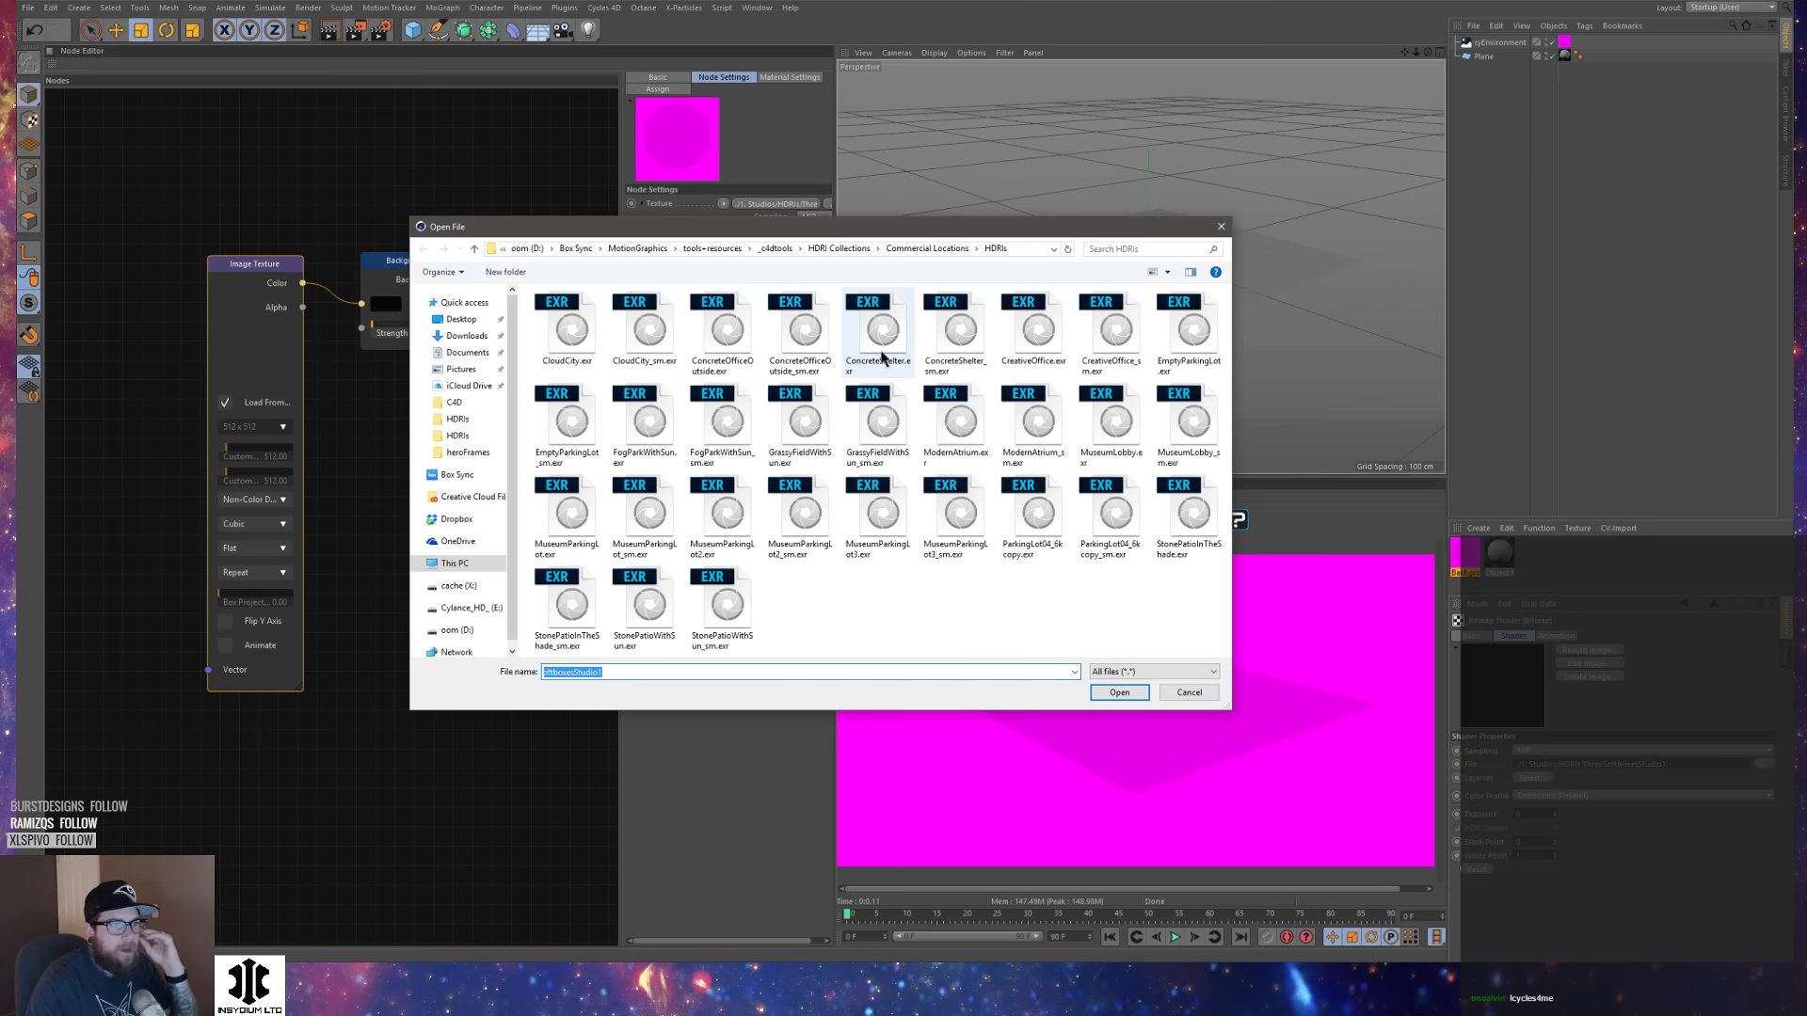
left_click(1026, 334)
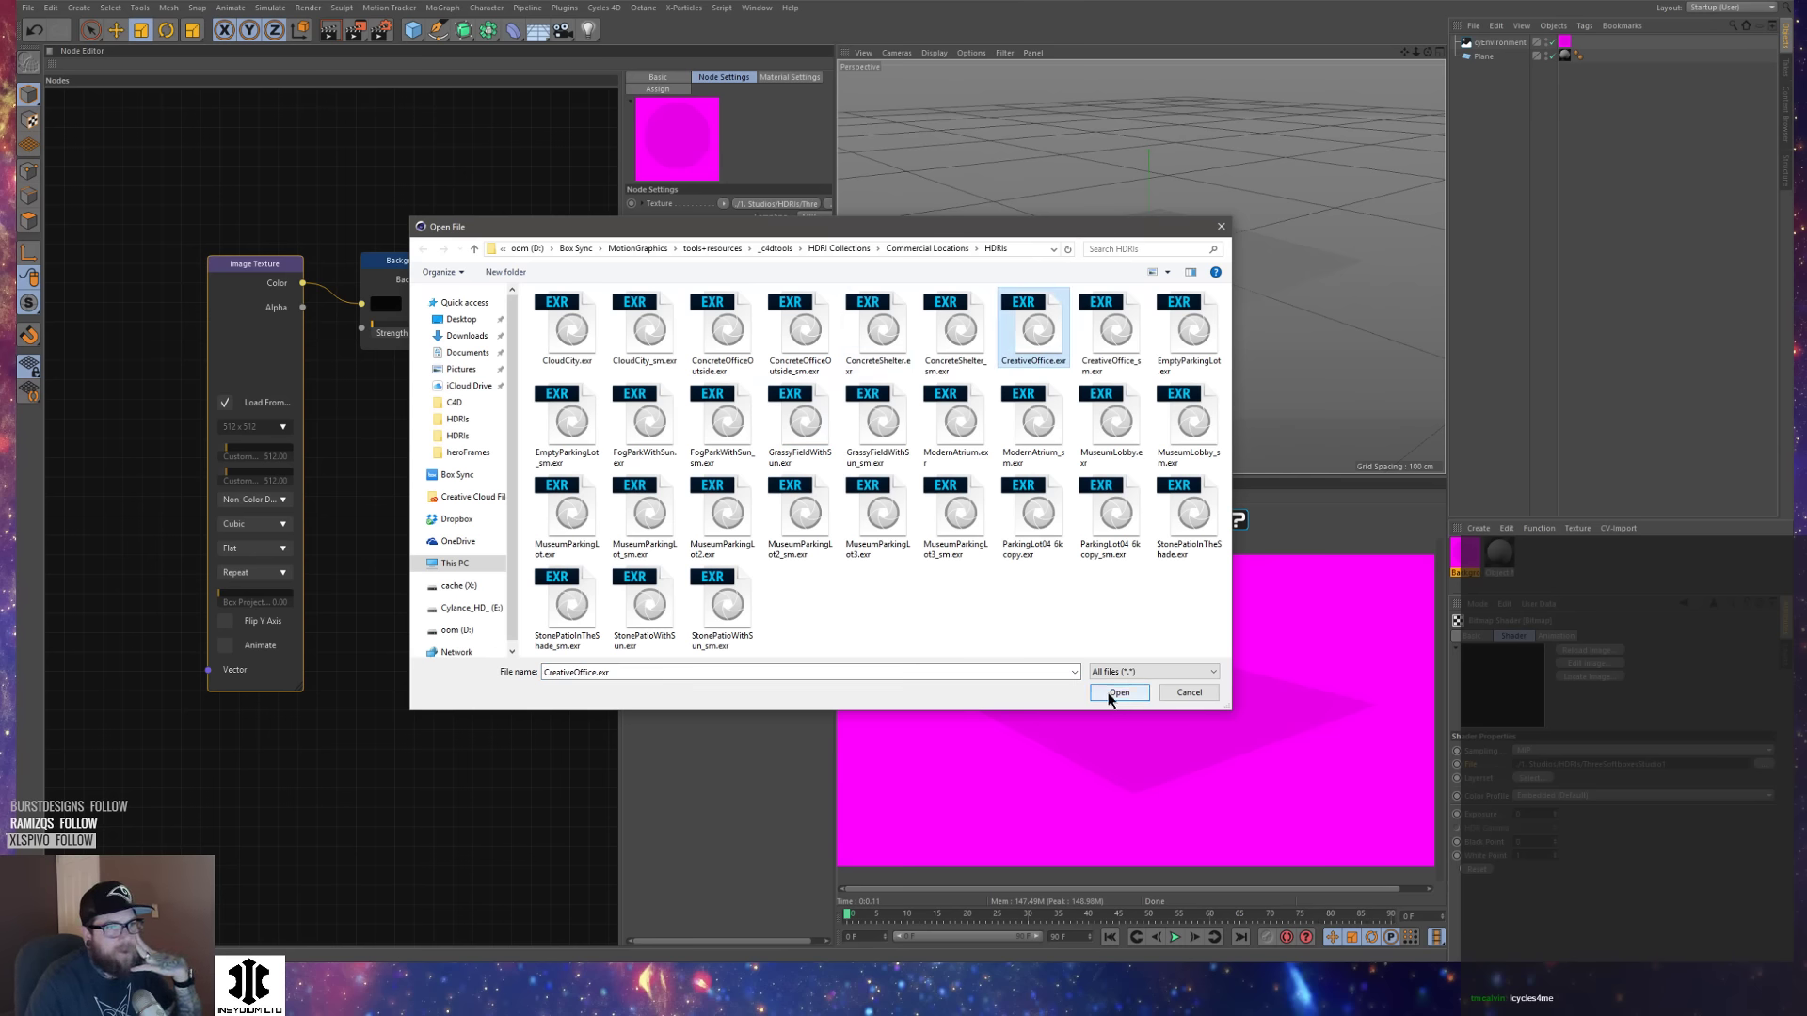
left_click(1118, 693)
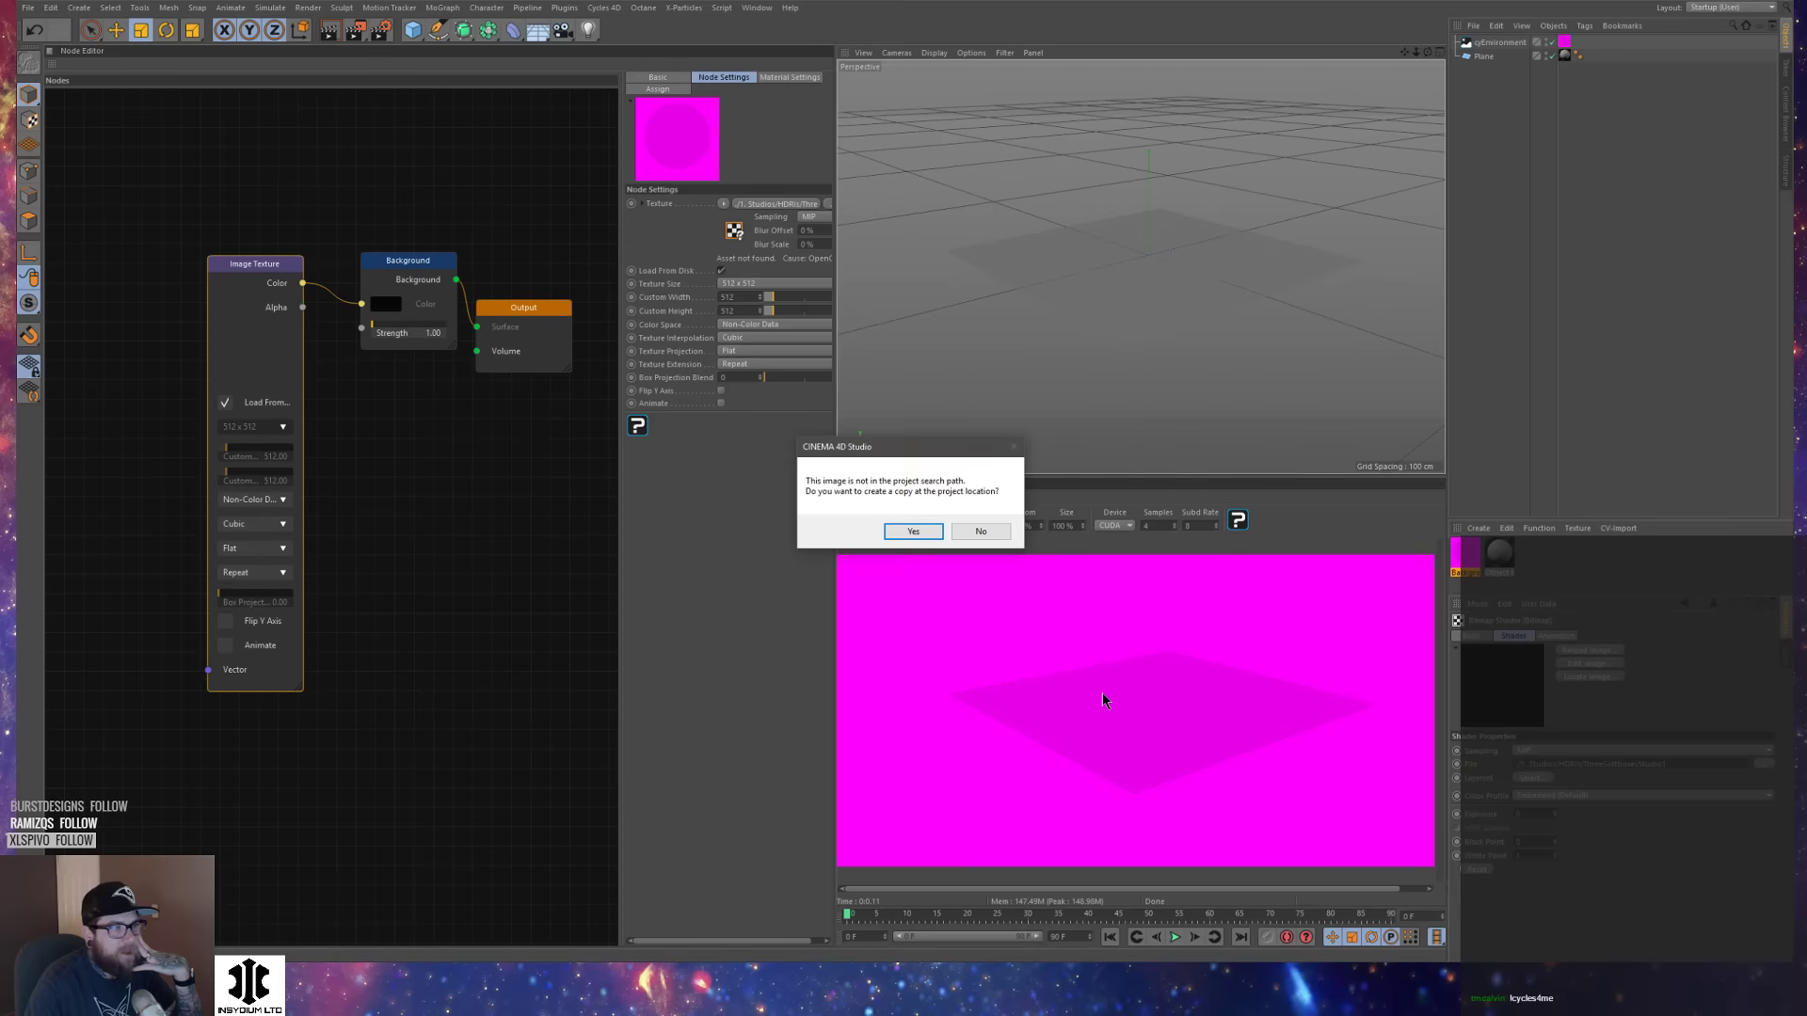
left_click(981, 531)
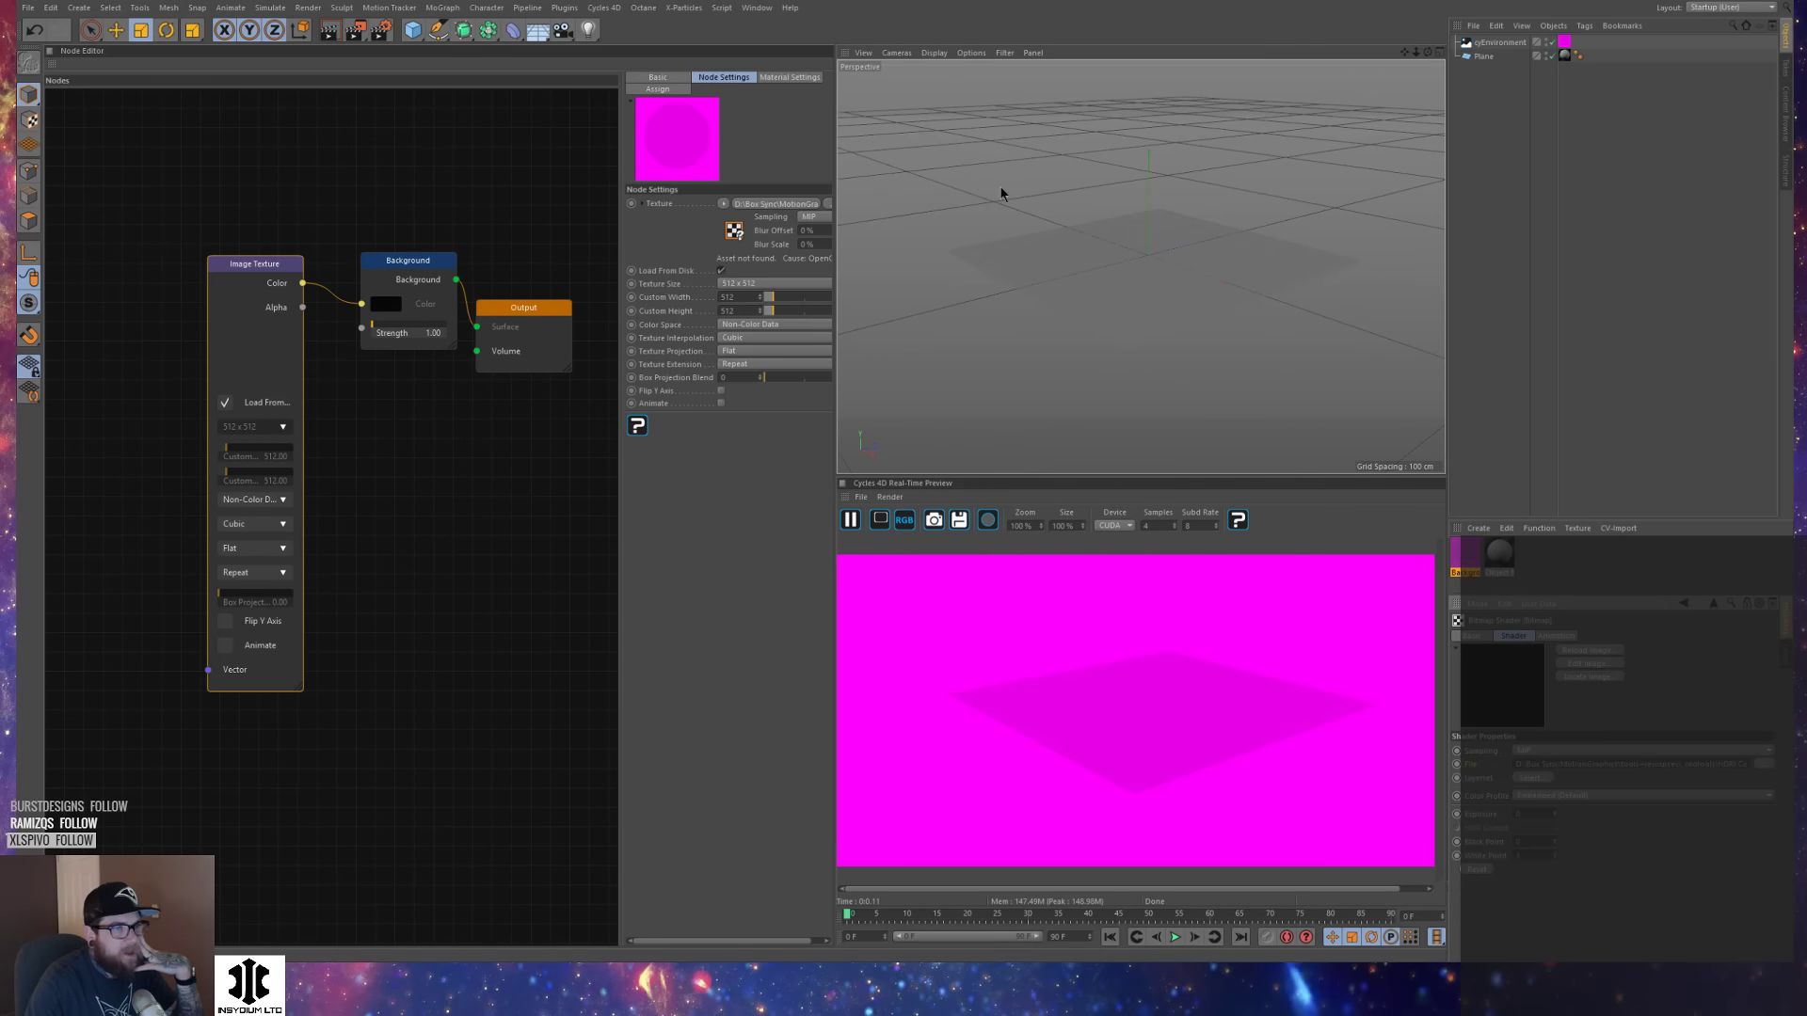
Nudge the Background node, view the plane from another angle and toggle Clay Mode to check the environment lighting.
left_click_drag(418, 268, 415, 282)
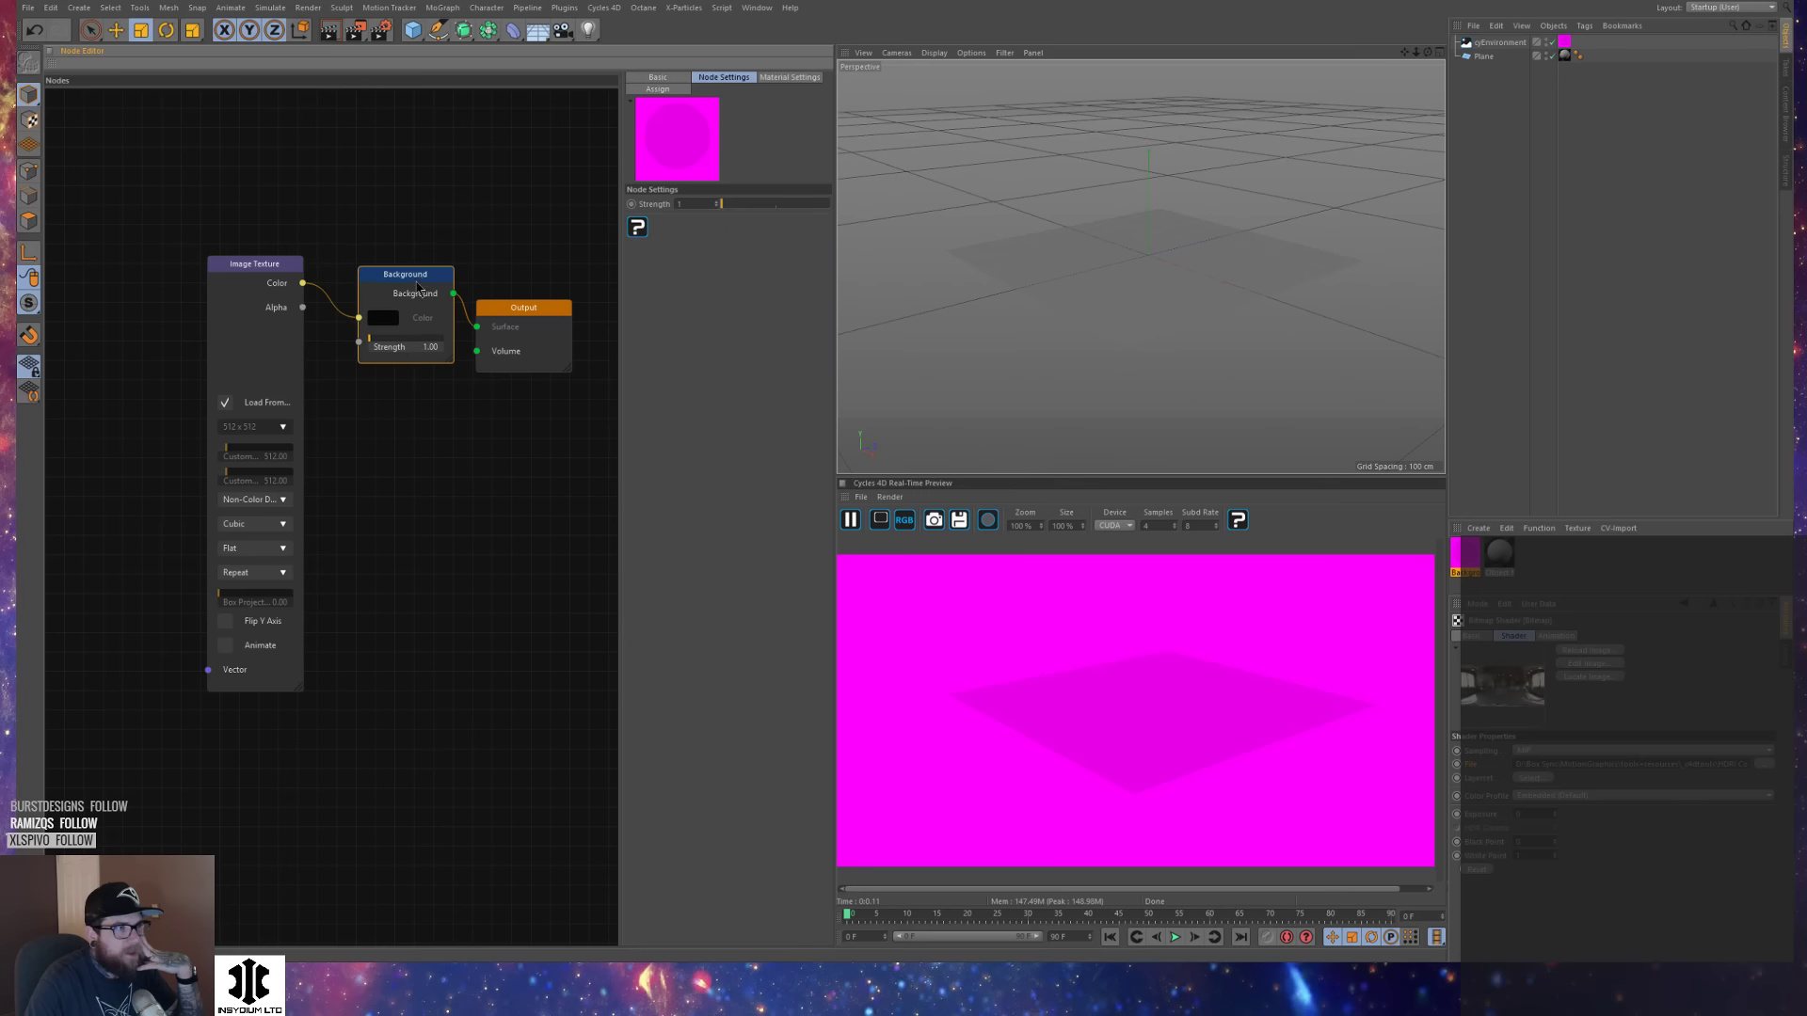
left_click_drag(695, 206, 681, 208)
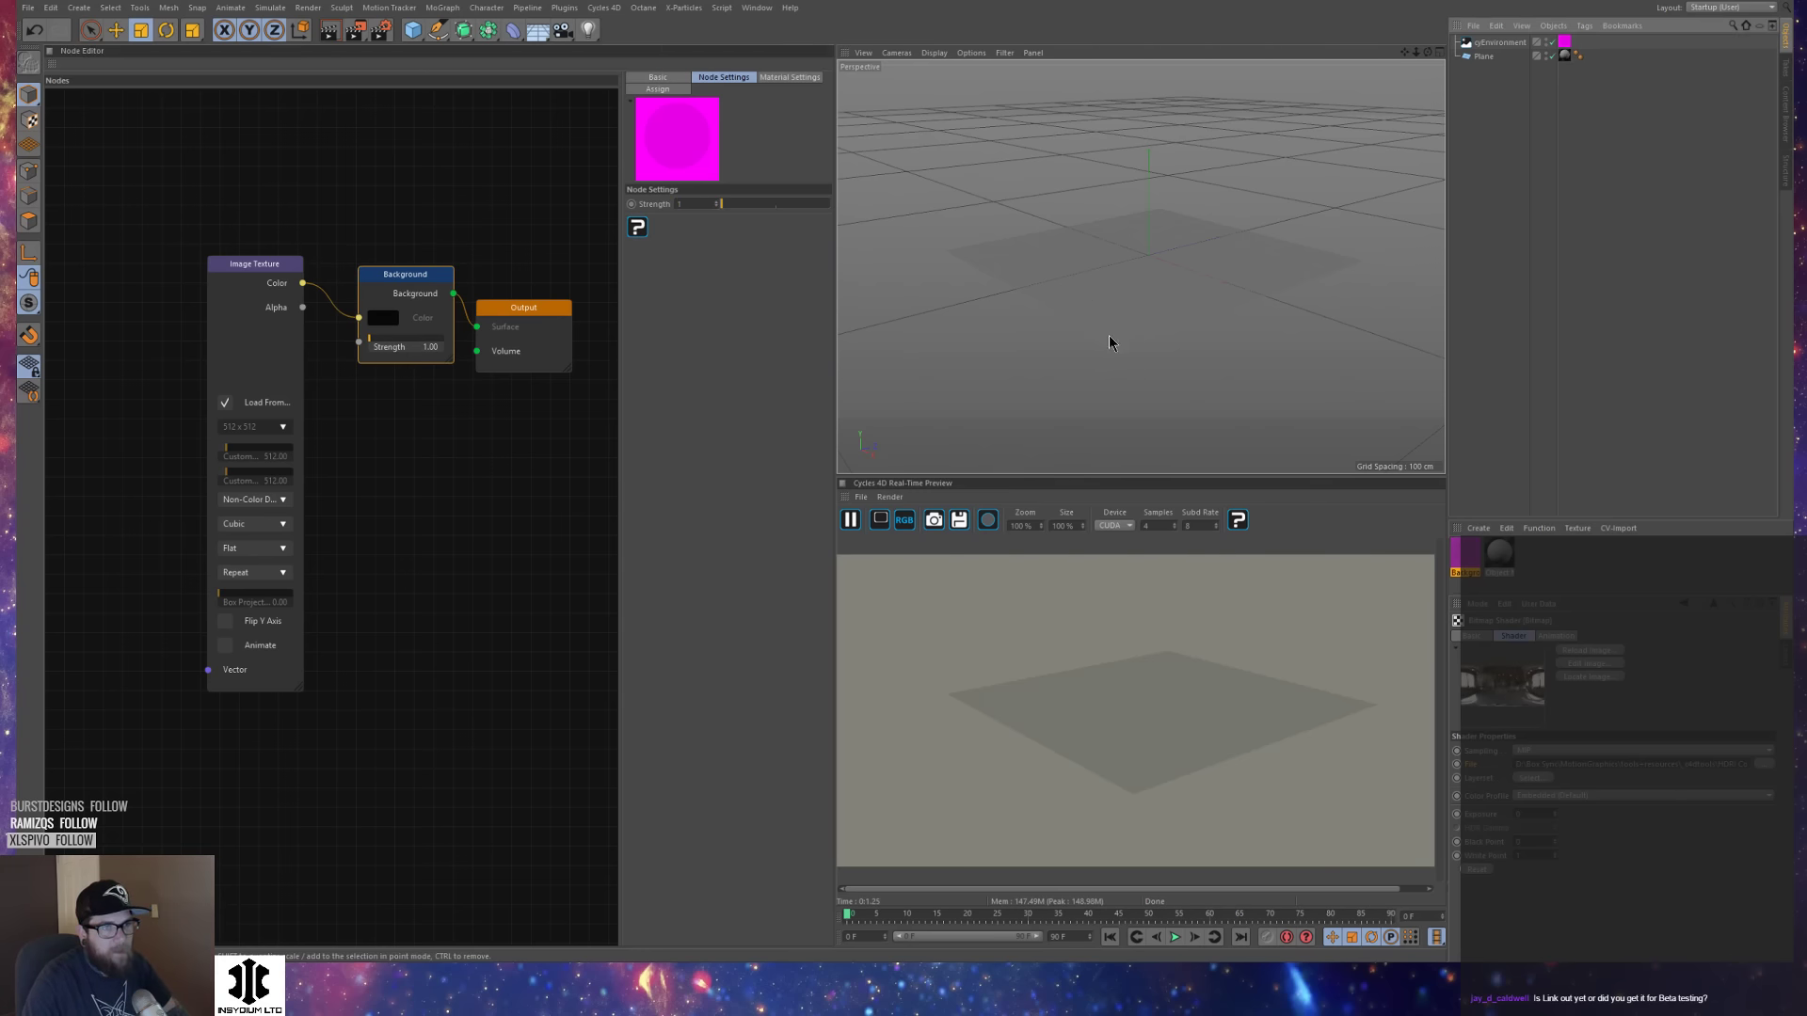
left_click_drag(1109, 348, 1156, 325, "alt")
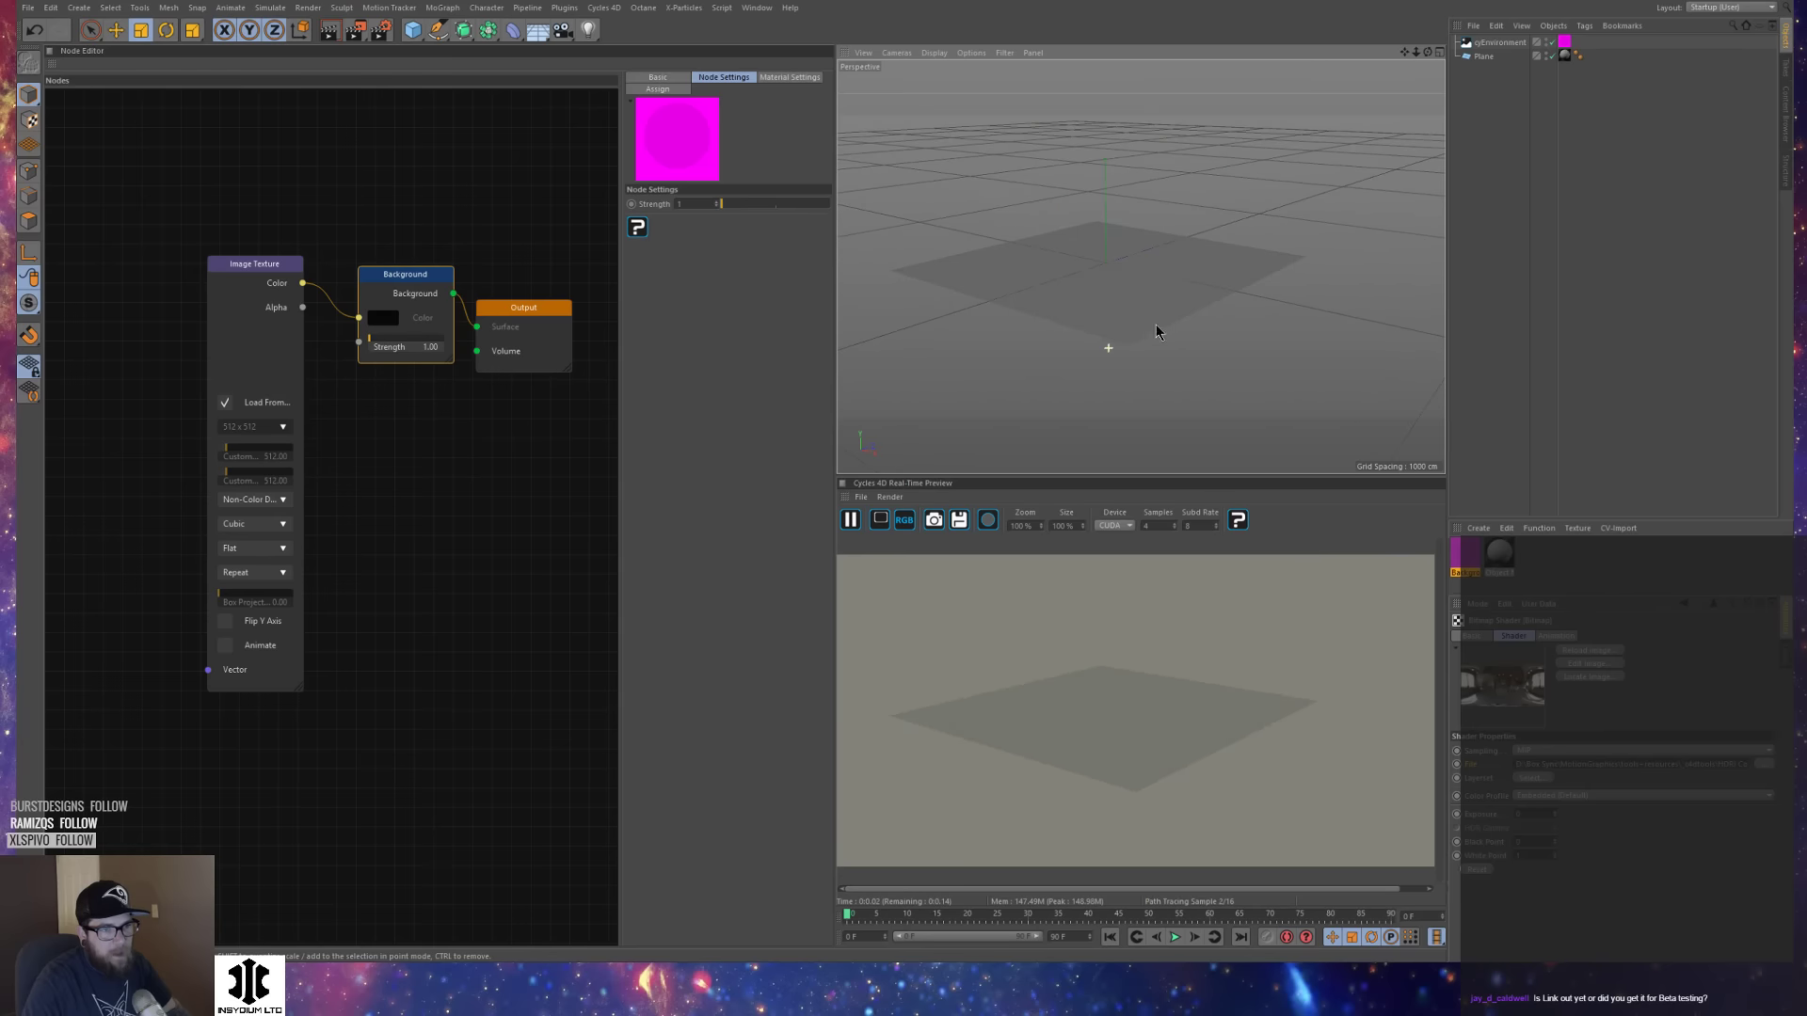
middle_click_drag(1173, 319, 1160, 327, "alt")
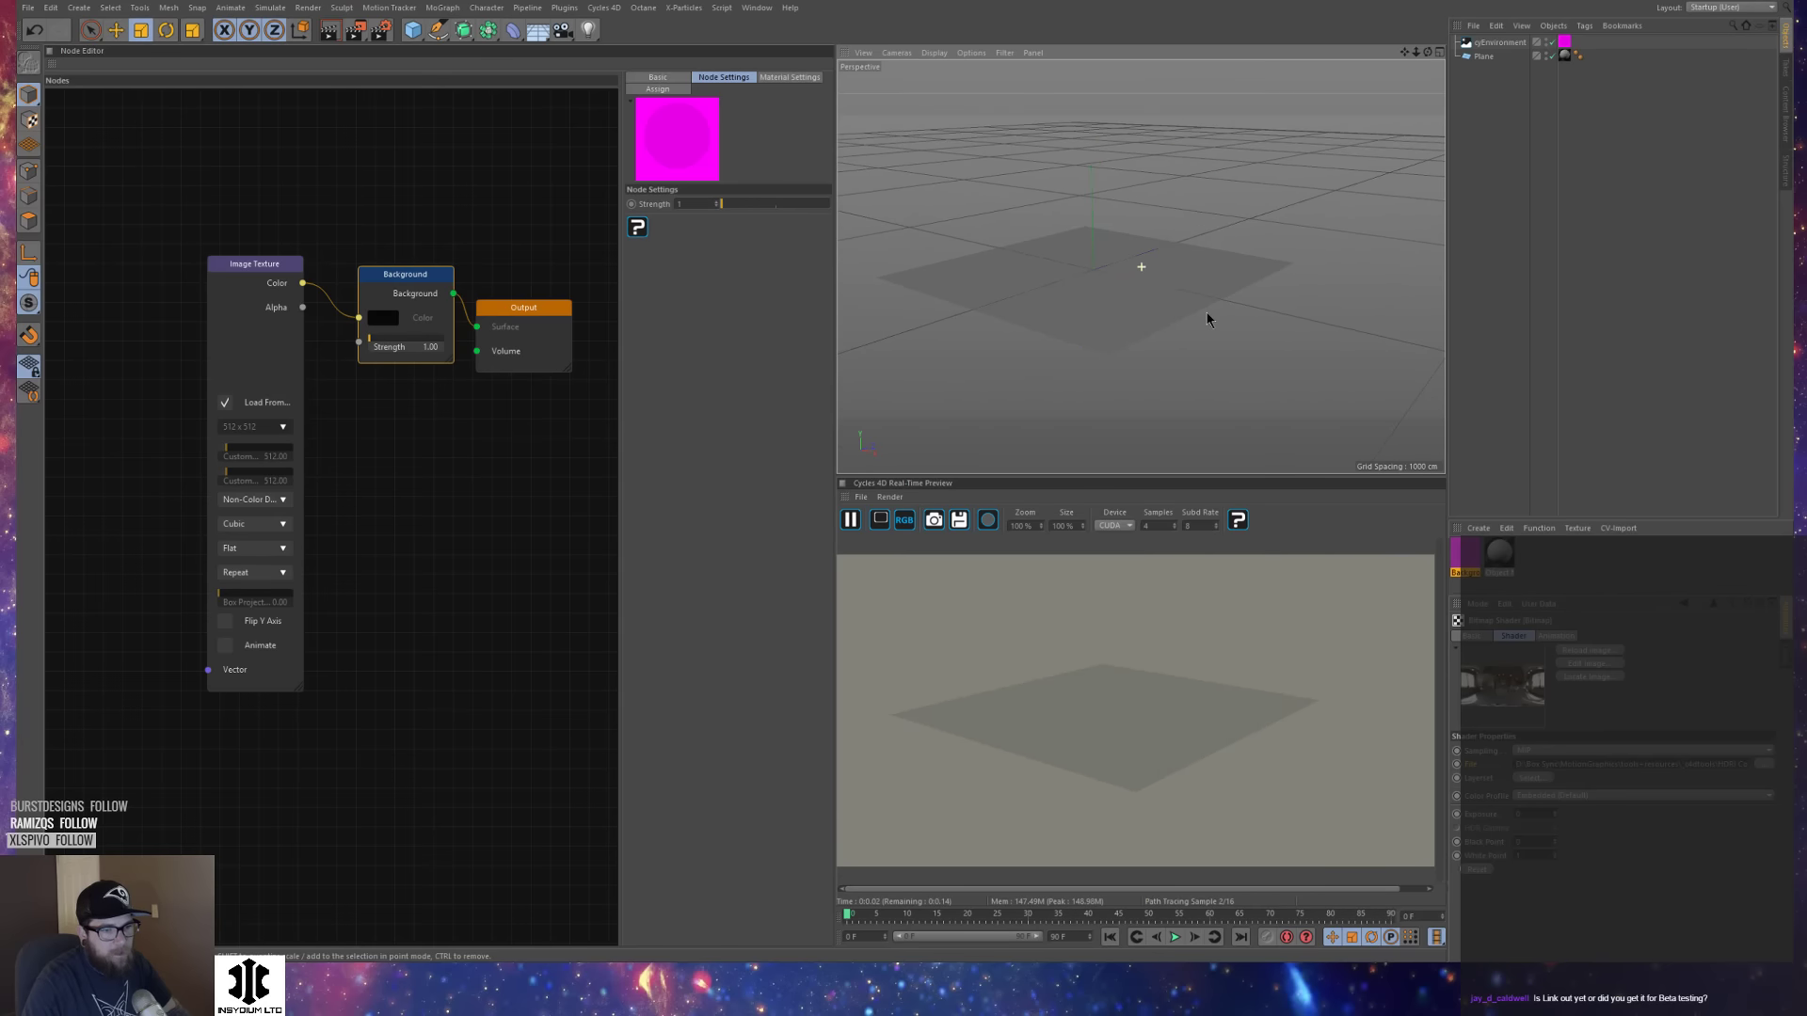
left_click(989, 529)
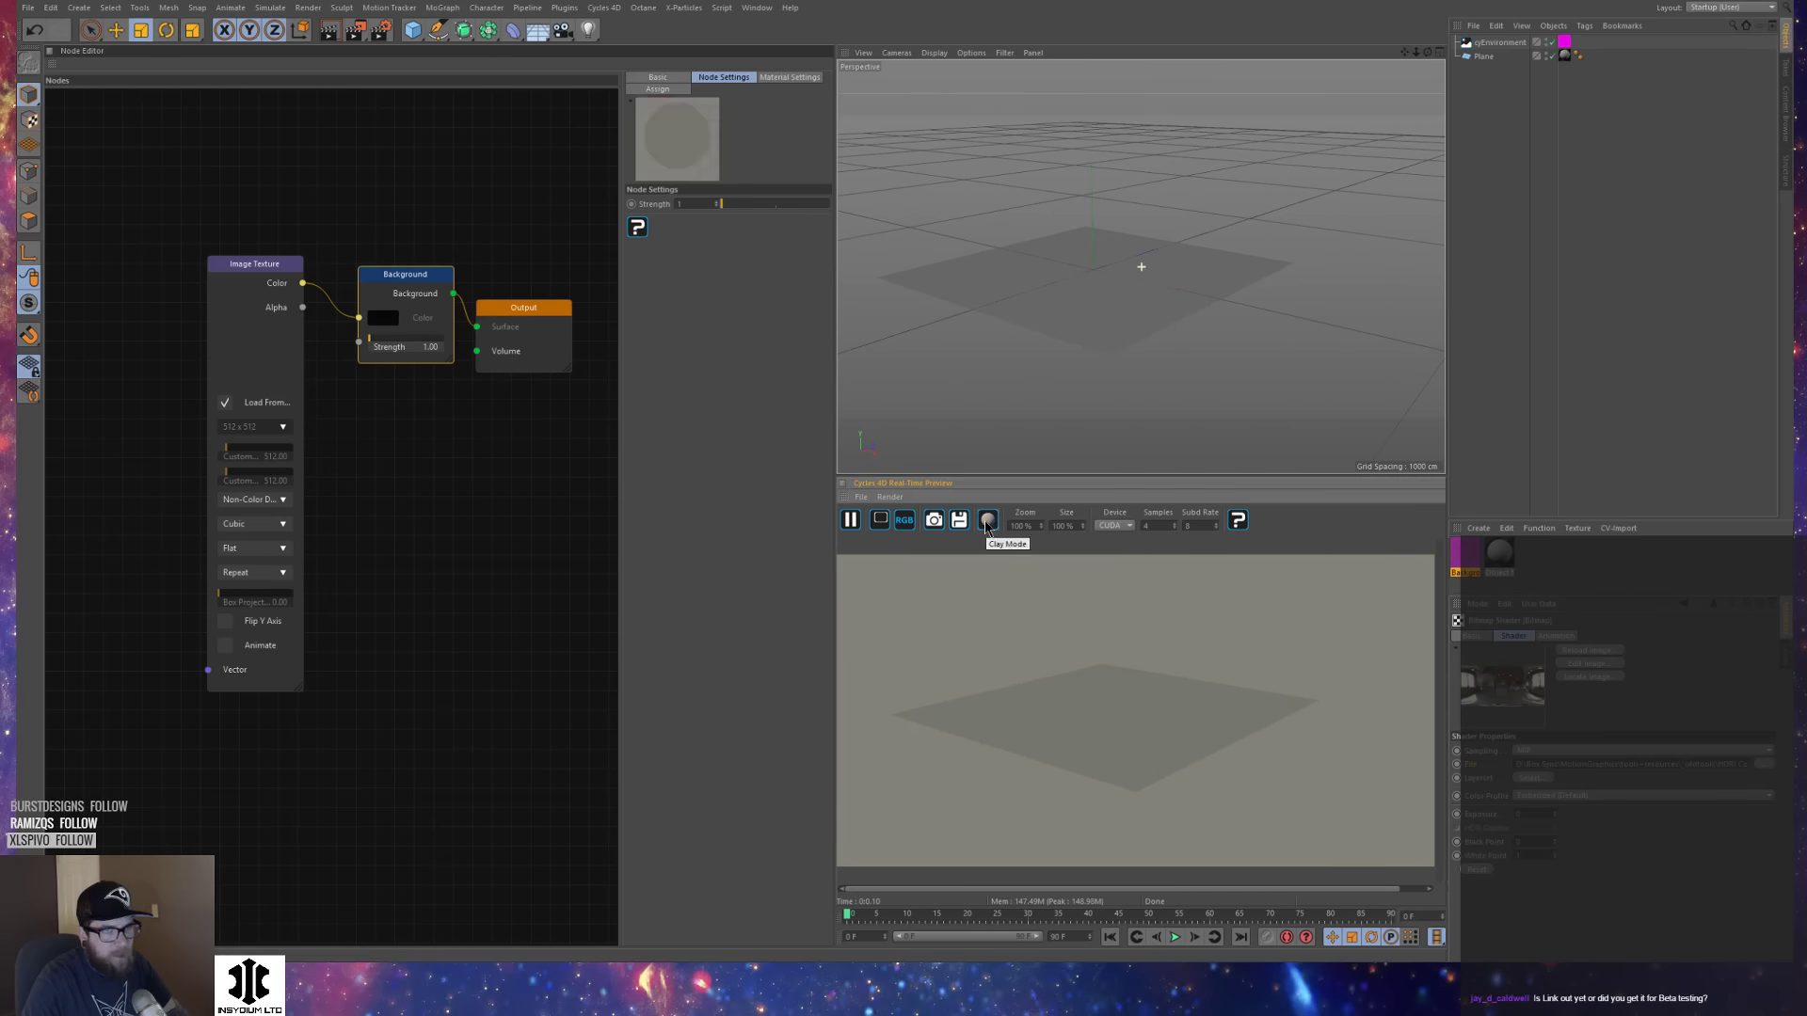
Delete the cyEnvironment object and add a new Cycles 4D environment object to the scene.
left_click(1505, 44)
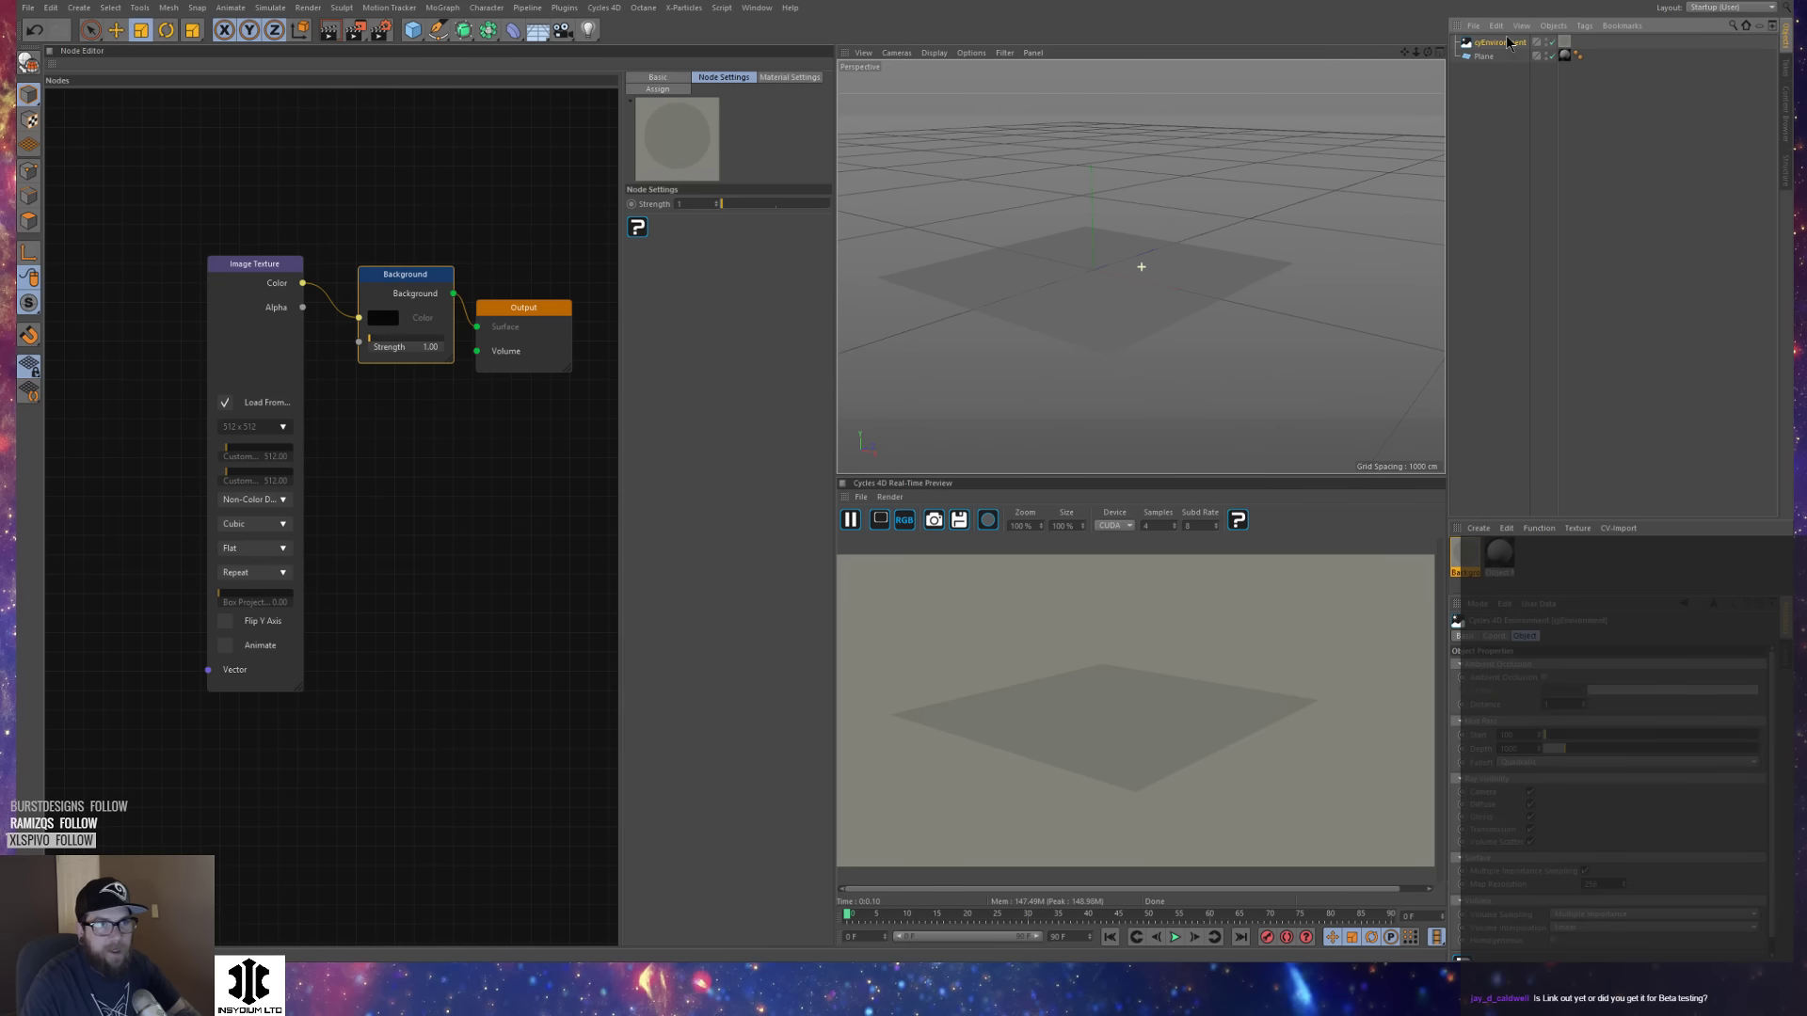
key("Delete")
scroll(1120, 294, "up", 5)
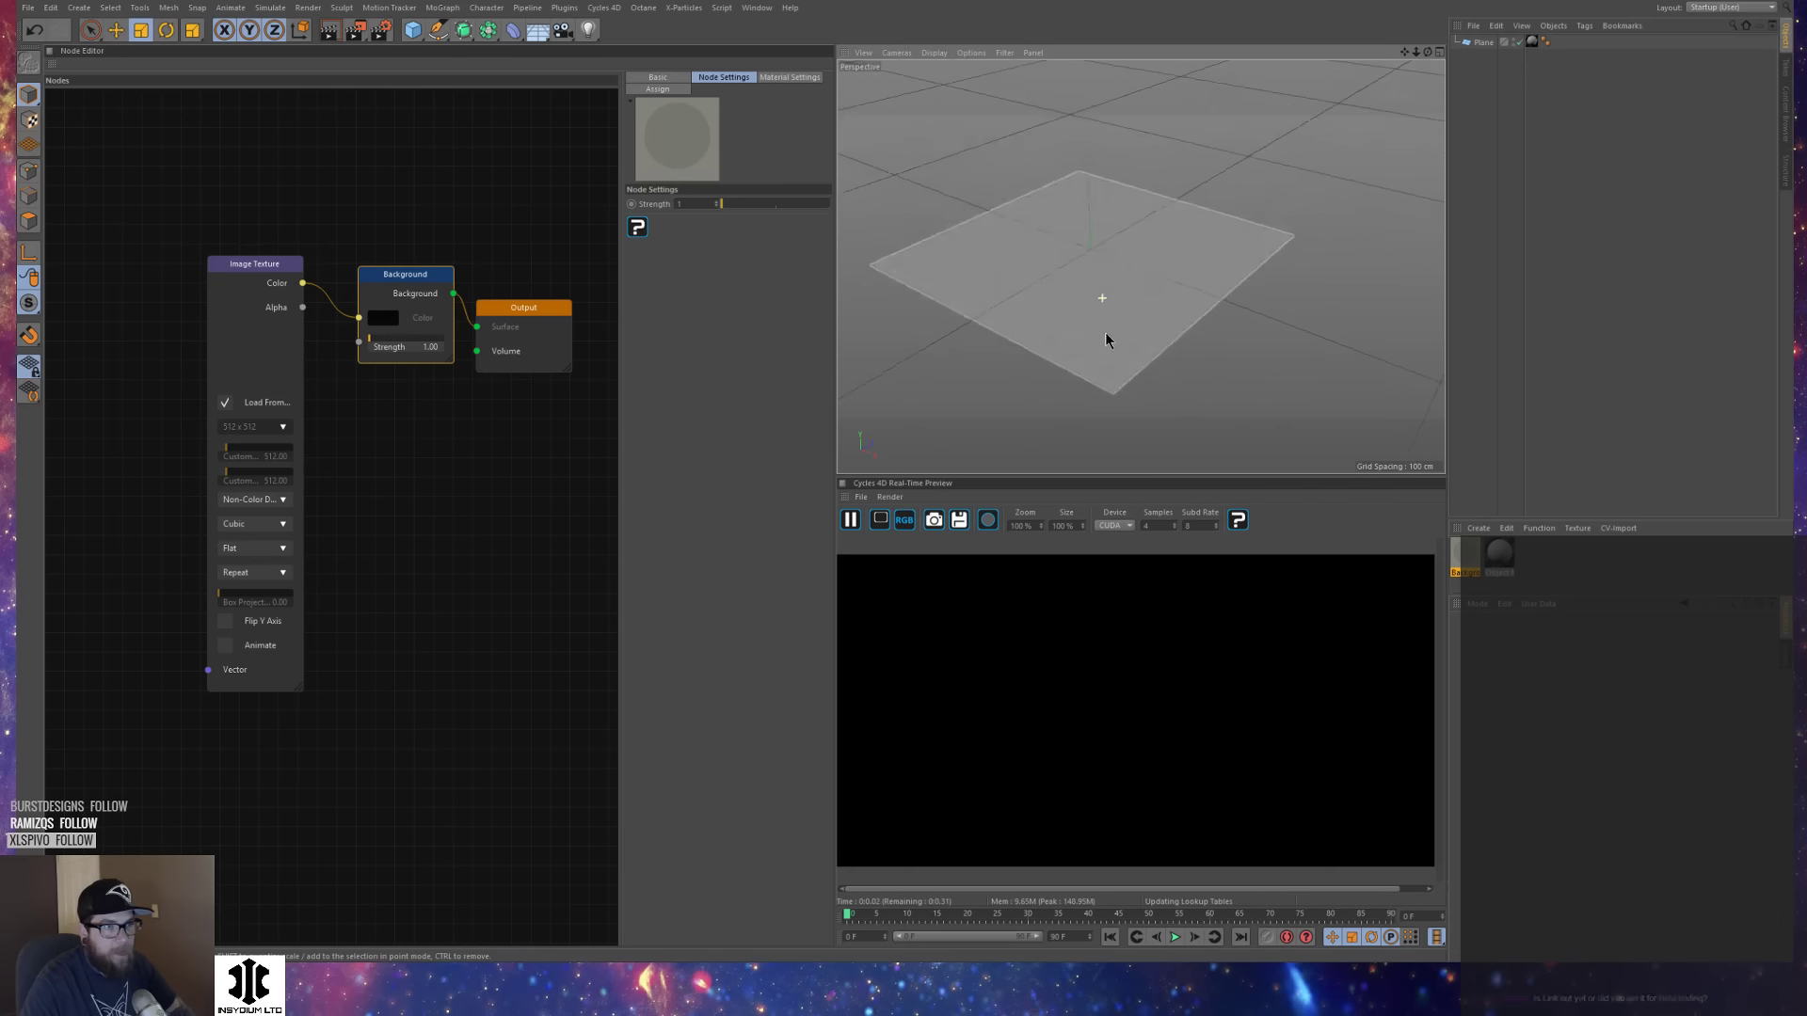
left_click(604, 8)
left_click(621, 47)
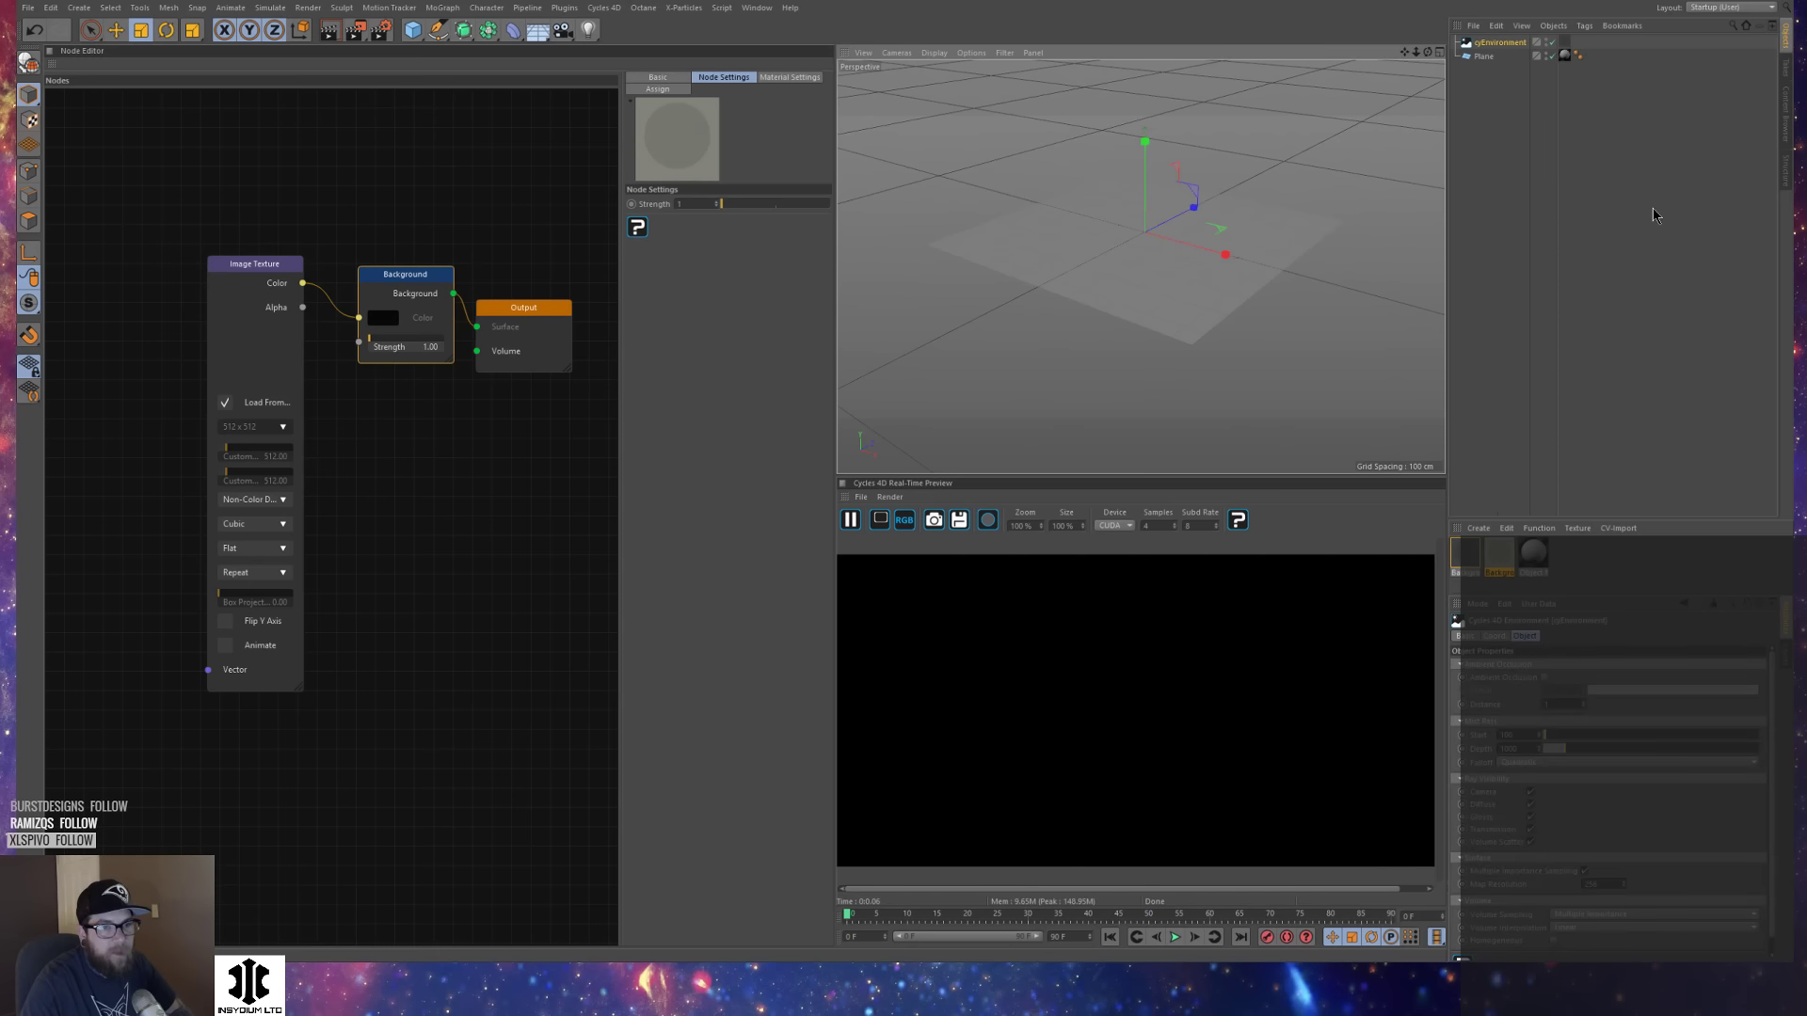
left_click(1159, 312)
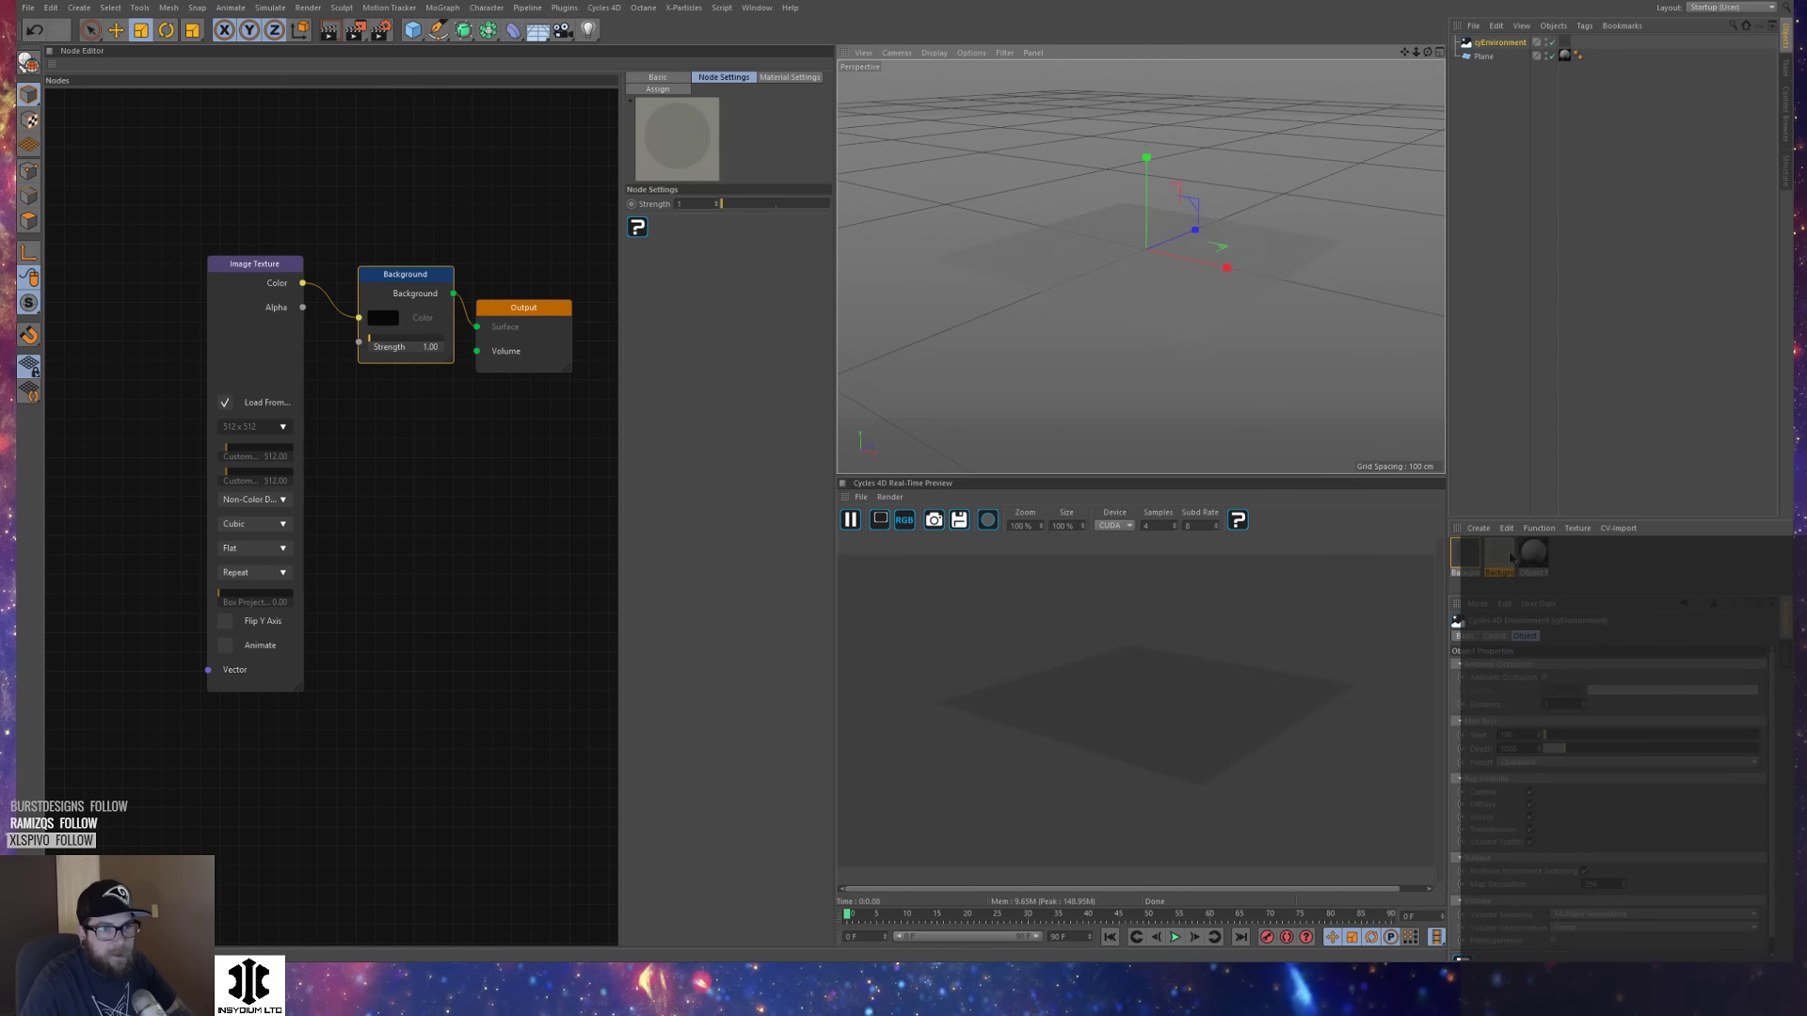
Delete the old background material and spread out the Background and Output nodes of the new environment's material.
left_click(1505, 555)
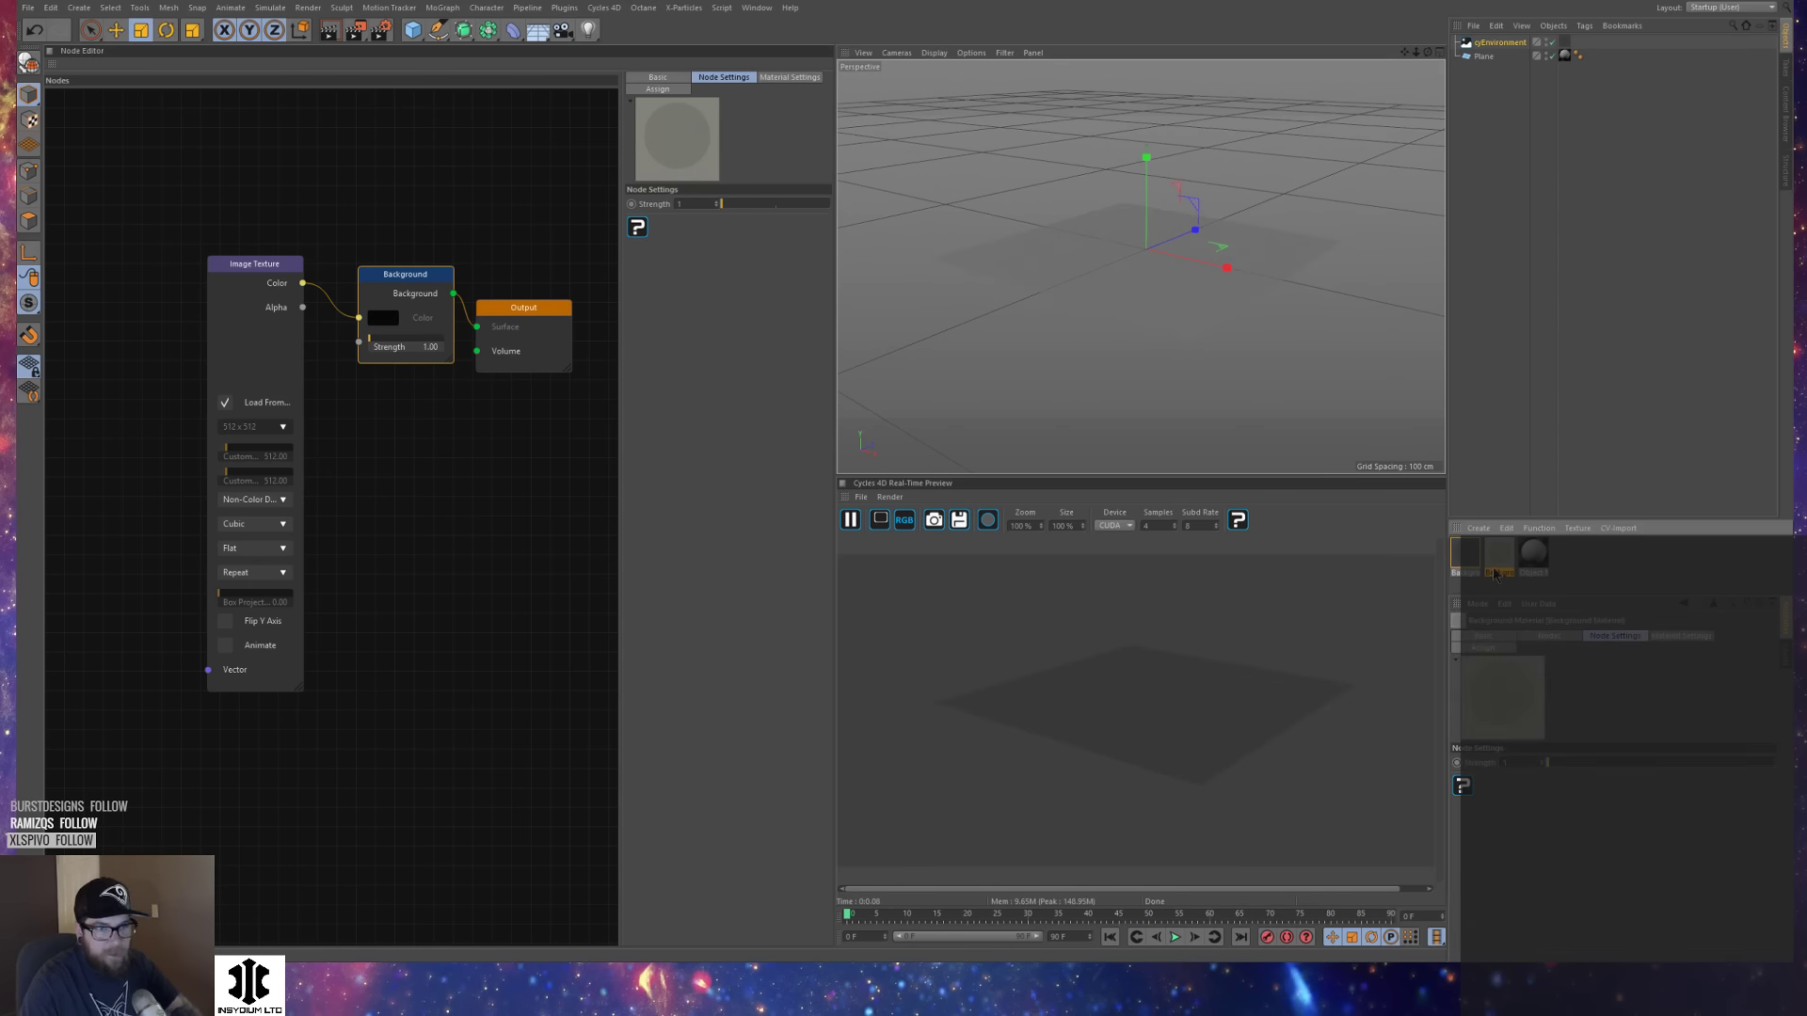
key("Delete")
left_click(1470, 562)
left_click_drag(367, 236, 618, 348)
left_click_drag(250, 235, 342, 197)
left_click_drag(546, 347, 459, 264)
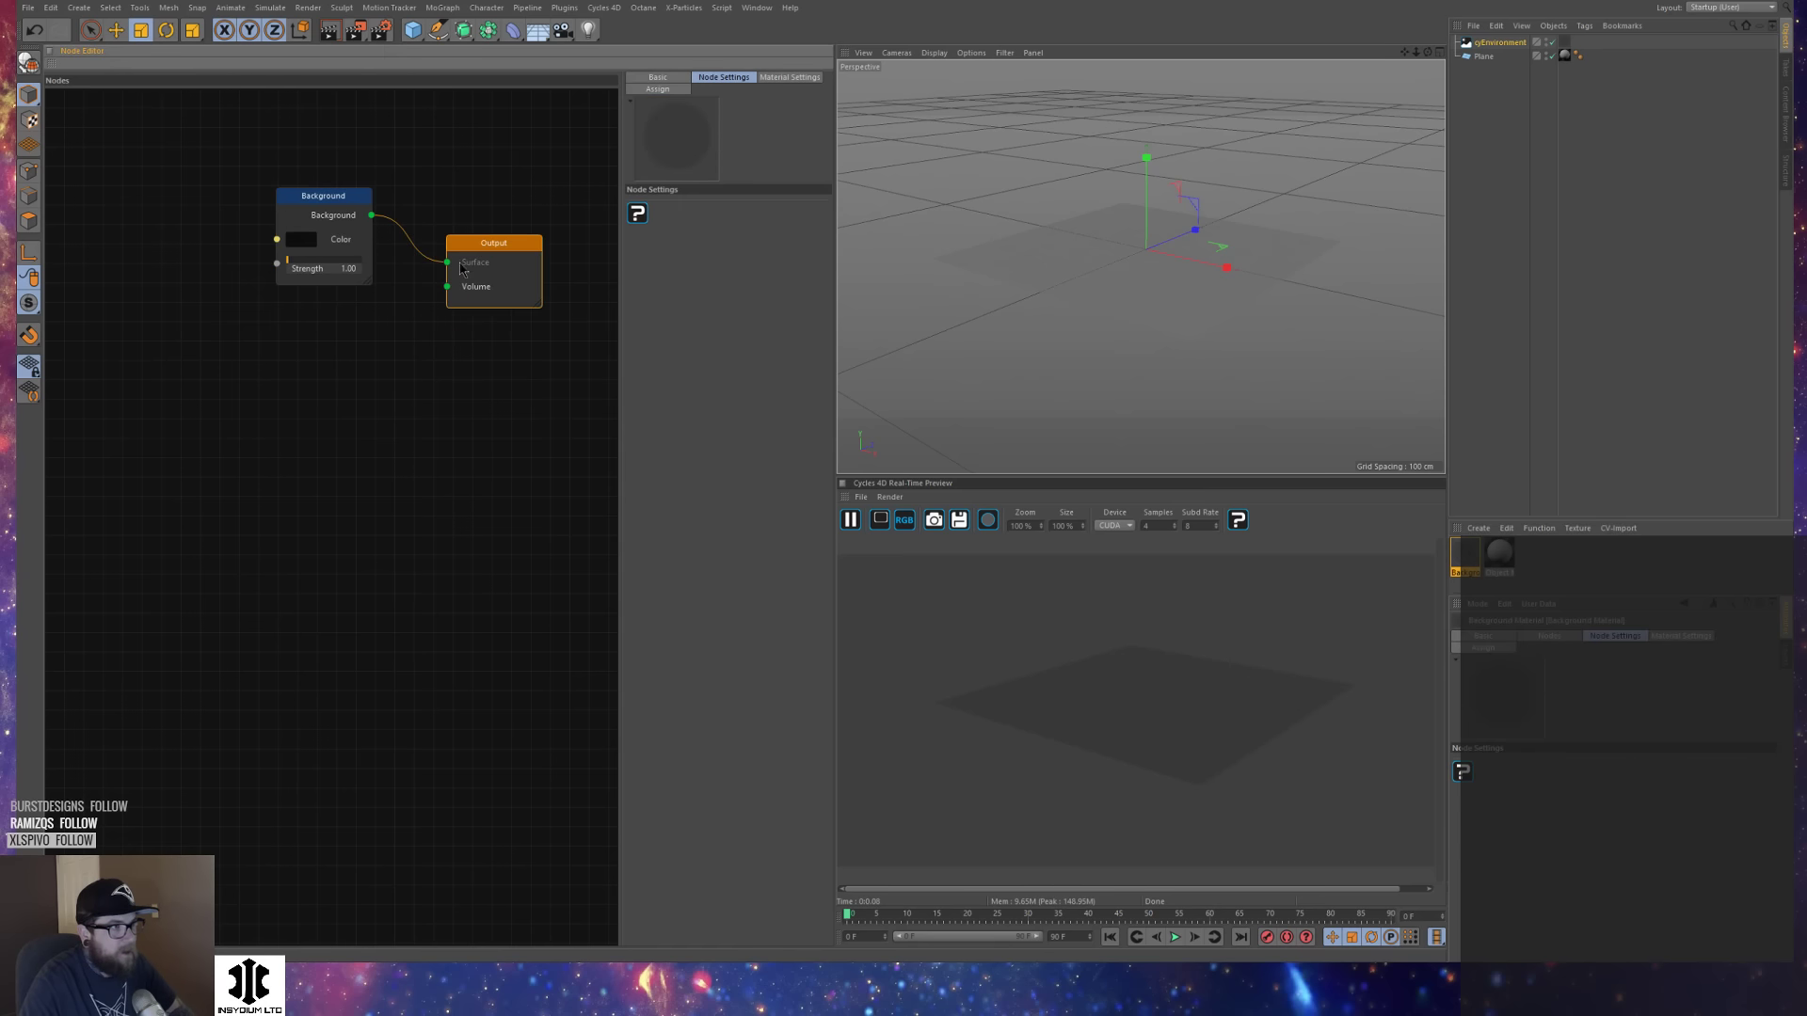
Add an Image Texture node to the new background material and connect its Color output to the Background node's Color input.
right_click(159, 356)
mouse_move(235, 548)
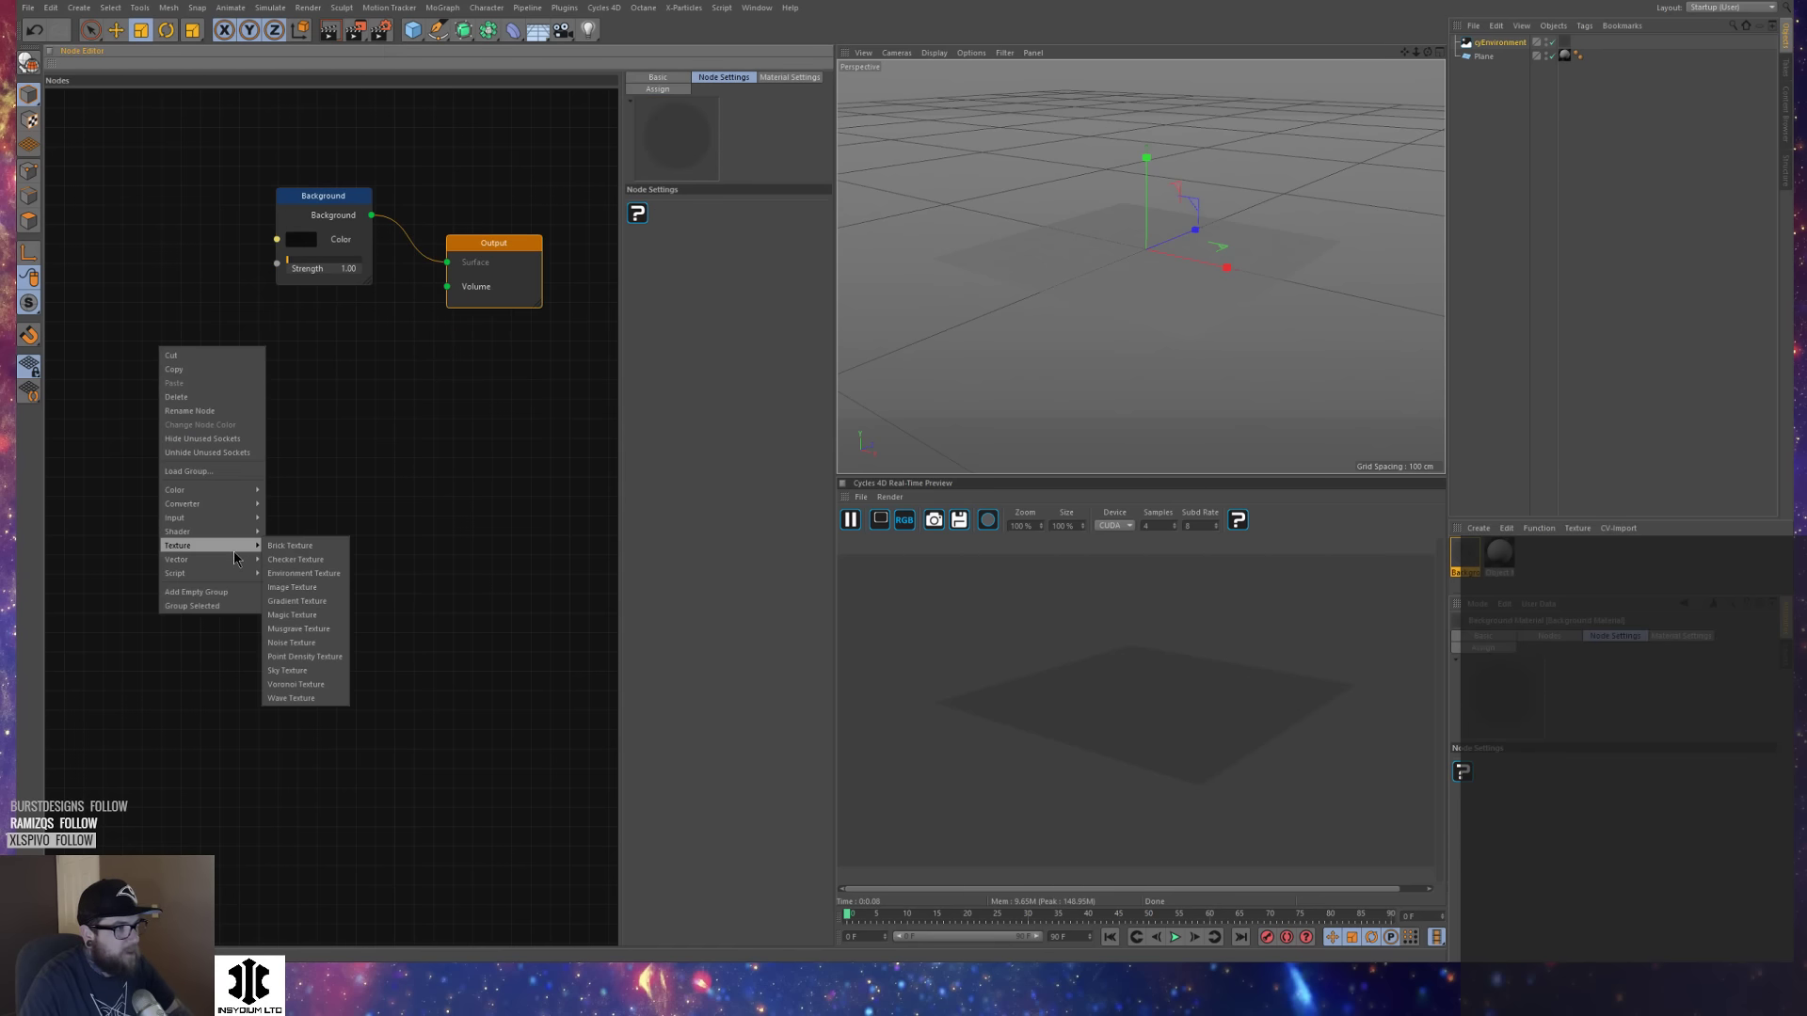
left_click(334, 589)
left_click_drag(212, 356, 277, 239)
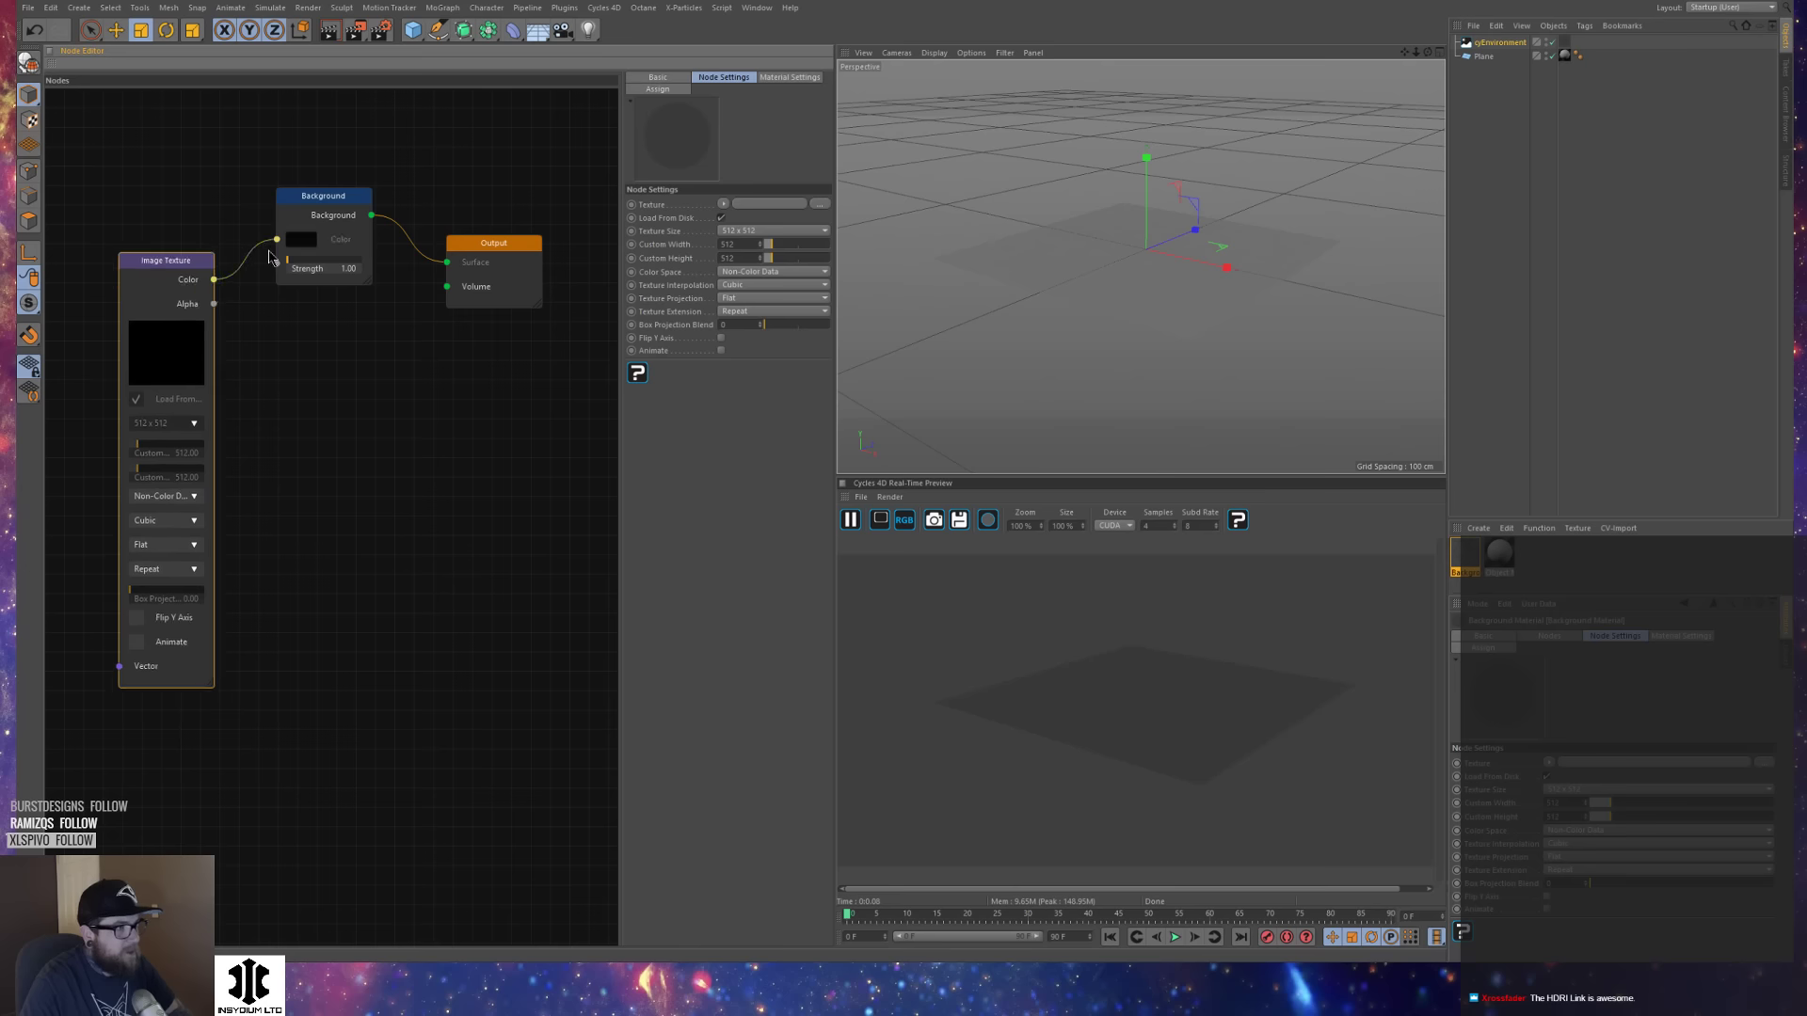
Load CreativeOffice.exr into the new Image Texture node without a project copy and check the plane's lighting in the preview.
left_click(817, 204)
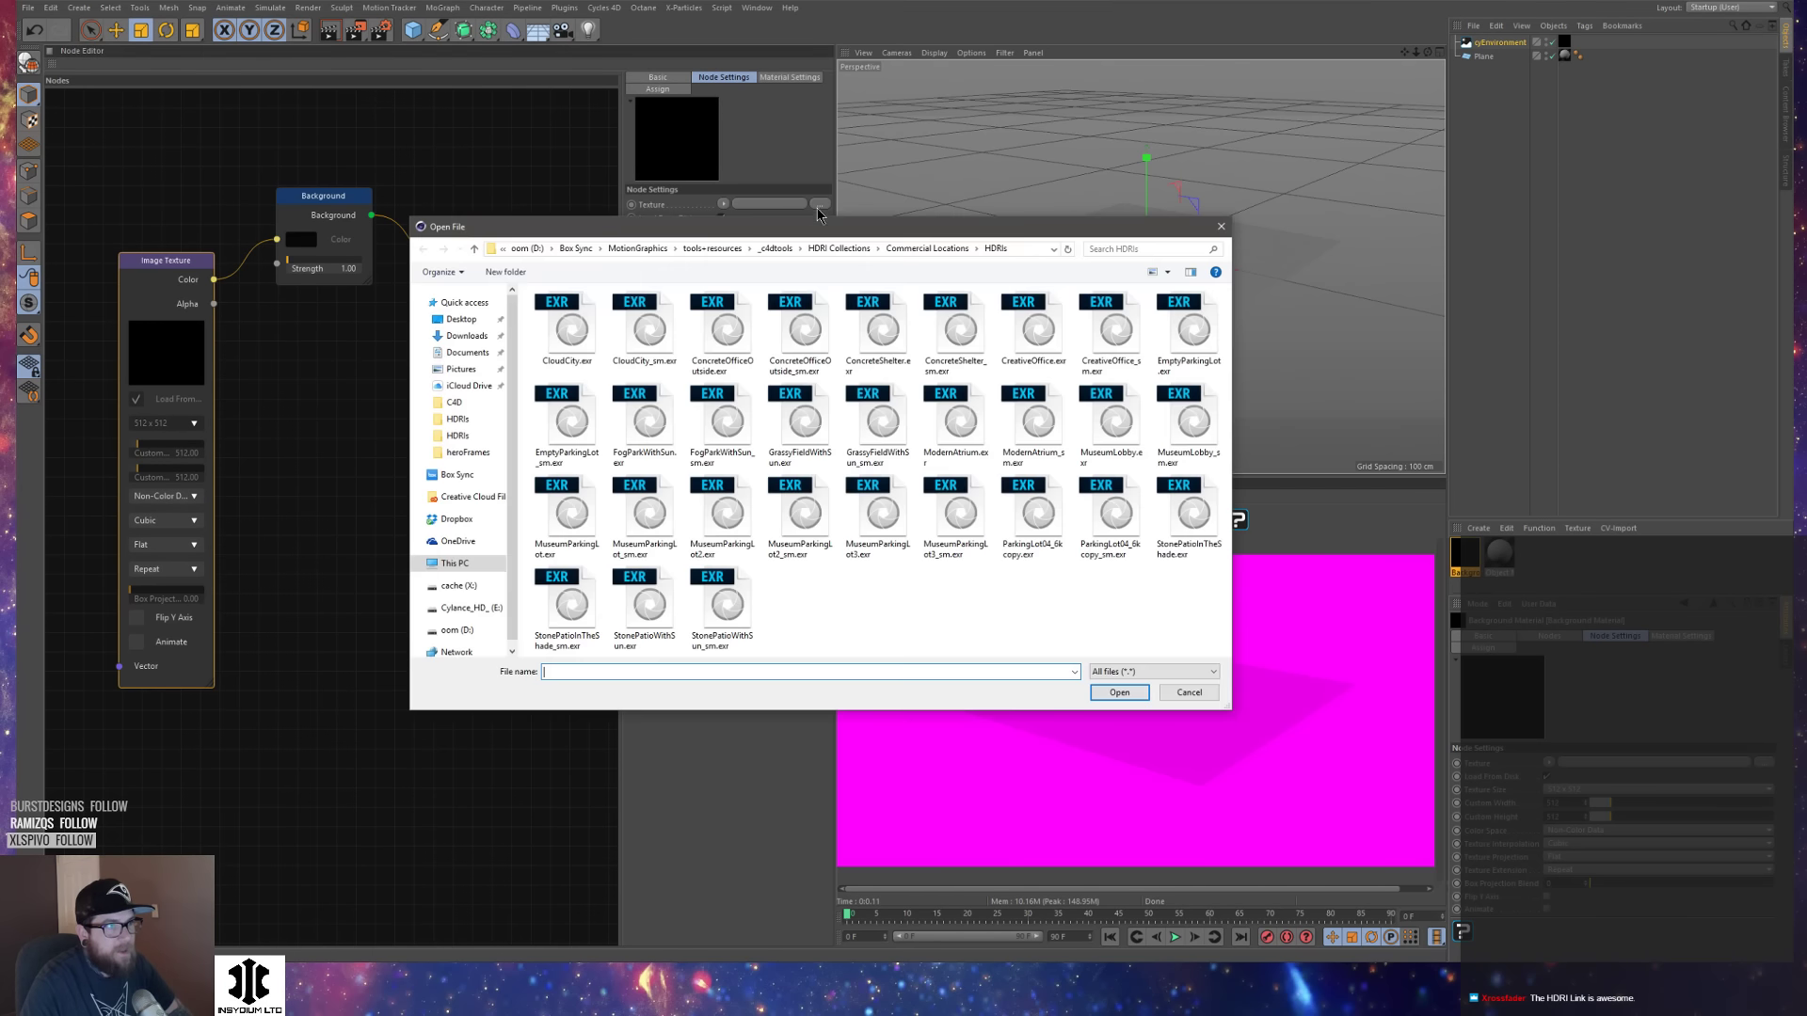
left_click(1034, 332)
left_click(1116, 693)
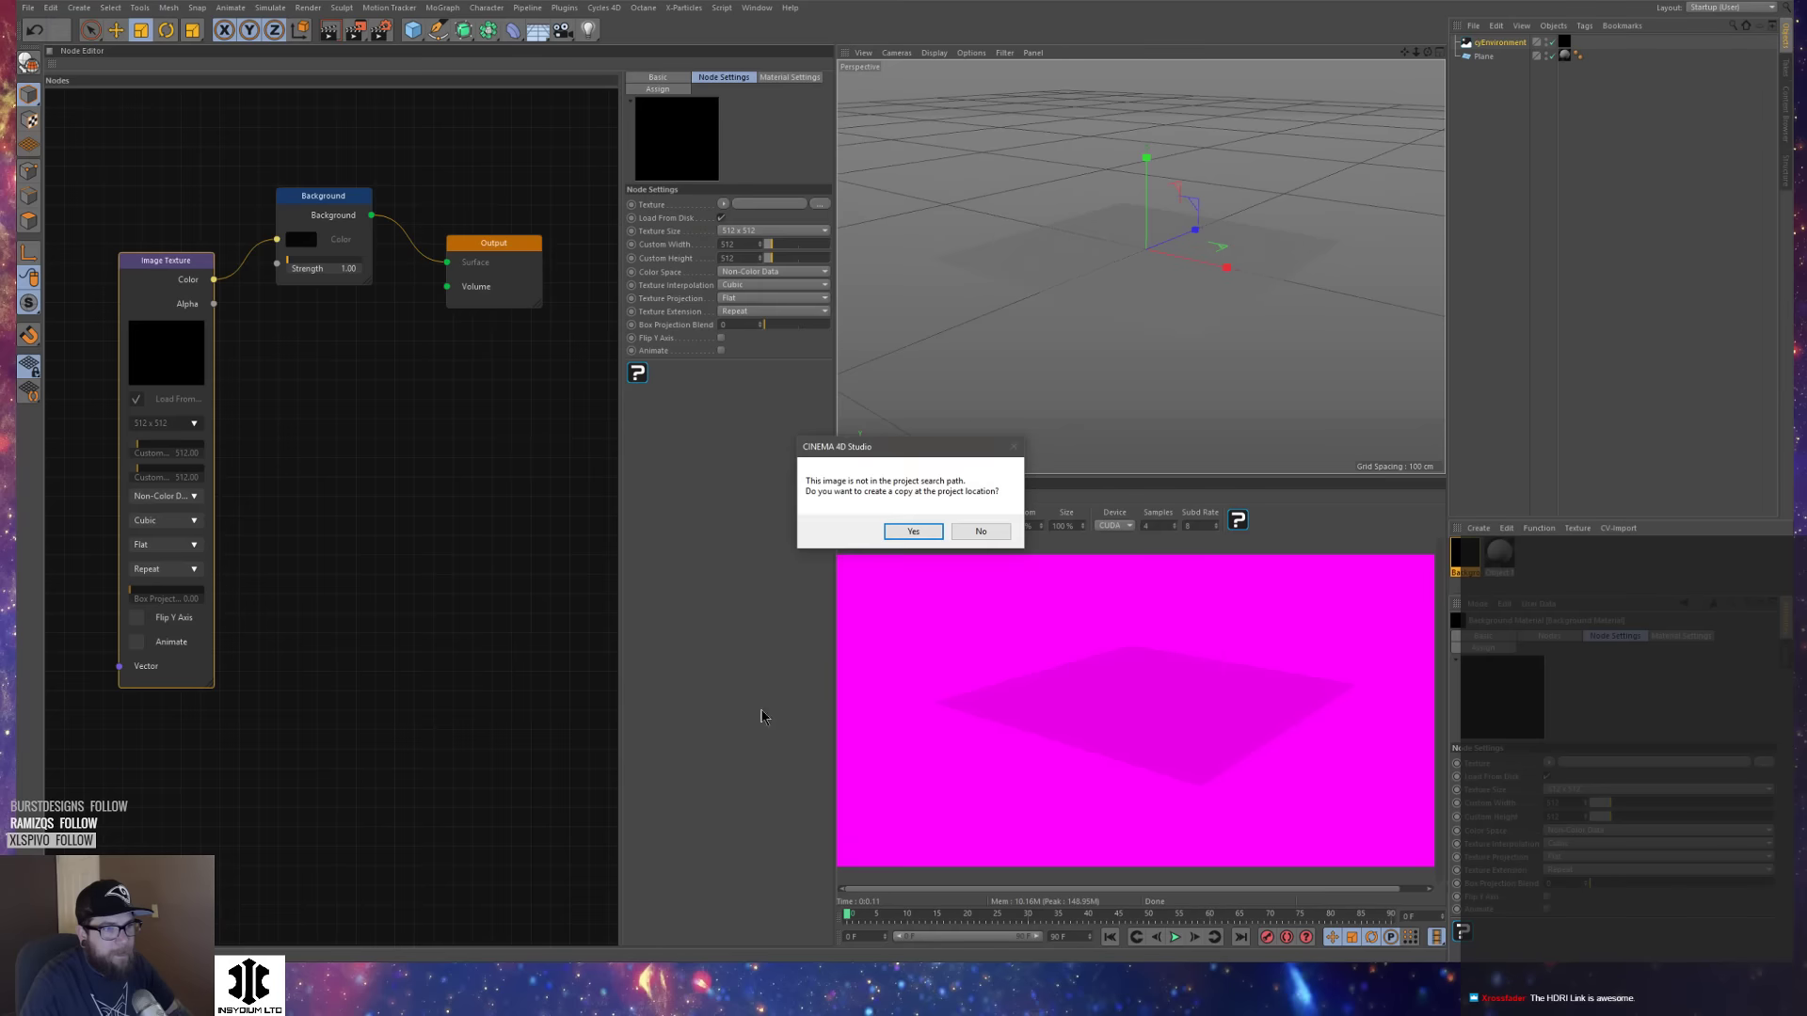
left_click(969, 533)
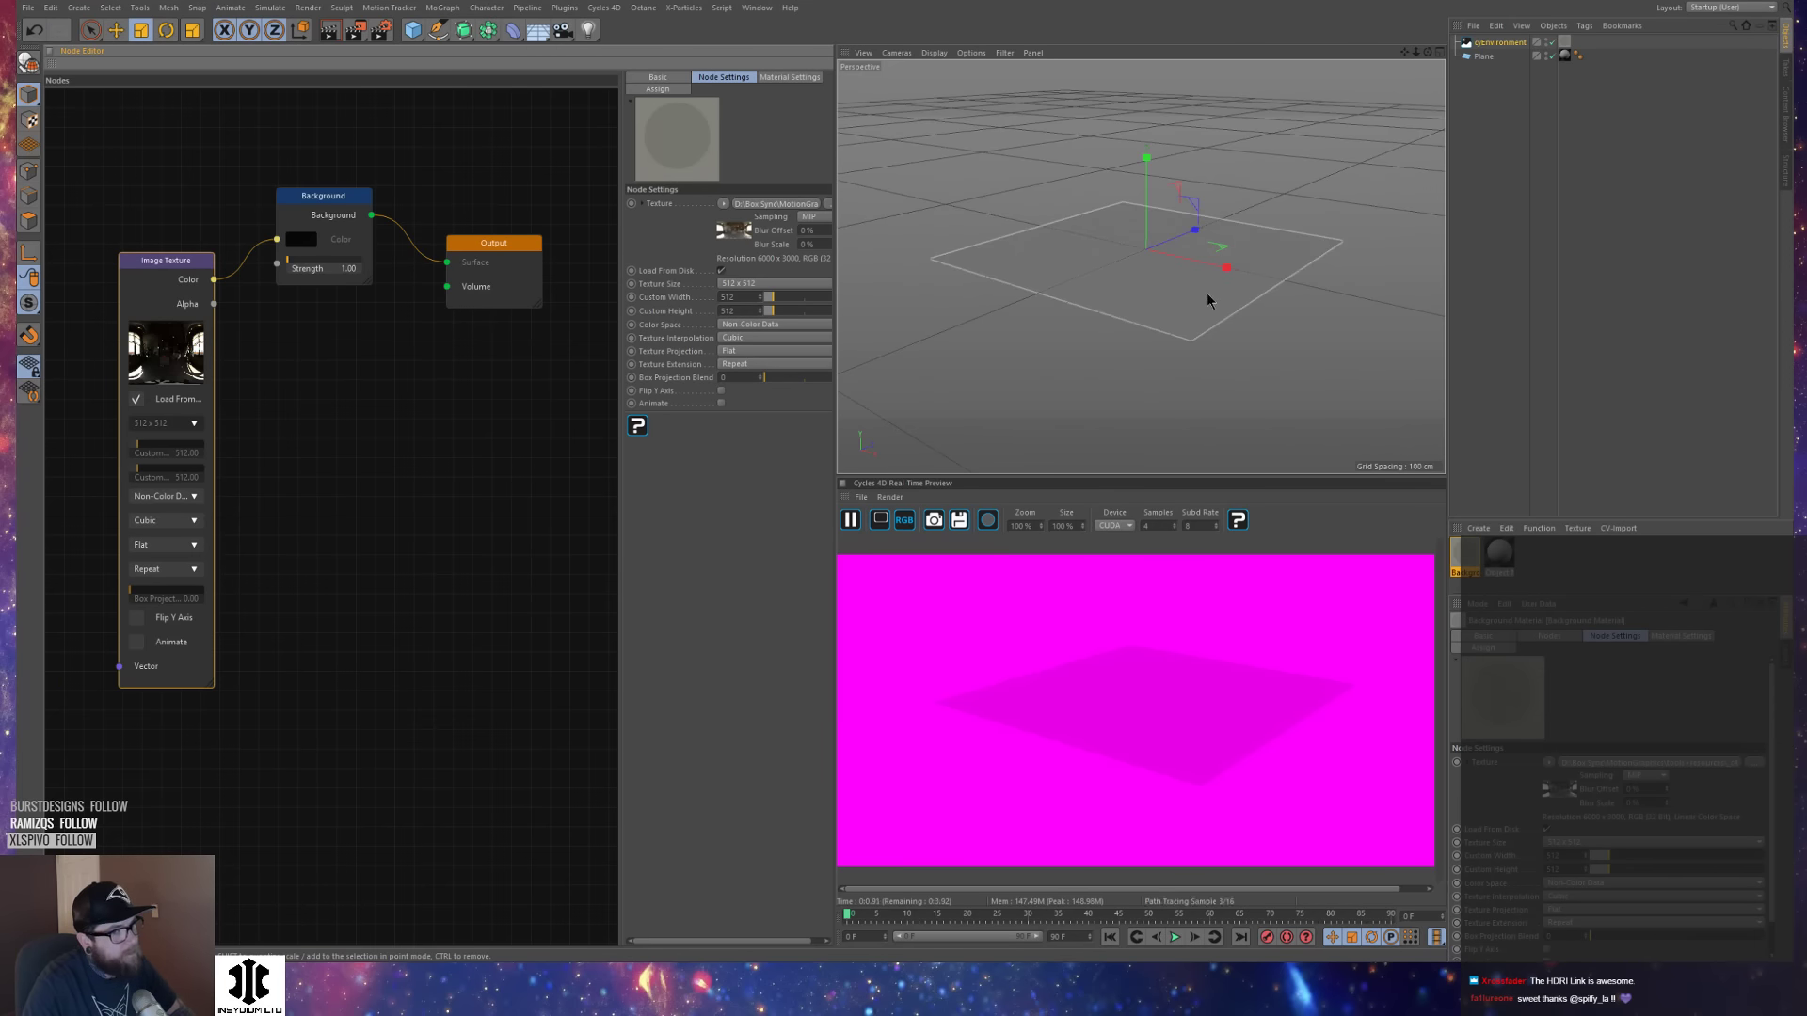
left_click_drag(1094, 315, 1156, 306, "alt")
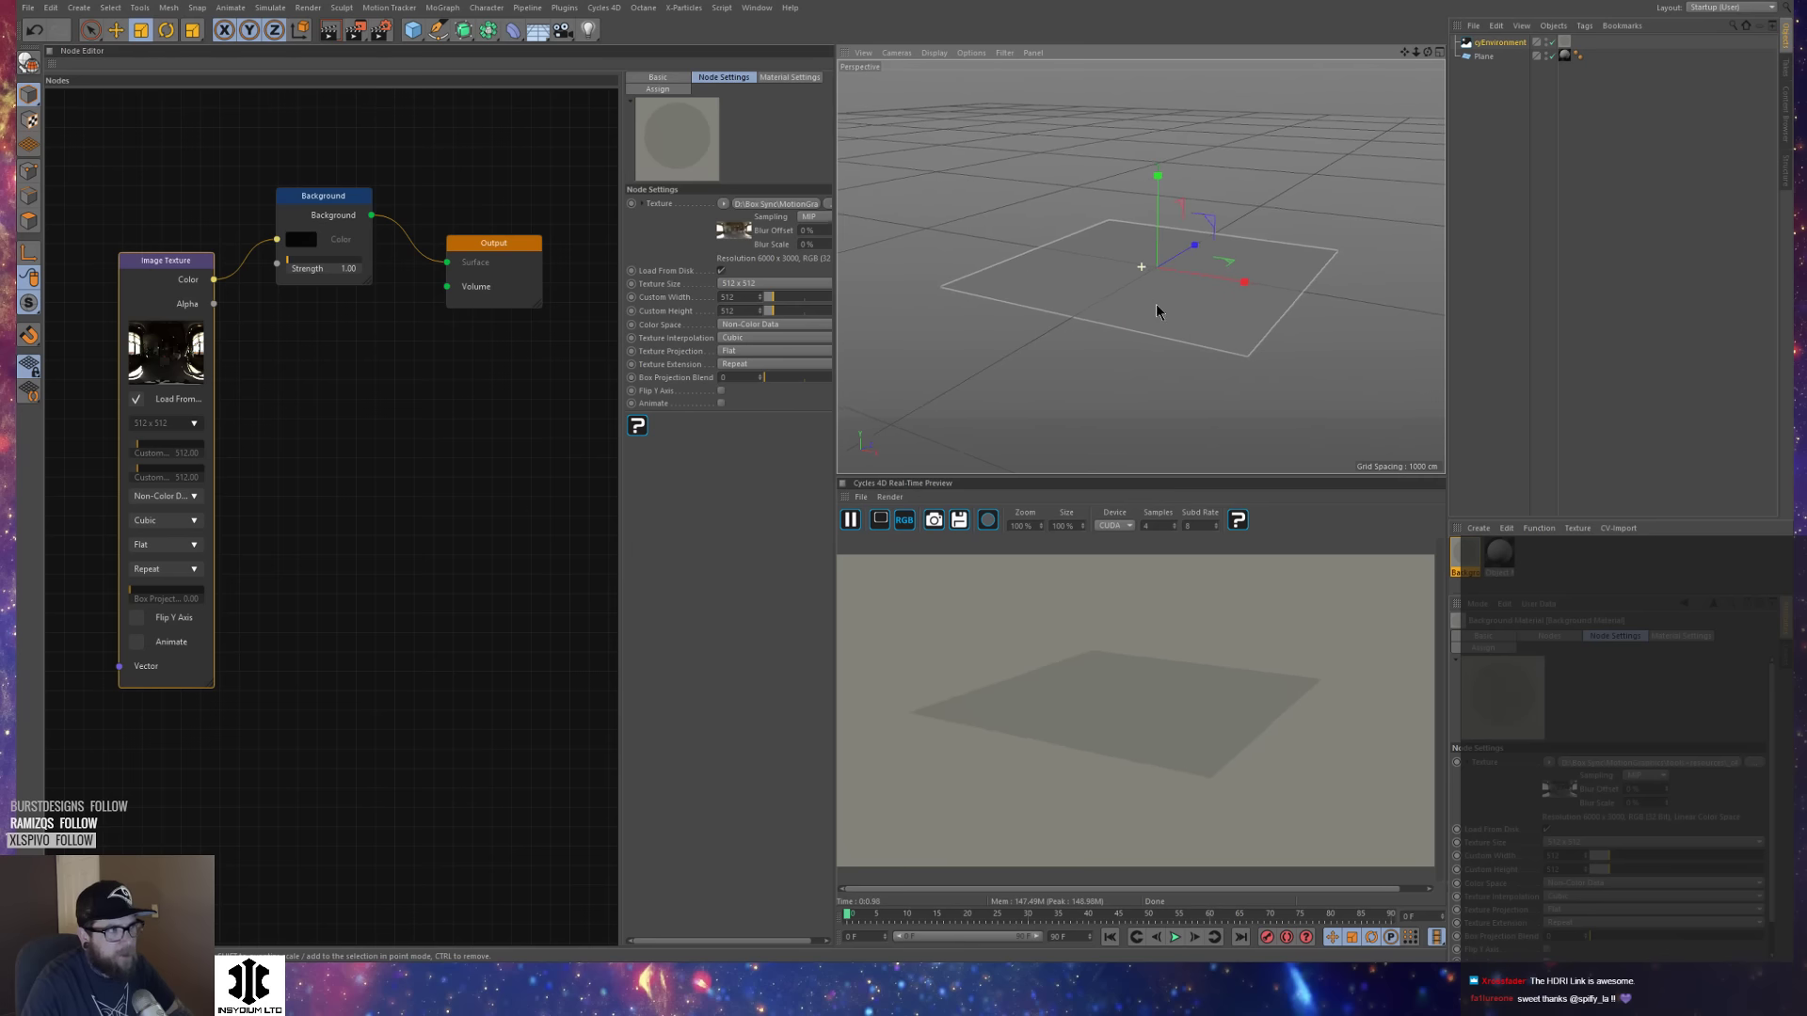
Replace the Image Texture node with an Environment Texture node and connect its Color output to the Background node's Color input.
right_click(157, 269)
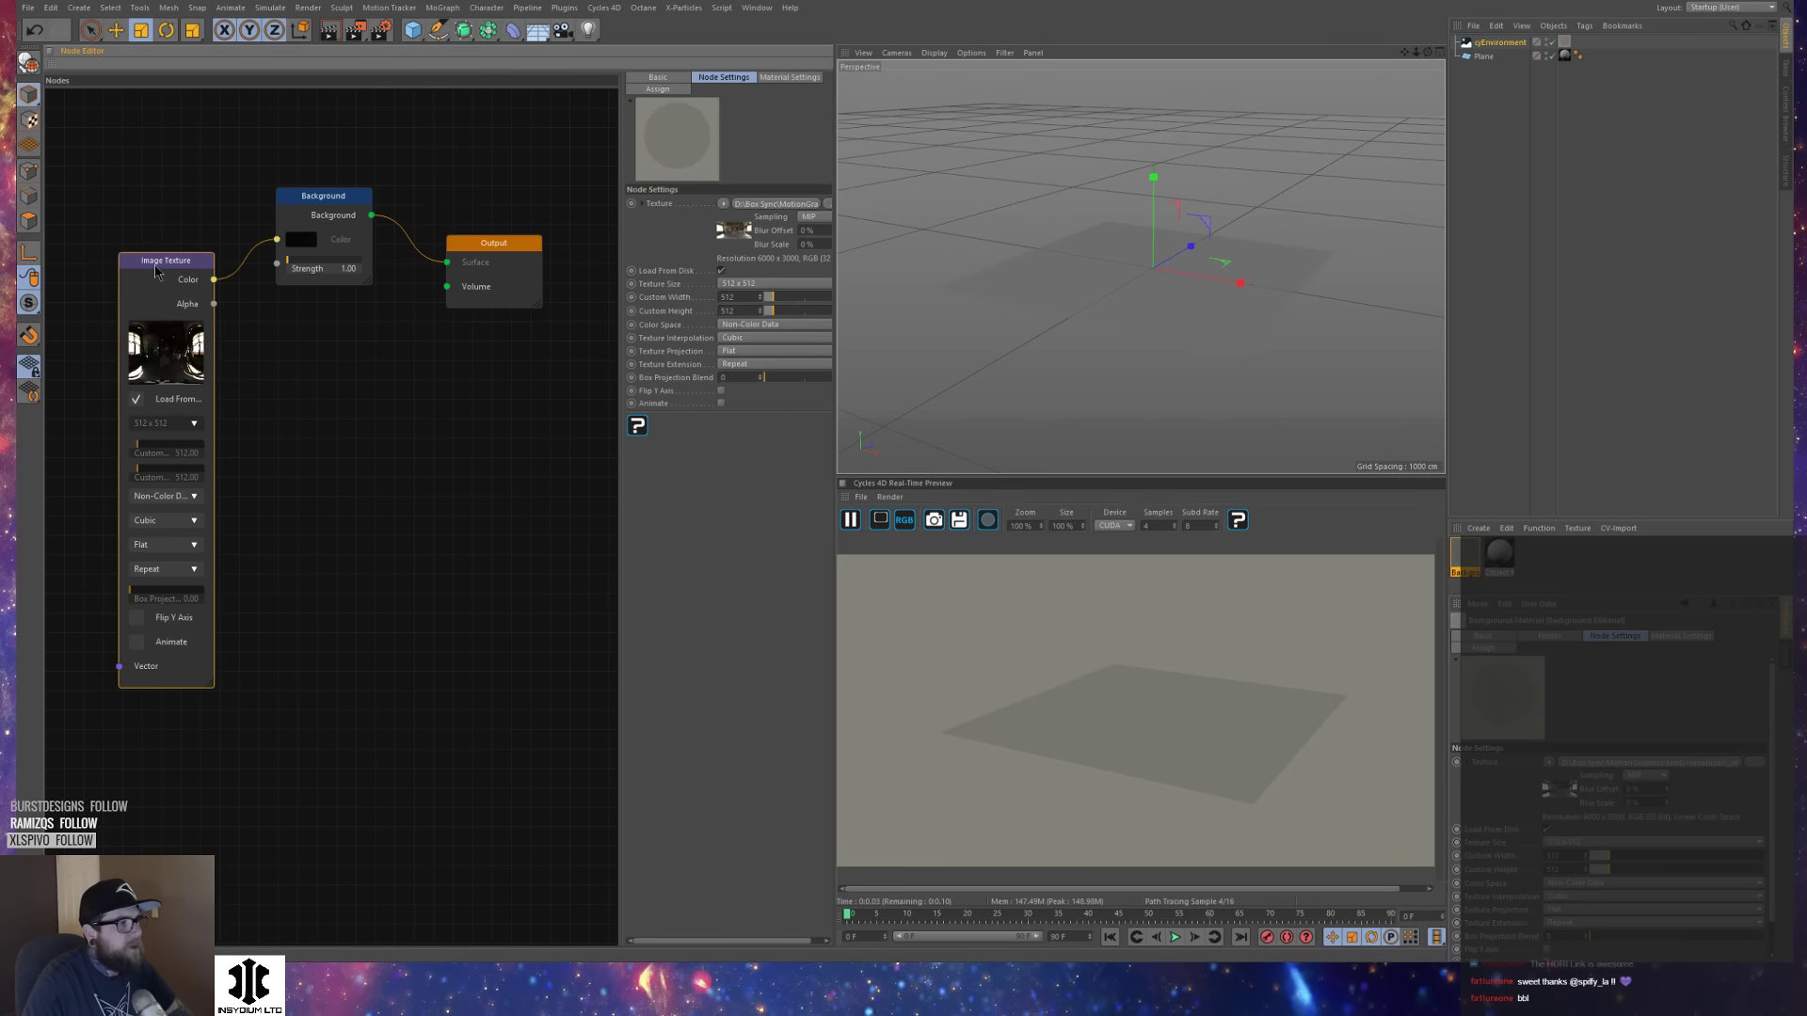
left_click(208, 316)
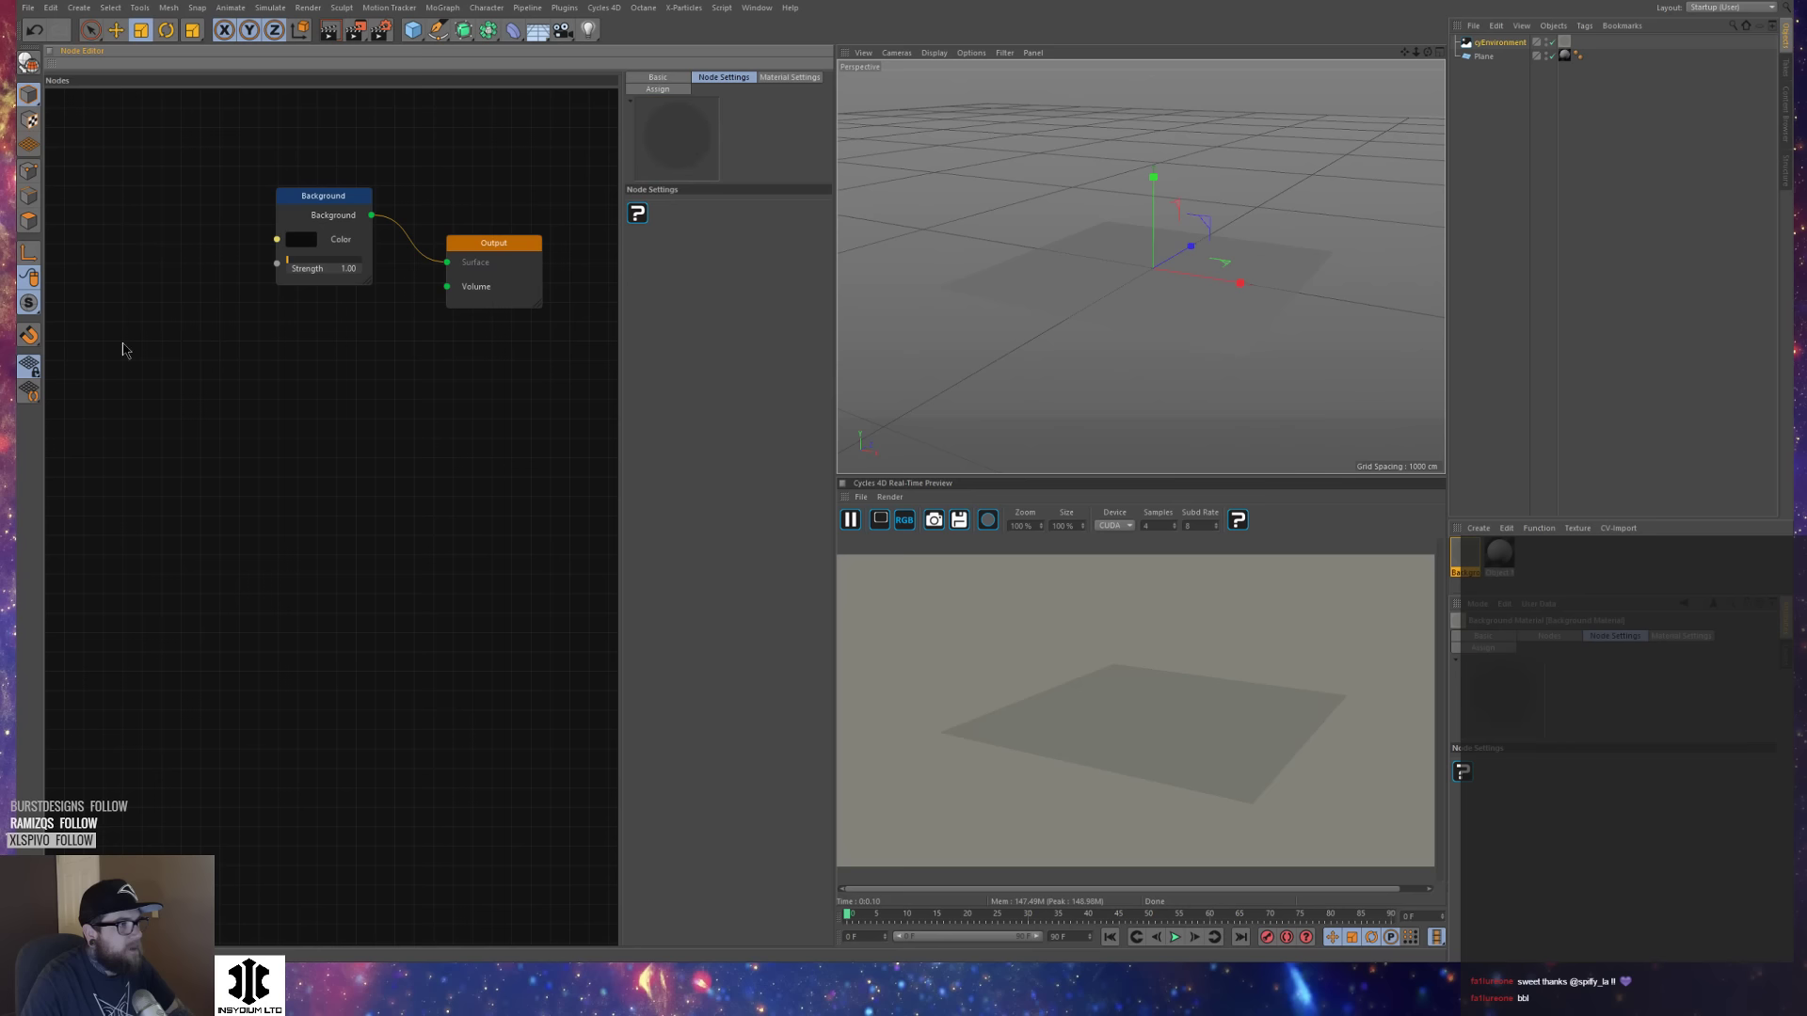
right_click(130, 306)
mouse_move(178, 506)
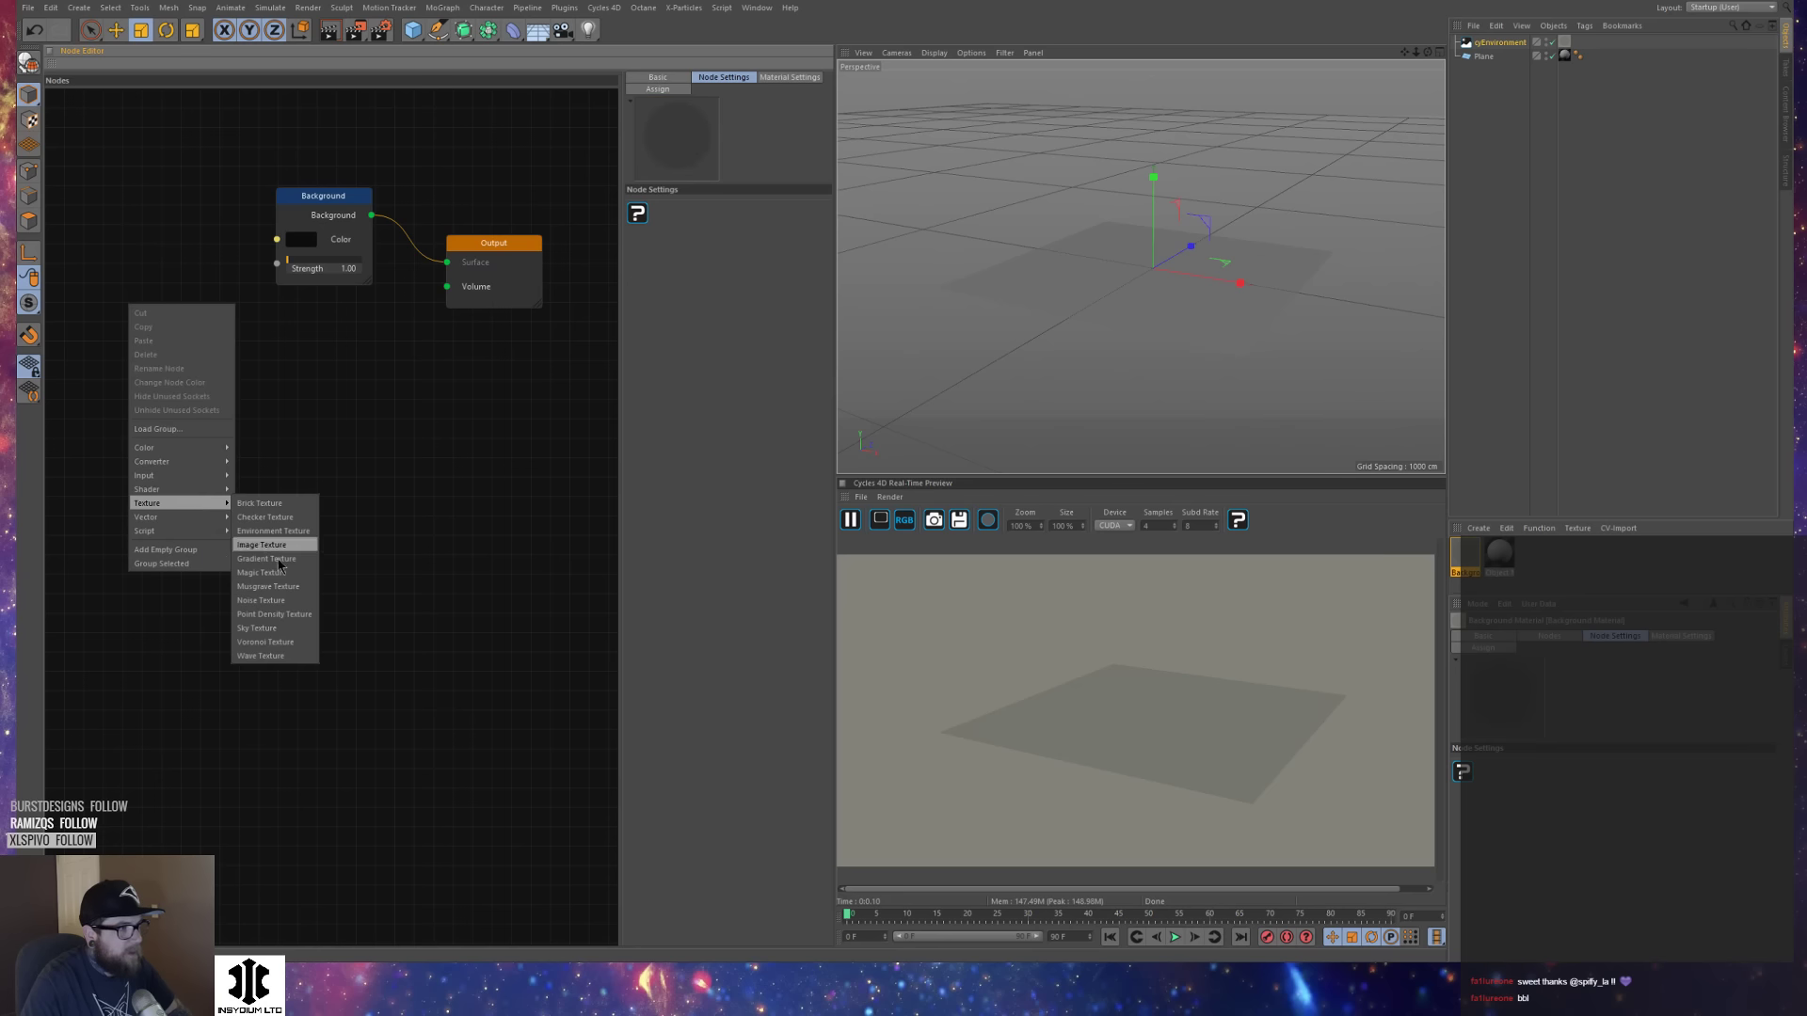
left_click(273, 531)
left_click_drag(223, 329, 277, 239)
Load CreativeOffice.exr into the Environment Texture node without making a copy in the project folder.
left_click(822, 206)
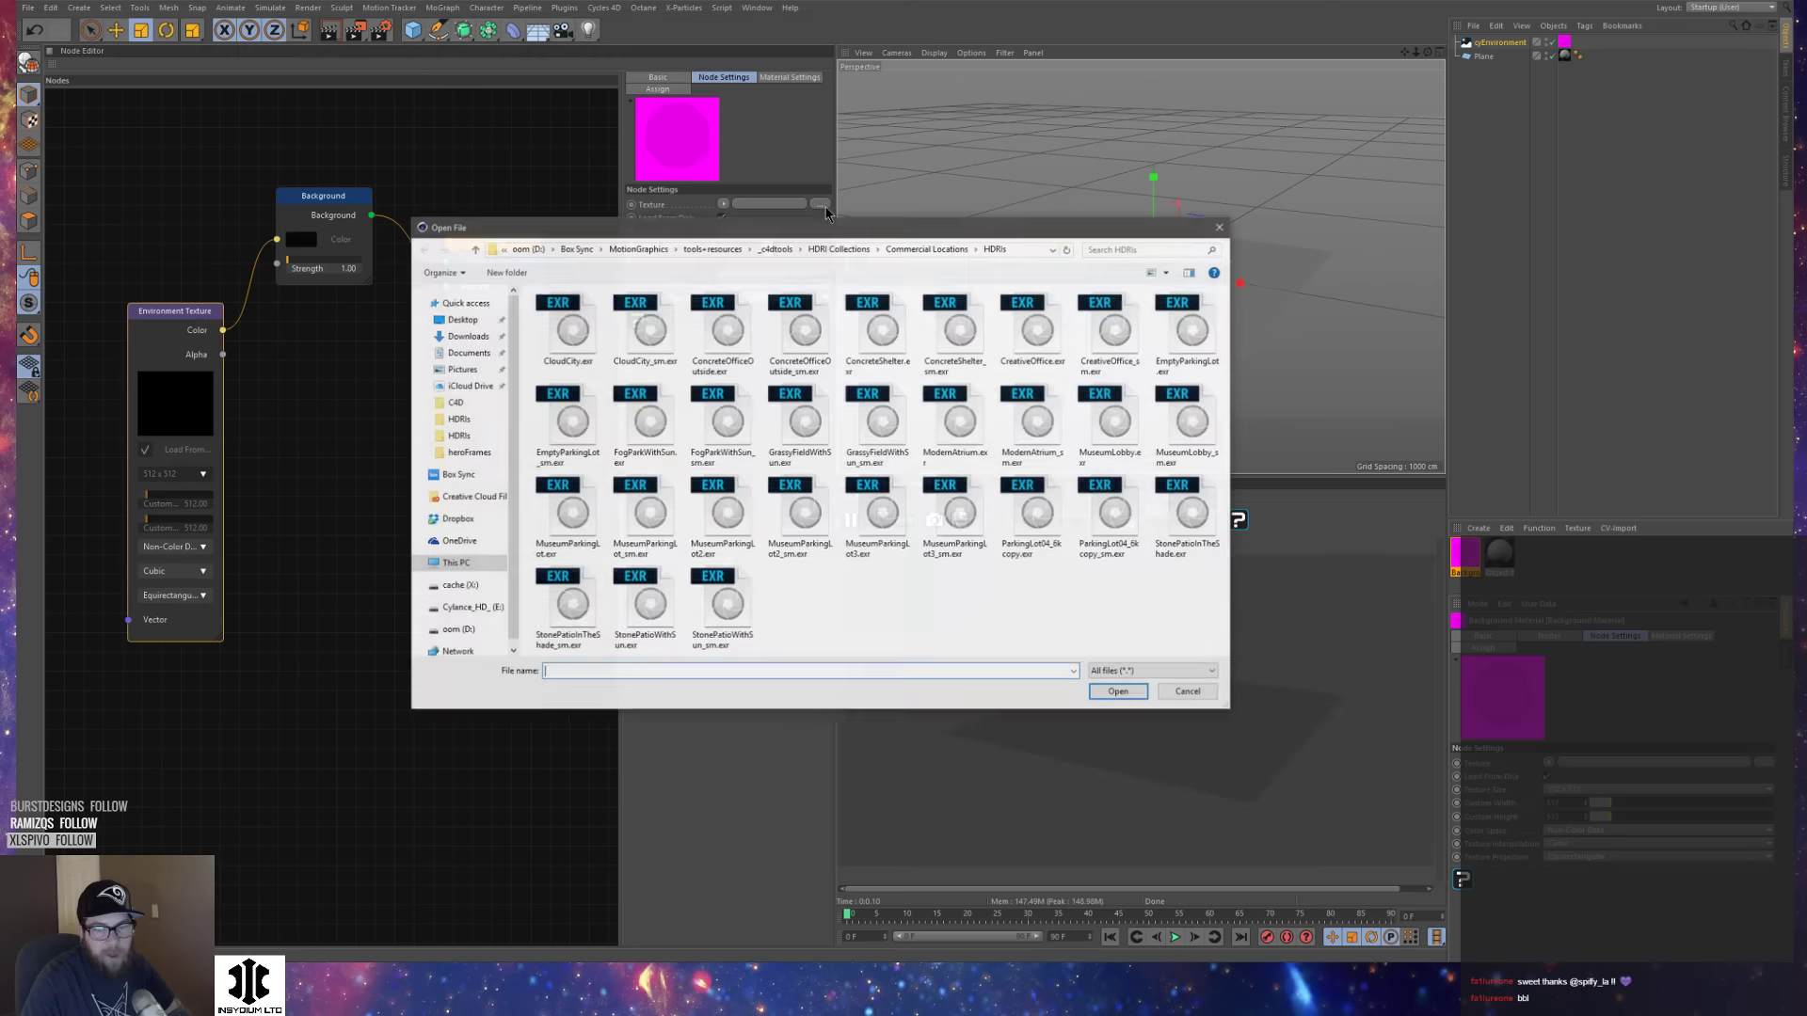
left_click(971, 325)
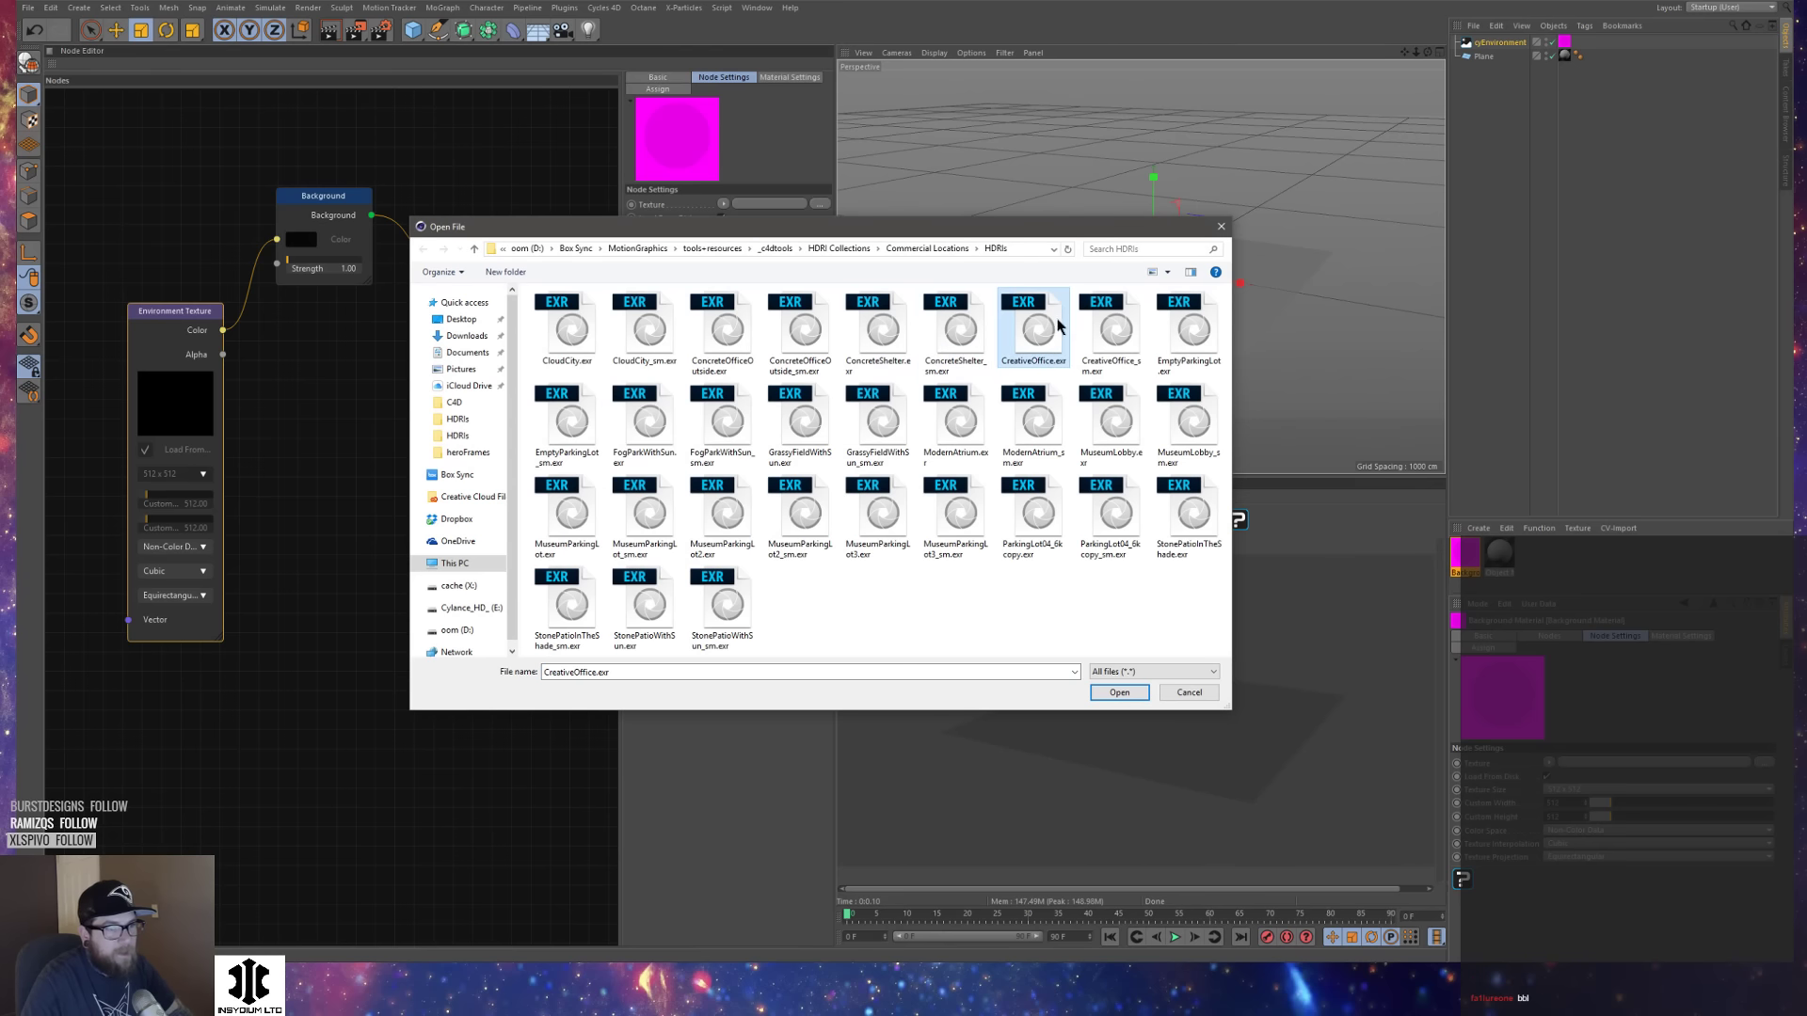
left_click(1130, 693)
left_click(984, 531)
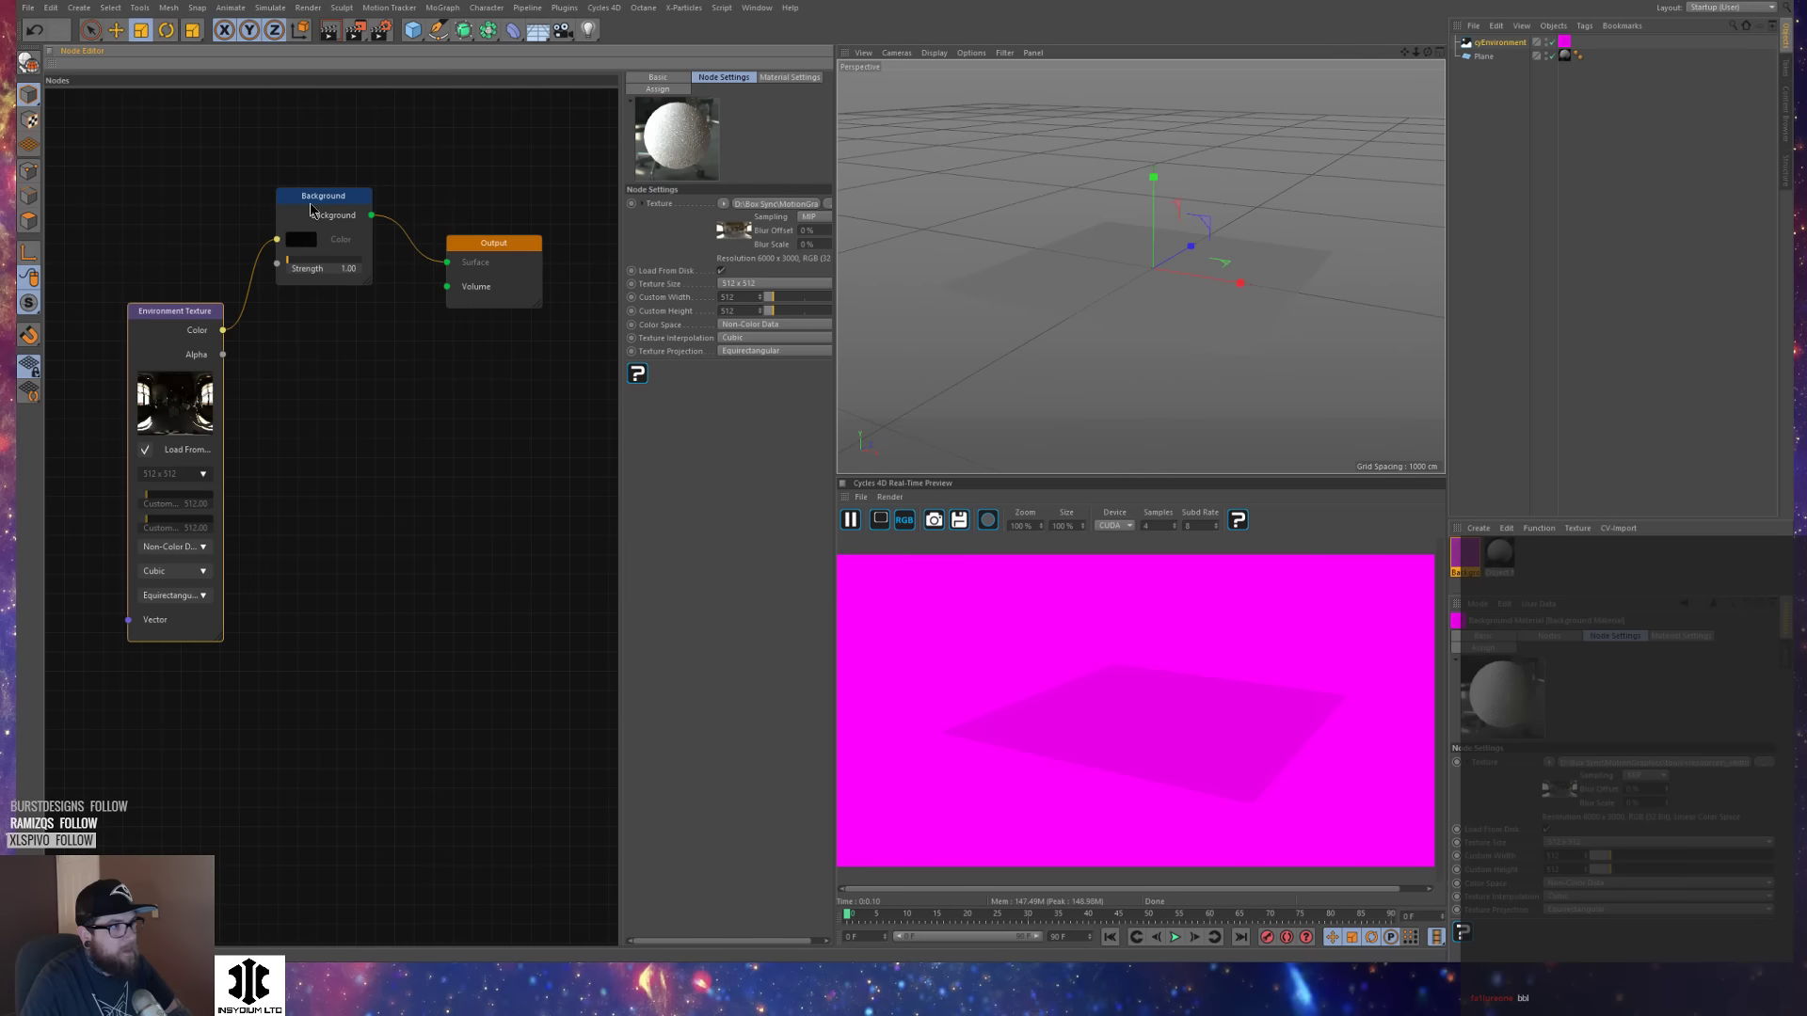
Set the Background node's Strength to 0.7 and check the HDRI lighting on the plane from a higher angle.
left_click(309, 202)
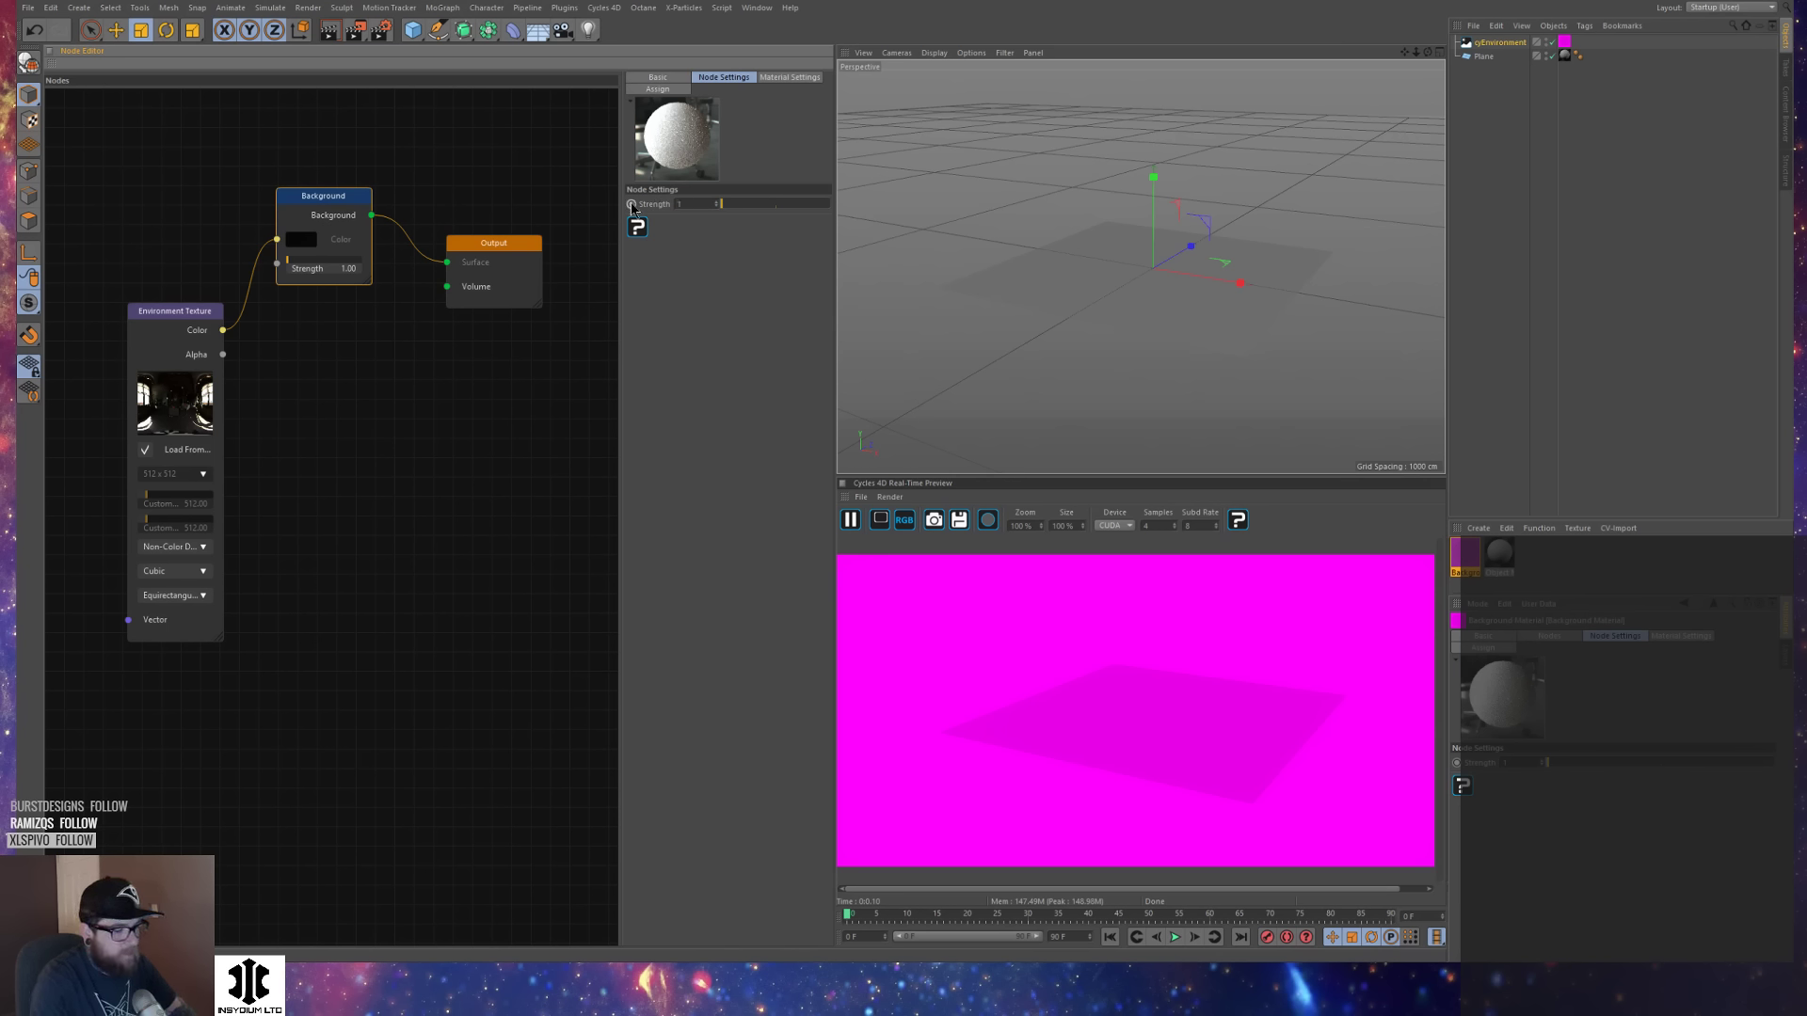
scroll(631, 206, "up", 7)
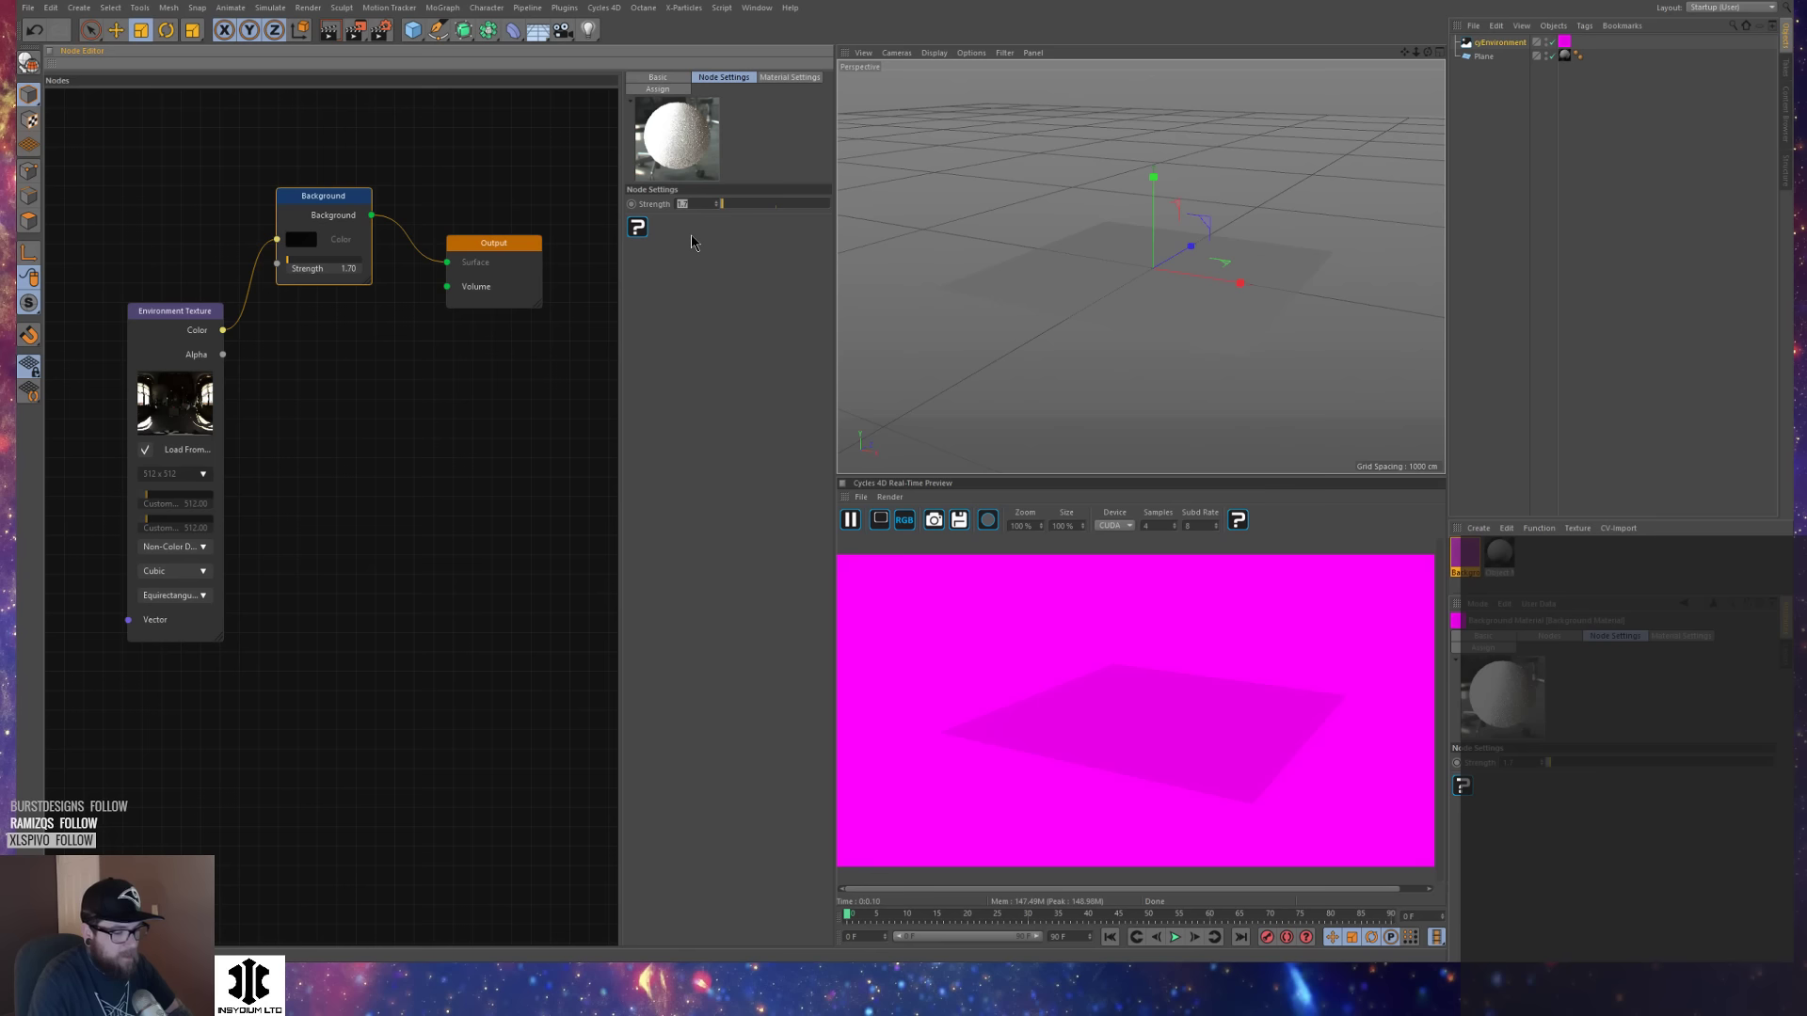
type(".7")
key("Return")
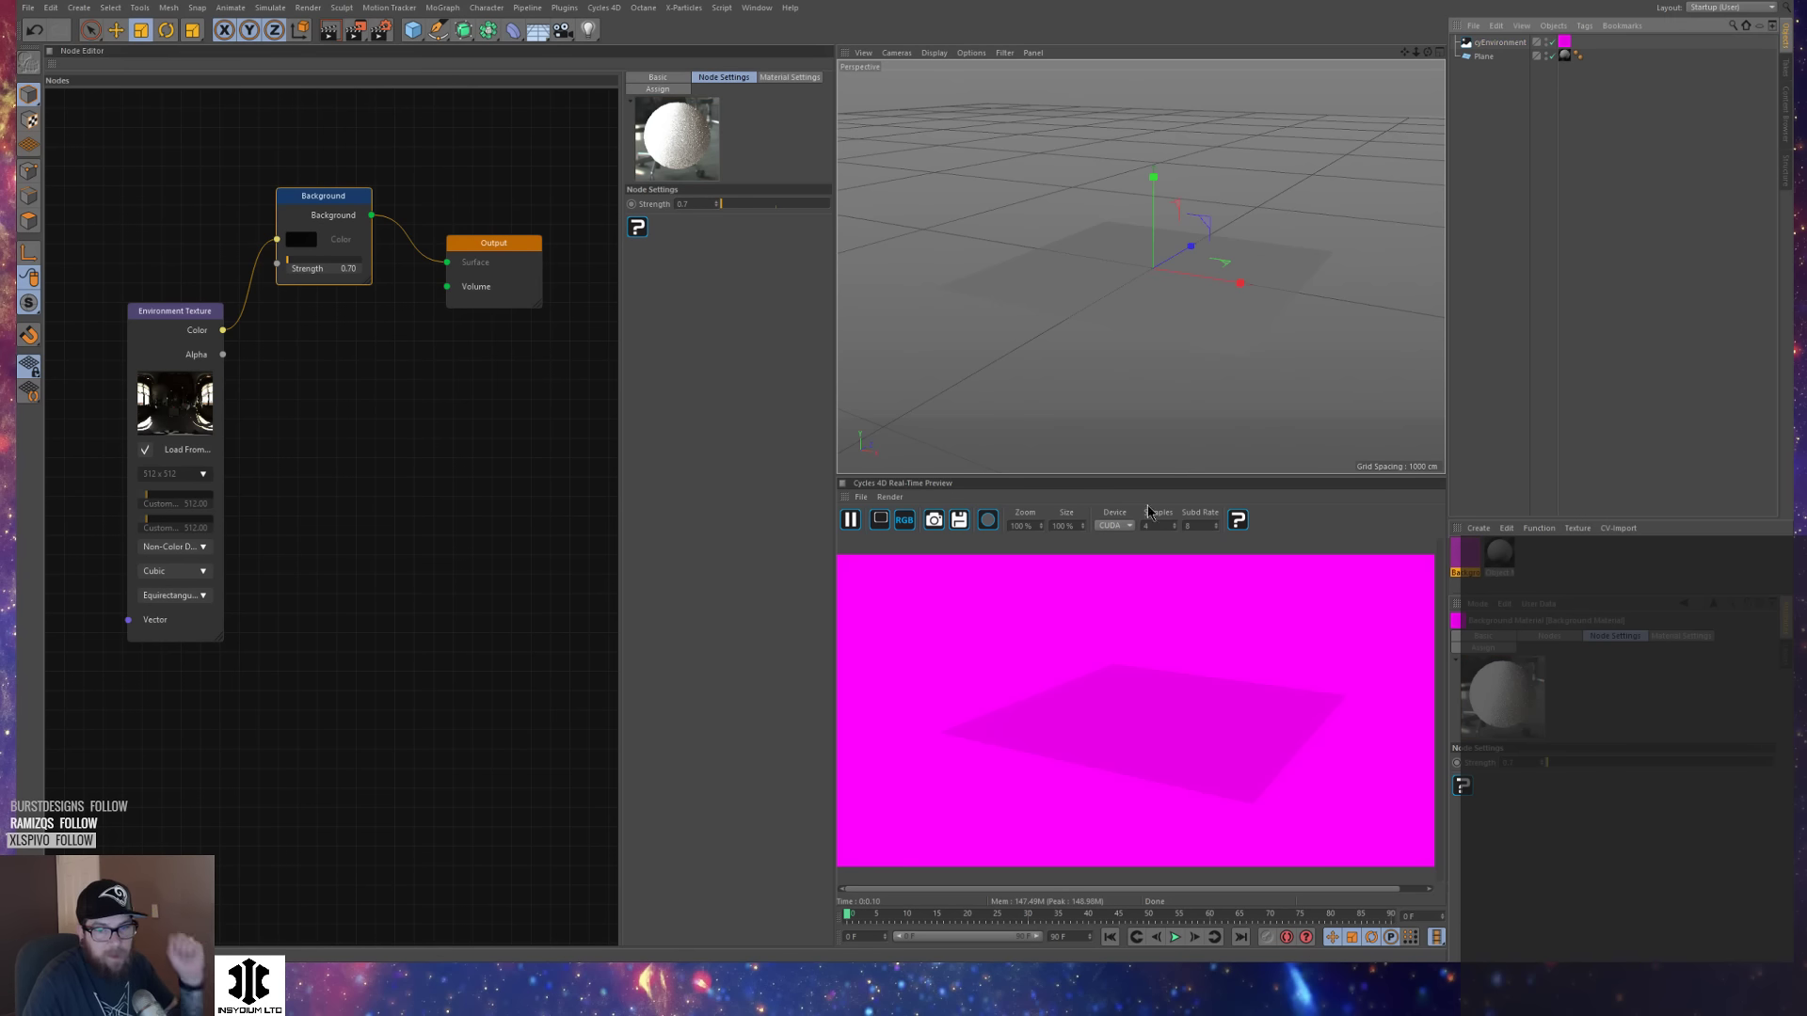
left_click(1213, 431)
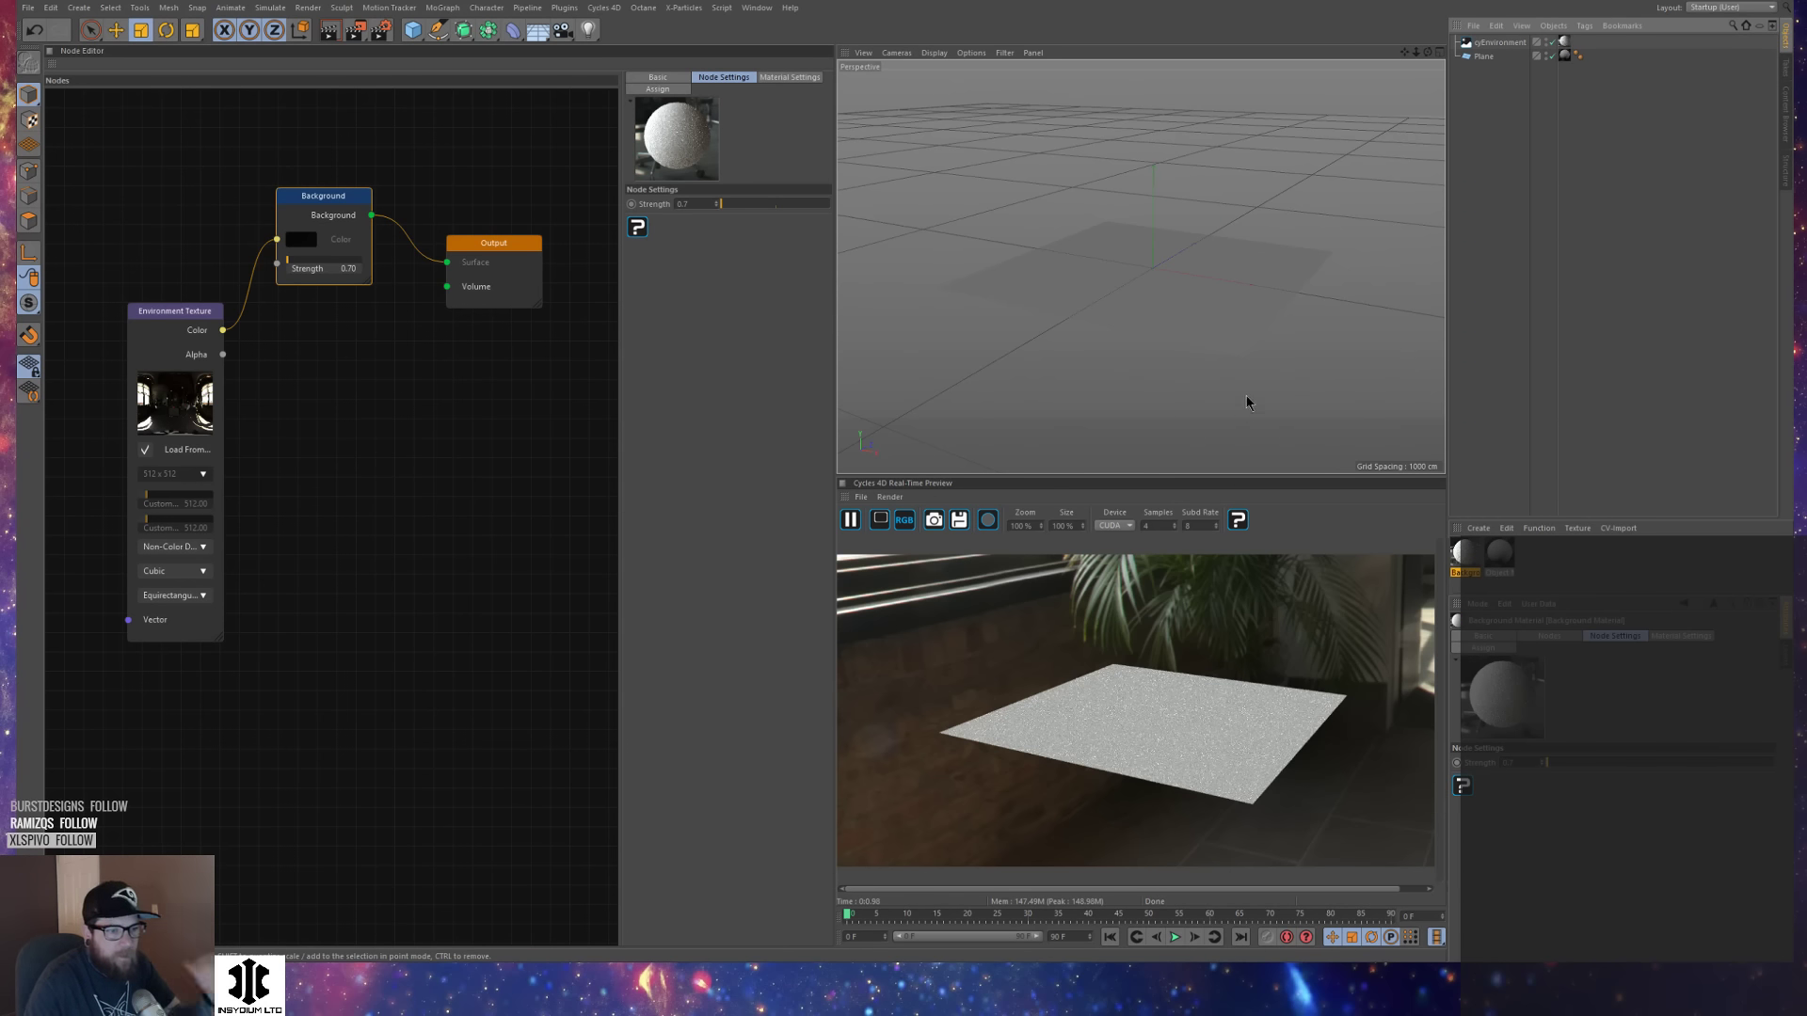
left_click_drag(1164, 328, 1174, 343, "alt")
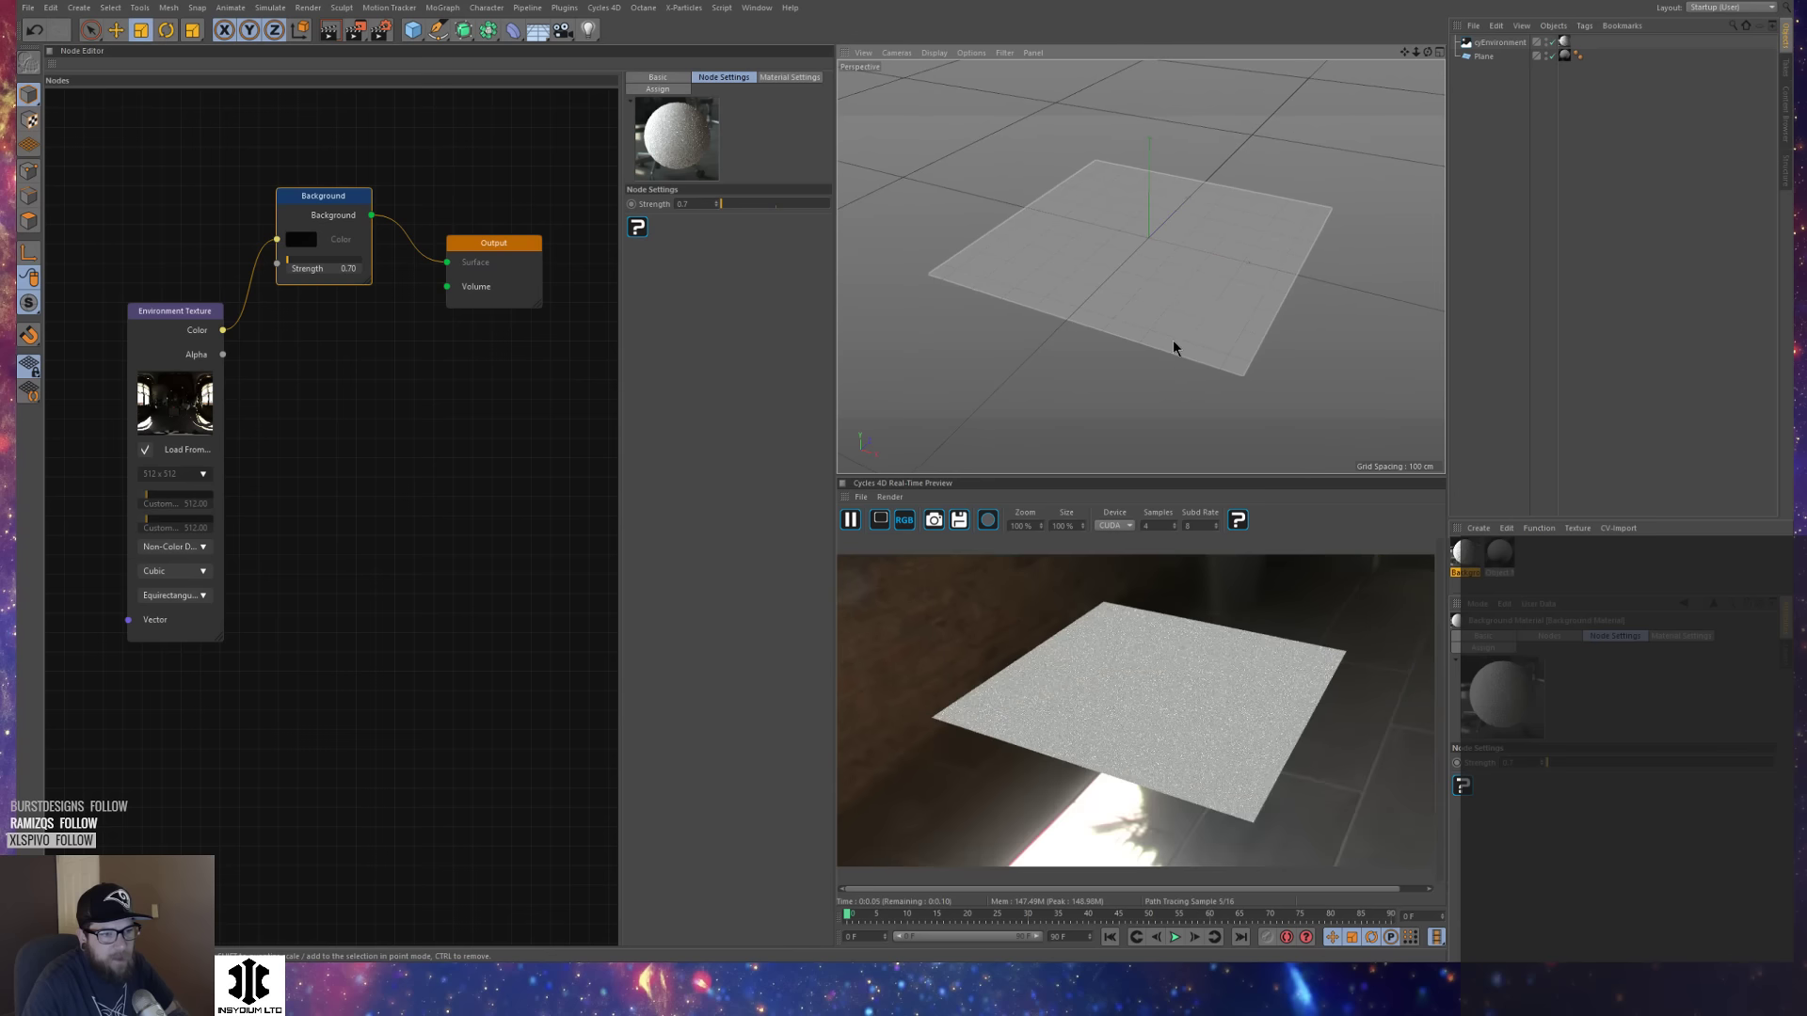
Open the Cycles 4D render settings and check the sampler pattern options under Integrator & Sampling.
key("ctrl+b")
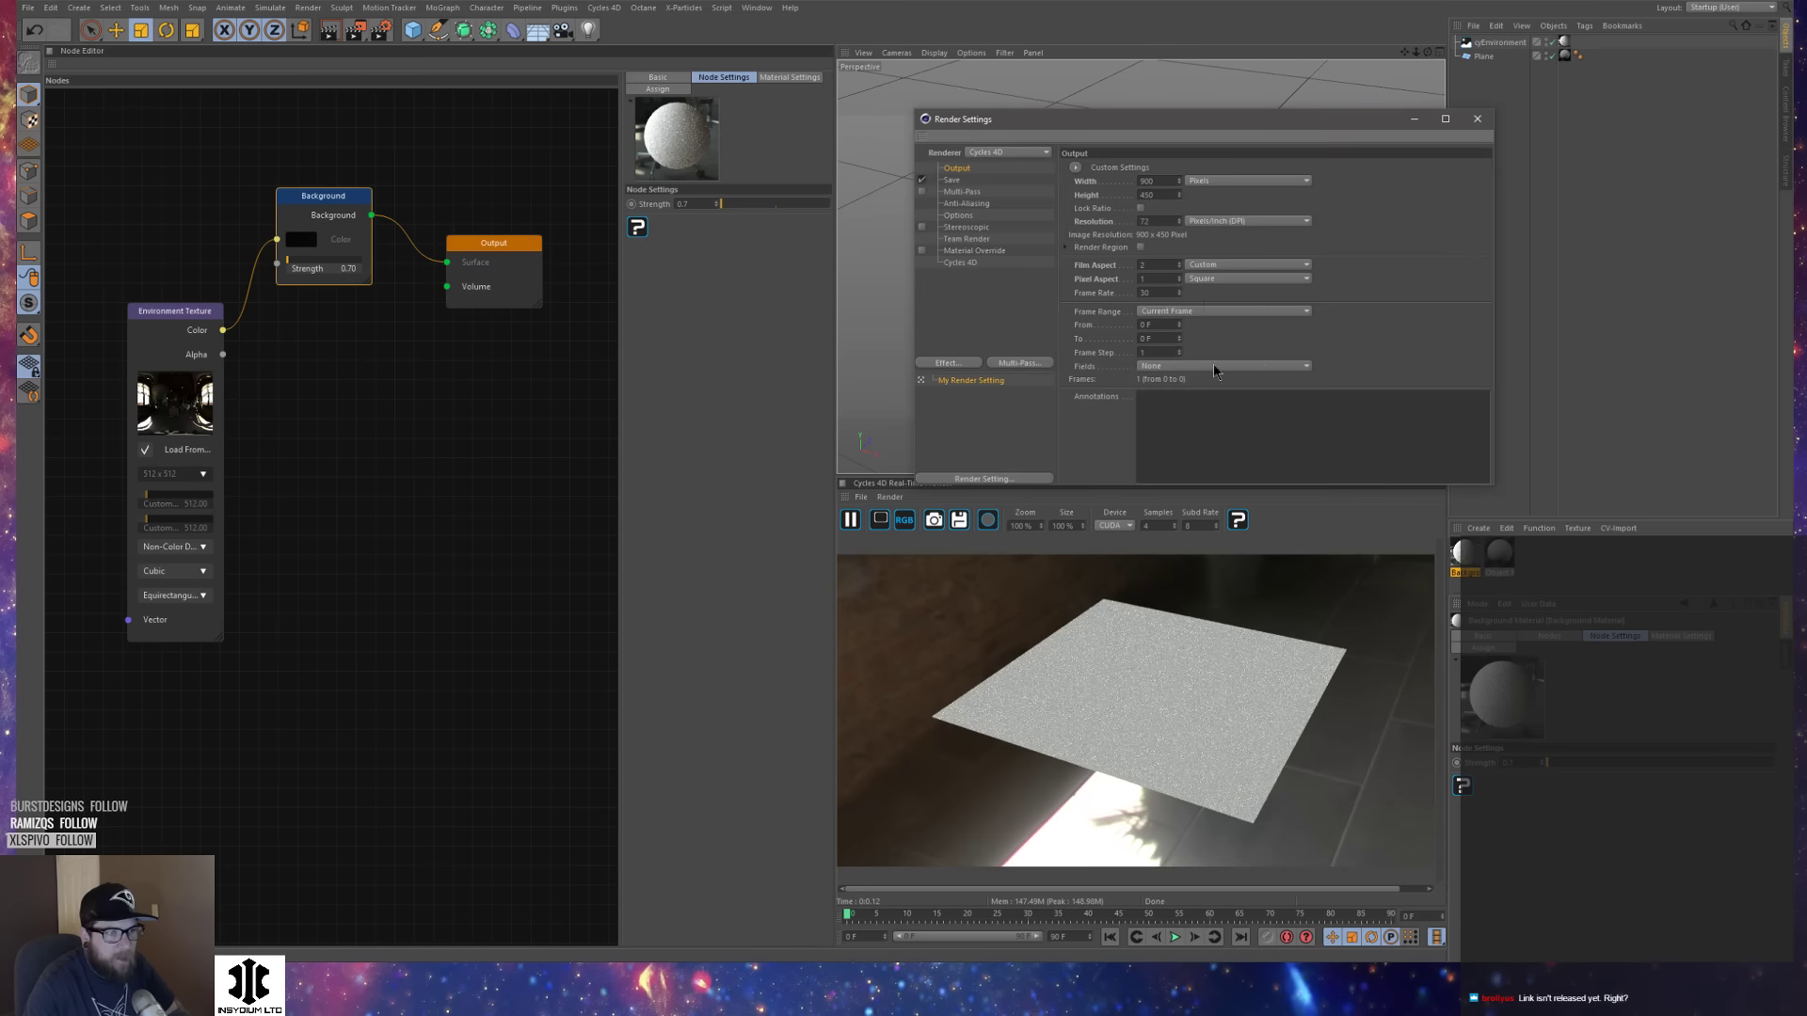
left_click(964, 262)
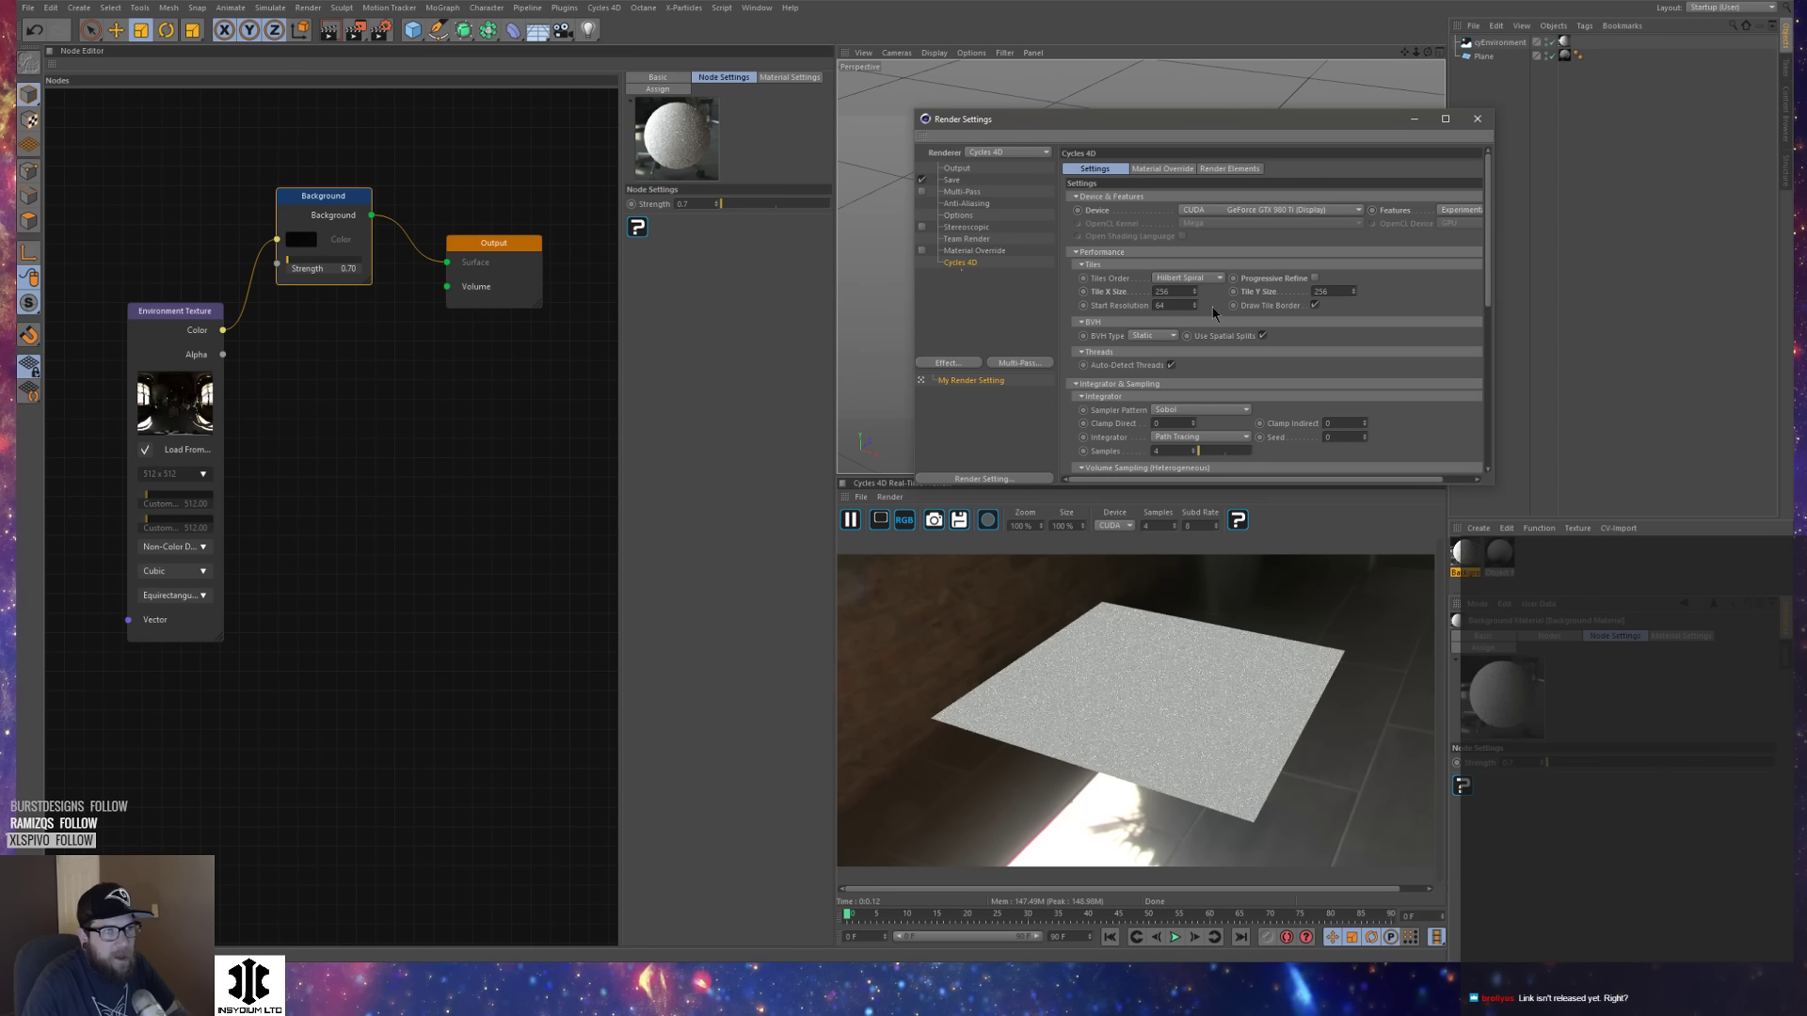
left_click(1178, 411)
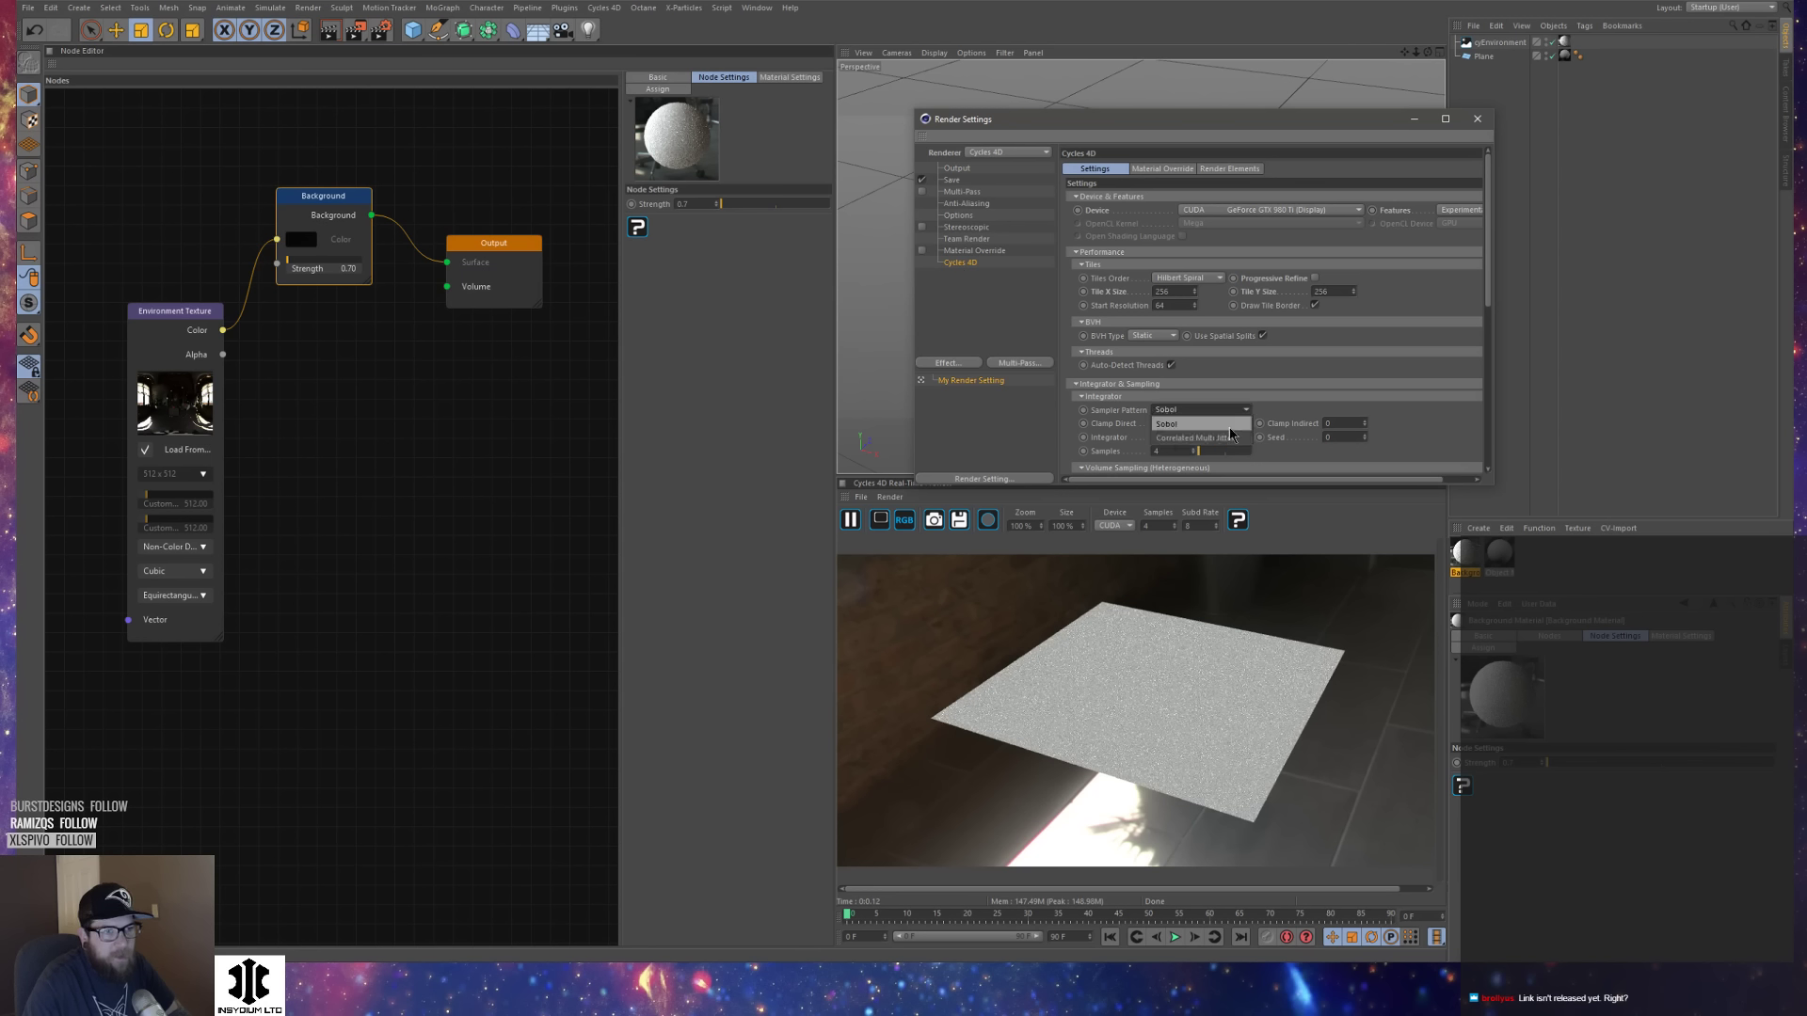
left_click(1223, 425)
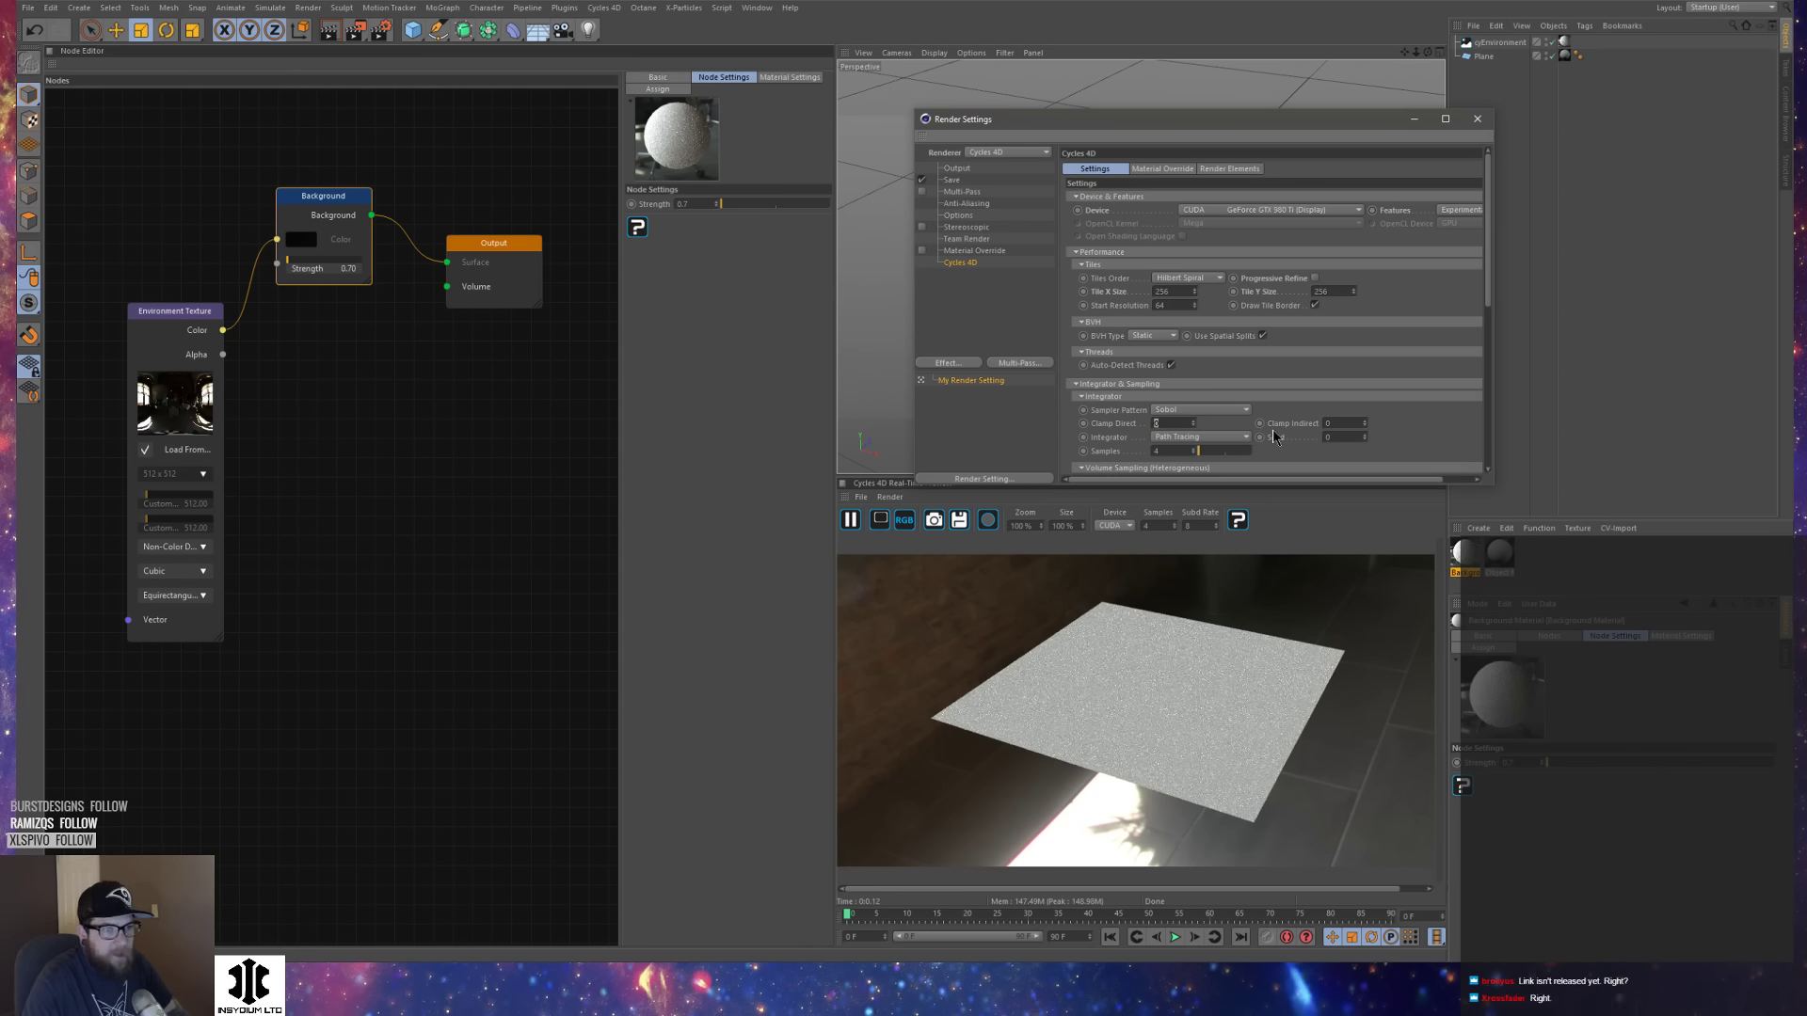
right_click(1110, 412)
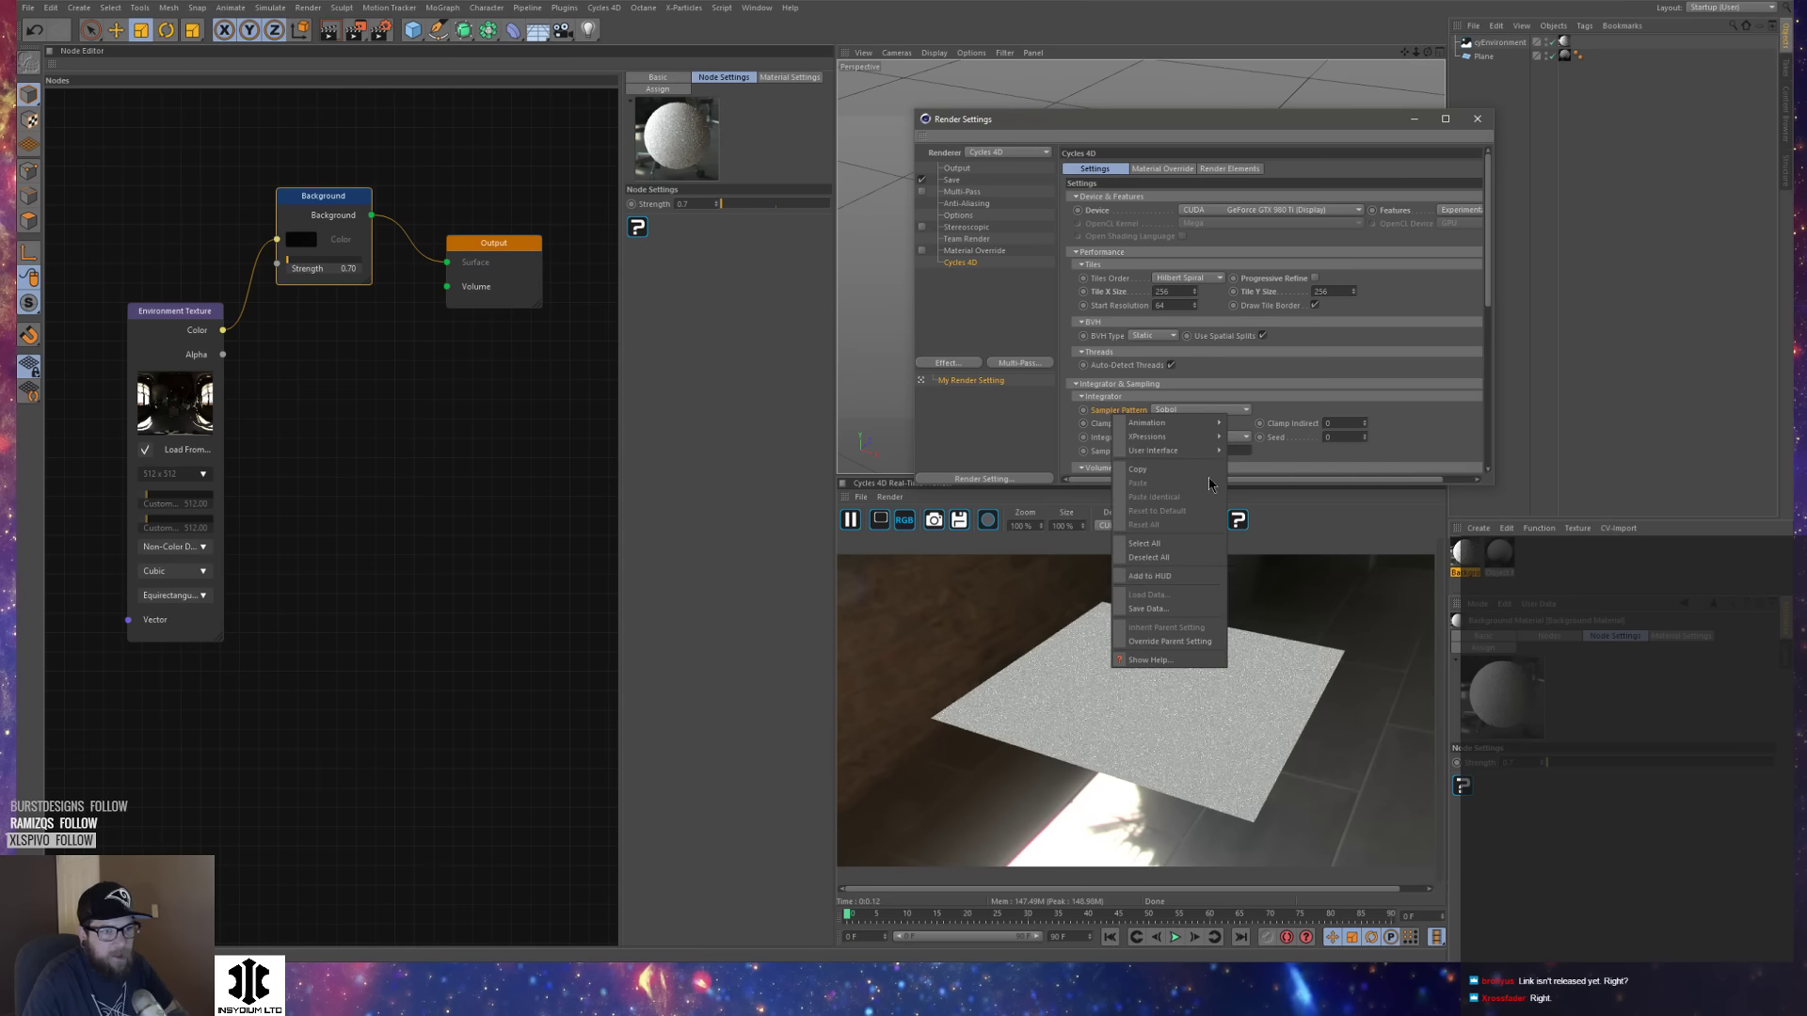
left_click(1393, 414)
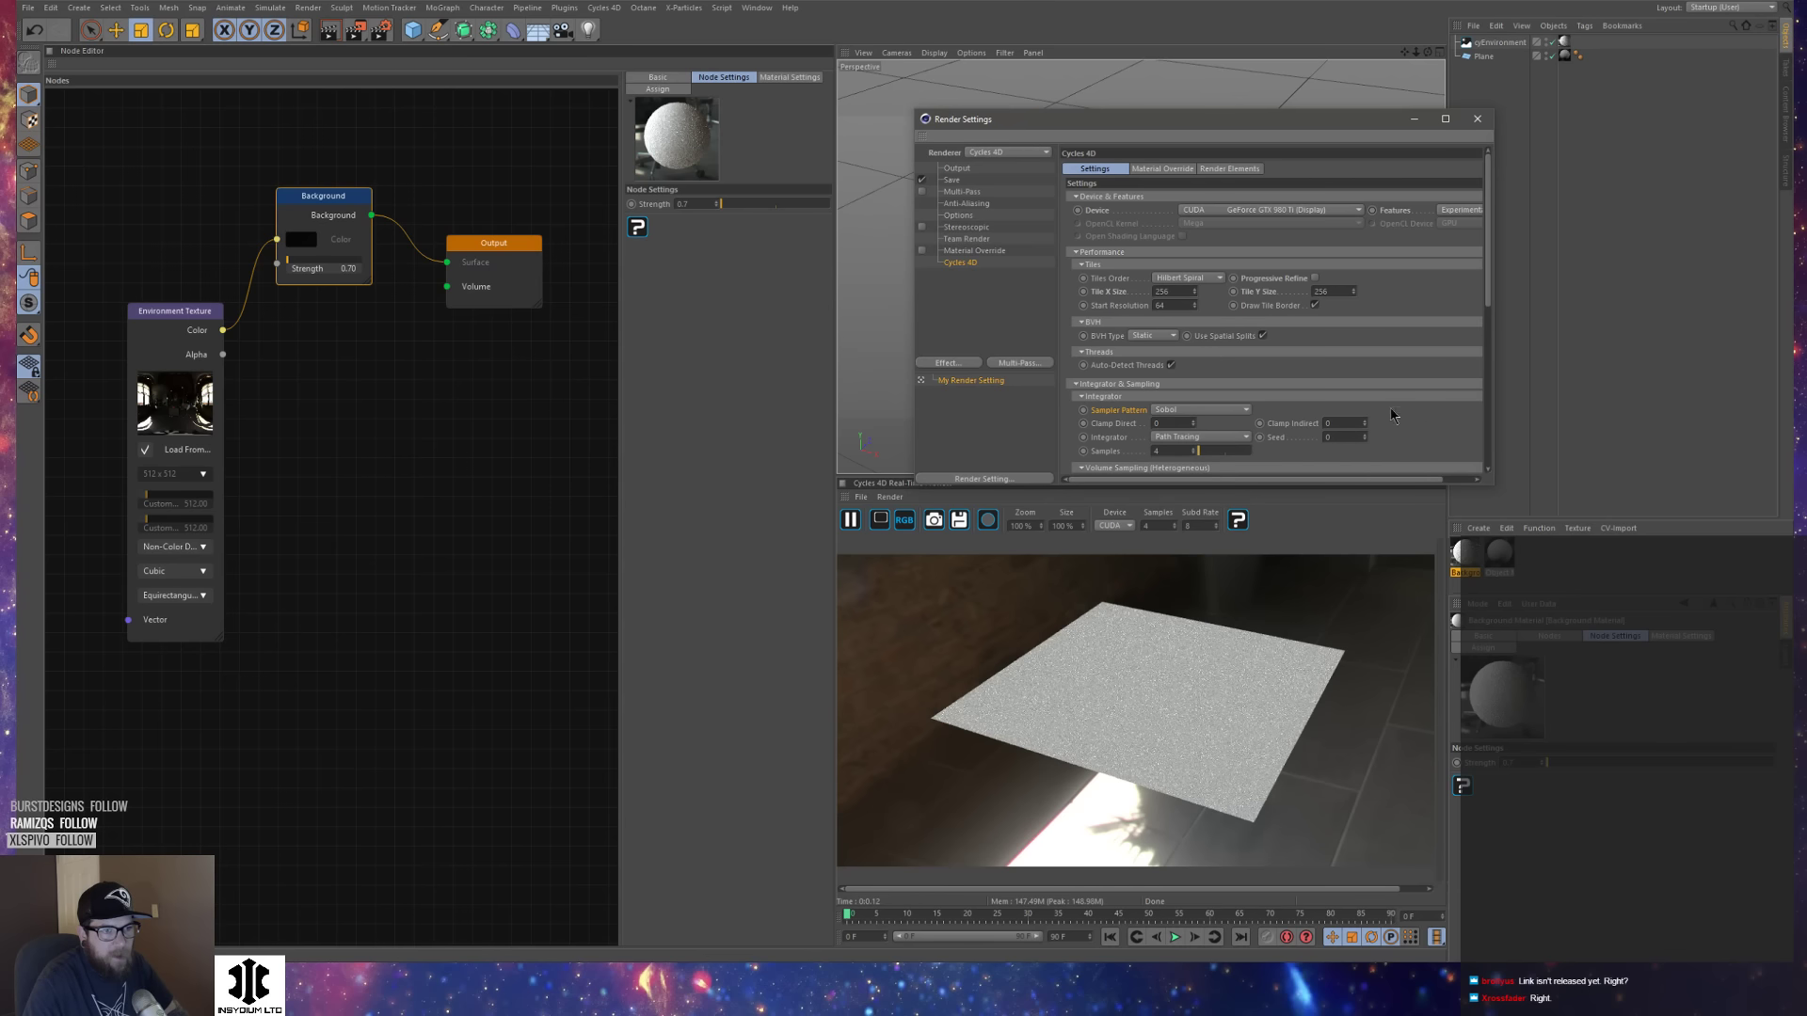
Add a second render setting using the Cycles 4D renderer and compare its default Cycles 4D options with the original setting.
left_click(969, 436)
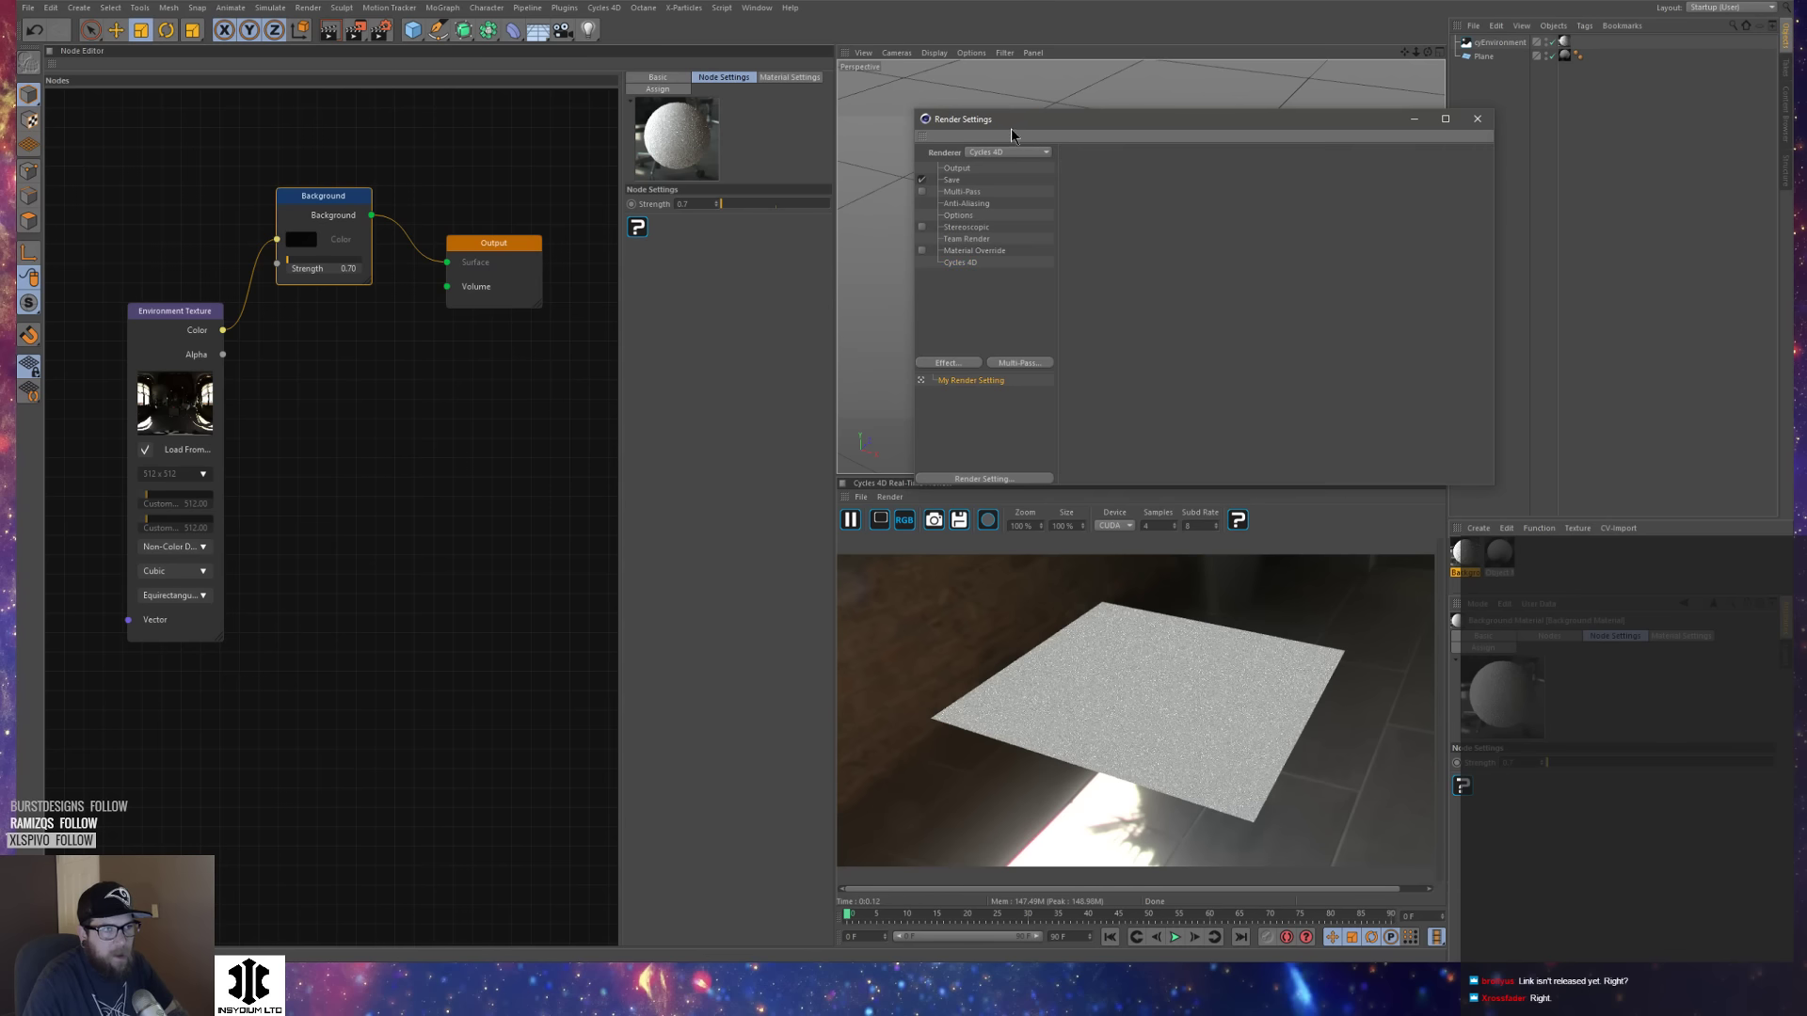
right_click(952, 414)
left_click(974, 424)
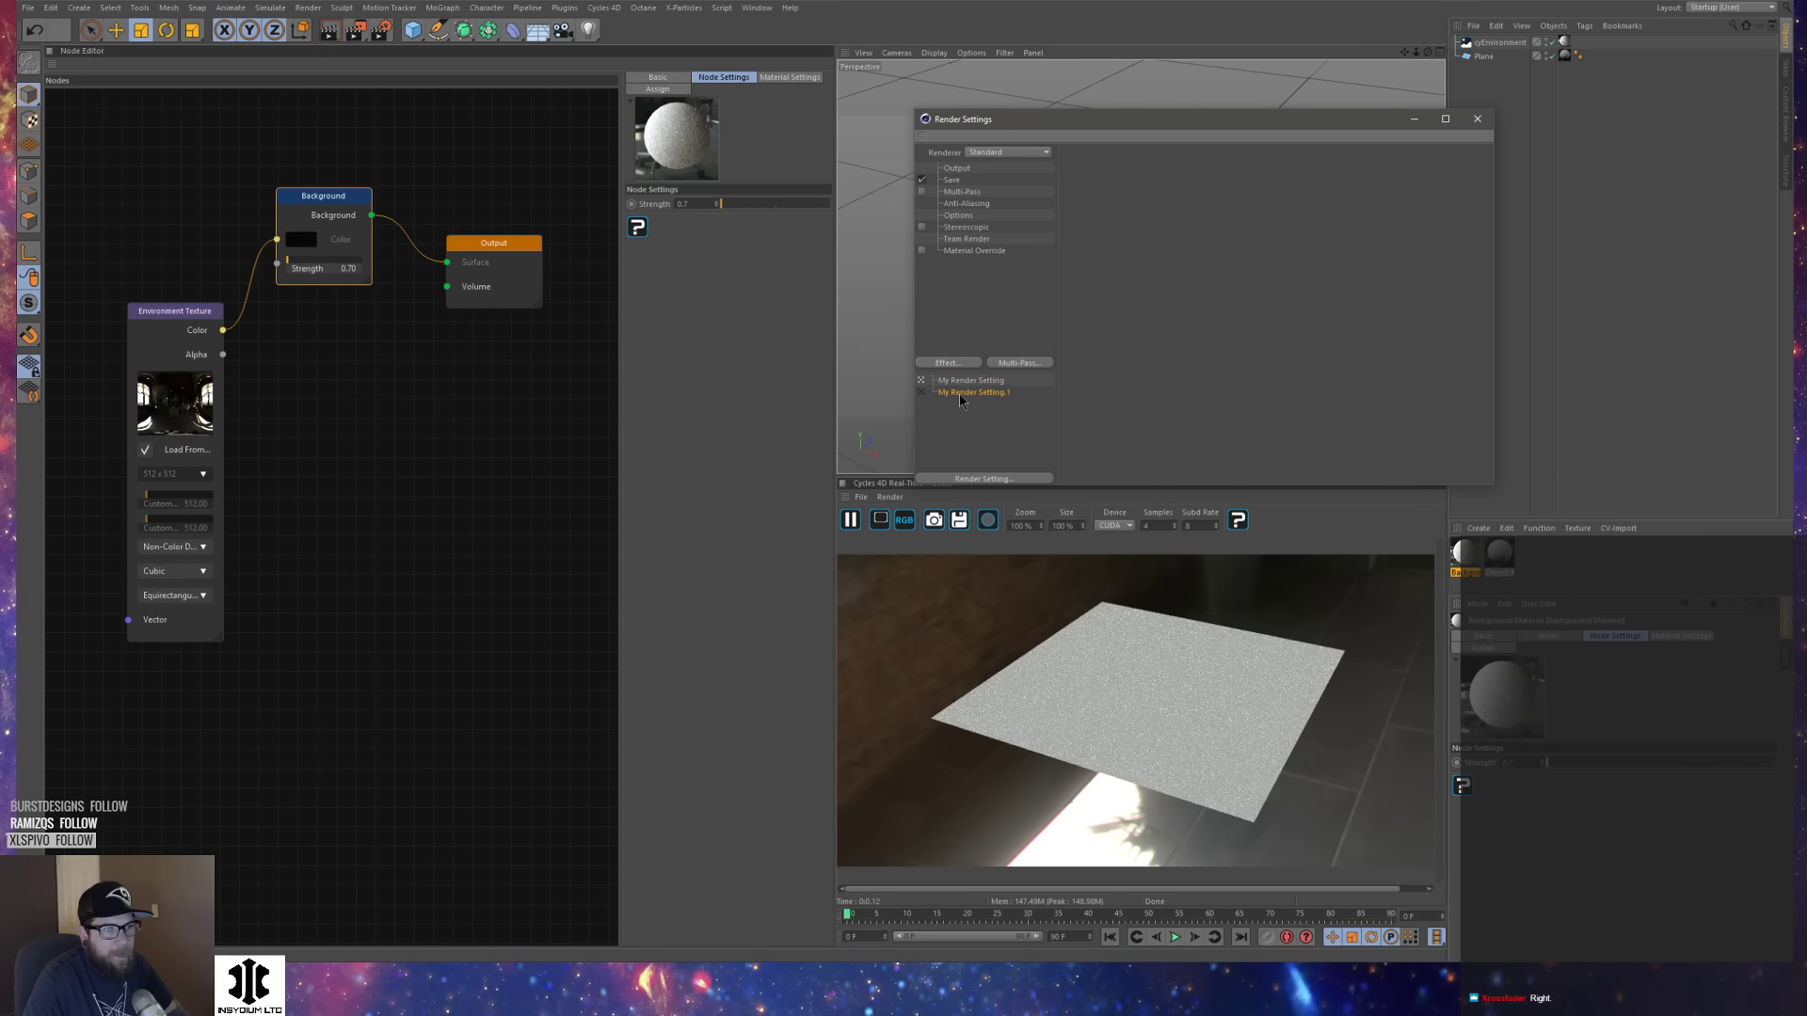
left_click(1002, 153)
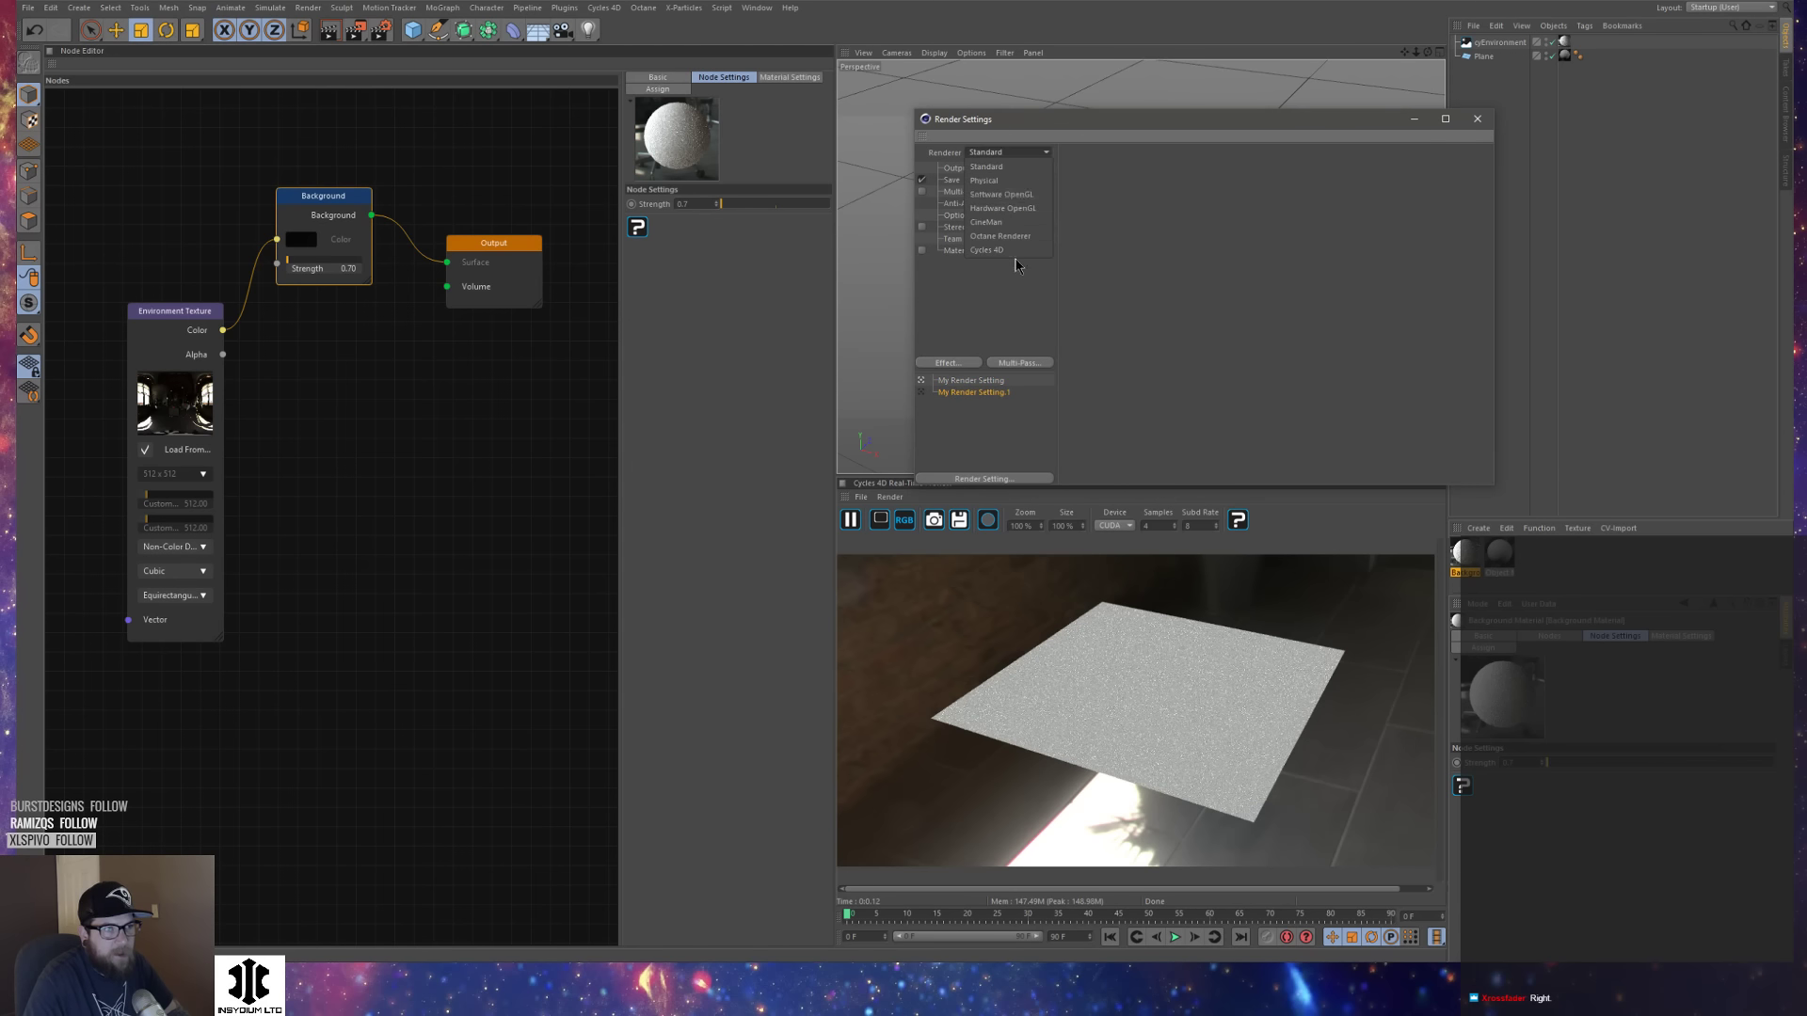
left_click(1015, 250)
left_click(960, 265)
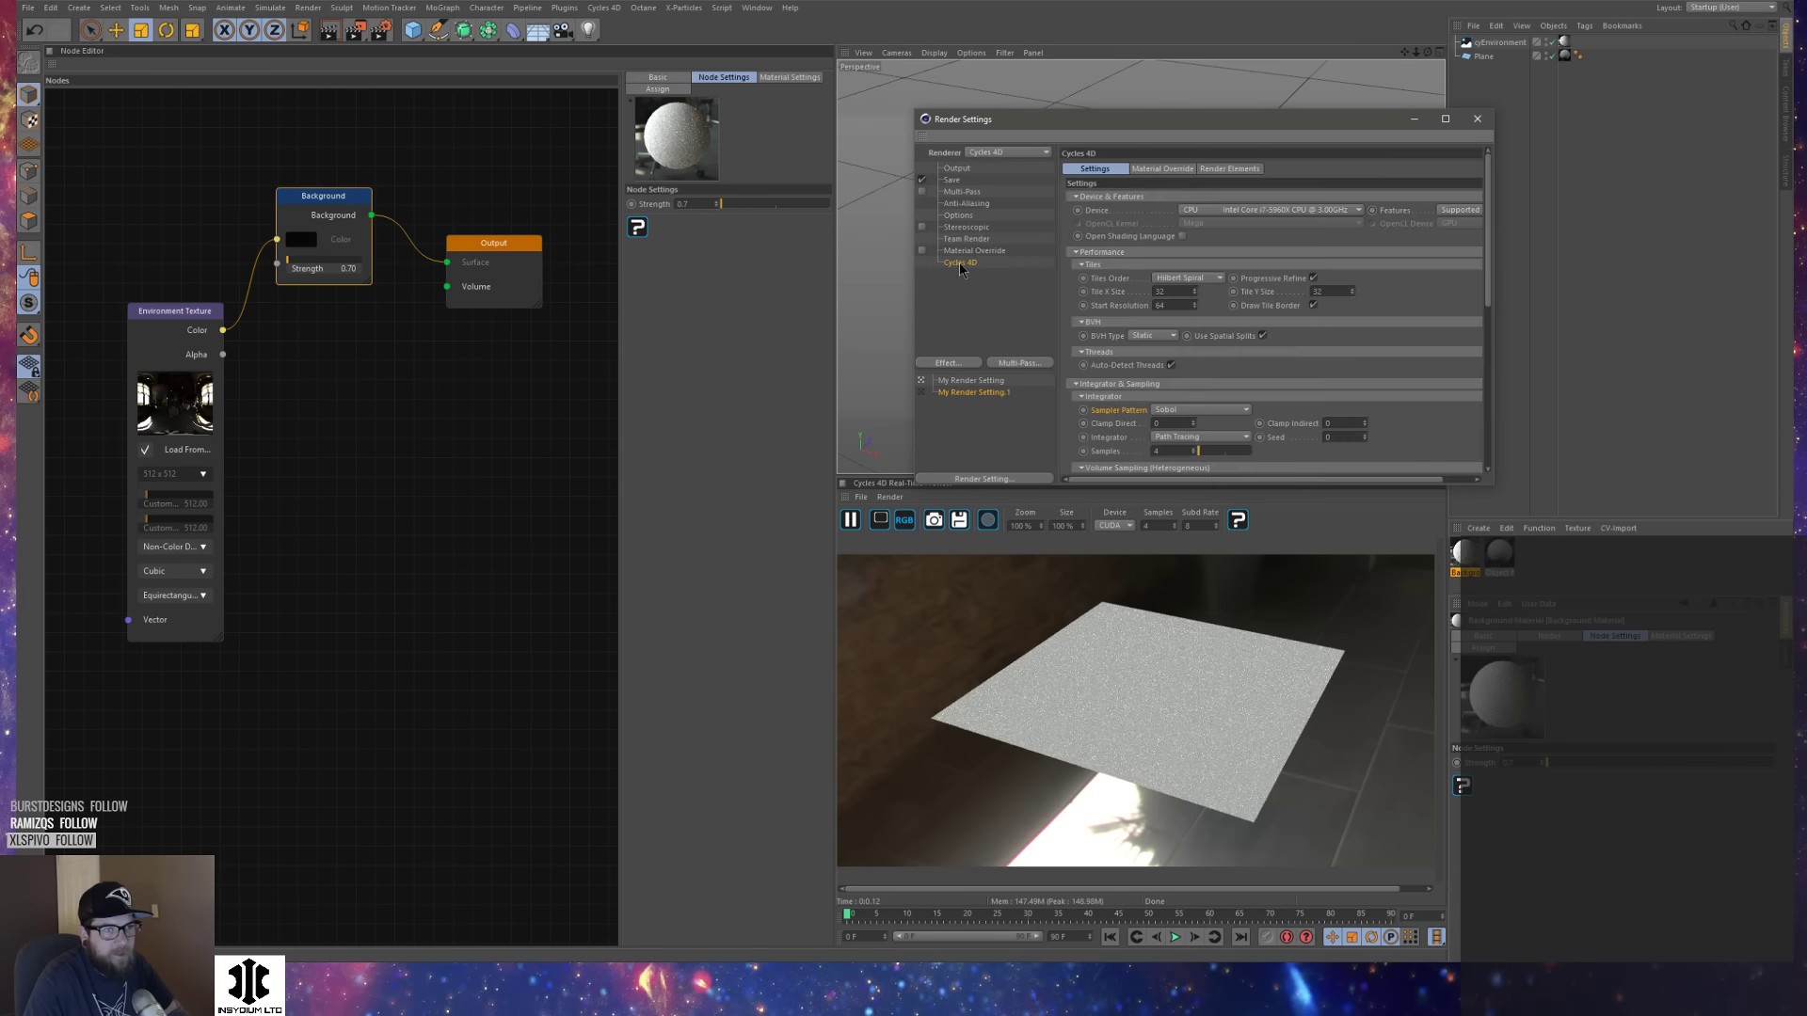
left_click(970, 381)
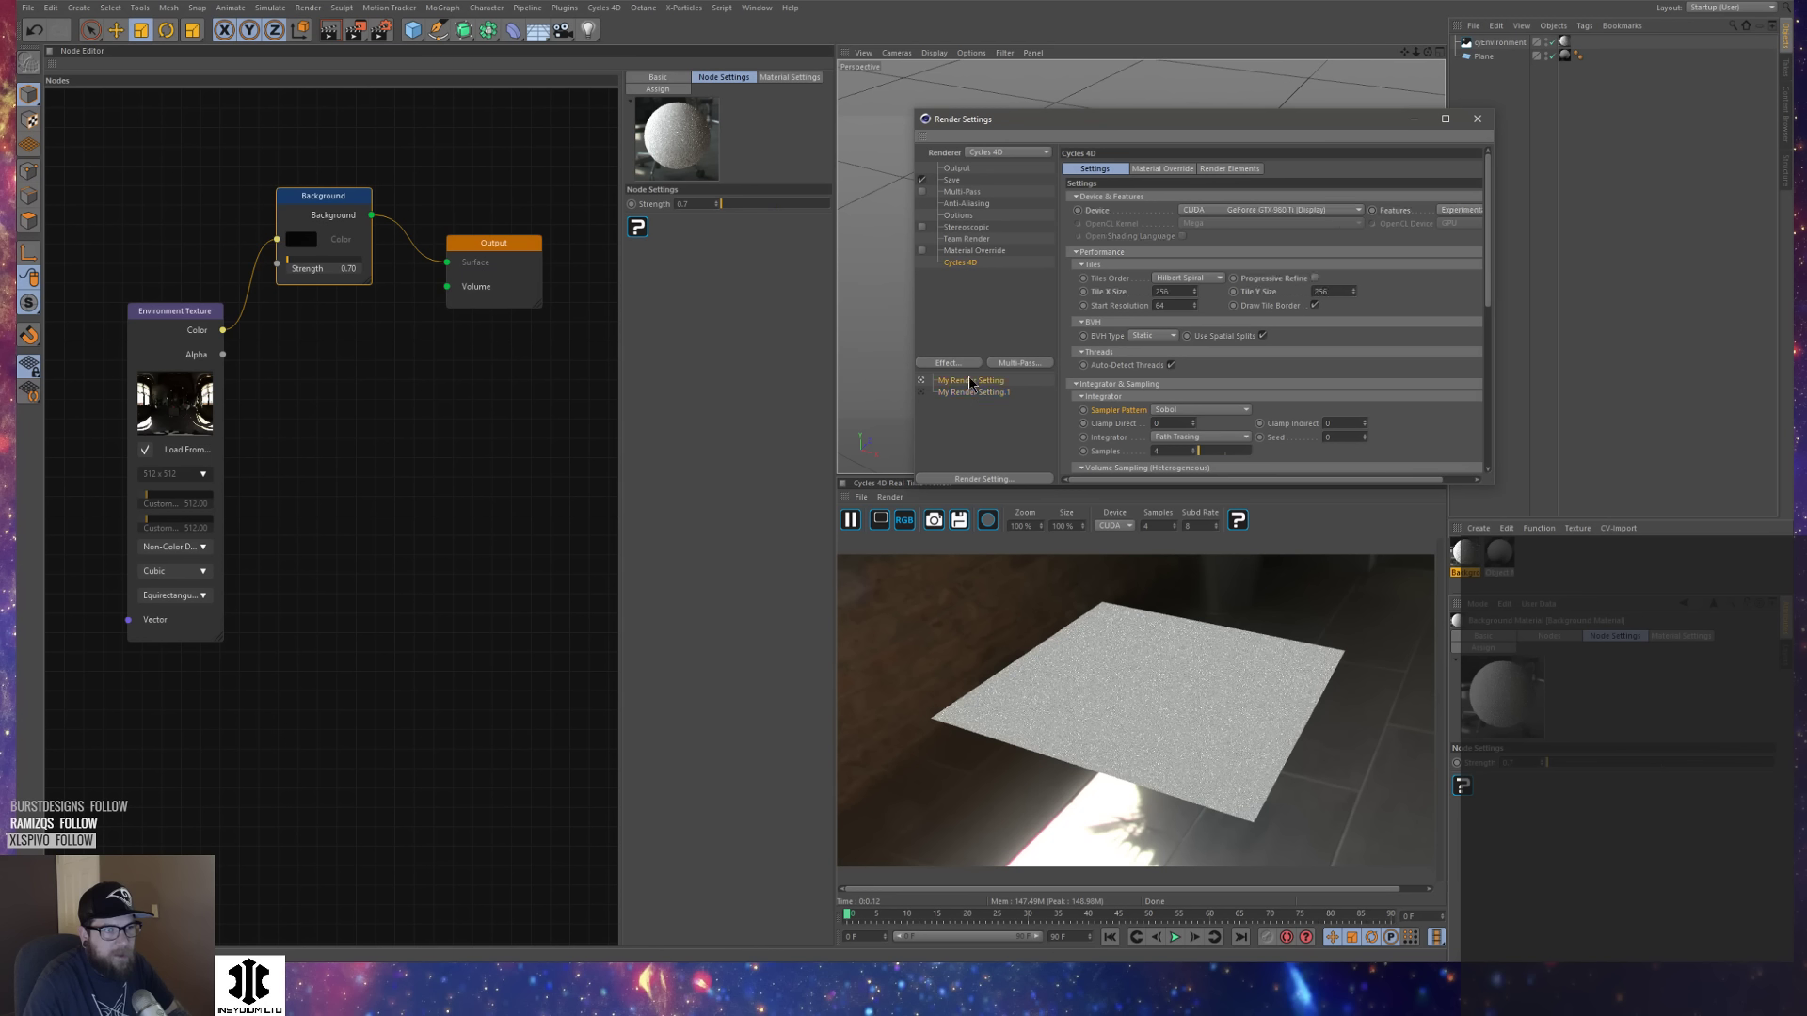
Keep the original render setting's sampler pattern on Sobol, enter direct and indirect clamp values, and close the render settings.
left_click(1200, 412)
left_click(1184, 423)
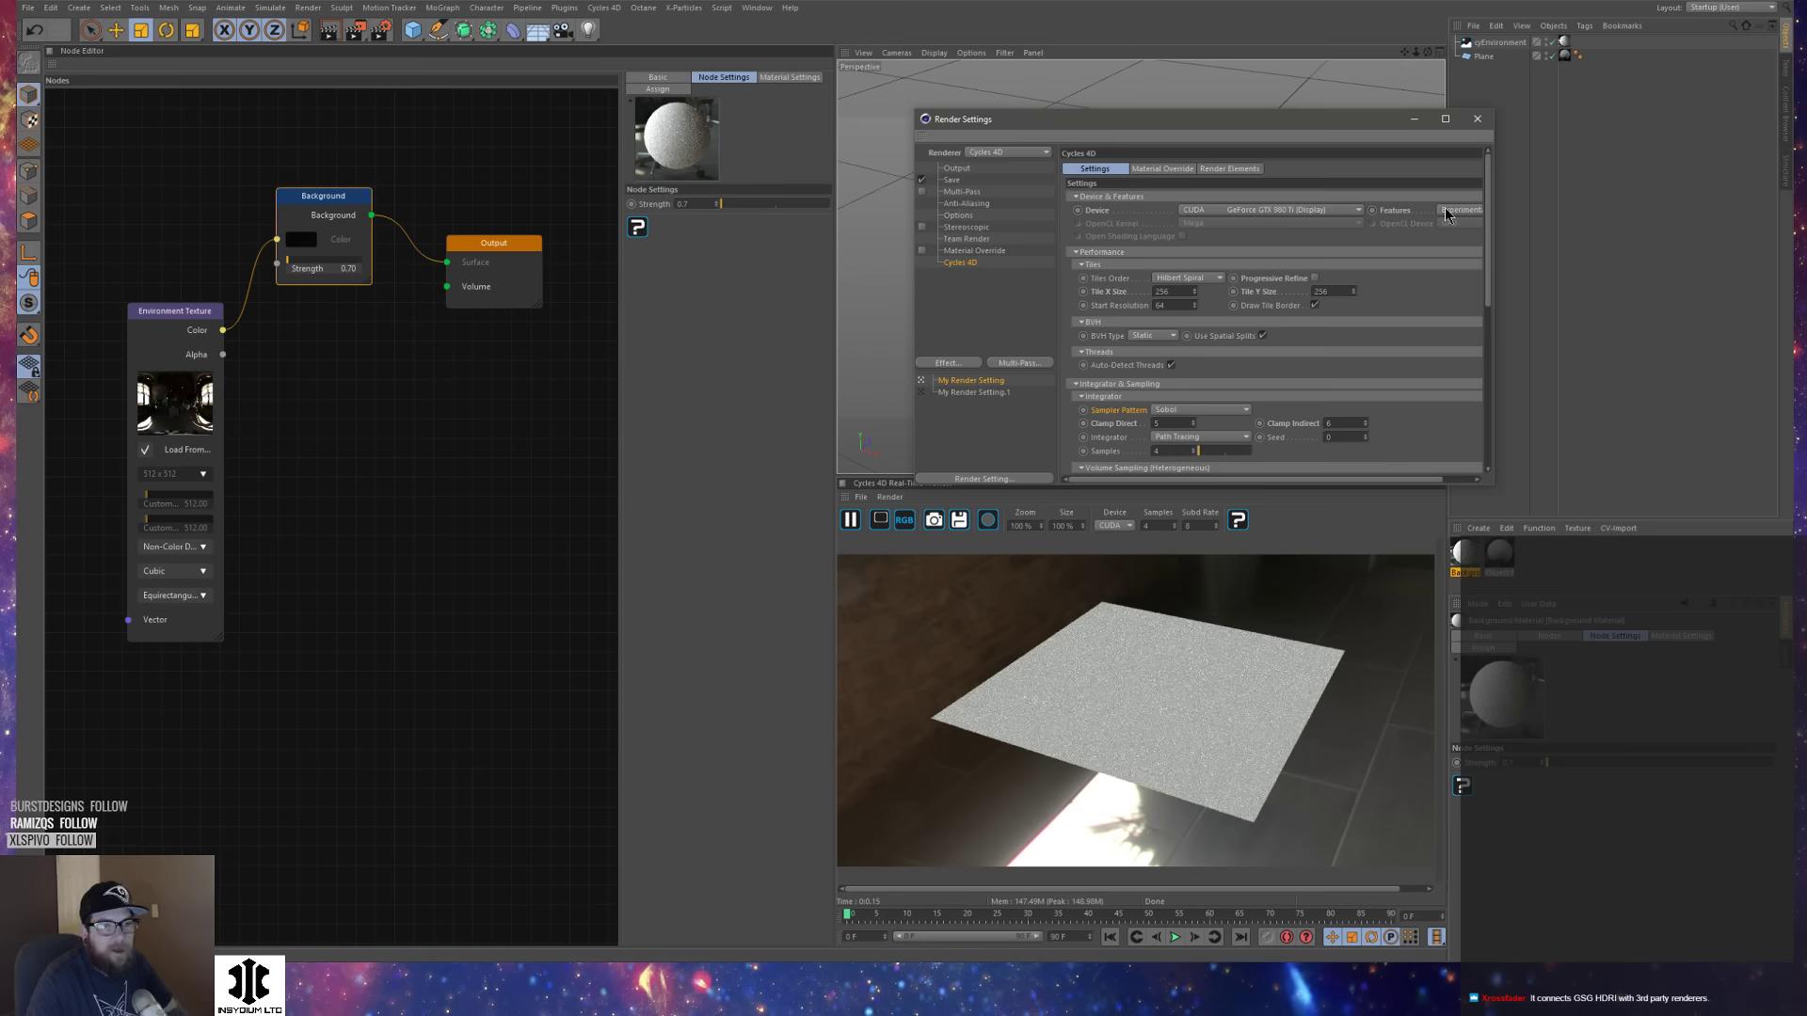
left_click(1478, 120)
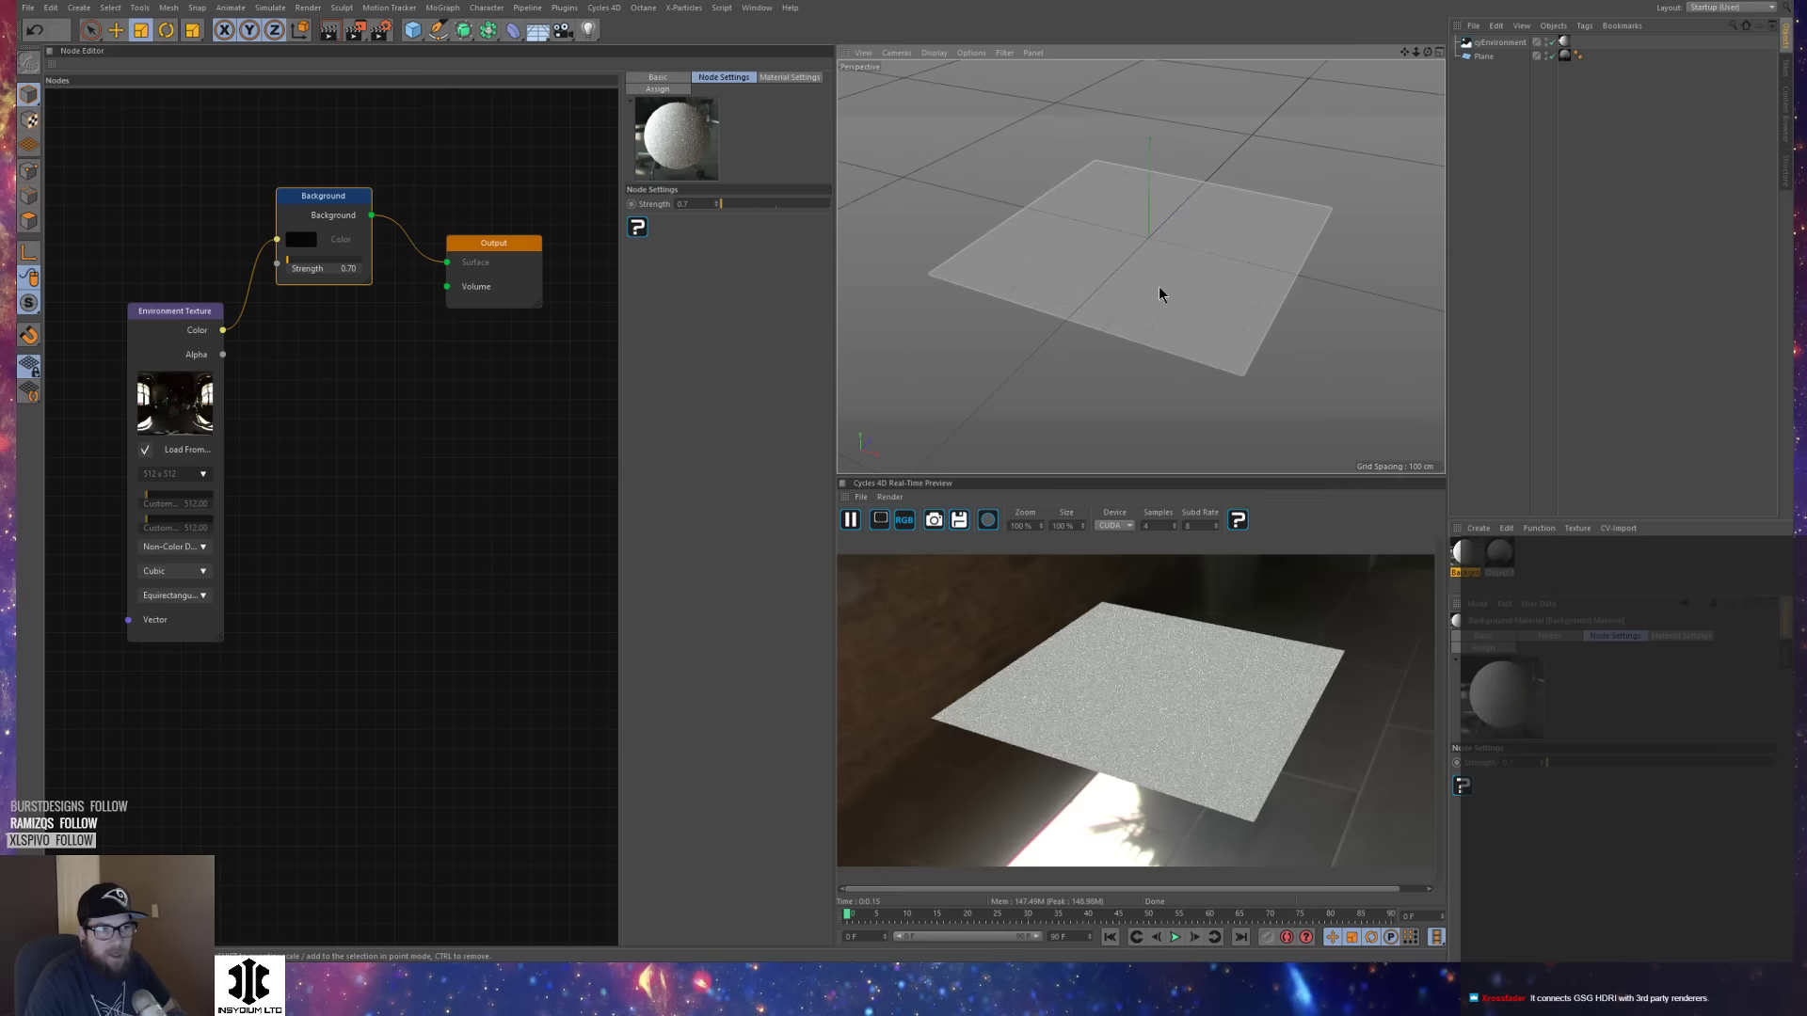
Line up the Environment Texture node beside the Background node and inspect the plane's lighting from several angles.
left_click_drag(1148, 327, 1149, 270, "alt")
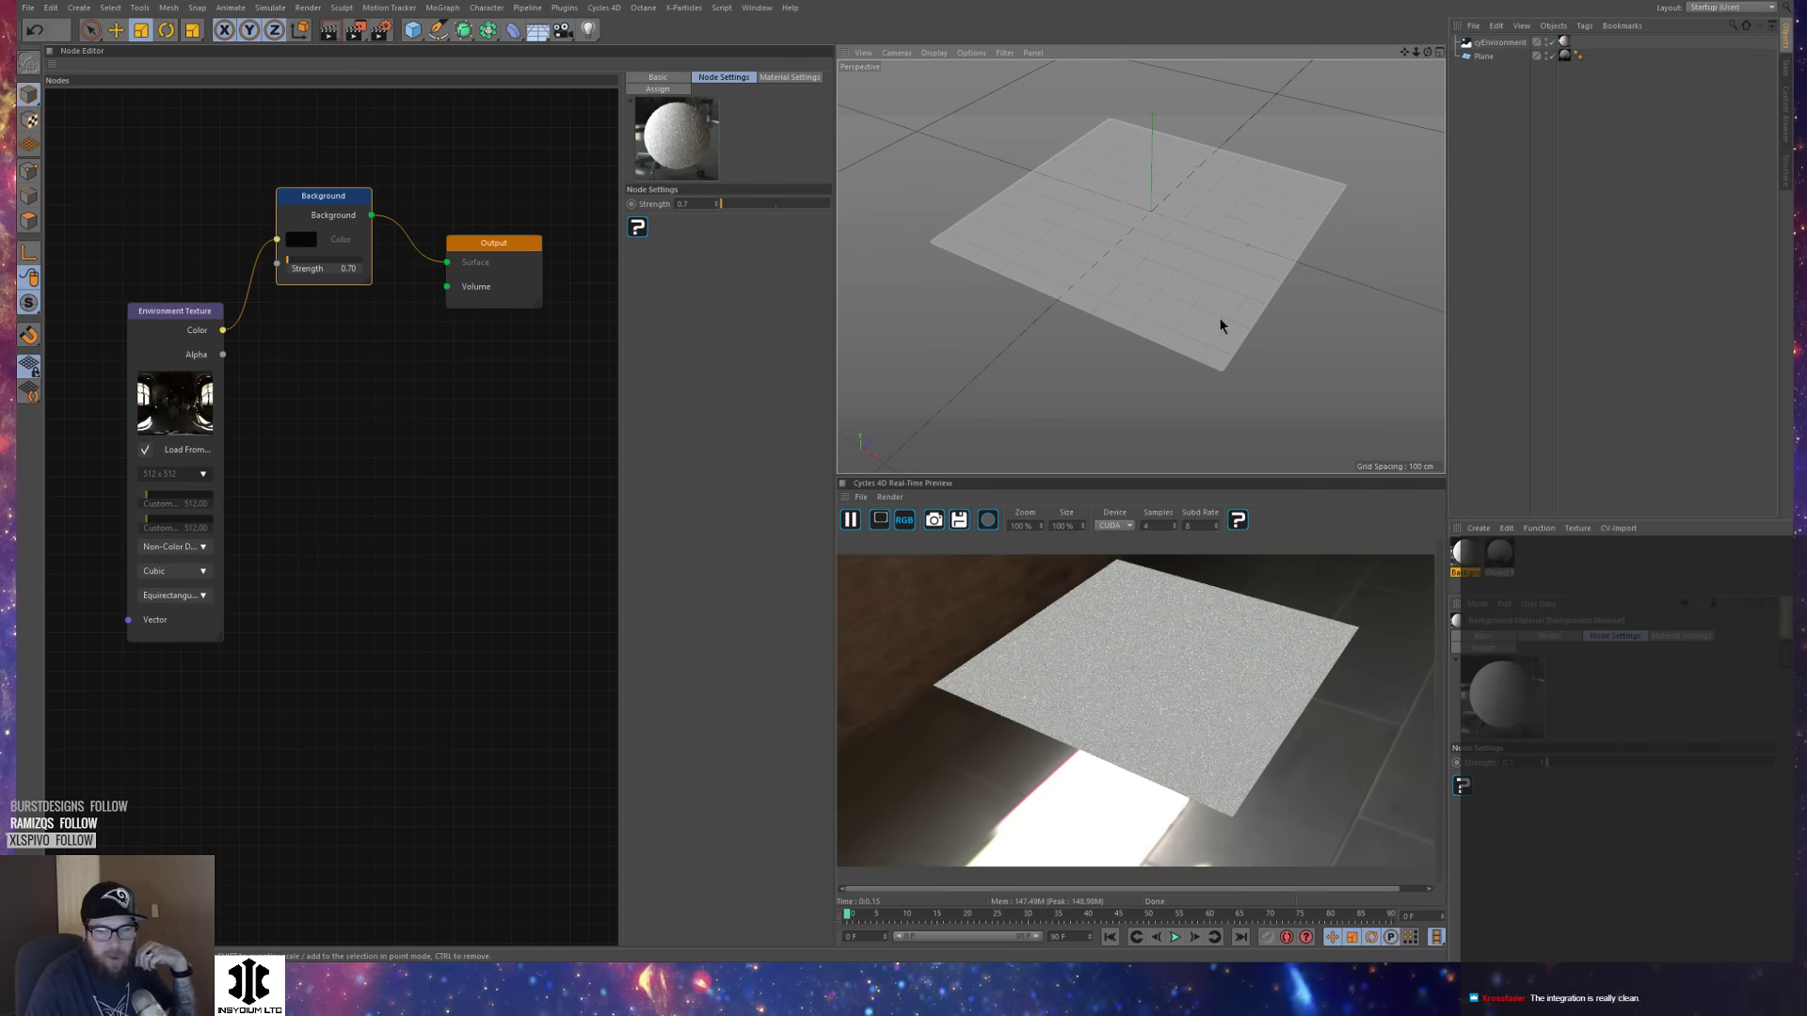
mouse_move(1211, 257)
left_mouse_down("alt")
mouse_move(1204, 287)
mouse_move(1224, 283)
left_mouse_up("alt")
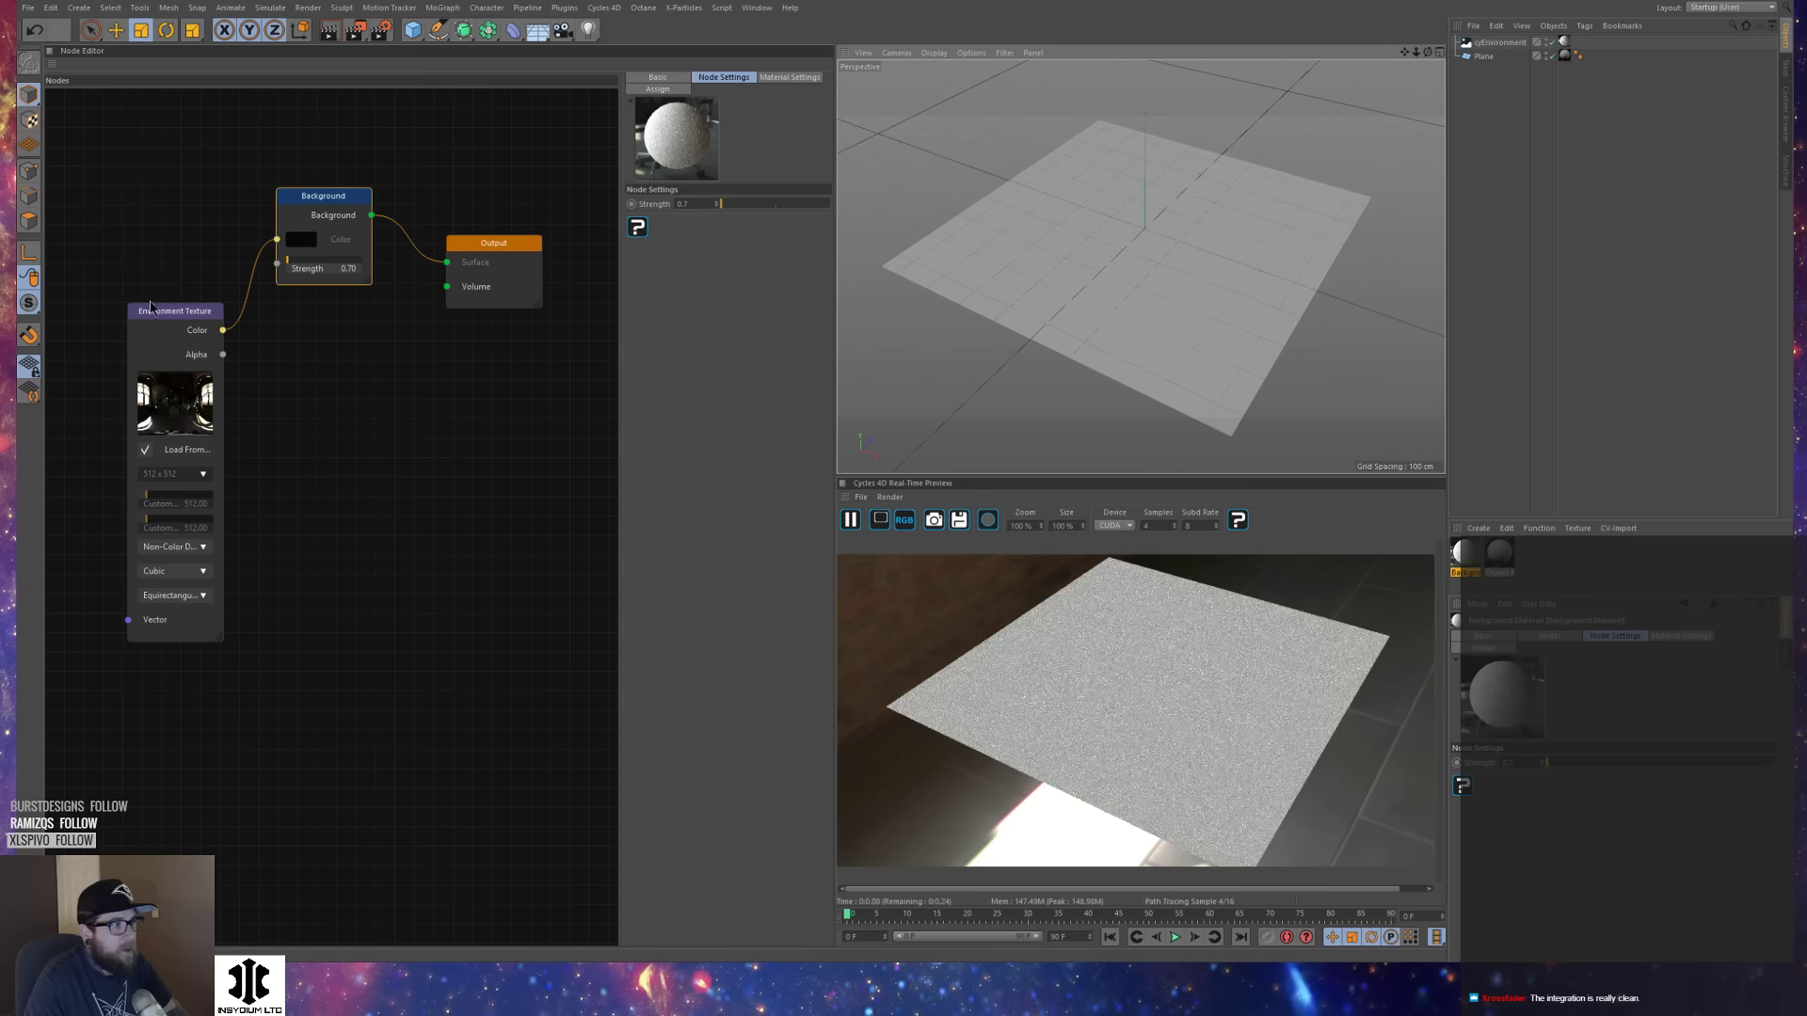
left_click_drag(183, 312, 183, 227)
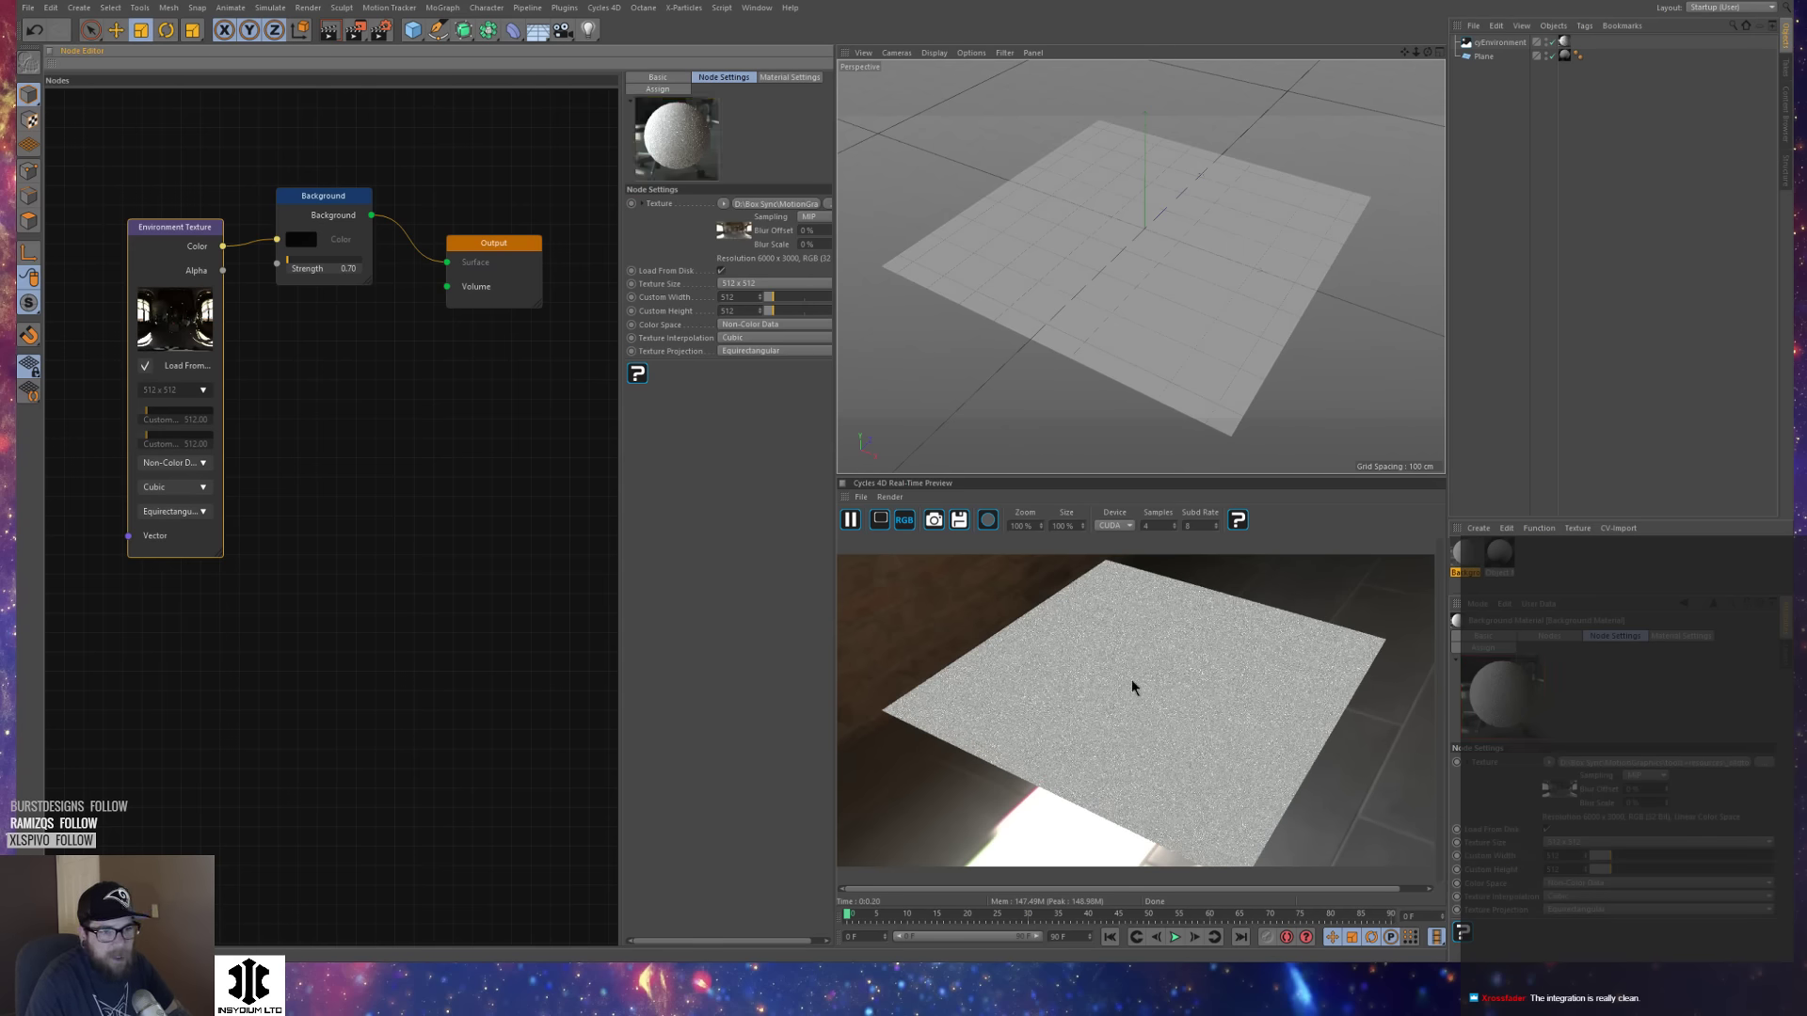
left_click_drag(1209, 424, 1168, 352, "alt")
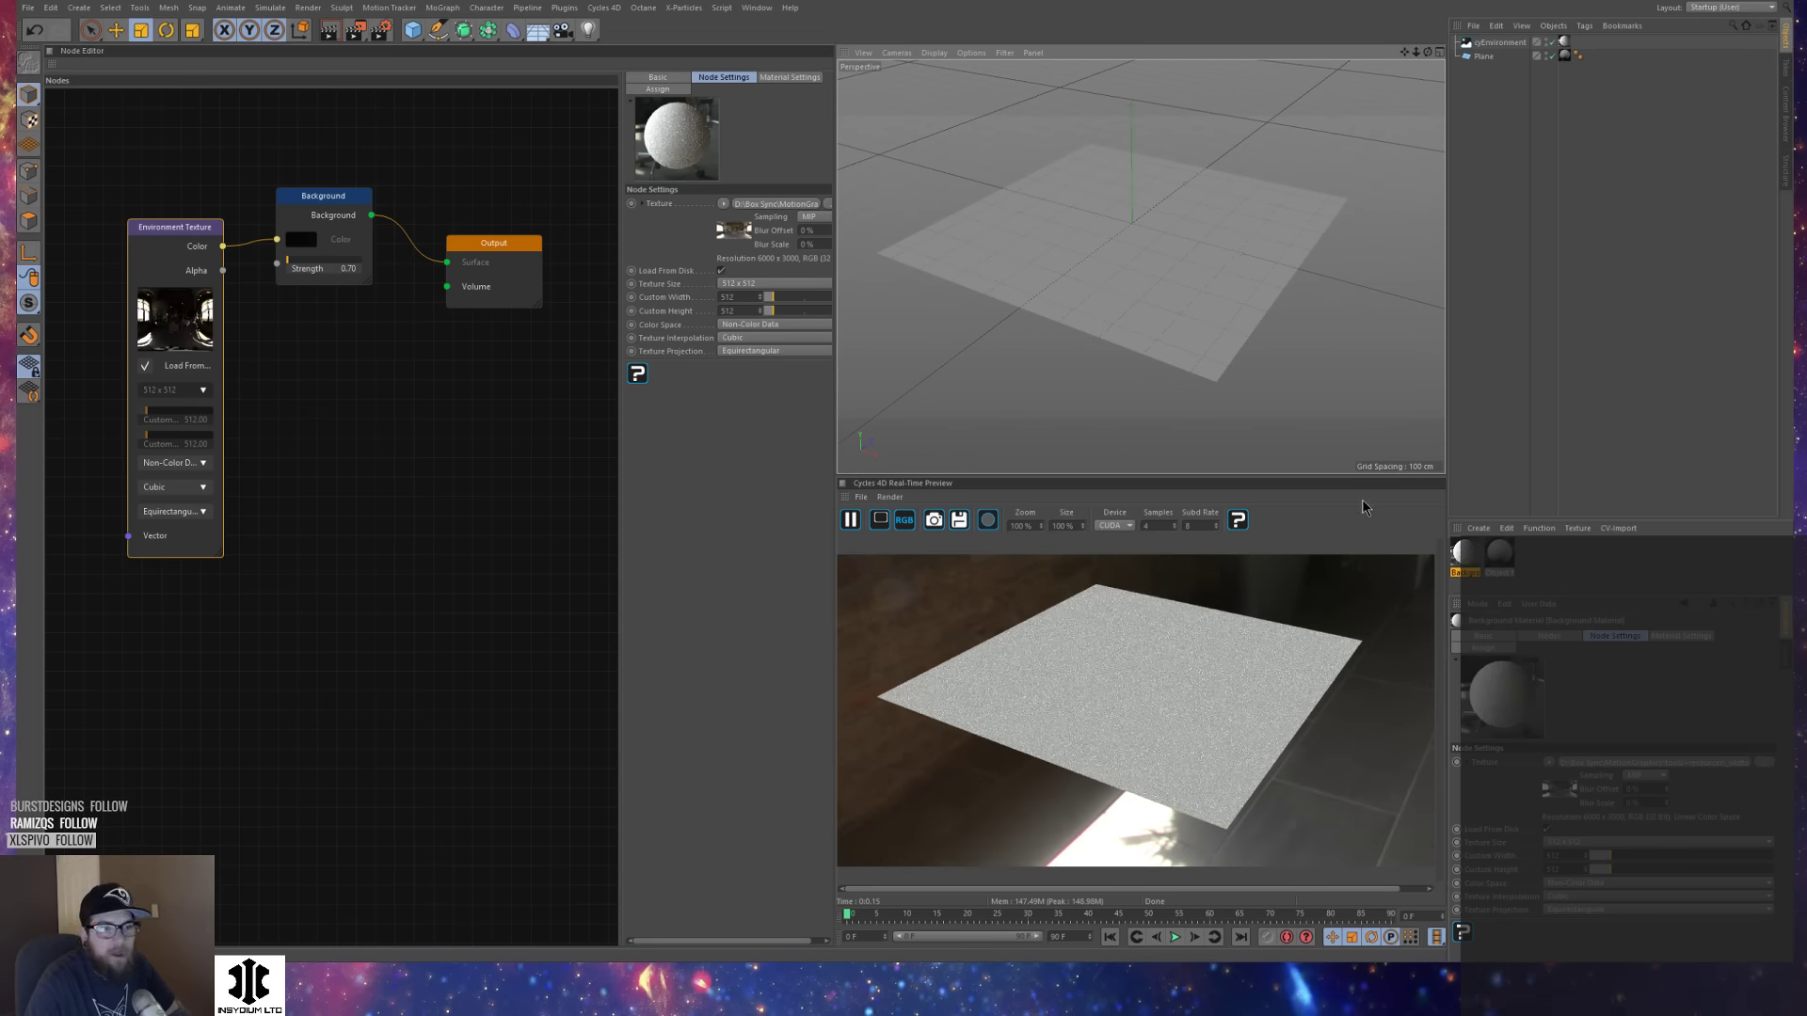
Open the plane's object material and spread out its Diffuse BSDF and Output nodes.
left_click(1506, 572)
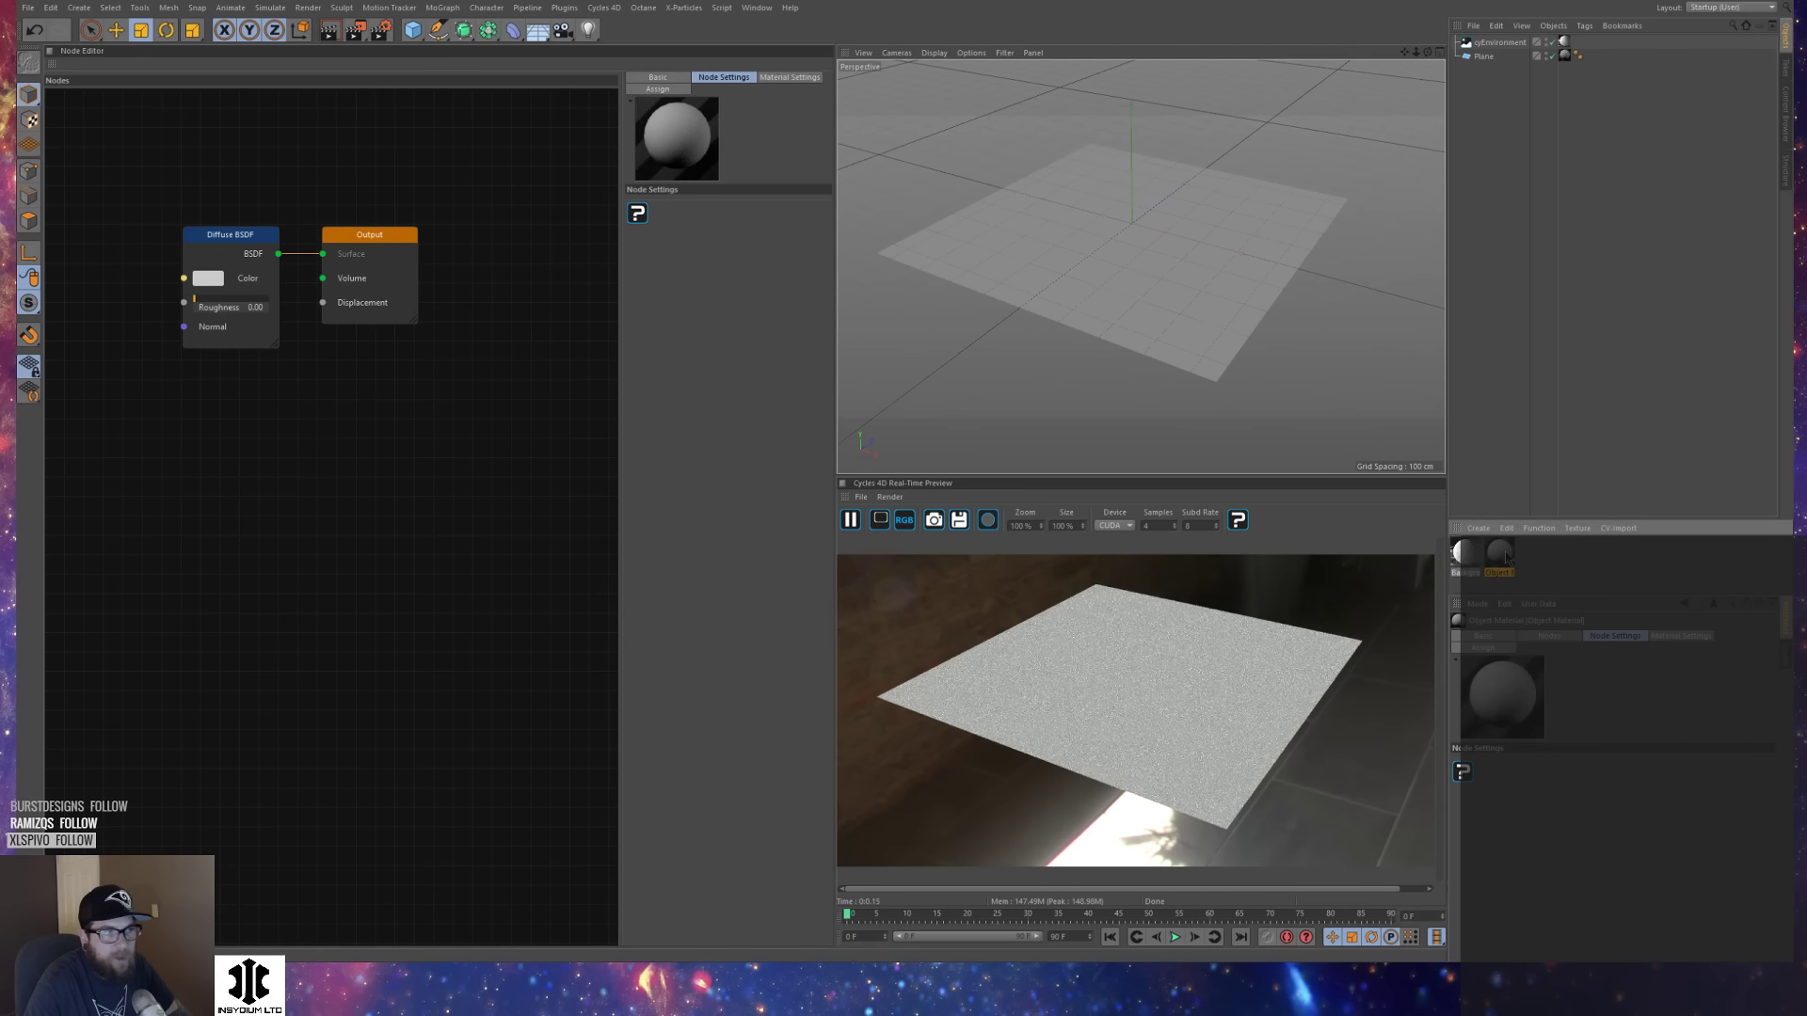
left_click_drag(372, 235, 495, 282)
left_click_drag(214, 238, 315, 225)
left_click_drag(493, 281, 516, 299)
mouse_move(319, 230)
left_mouse_down()
mouse_move(341, 184)
mouse_move(346, 264)
mouse_move(345, 217)
left_mouse_up()
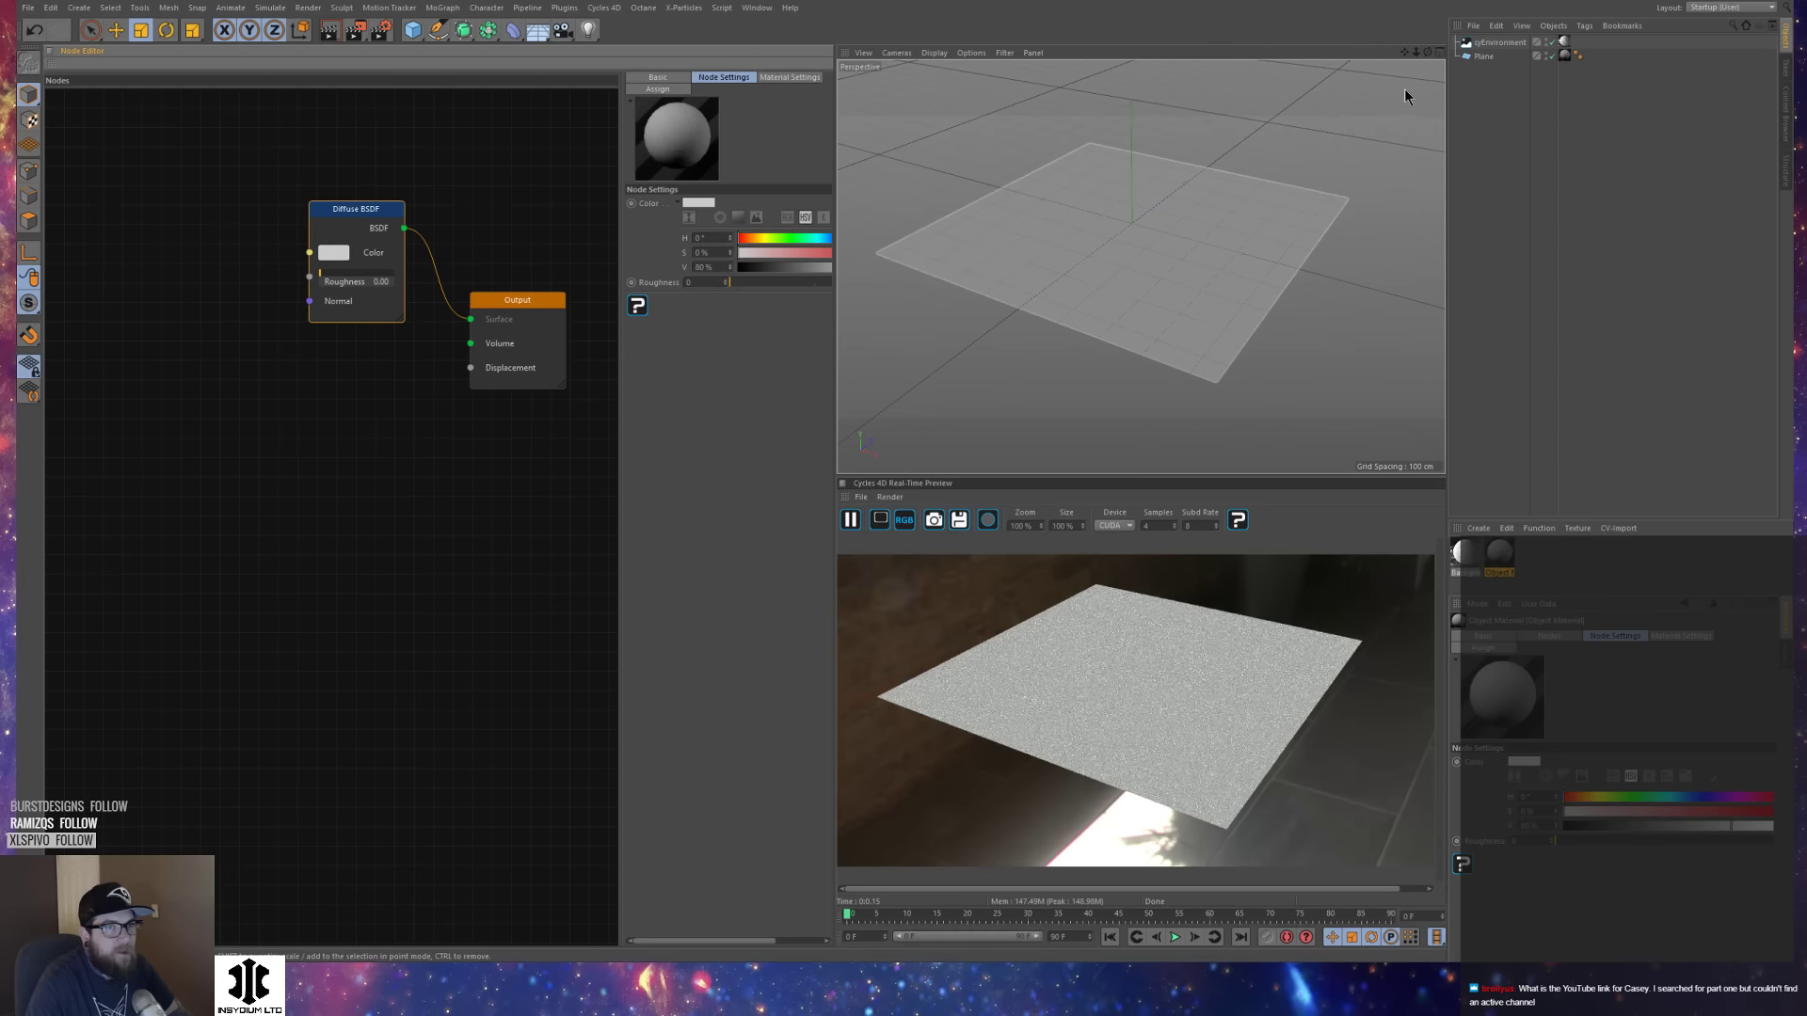
Add a cyObject tag to the Plane and set its displacement subdivision type to Catmull-Clark.
left_click(1484, 57)
right_click(1484, 57)
mouse_move(1581, 116)
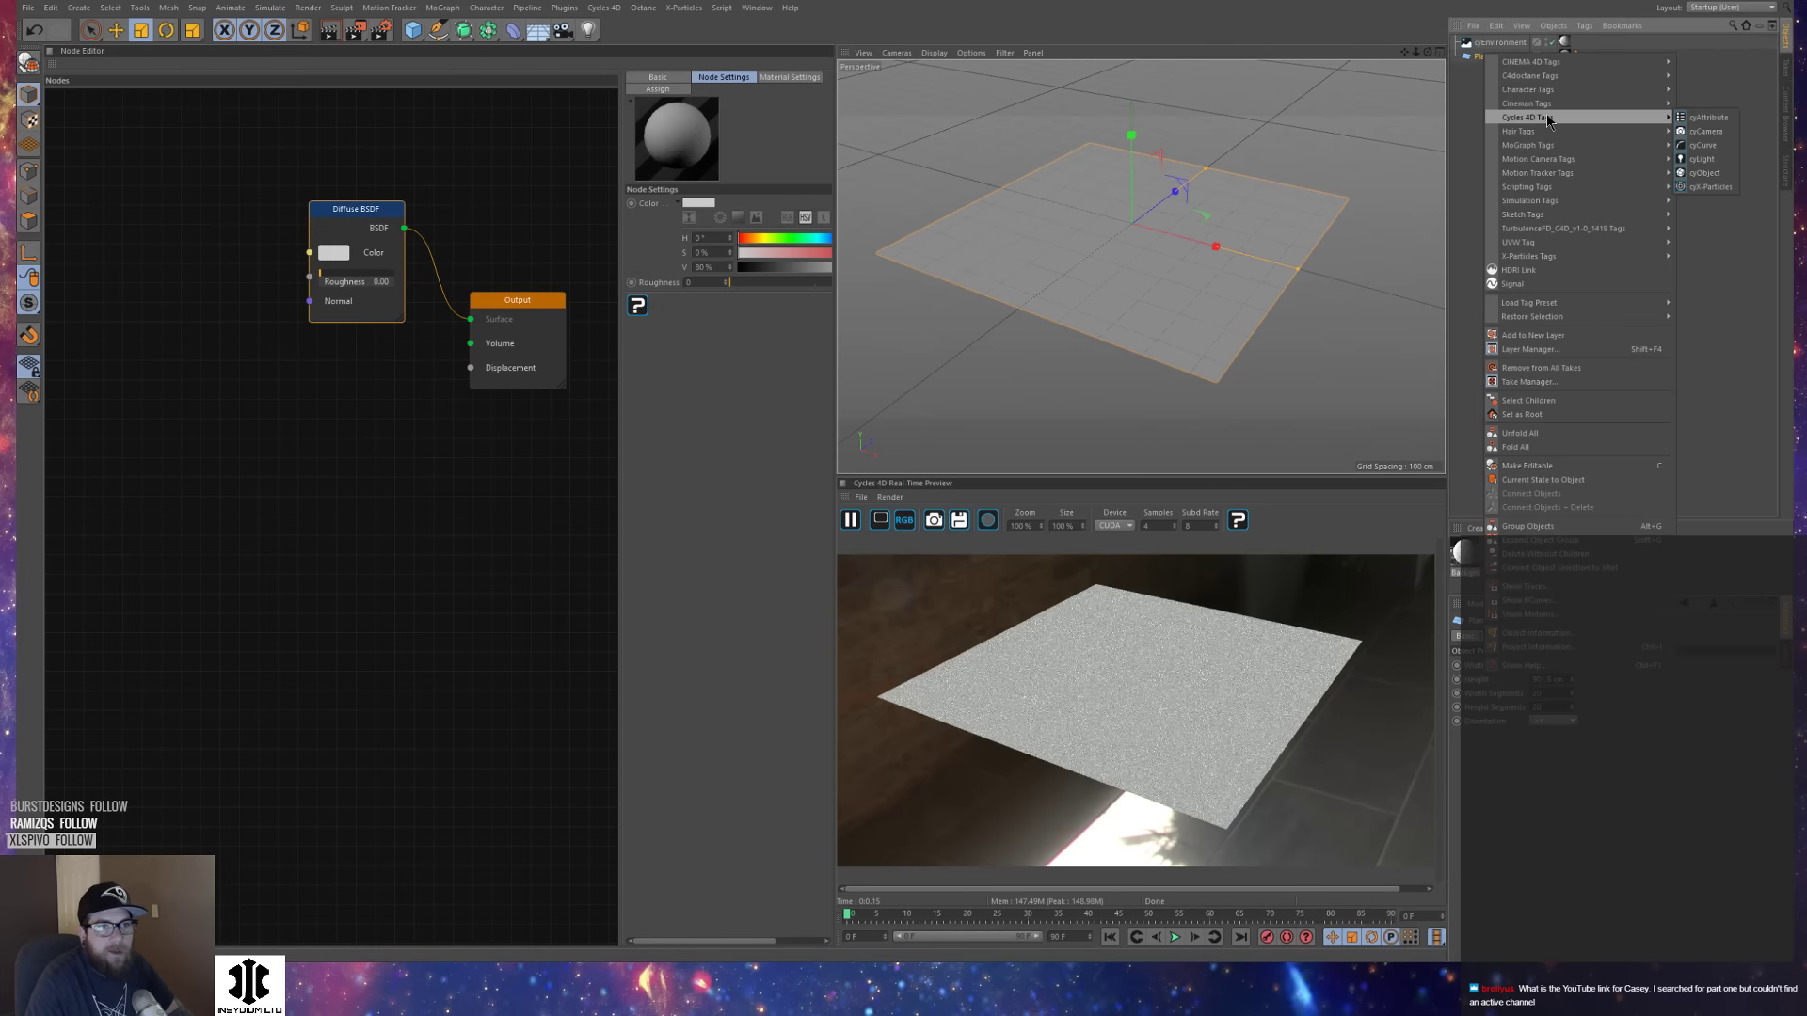
left_click(1719, 174)
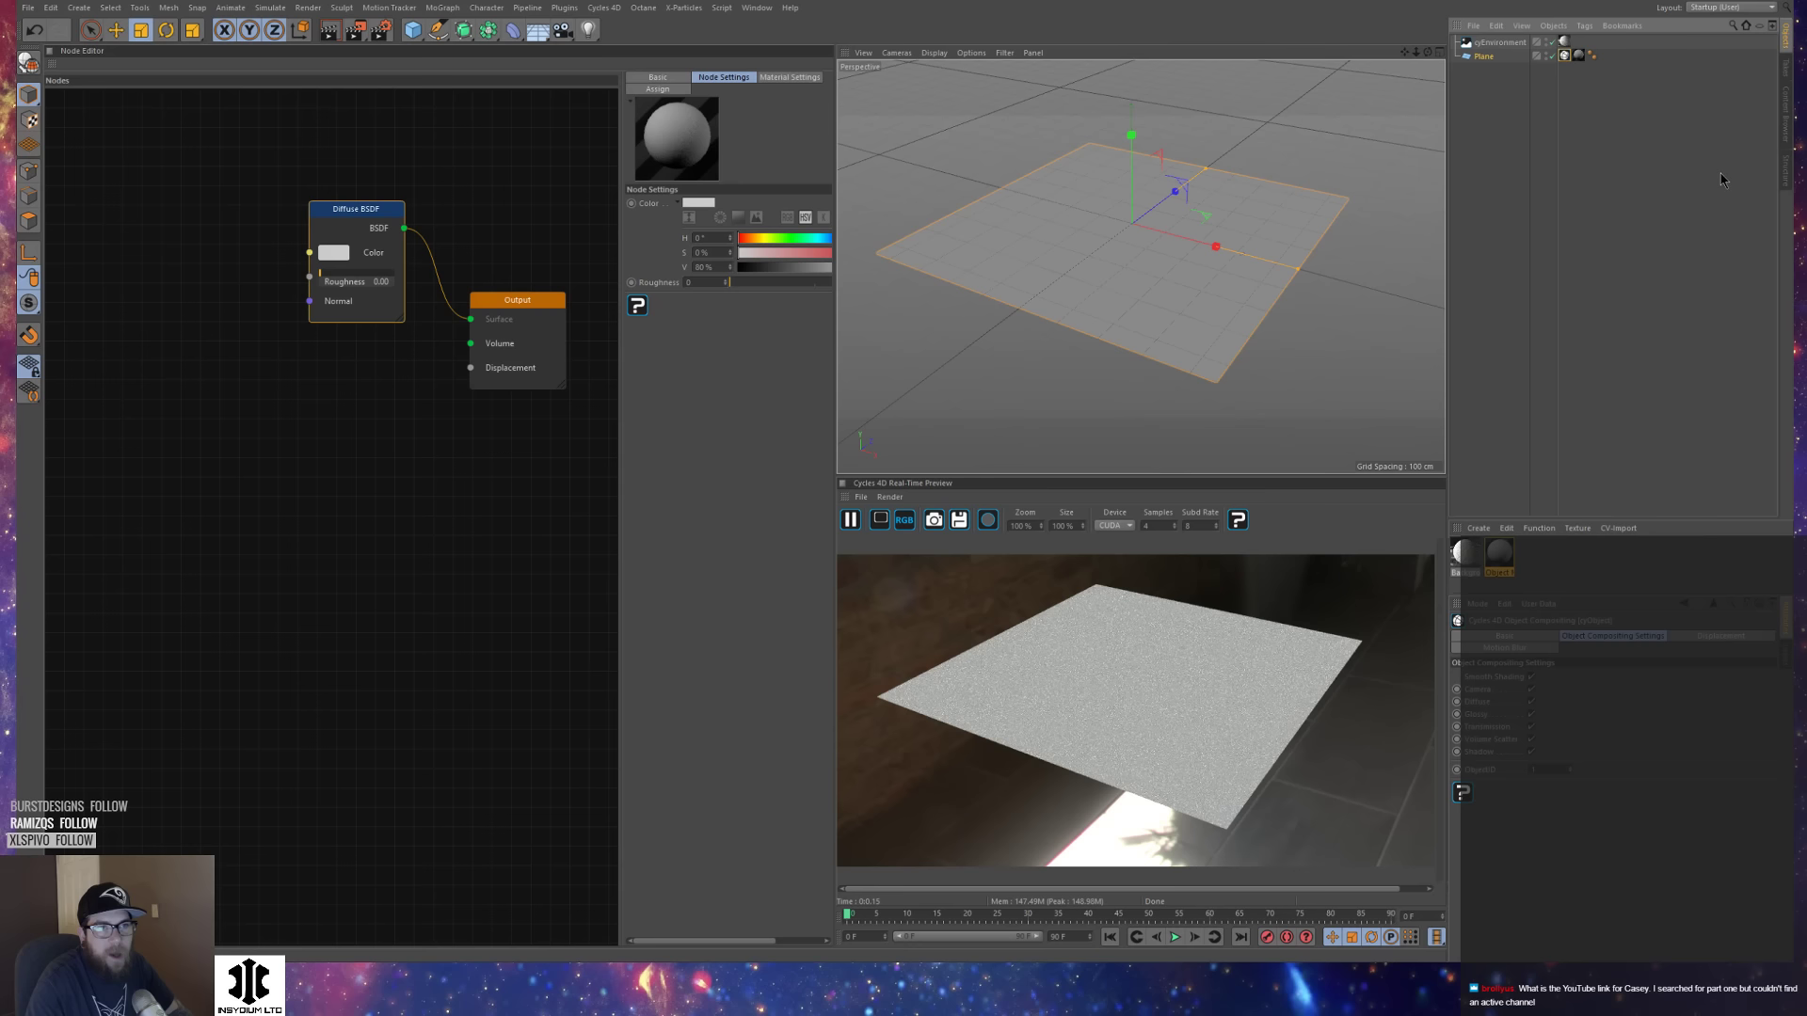
left_click(1716, 637)
left_click(1561, 677)
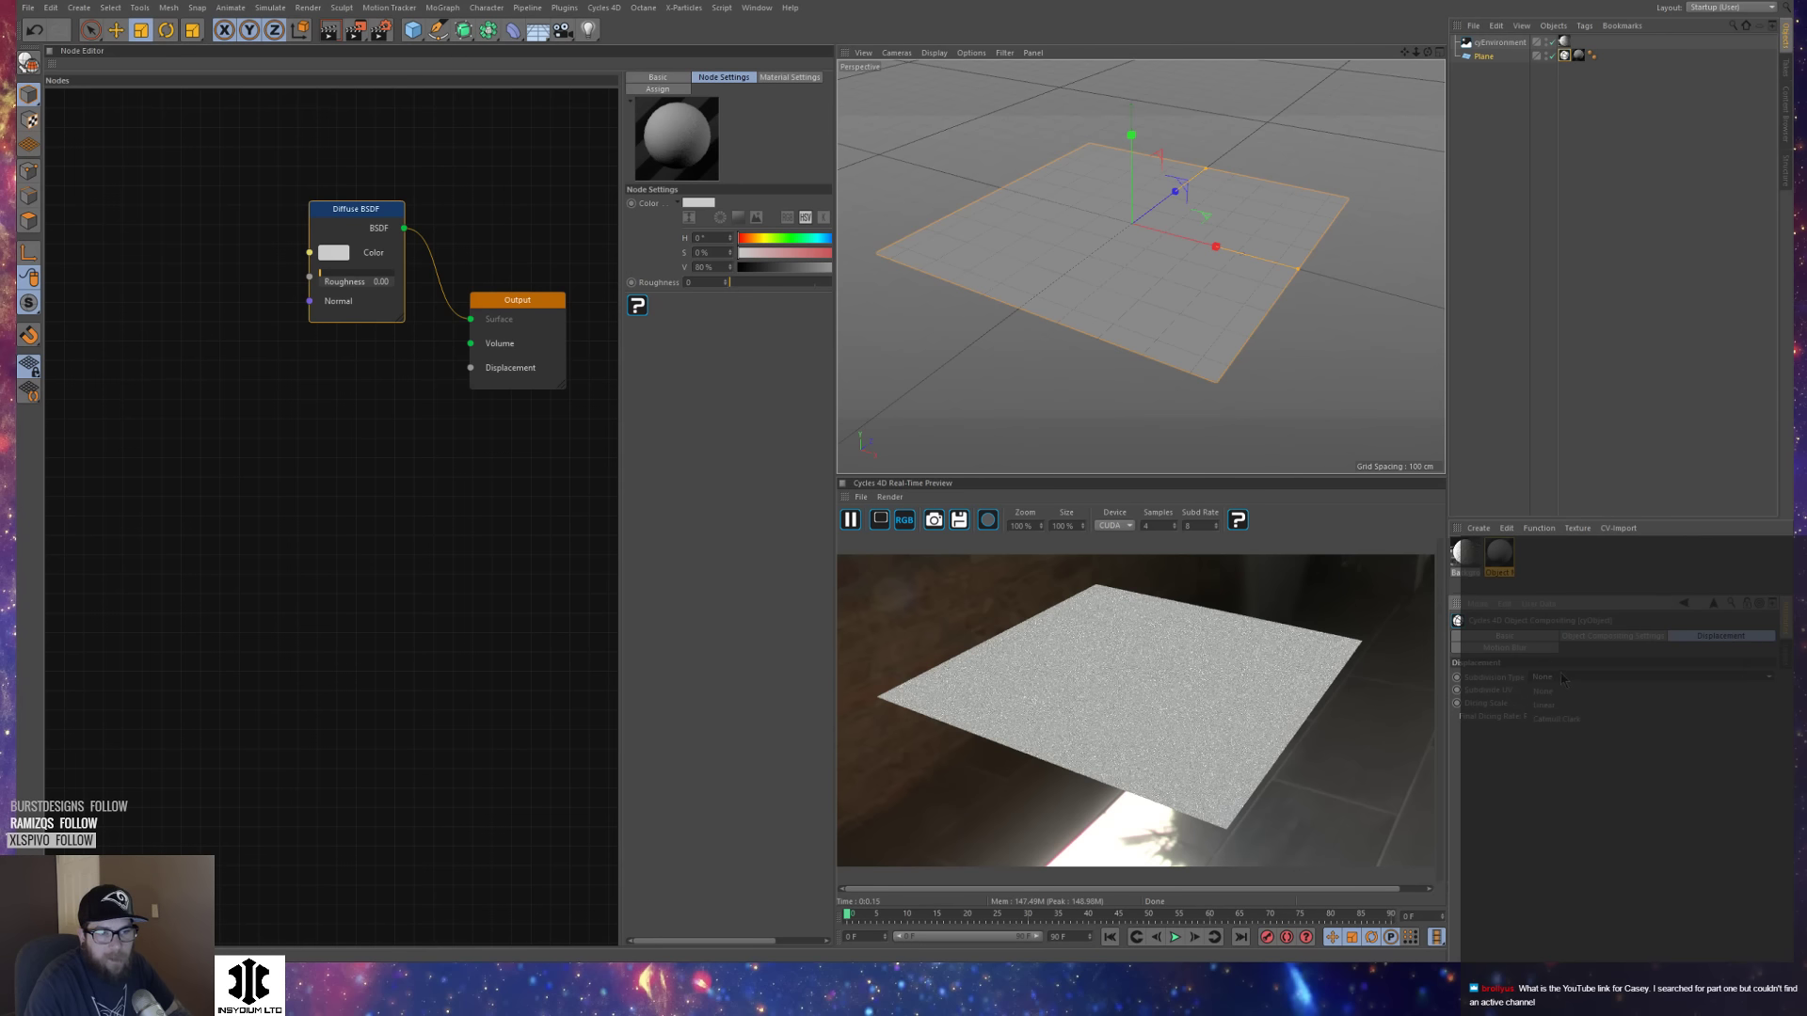
left_click(1557, 718)
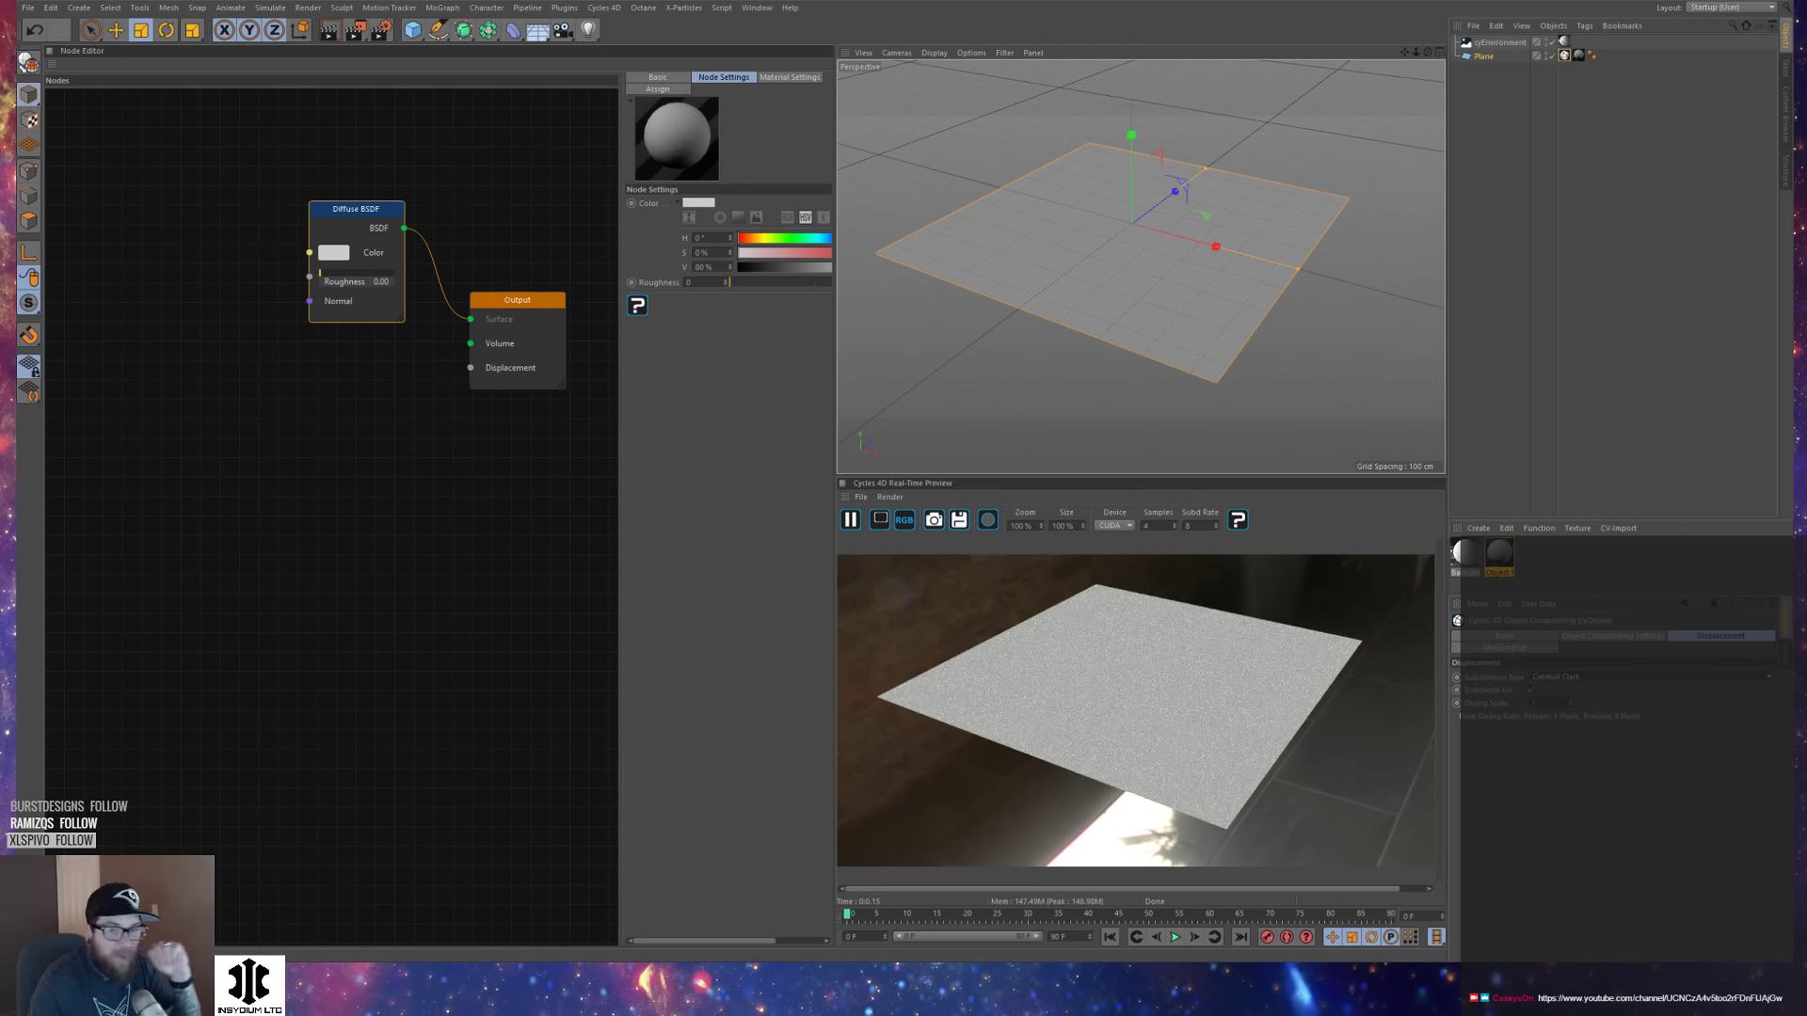
middle_click_drag(509, 520, 518, 504)
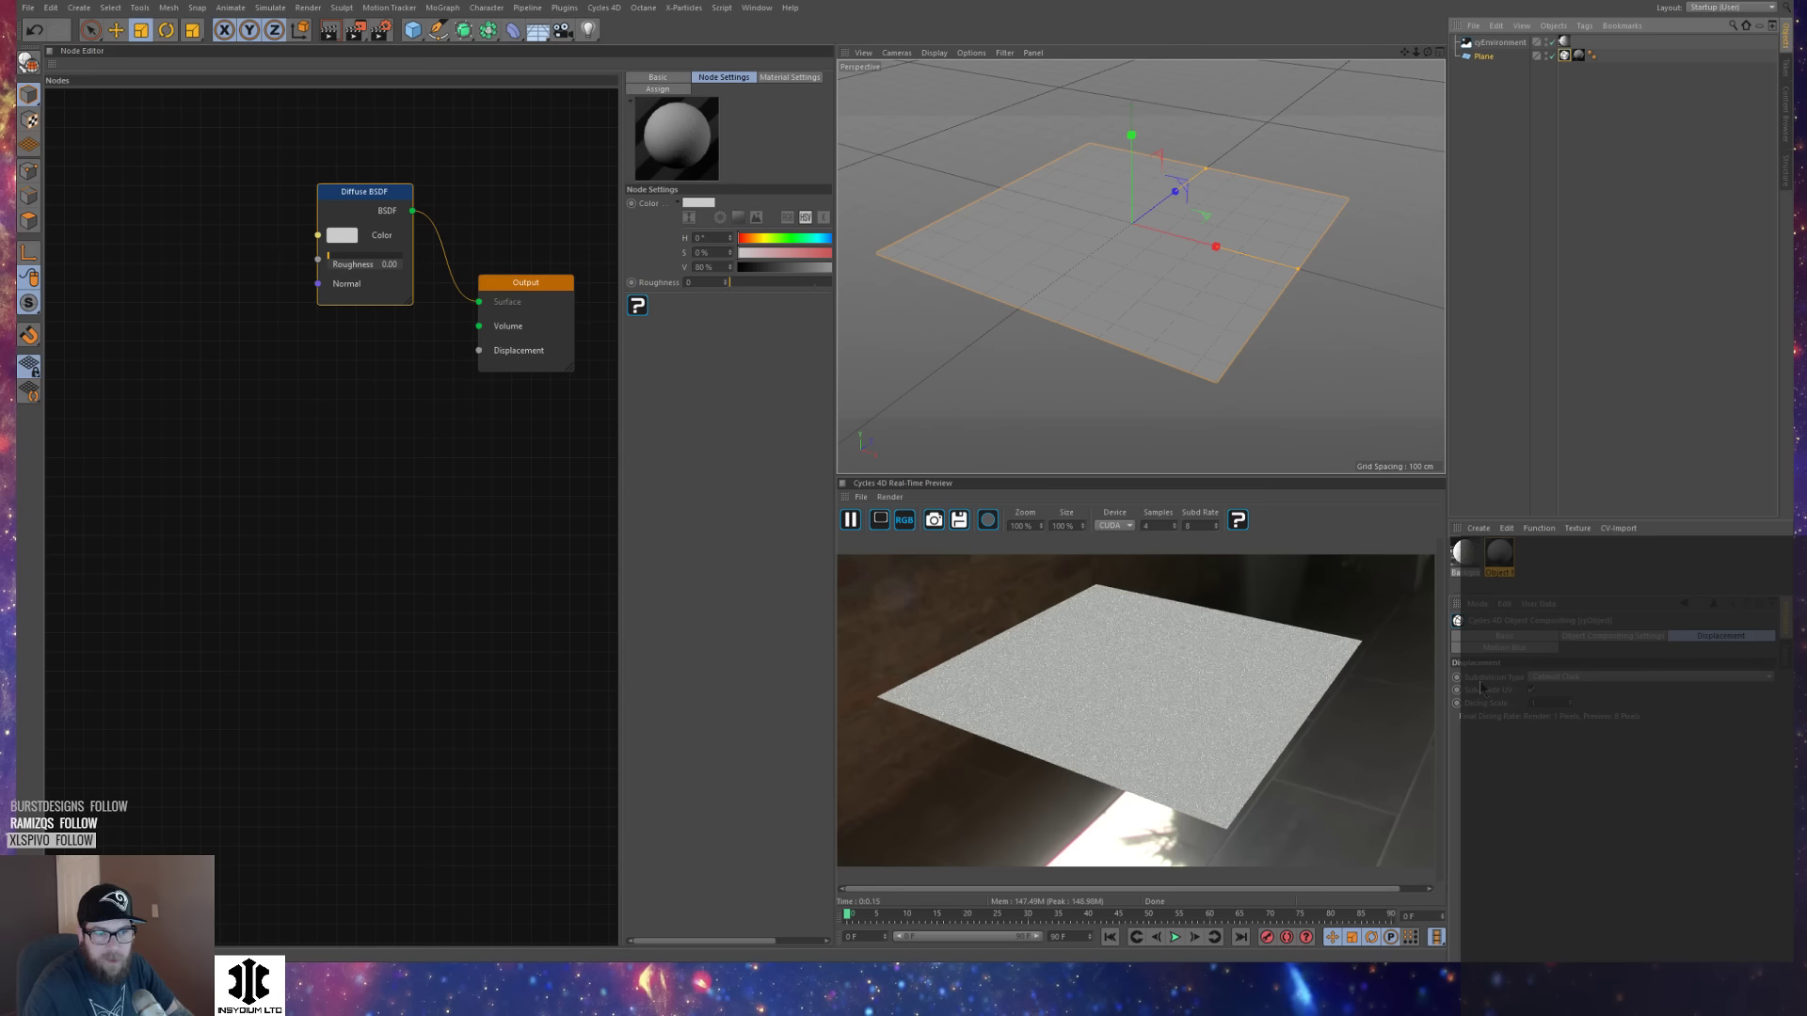
Try Supported for Features in the Cycles 4D render settings, return the option to Experimental, and close the settings.
key("ctrl+b")
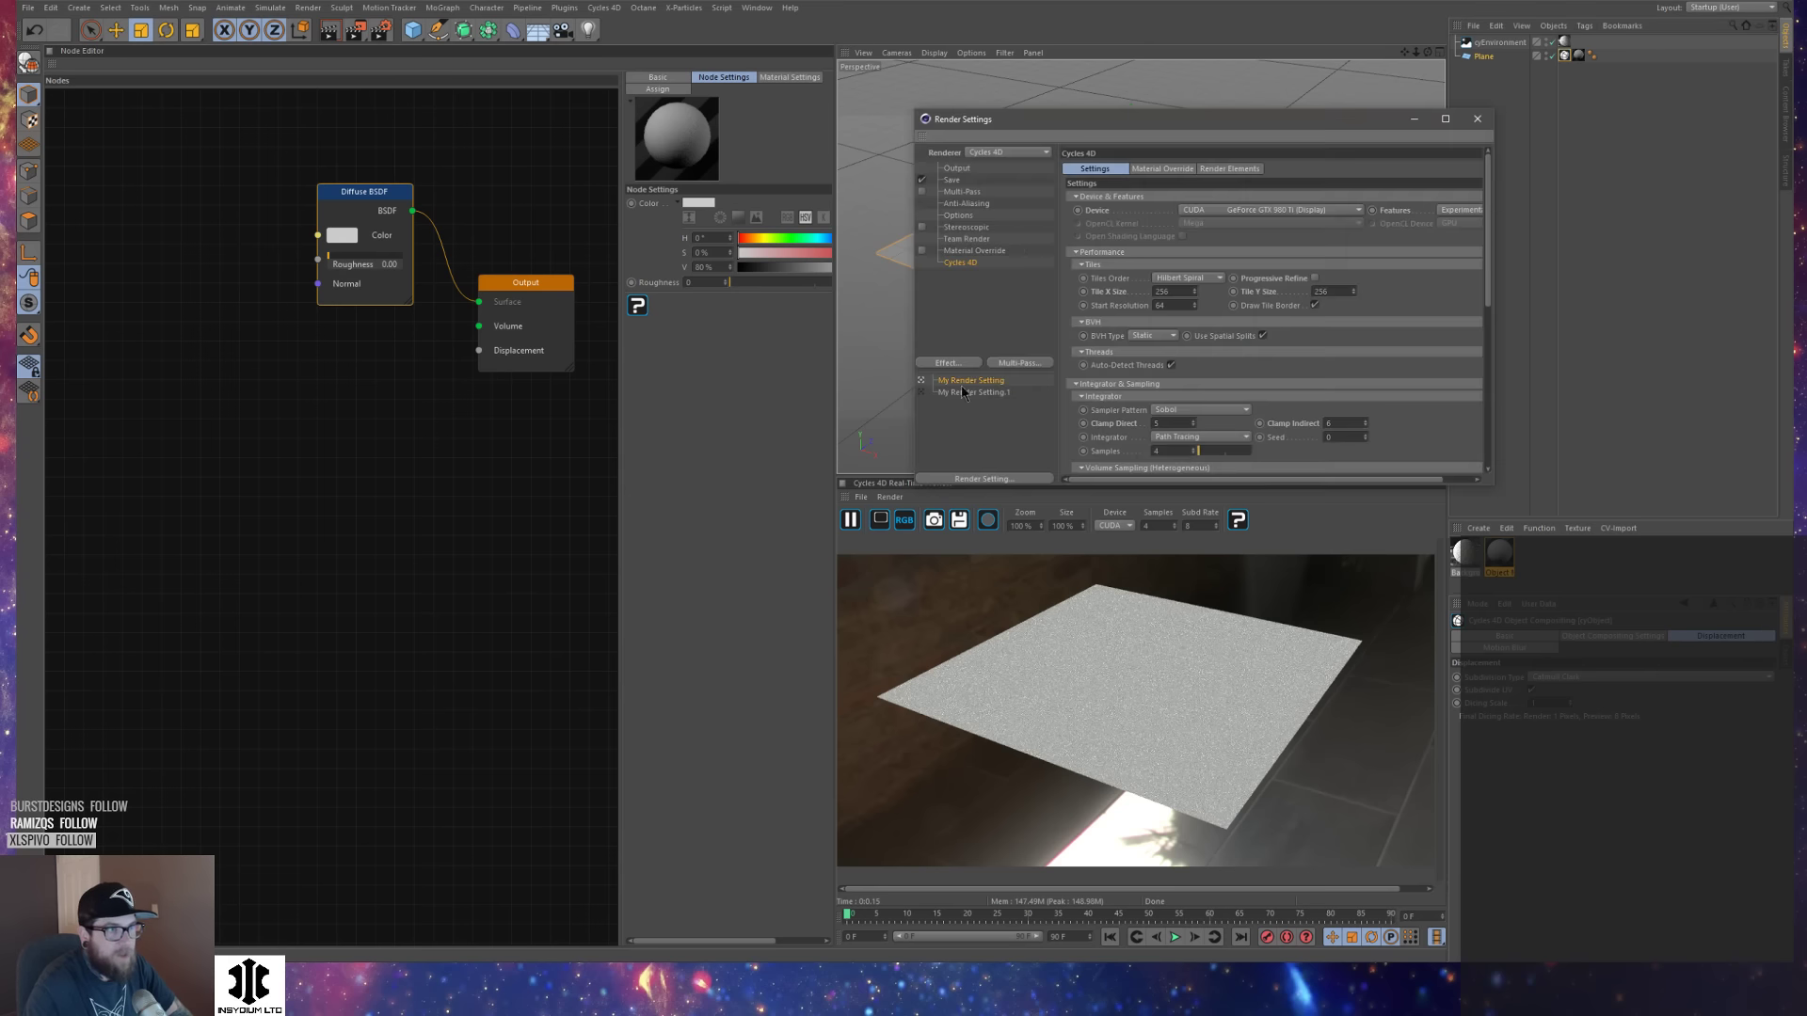
left_click_drag(1375, 126, 1223, 124)
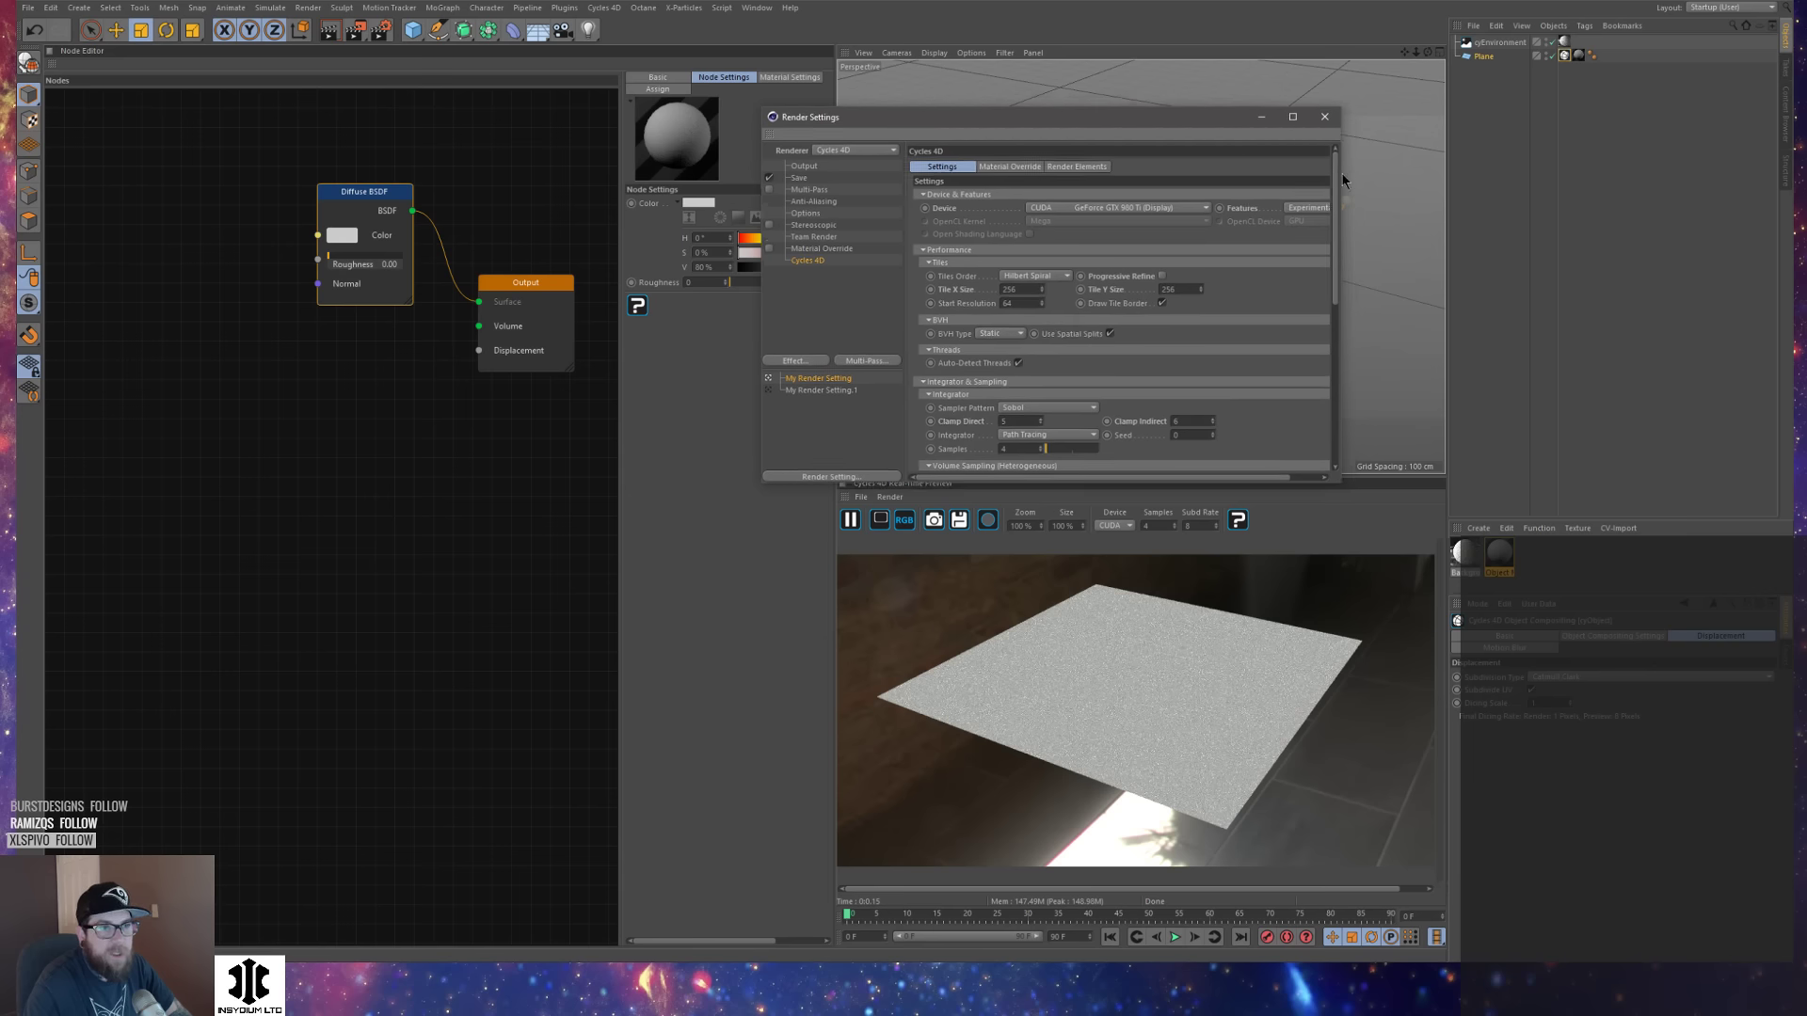
left_click_drag(1339, 179, 1426, 183)
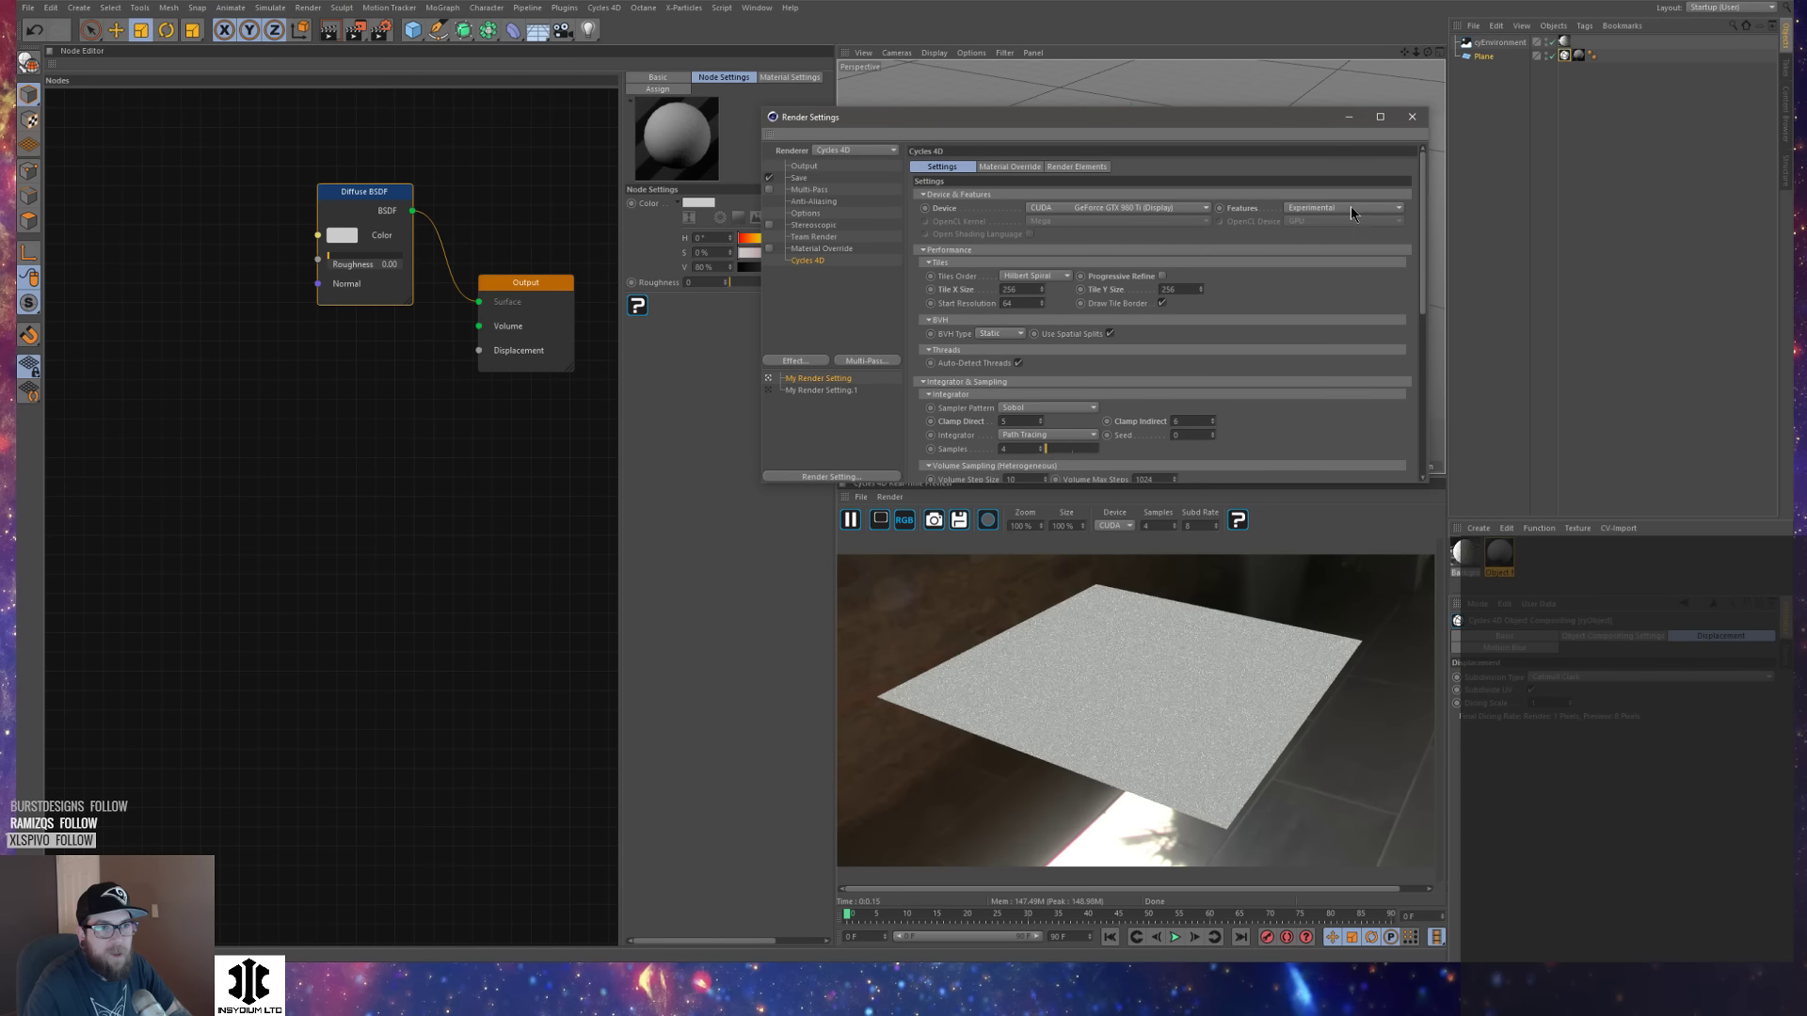
left_click(1304, 209)
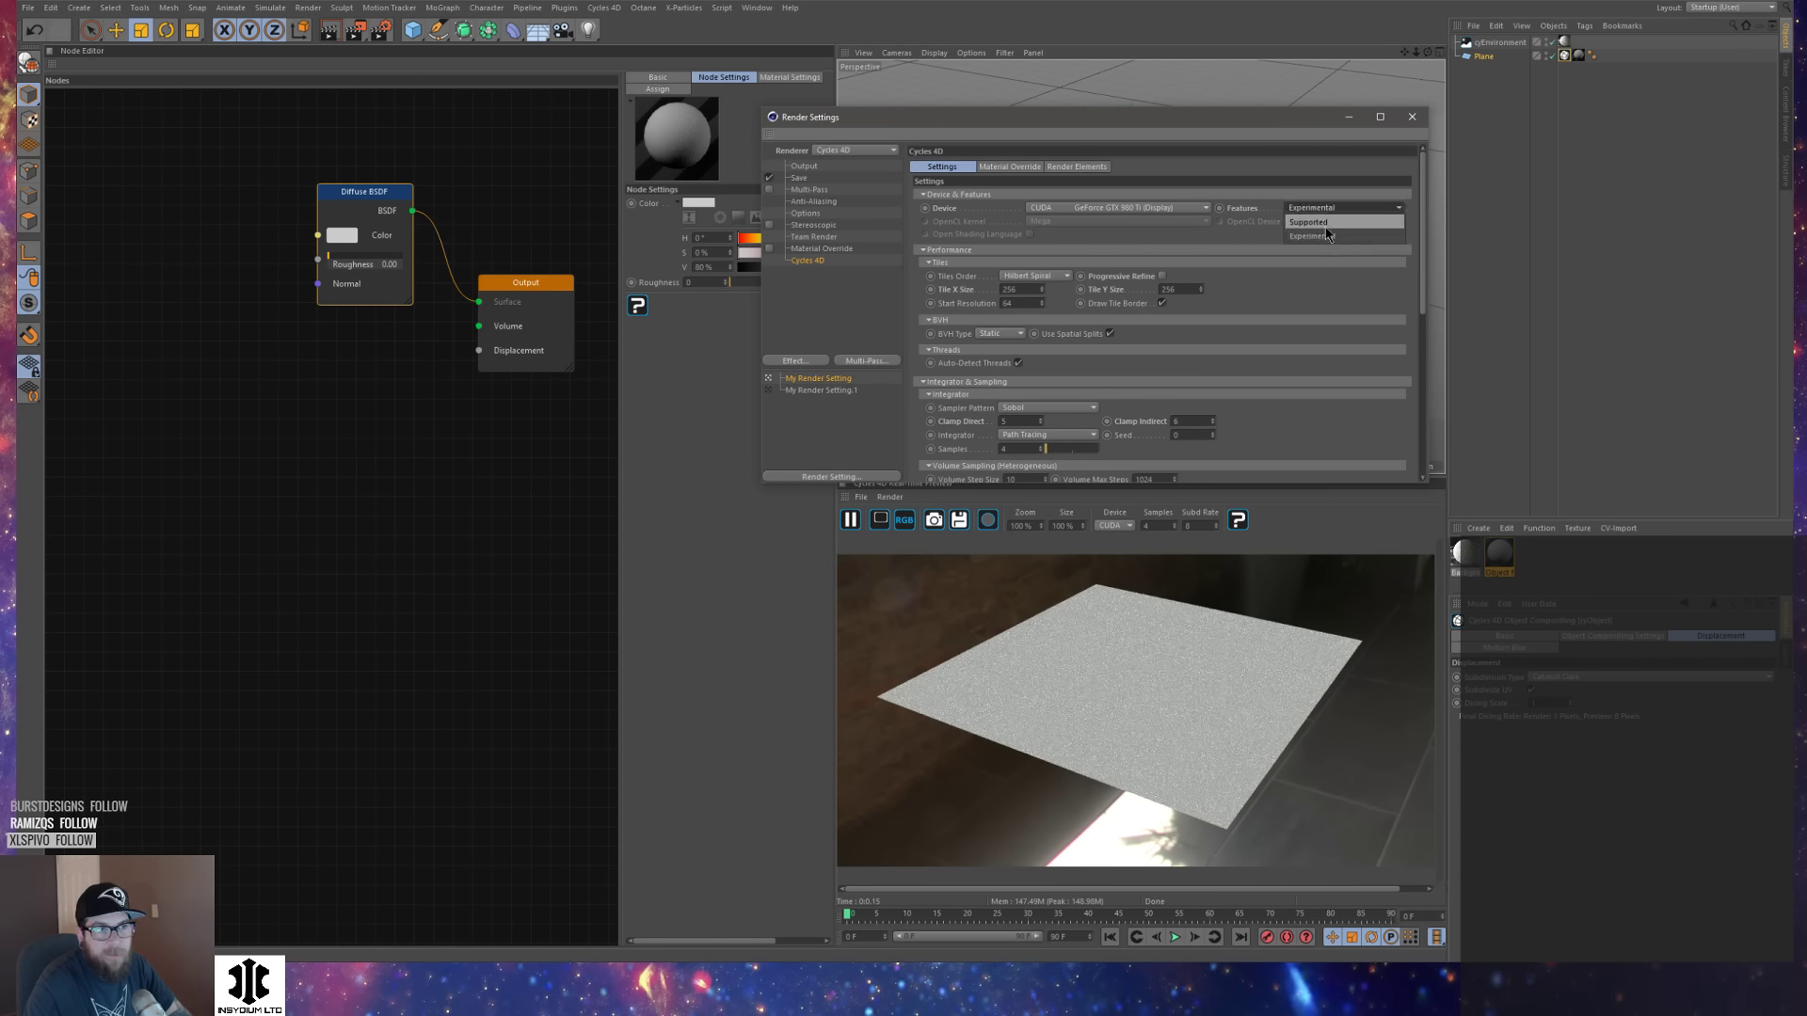
left_click(1326, 226)
left_click(1322, 208)
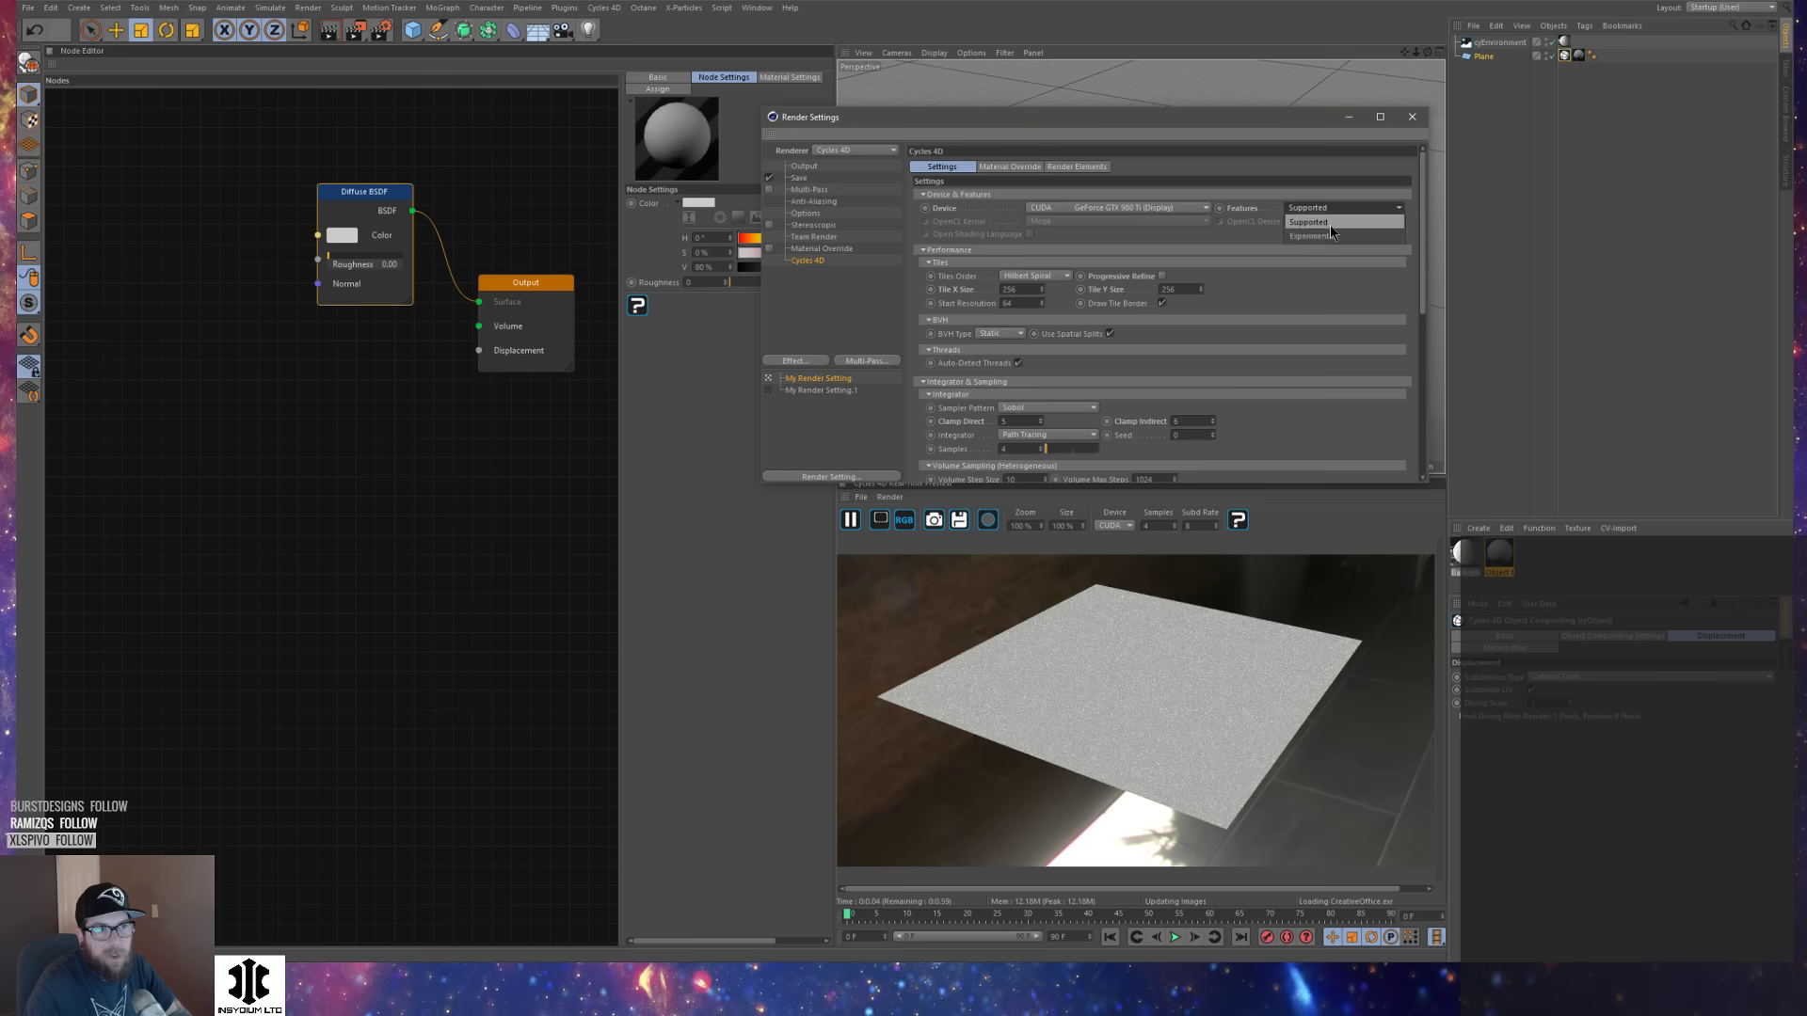
left_click(1320, 237)
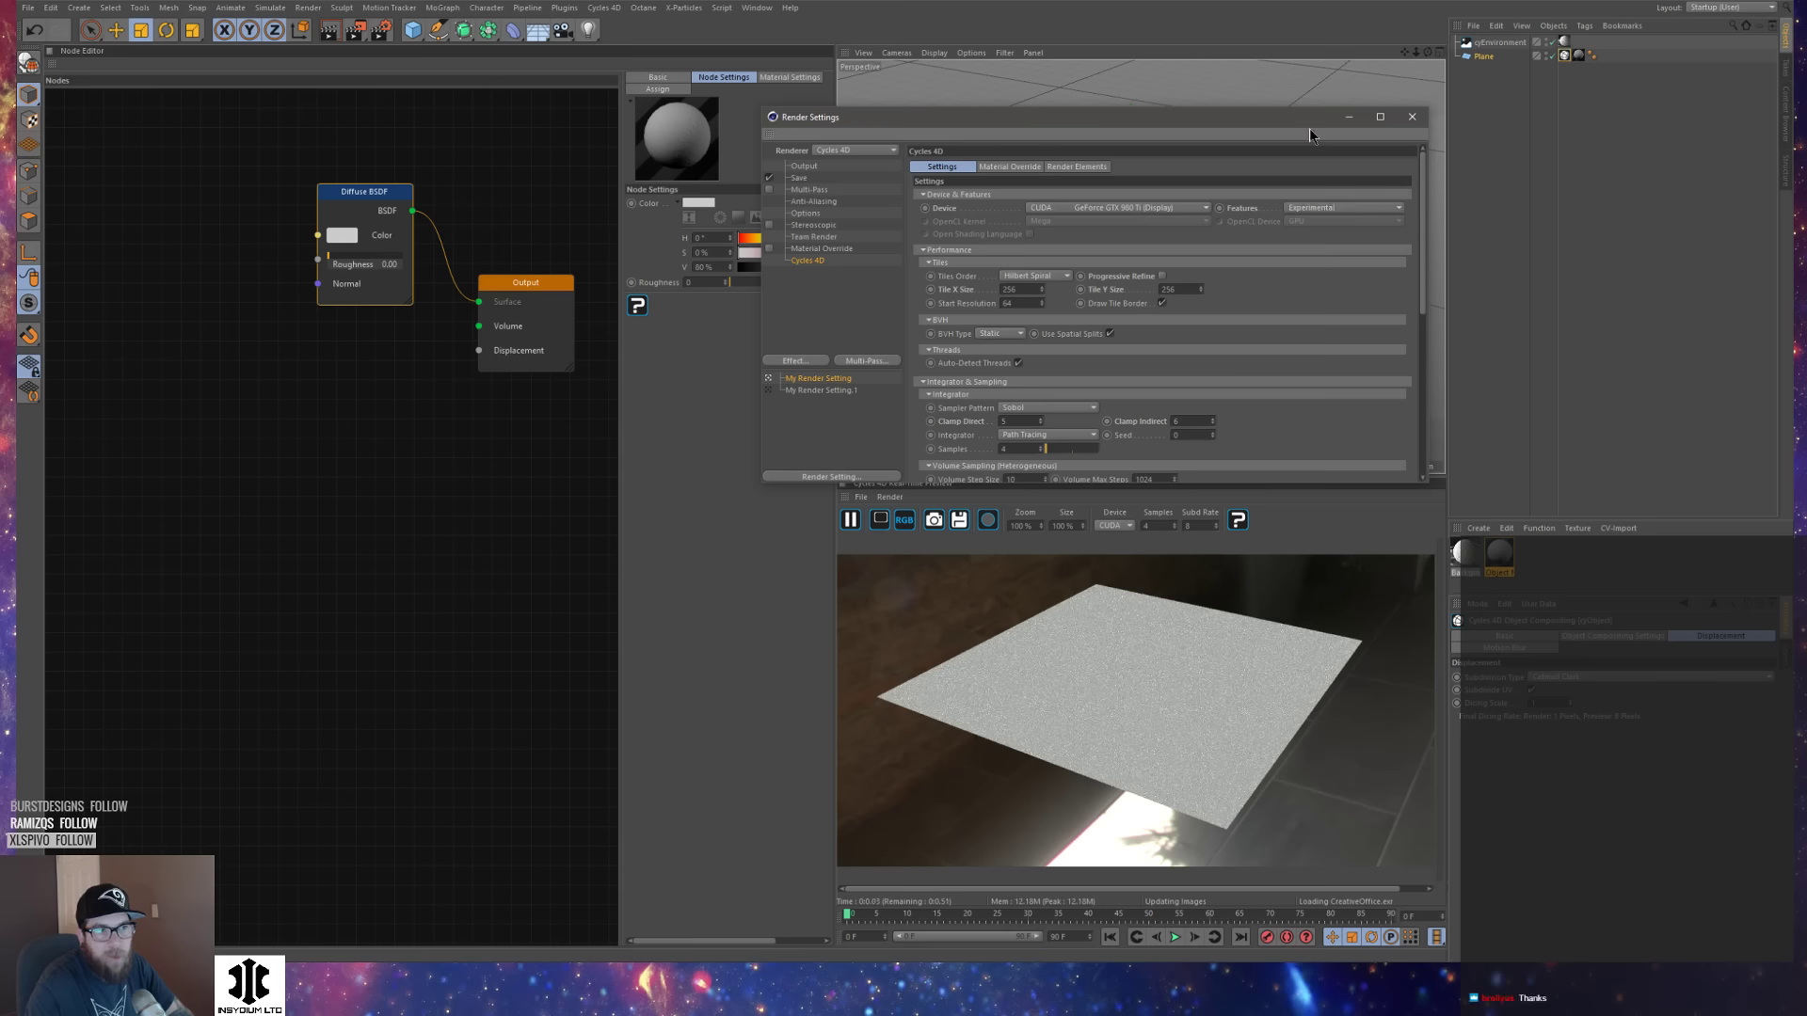
left_click(1412, 117)
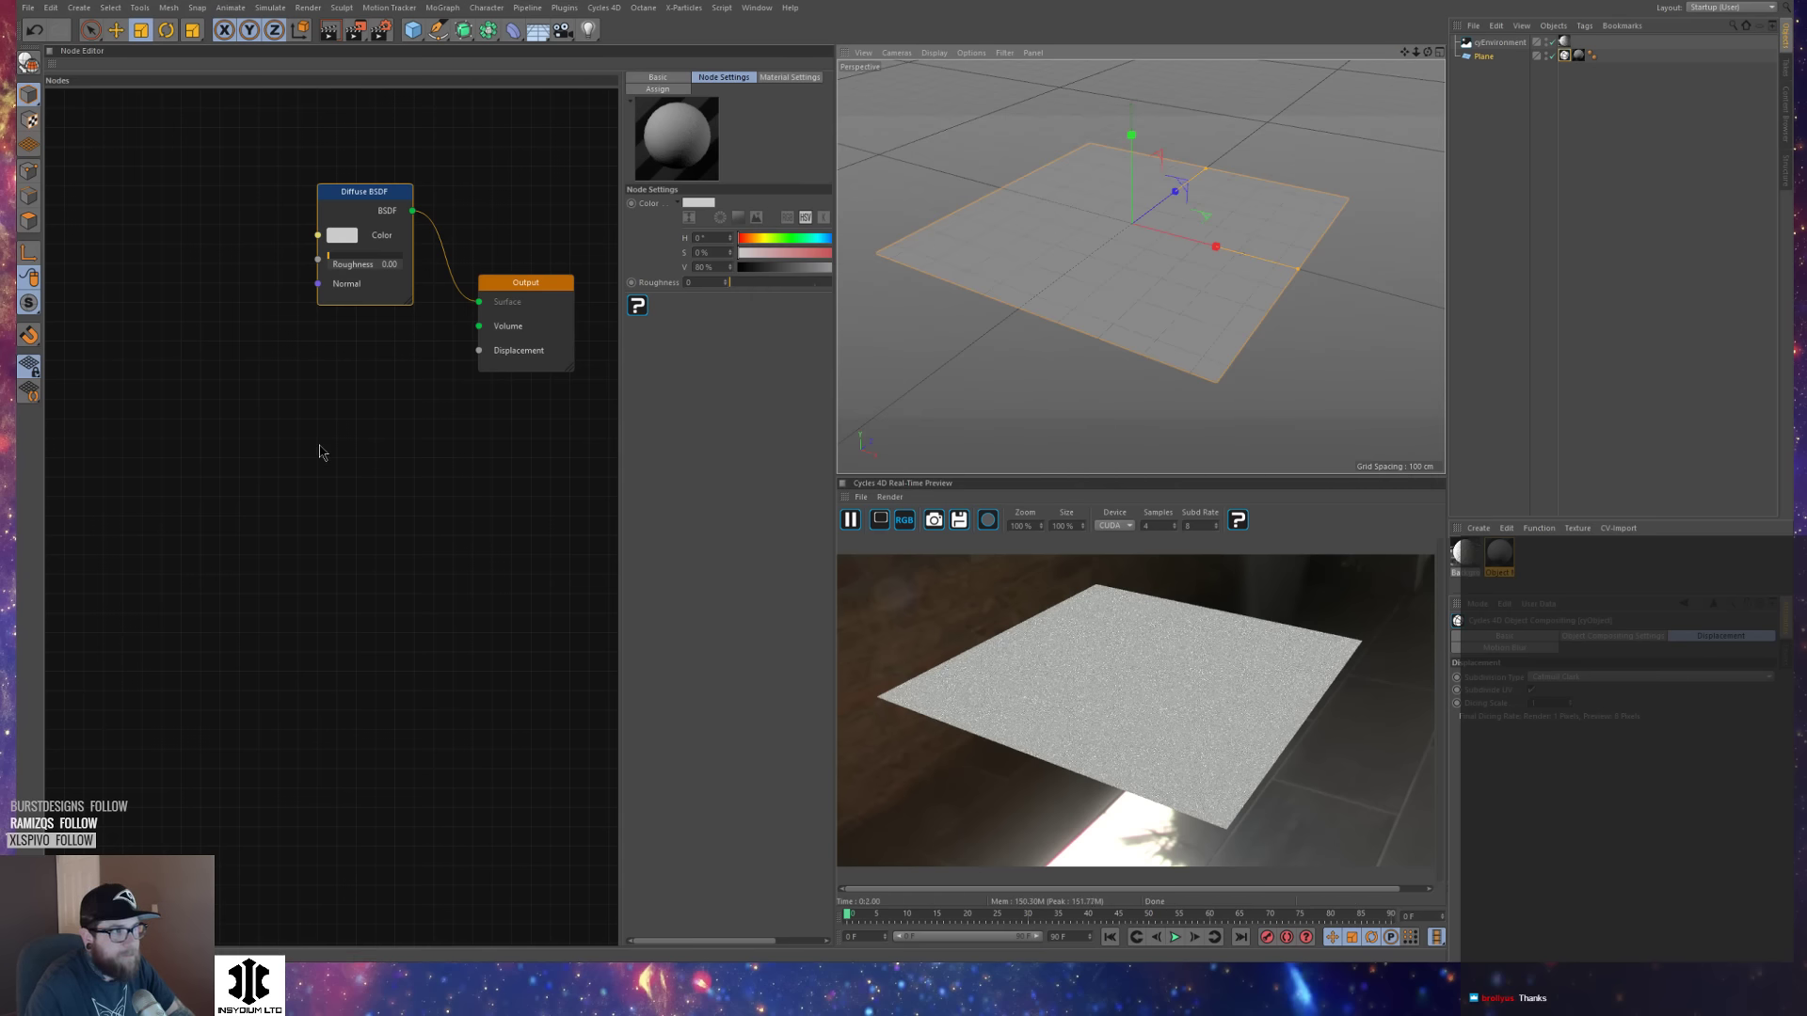
Add an Image Texture node to the plane's material below the Diffuse BSDF node.
mouse_move(320, 451)
middle_mouse_down()
mouse_move(412, 427)
mouse_move(310, 436)
middle_mouse_up()
right_click(250, 384)
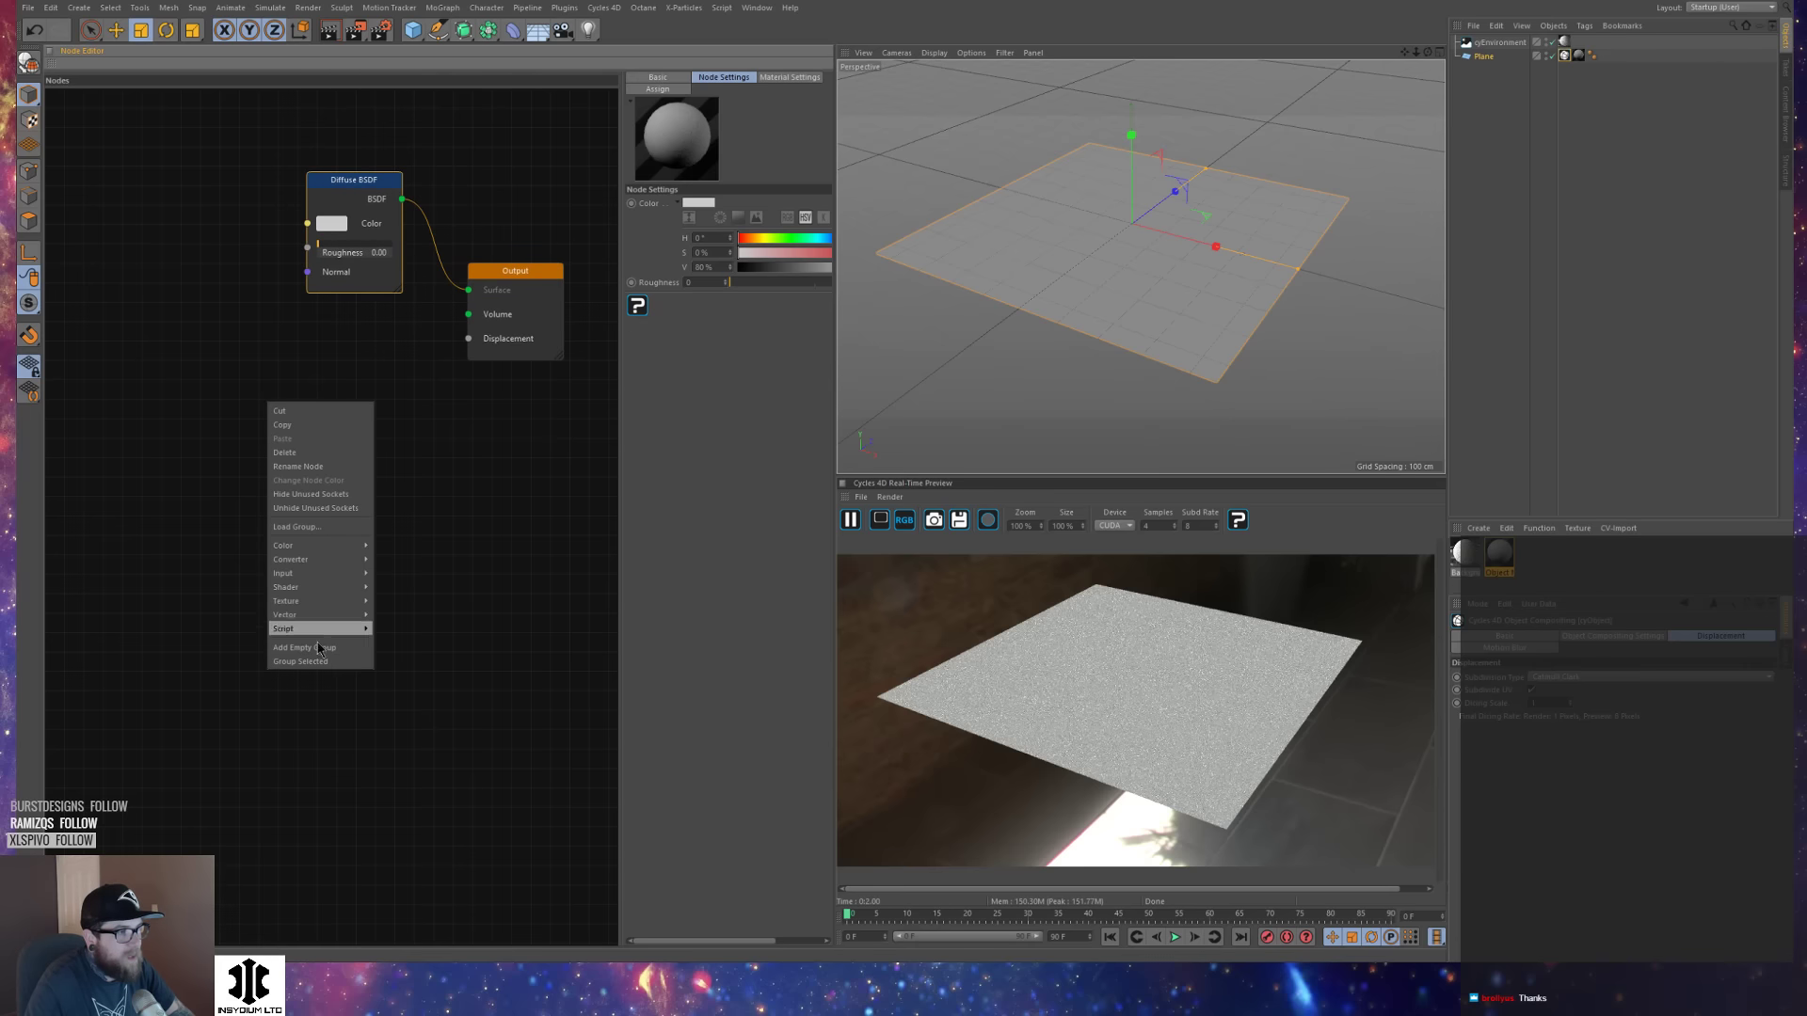
mouse_move(315, 601)
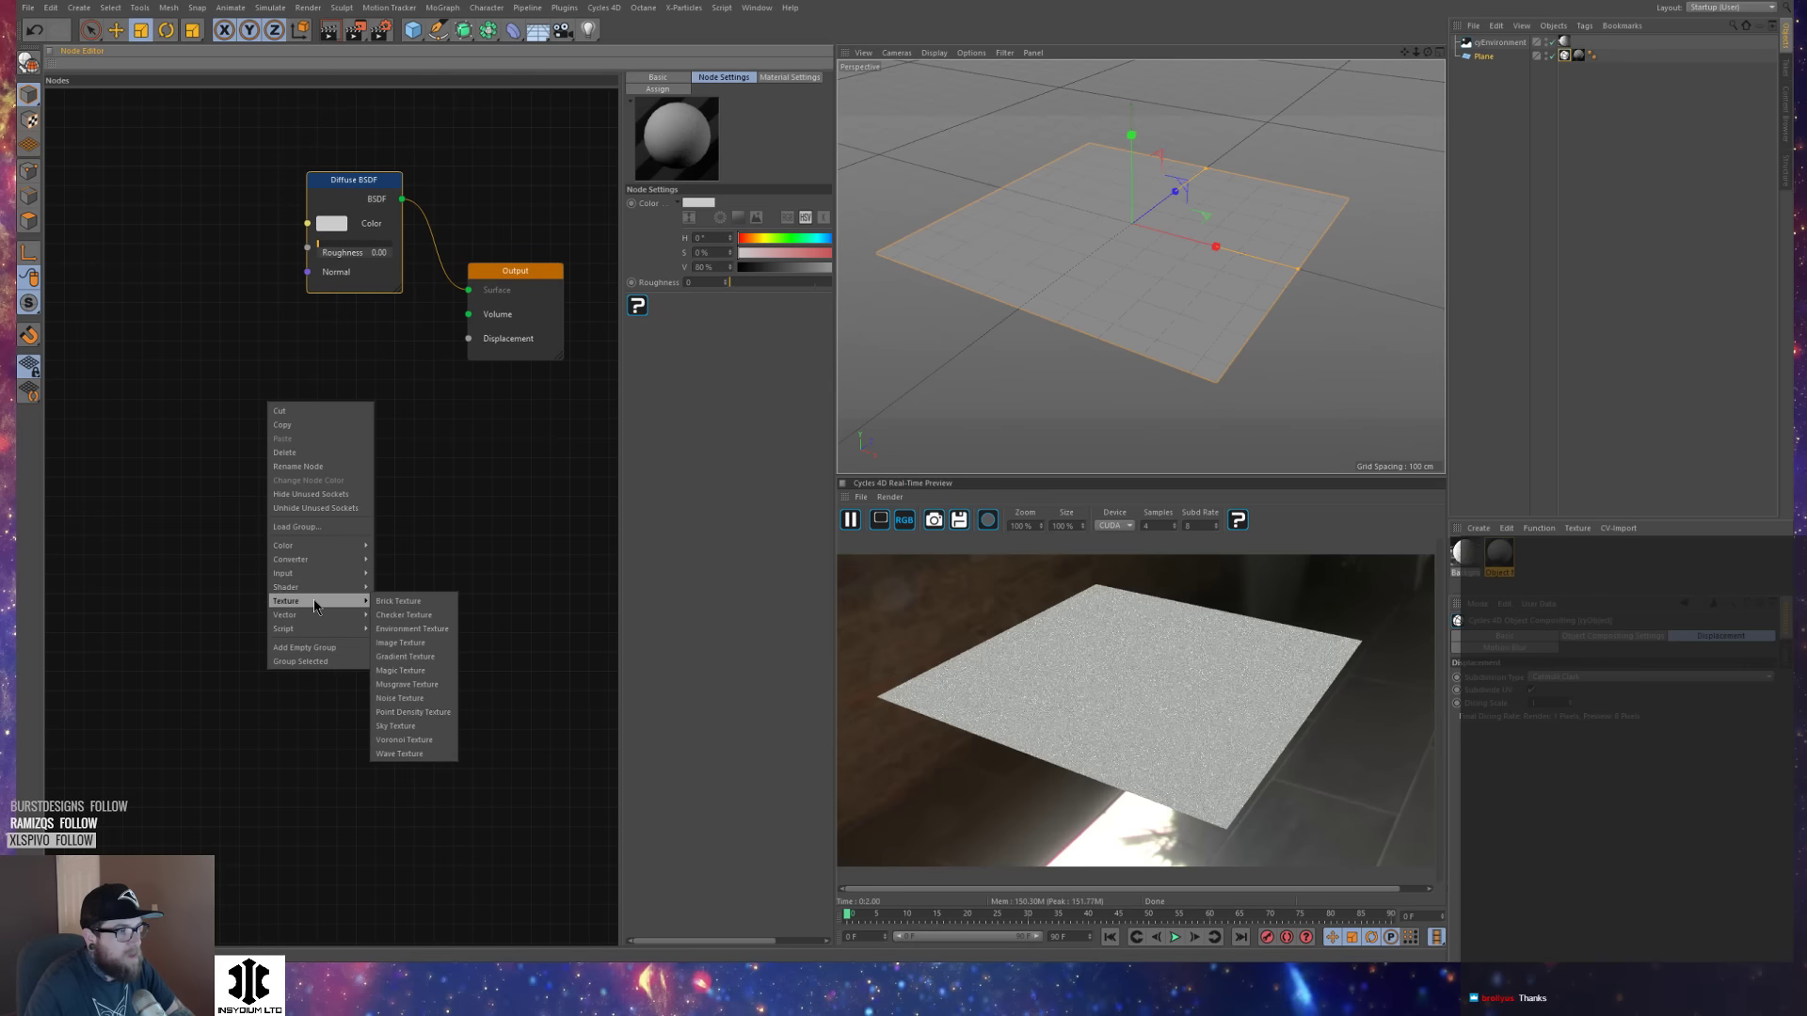
left_click(400, 642)
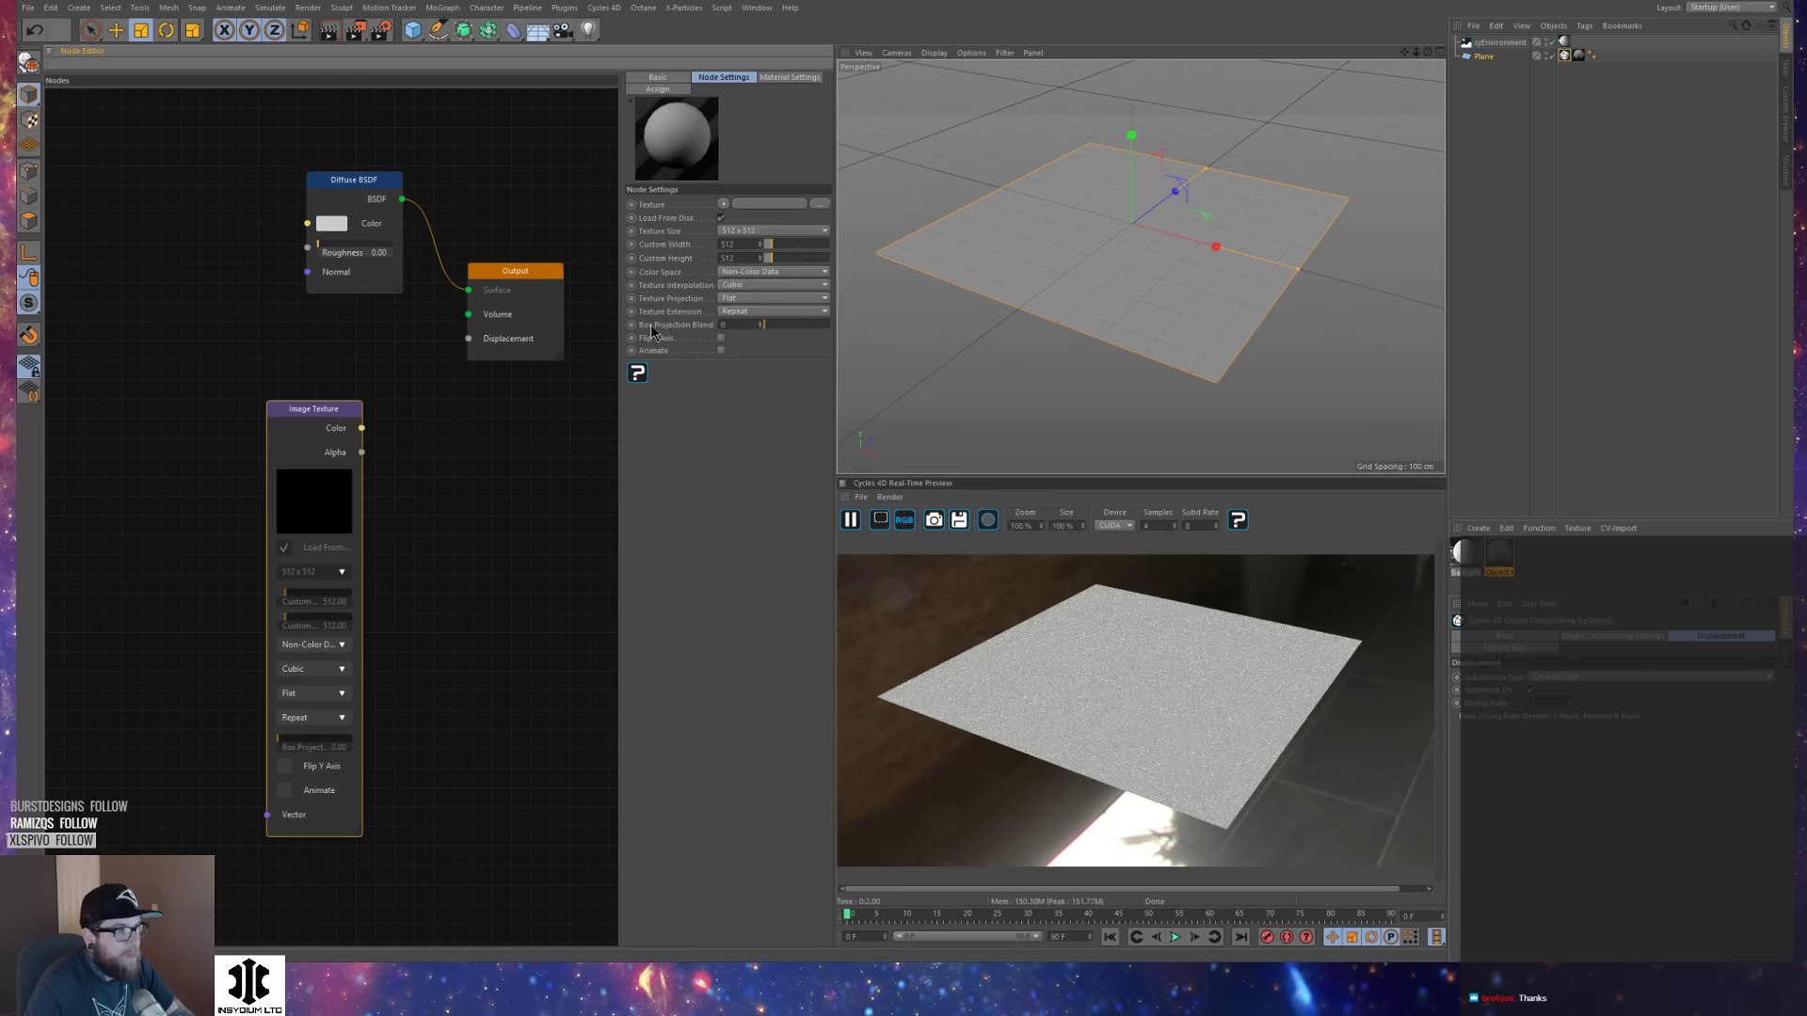
Load SOIL-04-STONES_250cm_Bump_4k.jpg from the RDT textures folder into the Image Texture node.
left_click(819, 203)
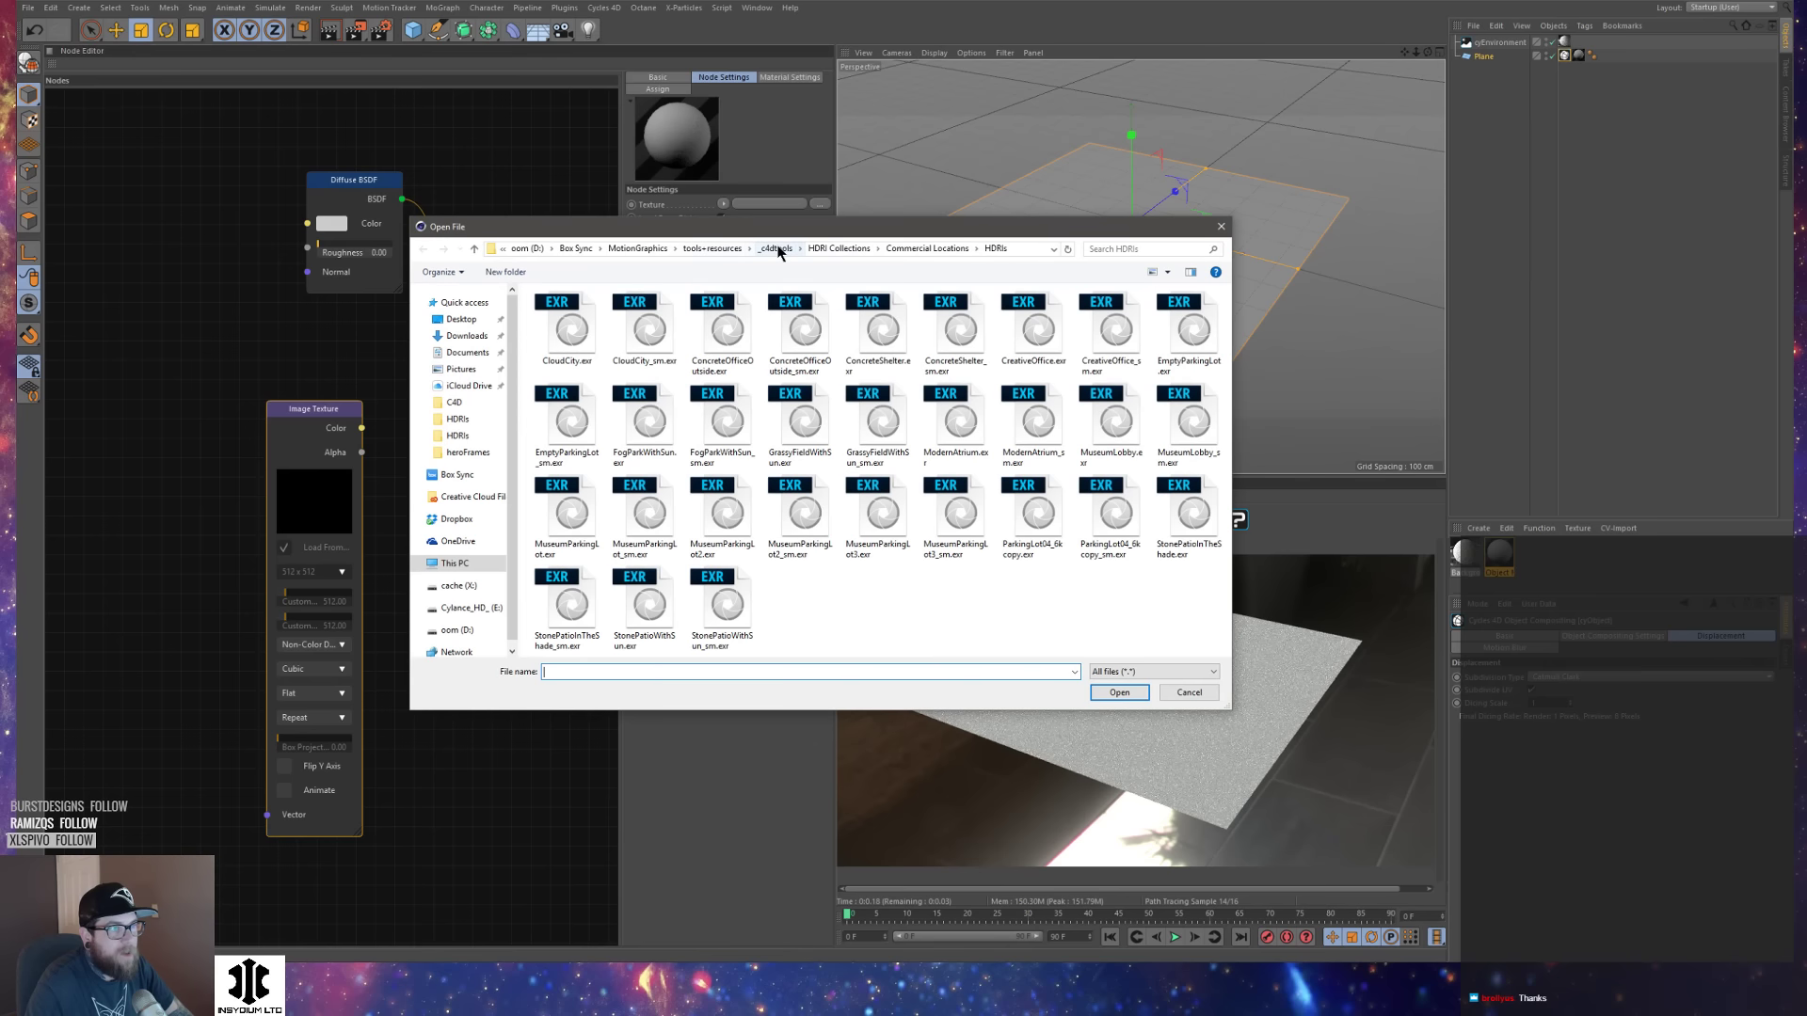
left_click(717, 249)
double_click(611, 385)
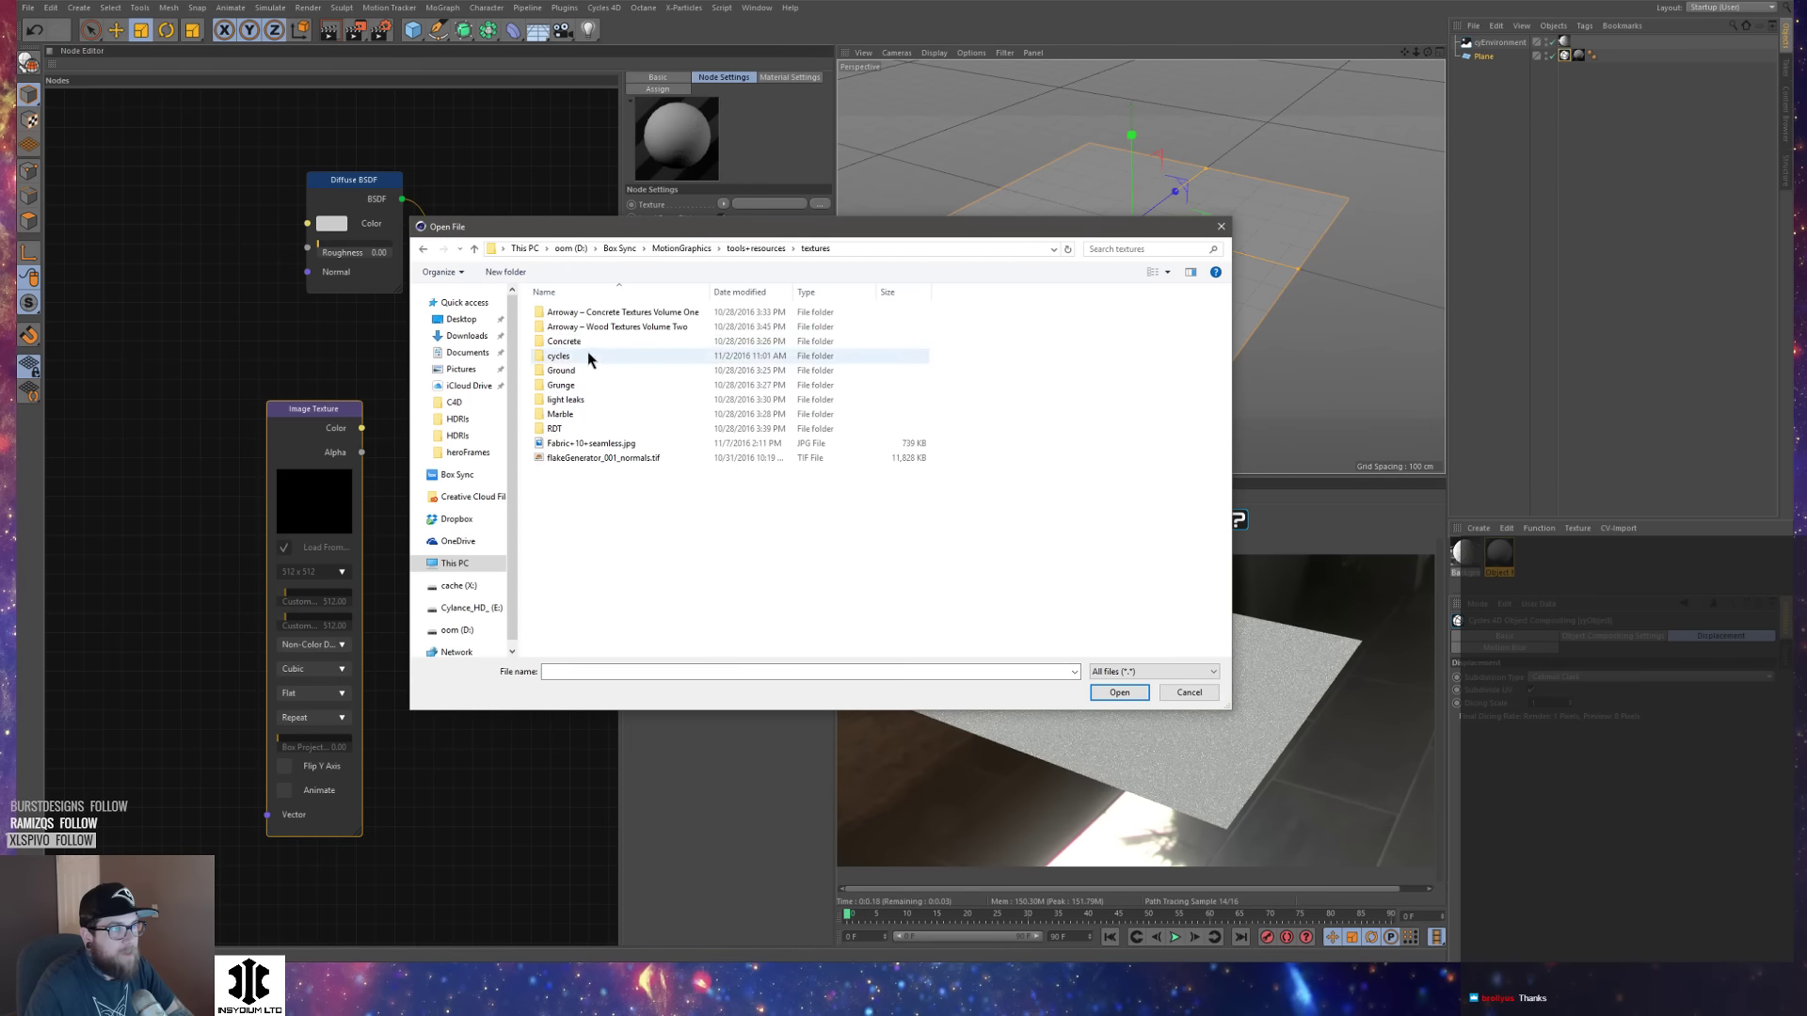
double_click(595, 427)
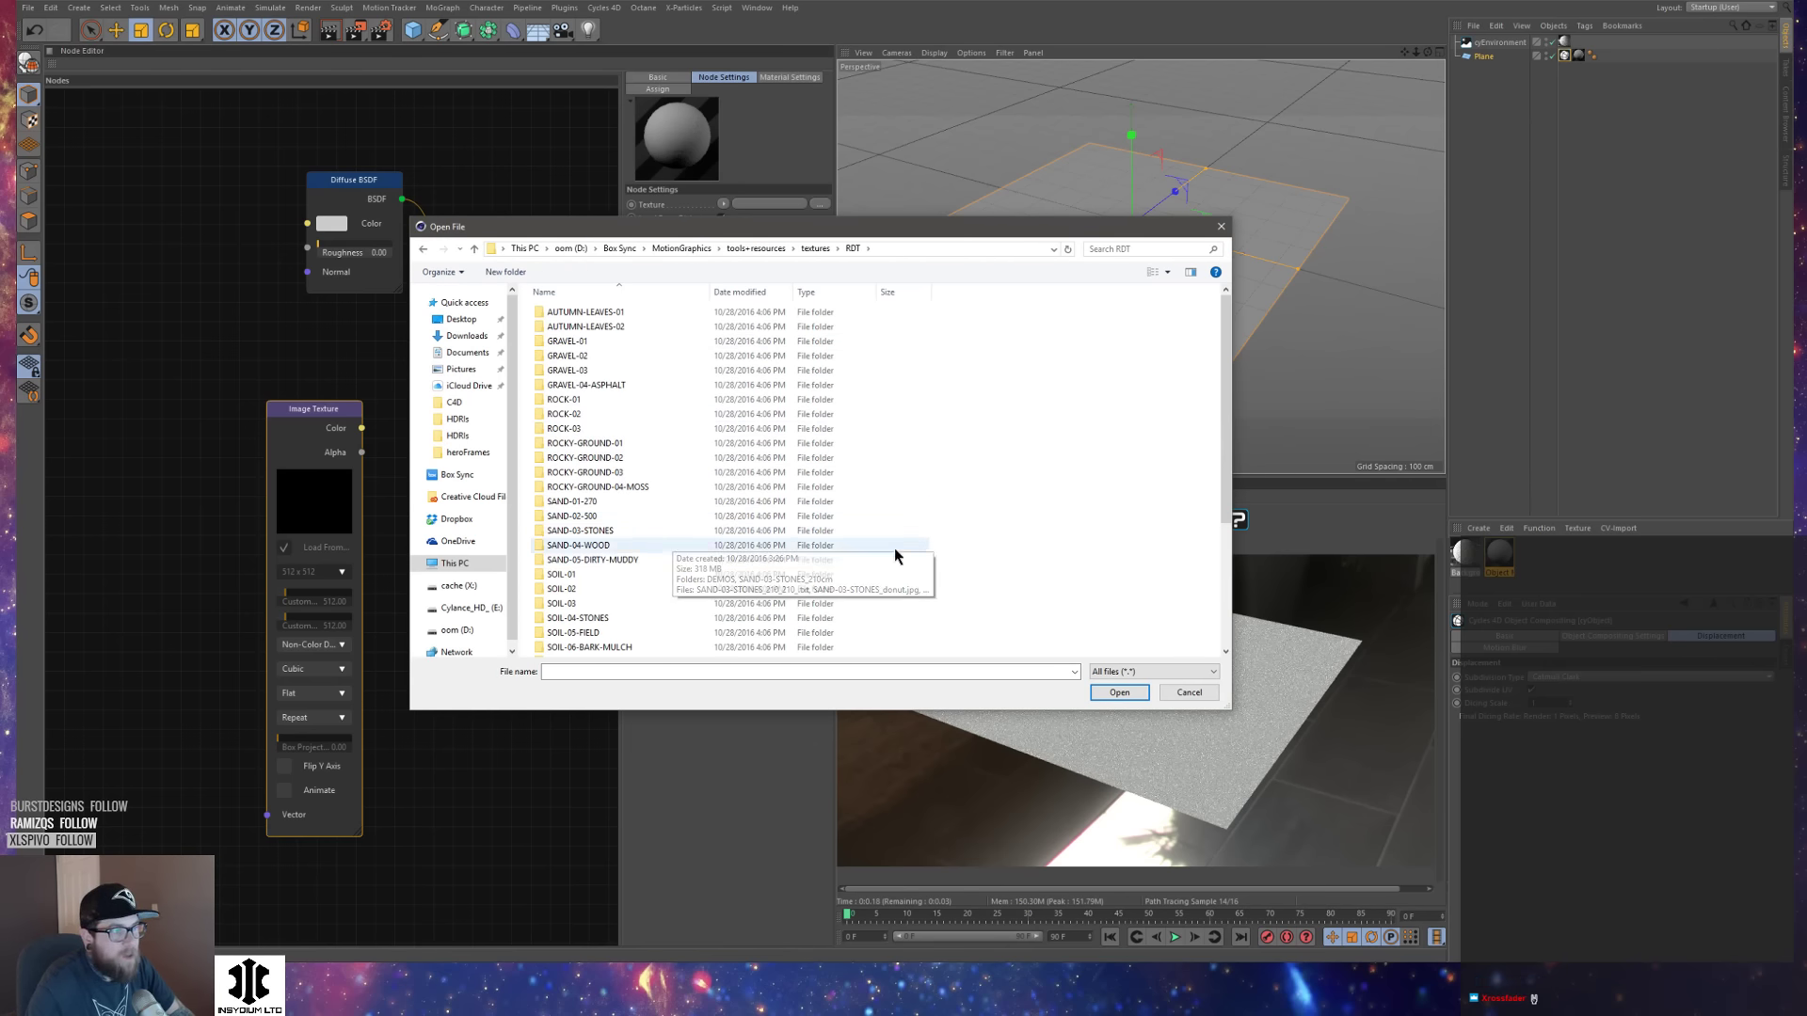
scroll(764, 524, "down", 2)
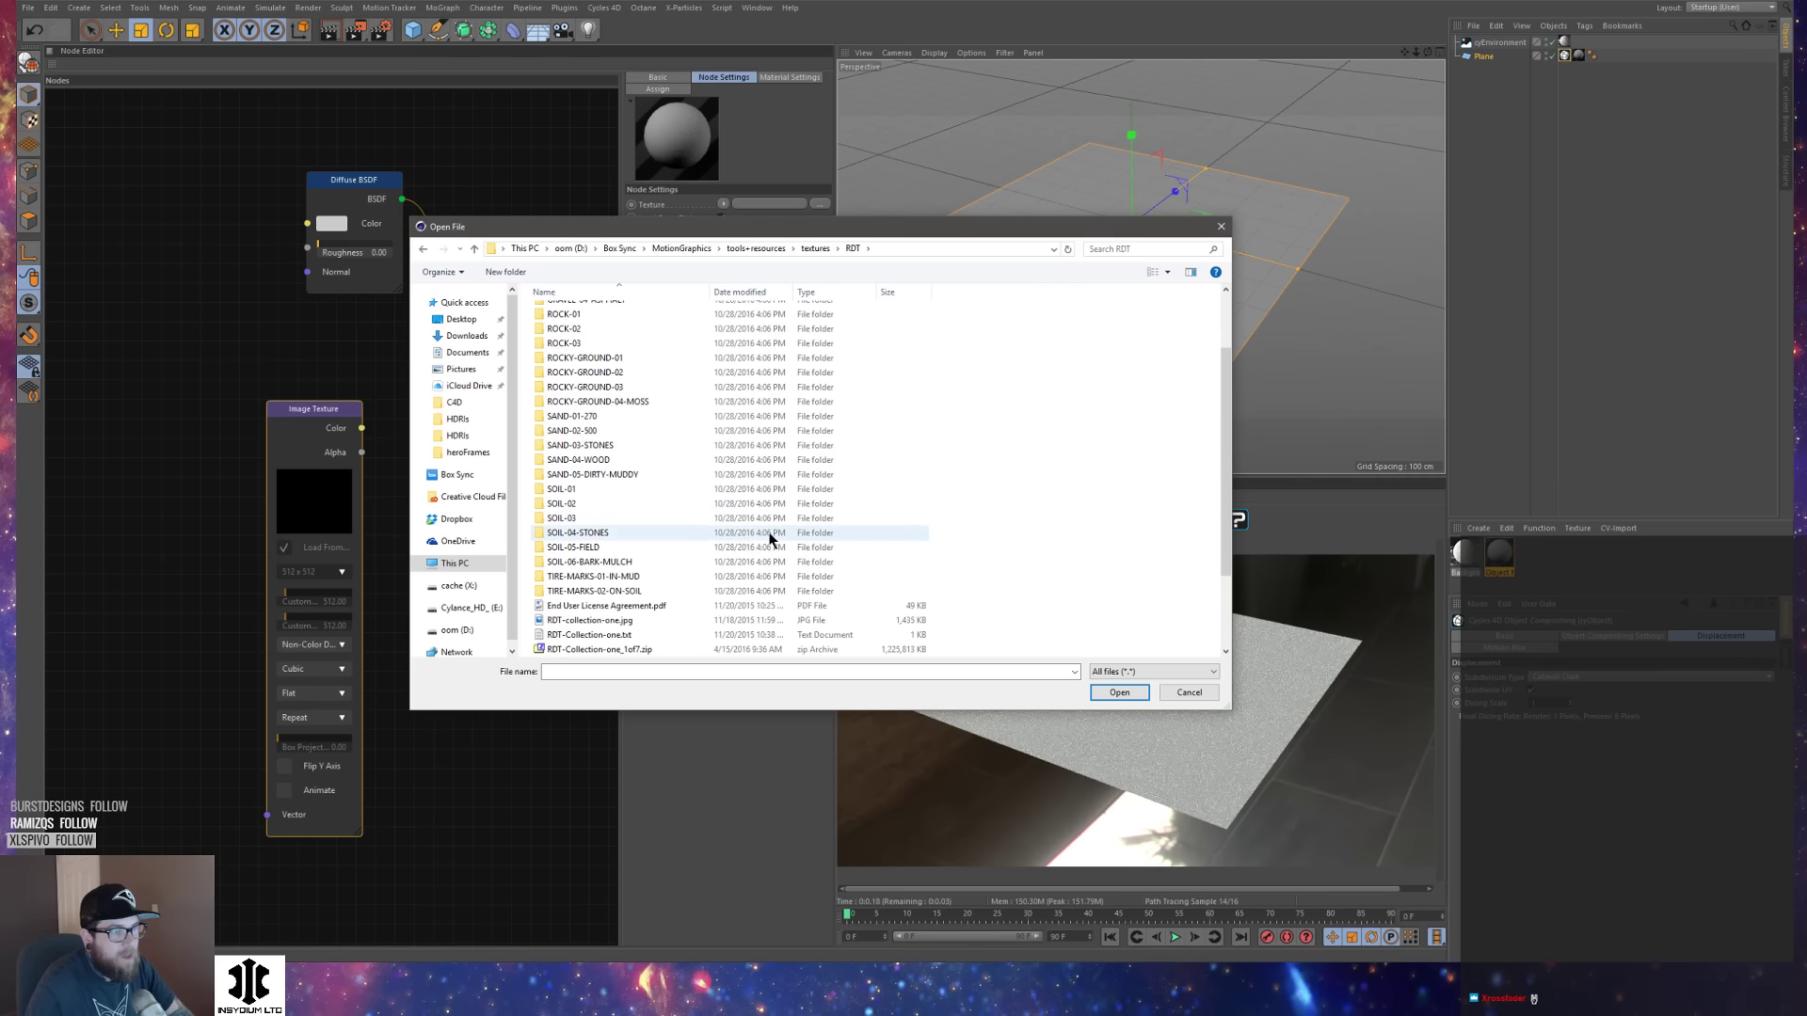
double_click(692, 533)
left_click(586, 326)
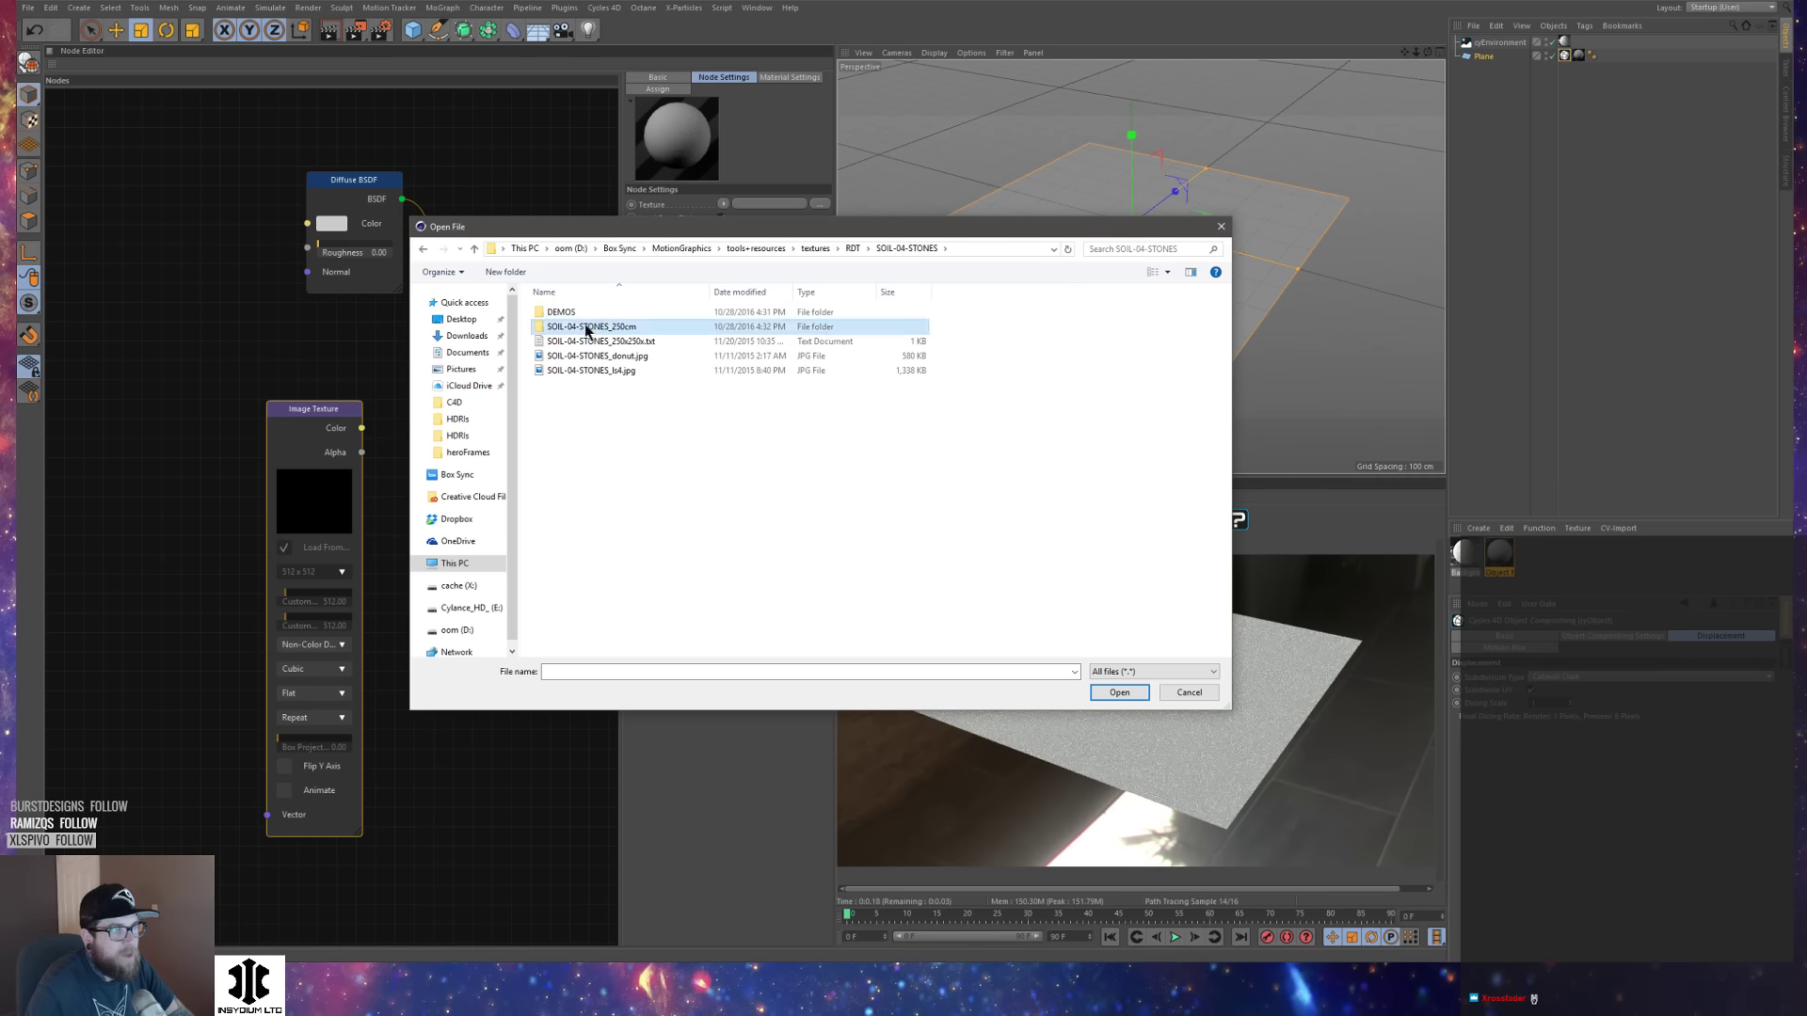
double_click(585, 327)
left_click(585, 328)
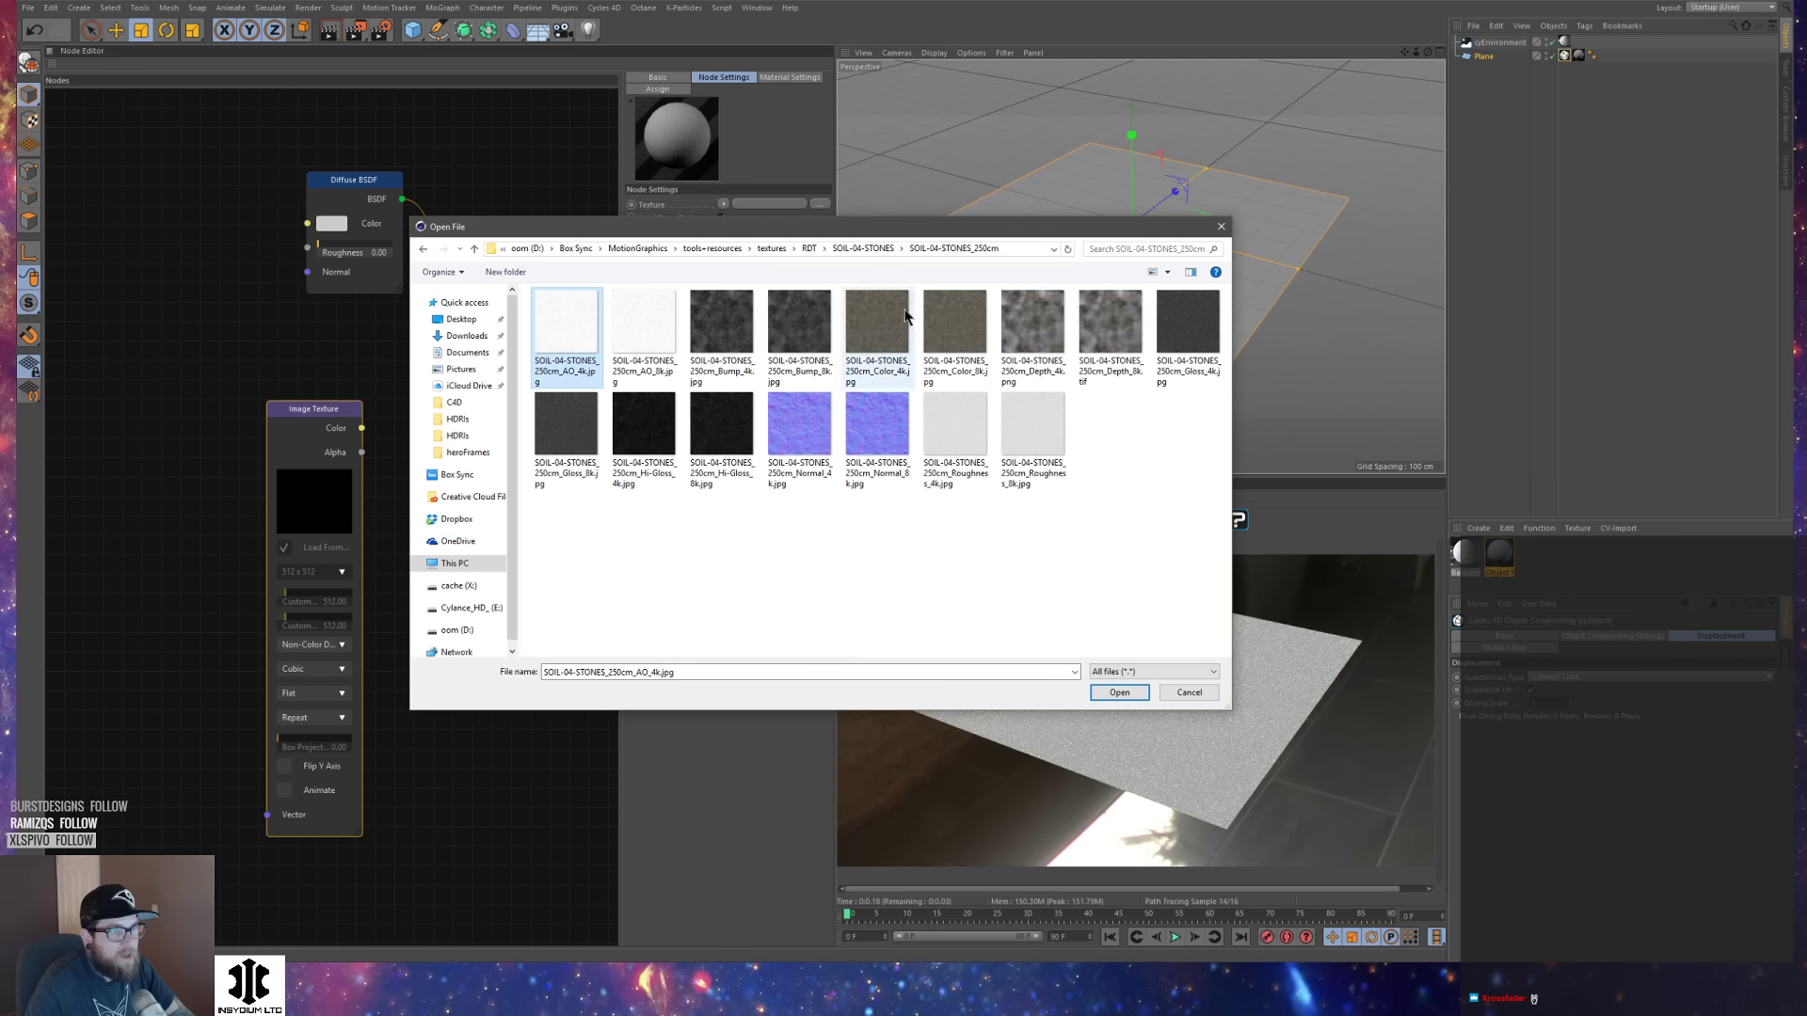
left_click(731, 332)
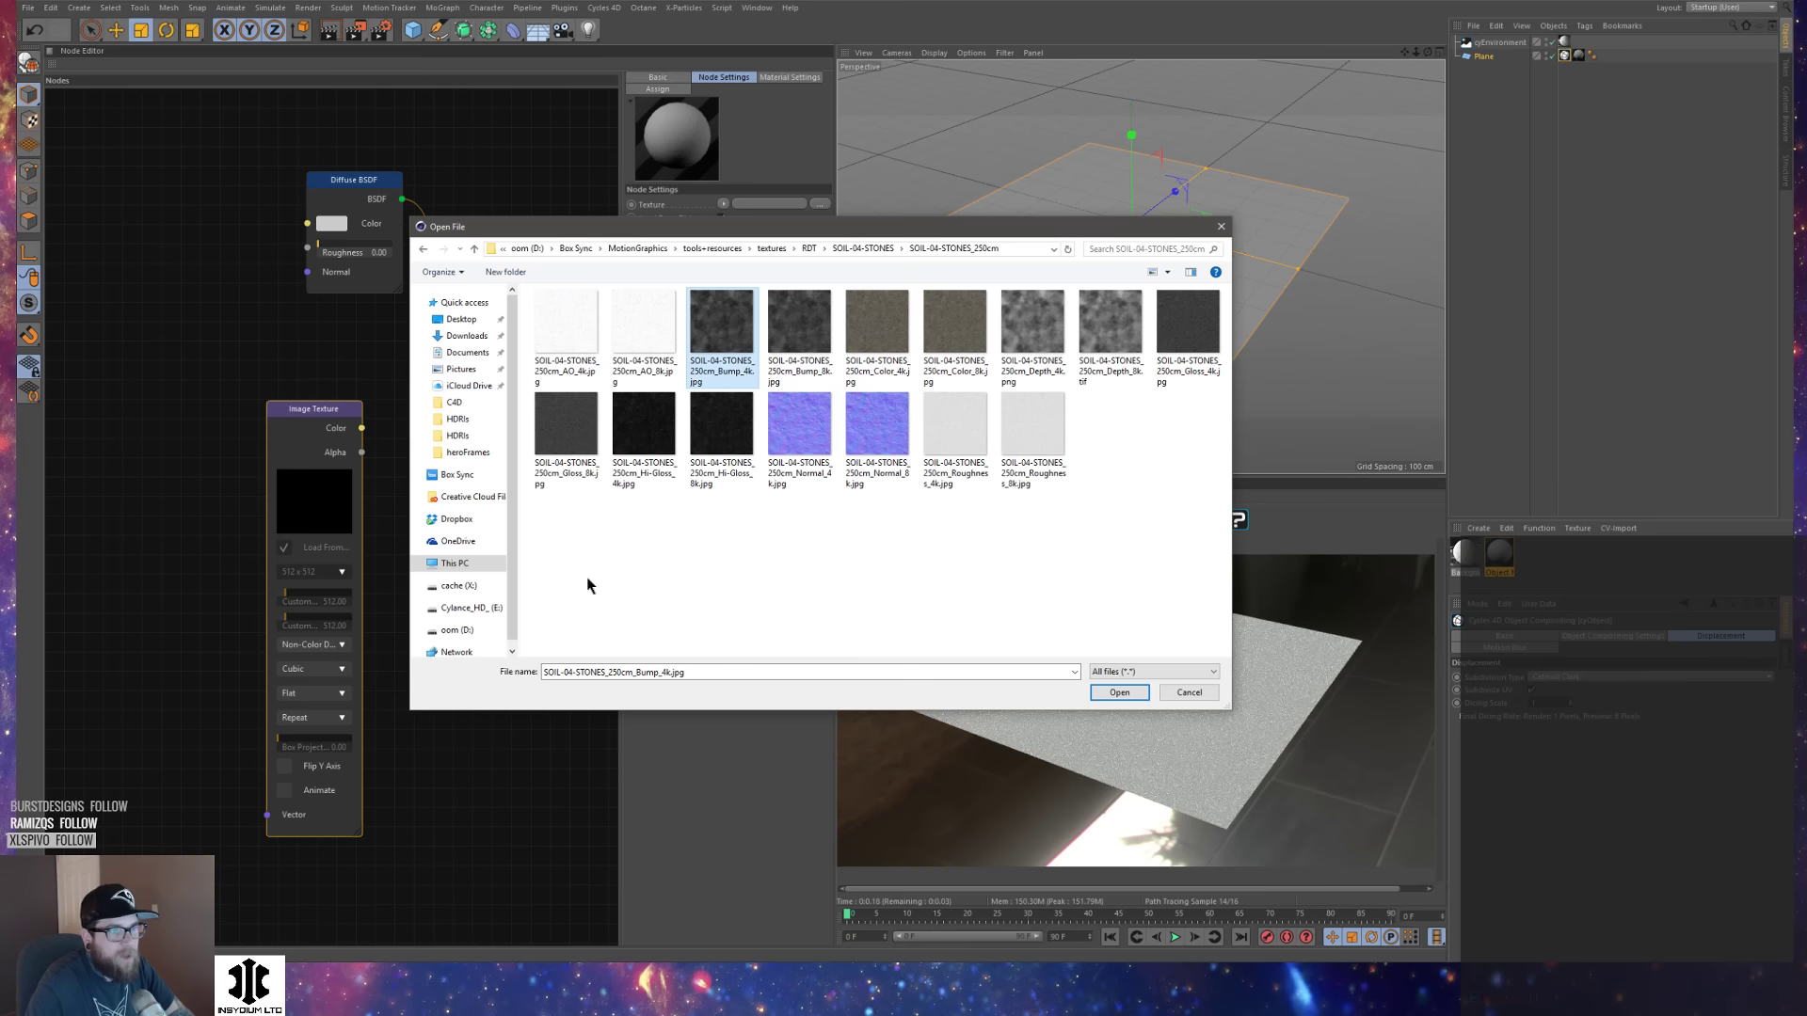
left_click(1119, 693)
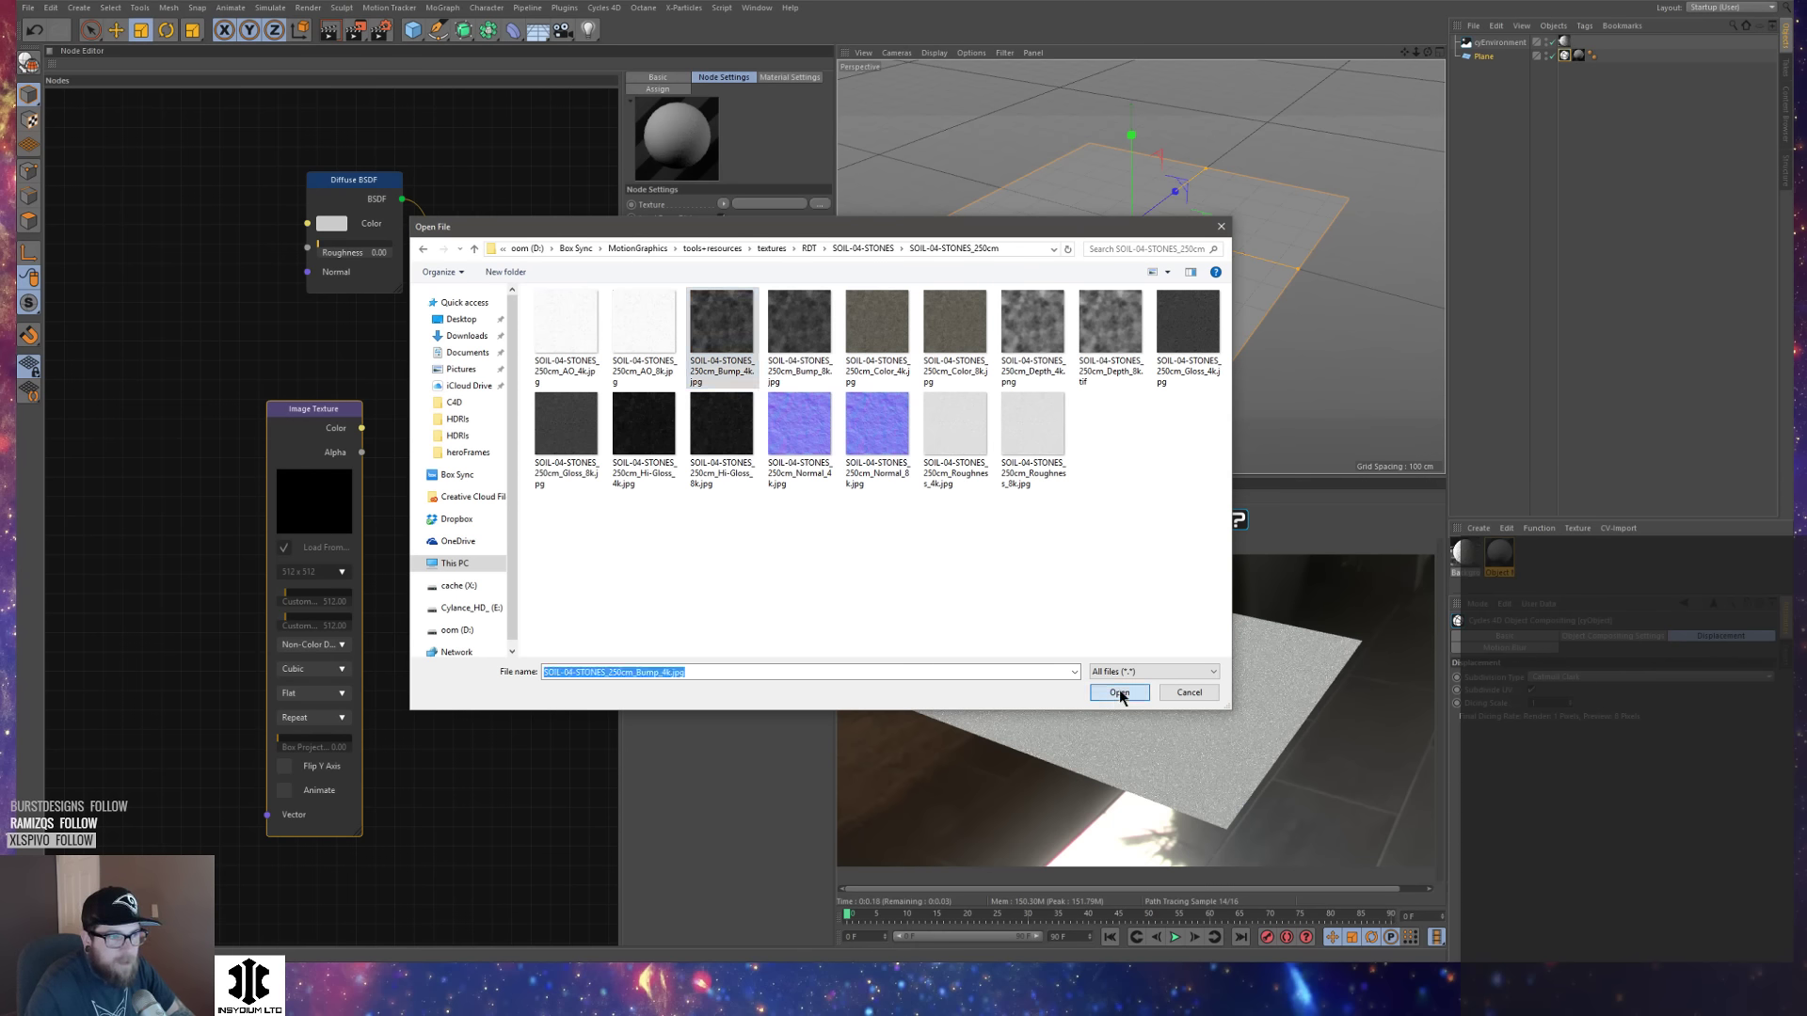
left_click(982, 533)
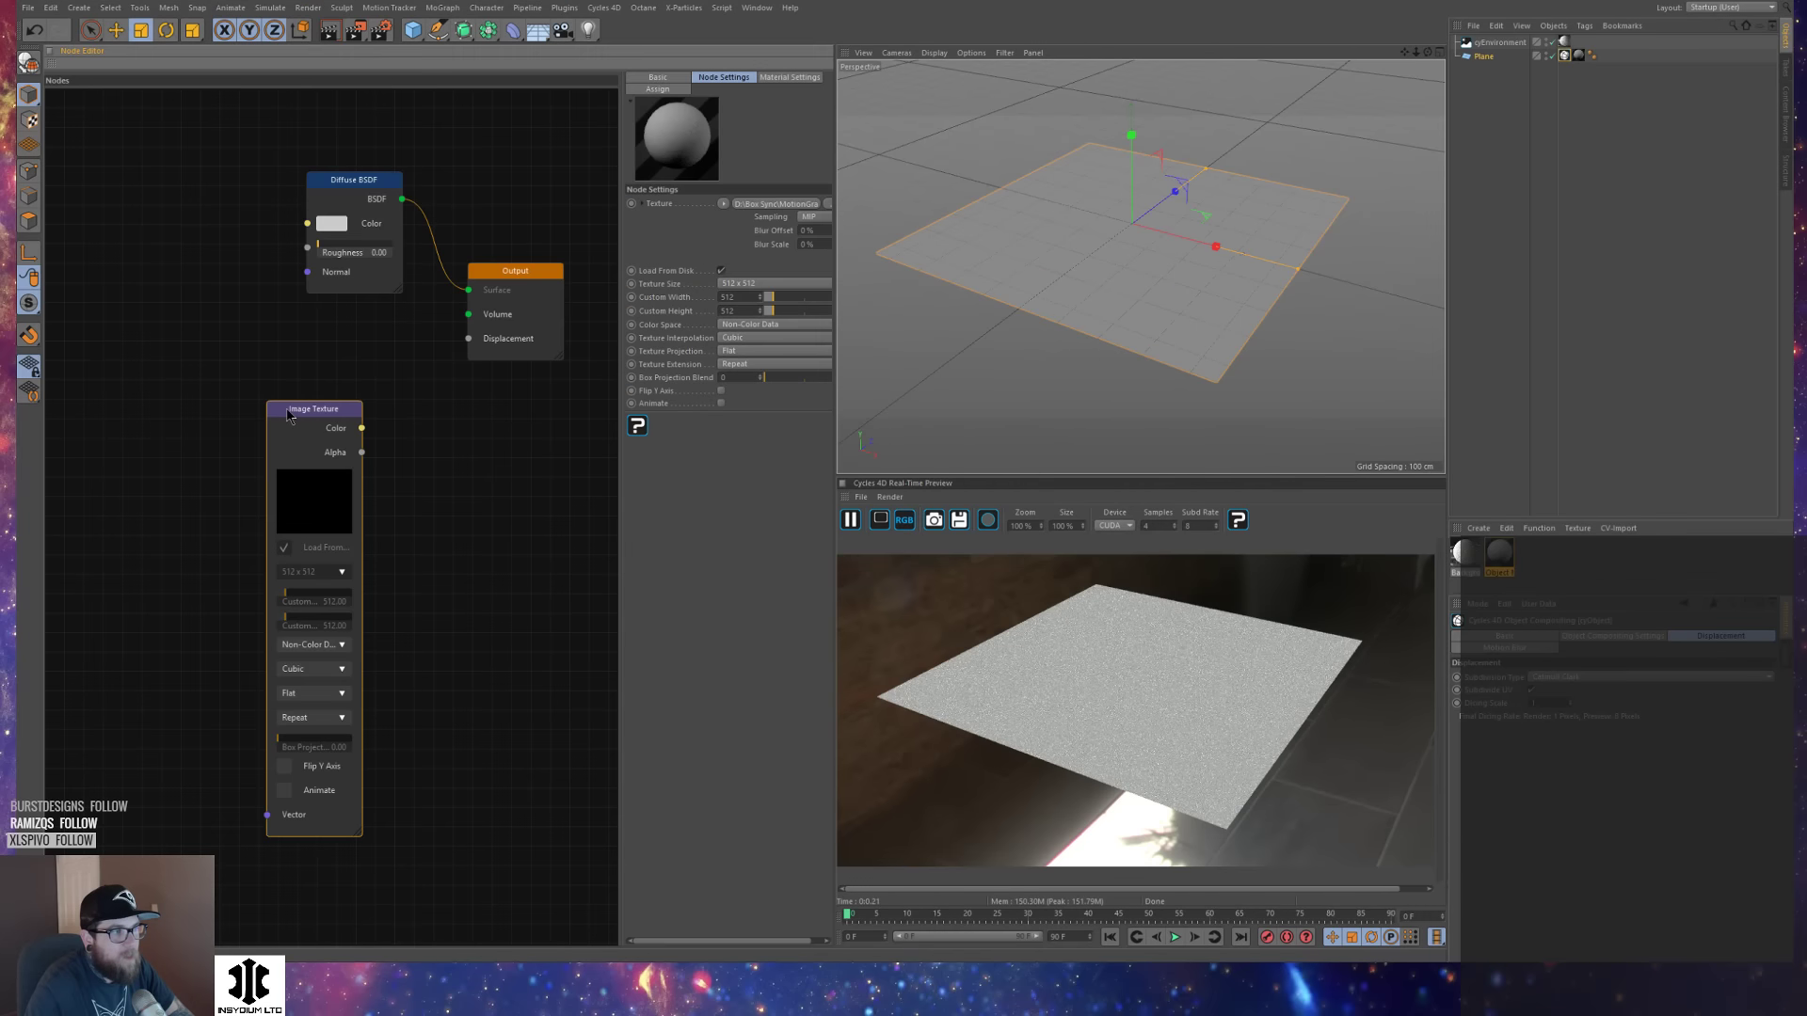
Move the Image Texture node away from the Output node to leave room for converter nodes between them.
left_click_drag(318, 423, 216, 389)
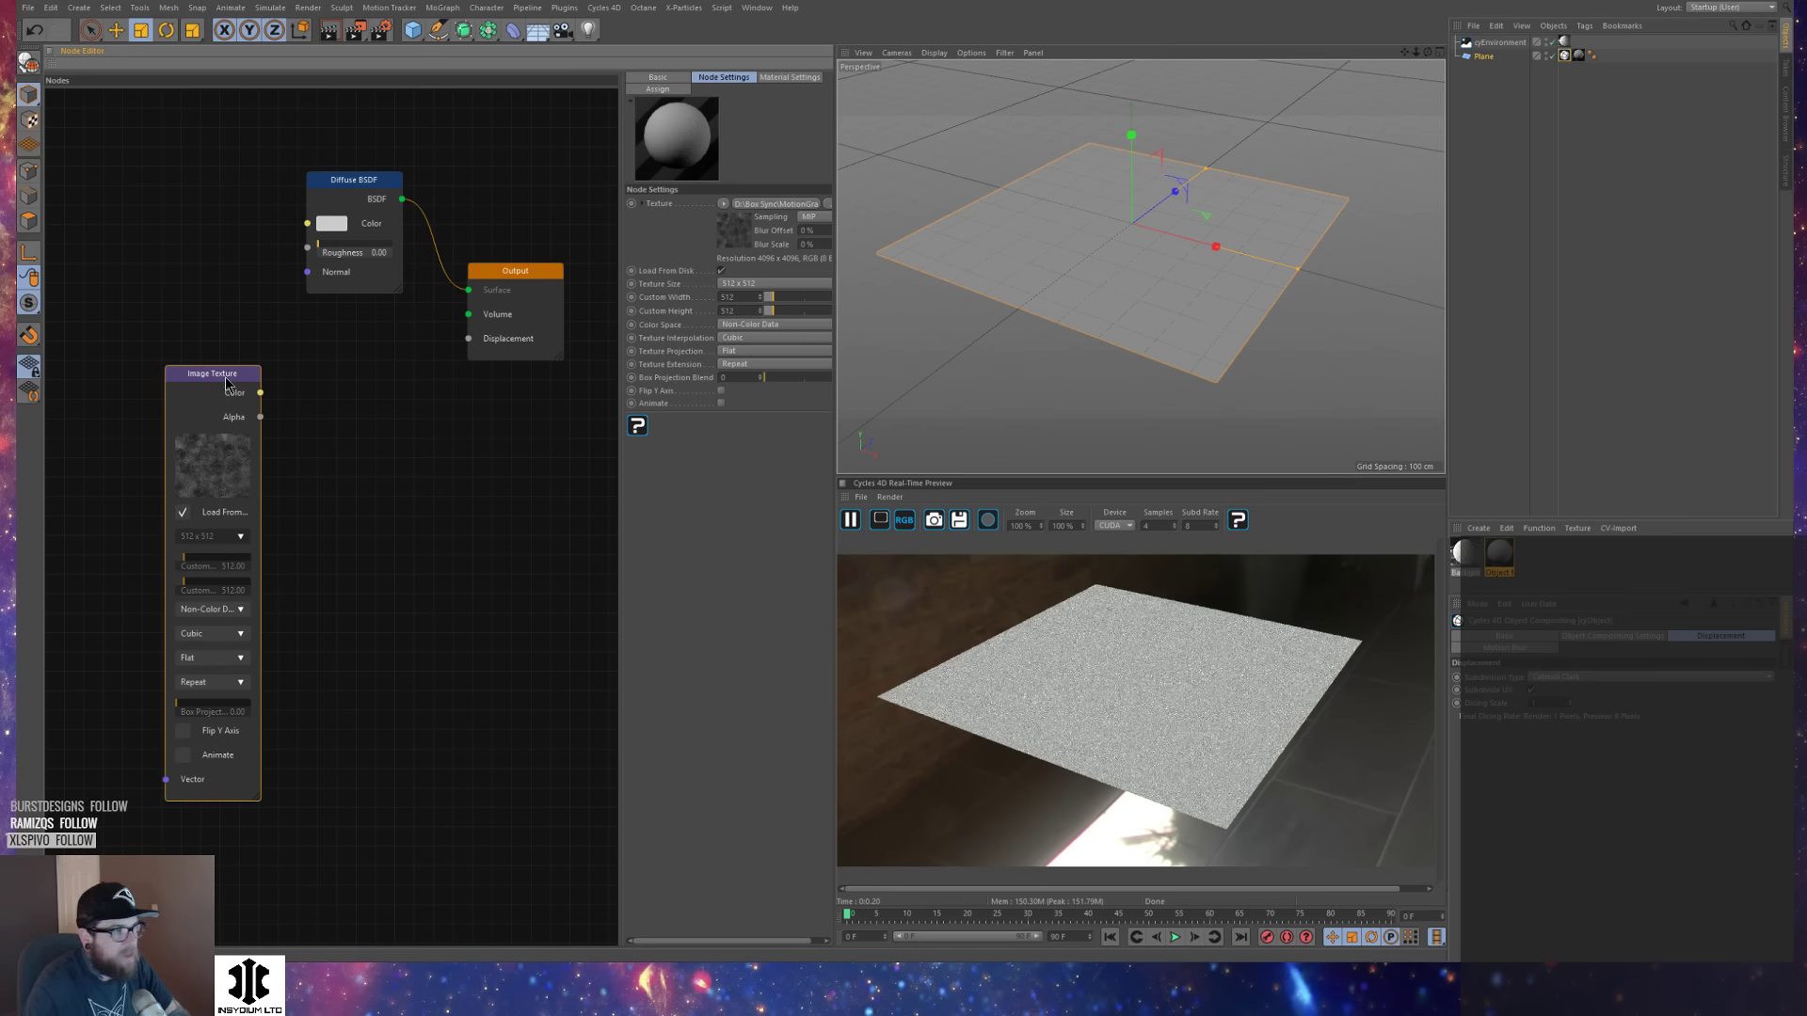
left_click_drag(225, 381, 168, 361)
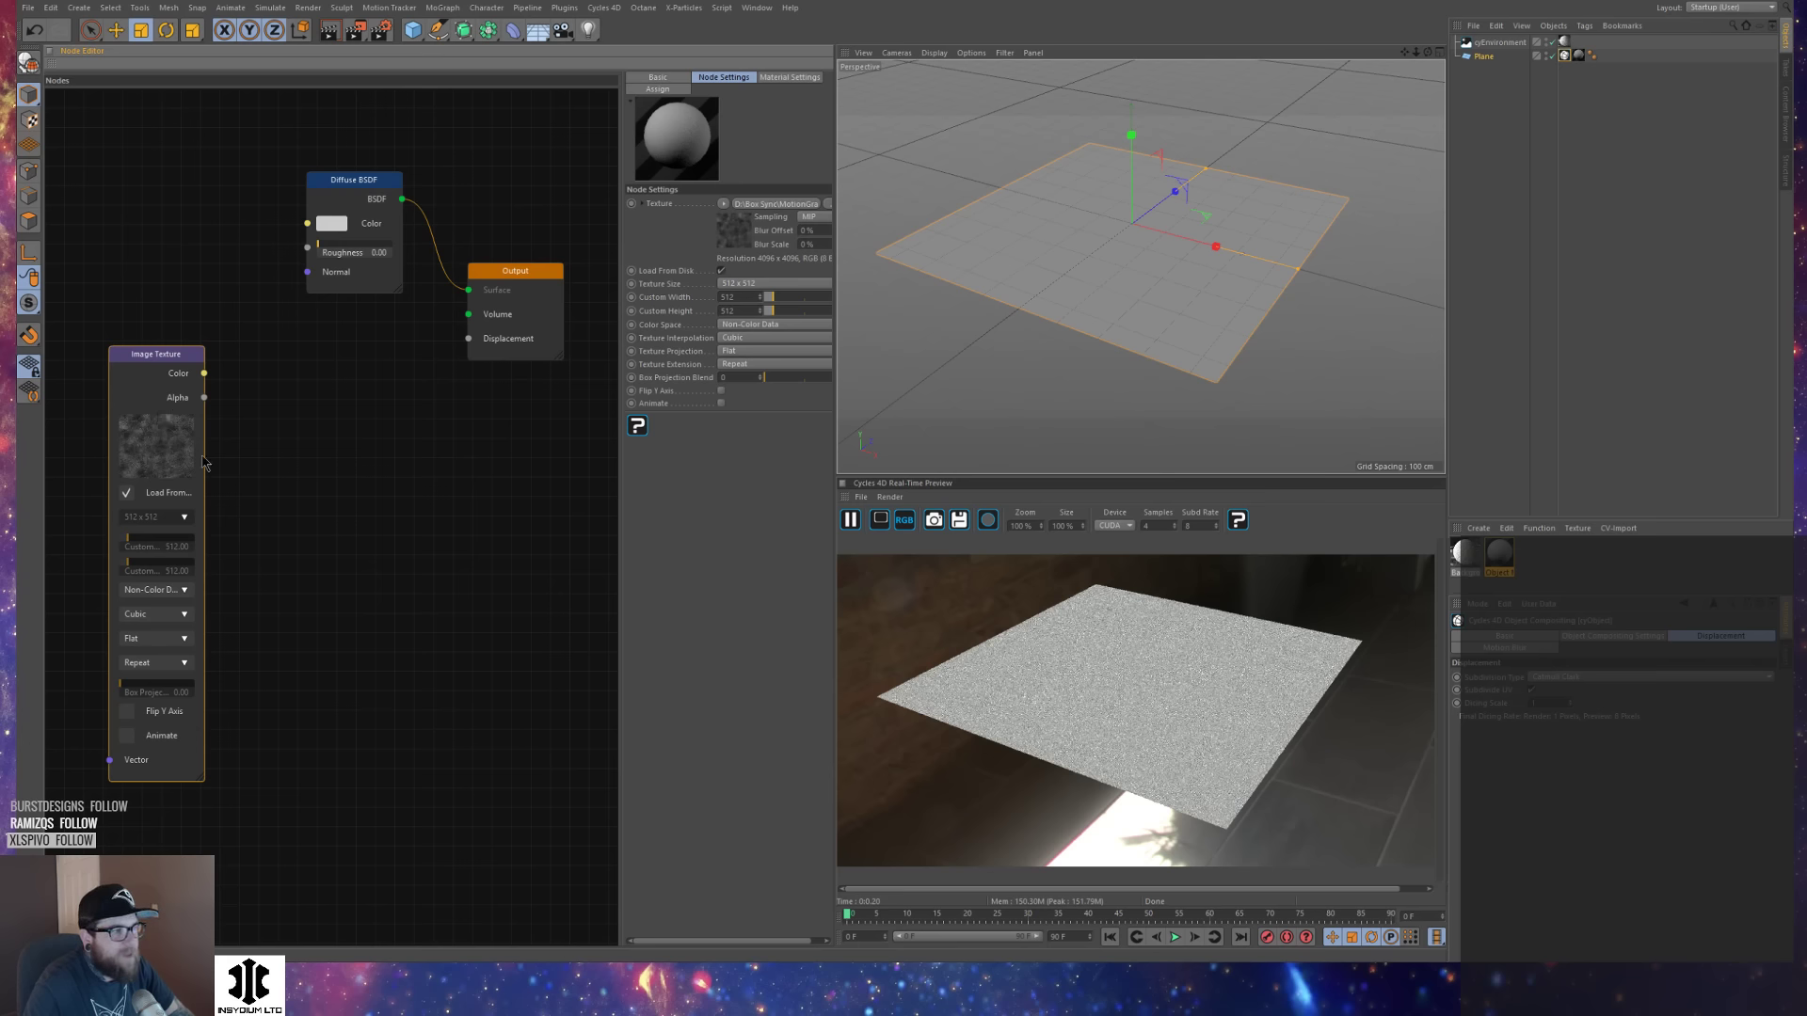
left_click_drag(169, 365, 139, 375)
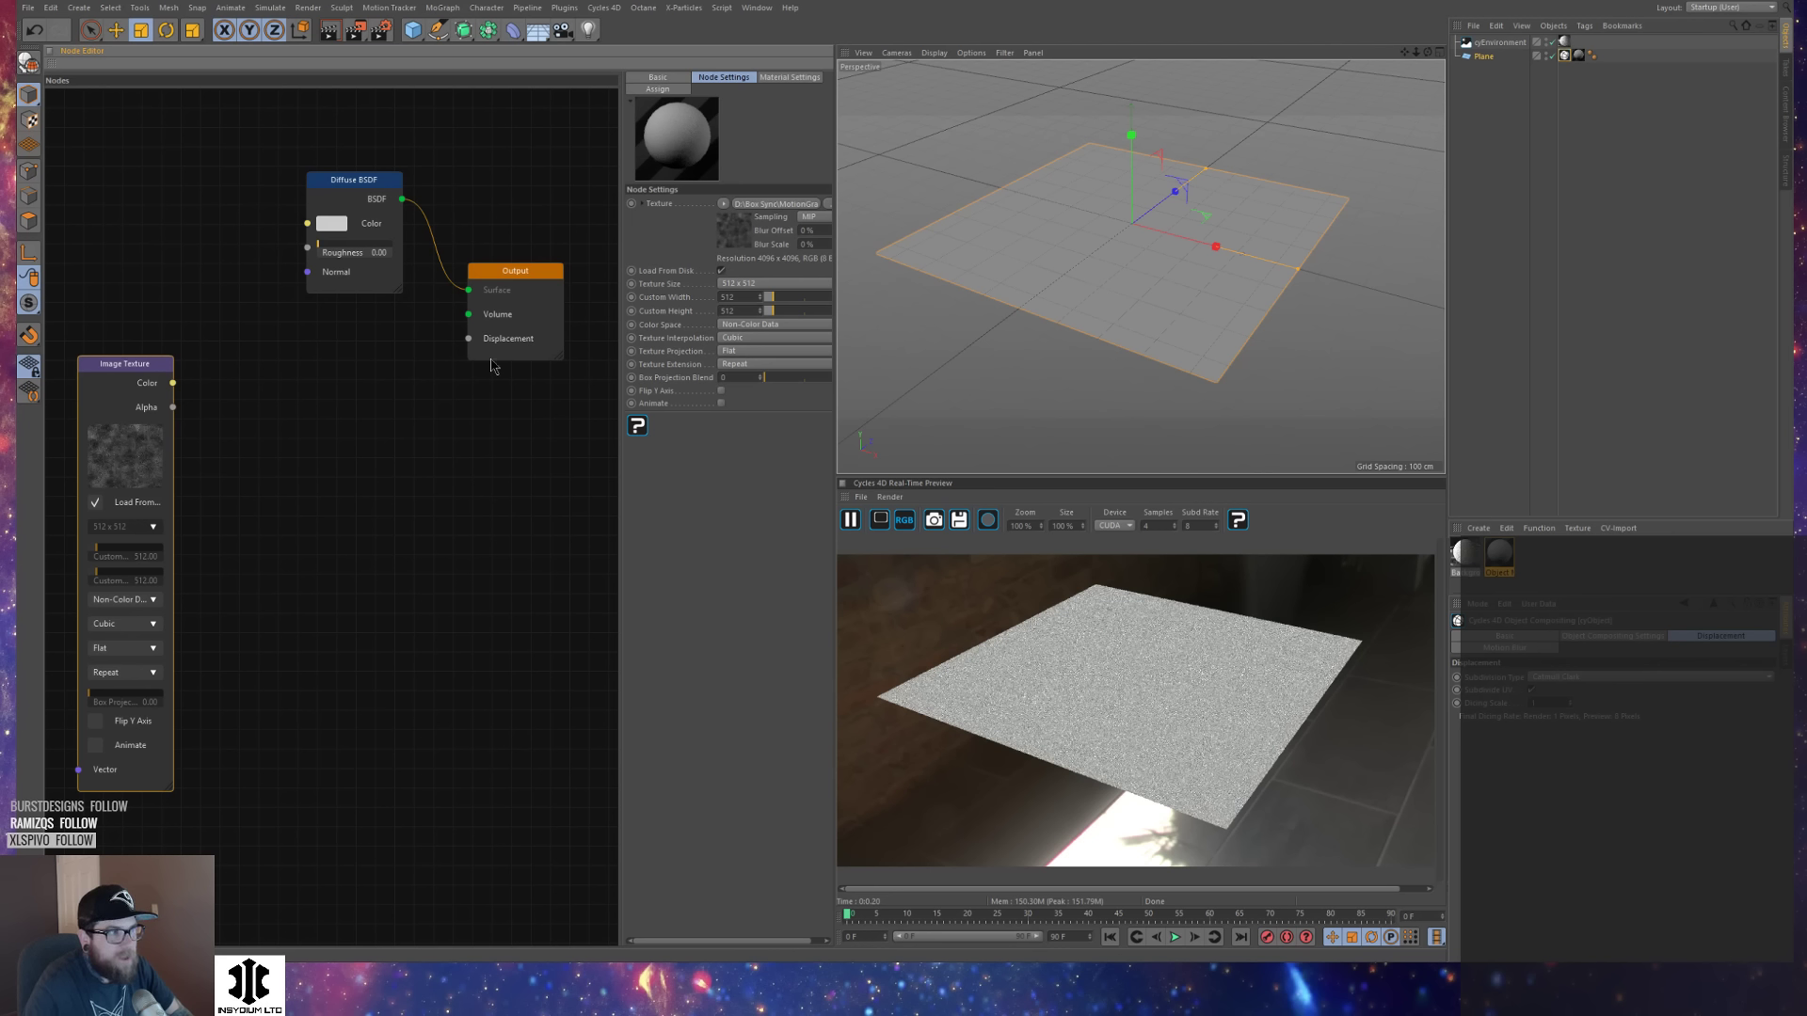
Add an RGB To BW converter node and place it between the Image Texture and Output nodes.
right_click(274, 415)
mouse_move(332, 572)
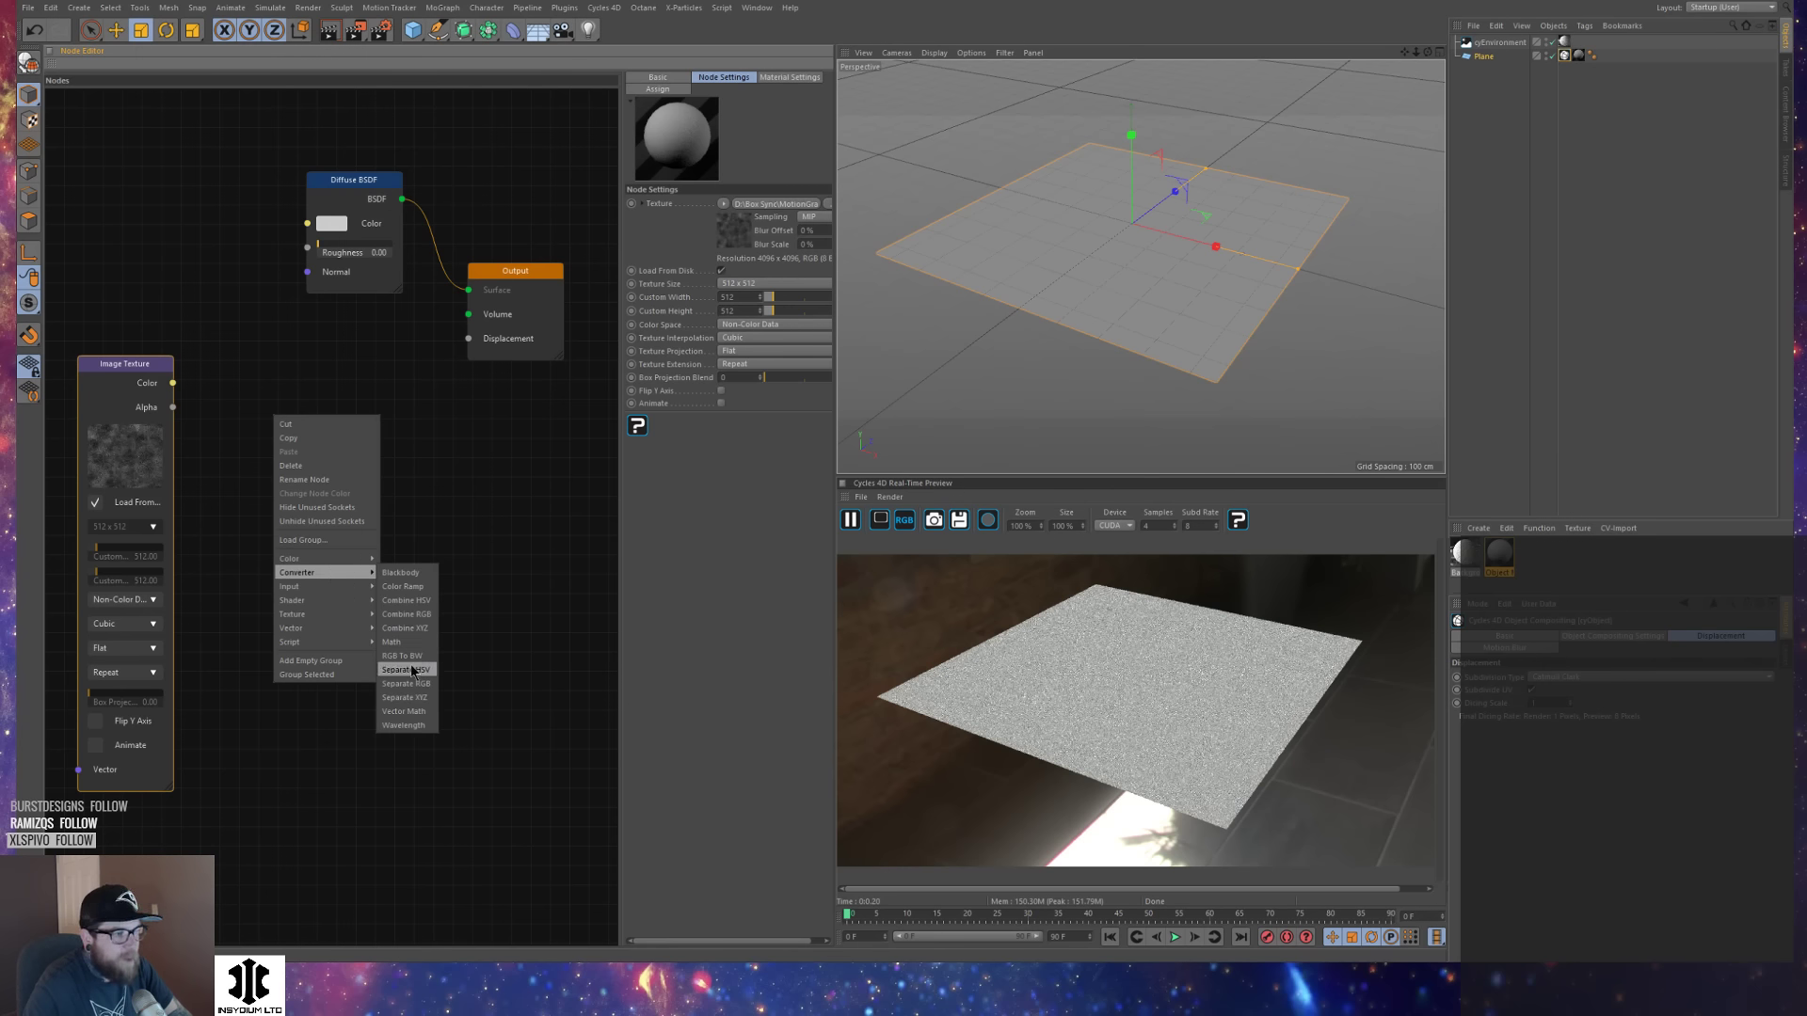
left_click(403, 655)
left_click_drag(347, 430, 371, 431)
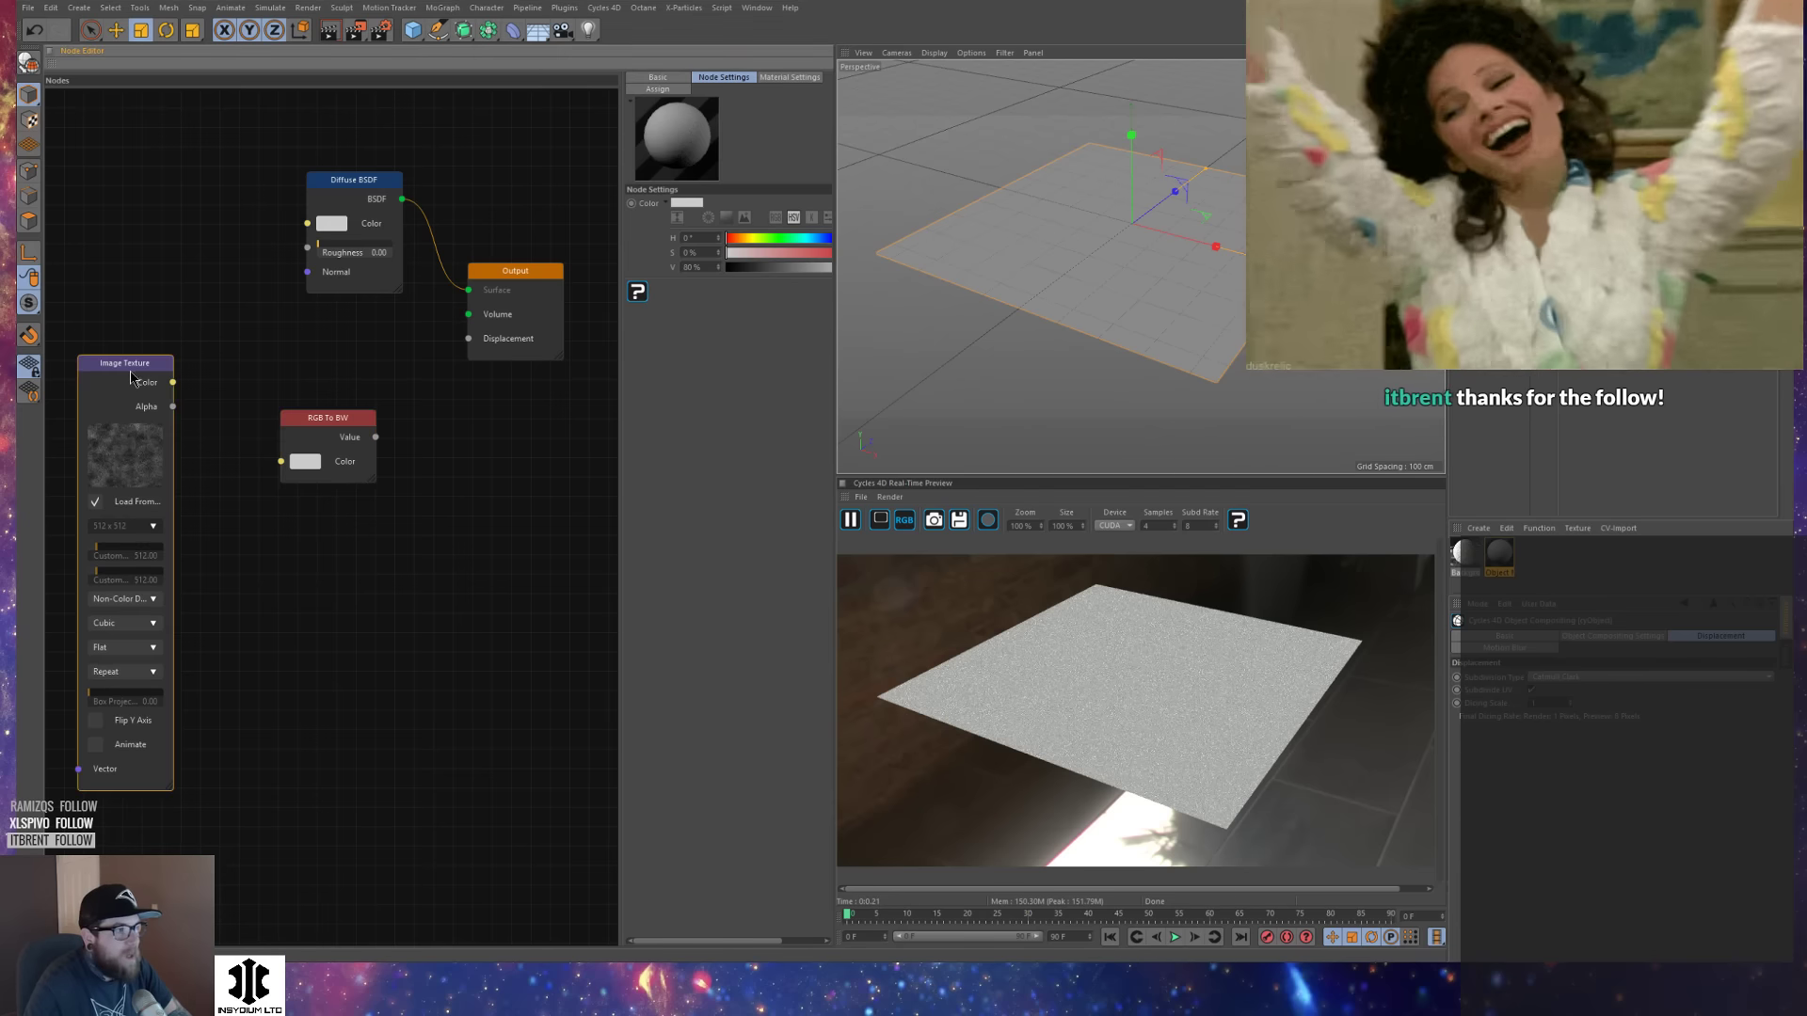
left_click_drag(349, 421, 340, 421)
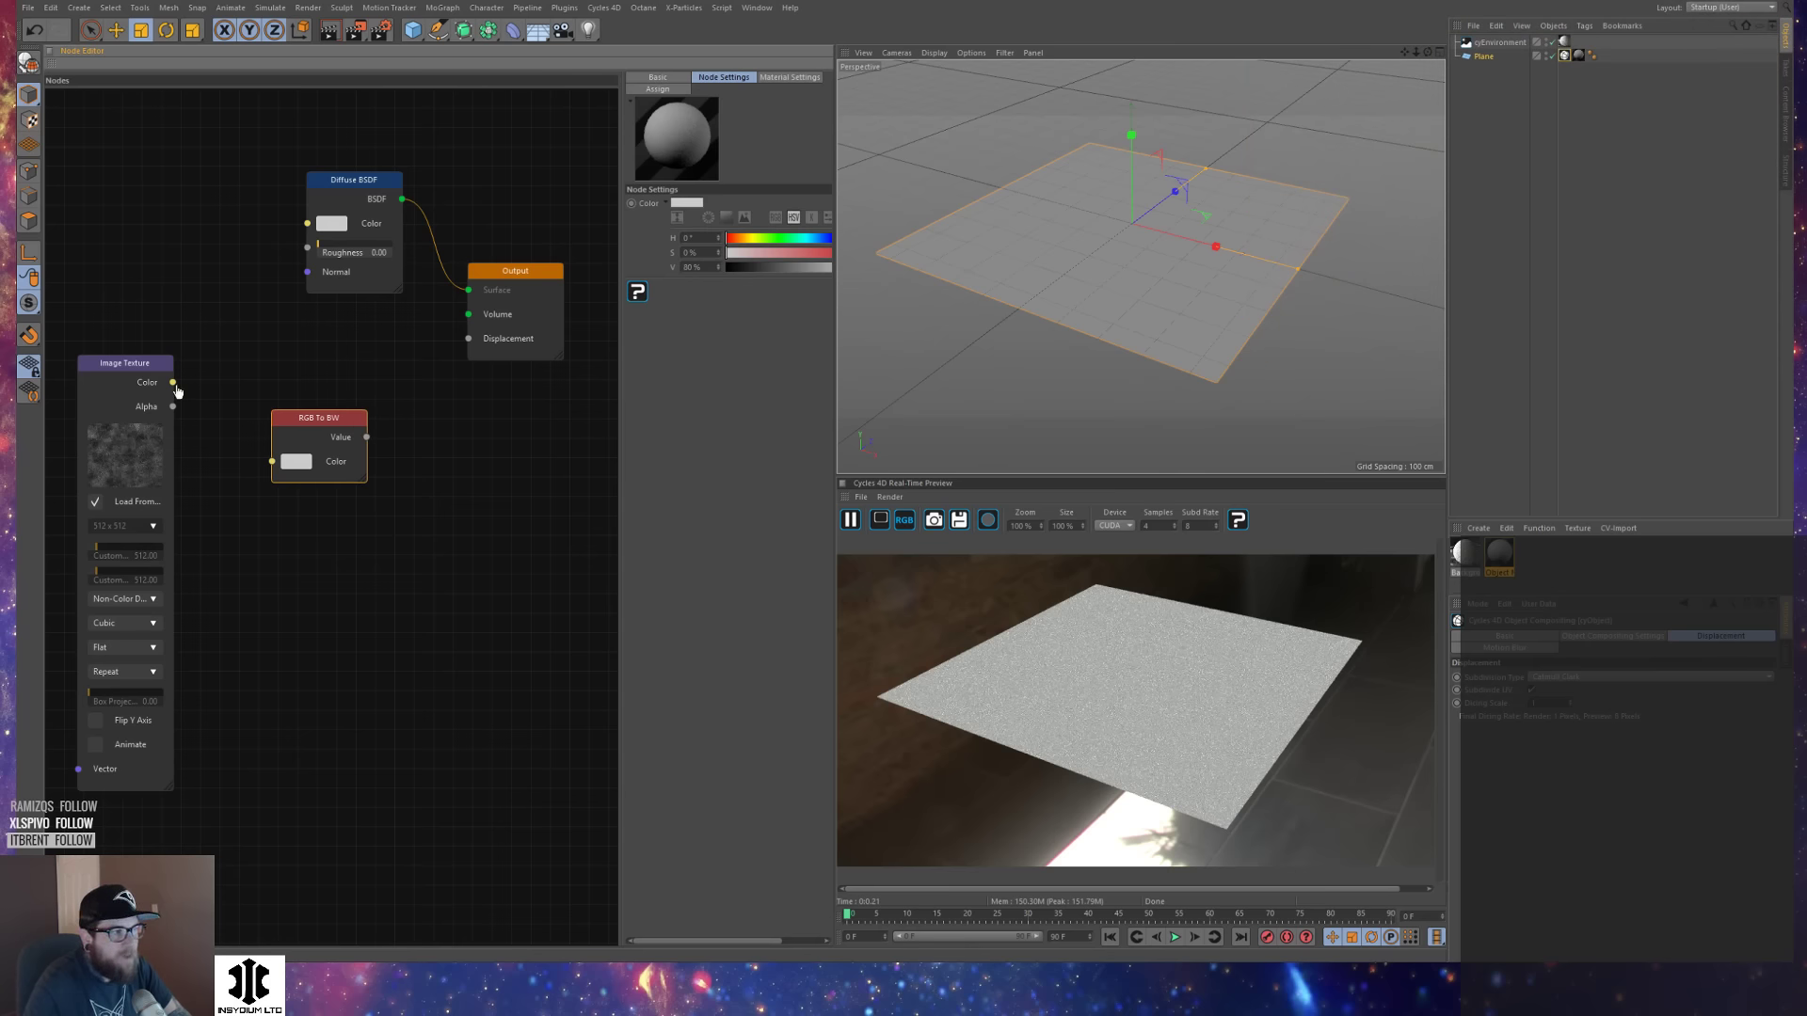
Connect the Image Texture's Color to RGB To BW and feed its Value into the Output's Displacement.
left_click_drag(173, 383, 329, 435)
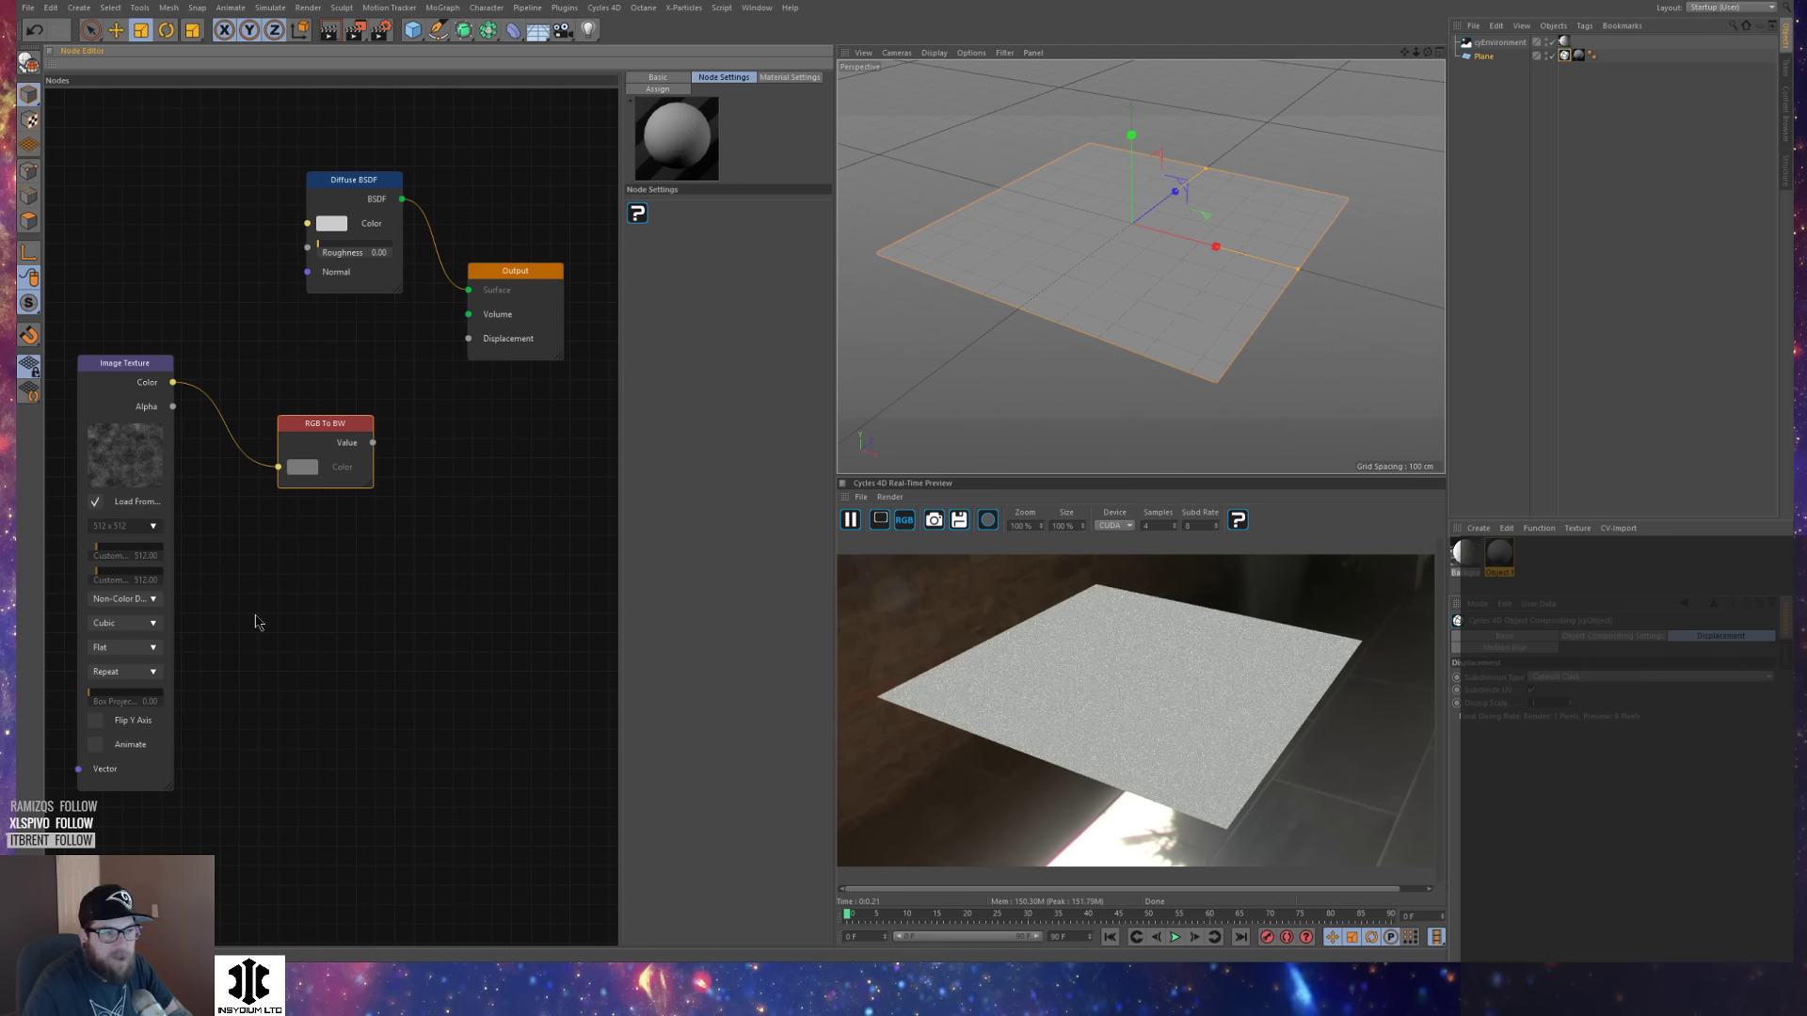
left_click_drag(342, 442, 336, 421)
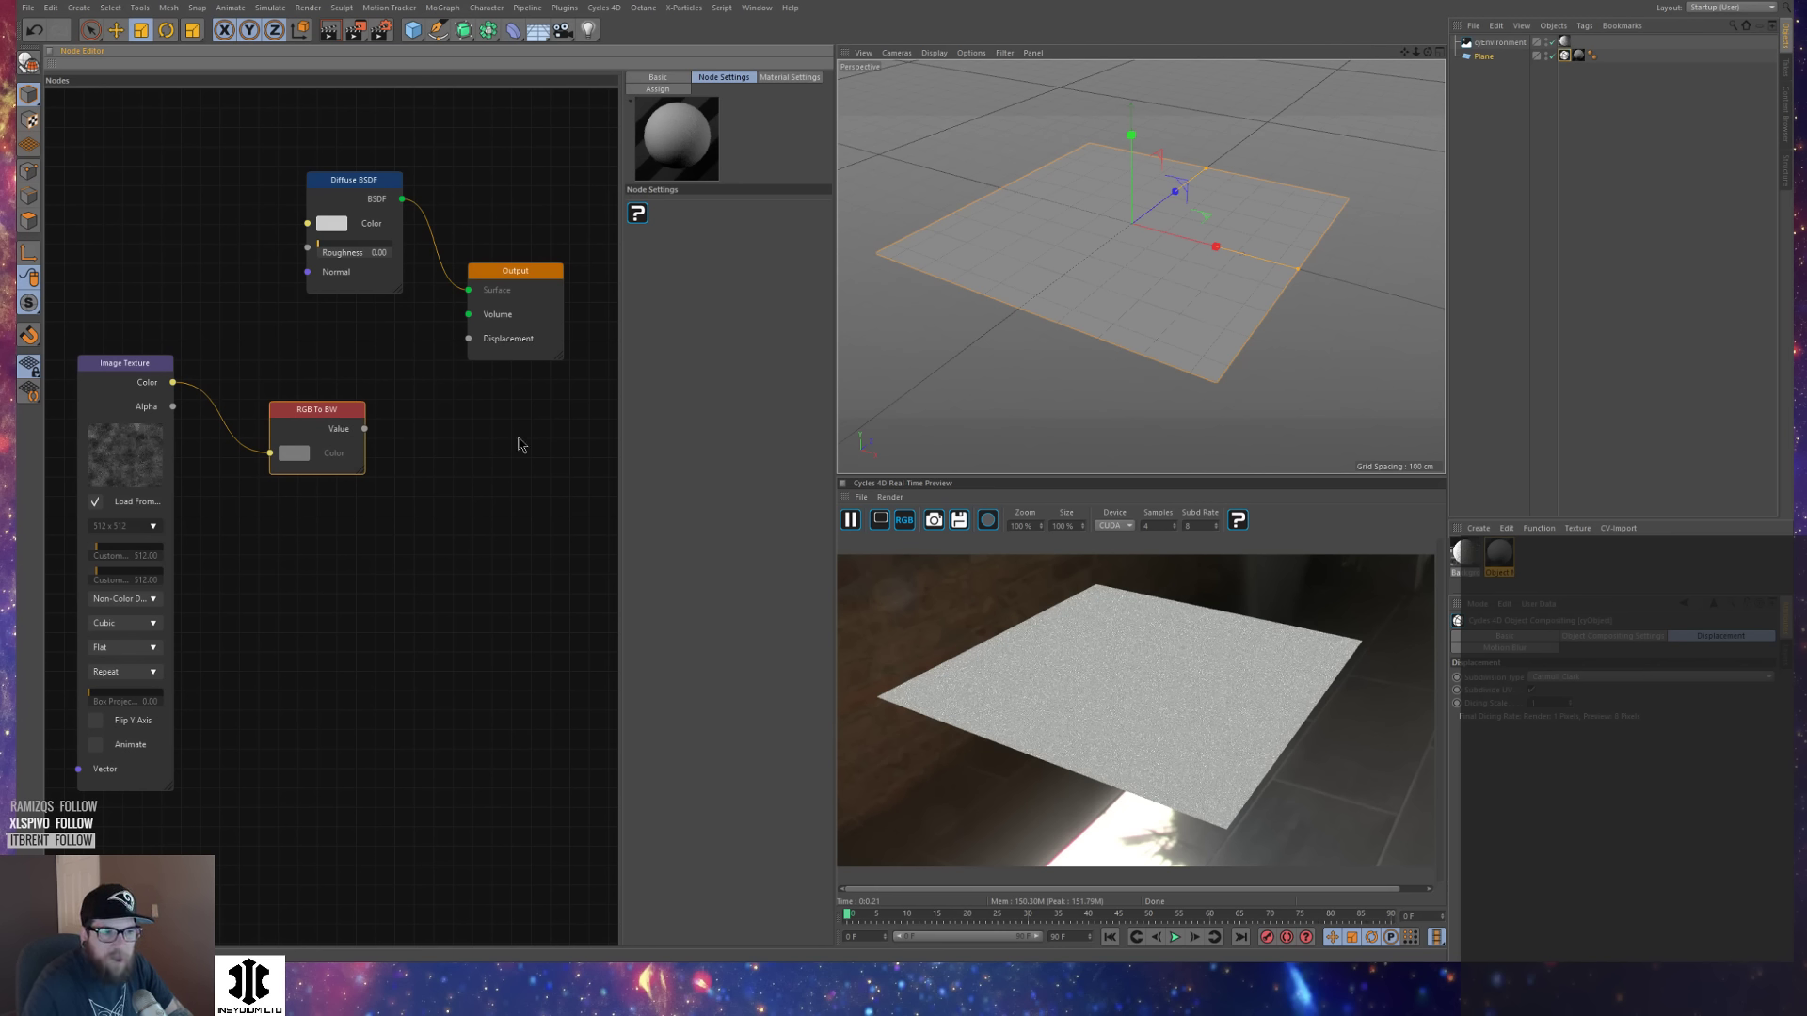
left_click_drag(366, 429, 471, 339)
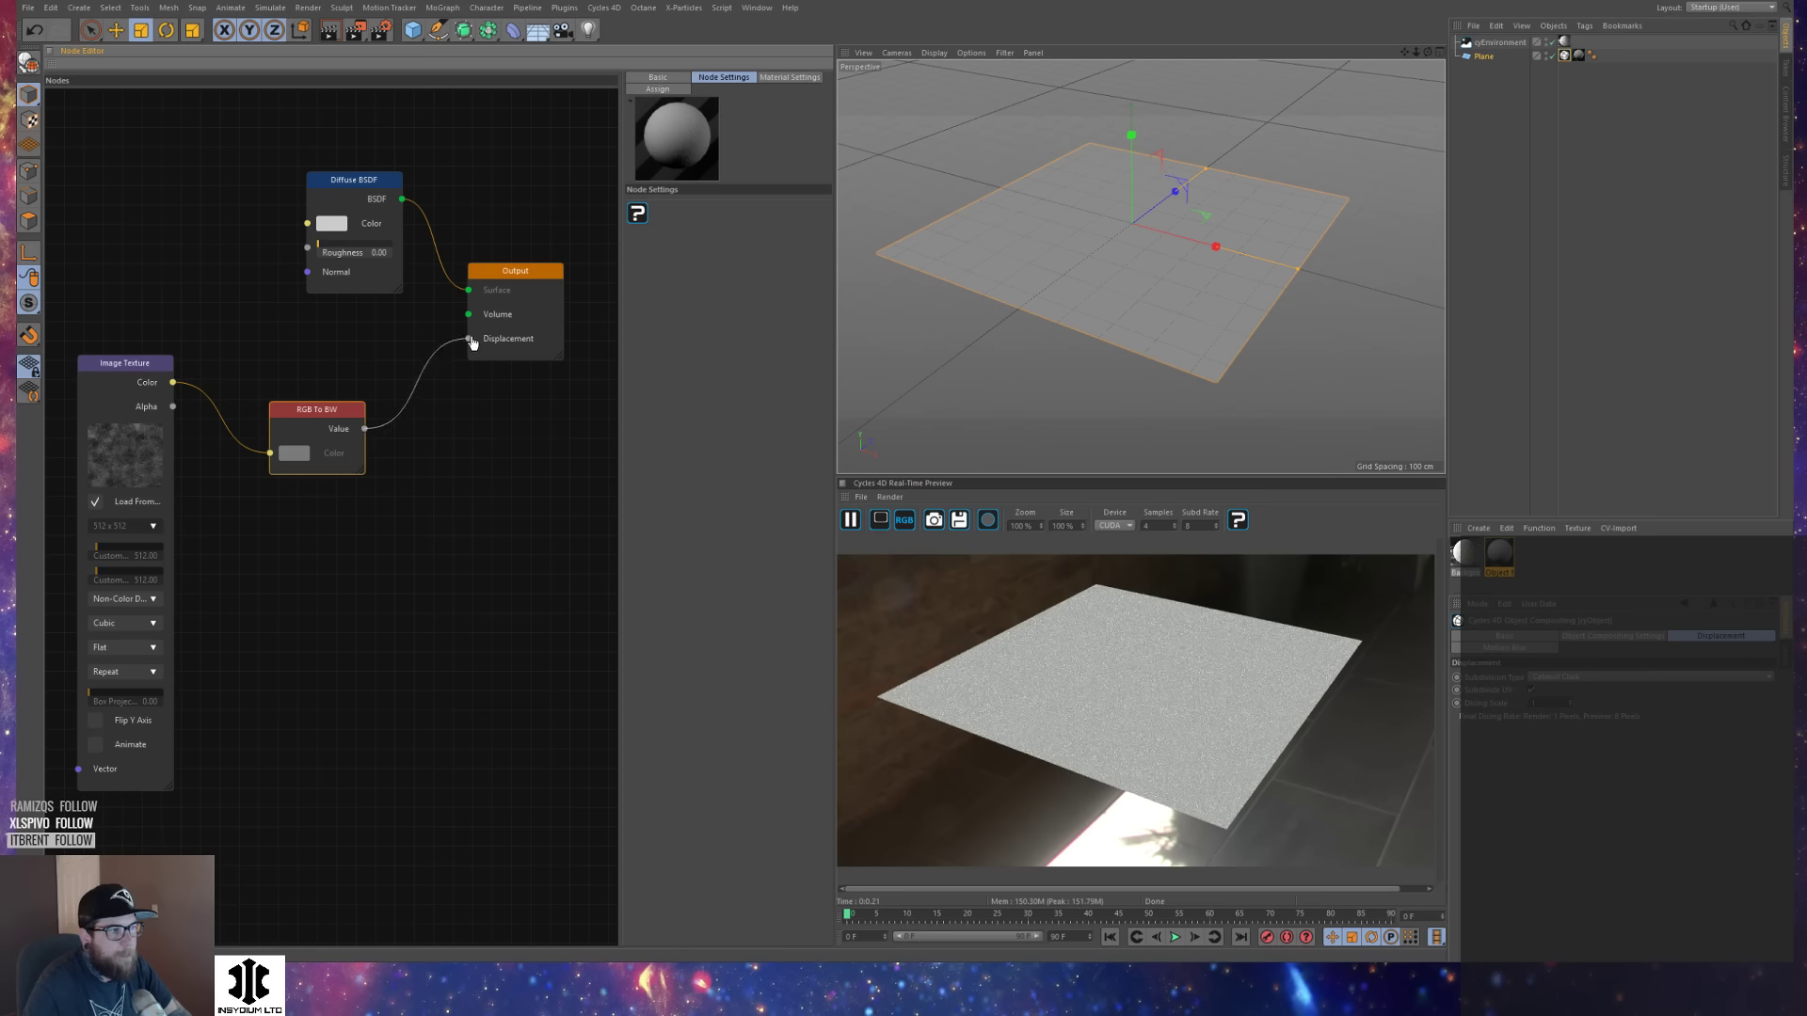
Deselect the plane and examine its displaced surface up close in the real-time preview.
left_click(1130, 471)
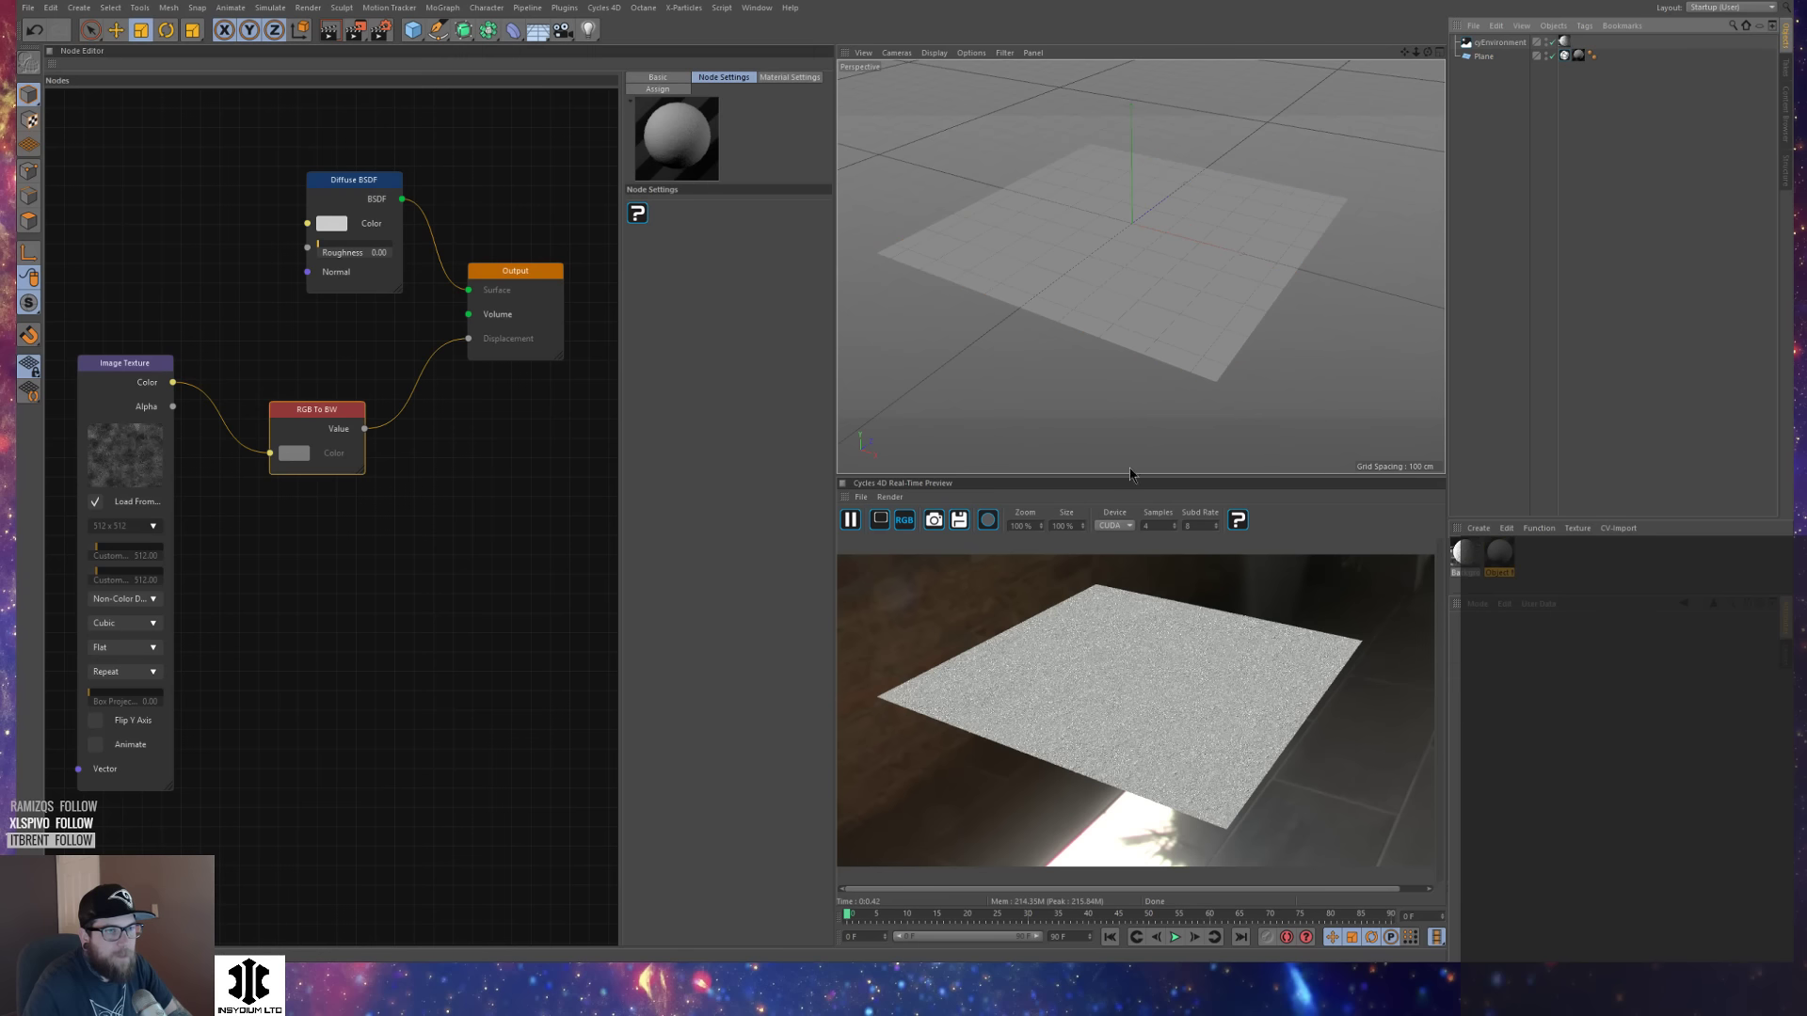
left_click(1173, 333)
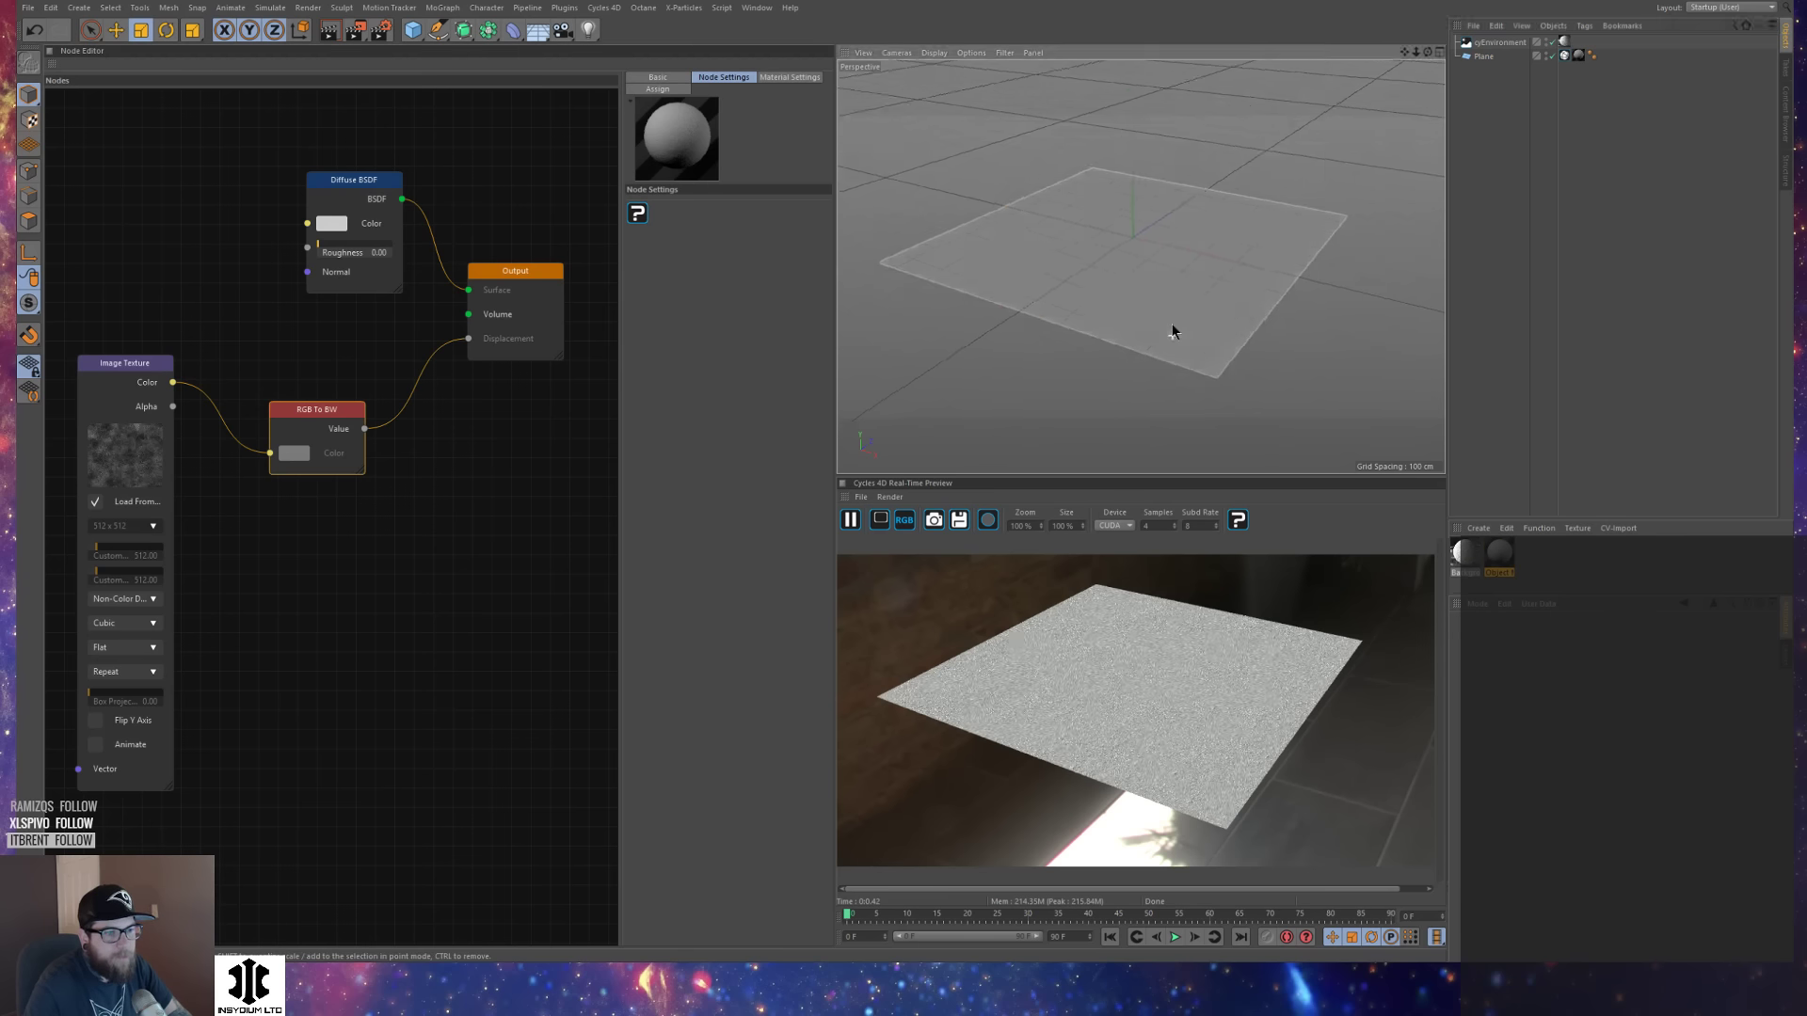
left_click_drag(1173, 333, 1173, 341, "alt")
scroll(1188, 315, "up", 5)
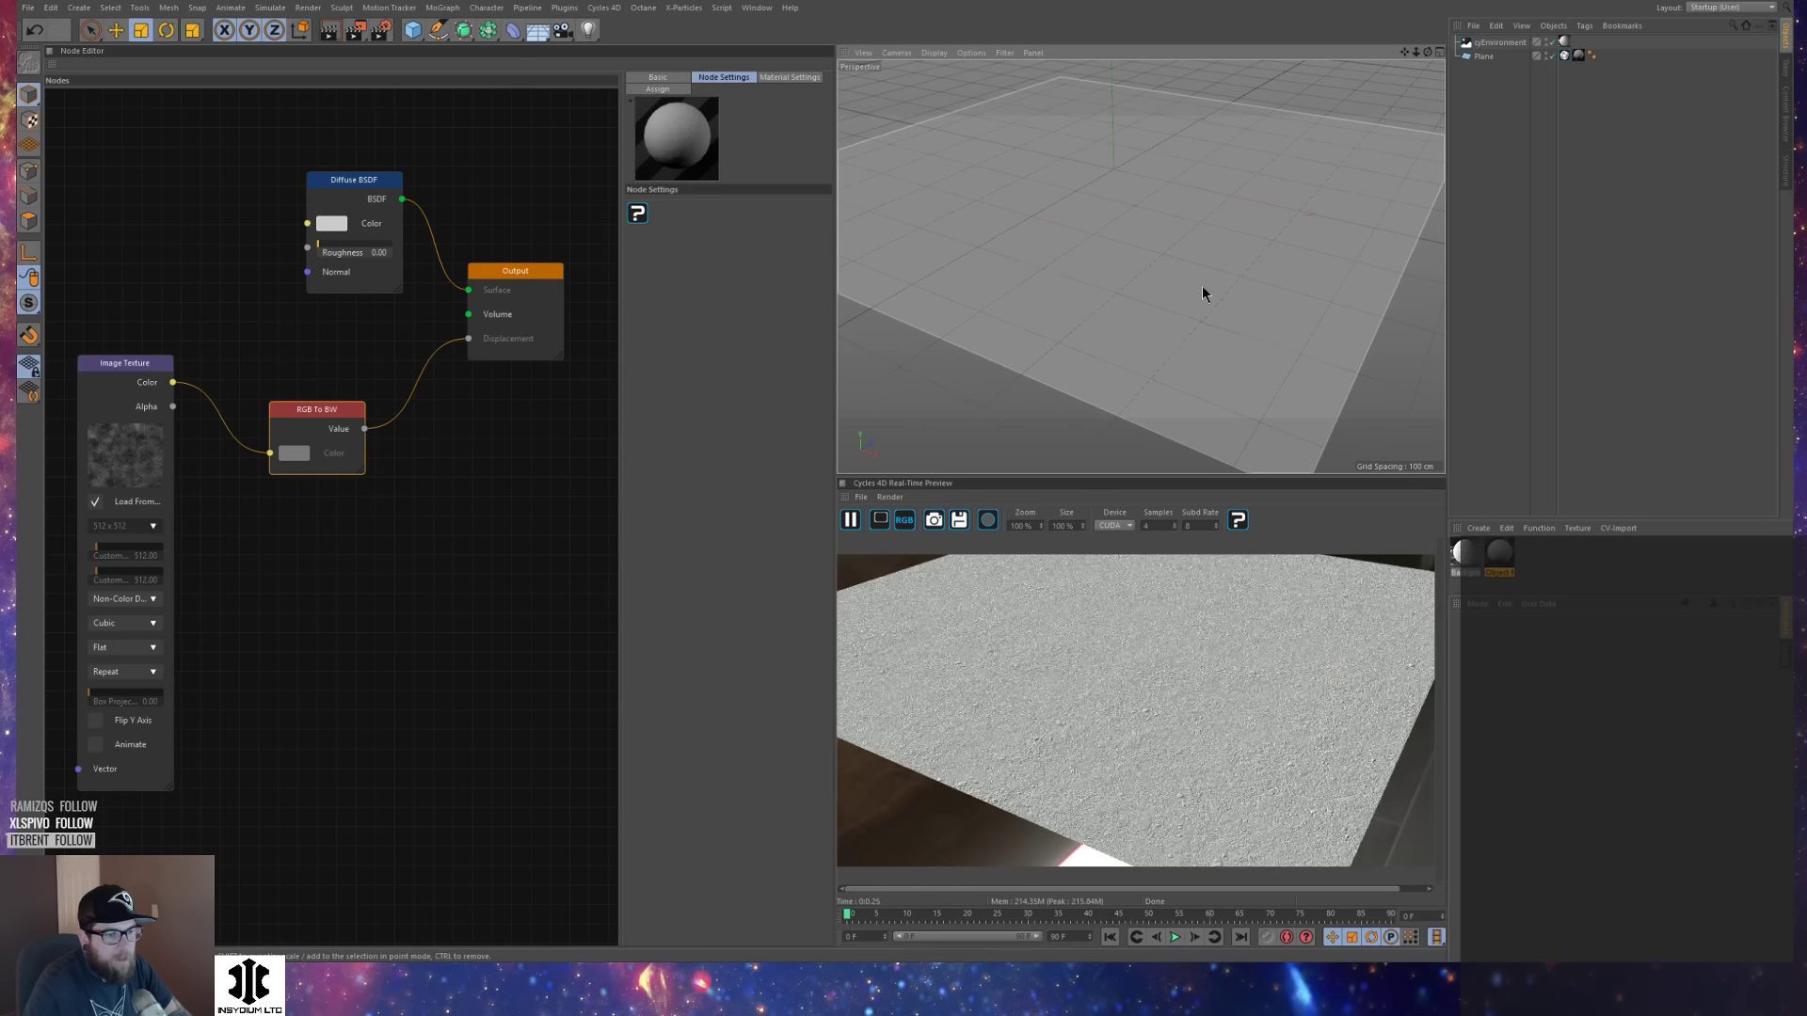
right_click_drag(1194, 279, 1240, 257, "alt")
left_click_drag(1227, 278, 1133, 262, "alt")
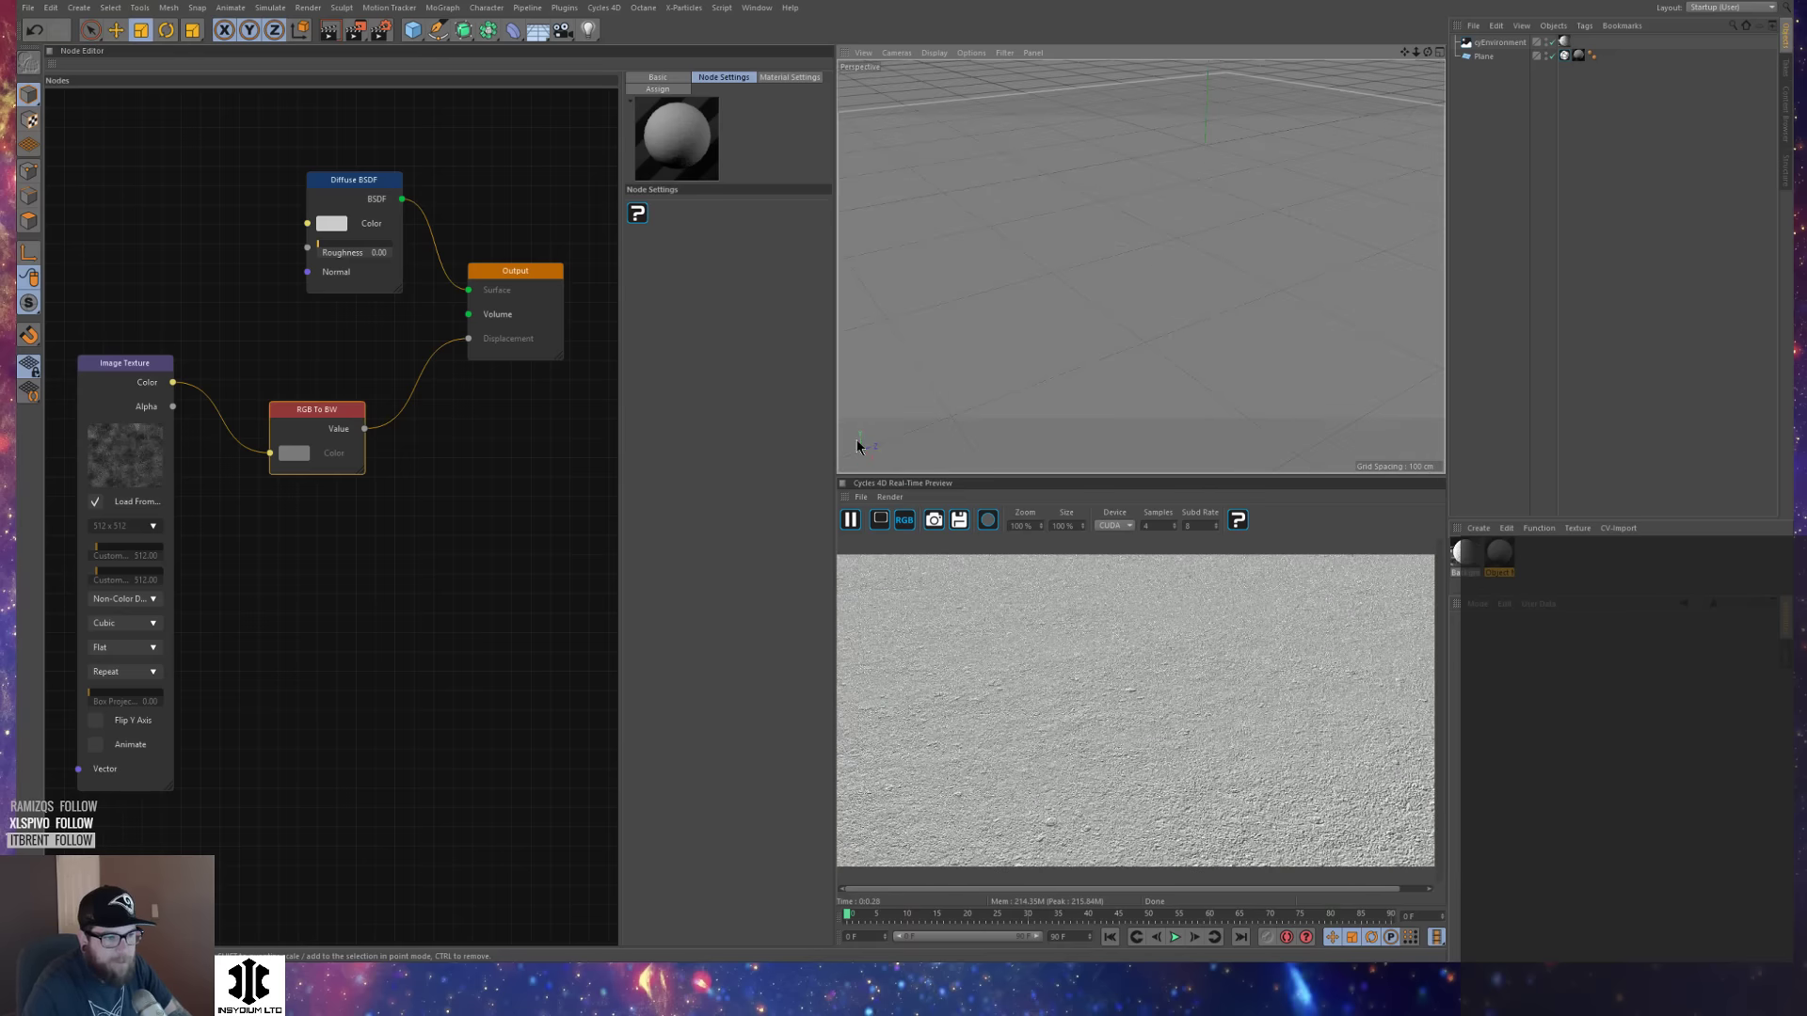
Shift the RGB To BW node toward the Image Texture and add a Math converter node below its output connection.
left_click_drag(348, 419, 286, 425)
right_click(363, 476)
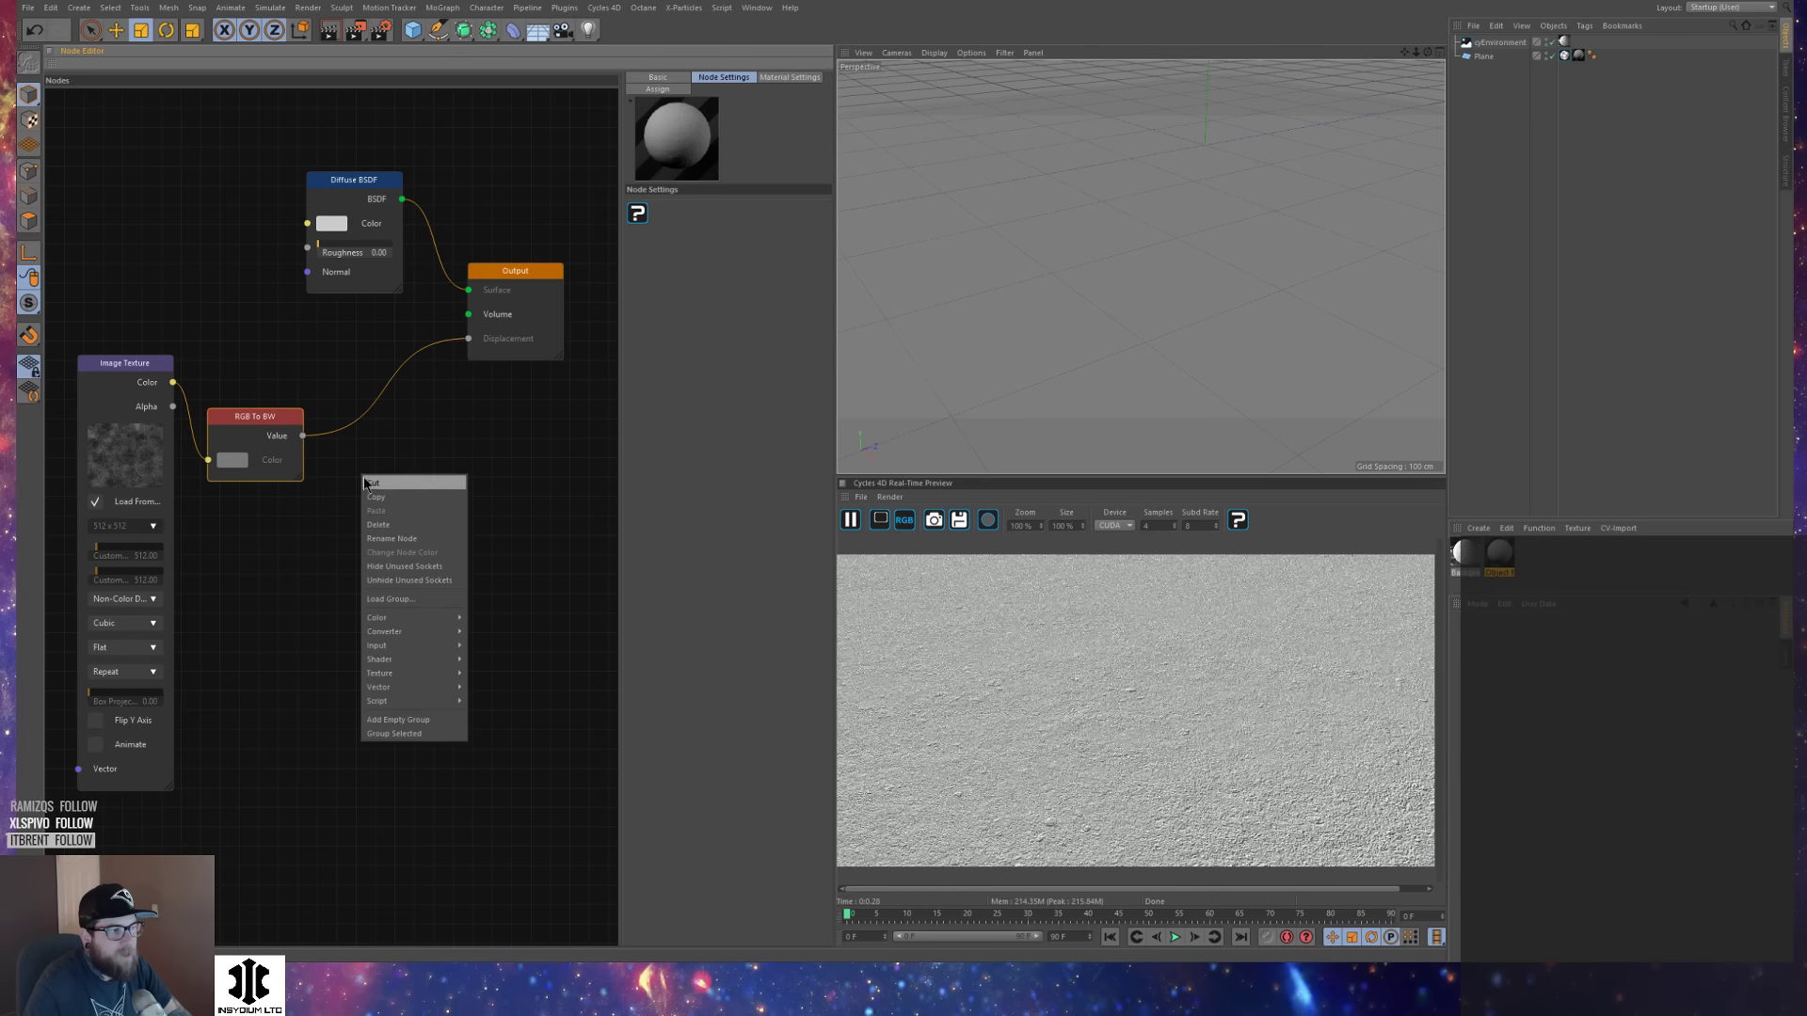
mouse_move(414, 645)
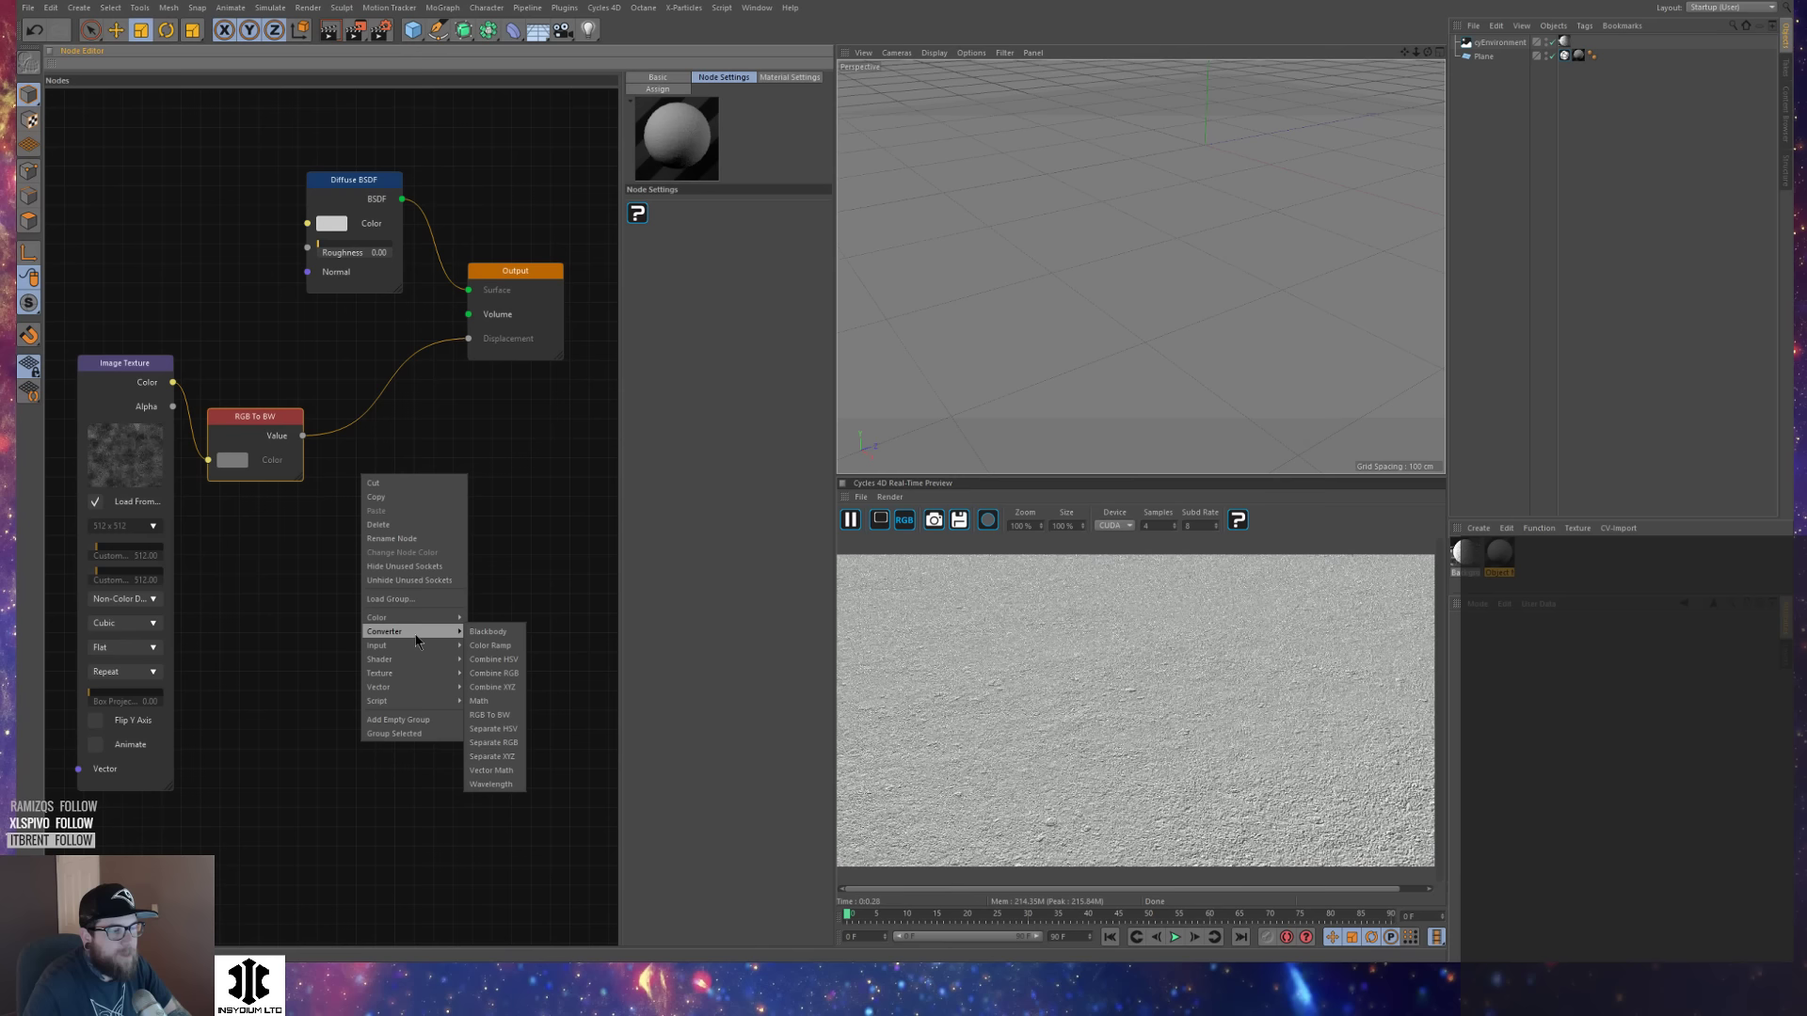
left_click(489, 693)
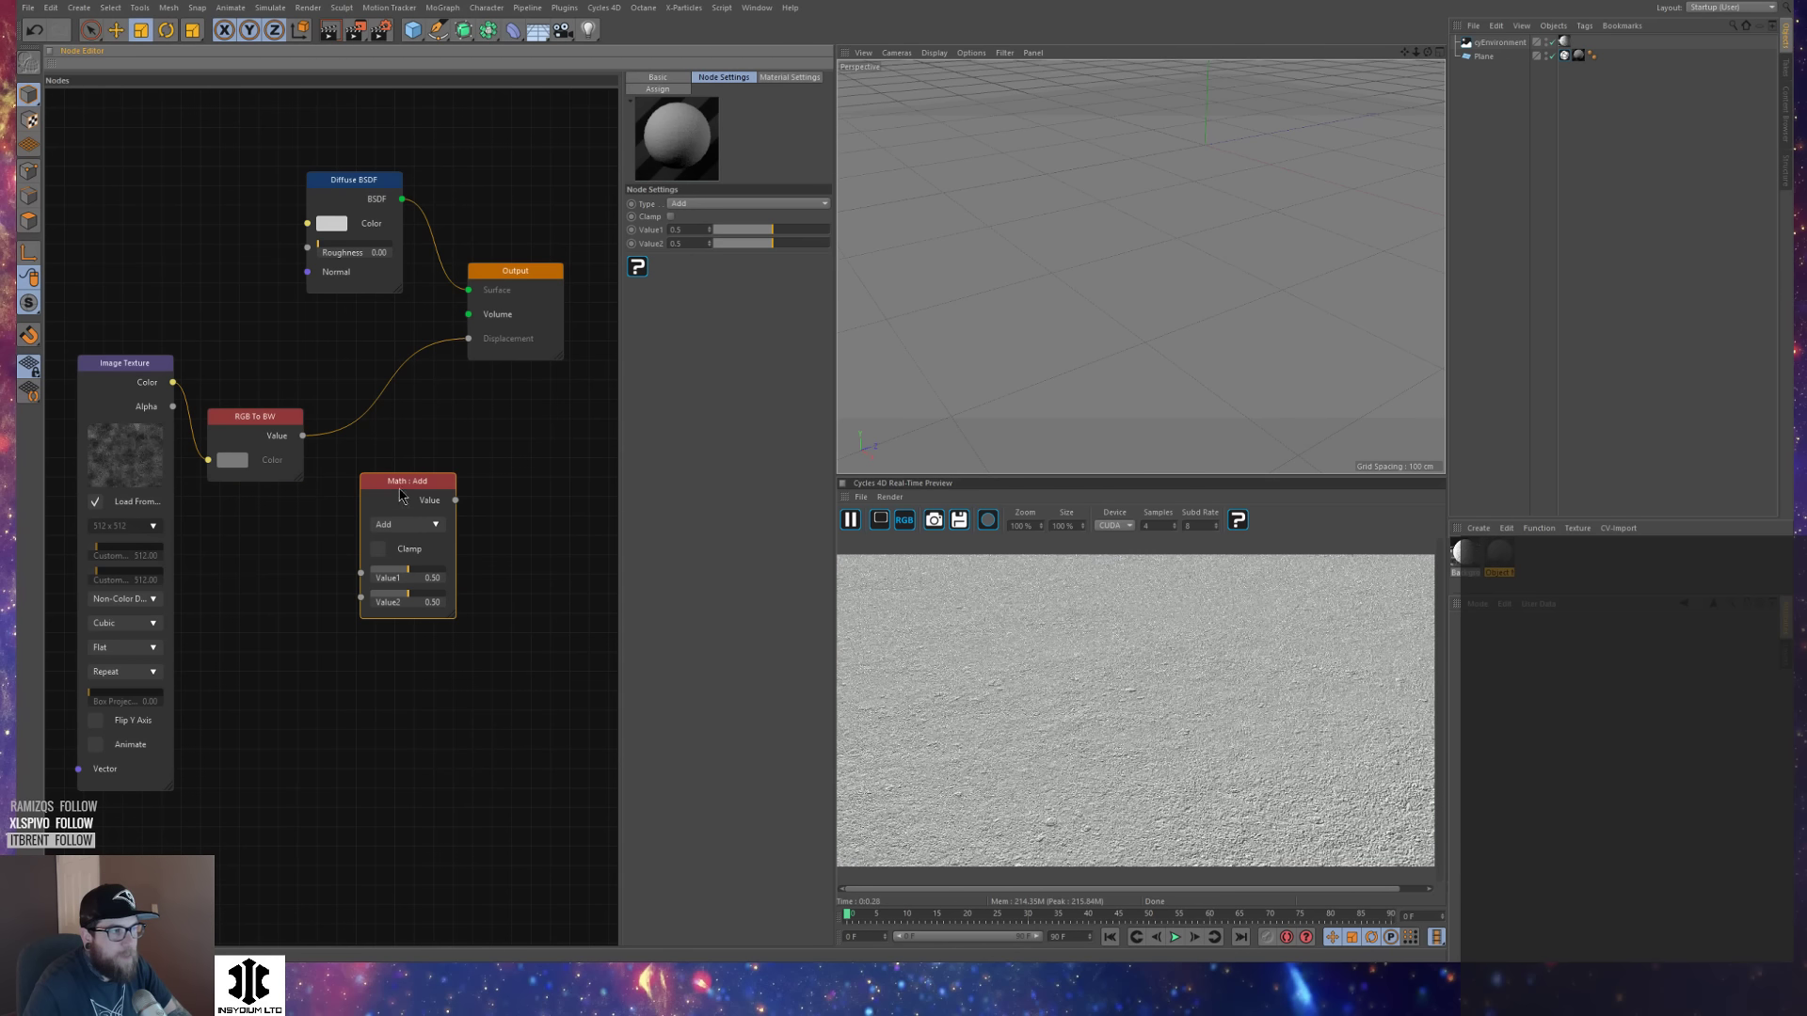
Insert the Math node between RGB To BW and the Output's Displacement, cutting its connections and rewiring them through Value1.
left_click_drag(399, 495, 381, 367)
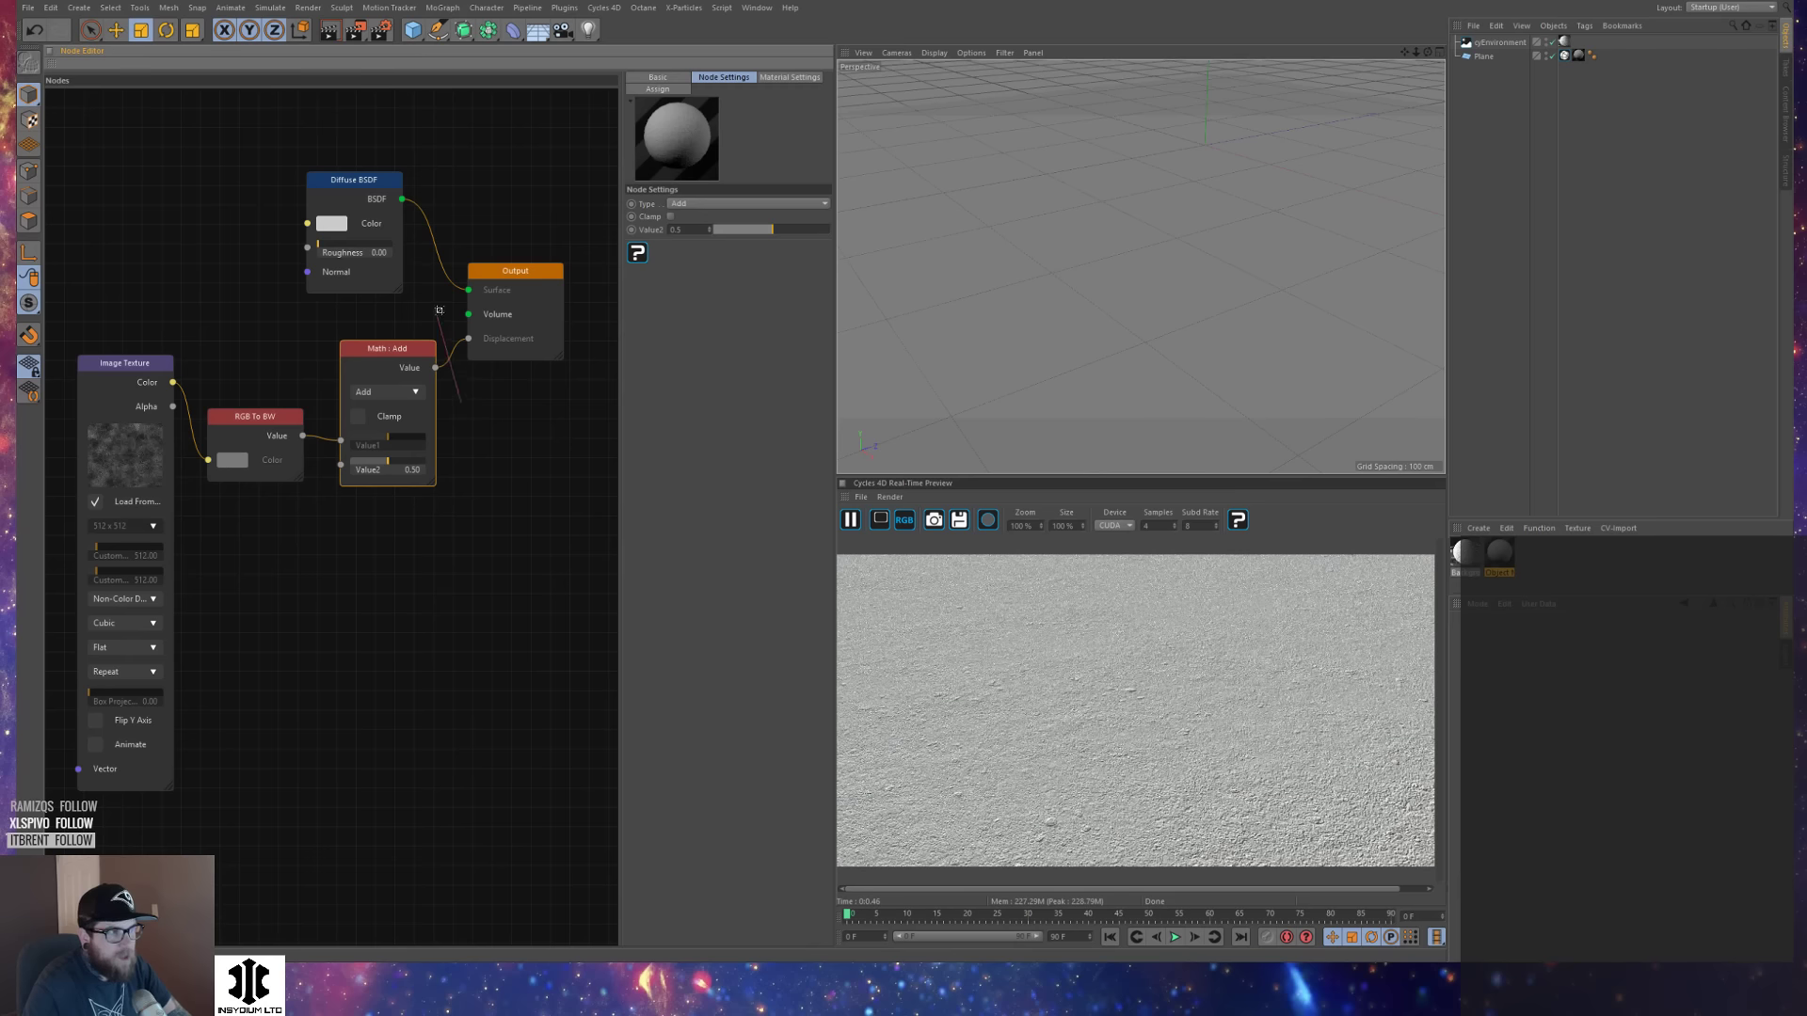
left_click_drag(440, 311, 439, 303, "ctrl")
left_click_drag(320, 381, 327, 508, "ctrl")
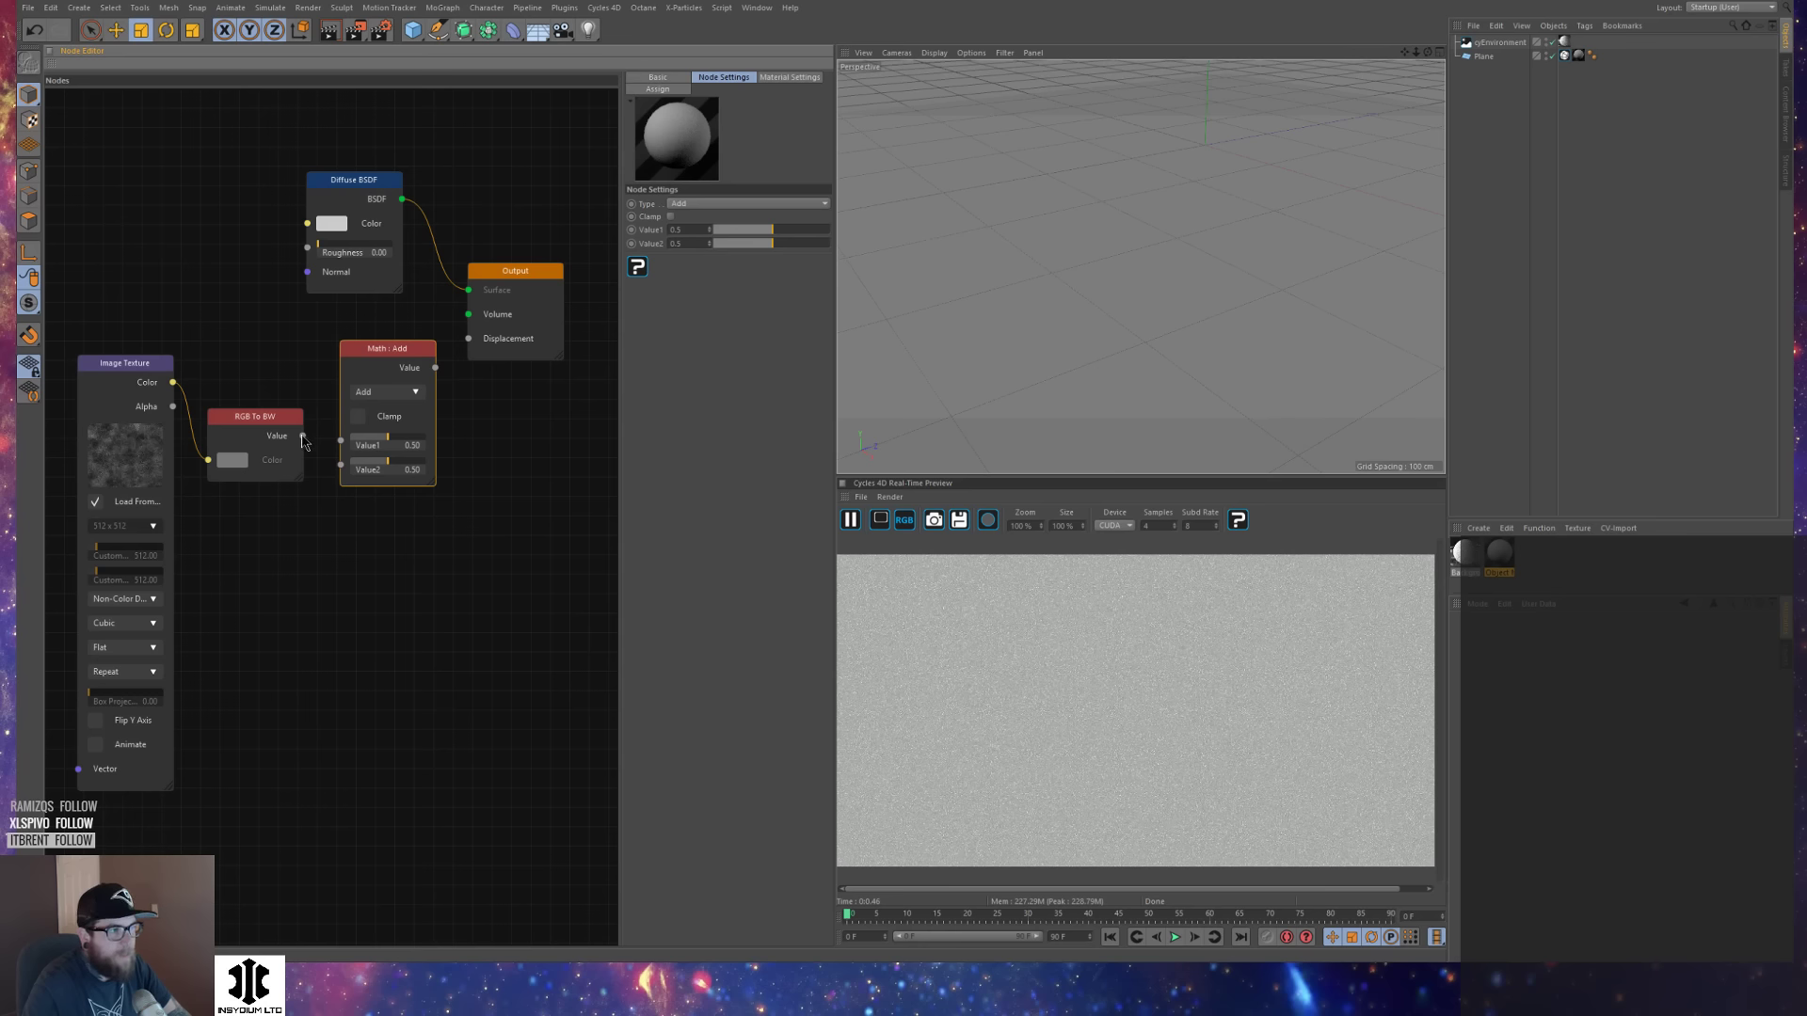
left_click_drag(302, 437, 340, 441)
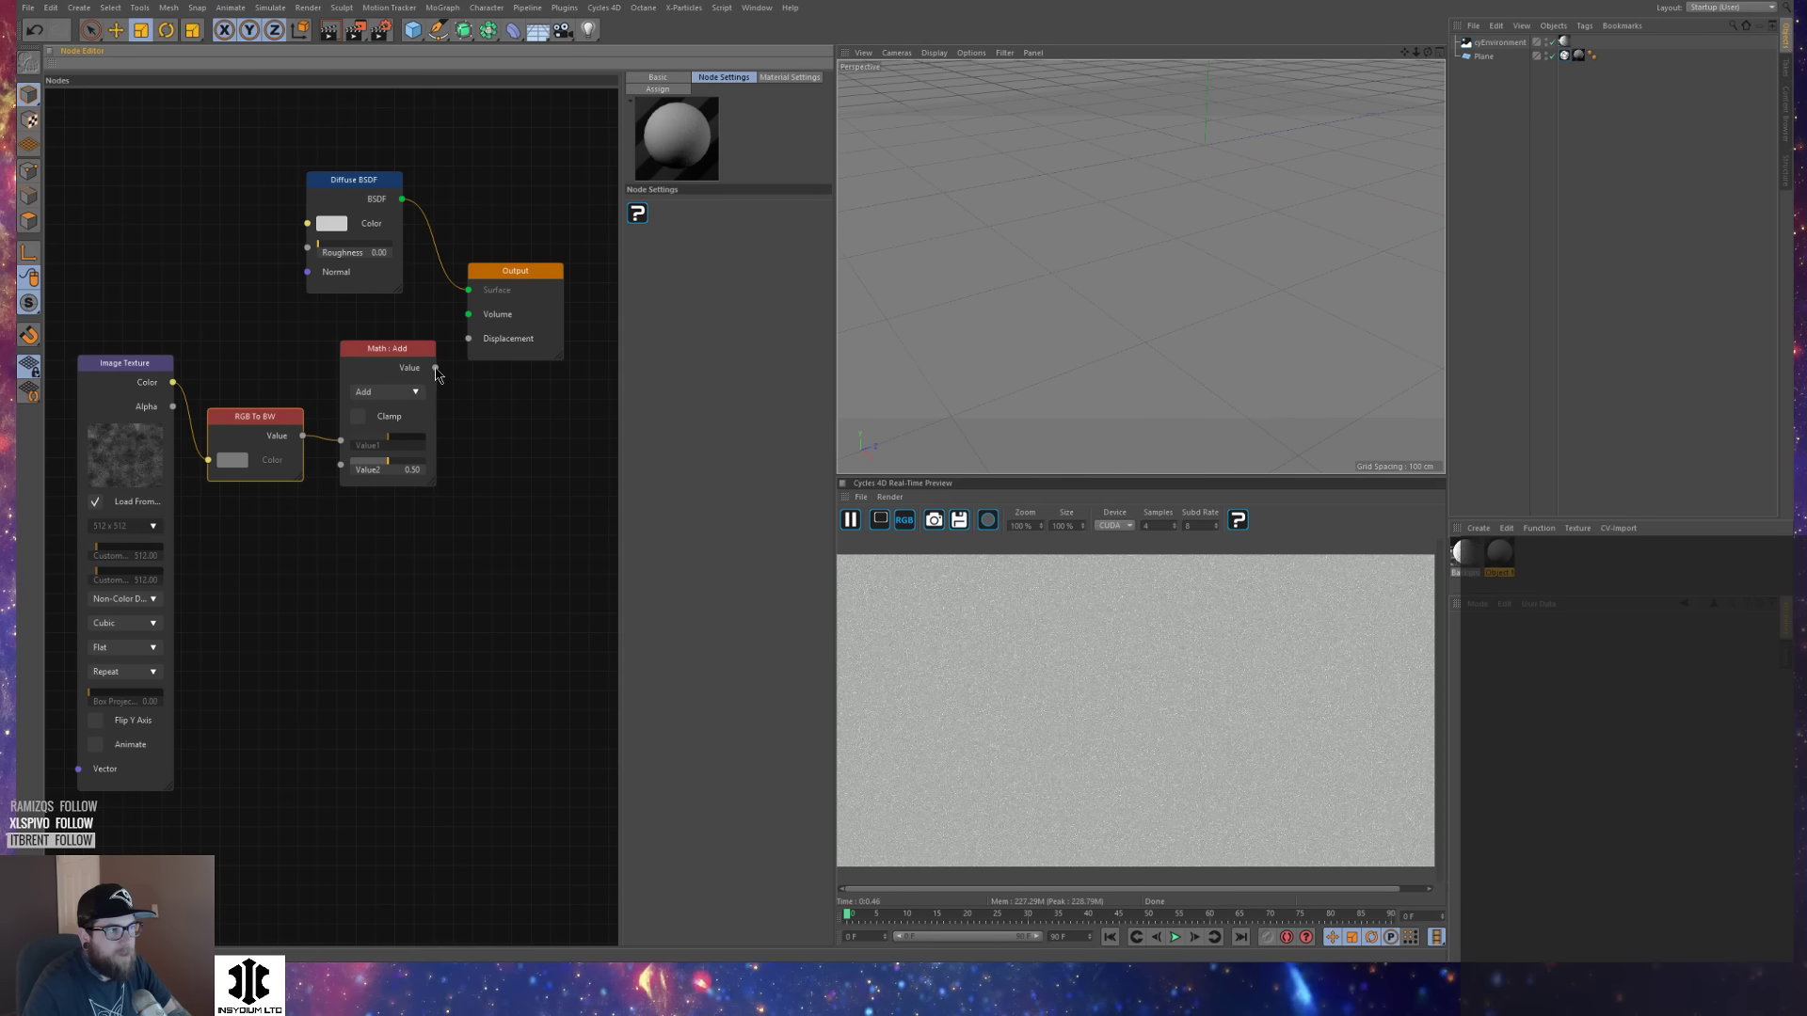
left_click_drag(434, 368, 469, 338)
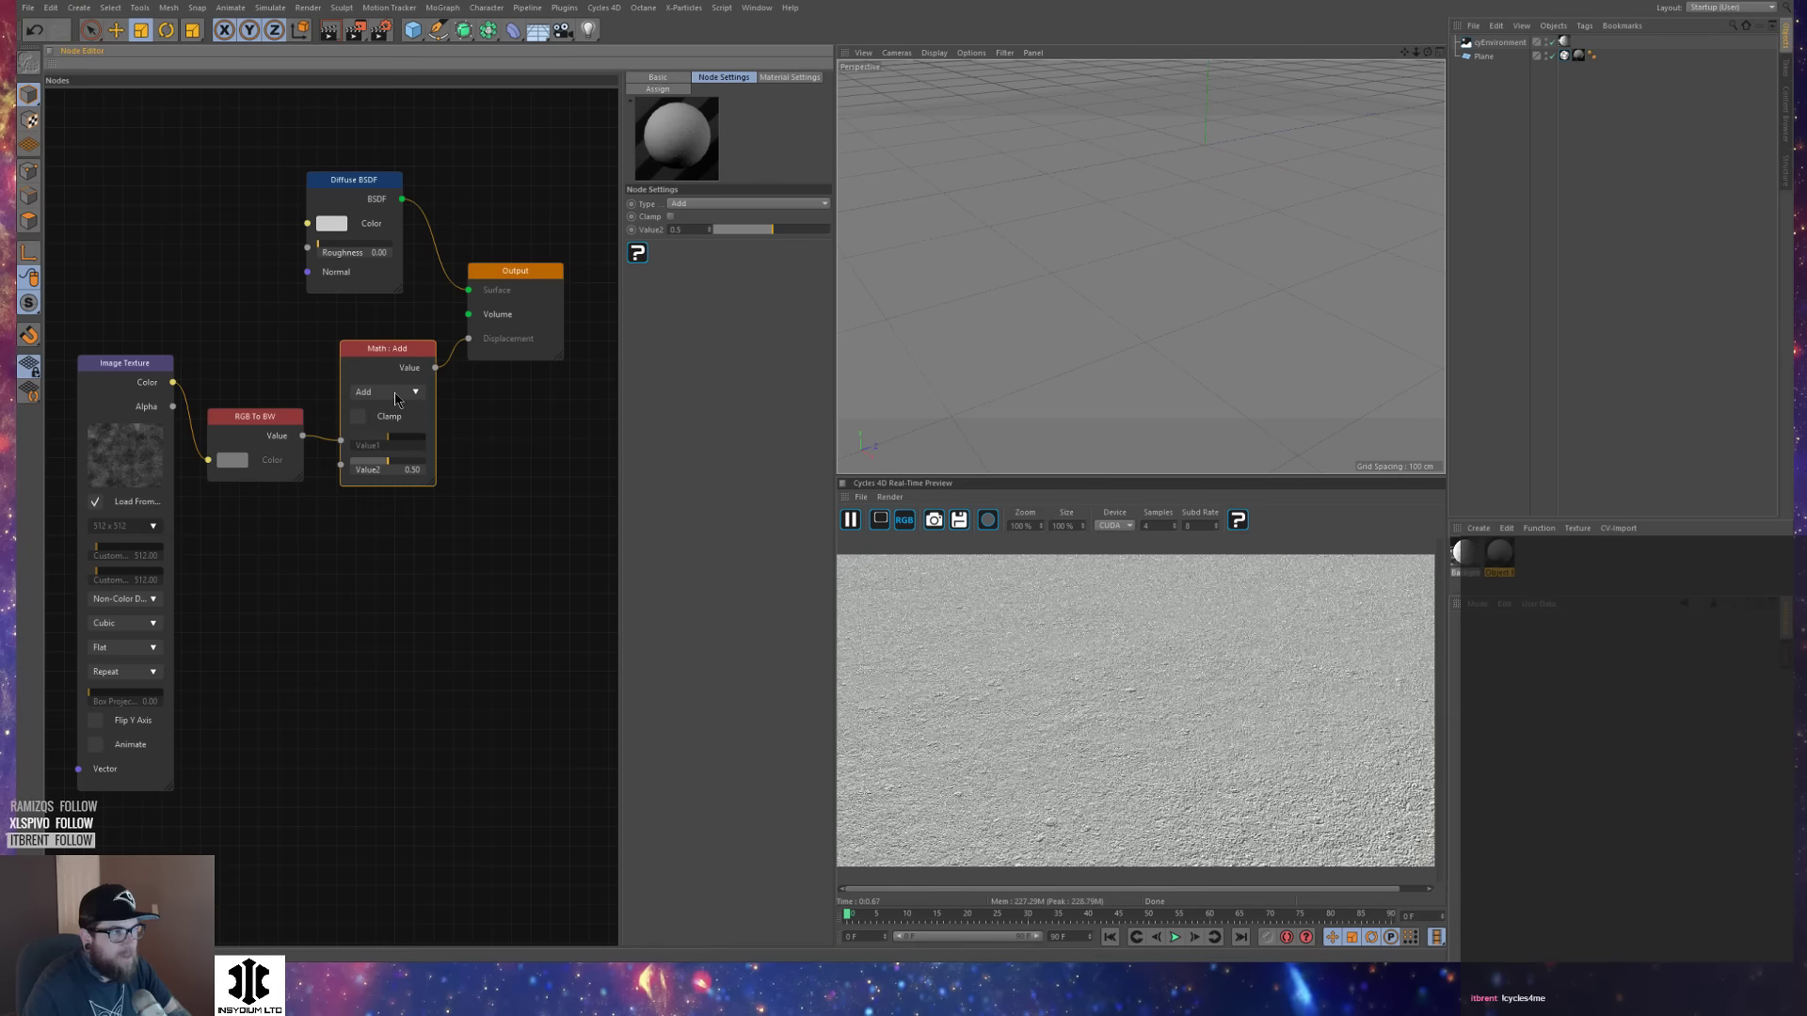
Set the Math node's operation to Multiply and its Value2 to 25, and check the stronger relief on the whole plane.
left_click(395, 393)
left_click(386, 430)
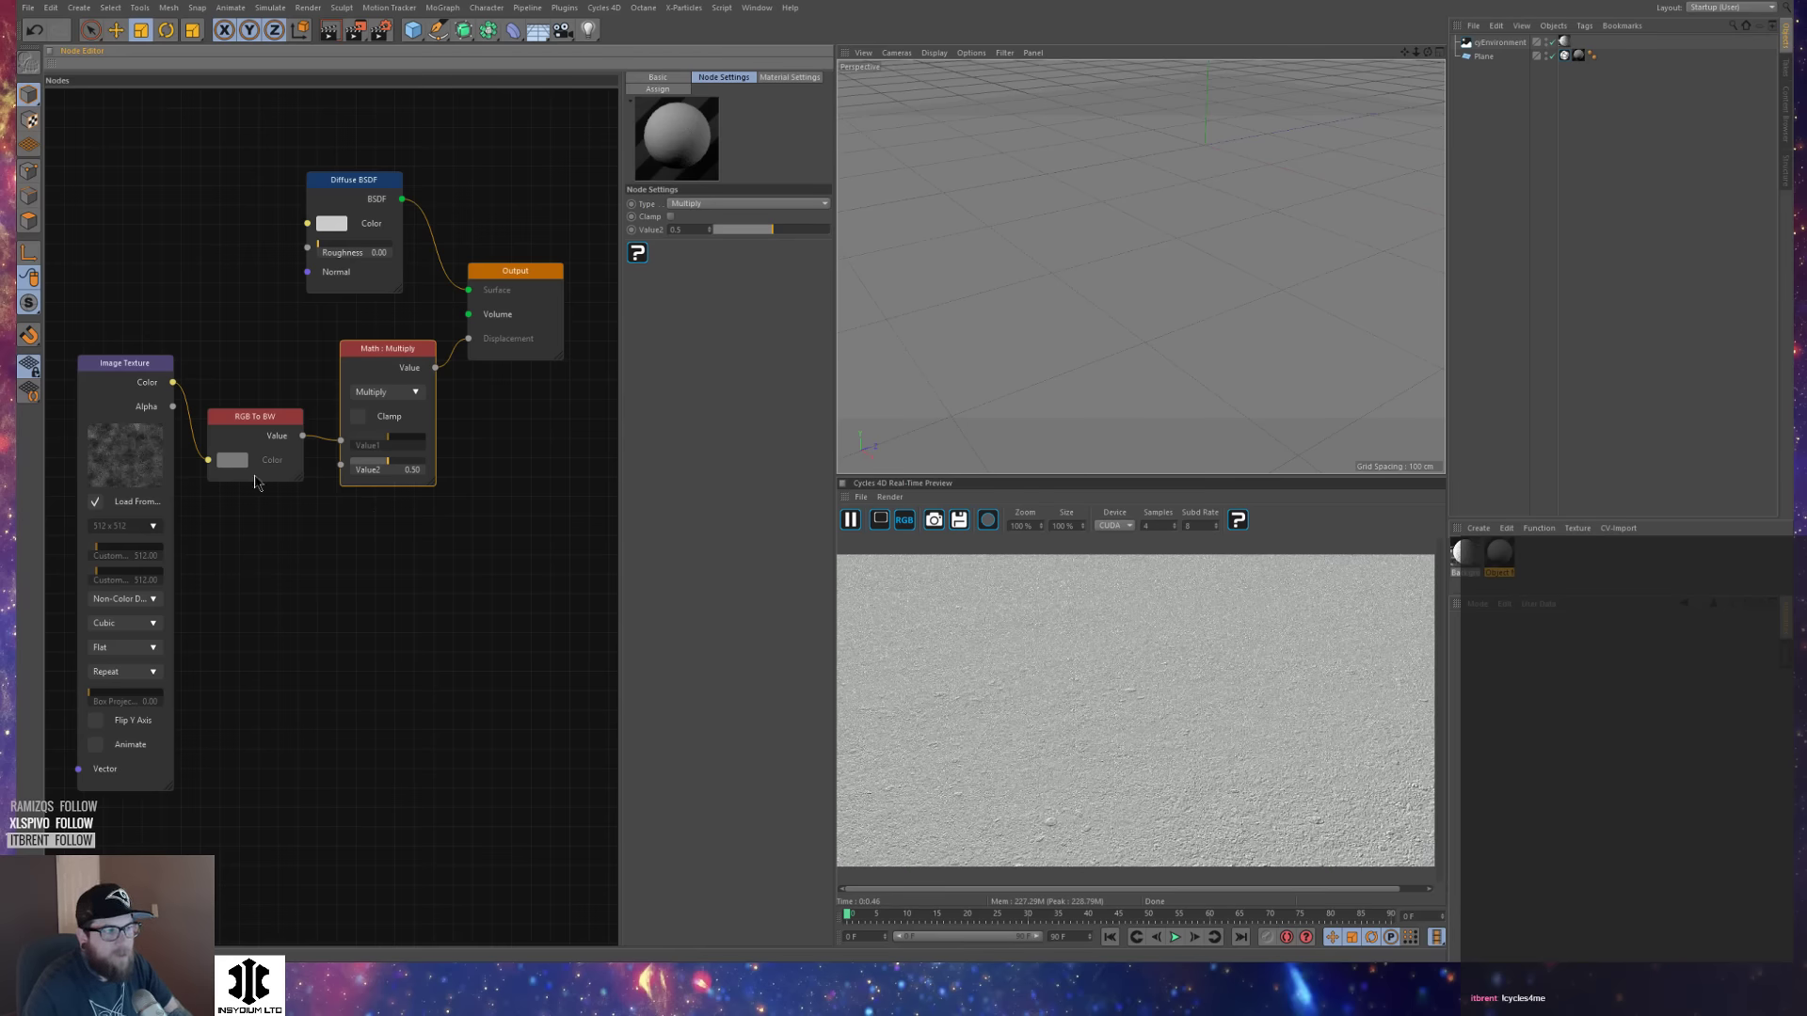
left_click_drag(250, 376, 301, 533)
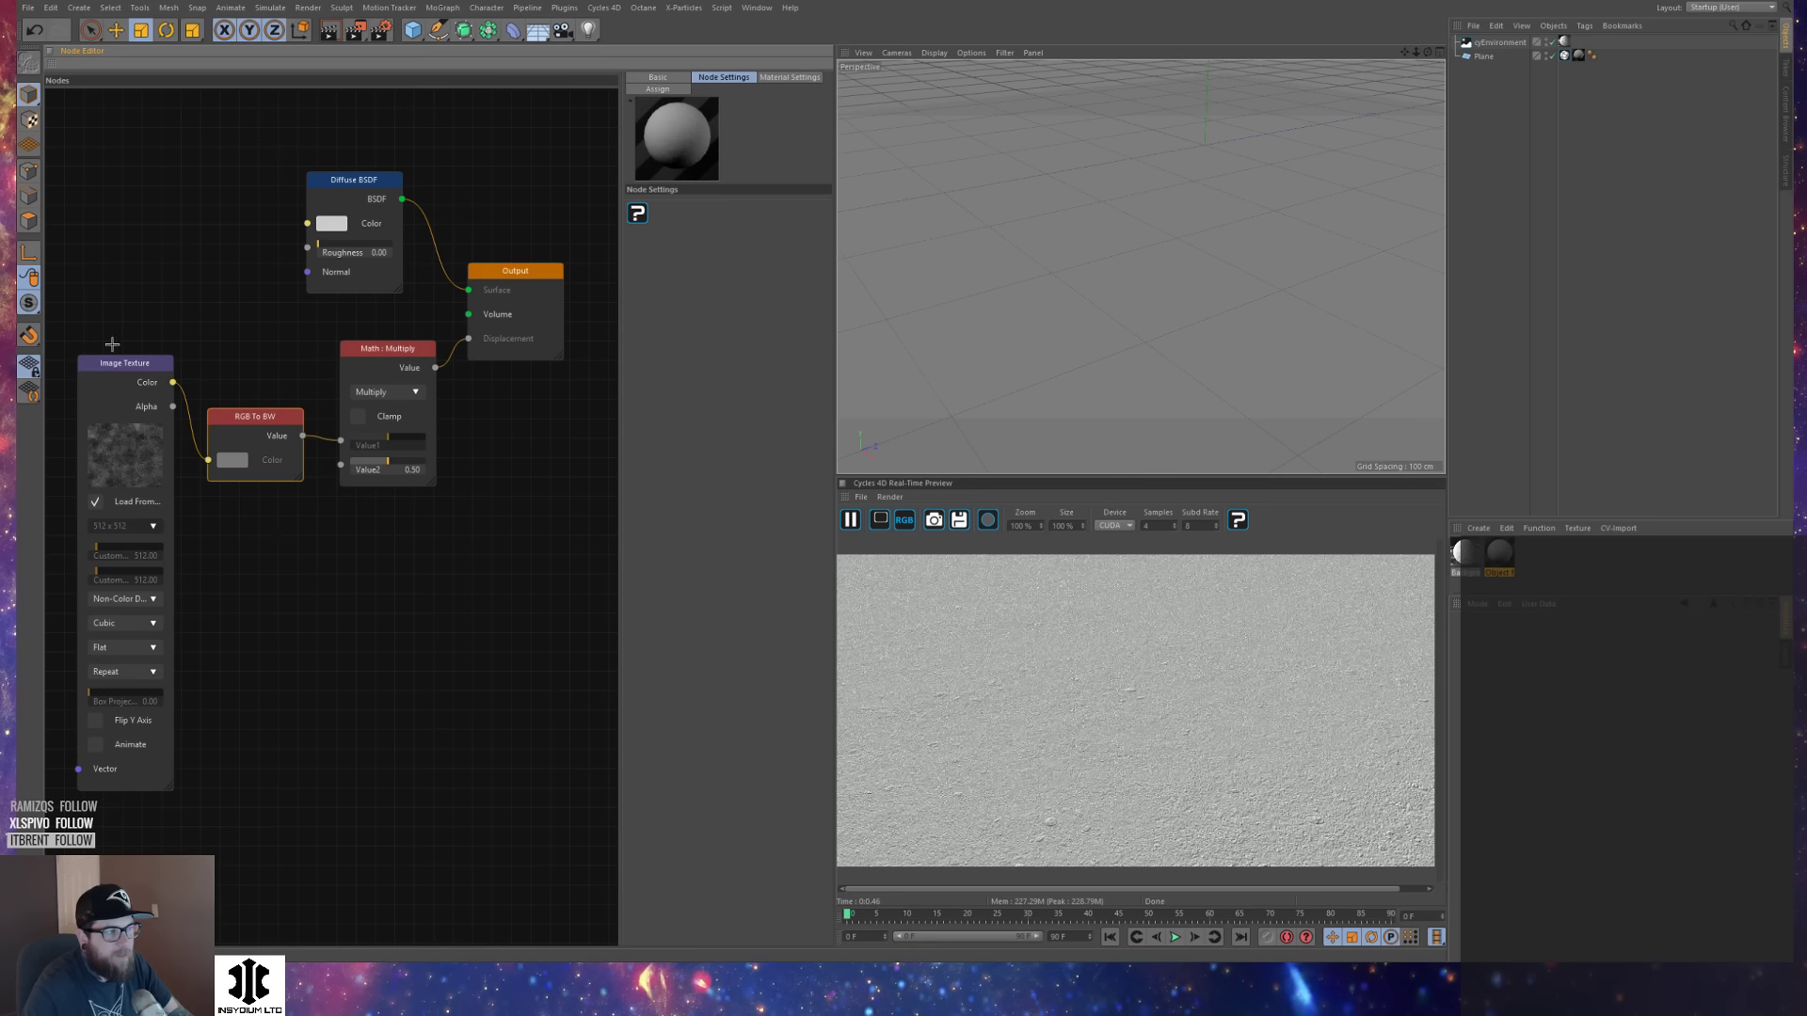
left_click_drag(112, 344, 156, 643)
left_click_drag(399, 353, 396, 359)
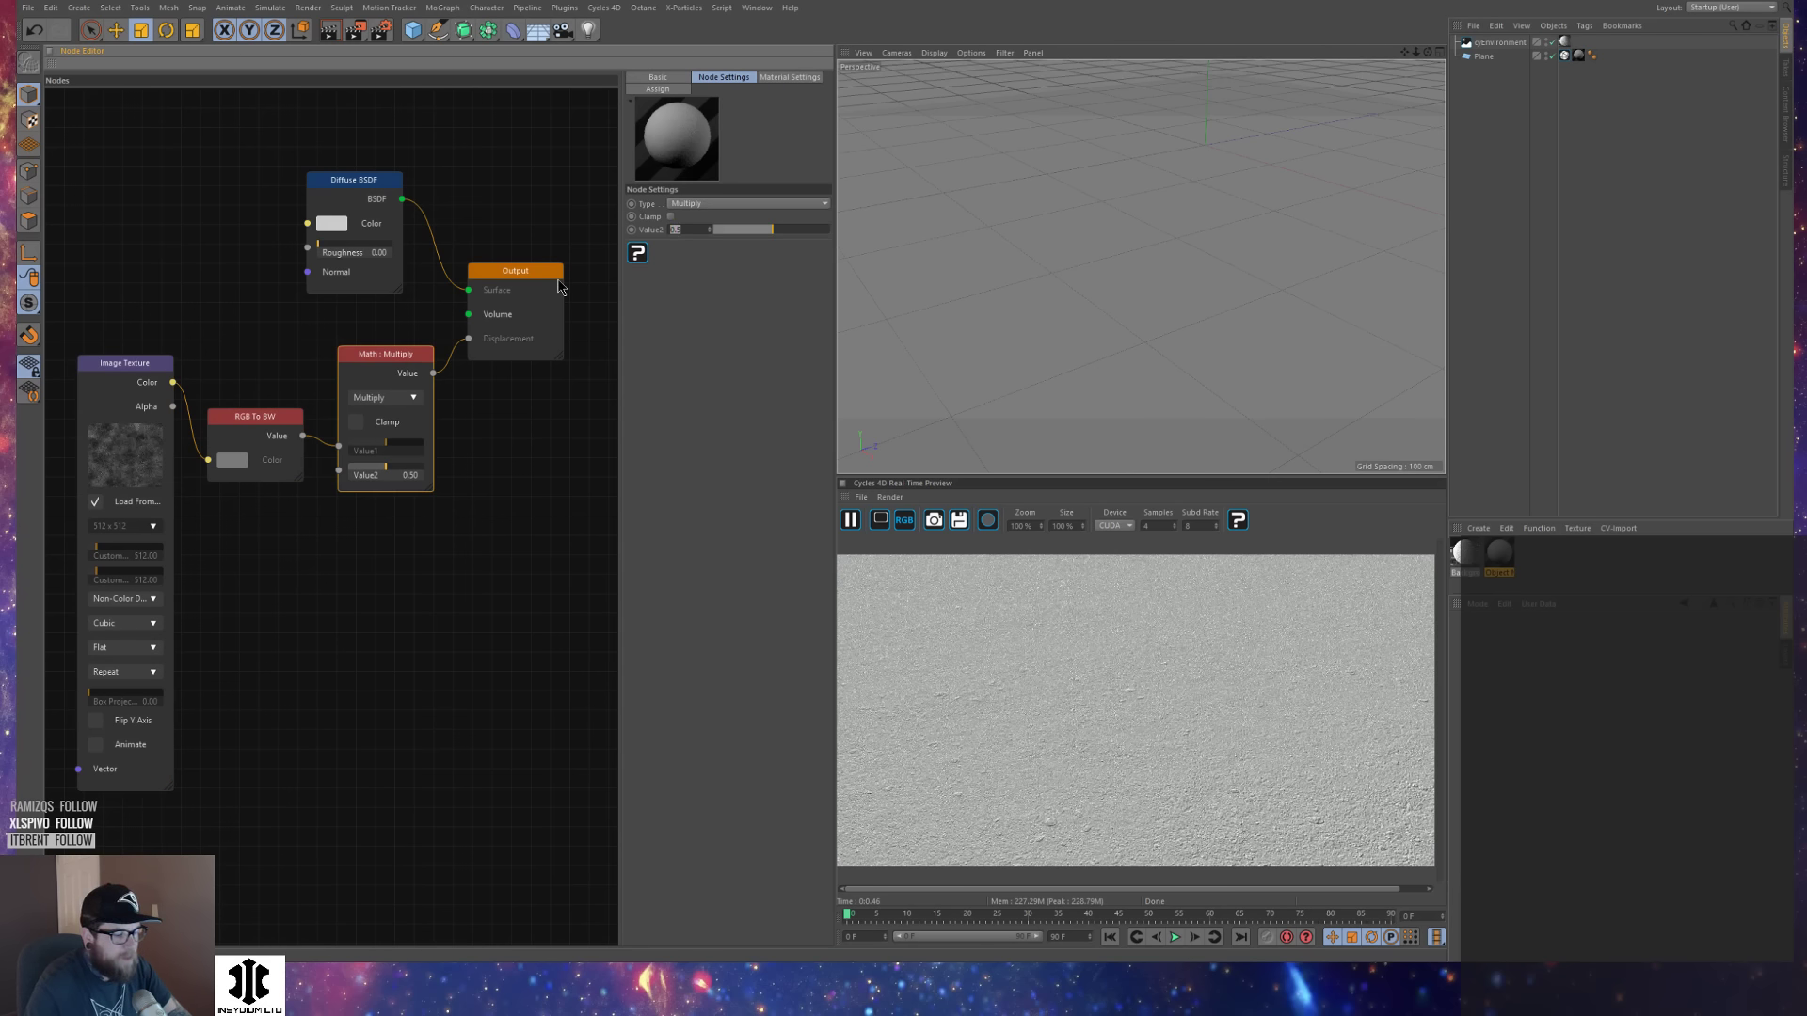
type("25")
key("Return")
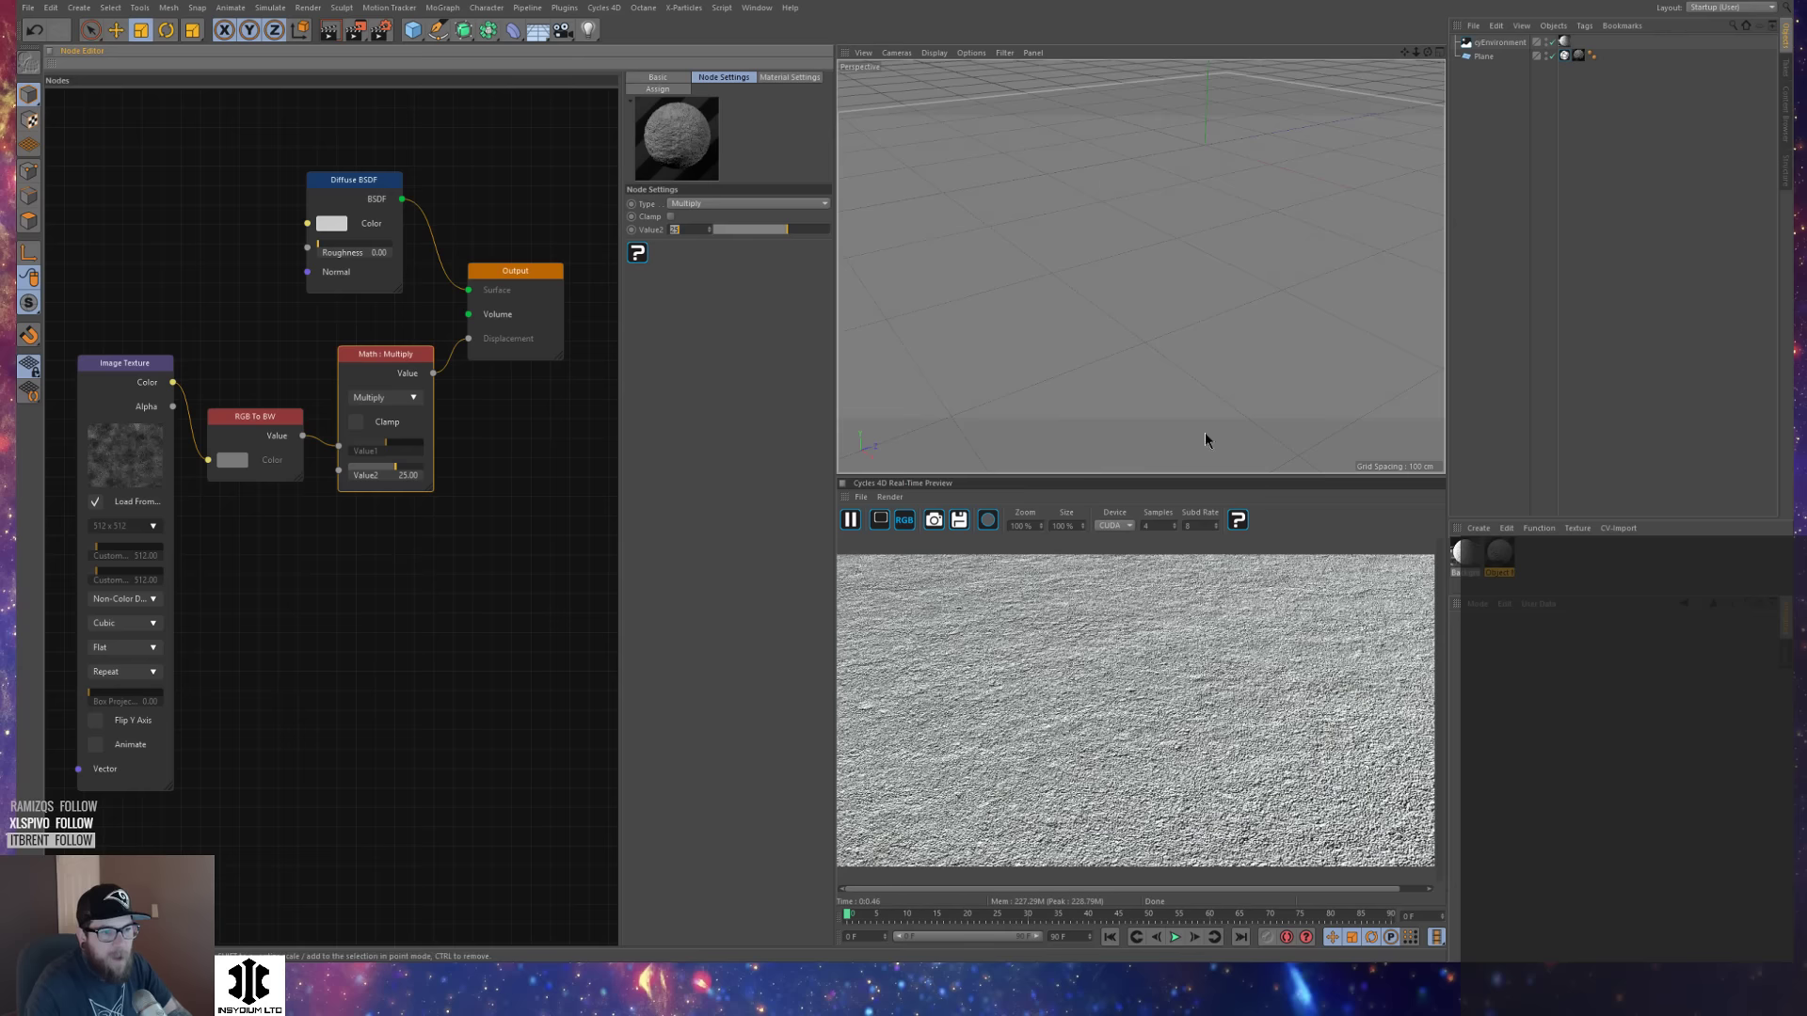
scroll(1201, 327, "down", 5)
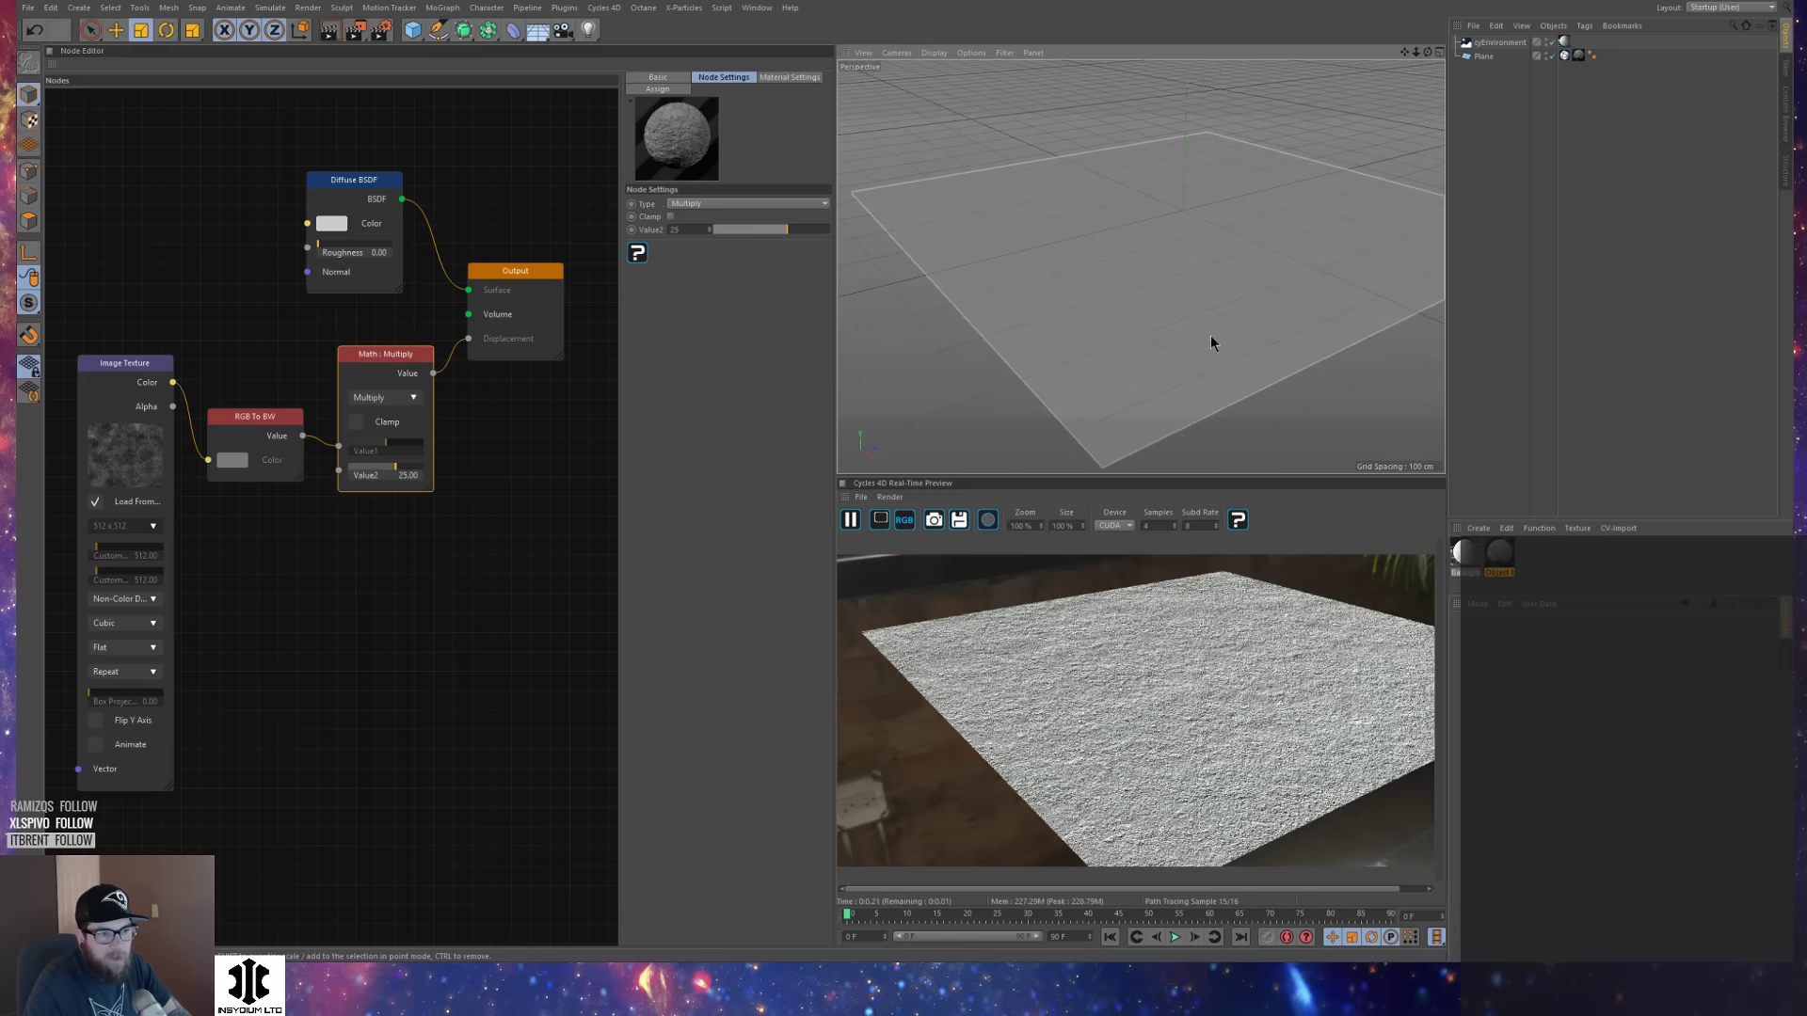
scroll(1196, 340, "up", 3)
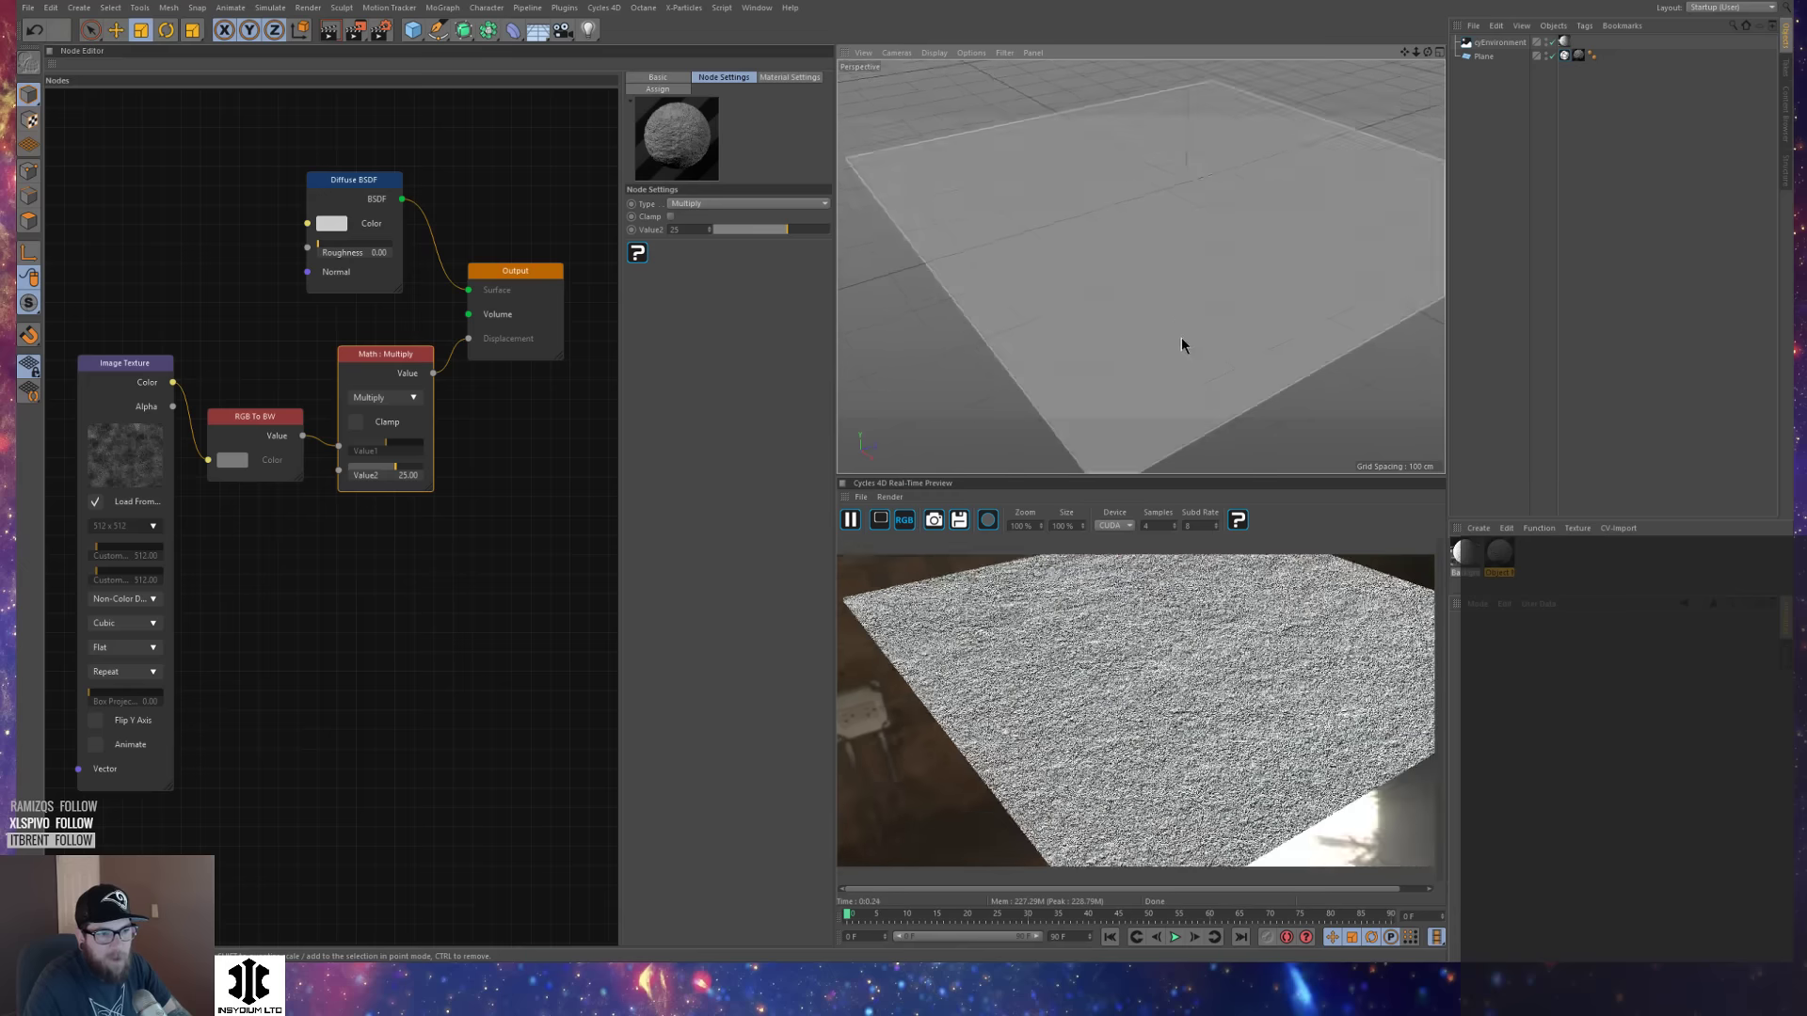
Select the Image Texture node, widen its settings area and browse for a replacement texture in the RDT folder.
left_click(119, 372)
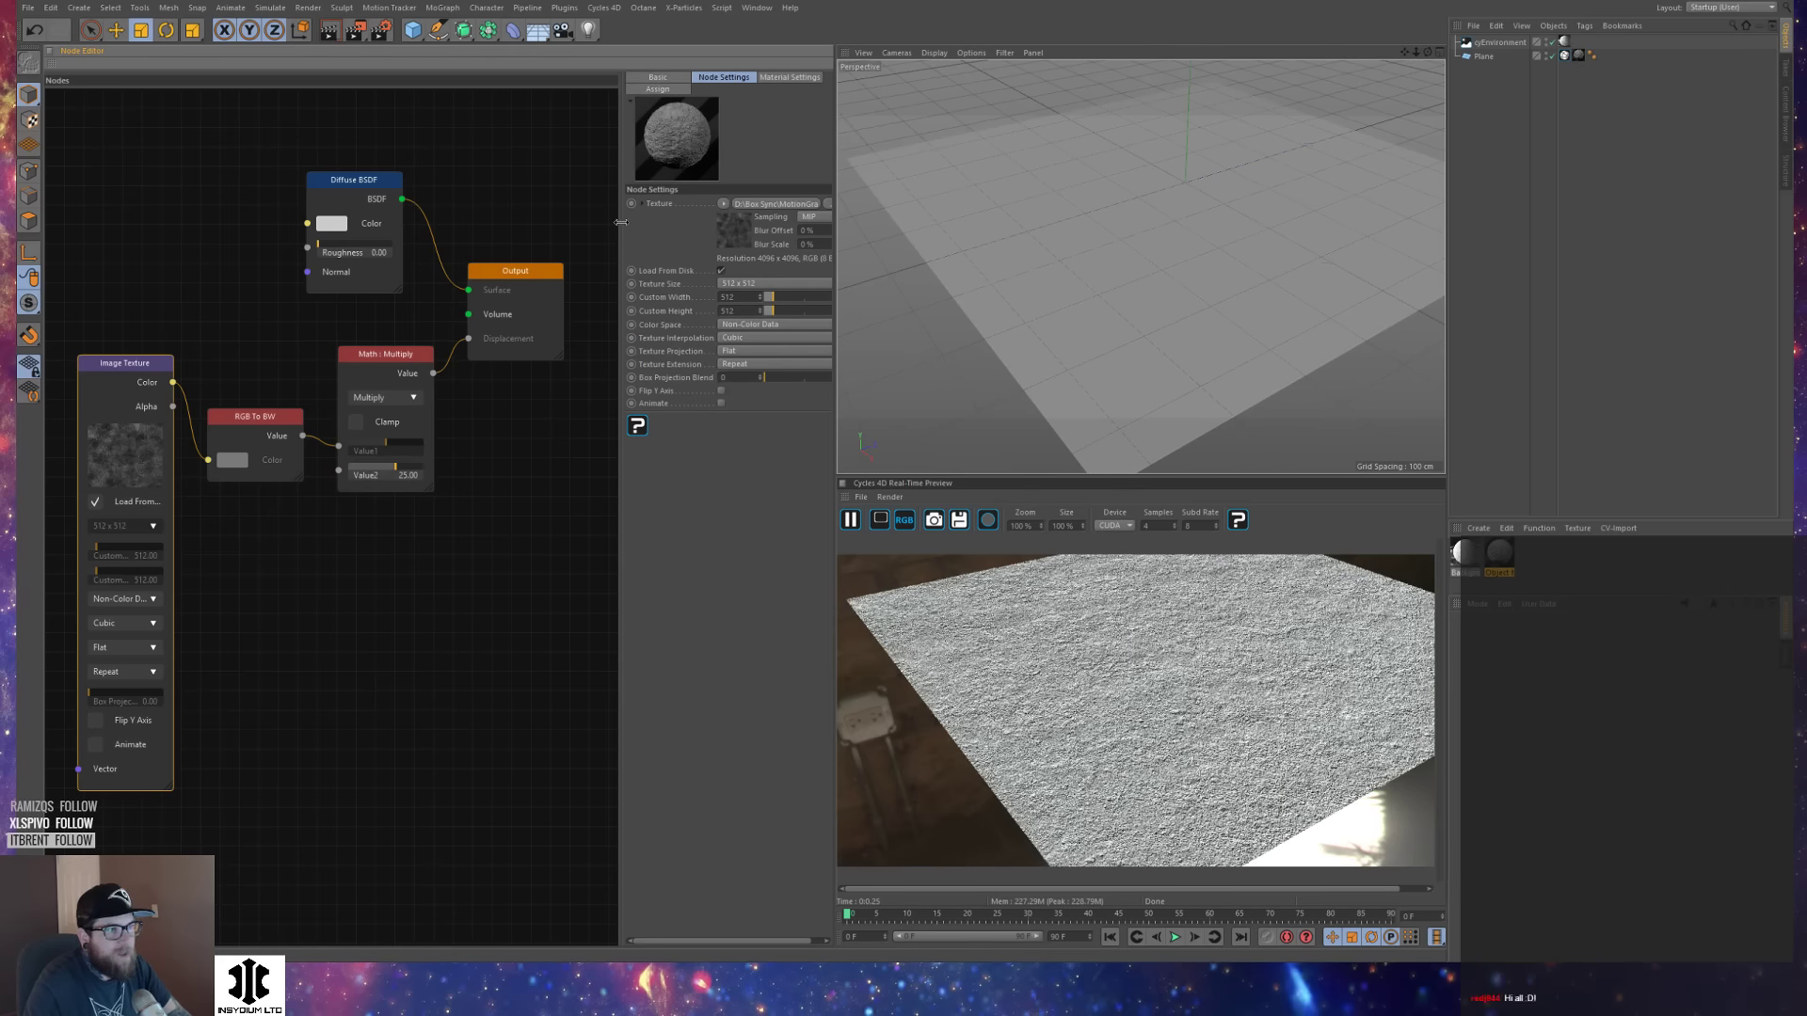
left_click_drag(620, 222, 577, 232)
left_click(820, 203)
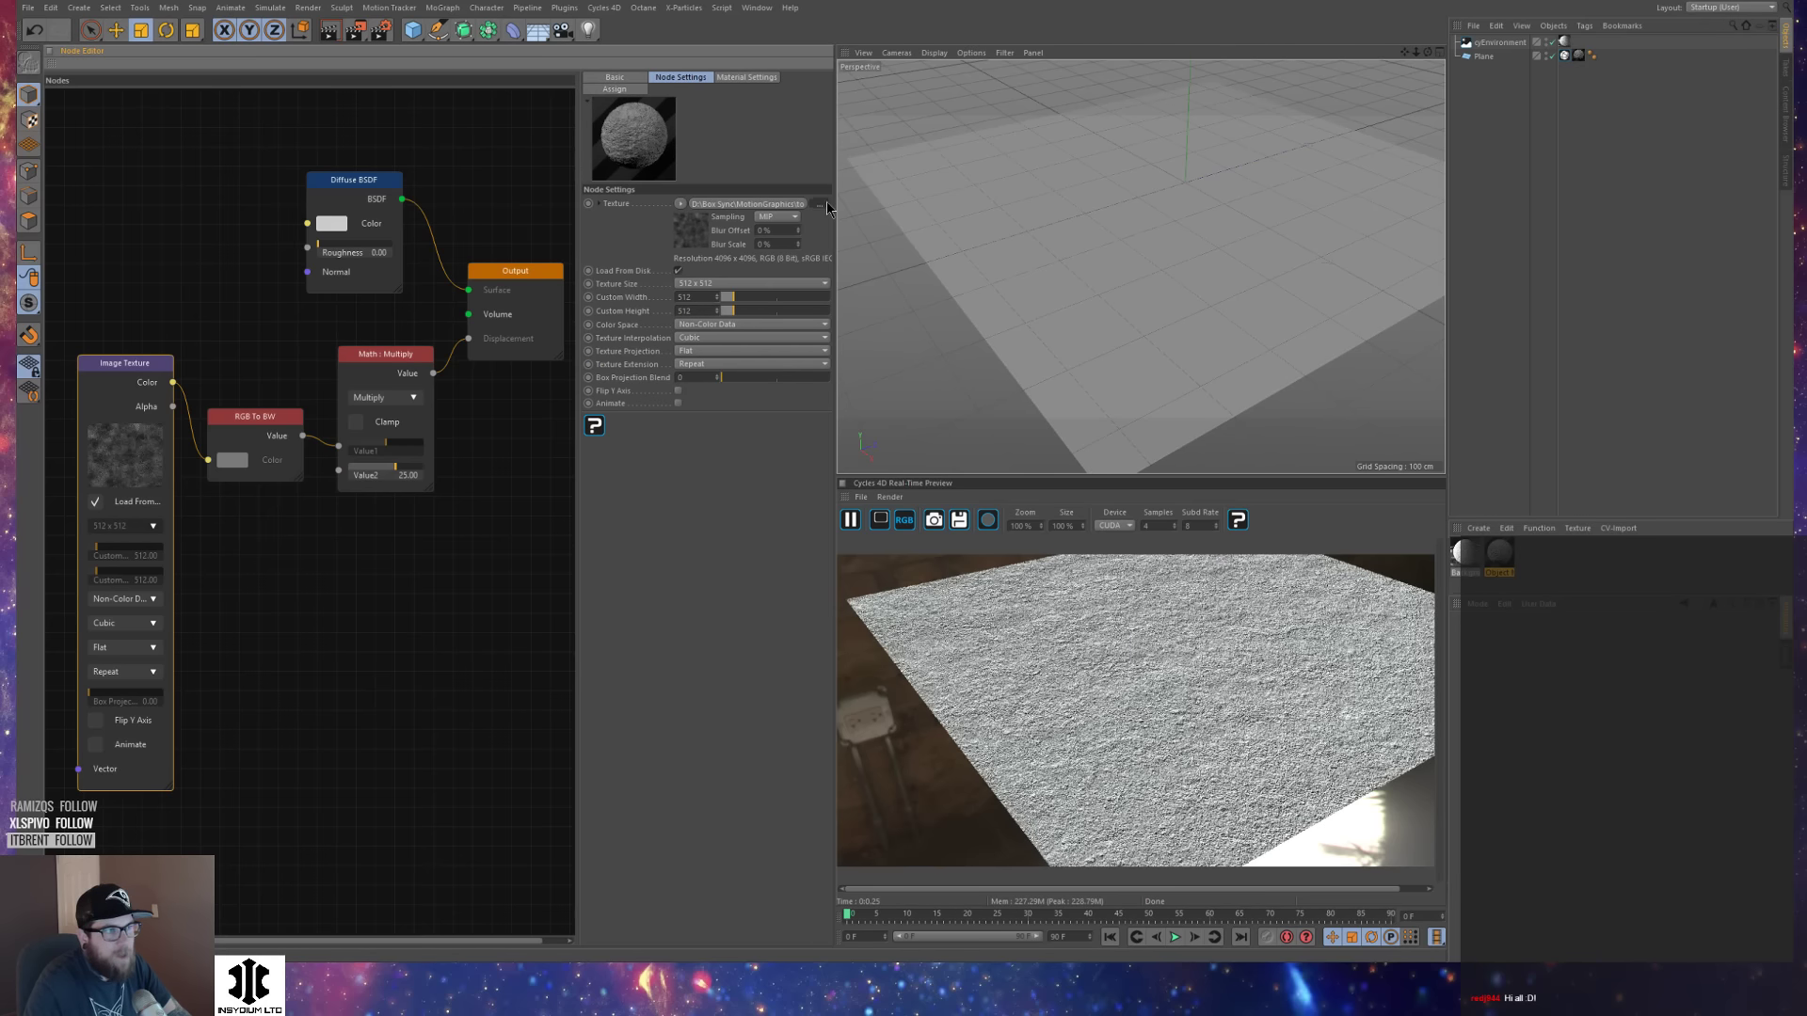
left_click(863, 248)
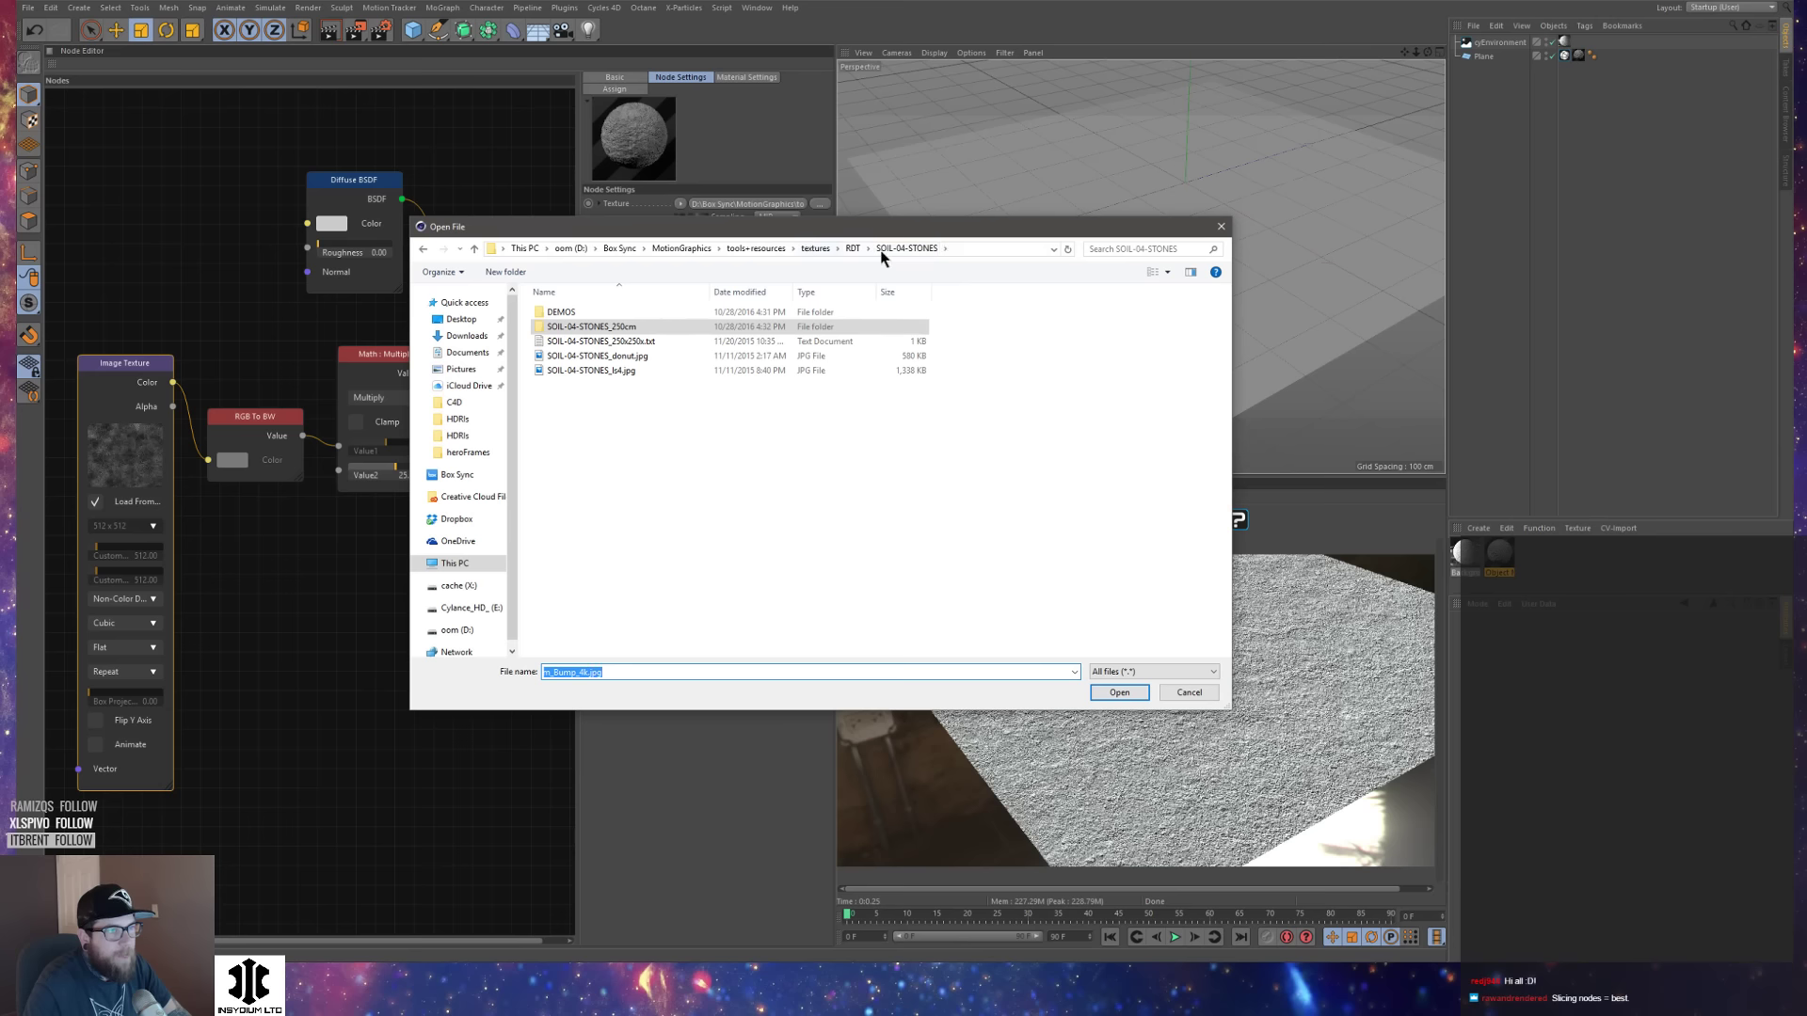
left_click(852, 248)
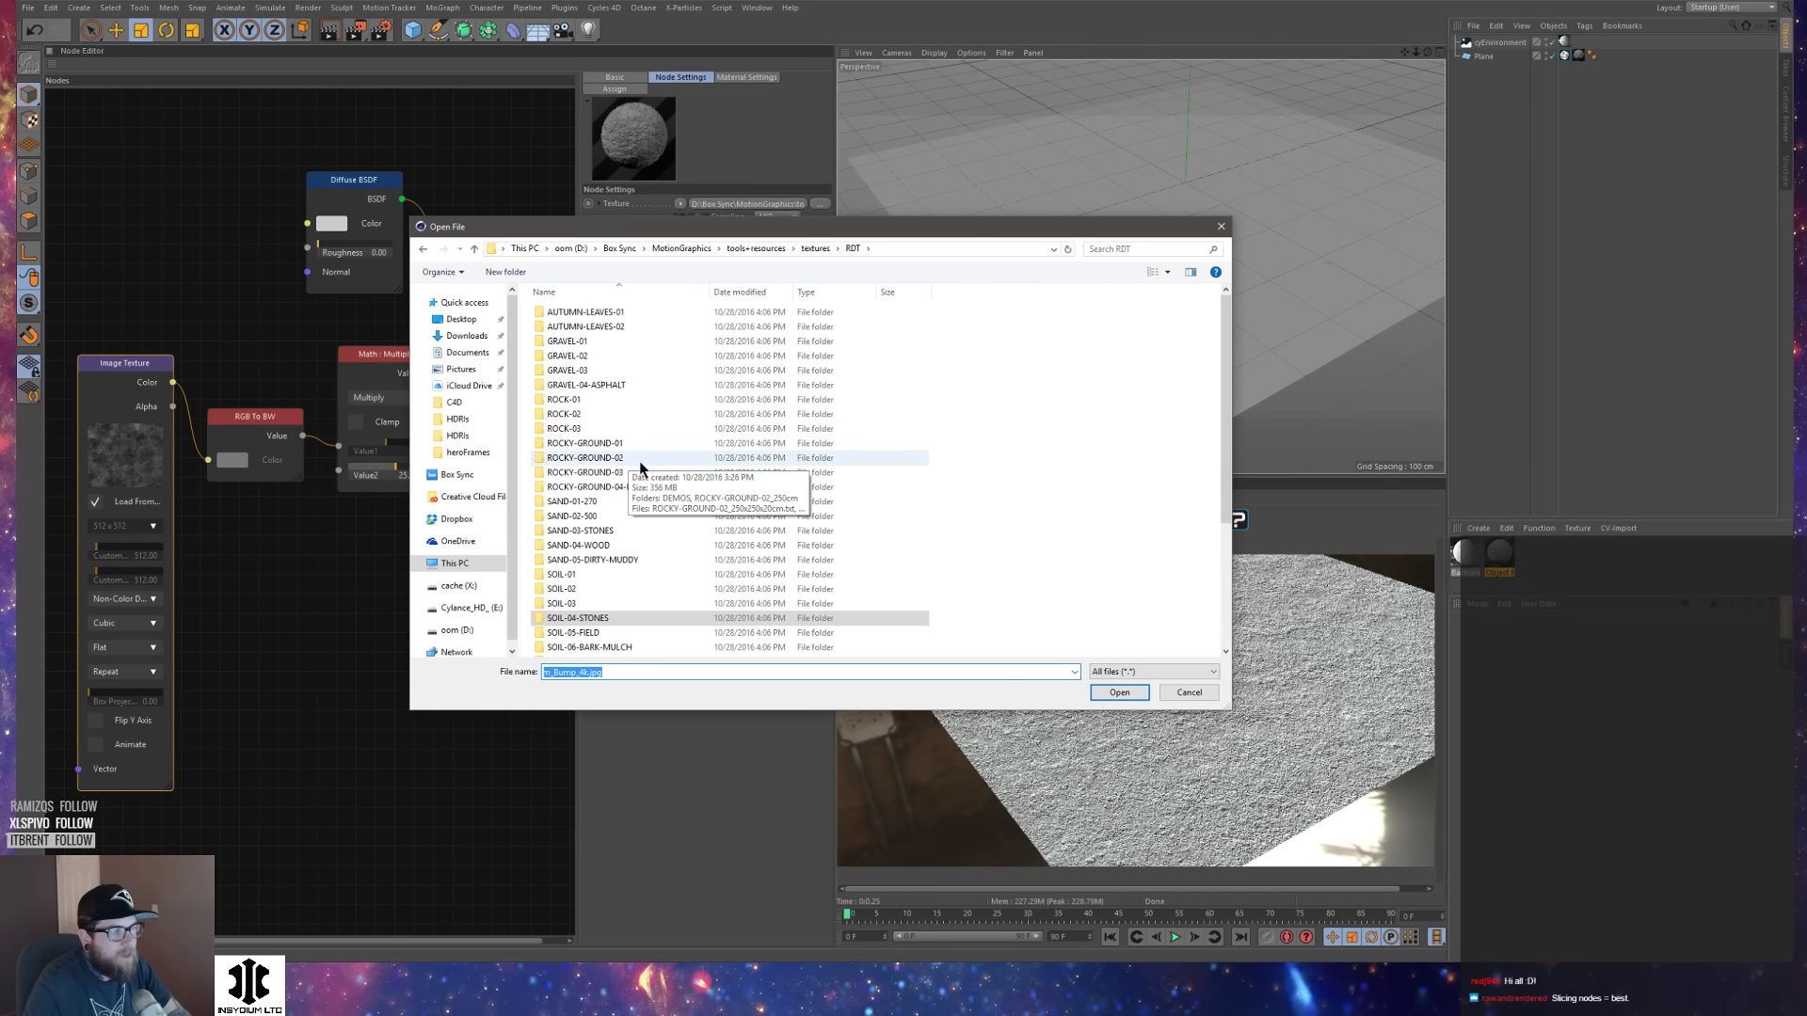
double_click(666, 560)
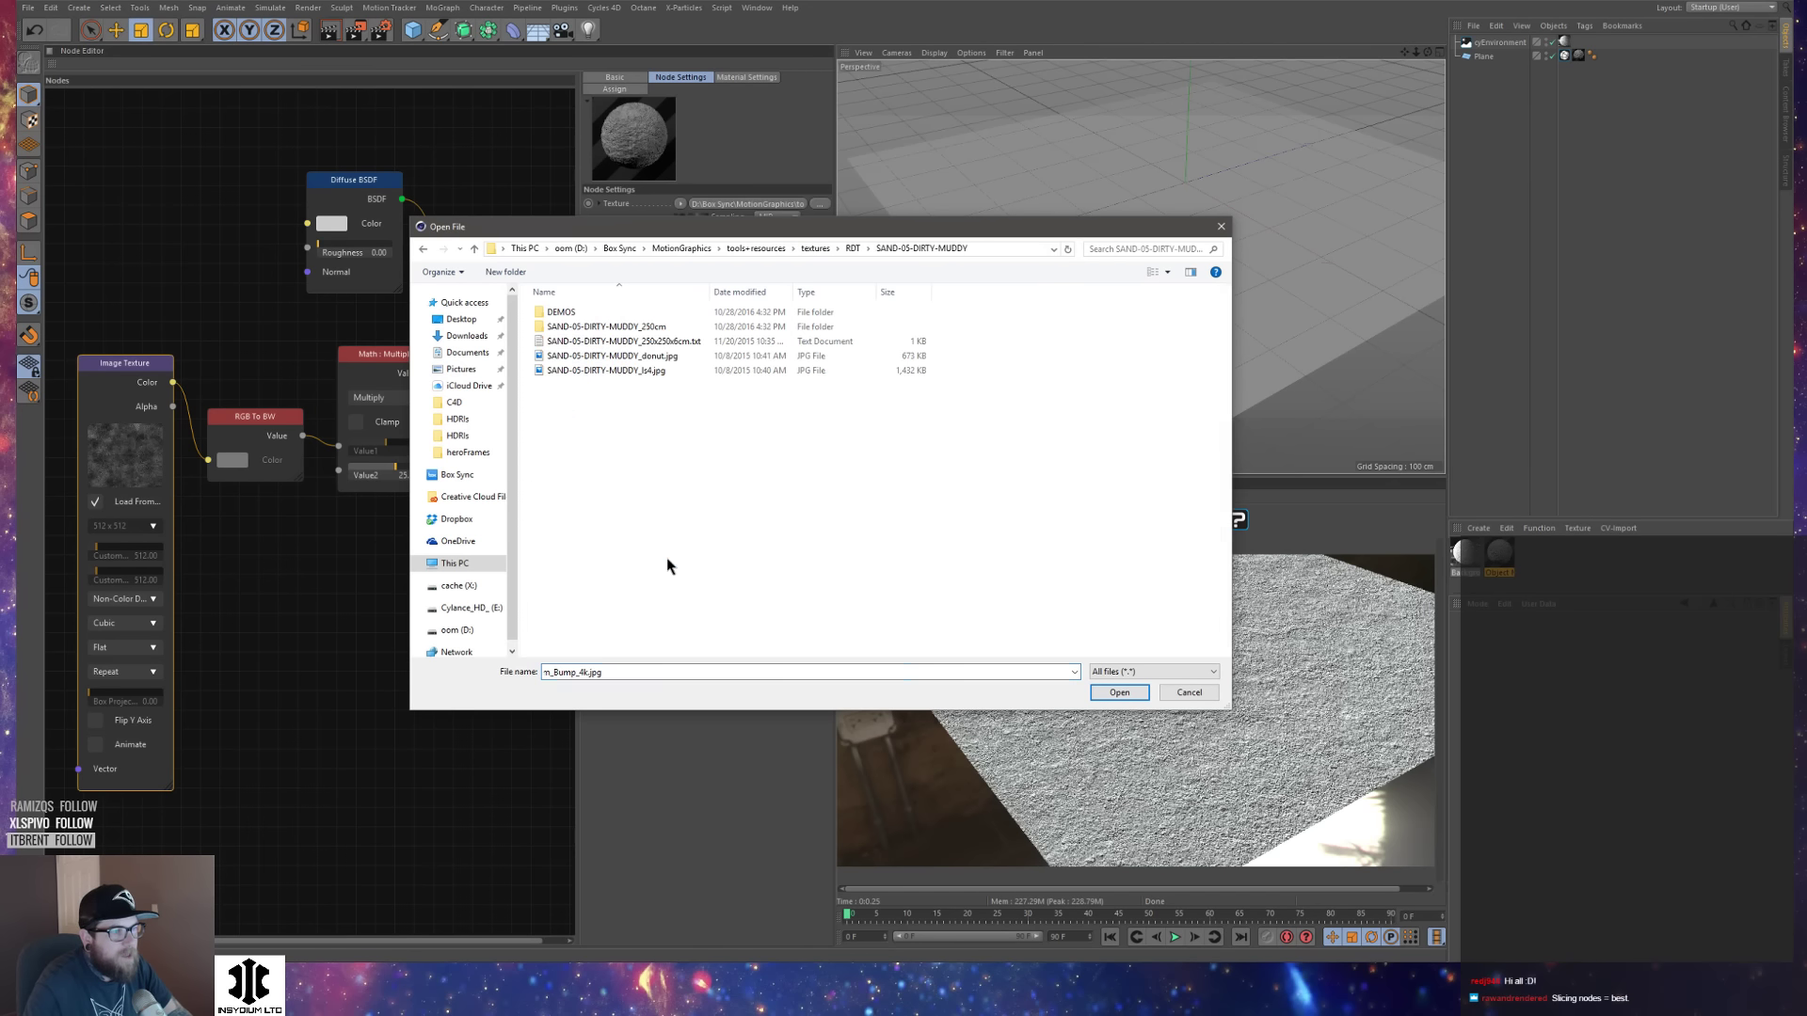
double_click(602, 327)
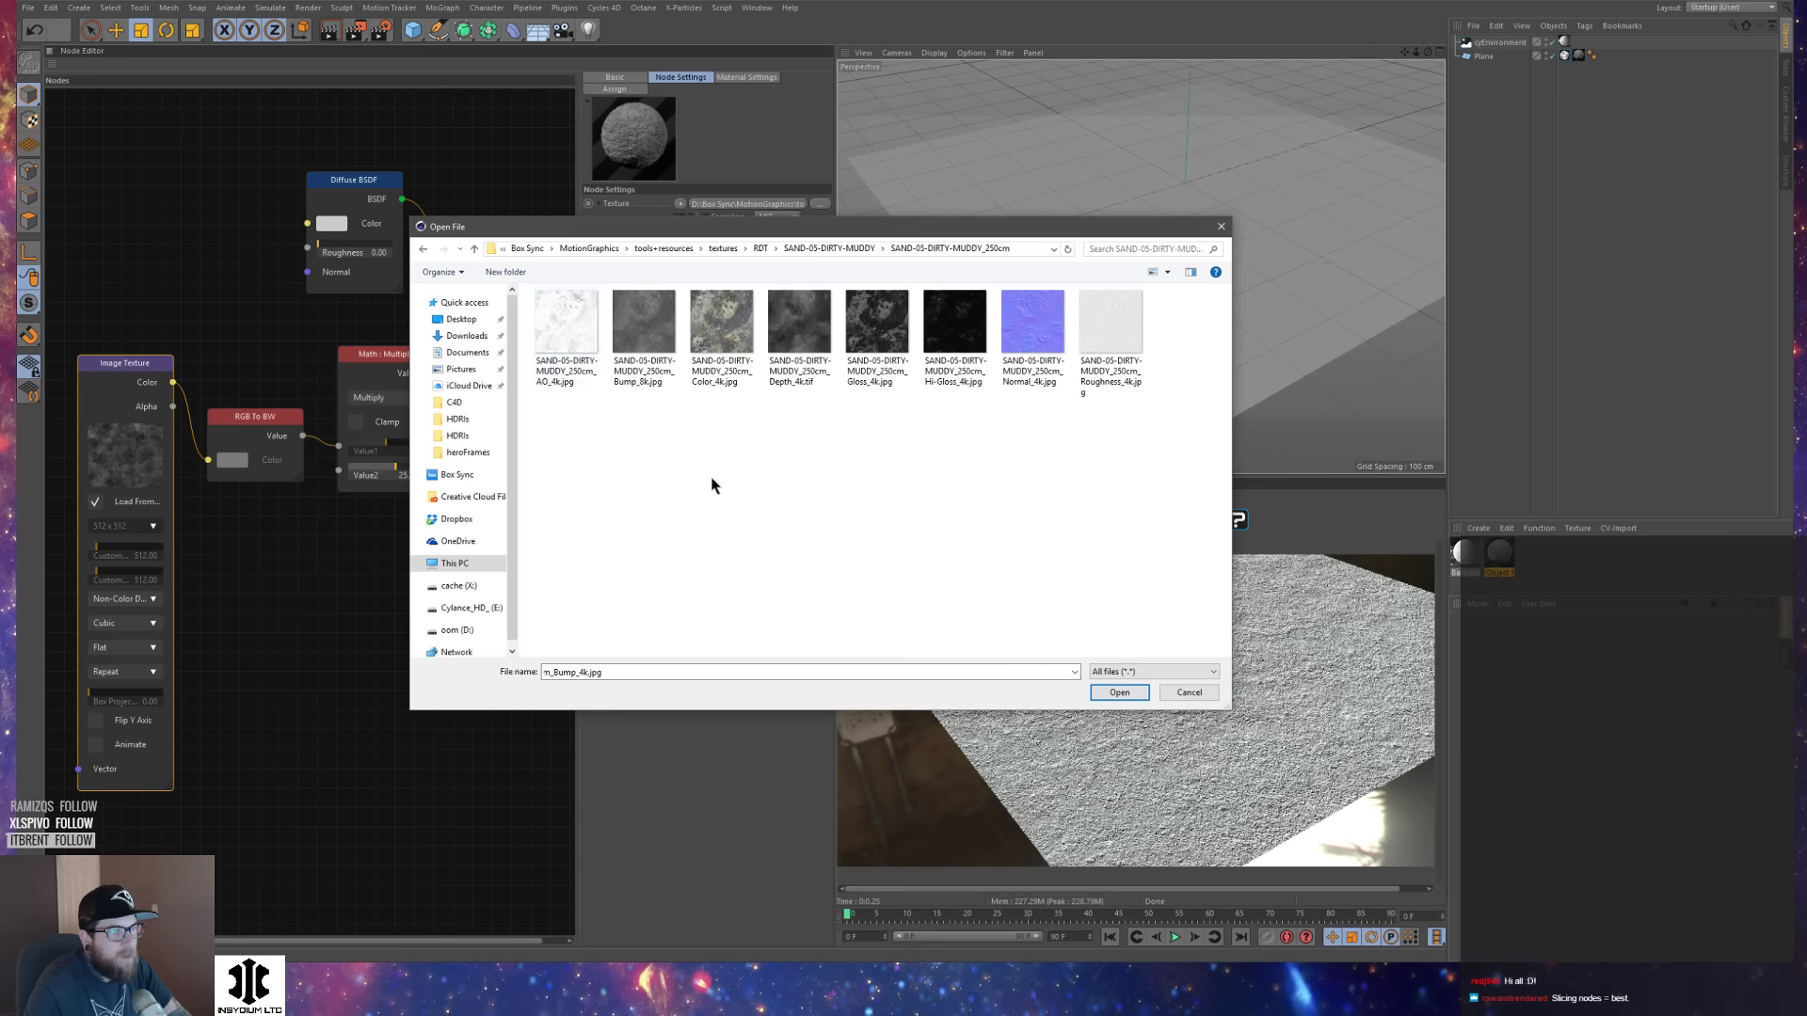
left_click(657, 346)
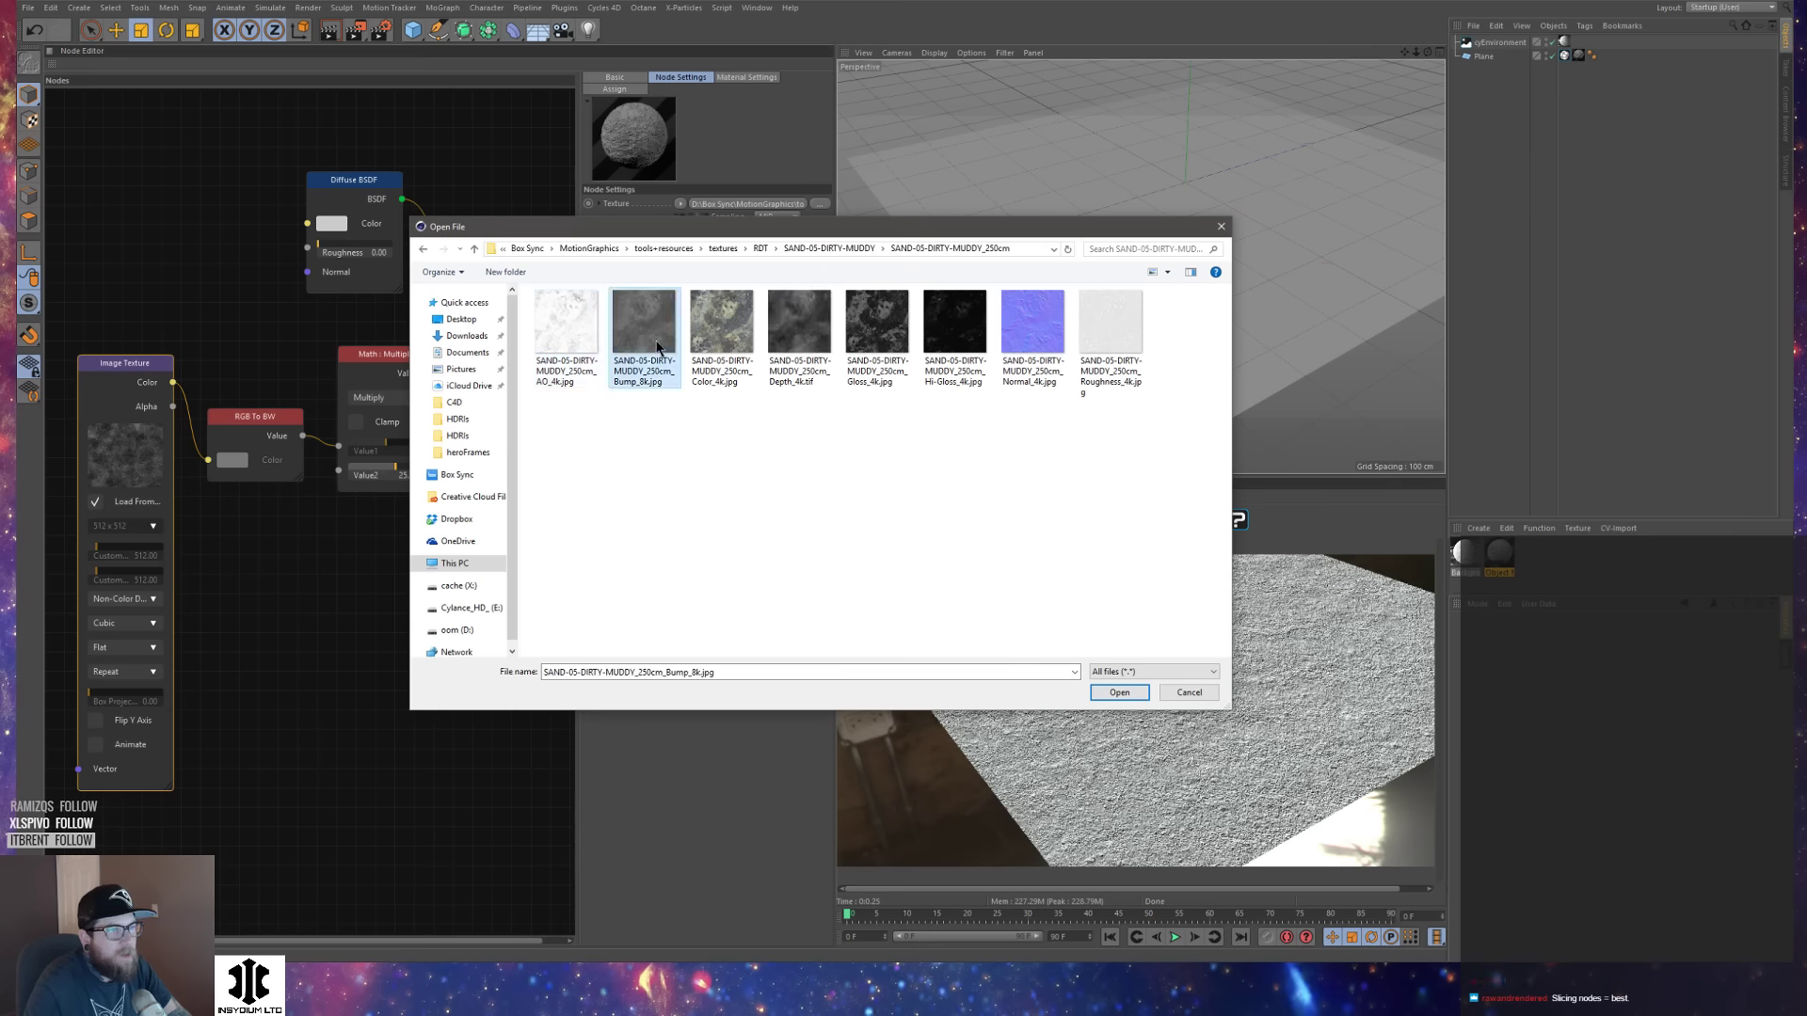
left_click(861, 249)
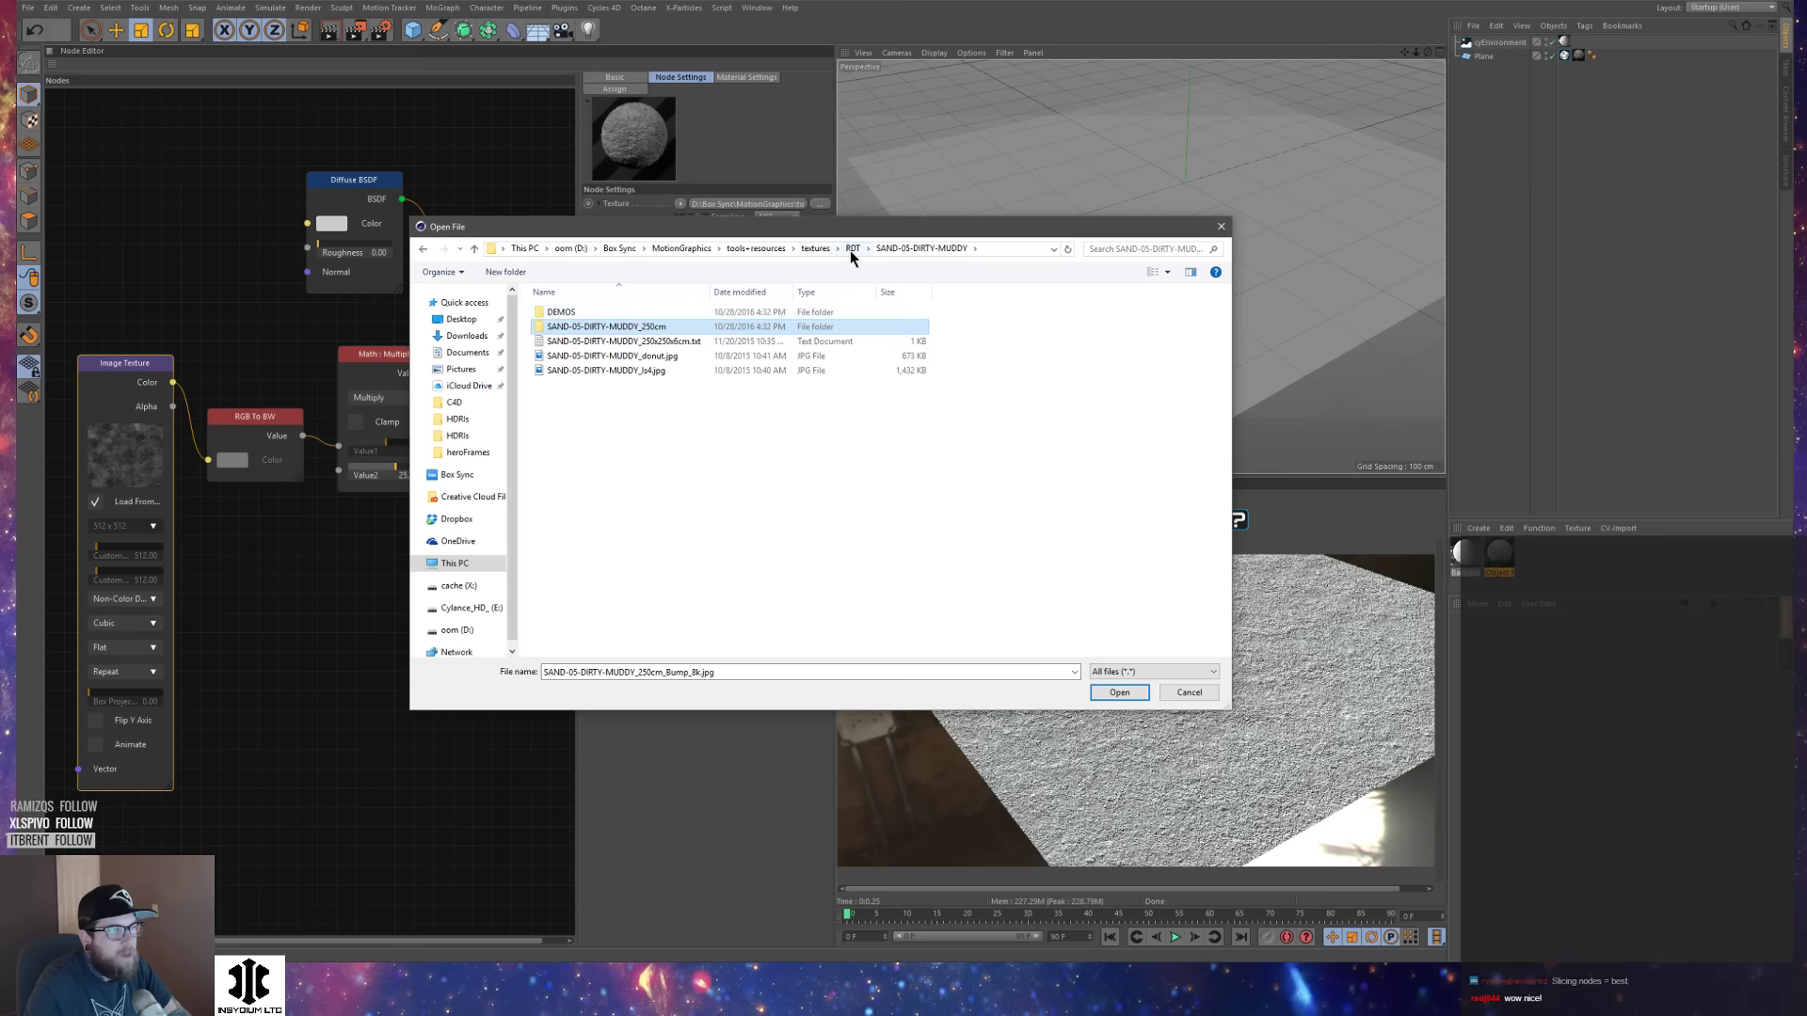
left_click(852, 249)
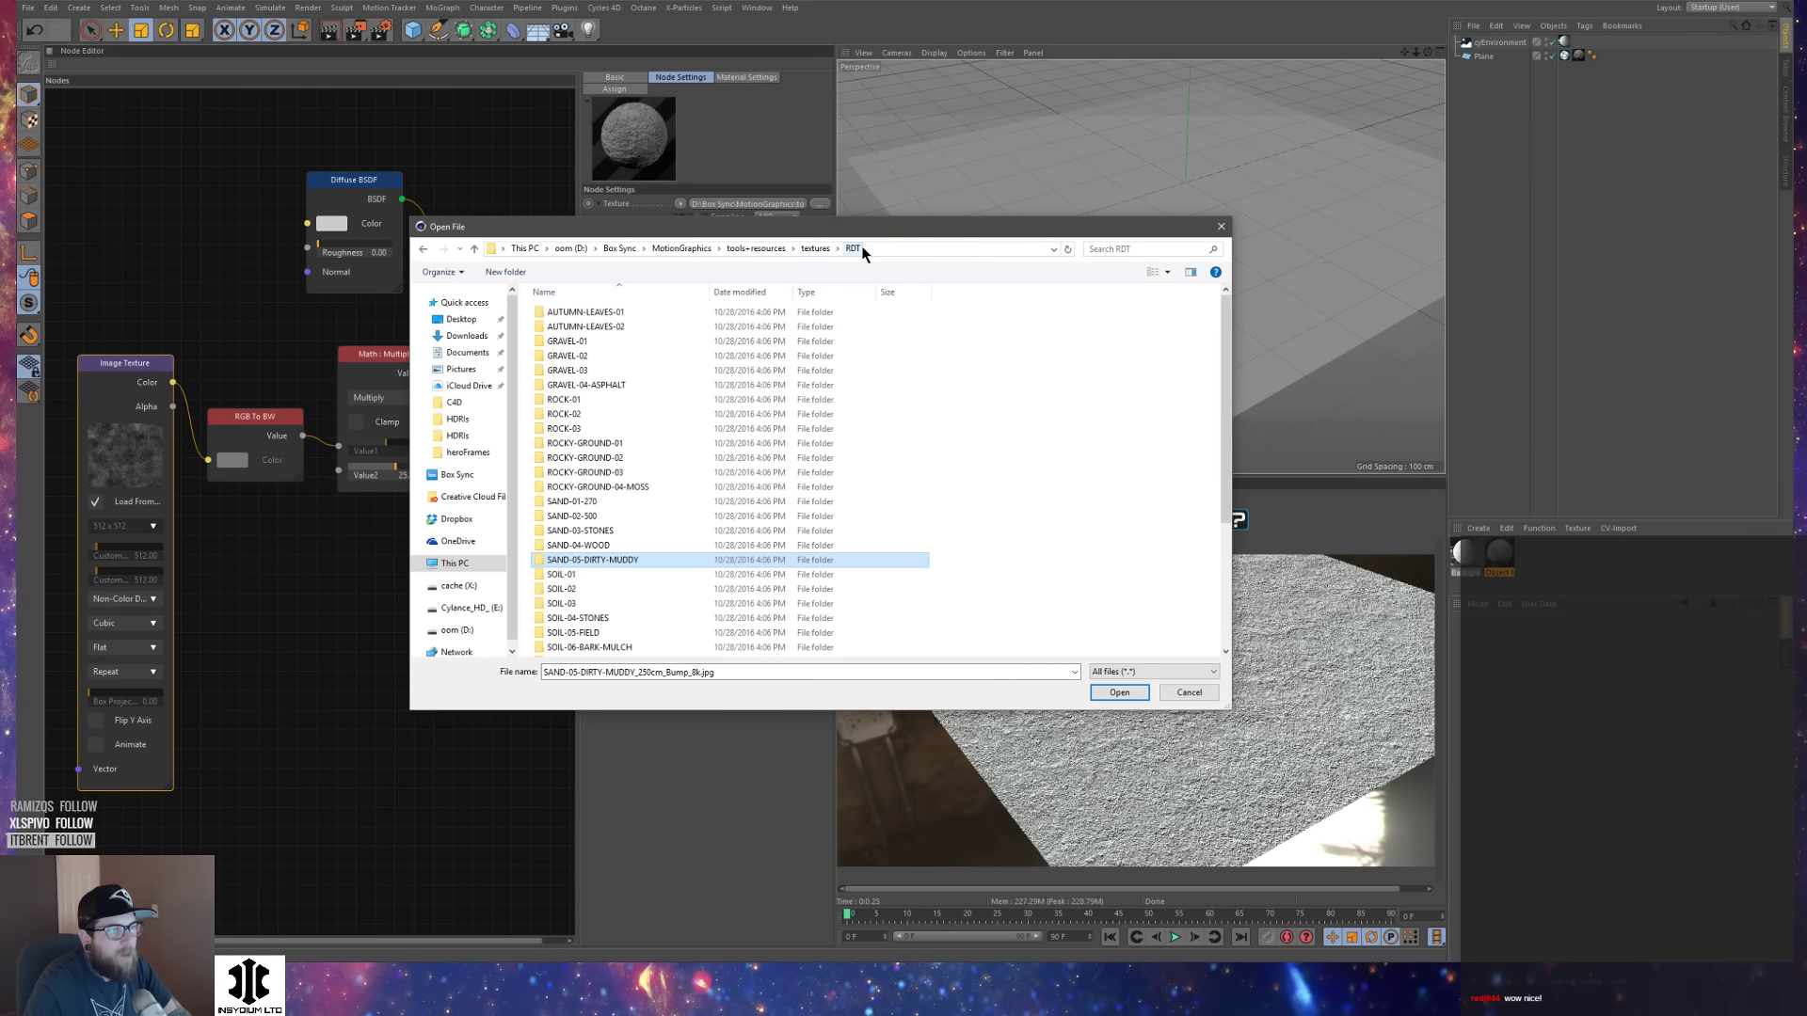
Load ROCKY-GROUND-04-MOSS_230cm_AO_8k.jpg into the Image Texture node without copying it to the project location.
double_click(677, 487)
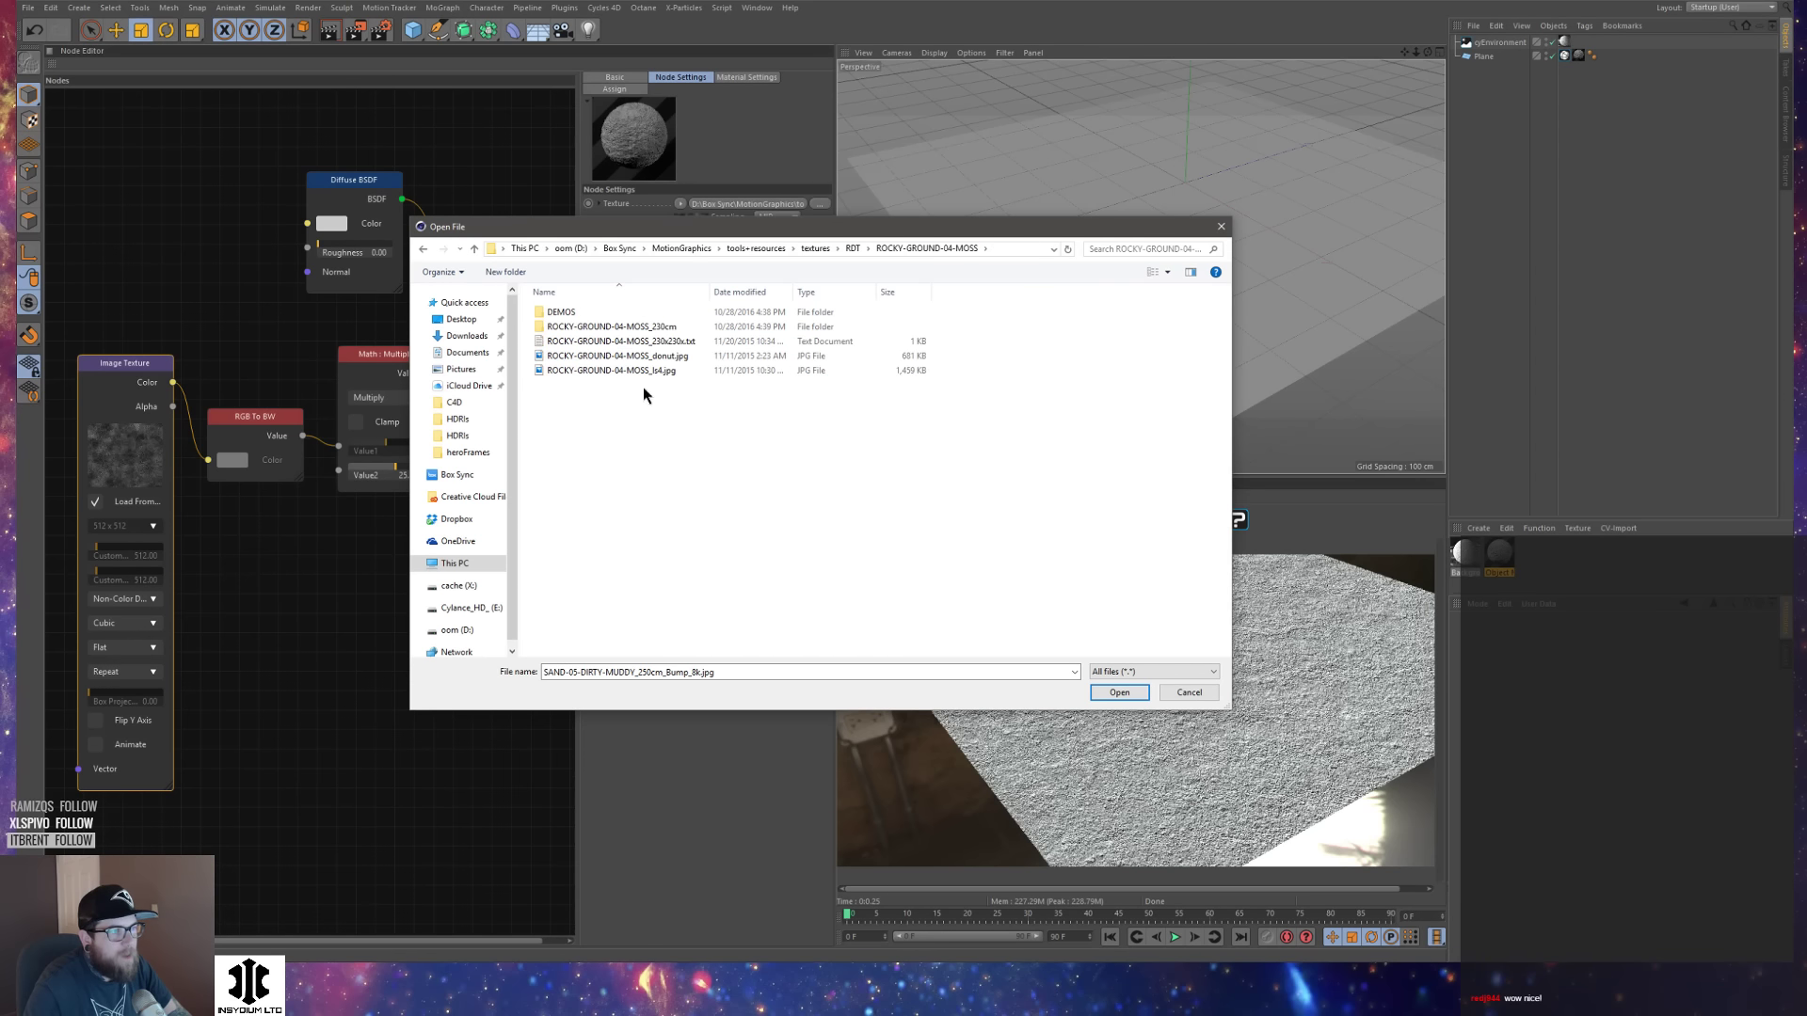
left_click(632, 329)
double_click(630, 332)
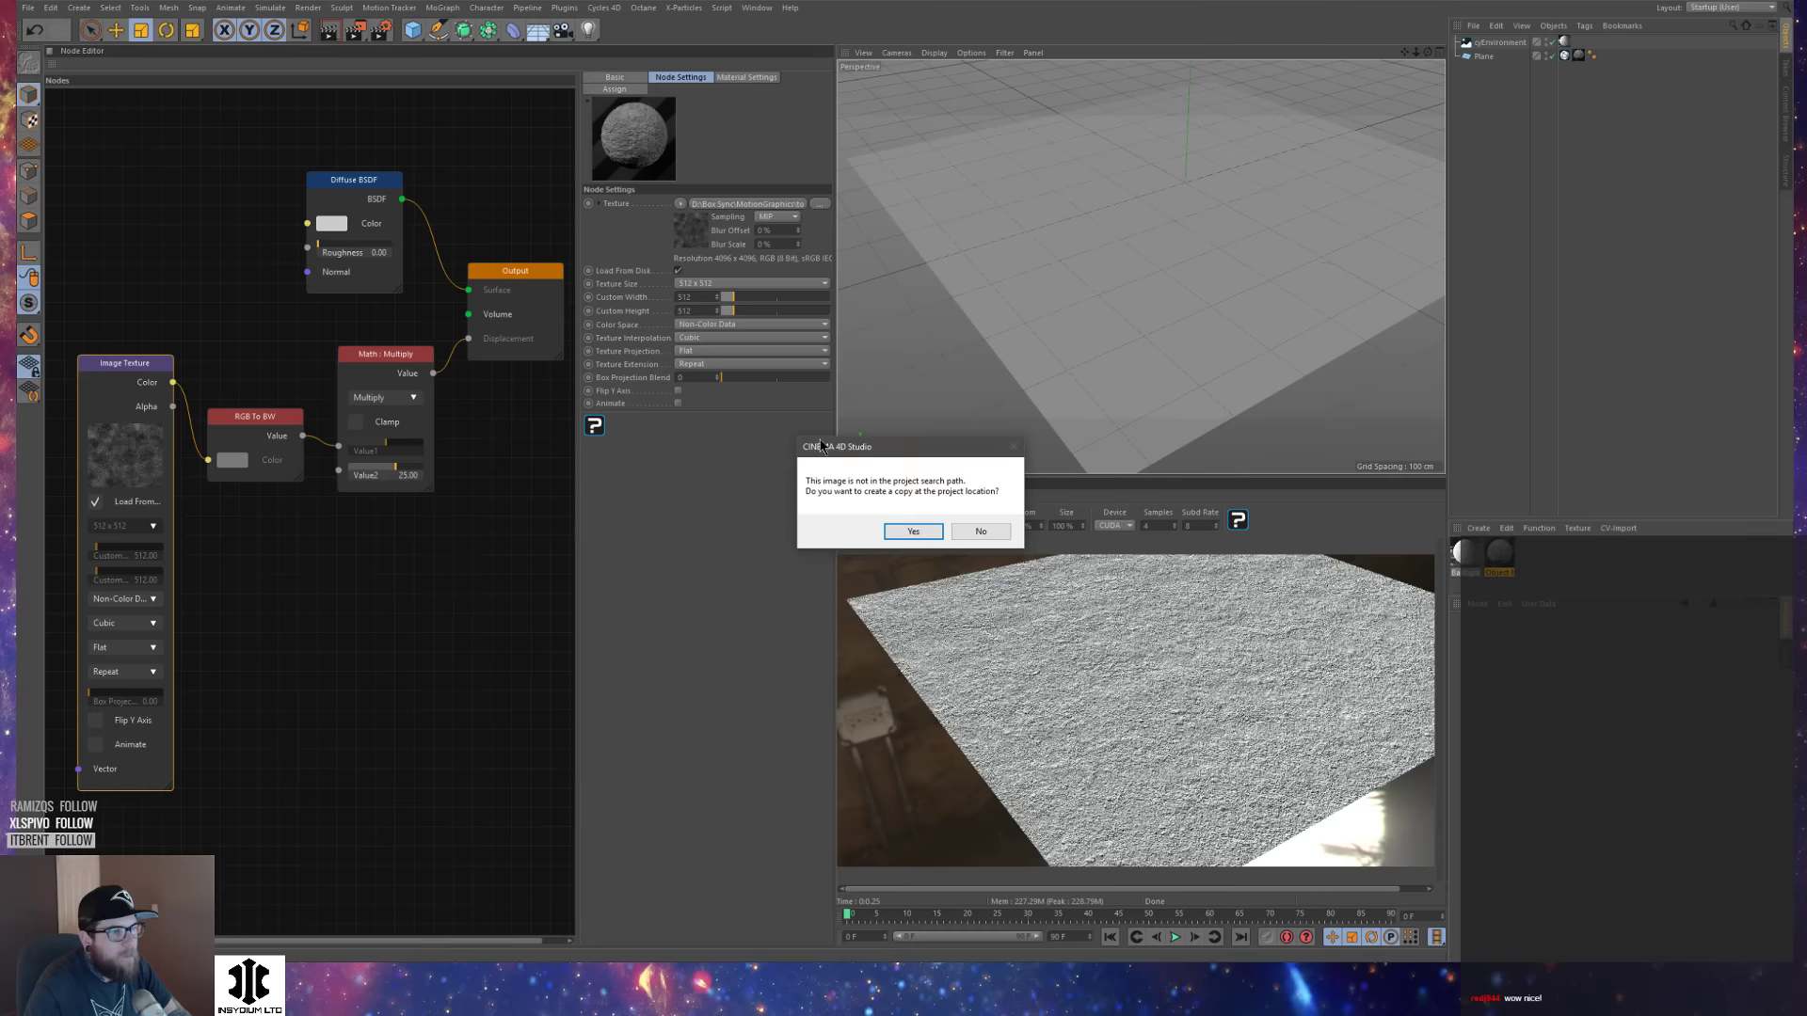
left_click(980, 531)
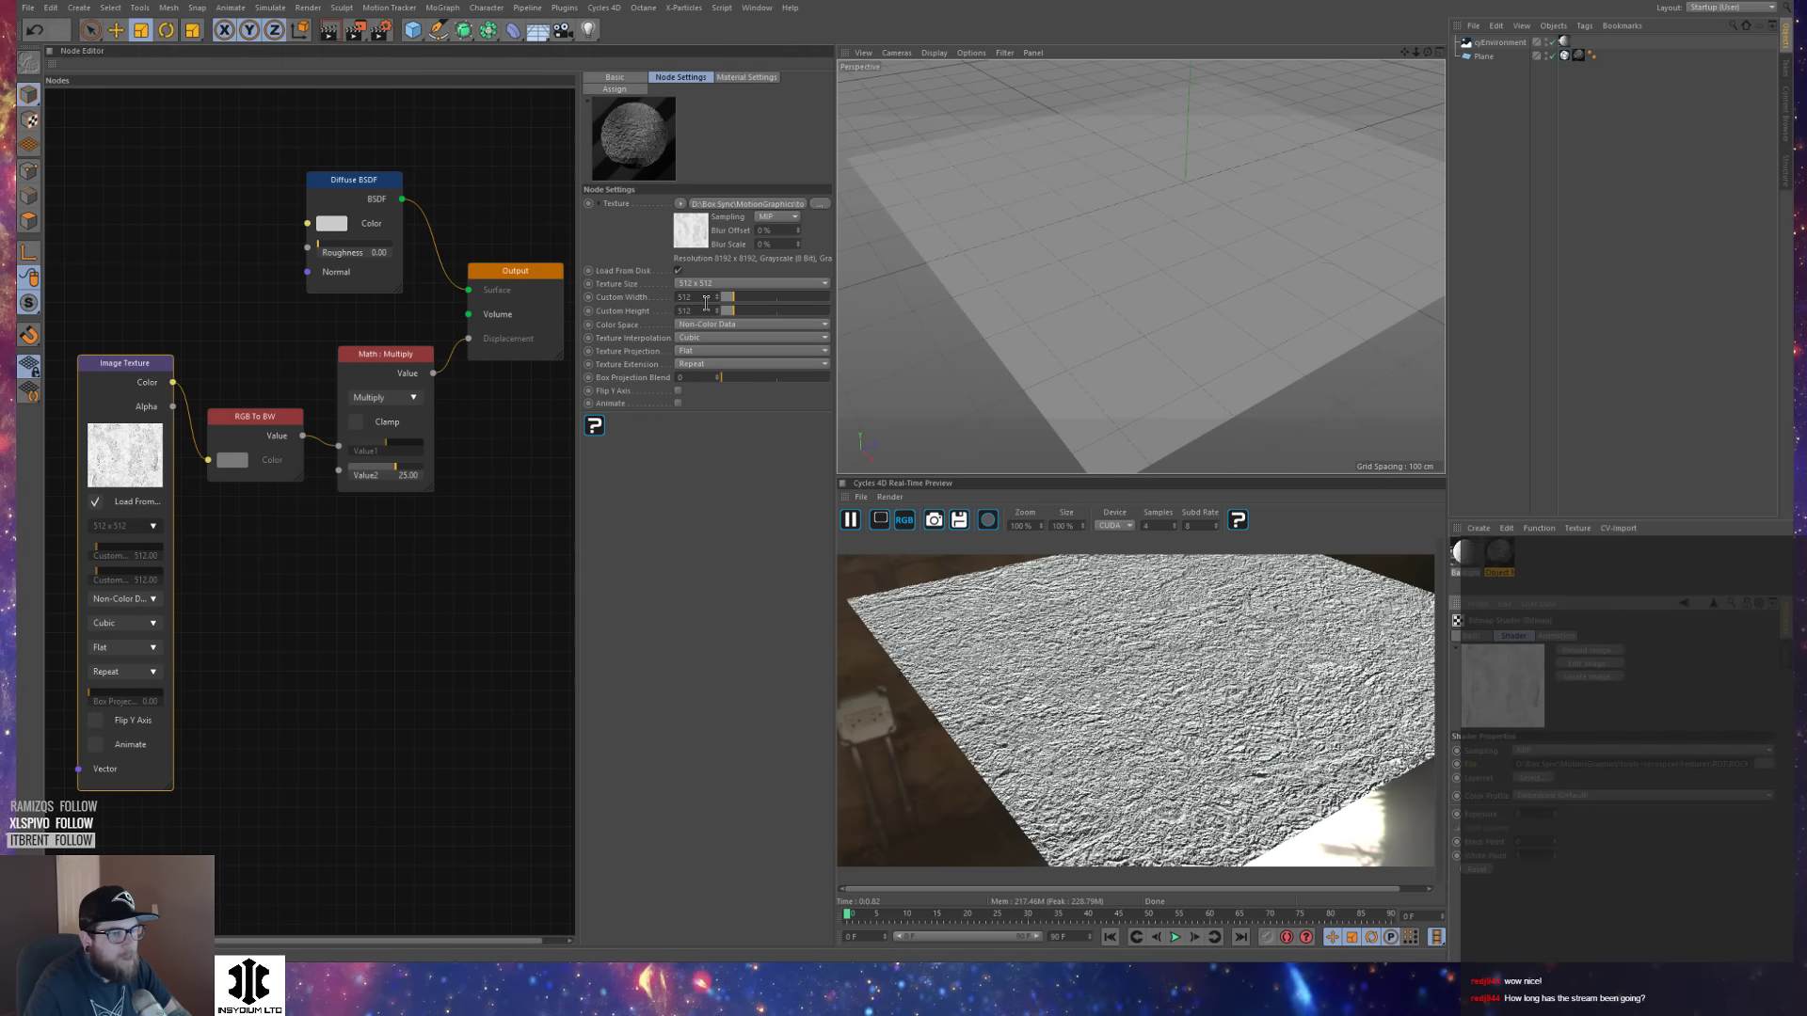
Replace the Image Texture's file with ROCKY-GROUND-04-MOSS_230cm_Bump_4k.jpg from the same folder.
left_click(820, 203)
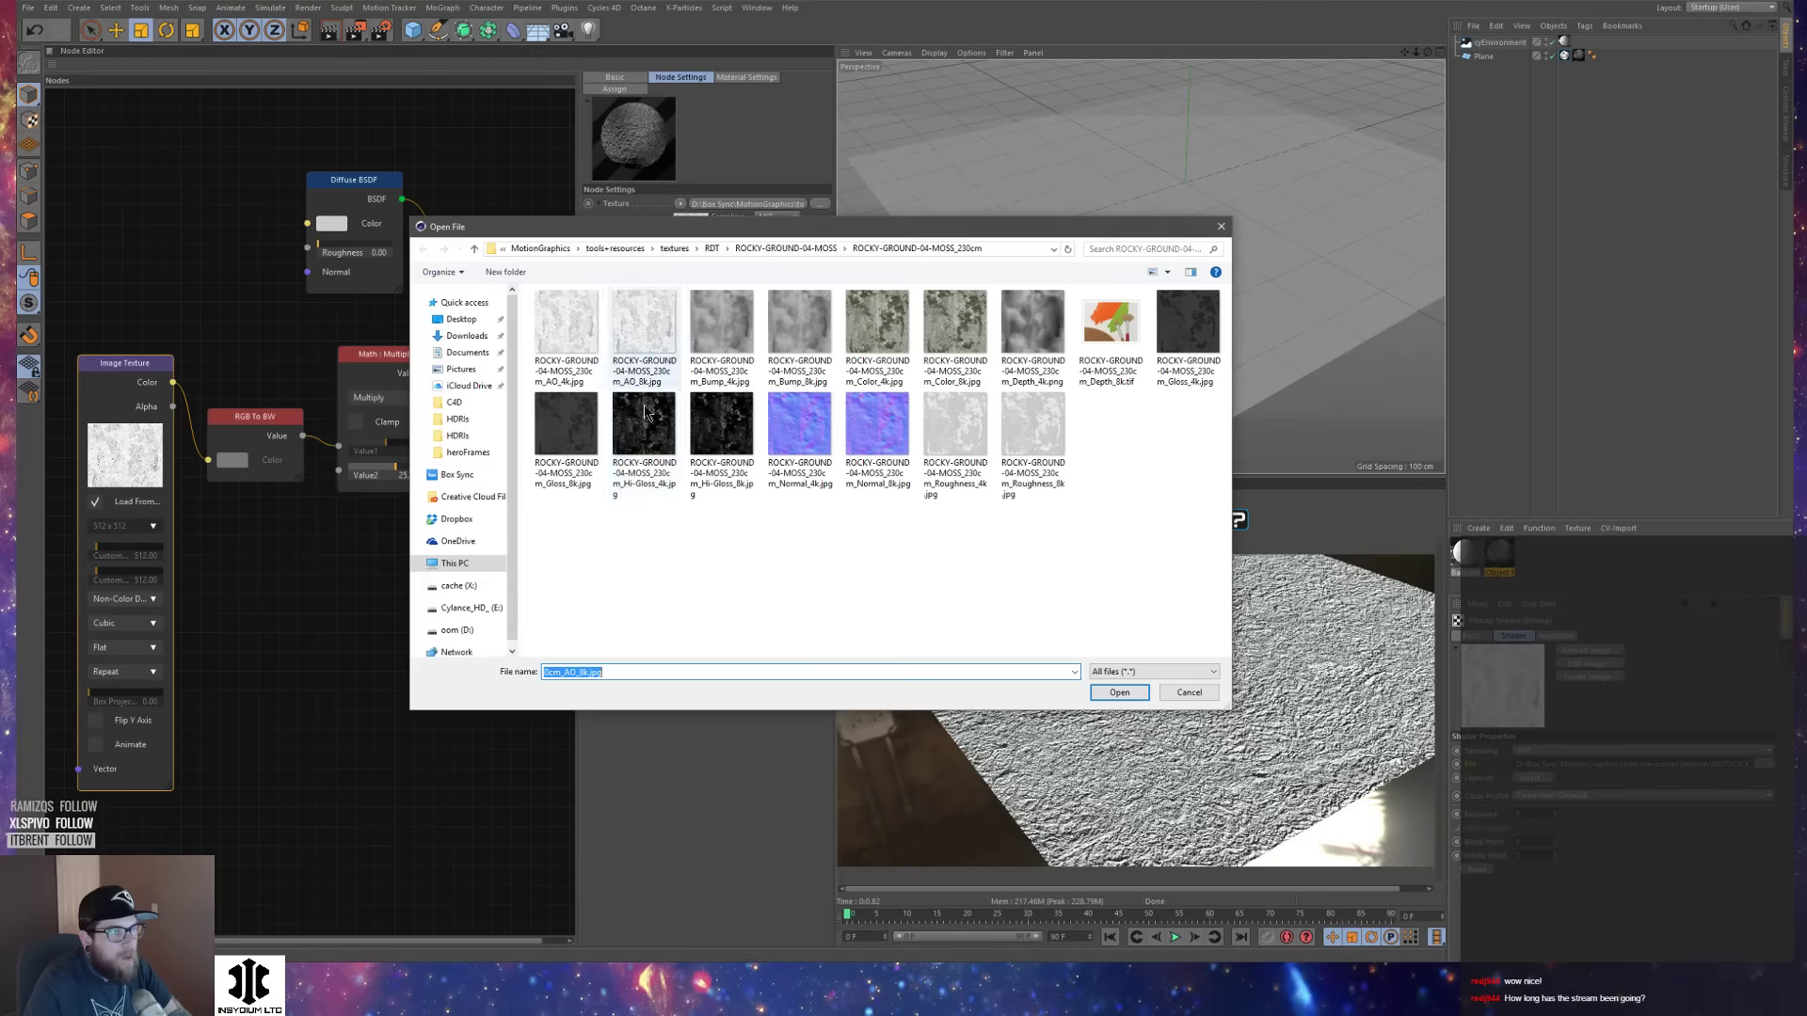
left_click(723, 334)
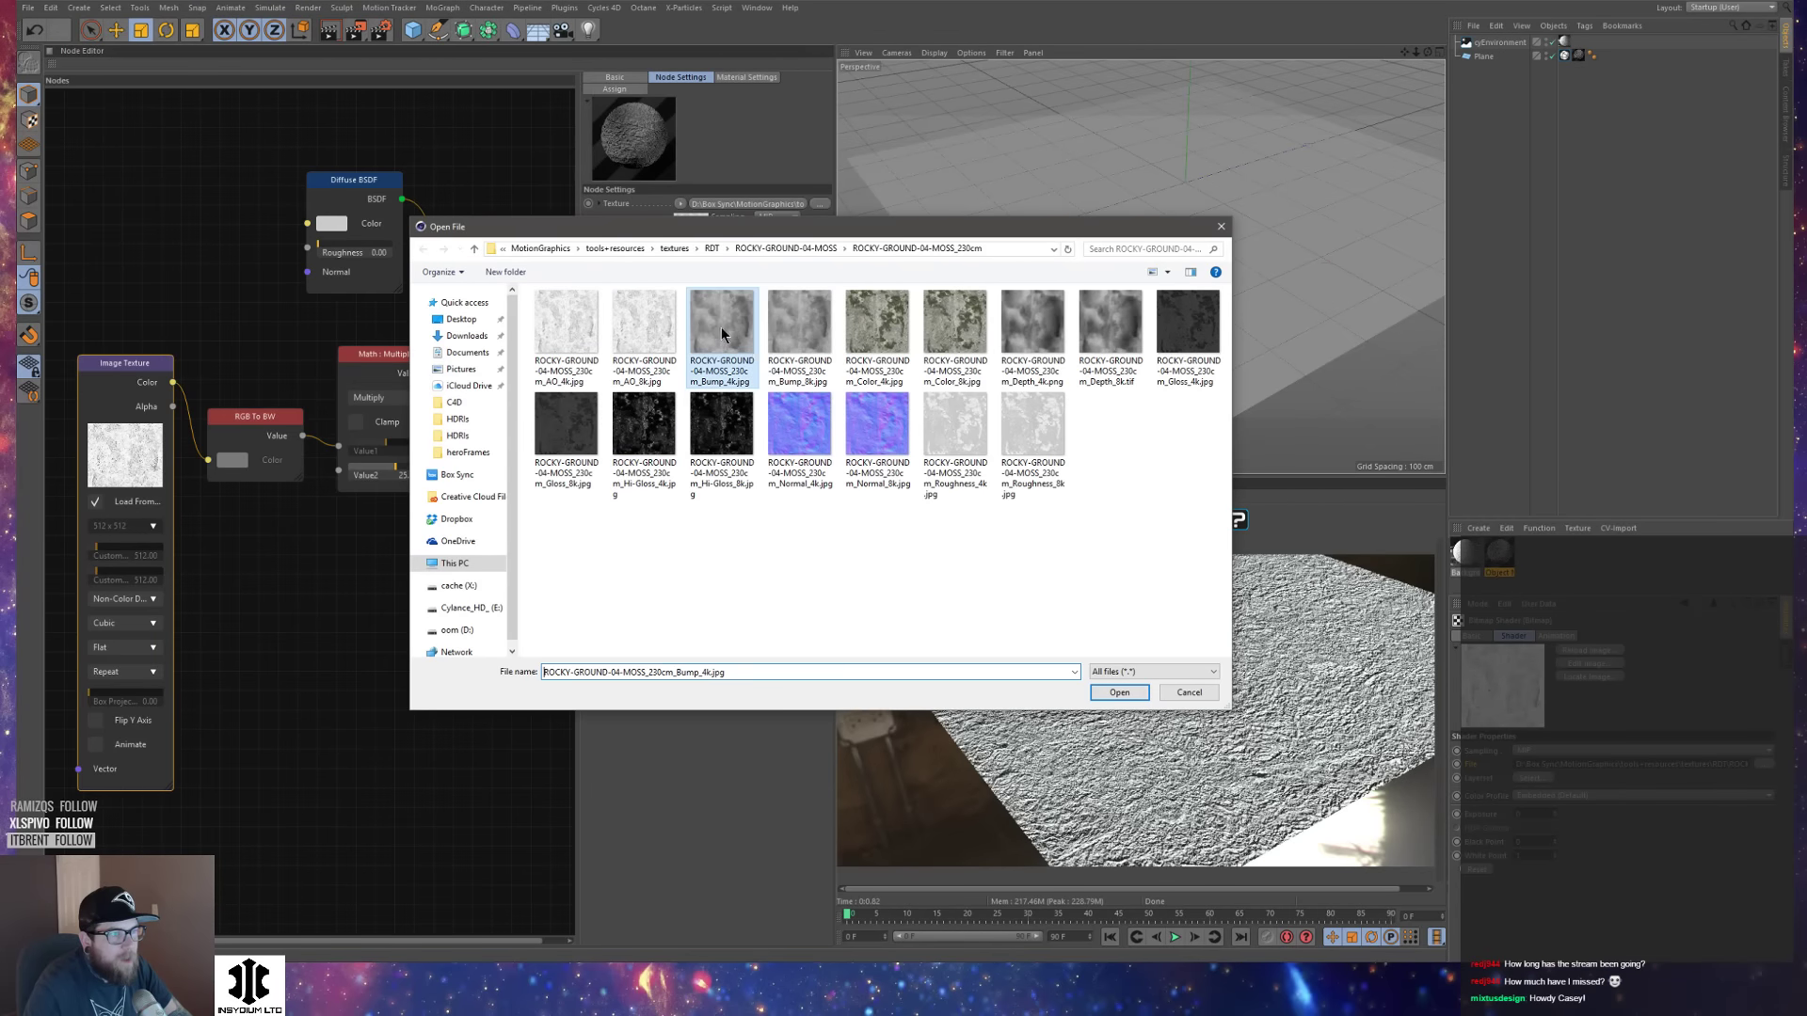
left_click(1115, 694)
left_click(940, 531)
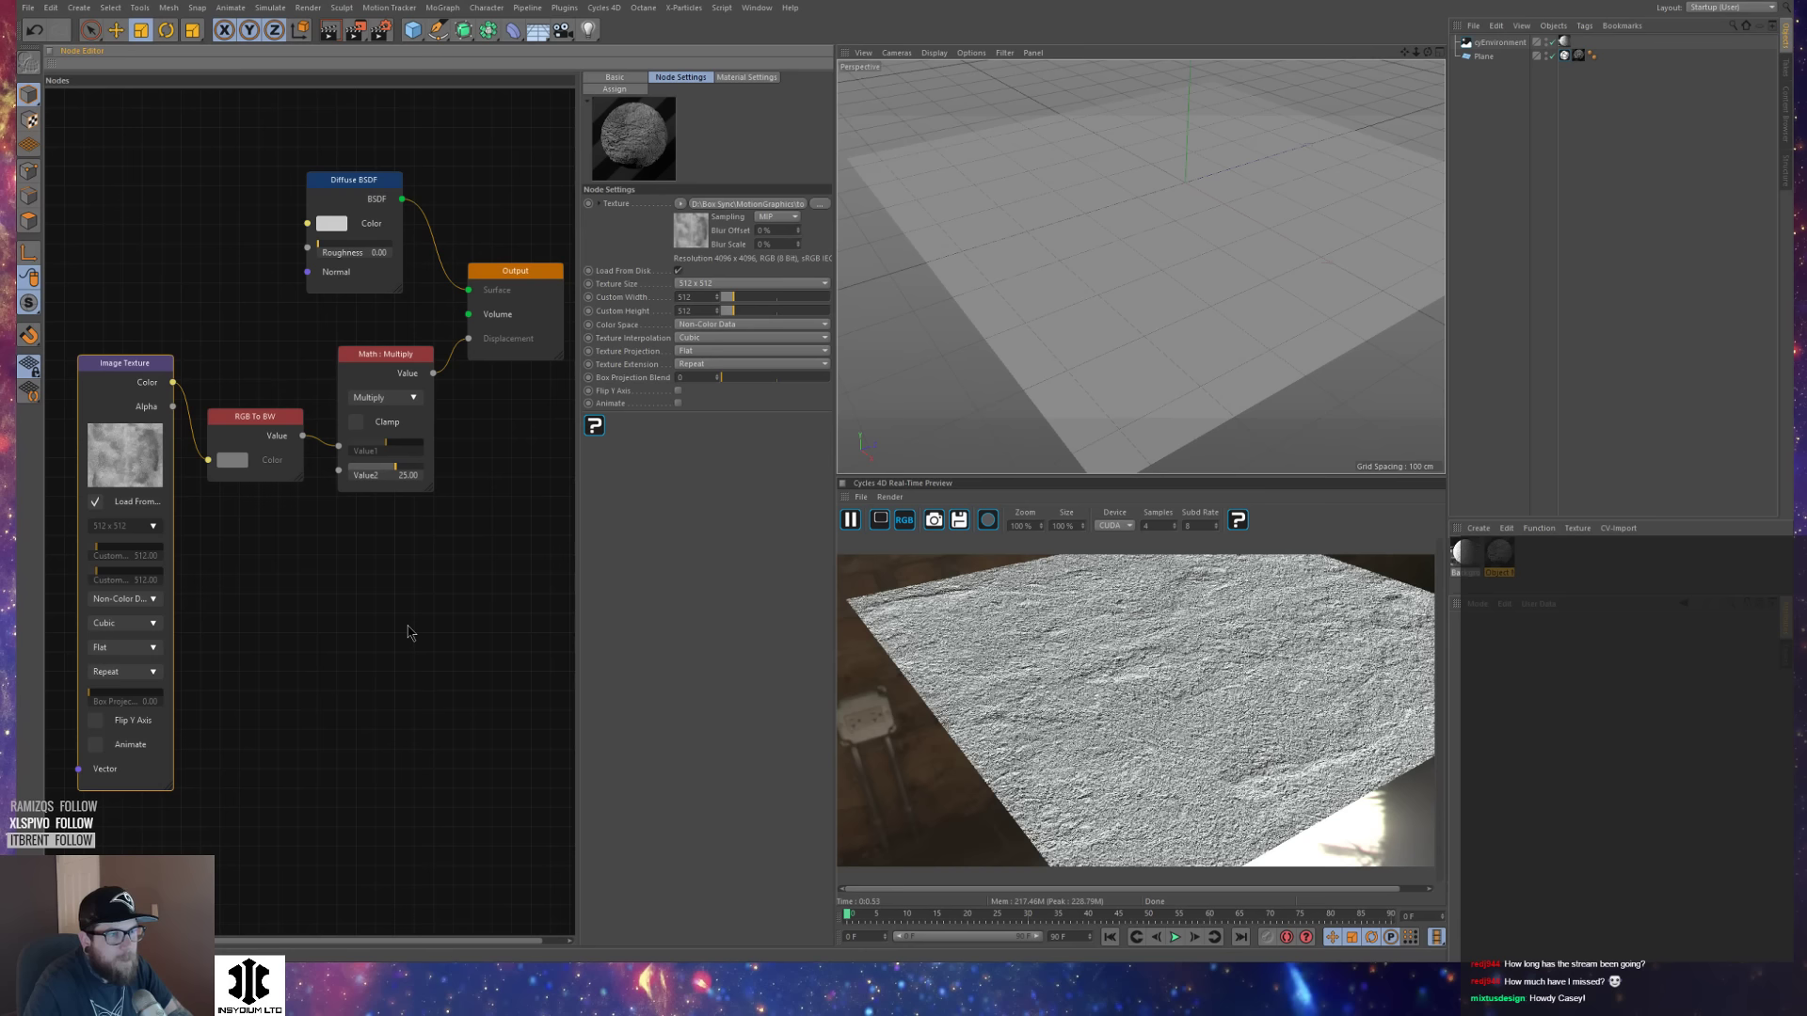
Raise the Math Multiply node's Value2 to about 79 and inspect the entire plane in the preview.
left_click(405, 377)
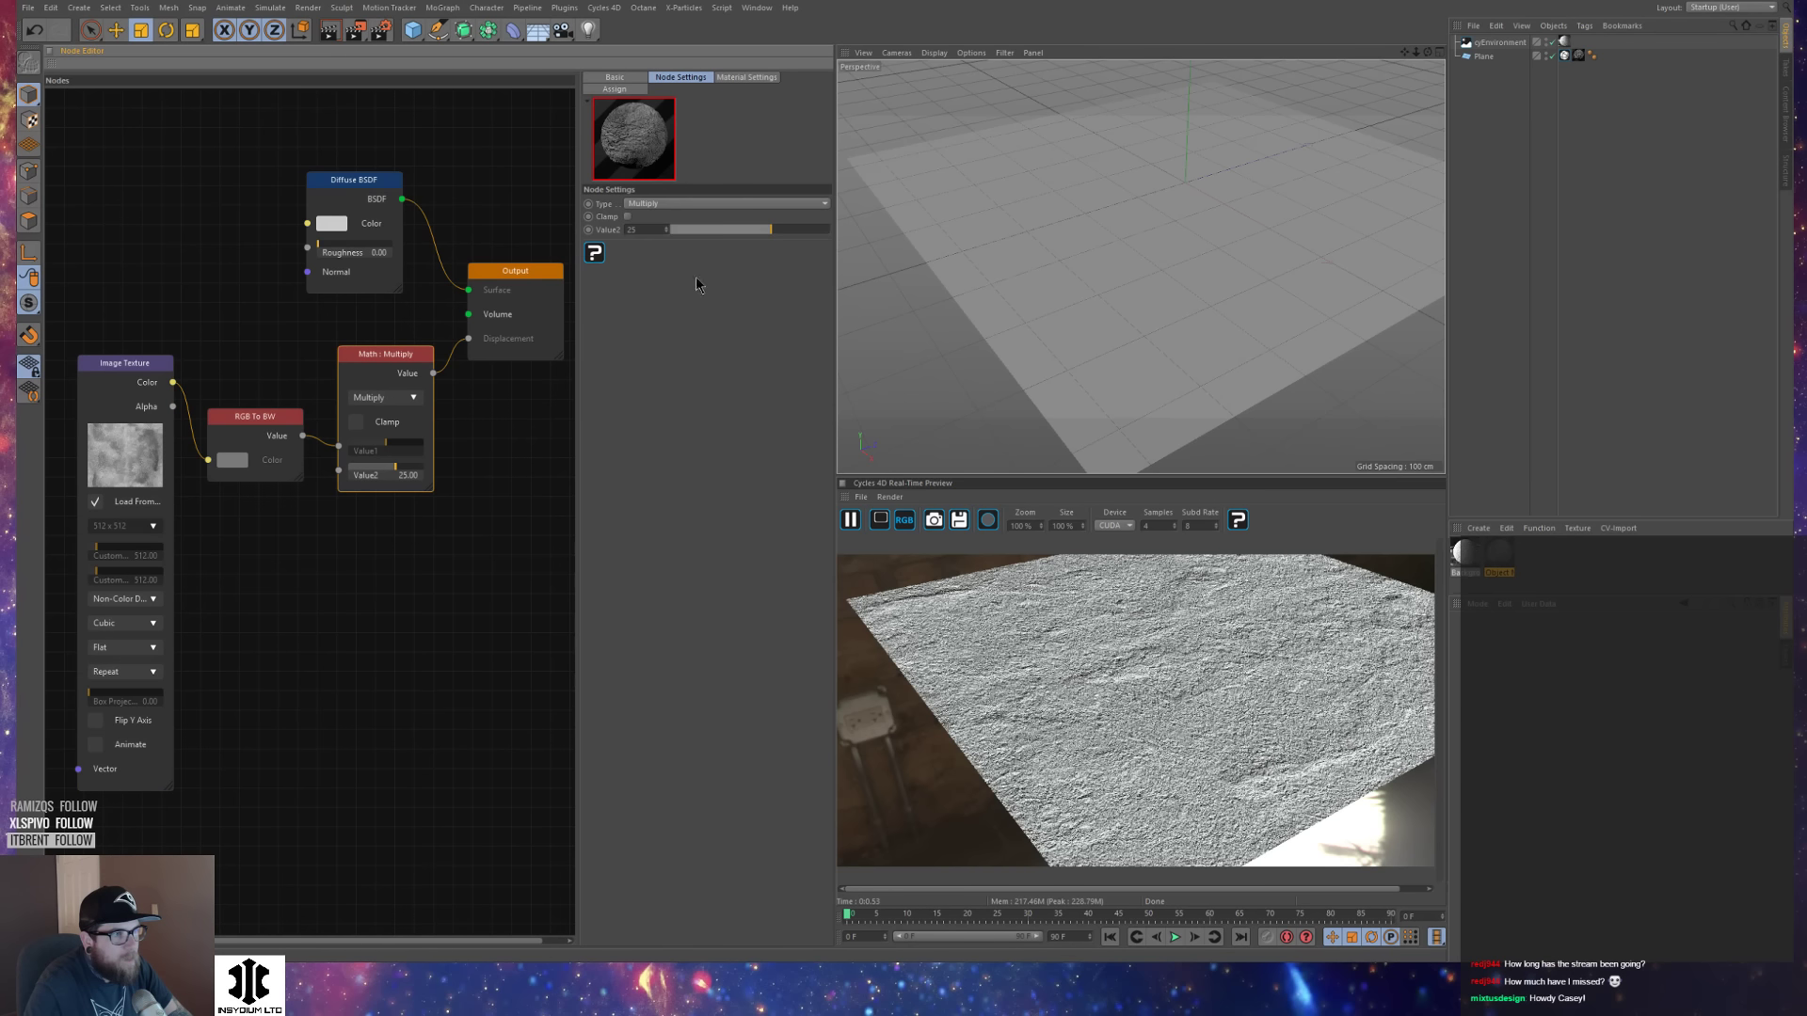
left_click_drag(825, 226, 804, 234)
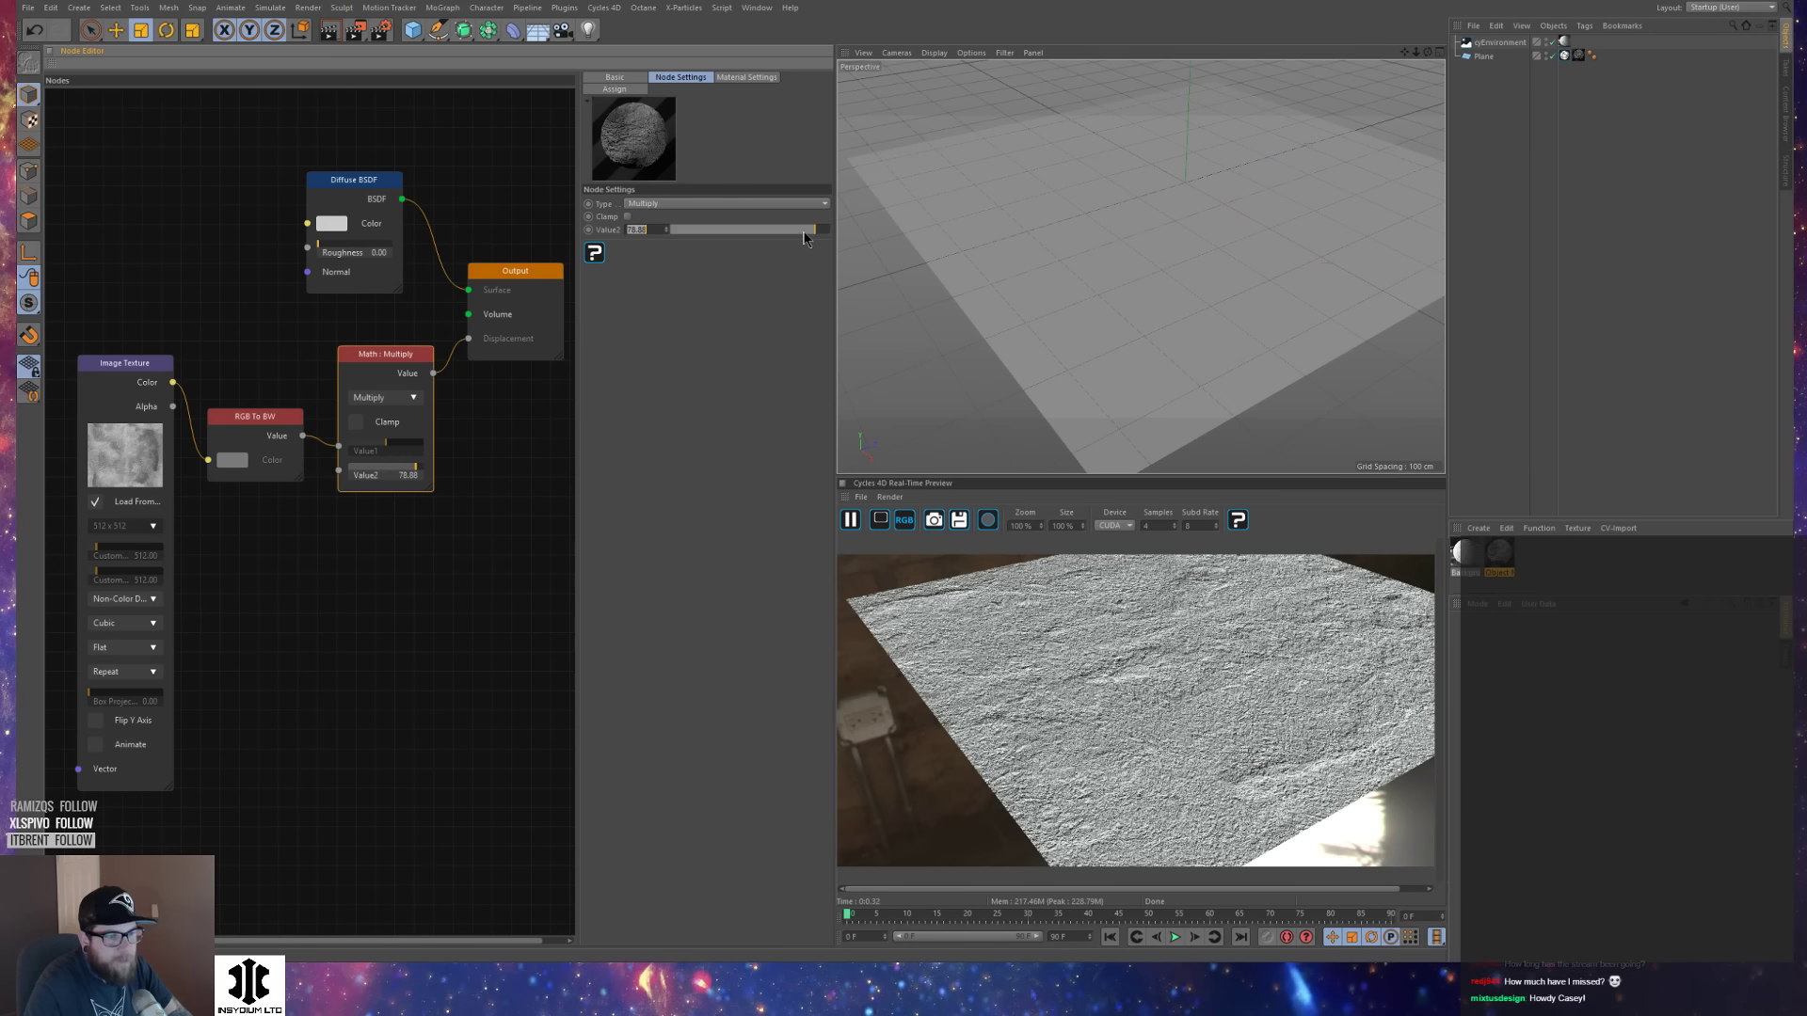
left_click_drag(1136, 309, 1120, 255, "alt")
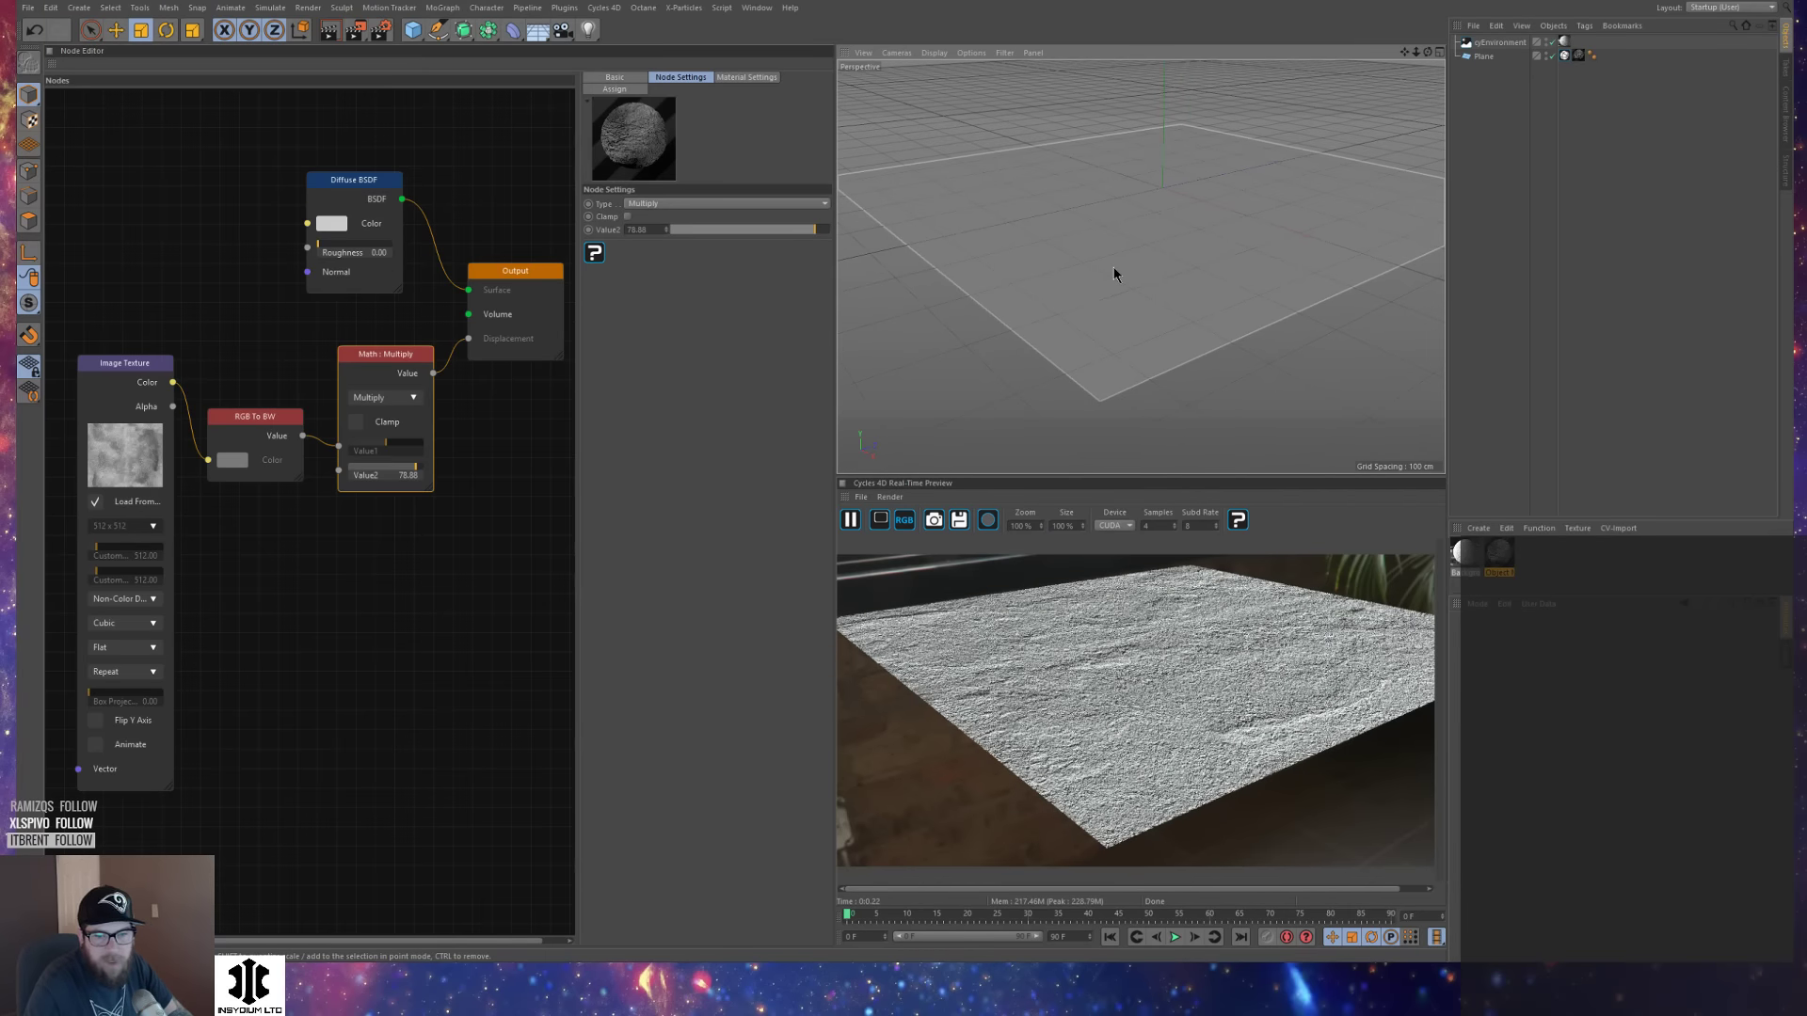
left_click_drag(1114, 274, 1176, 296, "alt")
scroll(1203, 286, "down", 3)
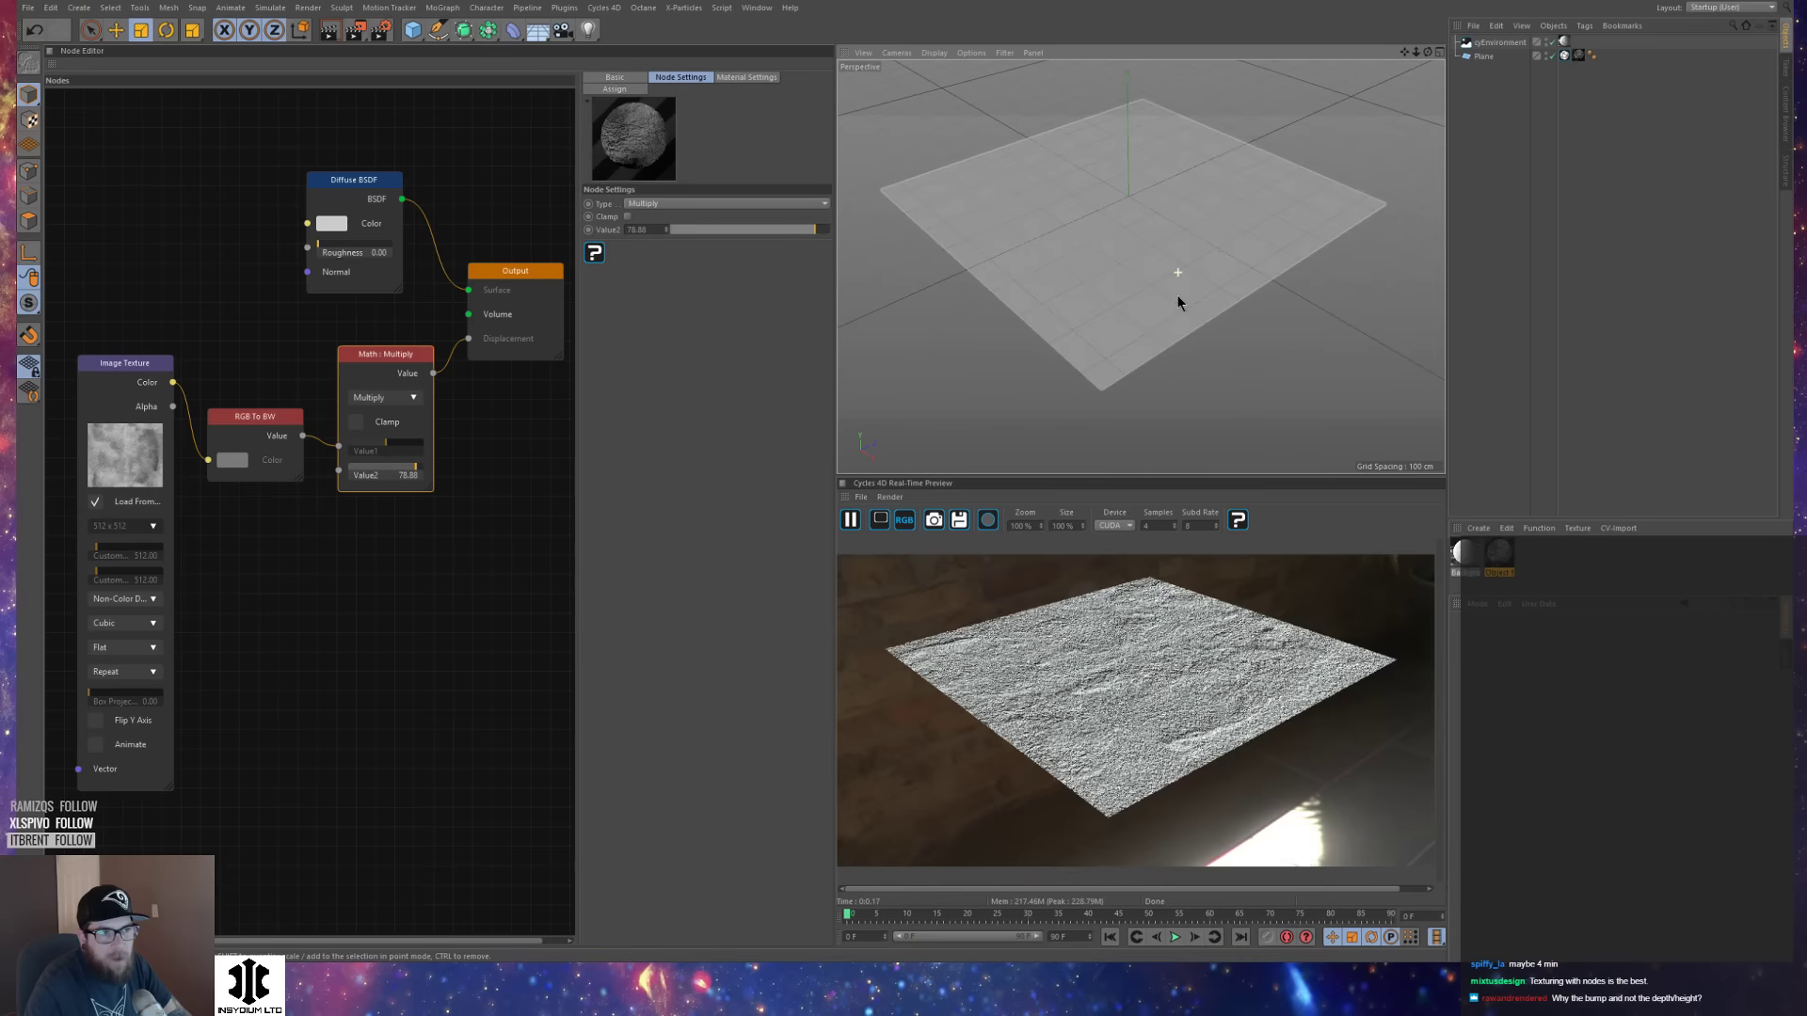
Set the material's Displacement Method to Both.
left_click(518, 279)
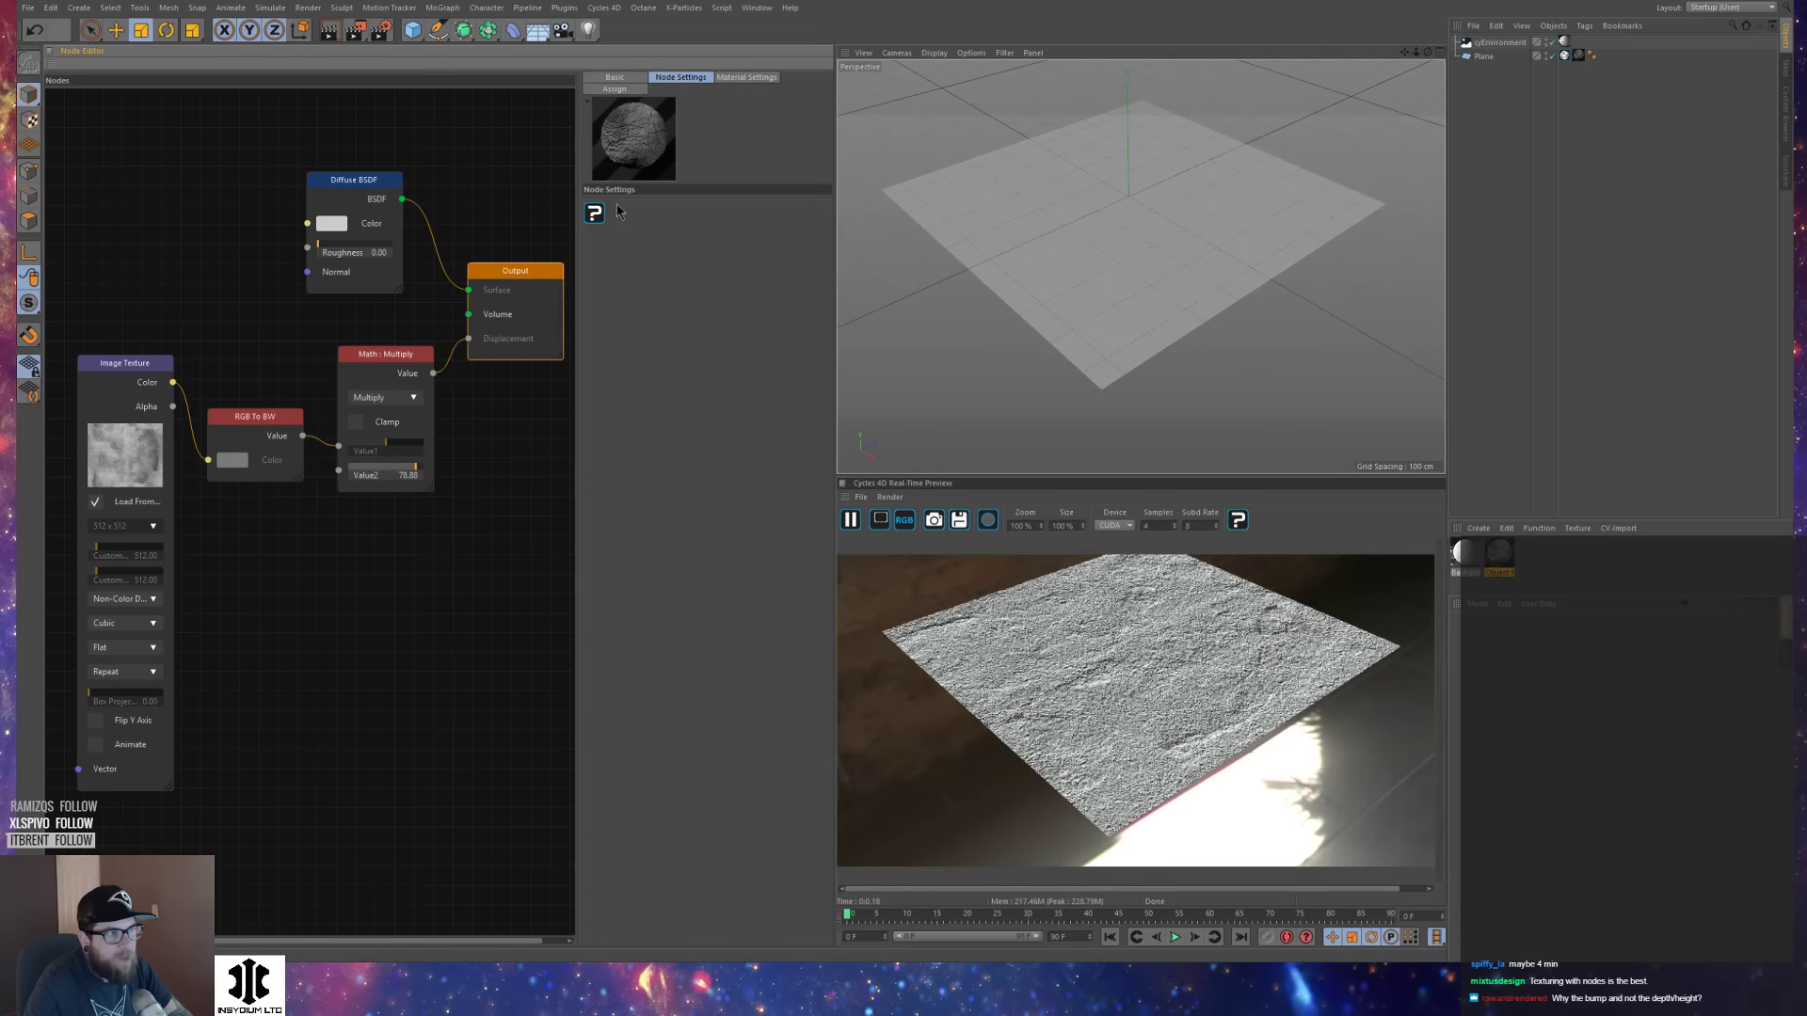
left_click(524, 230)
left_click_drag(57, 170, 167, 118)
left_click(445, 110)
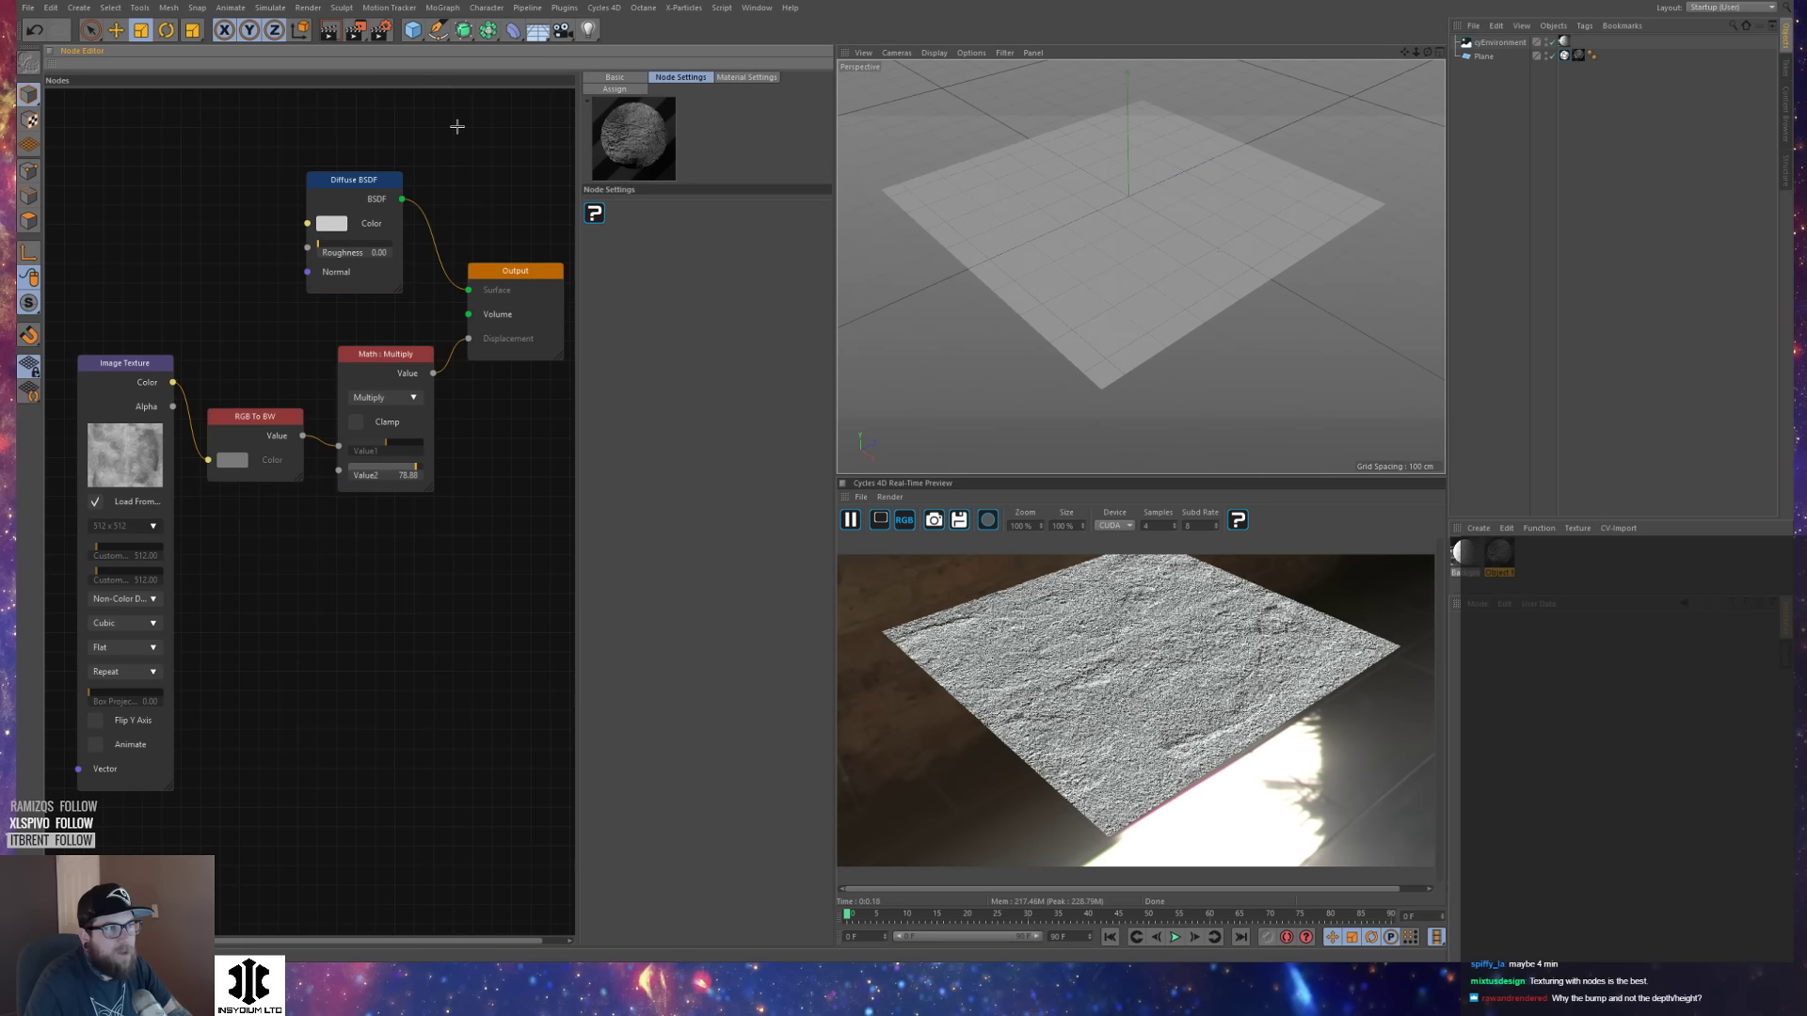
left_click(758, 79)
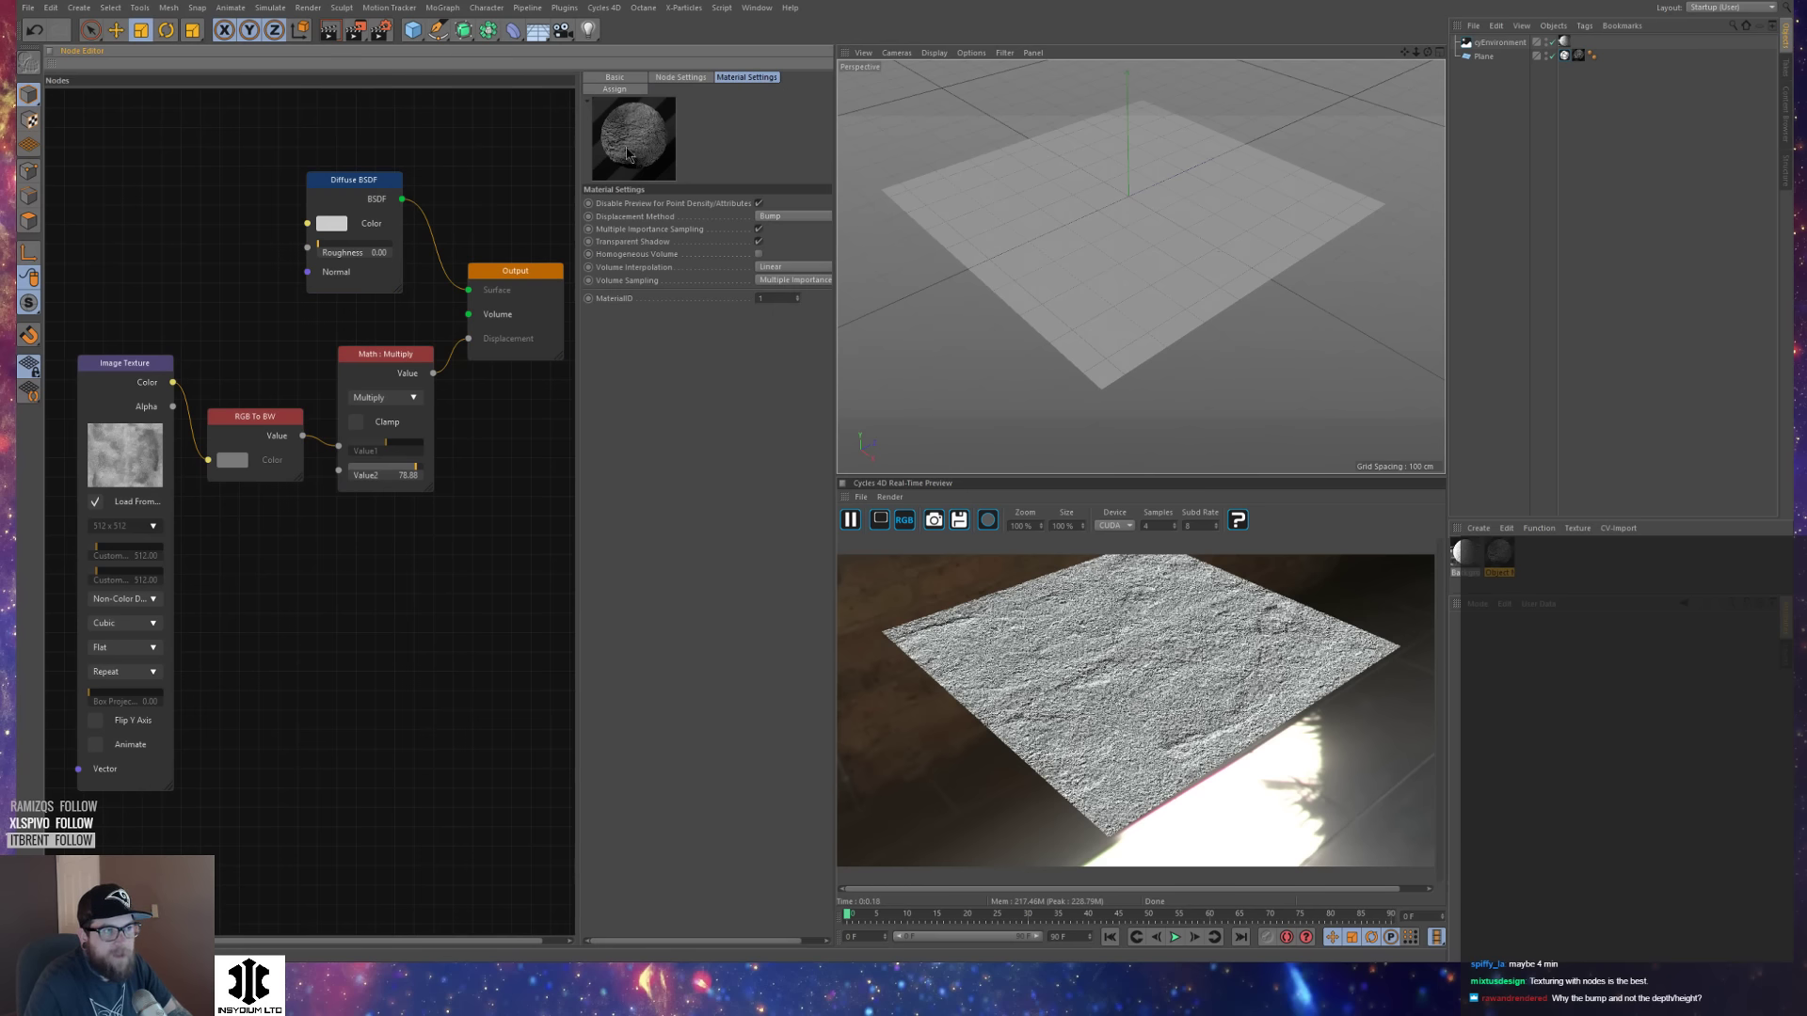
left_click(786, 220)
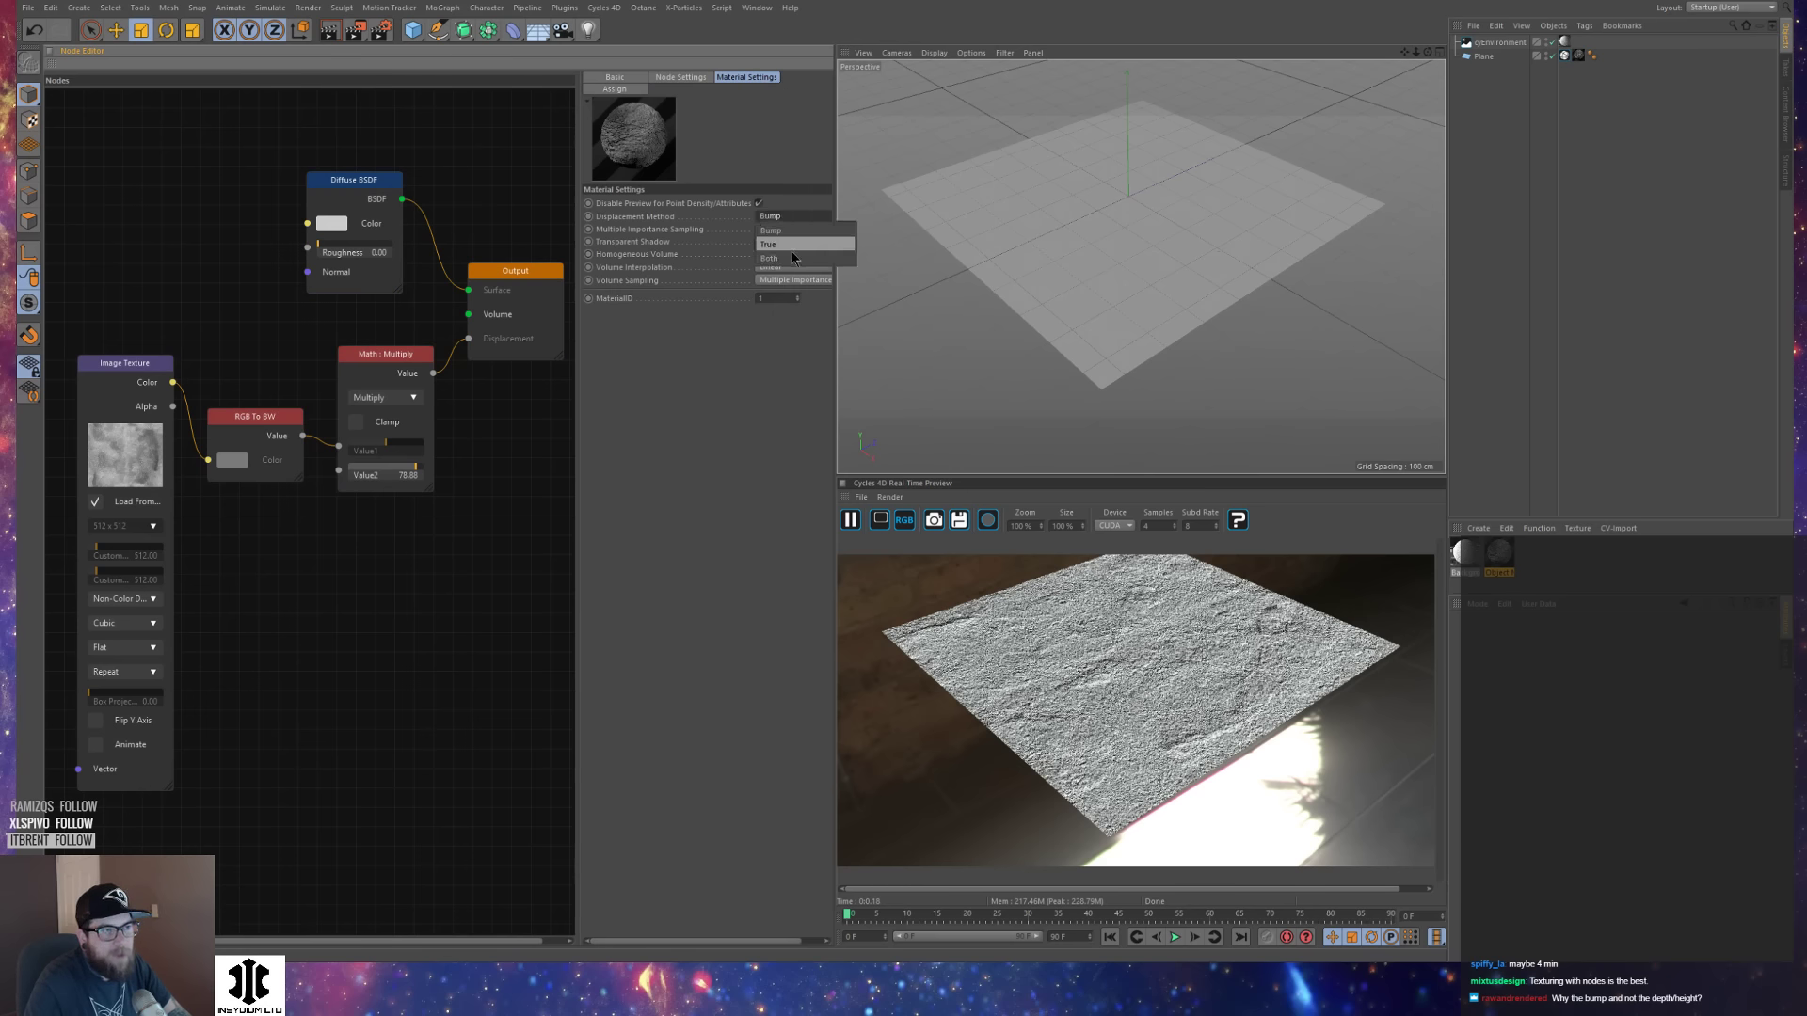
left_click(796, 258)
Check the Cycles 4D device and Experimental features options in the render settings and close them.
key("ctrl+b")
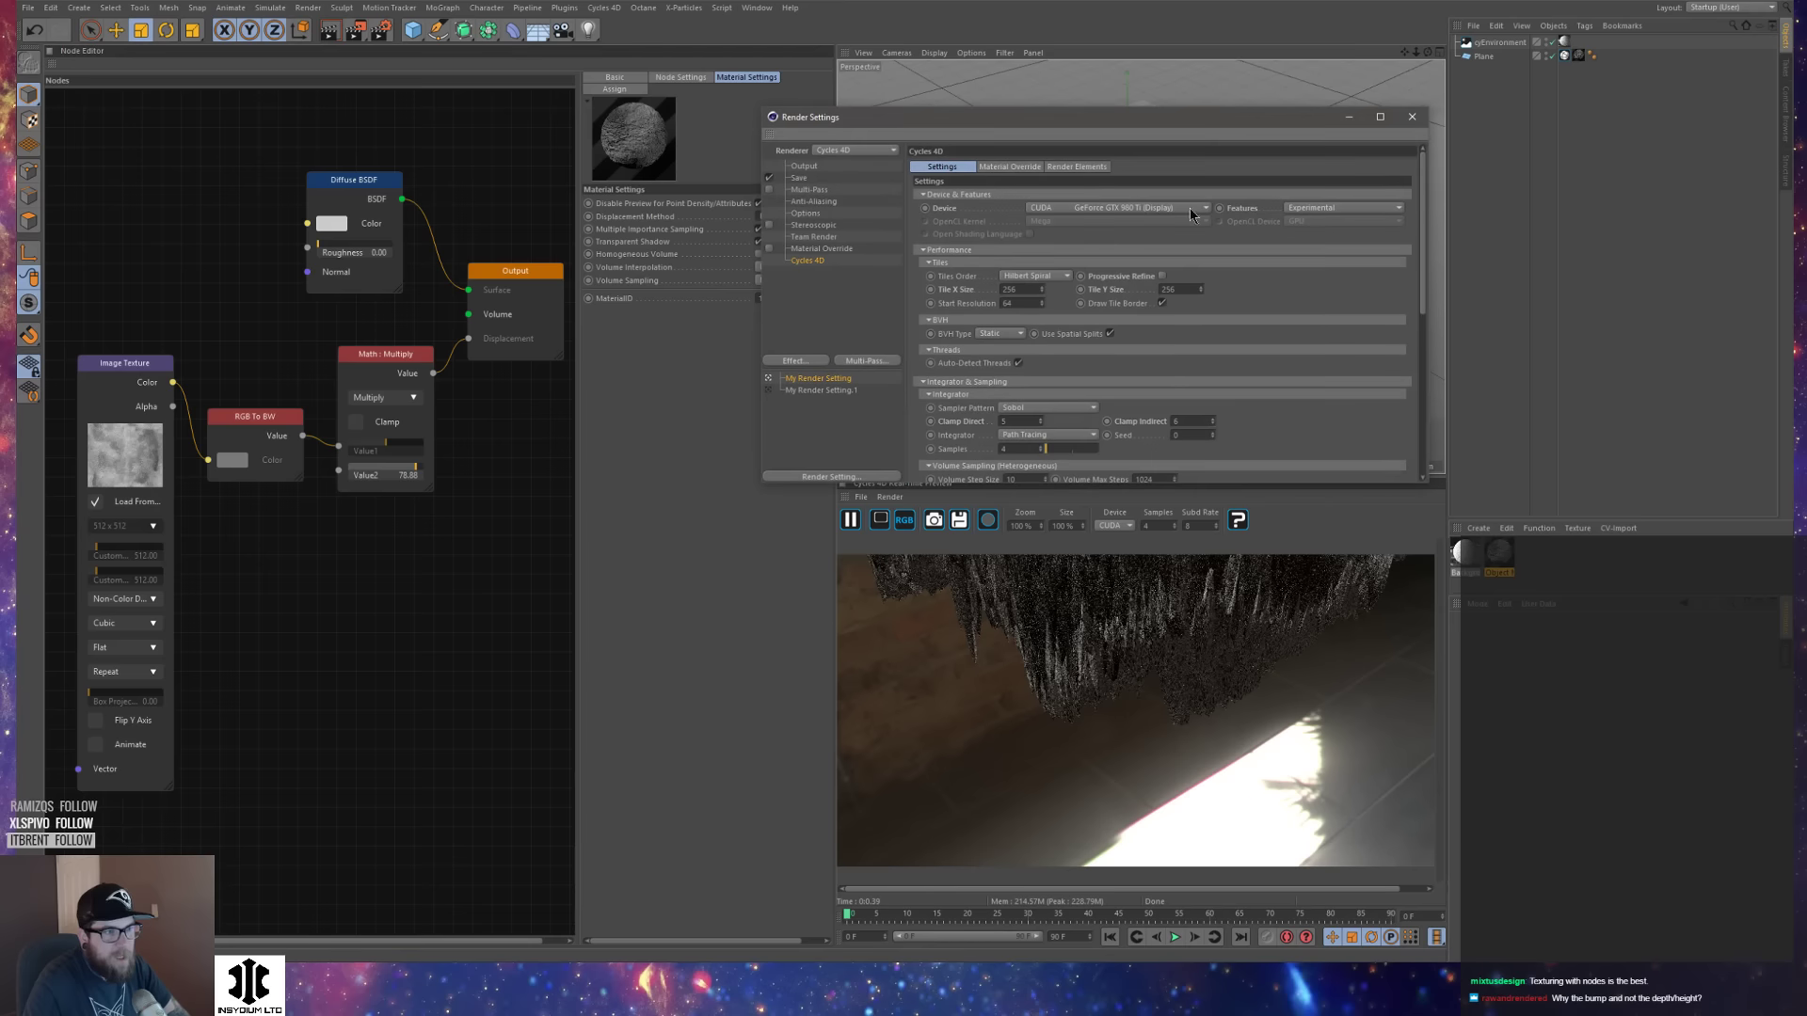
left_click_drag(1207, 125, 665, 141)
left_click(872, 132)
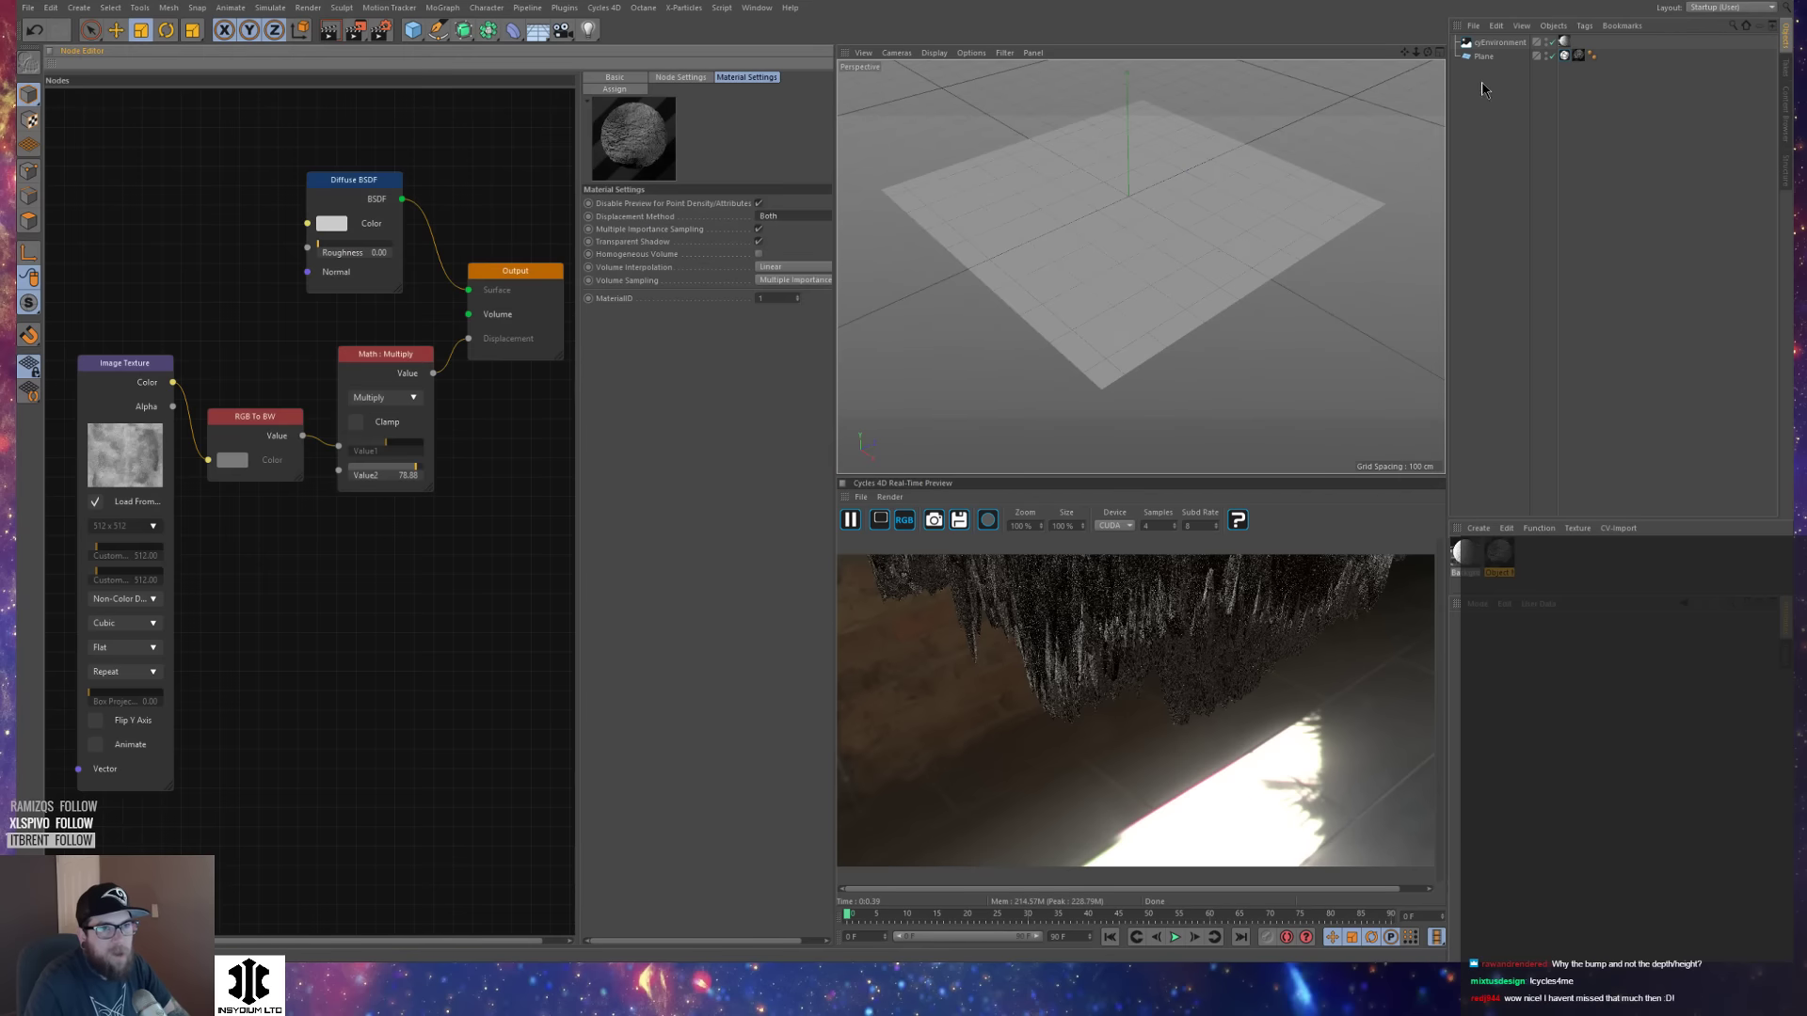
Open the plane's Cycles 4D object tag displacement settings and inspect the displaced surface from different angles.
left_click(1564, 57)
left_click(1733, 636)
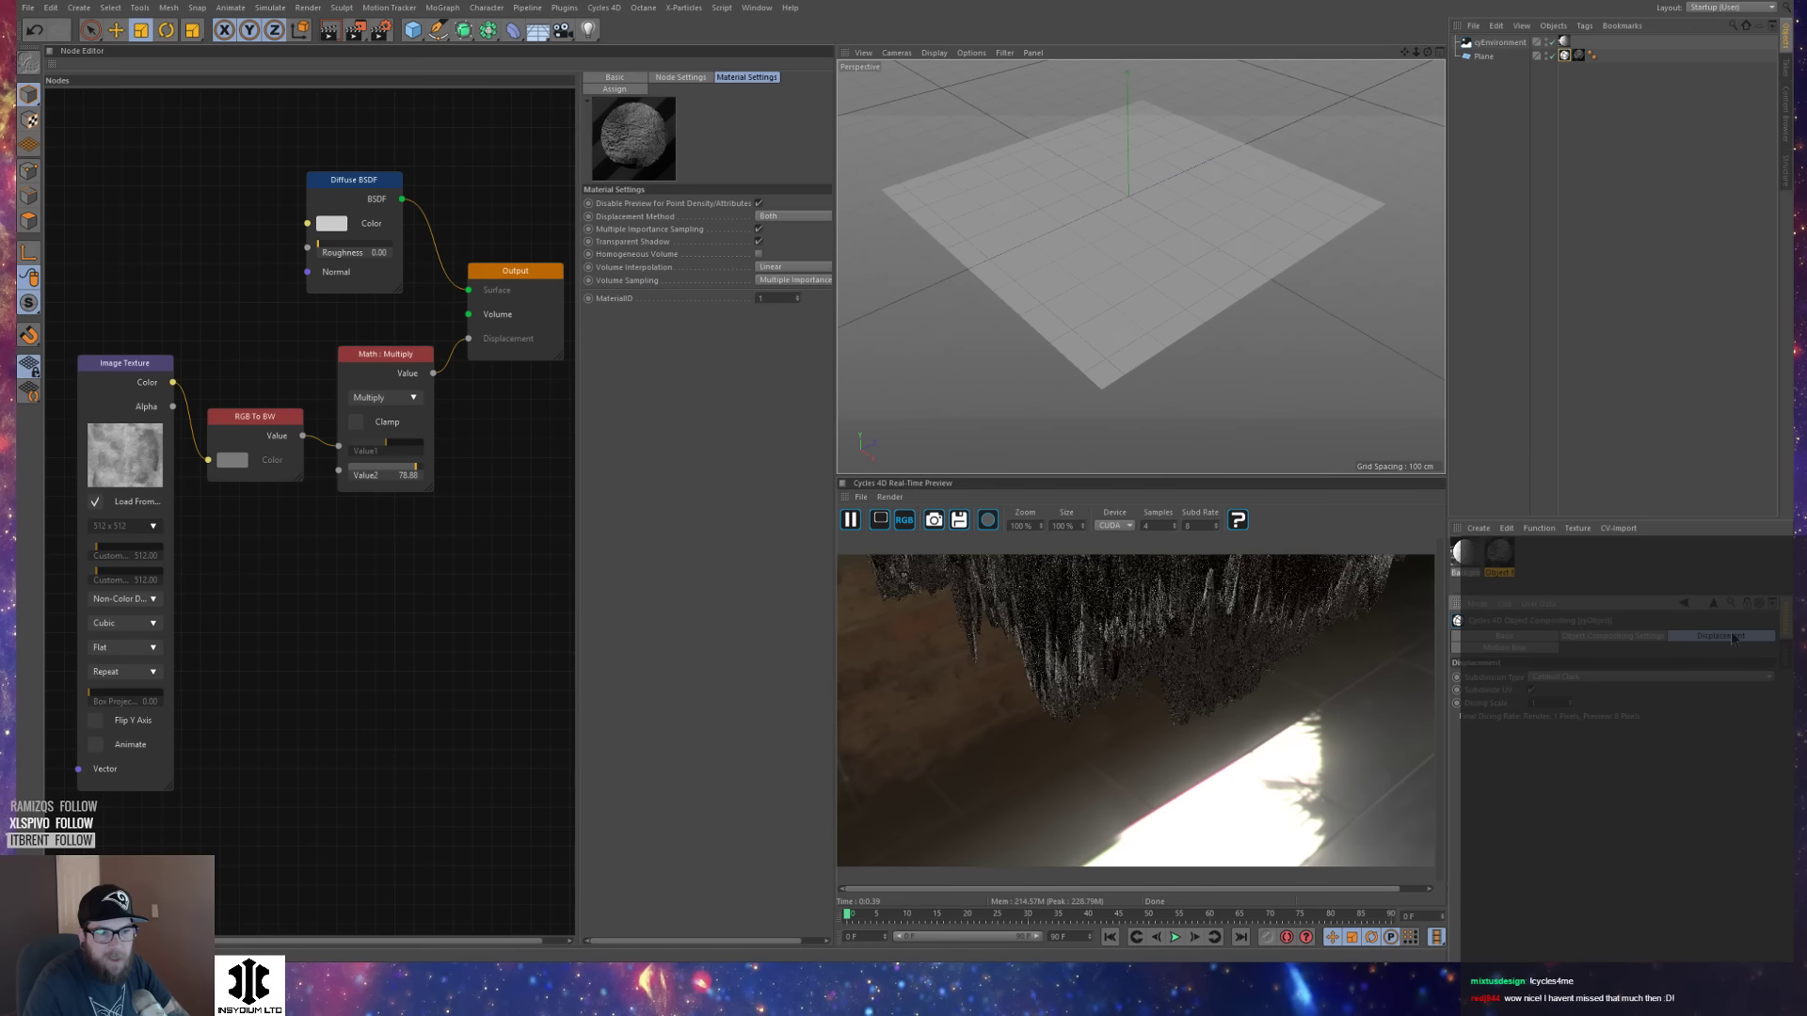
middle_click_drag(1128, 284, 1140, 337, "alt")
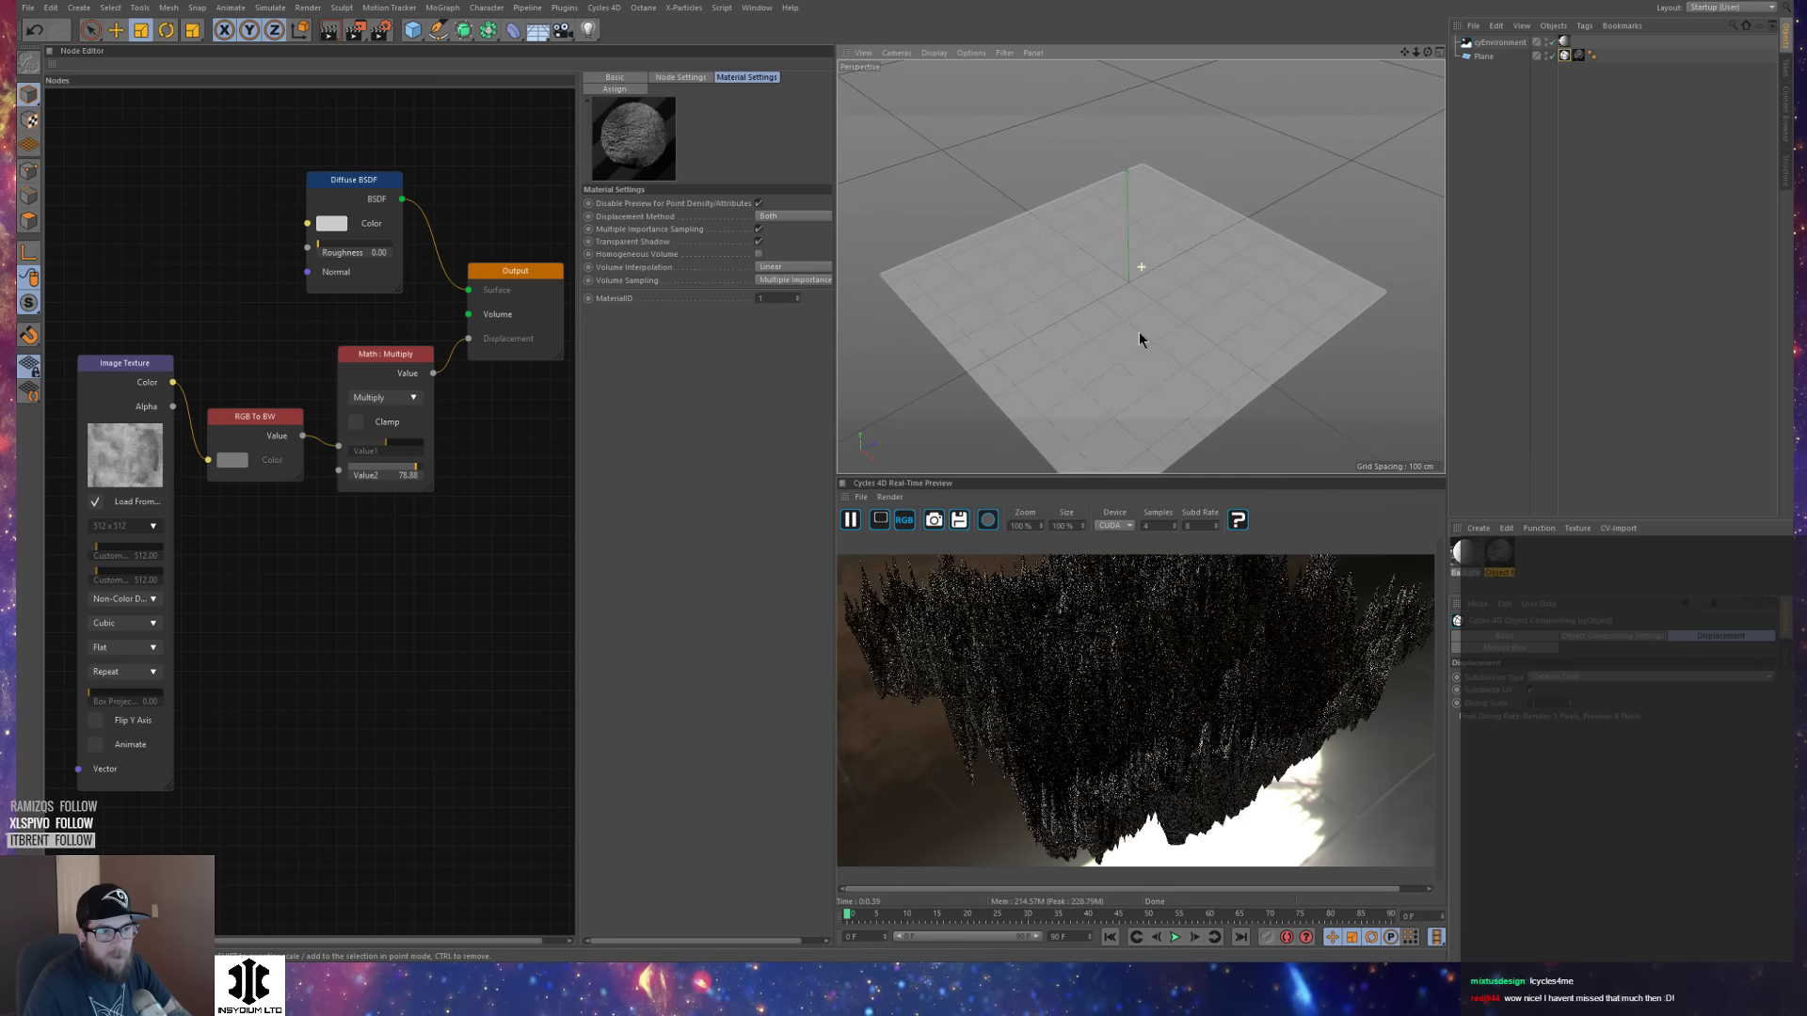
left_click_drag(1148, 340, 1128, 287, "alt")
middle_click_drag(1128, 287, 1178, 294, "alt")
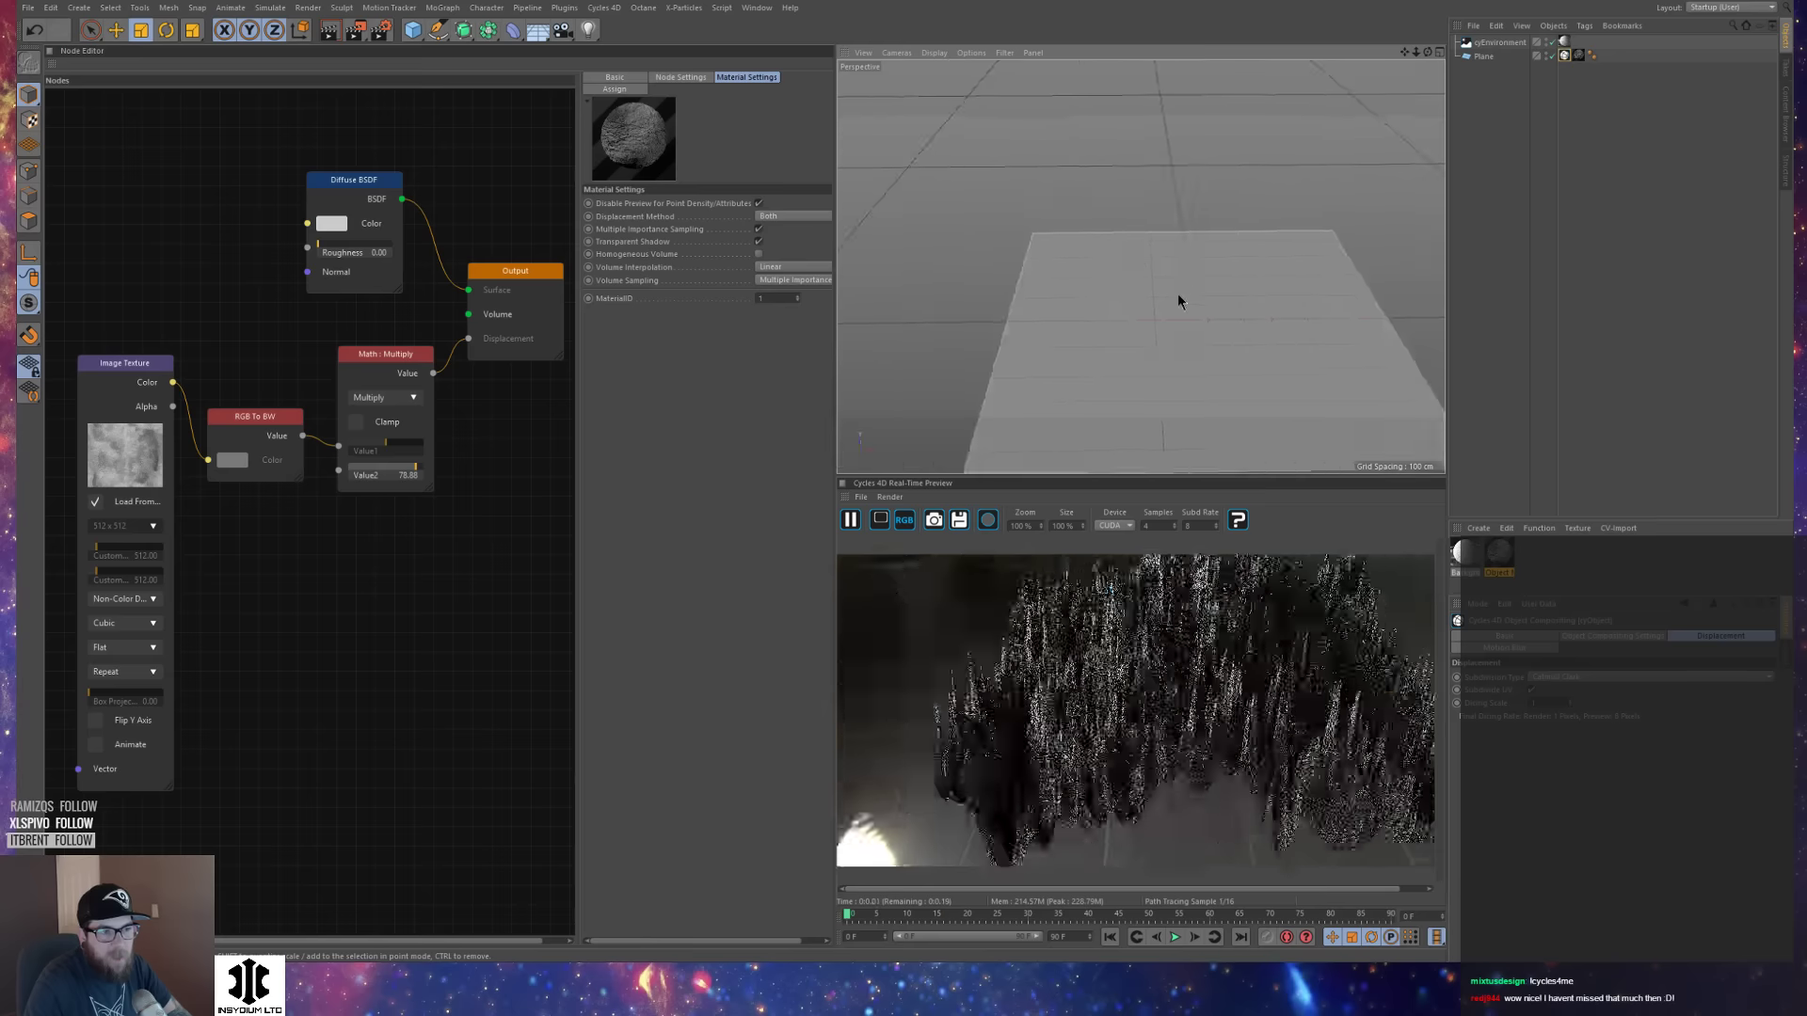
mouse_move(1190, 314)
left_mouse_down("alt")
mouse_move(1306, 358)
mouse_move(1303, 321)
mouse_move(1214, 307)
left_mouse_up("alt")
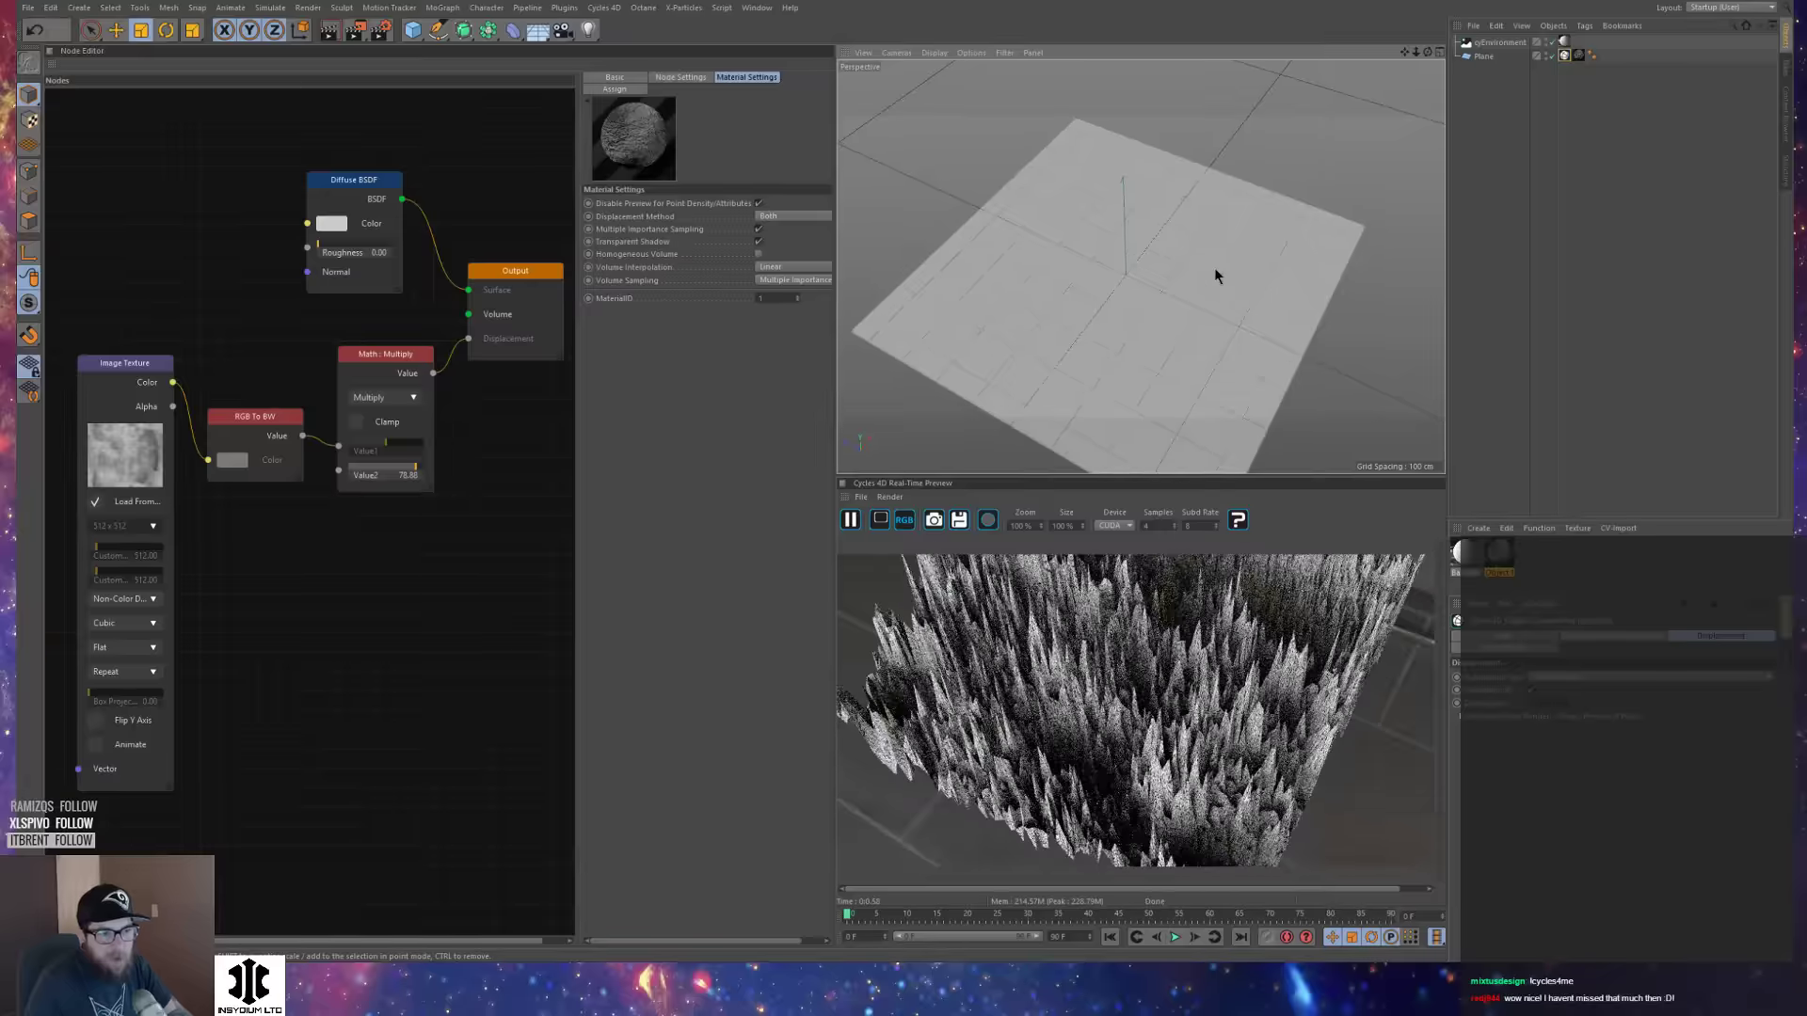
Try the Math Multiply node's Value2 at 1, and settle on a value of 5.
left_click(384, 355)
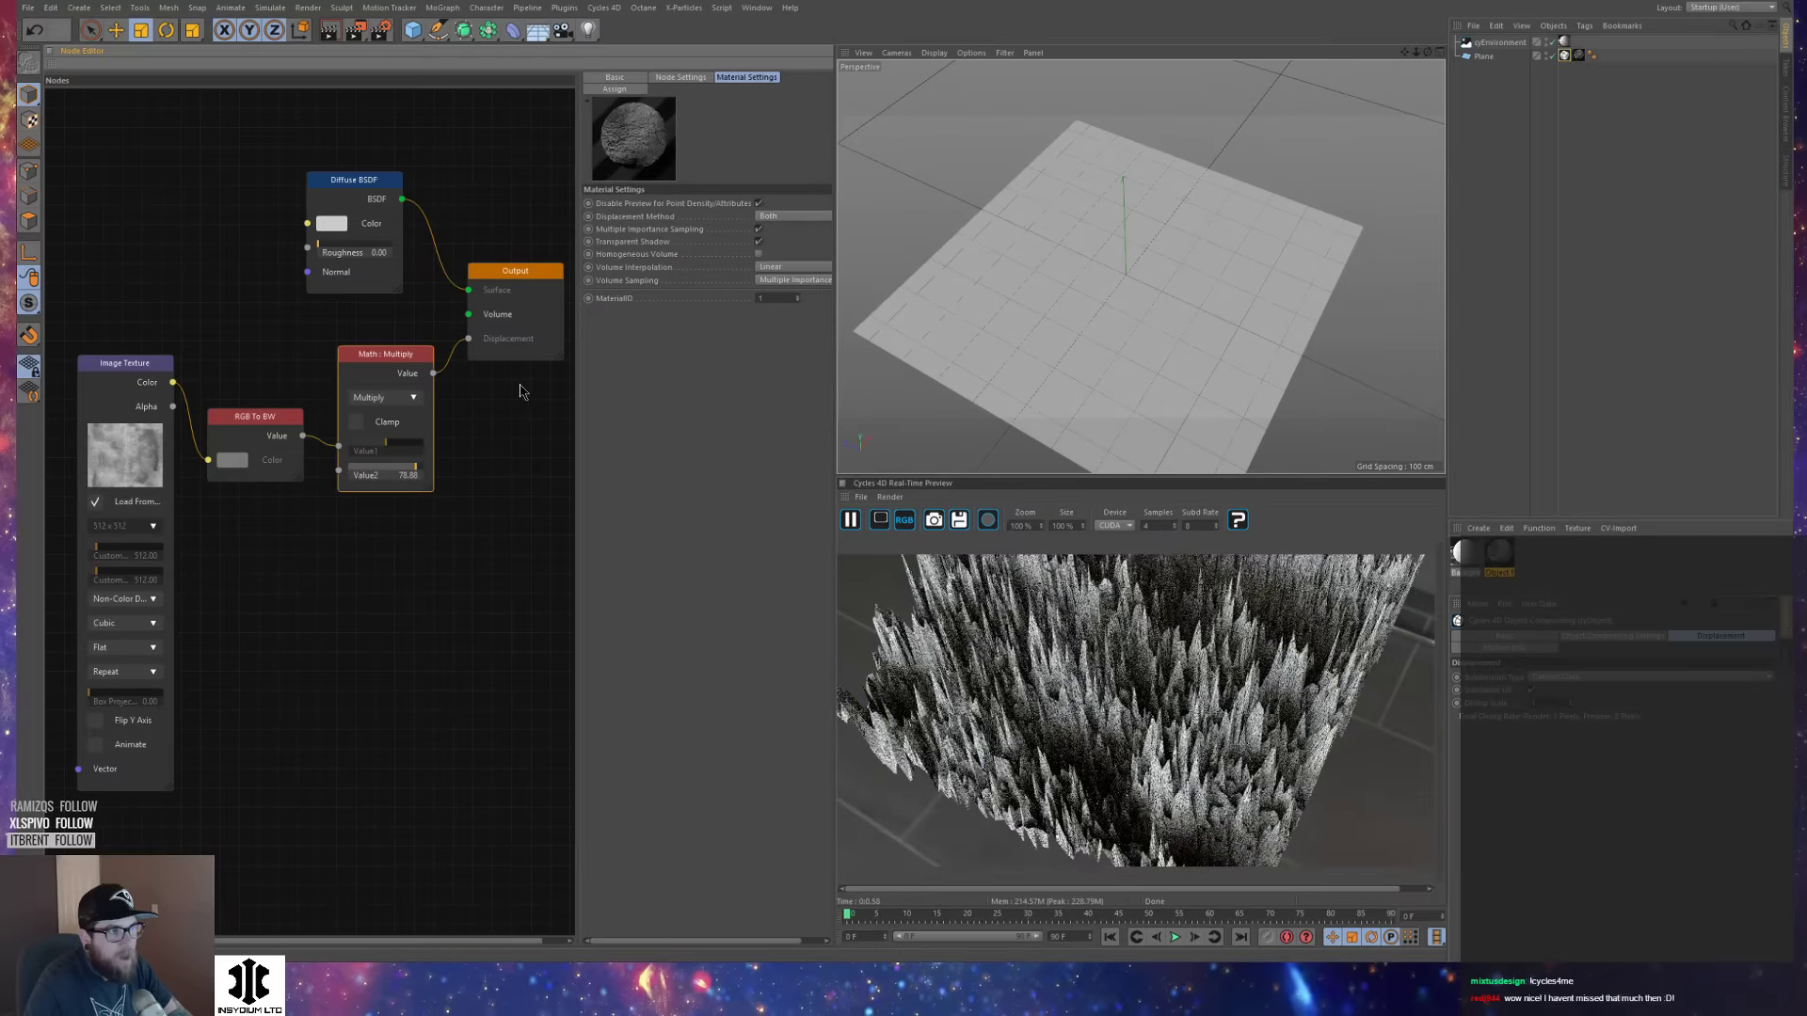
left_click(684, 79)
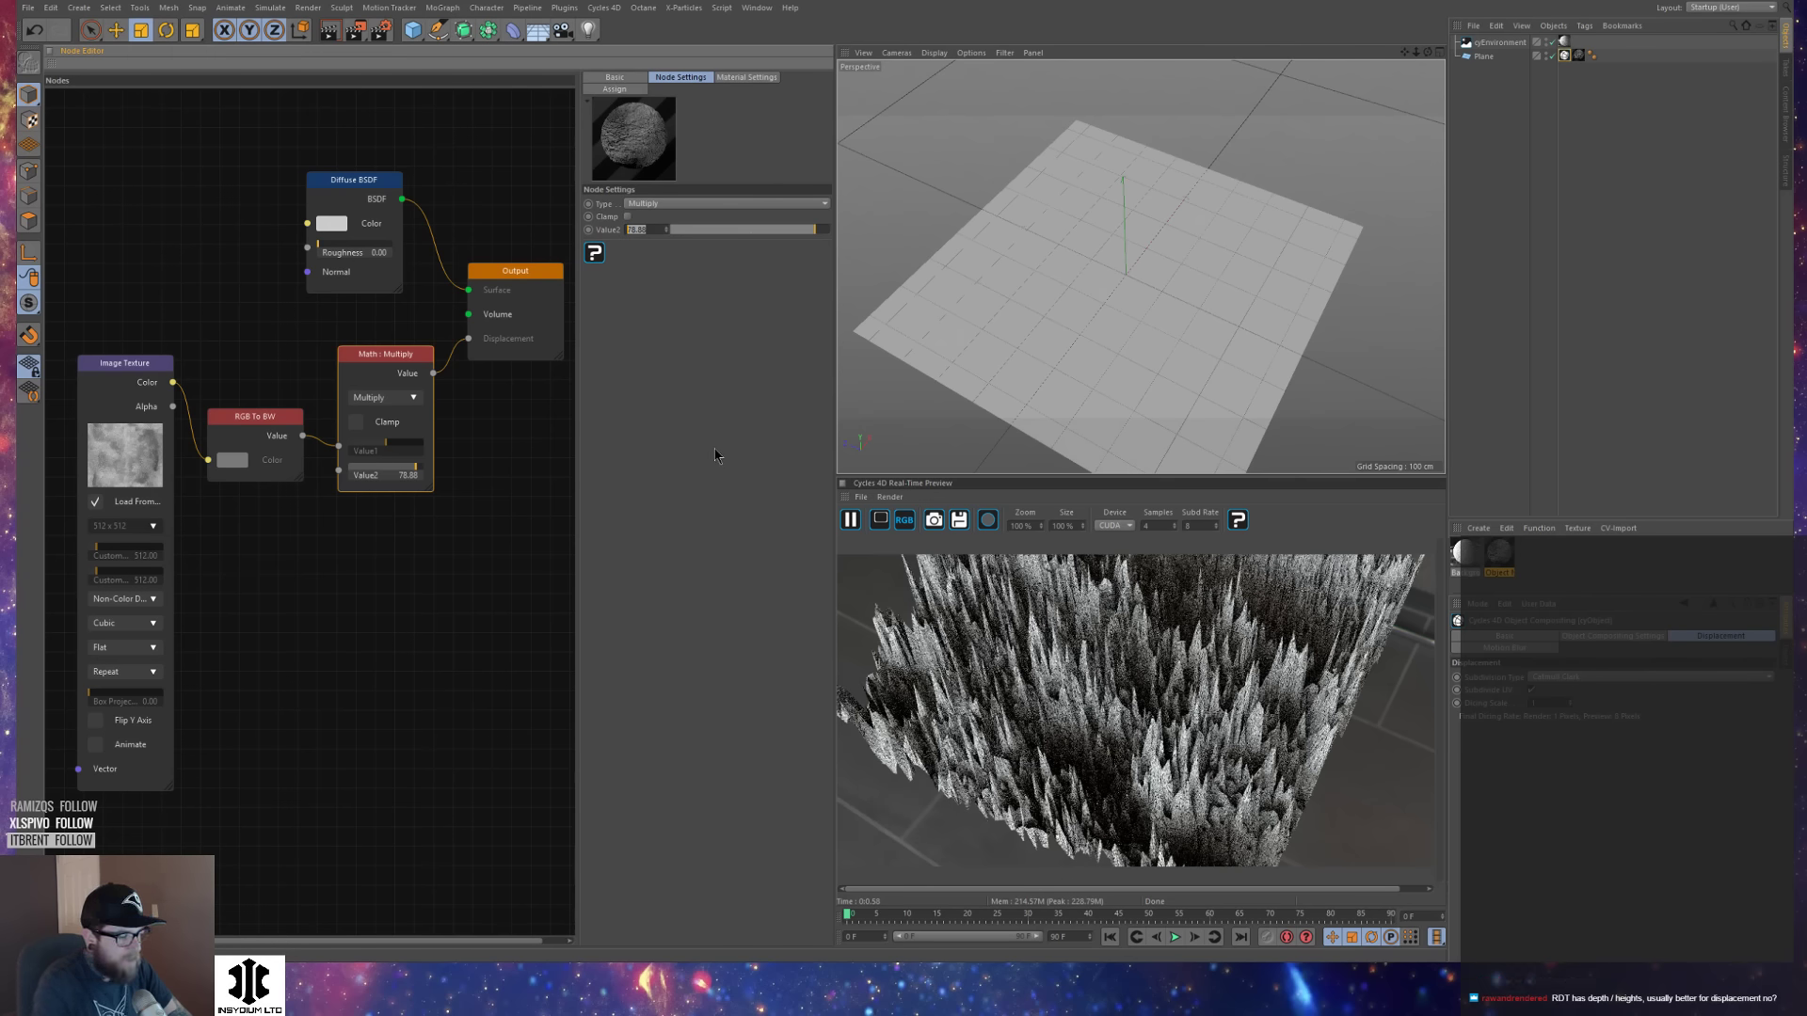
type("1")
key("Return")
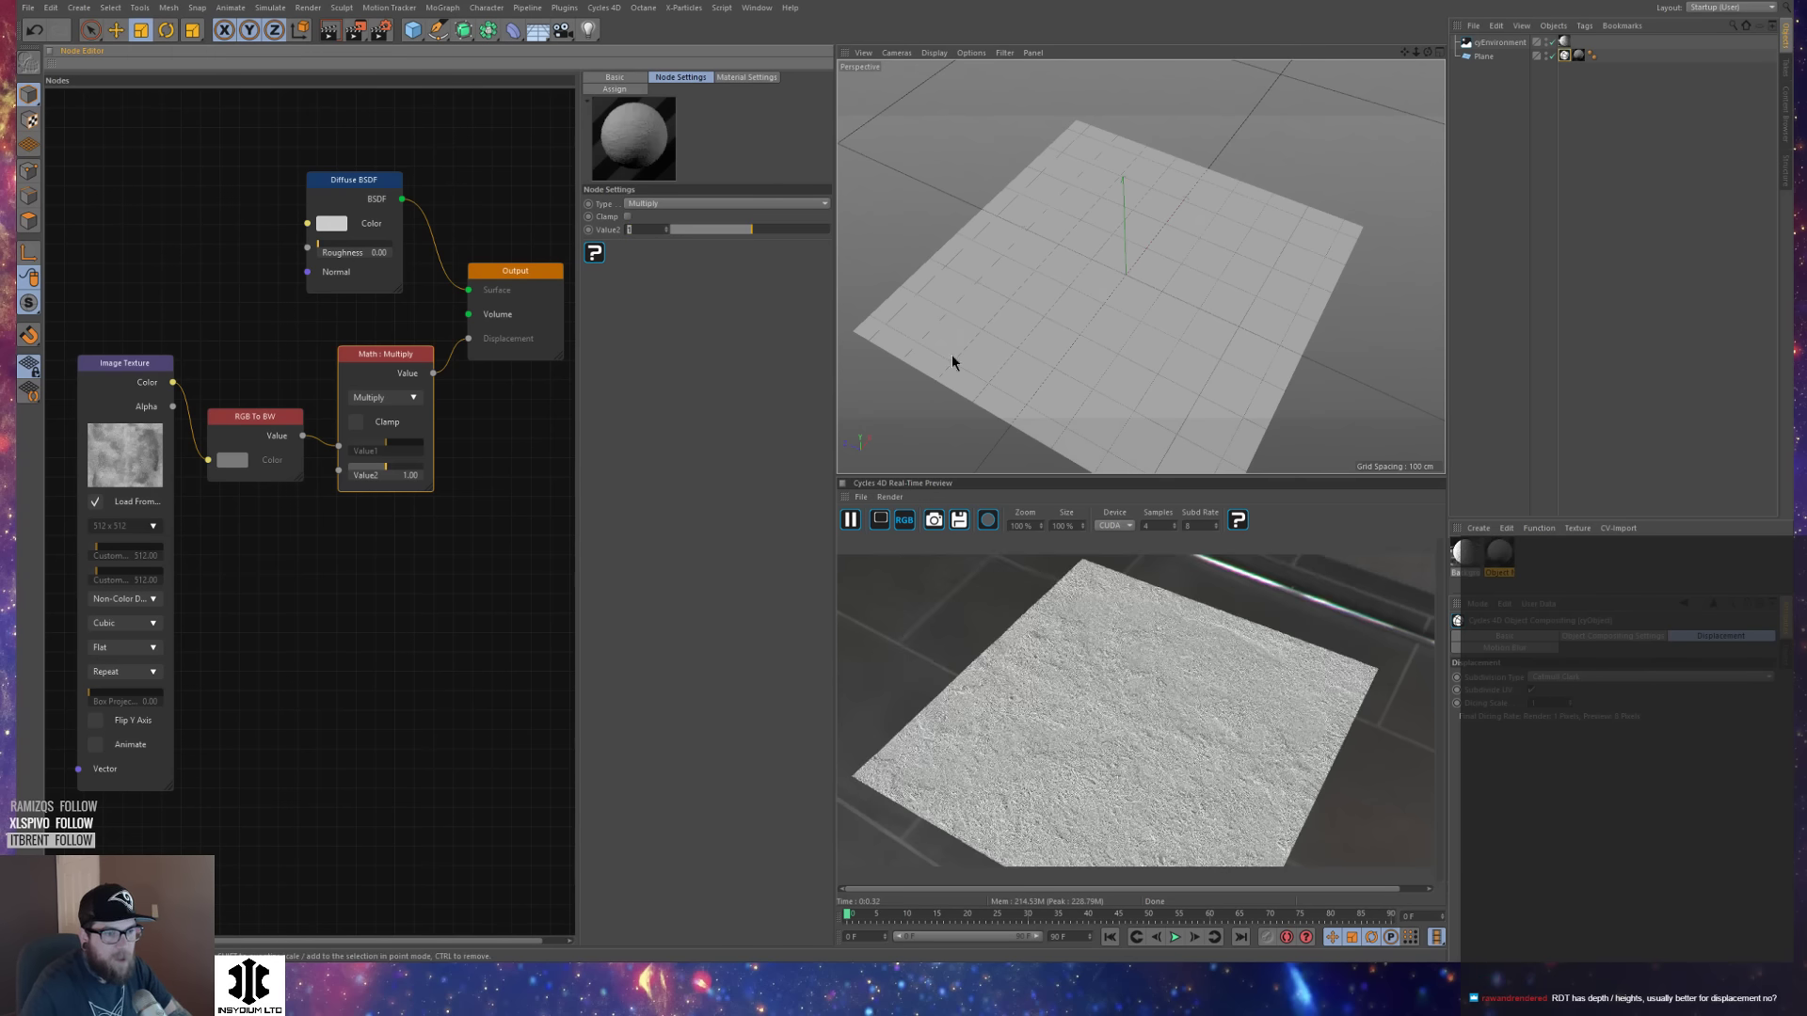
left_click_drag(1241, 281, 1160, 297, "alt")
double_click(636, 230)
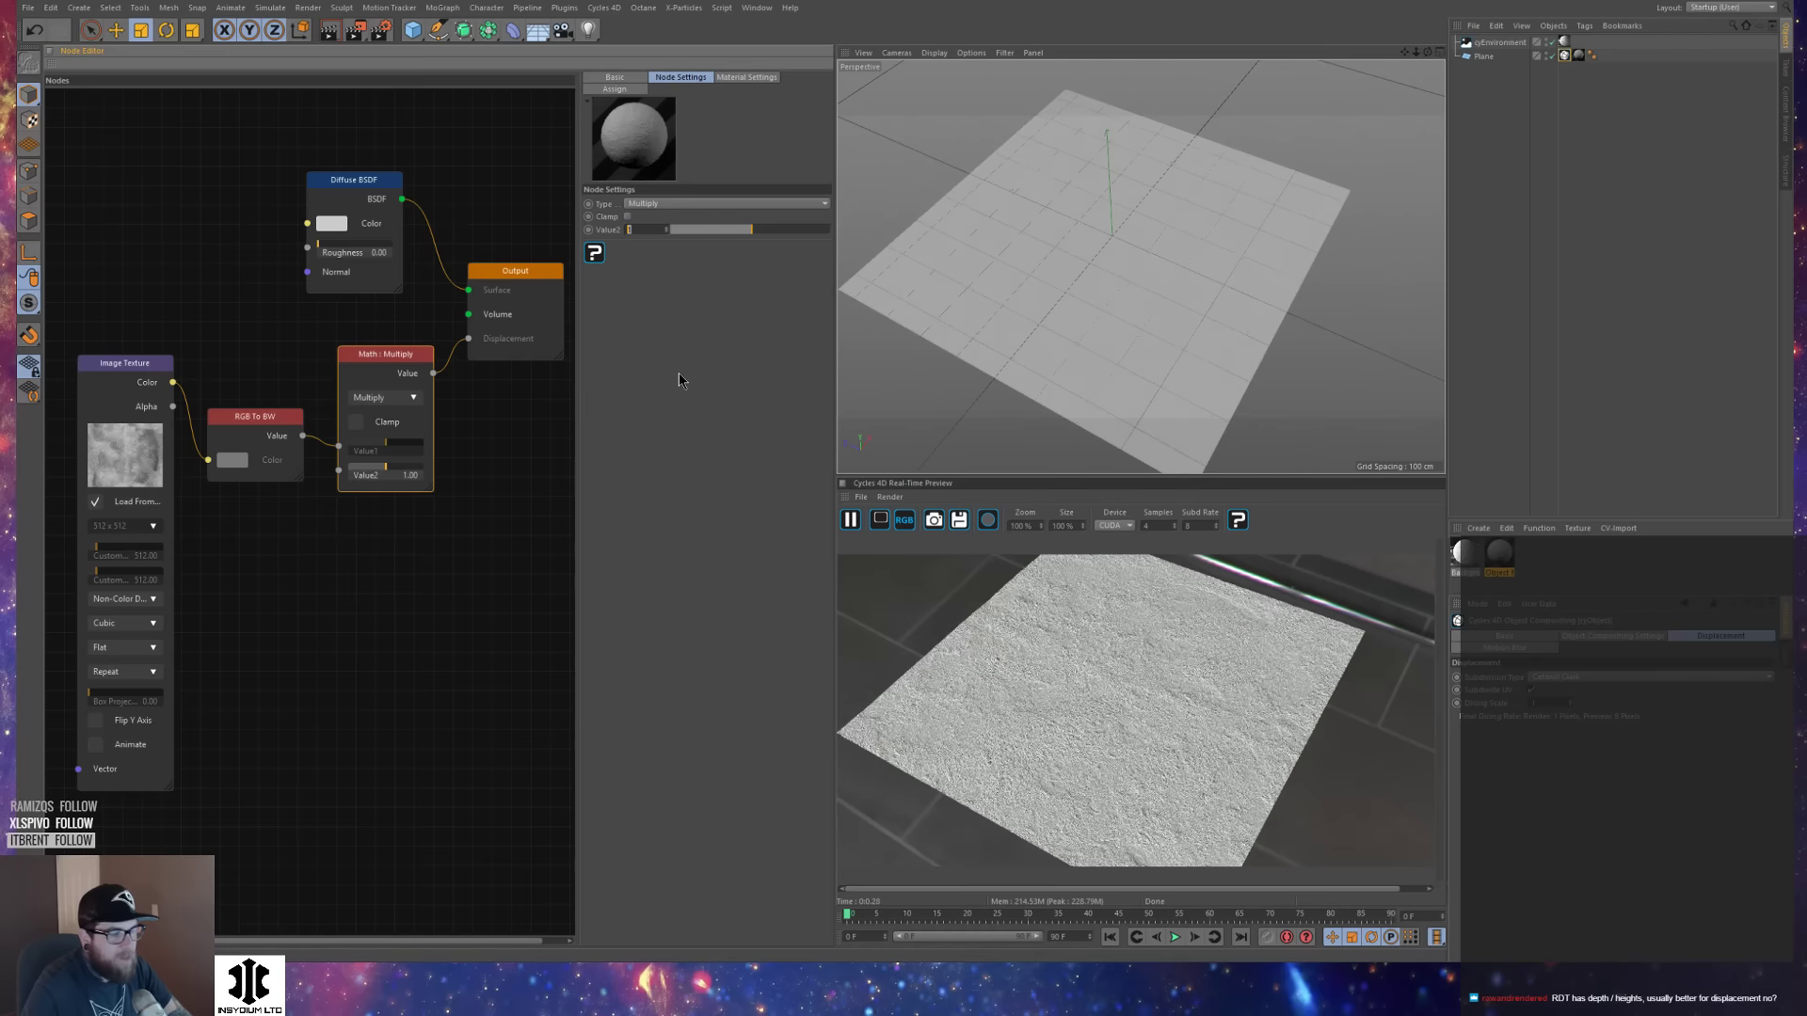
key("Return")
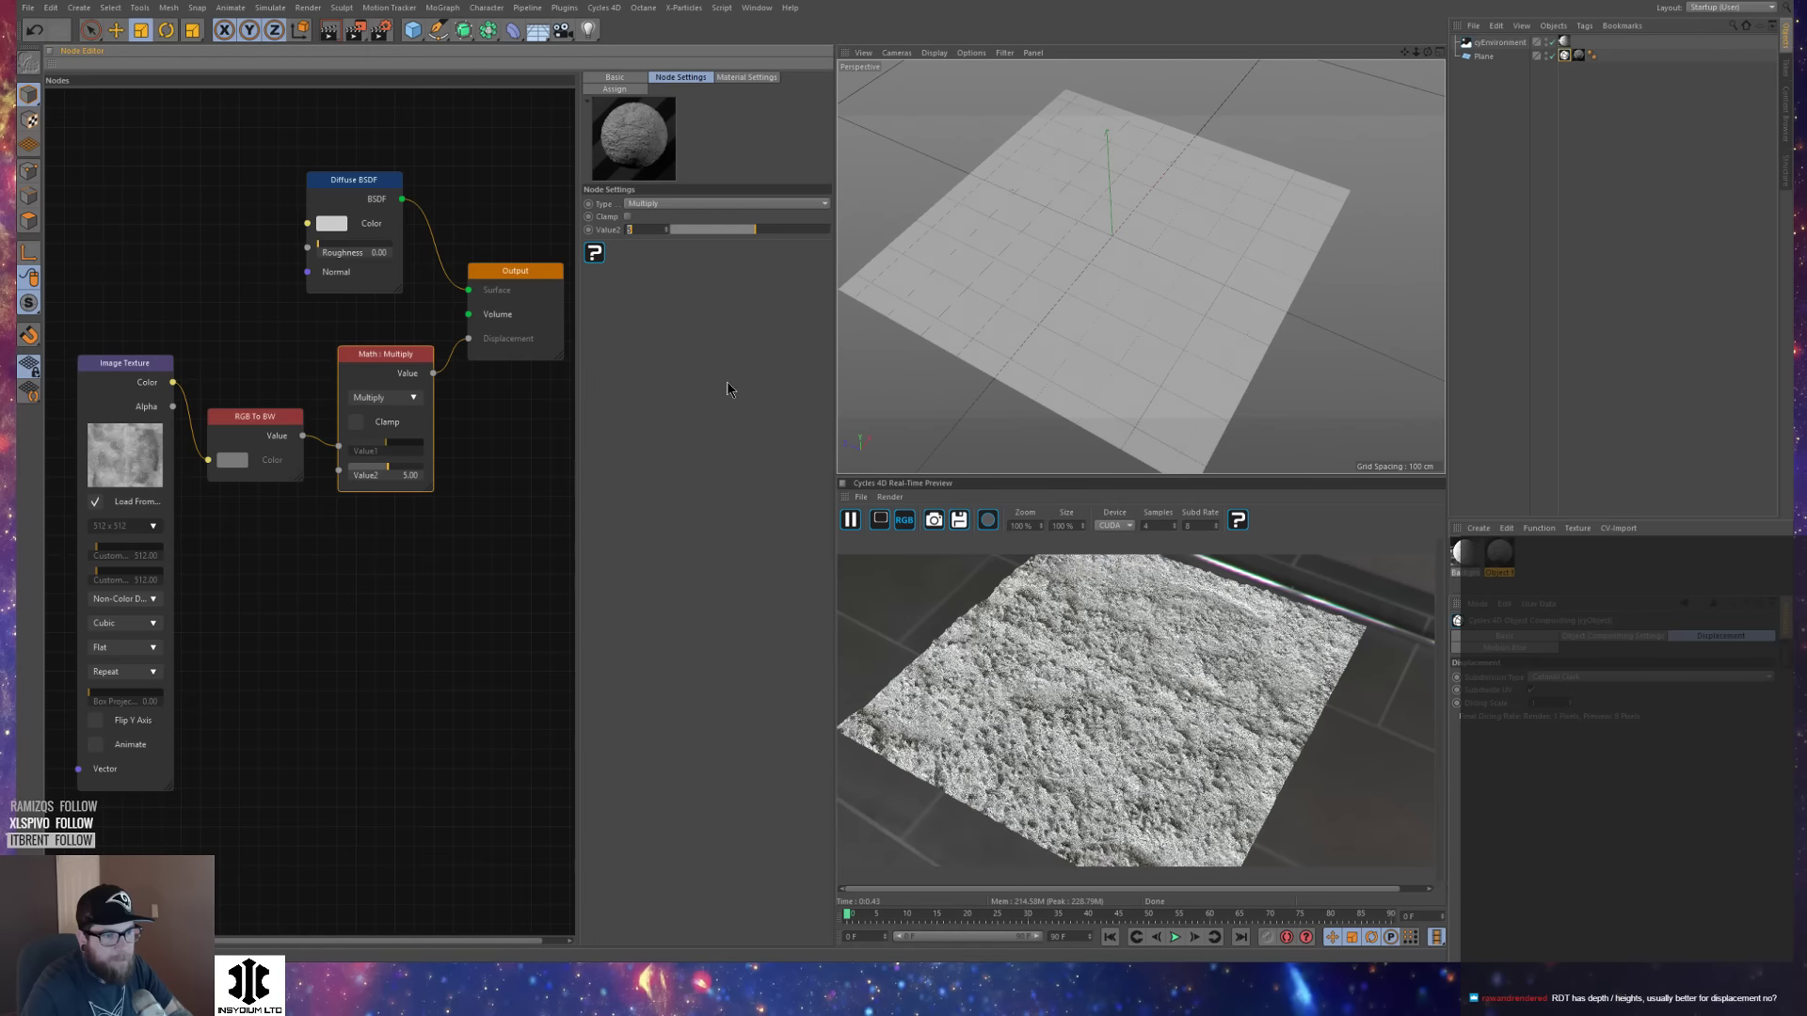
Inspect the displaced surface up close and change the Dicing Scale in the plane's Cycles 4D object tag.
middle_click_drag(1171, 318, 1126, 267, "alt")
right_click_drag(1126, 267, 1172, 268, "alt")
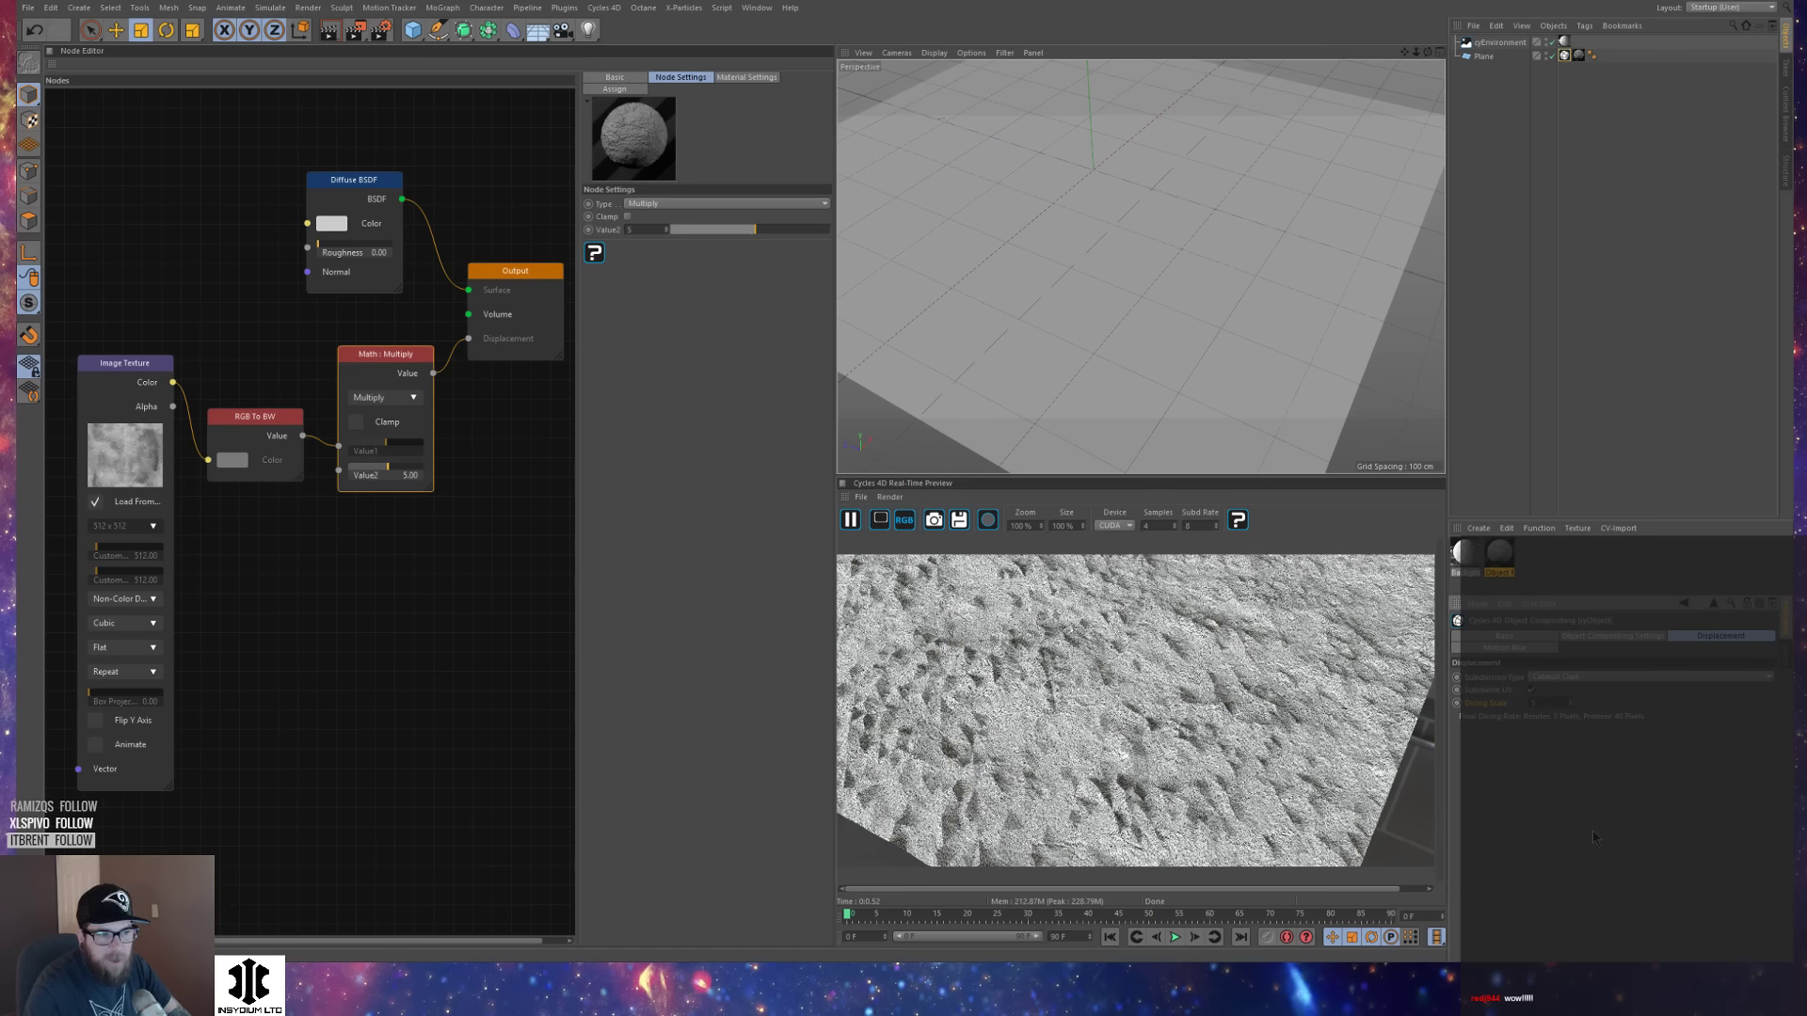
left_click_drag(1190, 318, 1128, 308, "alt")
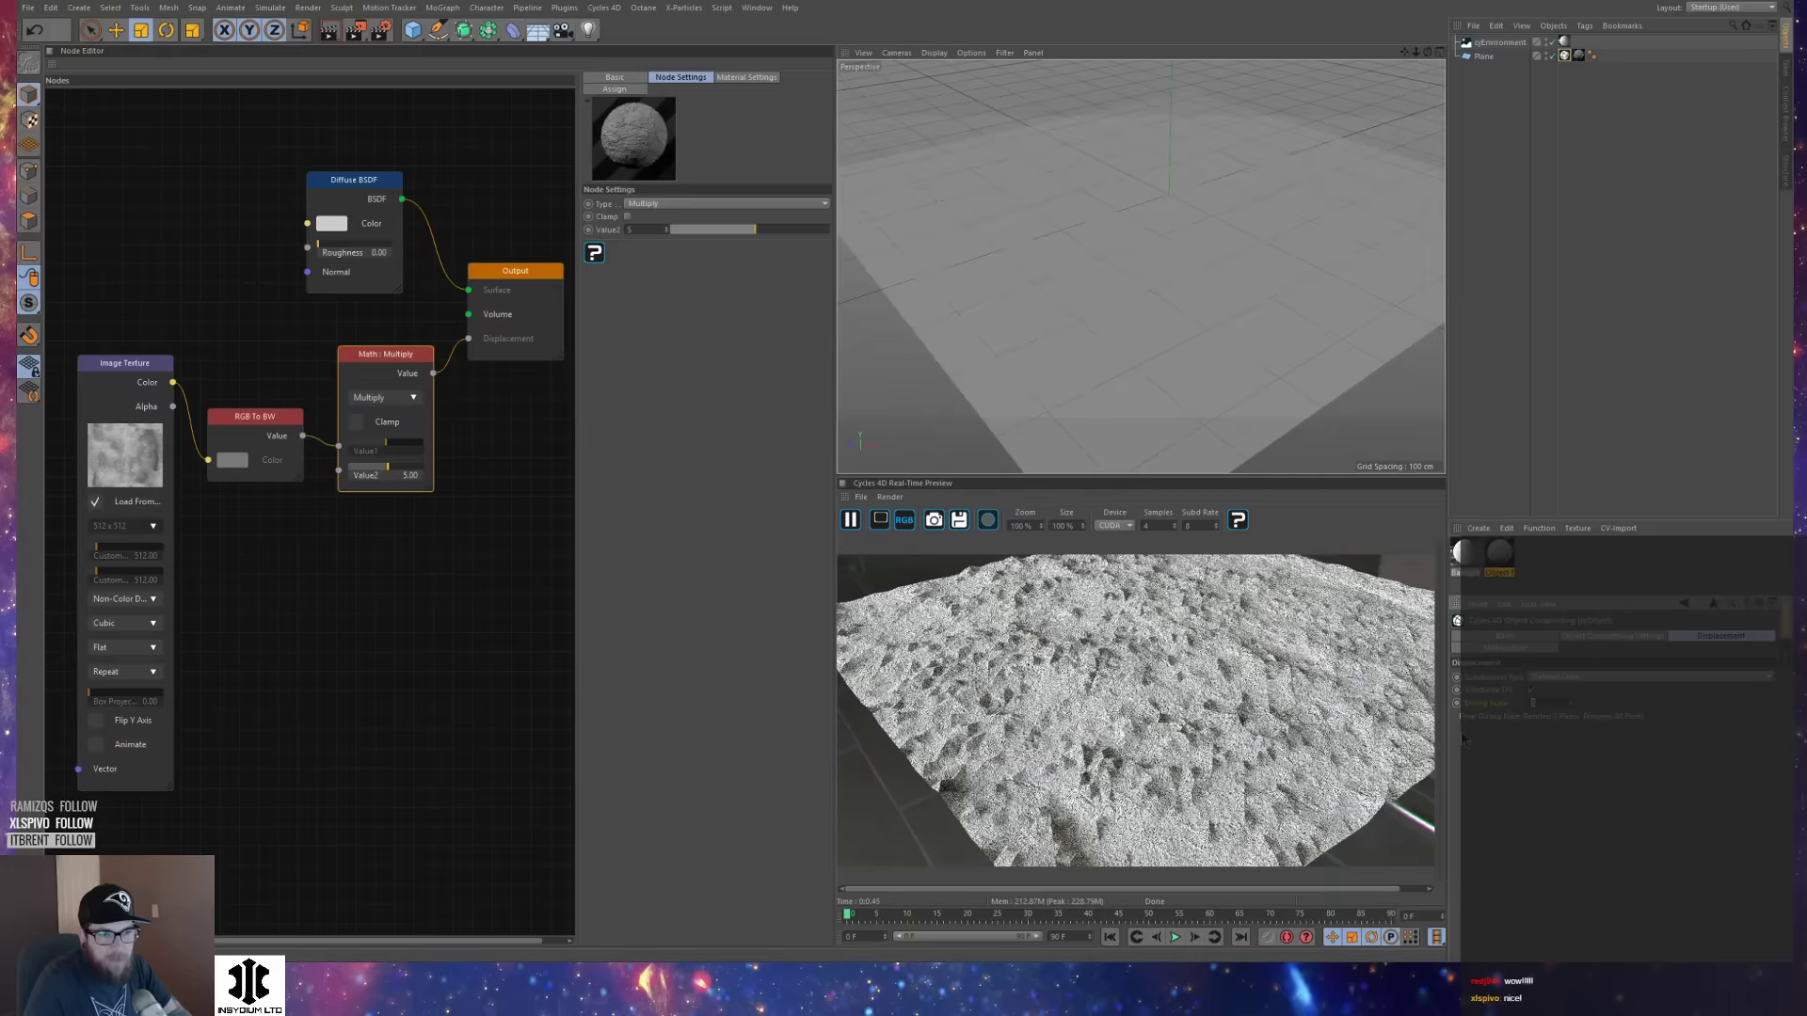
key("Return")
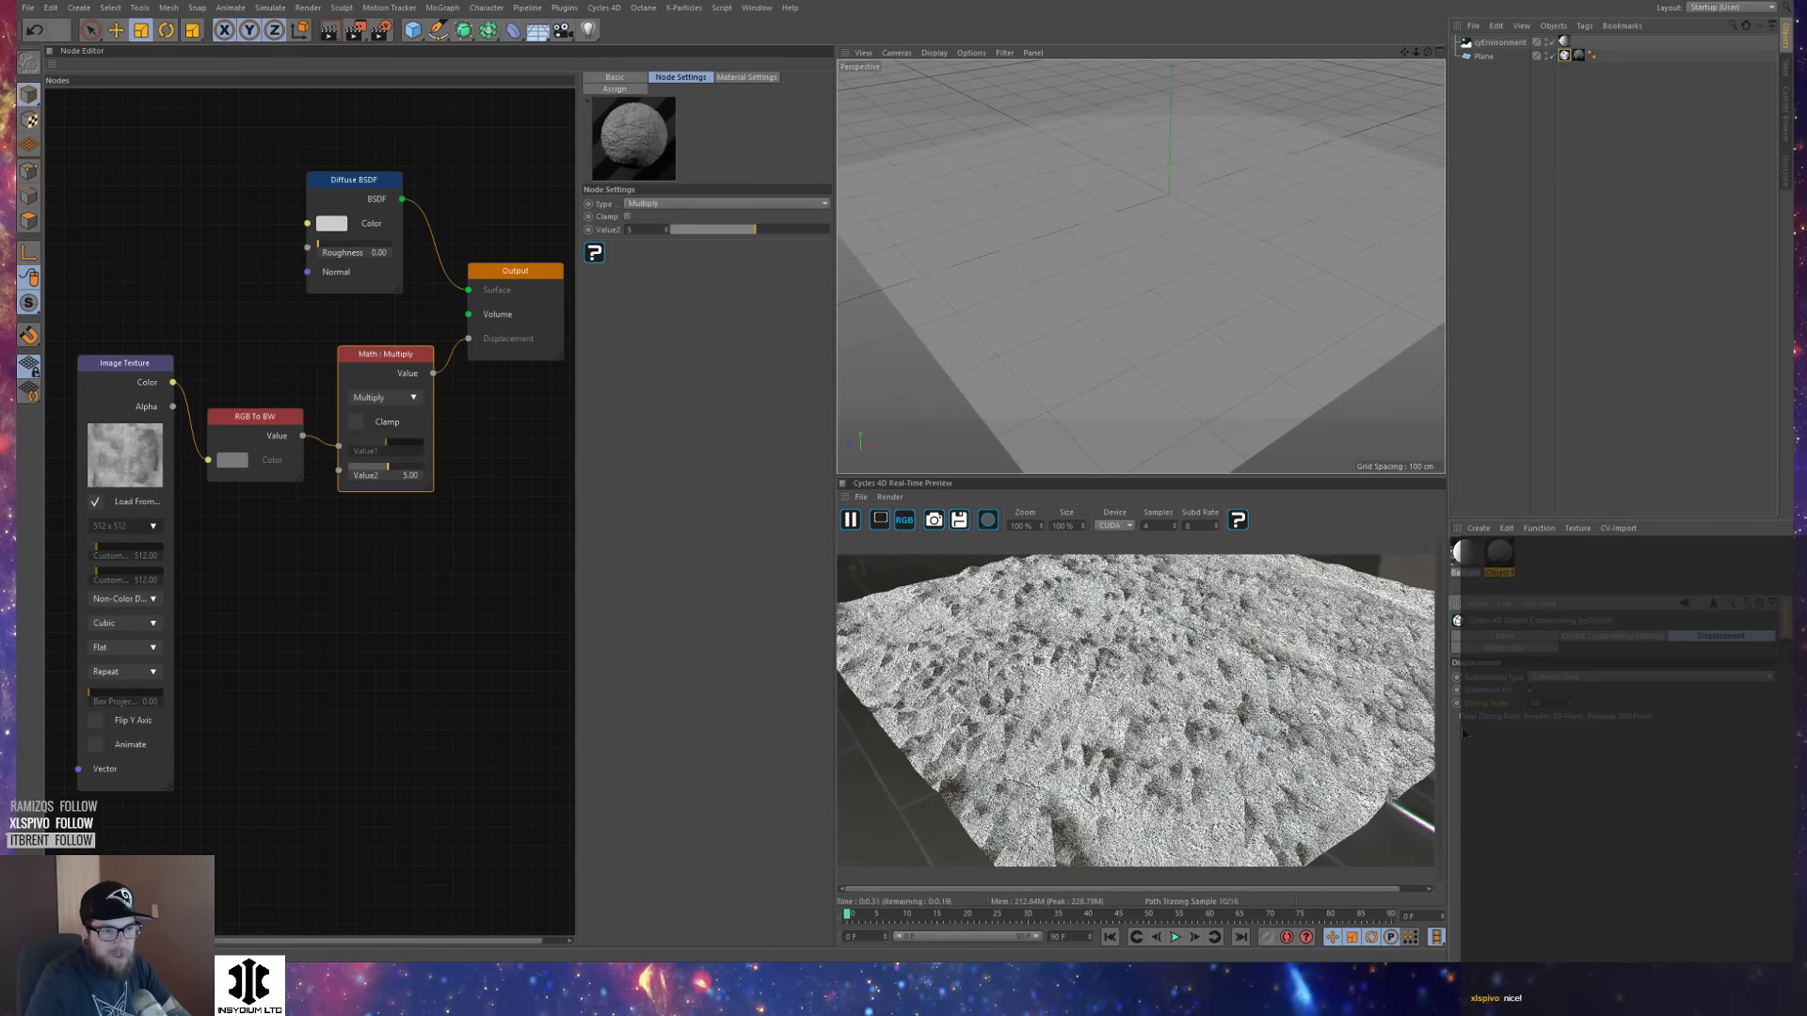
left_click_drag(1245, 259, 1248, 272, "alt")
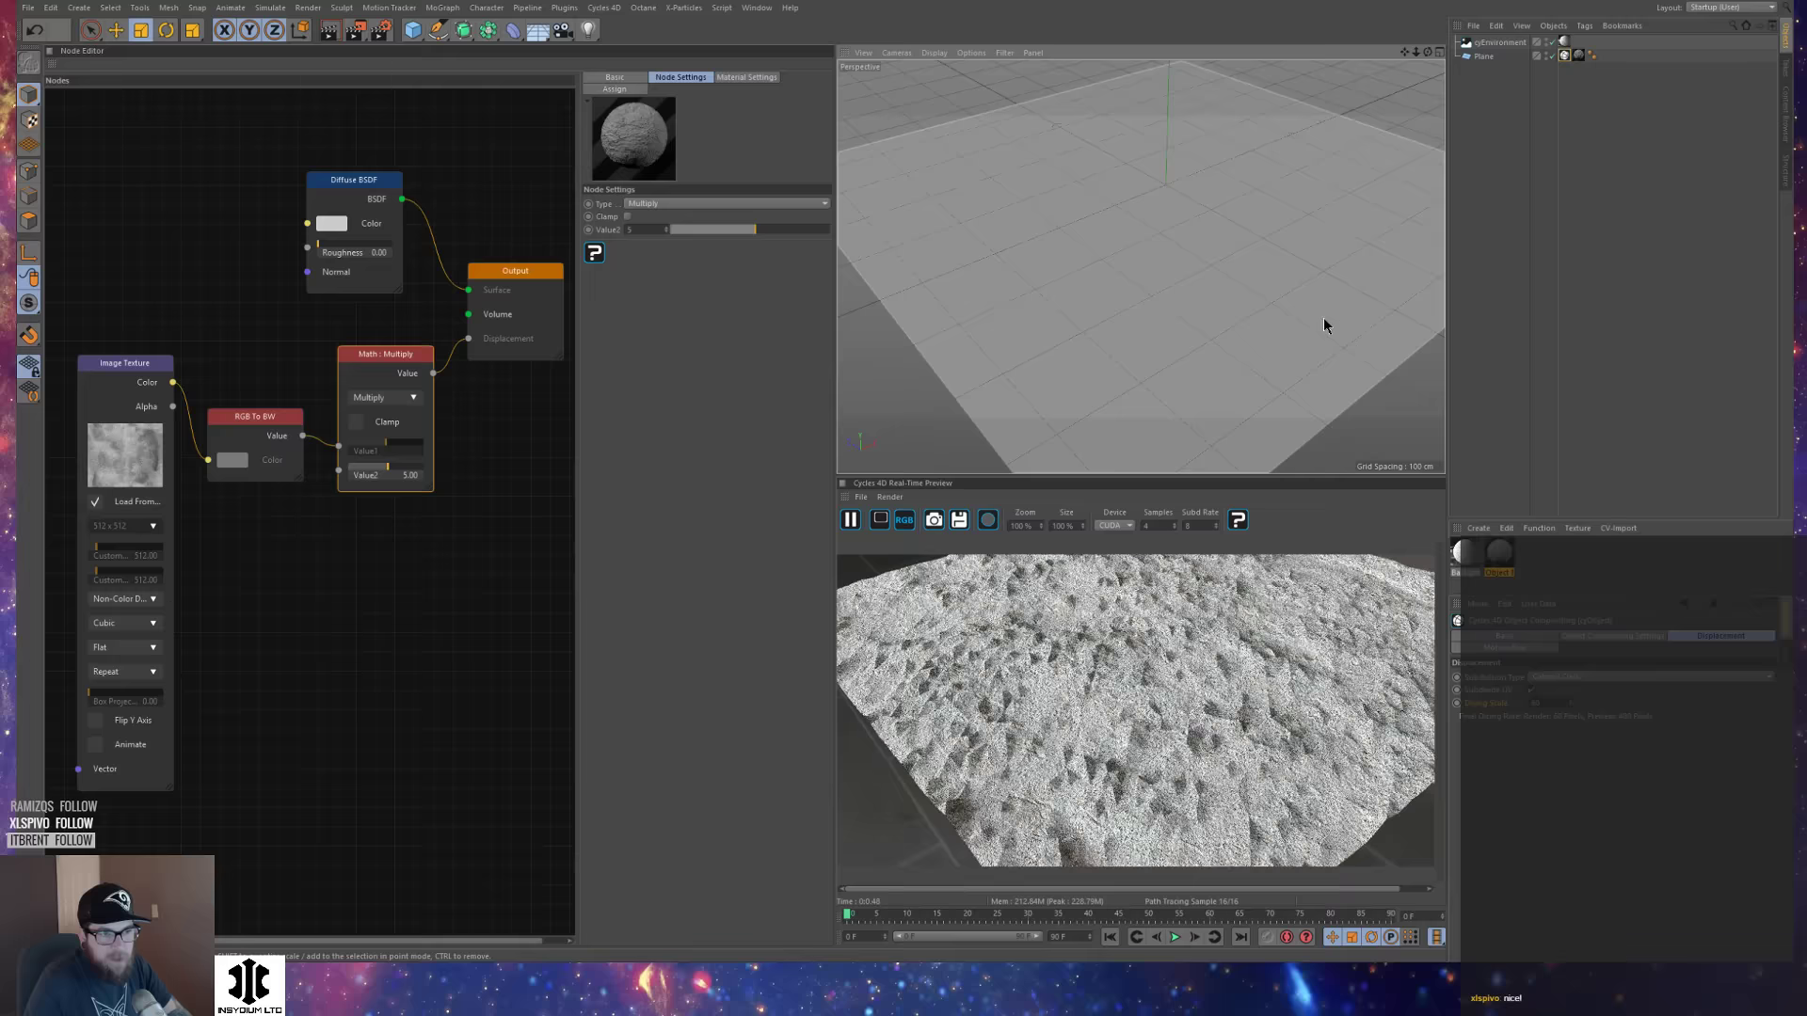
Set the displacement Subdivision Type to Linear in the plane's Cycles 4D object tag.
left_click(1483, 58)
left_click(1578, 56)
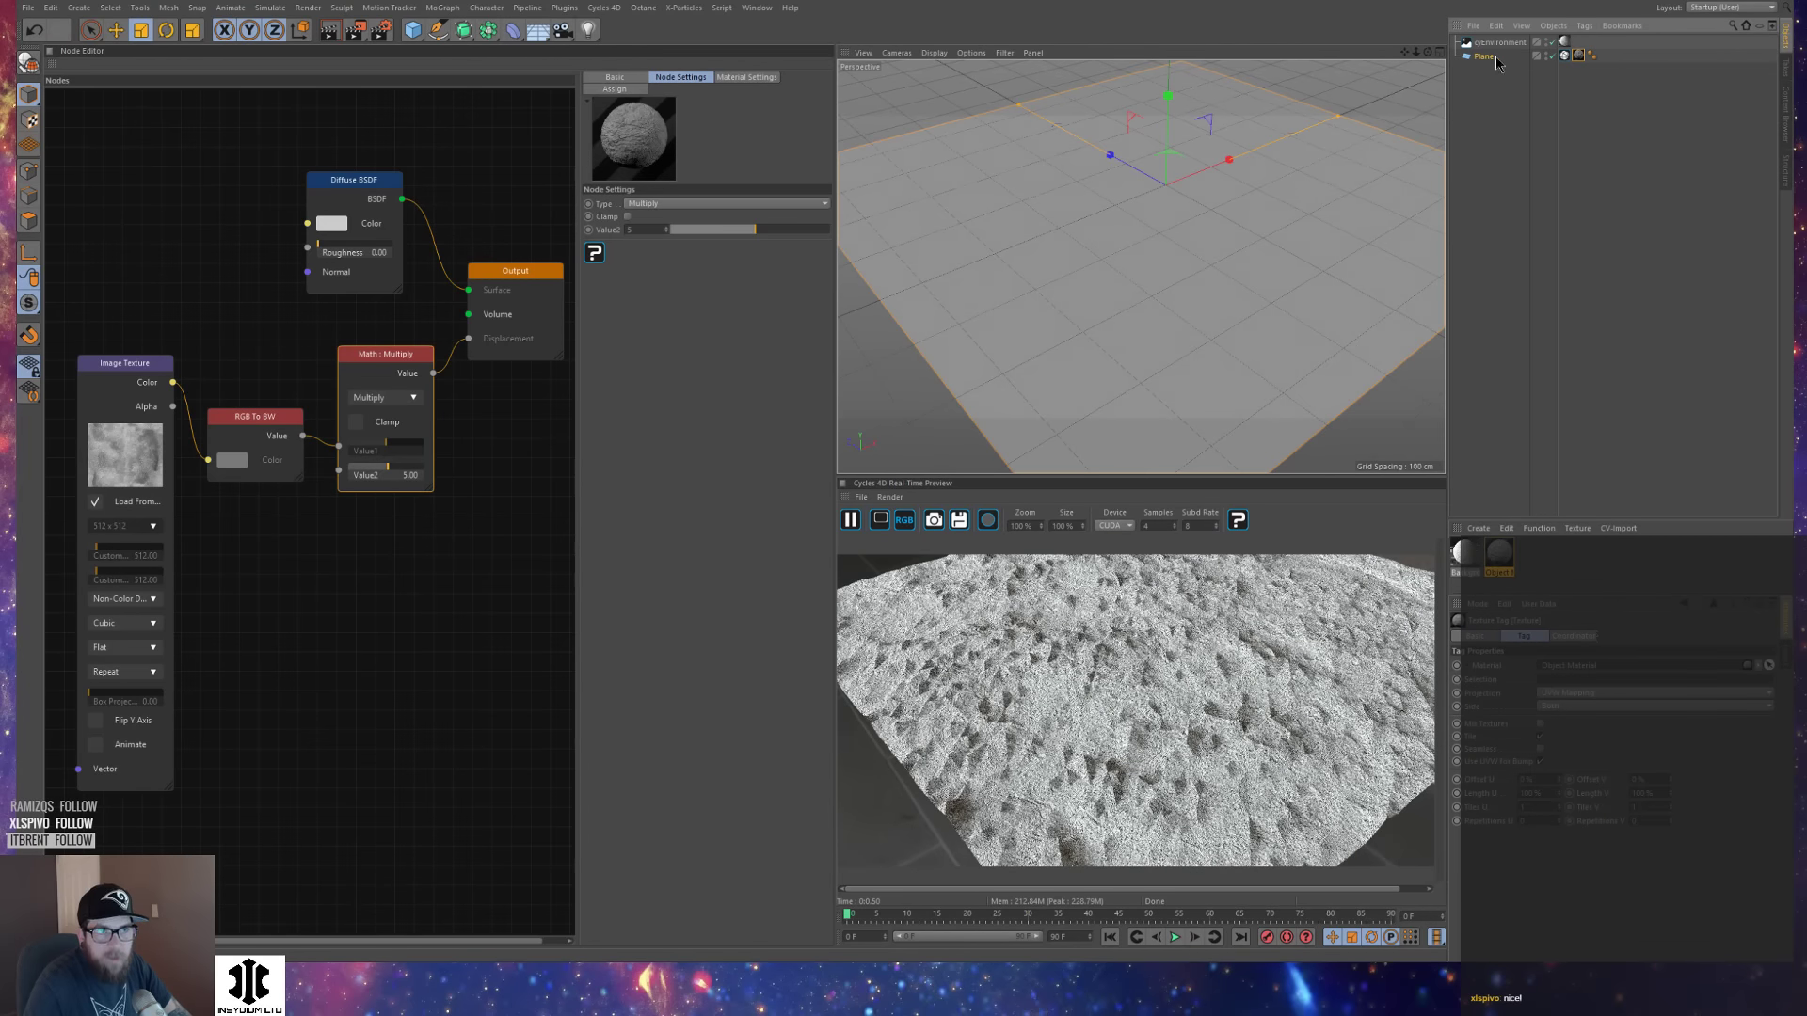
left_click(1565, 56)
left_click(1735, 639)
left_click(1609, 678)
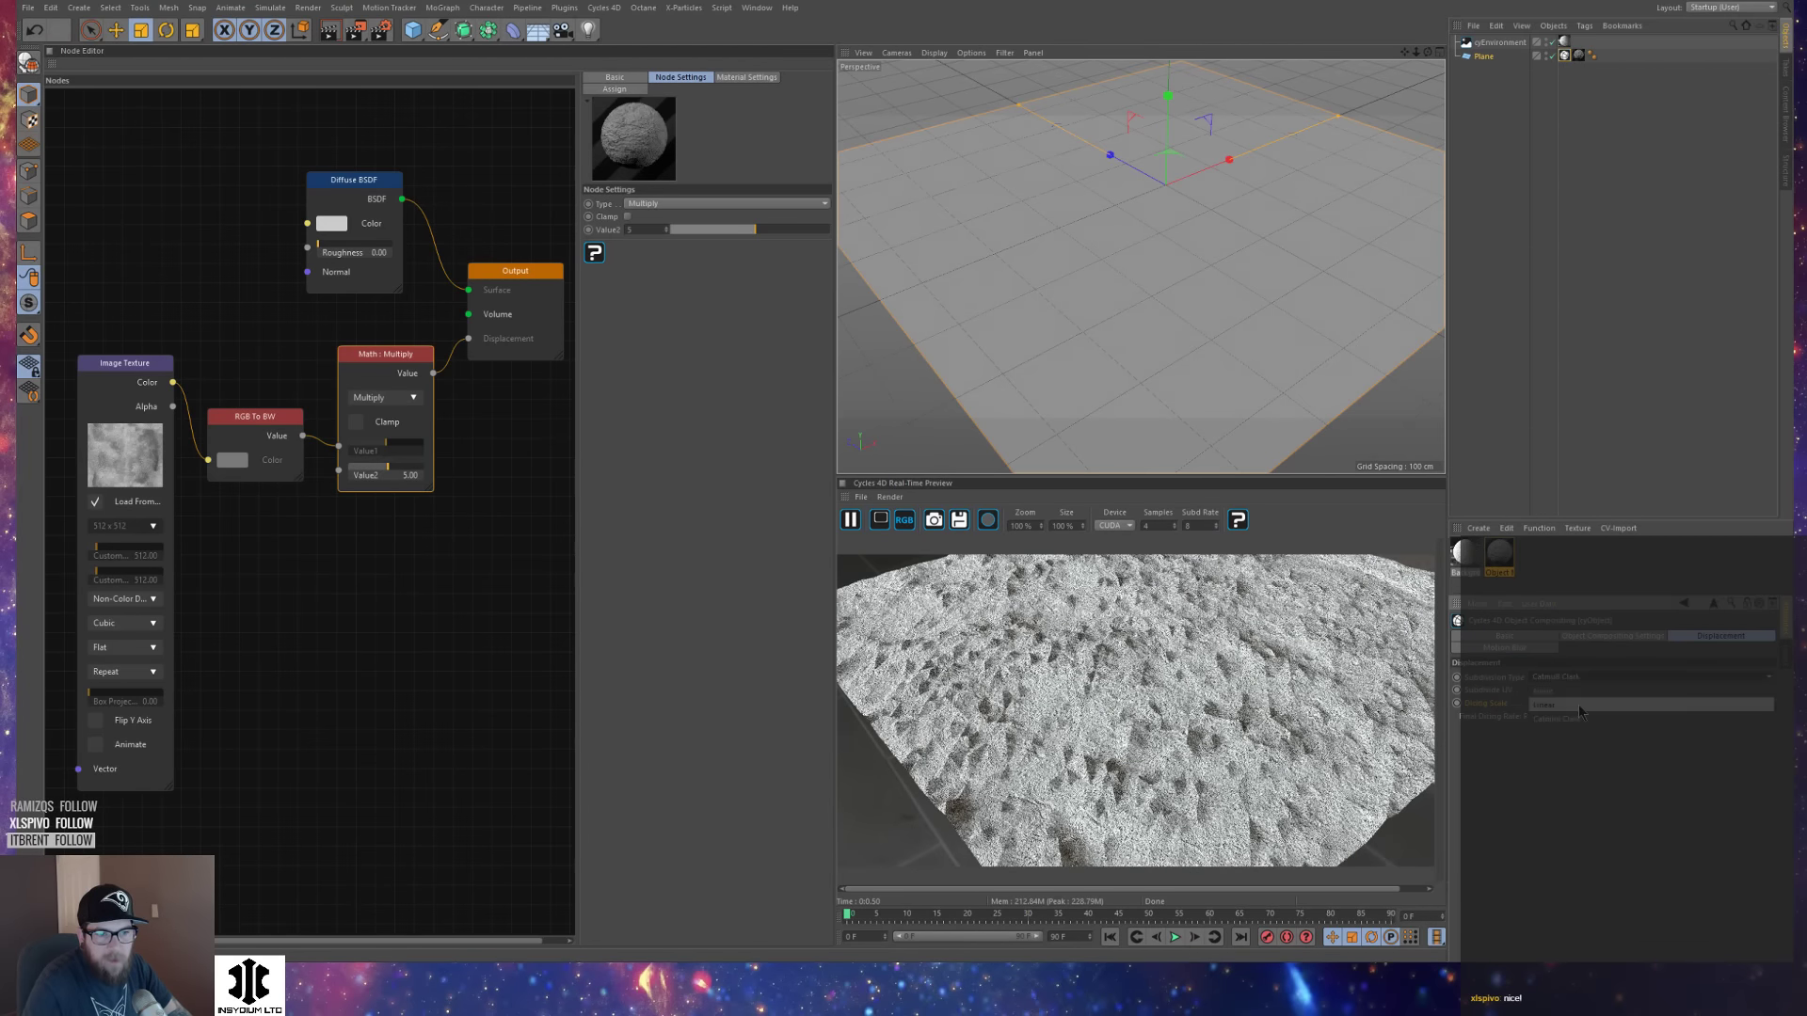
left_click(1585, 703)
Set the plane's segments to 80 and inspect the entire displaced surface in the preview.
left_click_drag(1302, 361, 1171, 337, "alt")
left_click(1484, 57)
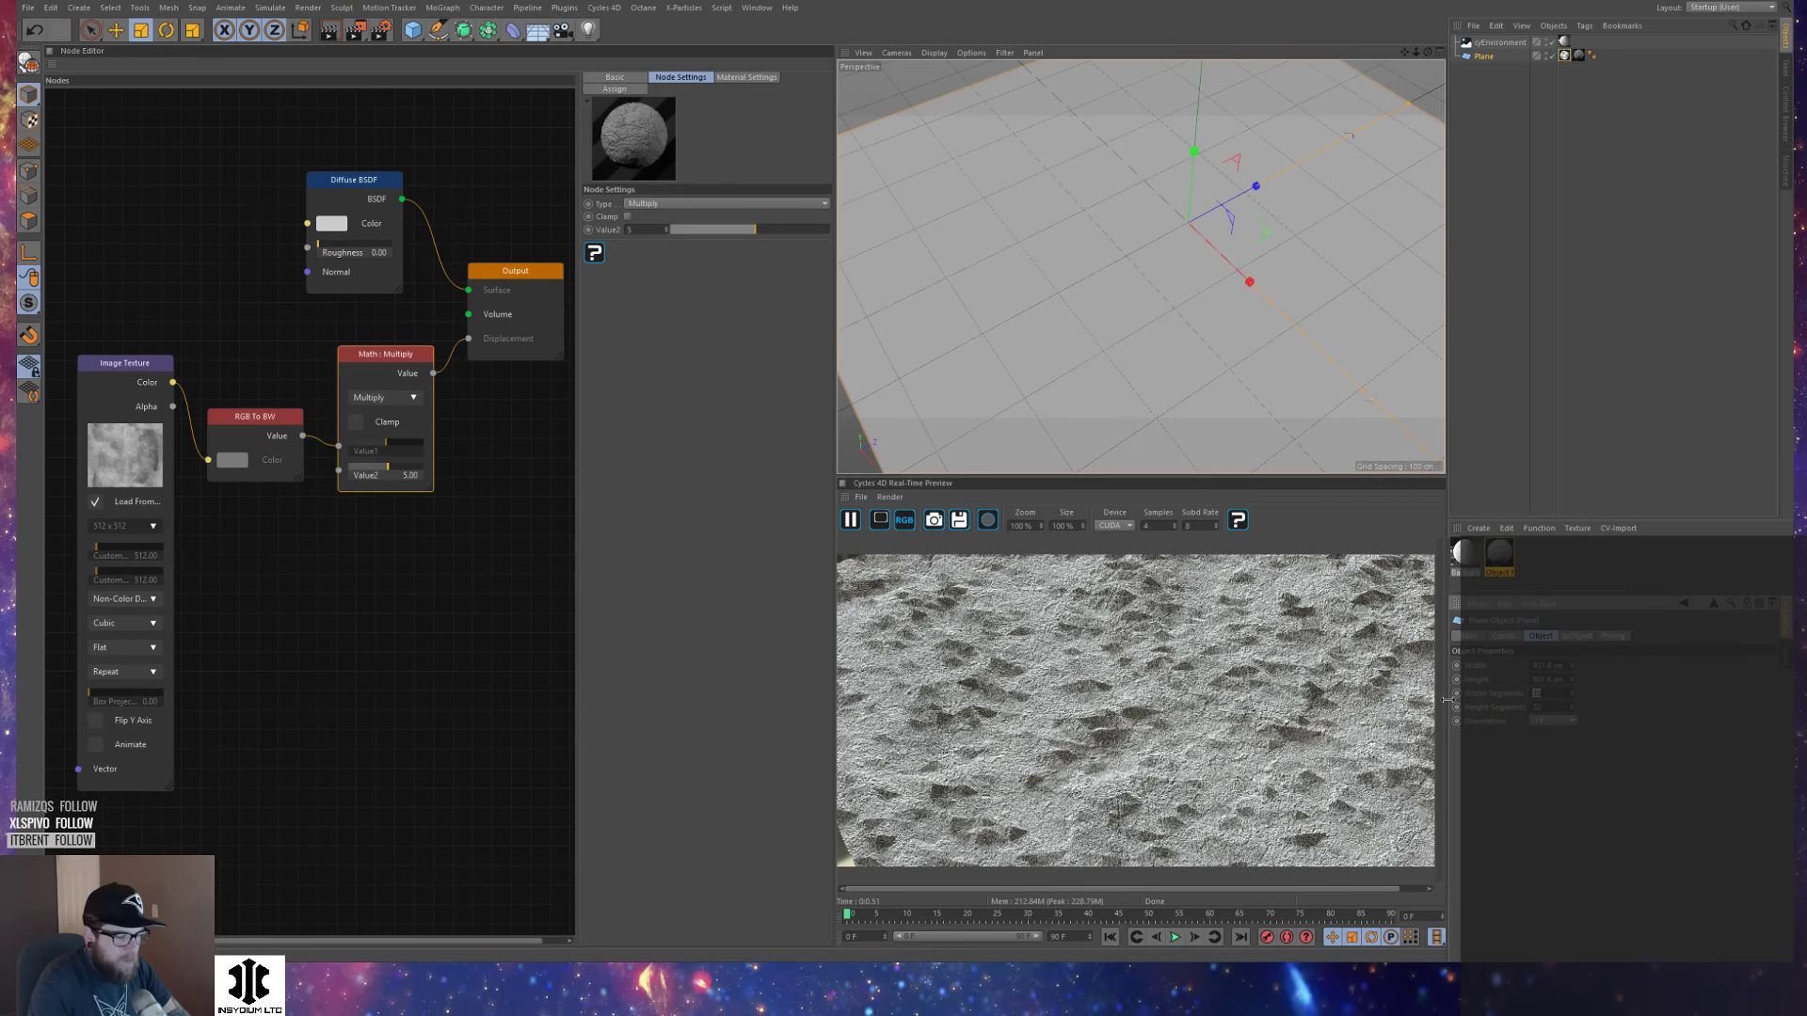
type("80")
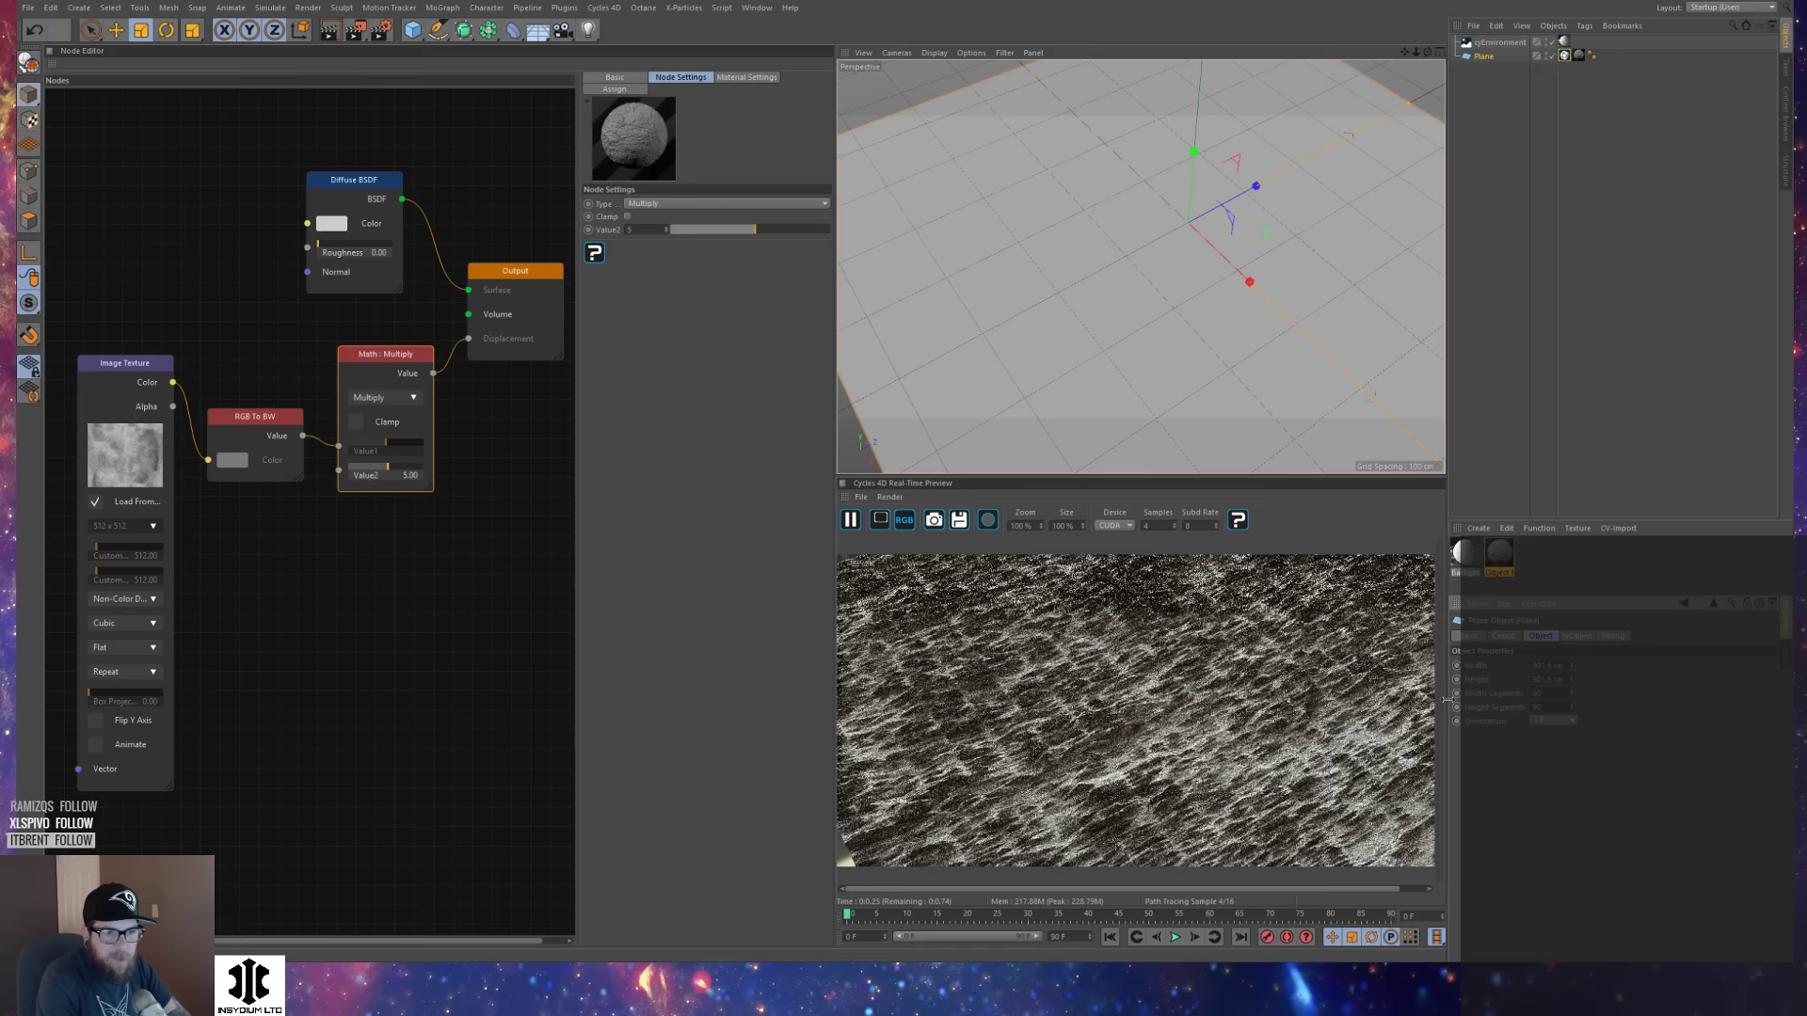
key("Return")
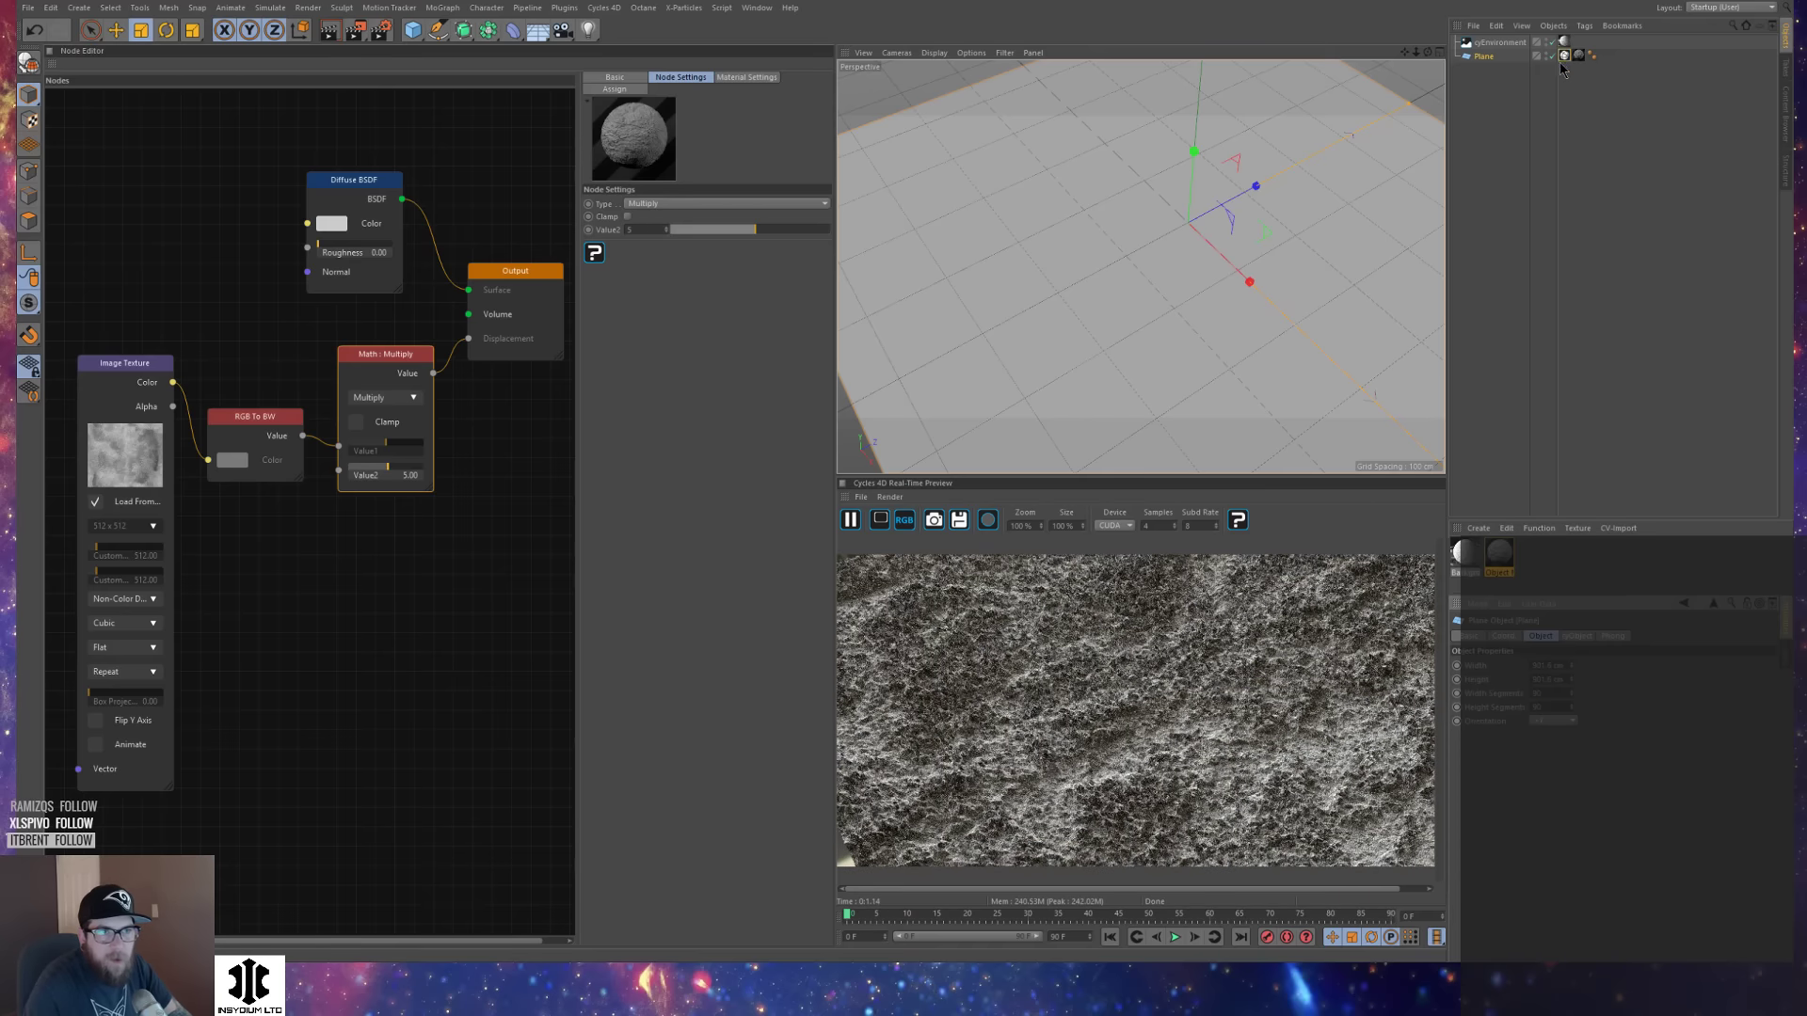
left_click(1564, 56)
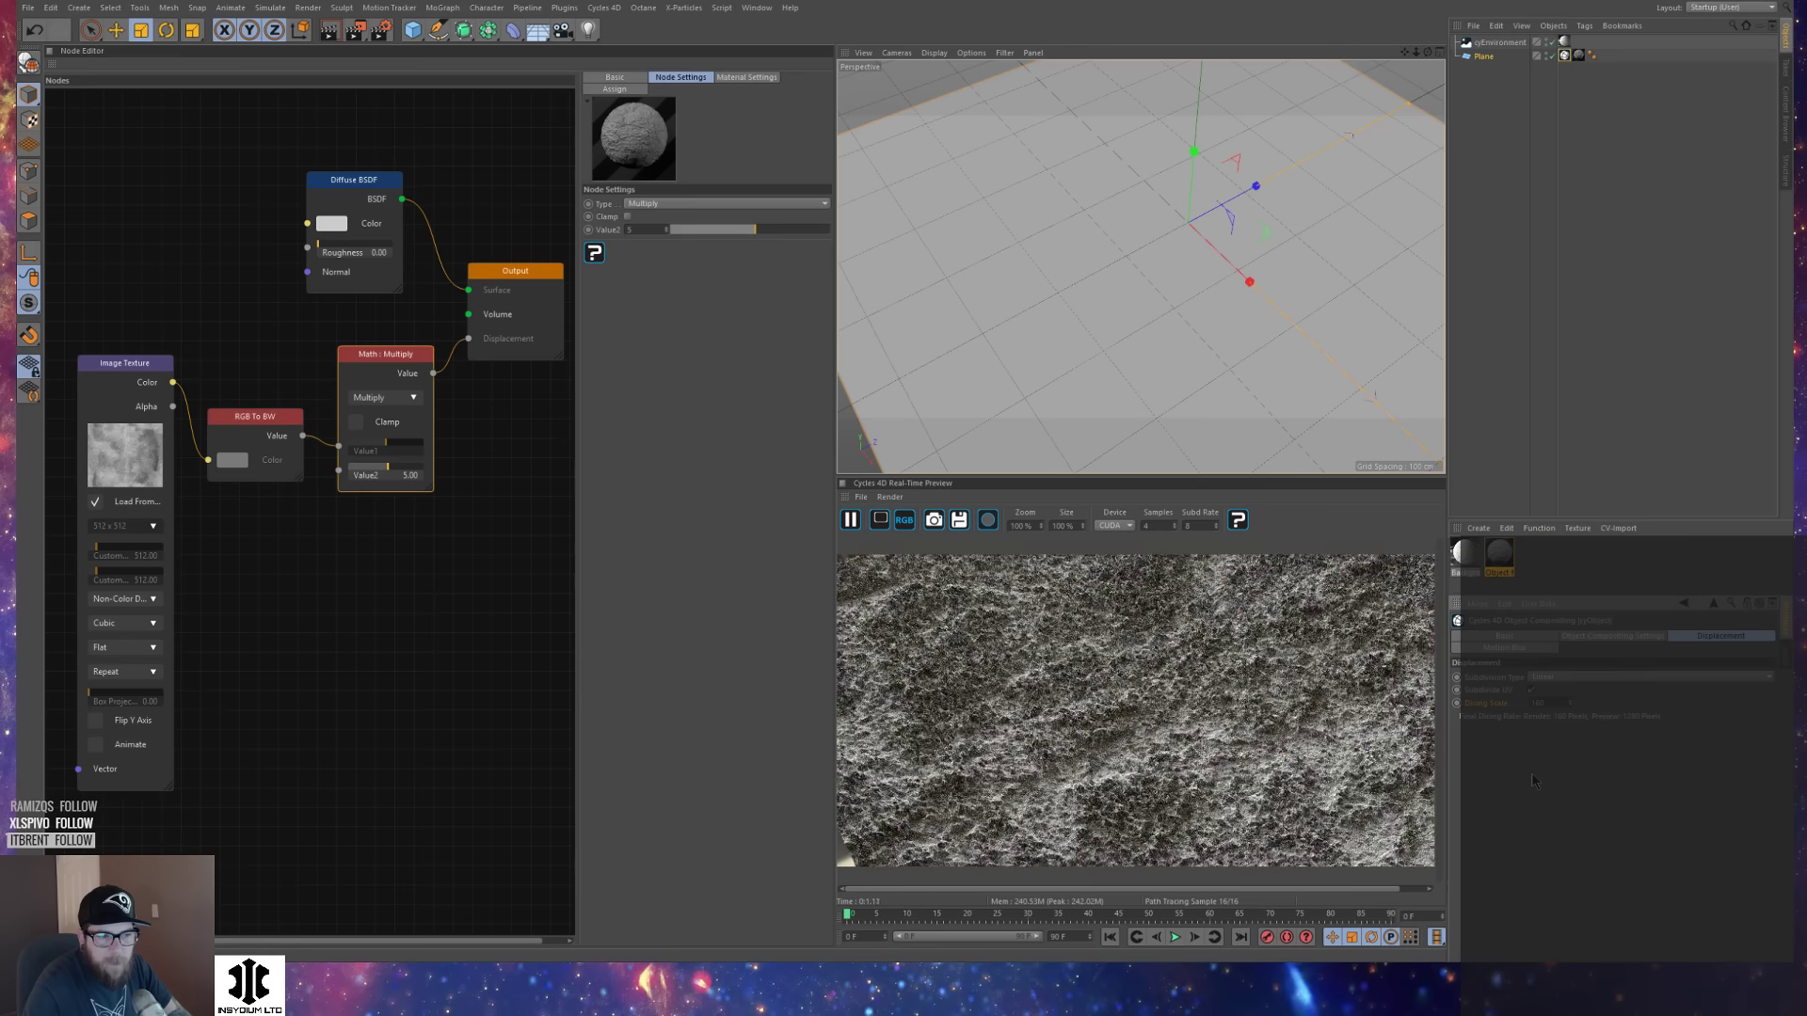
scroll(1221, 380, "down", 2)
left_click_drag(1222, 380, 1250, 226, "alt")
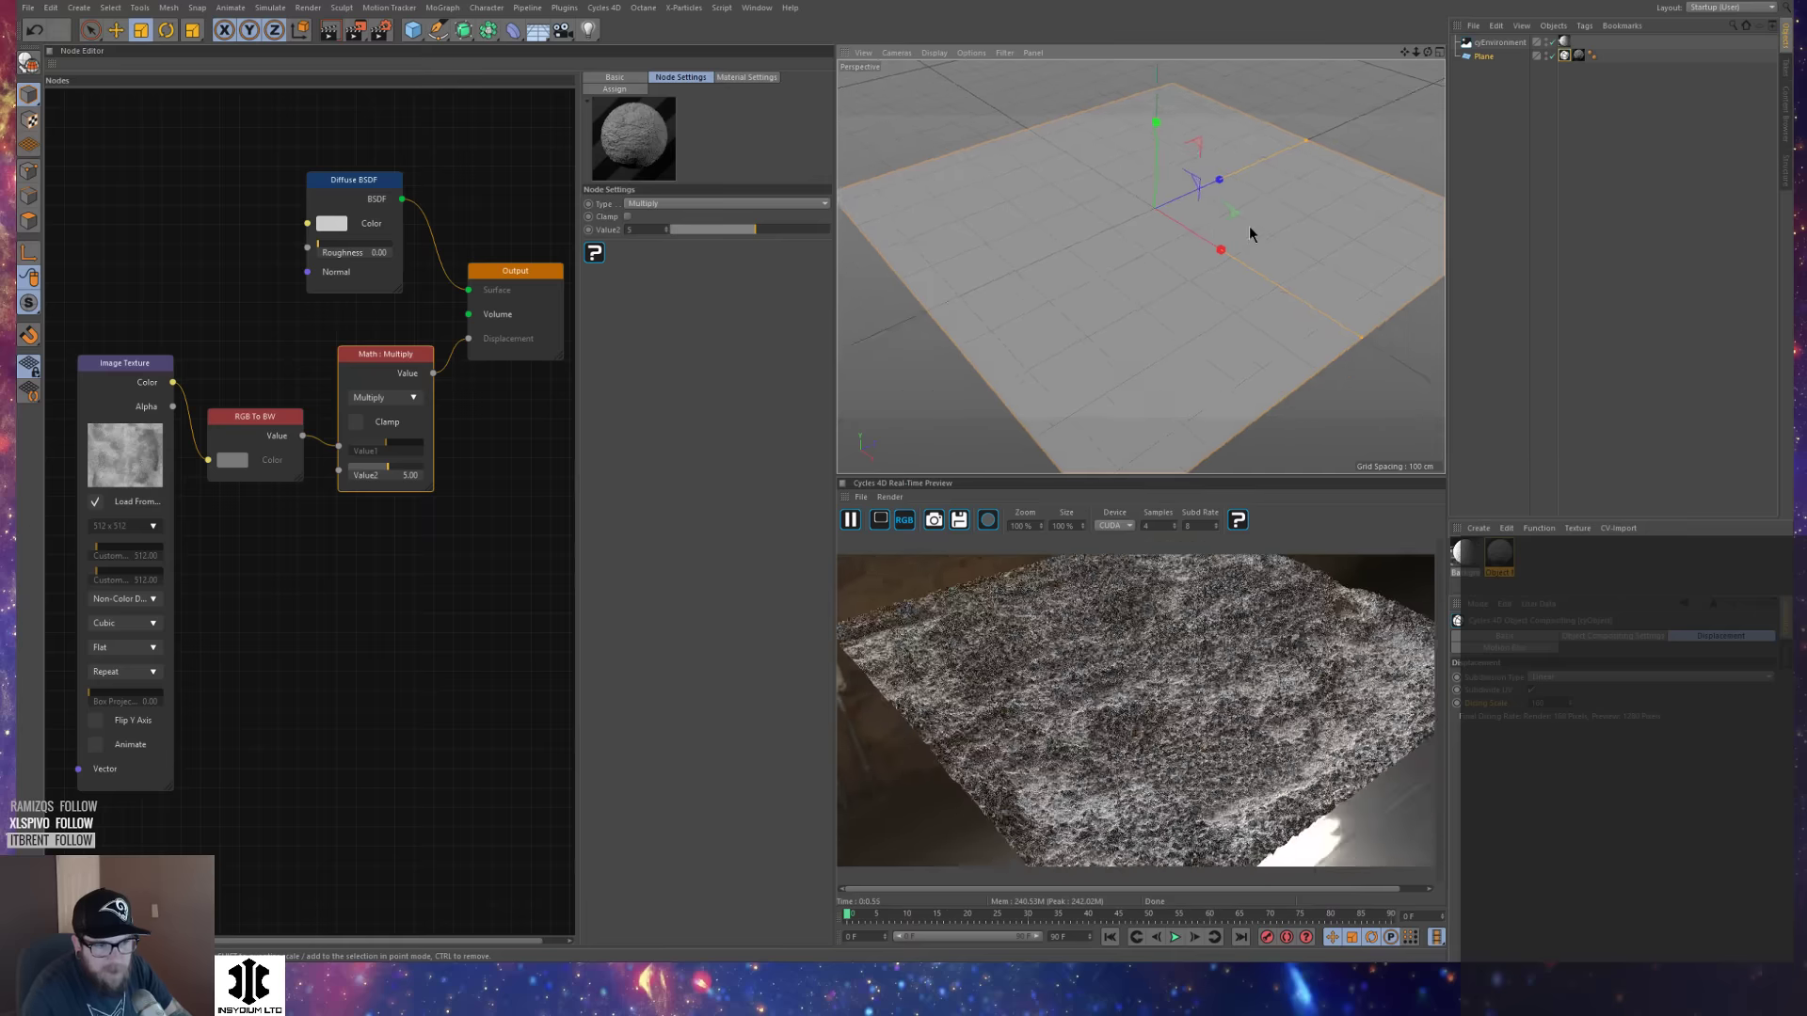
Replace the Image Texture's file with ROCKY-GROUND-03_250cm_Bump_4k.jpg from the ROCKY-GROUND-03 folder and copy it to the project location.
left_click(135, 386)
left_click(819, 204)
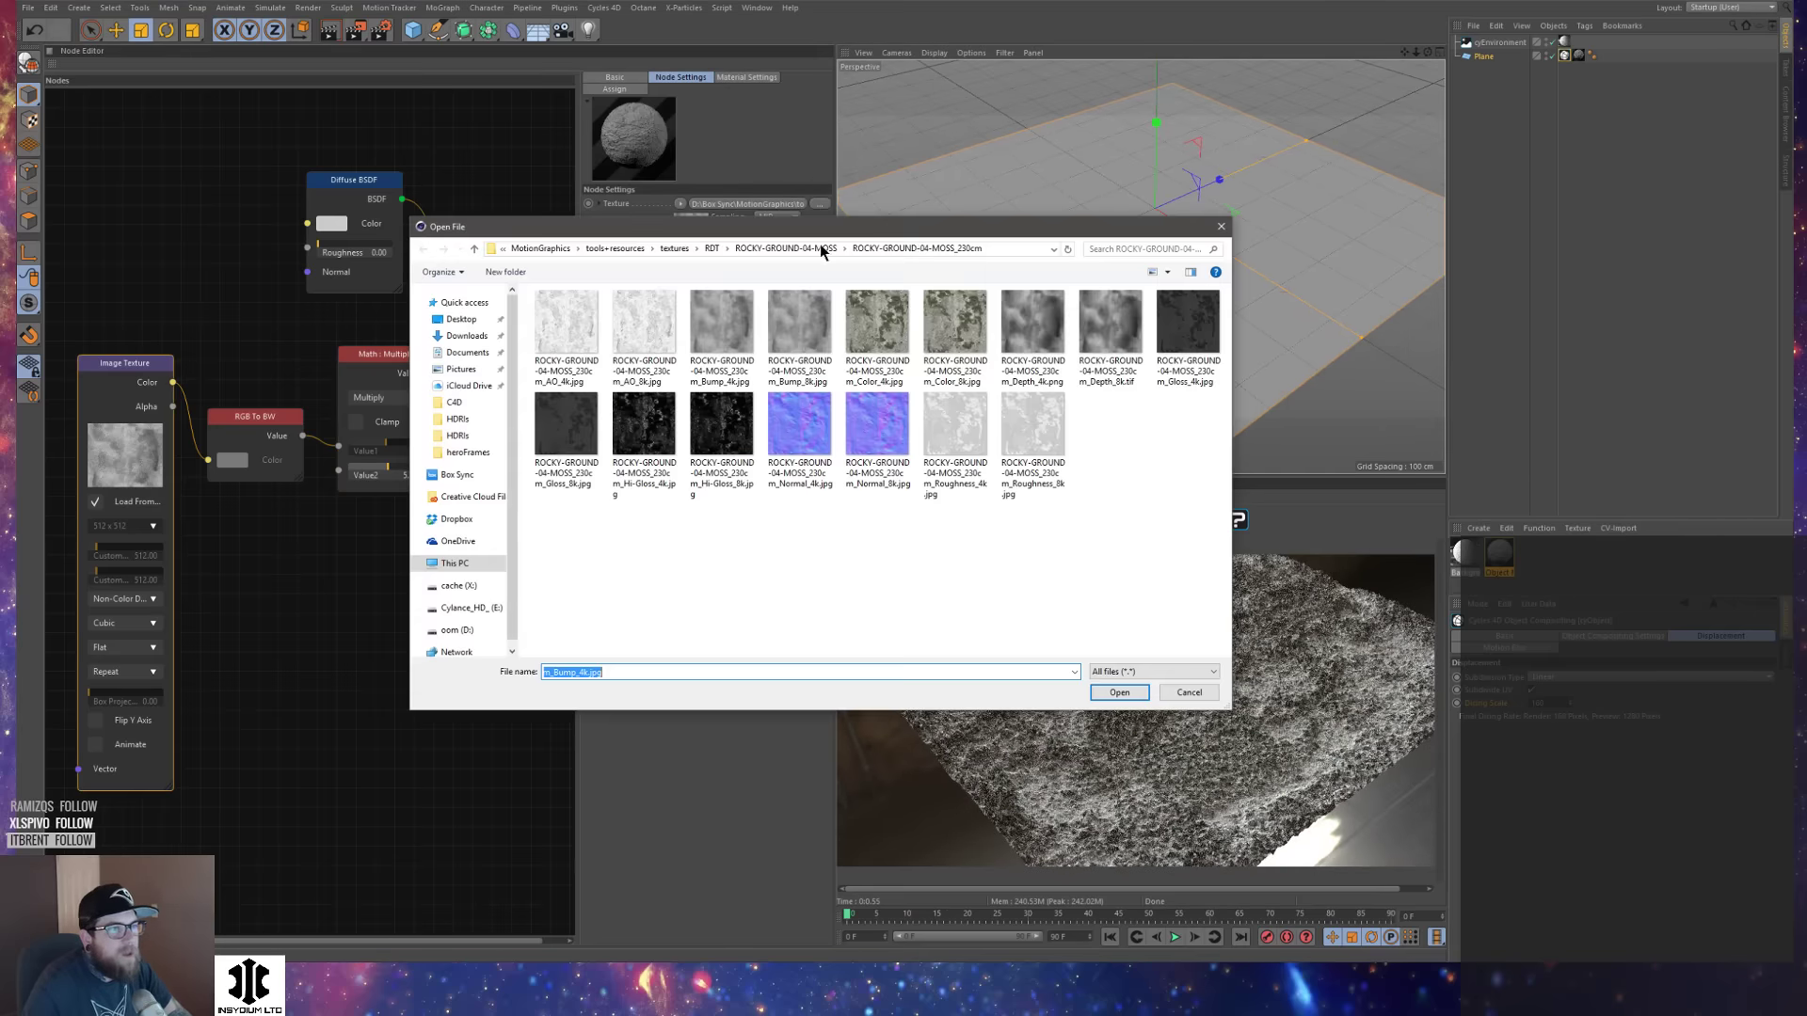
left_click(721, 244)
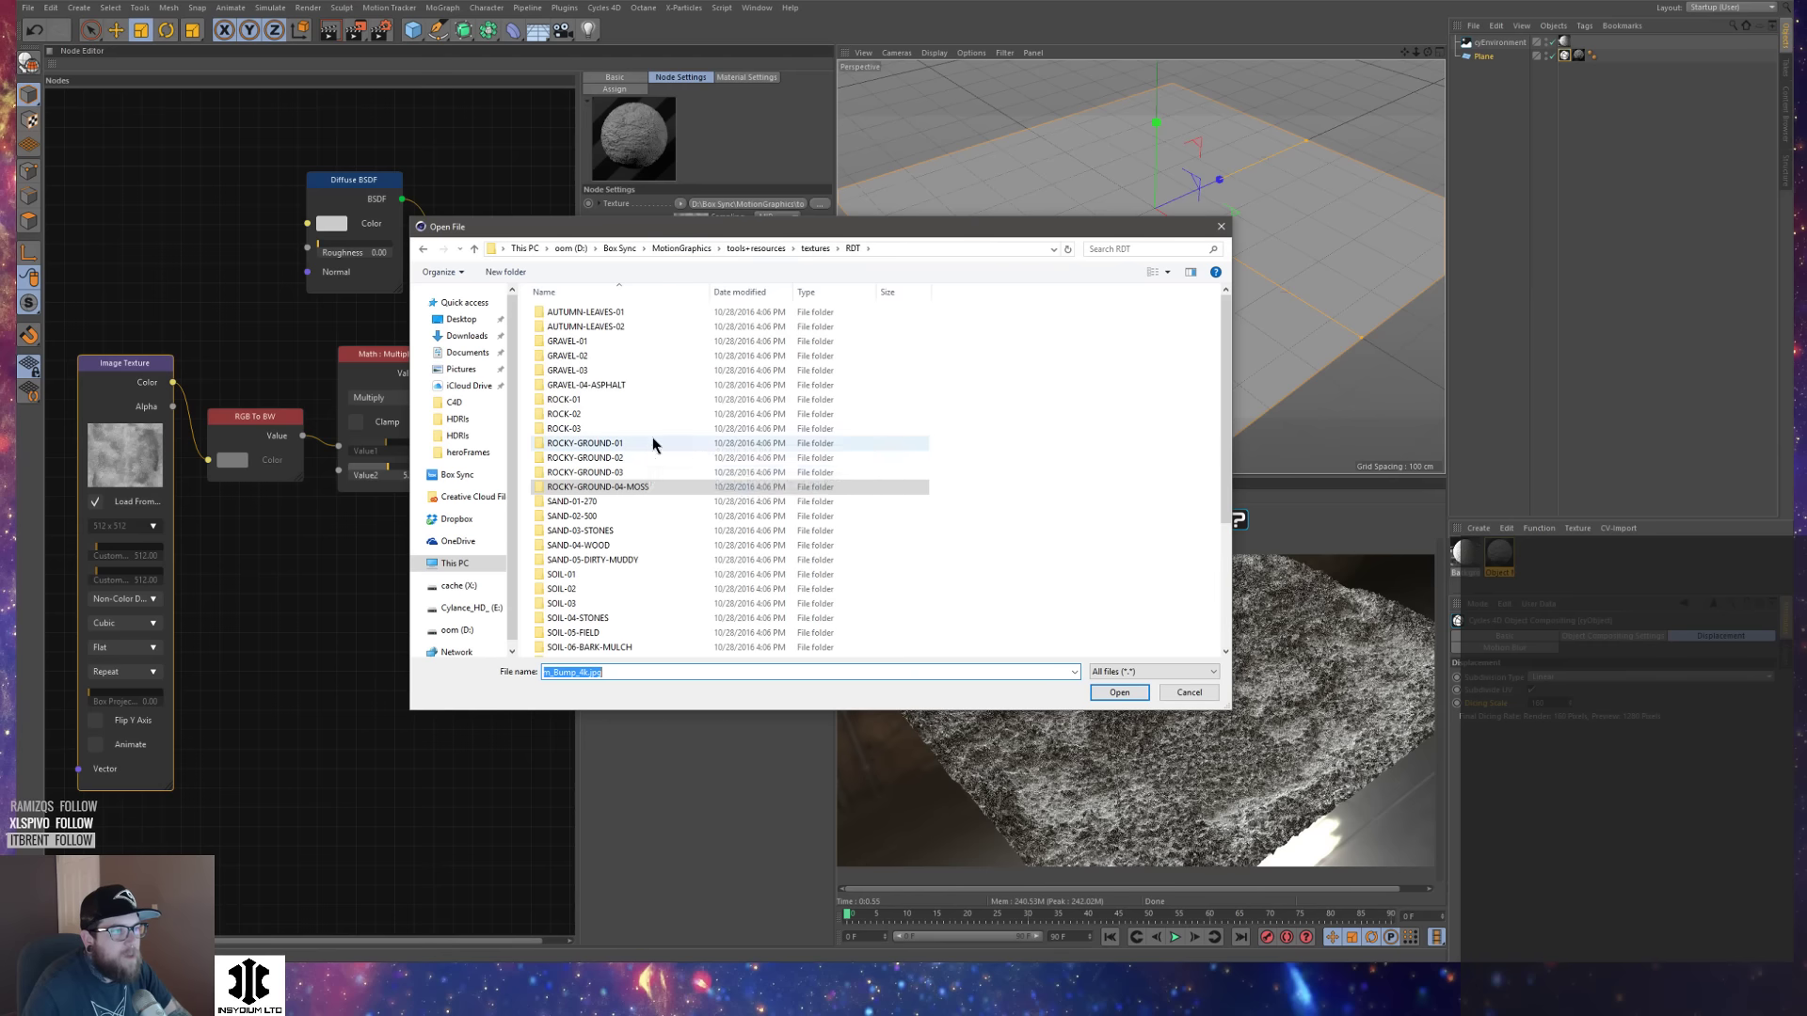
double_click(623, 472)
double_click(585, 327)
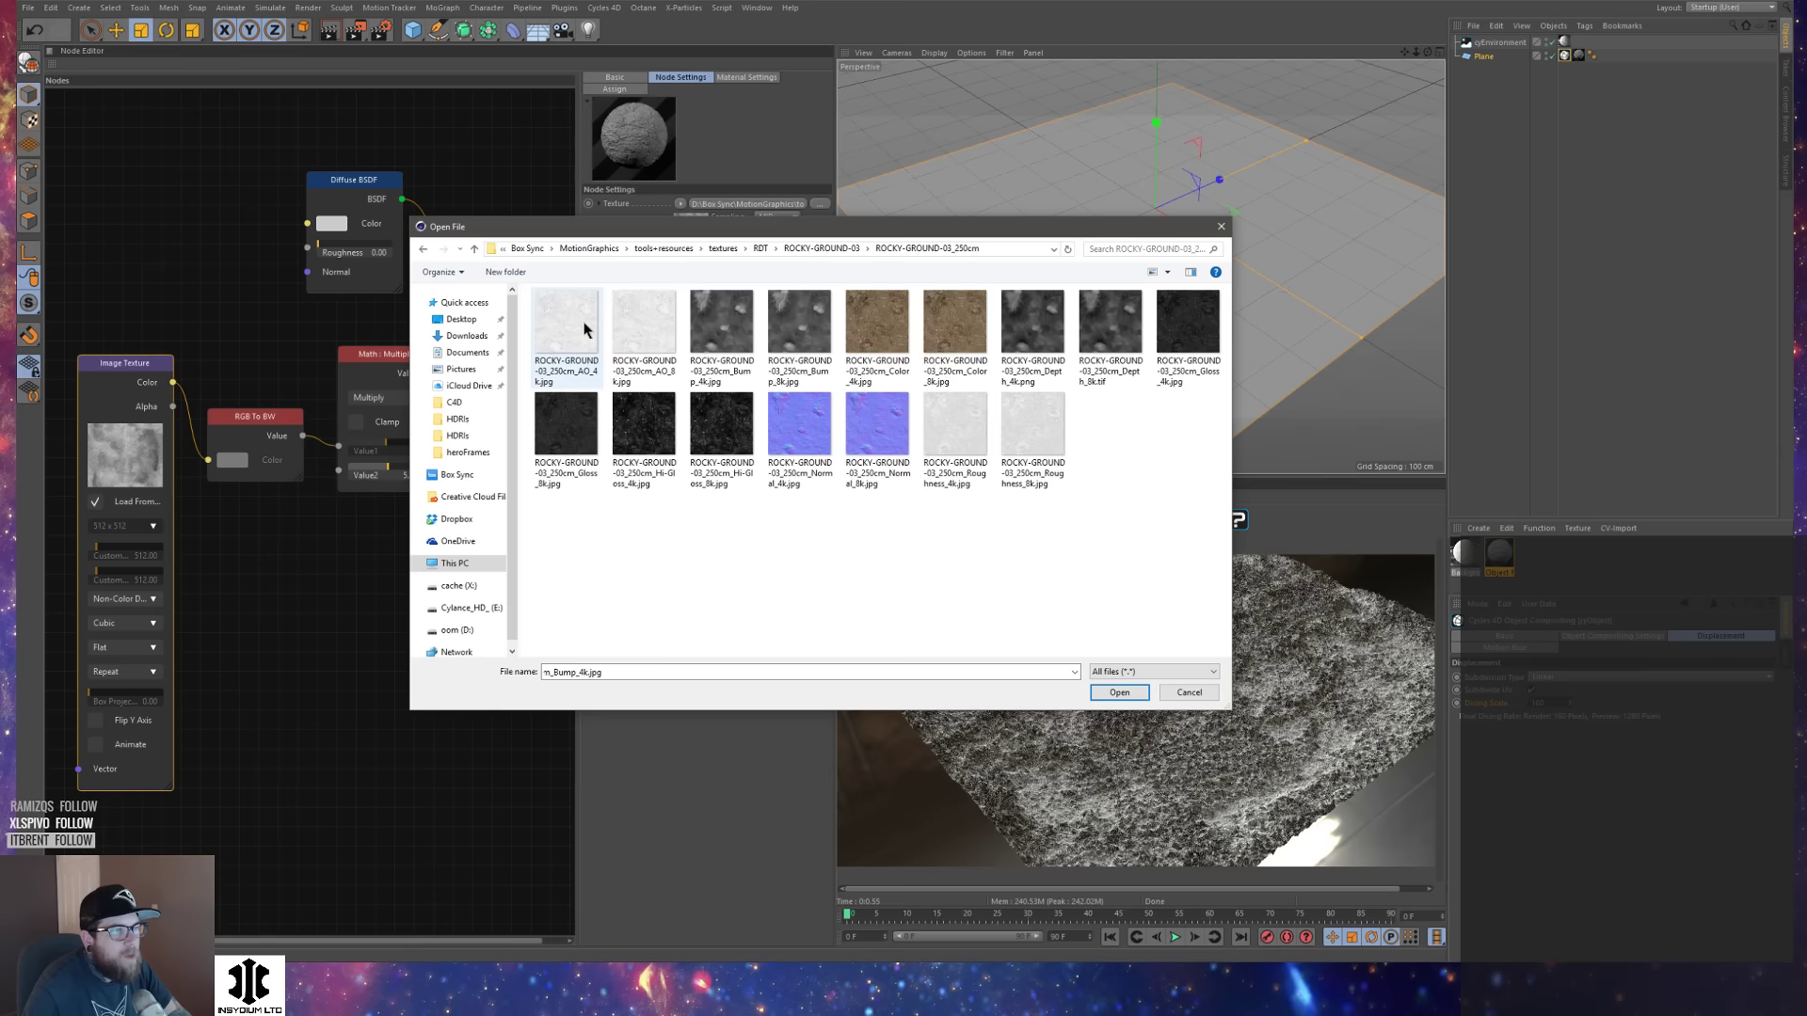
left_click(715, 330)
left_click(1119, 692)
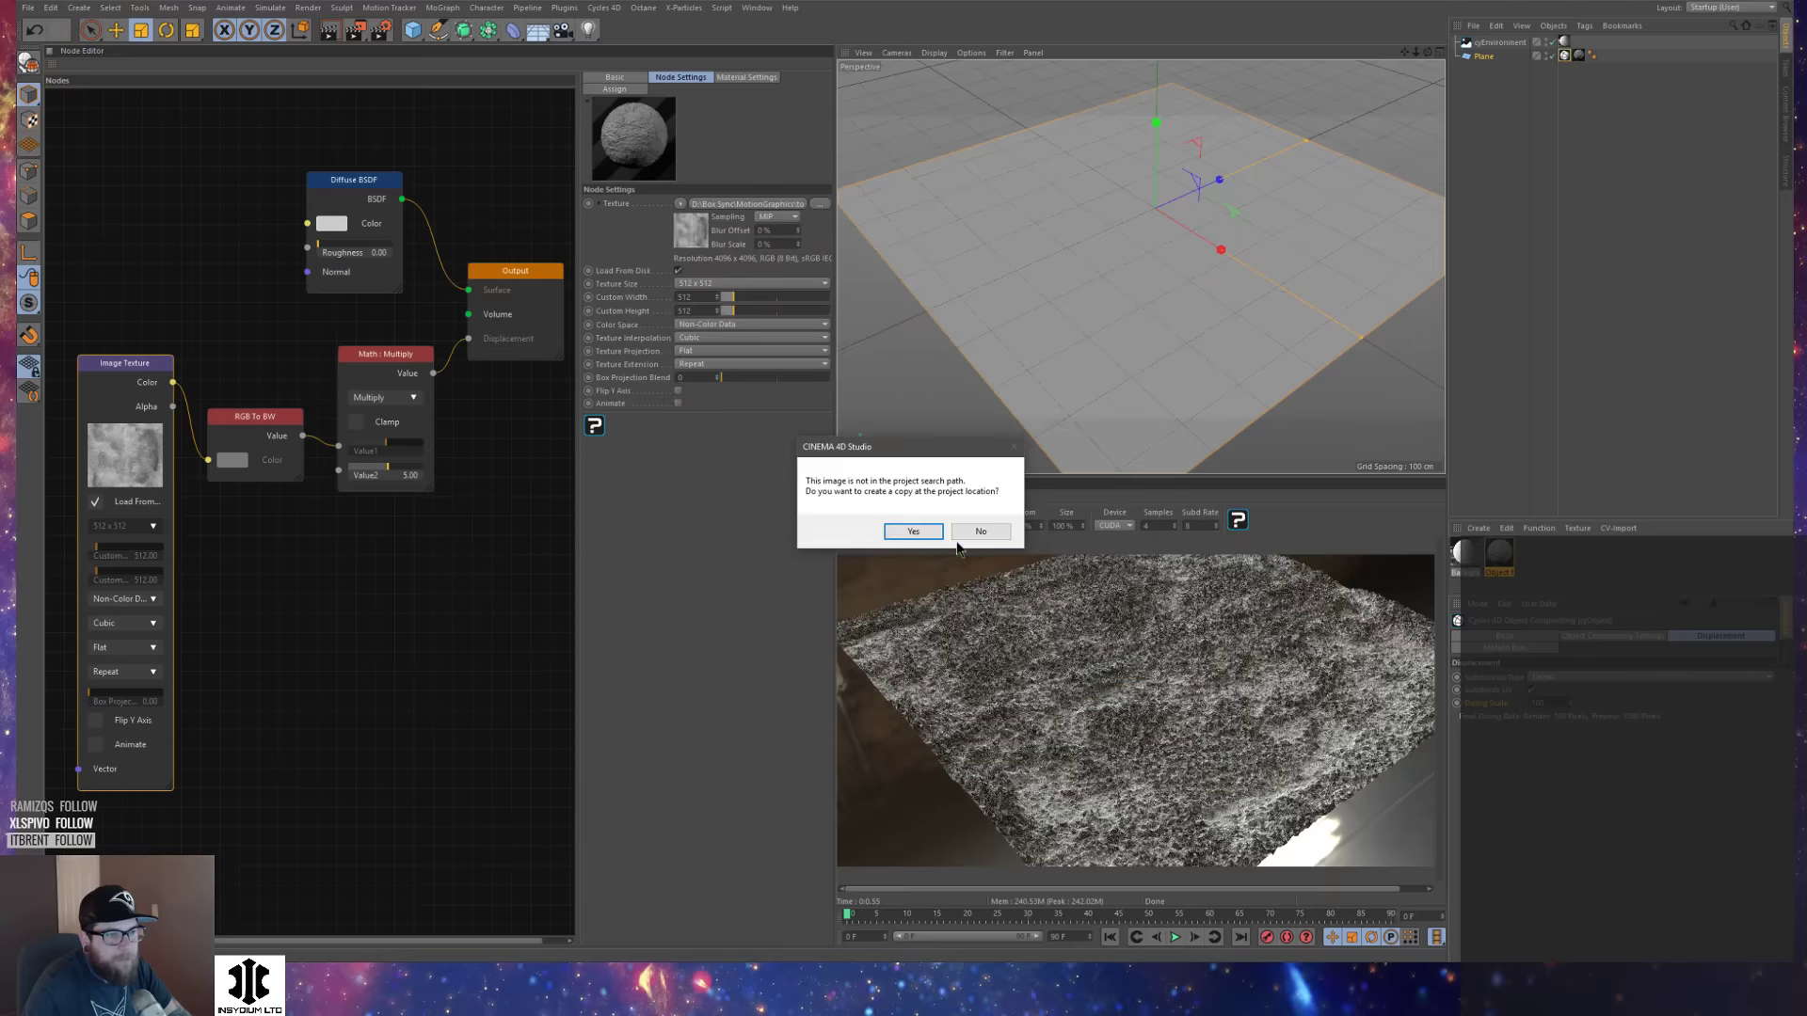
left_click(899, 529)
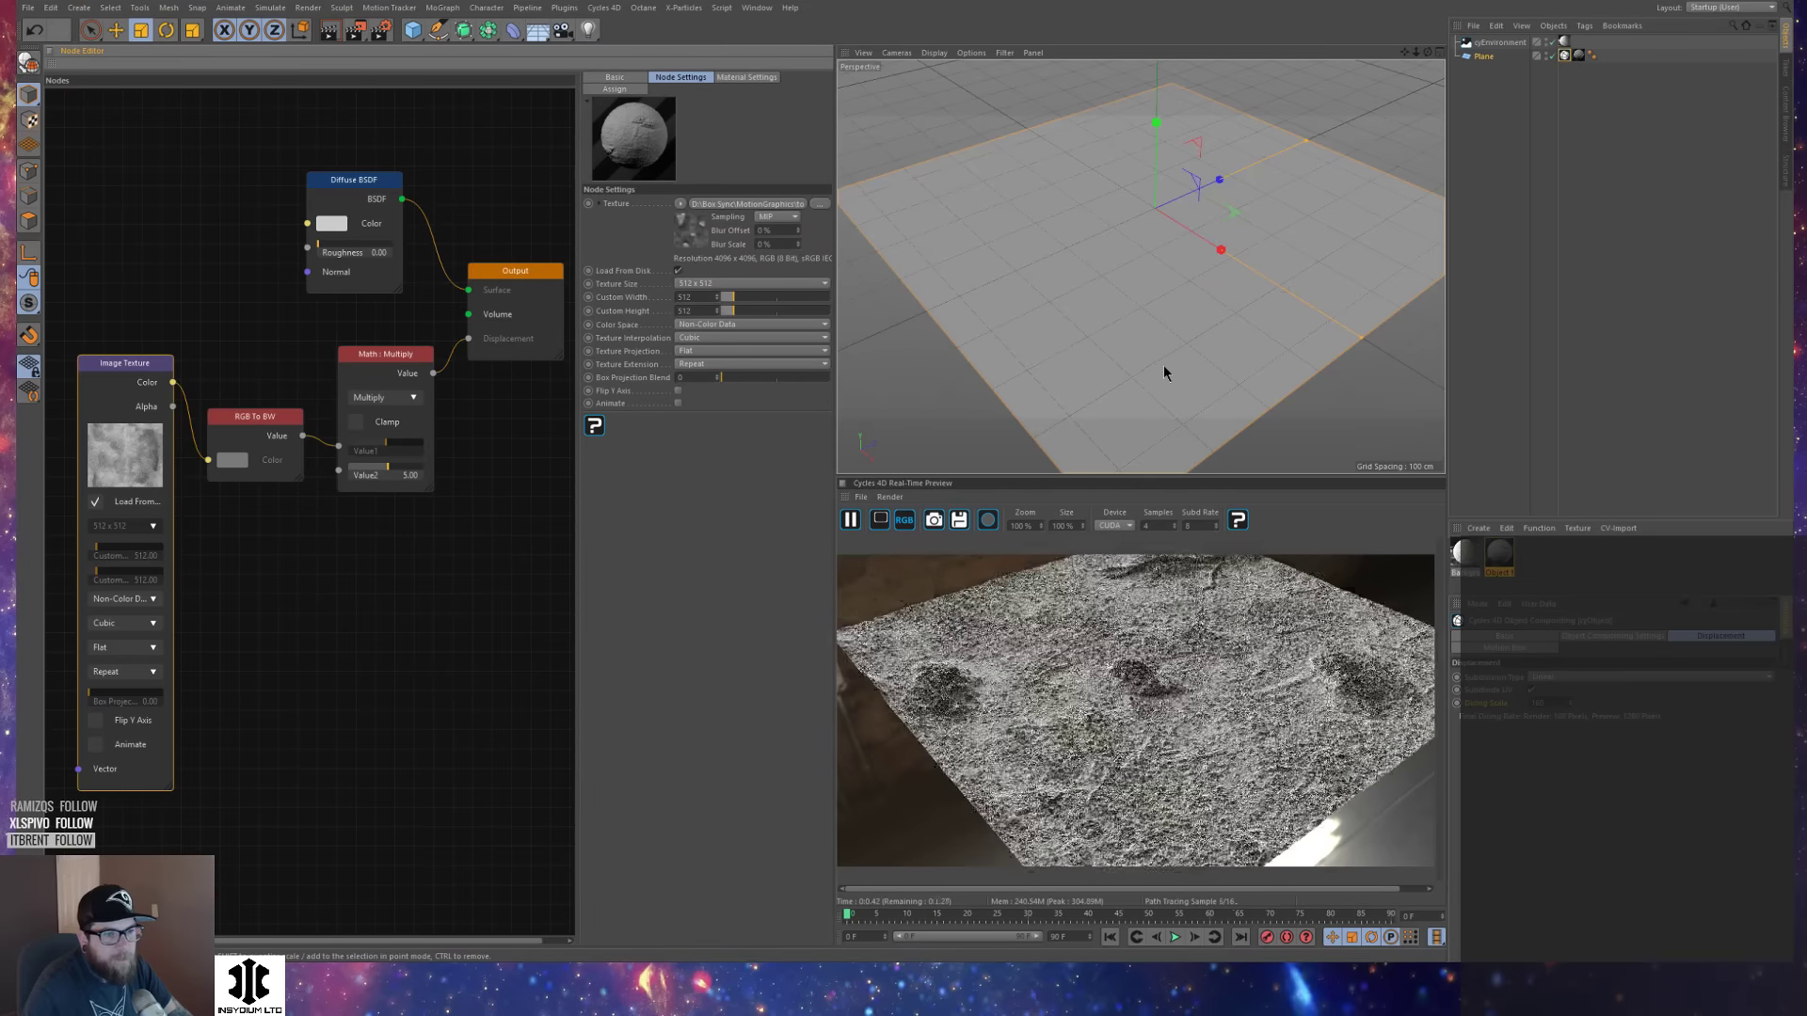
Inspect the new displacement from a low angle and set the plane's Width and Height Segments to 20.
left_click_drag(1144, 314, 1115, 172, "alt")
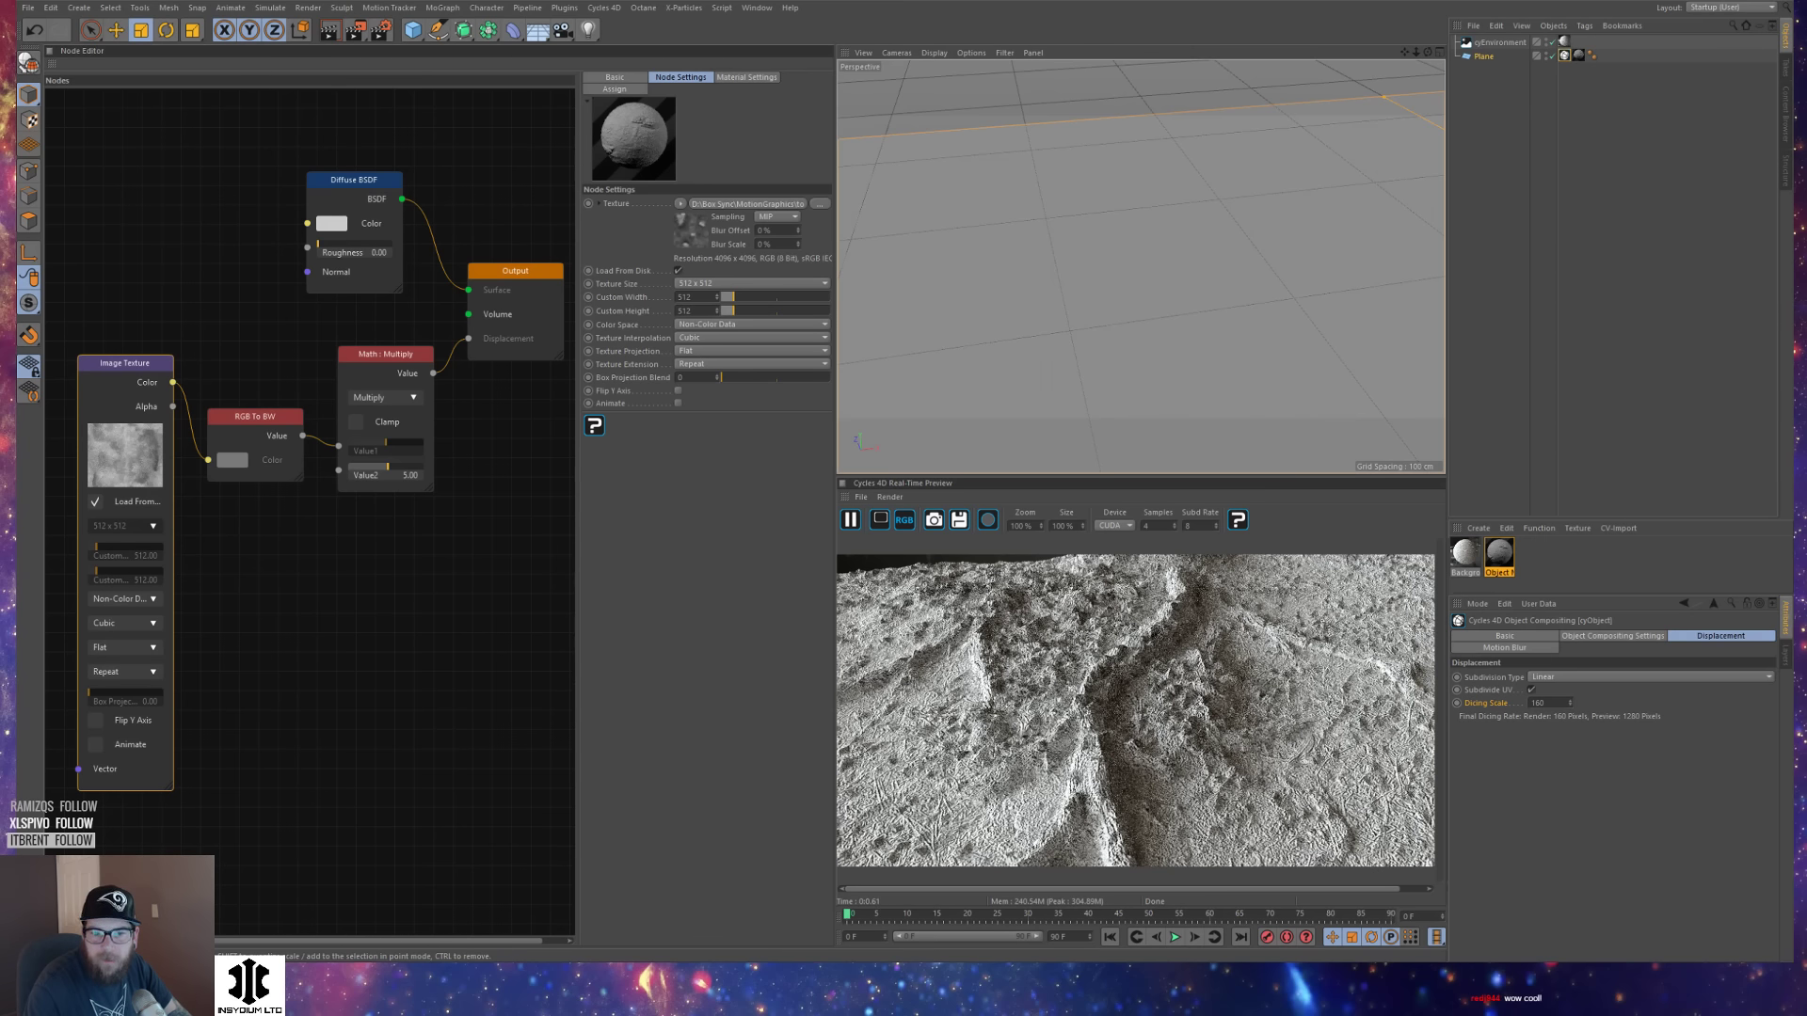
left_click_drag(1130, 254, 1101, 201, "alt")
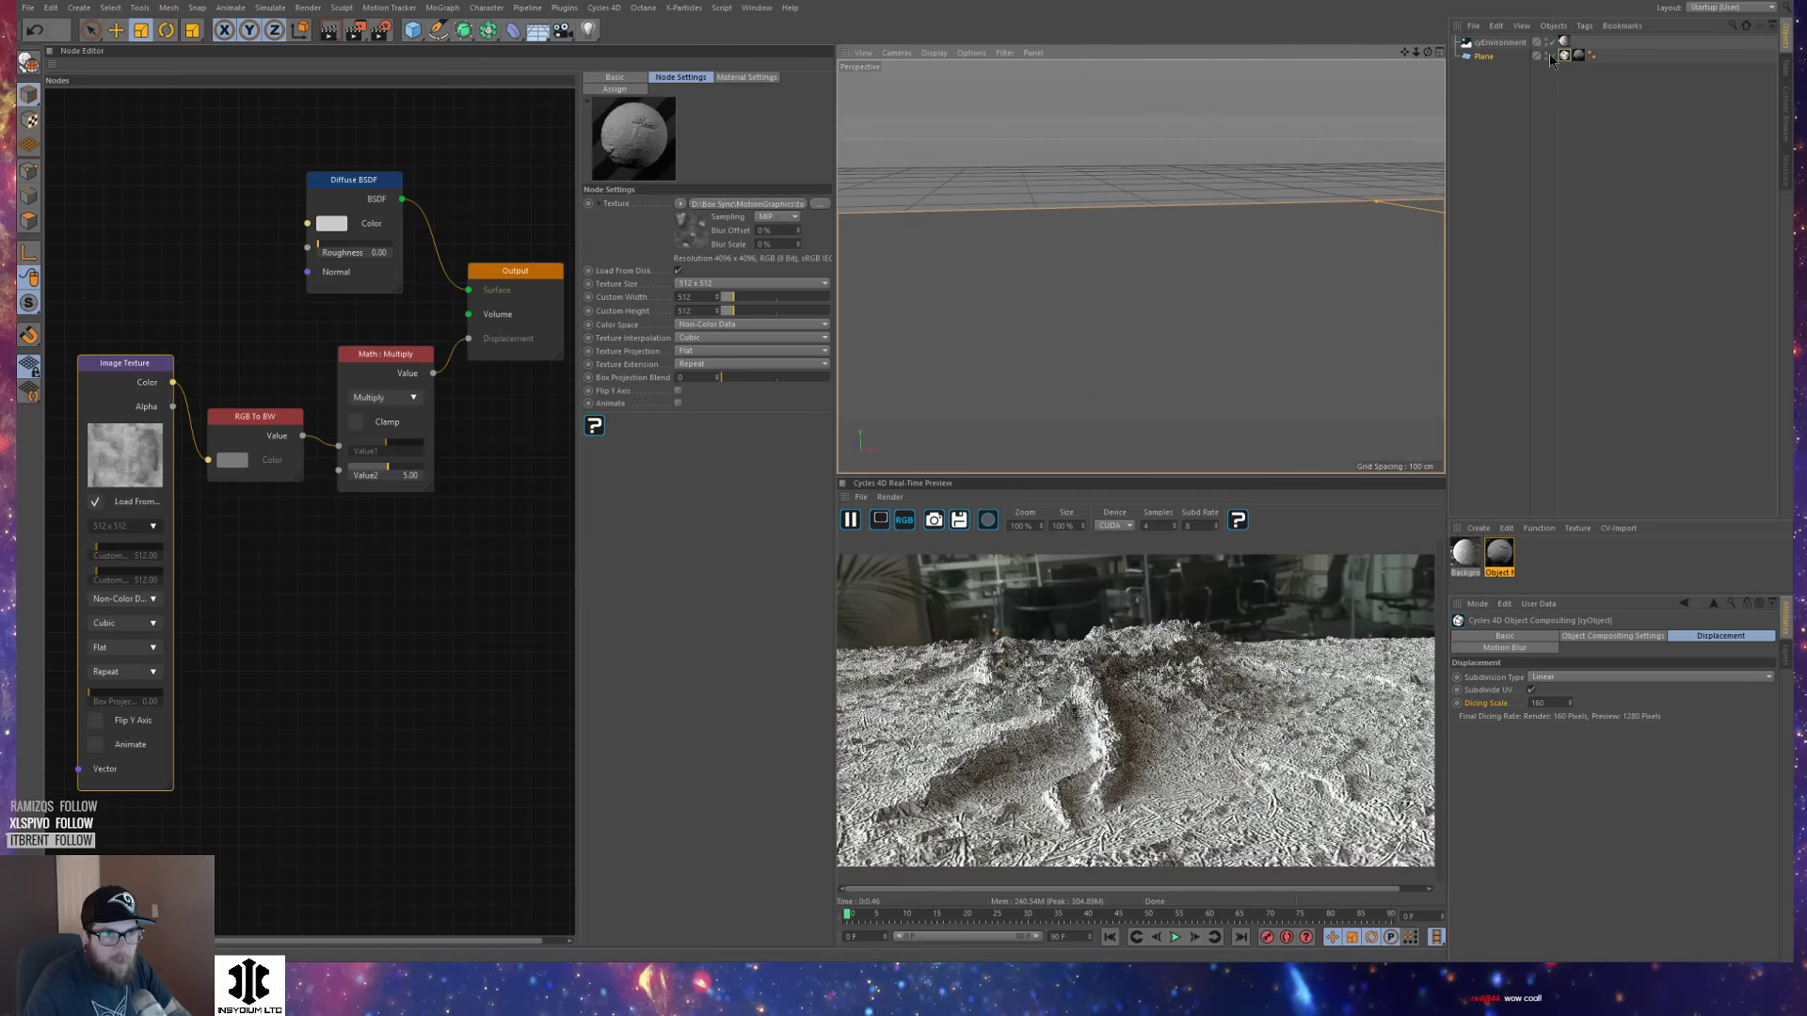
left_click(1497, 58)
left_click_drag(1555, 692, 1450, 676)
type("20")
key("Tab")
type("20")
key("Return")
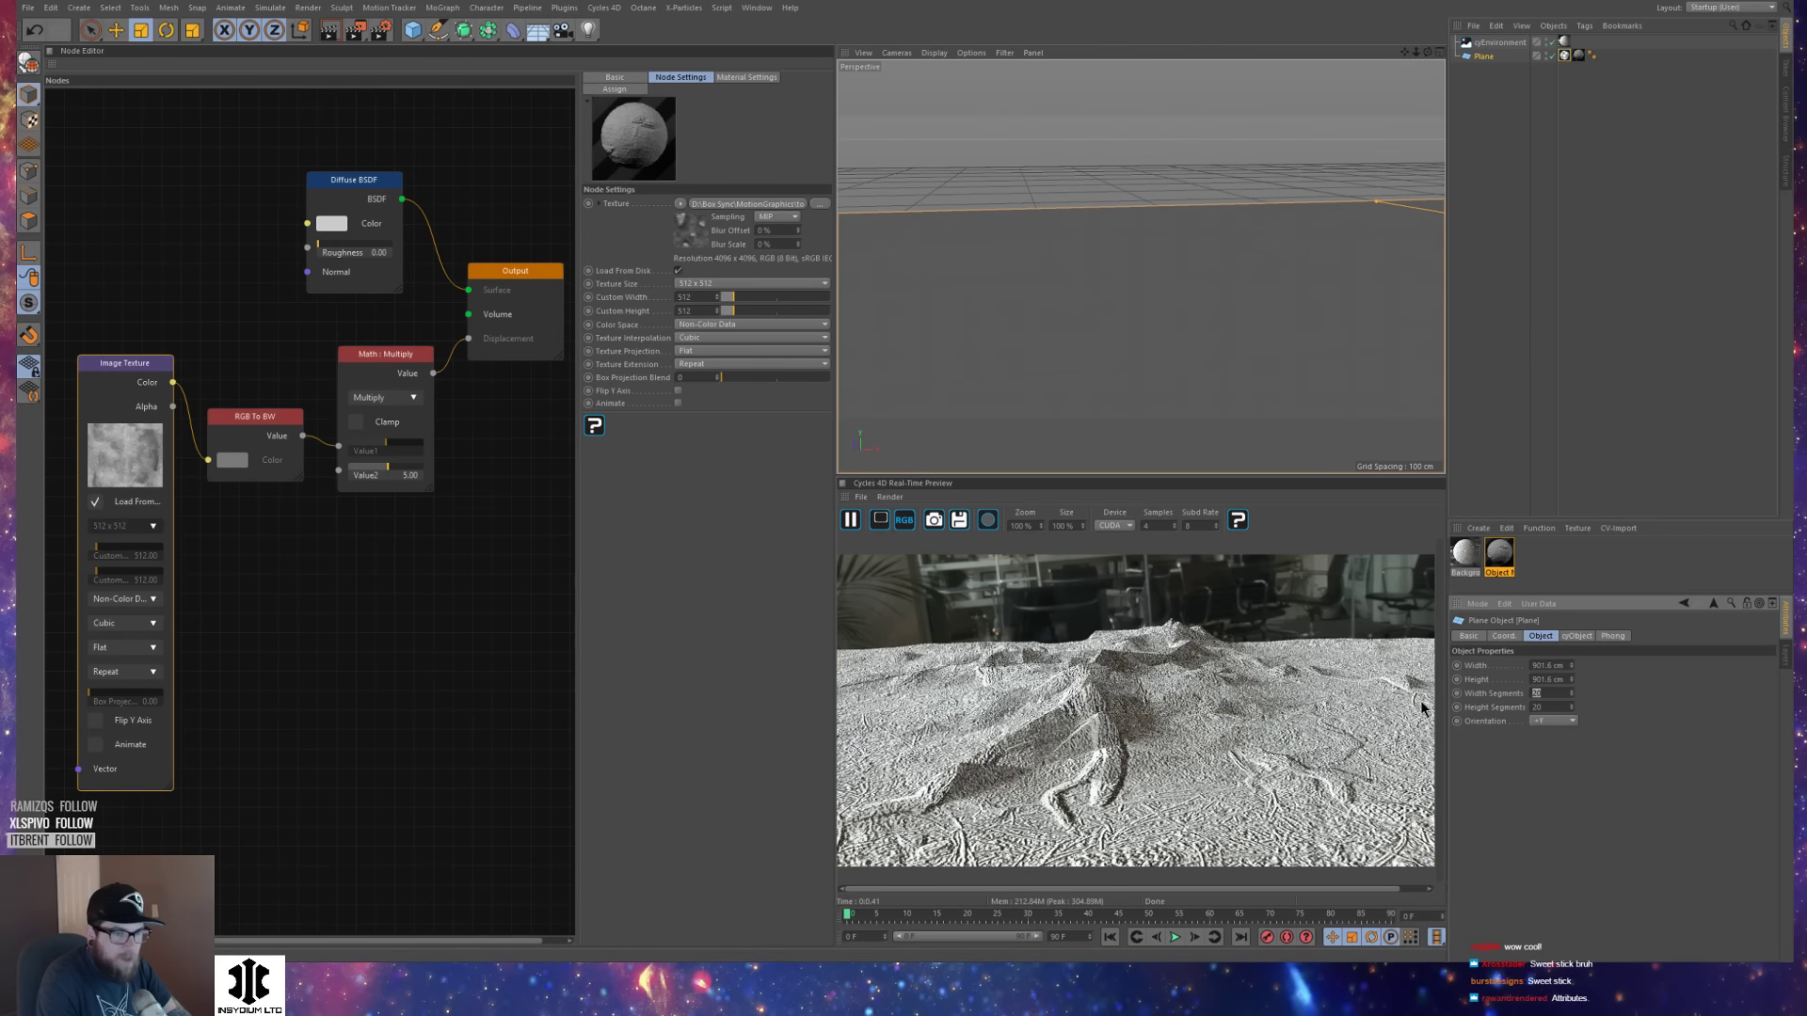
Set the plane's Width Segments and Height Segments to 200.
type("200")
key("Tab")
type("200")
key("Return")
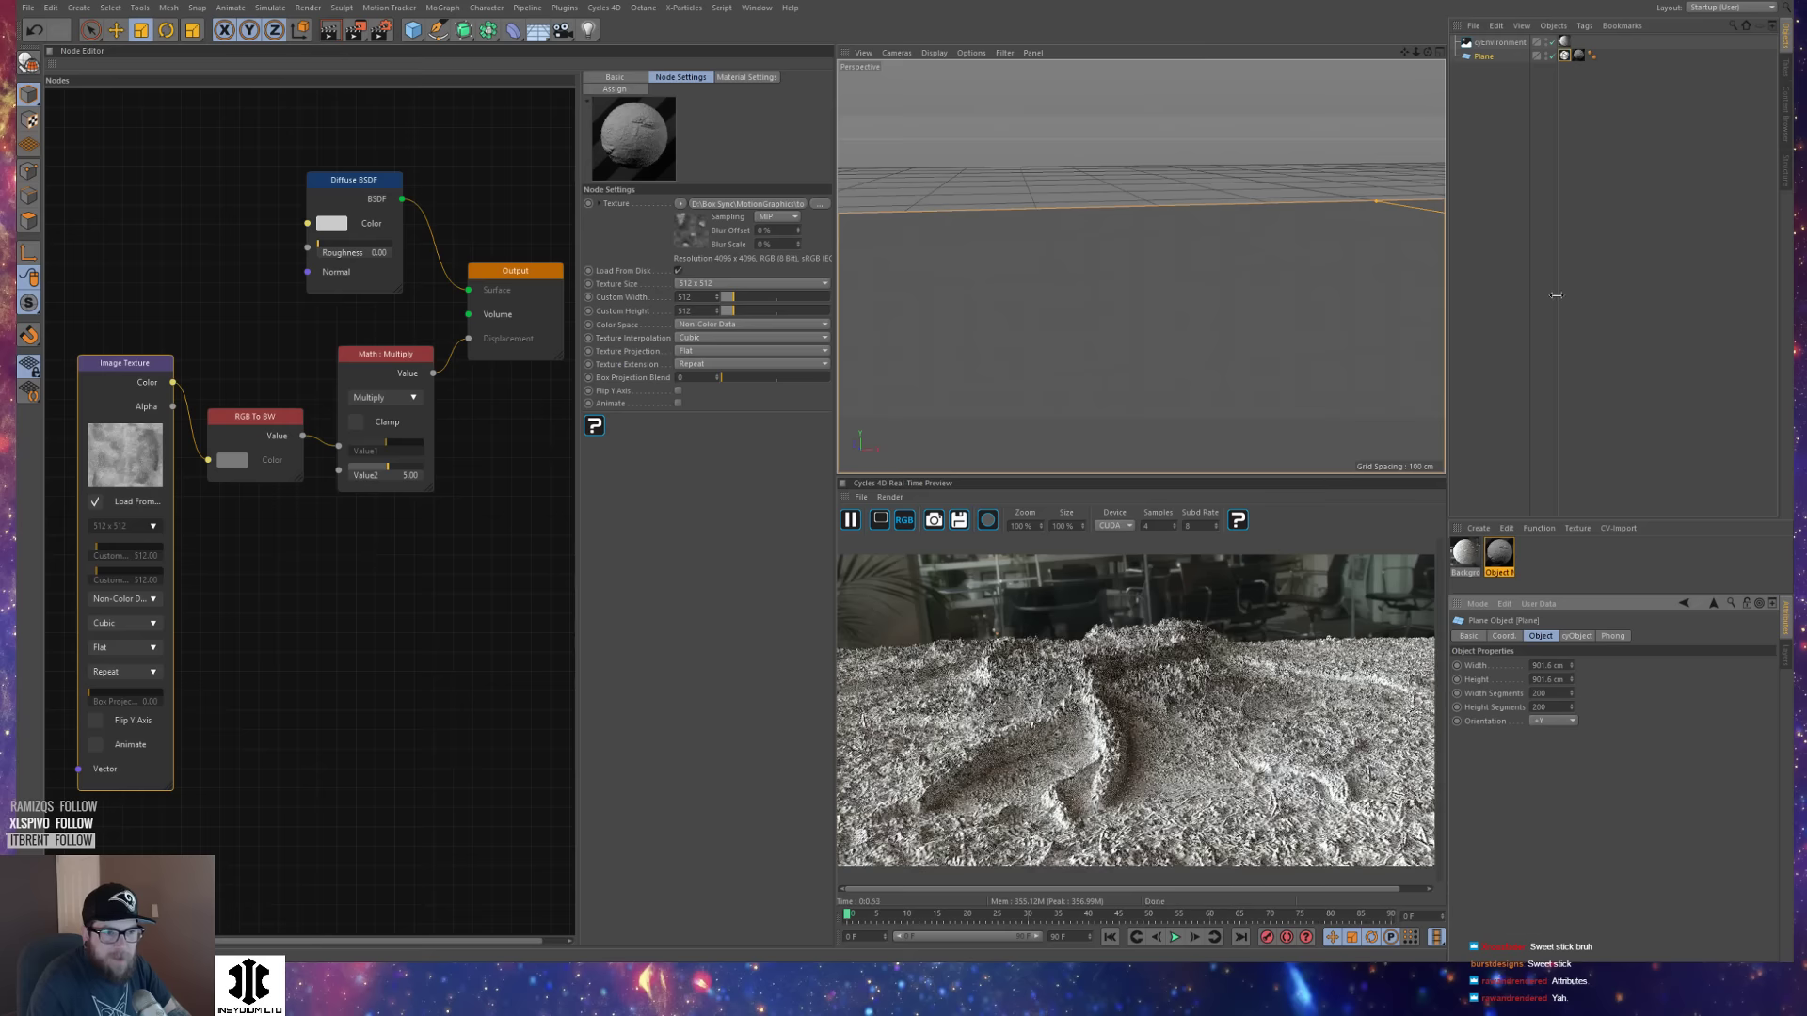
Return the plane's Width Segments and Height Segments to 20.
left_click(1551, 693)
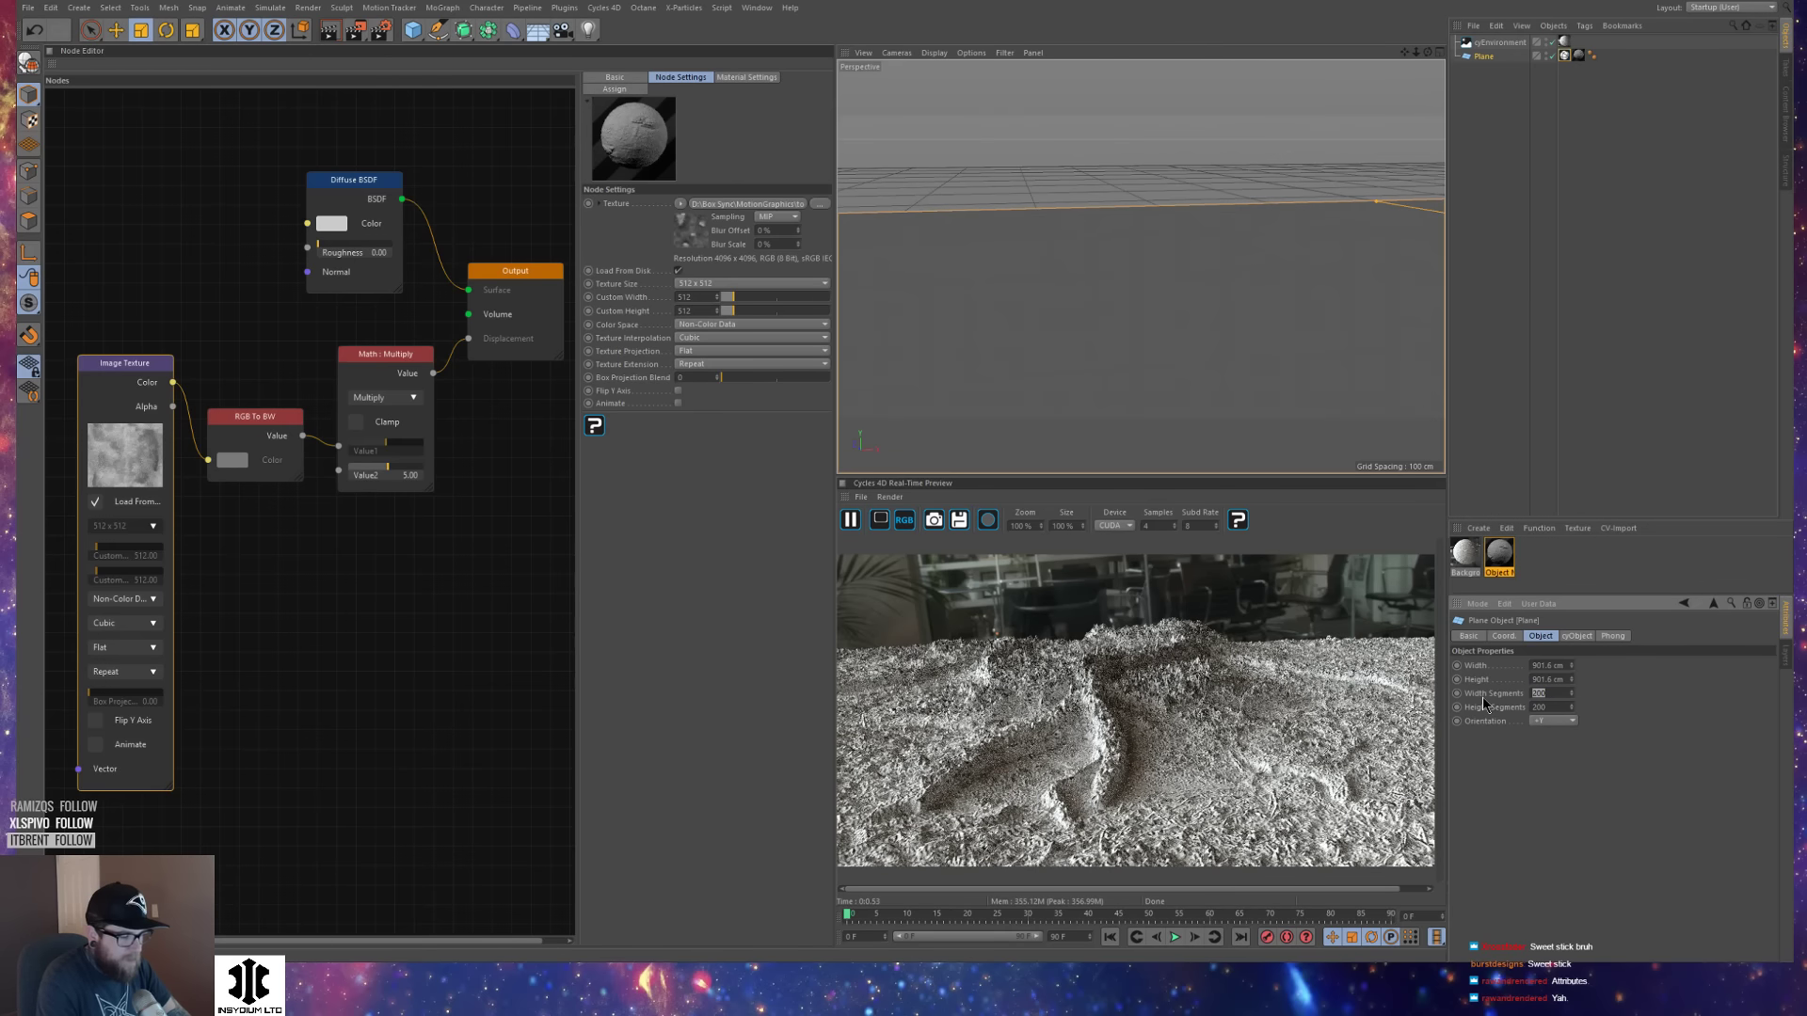
key("Tab")
type("20")
key("Return")
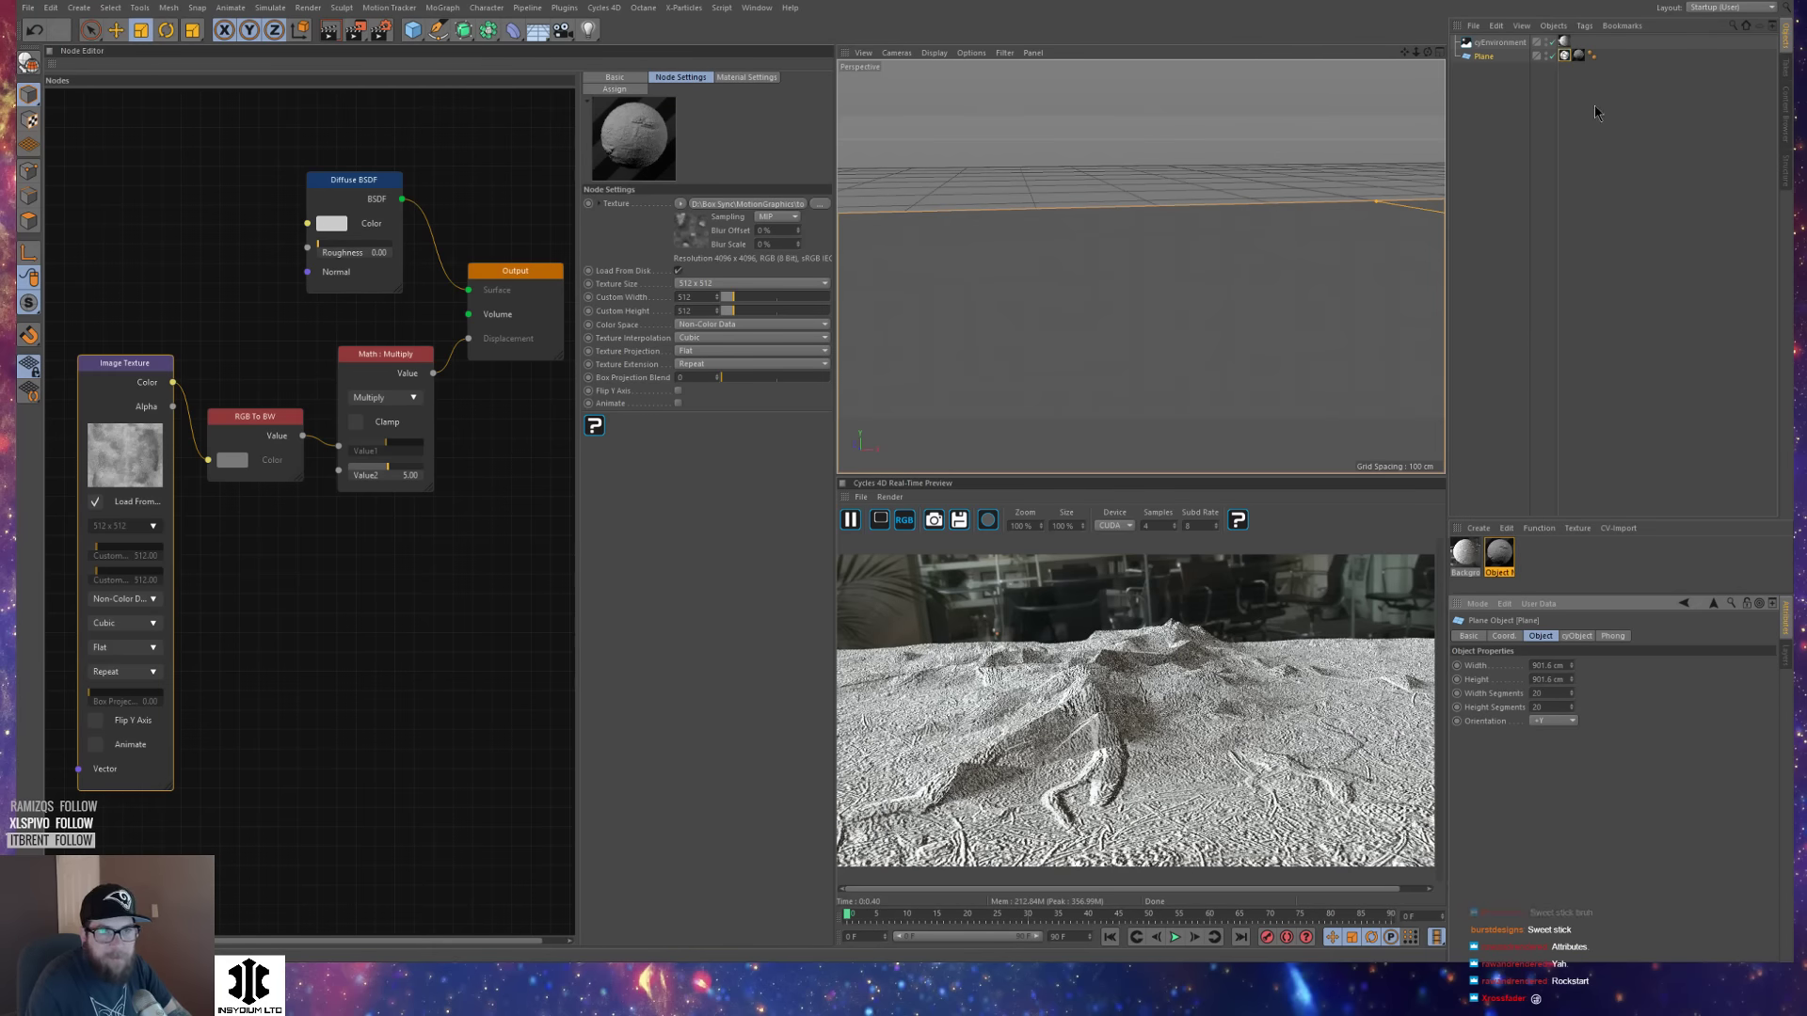
Raise the Dicing Scale in the plane's Cycles 4D object tag to 460.
left_click(1565, 56)
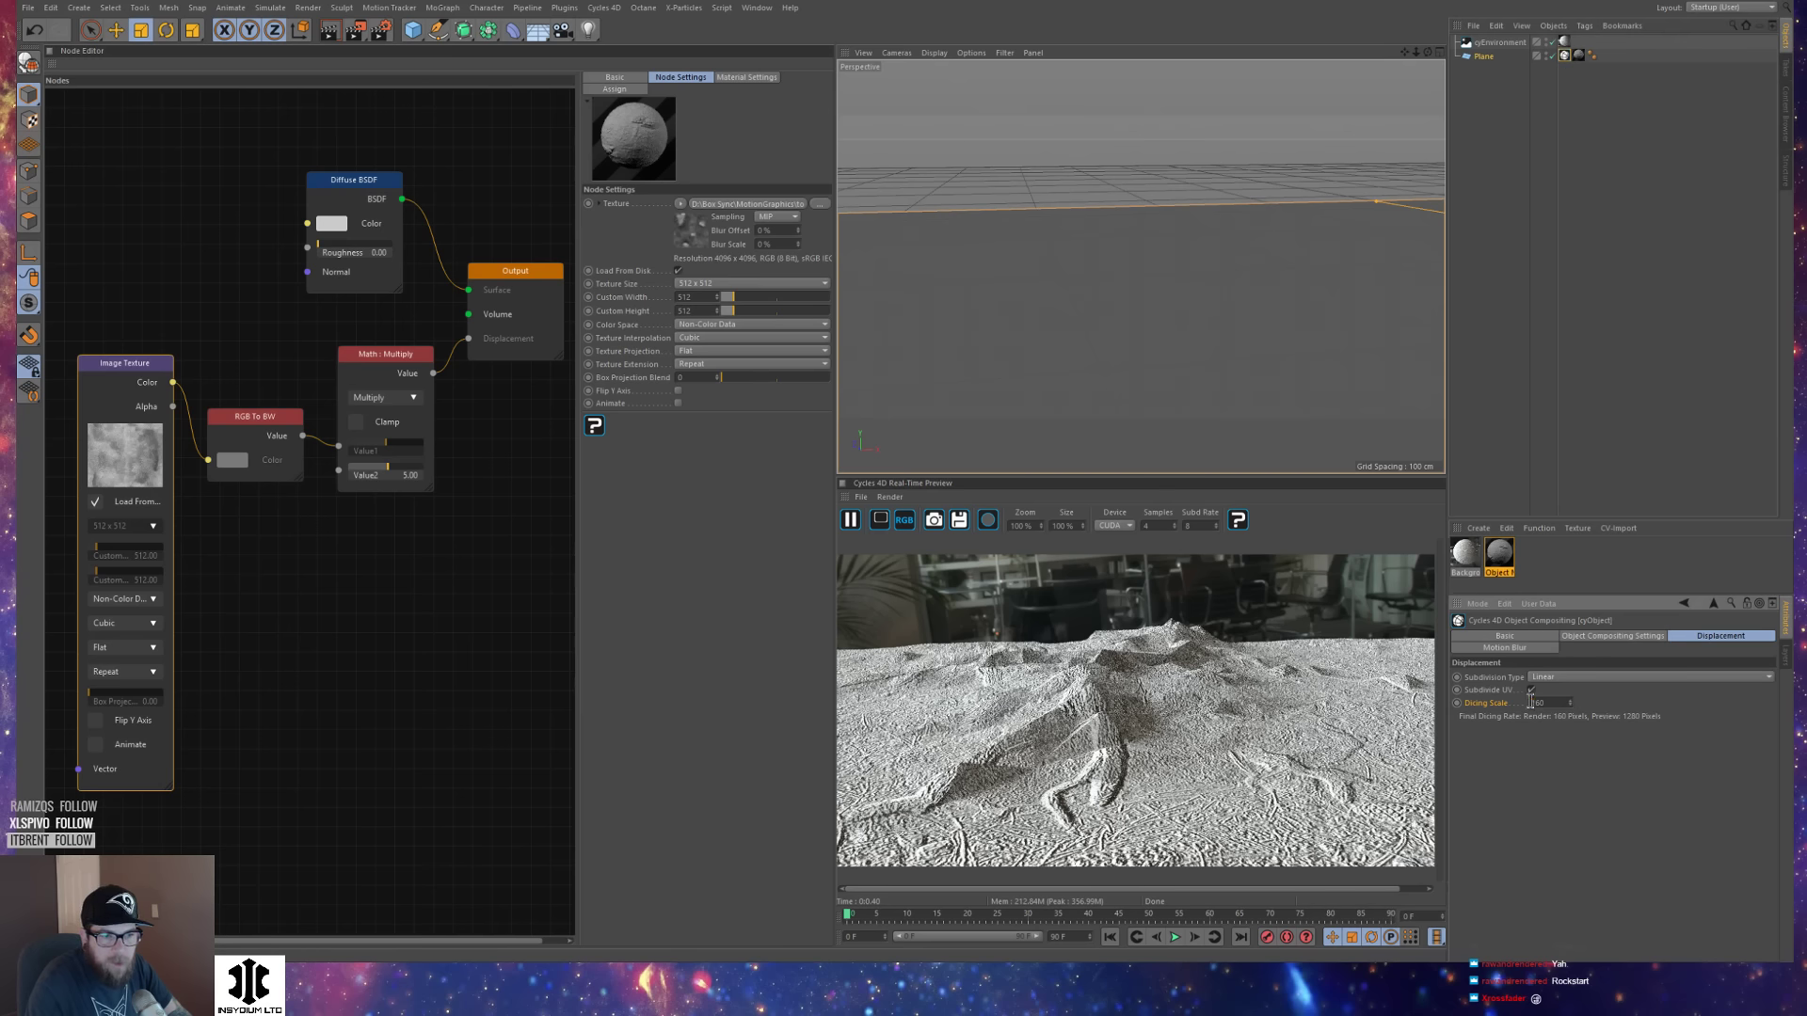
type("4")
key("Return")
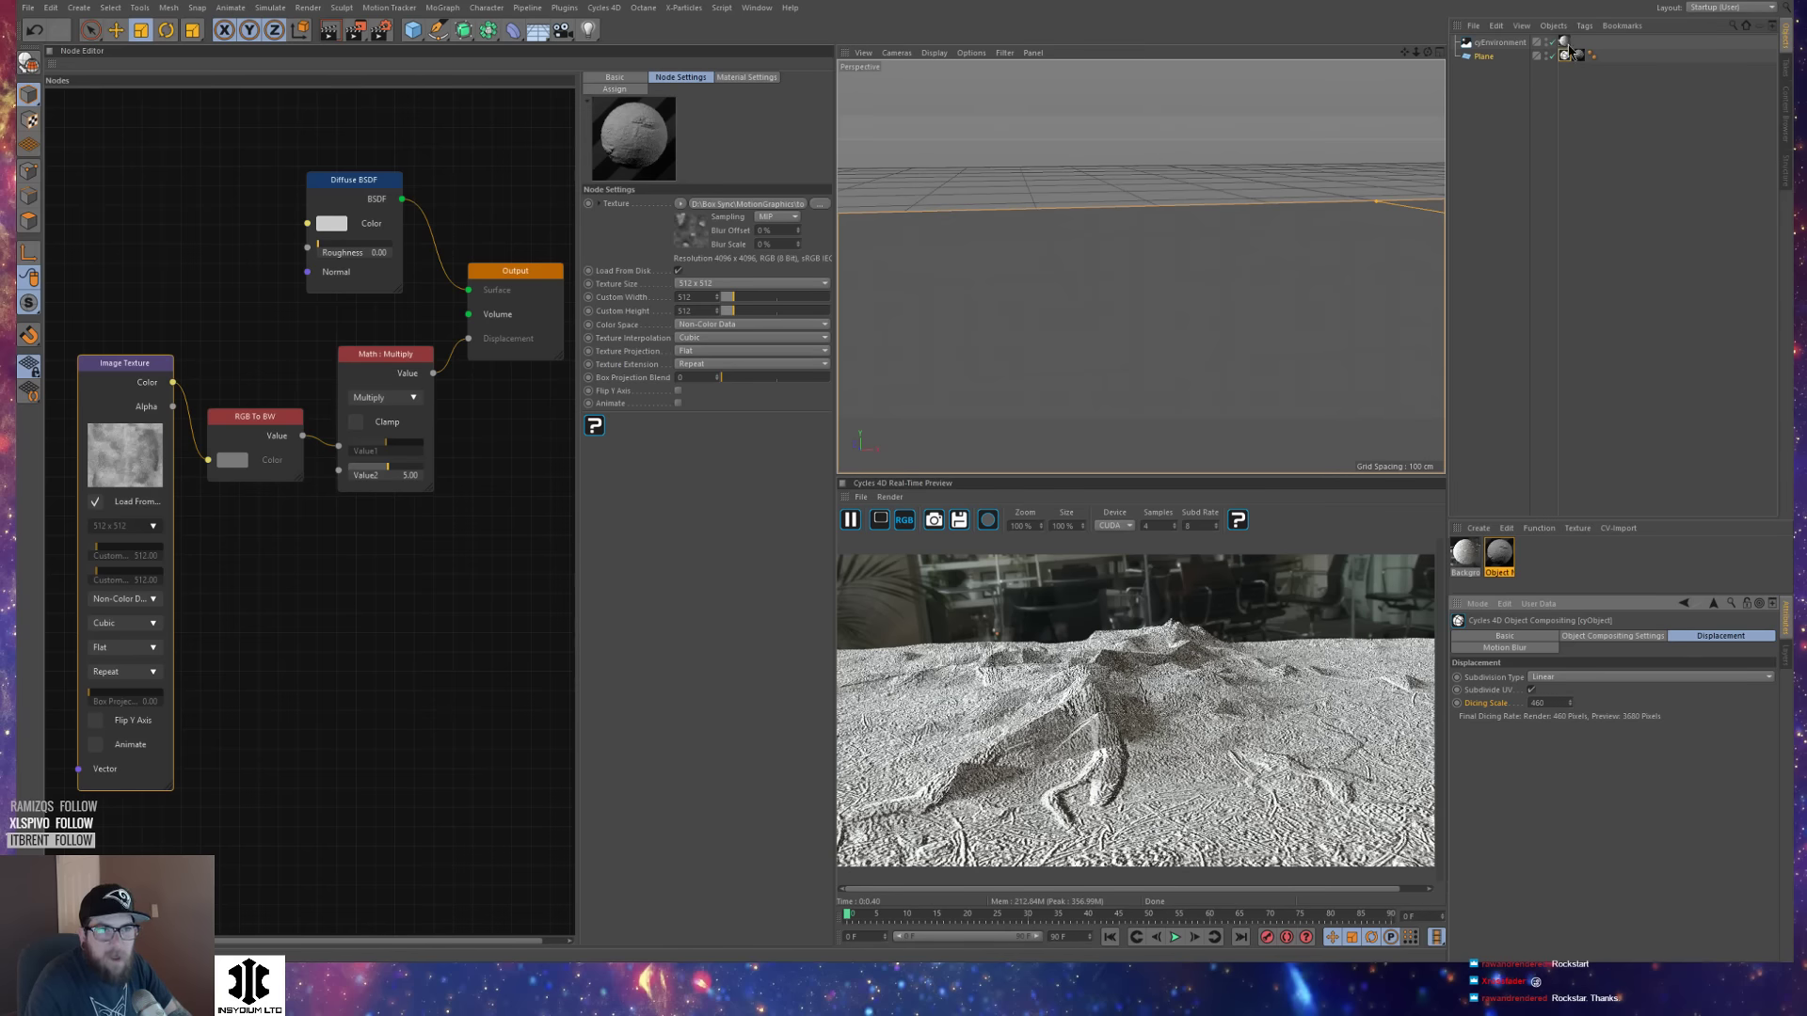
Set the plane's Width Segments and Height Segments to 90.
left_click(1487, 56)
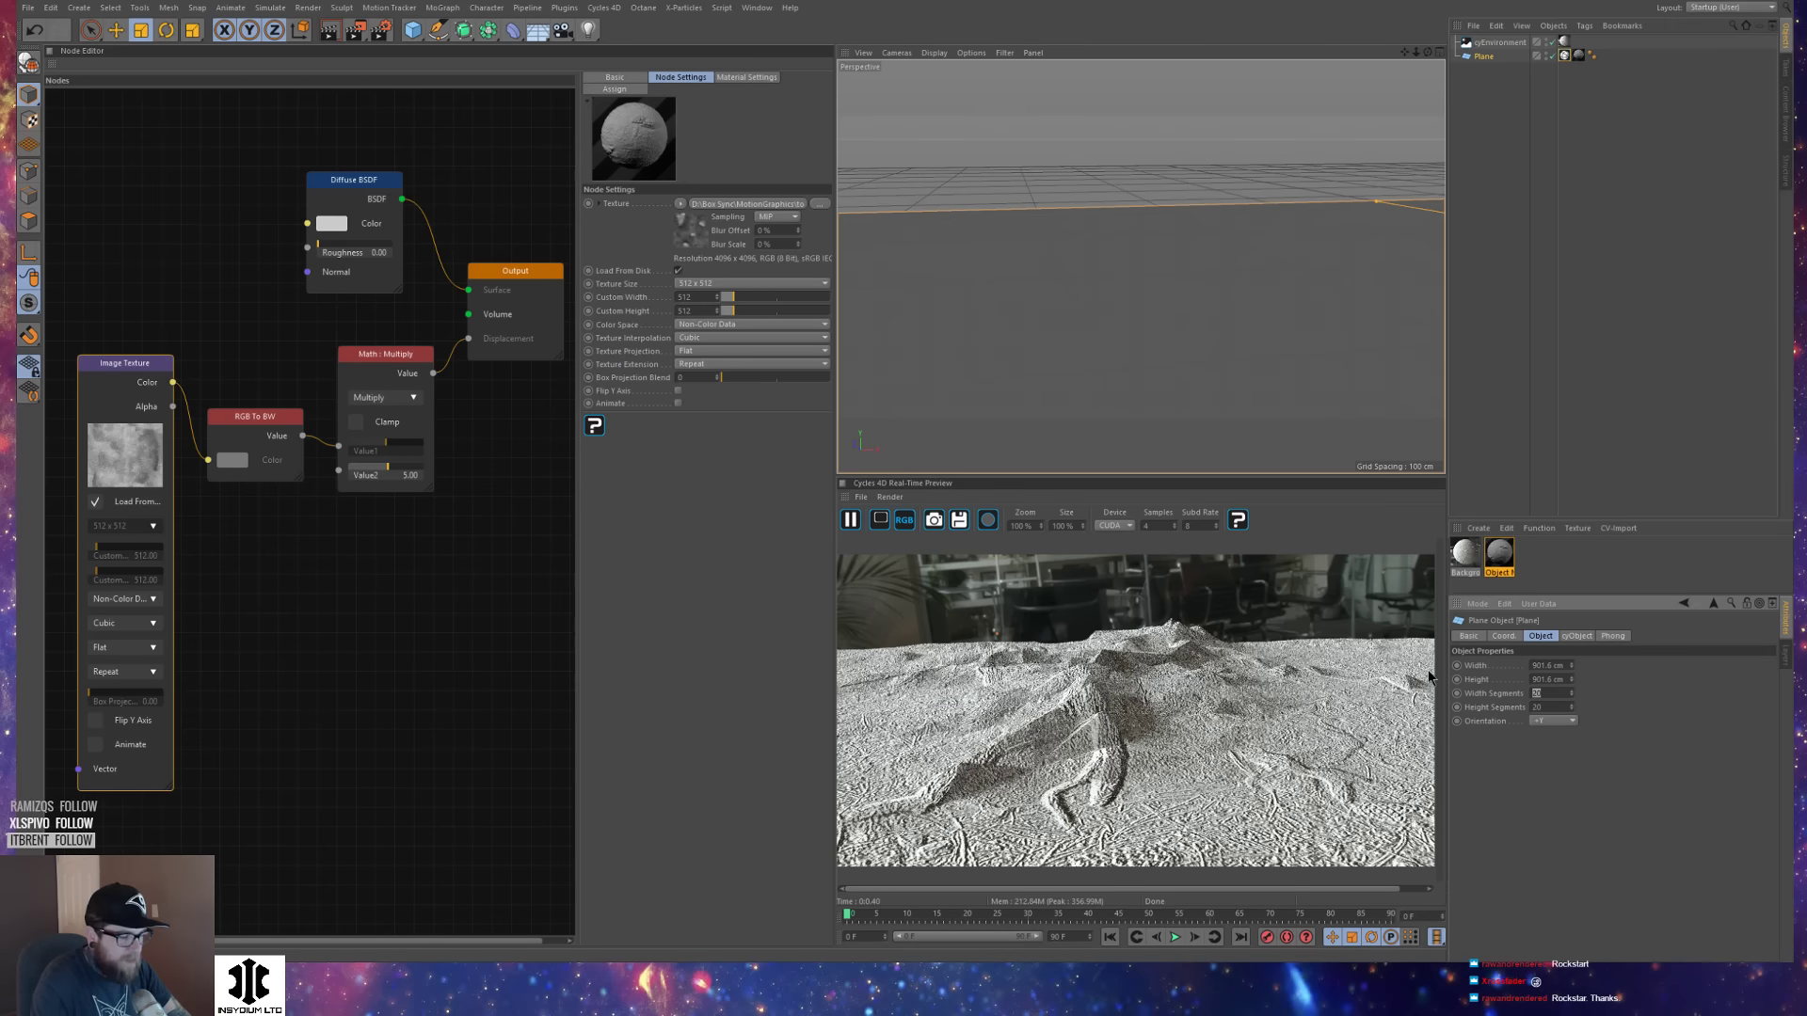
type("90")
key("Tab")
type("90")
key("Return")
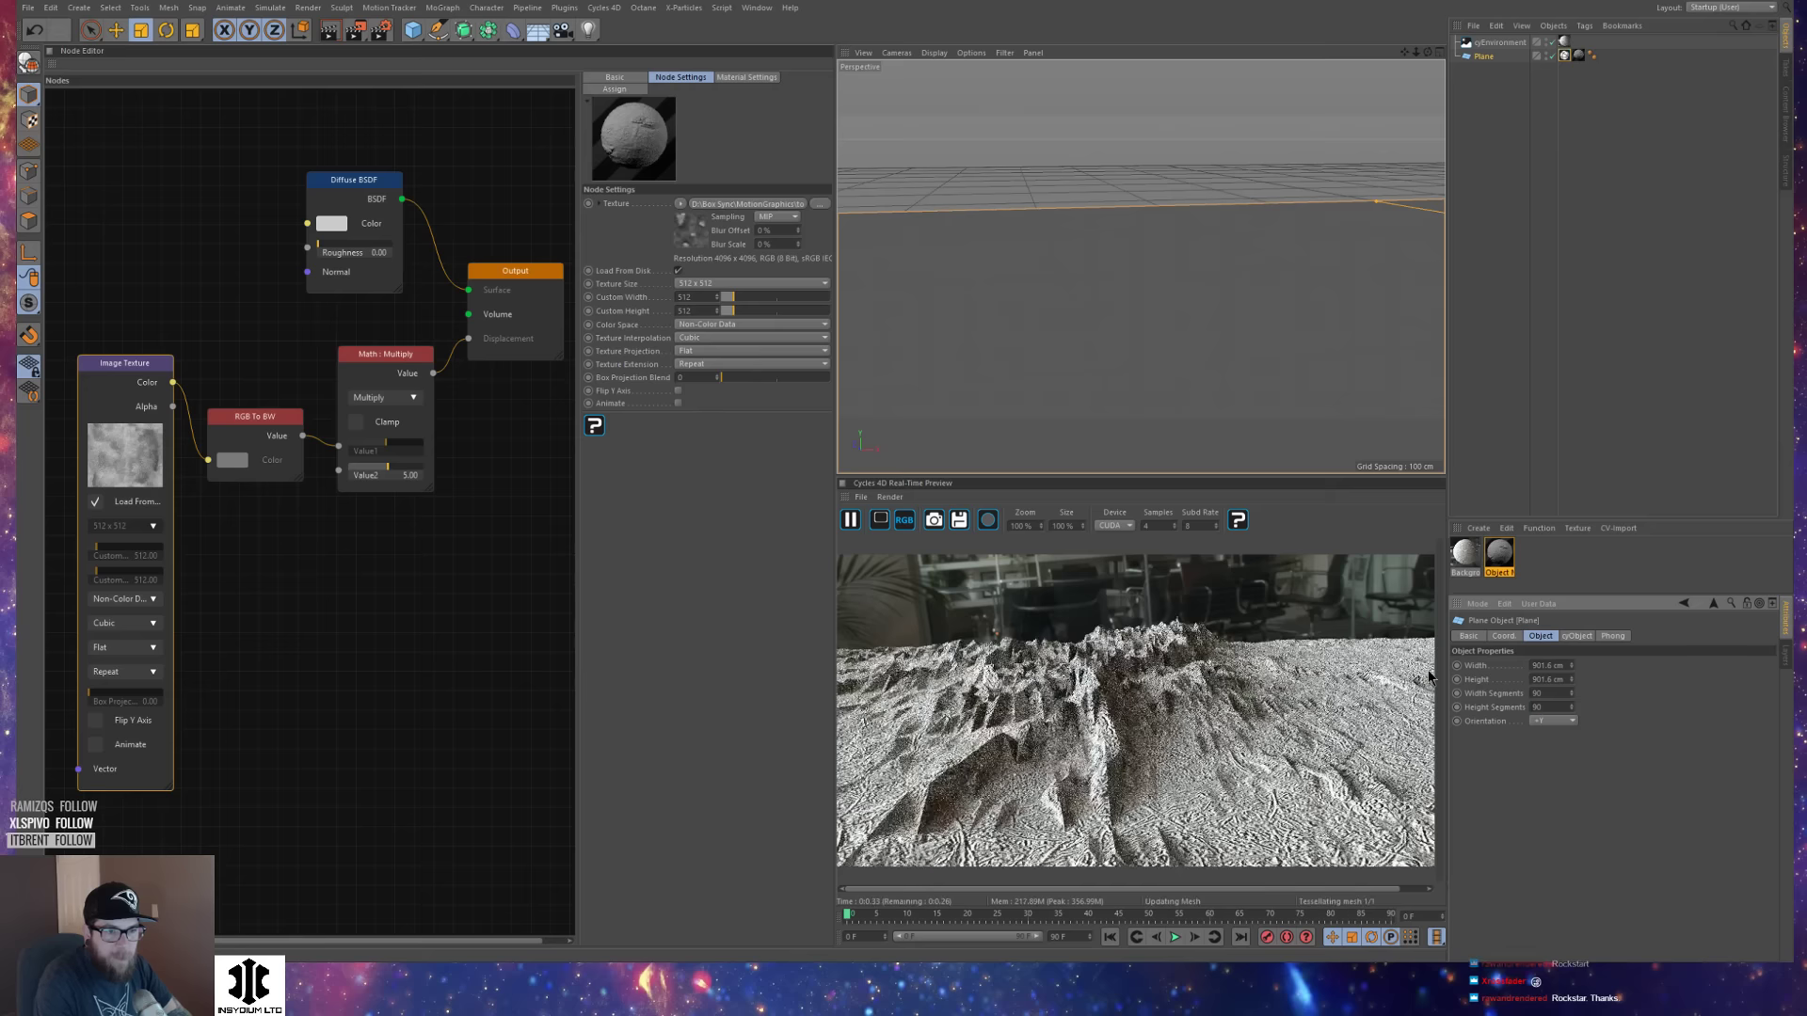
Set the plane's Width Segments and Height Segments to 200.
left_click_drag(1545, 693, 1506, 698)
type("200")
key("Tab")
type("200")
key("Return")
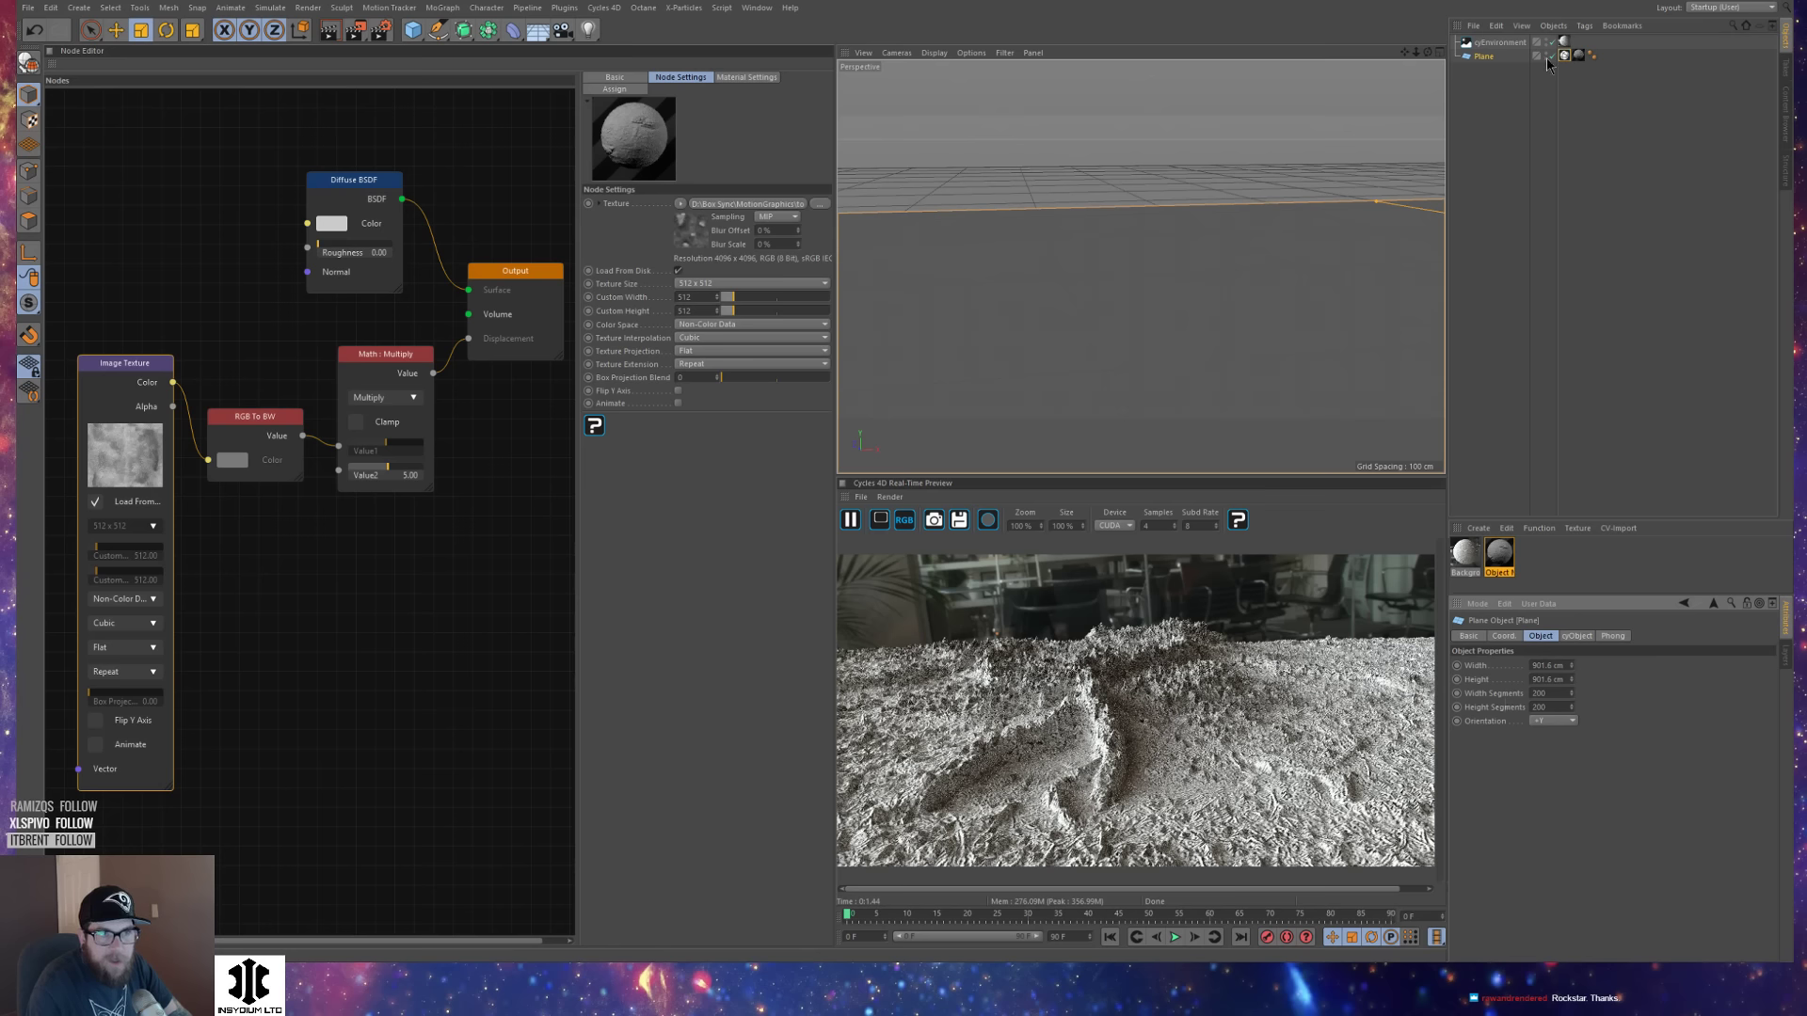
Raise the Dicing Scale in the plane's Cycles 4D object tag to 900.
left_click(1564, 56)
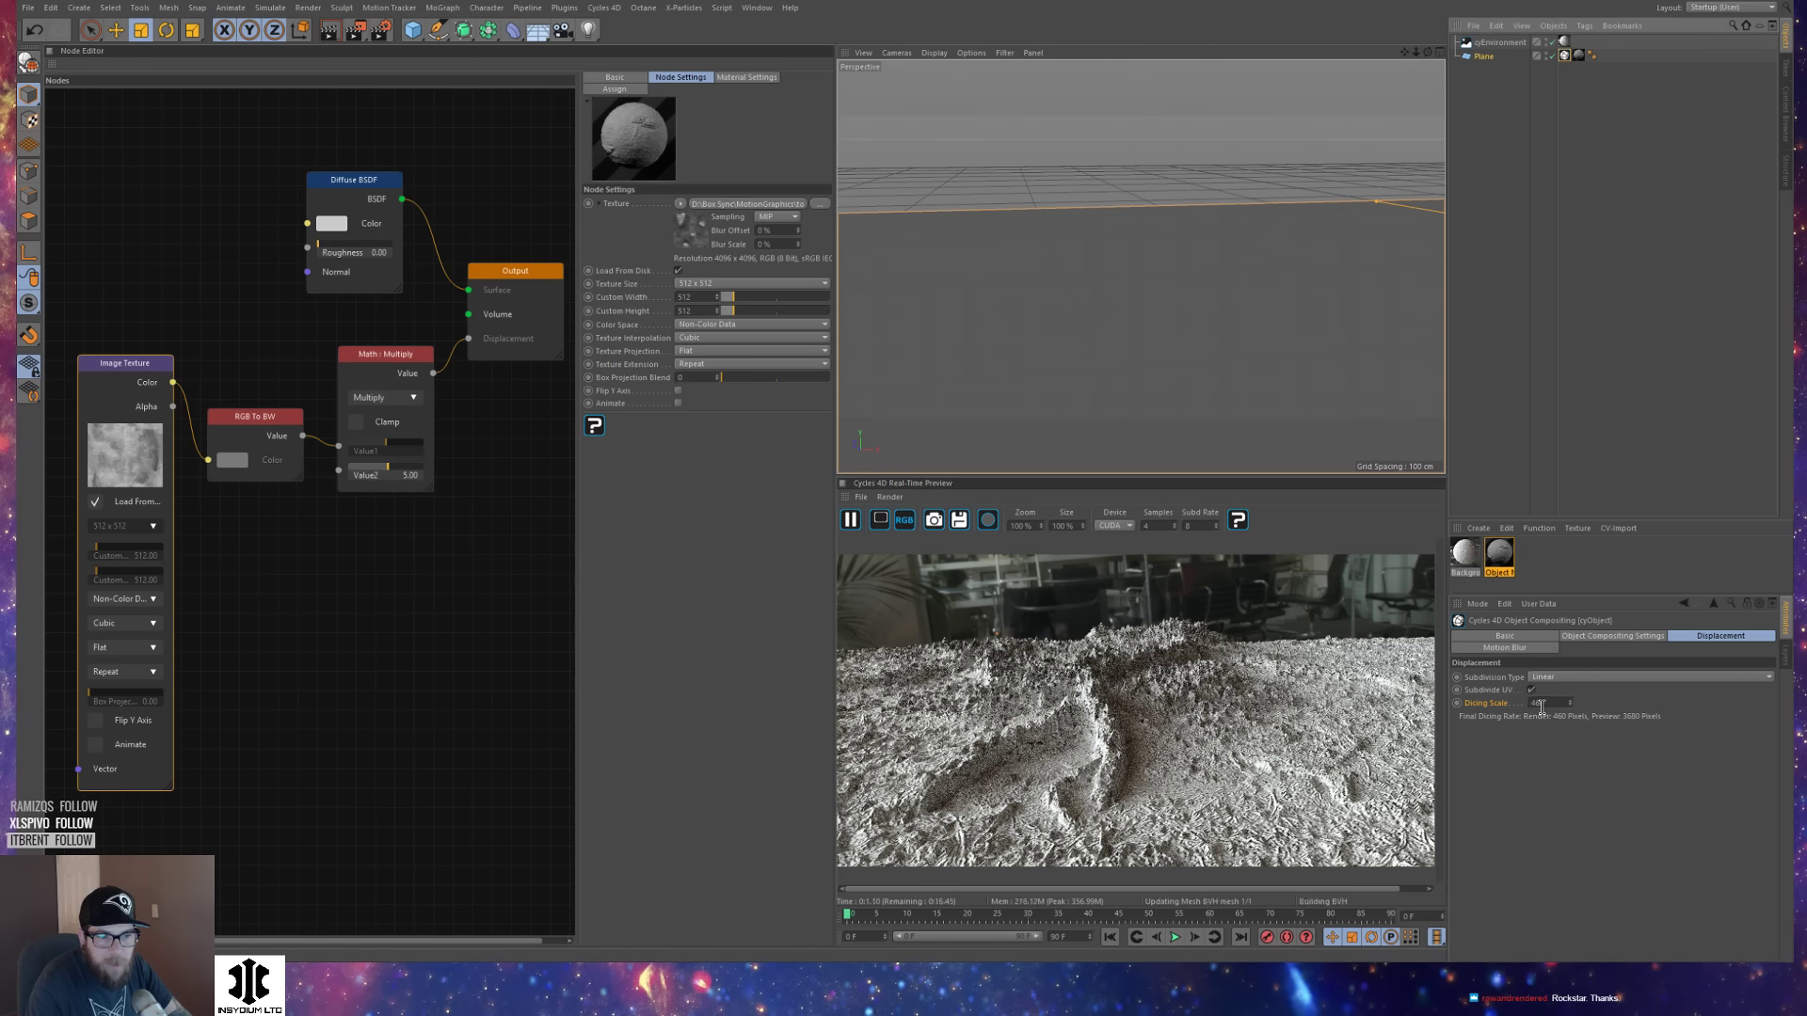
type("900")
key("Return")
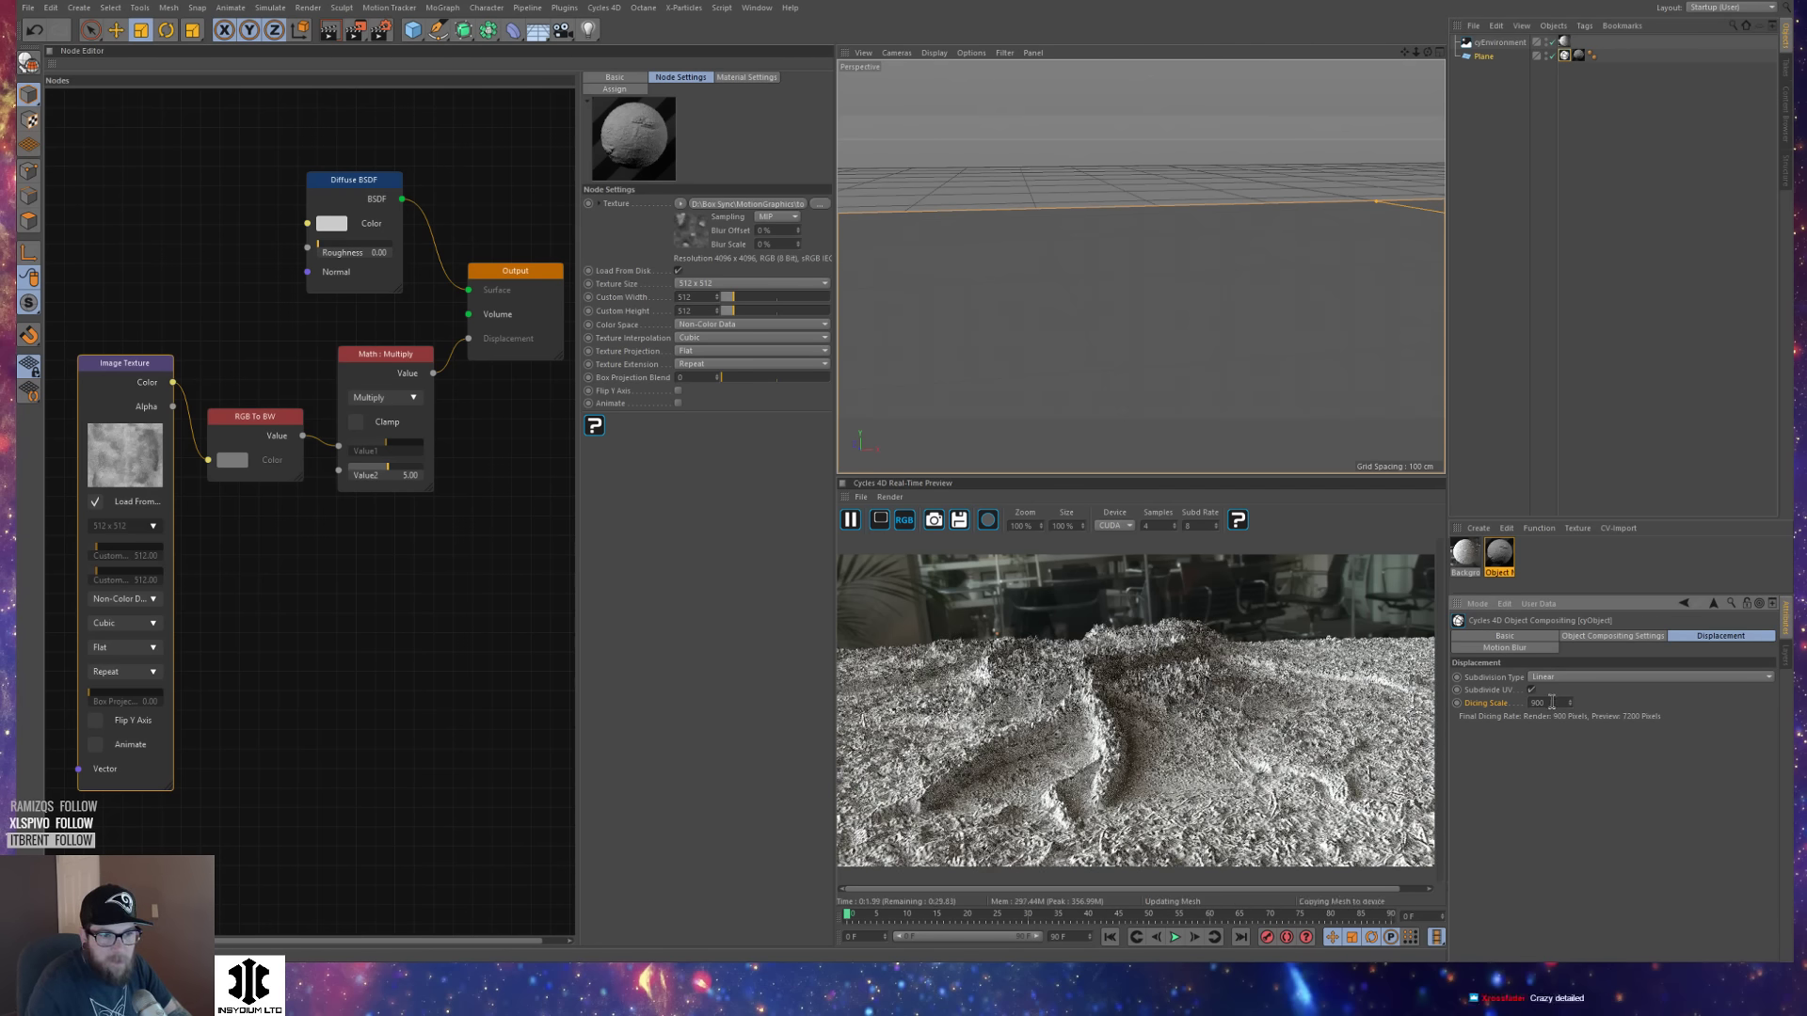
Set the Dicing Scale in the plane's Cycles 4D object tag to 90.
left_click_drag(1555, 702, 1475, 707)
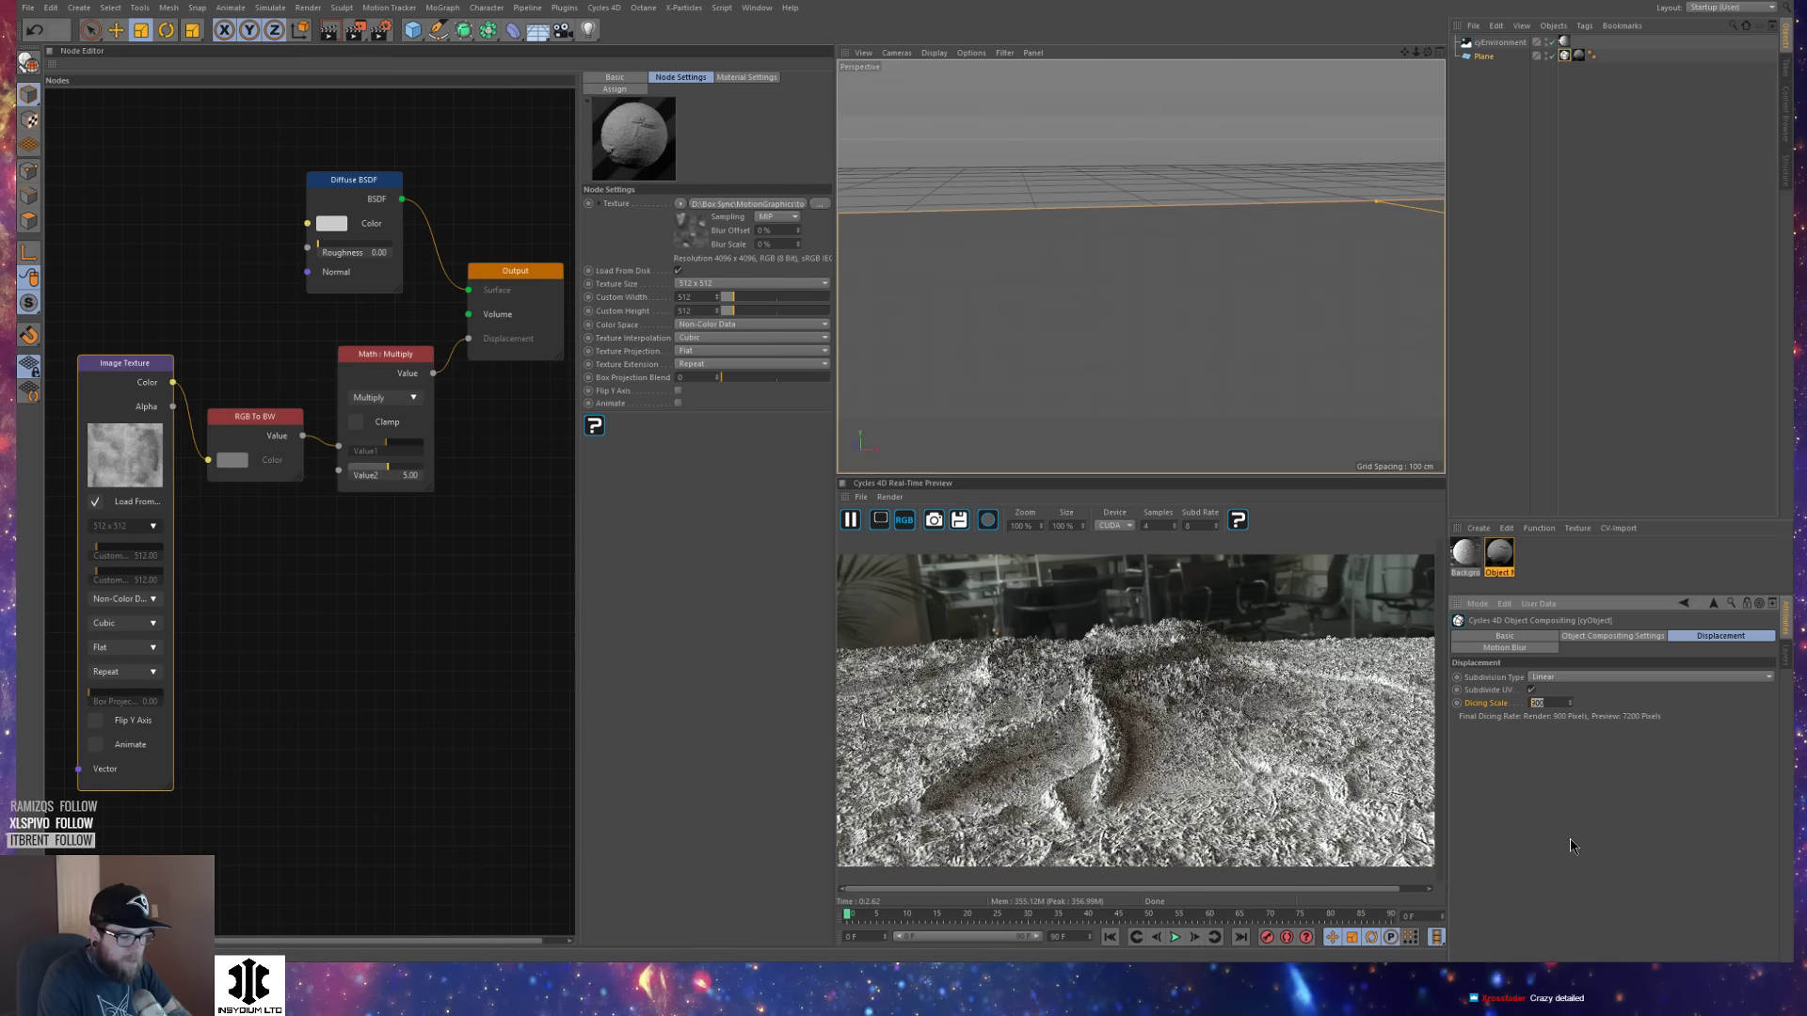
type("90")
key("Return")
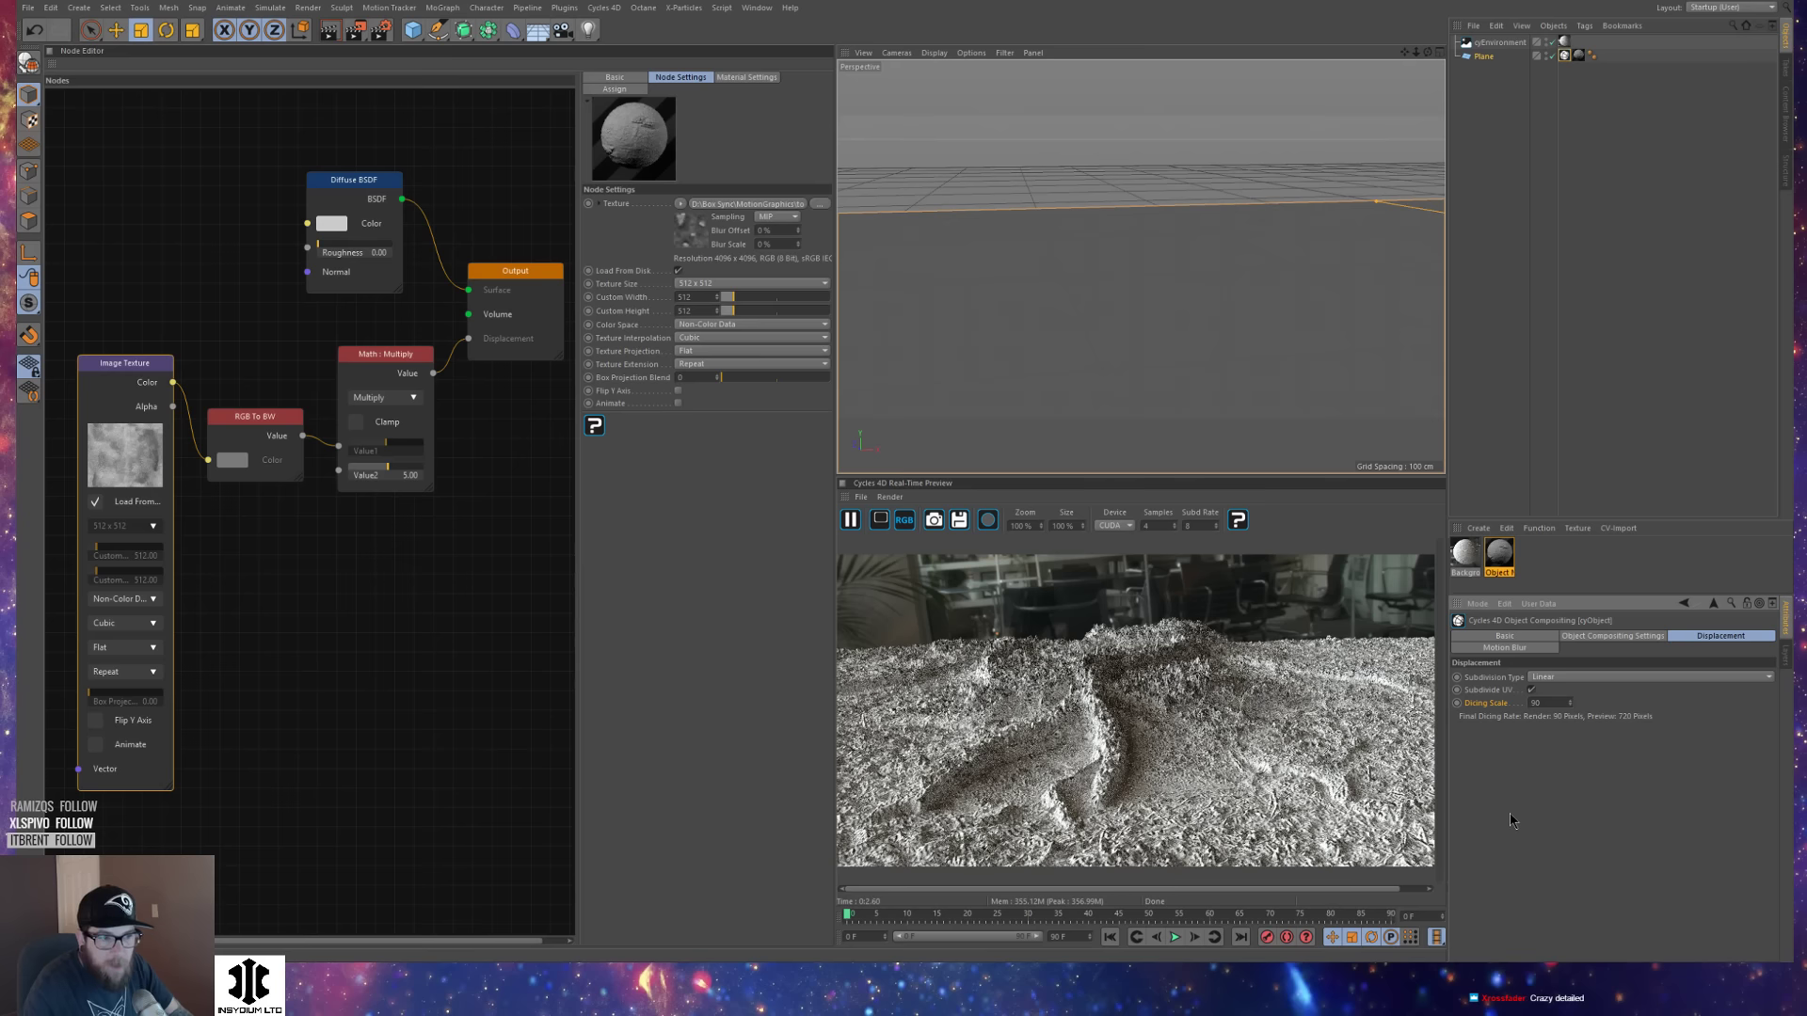
Try a much stronger displacement by raising Value2 of the Math Multiply node to 38.64.
left_click(409, 371)
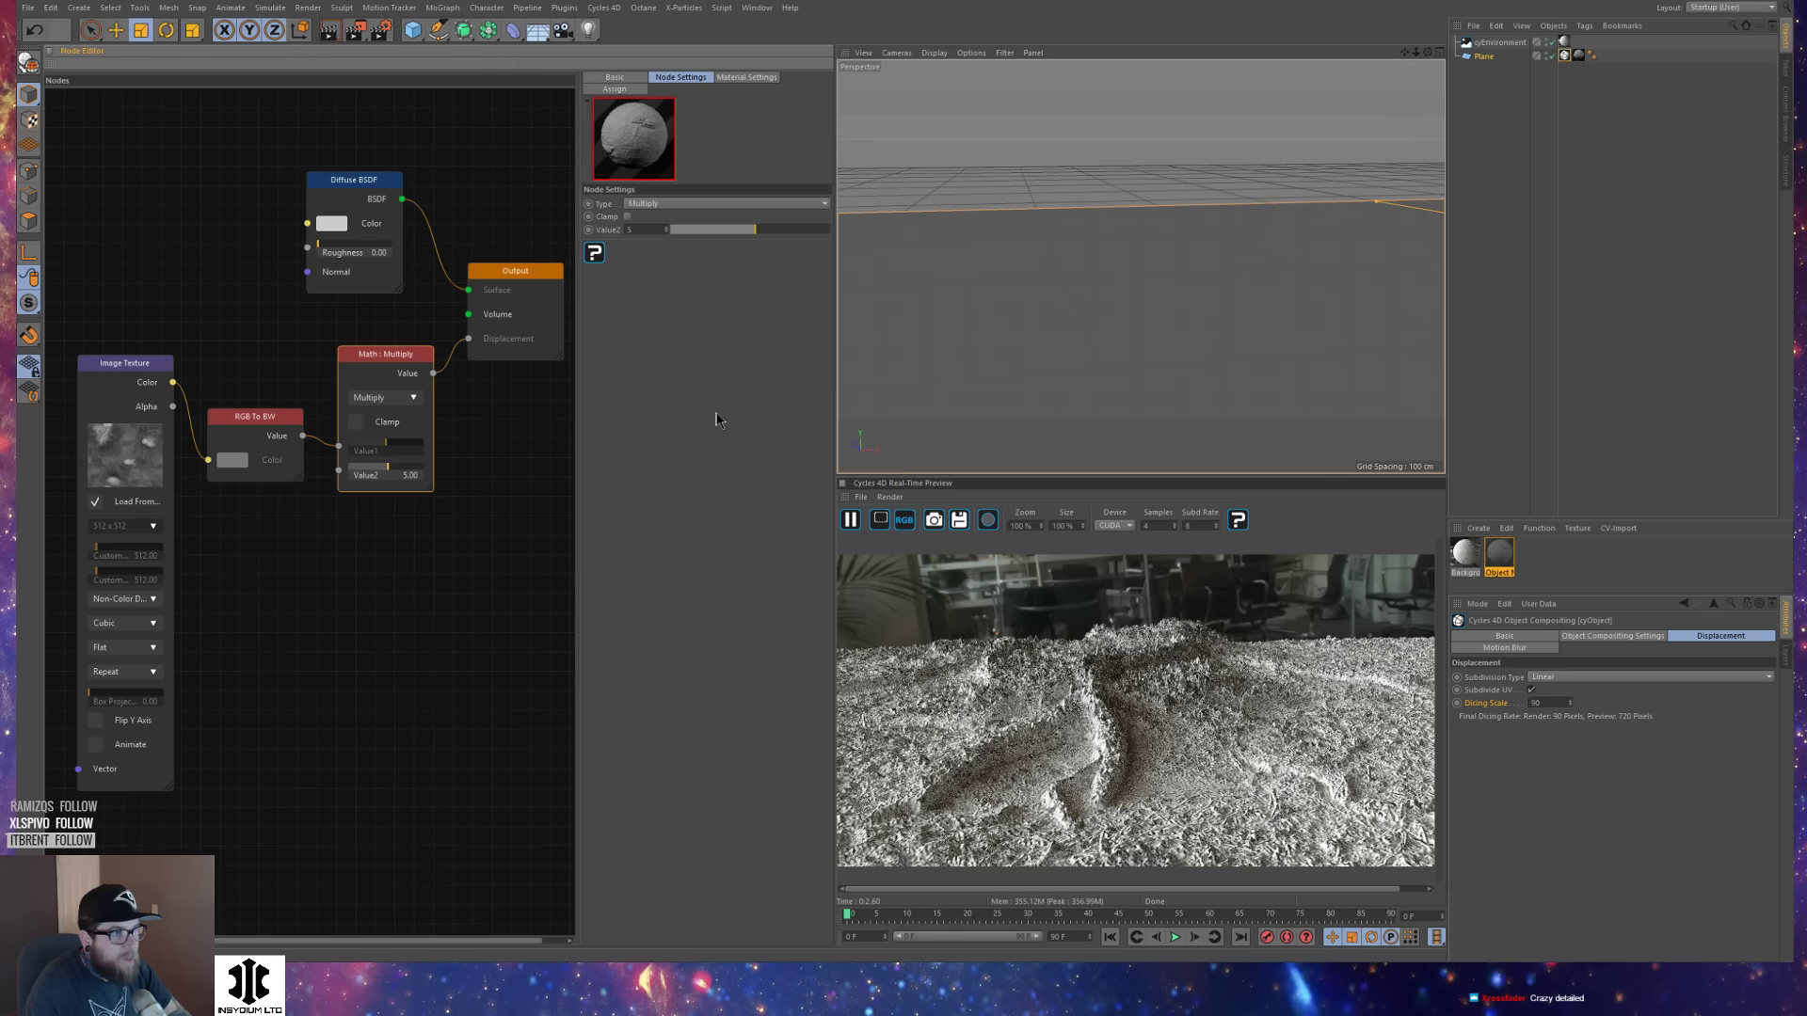
left_click_drag(734, 242, 756, 232)
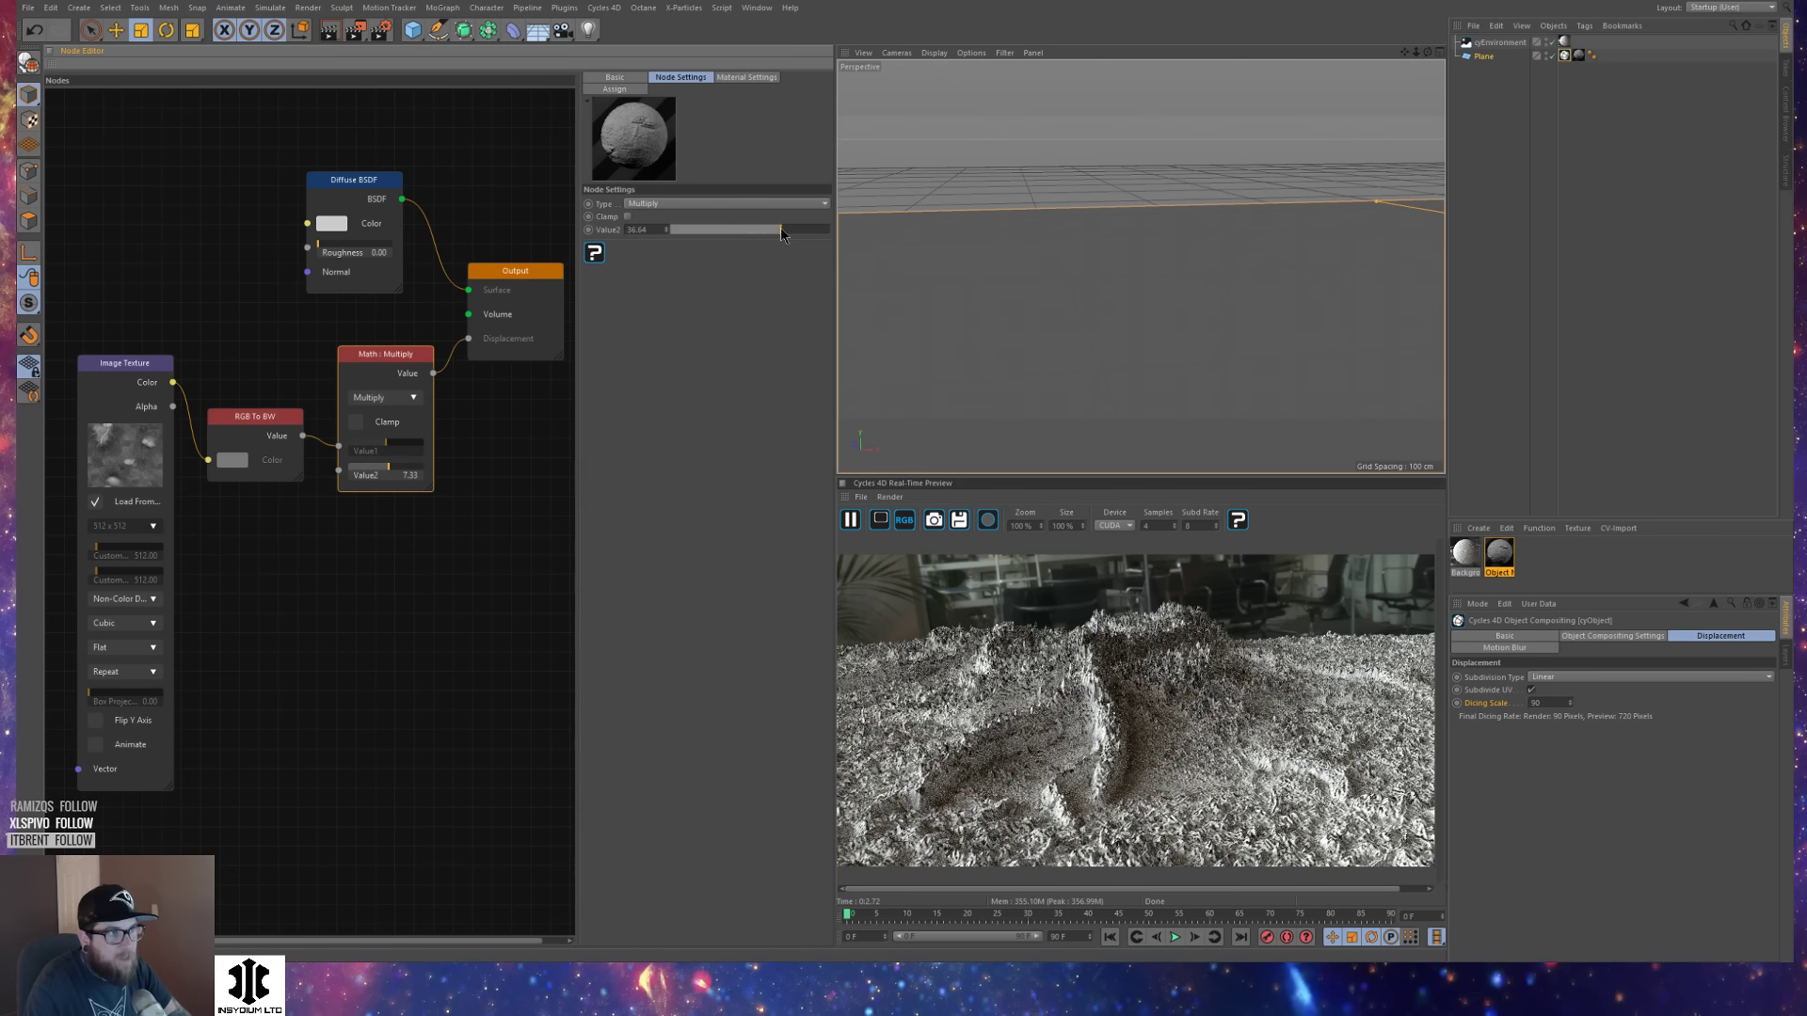
left_click_drag(781, 234, 781, 234)
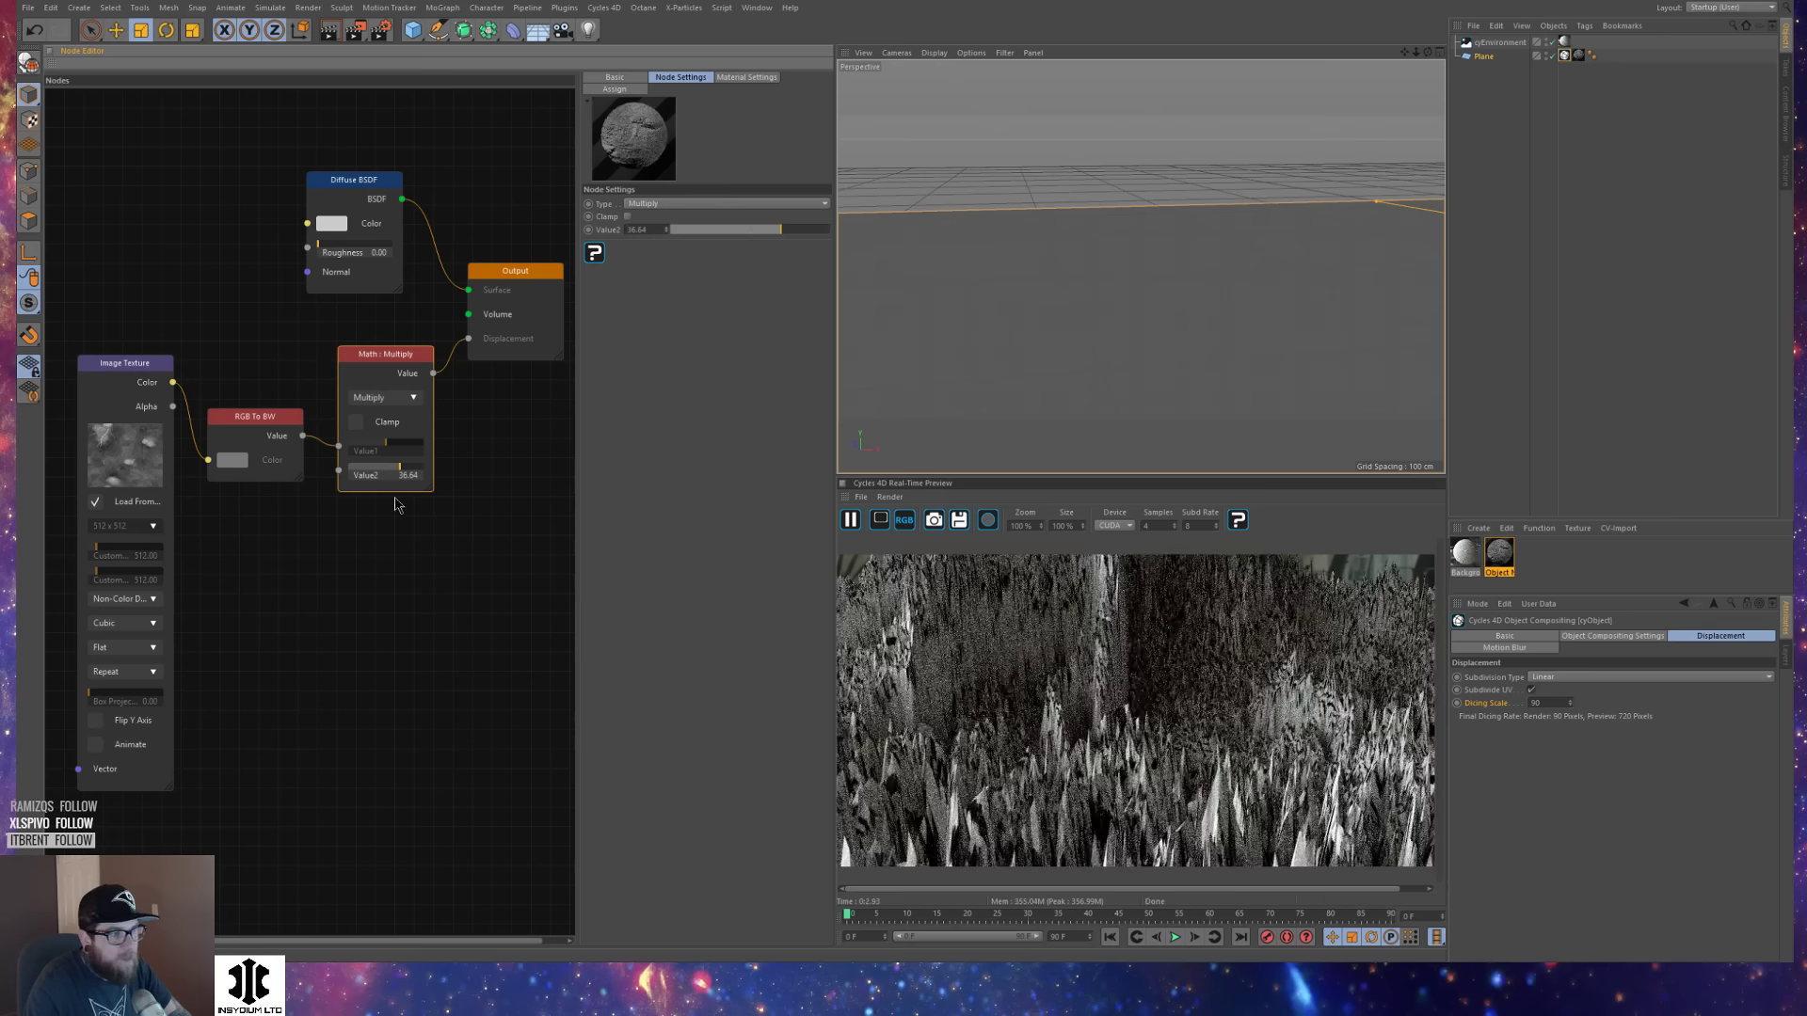
Try a Value2 of 1 in the Math Multiply node, and set it to 3.
type("1")
key("Return")
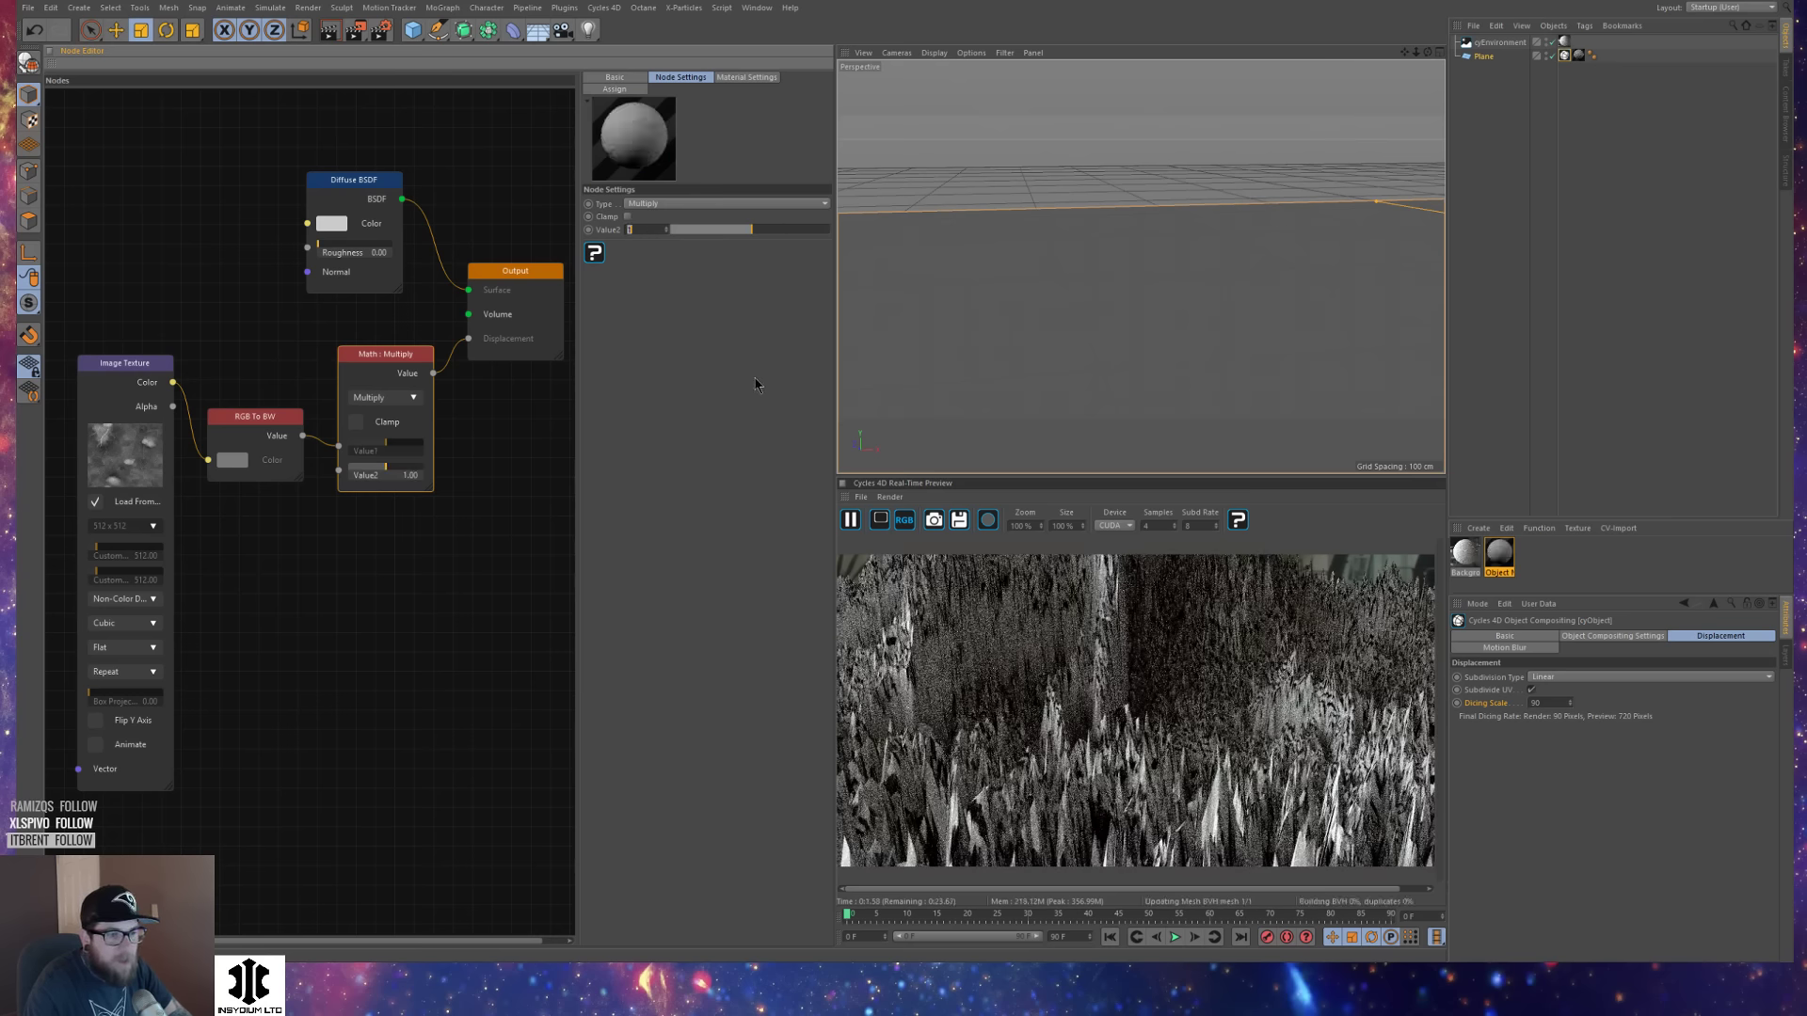
type("3")
key("Return")
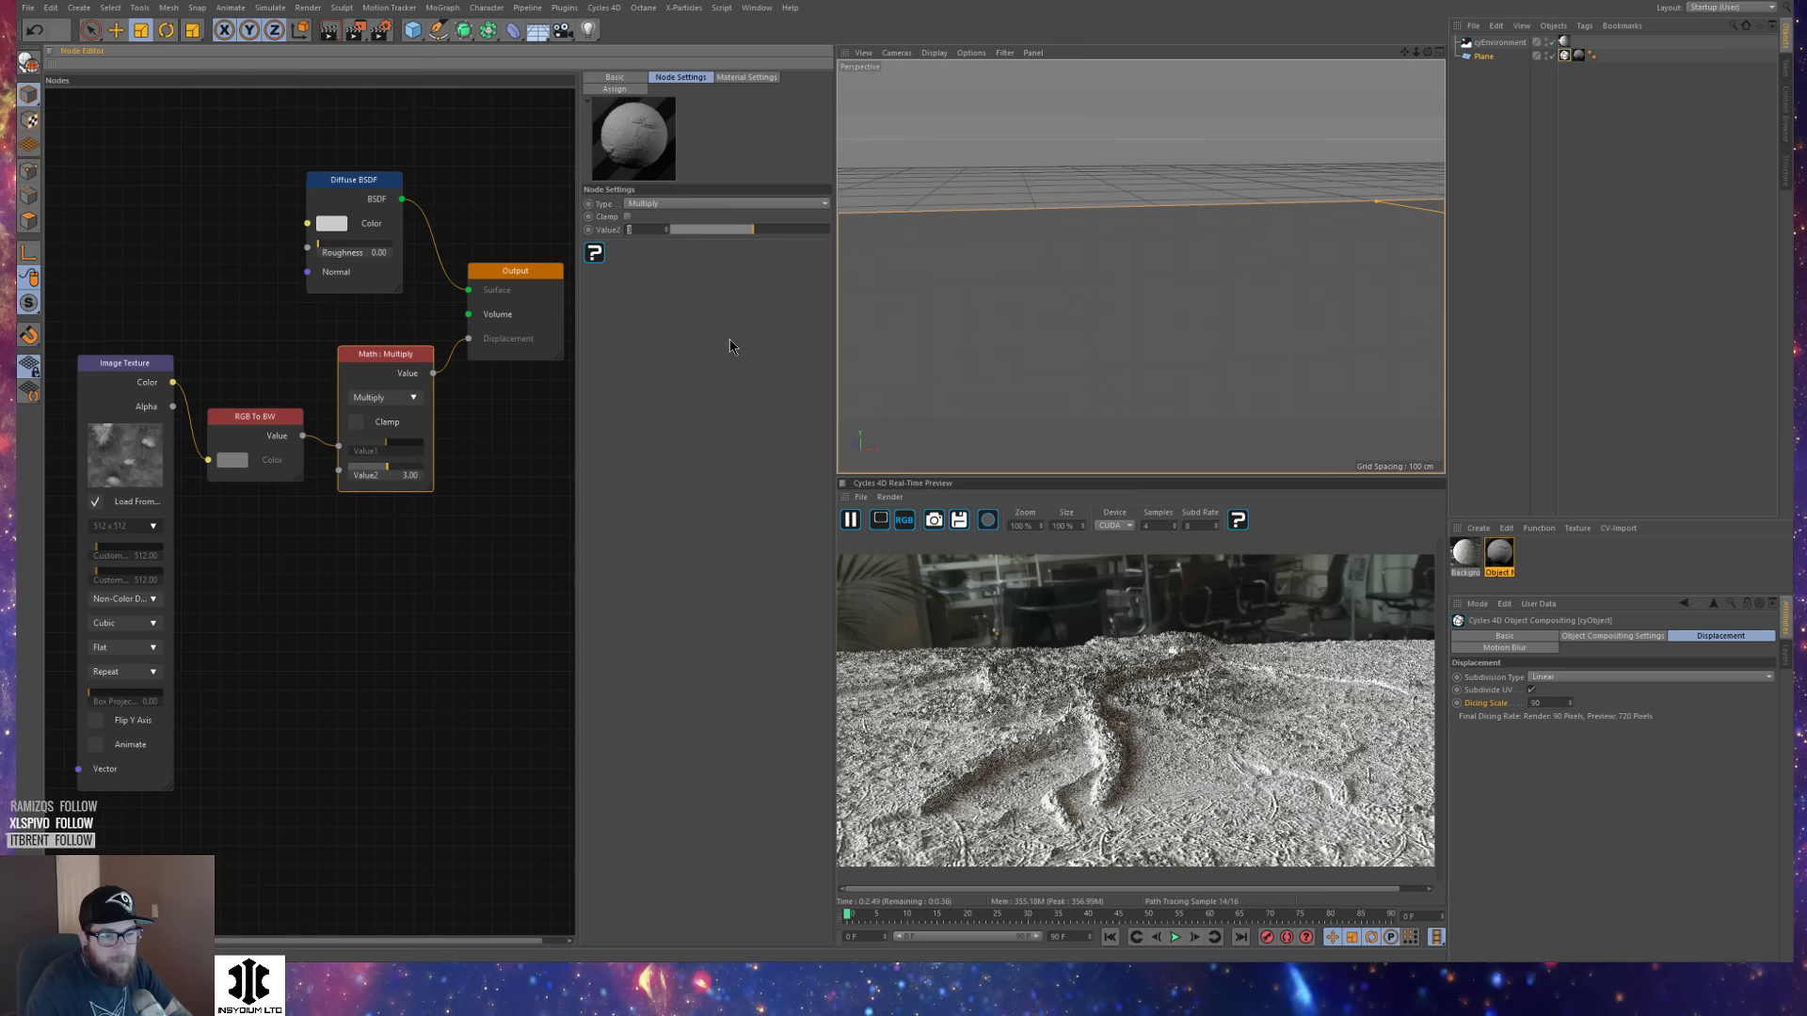
Set the Subdivision Type in the plane's displacement settings to Catmull Clark.
double_click(1537, 702)
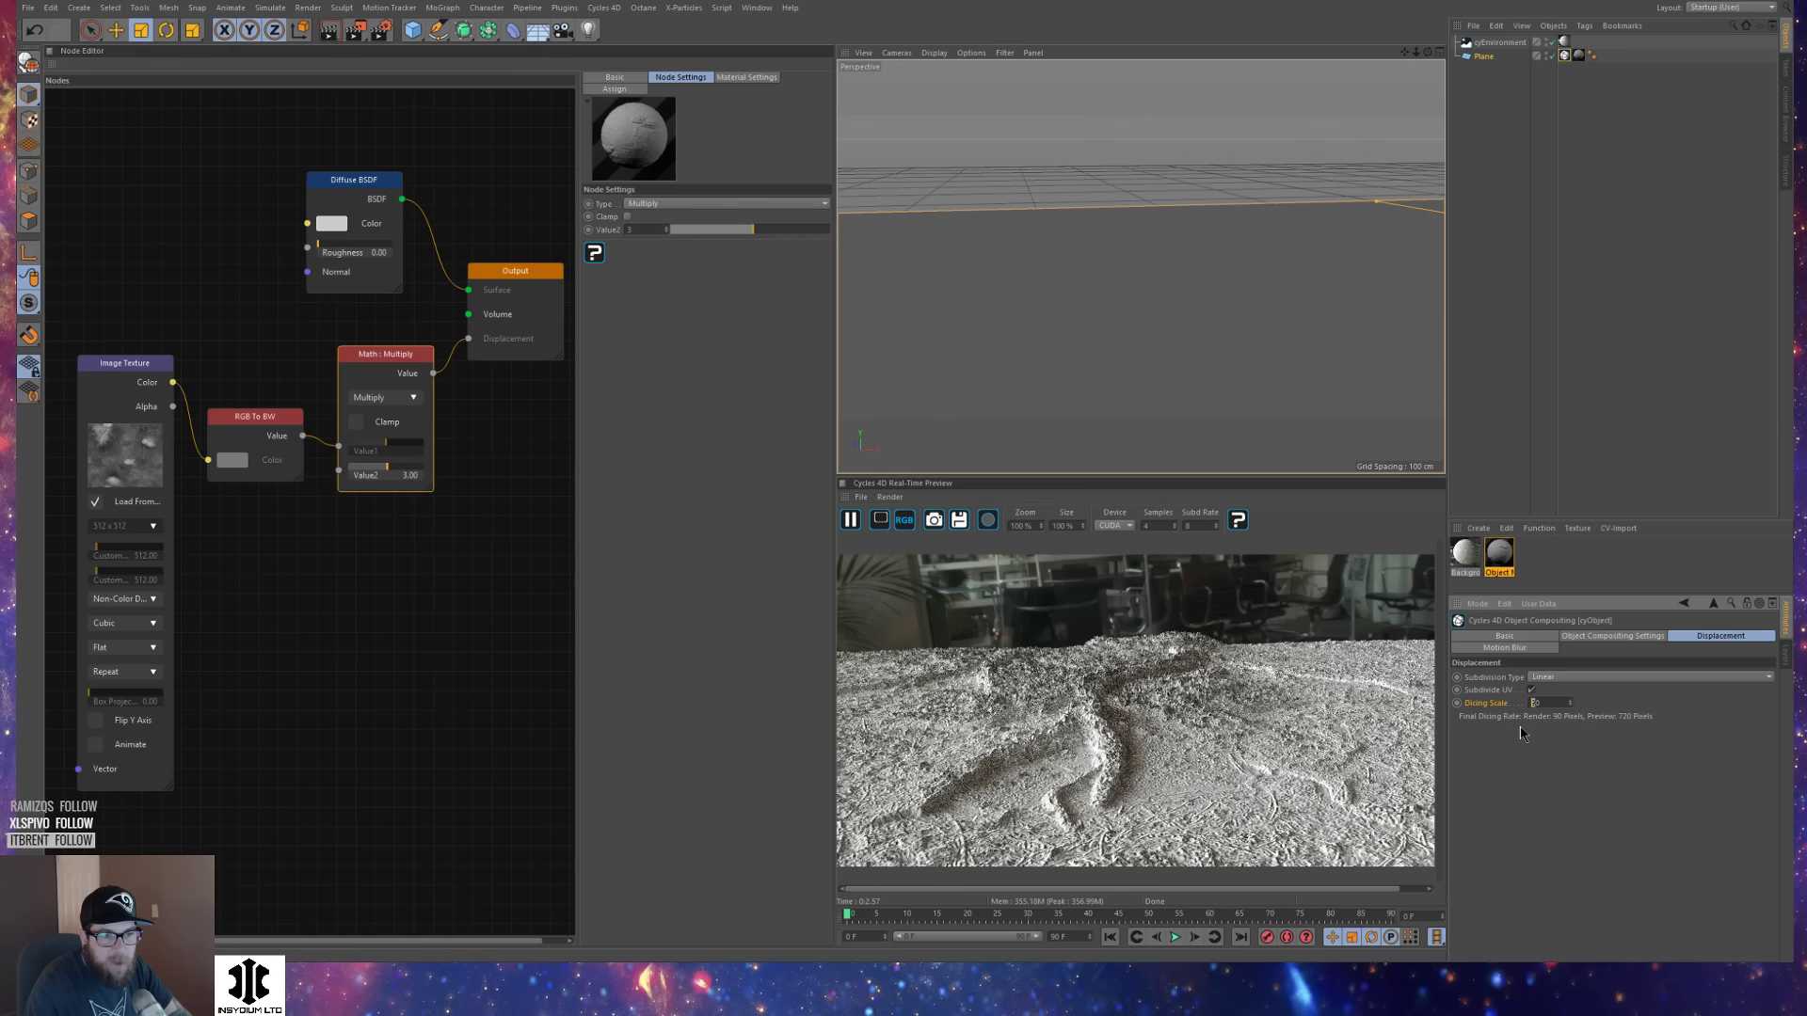
left_click(1557, 676)
left_click(1581, 714)
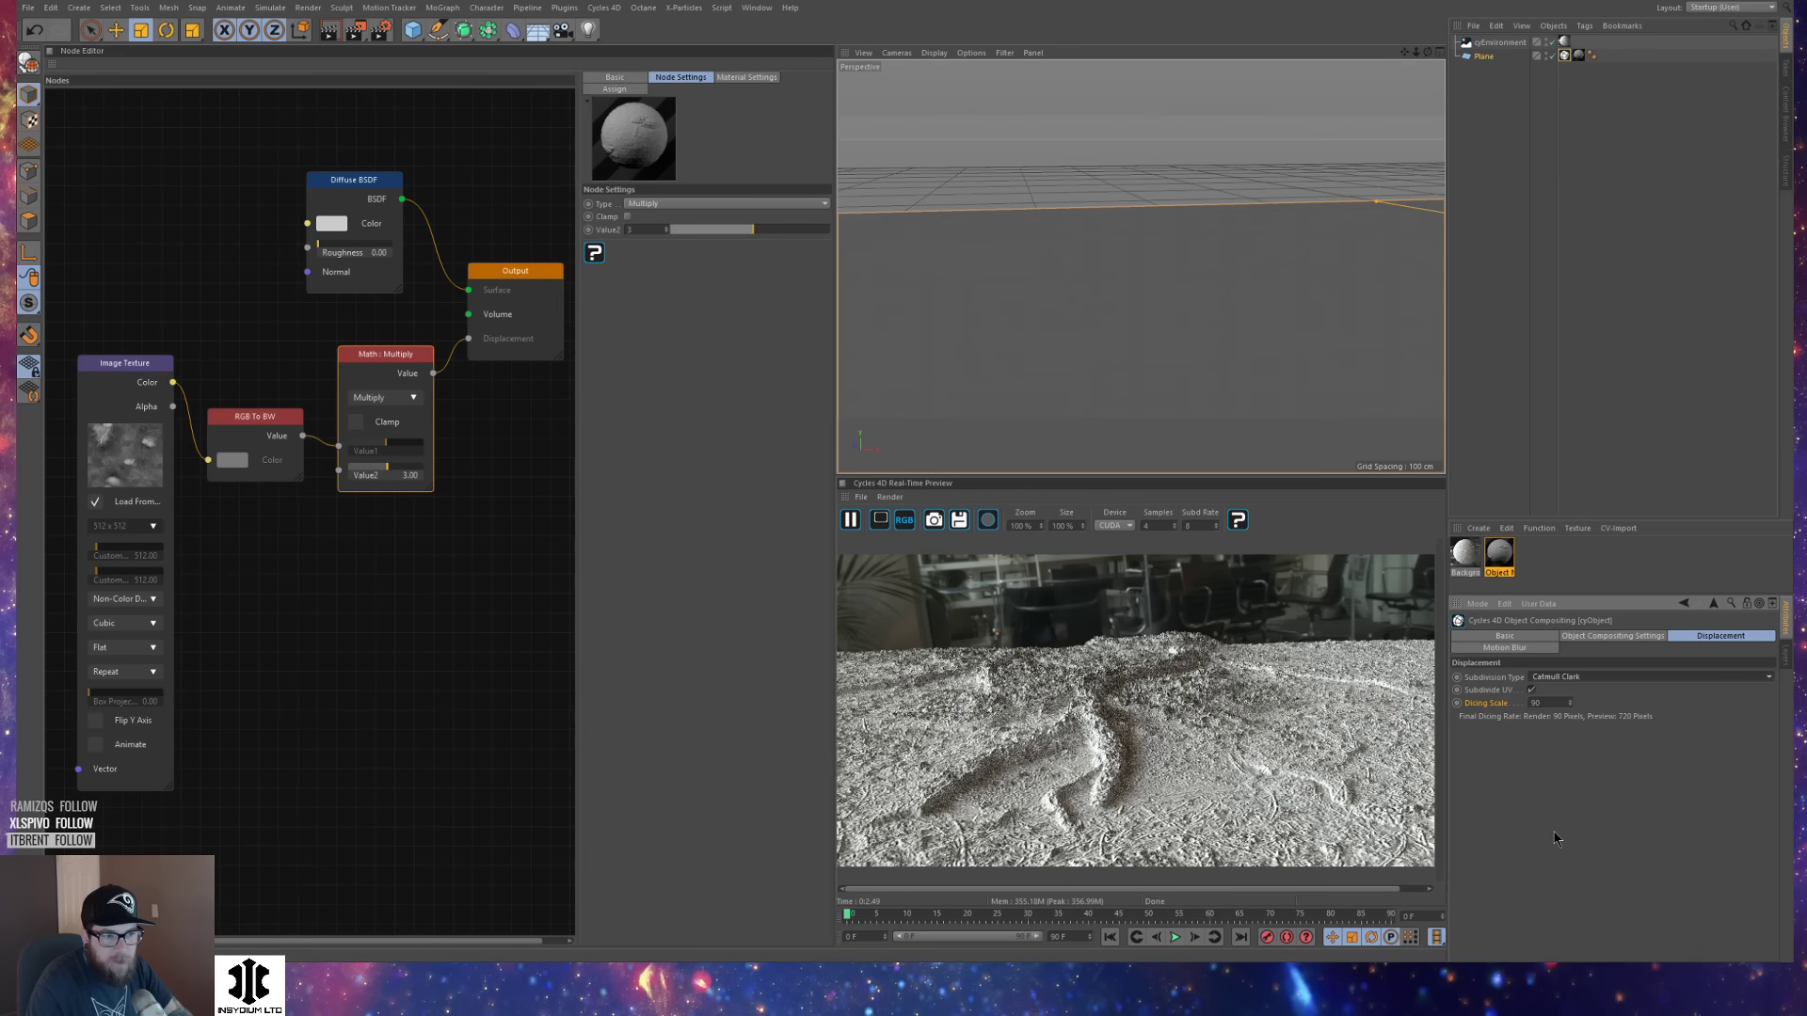
left_click_drag(1238, 456, 1218, 347, "alt")
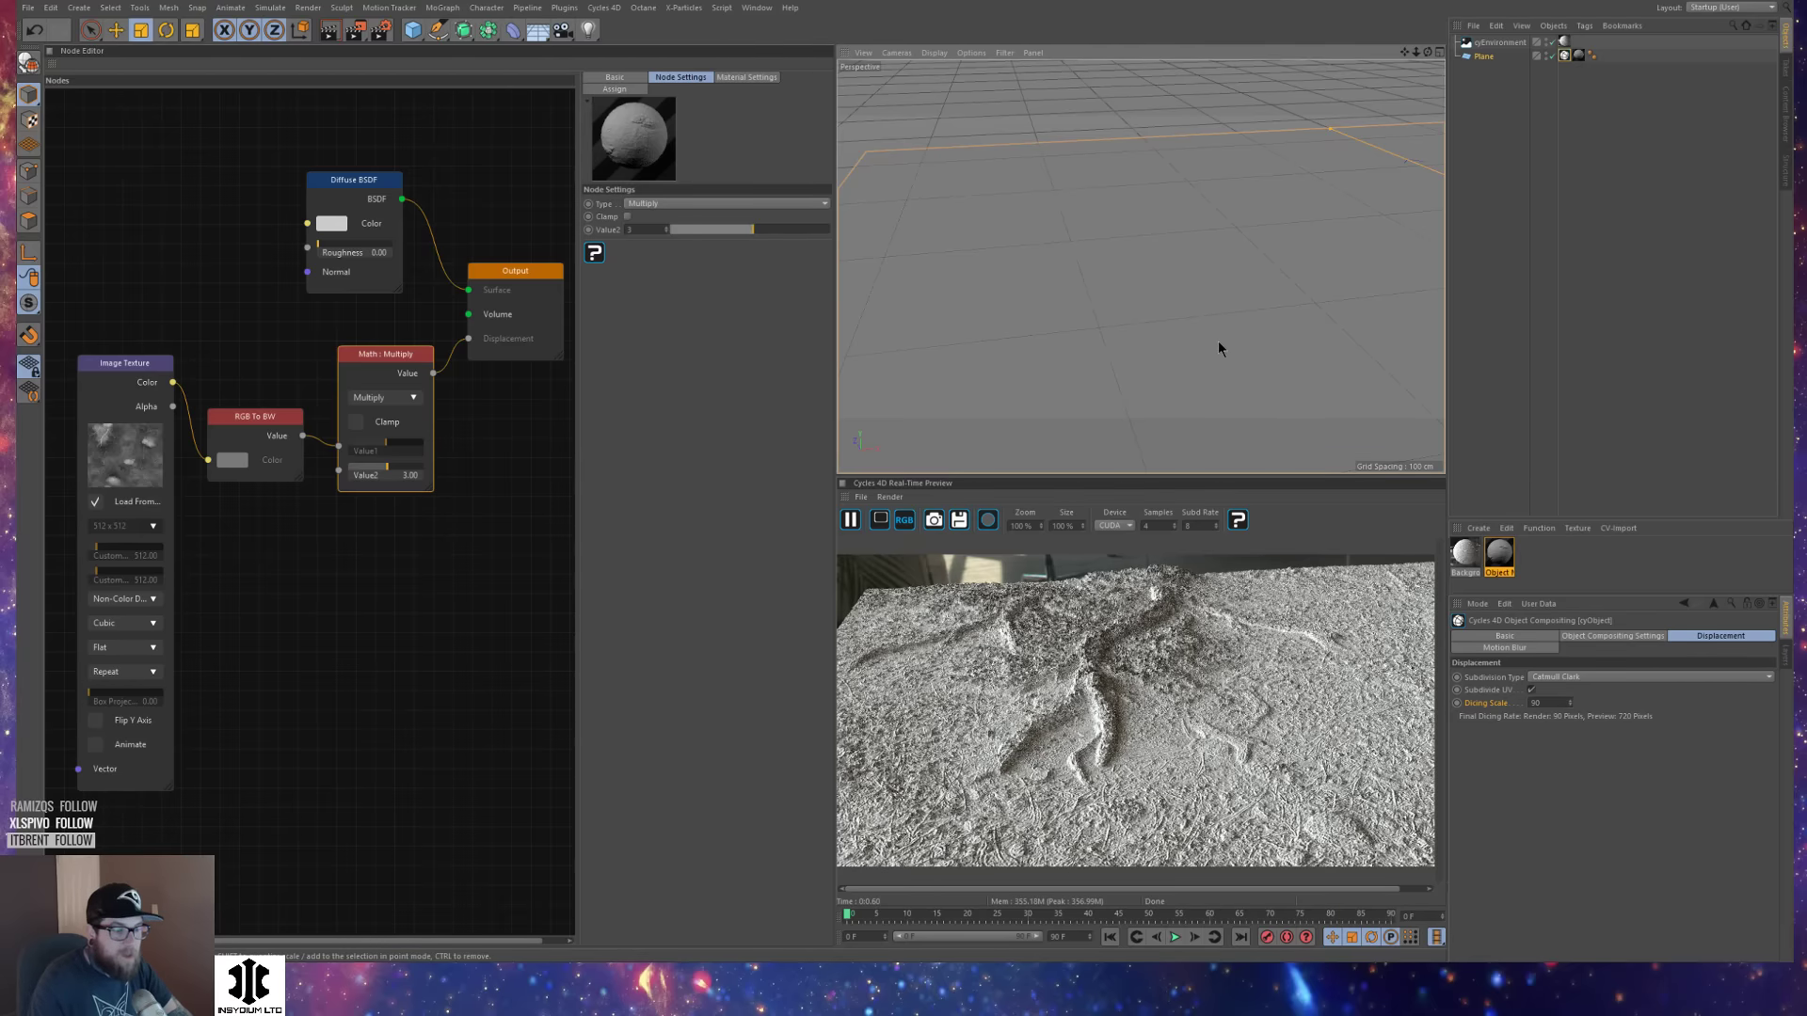
Add a sphere to the scene and delete the plane.
key("shift+c")
type("sphere")
key("Return")
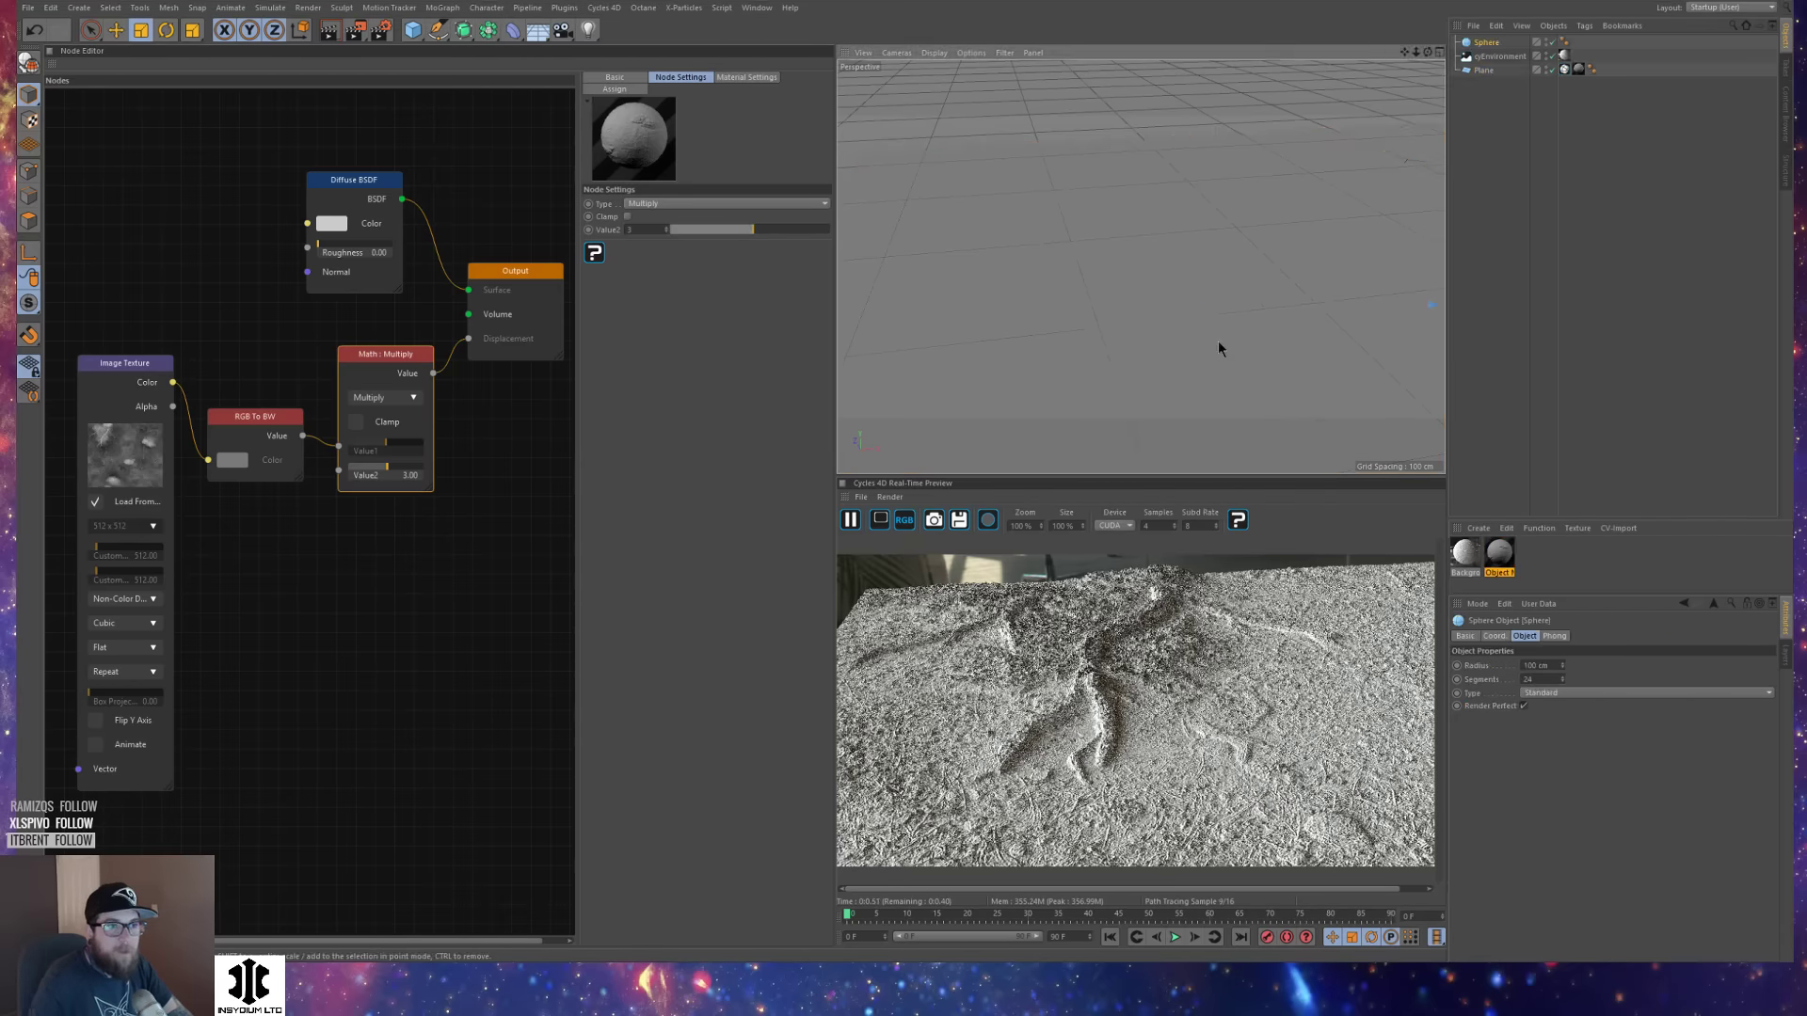
left_click(1324, 347)
key("Delete")
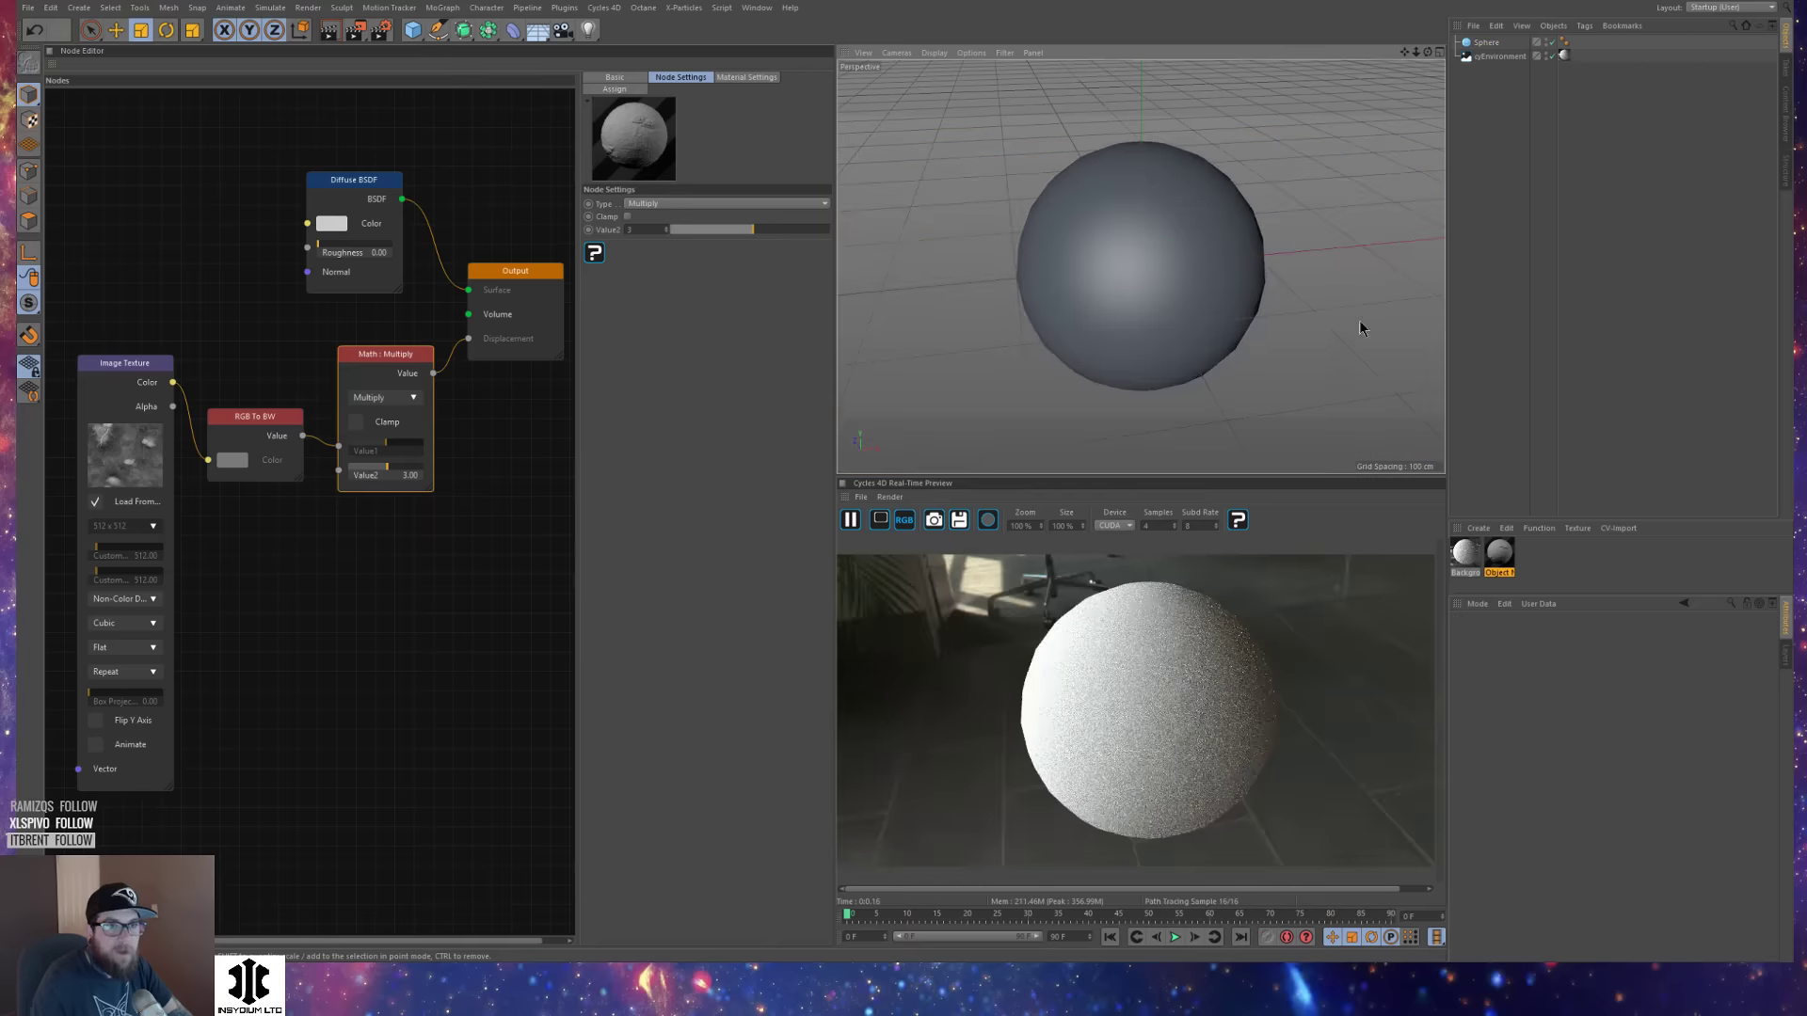
Apply the Object Material to the sphere and raise its Segments to 120.
left_click_drag(1499, 553, 1500, 44)
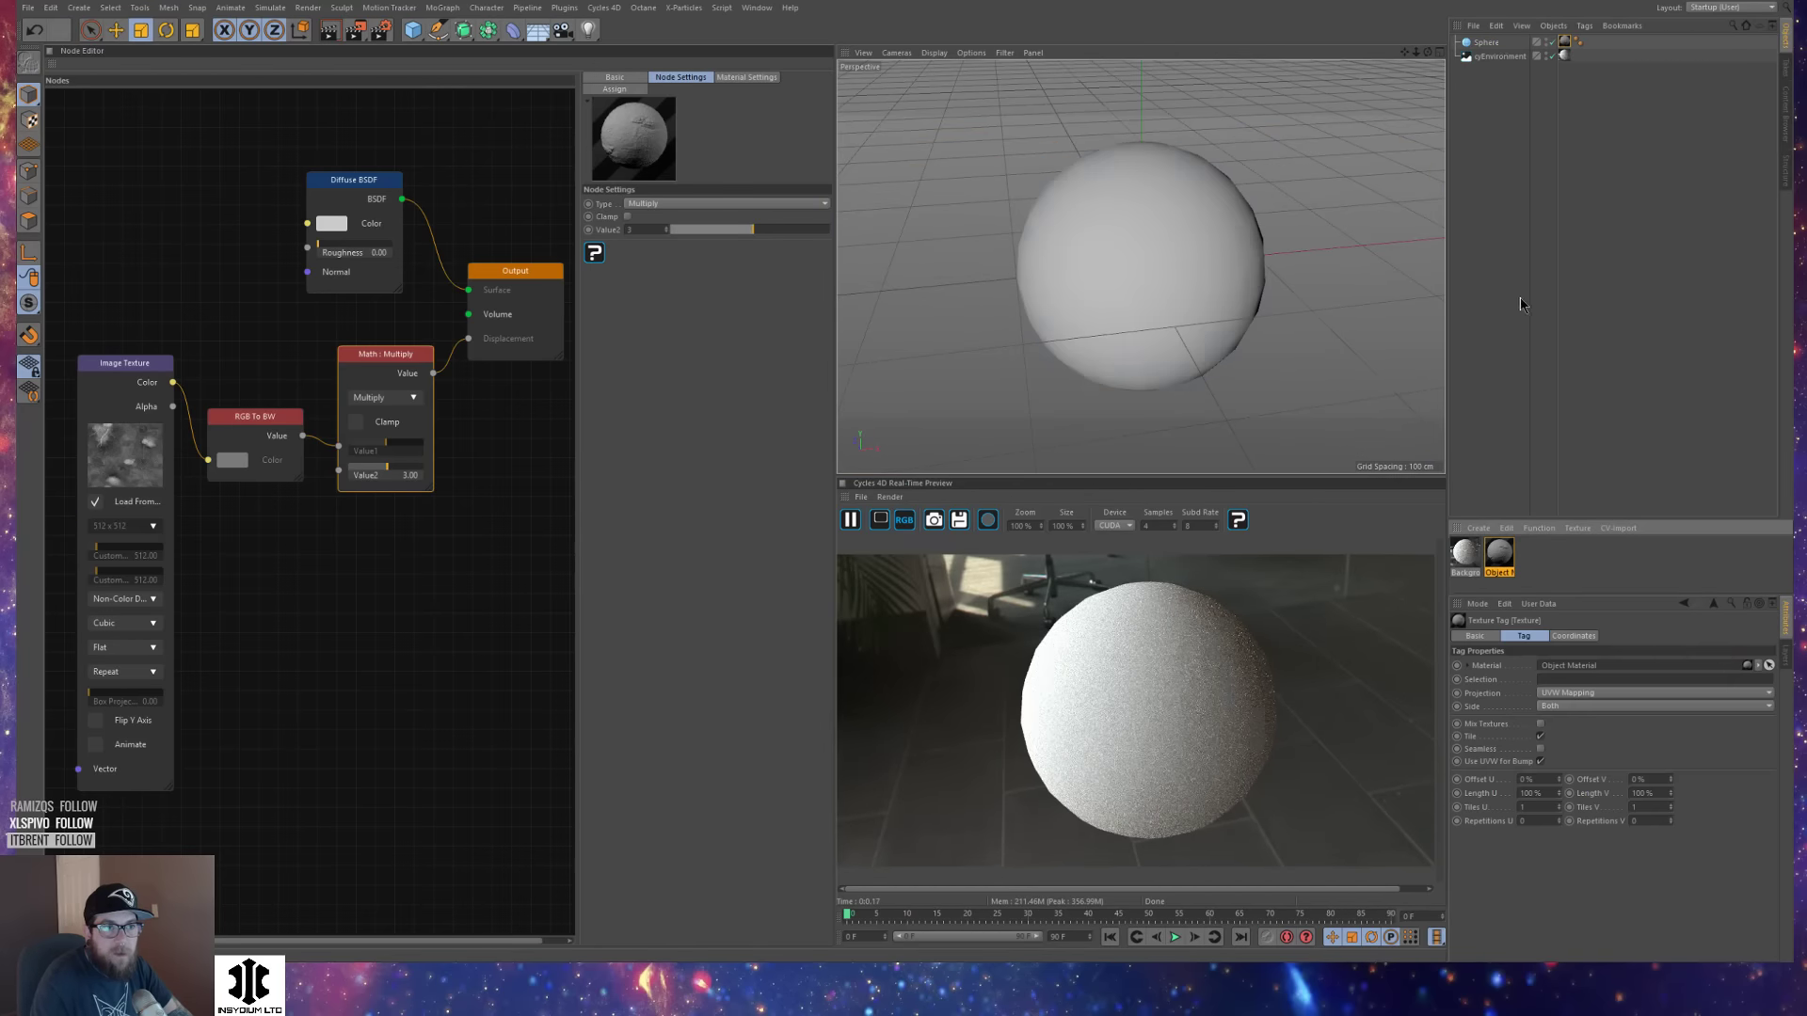
left_click_drag(1164, 302, 1239, 290, "alt")
left_click(1485, 43)
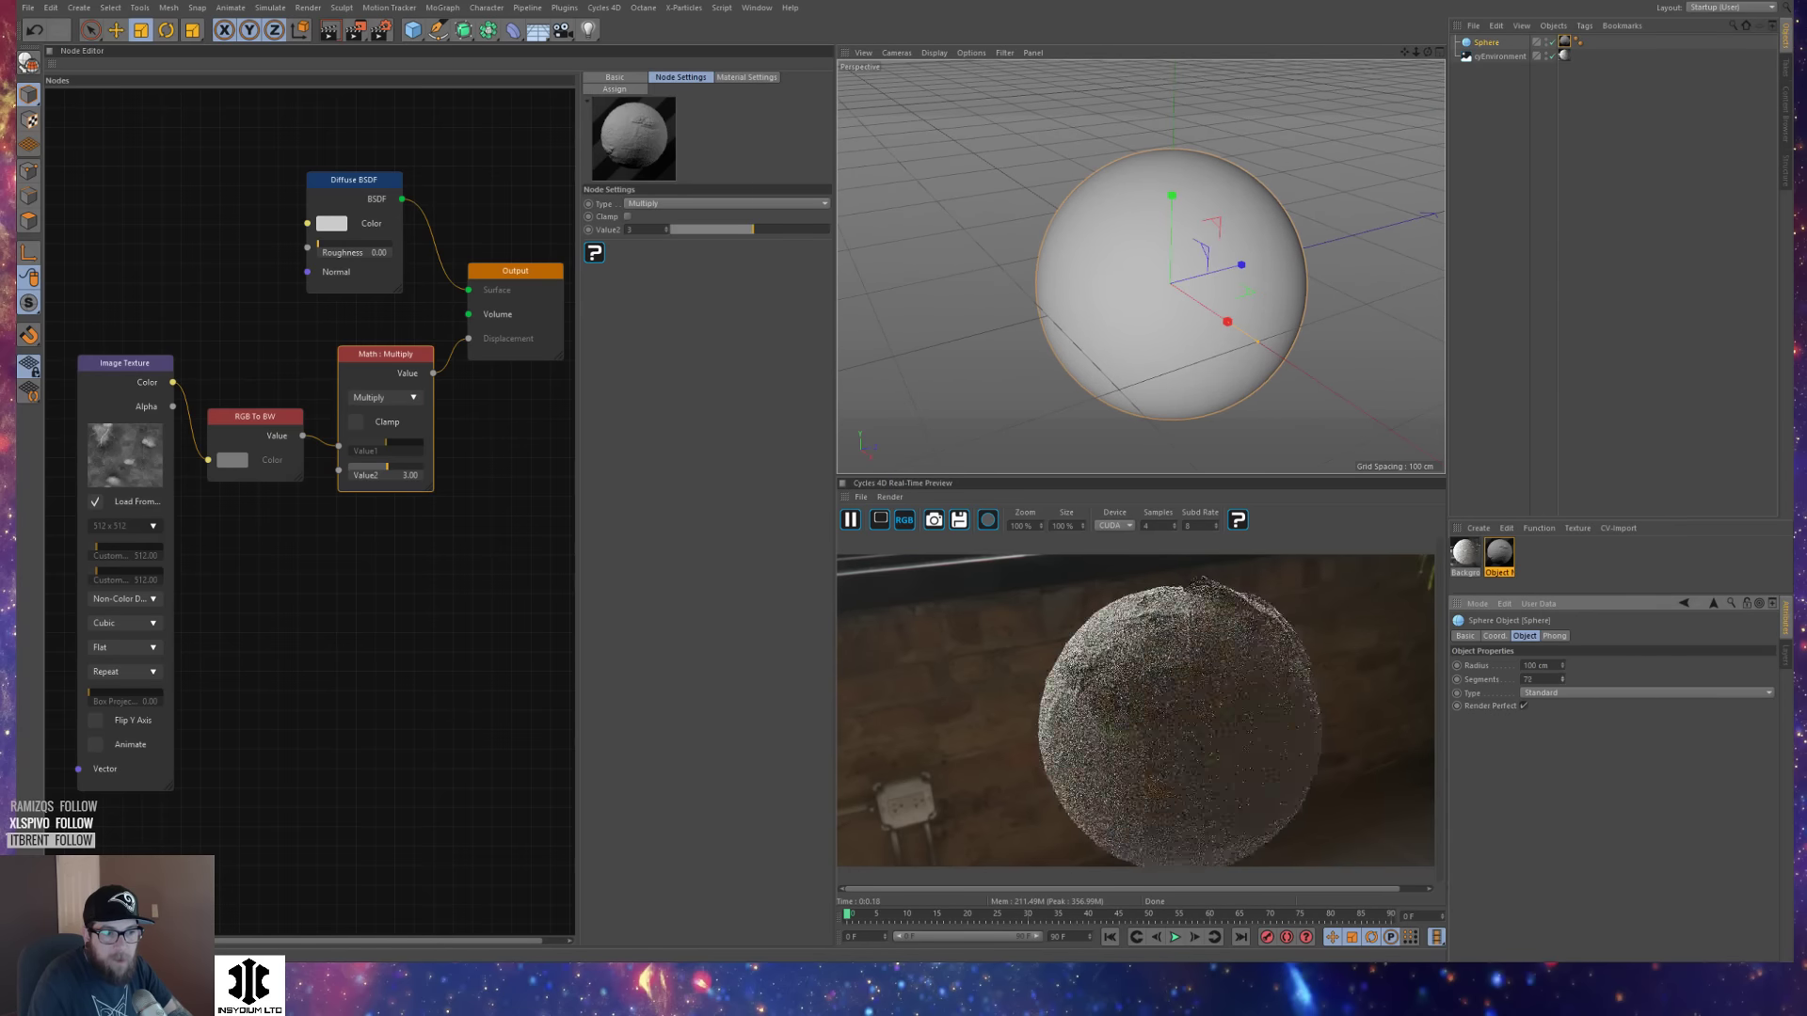
left_click_drag(1562, 680, 1562, 640)
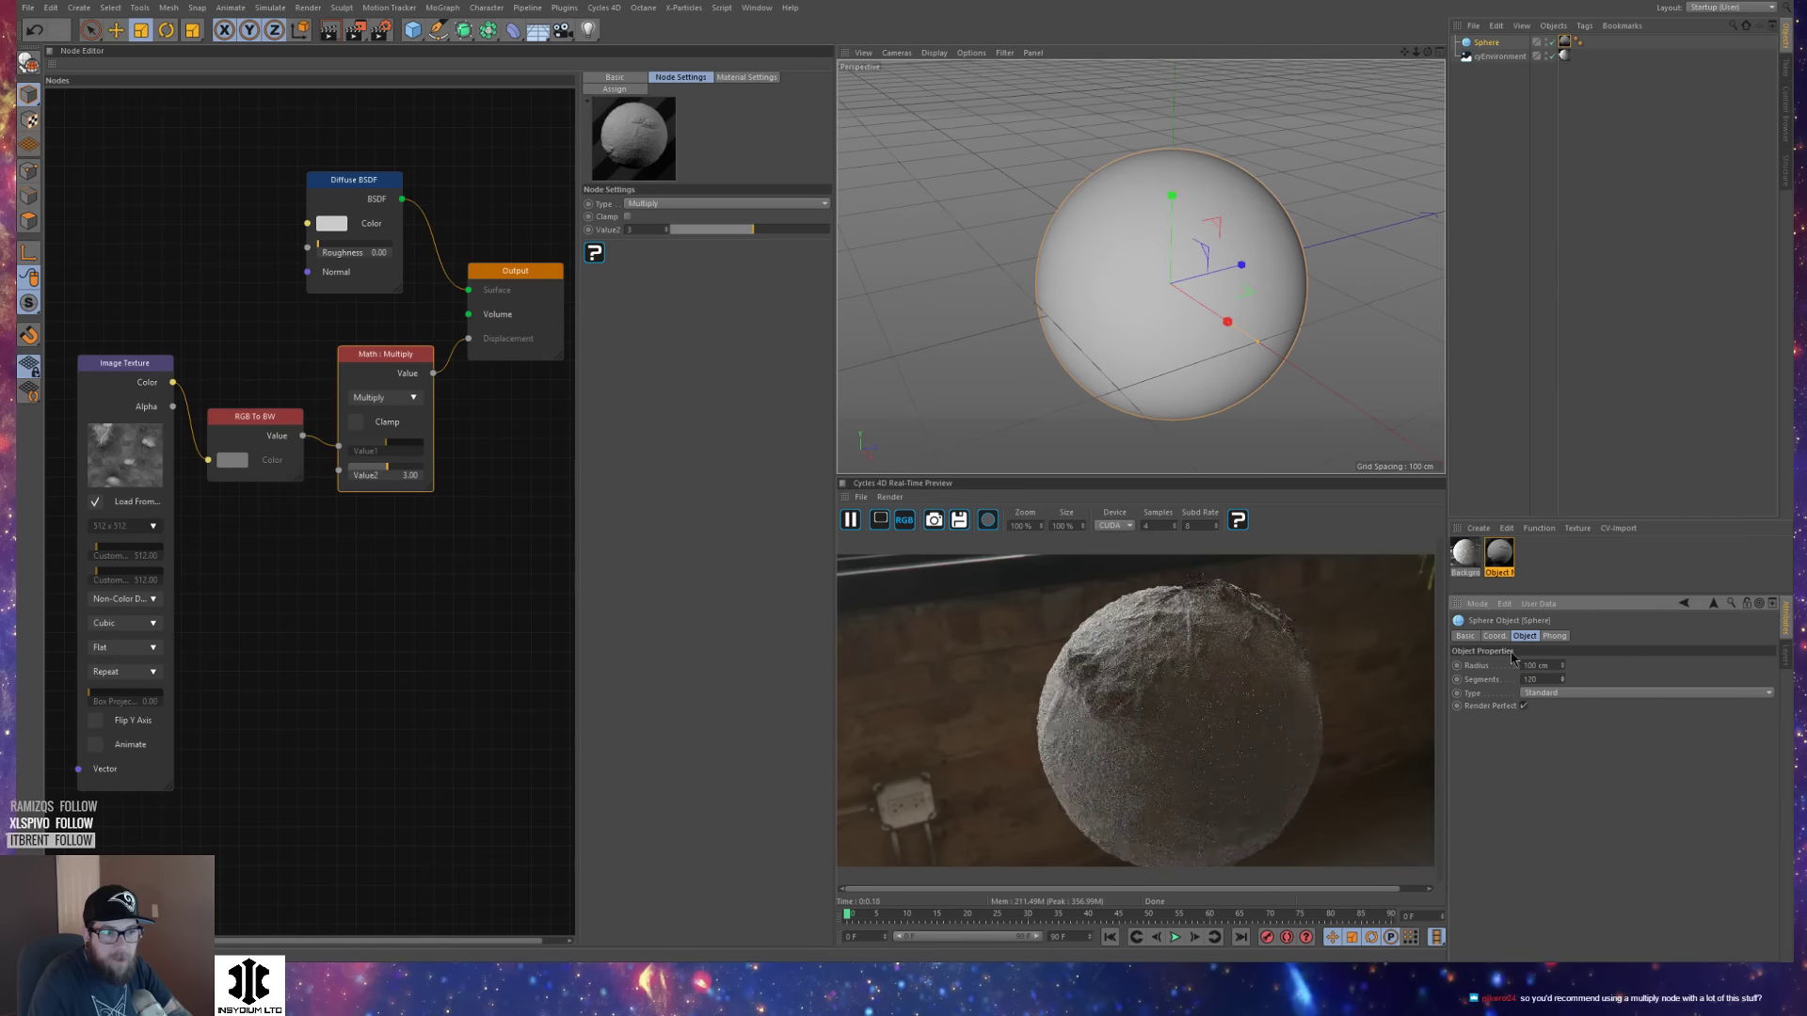
Raise the sphere's Segments to 149 to refine its displacement.
left_click_drag(1233, 288, 1280, 258, "alt")
middle_click_drag(1280, 259, 1018, 250, "alt")
right_click_drag(1018, 249, 1171, 235, "alt")
mouse_move(1171, 235)
left_mouse_down("alt")
mouse_move(1177, 185)
mouse_move(1194, 207)
left_mouse_up("alt")
right_click_drag(1193, 208, 1208, 213, "alt")
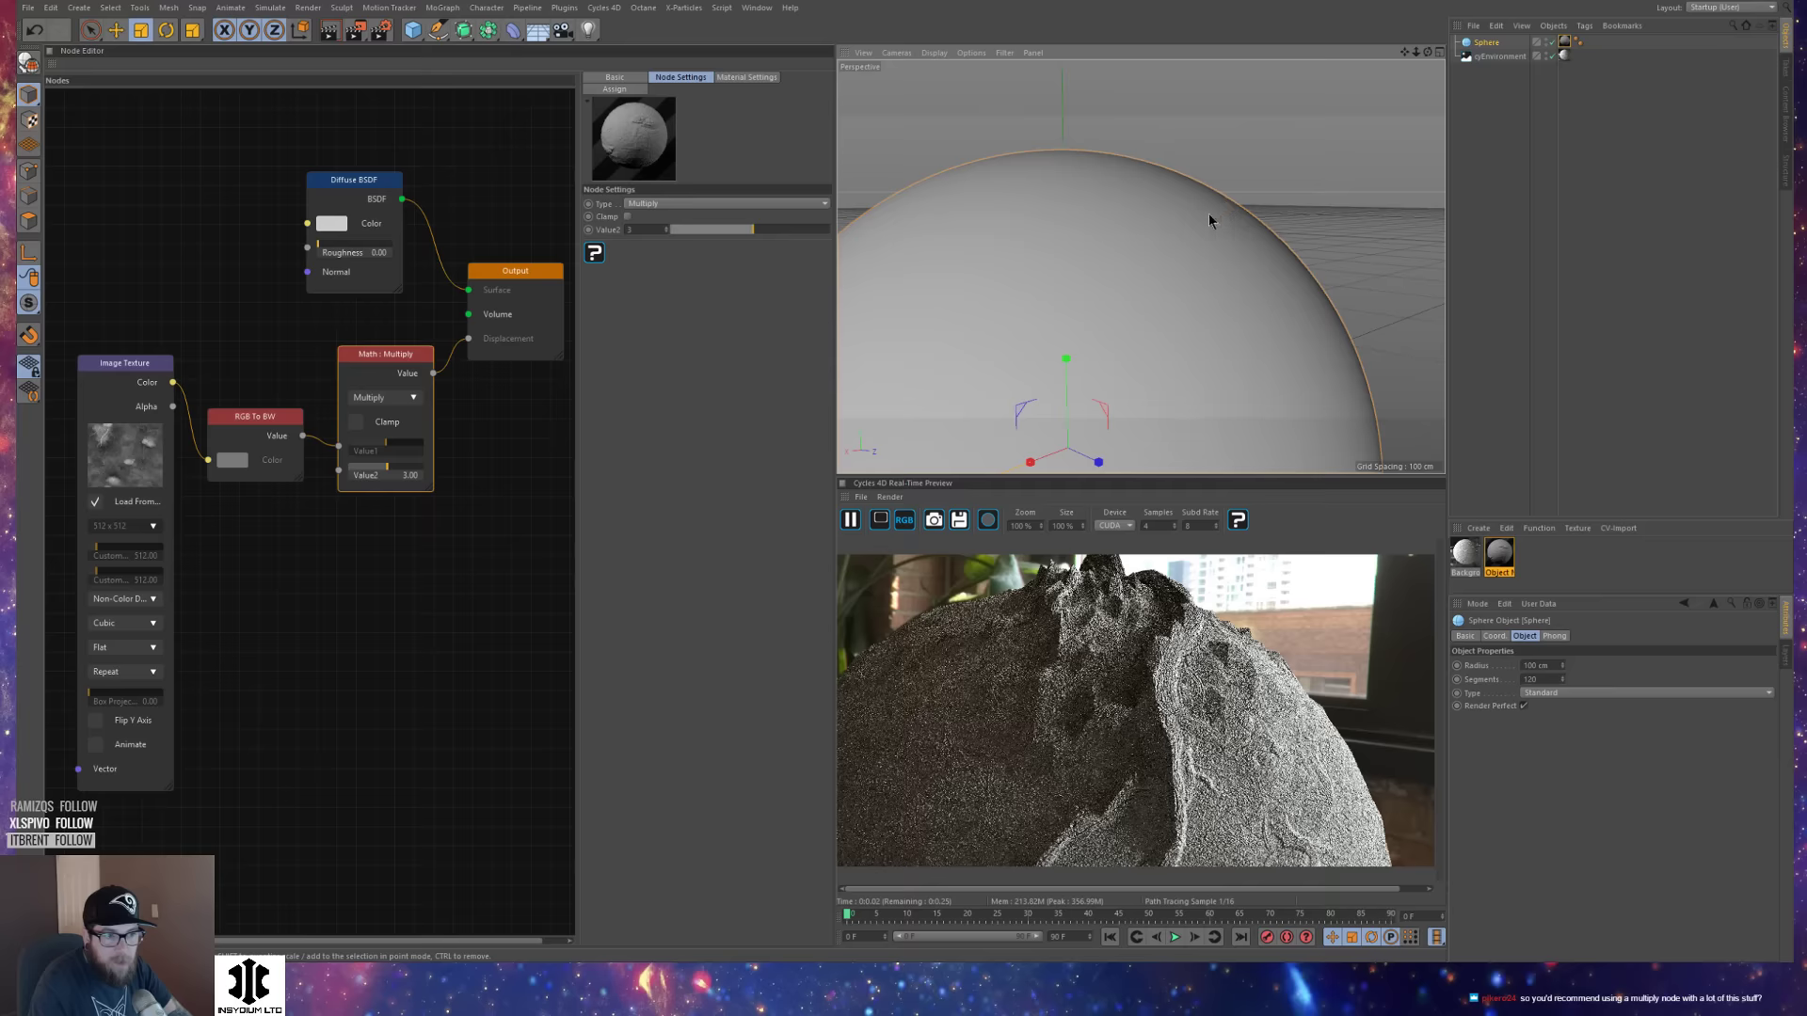
left_click_drag(1209, 213, 1216, 246, "alt")
mouse_move(1562, 680)
left_mouse_down()
mouse_move(1562, 628)
mouse_move(1563, 653)
left_mouse_up()
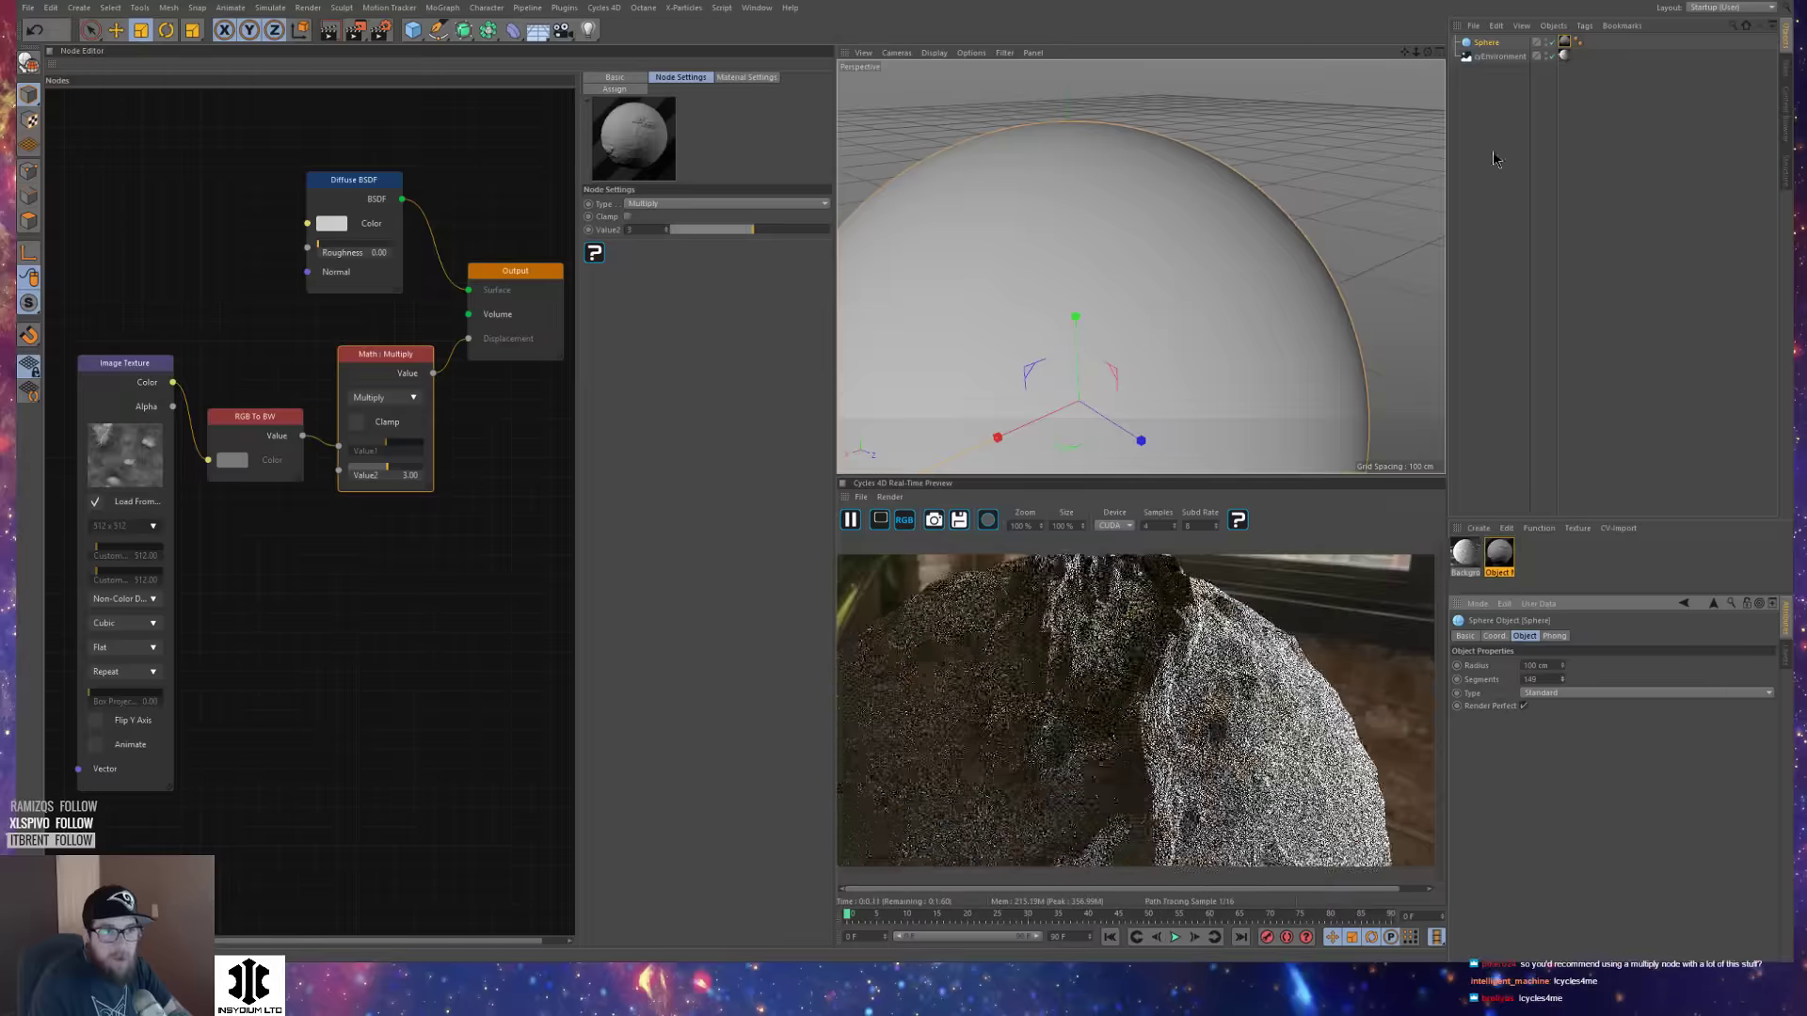
left_click(1564, 44)
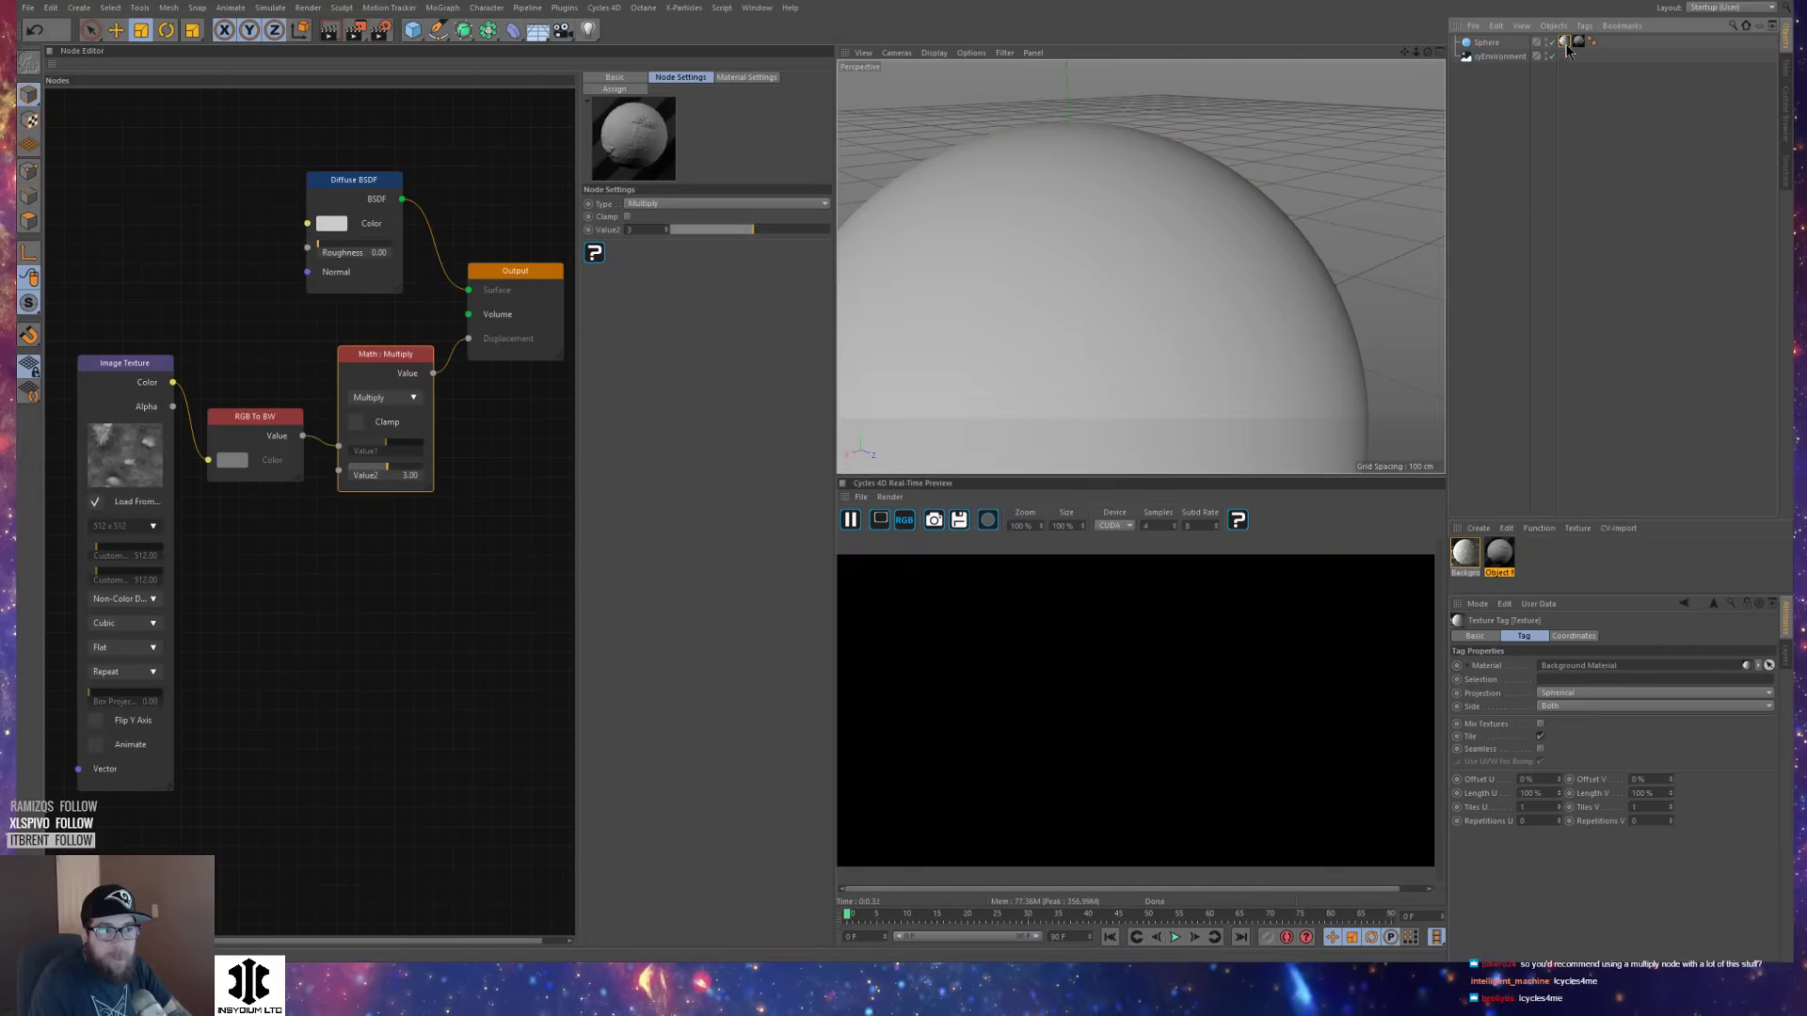
key("z")
key("ctrl+z")
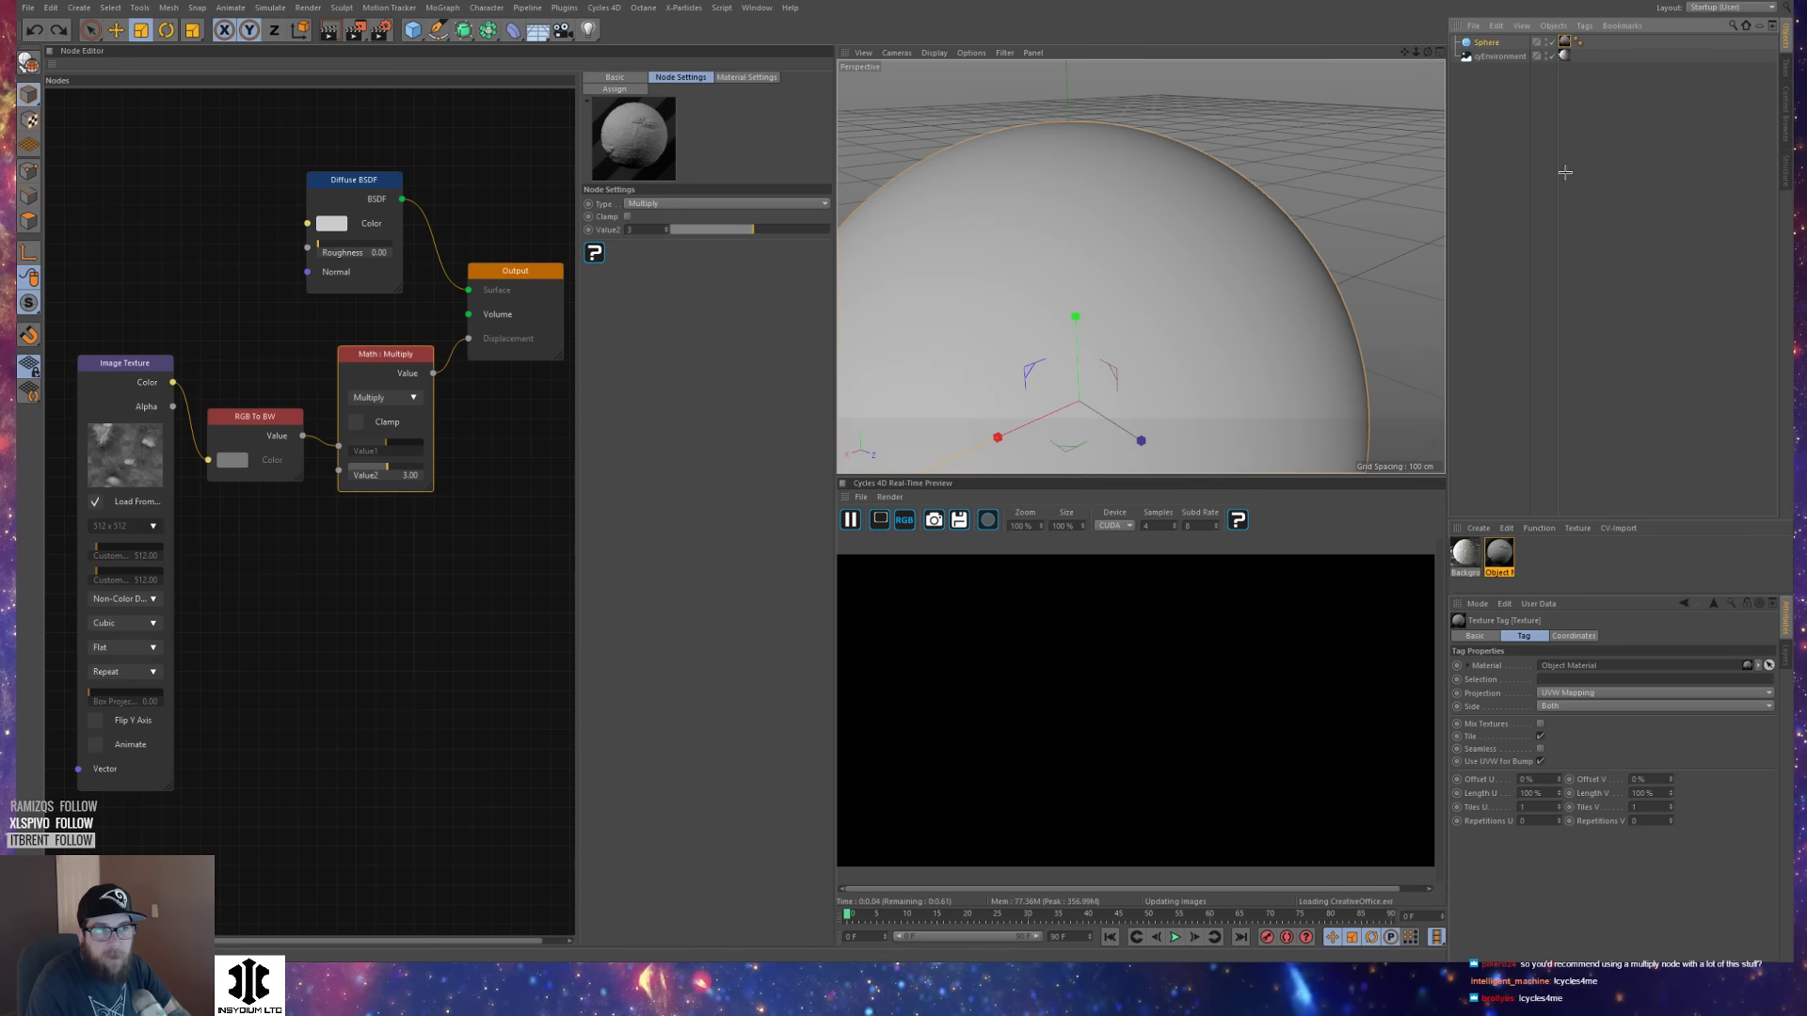
left_click(1563, 169)
Add a cyObject tag to the sphere and set its displacement Subdivision Type to Catmull Clark.
right_click(1496, 44)
mouse_move(1562, 105)
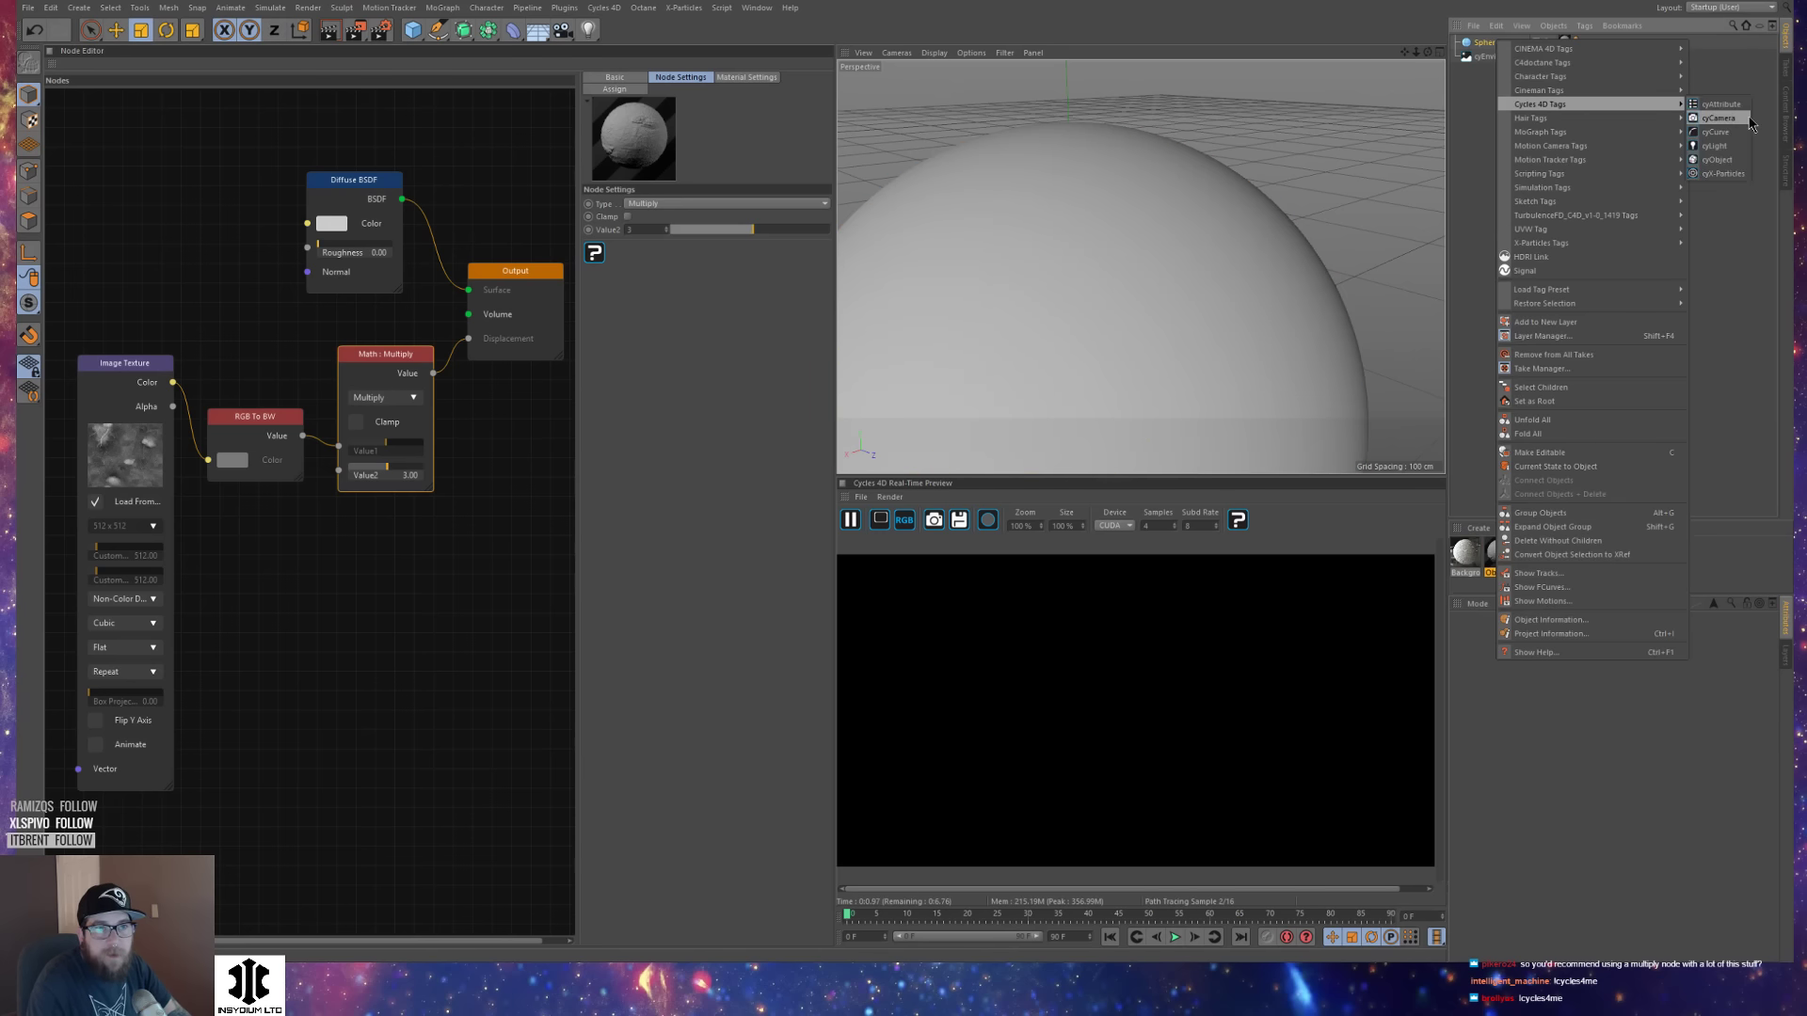
left_click(1718, 160)
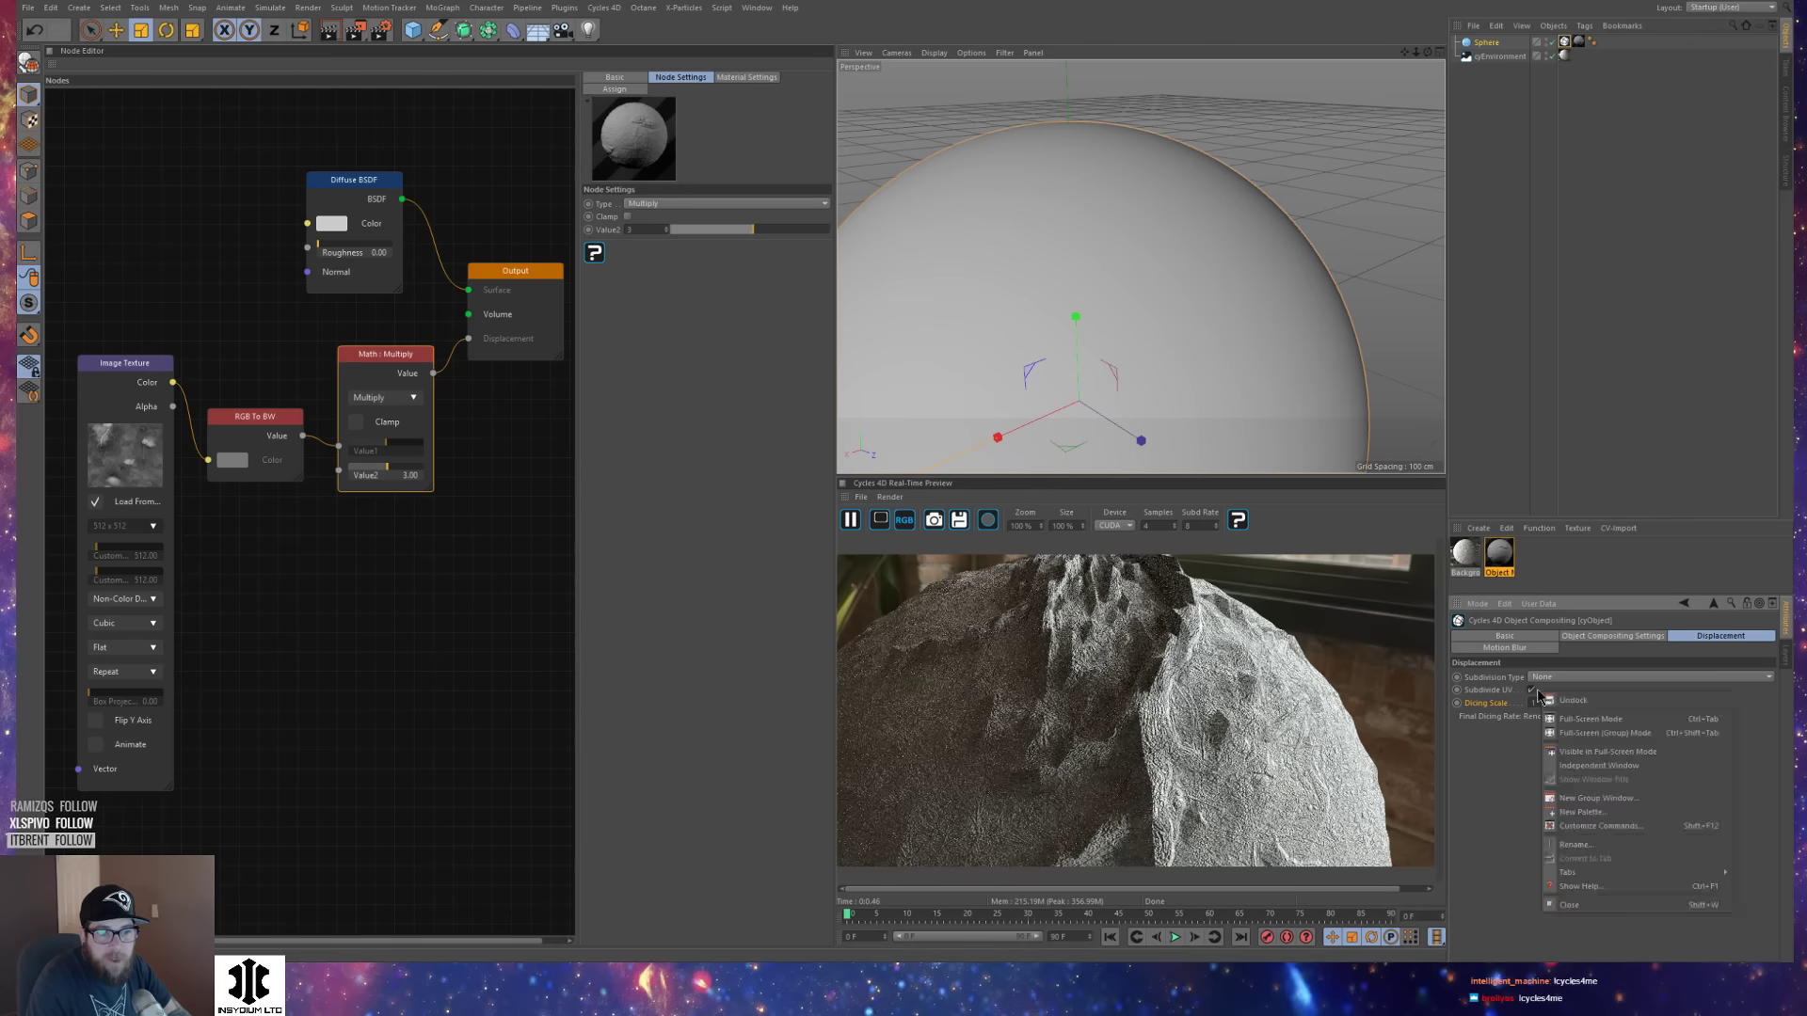
left_click(1567, 678)
left_click(1570, 717)
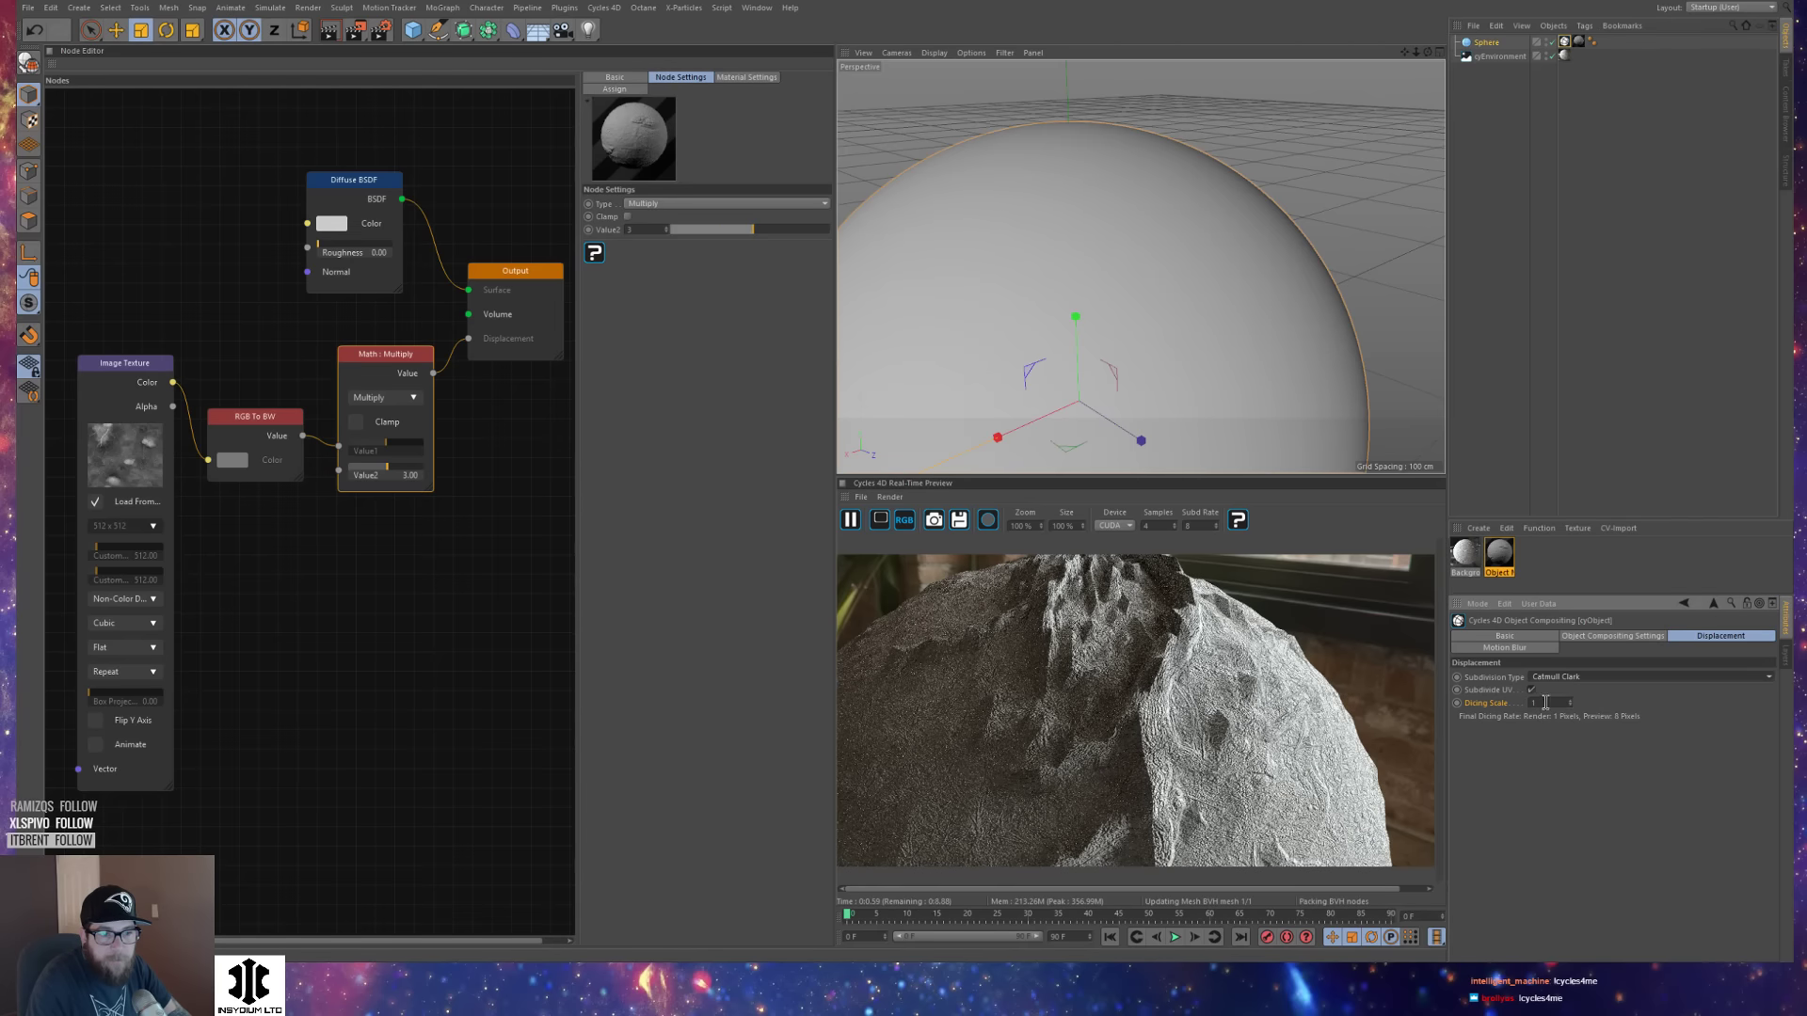
Try a Dicing Scale of 25 in the sphere's cyObject tag, and raise it to 90.
type("25")
key("Return")
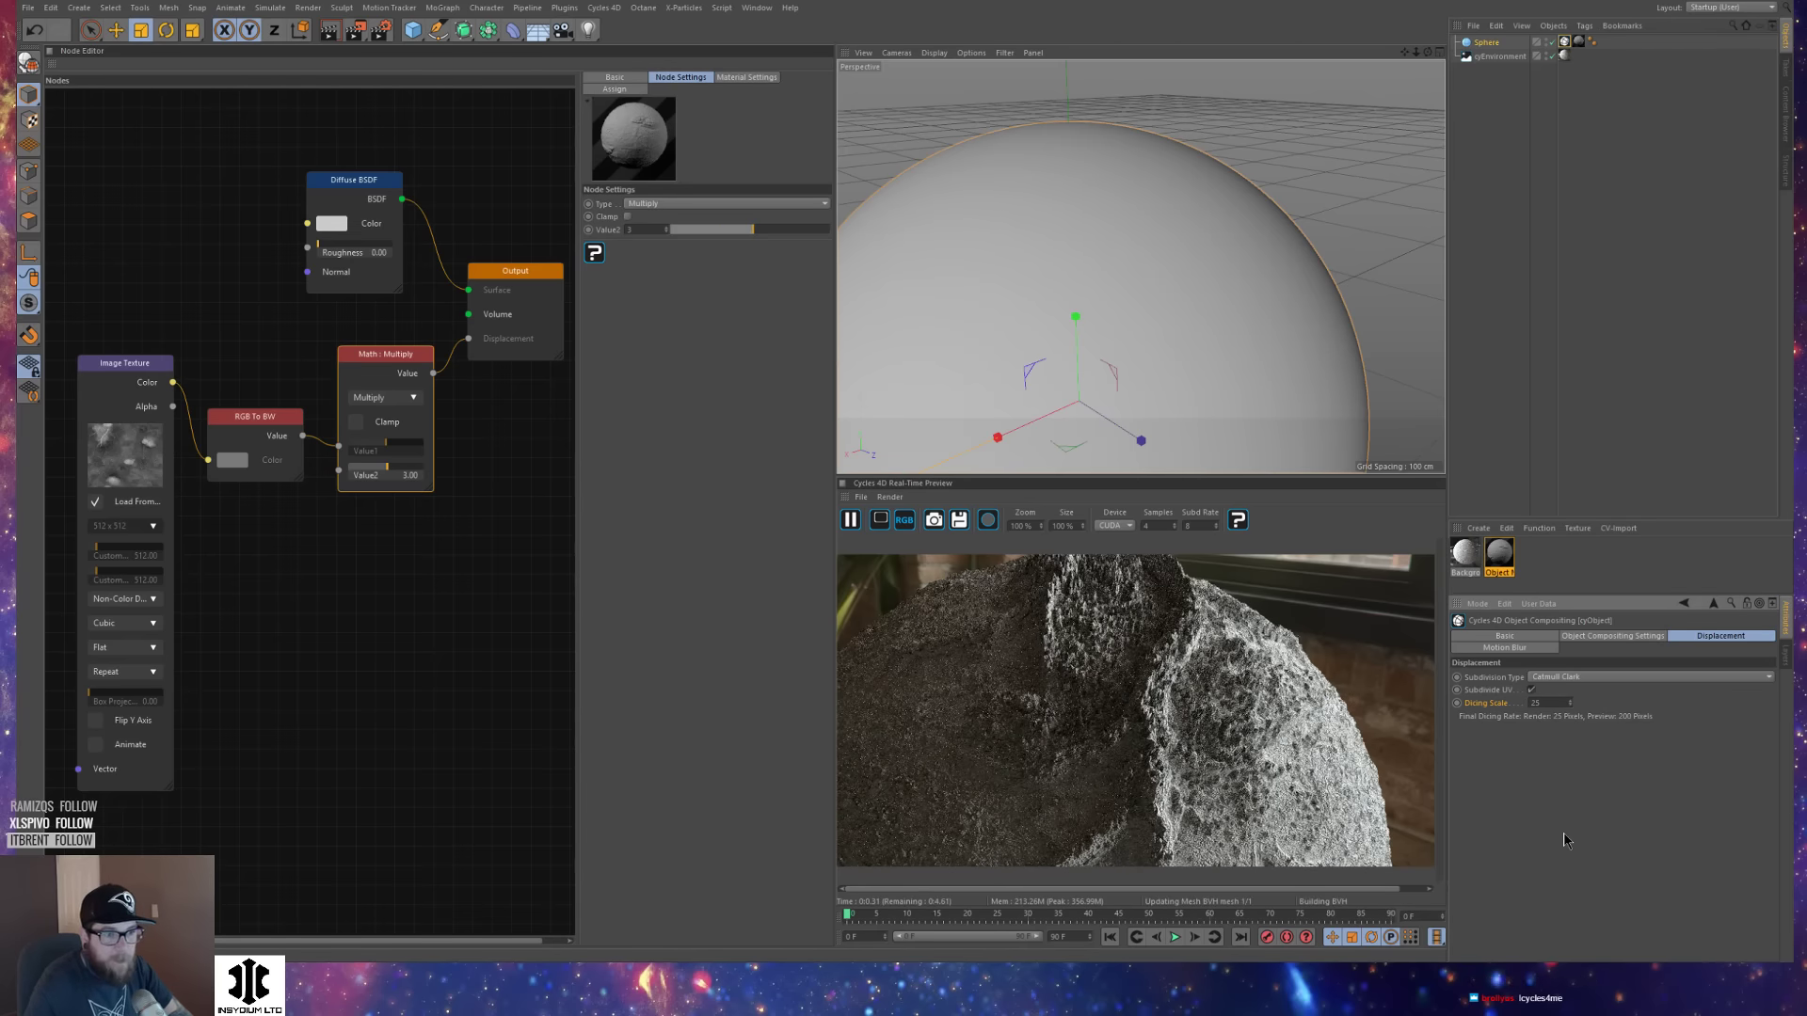
left_click_drag(1570, 703, 1417, 717)
type("90")
key("Return")
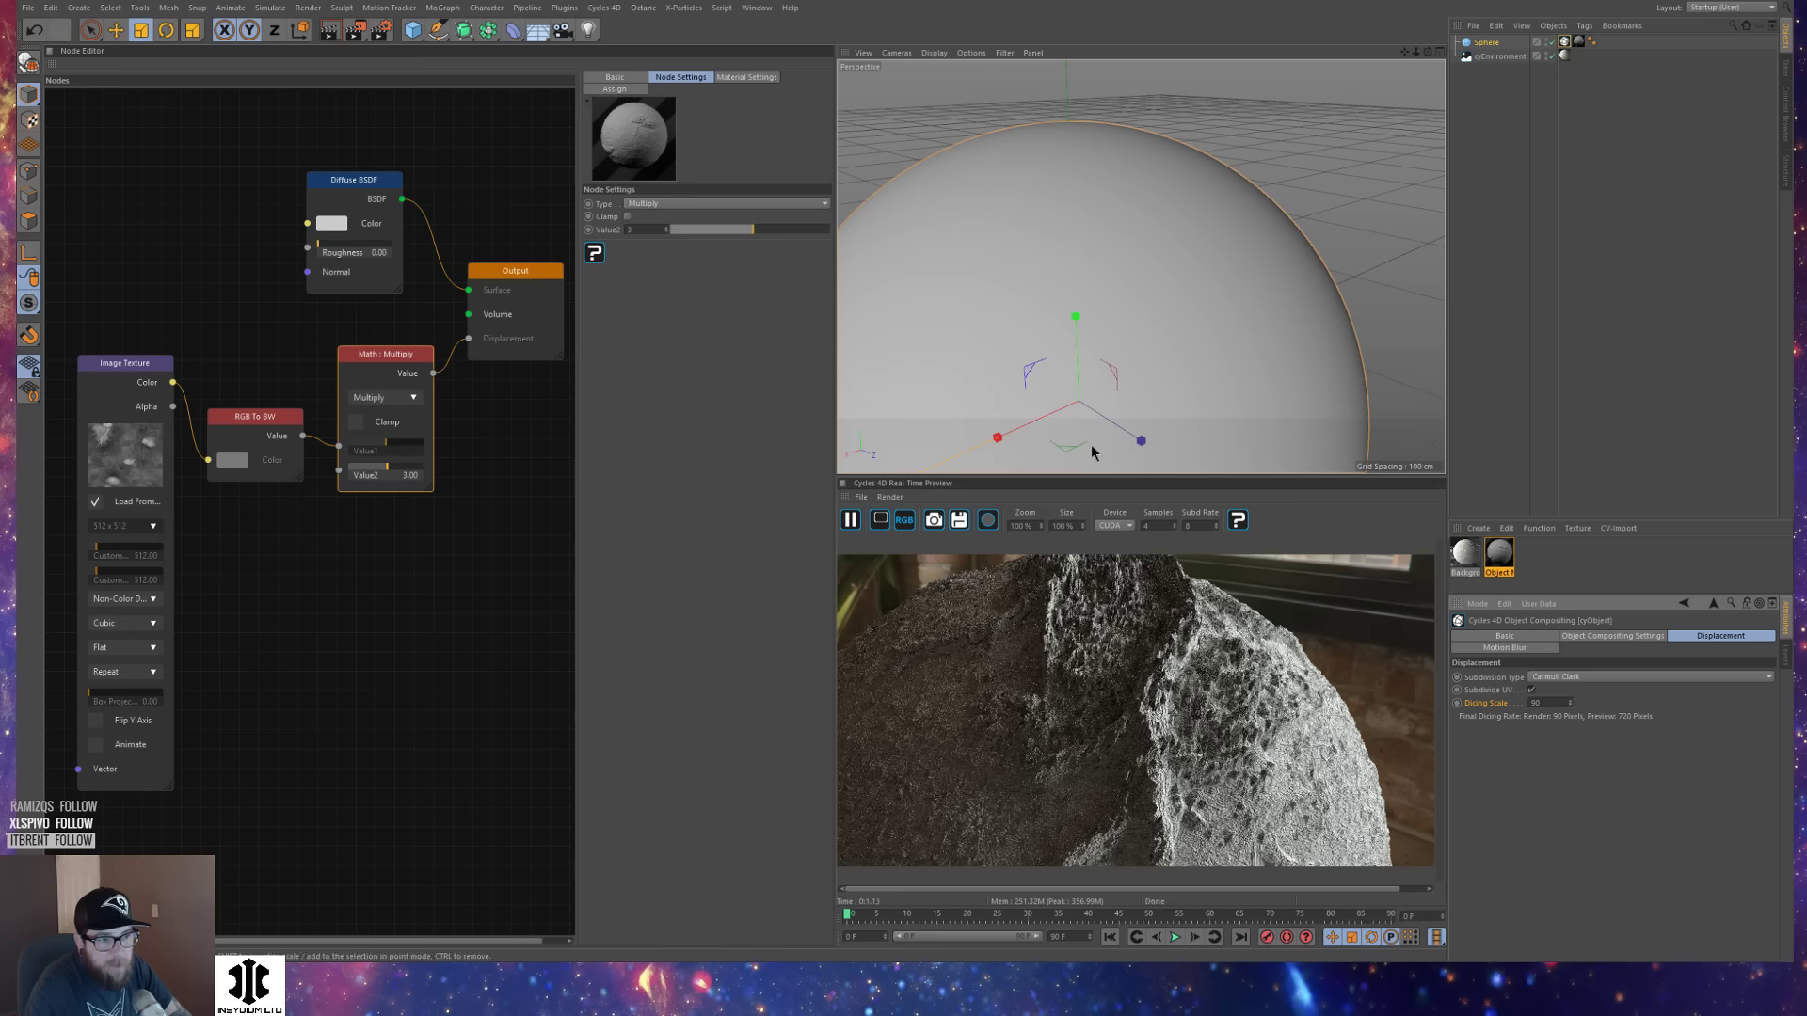
left_click_drag(1094, 452, 1258, 292, "alt")
right_click_drag(1258, 291, 1242, 335, "alt")
middle_click_drag(1242, 335, 1173, 287, "alt")
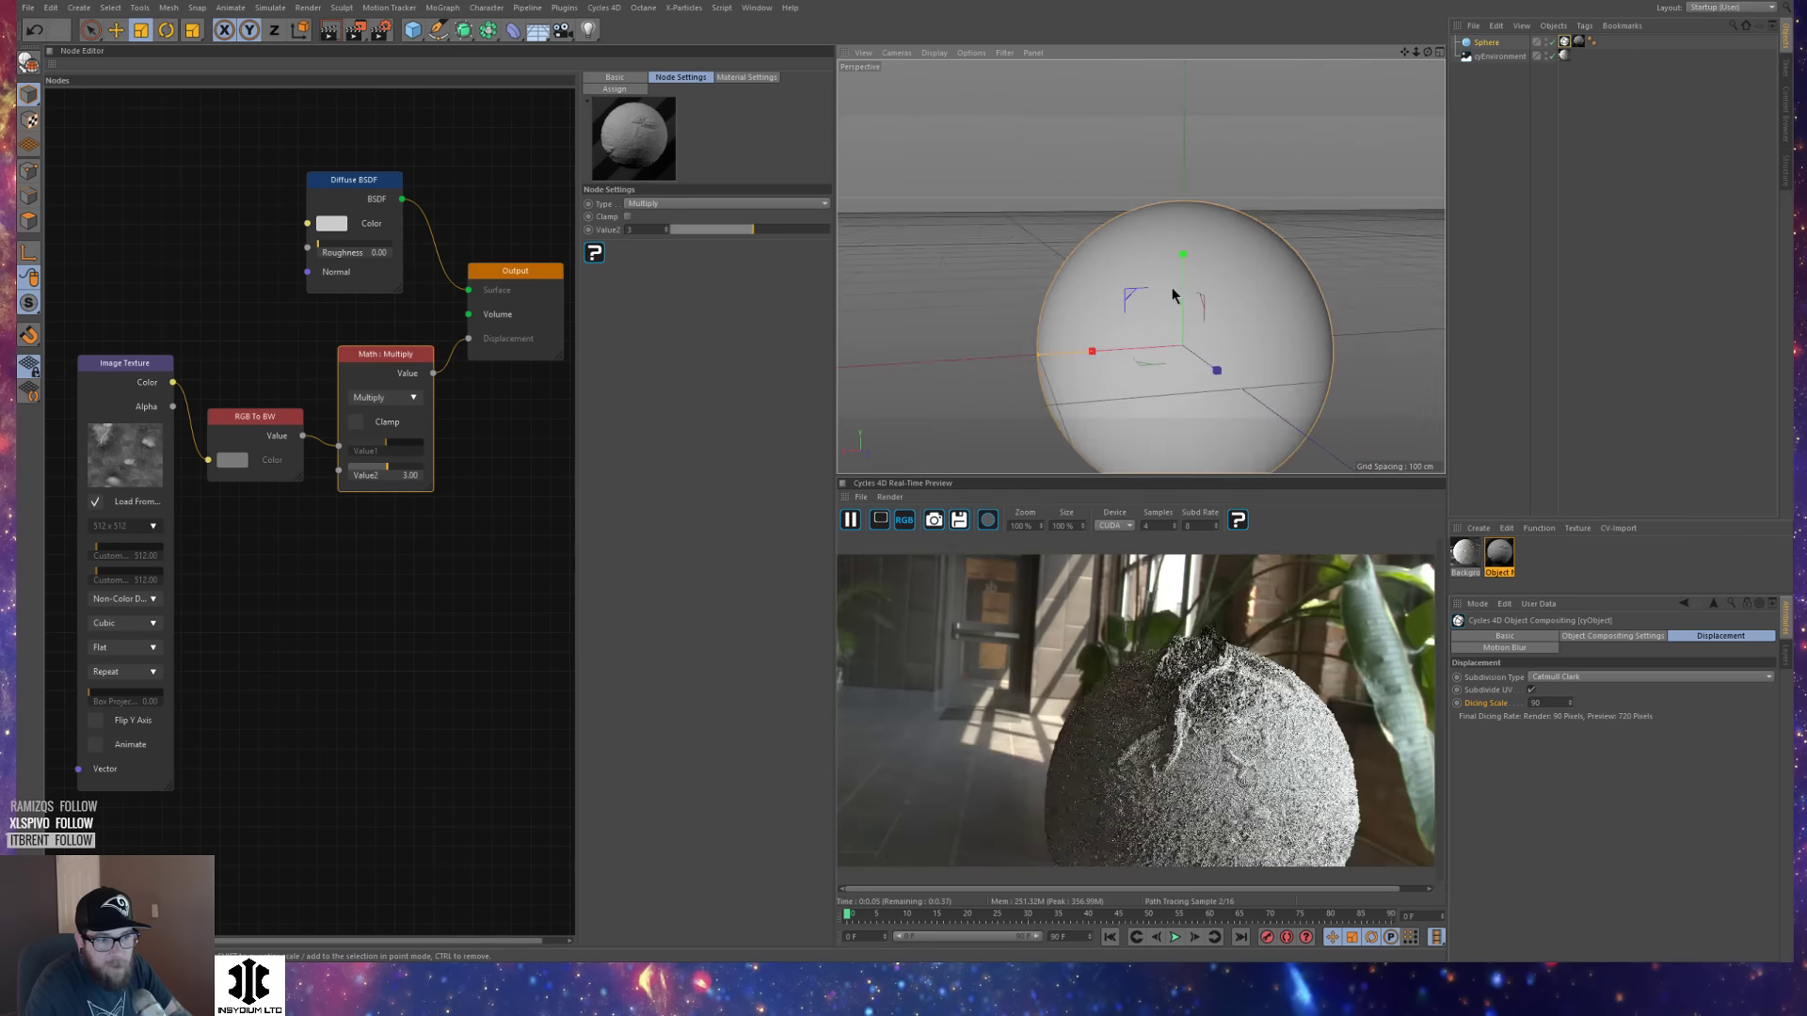
left_click_drag(1173, 287, 1191, 341, "alt")
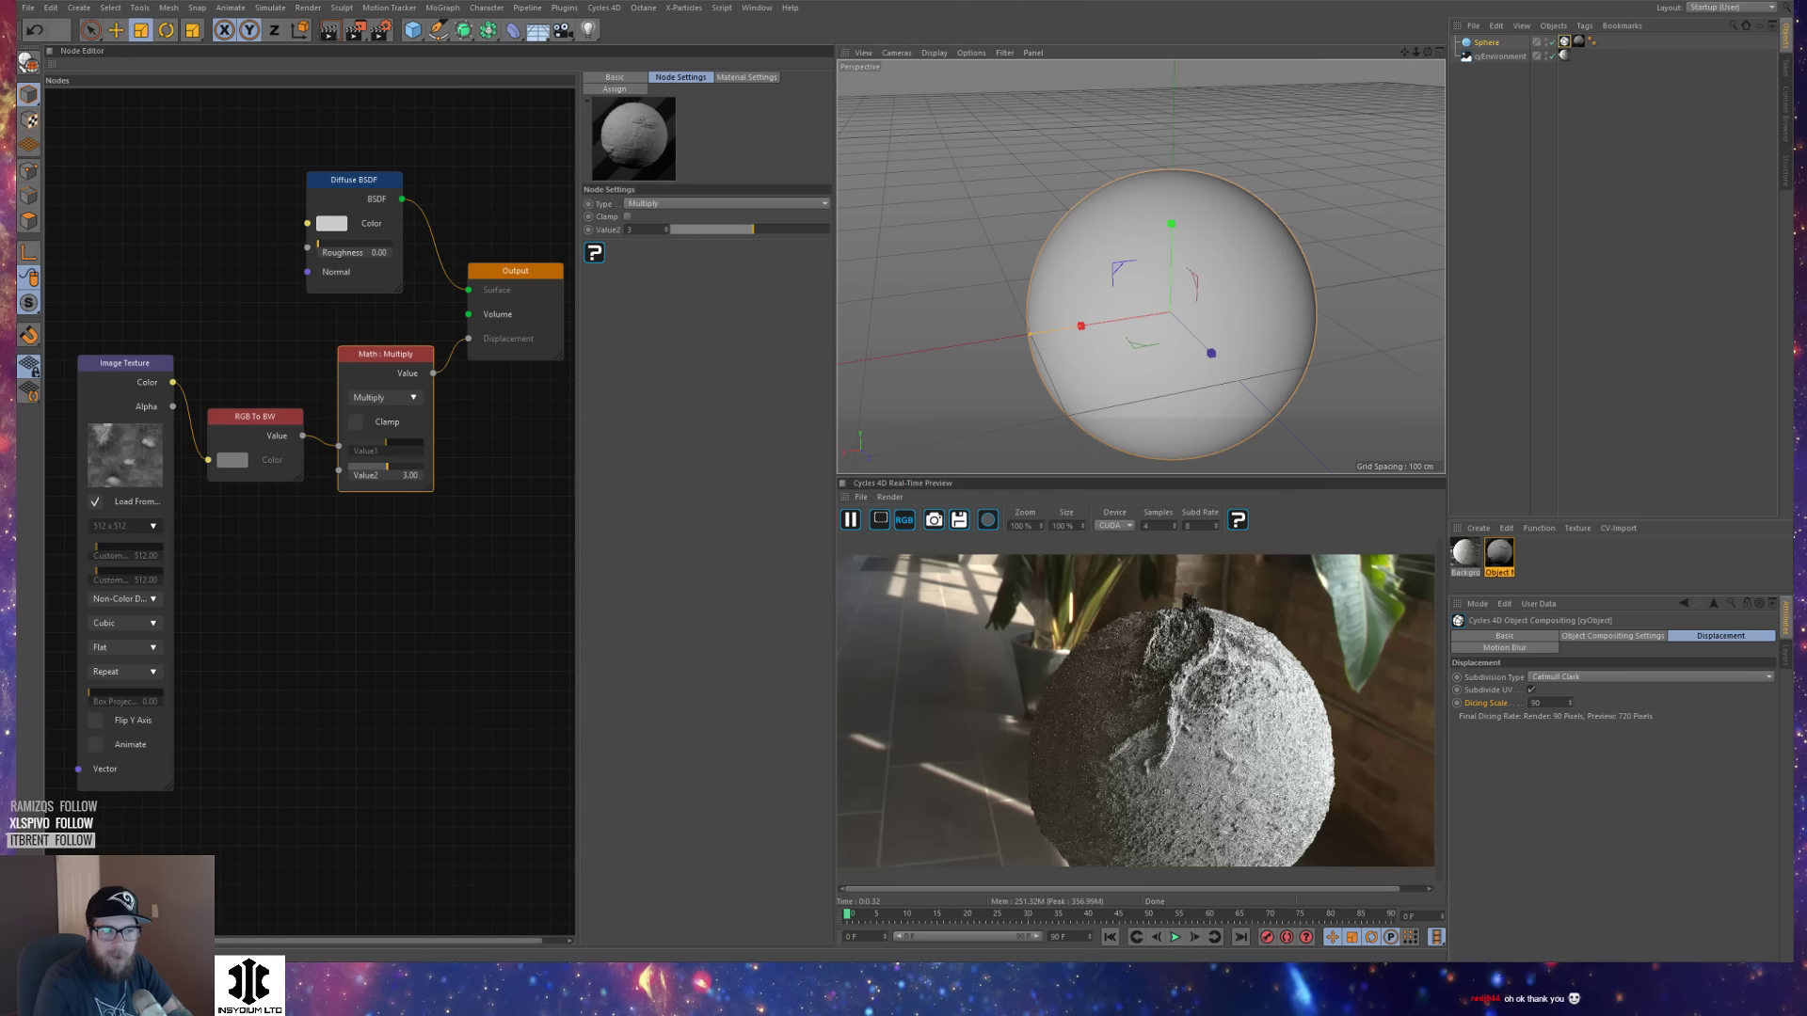
Move the Math Multiply node slightly lower in the graph, and try a much higher Value2, reducing it to below 10.
left_click_drag(1319, 347, 1188, 278, "alt")
left_click_drag(392, 376, 400, 421)
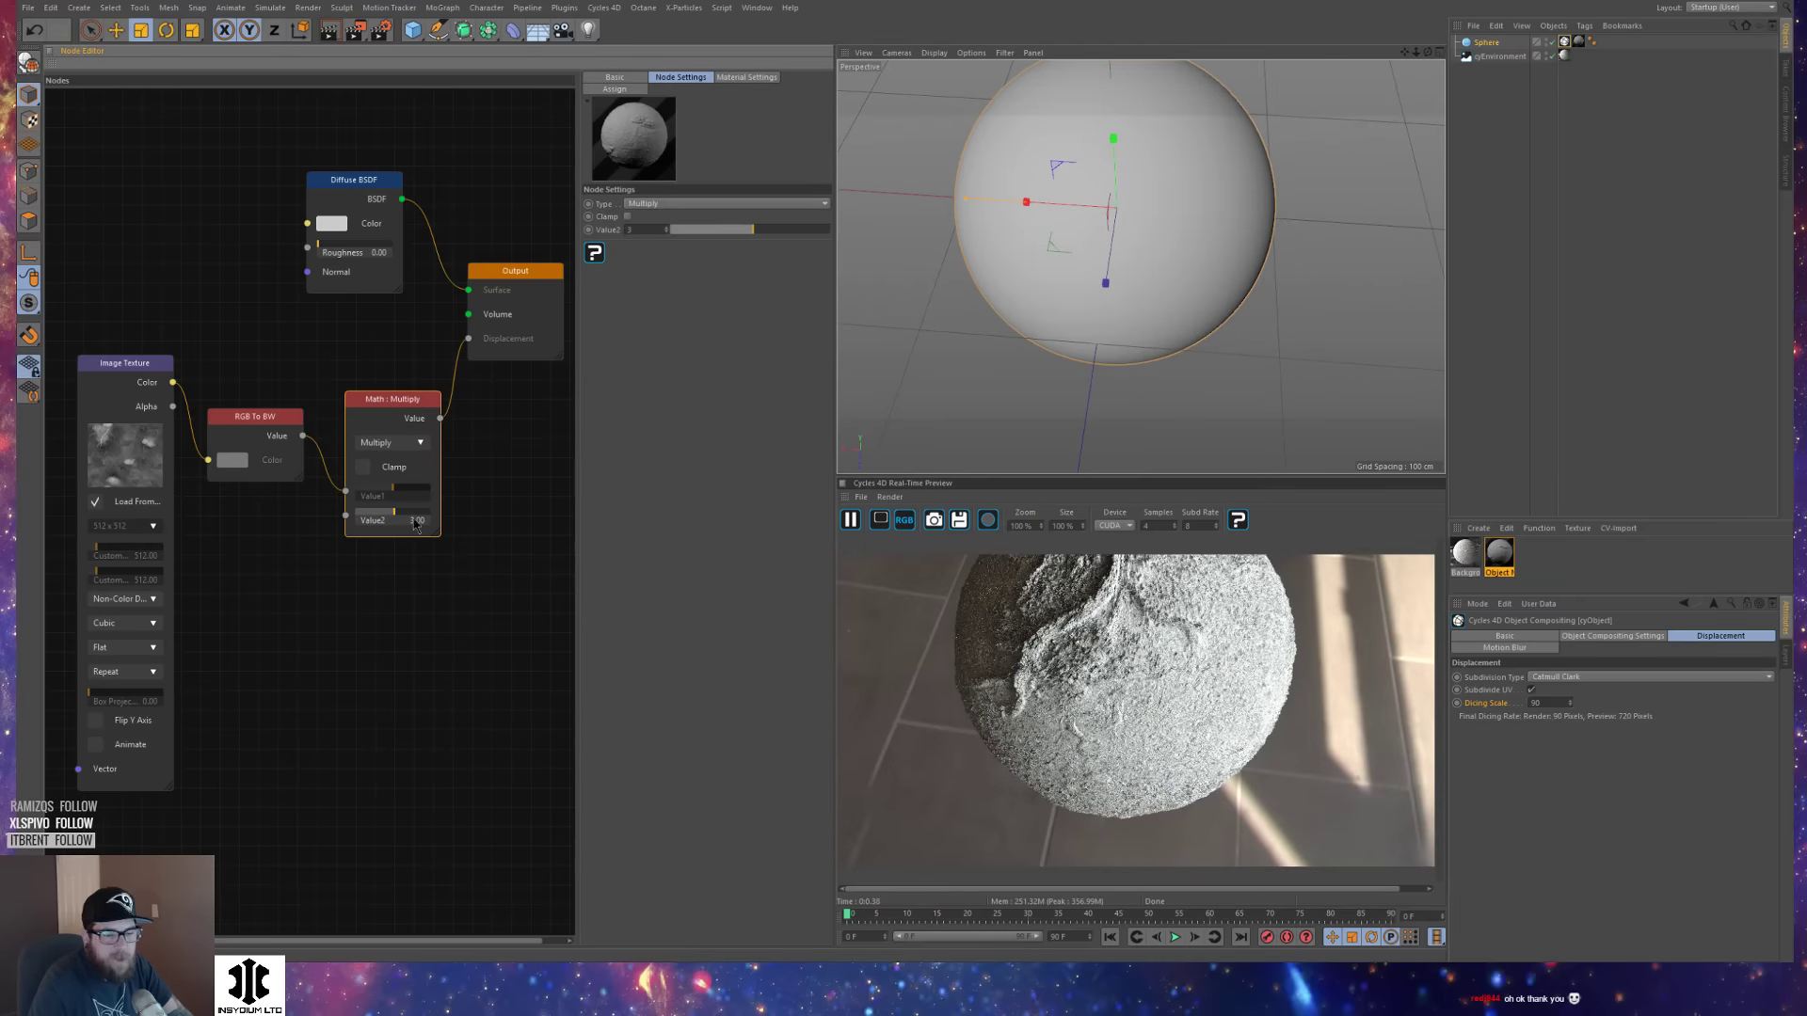
left_click_drag(391, 577, 383, 405)
left_click_drag(387, 514, 392, 513)
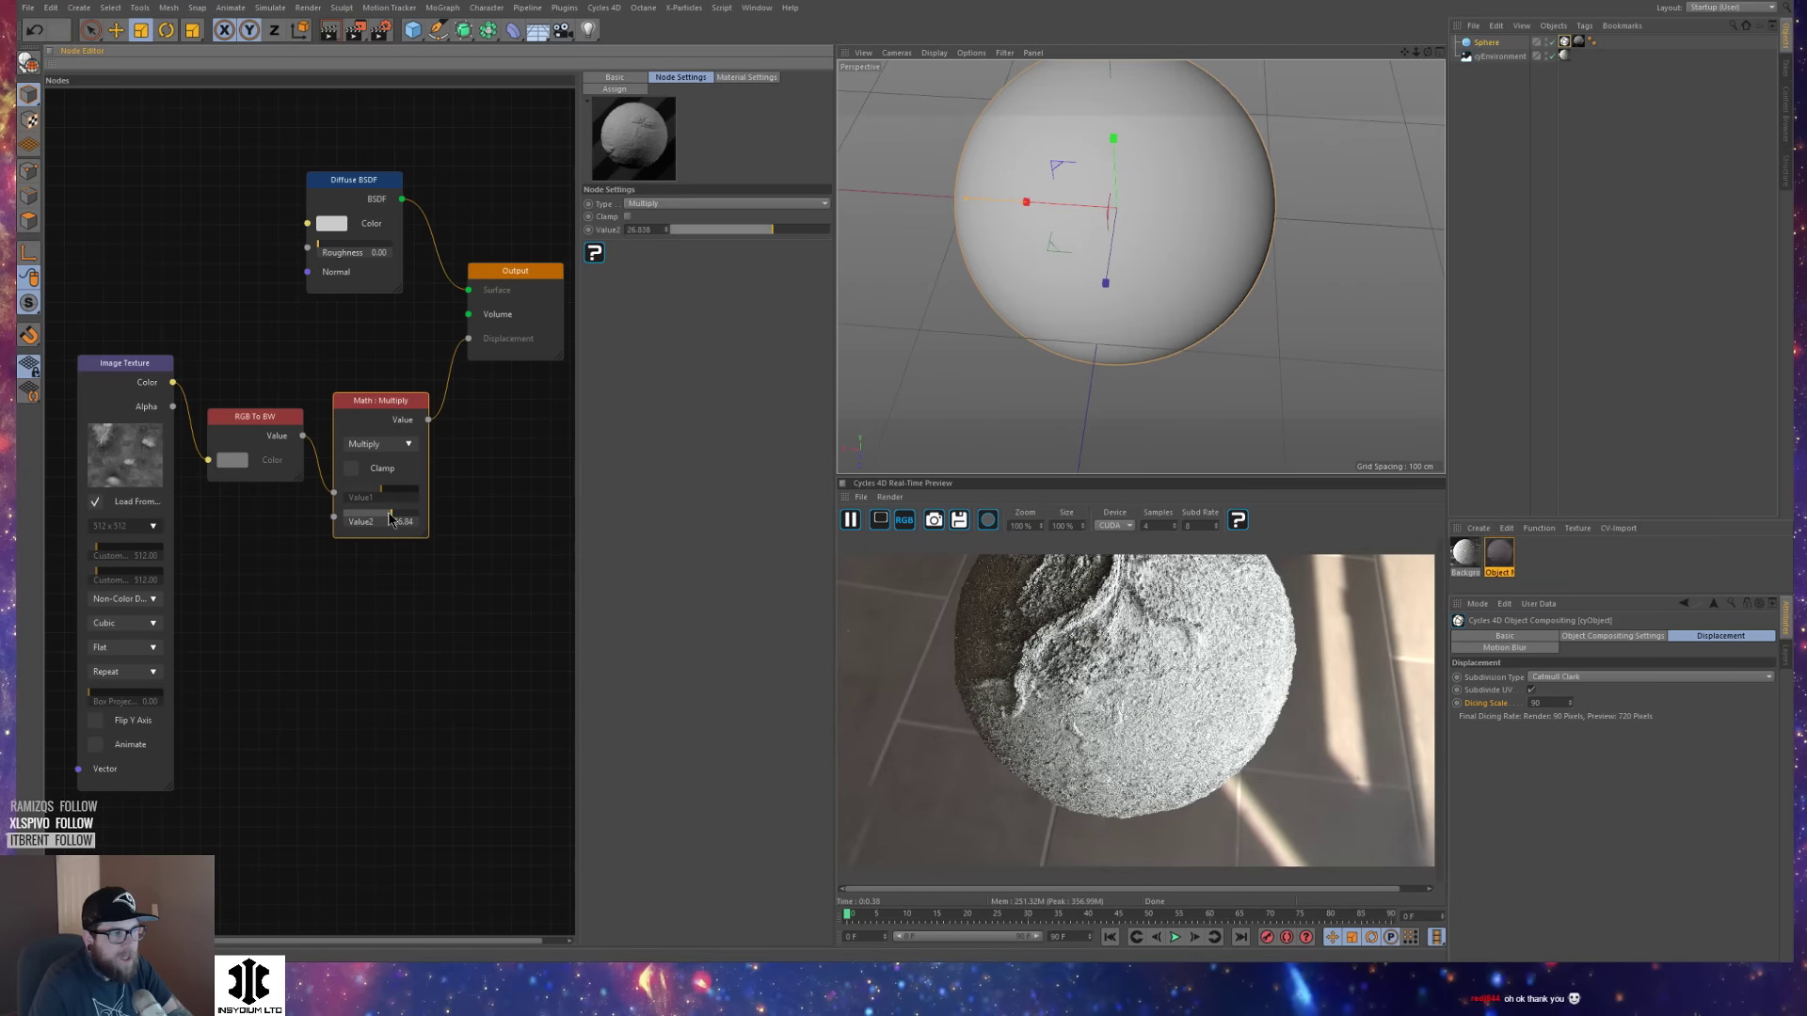
middle_click_drag(1087, 304, 1097, 382, "alt")
scroll(1113, 302, "down", 2)
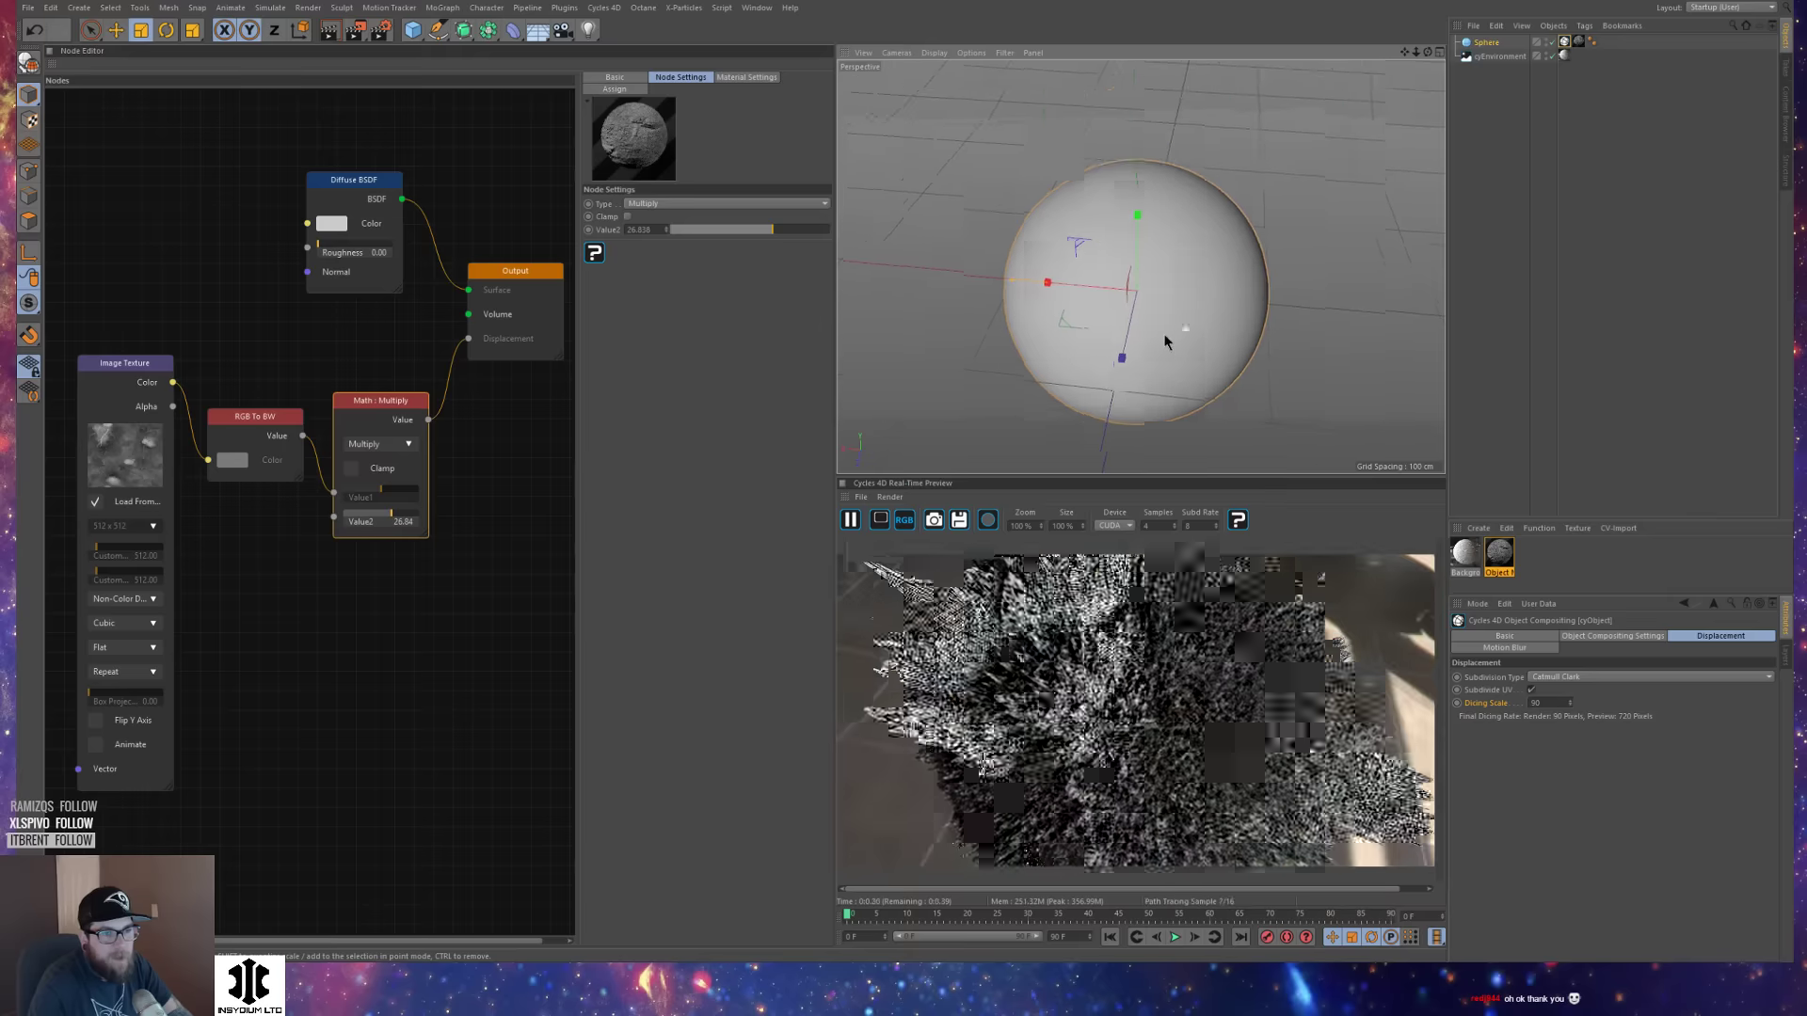
mouse_move(1164, 337)
left_mouse_down("alt")
mouse_move(1177, 294)
mouse_move(1175, 314)
left_mouse_up("alt")
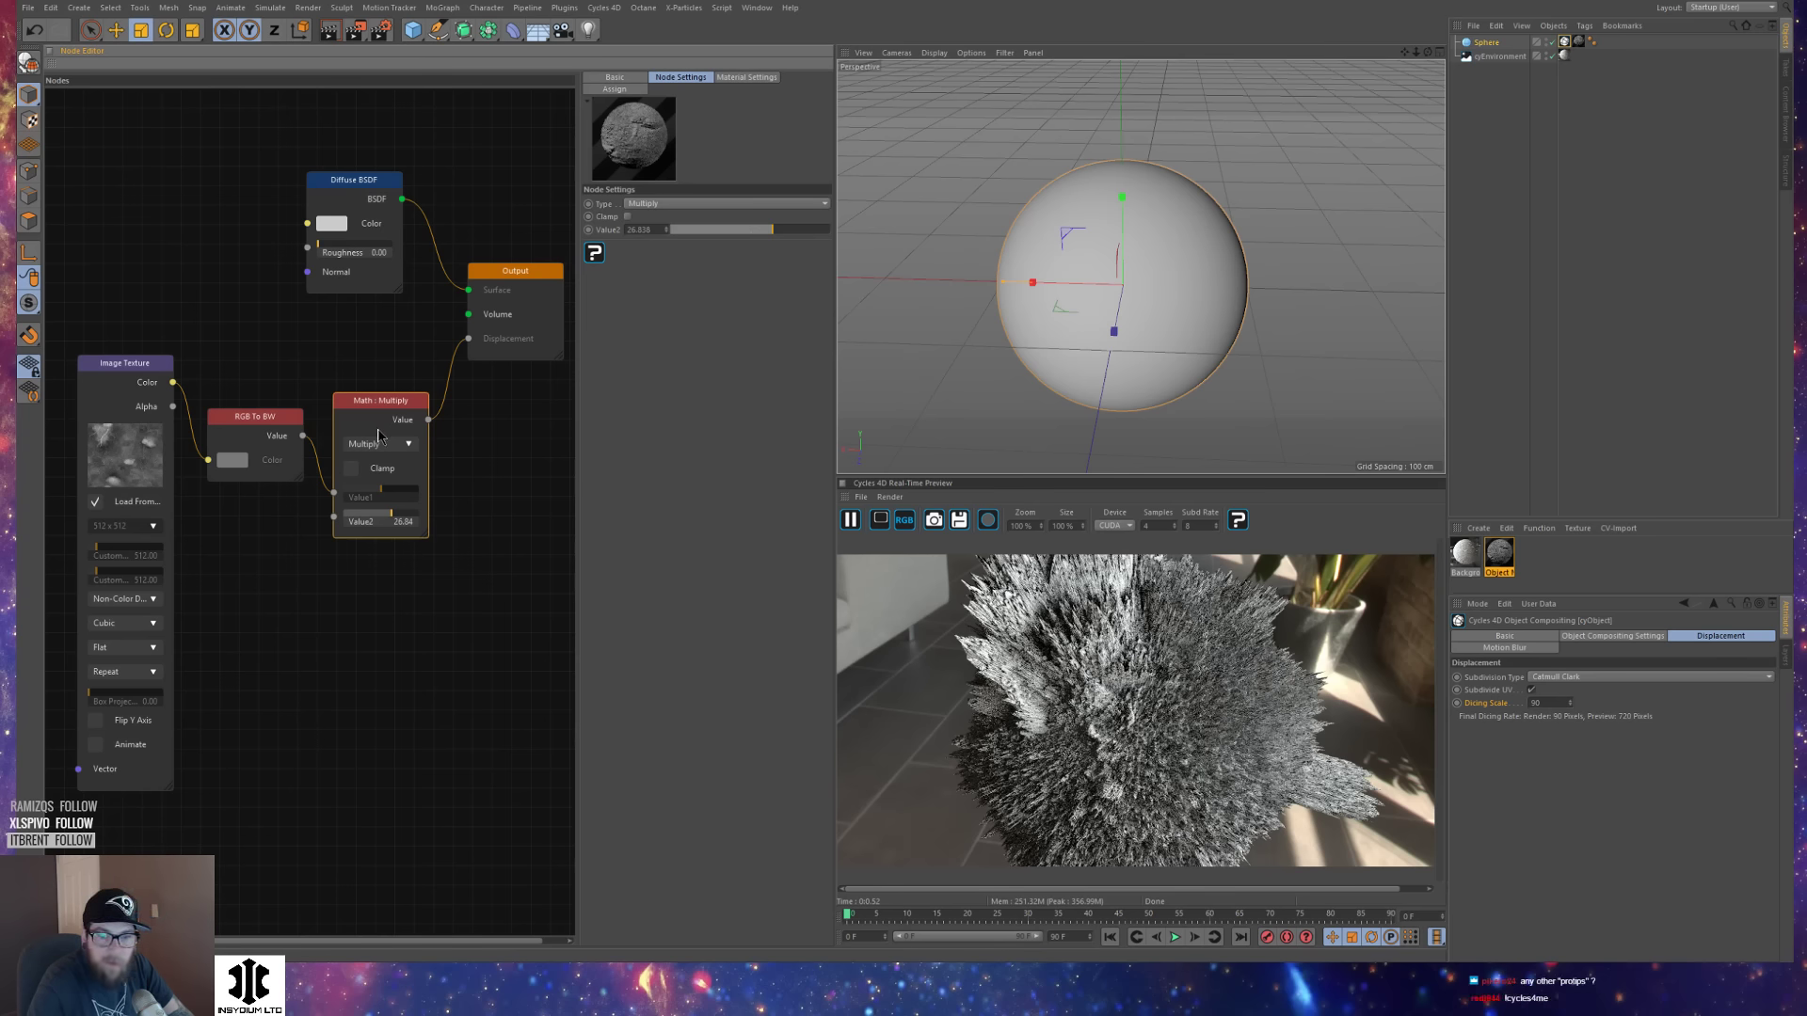
left_click_drag(772, 230, 758, 235)
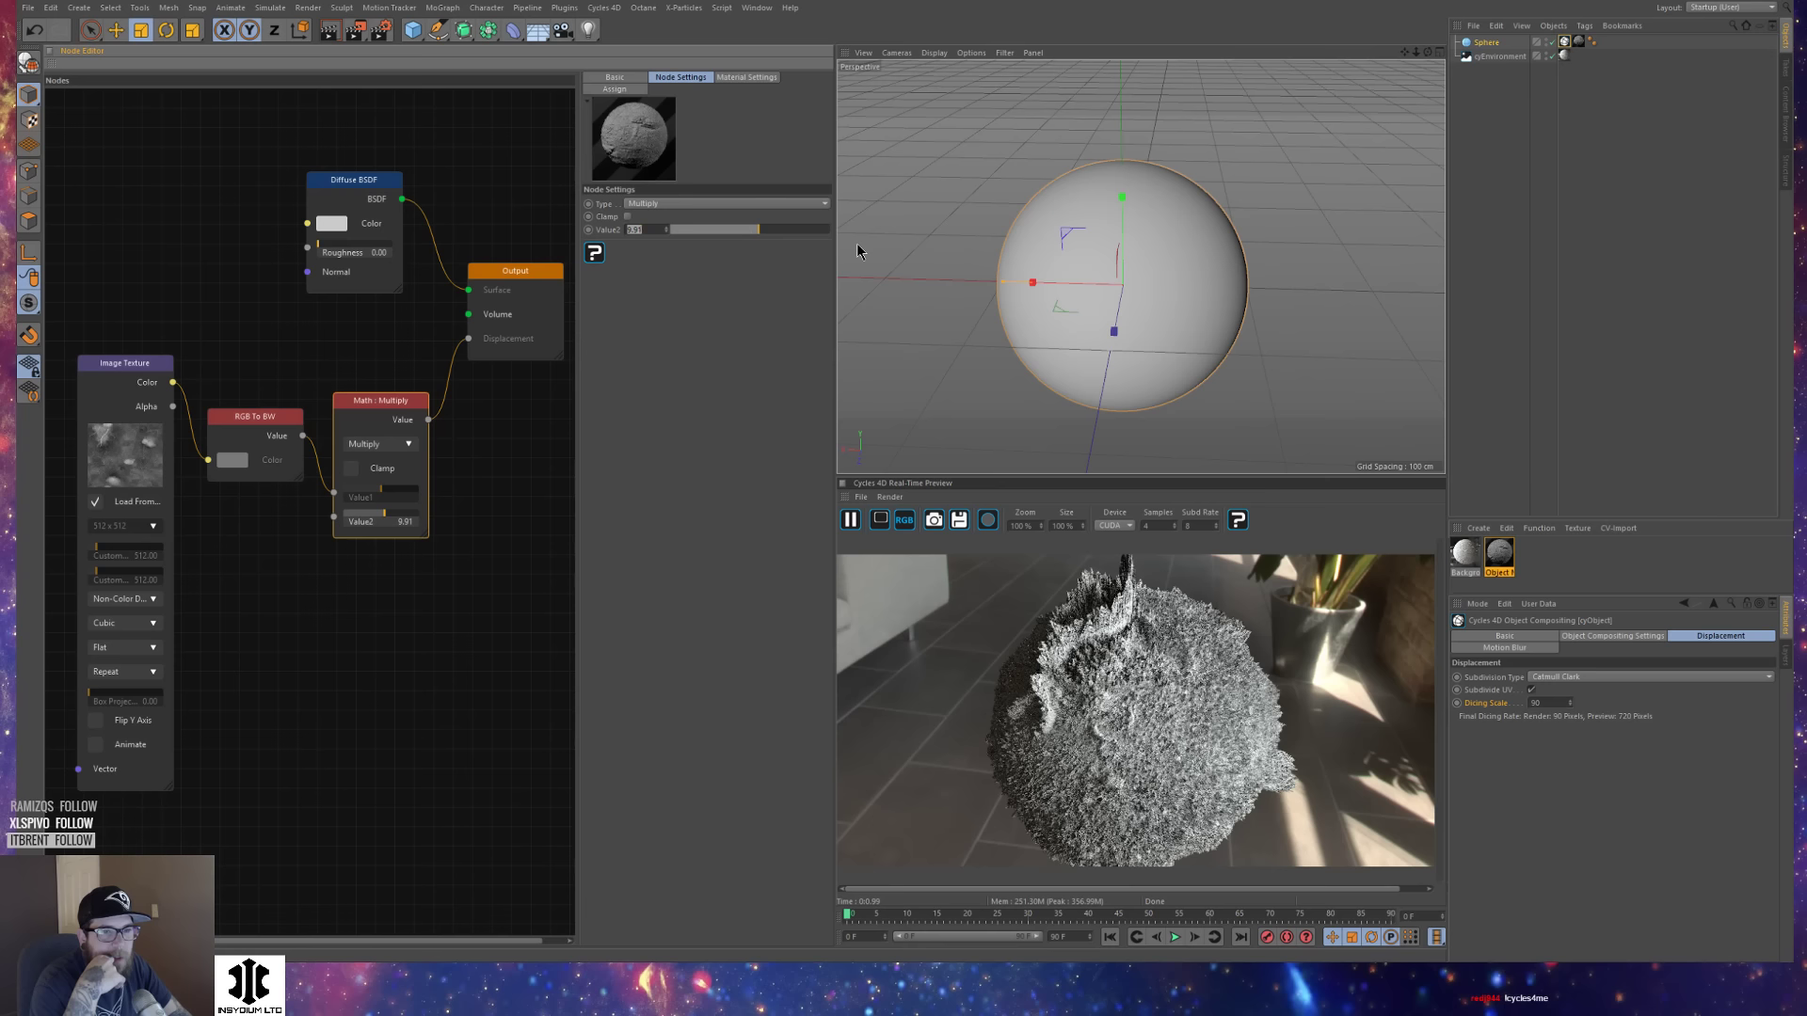
Place the sphere below the cyEnvironment object in the object hierarchy.
left_click(1598, 184)
left_click_drag(1520, 231, 1489, 88)
left_click(1510, 144)
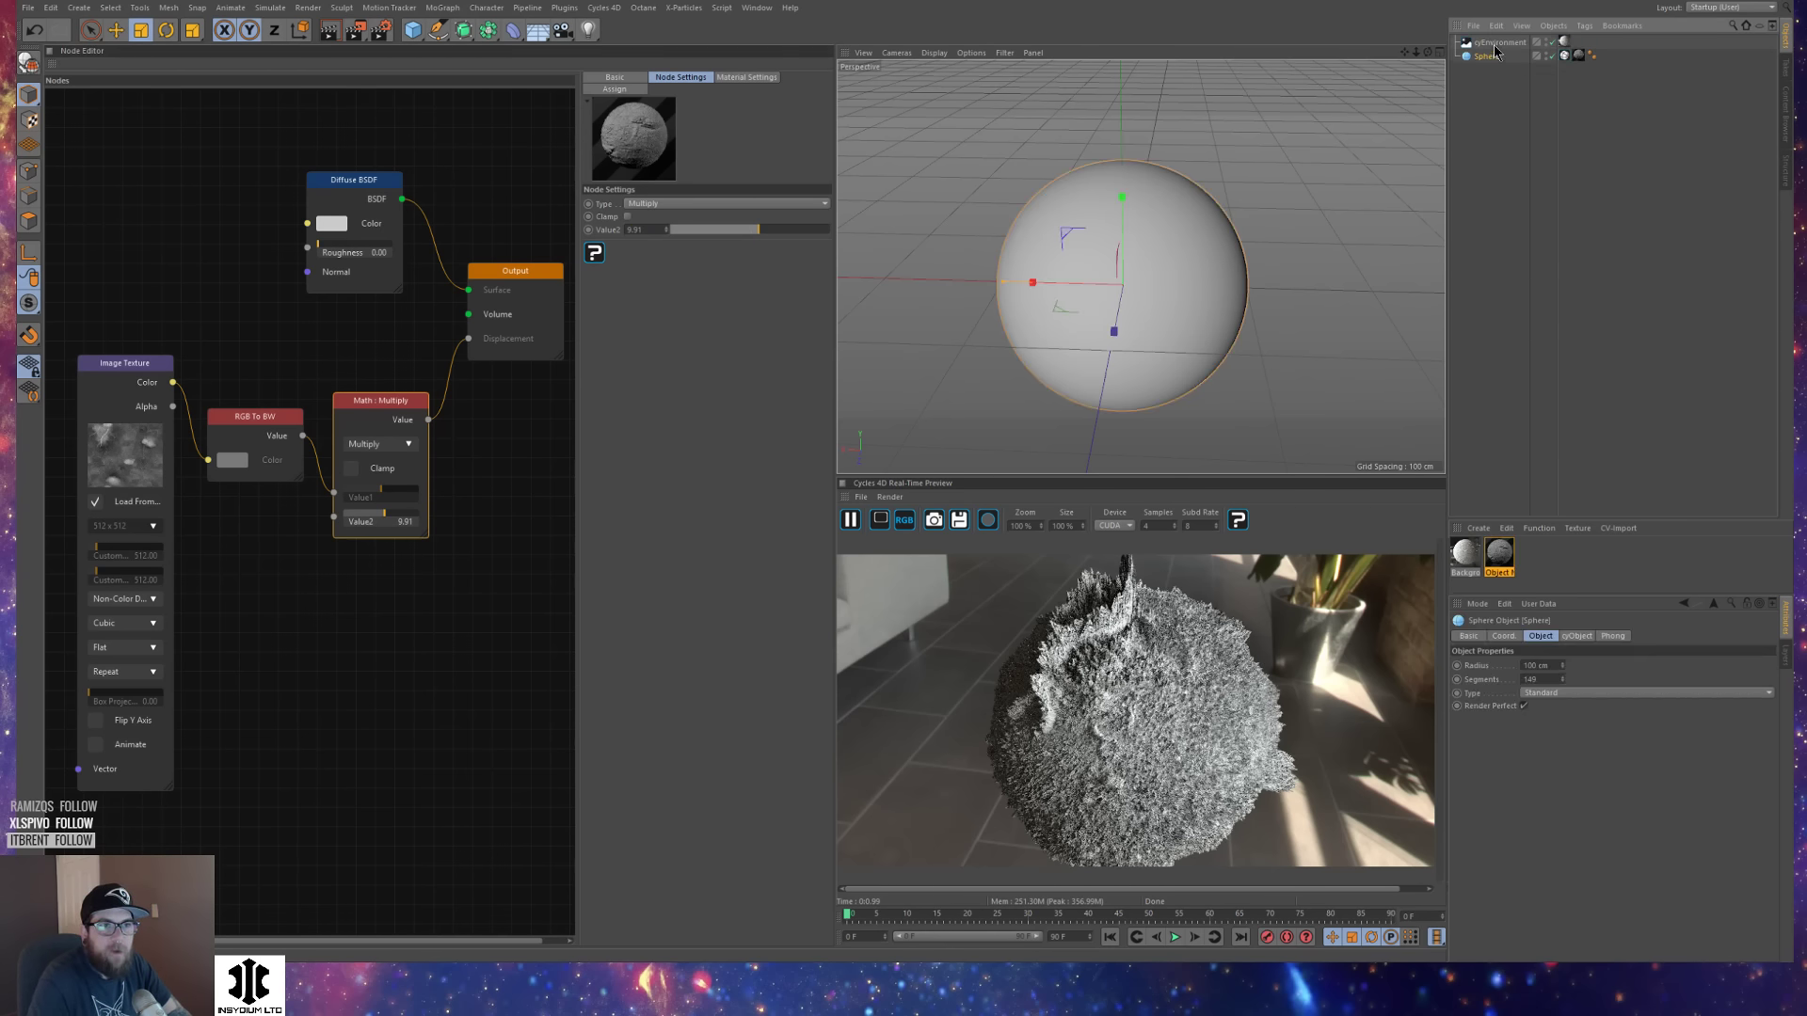
Delete the sphere from the scene.
key("Delete")
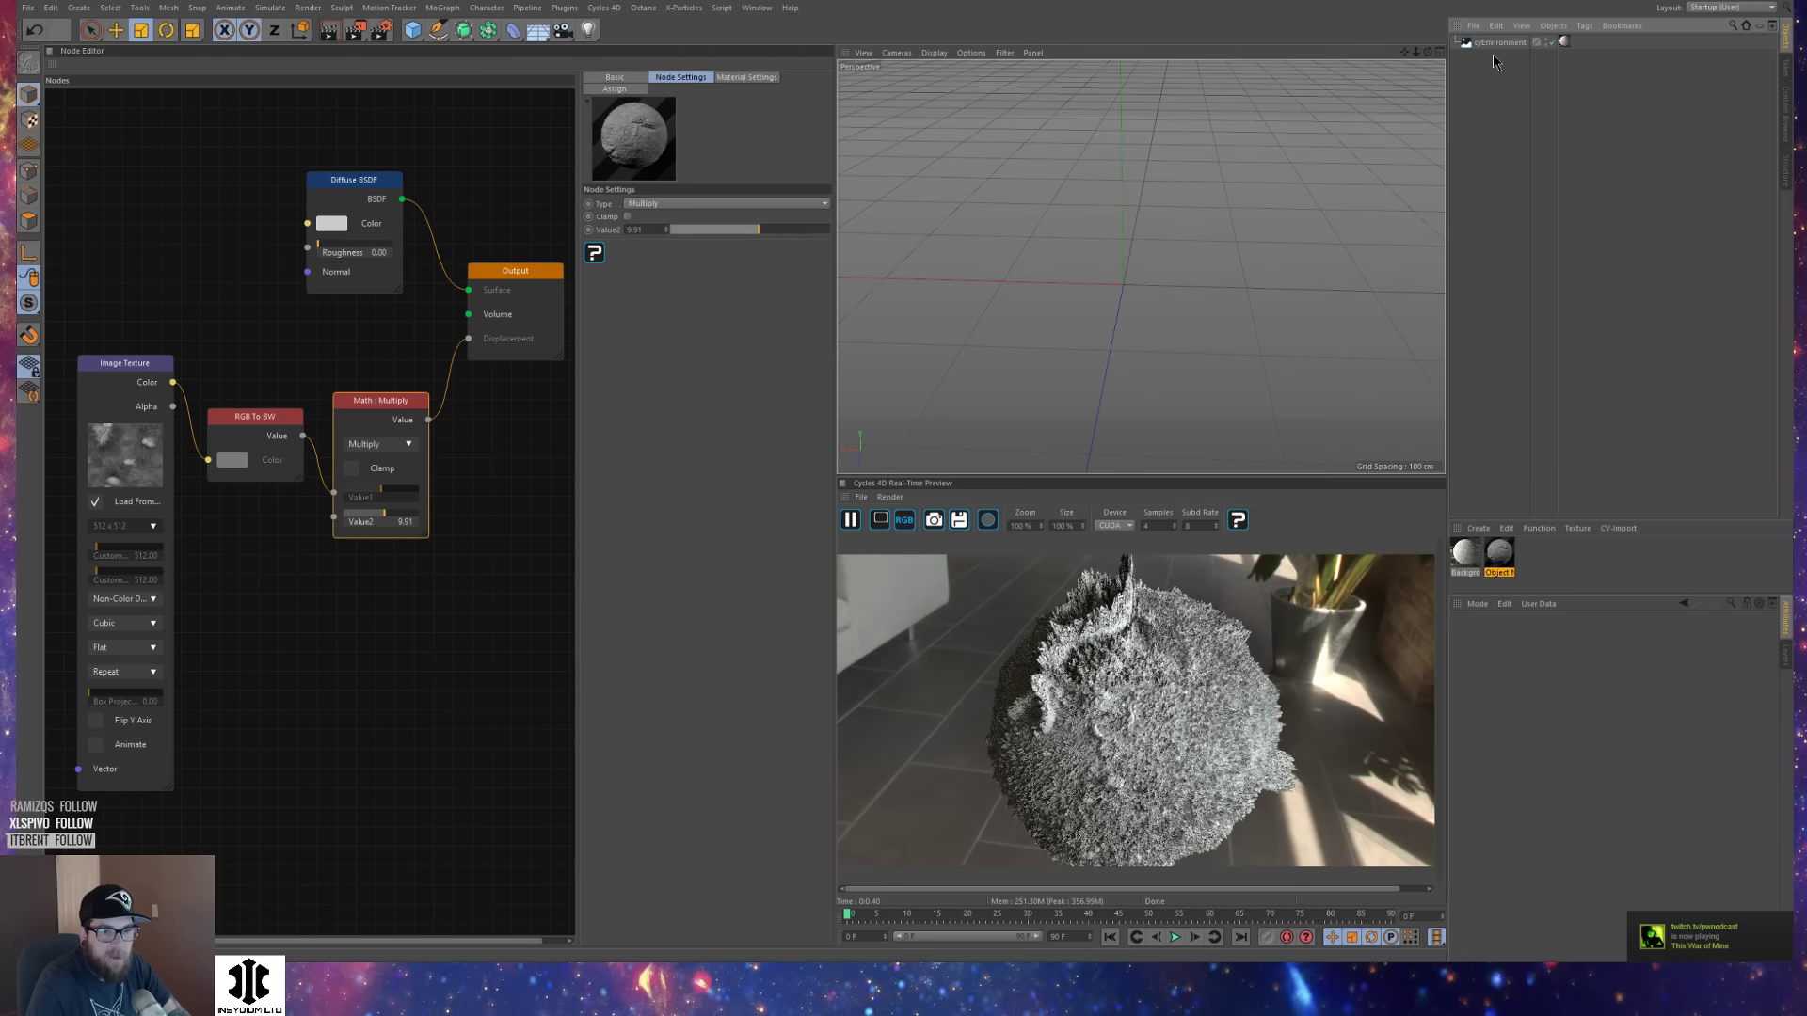
Open the incoming Steam chat notification, close its chat window and exit Steam.
left_click(1791, 930)
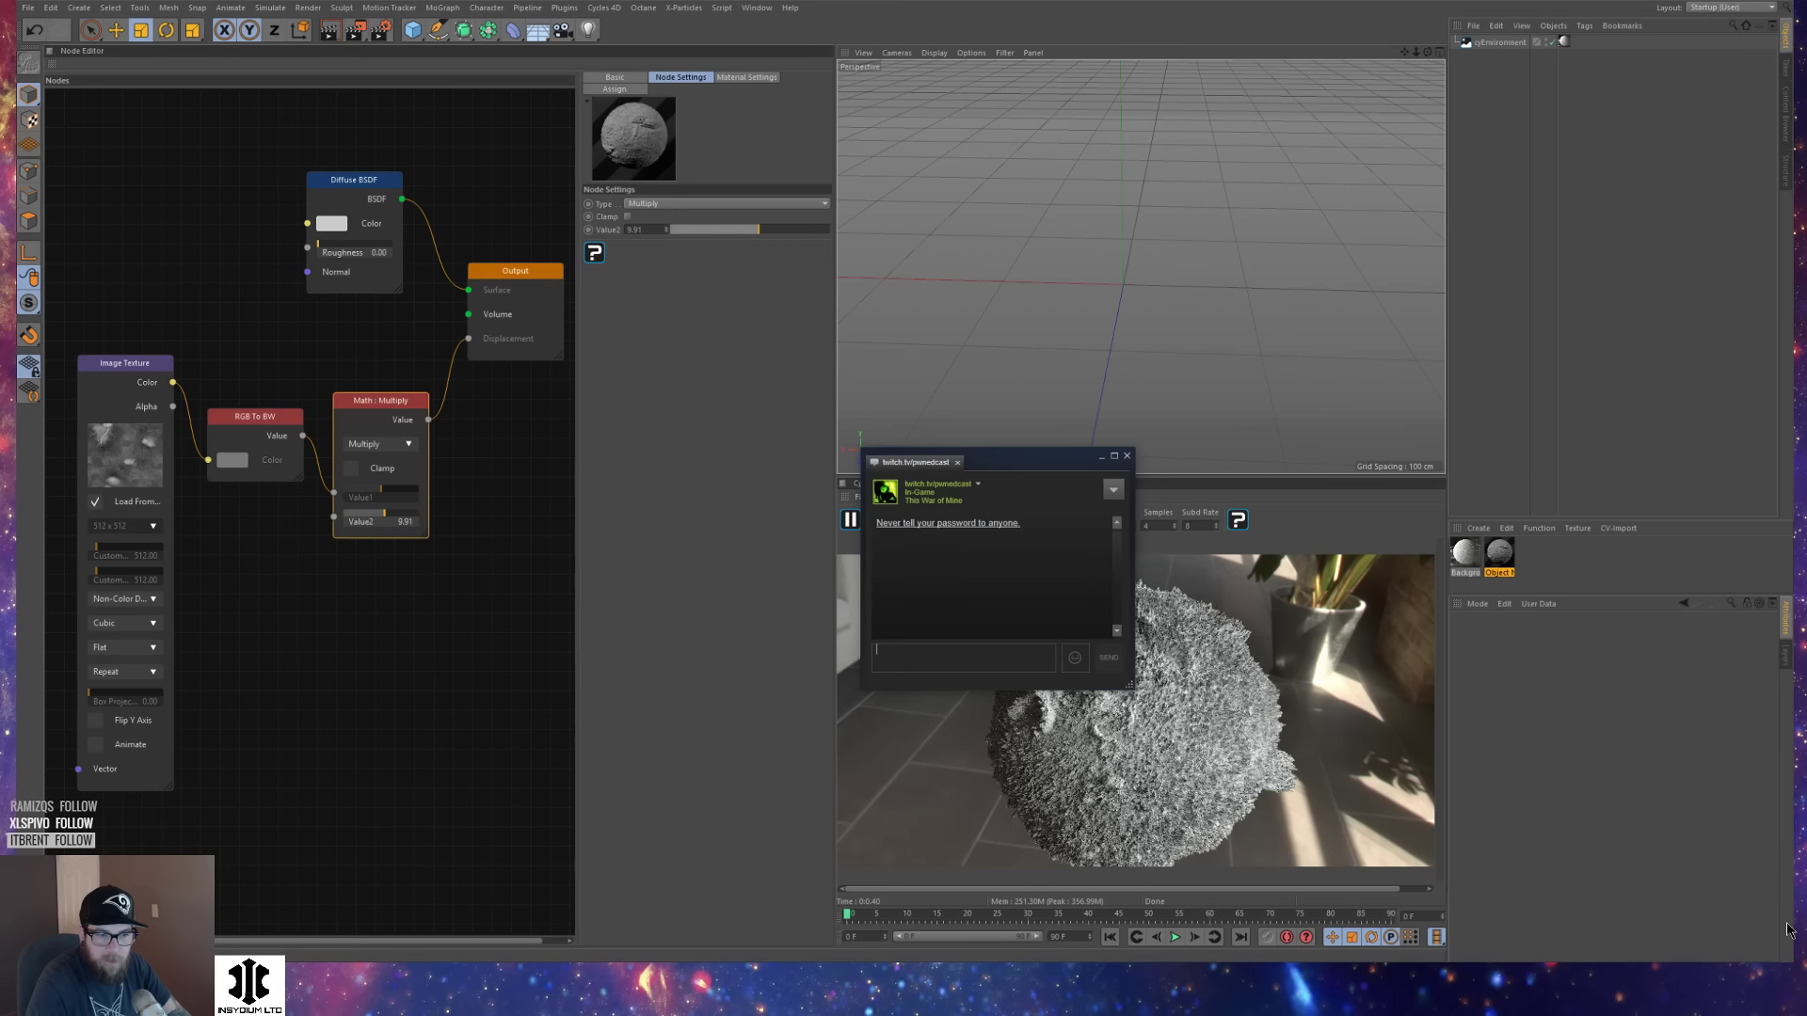
left_click(1128, 456)
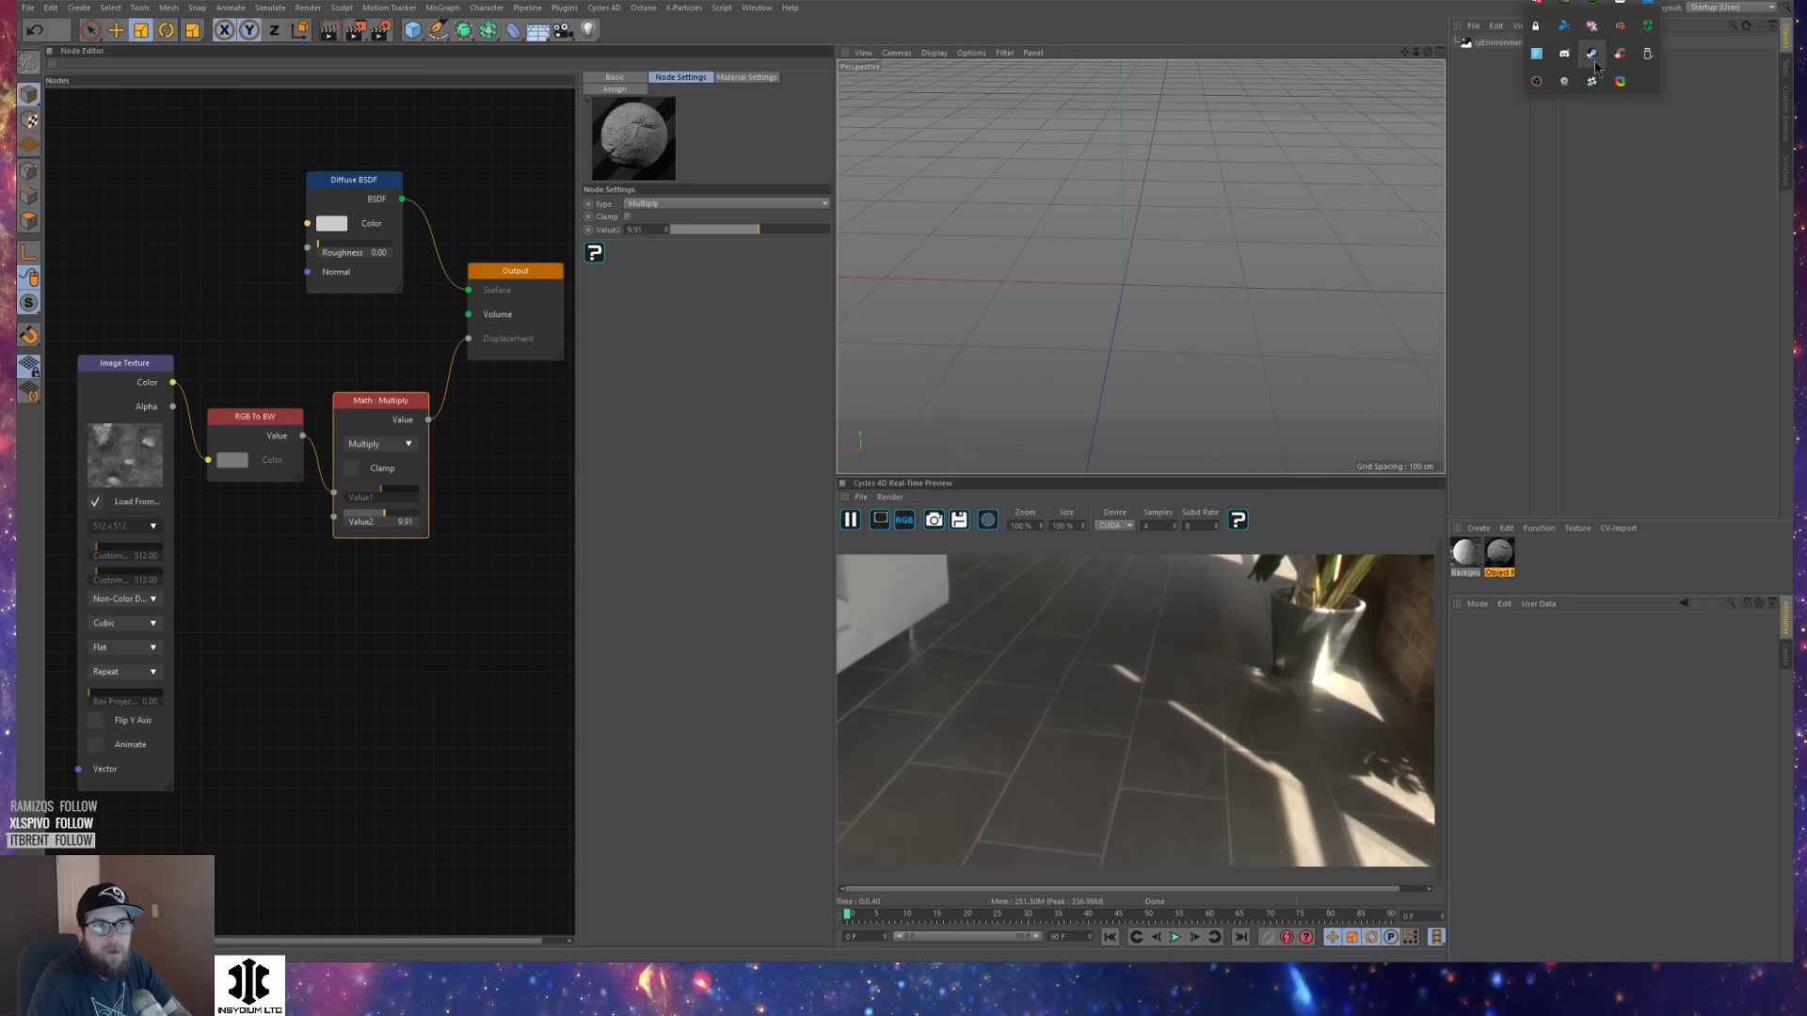
right_click(1592, 55)
left_click(1621, 255)
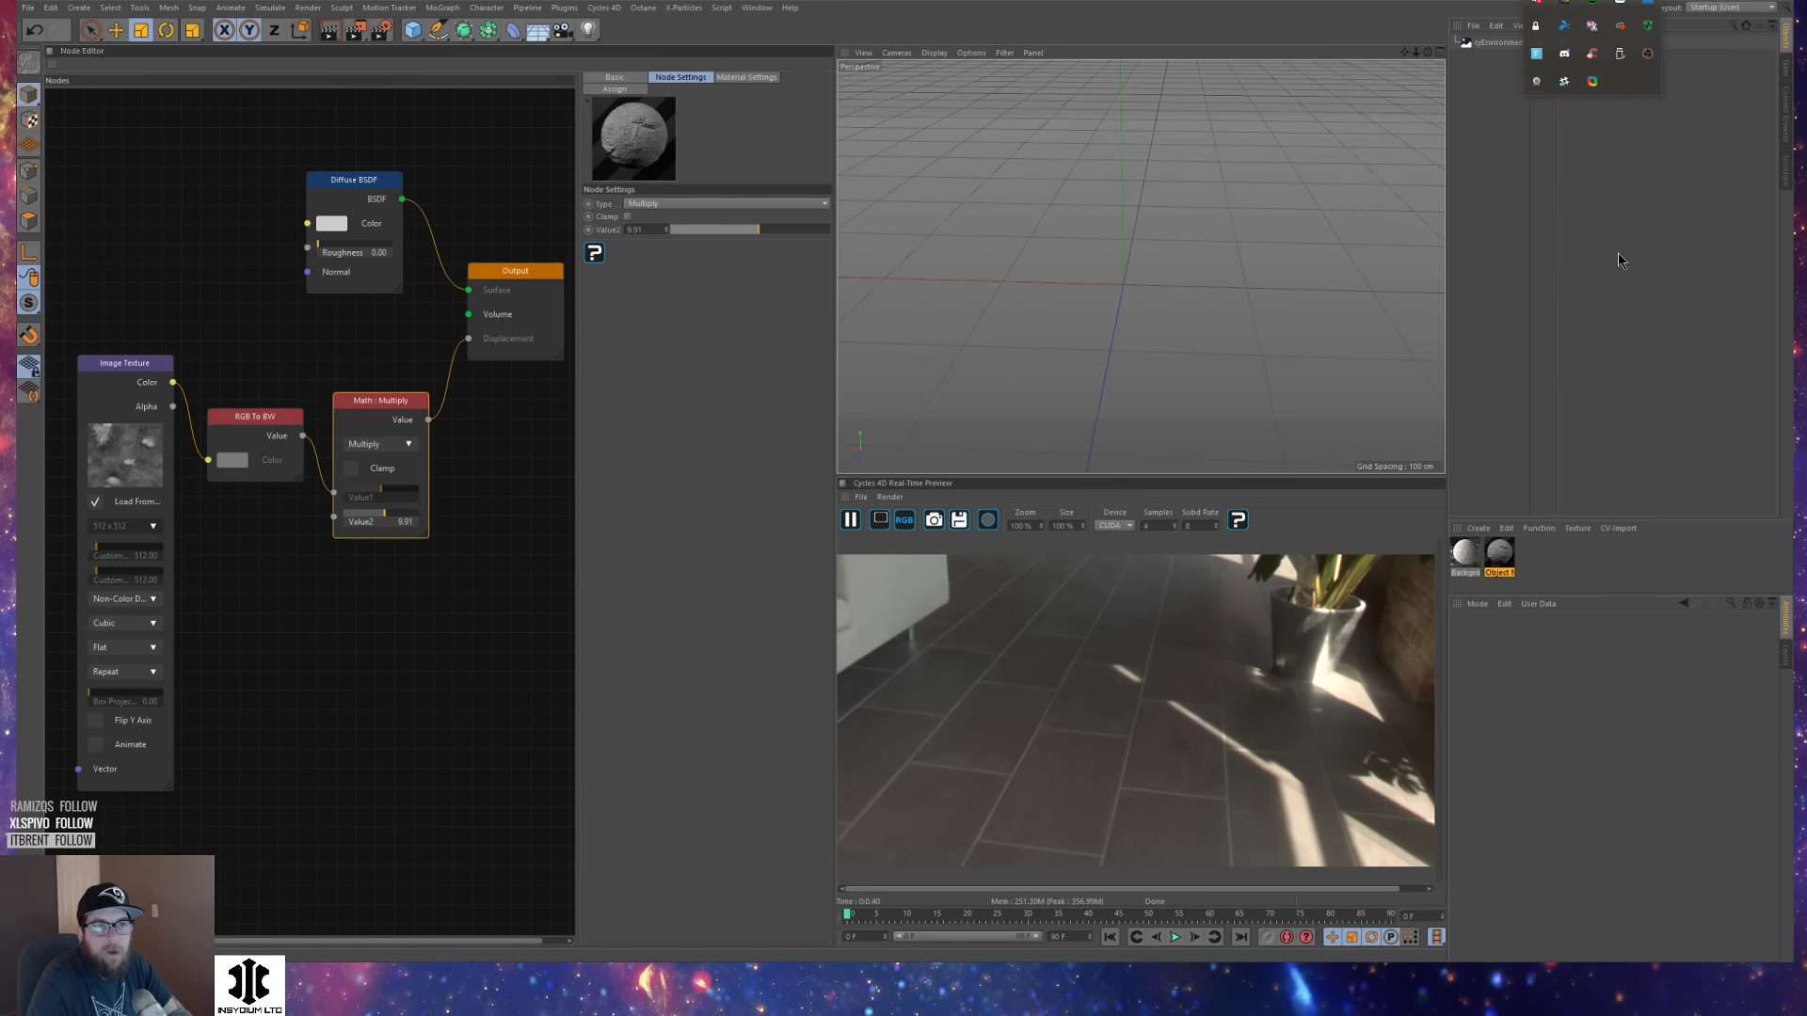
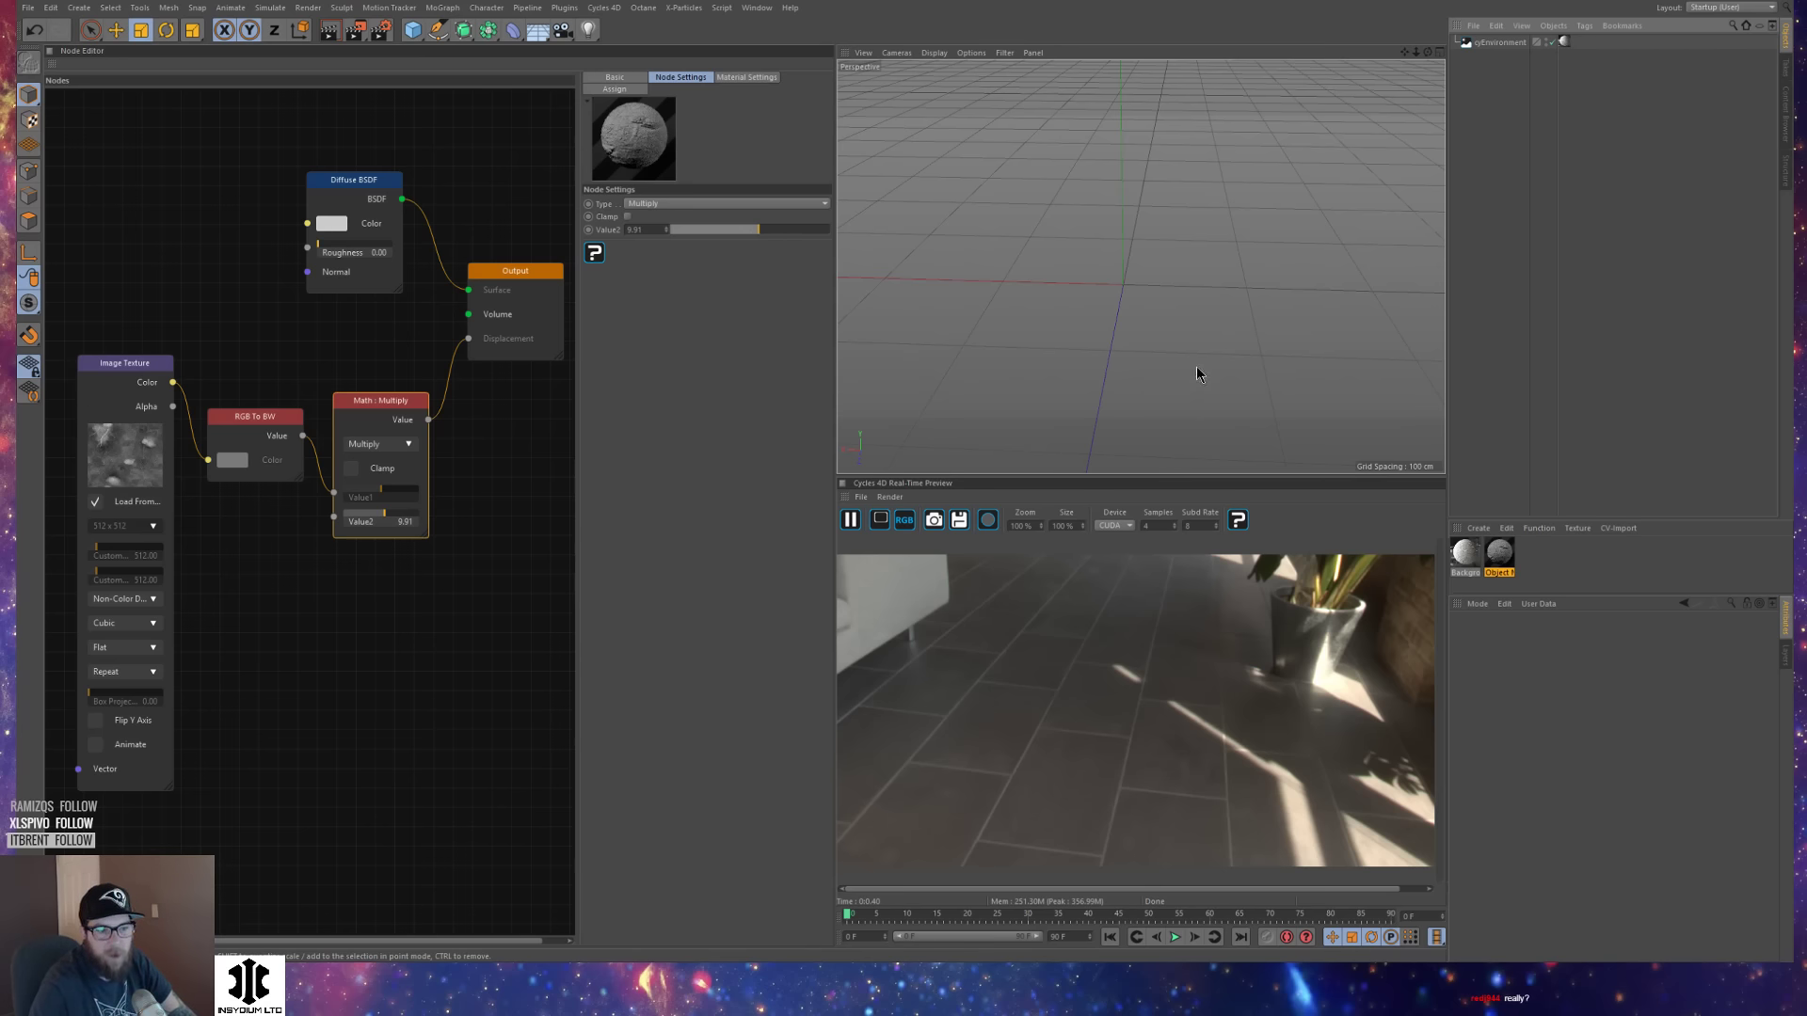
Delete the Object Material that holds the displacement nodes, keeping the Background Material.
mouse_move(1205, 364)
left_mouse_down("alt")
mouse_move(1201, 303)
mouse_move(1210, 342)
left_mouse_up("alt")
mouse_move(1097, 330)
left_mouse_down("alt")
mouse_move(1139, 344)
mouse_move(1116, 320)
mouse_move(1068, 317)
left_mouse_up("alt")
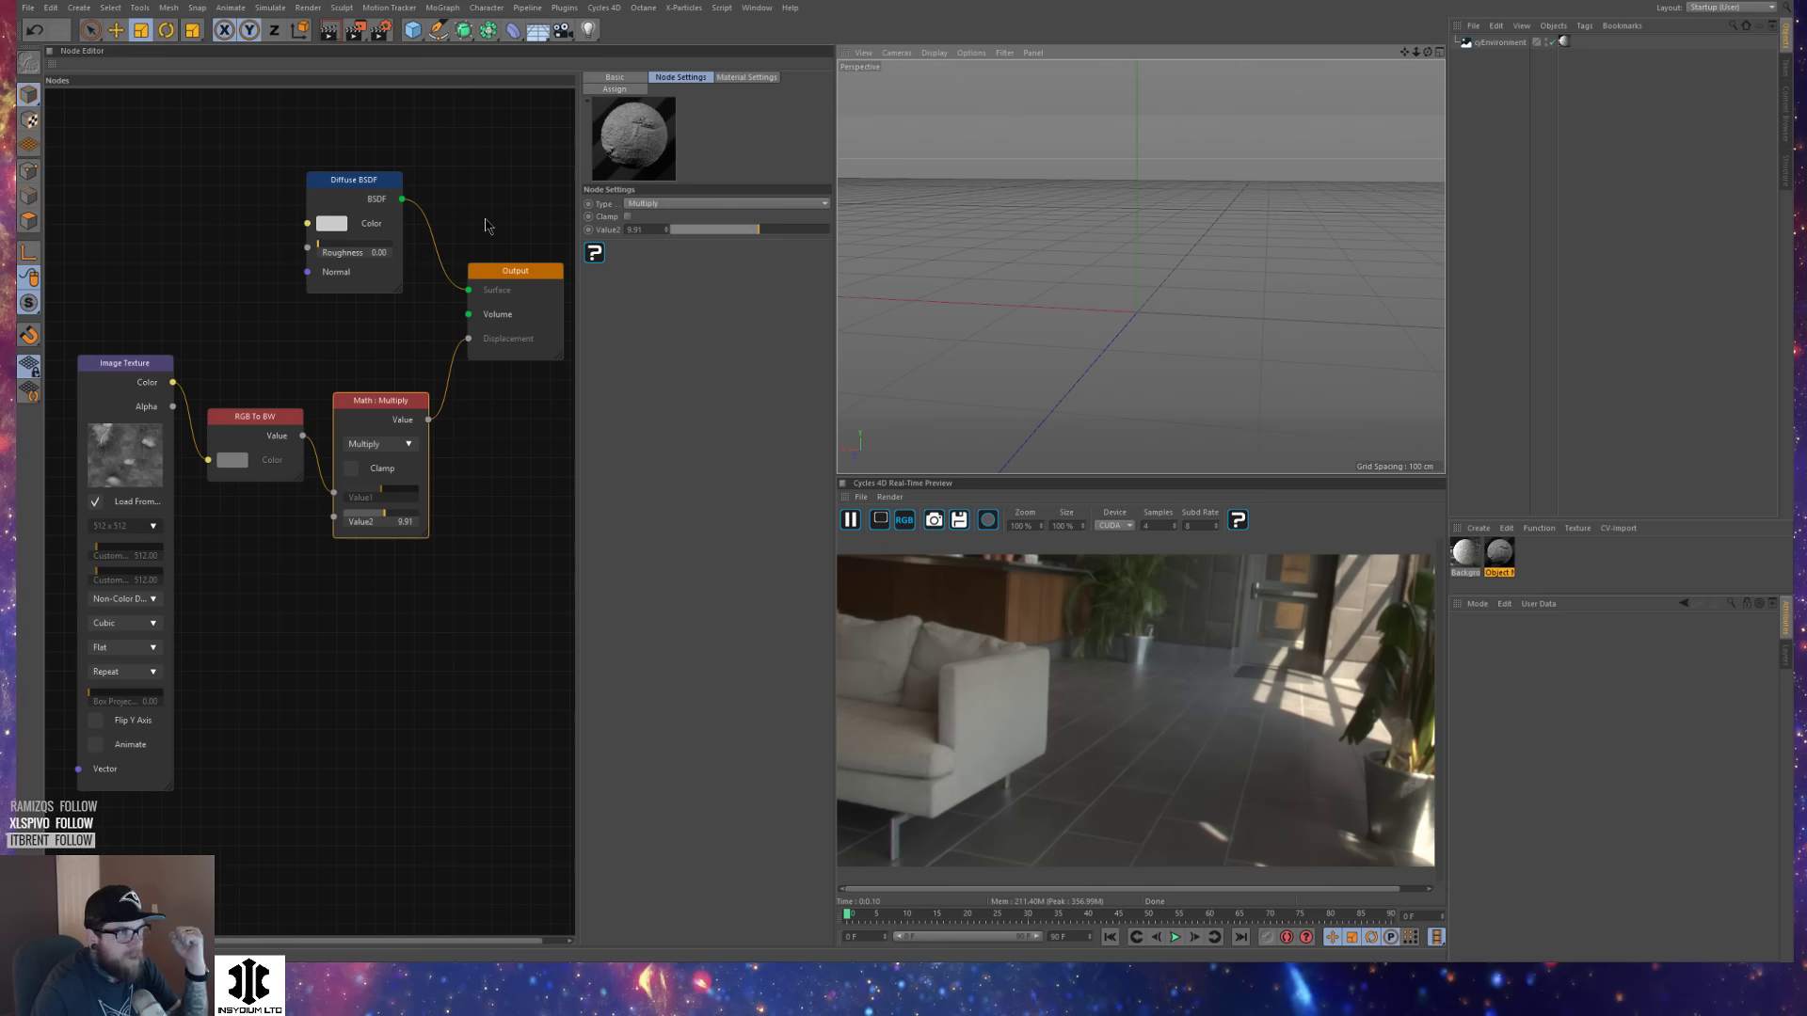
left_click_drag(497, 173, 103, 739)
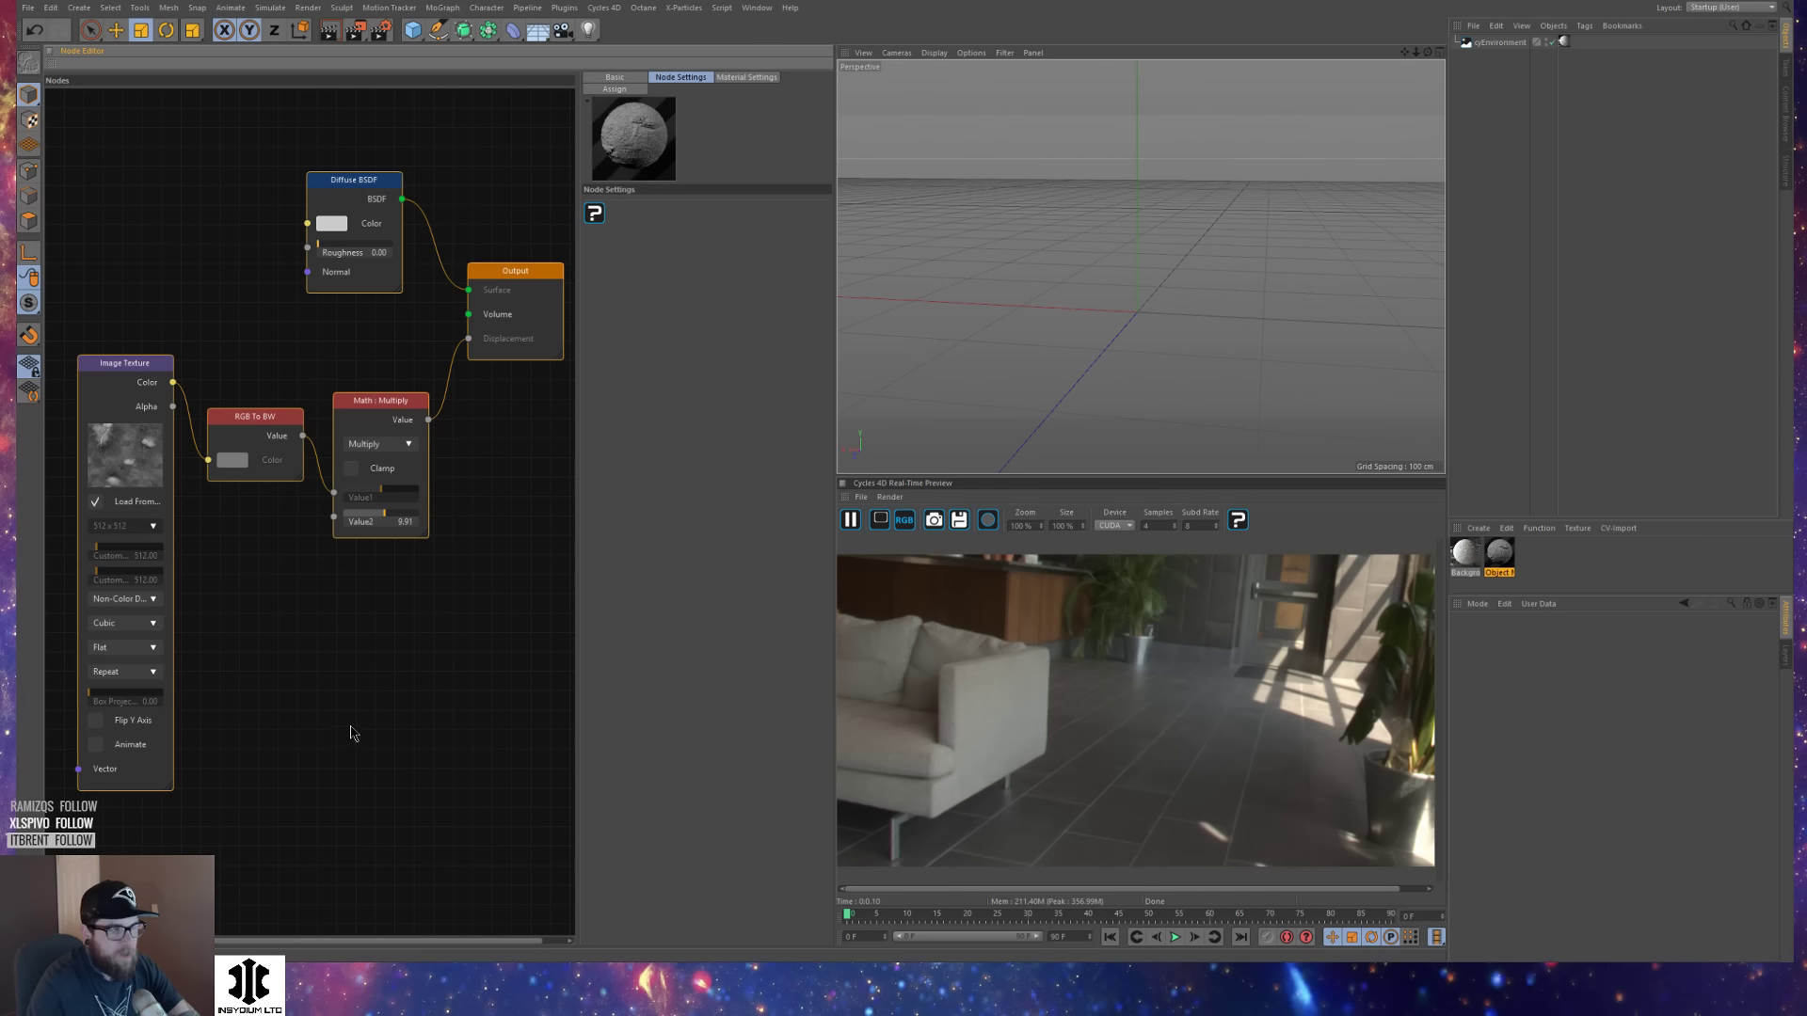
left_click(523, 421)
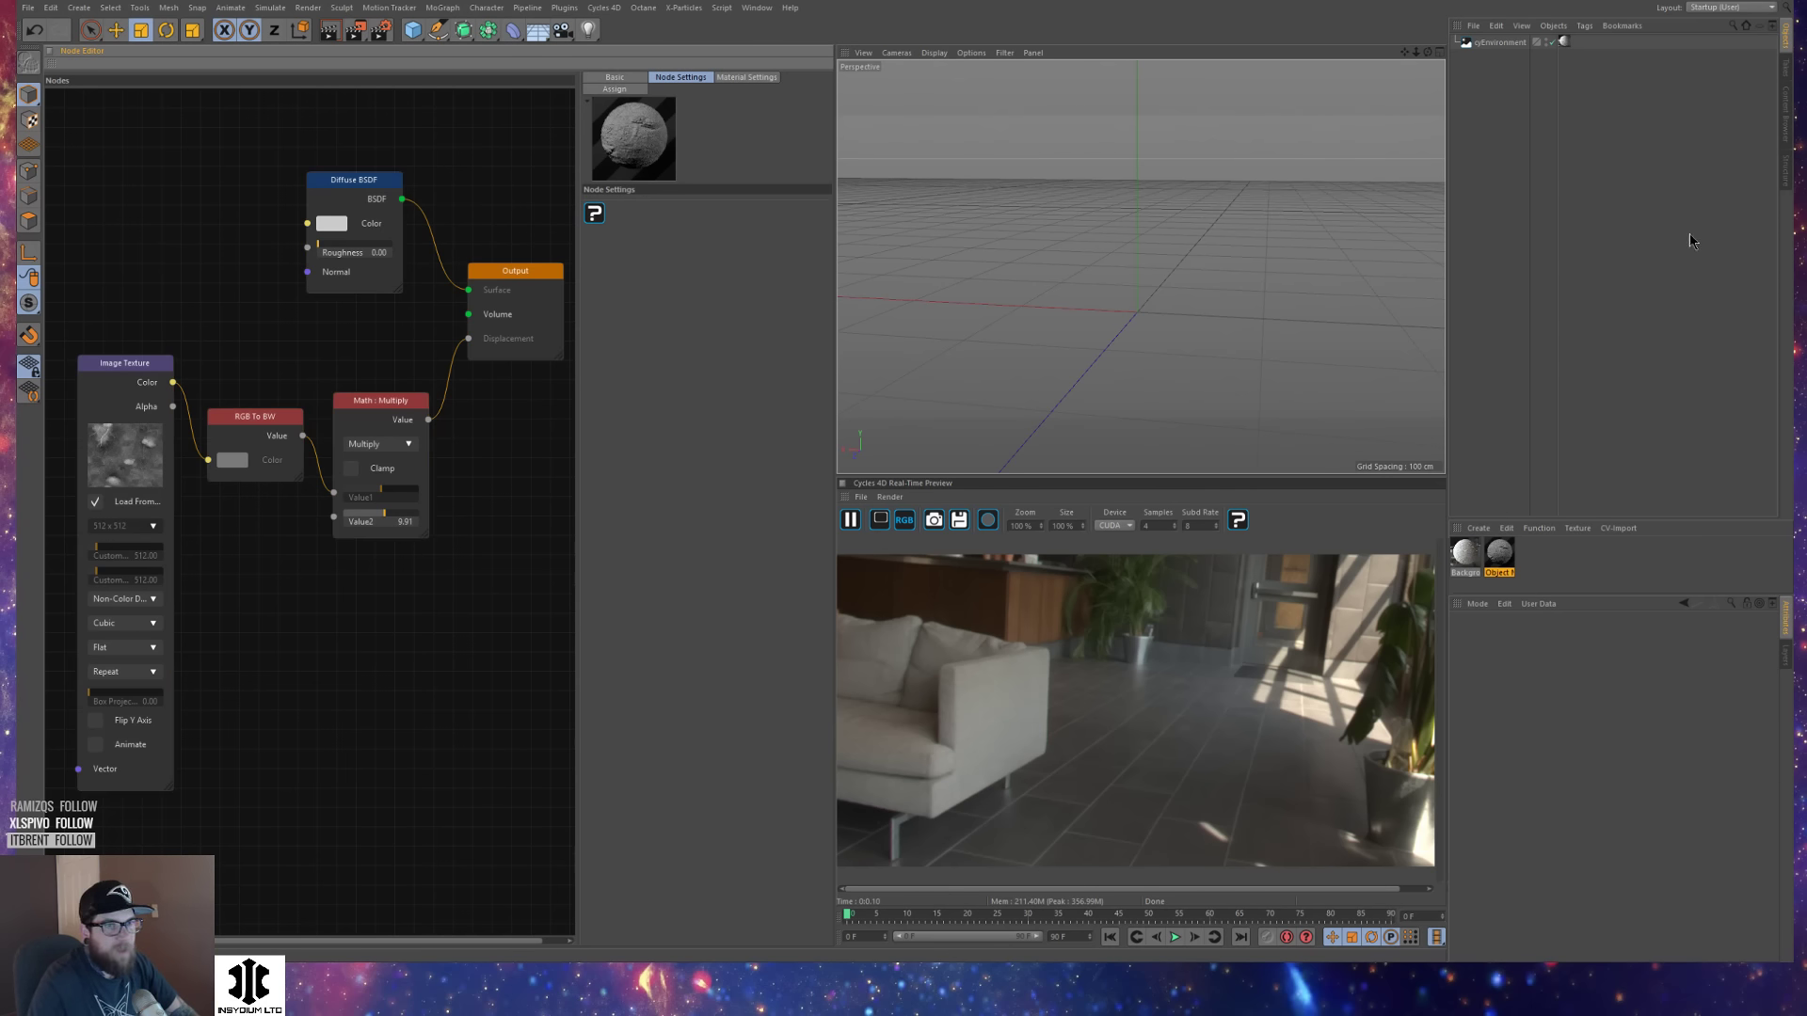
left_click(1465, 554)
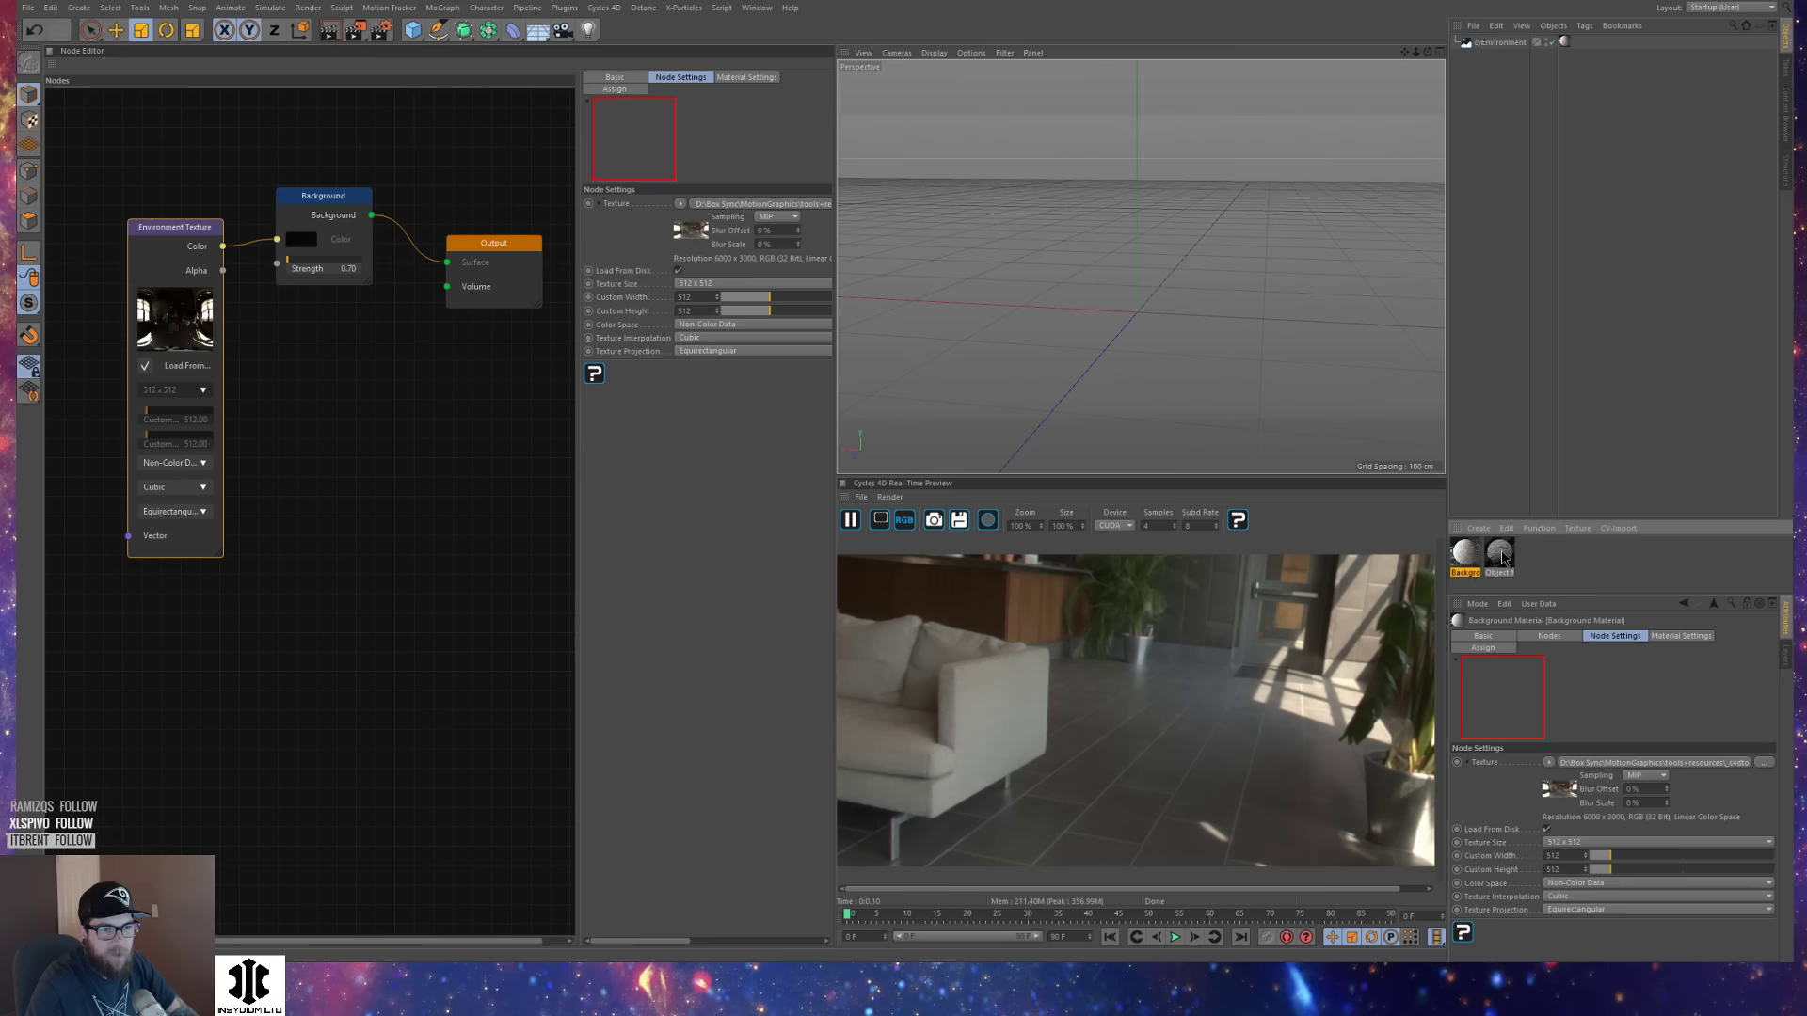
left_click(1500, 554)
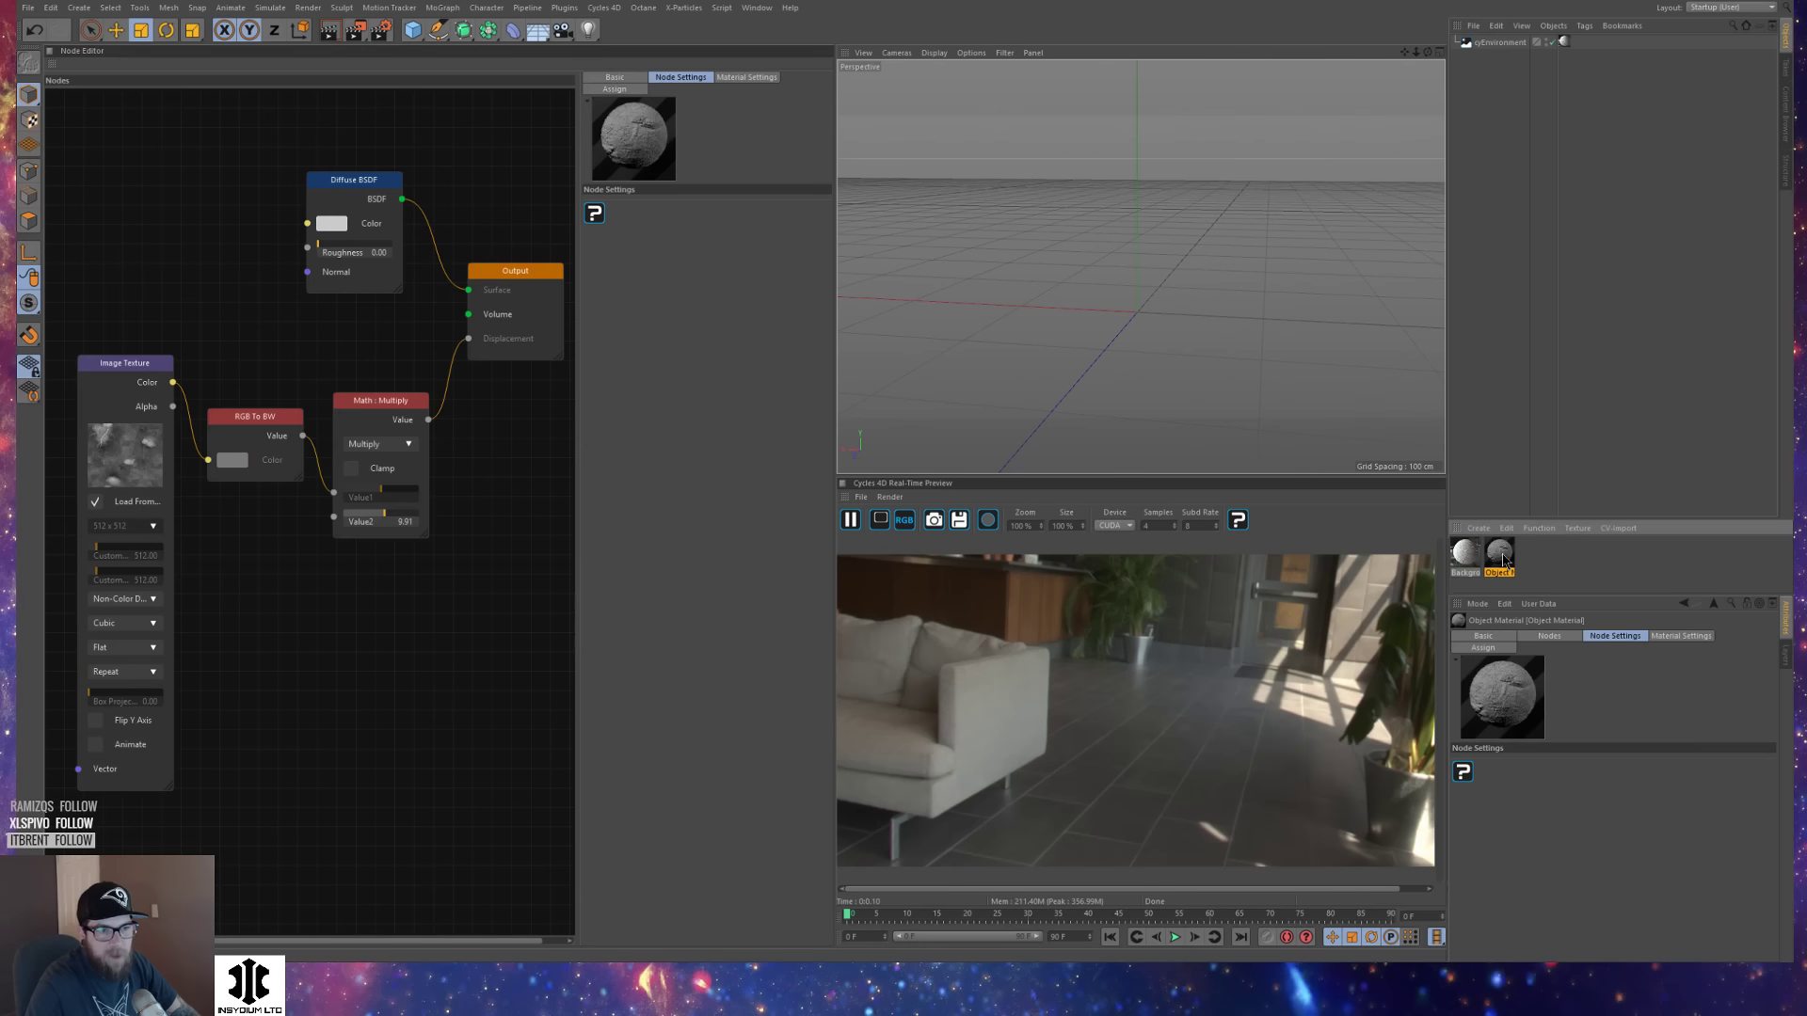
key("Delete")
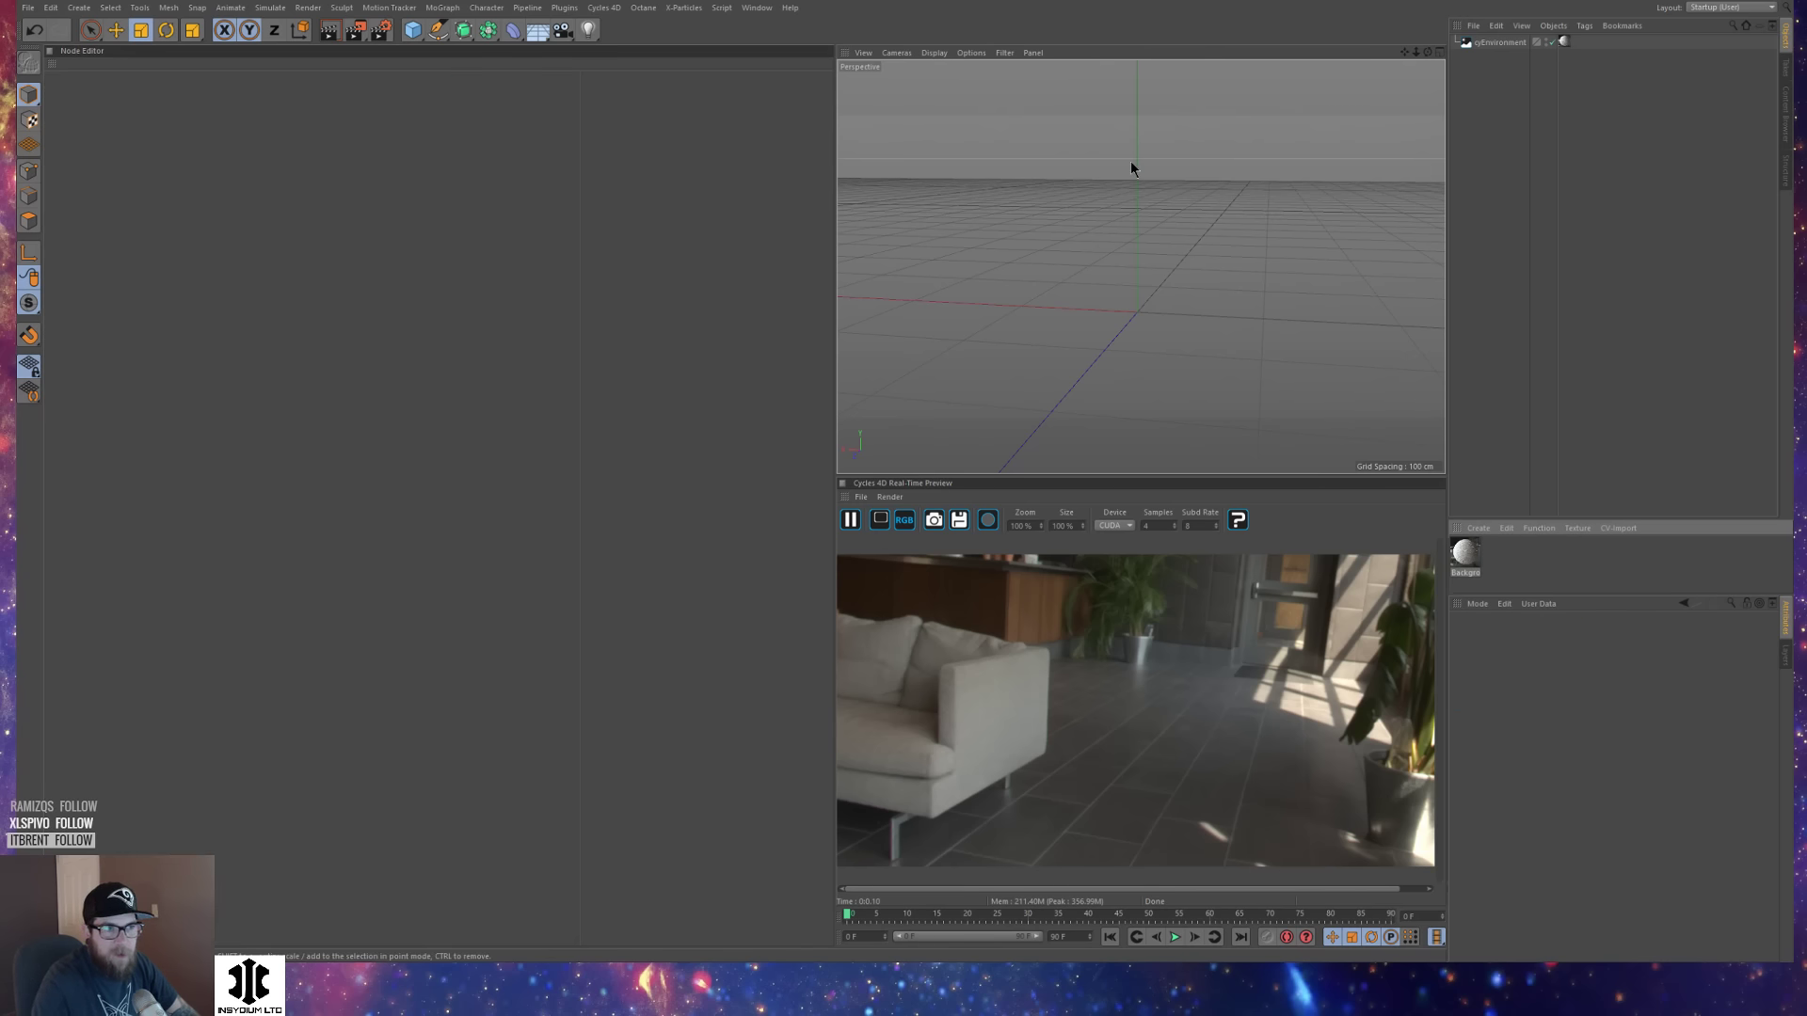
Add a Plane object to the scene.
key("shift+c")
type("plane")
key("Return")
left_click_drag(1057, 217, 1182, 271, "alt")
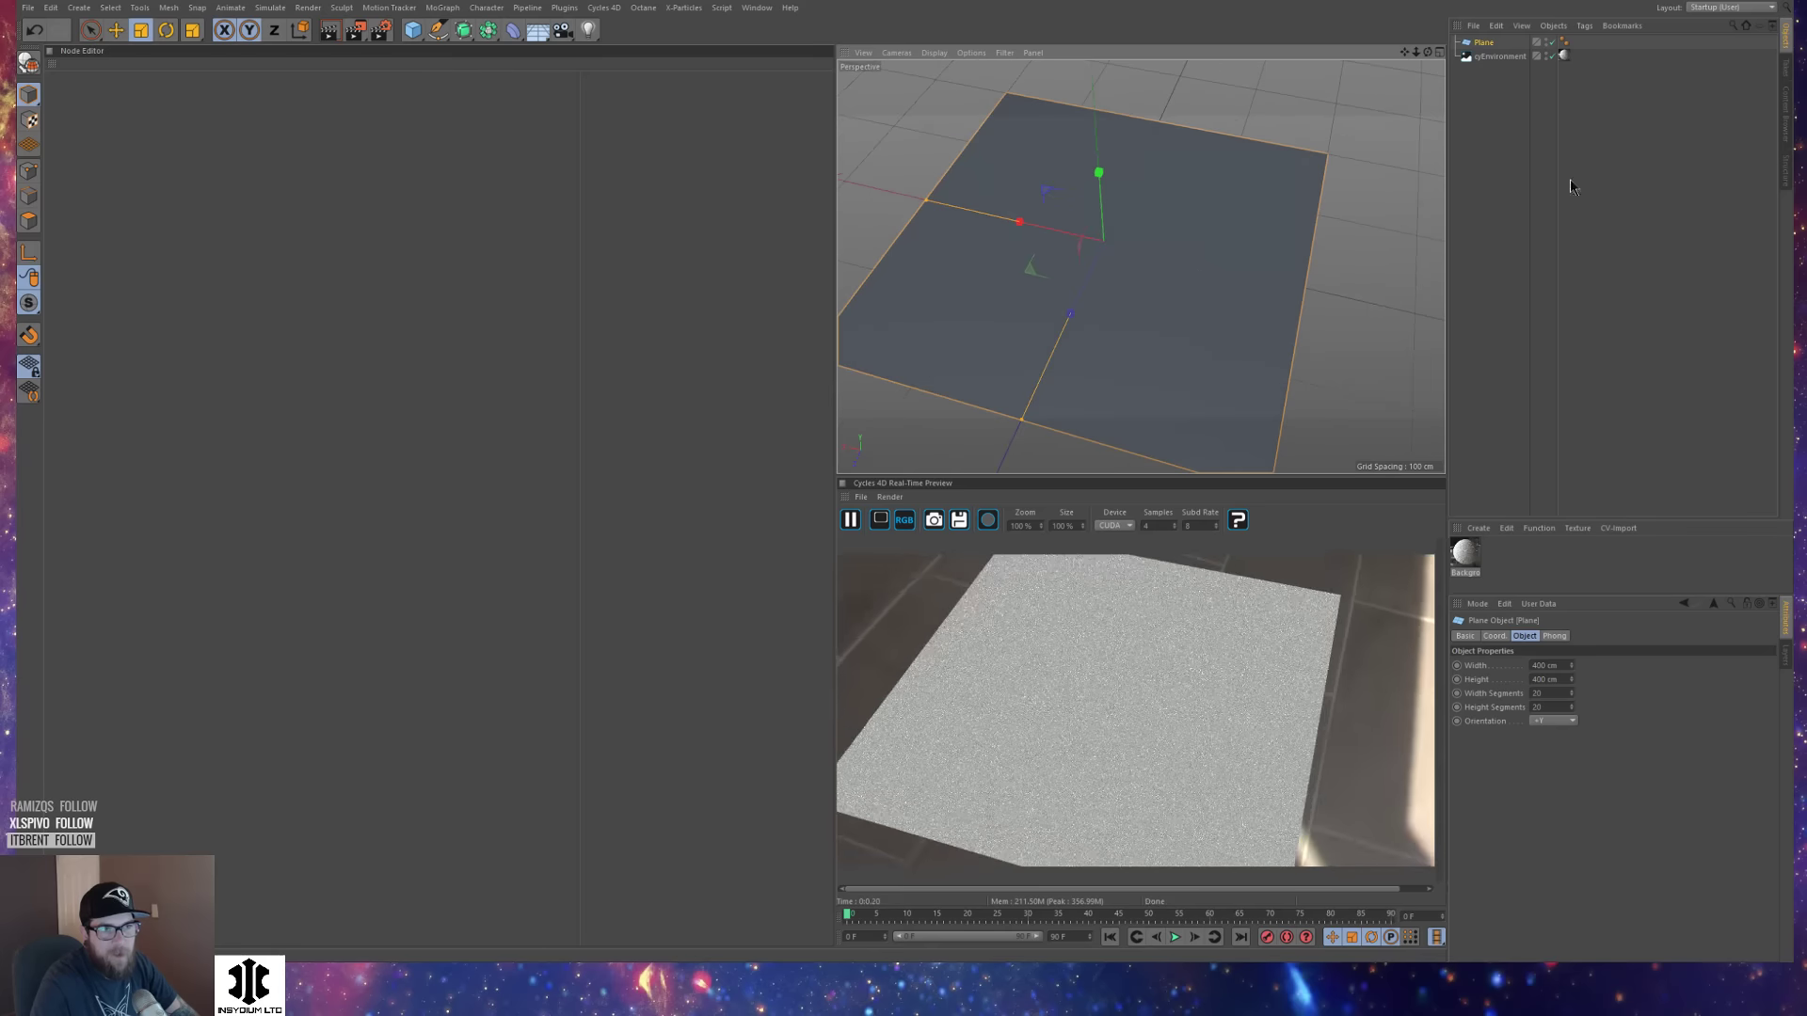
Create a Cycles 4D Object Material and open its node graph.
left_click(1476, 605)
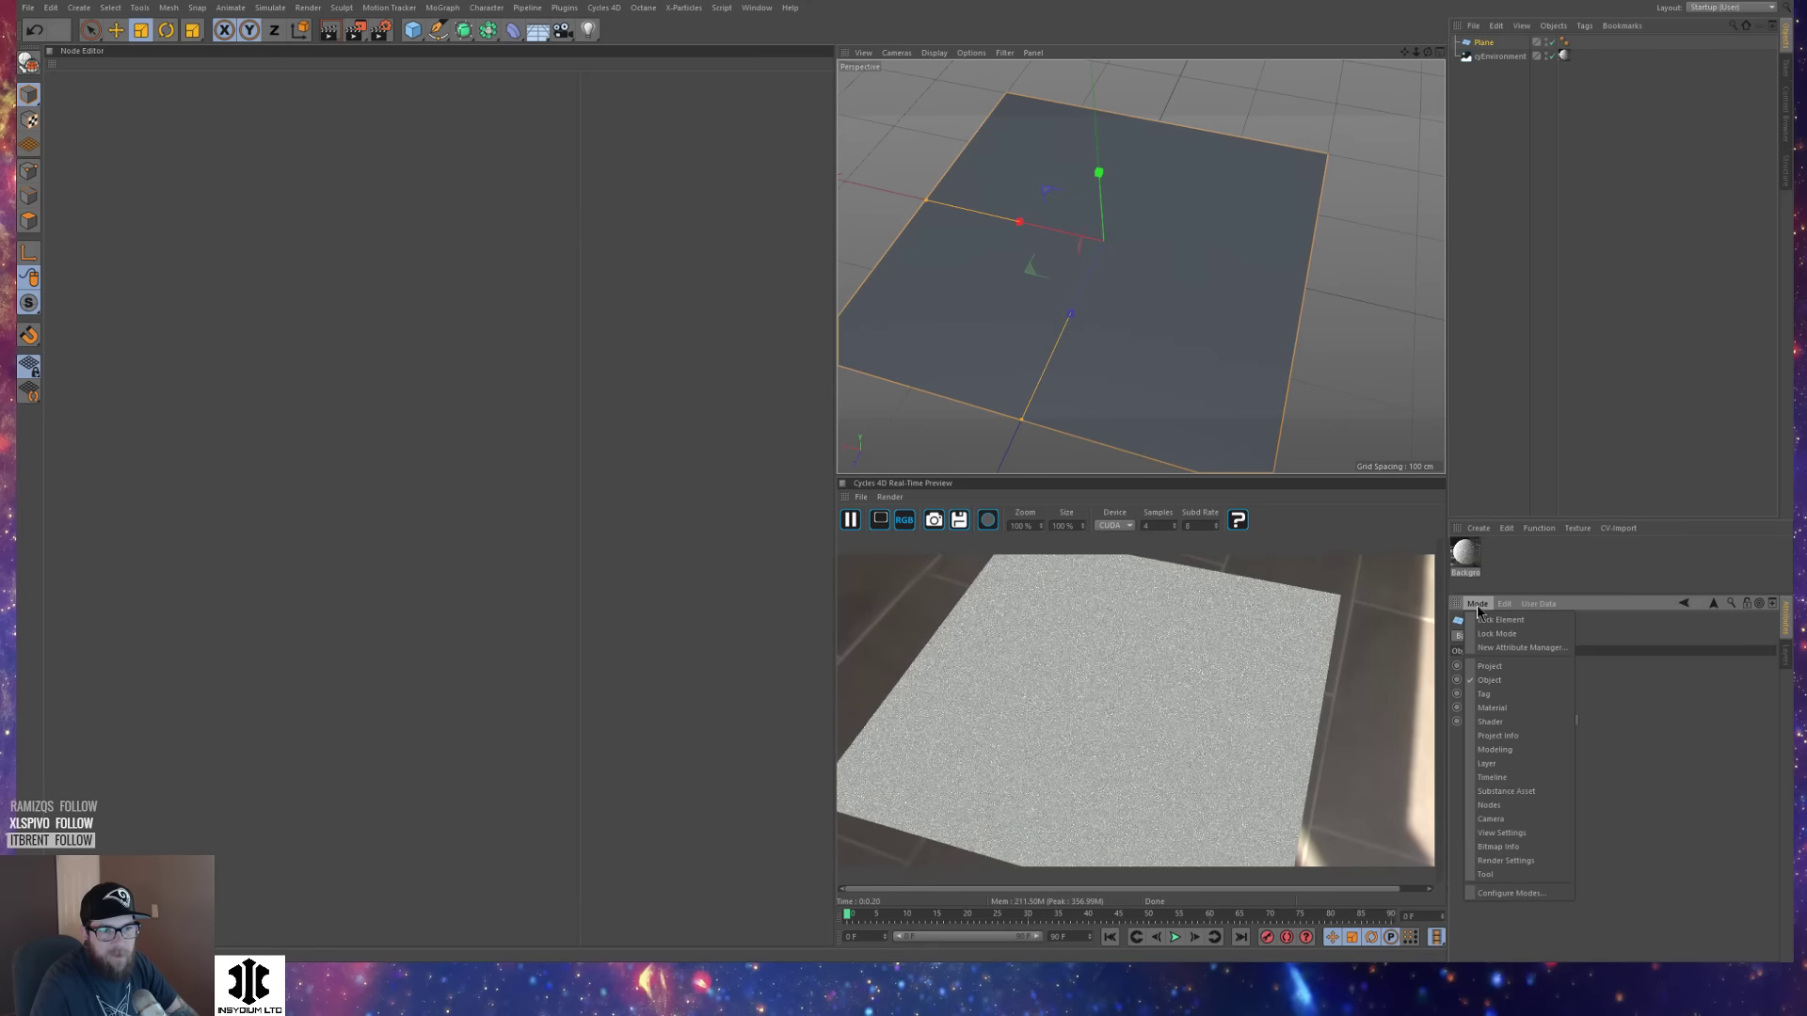
left_click(1600, 553)
left_click(1479, 529)
mouse_move(1560, 579)
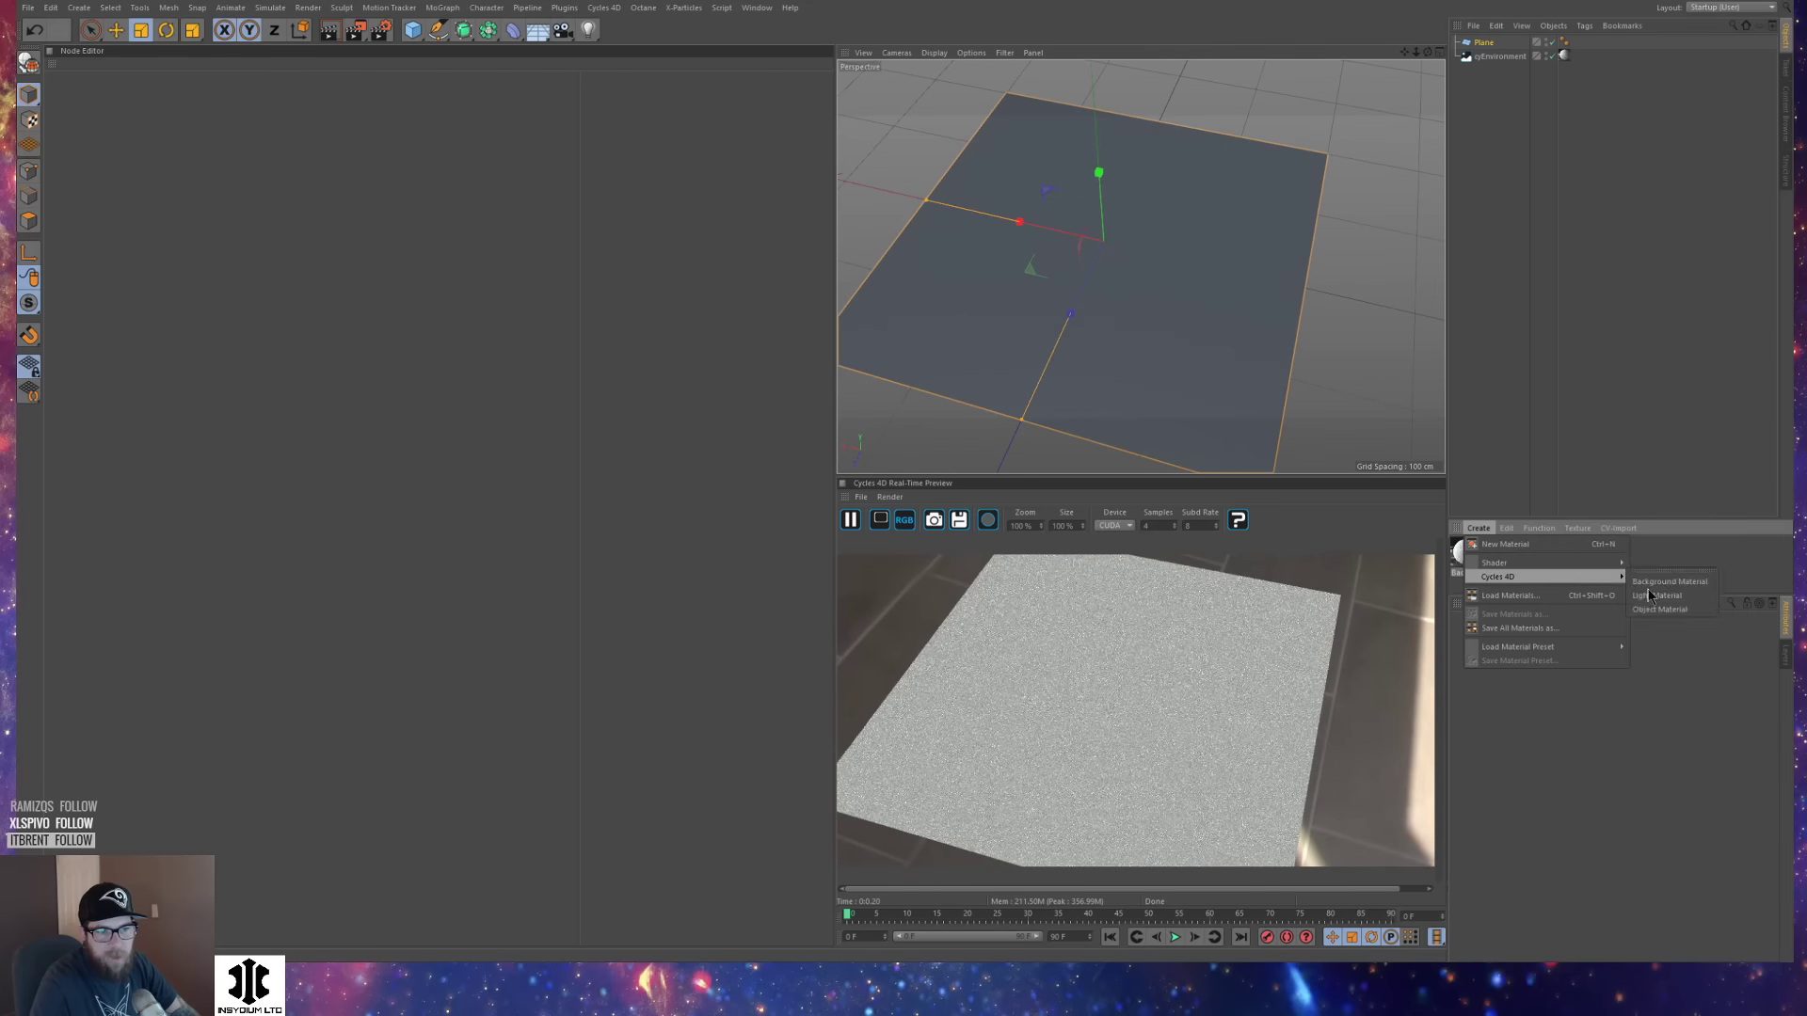
left_click(1681, 612)
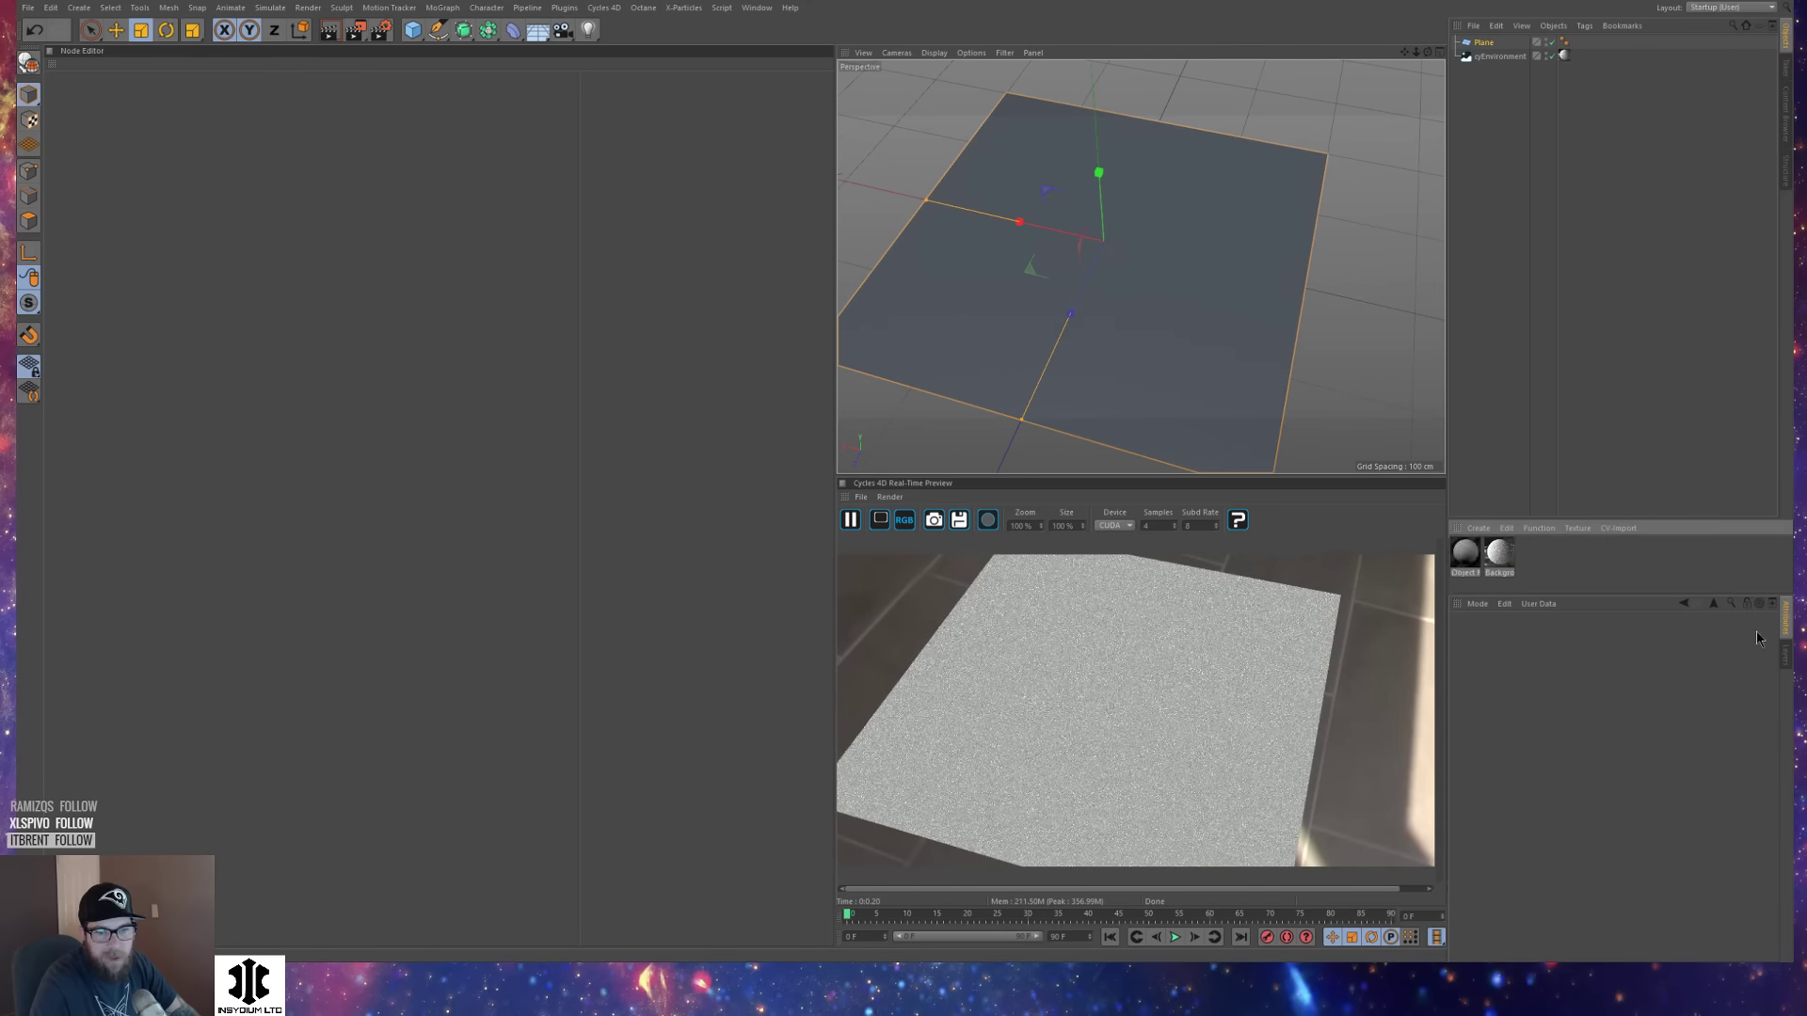
double_click(1468, 561)
Duplicate the Diffuse BSDF node and blend both copies through a Mix Shader connected to the Output's Surface.
left_click_drag(390, 244, 448, 289)
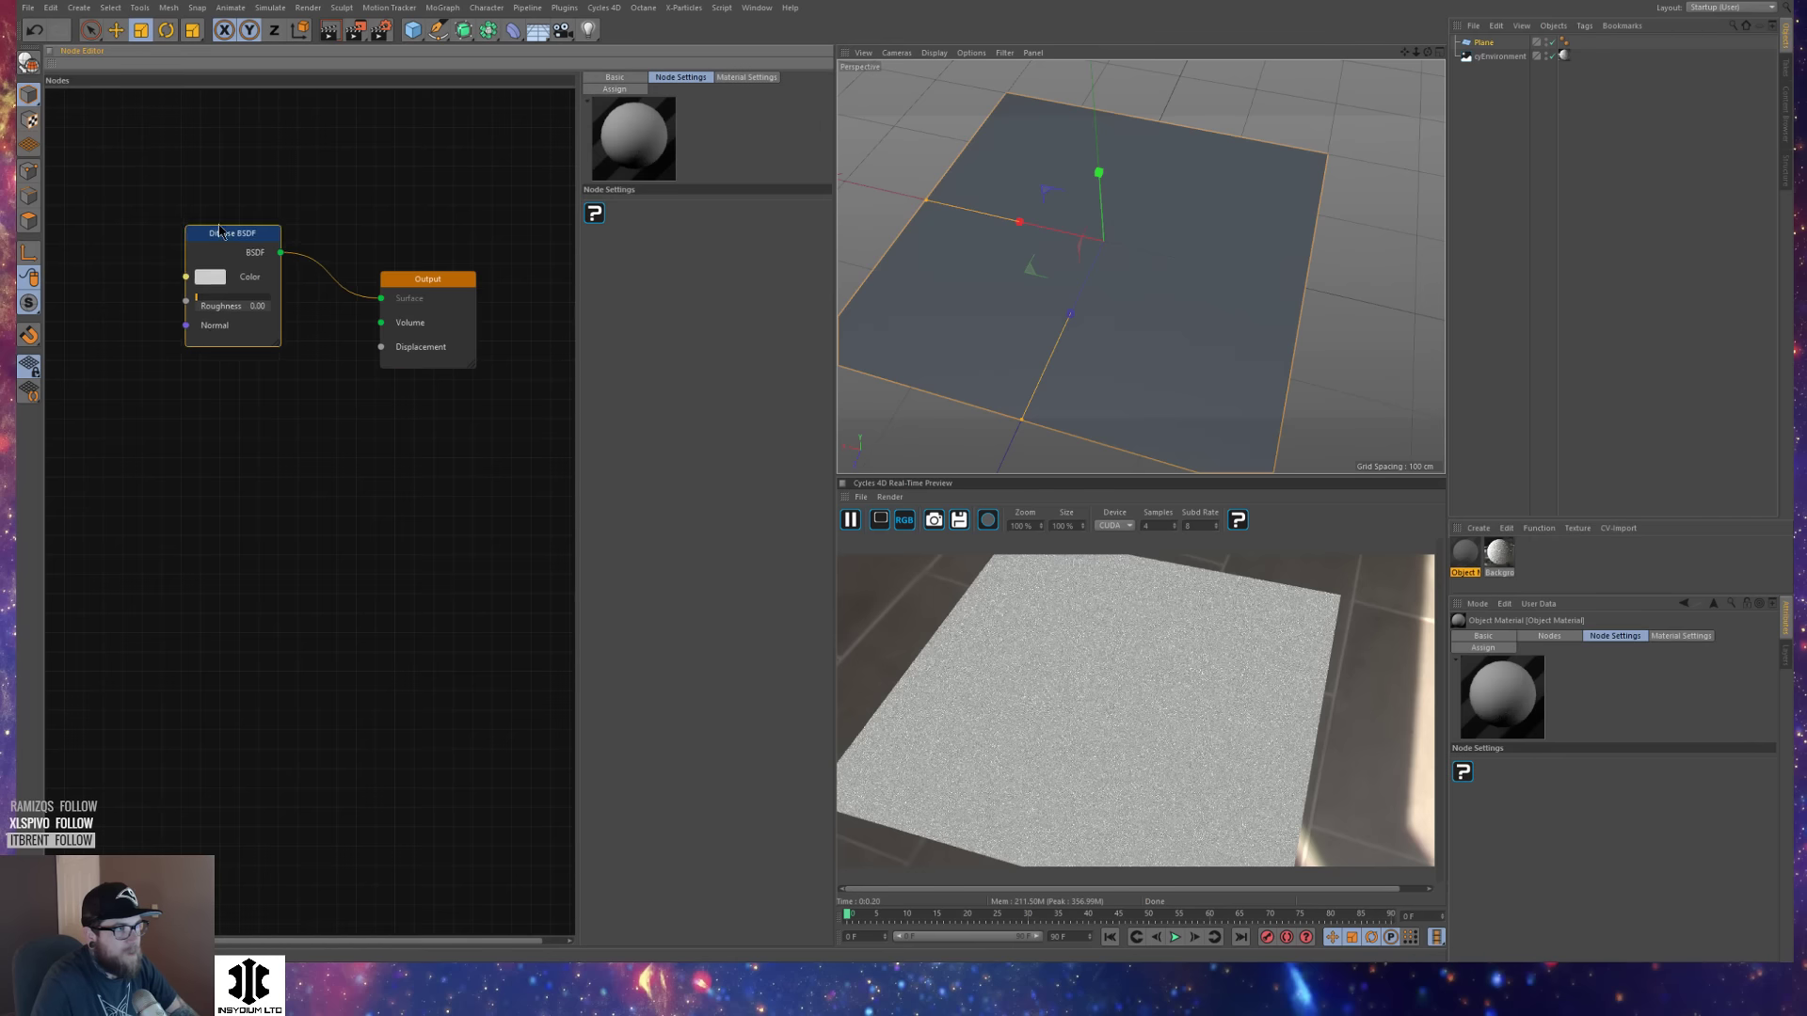
left_click_drag(230, 235, 233, 321)
right_click(311, 381)
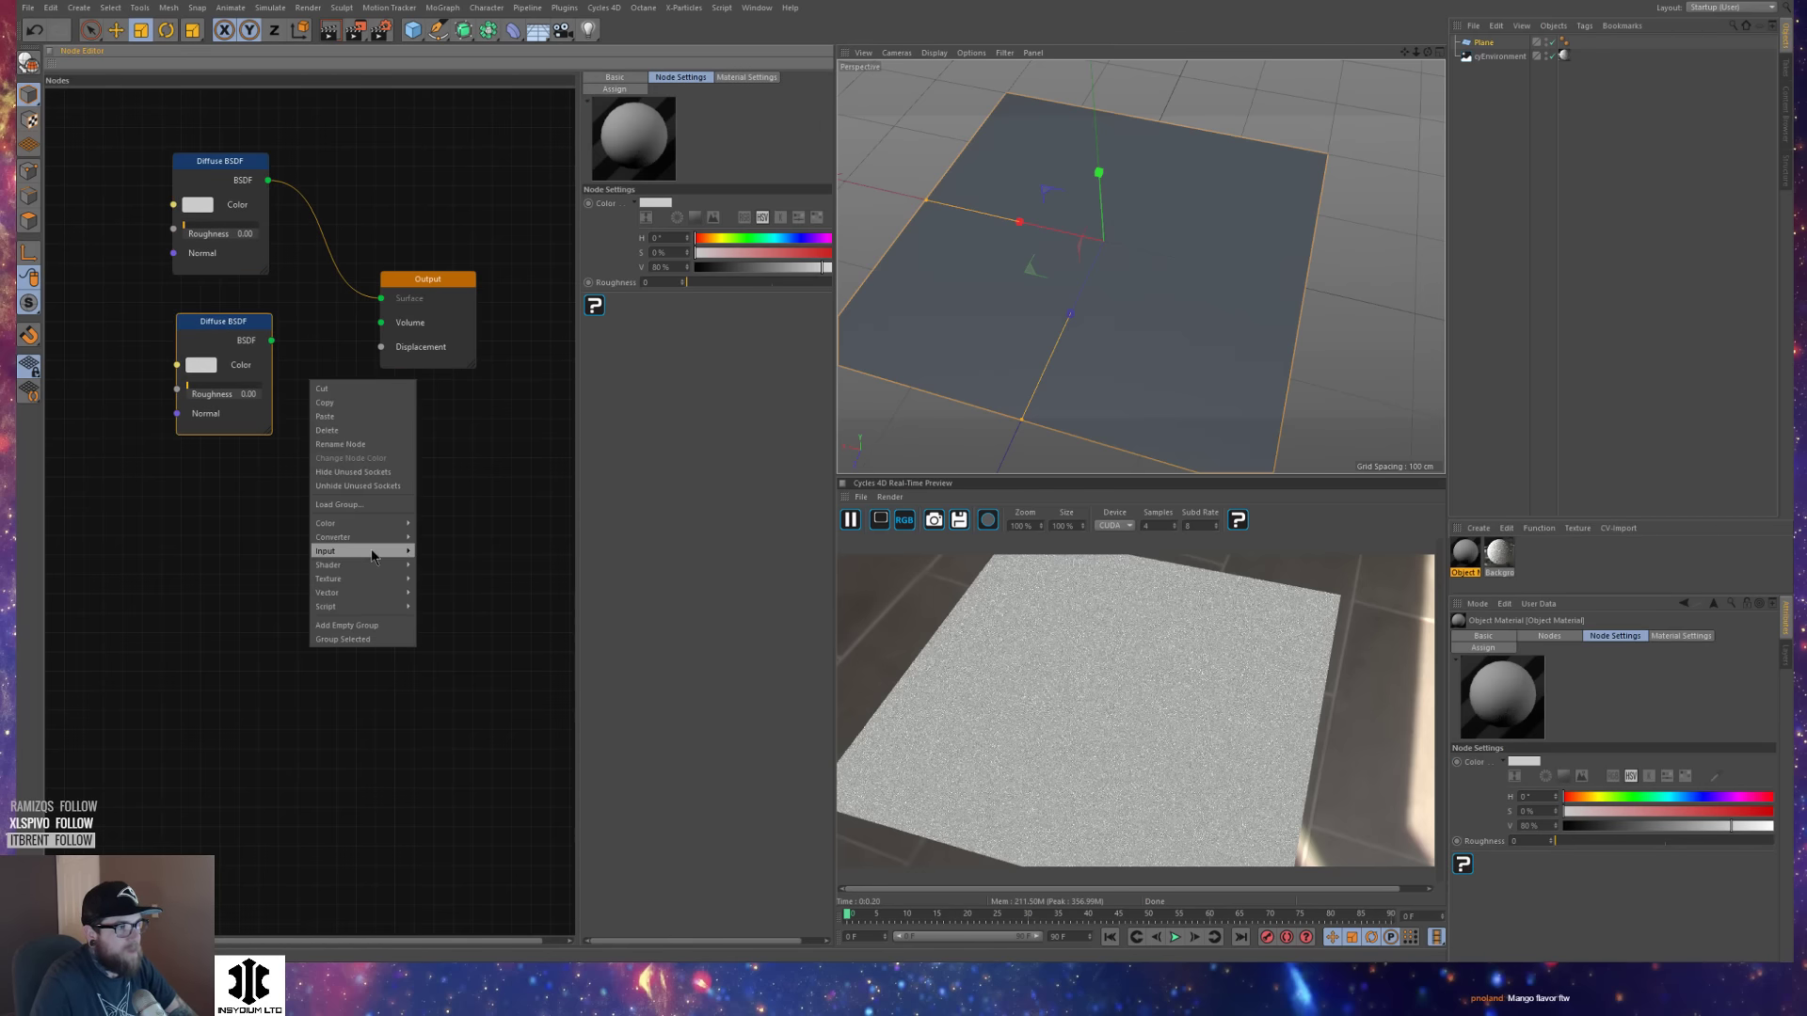
mouse_move(376, 565)
left_click(435, 598)
left_click_drag(358, 387, 335, 223)
left_click_drag(424, 281, 516, 304)
left_click_drag(272, 341, 290, 314)
Set the upper Diffuse BSDF's colour to bright cyan with 100% saturation and 100% value.
left_click(198, 204)
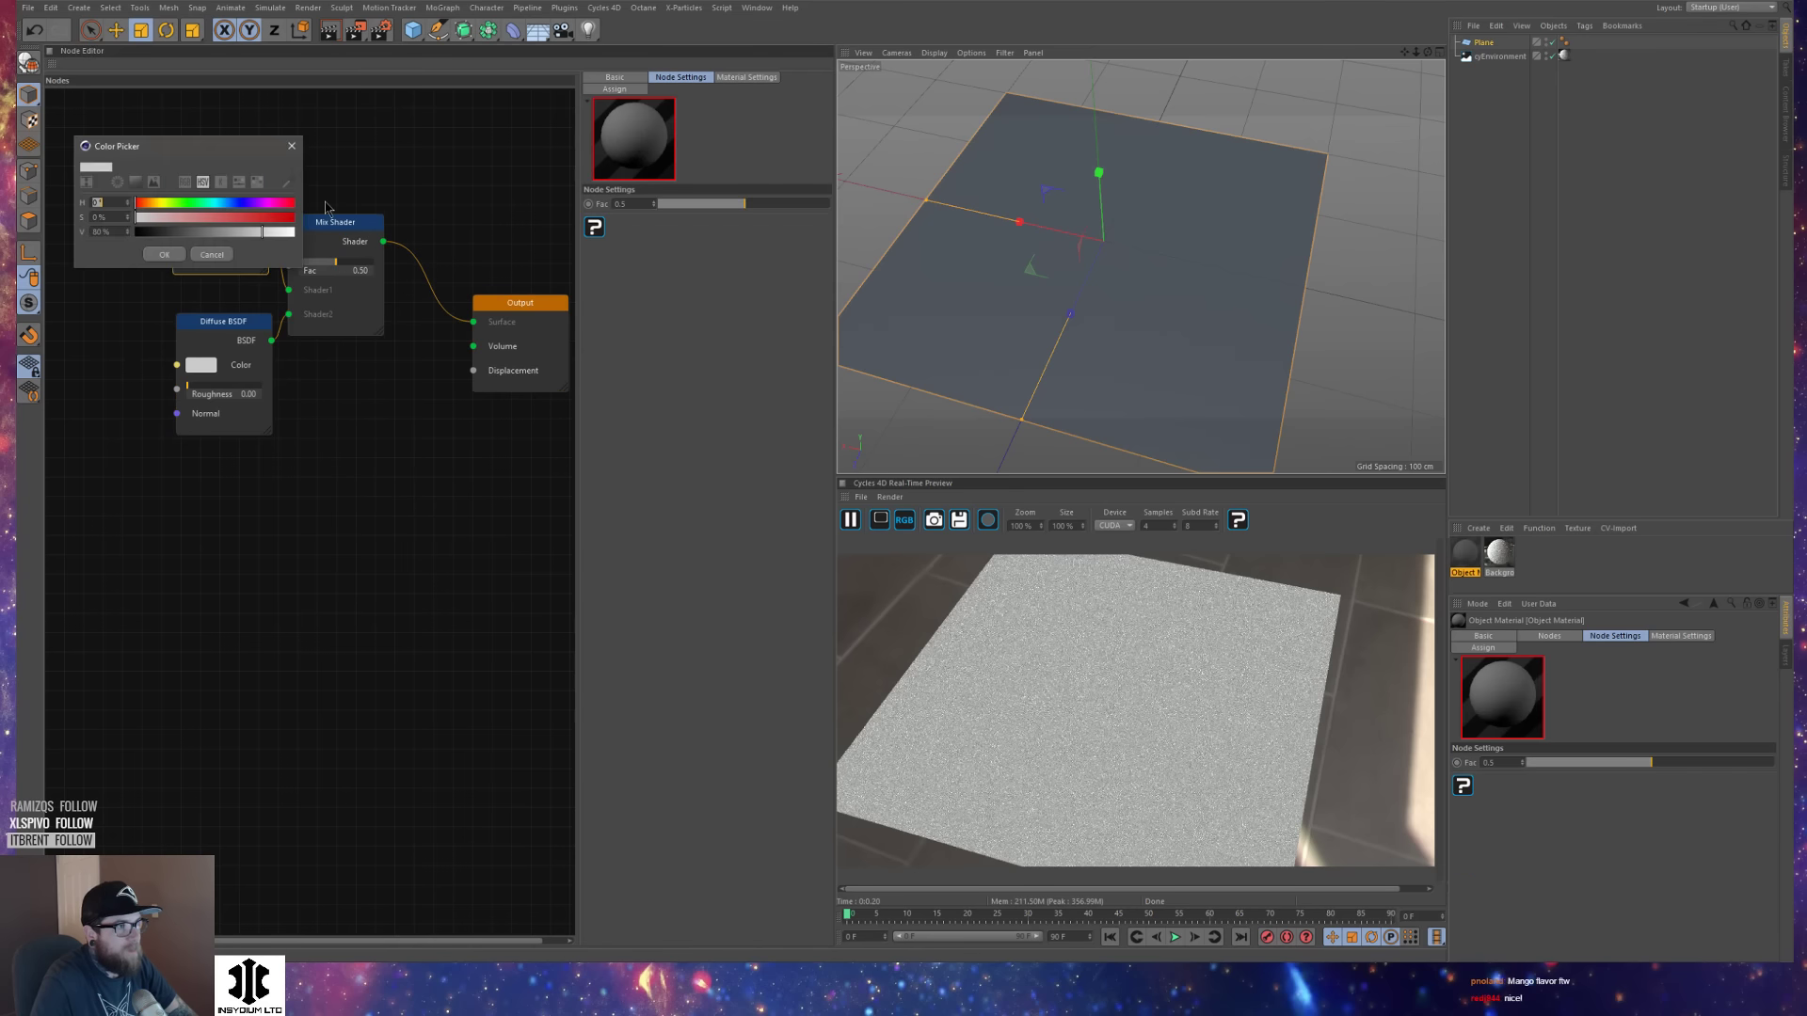
left_click(213, 203)
left_click_drag(263, 232, 304, 225)
left_click(289, 218)
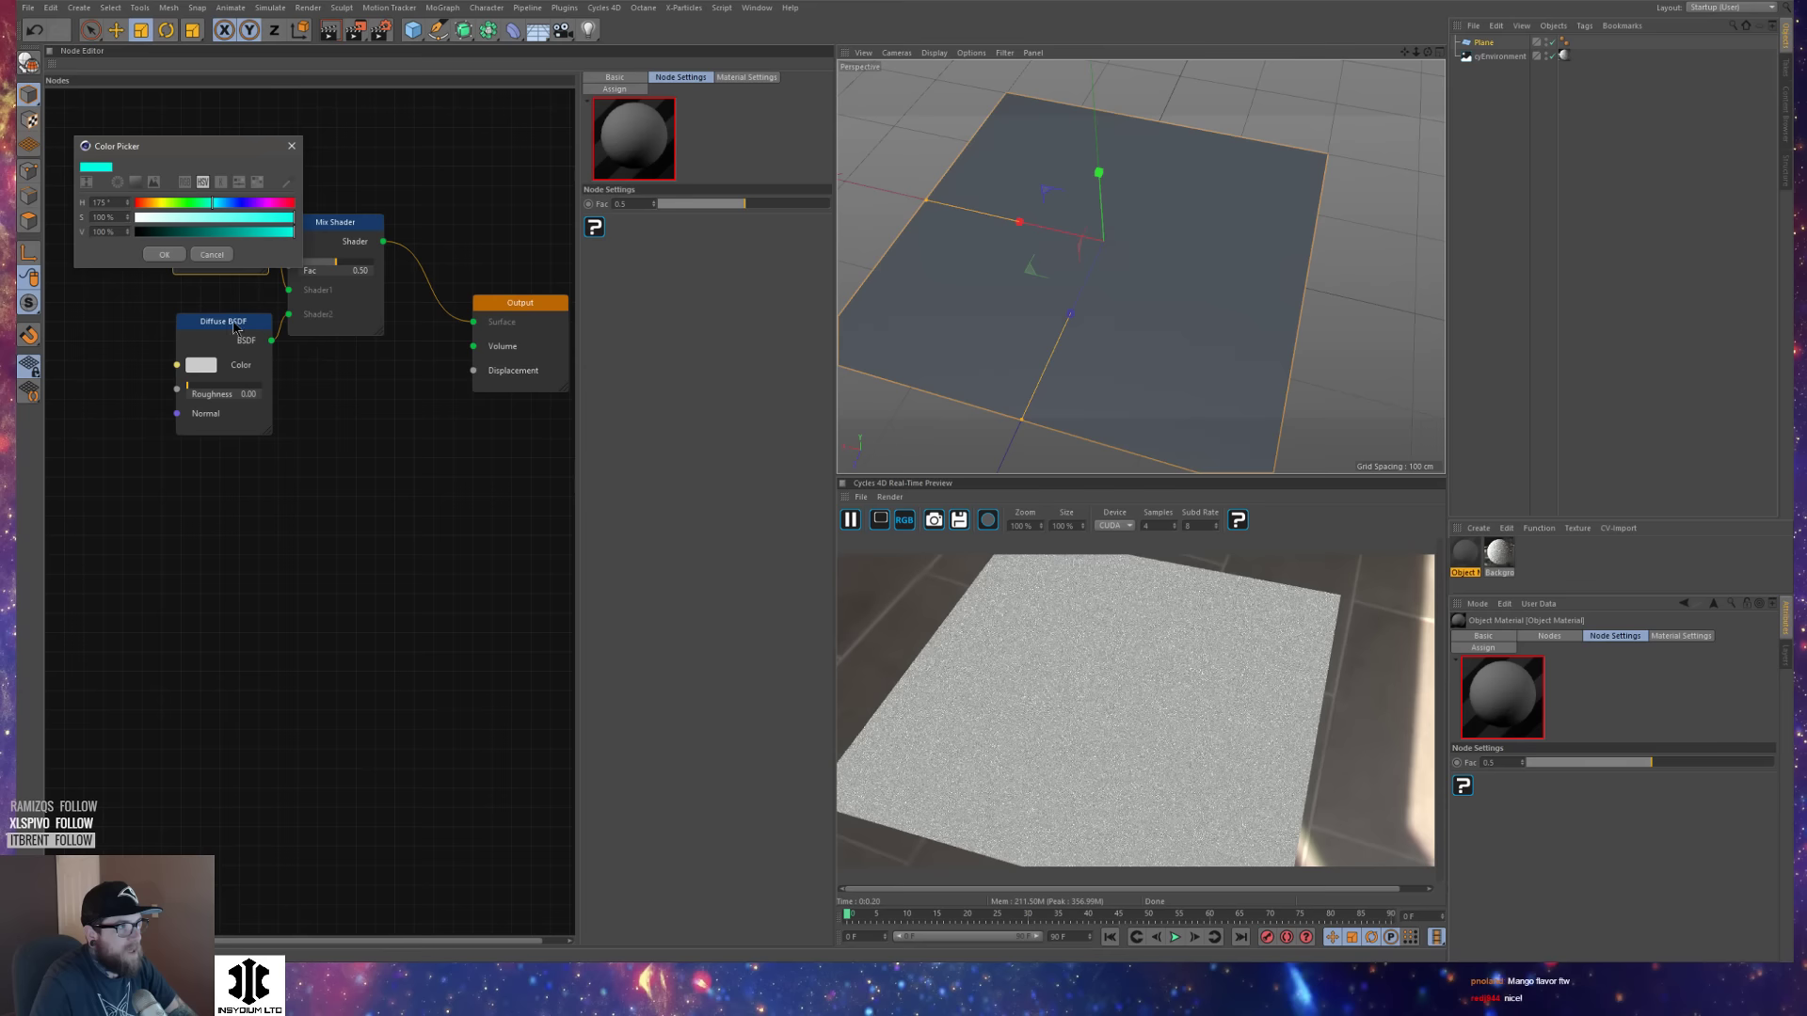
left_click(165, 257)
Set the lower Diffuse BSDF's colour to purple with hue 290° and 100% saturation, and shift that node slightly aside.
left_click(199, 365)
left_click(307, 356)
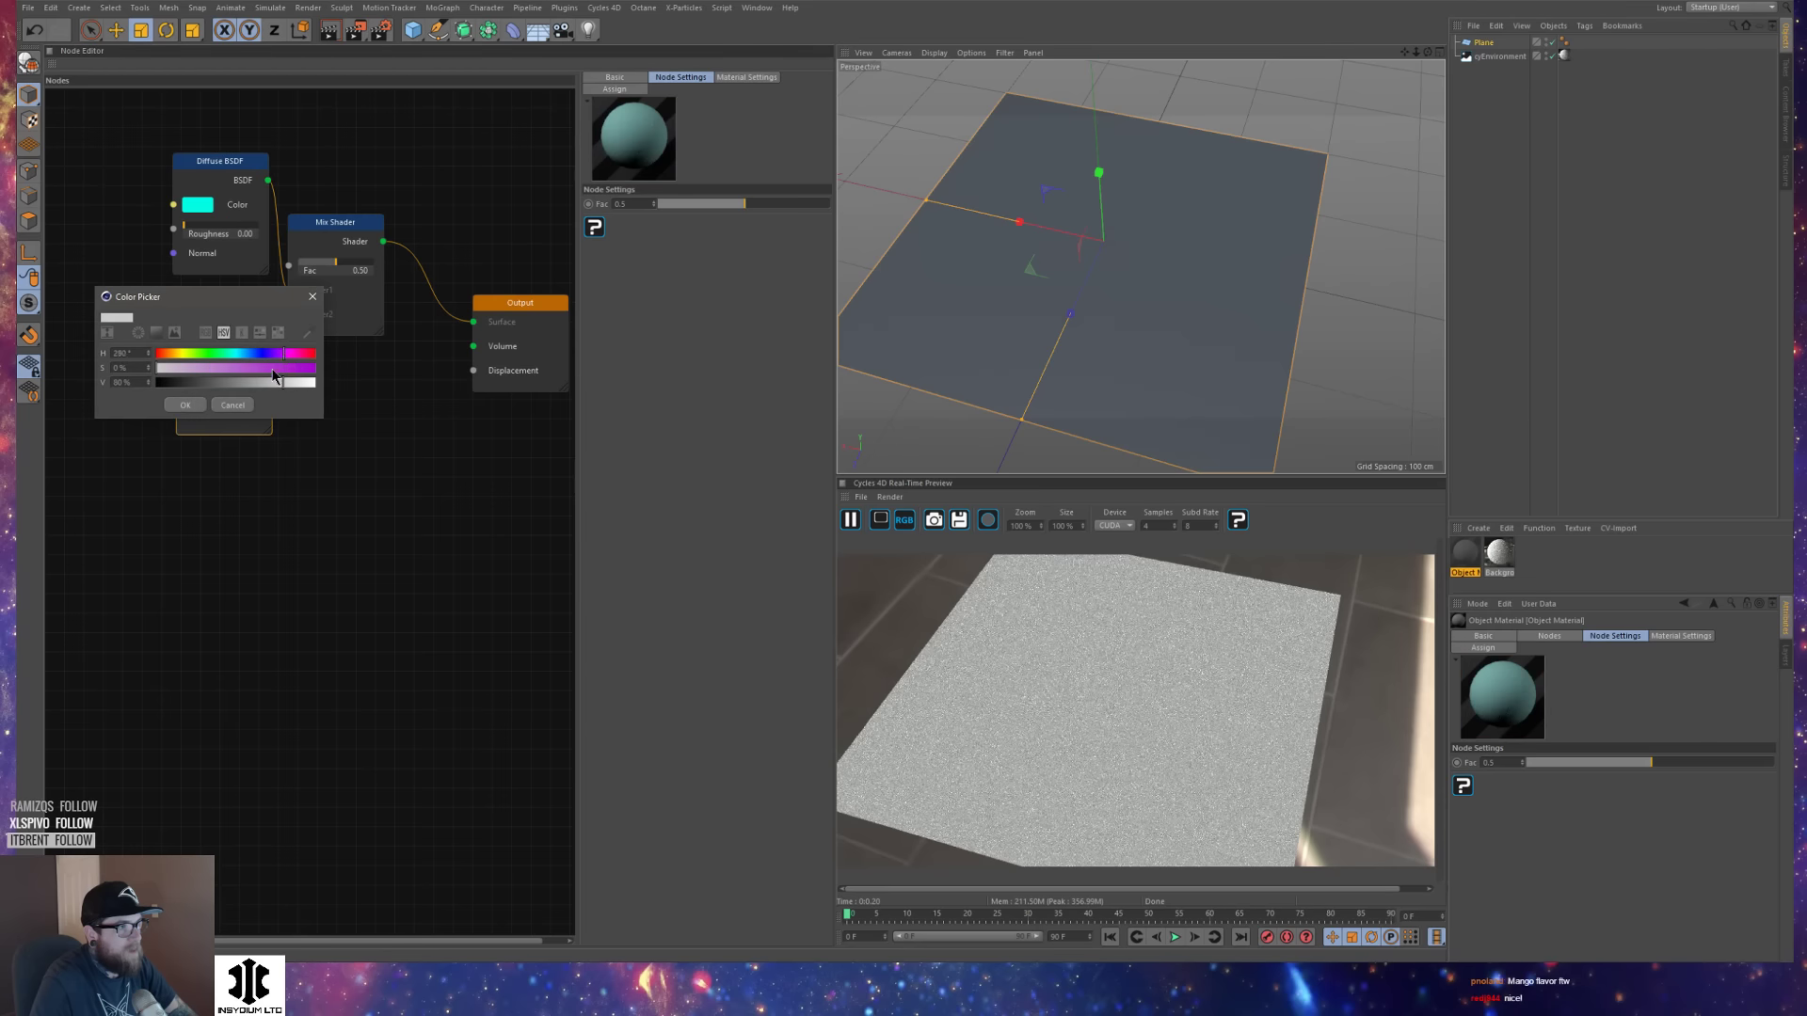
left_click(273, 374)
left_click(186, 404)
middle_click_drag(216, 361, 294, 422)
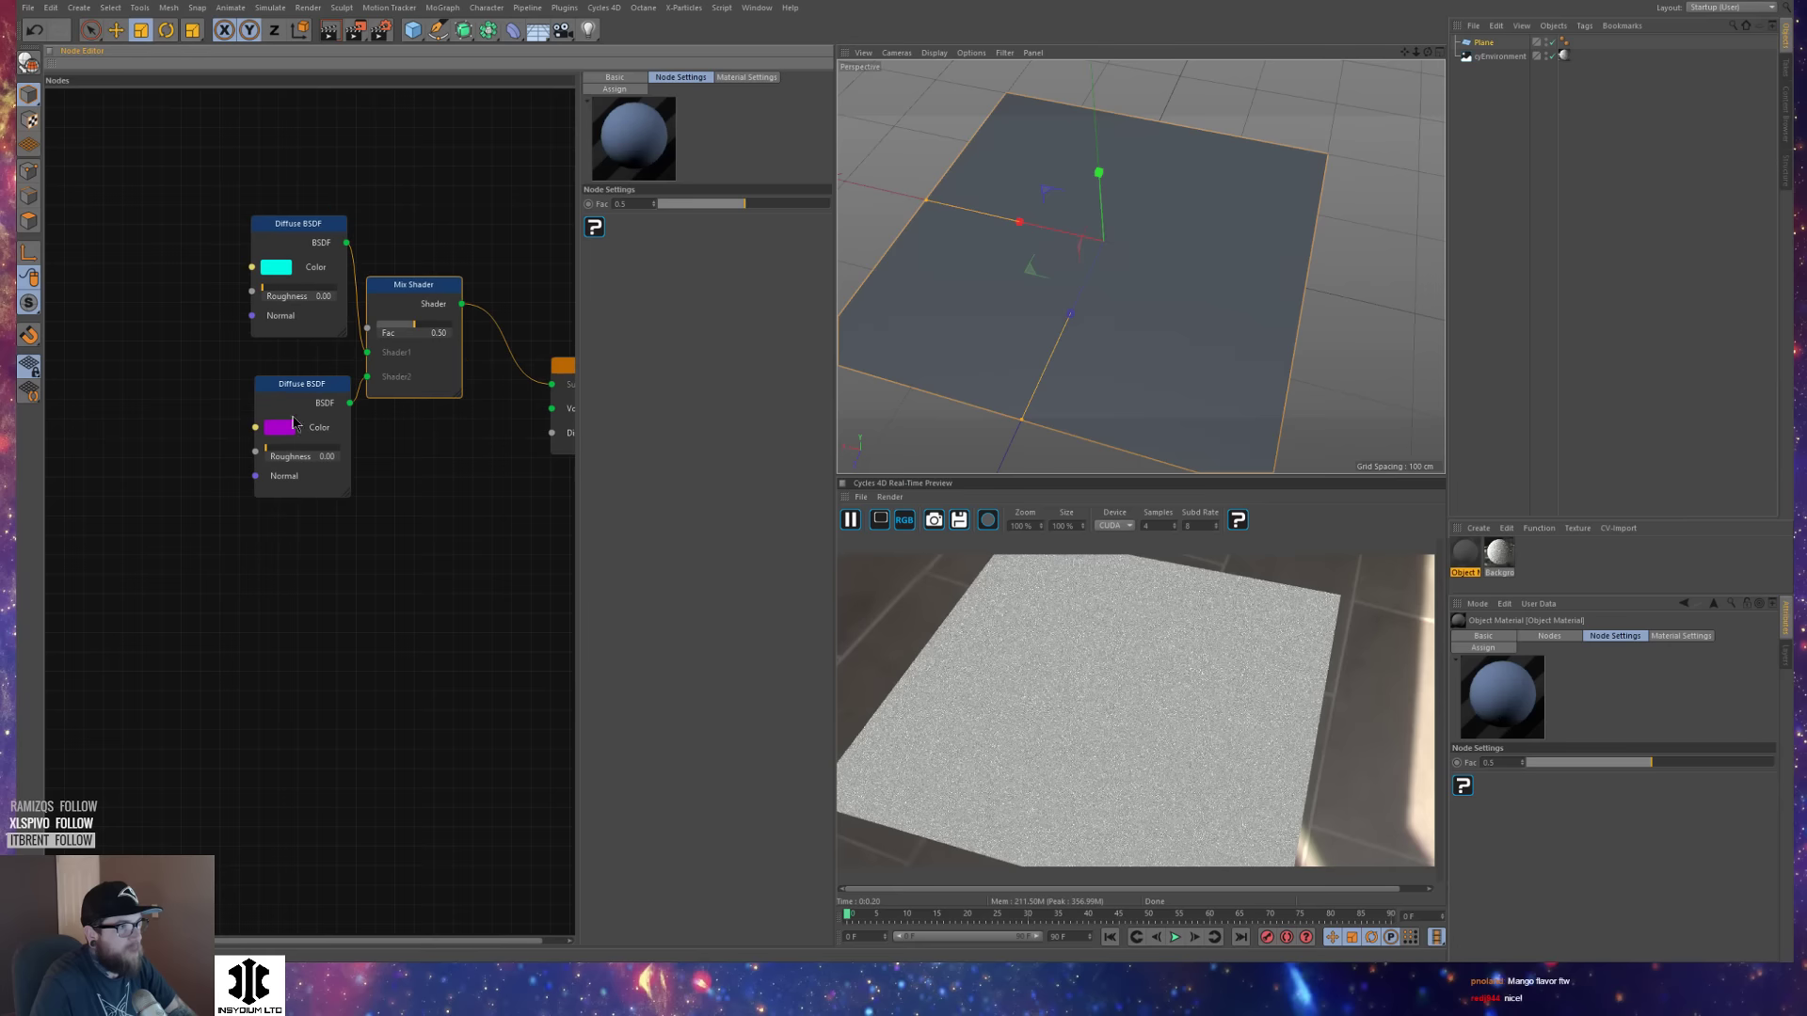
left_click_drag(292, 387, 277, 386)
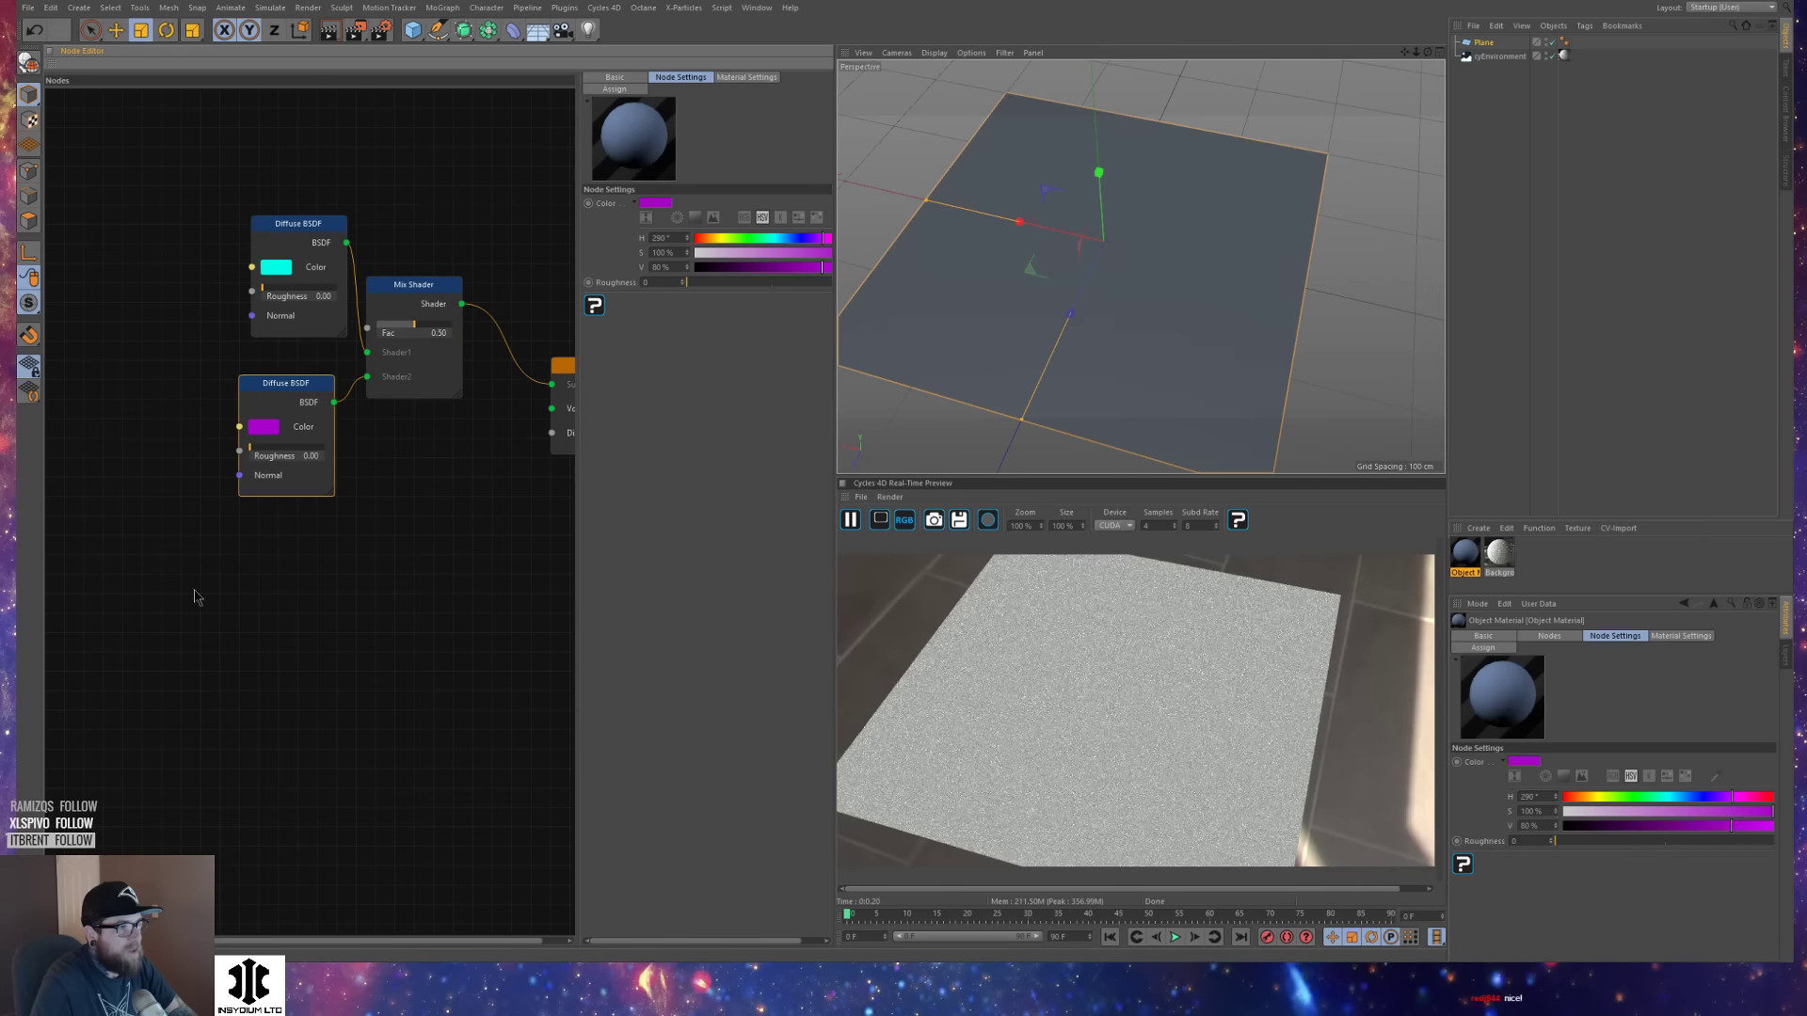
Add an Environment Texture node, connect its Color to the cyan Diffuse BSDF's Color, and place it beside that node.
right_click(162, 556)
mouse_move(226, 757)
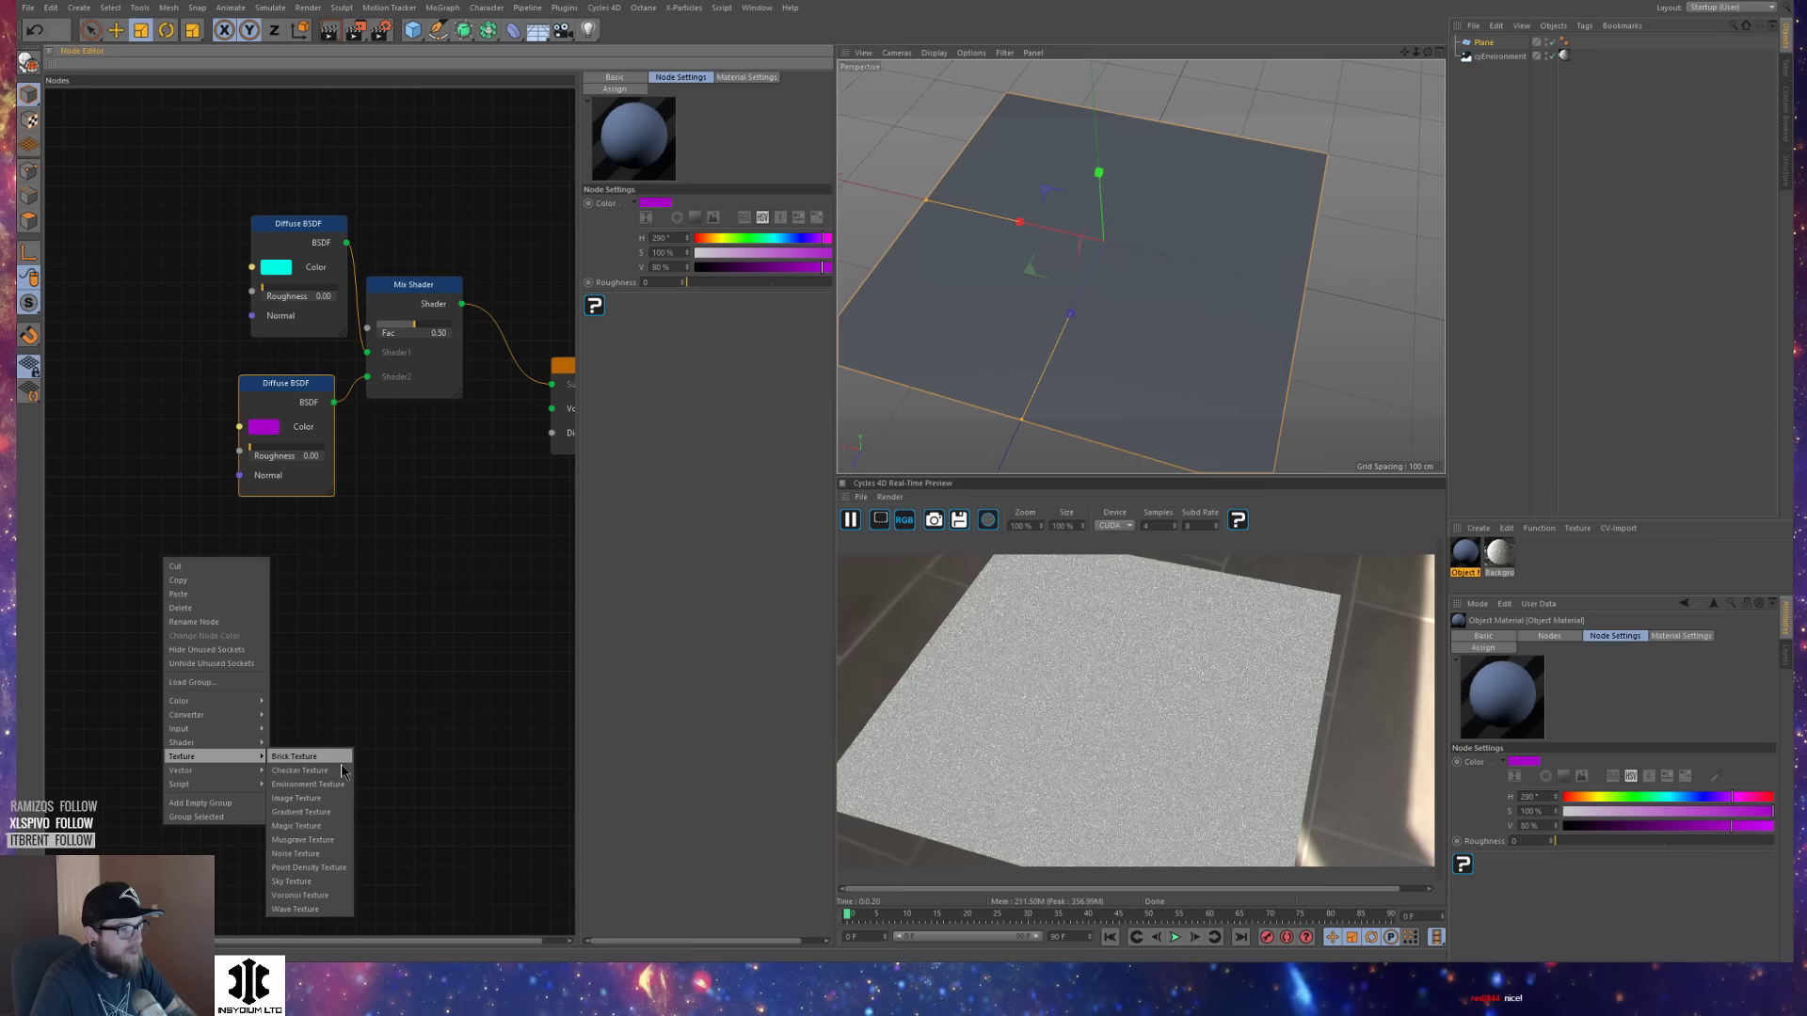
left_click(333, 785)
left_click_drag(244, 567, 252, 266)
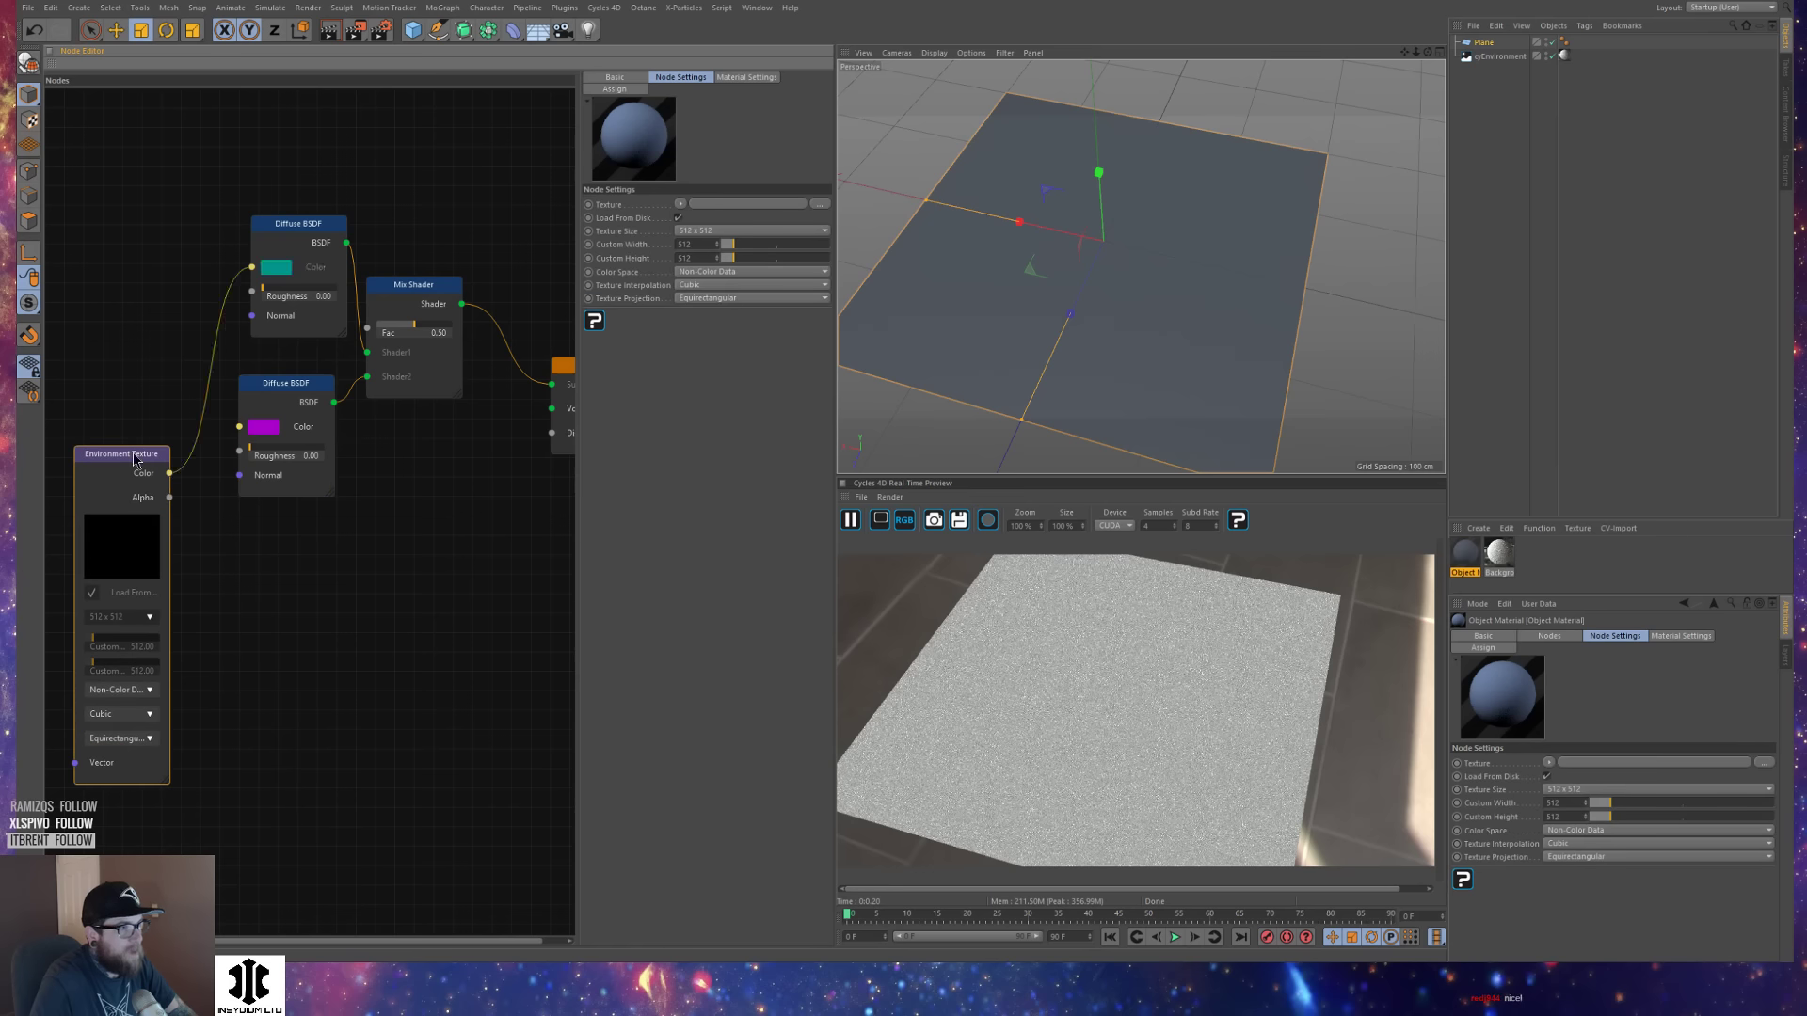
left_click_drag(143, 469, 134, 281)
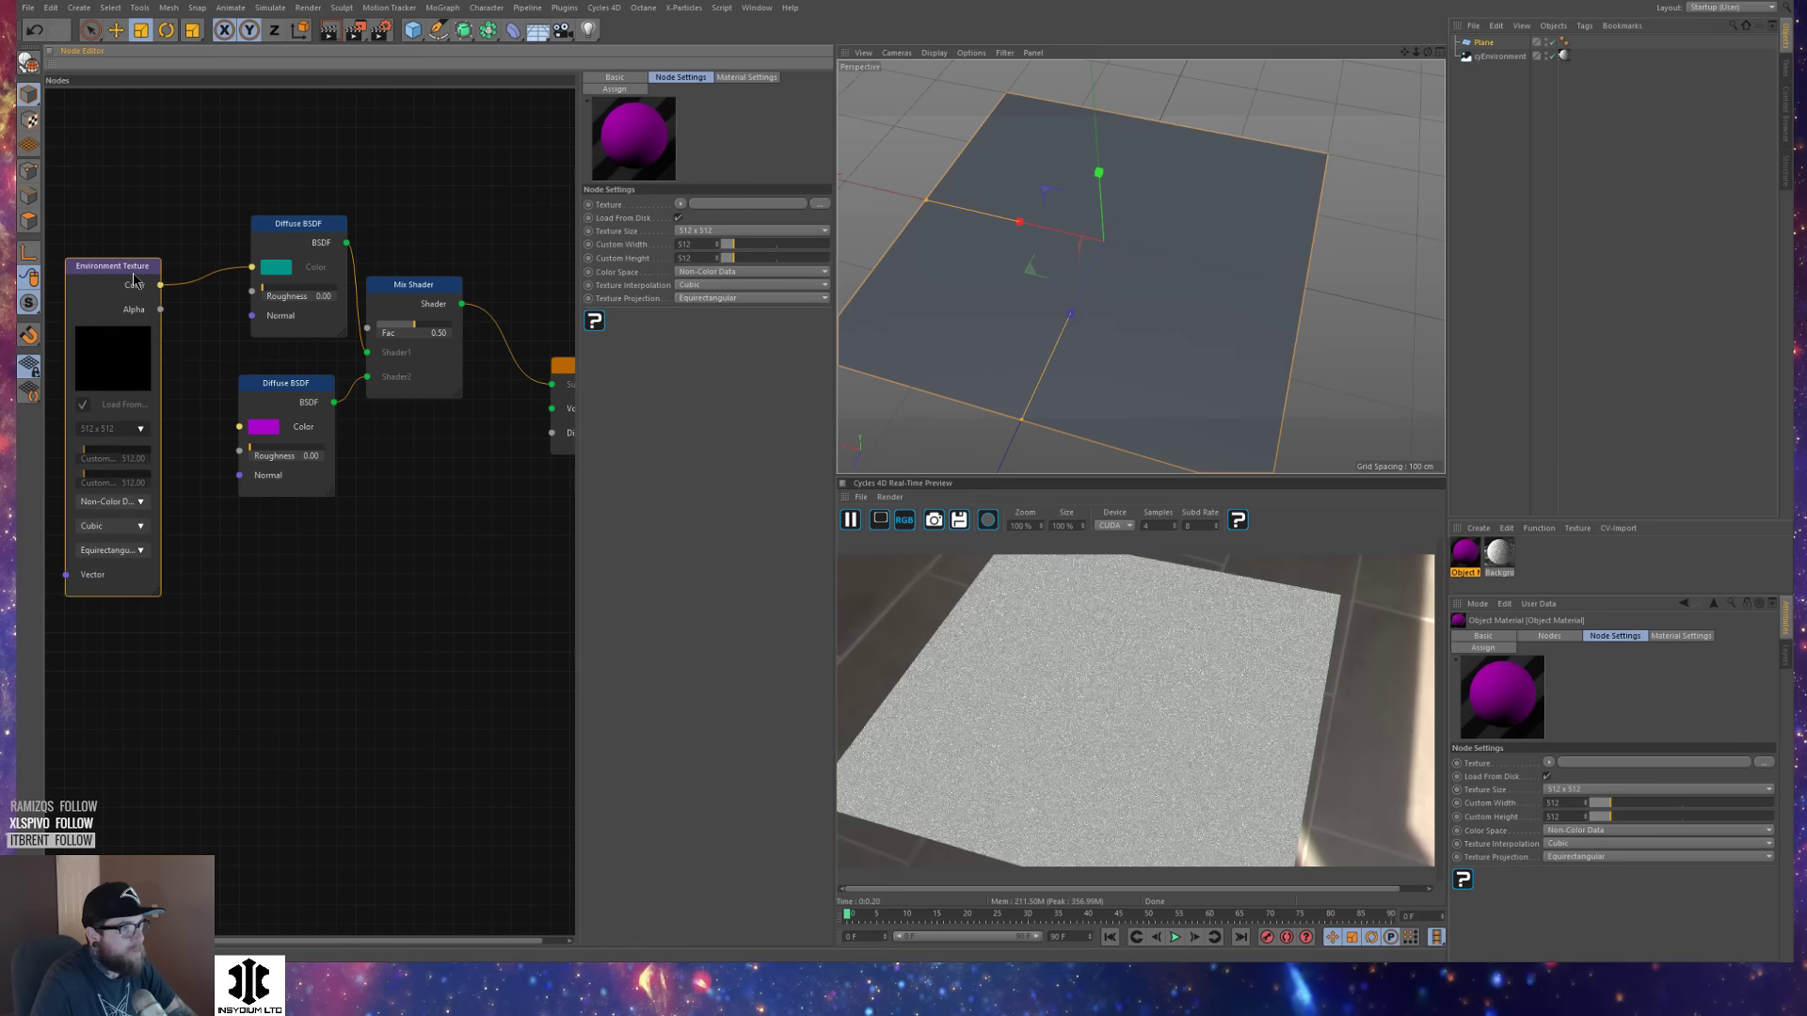
Load sponsorInsydium.png from the Documents > streams > sponsor folder into the Environment Texture node.
left_click(820, 204)
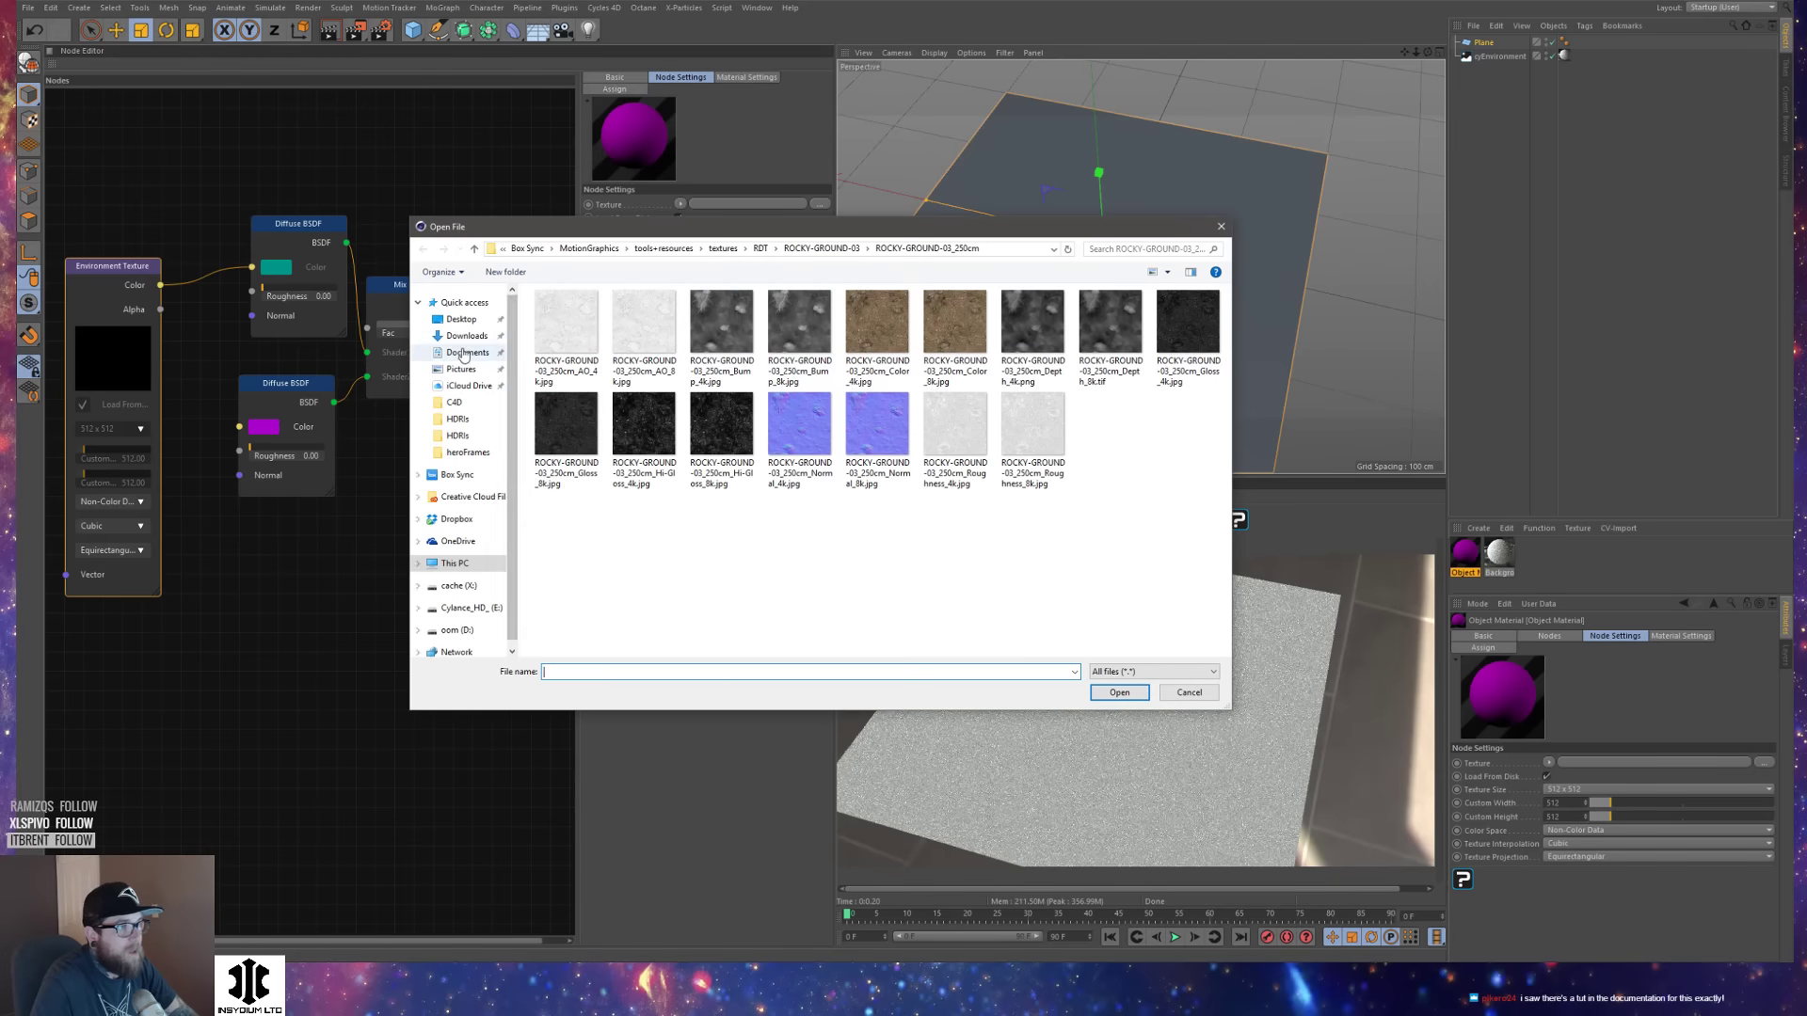
left_click(468, 352)
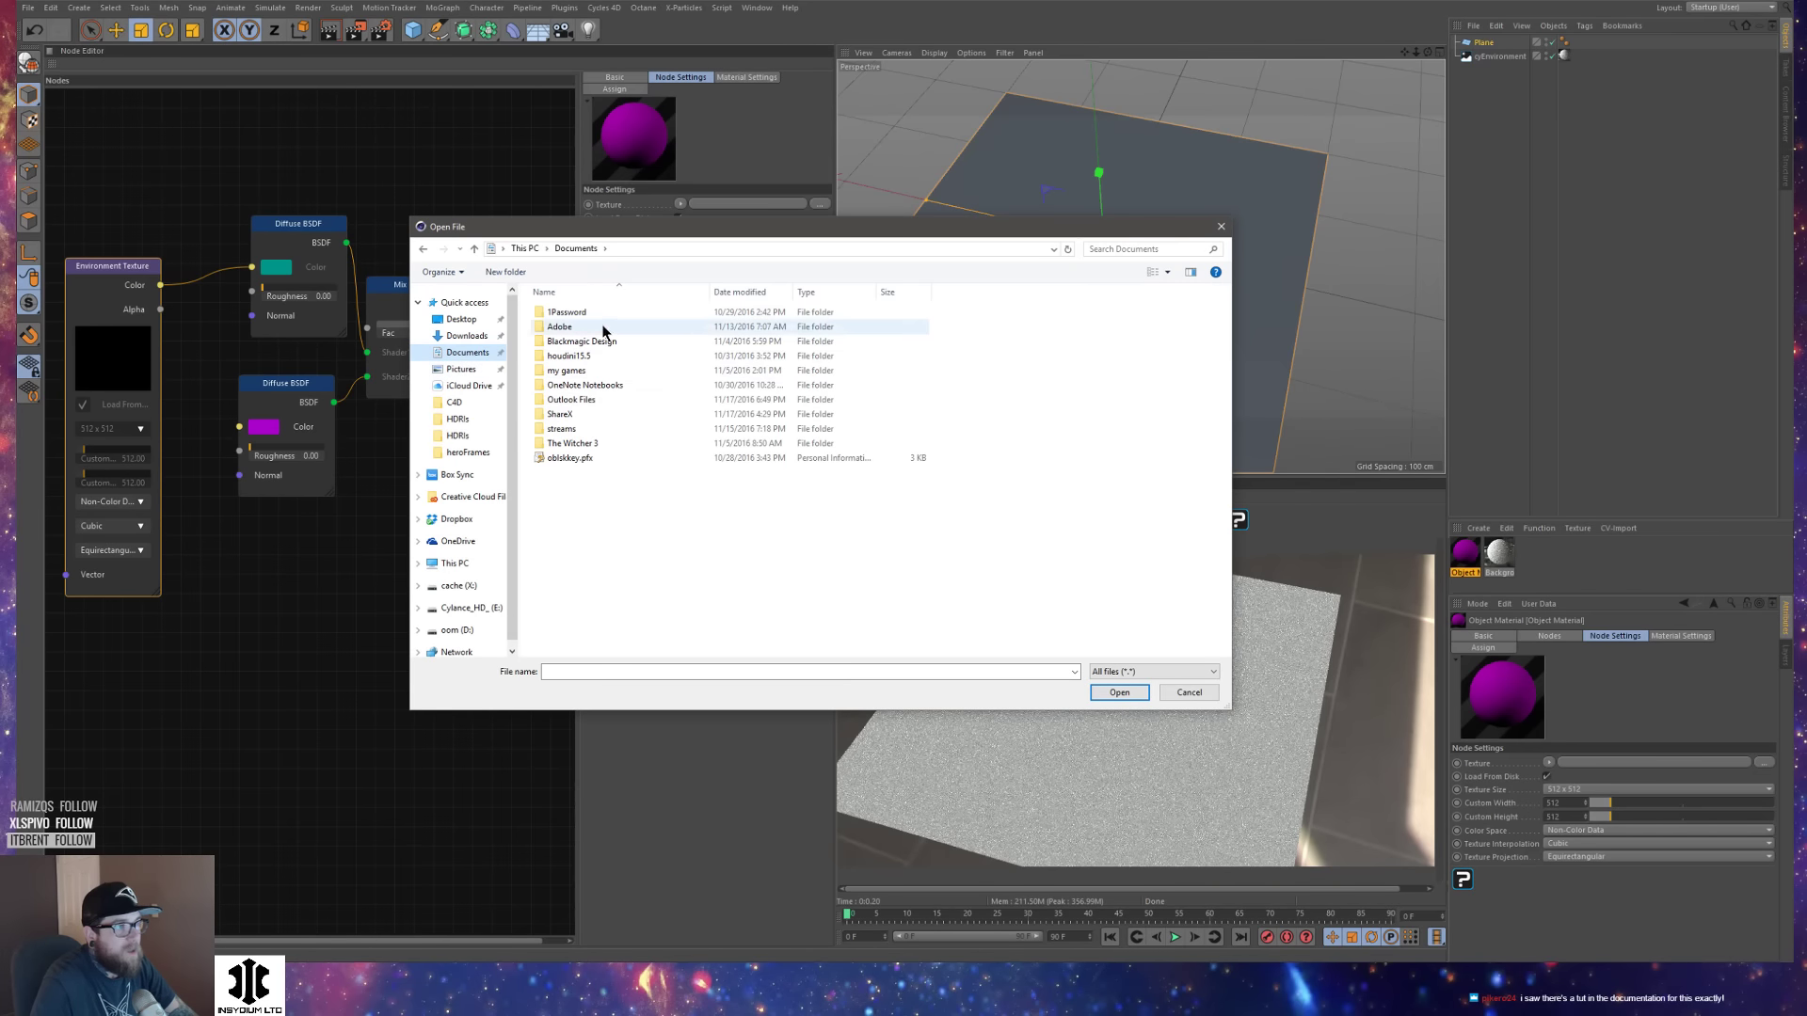
double_click(606, 430)
double_click(589, 363)
left_click(587, 366)
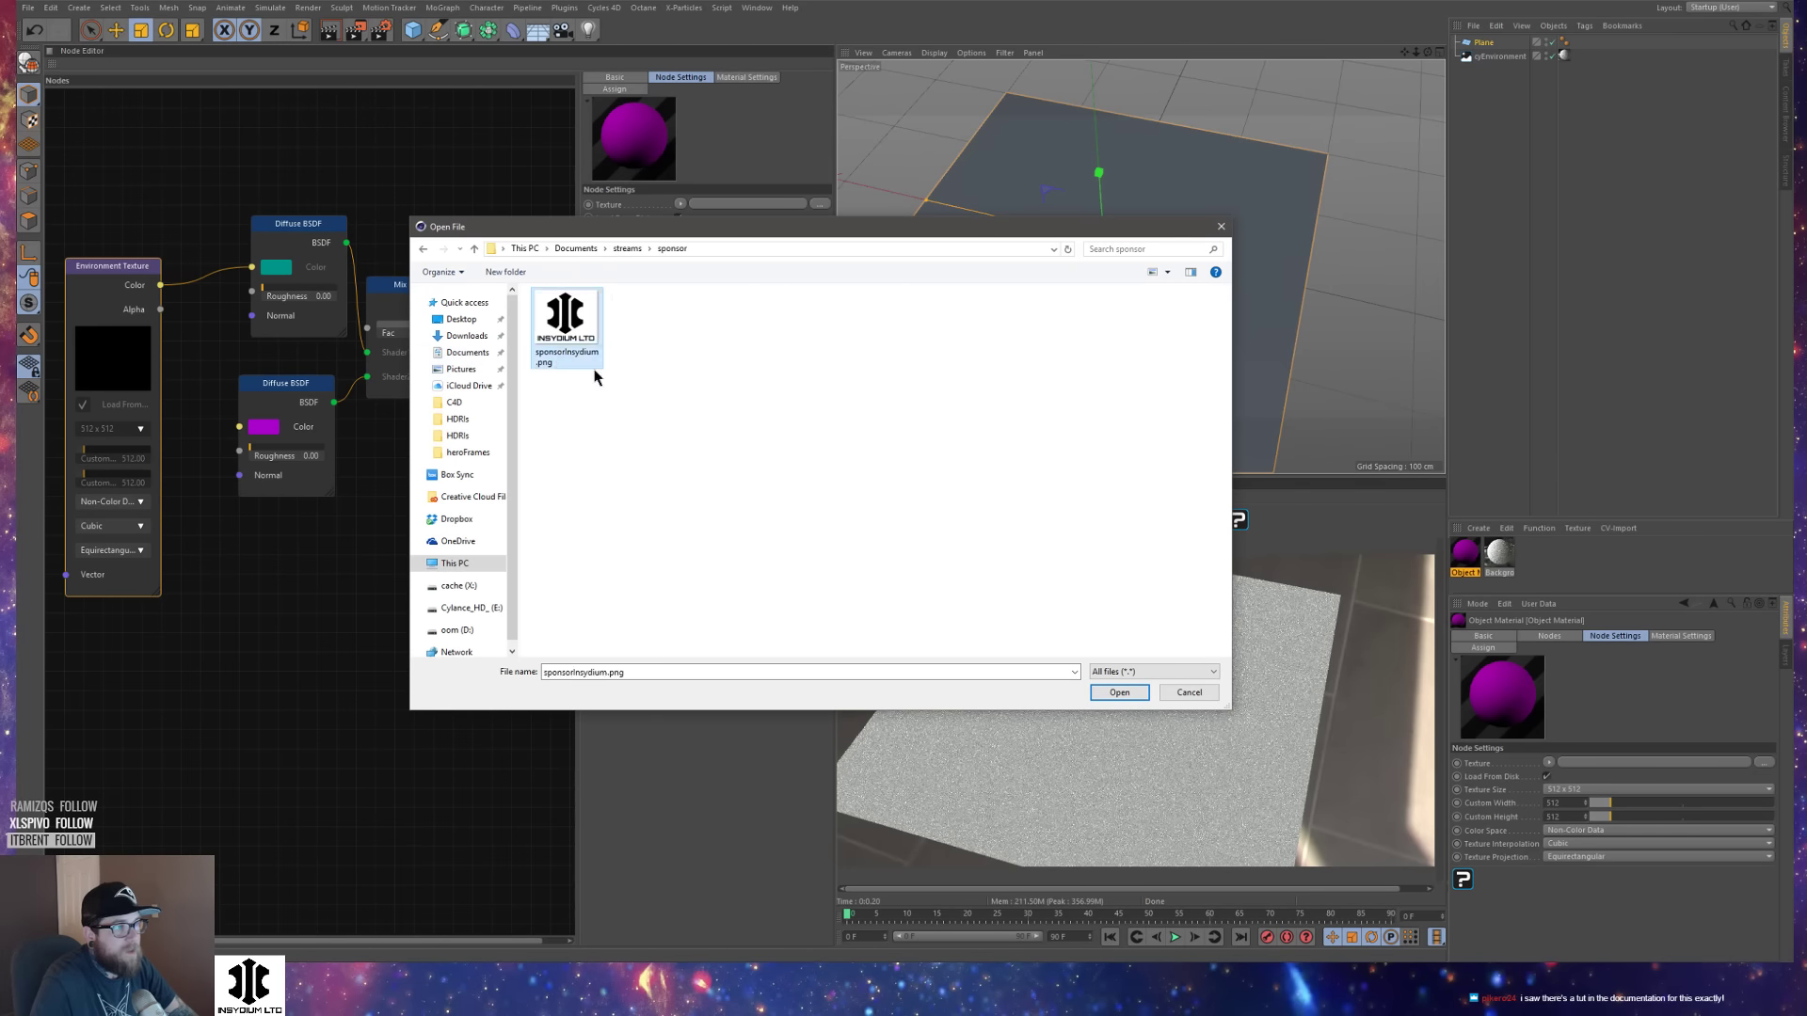
left_click(1129, 696)
left_click(979, 530)
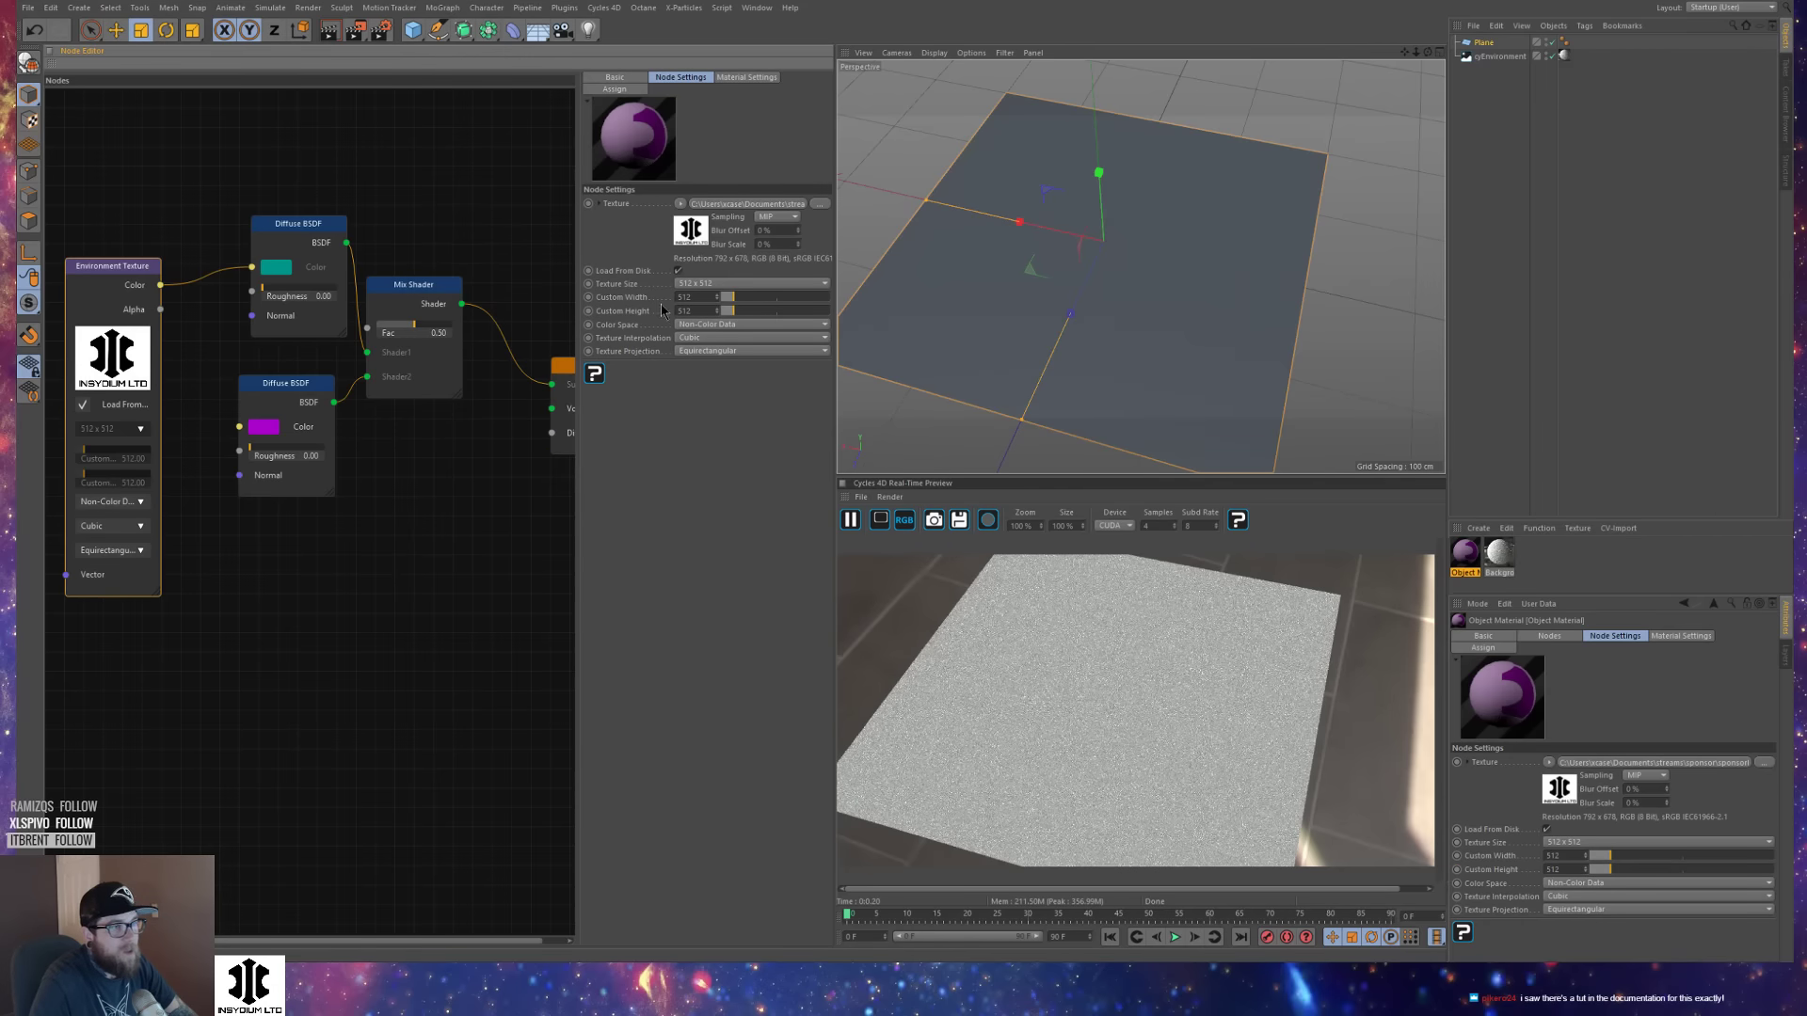
Apply the cyan and purple mix material to the plane.
left_click_drag(1143, 300, 1222, 290, "alt")
left_click_drag(1470, 563, 1484, 43)
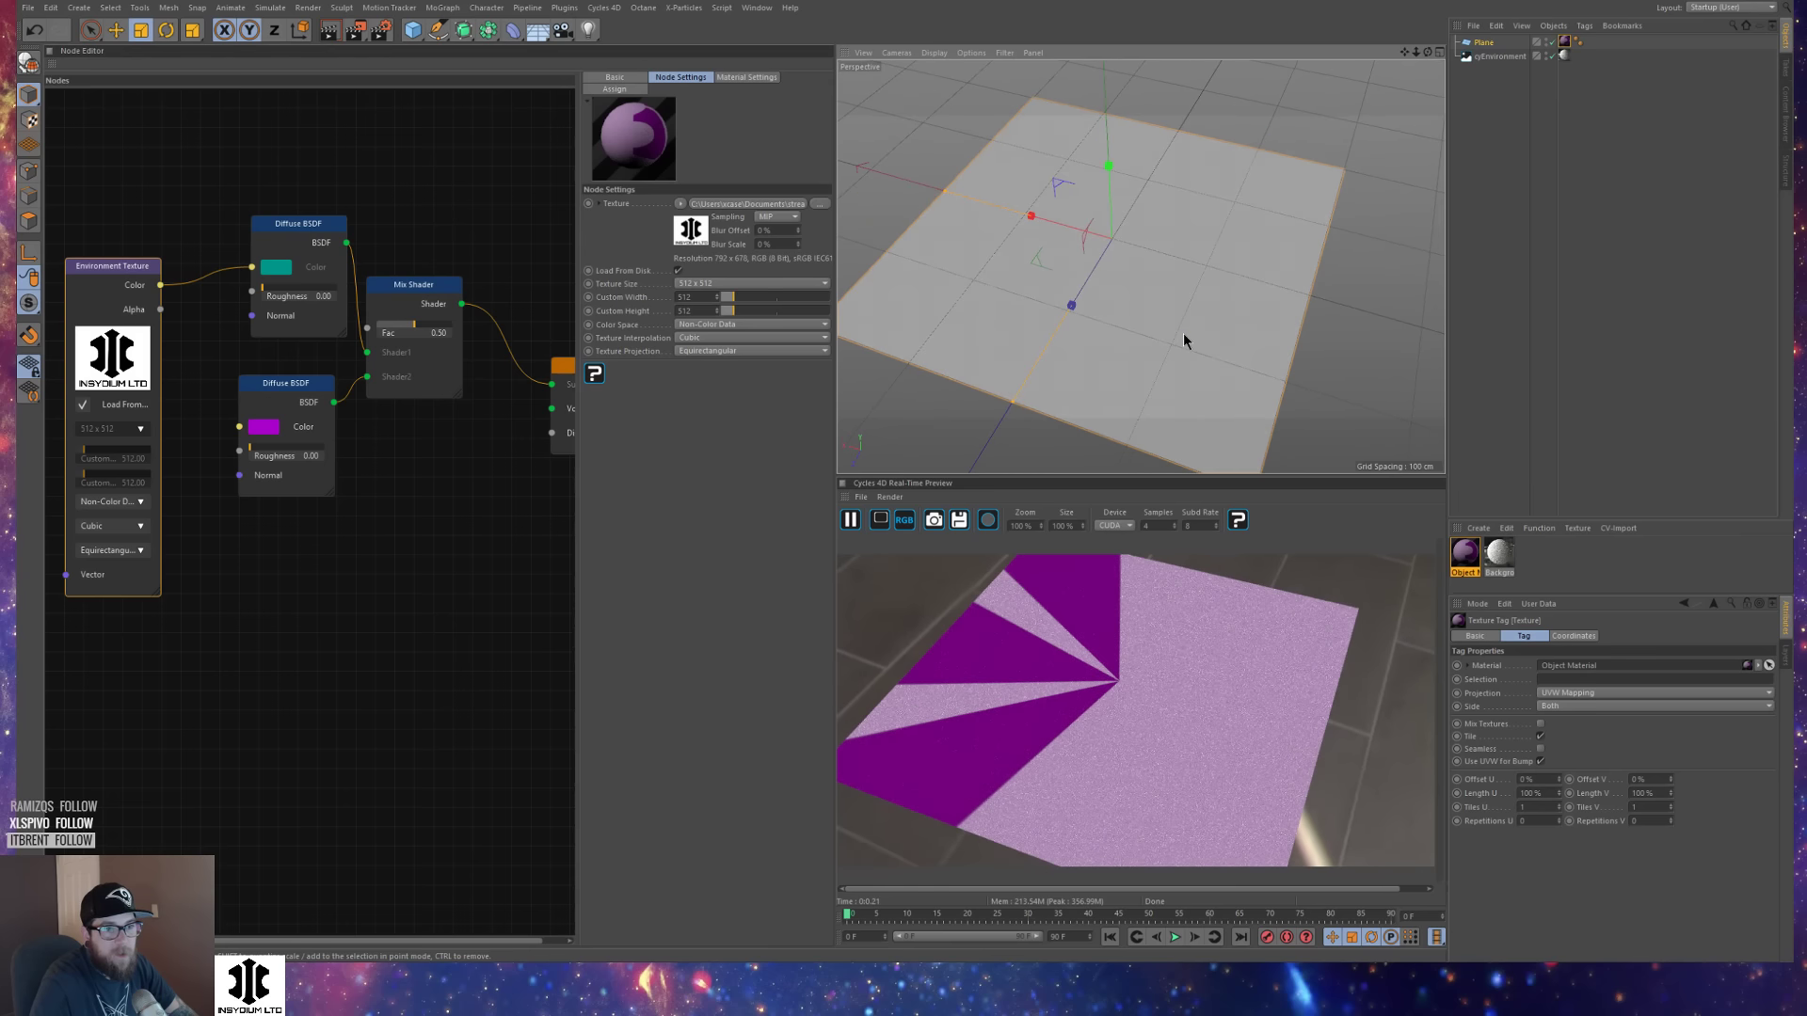
middle_click_drag(317, 592, 422, 570)
right_click(425, 588)
left_click(375, 593)
right_click(424, 571)
left_click(369, 581)
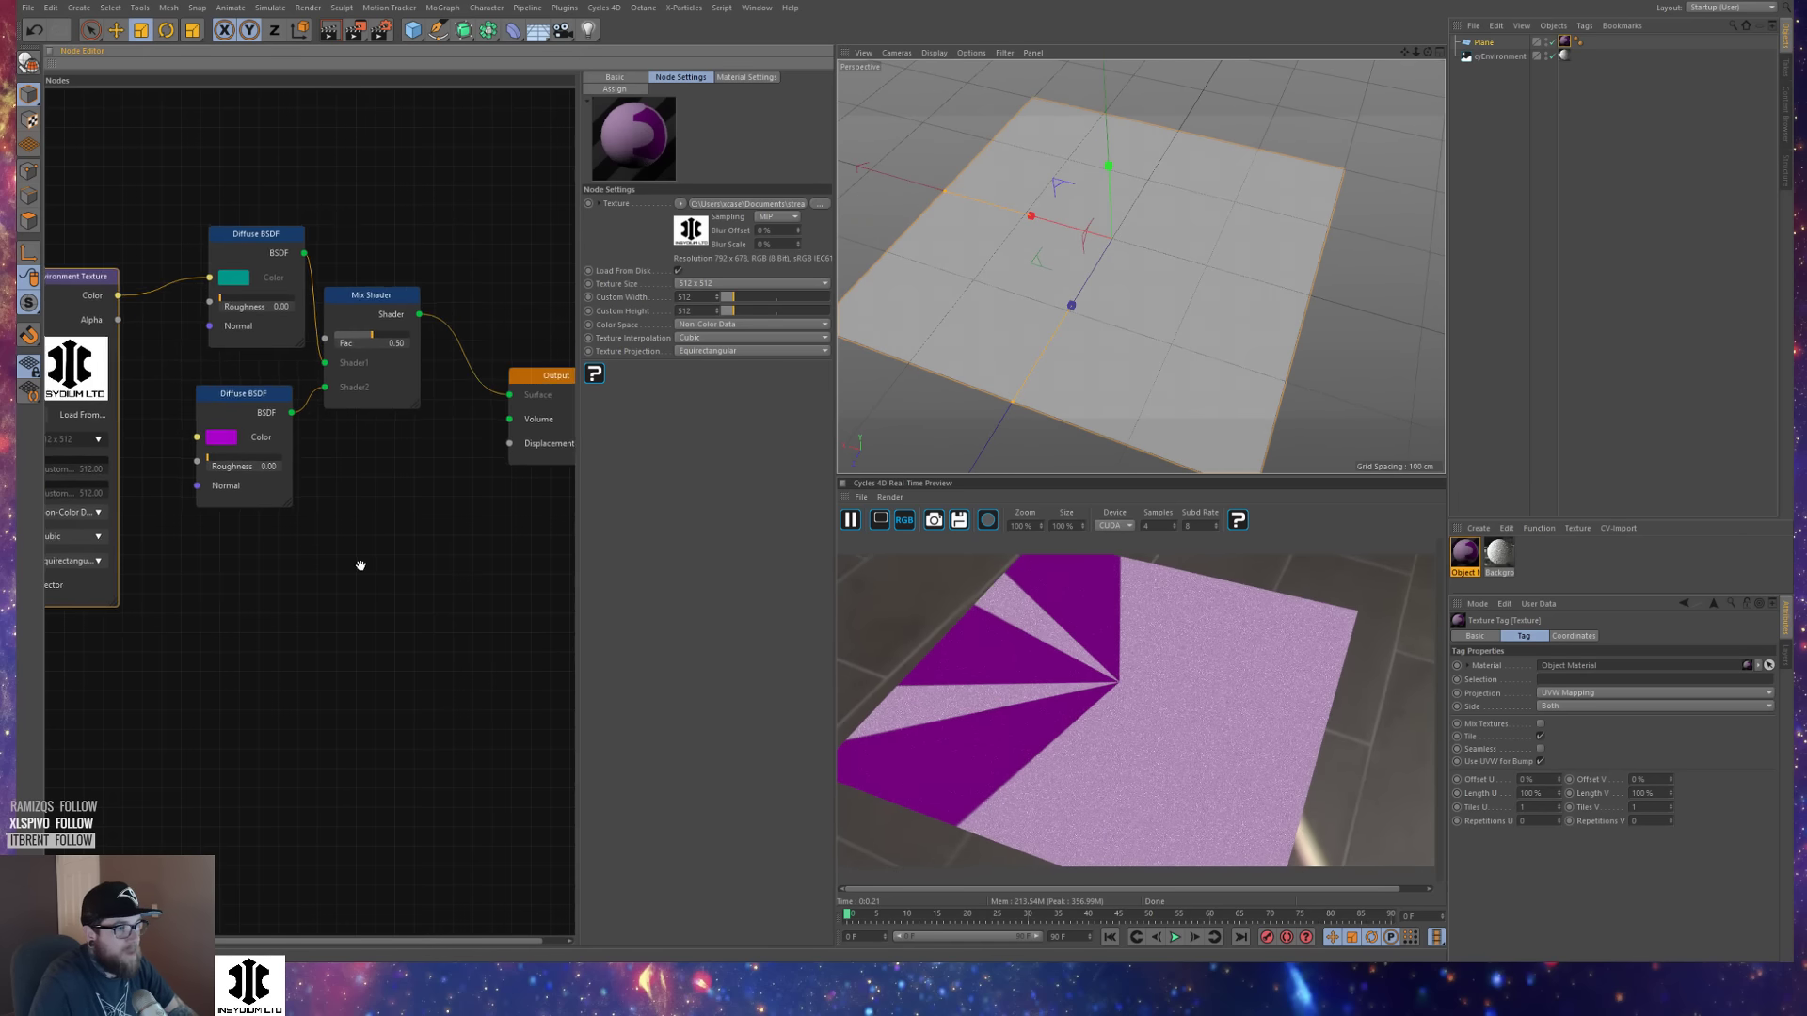
scroll(362, 566, "down", 8)
scroll(361, 566, "up", 6)
scroll(440, 553, "up", 2)
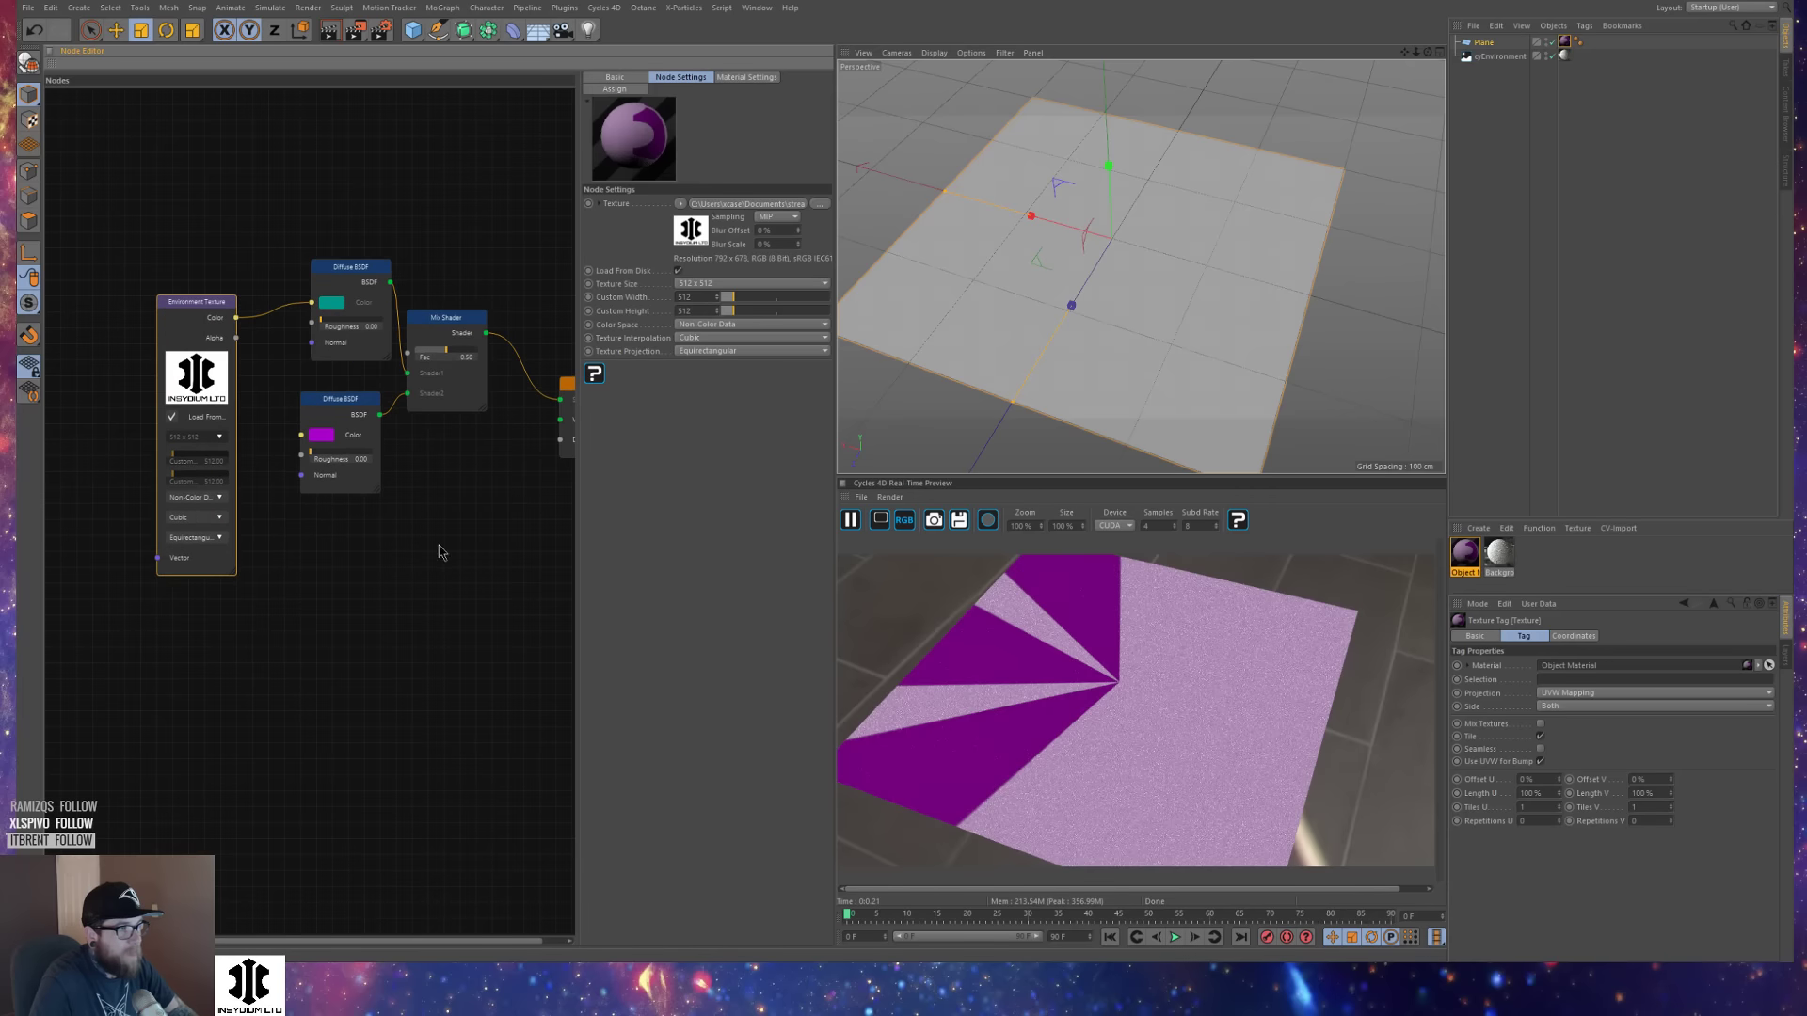
Delete the Environment Texture node holding the logo image from the material graph.
left_click_drag(216, 315, 207, 297)
right_click(201, 292)
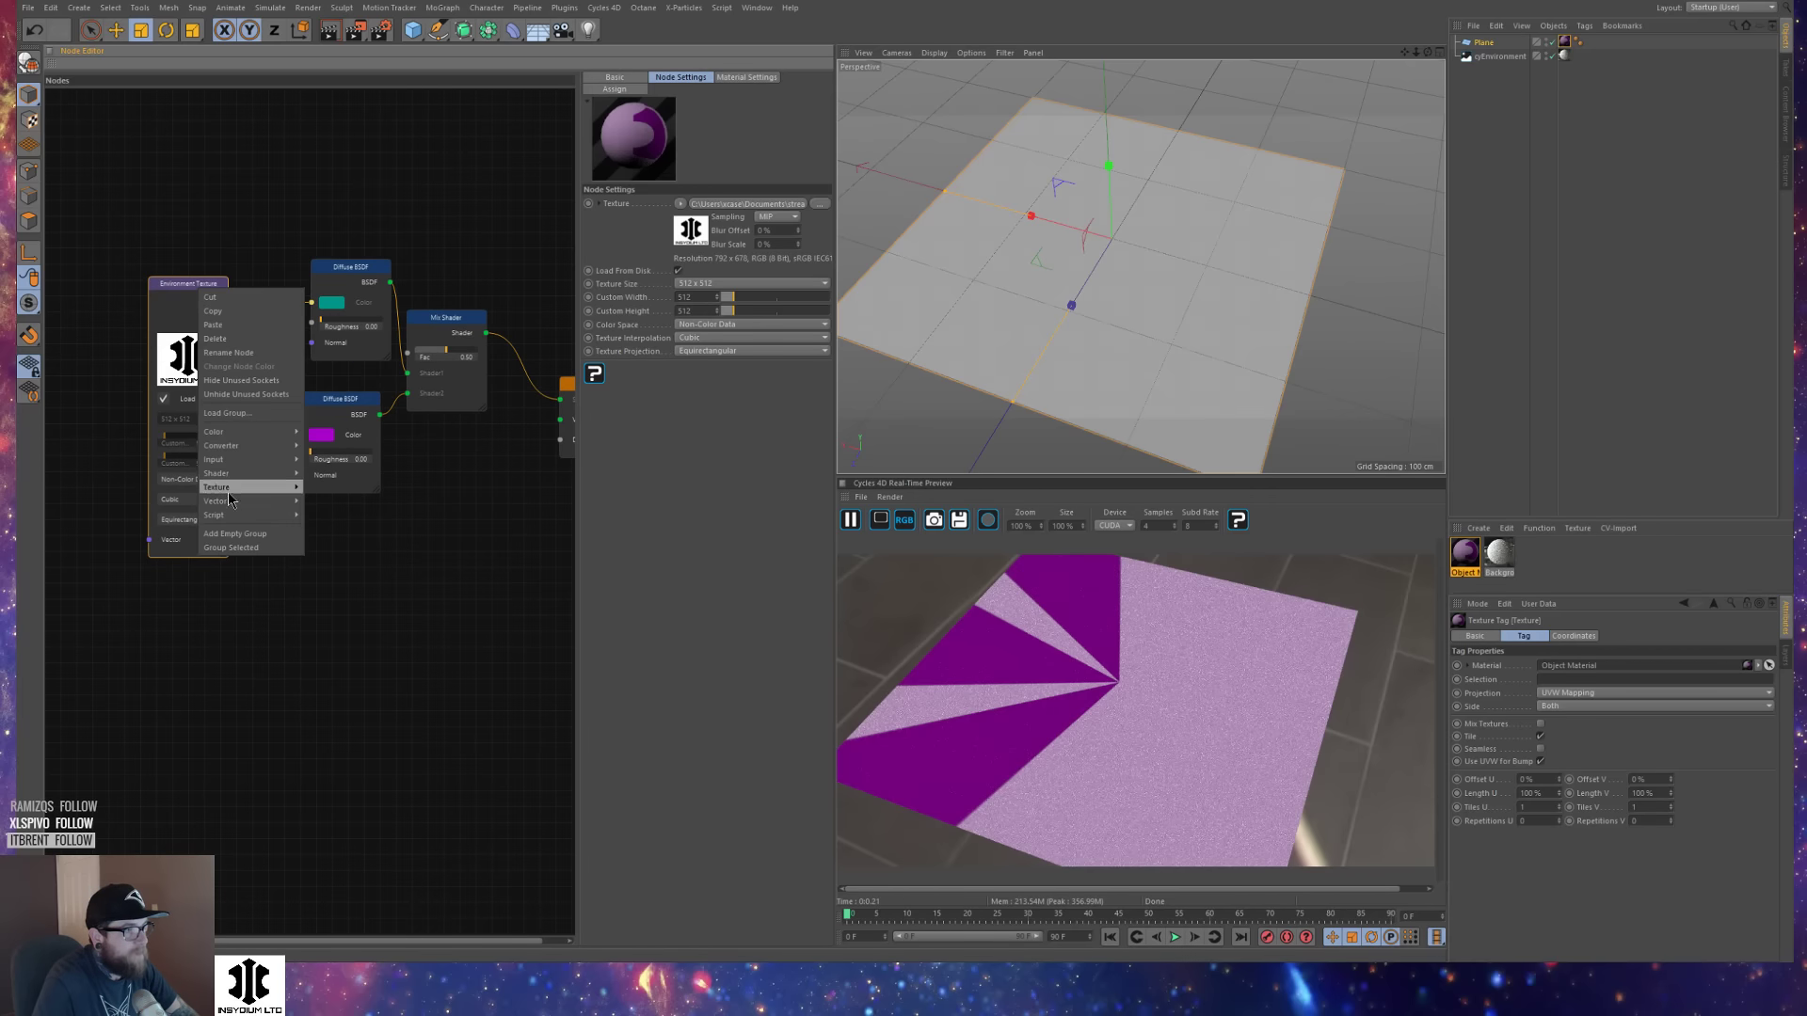
left_click(215, 338)
Add an empty Environment Texture node beside the two Diffuse BSDF nodes.
right_click(162, 282)
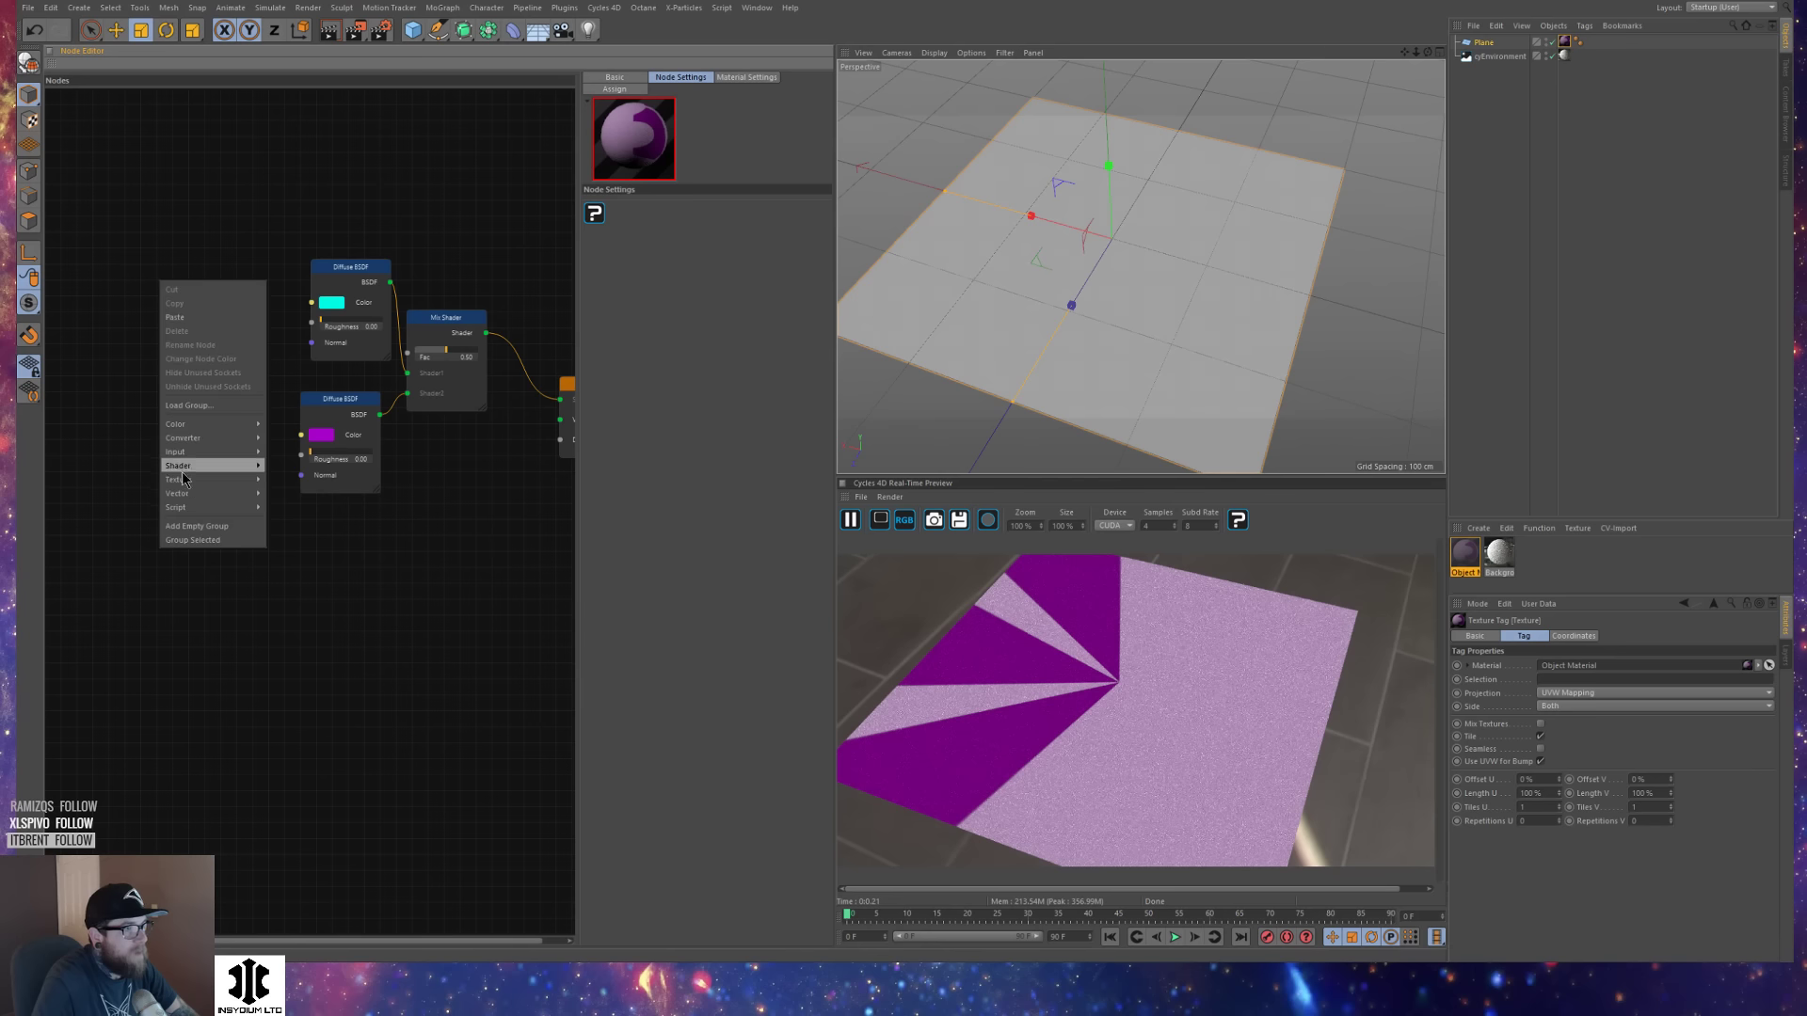
mouse_move(182, 479)
left_click(292, 516)
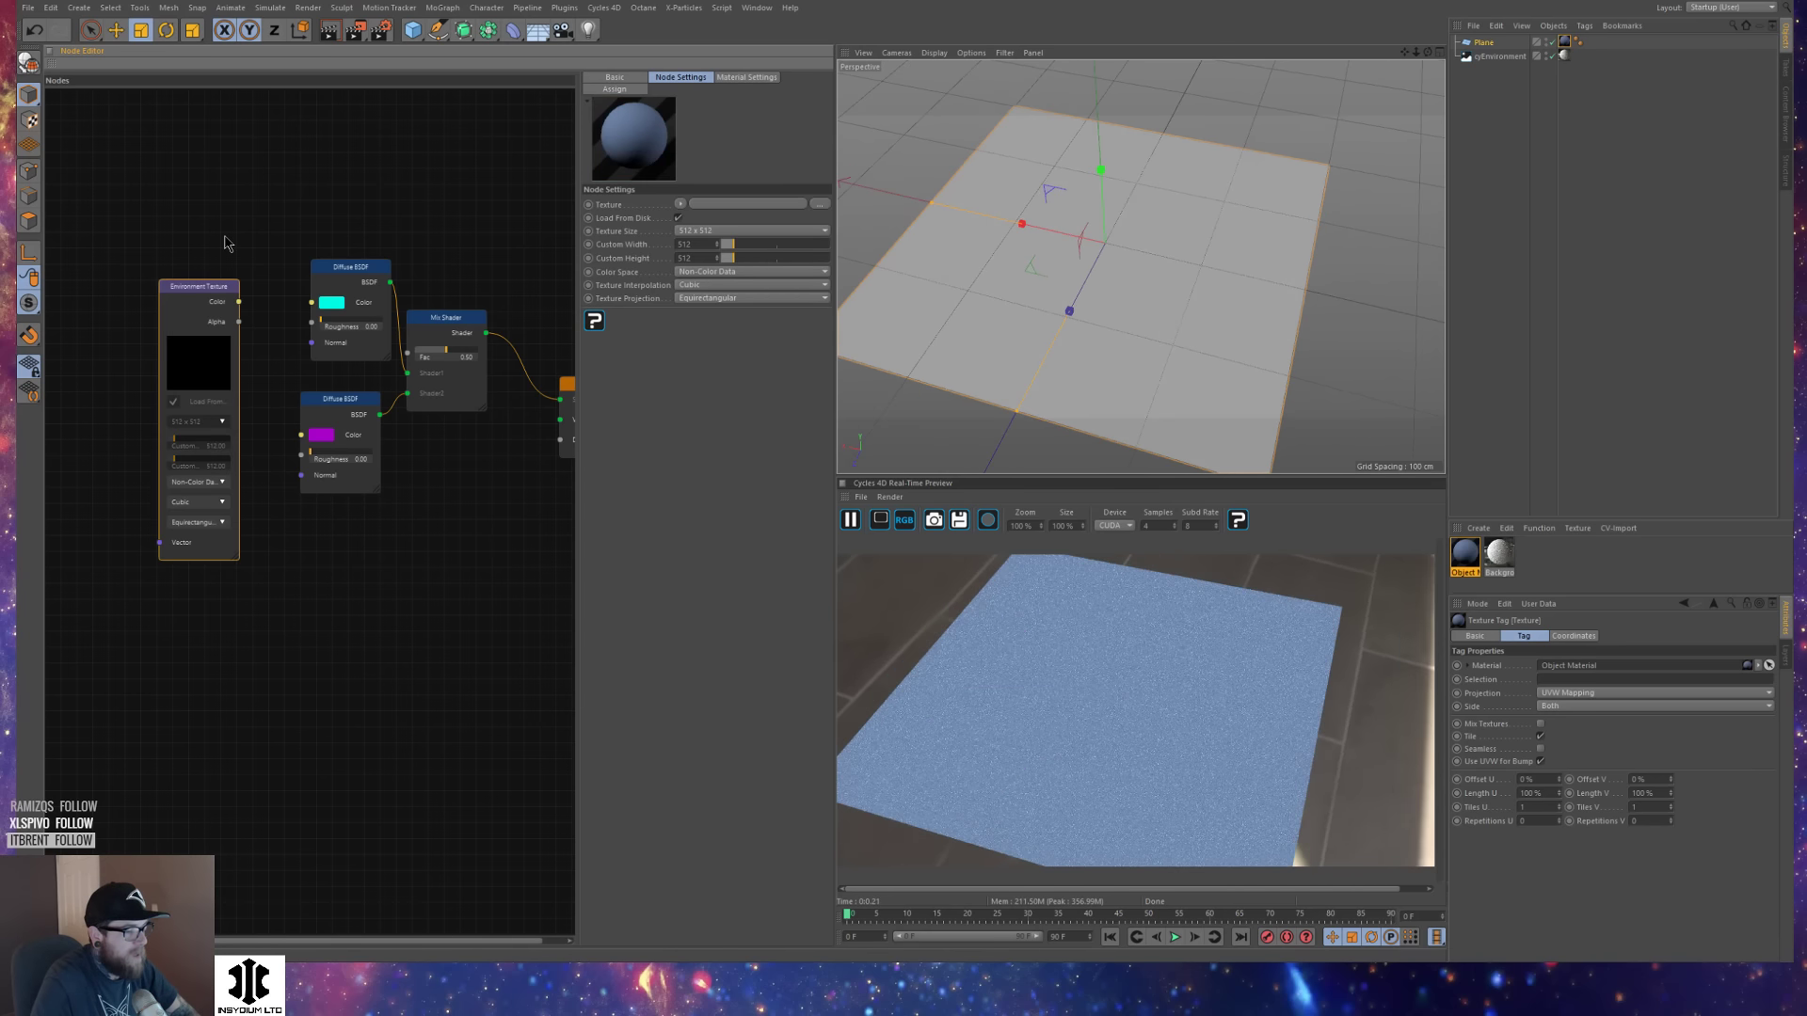
Replace the Environment Texture node with an Image Texture node and connect its Color output to the cyan Diffuse BSDF's Color input.
key("Delete")
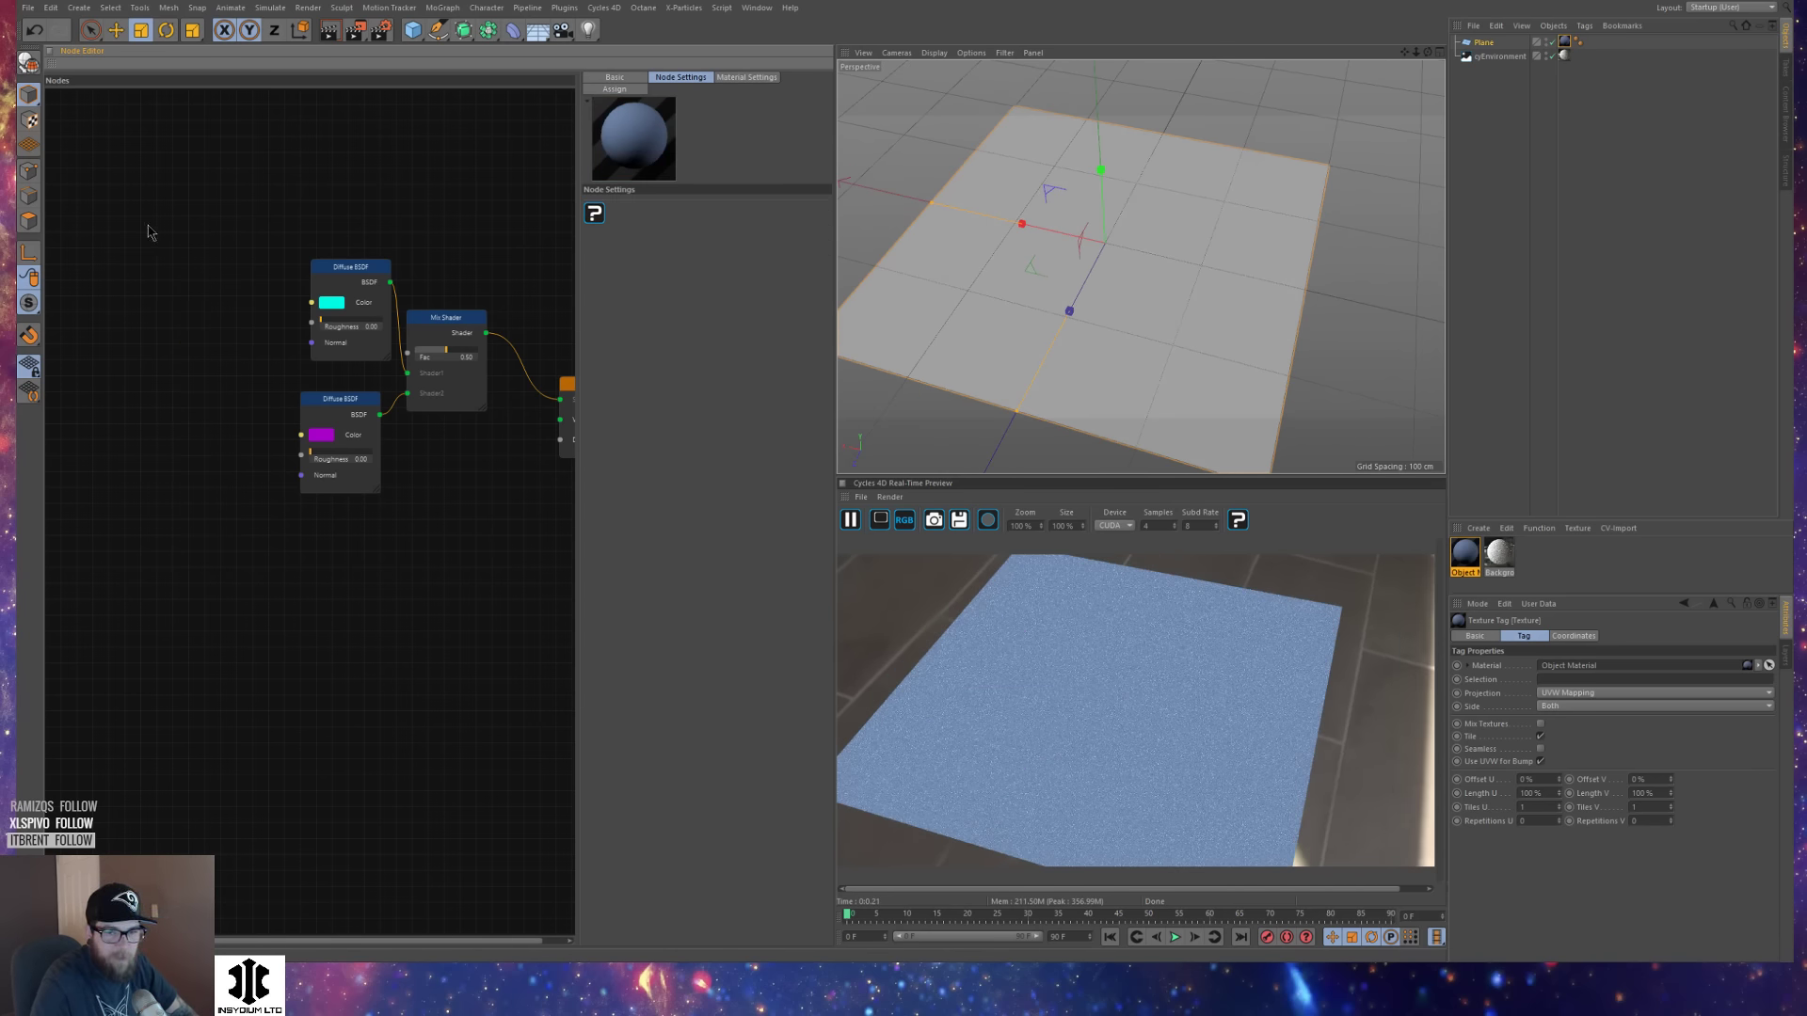
right_click(88, 295)
mouse_move(143, 460)
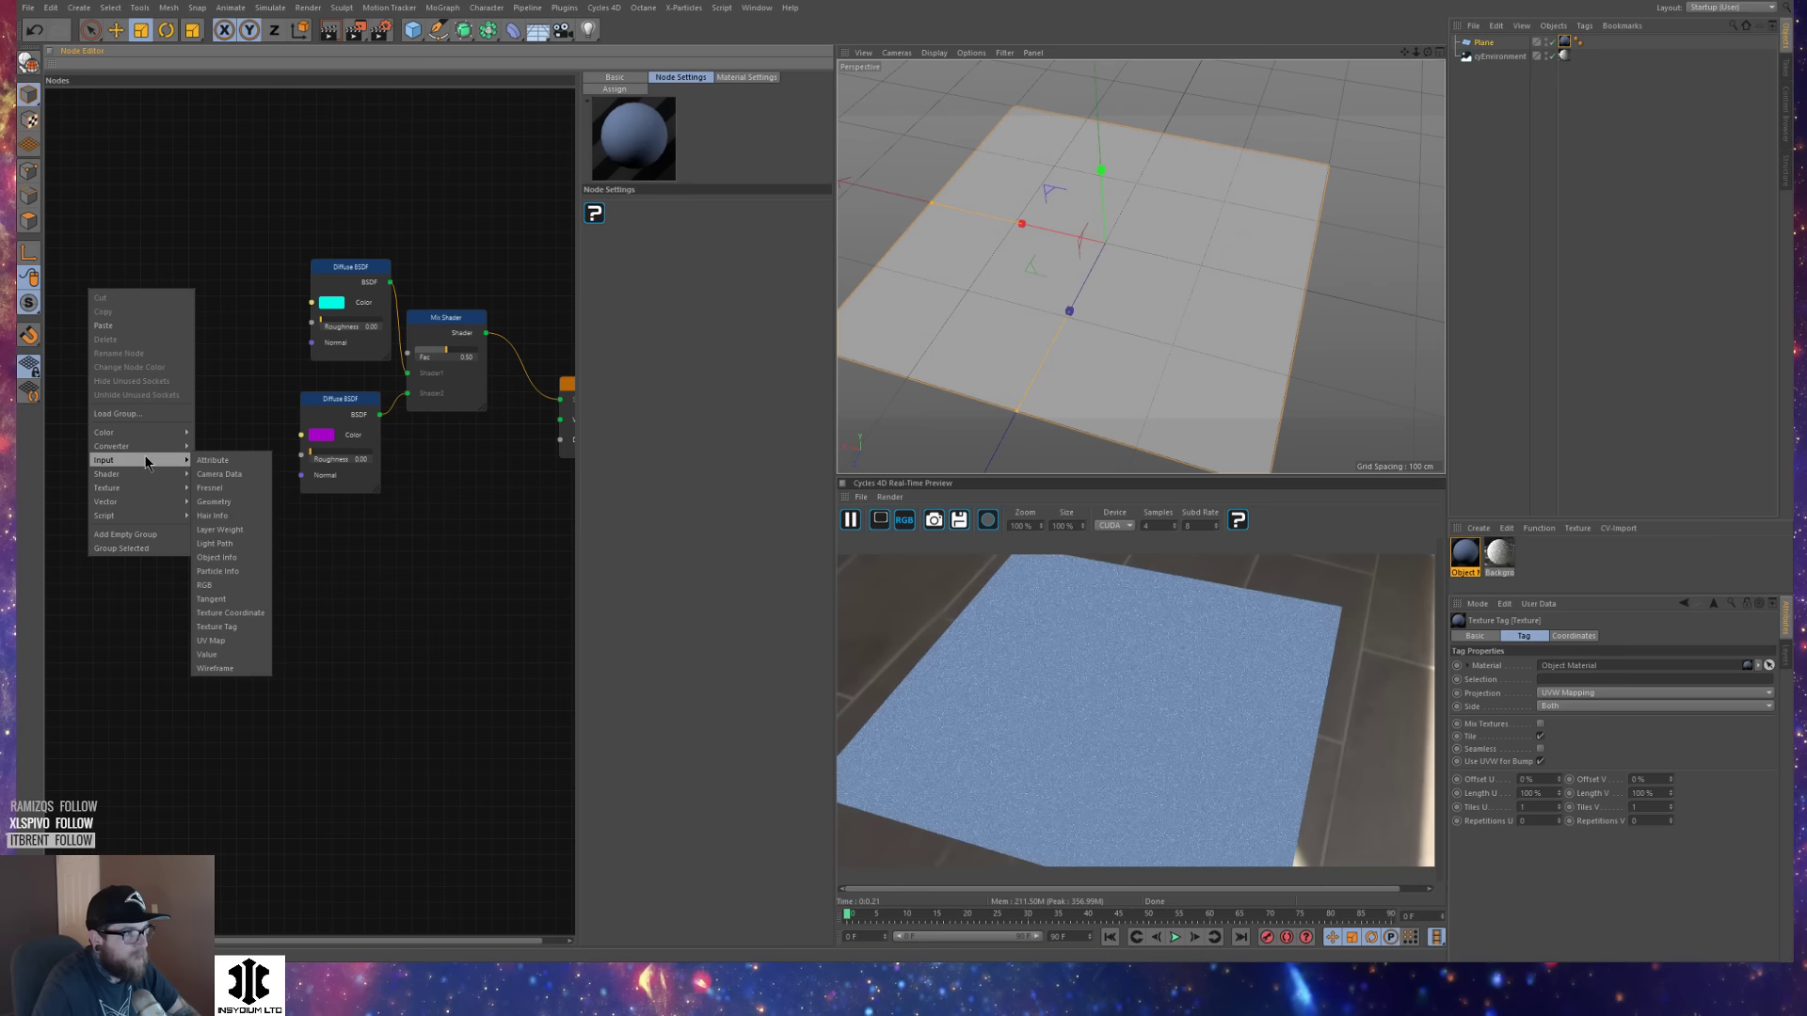
mouse_move(156, 491)
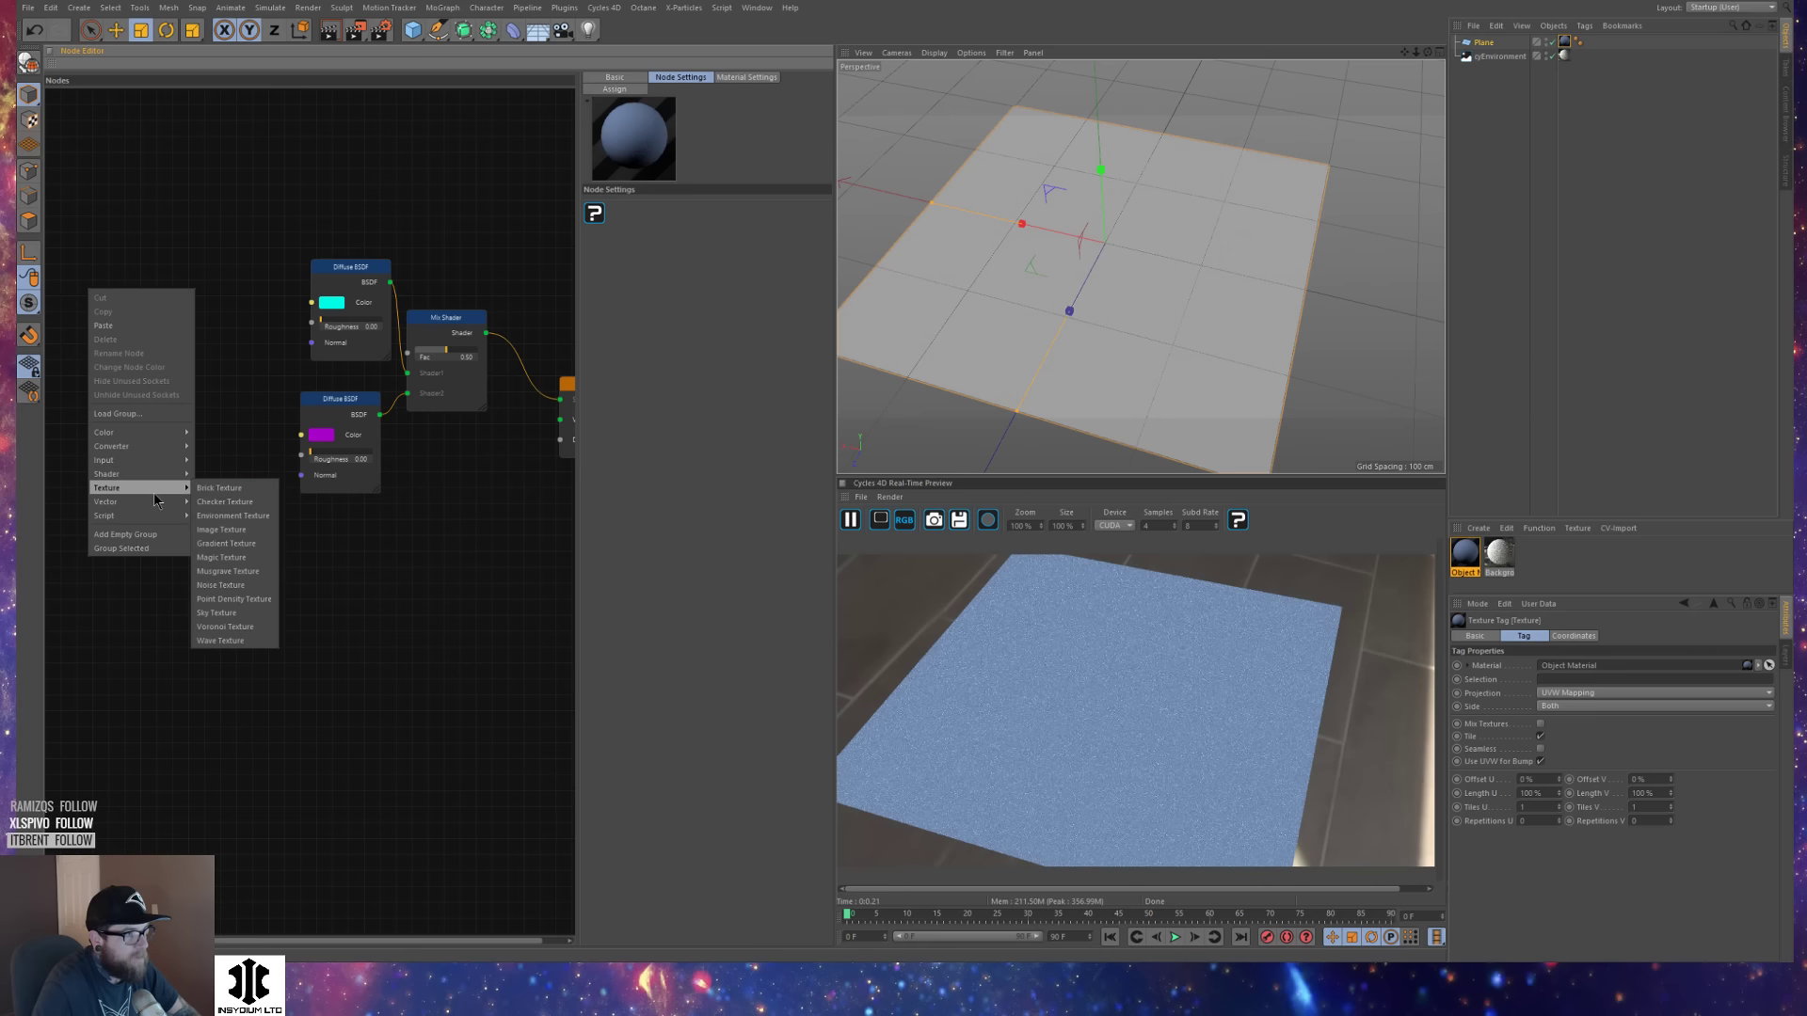
left_click(252, 531)
left_click_drag(167, 310, 311, 303)
right_click(315, 308)
left_click(279, 314)
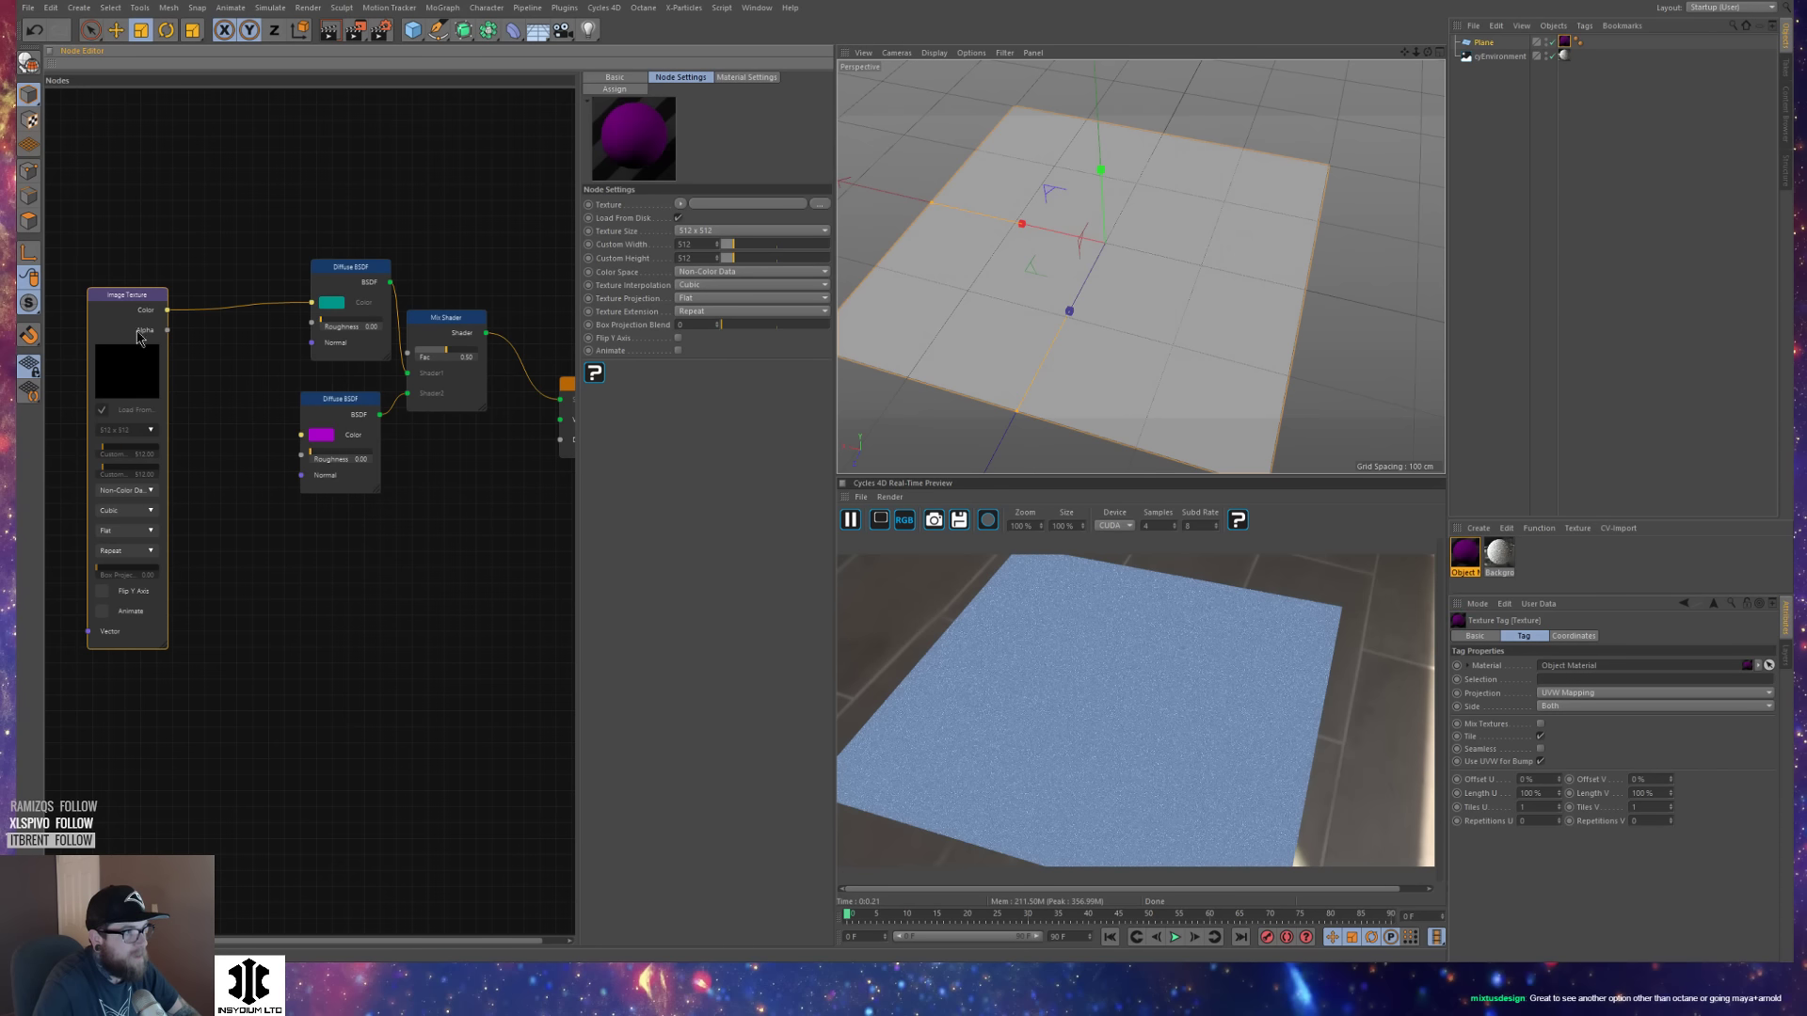
Load the INSYDIUM LTD logo image into the Image Texture node without copying it to the project location.
left_click(821, 204)
left_click(1120, 691)
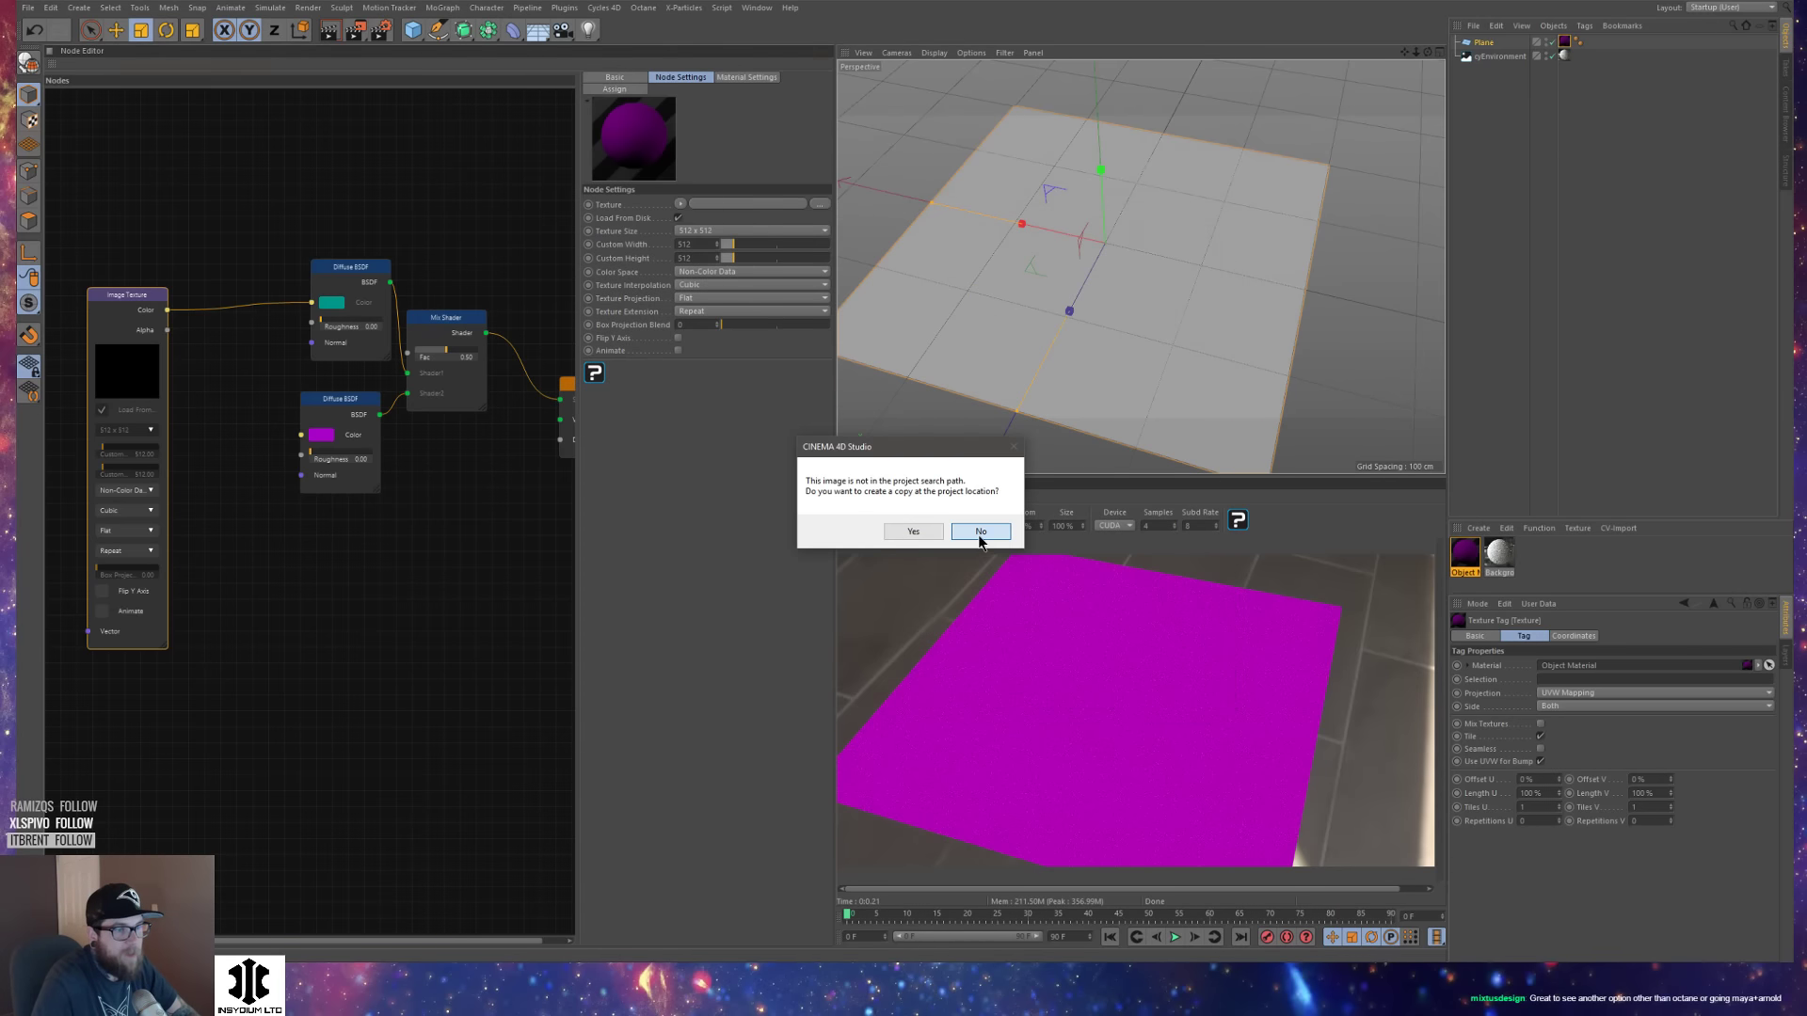
left_click(981, 531)
left_click_drag(131, 297, 115, 258)
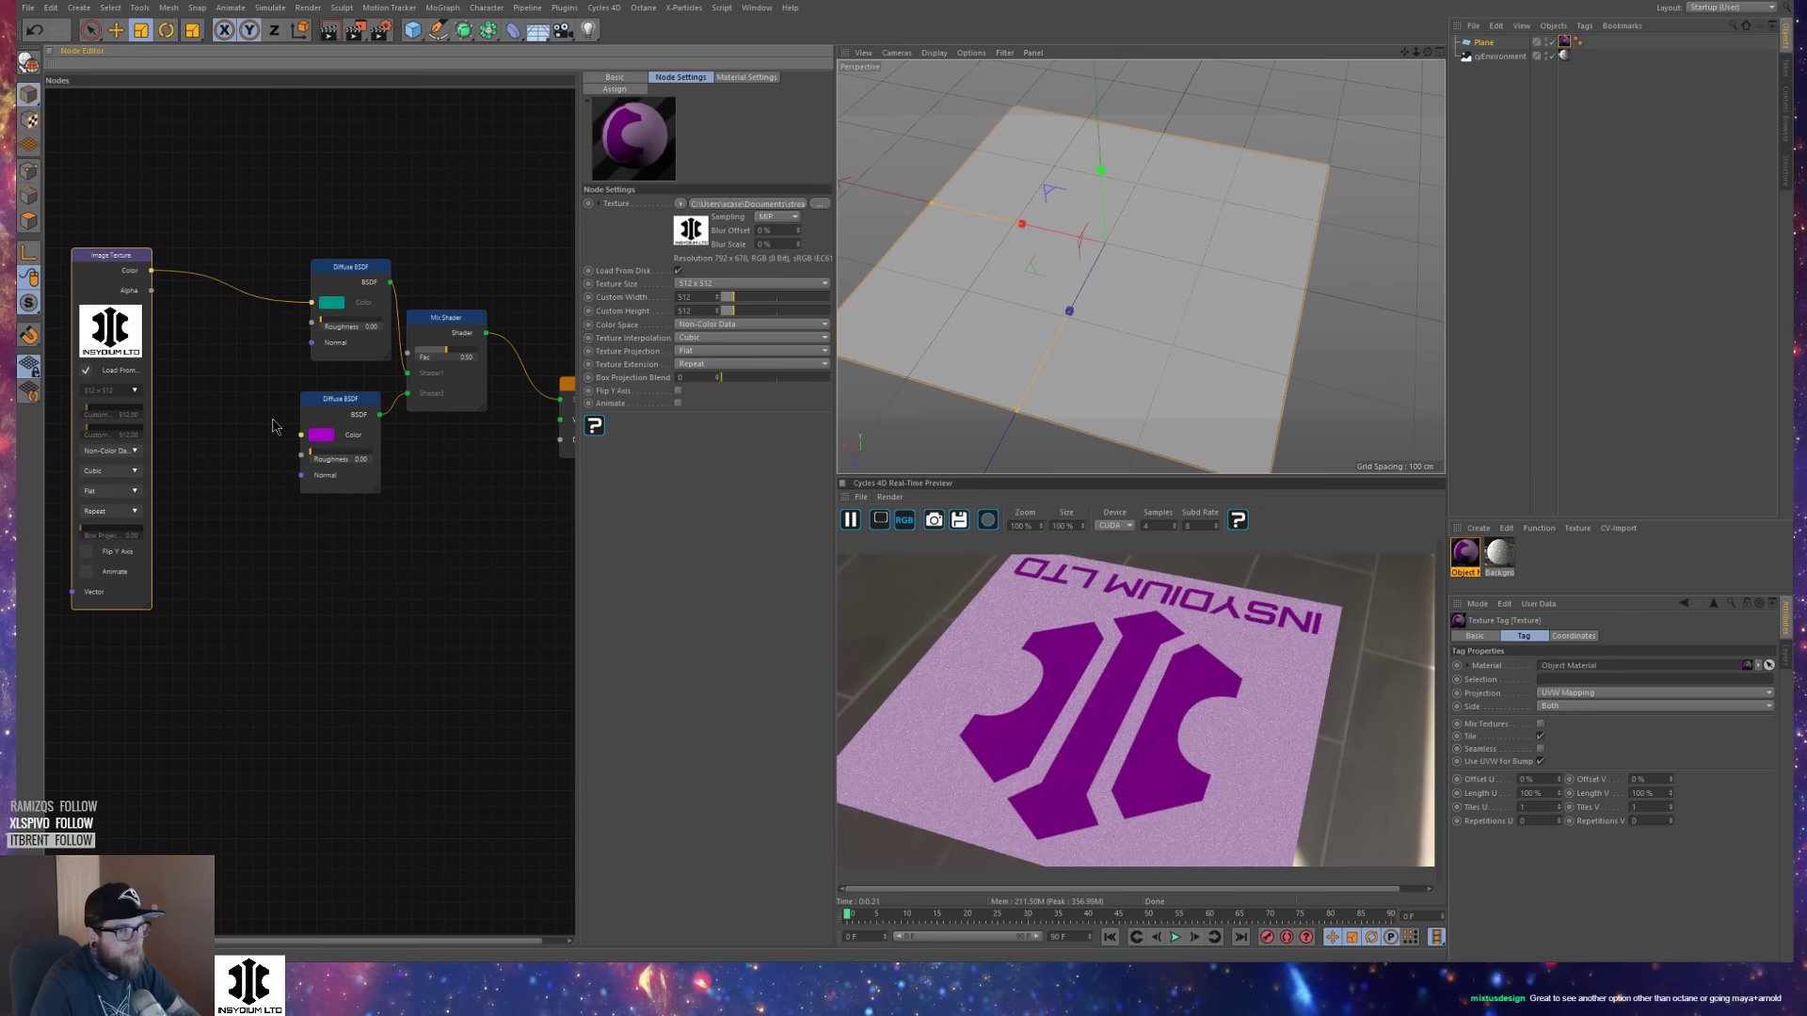
left_click_drag(1238, 295, 1163, 282, "alt")
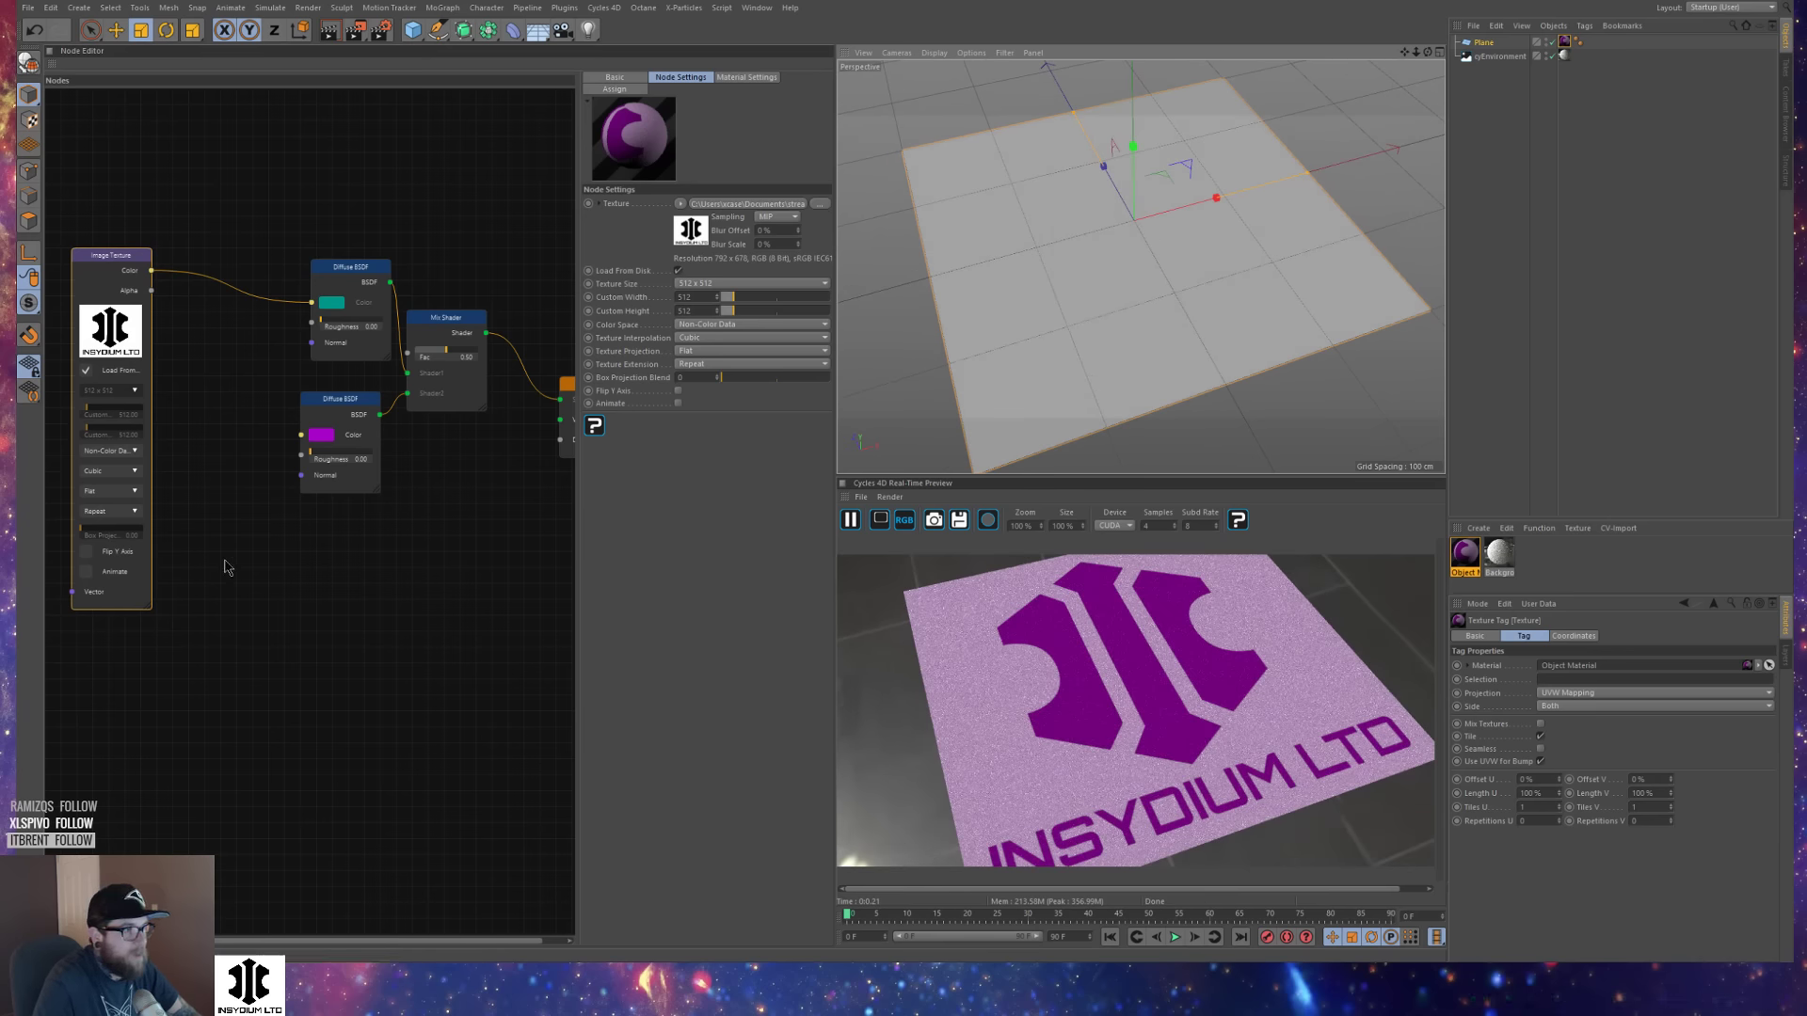
Add an RGB To BW node fed by the logo image's Color and connect its Value output to the Mix Shader's Fac.
right_click(216, 514)
mouse_move(276, 688)
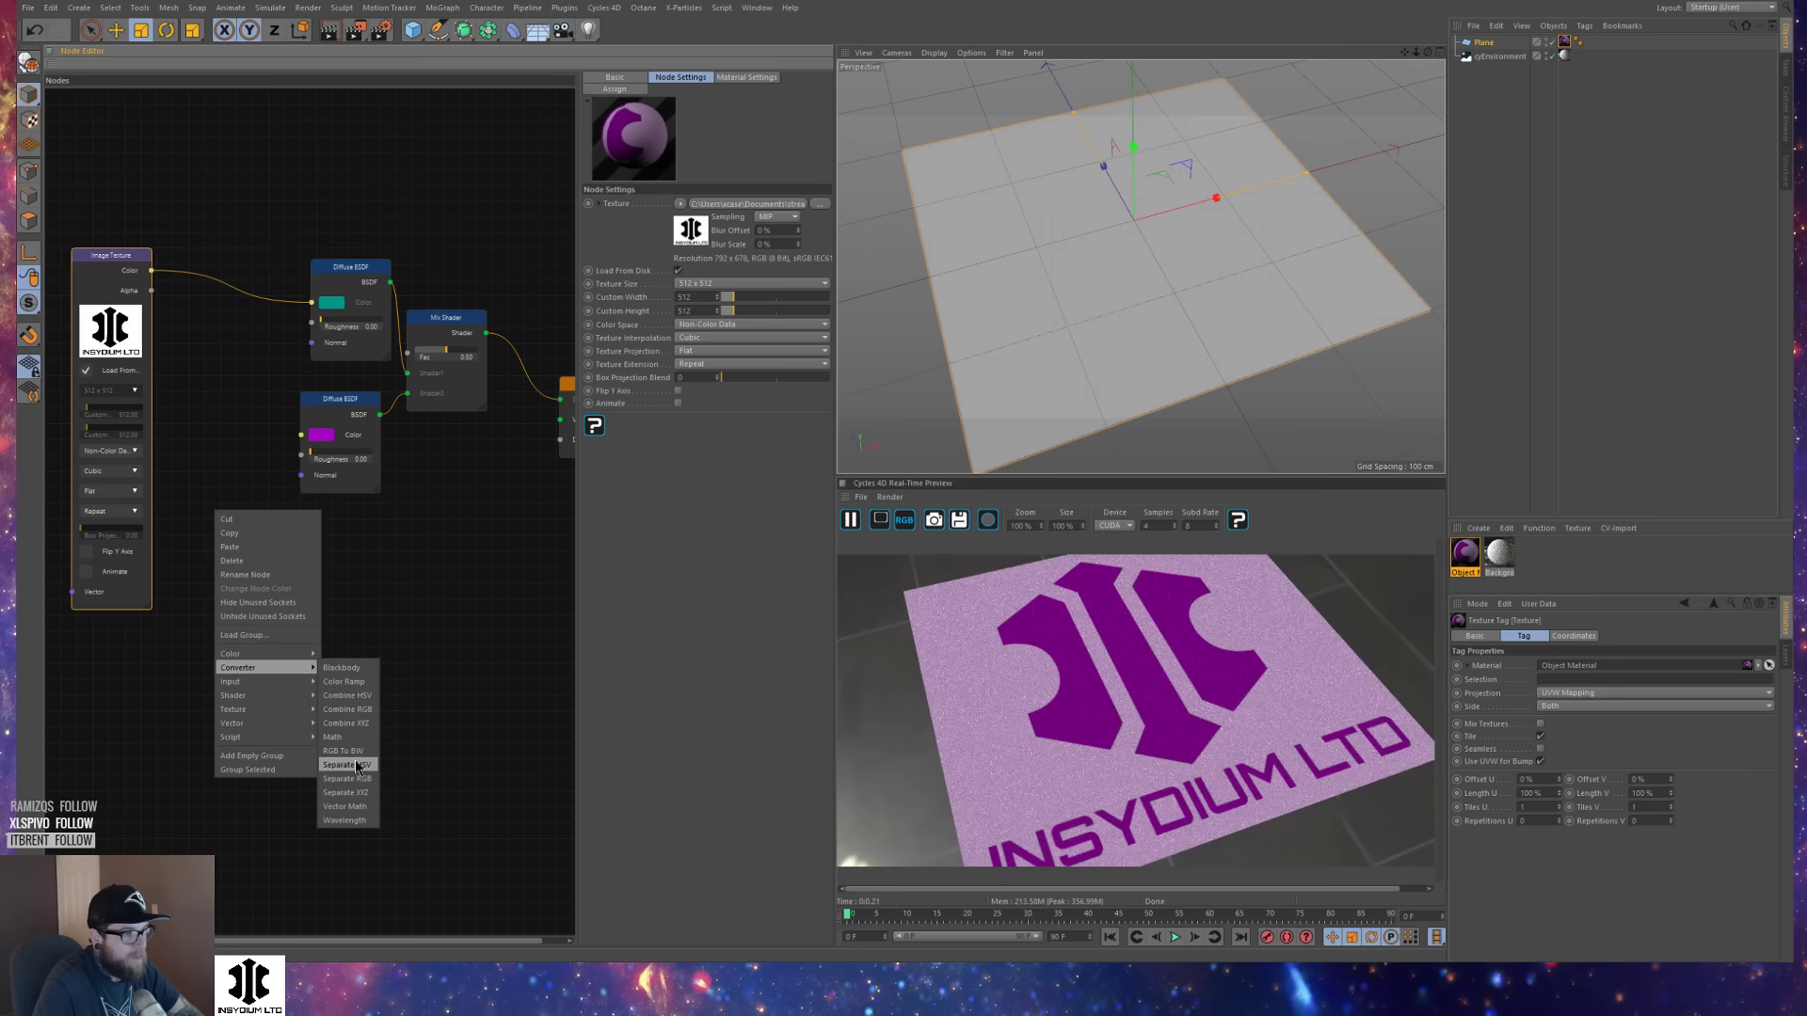
left_click(351, 742)
left_click_drag(262, 538, 246, 409)
left_click_drag(152, 271, 470, 335)
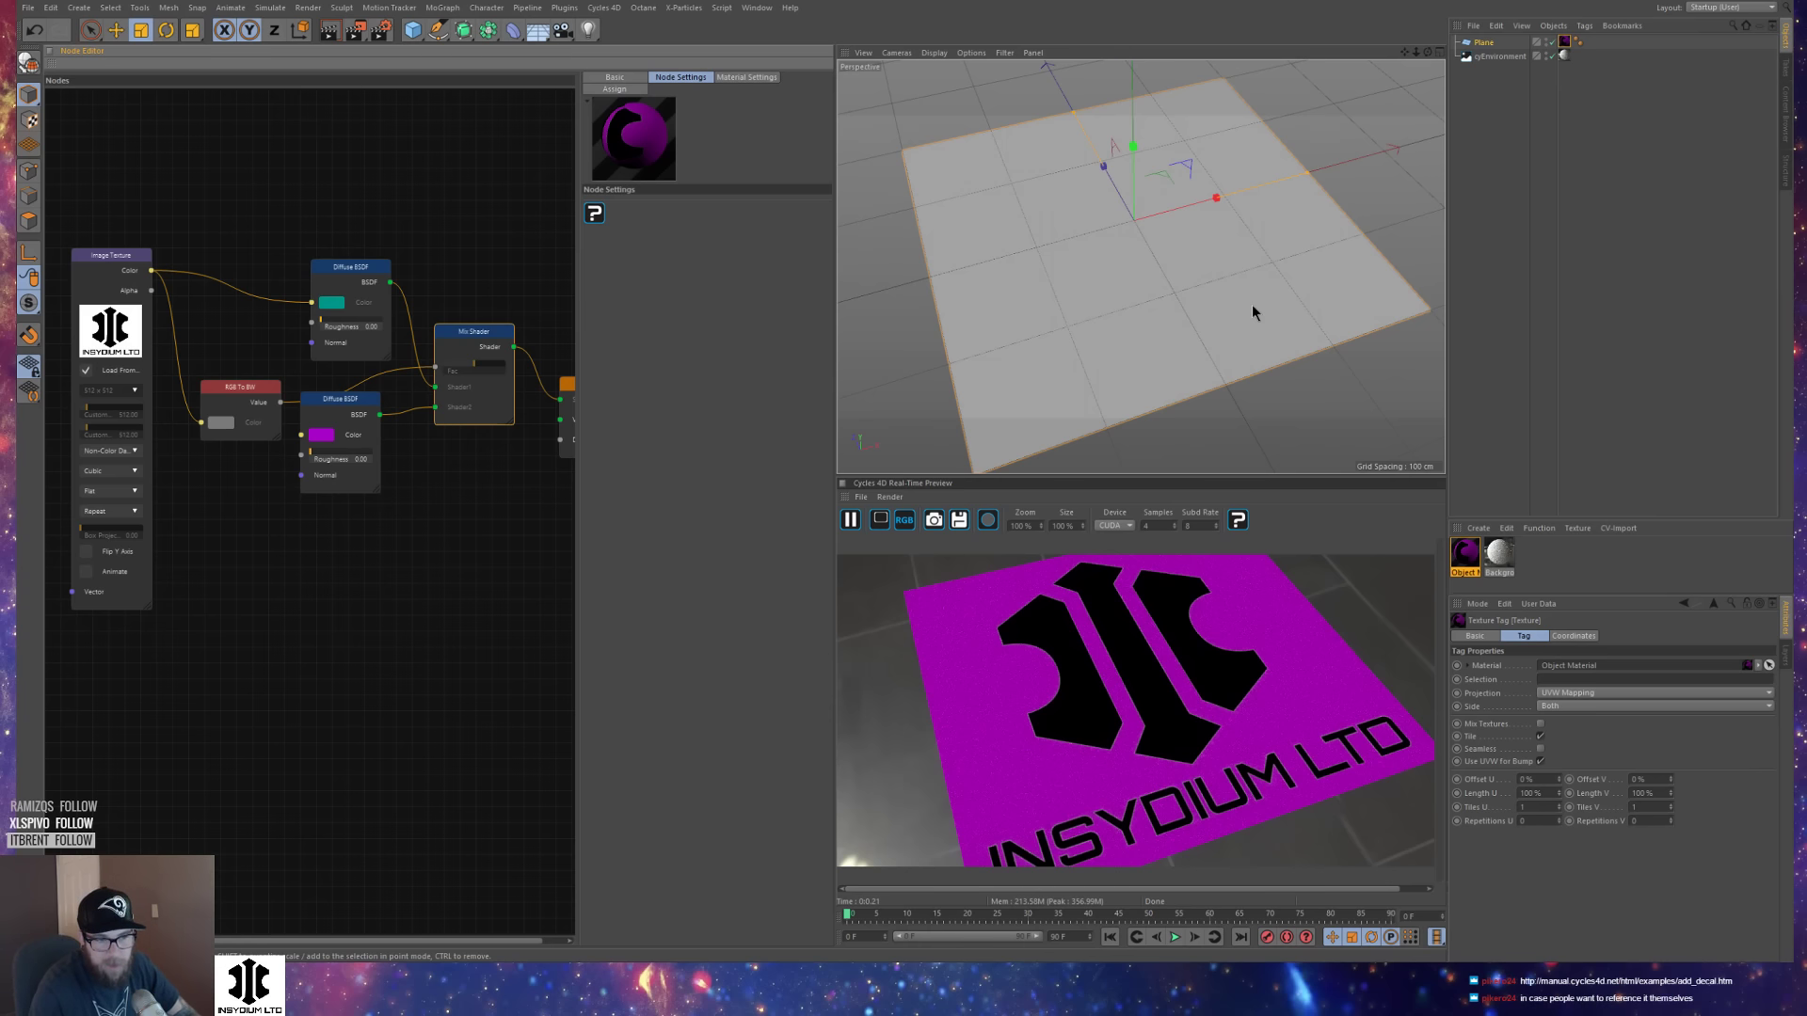
middle_click_drag(494, 223, 477, 217)
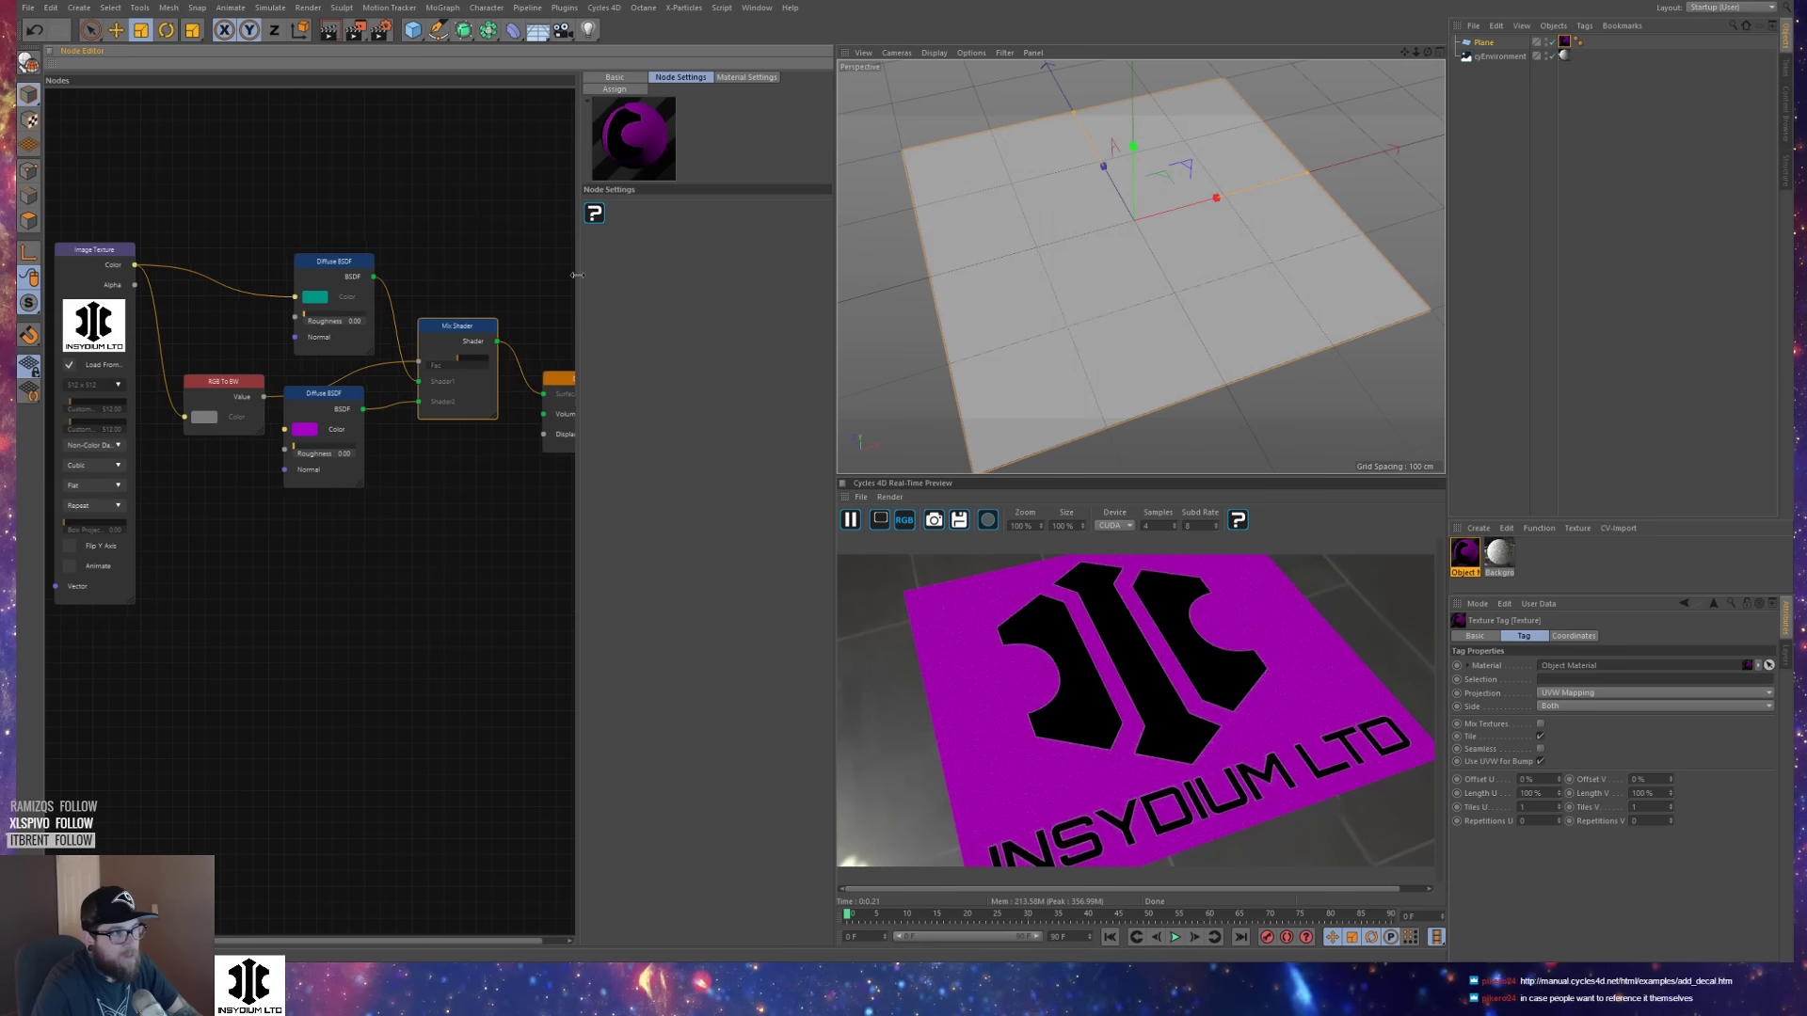
left_click_drag(577, 274, 666, 274)
middle_click_drag(479, 226, 513, 213)
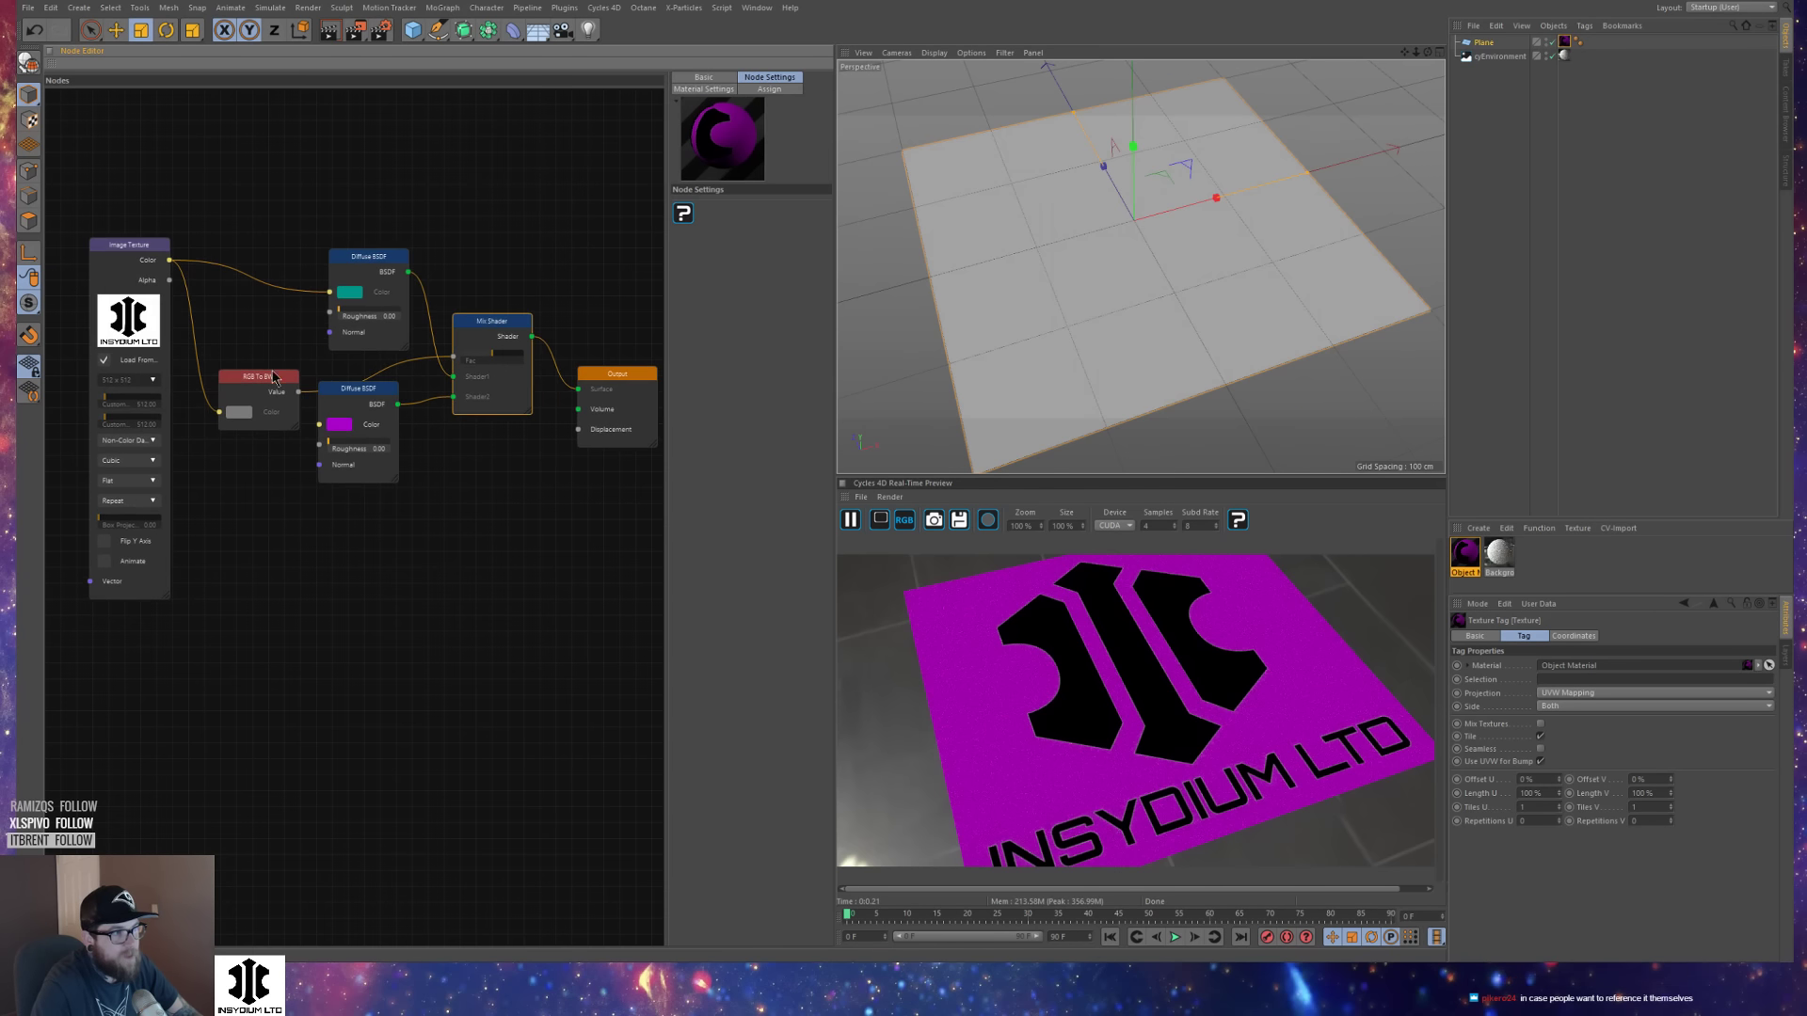
left_click_drag(271, 378, 268, 349)
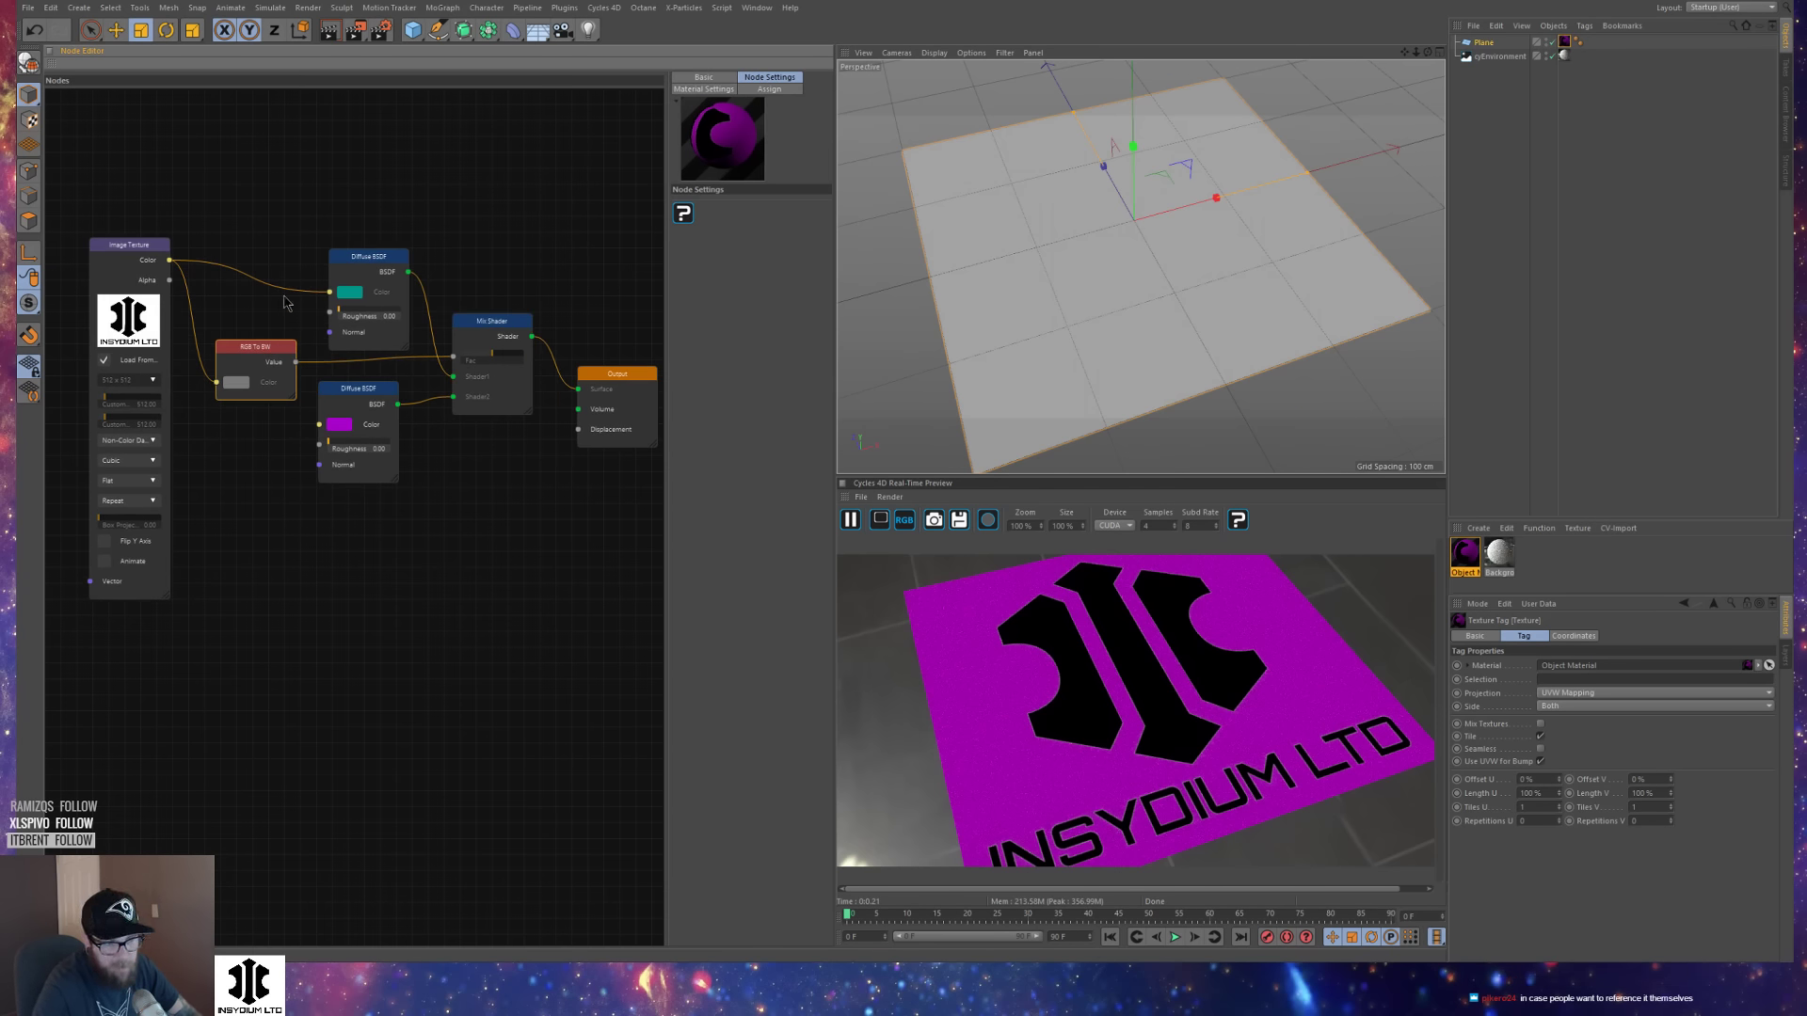
Delete the plane and its logo mix material, keeping the environment and background material.
left_click_drag(1264, 177, 1170, 279, "alt")
scroll(1166, 253, "down", 6)
middle_click_drag(1166, 273, 1115, 278, "alt")
mouse_move(1115, 279)
right_mouse_down("alt")
mouse_move(1133, 267)
mouse_move(1133, 288)
right_mouse_up("alt")
left_click_drag(1133, 288, 1177, 264, "alt")
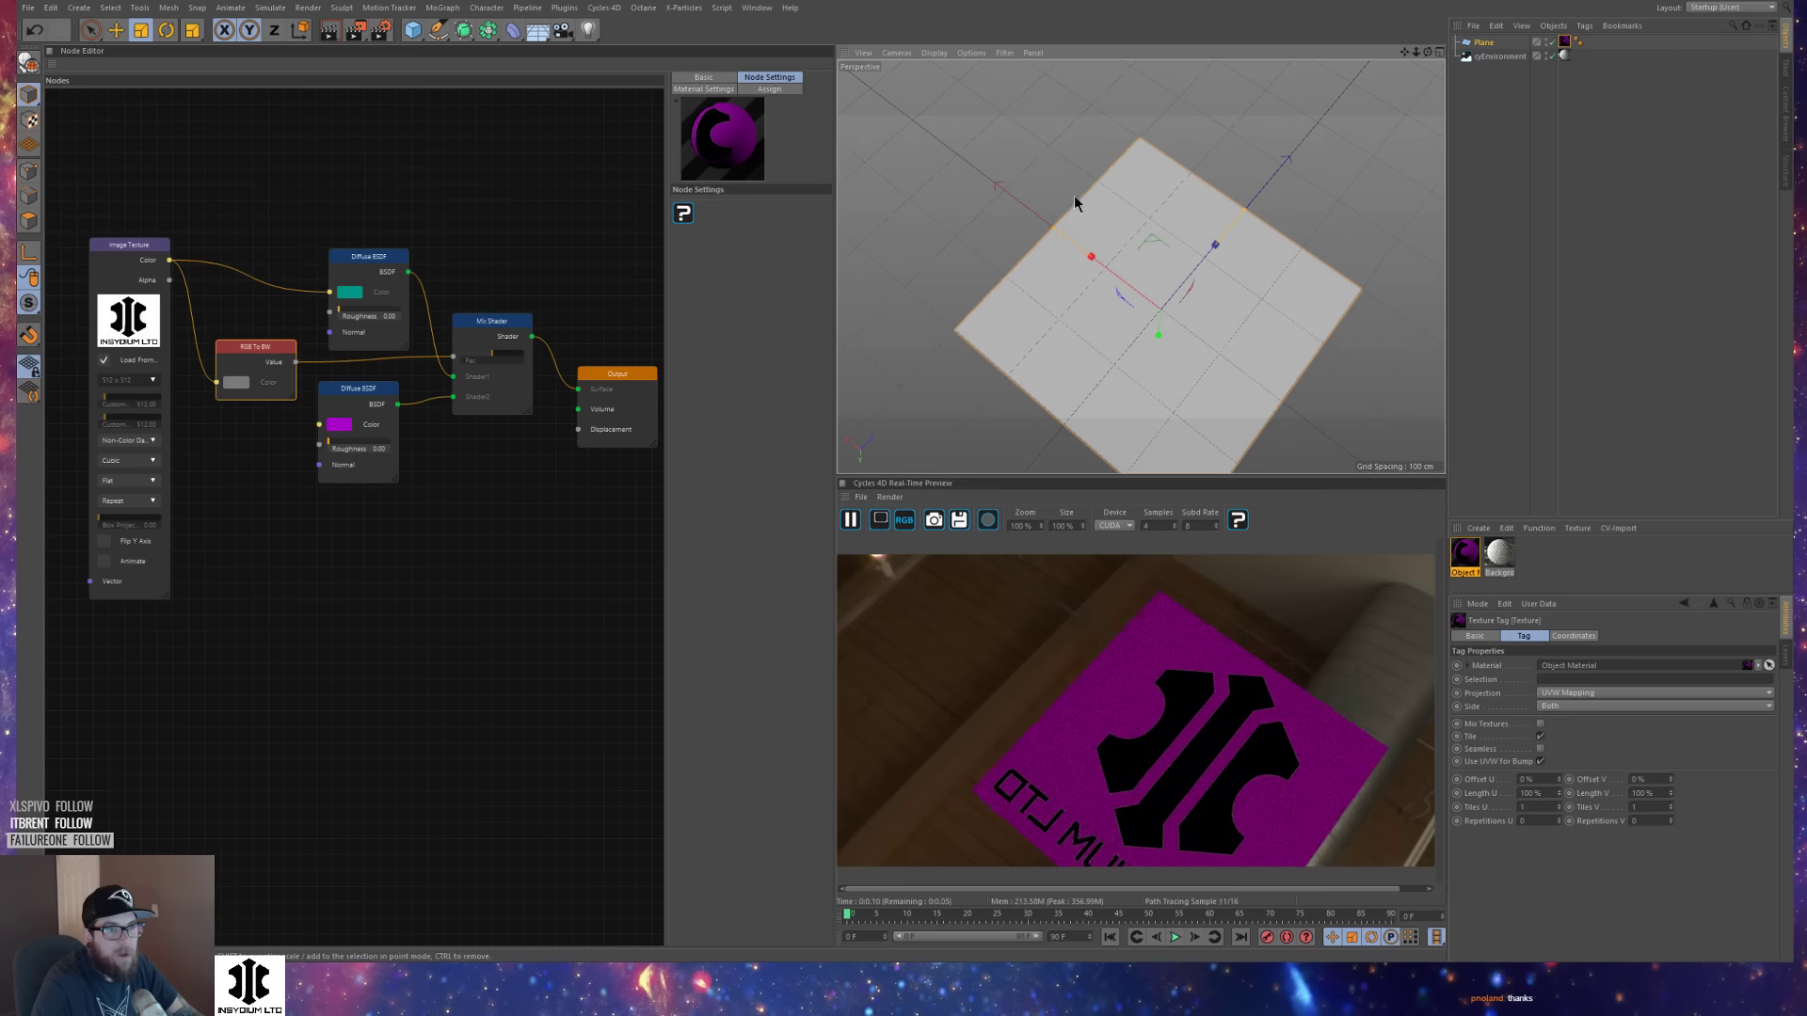
left_click(1492, 45)
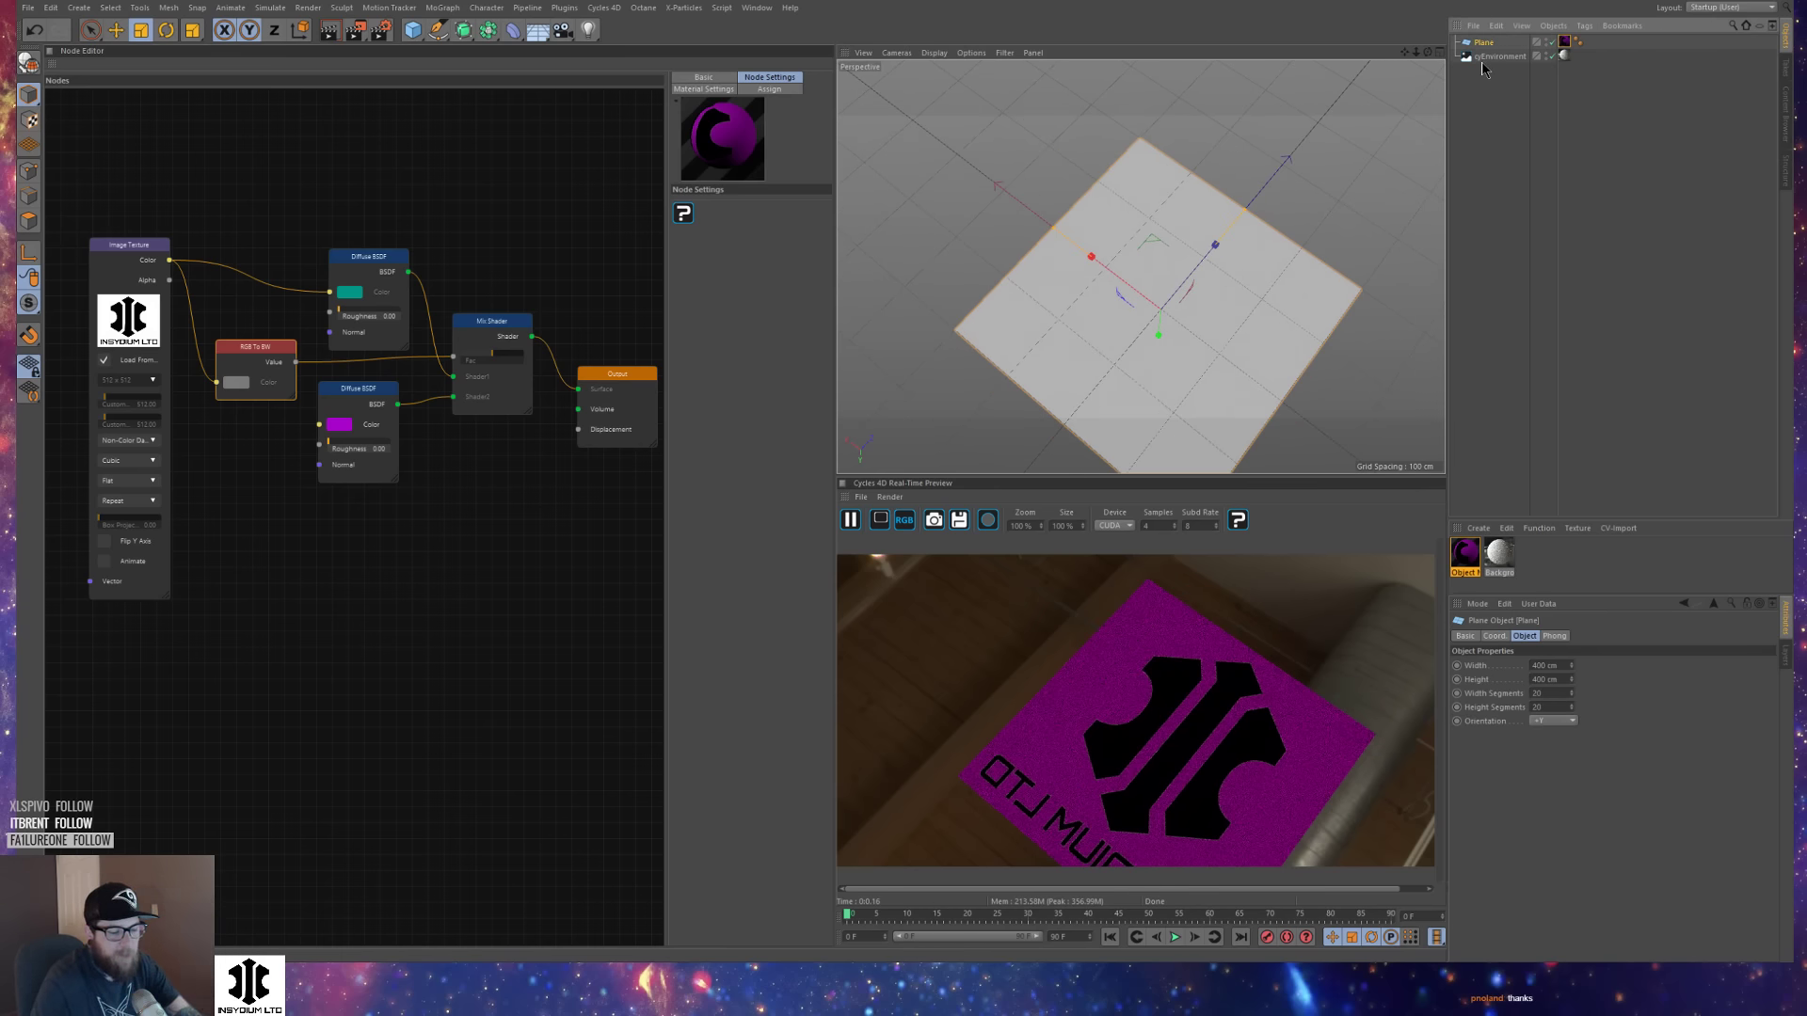
key("Delete")
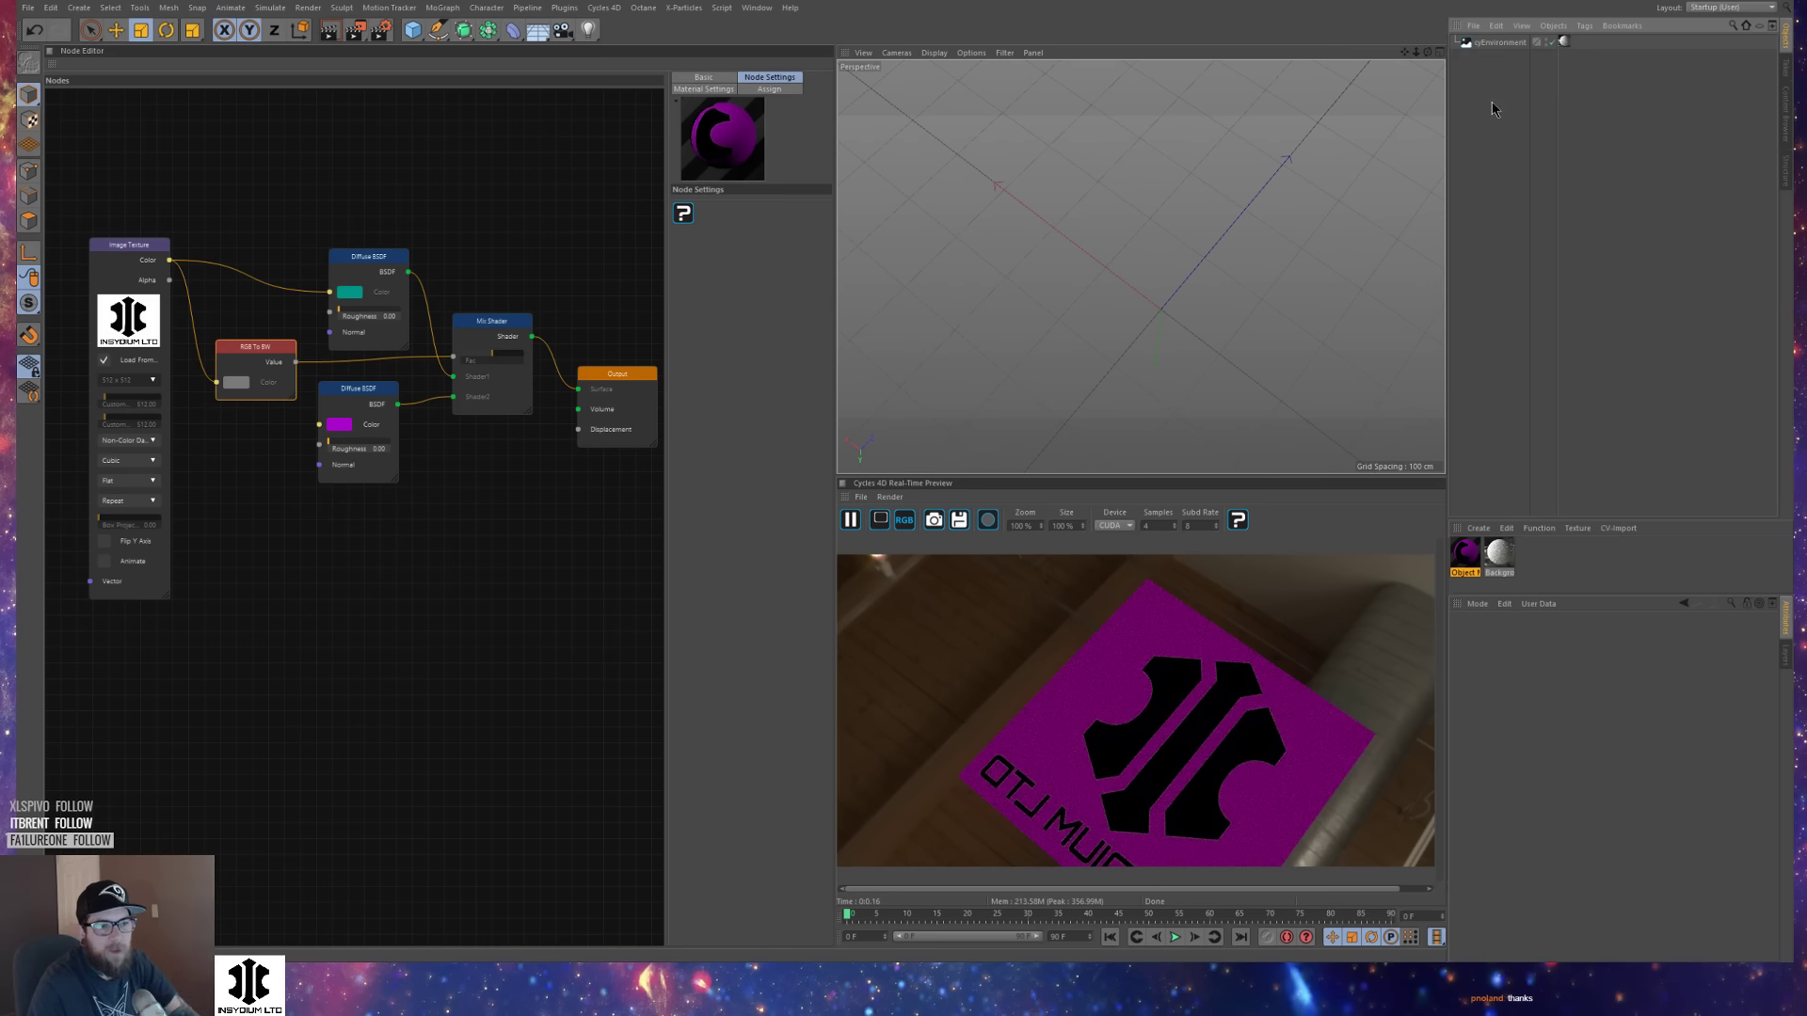
left_click_drag(1131, 268, 1121, 226, "alt")
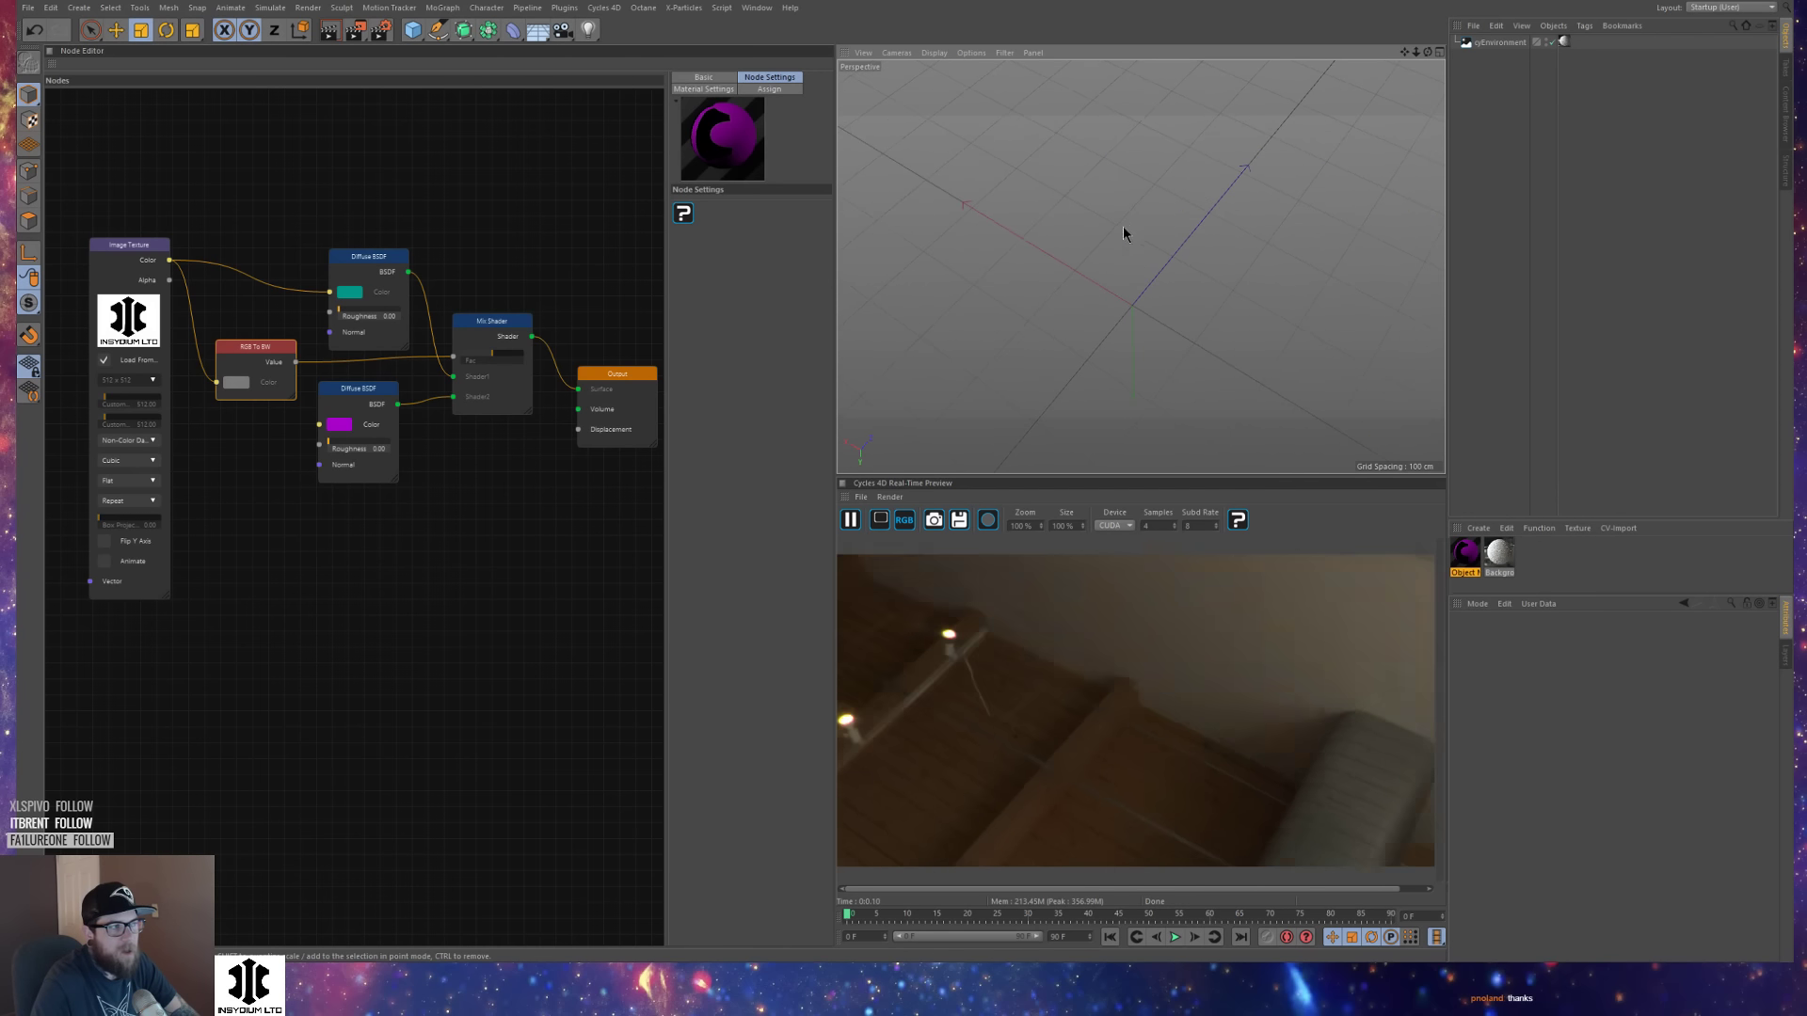
left_click(1471, 555)
key("Delete")
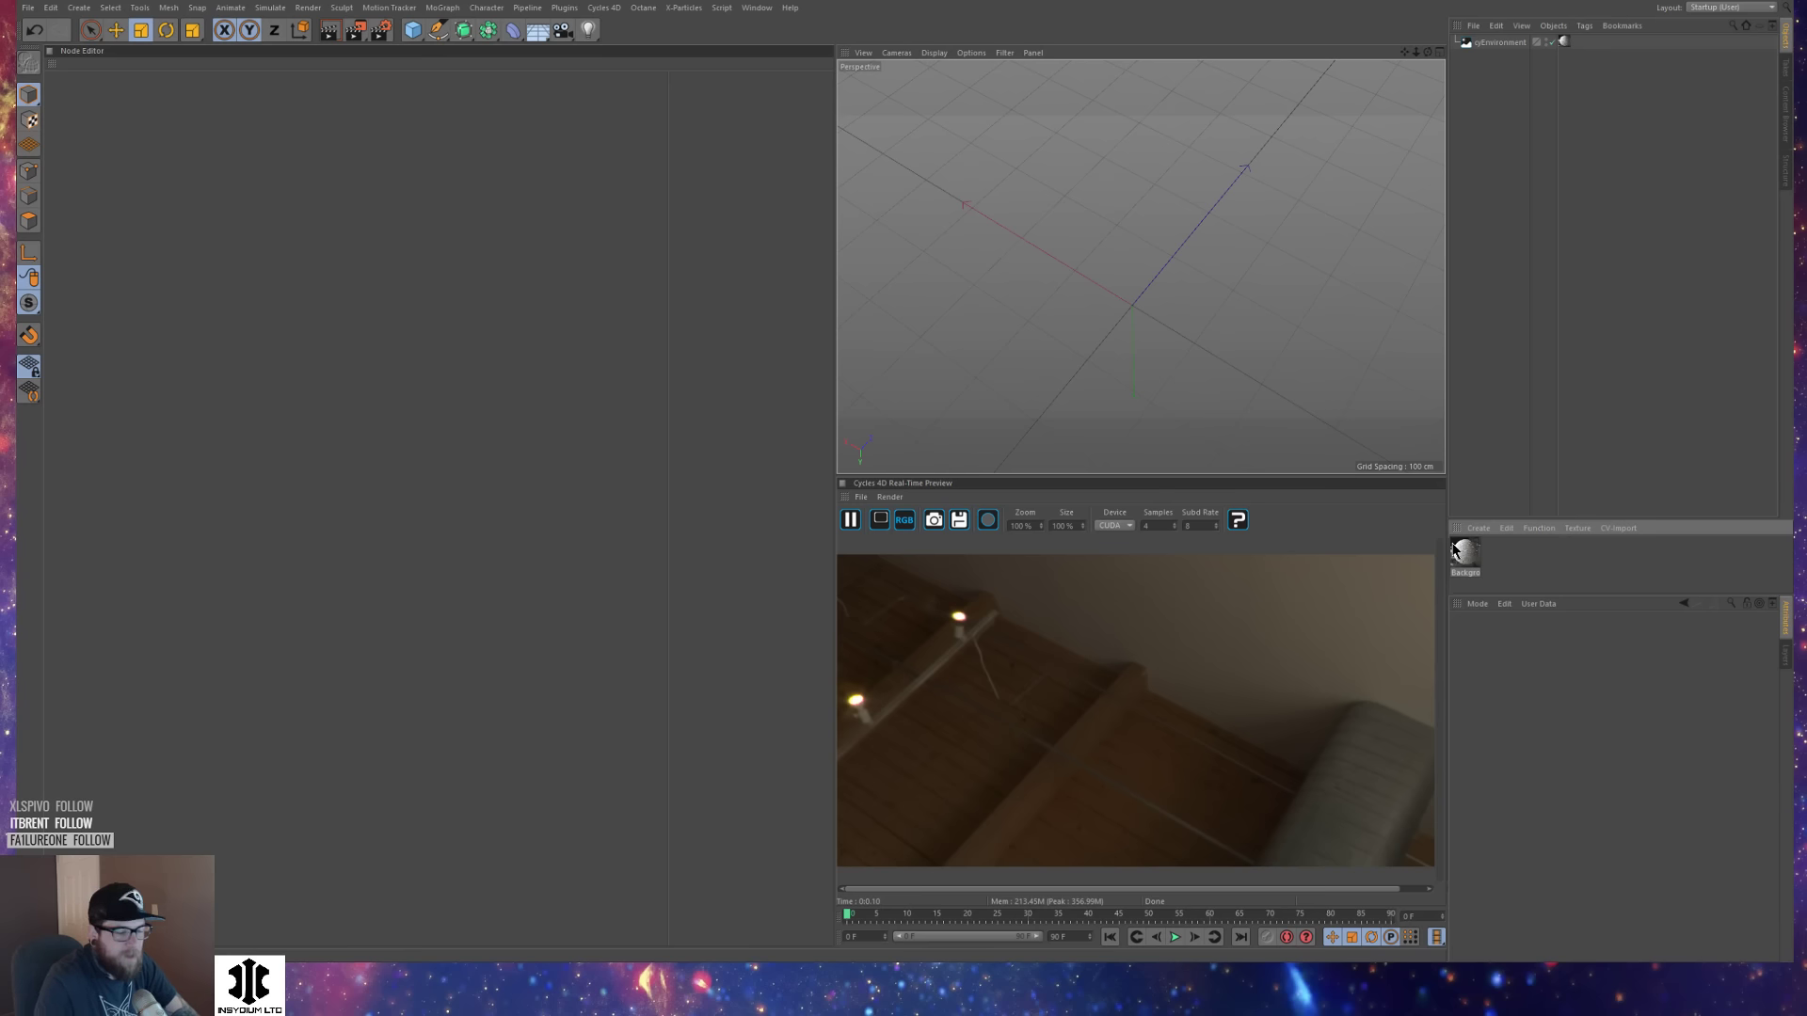
Add a cube to the scene and make it editable.
key("shift+c")
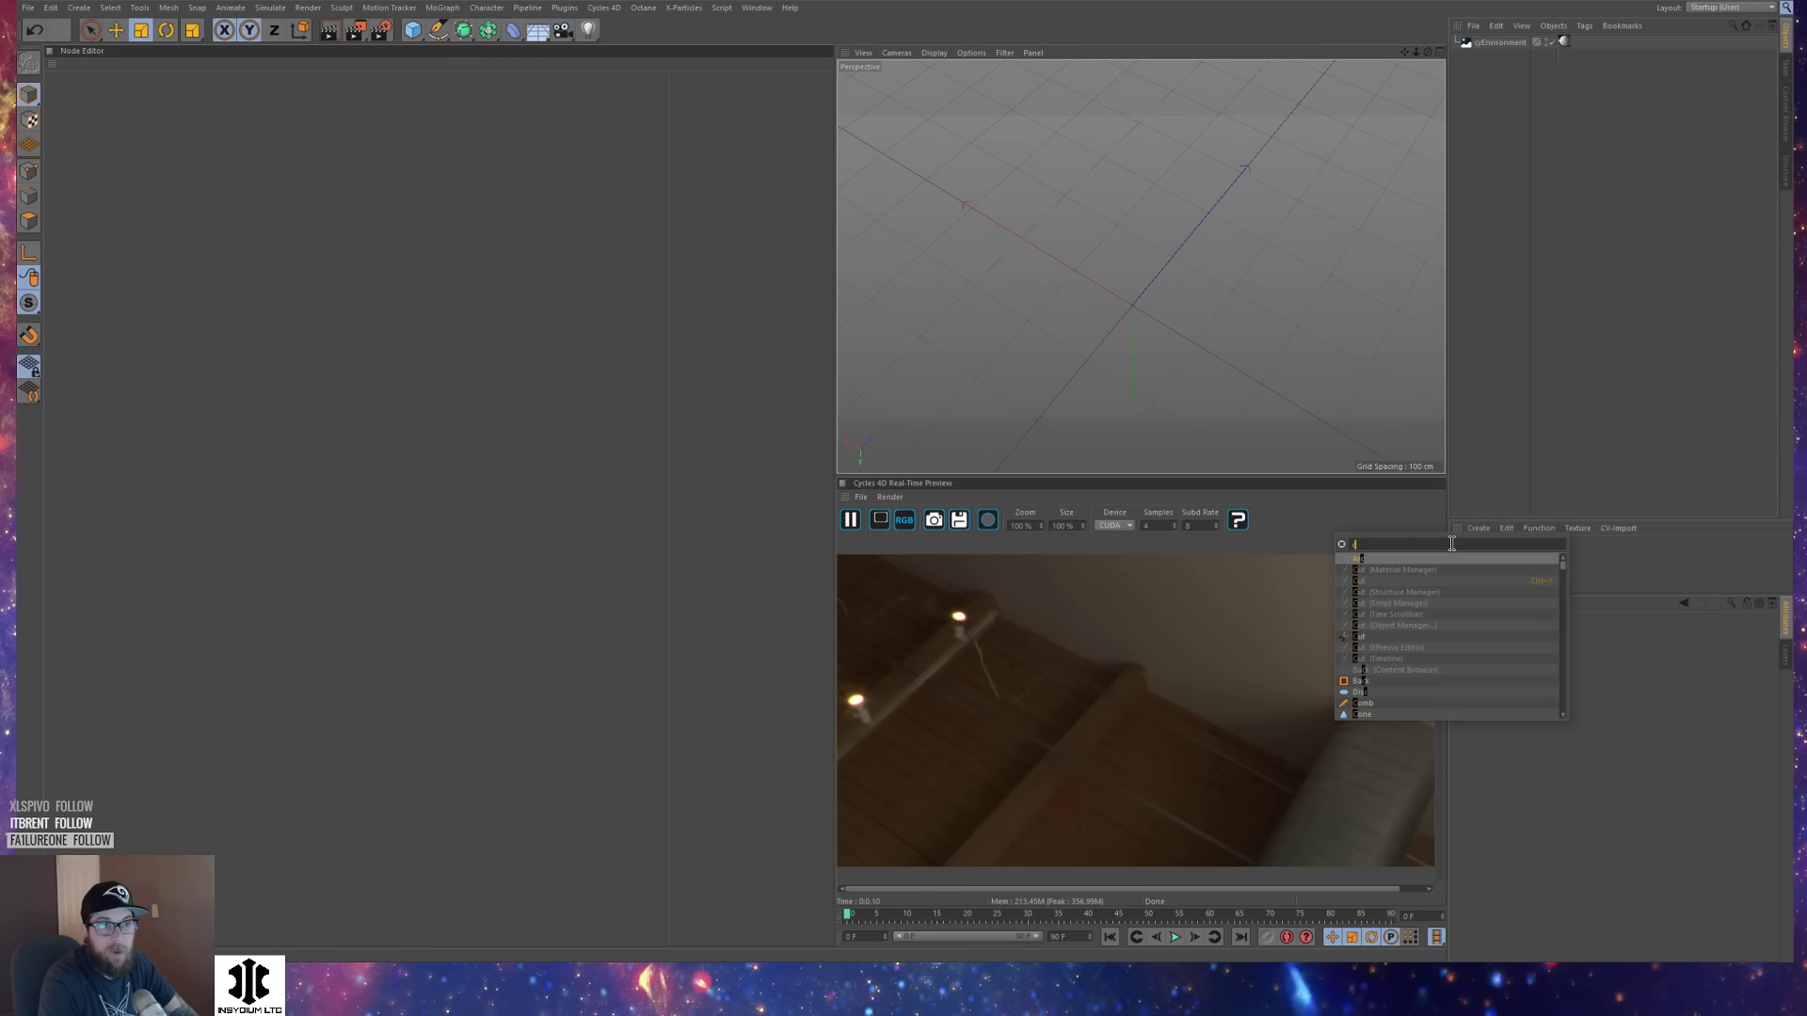
type("cube")
key("Return")
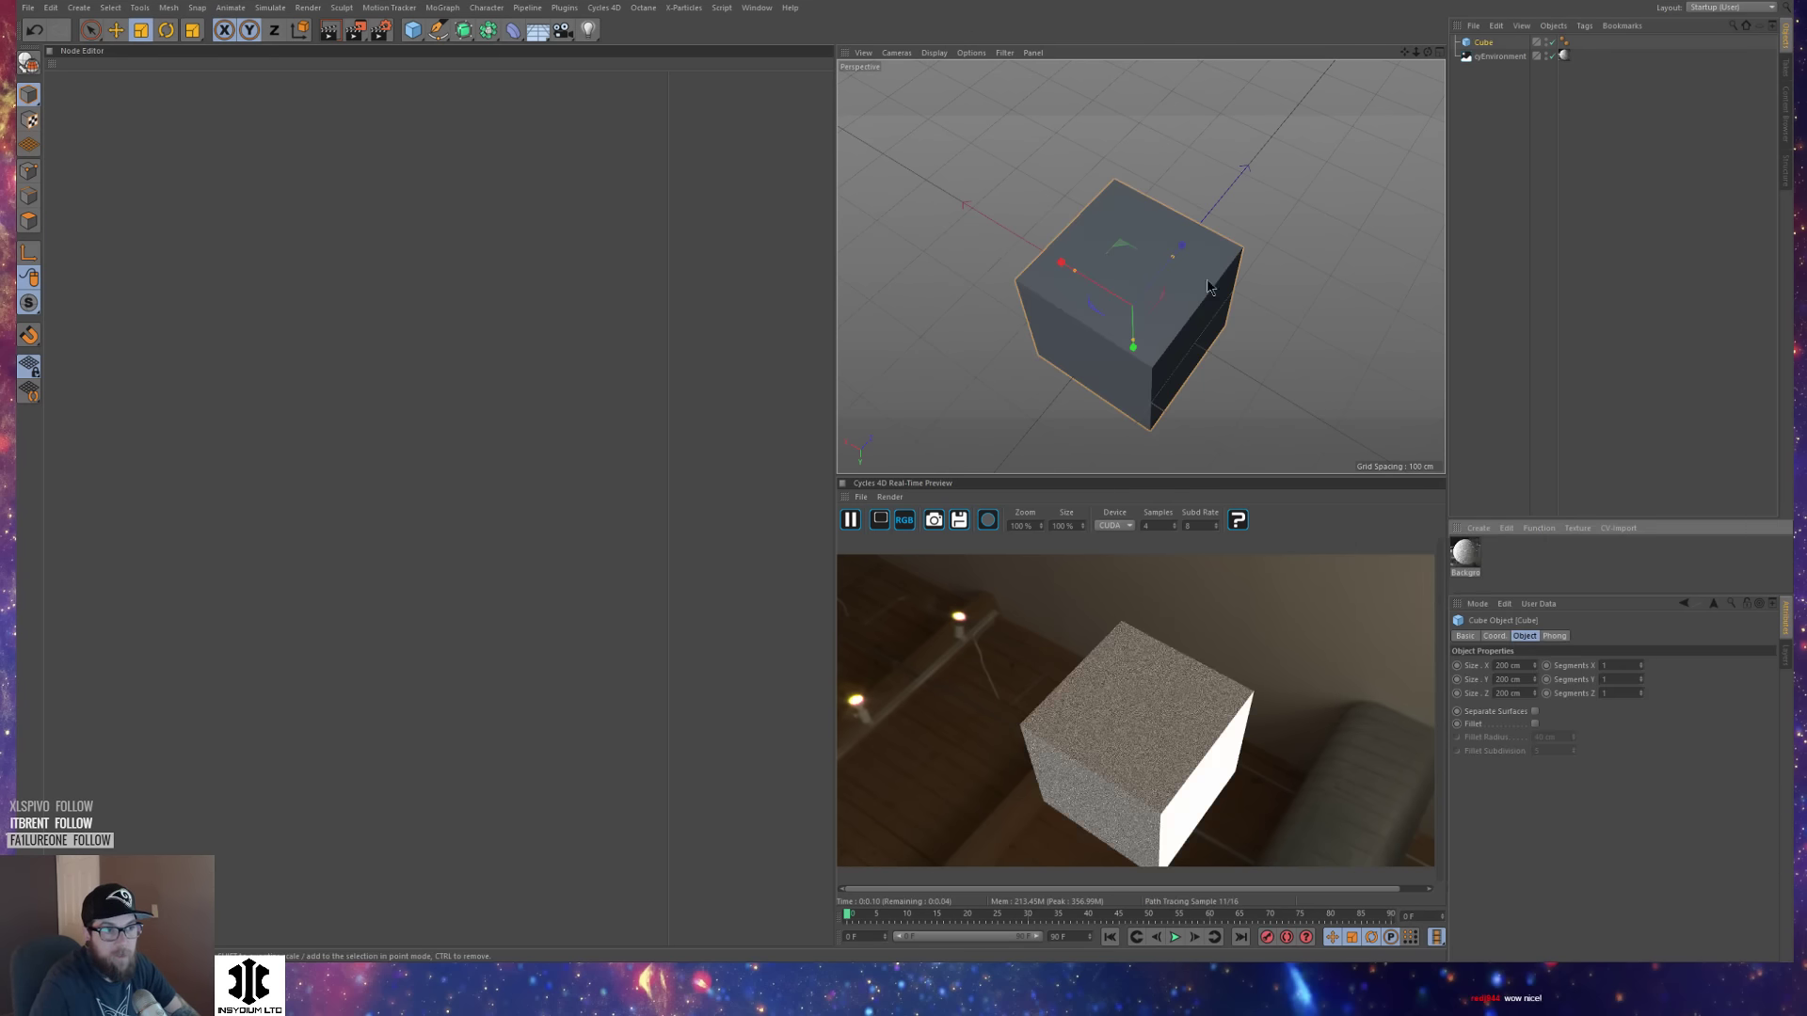
scroll(1188, 377, "up", 5)
left_click_drag(1188, 386, 1196, 220, "alt")
scroll(1248, 251, "down", 2)
key("c")
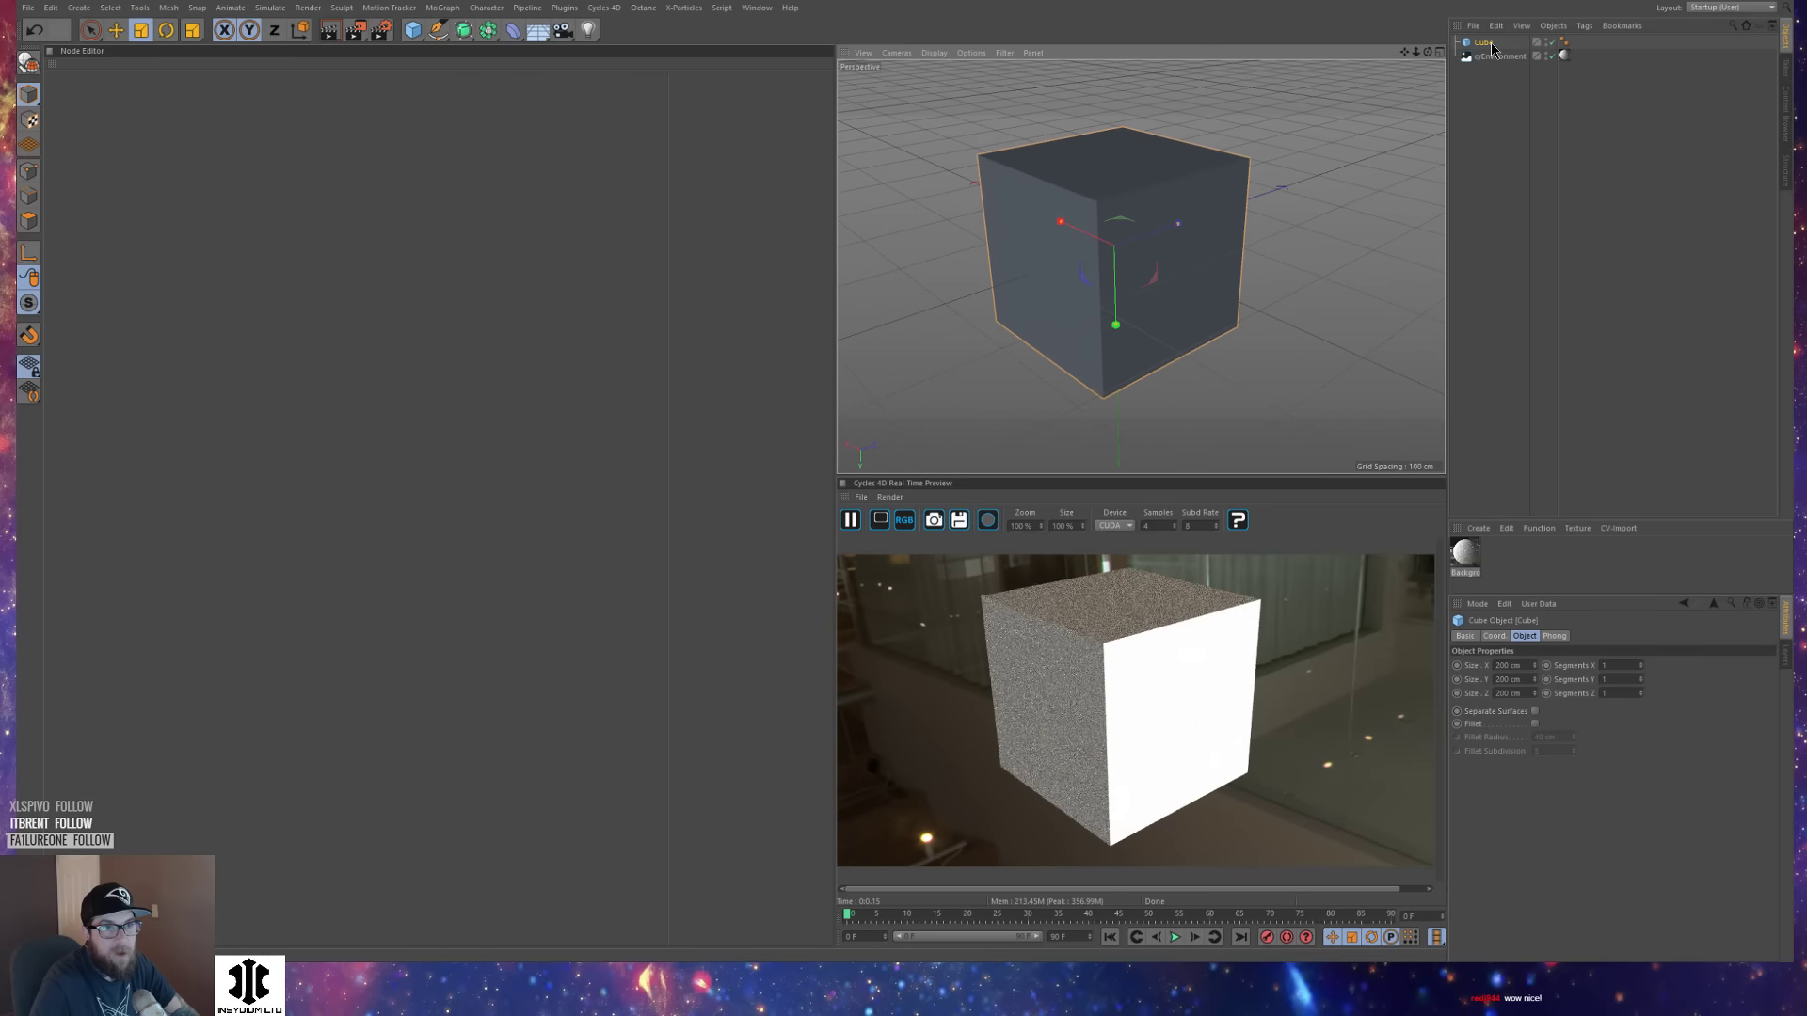
Select one front-facing side polygon of the cube and store it as a polygon selection.
left_click(38, 224)
left_click(1165, 282)
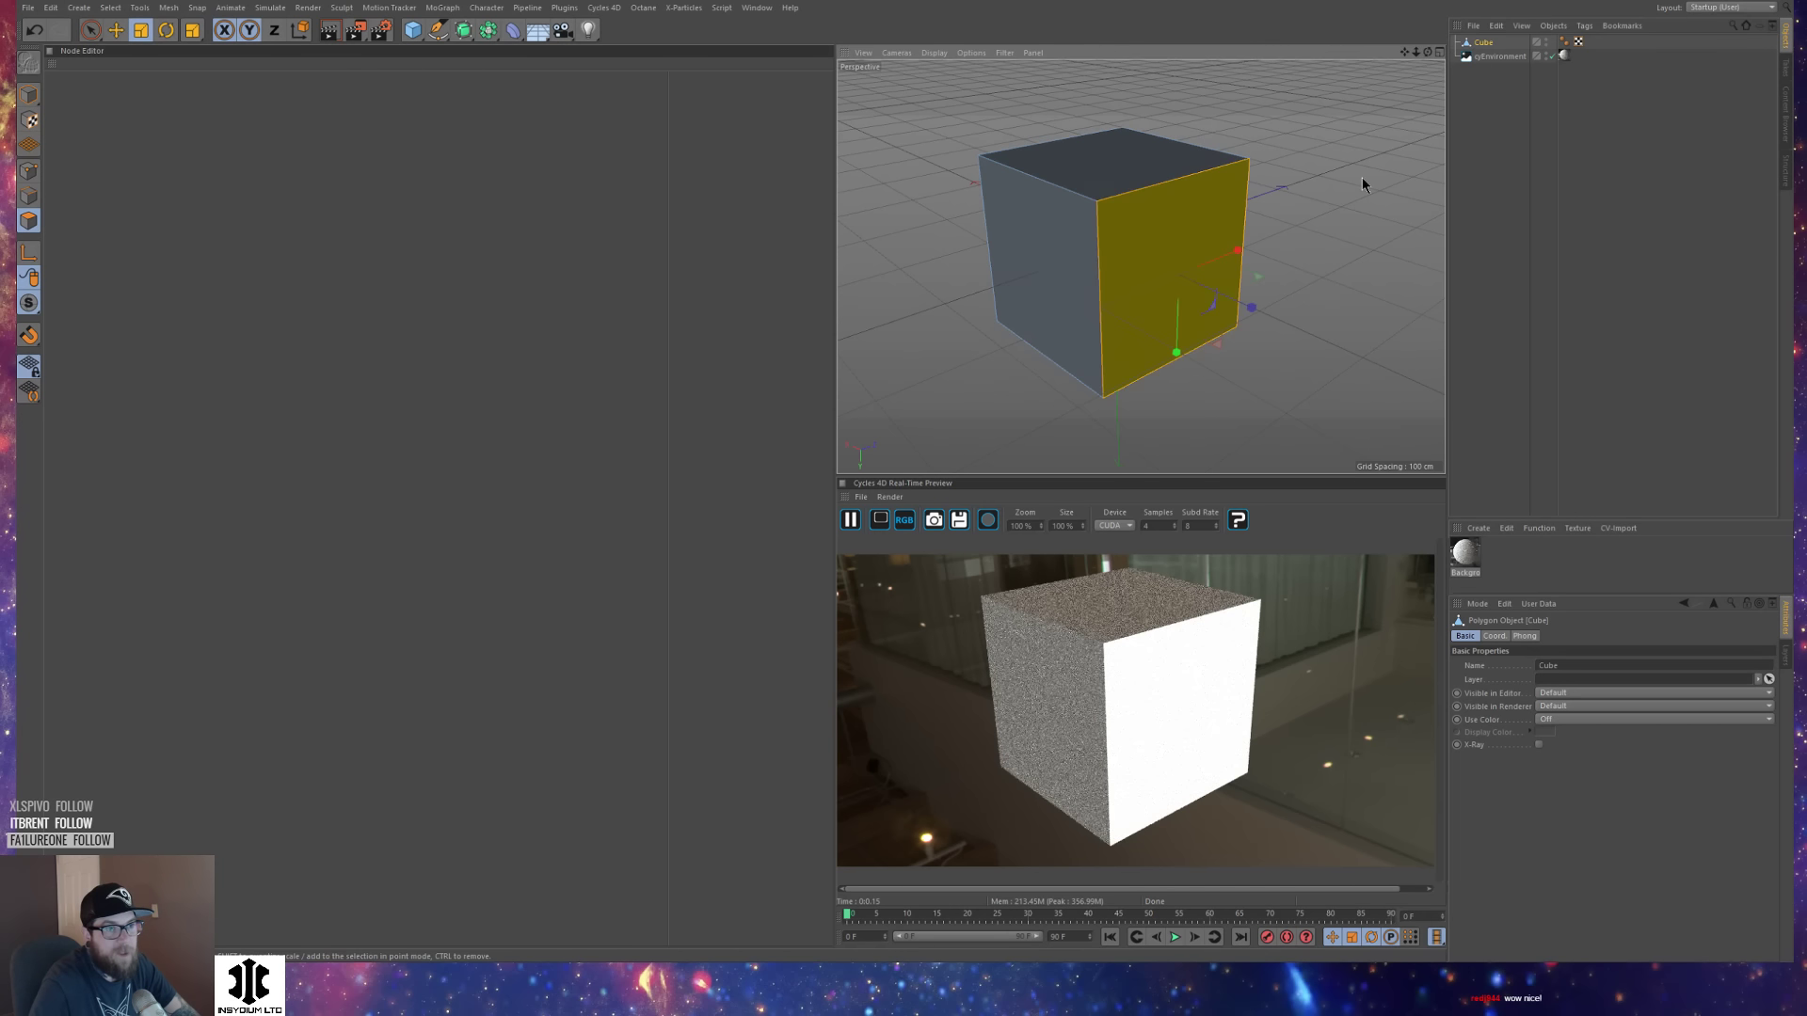
right_click(1308, 139)
left_click(1309, 140)
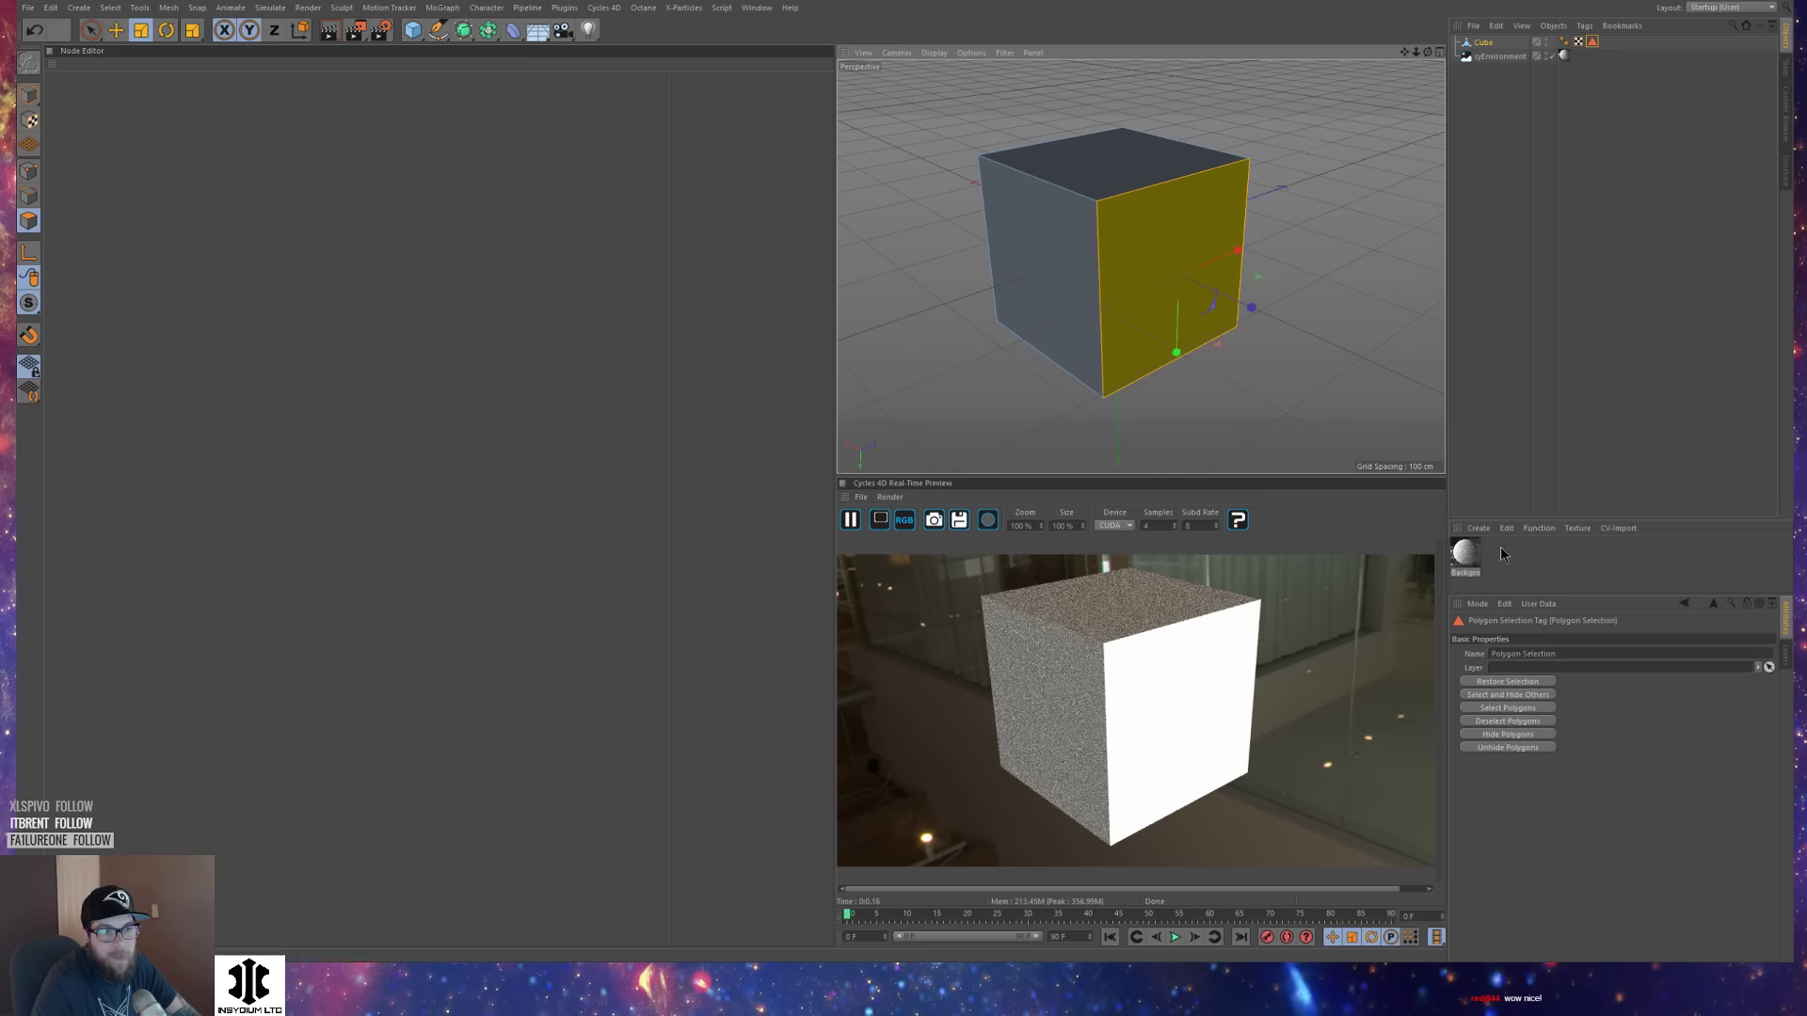
Create a new Cycles 4D object material and apply it to the cube.
left_click(1479, 529)
mouse_move(1505, 566)
mouse_move(1737, 565)
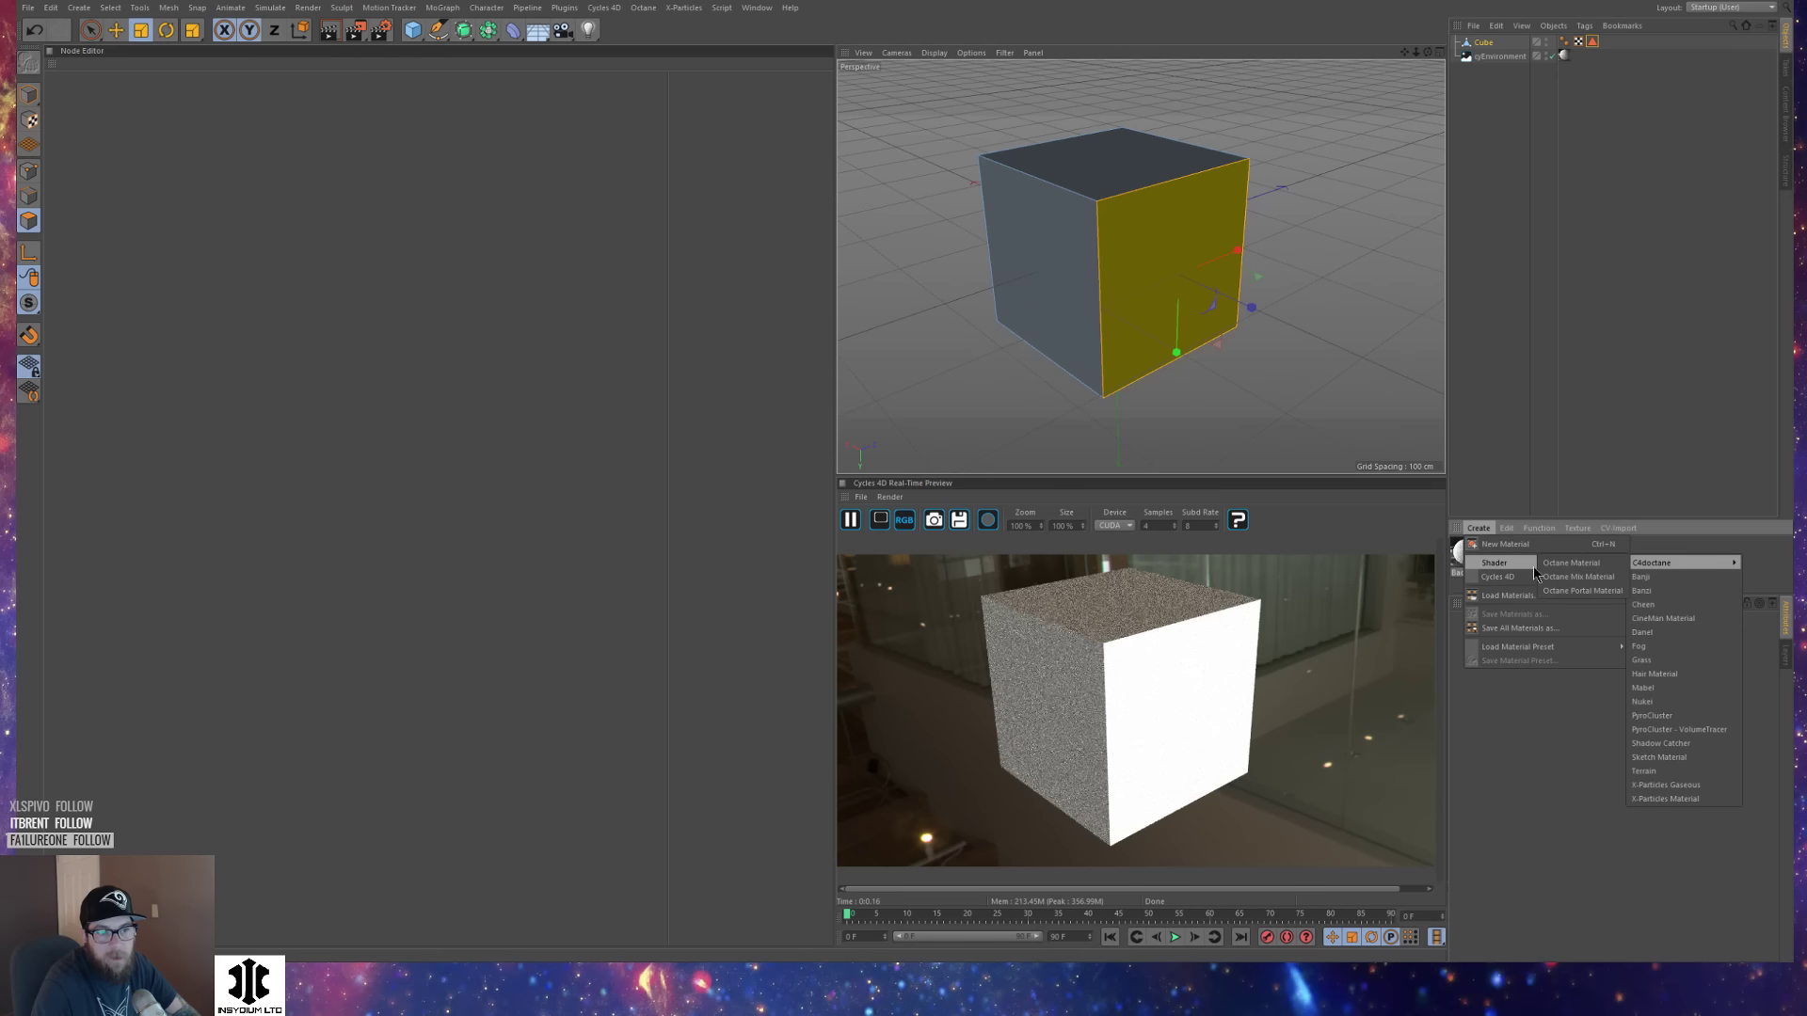
mouse_move(1562, 578)
left_click(1671, 611)
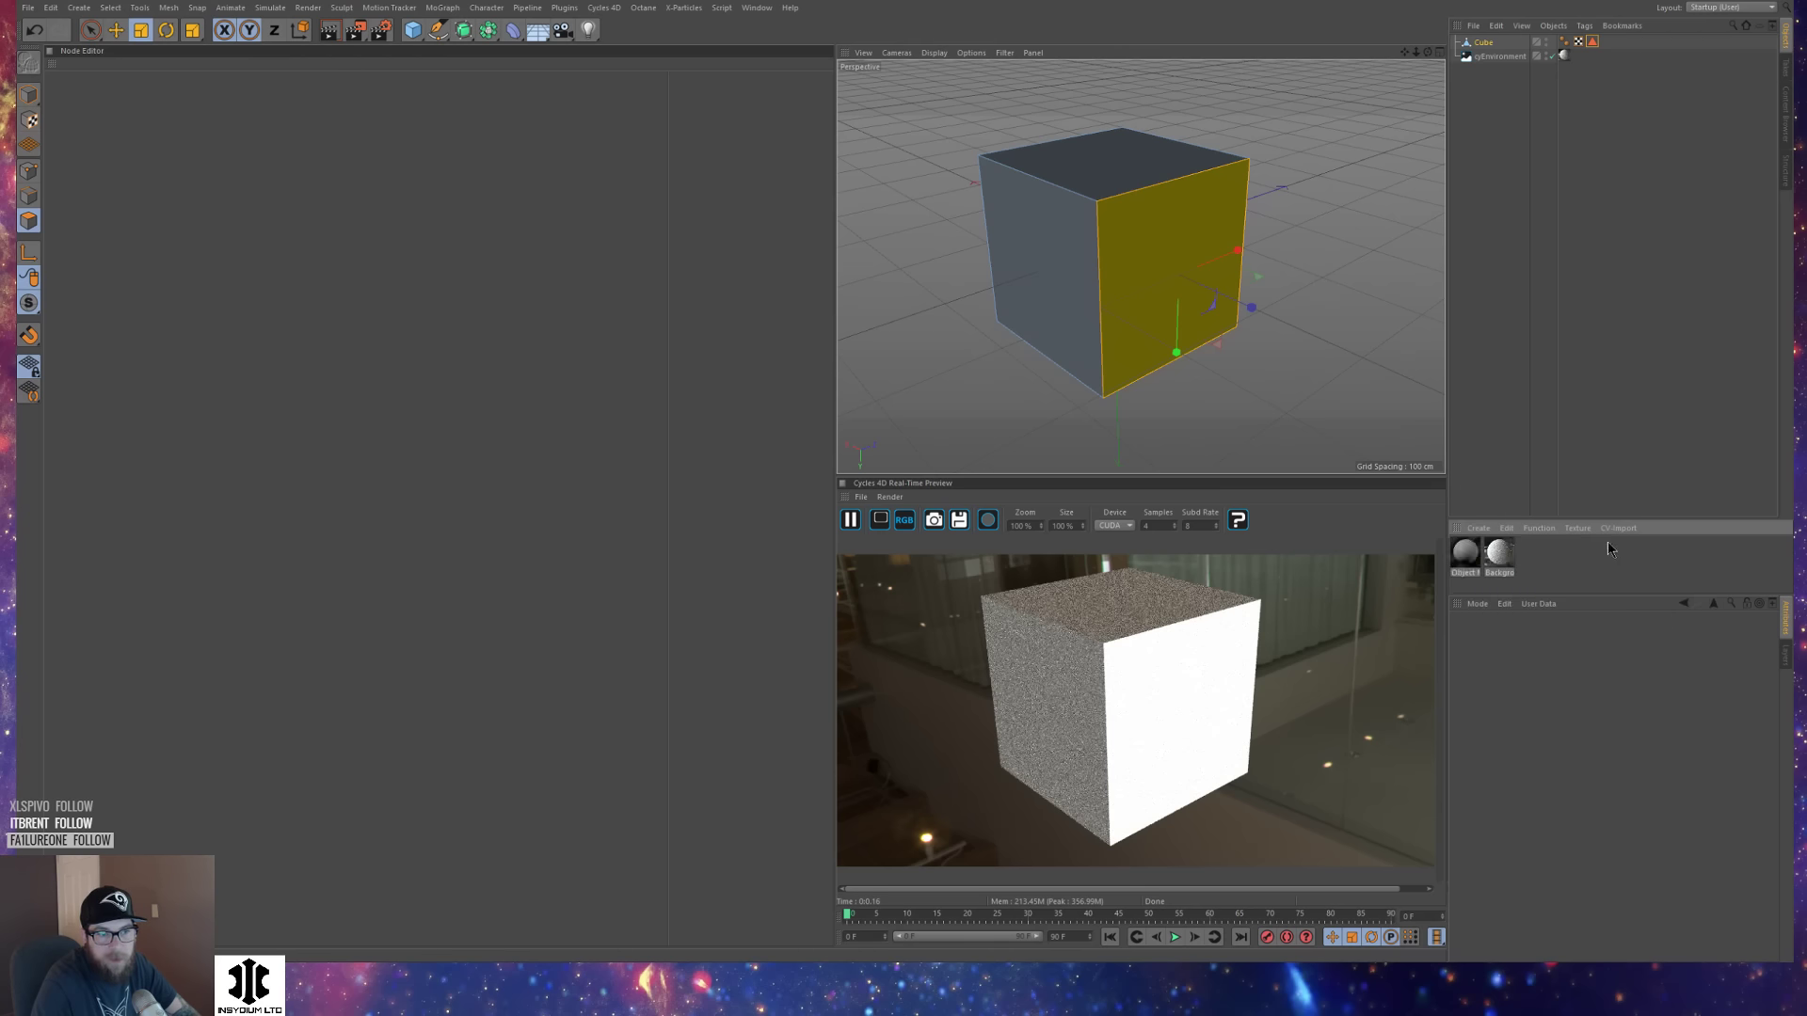
left_click_drag(1486, 50, 1487, 45)
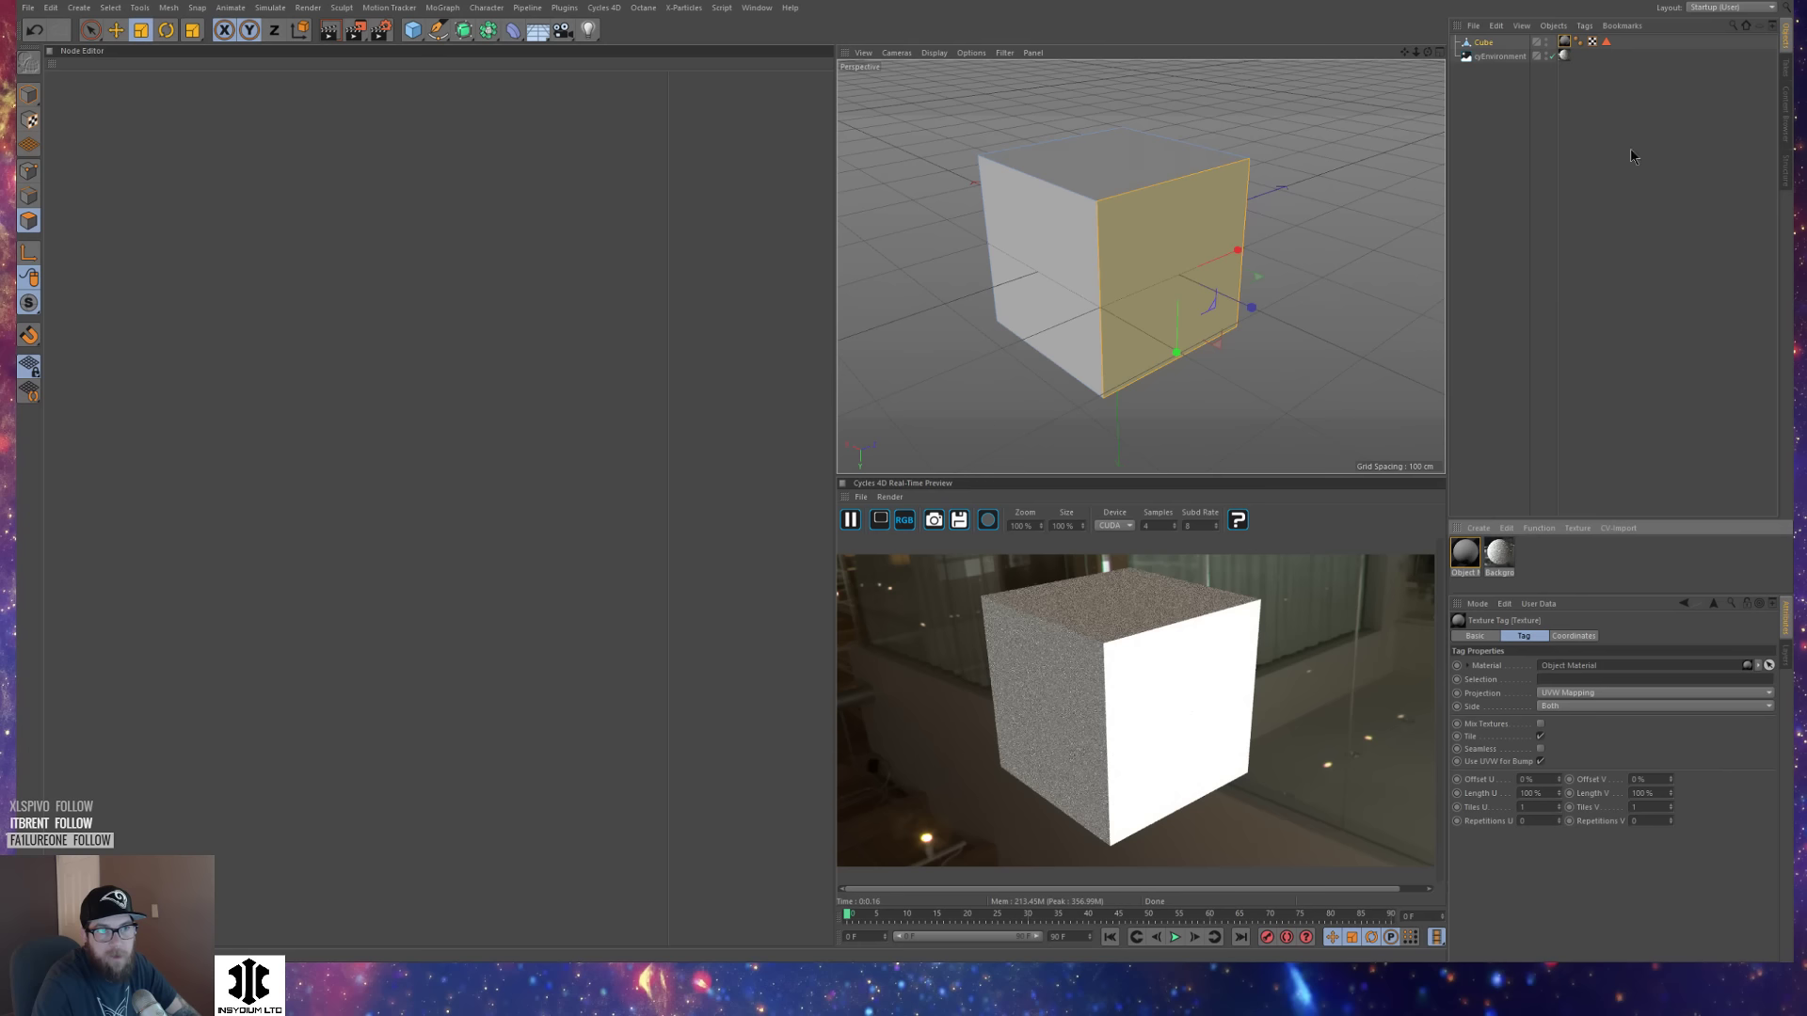
Restrict the cube's material tag to the stored polygon selection.
left_click(1566, 42)
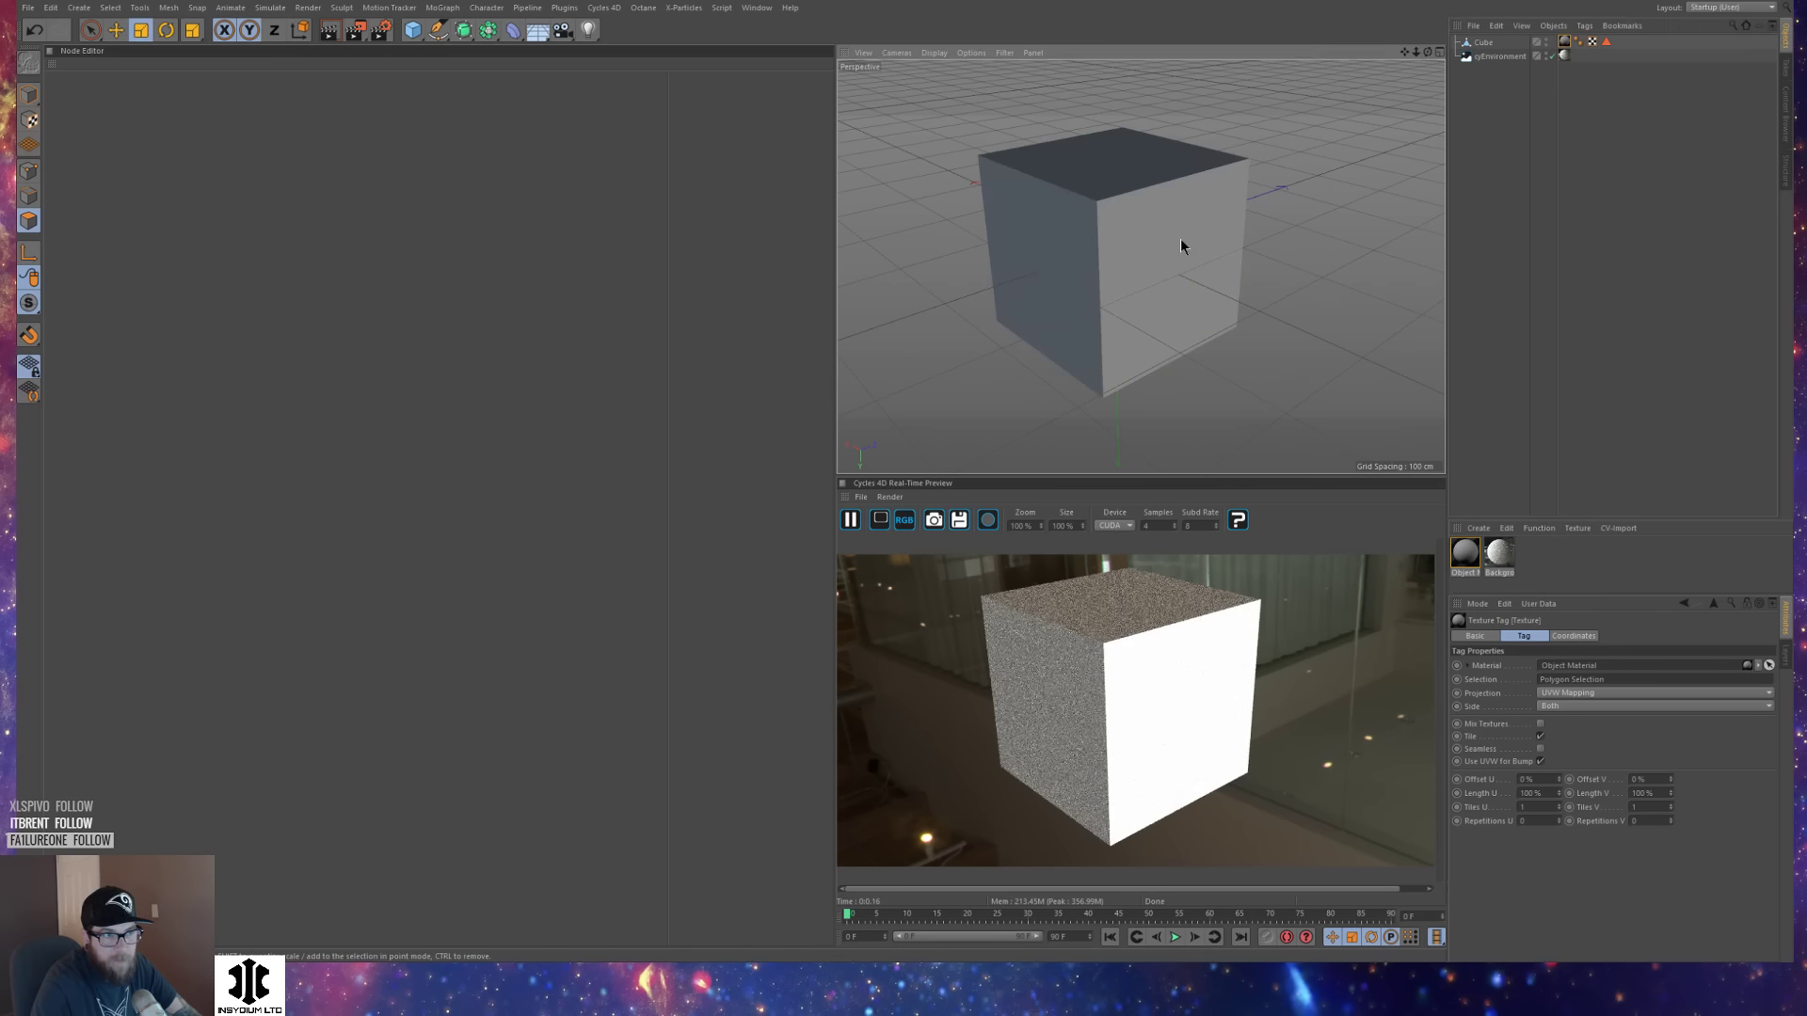
mouse_move(1180, 239)
left_mouse_down("alt")
mouse_move(1194, 284)
mouse_move(1202, 252)
left_mouse_up("alt")
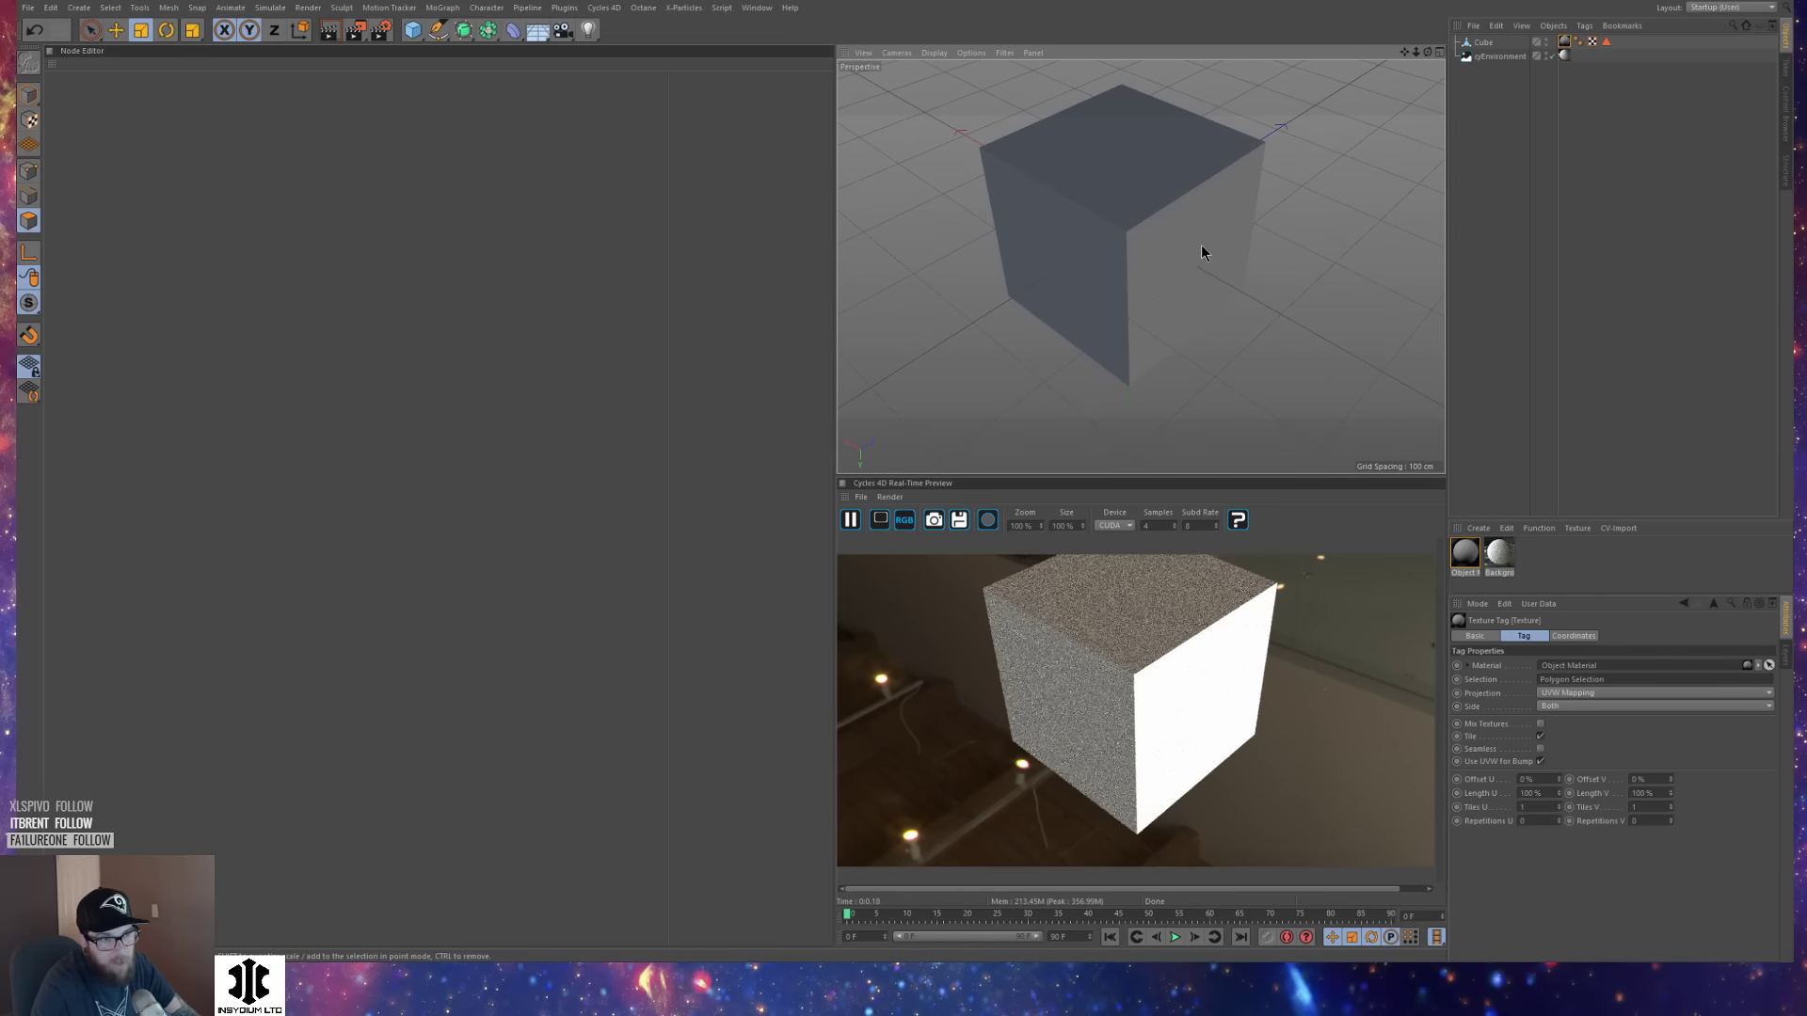
left_click_drag(1201, 252, 1163, 204, "alt")
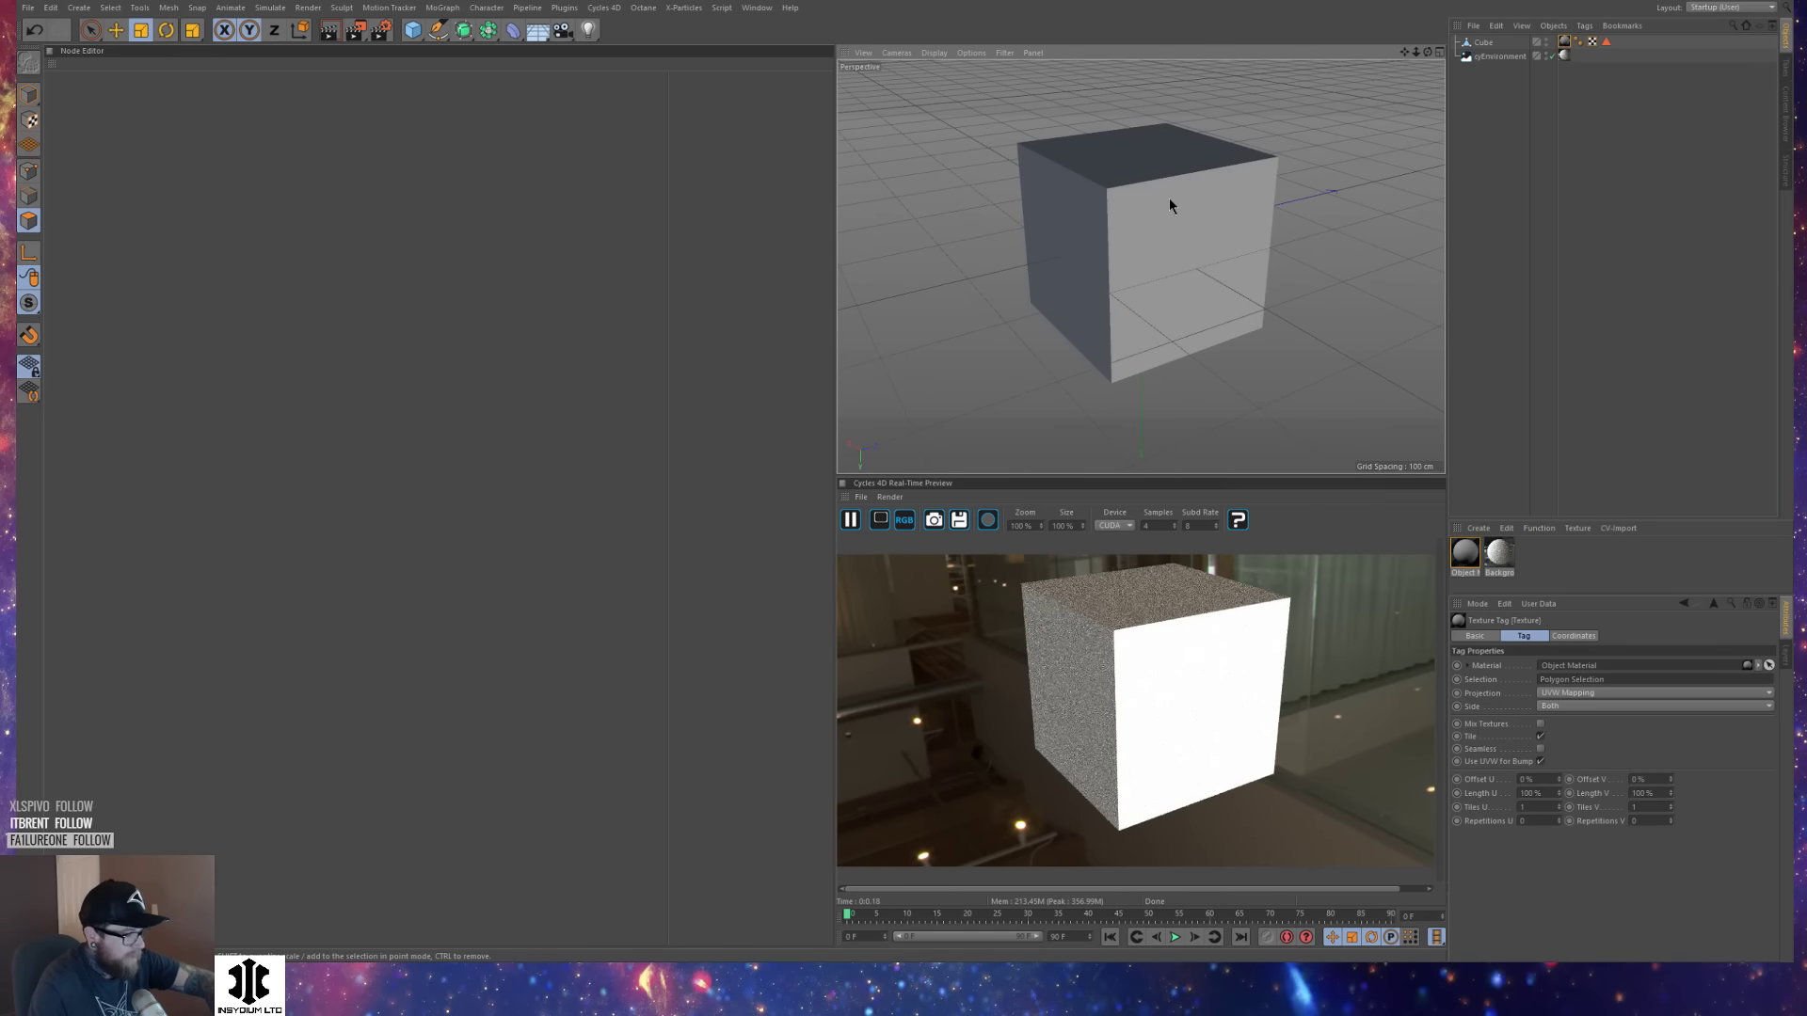
left_click_drag(1168, 198, 1166, 278, "alt")
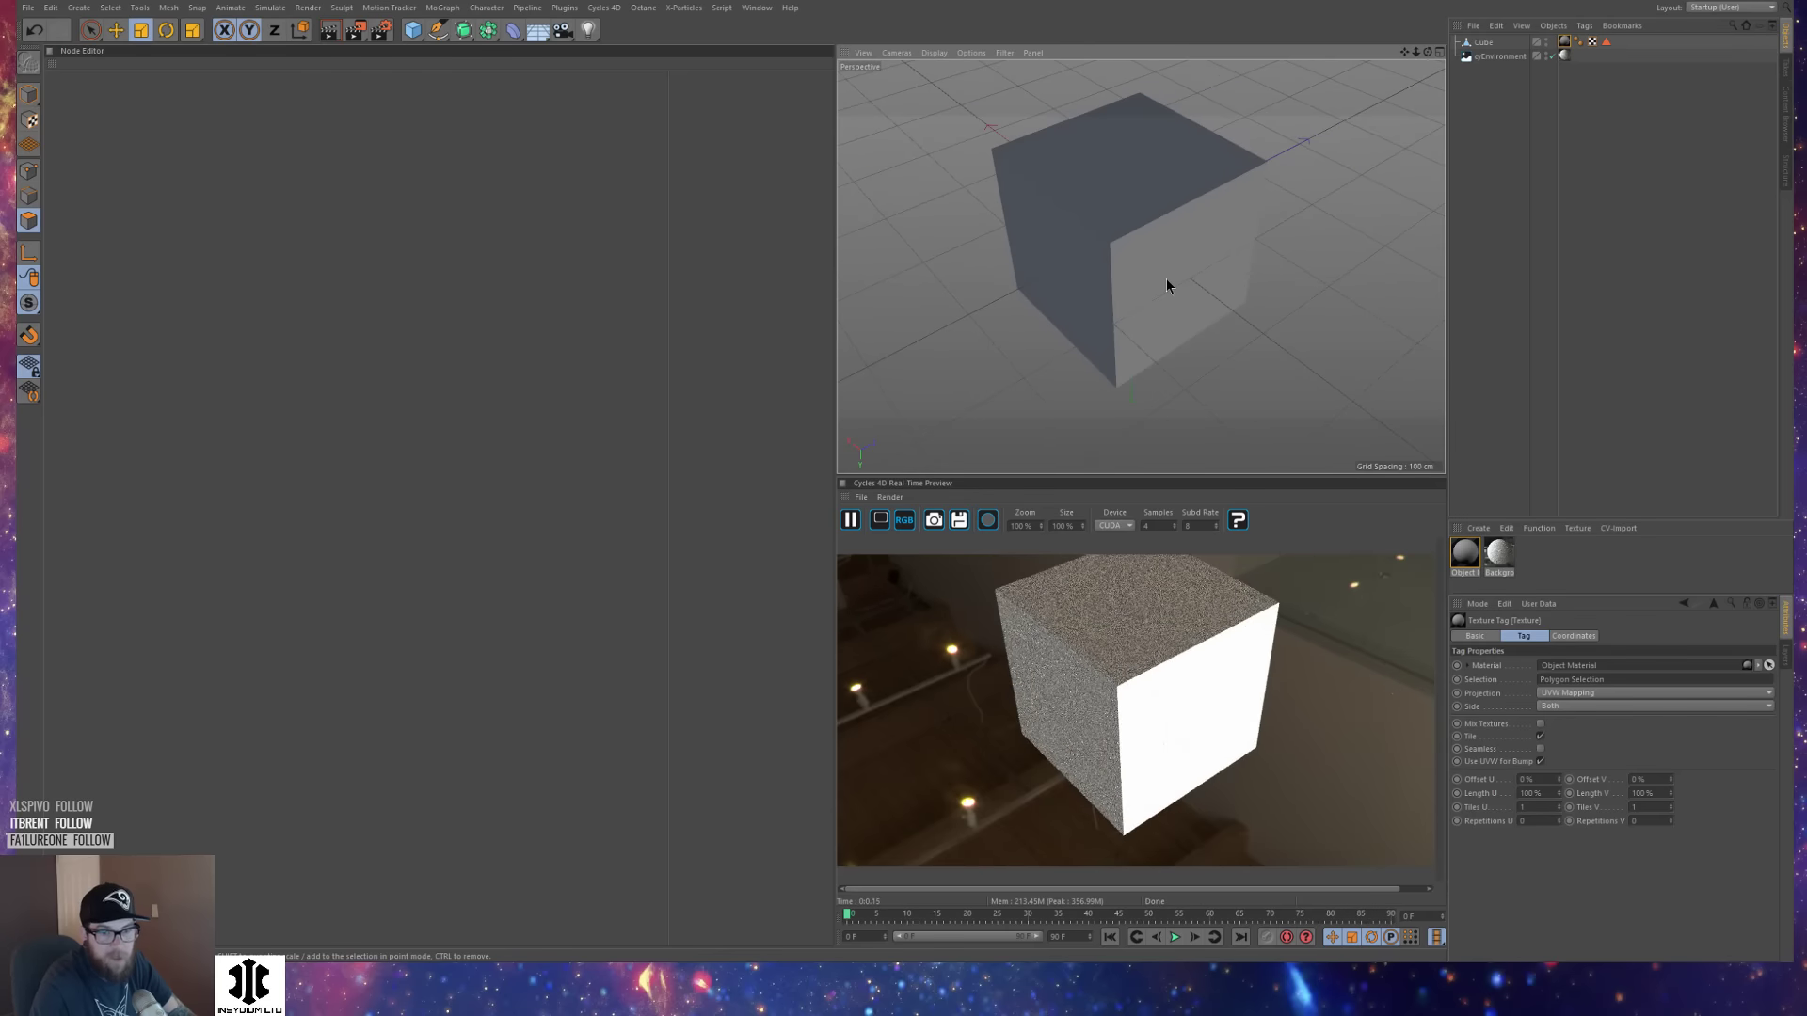
left_click(1605, 42)
left_click(1565, 43)
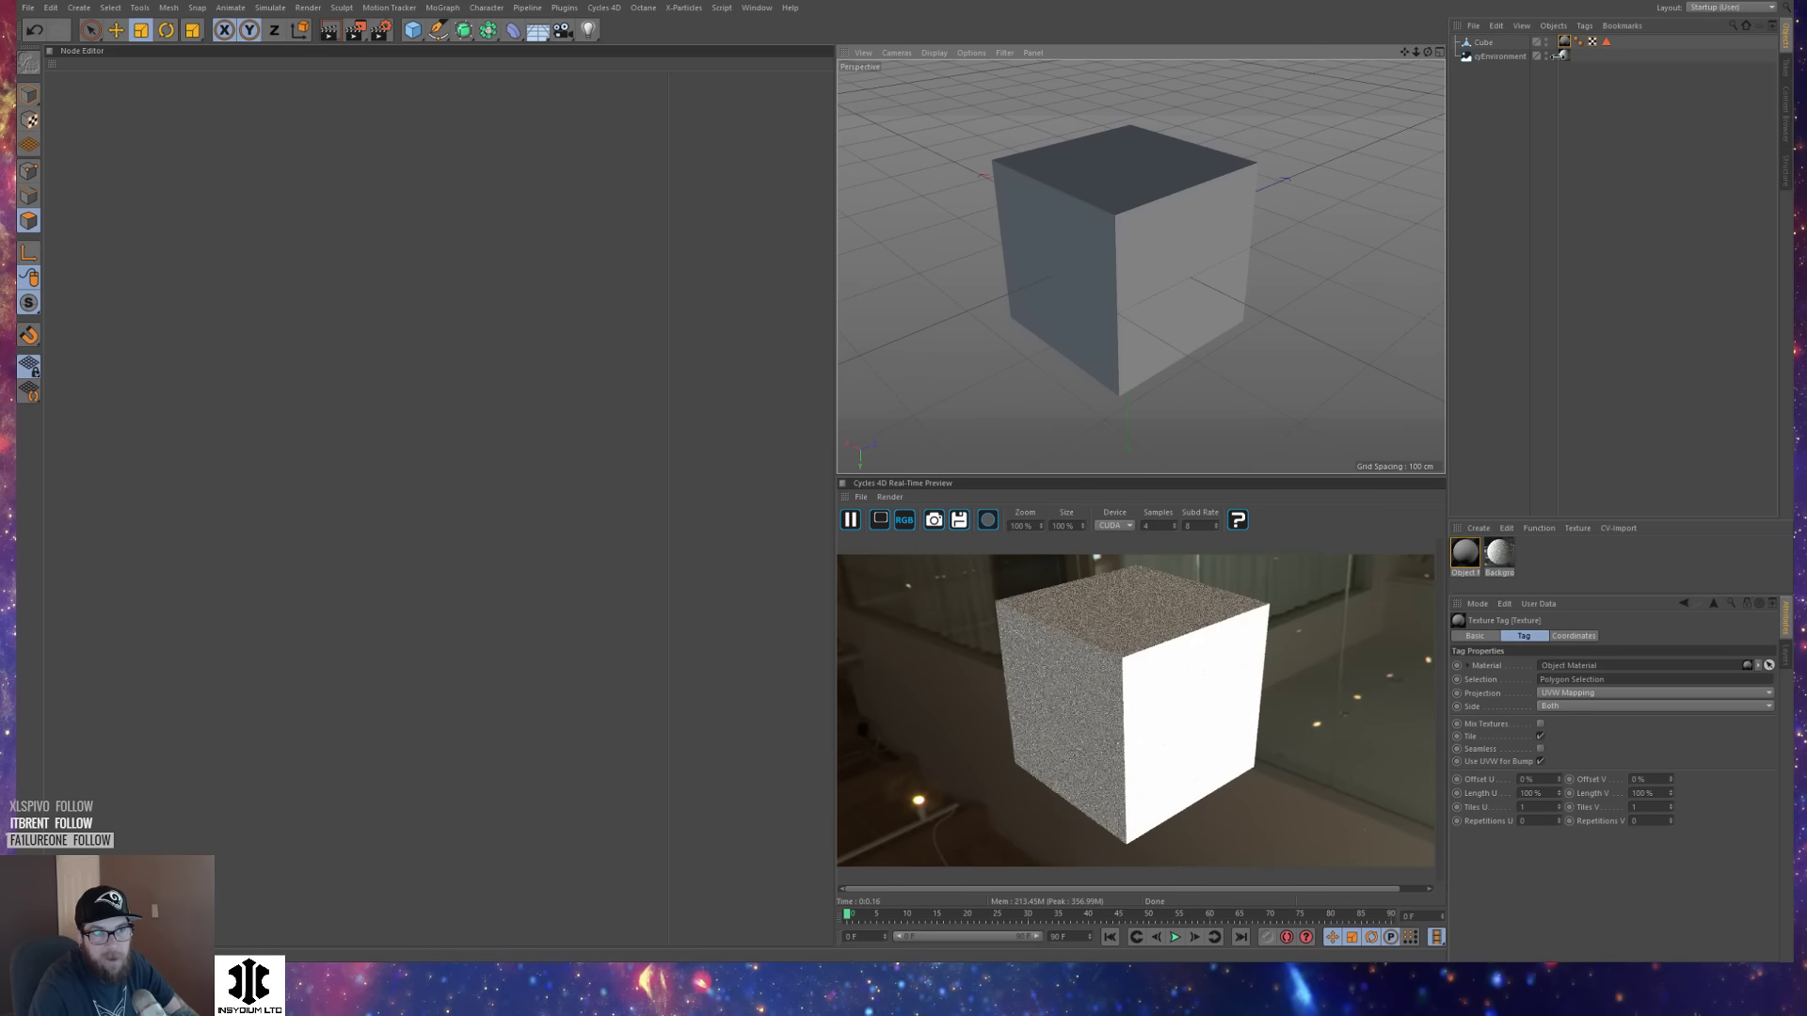
Set the material's Diffuse BSDF color to yellow-green with H 67°, S 100% and V 80%, and move the Output node farther from it.
left_click(1466, 553)
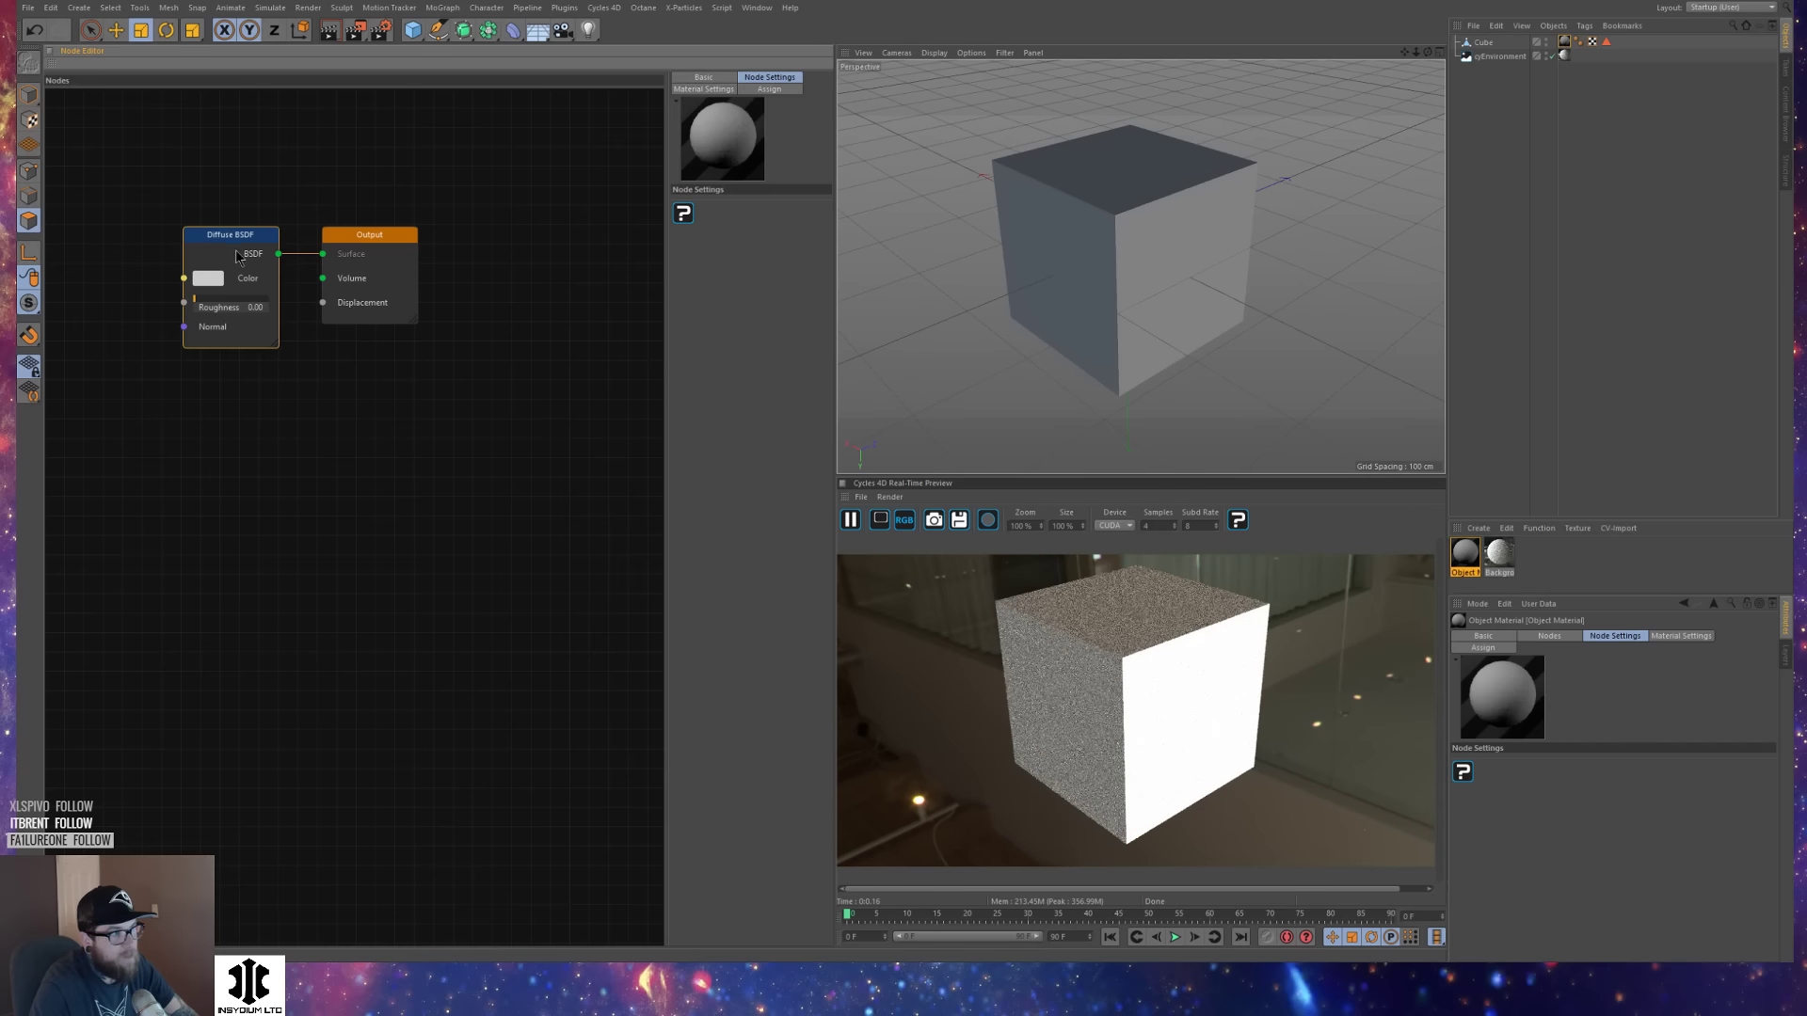
left_click_drag(810, 243, 905, 268)
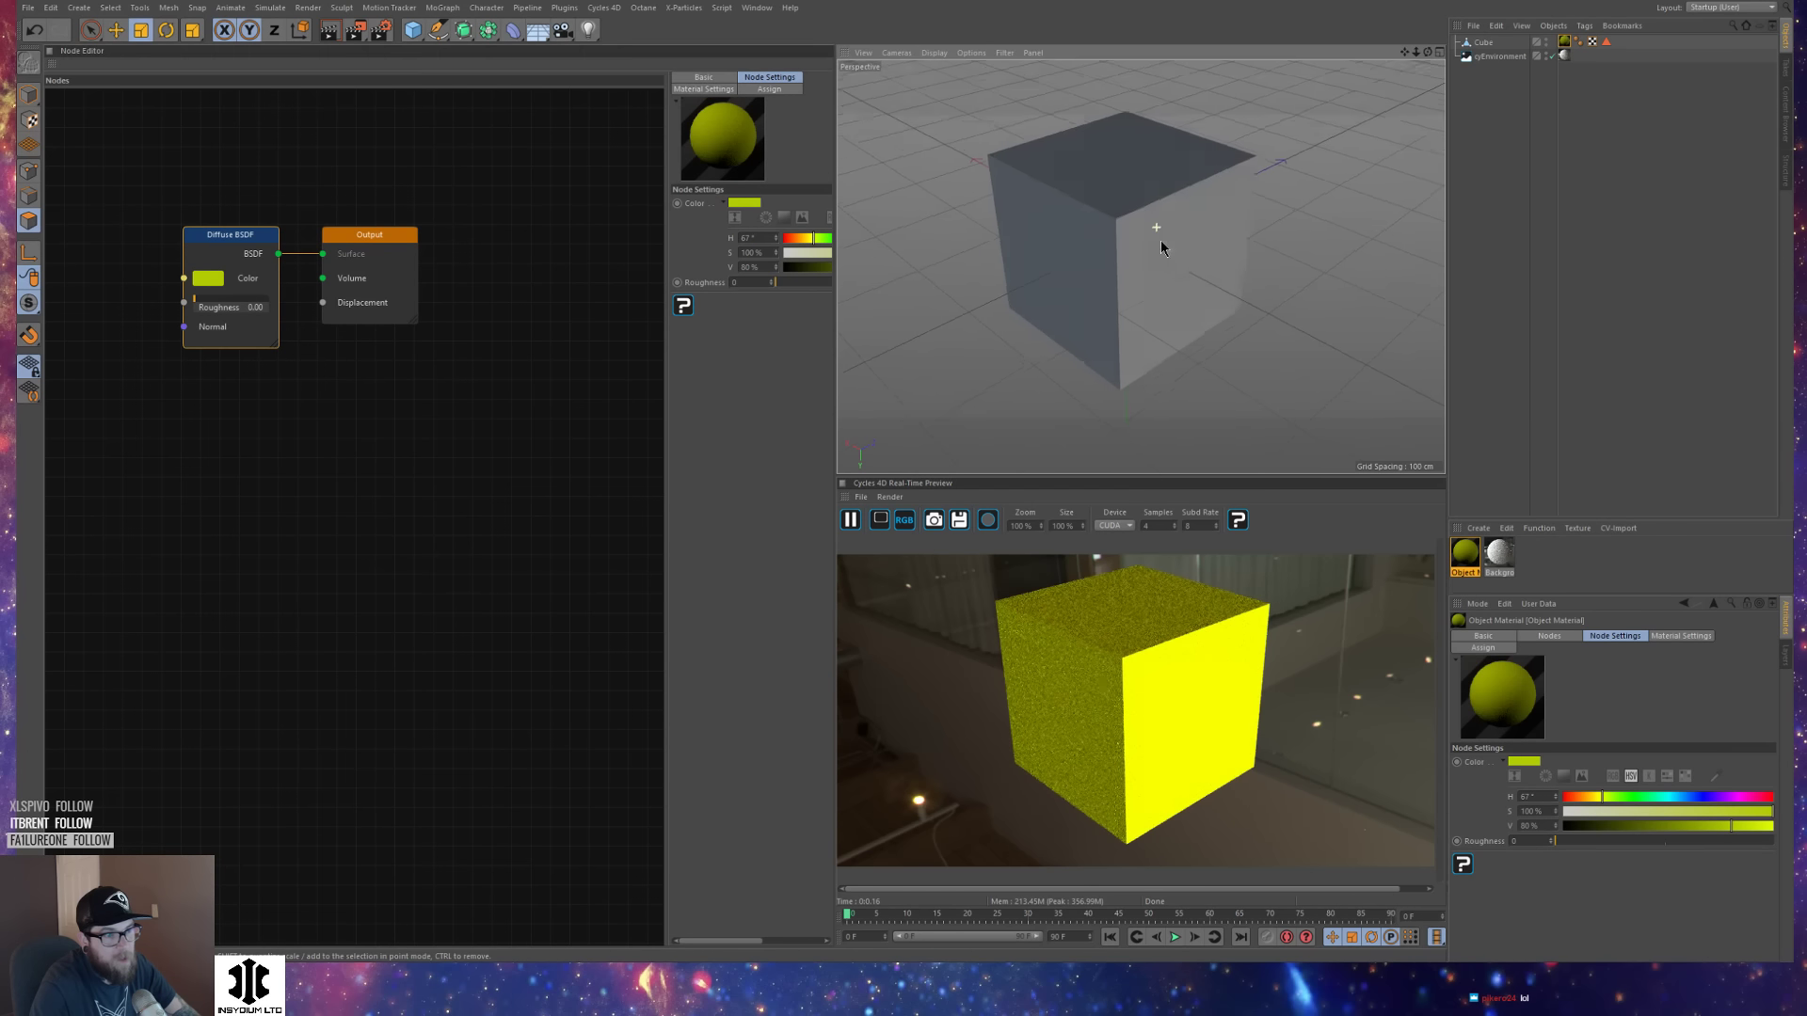
mouse_move(1170, 242)
left_mouse_down("alt")
mouse_move(1150, 252)
mouse_move(1173, 273)
left_mouse_up("alt")
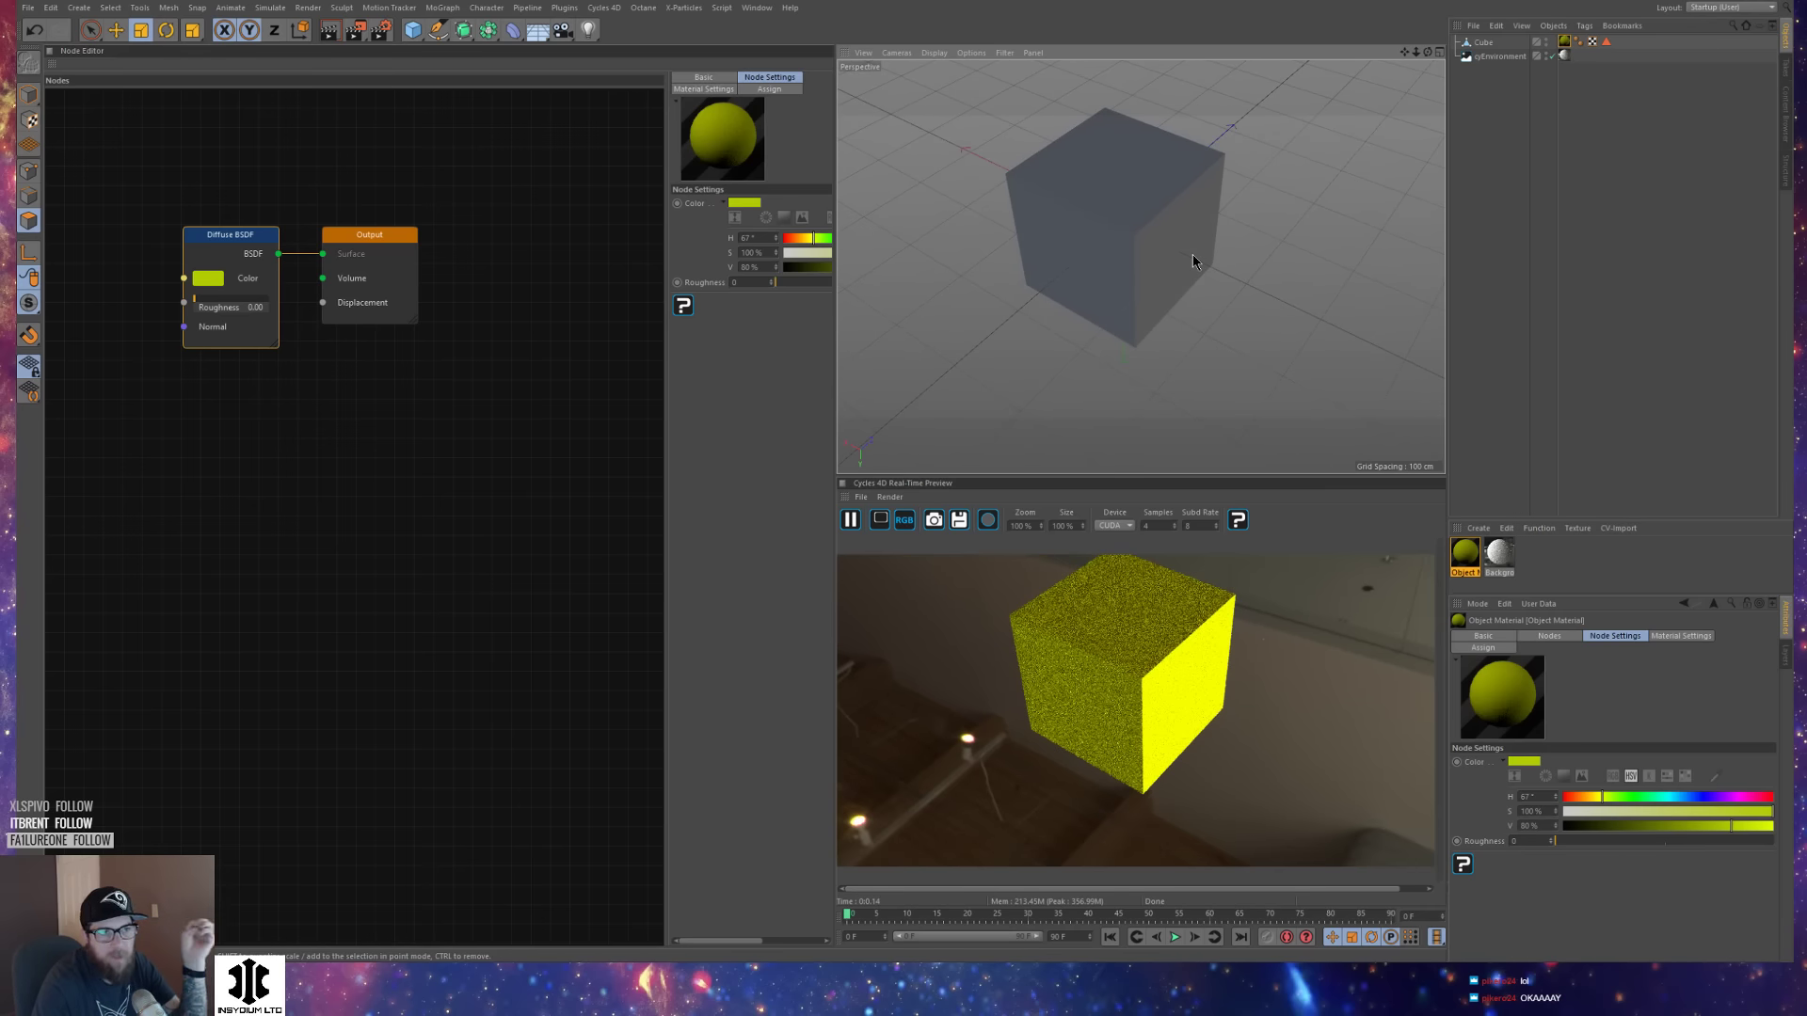
middle_click_drag(1128, 178, 1135, 199, "alt")
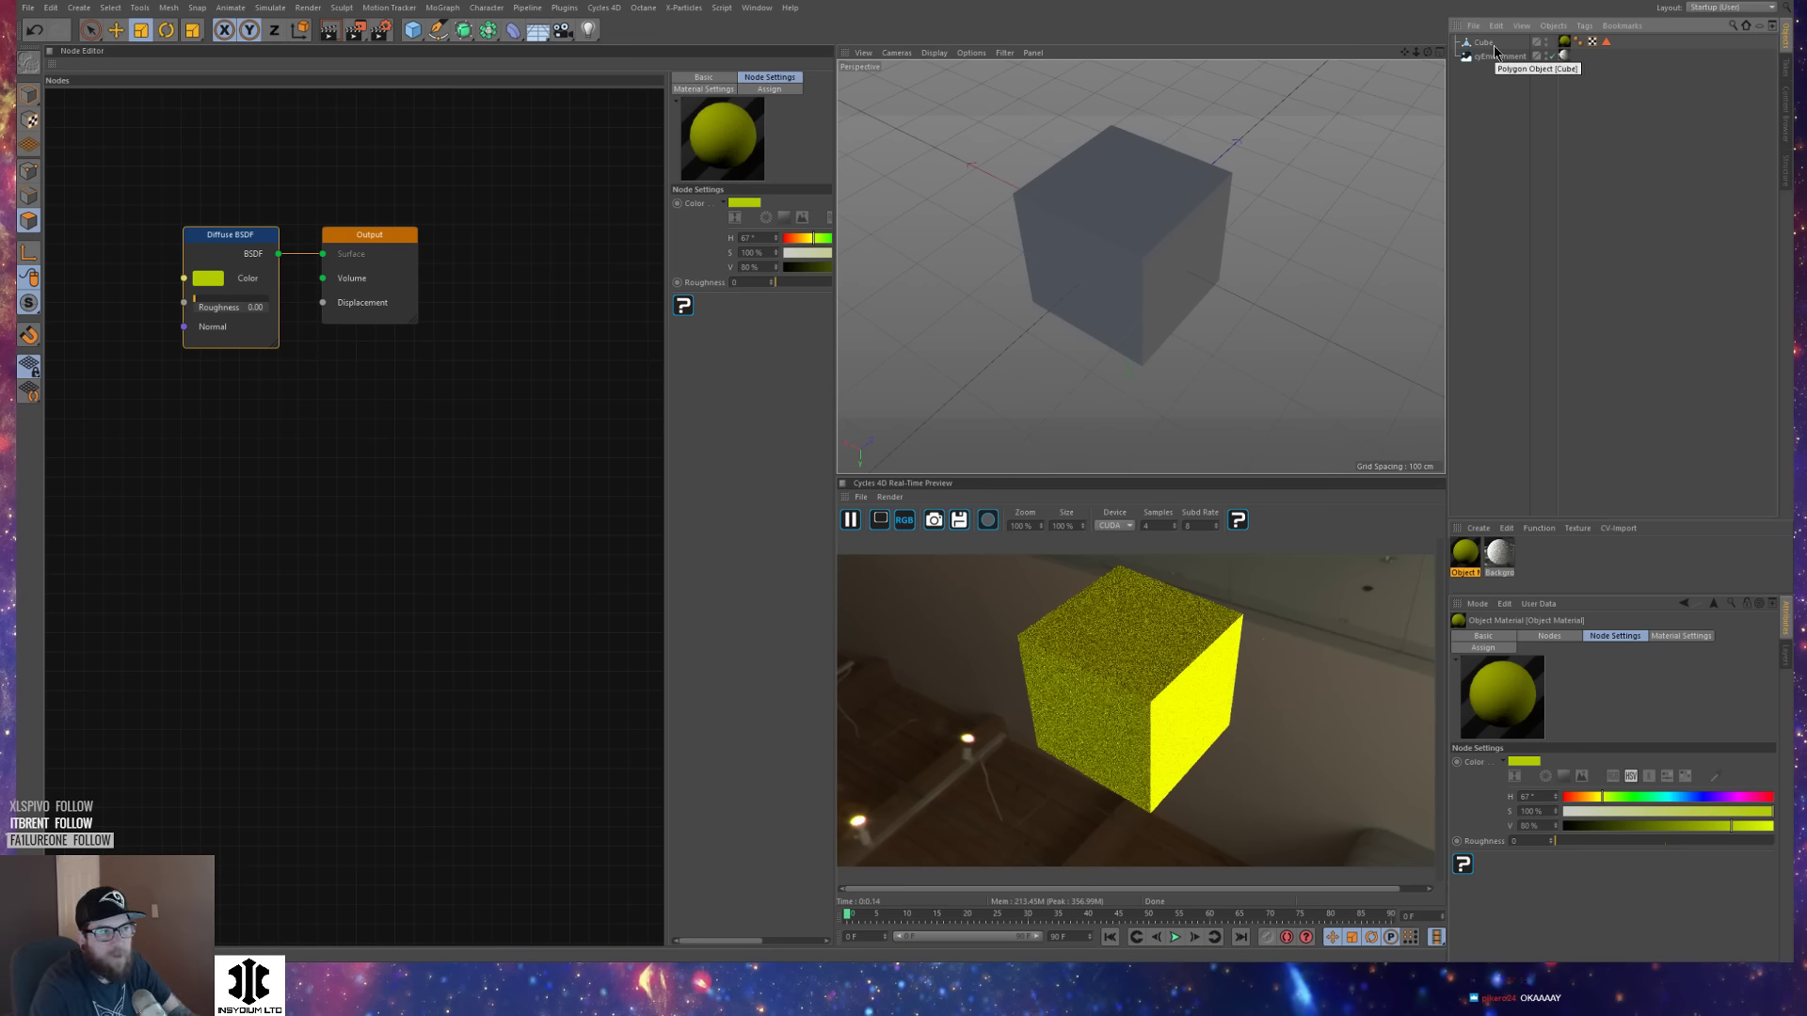
left_click_drag(396, 236, 515, 301)
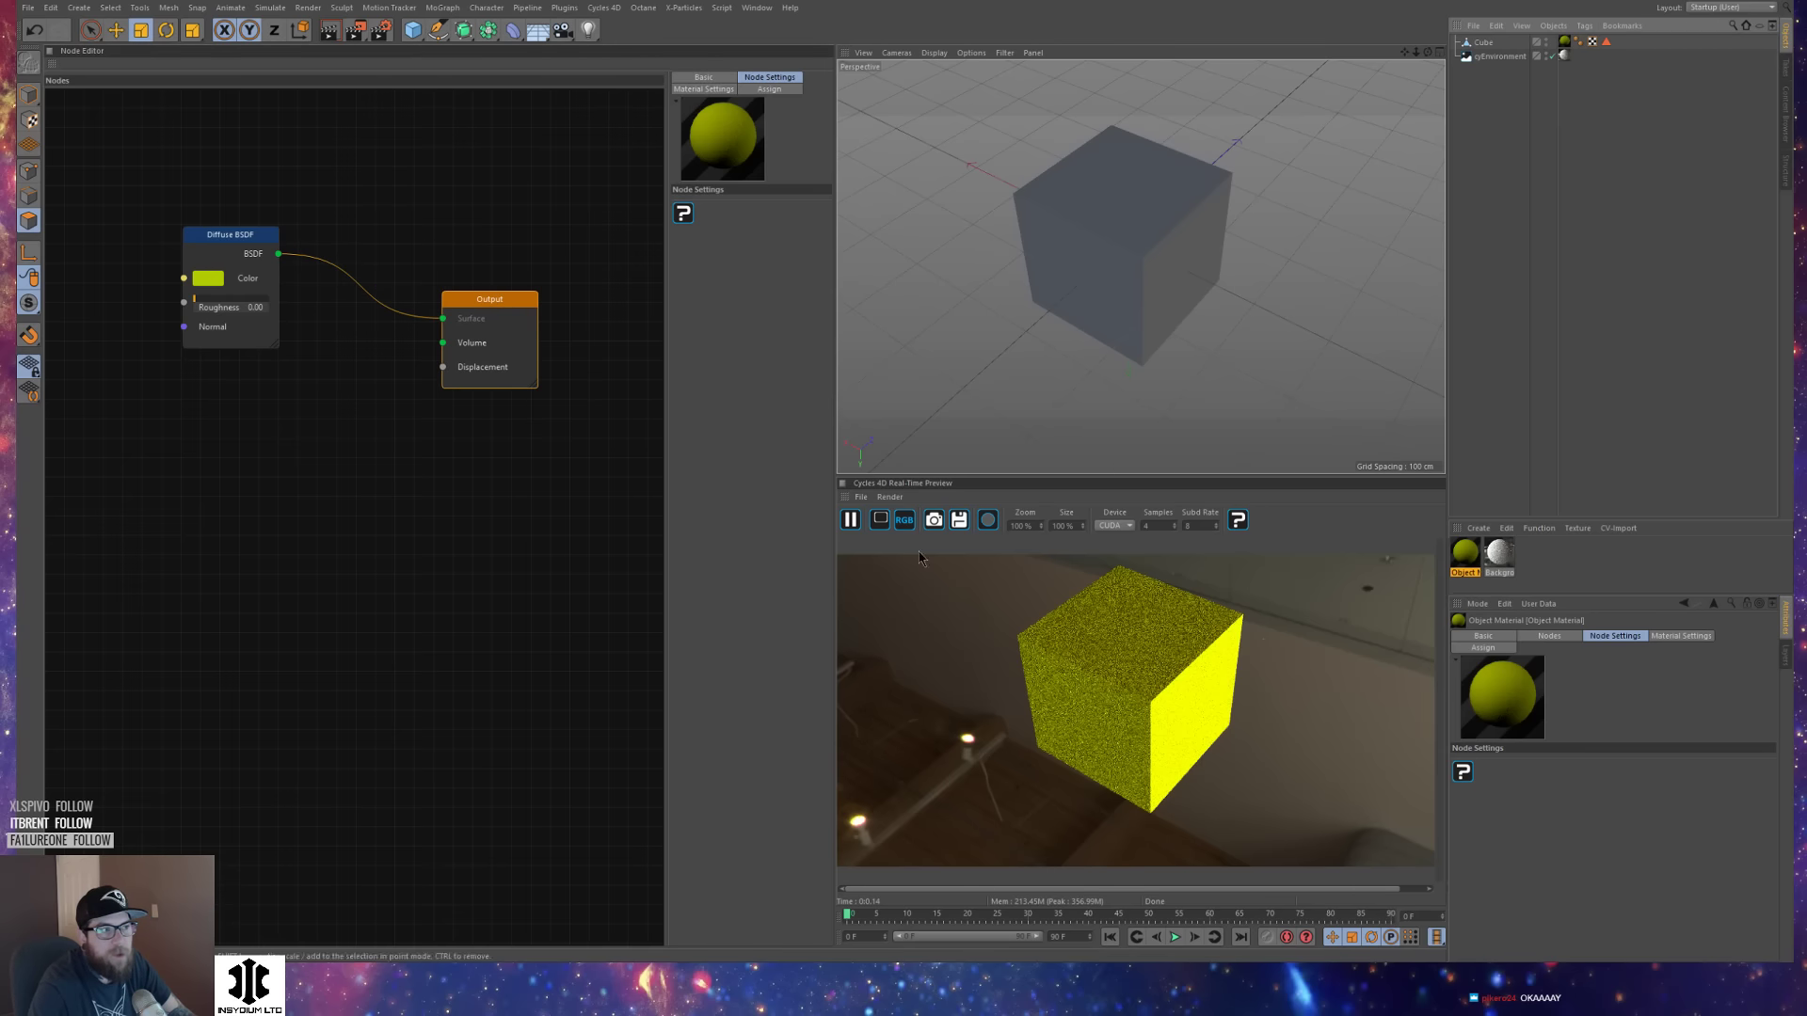
Add an Attribute input node to the material and place it before the Diffuse BSDF, leaving space between them.
right_click(120, 434)
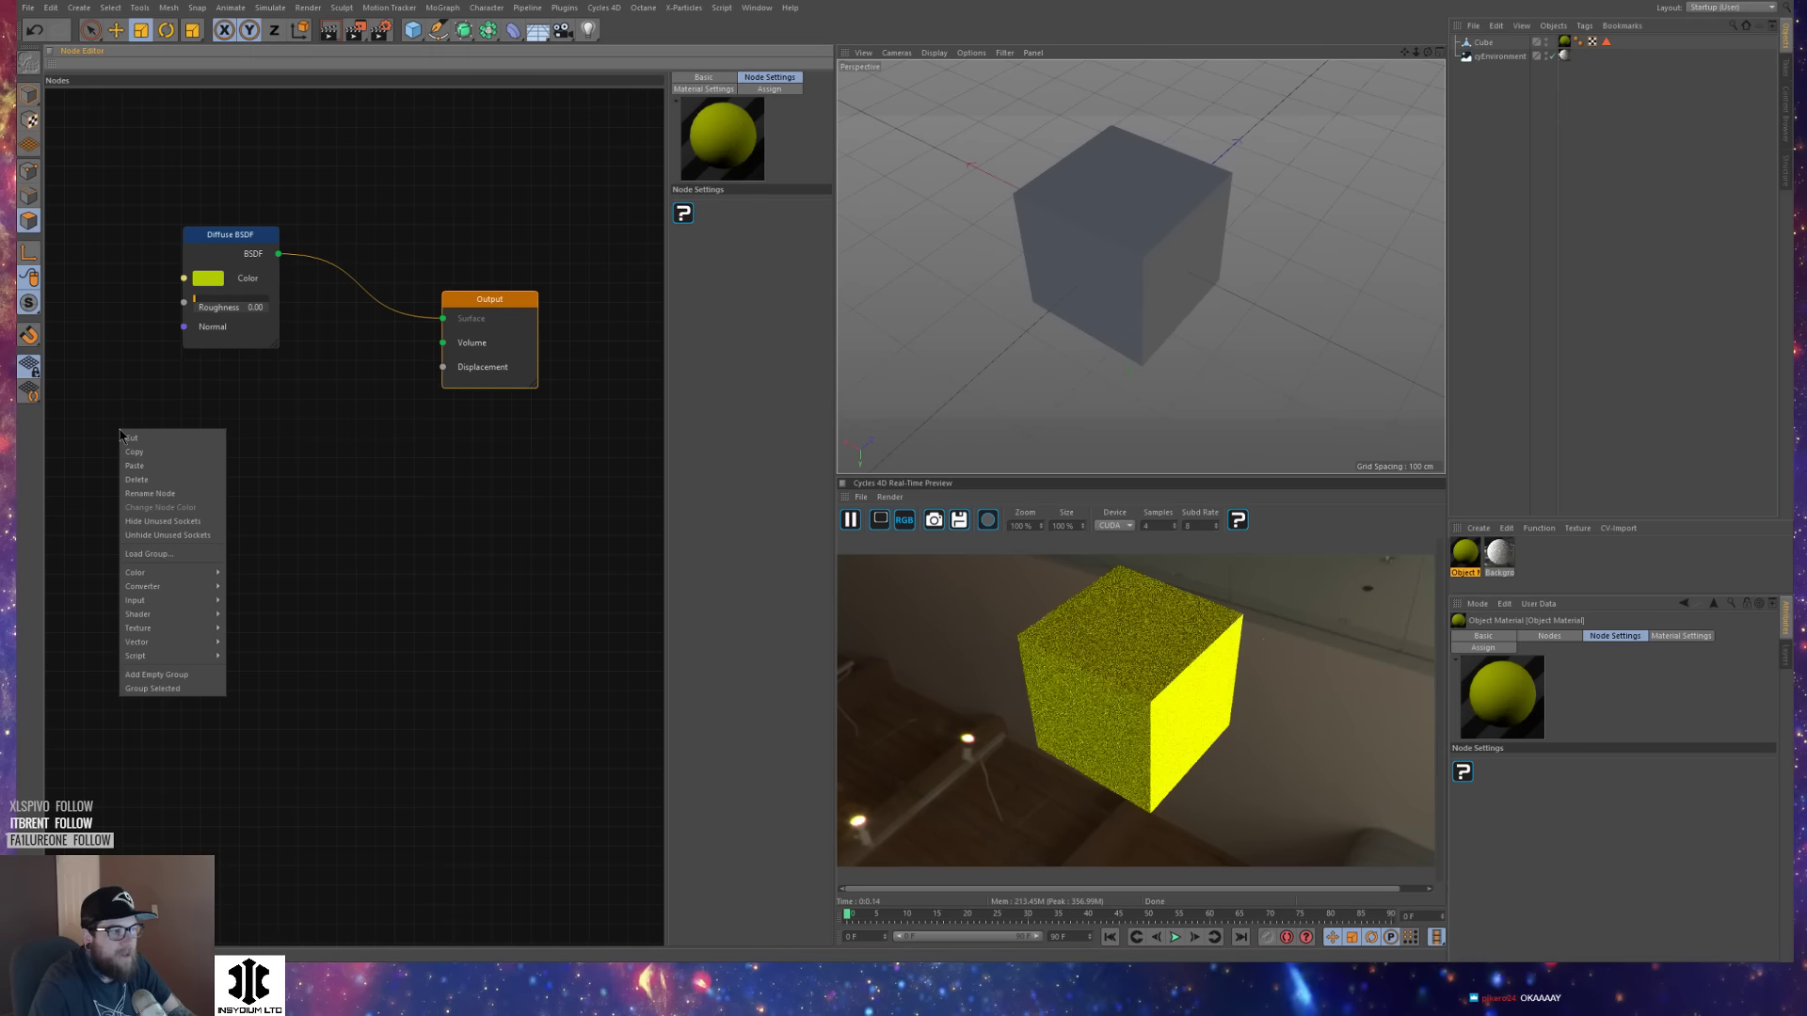
mouse_move(158, 603)
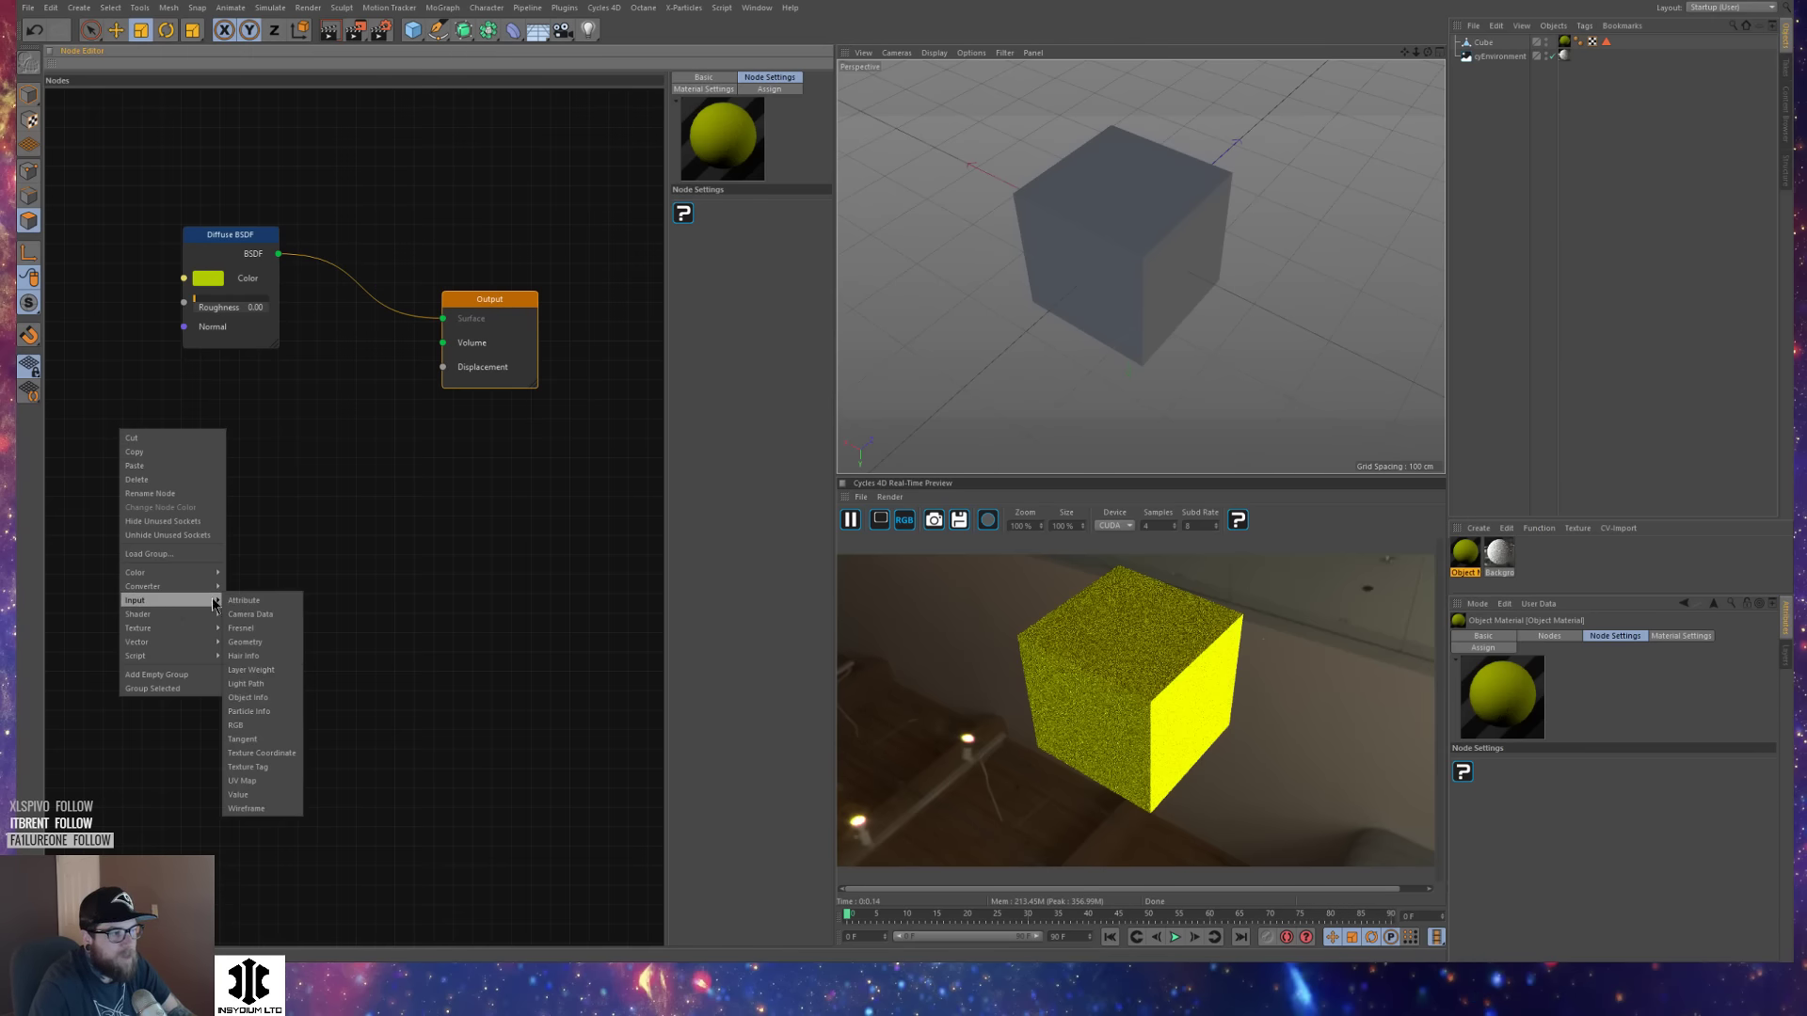
left_click(261, 603)
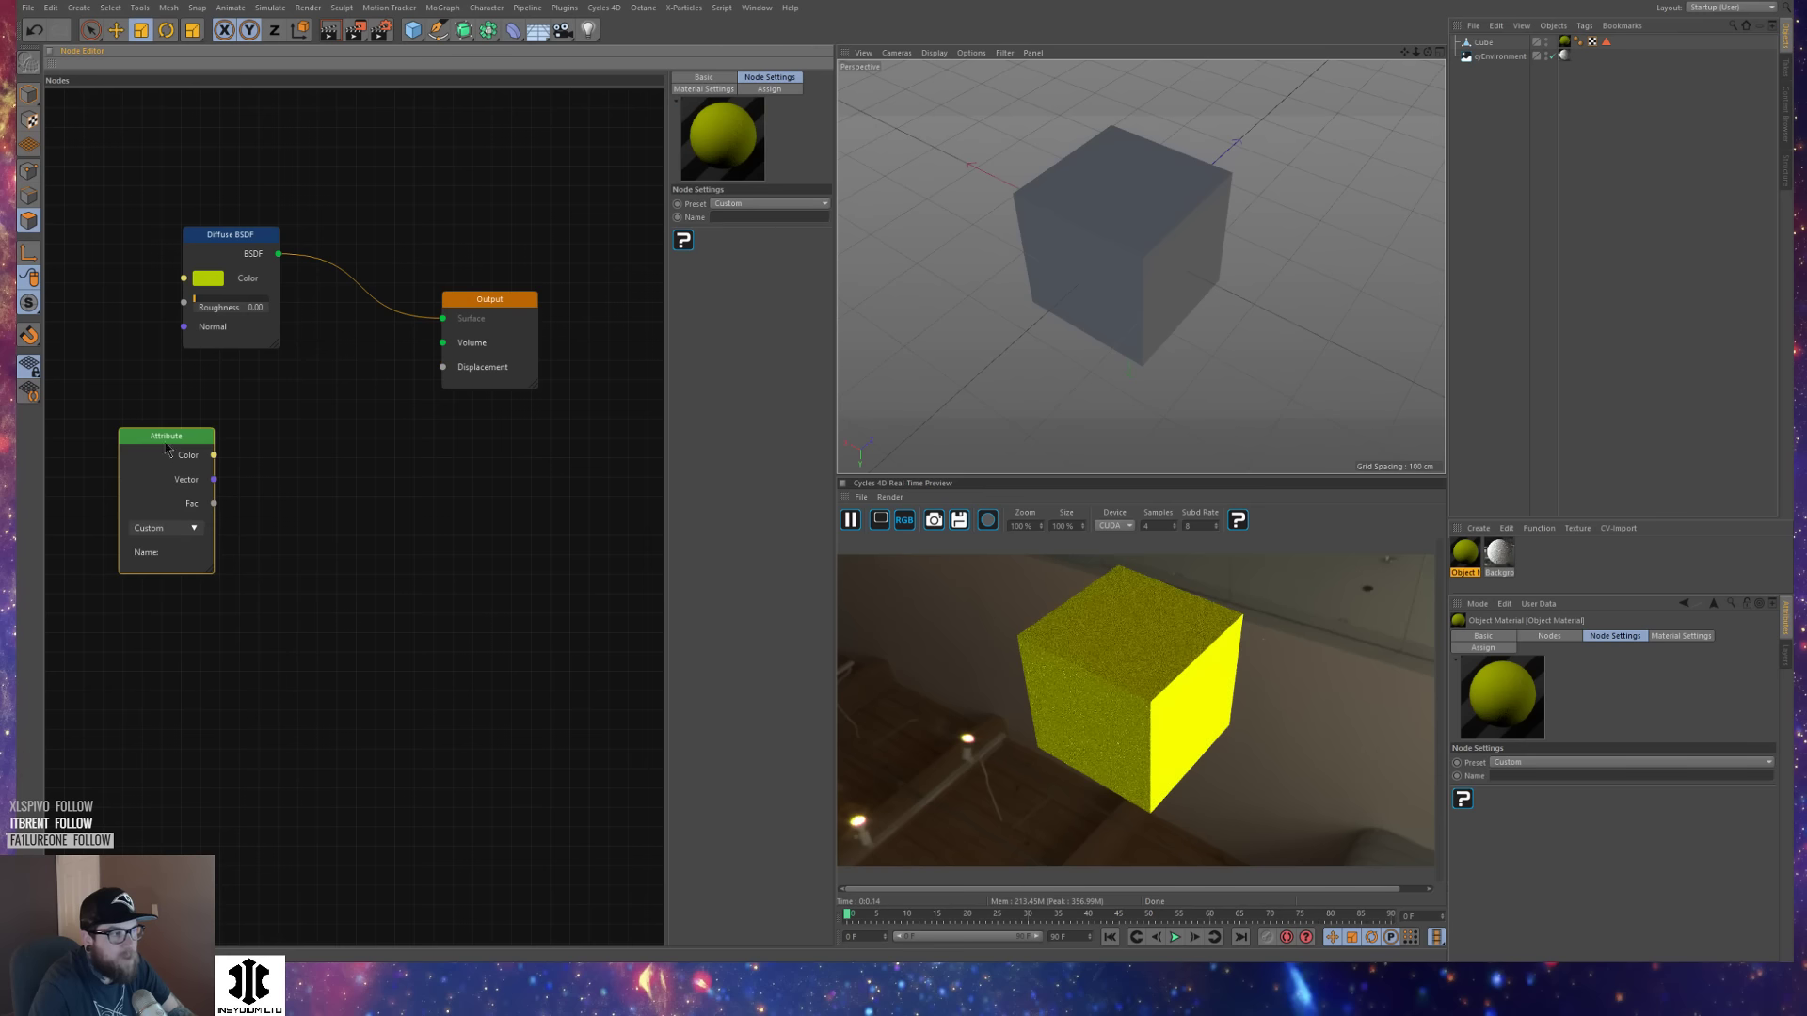
left_click_drag(127, 434, 96, 434)
left_click_drag(230, 234, 328, 241)
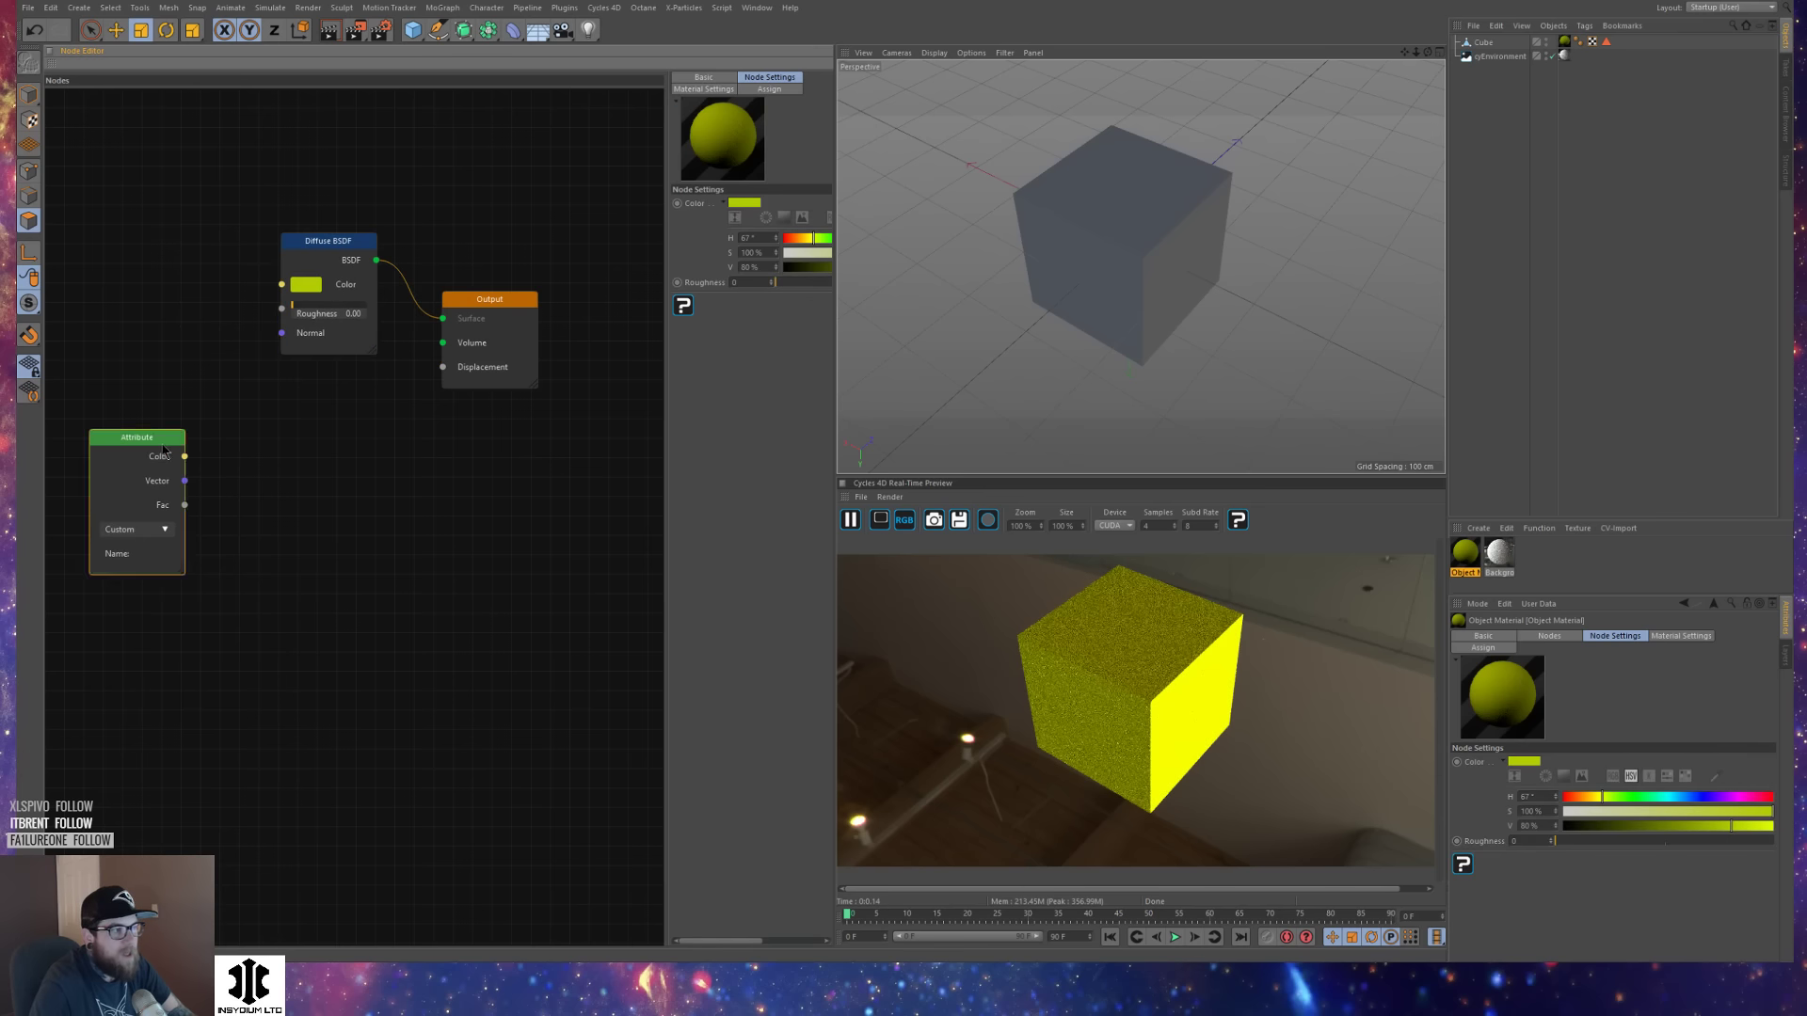
left_click_drag(162, 512, 181, 421)
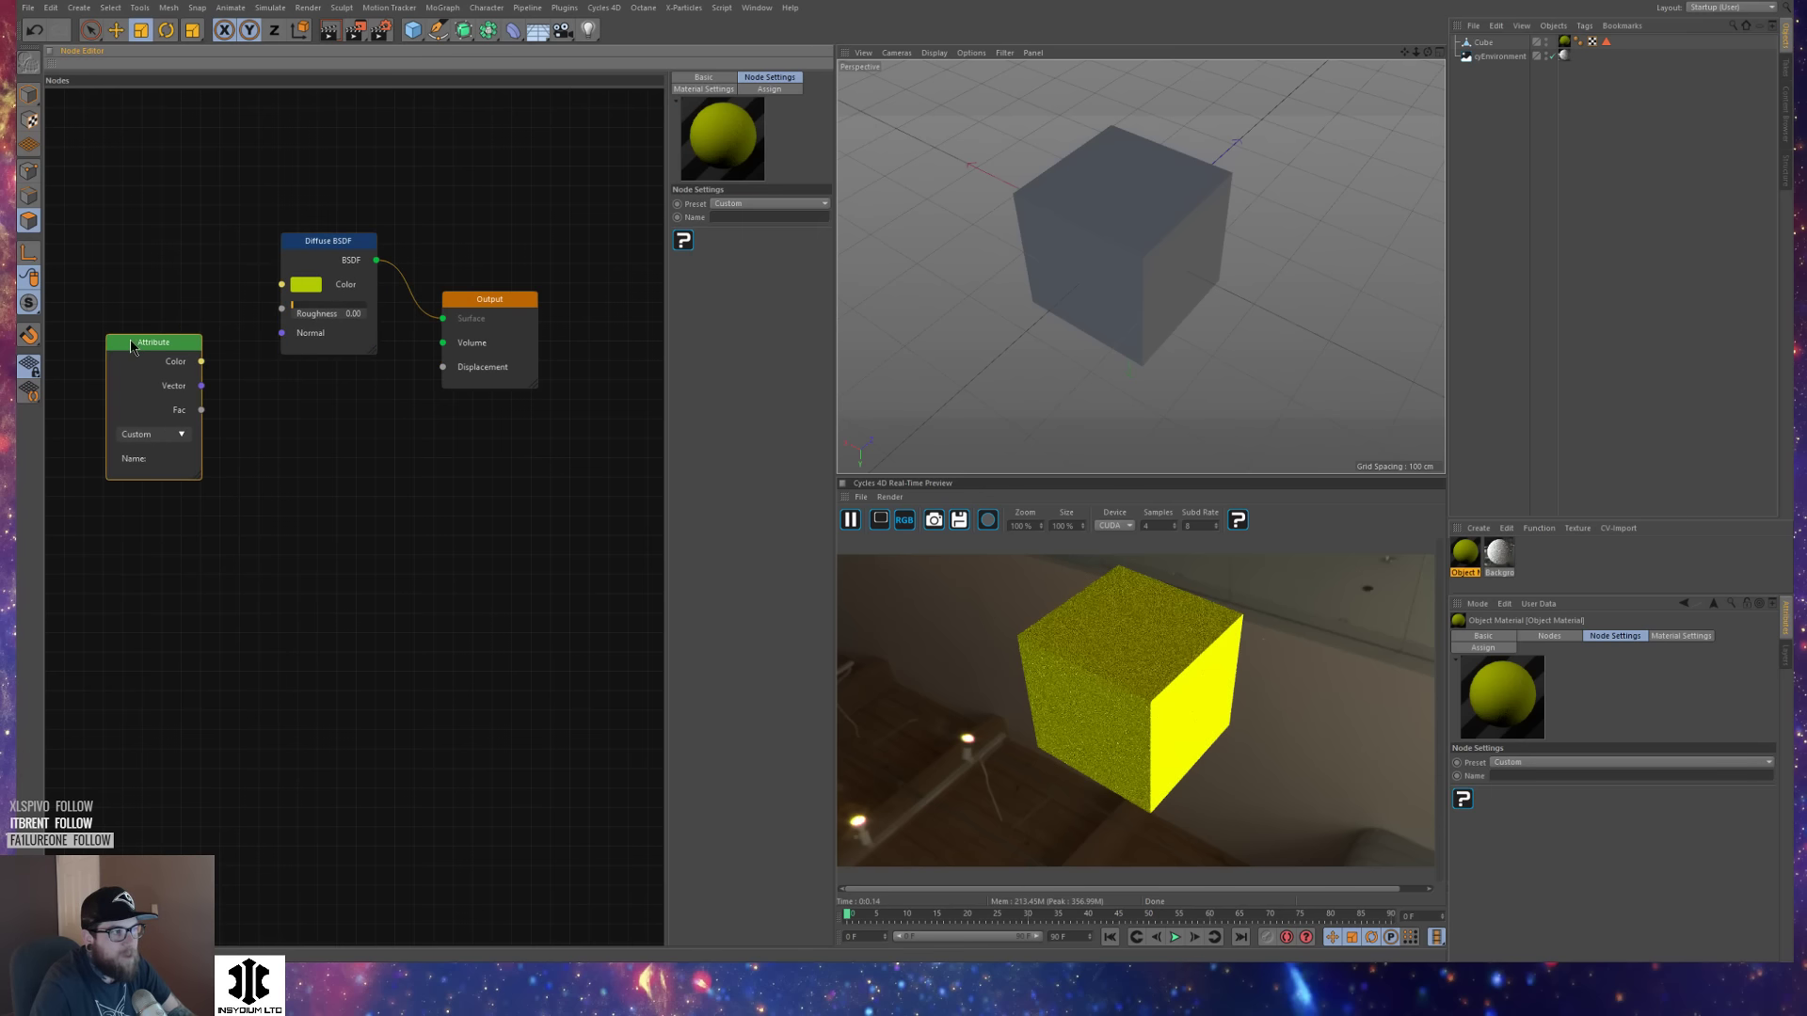
left_click_drag(131, 343, 91, 345)
left_click(751, 217)
type("asdfasdfas")
key("shift+Home")
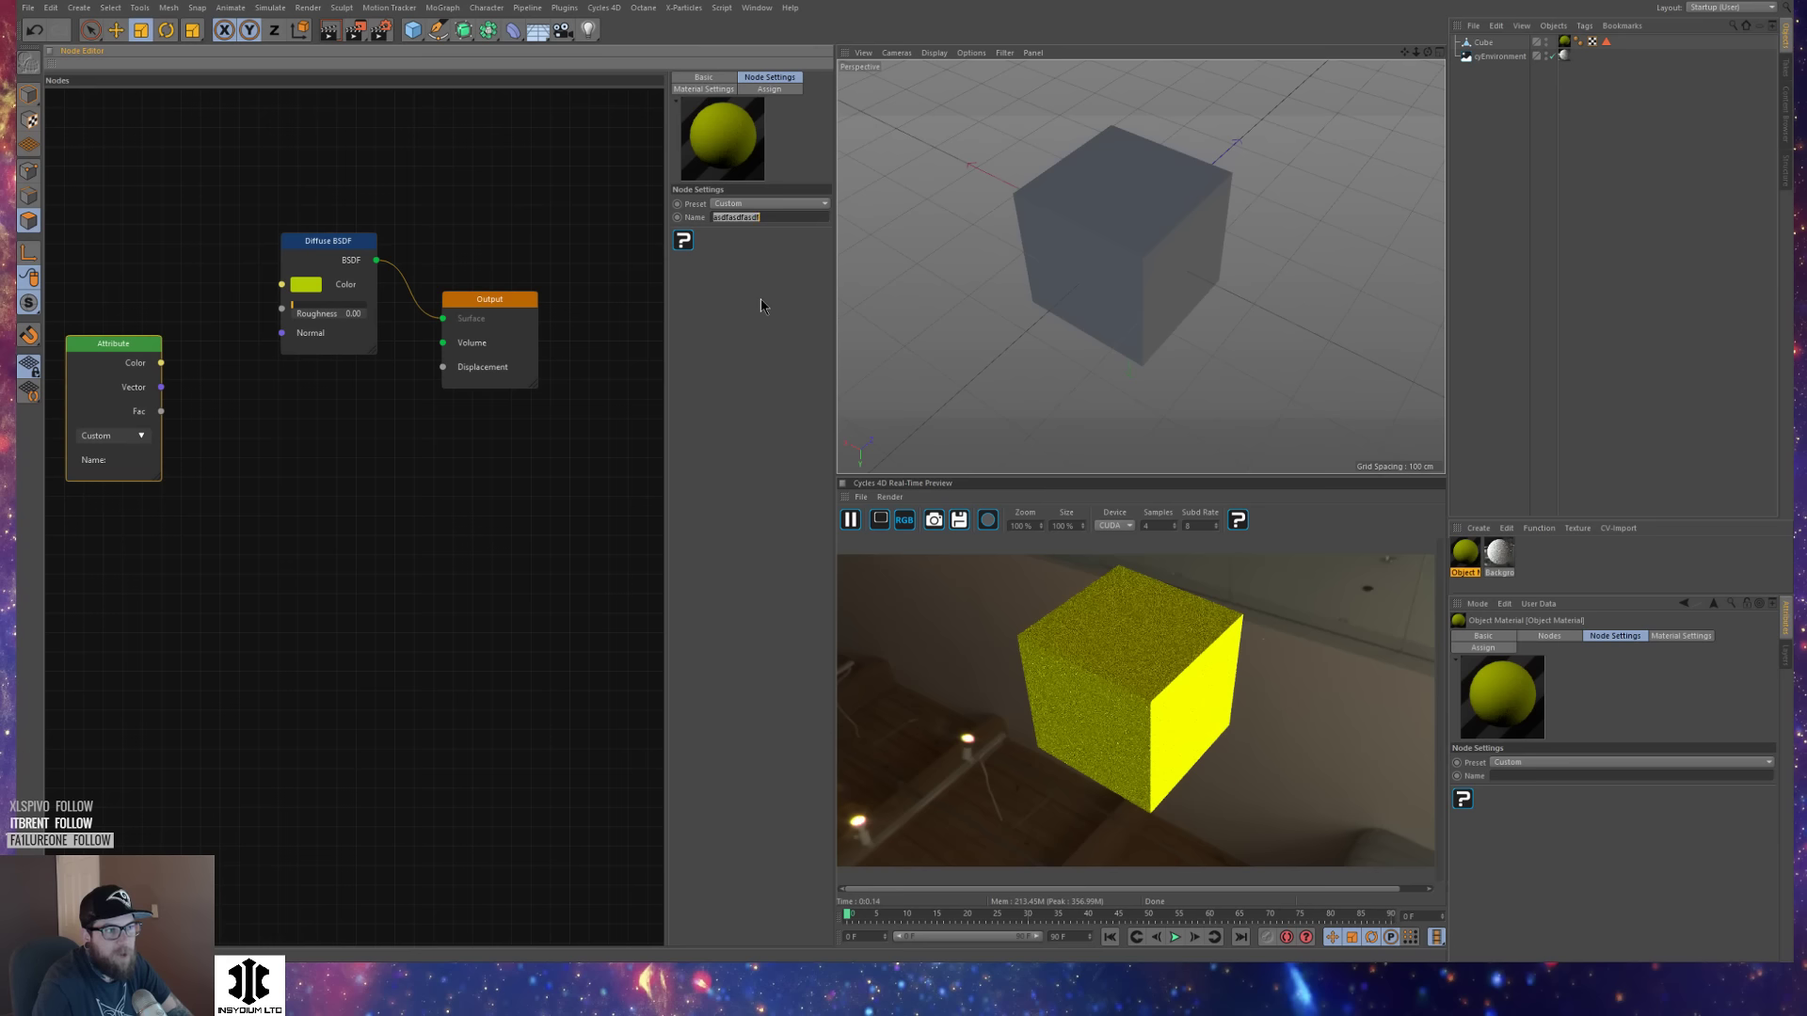
key("BackSpace")
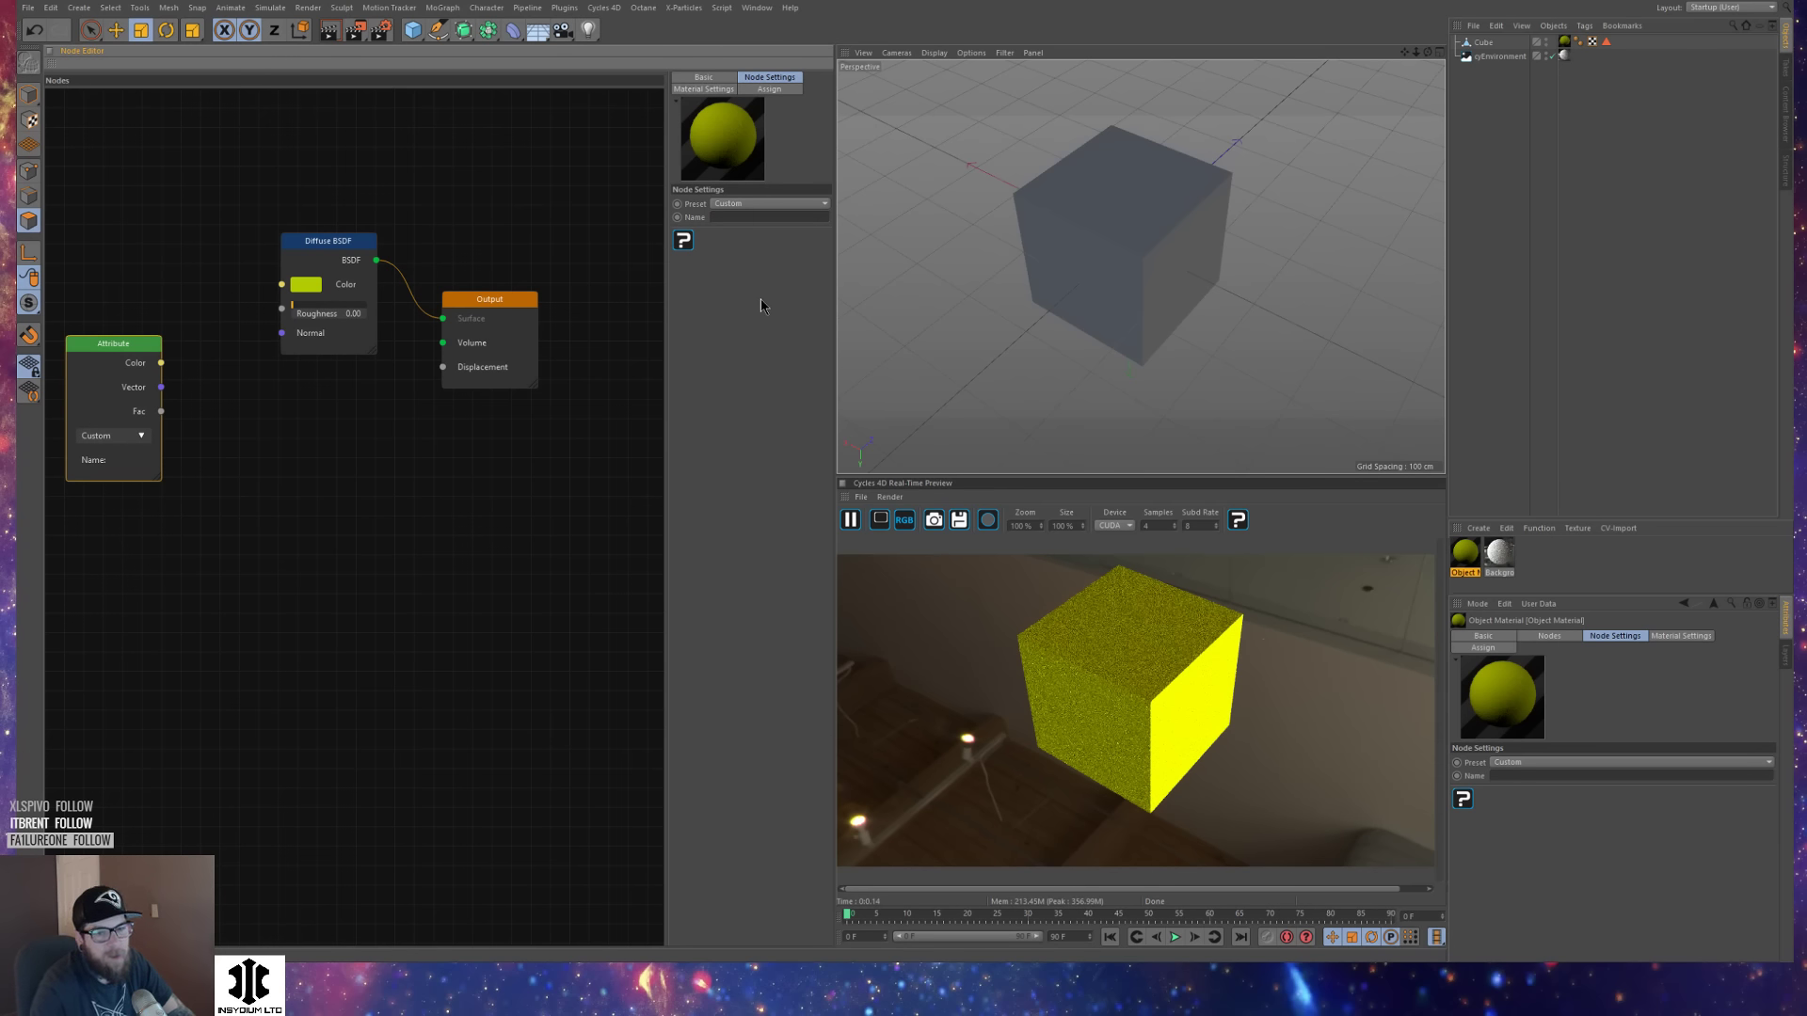
Add a Cycles 4D Attribute tag to the cube.
right_click(1480, 45)
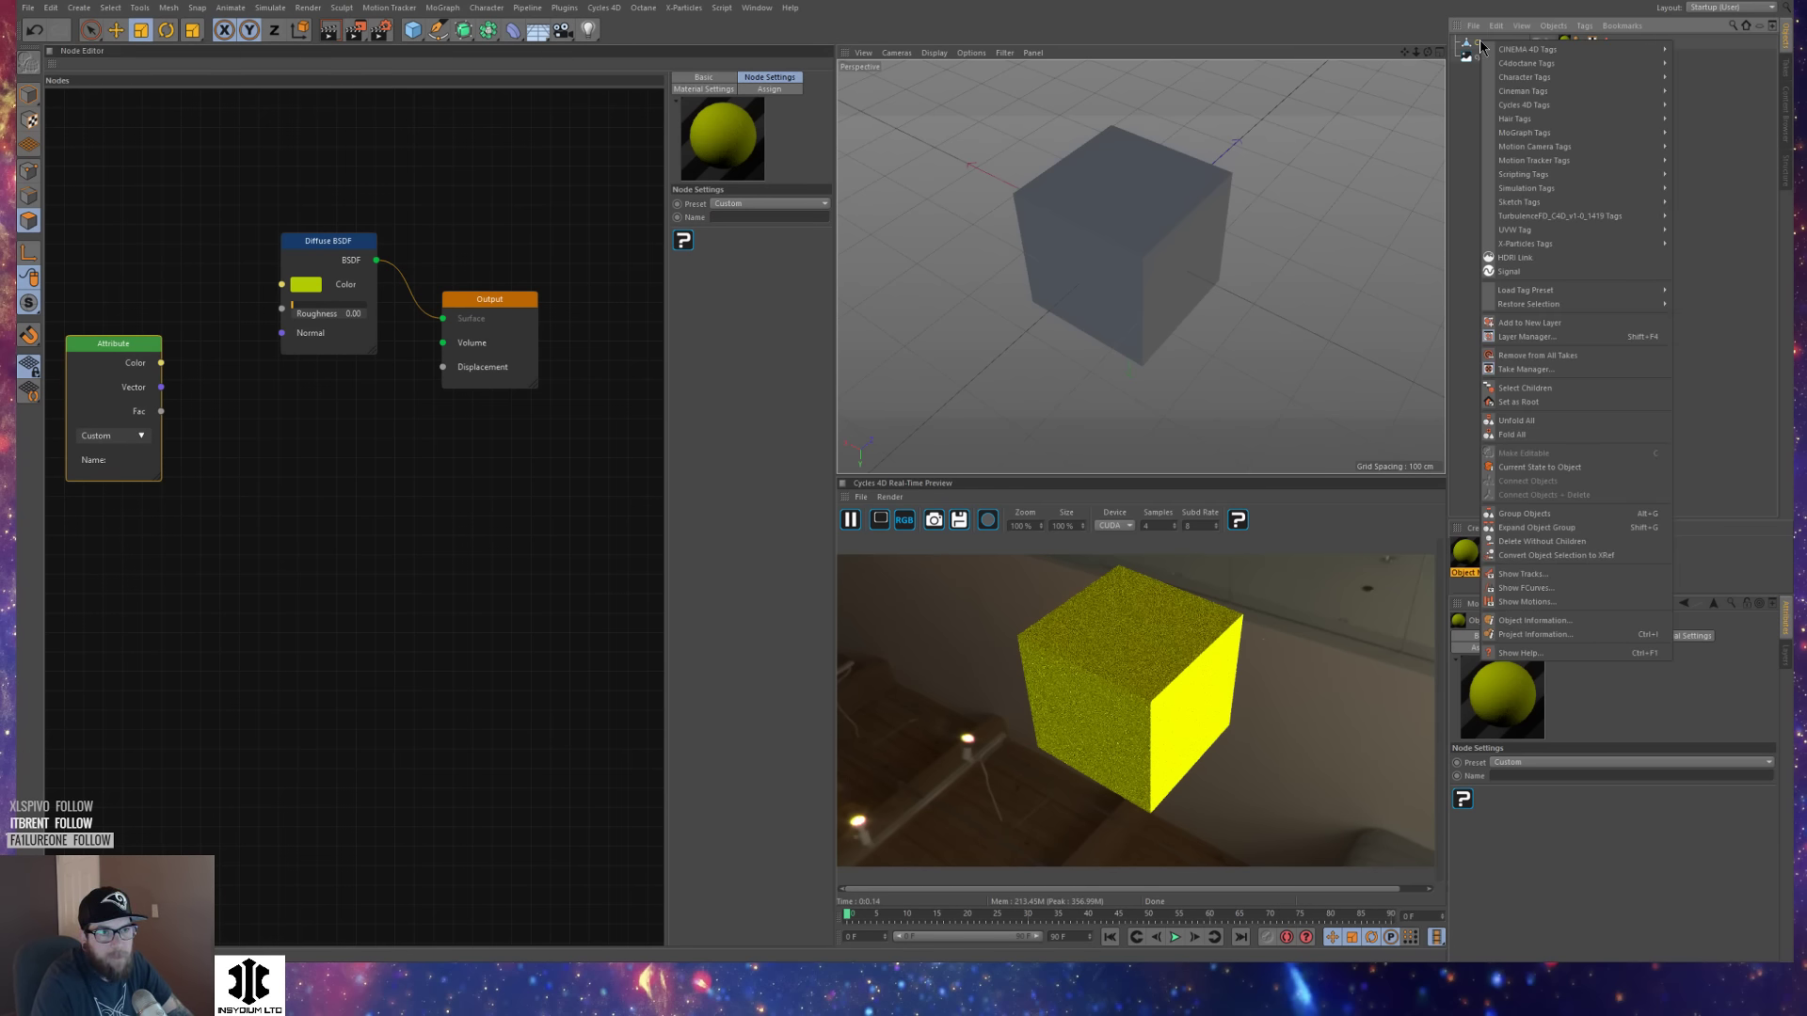
mouse_move(1594, 109)
left_click(1703, 104)
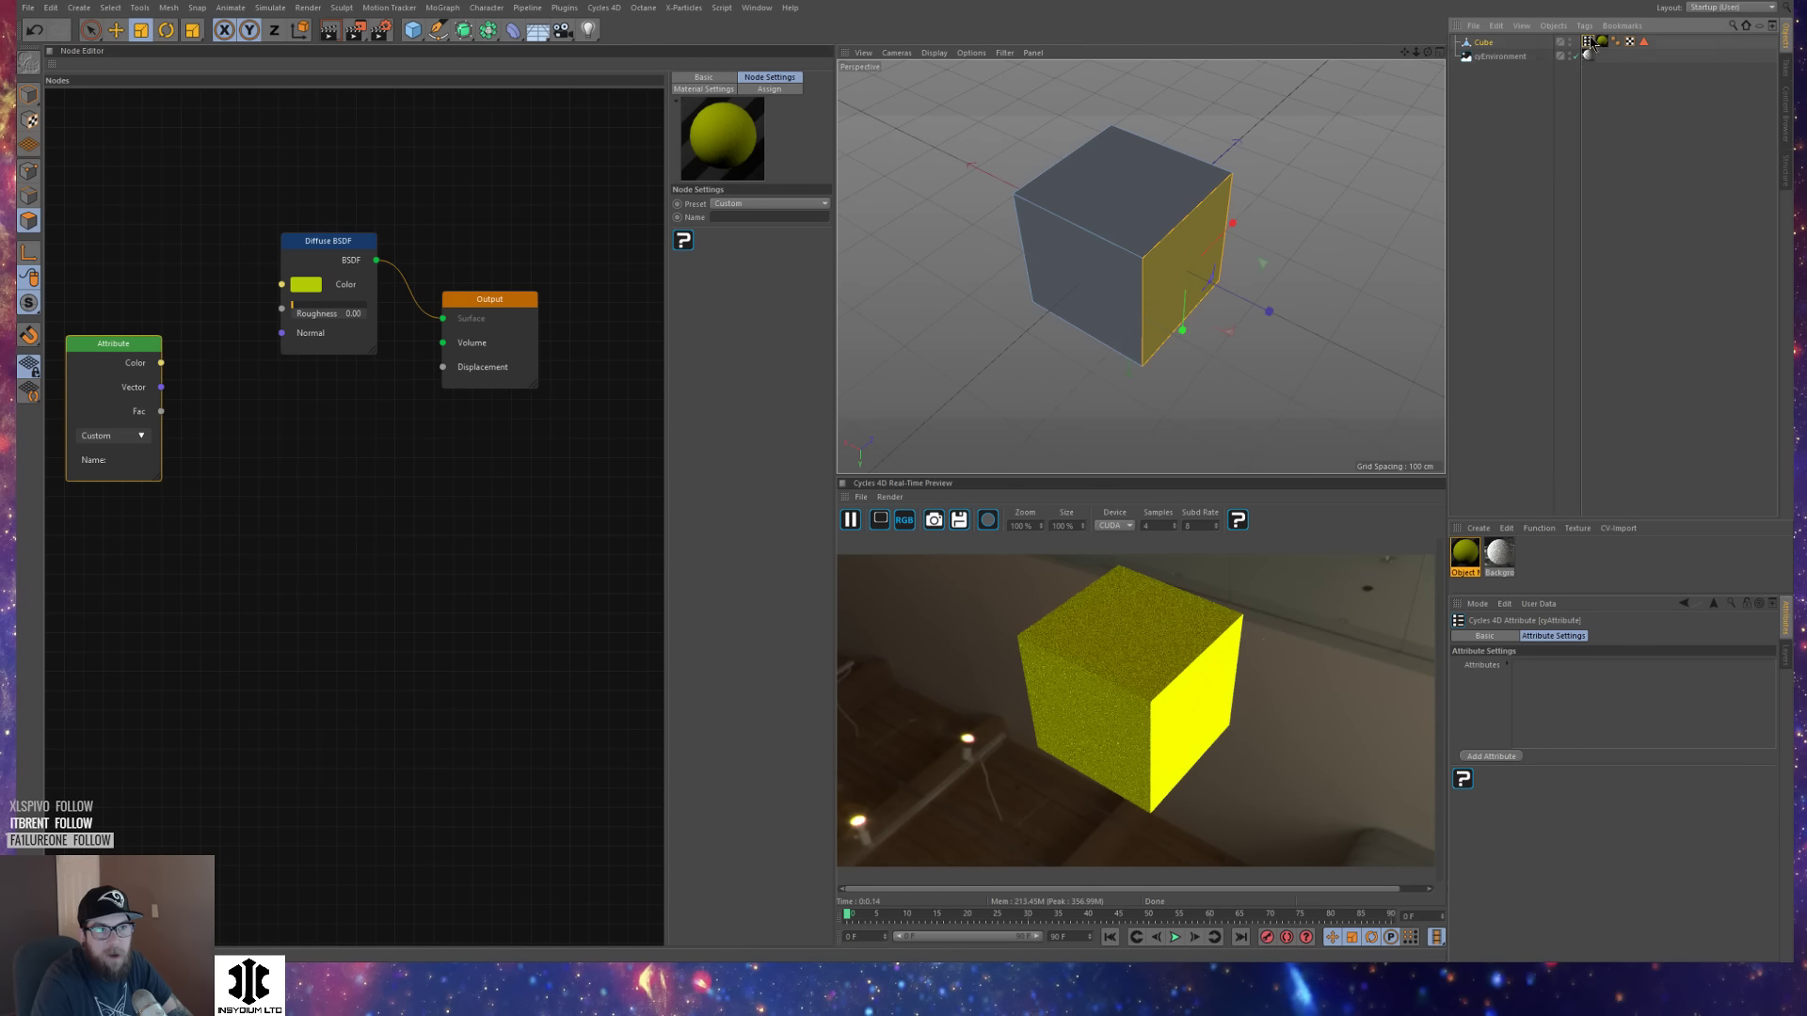
Create an attribute named polysel in the Attribute tag and link the cube's Polygon Selection tag to it.
left_click(1494, 756)
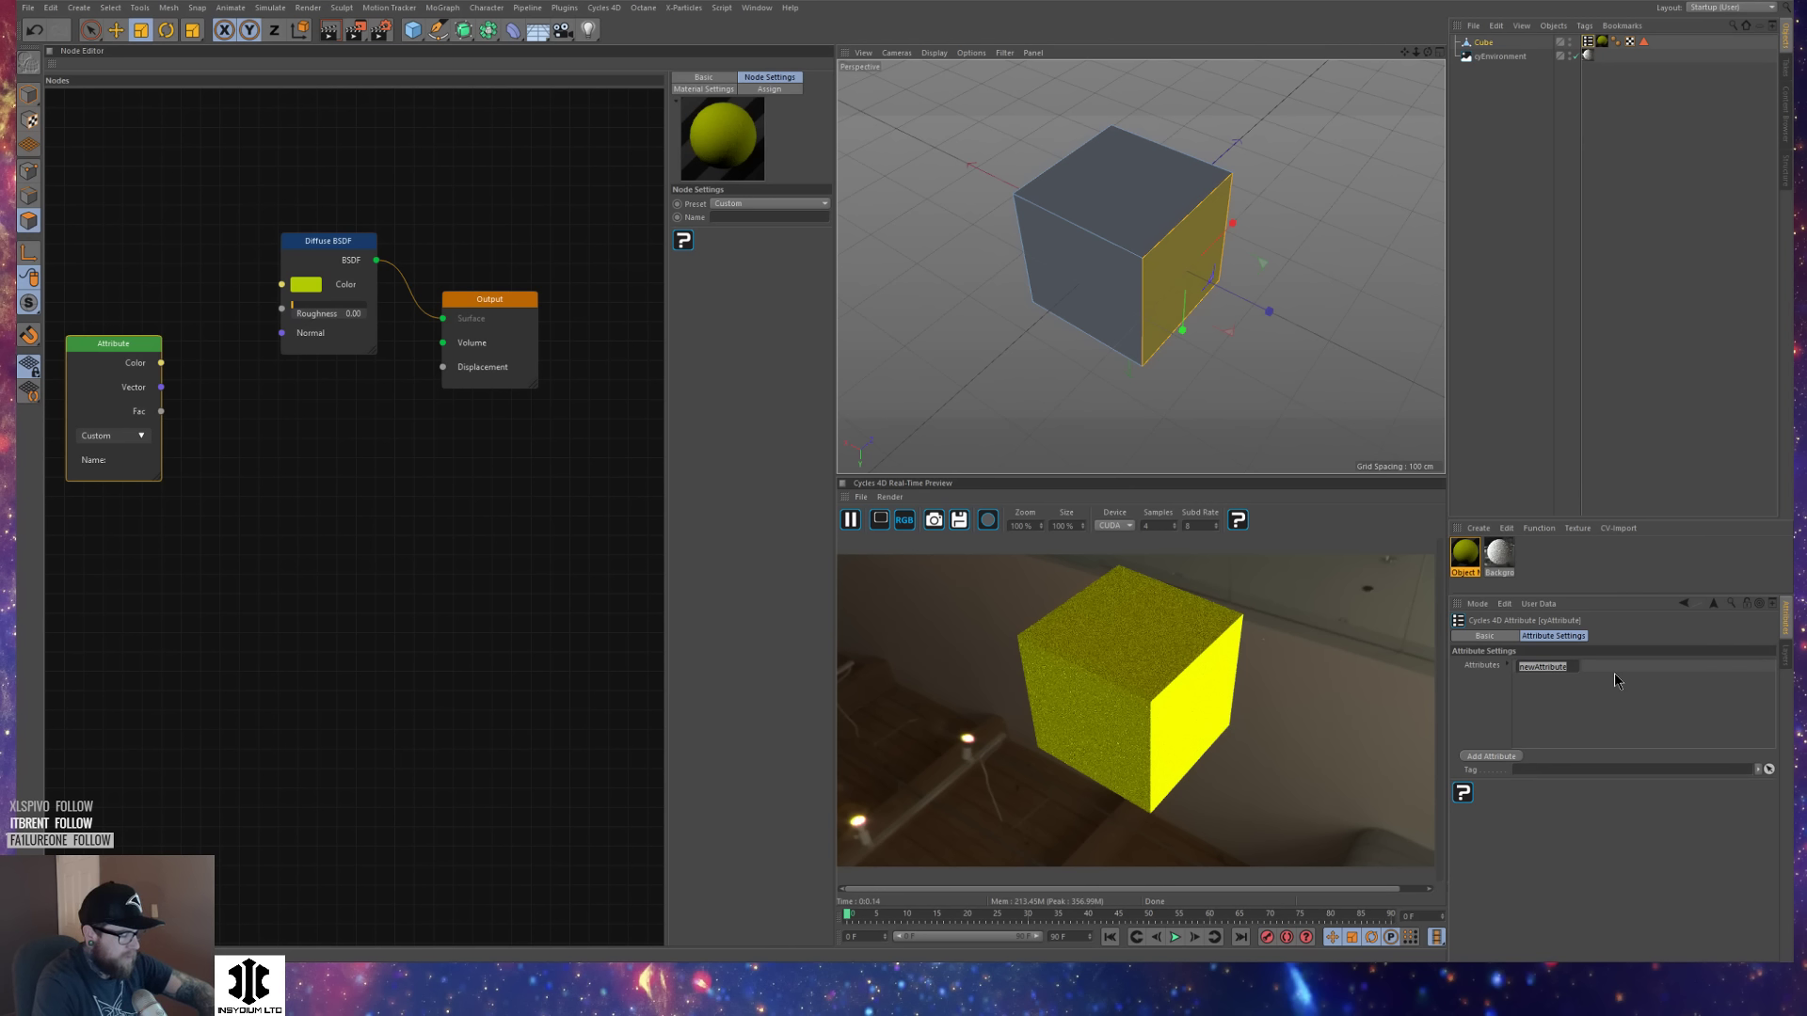
type("pos")
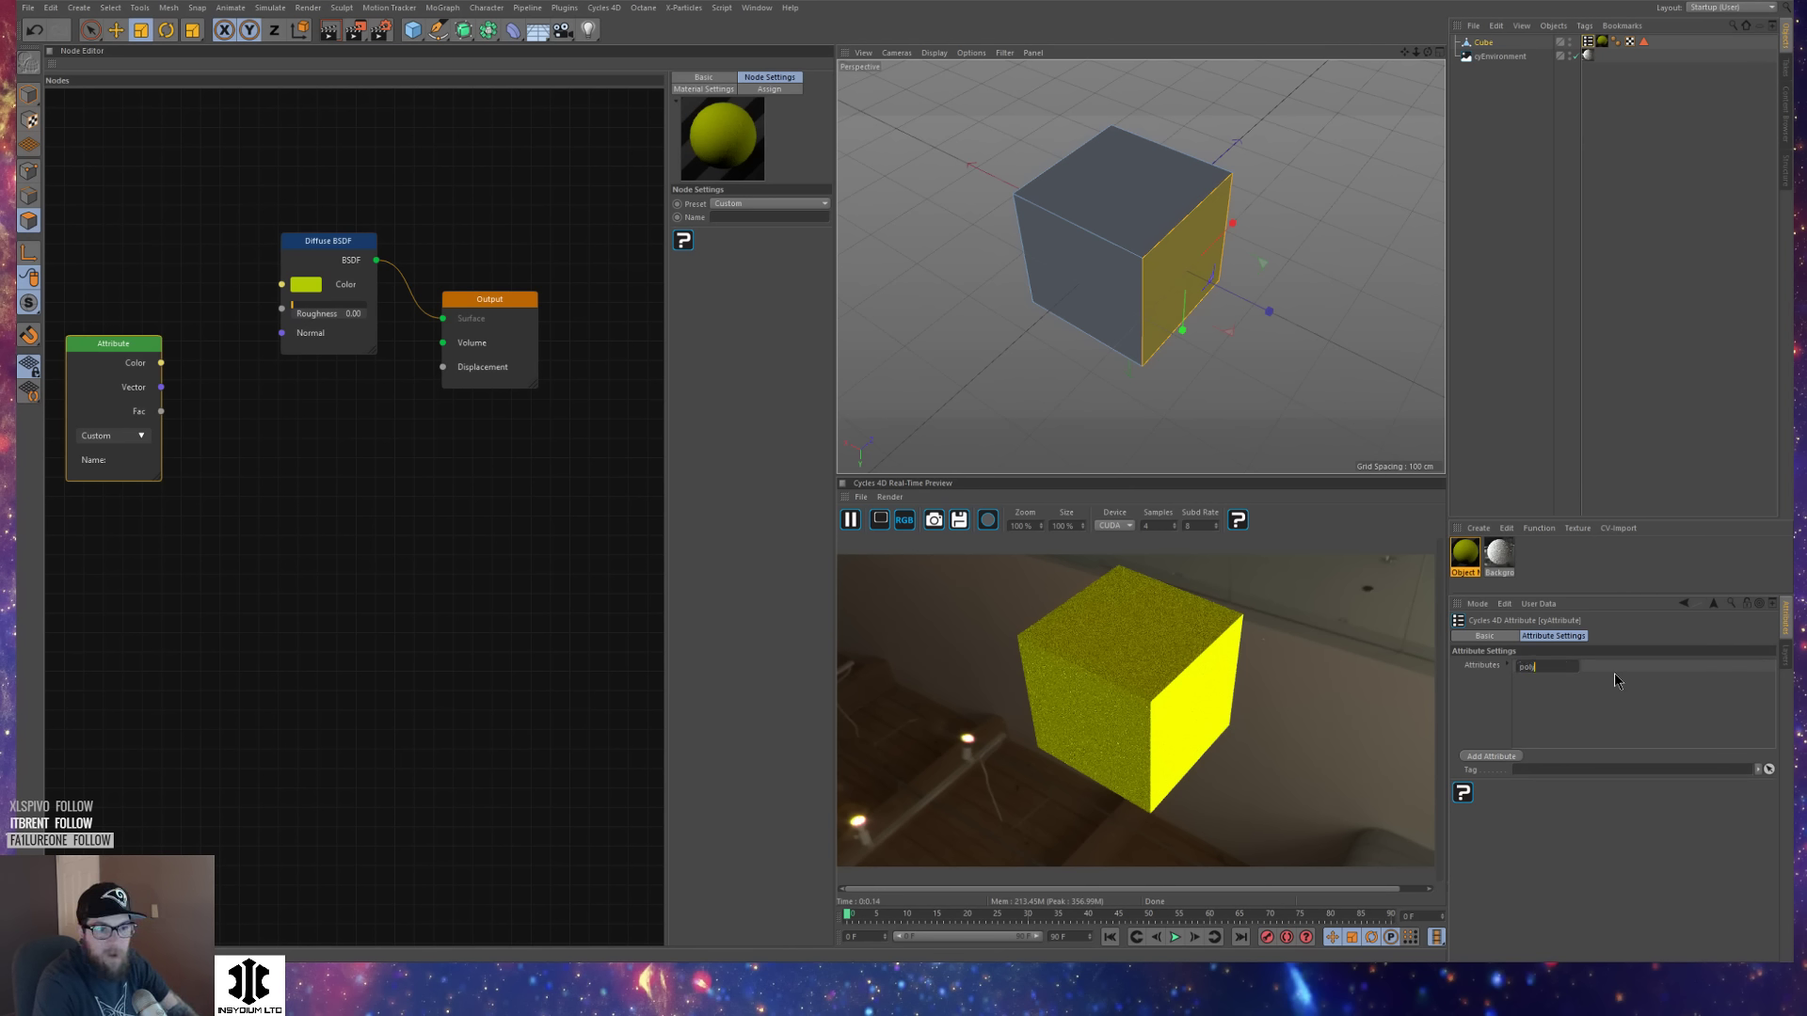
key("ctrl+a")
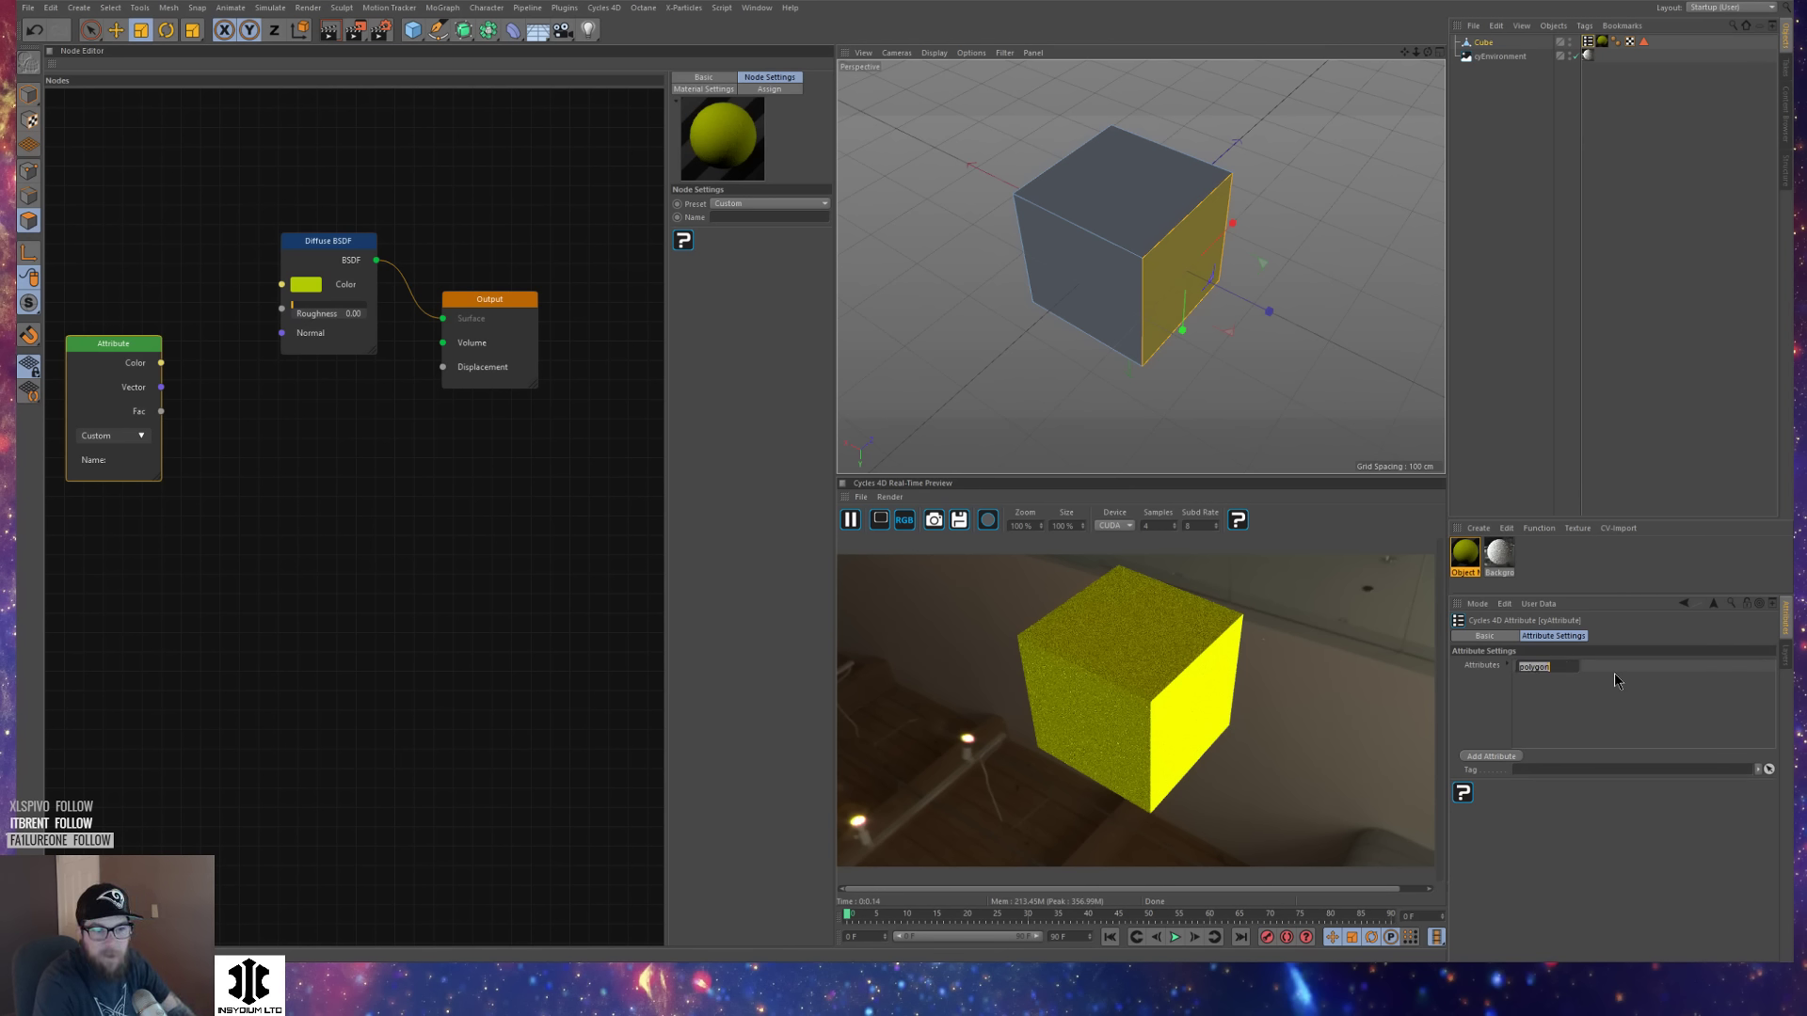
type("poly")
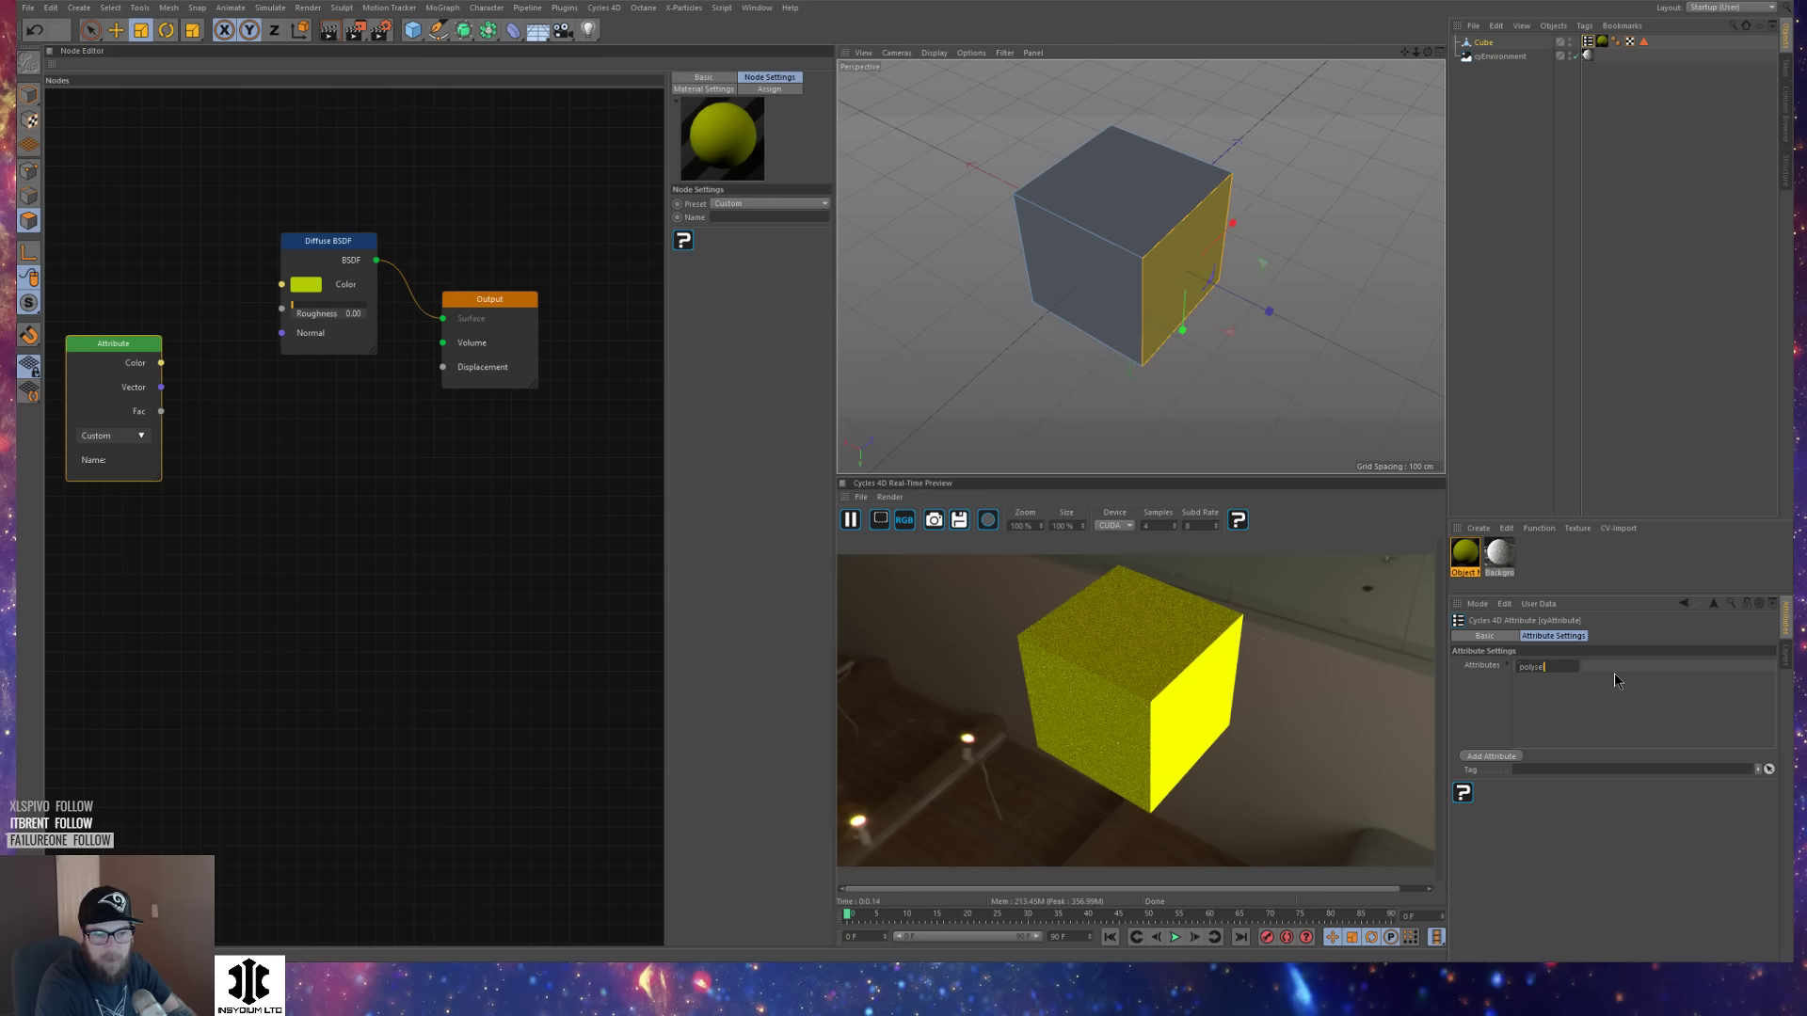
key("ctrl+a")
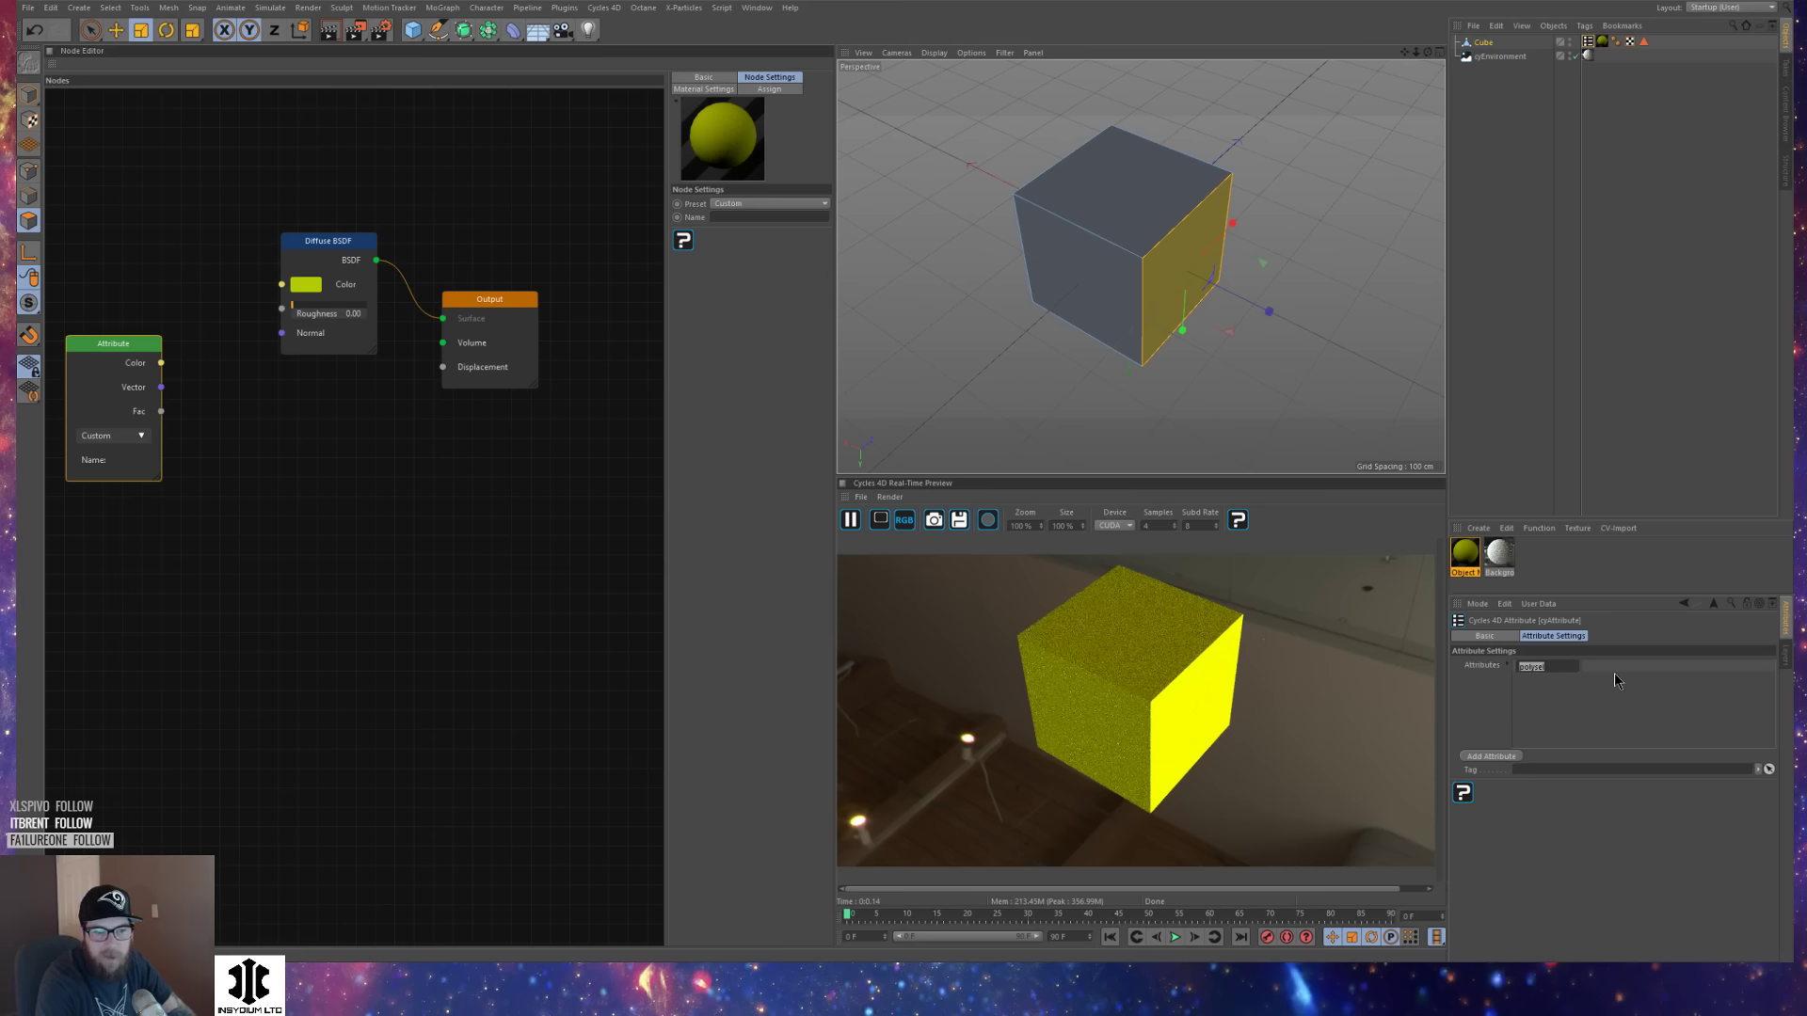
key("Return")
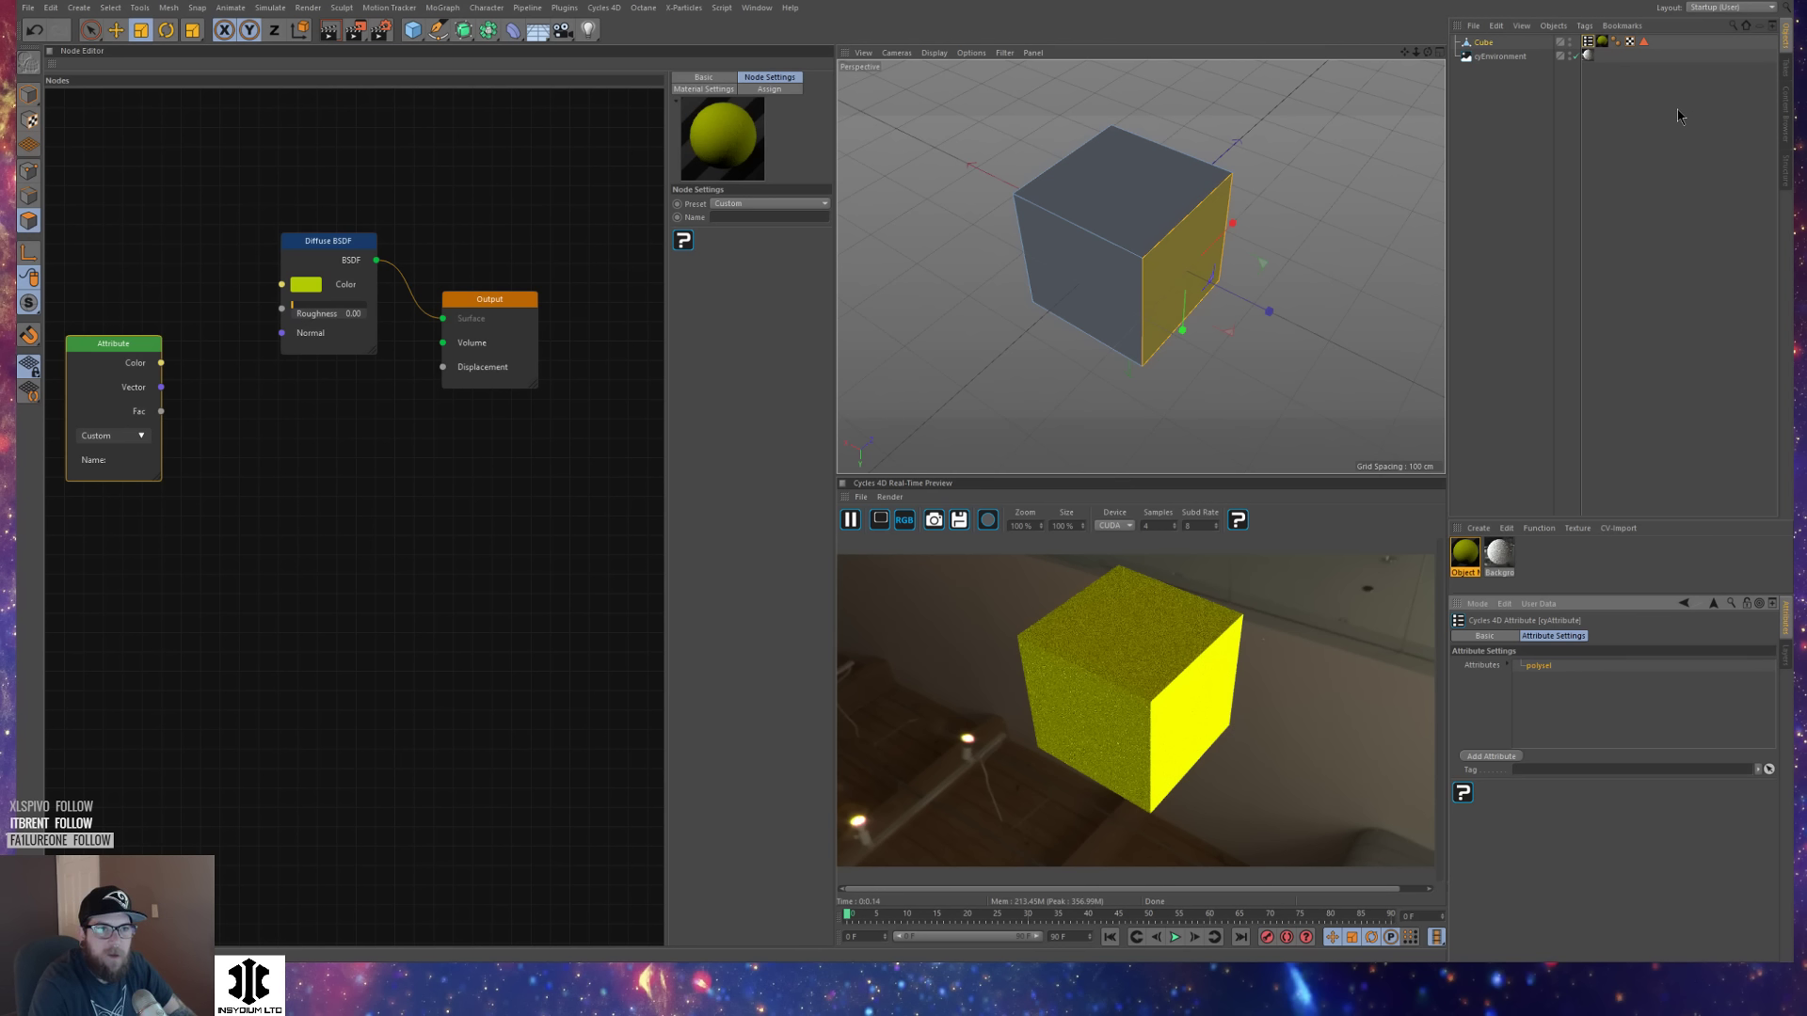
left_click(1645, 41)
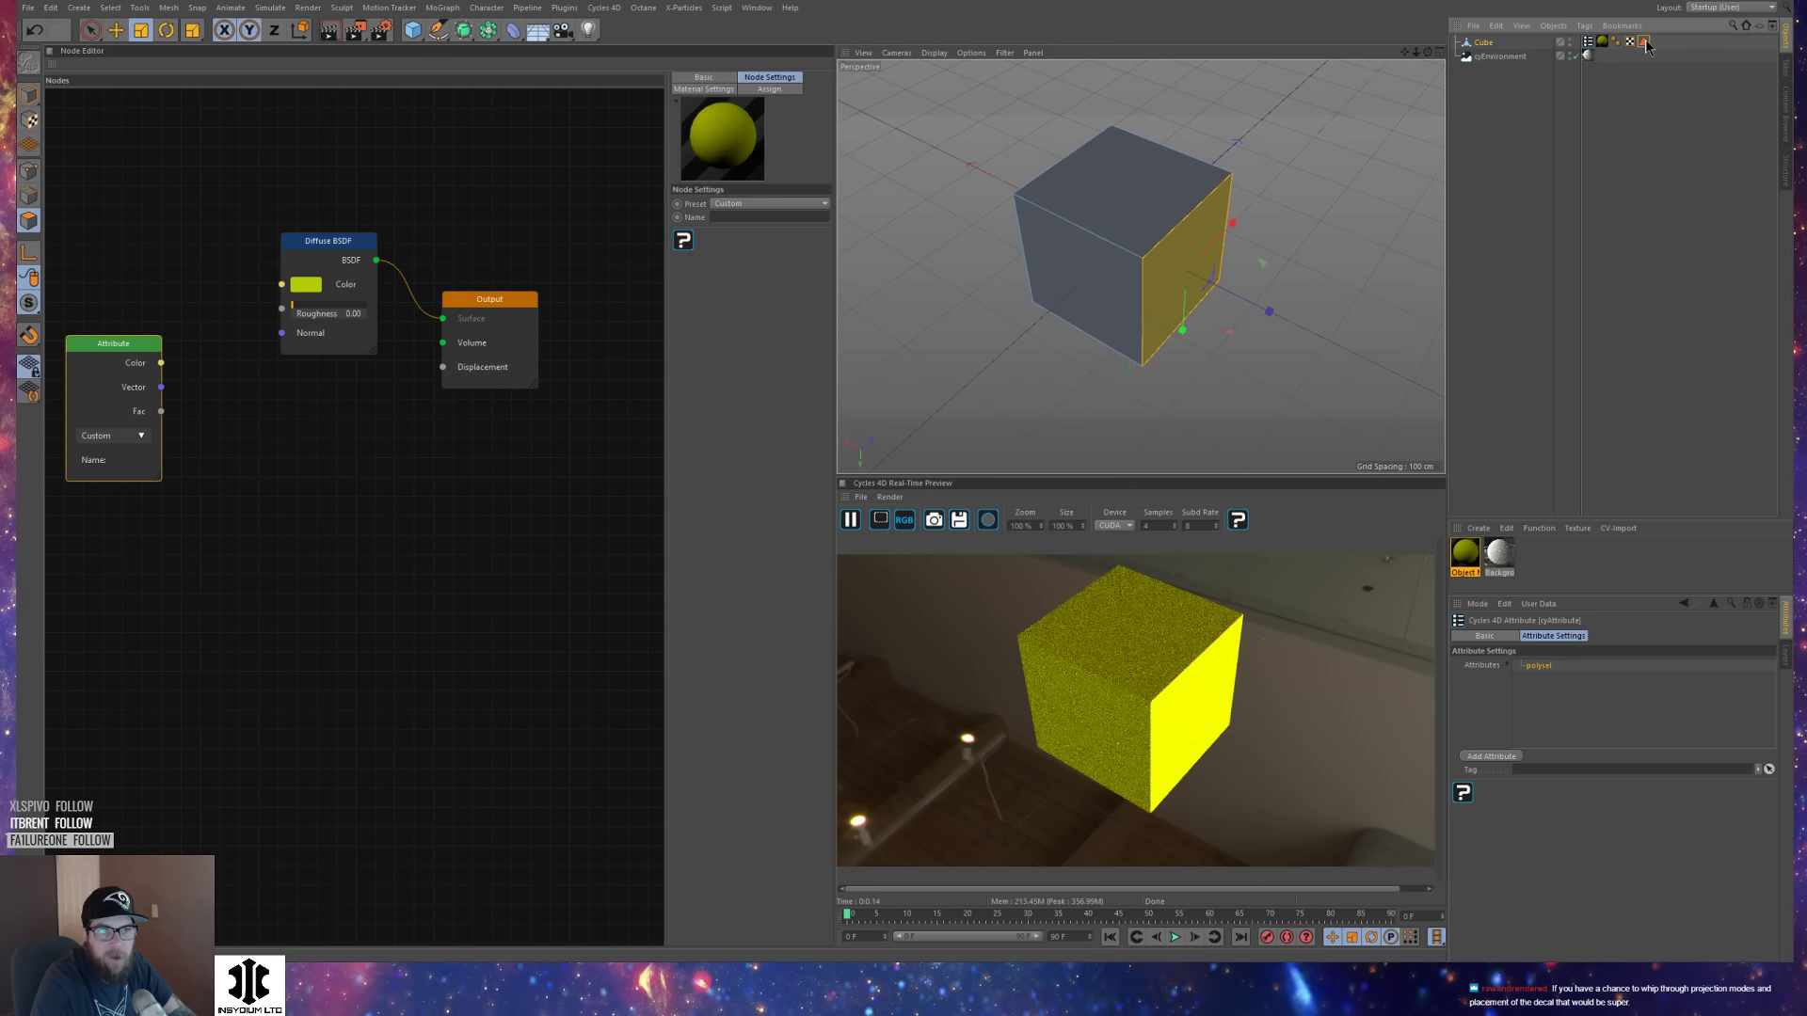
left_click_drag(1696, 64, 1590, 769)
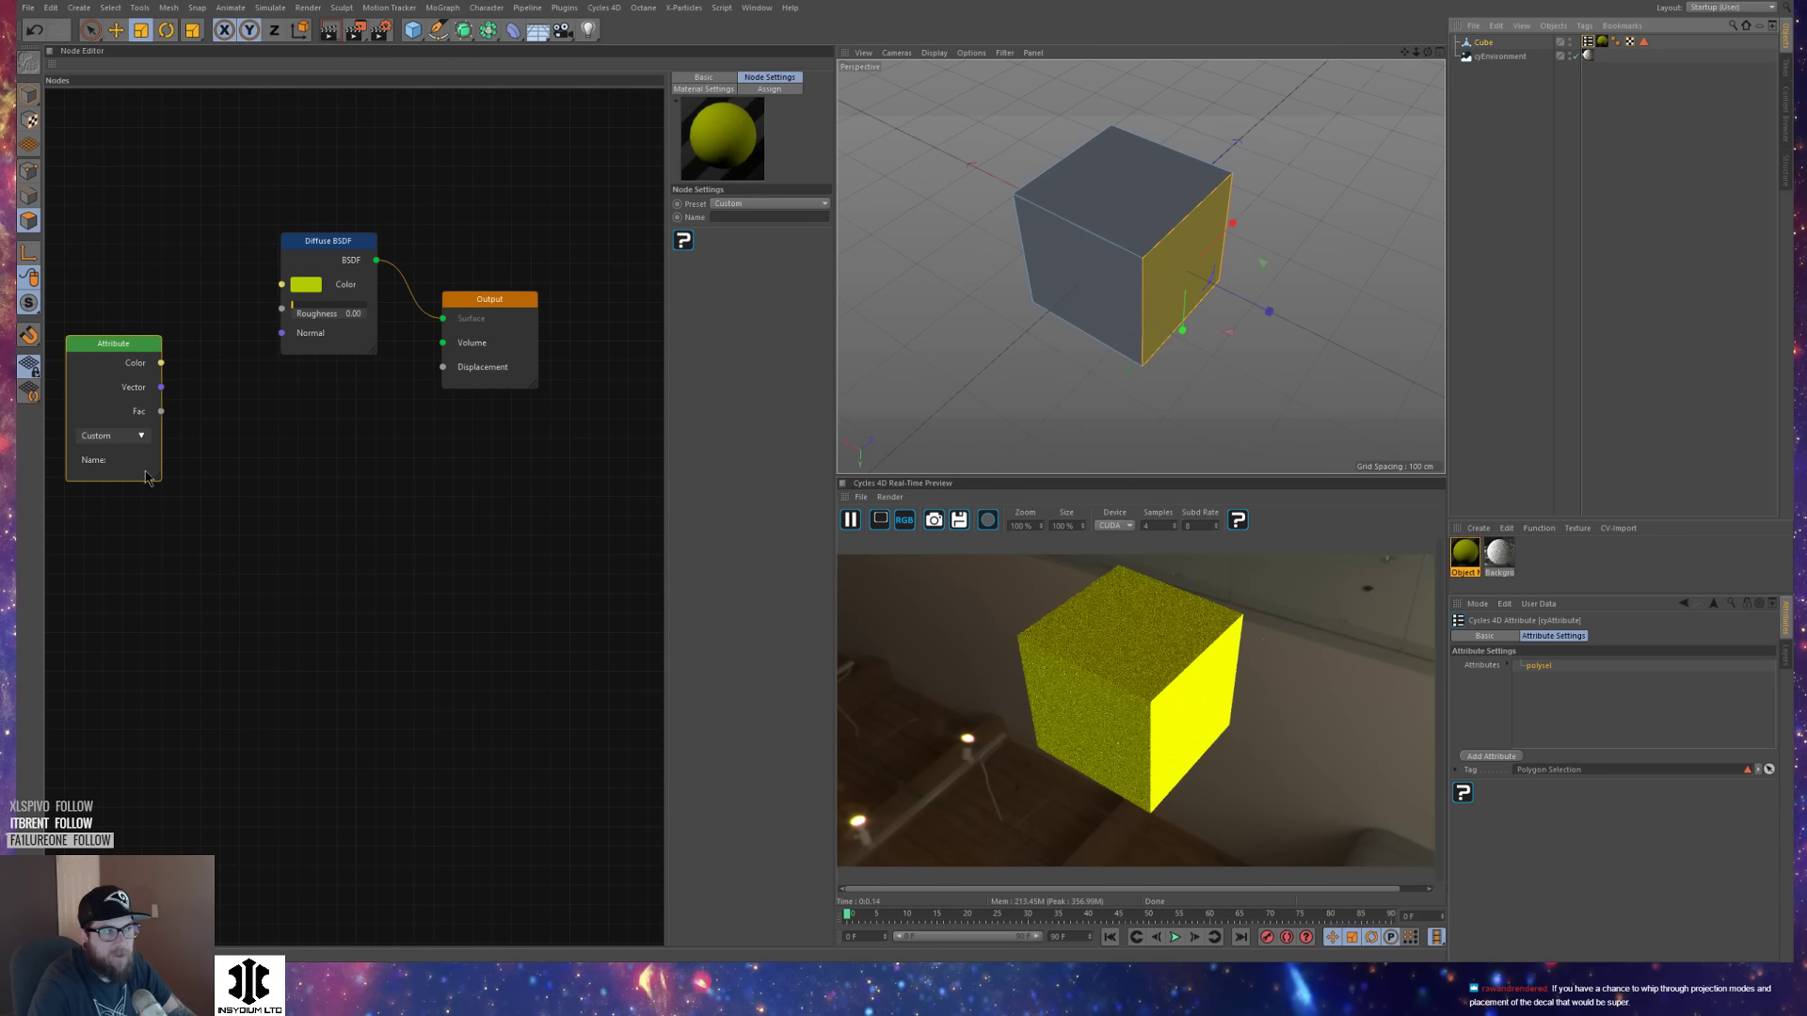
Name the Attribute node polysel to match the attribute on the cube's tag.
left_click(743, 217)
type("po")
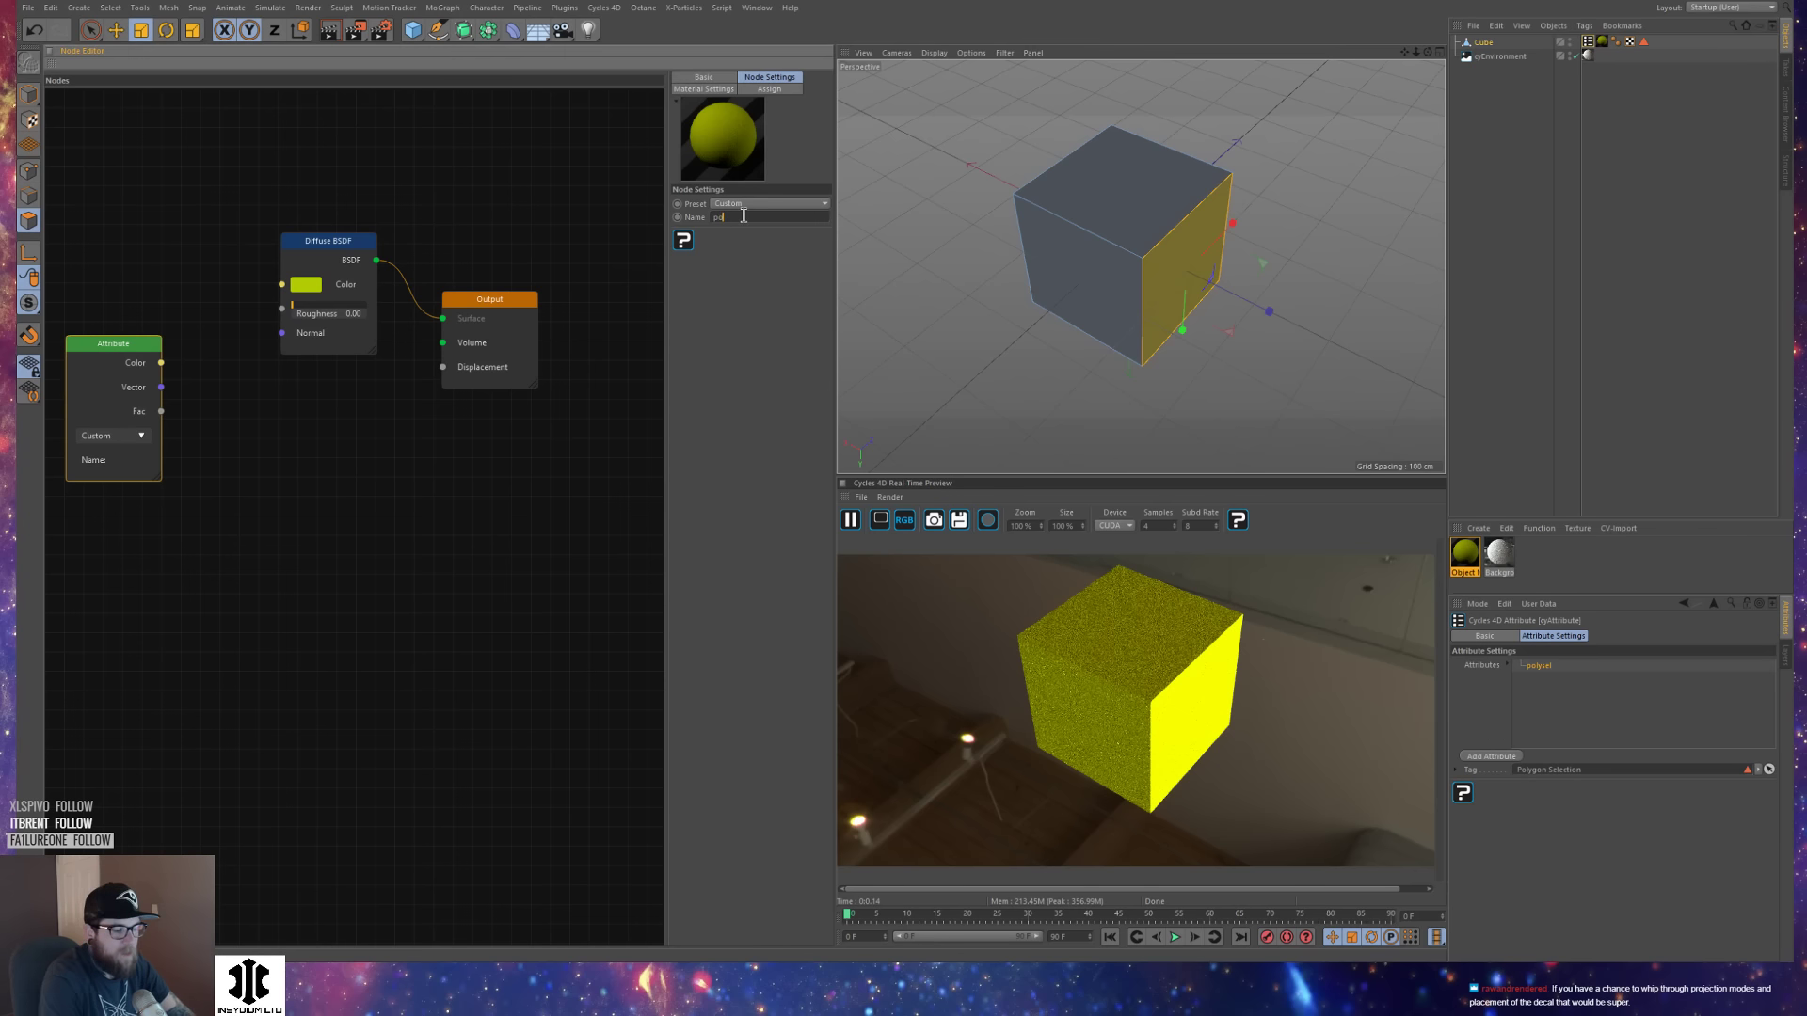
type("lysel")
key("Return")
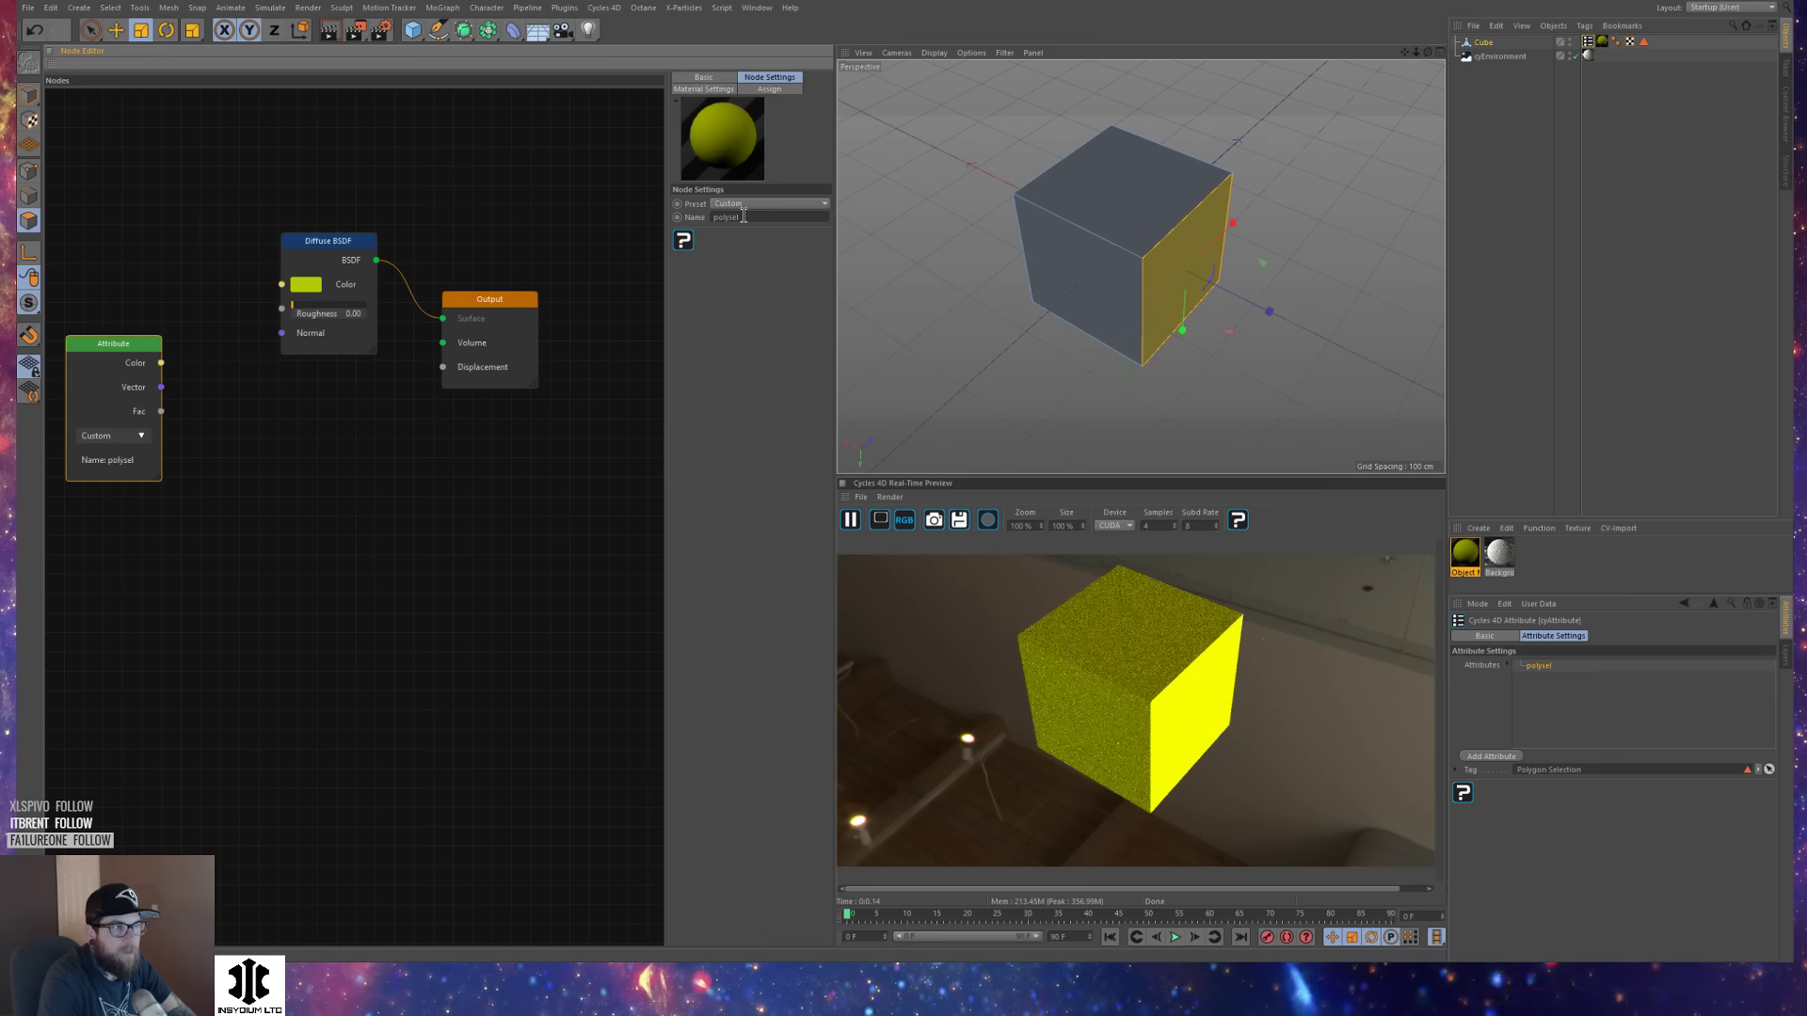
left_click(244, 496)
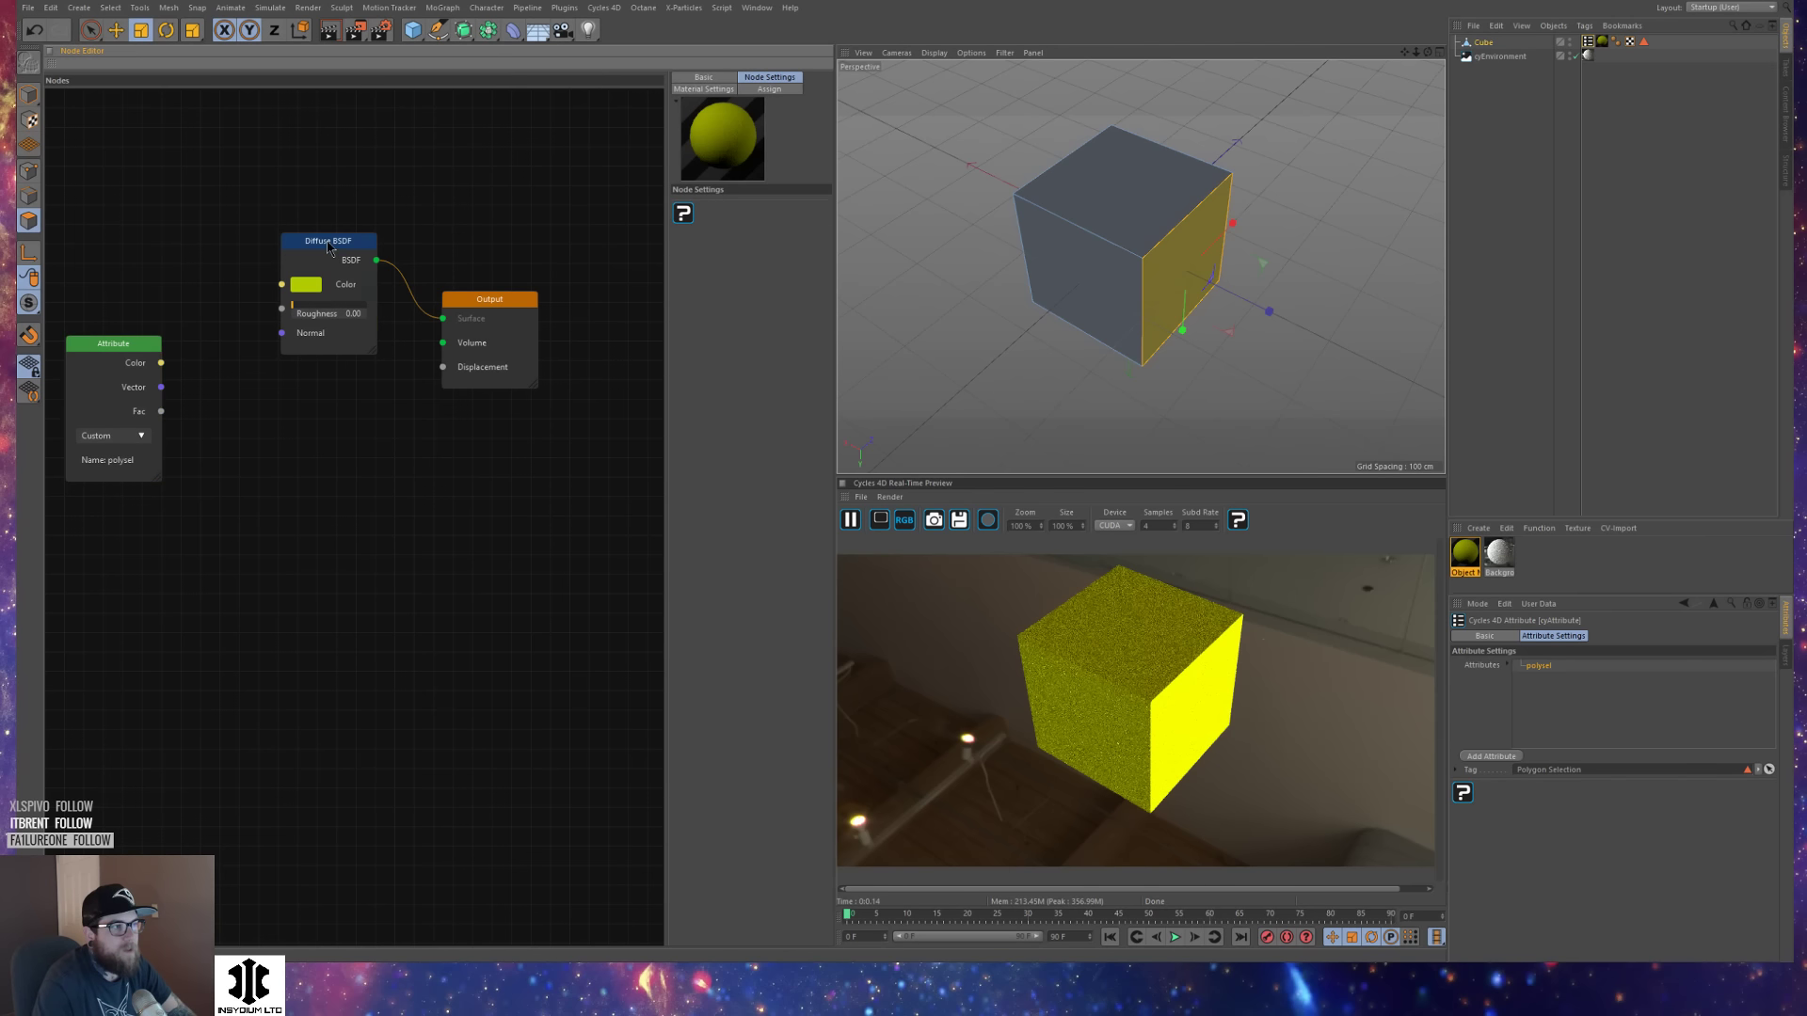
Spread the Diffuse BSDF and Output nodes apart and place a copy of the Diffuse BSDF below the original.
left_click_drag(329, 246, 280, 214)
left_click(487, 331)
left_click_drag(513, 320, 590, 309)
left_click_drag(278, 217, 273, 451)
Set the duplicated Diffuse BSDF's color to purple with S 81% and V 80%, and move the node slightly lower.
left_click(259, 485)
left_click(333, 482)
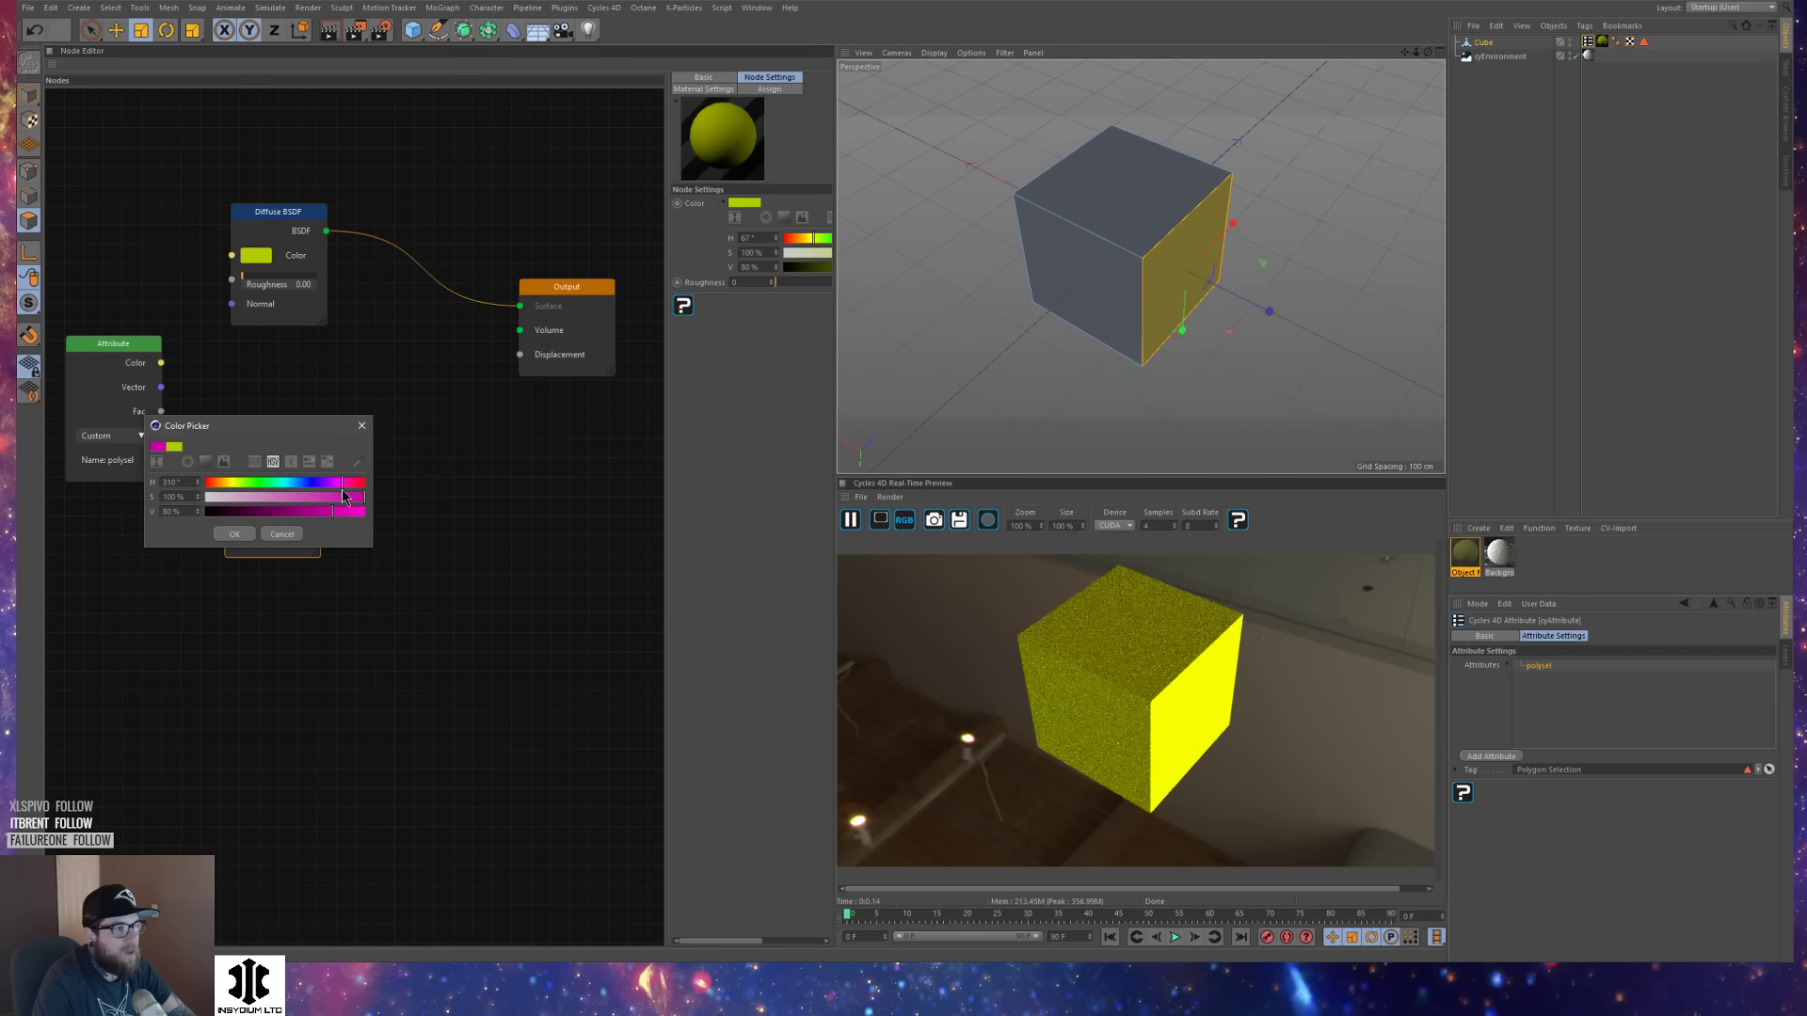
left_click(333, 496)
left_click(235, 535)
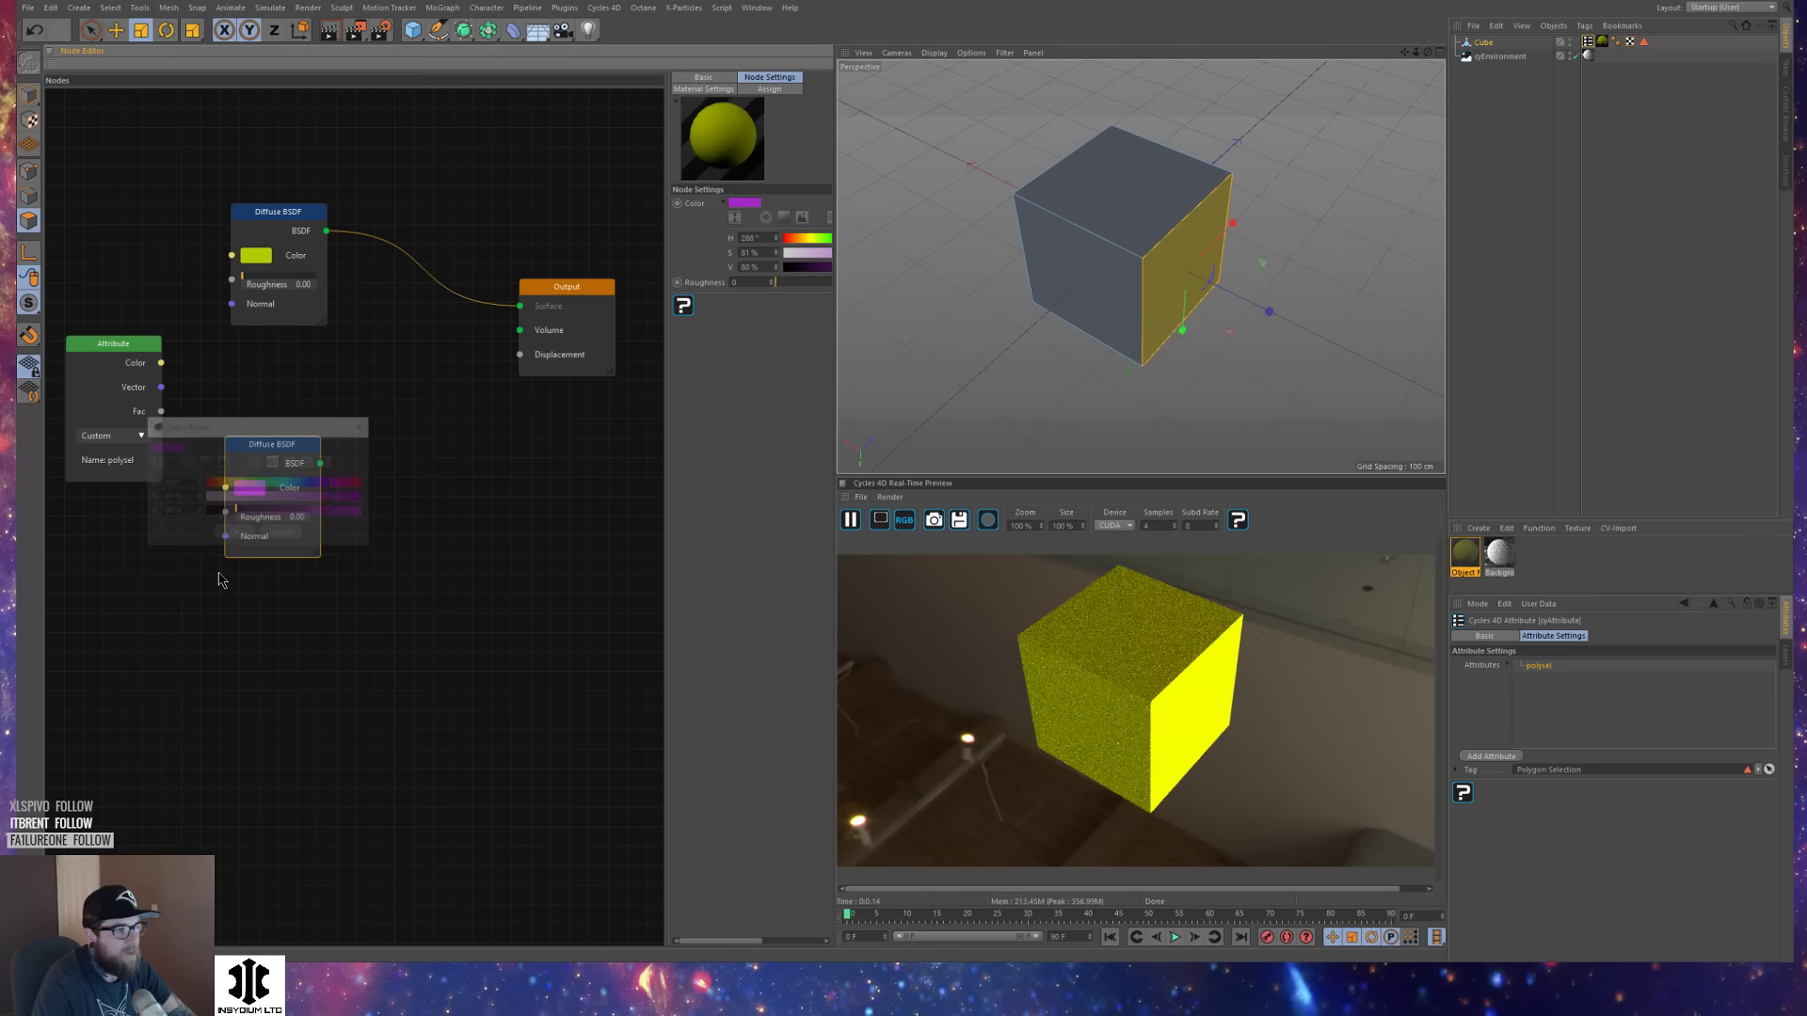
left_click_drag(285, 452, 287, 477)
Insert a Mix Shader between the yellow-green Diffuse BSDF and the Output, and connect the purple Diffuse BSDF to Shader2.
right_click(426, 394)
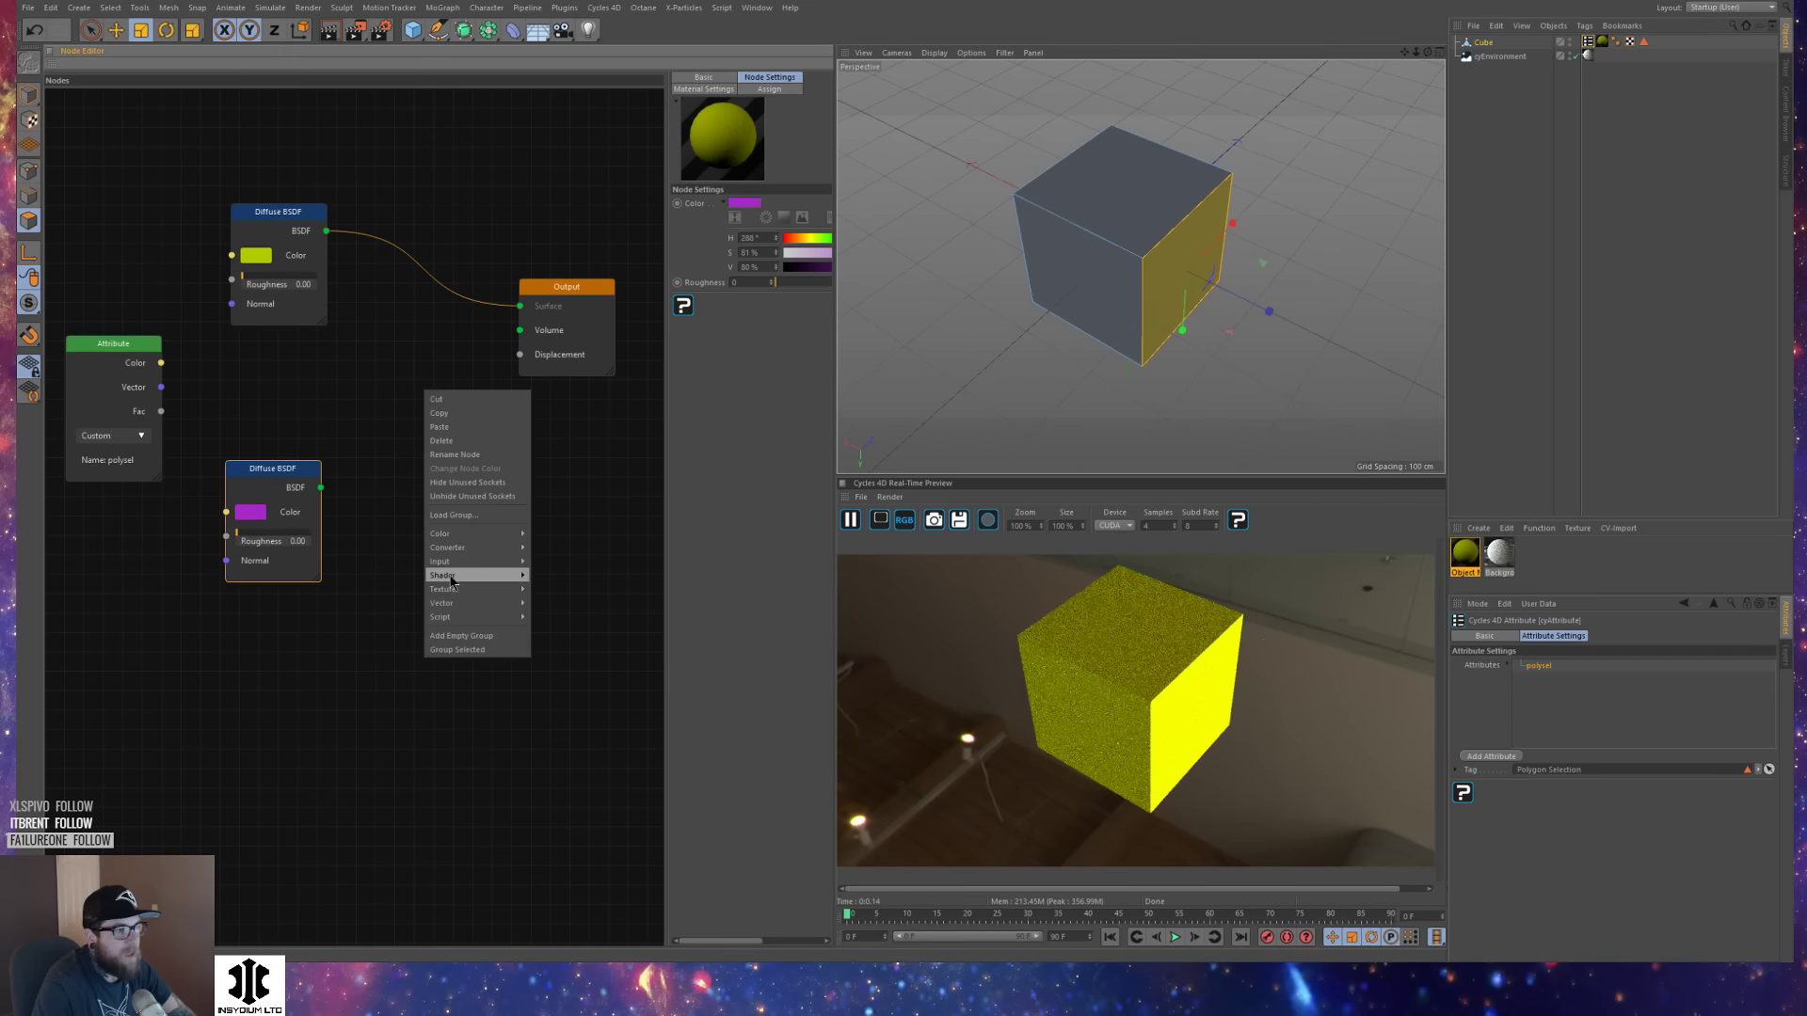
mouse_move(447, 575)
left_click(565, 607)
left_click_drag(464, 407, 433, 265)
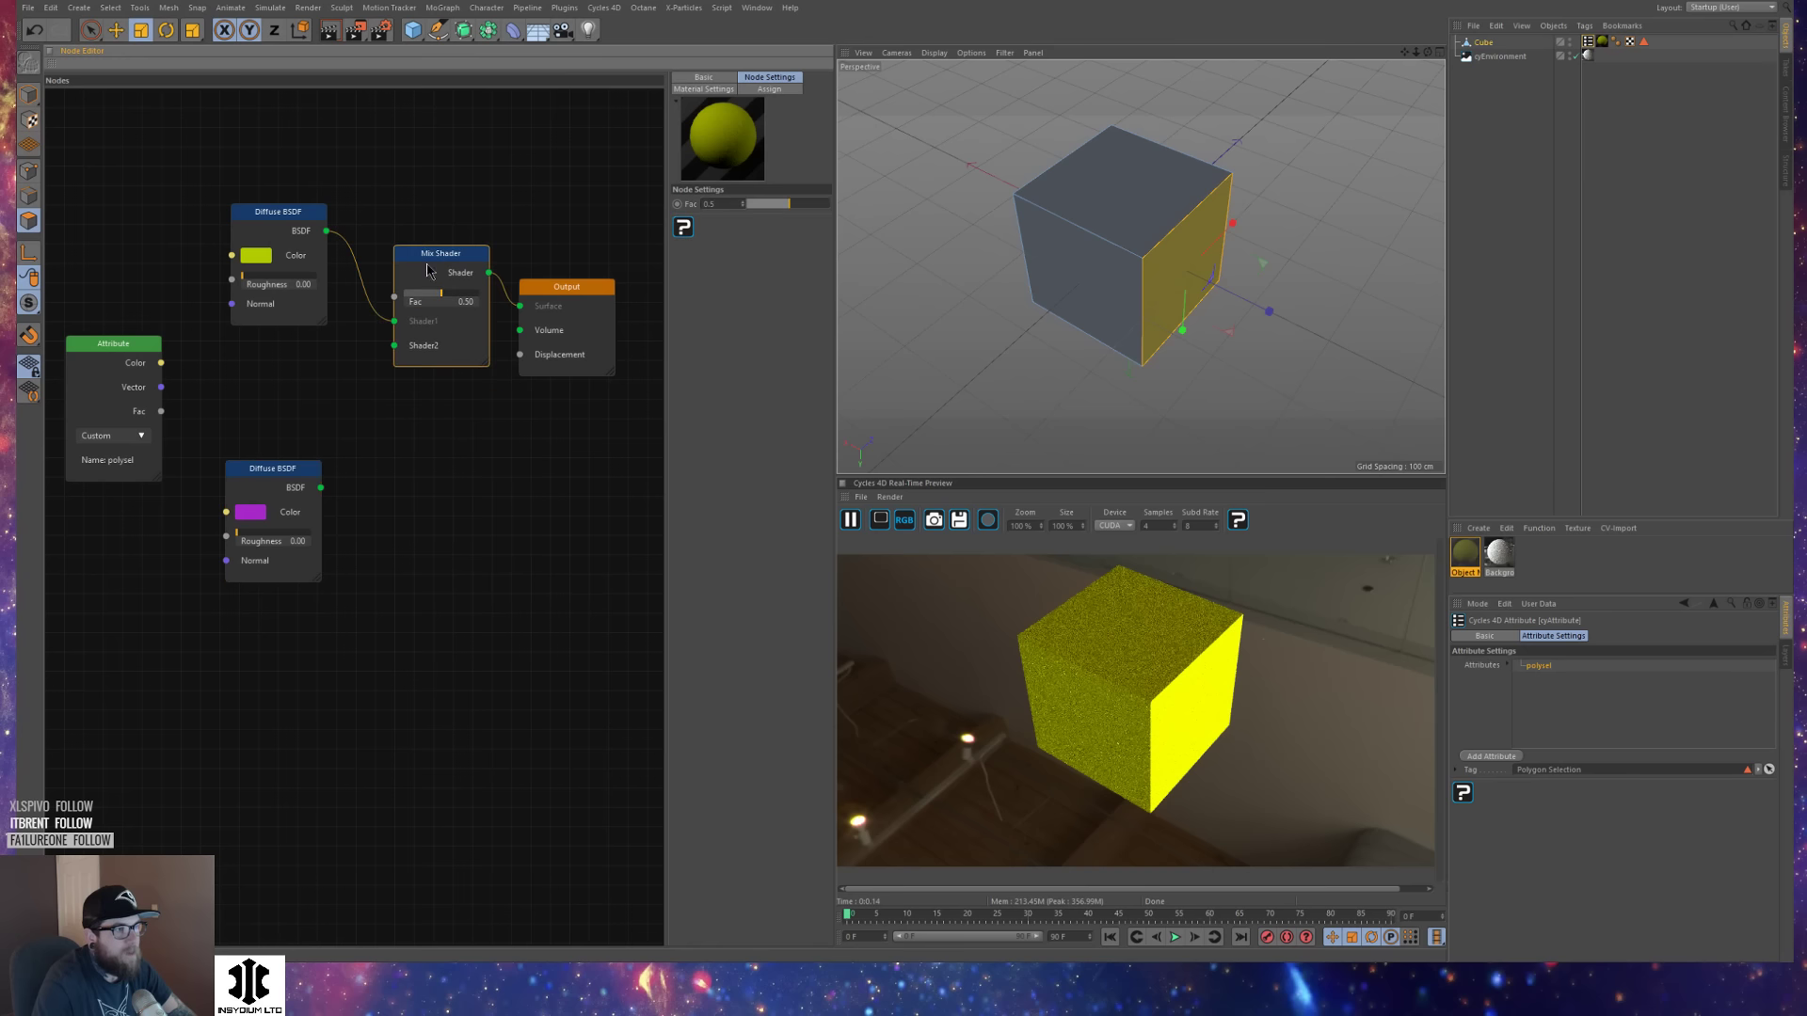
left_click_drag(321, 488, 395, 346)
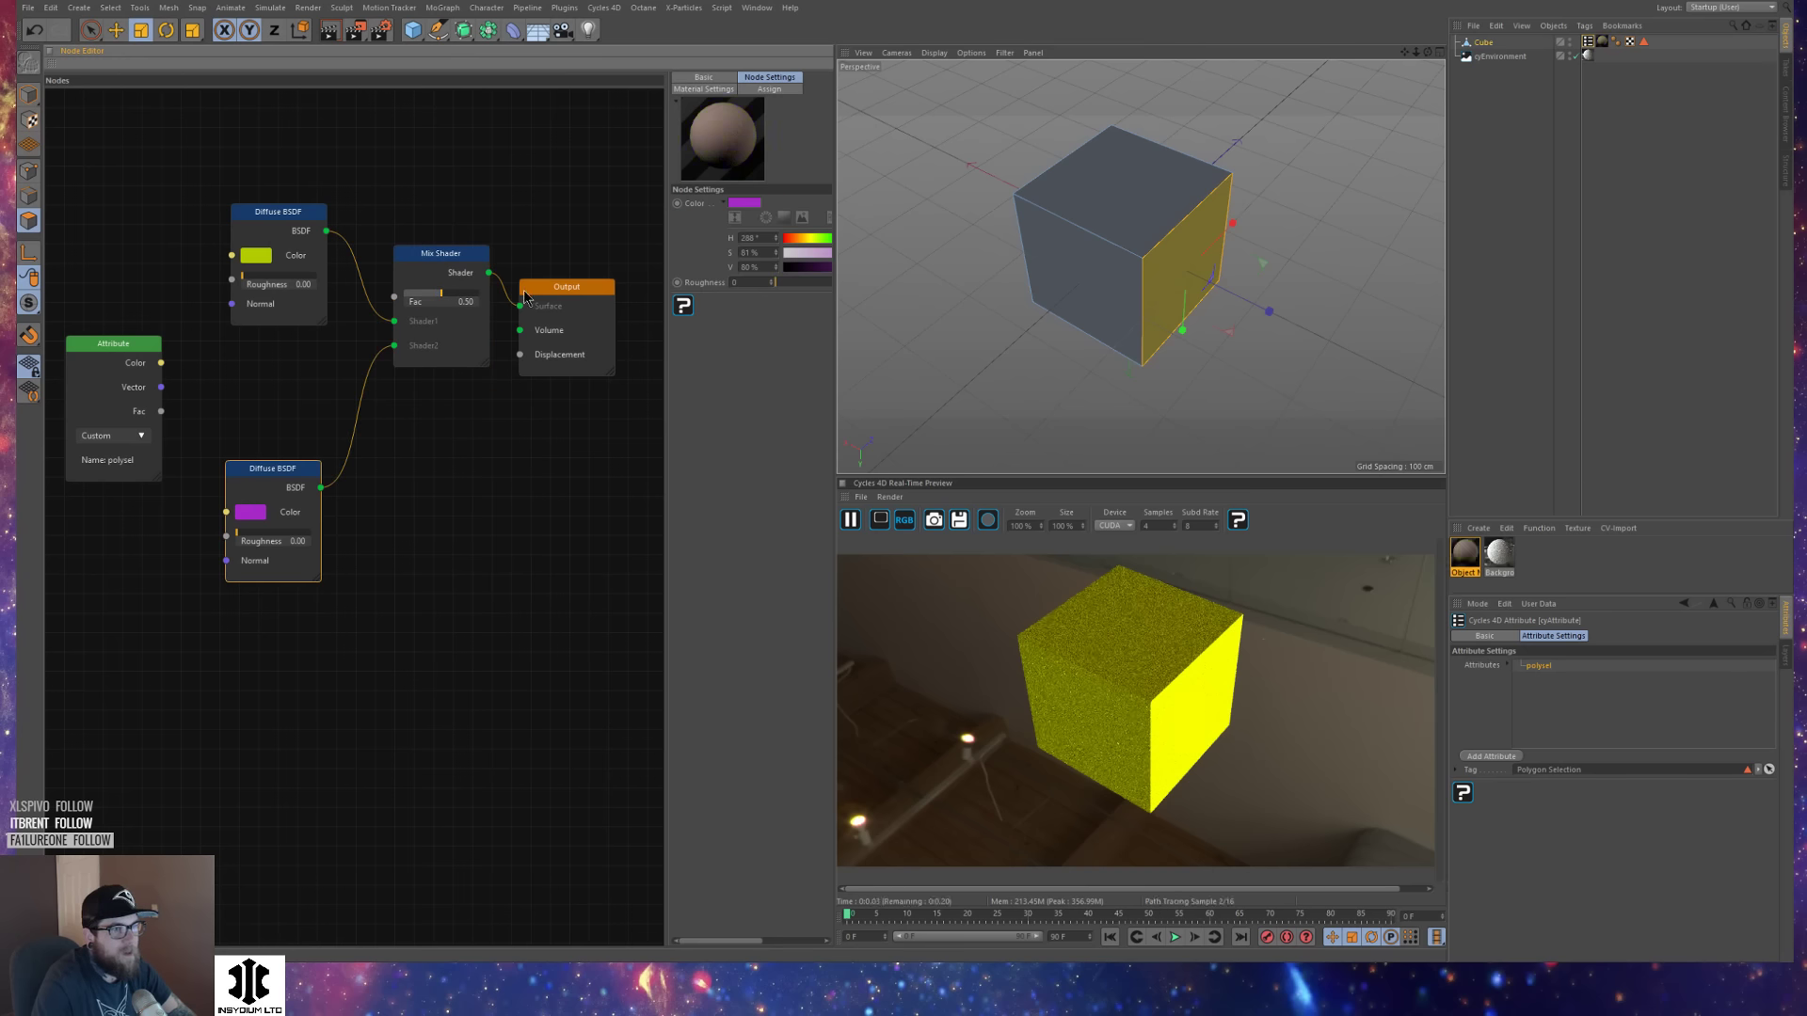
Connect the Attribute node's Fac output to the Mix Shader's Fac input.
left_click_drag(1163, 293, 1170, 253, "alt")
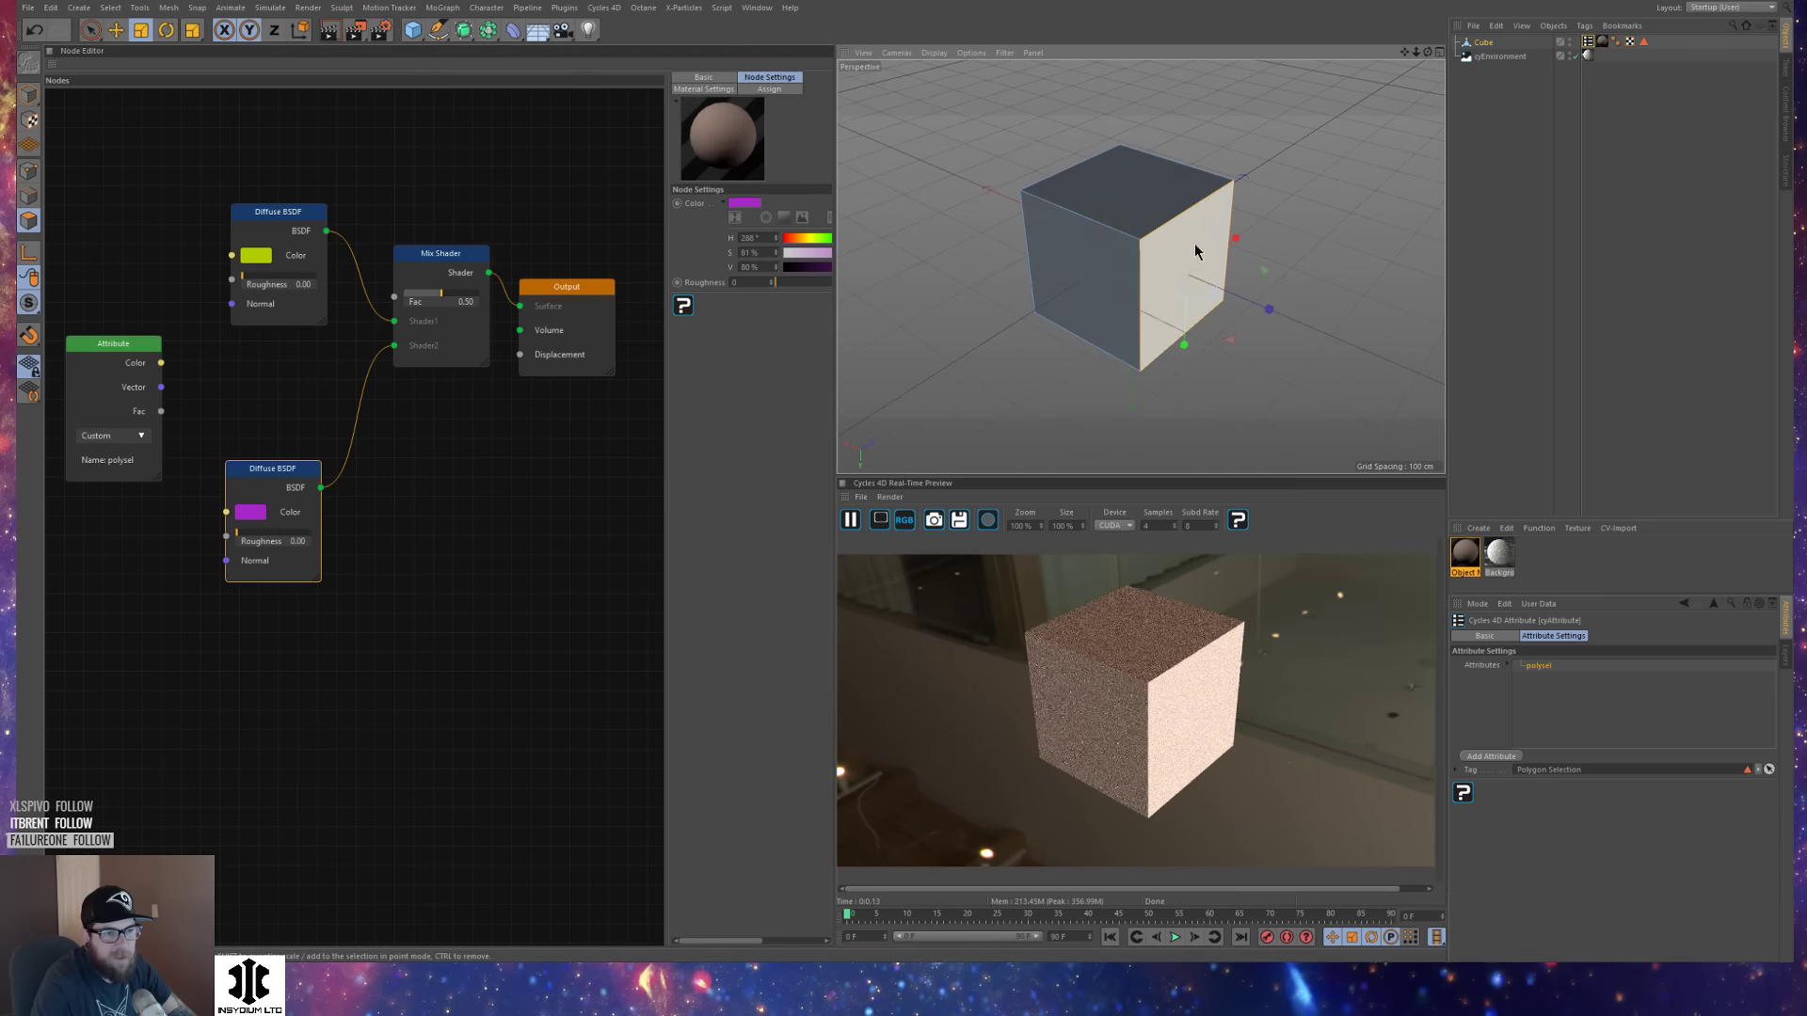
left_click(1191, 243)
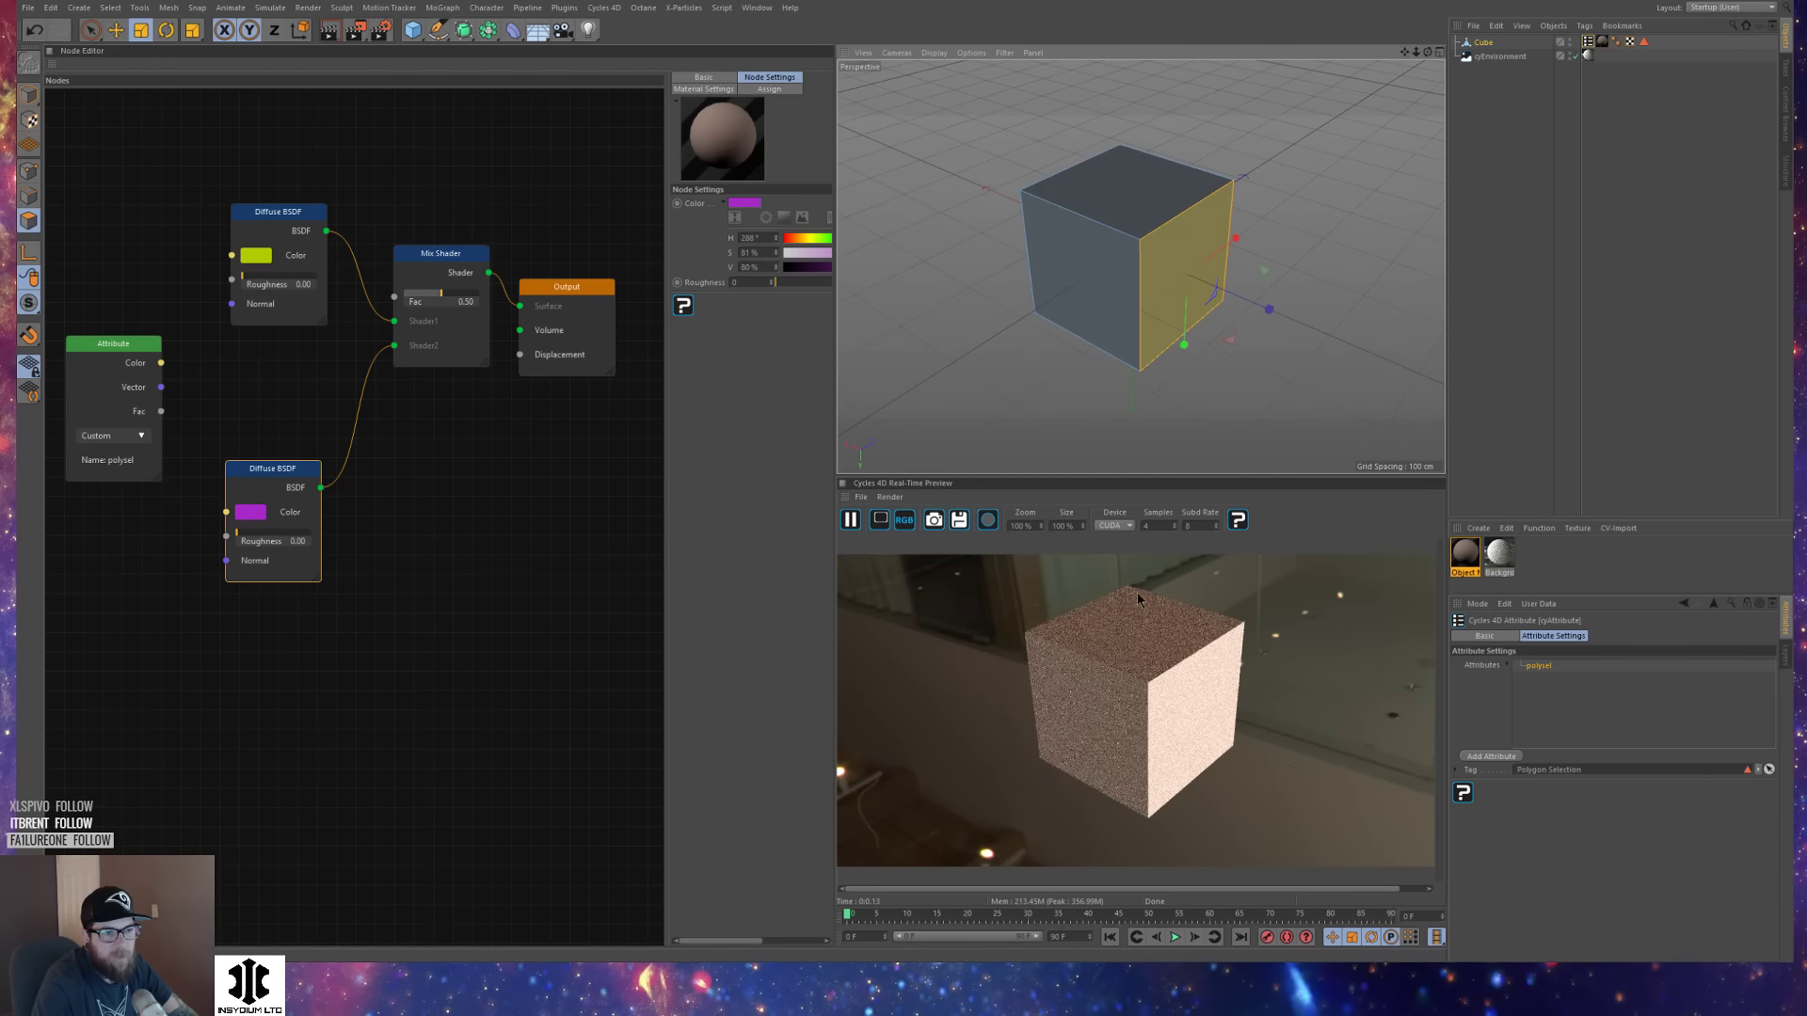
left_click(165, 414)
left_click_drag(165, 412, 394, 303)
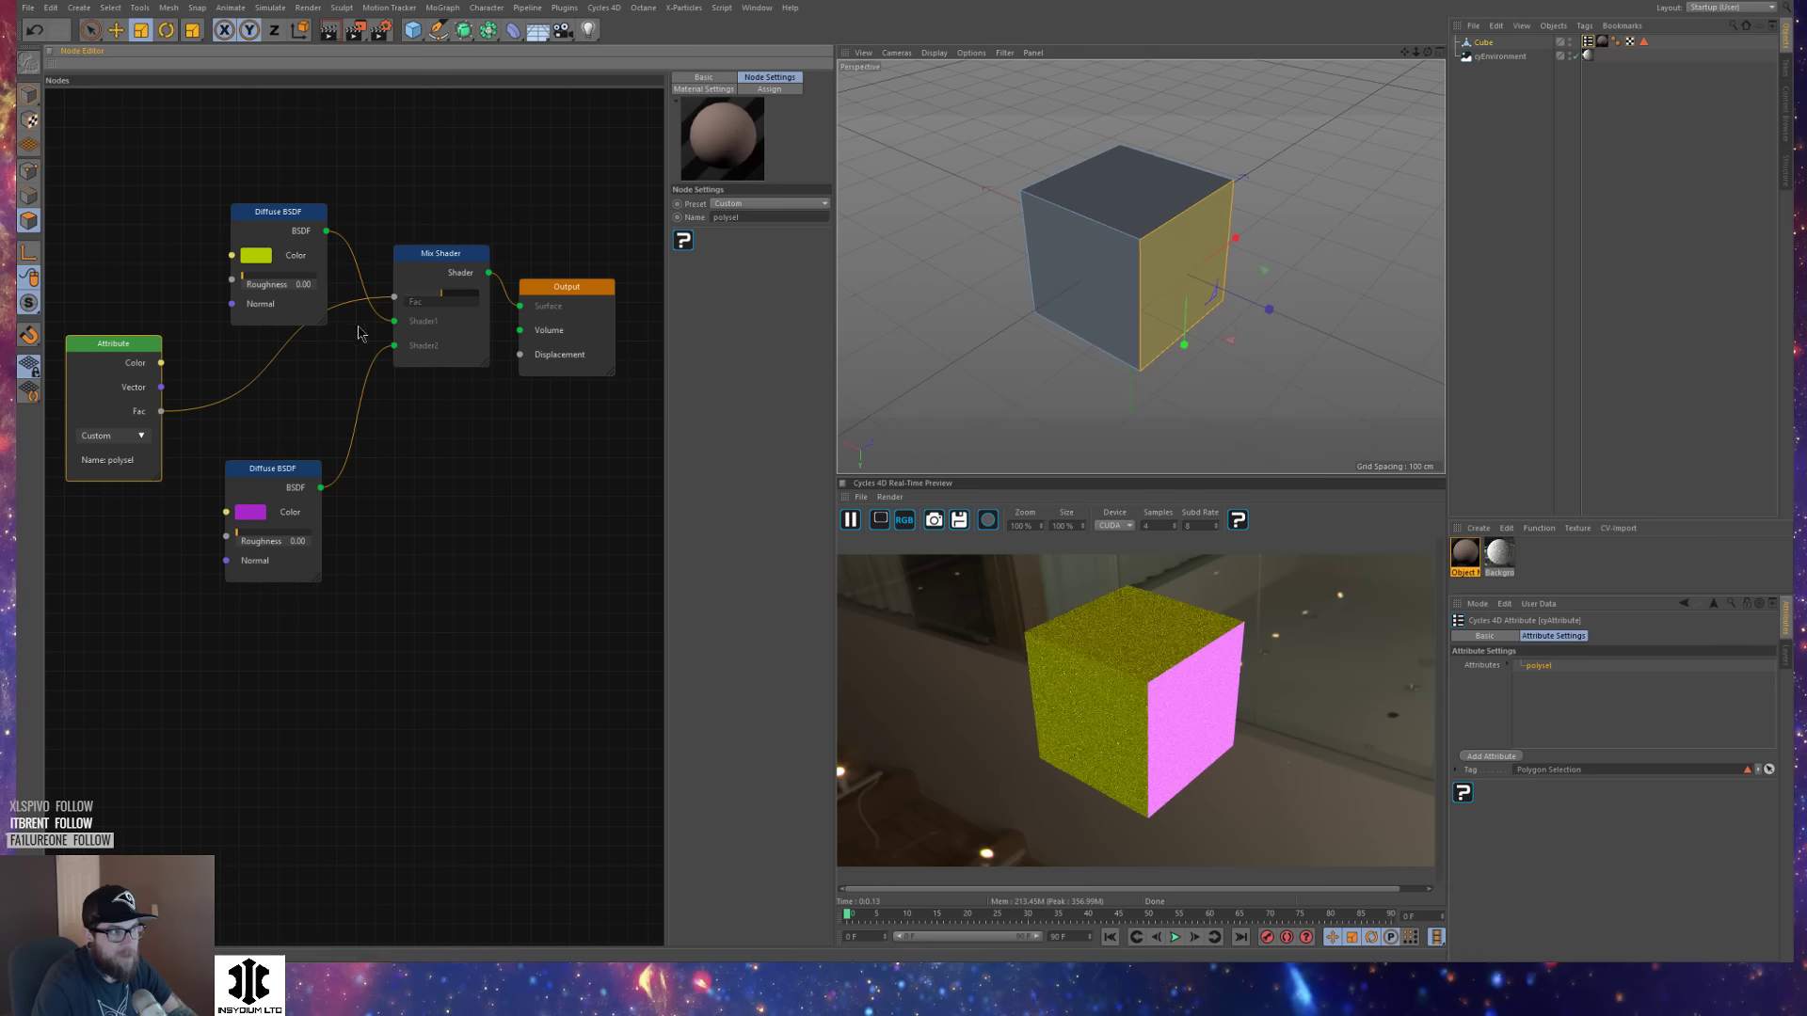
Swap the Mix Shader inputs, connecting the purple Diffuse BSDF to Shader1 and the yellow-green one to Shader2.
left_click(398, 346)
left_click_drag(398, 344, 396, 345)
left_click_drag(320, 487, 396, 323)
left_click_drag(1215, 372, 1194, 279, "alt")
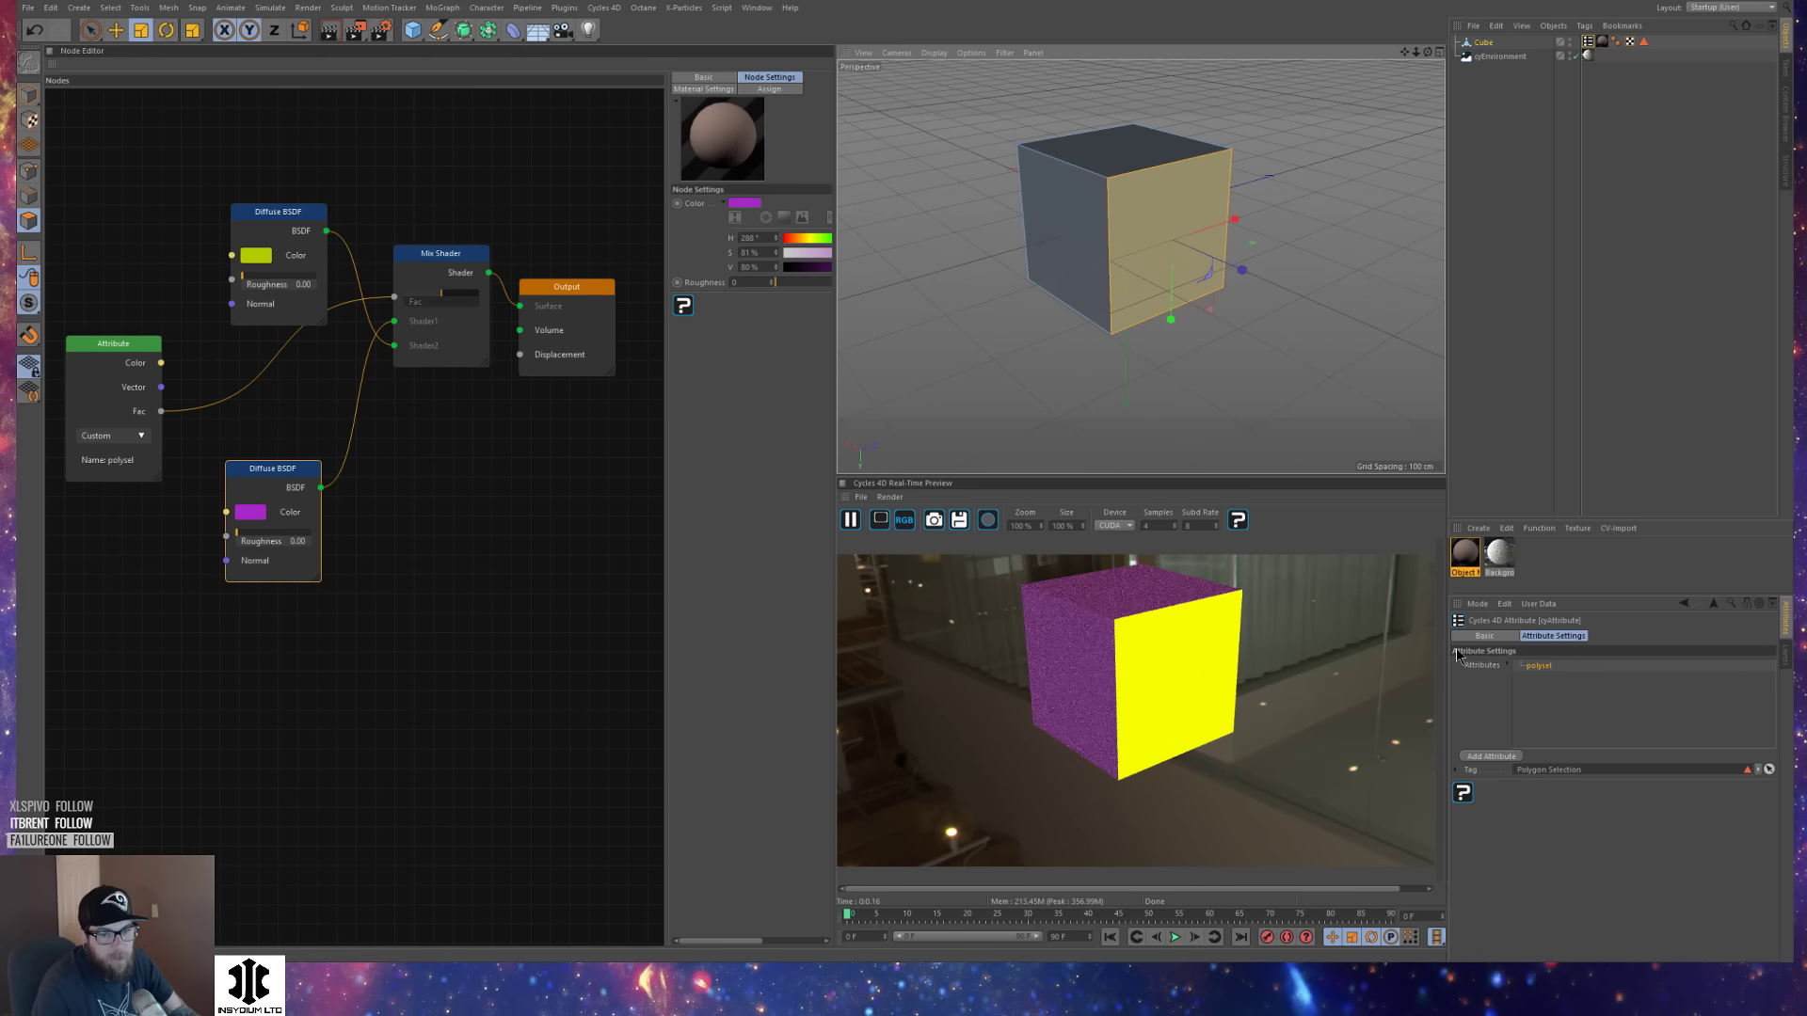
Rearrange the node graph with the purple Diffuse BSDF above the Mix Shader and the yellow-green one below it.
left_click_drag(266, 212, 196, 169)
mouse_move(430, 268)
left_mouse_down()
mouse_move(414, 237)
mouse_move(452, 273)
left_mouse_up()
left_click_drag(273, 469, 356, 464)
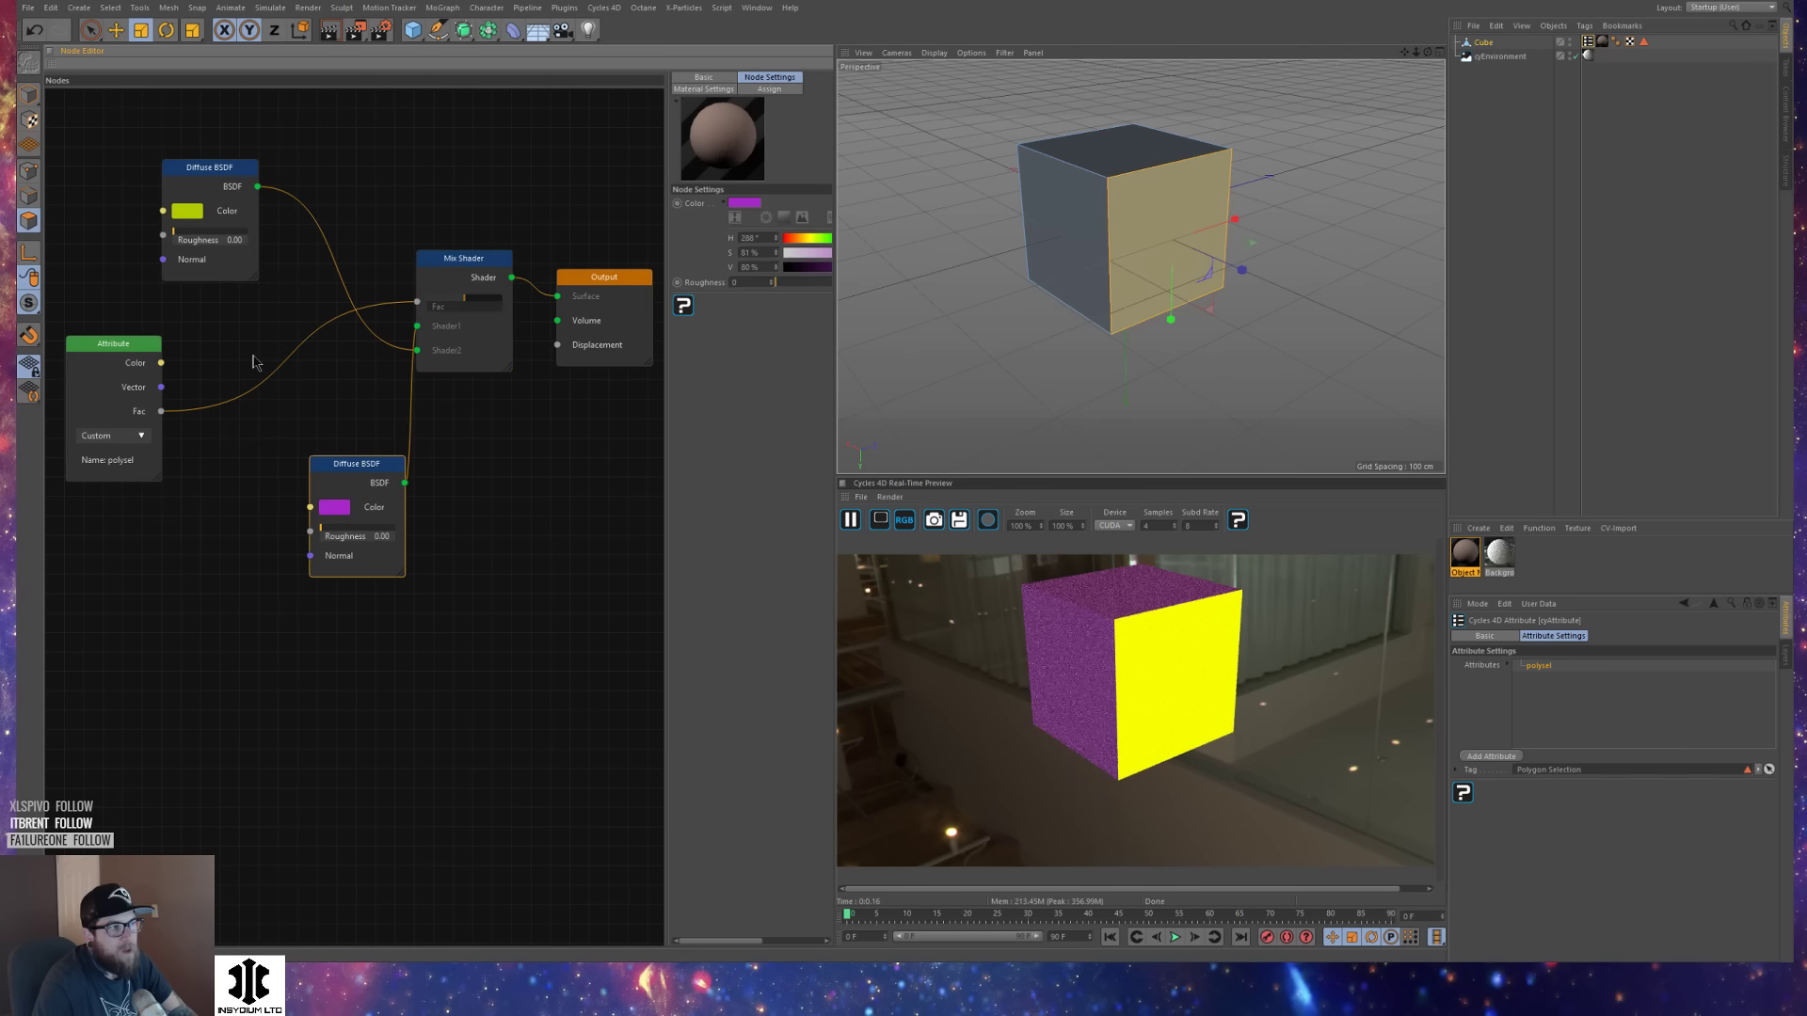
left_click_drag(223, 173, 301, 158)
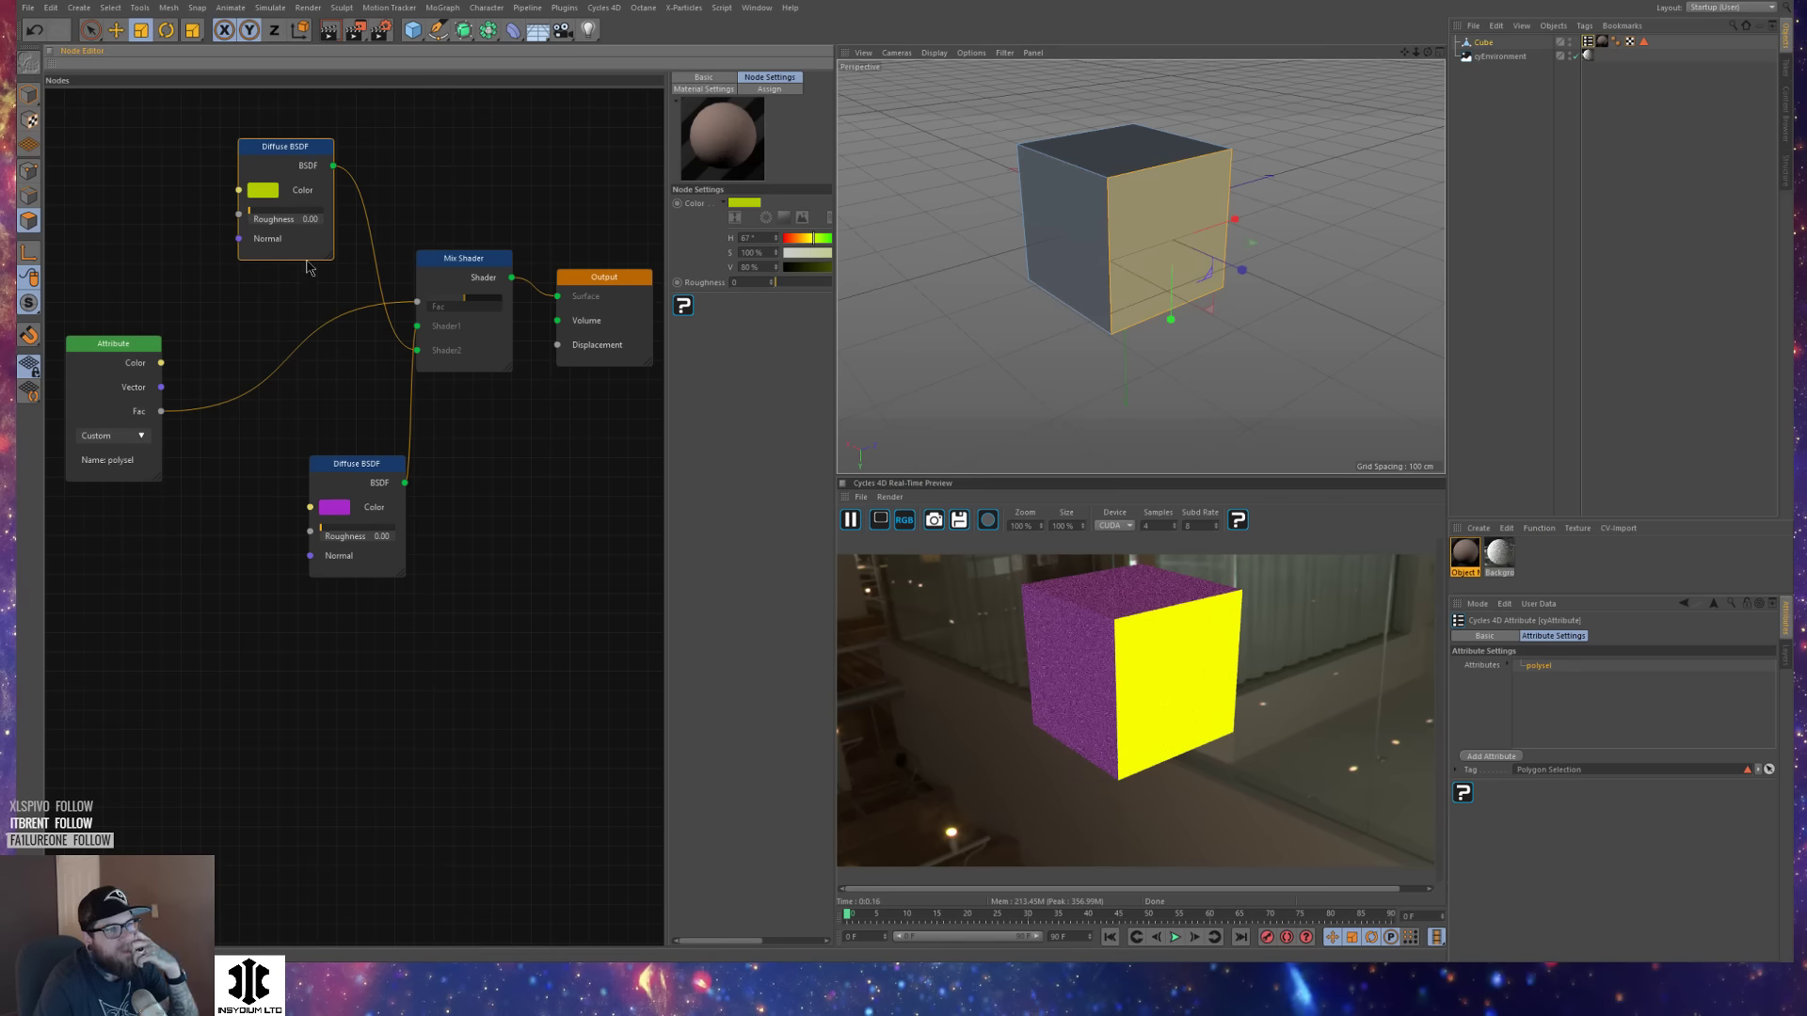
left_click_drag(311, 149, 355, 159)
left_click_drag(363, 462, 212, 100)
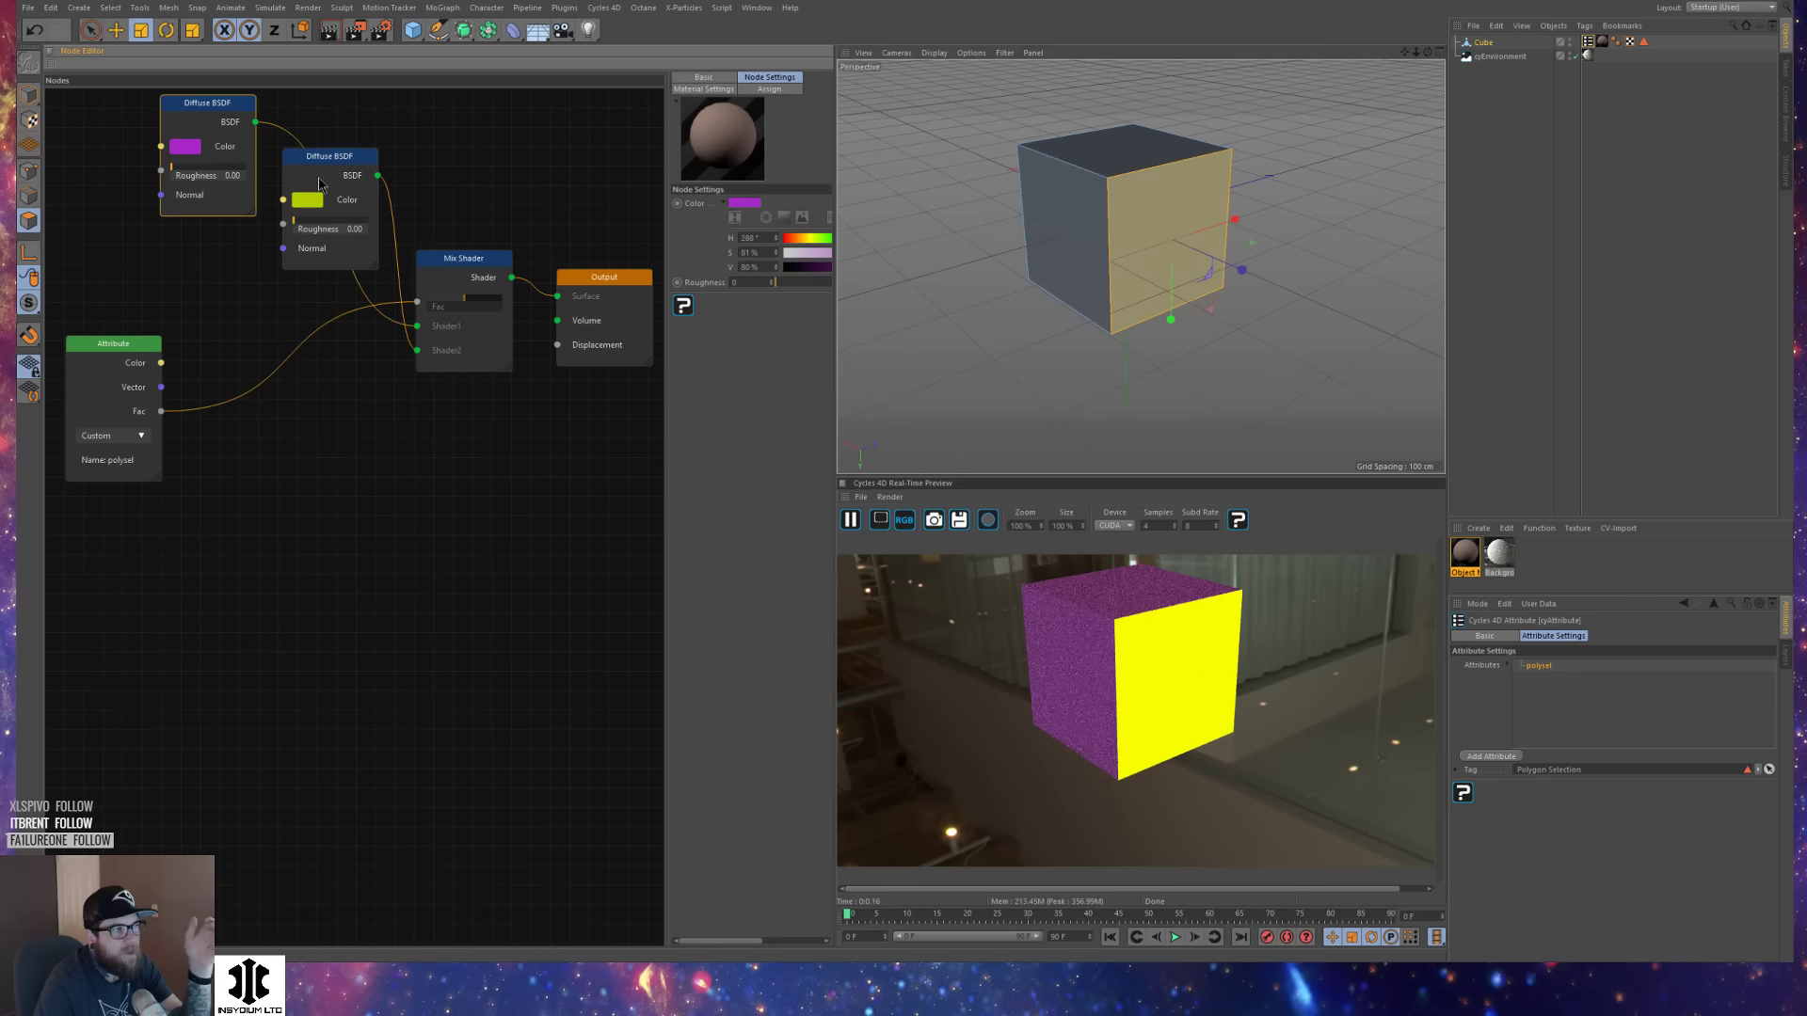
left_click_drag(336, 160, 331, 585)
left_click_drag(208, 101, 314, 126)
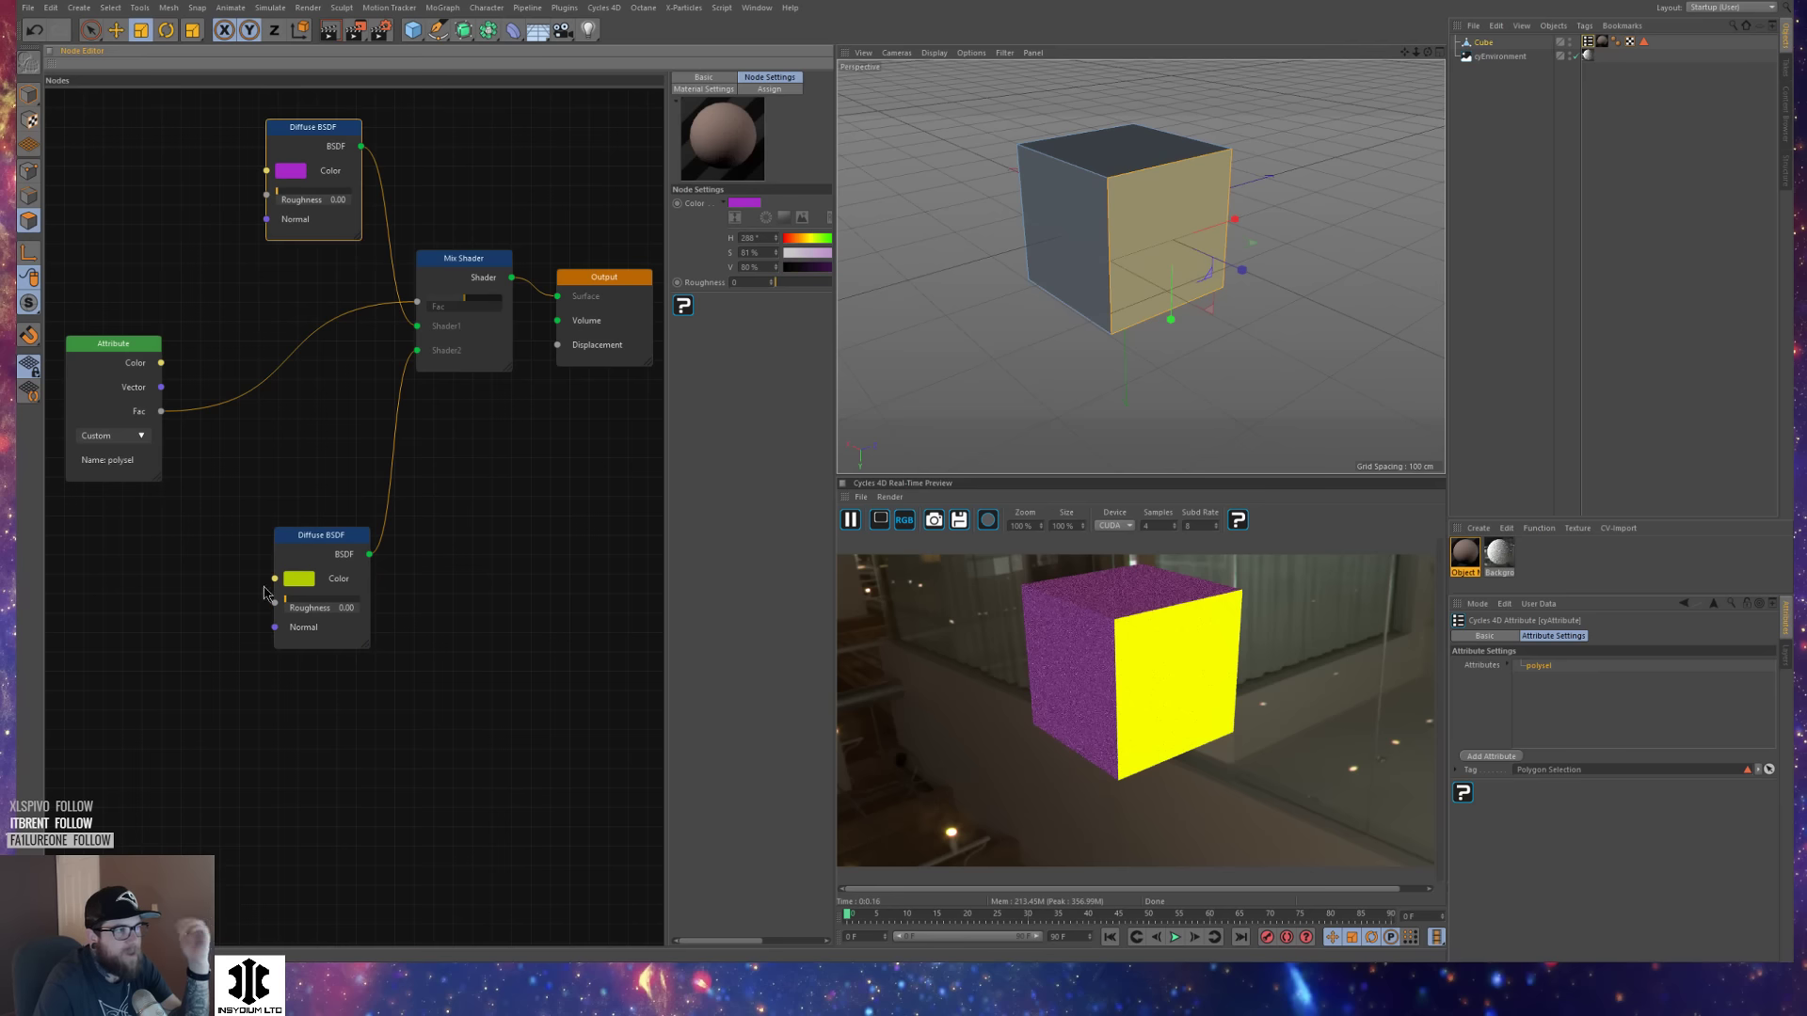
Add an RGB To BW converter node below the Attribute node.
right_click(132, 596)
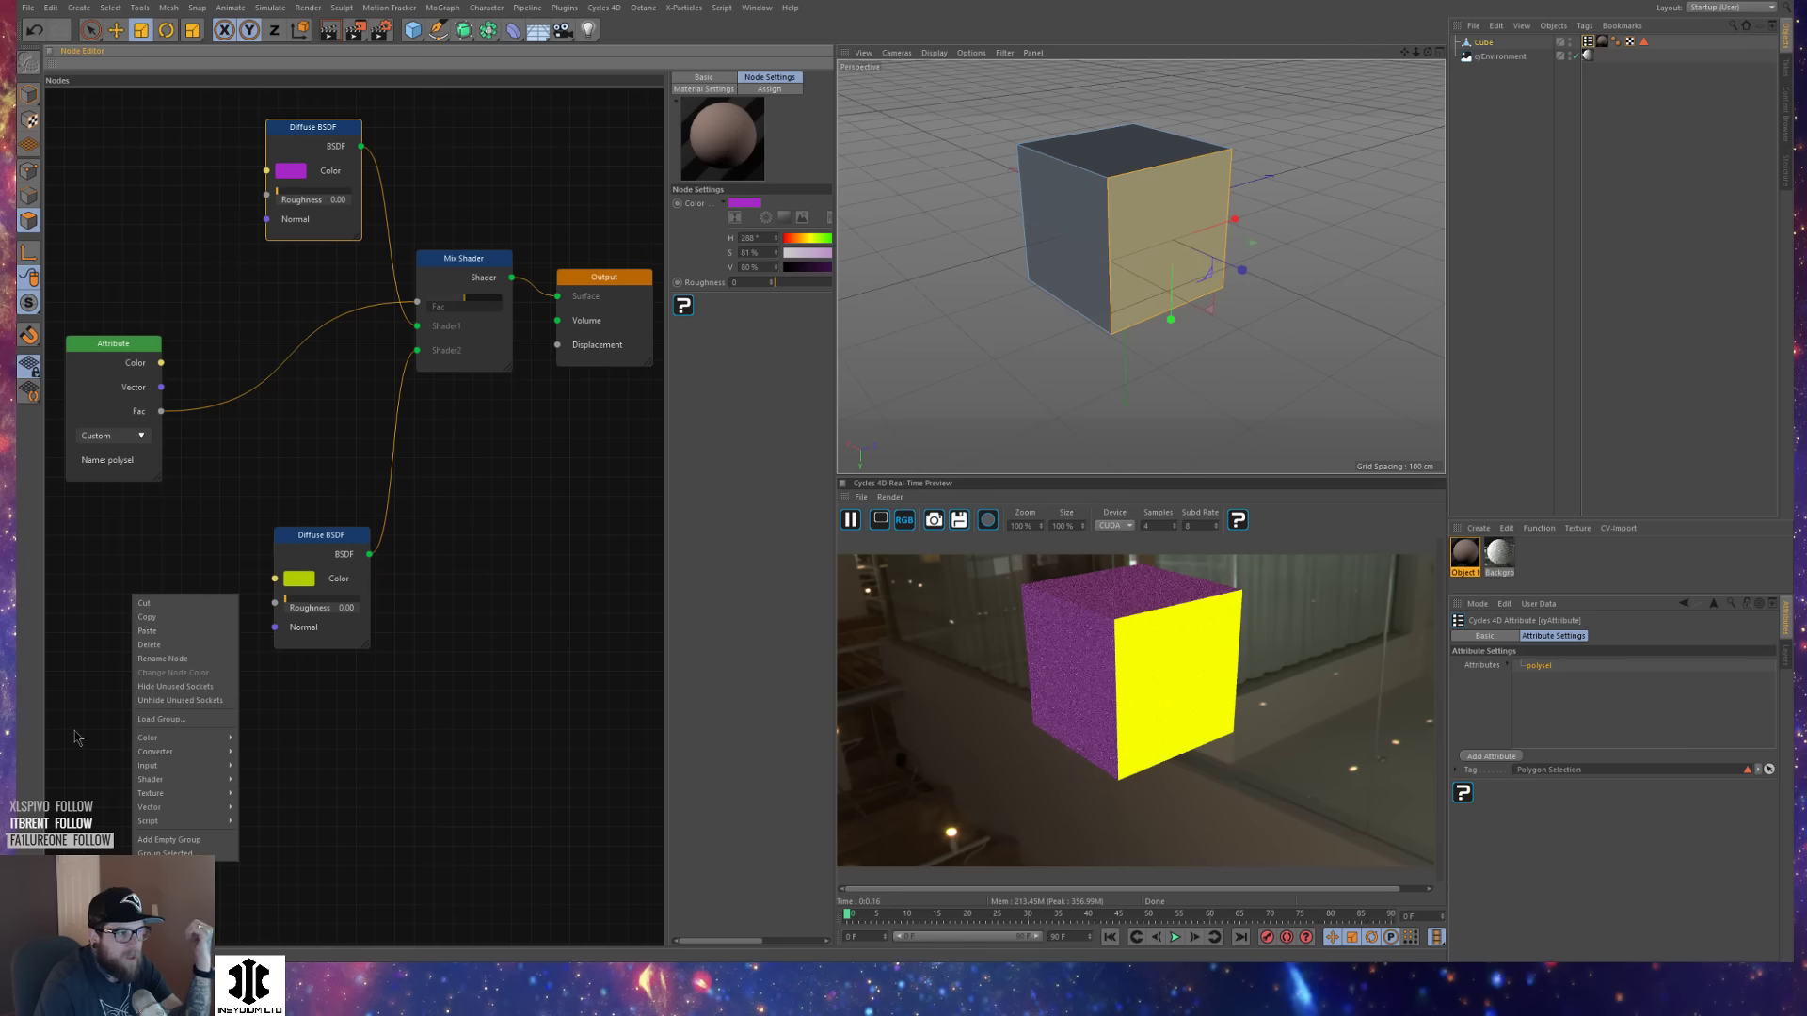
mouse_move(177, 756)
left_click(261, 834)
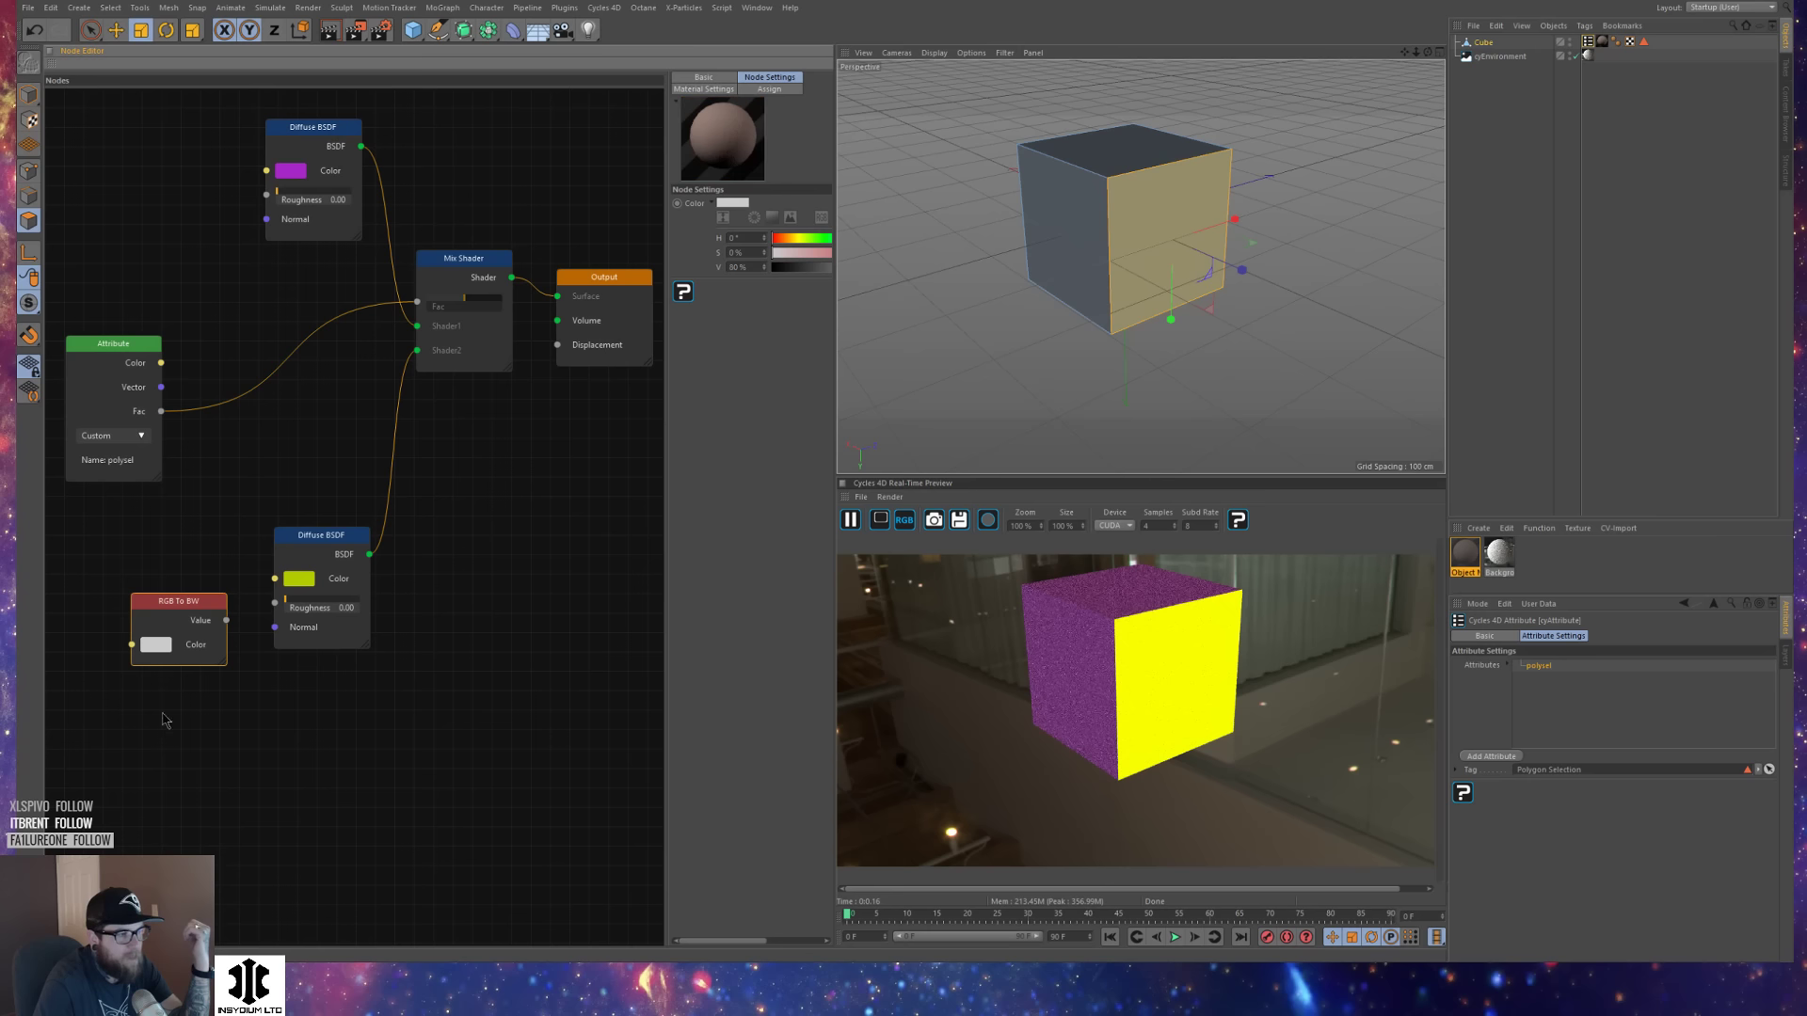
Move the yellow-green Diffuse BSDF further down and place the RGB To BW node above the Attribute node.
left_click_drag(176, 609, 170, 650)
left_click(345, 546)
left_click_drag(344, 545, 351, 782)
left_click(183, 641)
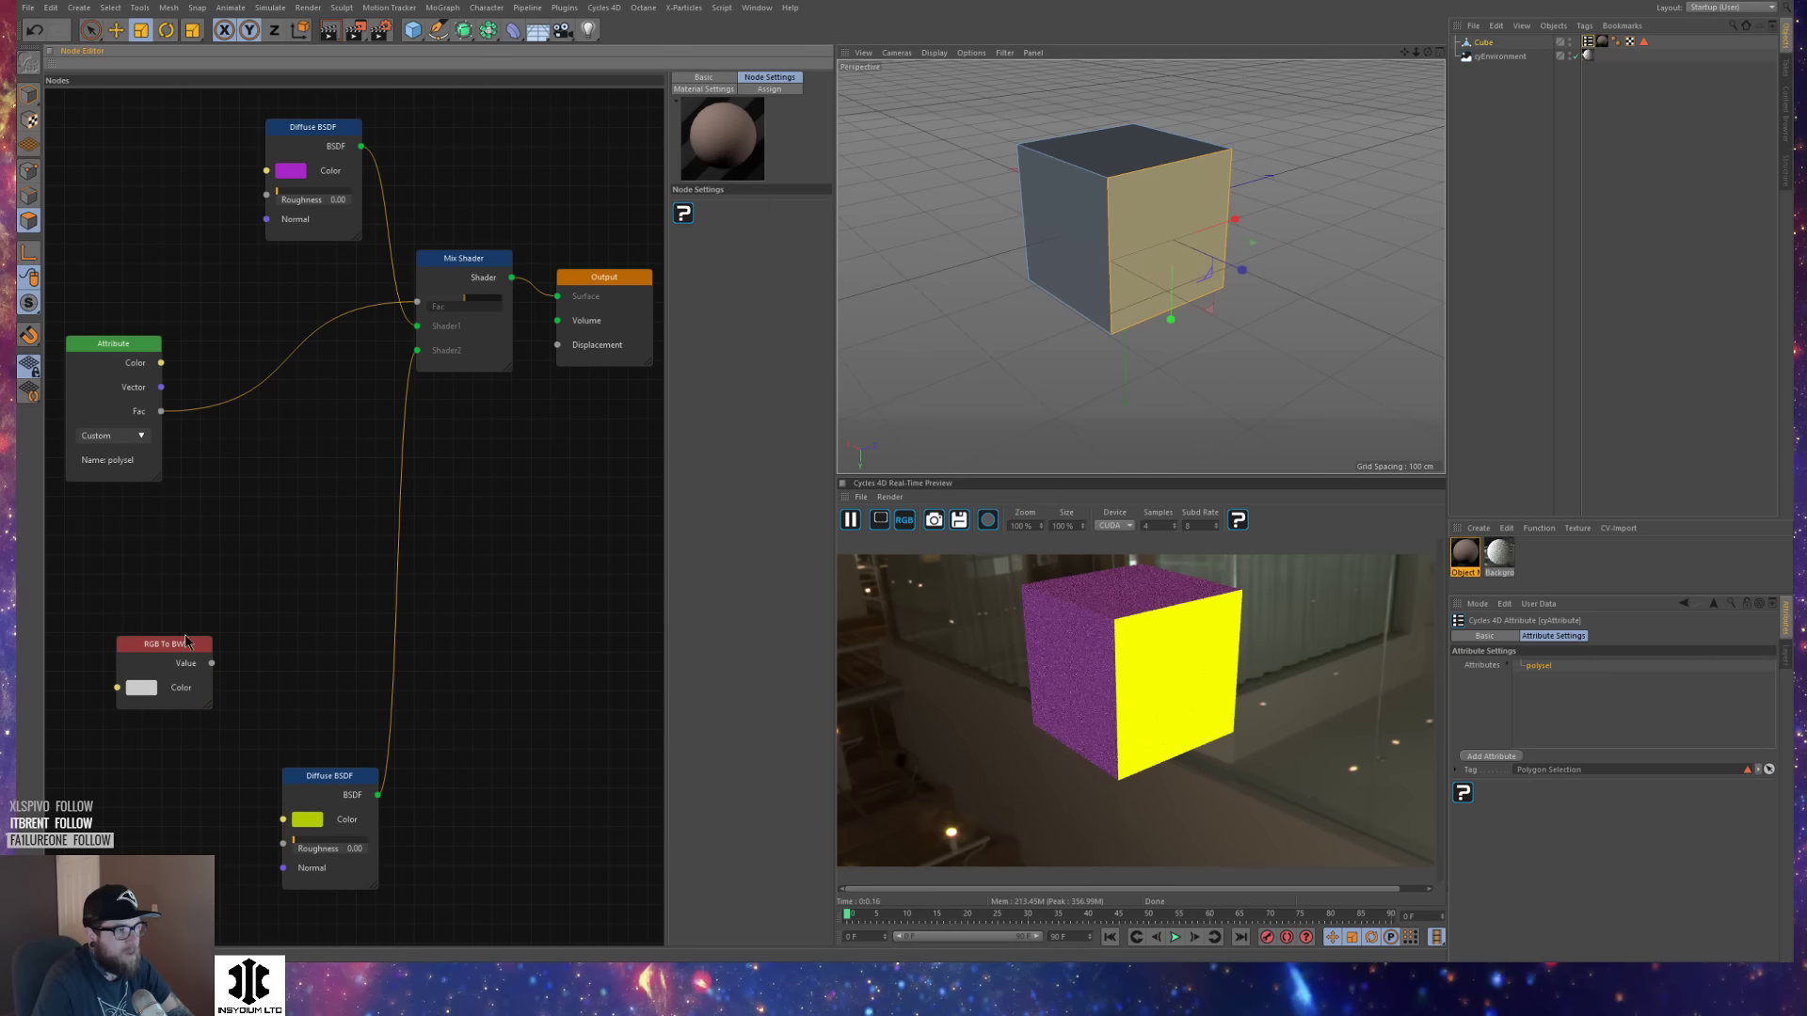
left_click_drag(187, 645, 231, 252)
Move the Mix Shader and Output away from the Attribute node and group both Diffuse BSDF nodes closely in front of the Mix Shader.
scroll(516, 524, "down", 3)
middle_click_drag(533, 536, 430, 513)
left_click_drag(375, 276, 622, 396)
left_click_drag(293, 243, 503, 293)
left_click_drag(301, 670, 512, 543)
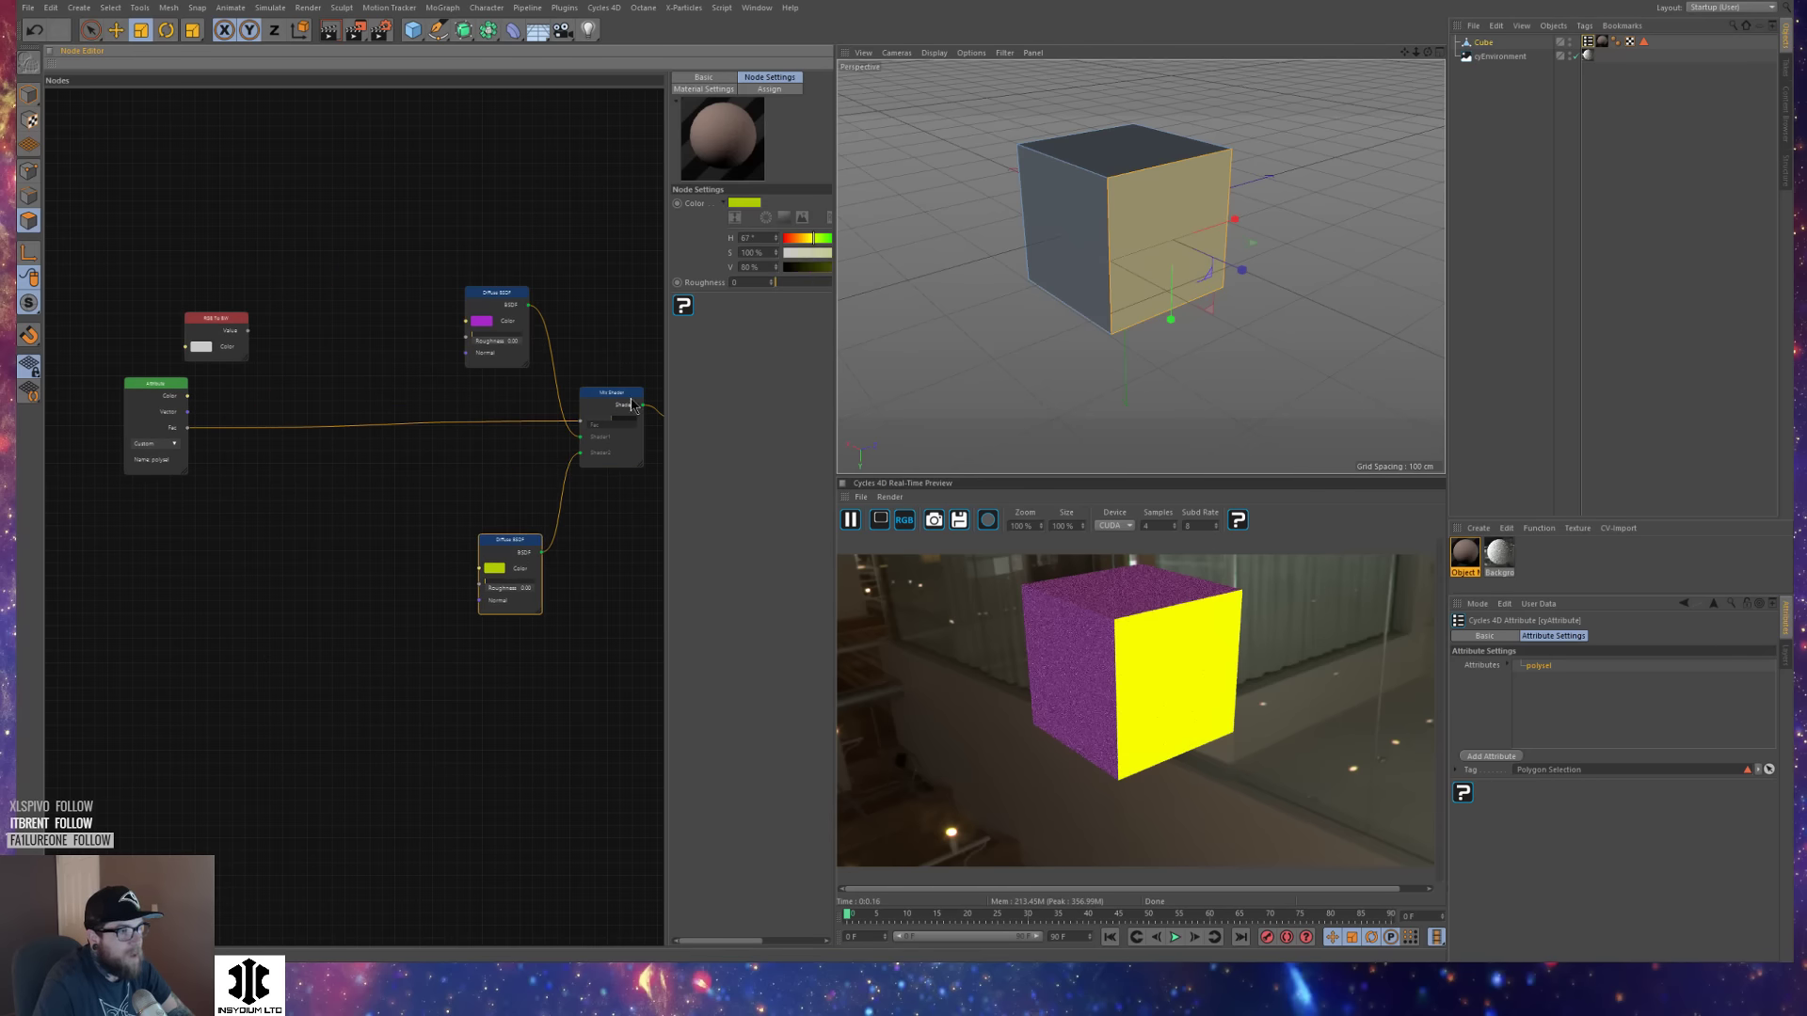
middle_click_drag(612, 621, 453, 617)
left_click_drag(542, 398, 646, 447)
left_click_drag(370, 542, 353, 452)
left_click_drag(339, 292, 341, 329)
Add a second Mix Shader below the first and connect the first Mix Shader's output to its Shader1 input.
right_click(340, 609)
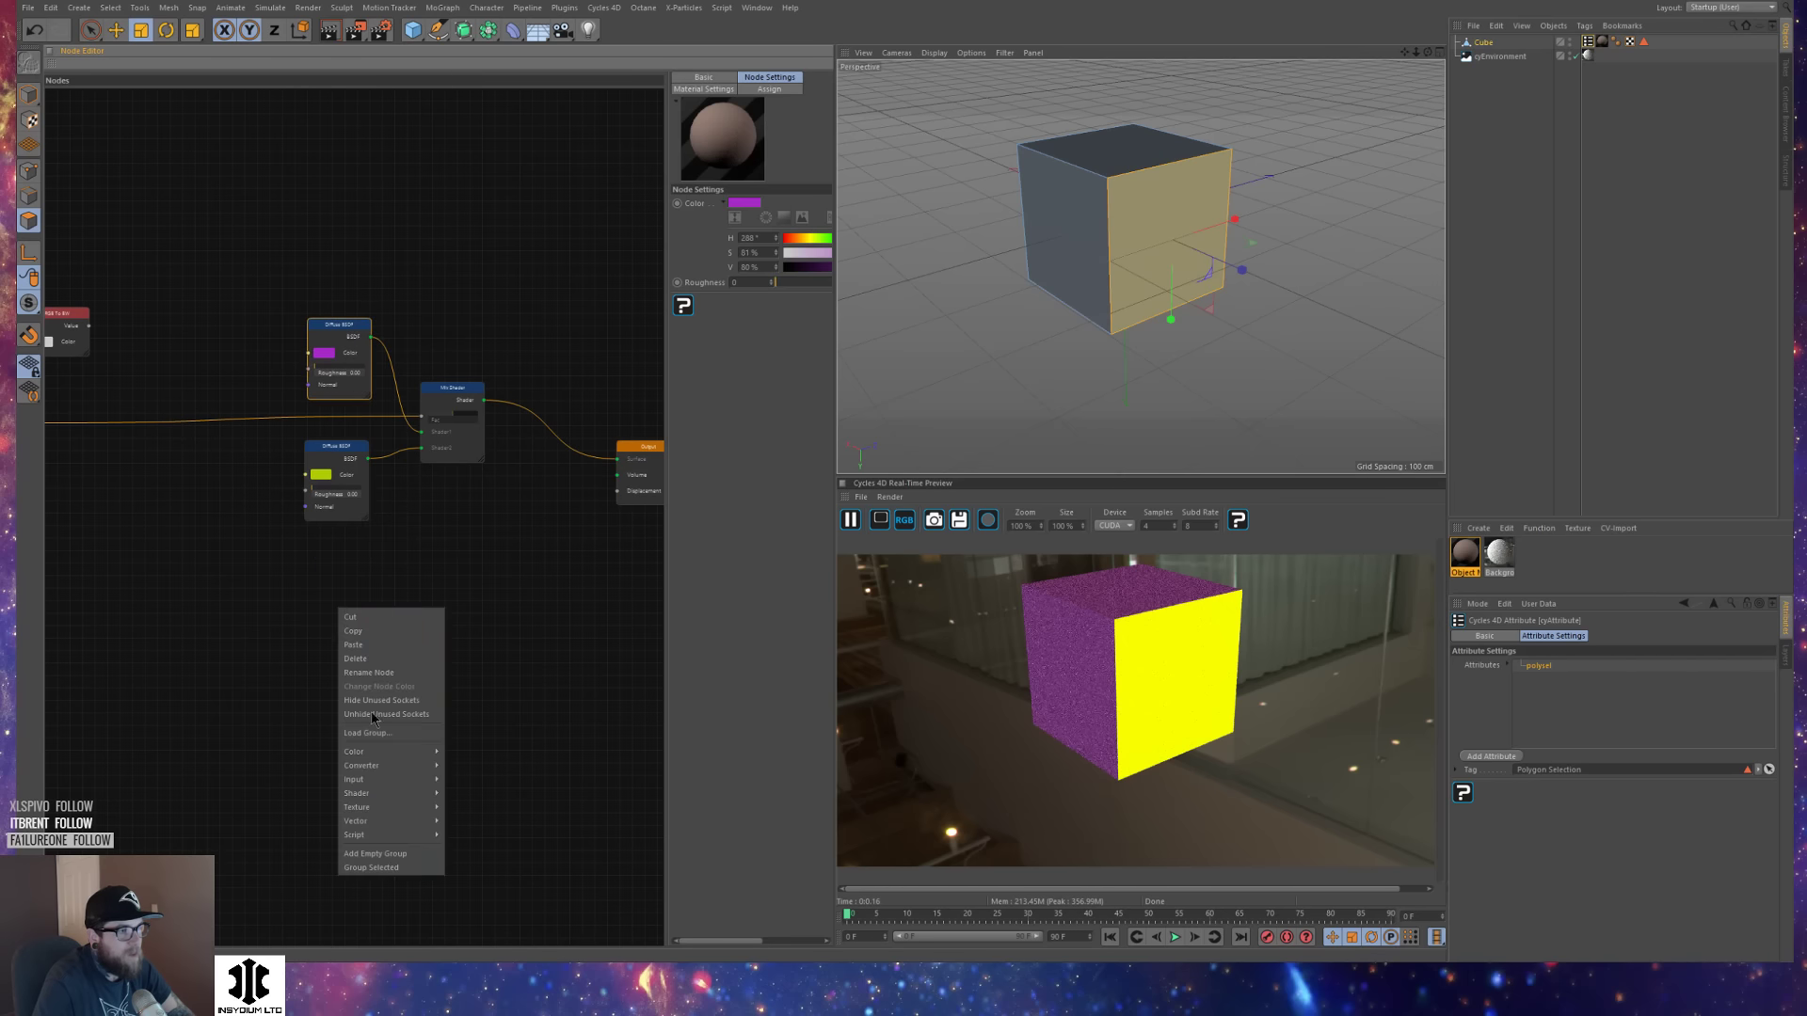
mouse_move(388, 794)
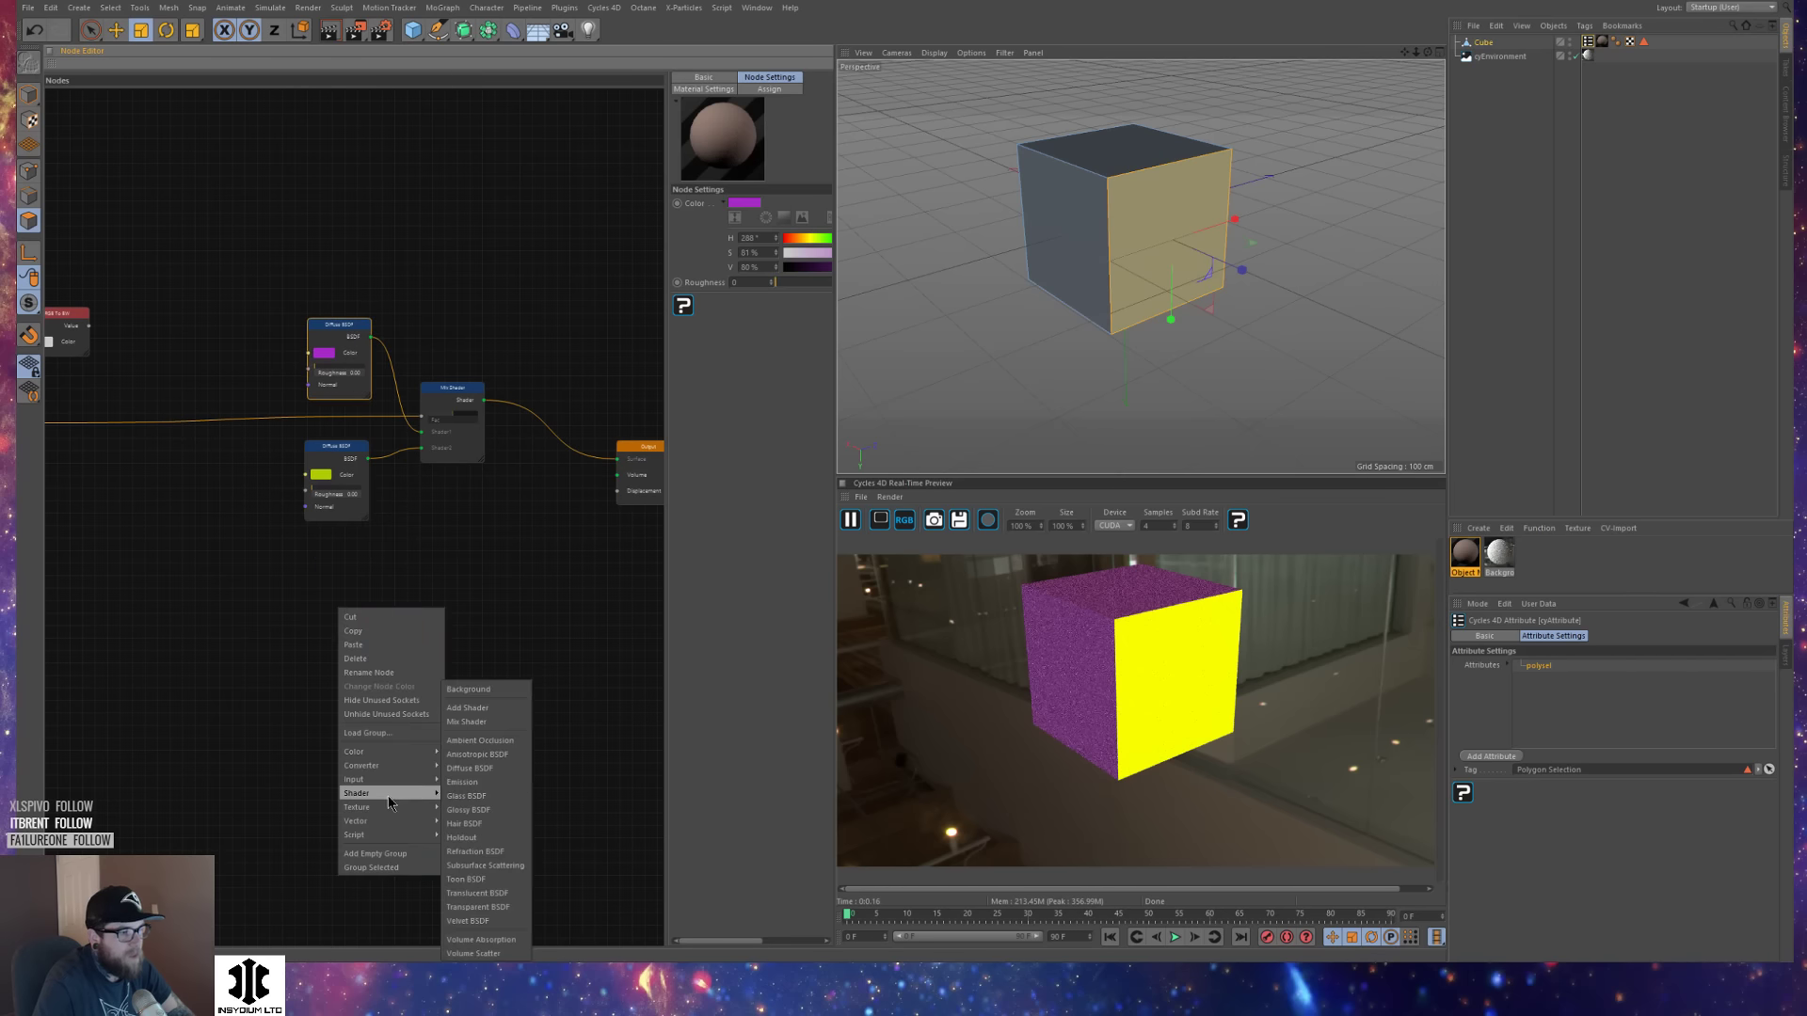
left_click(466, 722)
left_click_drag(404, 614, 458, 547)
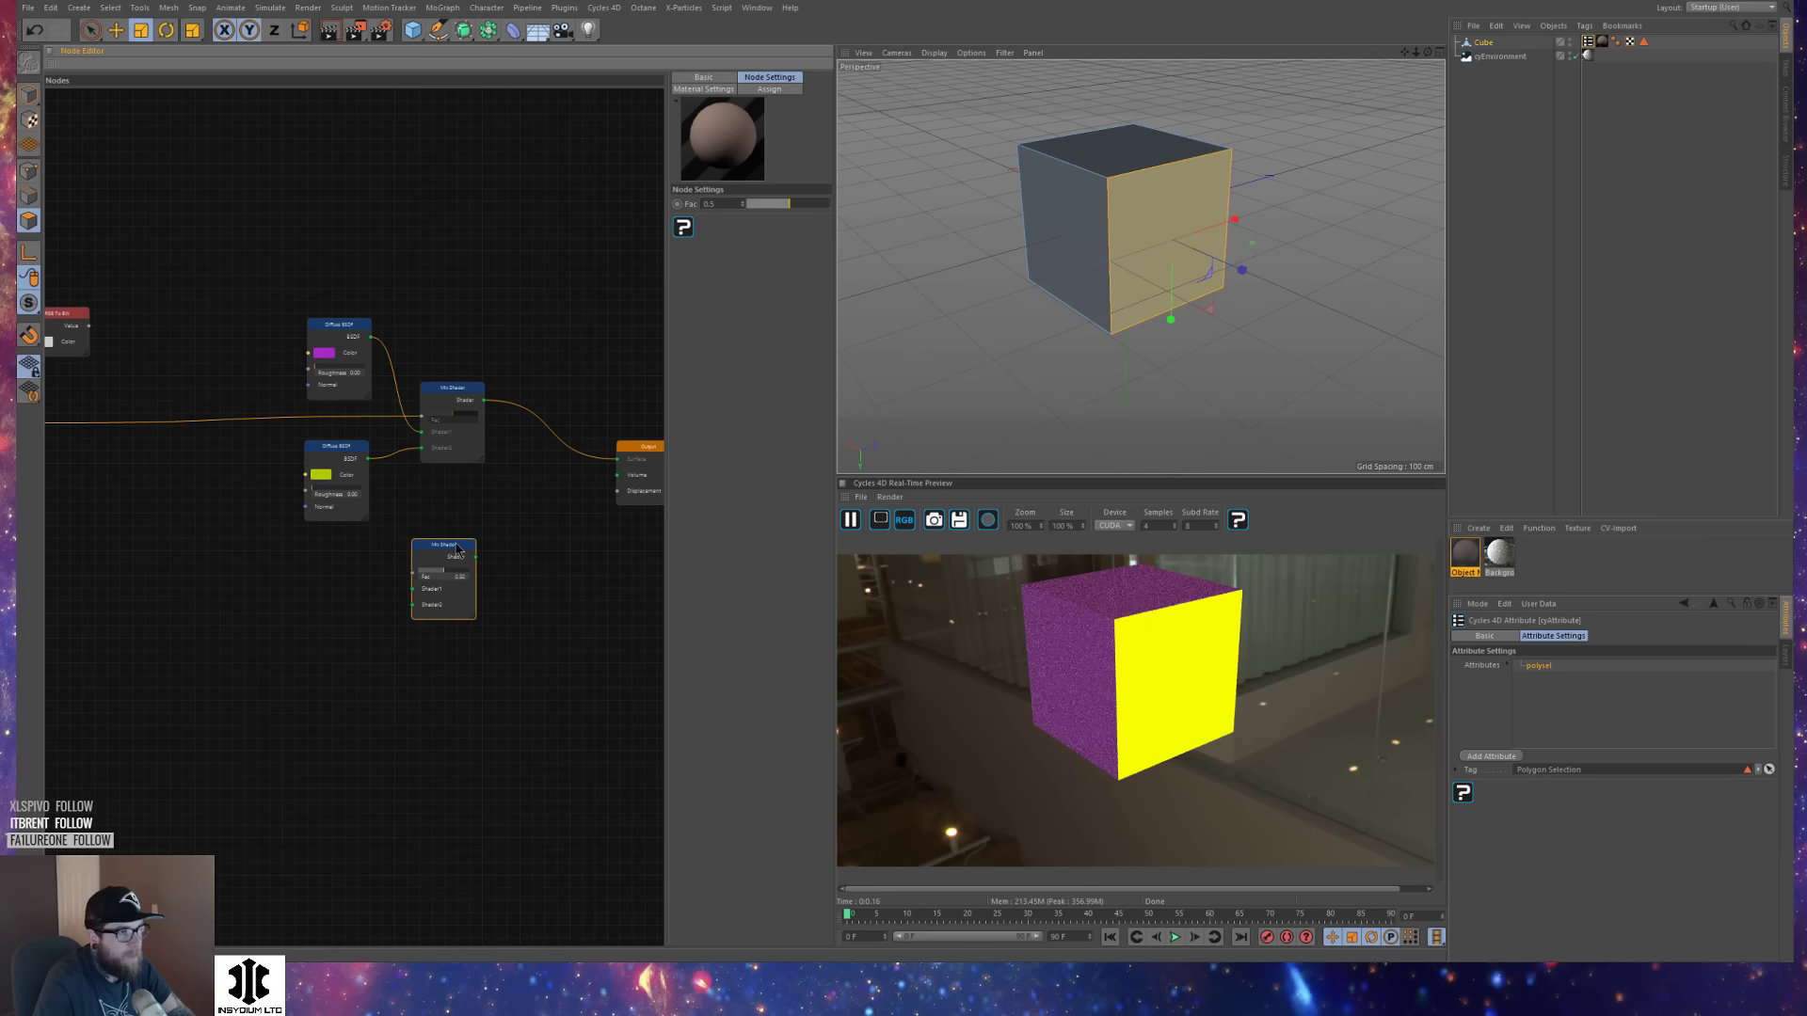
left_click_drag(485, 402, 538, 527)
Add a Glossy BSDF feeding the second Mix Shader's Shader1 and connect the first Mix Shader to its Shader2.
right_click(374, 610)
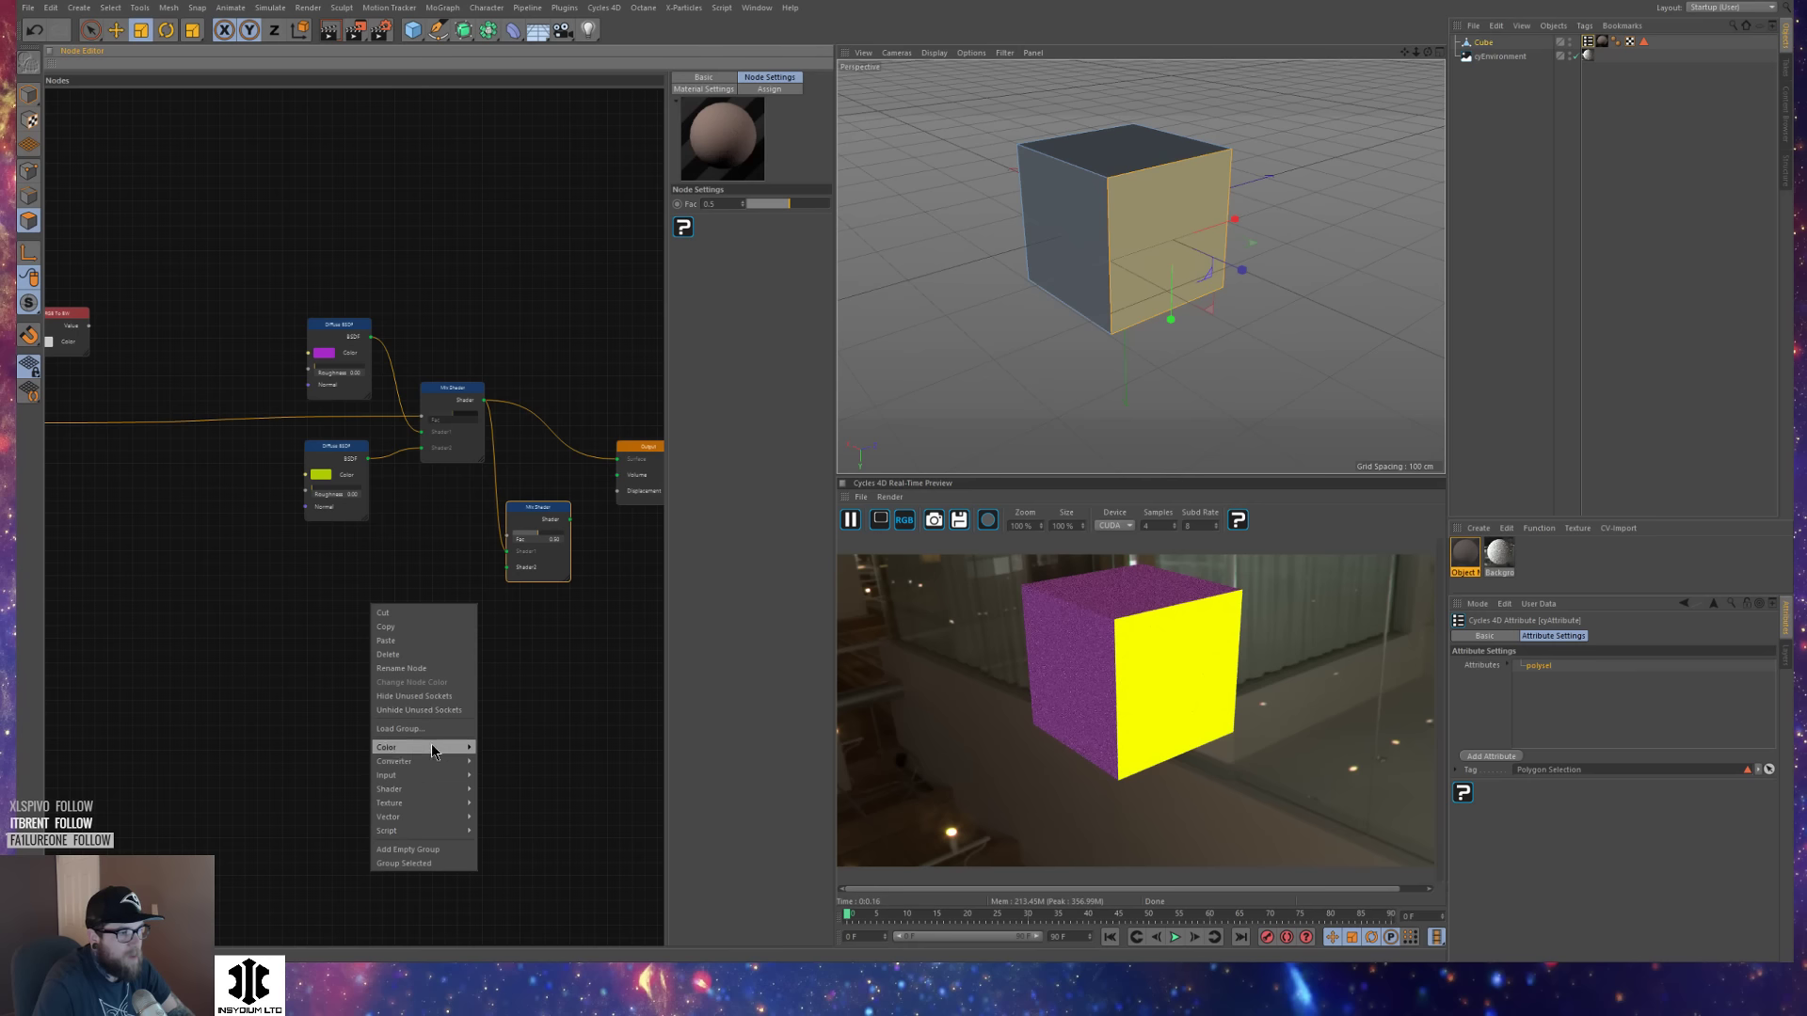
mouse_move(428, 793)
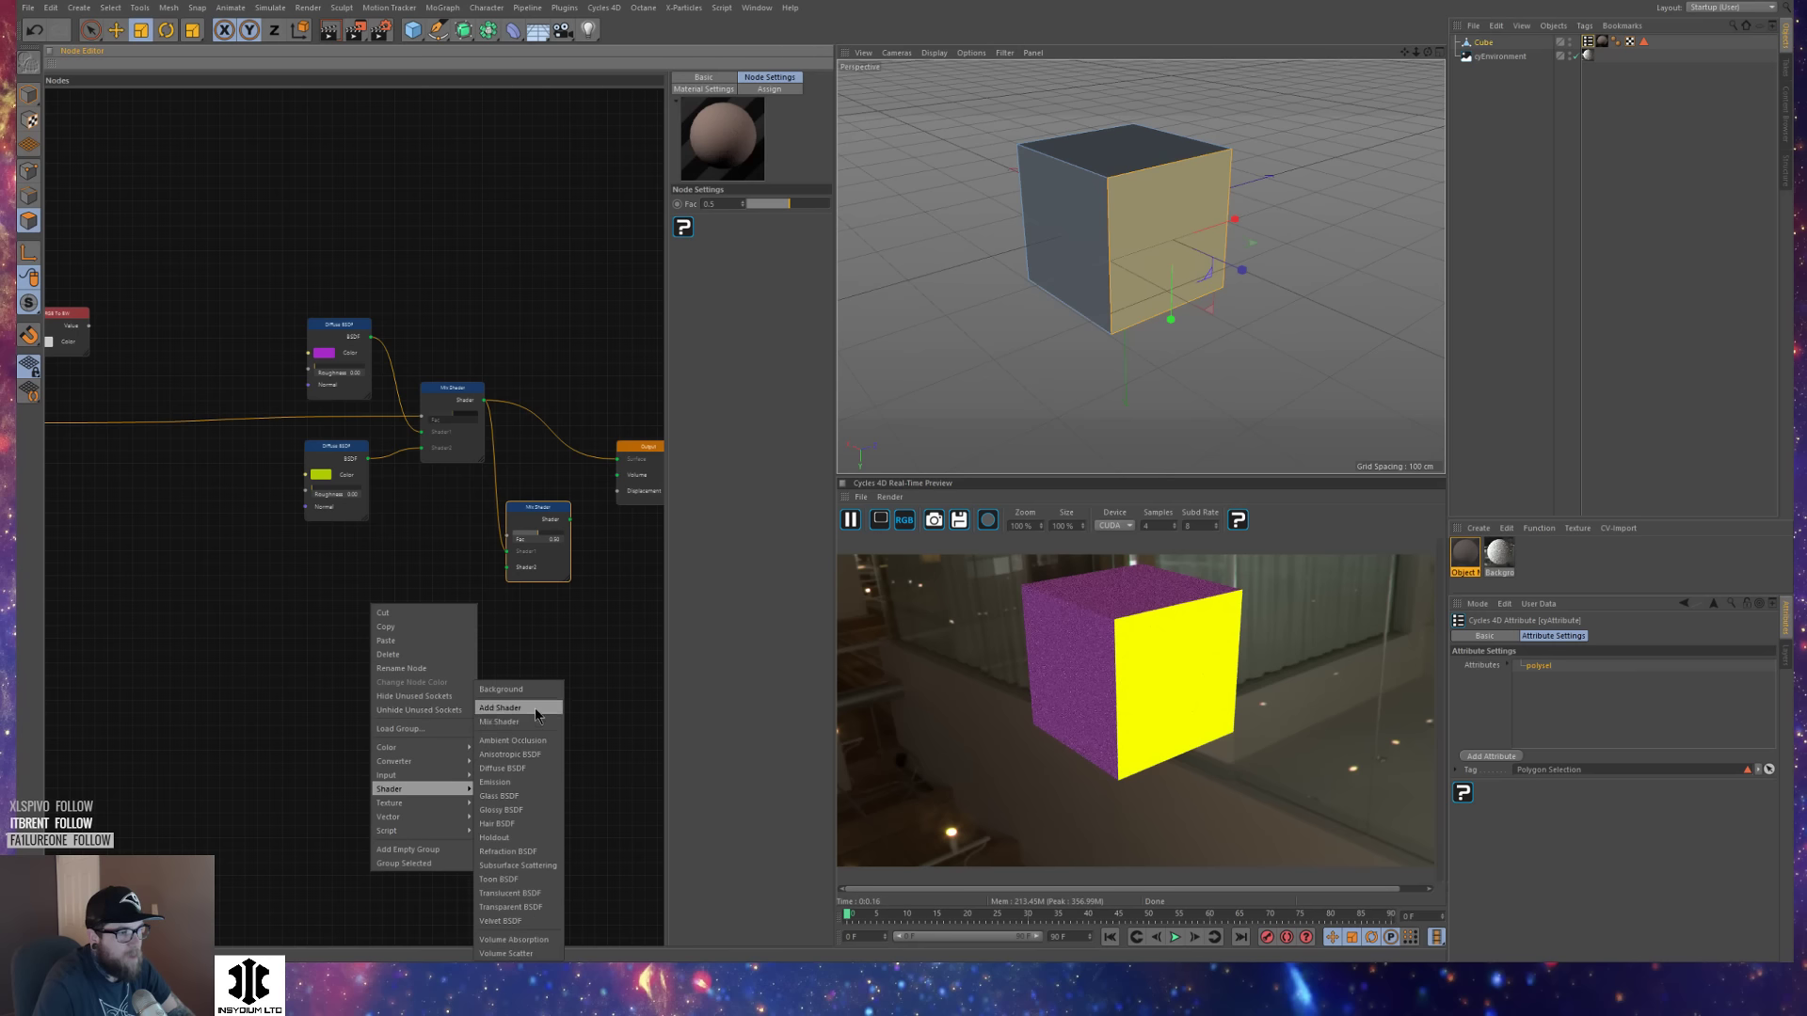
left_click(527, 809)
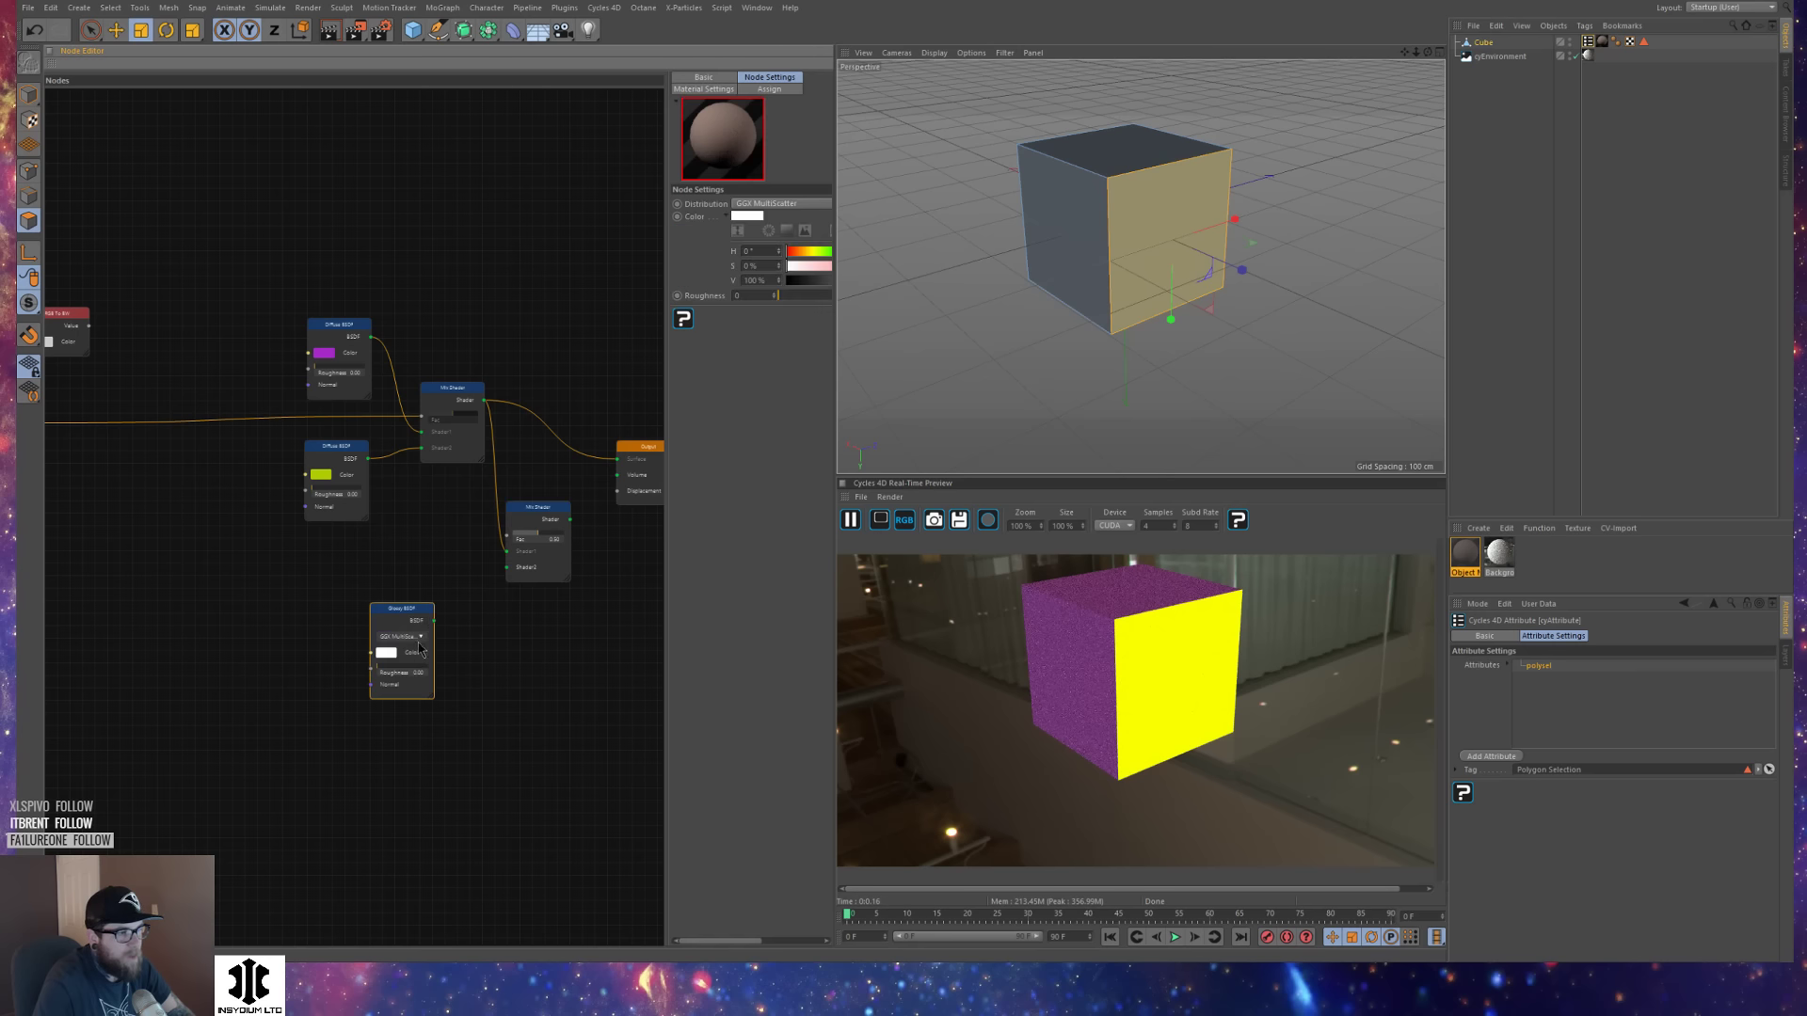
left_click_drag(512, 560, 510, 556)
left_click_drag(484, 402, 507, 569)
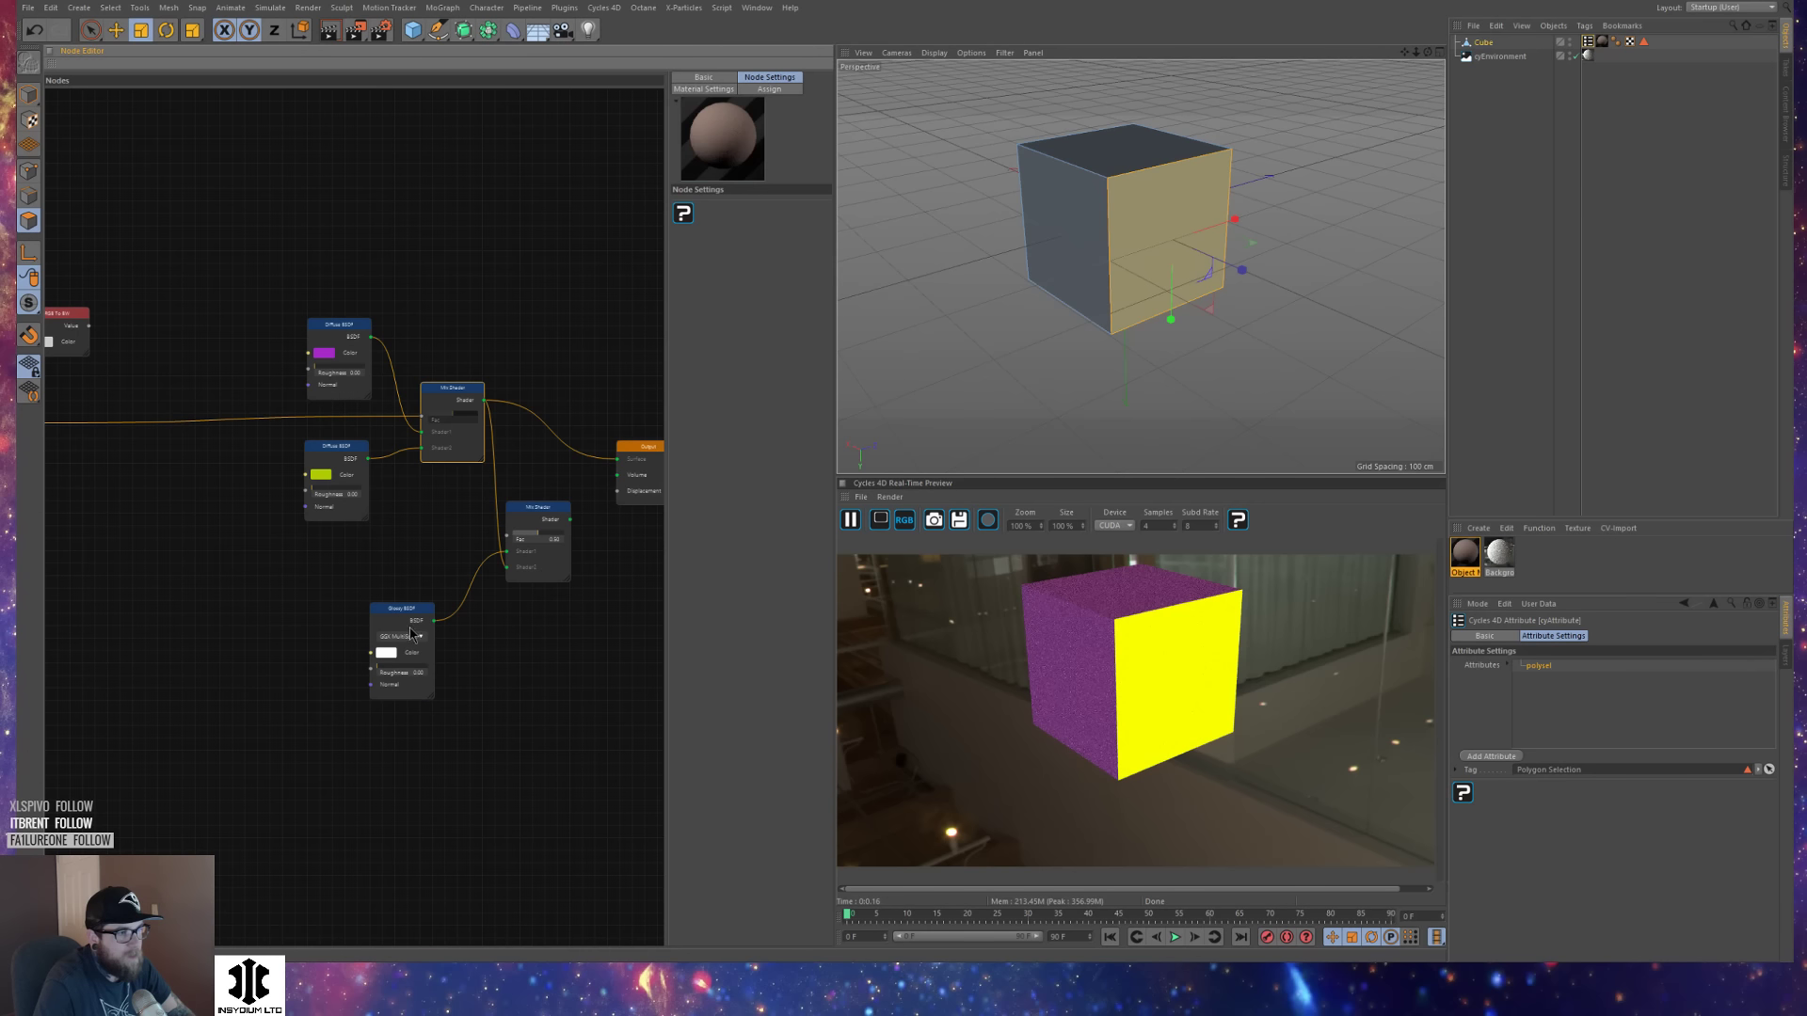
Place the Glossy BSDF above the first Mix Shader and connect the second Mix Shader to the Output's Surface, placing it beside the Glossy BSDF.
left_click_drag(412, 636, 457, 307)
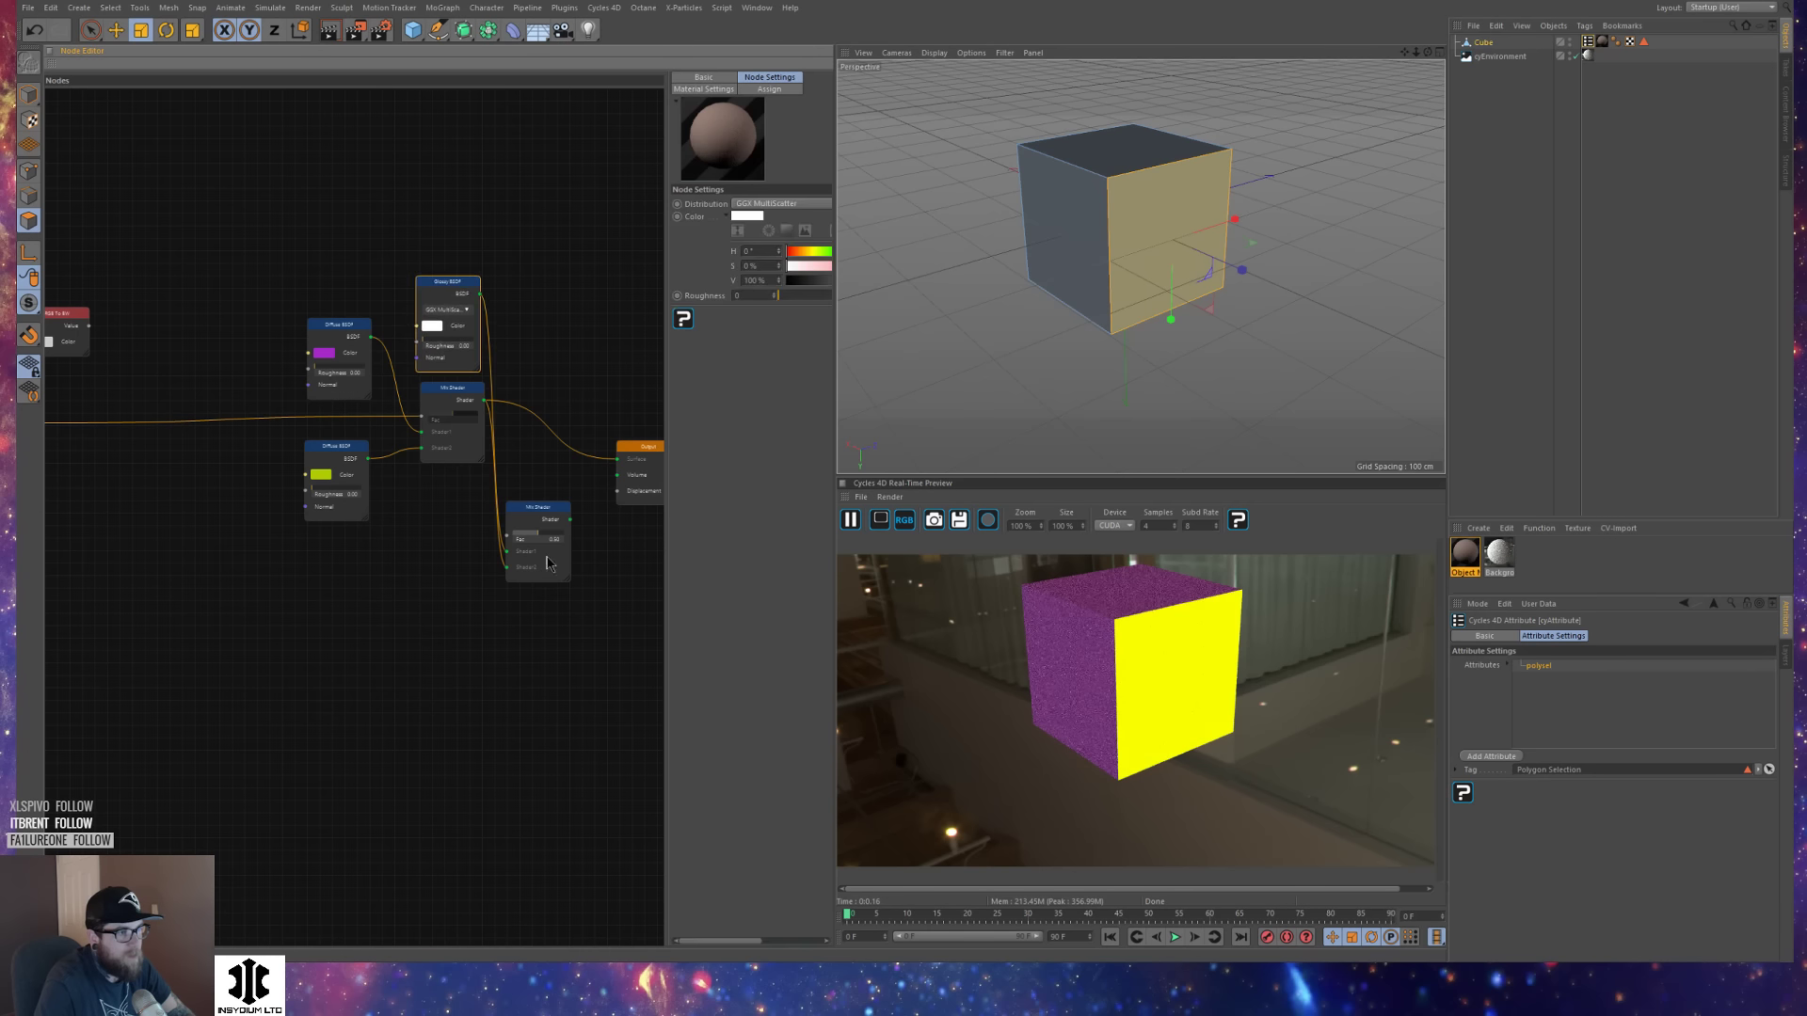
left_click_drag(570, 520, 617, 459)
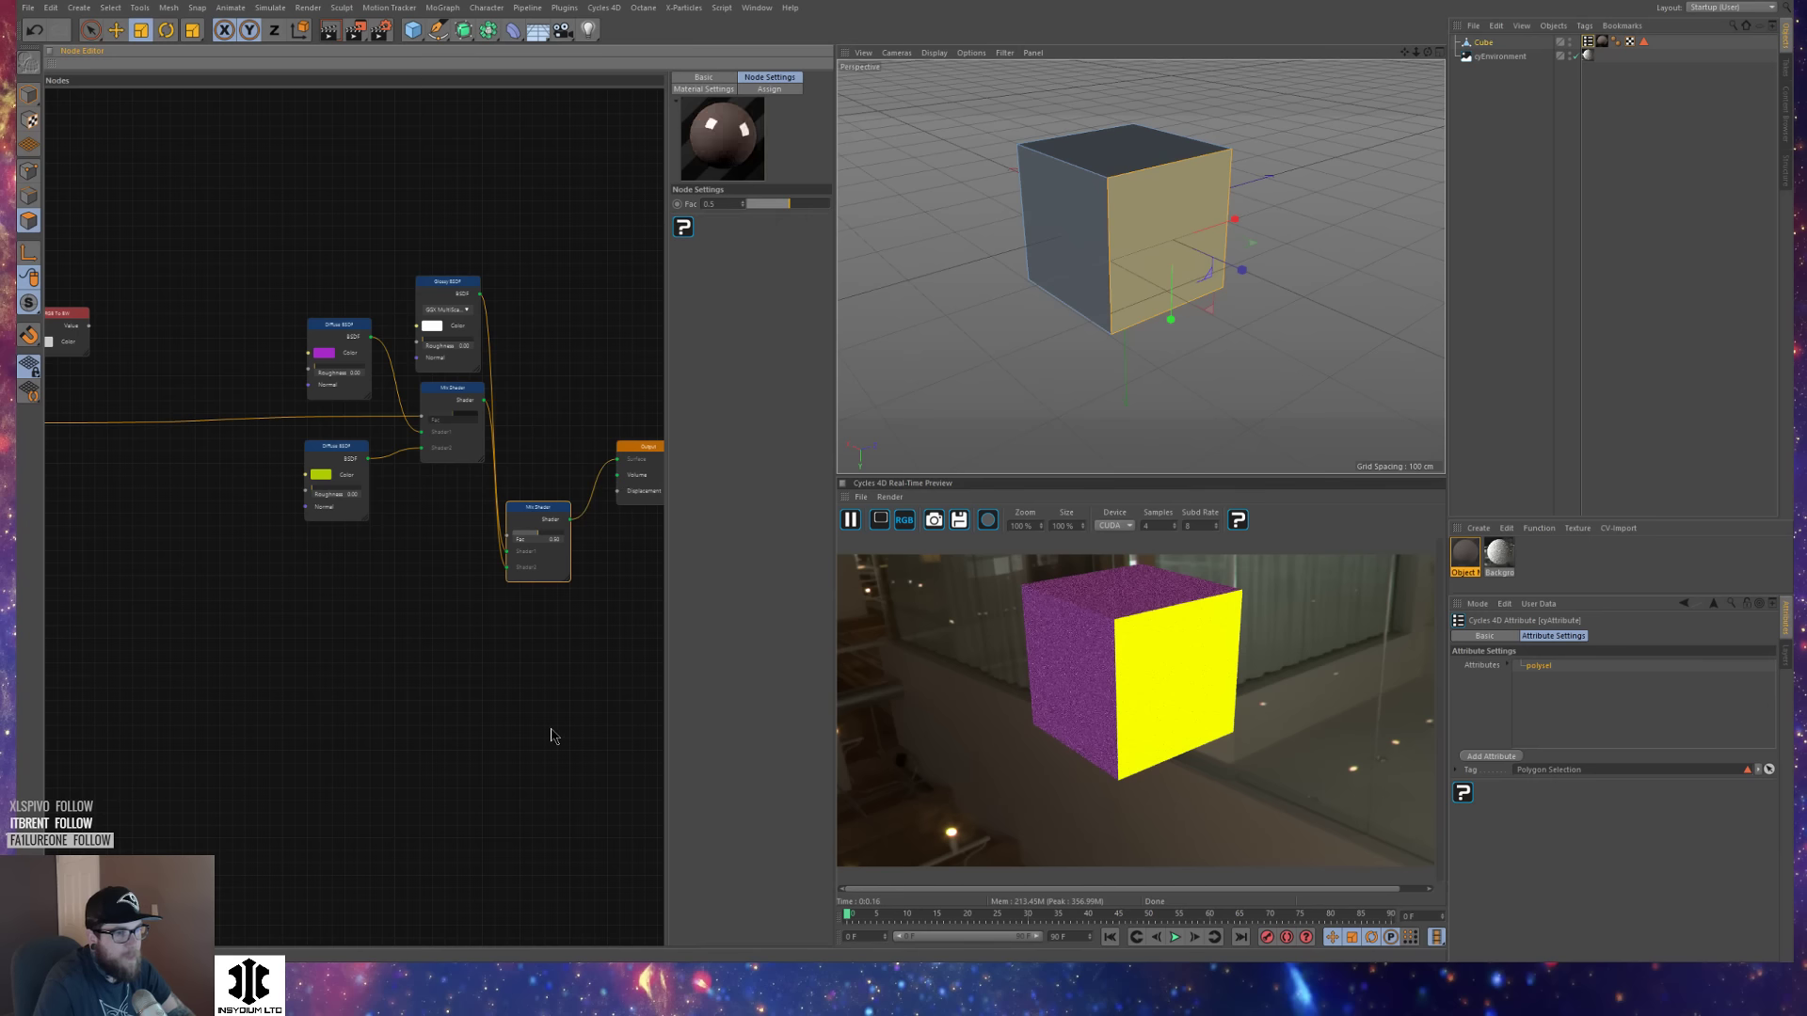
left_click_drag(1144, 288, 840, 375, "alt")
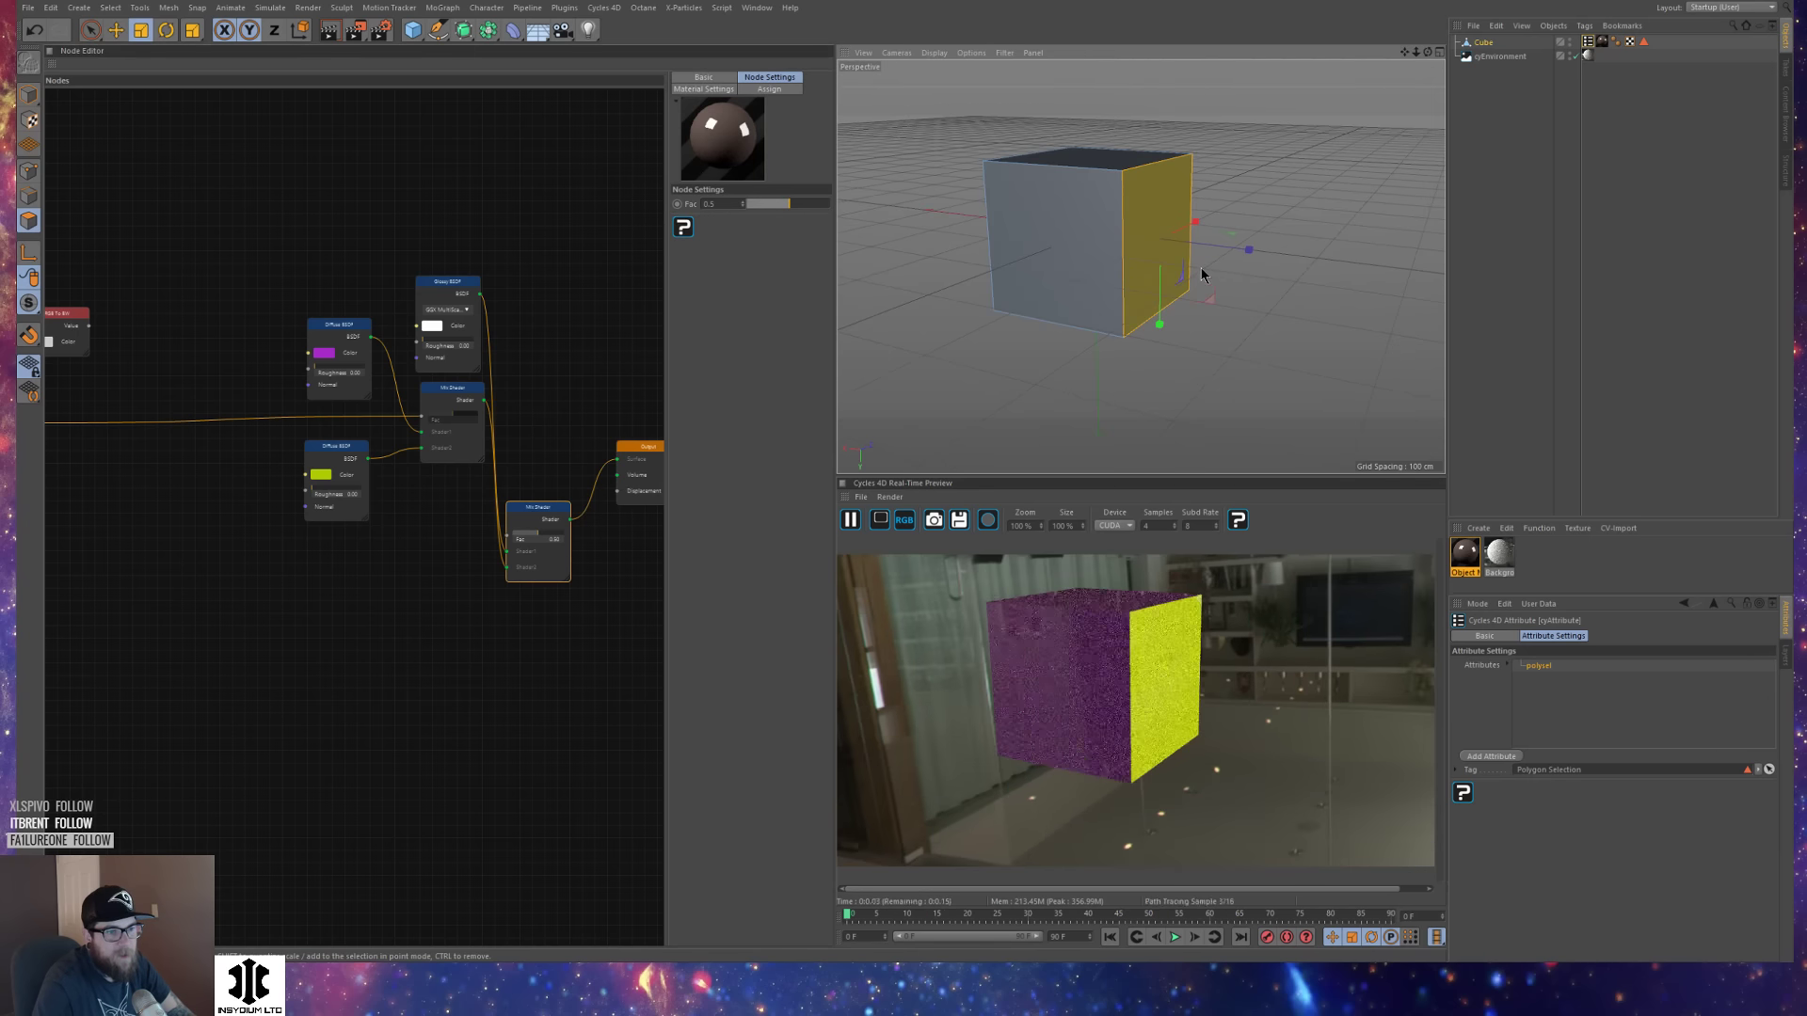
left_click_drag(535, 508, 552, 325)
left_click_drag(1133, 283, 1223, 198, "alt")
Add a Fresnel input node and connect its Fac output to the second Mix Shader's Fac input.
right_click(437, 151)
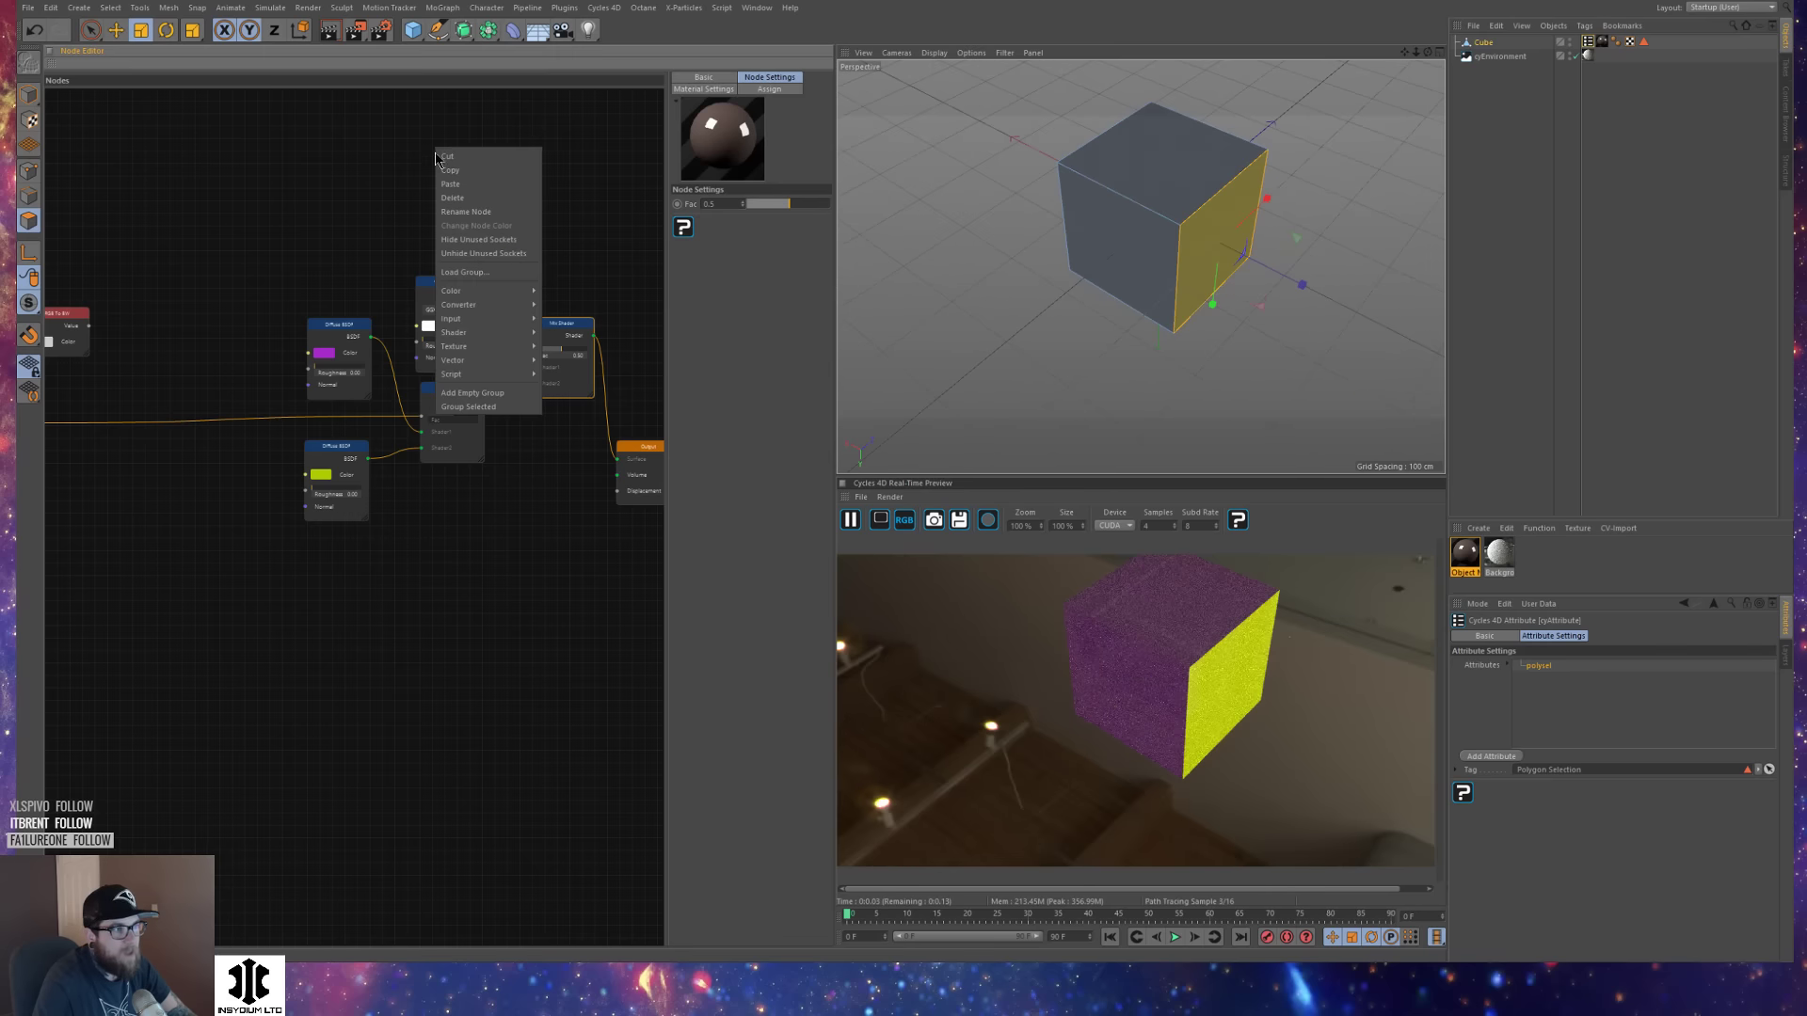
mouse_move(498, 325)
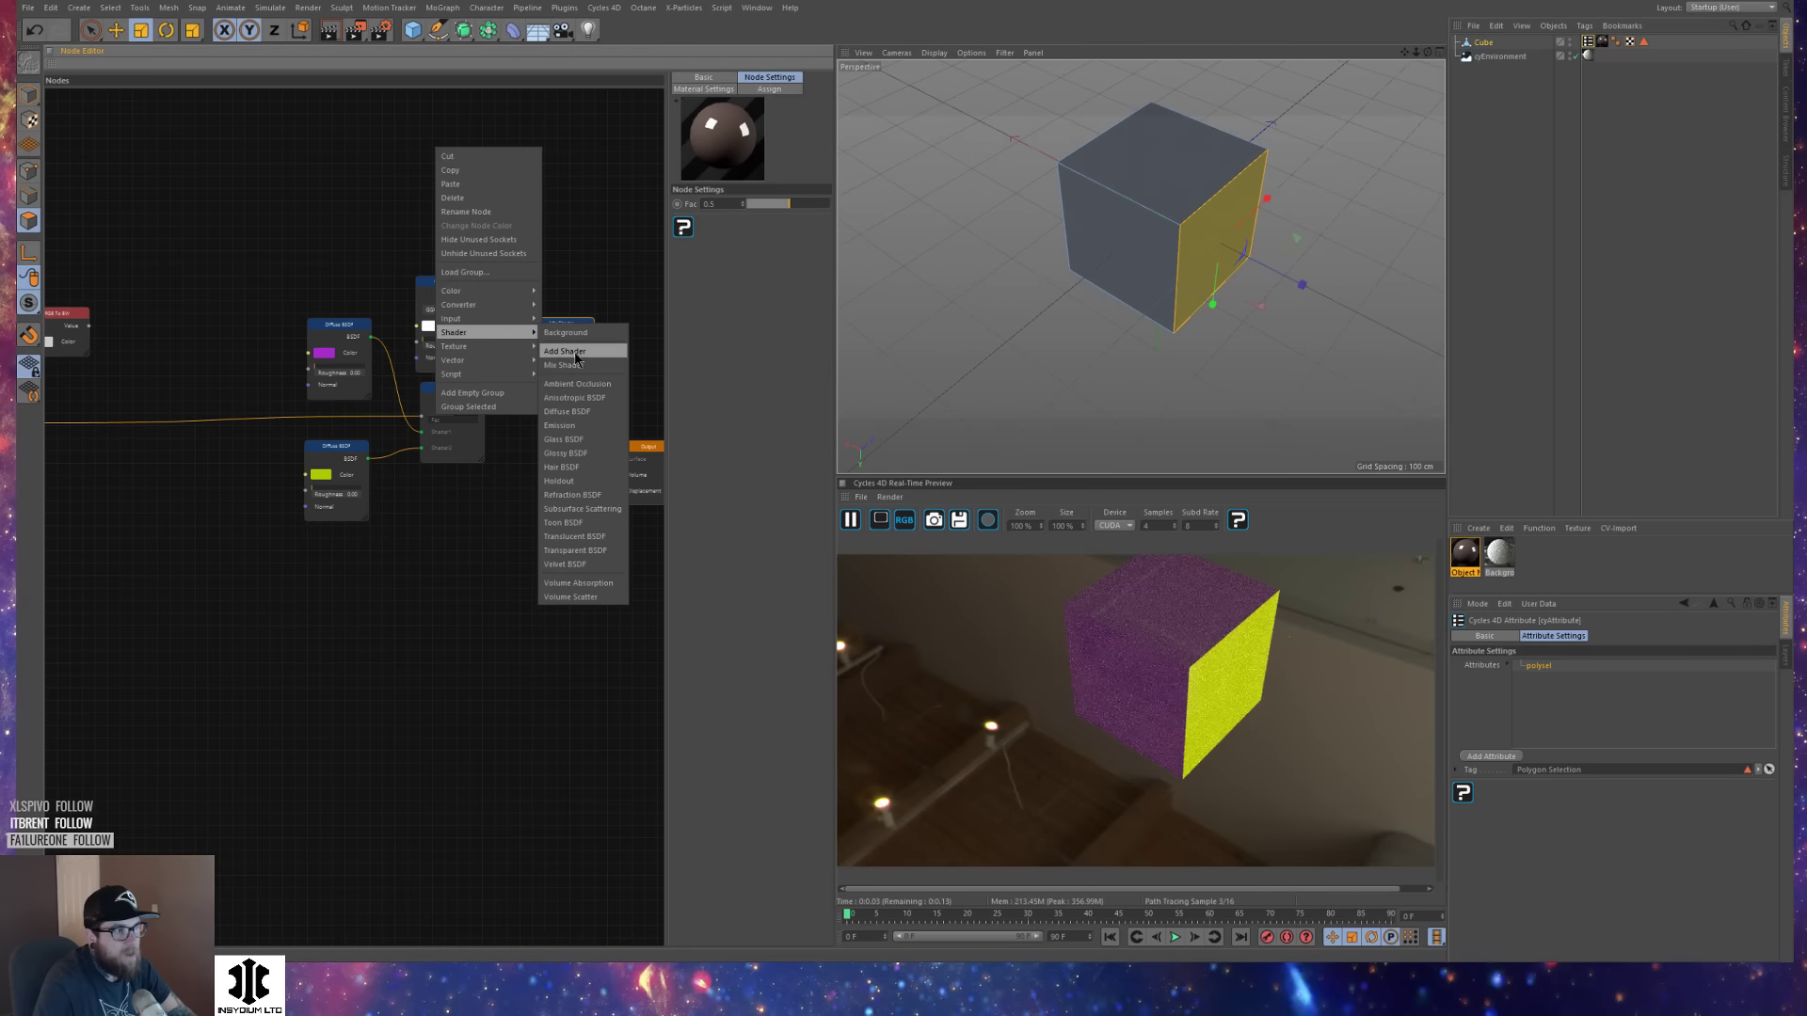
left_click(559, 346)
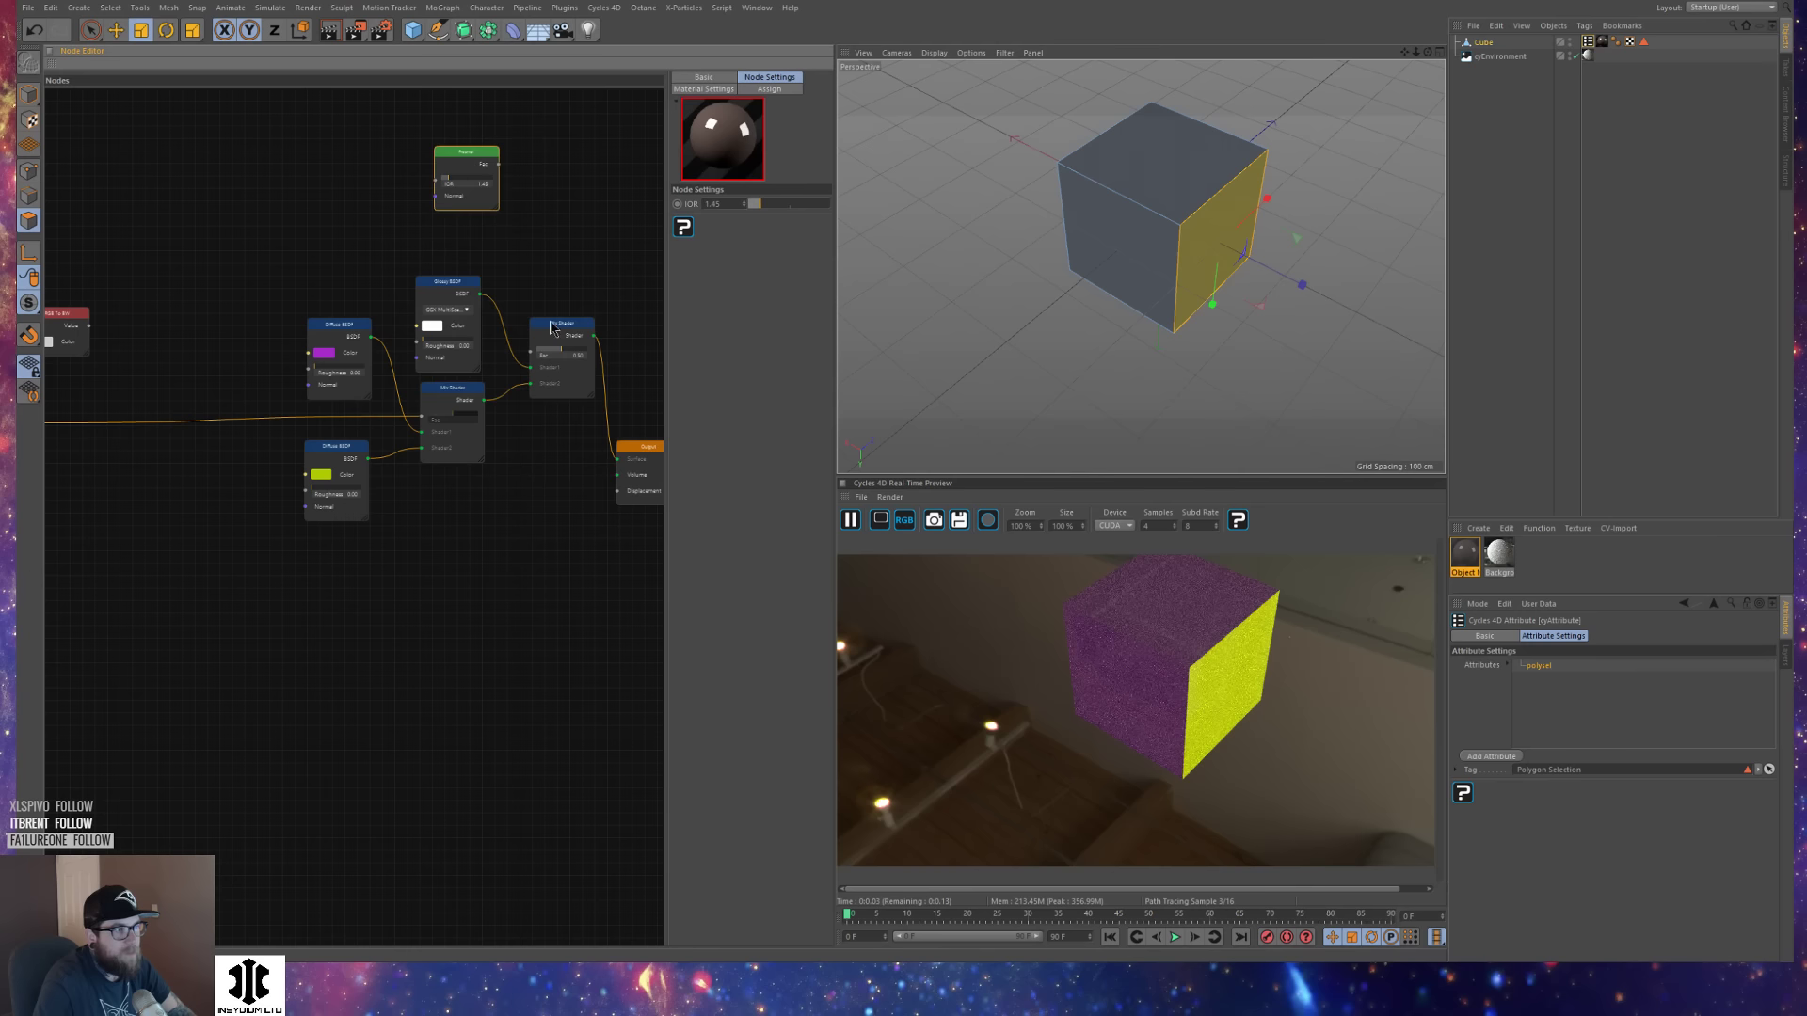
left_click_drag(476, 155, 532, 356)
left_click_drag(1200, 263, 1130, 271, "alt")
middle_click_drag(601, 247, 522, 272, "alt")
left_click_drag(500, 356, 532, 330)
left_click(338, 182)
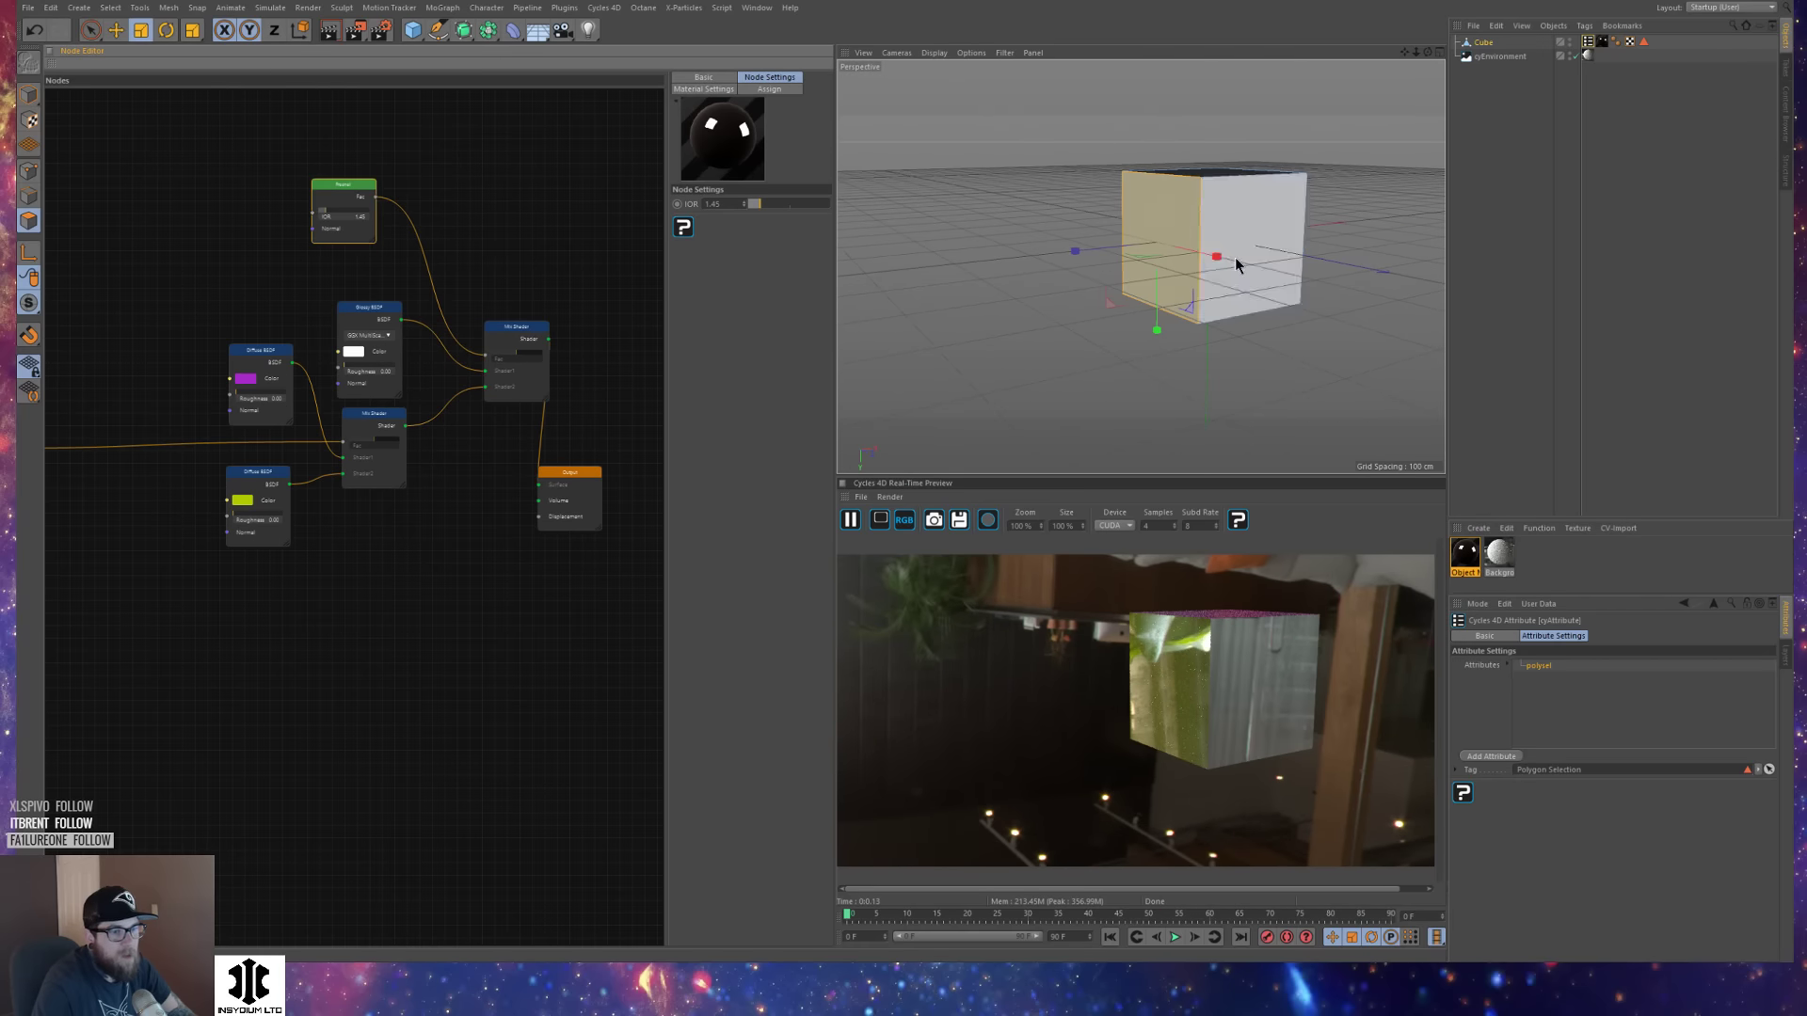
Place the Output node beside the second Mix Shader and check the cube's reflections from several angles in the real-time preview.
mouse_move(1293, 265)
left_mouse_down("alt")
mouse_move(1266, 257)
mouse_move(1352, 254)
mouse_move(1412, 287)
mouse_move(1306, 228)
mouse_move(1263, 247)
left_mouse_up("alt")
left_click(987, 520)
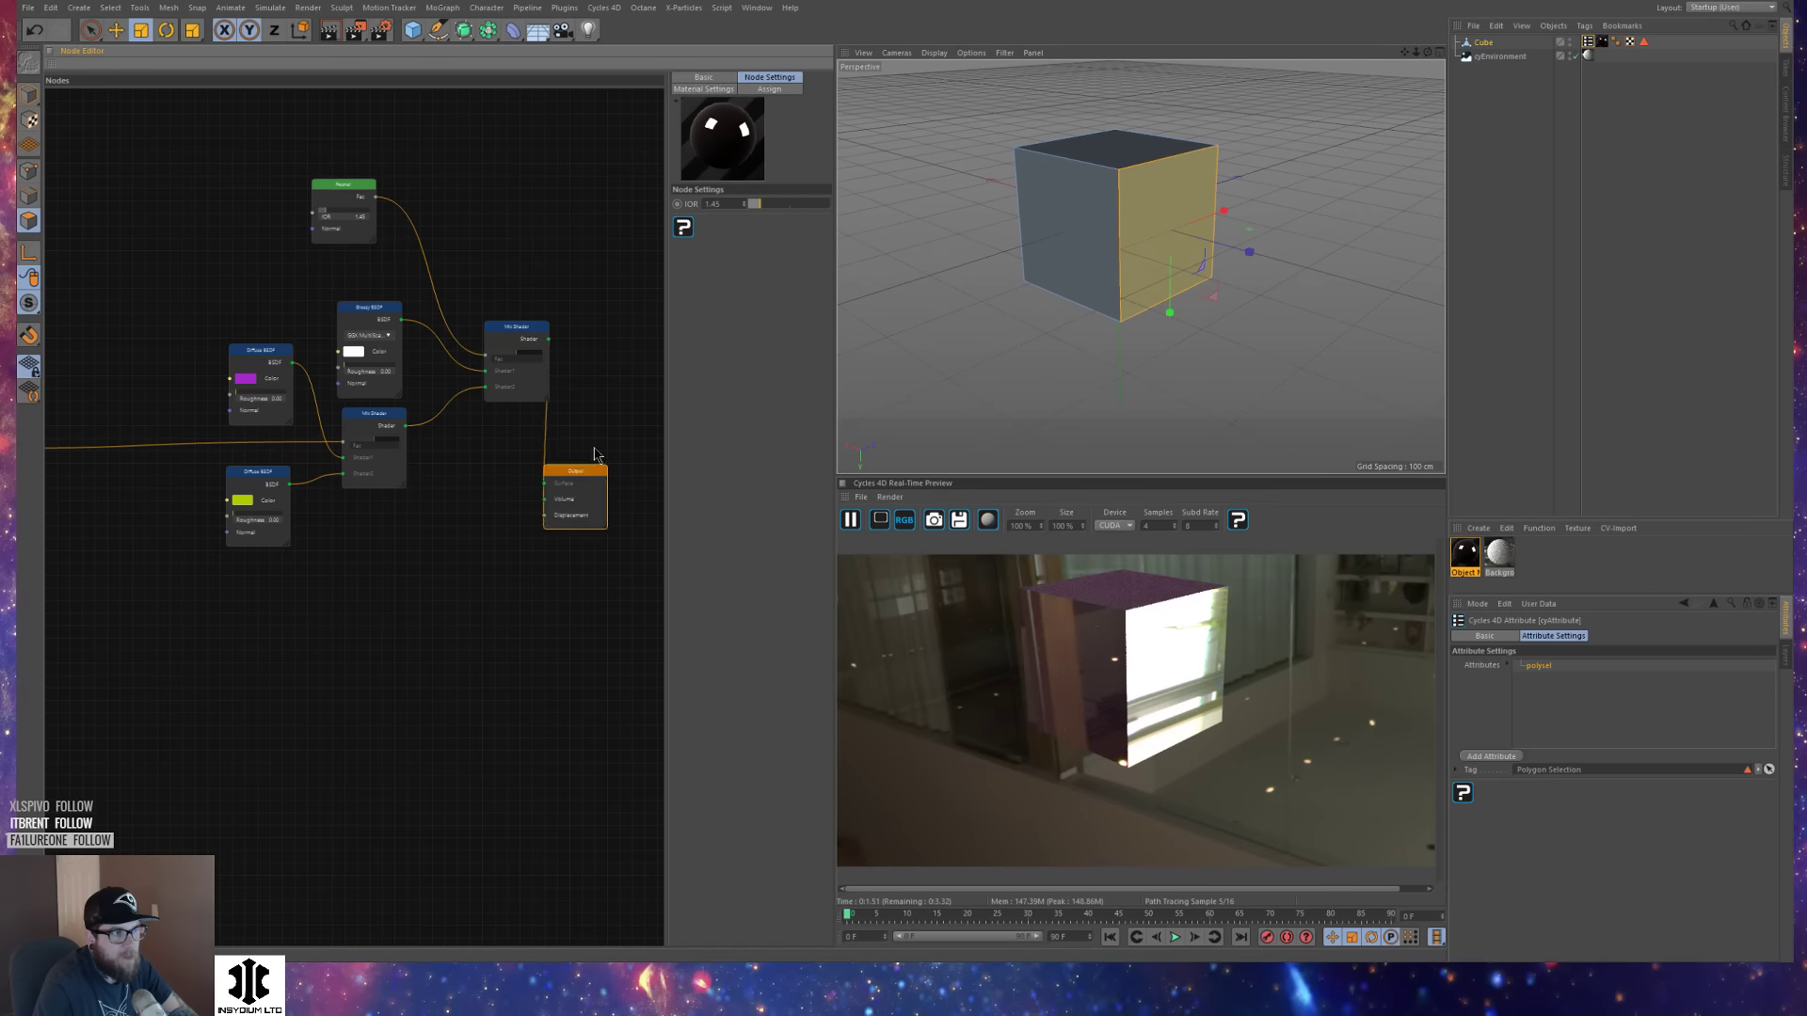
left_click_drag(576, 472, 633, 343)
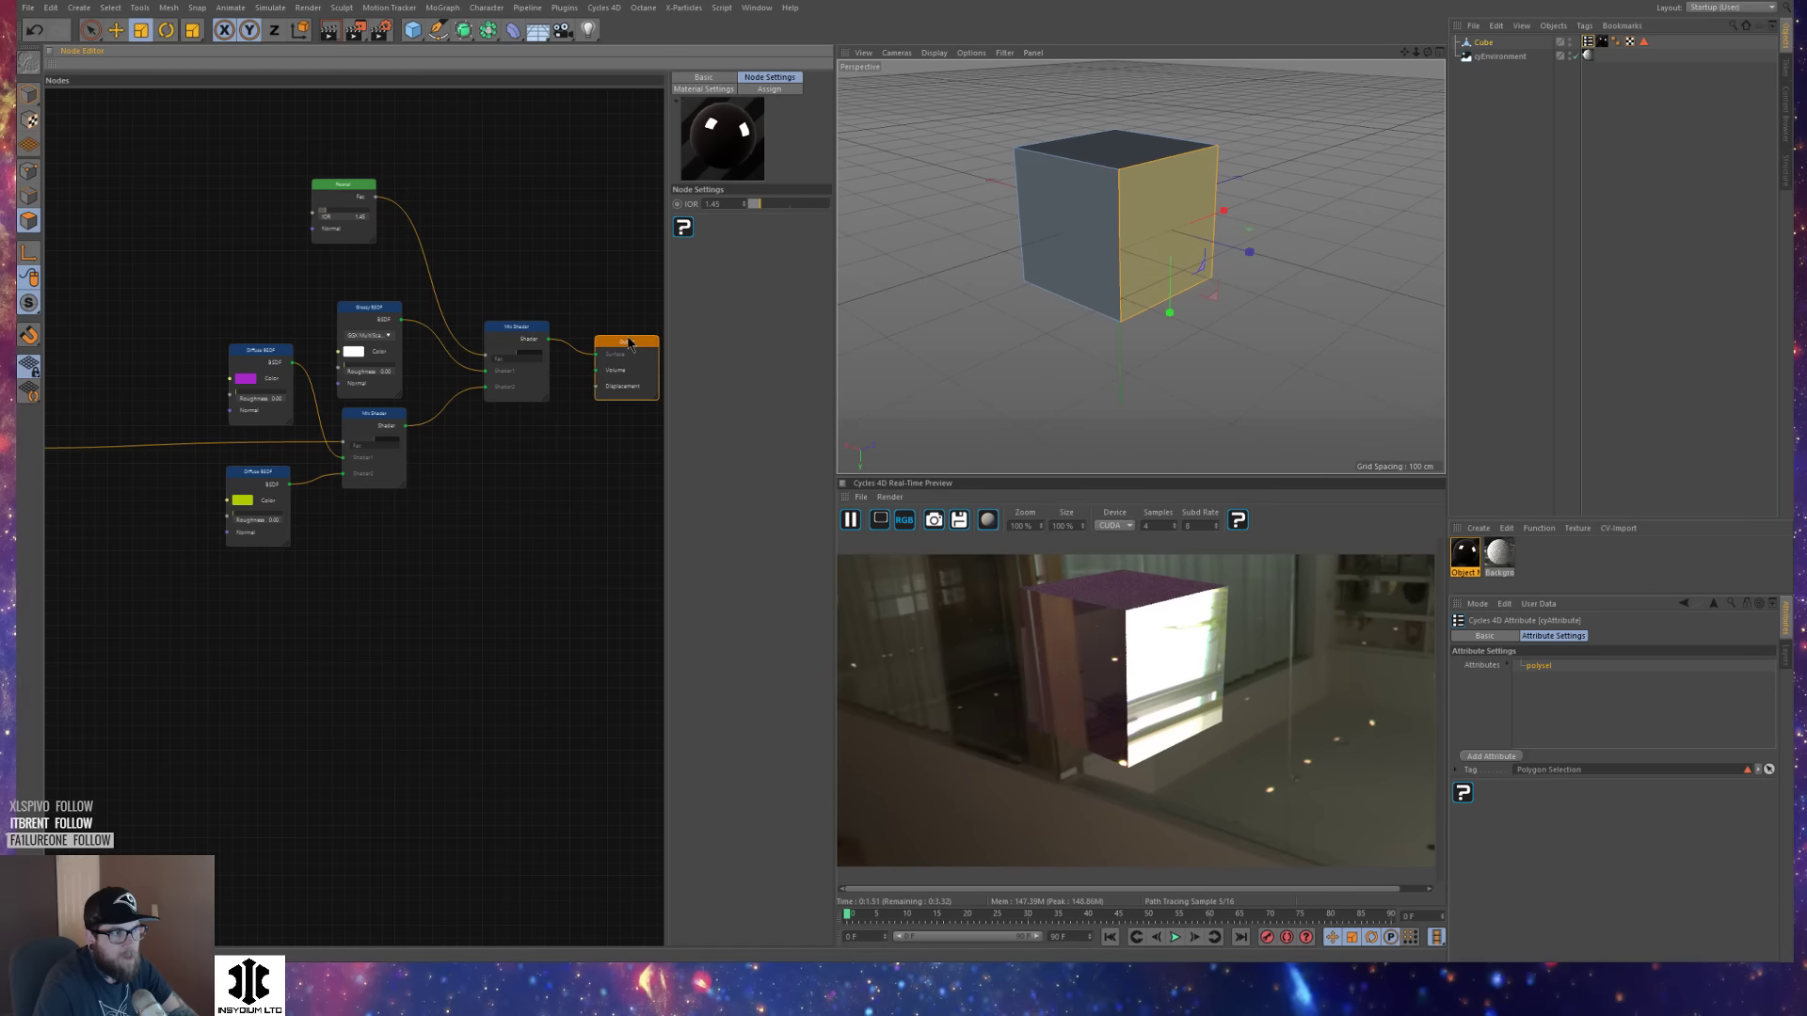
left_click(987, 521)
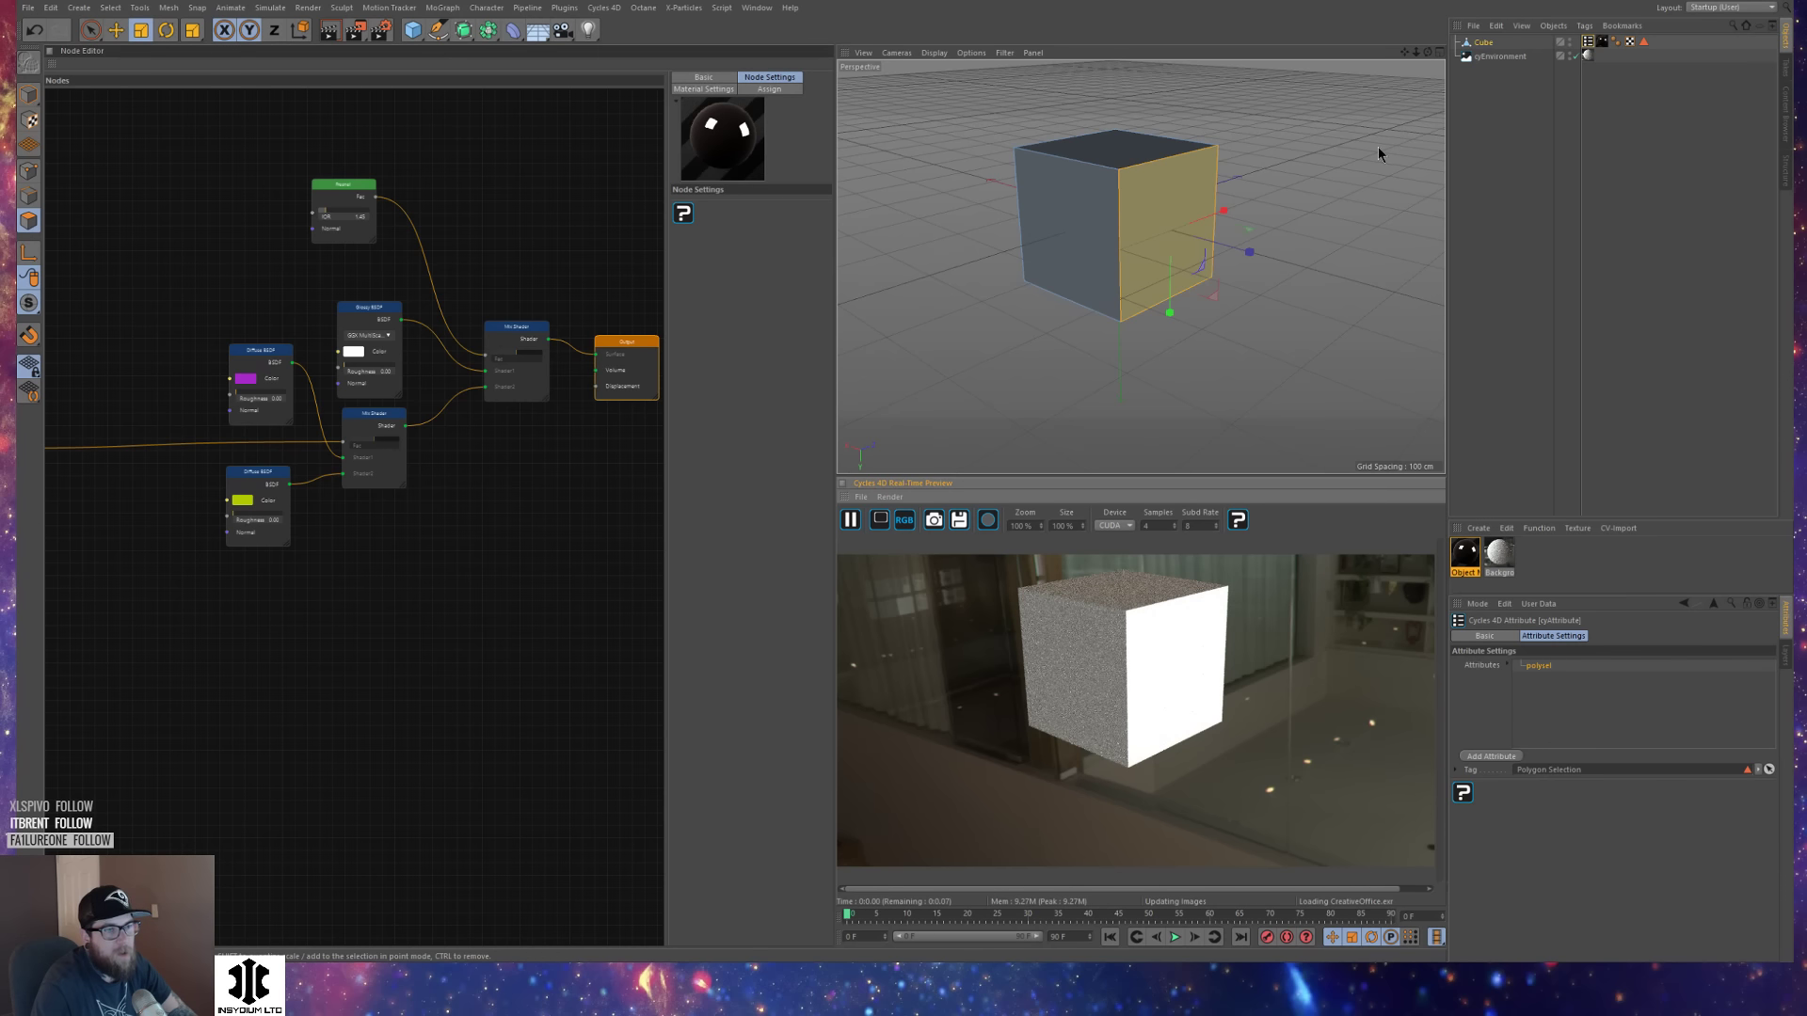
left_click_drag(1295, 178, 1288, 193, "alt")
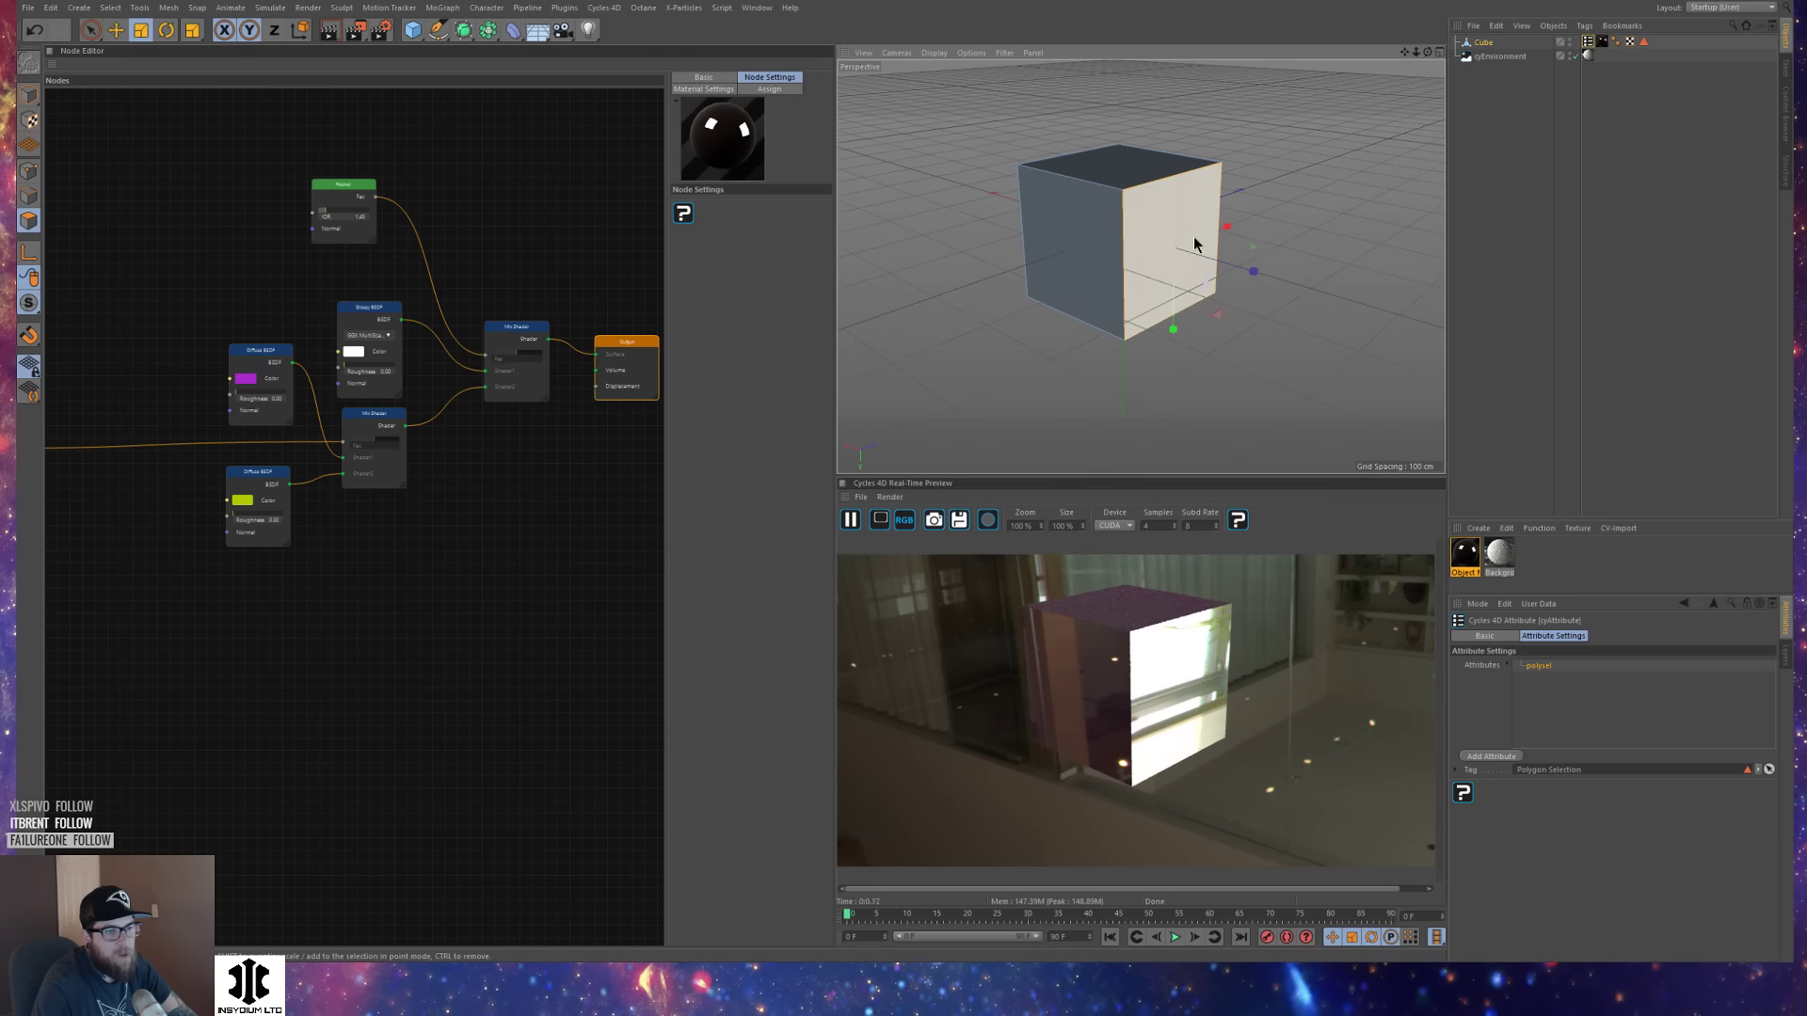
left_click_drag(1135, 196, 920, 233, "alt")
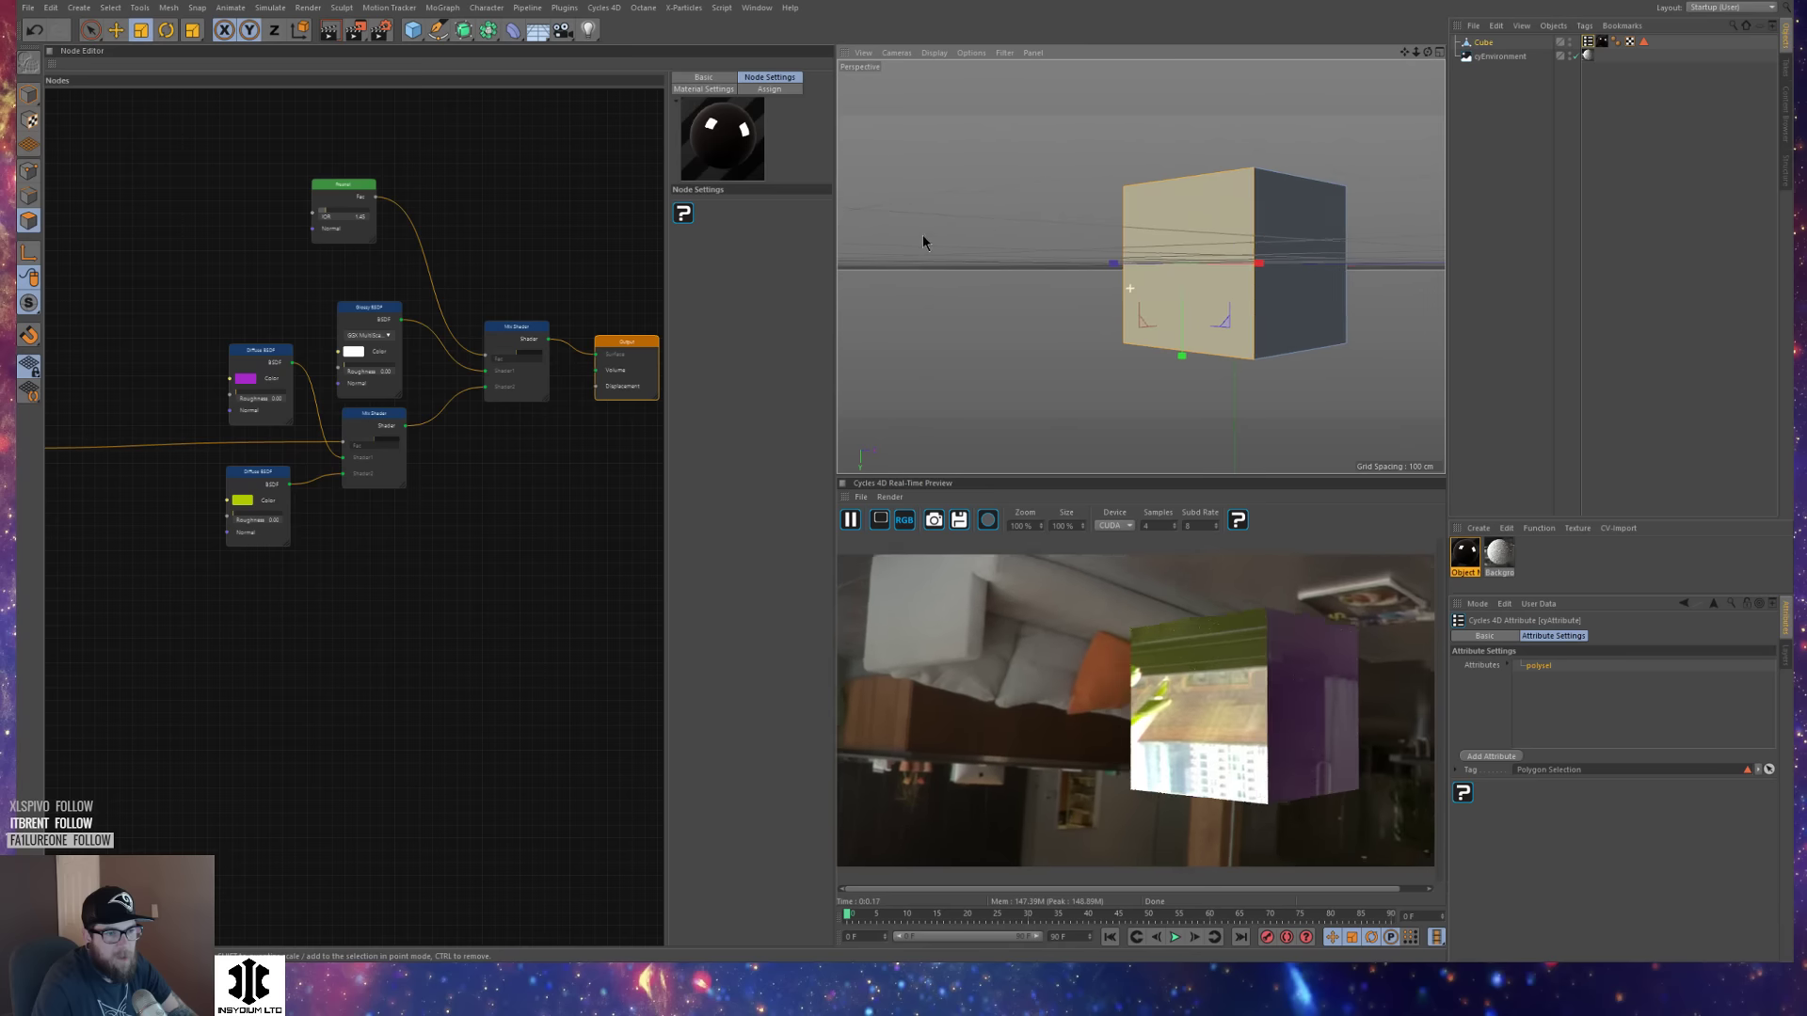
Try a higher roughness on the Glossy BSDF and undo it.
left_click(351, 376)
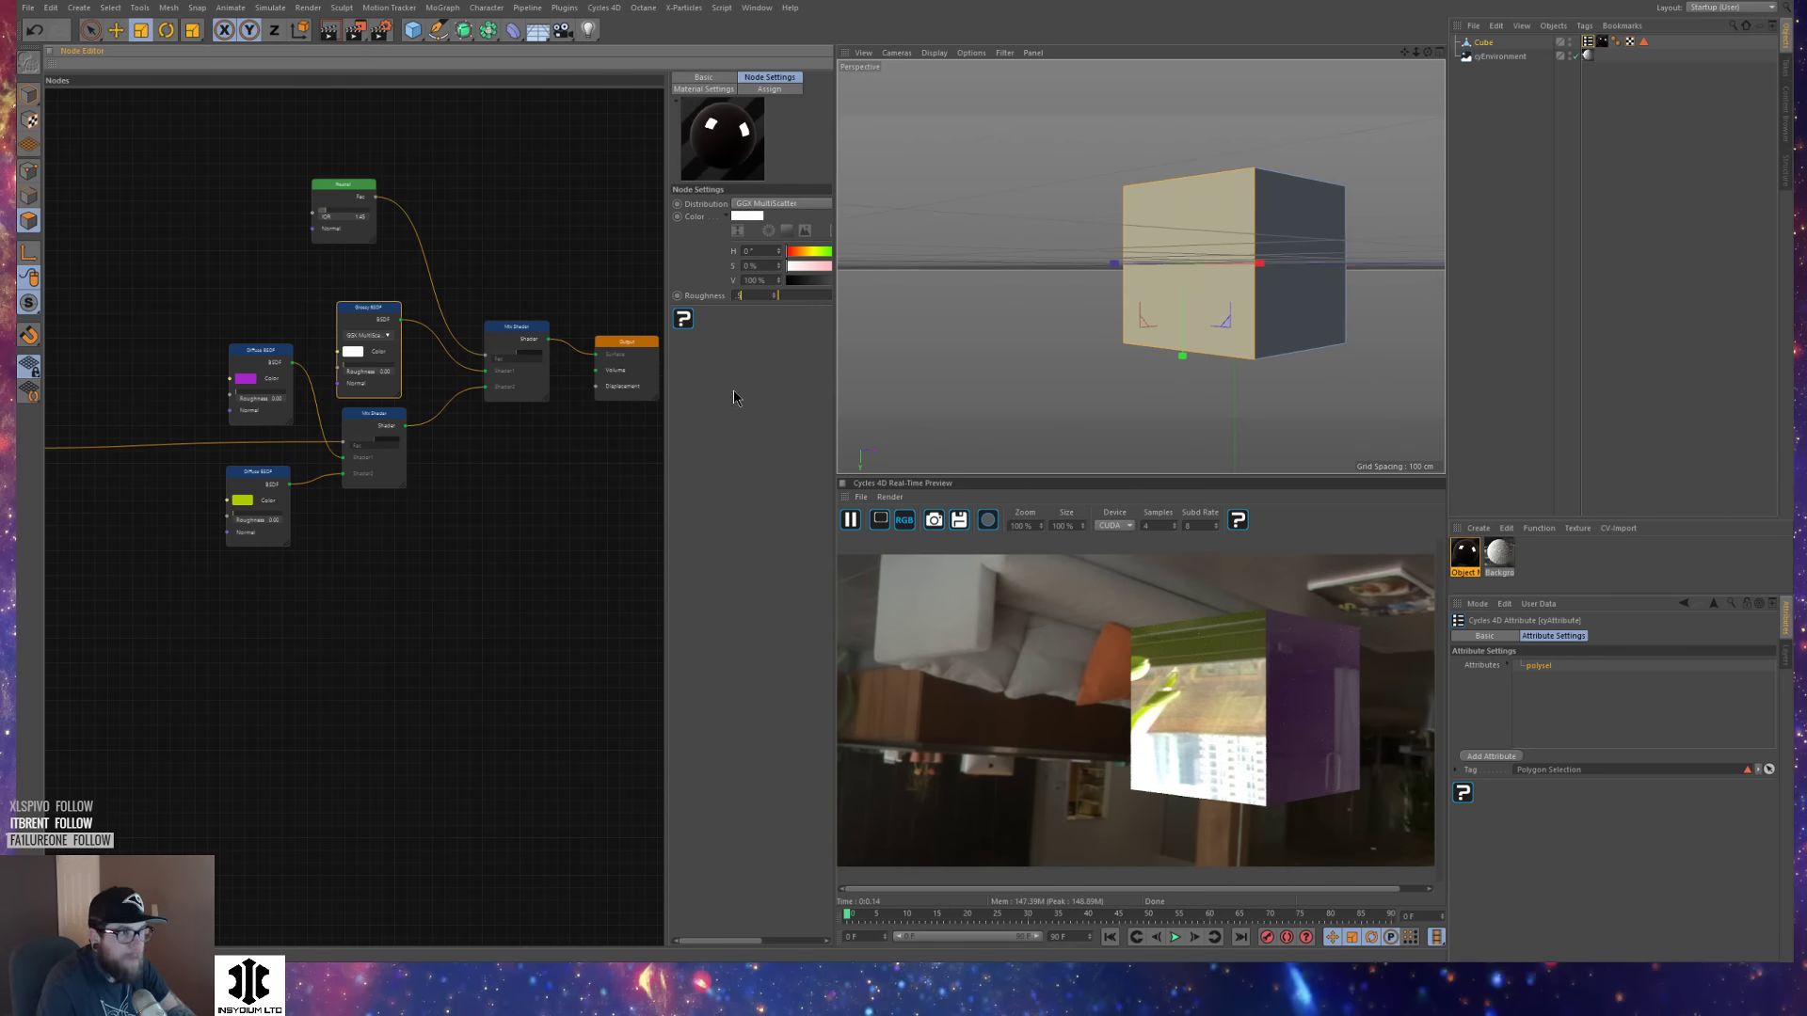
key("Return")
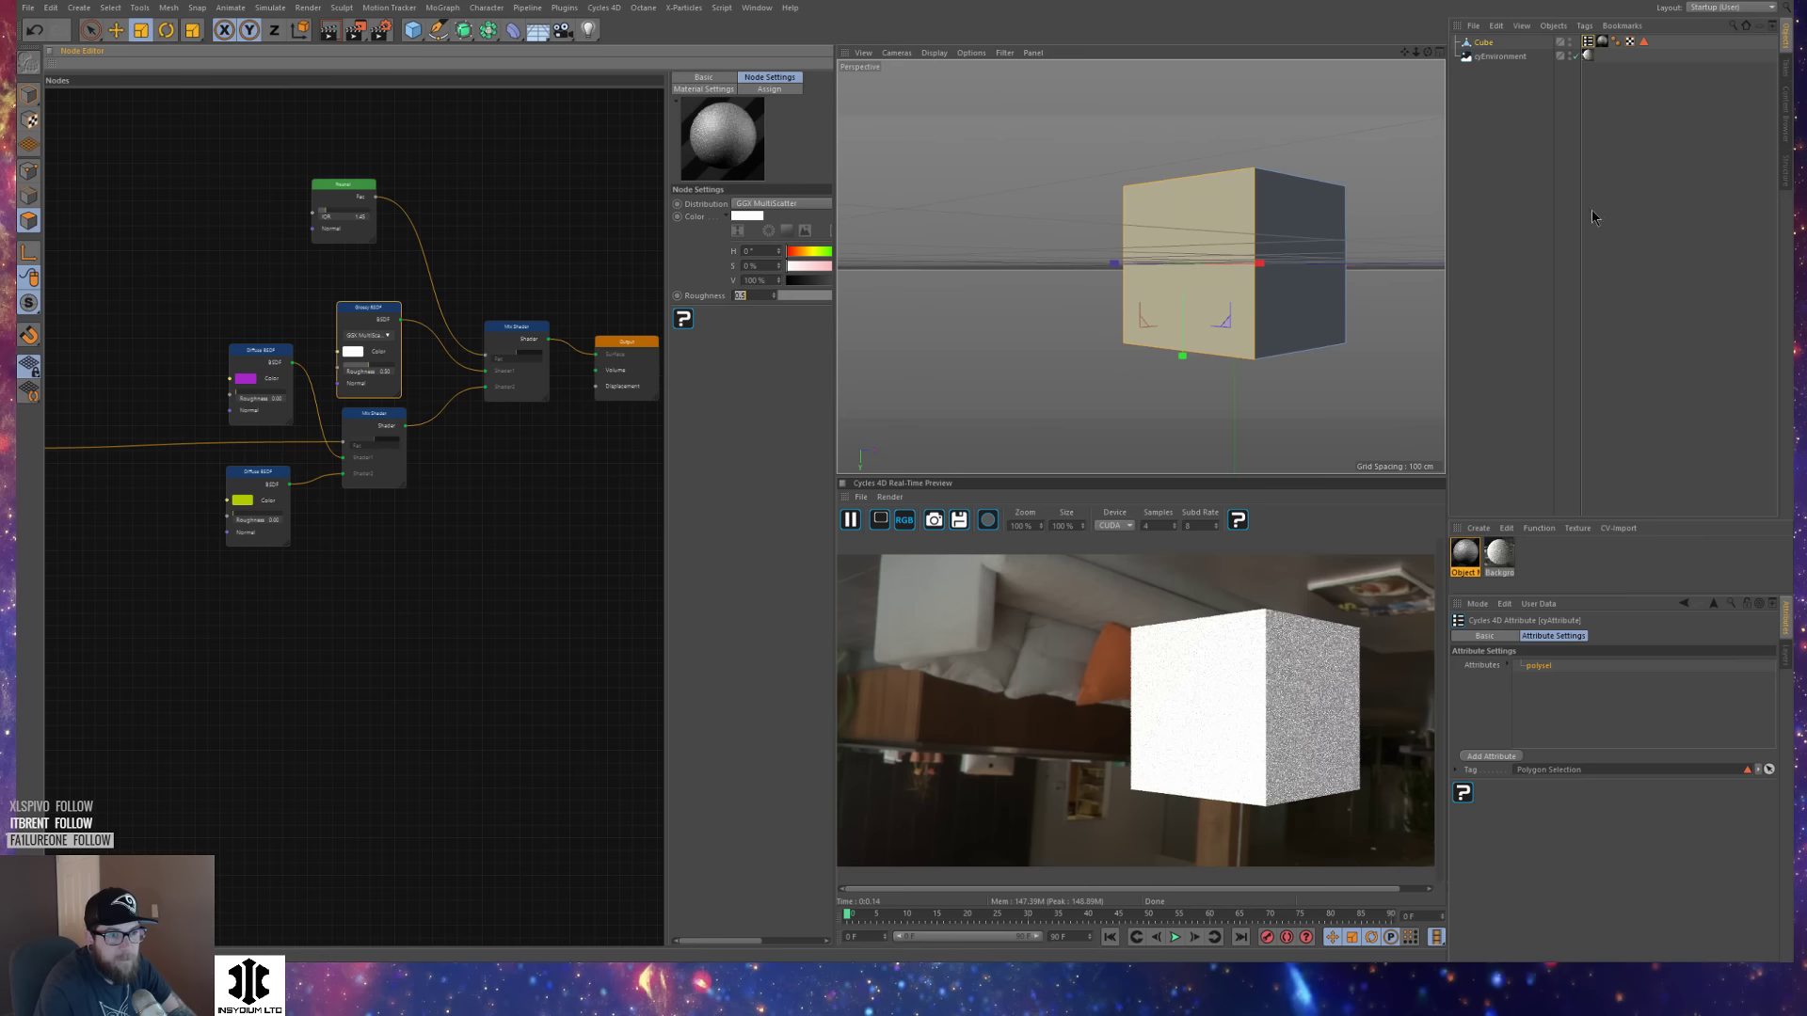
left_click_drag(1283, 274, 1329, 325, "alt")
key("ctrl+z")
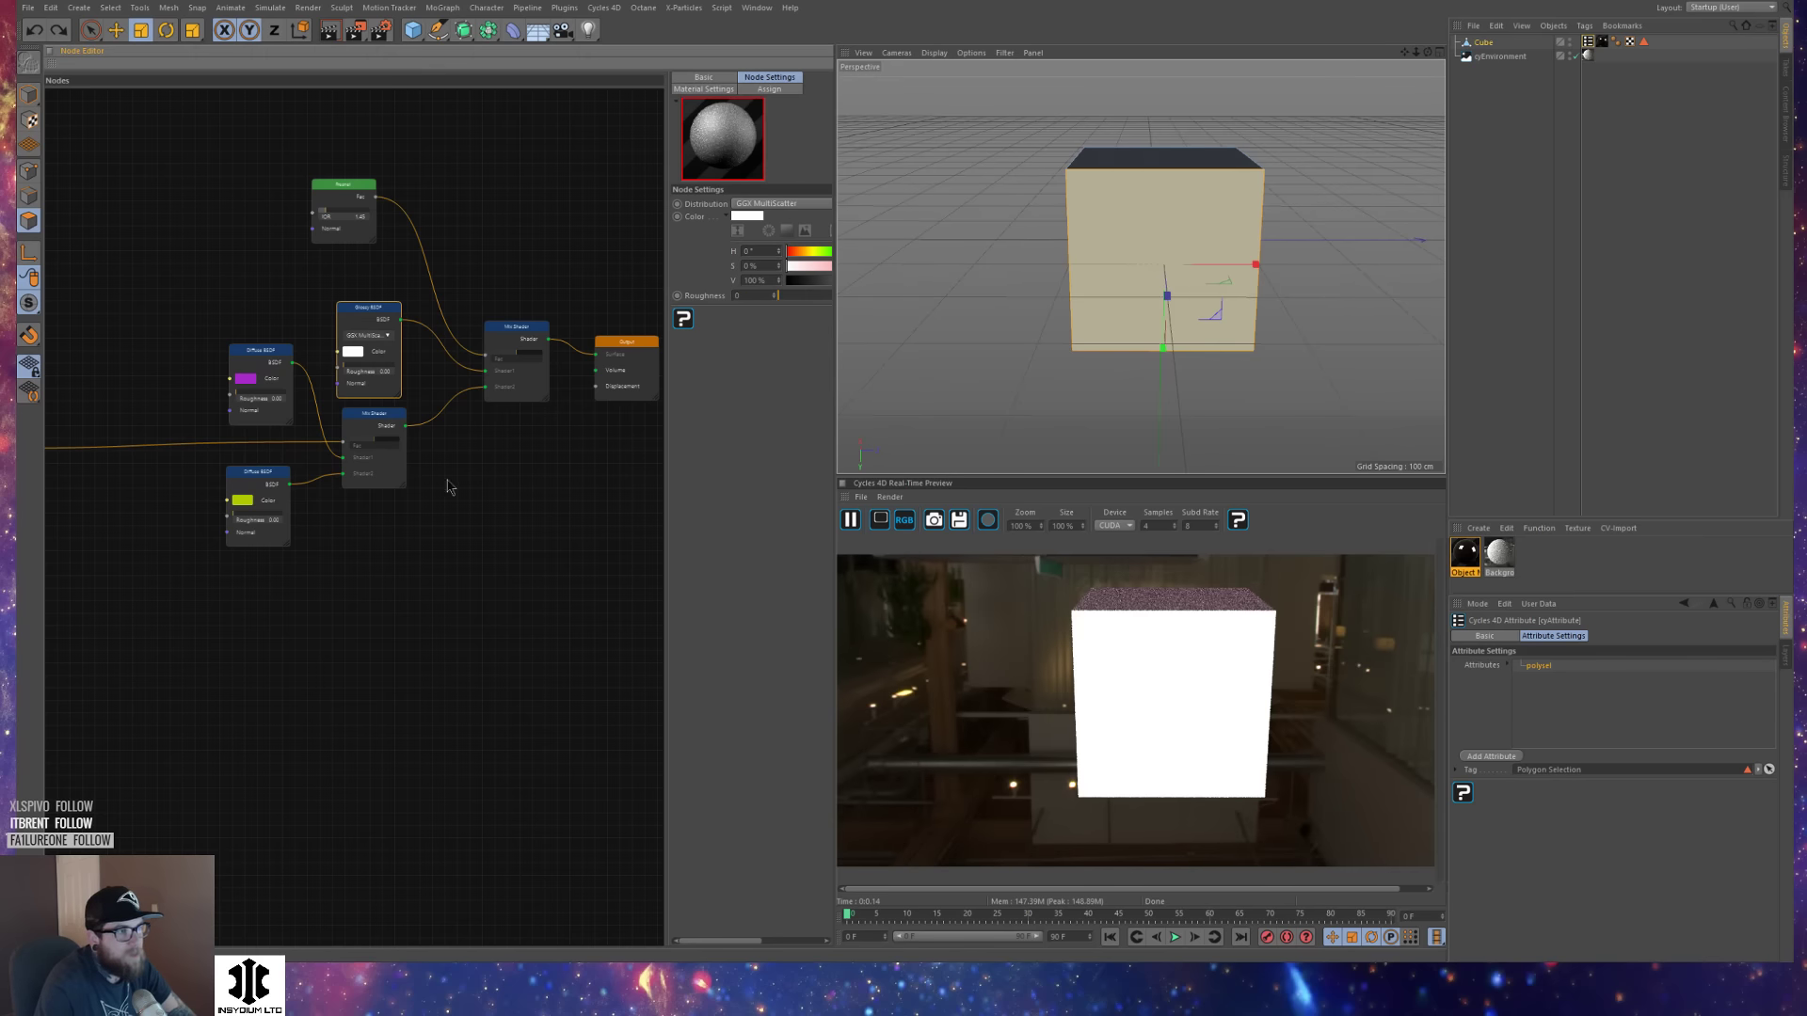
Raise the Fresnel node's IOR to about 2.9 and check the cube's reflections from another angle.
left_click_drag(326, 216, 335, 218)
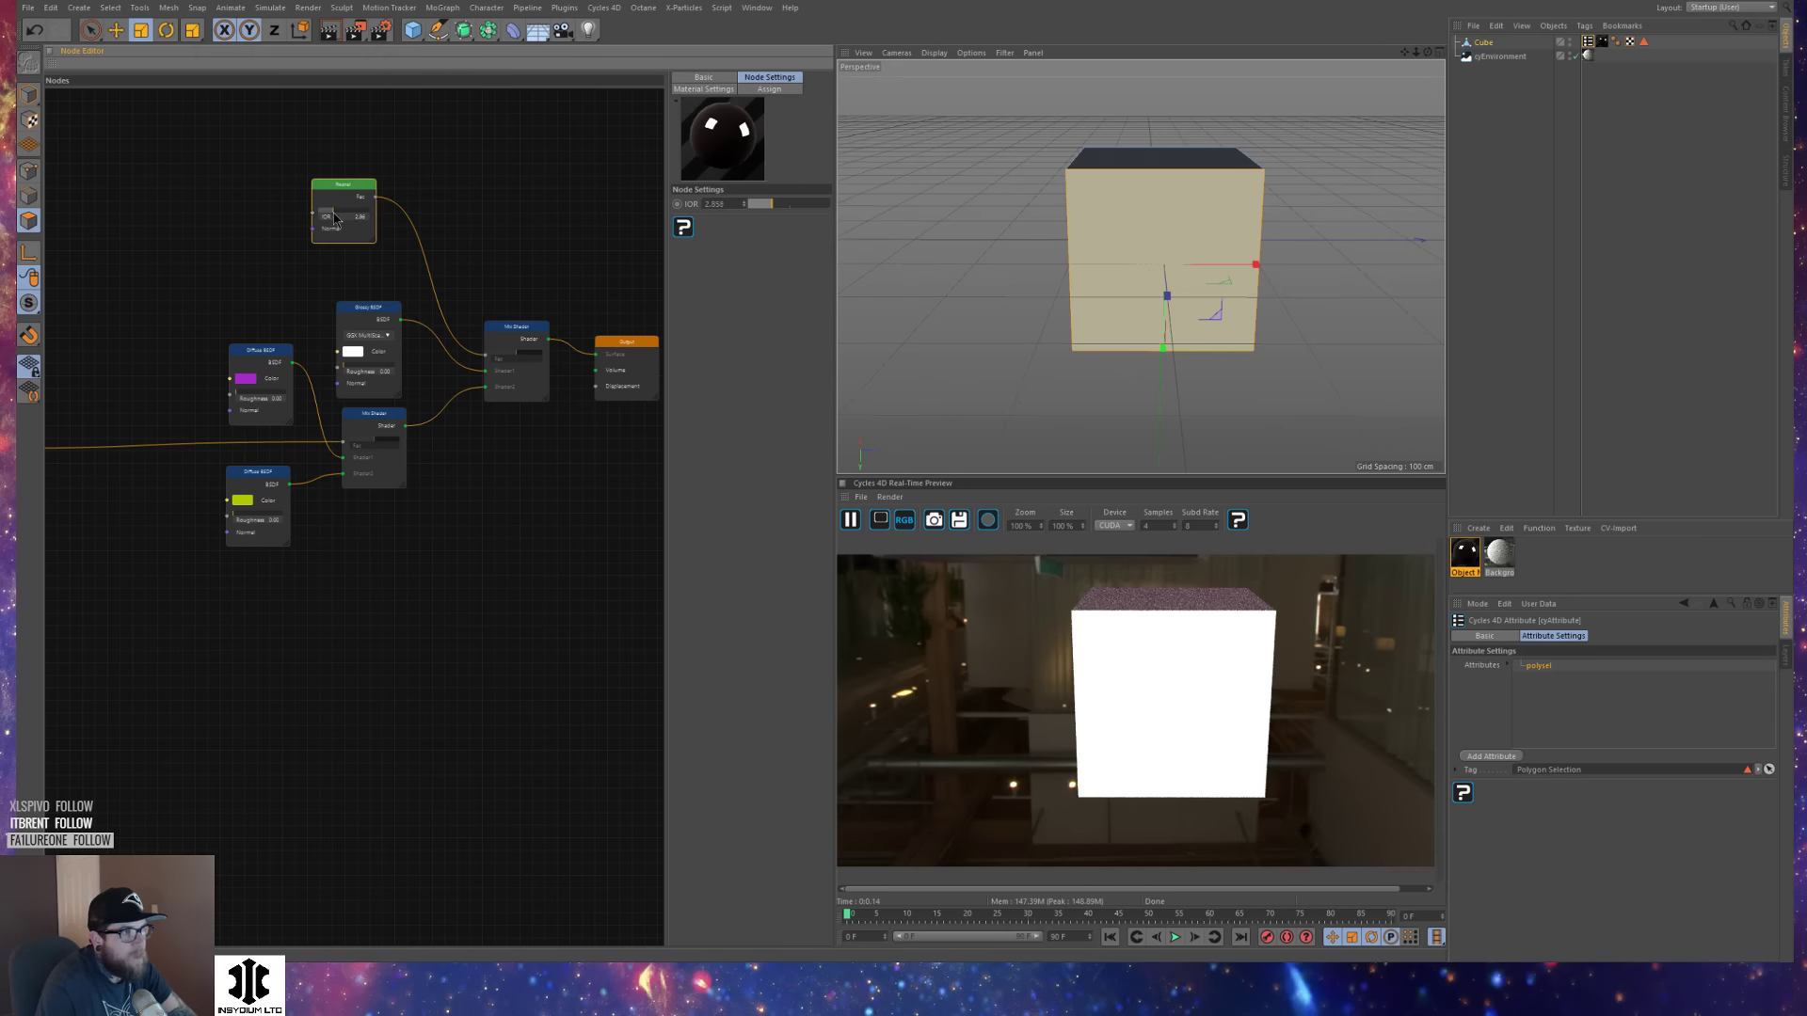
left_click_drag(1139, 243, 1291, 261, "alt")
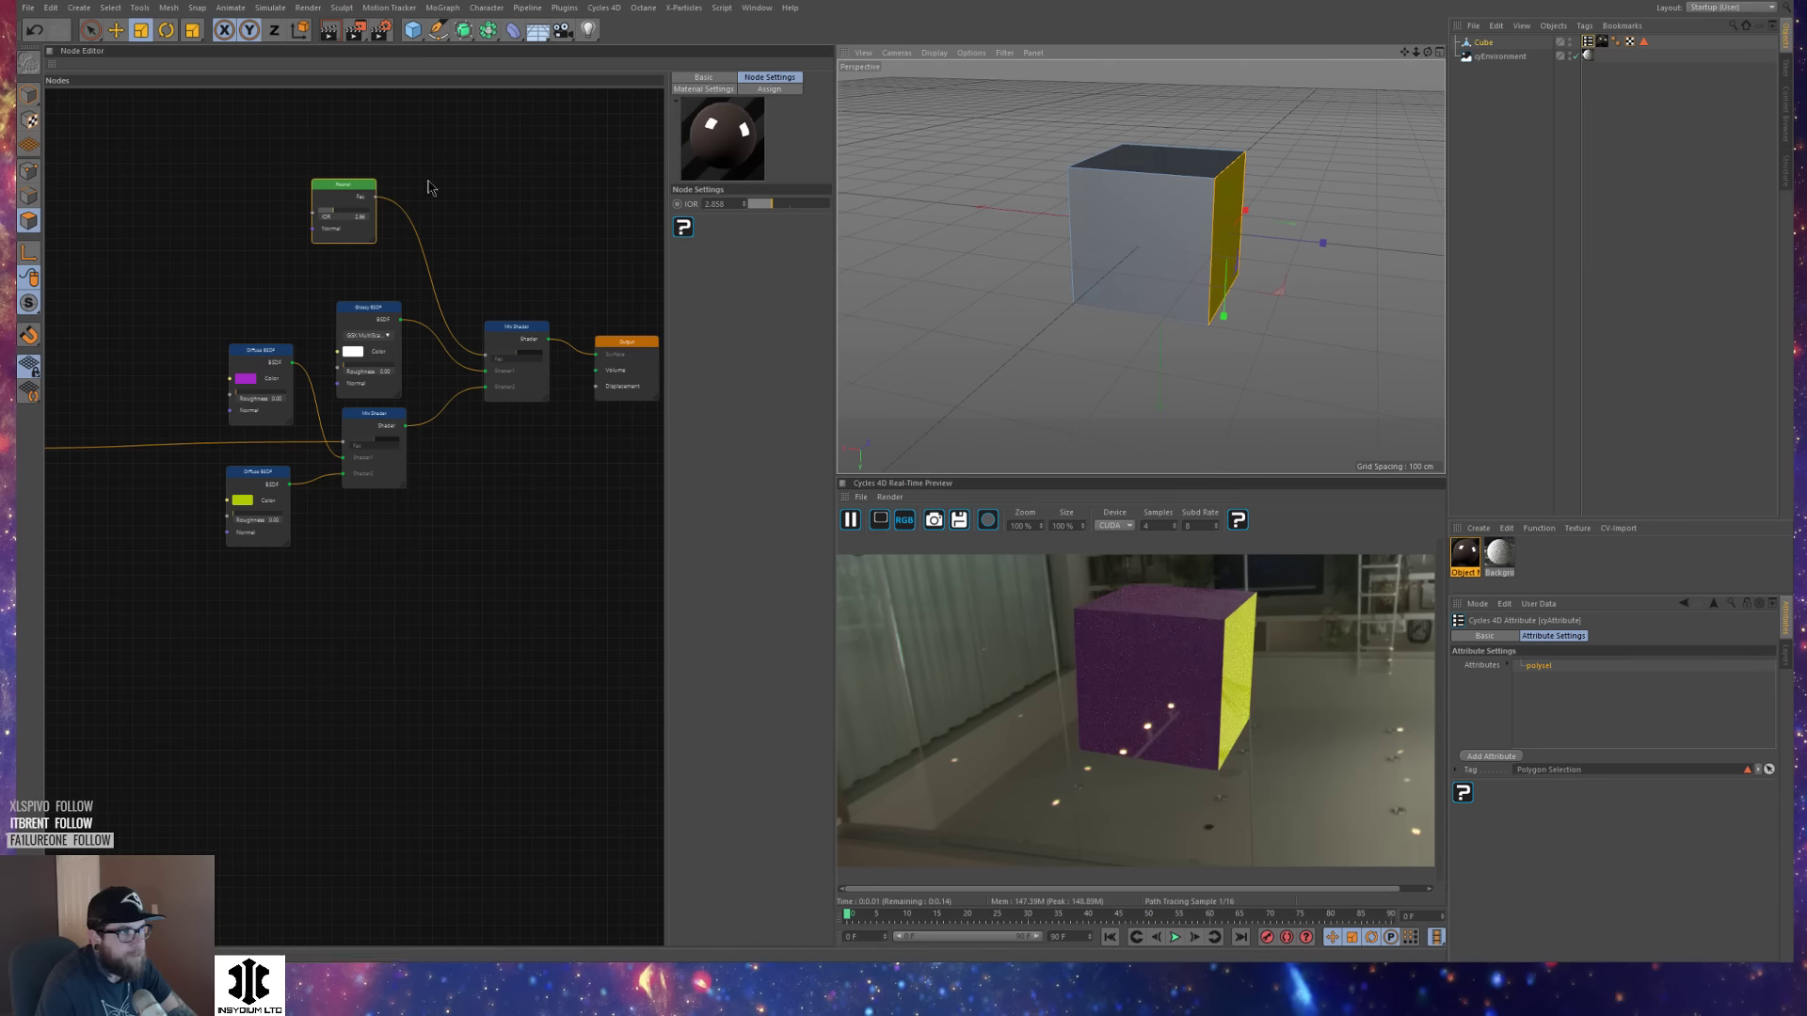
Set the Fresnel node's IOR to 1.0 and check the cube's reflections in the render preview.
left_click(336, 177)
left_click(373, 198)
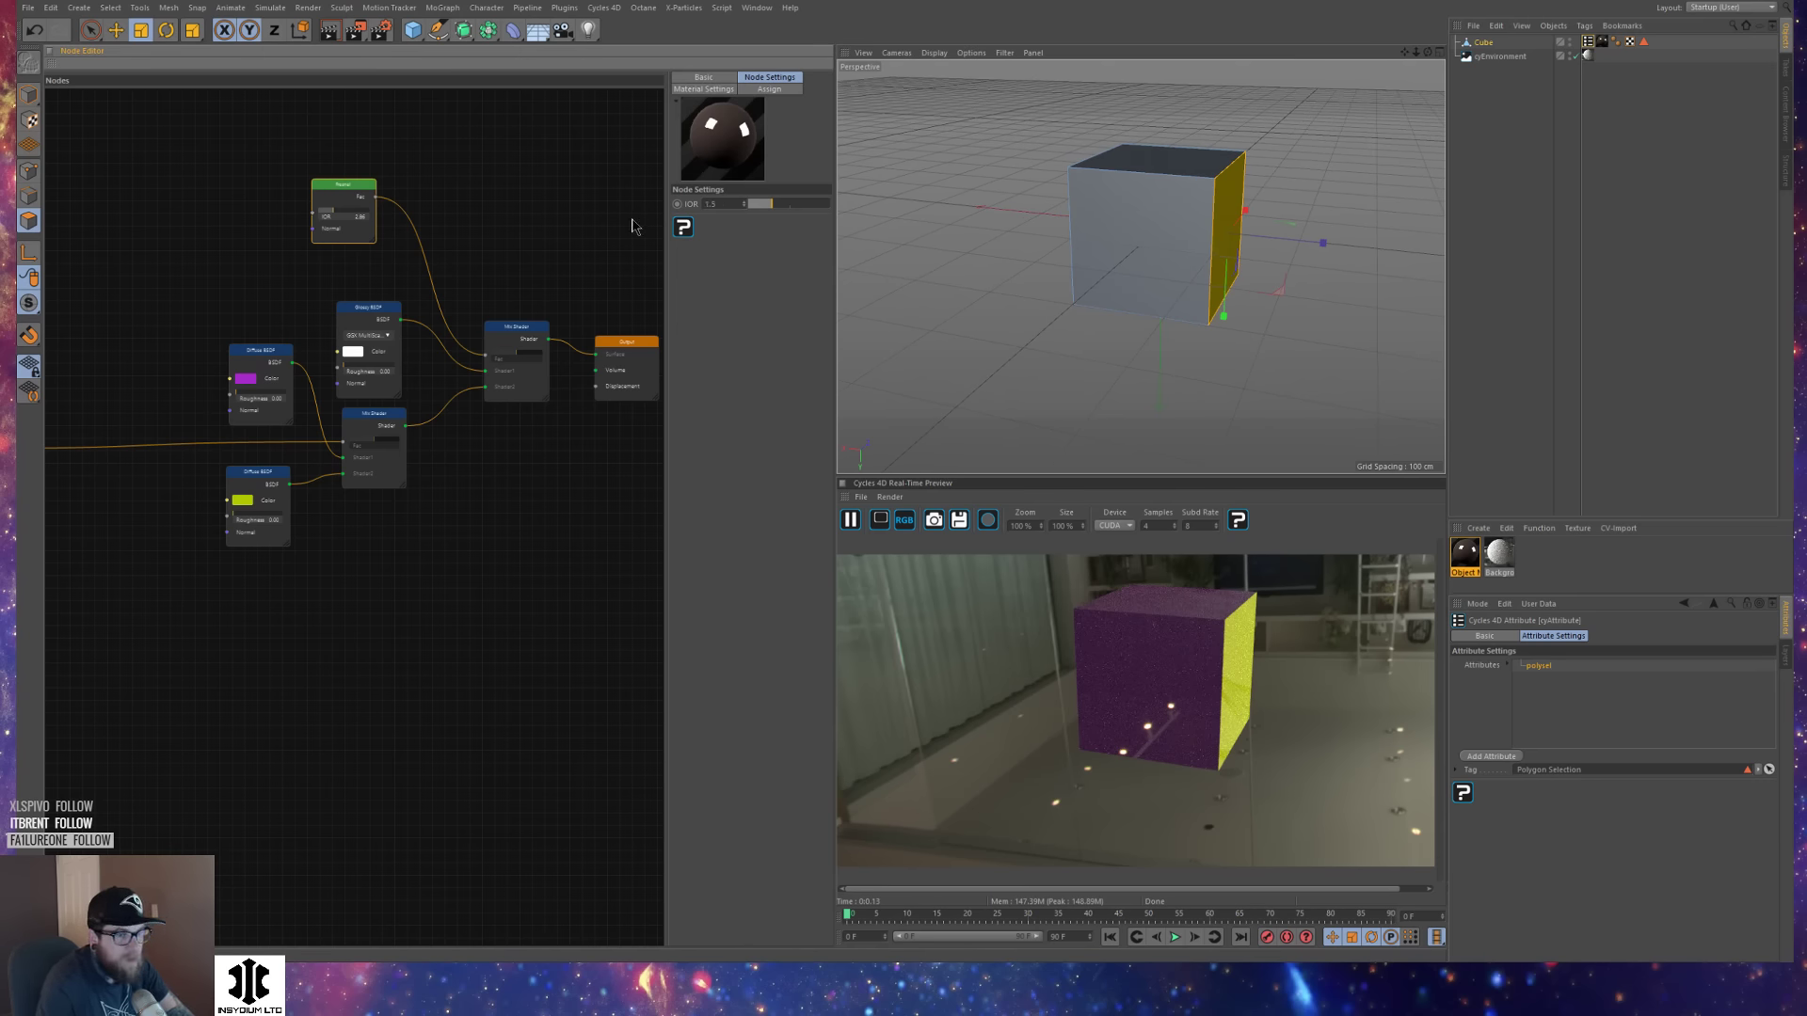
key("Return")
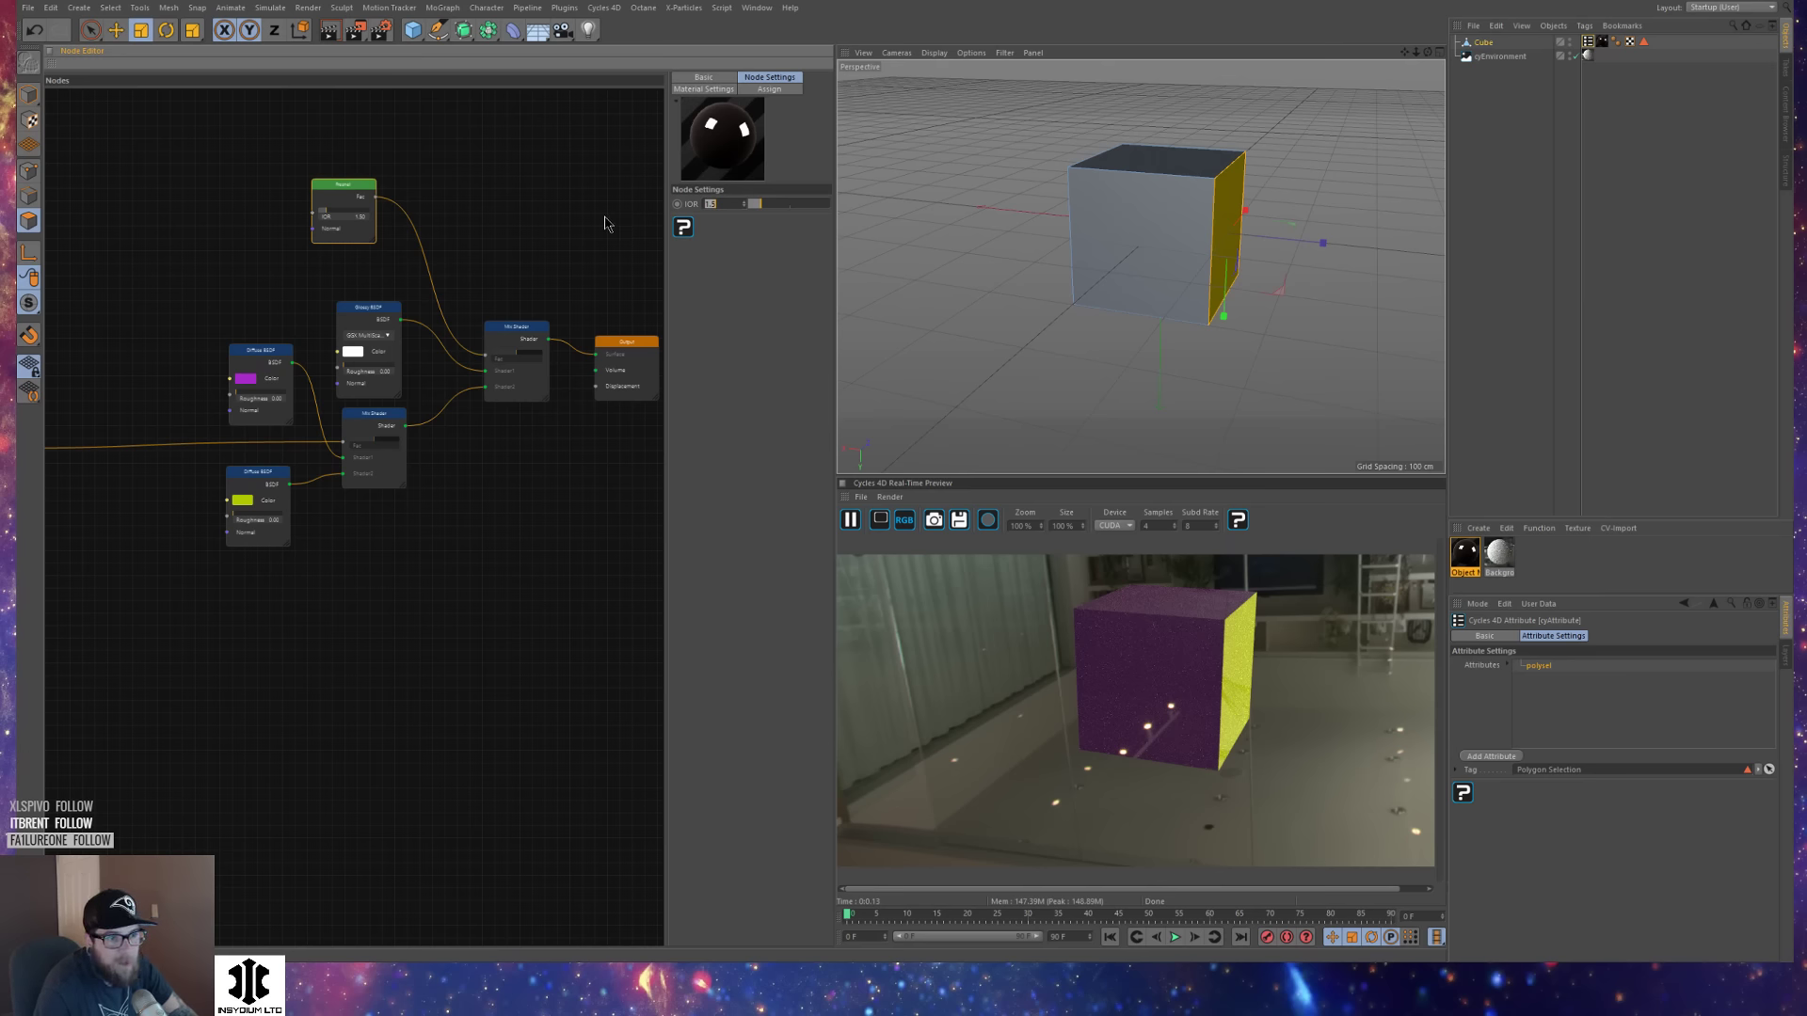
left_click(1523, 181)
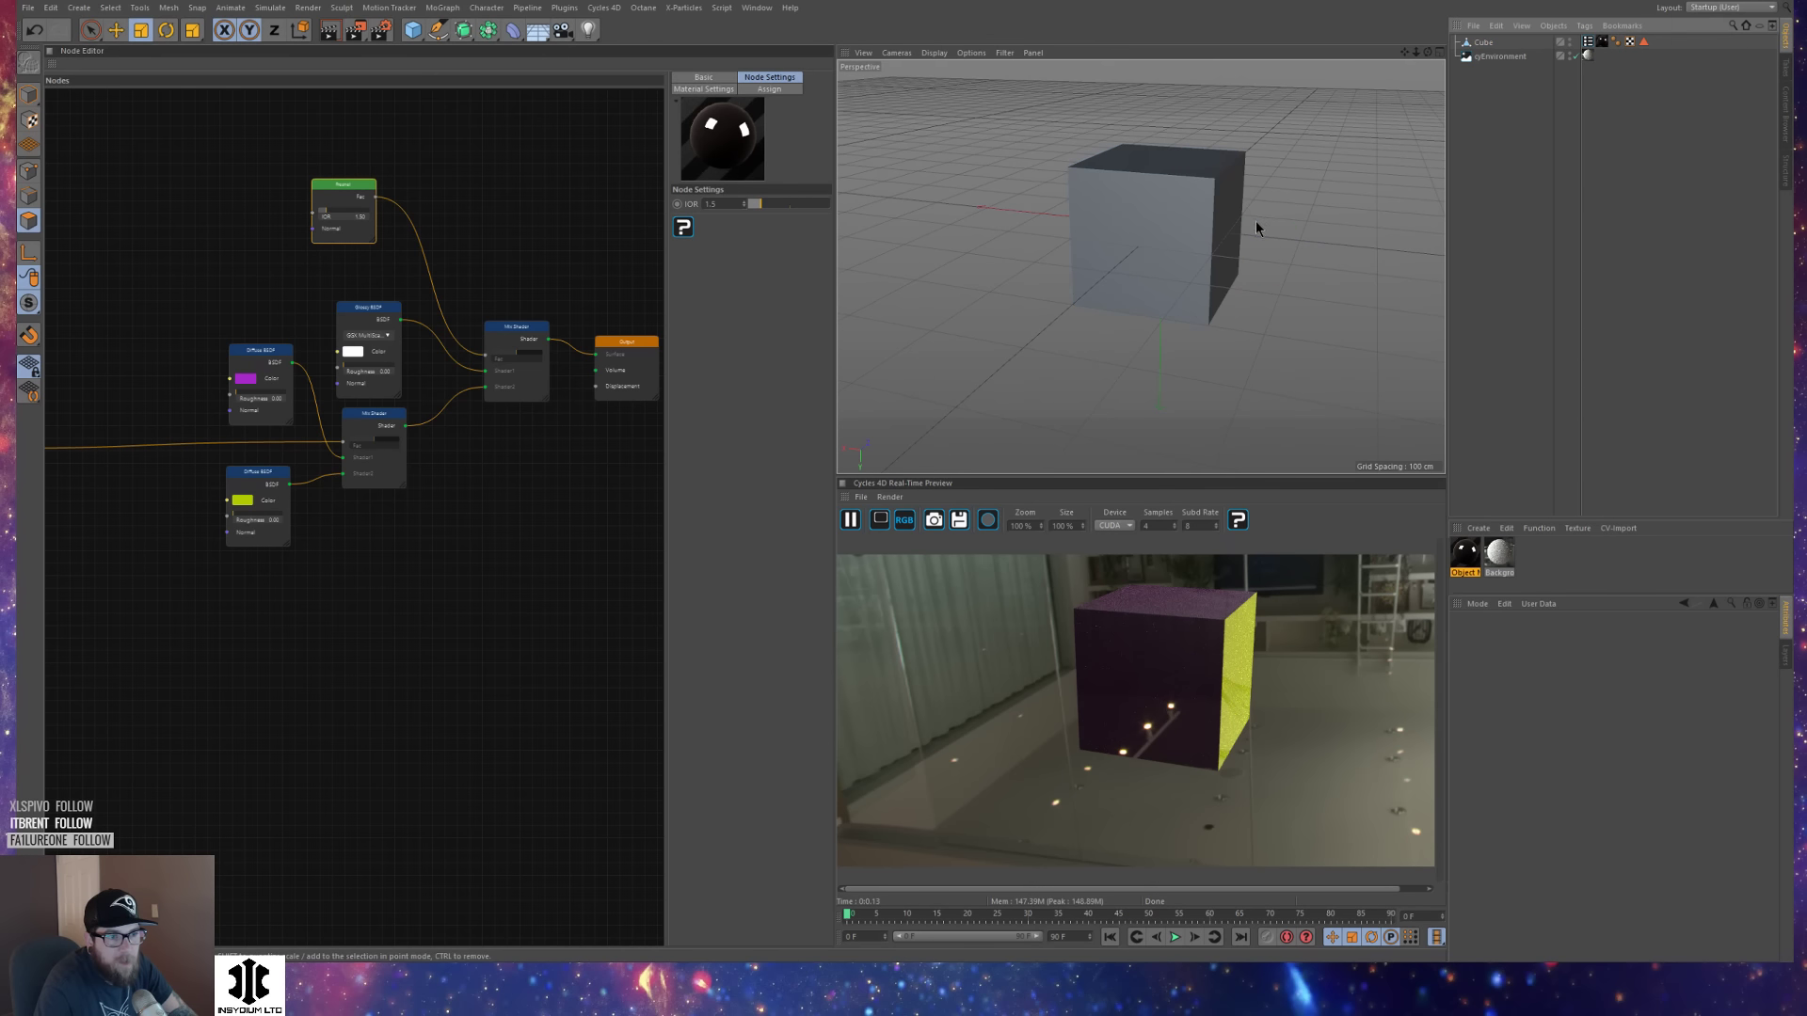
middle_click_drag(1256, 221, 1217, 220, "alt")
Replace the Fresnel node with a Layer Weight node and connect its Facing output to the final Mix Shader's Fac input.
middle_click_drag(452, 200, 562, 176)
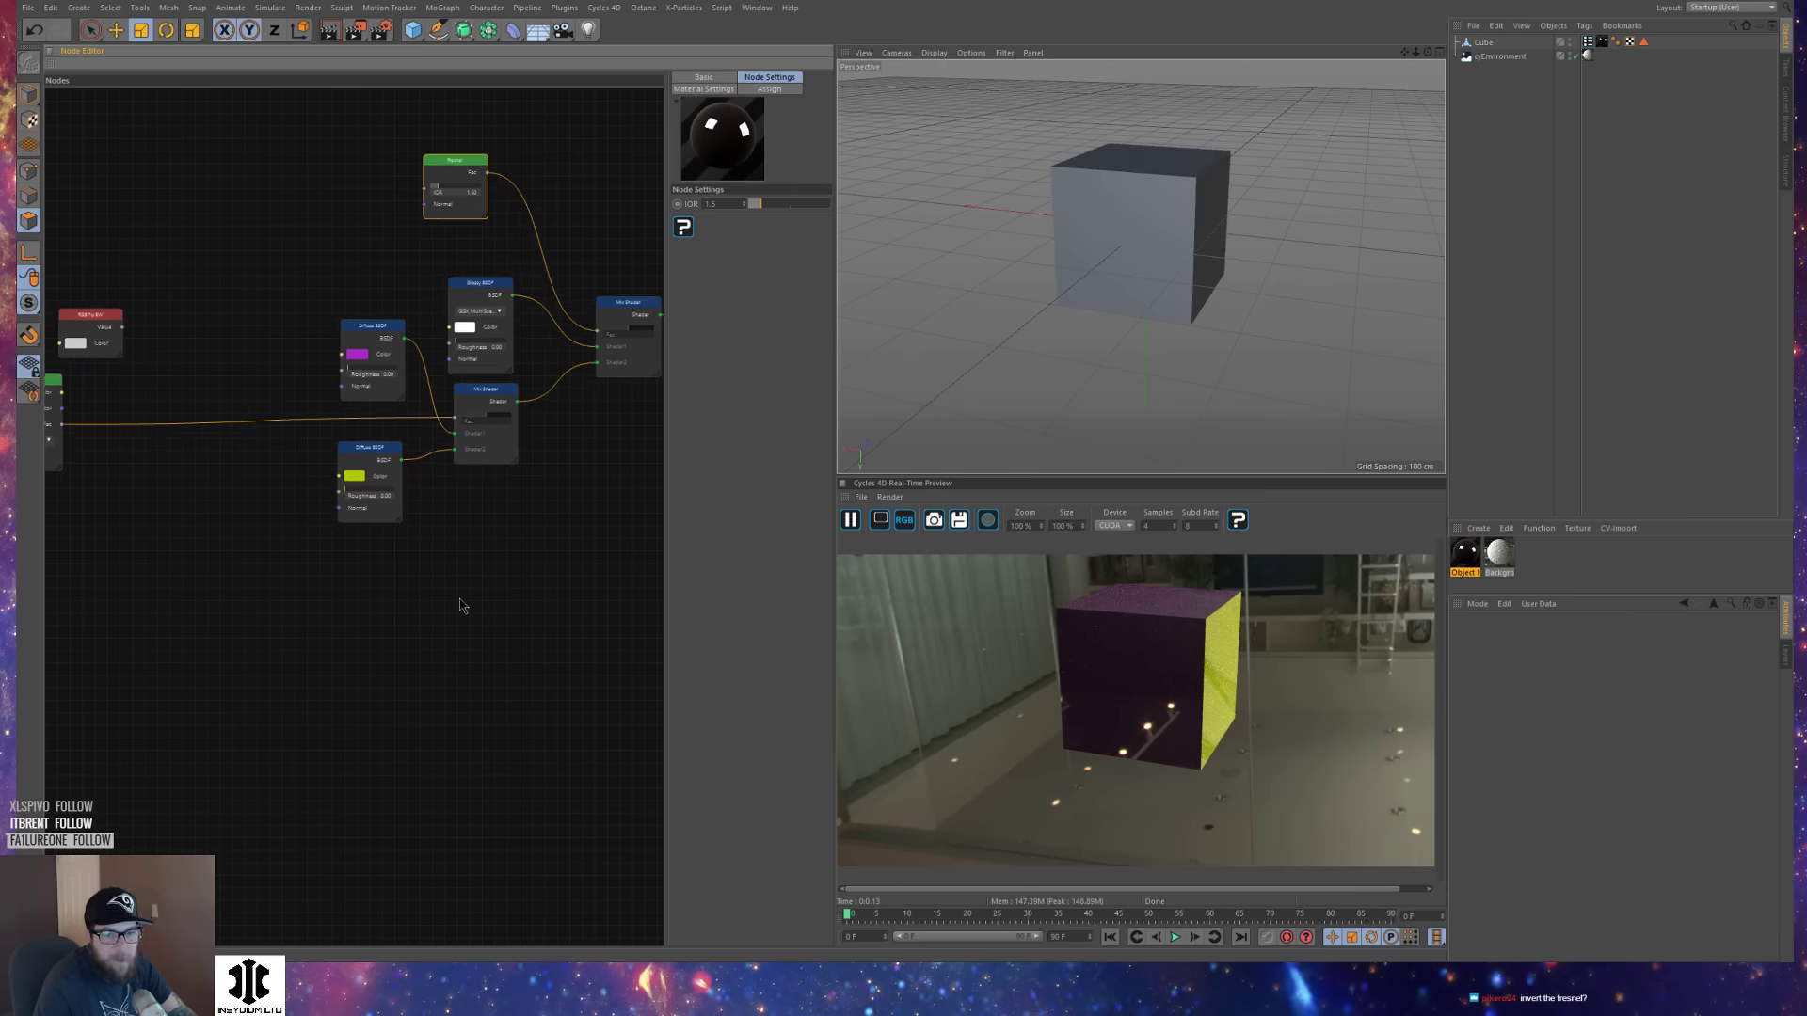
mouse_move(468, 217)
left_mouse_down()
mouse_move(416, 203)
mouse_move(454, 220)
left_mouse_up()
right_click(439, 169)
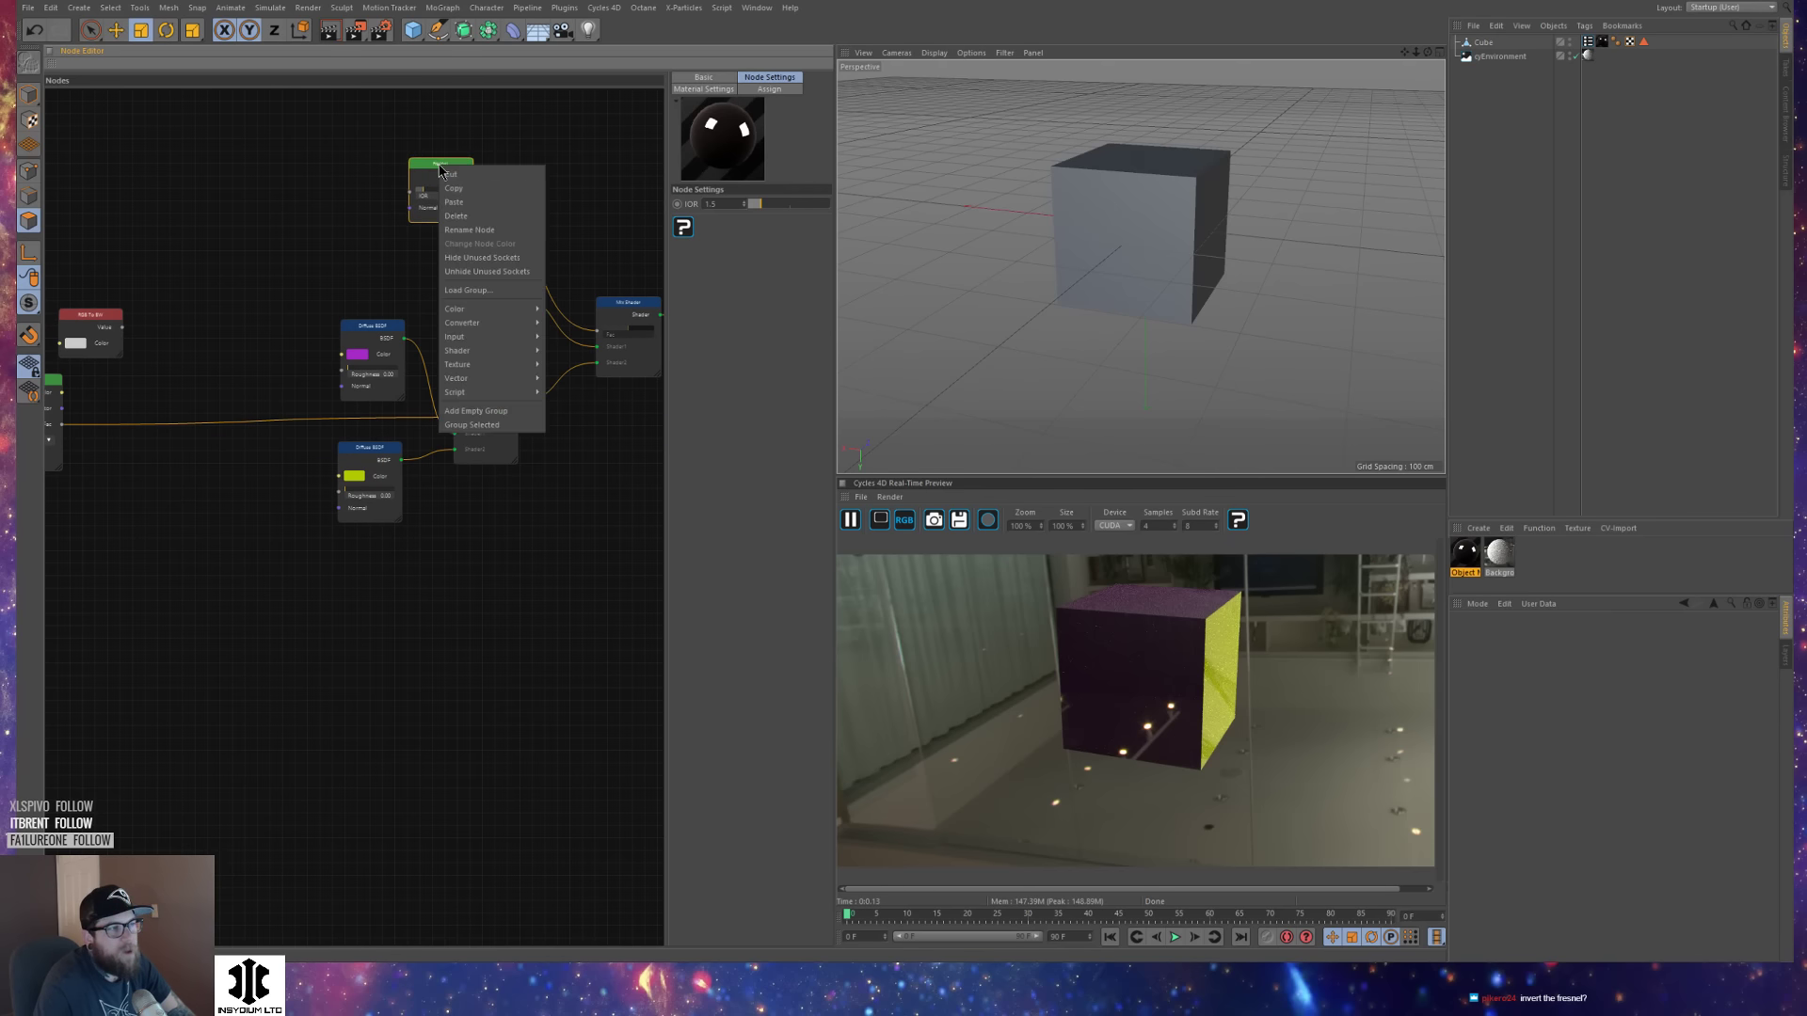
left_click(483, 214)
right_click(388, 138)
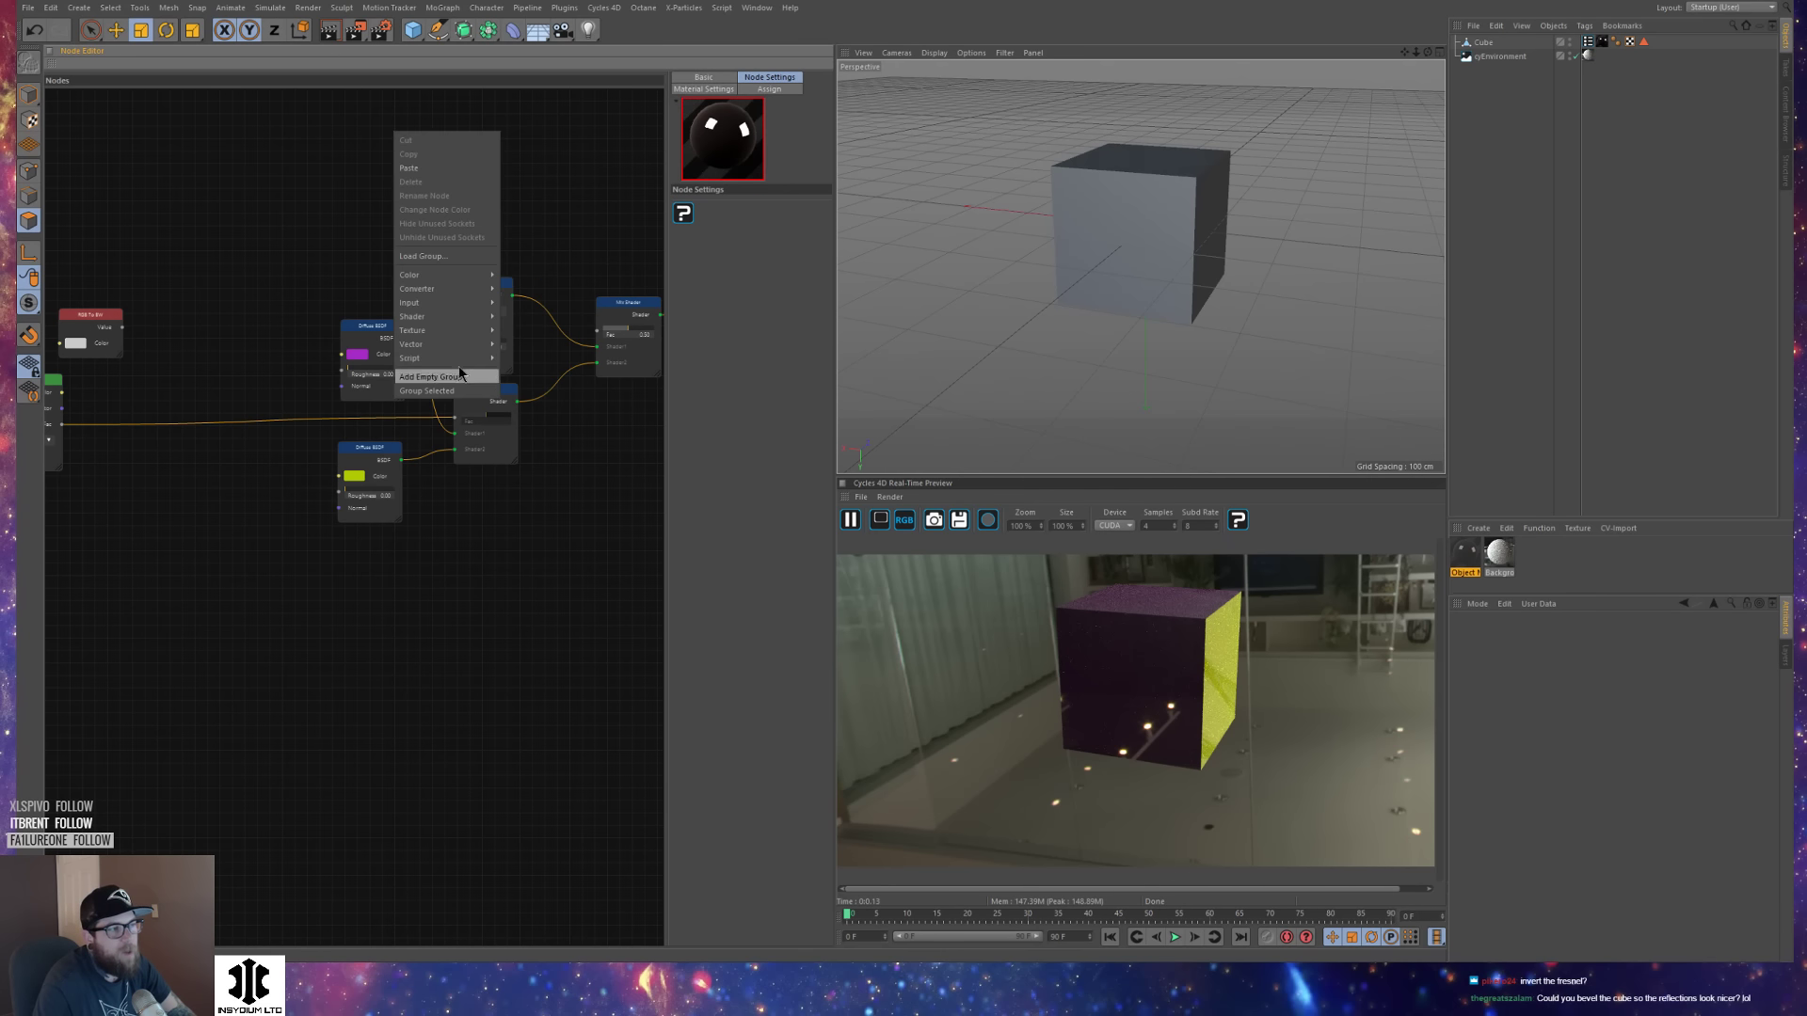
mouse_move(452, 314)
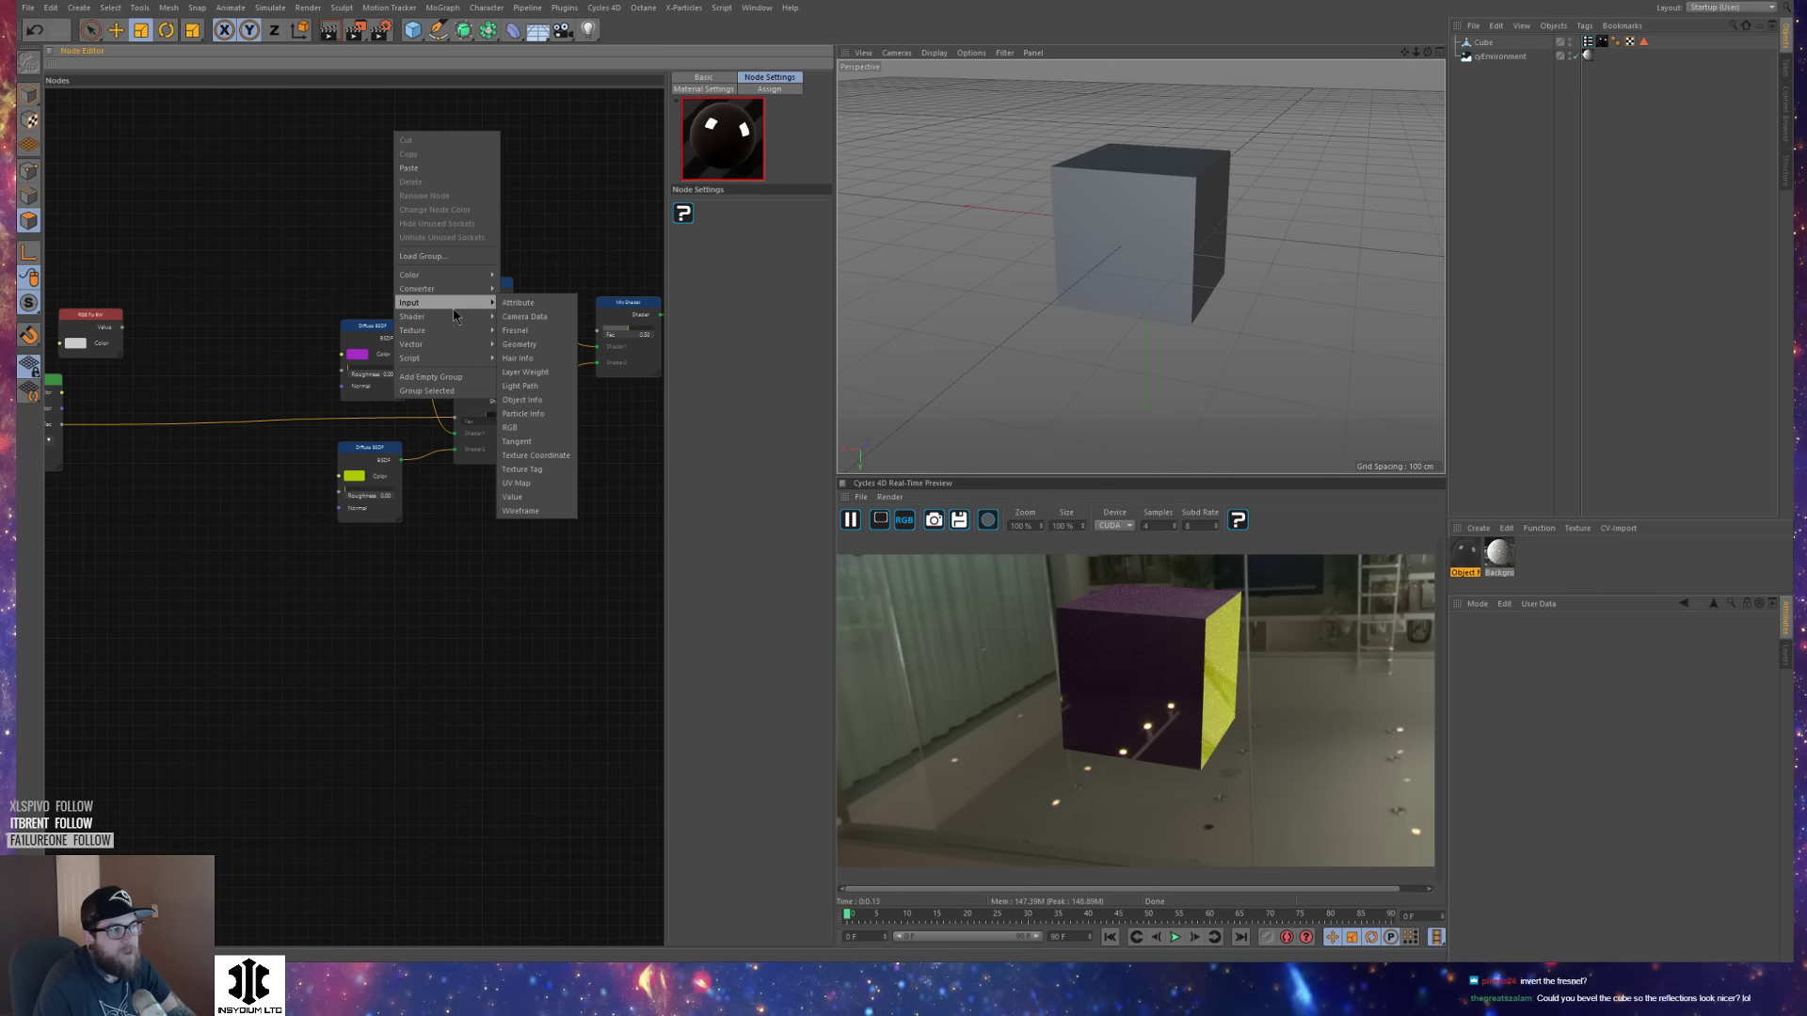
left_click(524, 371)
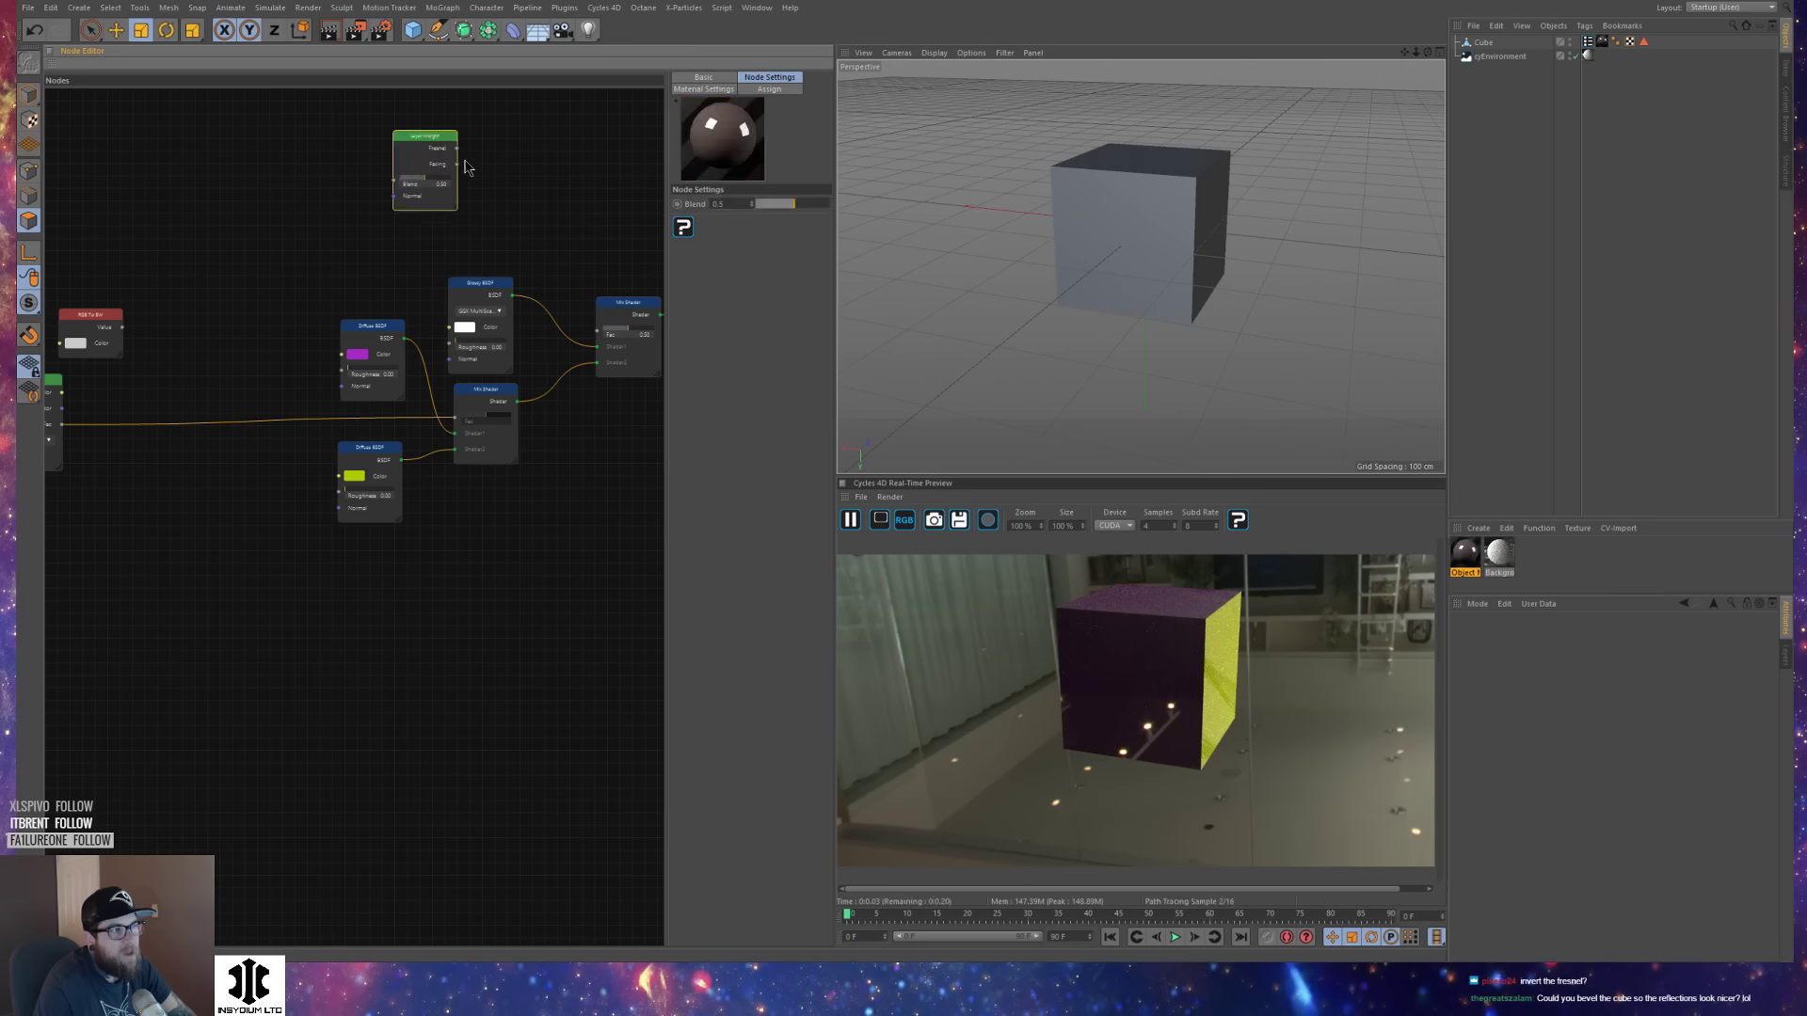
left_click_drag(456, 163, 597, 330)
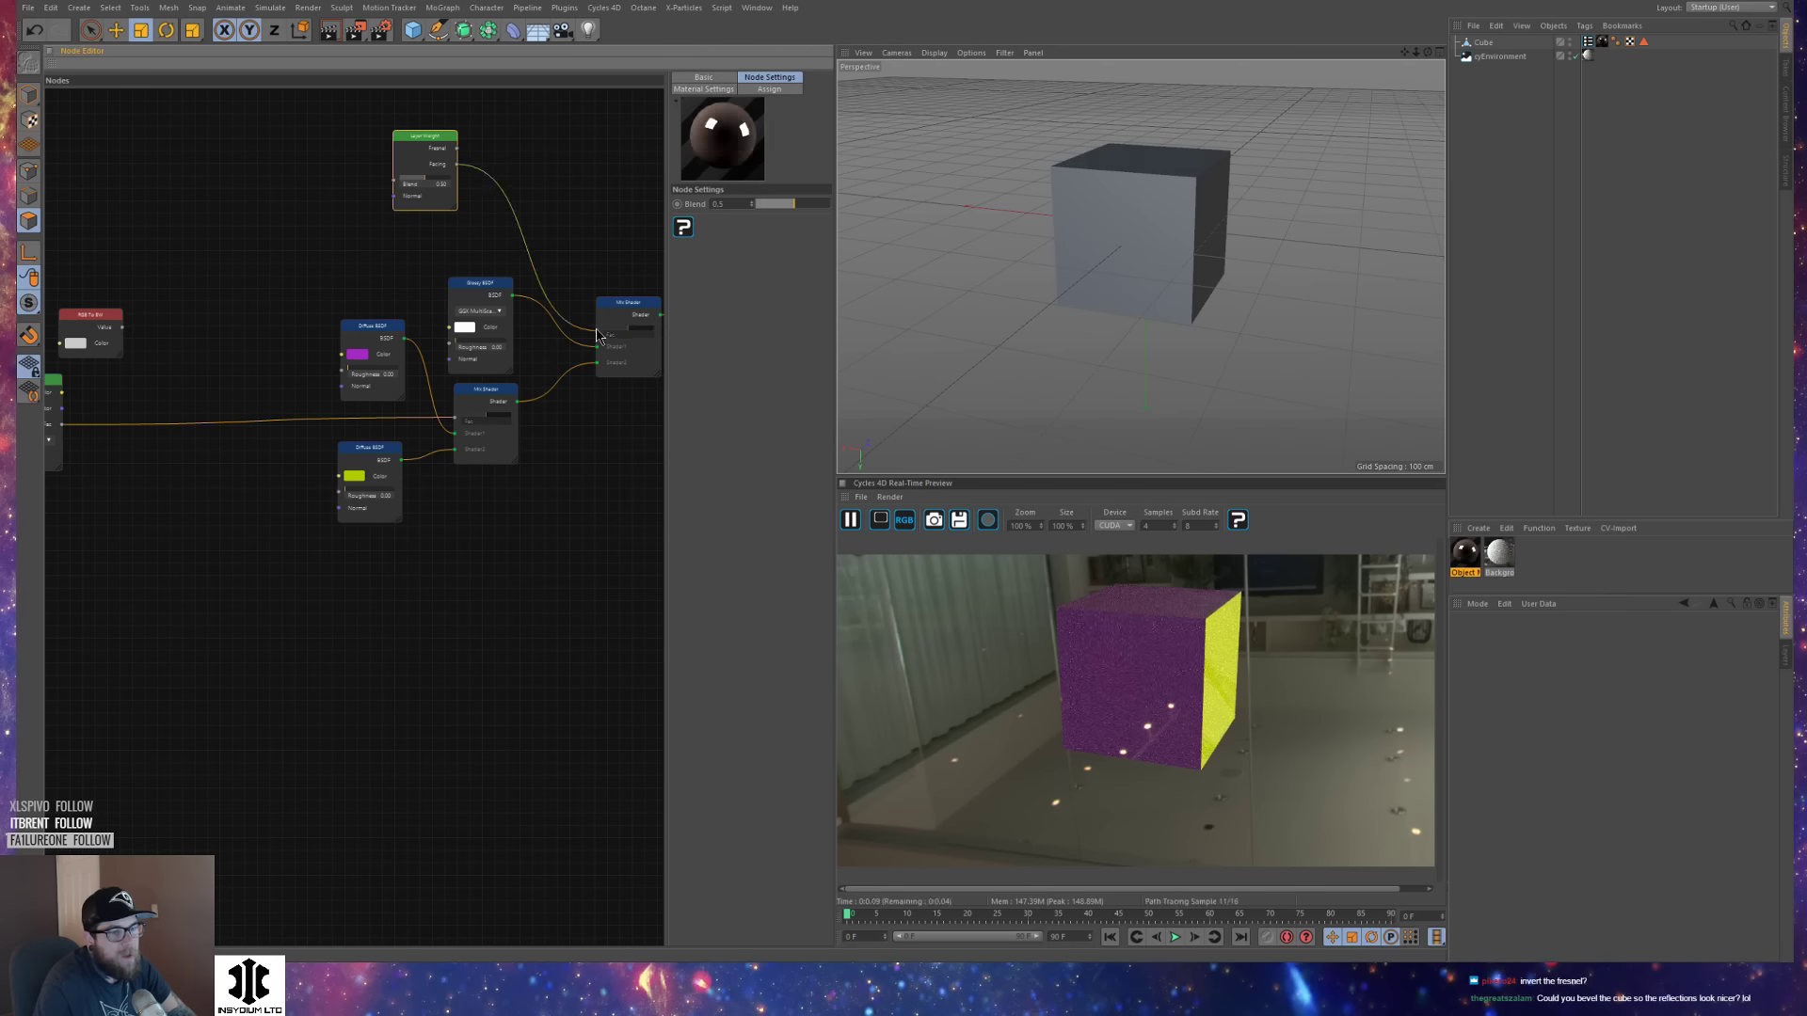
Adjust the Layer Weight node's Blend to 0.62 while checking the cube's reflections from different angles.
left_click_drag(1156, 235, 1076, 229, "alt")
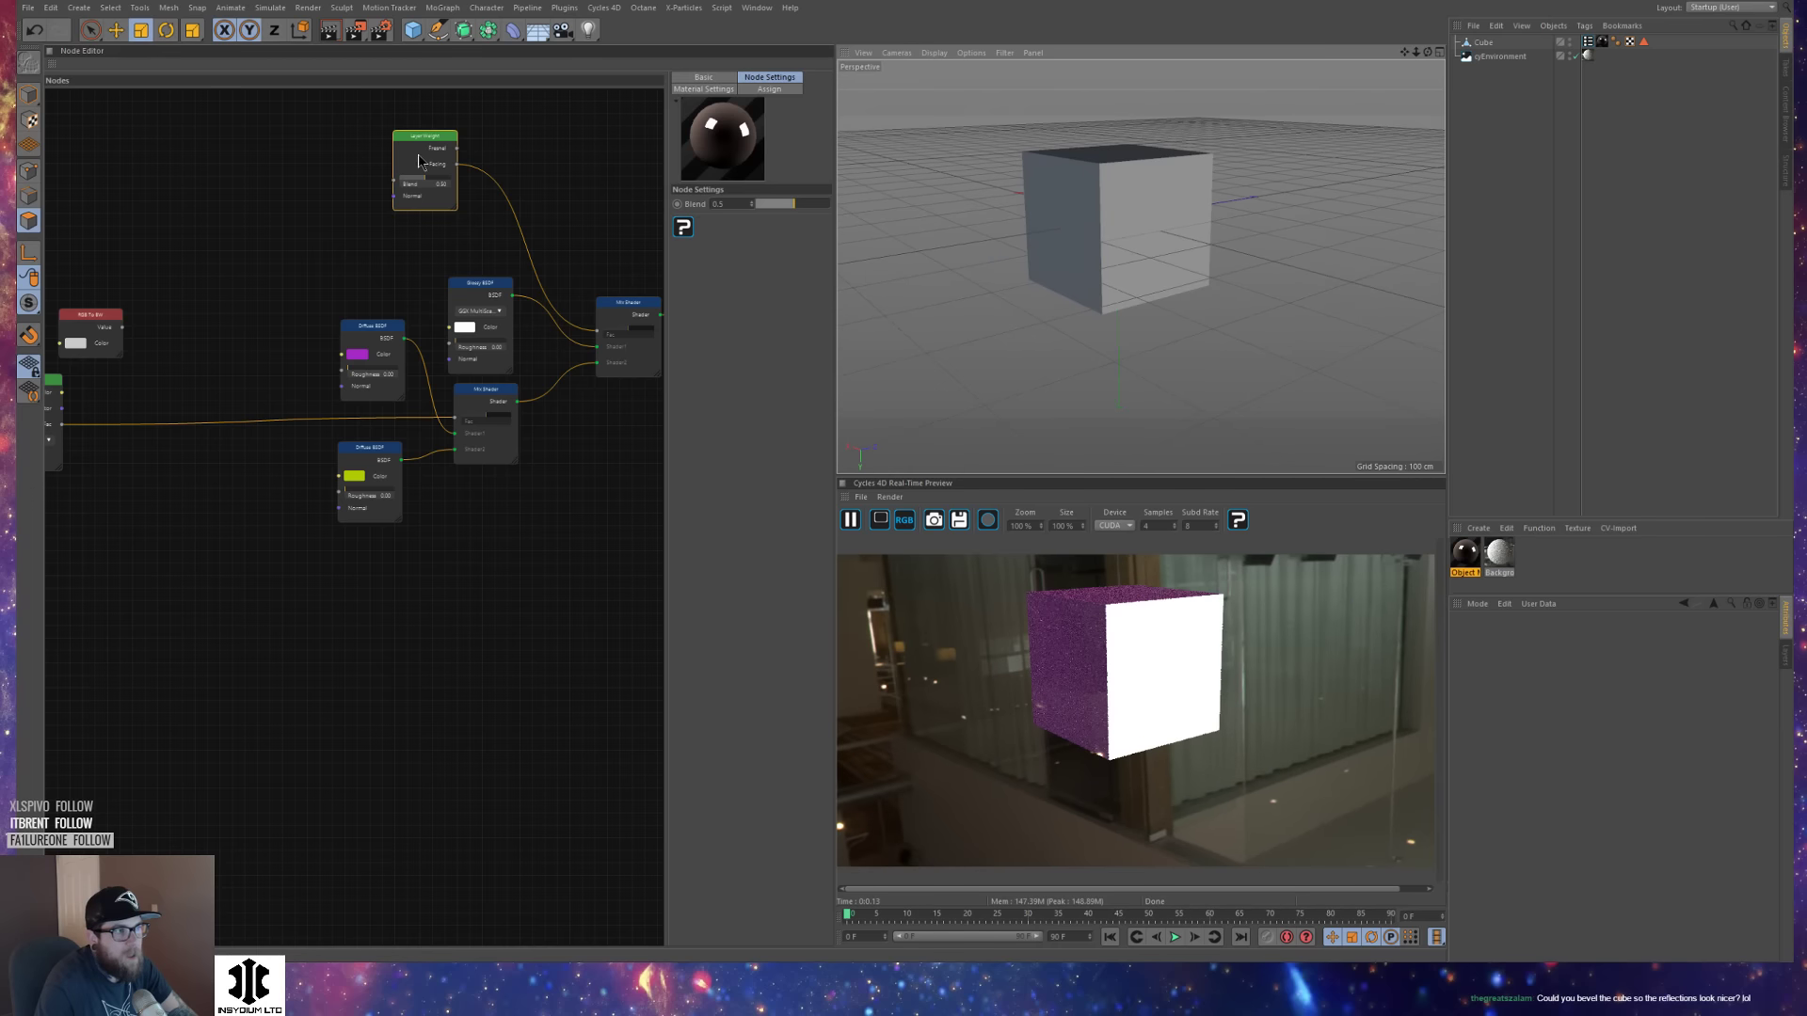
left_click_drag(799, 210, 774, 208)
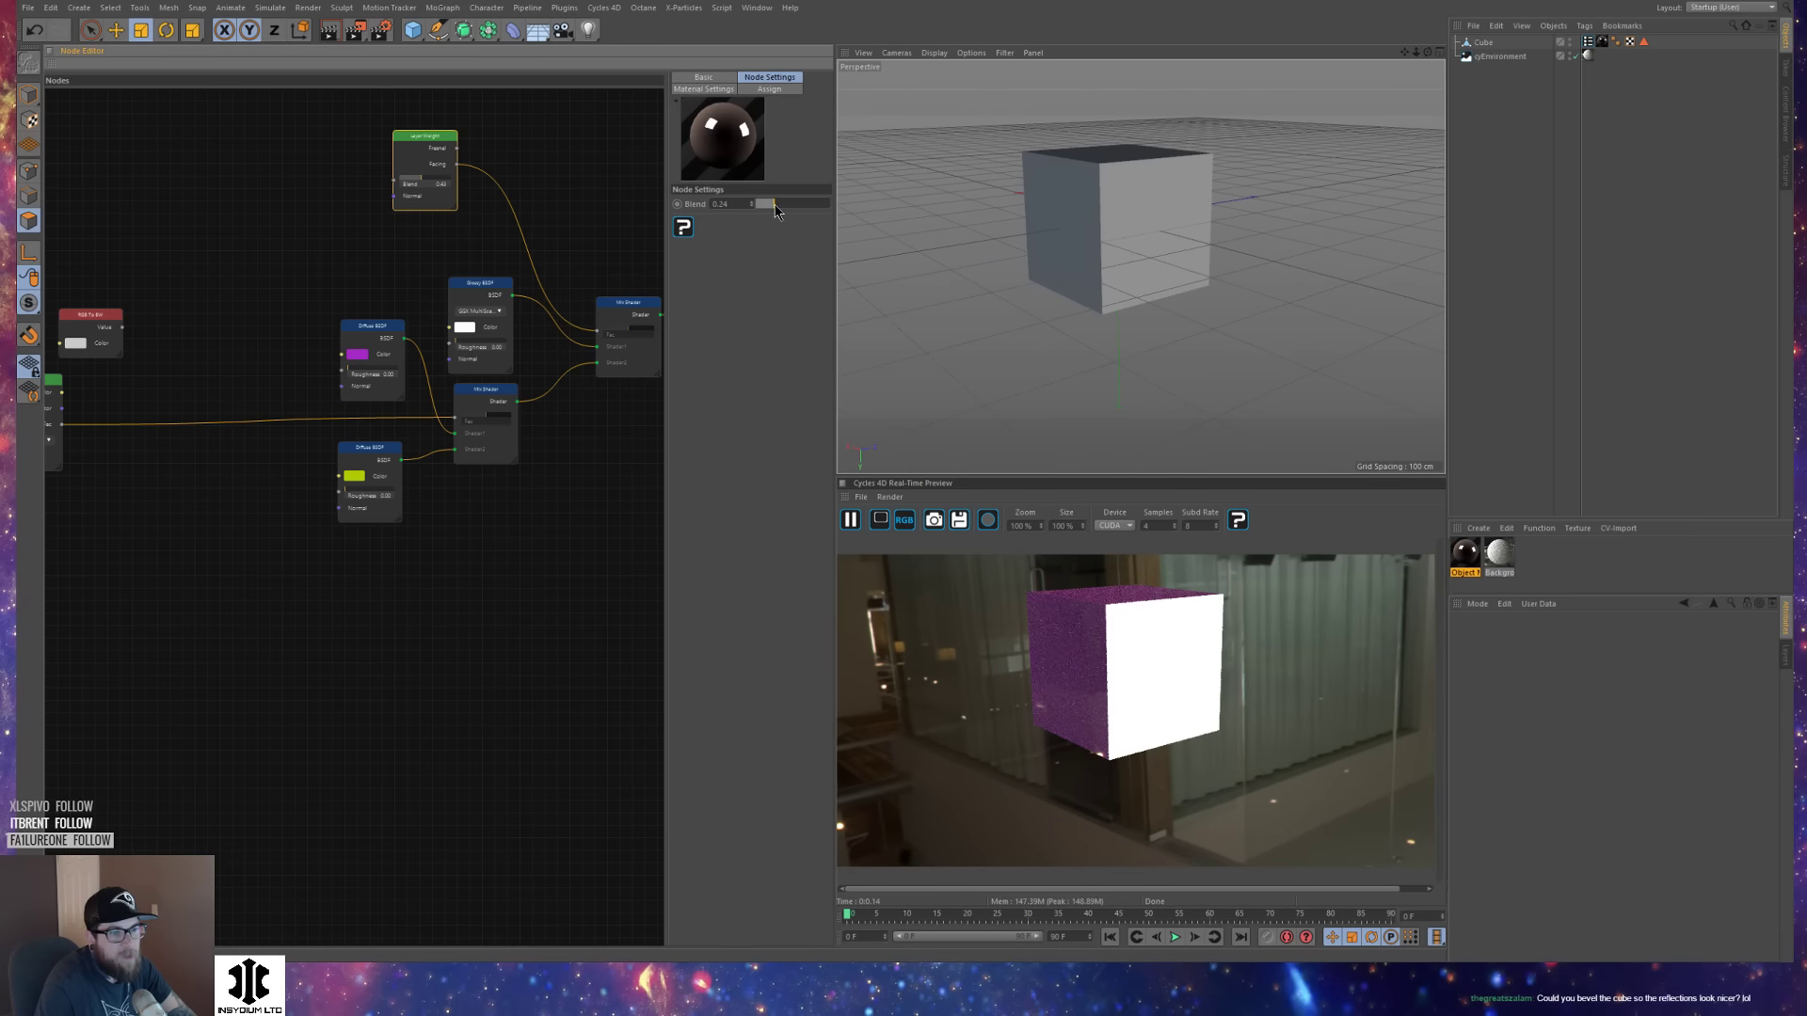
left_click_drag(1048, 257, 972, 274, "alt")
left_click_drag(764, 211, 800, 210)
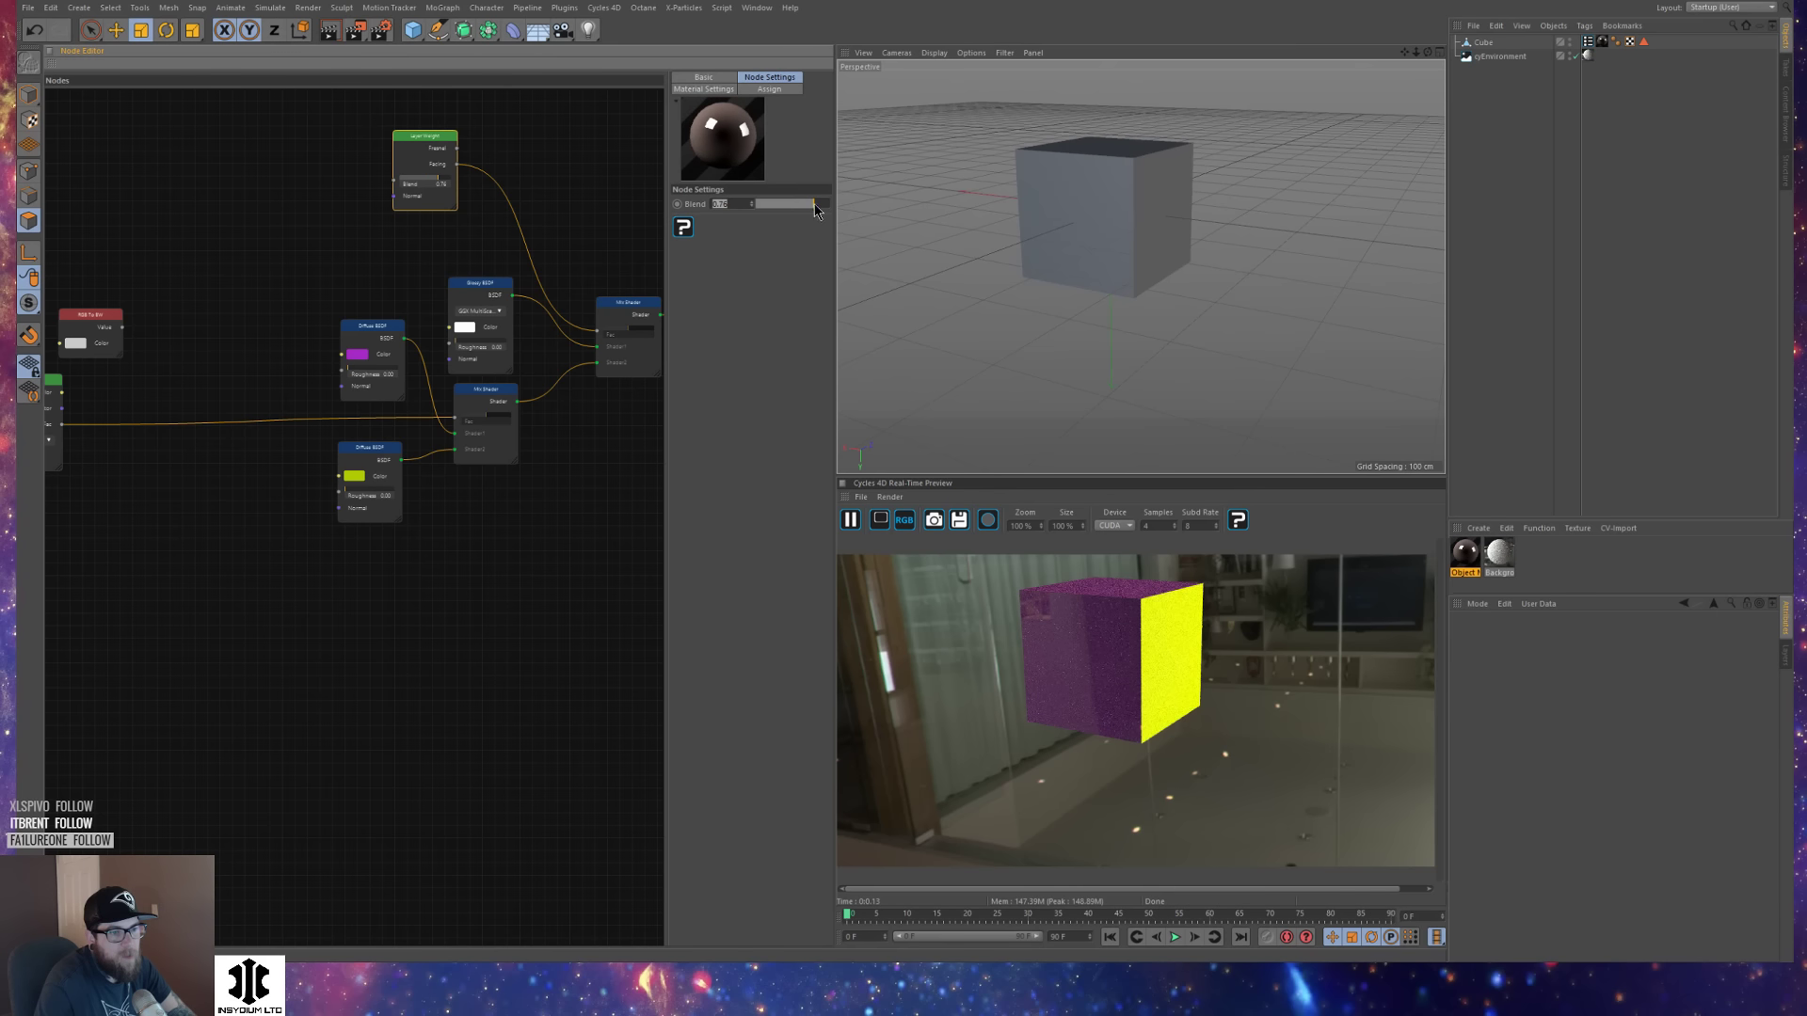
left_click_drag(815, 213, 796, 206)
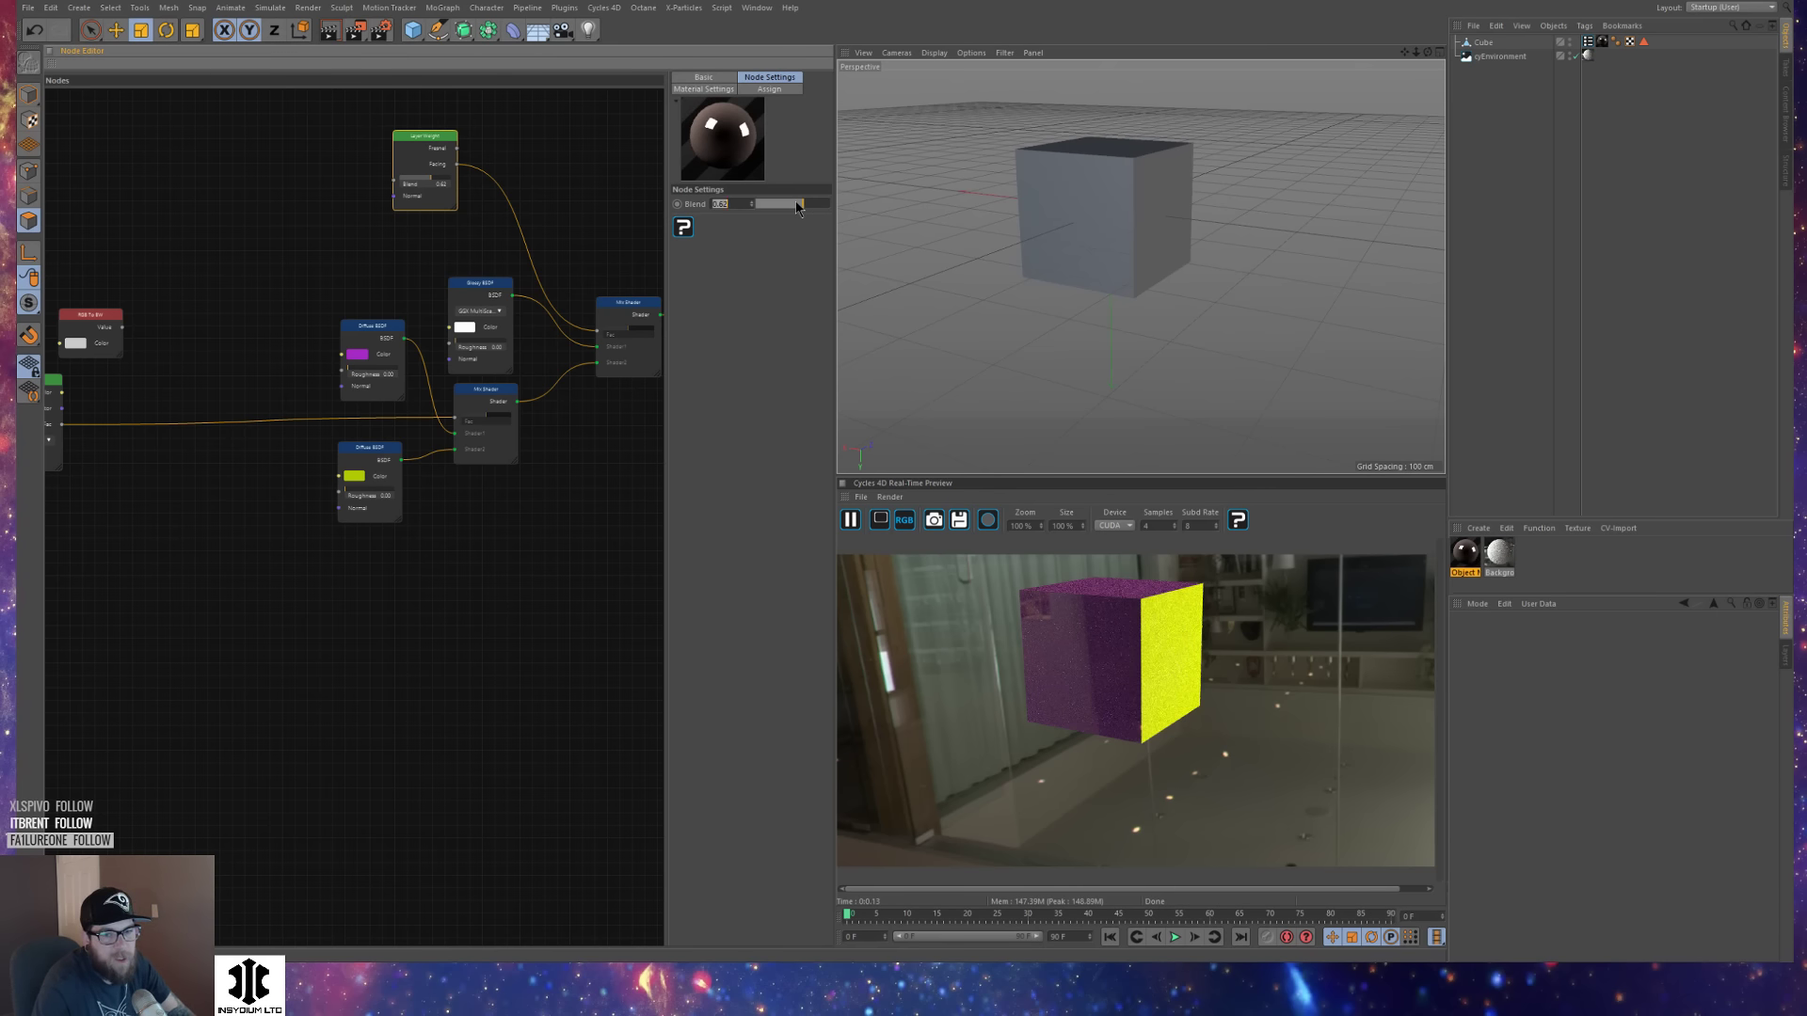
Add a Bevel deformer as a child of the Cube and set its offset to about 19 cm.
key("shift+c")
type("bevel")
key("Return")
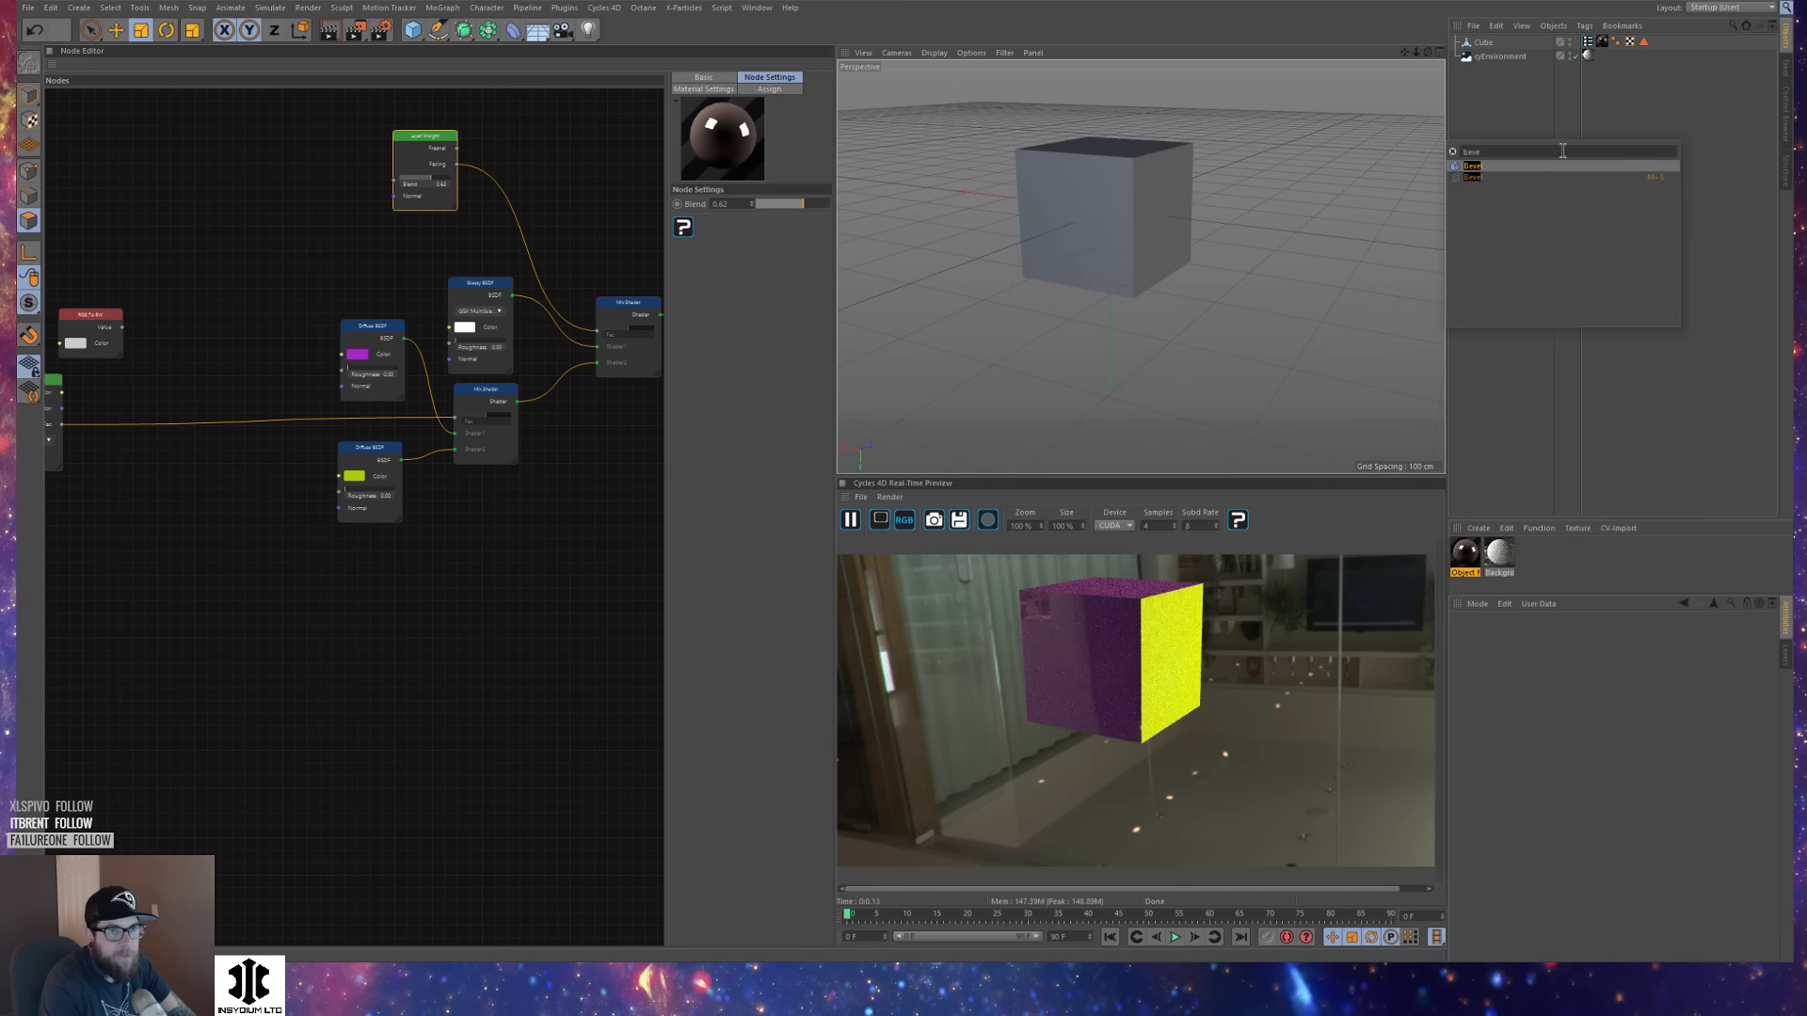
left_click_drag(1490, 59, 1491, 58)
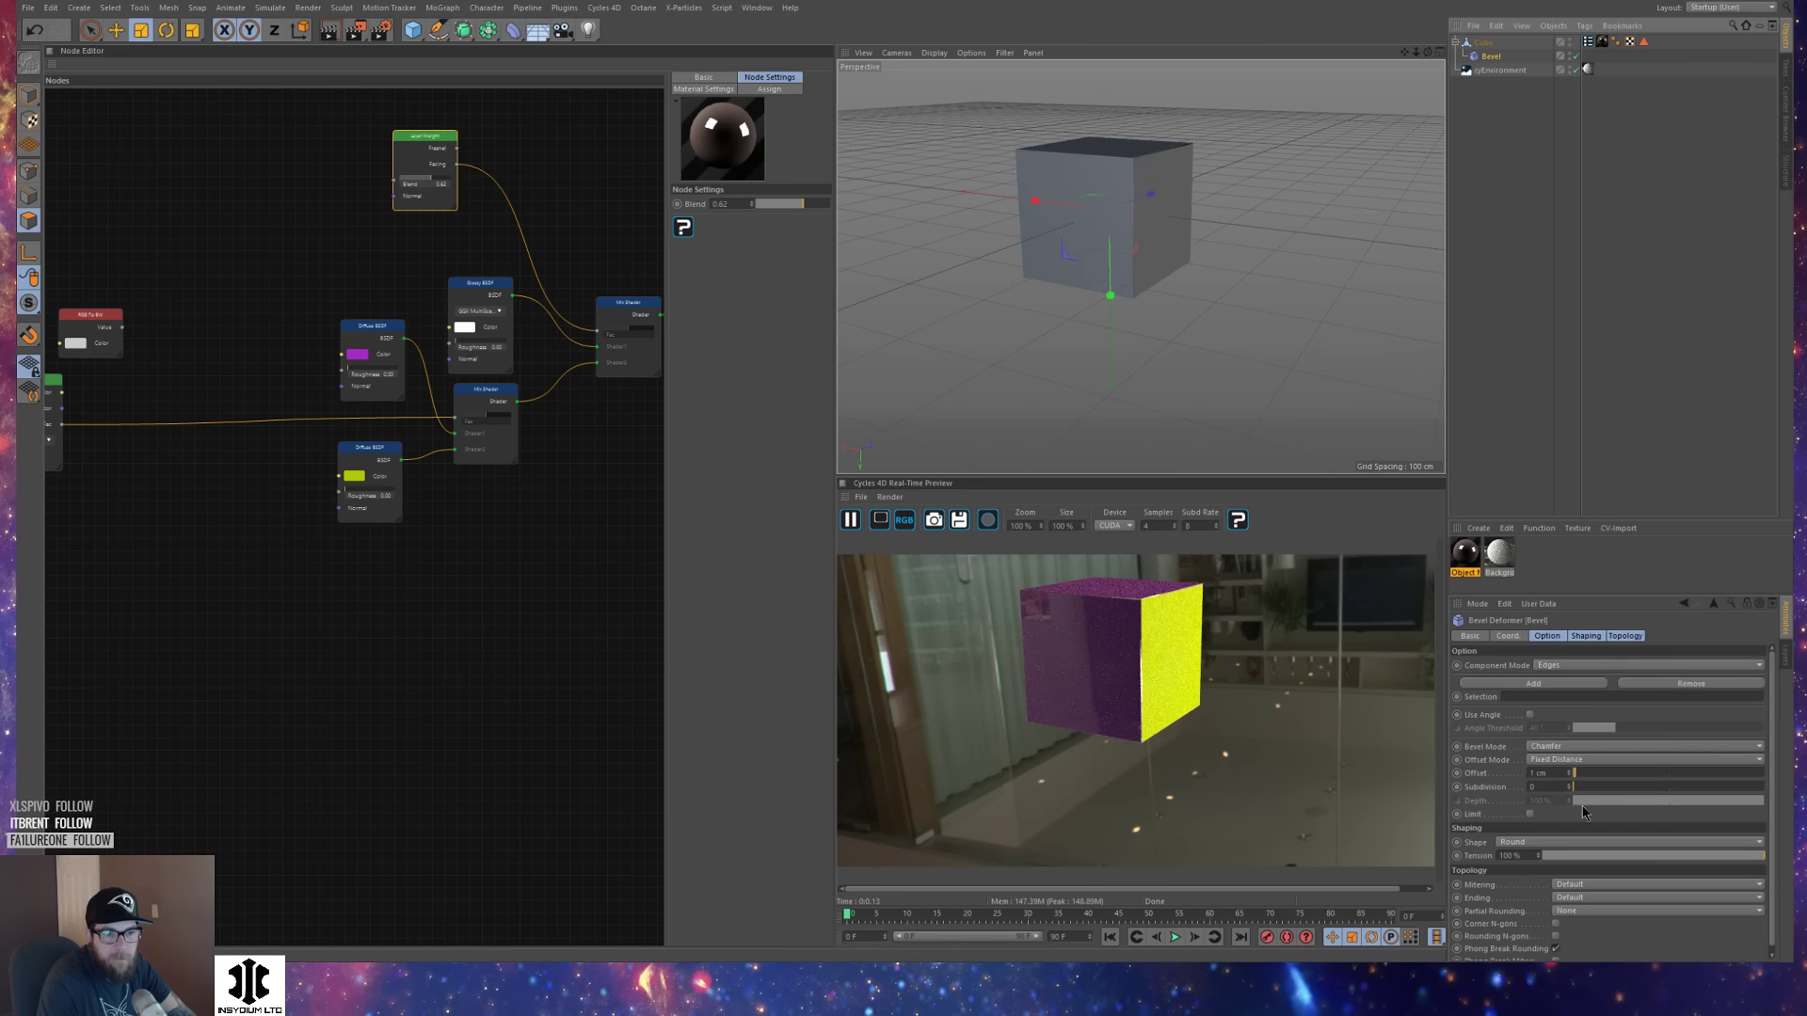
left_click_drag(1585, 776, 1610, 784)
left_click_drag(1182, 306, 1127, 295, "alt")
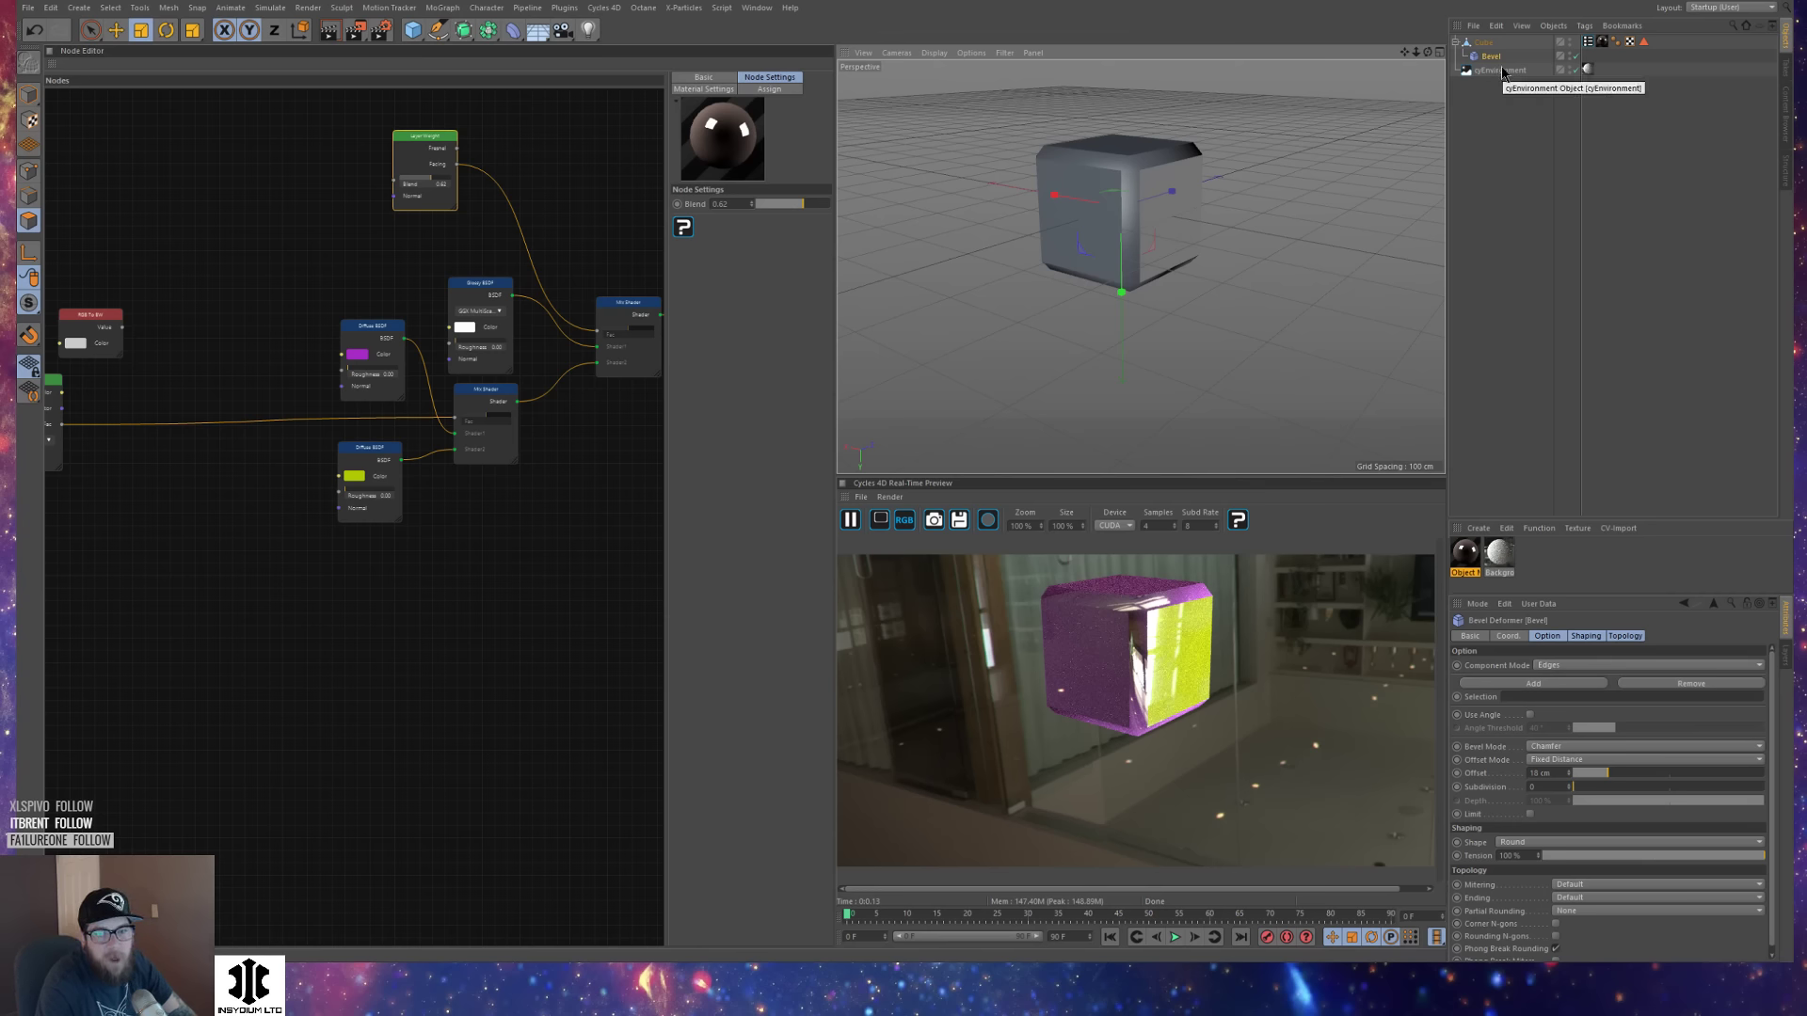
Move the Layer Weight node directly above the Glossy BSDF node.
left_click_drag(1218, 211, 1191, 246, "alt")
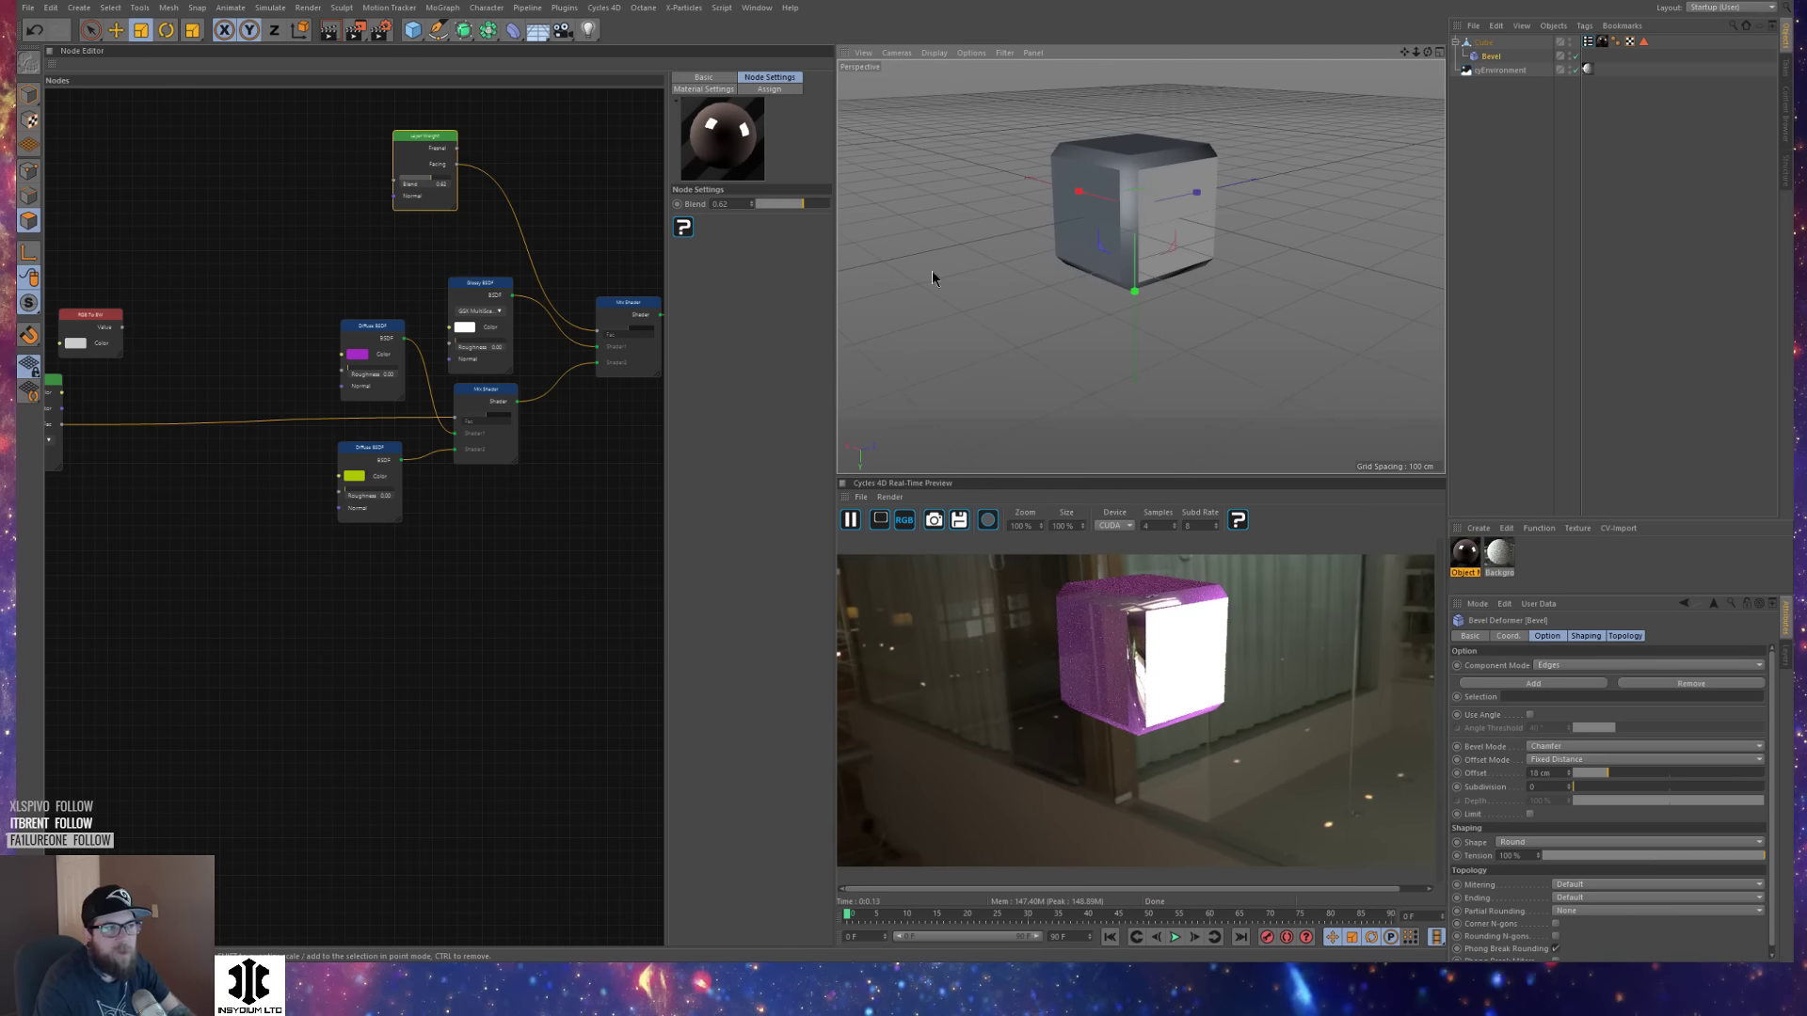
left_click_drag(428, 140, 486, 178)
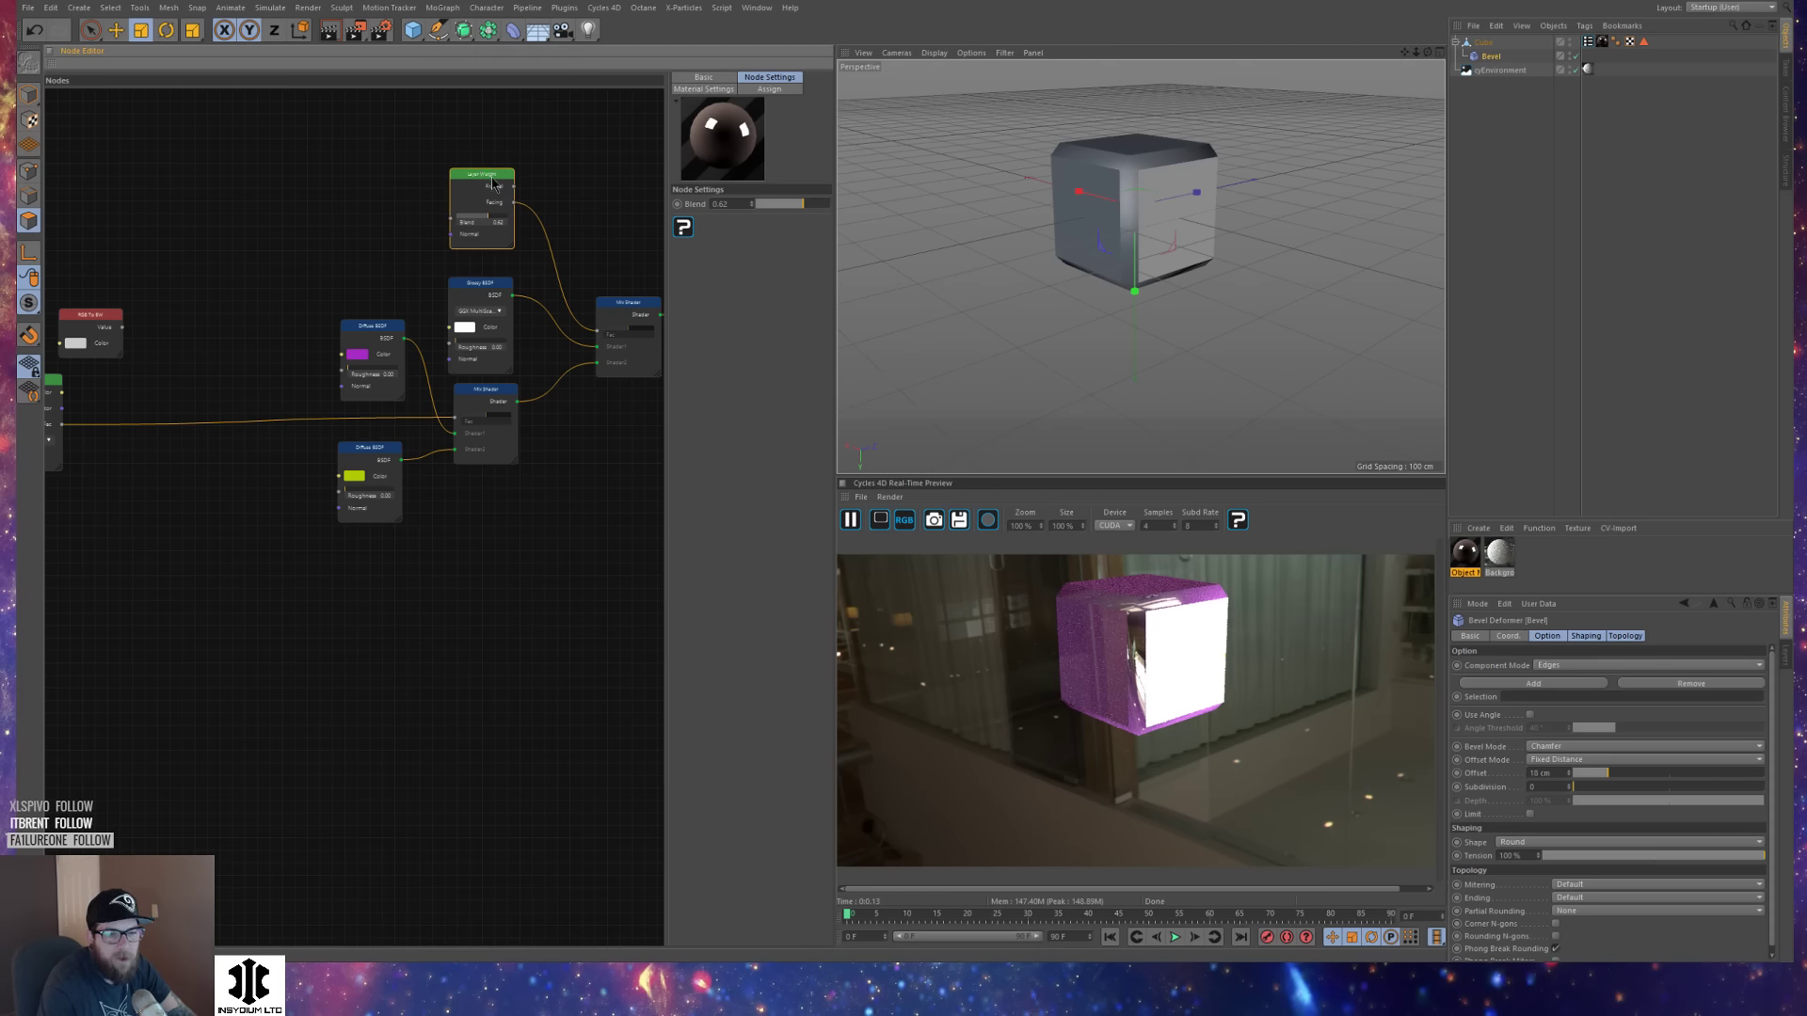
left_click_drag(1092, 325, 1171, 359, "alt")
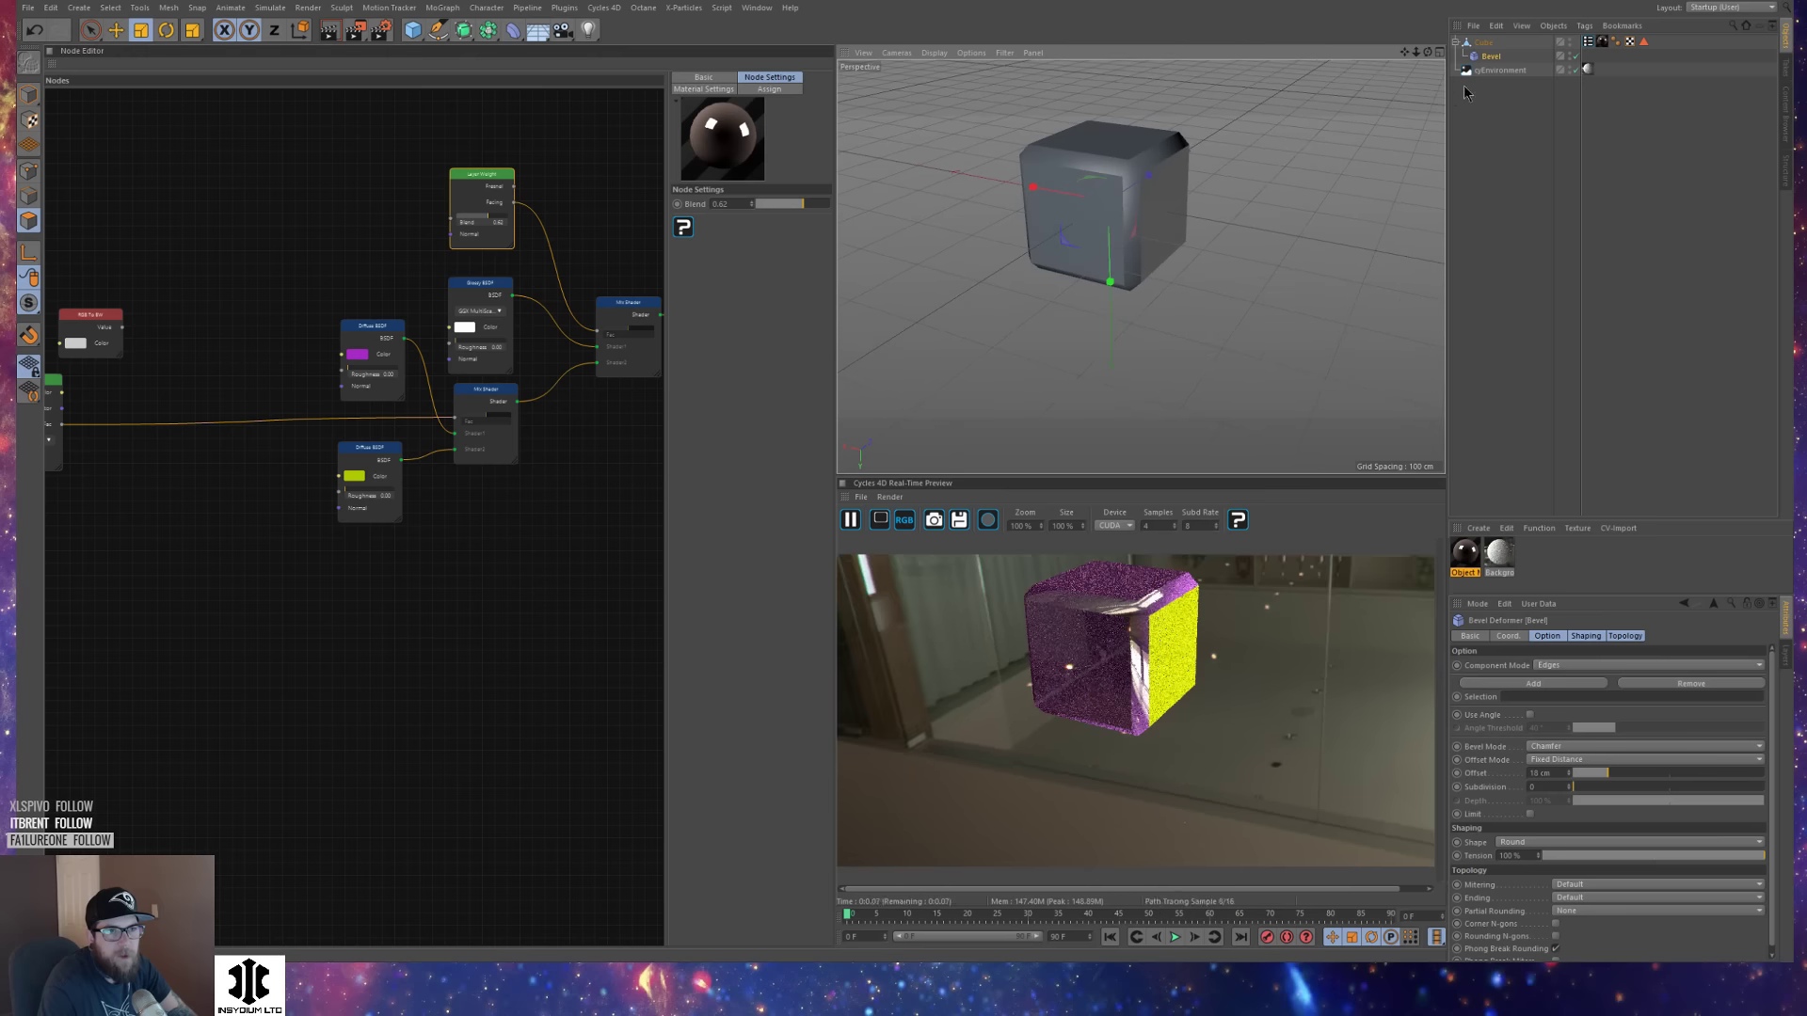
Rotate the whole beveled cube about its vertical axis in model mode.
left_click(1490, 45)
key("r")
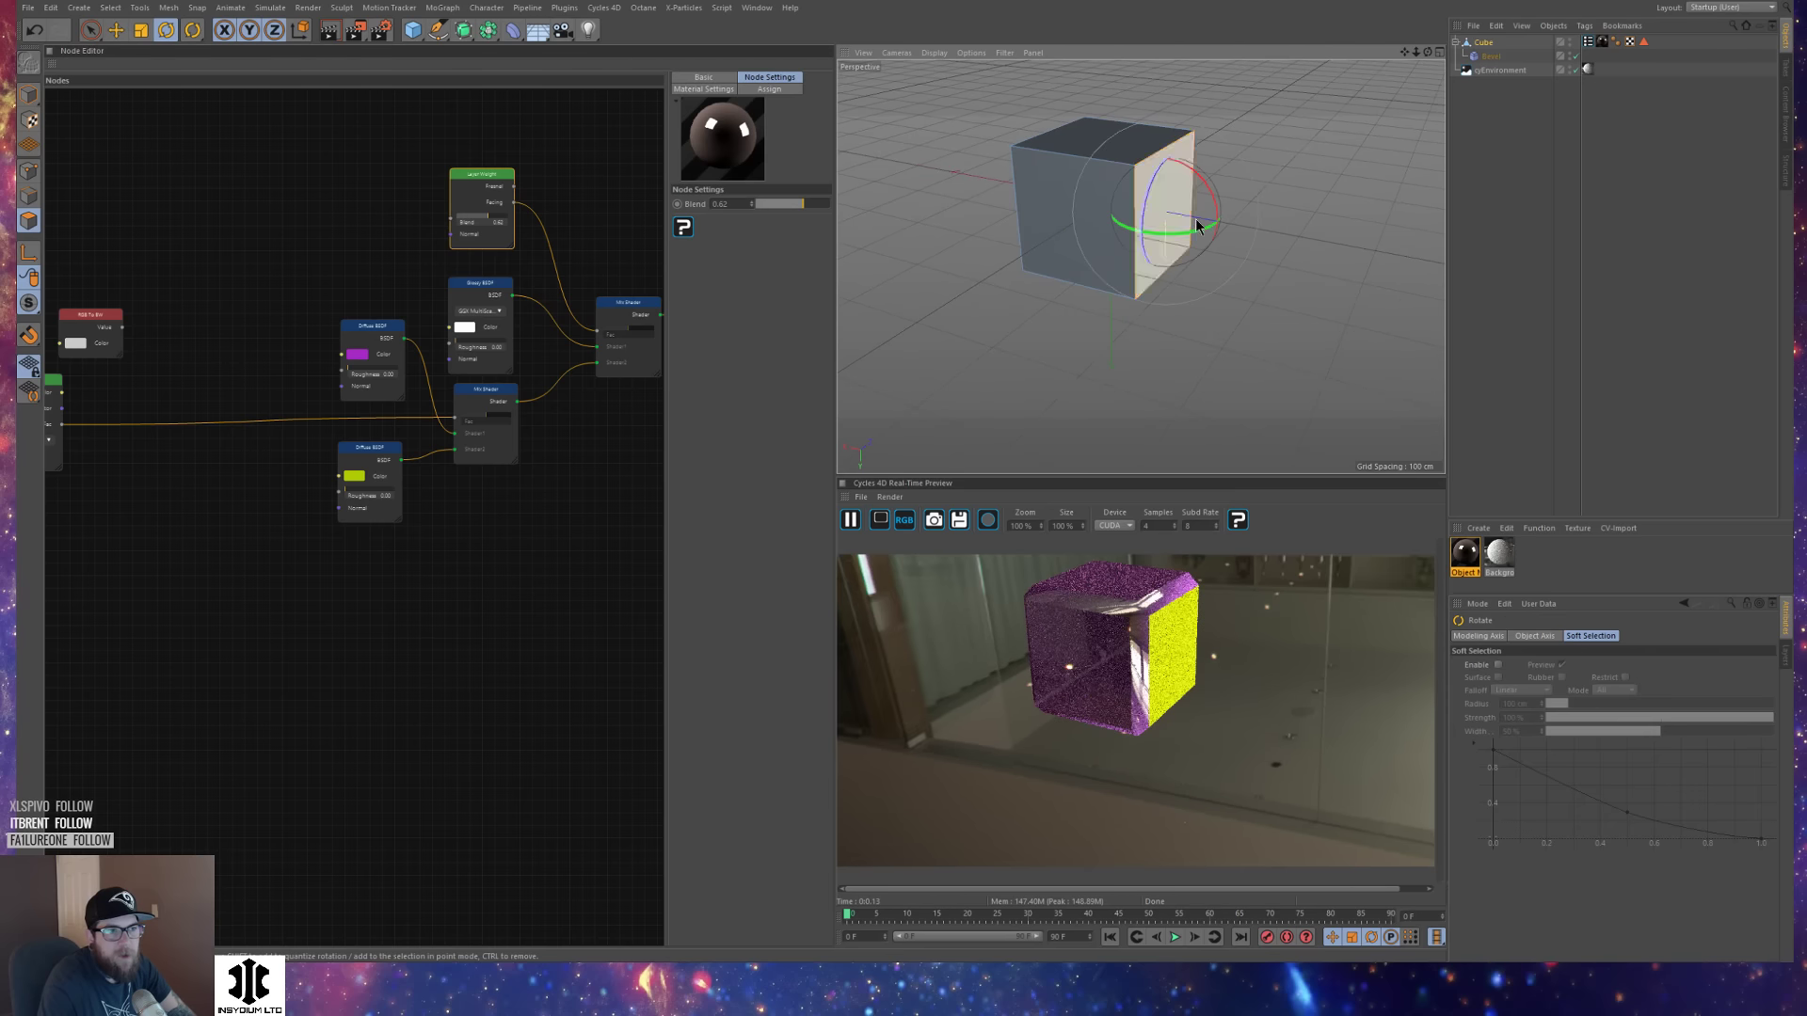
left_click(36, 100)
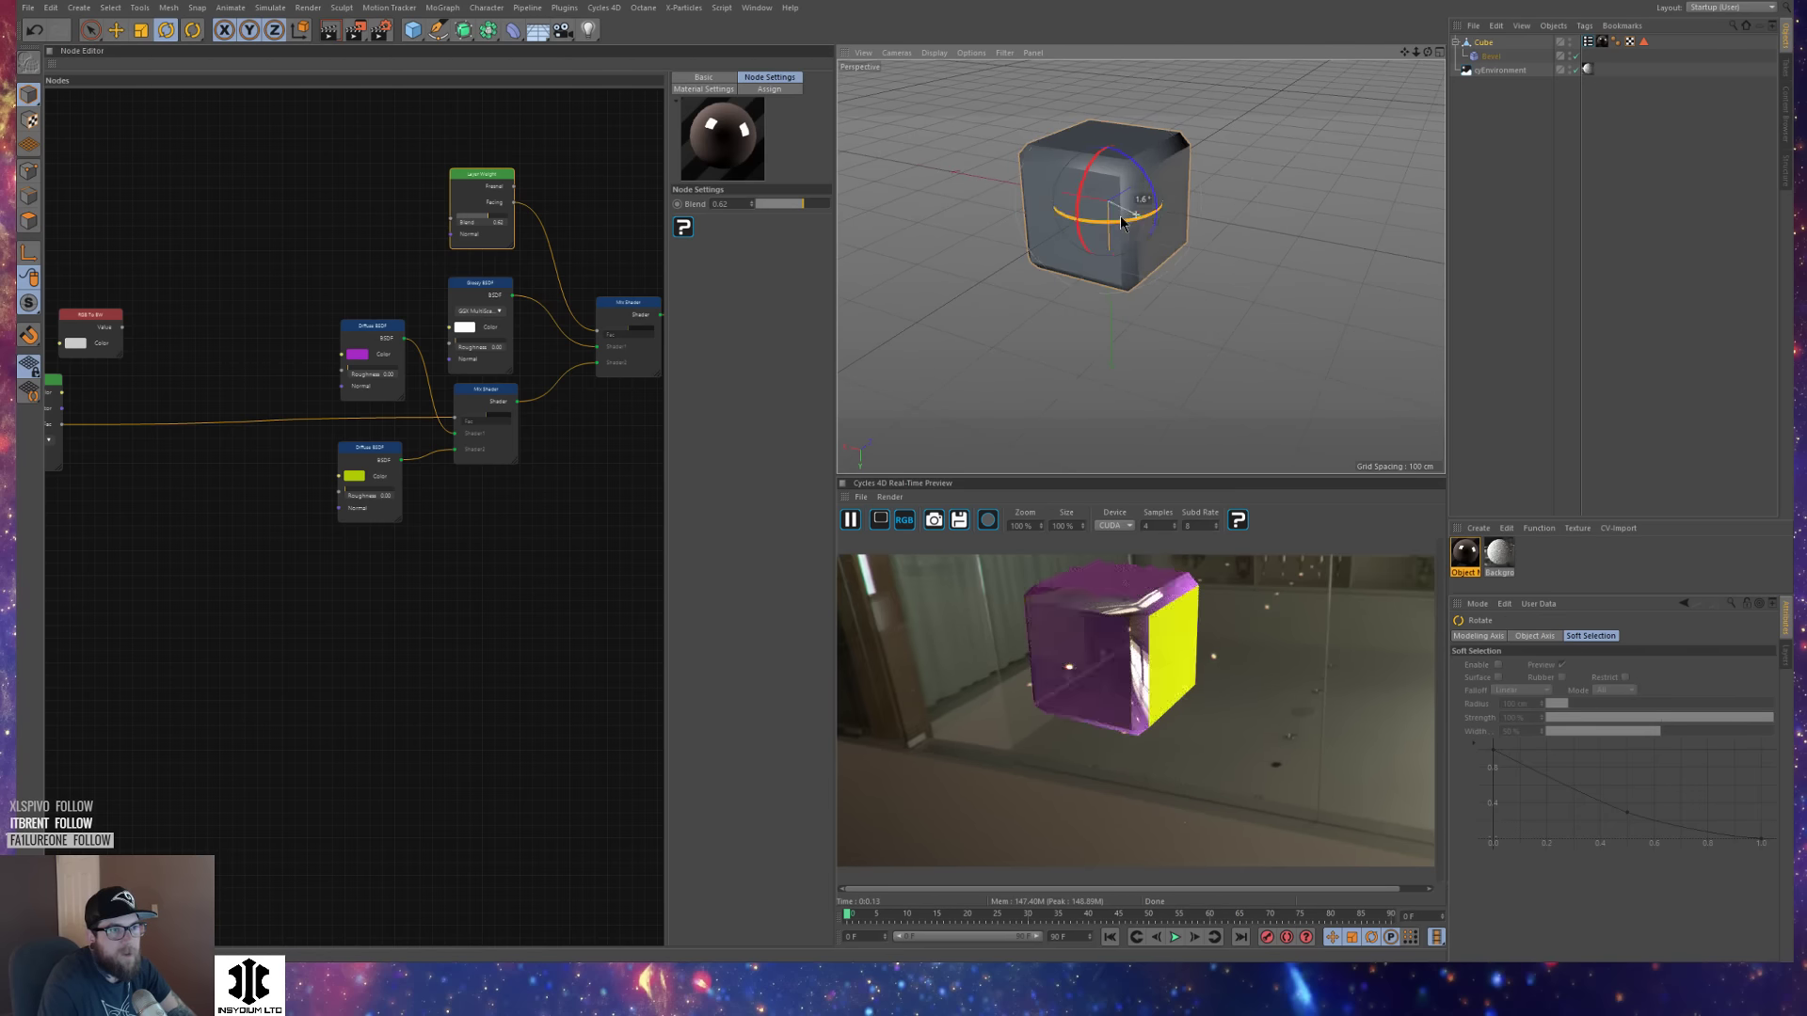
left_click_drag(1121, 217, 941, 195)
left_click_drag(1047, 235, 1307, 333, "alt")
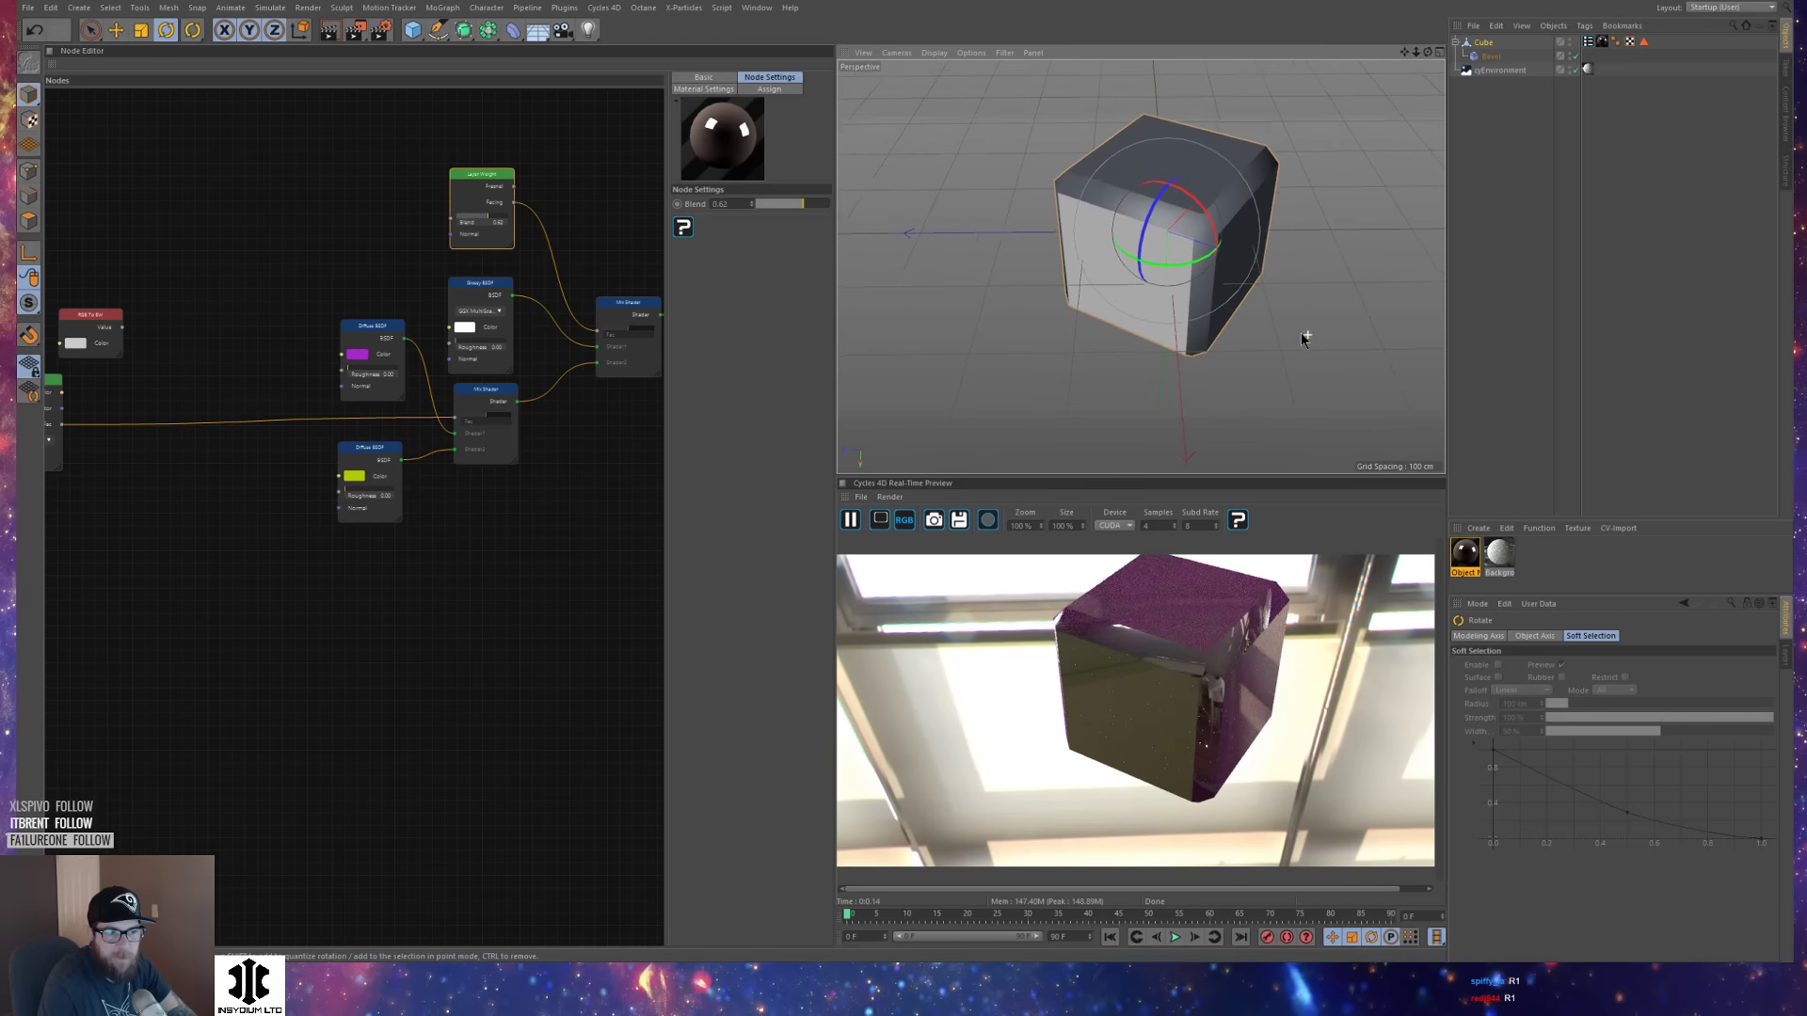
right_click_drag(1307, 333, 1267, 310, "alt")
middle_click_drag(1267, 309, 1262, 304, "alt")
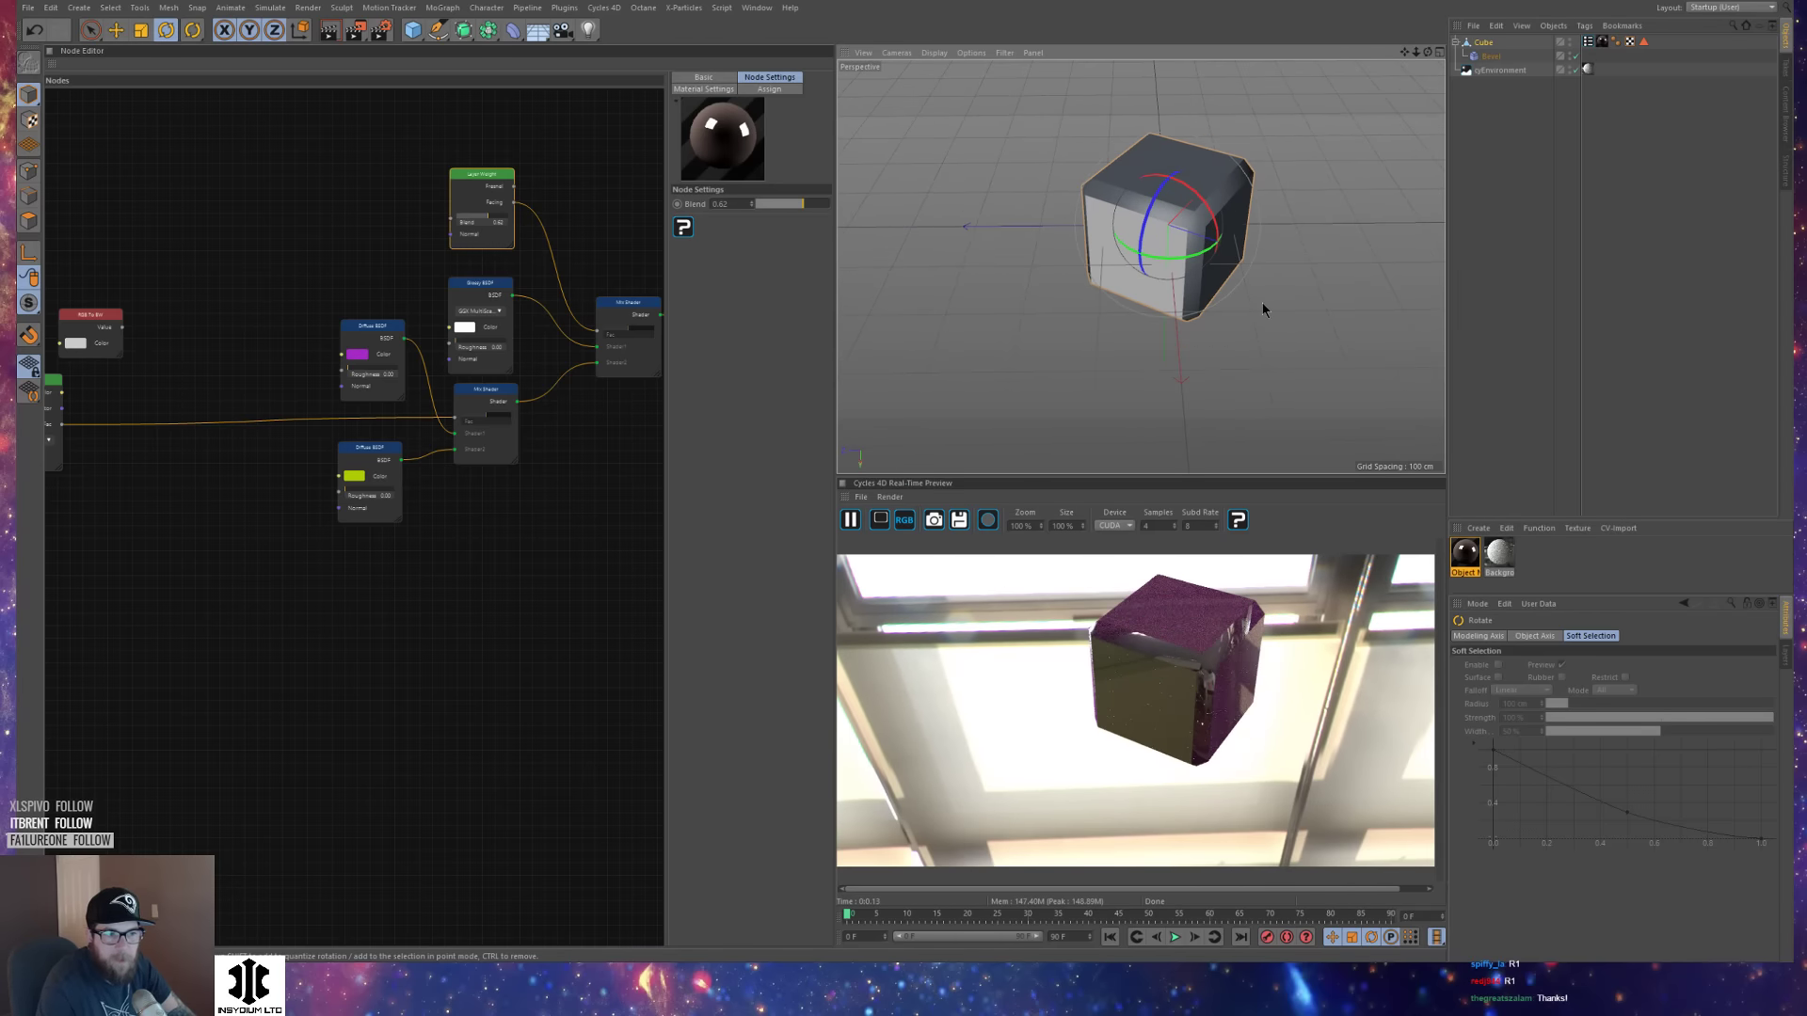
left_click(1661, 195)
left_click(1496, 43)
key("shift+c")
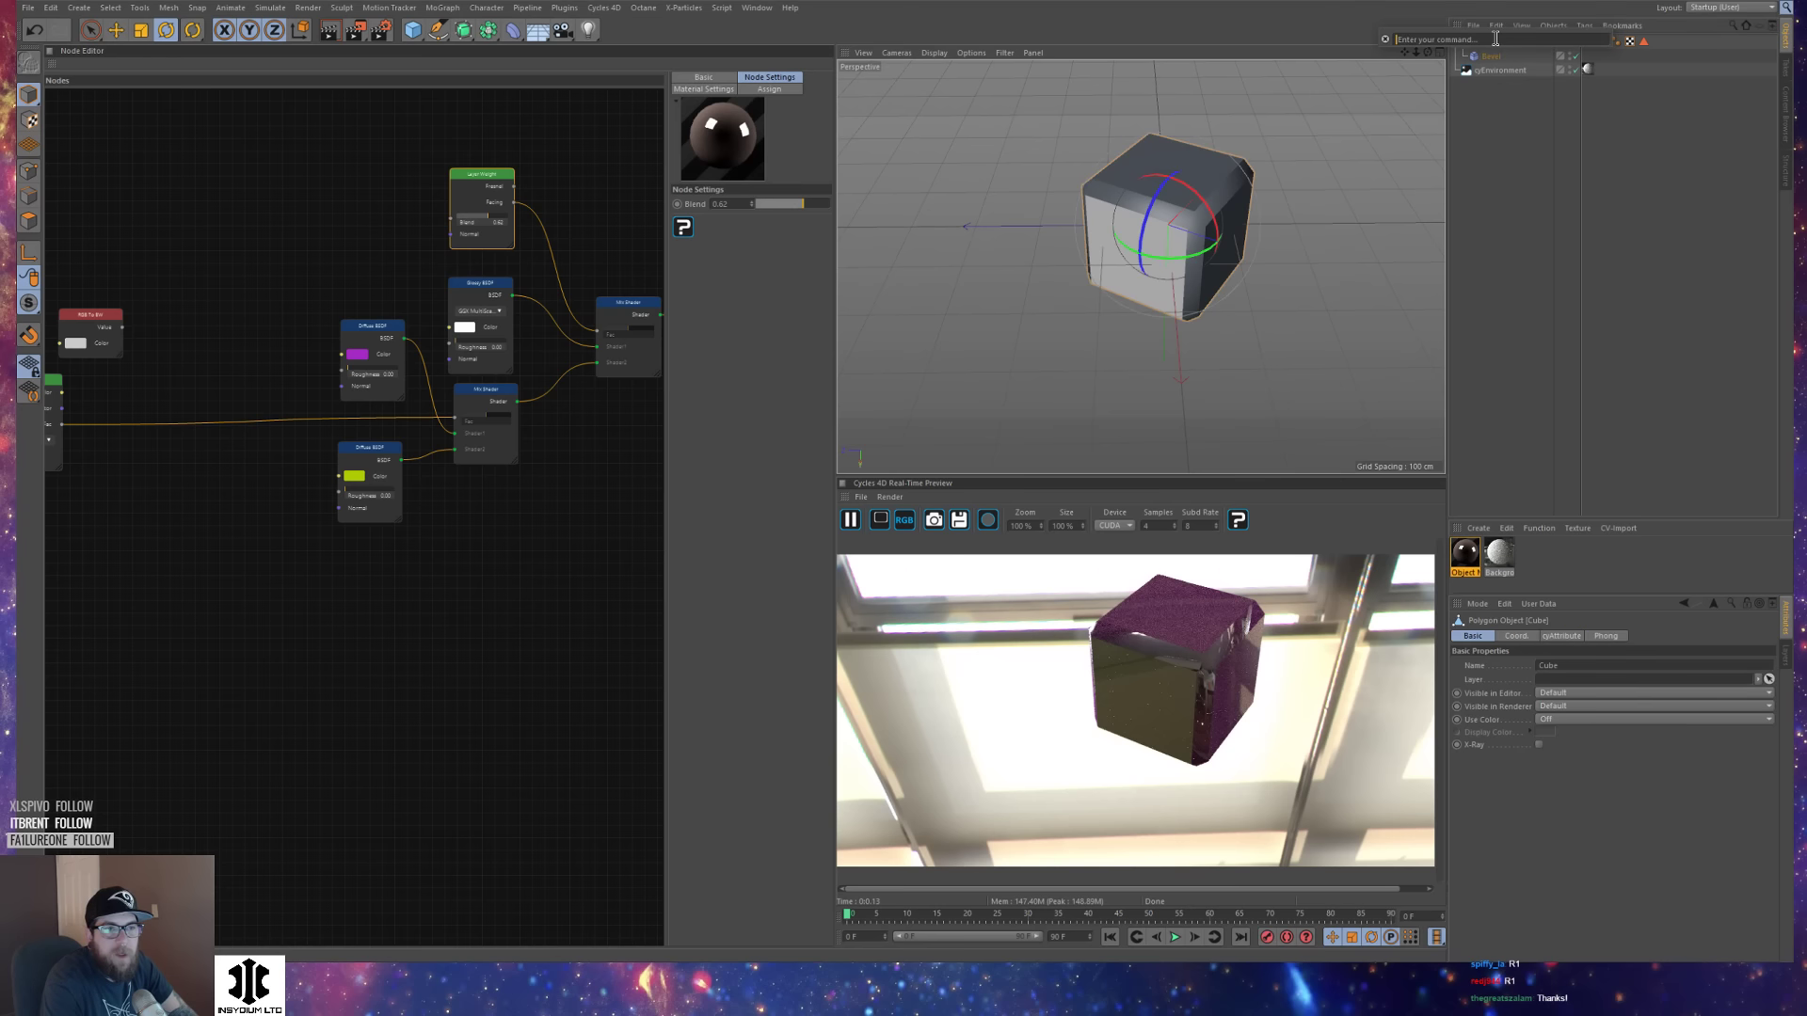
type("select")
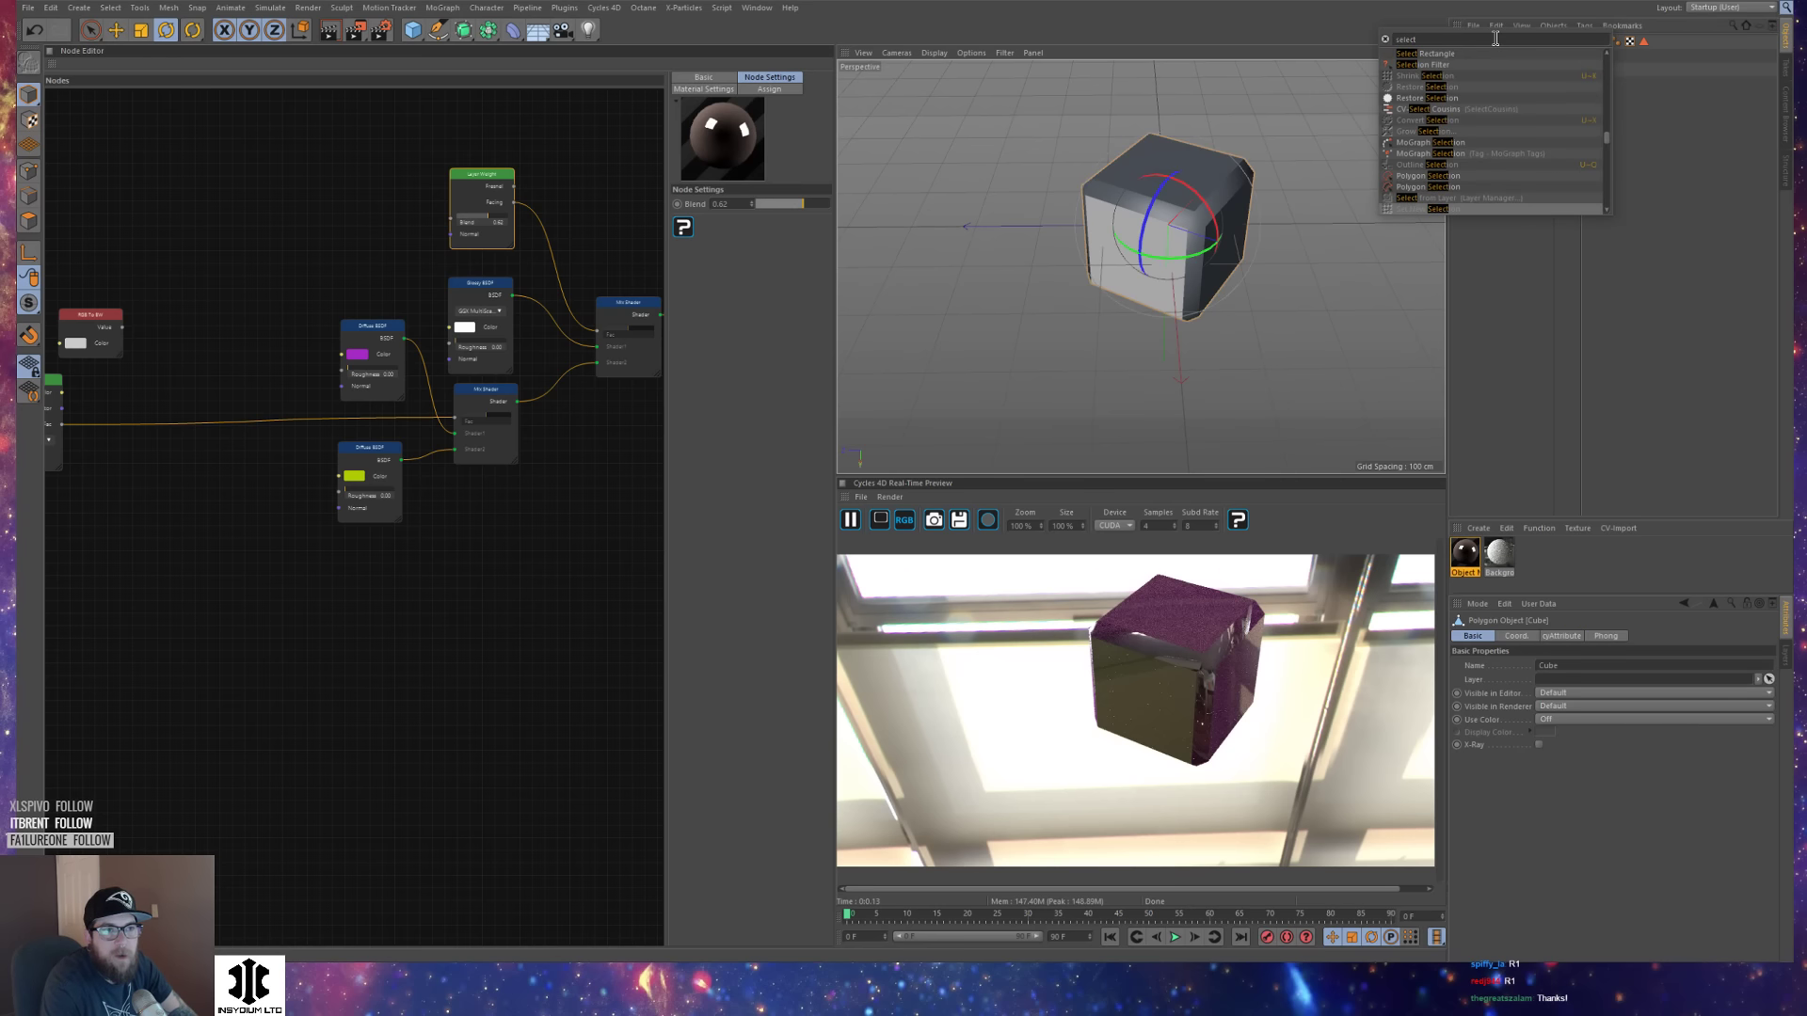
type("ion")
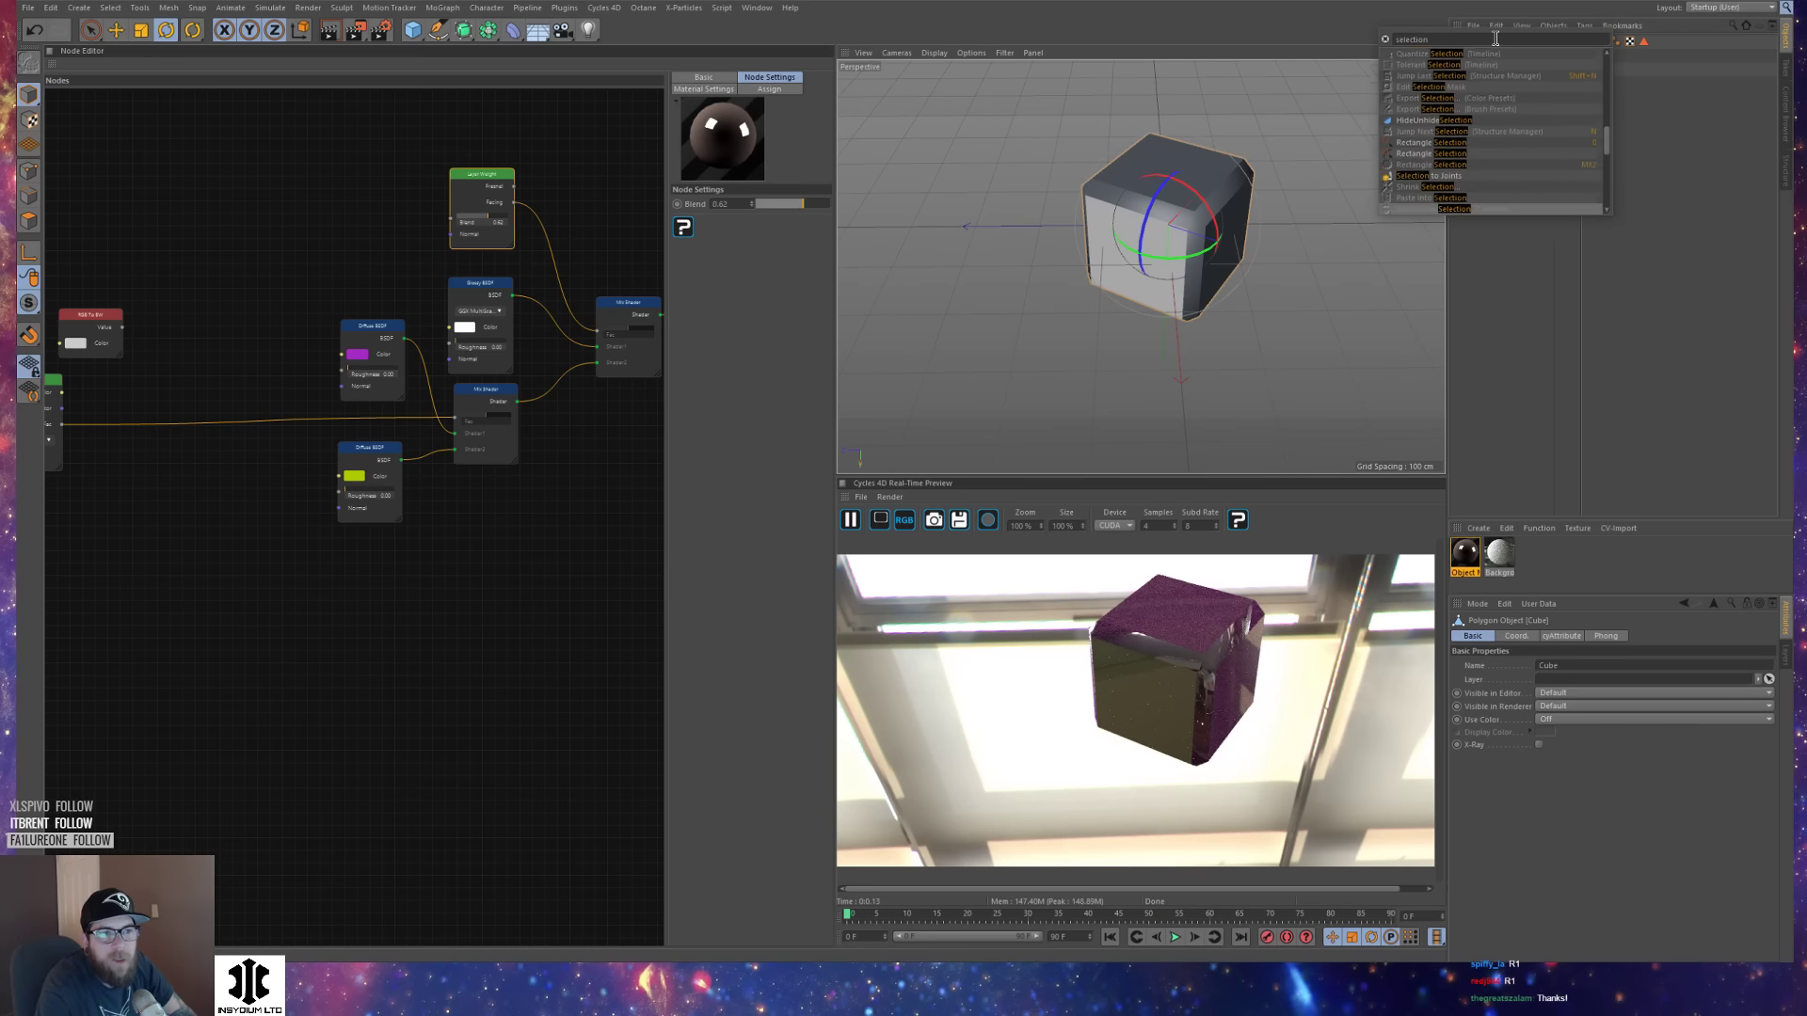
key("Down")
key("Down")
key("Down")
key("Down")
key("Down")
key("Down")
key("Down")
key("Down")
key("Down")
key("Down")
key("Down")
key("Down")
key("Down")
key("Down")
key("Down")
key("Down")
key("Down")
key("Down")
key("Down")
key("Down")
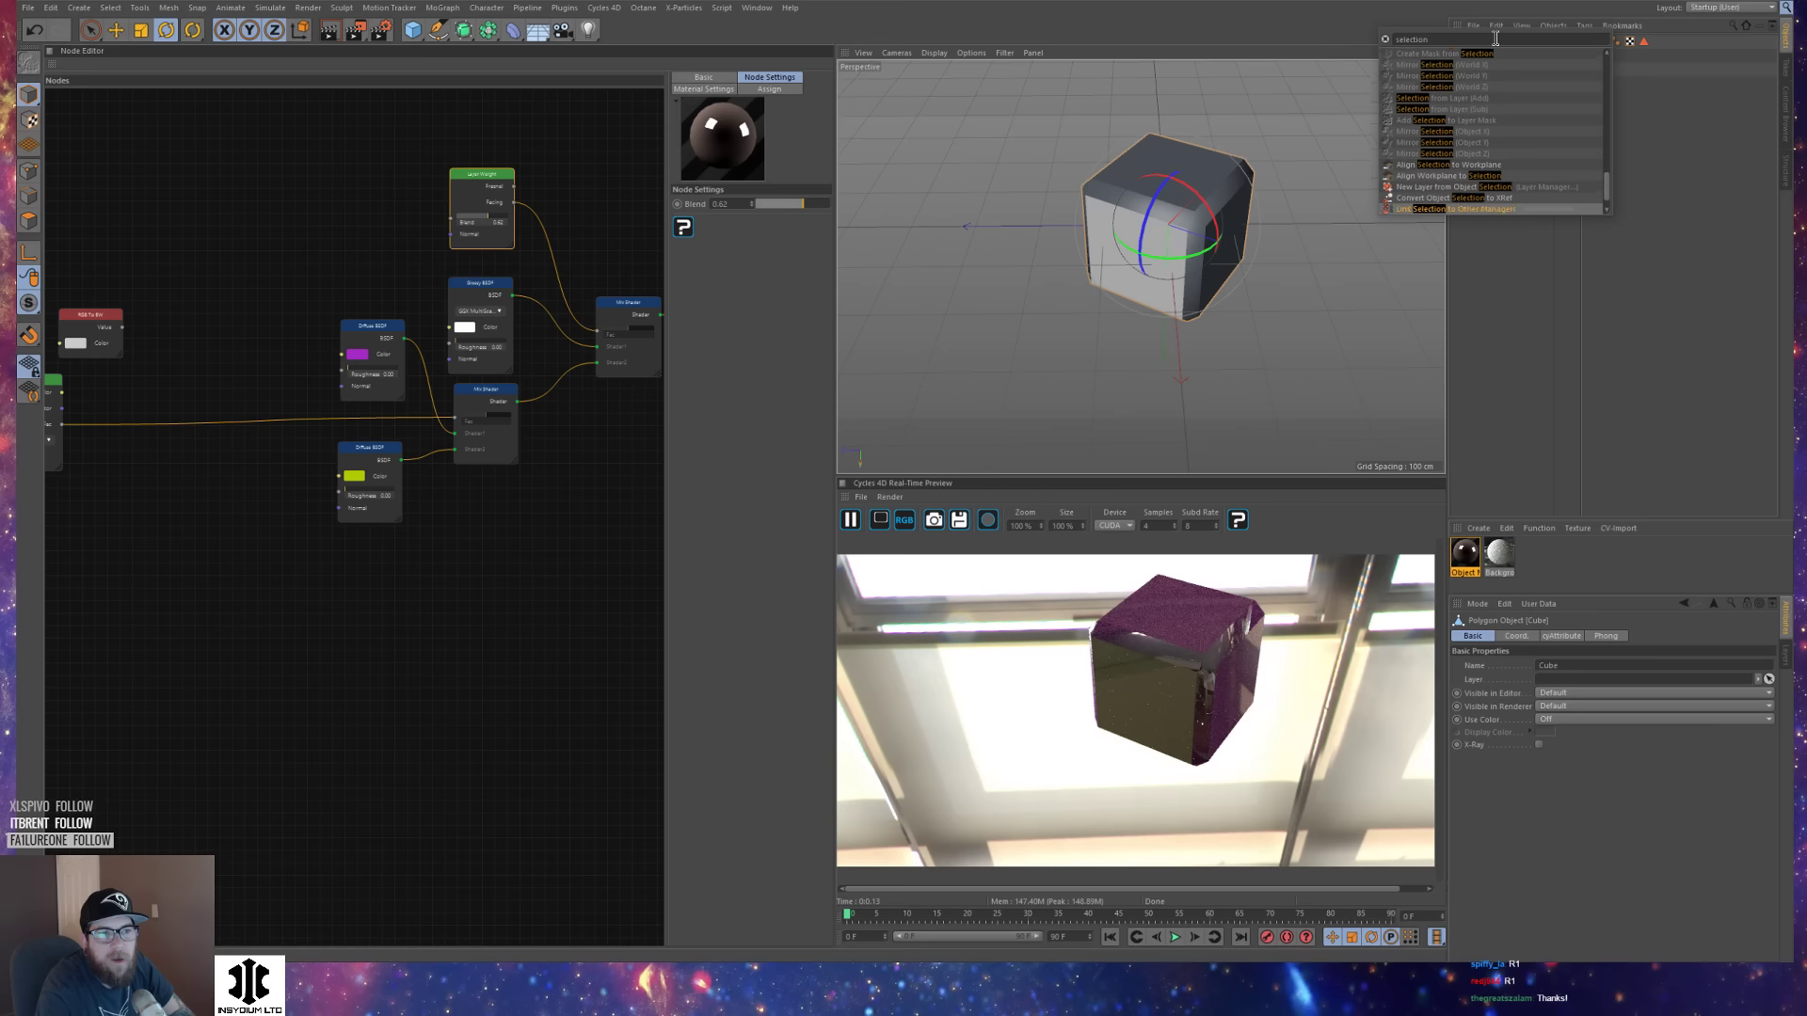
key("Down")
key("Down")
key("Escape")
left_click(1562, 114)
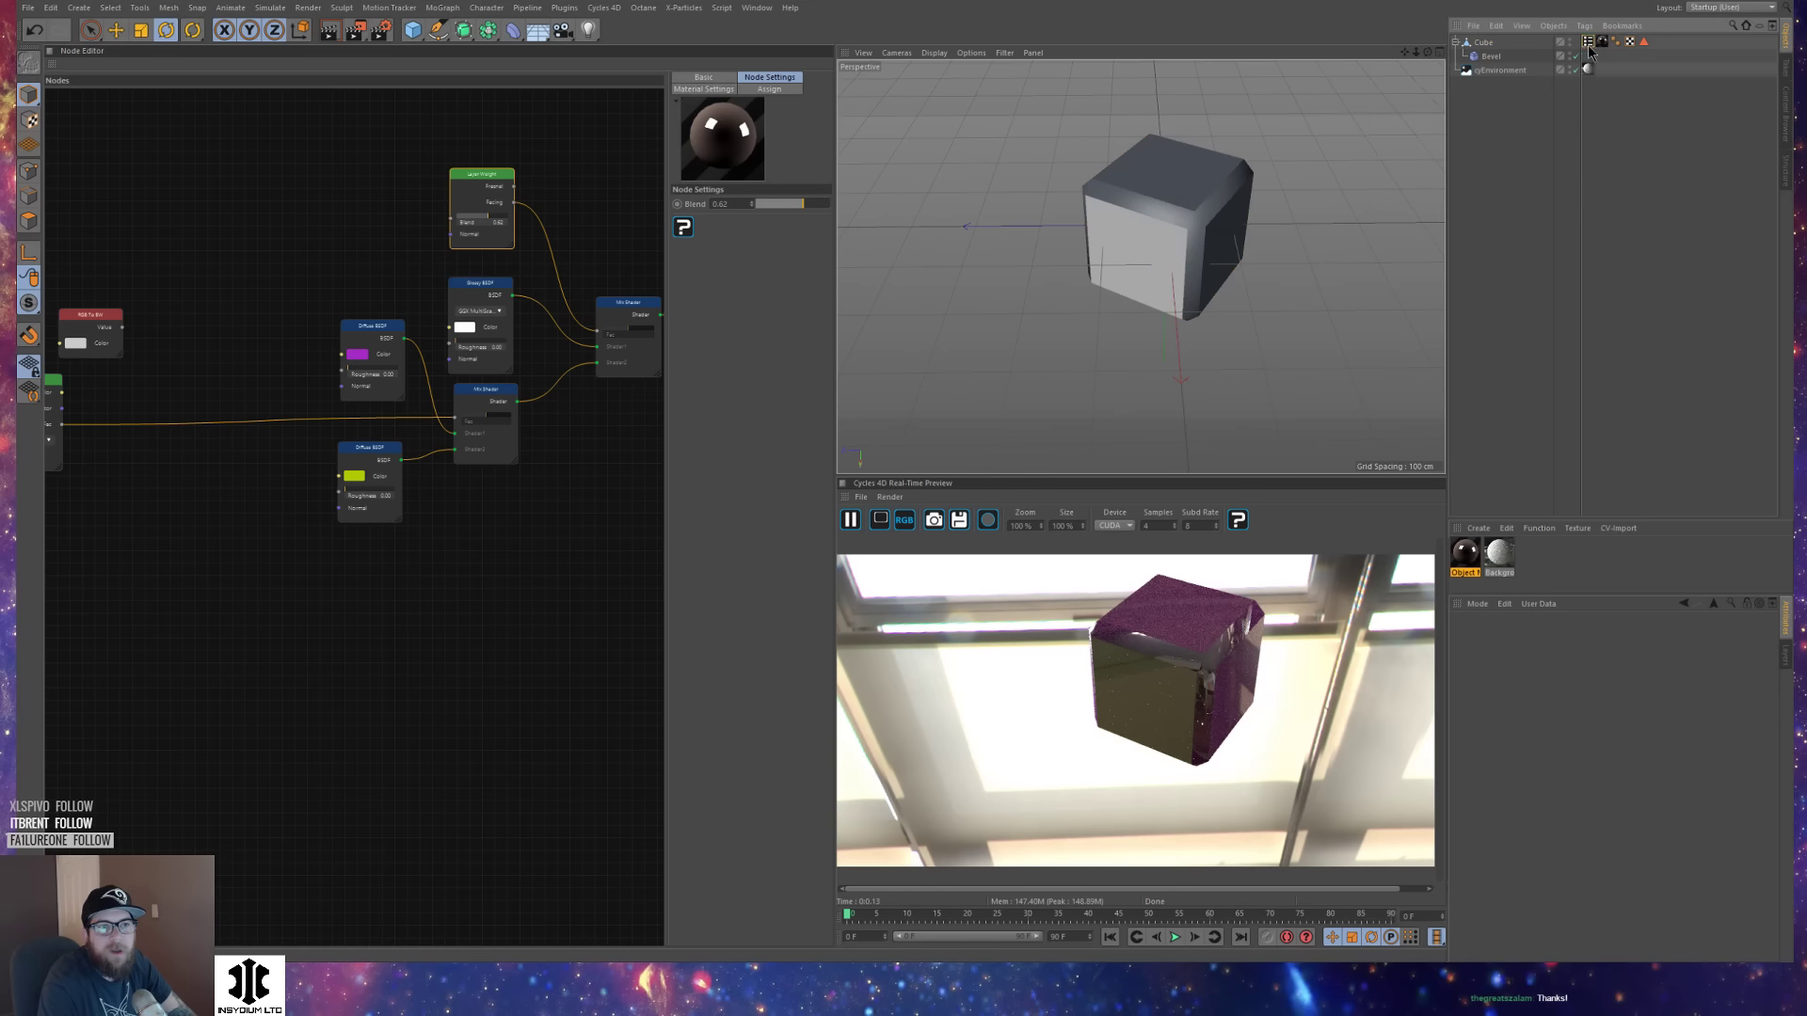
Add a second attribute to the Cube's Cycles 4D Attribute tag and name it r1.
left_click(1588, 43)
left_click(1511, 758)
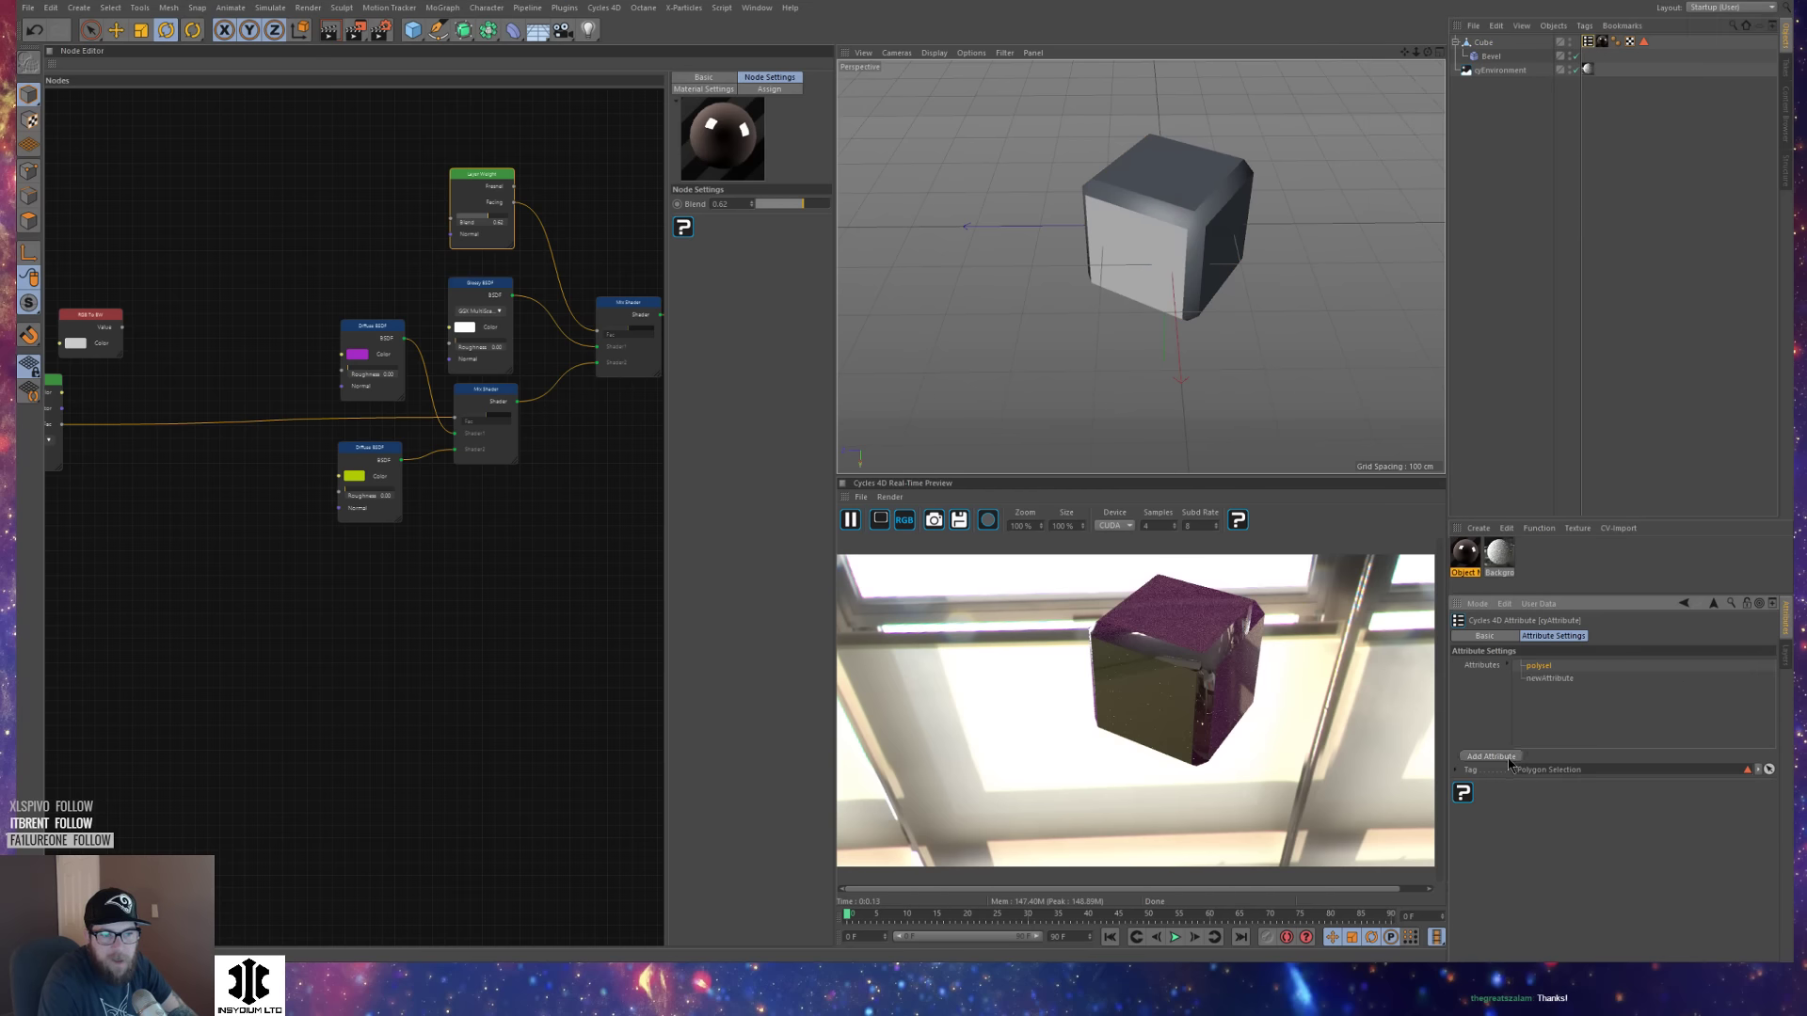
double_click(1548, 680)
type("r1")
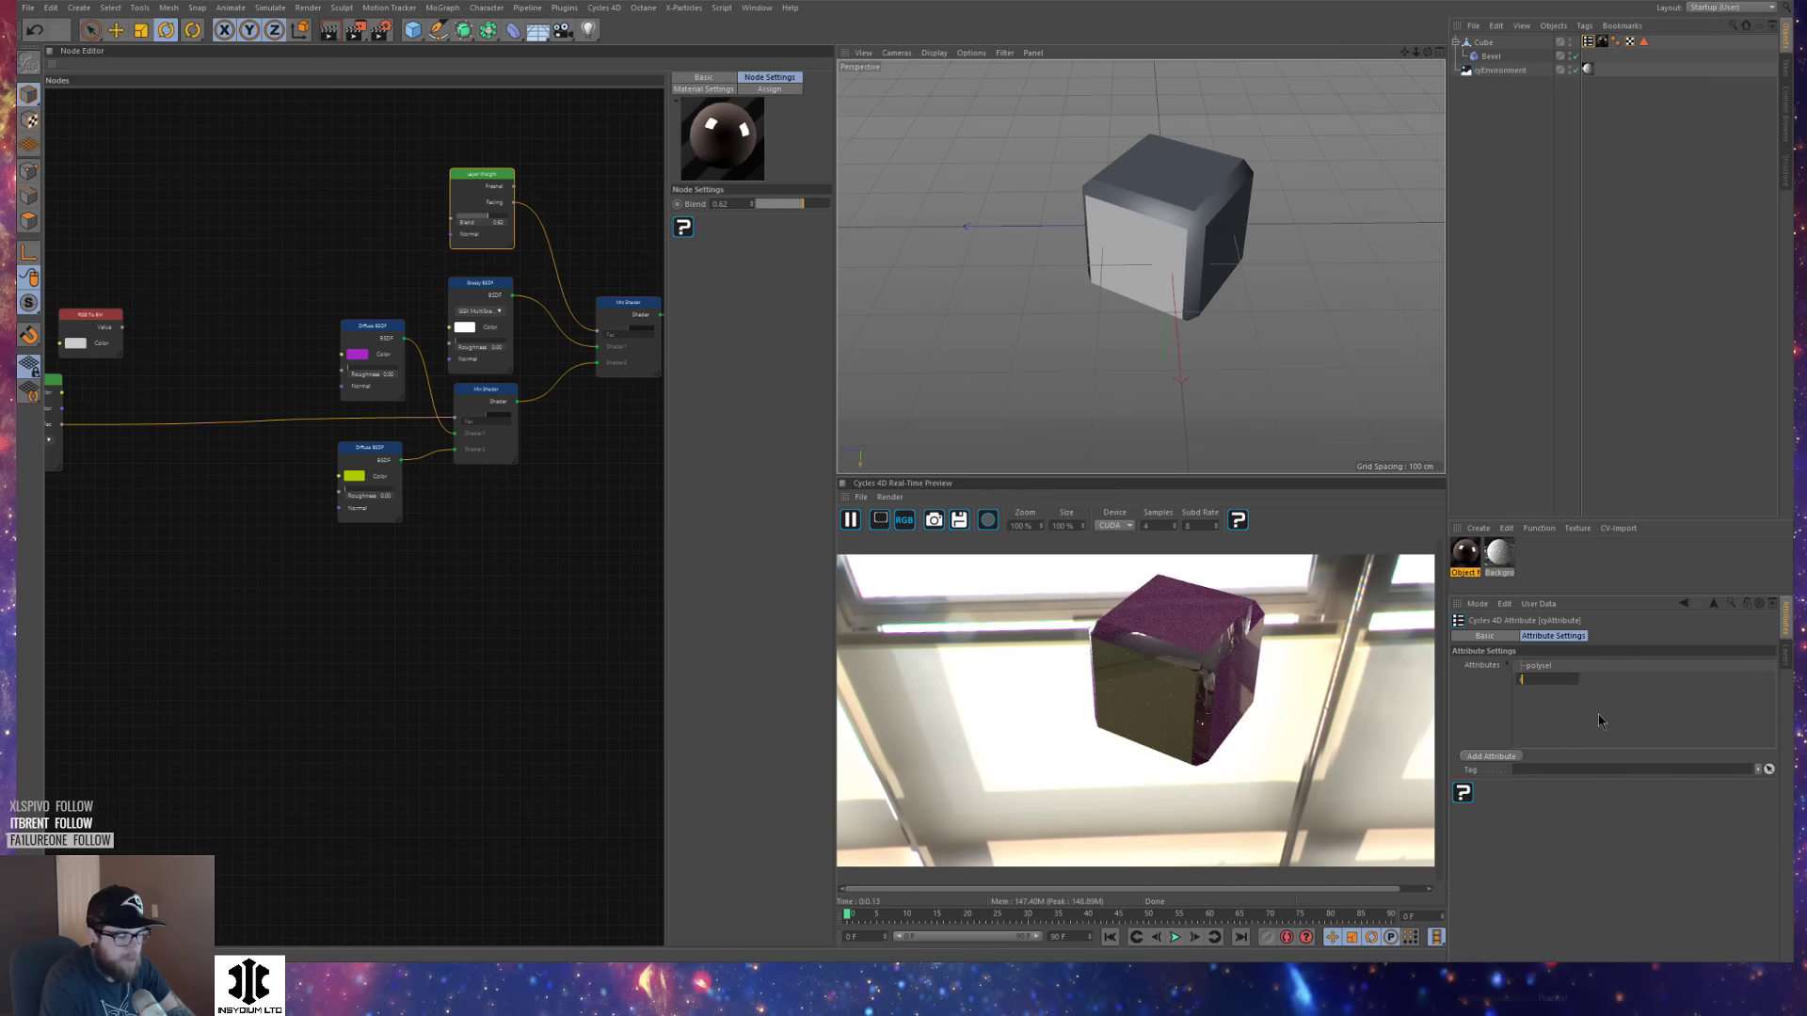
key("Return")
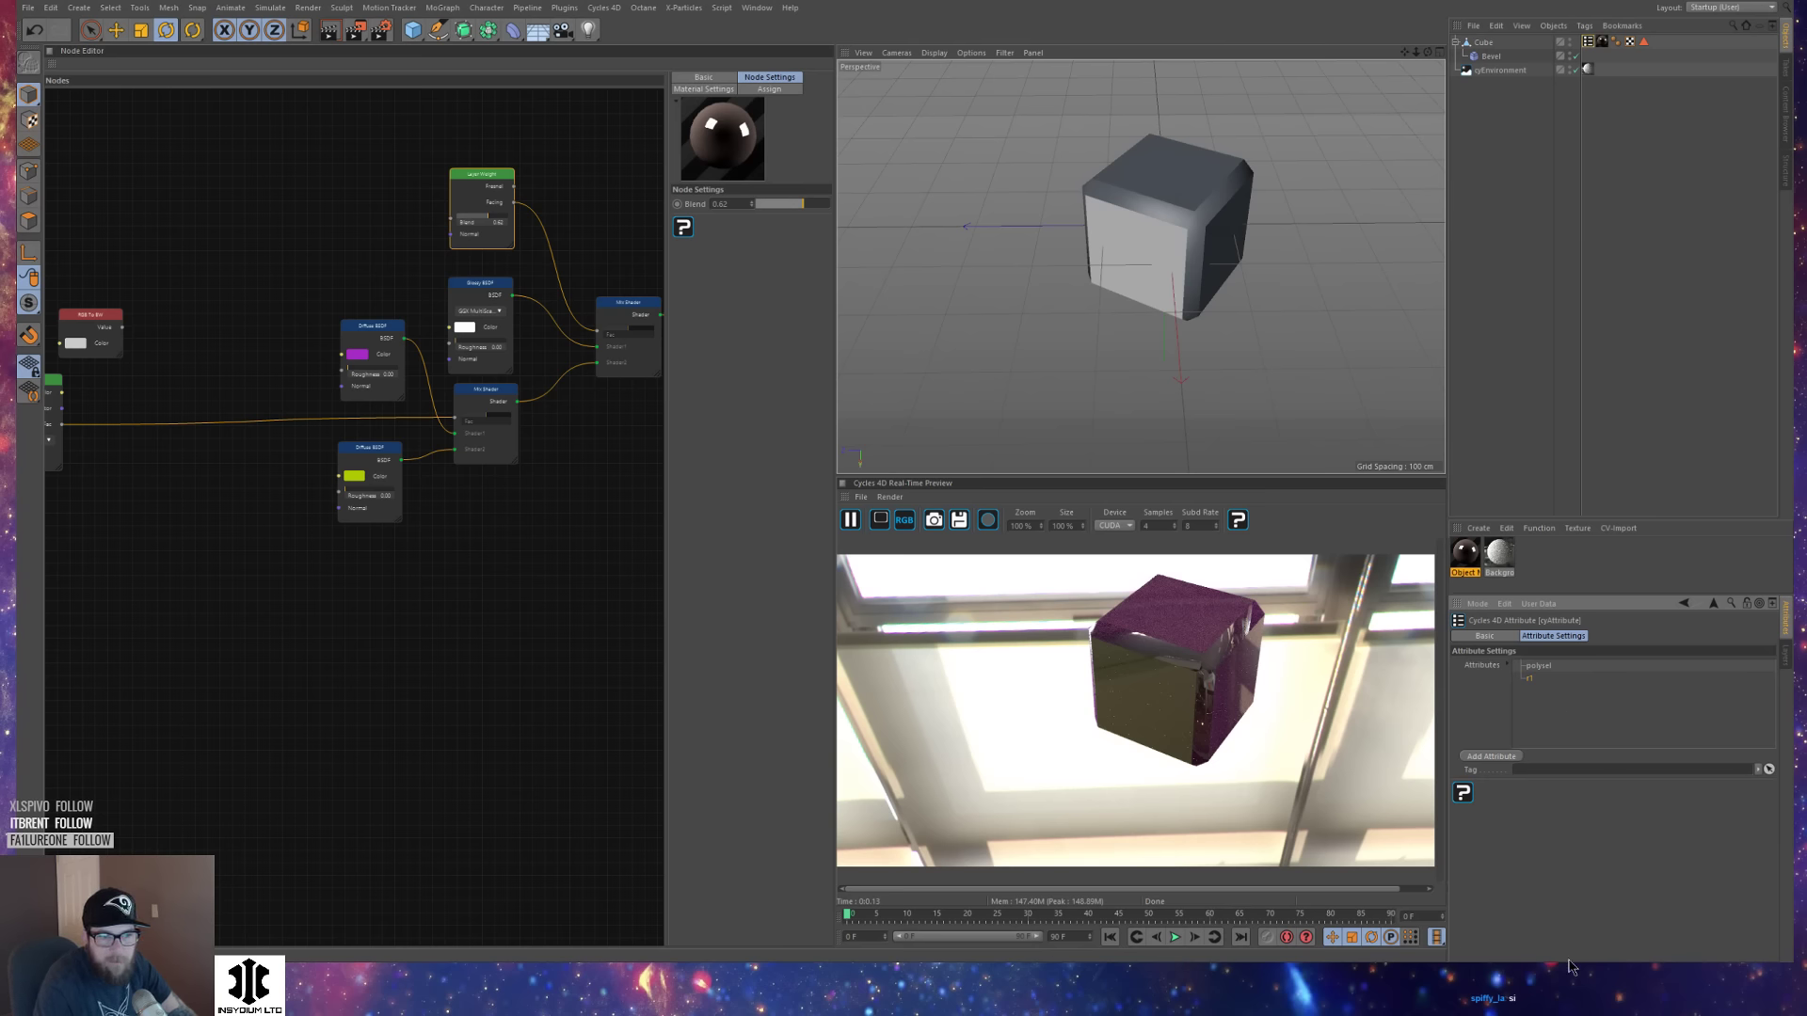
In polygon mode, clear the Cube's polygon selection and store it in a new Polygon Selection tag named R1.
left_click(1483, 43)
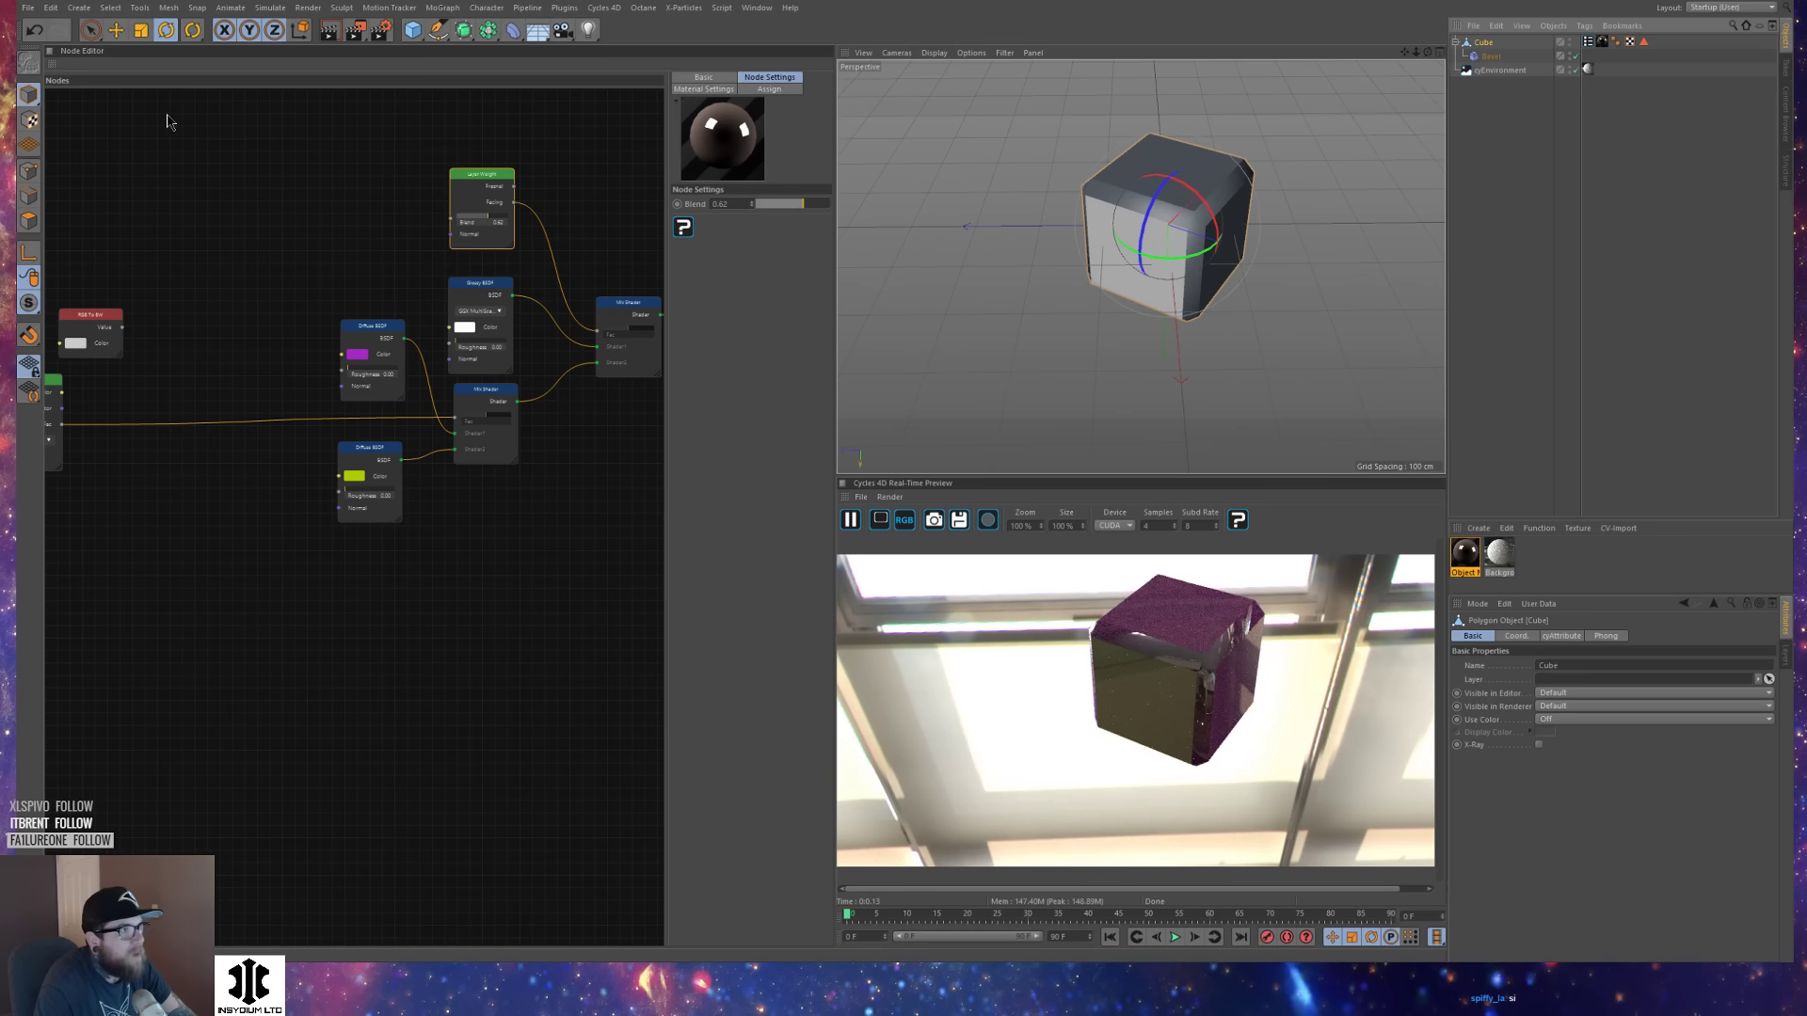
left_click(34, 220)
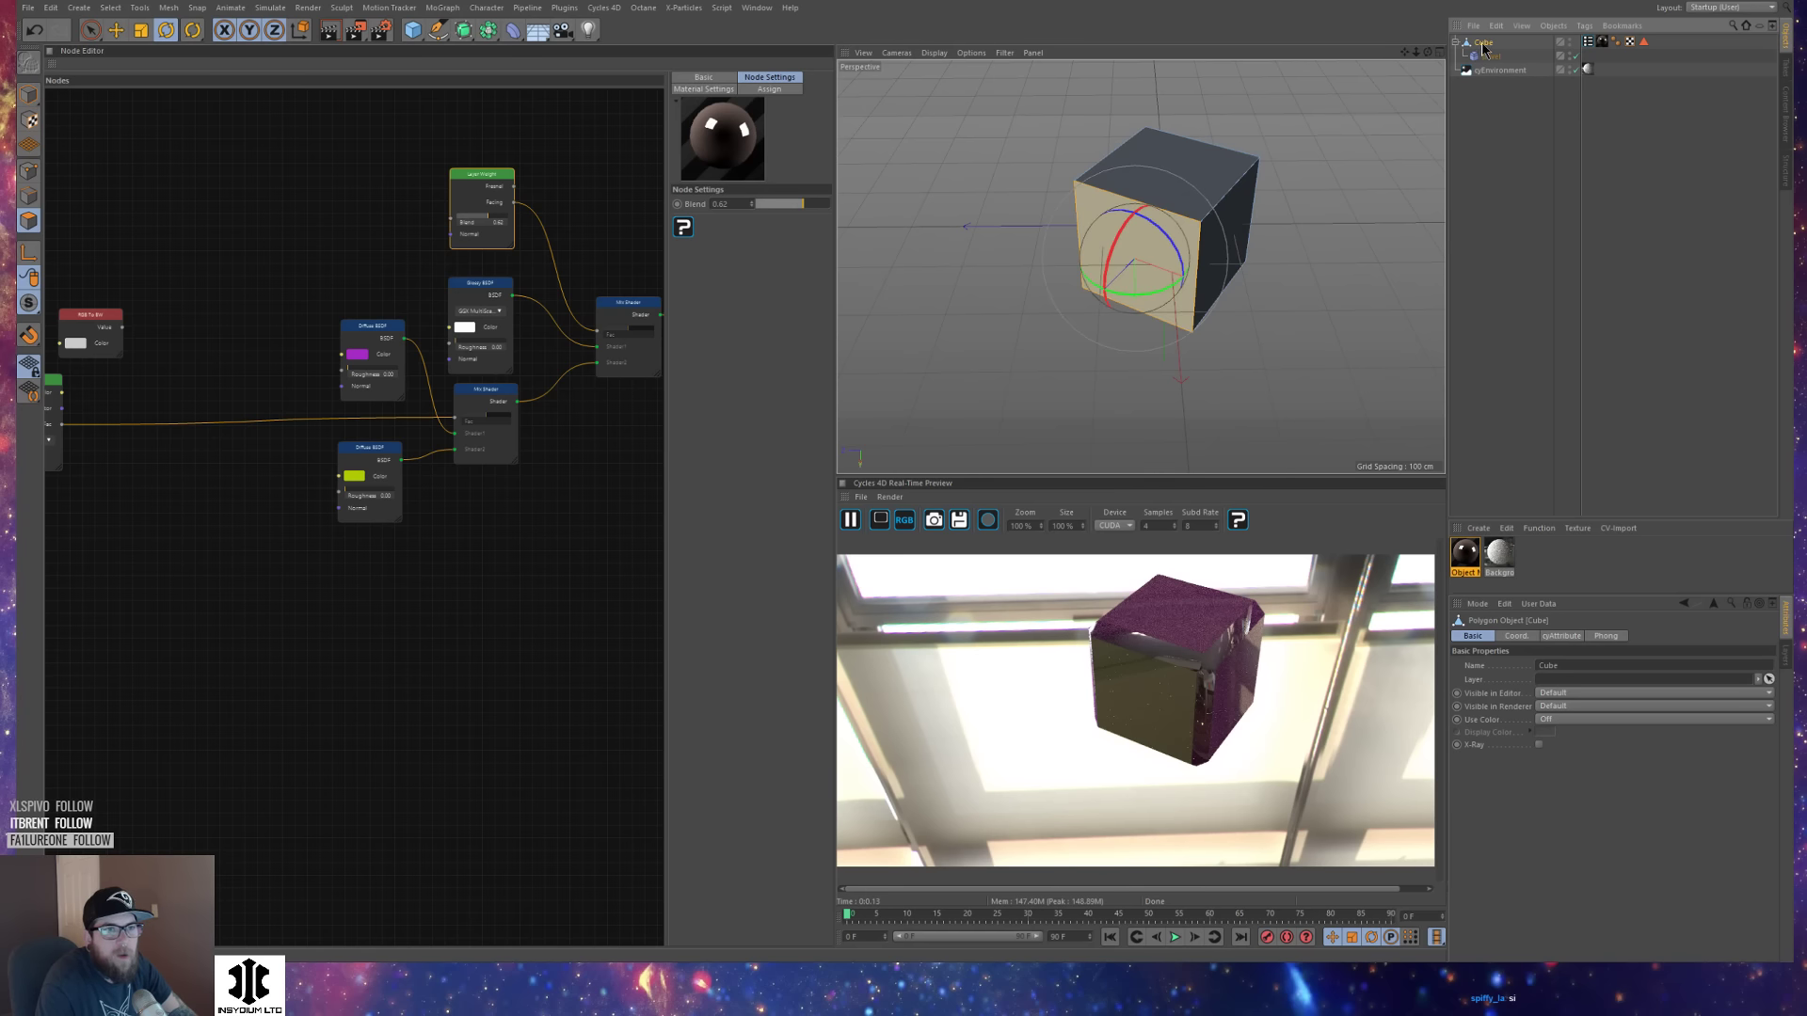
left_click(1383, 89)
left_click(1492, 42)
key("shift+c")
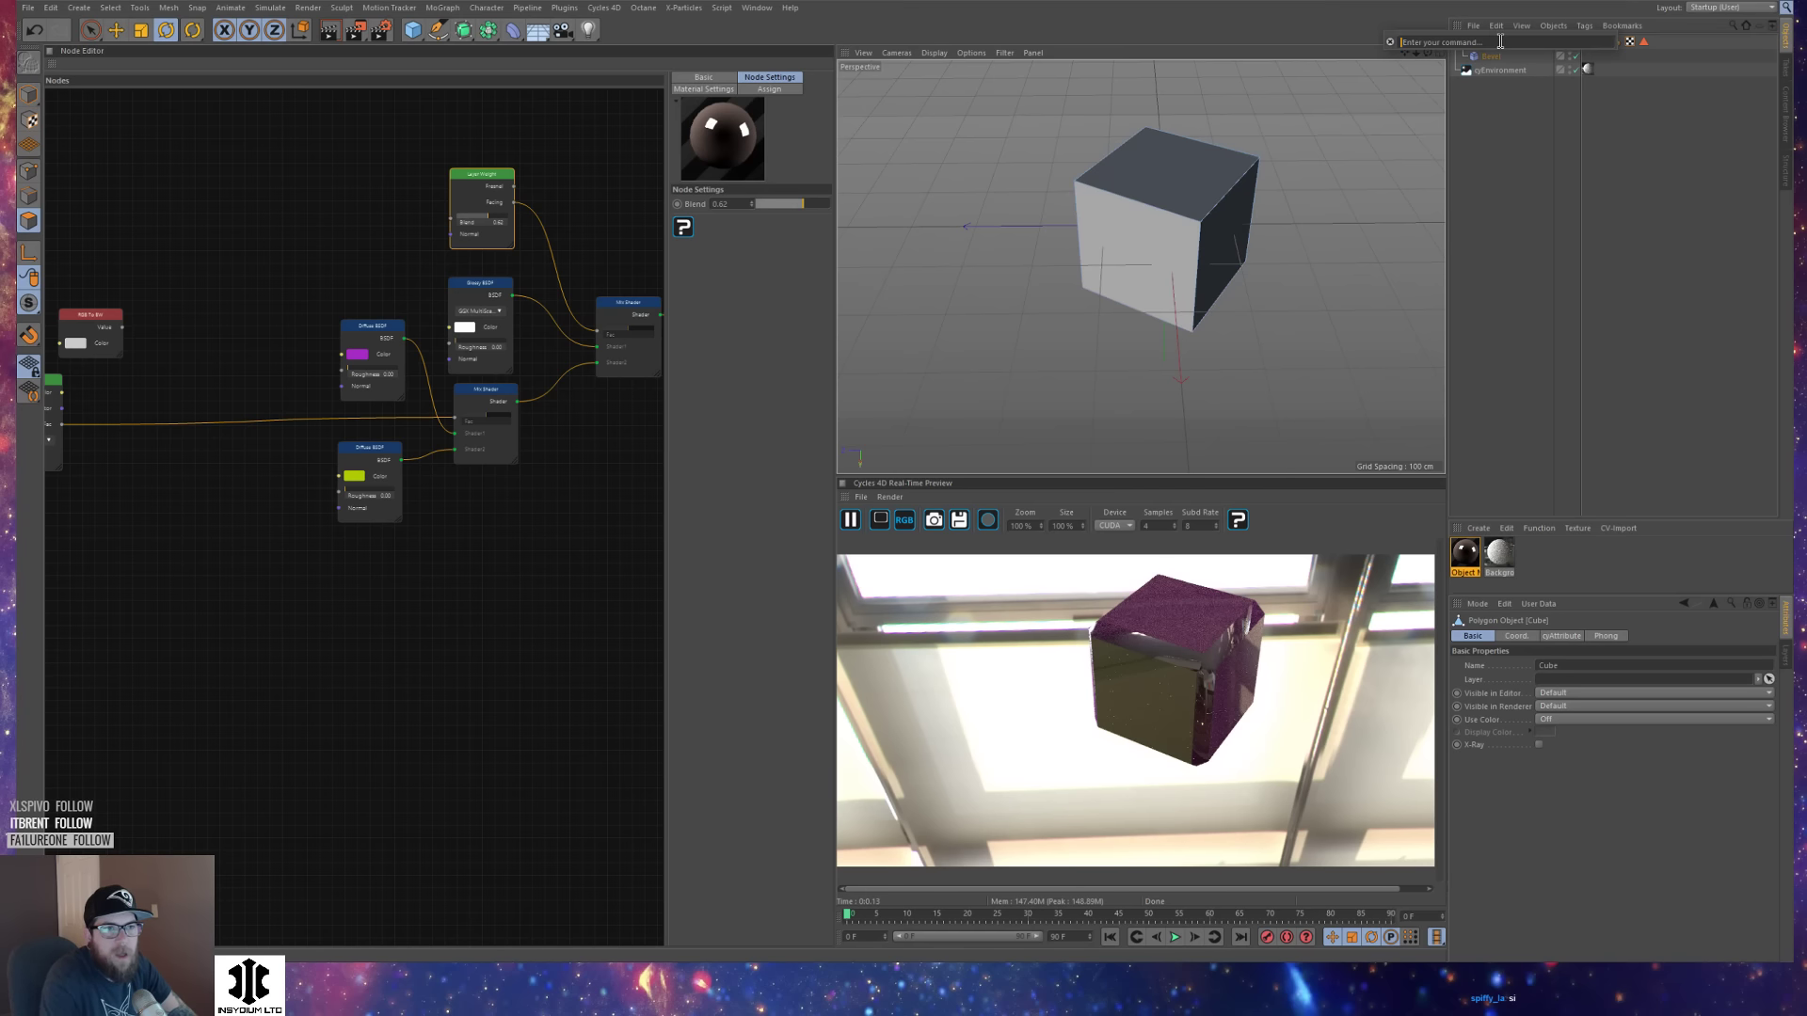
type("select")
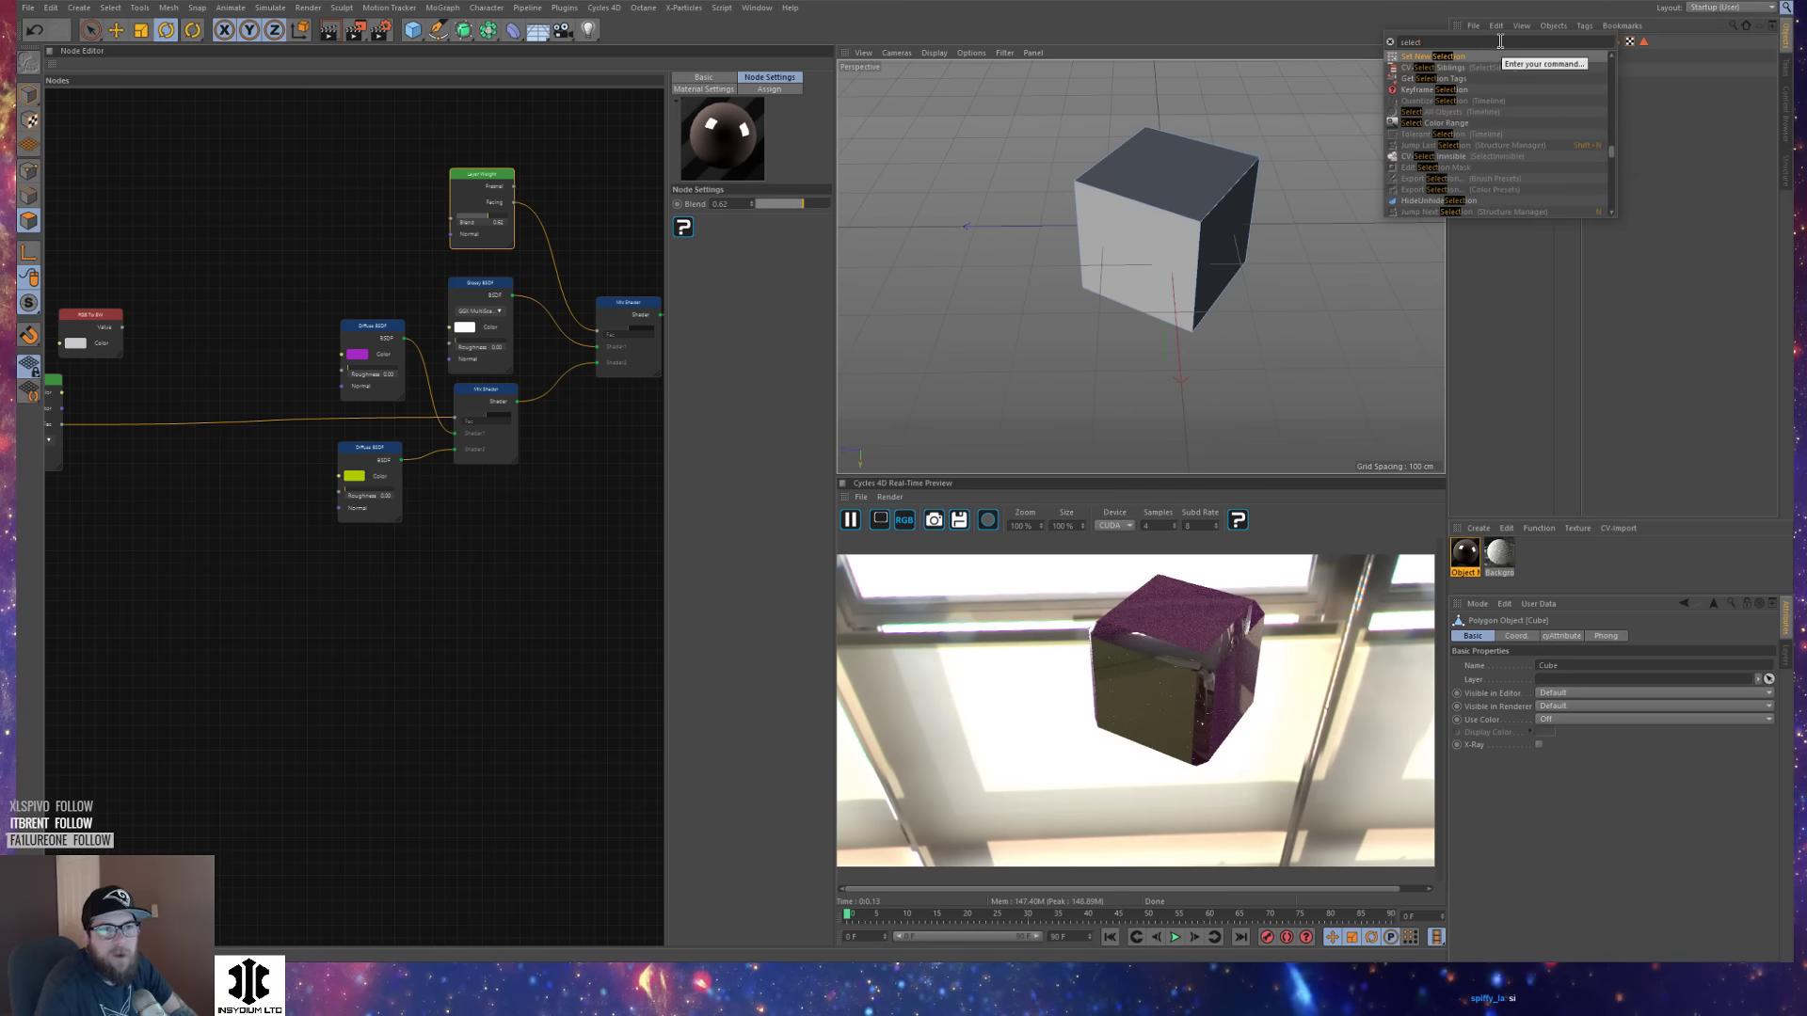
key("Return")
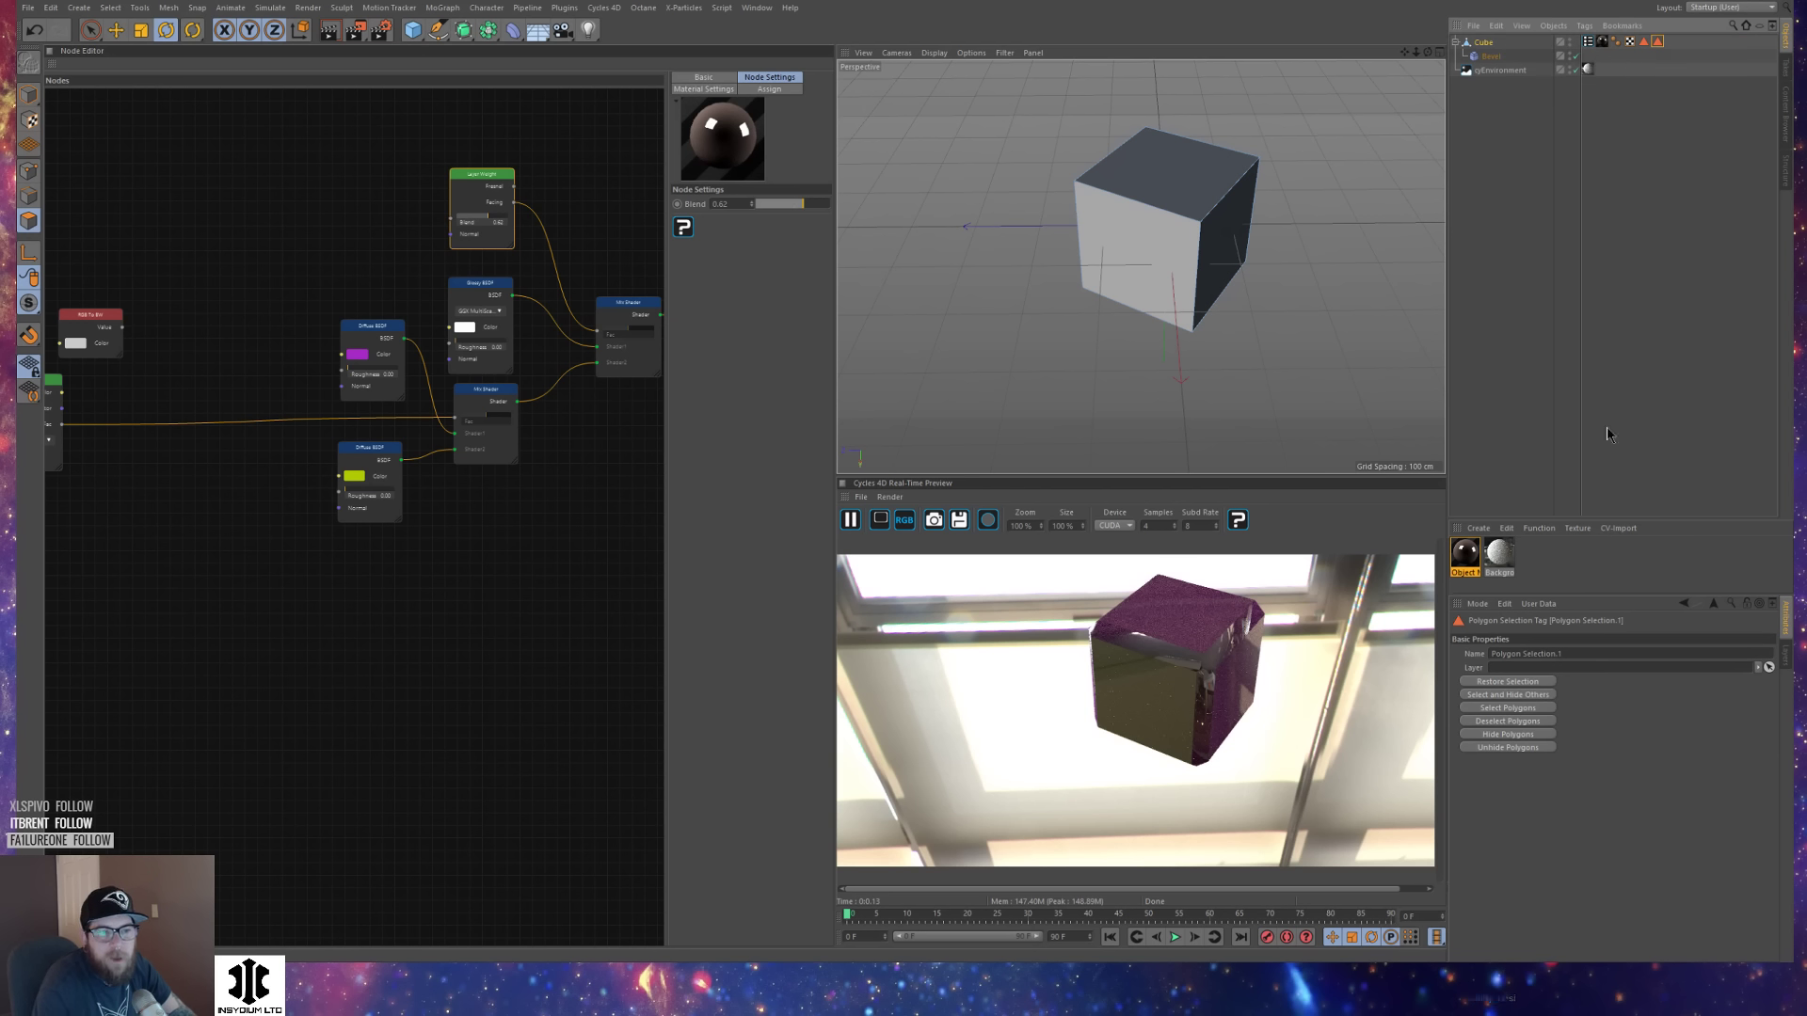
left_click(1588, 654)
type("T")
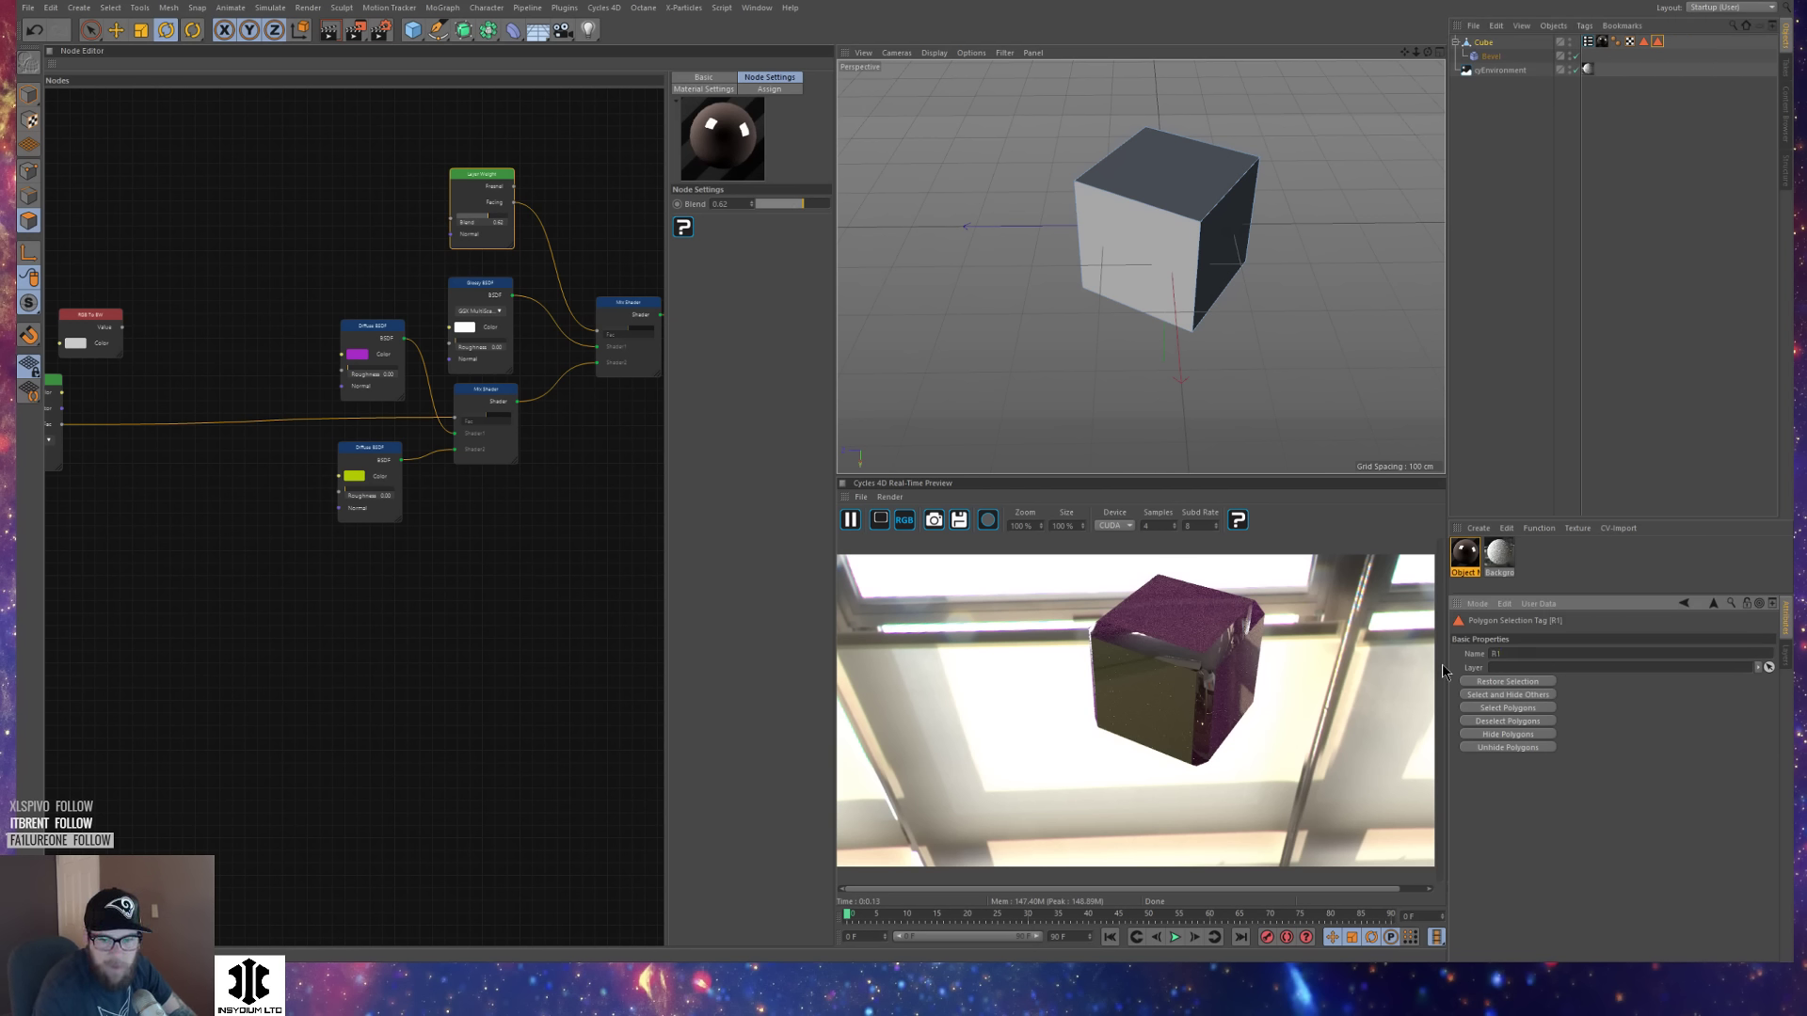
Link the R1 selection tag to the r1 attribute in the Cube's Cycles 4D Attribute tag.
left_click(1588, 42)
left_click(1656, 45)
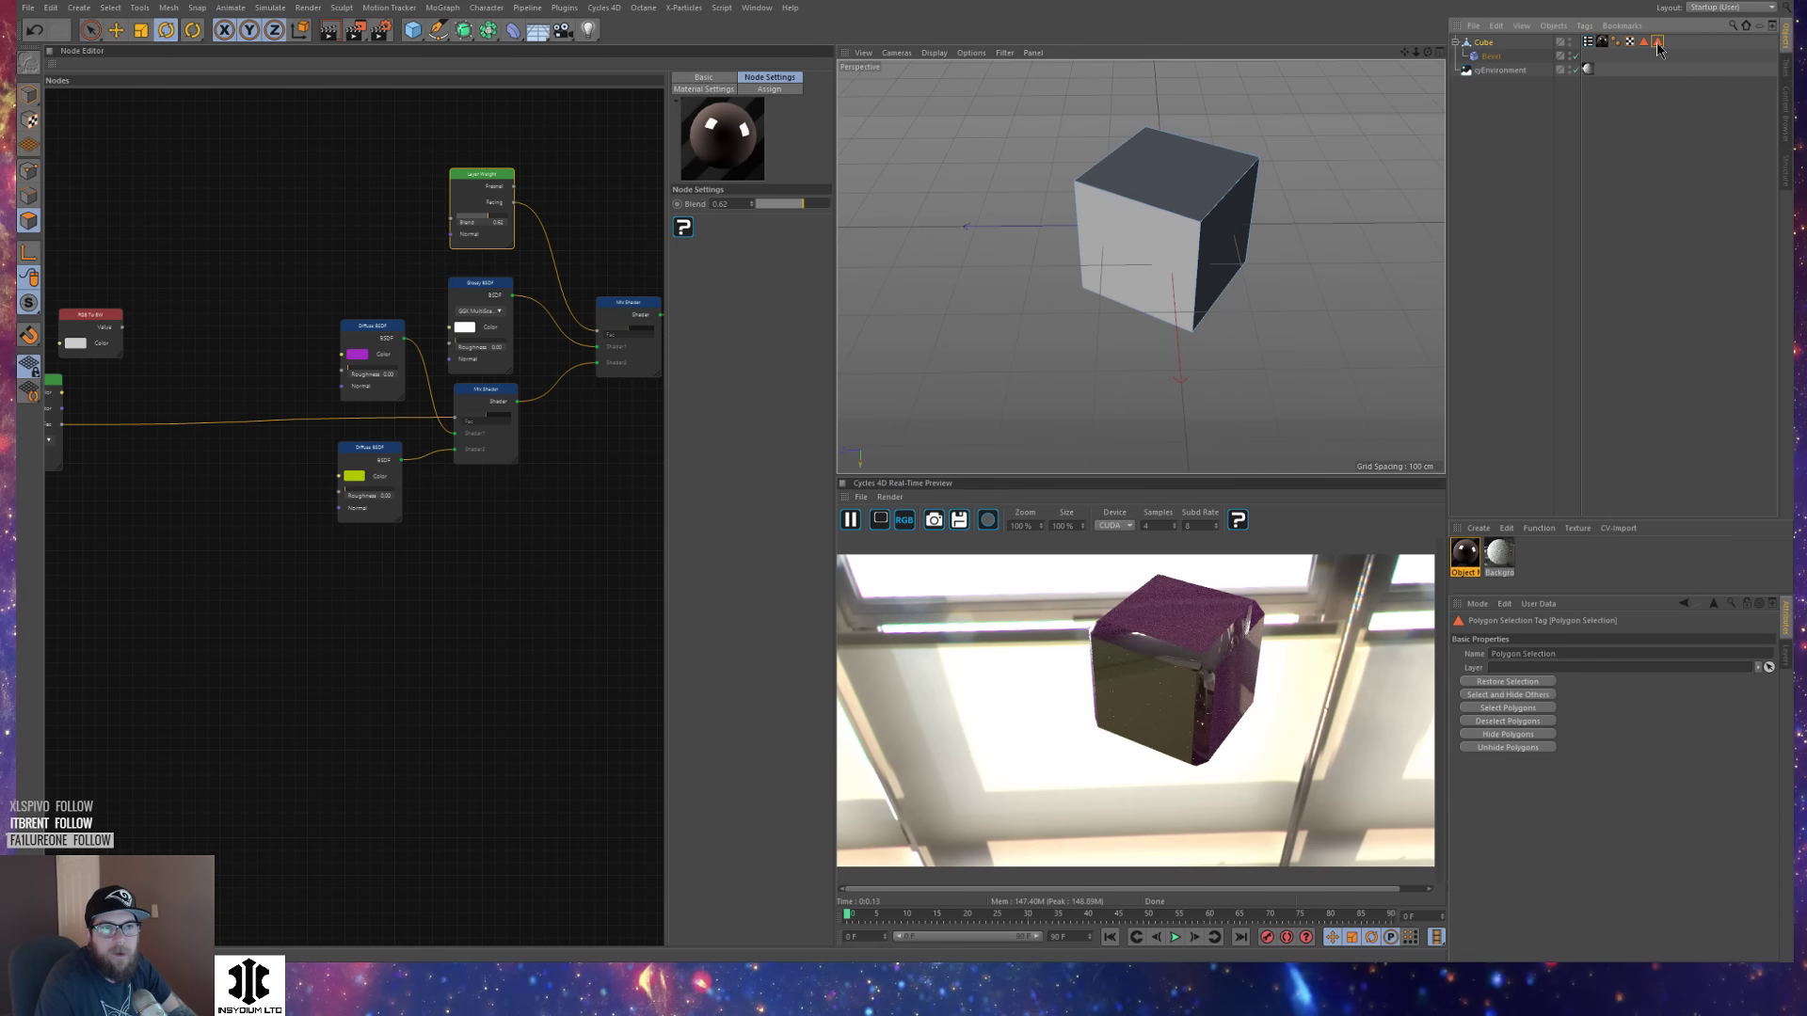
left_click(1588, 43)
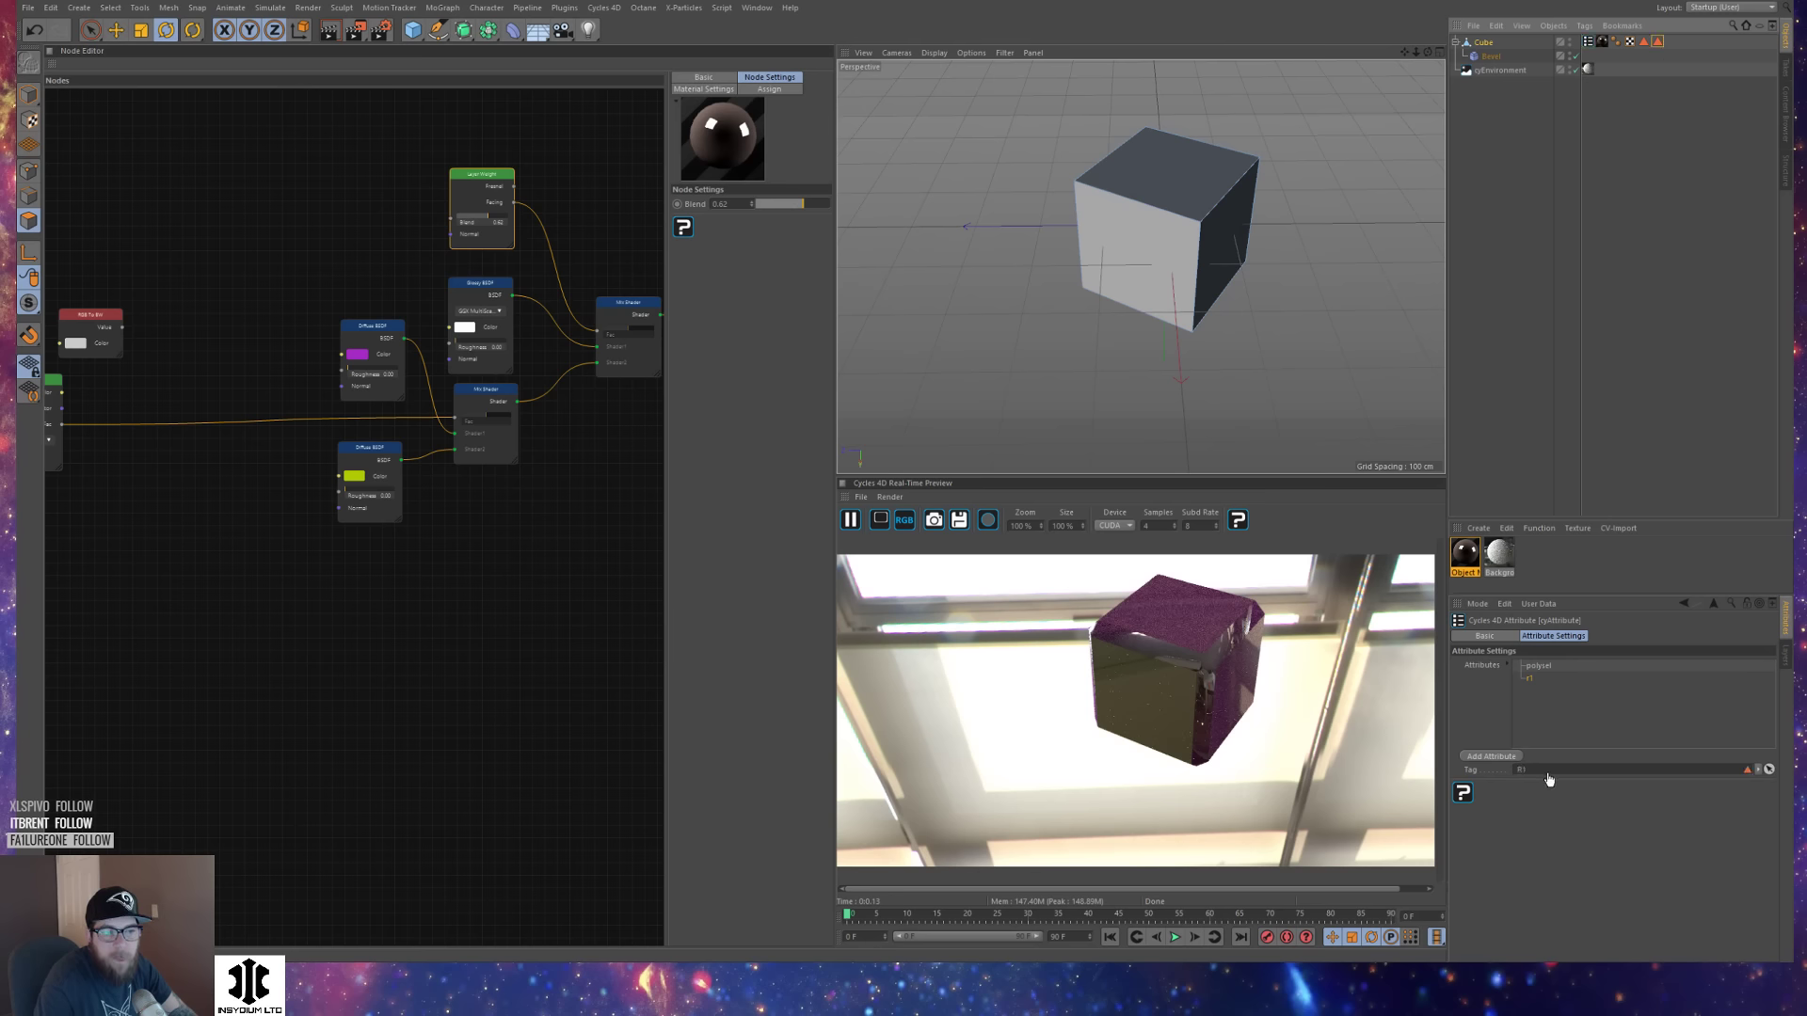
Duplicate the Attribute node below the original in the cube material and set the copy's attribute name to r1.
middle_click_drag(418, 645, 567, 621)
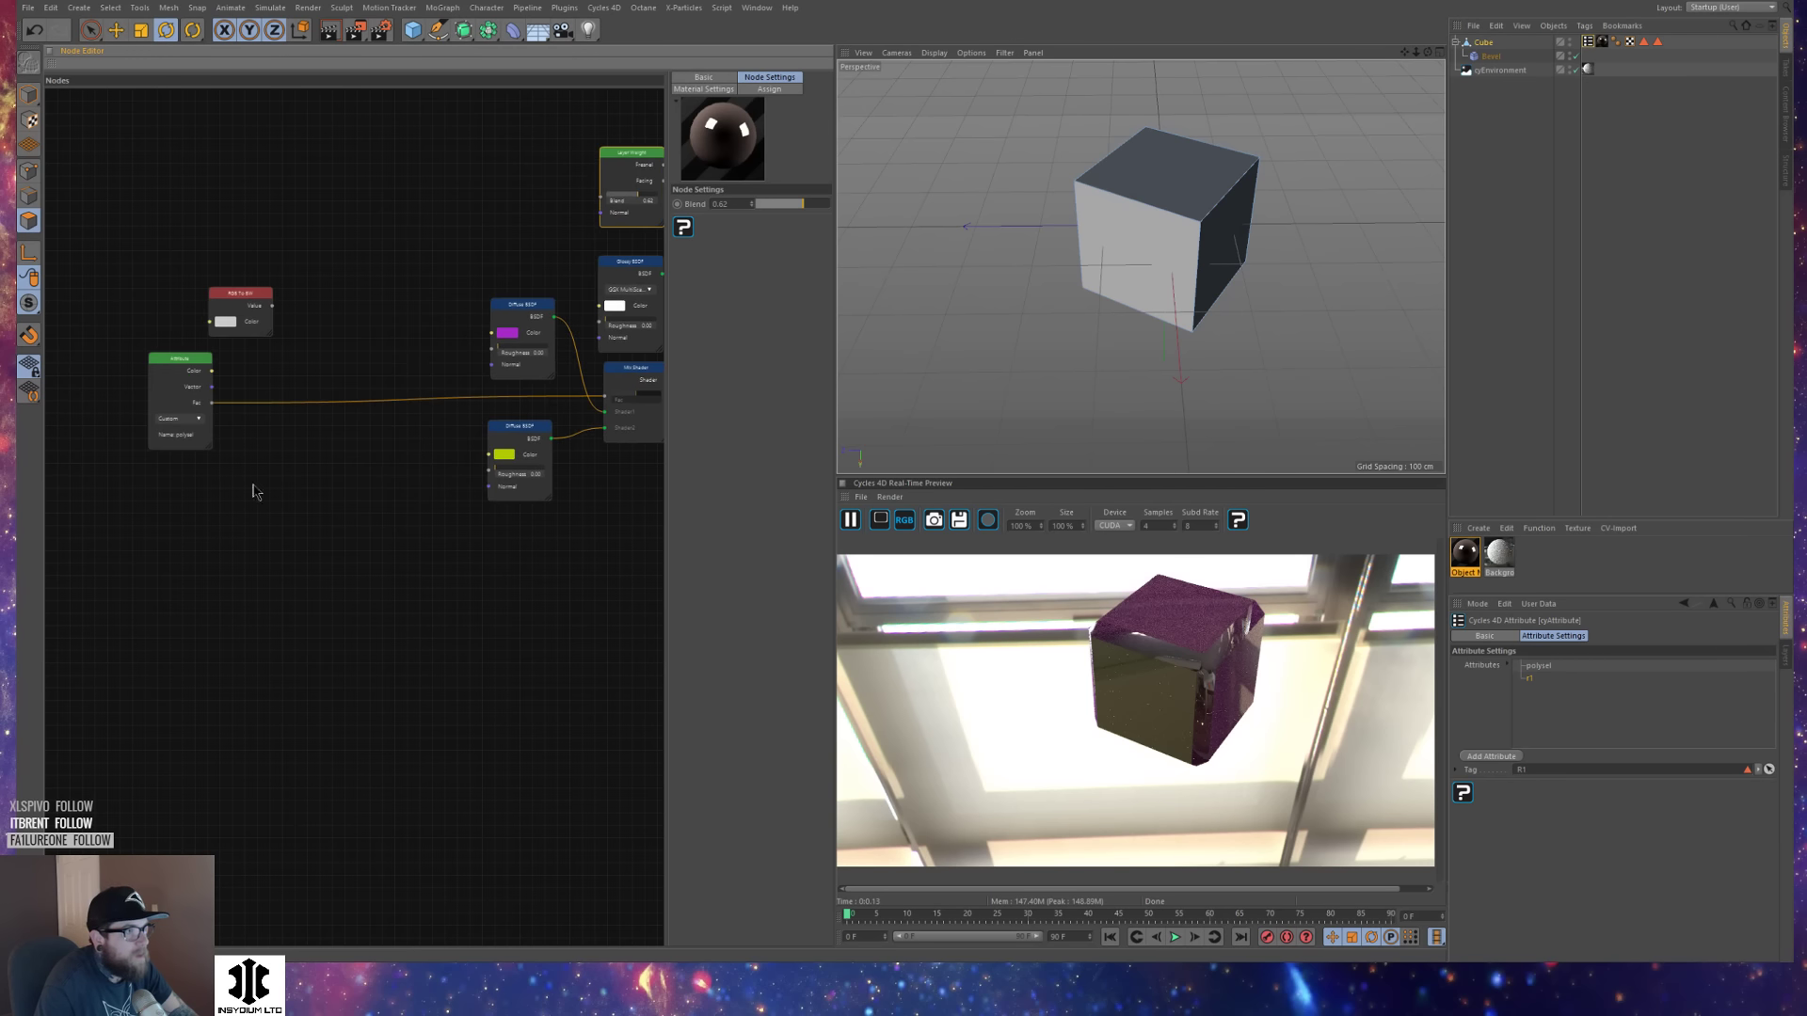
left_click(180, 360)
left_click_drag(180, 362, 128, 372)
left_click_drag(128, 372, 195, 489, "ctrl")
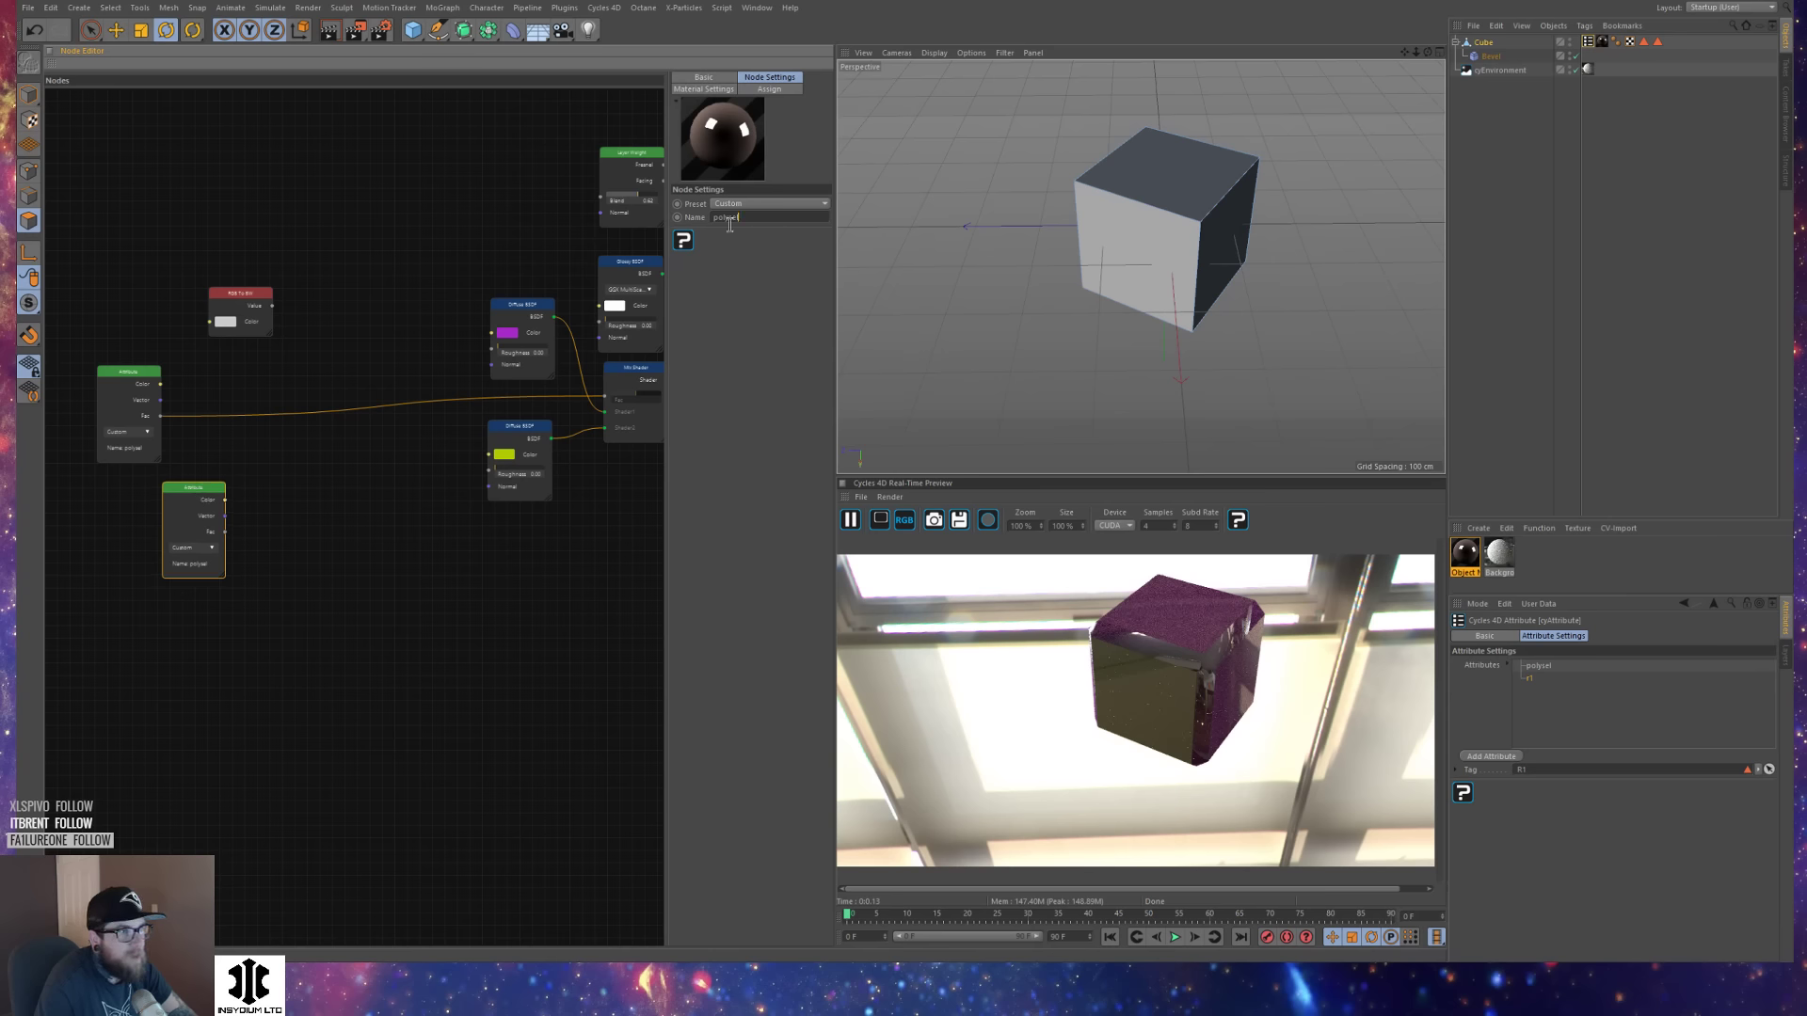
type("r1")
Connect the r1 Attribute node's Fac output to the Layer Weight node's Blend input.
middle_click_drag(328, 542, 234, 563)
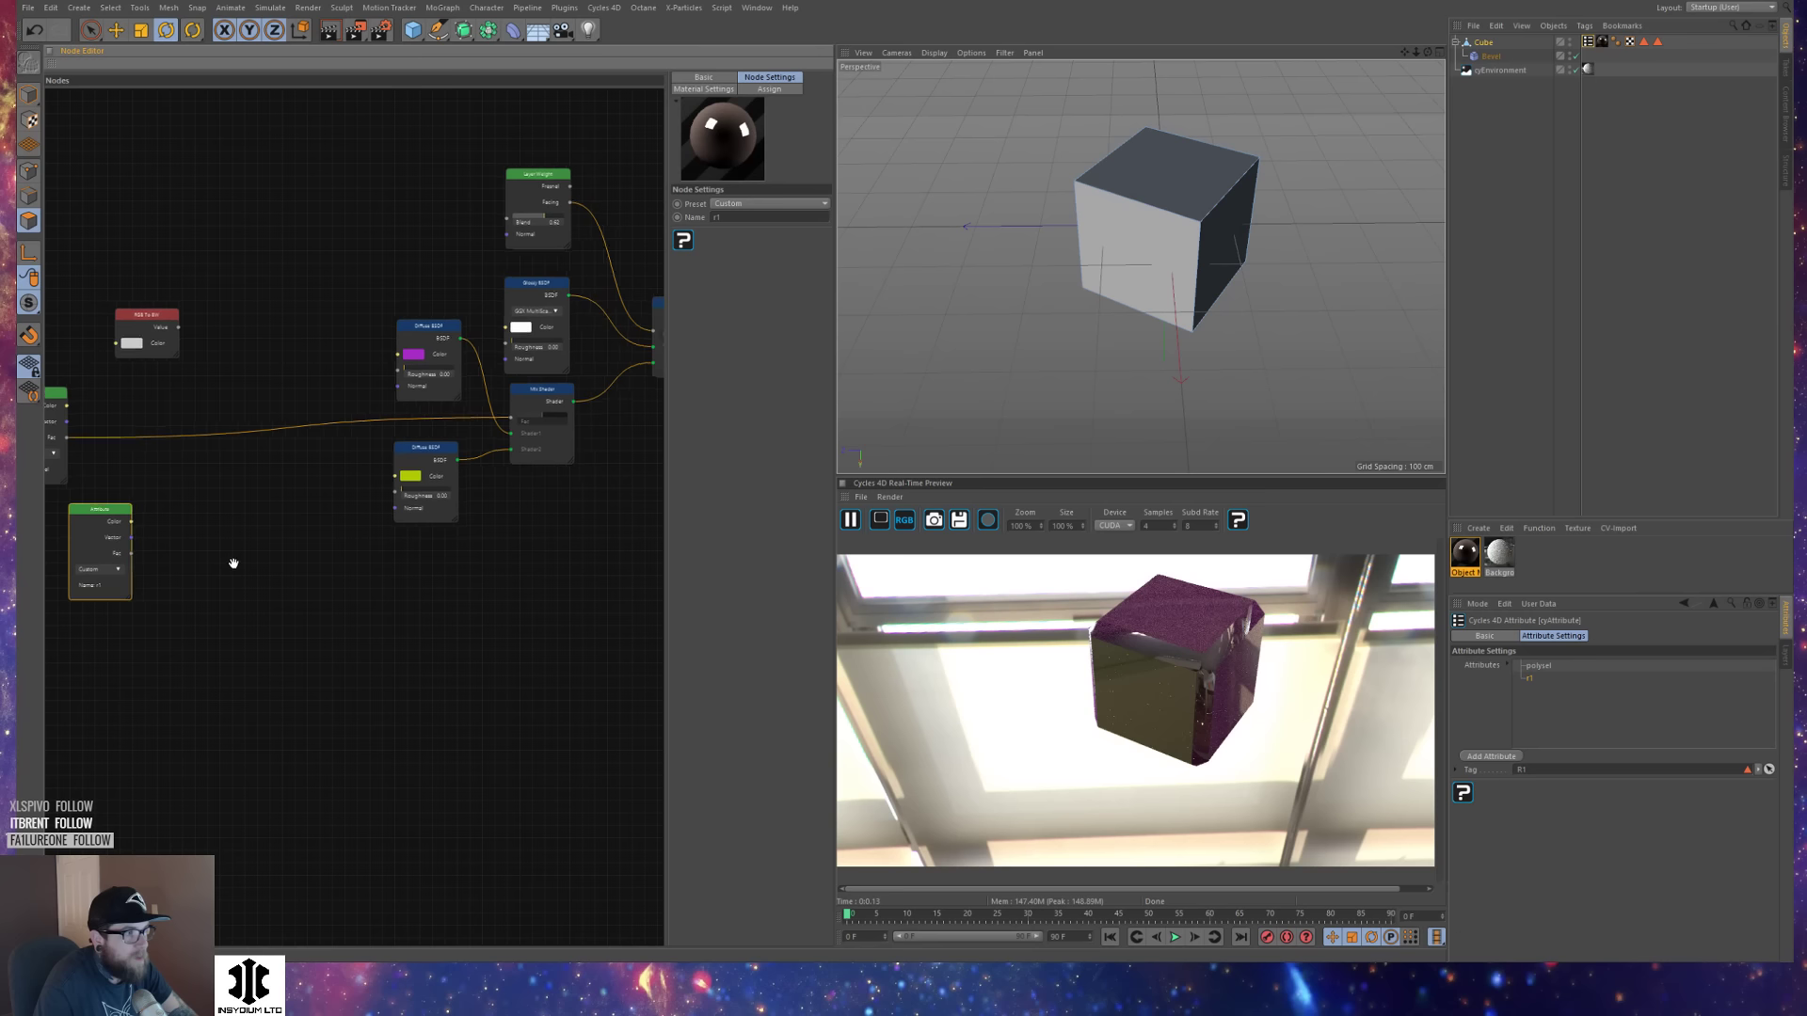
left_click_drag(131, 553, 506, 222)
left_click_drag(1100, 285, 1083, 235, "alt")
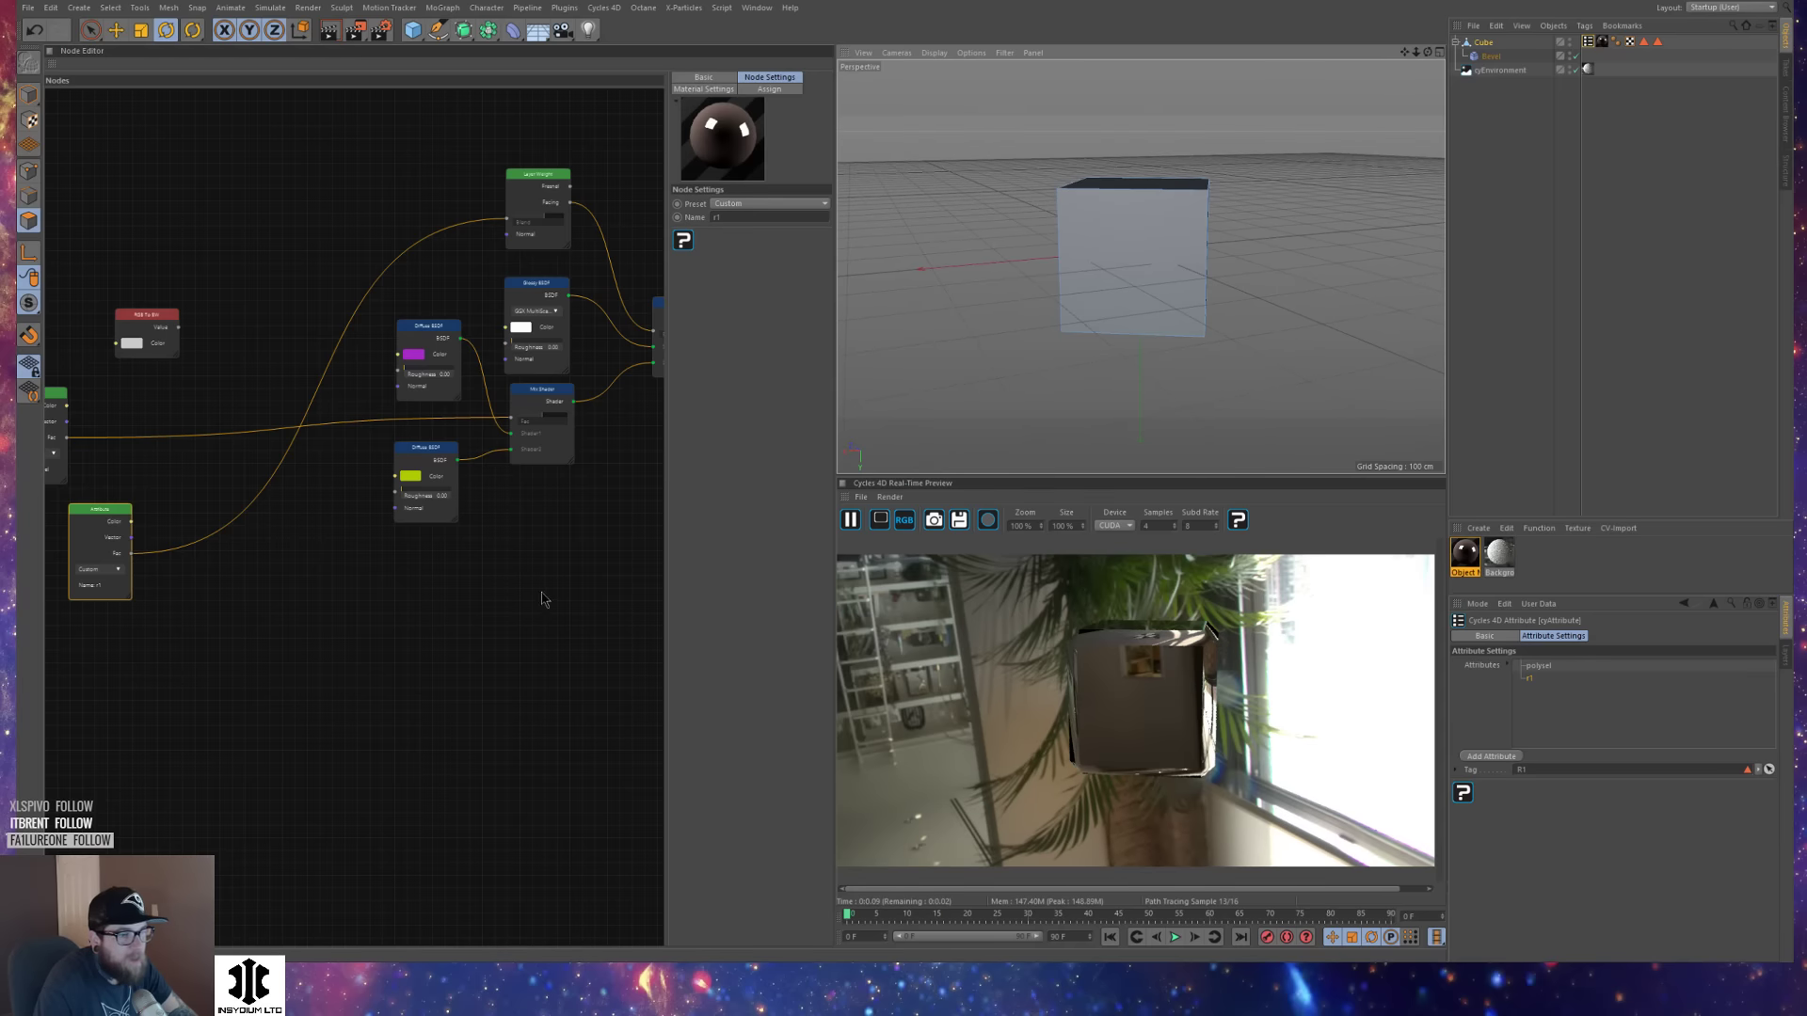
Reroute the r1 Attribute node's Fac output from Layer Weight Blend to the final Mix Shader's Fac input, replacing the Layer Weight link.
middle_click_drag(544, 597, 443, 596)
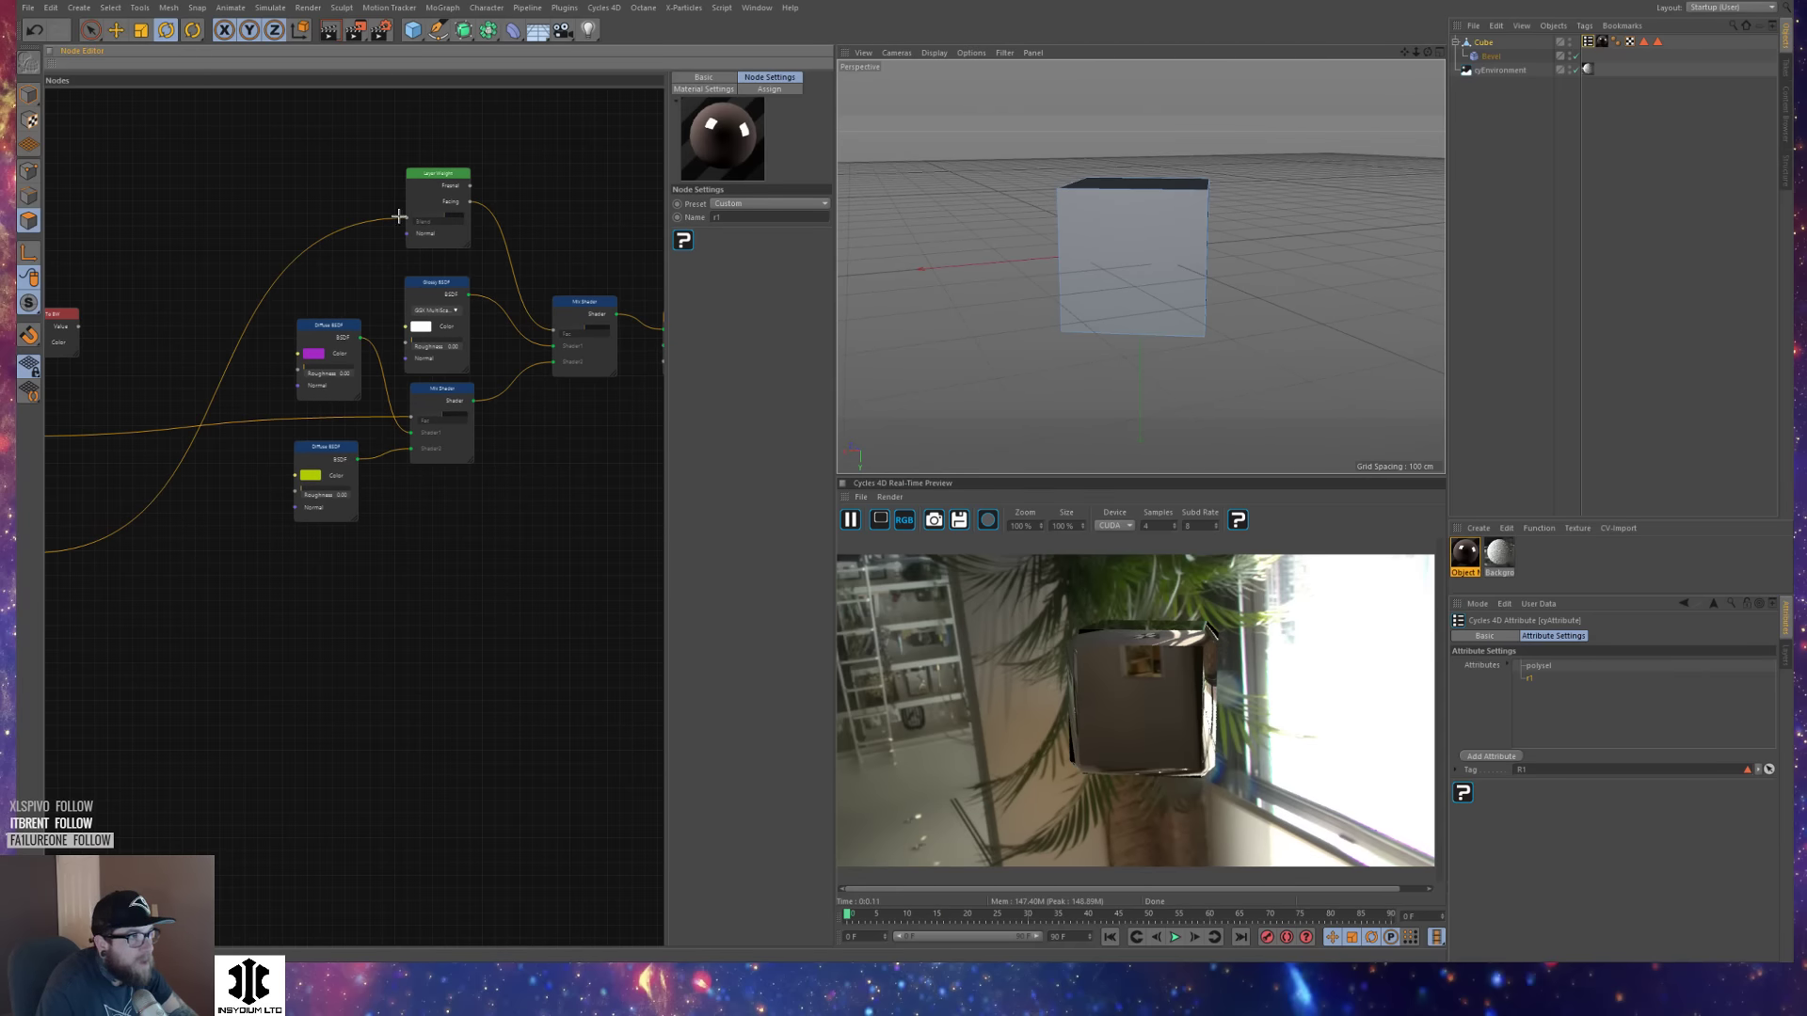
left_click_drag(405, 220, 554, 334)
mouse_move(1094, 275)
left_mouse_down("alt")
mouse_move(1171, 310)
mouse_move(1122, 273)
mouse_move(1173, 274)
mouse_move(1180, 292)
mouse_move(1083, 258)
mouse_move(1091, 241)
left_mouse_up("alt")
mouse_move(385, 608)
middle_mouse_down("alt")
mouse_move(458, 582)
mouse_move(509, 600)
middle_mouse_up("alt")
left_click(117, 503)
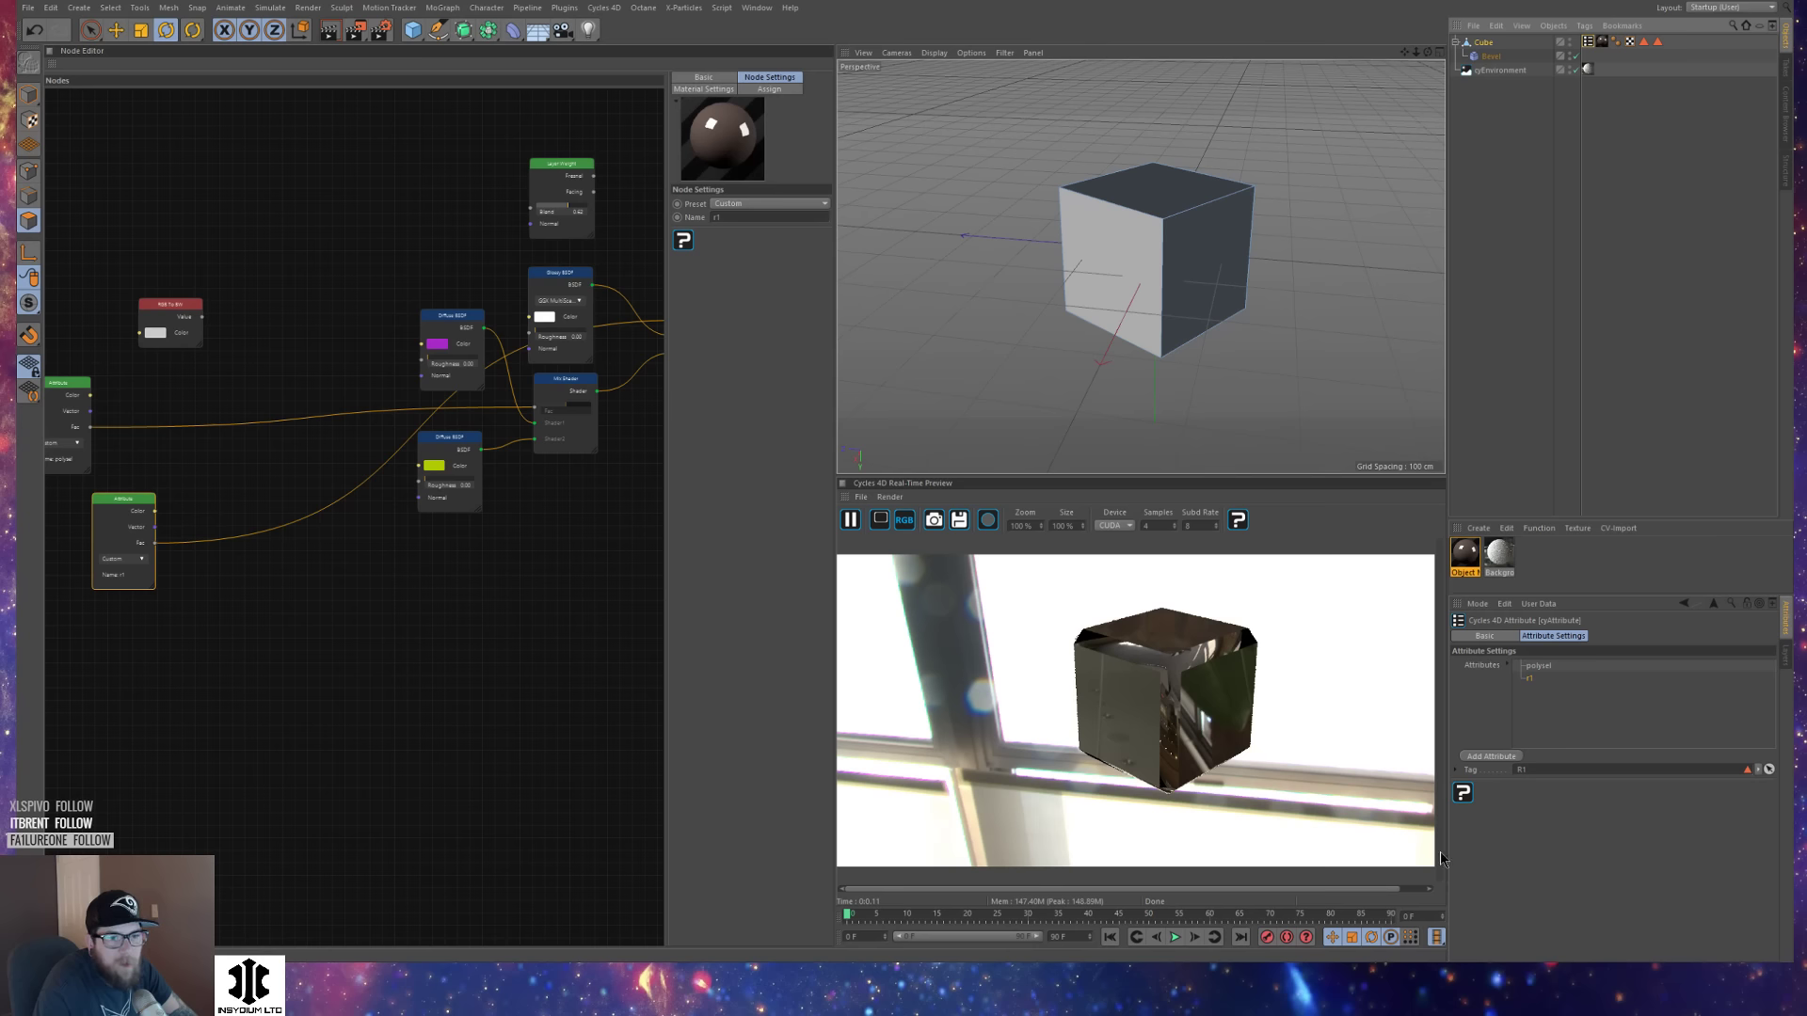
left_click_drag(1149, 408, 1002, 347, "alt")
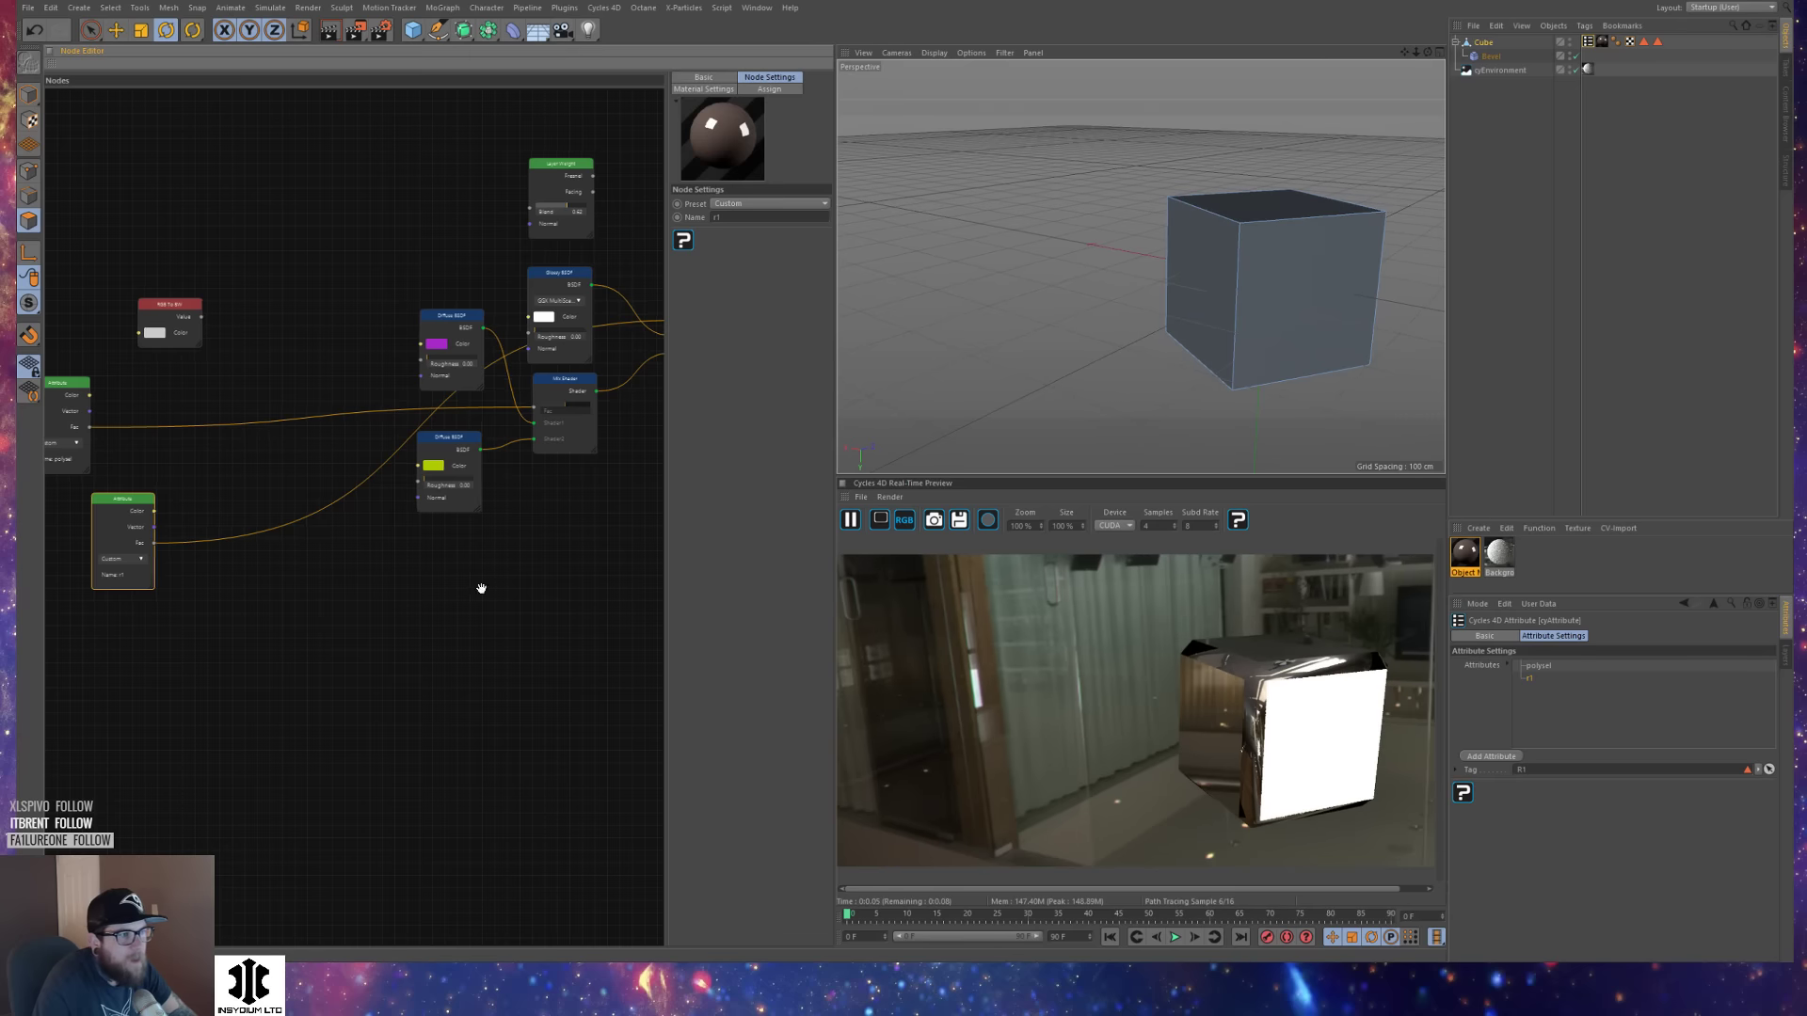
Move the r1 Attribute node above the shader nodes and the disconnected Layer Weight node well below them.
middle_click_drag(545, 507, 480, 593, "alt")
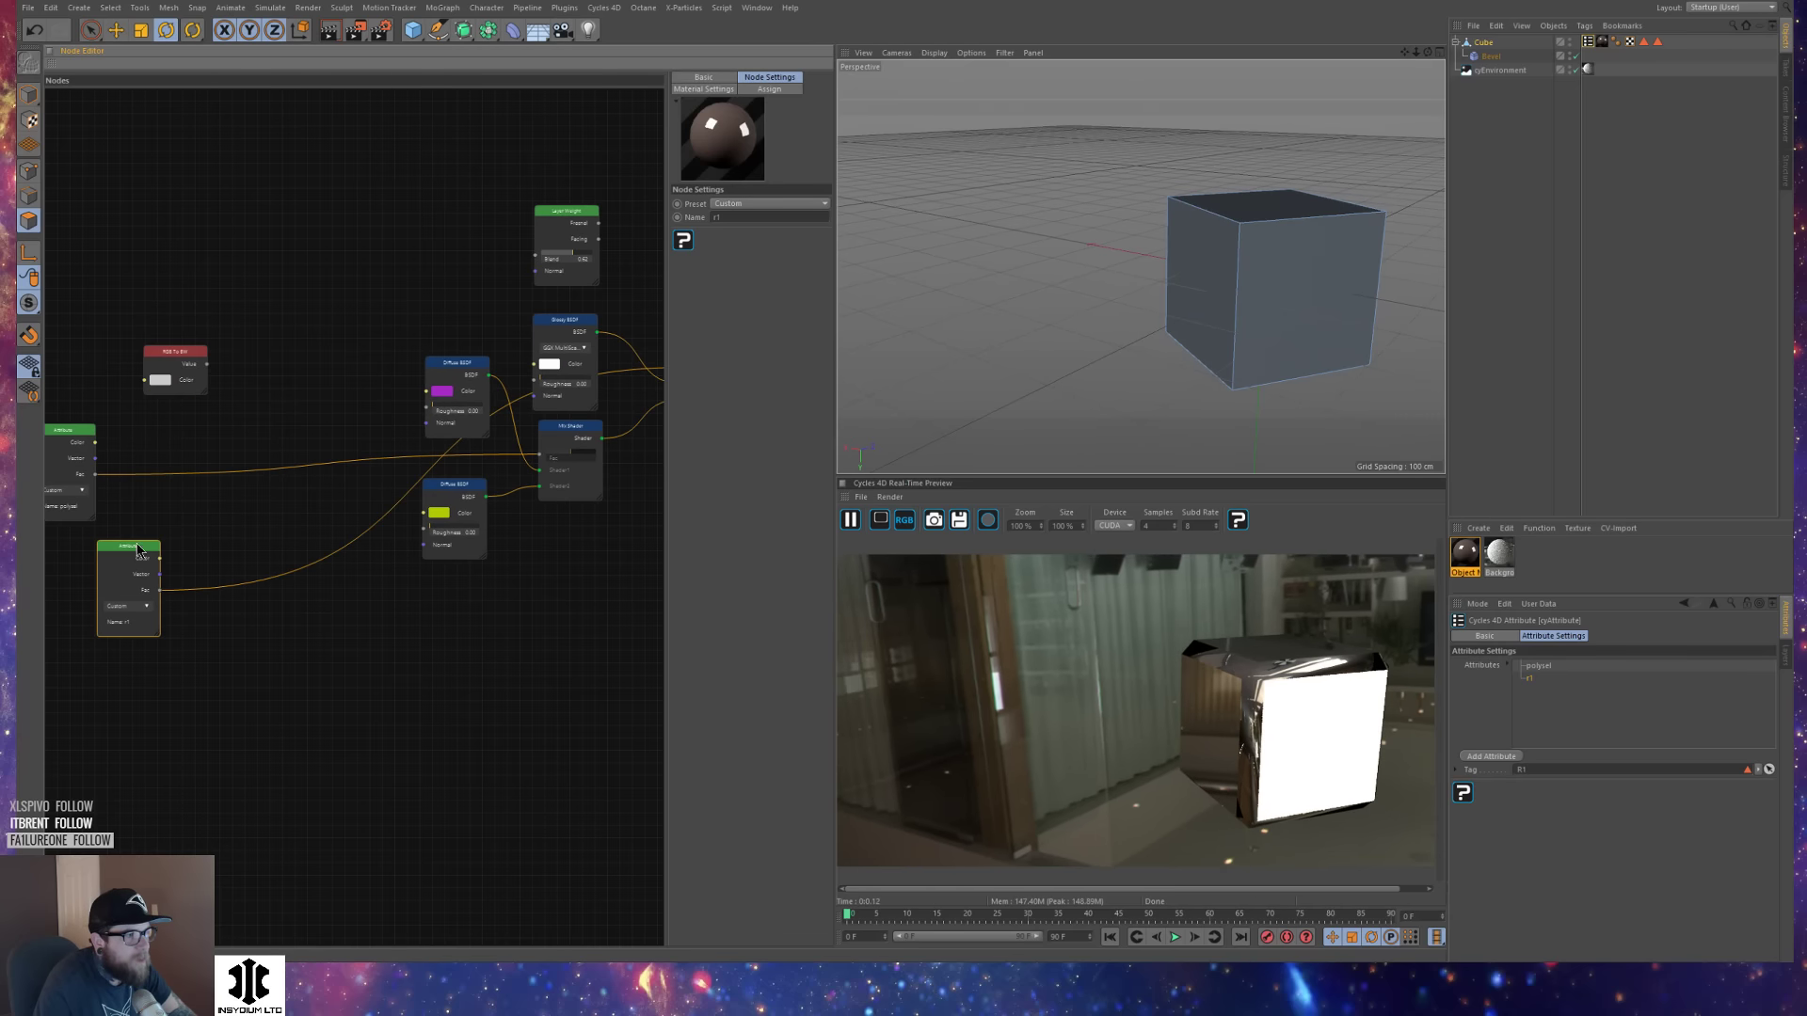
left_click_drag(127, 553, 360, 159)
left_click_drag(568, 247, 241, 734)
middle_click_drag(496, 730, 266, 752, "alt")
left_click(141, 181)
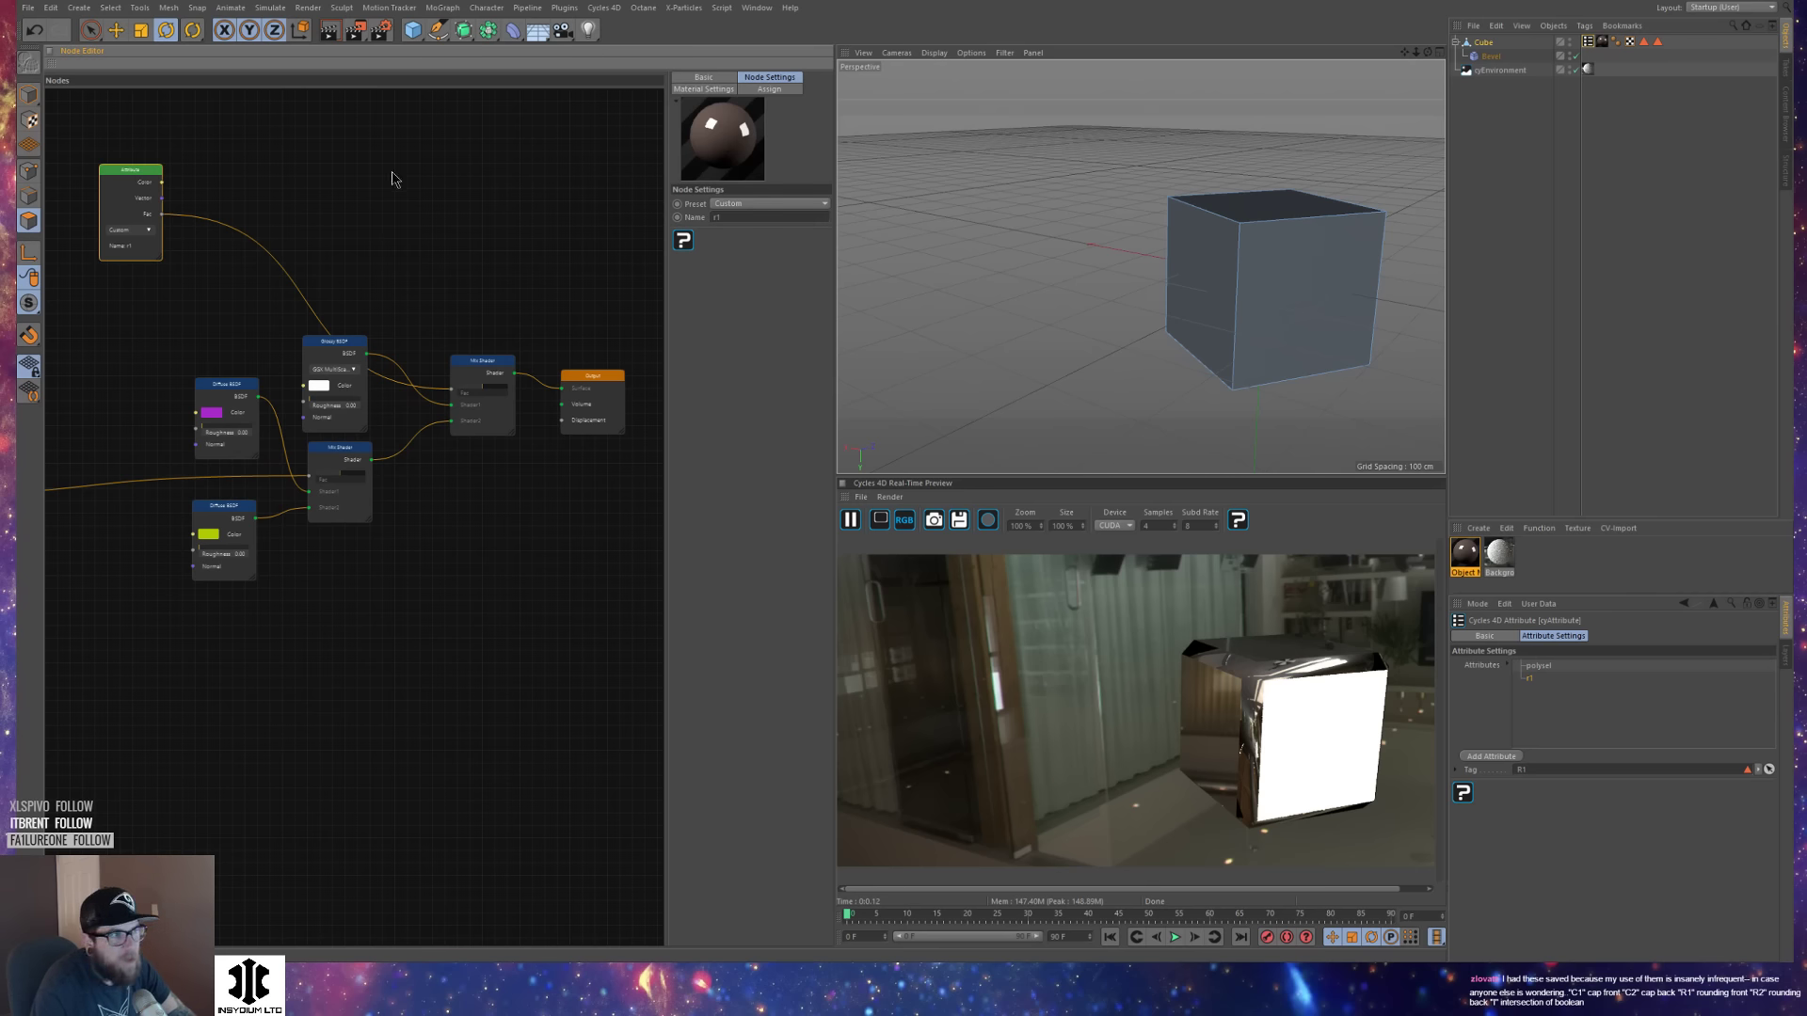
middle_click_drag(632, 203, 527, 208, "alt")
Rename the Cube's R1 polygon selection tag to R2 and check the cube from another angle in the preview.
left_click(1658, 43)
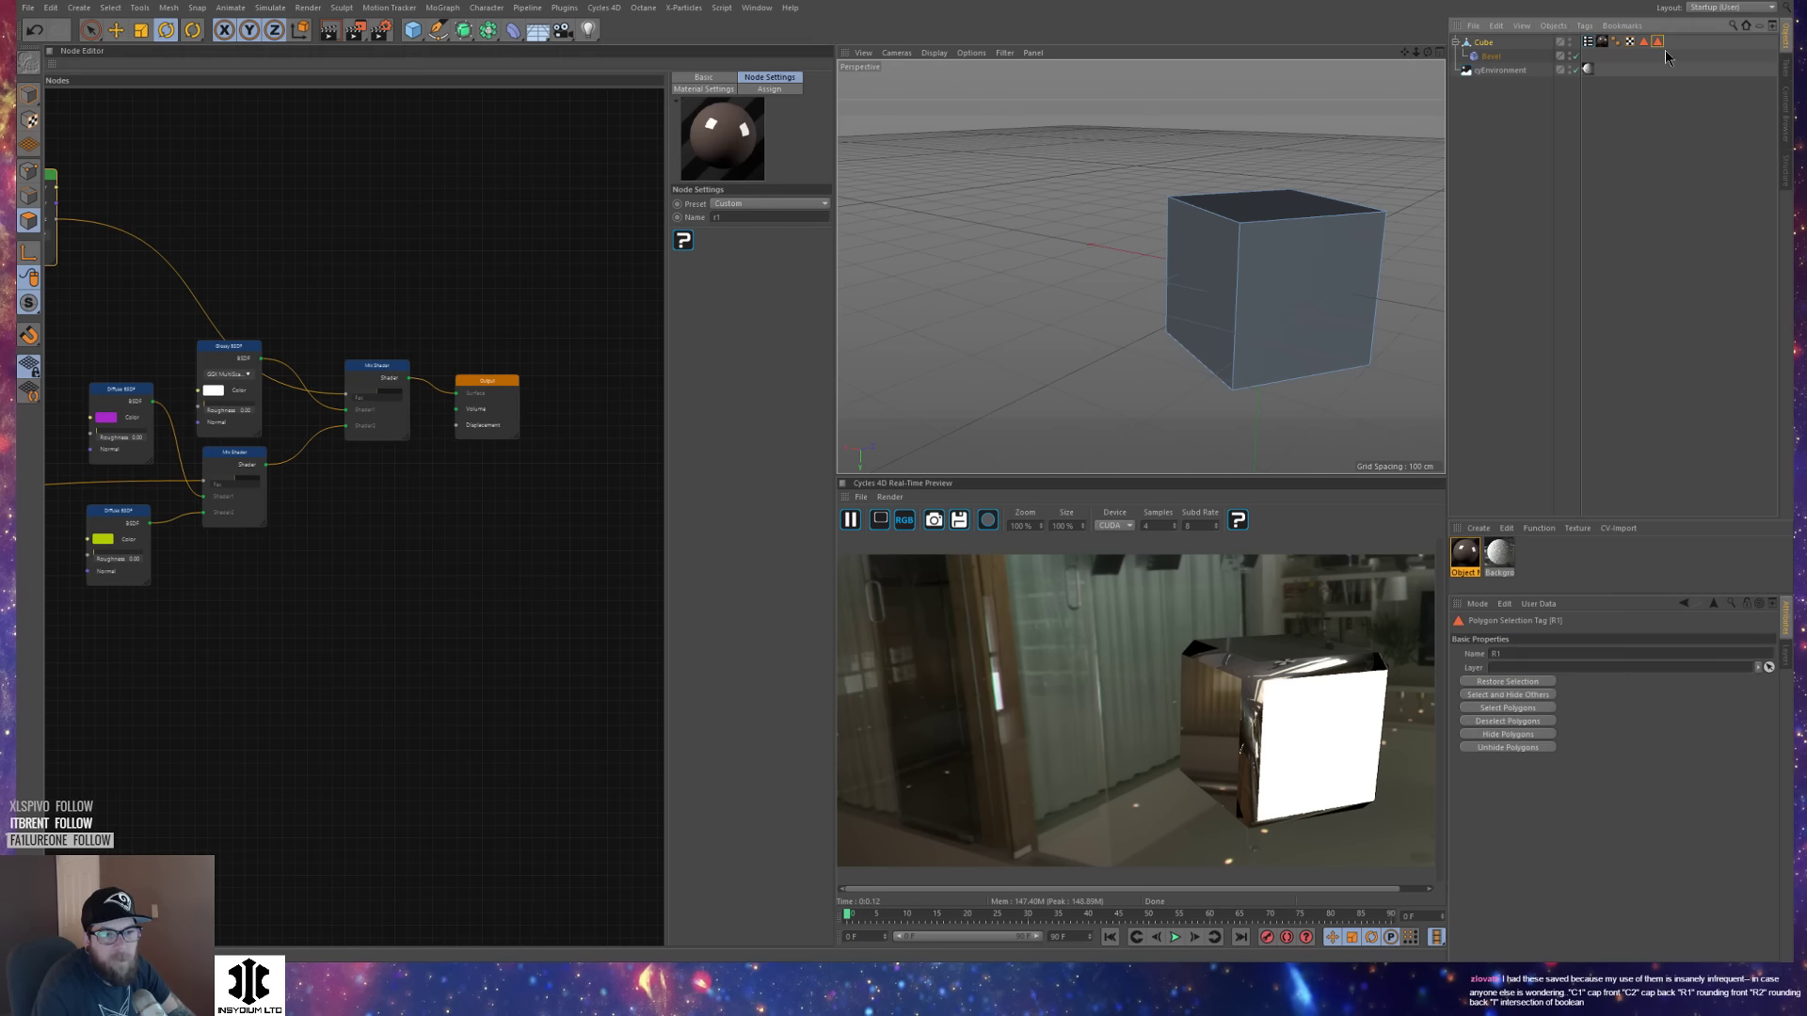
left_click(1530, 654)
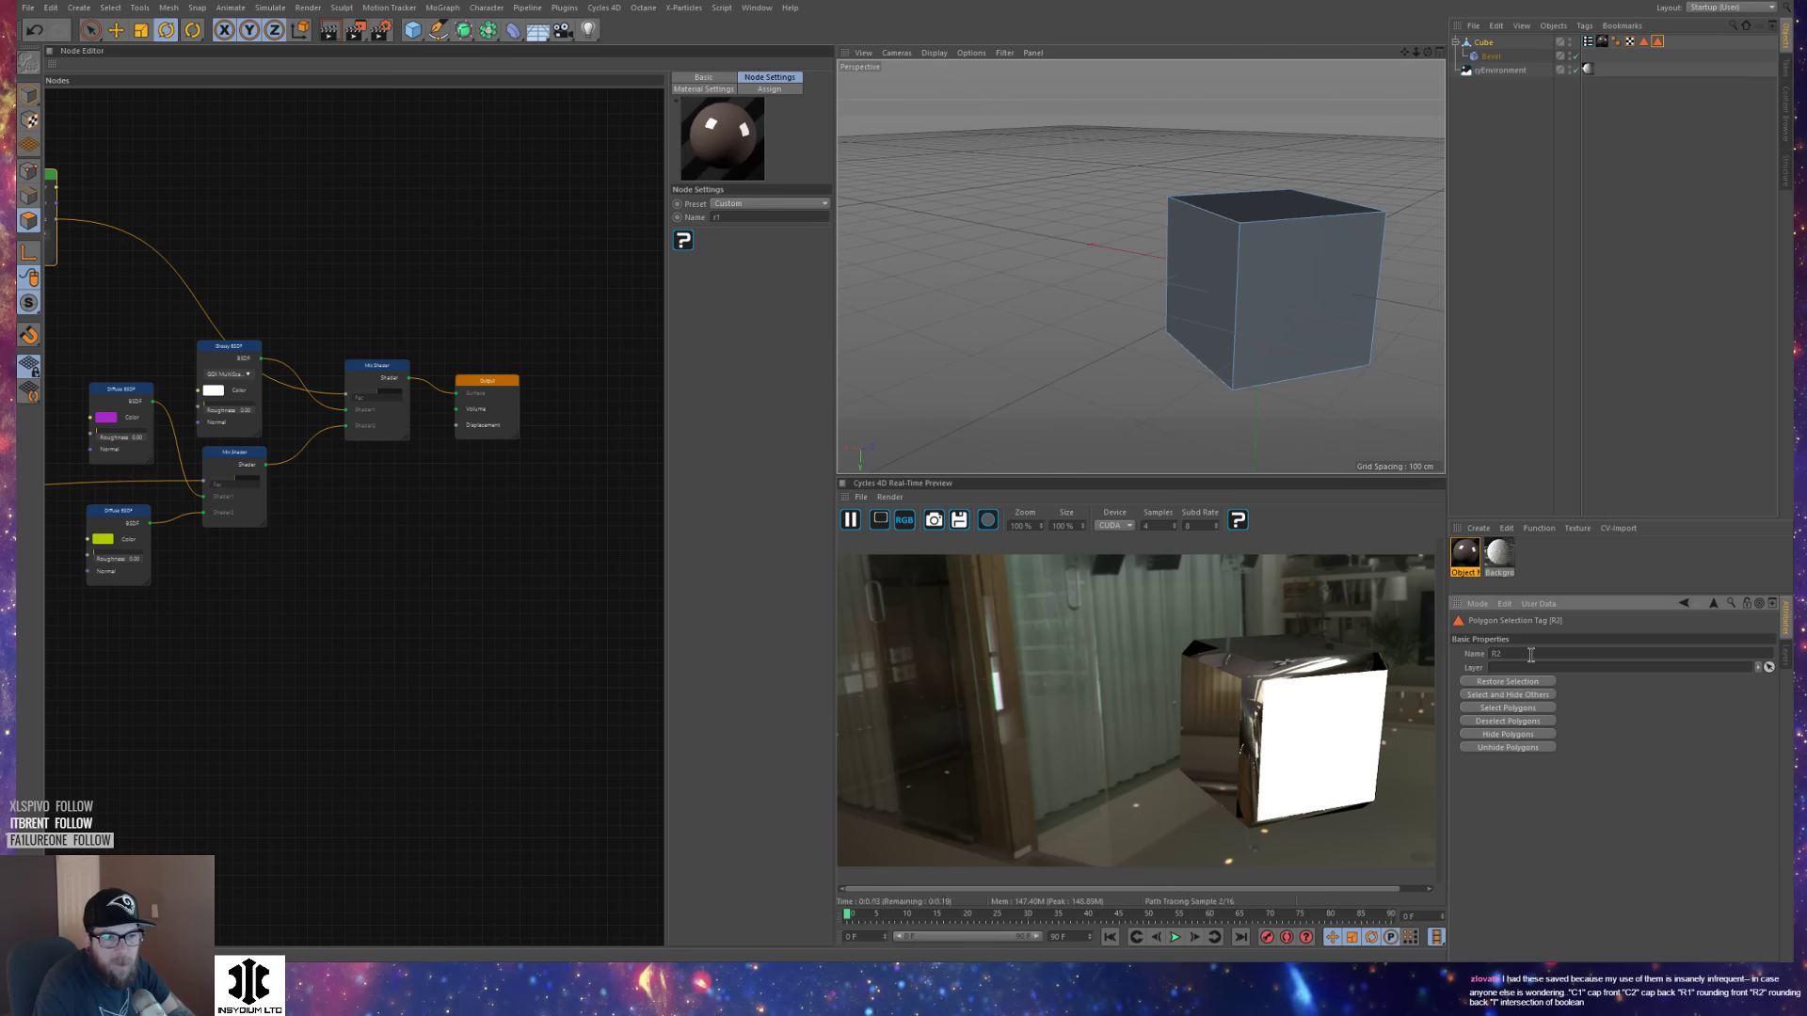
key("BackSpace")
type("2")
key("Return")
key("F5")
middle_click(1016, 181)
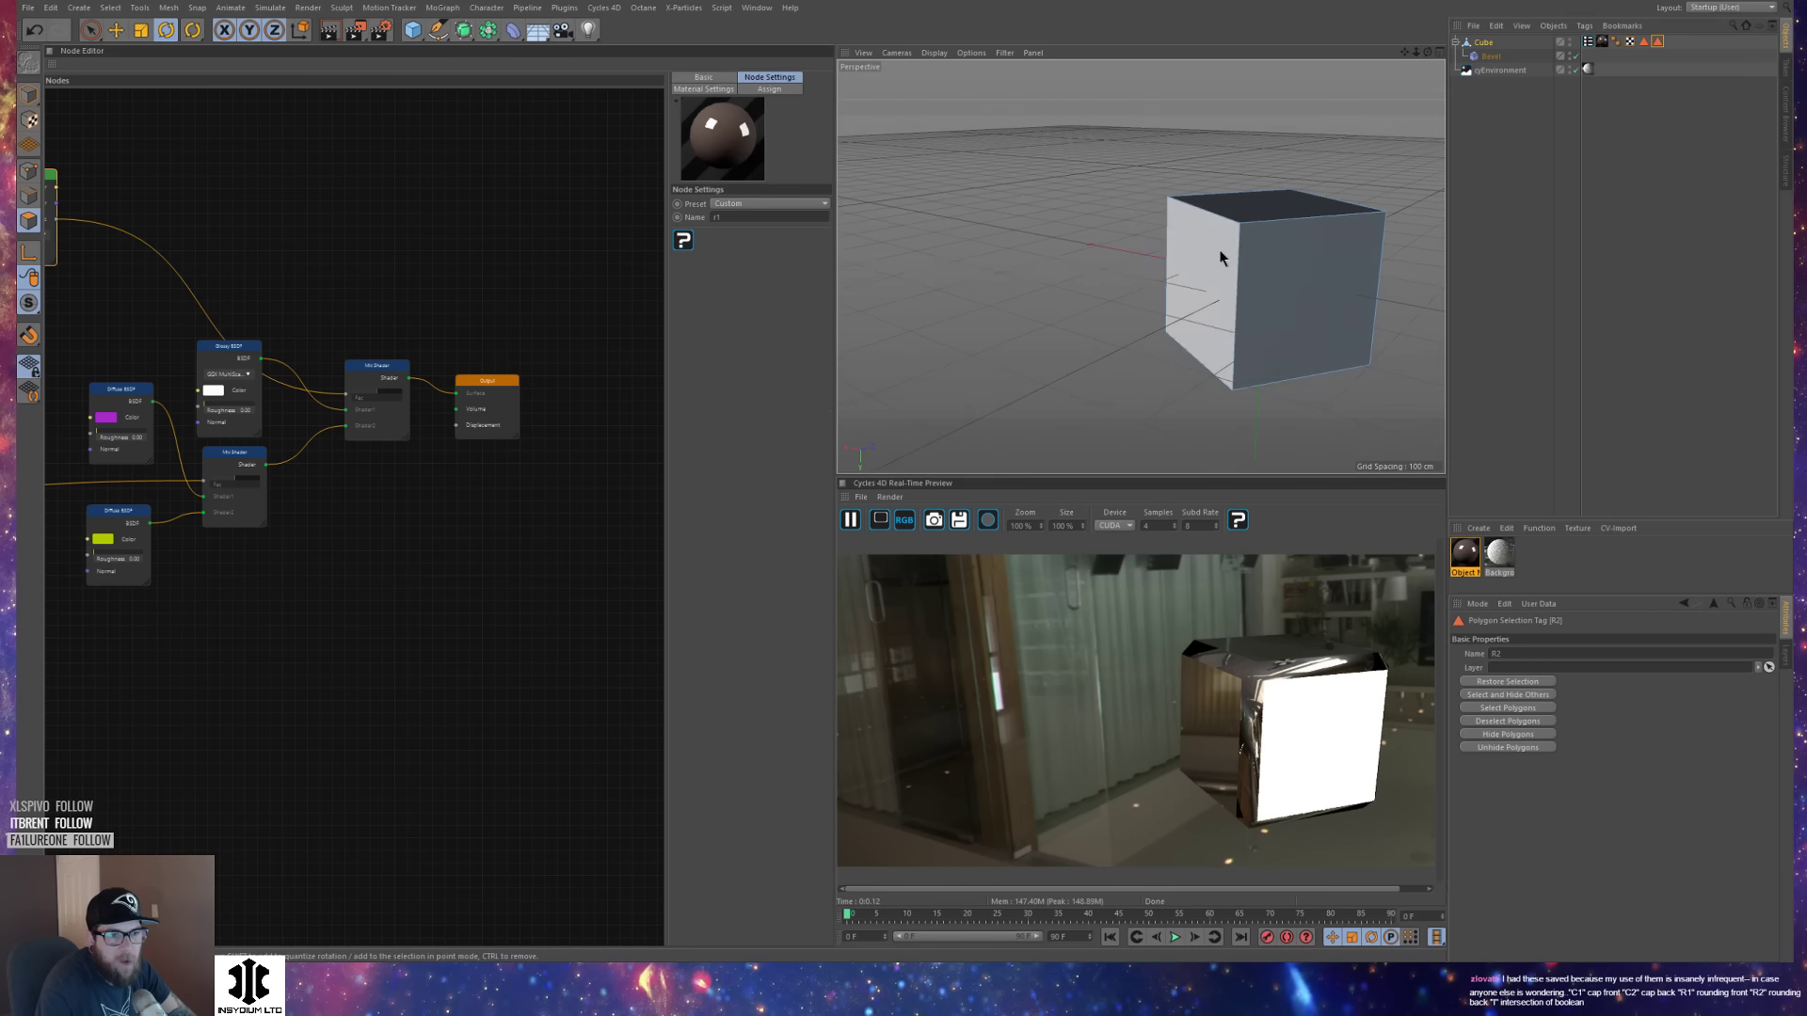
left_click_drag(1218, 250, 1272, 258, "alt")
middle_click_drag(1272, 258, 1161, 245, "alt")
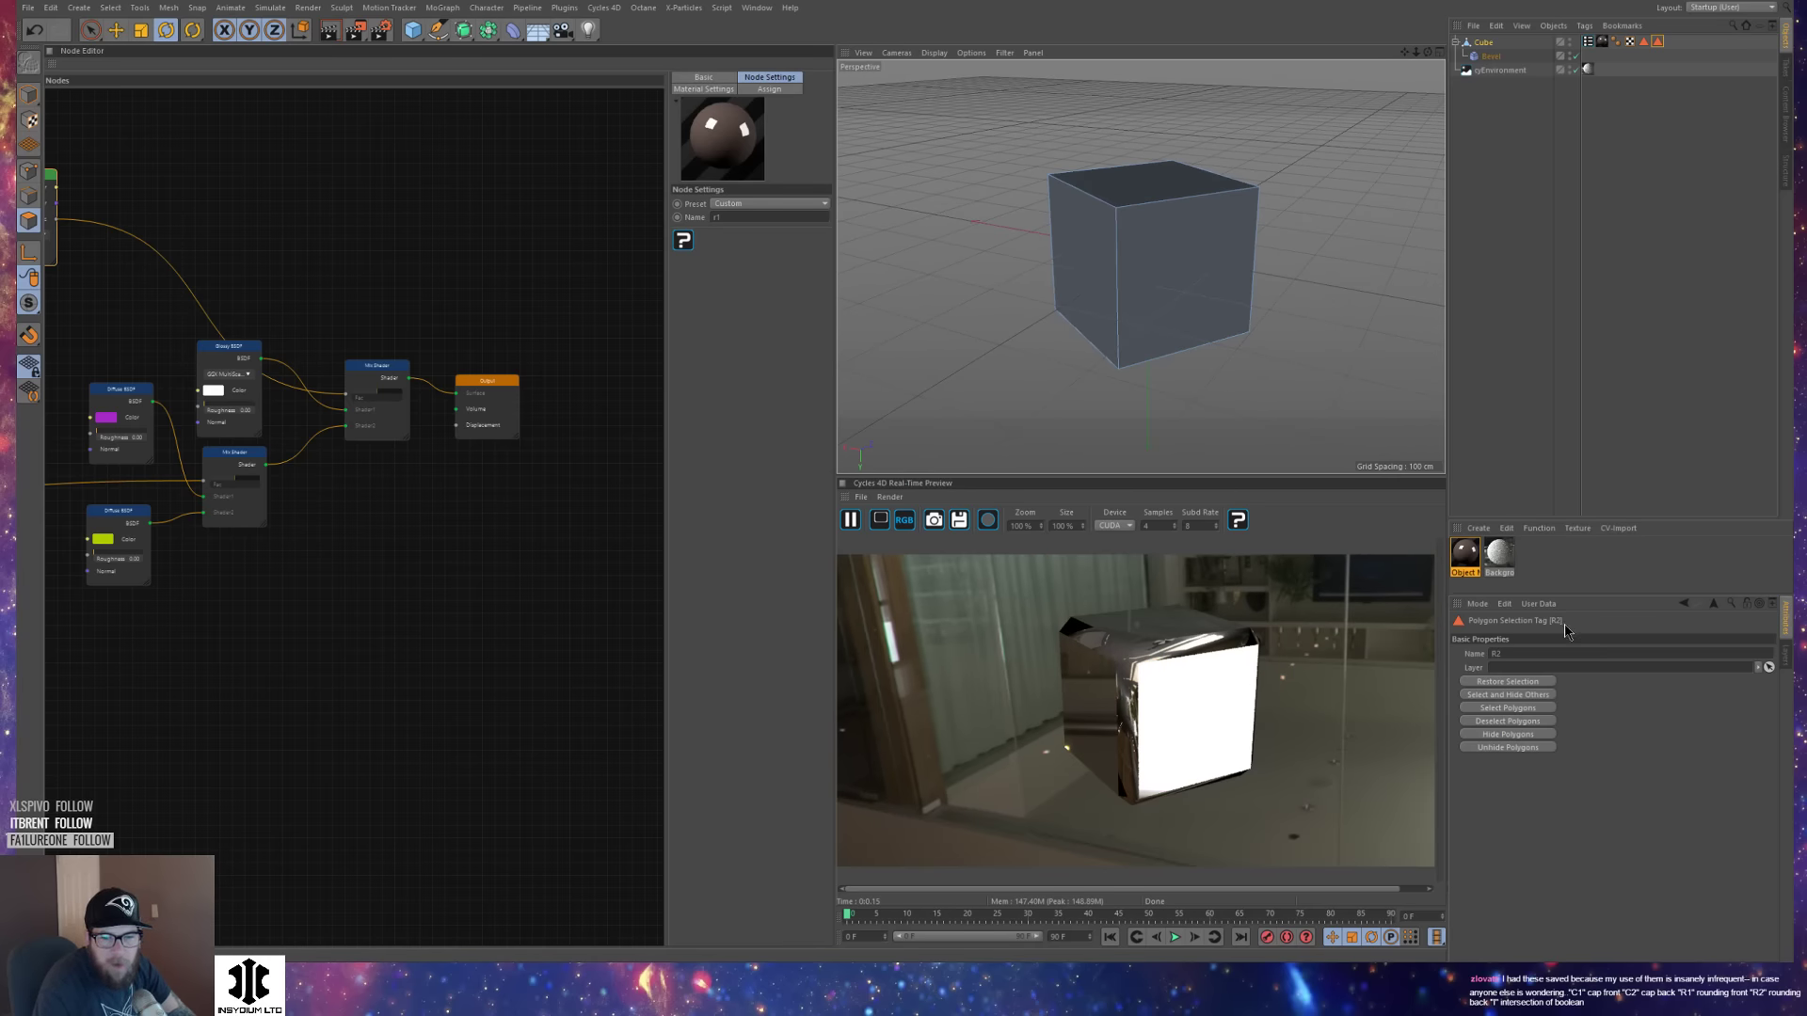
left_click_drag(1176, 337, 1208, 360, "alt")
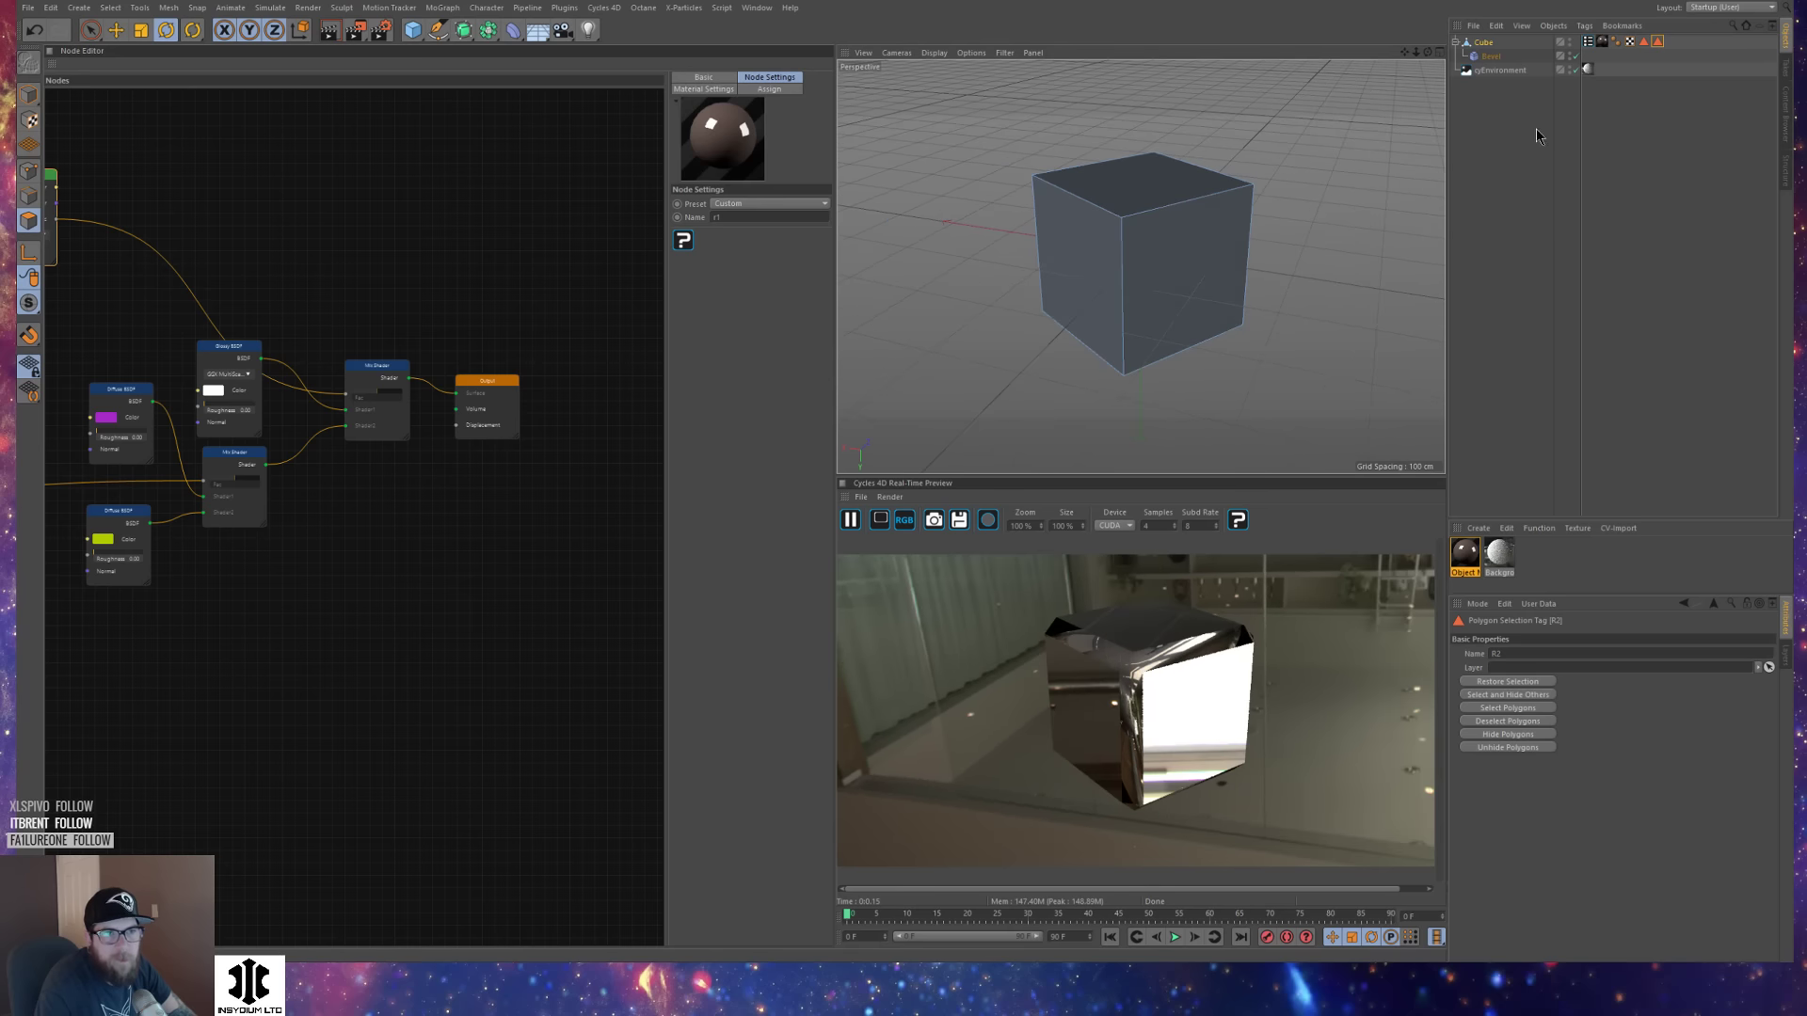
Delete the R2 selection tag from the Cube and select the remaining Polygon Selection tag.
left_click(1664, 52)
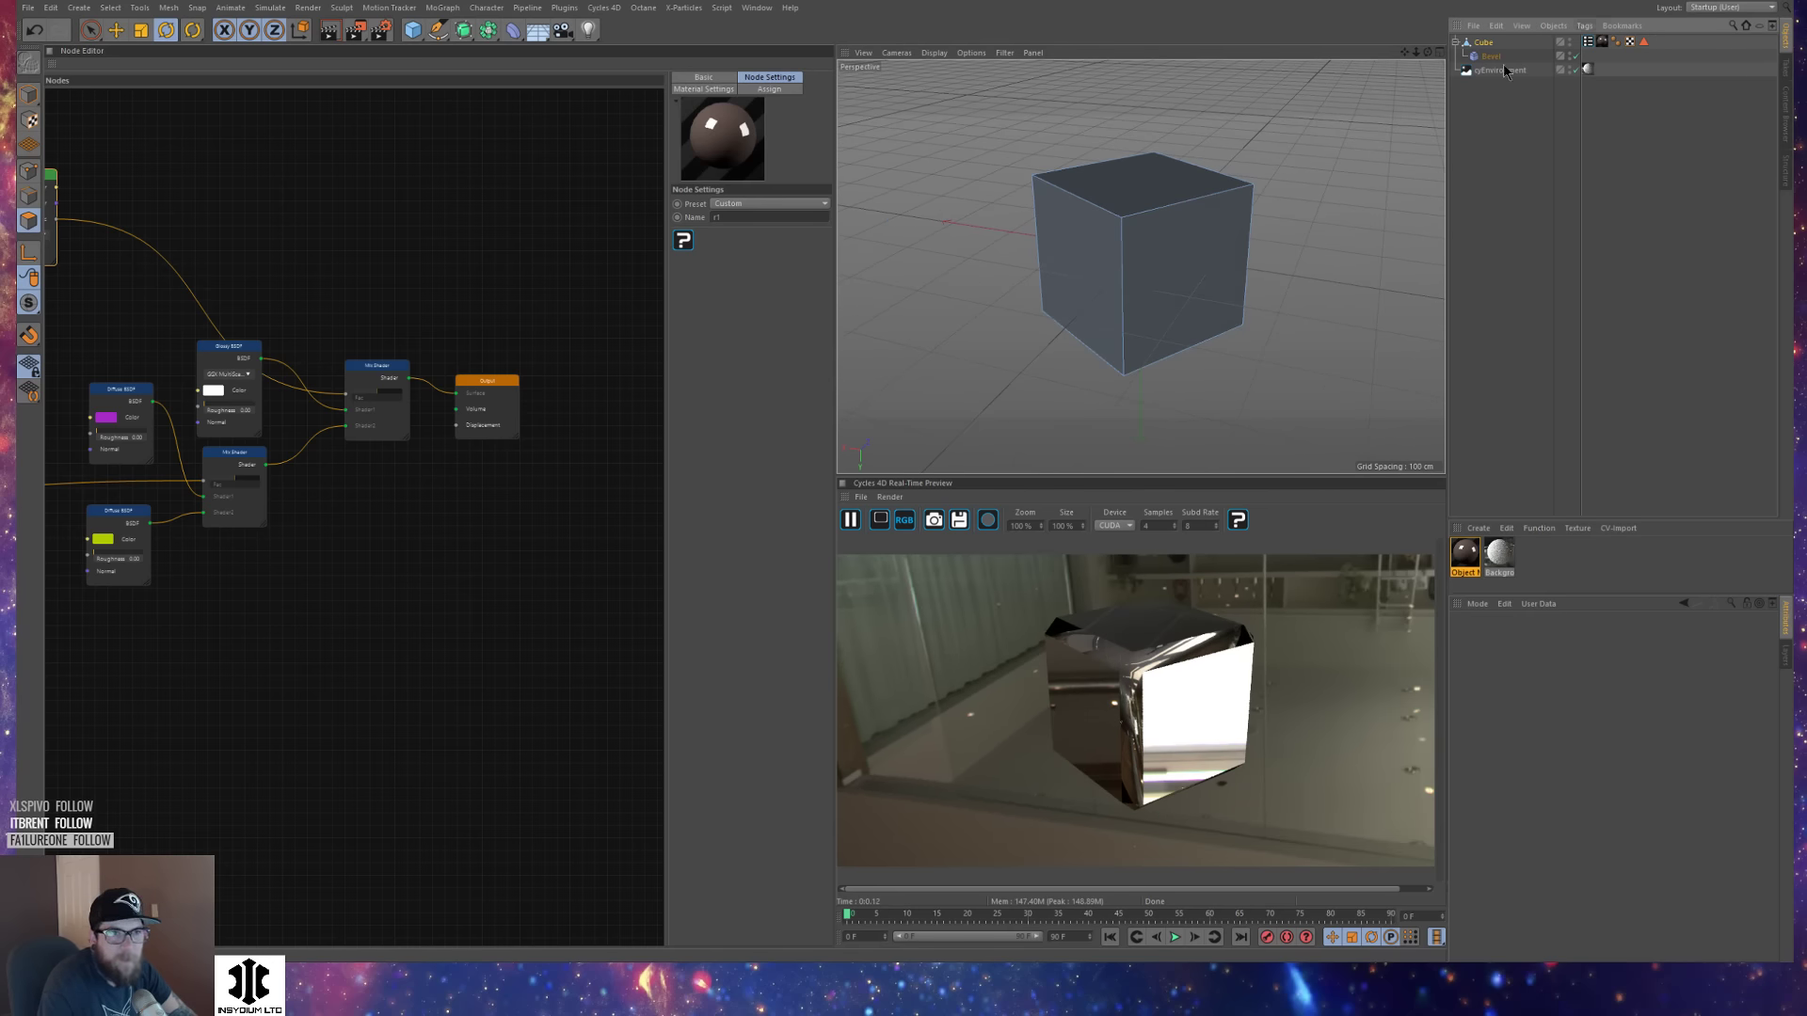
left_click(1495, 26)
left_click(1661, 52)
left_click(1644, 42)
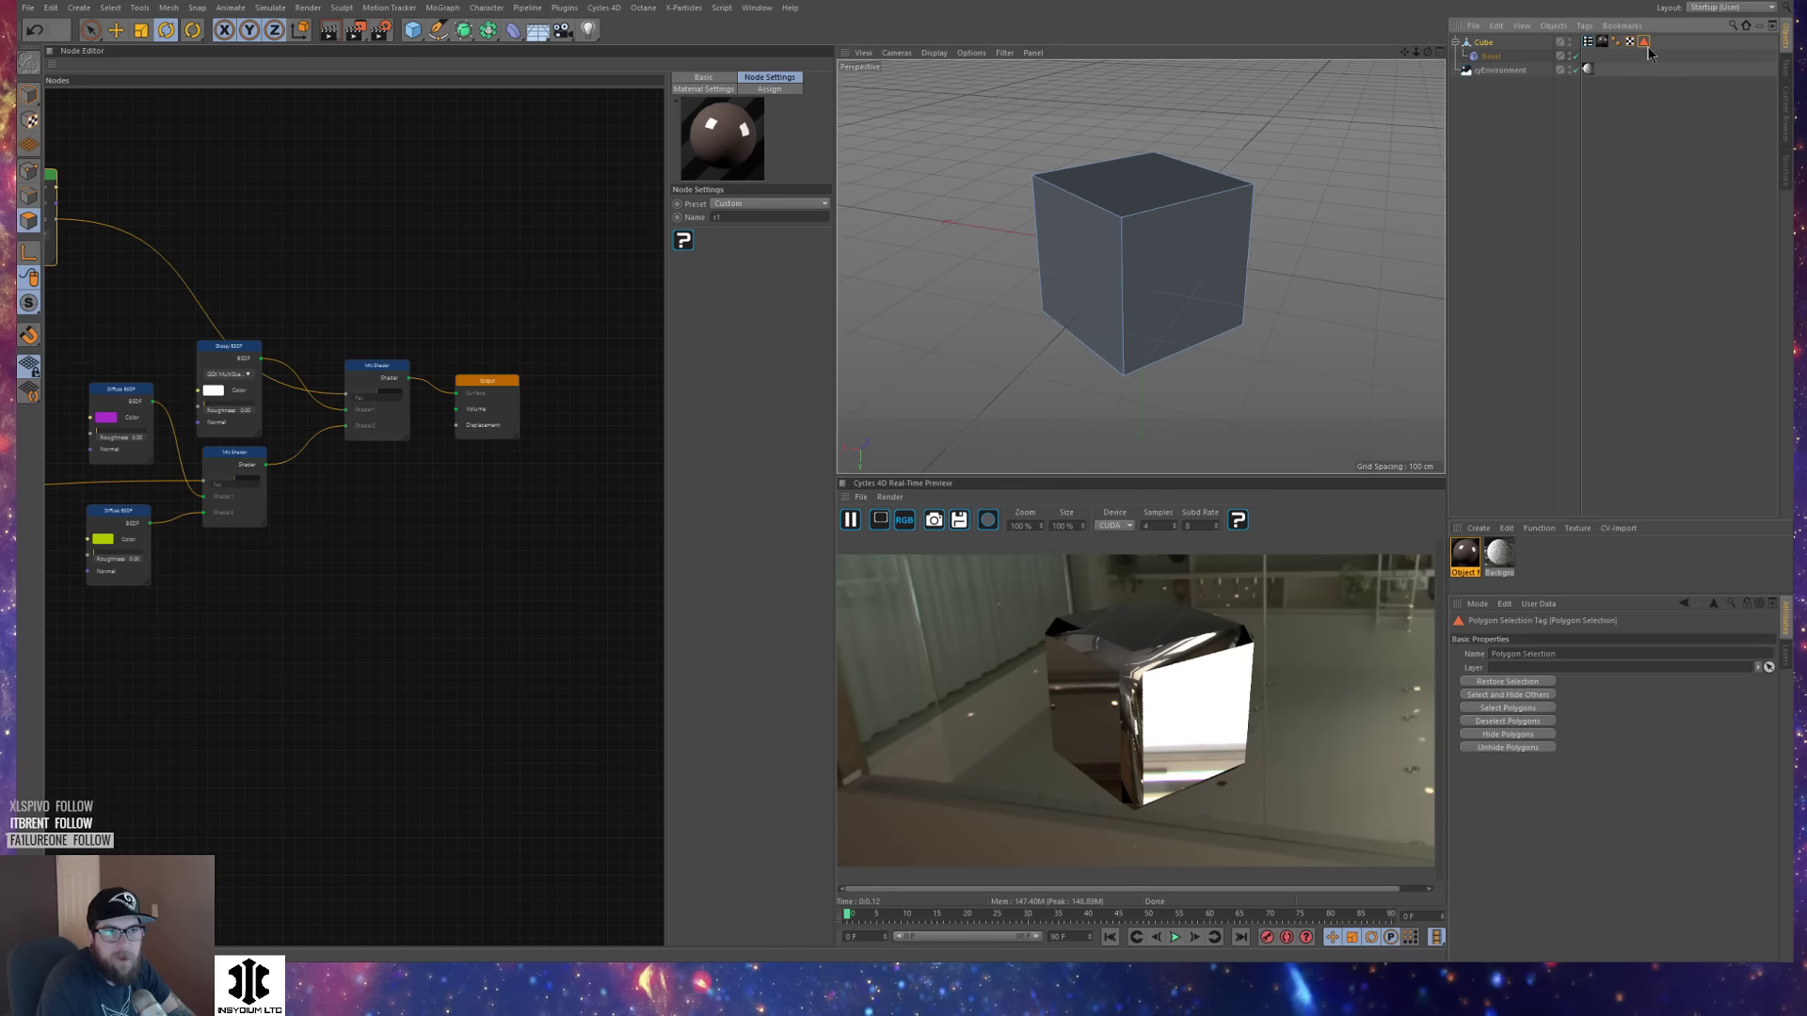
Delete the r1 Attribute node from the cube material and shift the Glossy BSDF node slightly away from the final Mix Shader.
middle_click_drag(166, 166, 360, 235)
right_click(207, 255)
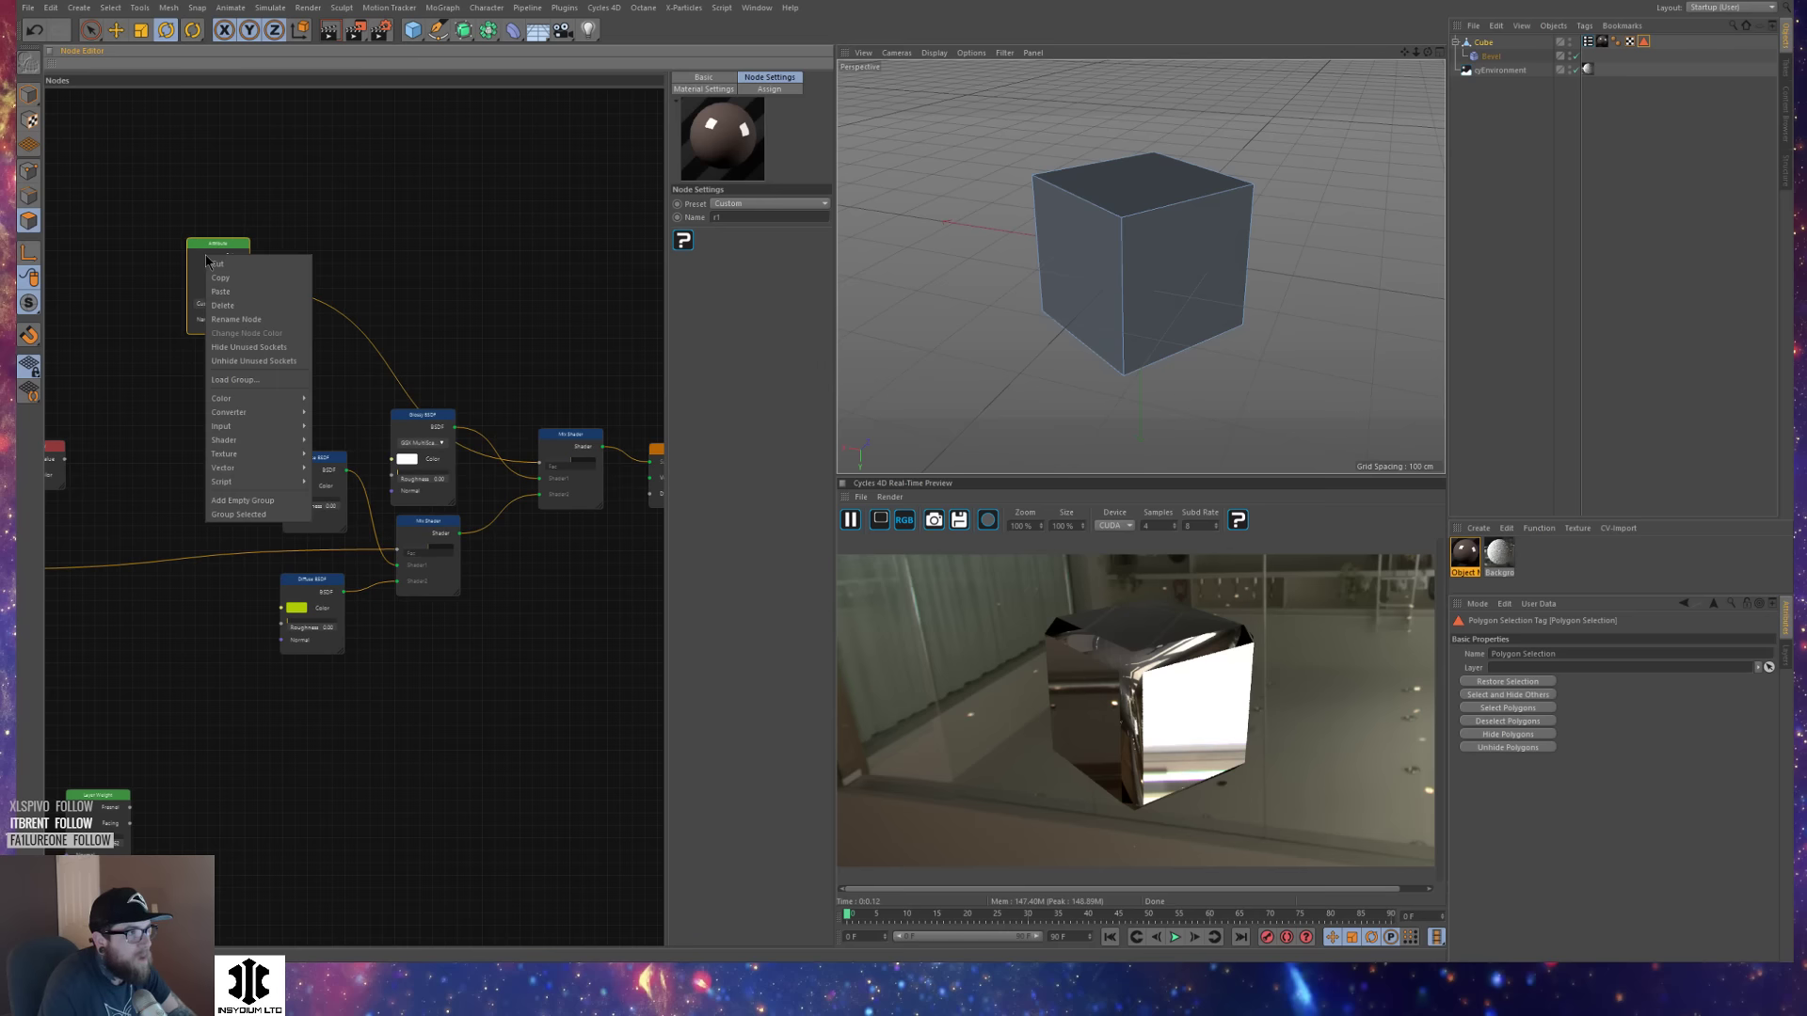
left_click(242, 305)
middle_click_drag(437, 413, 364, 386)
left_click_drag(364, 388, 342, 393)
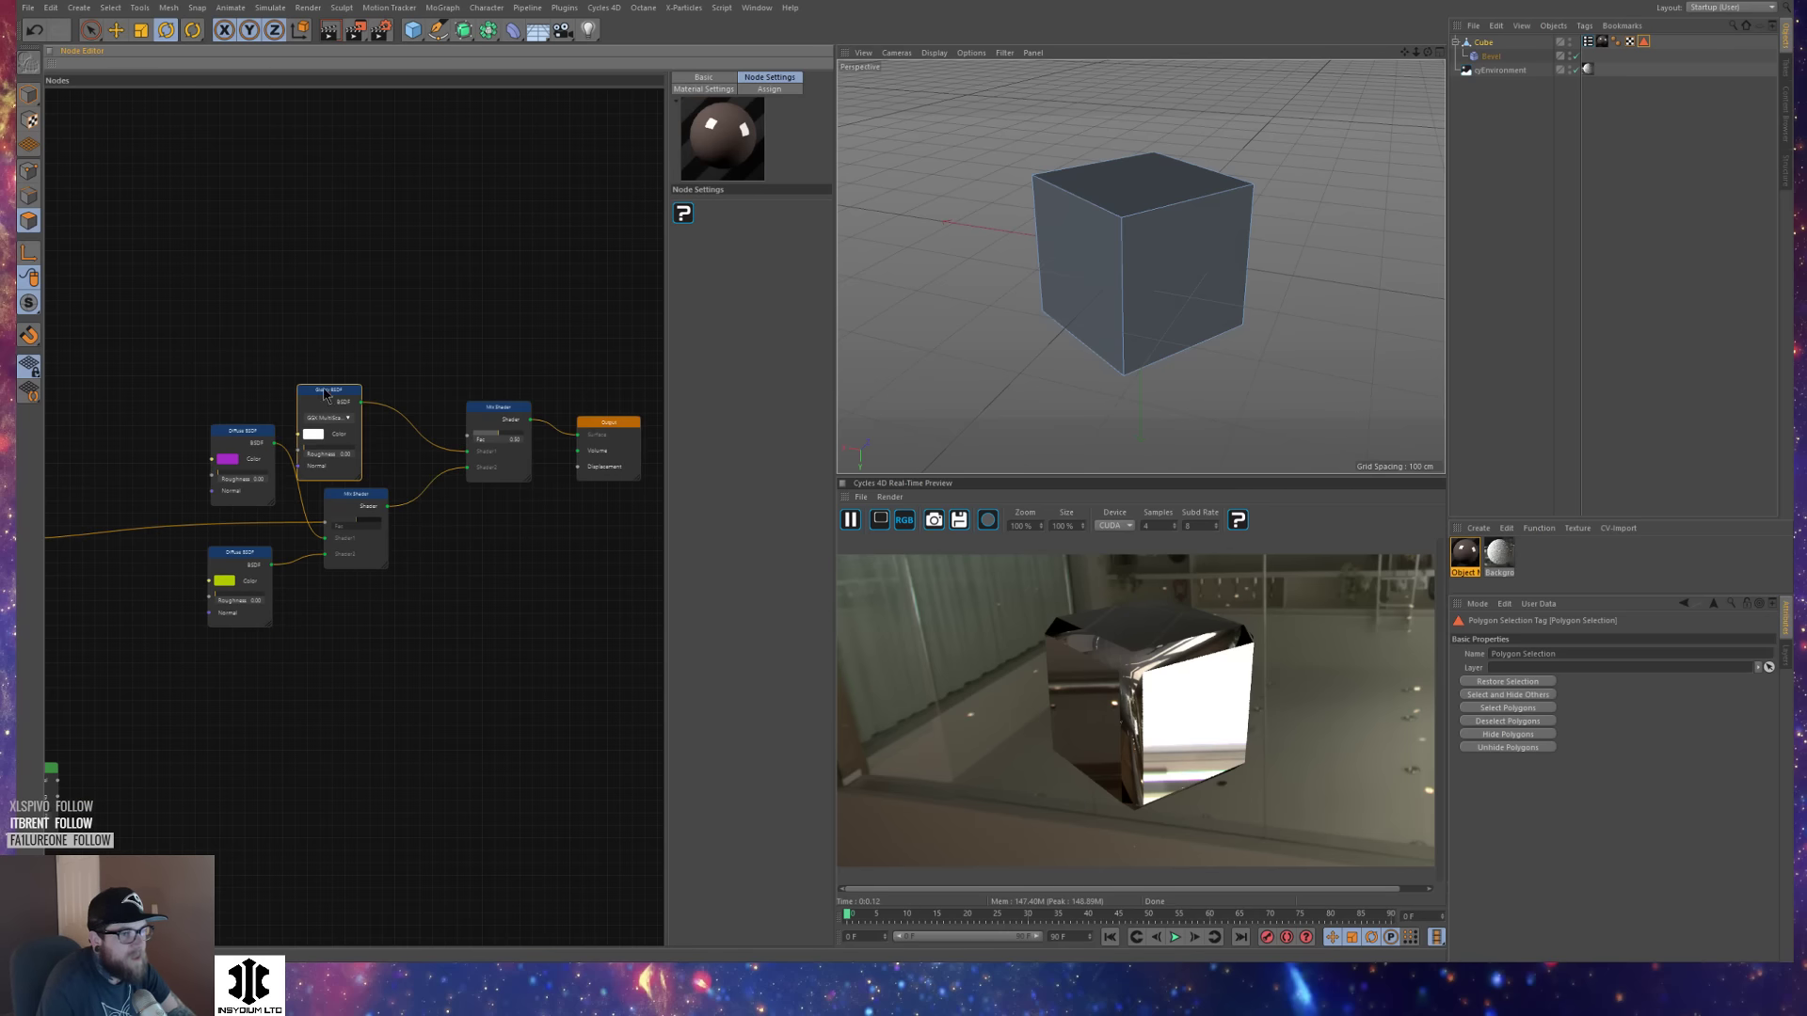
left_click_drag(1018, 297, 779, 372, "alt")
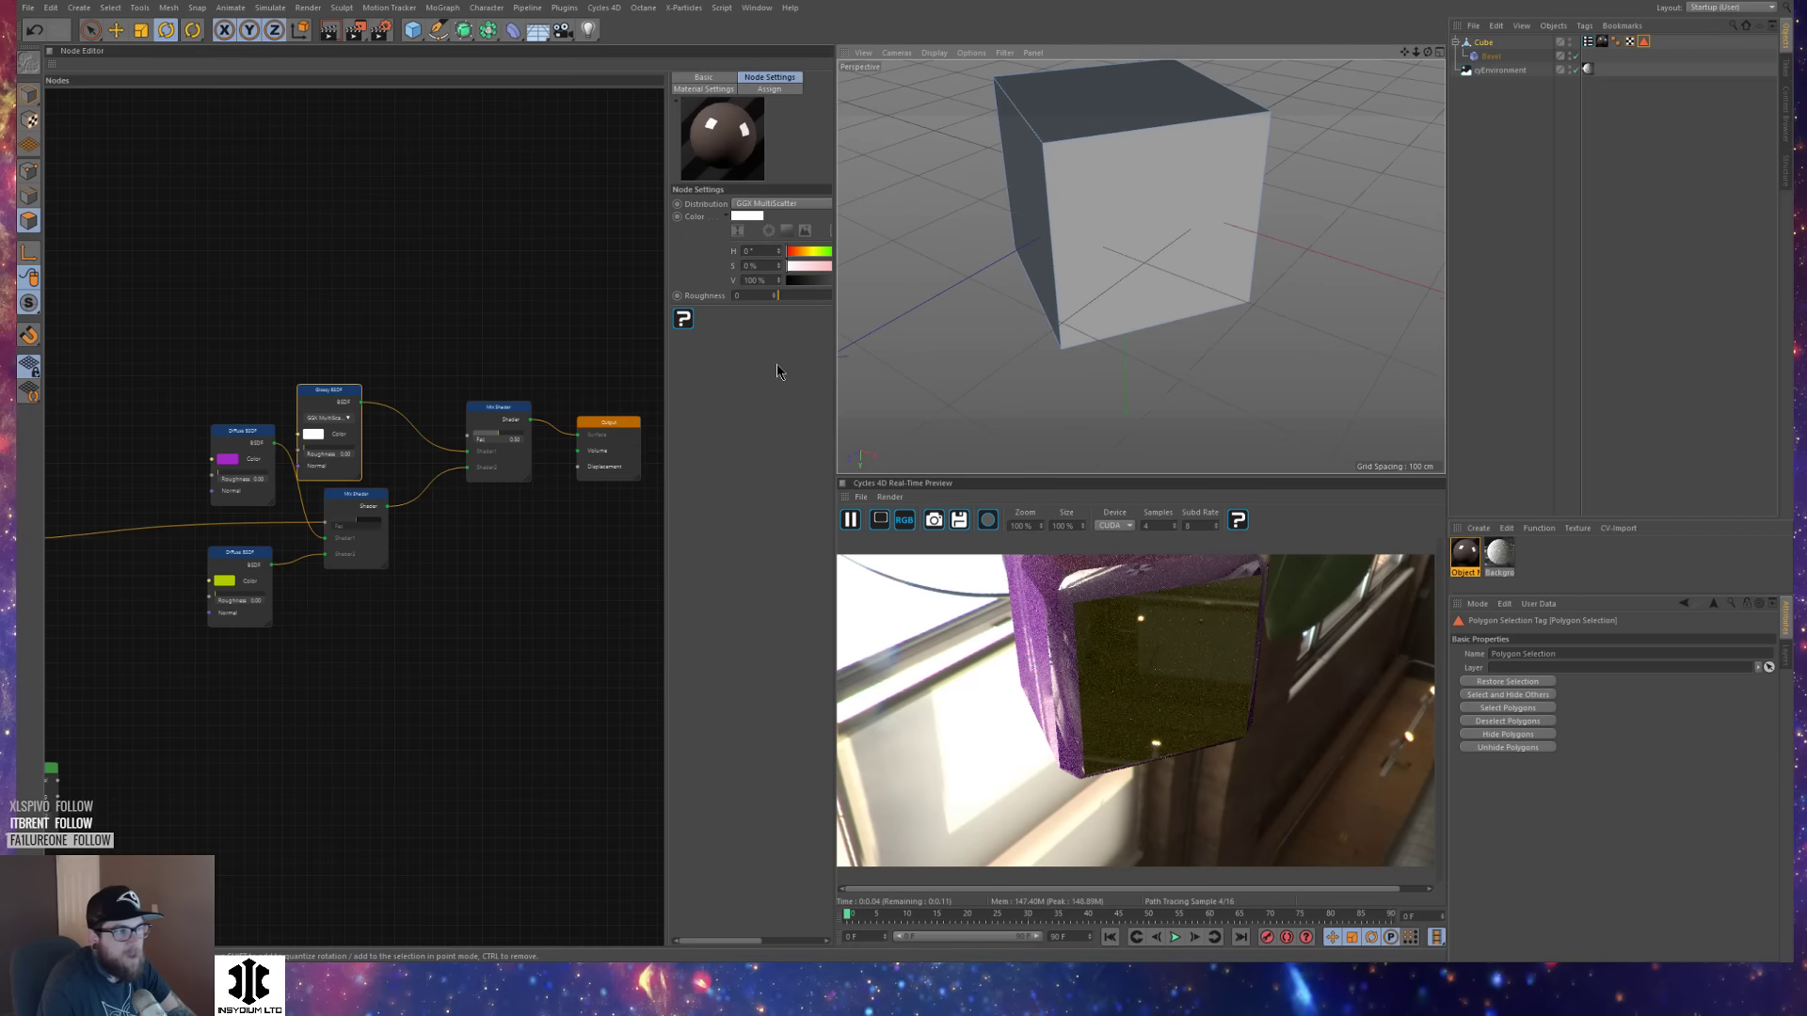
Load MuseumParkingLot2.exr as the image of the background material's Environment Texture node.
left_click(1501, 557)
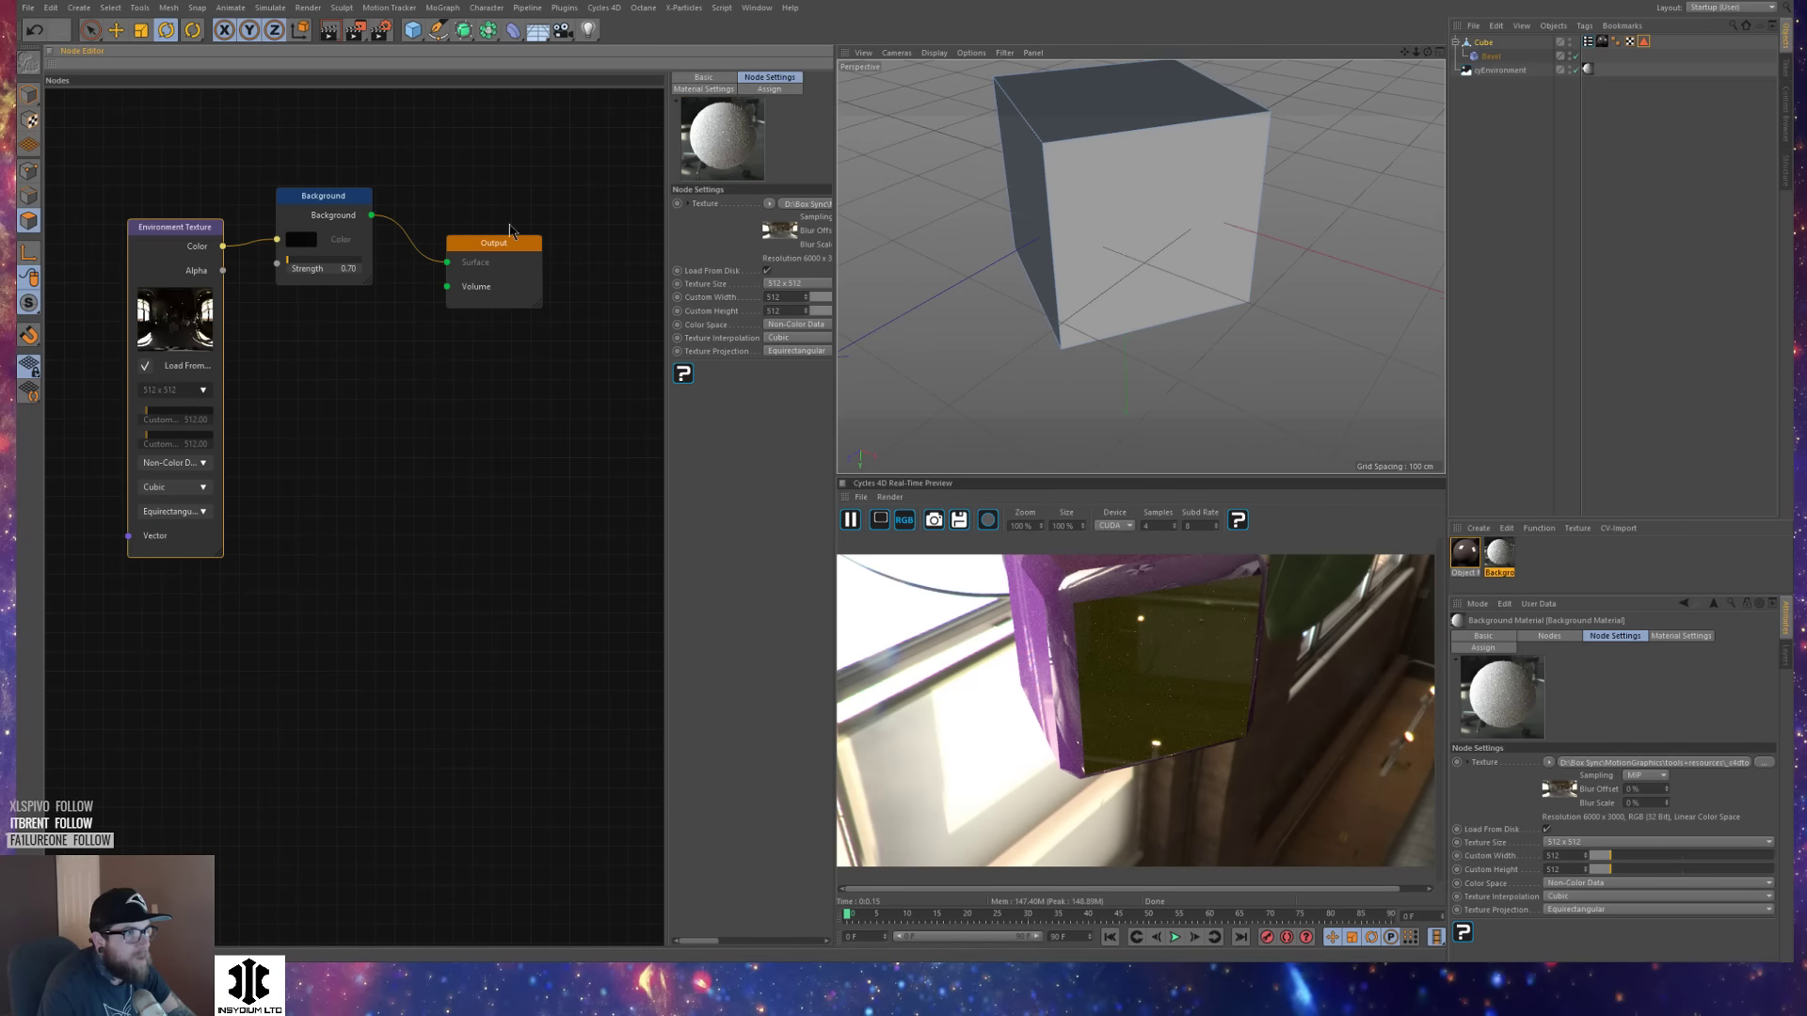
left_click(801, 204)
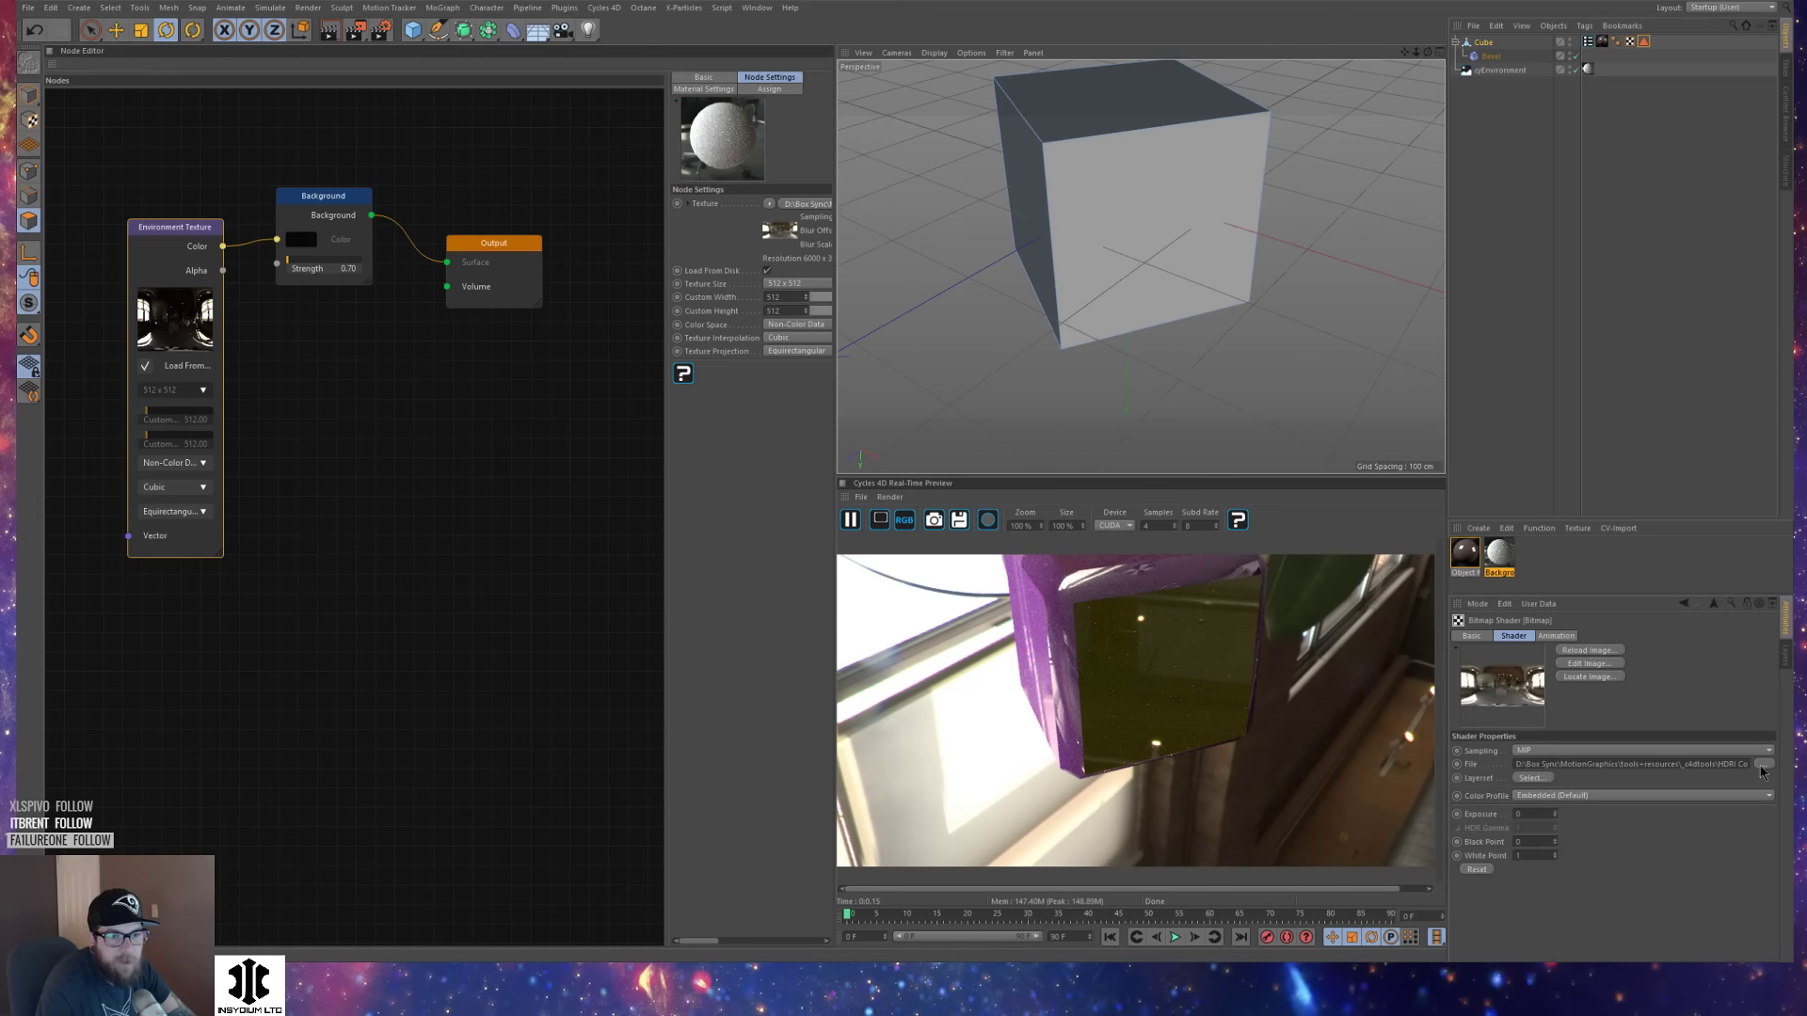
left_click(802, 527)
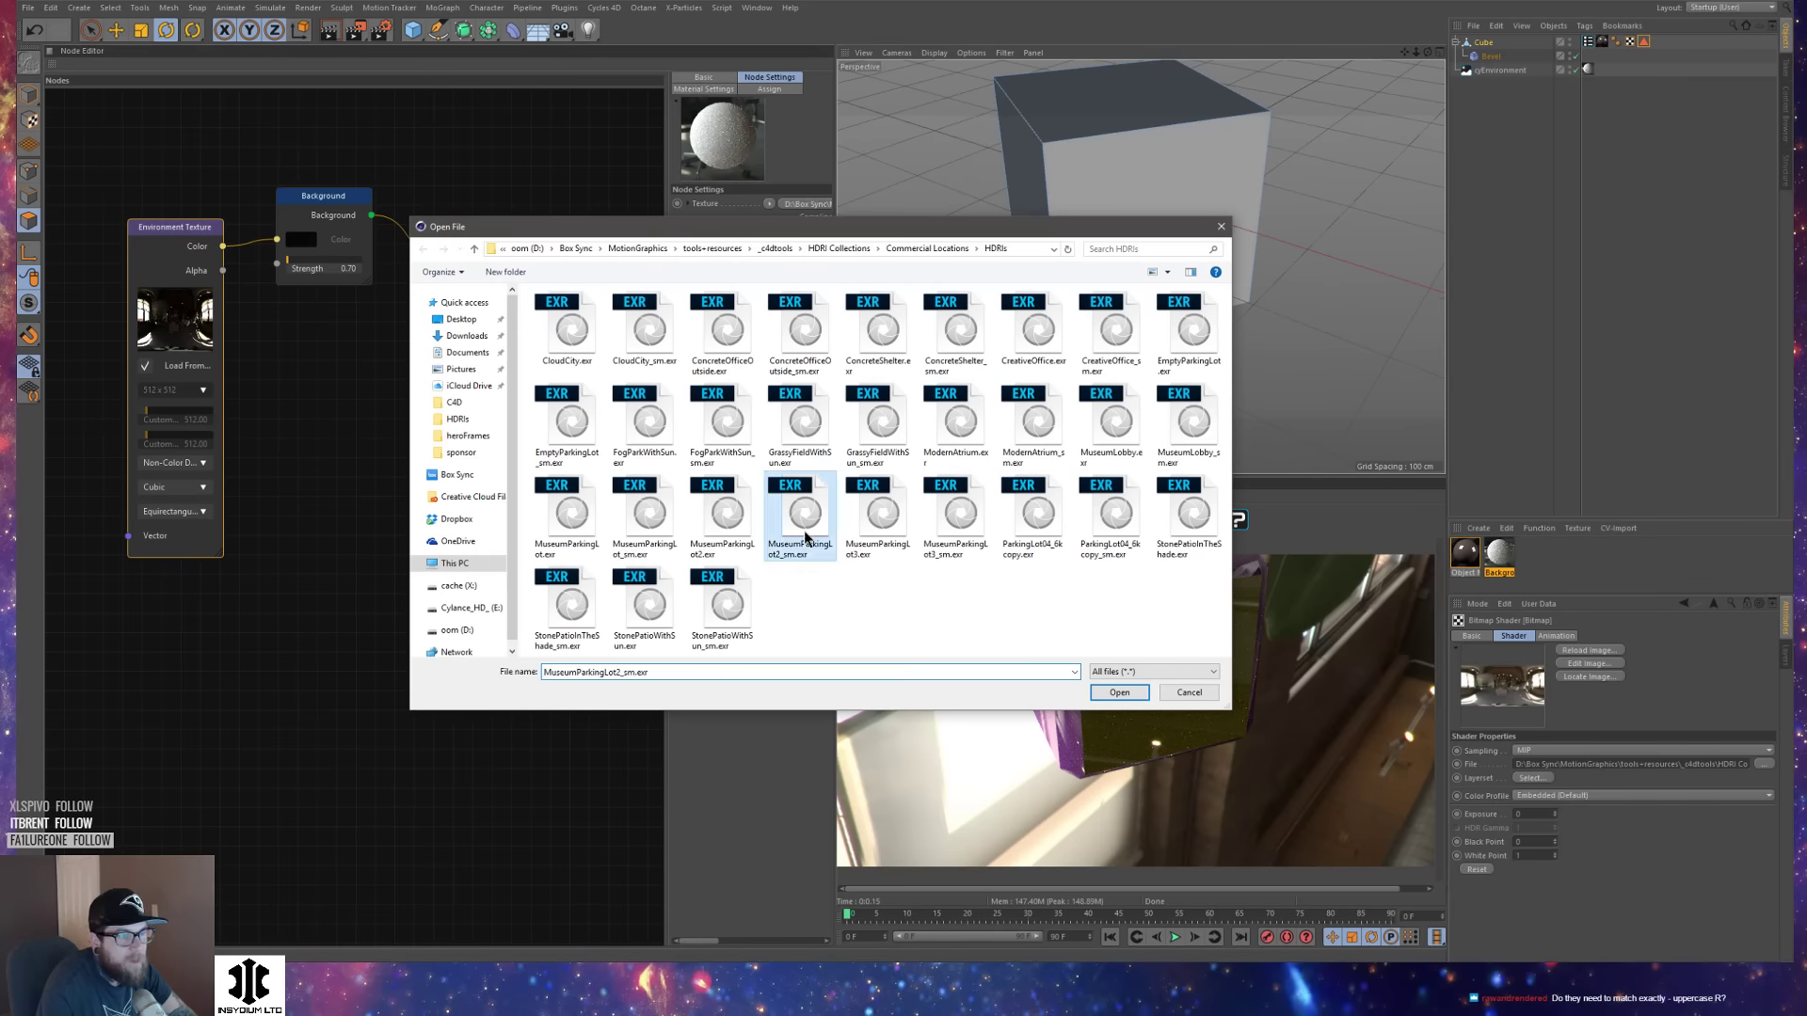
left_click(672, 509)
left_click(744, 538)
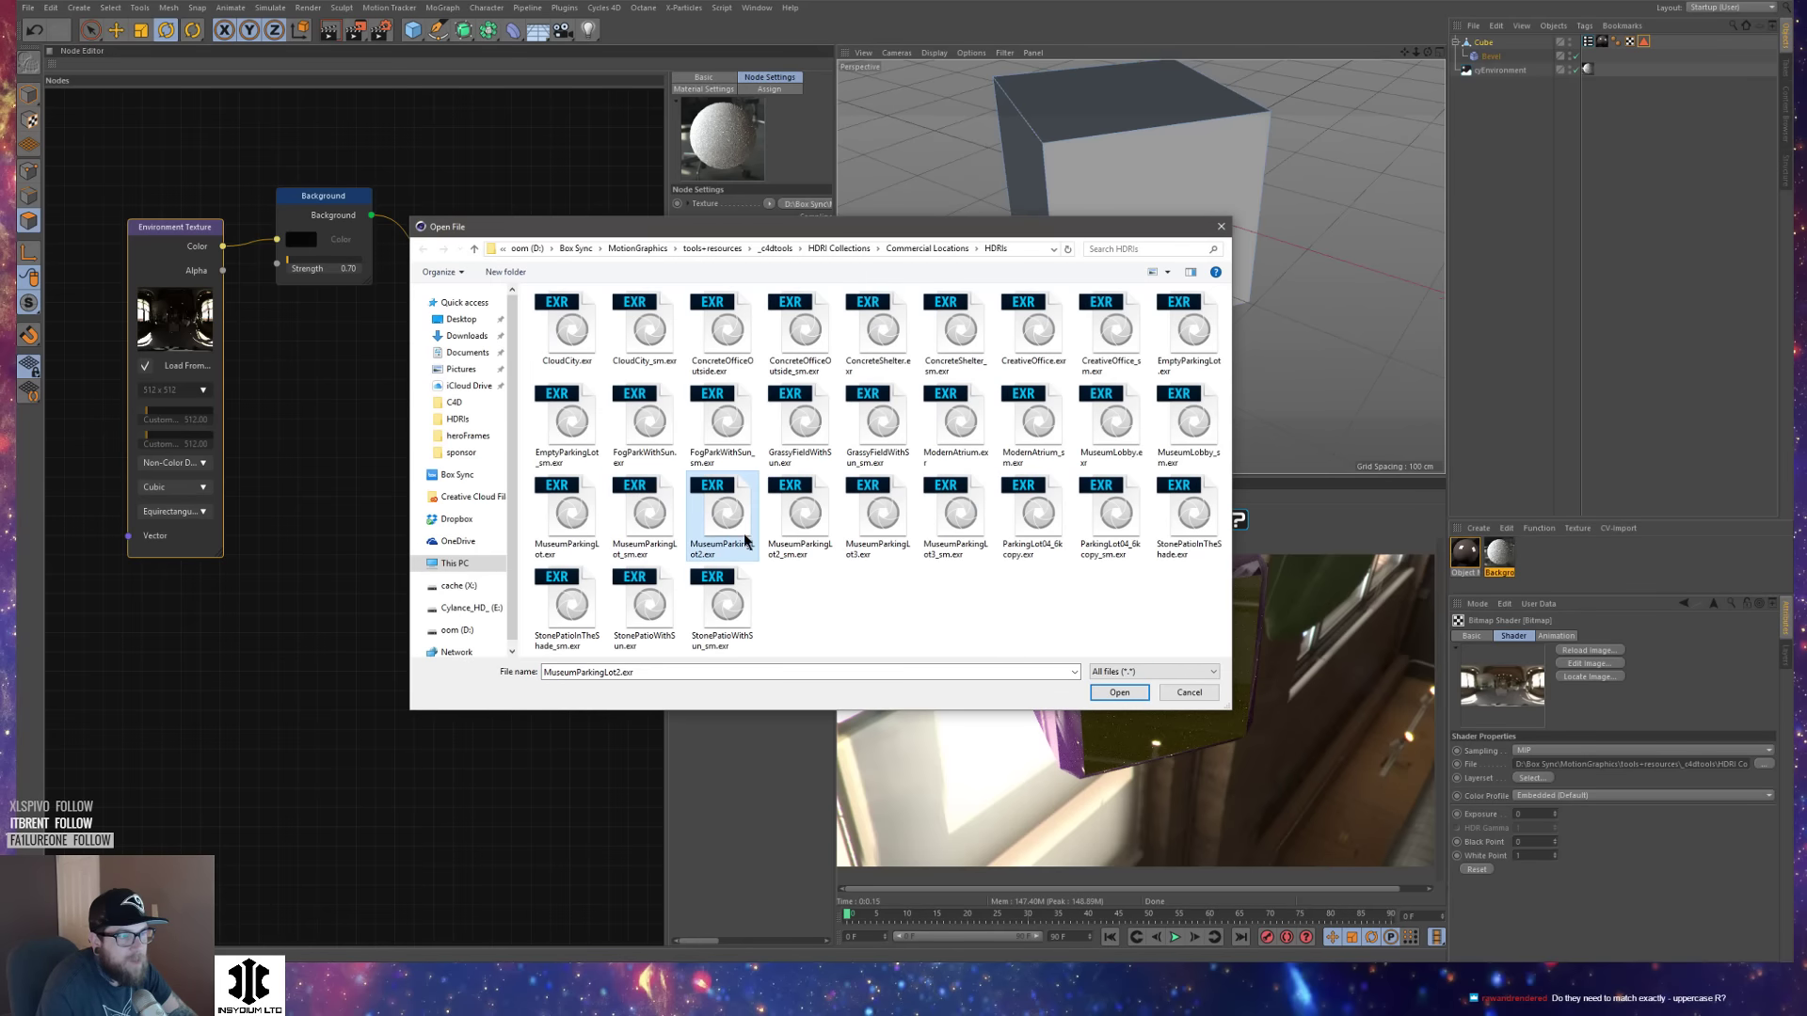
left_click(1119, 693)
left_click(981, 531)
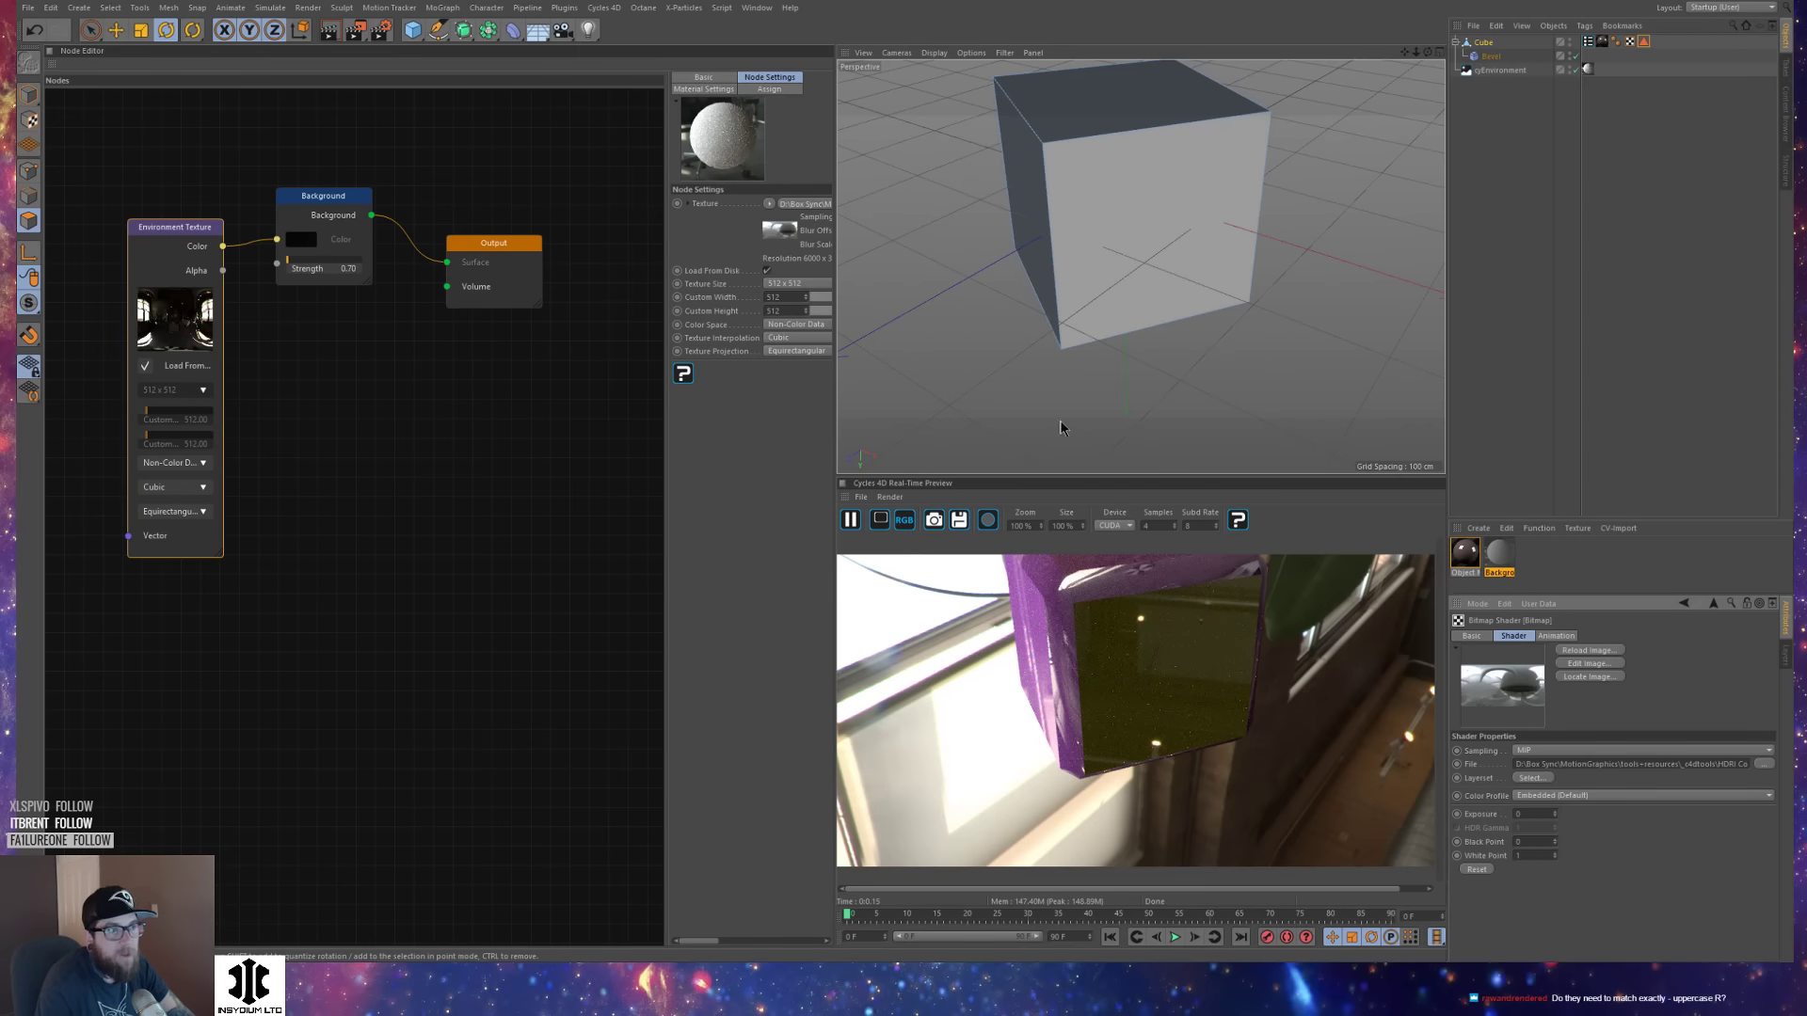
Check the whole cube under the new HDRI lighting in the preview and select the background material.
left_click_drag(851, 340, 1188, 239, "alt")
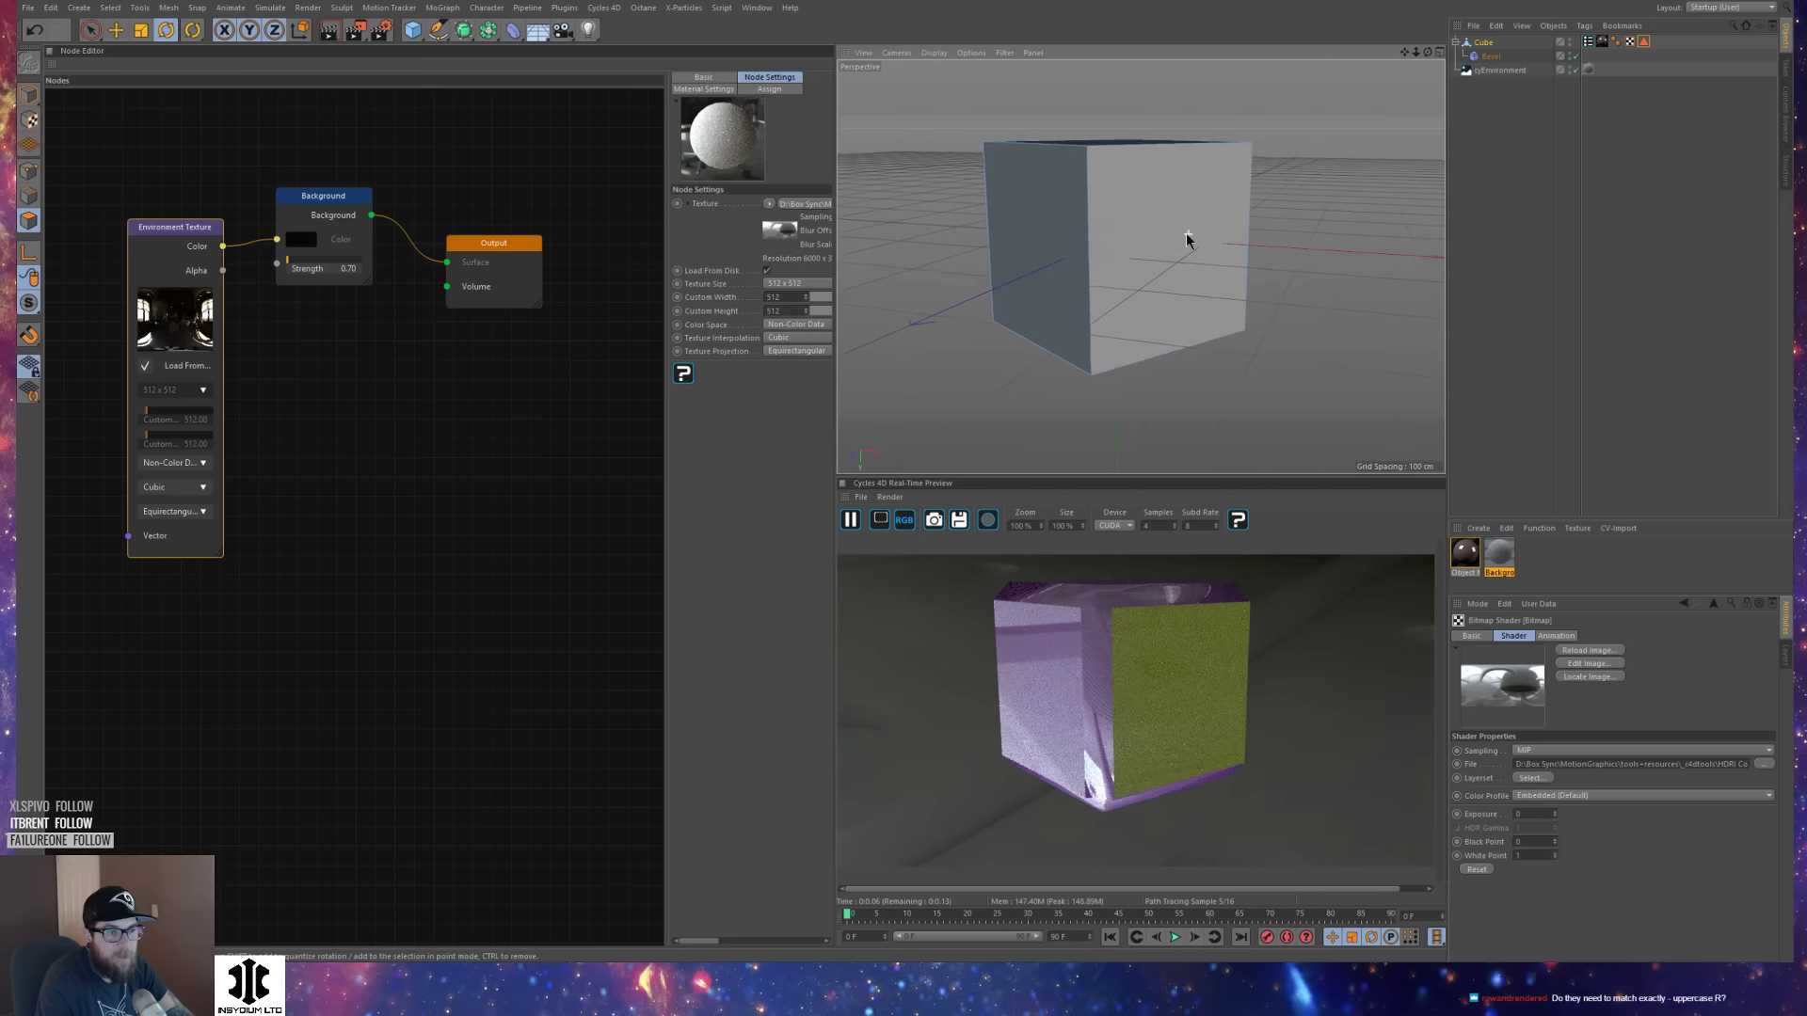
right_click_drag(1188, 235, 1144, 247, "alt")
left_click_drag(1151, 239, 1157, 274, "alt")
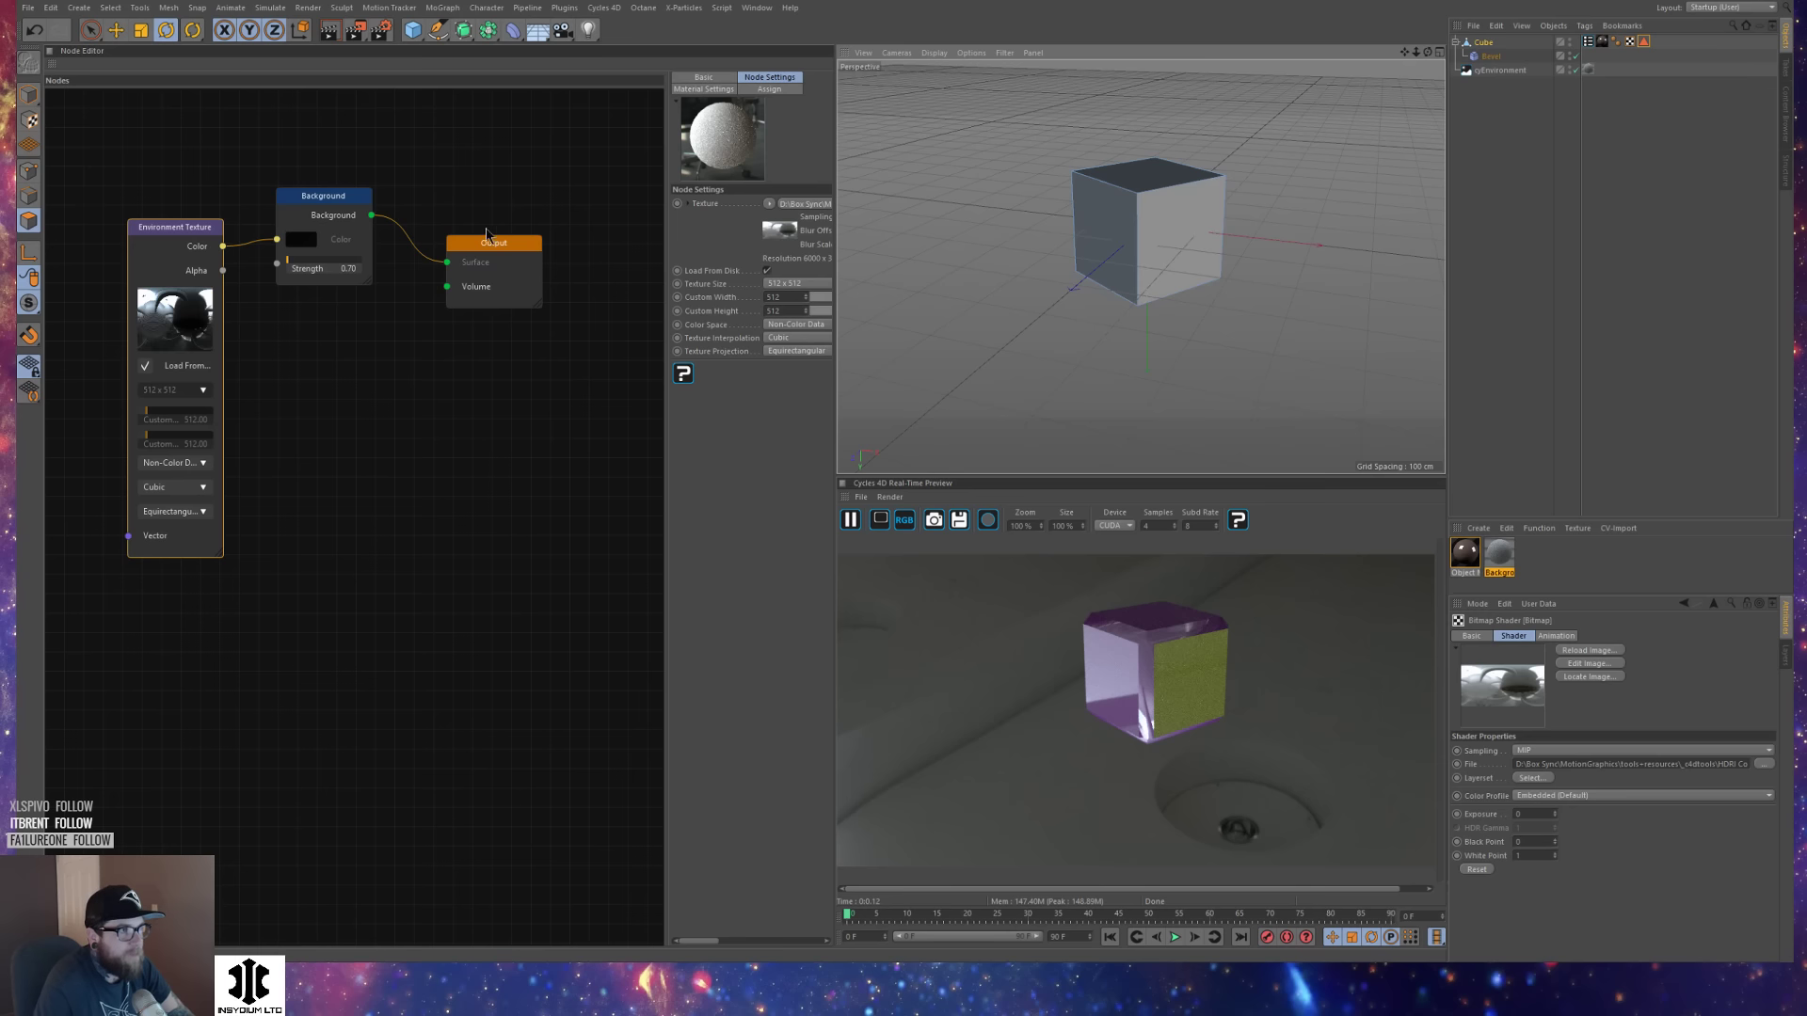
left_click(317, 198)
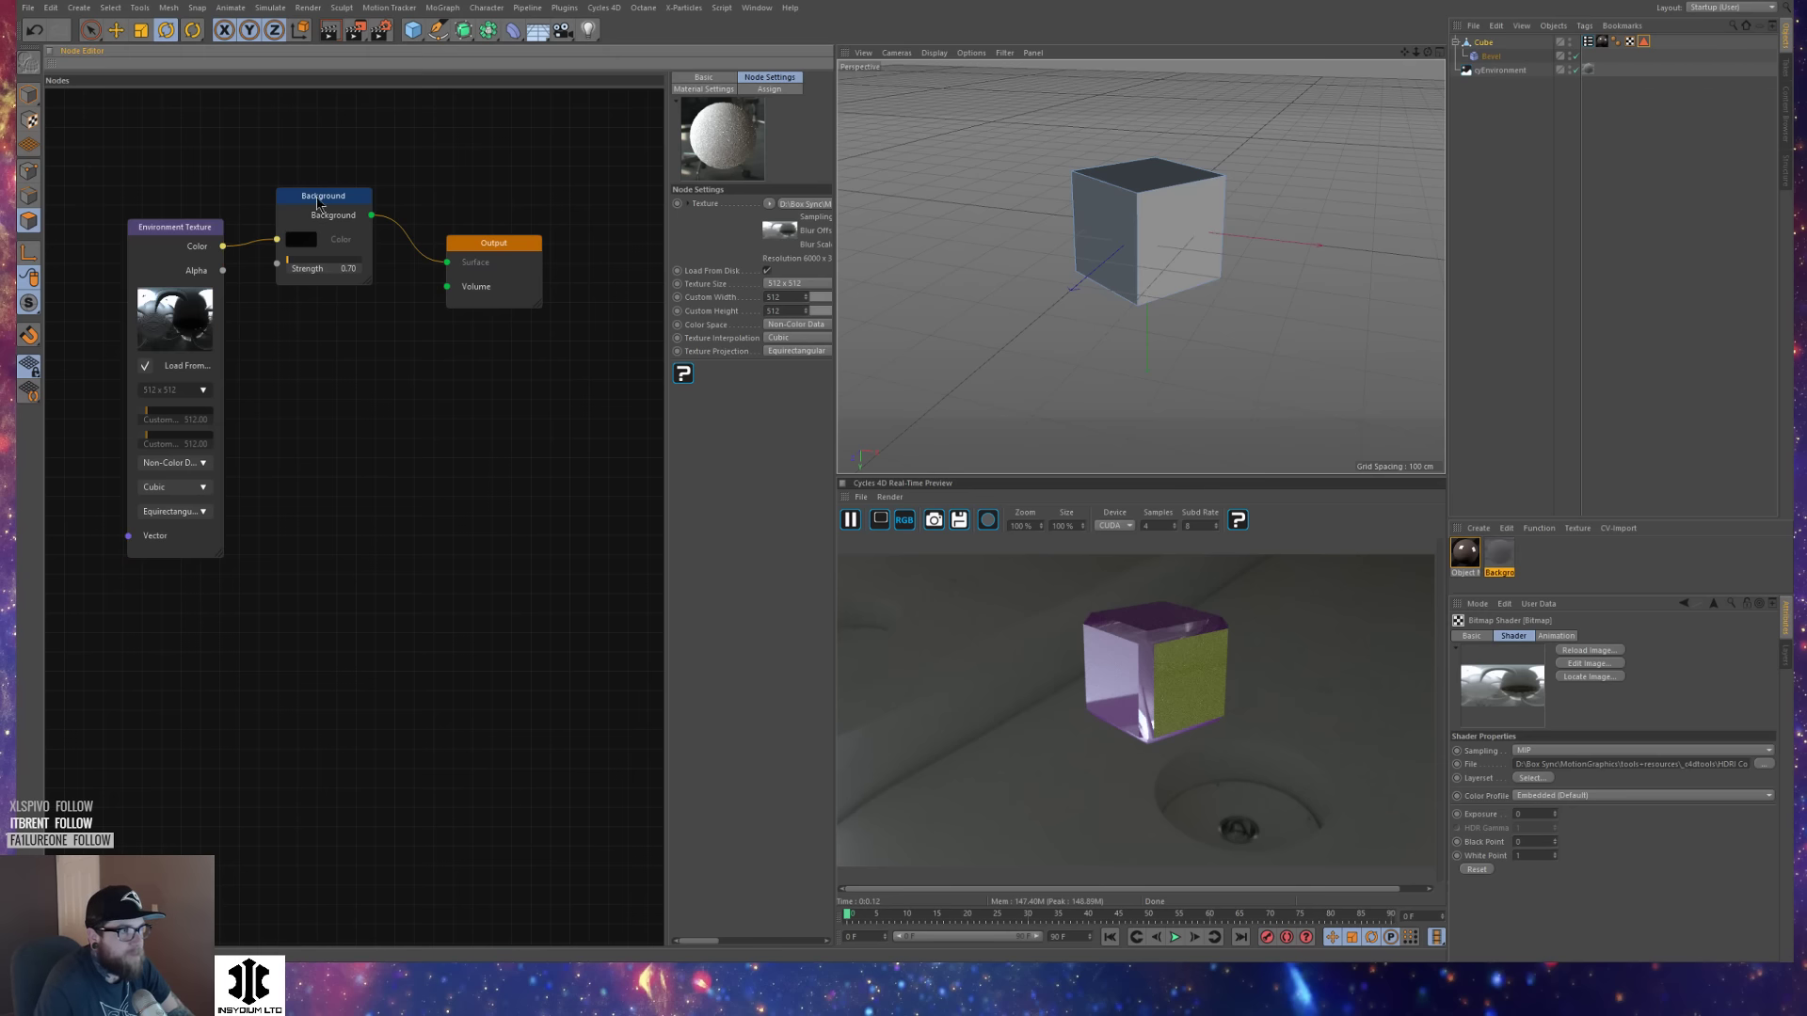
left_click(1499, 551)
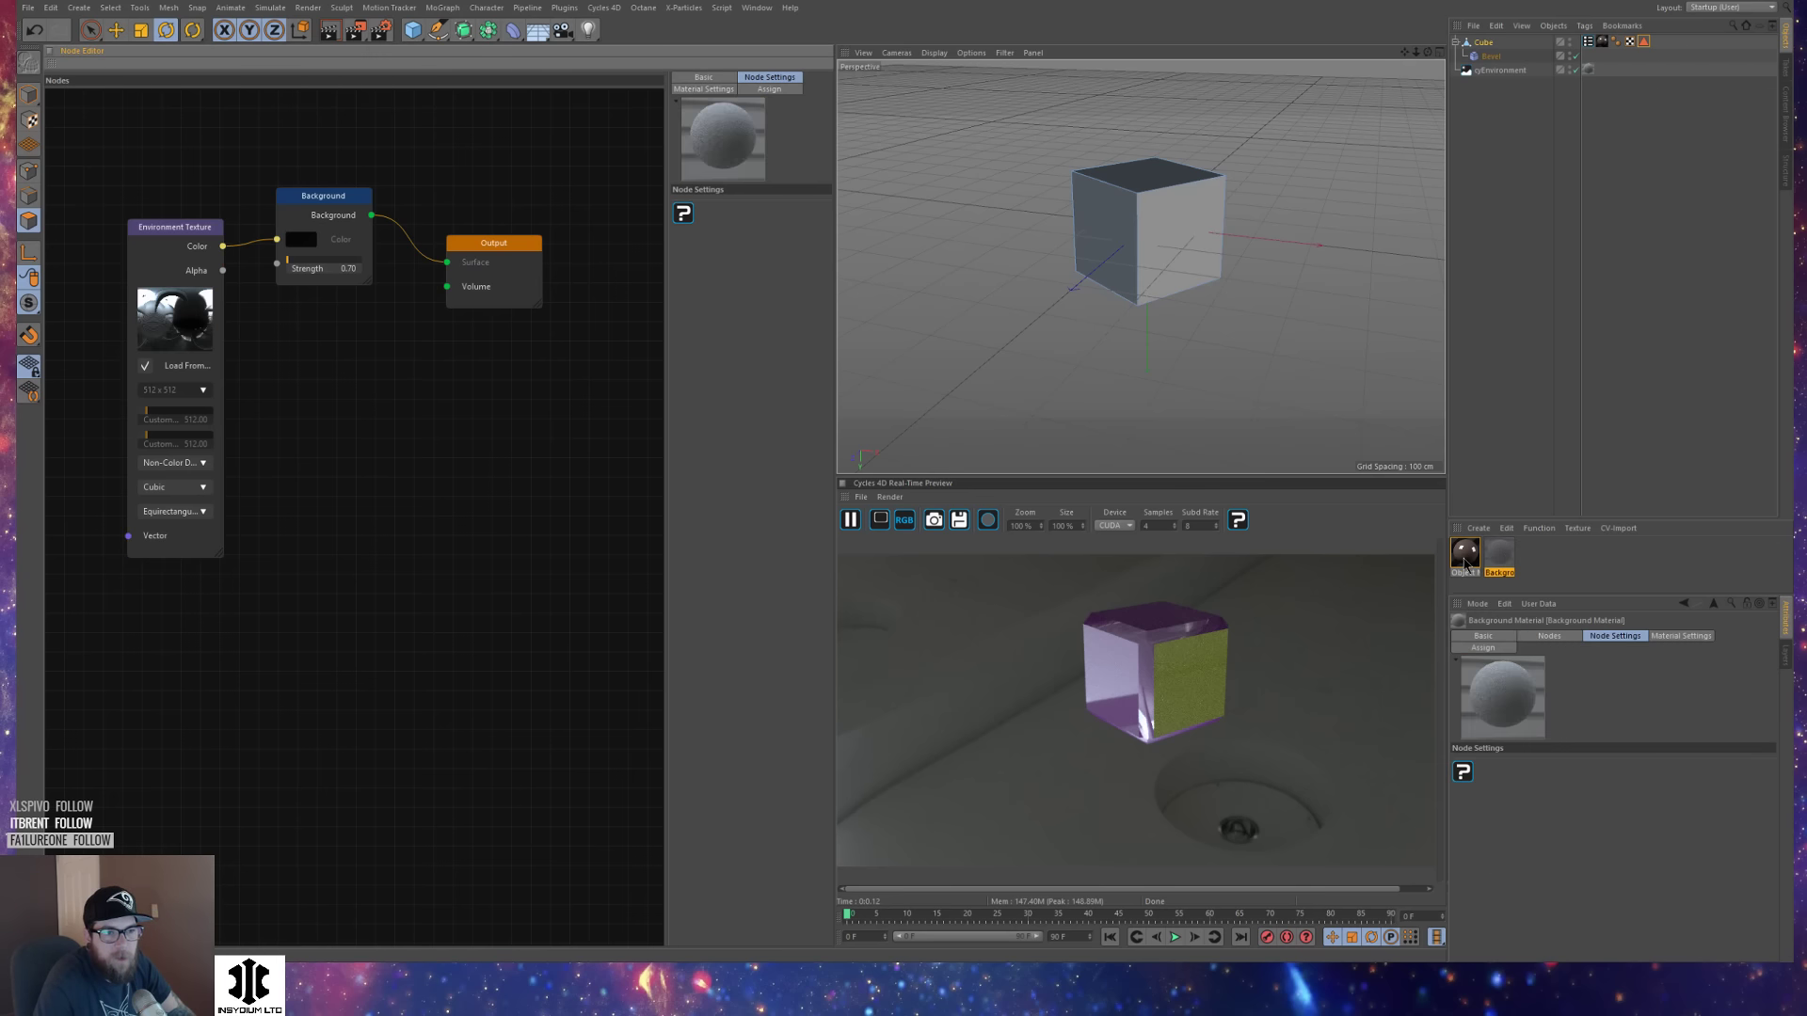
Open the cube's object material nodes and shift the RGB To BW node closer to the shader nodes.
left_click(1465, 560)
middle_click_drag(556, 525, 666, 431)
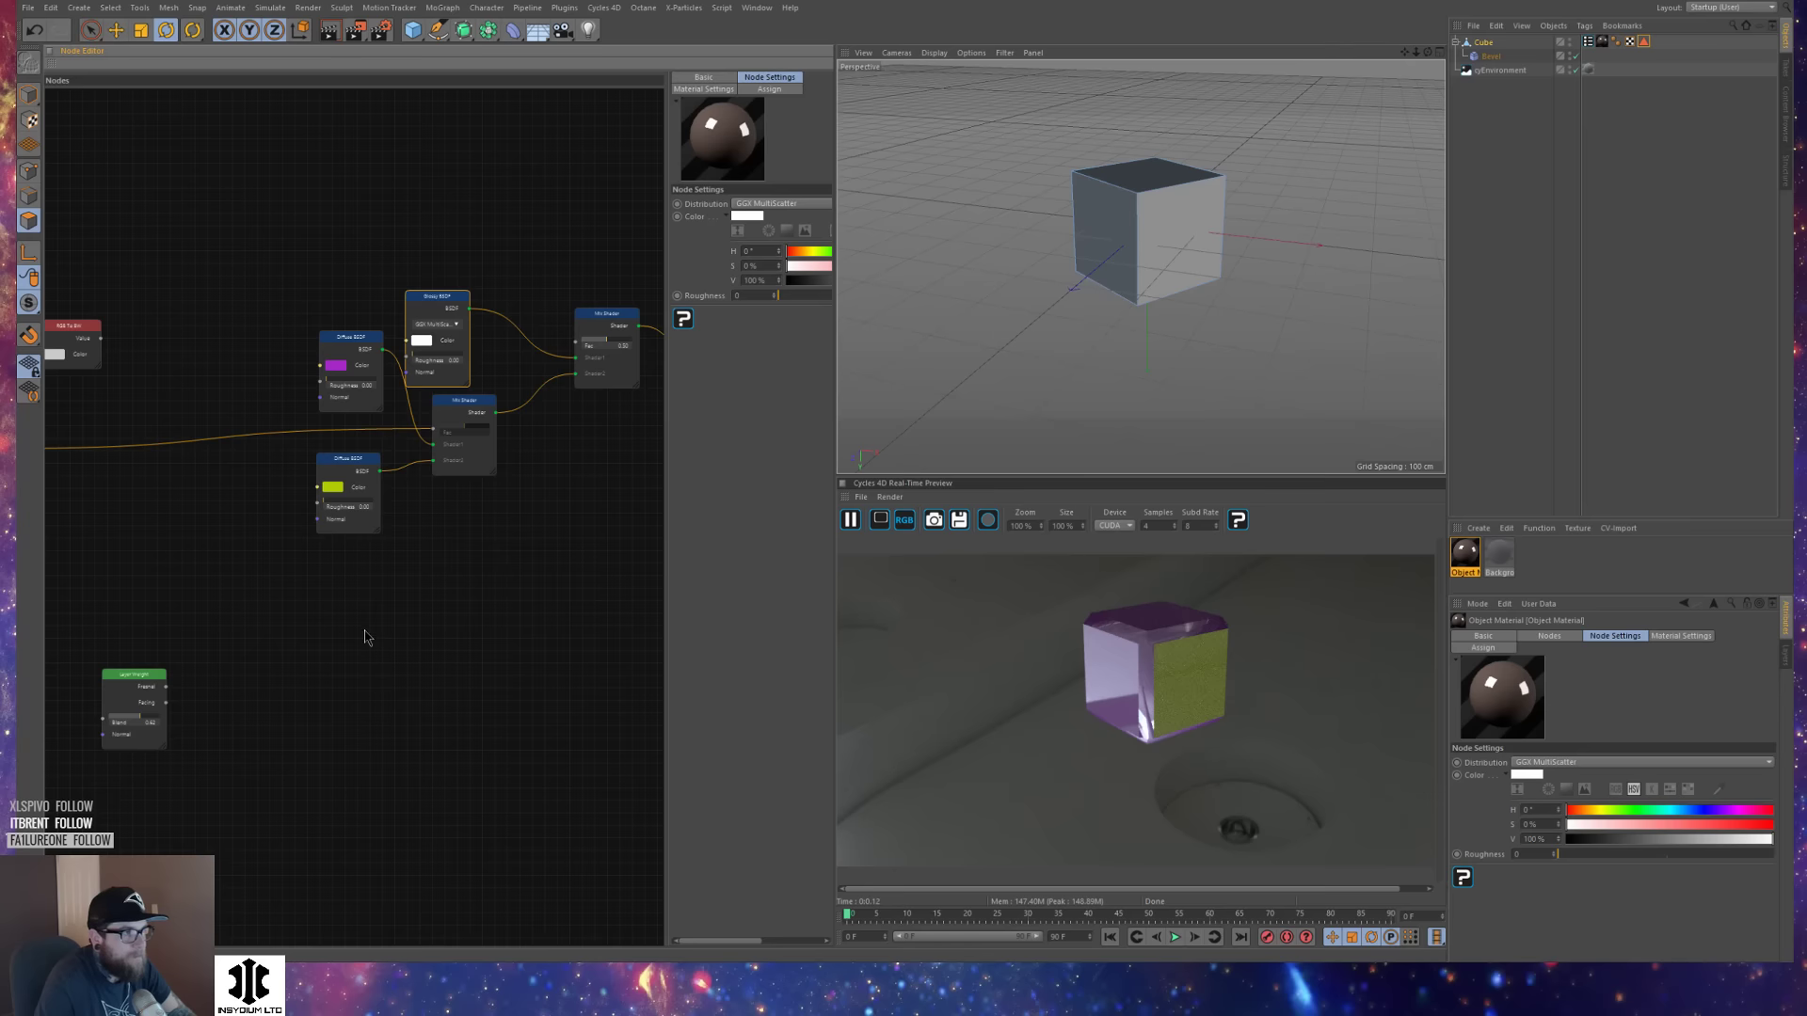
middle_click_drag(357, 632, 508, 616)
left_click(244, 317)
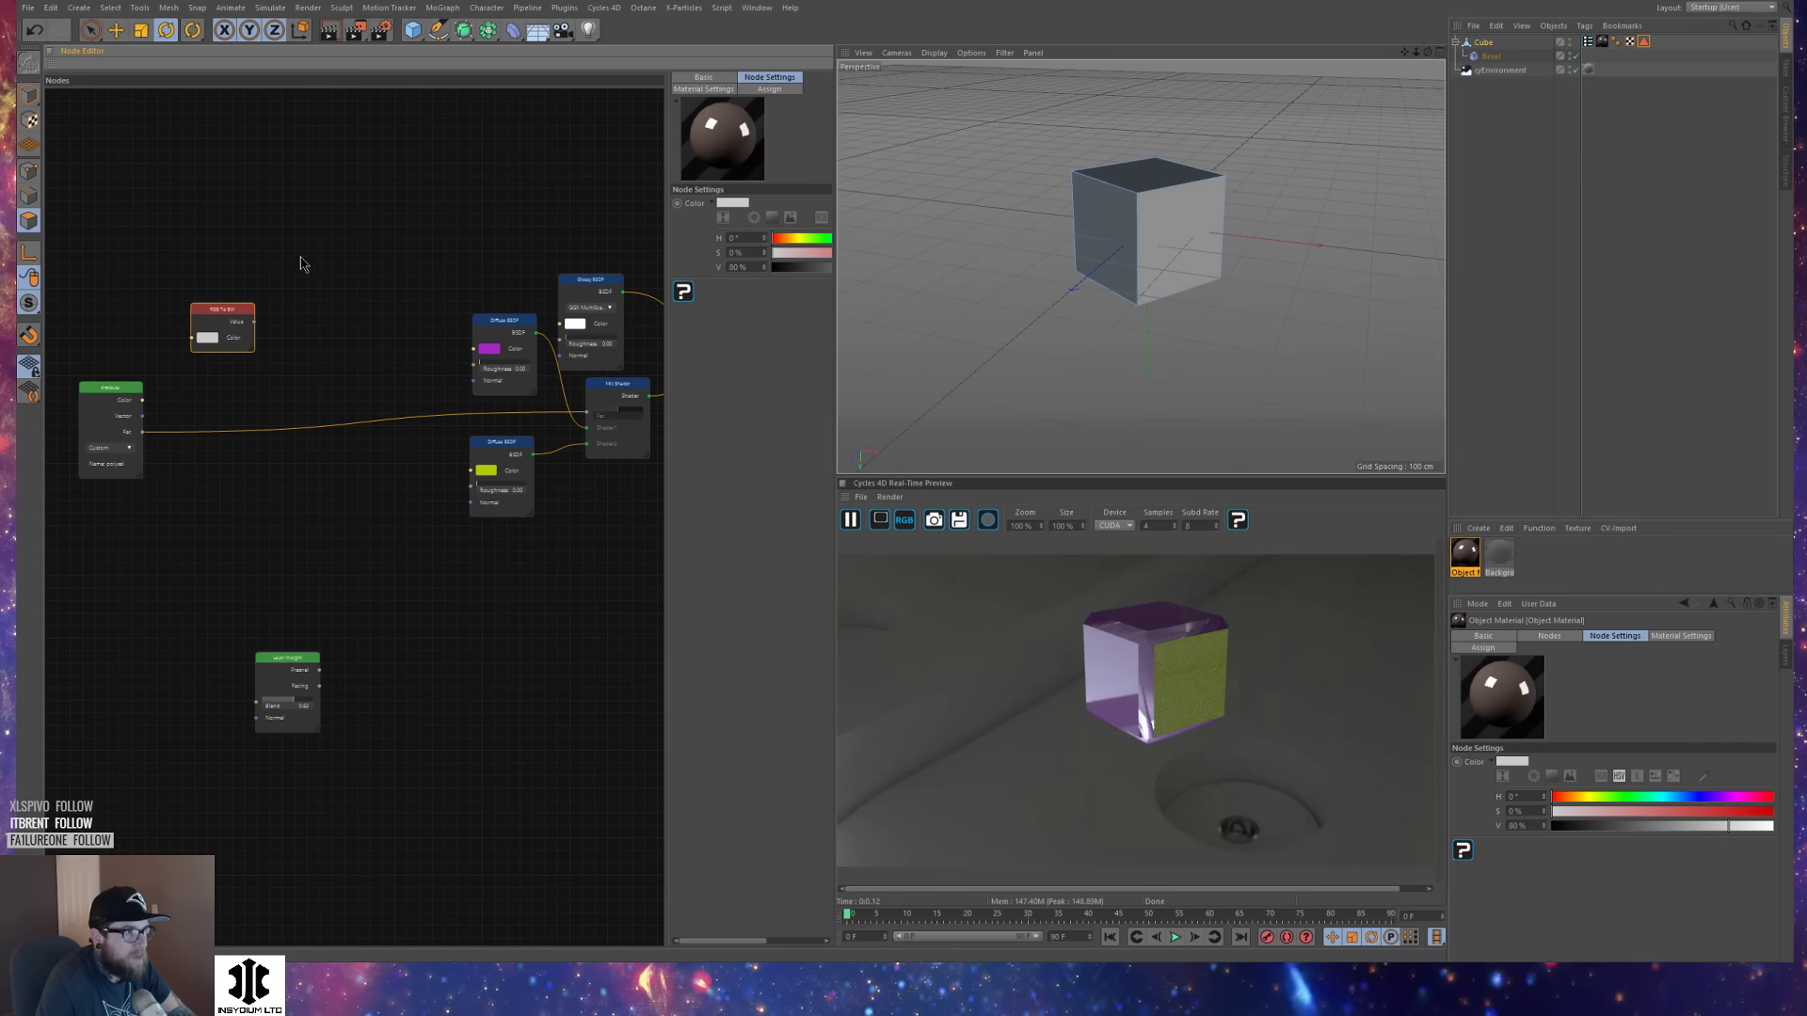
left_click(301, 258)
left_click_drag(215, 305, 289, 316)
Pause the real-time preview, choose a CUDA GeForce GTX 980 Ti as render device, and restart the preview.
left_click(850, 521)
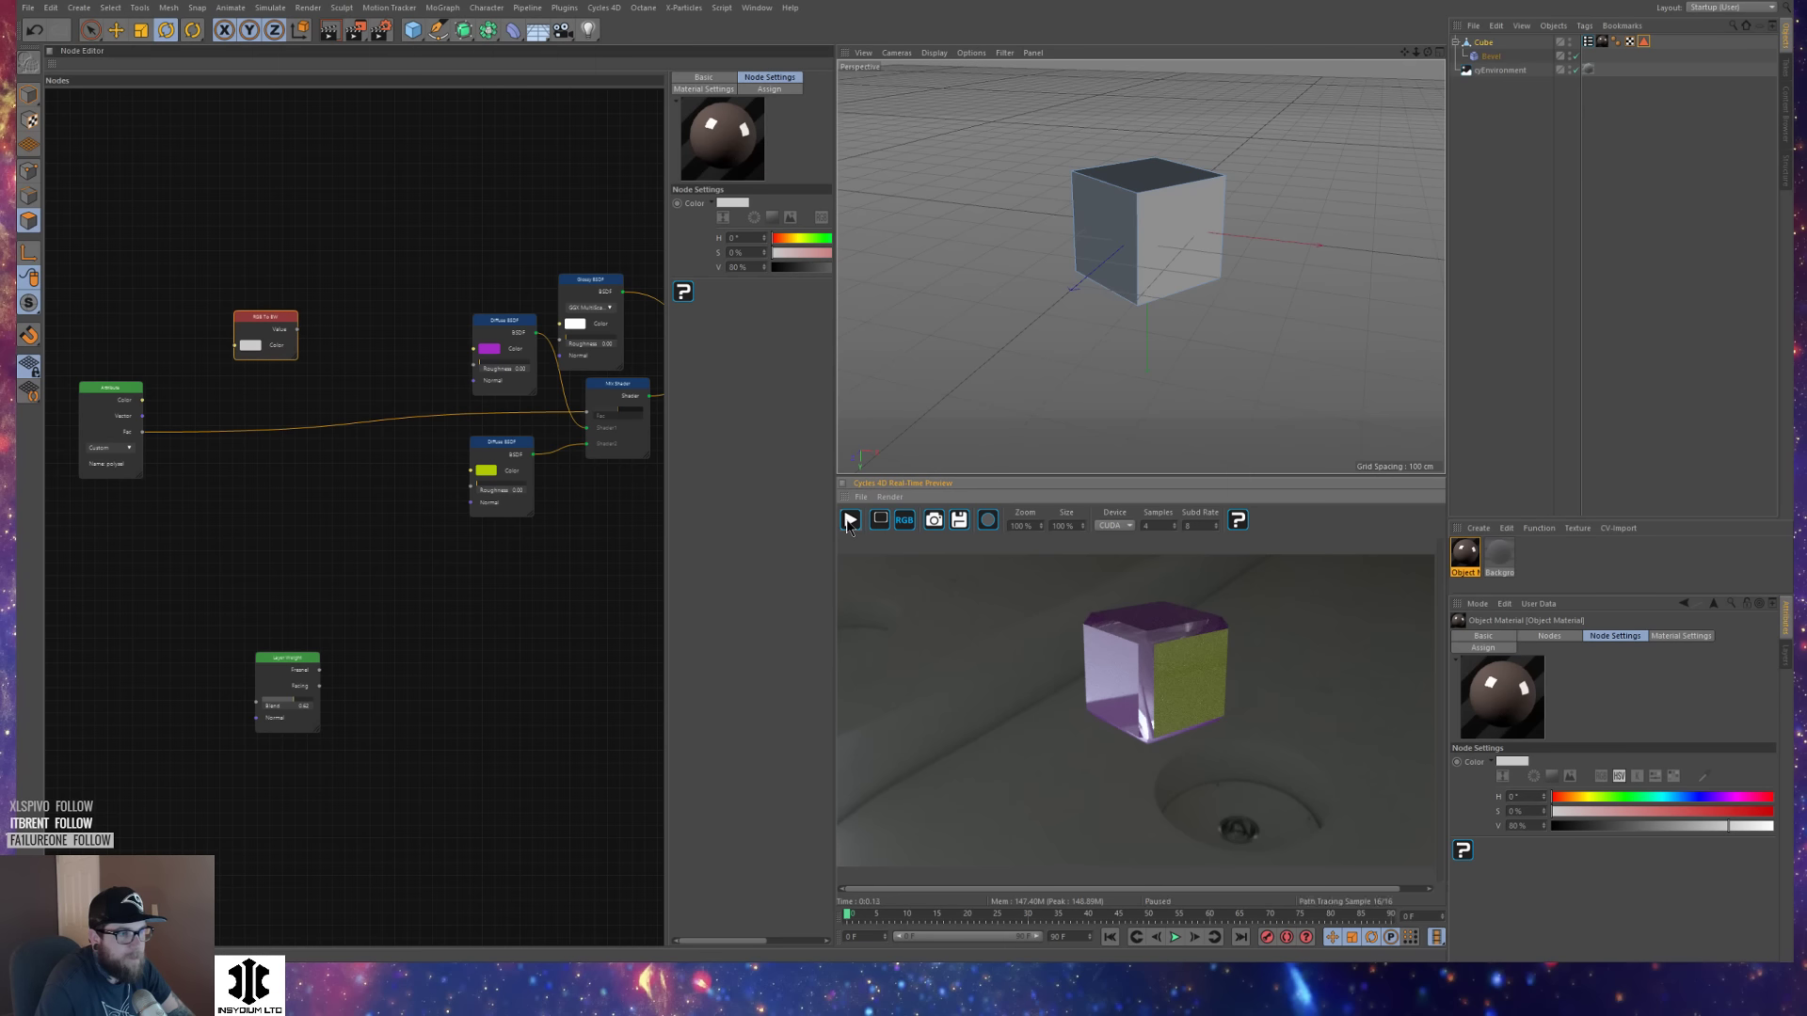
left_click(1120, 525)
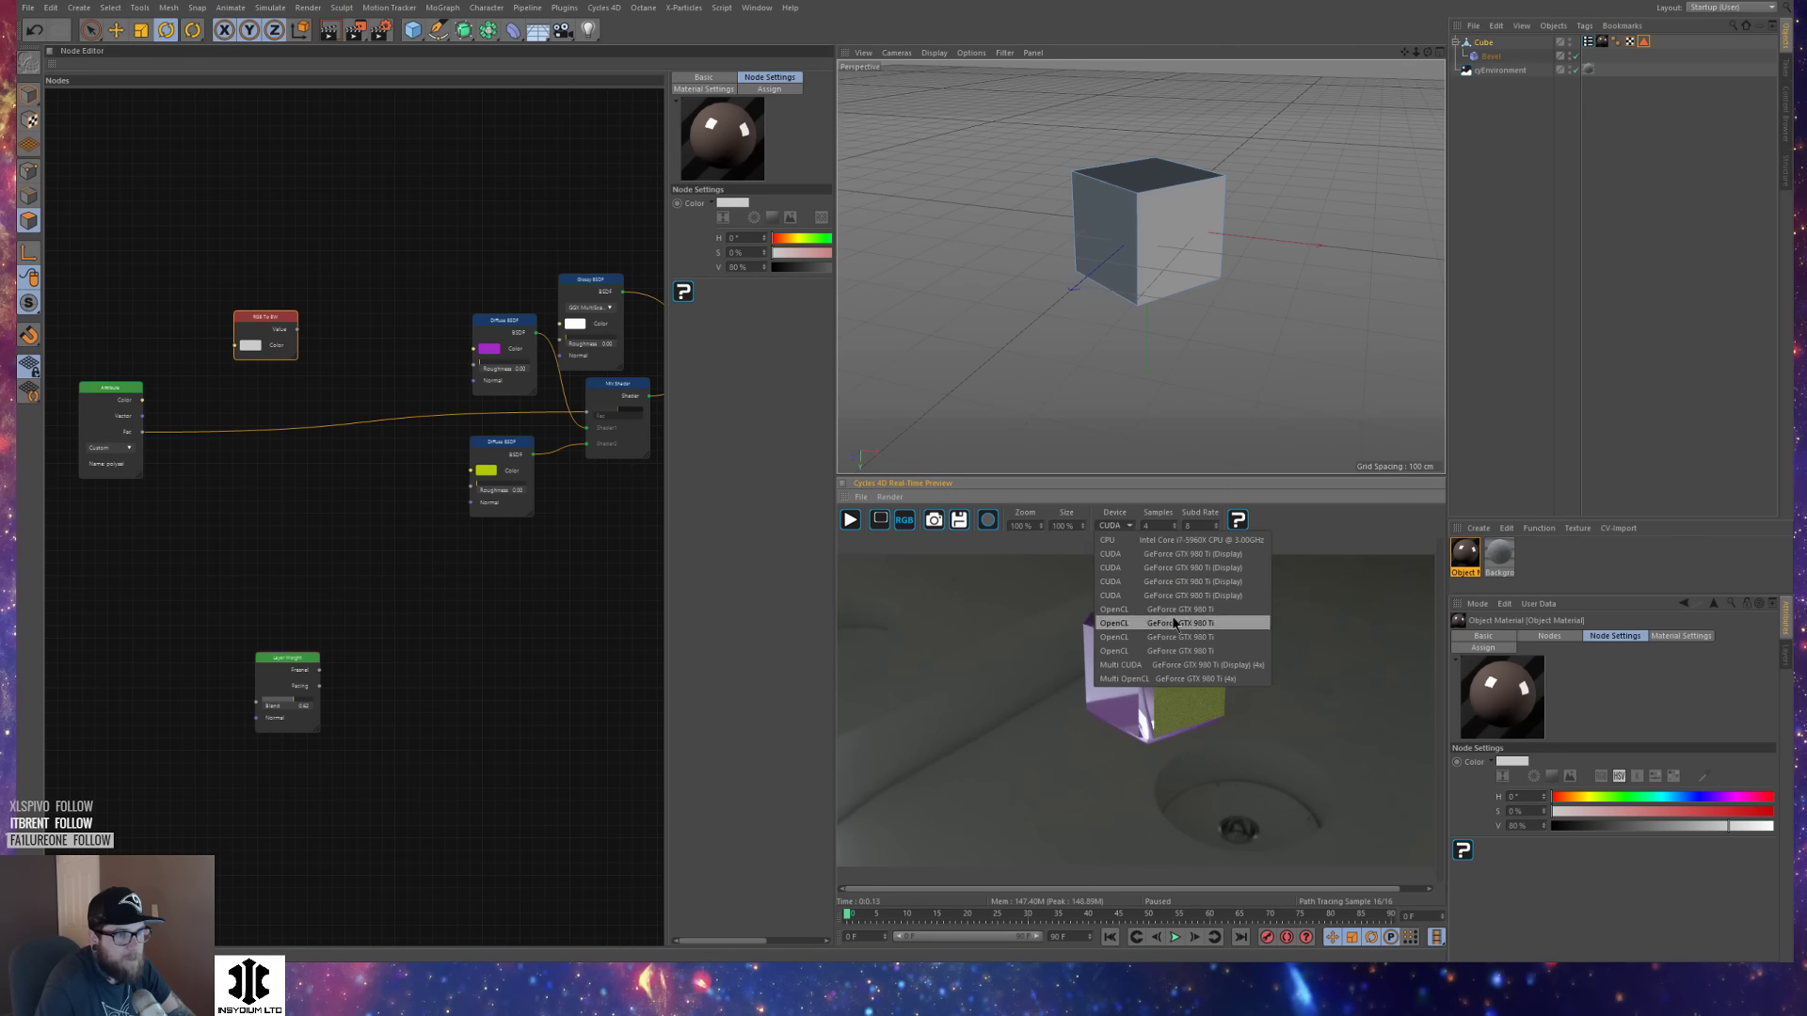
left_click(1123, 567)
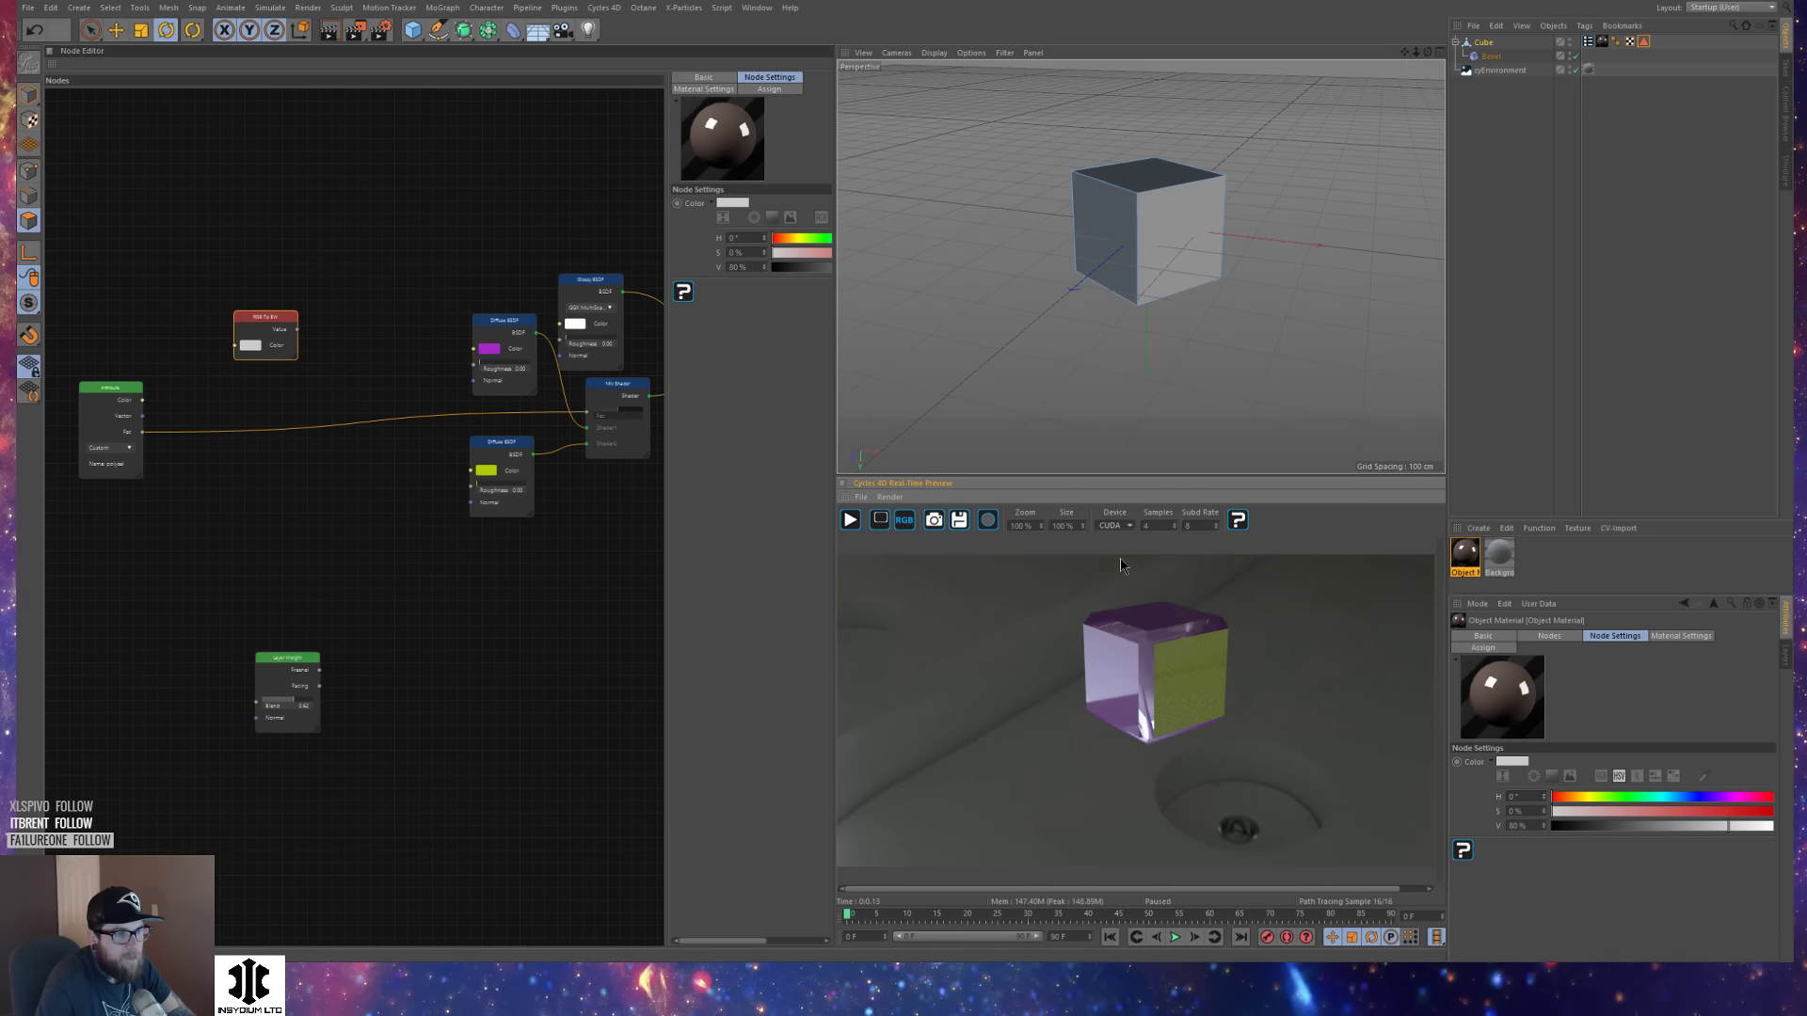
middle_click_drag(1117, 259, 1051, 271, "alt")
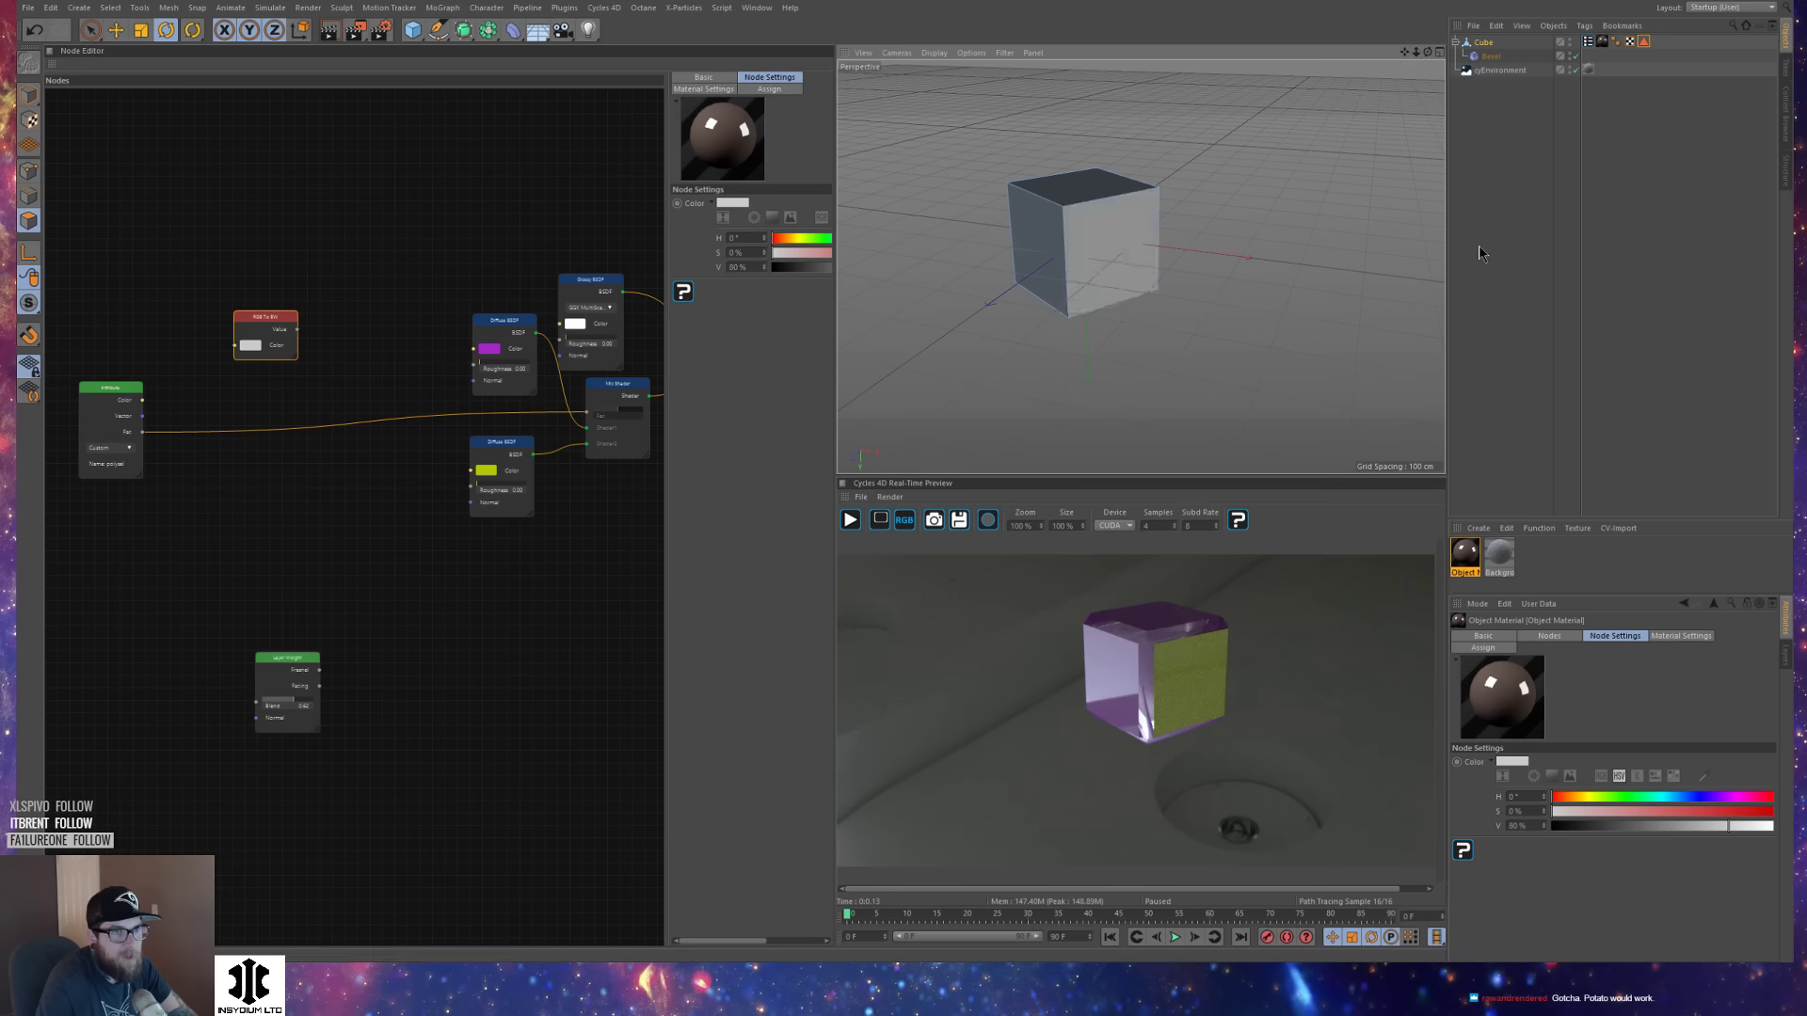
left_click(850, 521)
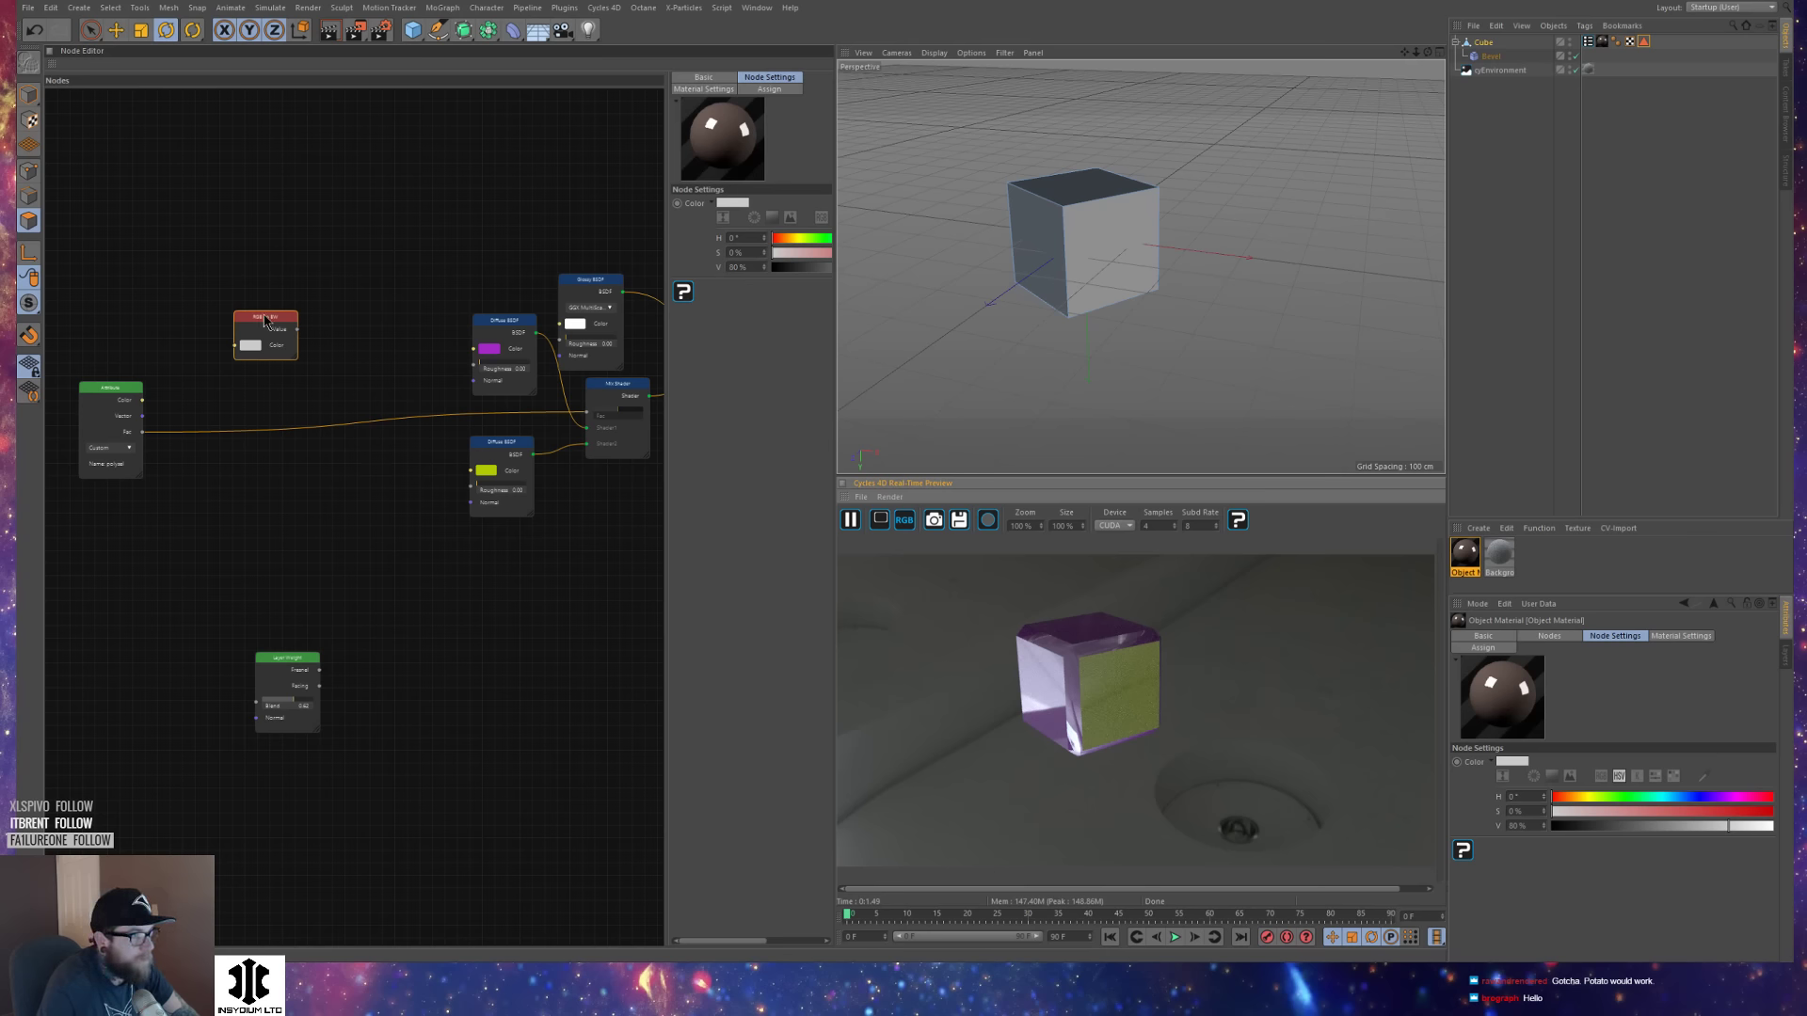
Move the RGB To BW node out of the way and add an Image Texture node beside the Attribute node.
left_click_drag(265, 320, 271, 217)
right_click(244, 293)
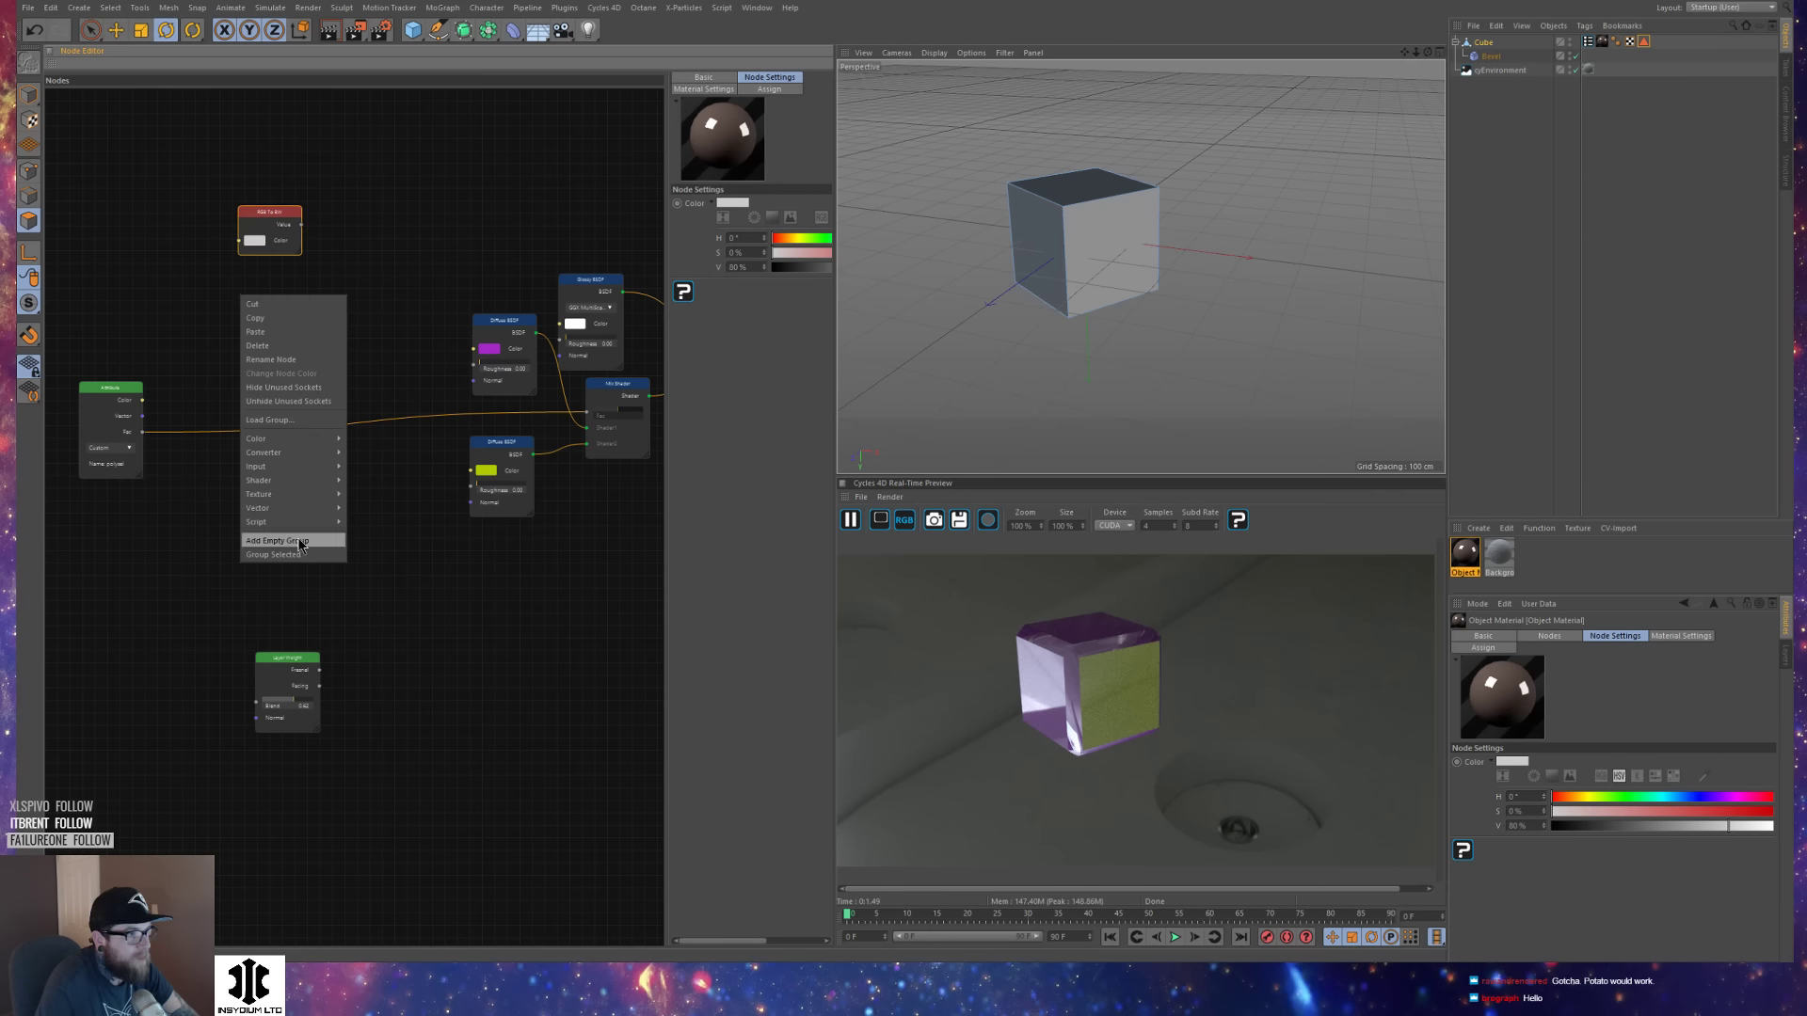
mouse_move(294, 471)
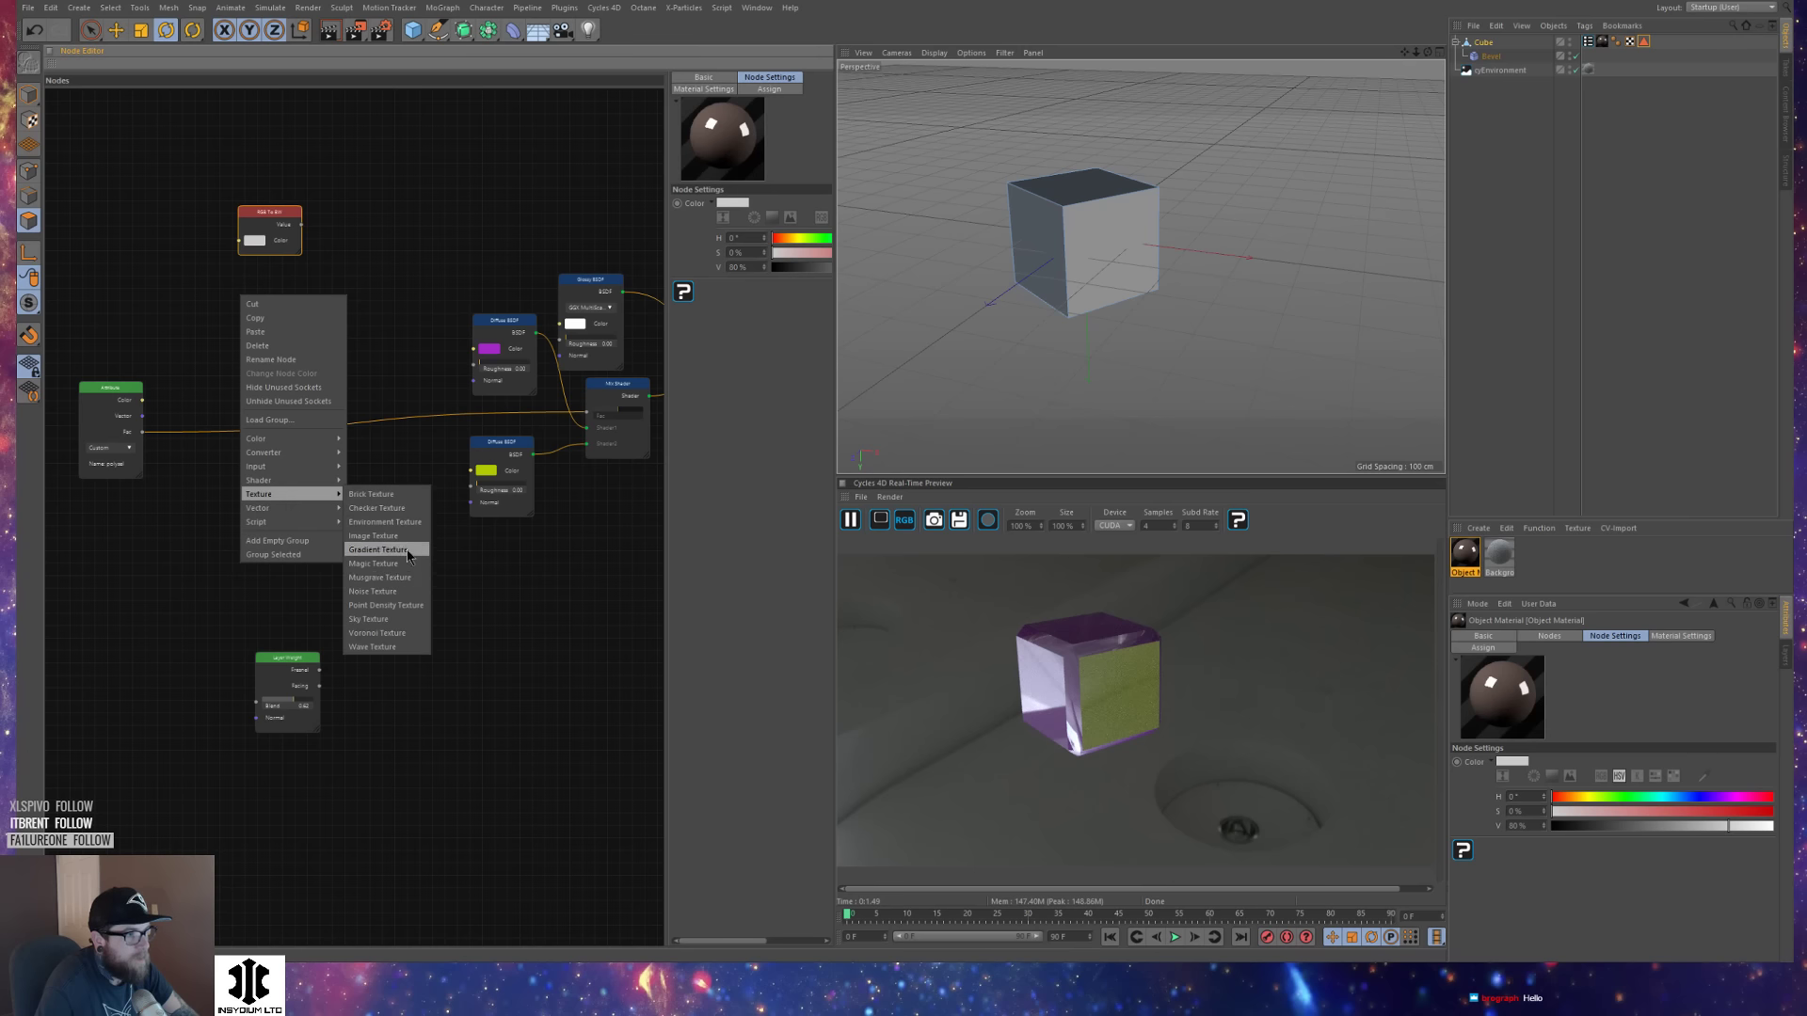
left_click(404, 537)
left_click(251, 299)
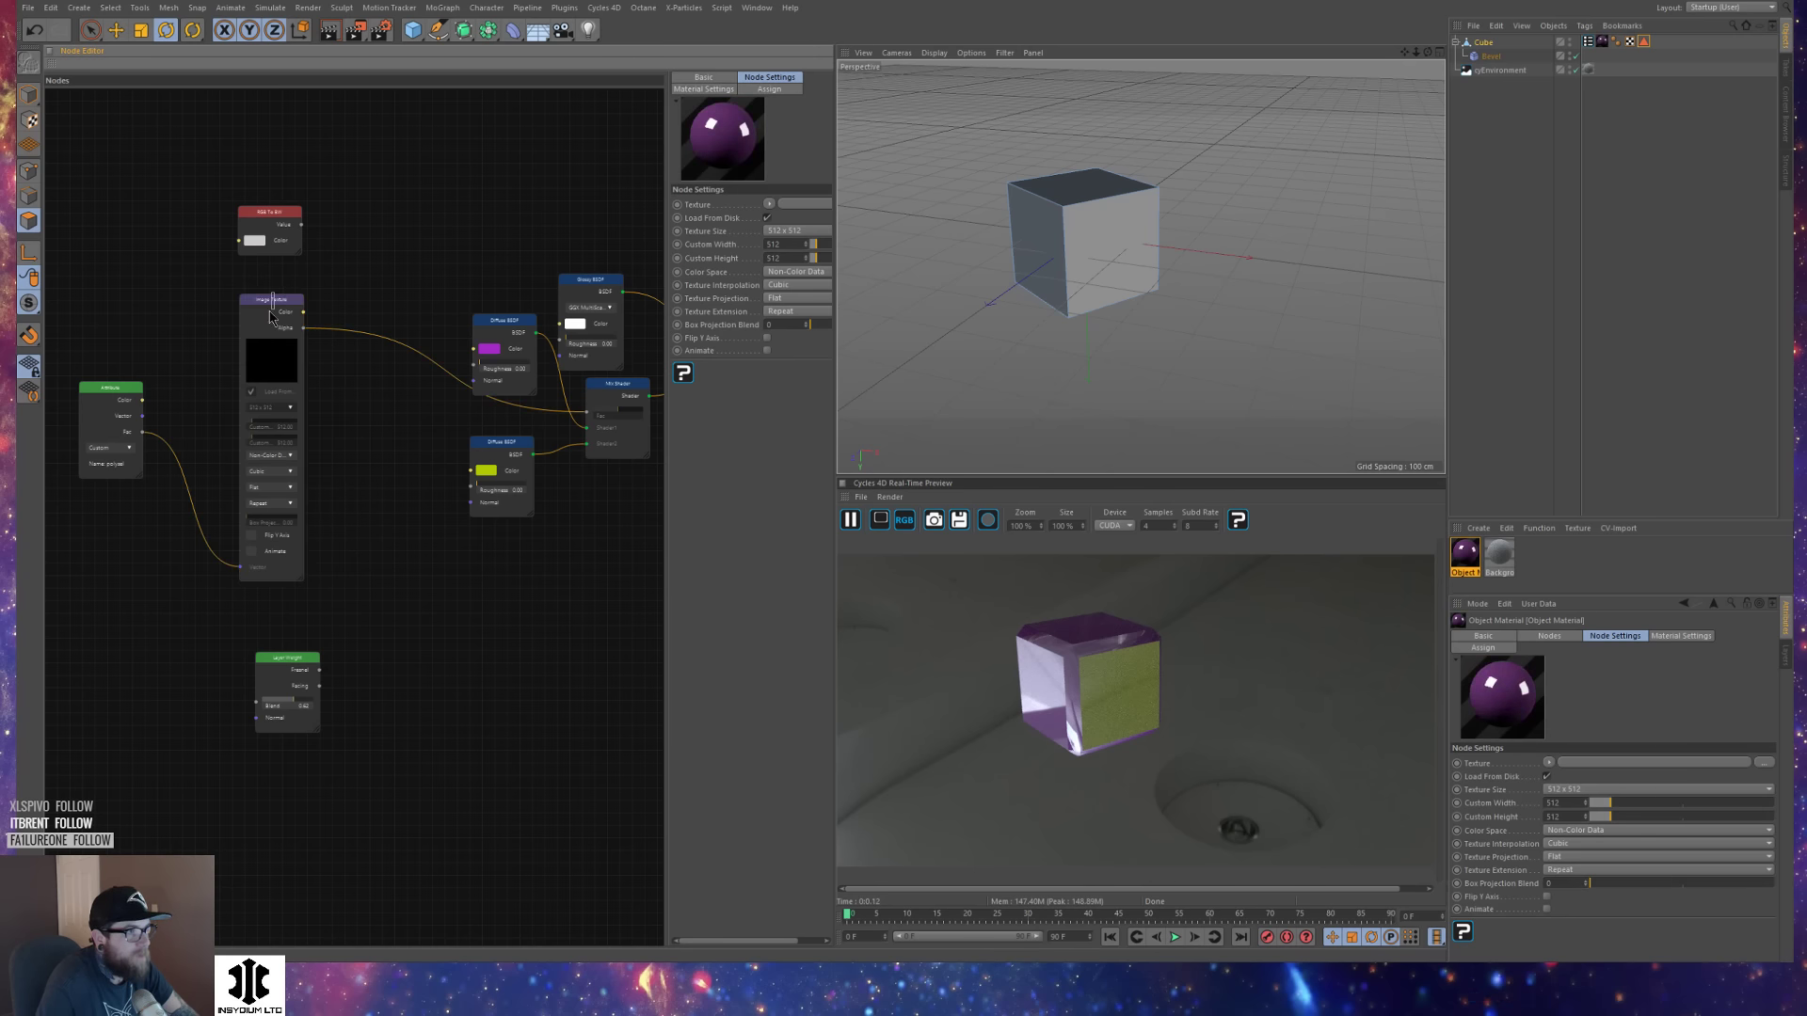
Detach the Image Texture node, move it below the Attribute node, and reconnect the Attribute's Fac output to the lower Mix Shader's Fac.
left_click_drag(288, 302, 312, 263)
left_click_drag(224, 433, 228, 651, "ctrl")
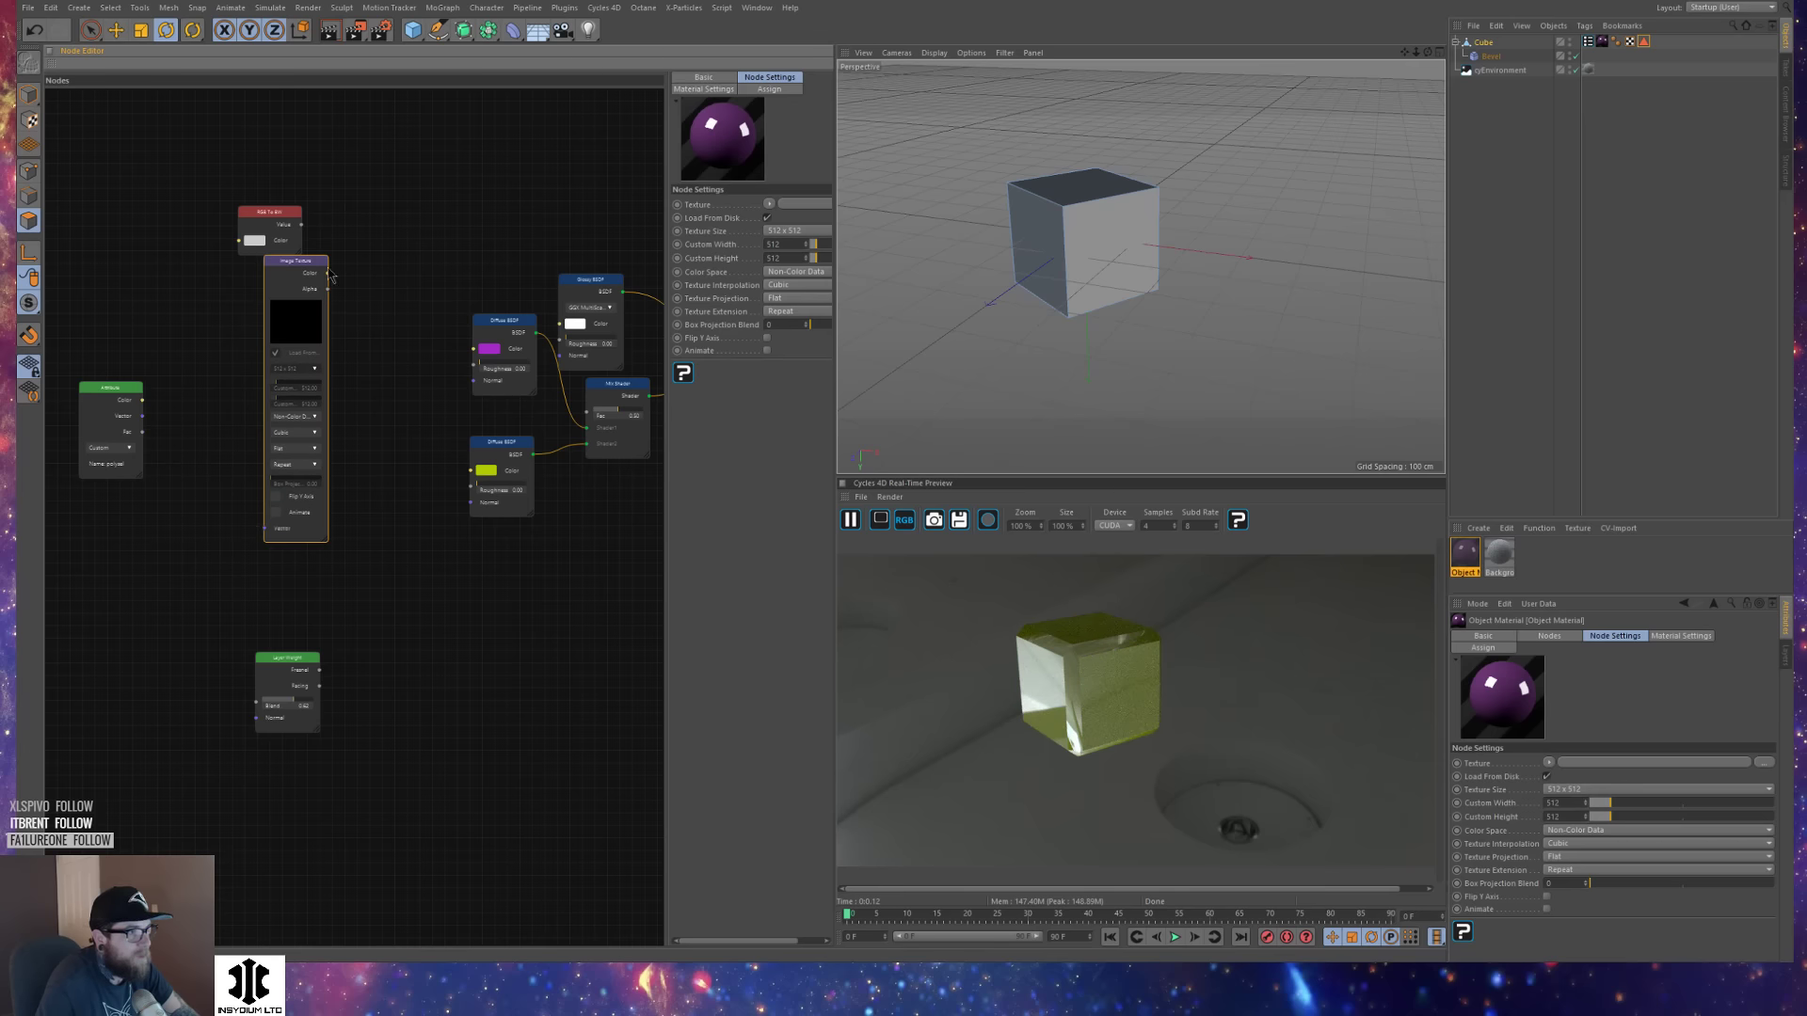
left_click_drag(318, 263, 135, 660)
left_click_drag(142, 431, 590, 420)
left_click_drag(111, 657, 152, 537)
Load a Noise shader into the Image Texture node and set its noise type to Cell Noise.
left_click(768, 204)
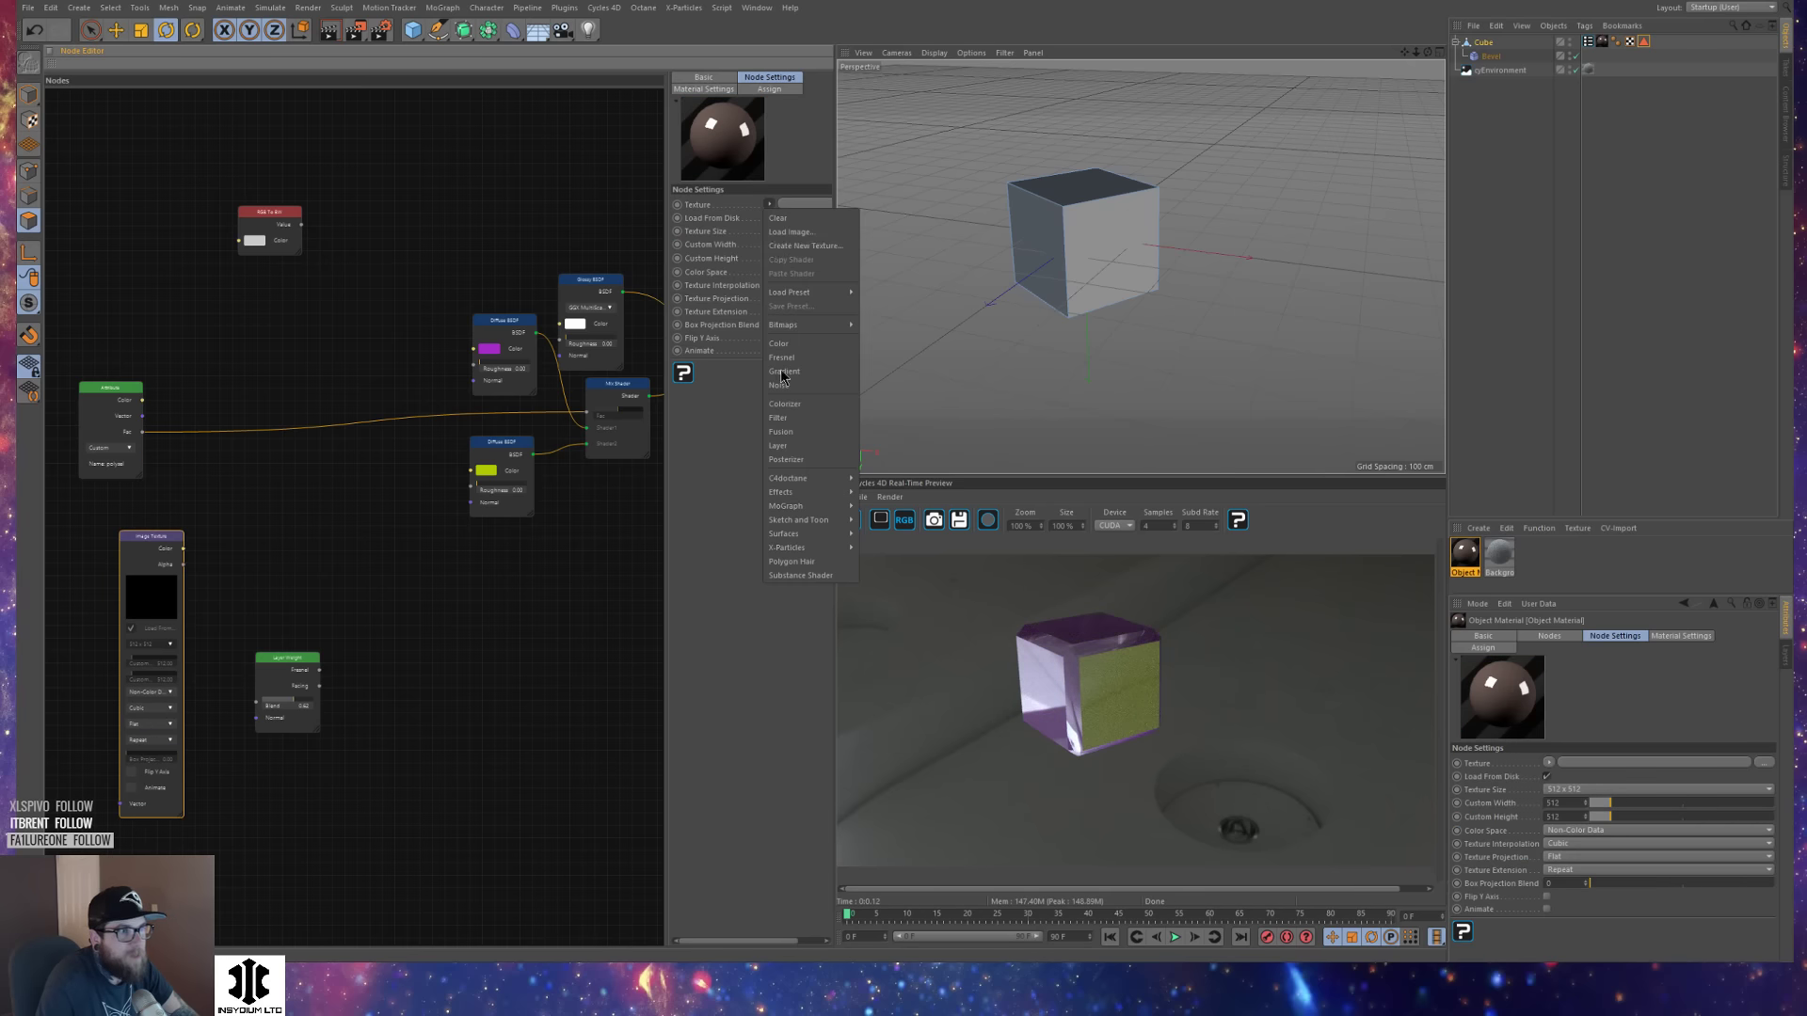
left_click(809, 388)
left_click(777, 232)
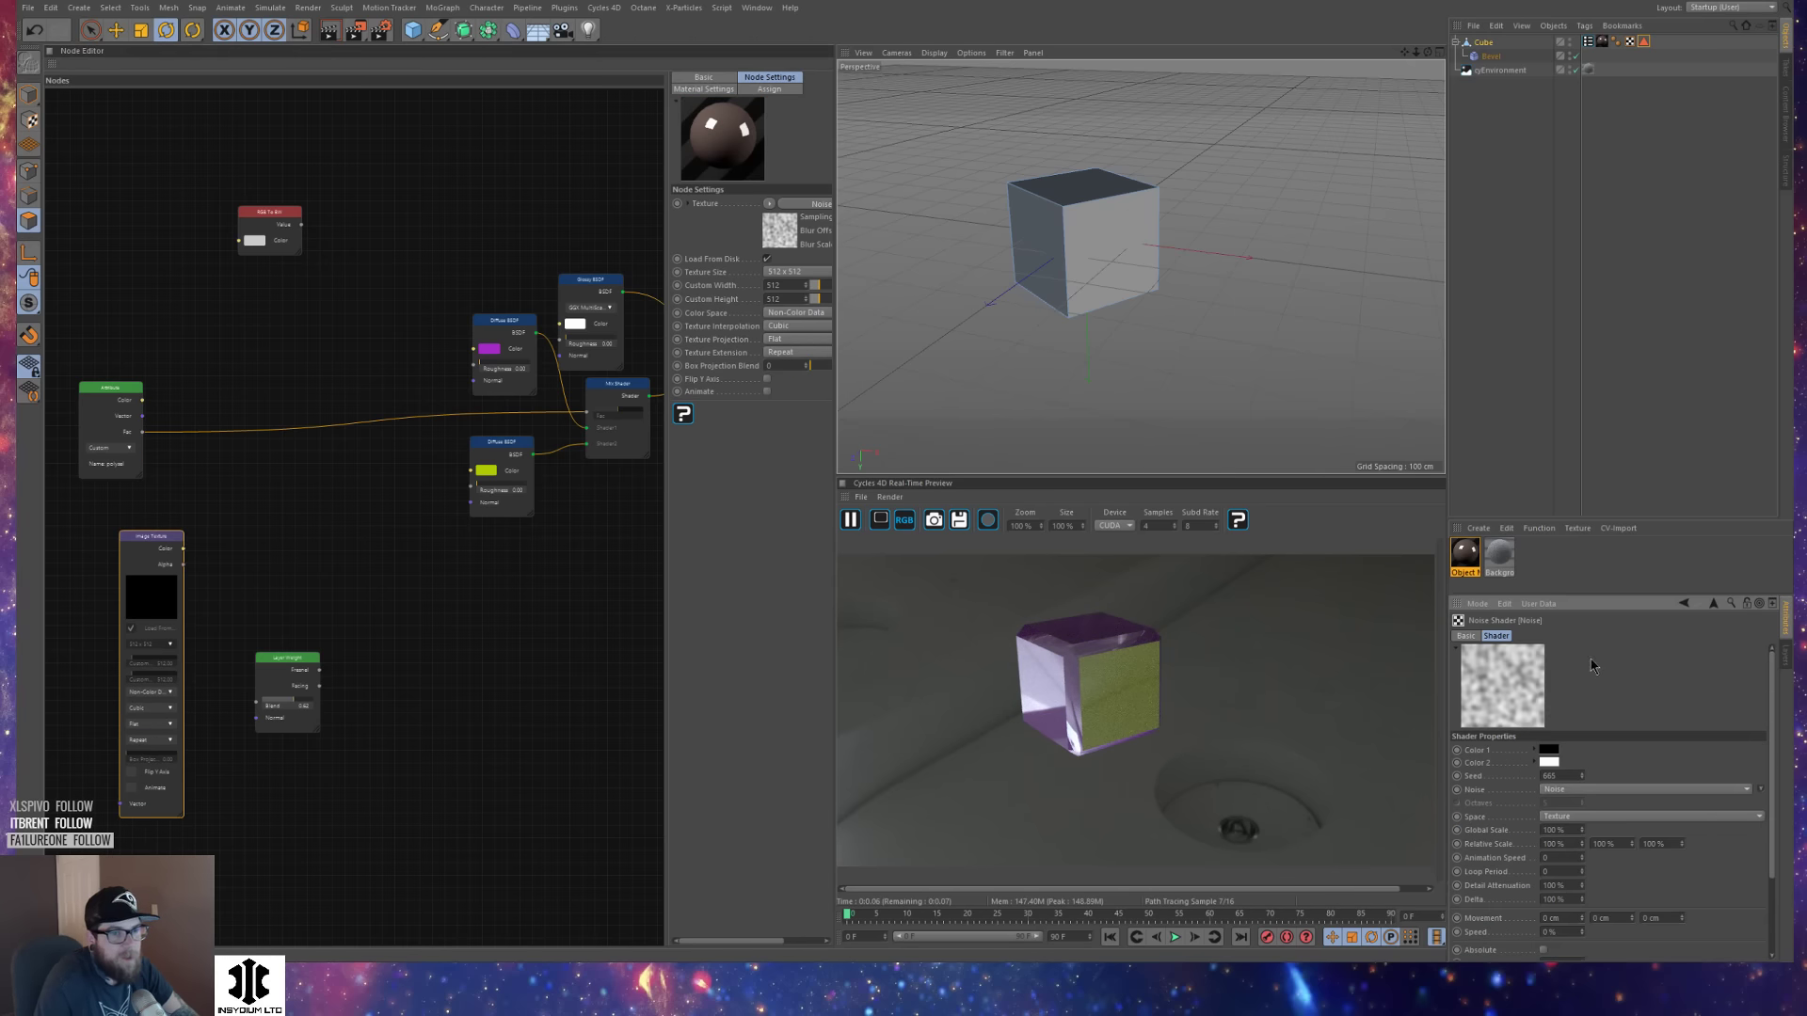
left_click(1600, 789)
left_click(1600, 380)
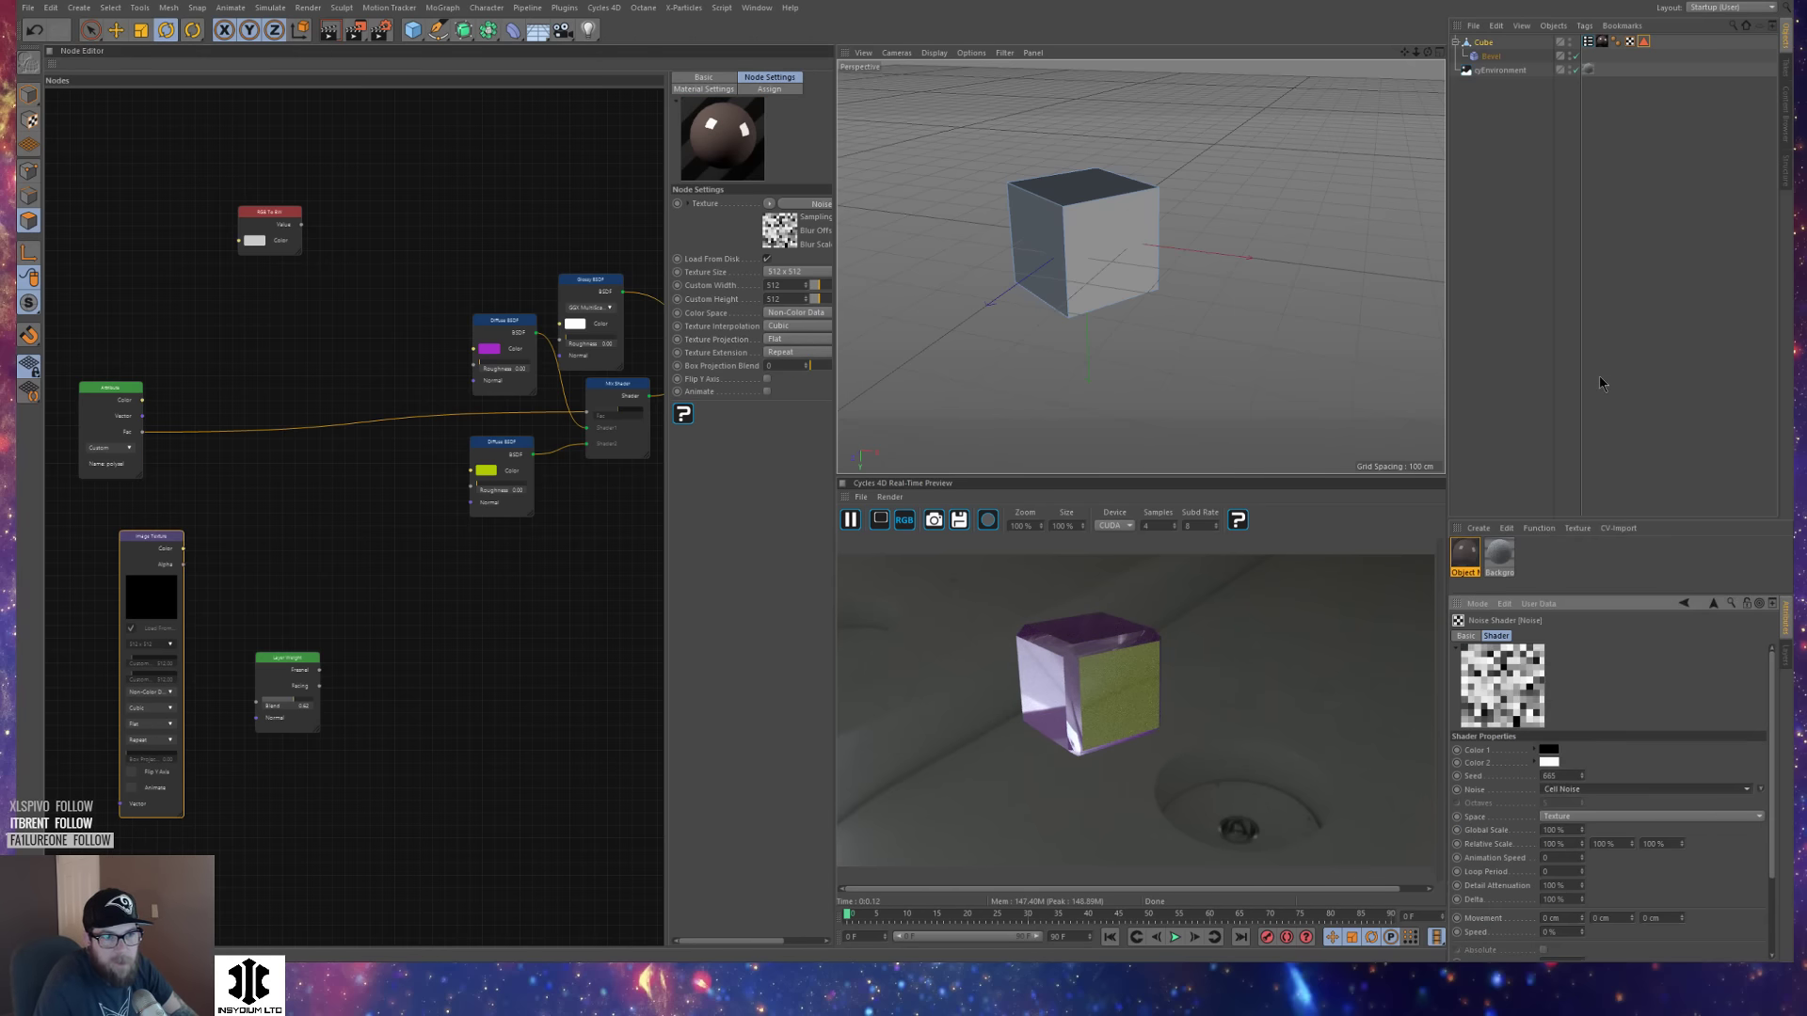
Collapse the Image Texture node and place it between the Attribute and RGB To BW nodes.
left_click_drag(153, 537, 195, 310)
double_click(173, 529)
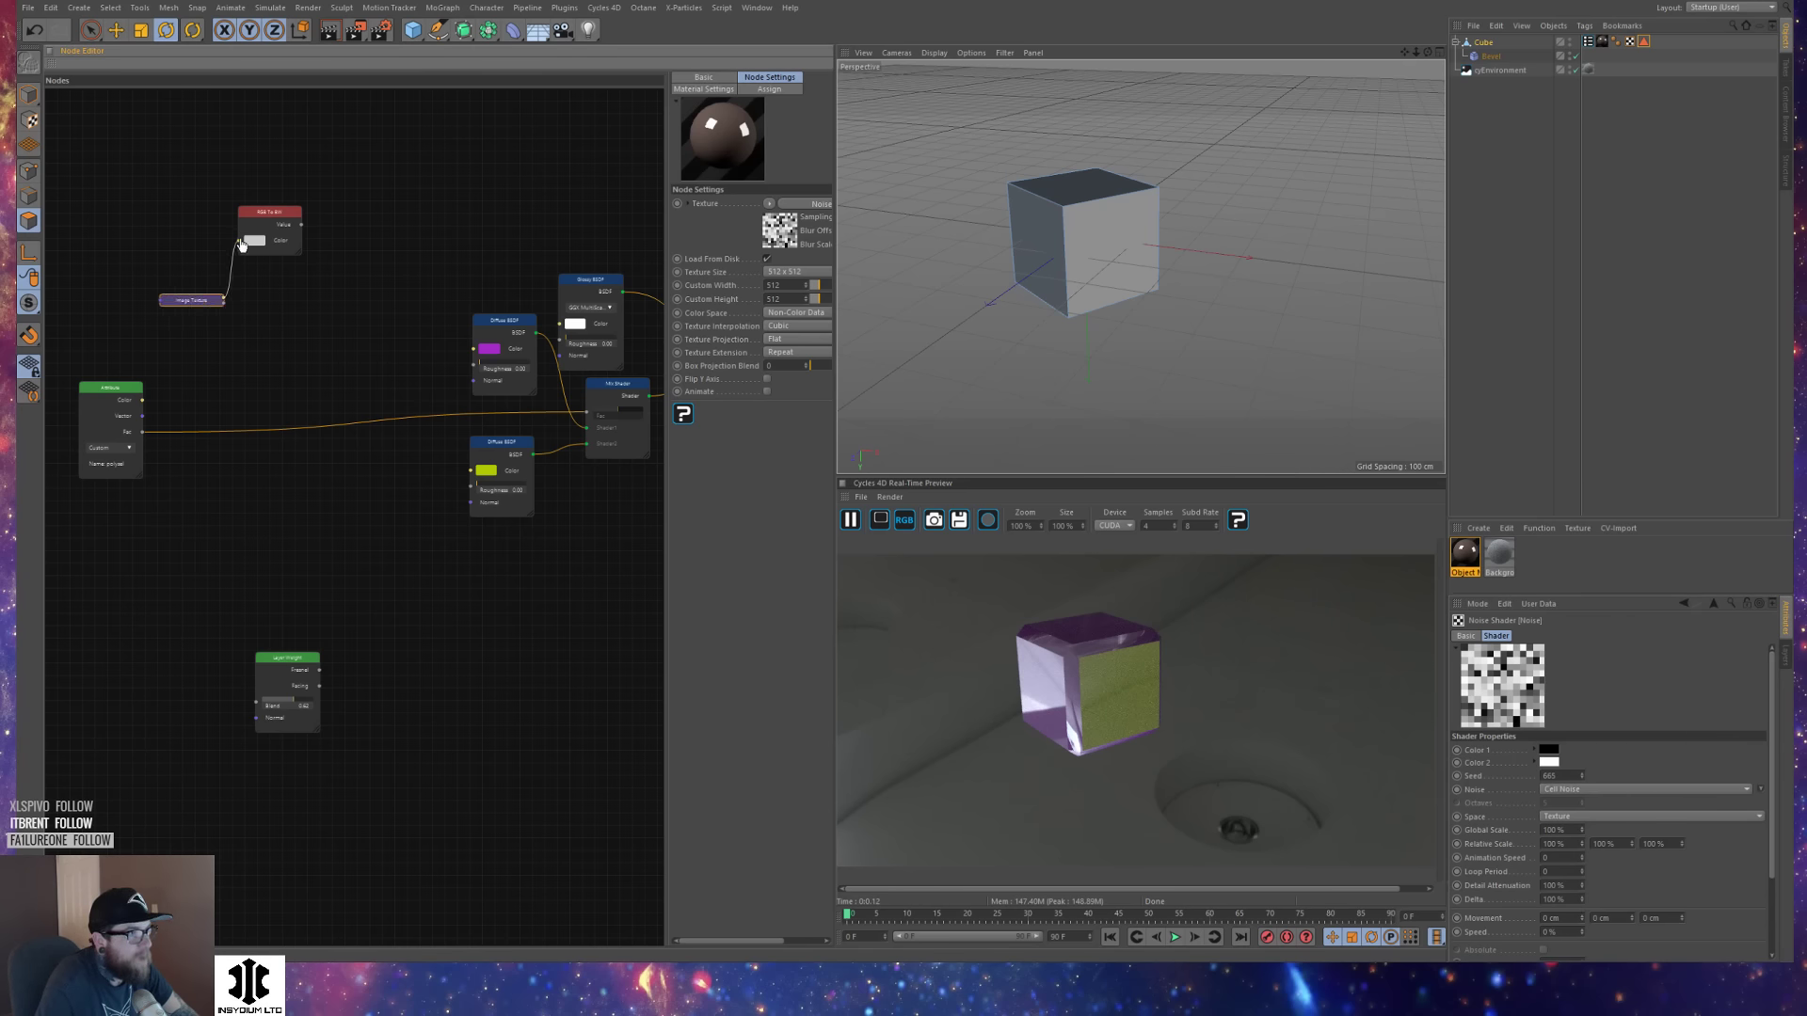
left_click_drag(245, 222, 223, 335)
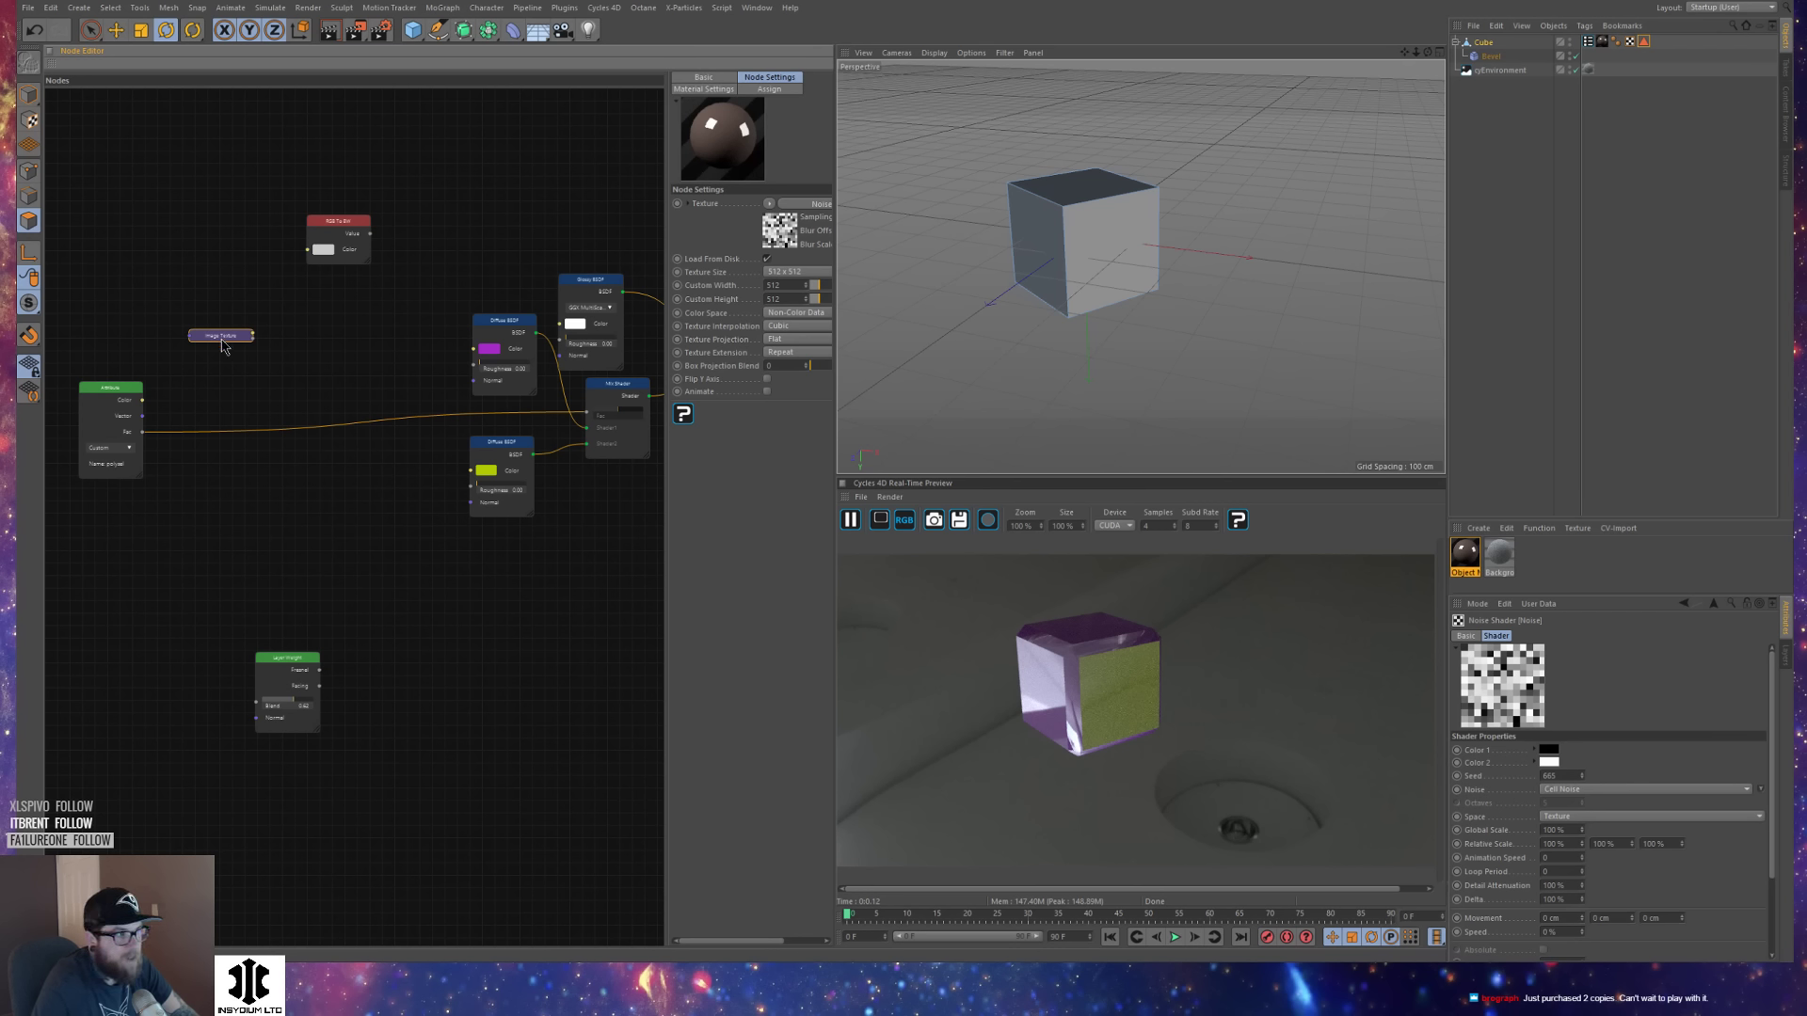
left_click_drag(223, 347, 254, 304)
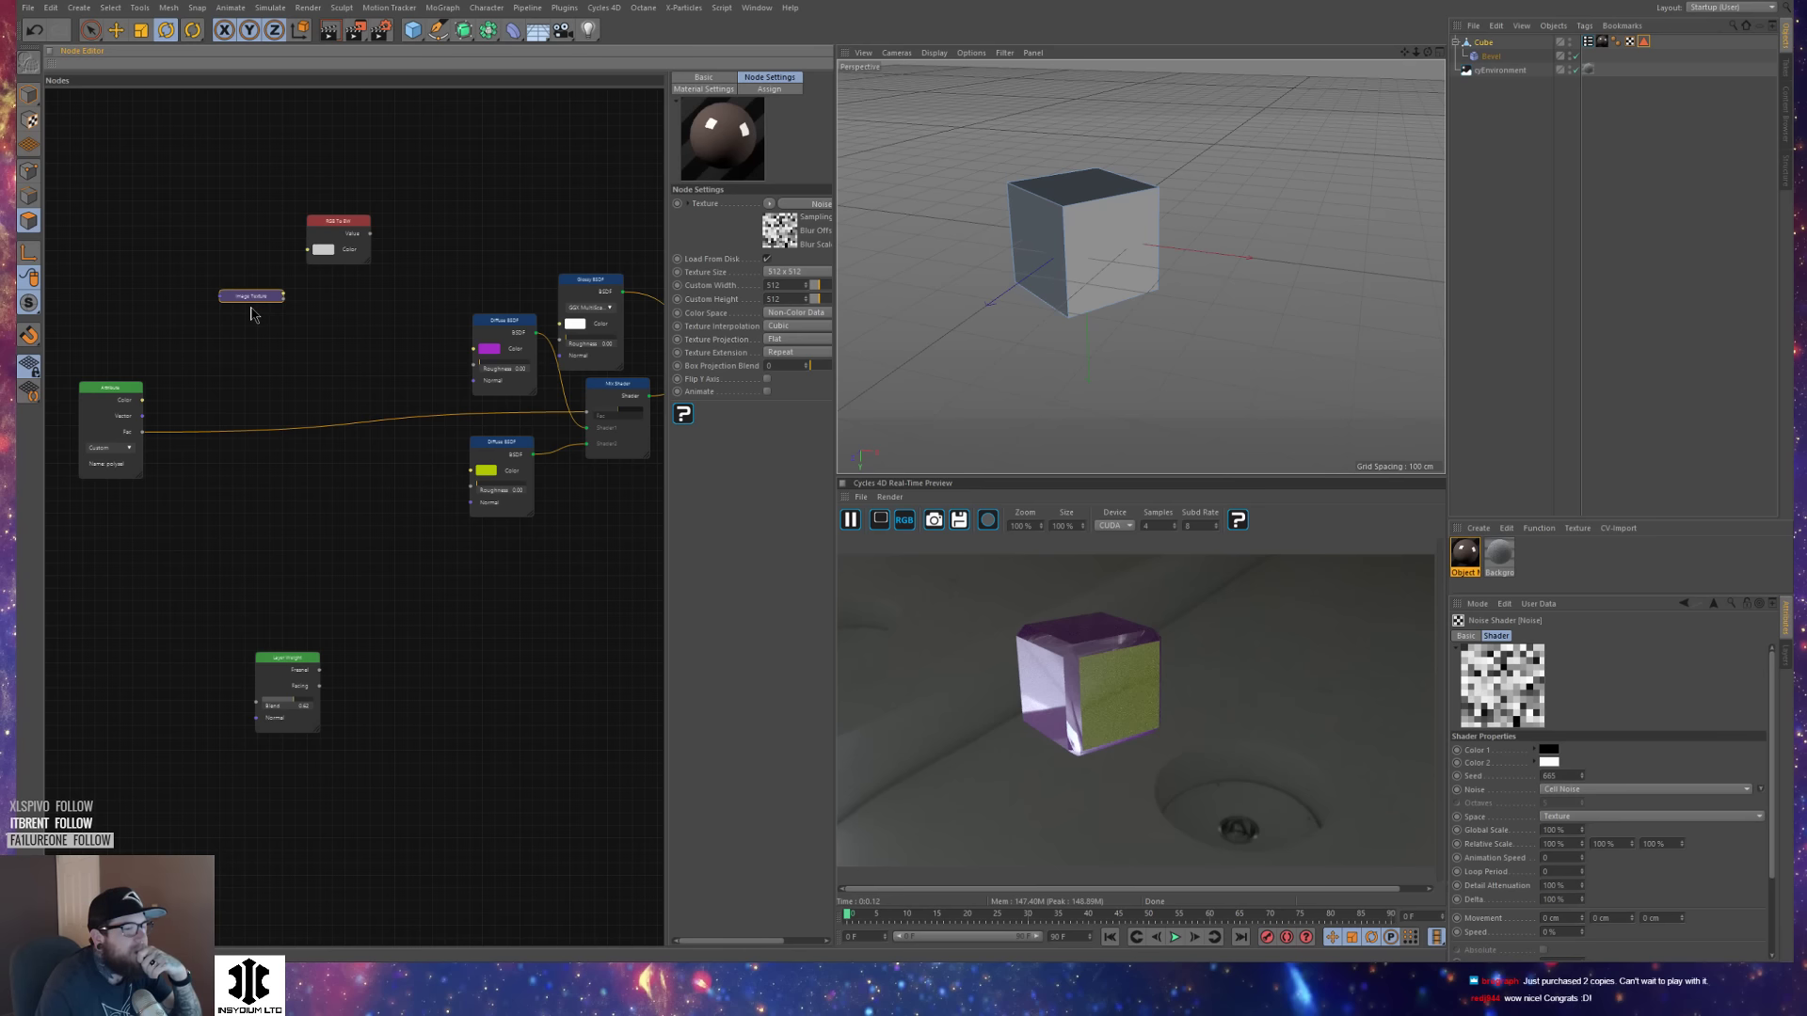
Insert a Math node into the connection between the Attribute node and the Mix Shader's Fac.
right_click(291, 356)
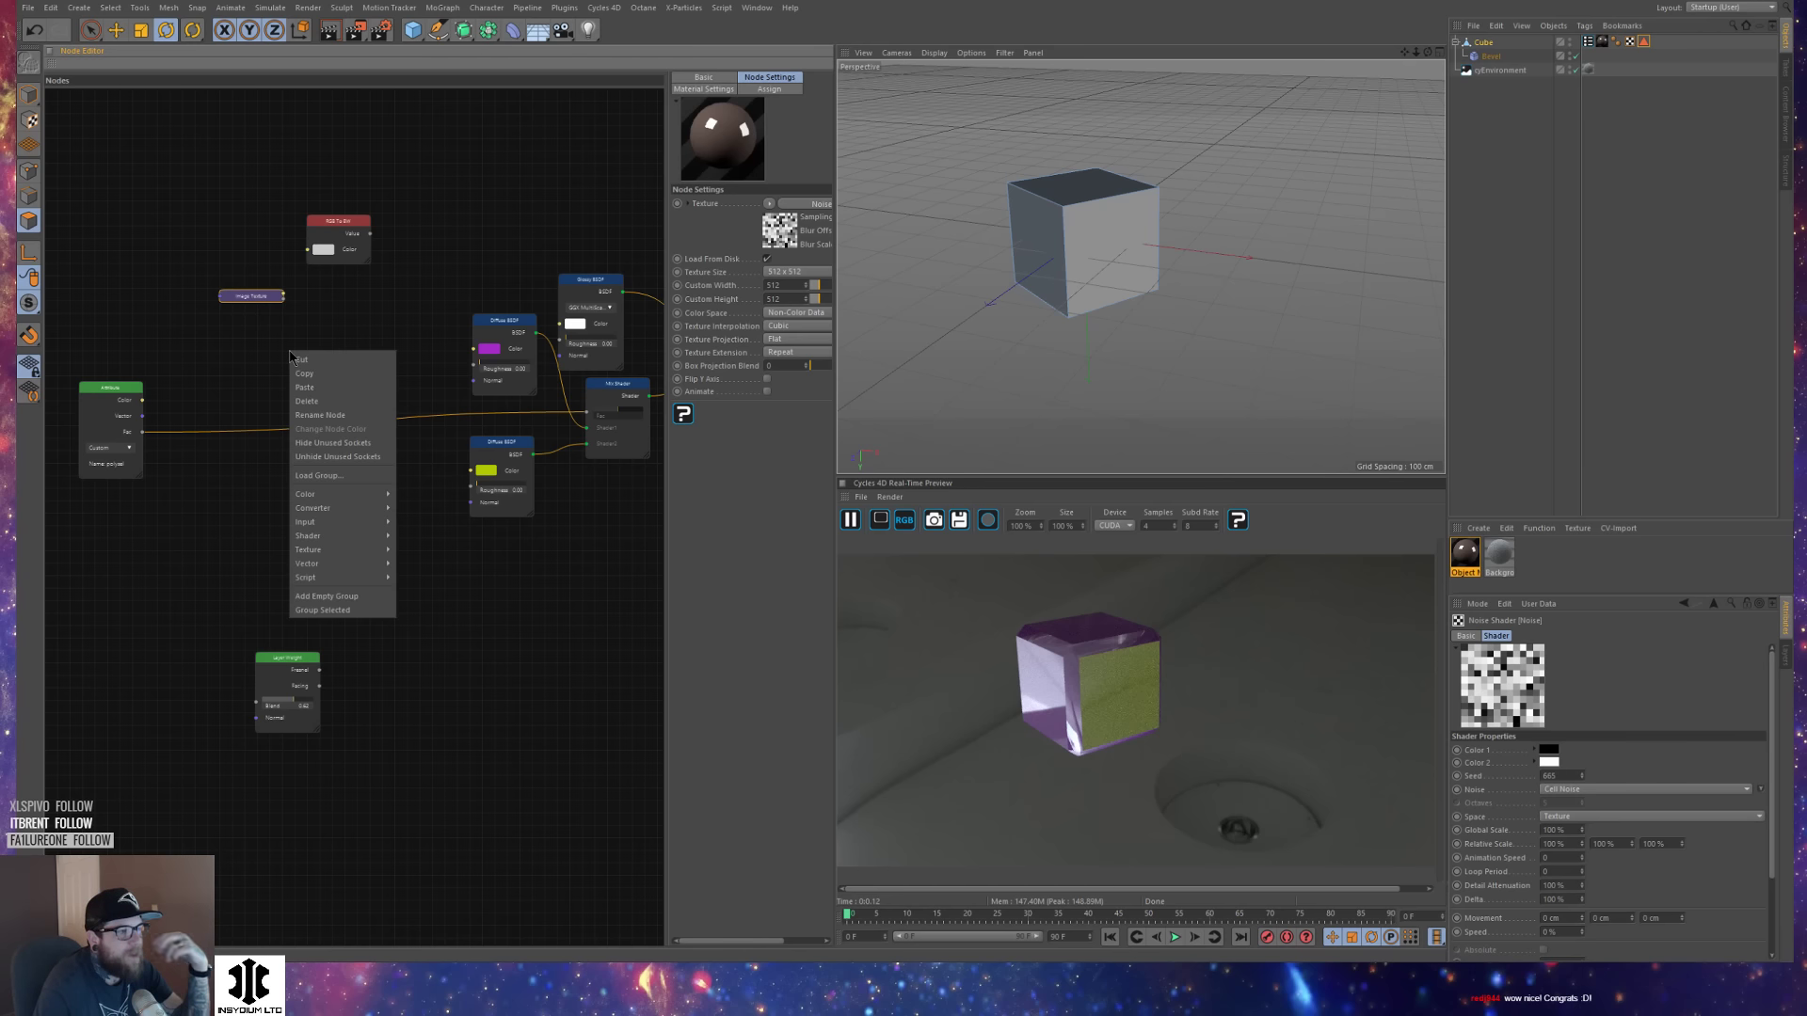
mouse_move(348, 525)
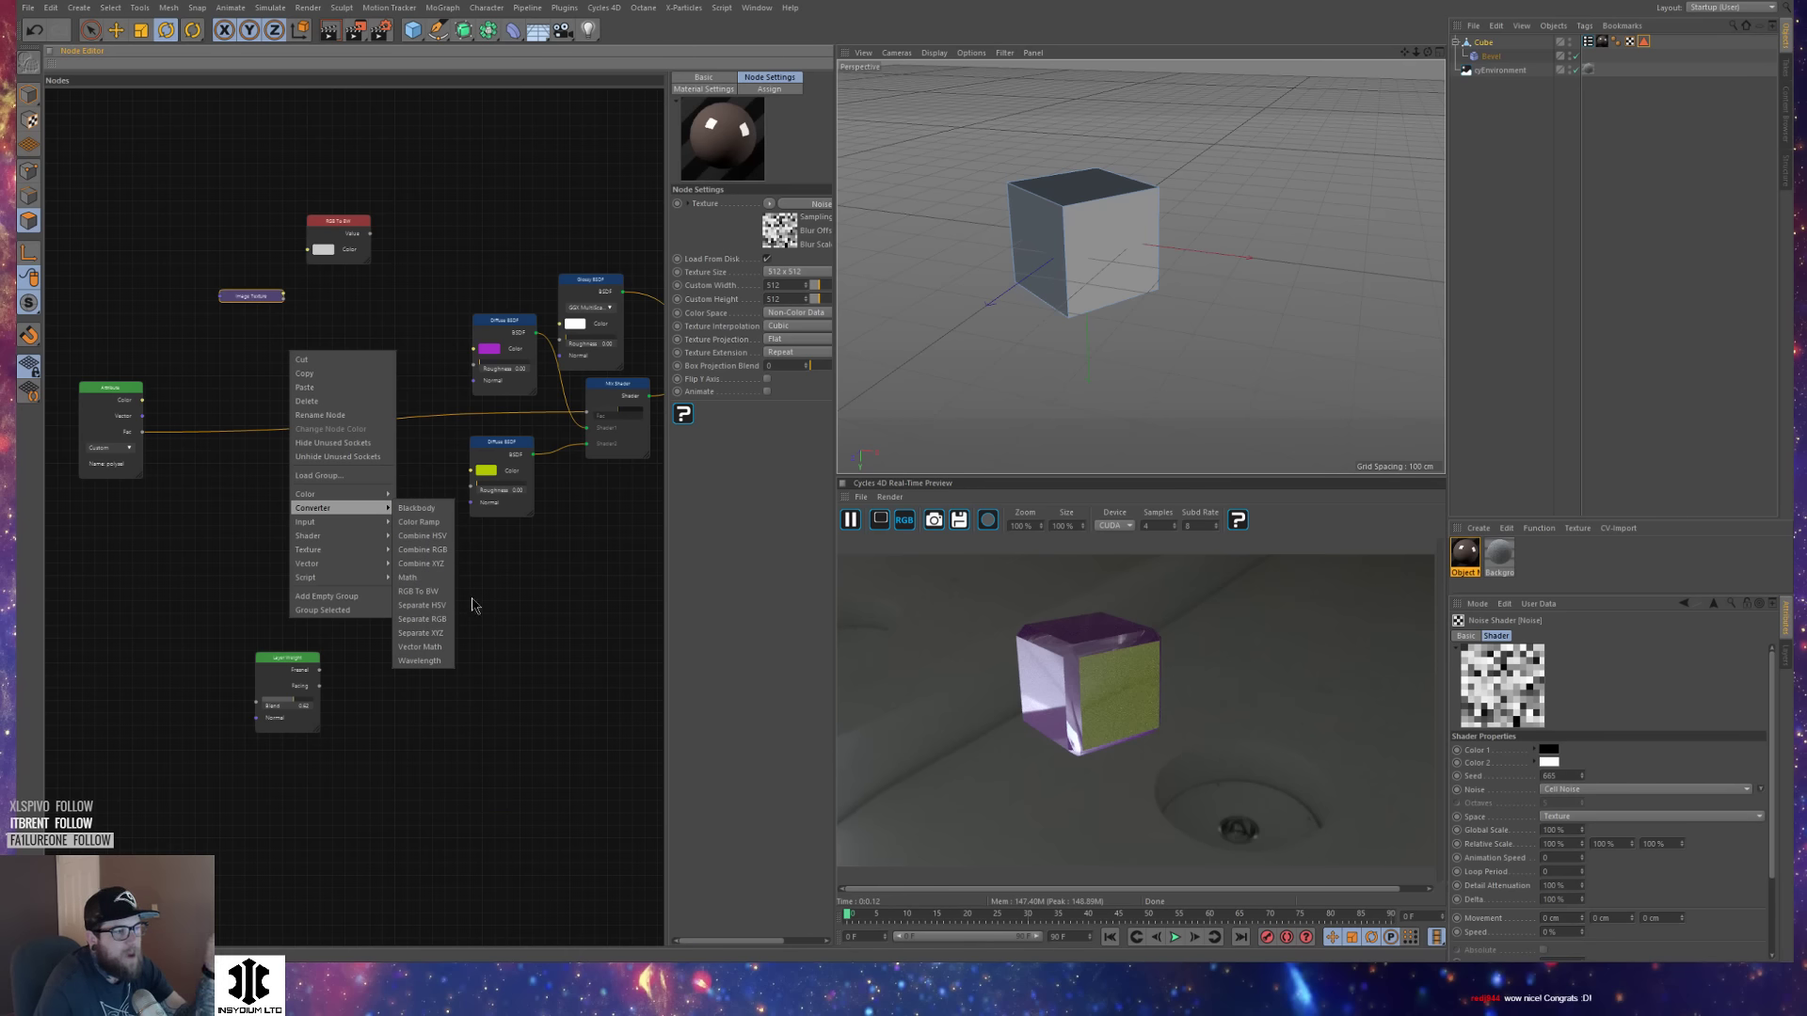
left_click(421, 577)
left_click_drag(308, 367, 267, 381)
right_click(309, 362)
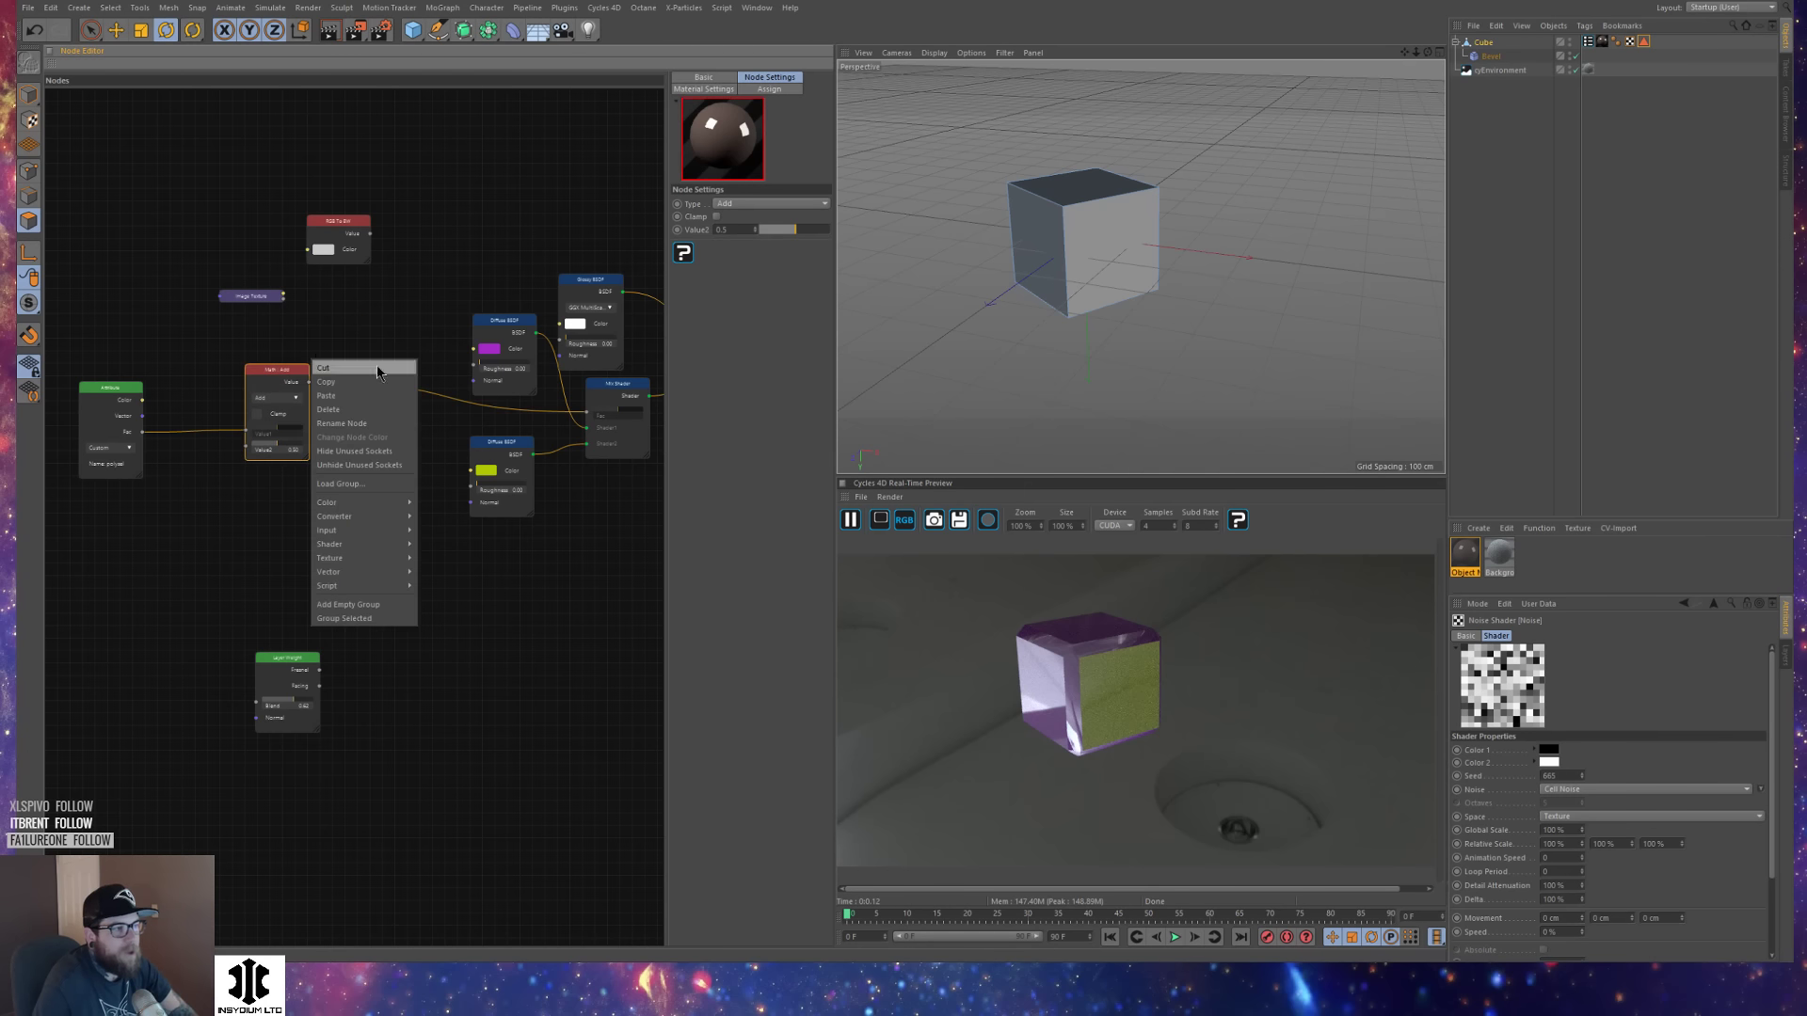
left_click(446, 322)
right_click(366, 300)
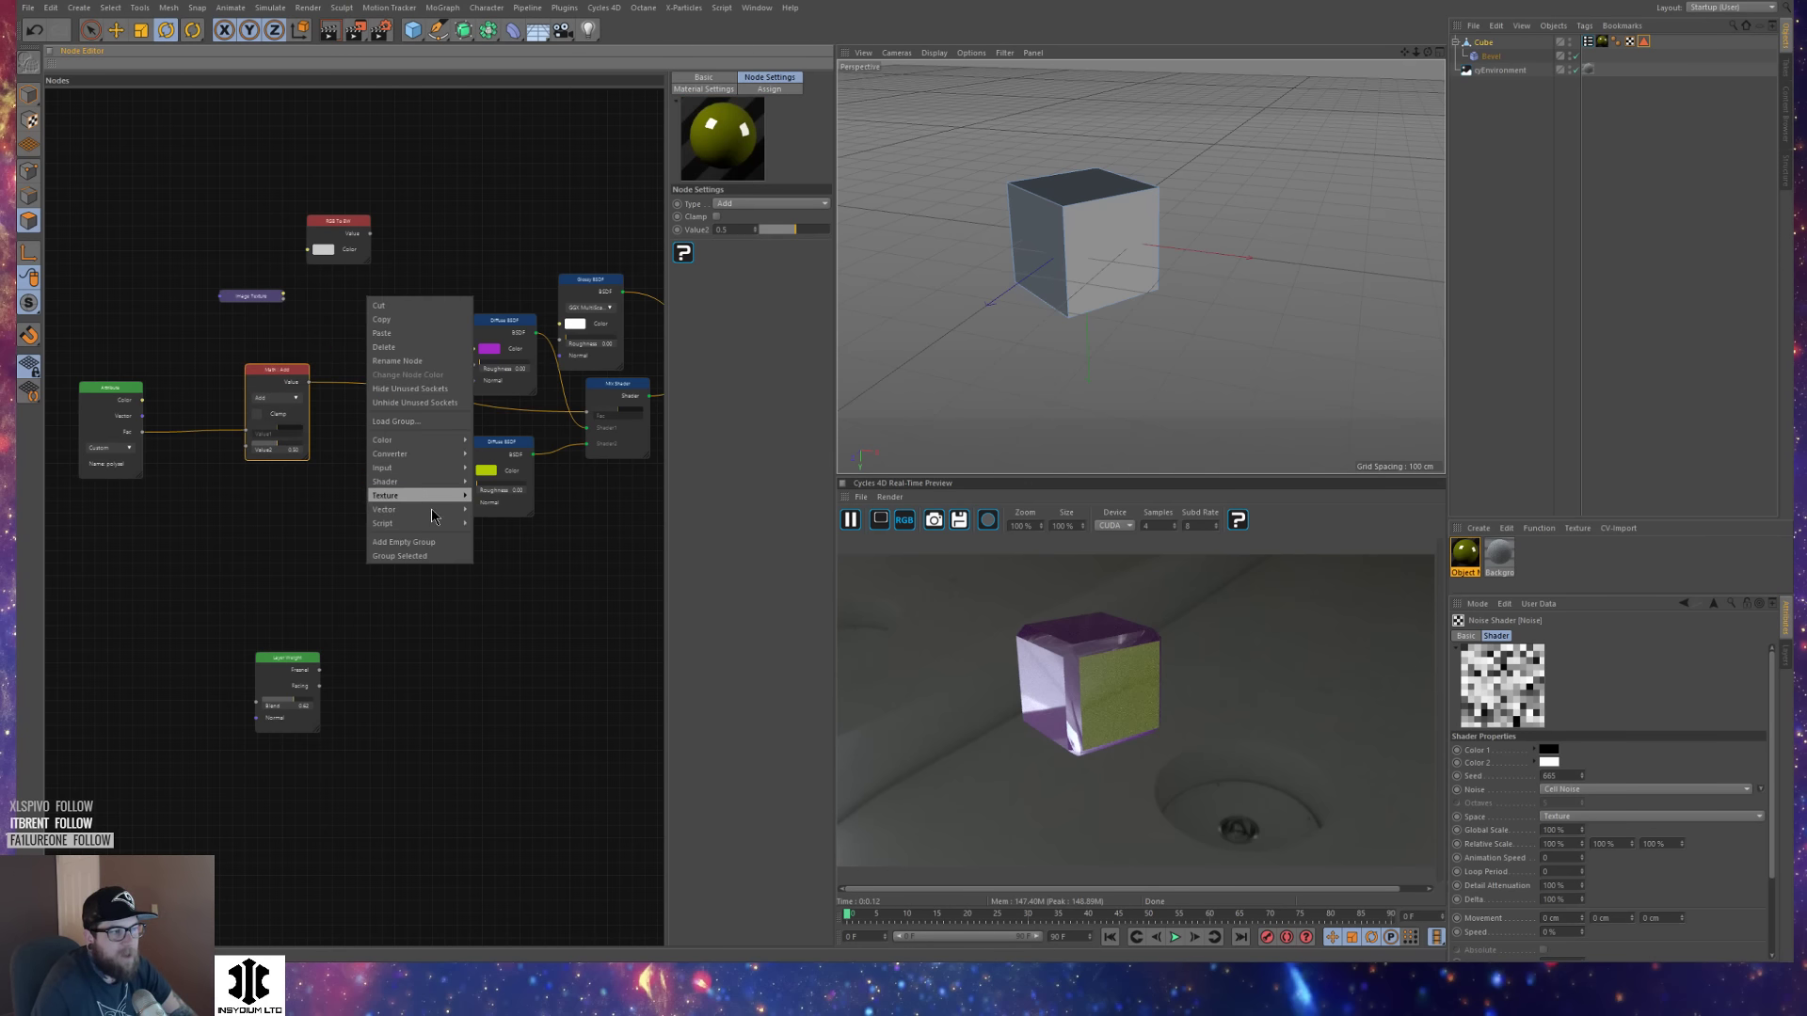
left_click(595, 710)
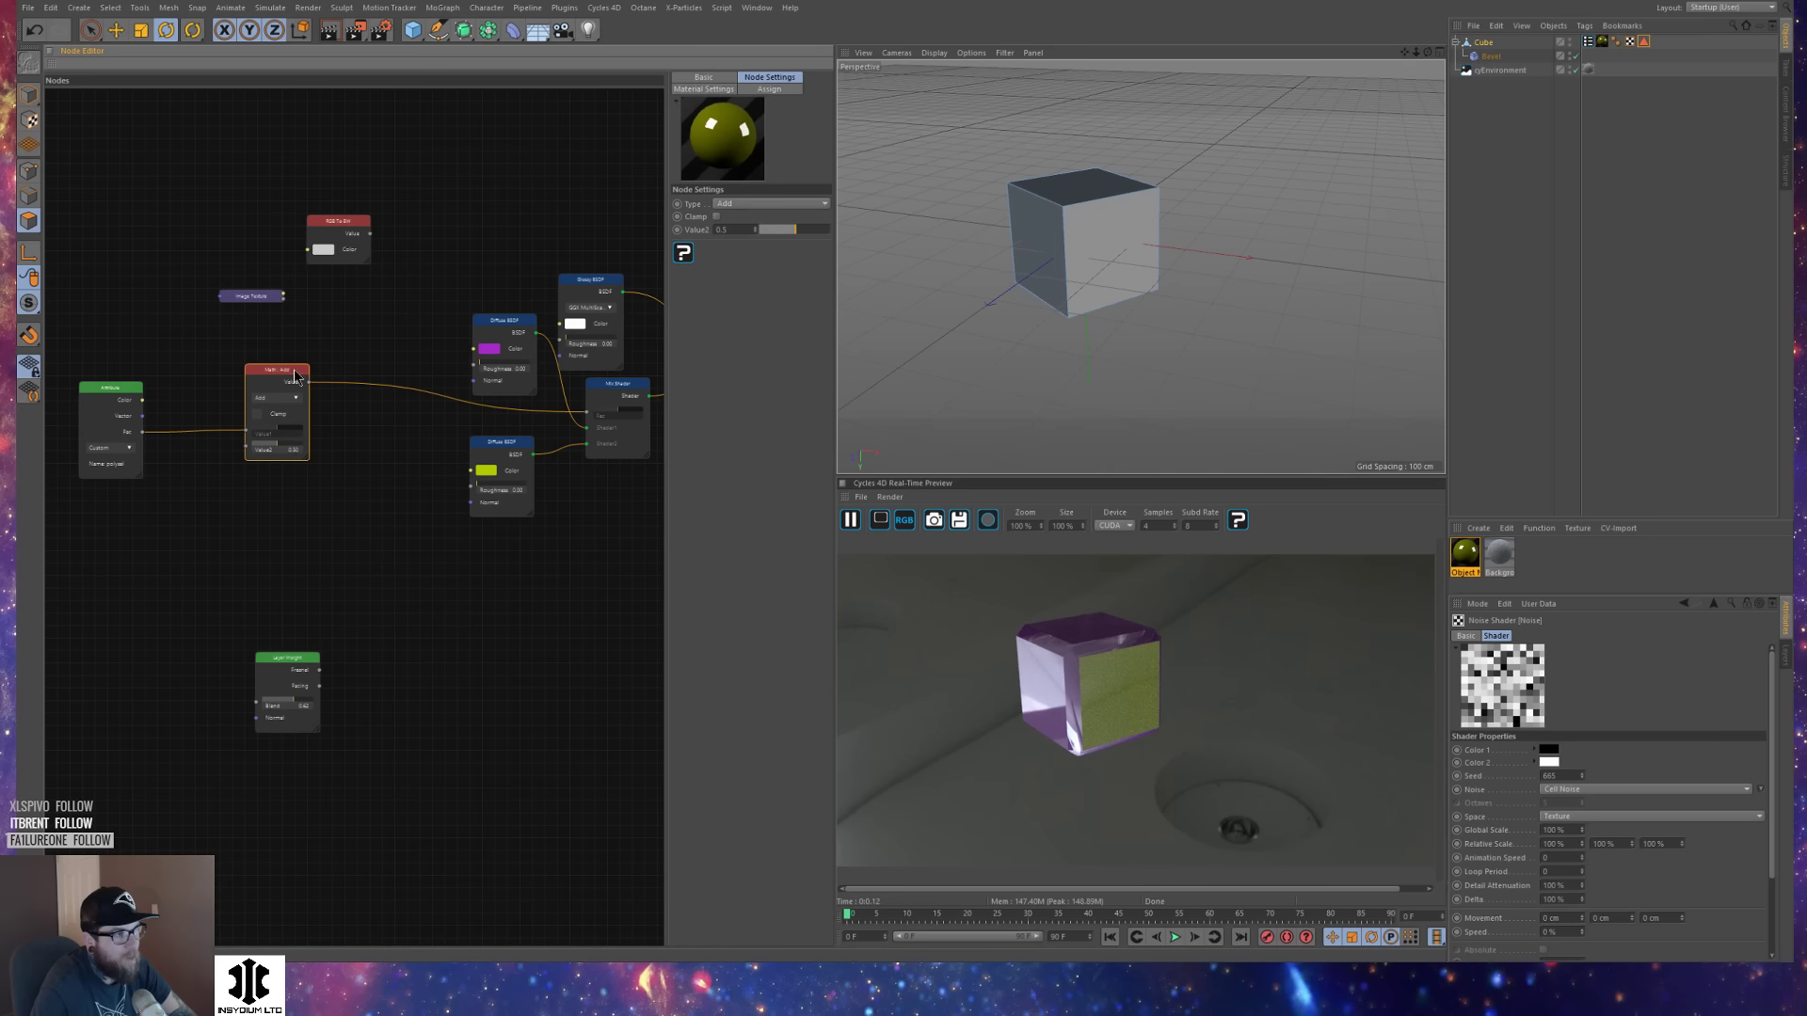
Delete the two duplicate Math nodes, keeping only the one directly after the Attribute node.
left_click_drag(295, 375, 471, 174)
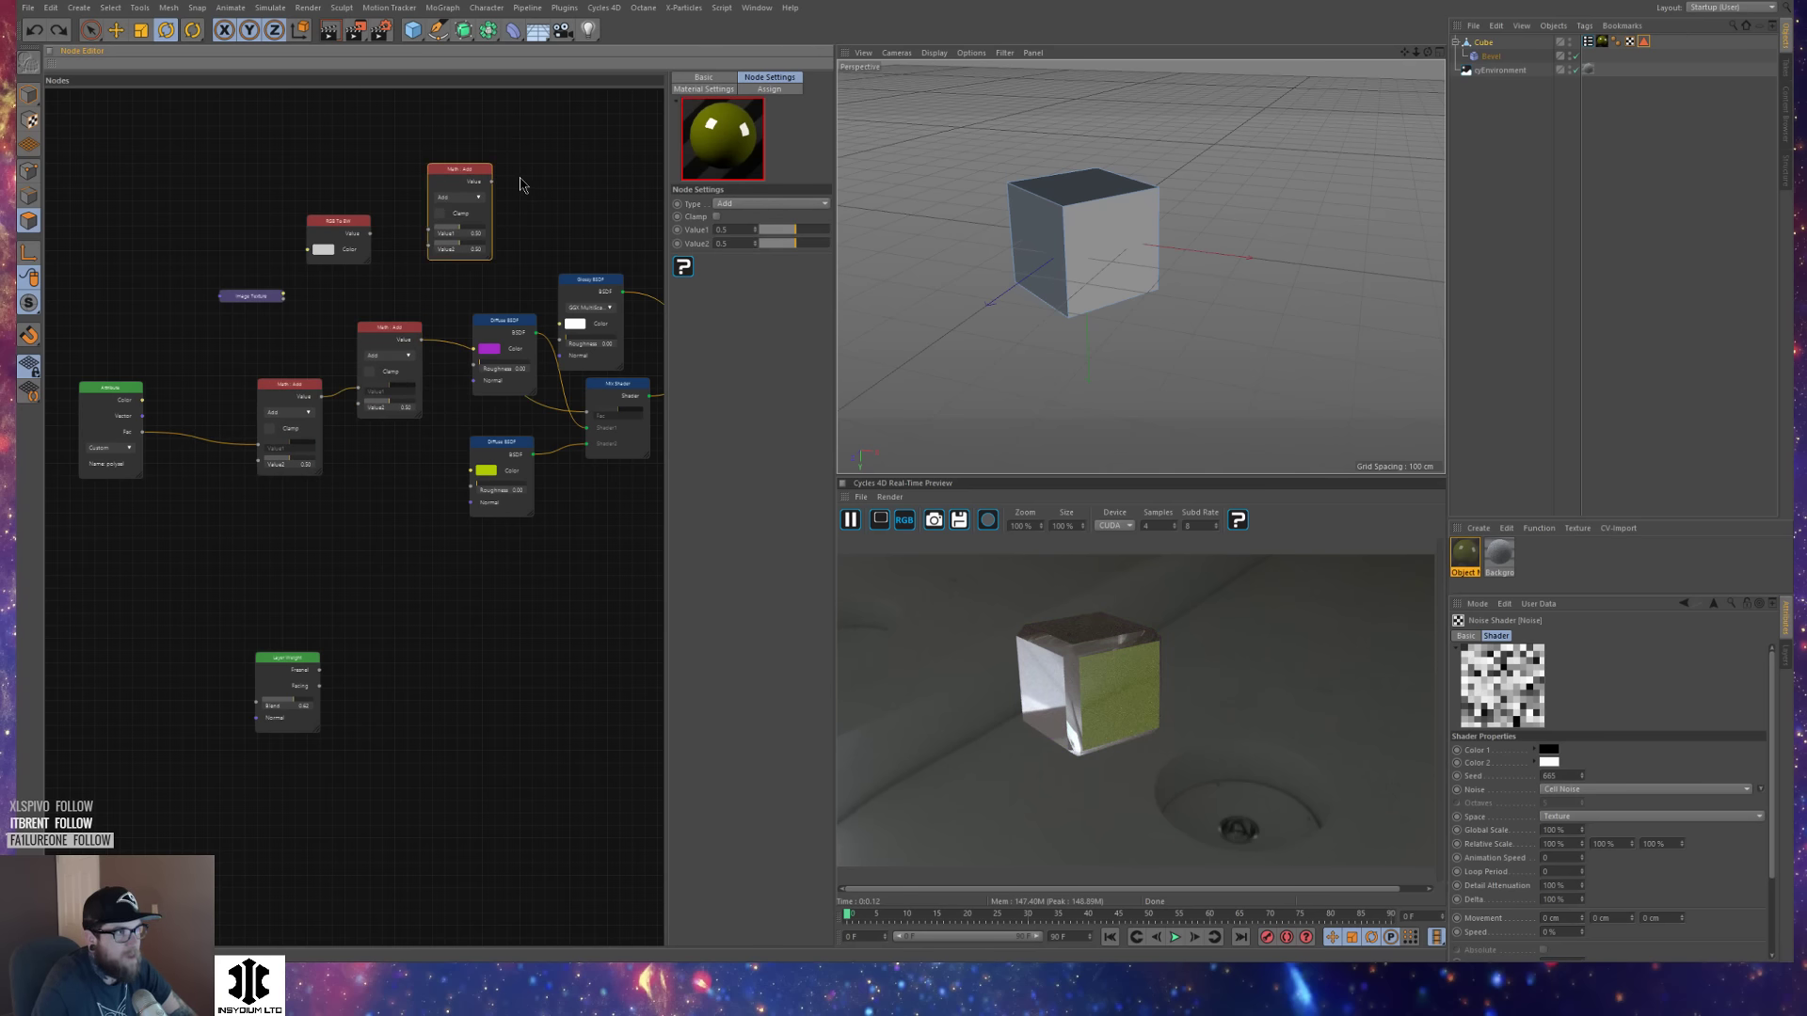
key("Delete")
left_click(374, 397)
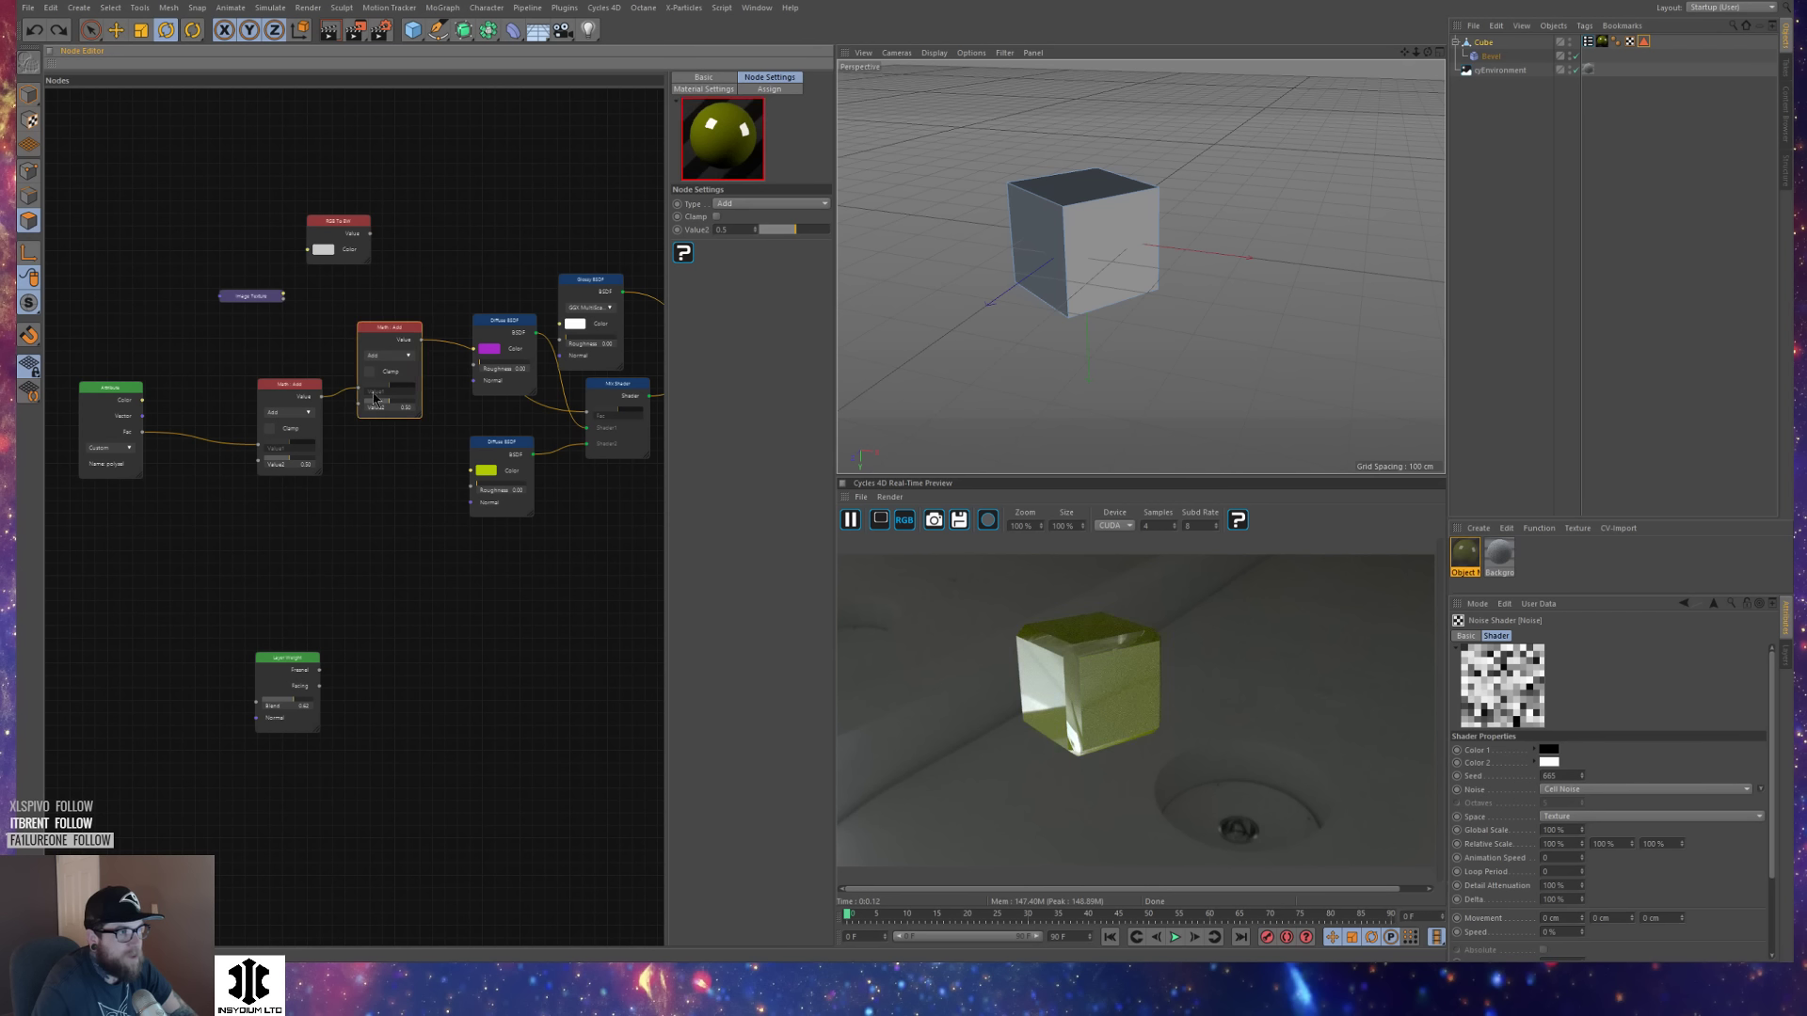
key("Delete")
Connect the Image Texture node to the Math node's first value and the Attribute's Fac to its second value.
left_click_drag(297, 396, 294, 392)
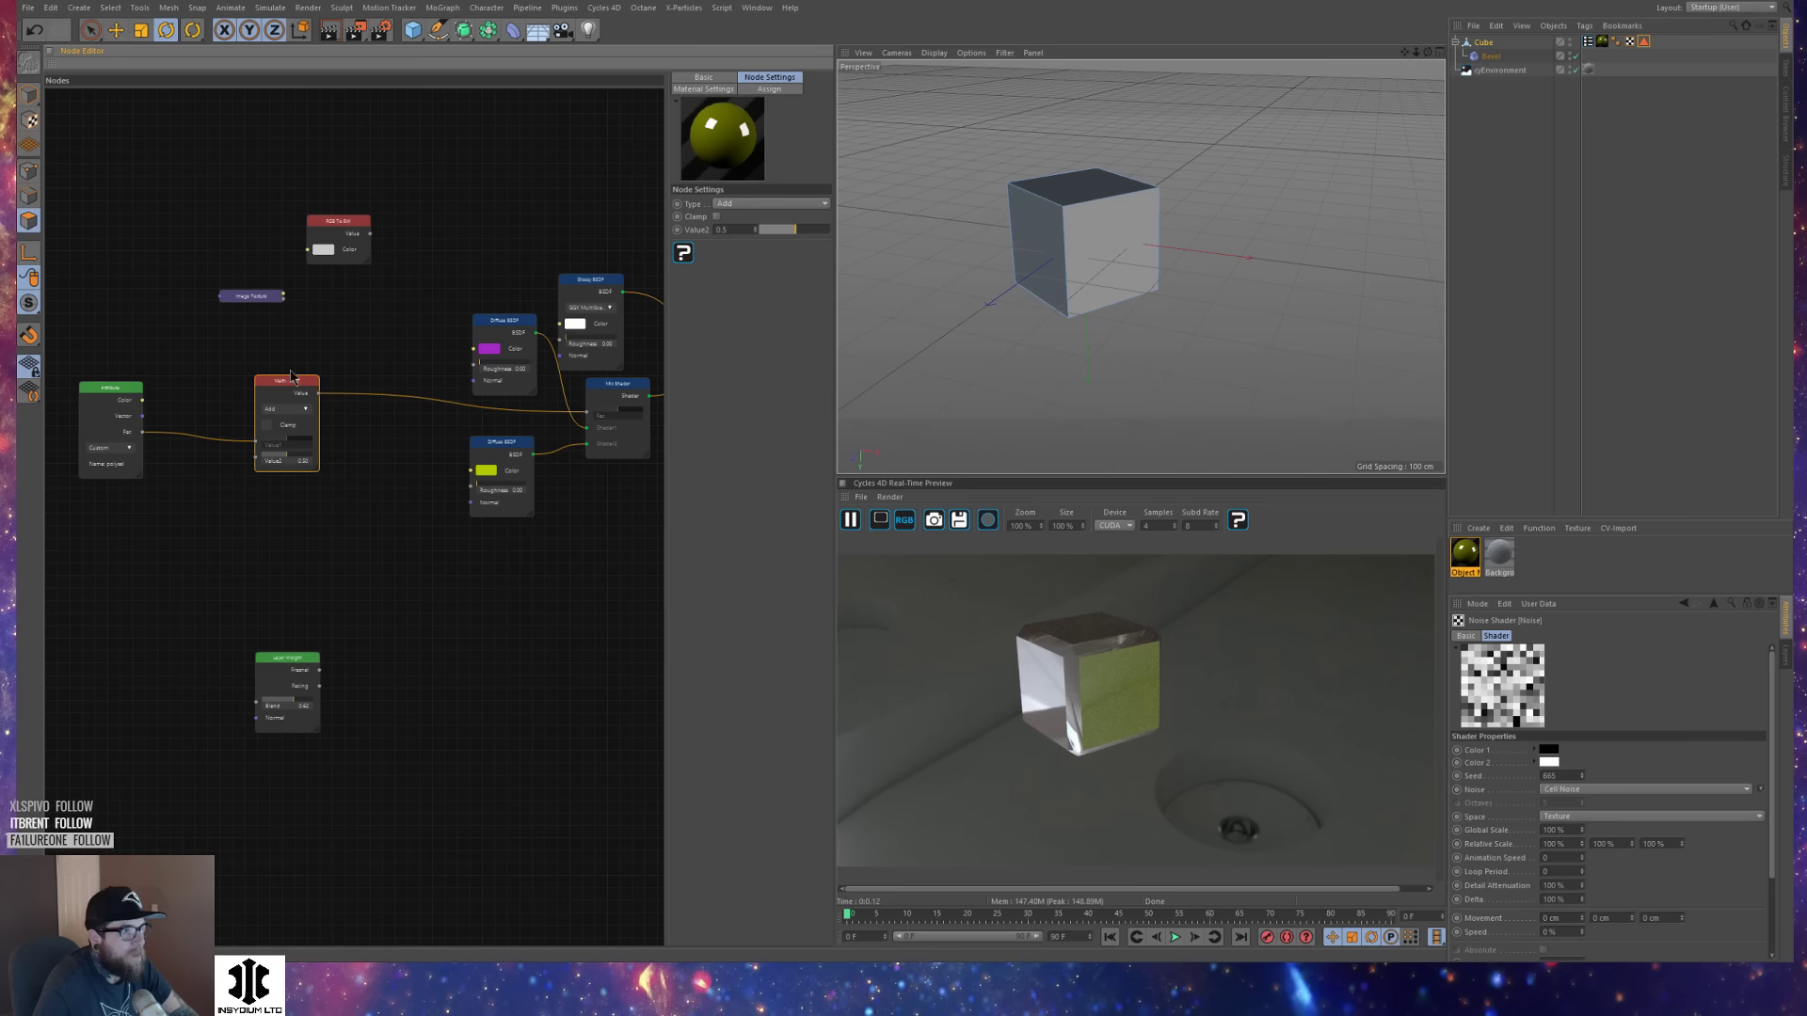
left_click(259, 300)
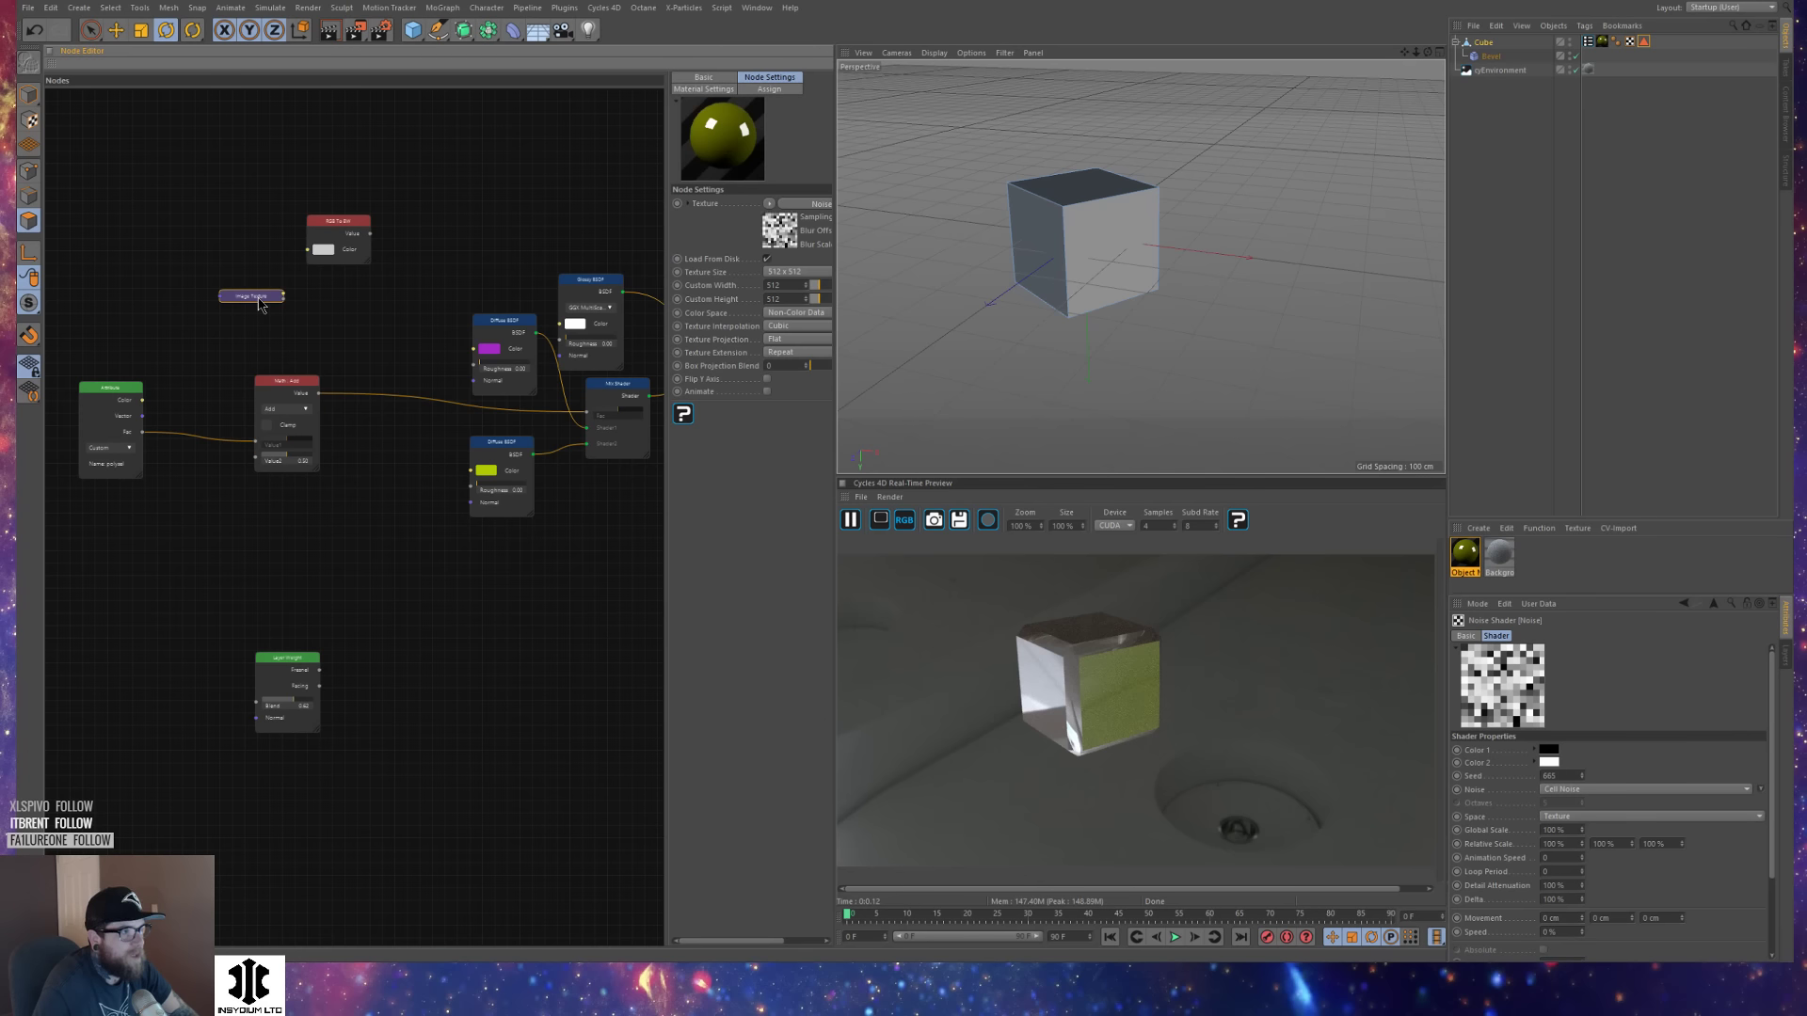
left_click_drag(258, 300, 254, 303)
left_click_drag(255, 441, 255, 459)
left_click_drag(280, 309, 213, 364)
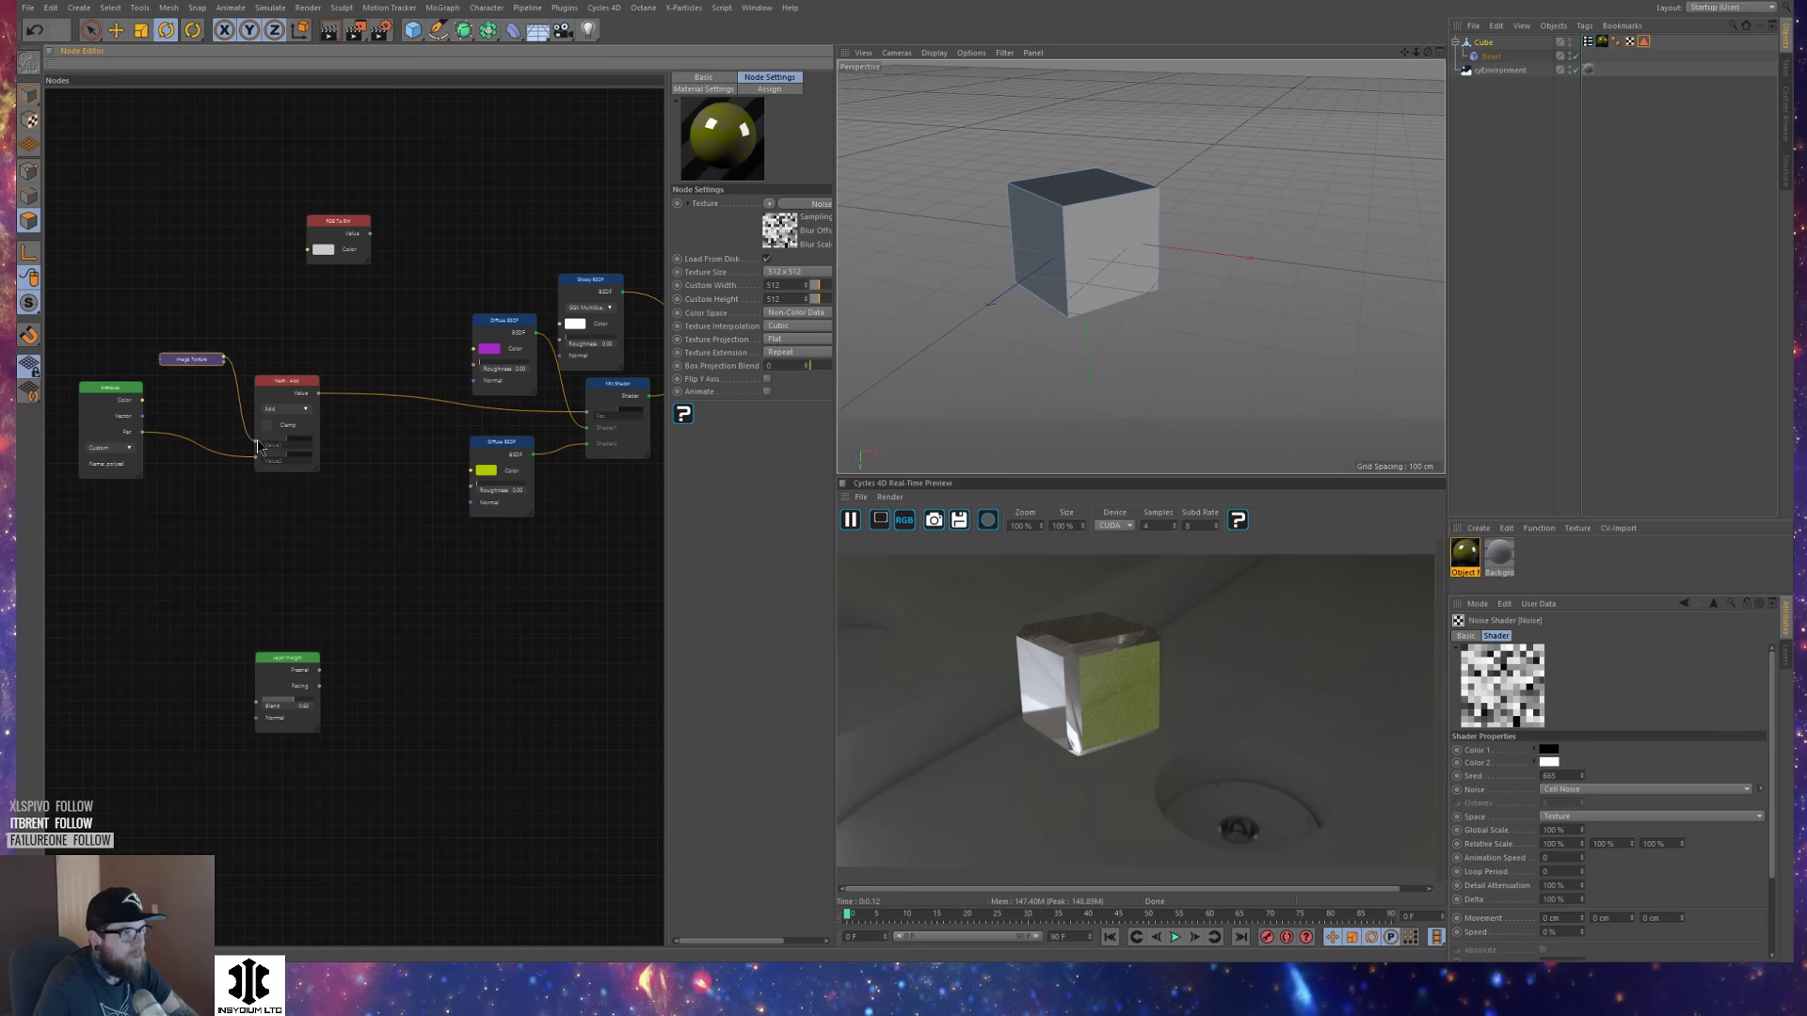
Inspect the cell noise pattern on the cube up close and set the Math node's type to Subtract.
left_click(283, 383)
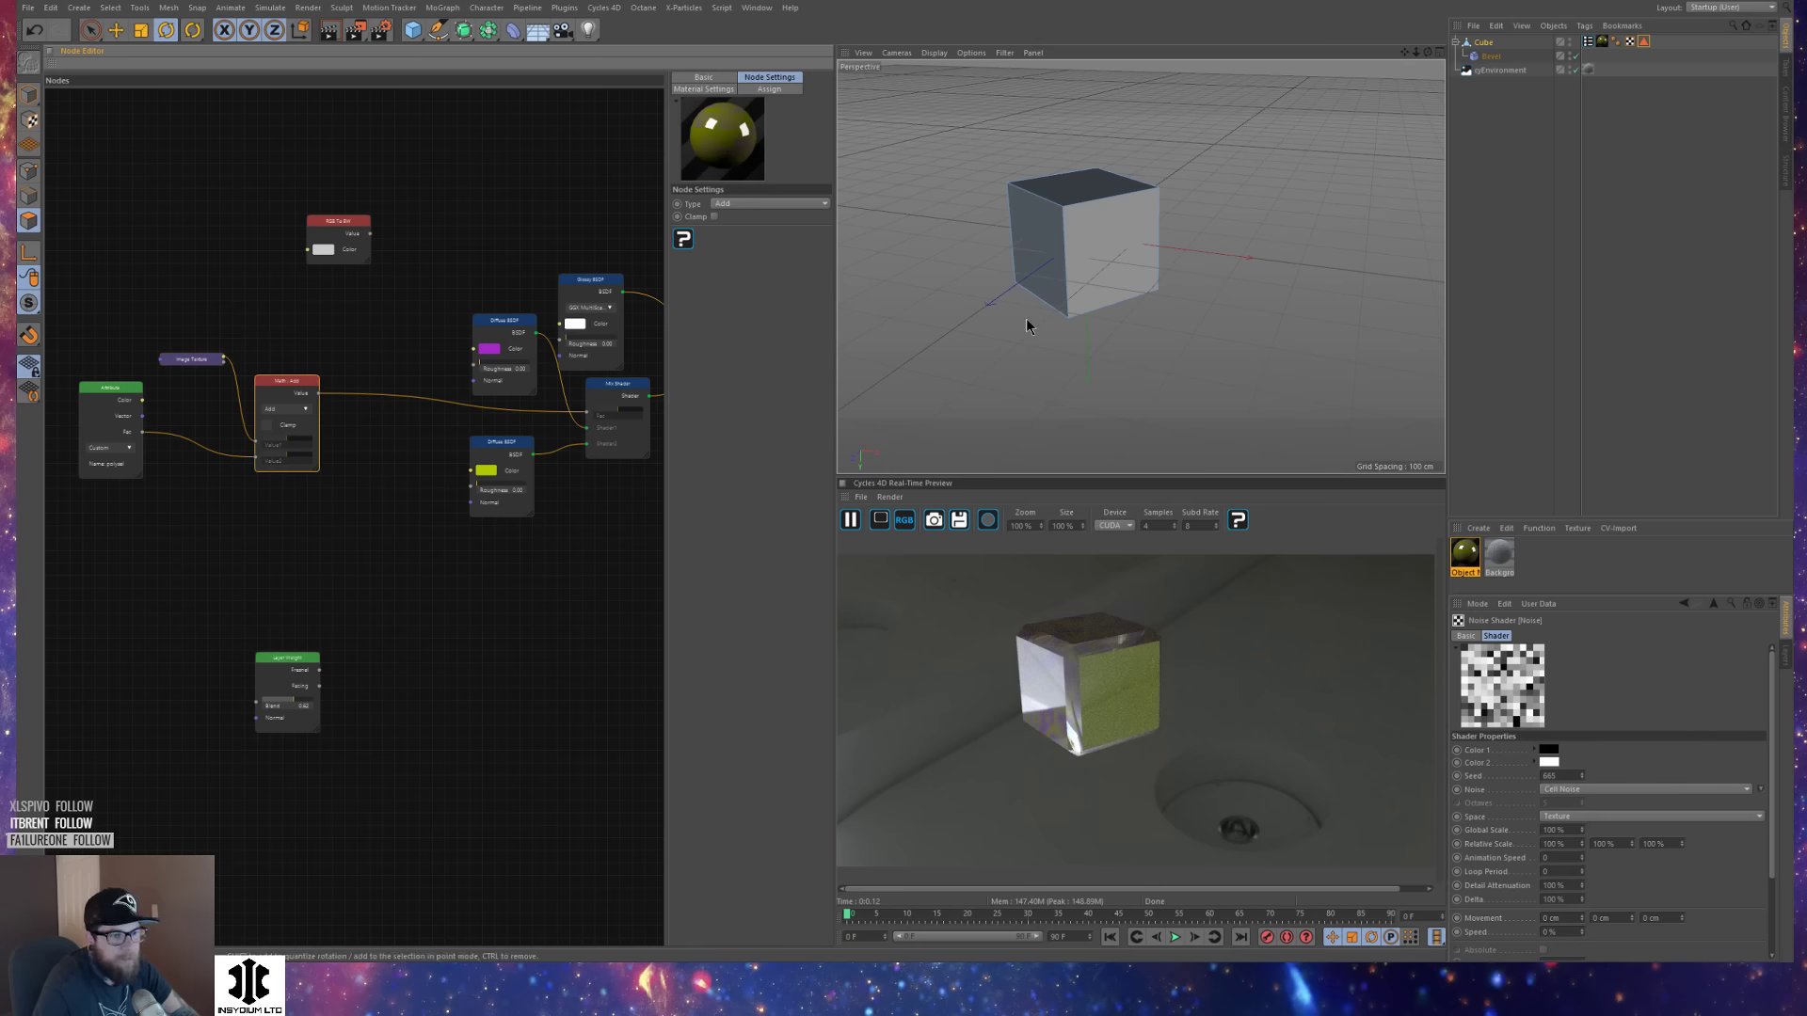
left_click_drag(1017, 334, 1029, 298, "alt")
left_click(302, 413)
left_click(303, 415)
left_click_drag(1039, 237, 1046, 244, "alt")
right_click_drag(1029, 229, 1097, 223, "alt")
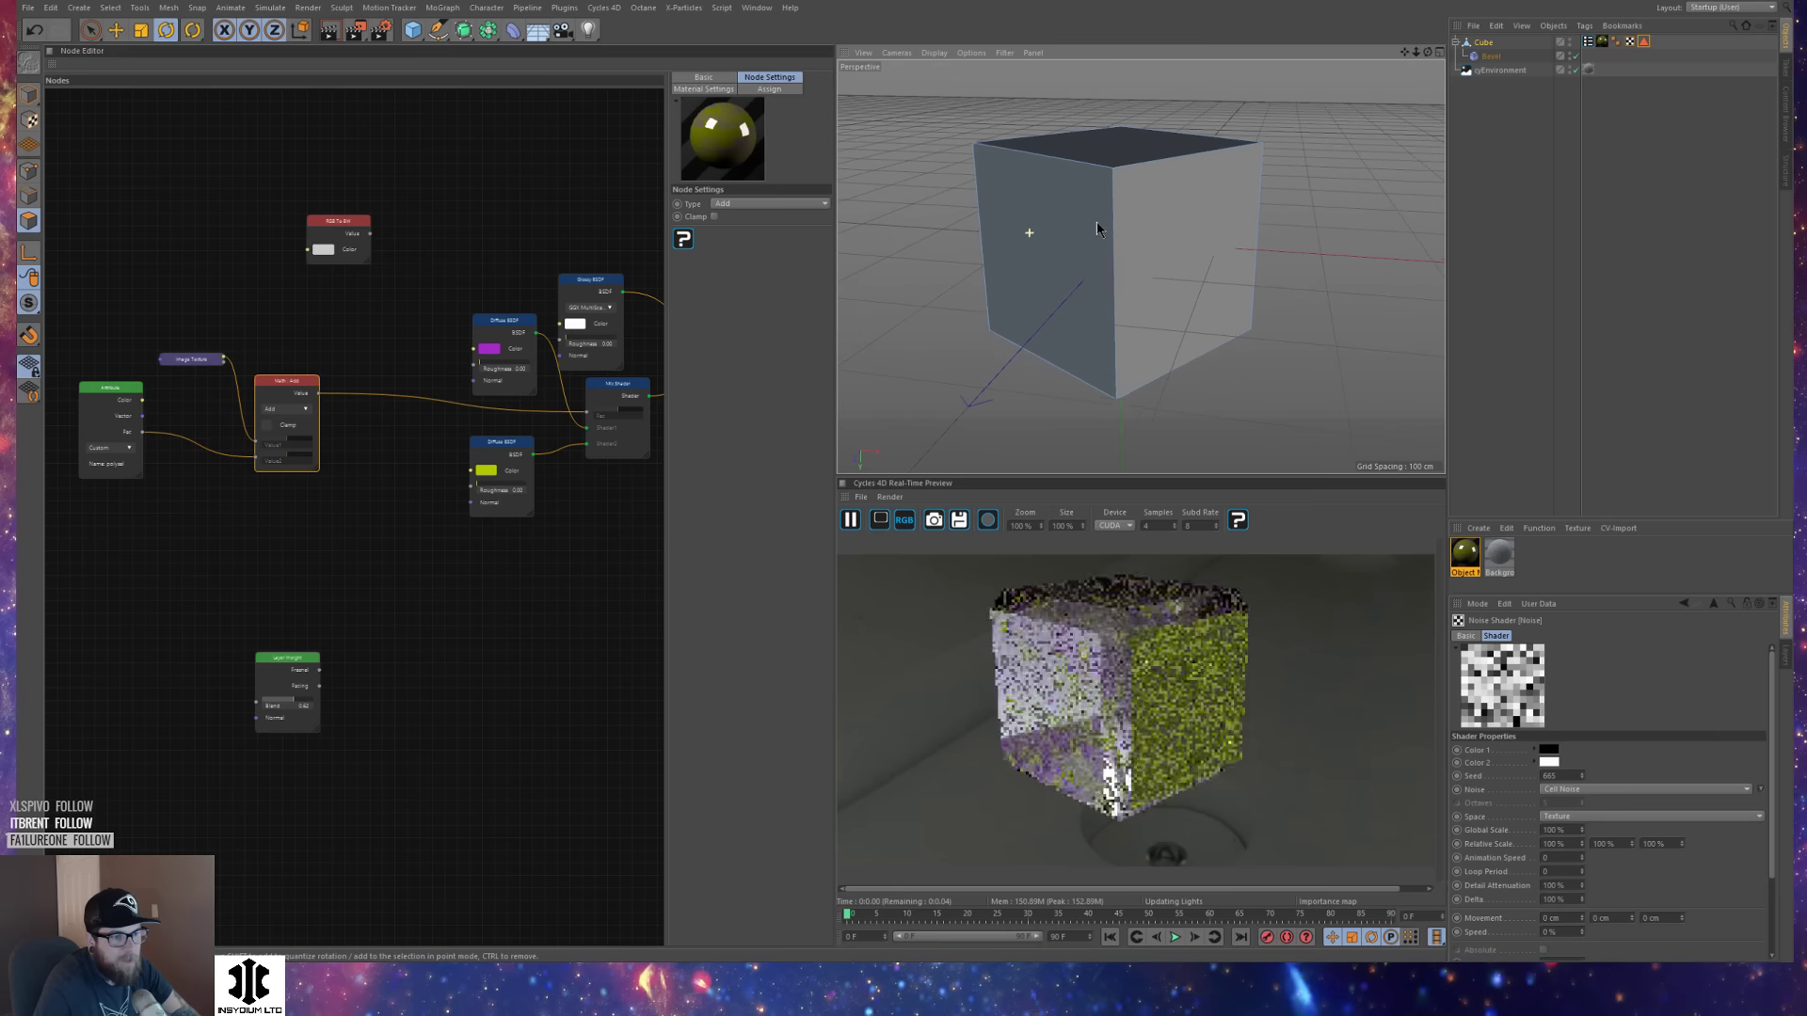
left_click_drag(1130, 215, 1137, 243, "alt")
right_click_drag(1130, 231, 1156, 219, "alt")
left_click_drag(1156, 226, 1103, 222, "alt")
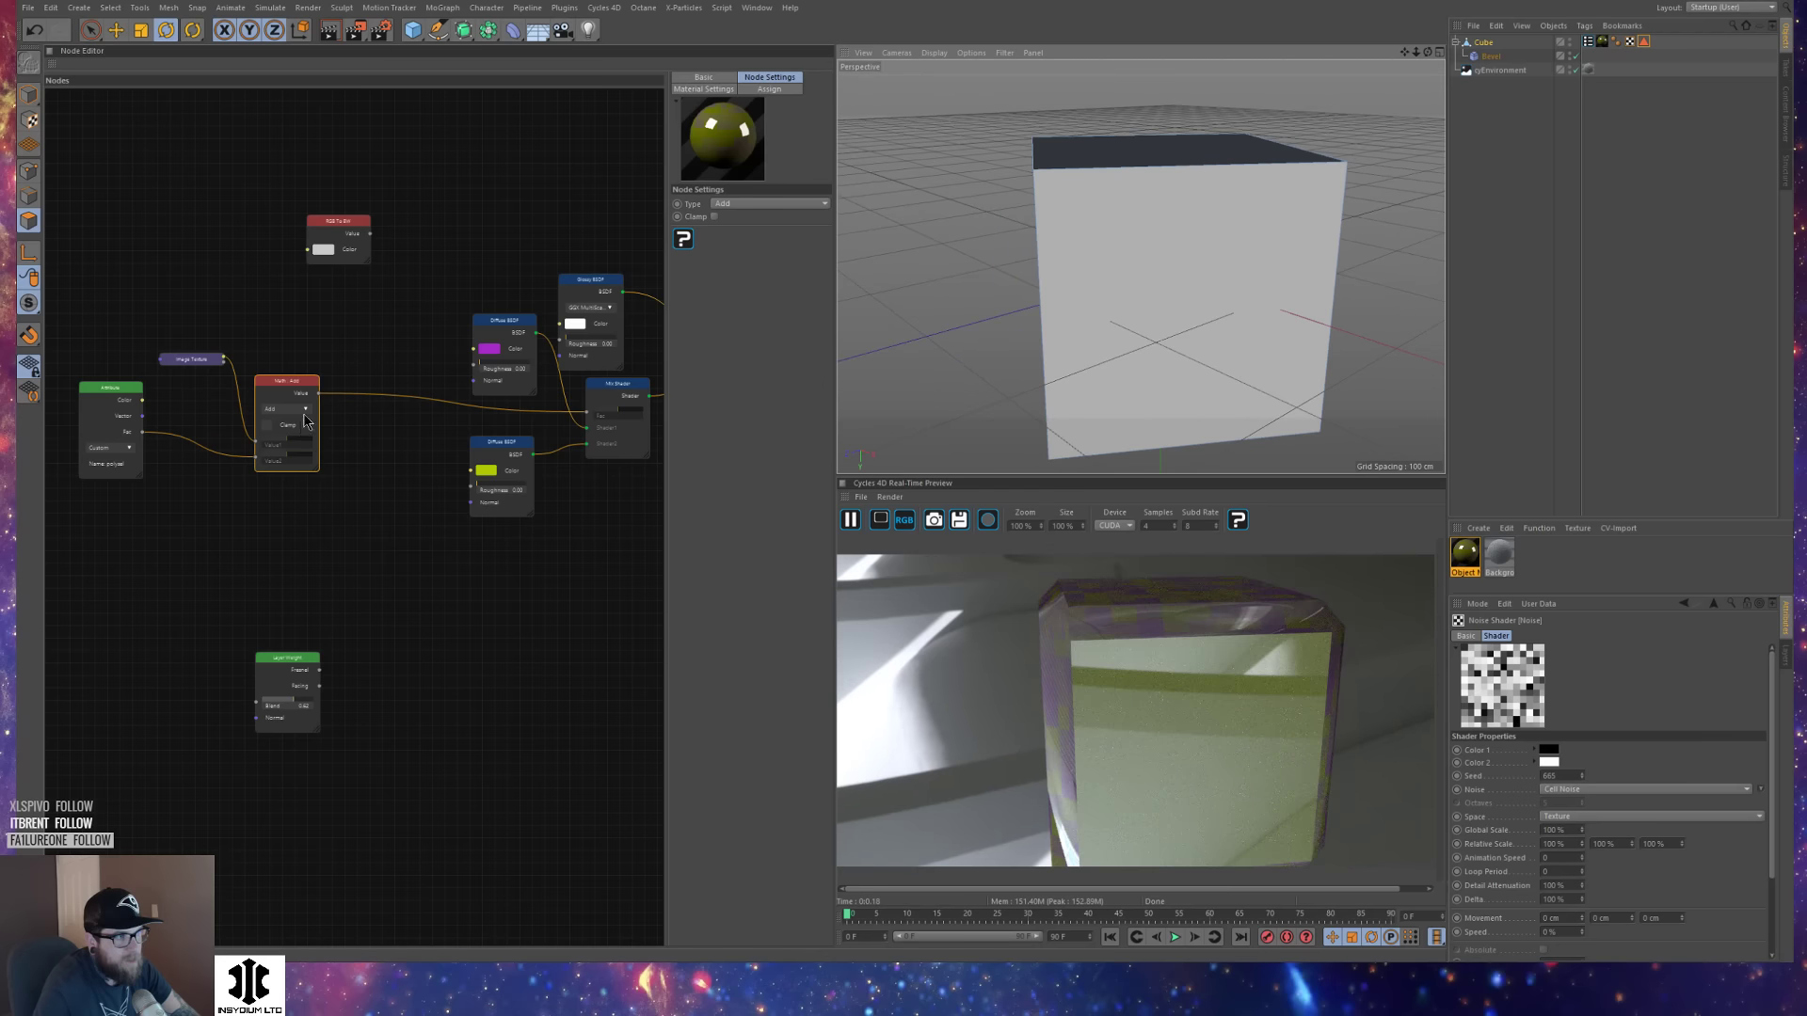
left_click(305, 412)
left_click(314, 431)
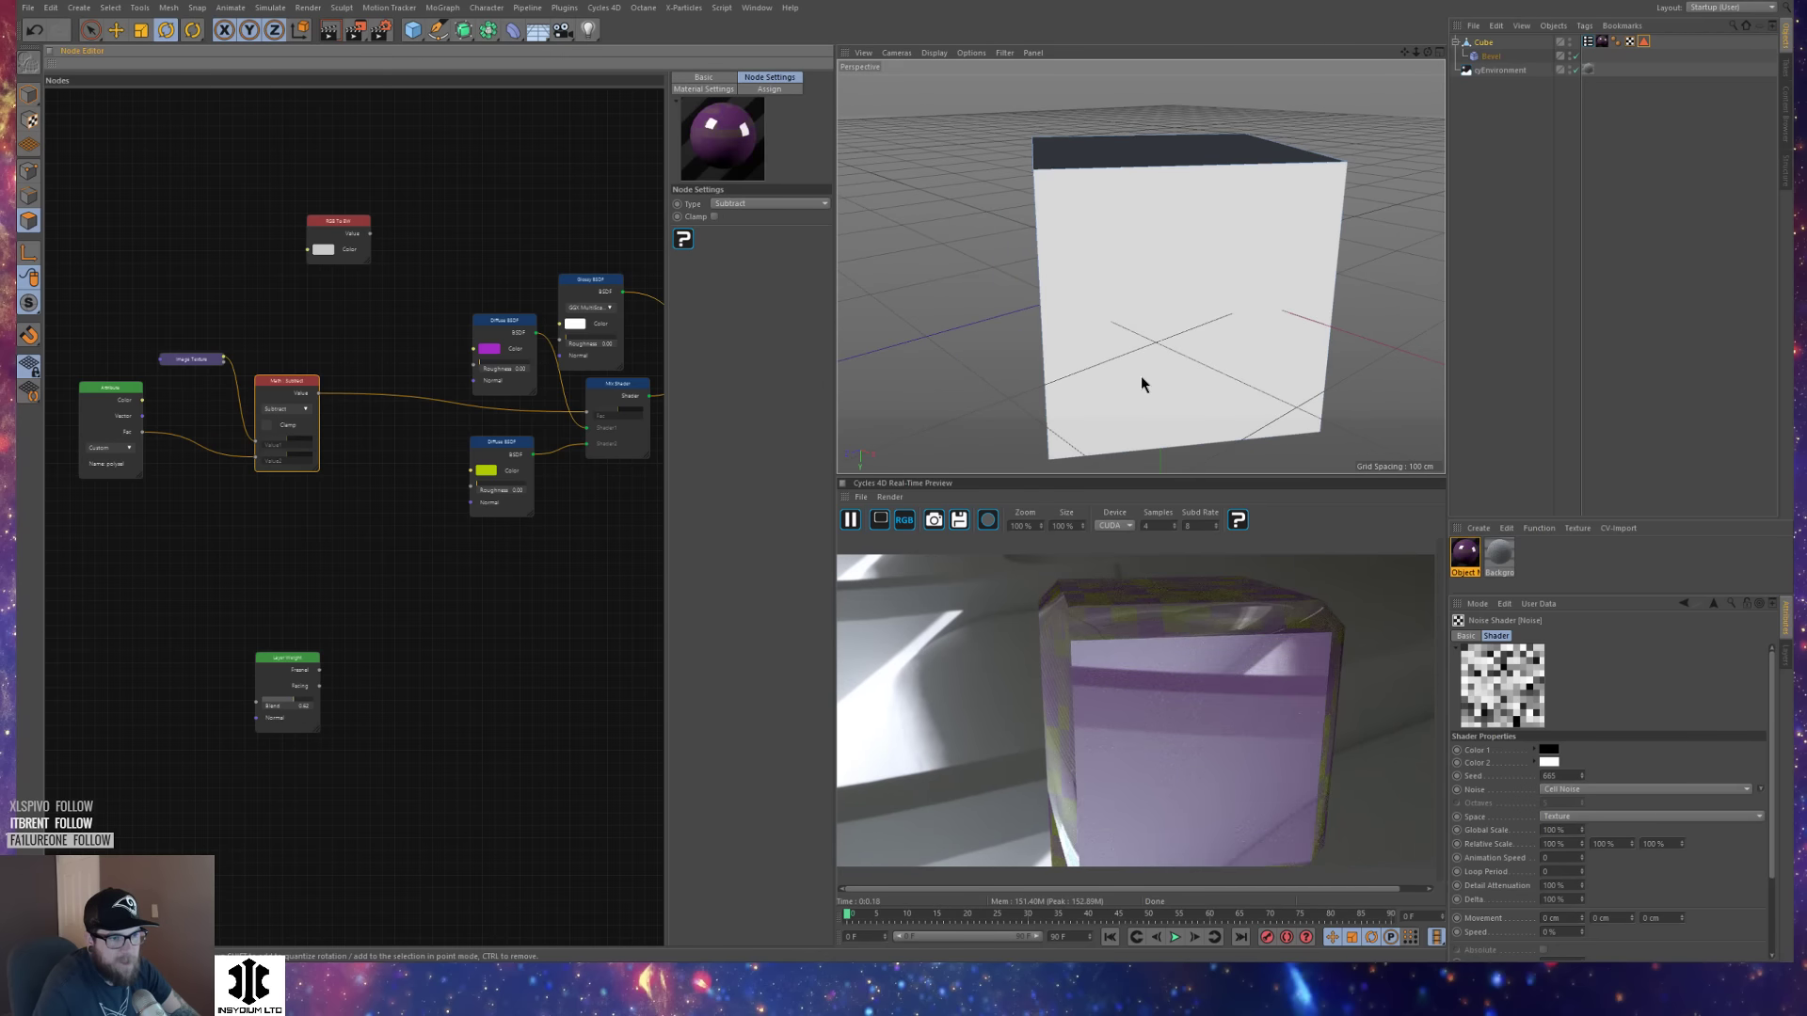
Connect the Attribute's Fac to the Subtract Math node's first value, leaving the Image Texture on the second, and check the cube's faces.
left_click_drag(1111, 353, 859, 386, "alt")
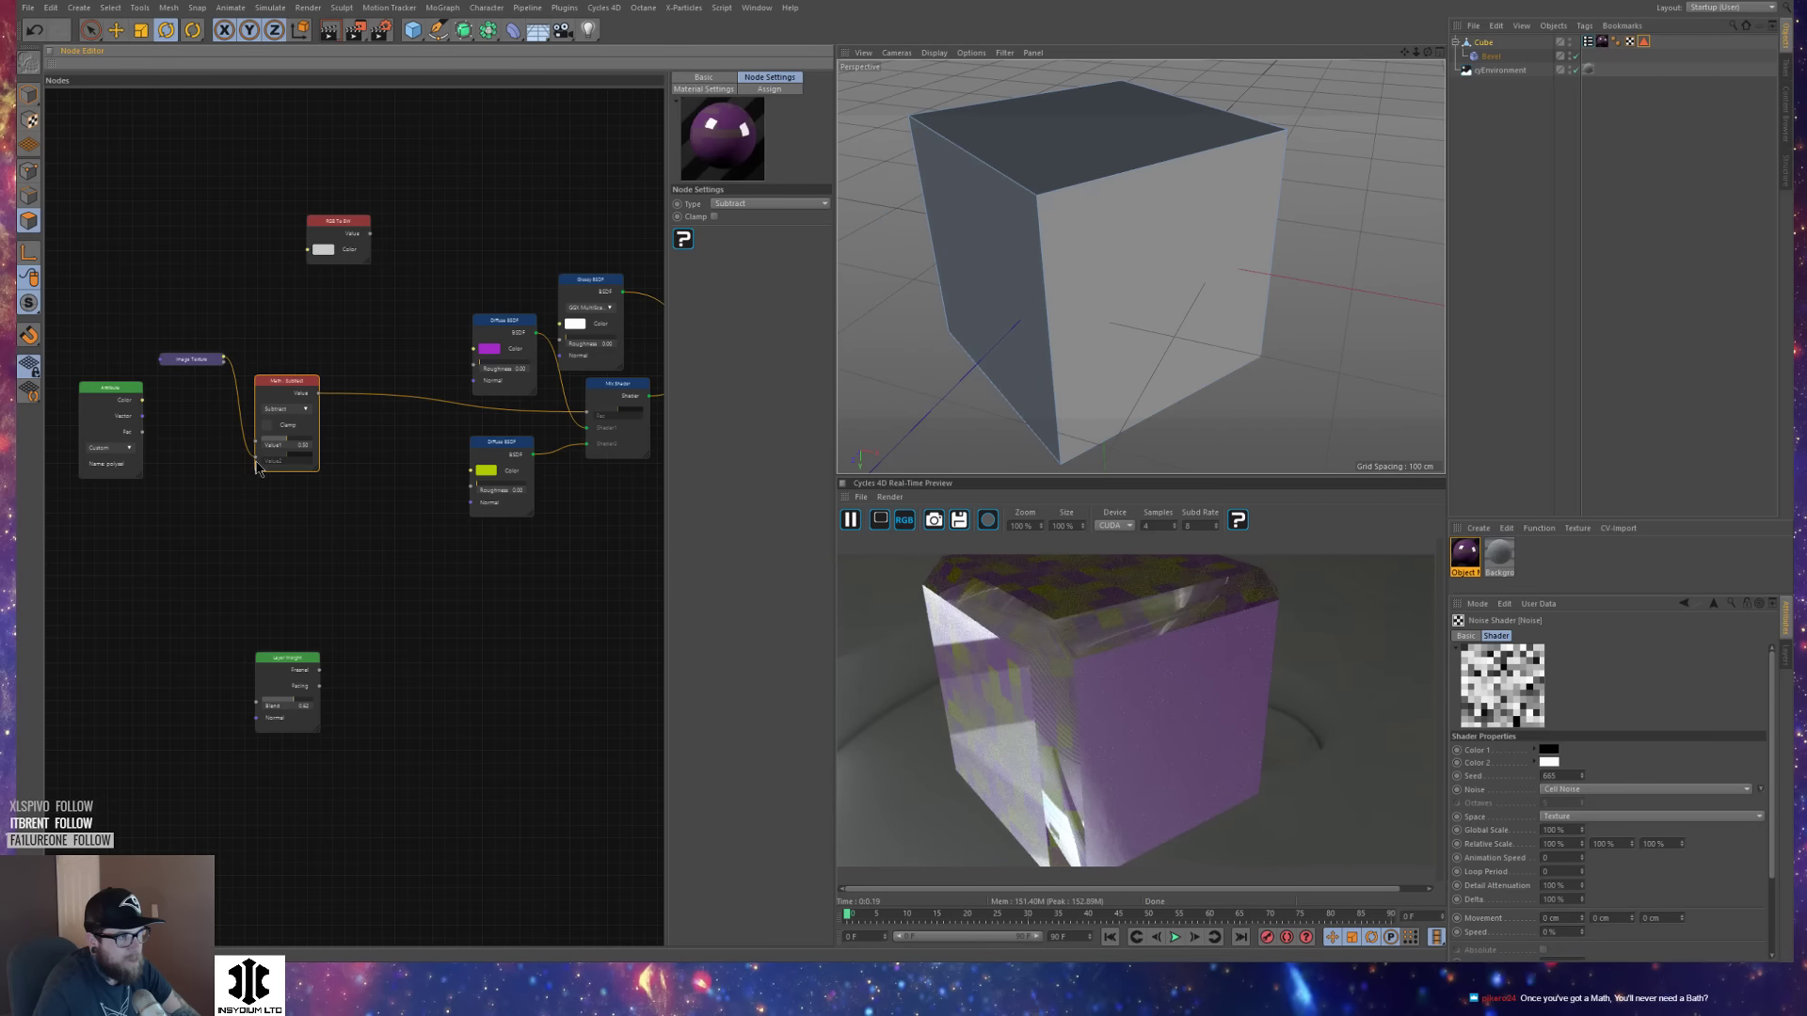
left_click_drag(143, 432, 262, 450)
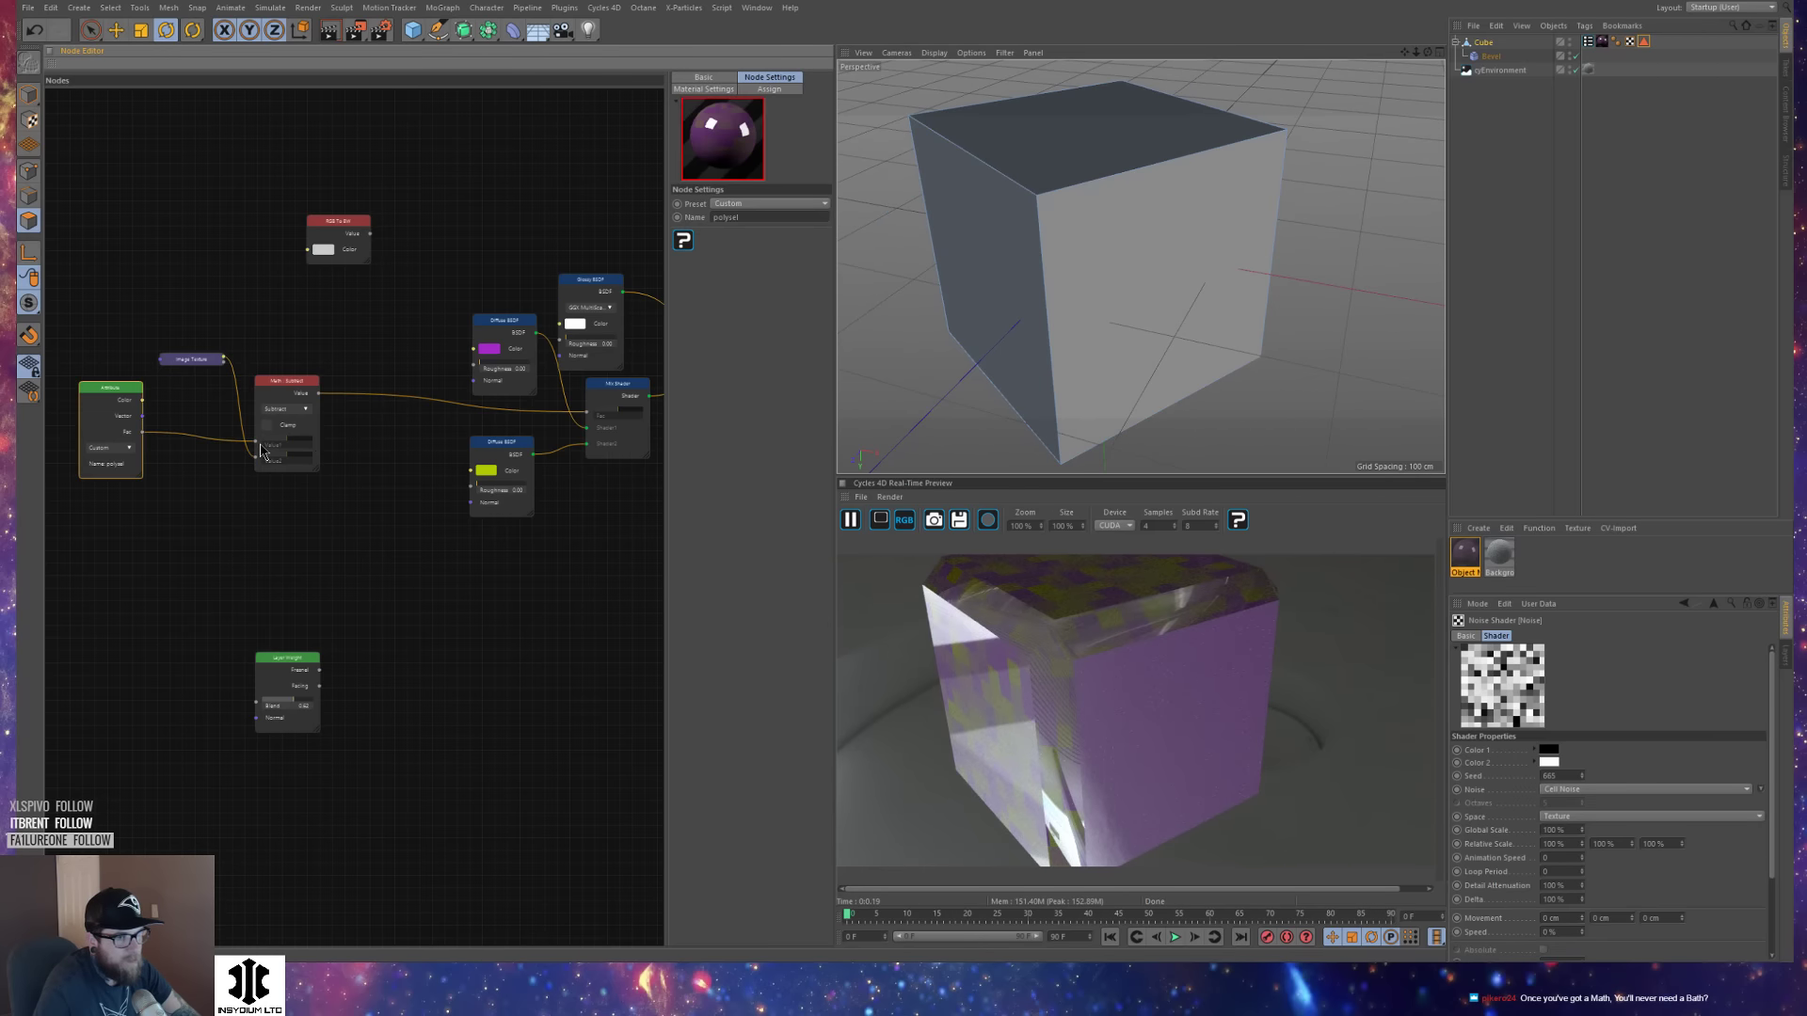
left_click_drag(988, 323, 1158, 307, "alt")
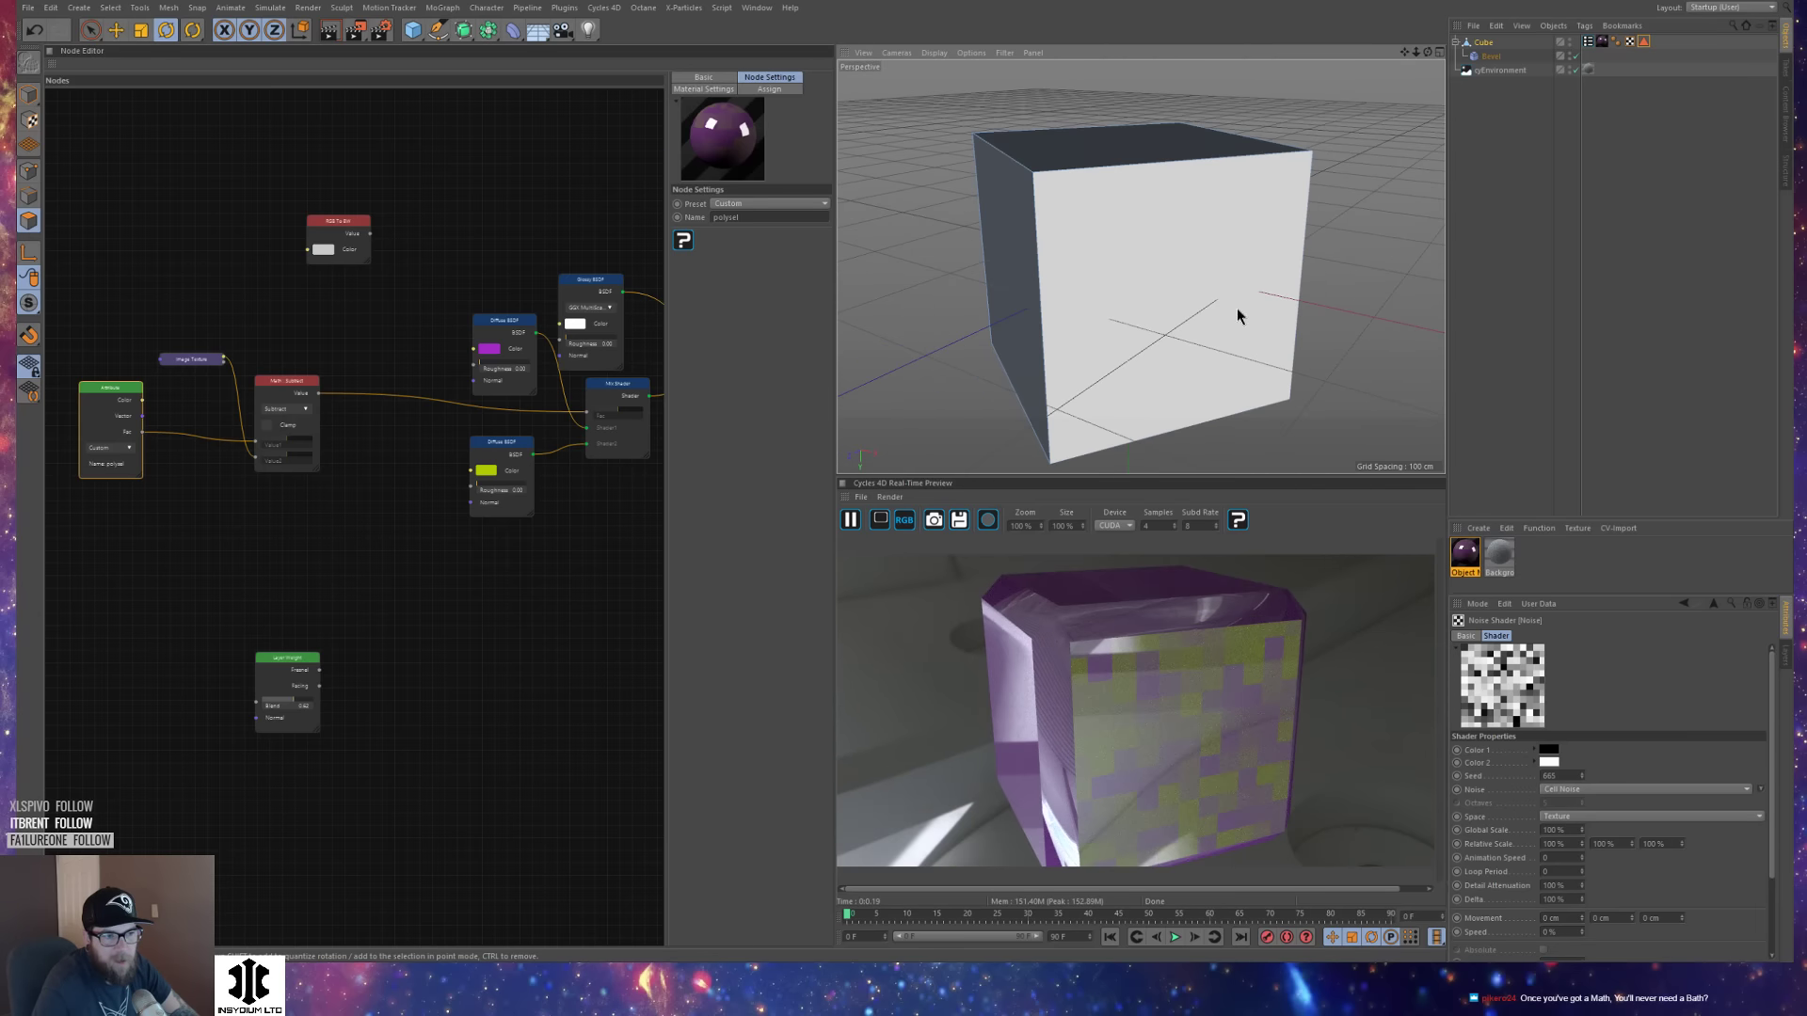
left_click_drag(1312, 369, 1282, 352, "alt")
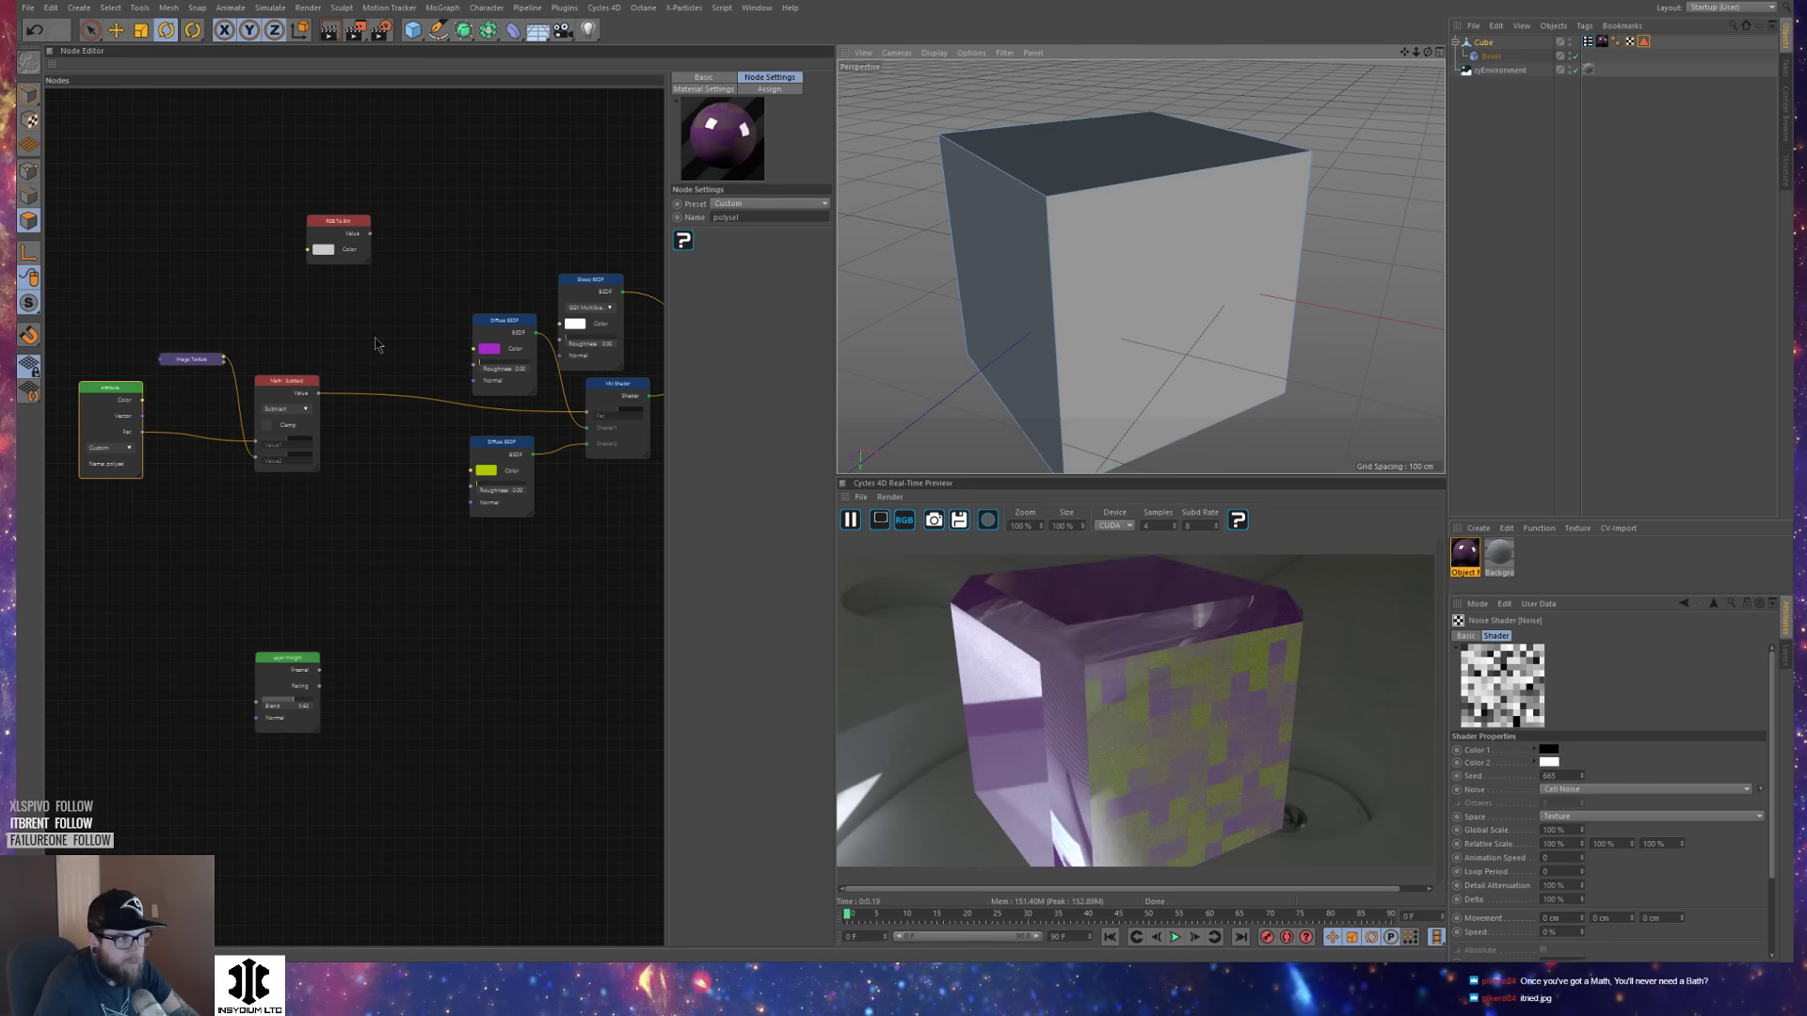
Add a Color Ramp node fed by the Attribute's Fac and connect its Color to the Math node in place of the direct Attribute link.
left_click_drag(303, 380, 358, 372)
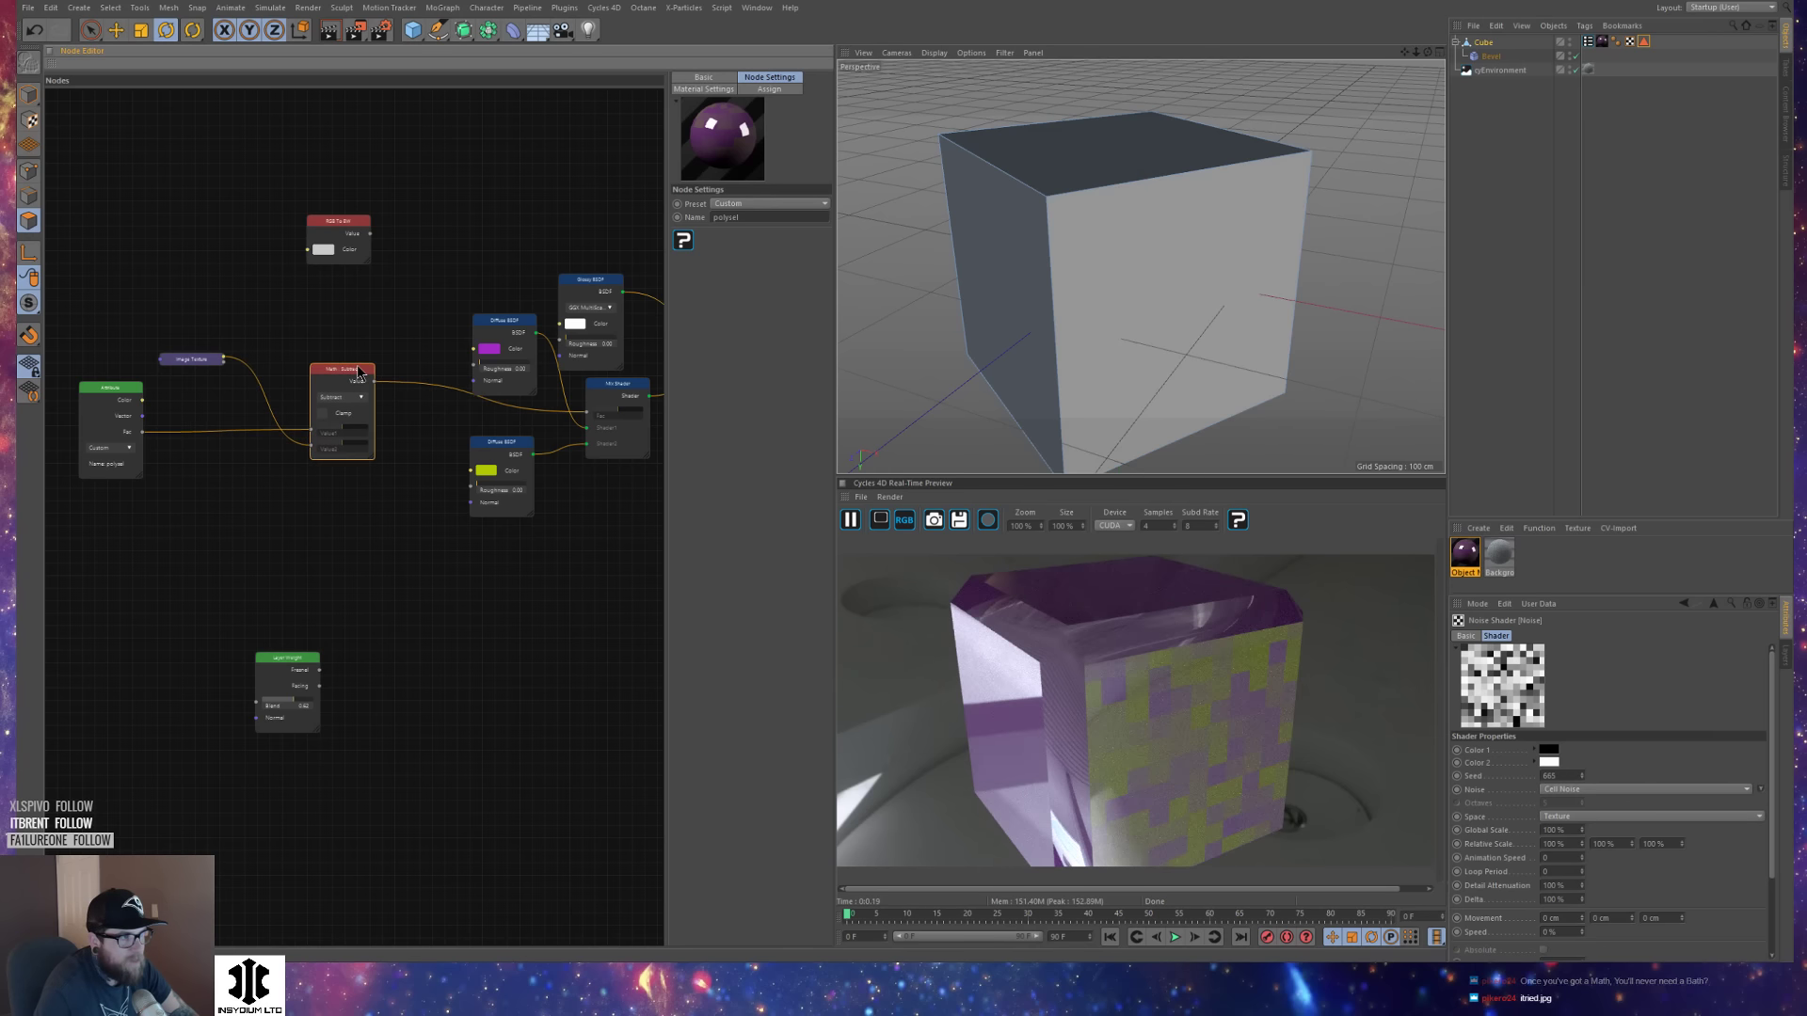
left_click(126, 399)
right_click(206, 508)
mouse_move(250, 651)
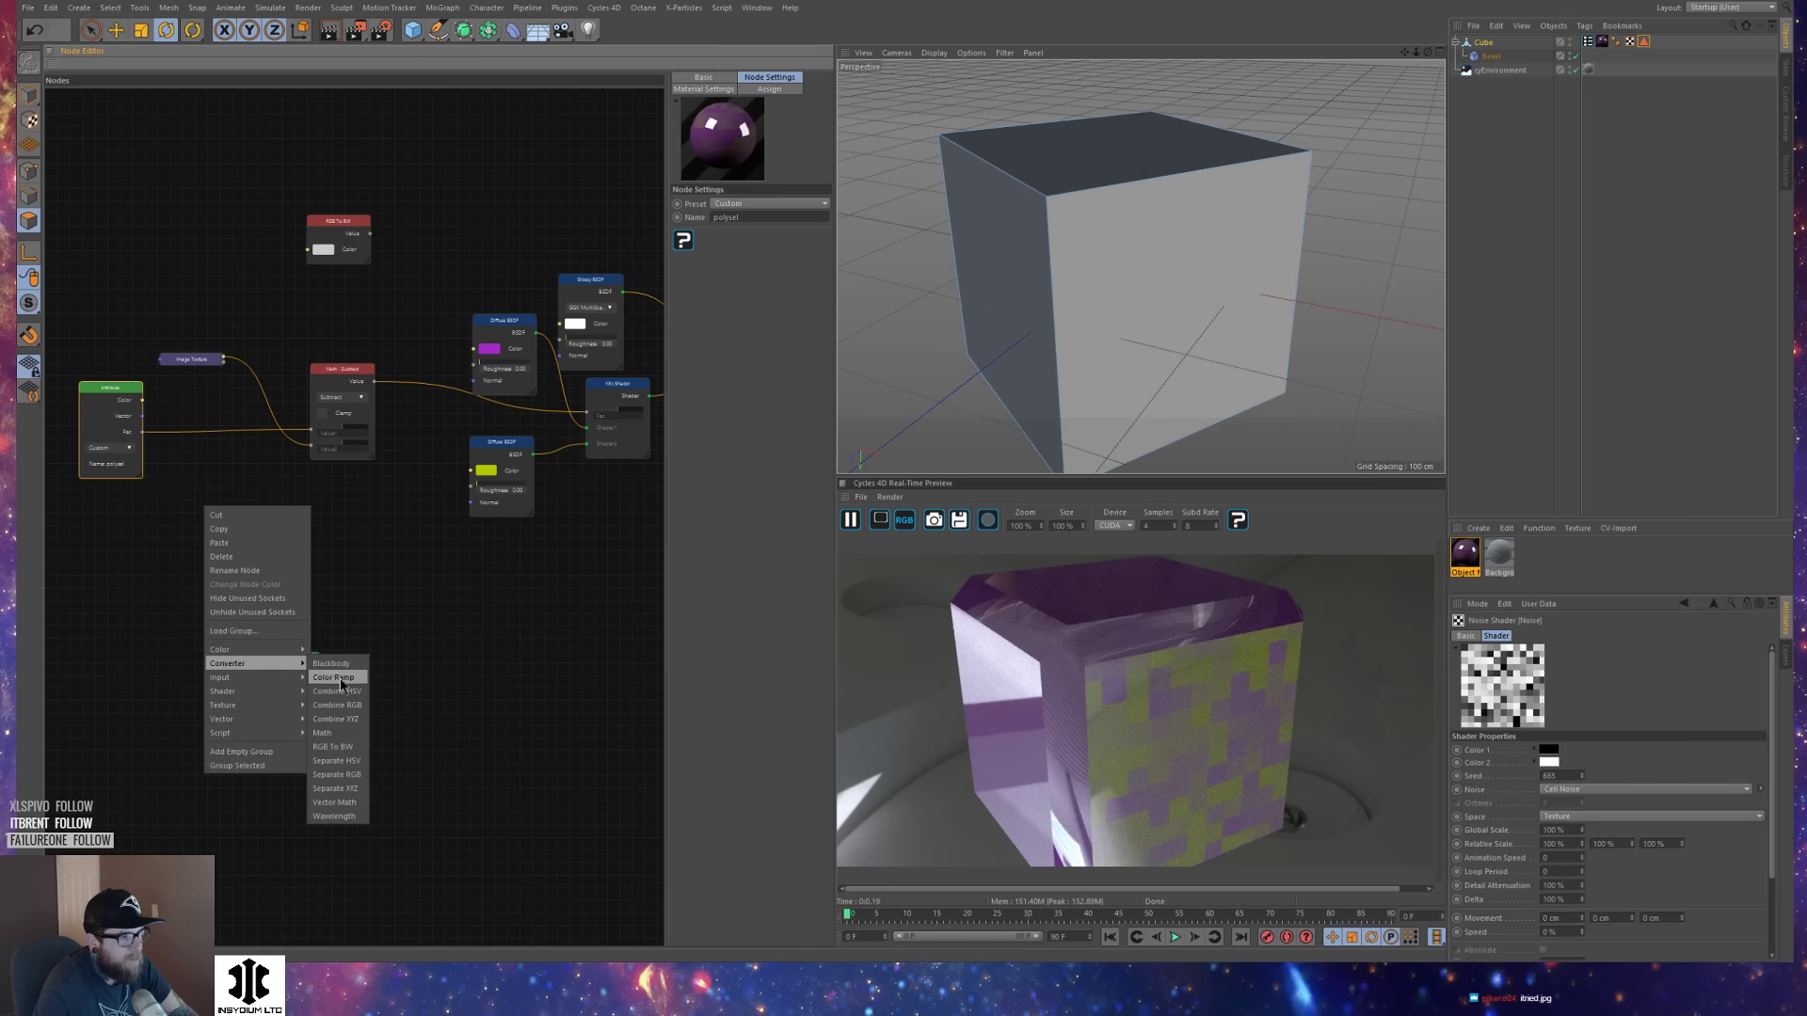
left_click(336, 678)
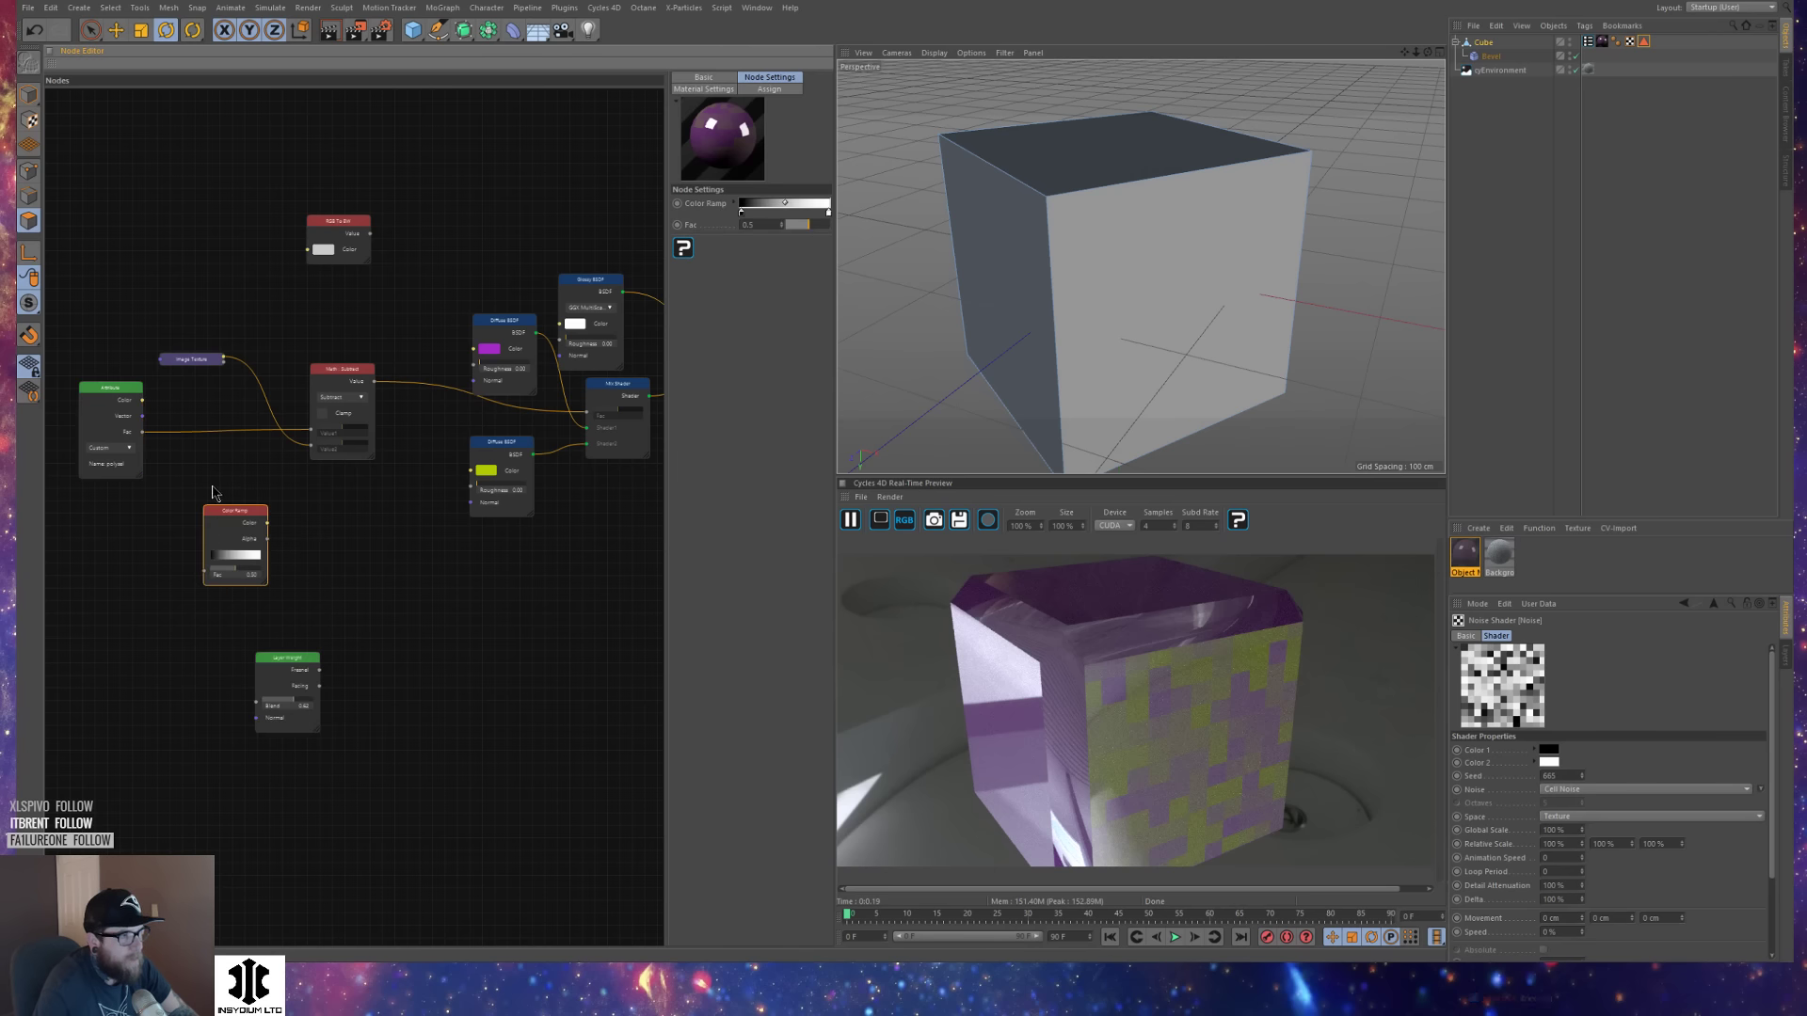
left_click_drag(143, 434, 241, 488)
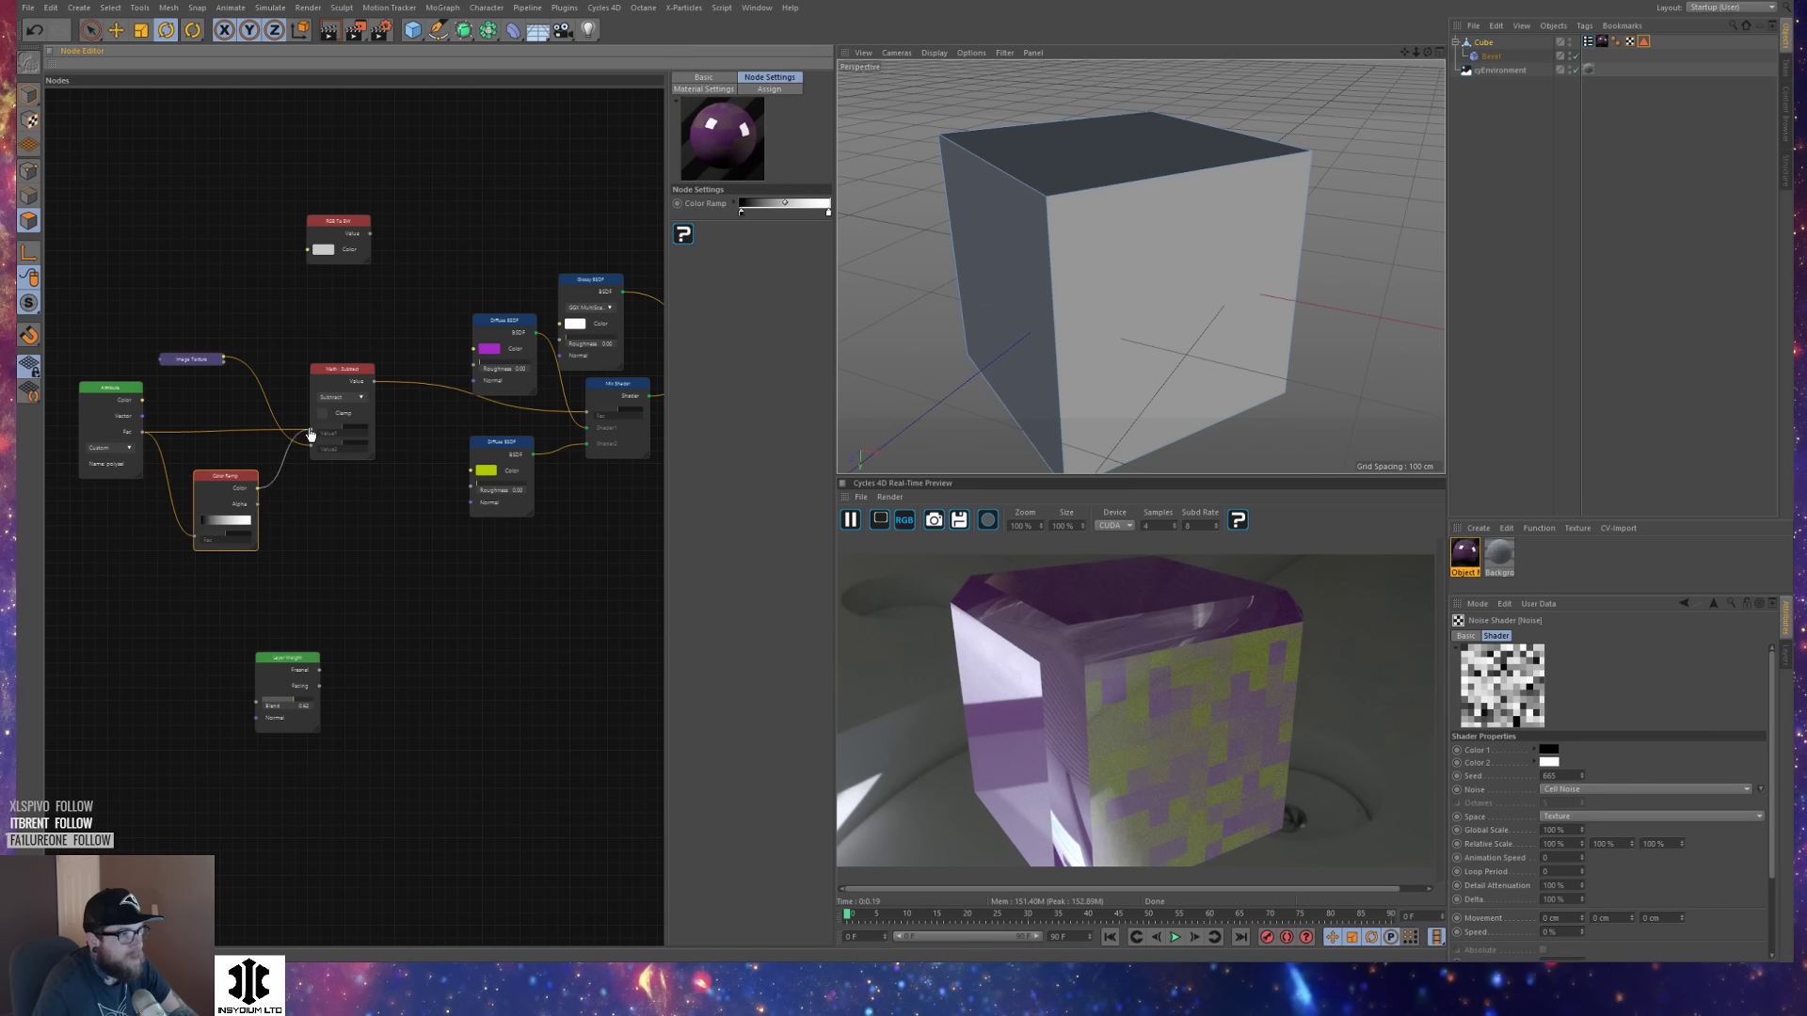
left_click_drag(311, 434, 312, 434)
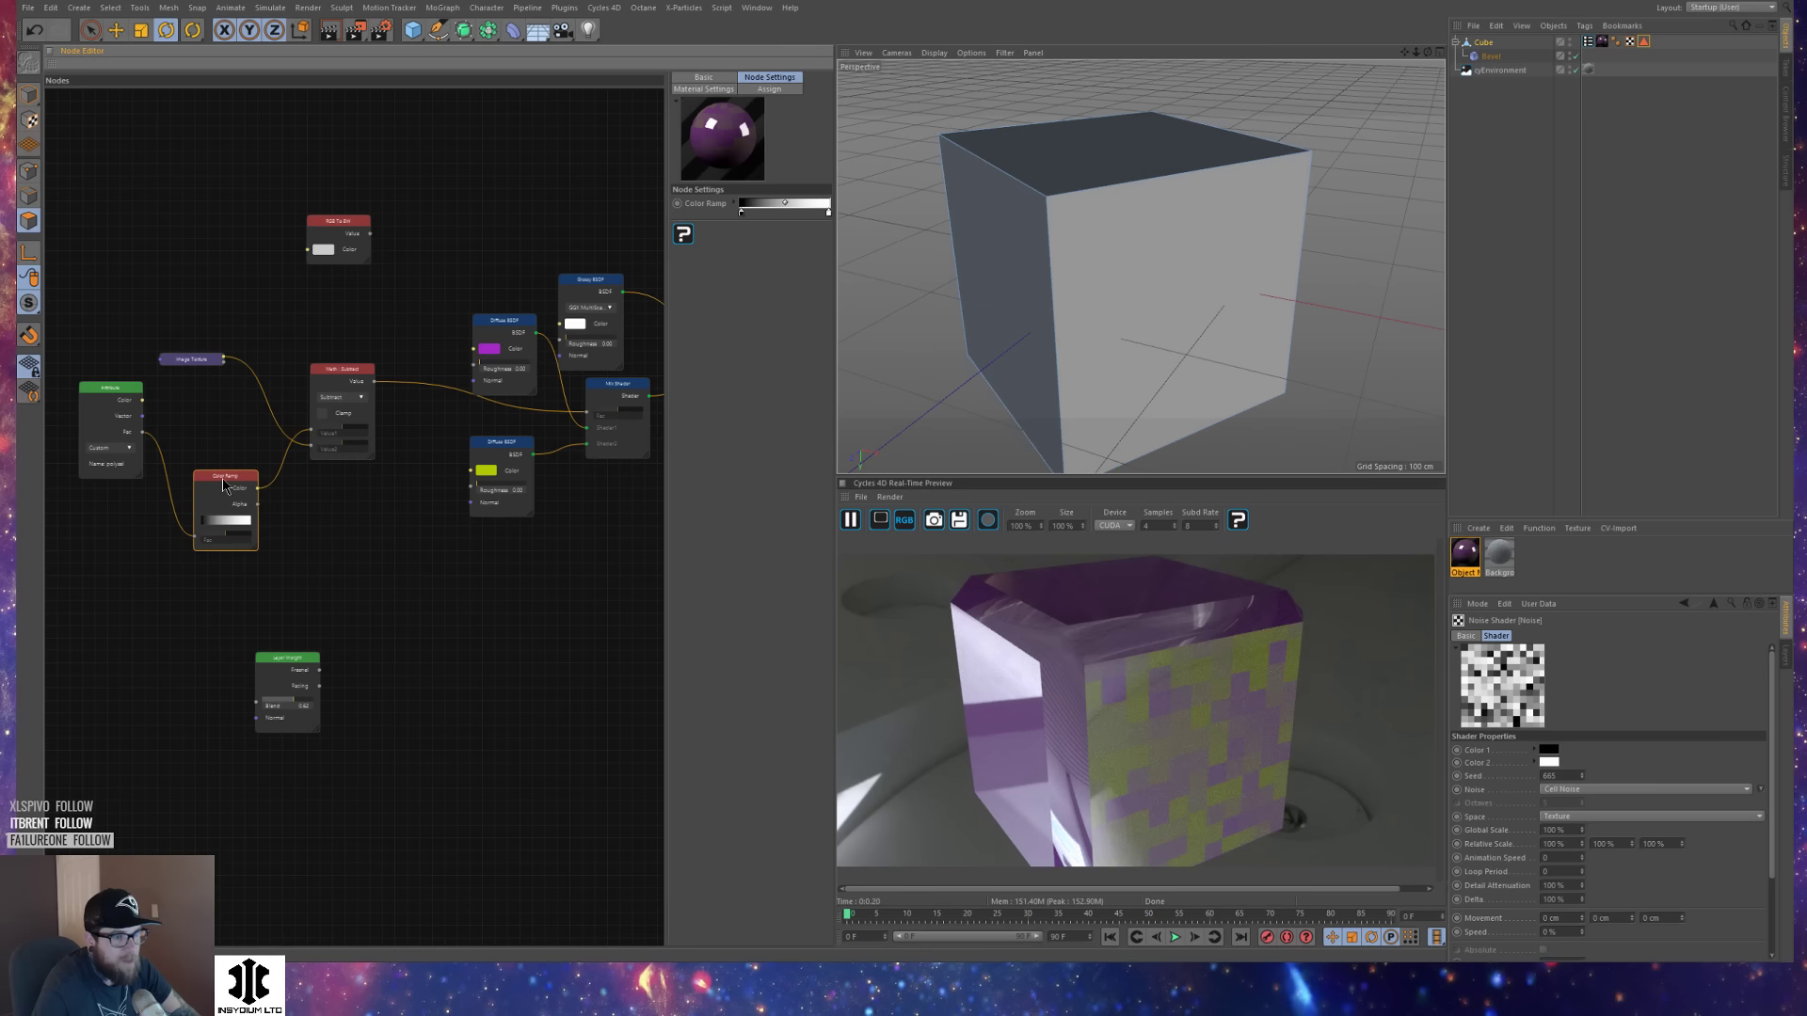
Tighten the Color Ramp's transition and rearrange its knots so that white comes before black.
left_click_drag(1153, 302, 1142, 286, "alt")
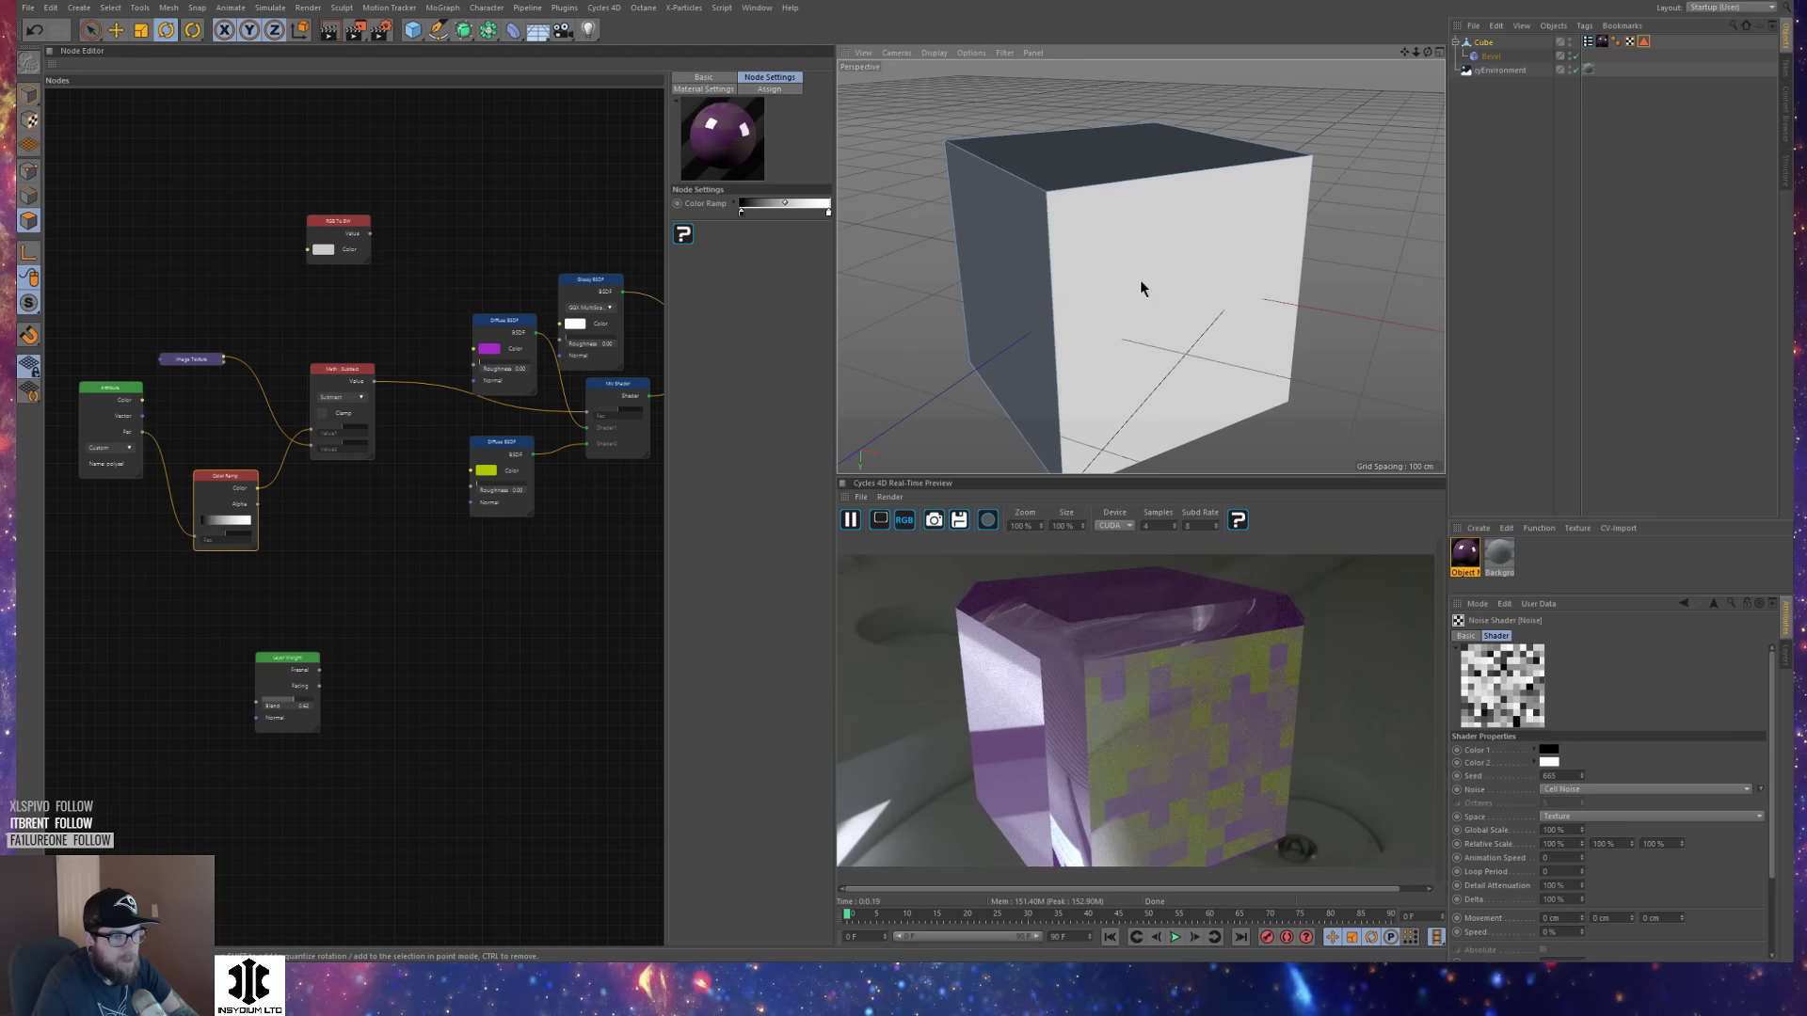
left_click_drag(741, 214, 803, 217)
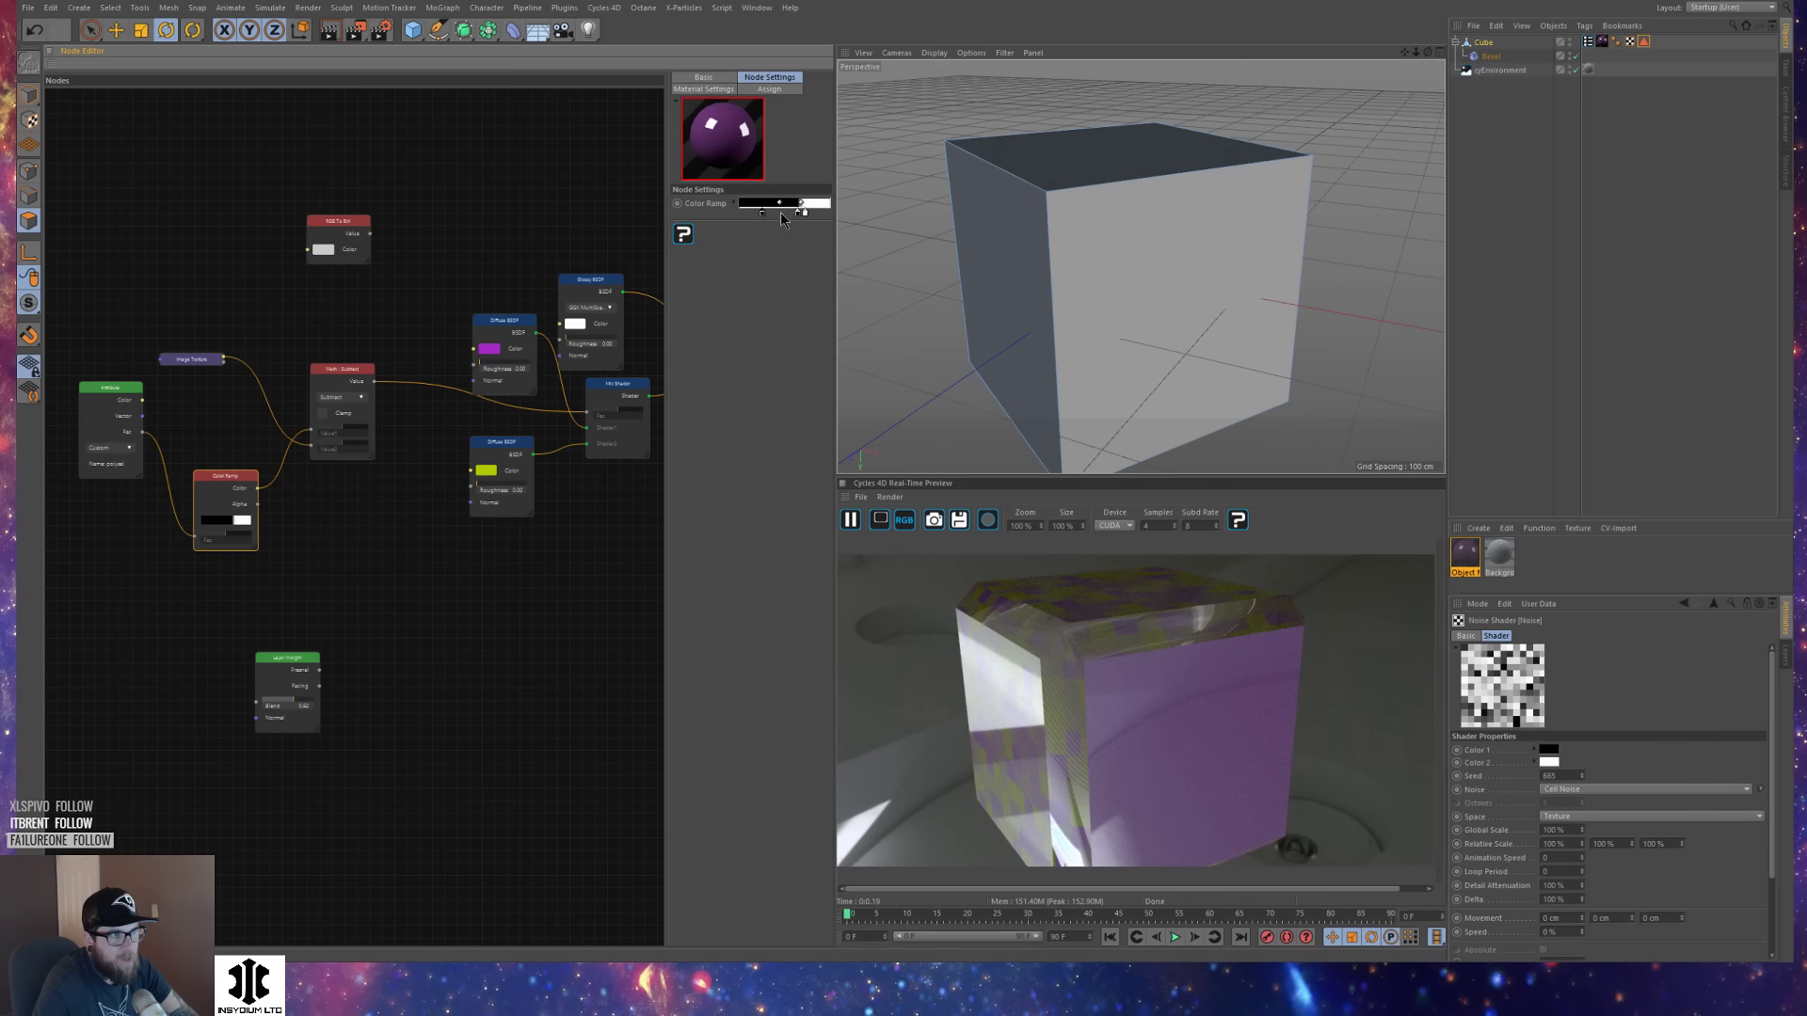
left_click(762, 214)
left_click_drag(798, 214, 747, 215)
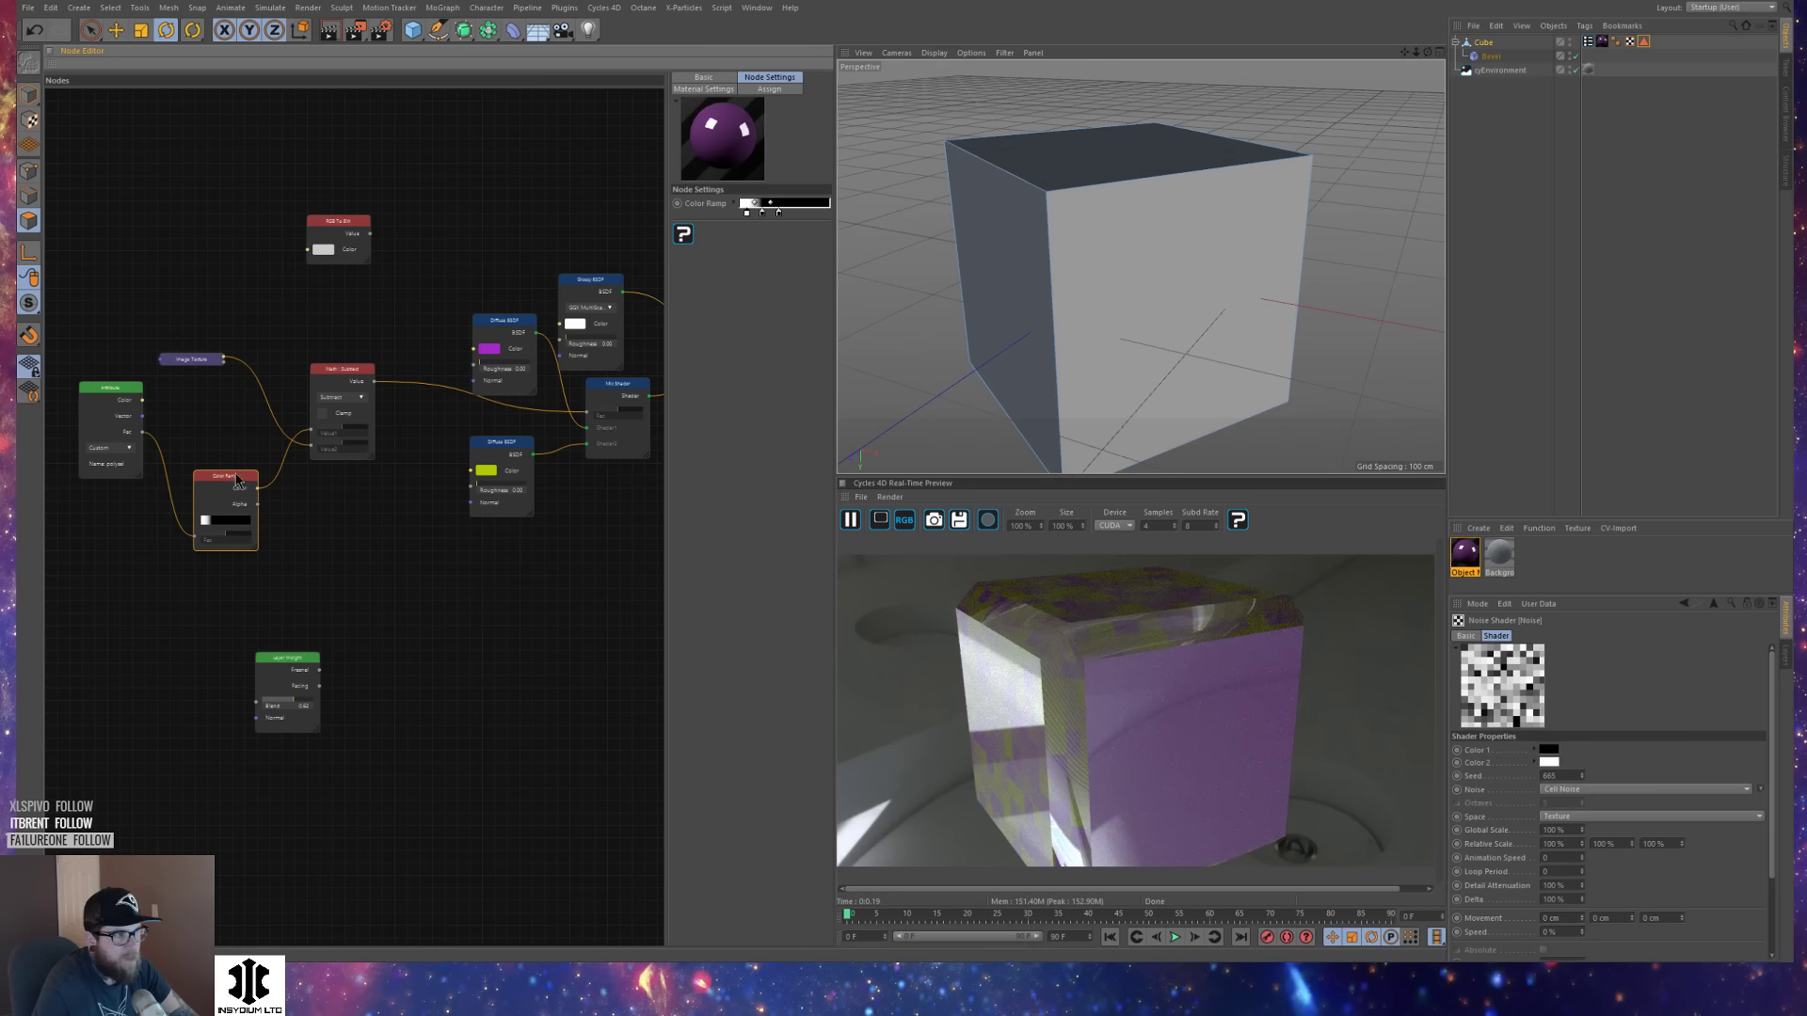
Feed the Image Texture into the Math node's first value and the Color Ramp into its second, and shift the ramp's knots close to its start.
left_click_drag(321, 431, 319, 451)
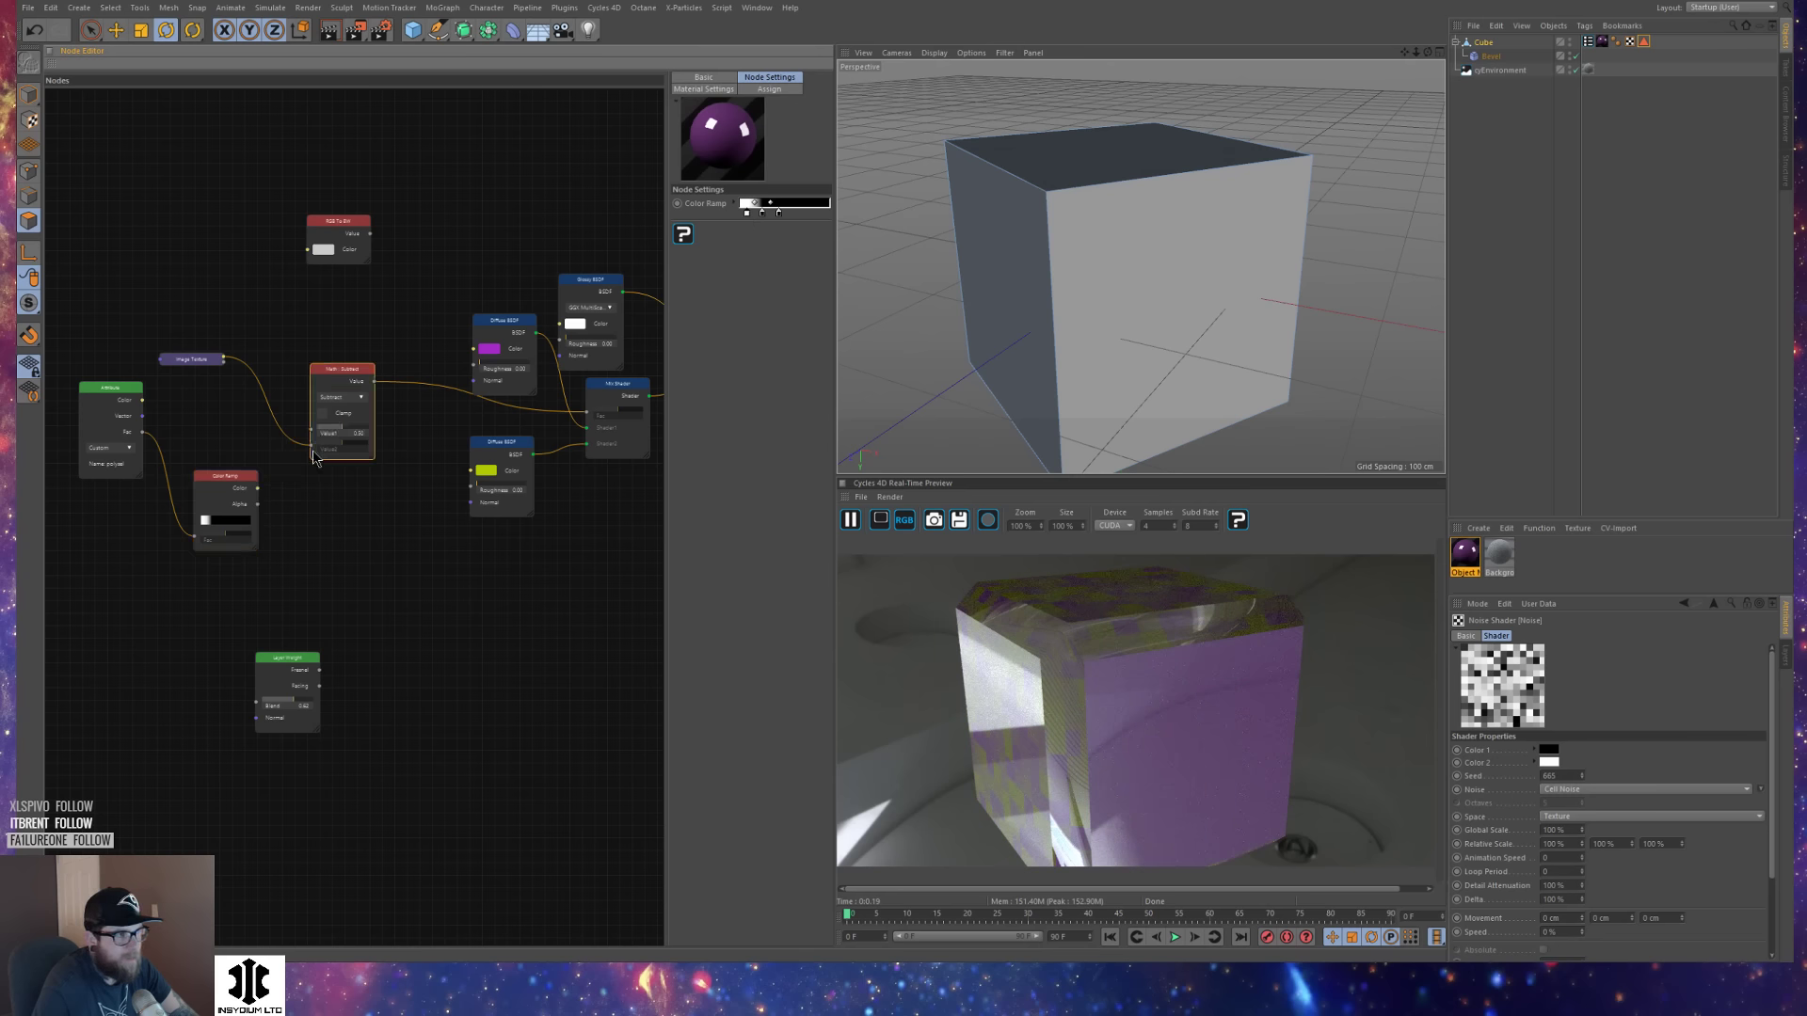
left_click_drag(225, 357, 314, 435)
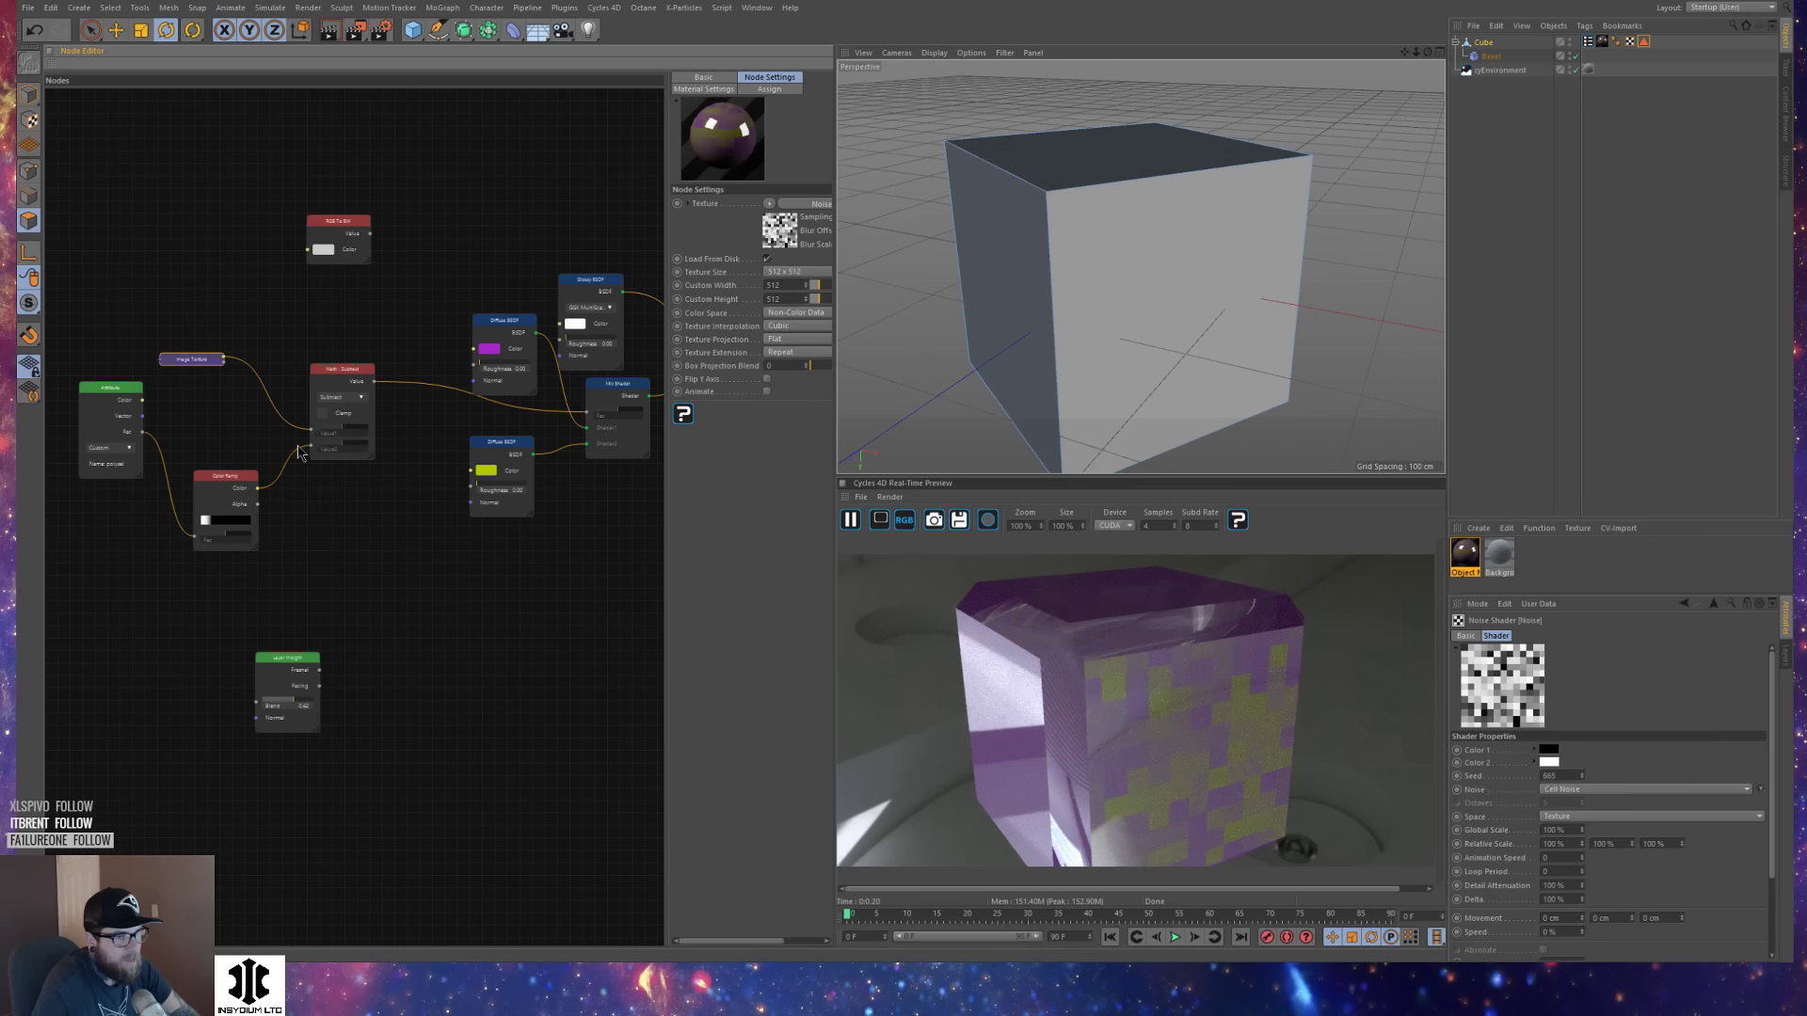
left_click(233, 527)
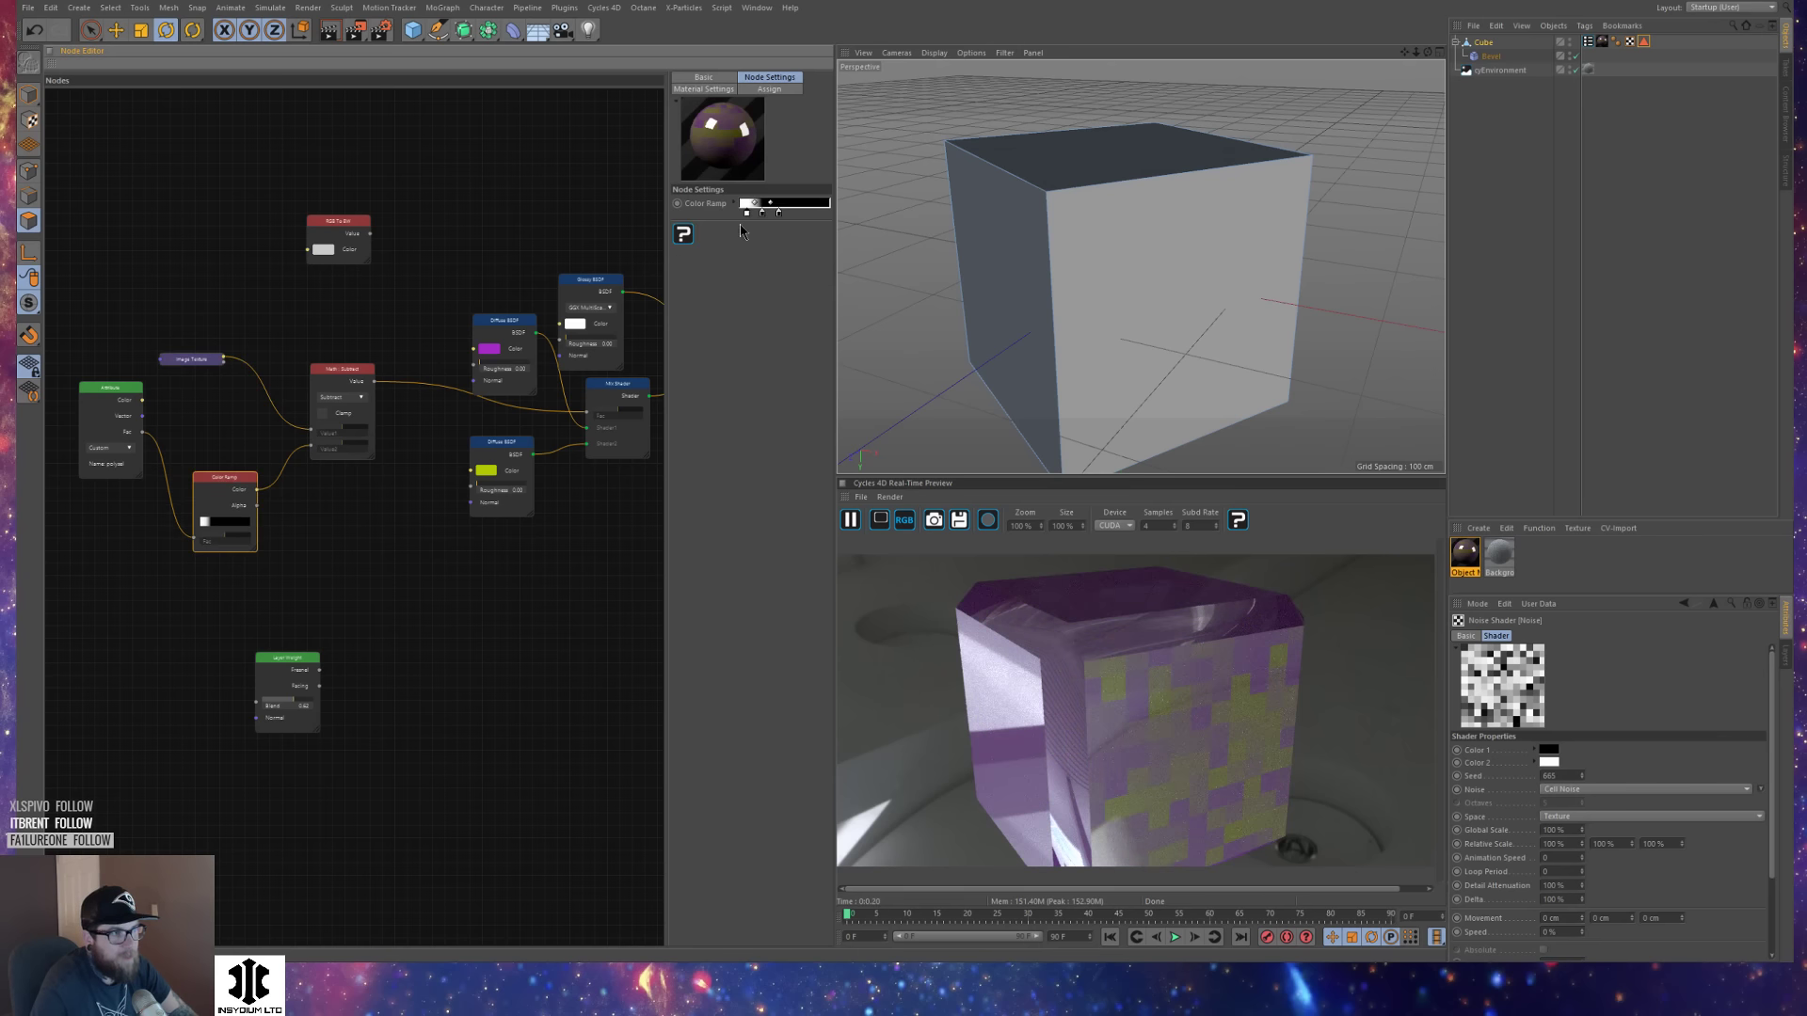
left_click_drag(755, 215, 758, 216)
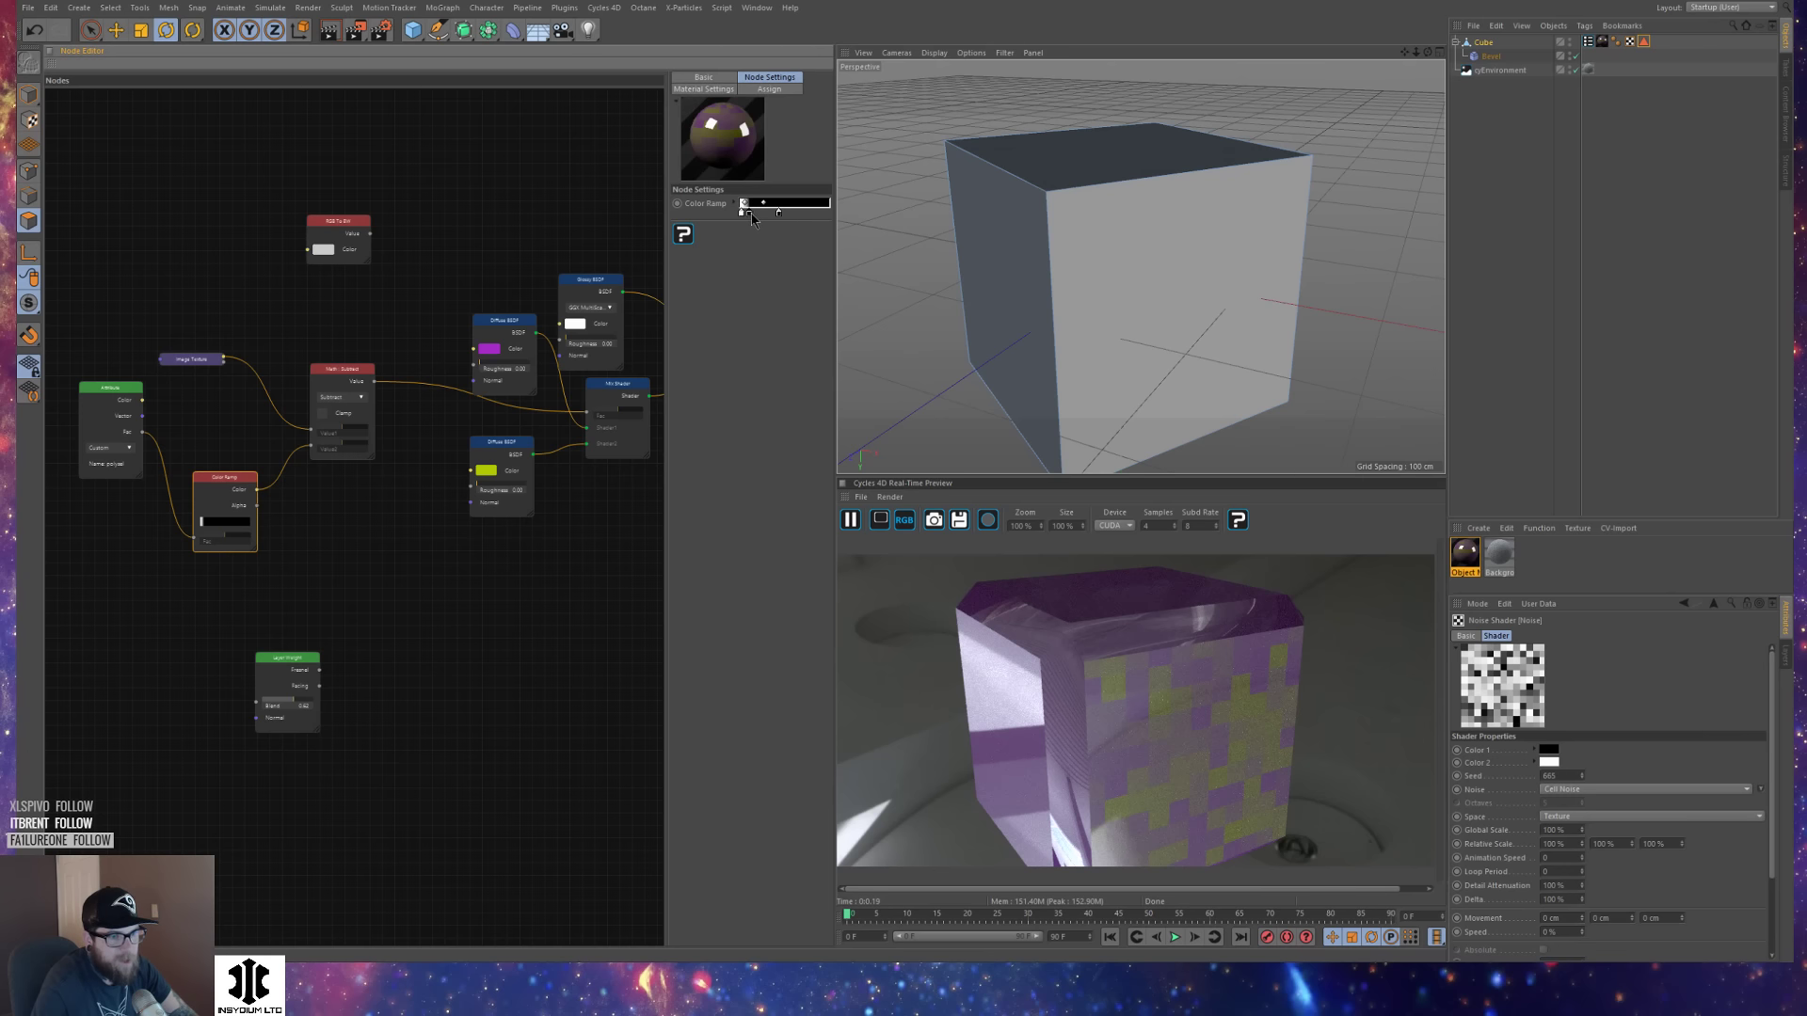
left_click_drag(761, 214, 756, 216)
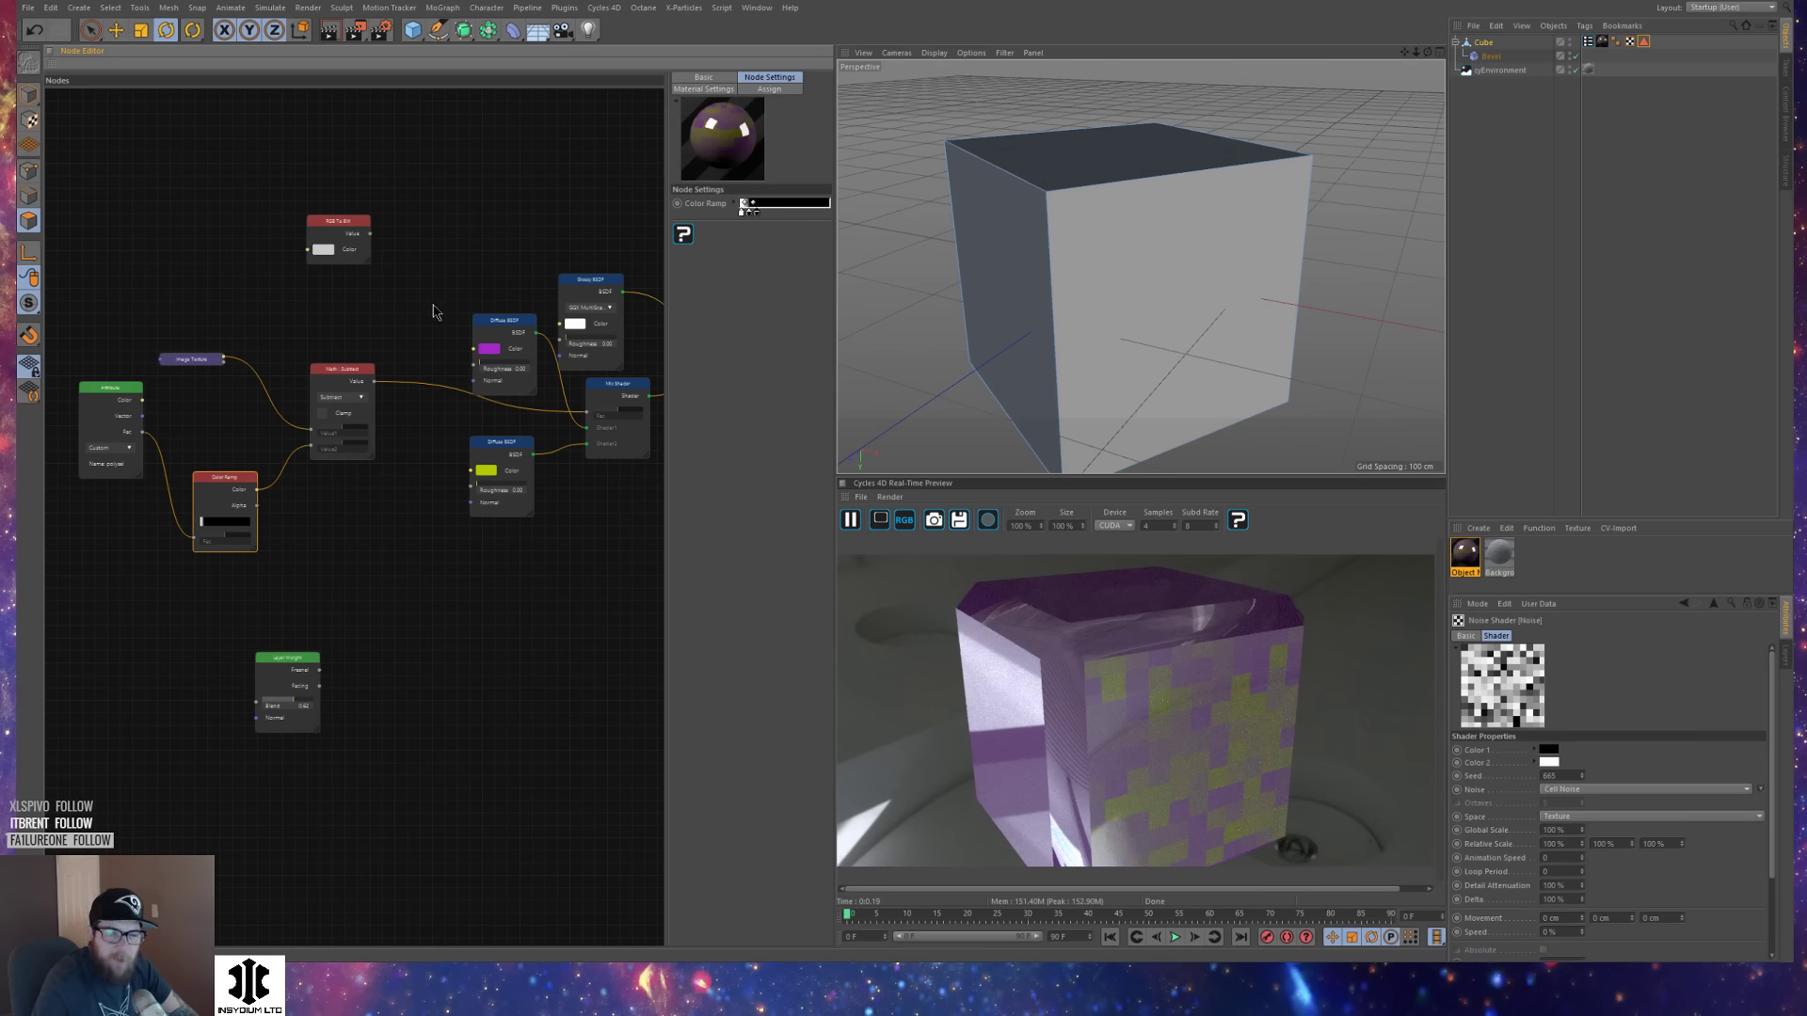
left_click_drag(1162, 292, 1052, 137, "alt")
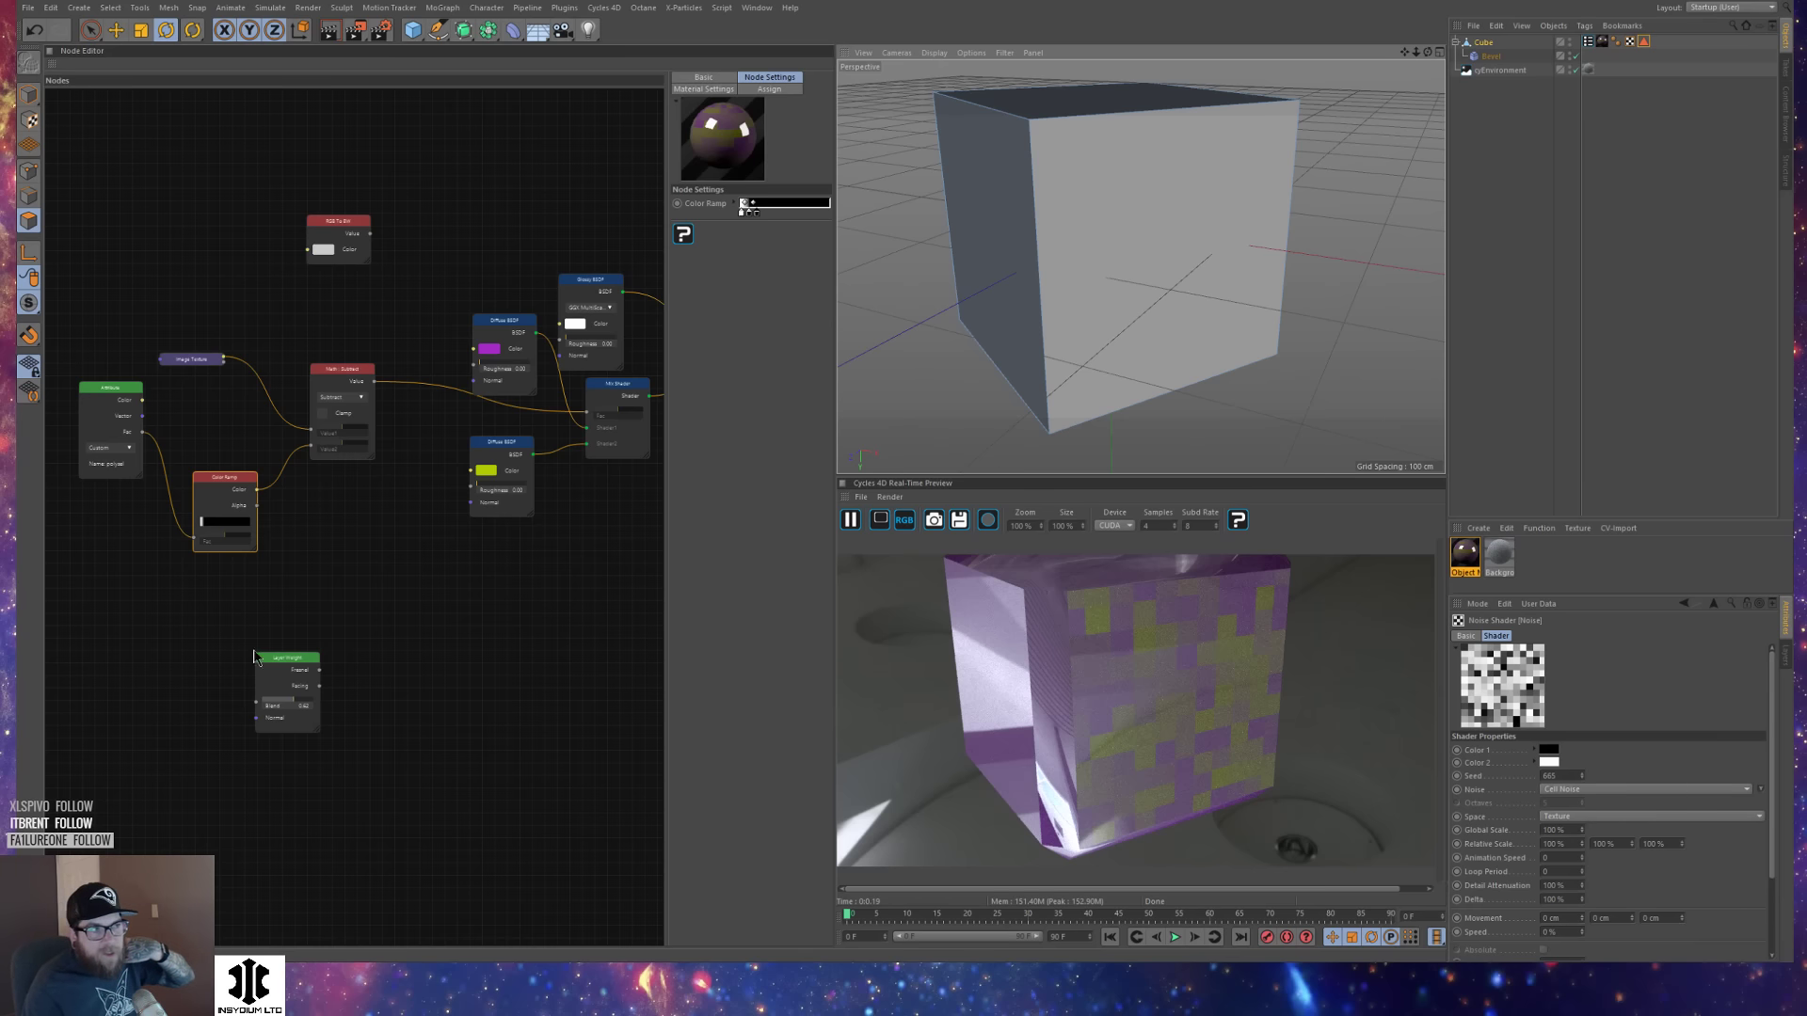
Delete the Color Ramp node and wire the Attribute's Fac to the Math node's first value and the Image Texture to its second.
left_click(232, 482)
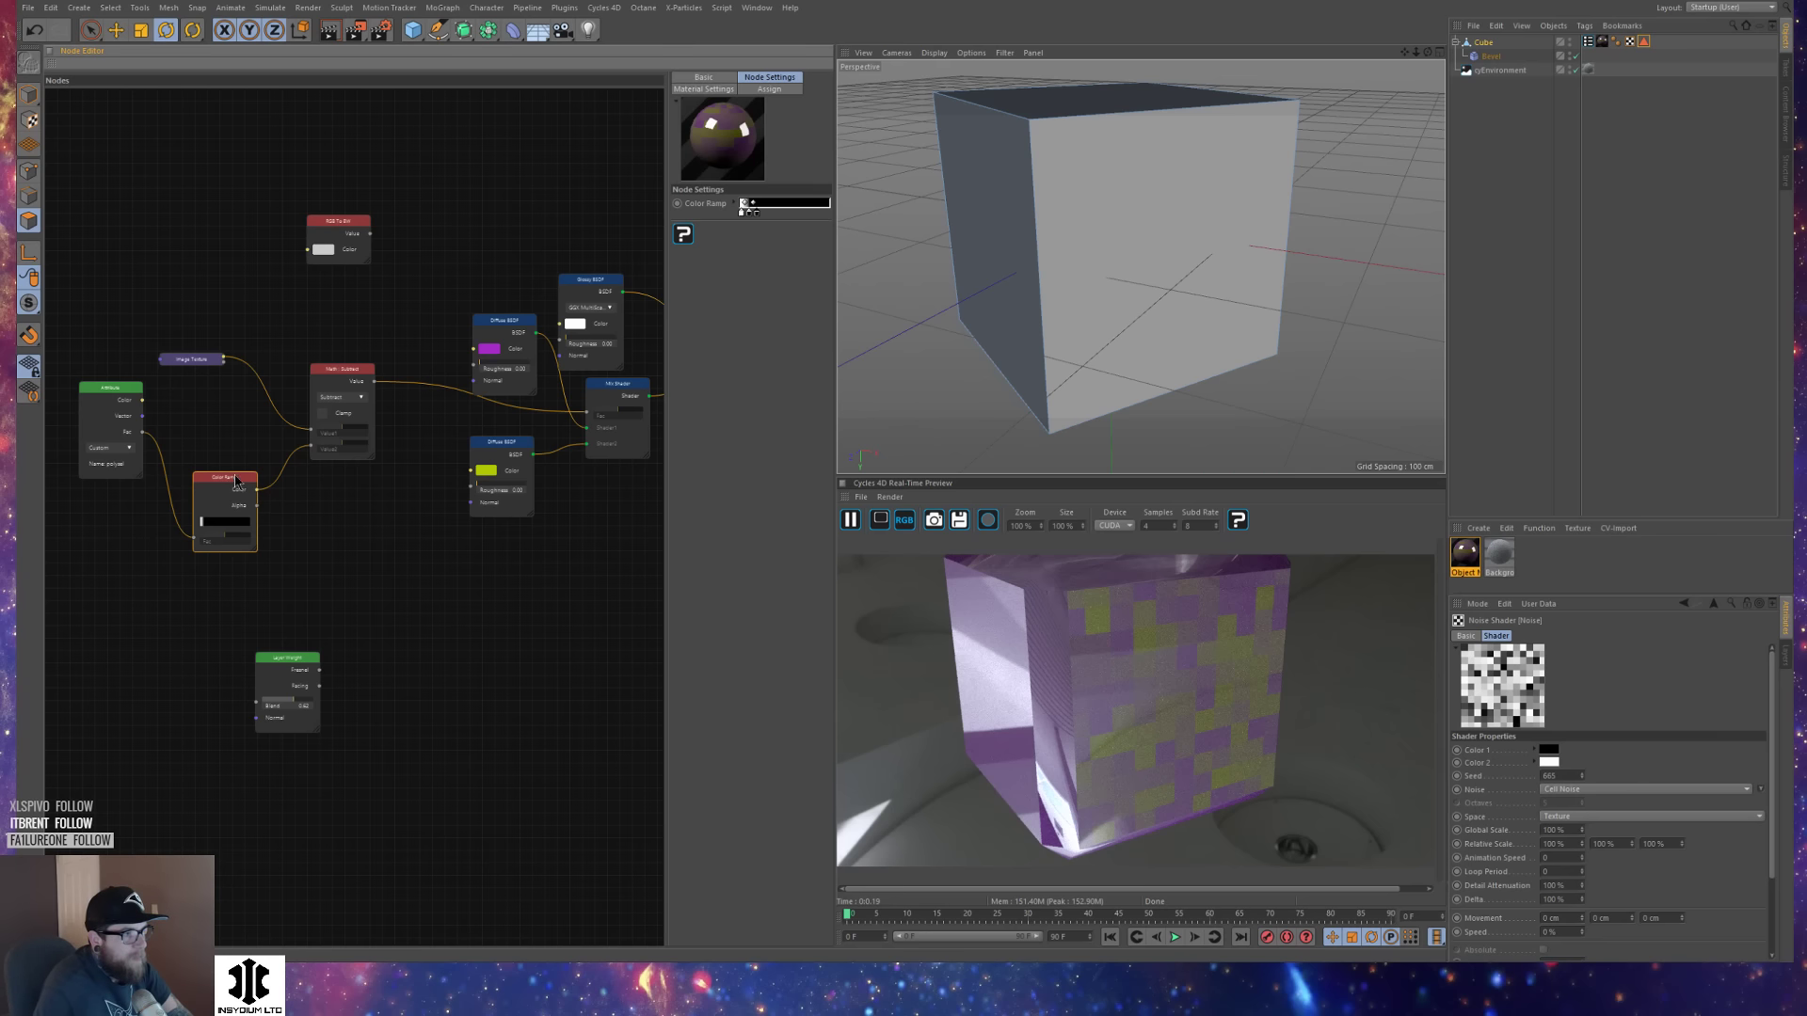
right_click(250, 486)
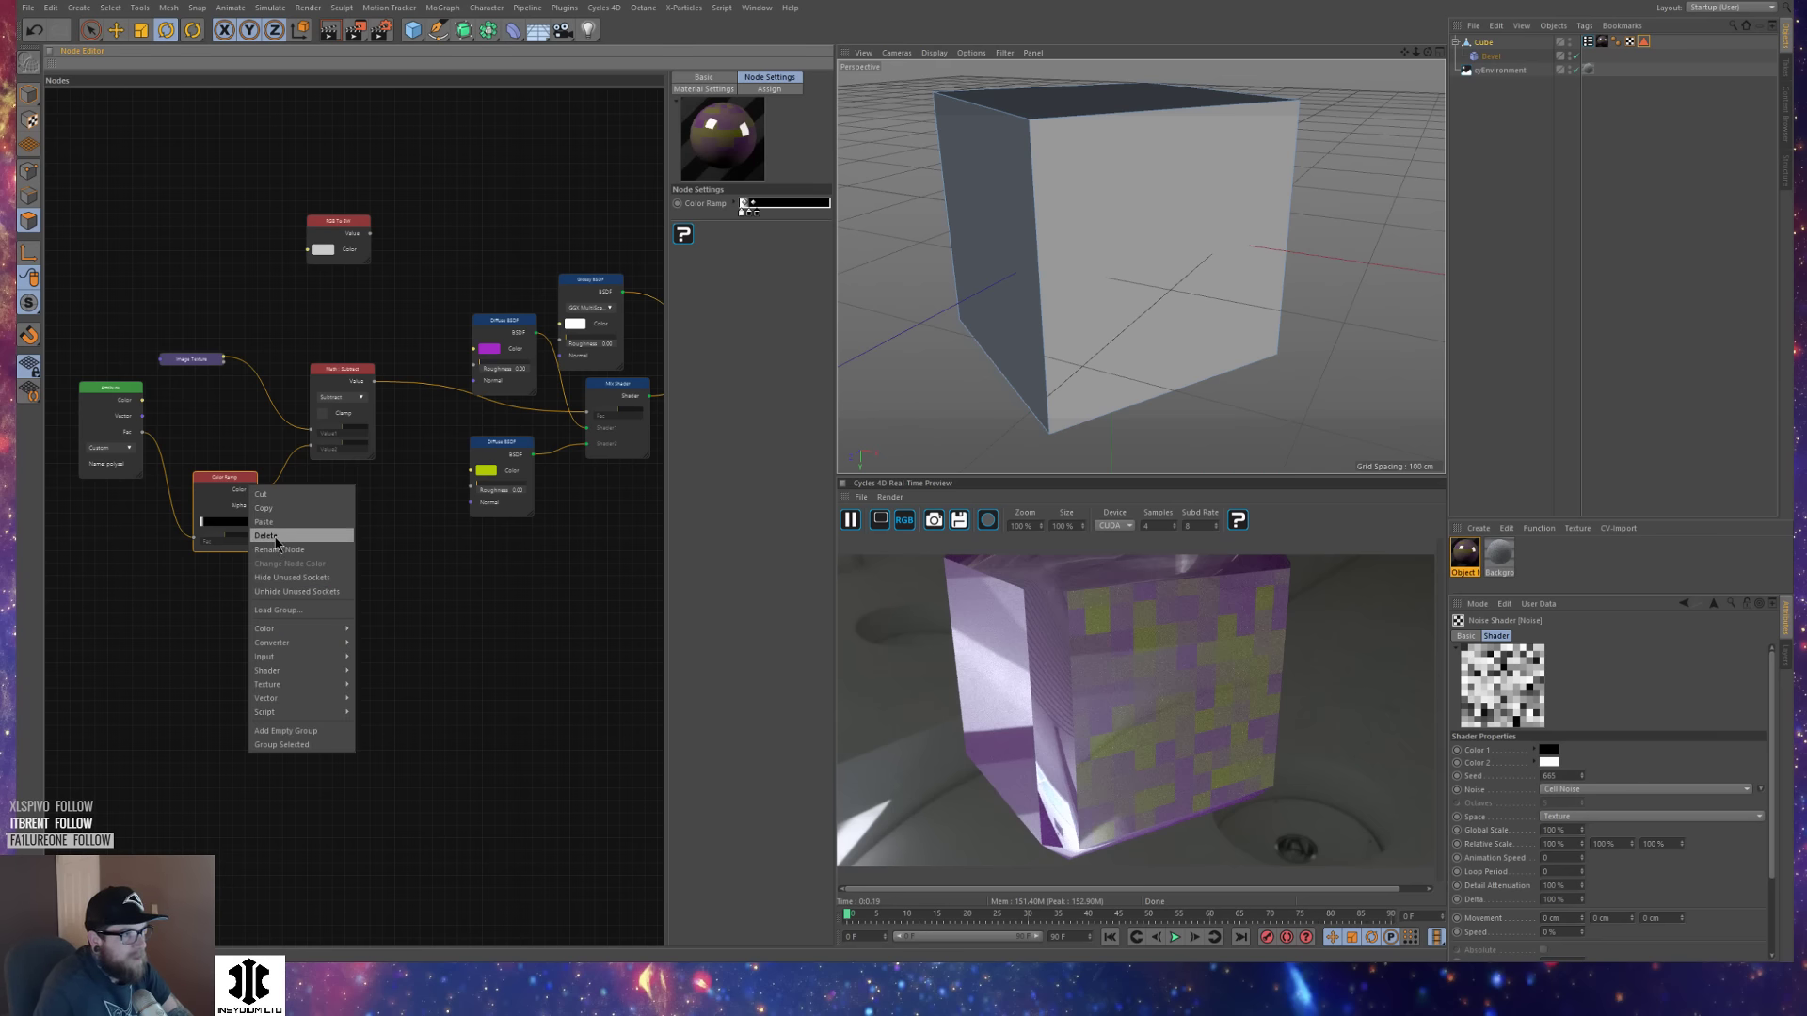
left_click(269, 535)
left_click_drag(142, 432, 311, 449)
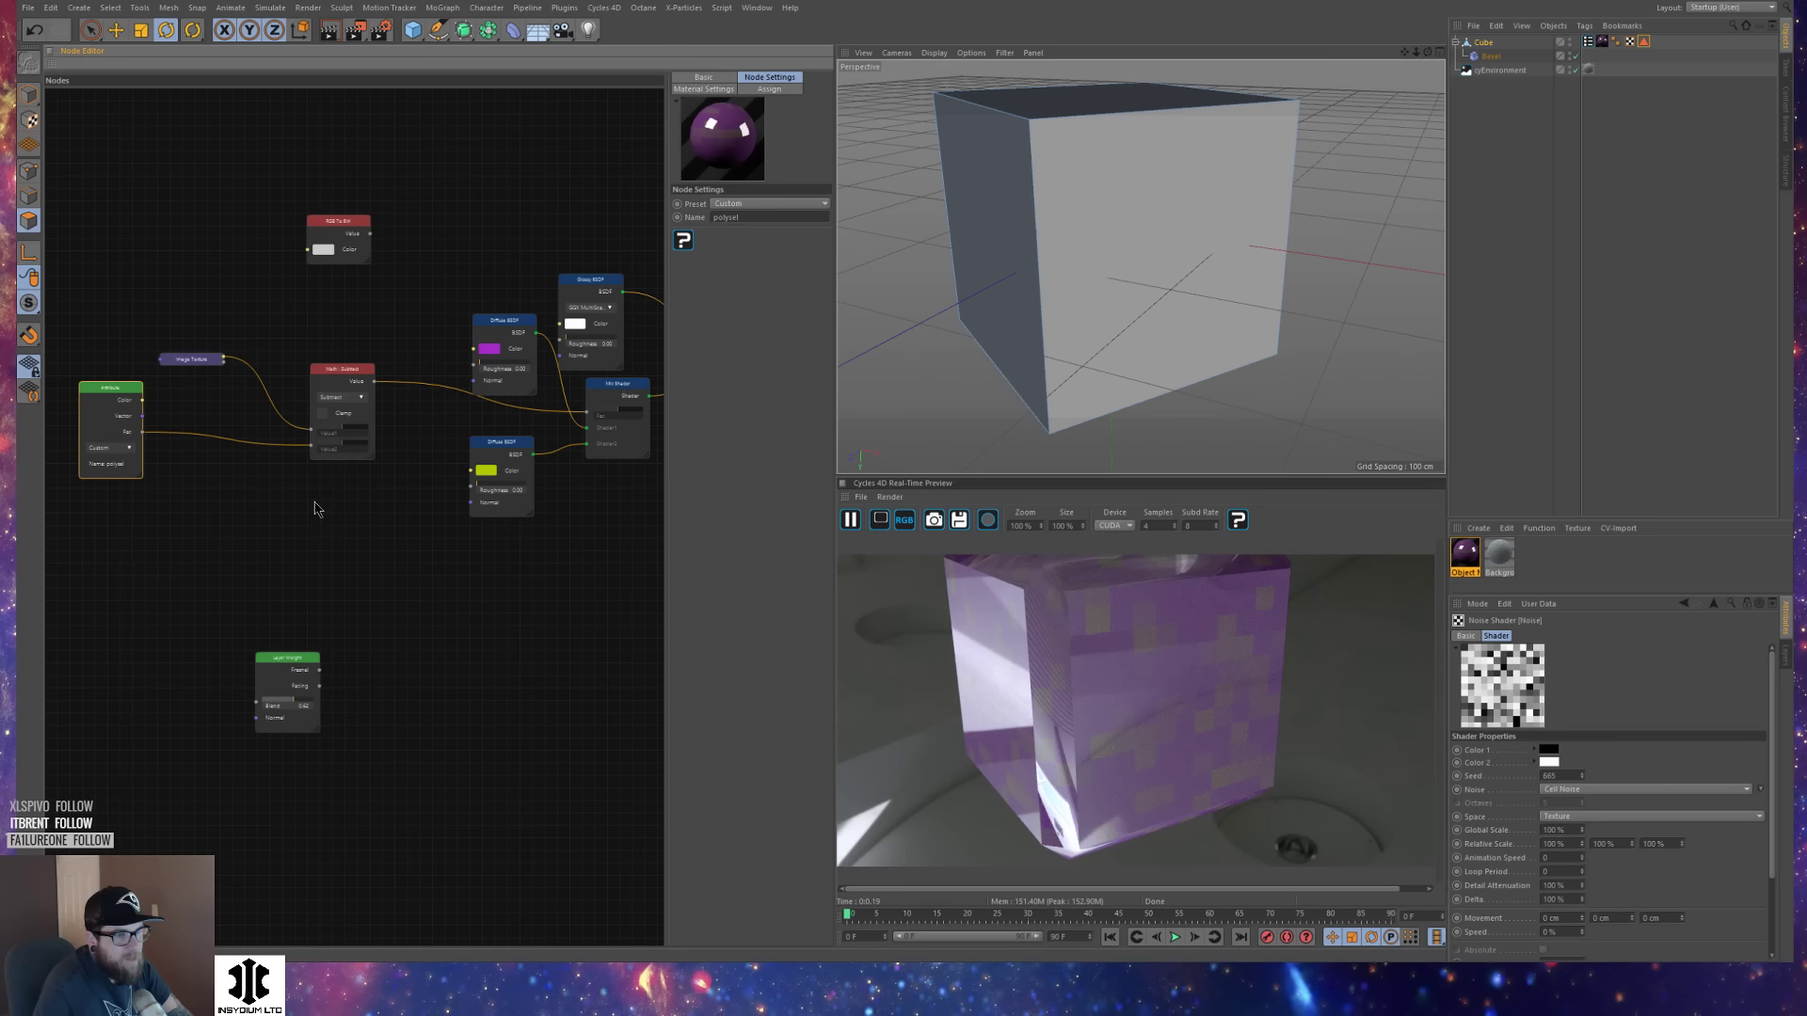
left_click_drag(312, 431, 311, 448)
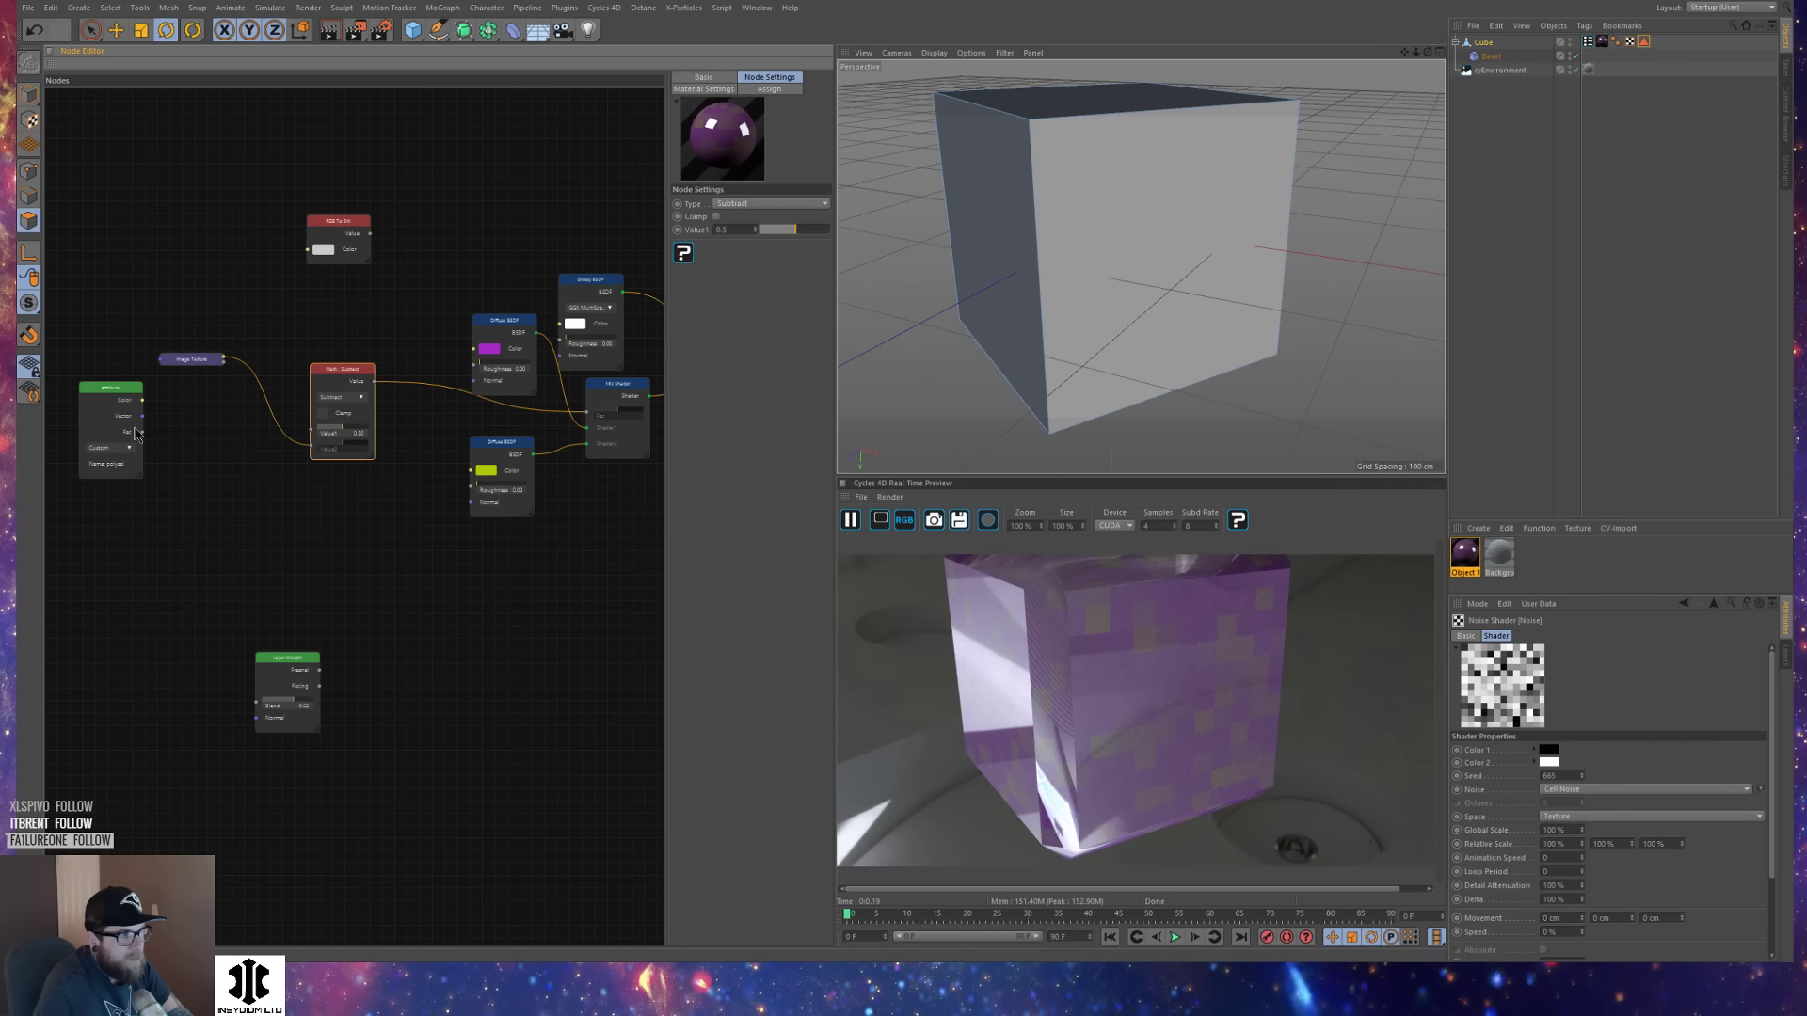
left_click_drag(143, 433, 312, 432)
left_click_drag(1083, 282, 1130, 230, "alt")
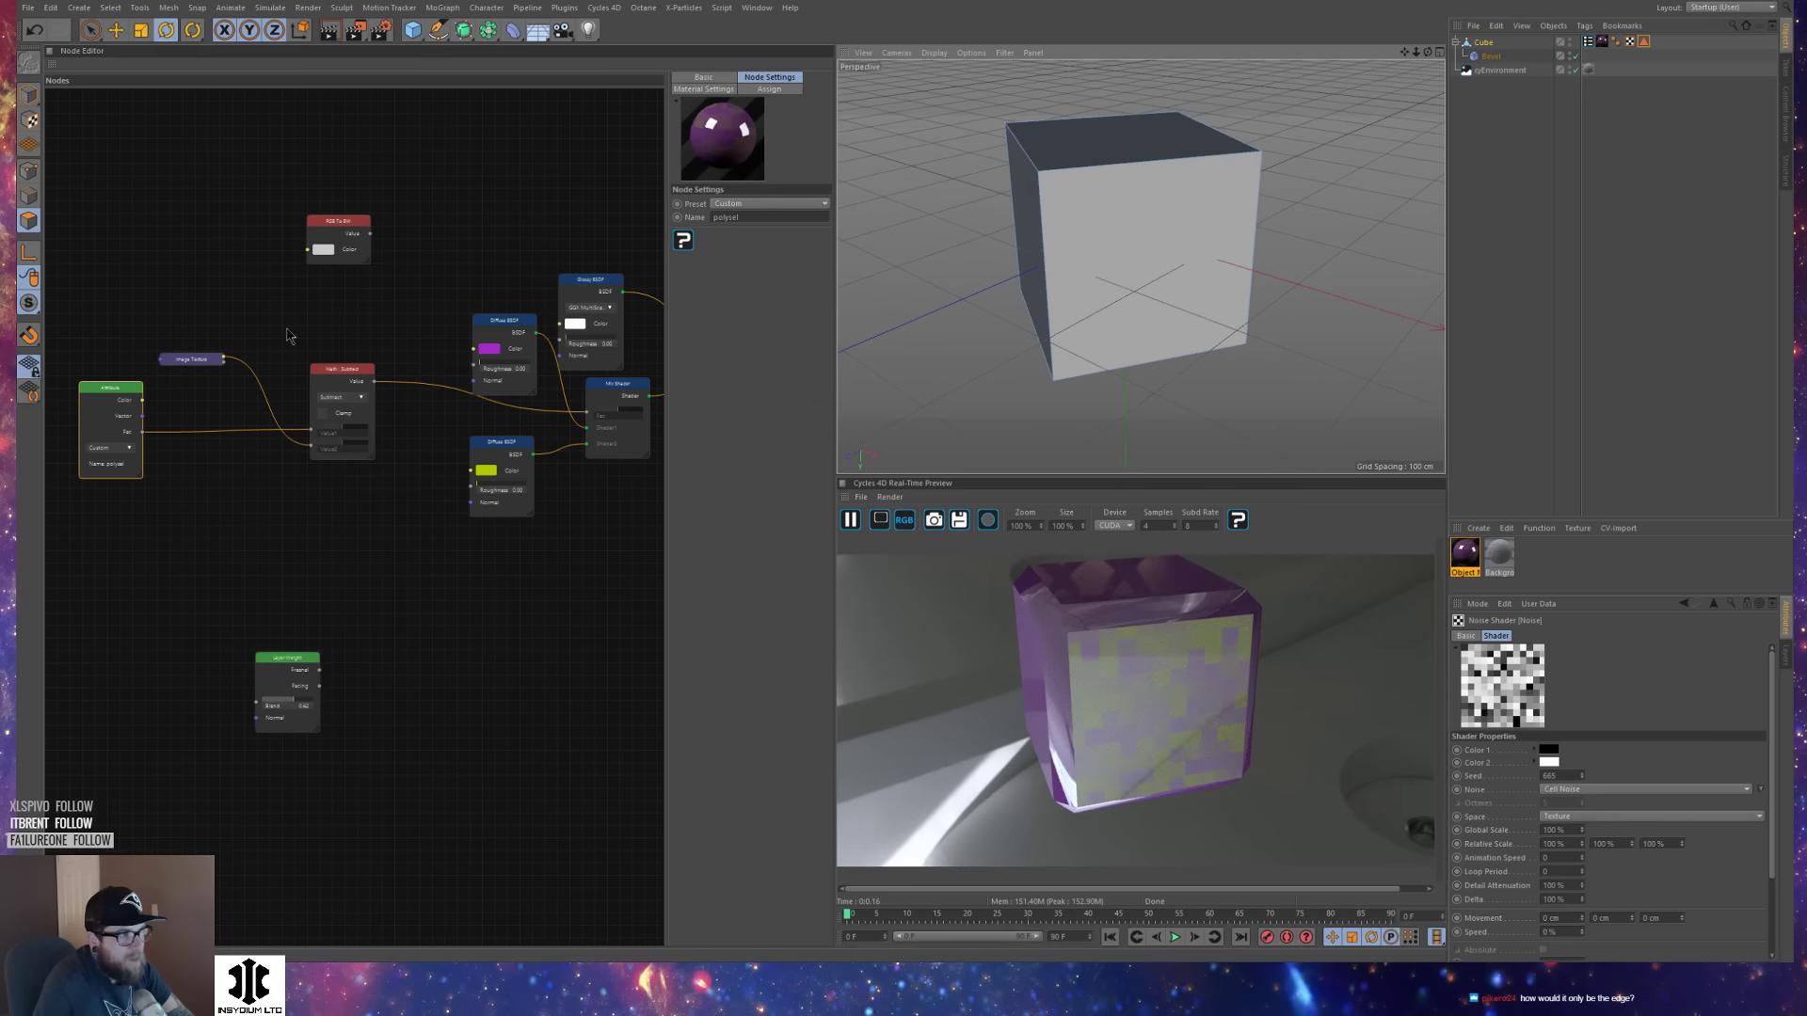
Duplicate the Image Texture and Math nodes, routing the noise through the extra Math node into the final Math node's second value.
left_click_drag(355, 372, 311, 328)
left_click_drag(191, 358, 190, 290)
left_click(788, 239)
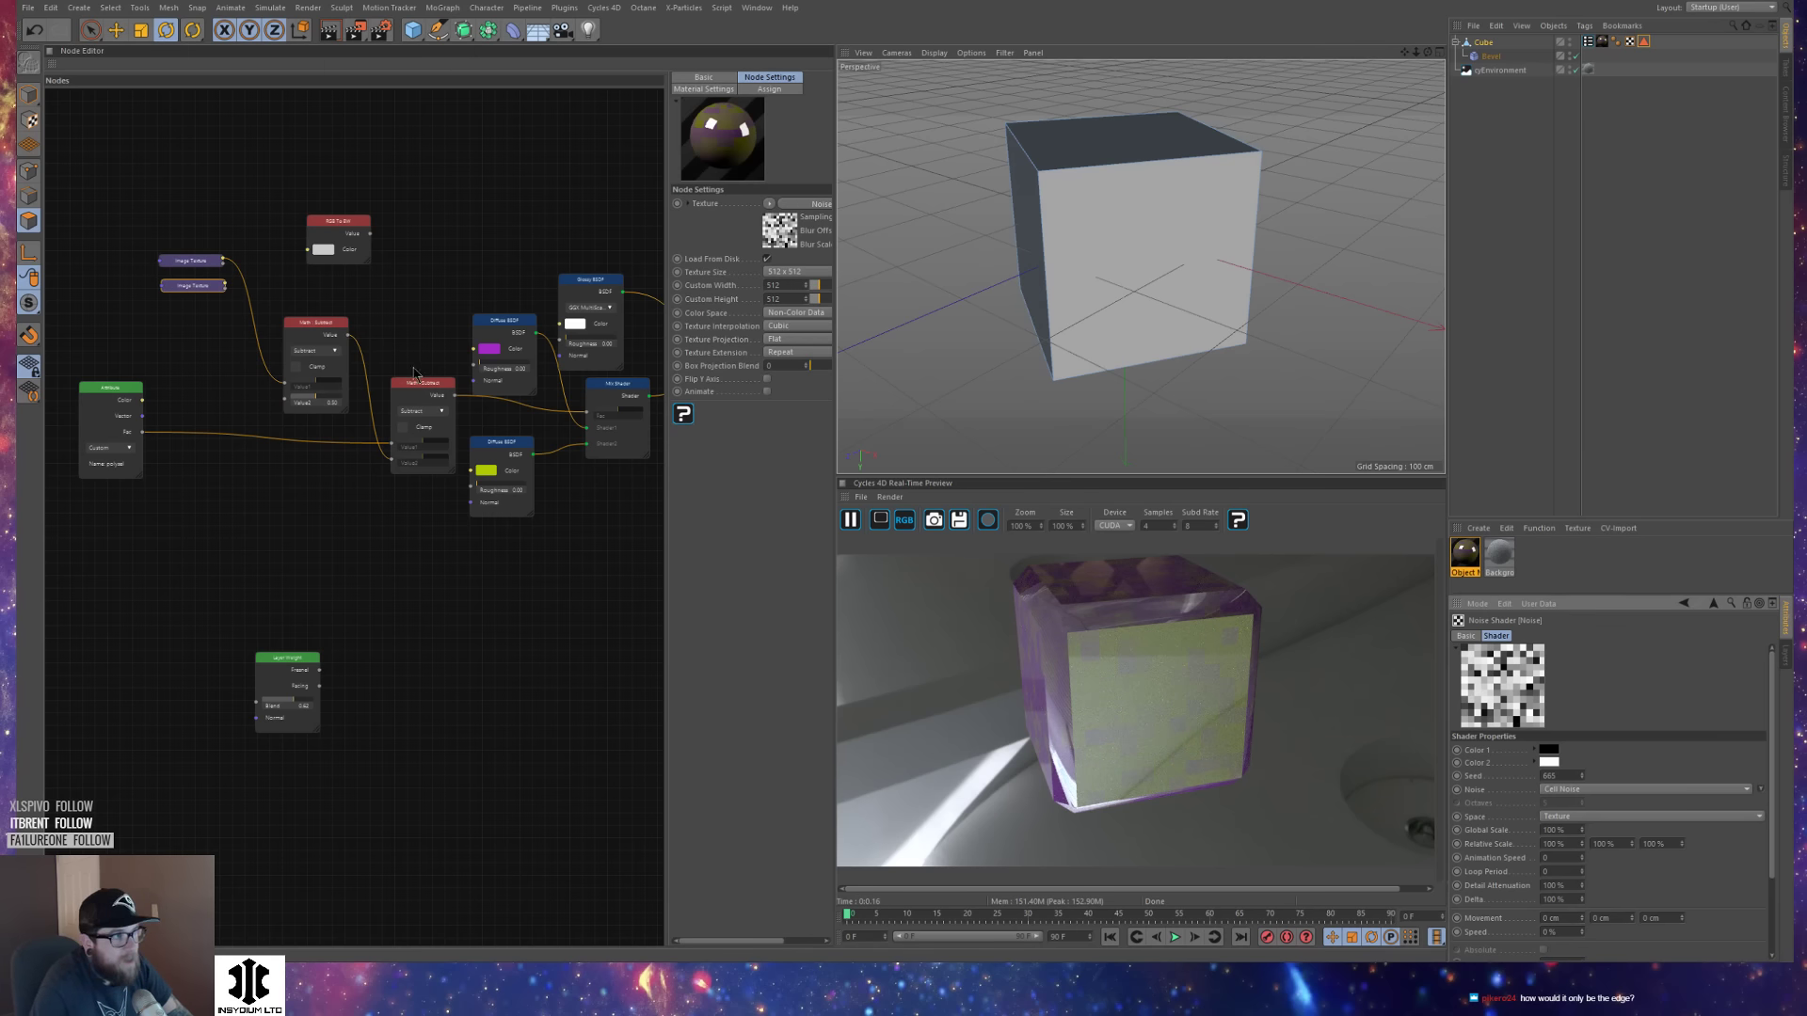
Replace the duplicate Image Texture's noise with a Gradient shader of type 2D - Circular and adjust its knots.
left_click(768, 204)
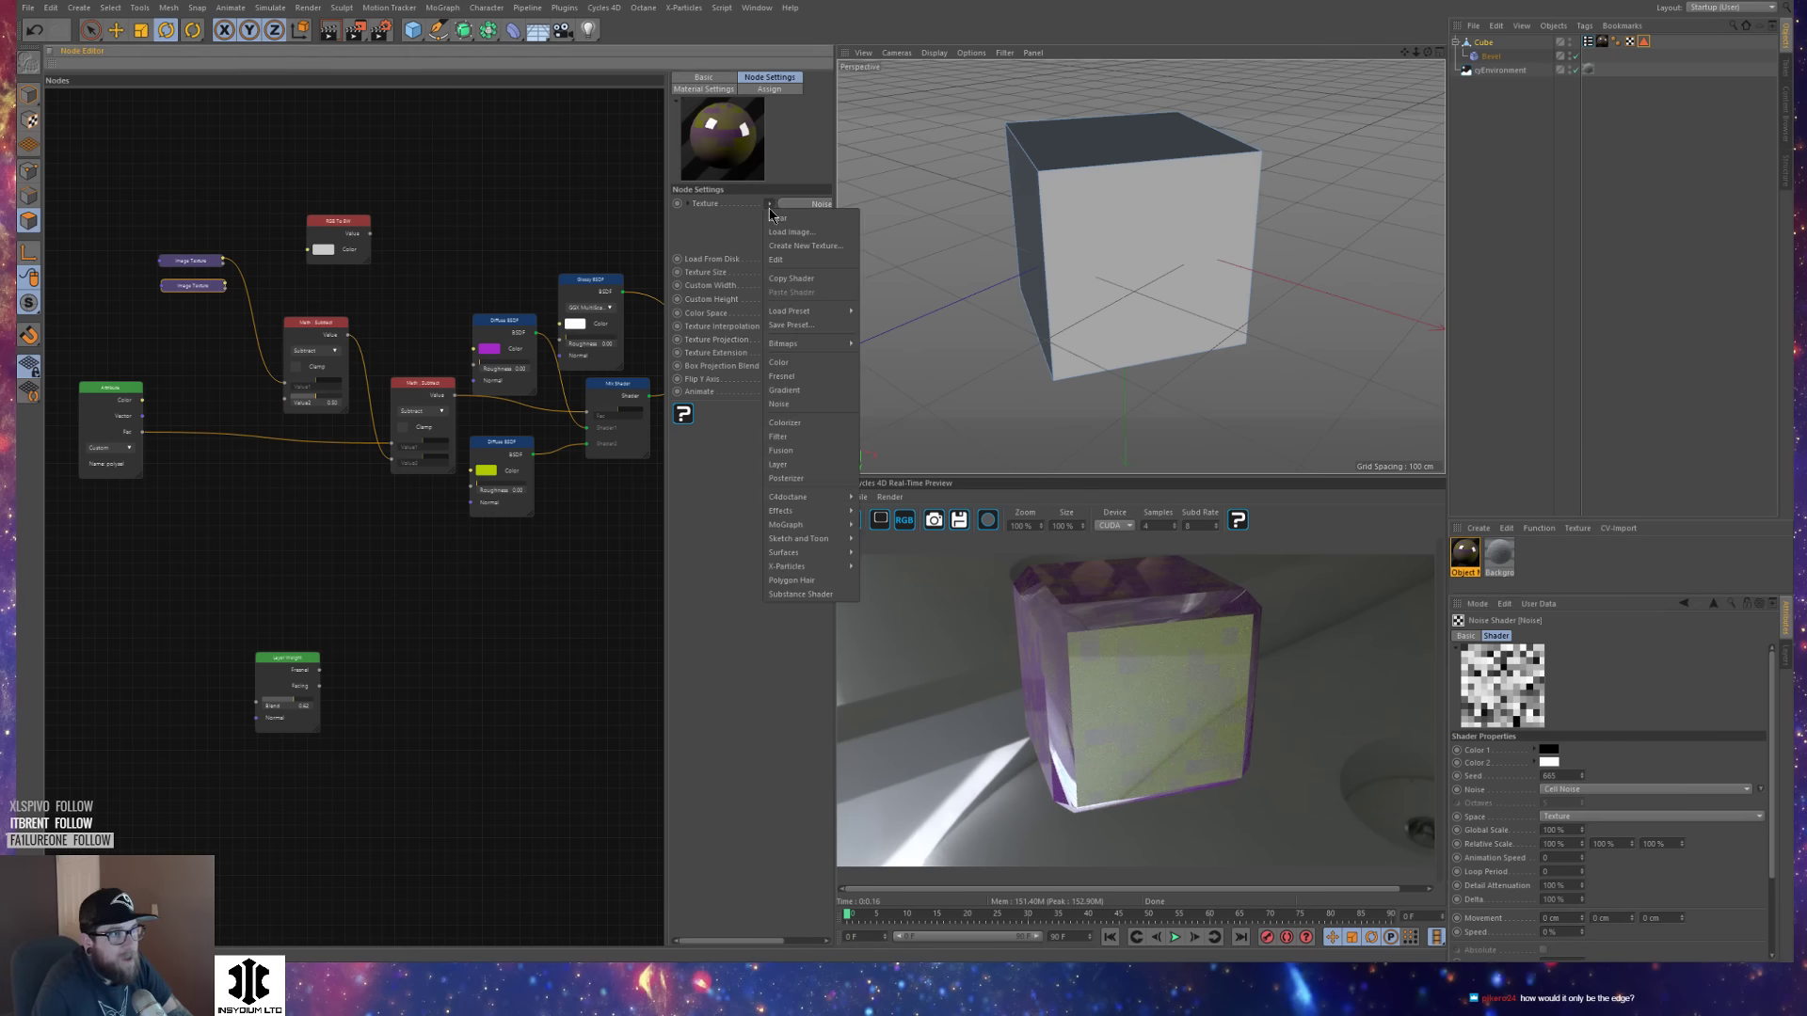
left_click(809, 390)
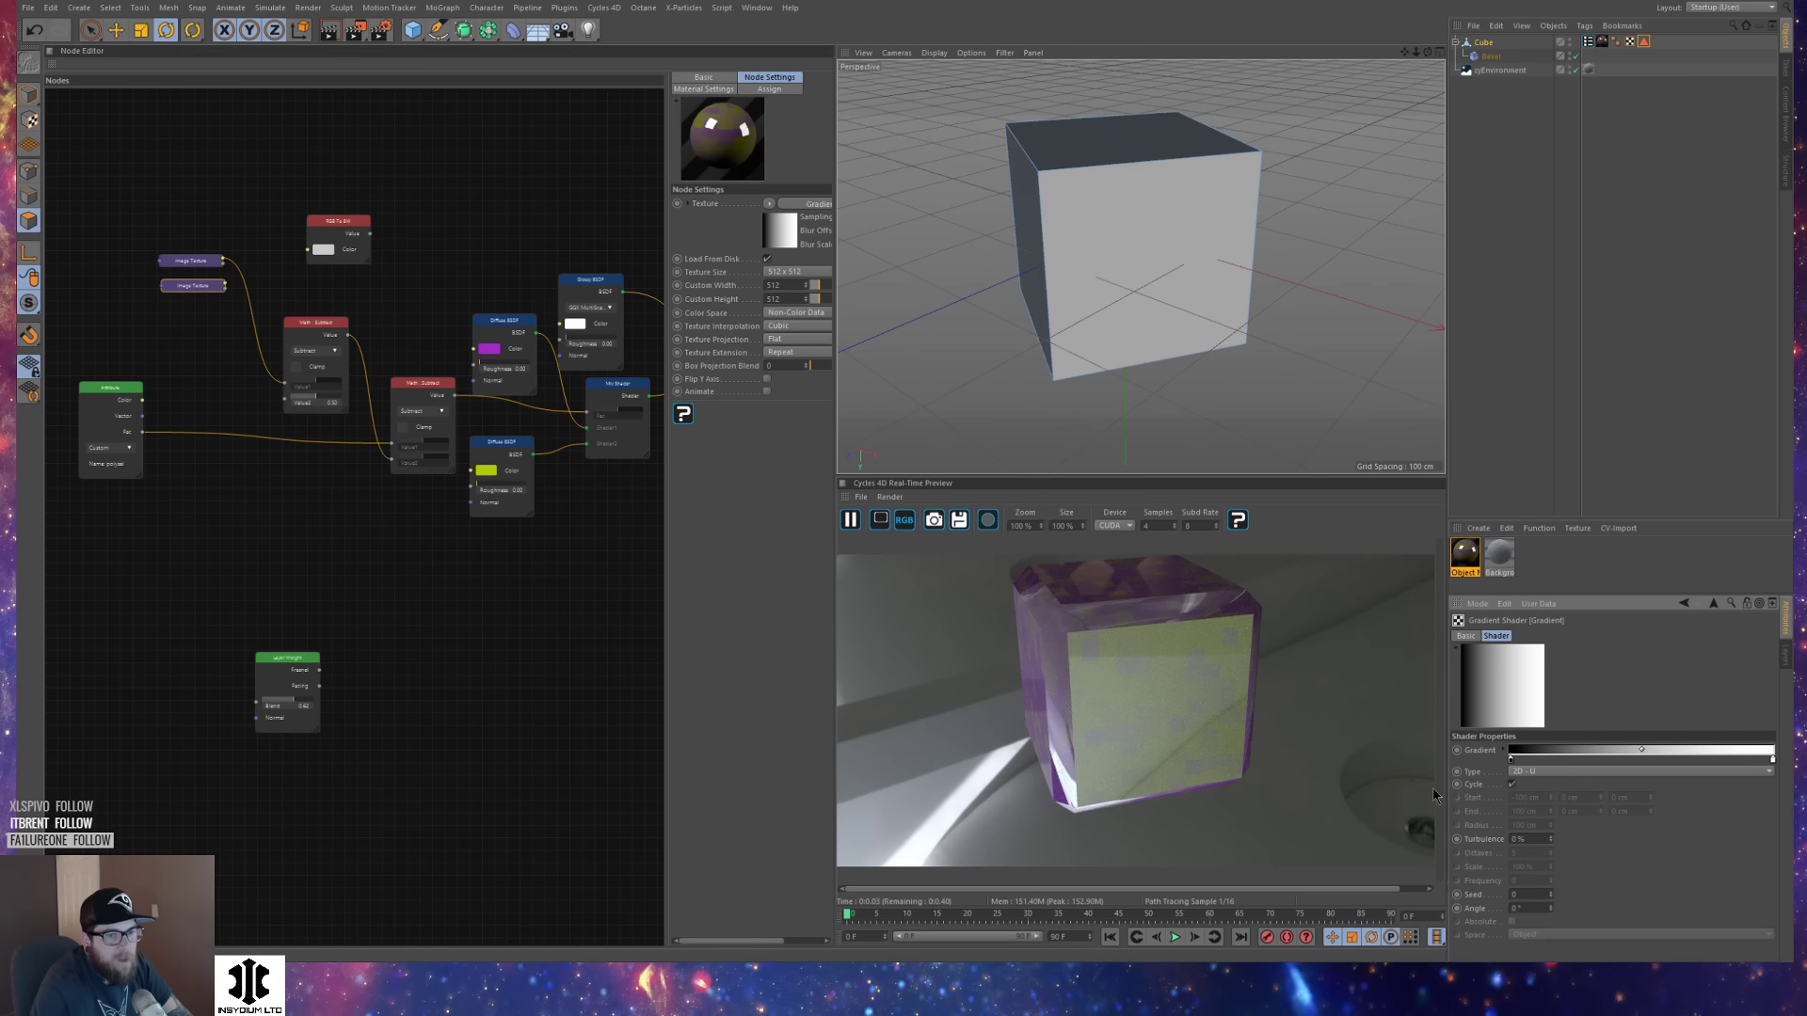
left_click(1561, 774)
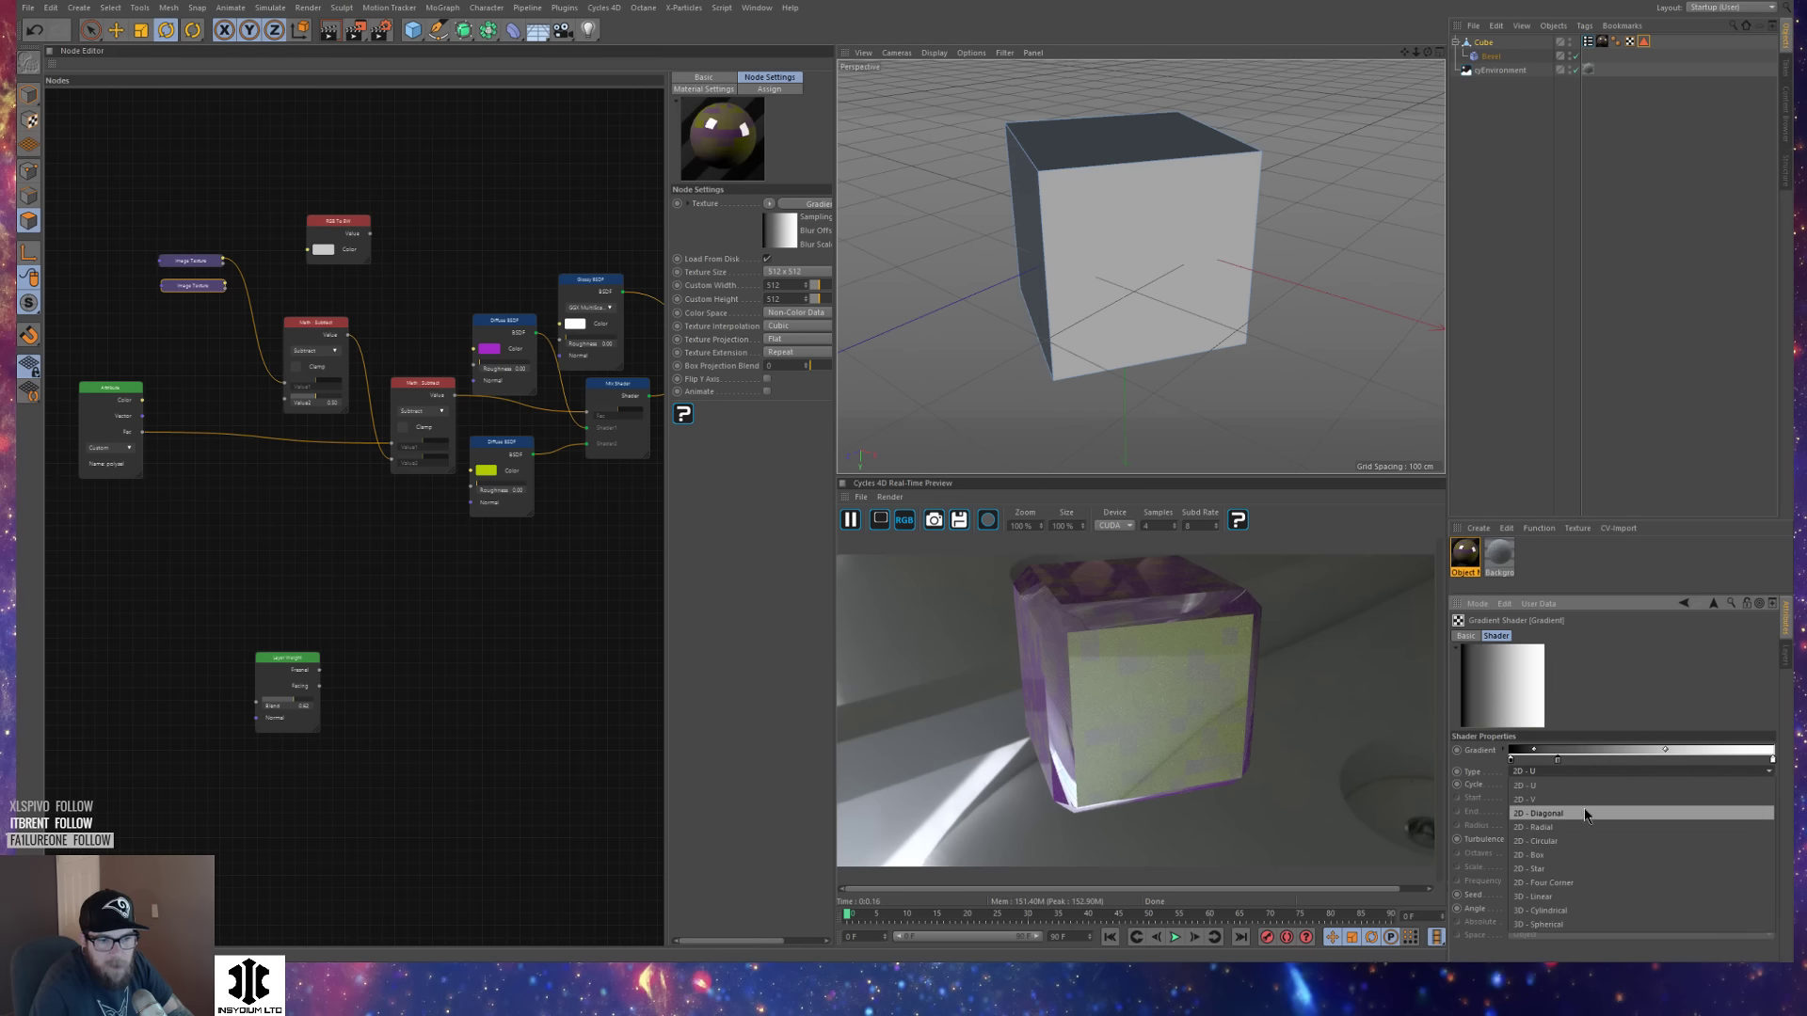
left_click(1589, 841)
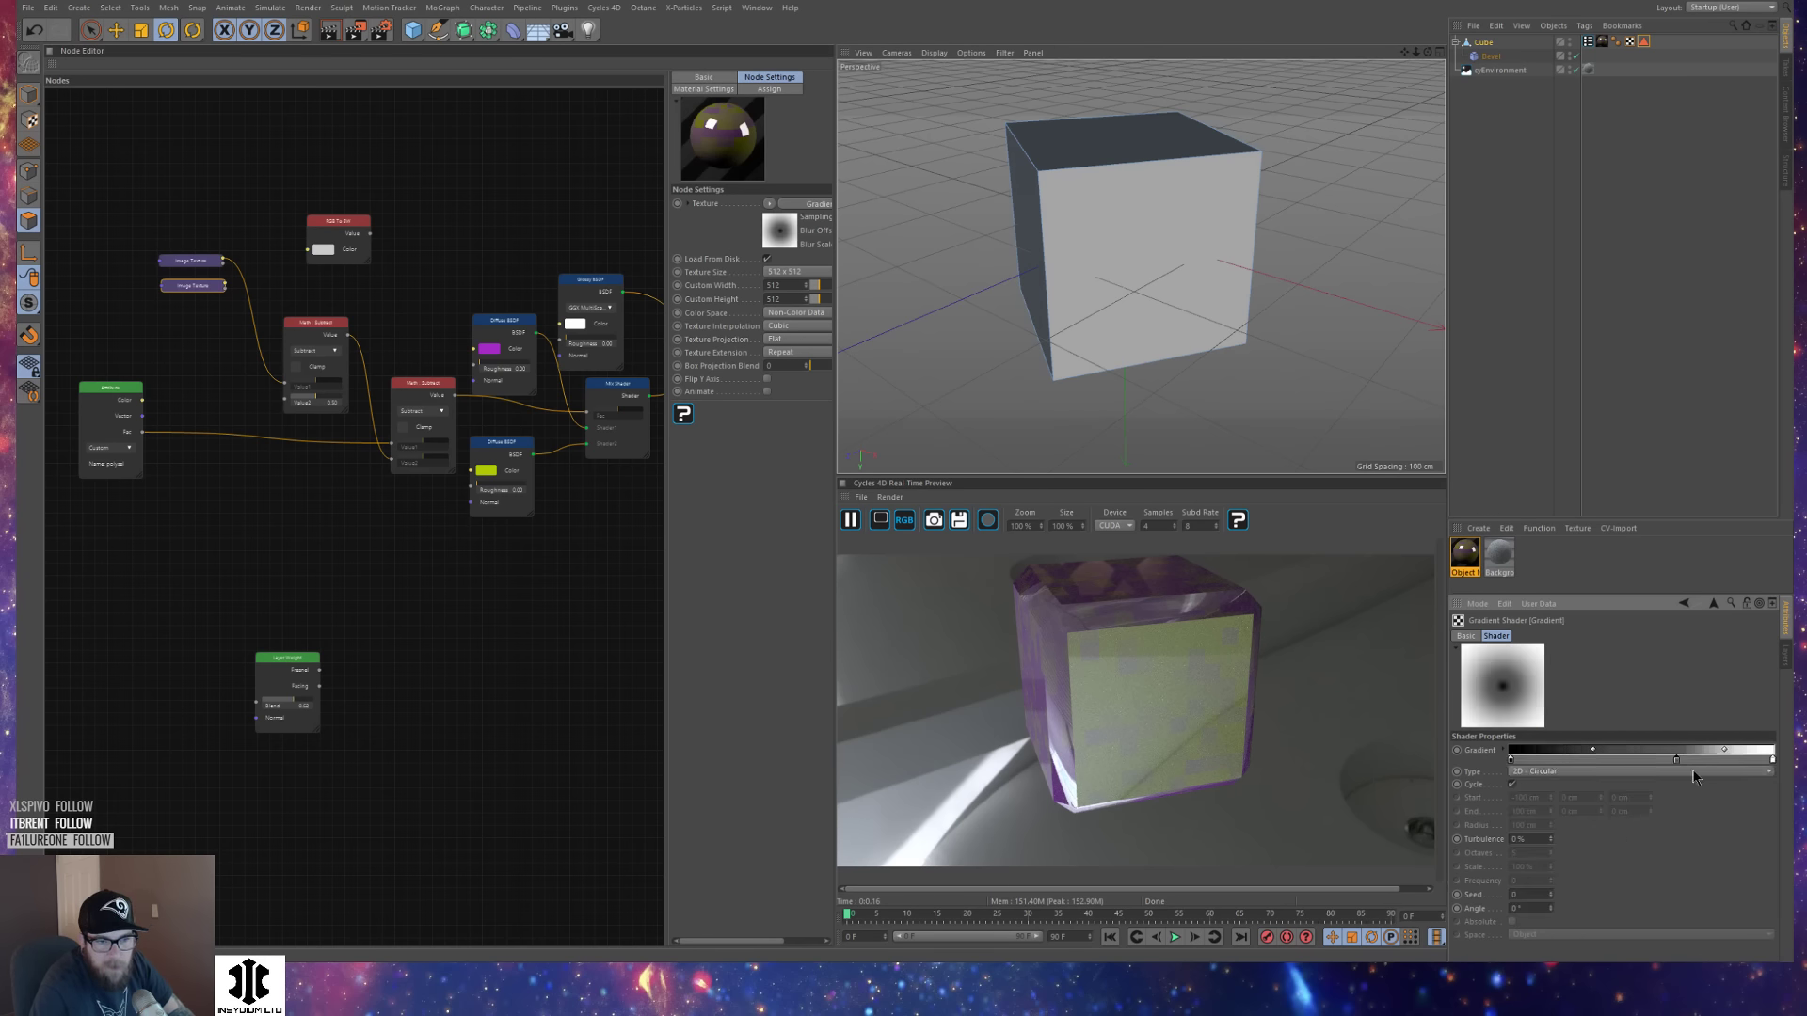
left_click_drag(1629, 759, 1647, 758)
left_click_drag(1510, 759, 1613, 759)
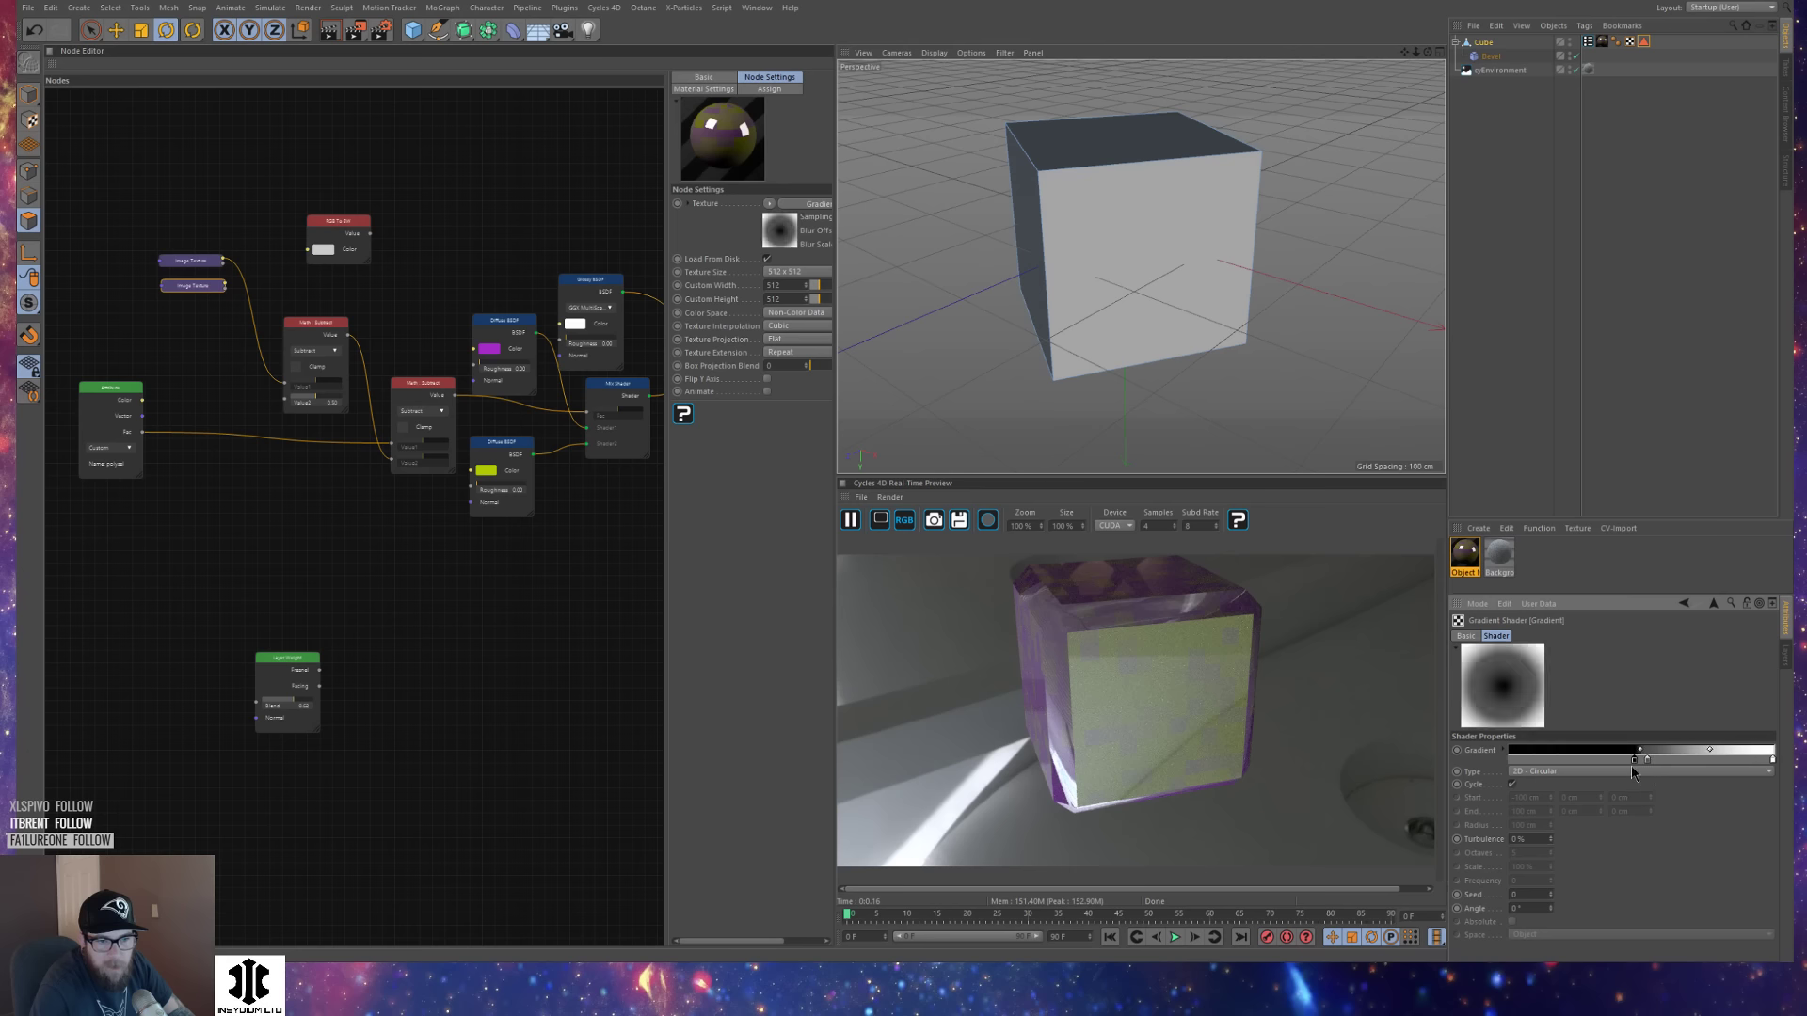
Change the gradient type to 2D - Box and move a knot close to the gradient's white end.
left_click(1568, 771)
left_click(1587, 855)
left_click_drag(1614, 759, 1758, 760)
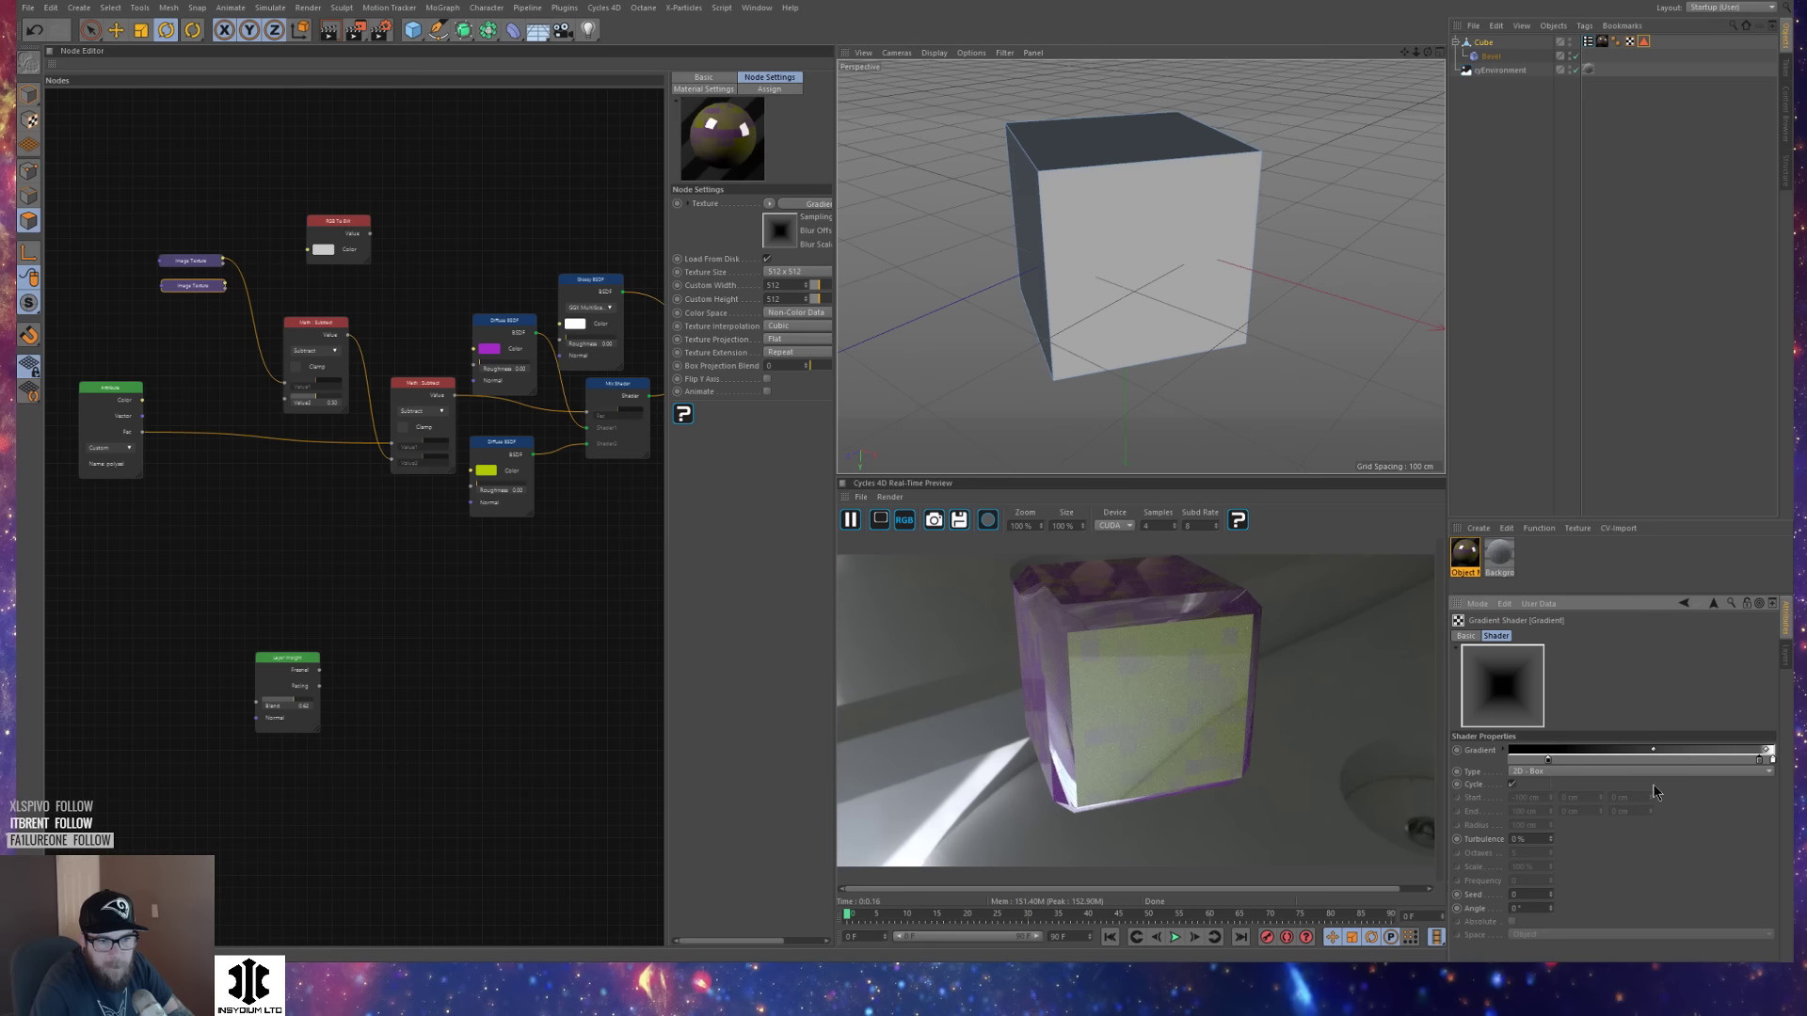
Connect the gradient Image Texture to the first Math node's first value and the noise Image Texture to its second value.
left_click(195, 287)
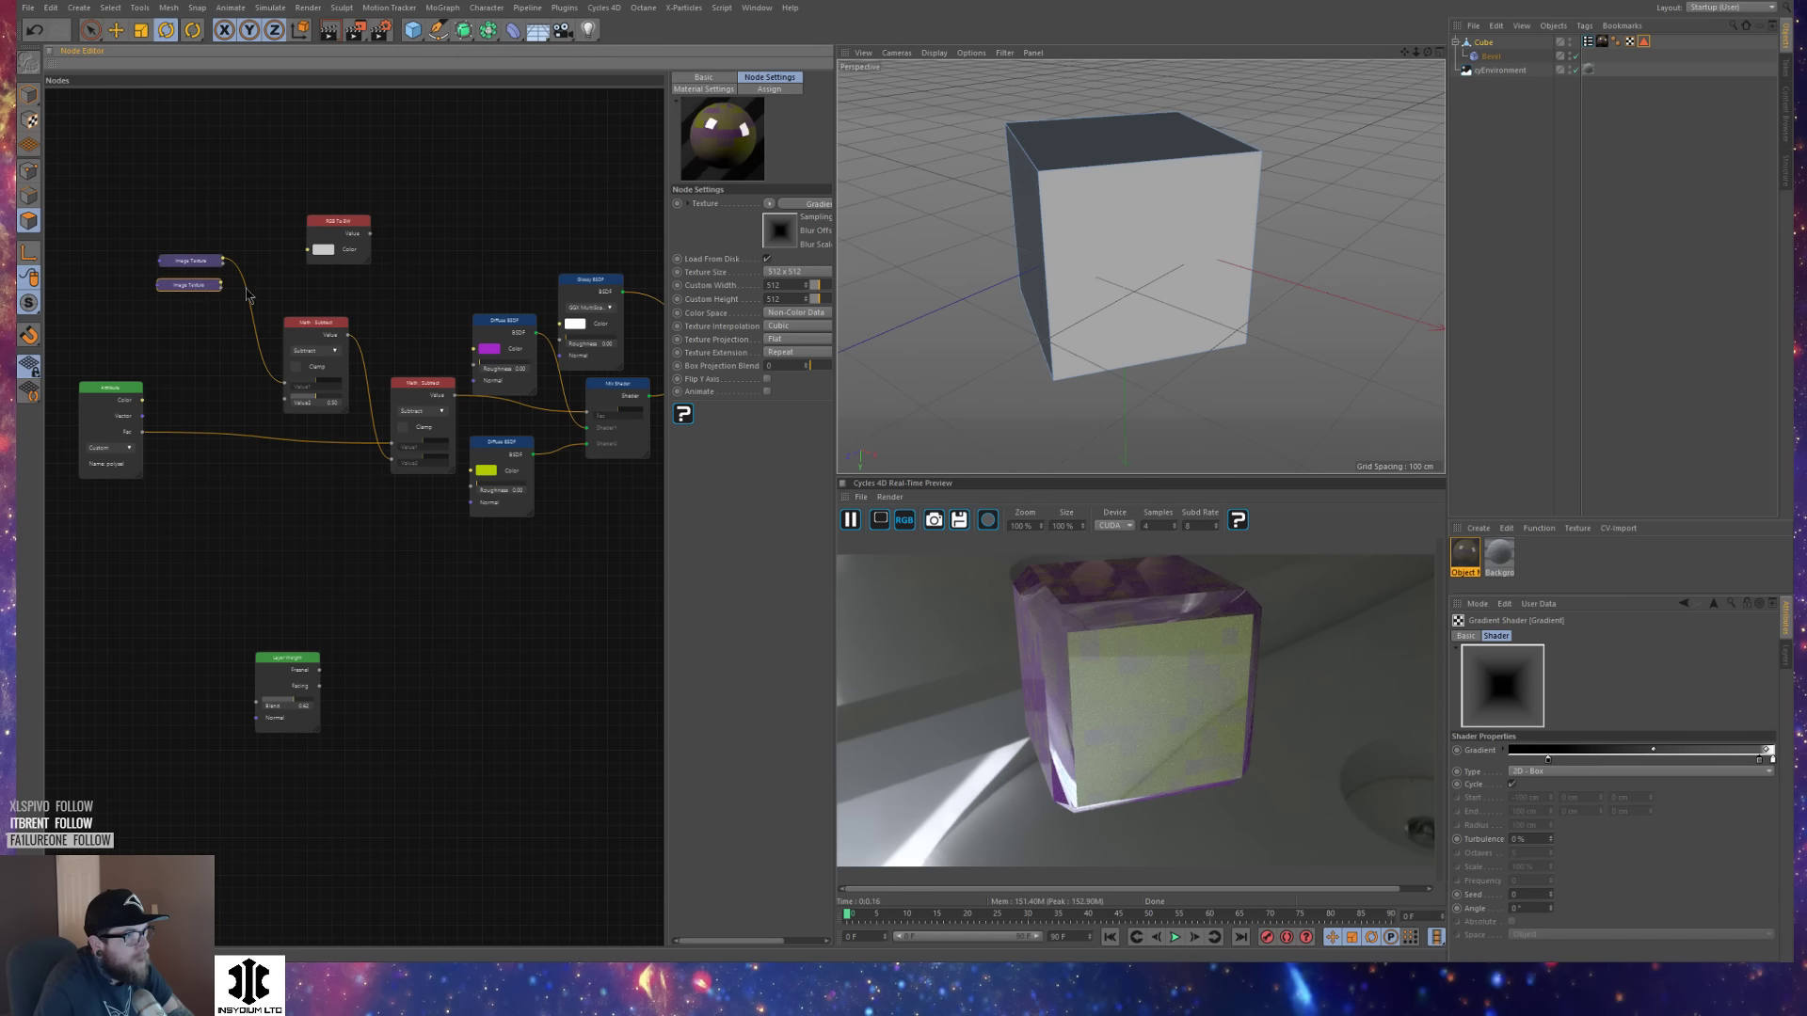
left_click_drag(284, 384, 284, 404)
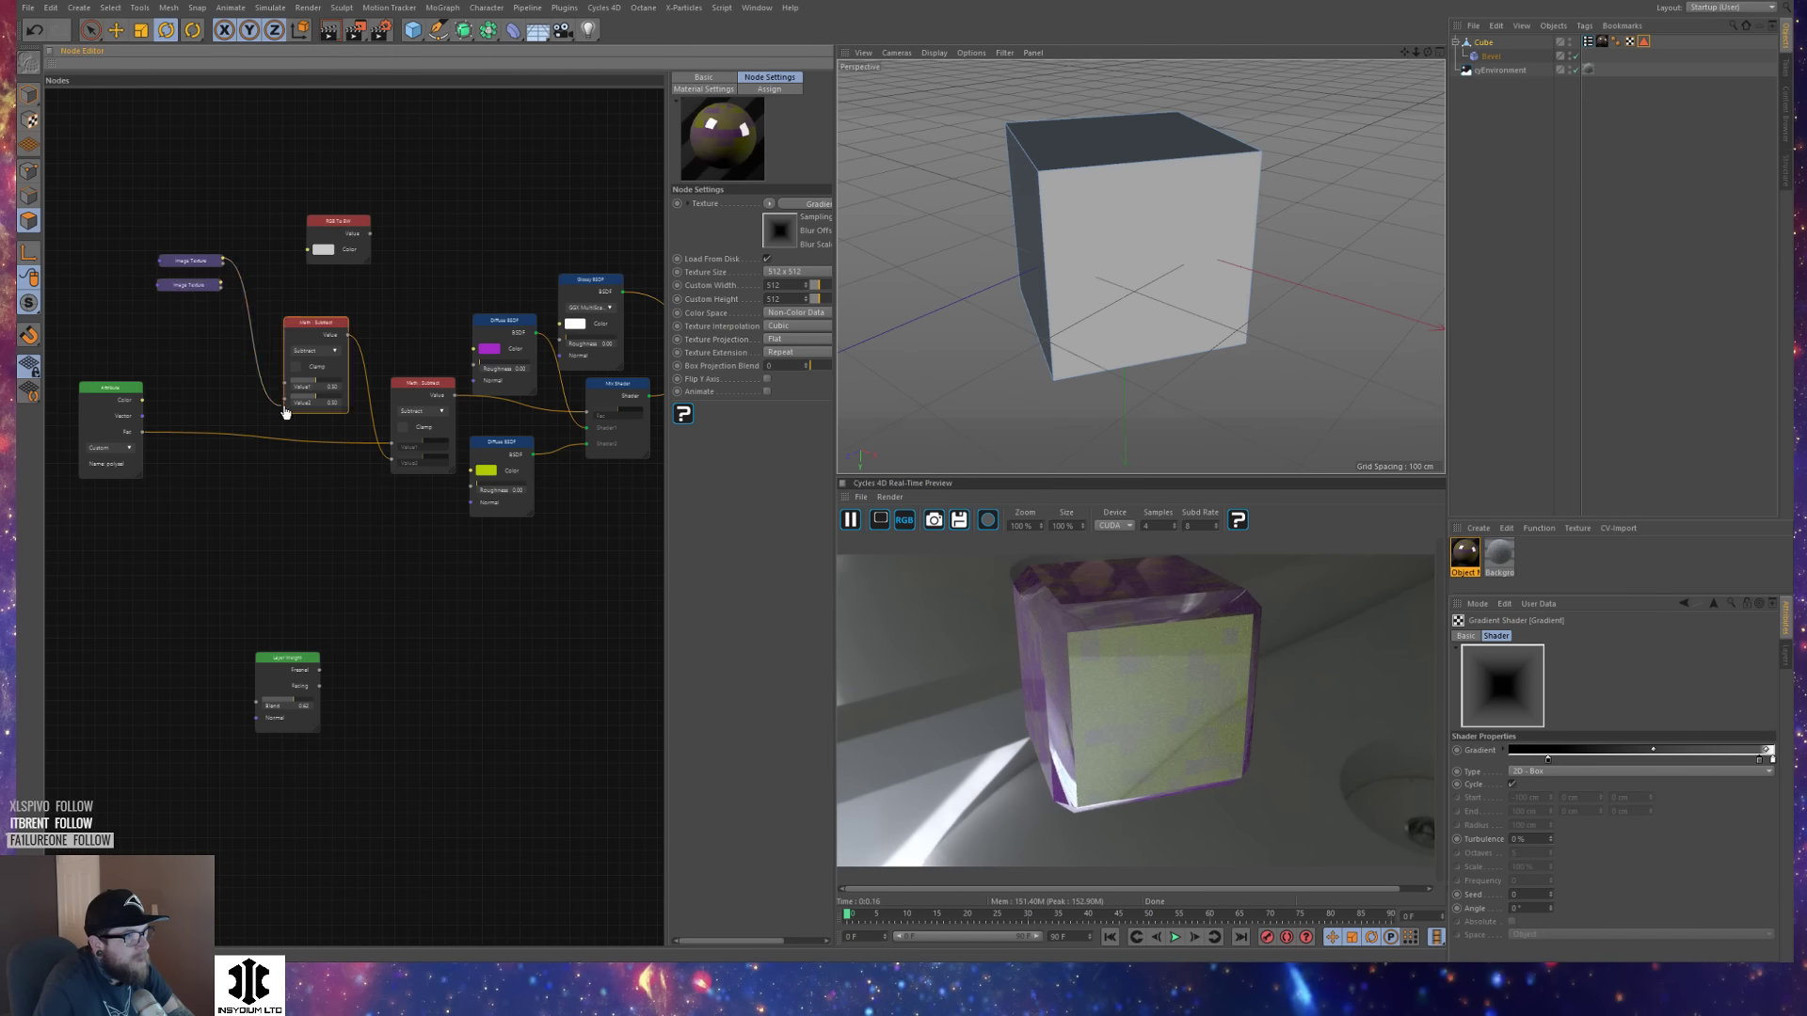
left_click(221, 301)
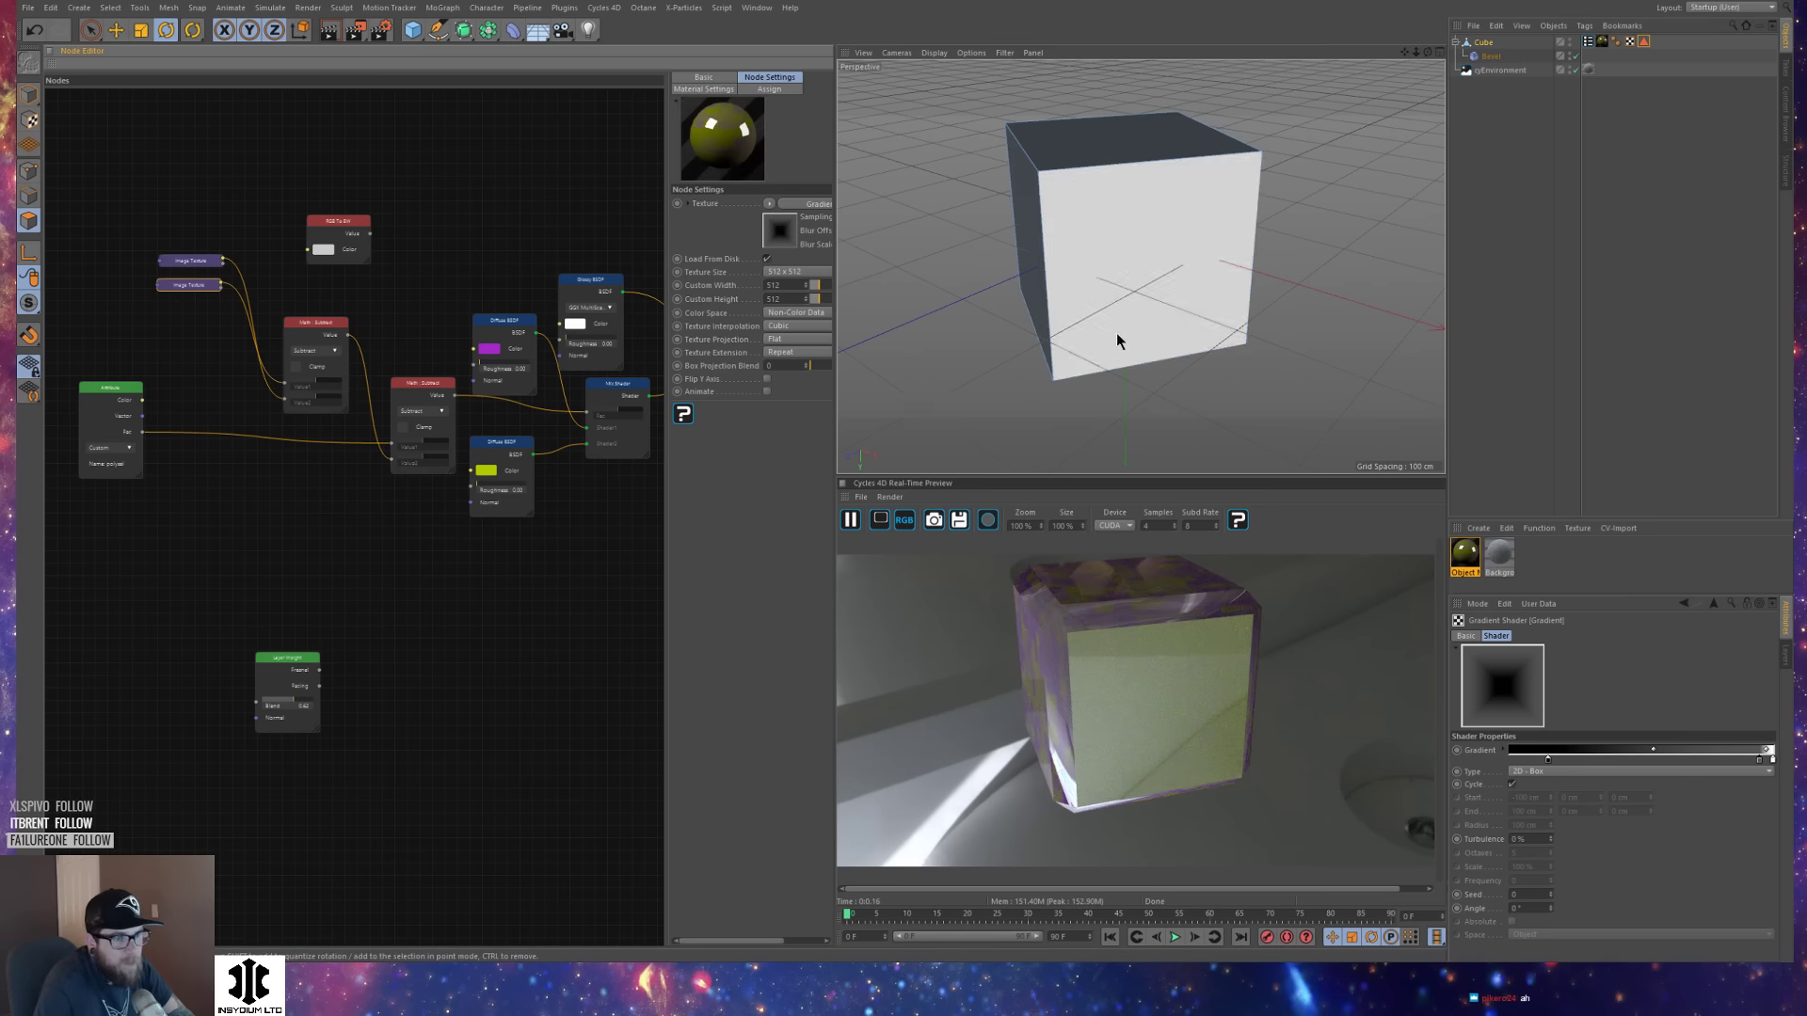
Swap the final Math node's inputs, connecting the Attribute's Fac to the second value and the first Math node's output to the first.
left_click_drag(1117, 347, 1127, 297, "alt")
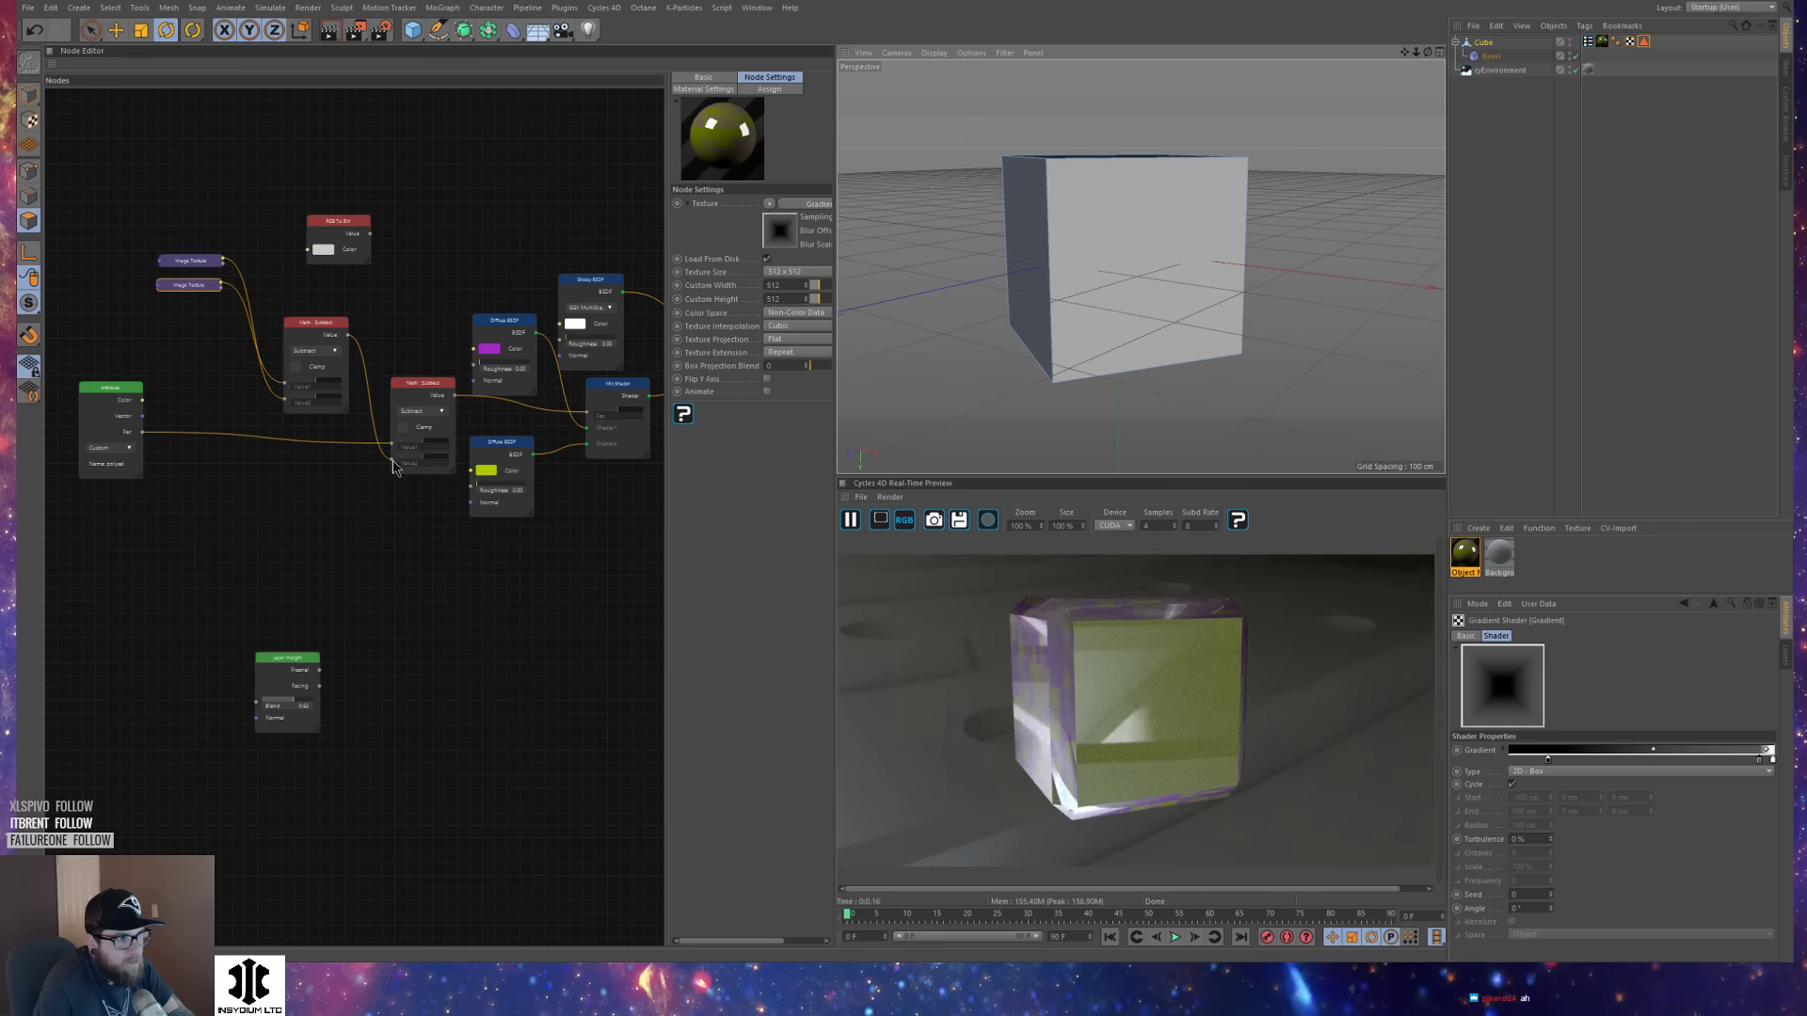
left_click_drag(392, 447, 393, 462)
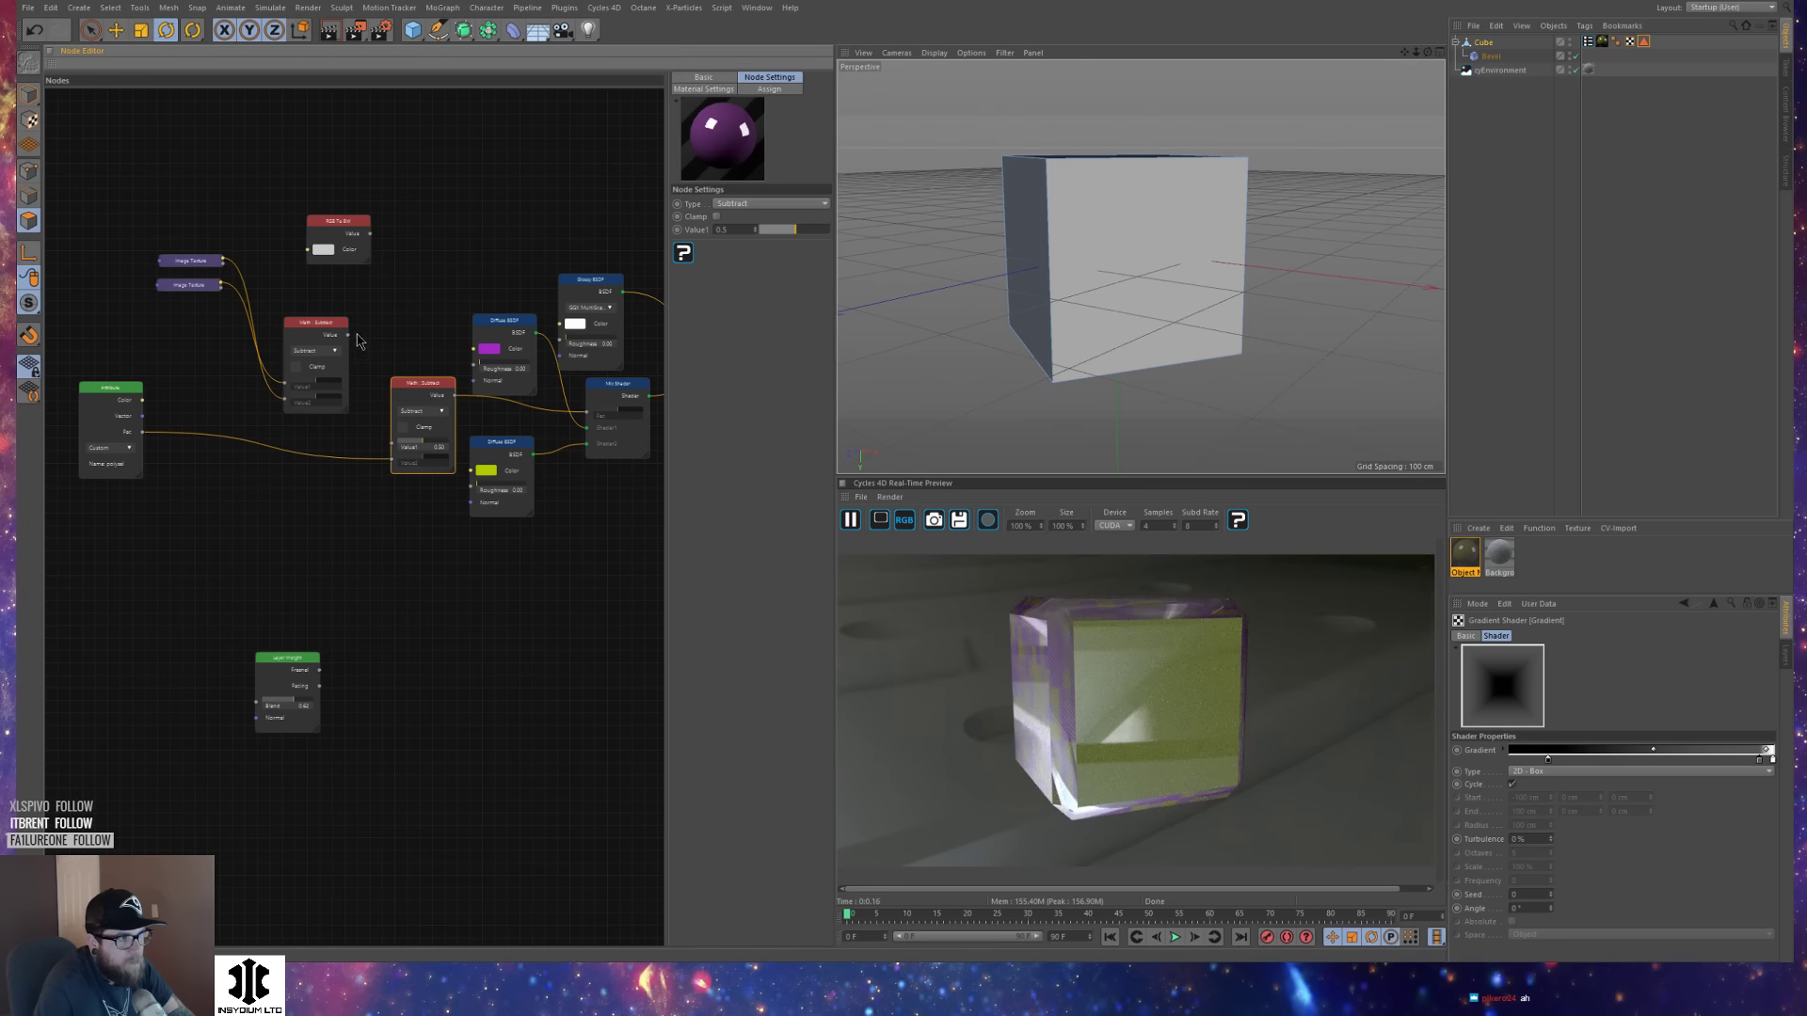
left_click_drag(348, 335, 393, 448)
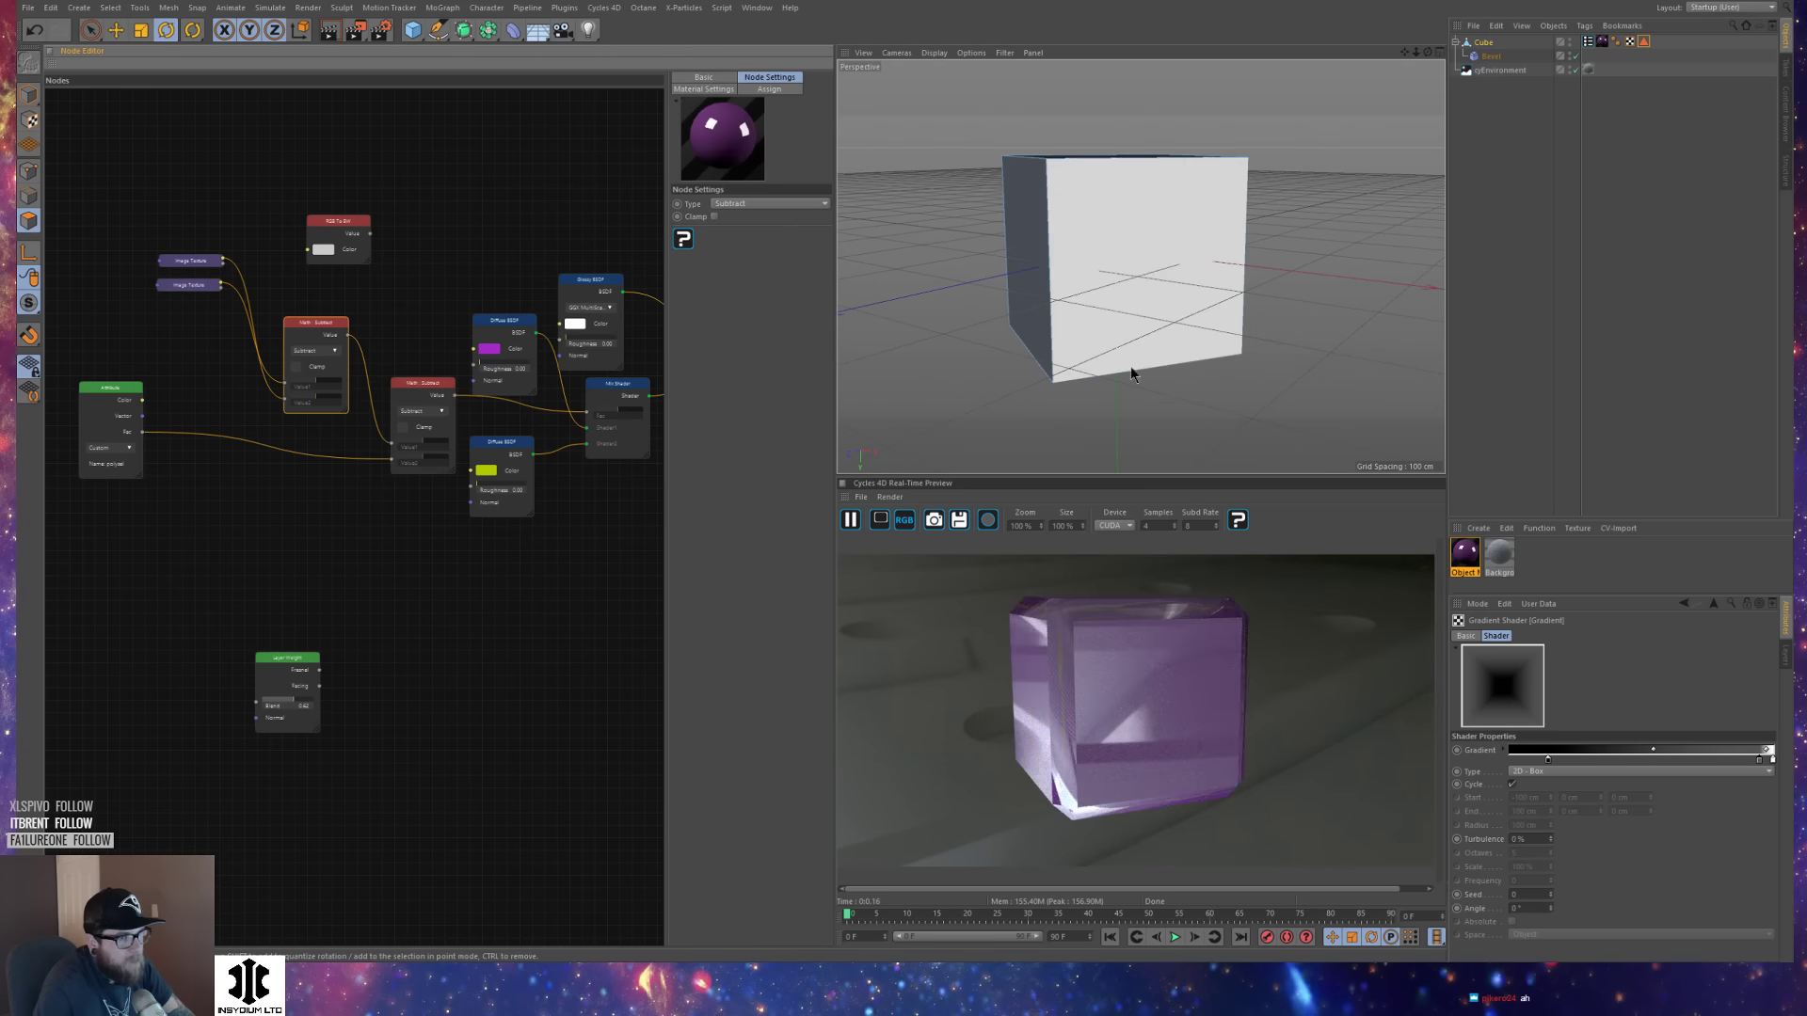
left_click_drag(1076, 332, 1119, 345, "alt")
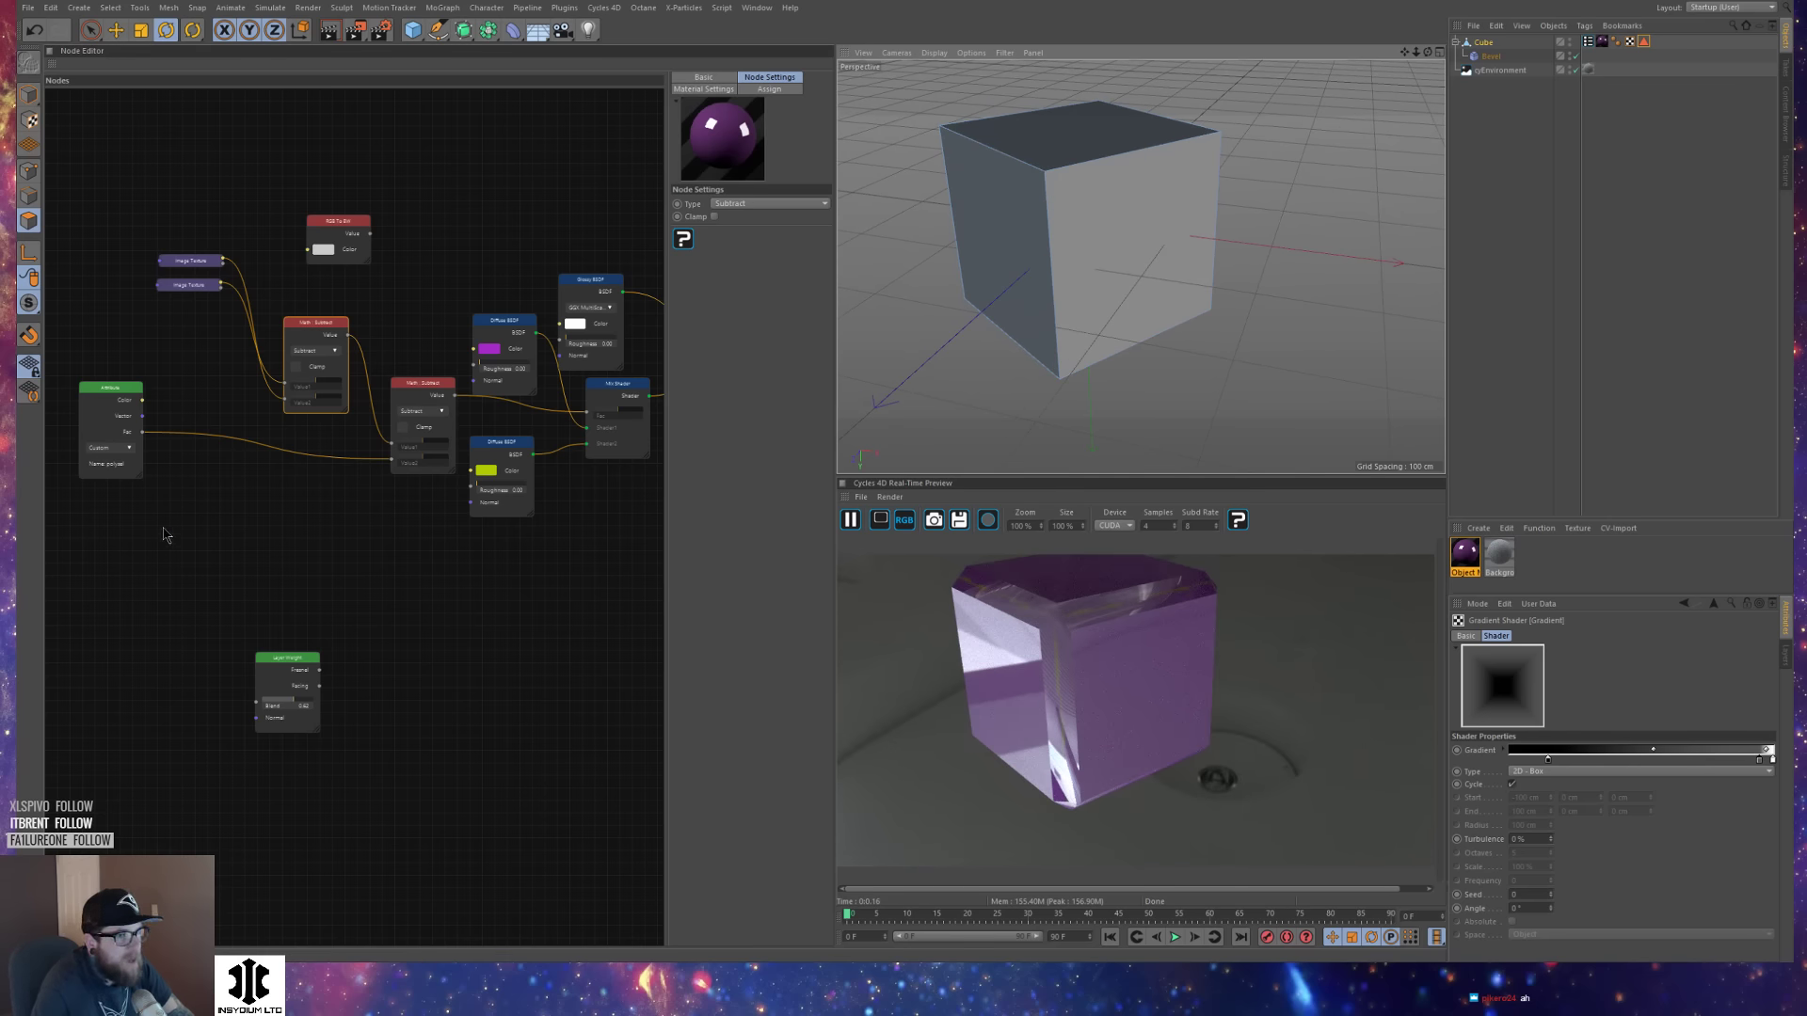
middle_click_drag(323, 537, 445, 567)
right_click(68, 341)
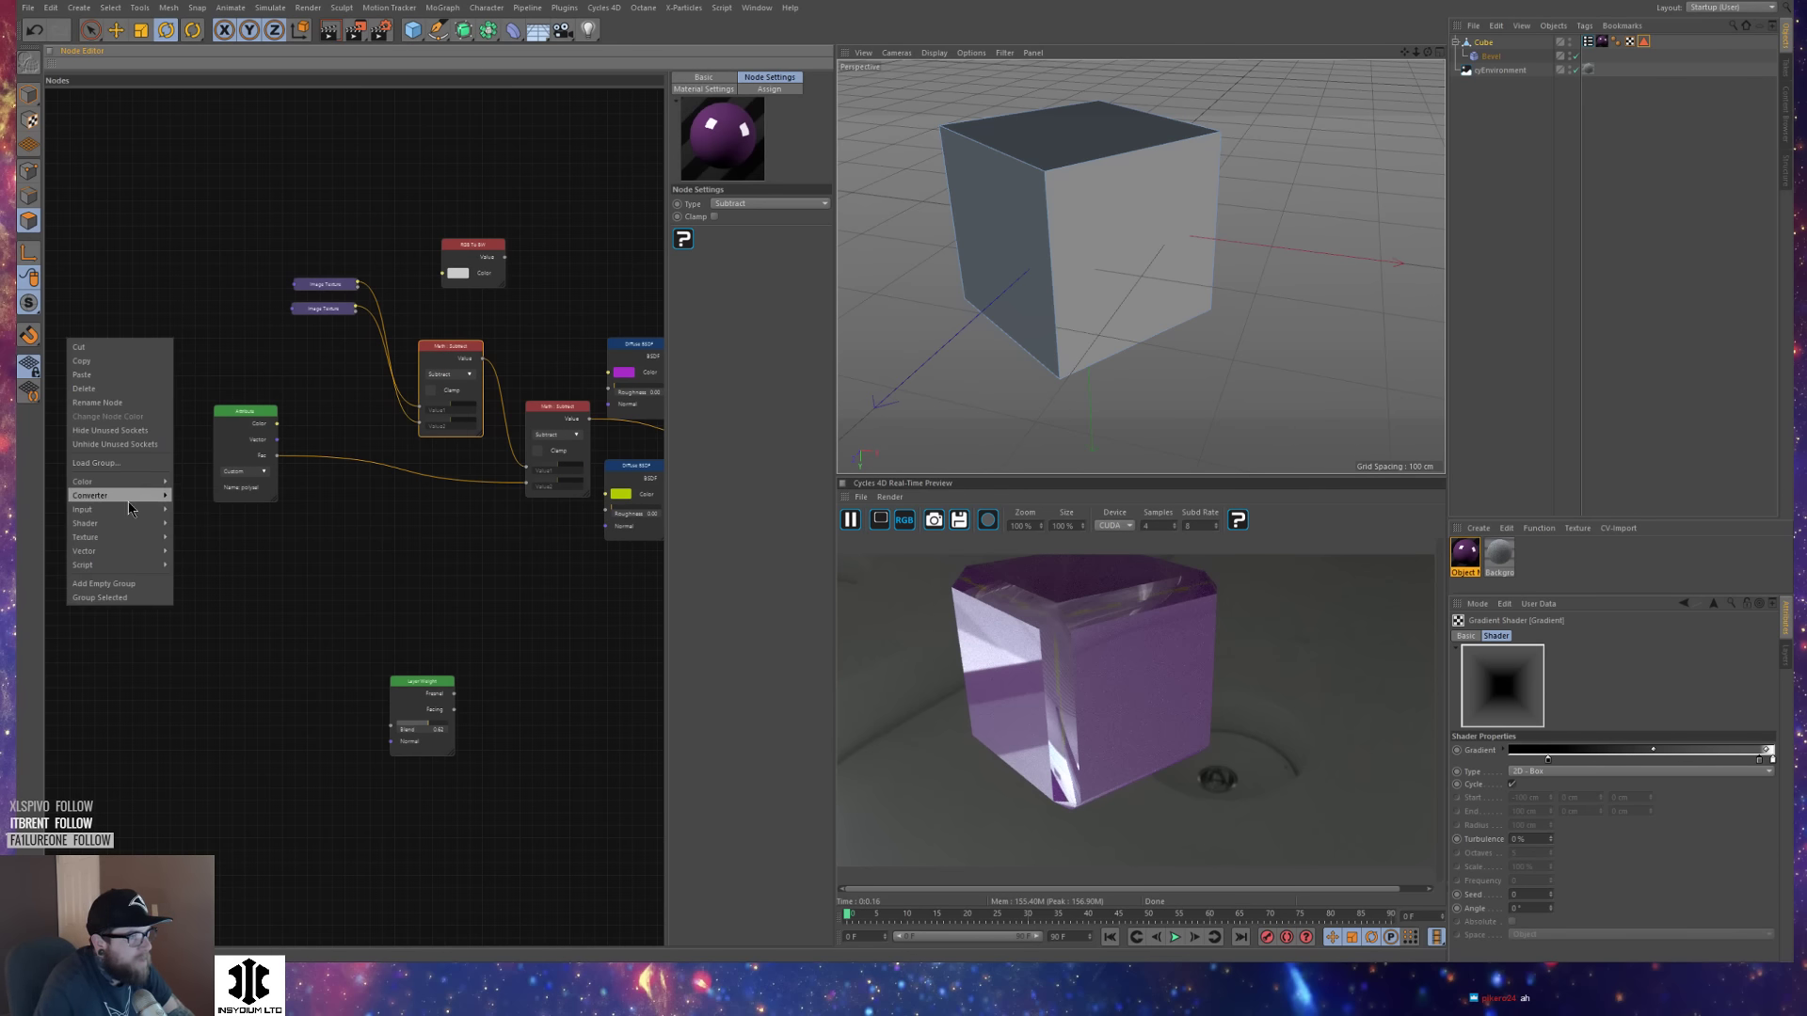
mouse_move(129, 513)
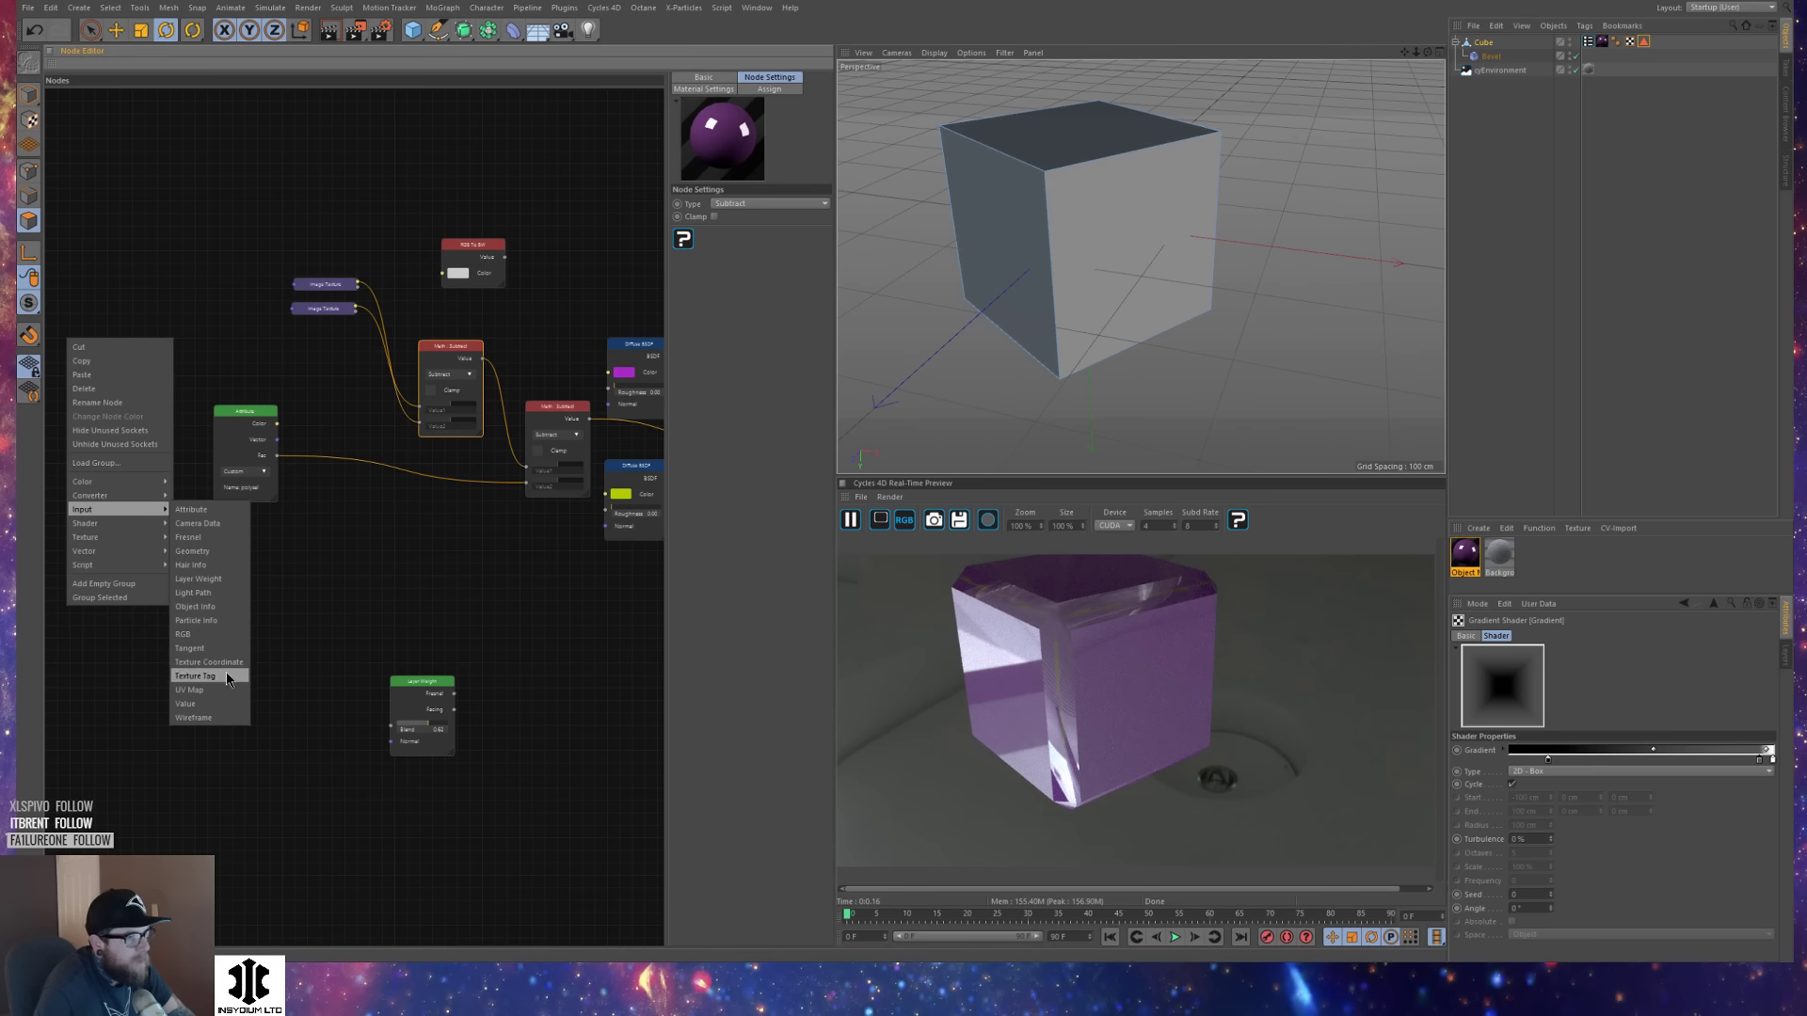
left_click(406, 655)
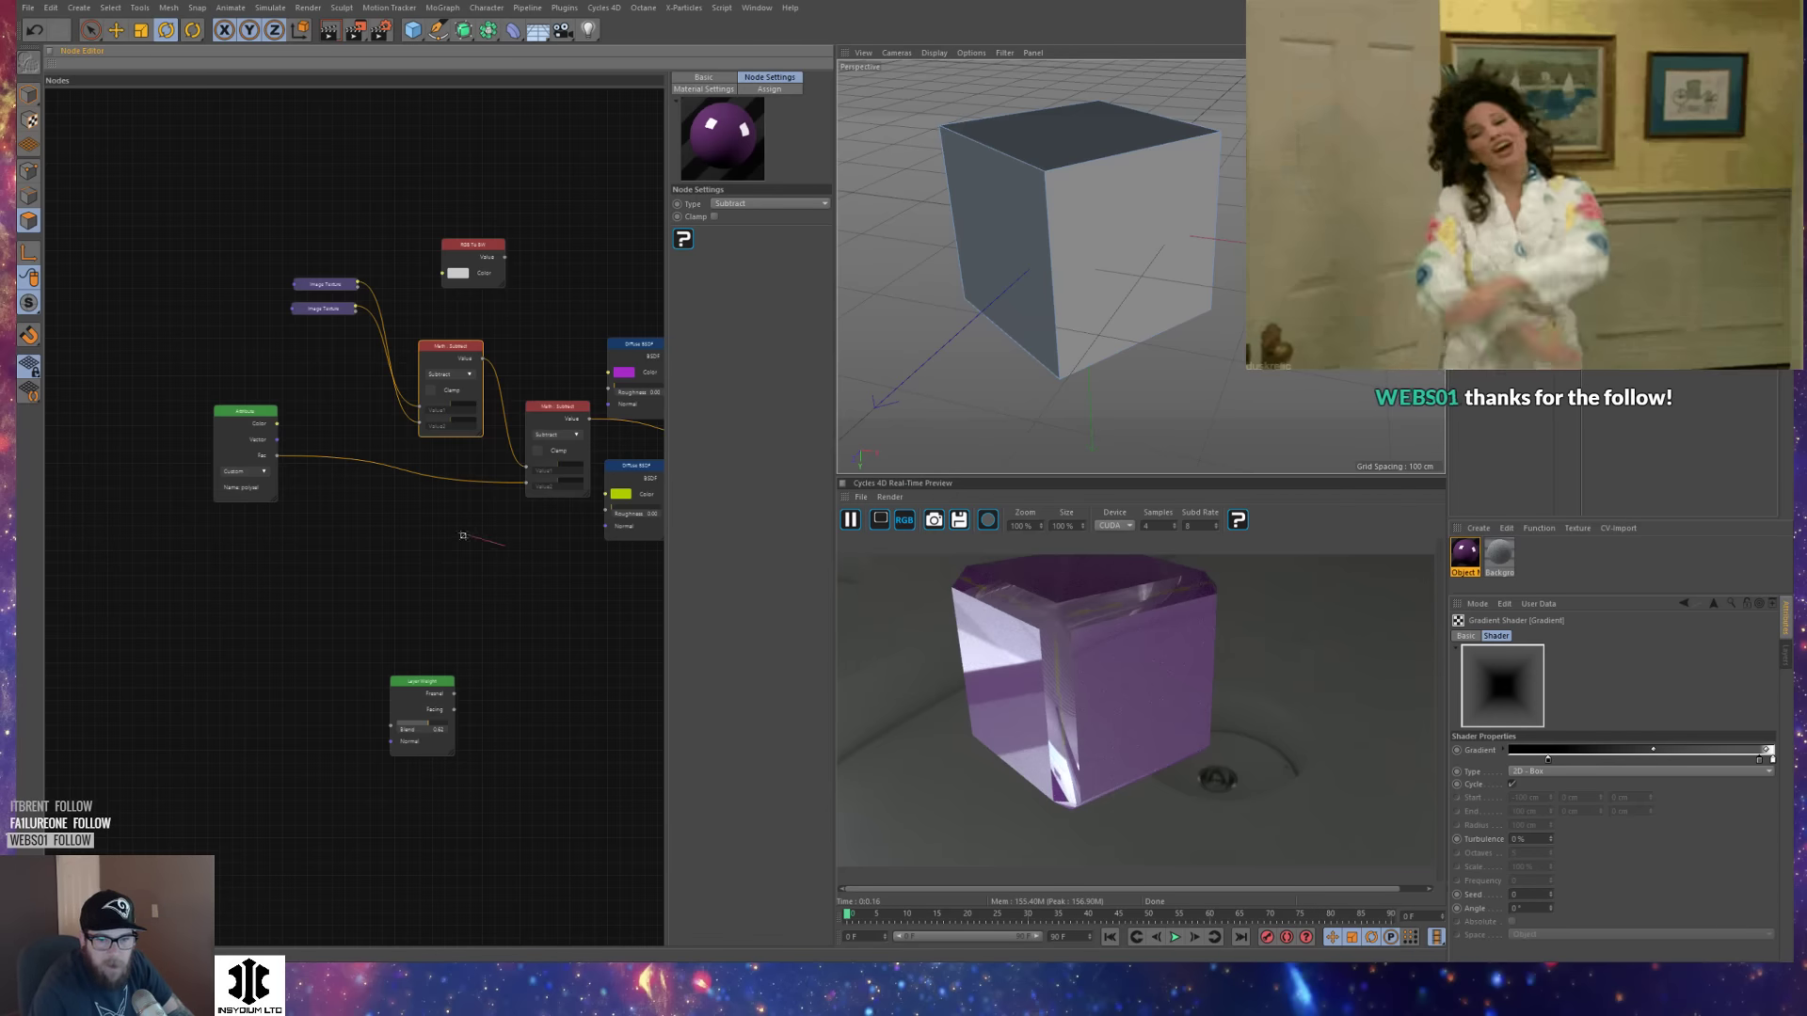
left_click_drag(1154, 329, 1126, 271, "alt")
Spread out the node graph by moving the Attribute node away from the Math nodes and separating the two Image Texture nodes.
left_click(343, 320)
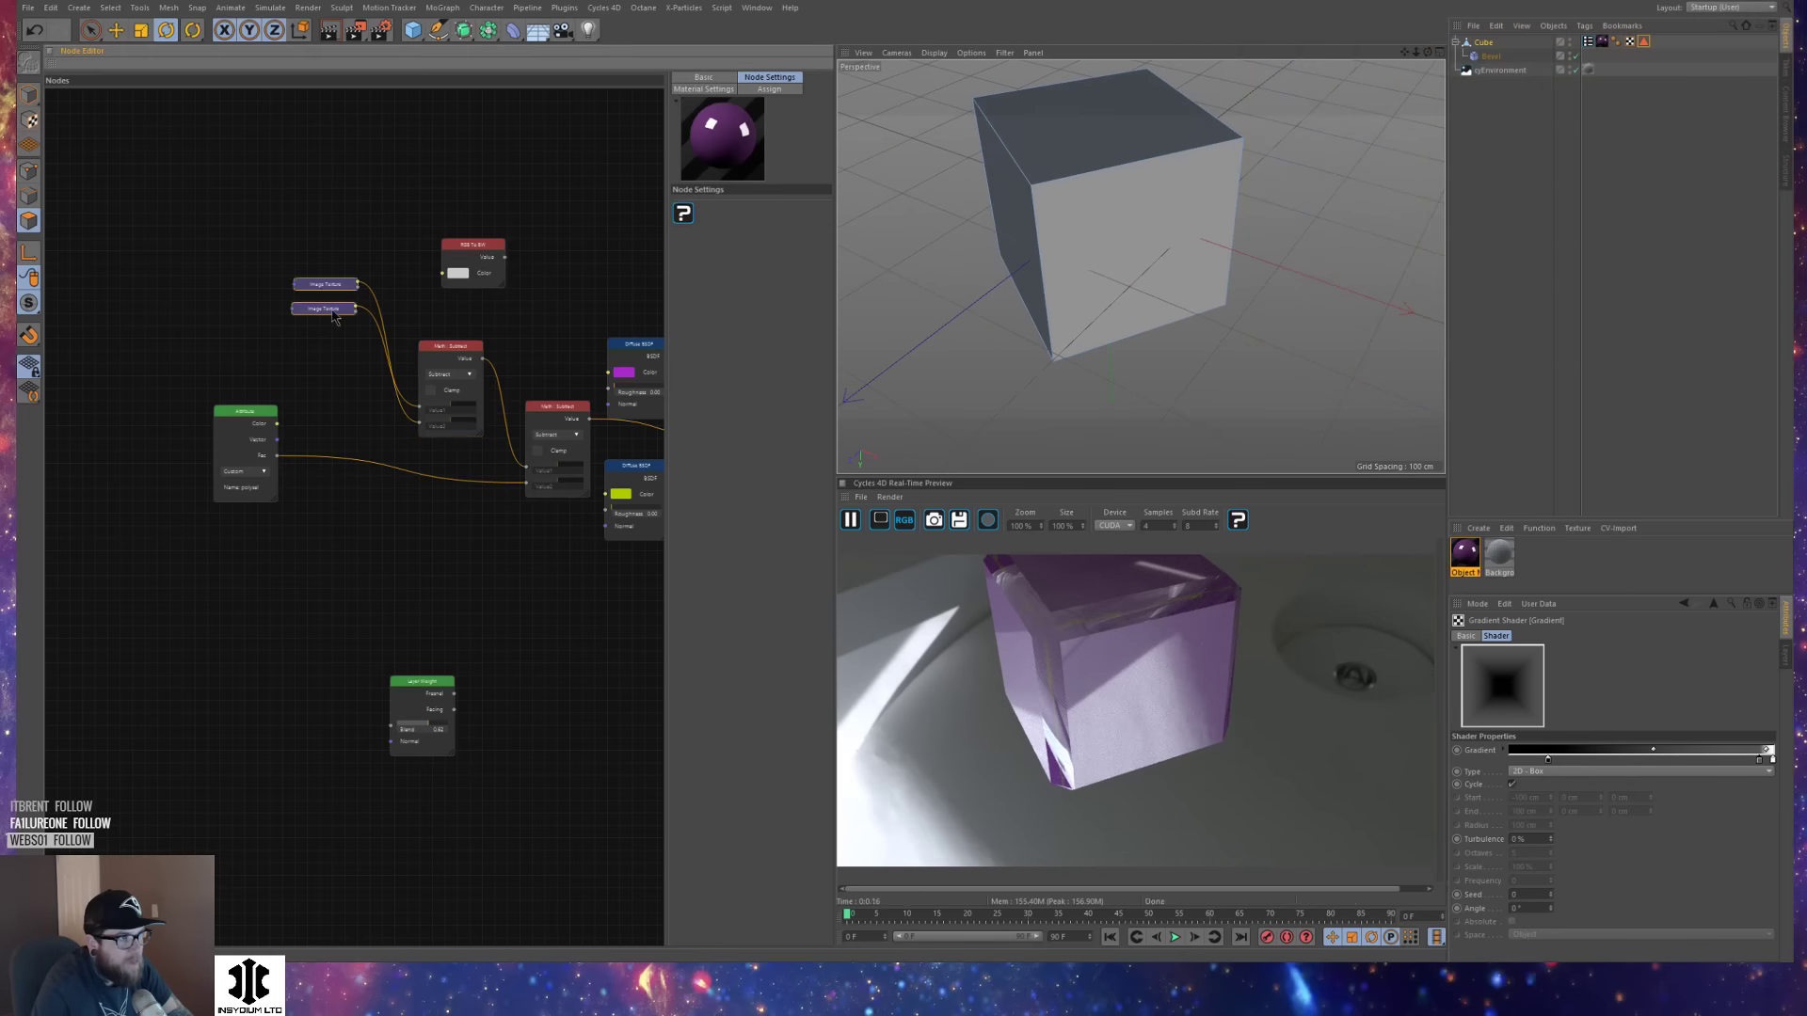
left_click_drag(344, 320, 355, 380)
left_click(247, 414)
left_click_drag(253, 415, 118, 422)
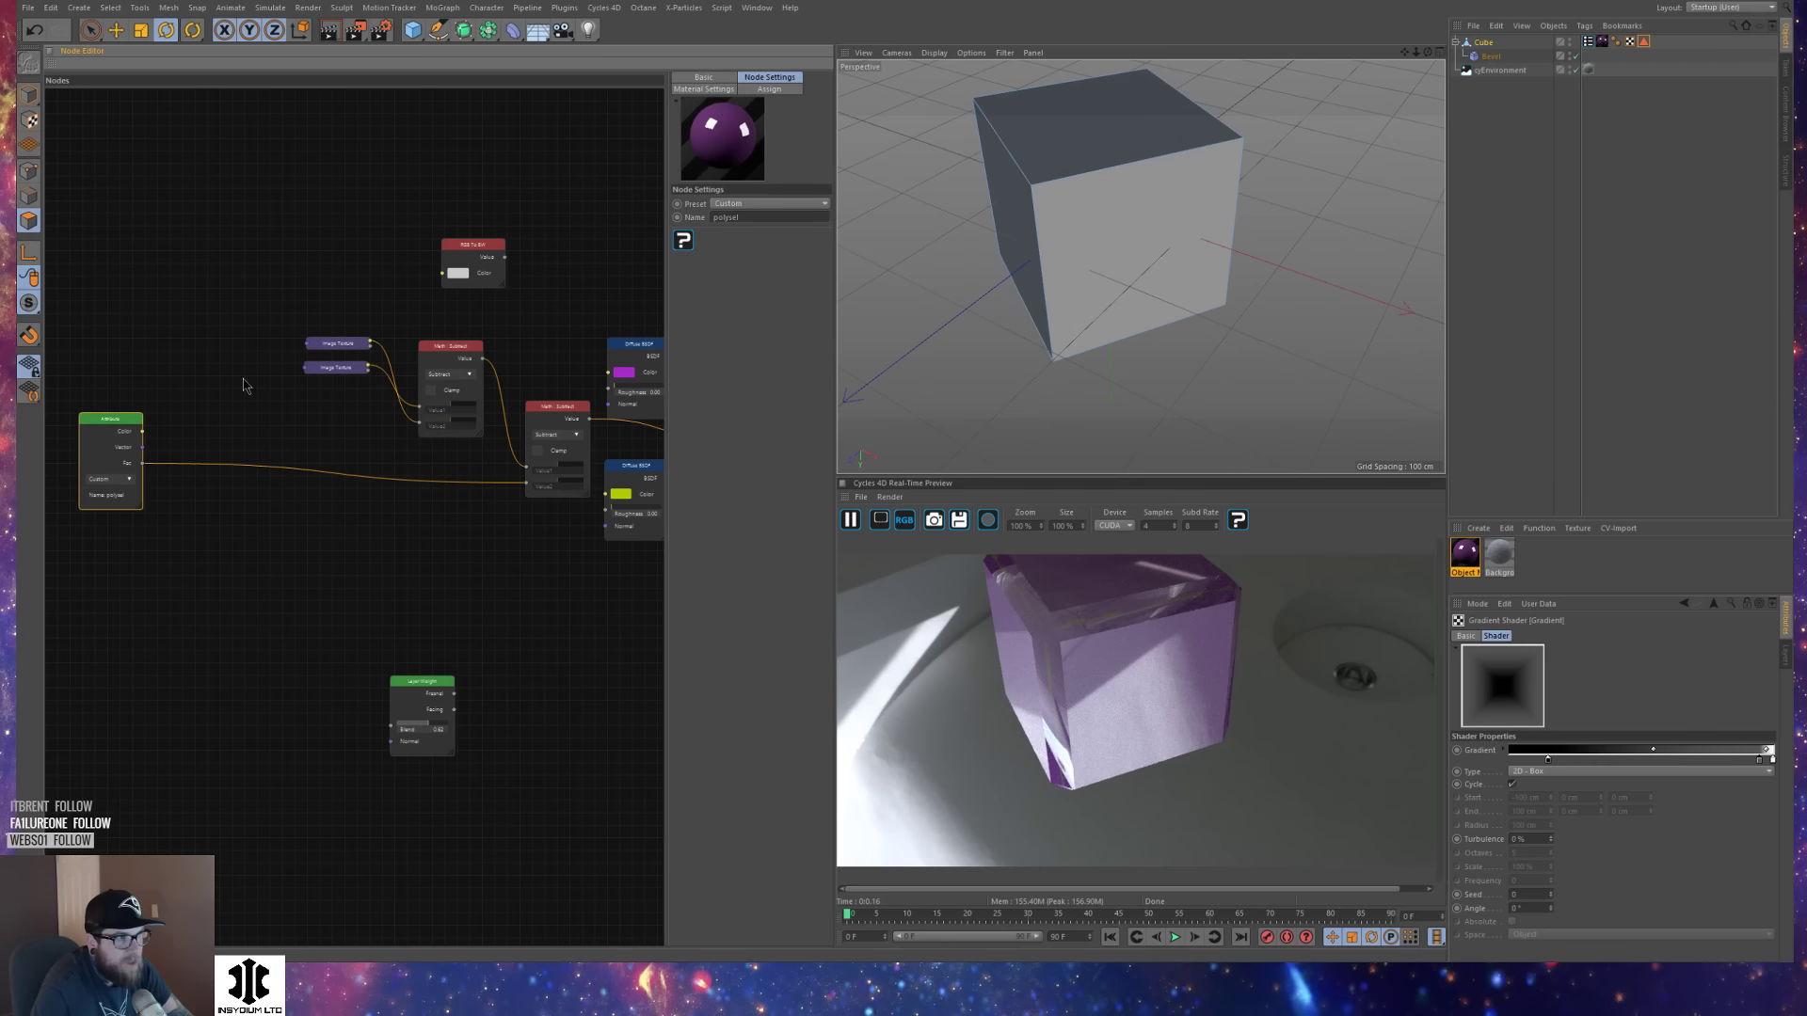
left_click_drag(355, 344, 265, 279)
left_click_drag(269, 349, 260, 393)
left_click_drag(1059, 330, 1047, 285, "alt")
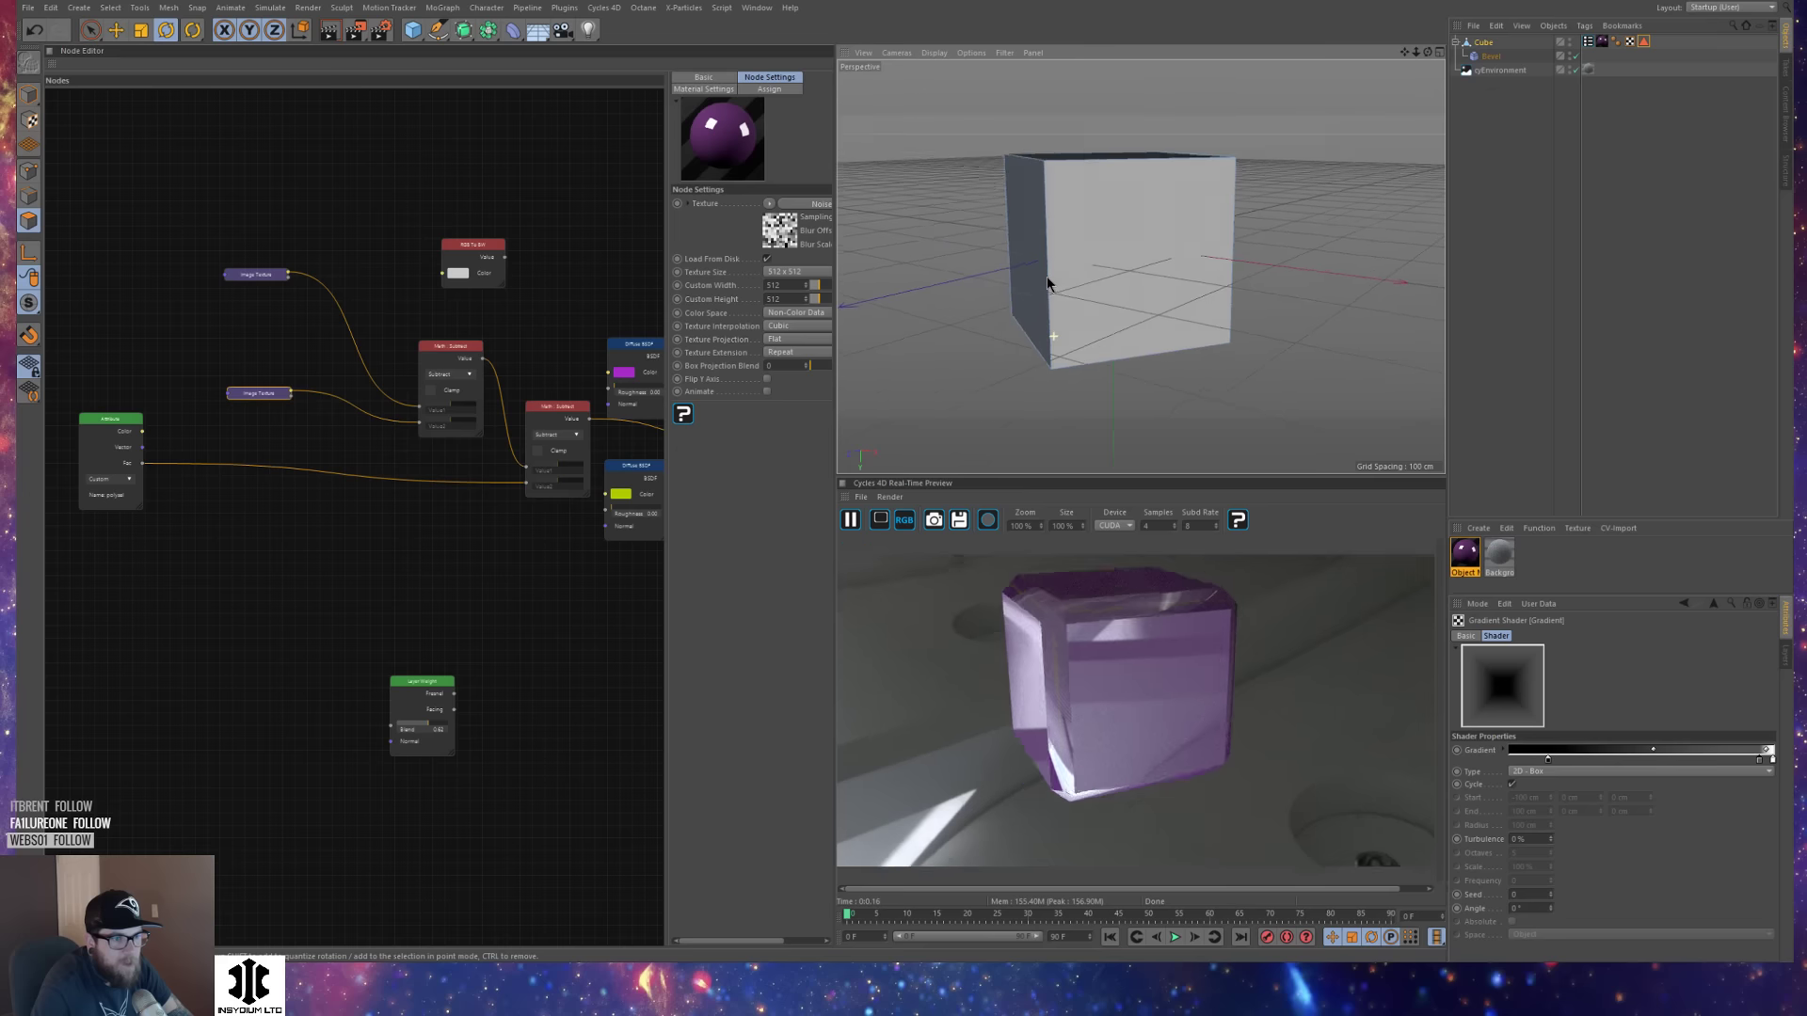
Add a Mapping node and connect its Vector output to both Image Texture nodes.
middle_click_drag(158, 337, 363, 319, "alt")
right_click(184, 318)
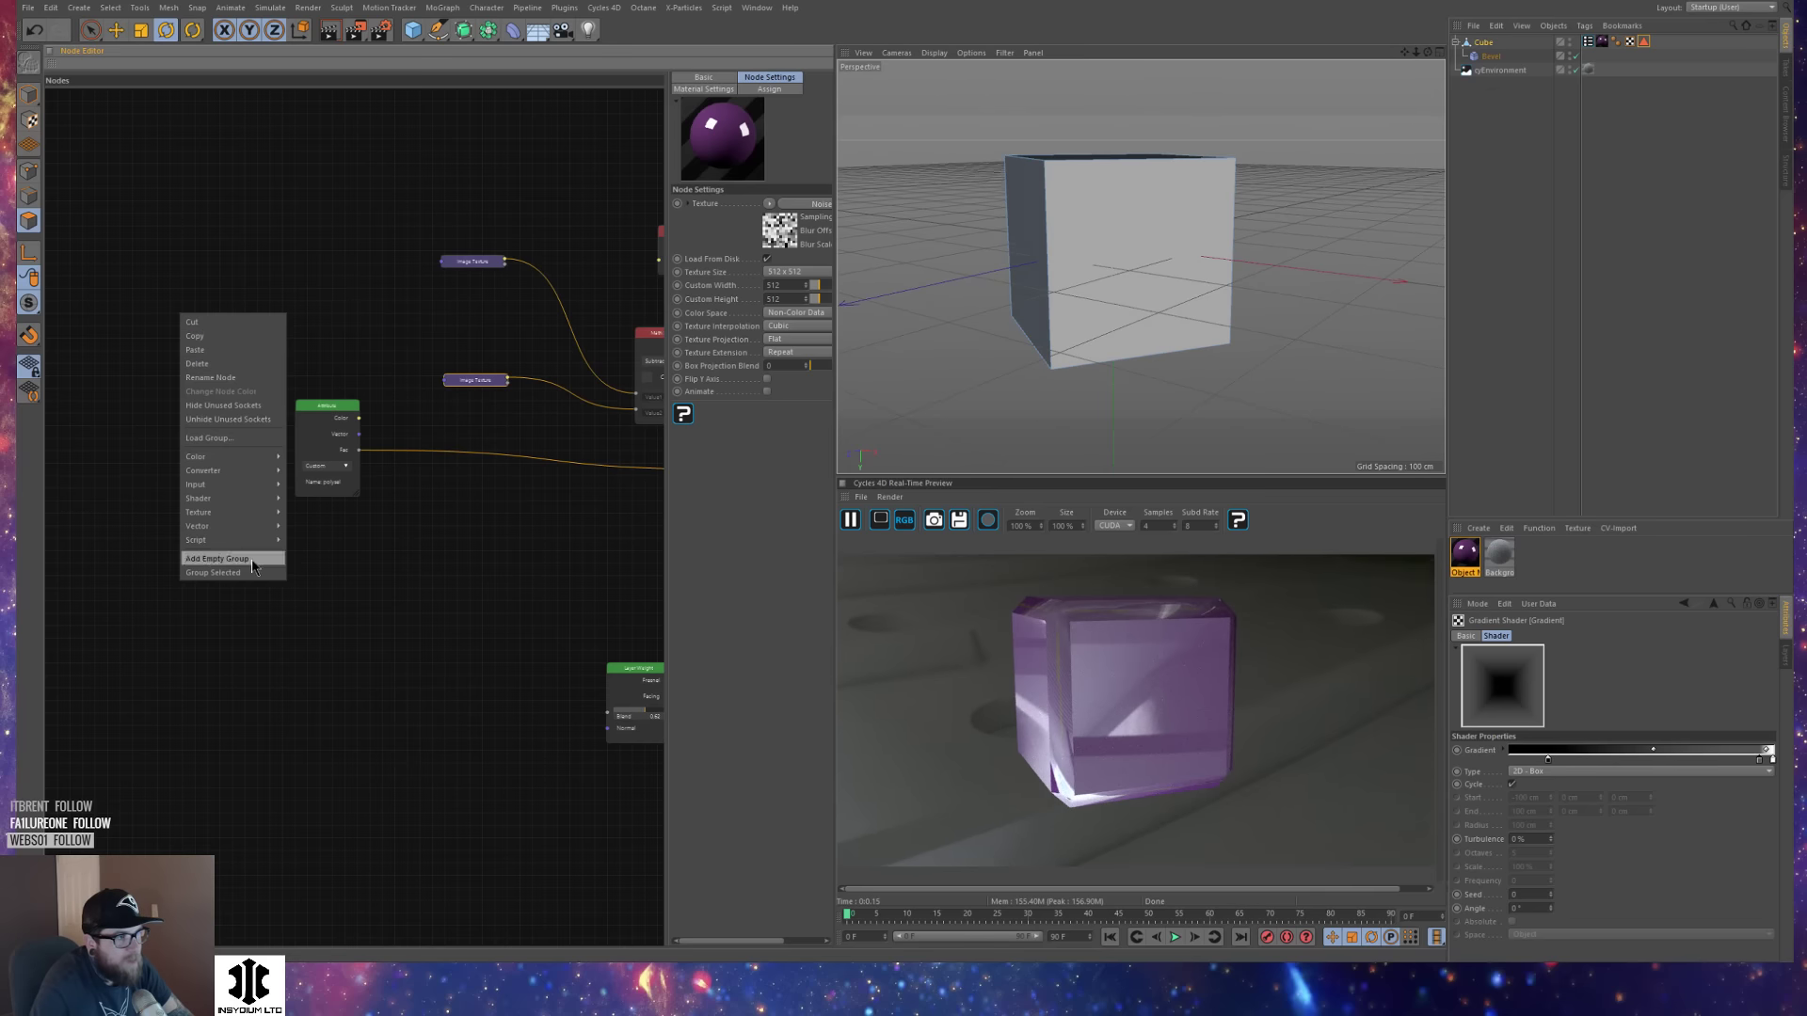
mouse_move(250, 539)
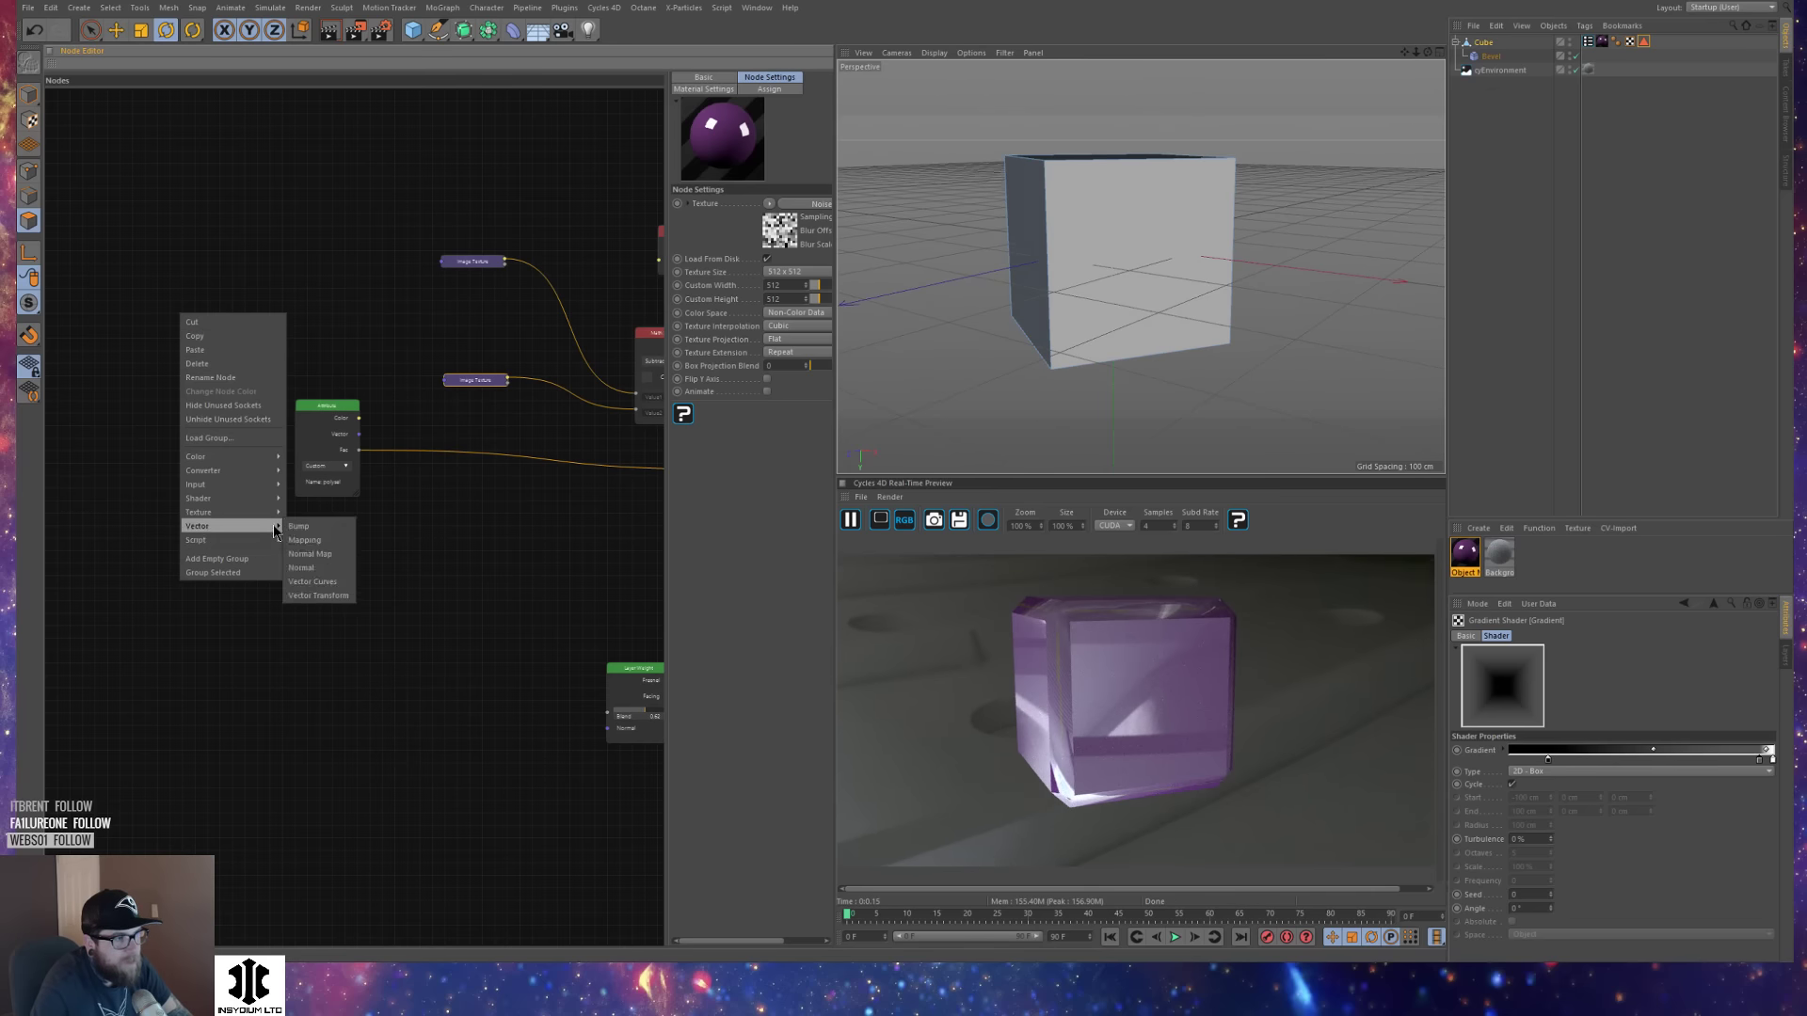
left_click(304, 540)
left_click_drag(301, 329, 445, 267)
left_click_drag(256, 310, 445, 381)
Add a Texture Coordinate node and connect its Object output to the Mapping node's vector input.
middle_click_drag(331, 619, 418, 588)
right_click(73, 310)
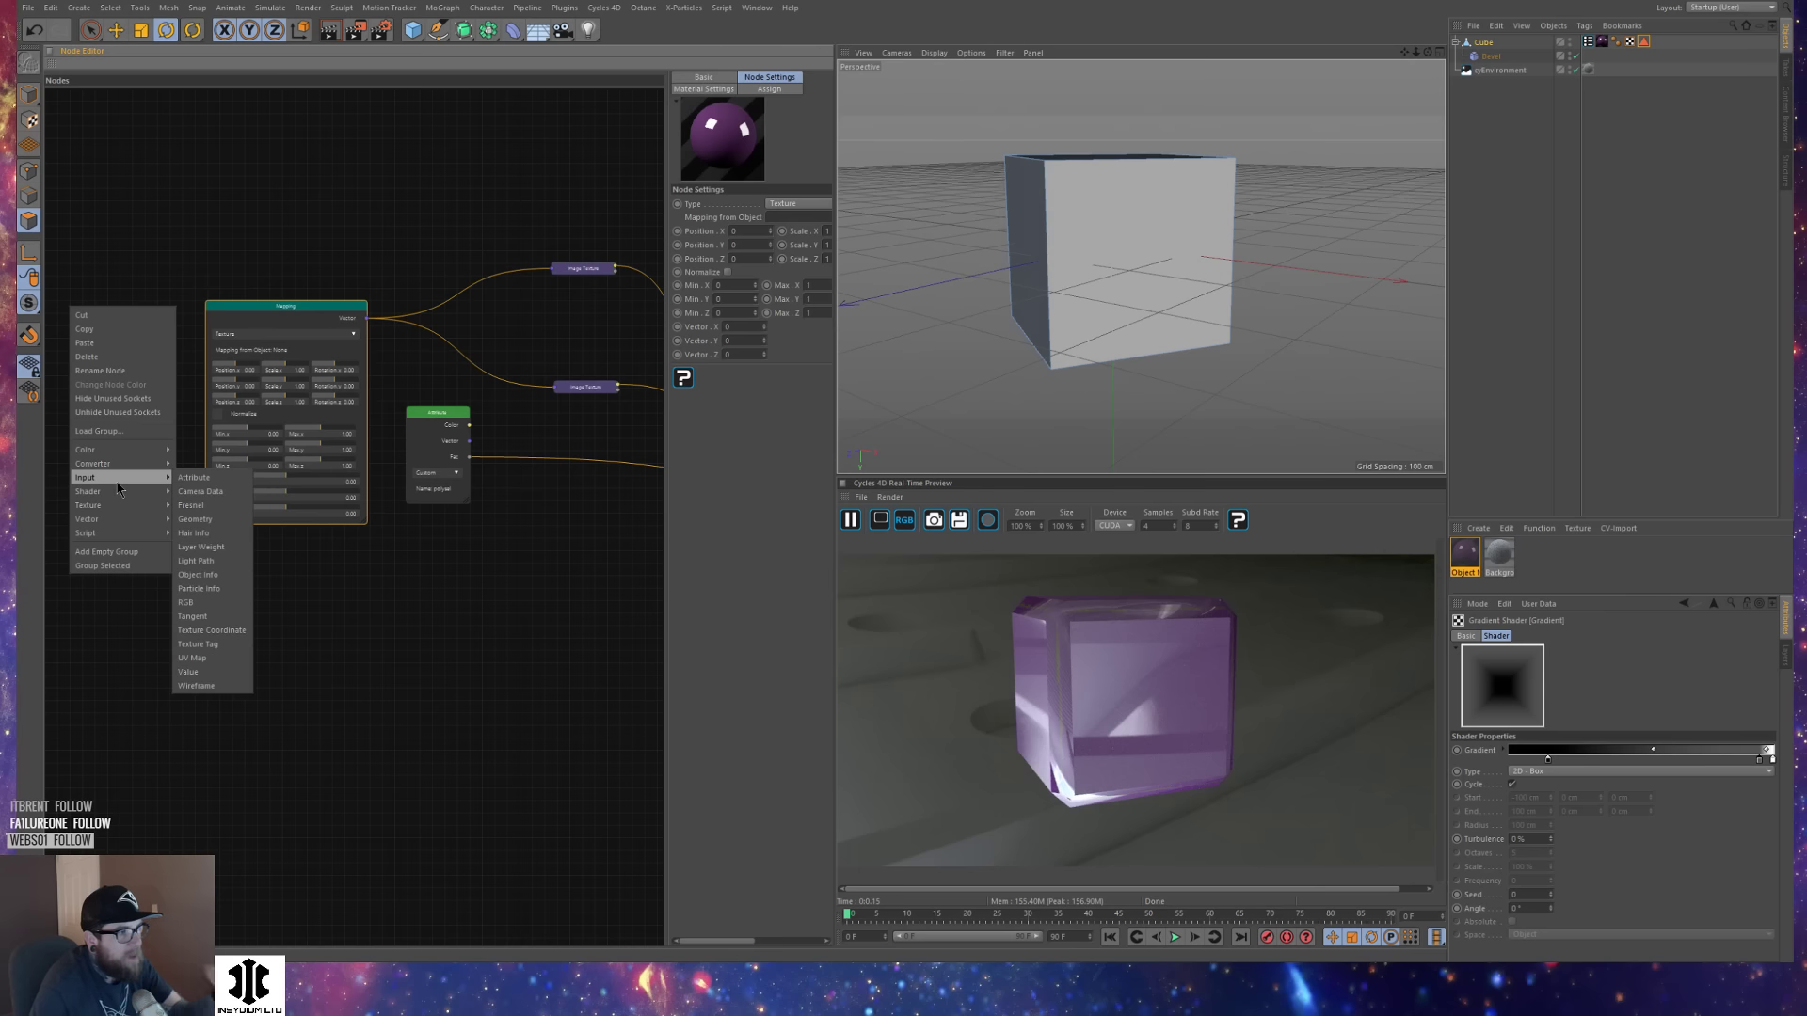
left_click(232, 636)
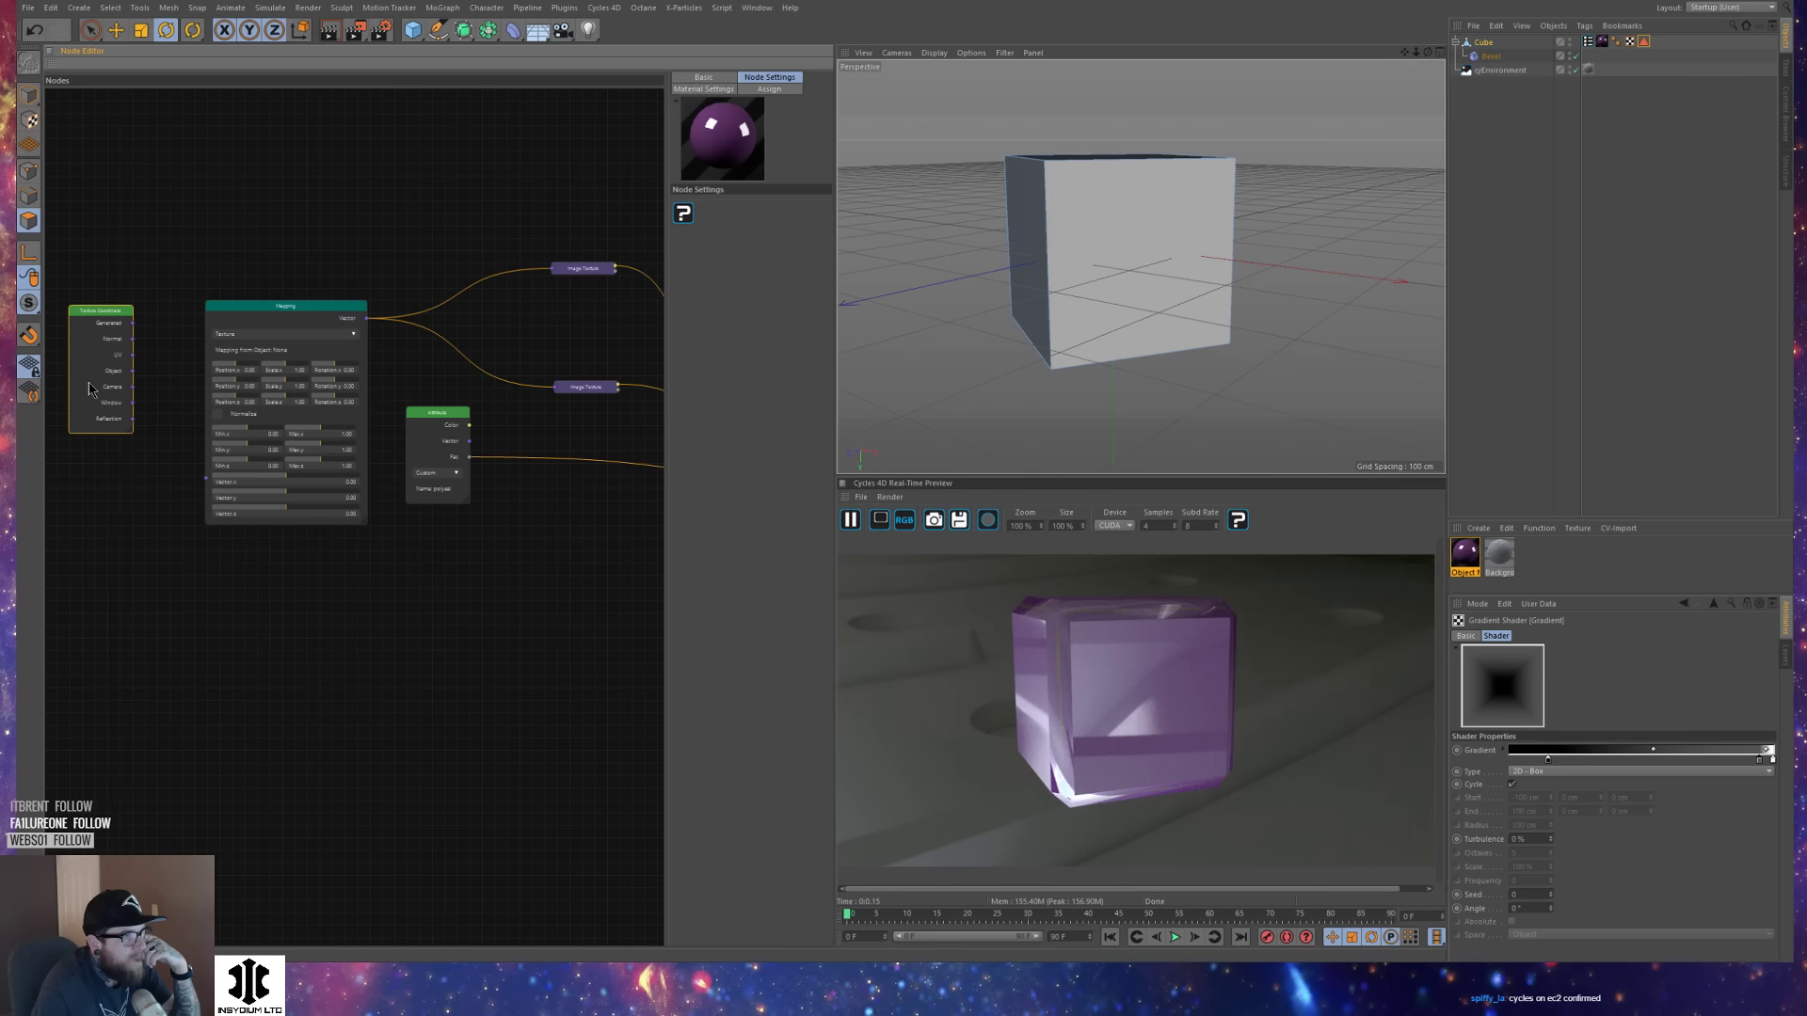
left_click(207, 504)
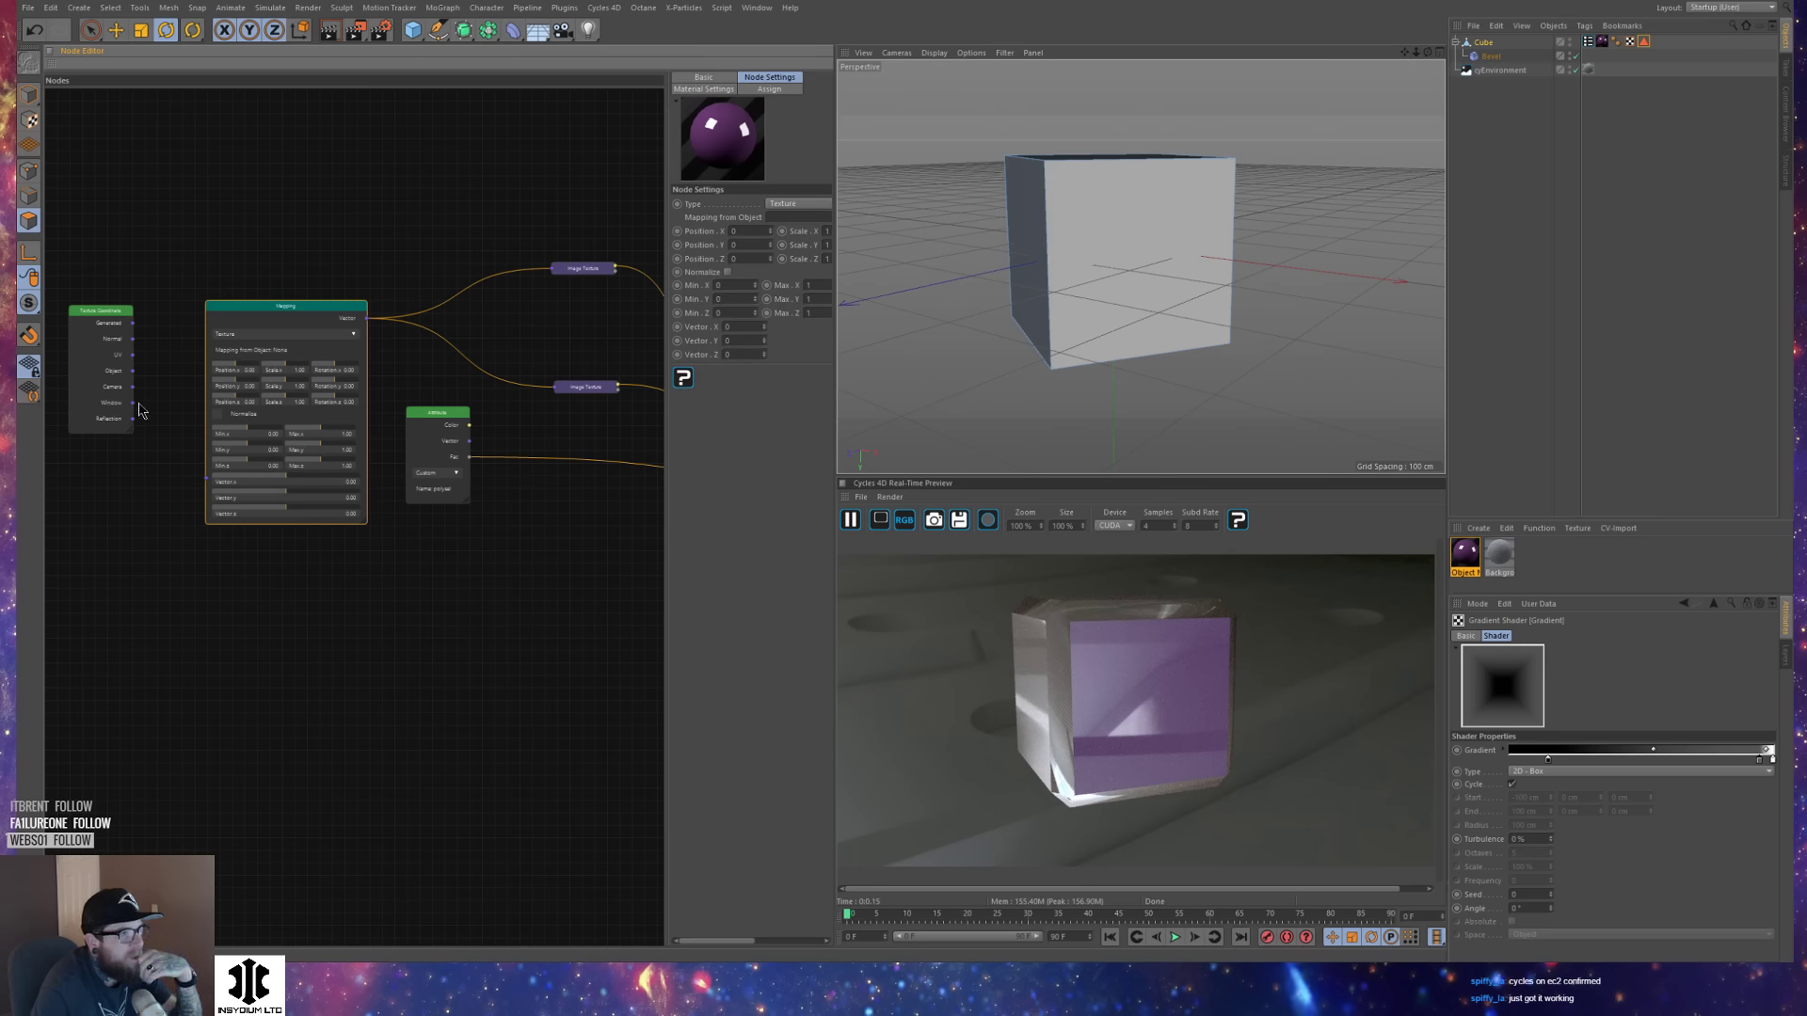
left_click_drag(132, 371, 207, 479)
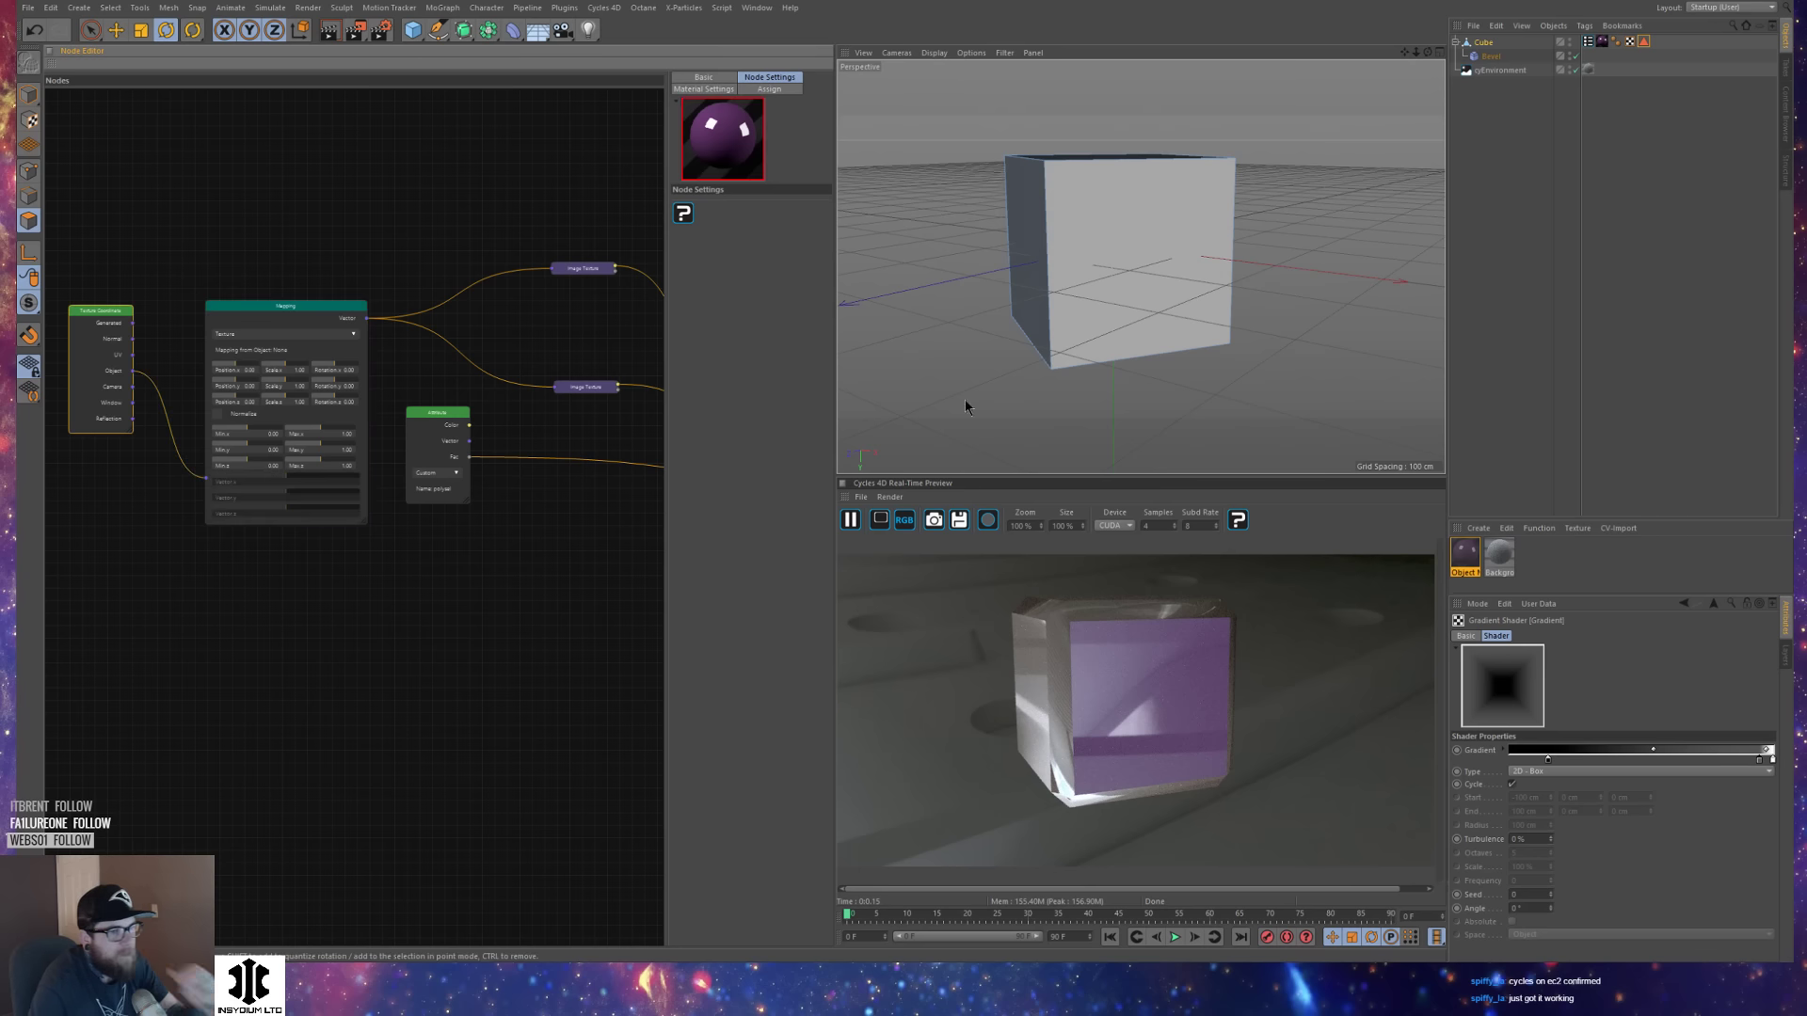
Drive the Mapping node's vector input with the Generated output of the Texture Coordinate node instead.
left_click_drag(1103, 309, 1047, 391, "alt")
left_click_drag(133, 323, 205, 490)
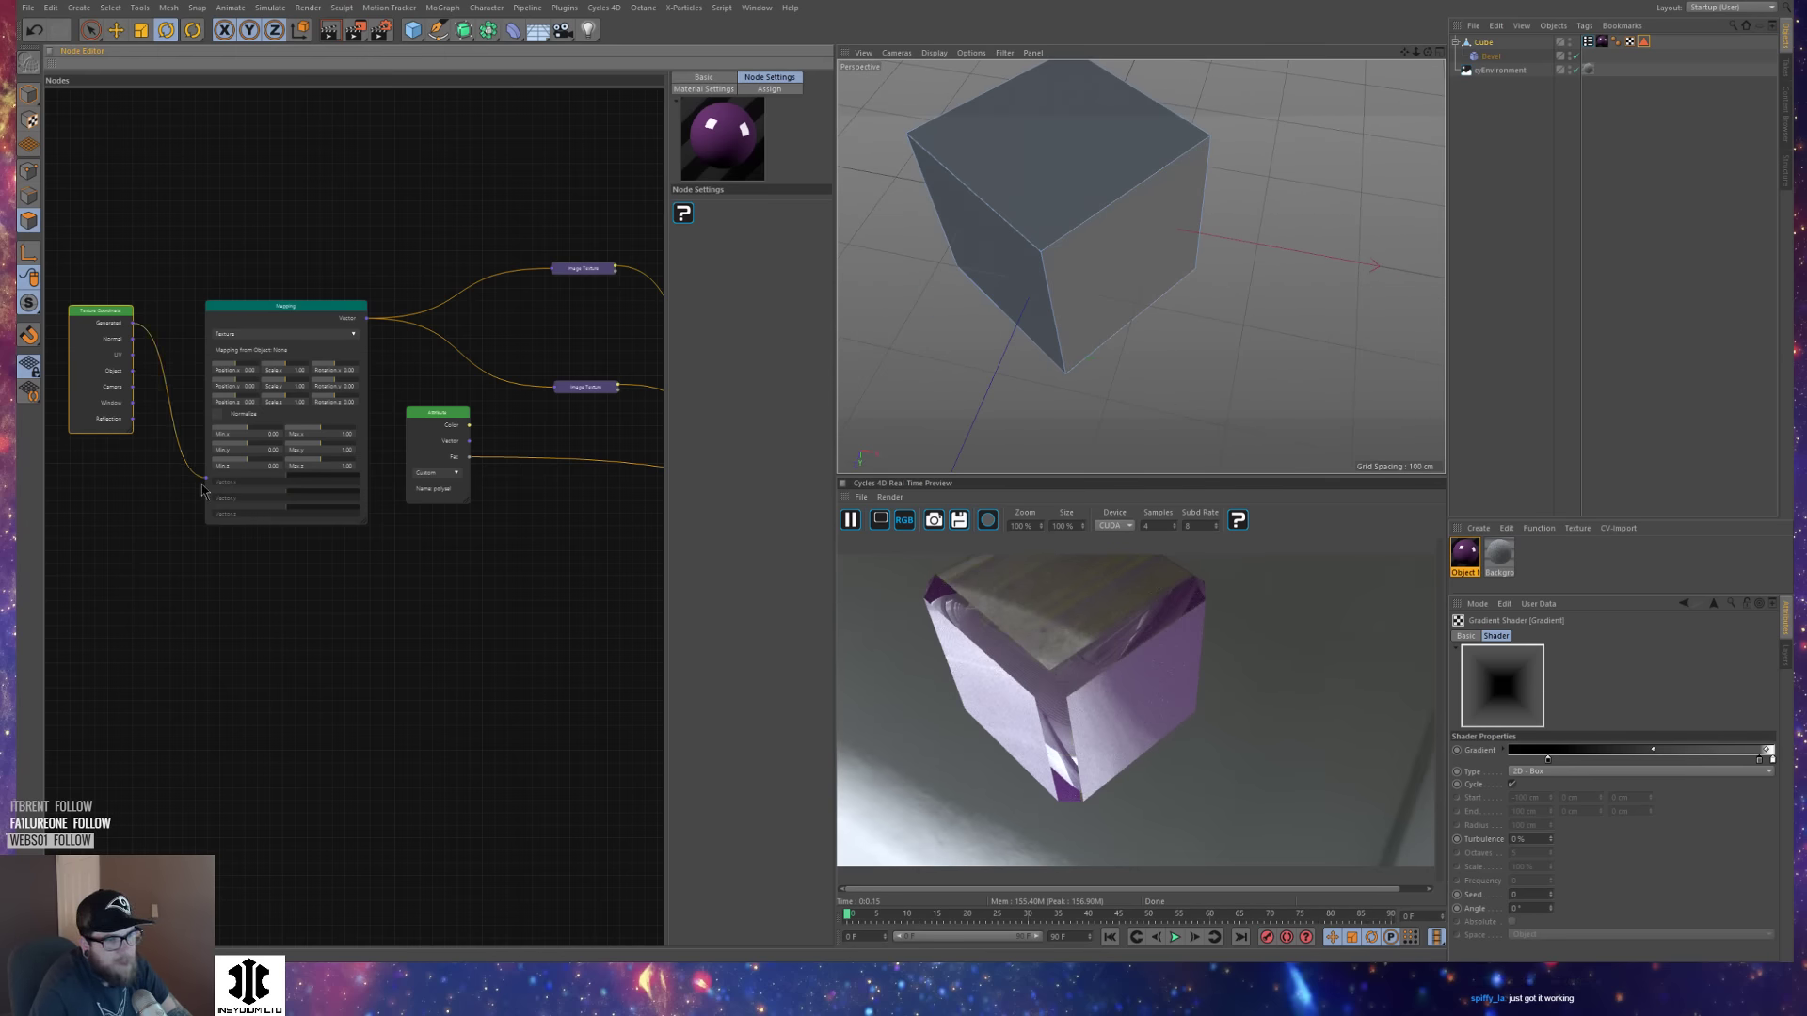
left_click_drag(988, 371, 1018, 277, "alt")
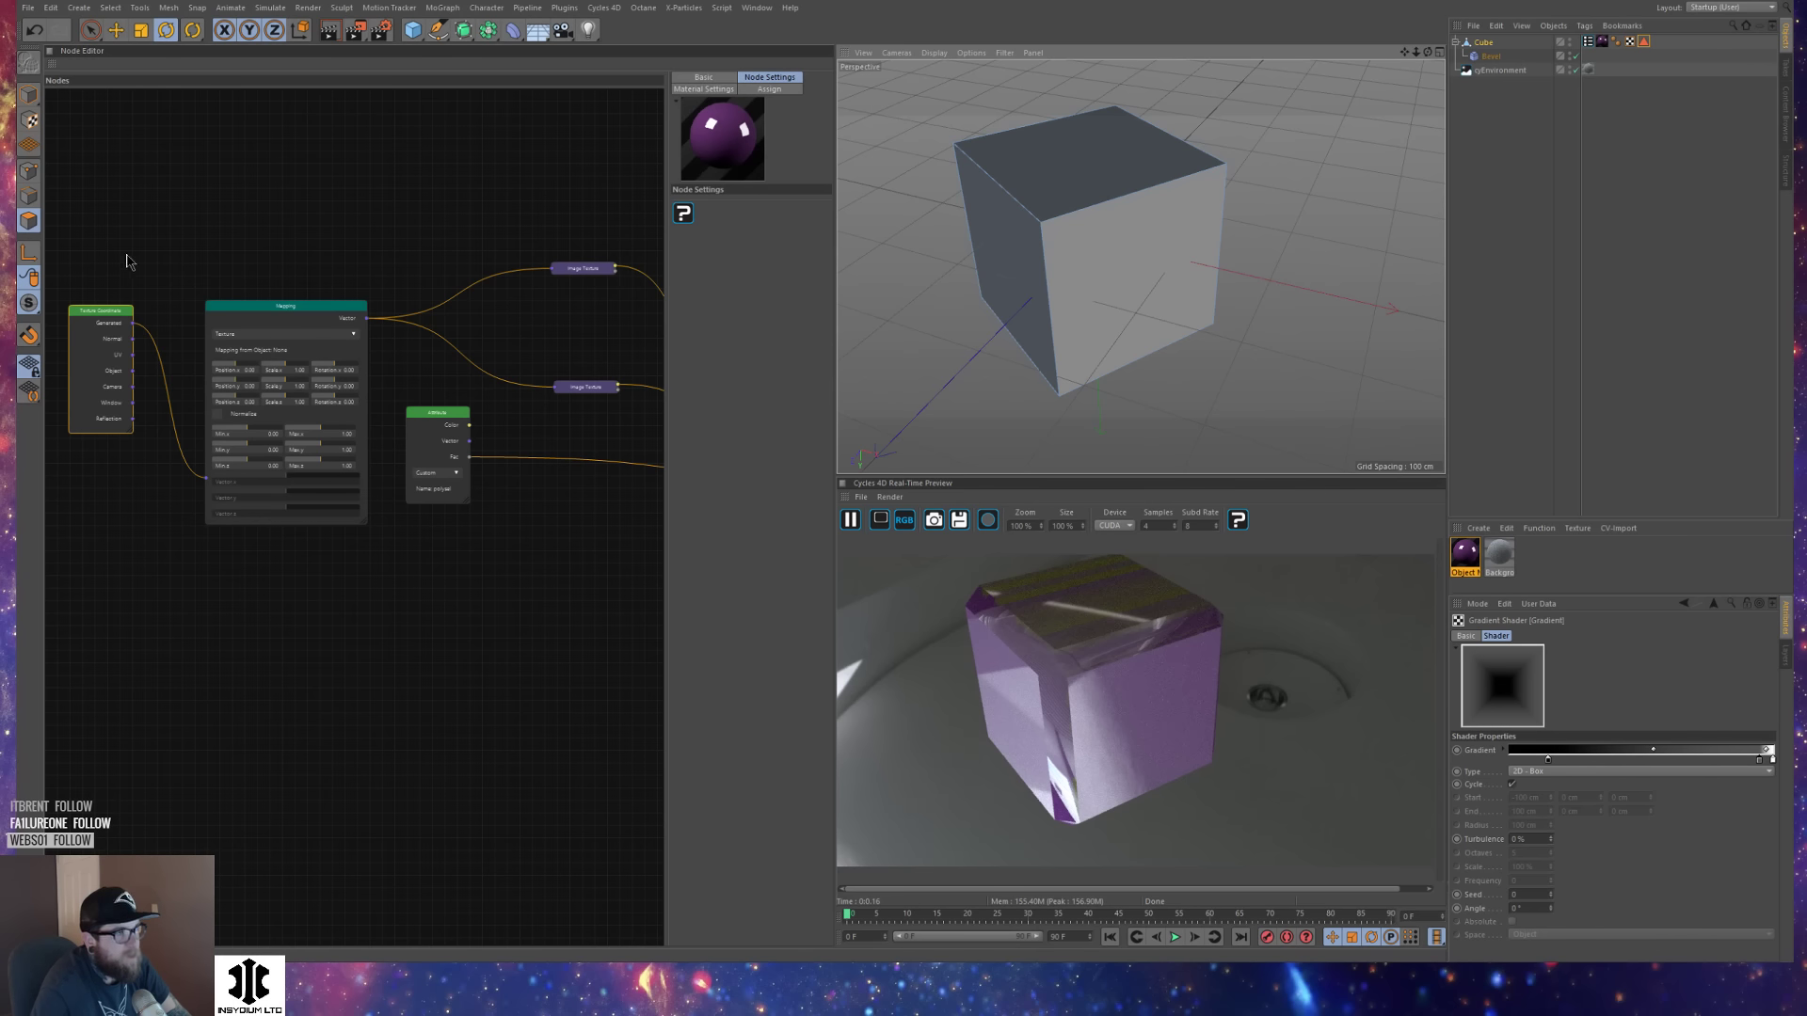
Delete the Texture Coordinate and Mapping nodes.
left_click_drag(348, 611, 113, 294)
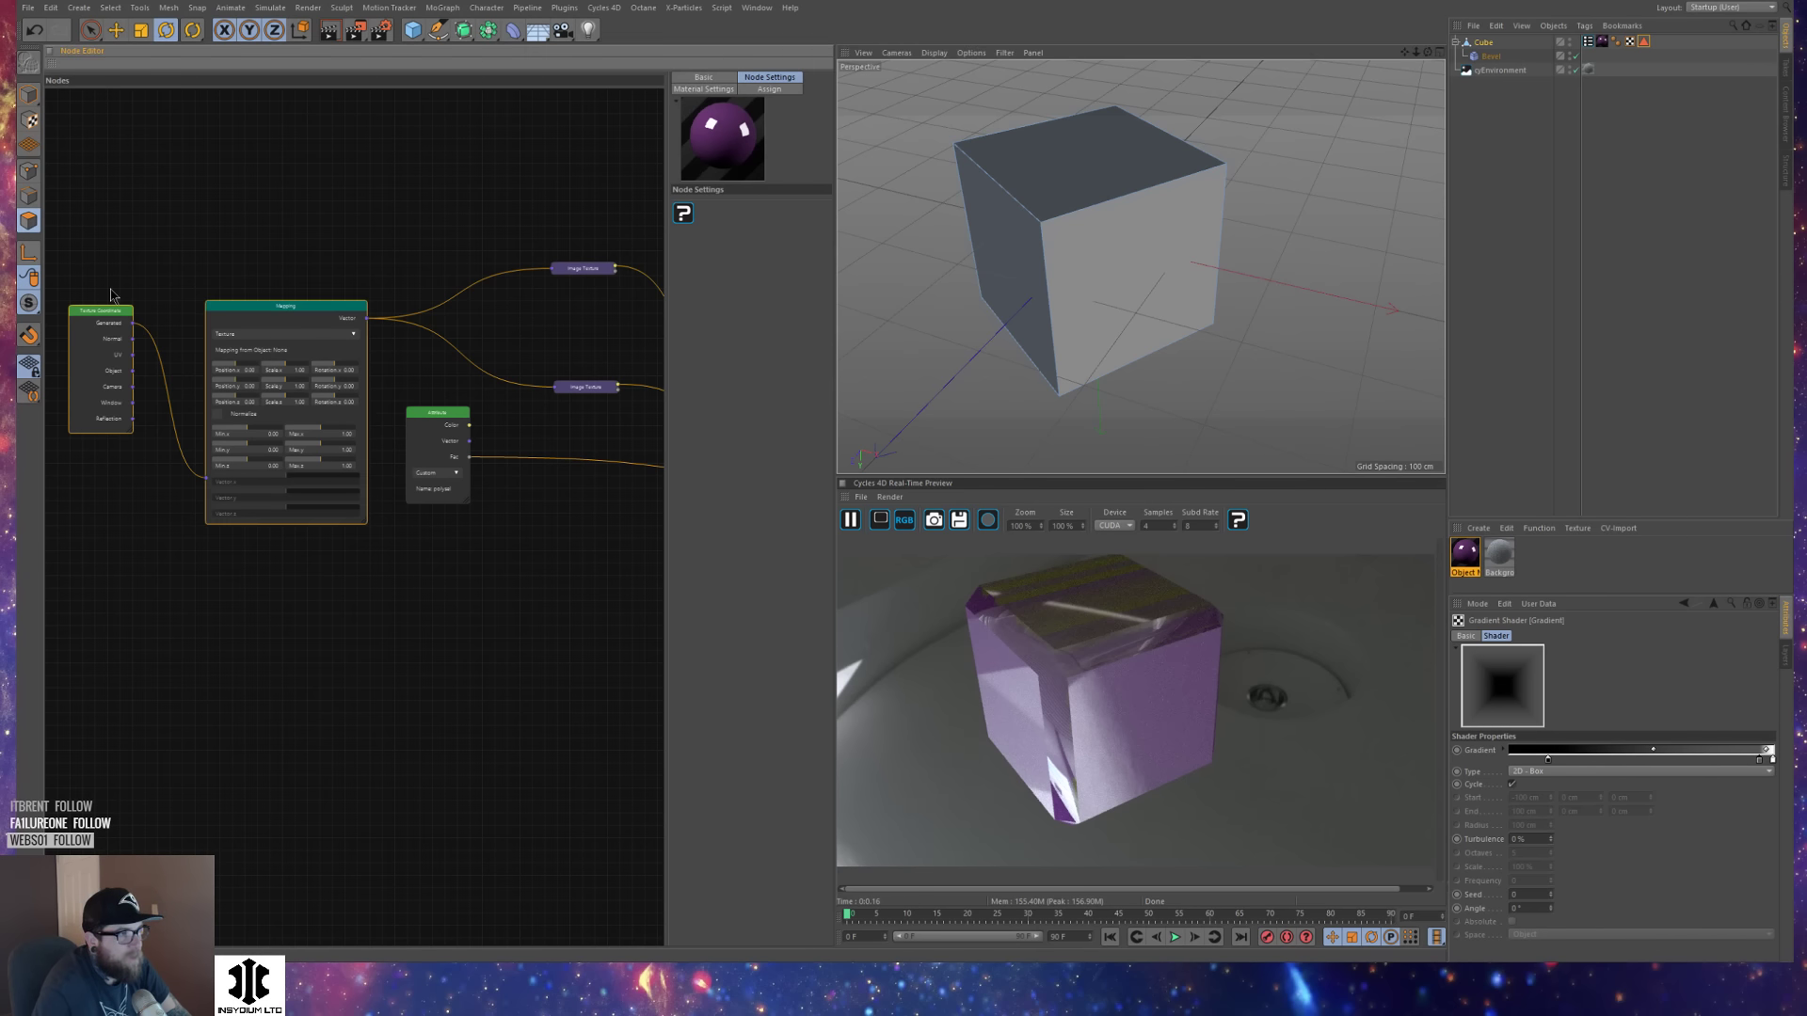
key("Delete")
Move the Attribute node closer to the Math nodes and place the purple Diffuse BSDF below the yellow-green one.
middle_click_drag(448, 263, 291, 315)
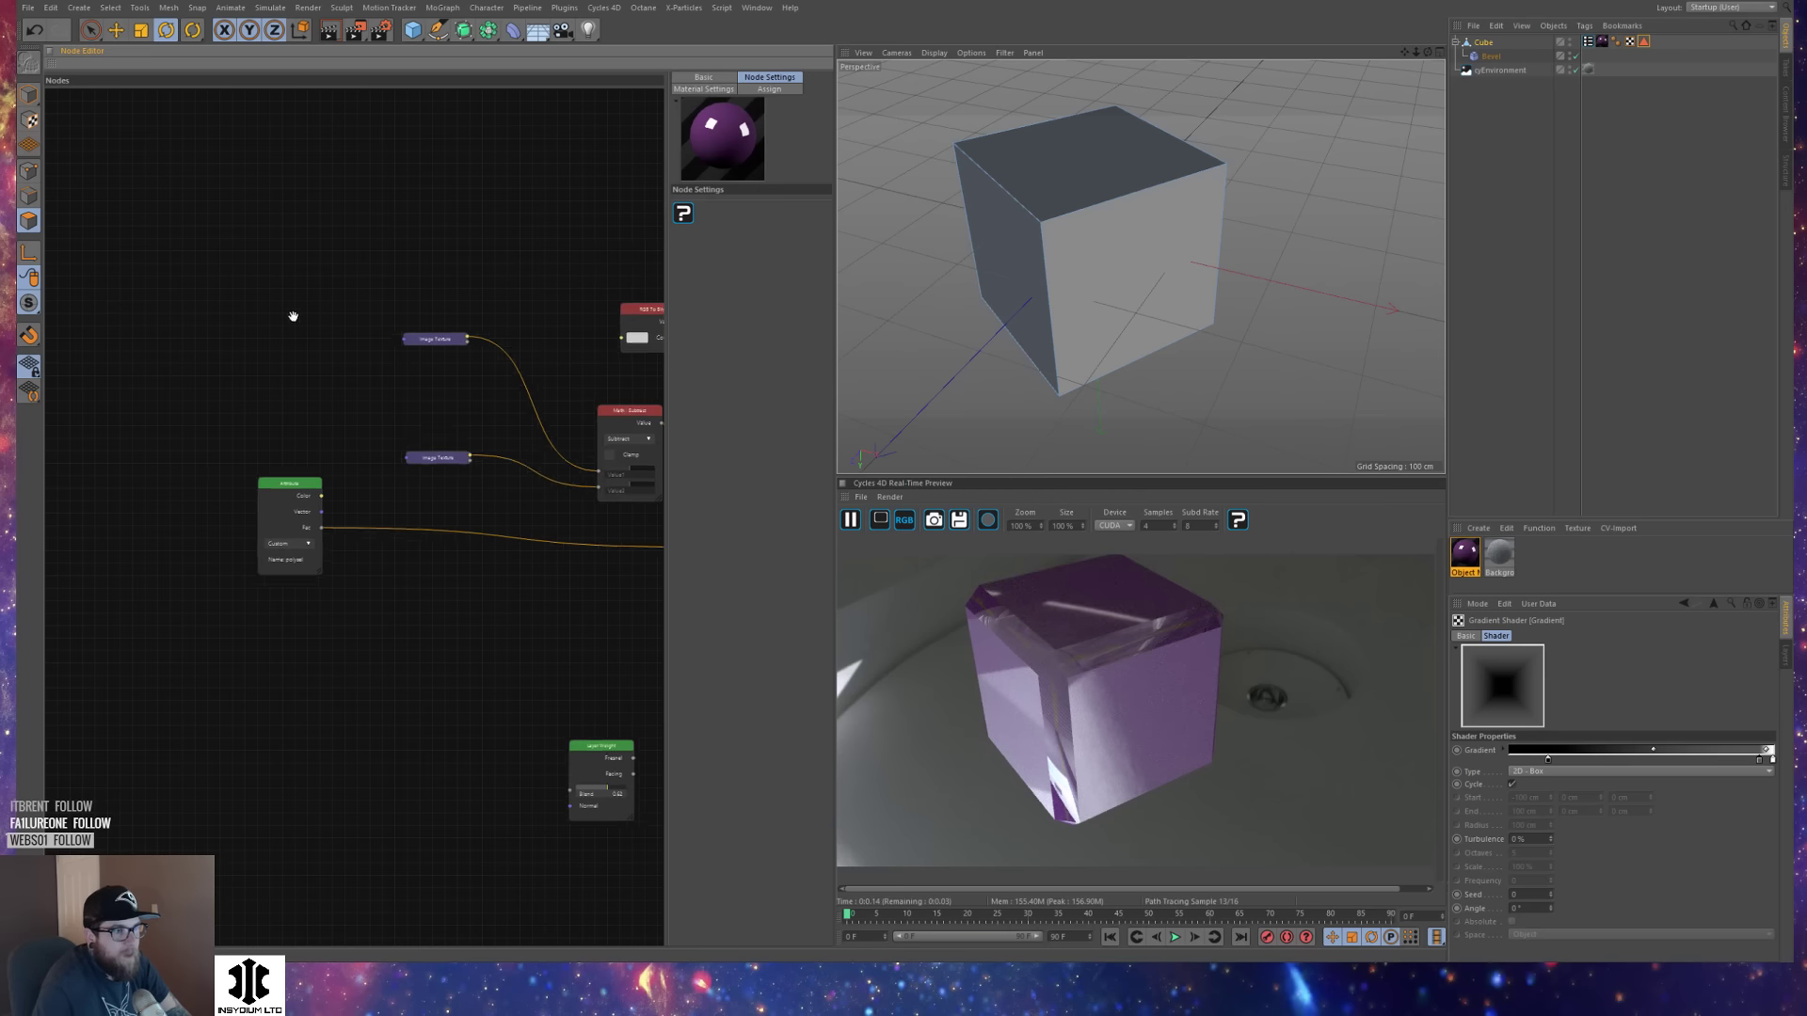
left_click_drag(303, 475, 525, 531)
middle_click_drag(458, 503, 235, 499)
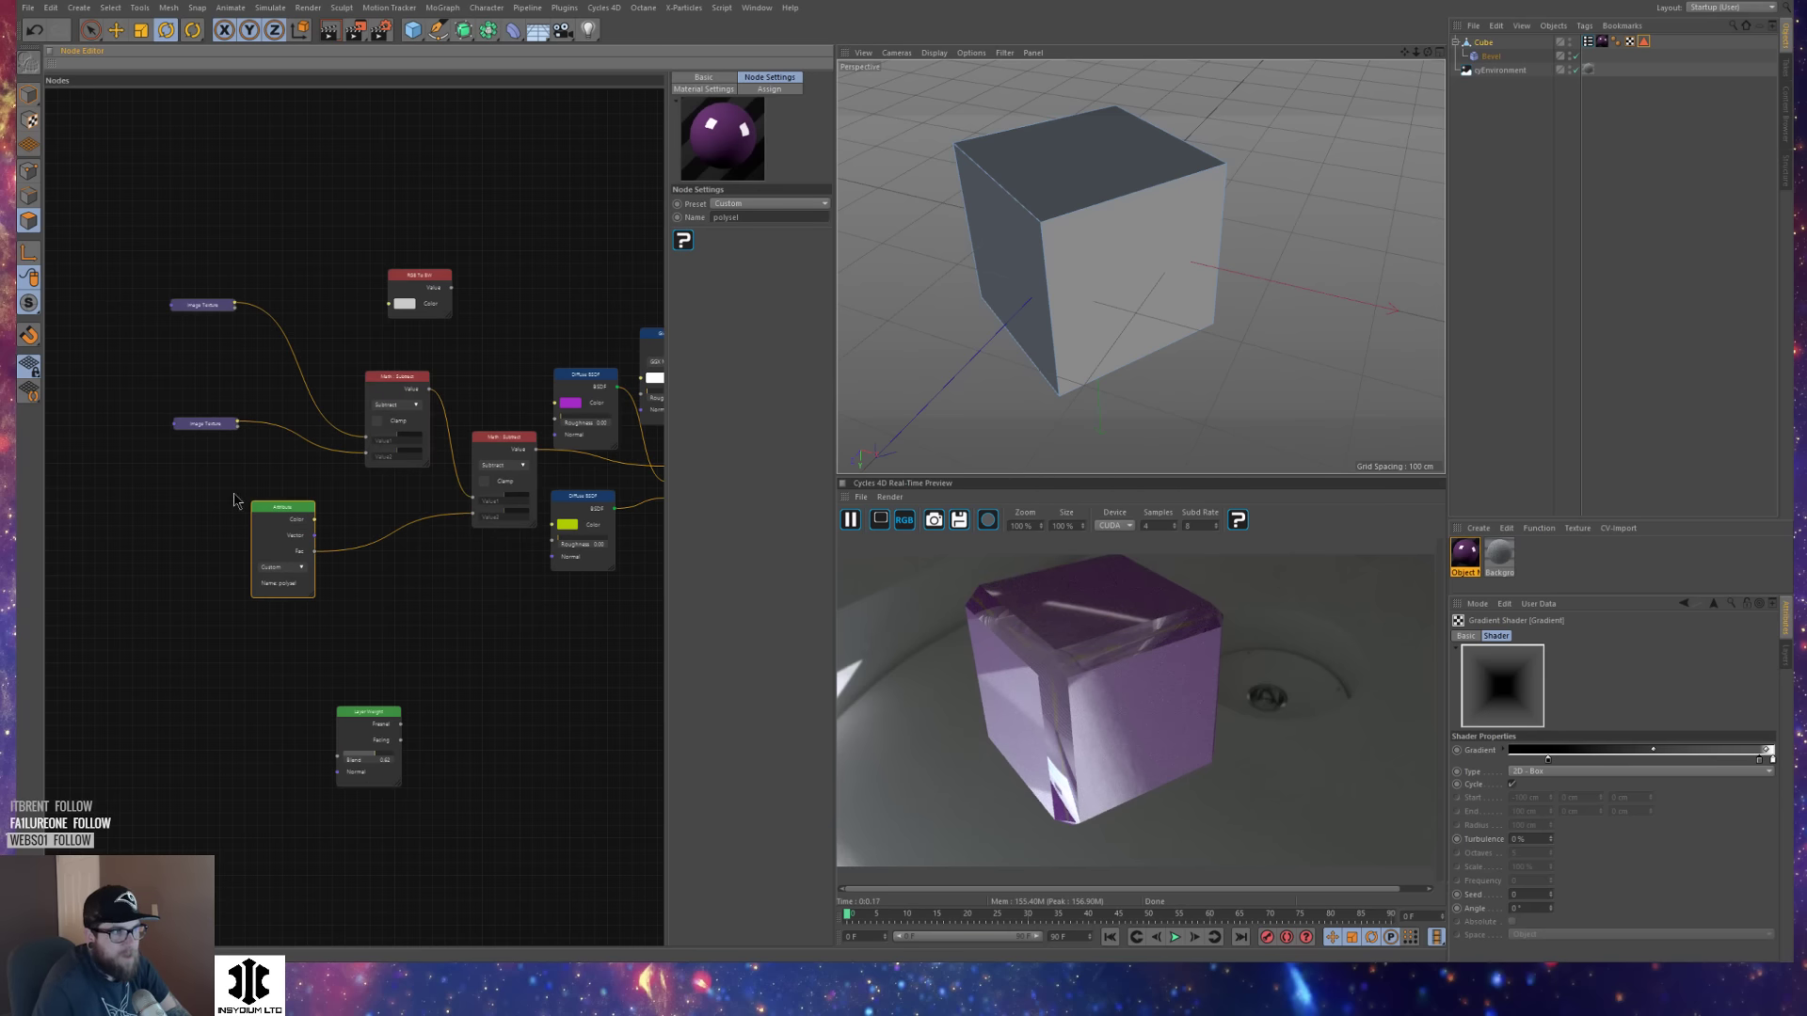
middle_click_drag(565, 610, 406, 604)
left_click_drag(423, 373, 419, 652)
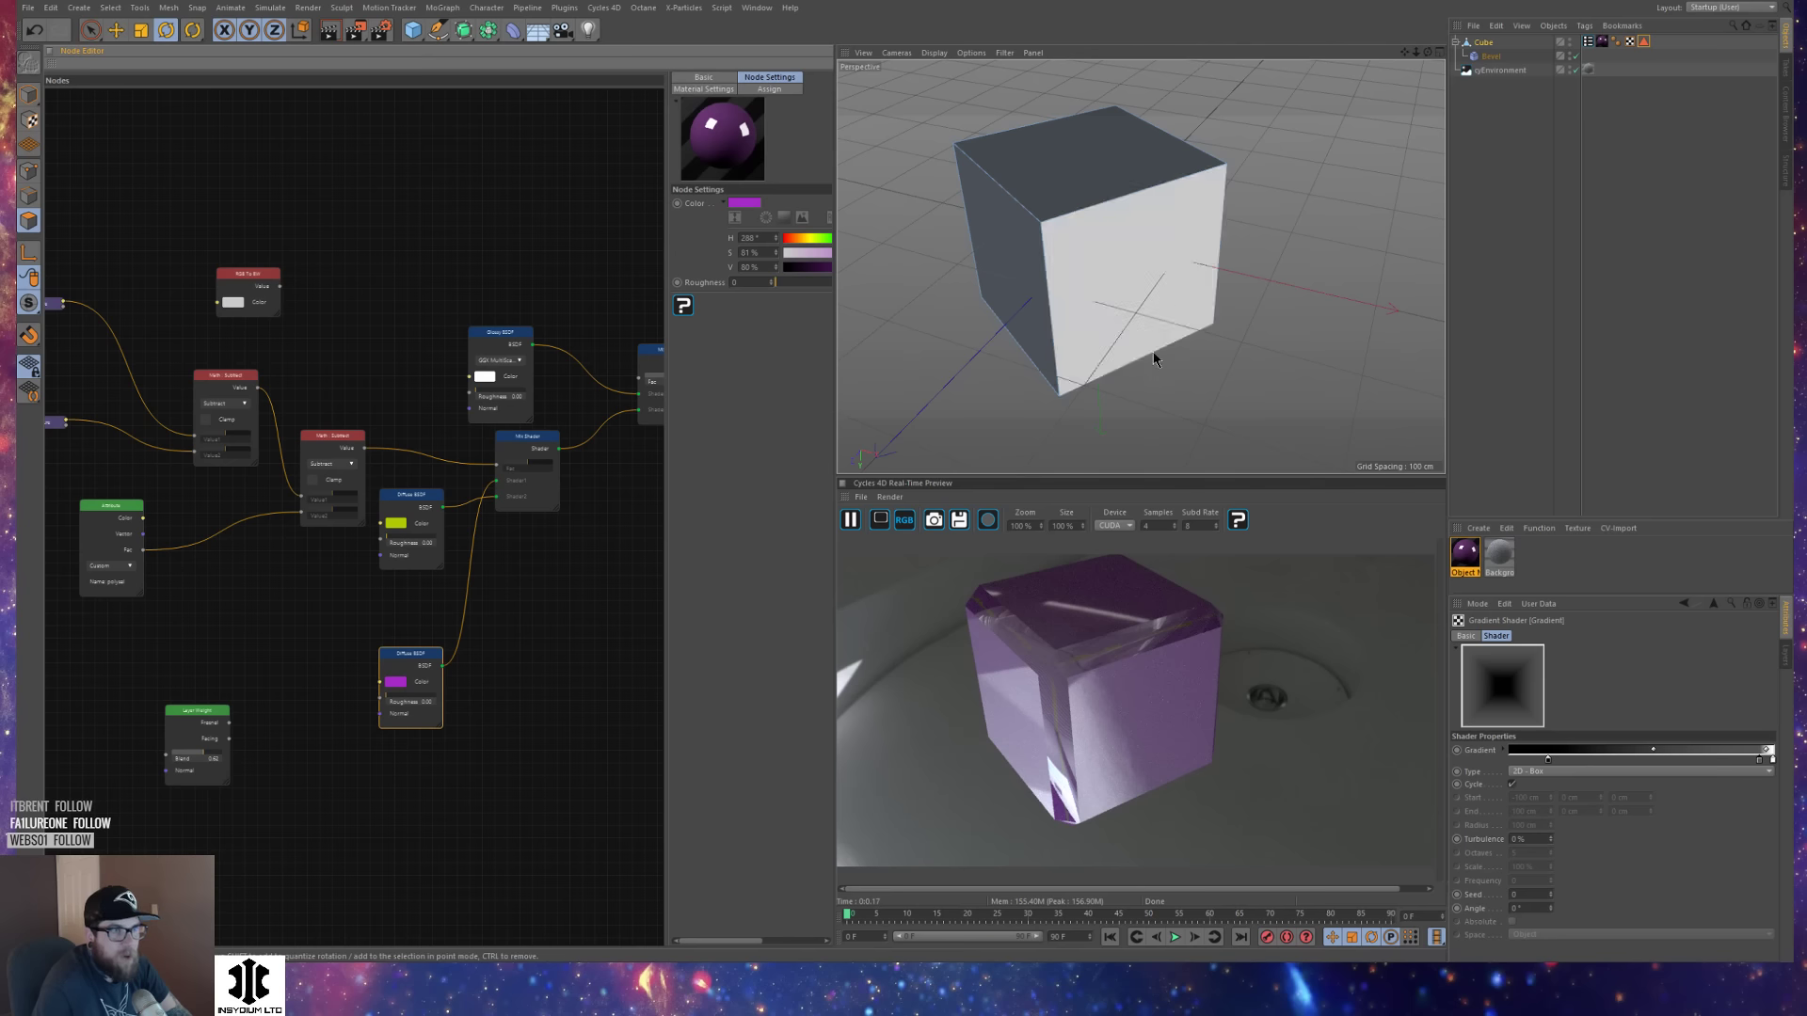
left_click_drag(1153, 352, 1224, 250, "alt")
middle_click_drag(558, 593, 605, 617)
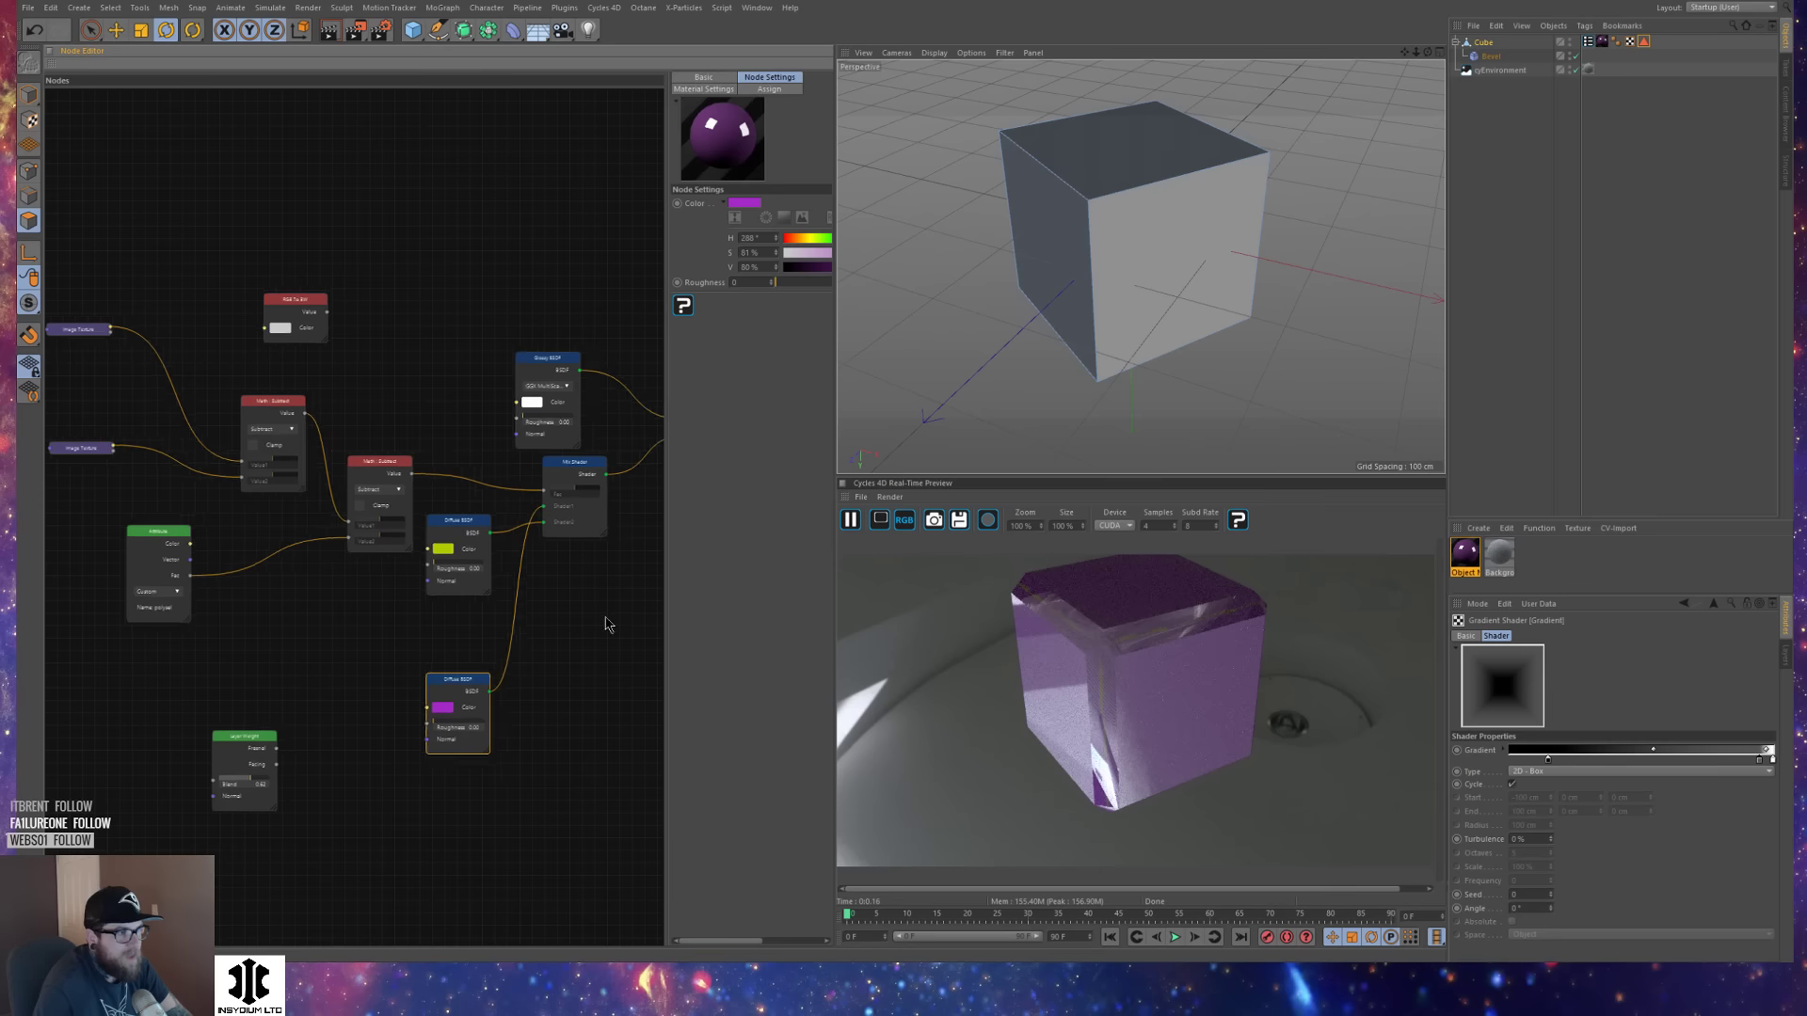
Delete the unused Layer Weight node.
right_click(251, 753)
left_click(268, 745)
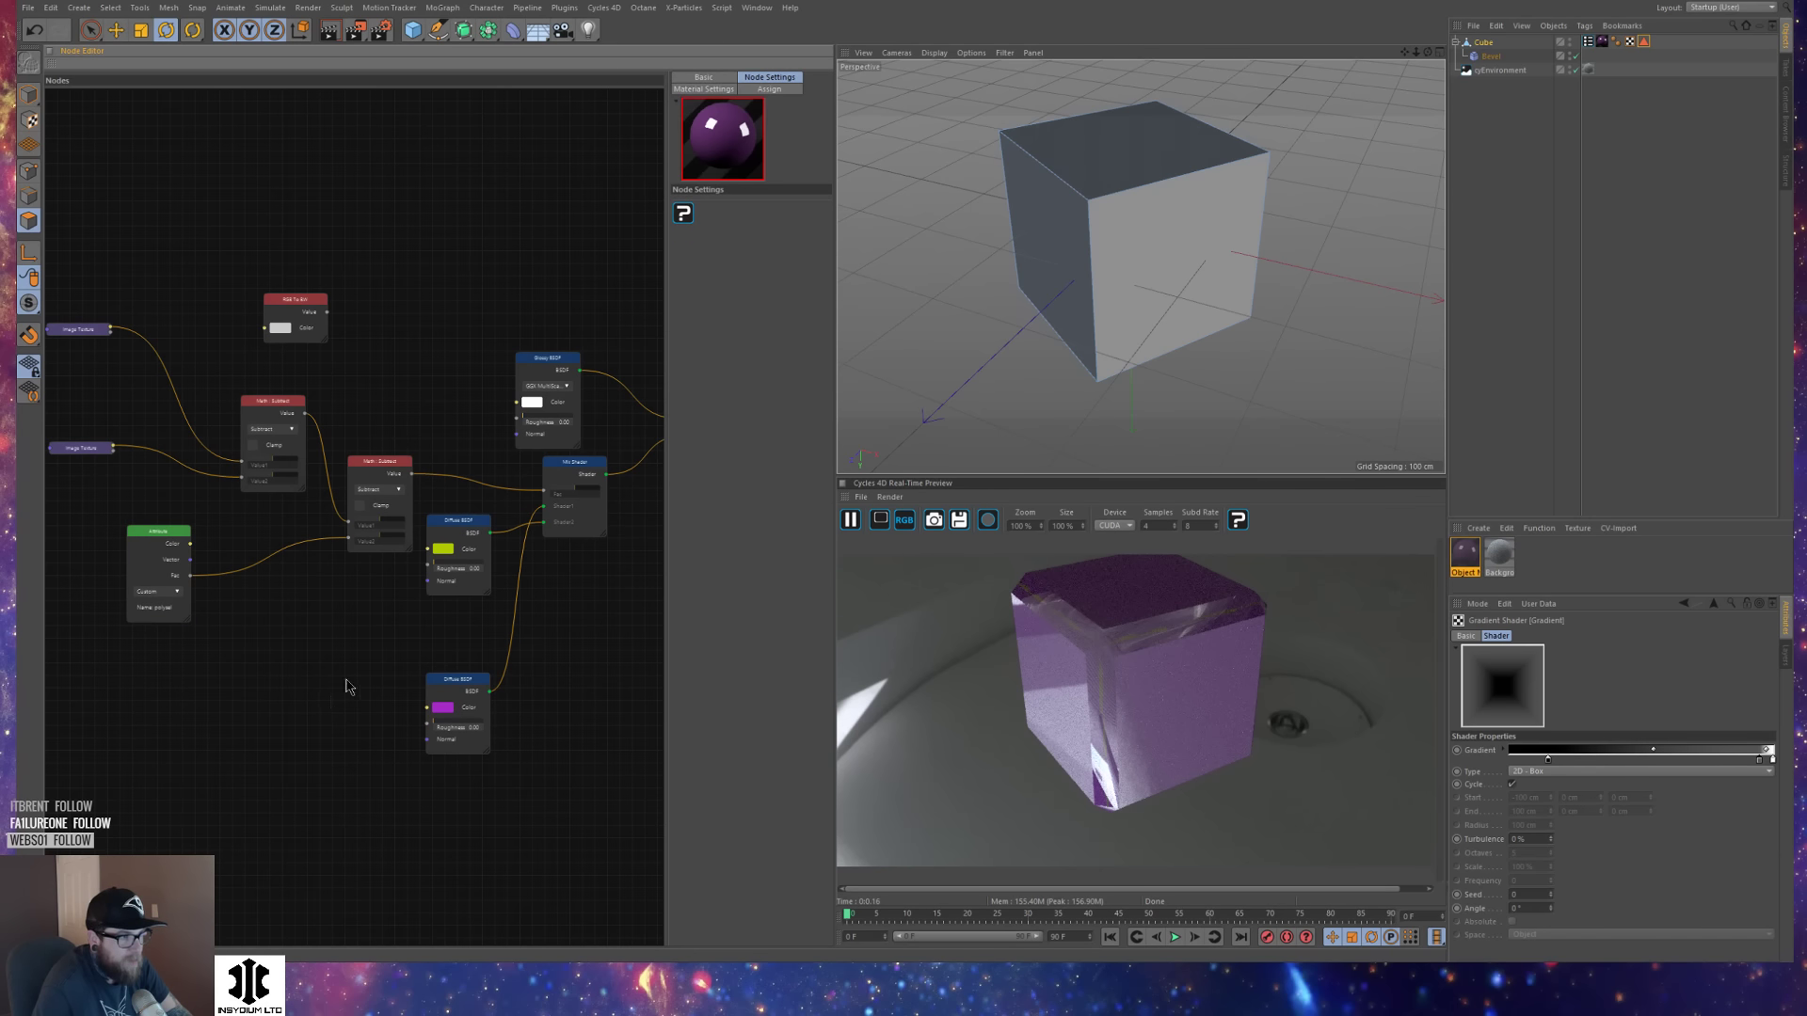
Reroute the gradient Image Texture directly into the final Math node's first value and delete the first Math node.
left_click(271, 411)
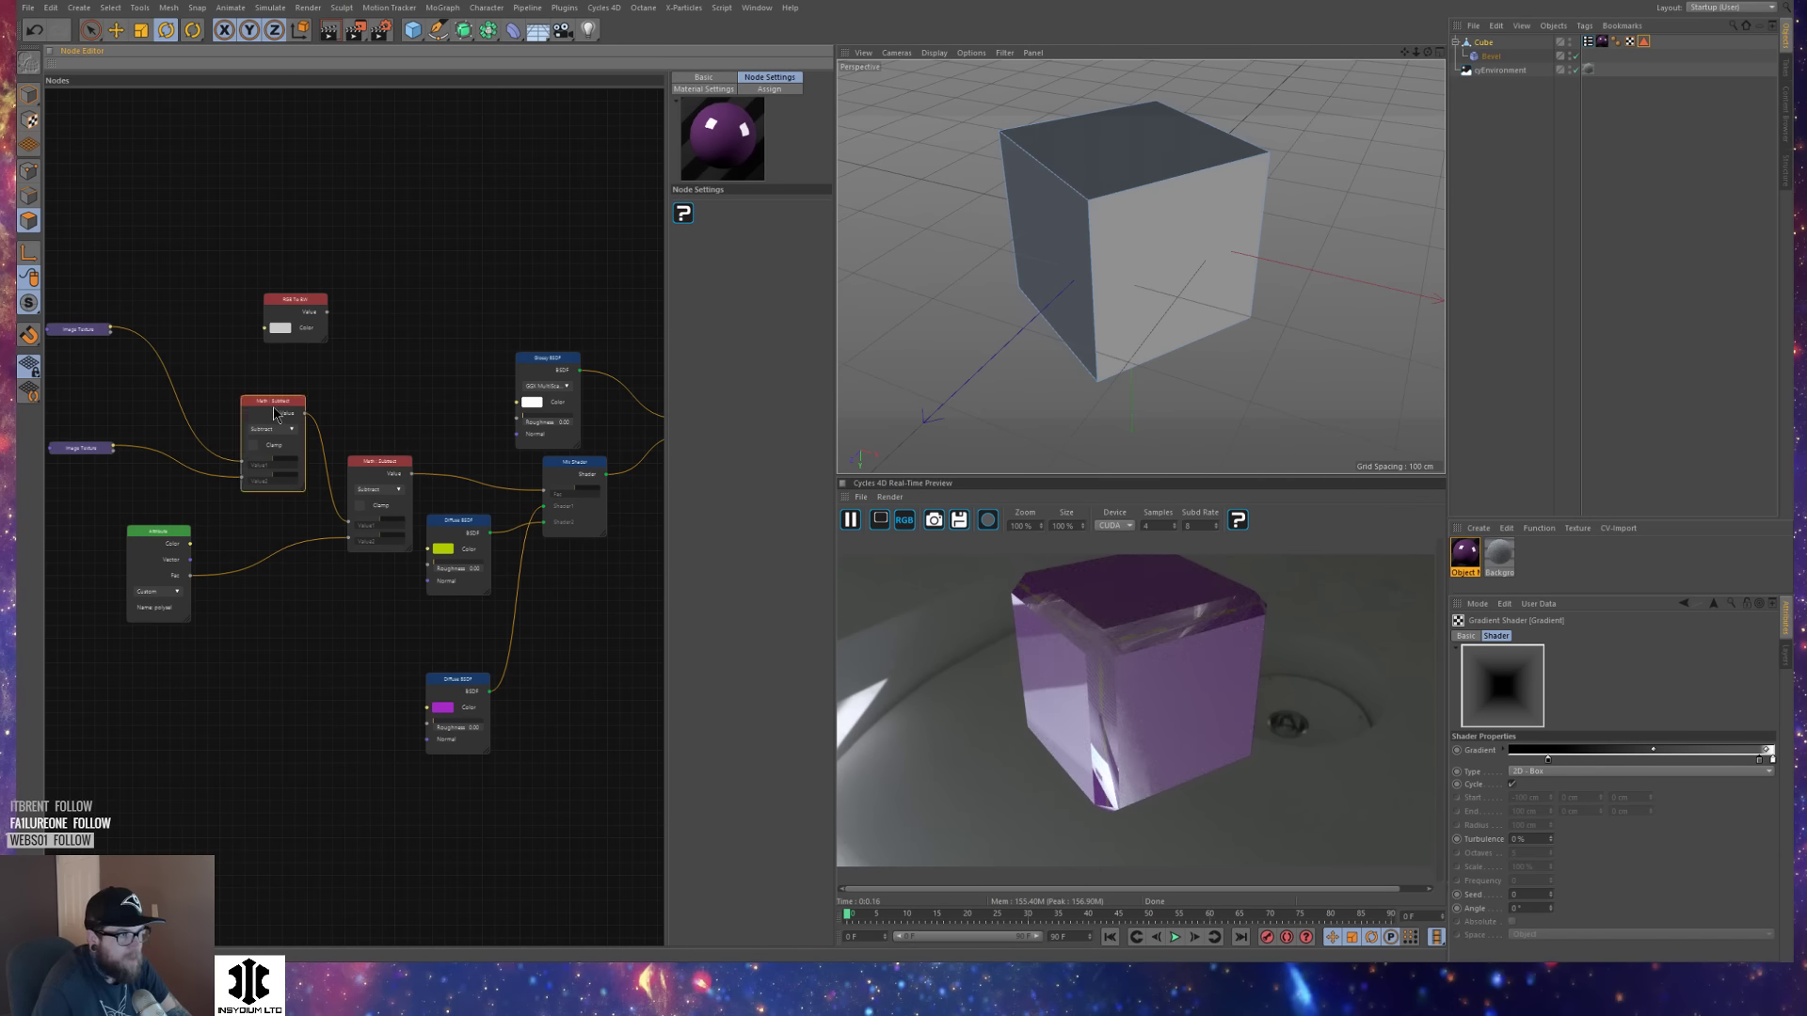
left_click_drag(243, 461, 349, 523)
right_click(273, 405)
left_click(292, 455)
Delete the noise Image Texture node and move the gradient Image Texture closer to the remaining Math node.
right_click(91, 457)
left_click(89, 449)
right_click(89, 448)
left_click(108, 499)
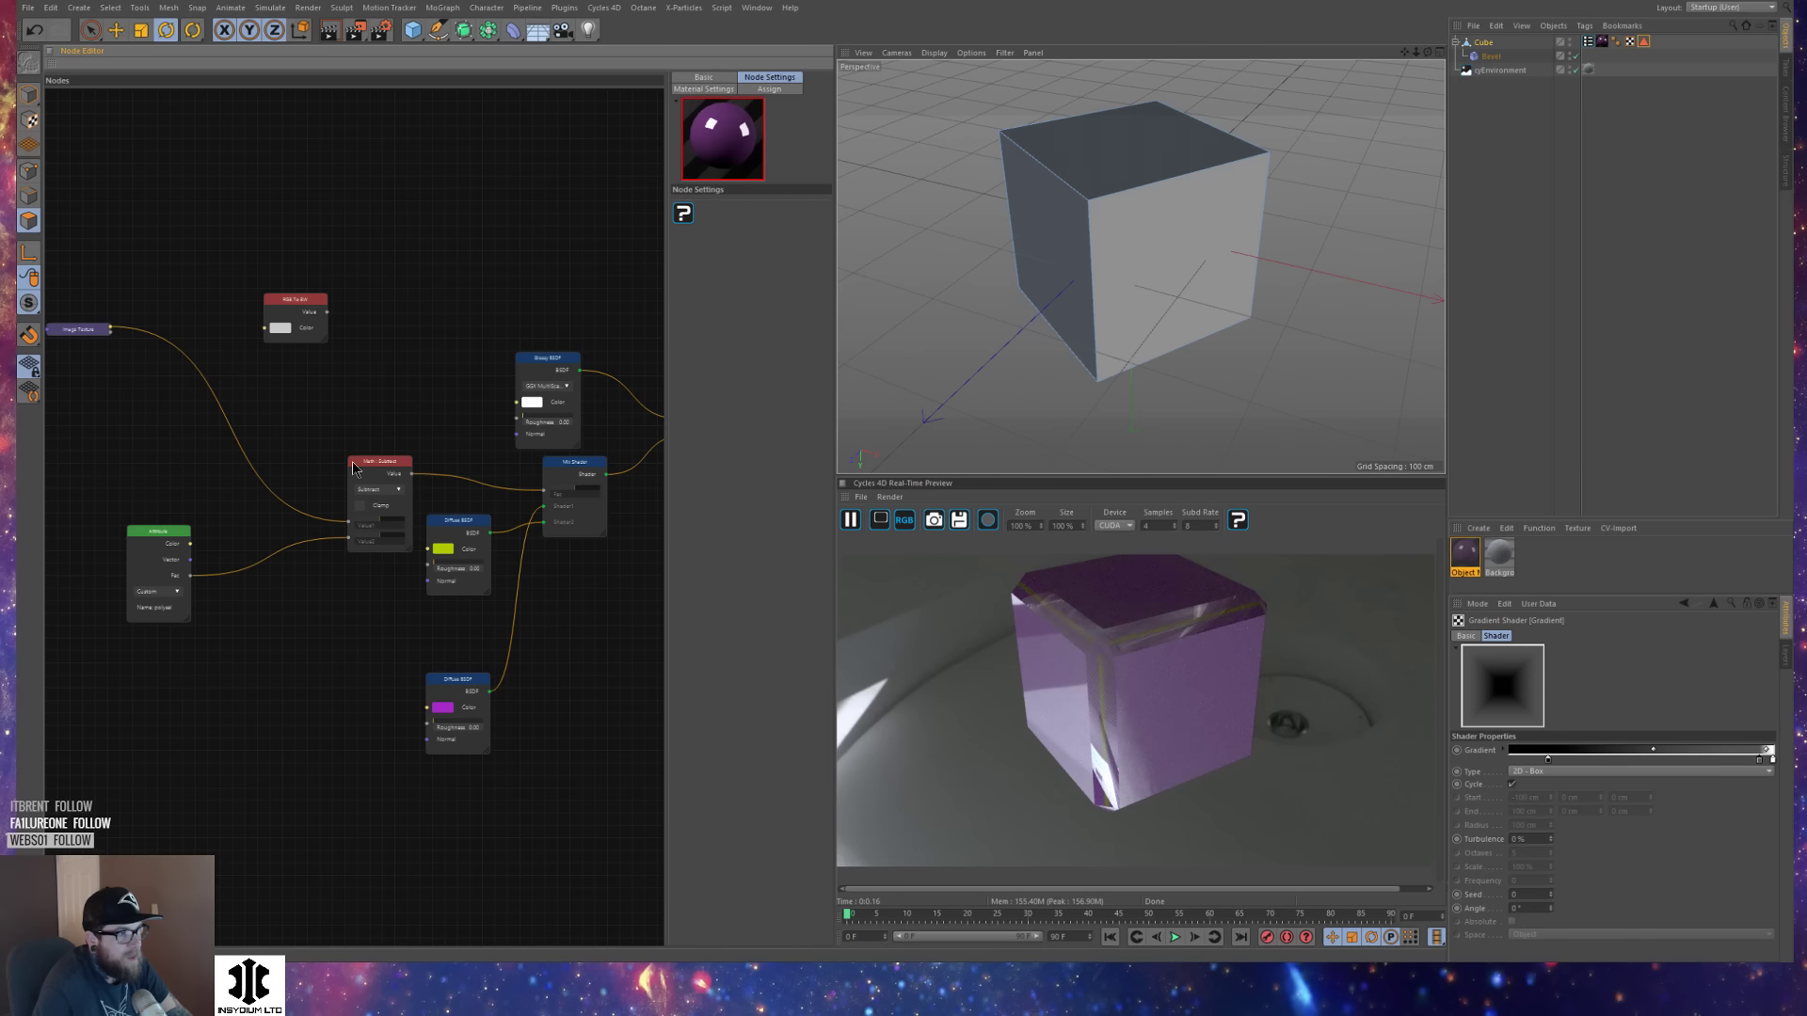
left_click_drag(99, 331, 219, 390)
mouse_move(1101, 266)
left_mouse_down("alt")
mouse_move(1146, 251)
mouse_move(1125, 260)
mouse_move(1170, 301)
mouse_move(1165, 276)
mouse_move(1133, 282)
left_mouse_up("alt")
left_click(396, 421)
scroll(1170, 301, "down", 5)
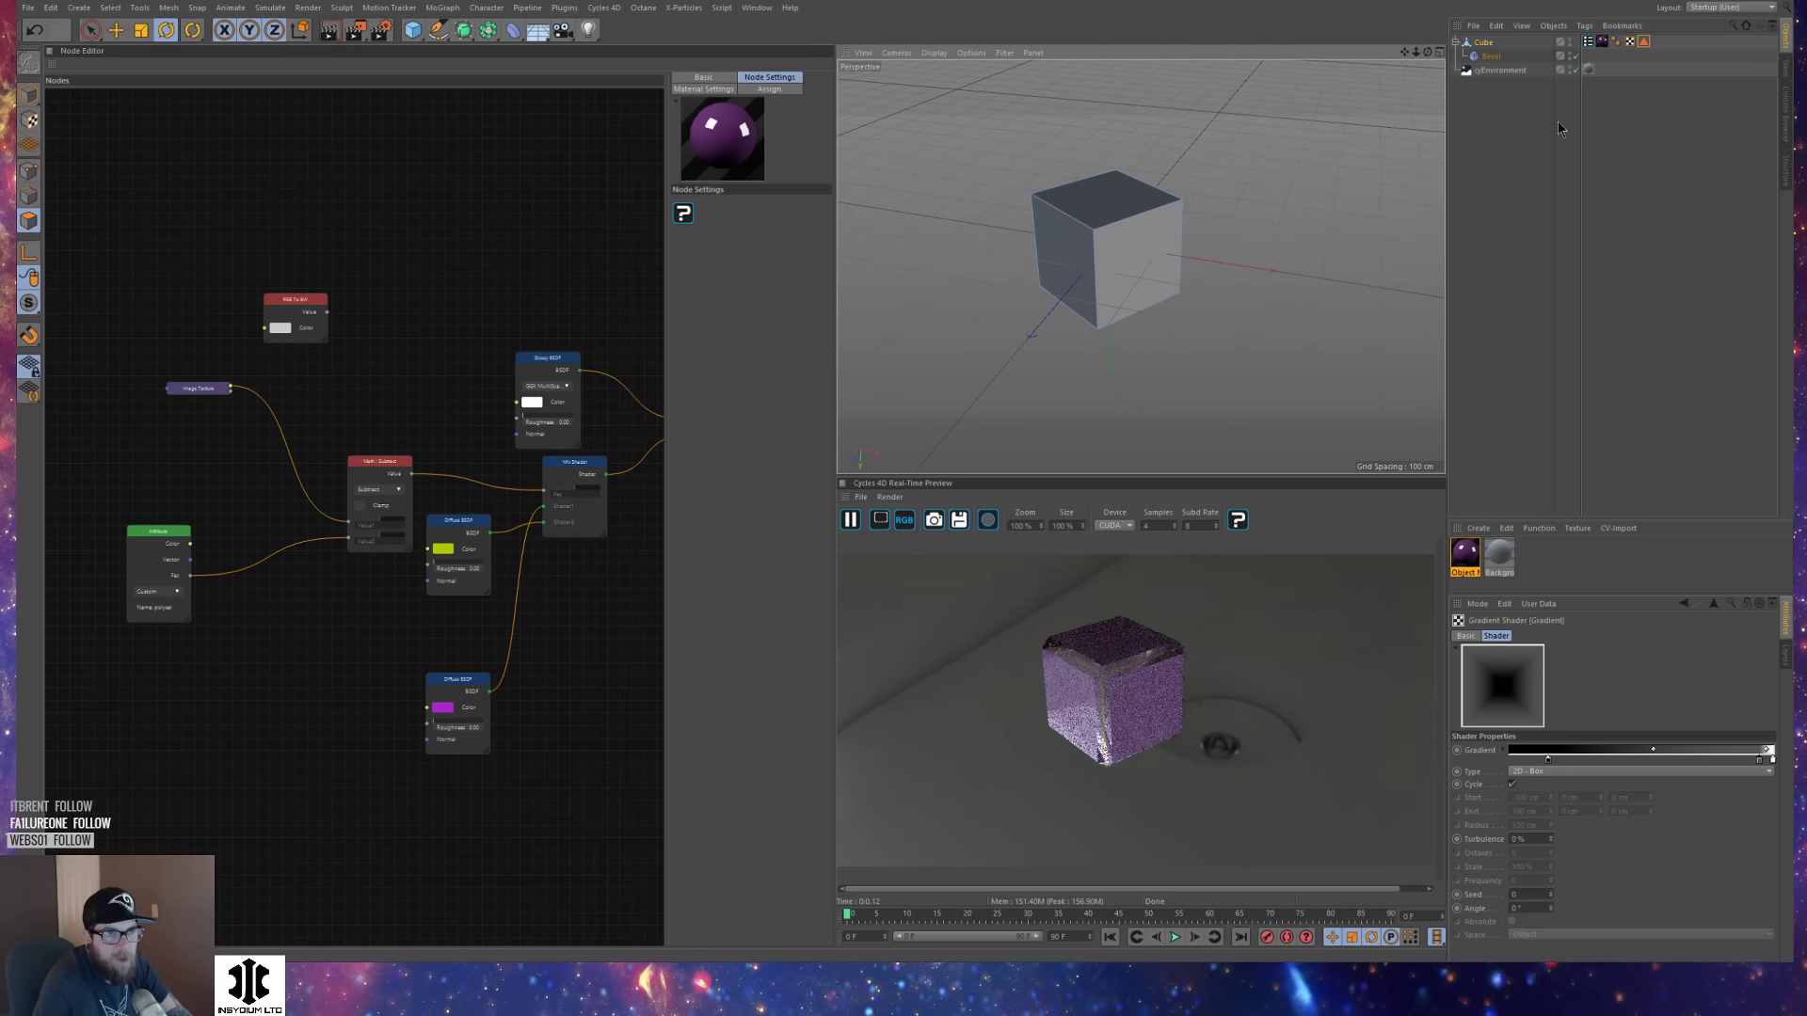
Clear the scene by deleting the Cube and its Object Material, keeping the environment.
left_click(1484, 42)
key("Delete")
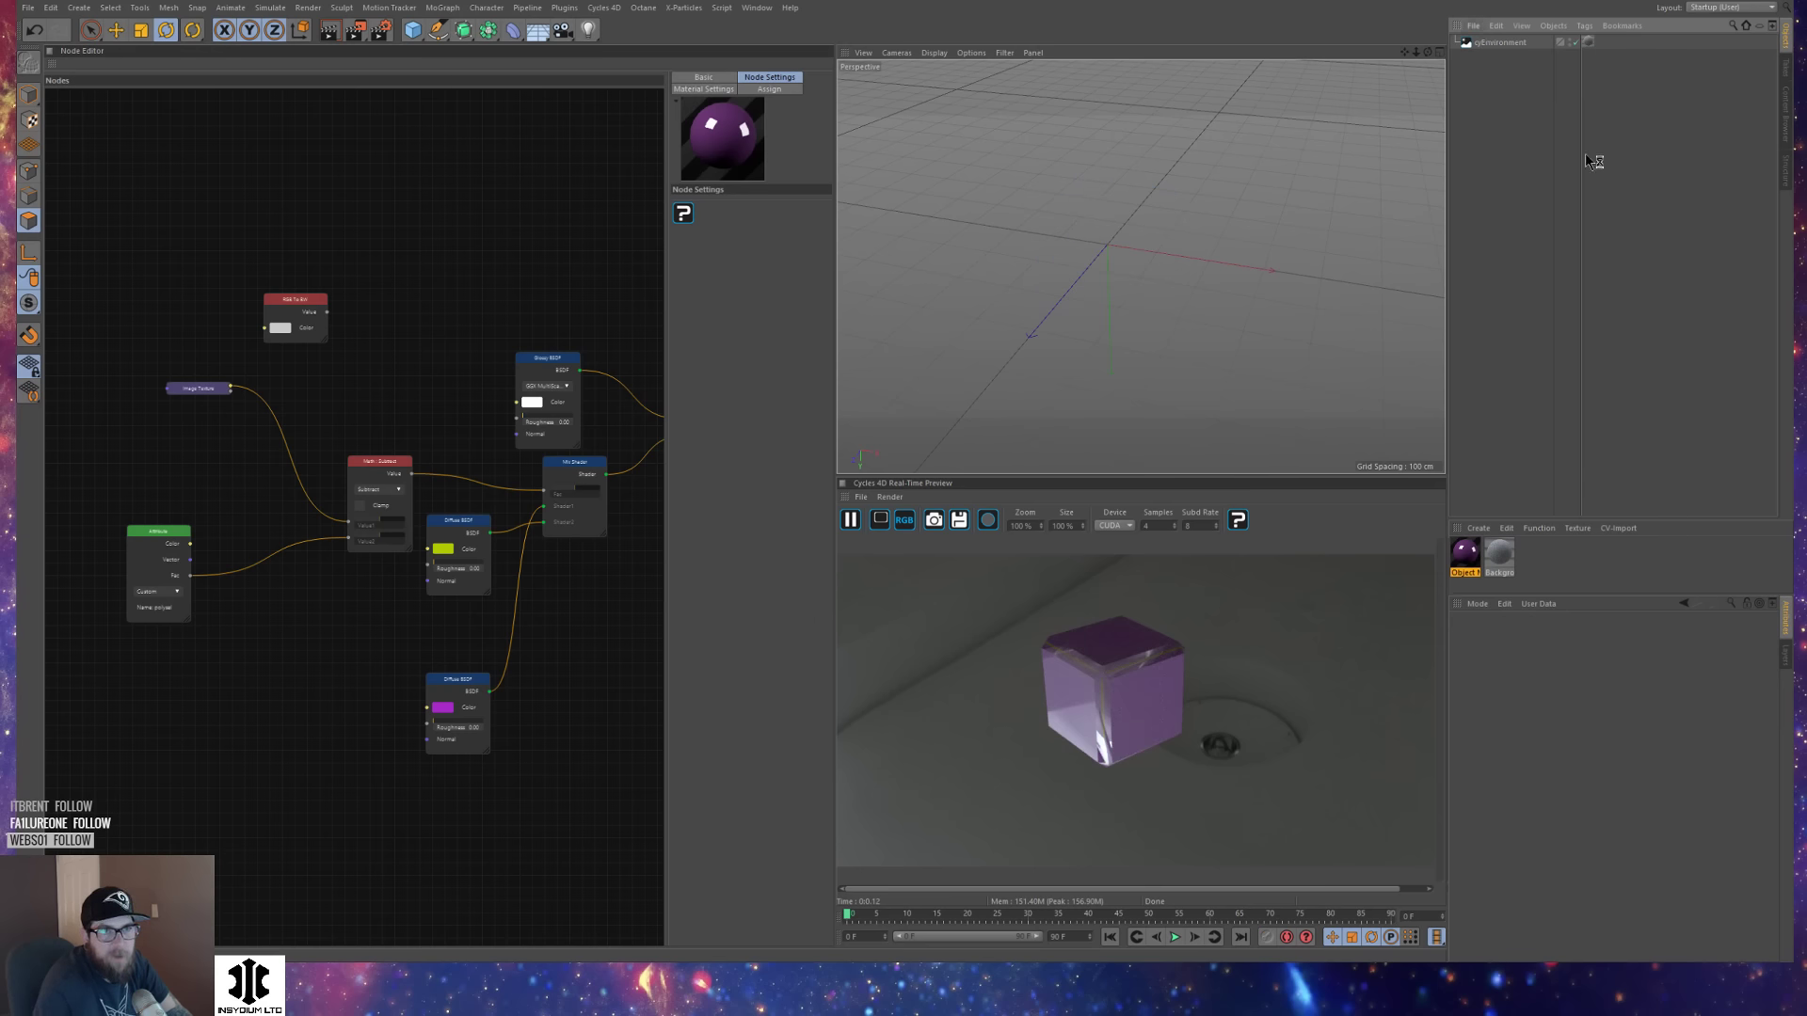
left_click(1467, 559)
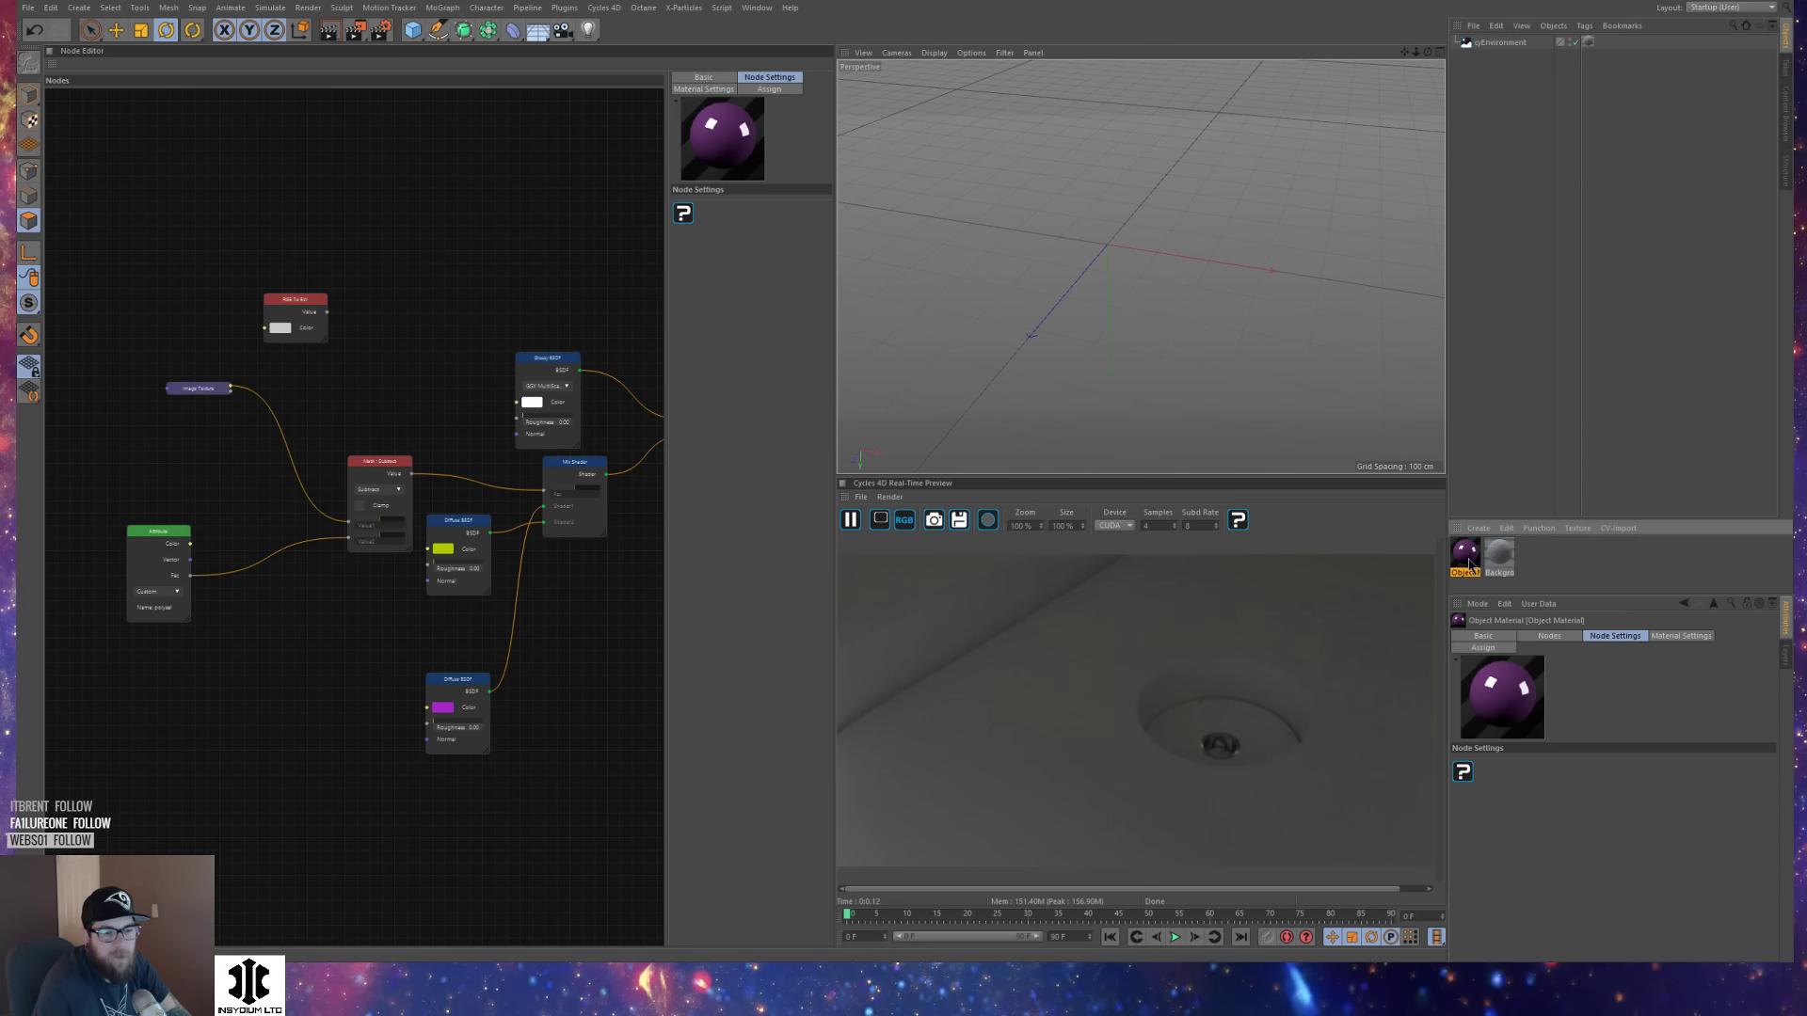
key("Delete")
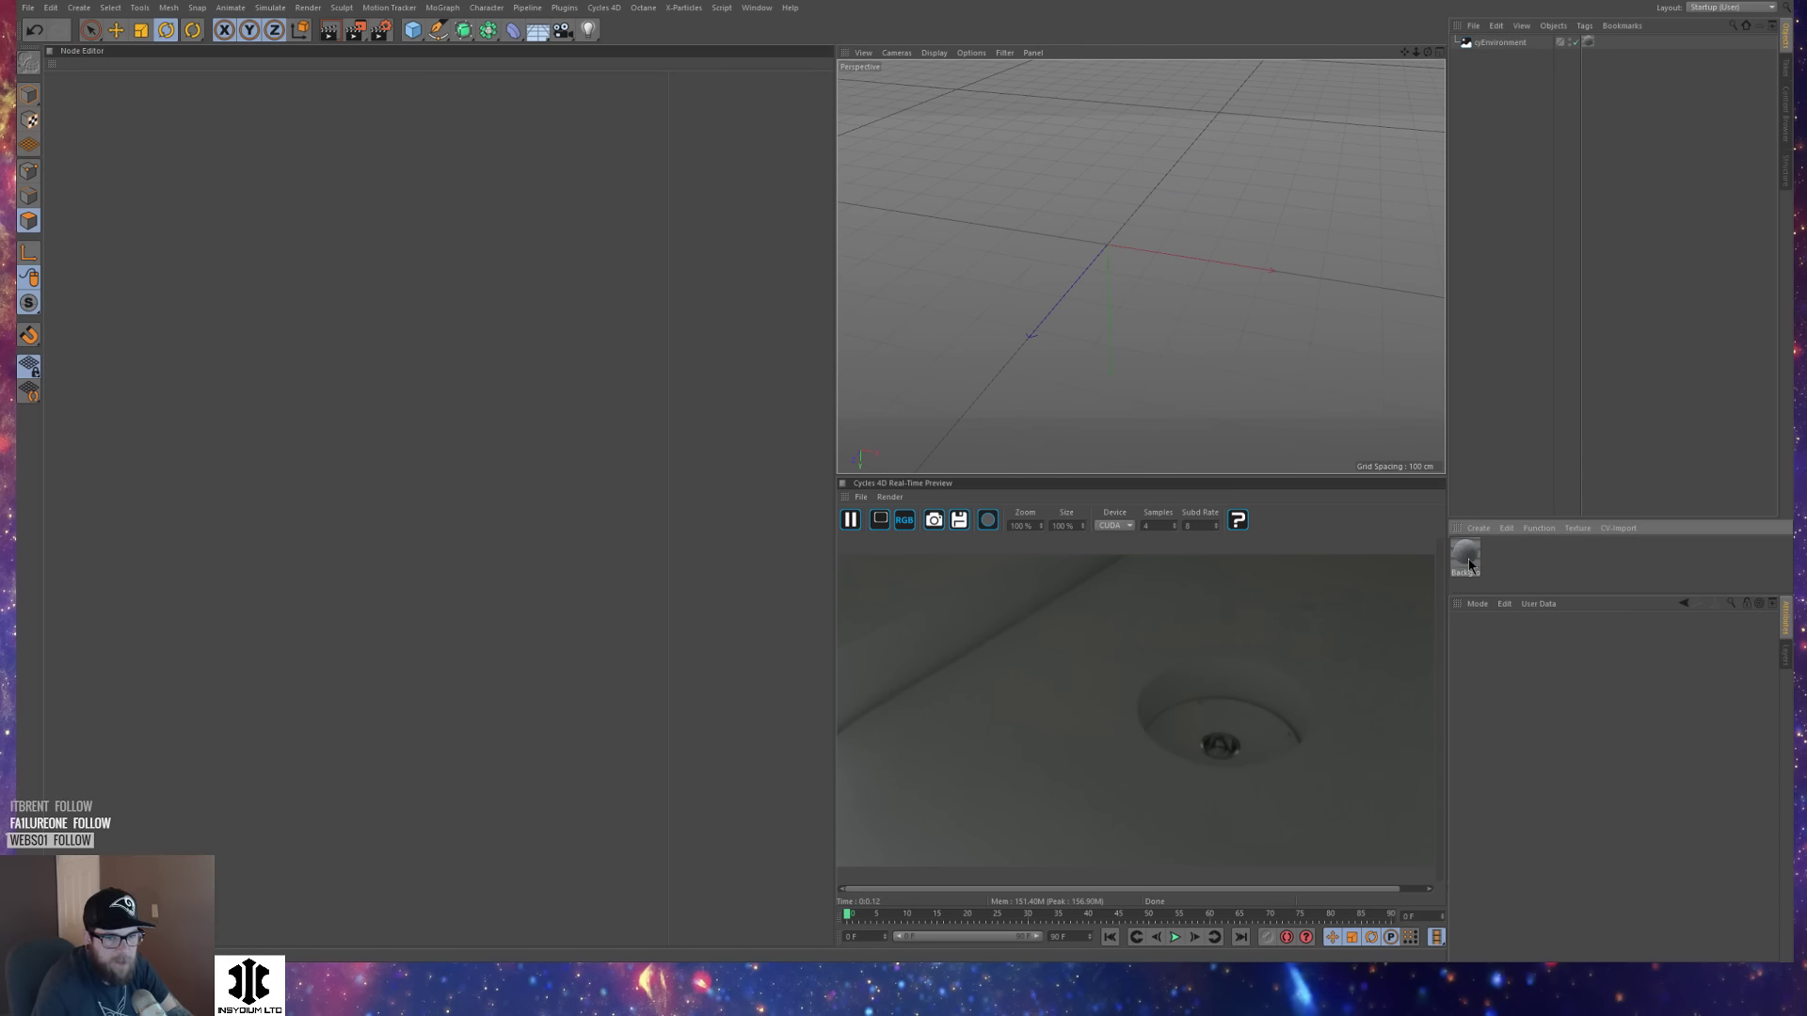
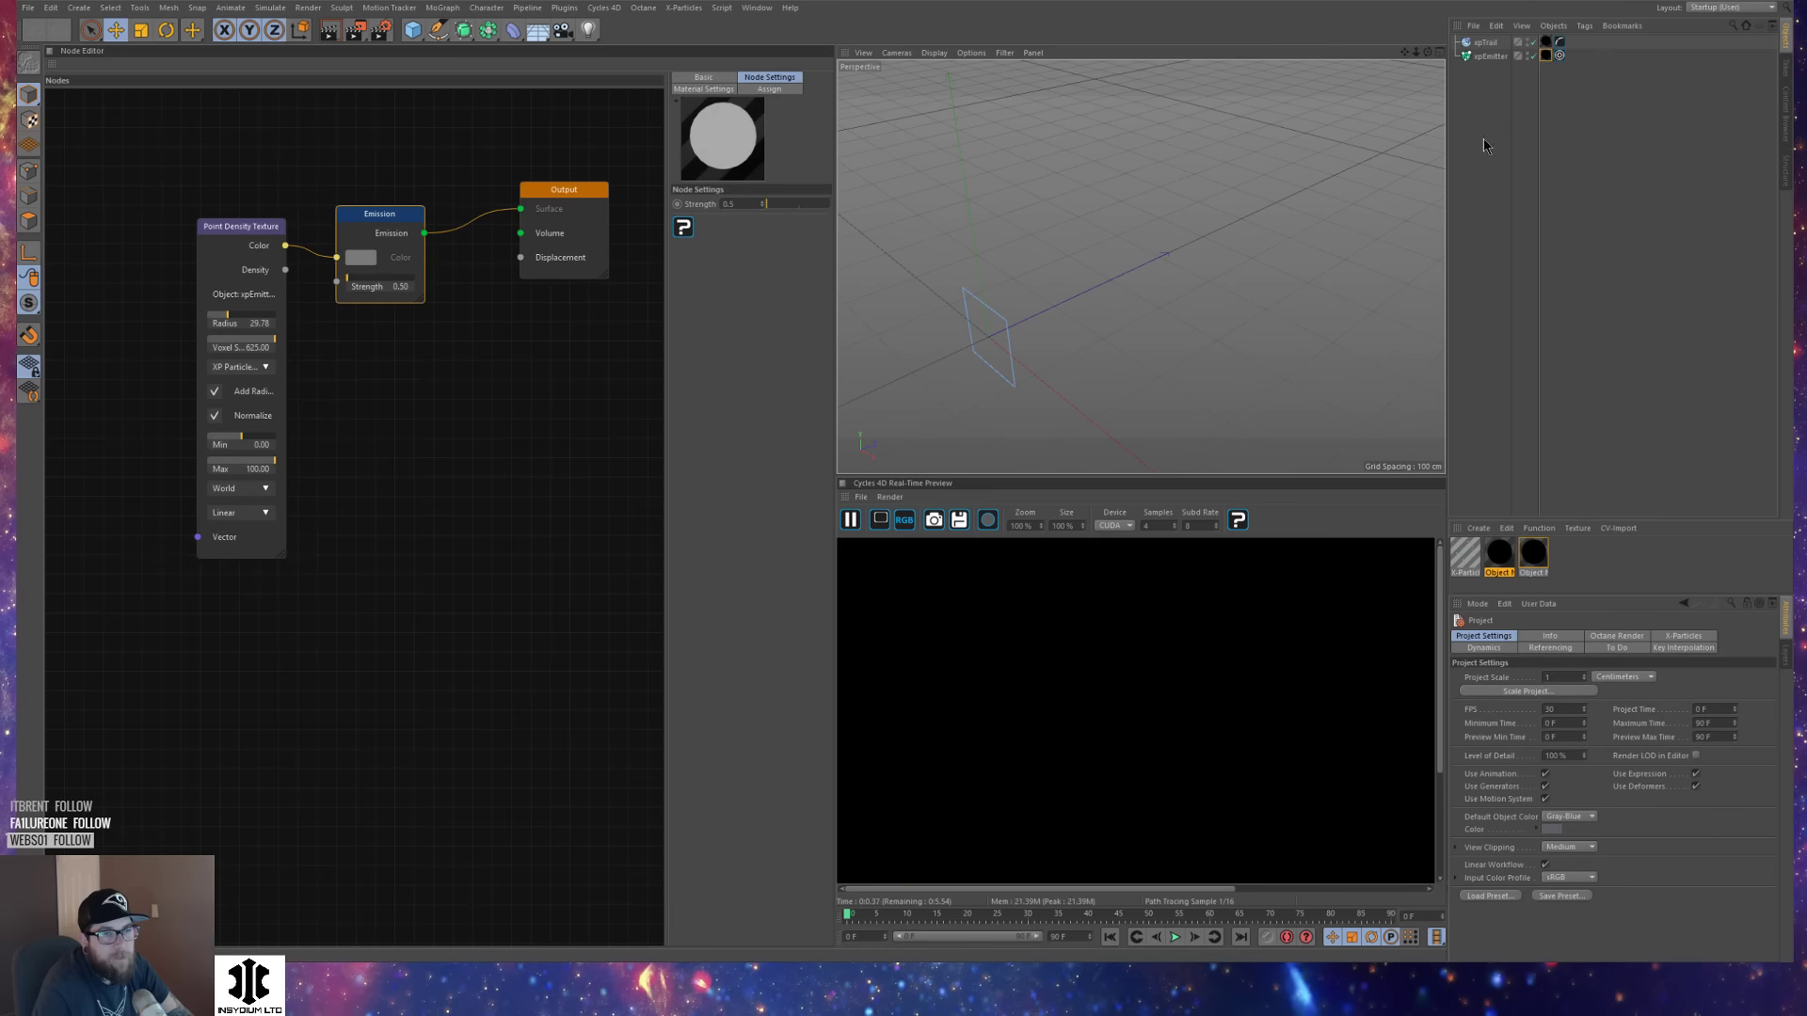
Copy the xpTrail and xpEmitter objects from the particle project into the project containing the environment.
left_click_drag(1490, 35, 1496, 38)
key("v")
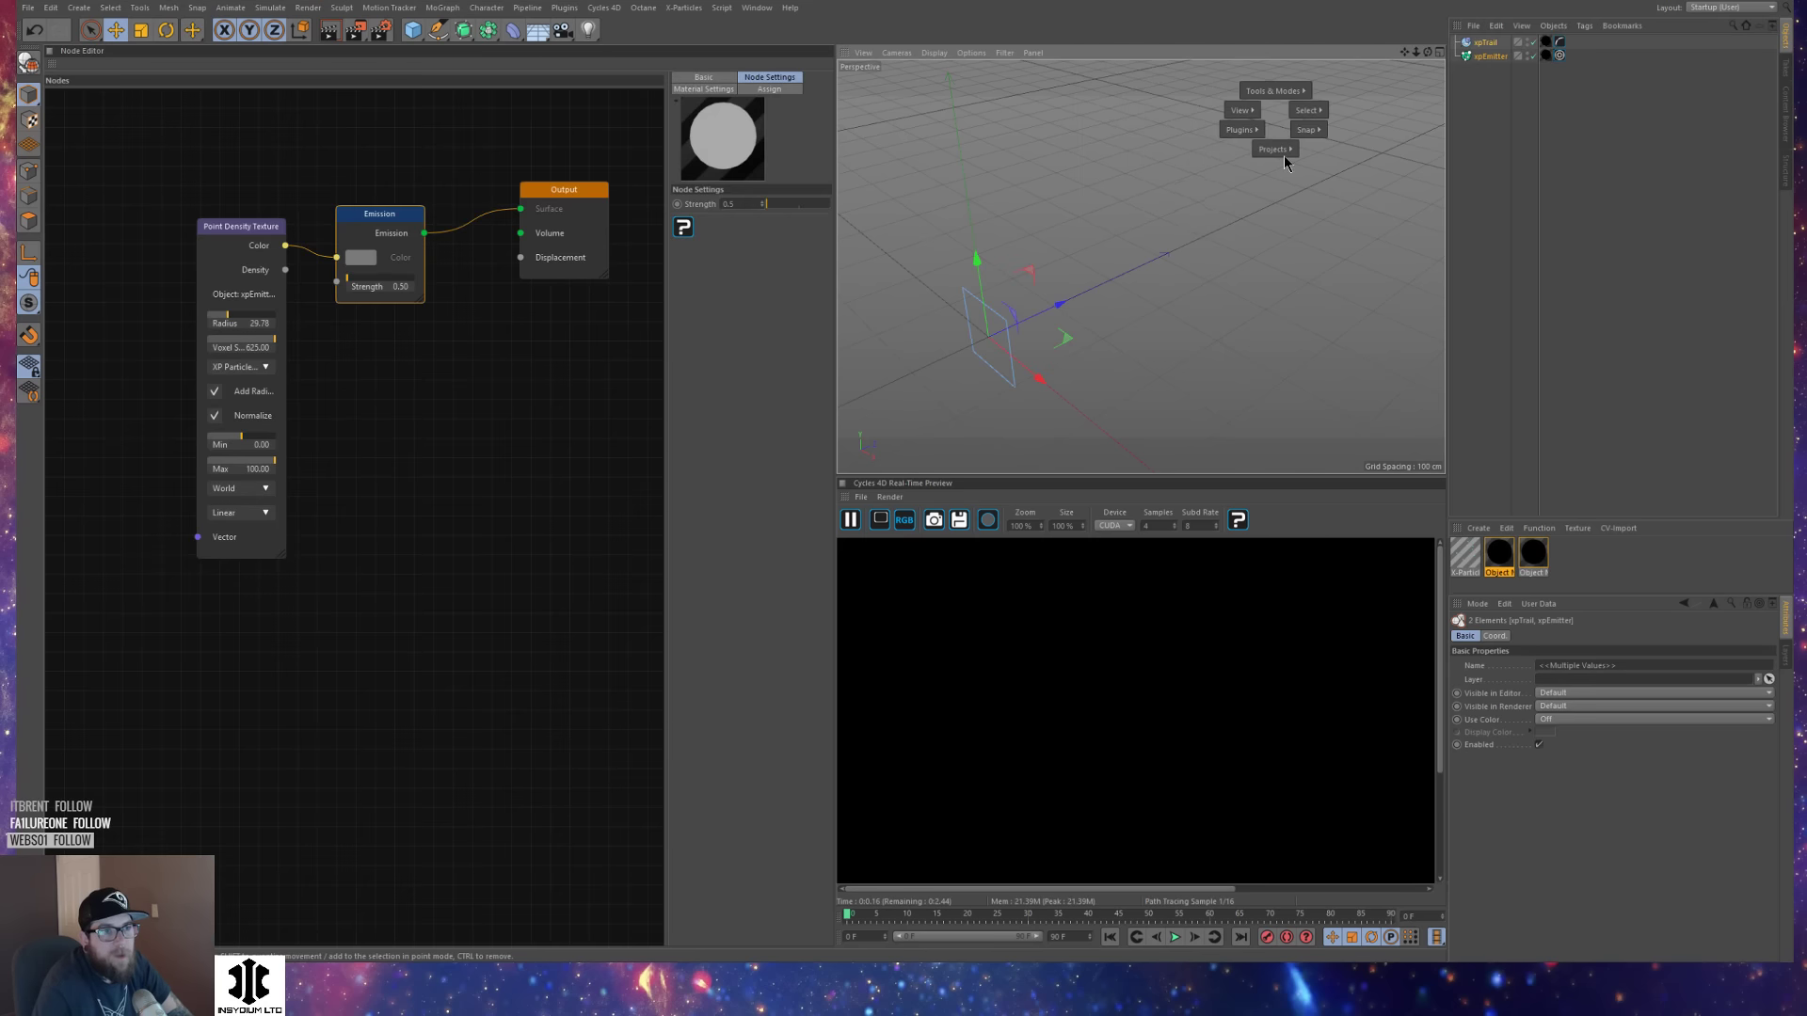
left_click(1287, 181)
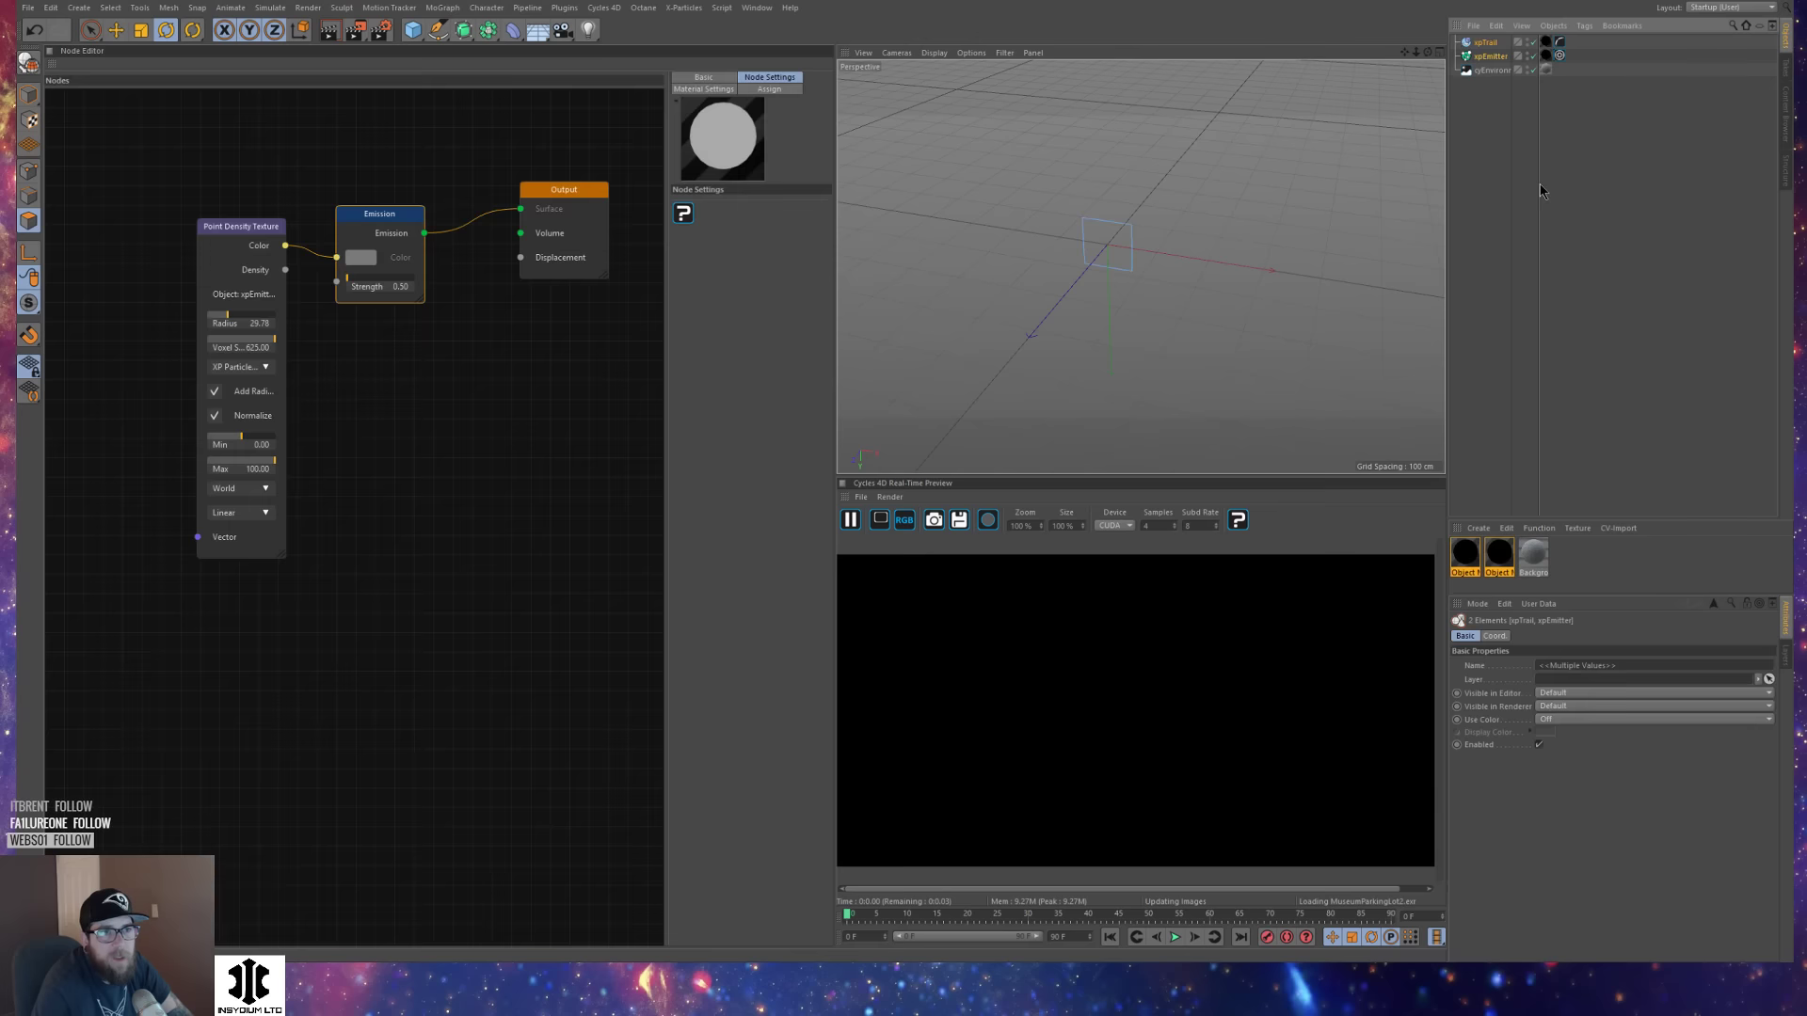
Move the Point Density Texture node slightly away from the Emission node.
left_click_drag(1146, 251, 1147, 298, "alt")
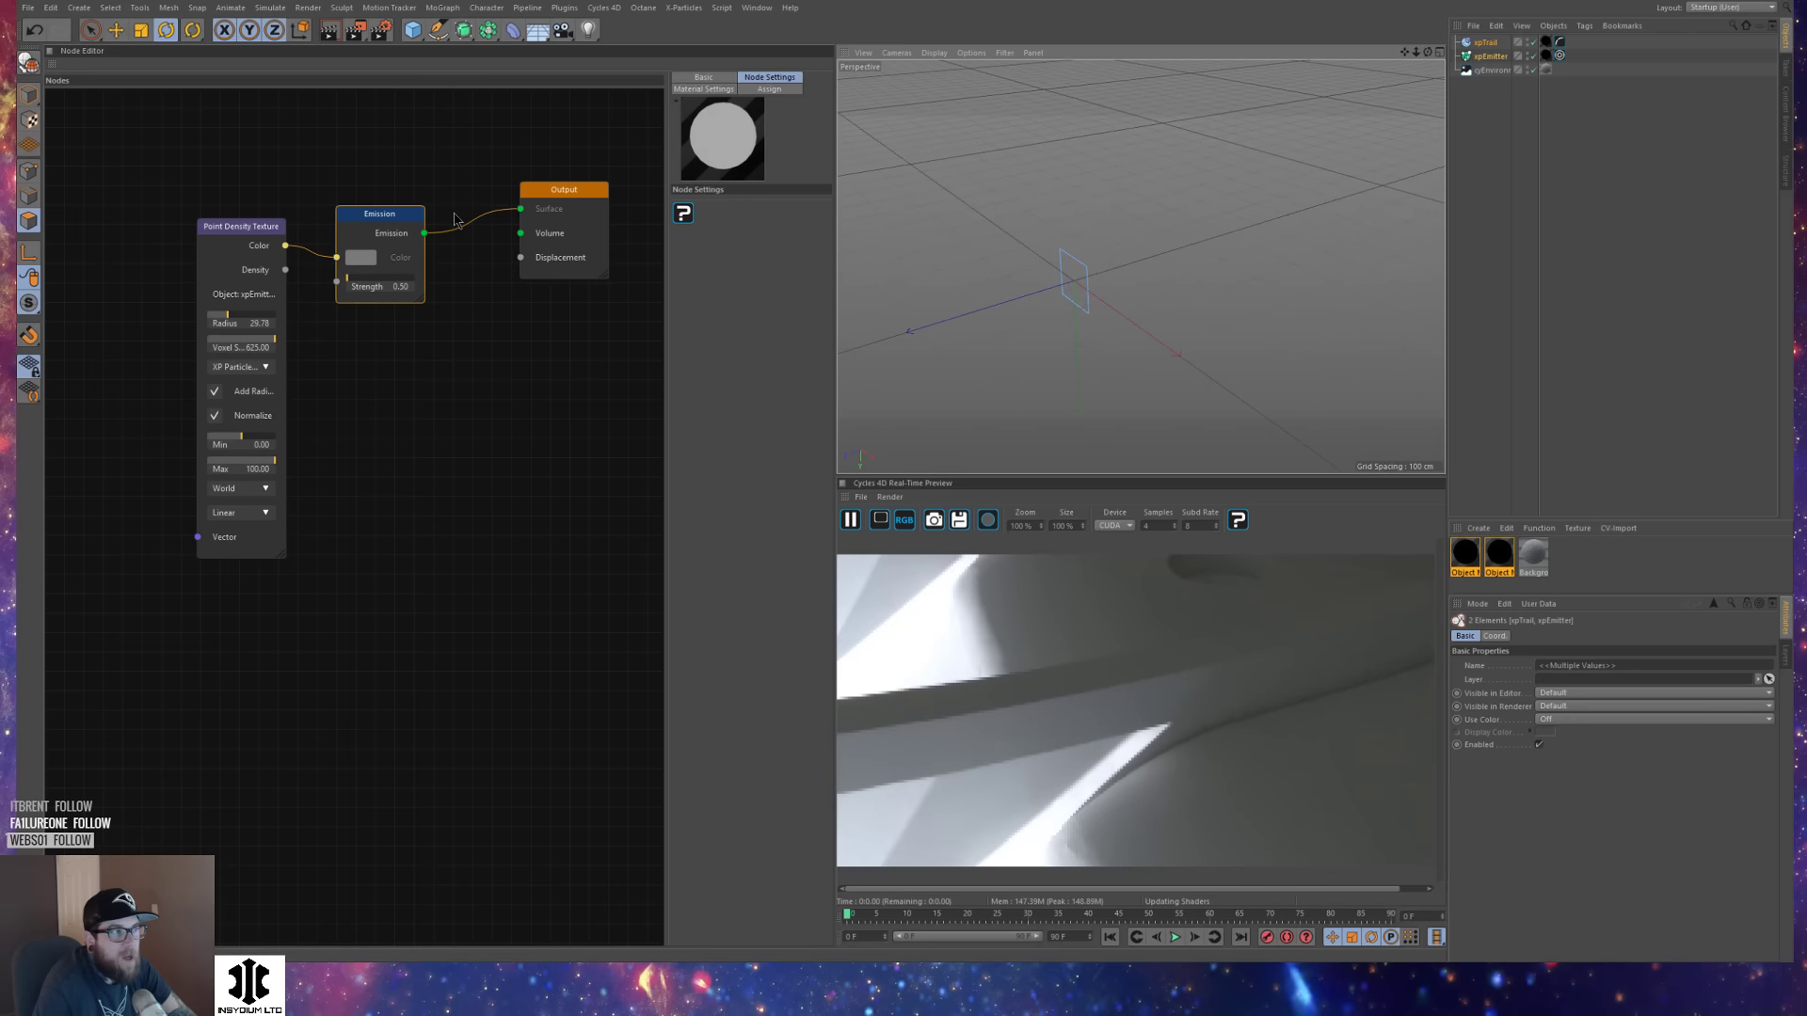
mouse_move(240, 226)
left_mouse_down()
mouse_move(237, 193)
mouse_move(220, 207)
left_mouse_up()
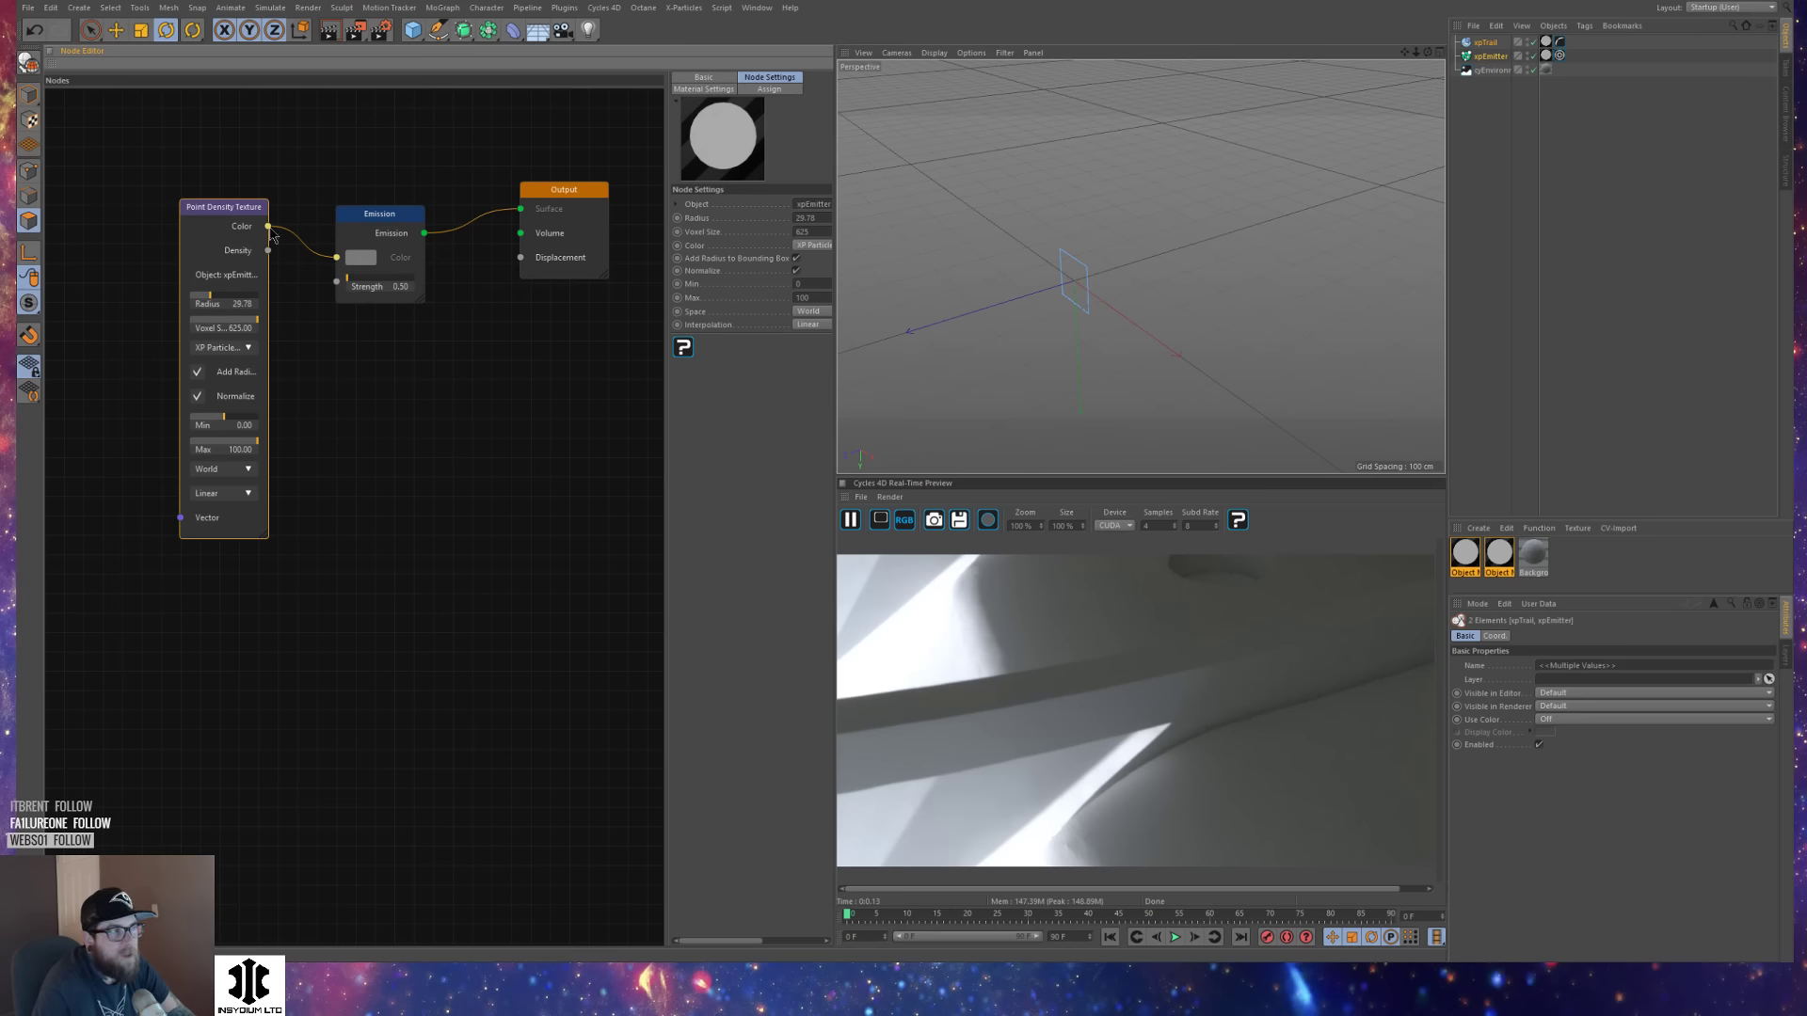
Move the Point Density Texture and Emission nodes away from the Output node and widen the node settings area.
left_click_drag(219, 217, 161, 223)
left_click_drag(405, 215, 357, 227)
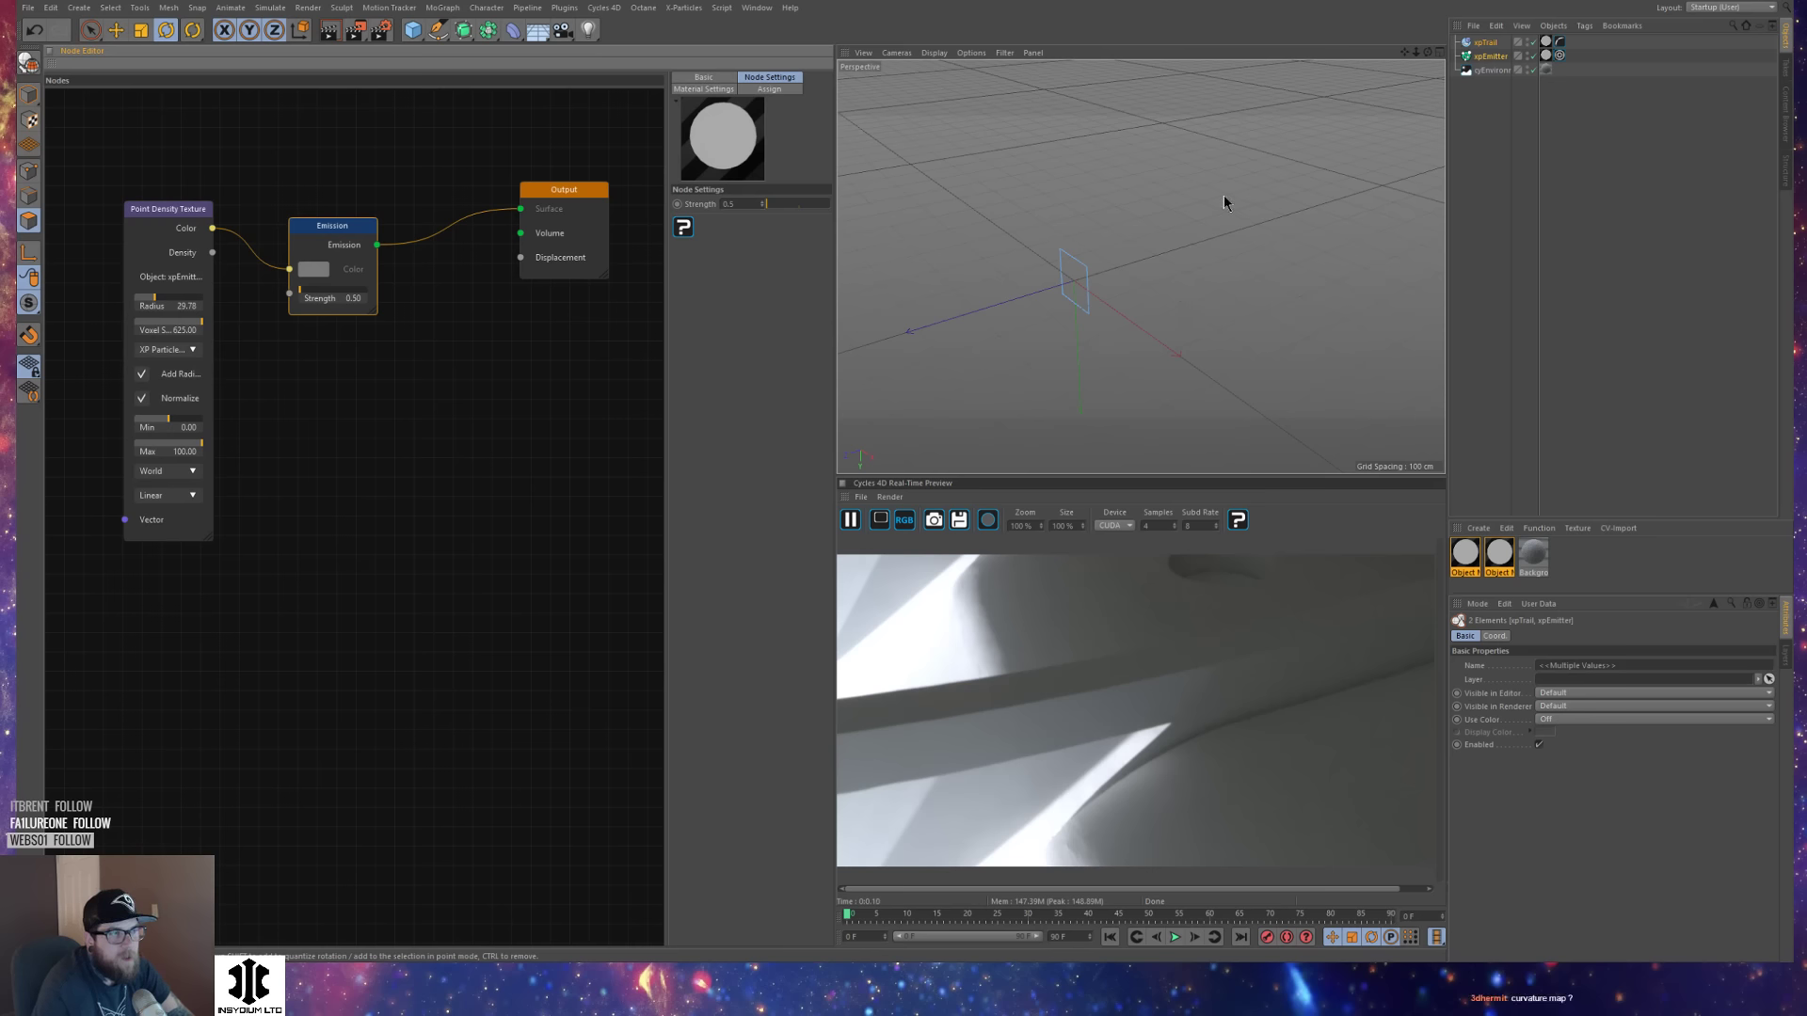
left_click(173, 222)
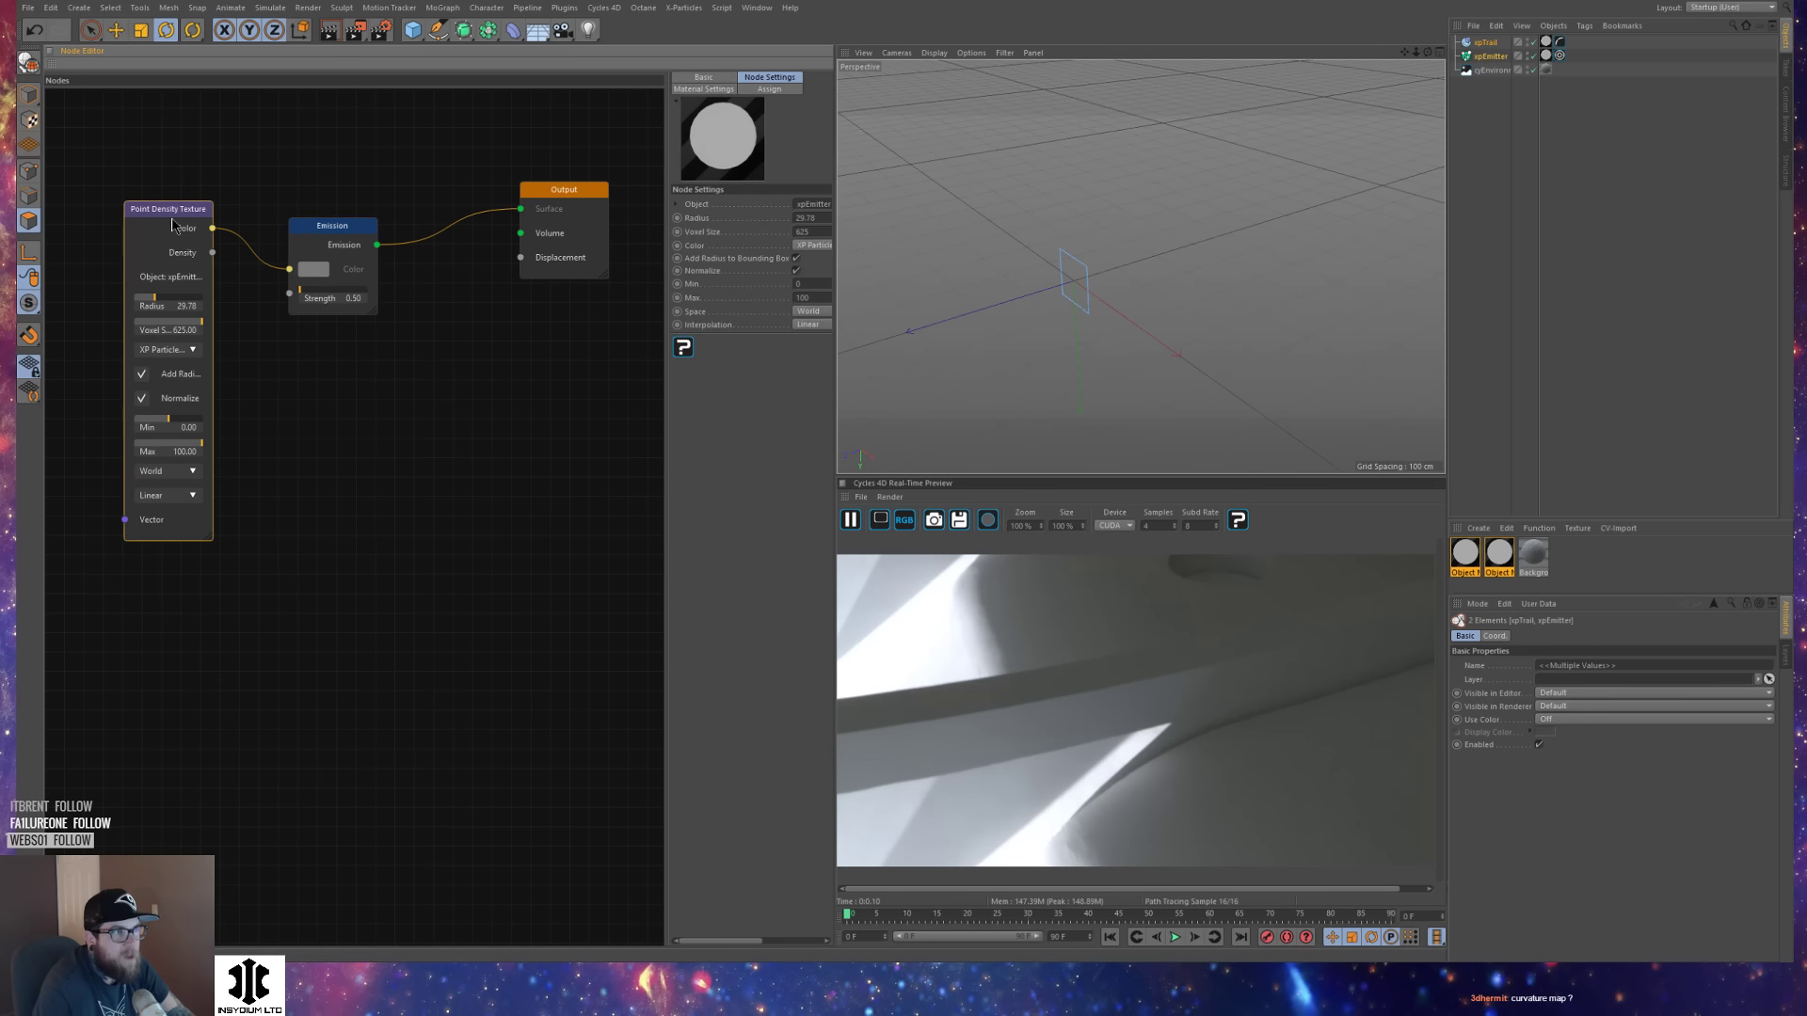
left_click_drag(668, 278, 525, 284)
middle_click_drag(448, 179, 383, 183)
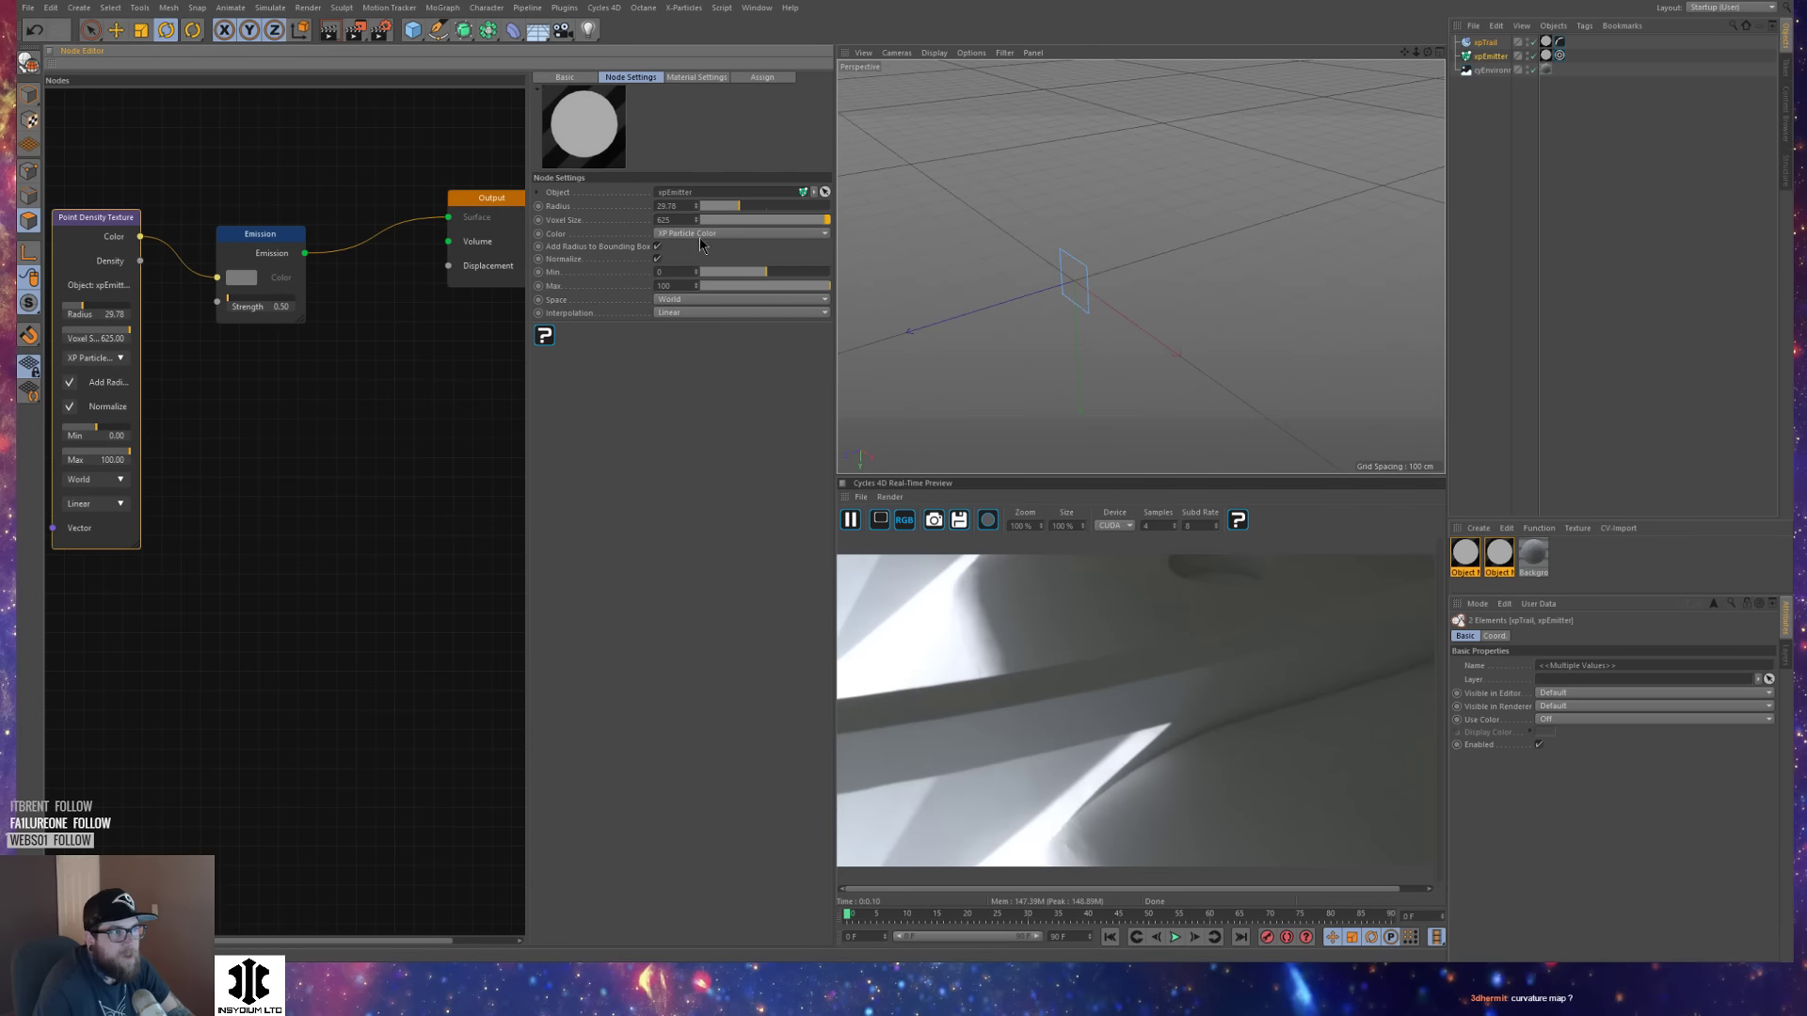
left_click_drag(250, 253, 260, 262)
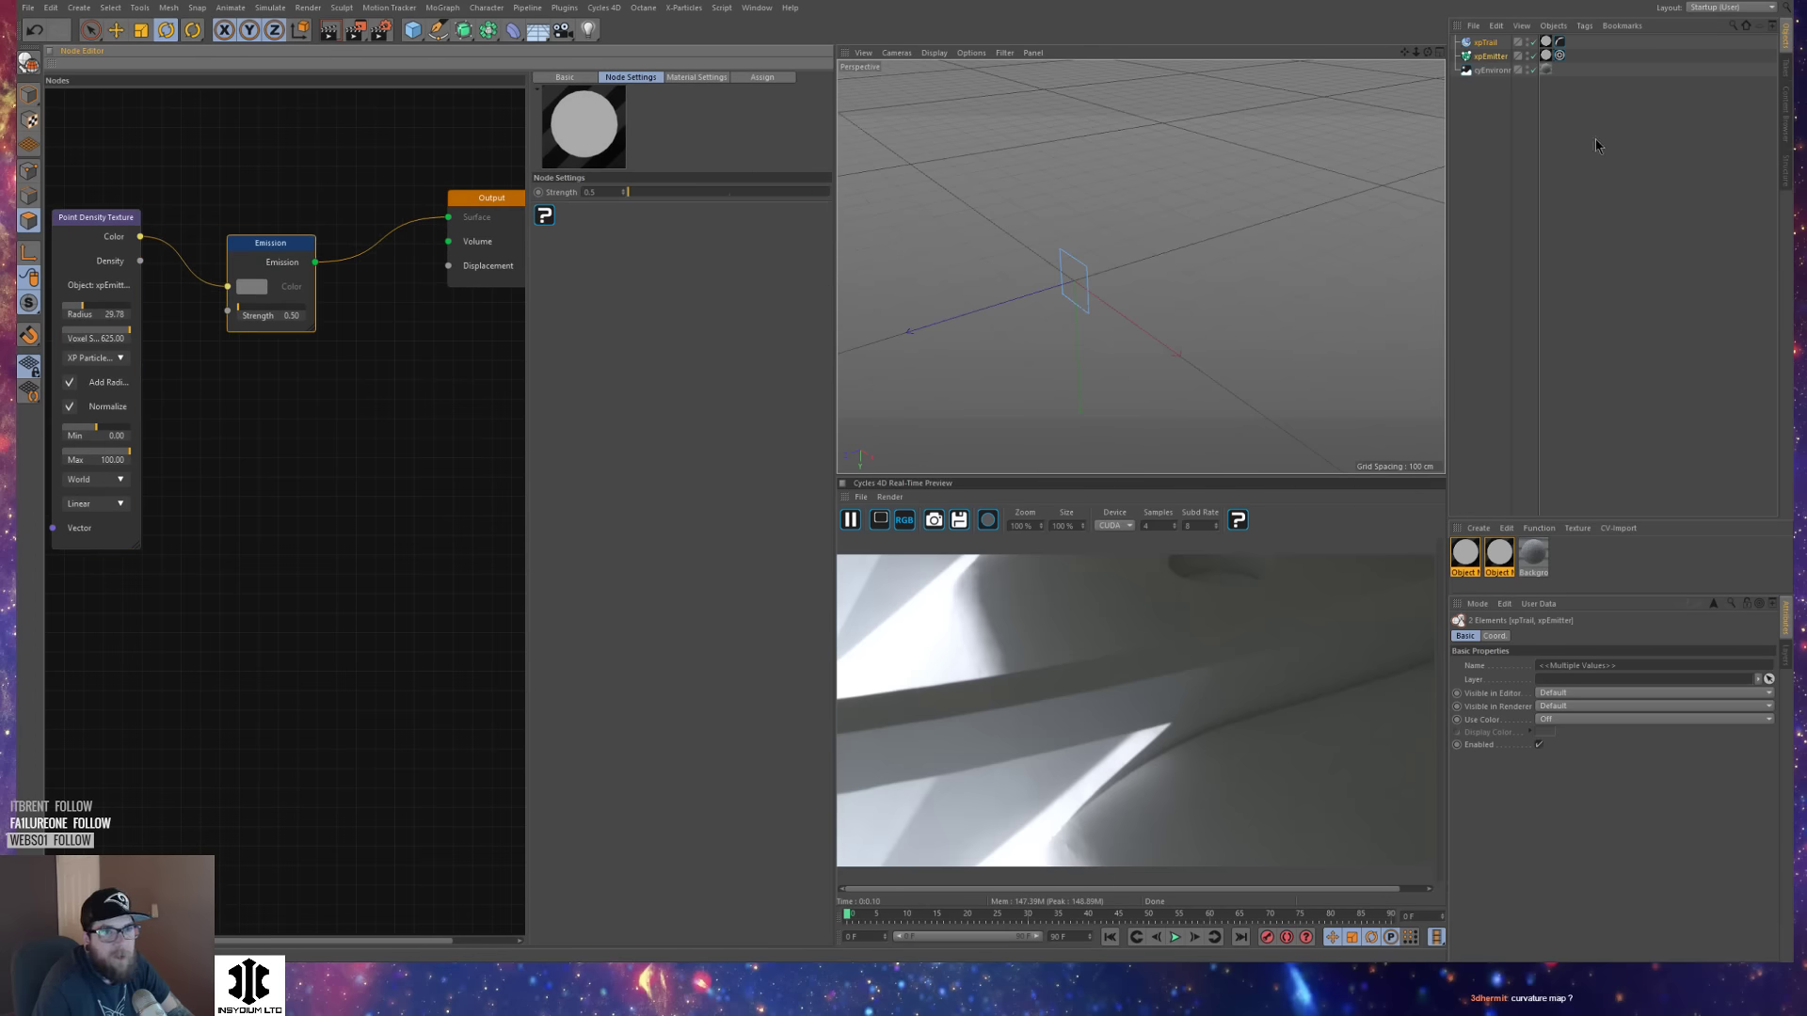
Select the xpTrail and play the particle simulation to about frame 75, pausing with the trail network in view.
left_click(1485, 42)
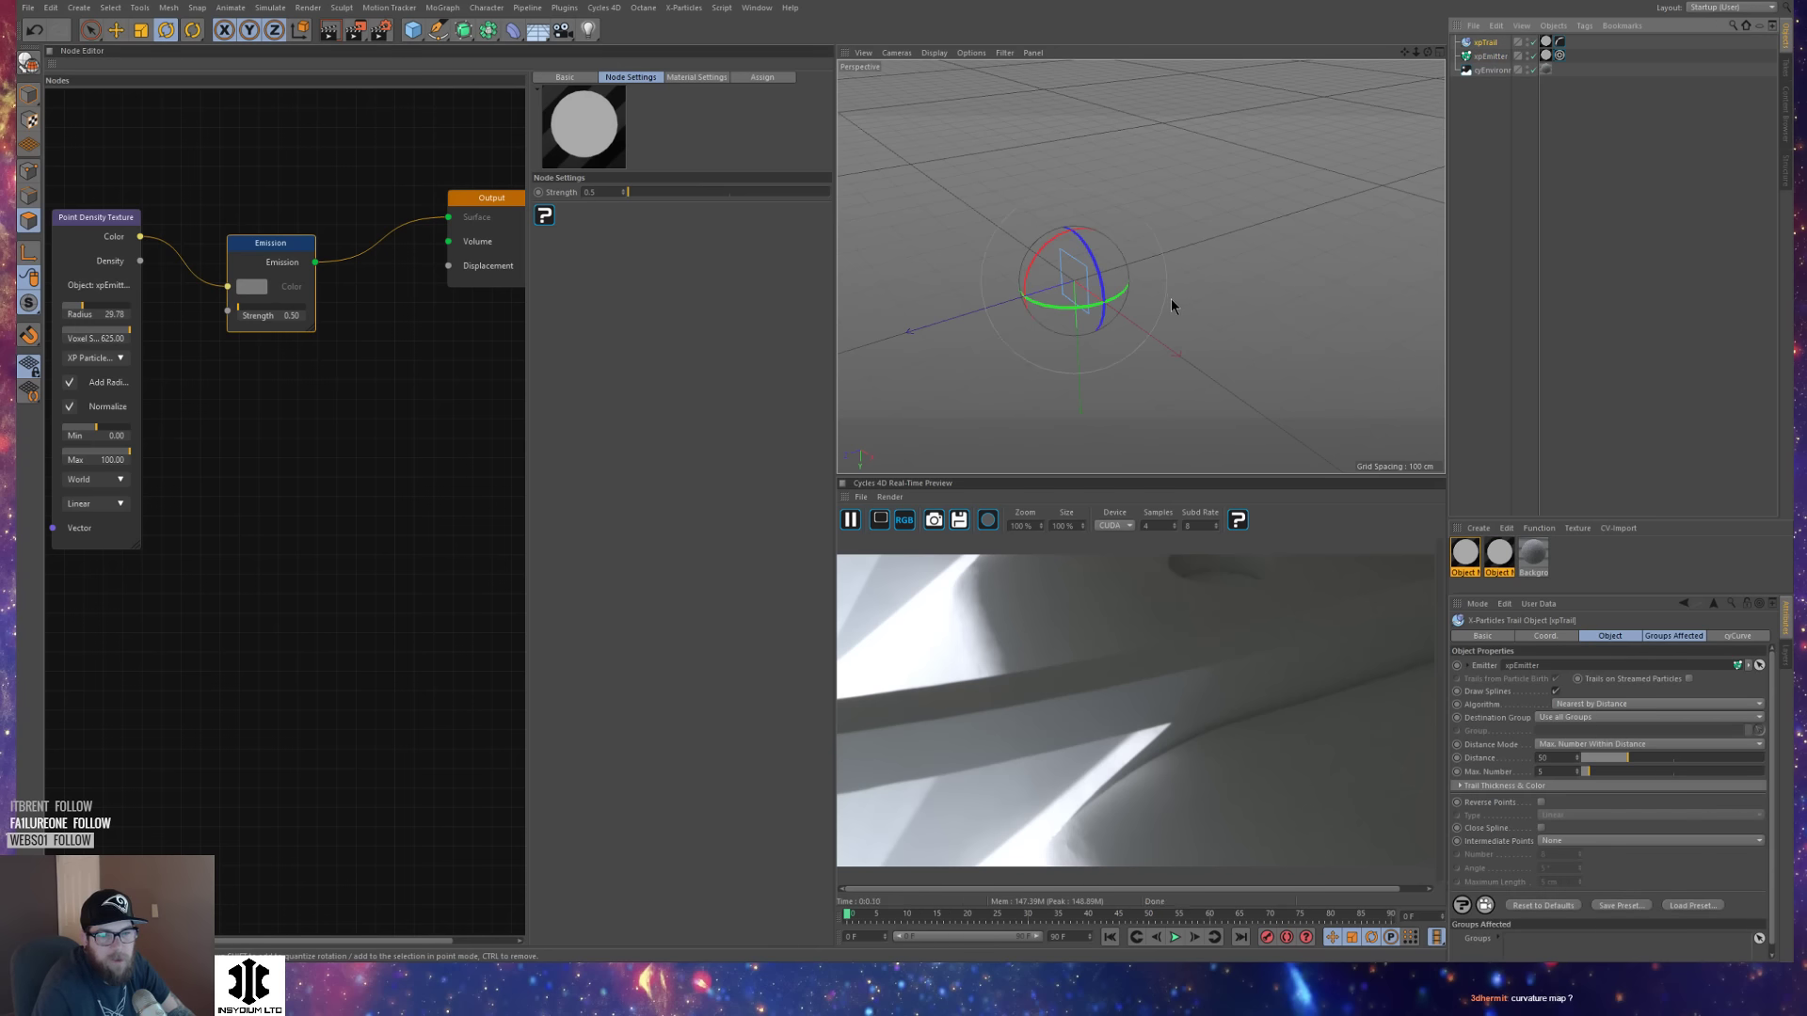
mouse_move(1166, 326)
left_mouse_down("alt")
mouse_move(1140, 366)
mouse_move(1149, 352)
left_mouse_up("alt")
left_click_drag(1206, 276, 1263, 287, "alt")
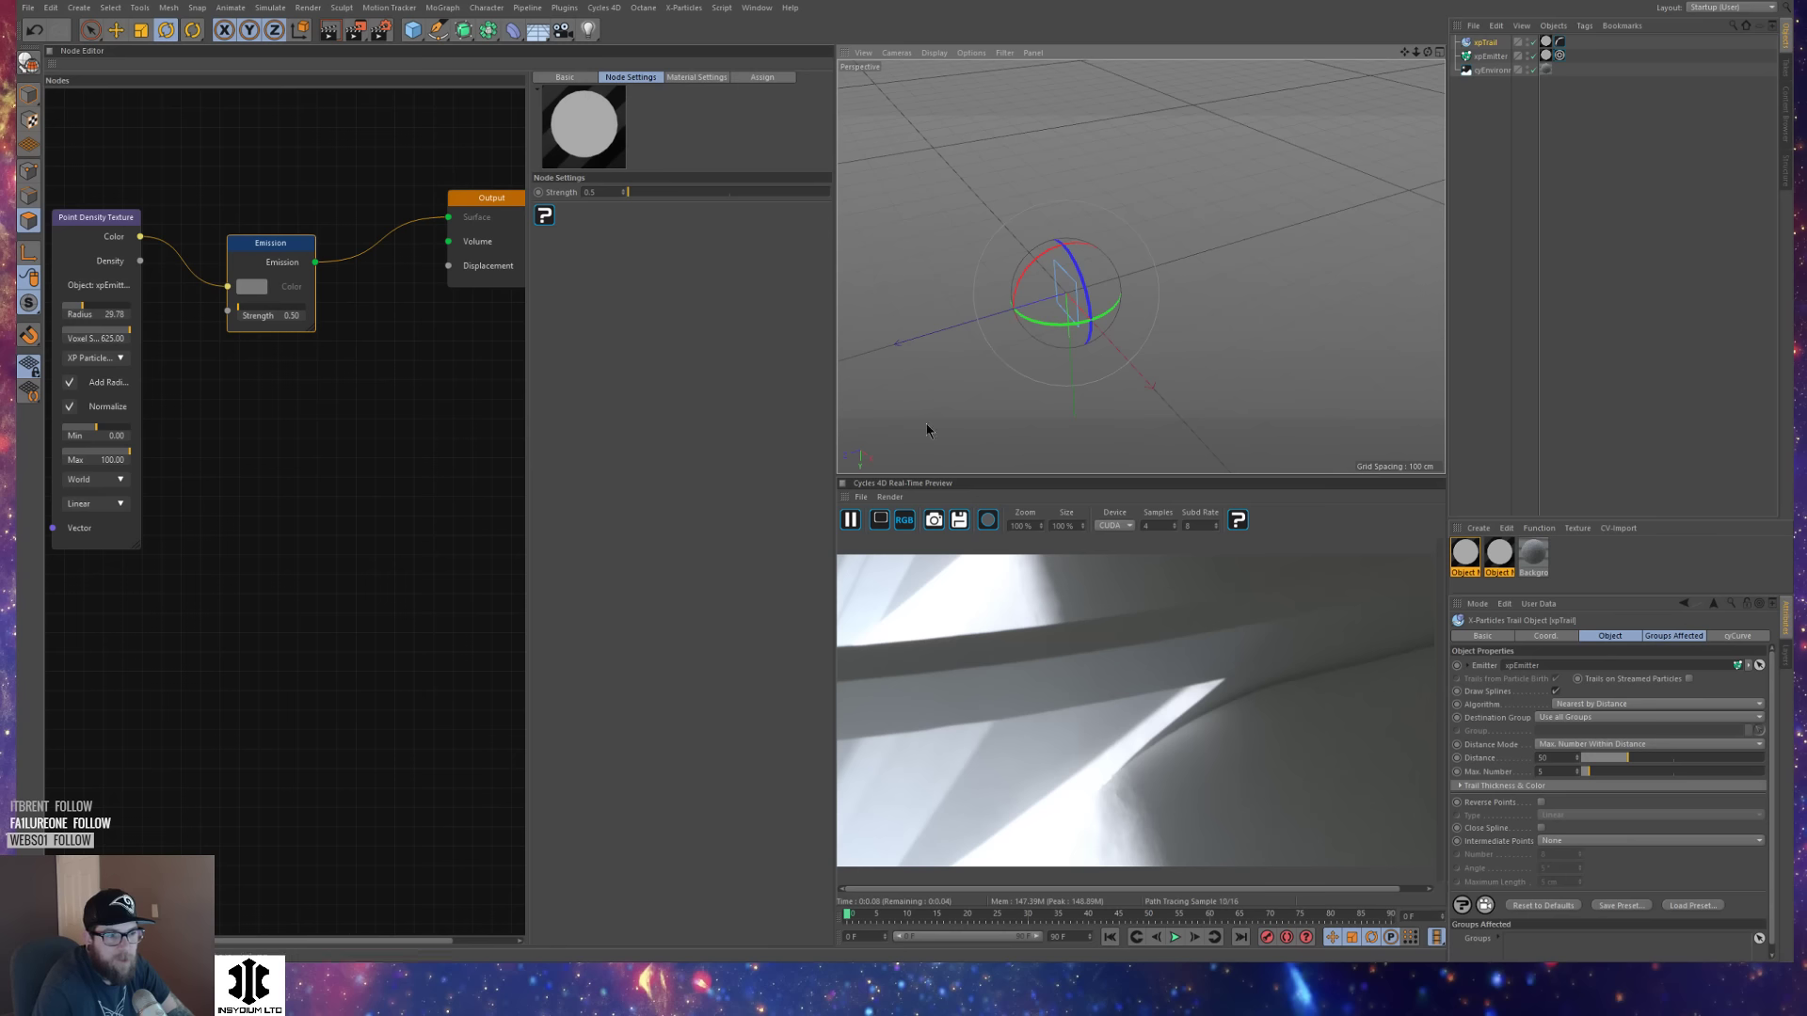
key("F8")
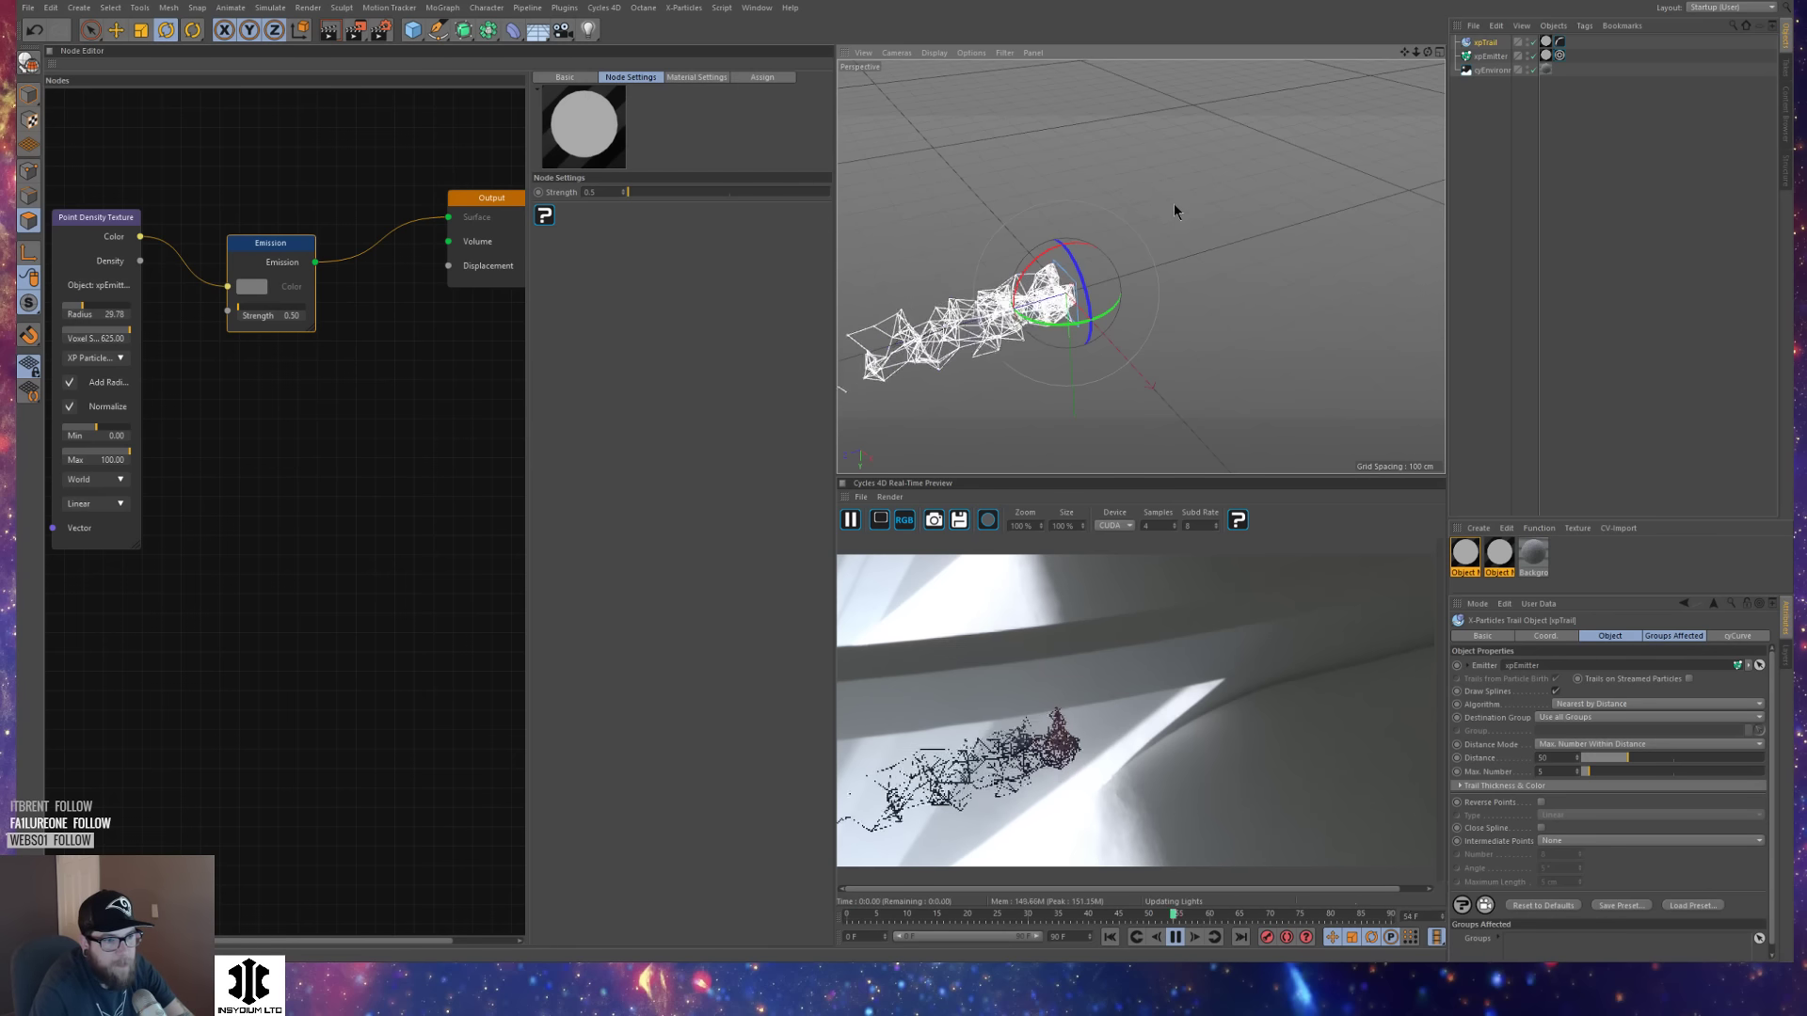
key("F8")
middle_click_drag(1172, 257, 1235, 226, "alt")
mouse_move(1235, 224)
left_mouse_down("alt")
mouse_move(1289, 247)
mouse_move(1295, 222)
mouse_move(1331, 234)
mouse_move(1238, 256)
left_mouse_up("alt")
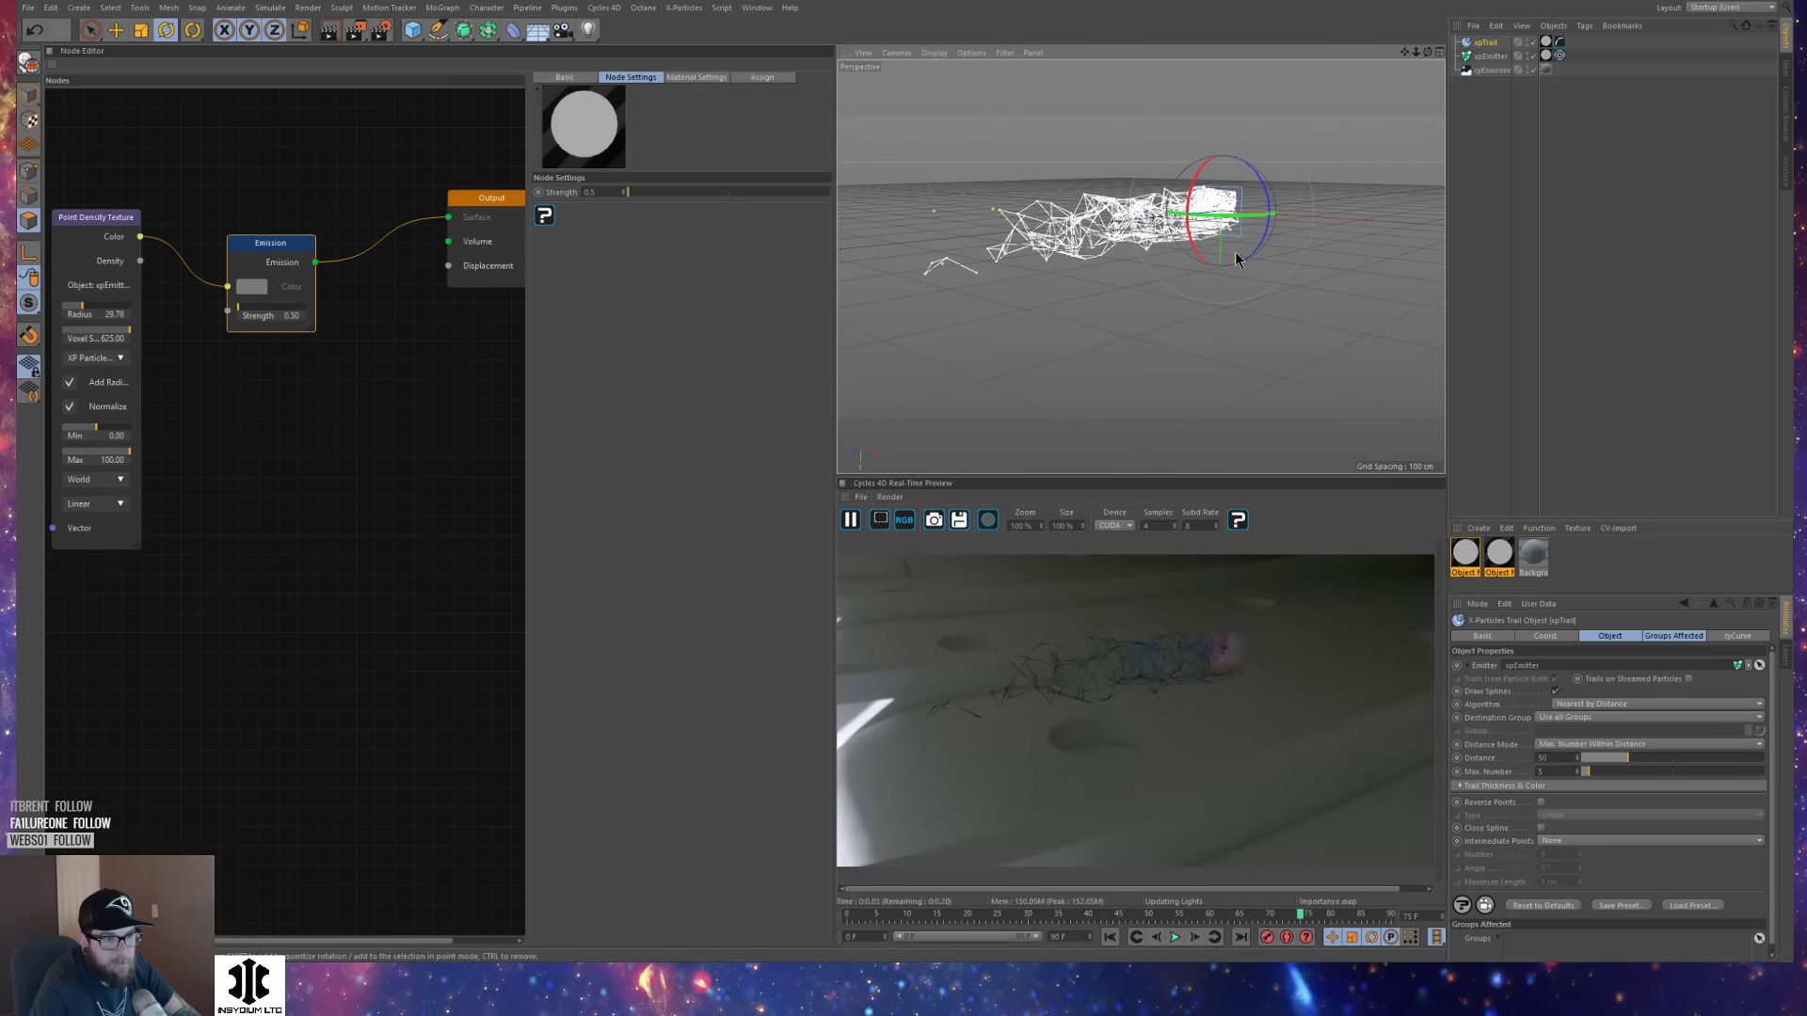
Set the Emission node's strength to 3 and check the trails from another angle.
left_click_drag(261, 245, 263, 245)
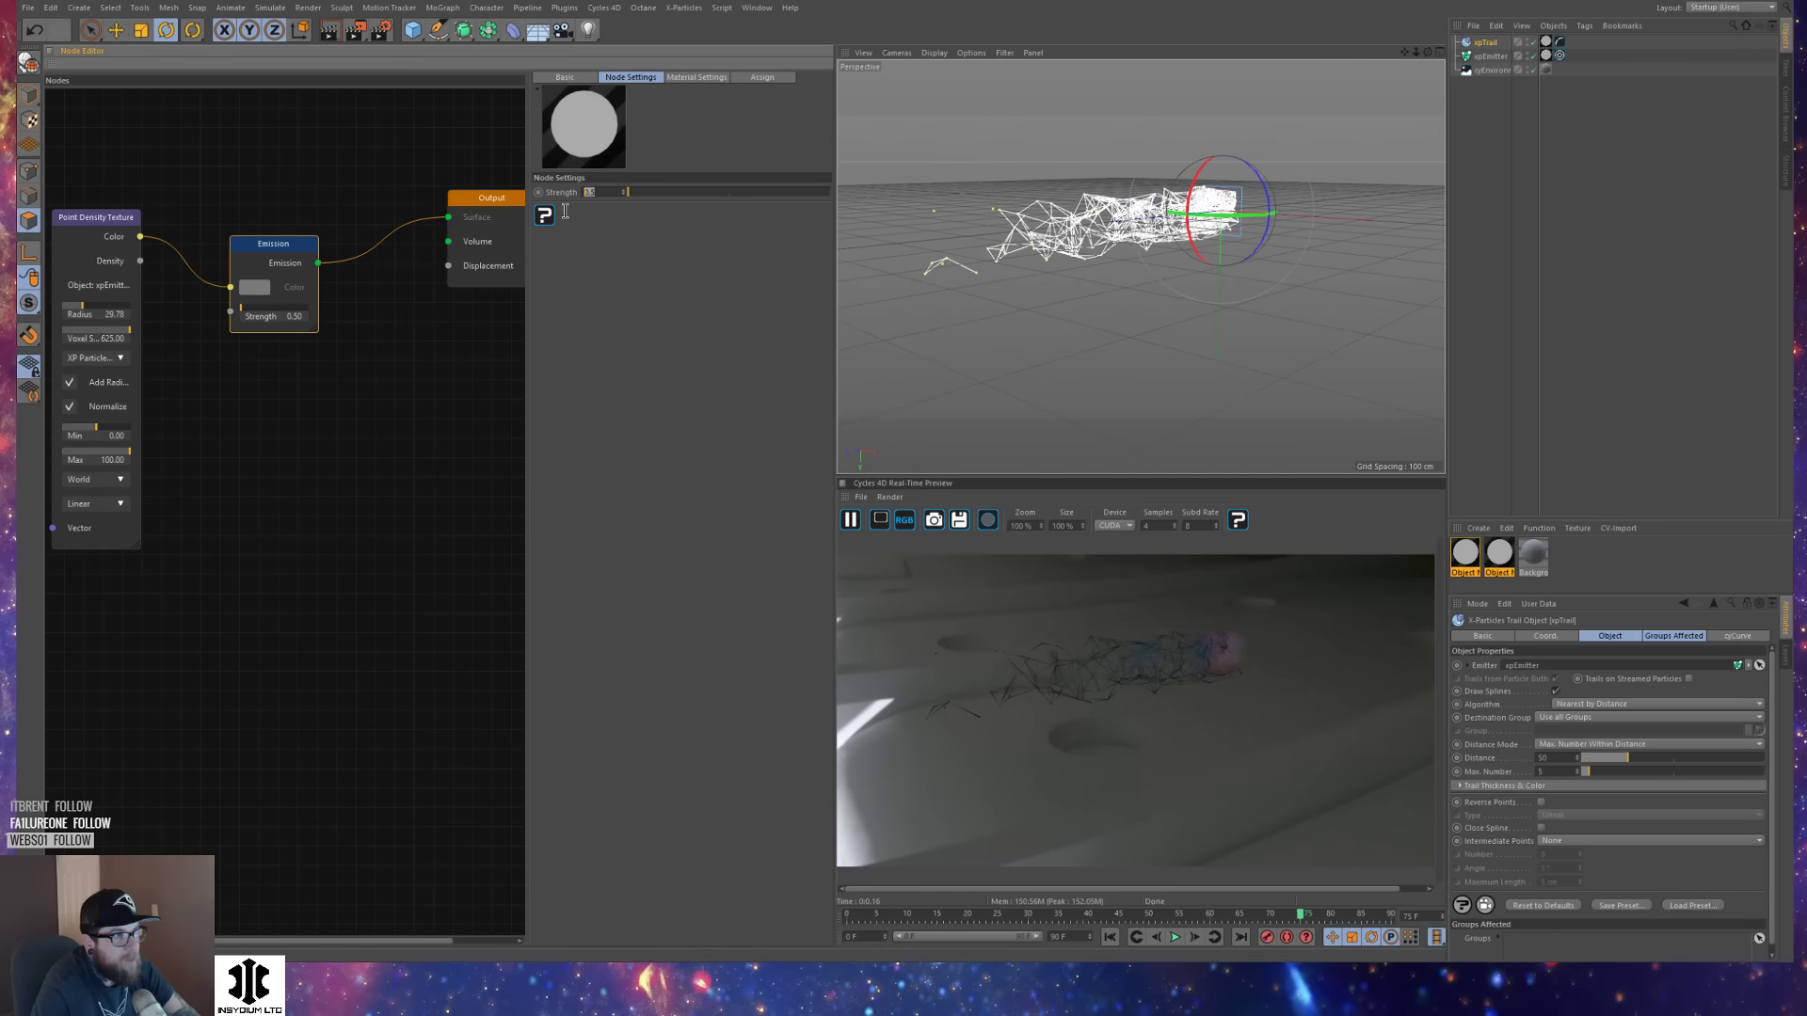
type("3")
key("Return")
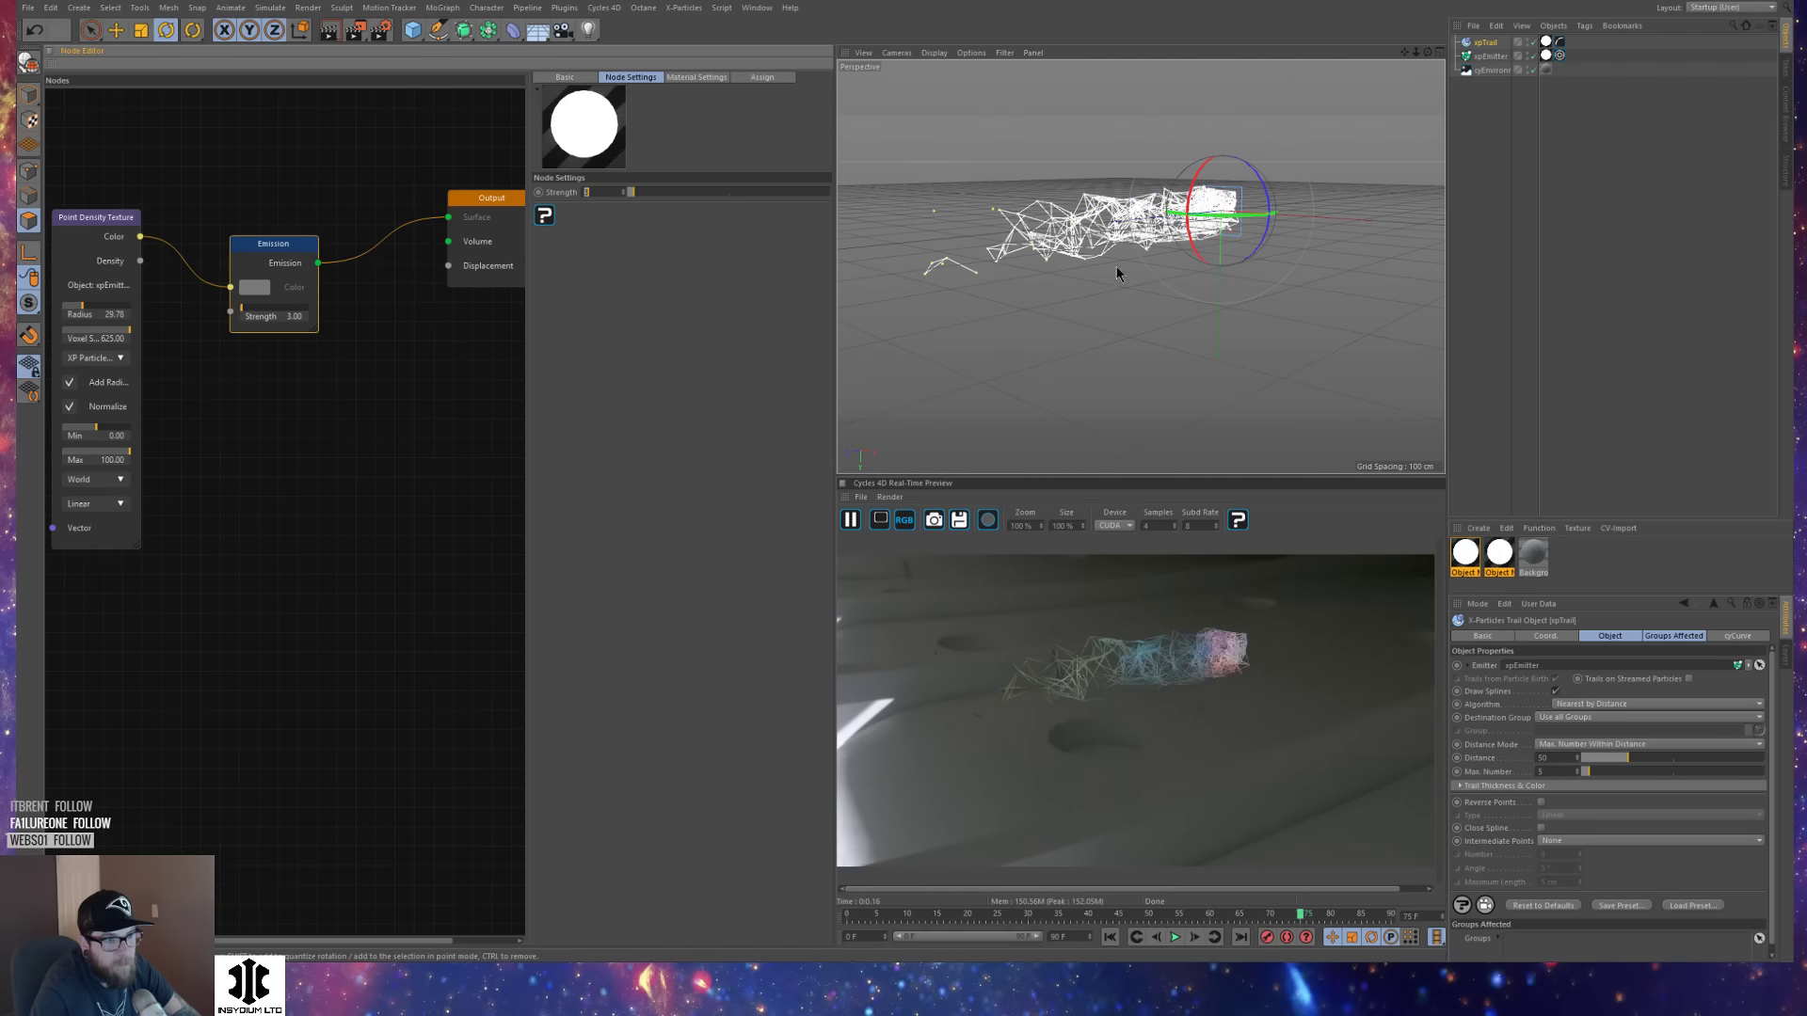
mouse_move(1118, 274)
left_mouse_down("alt")
mouse_move(1239, 319)
mouse_move(1146, 284)
left_mouse_up("alt")
middle_click_drag(1146, 285, 1151, 295, "alt")
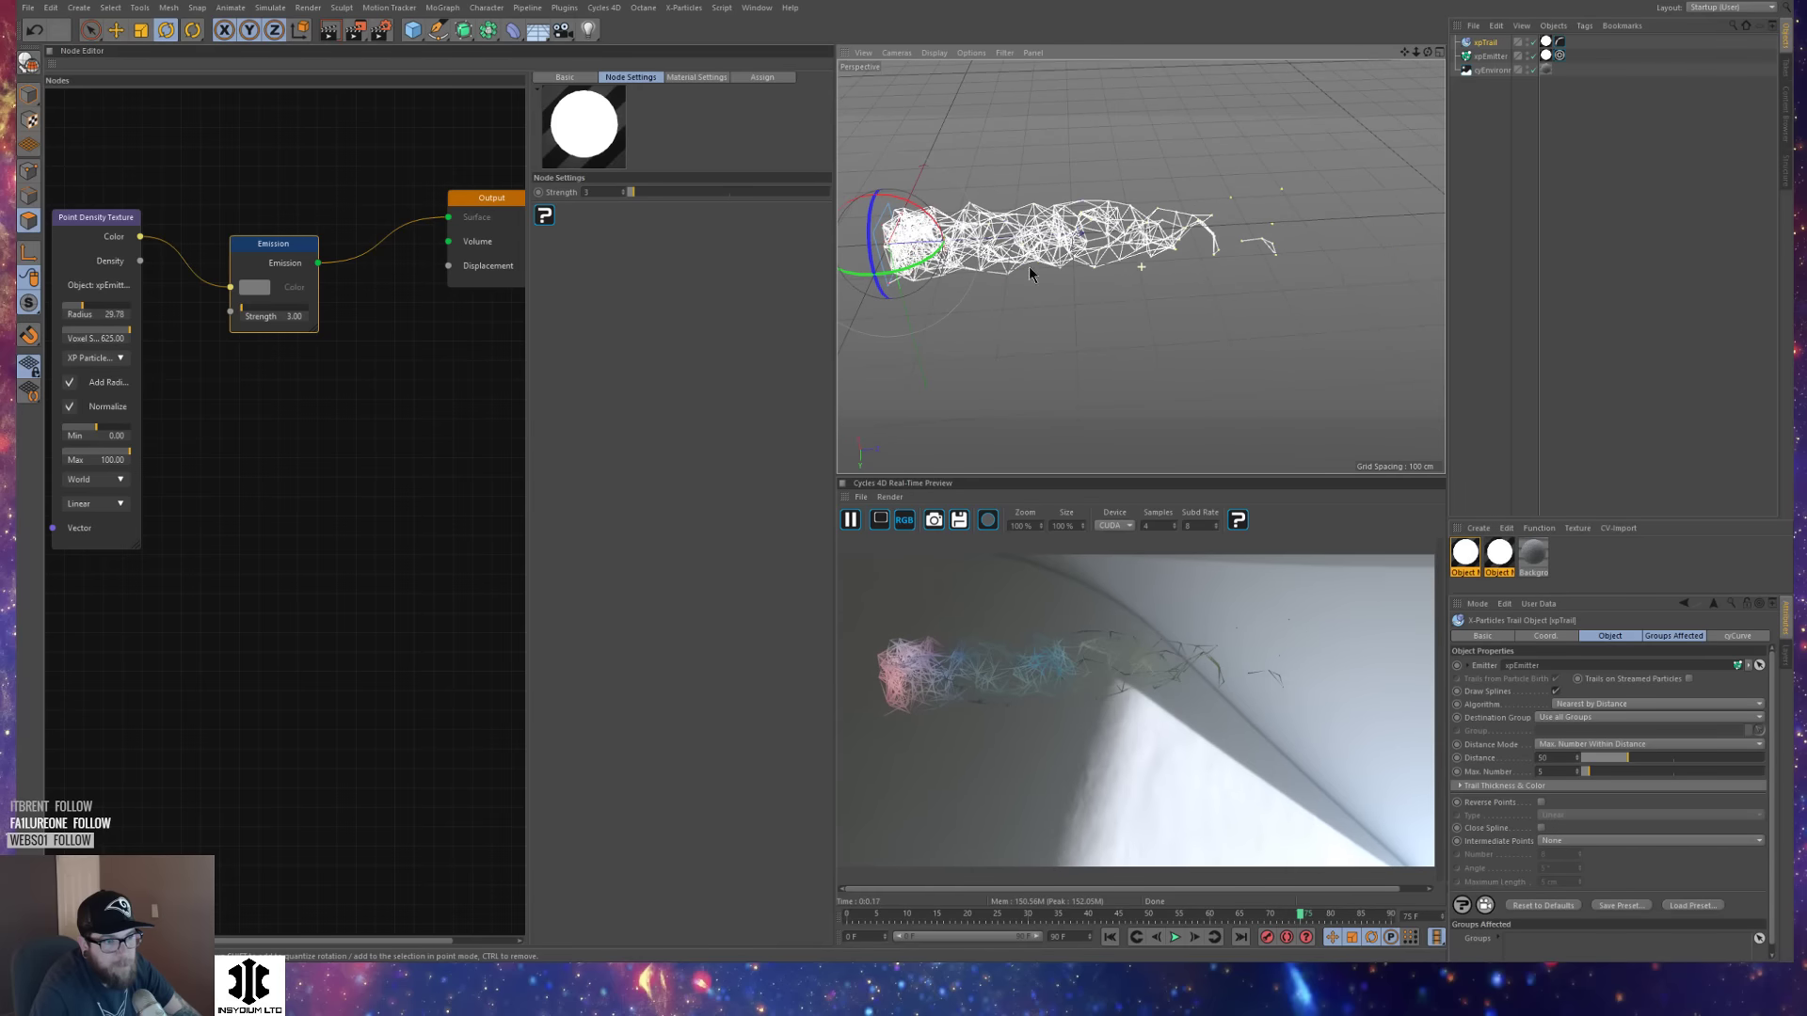
Set the Emission node's strength to 6 and compare the coloured trails from several angles.
left_click_drag(605, 194, 544, 215)
type("6")
key("Return")
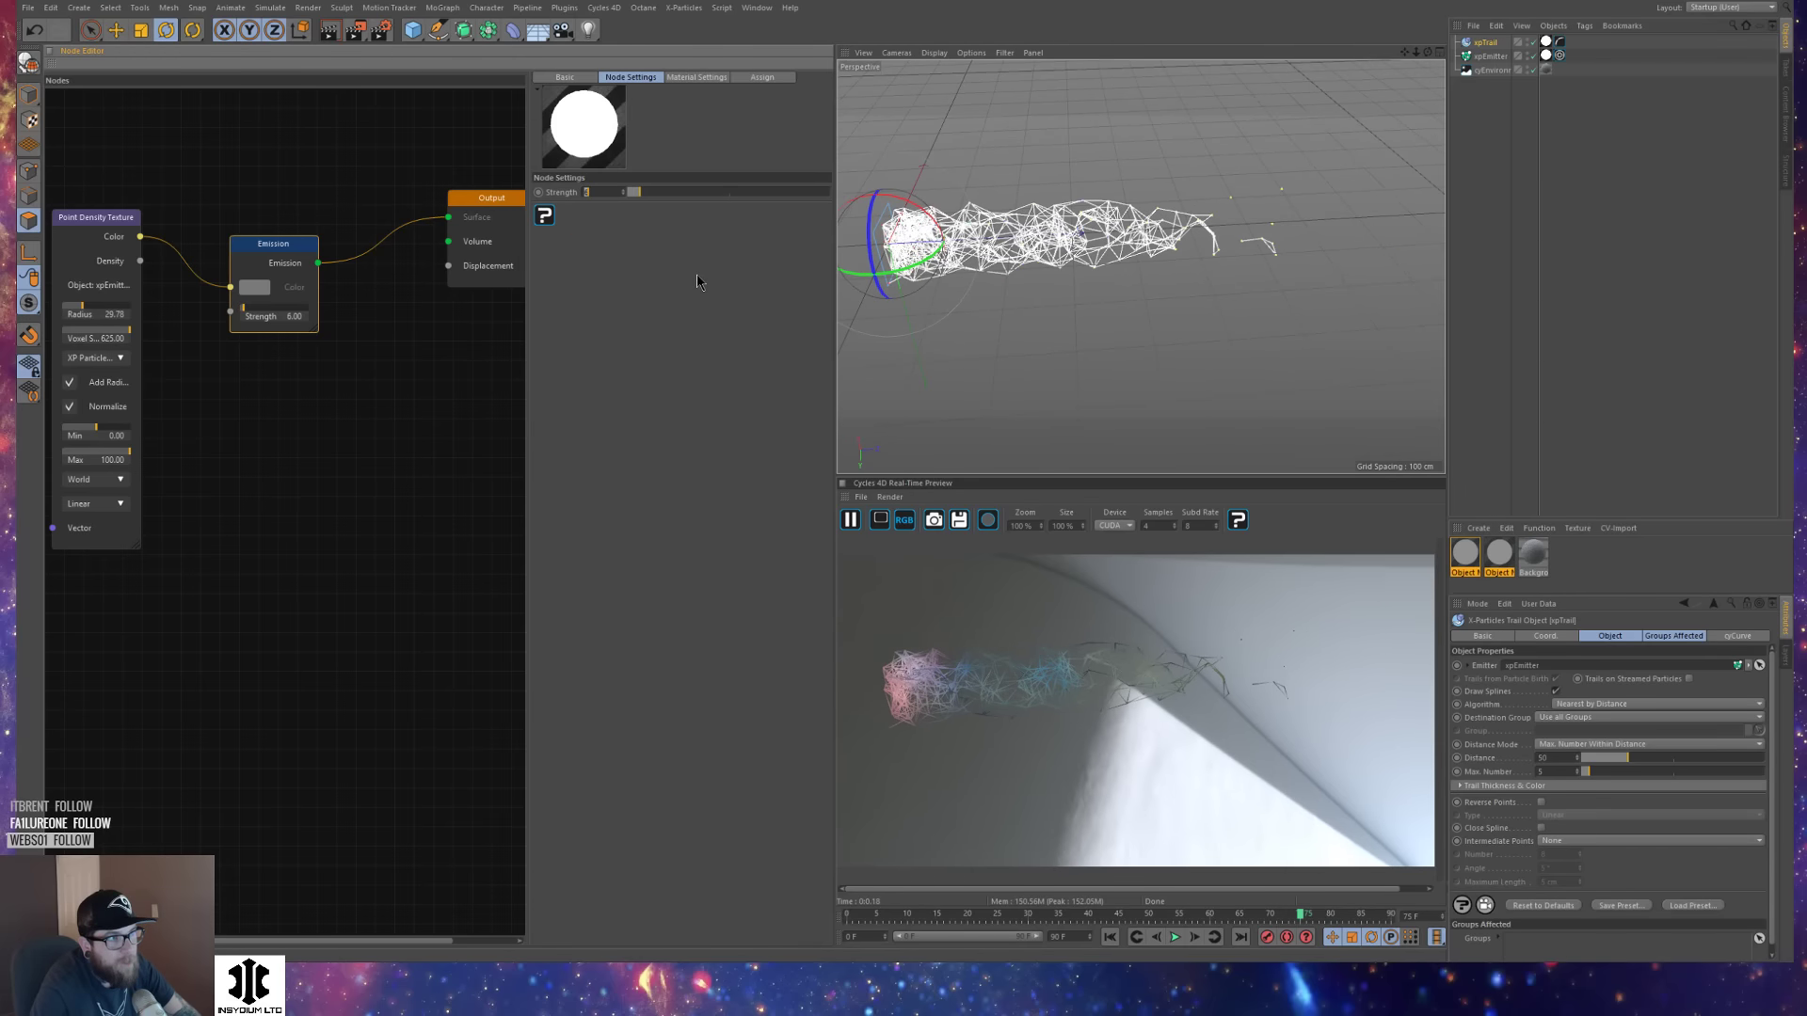
mouse_move(1111, 282)
left_mouse_down("alt")
mouse_move(1040, 283)
mouse_move(1092, 260)
mouse_move(1149, 266)
mouse_move(1142, 216)
mouse_move(1135, 258)
left_mouse_up("alt")
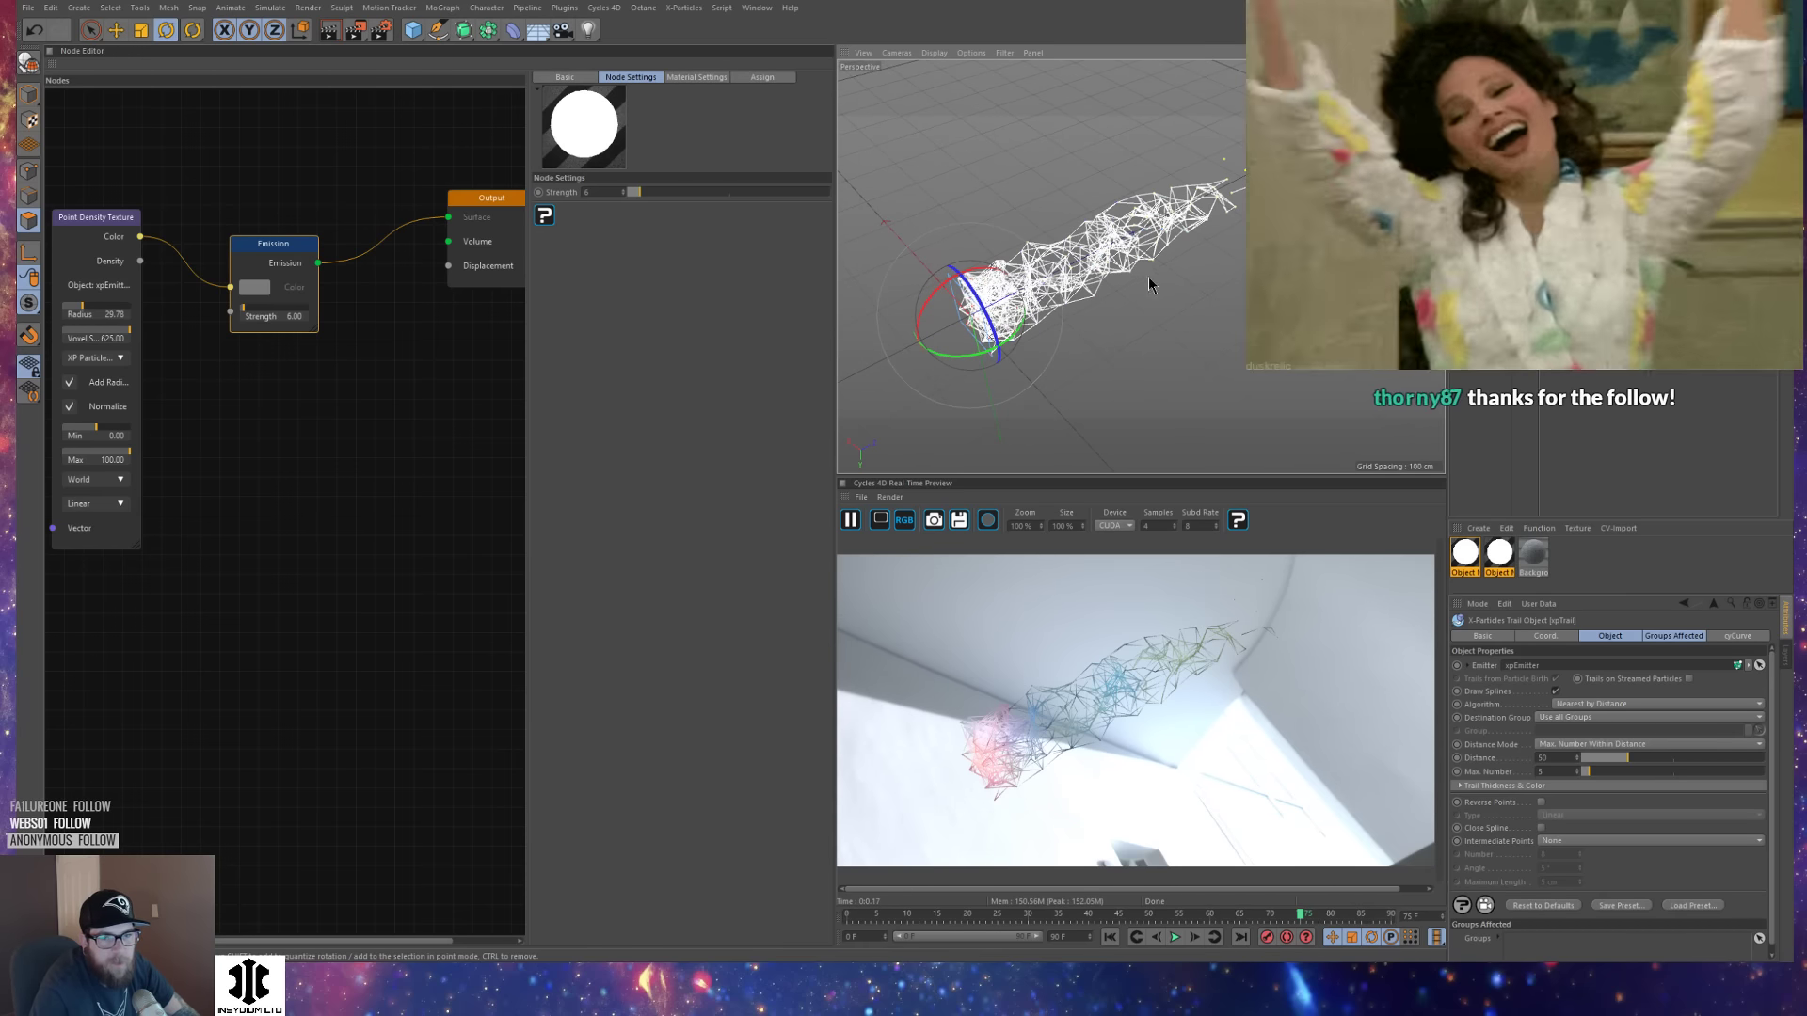
left_click_drag(1148, 284, 1122, 241, "alt")
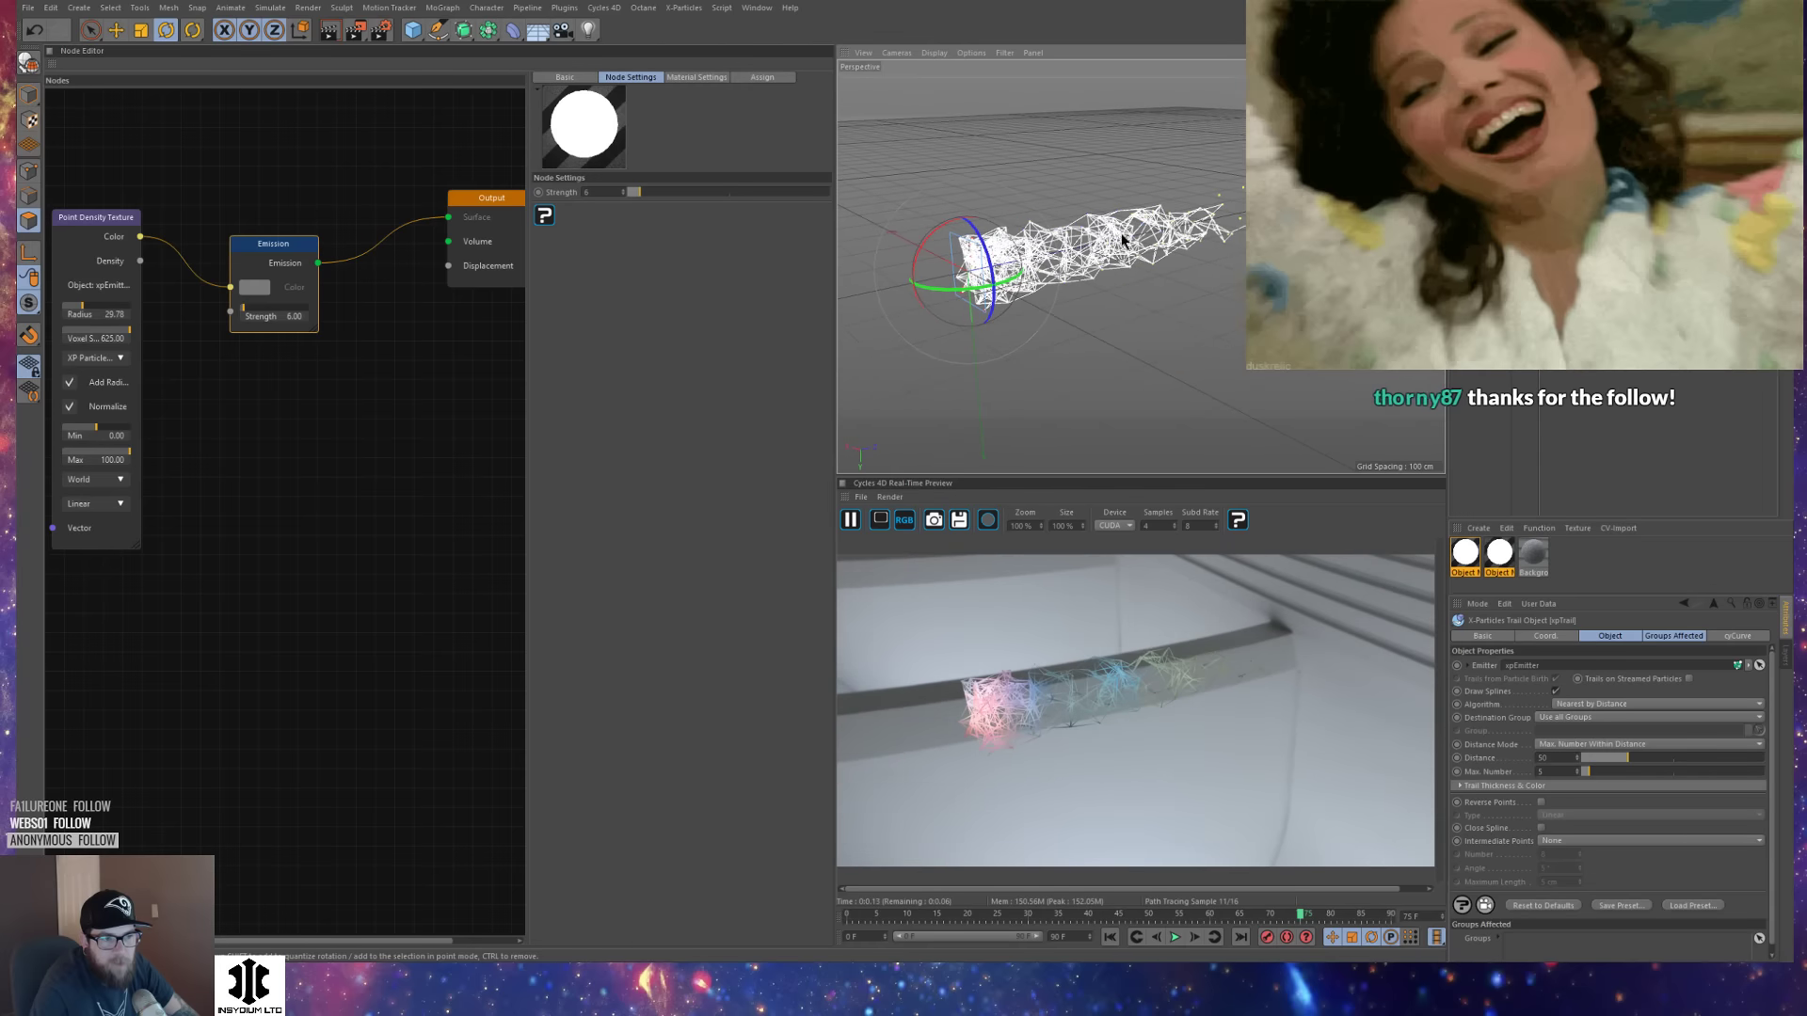
Select the xpEmitter and examine the trail colours up close in the real-time preview.
left_click(1494, 103)
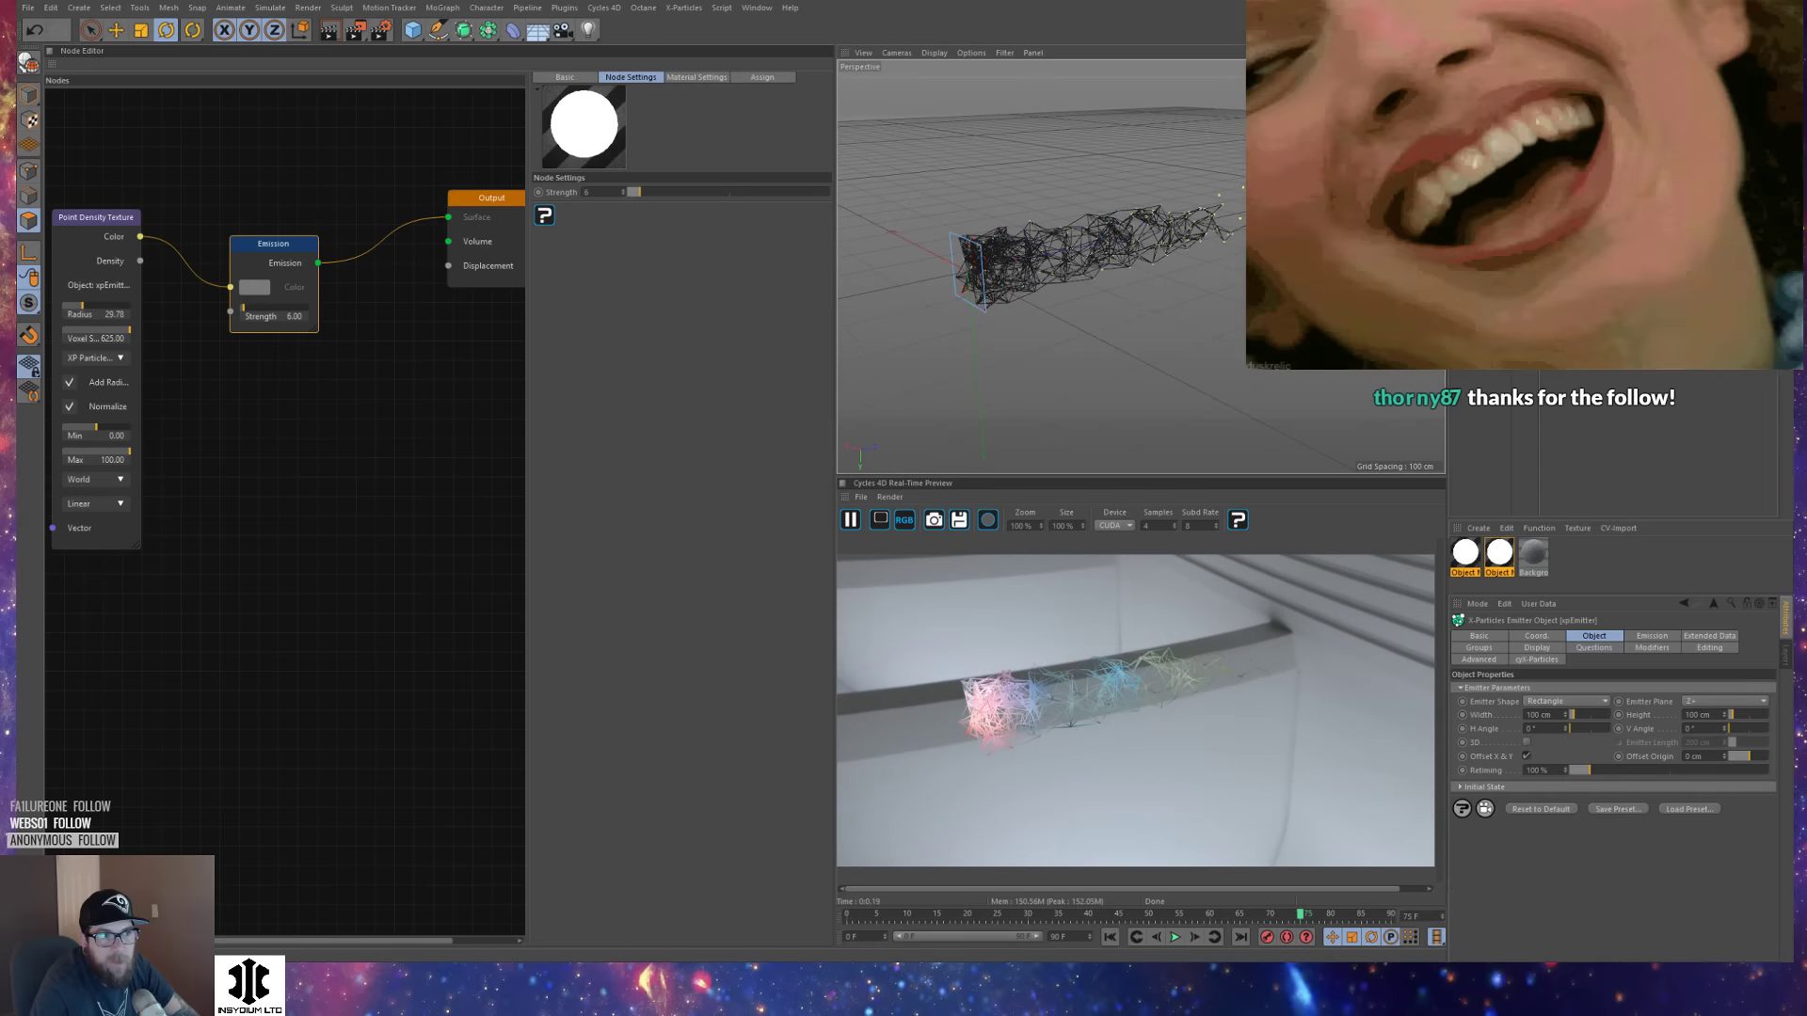
scroll(1156, 257, "up", 5)
left_click_drag(1156, 257, 1169, 230, "alt")
middle_click_drag(1168, 273, 1228, 275, "alt")
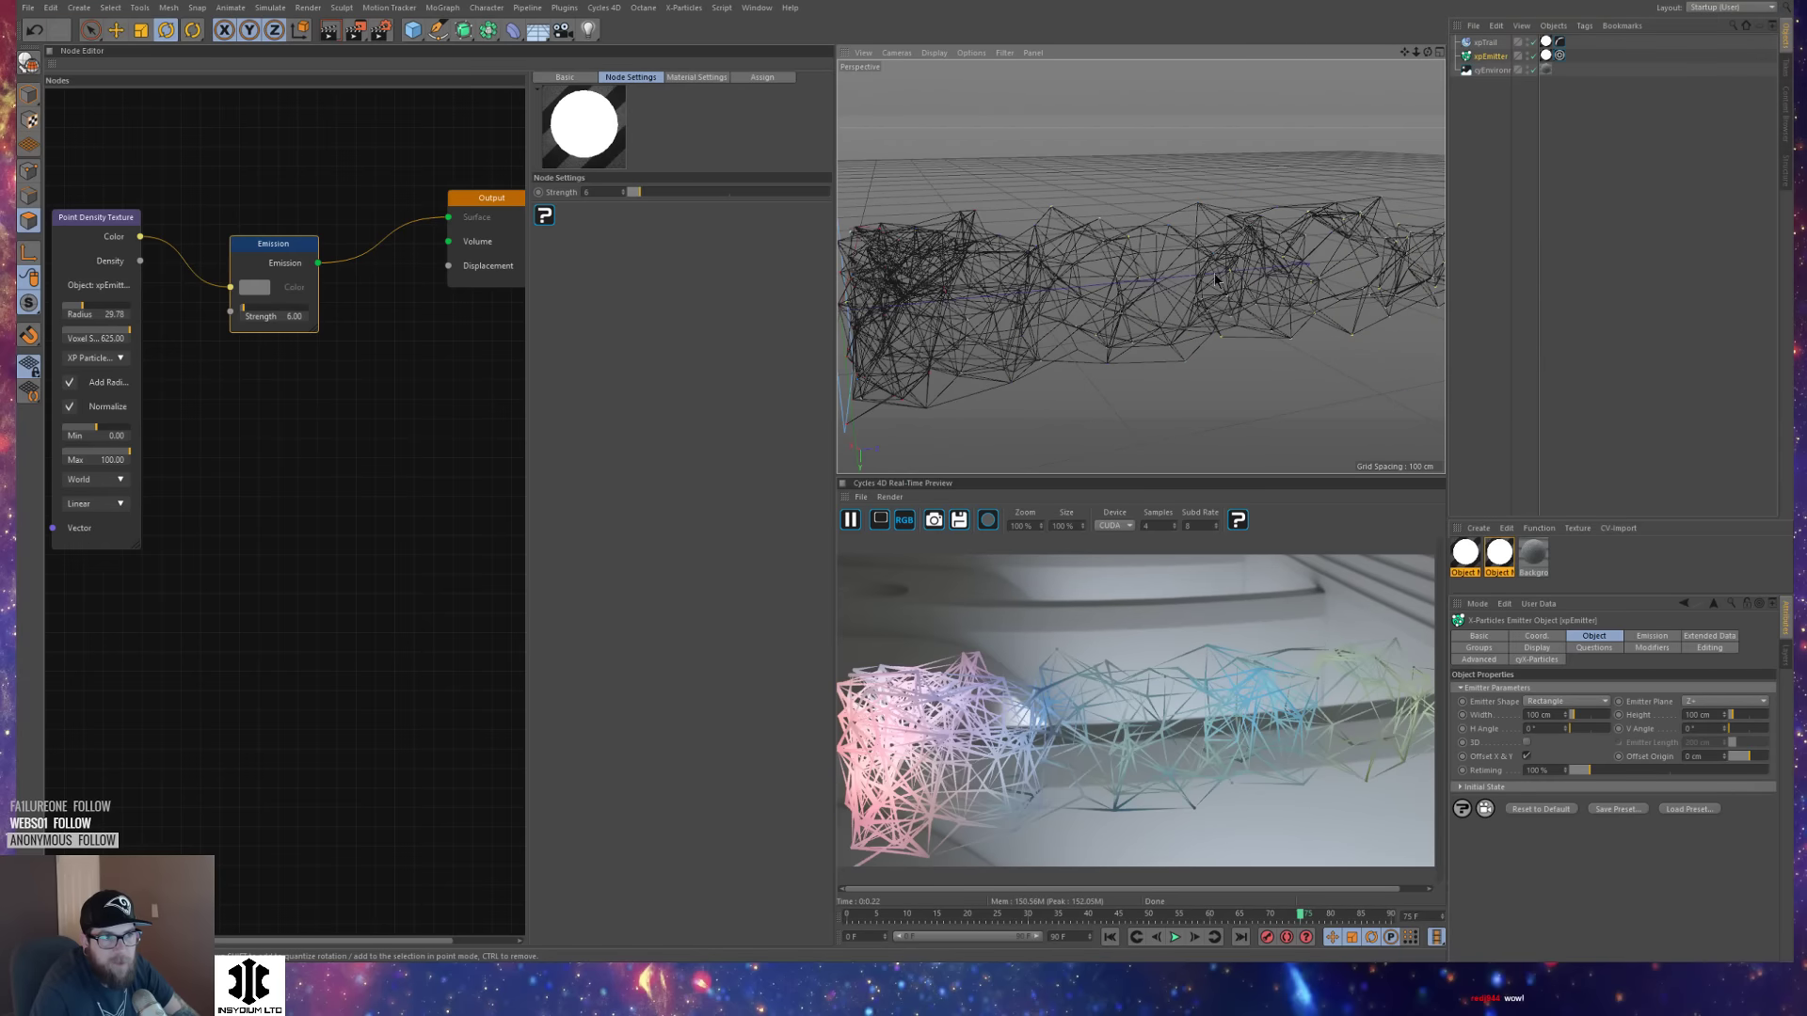
left_click_drag(1229, 276, 1069, 303, "alt")
scroll(1069, 297, "down", 5)
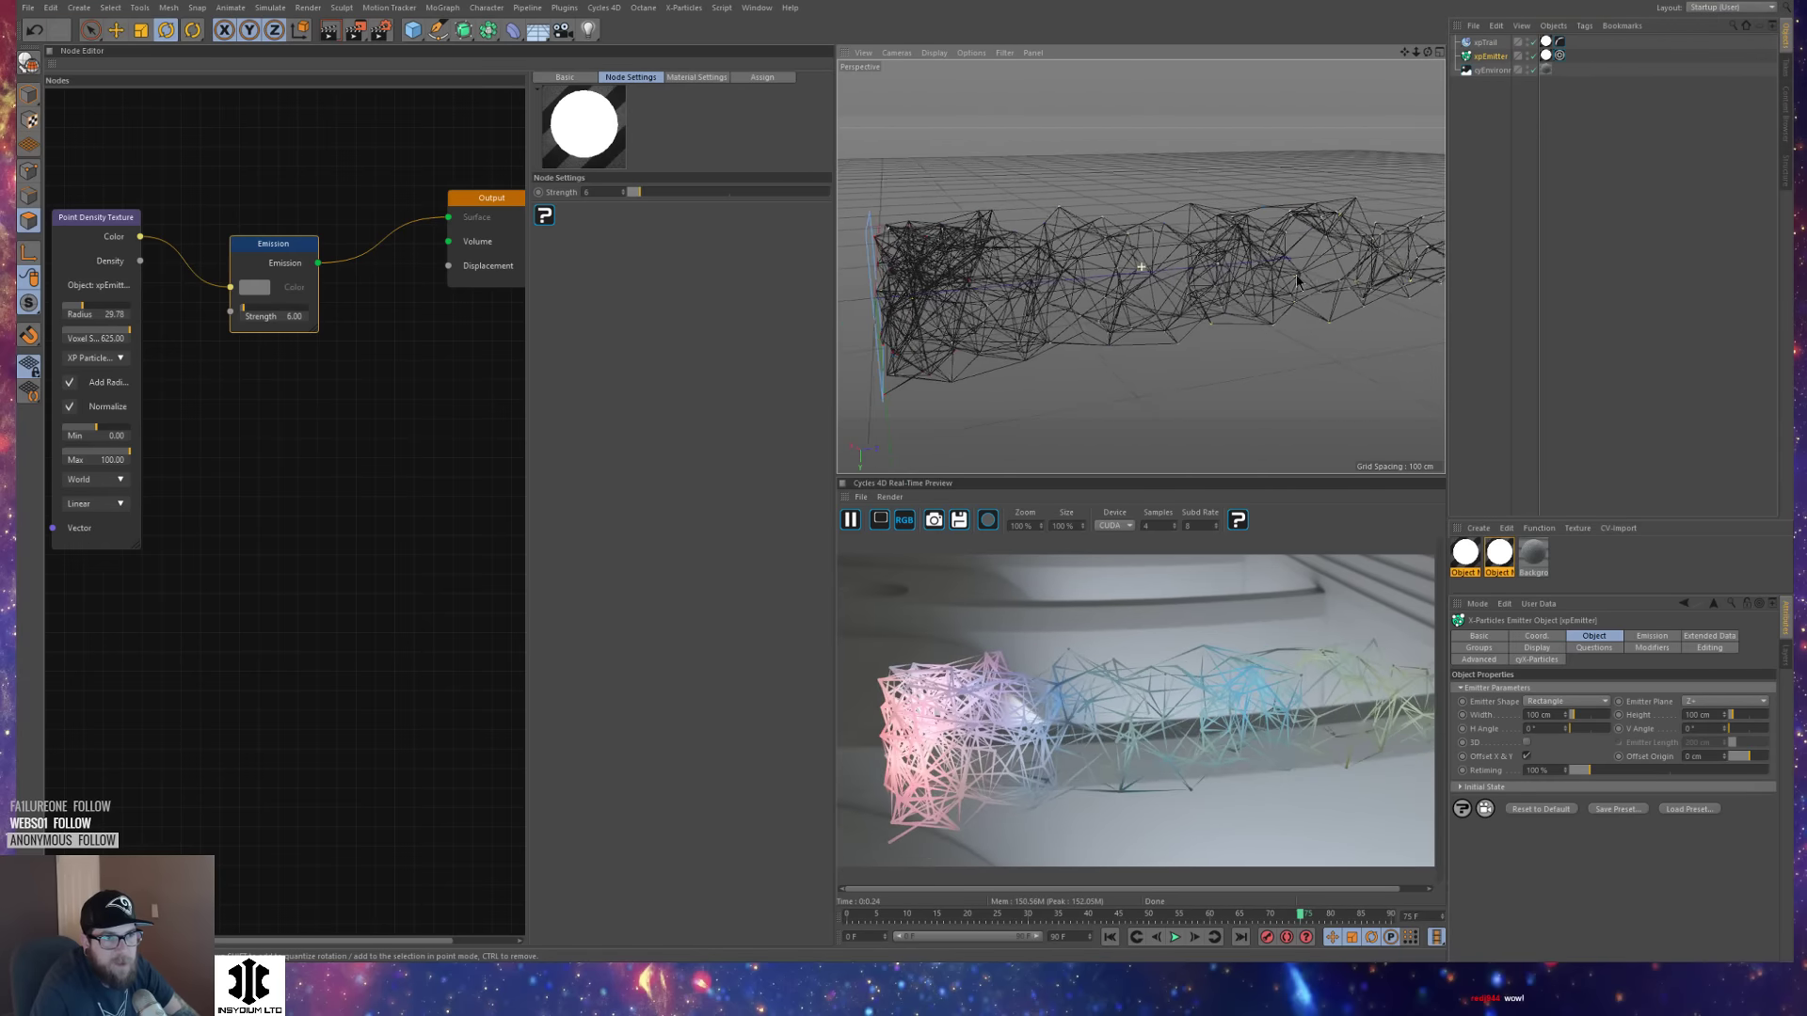
Disable the xpTrail and replay the simulation from the start to about frame 80 to view the particles alone.
left_click(1531, 43)
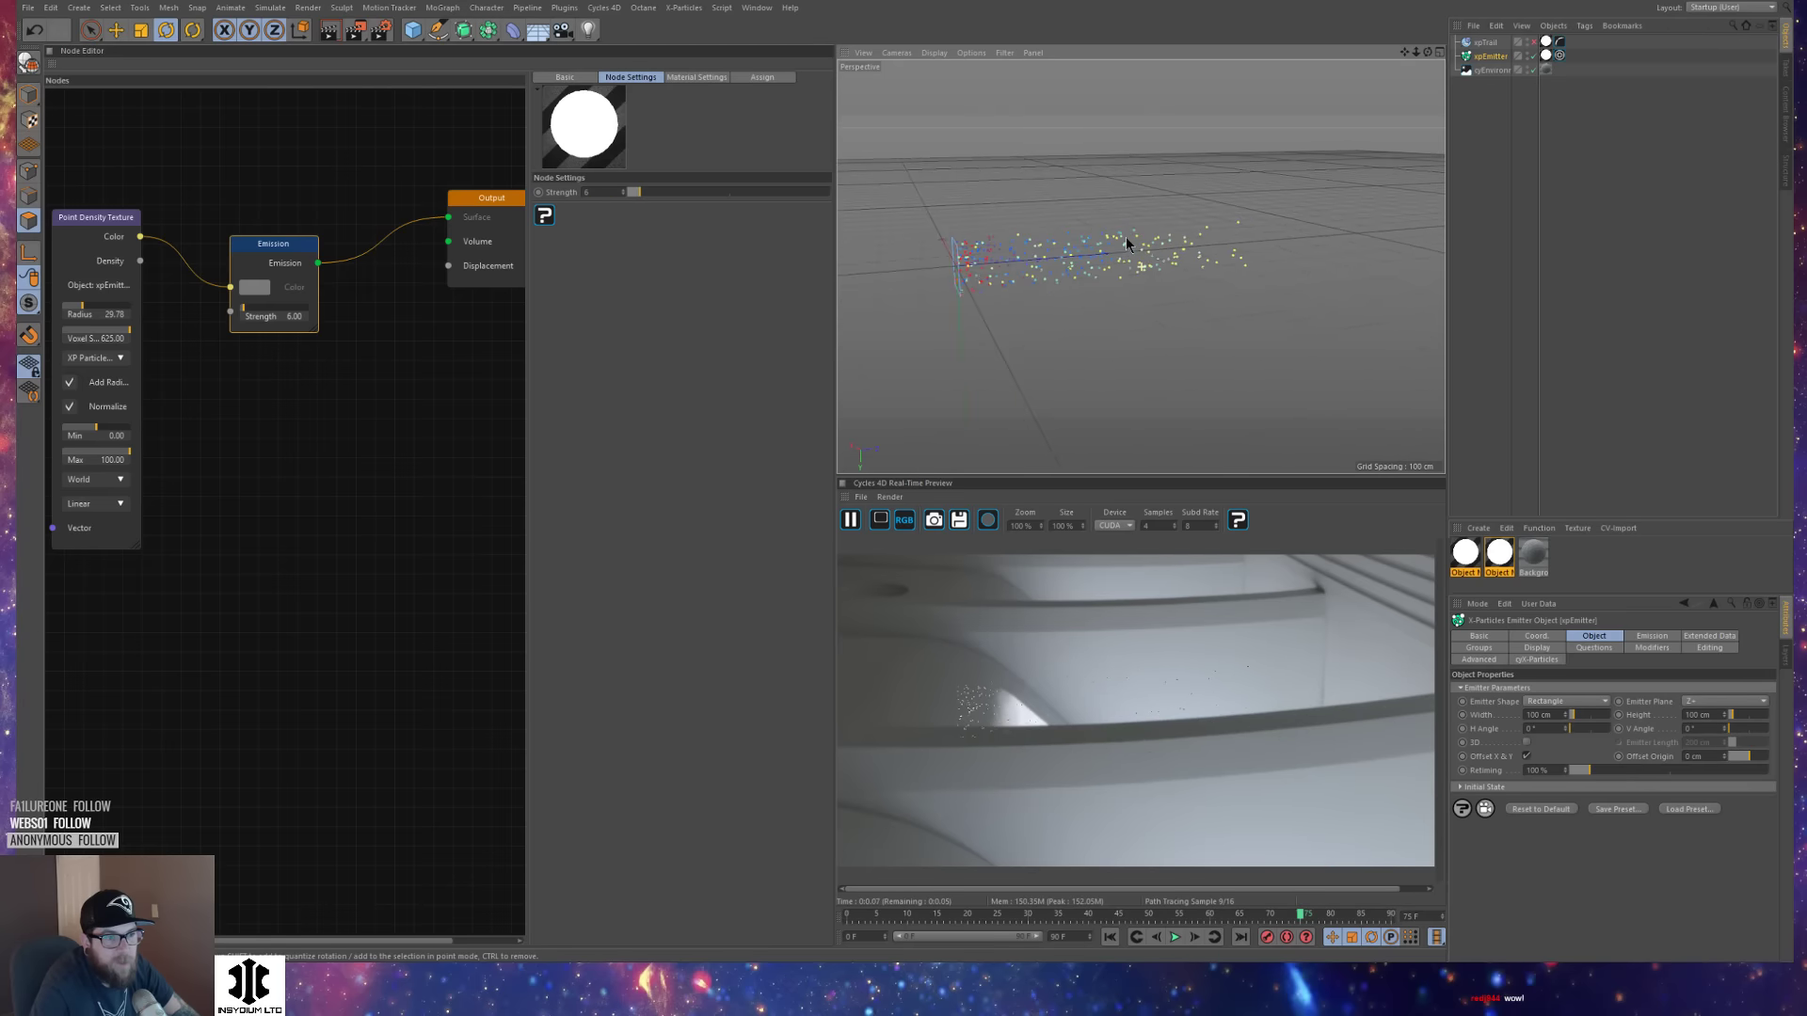
scroll(1126, 238, "up", 4)
key("shift+f")
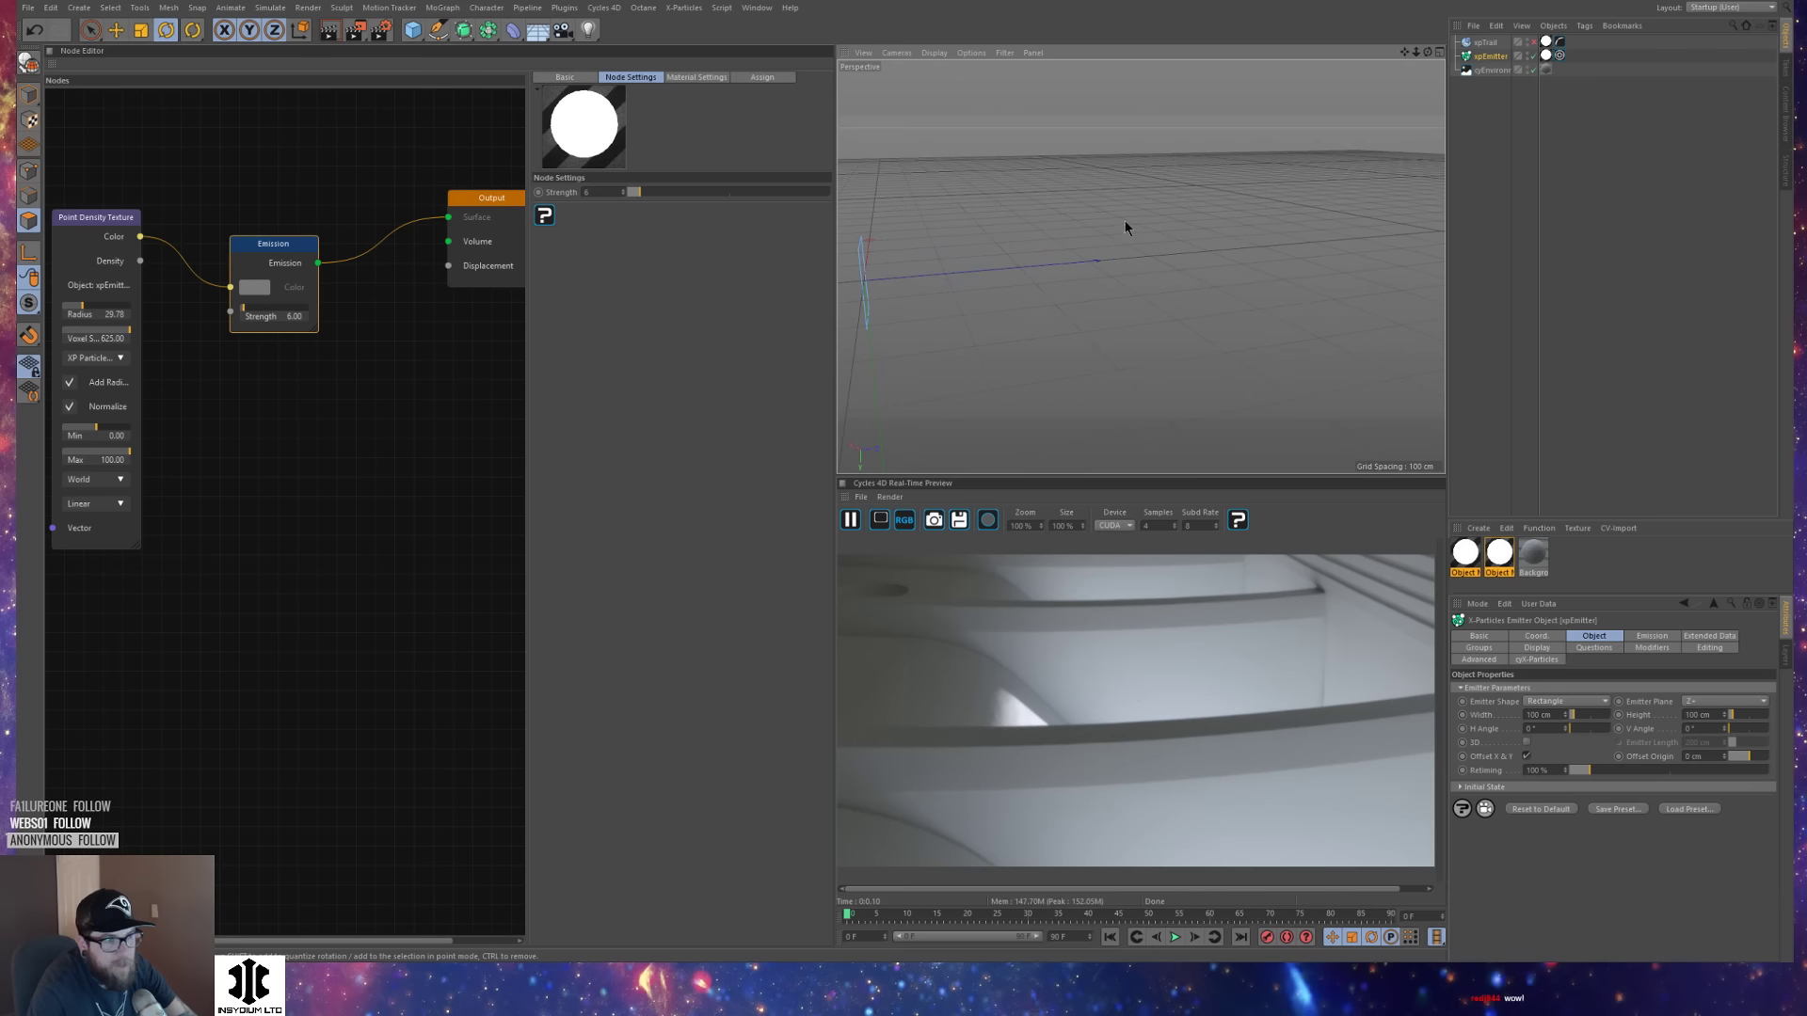
key("F8")
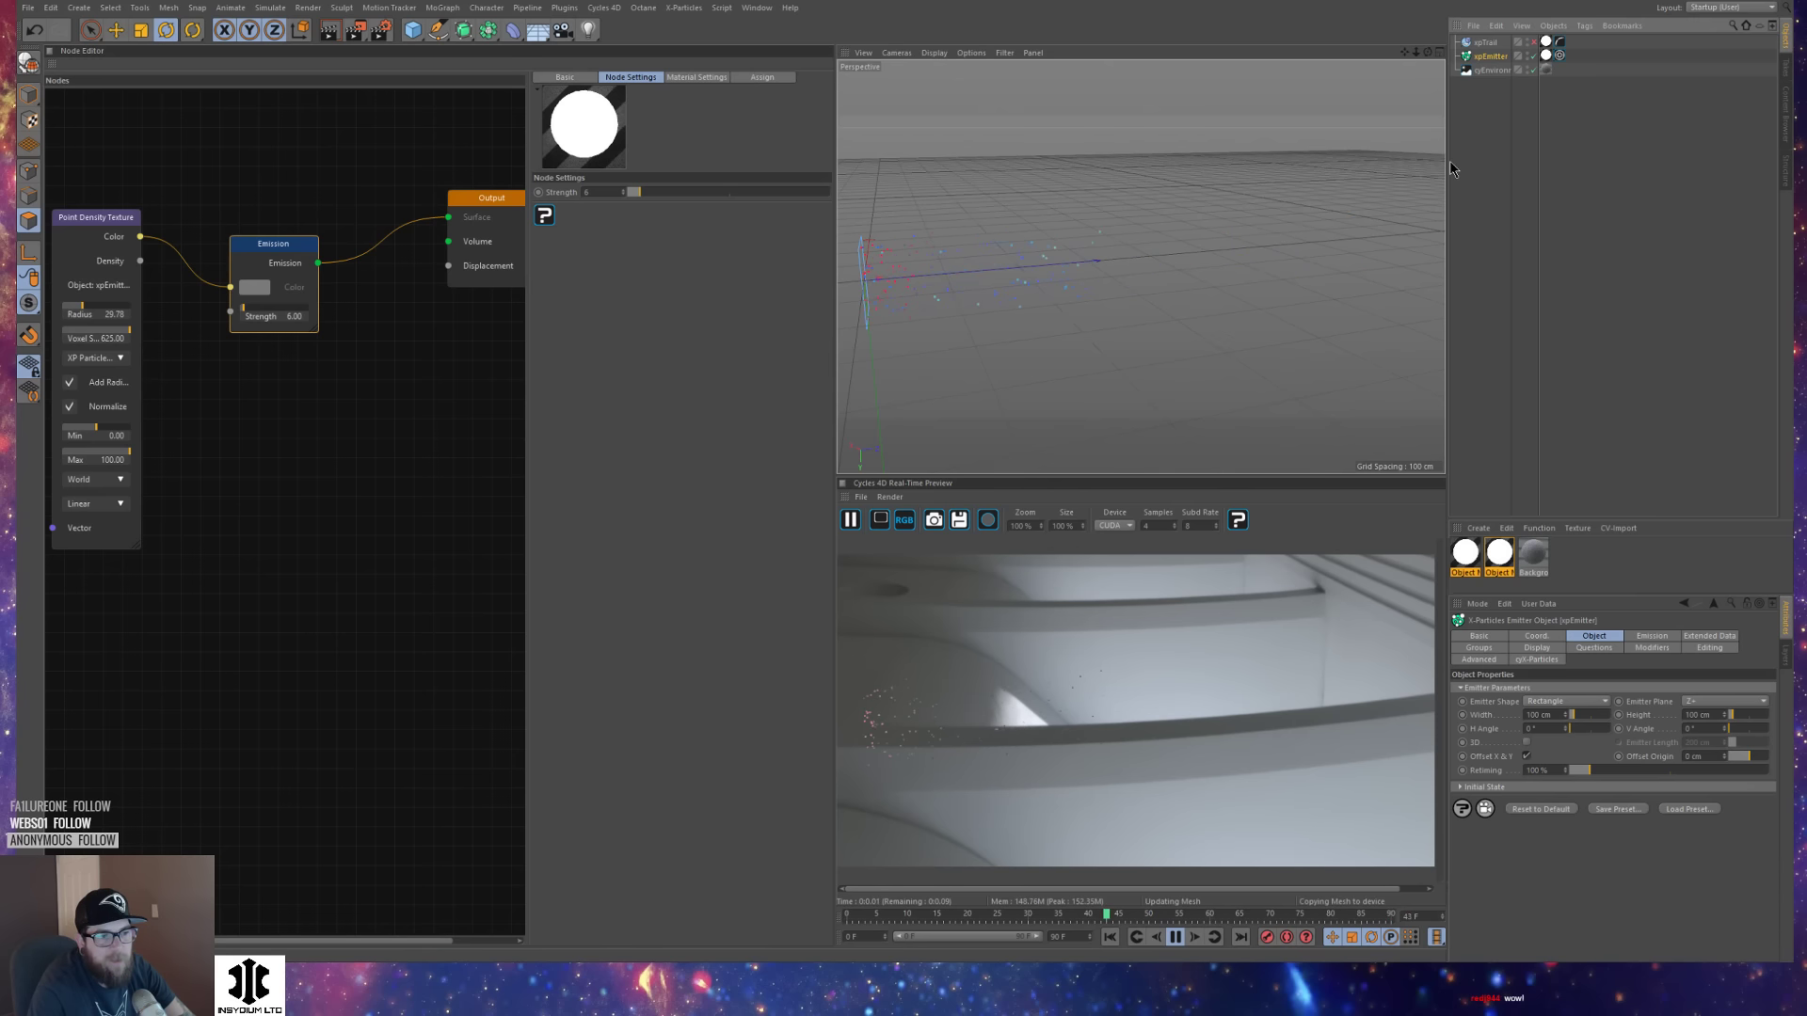
key("F8")
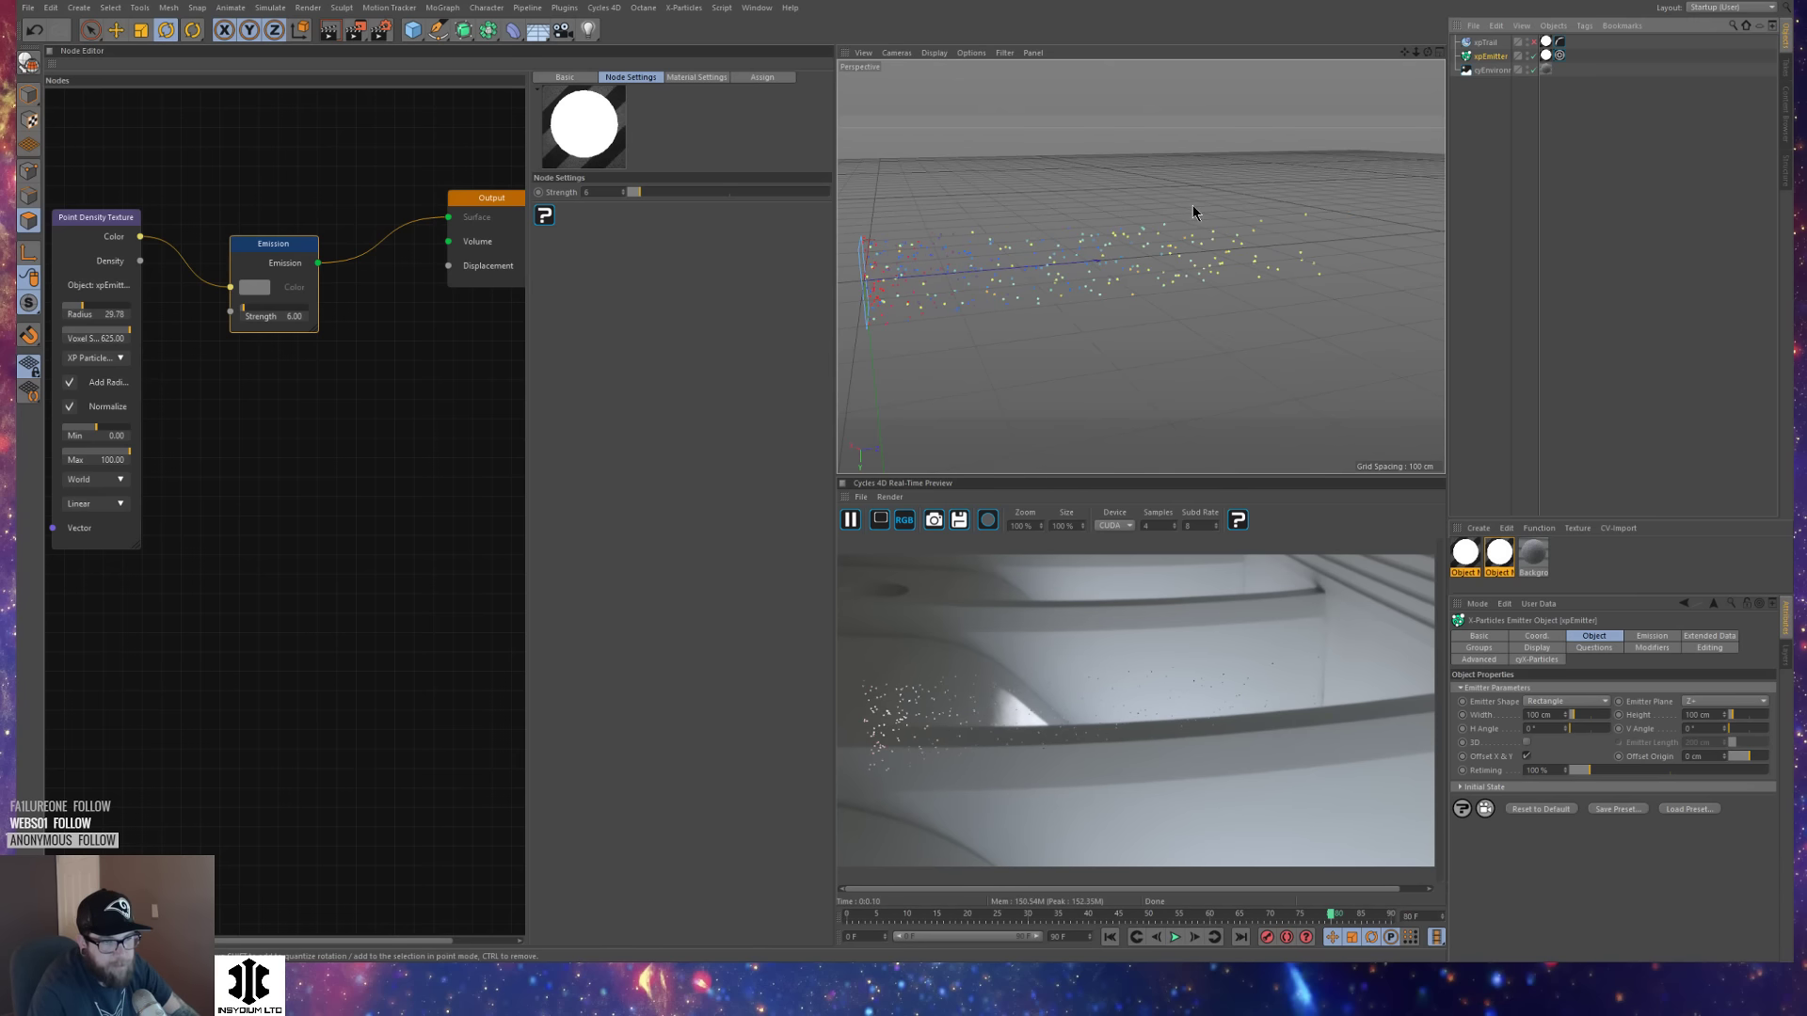
Re-enable the xpTrail and raise its Max. Number to about 30 for denser connections.
left_click(1487, 43)
left_click(1534, 42)
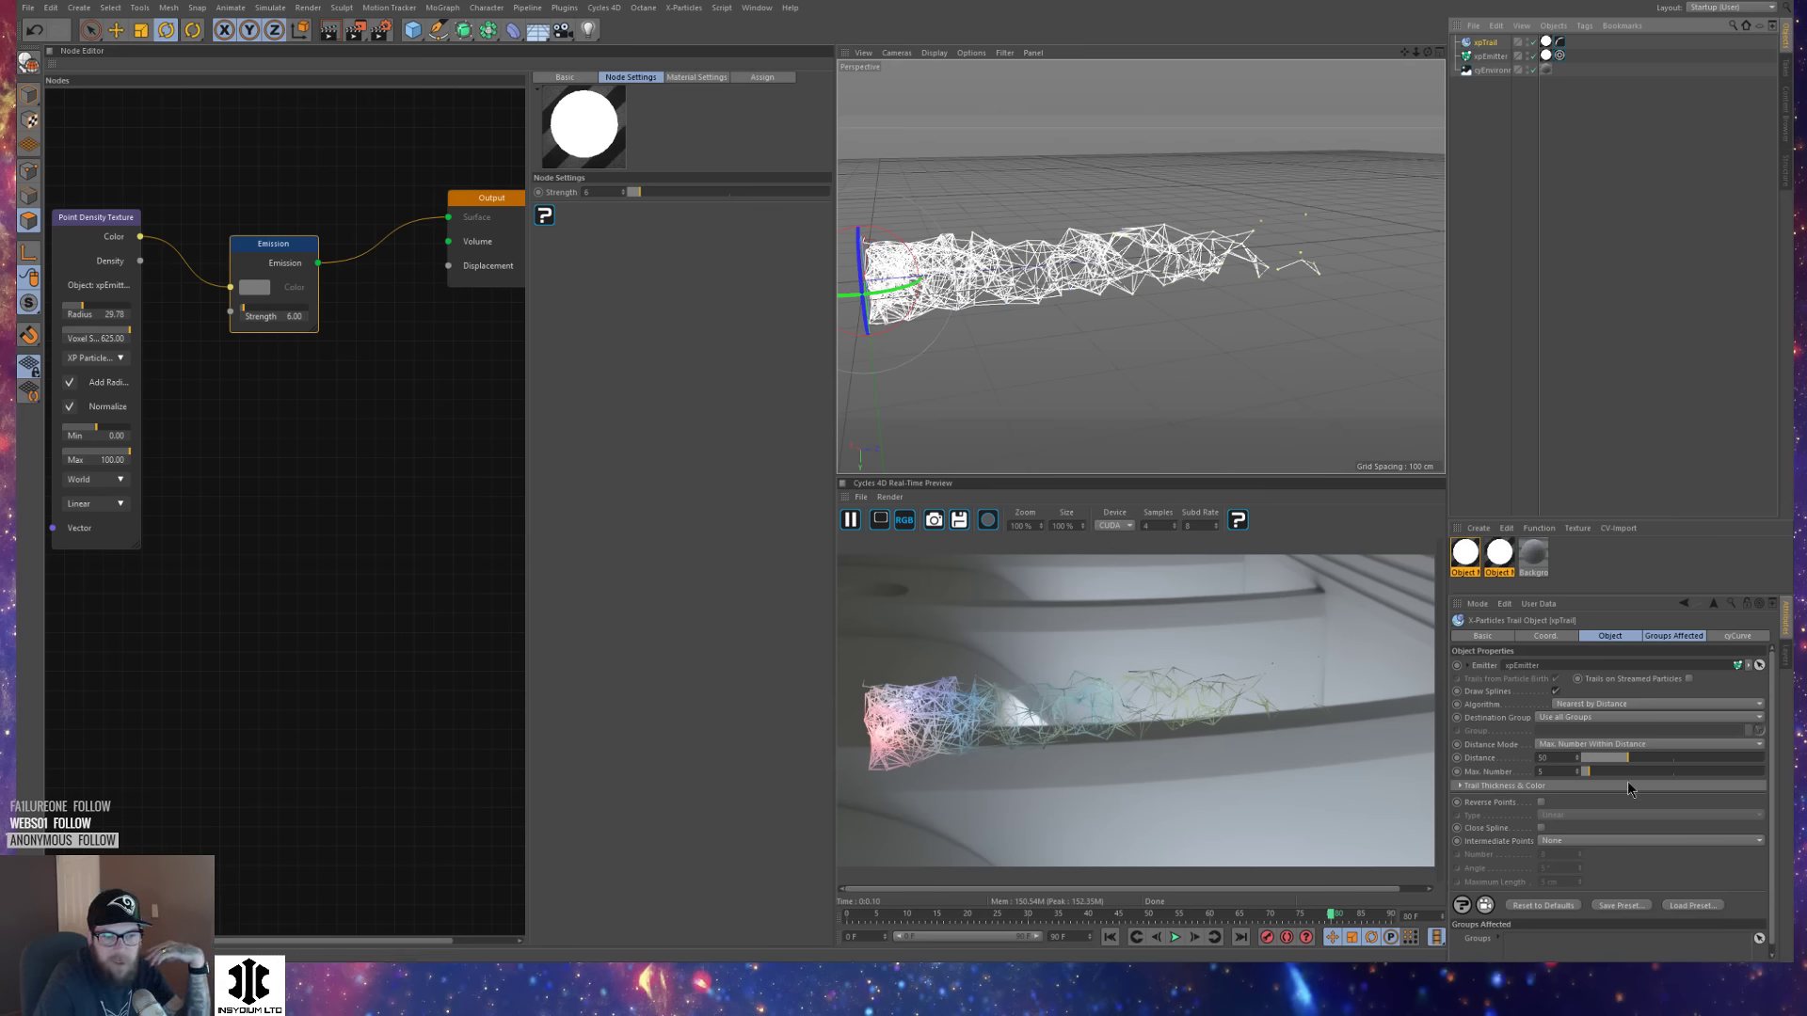
left_click_drag(1590, 777, 1640, 780)
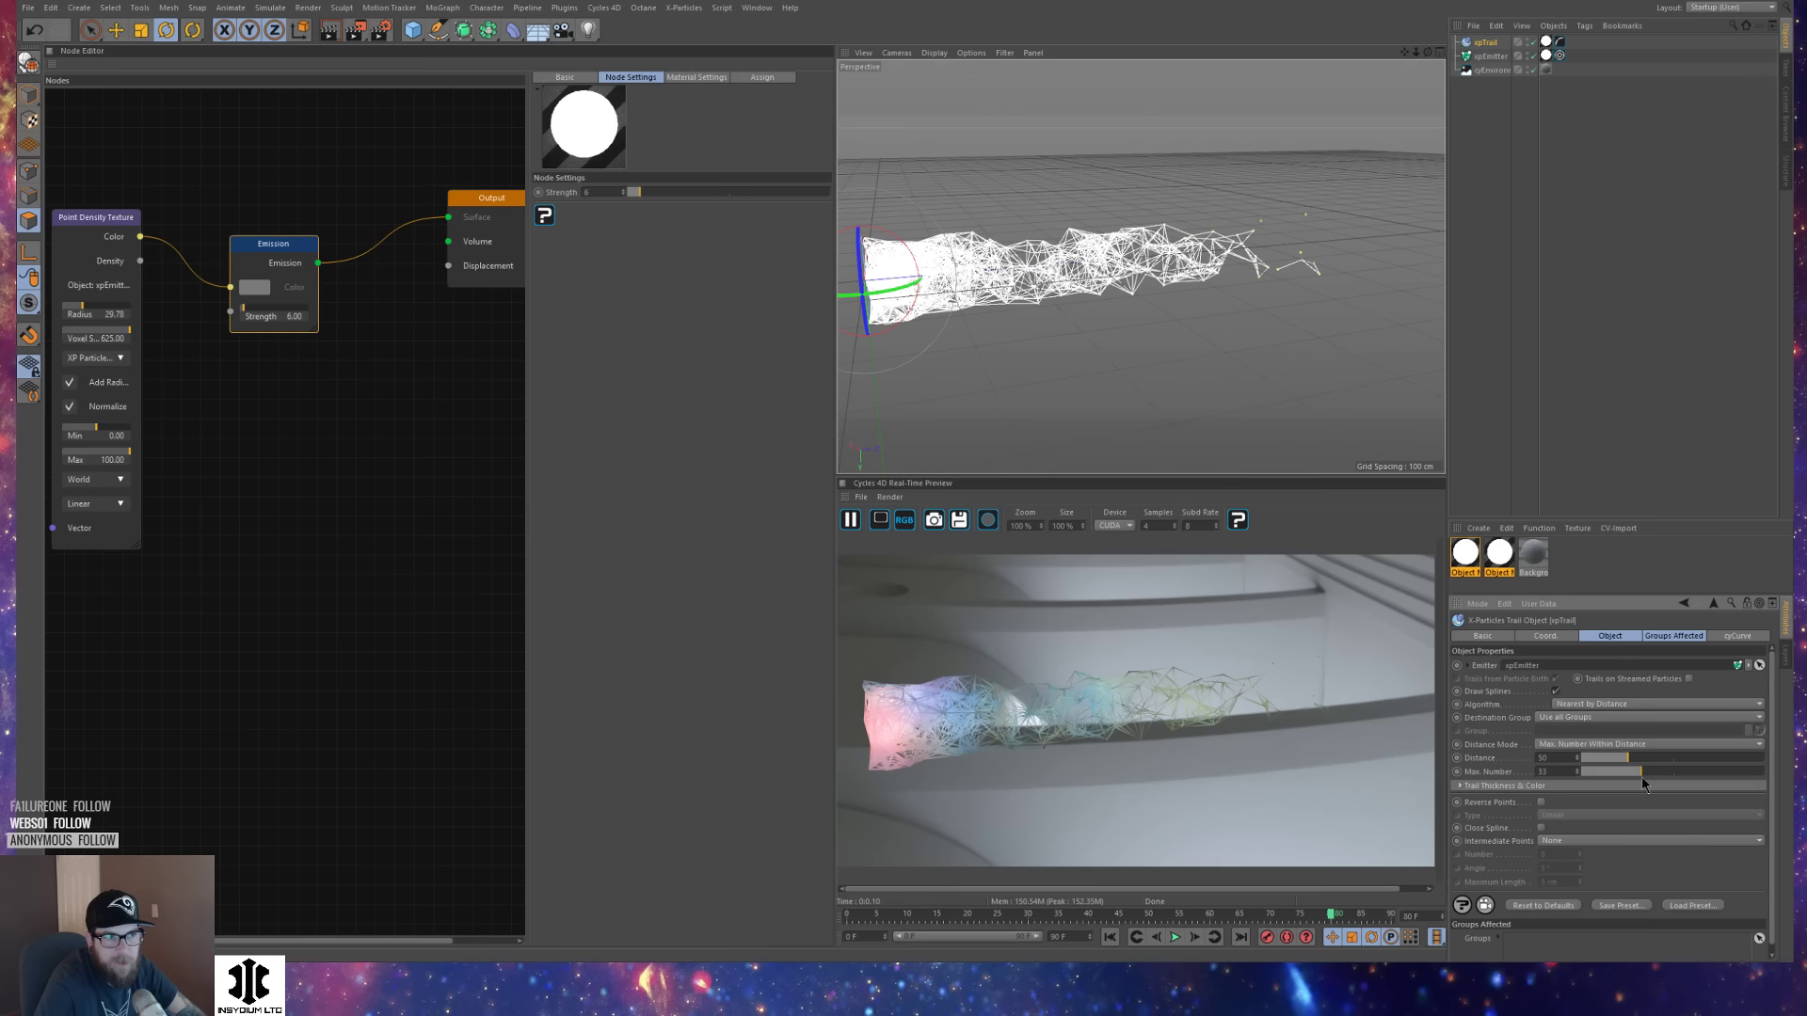
Add an xpTurbulence modifier and replay the simulation from the first frame.
left_click(1491, 56)
key("shift+c")
type("xptr")
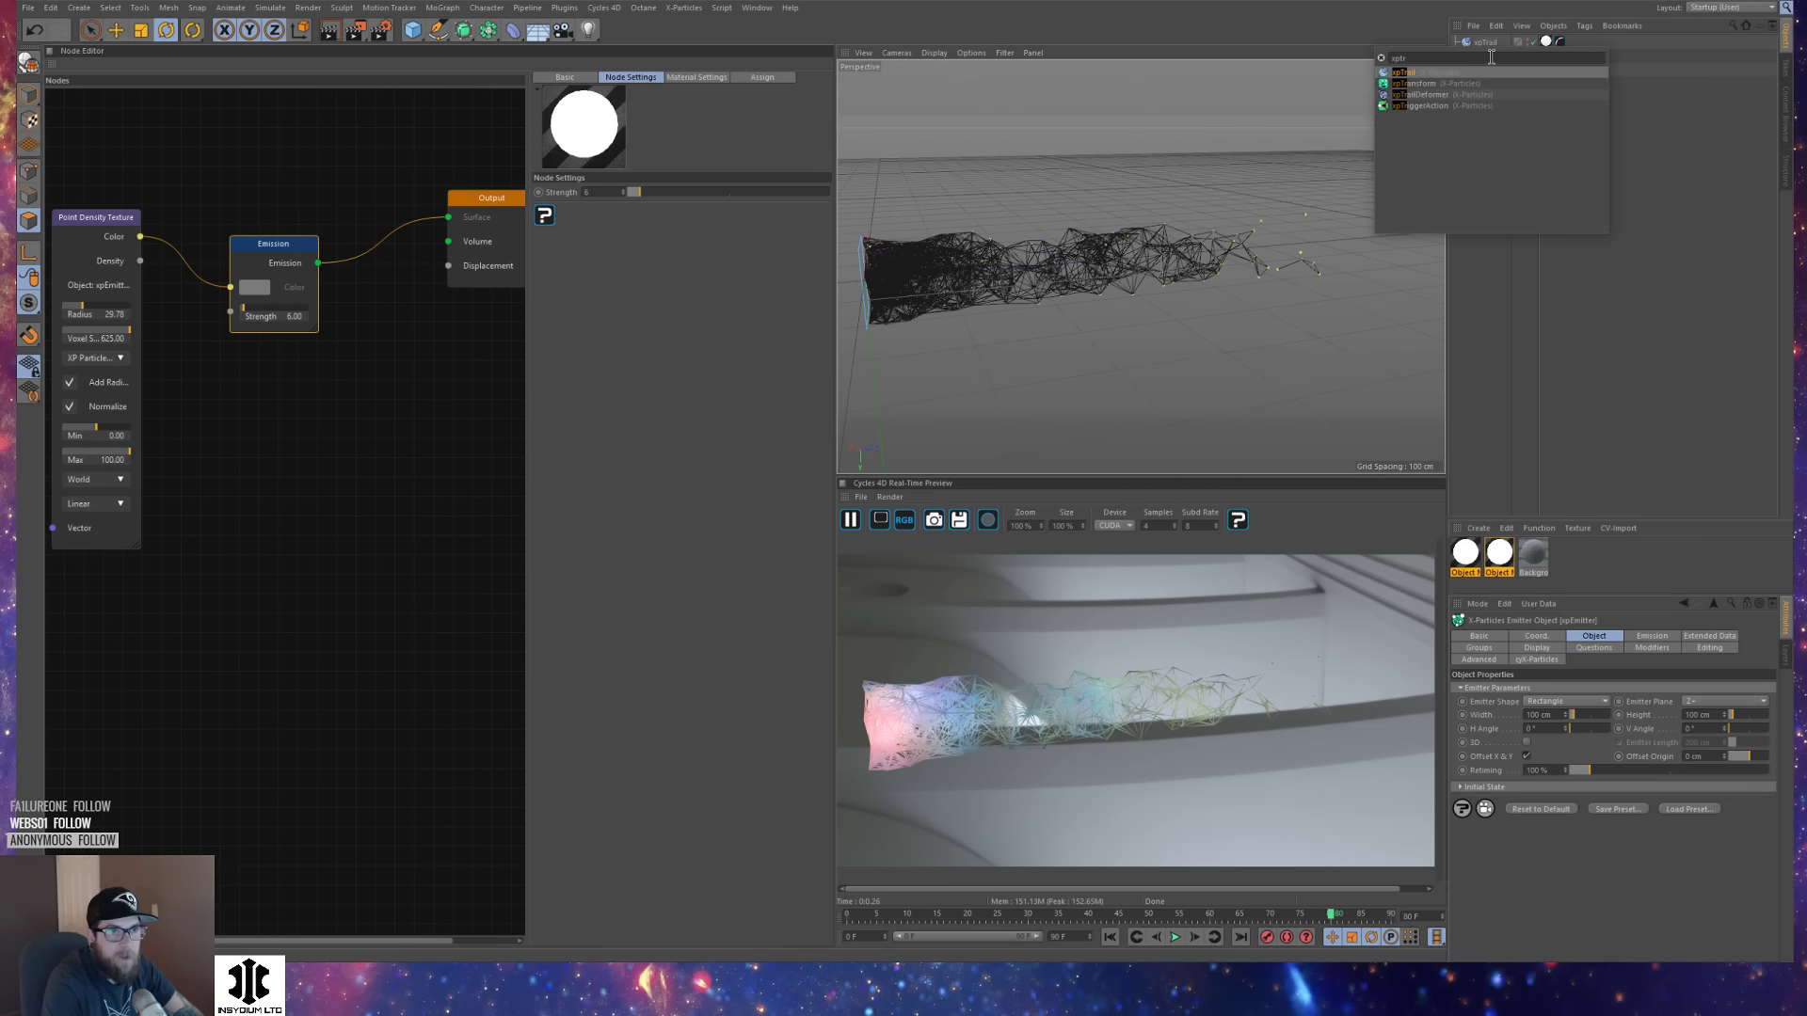
key("Escape")
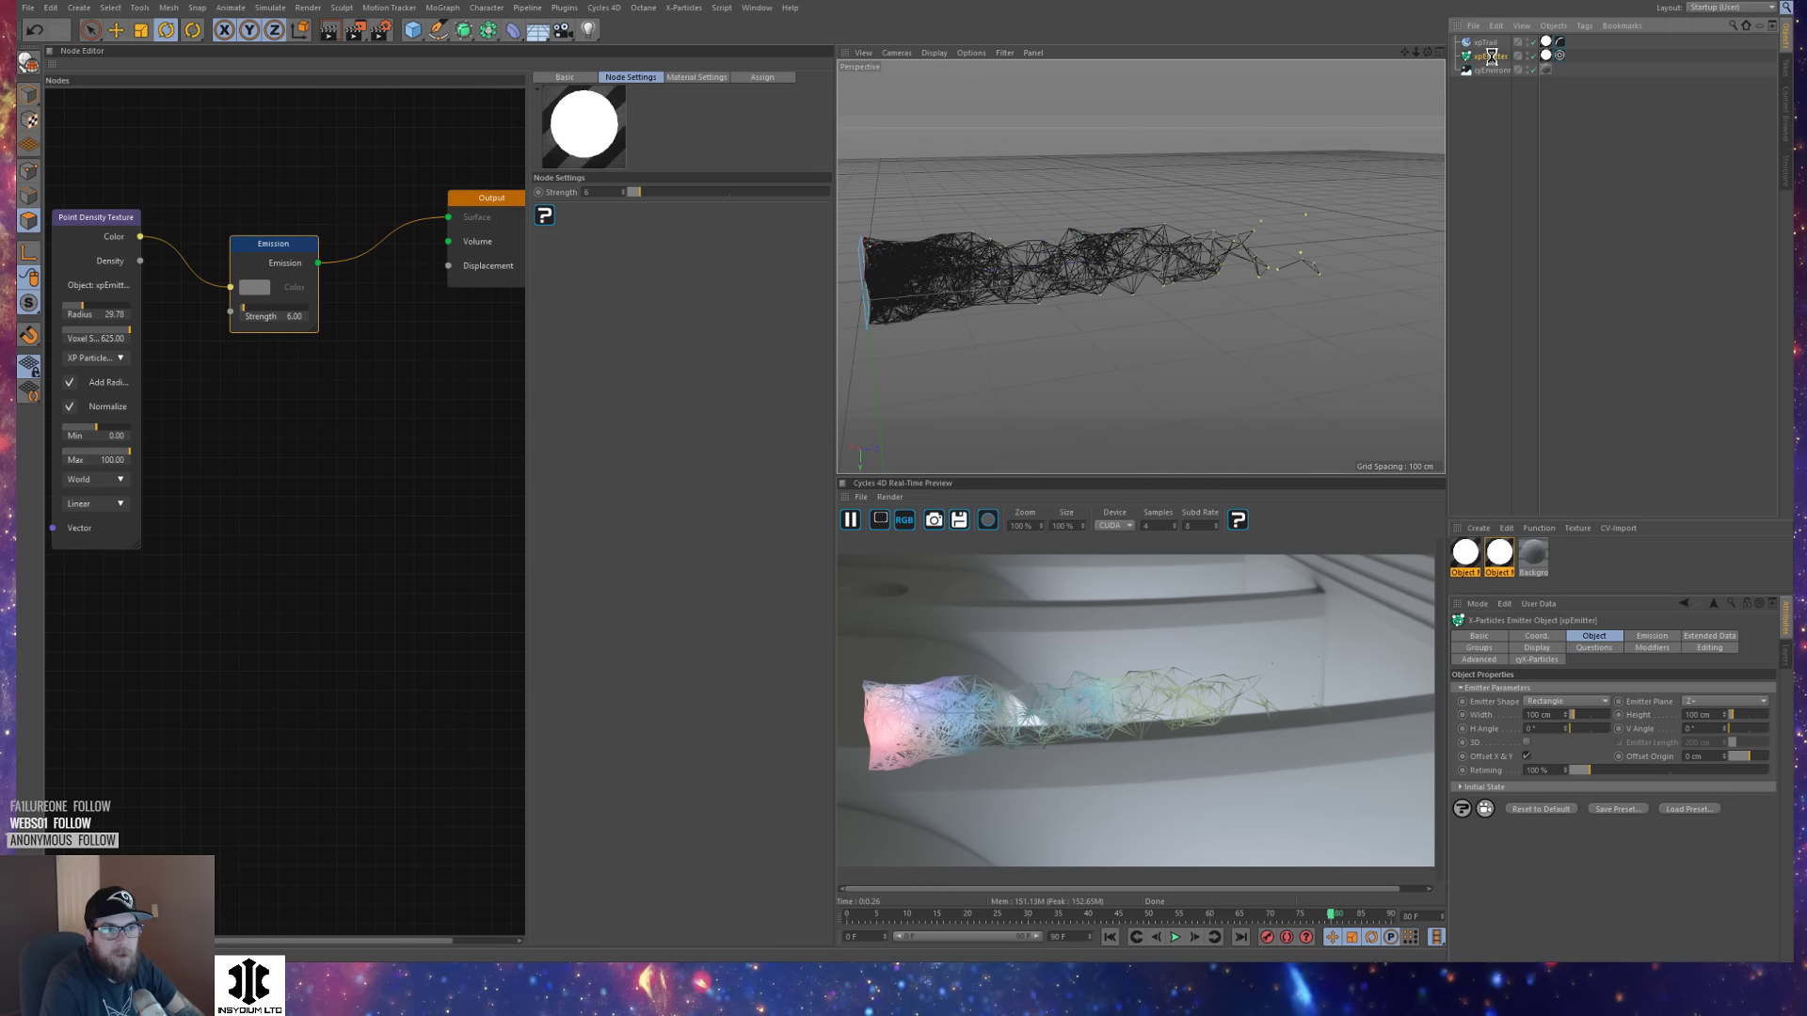
key("shift+f")
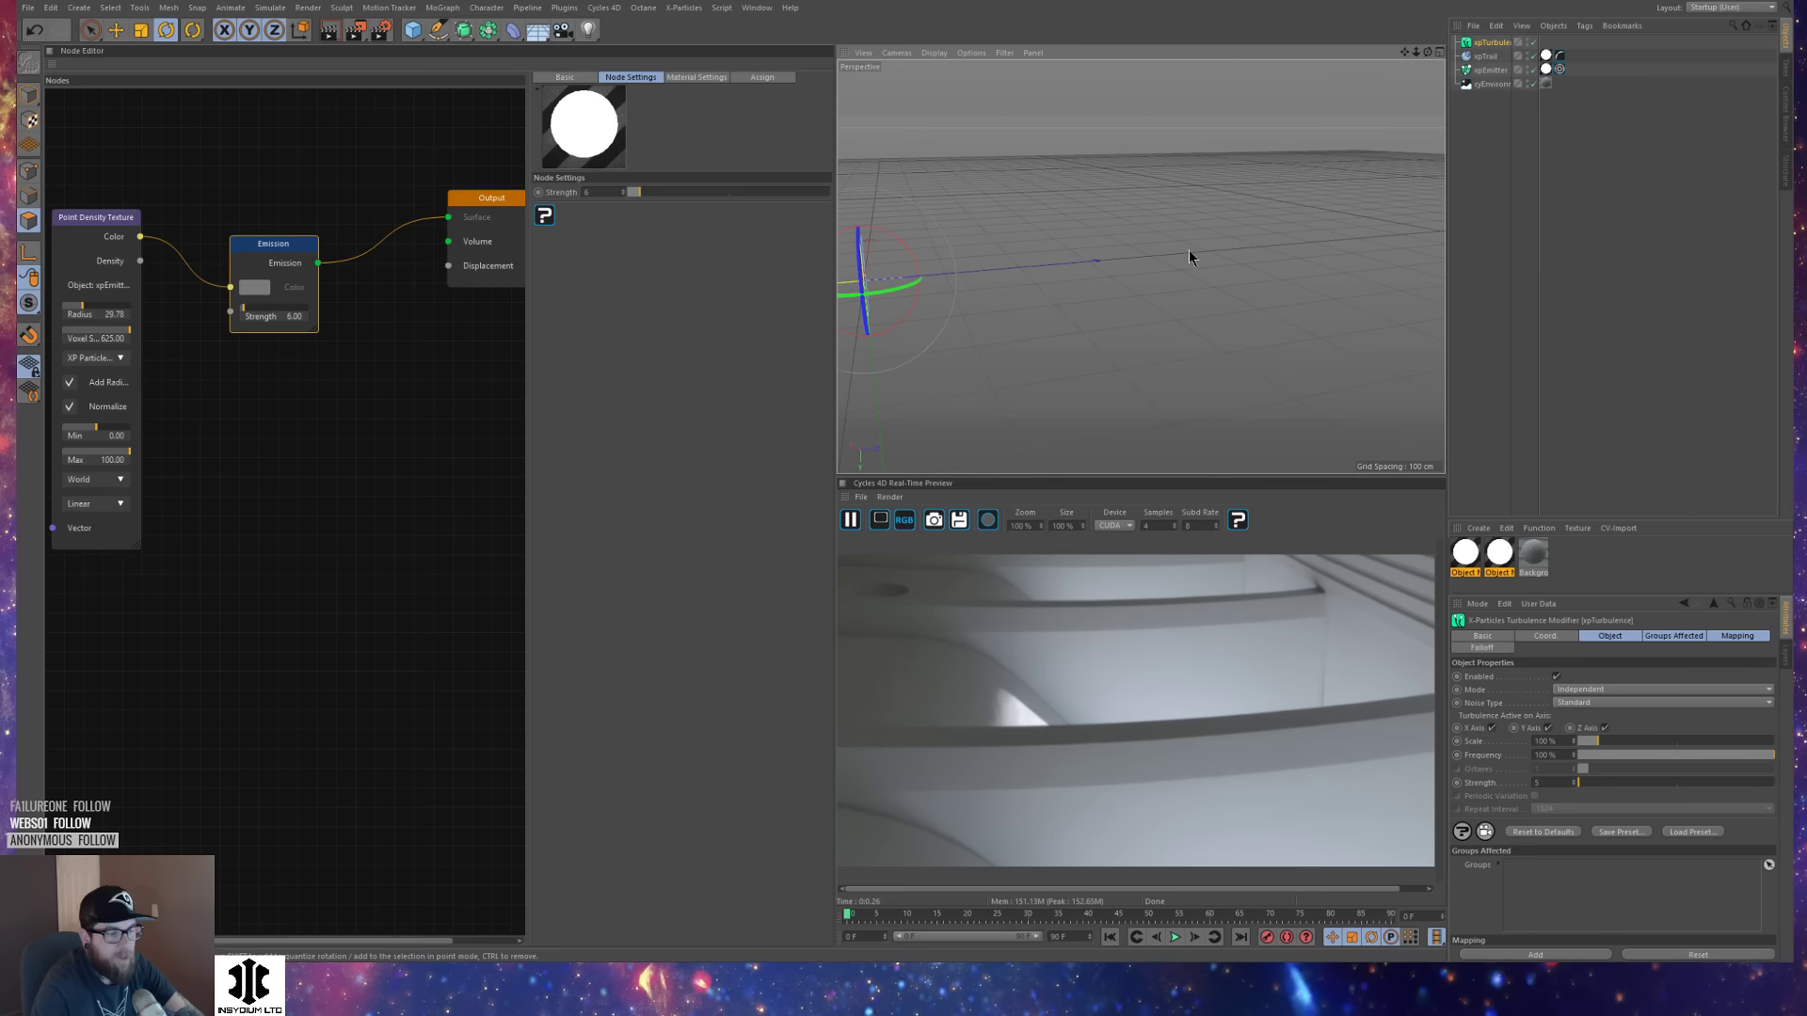
key("F8")
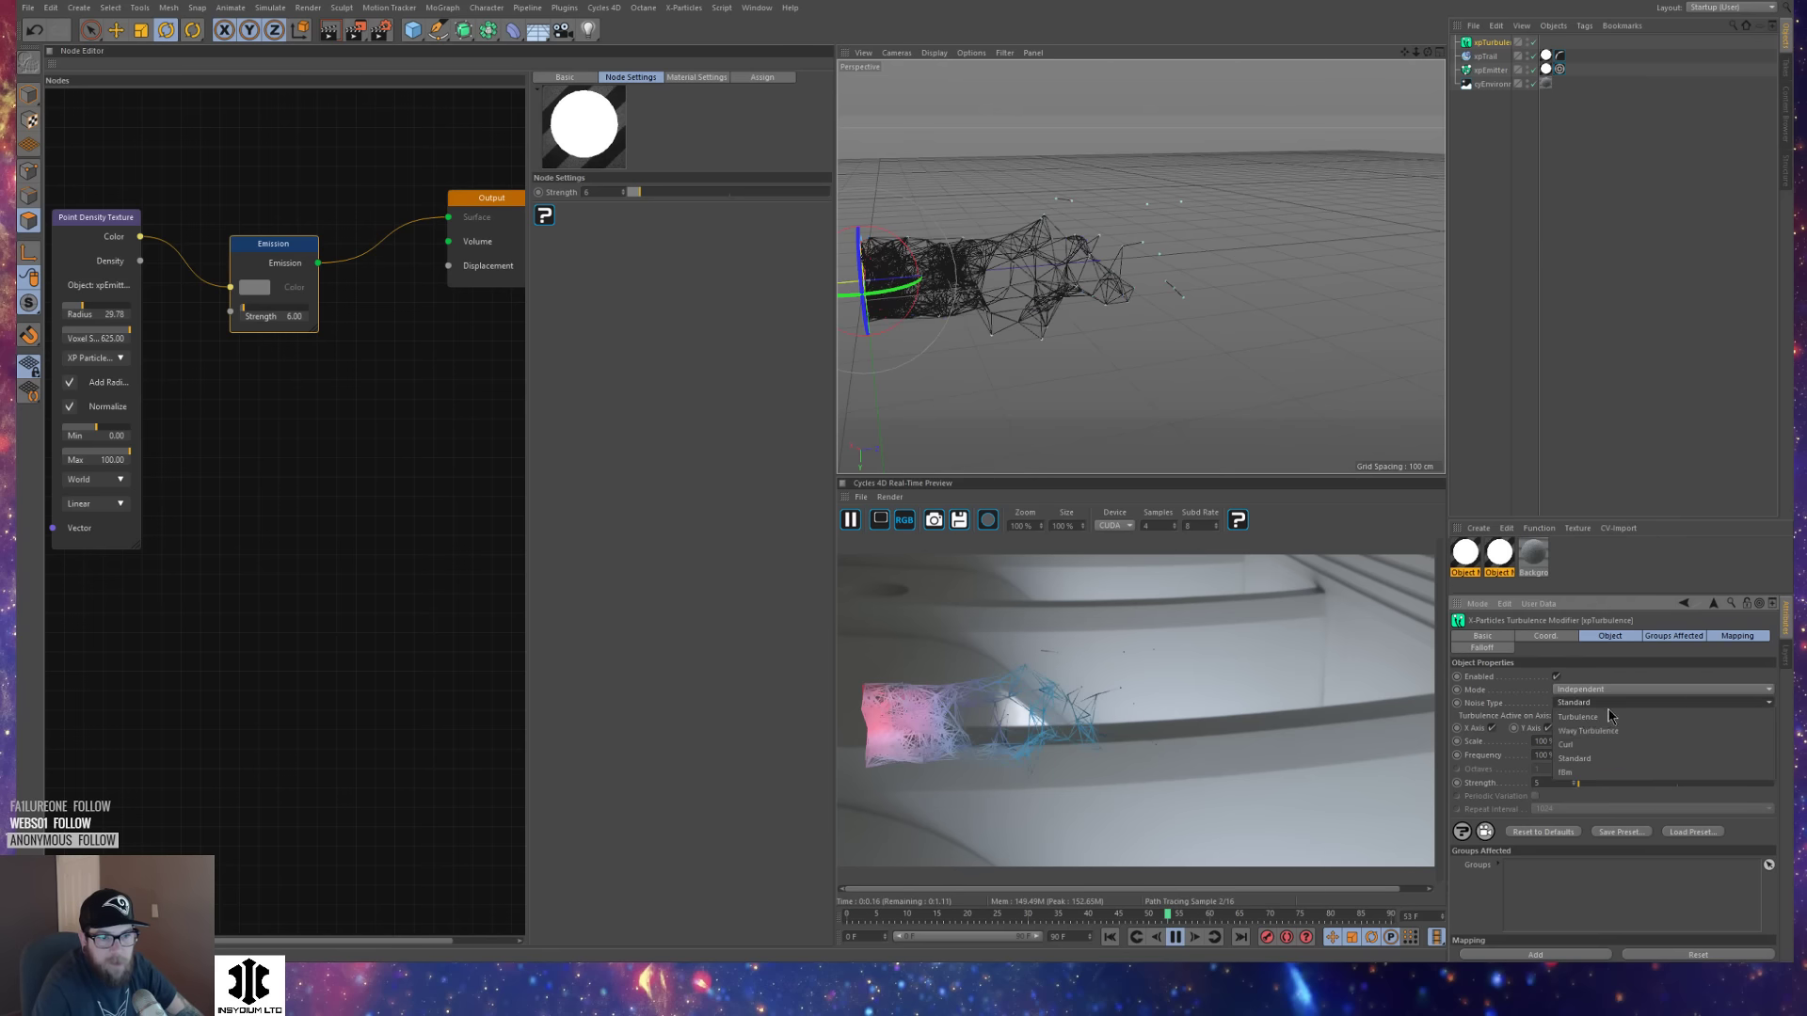
Set the turbulence noise type to Curl with a strength of about 37, and pause playback to inspect the trails.
left_click(1615, 703)
left_click(1615, 745)
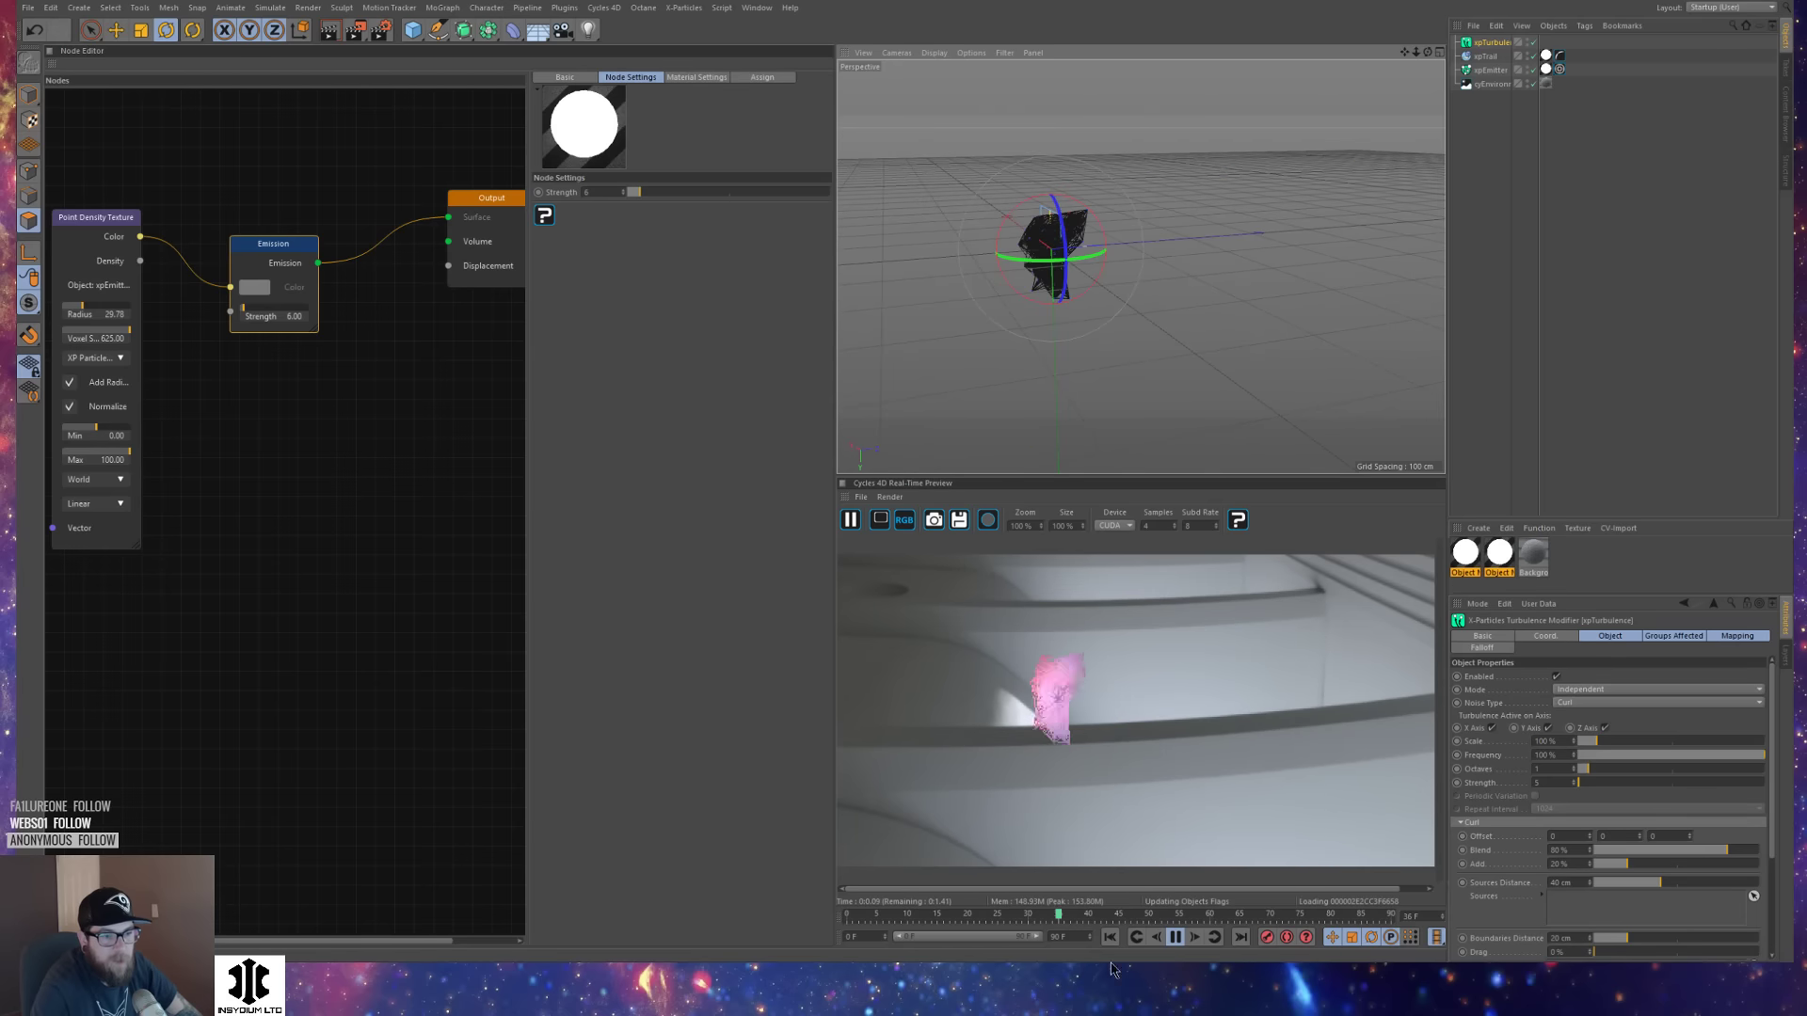
left_click(1621, 783)
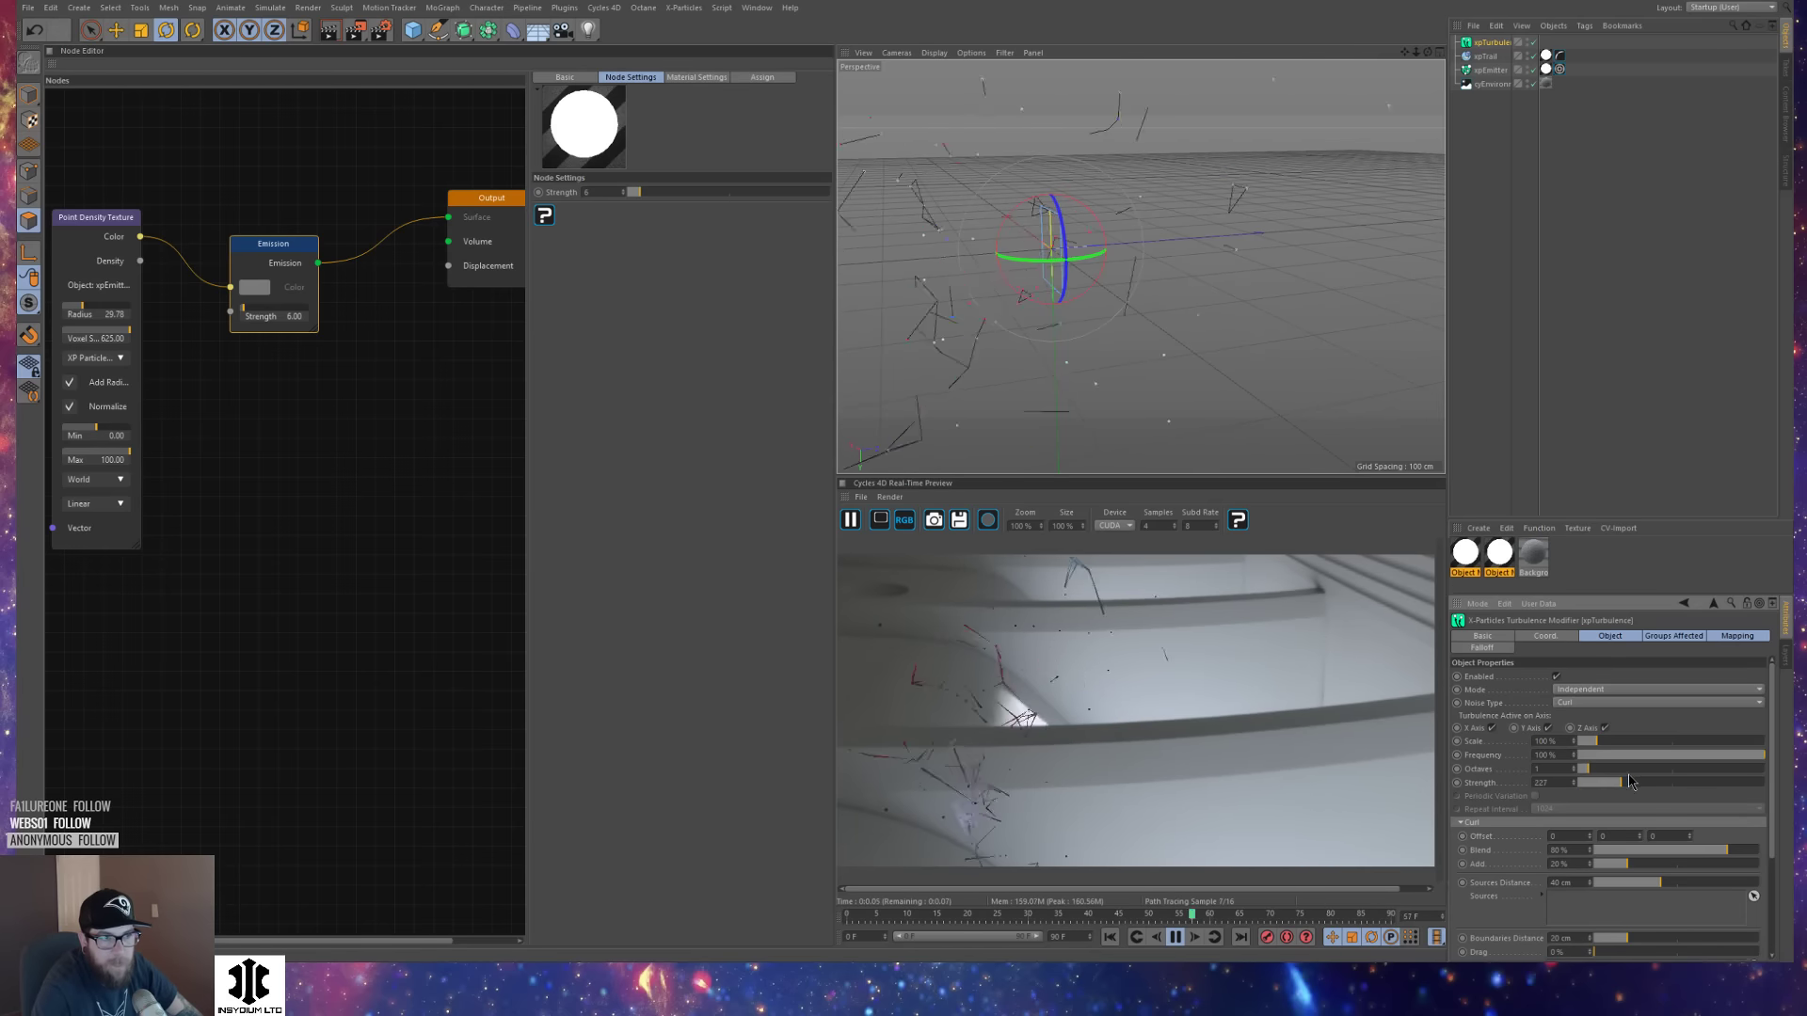
left_click(1585, 782)
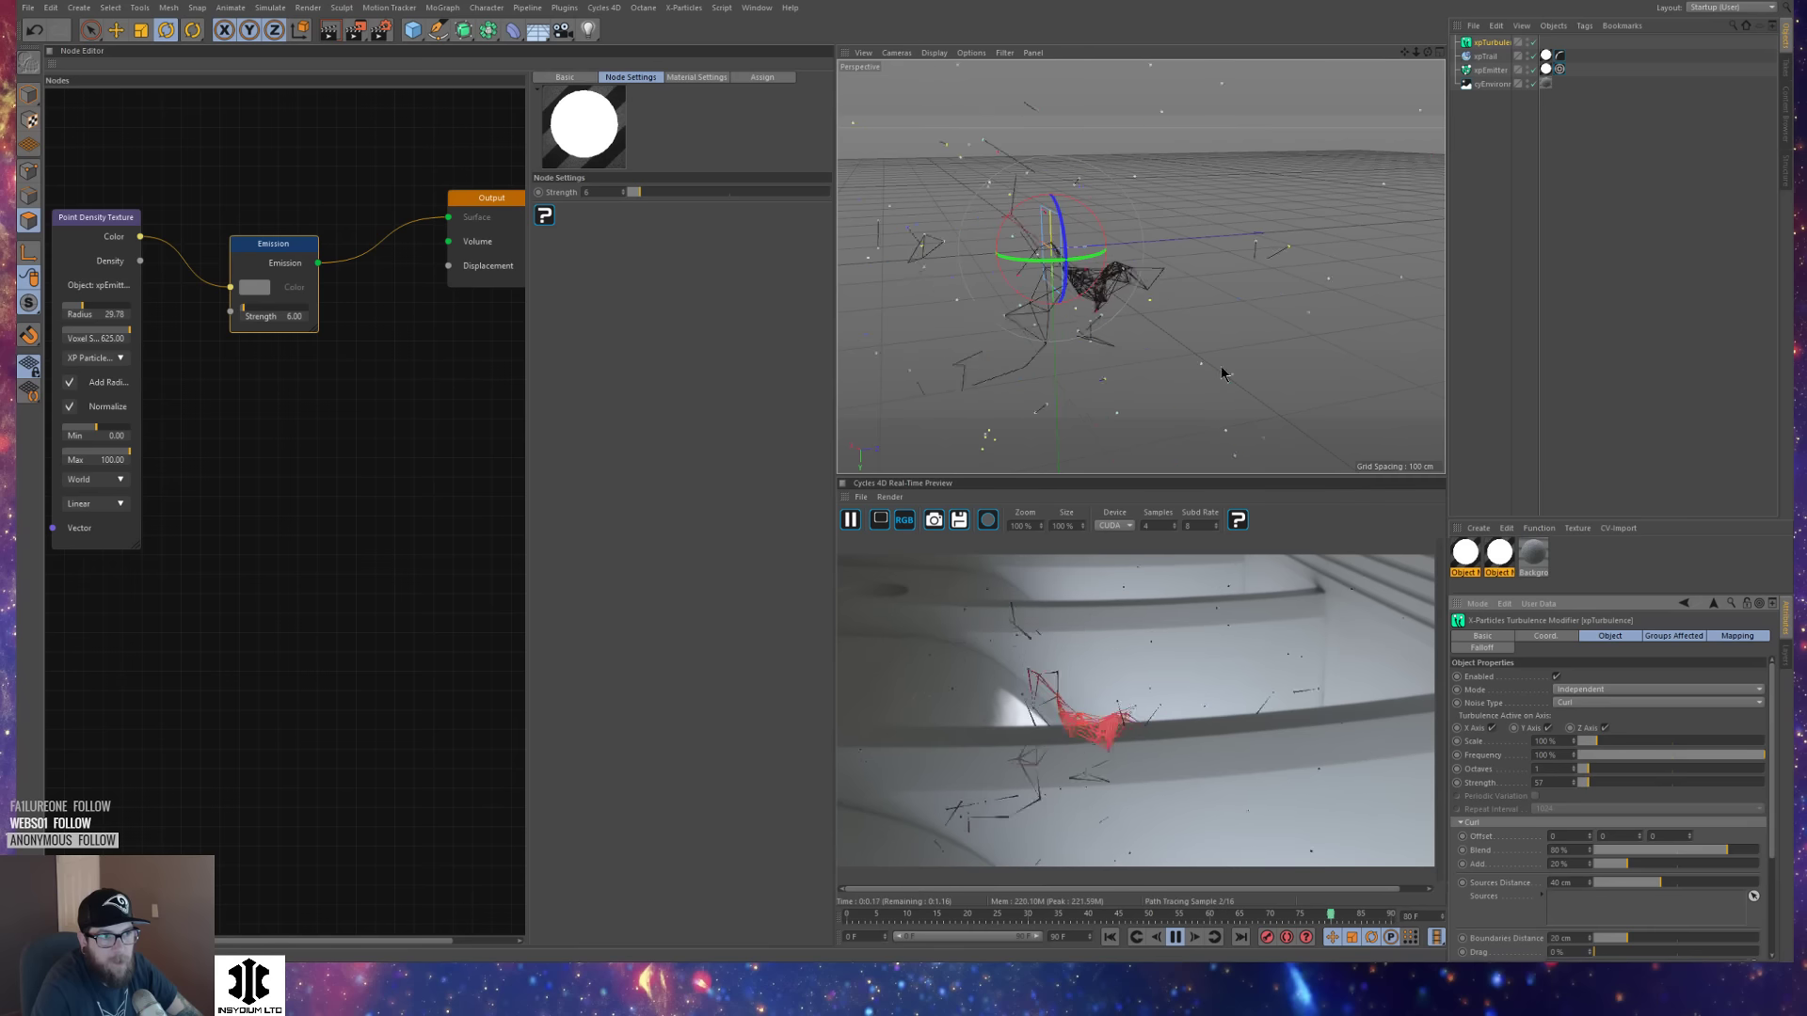
left_click(1176, 938)
left_click_drag(1012, 338, 1069, 308, "alt")
middle_click_drag(1069, 305, 1108, 348, "alt")
left_click_drag(1090, 377, 986, 403, "alt")
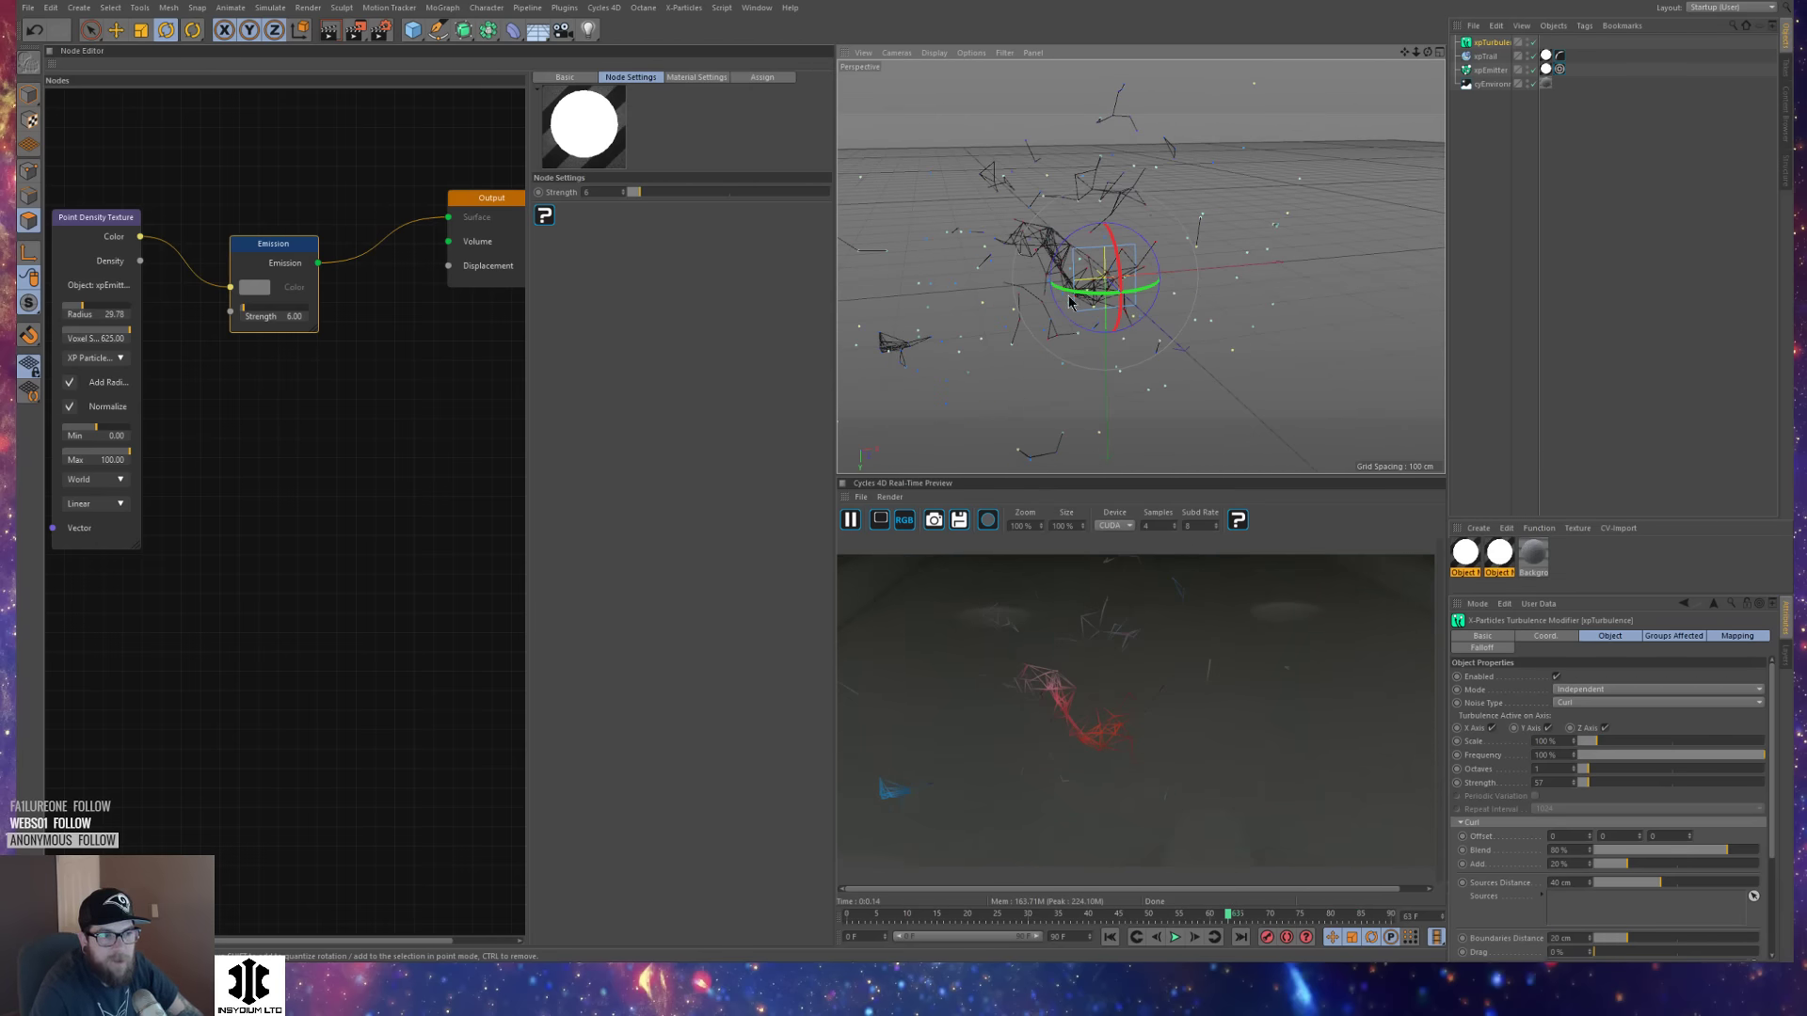
Set the Point Density Texture's Radius to about 76.45 and its Voxel Size to 400.
left_click(91, 226)
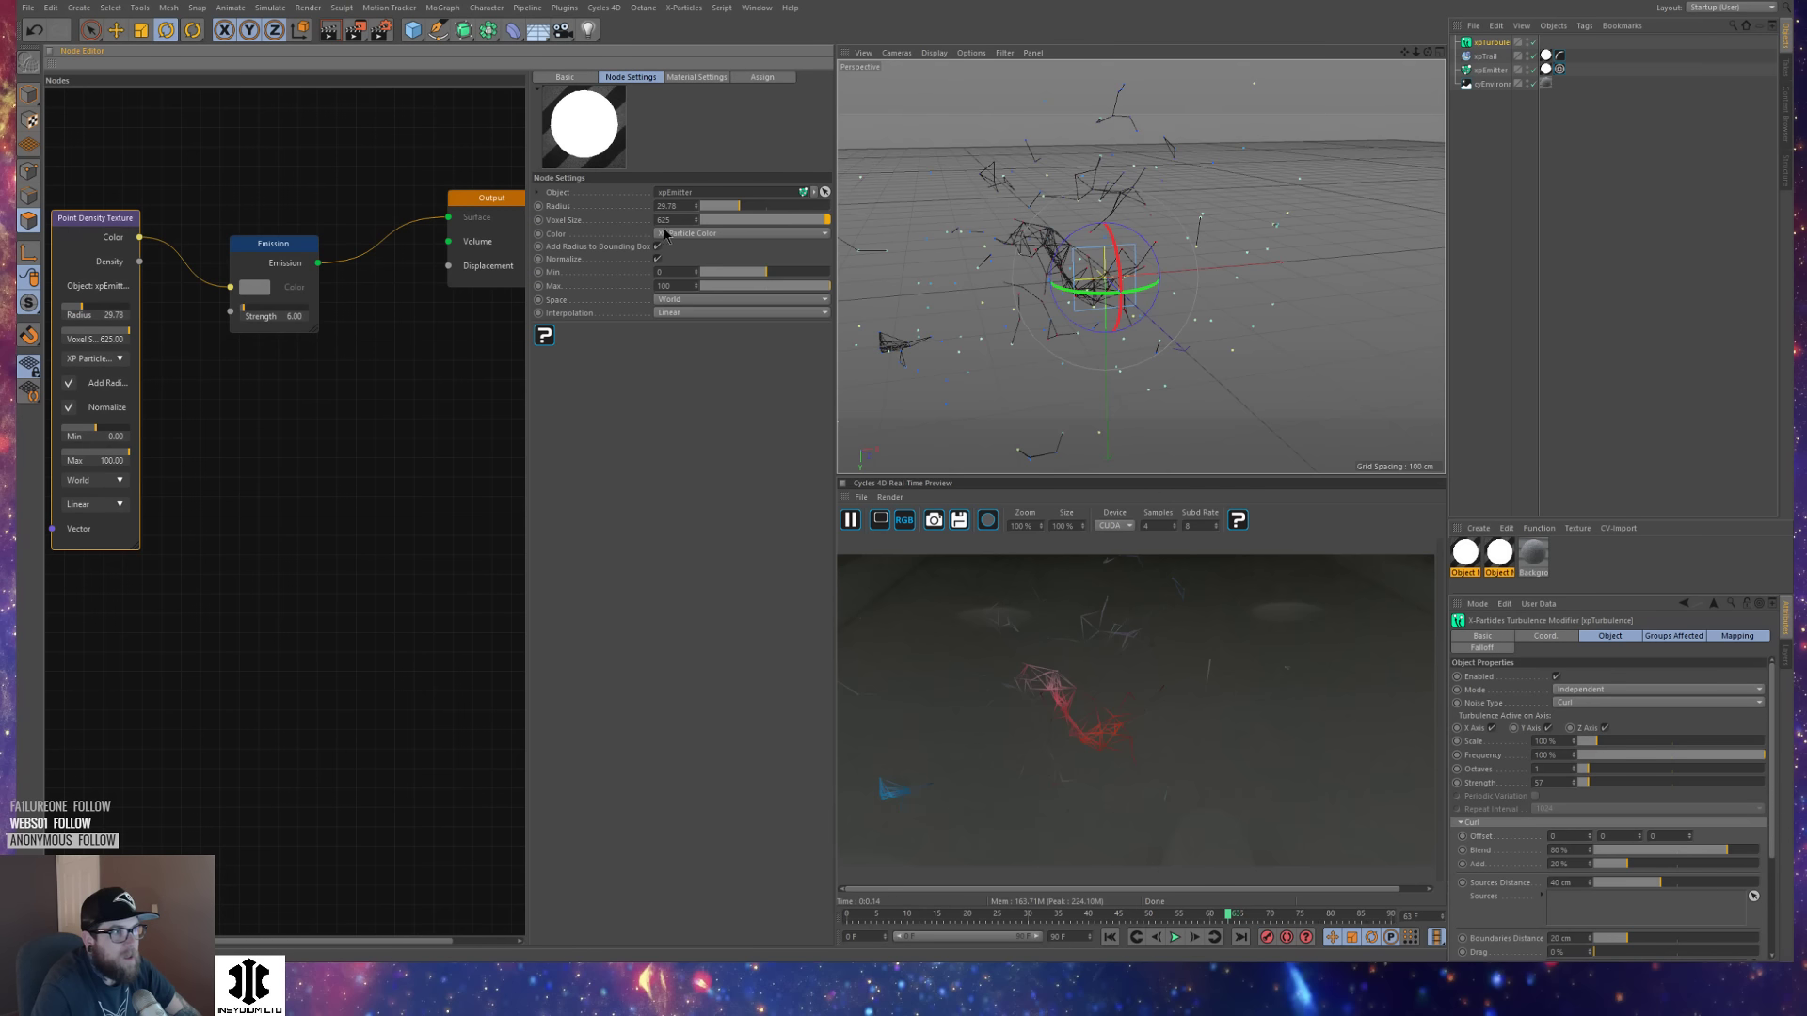
left_click_drag(733, 212, 801, 211)
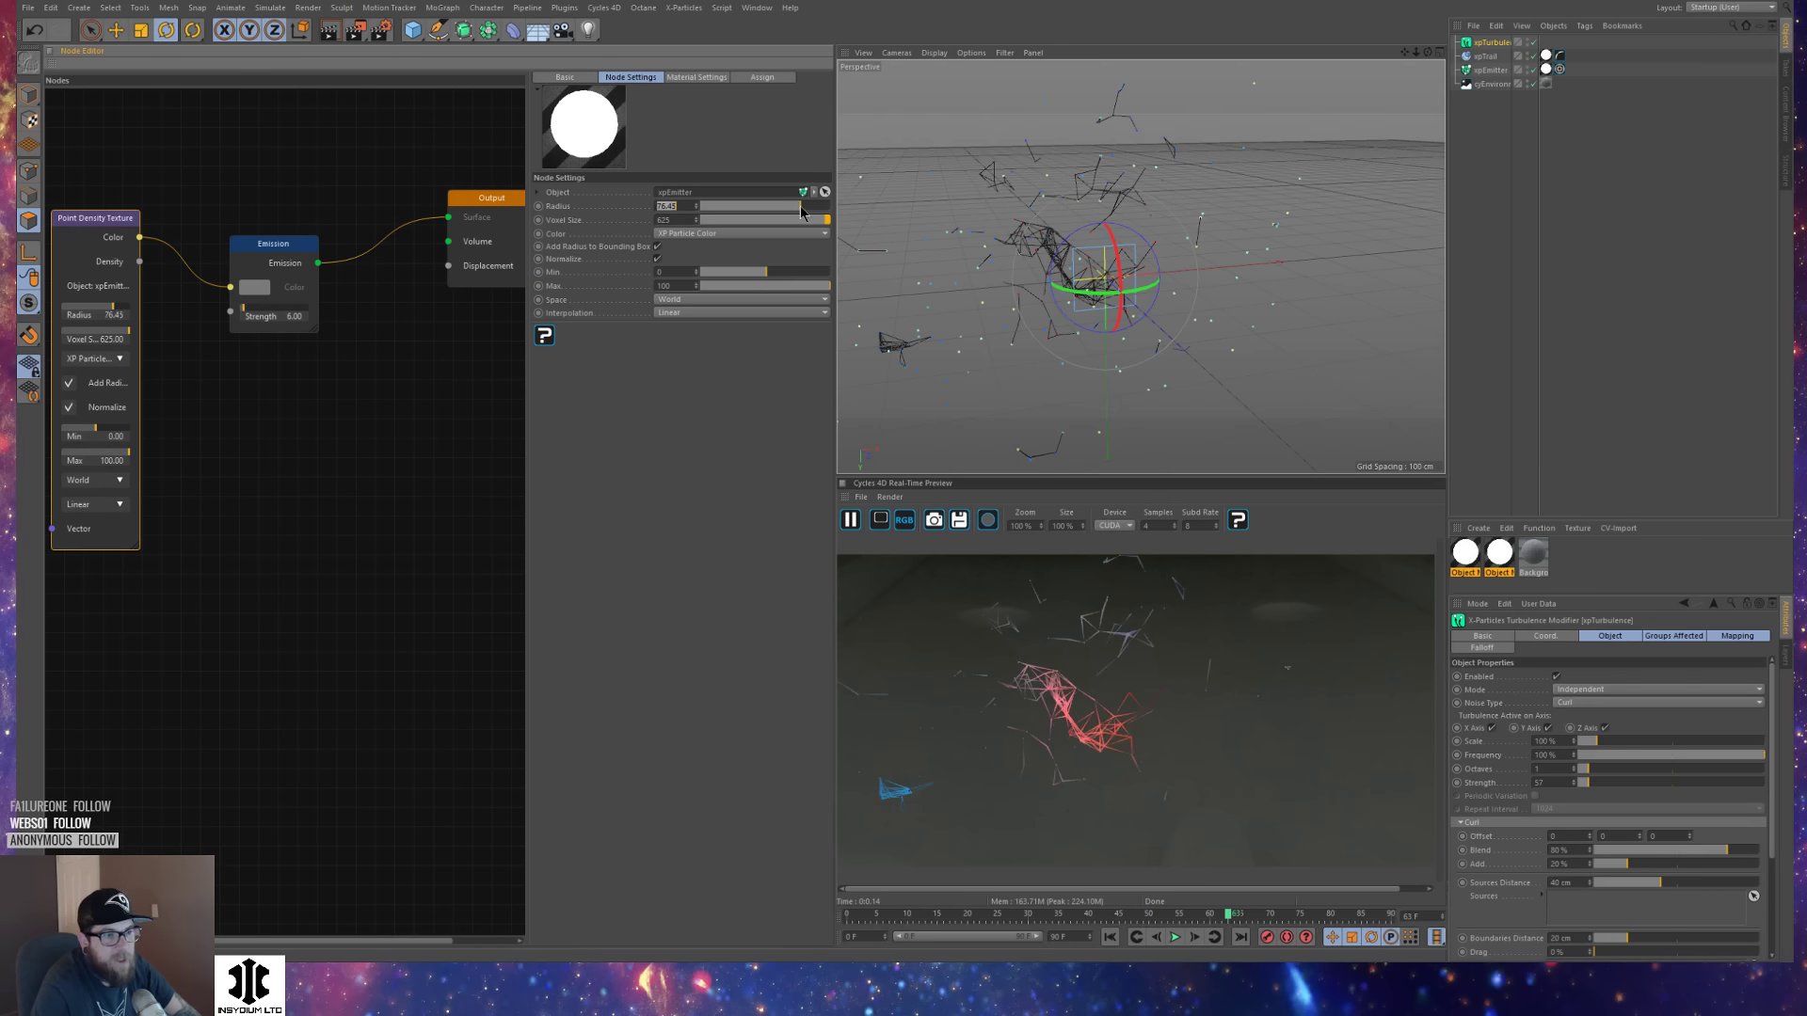
double_click(666, 220)
type("400")
key("Return")
left_click_drag(1176, 311, 1082, 273, "alt")
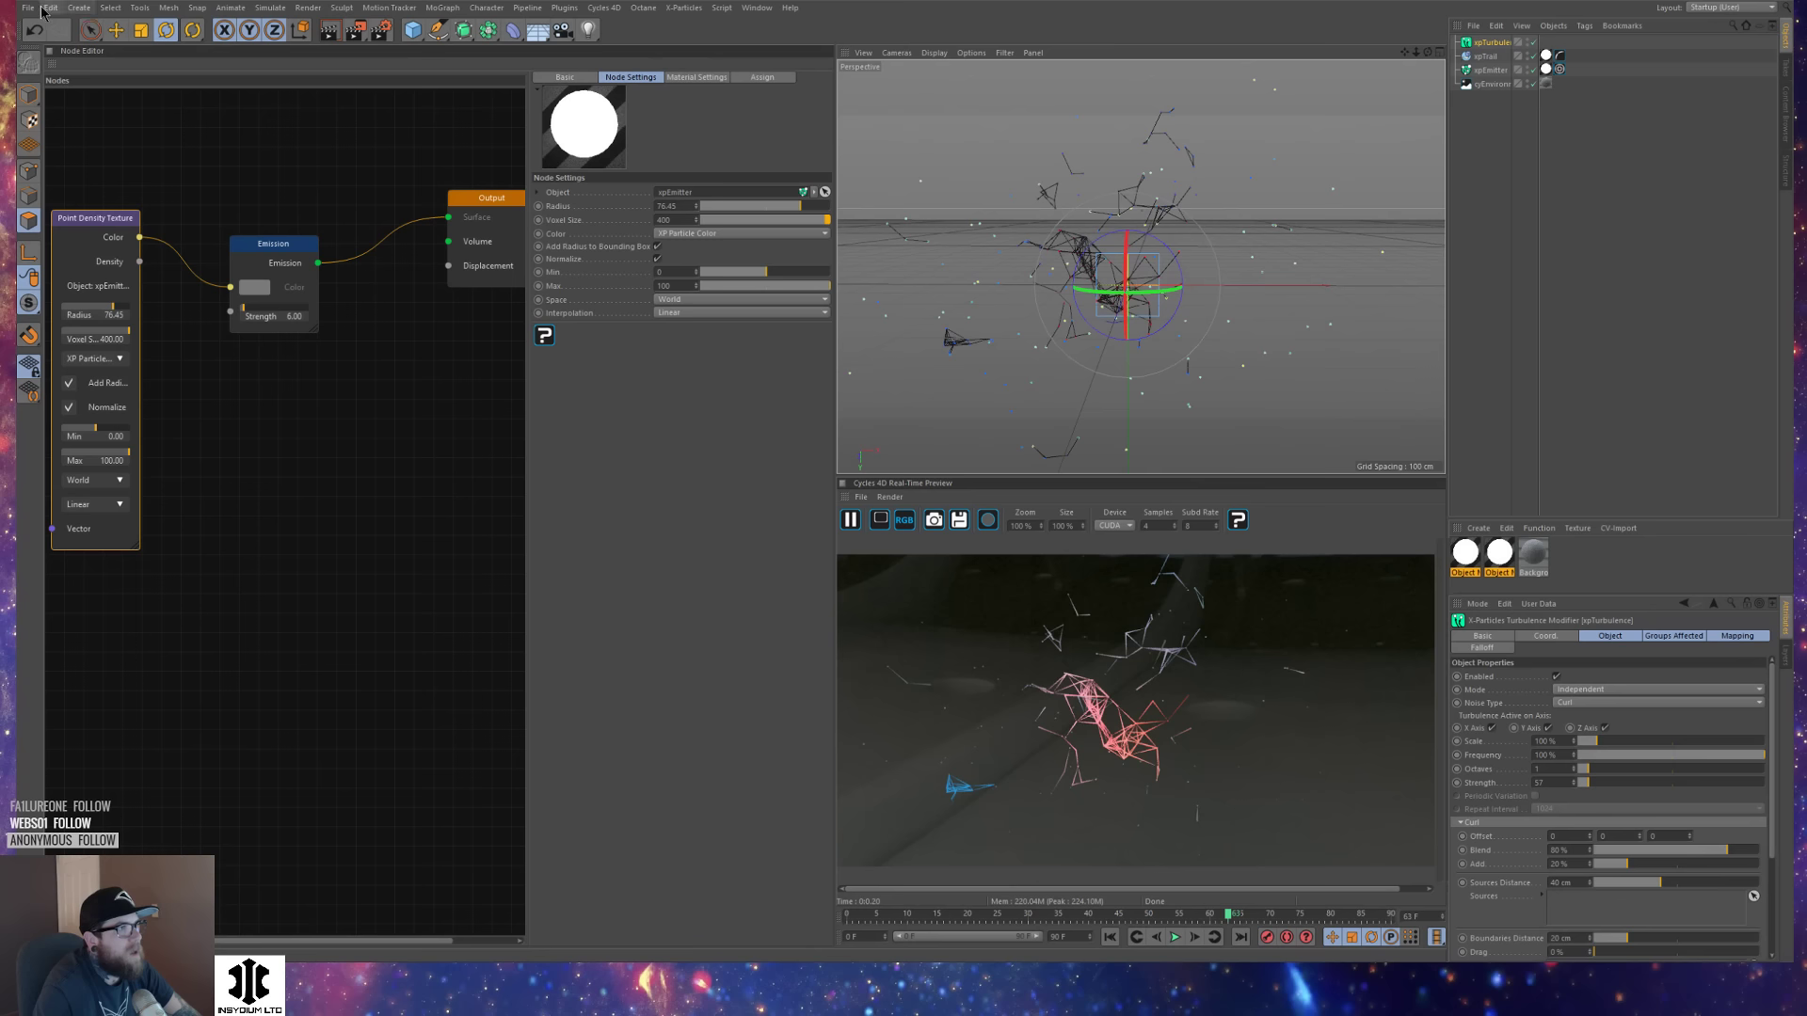
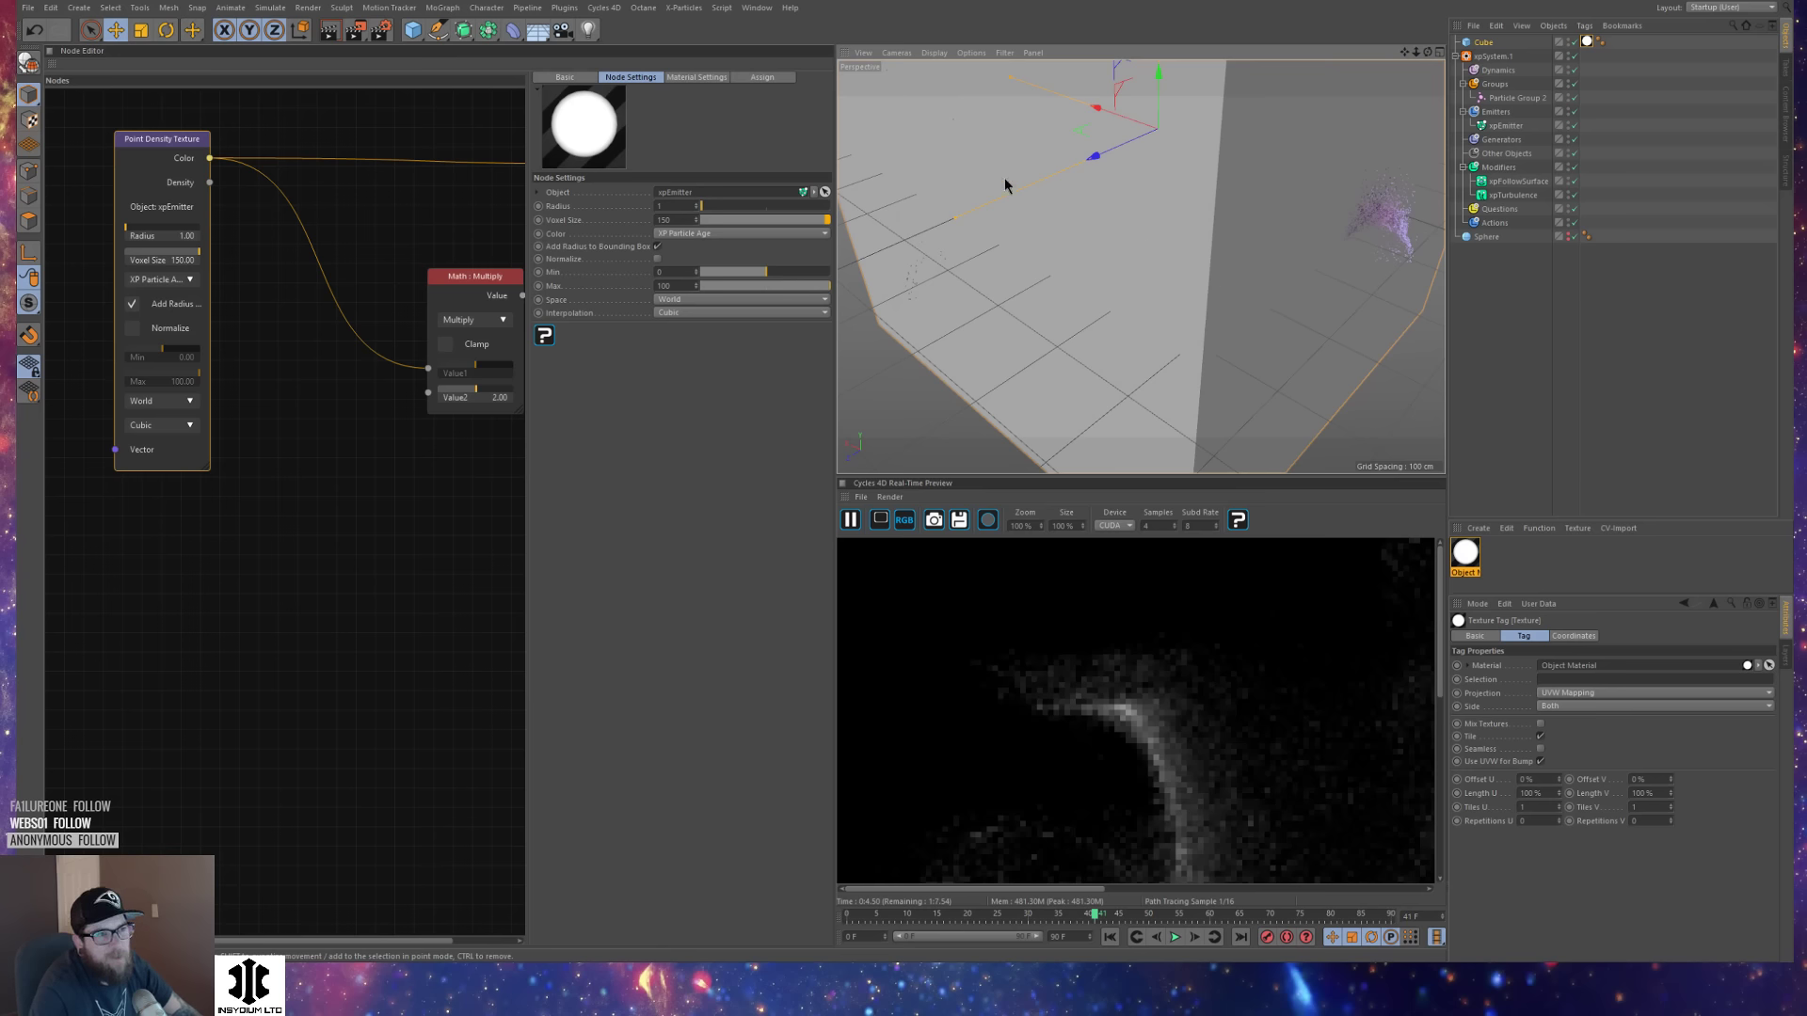
Examine the particle volume in the real-time preview at a smaller zoom and from a lower viewing angle.
left_click_drag(478, 276, 485, 279)
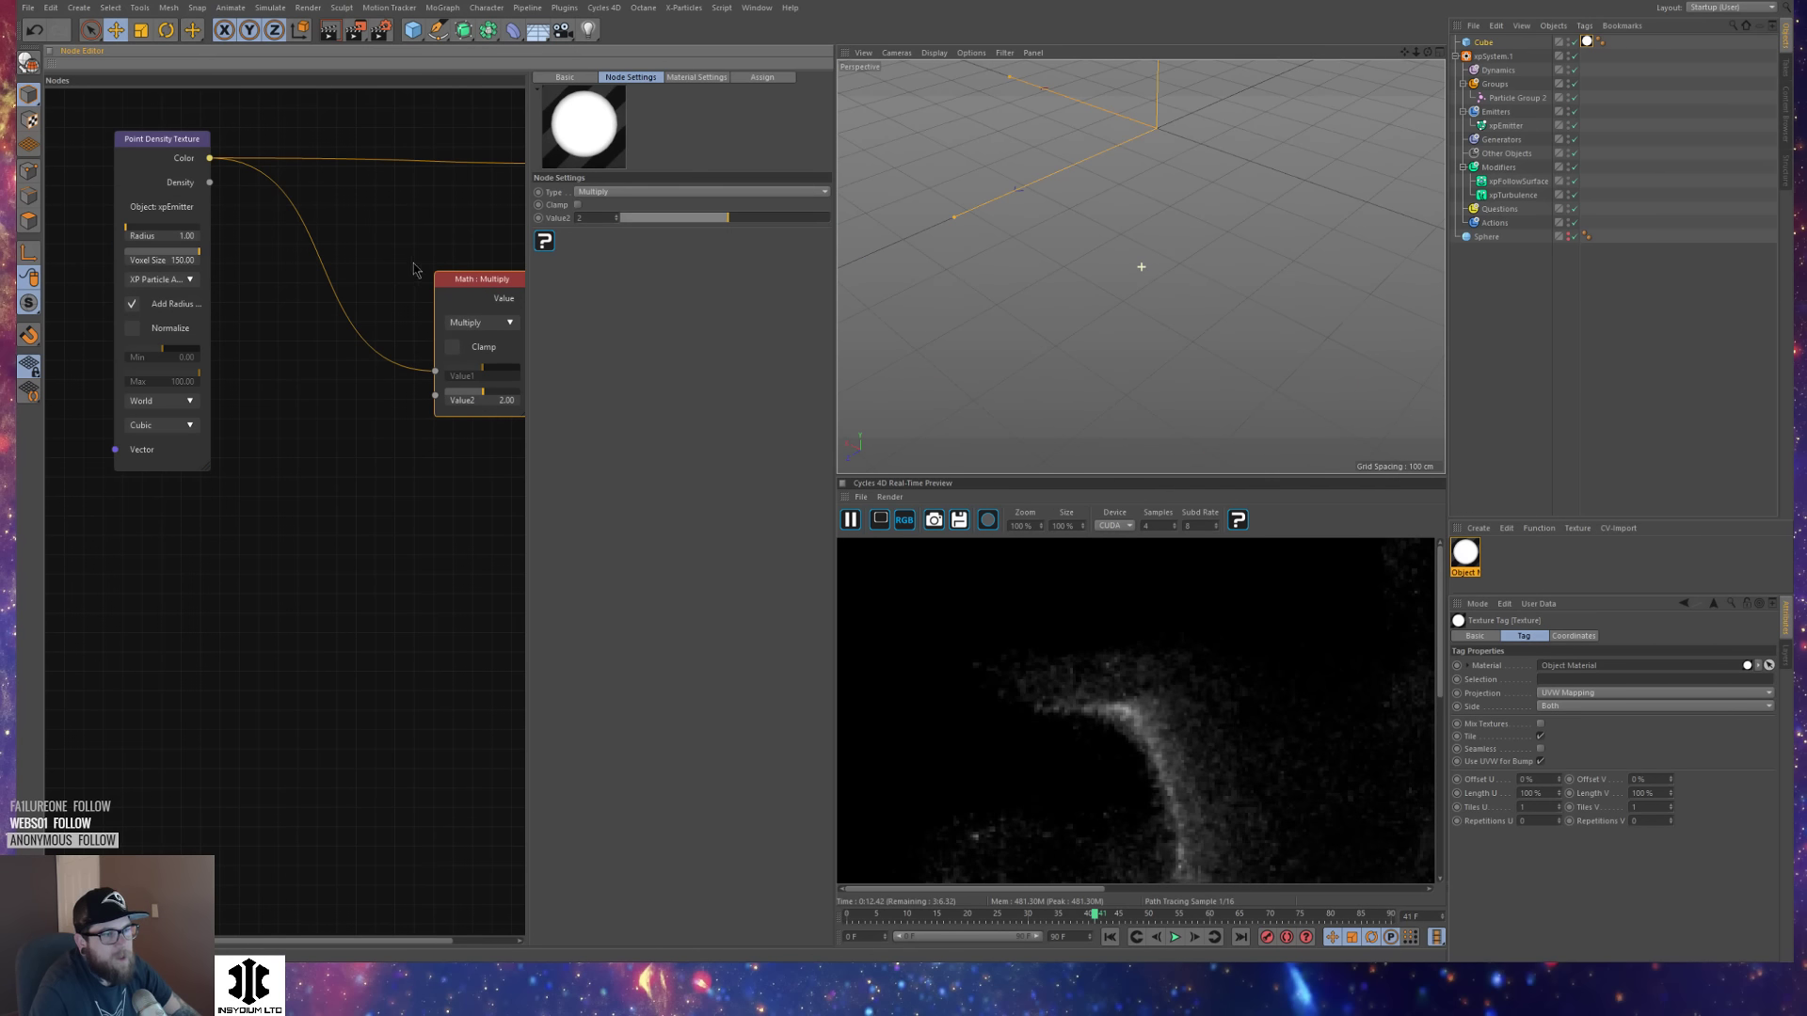
left_click(850, 519)
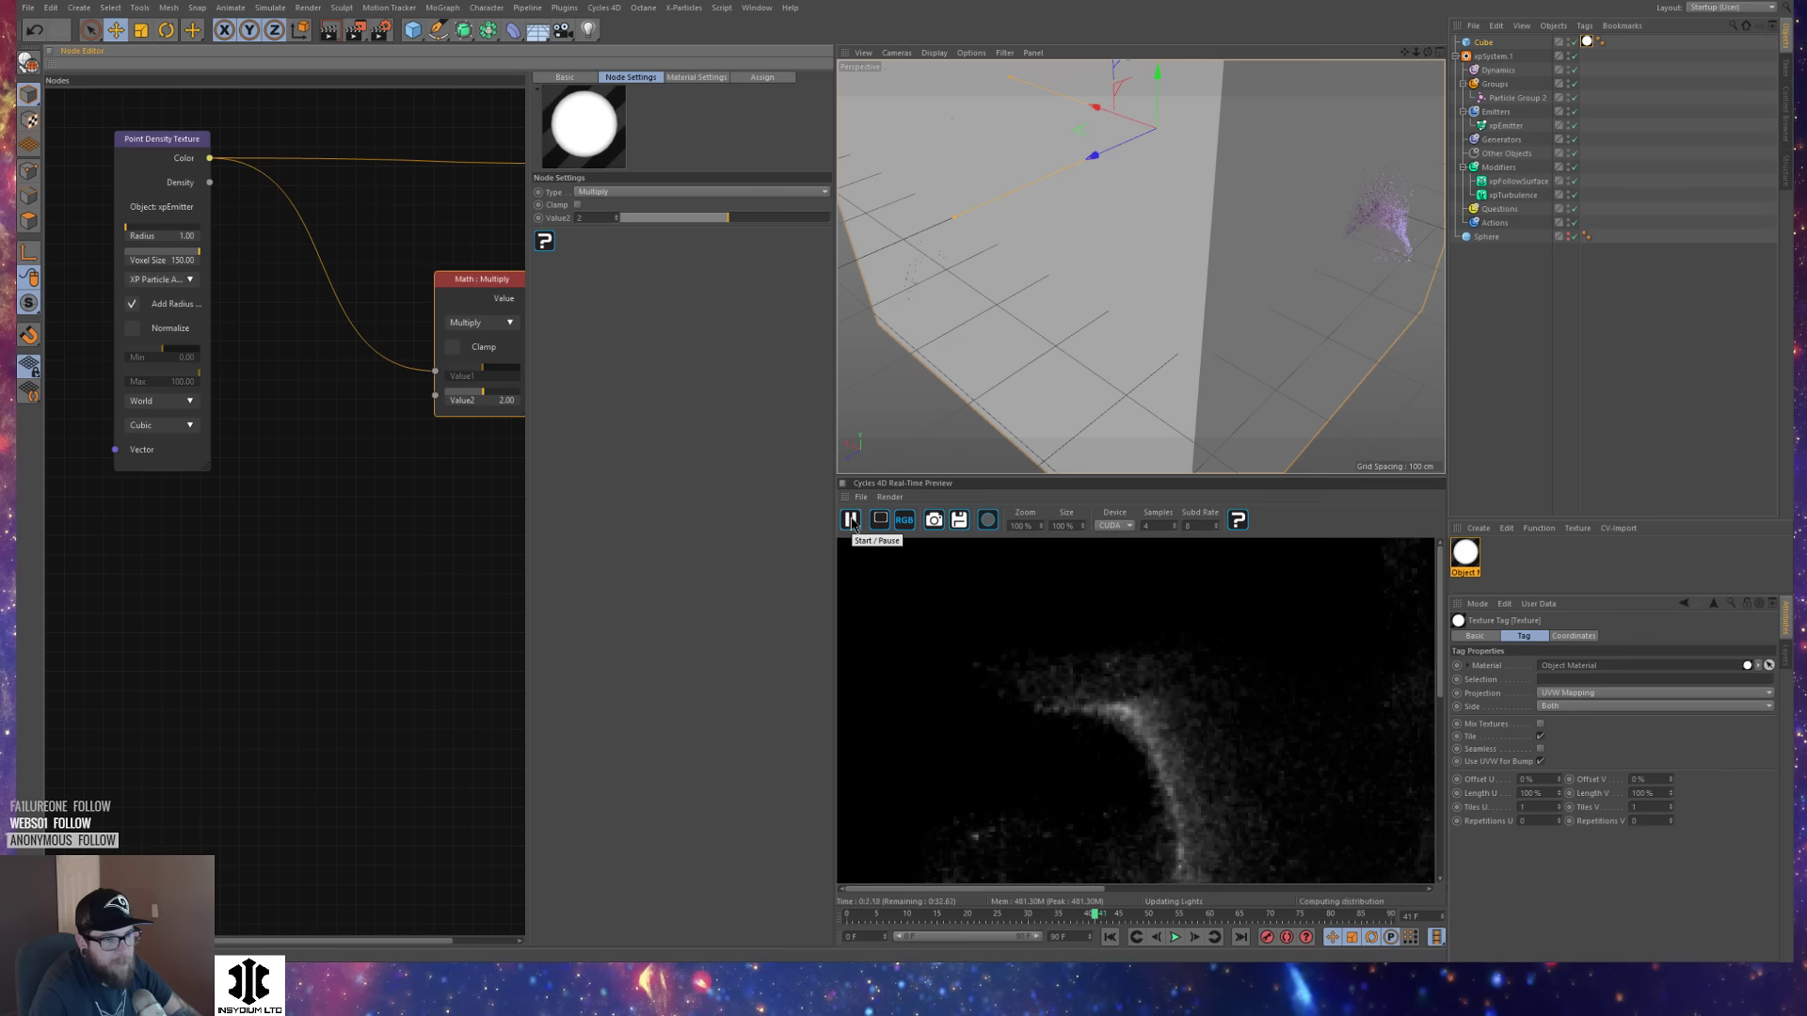
scroll(1095, 639, "down", 2)
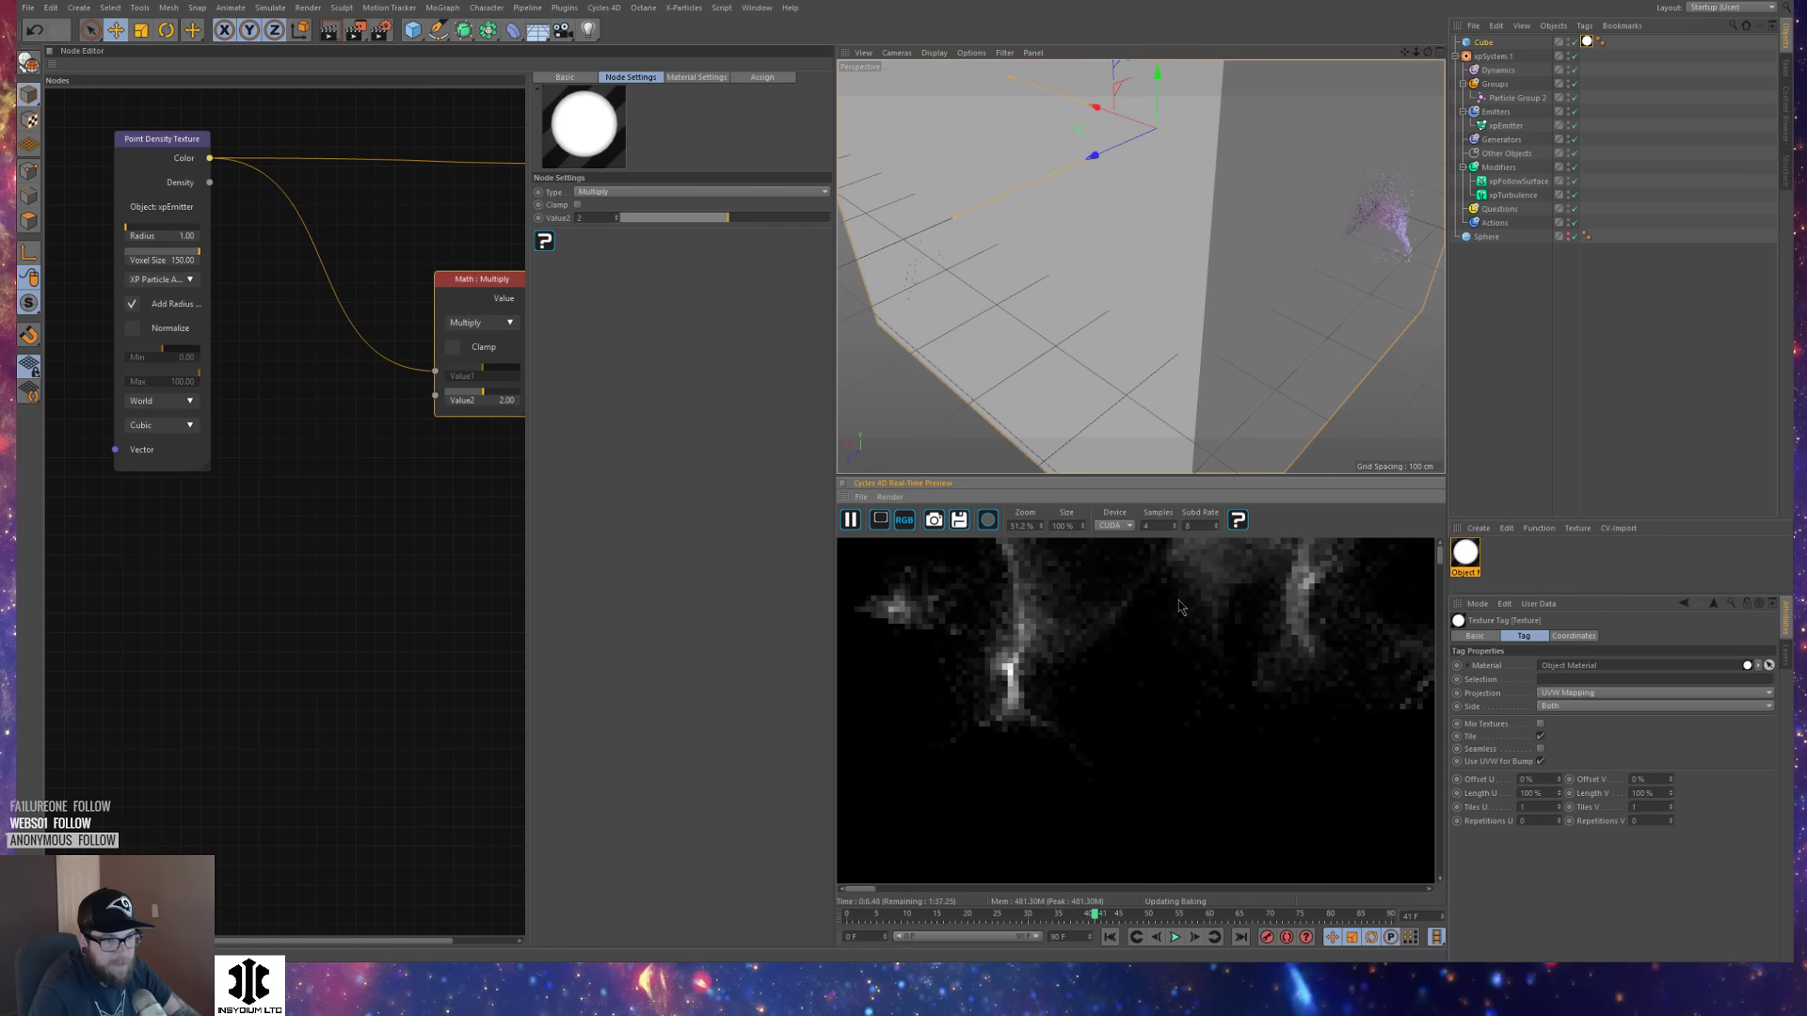
scroll(854, 546, "down", 1)
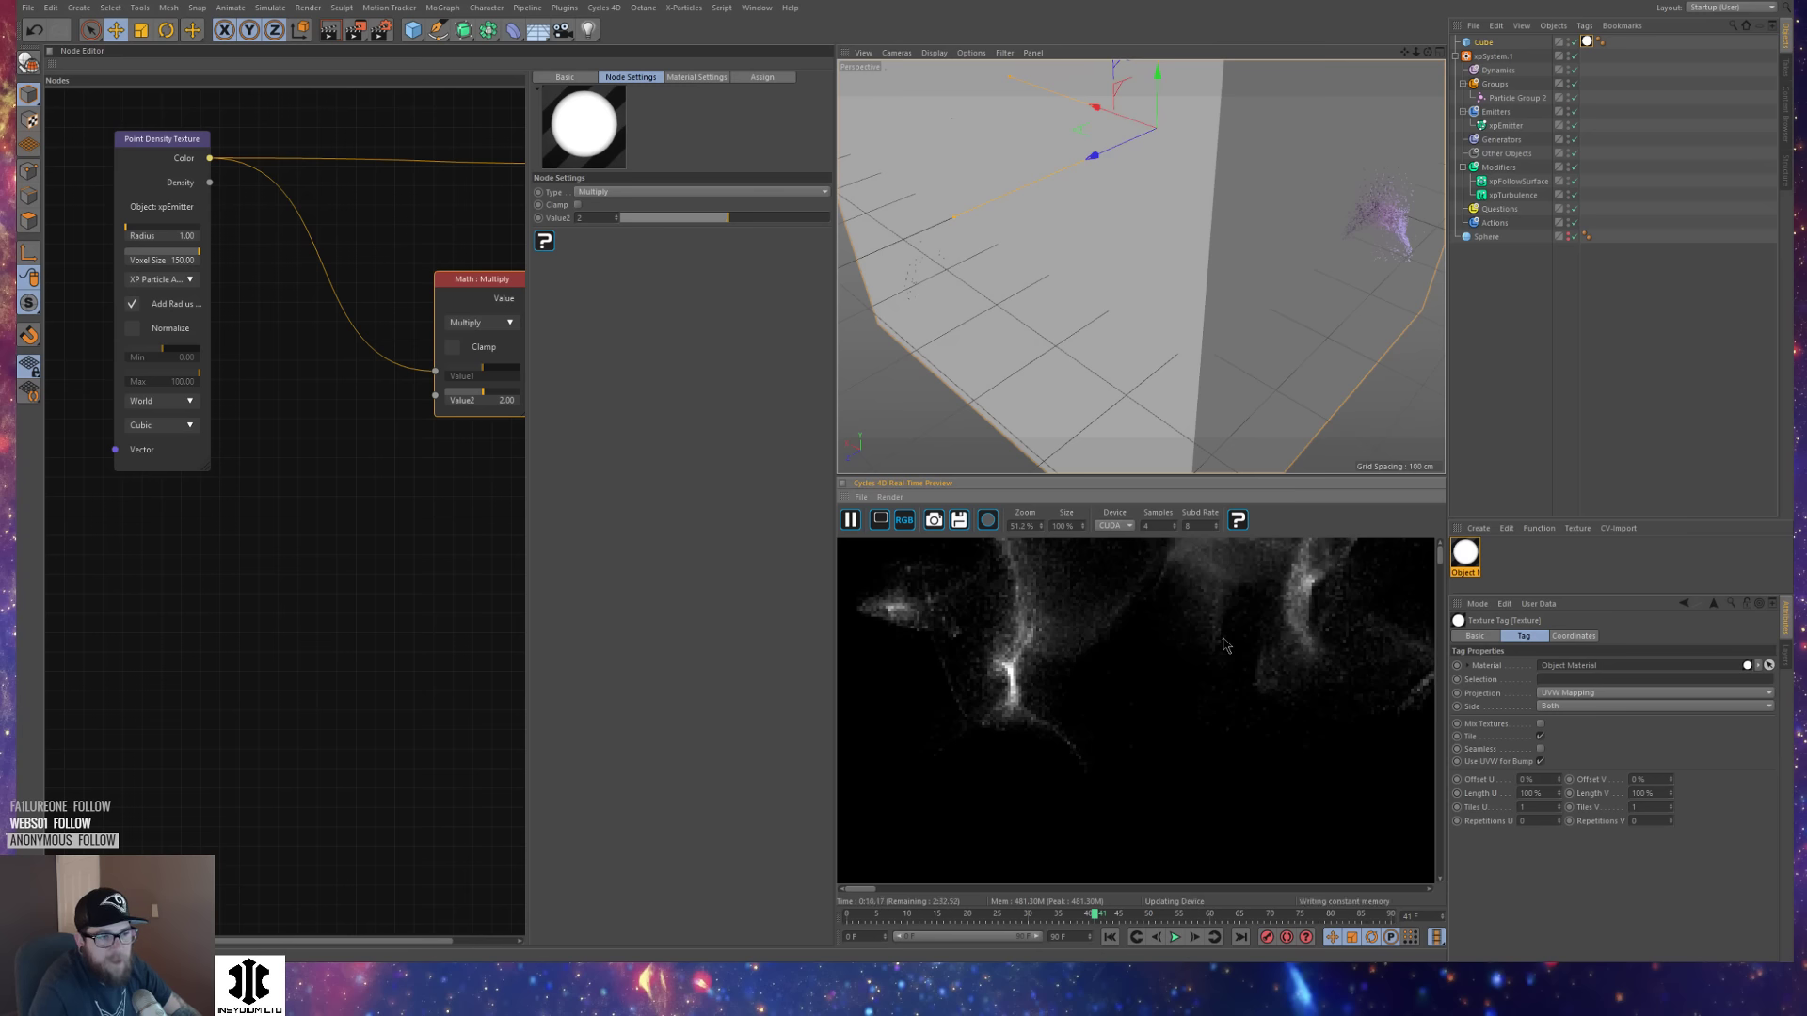
left_click_drag(1137, 621, 1201, 772)
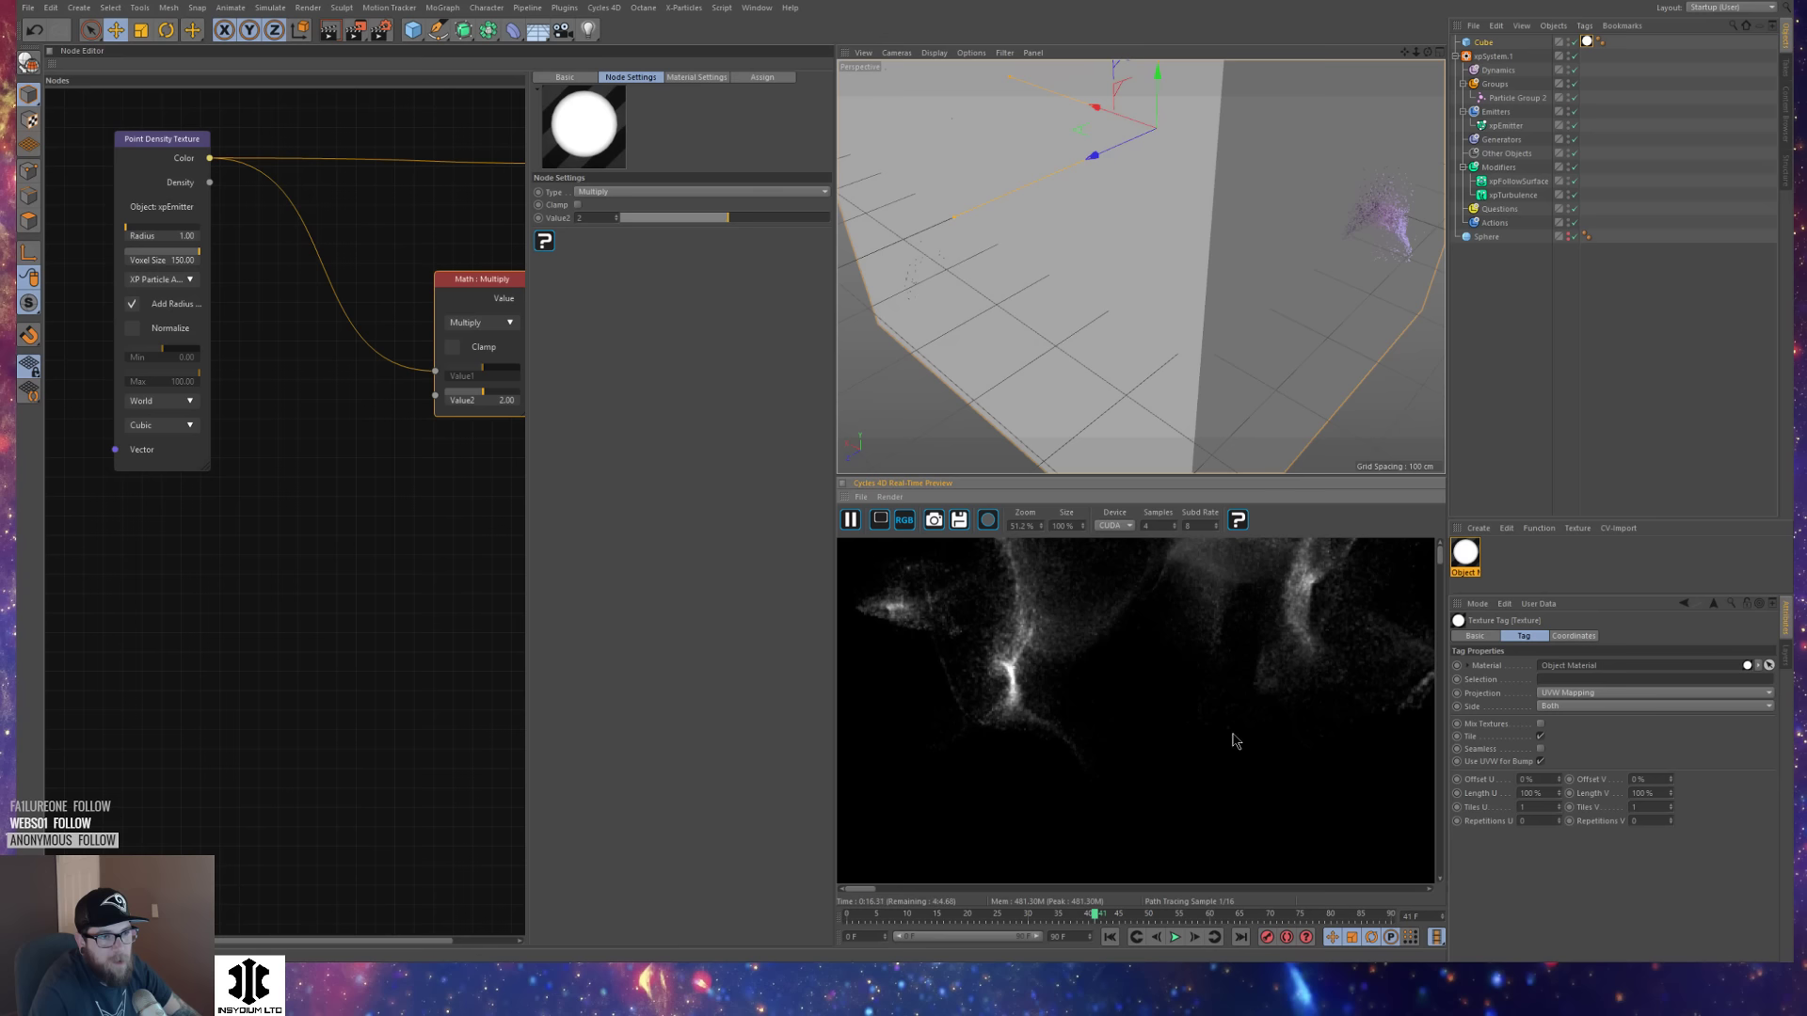
scroll(1228, 737, "down", 2)
scroll(1211, 727, "up", 1)
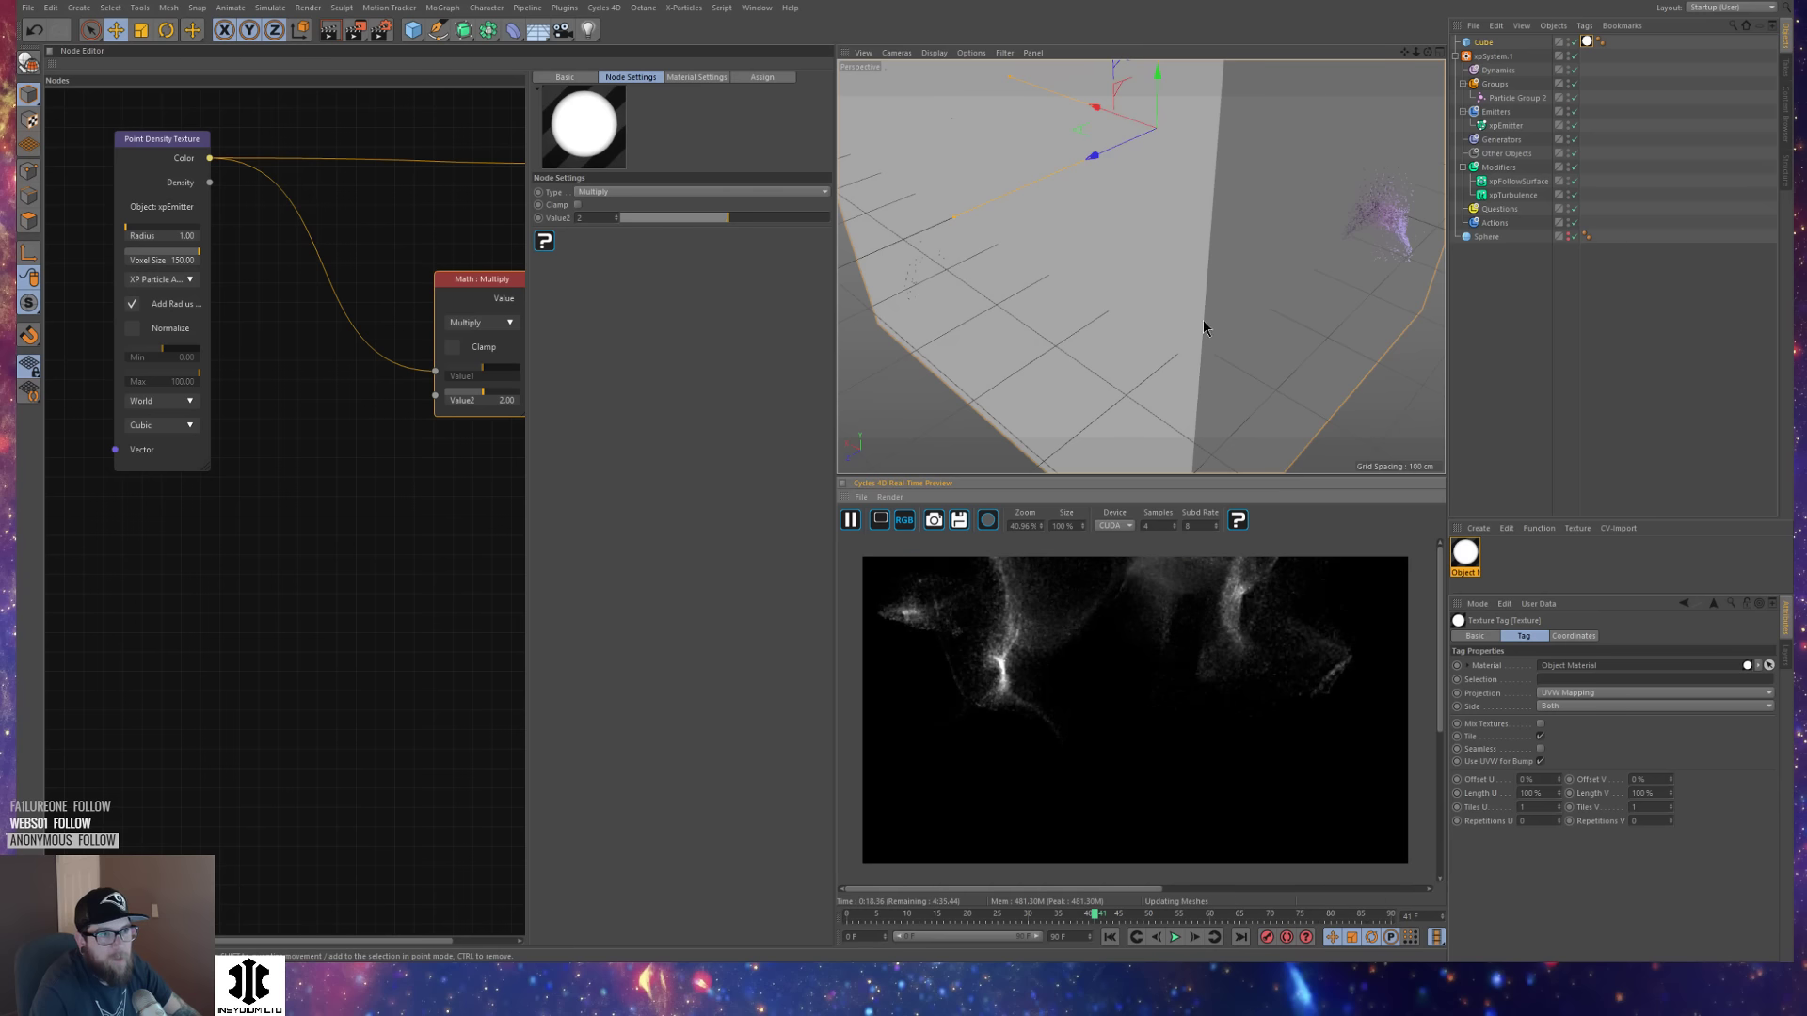
left_click_drag(1209, 293, 1205, 219, "alt")
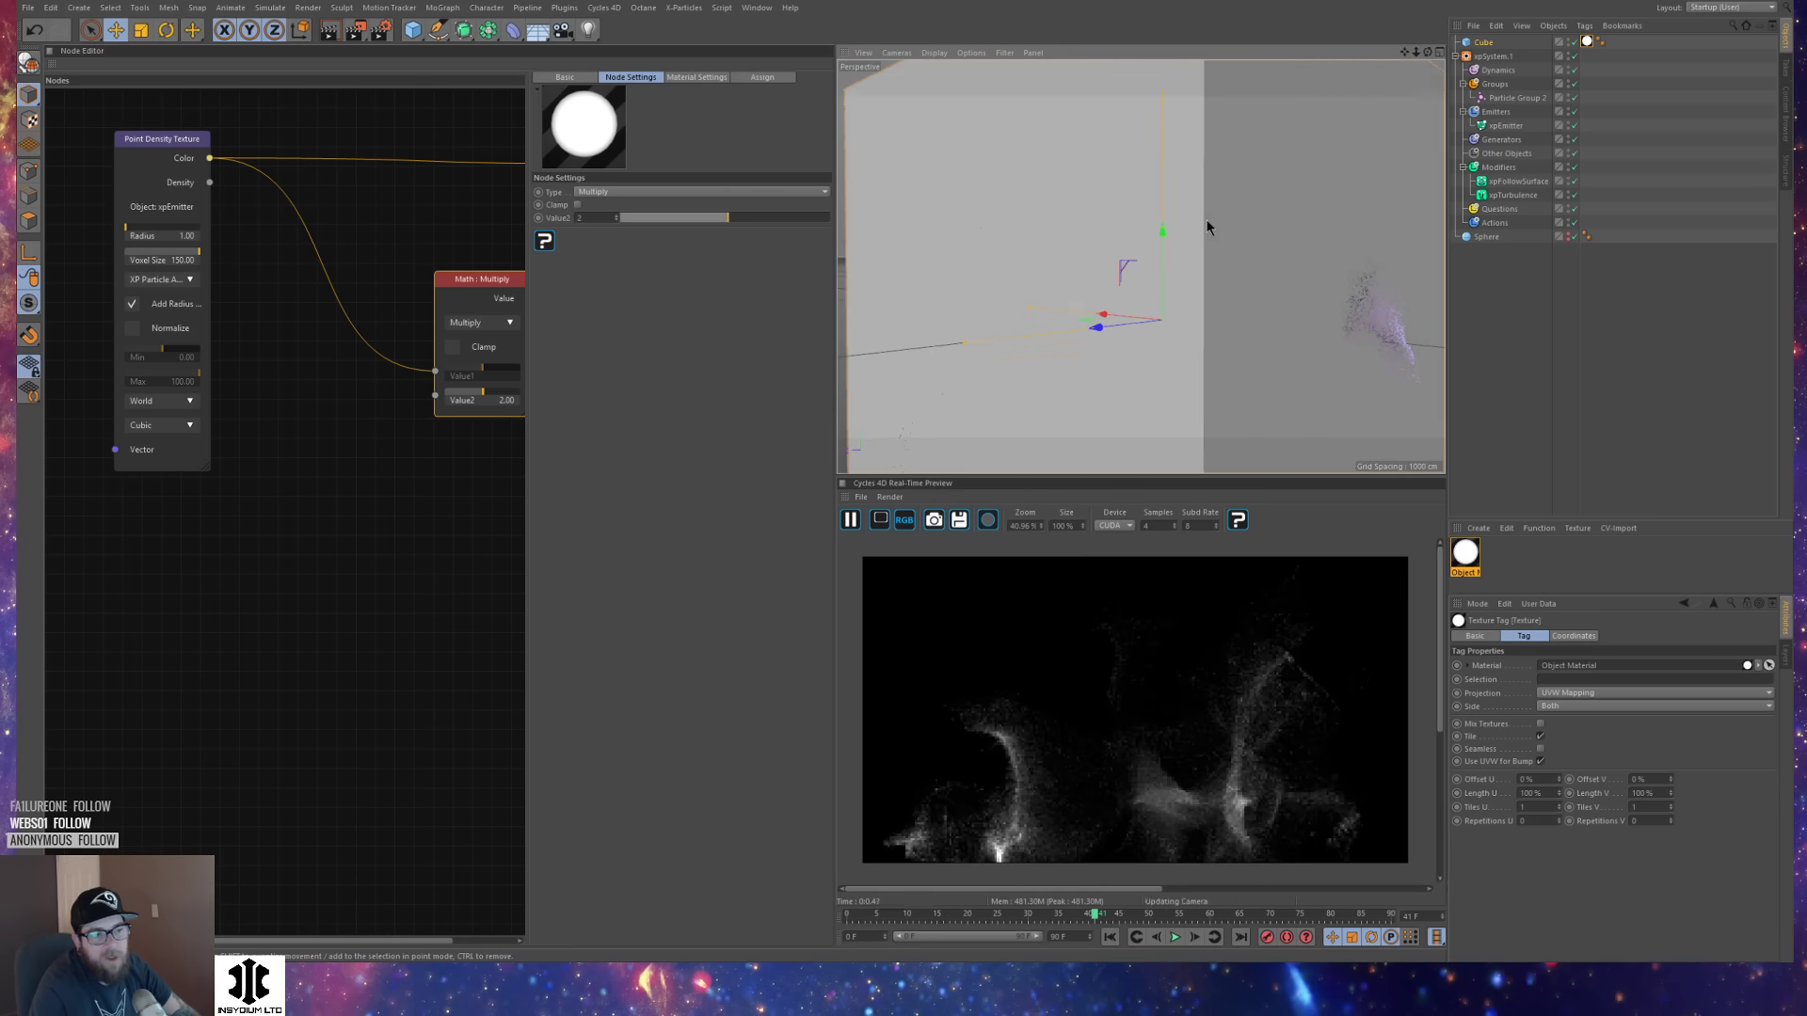
Switch the Point Density Texture's color source to XP Particle Color, hide the Cube in the viewport, and pause the preview.
left_click(166, 157)
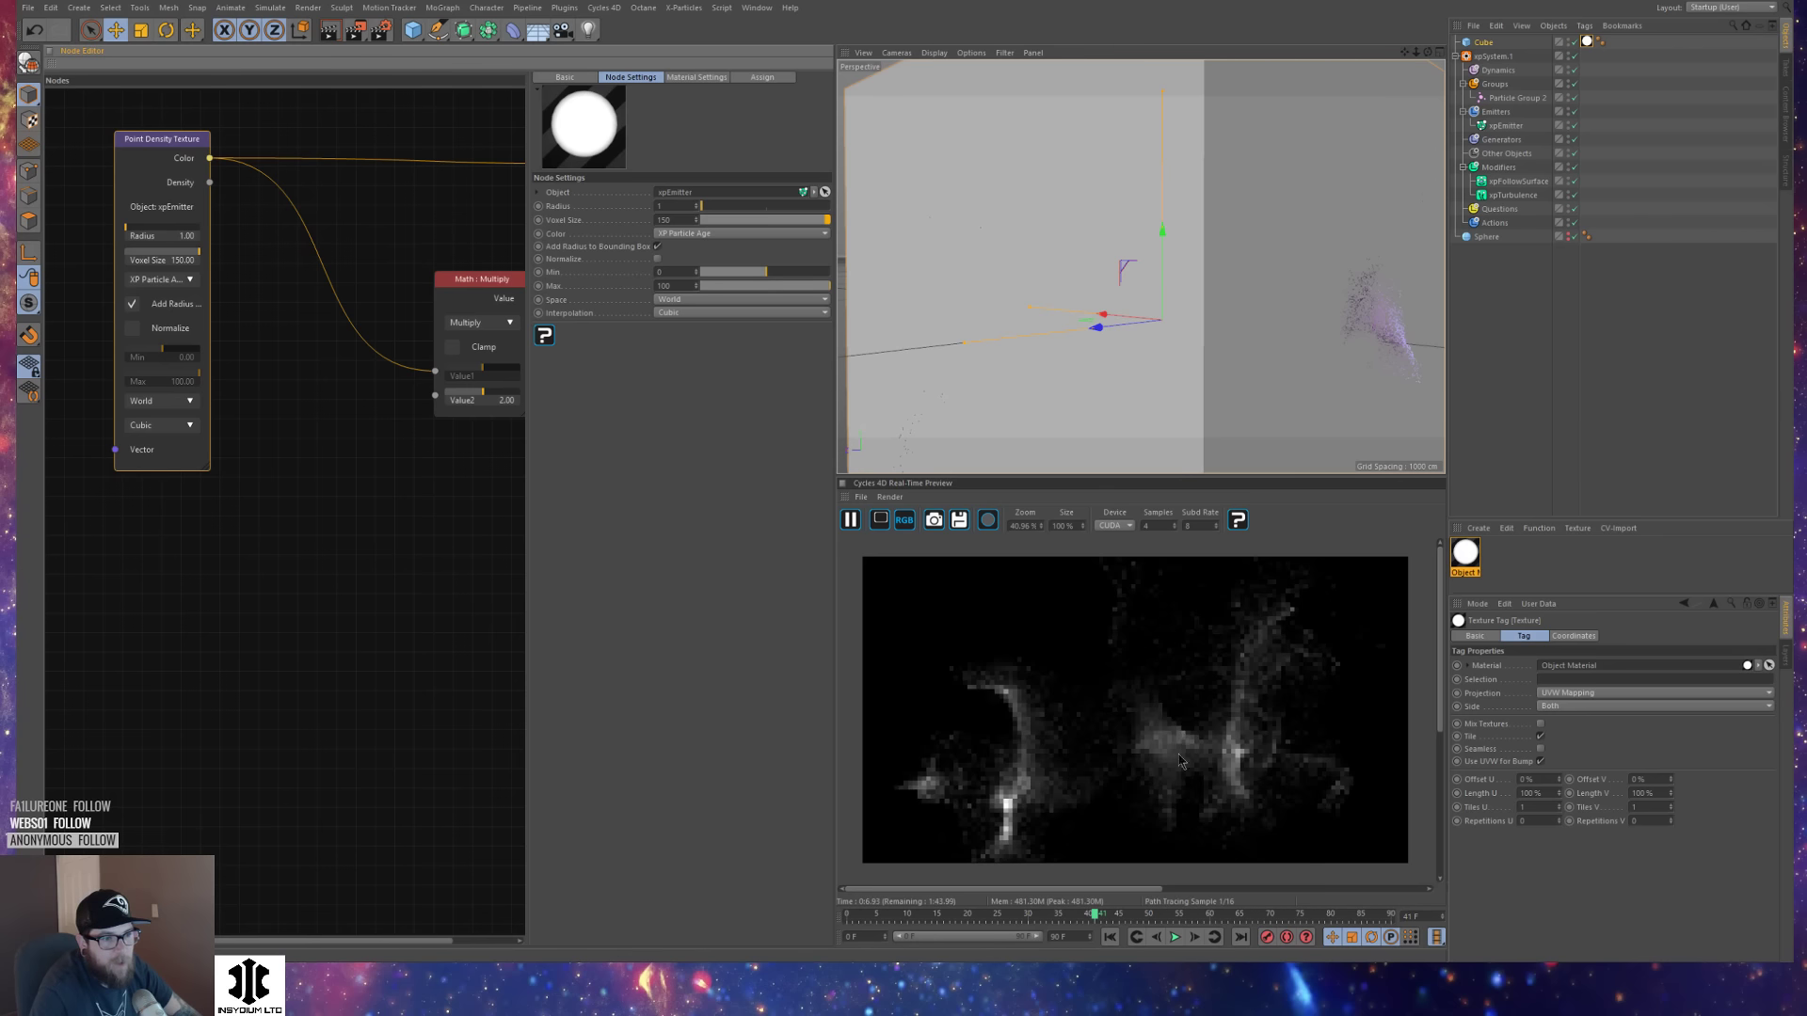
left_click(745, 235)
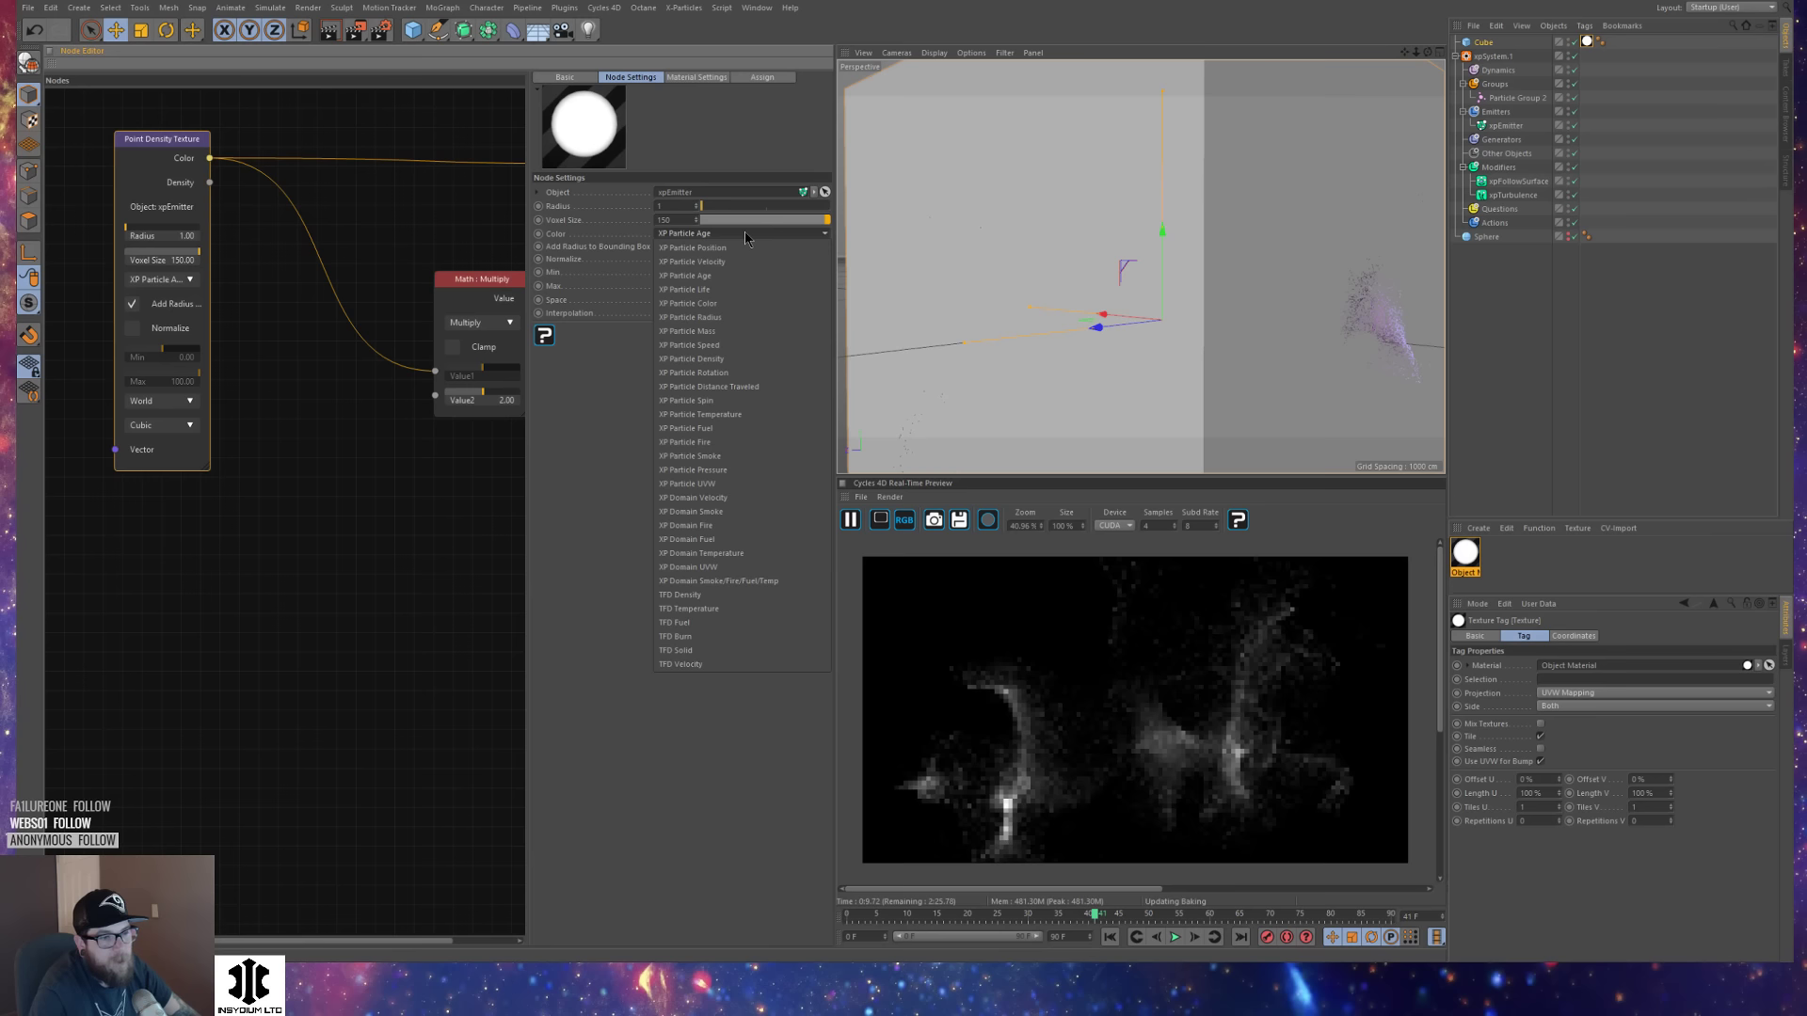
left_click(730, 305)
middle_click_drag(436, 540, 291, 583)
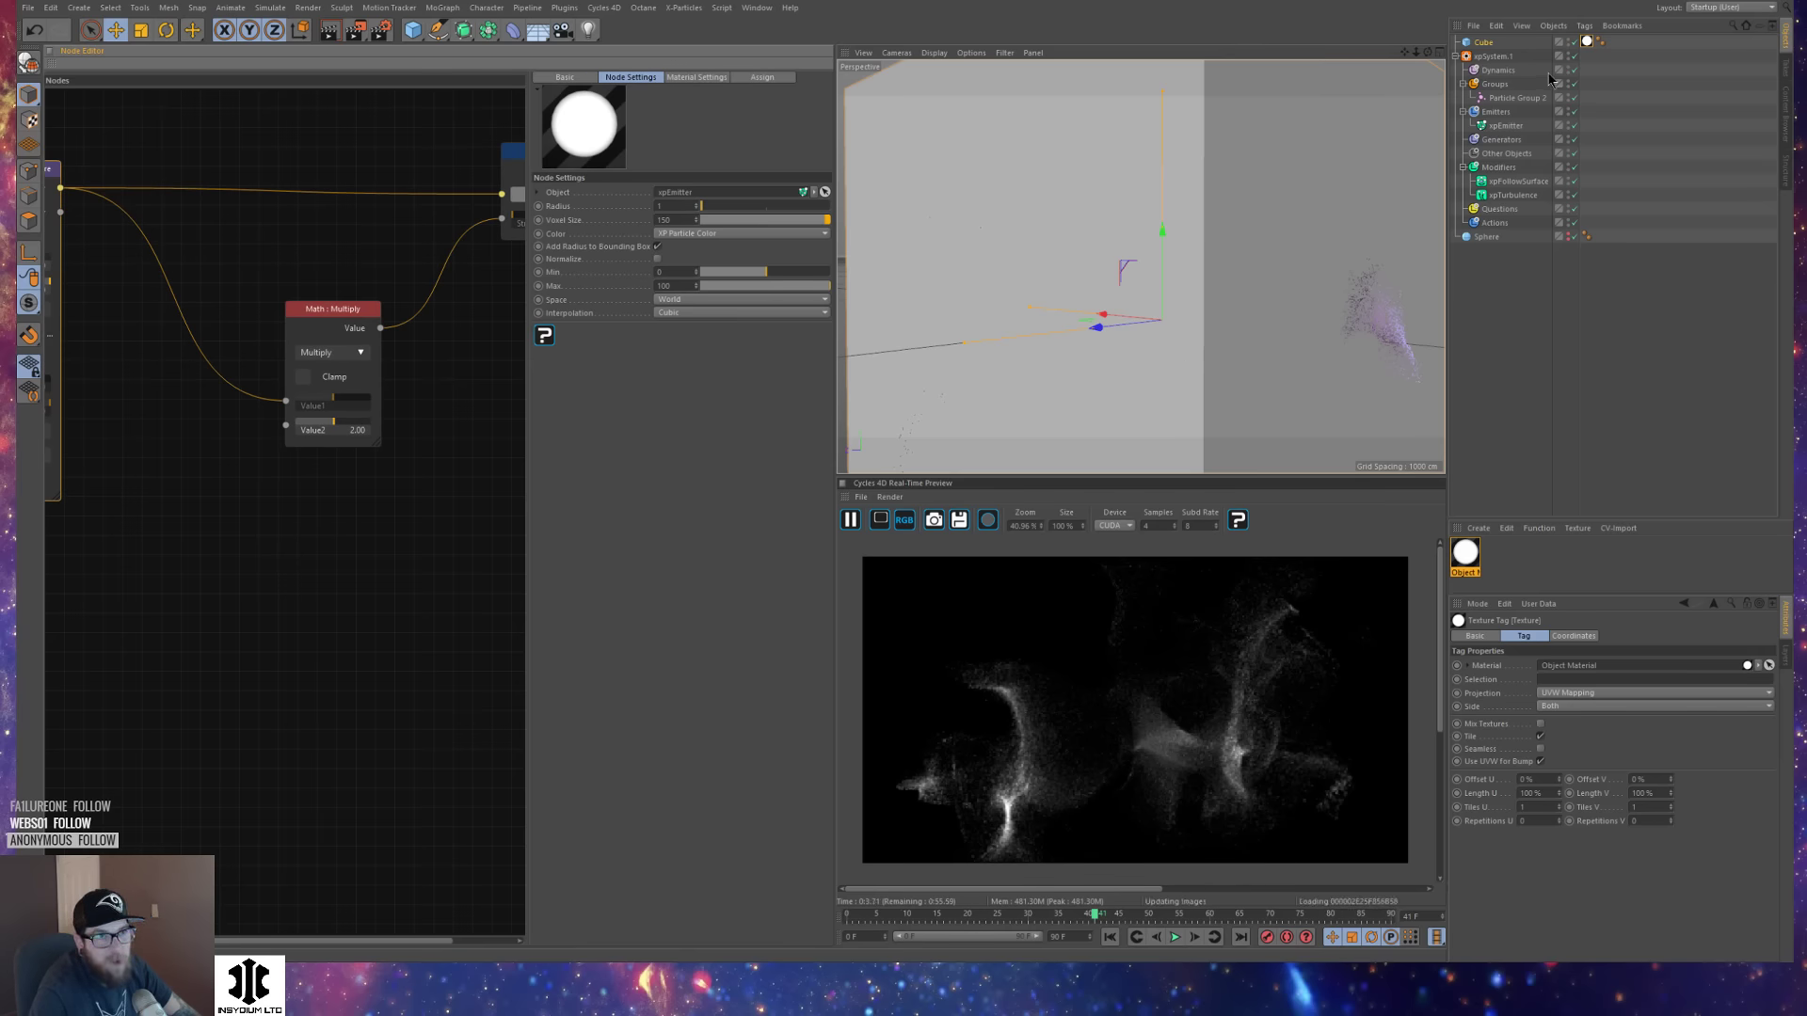
left_click(1569, 42)
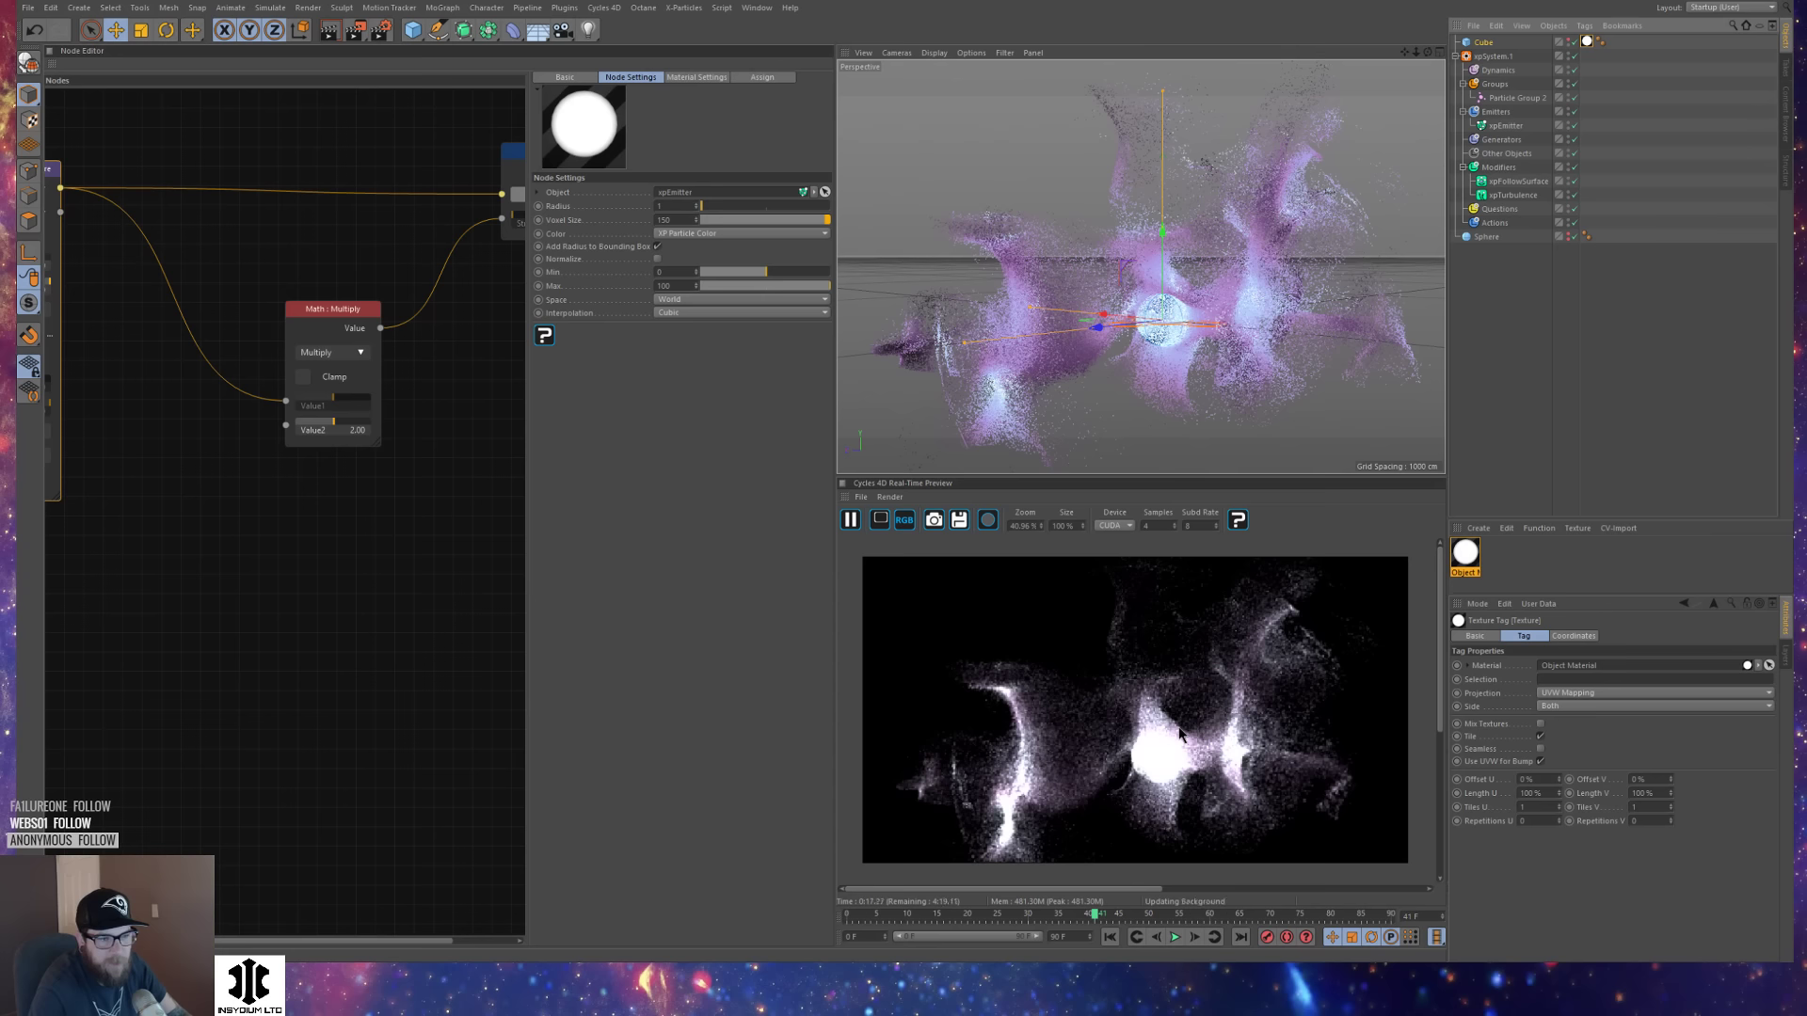
left_click(851, 521)
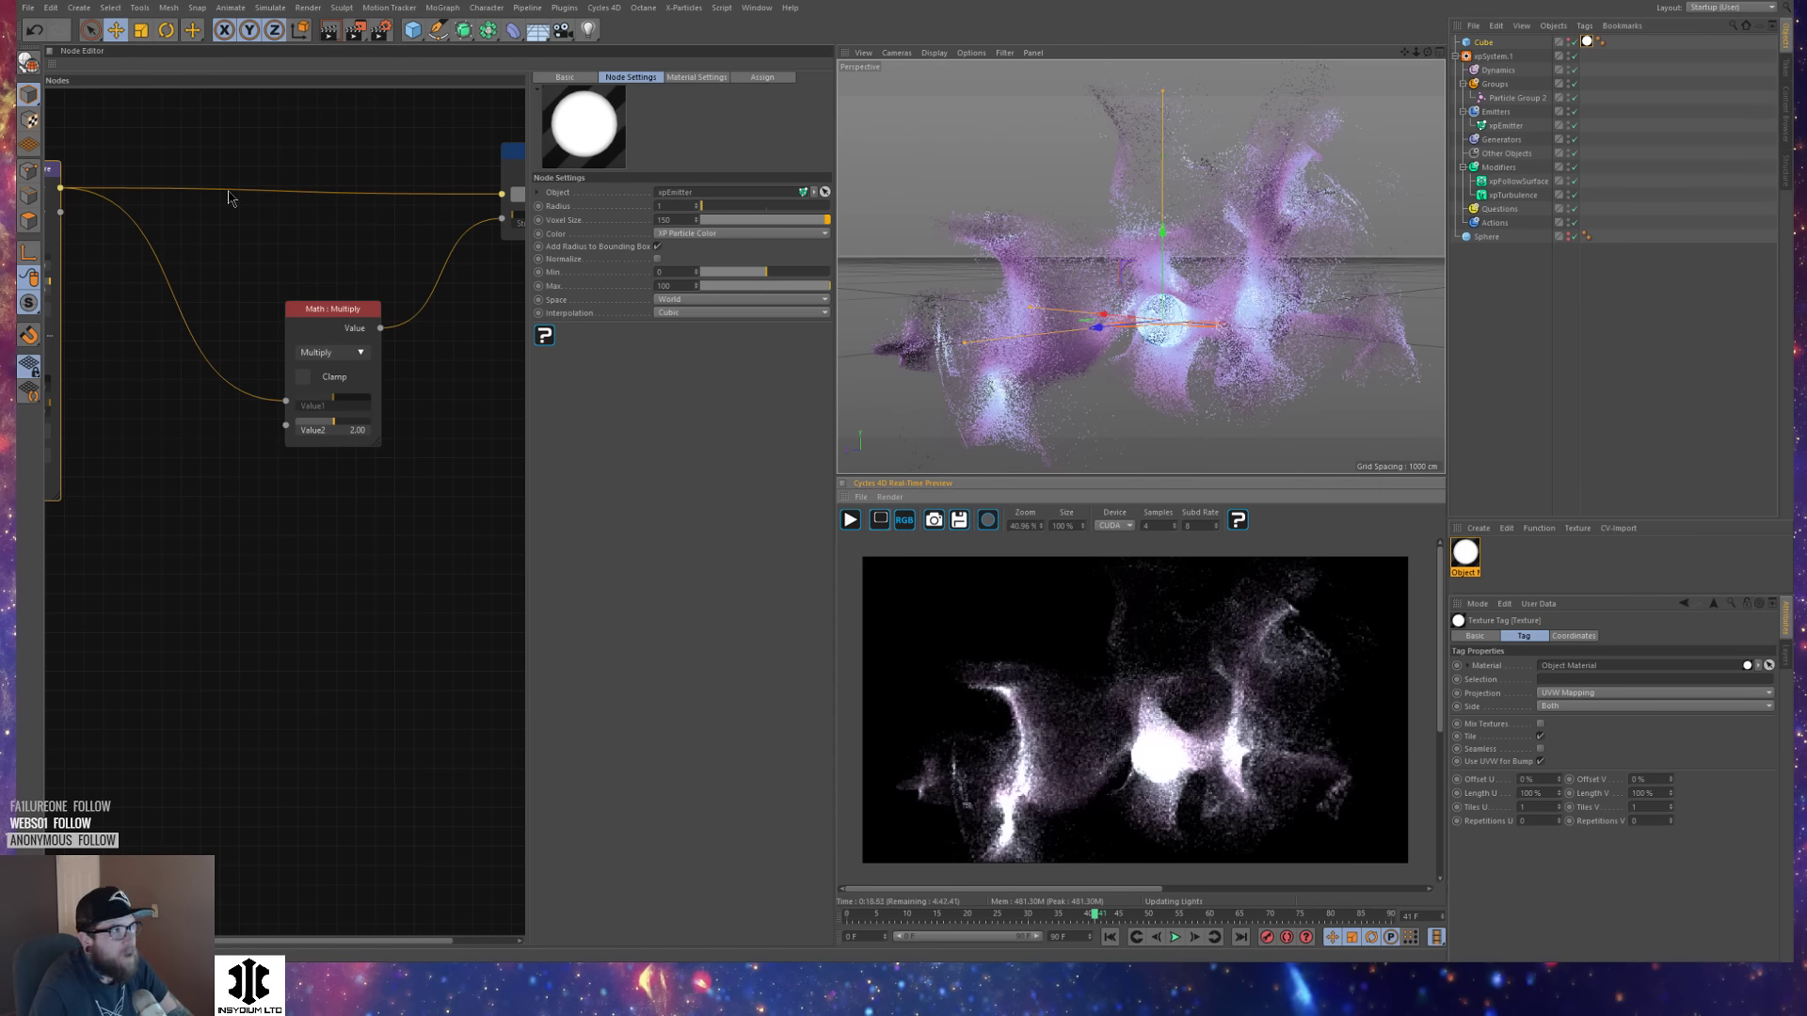
Open the recent project stored in the Dropbox folder.
left_click(29, 7)
mouse_move(118, 274)
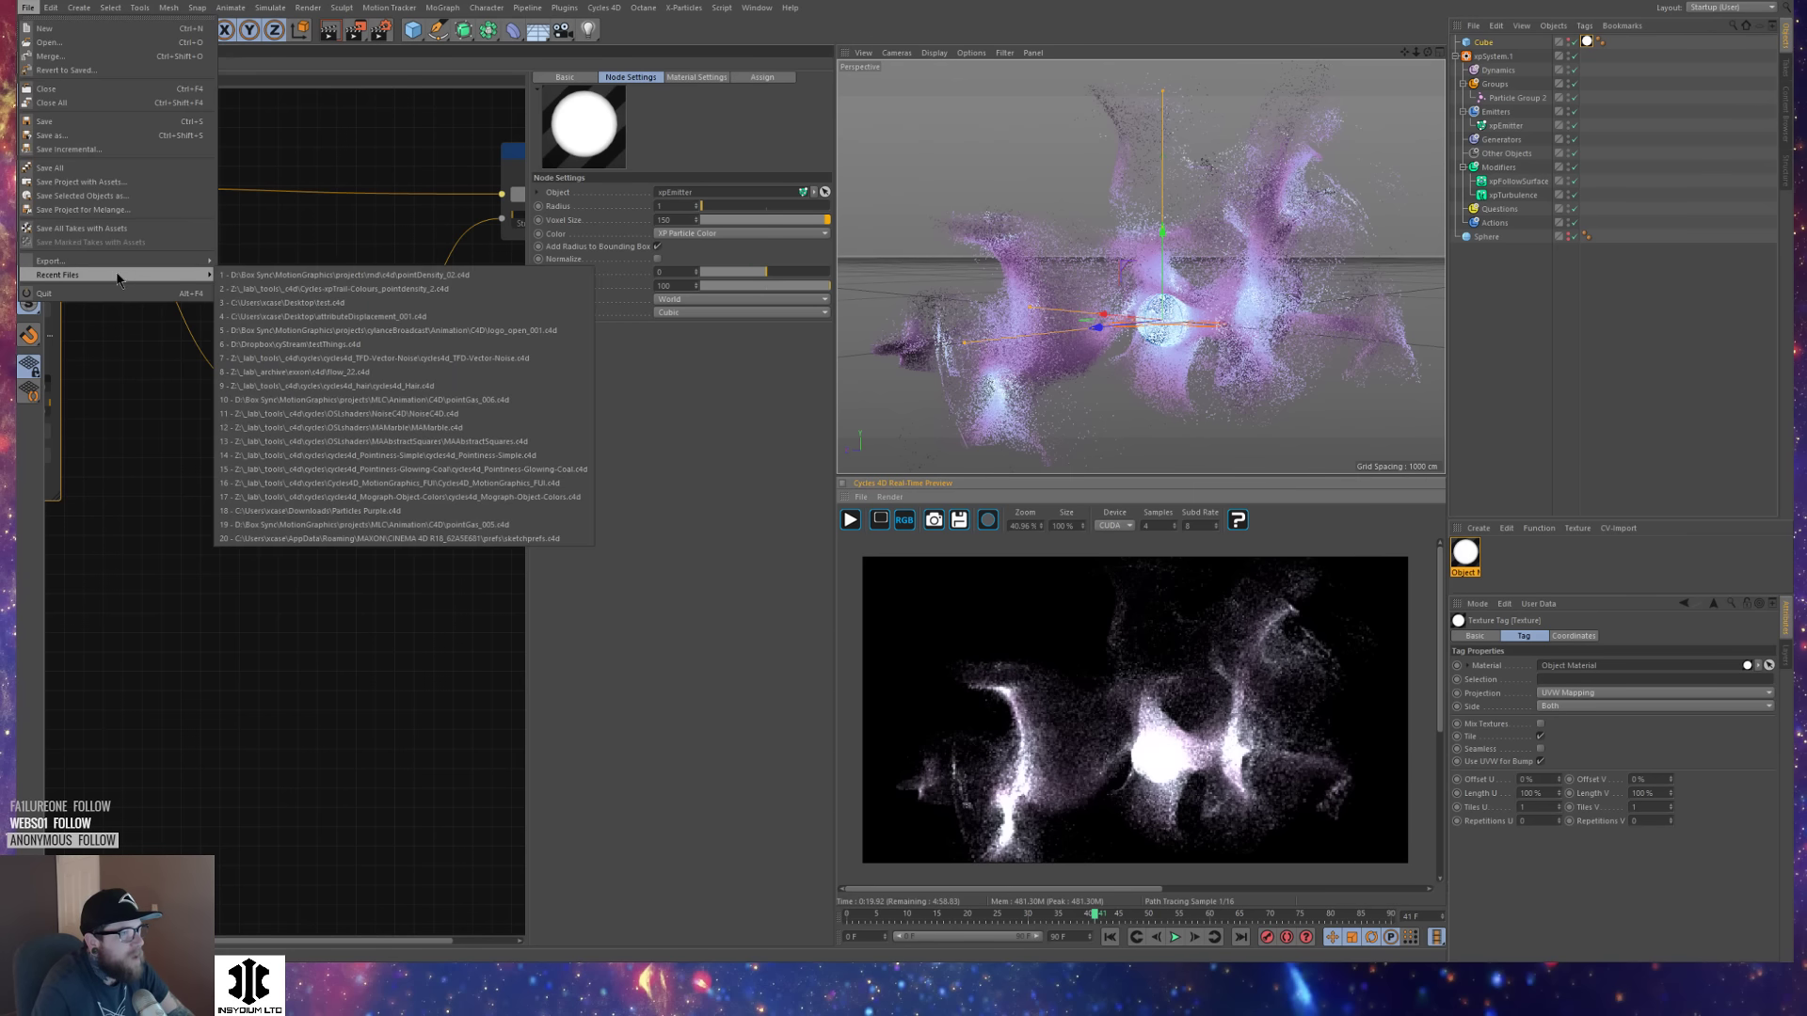
left_click(466, 346)
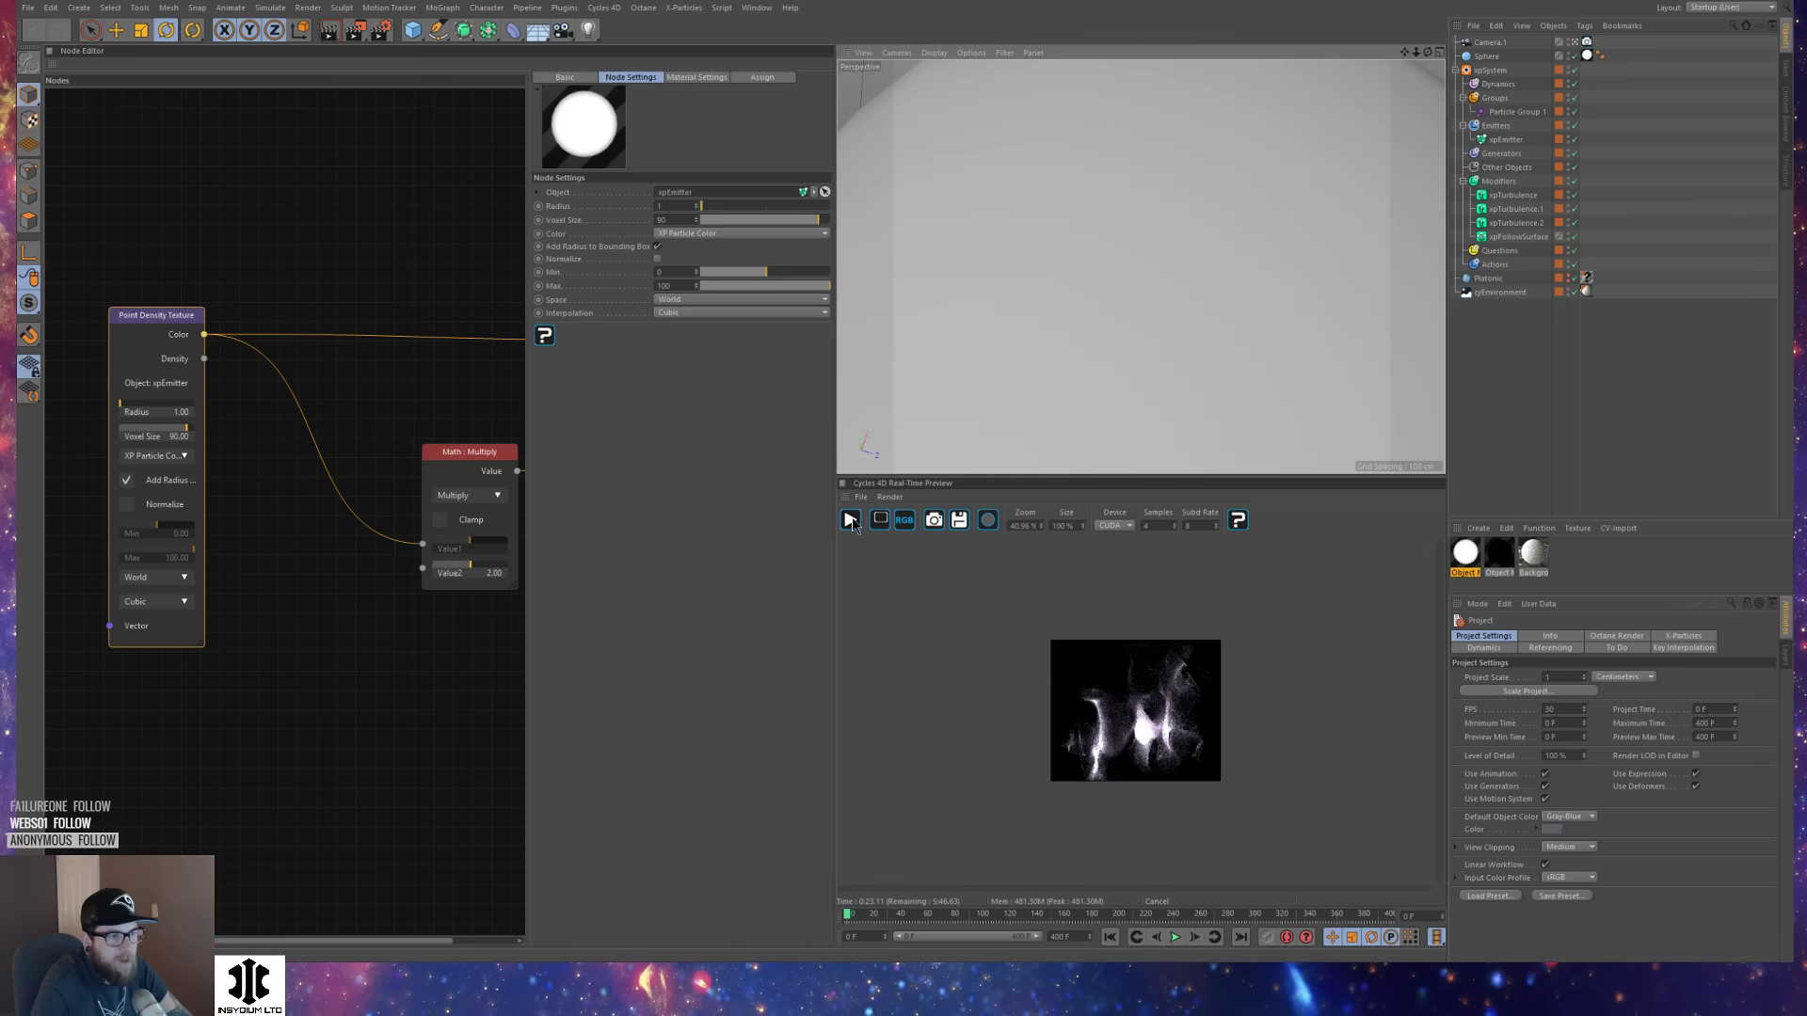
Play the simulation to about frame 51 with the Sphere hidden in the viewport.
key("F8")
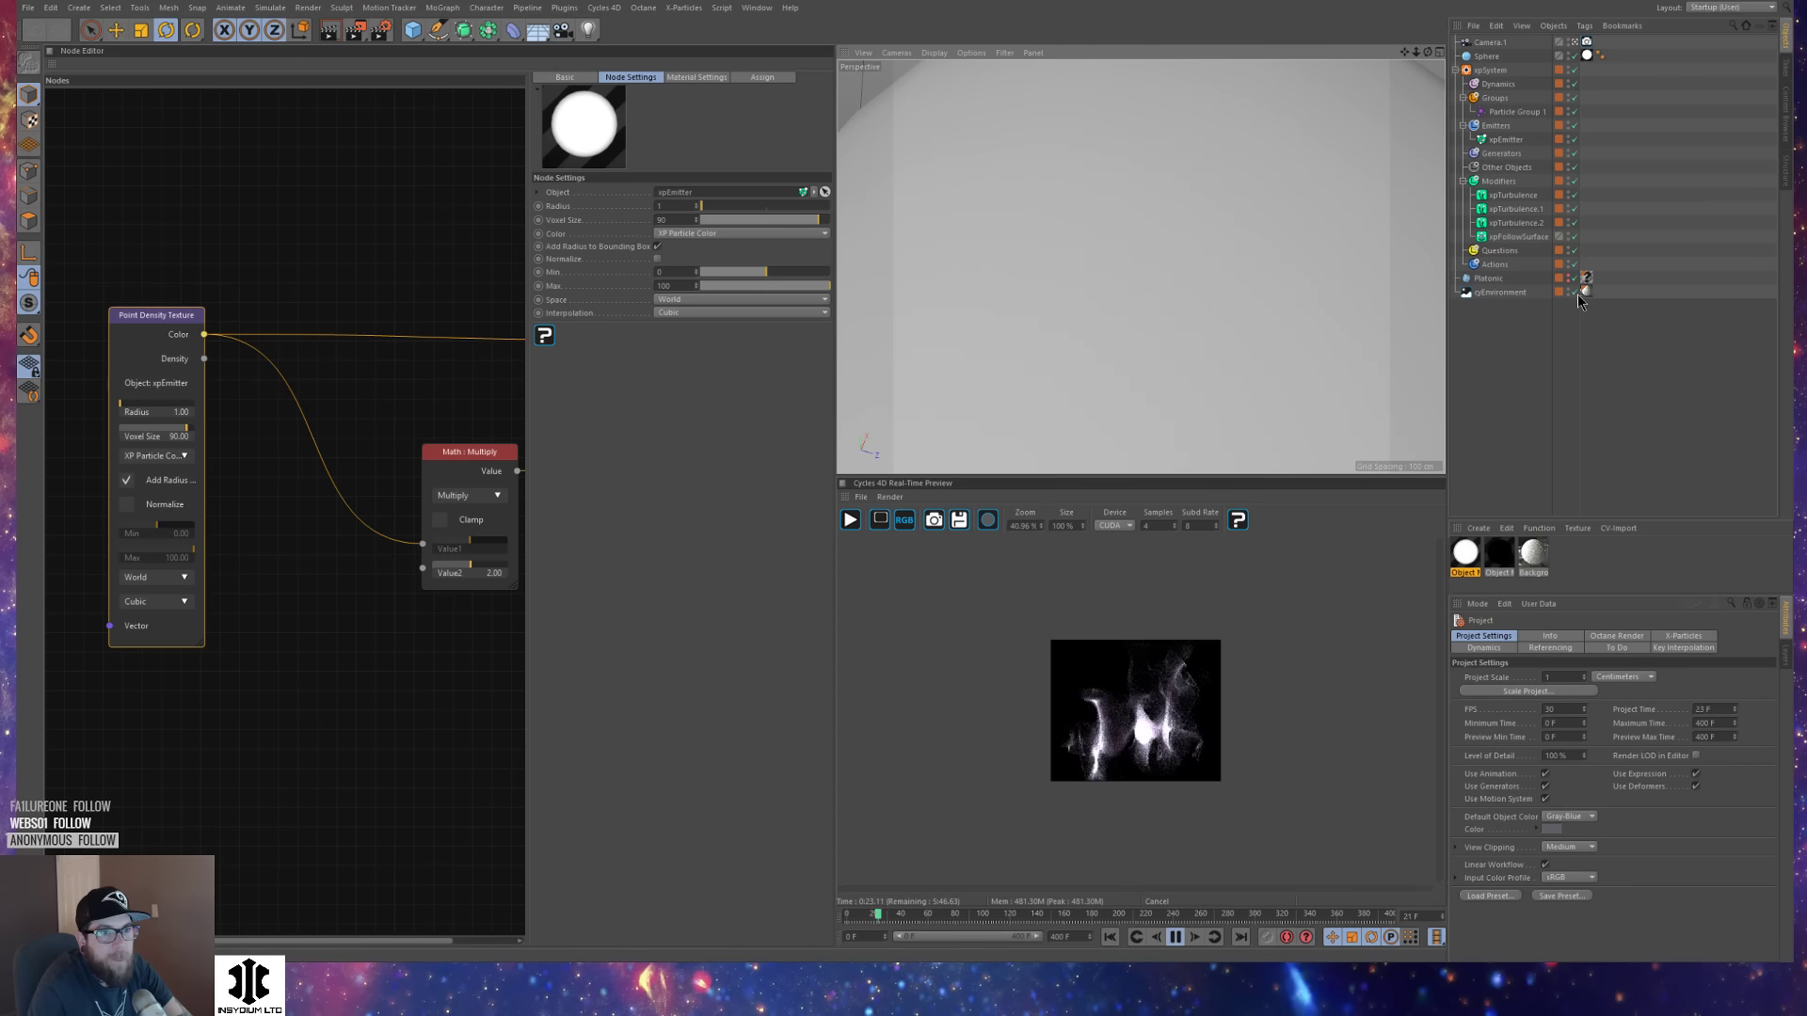
left_click(1569, 54)
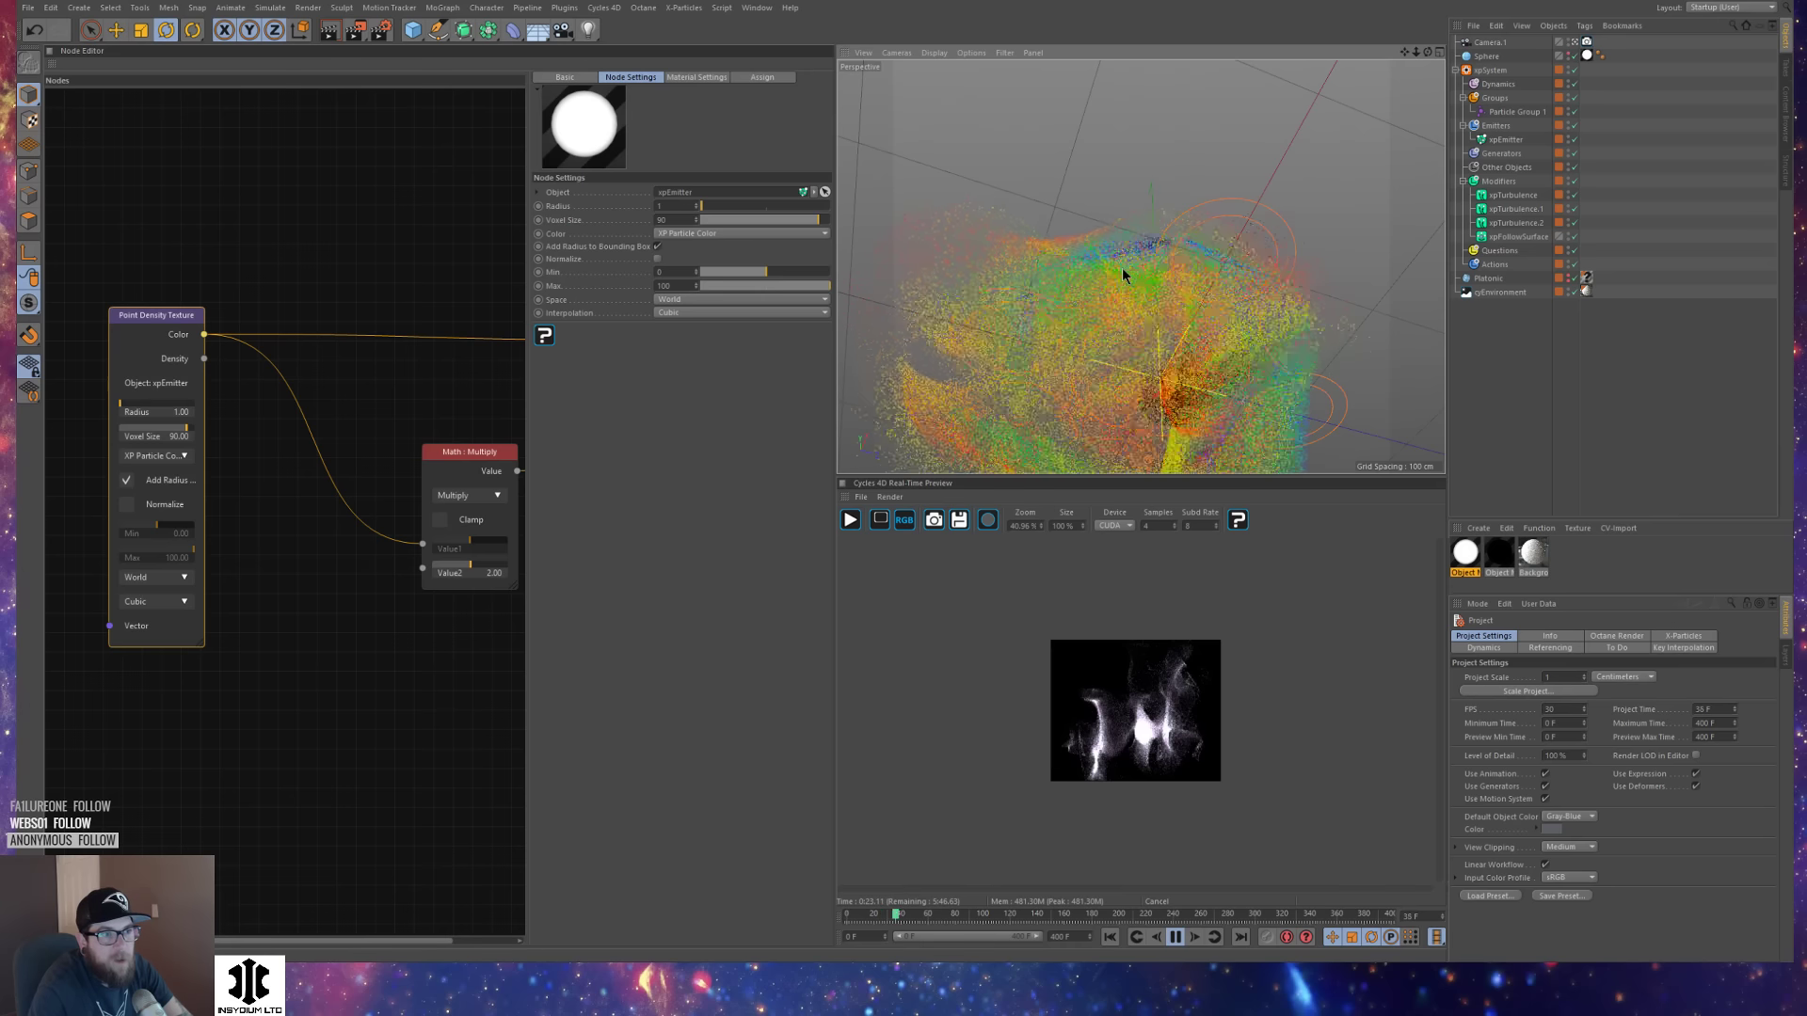
key("F8")
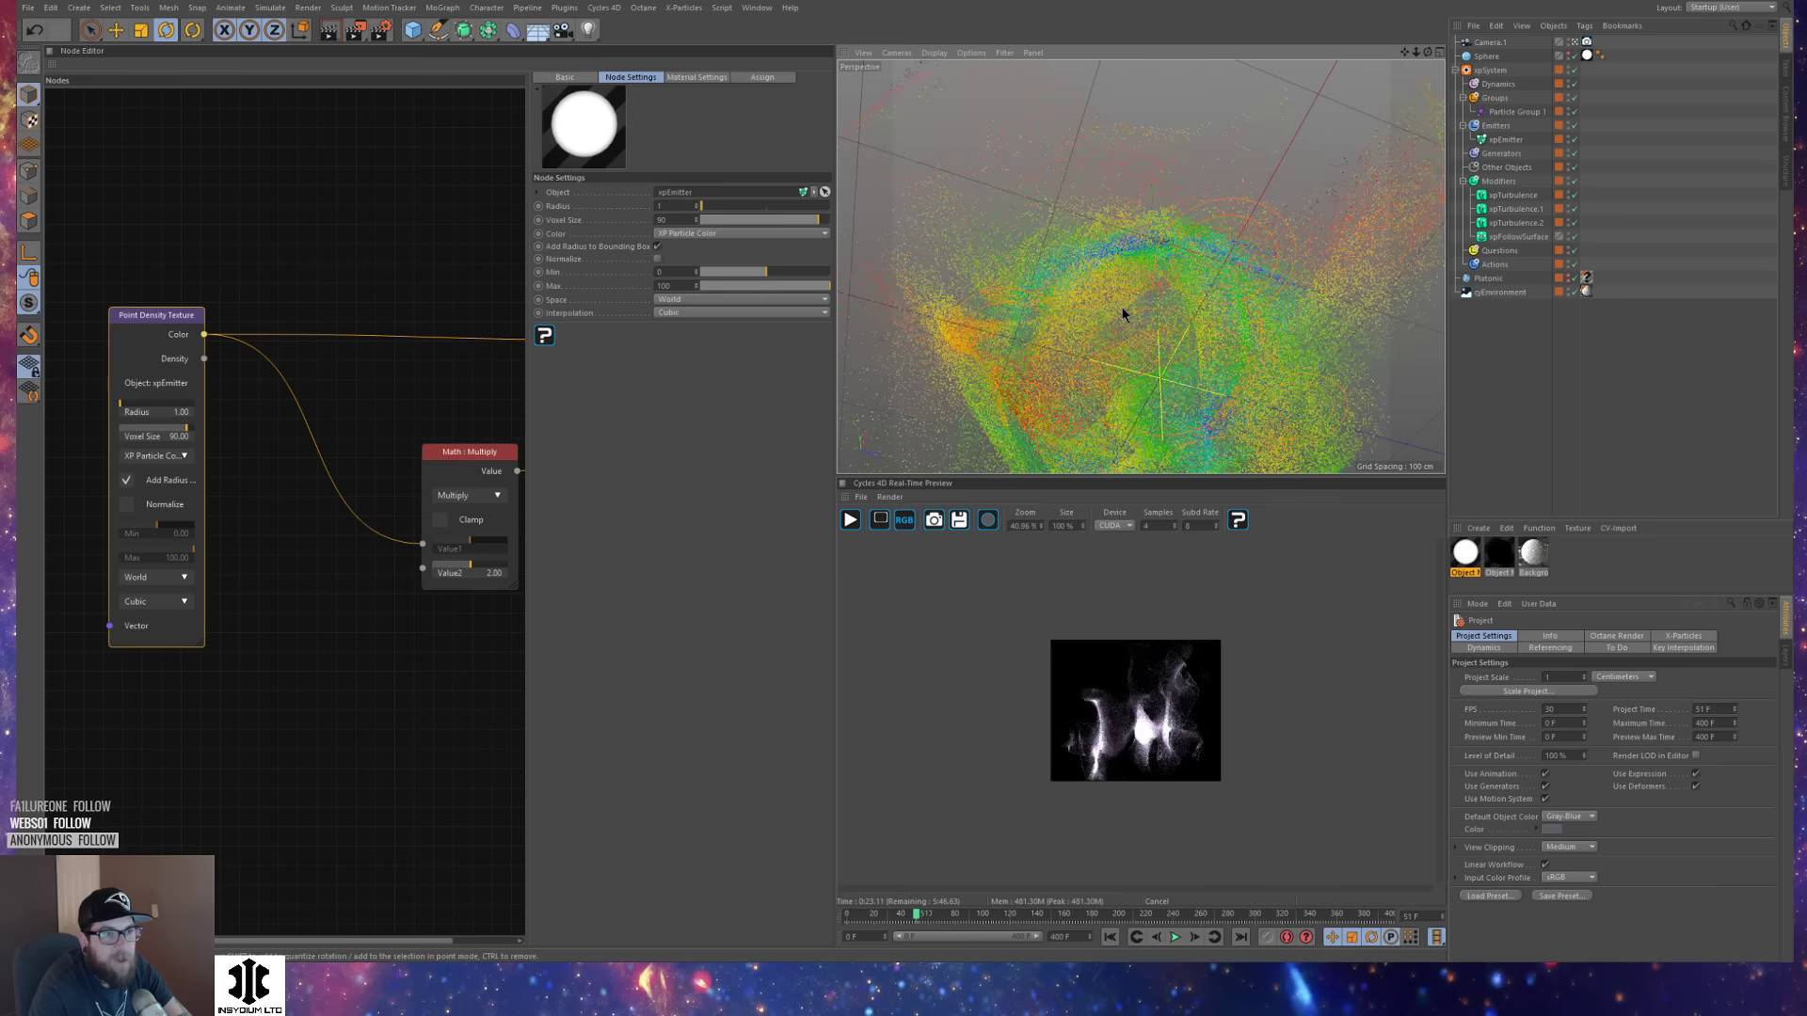
Render the particle volume in the real-time preview, inspect it from several angles, and pause the rendering.
left_click(850, 523)
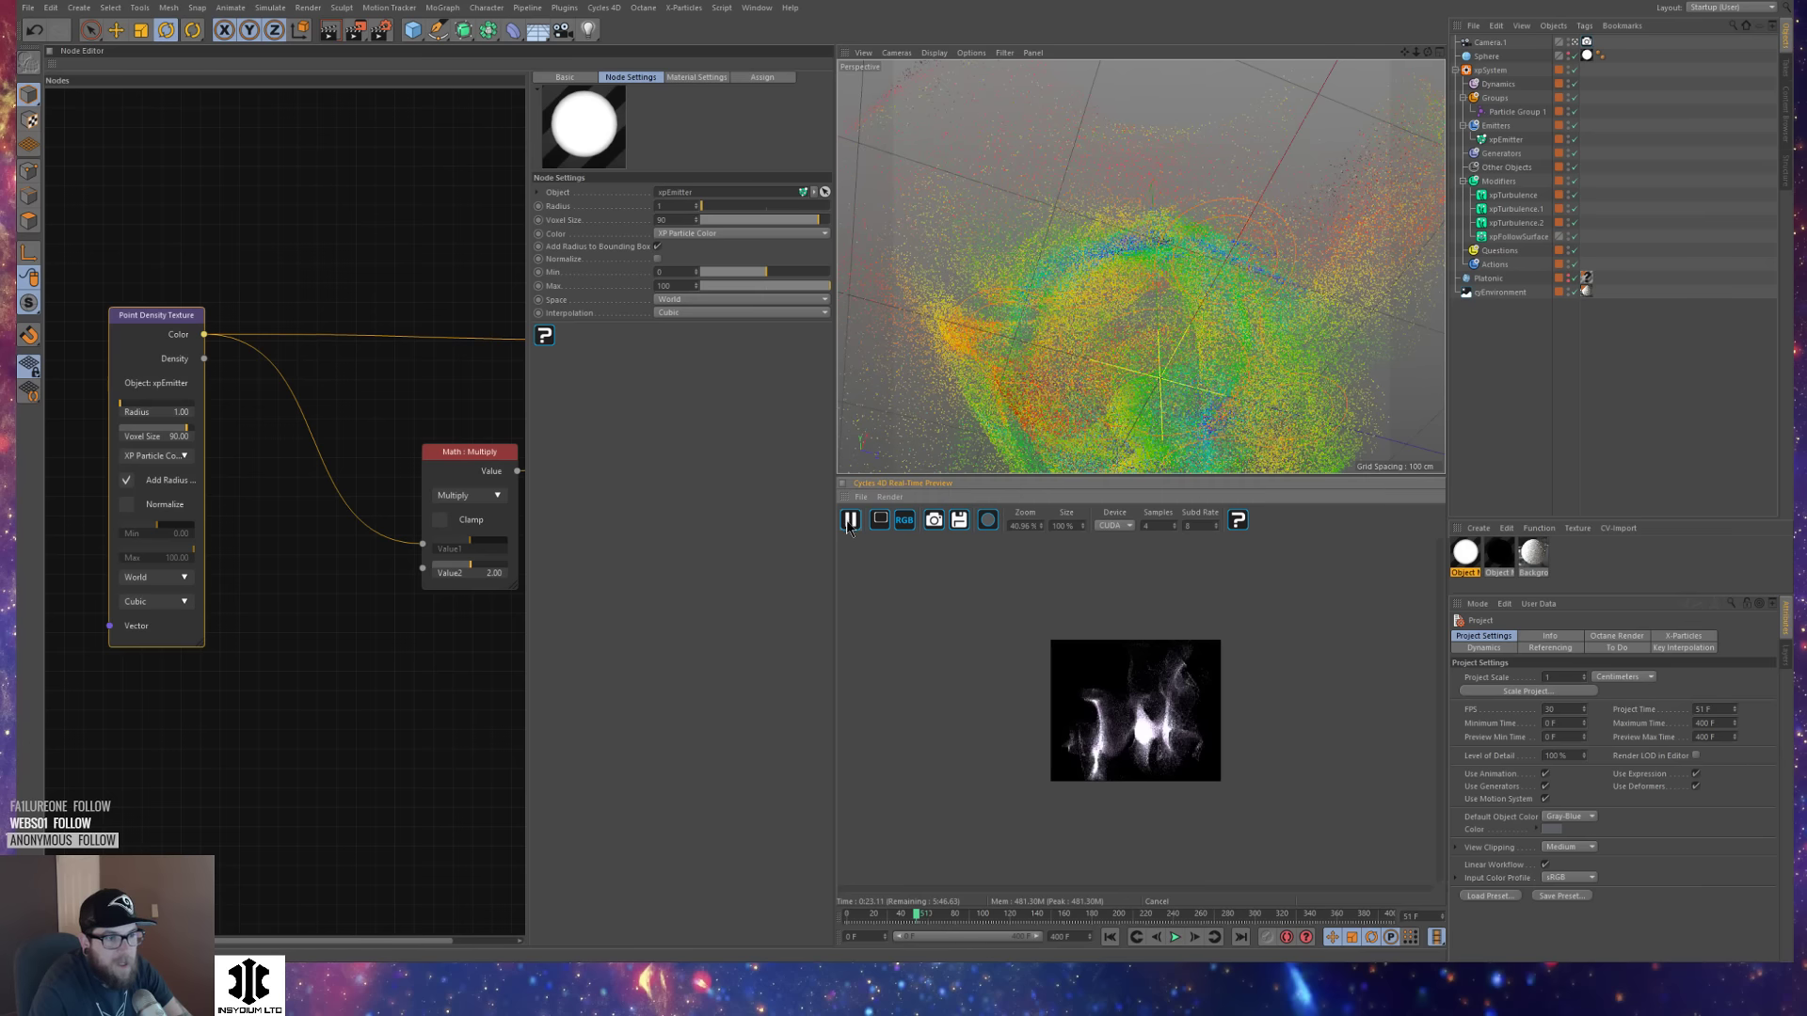
scroll(1145, 681, "up", 5)
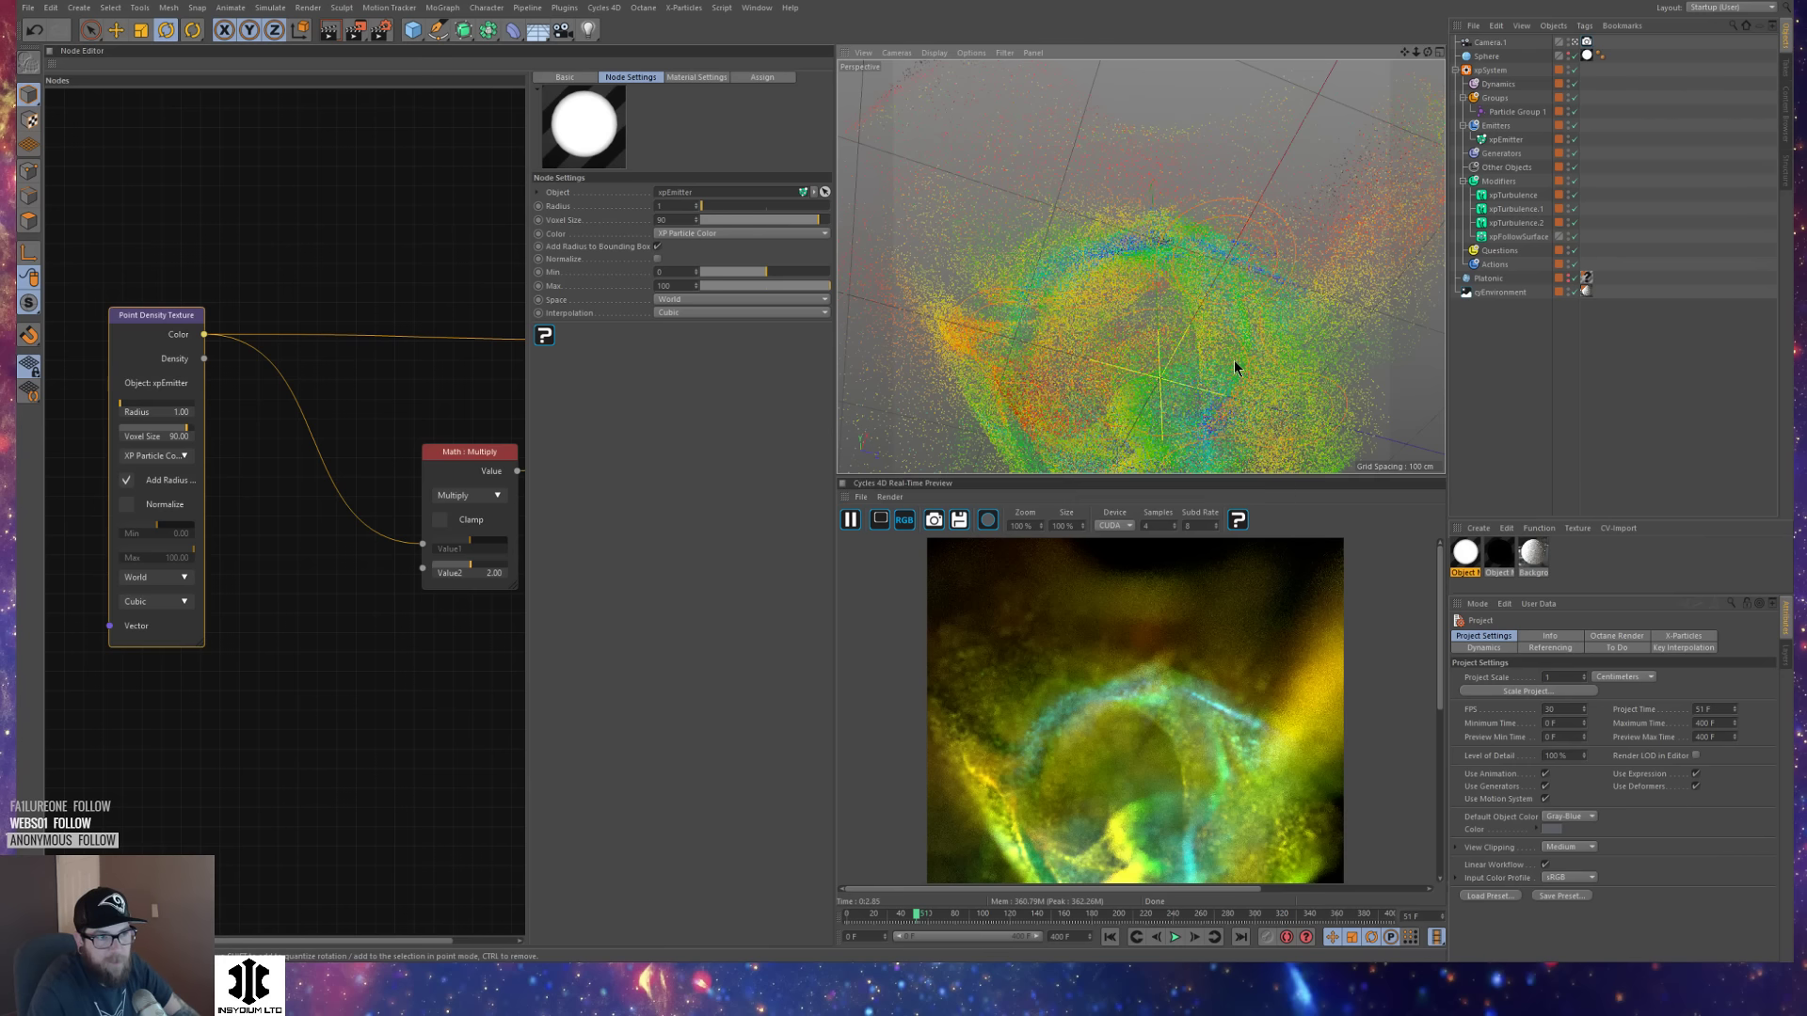
left_click_drag(1204, 370, 1198, 286, "alt")
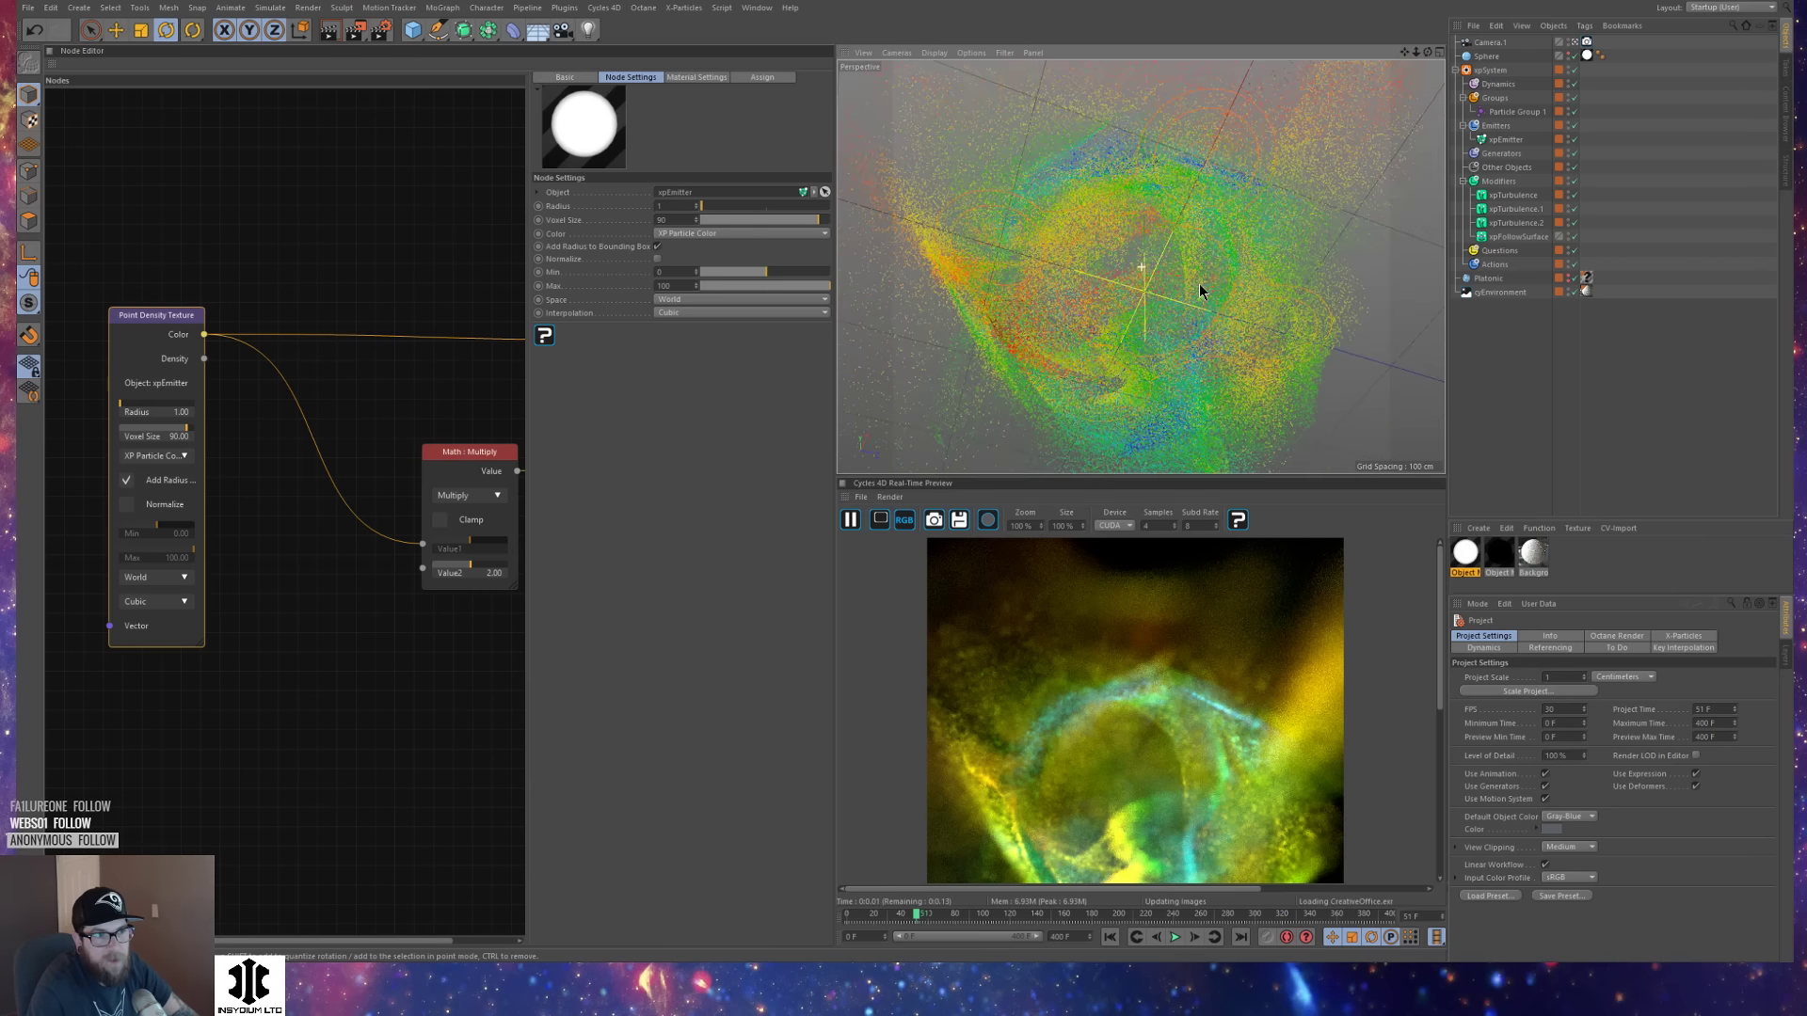
left_click_drag(1147, 359, 1138, 313, "alt")
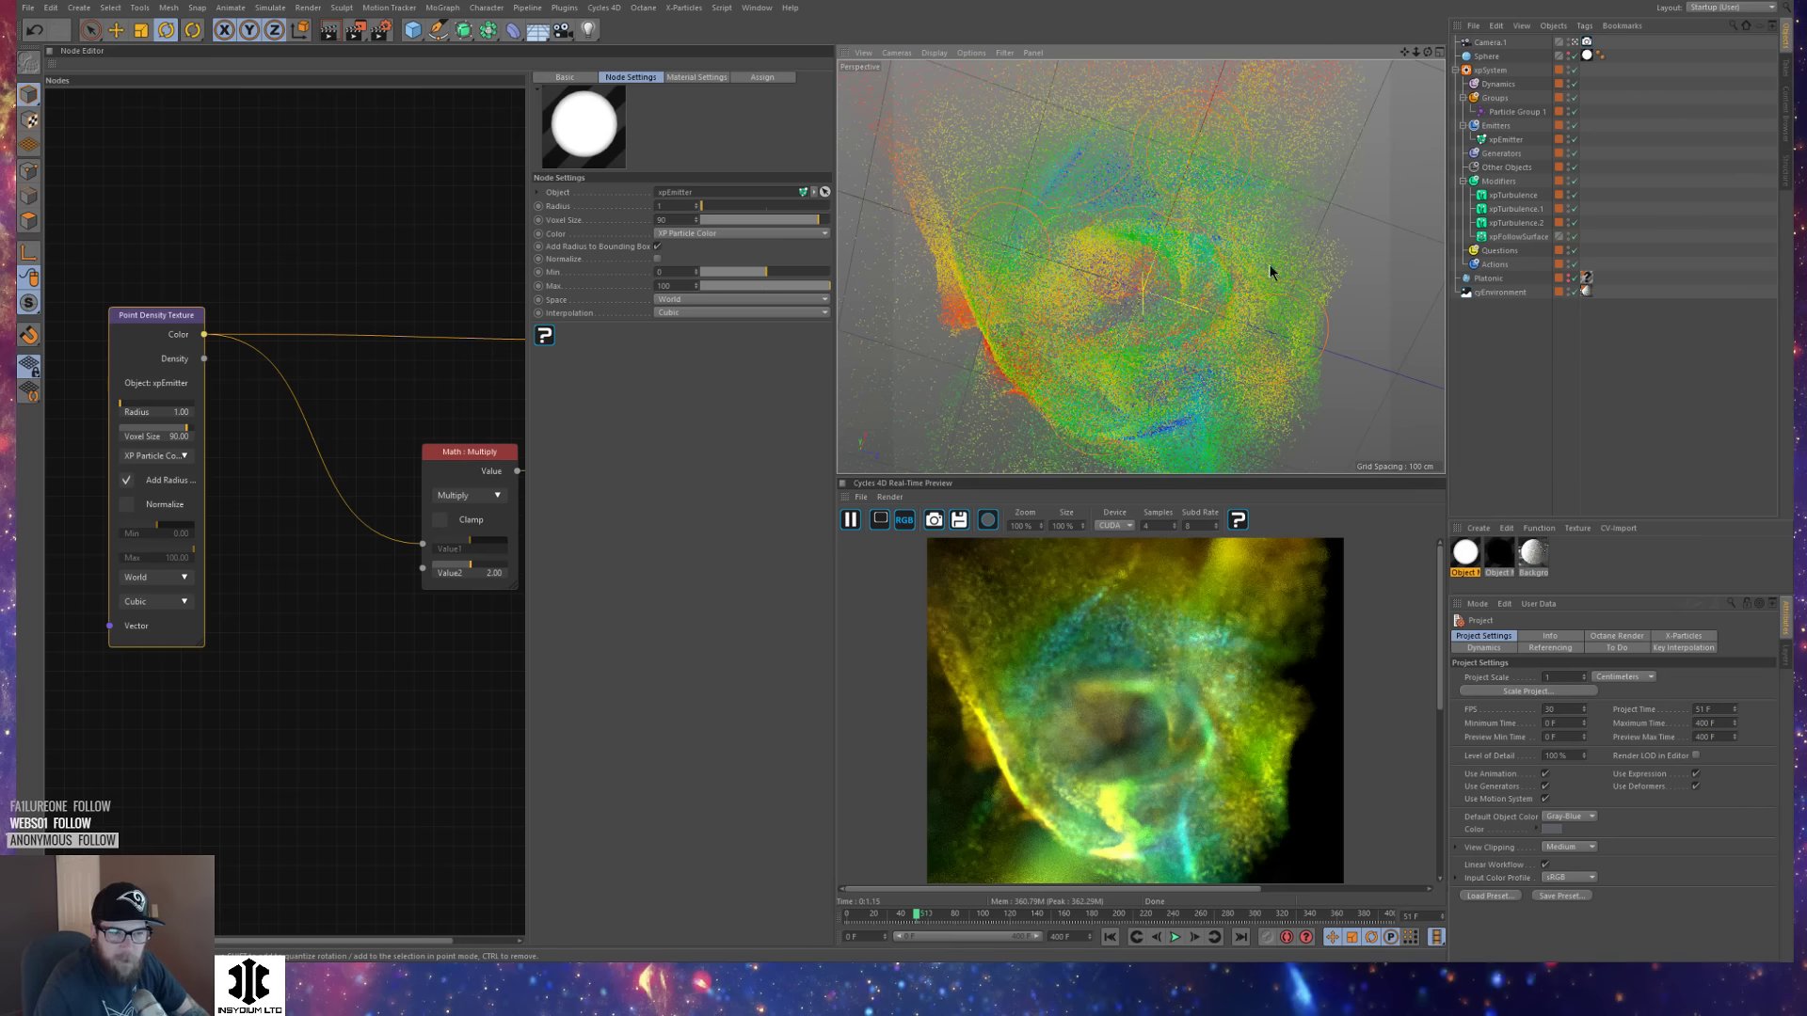
left_click(850, 521)
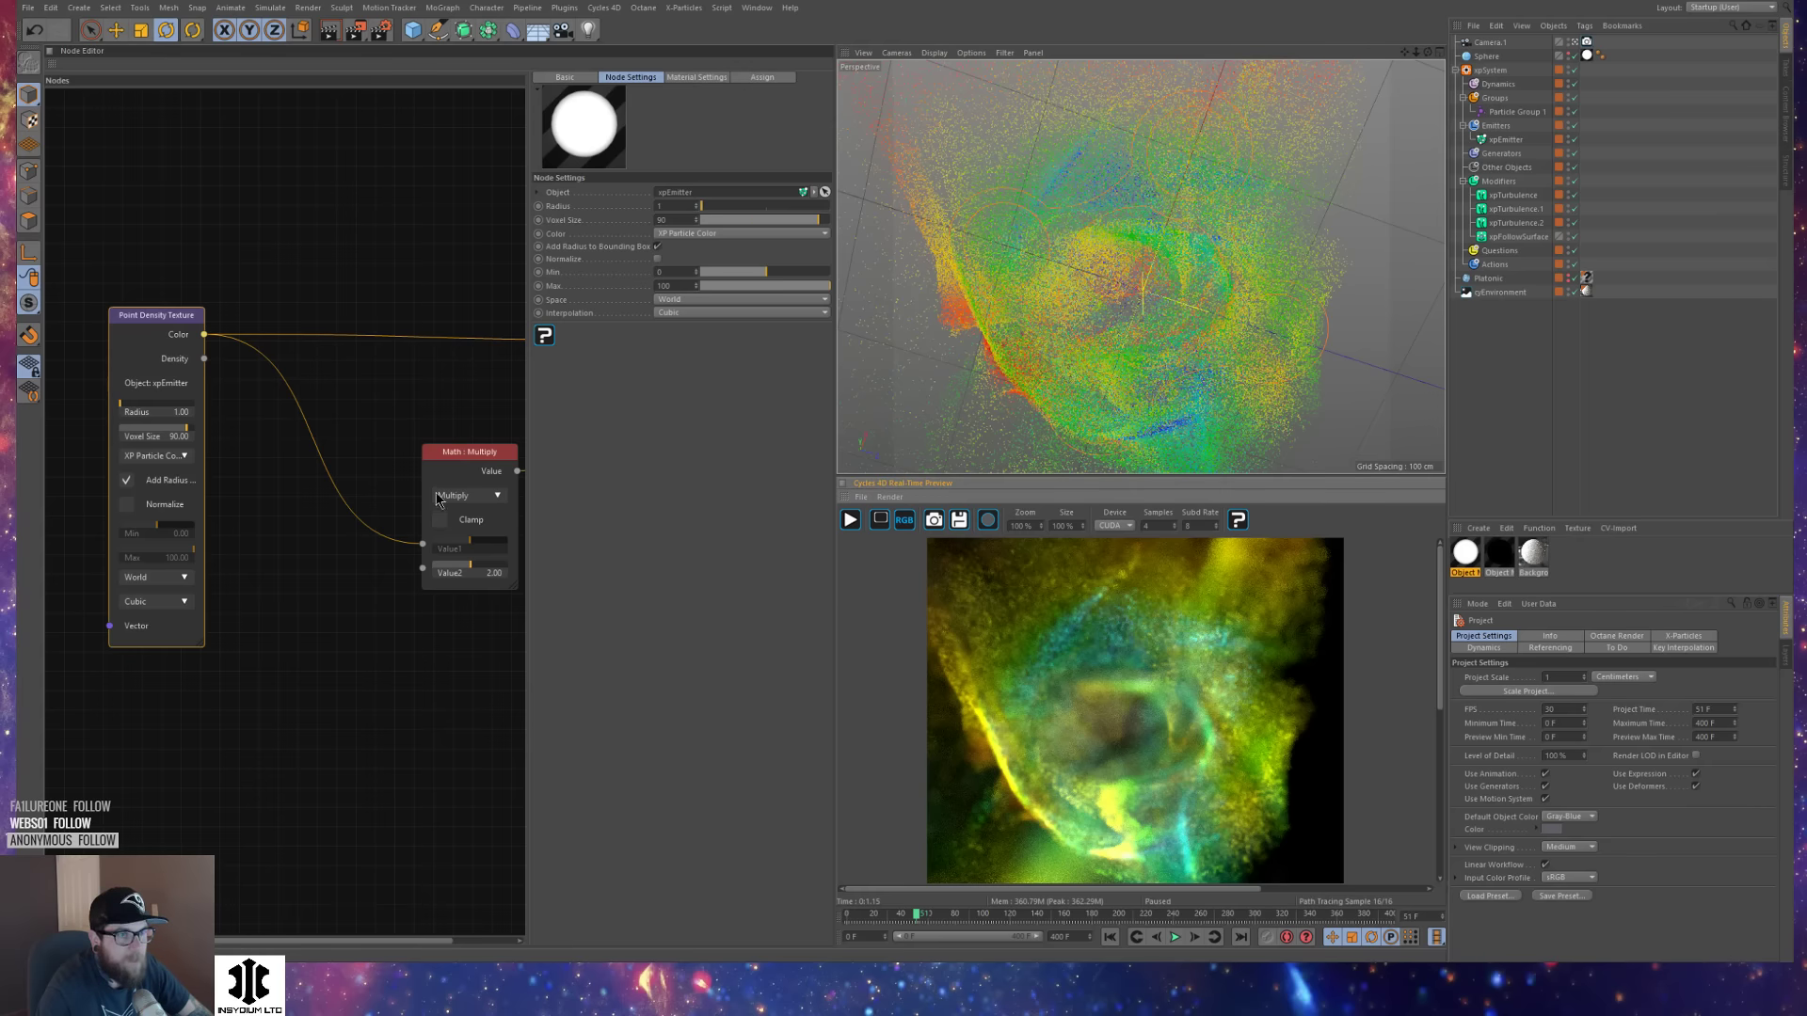
Close the three other open projects and return to the project containing the xpTurbulence and xpTrail objects.
left_click(1455, 70)
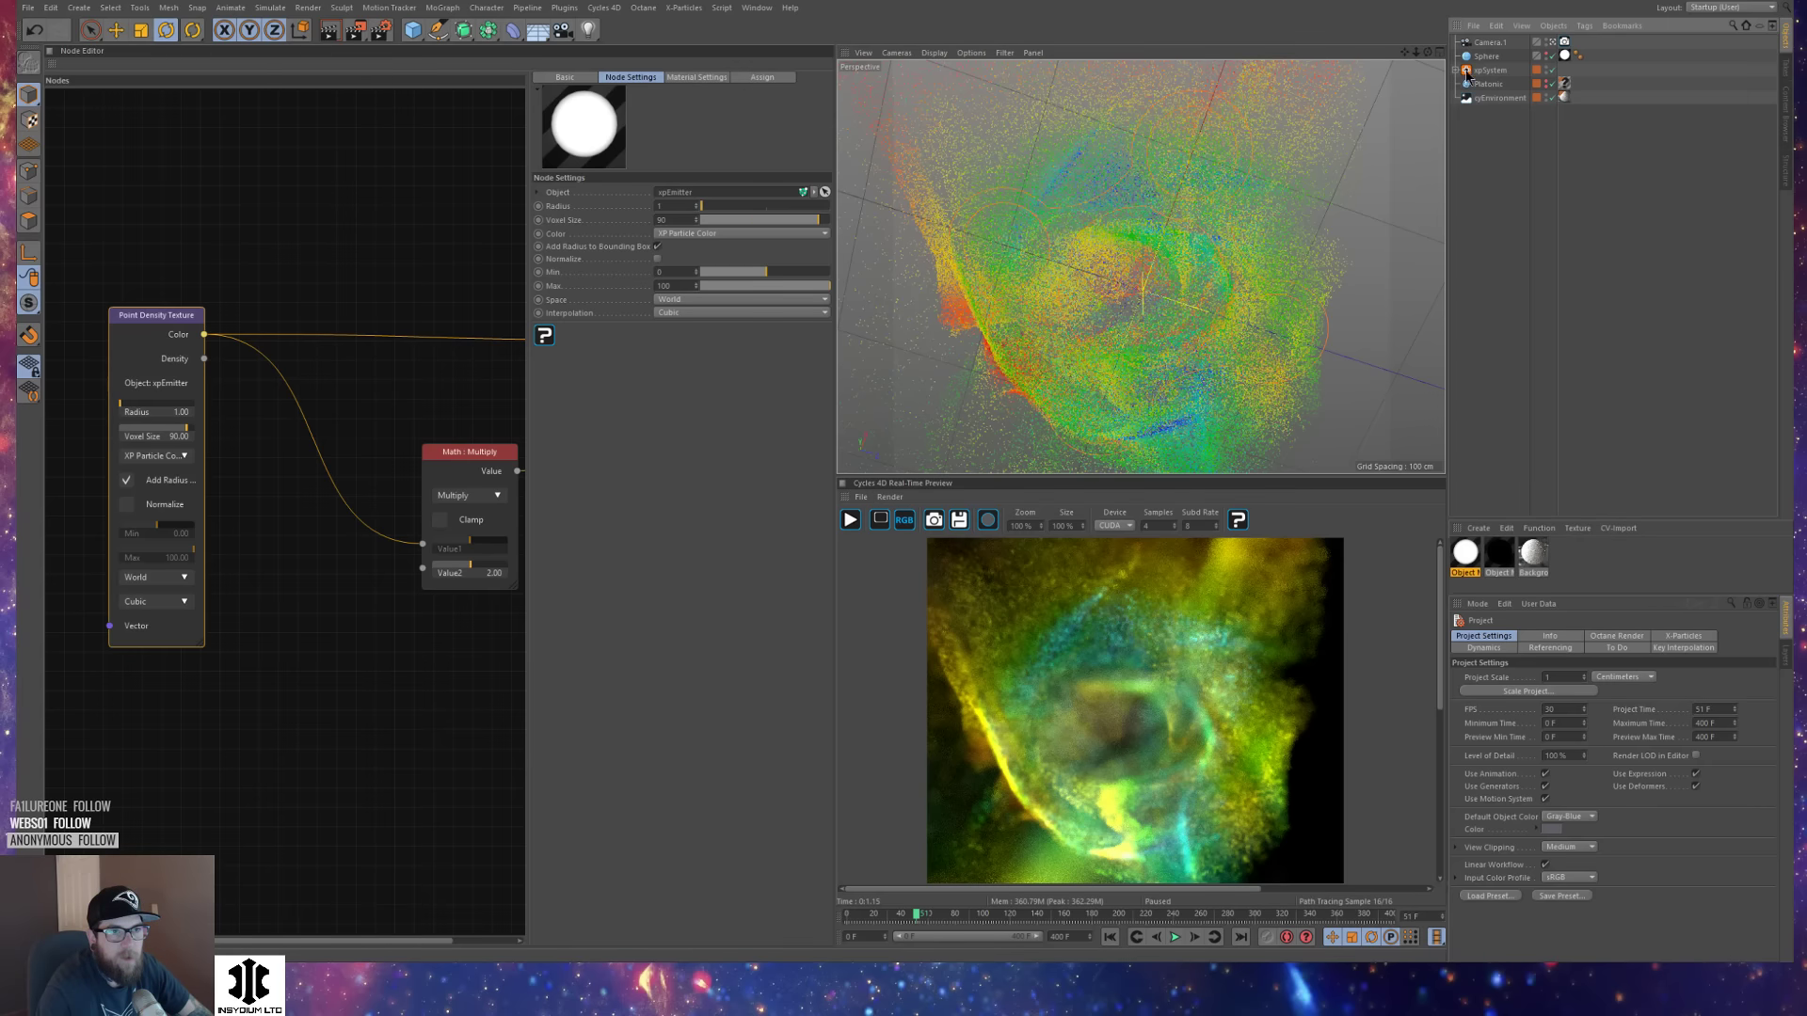
left_click(1487, 70)
left_click(1477, 278)
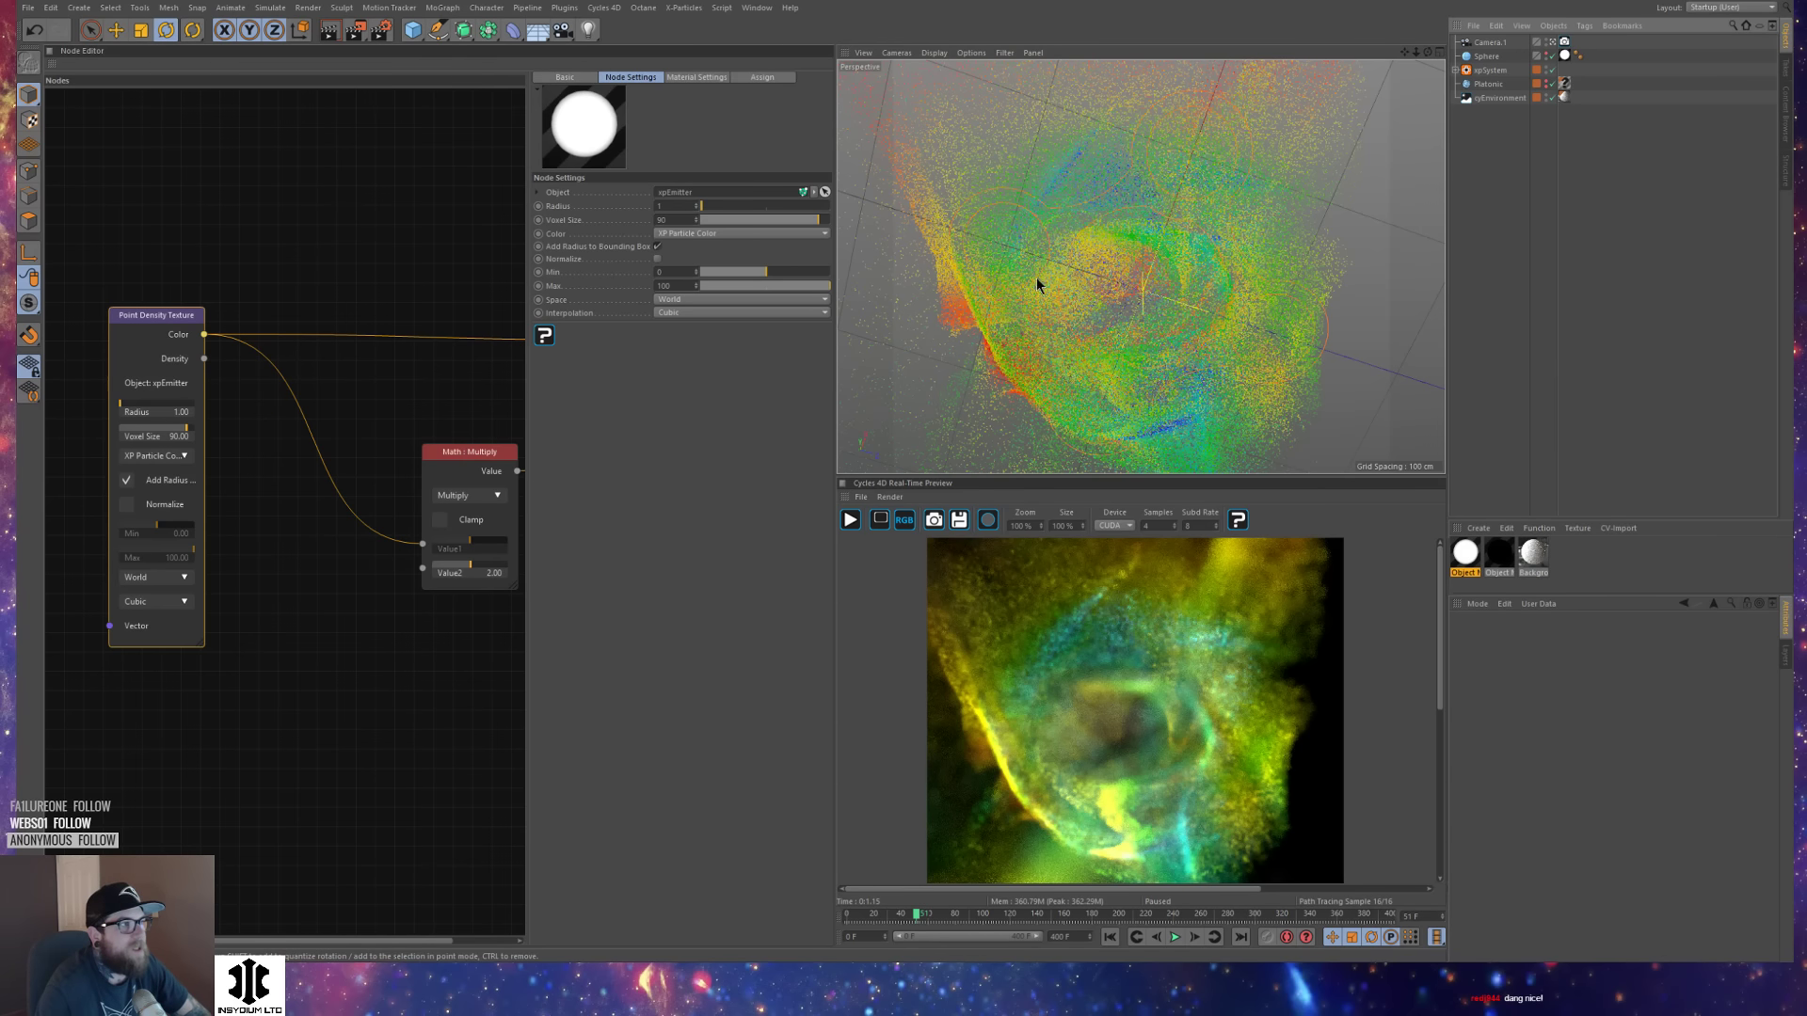
key("ctrl+F4")
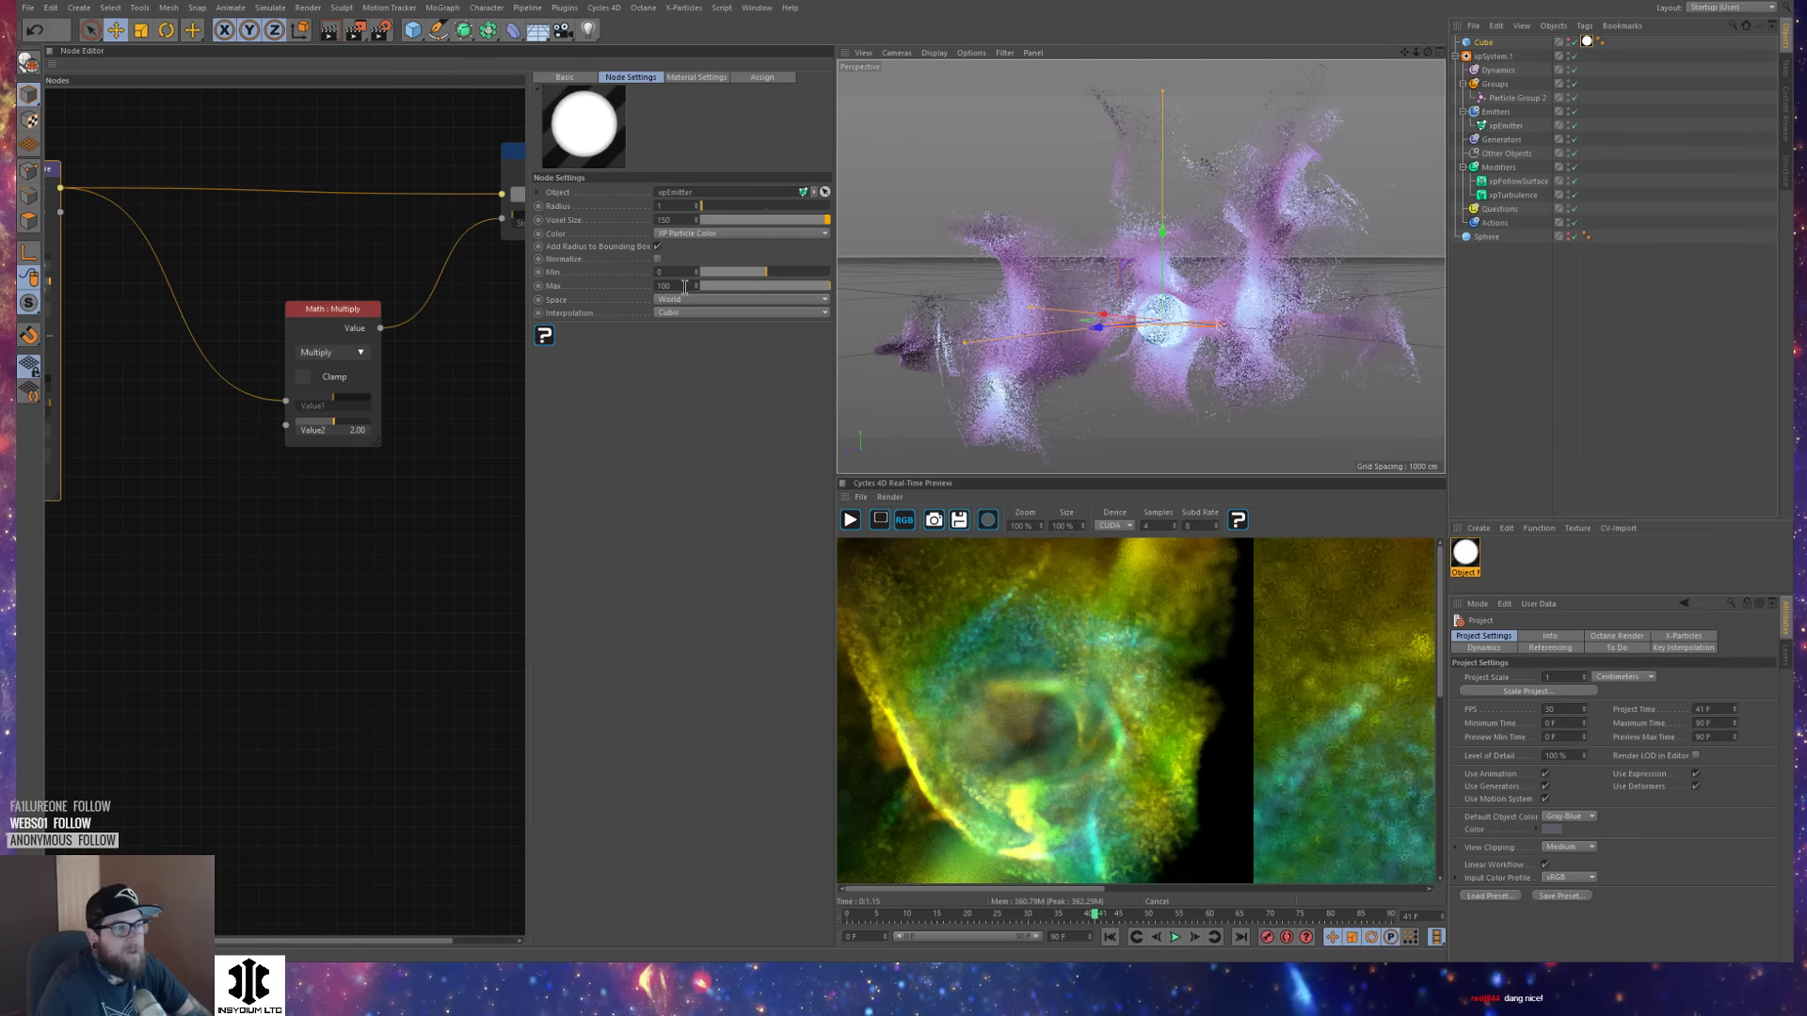
key("ctrl+F4")
left_click(914, 535)
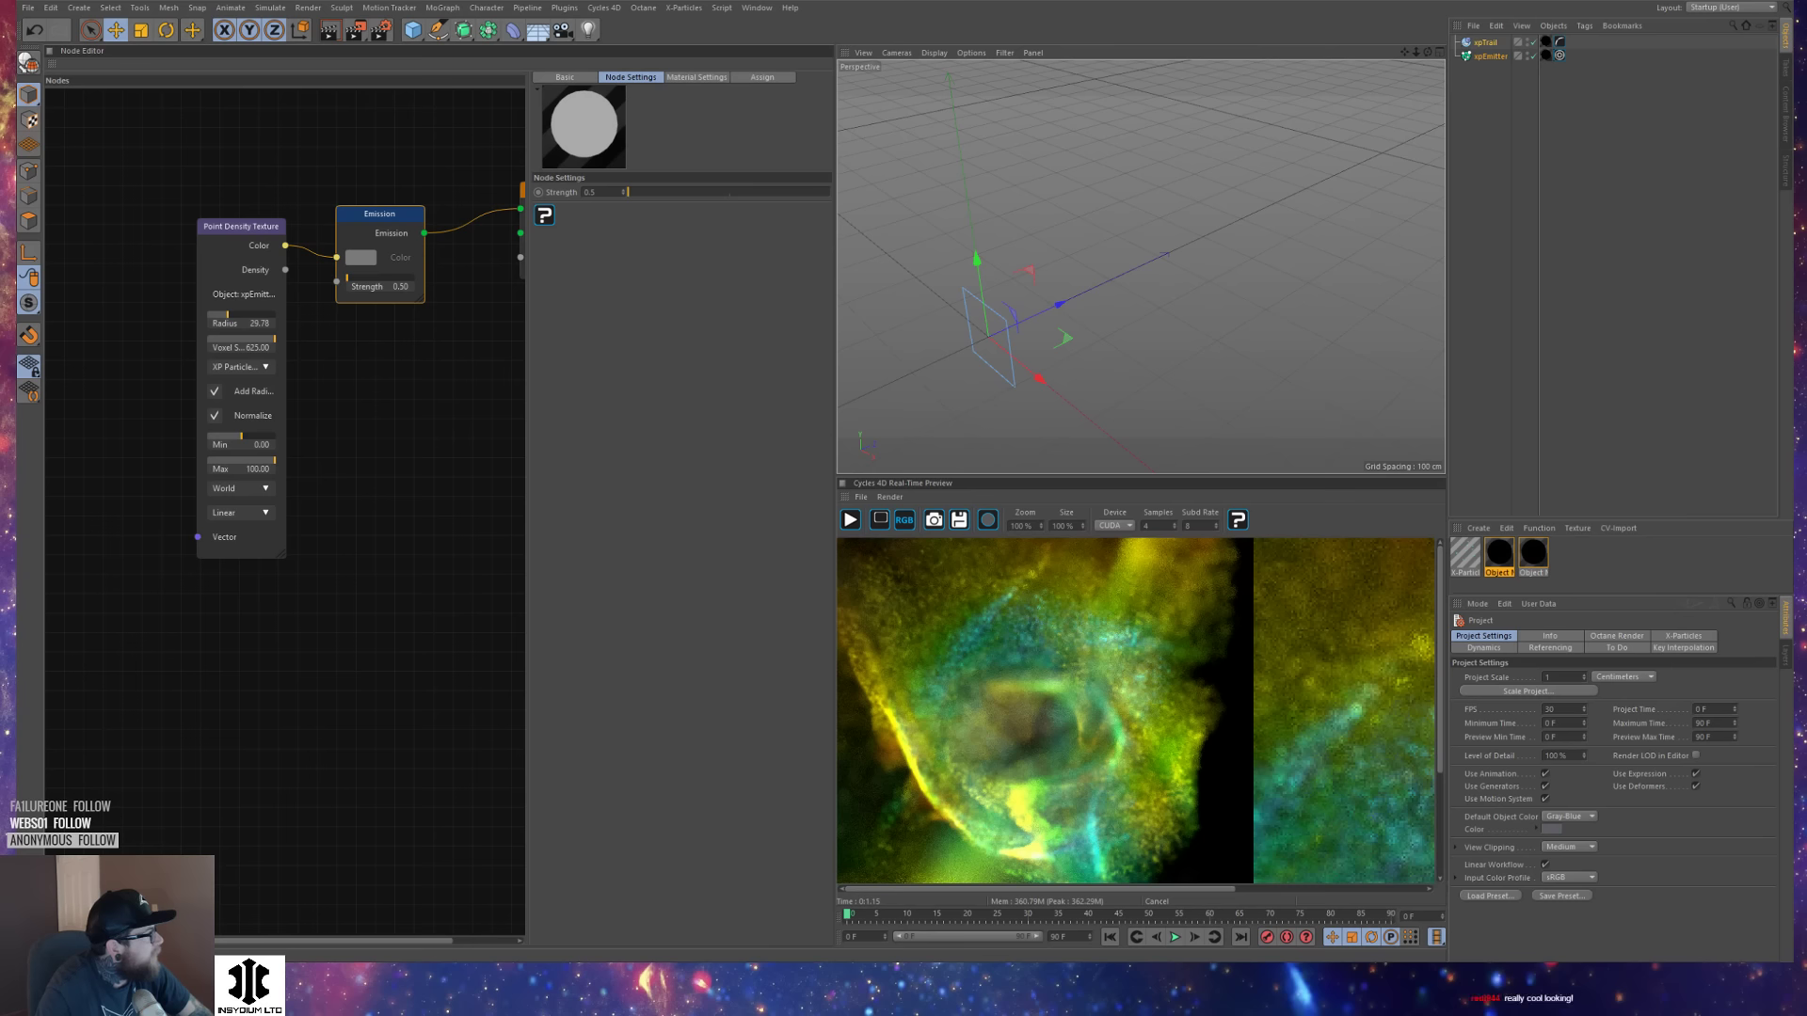
middle_click_drag(443, 395, 383, 443)
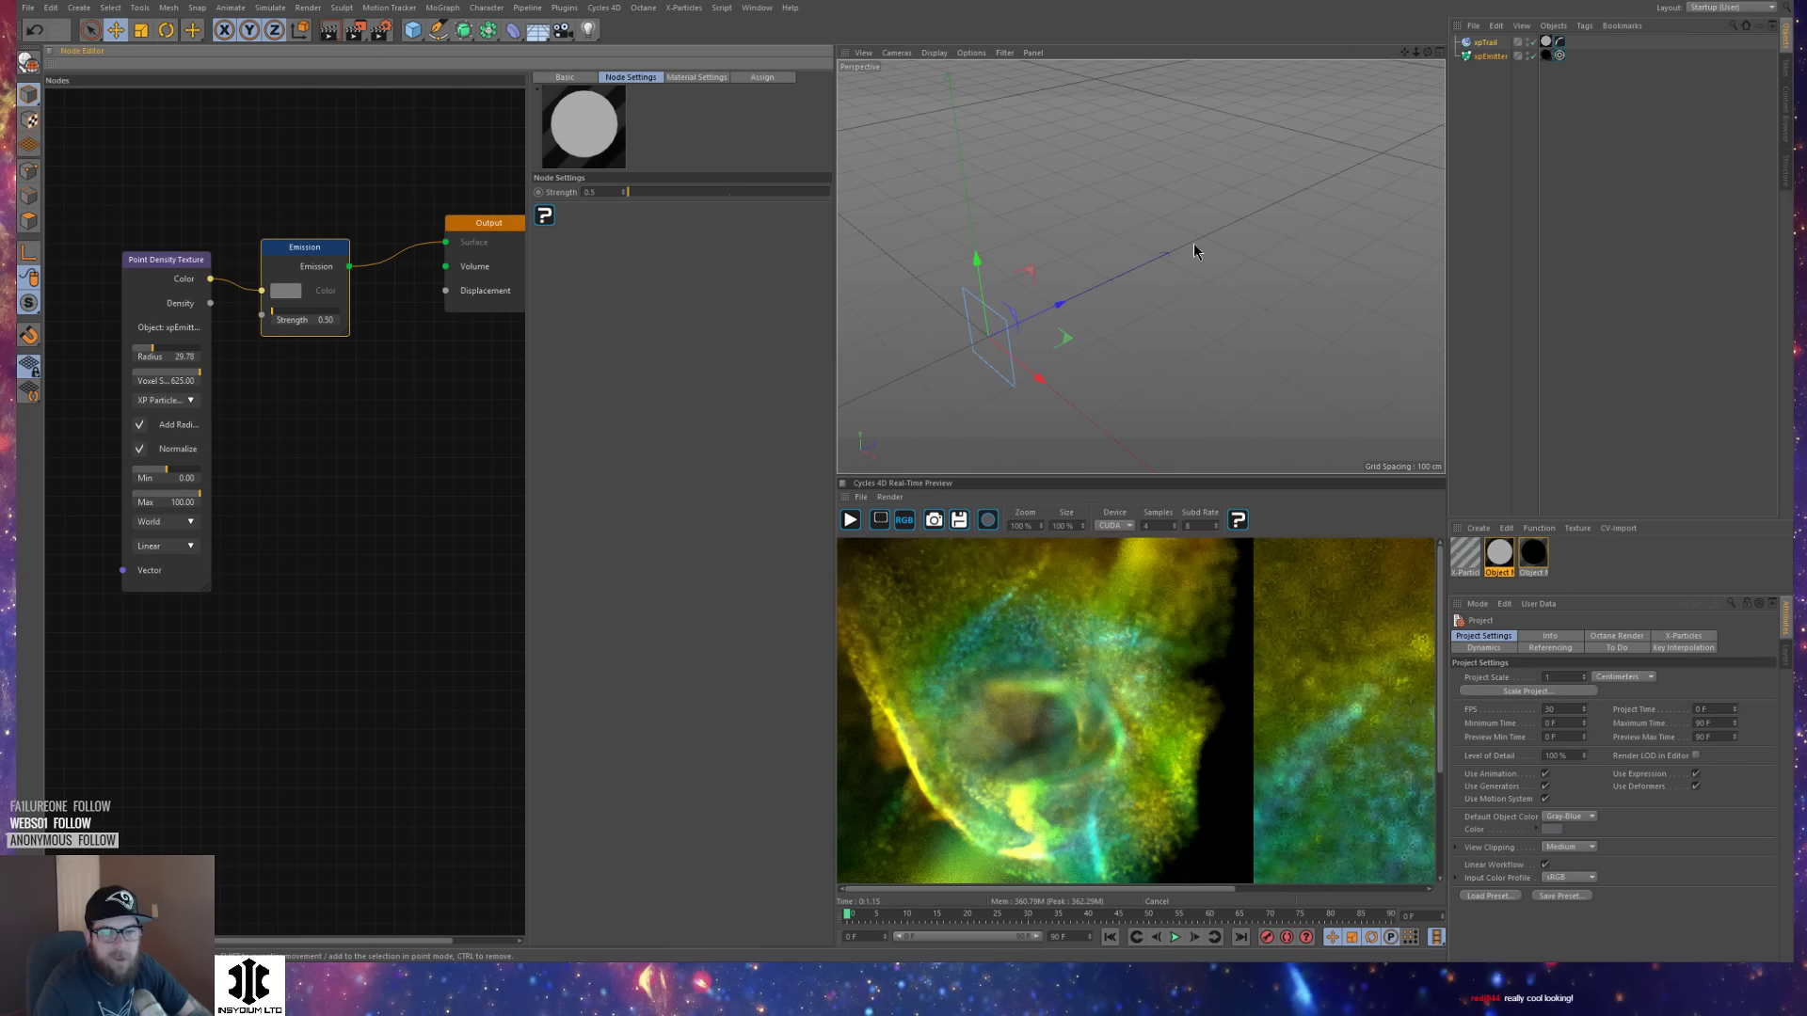
left_click_drag(1272, 266, 1202, 262, "alt")
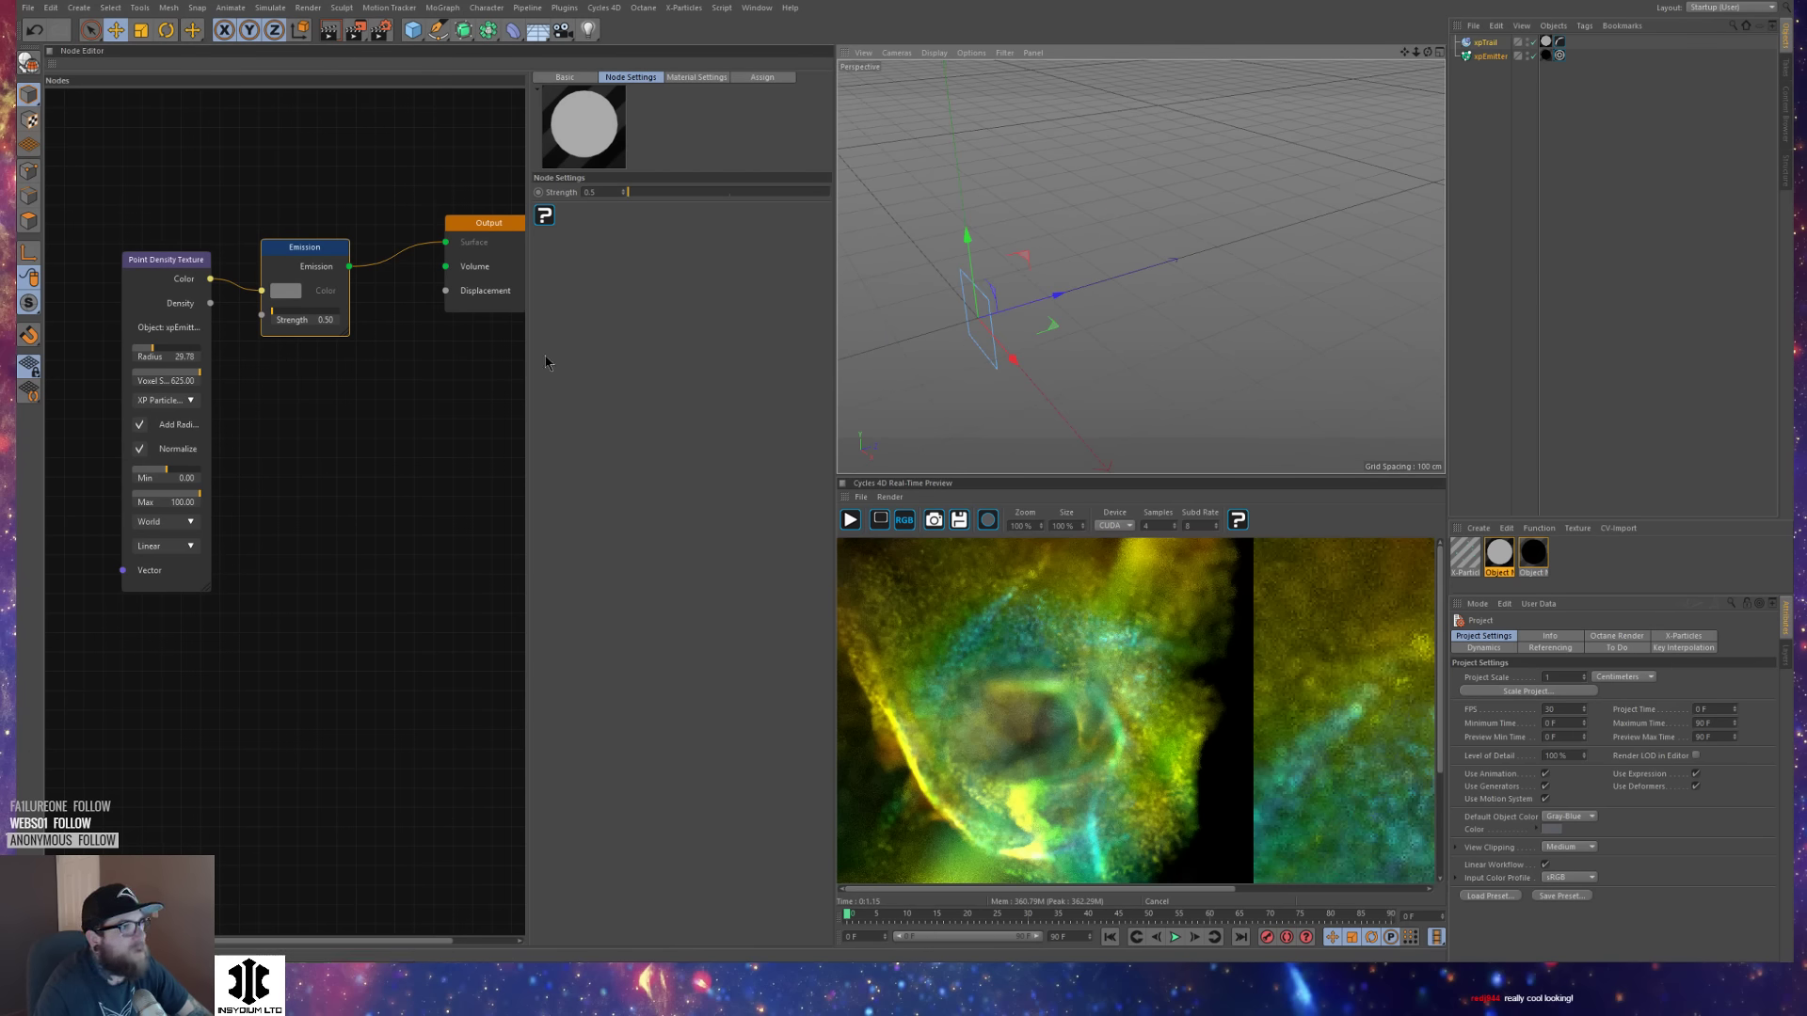
key("ctrl+F4")
left_click(959, 534)
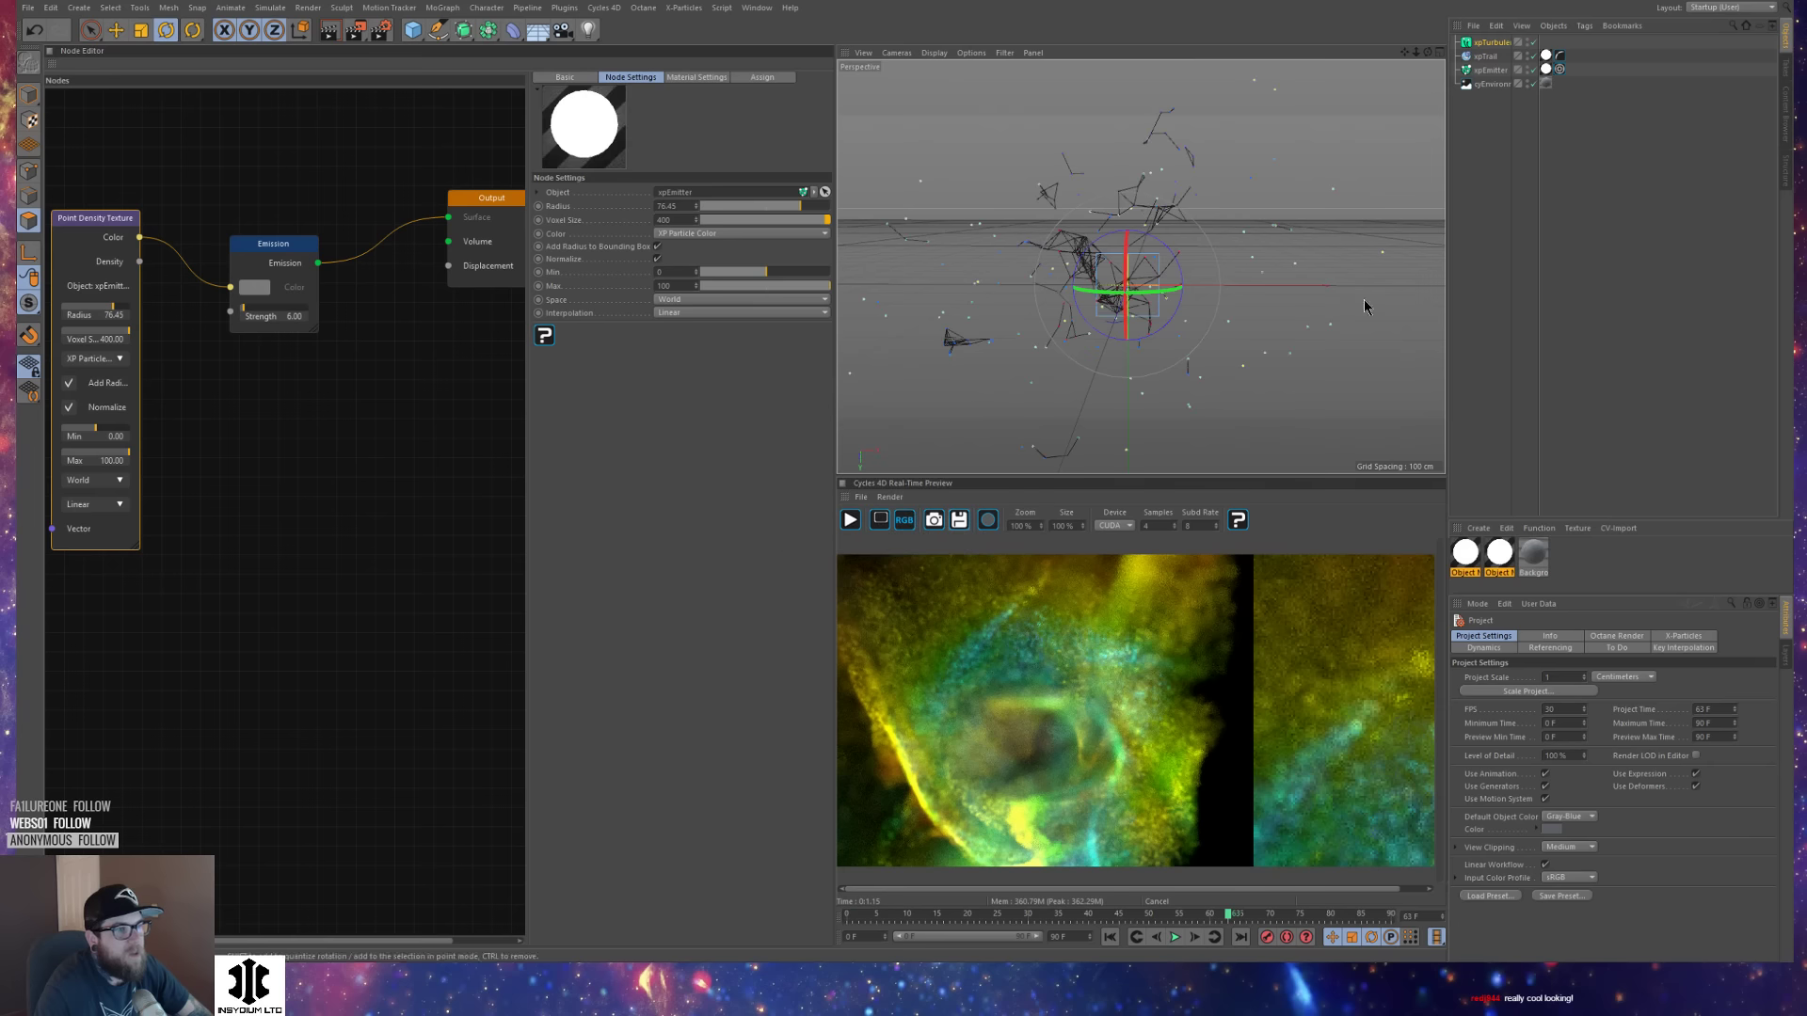
Delete the xpTurbulence, xpTrail and xpEmitter objects from the scene.
left_click(1525, 171)
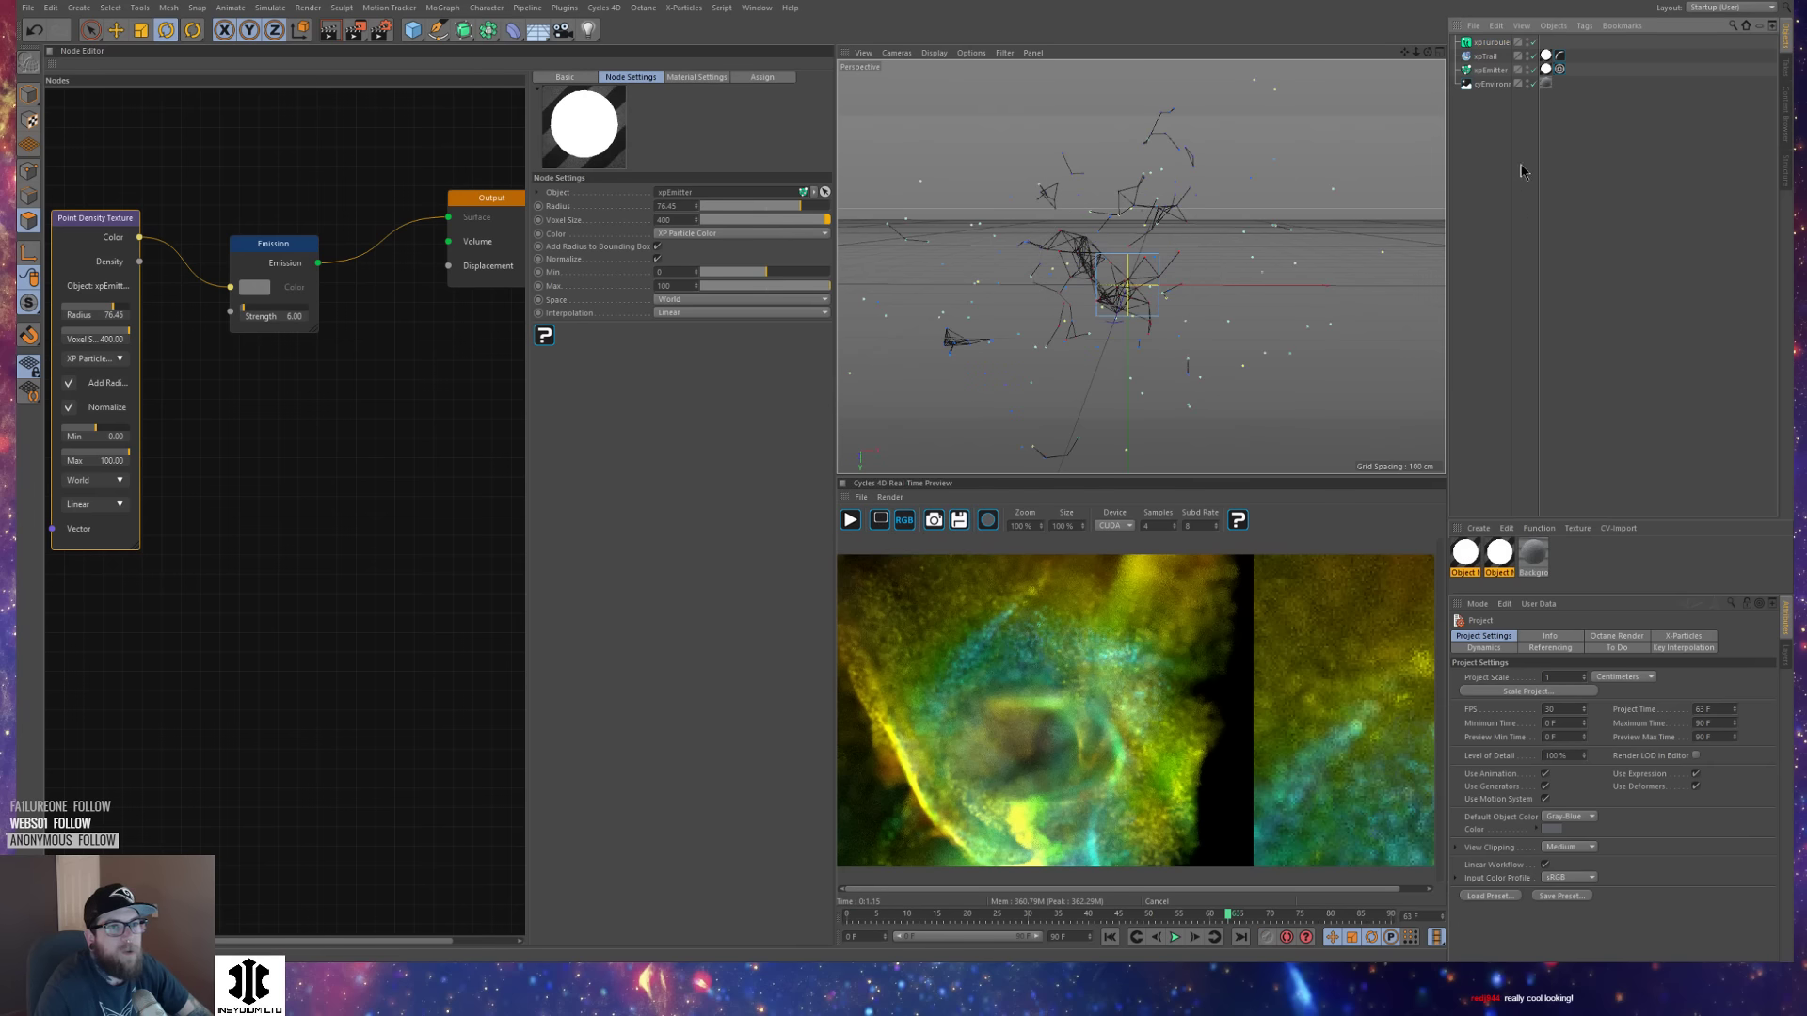
left_click(1506, 70)
left_click(1495, 45, "shift")
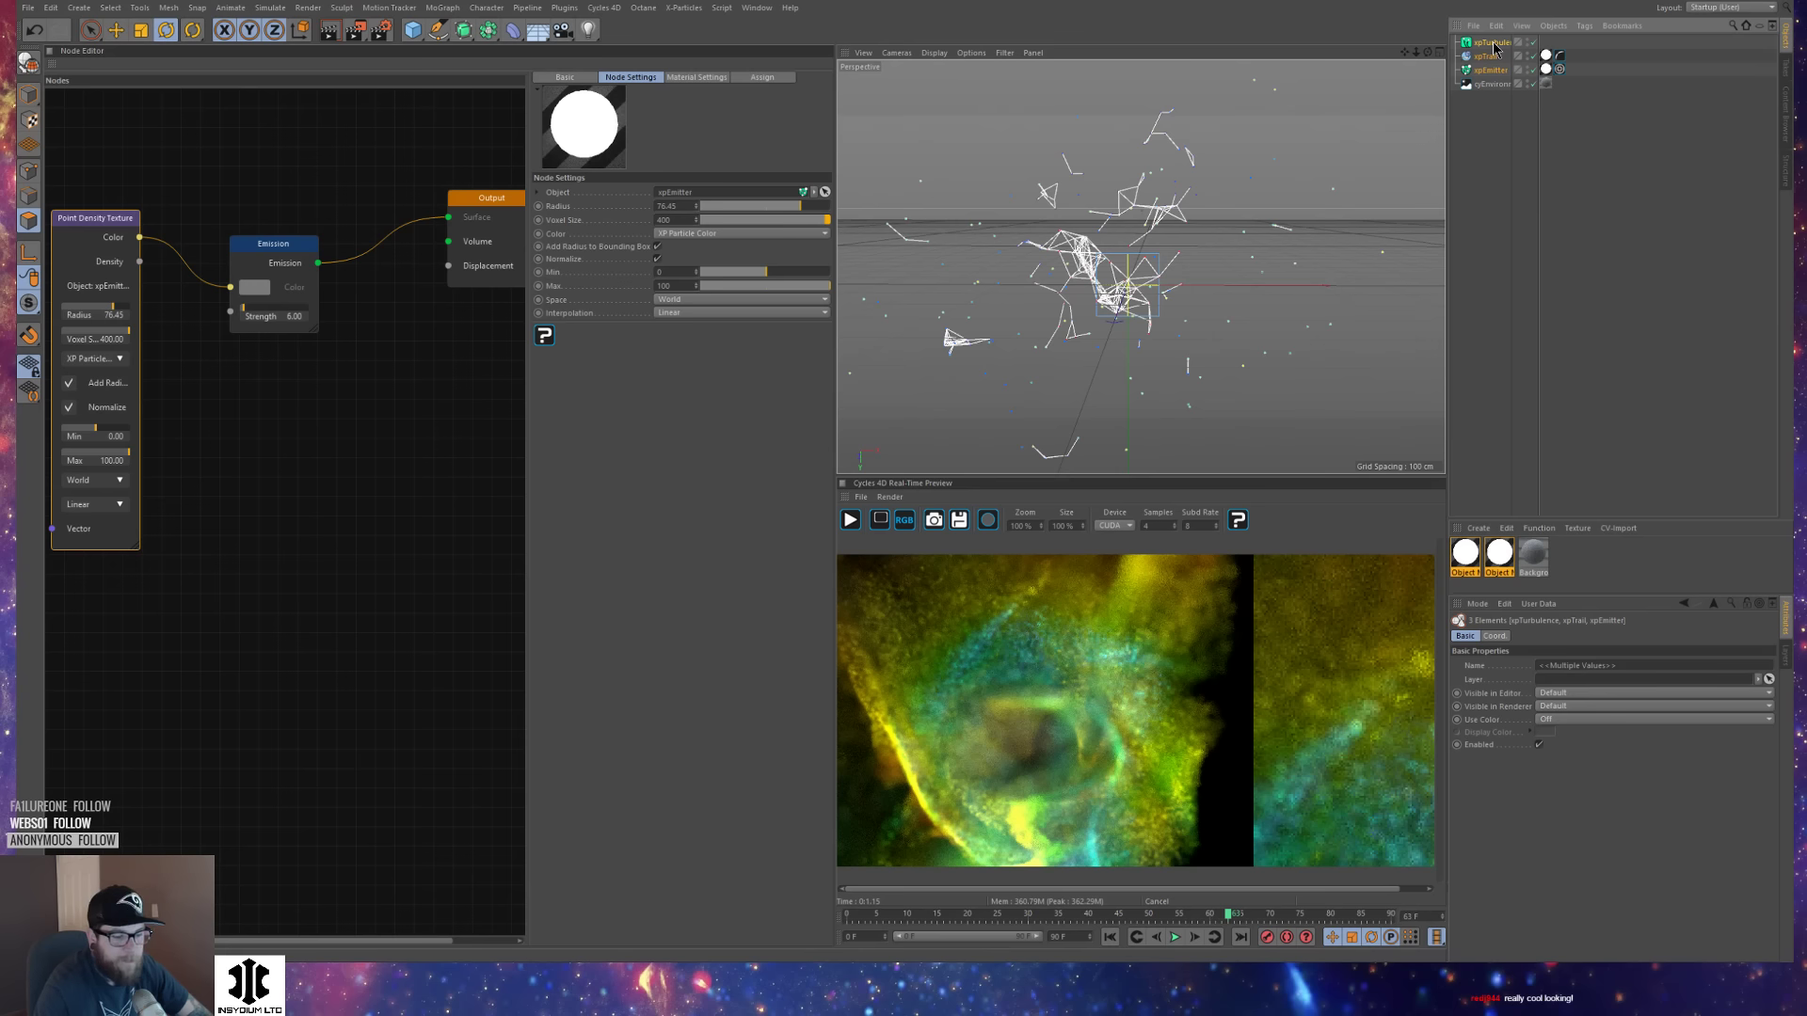
key("Delete")
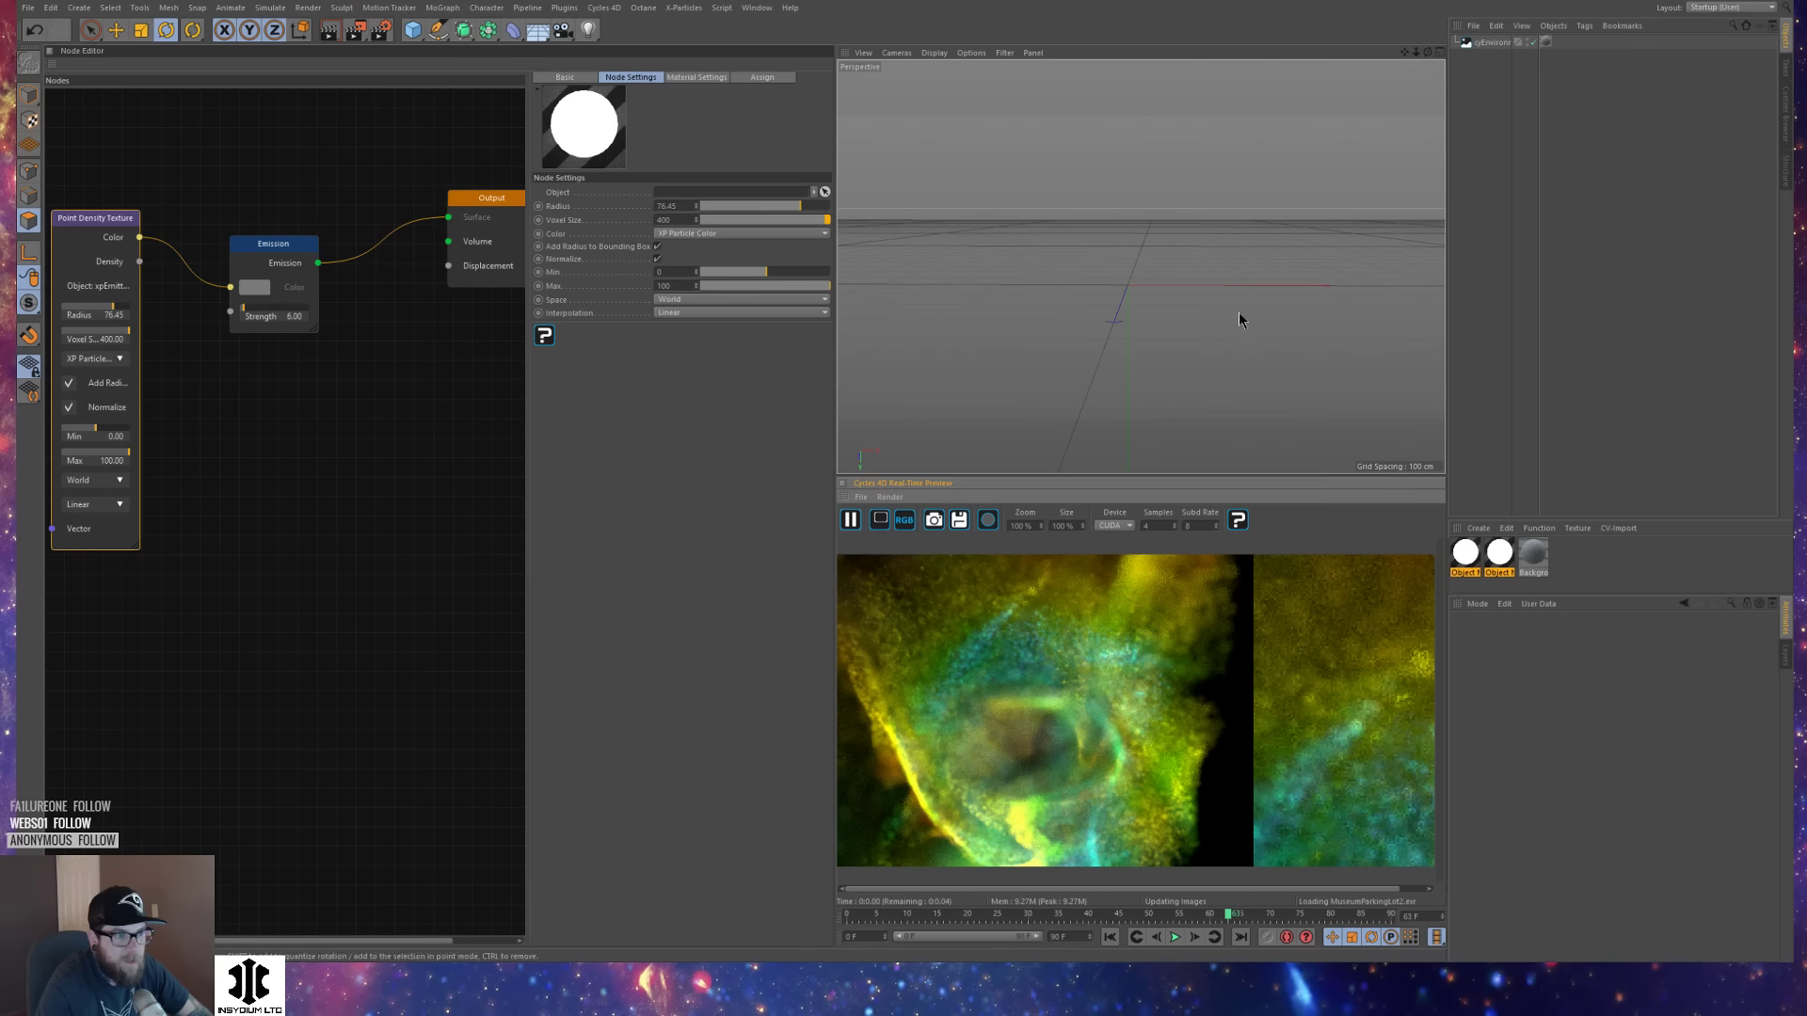
left_click(1609, 222)
left_click_drag(1141, 266, 1208, 332, "alt")
key("shift+c")
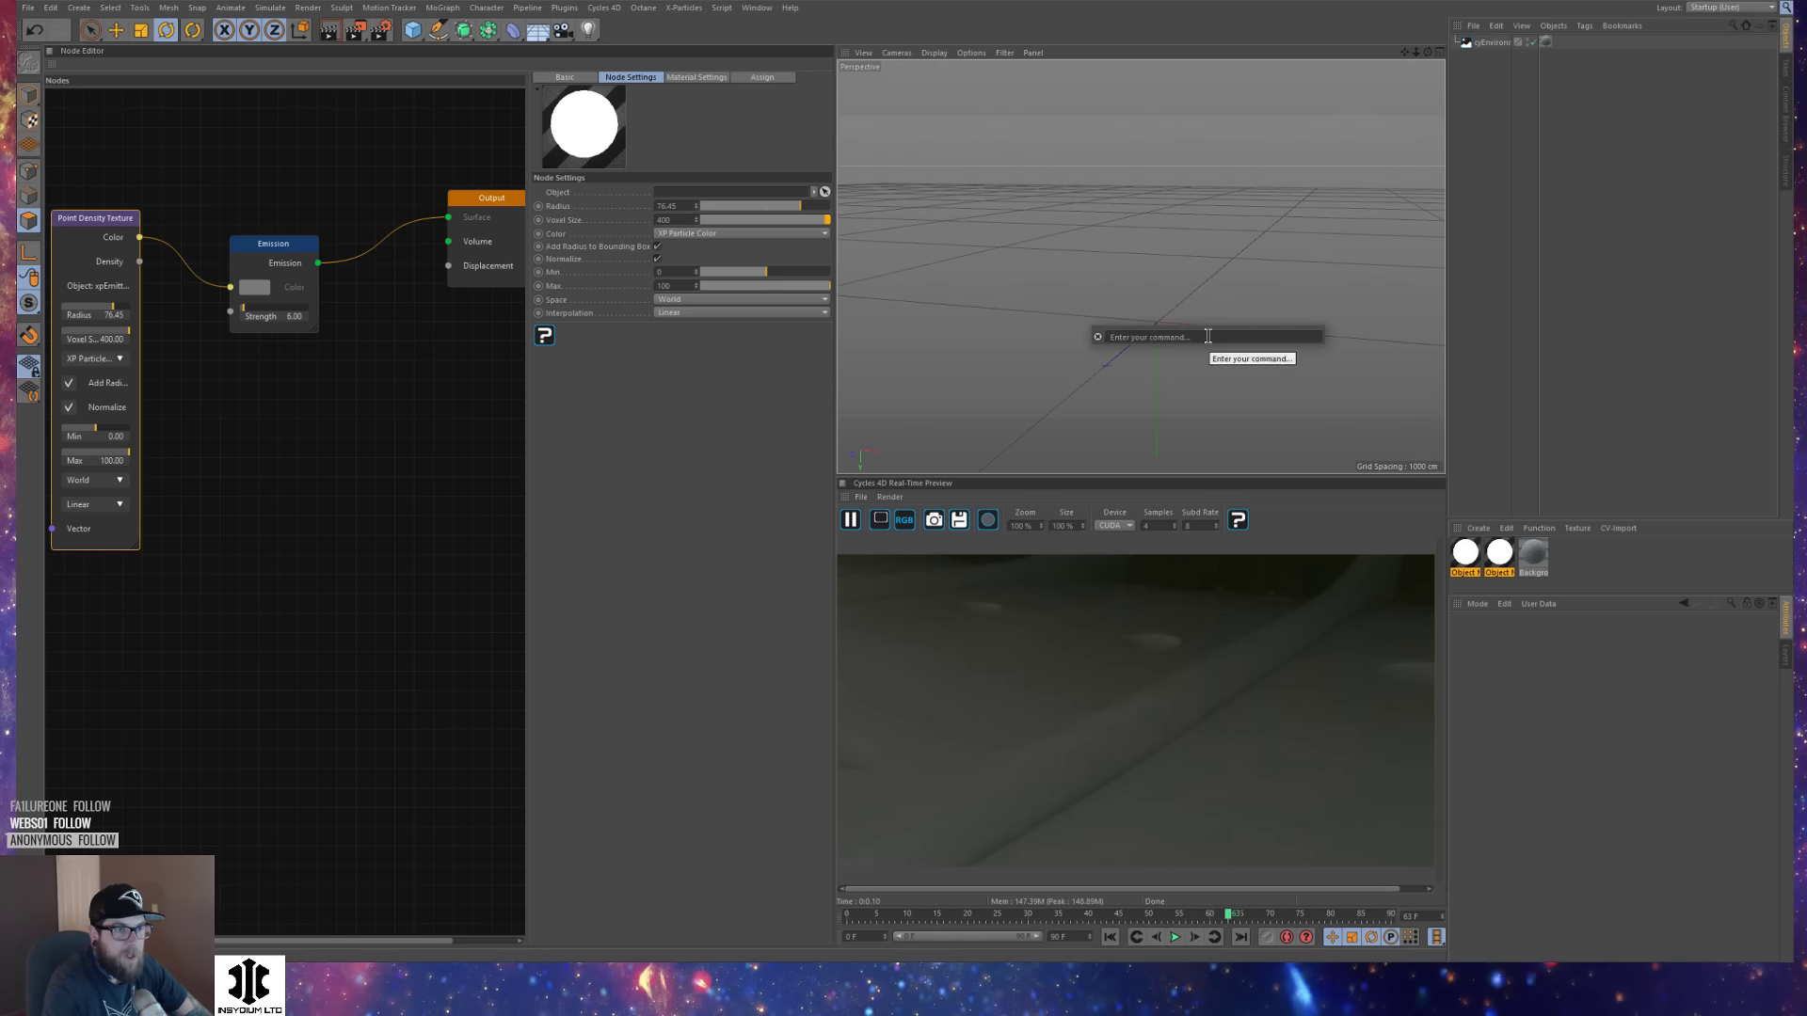
type("cu")
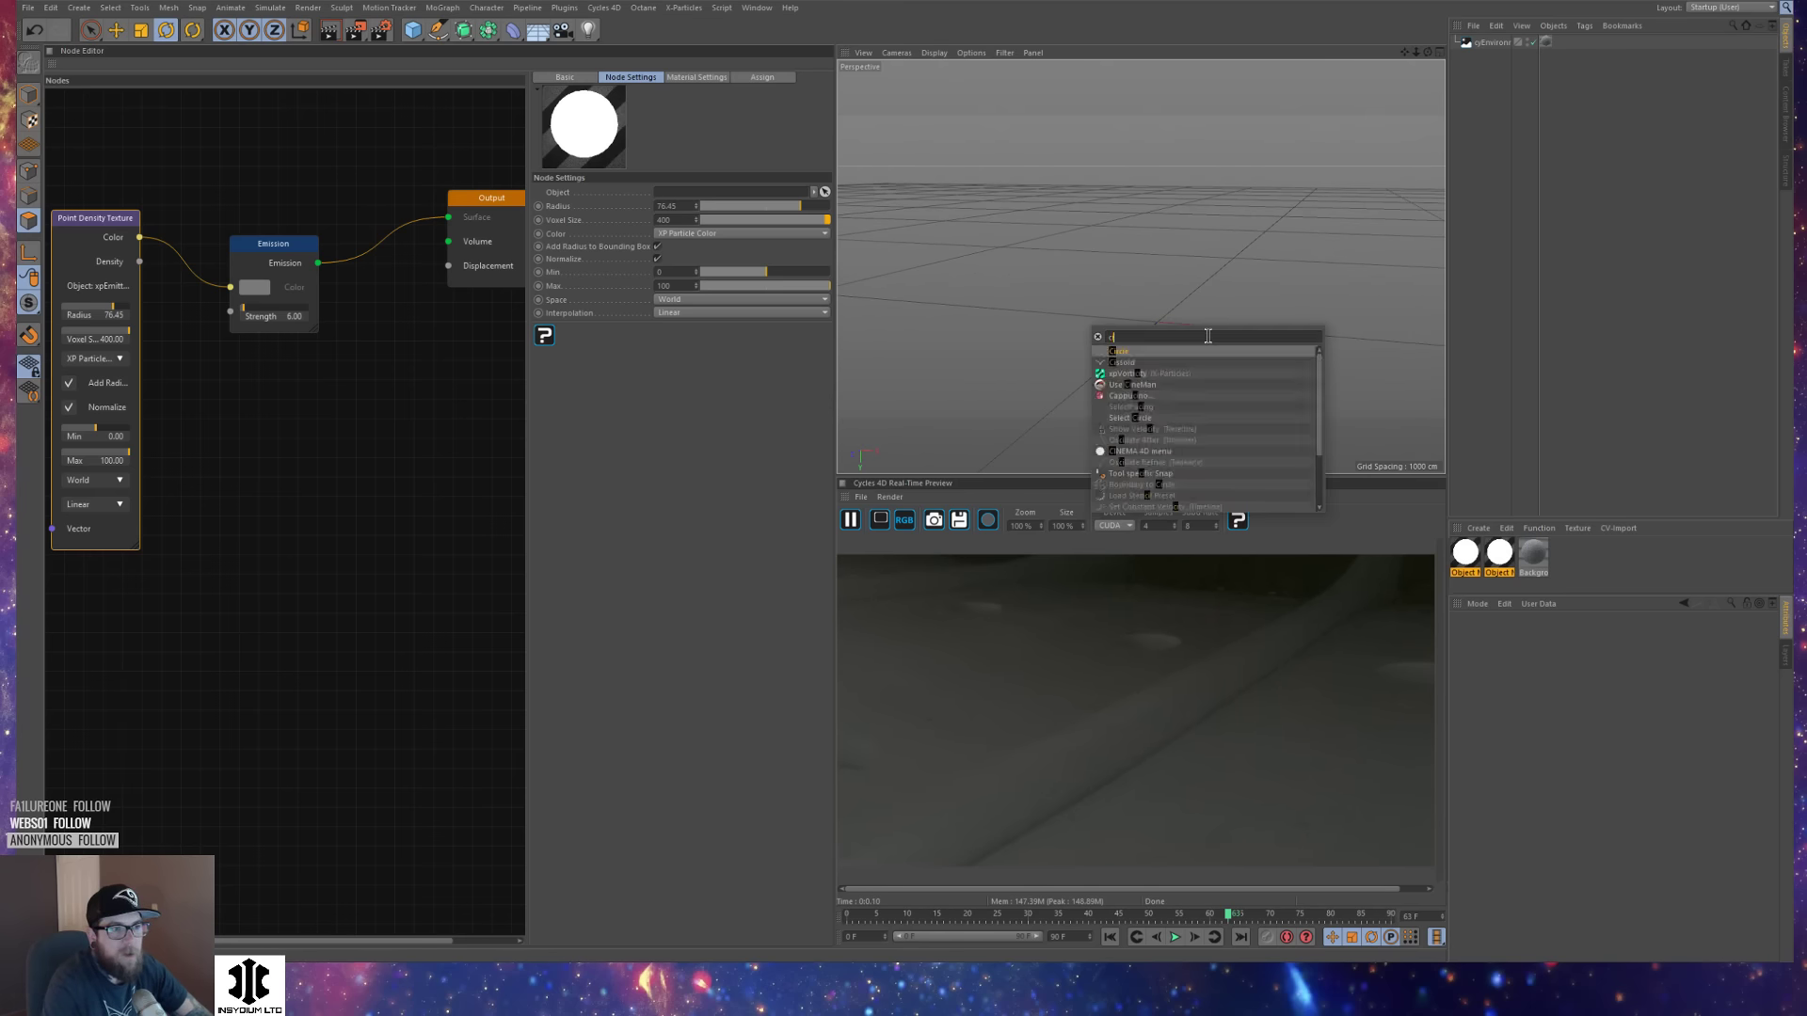
key("BackSpace")
key("BackSpace")
left_click(1208, 316)
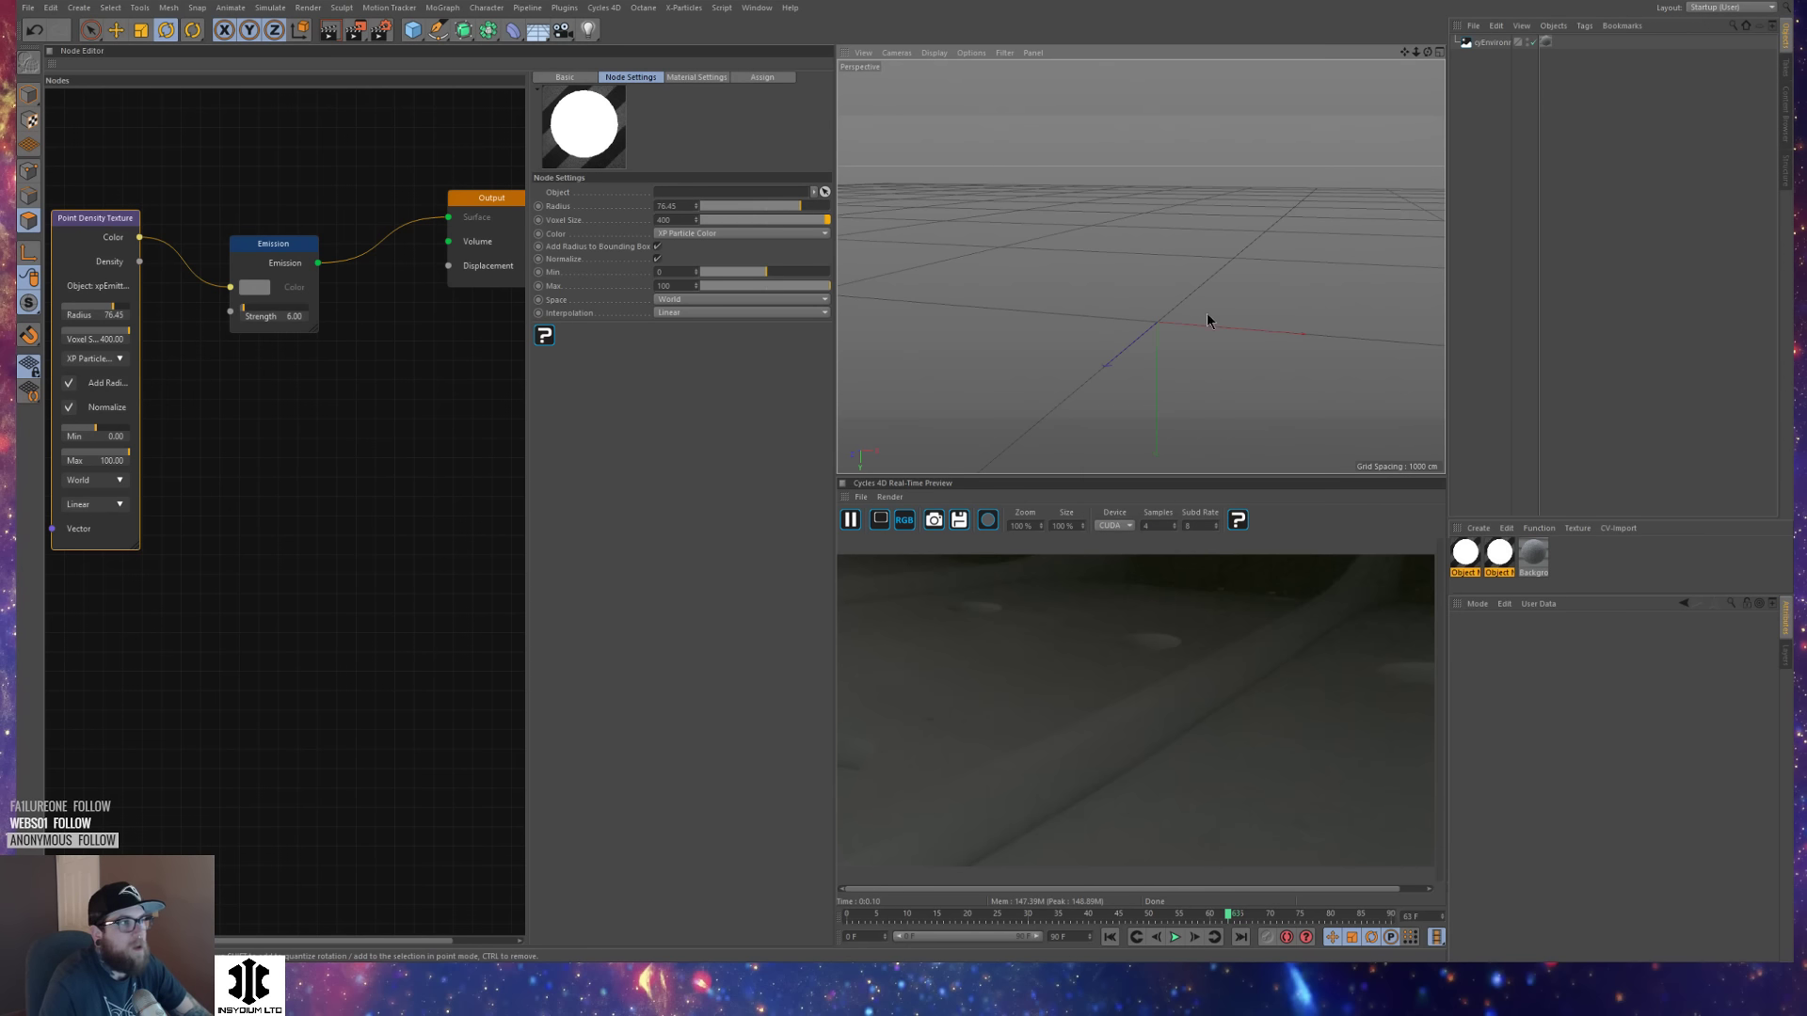
Add a Disc primitive to the scene and scale it up to an outer radius of about 172 cm.
left_click(413, 30)
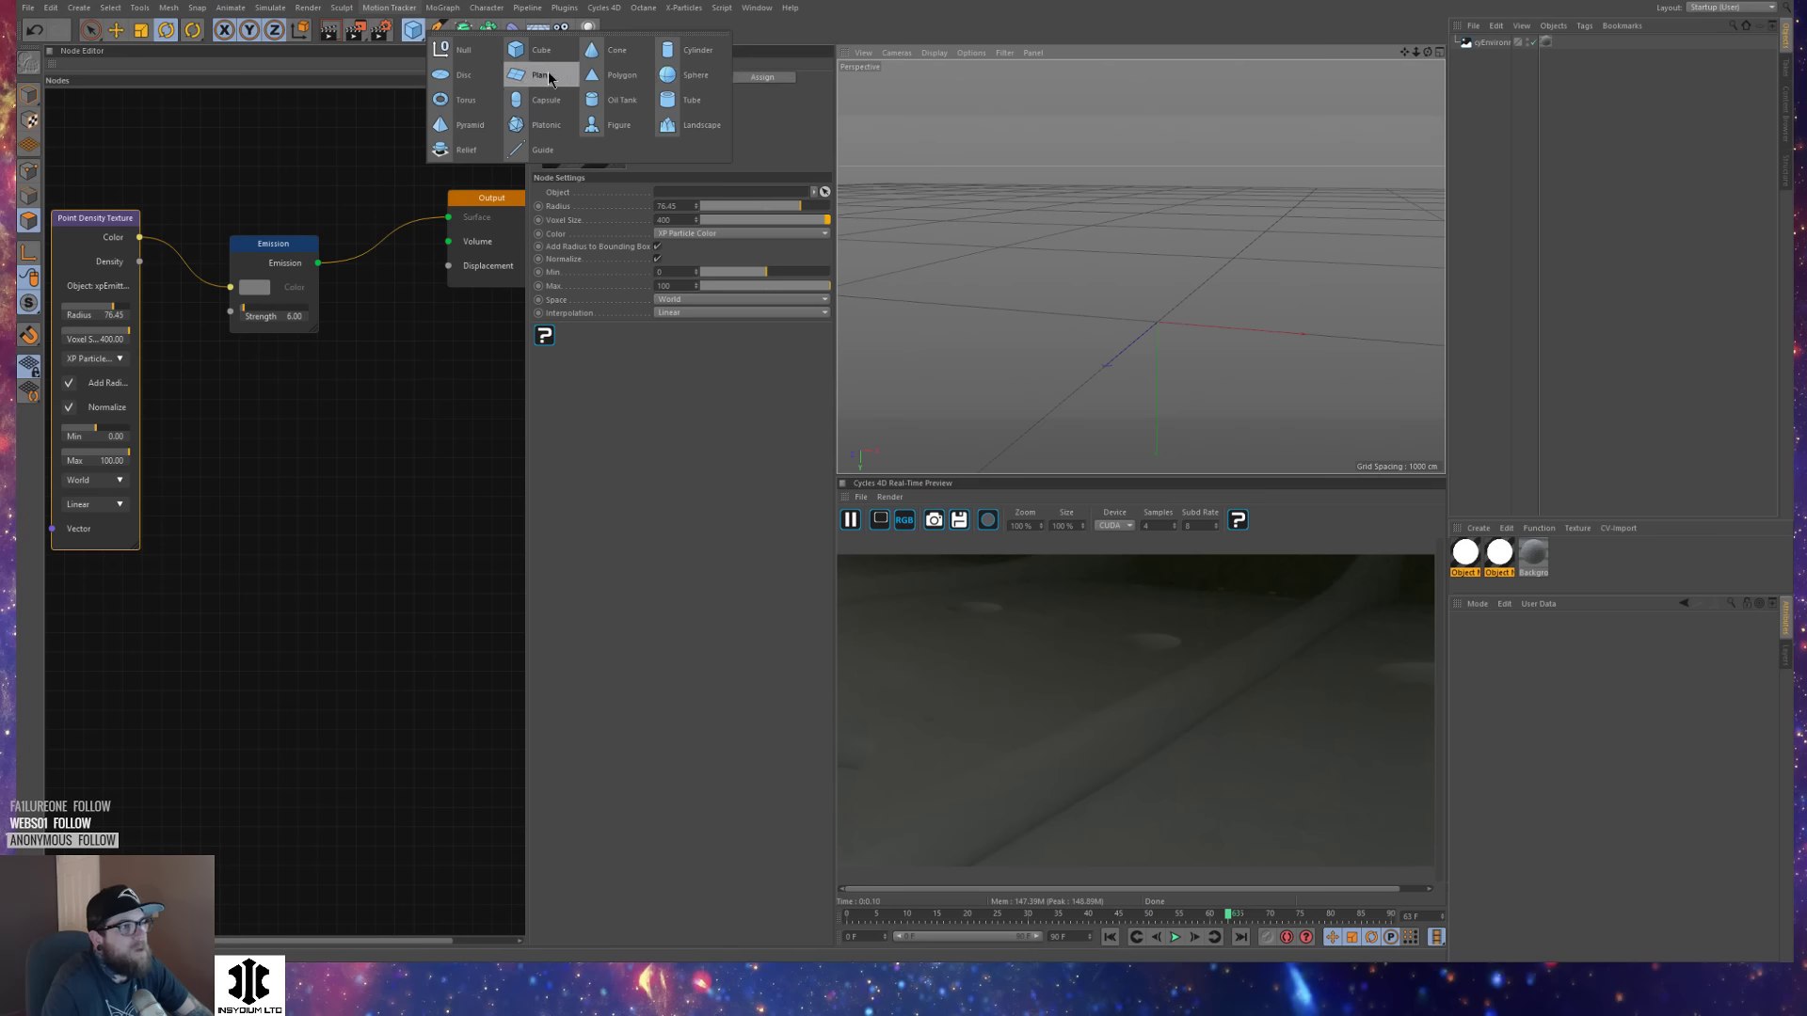
left_click(460, 75)
key("o")
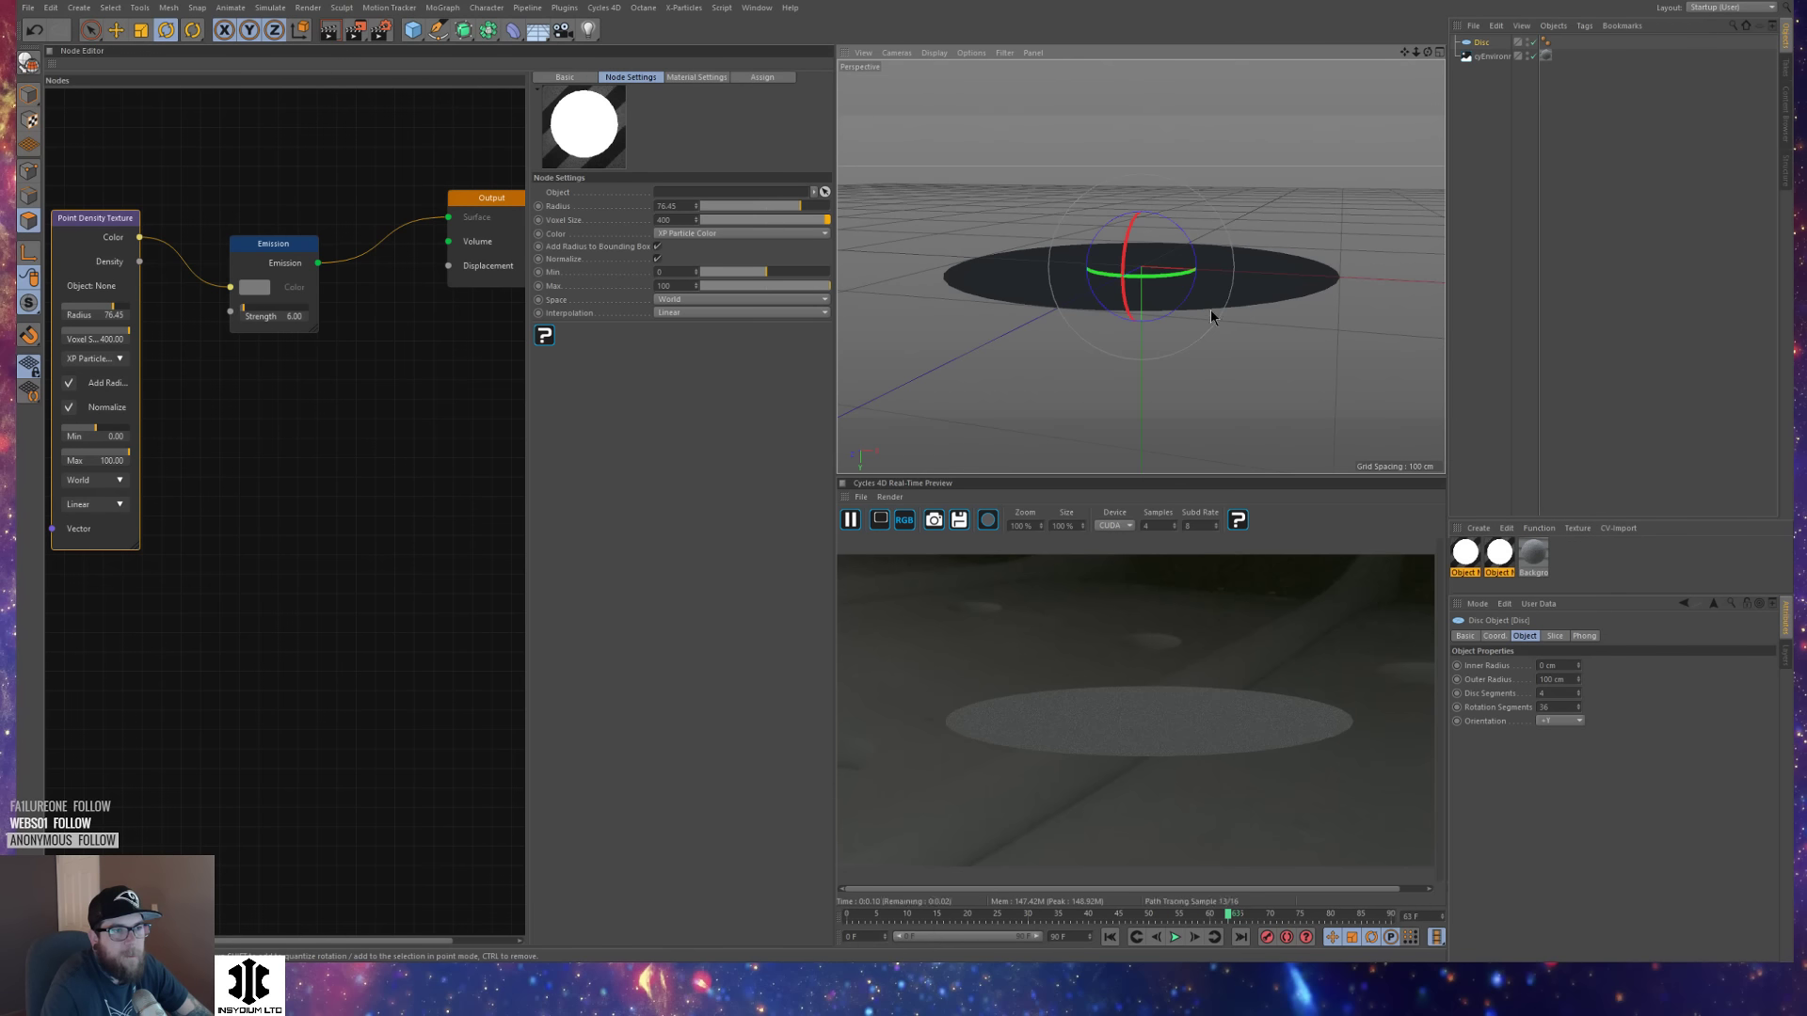
key("t")
left_click_drag(1212, 324, 1228, 381)
right_click_drag(1278, 282, 1175, 303, "alt")
middle_click_drag(1175, 306, 1066, 300, "alt")
right_click_drag(1066, 299, 1124, 271, "alt")
middle_click_drag(1124, 271, 1160, 269, "alt")
Add a TurbulenceFD Container to the scene.
key("shift+c")
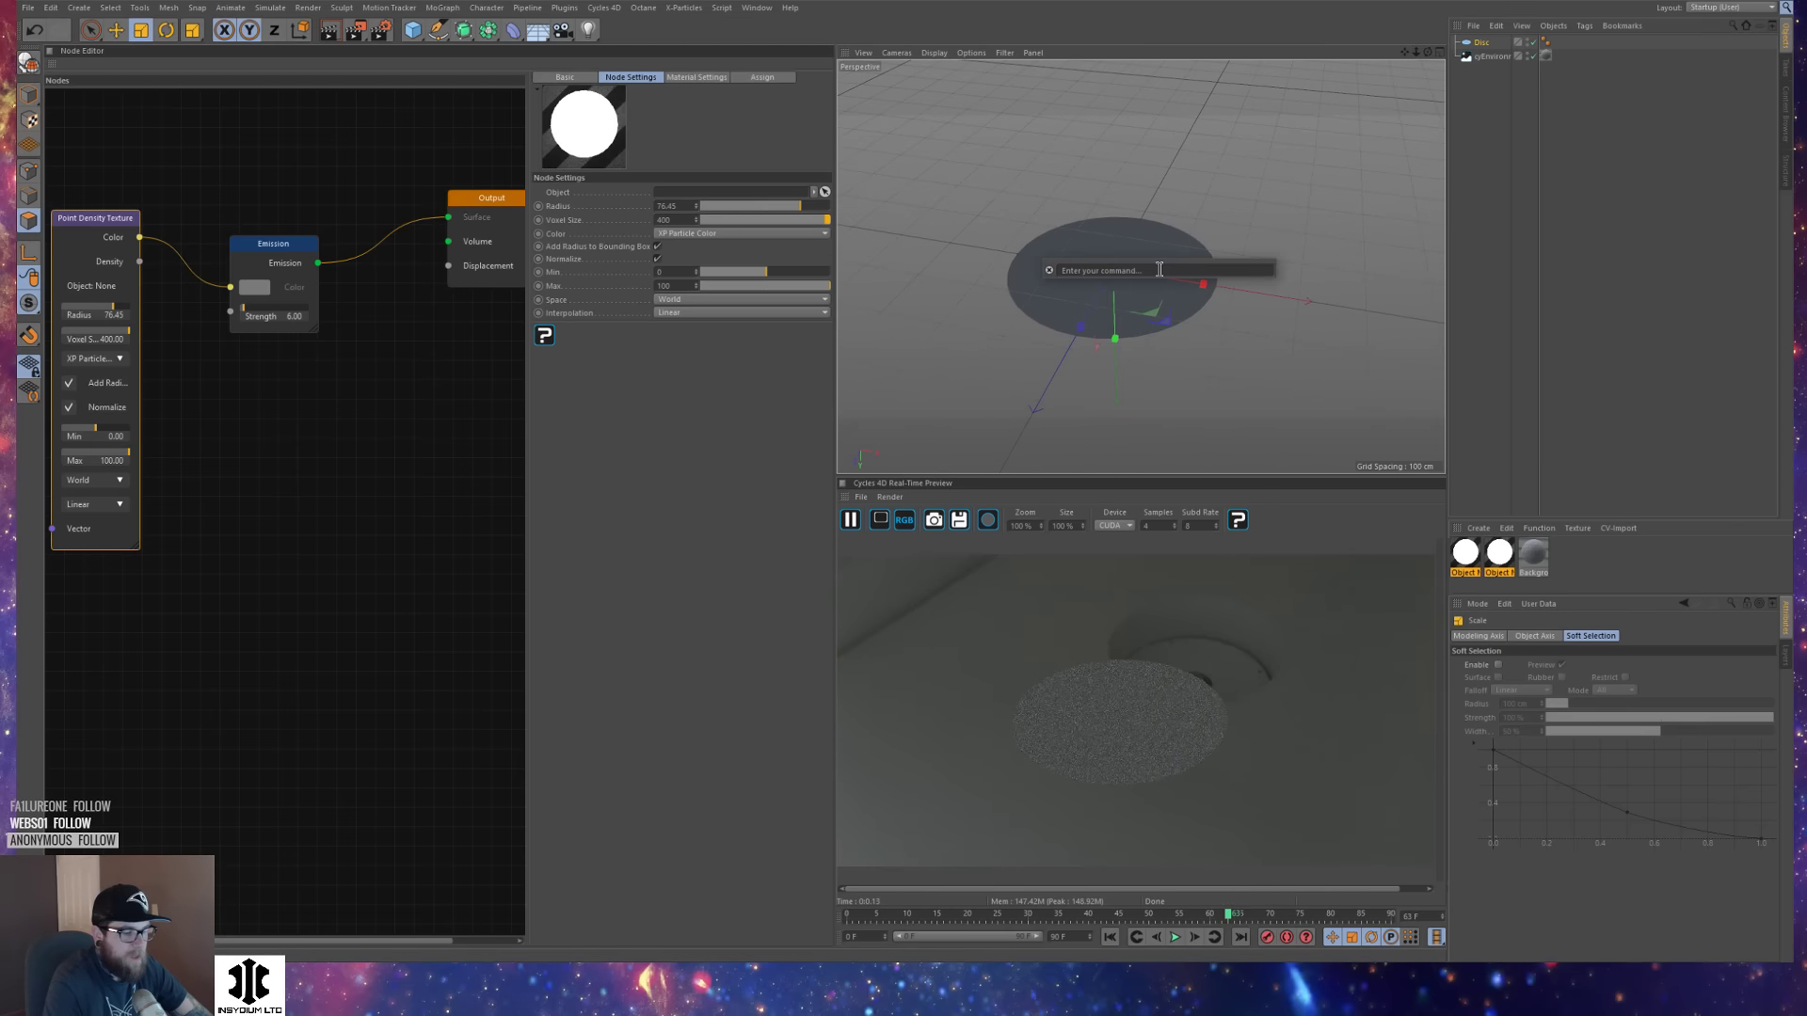
type("turbu")
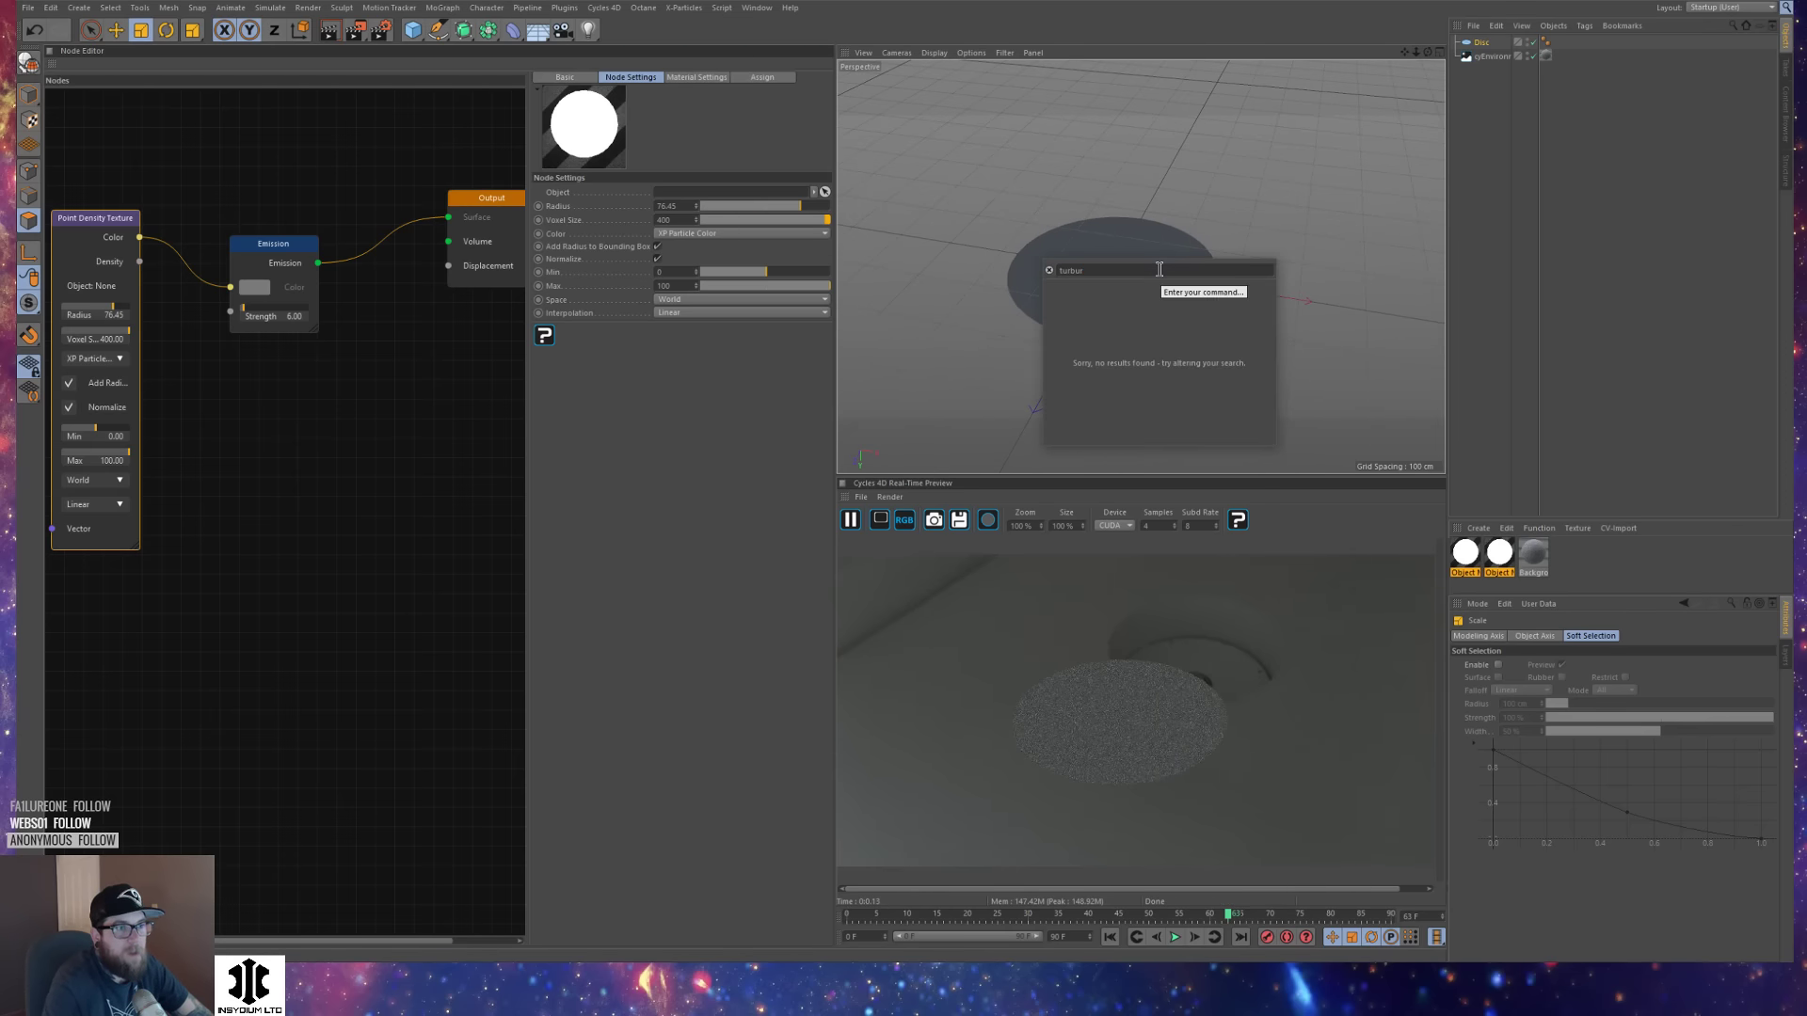
key("Down")
key("Return")
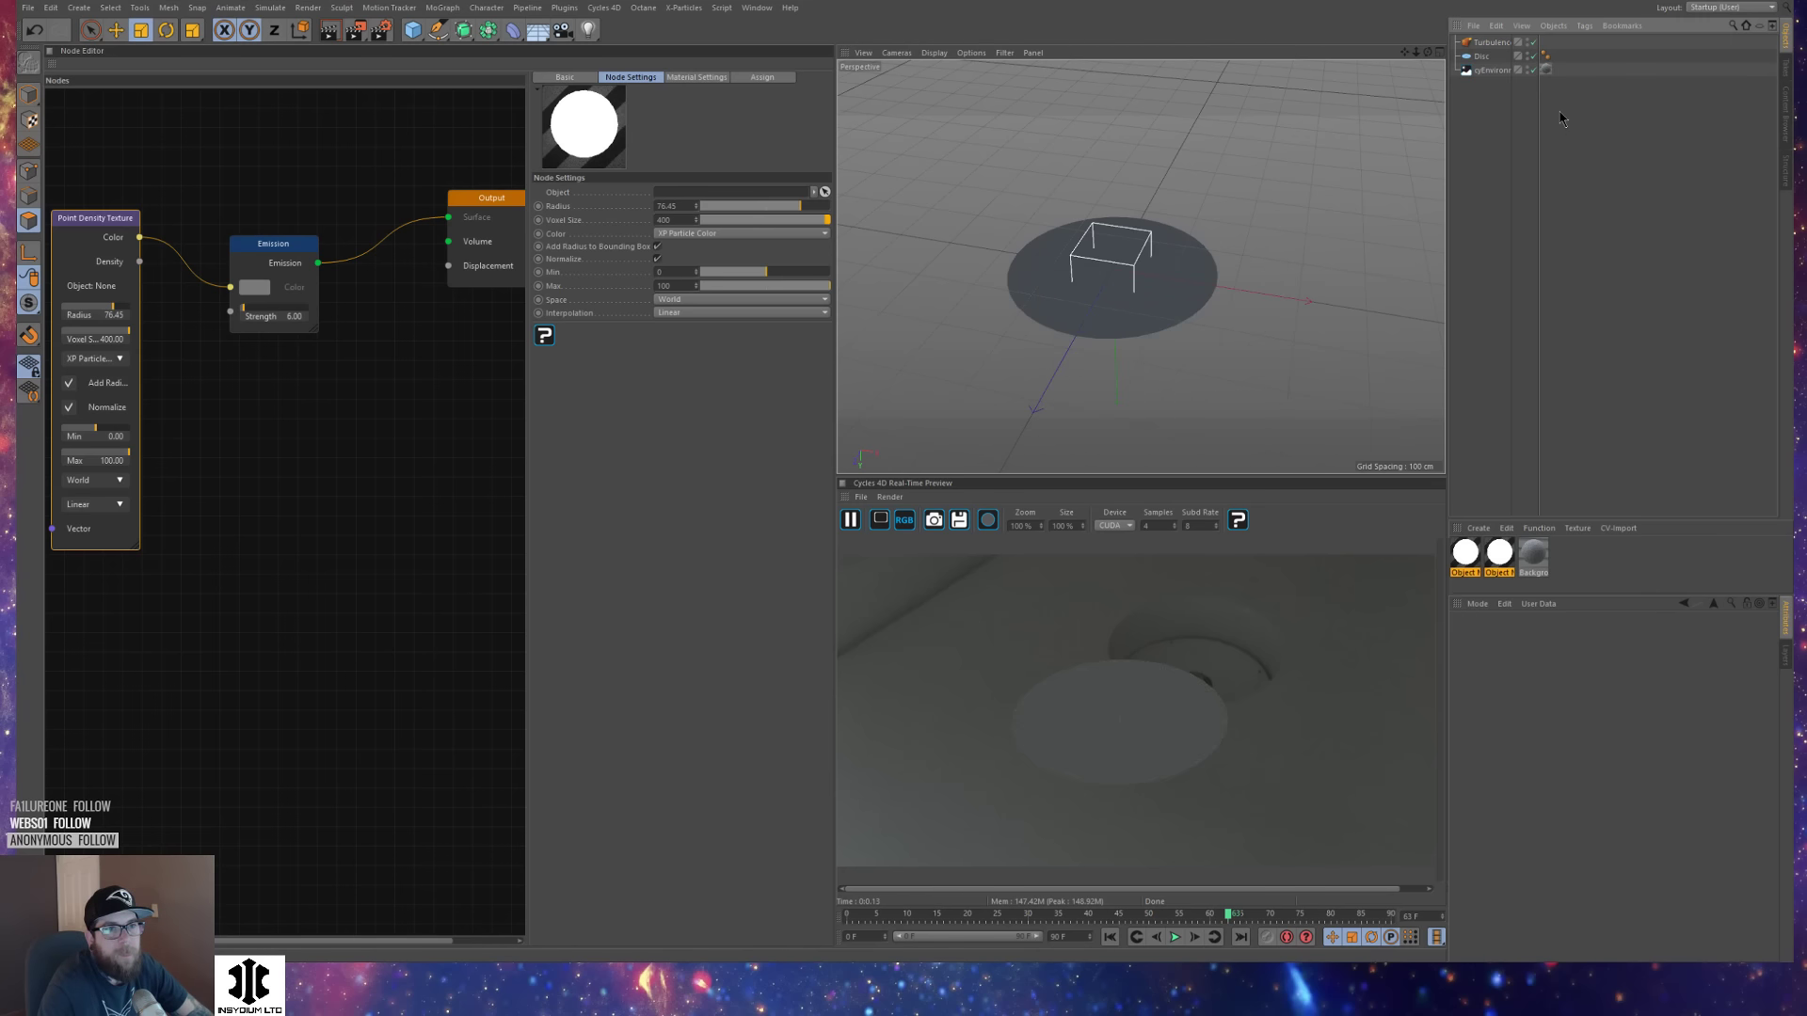
Raise the TurbulenceFD Container vertically so it stands above the disc.
left_click(1490, 43)
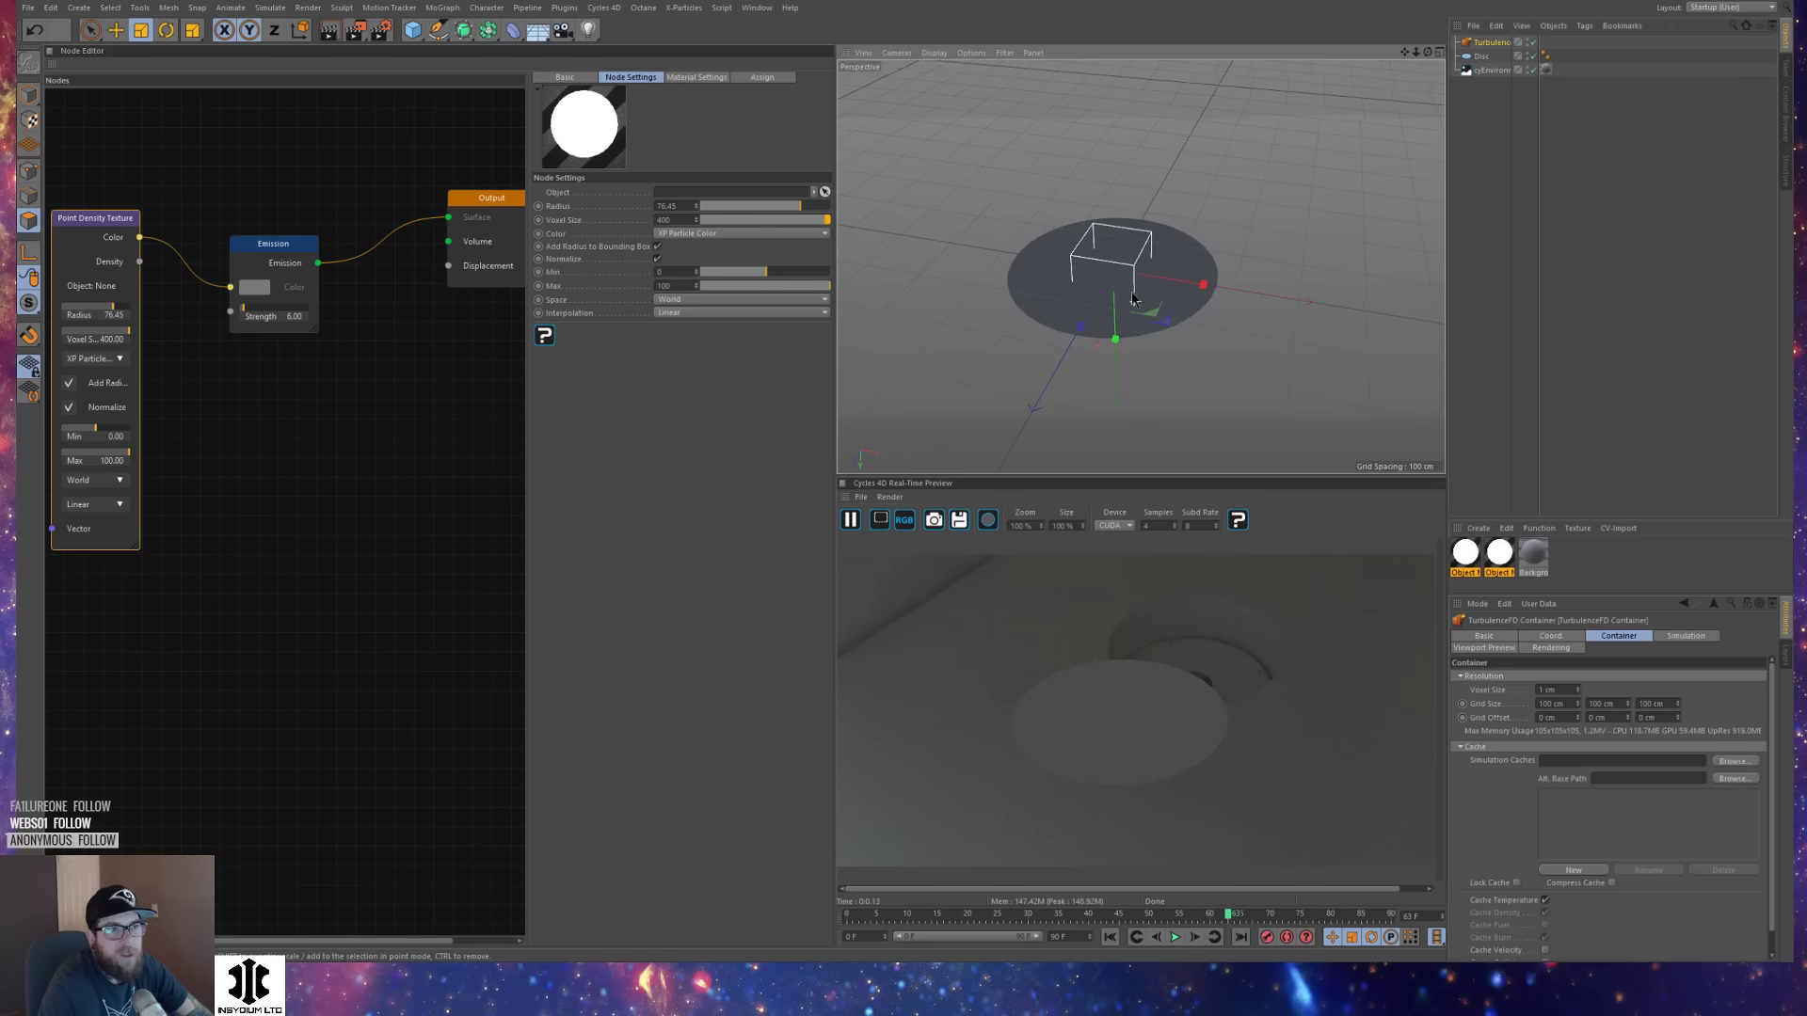
left_click_drag(1132, 325, 1130, 267, "alt")
right_click_drag(1129, 267, 1183, 257, "alt")
key("e")
left_click_drag(1106, 386, 1105, 348)
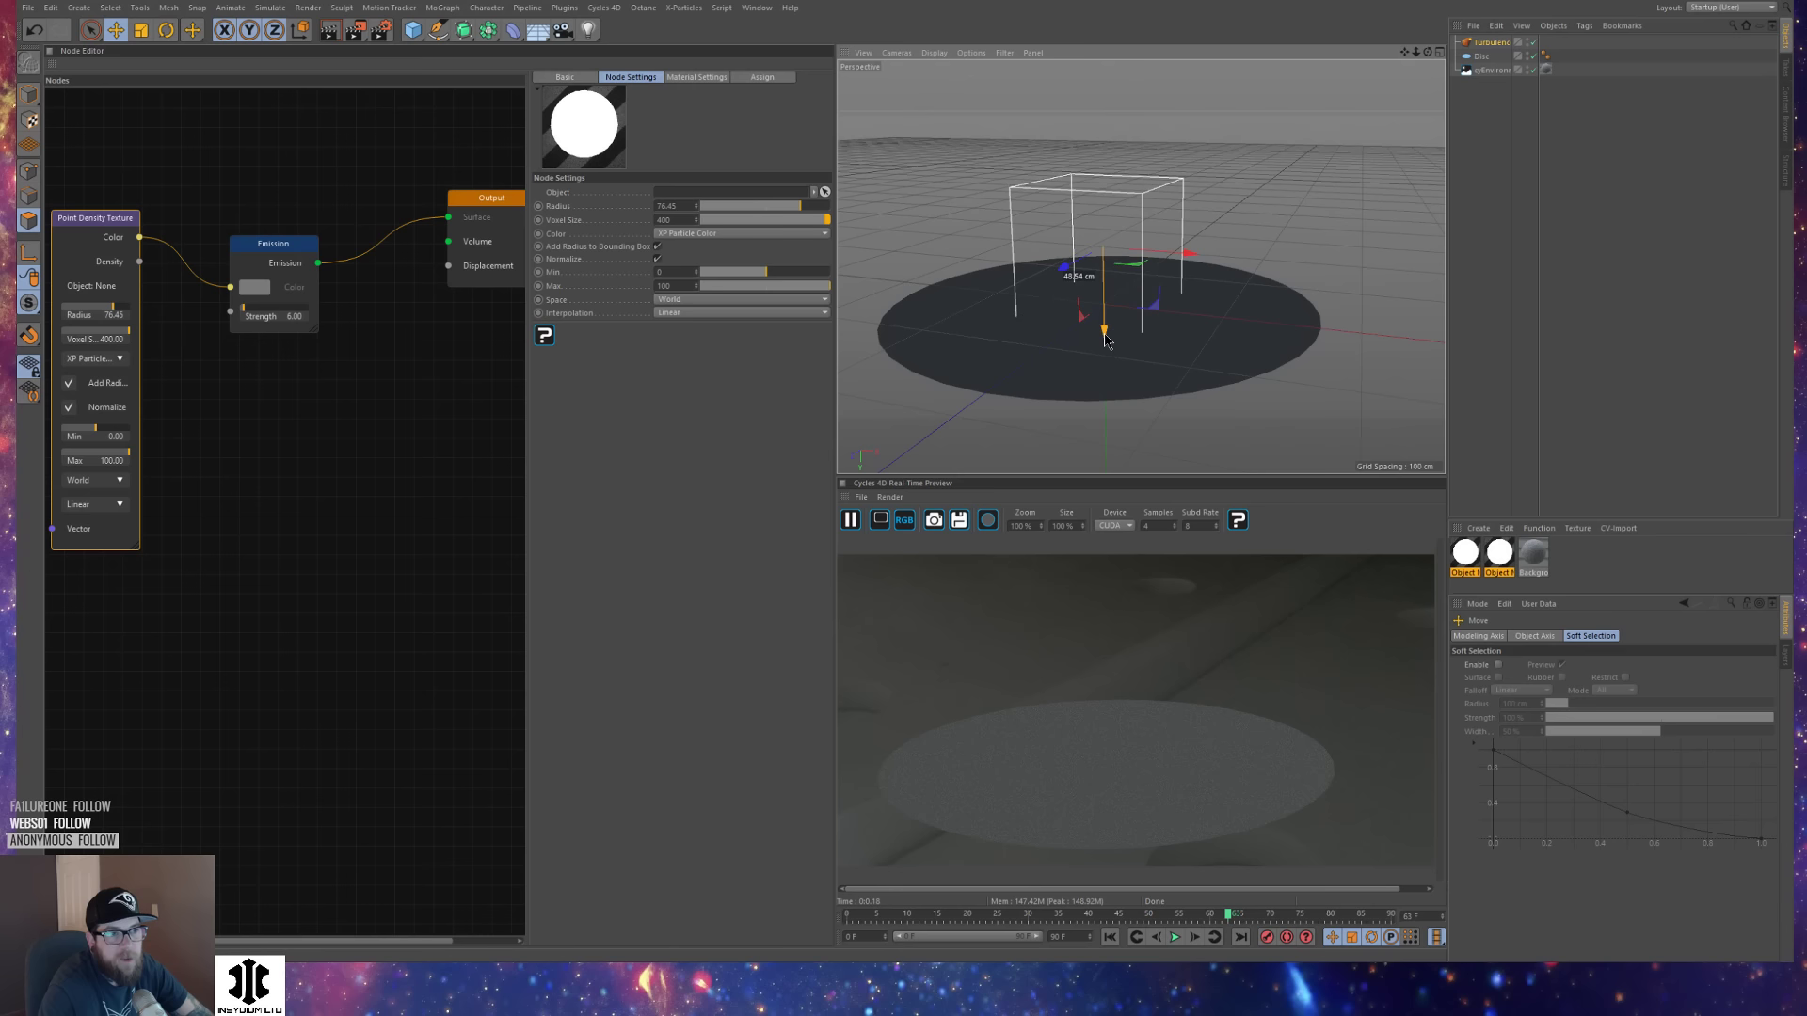
Set the TurbulenceFD Container's grid size to 1900 cm on all three axes.
left_click(1491, 43)
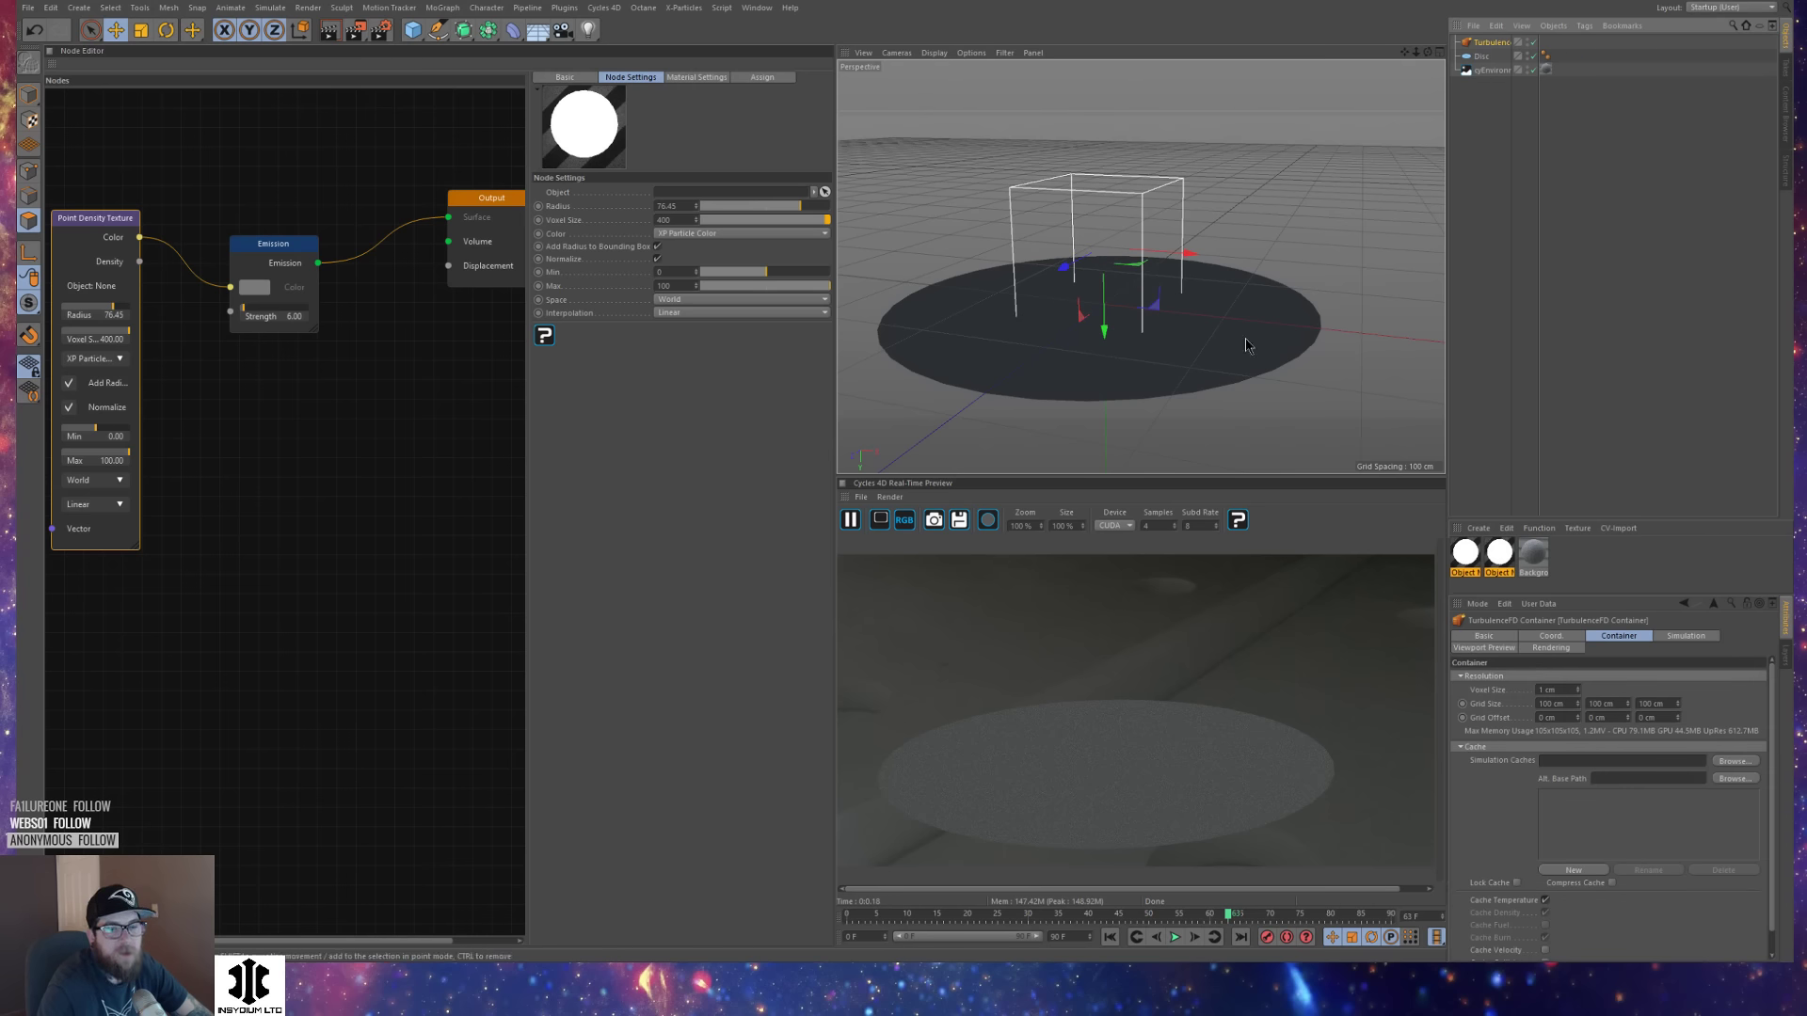
left_click_drag(1113, 226, 1144, 177, "alt")
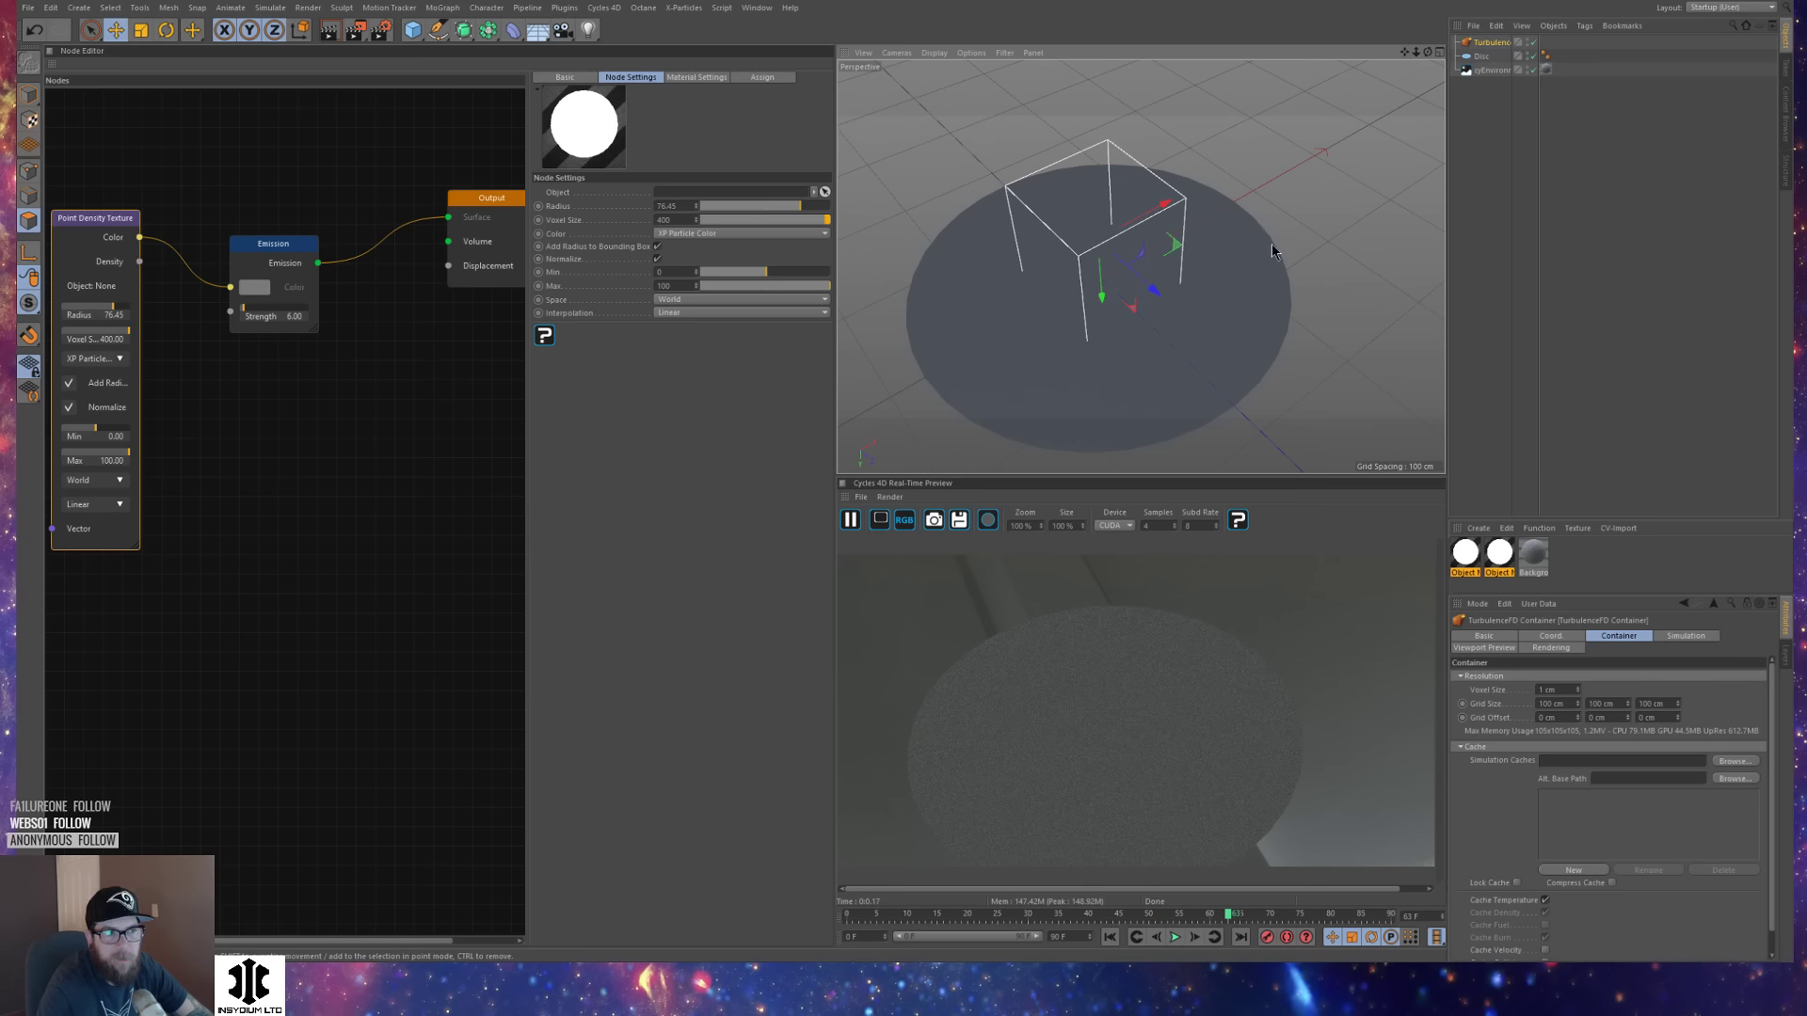
double_click(1544, 704)
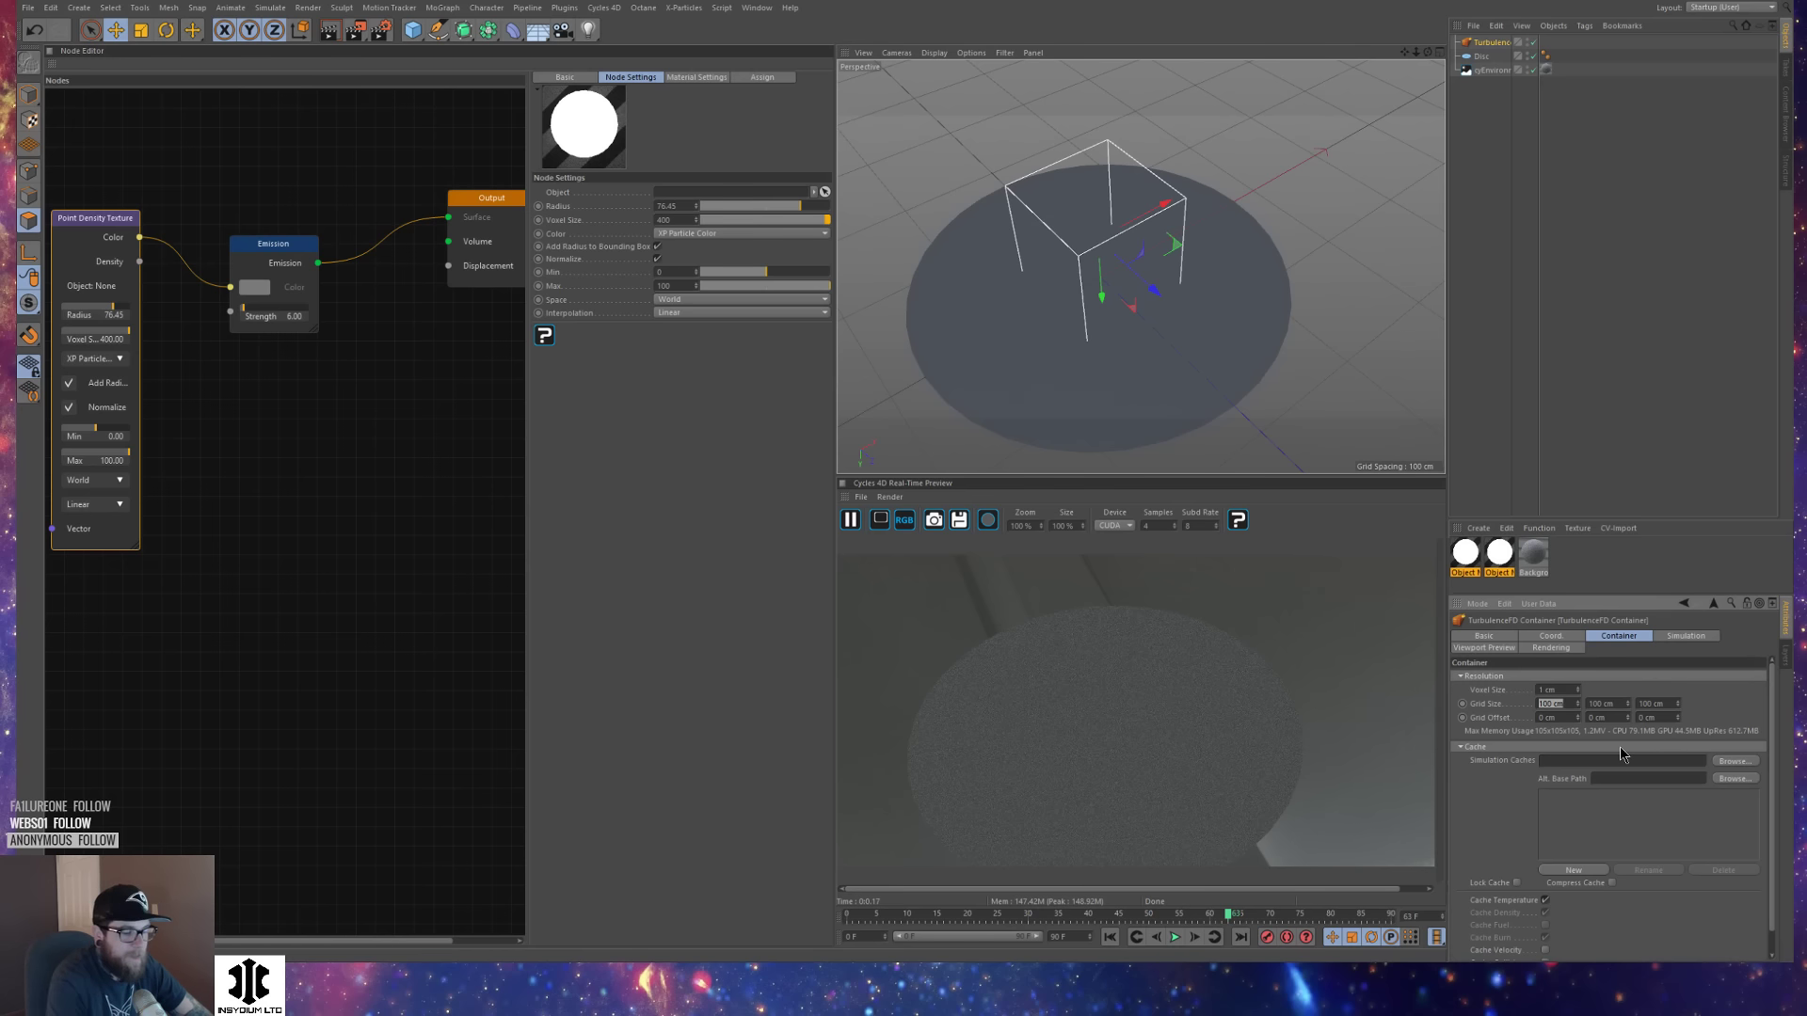
type("1900")
key("Tab")
type("1900")
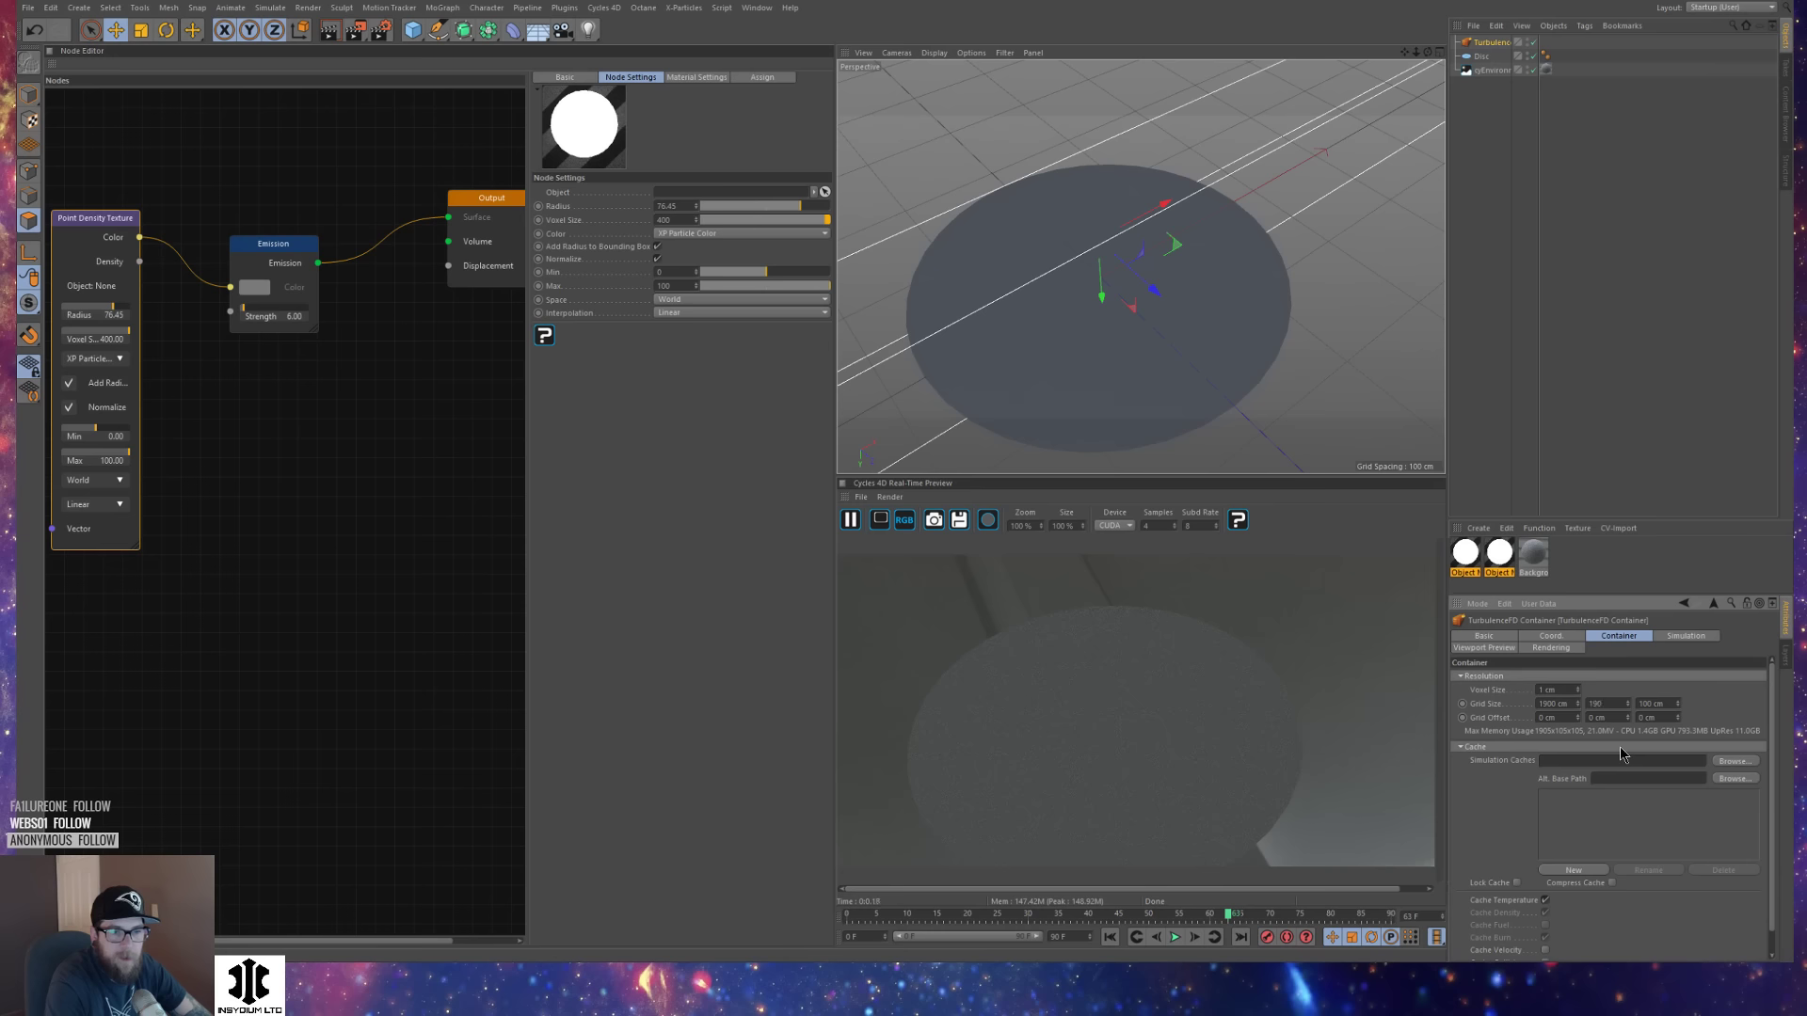
key("Tab")
type("1900")
key("Return")
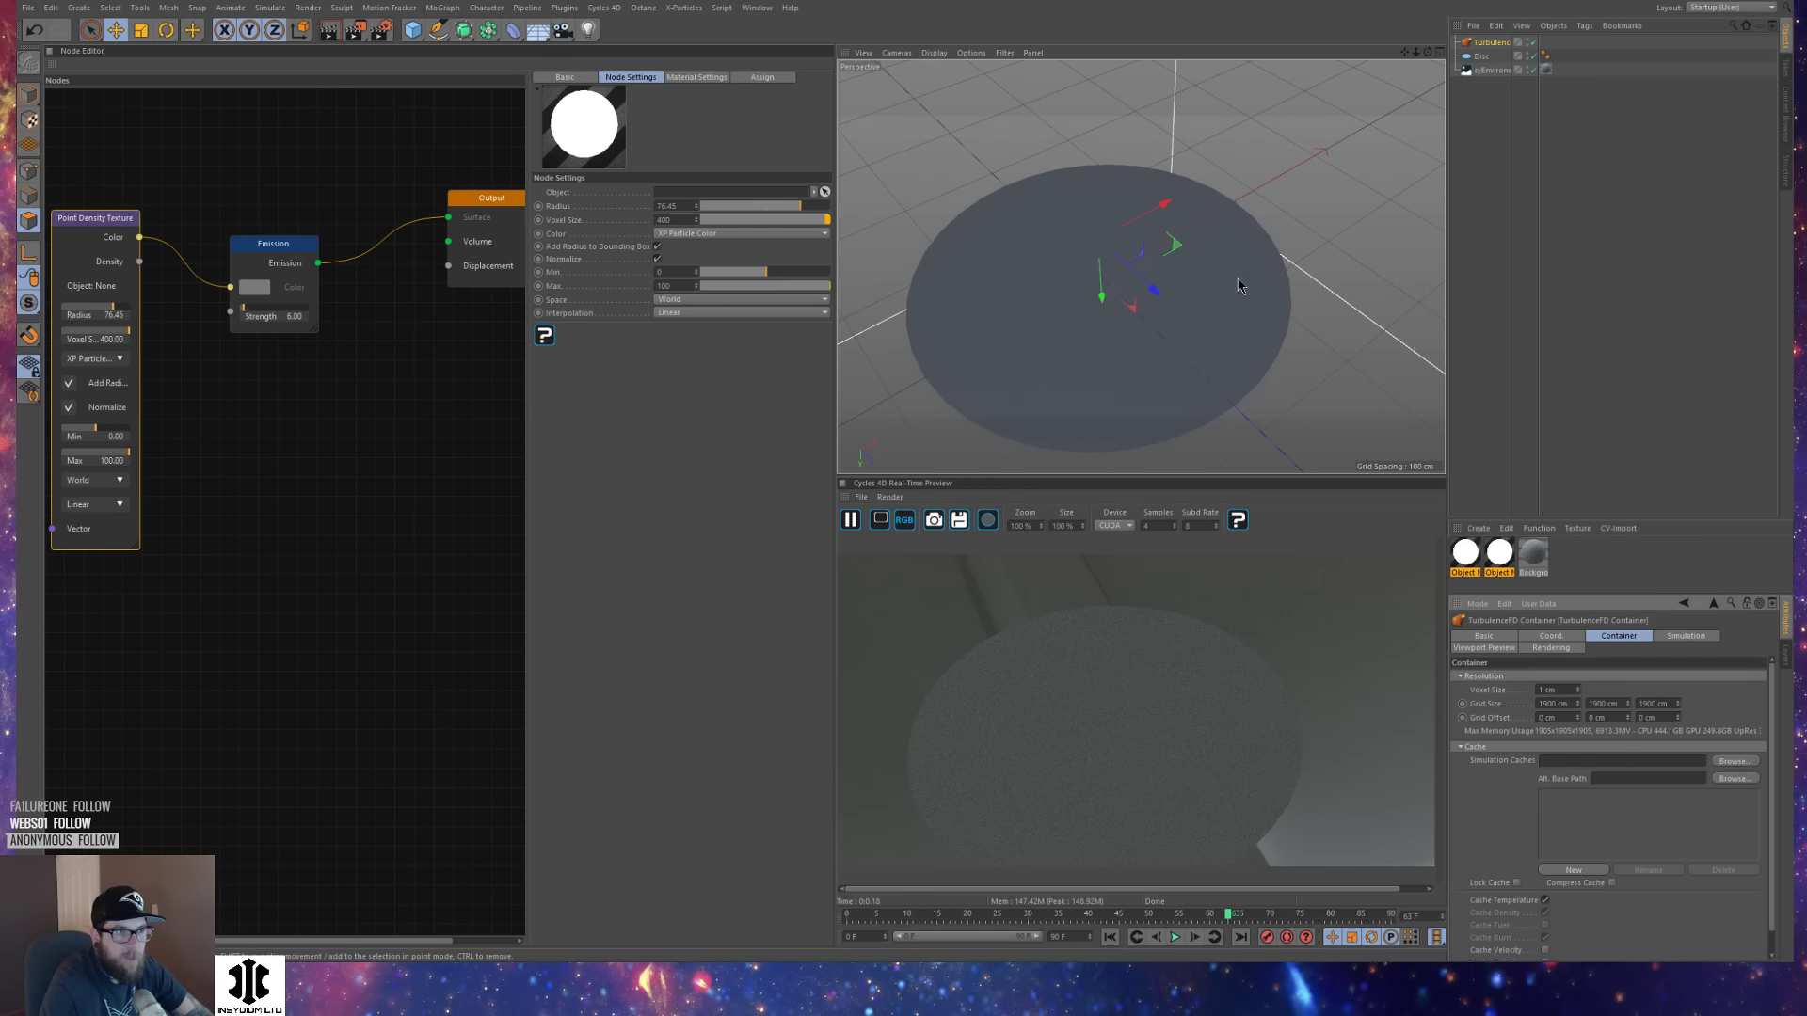
Raise the enlarged container vertically until its base is roughly at the level of the disc.
left_click_drag(1236, 280, 1271, 218, "alt")
right_click_drag(1289, 270, 903, 410, "alt")
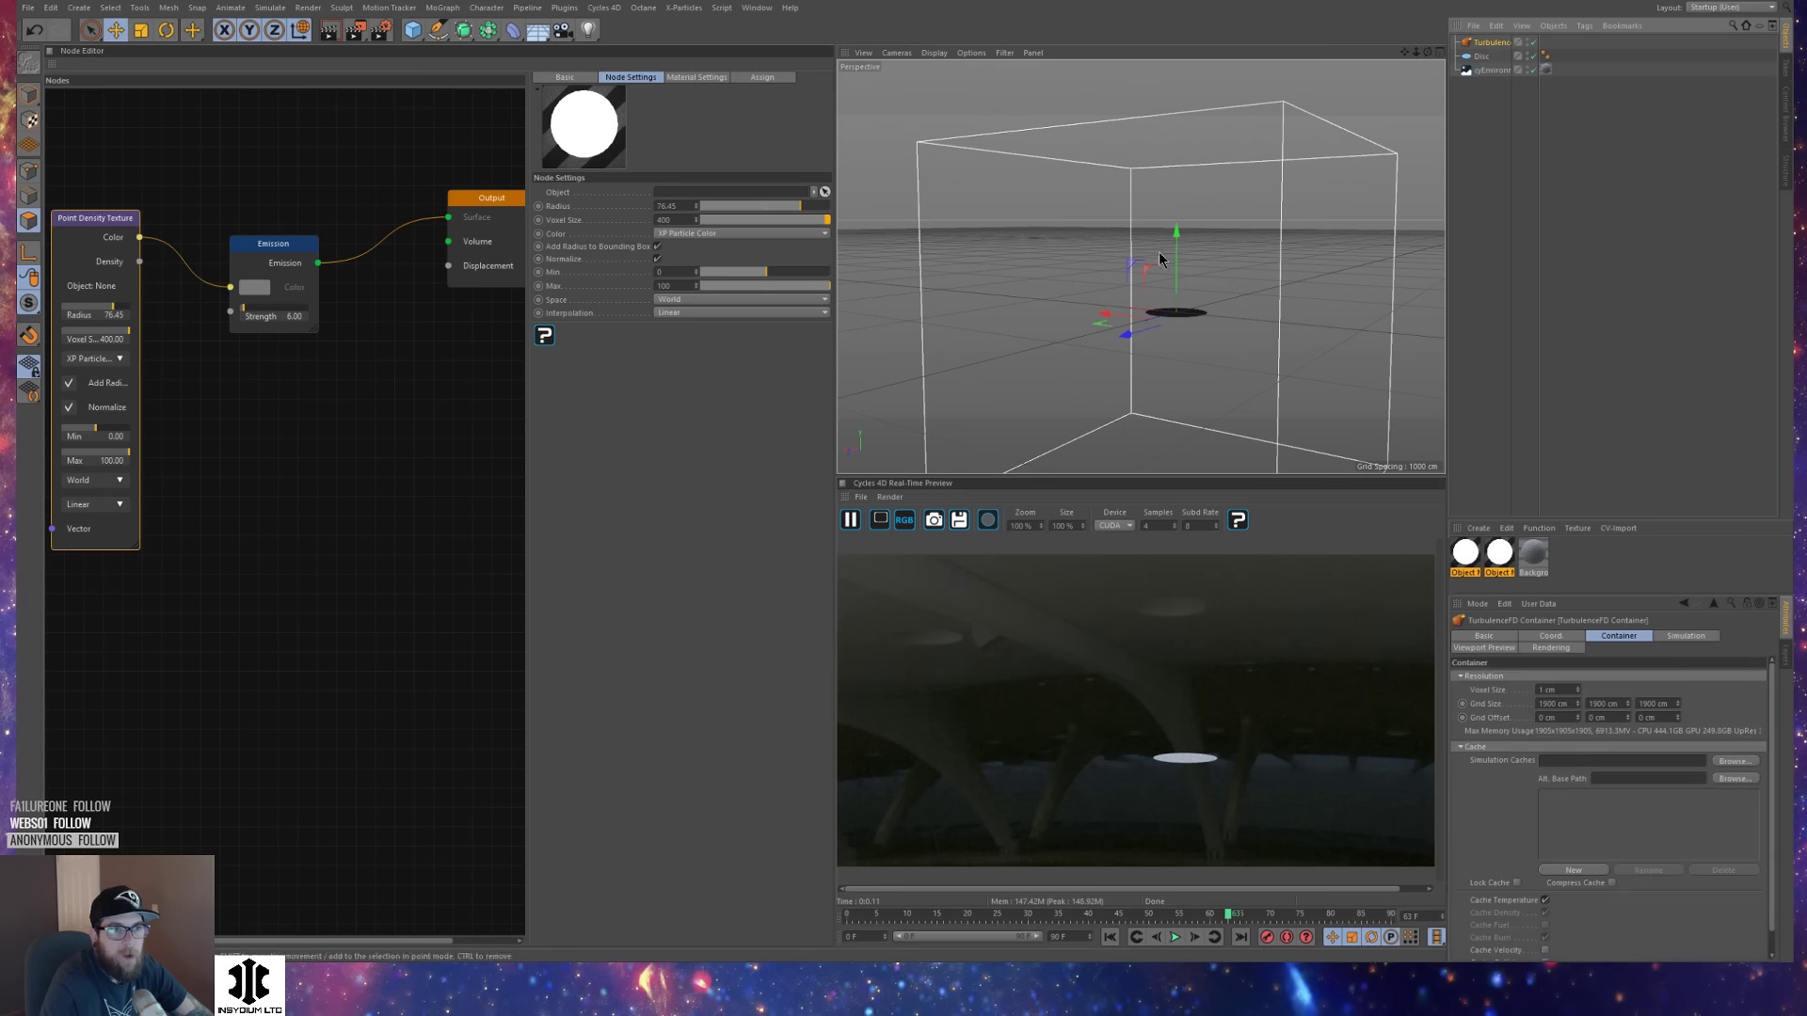
left_click_drag(1177, 240, 1199, 134)
key("ctrl+z")
left_click_drag(1181, 236, 1180, 77)
Fine-tune the container's height in the right view so its base lines up with the ground level.
key("F2")
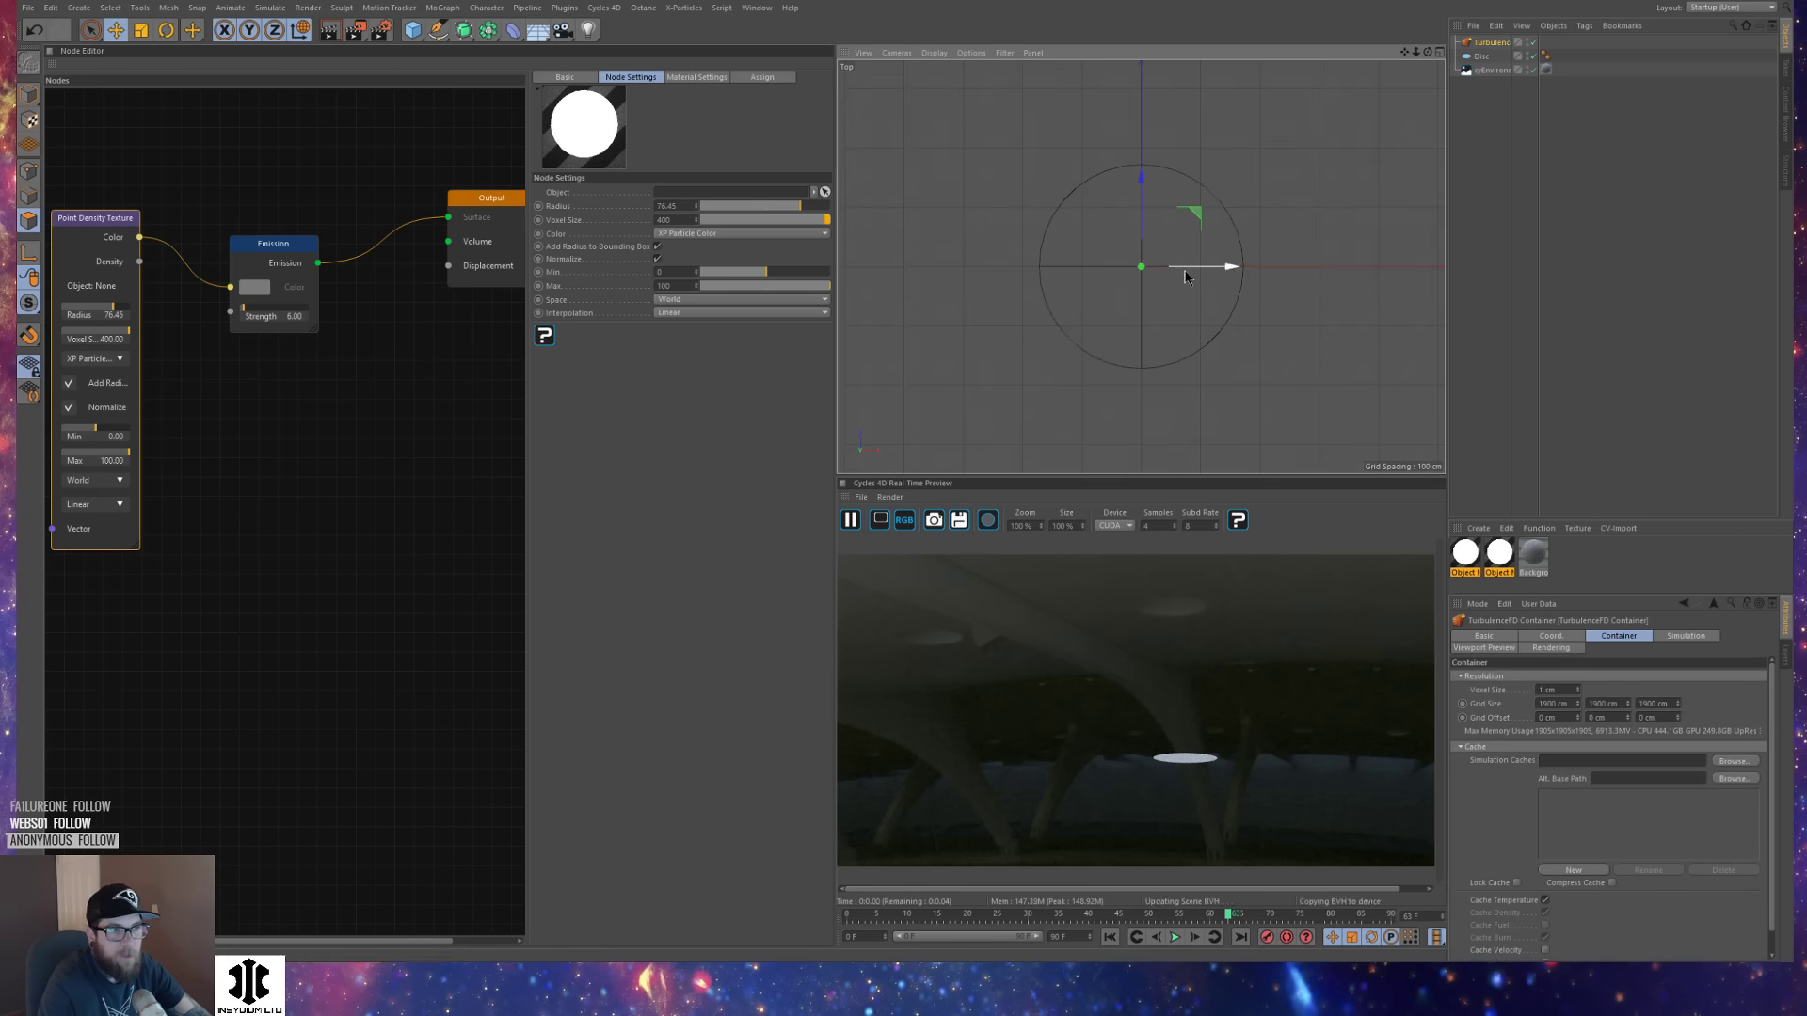
key("F4")
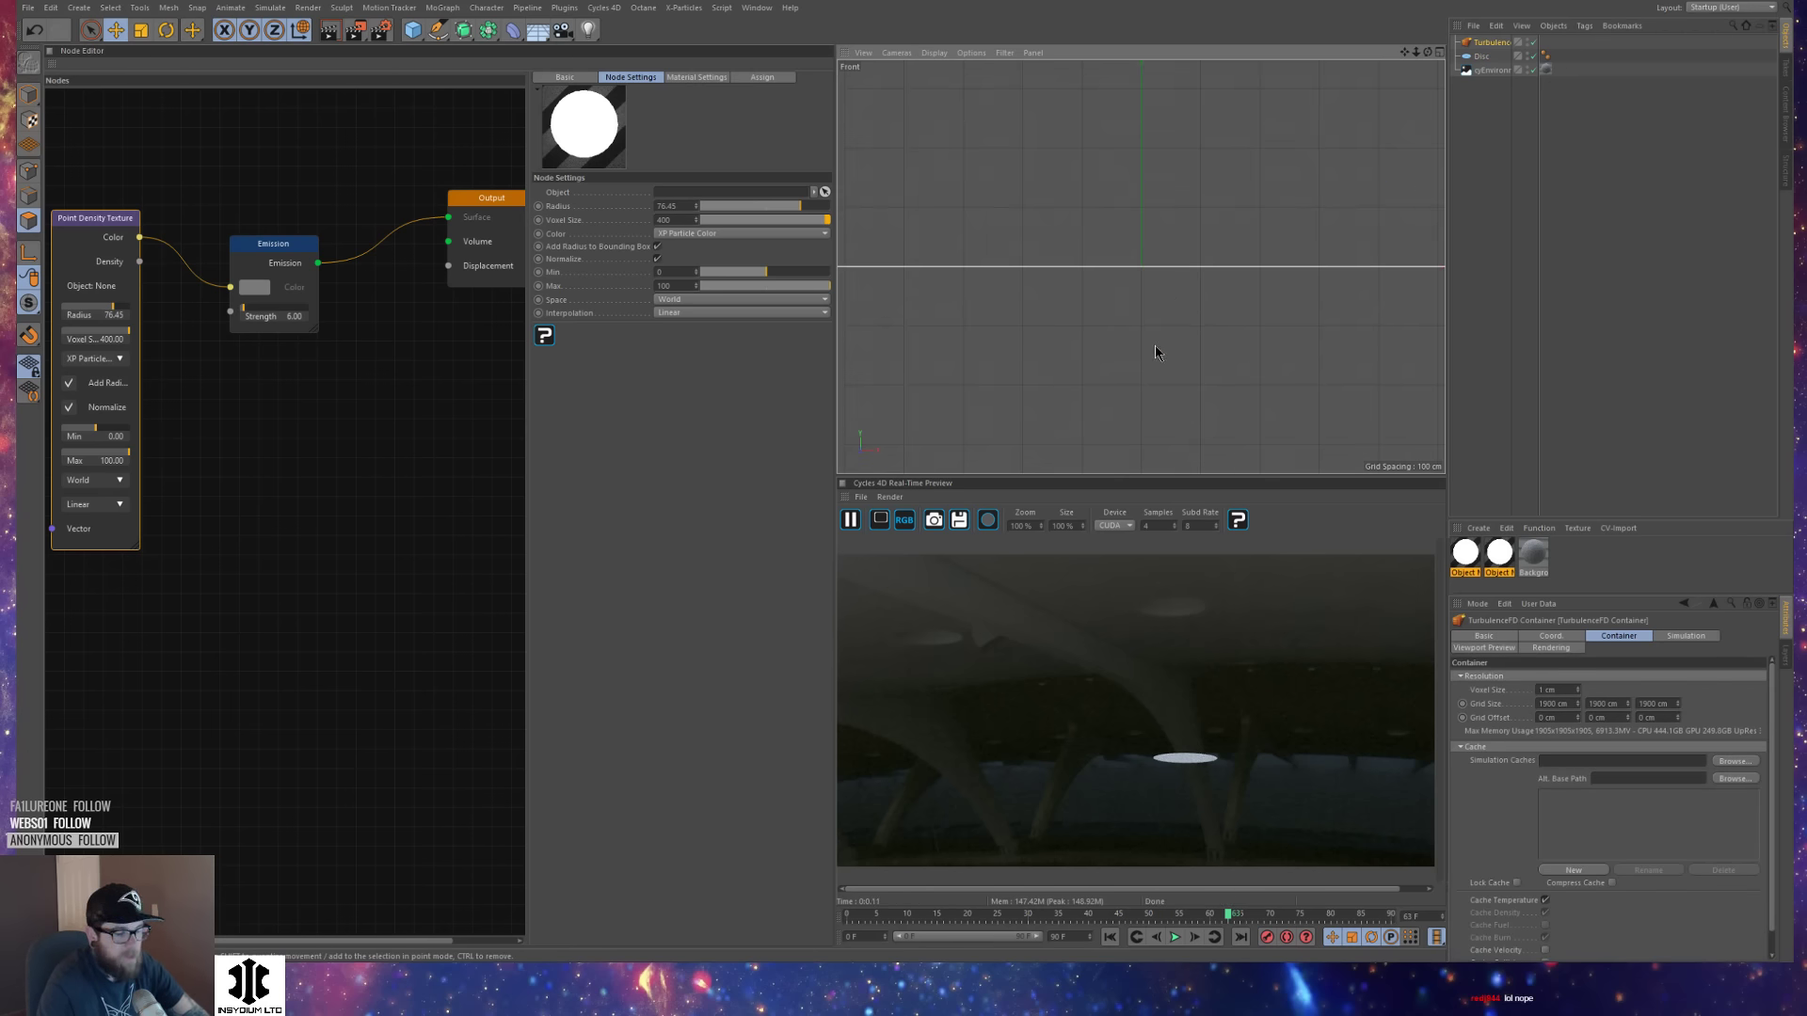
key("h")
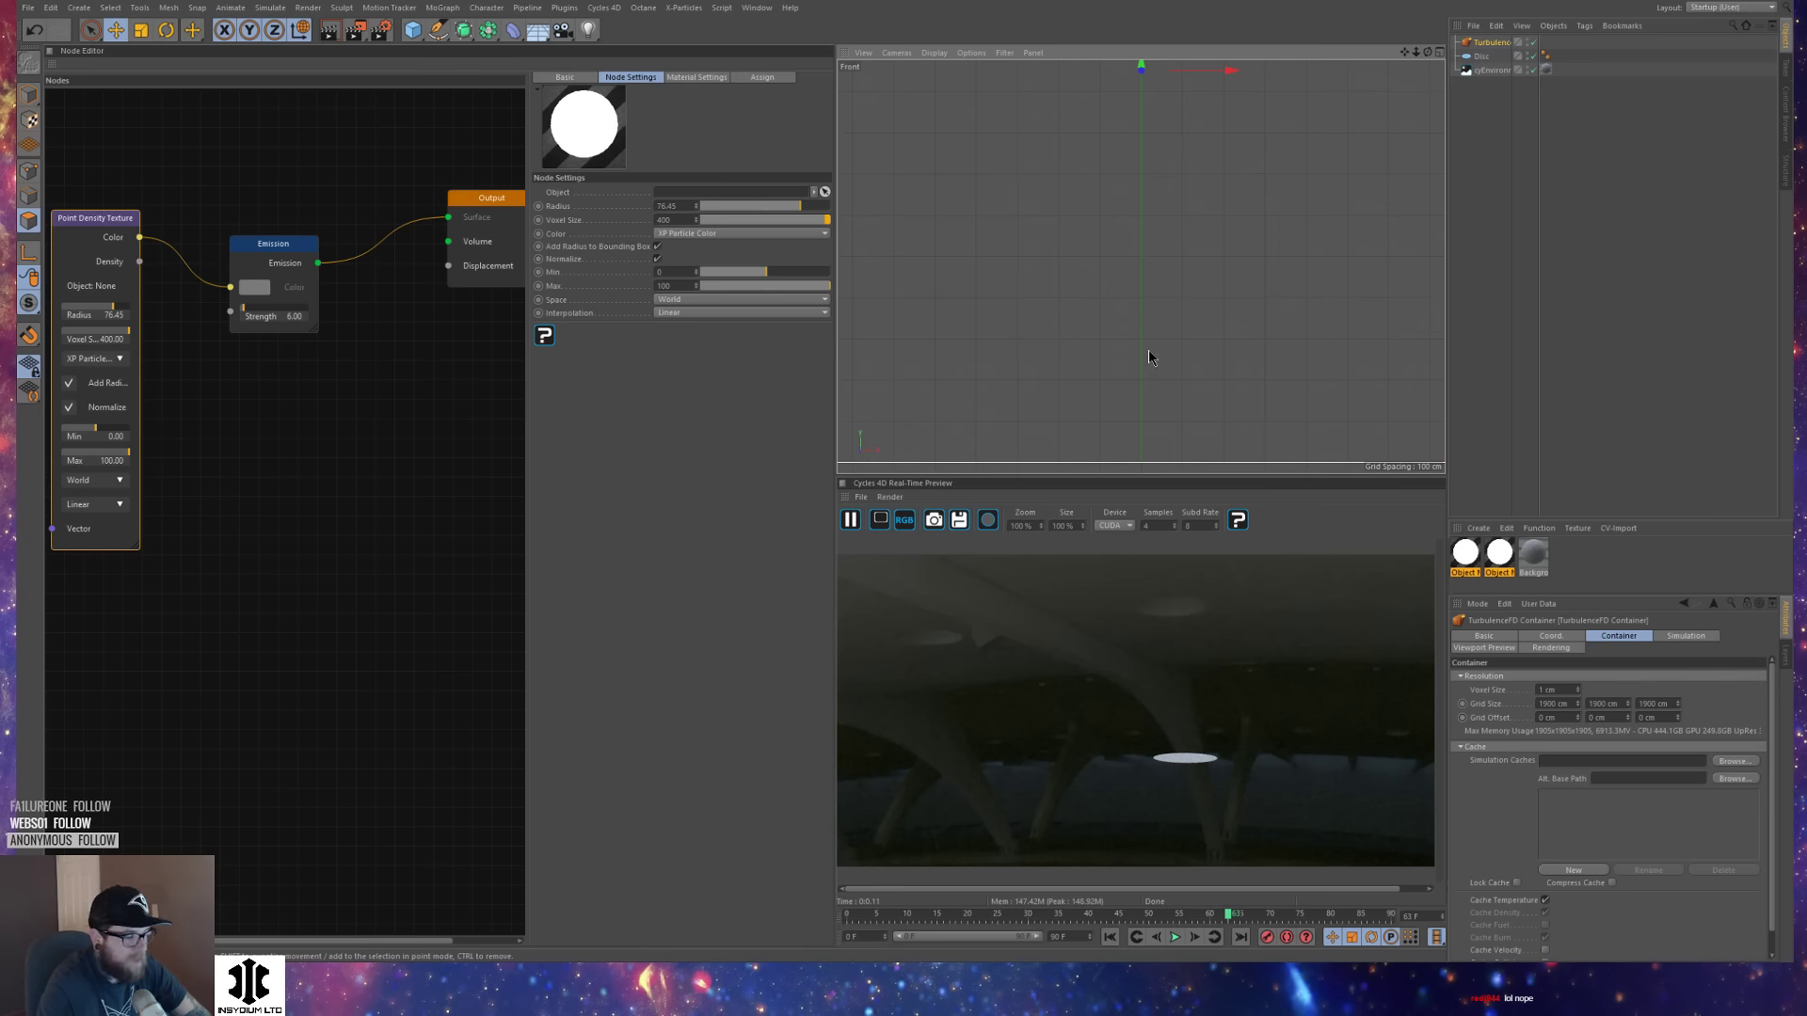
key("F2")
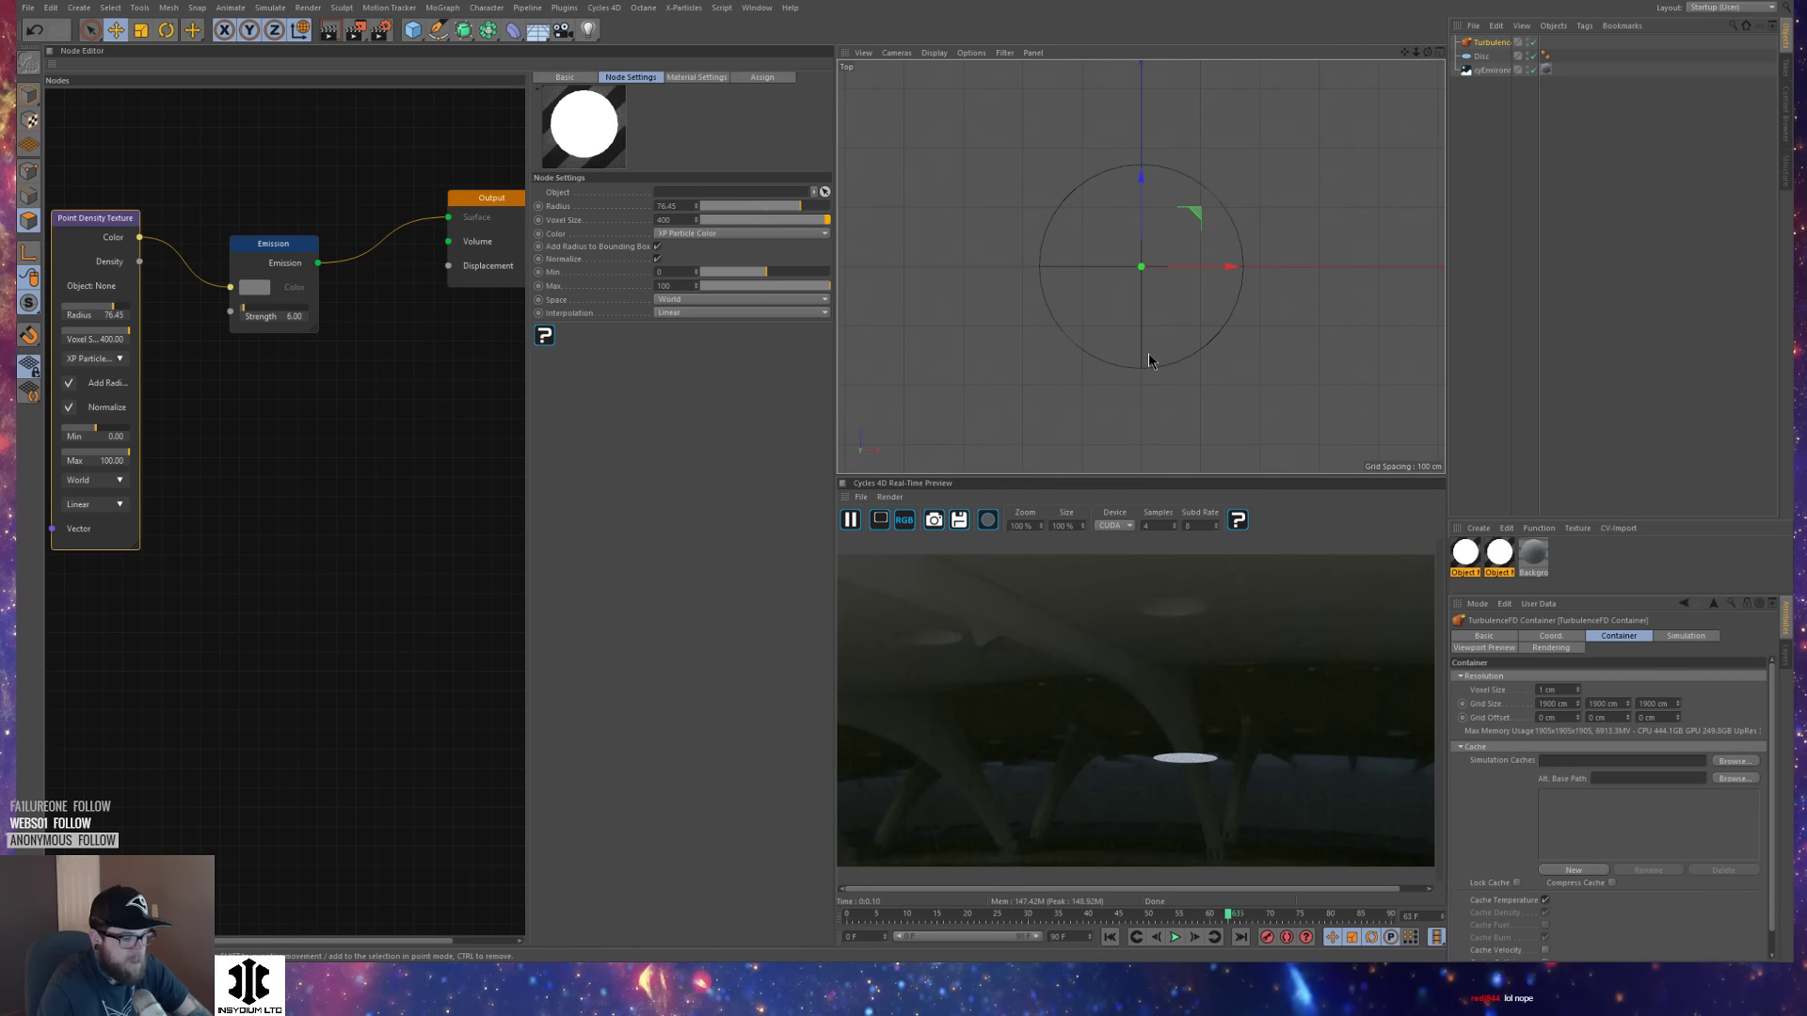
scroll(1145, 360, "up", 4)
key("F3")
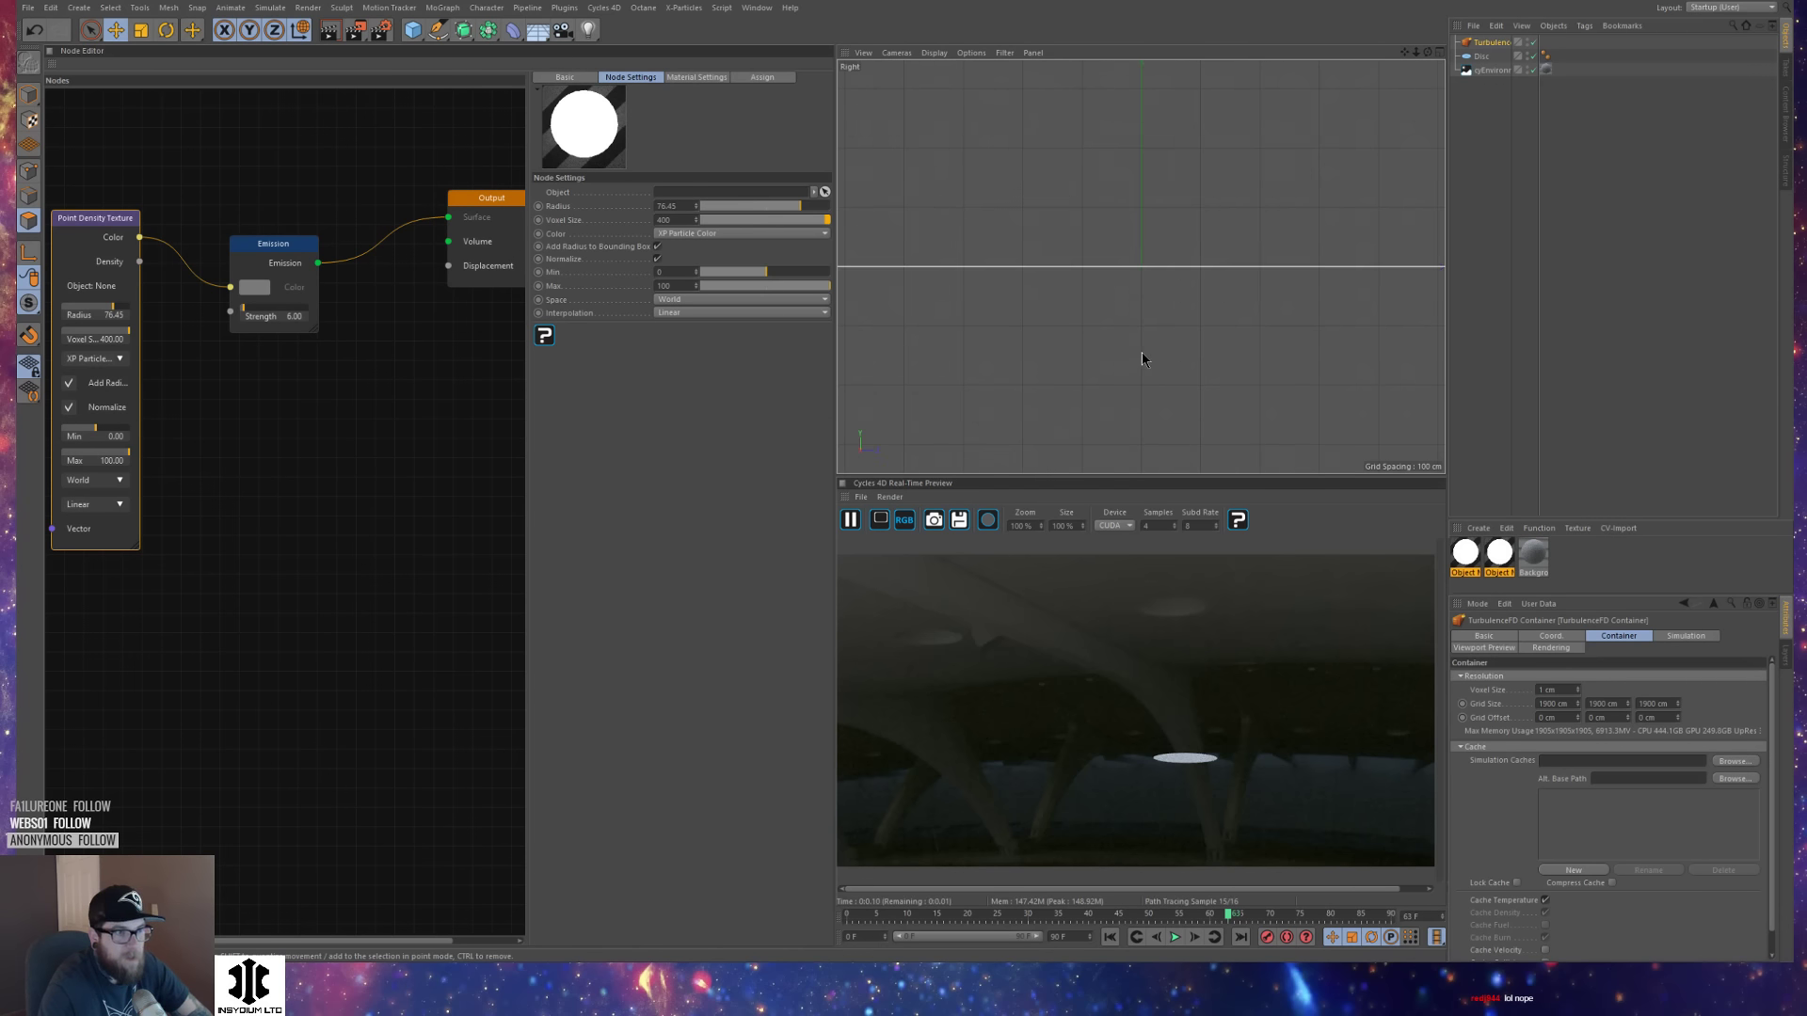
key("h")
right_click_drag(1306, 323, 1193, 335, "alt")
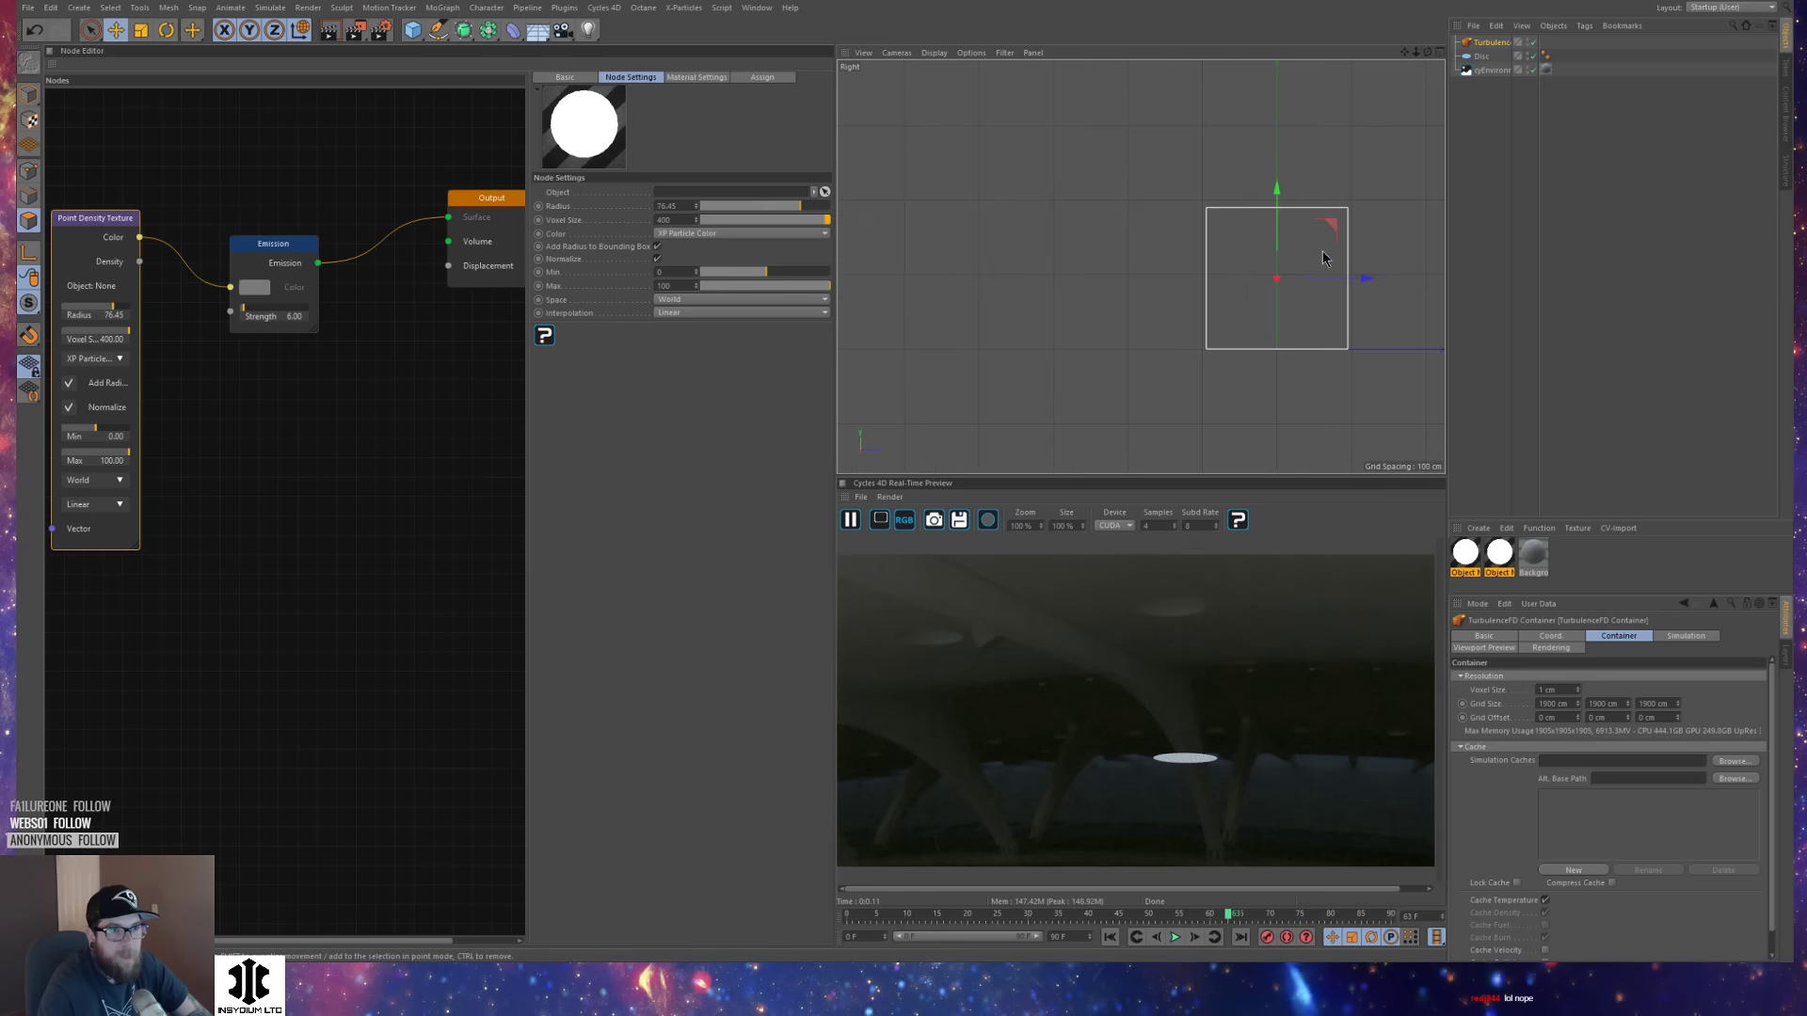
left_click_drag(1279, 198, 1283, 195)
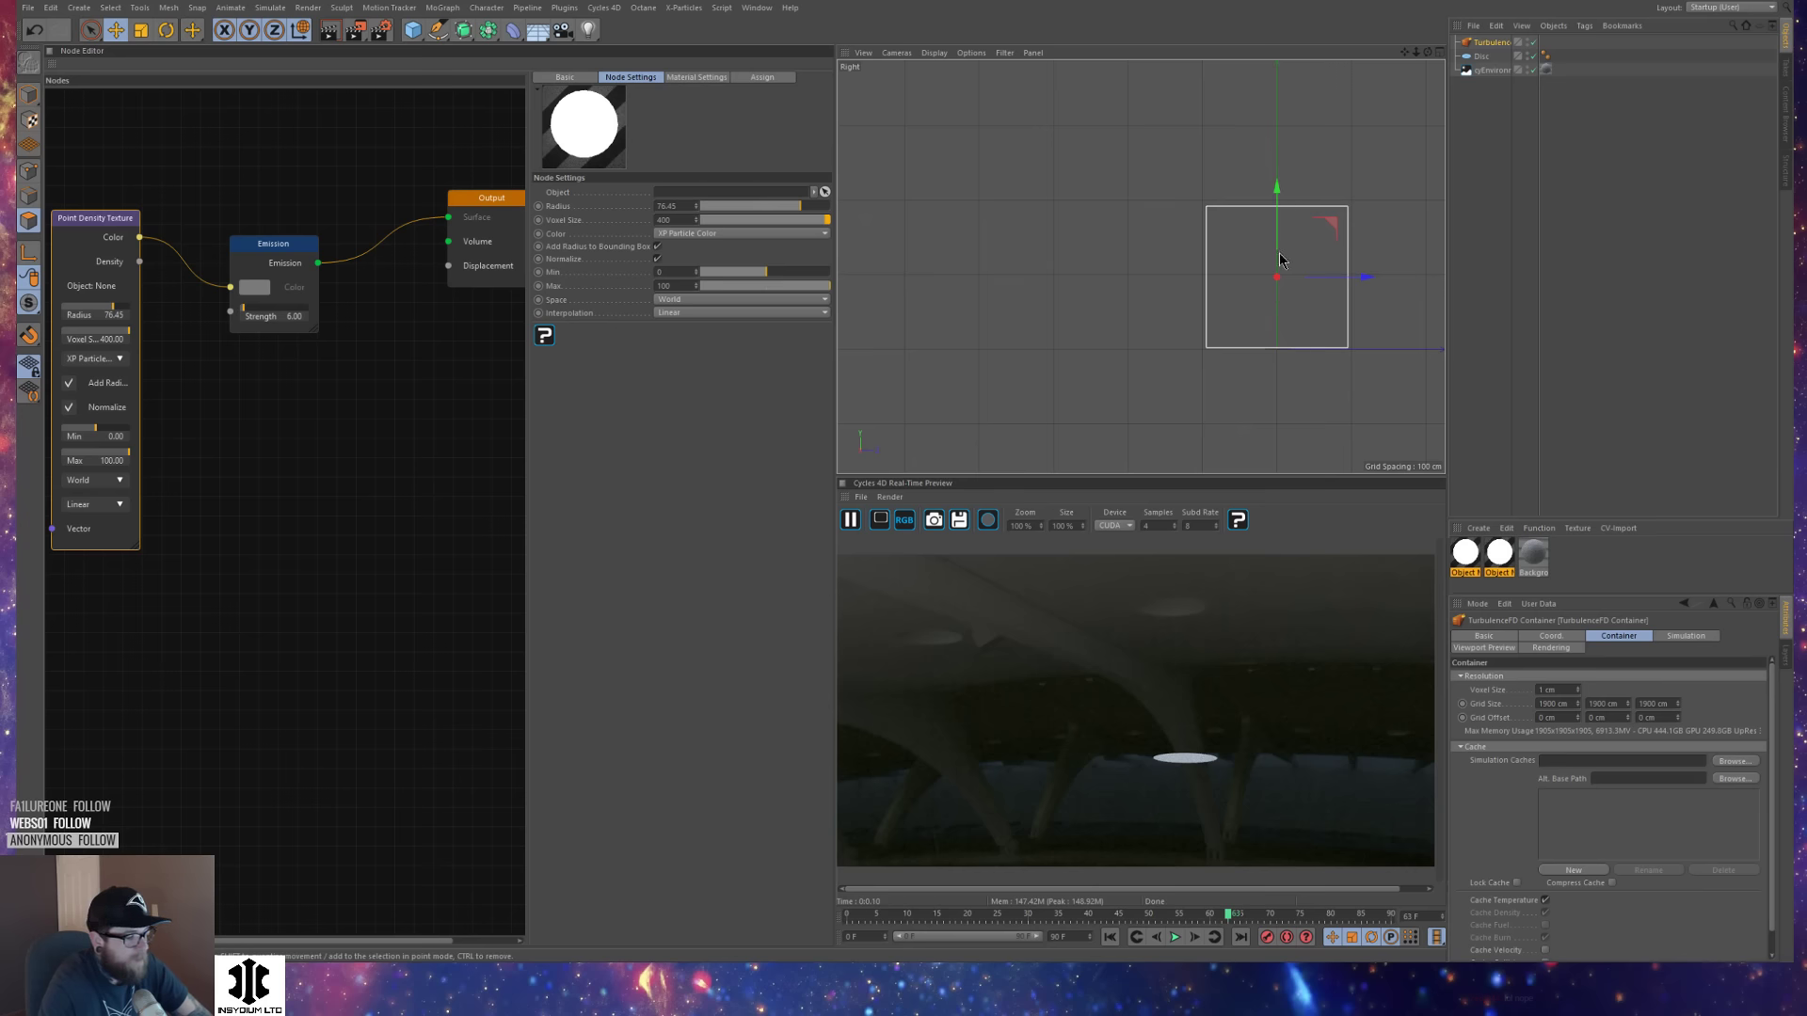
Lift the disc about 25 cm so it sits just above the container's floor.
key("F1")
left_click_drag(1241, 292, 1158, 324, "alt")
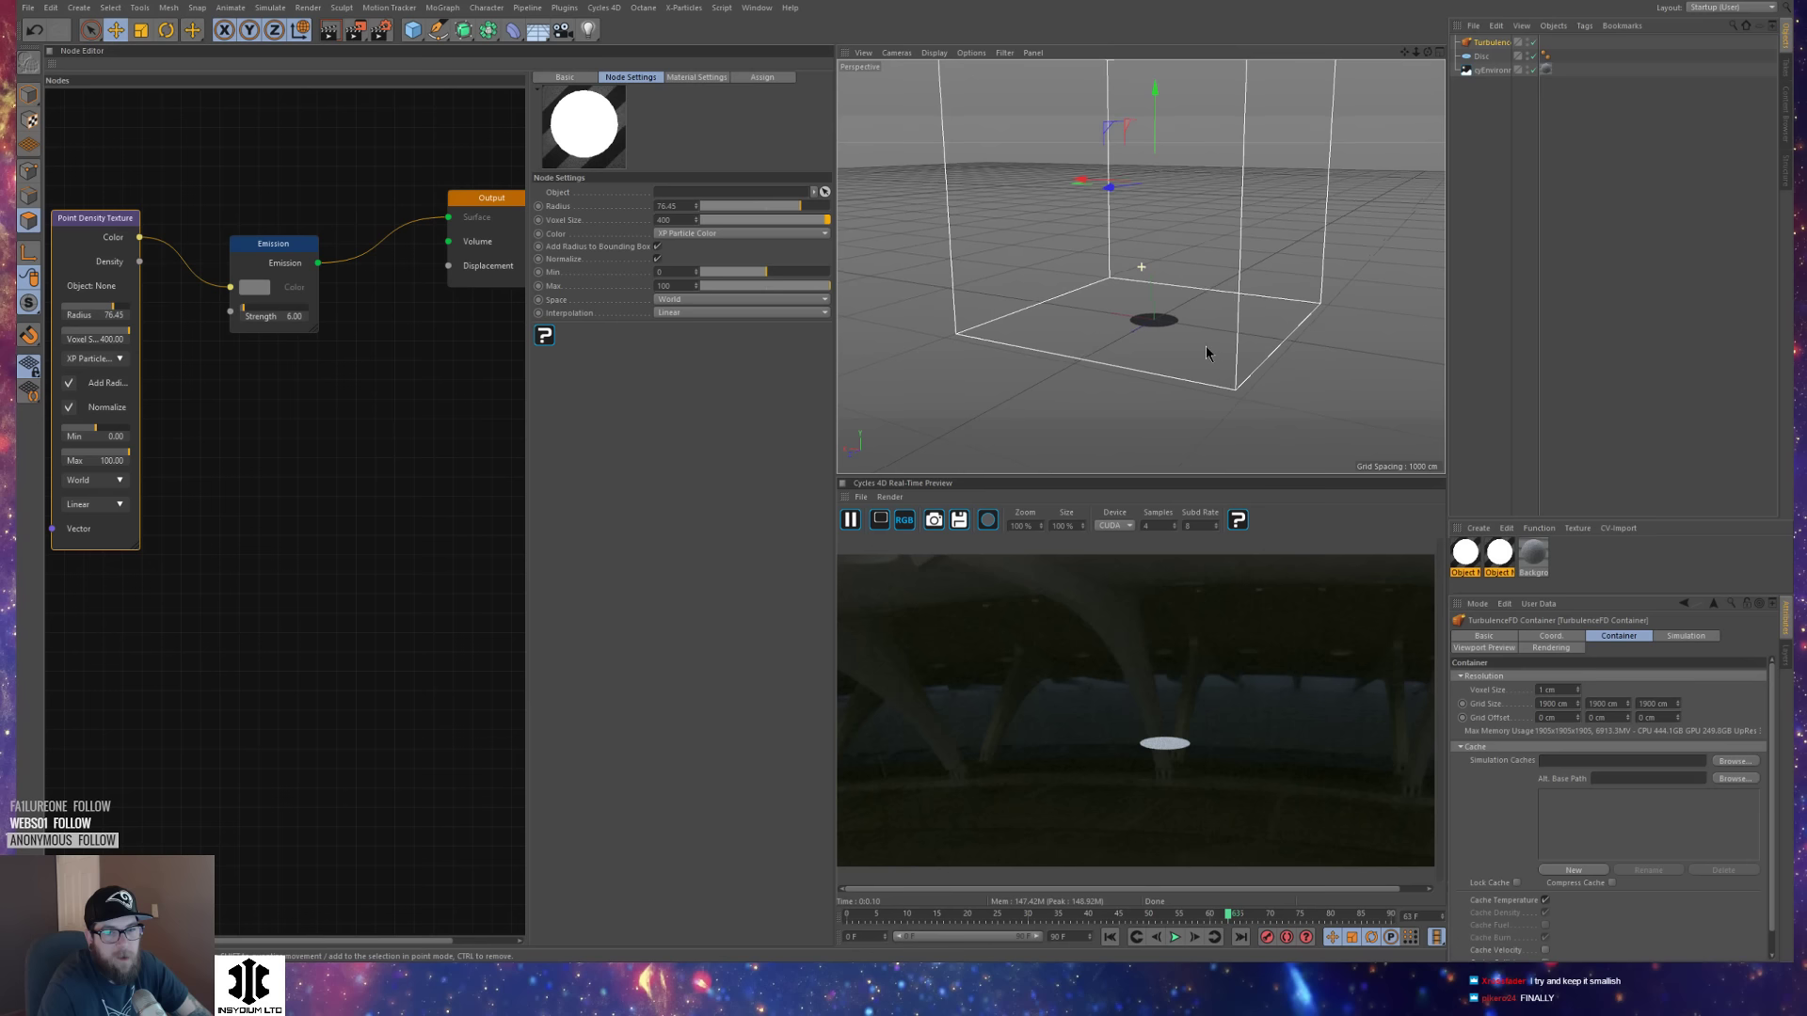
left_click(1159, 321)
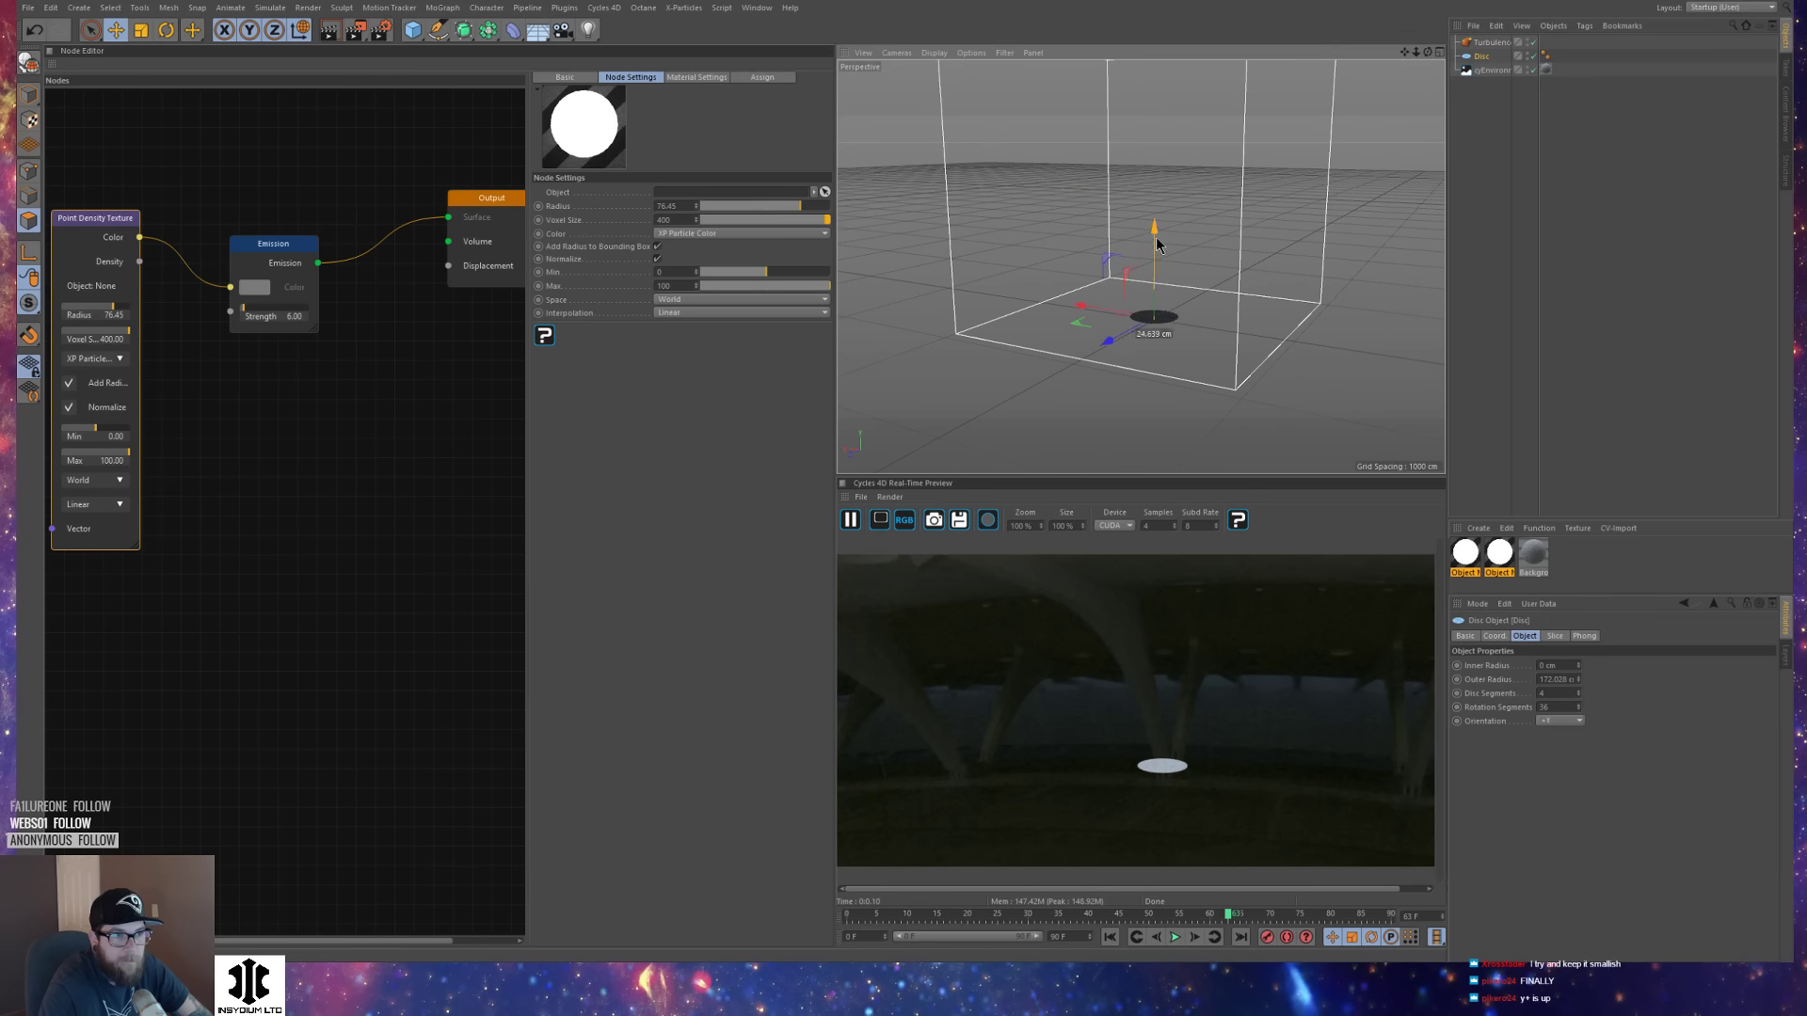
left_click_drag(1156, 246, 1213, 299, "alt")
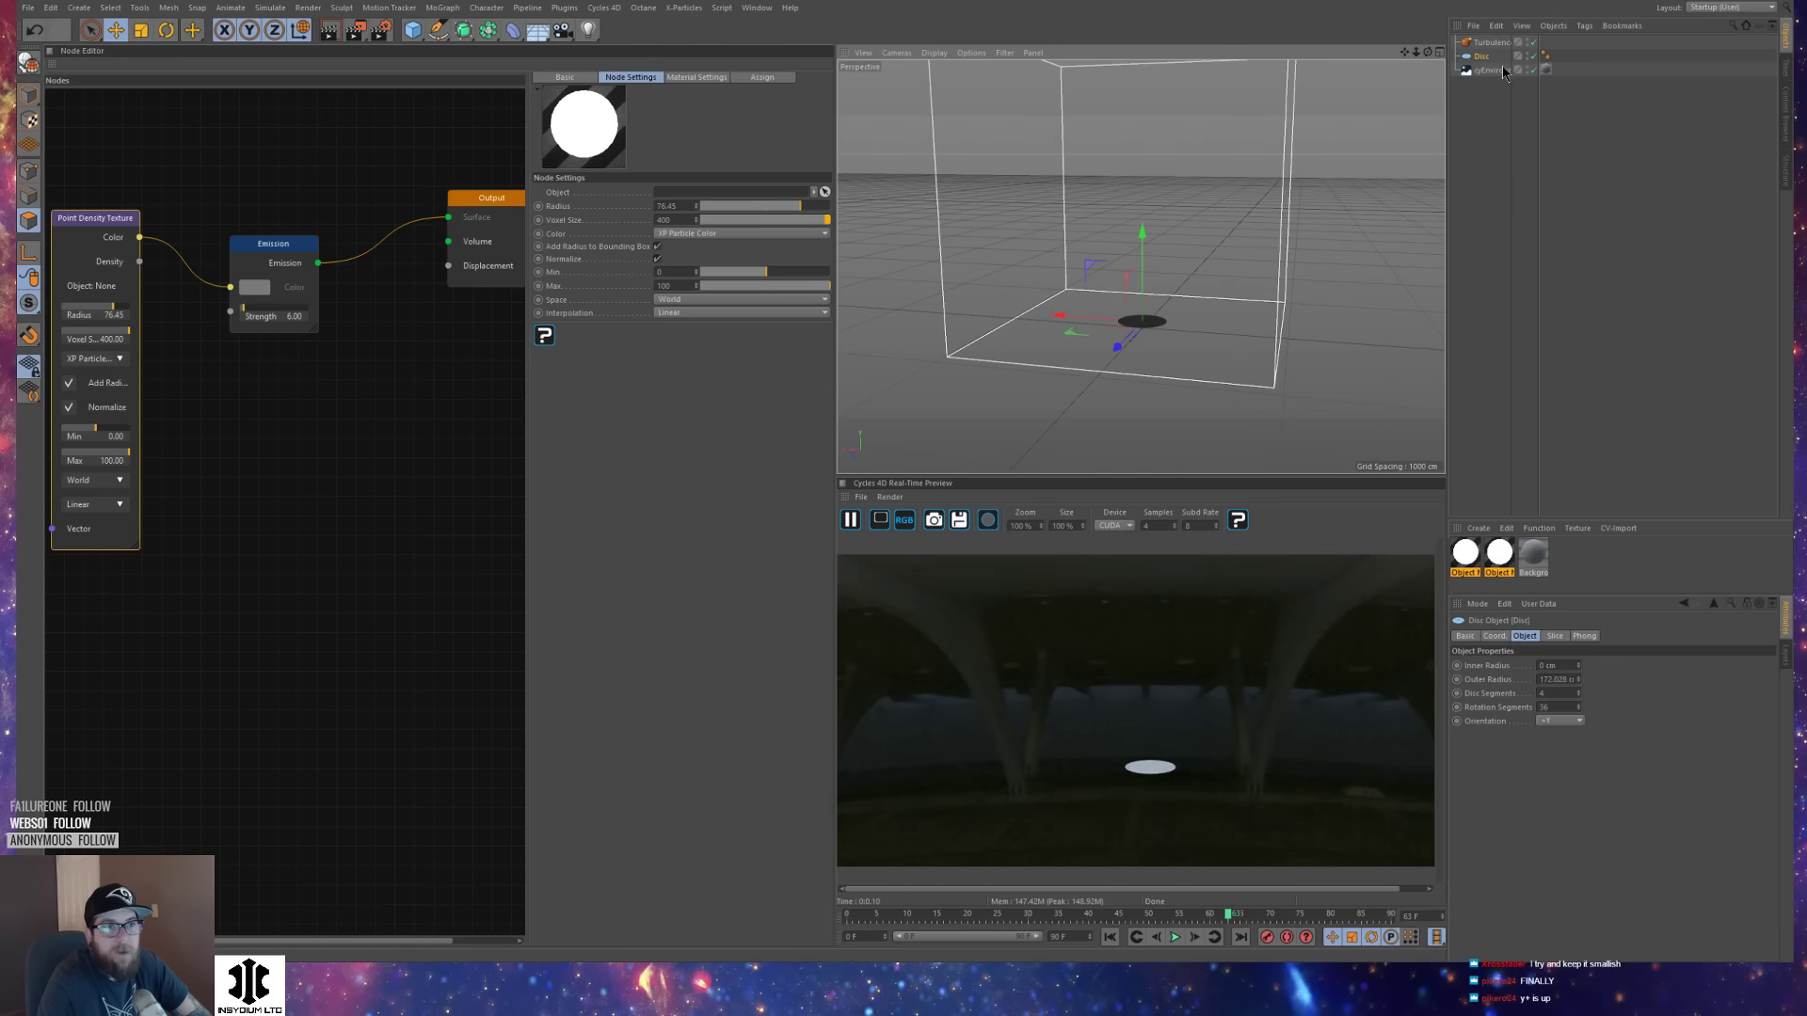
Add a TurbulenceFD Emitter tag to the disc.
key("shift+c")
type("turb")
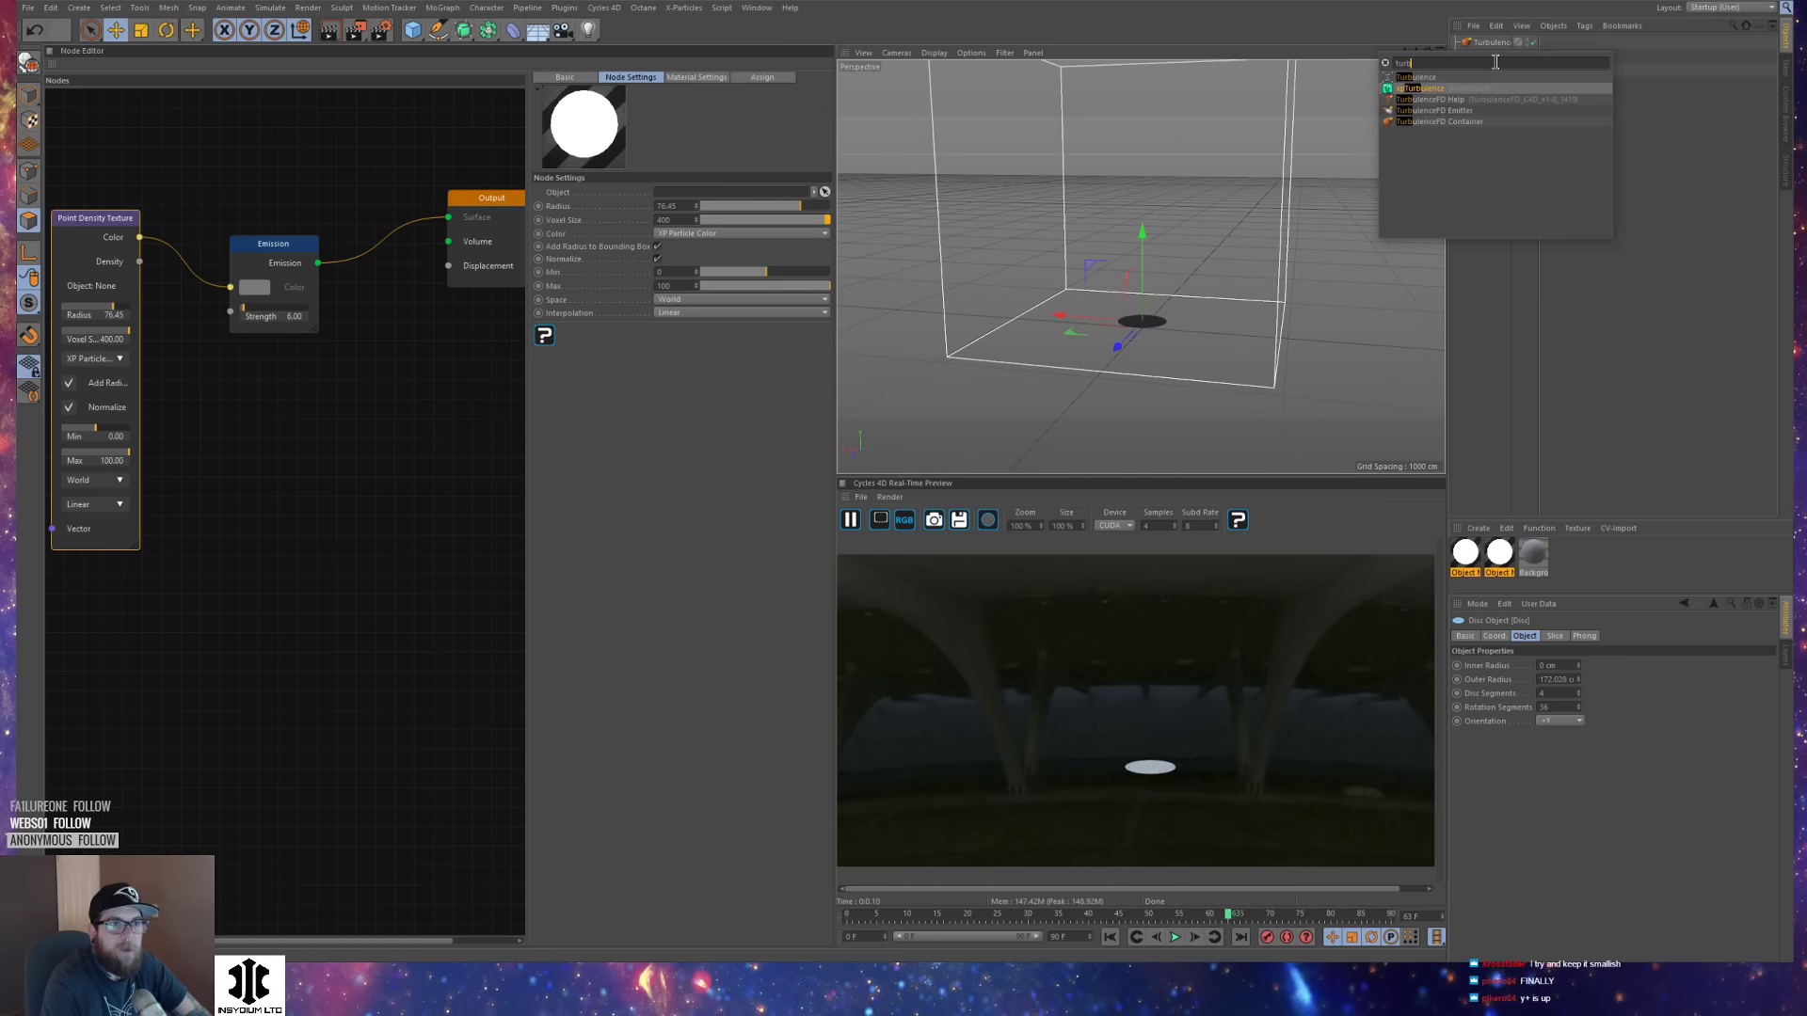
key("Down")
key("Down")
key("Return")
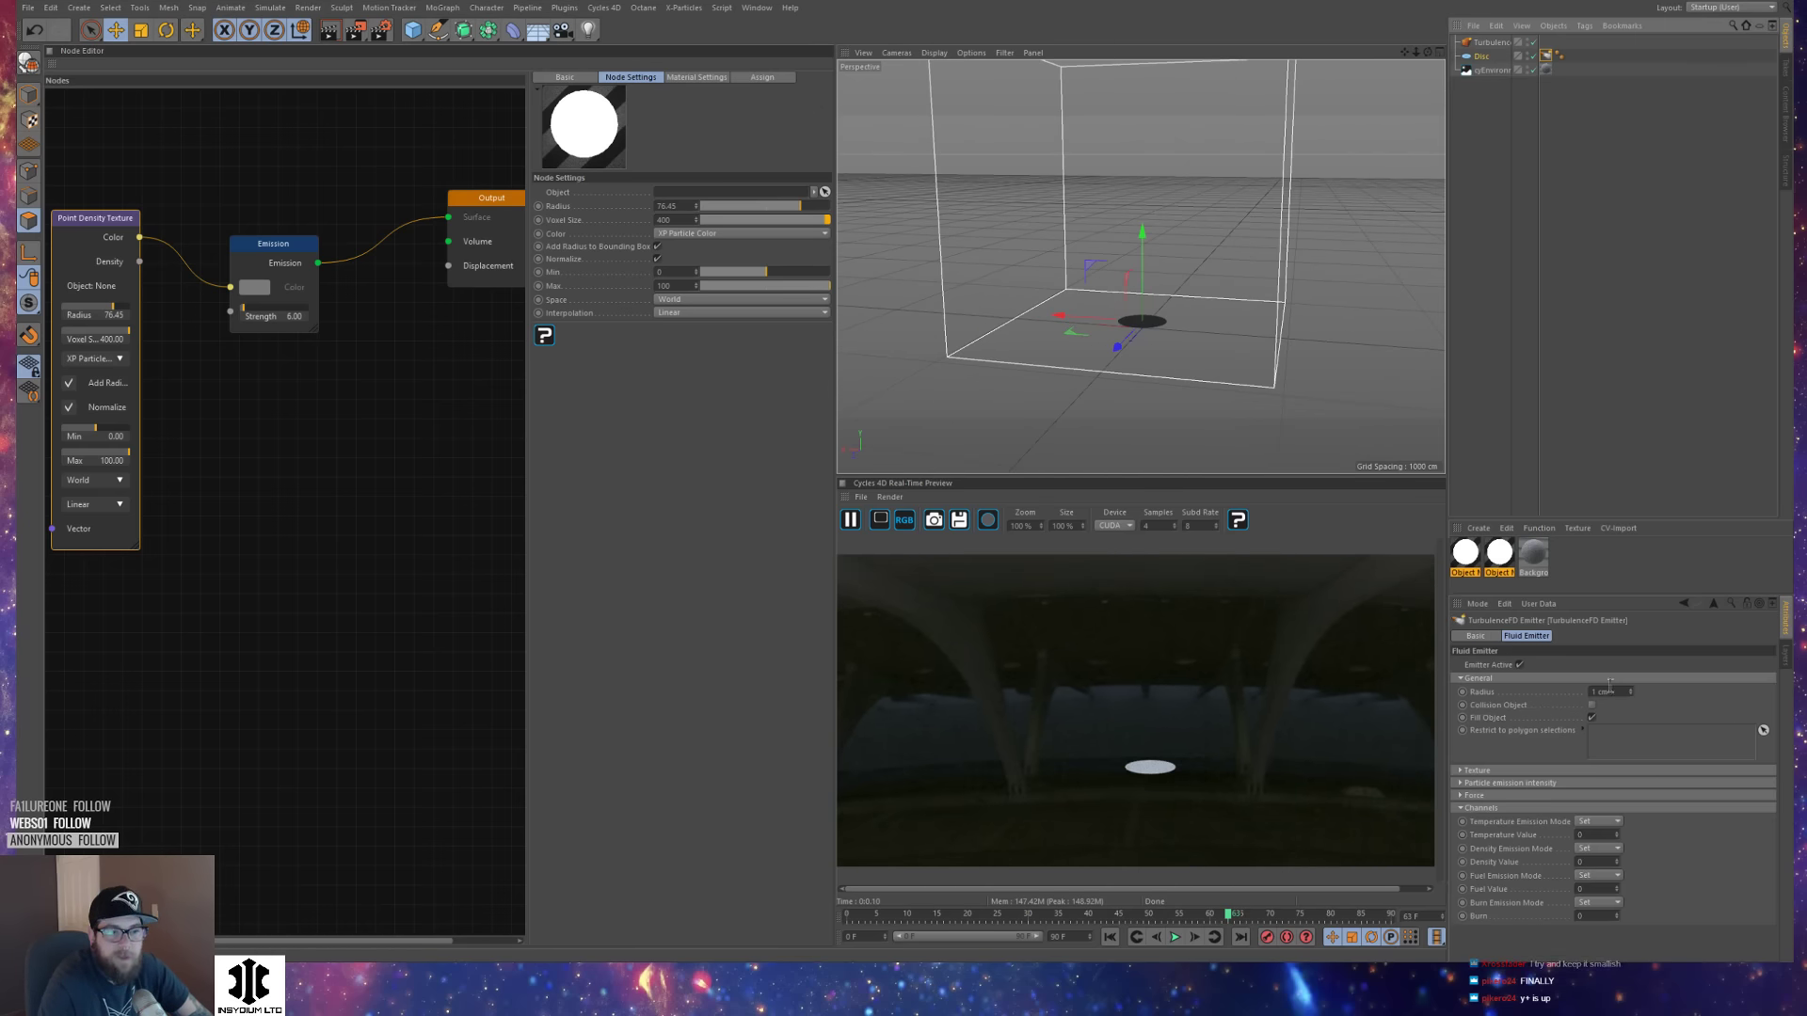
Load a Noise shader as the emitter's volume texture and set its noise type to Gaseous.
left_click(1489, 783)
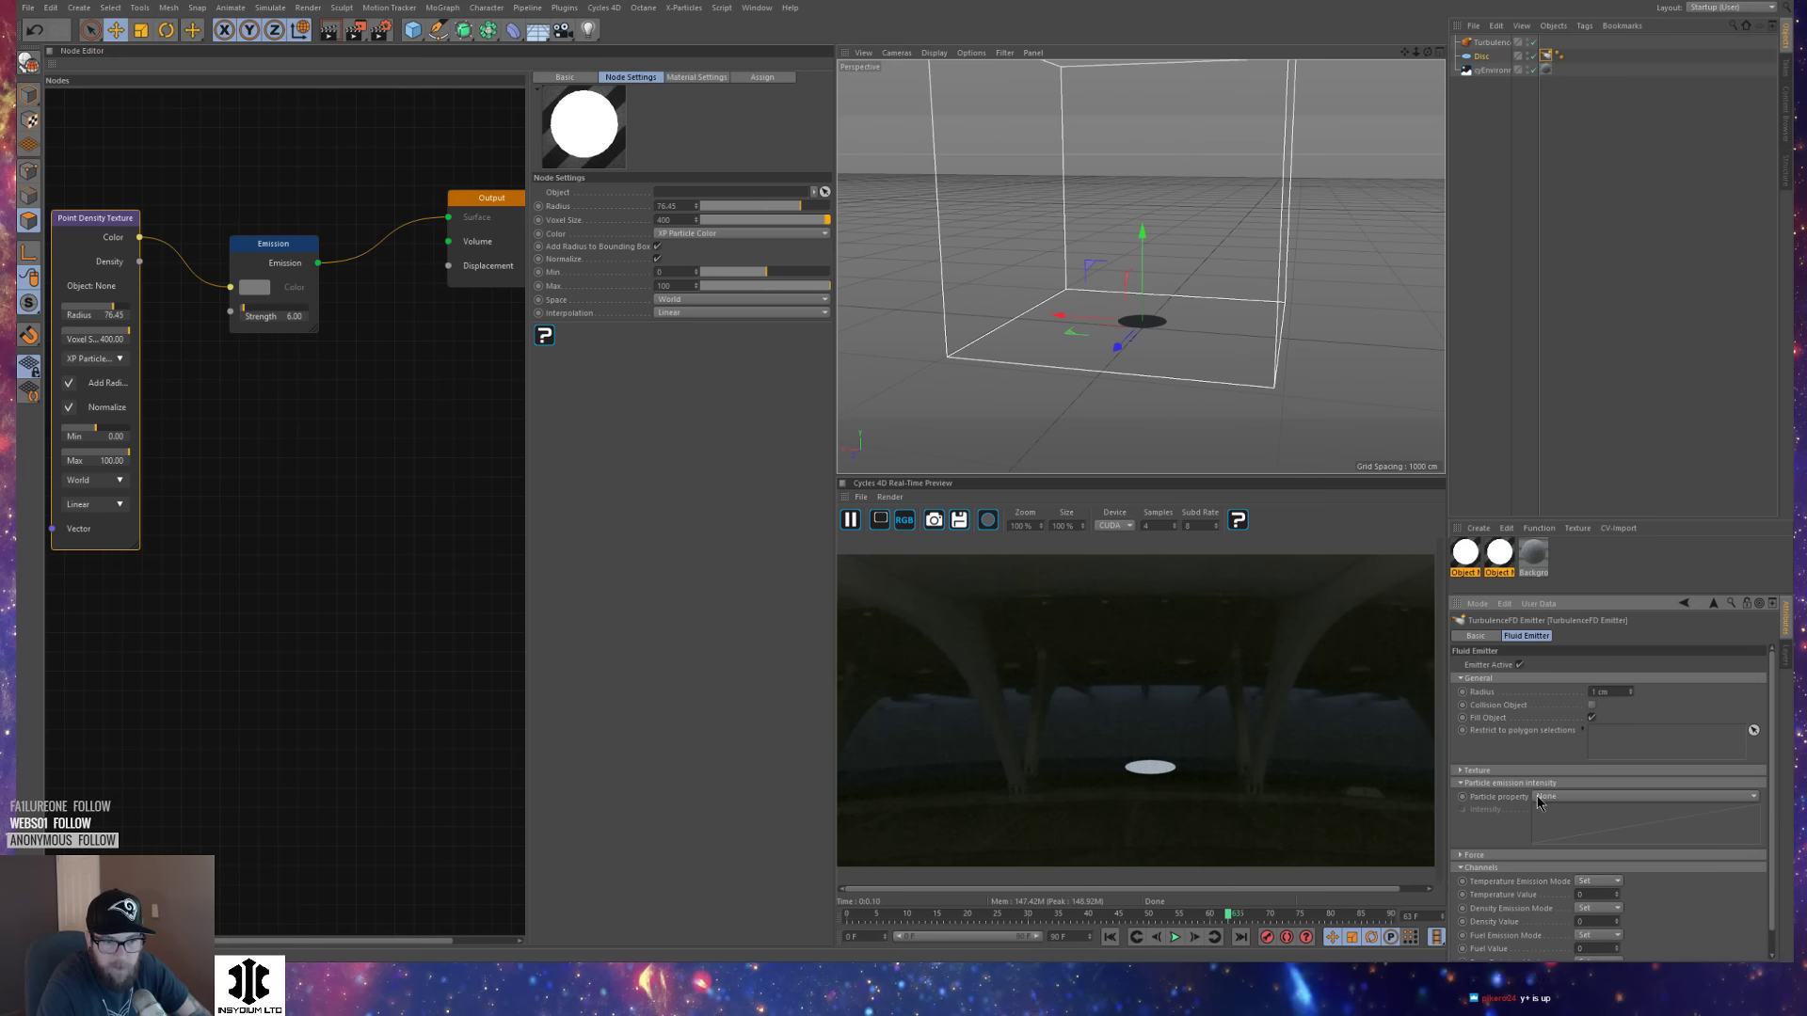
left_click(1499, 784)
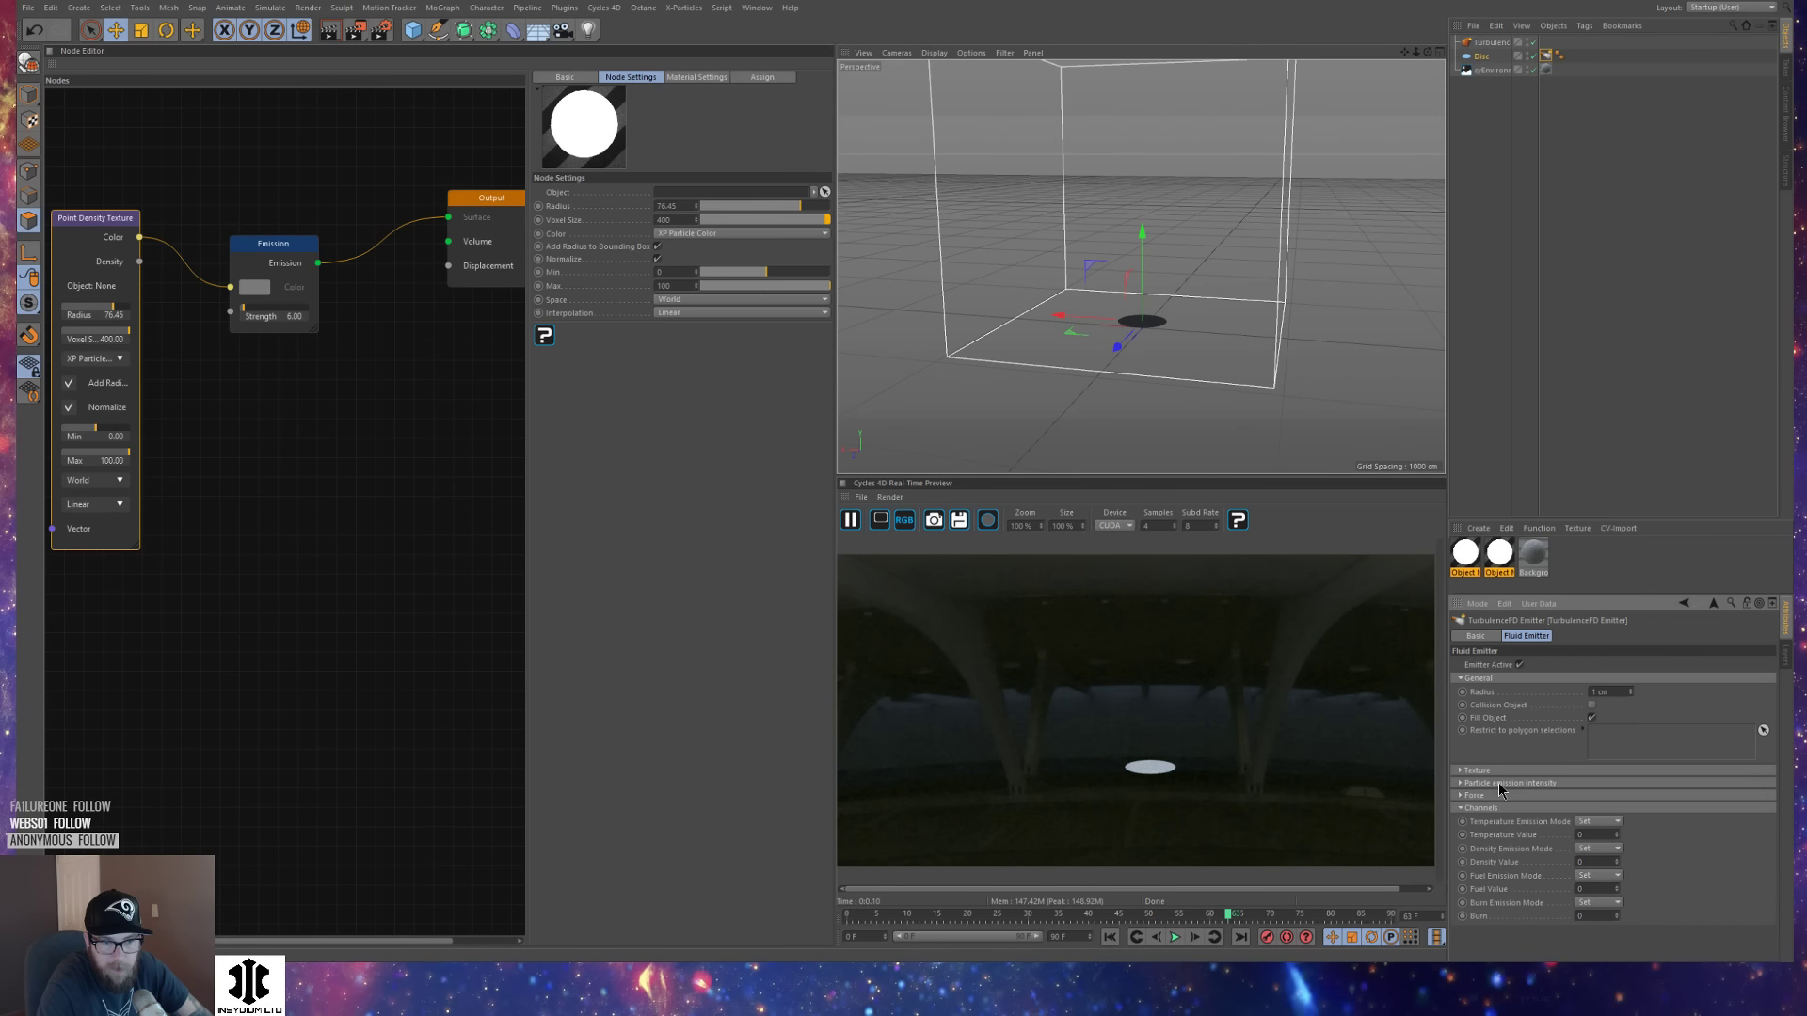
left_click(1496, 772)
left_click(1563, 785)
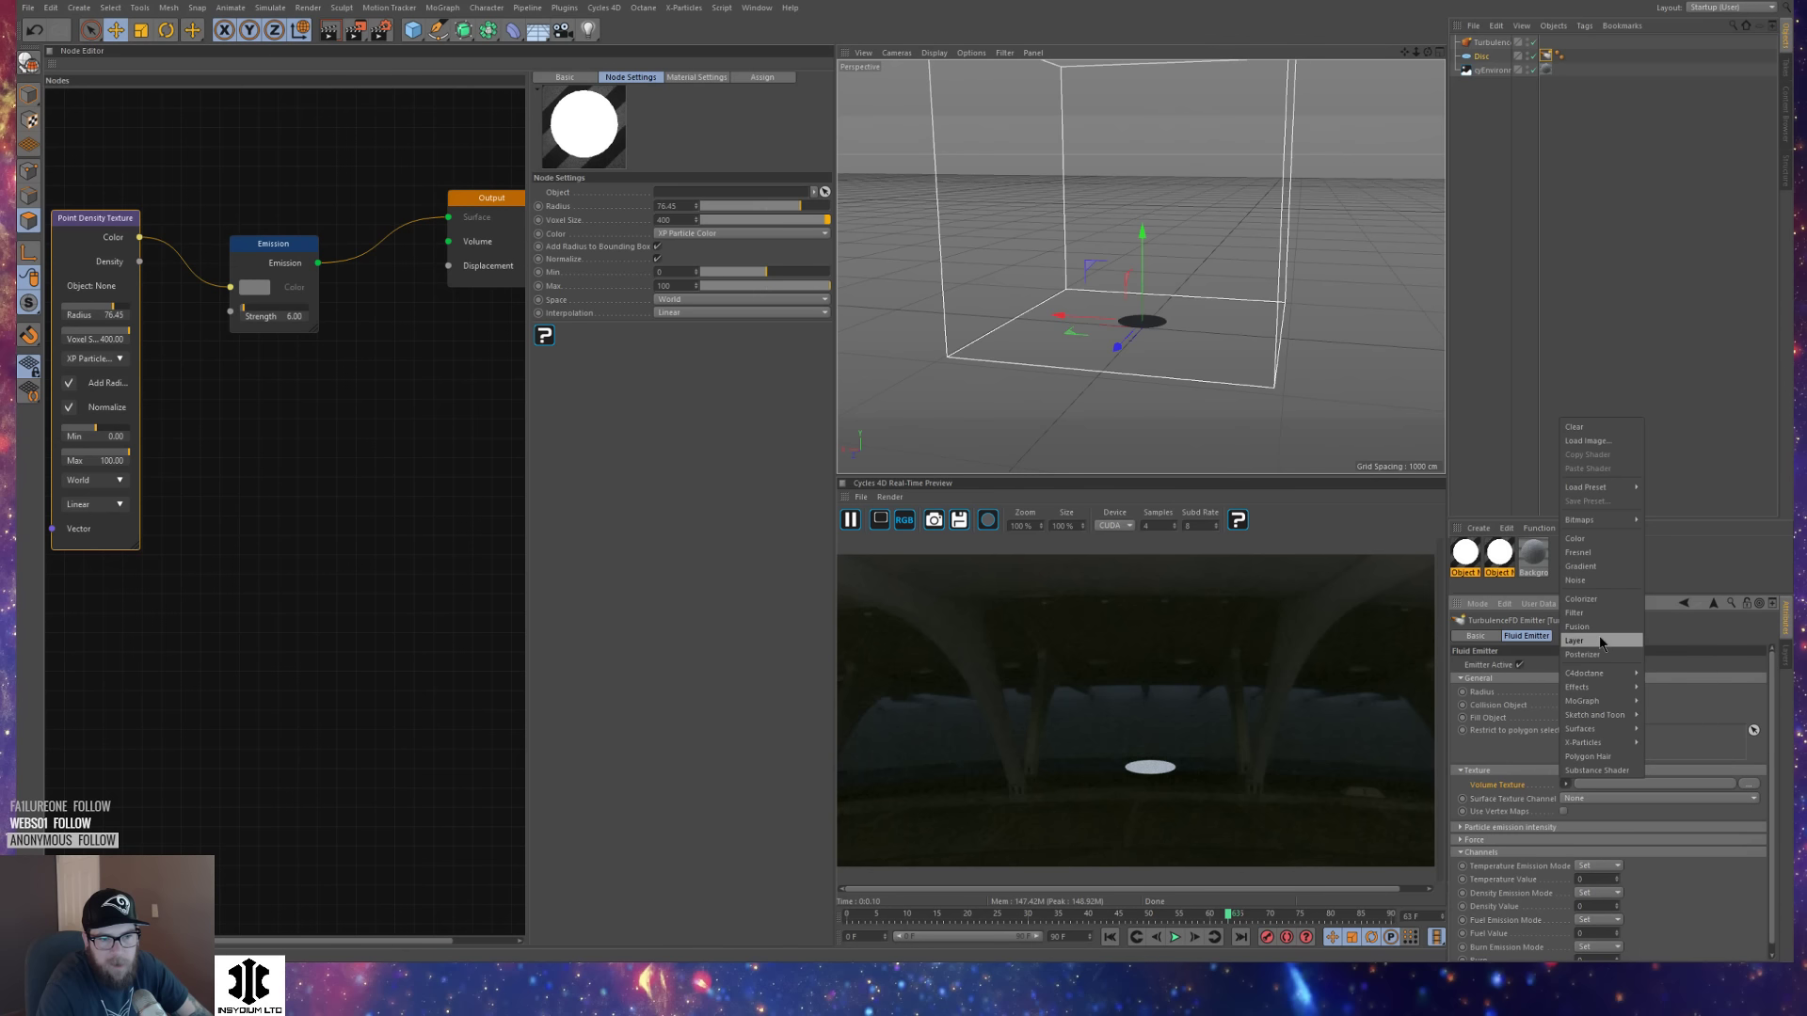
left_click(1589, 580)
left_click(1571, 815)
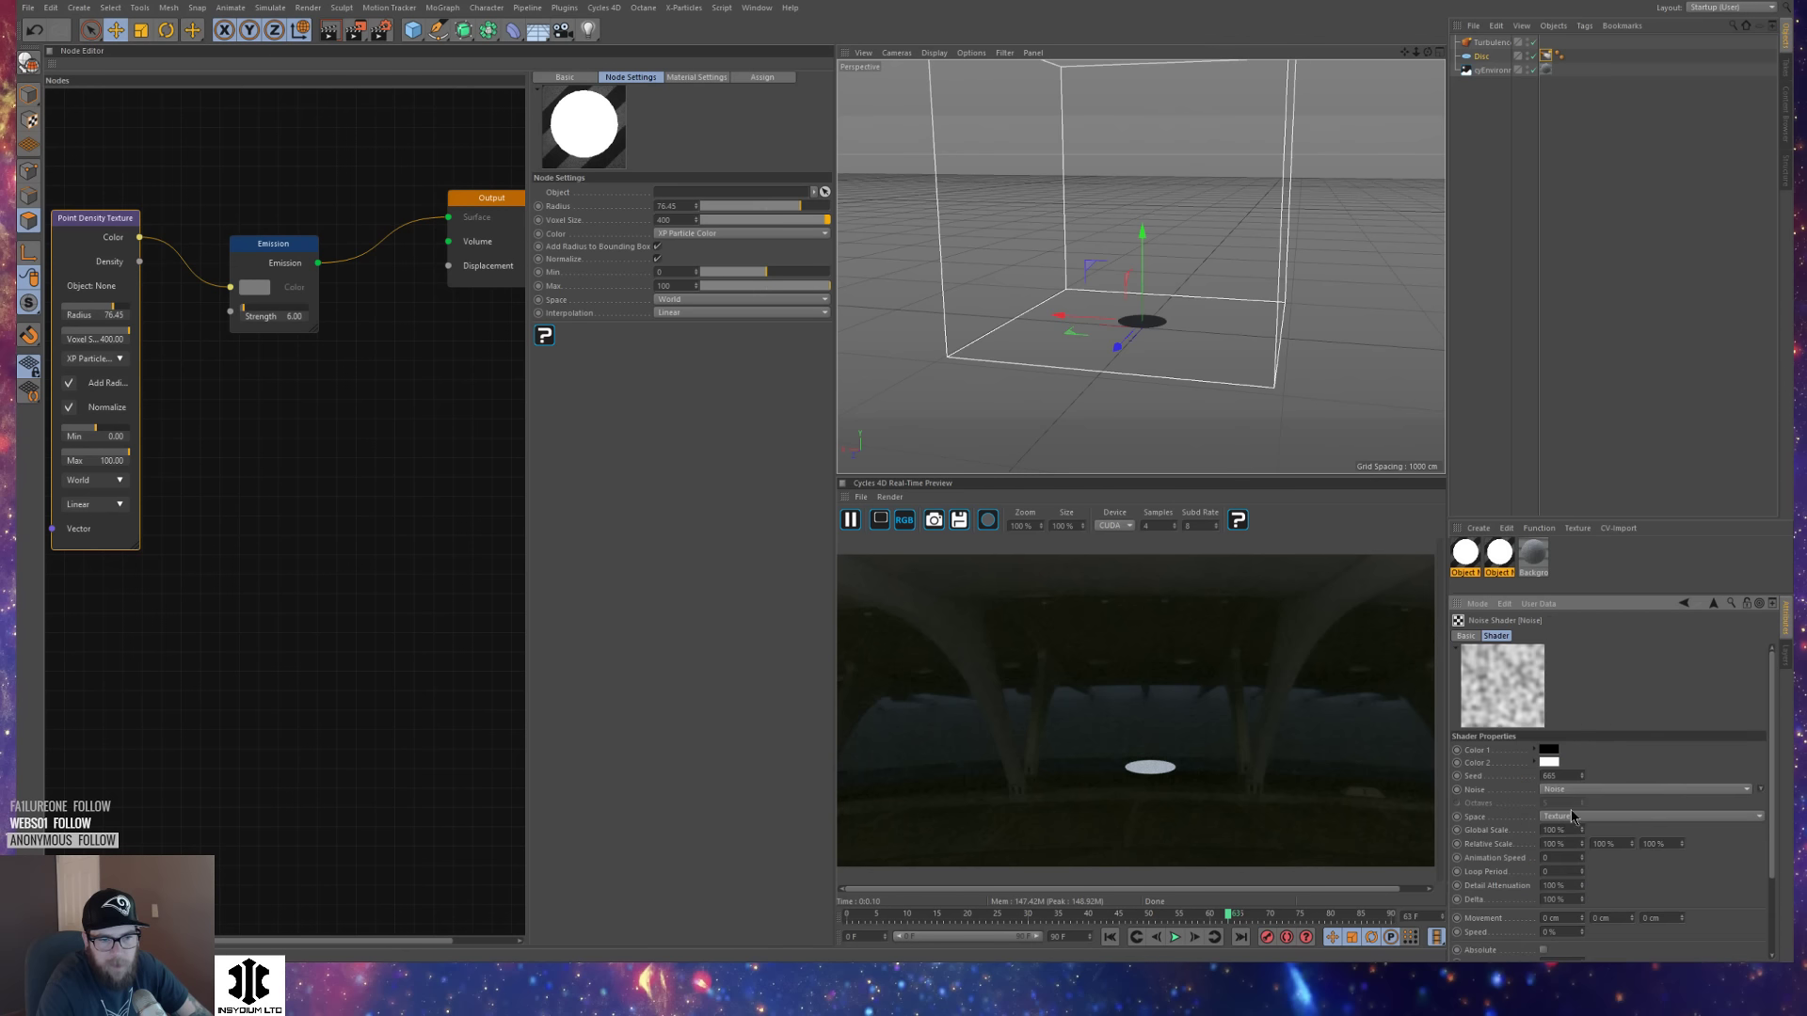
left_click(1584, 794)
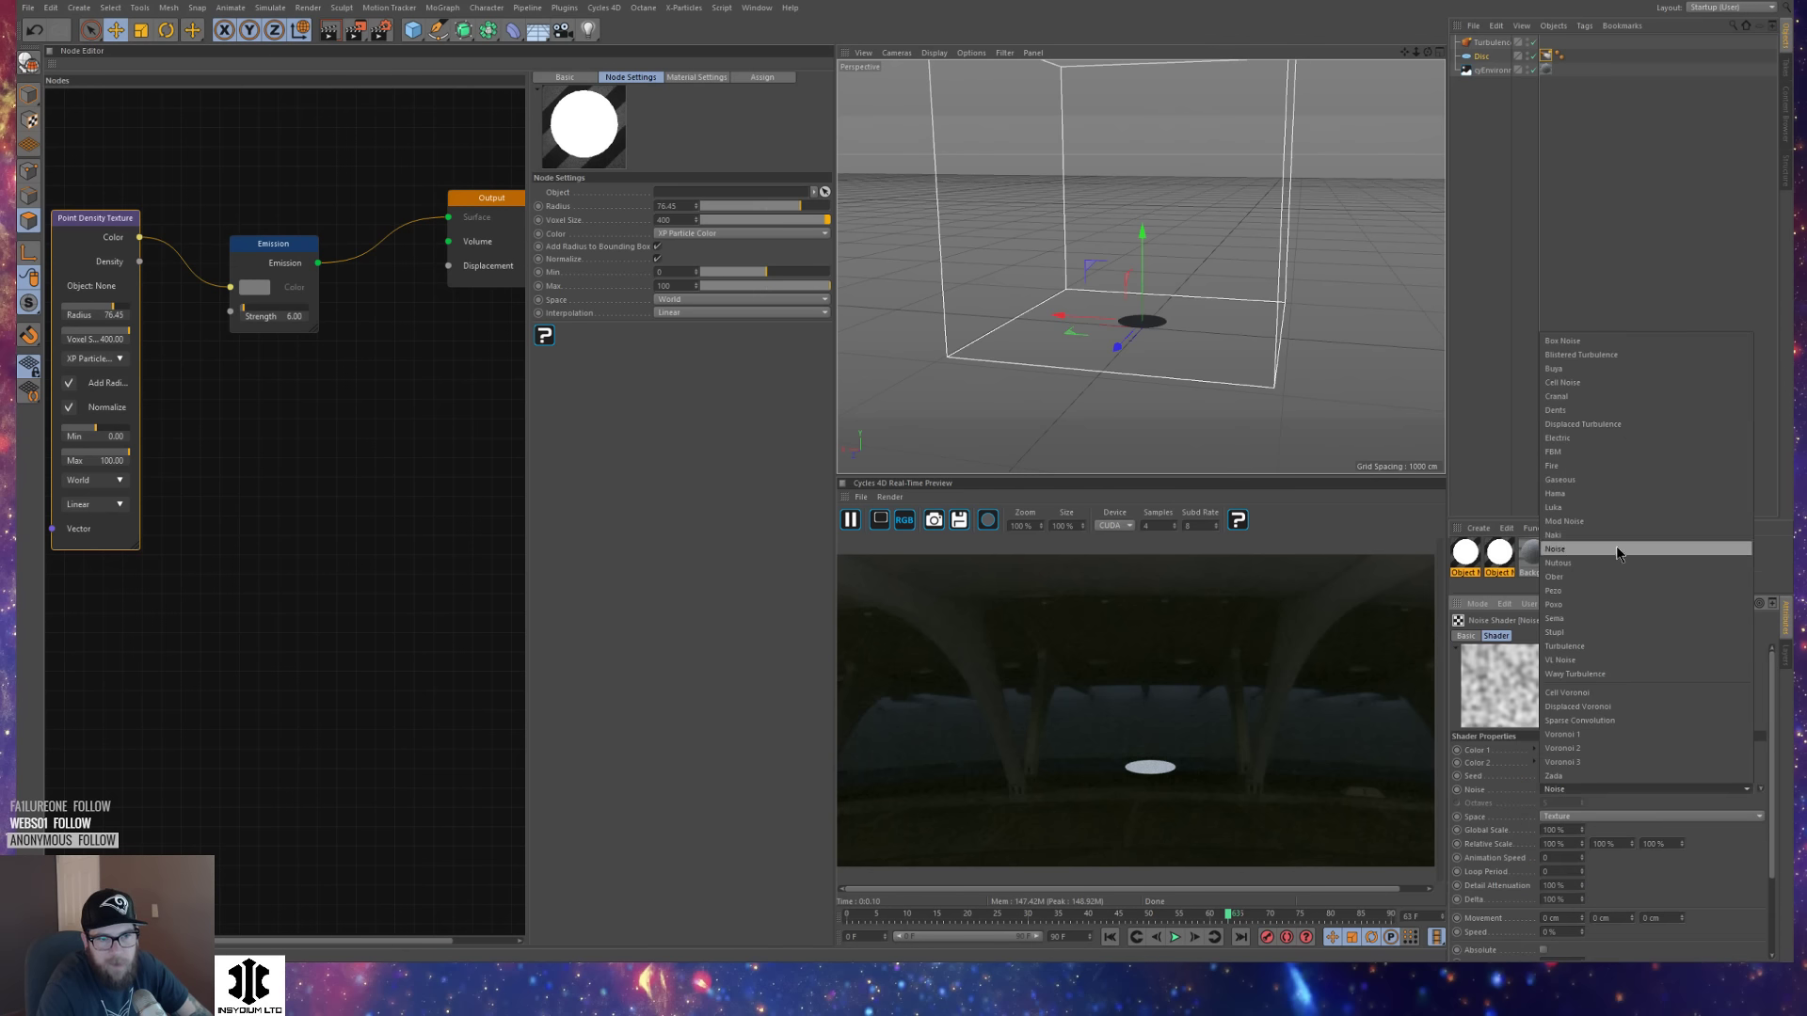
left_click(1608, 481)
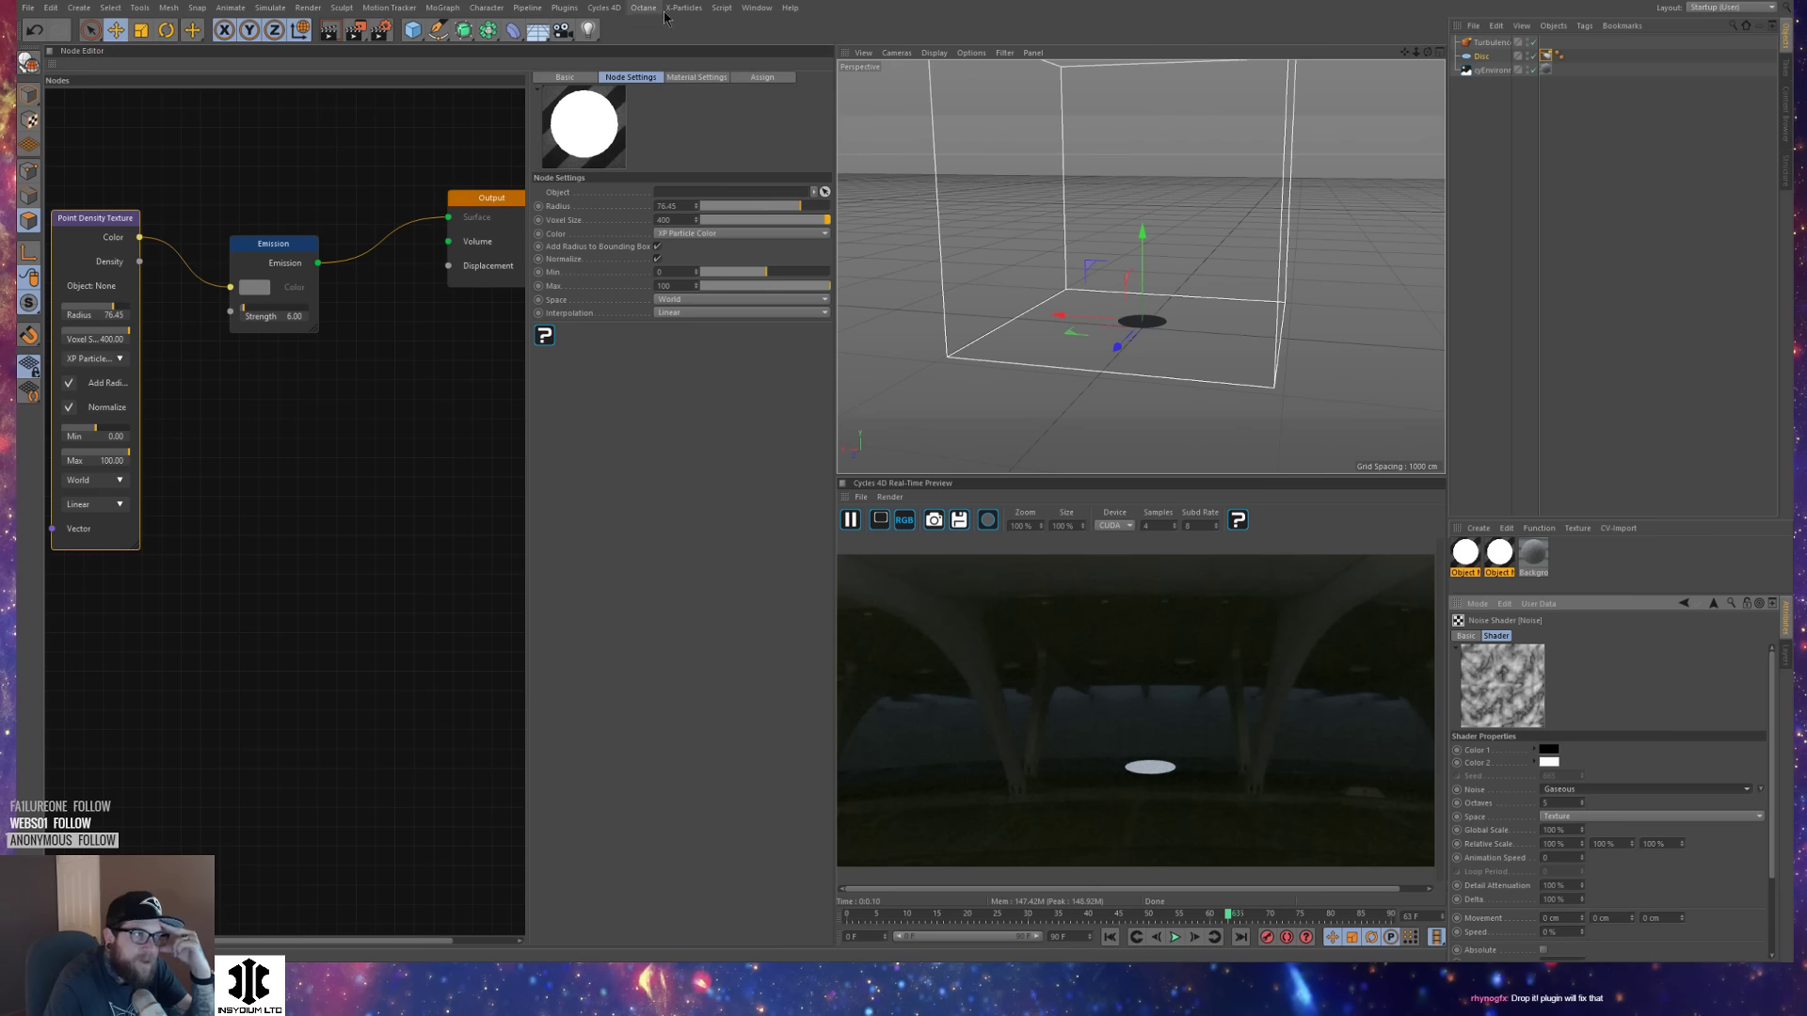
left_click(567, 10)
left_click(567, 10)
left_click(567, 10)
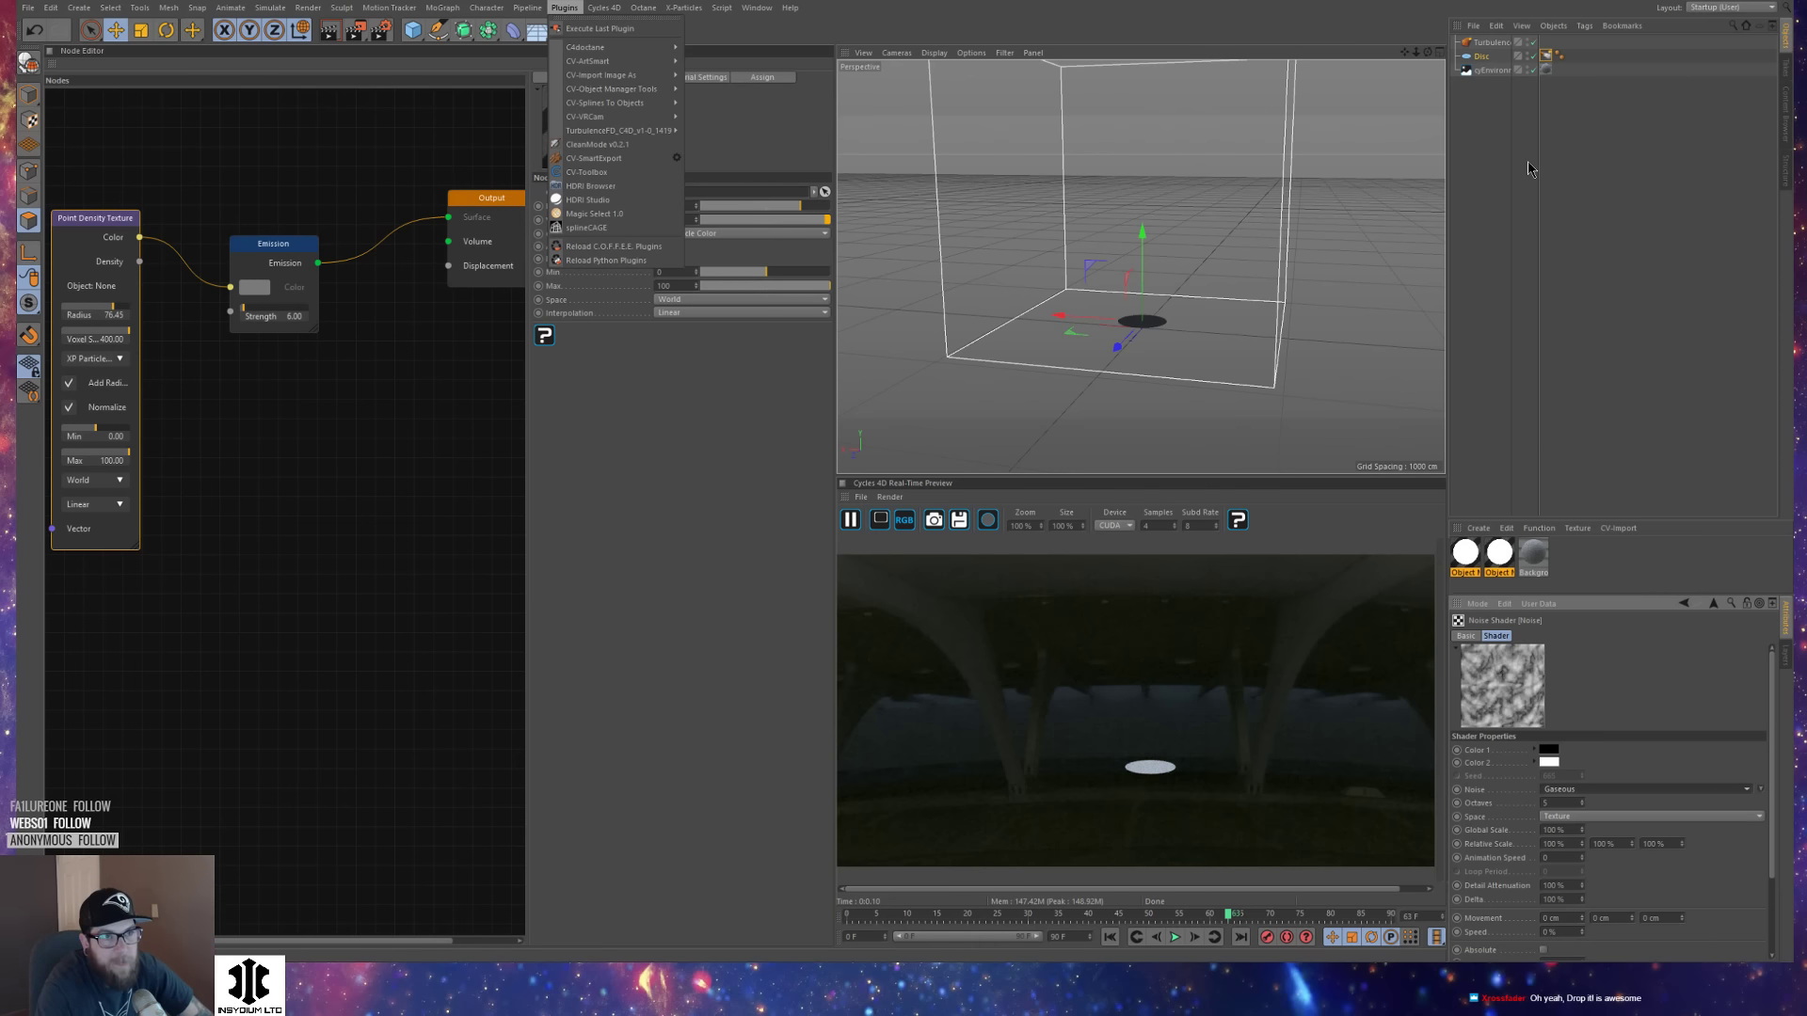
Clear the attribute selection and enlarge the attributes area by moving the materials area upward.
left_click(1762, 817)
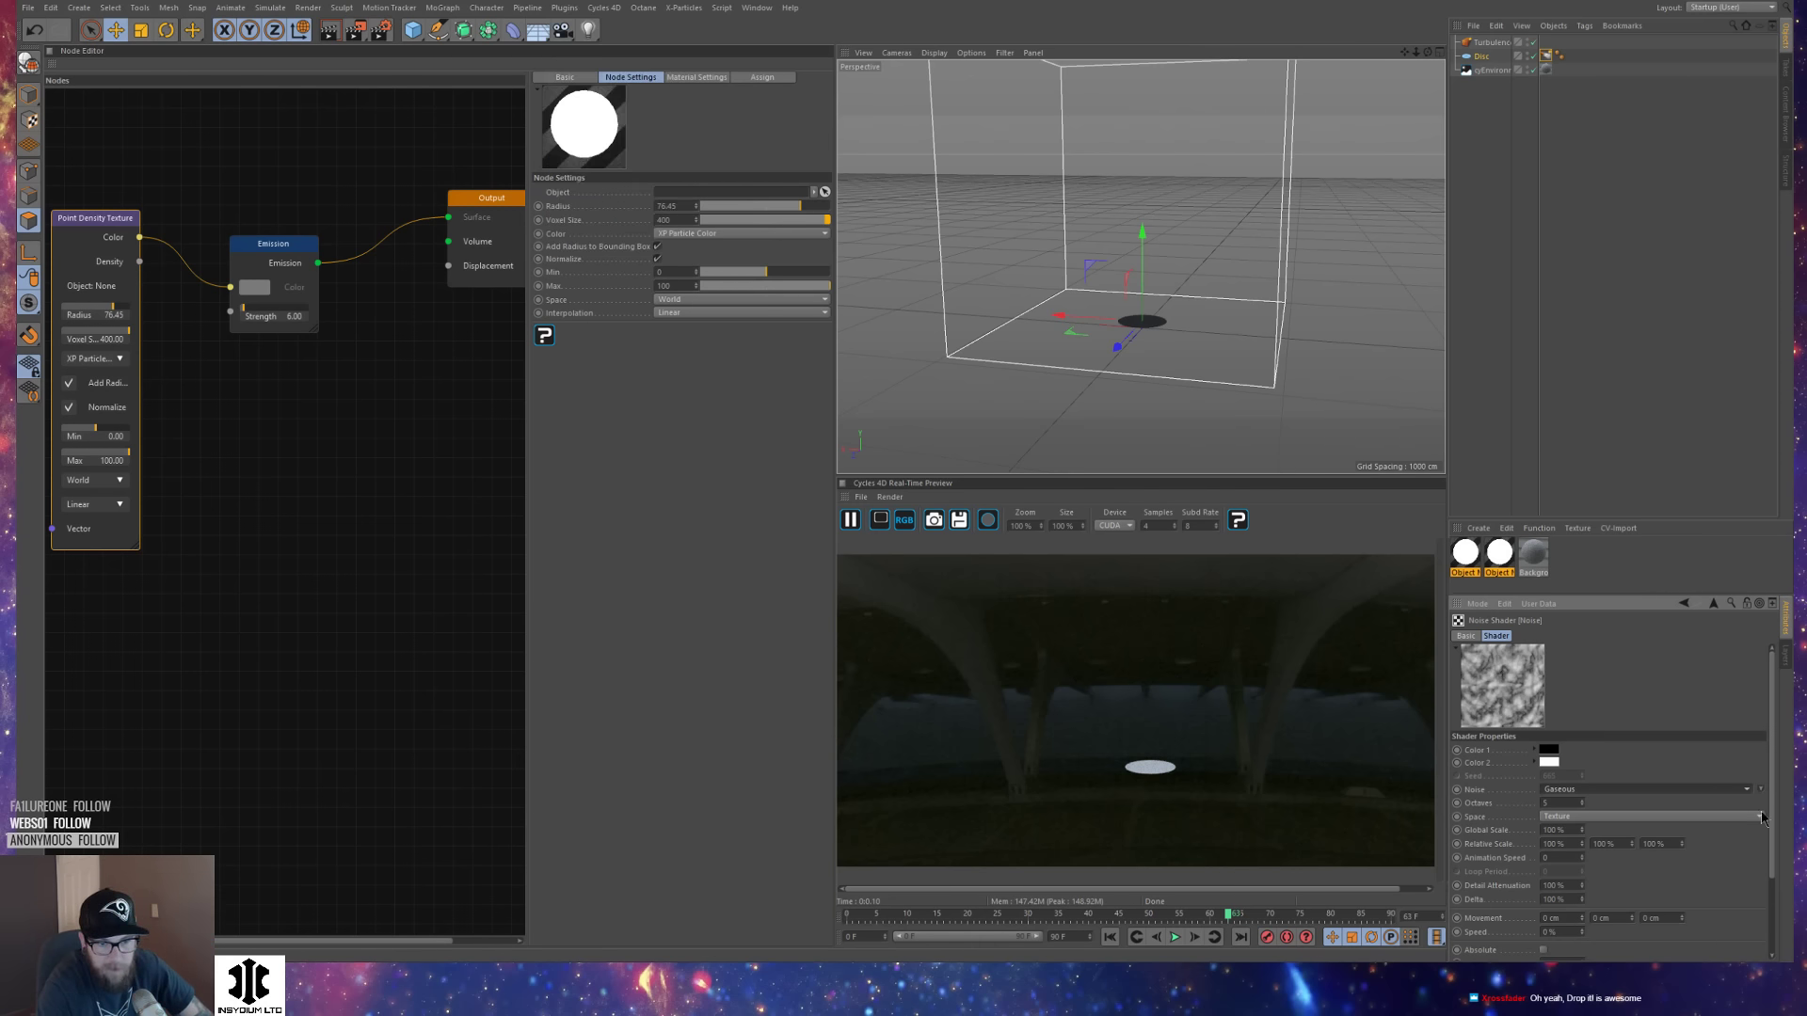
scroll(1773, 811, "down", 3)
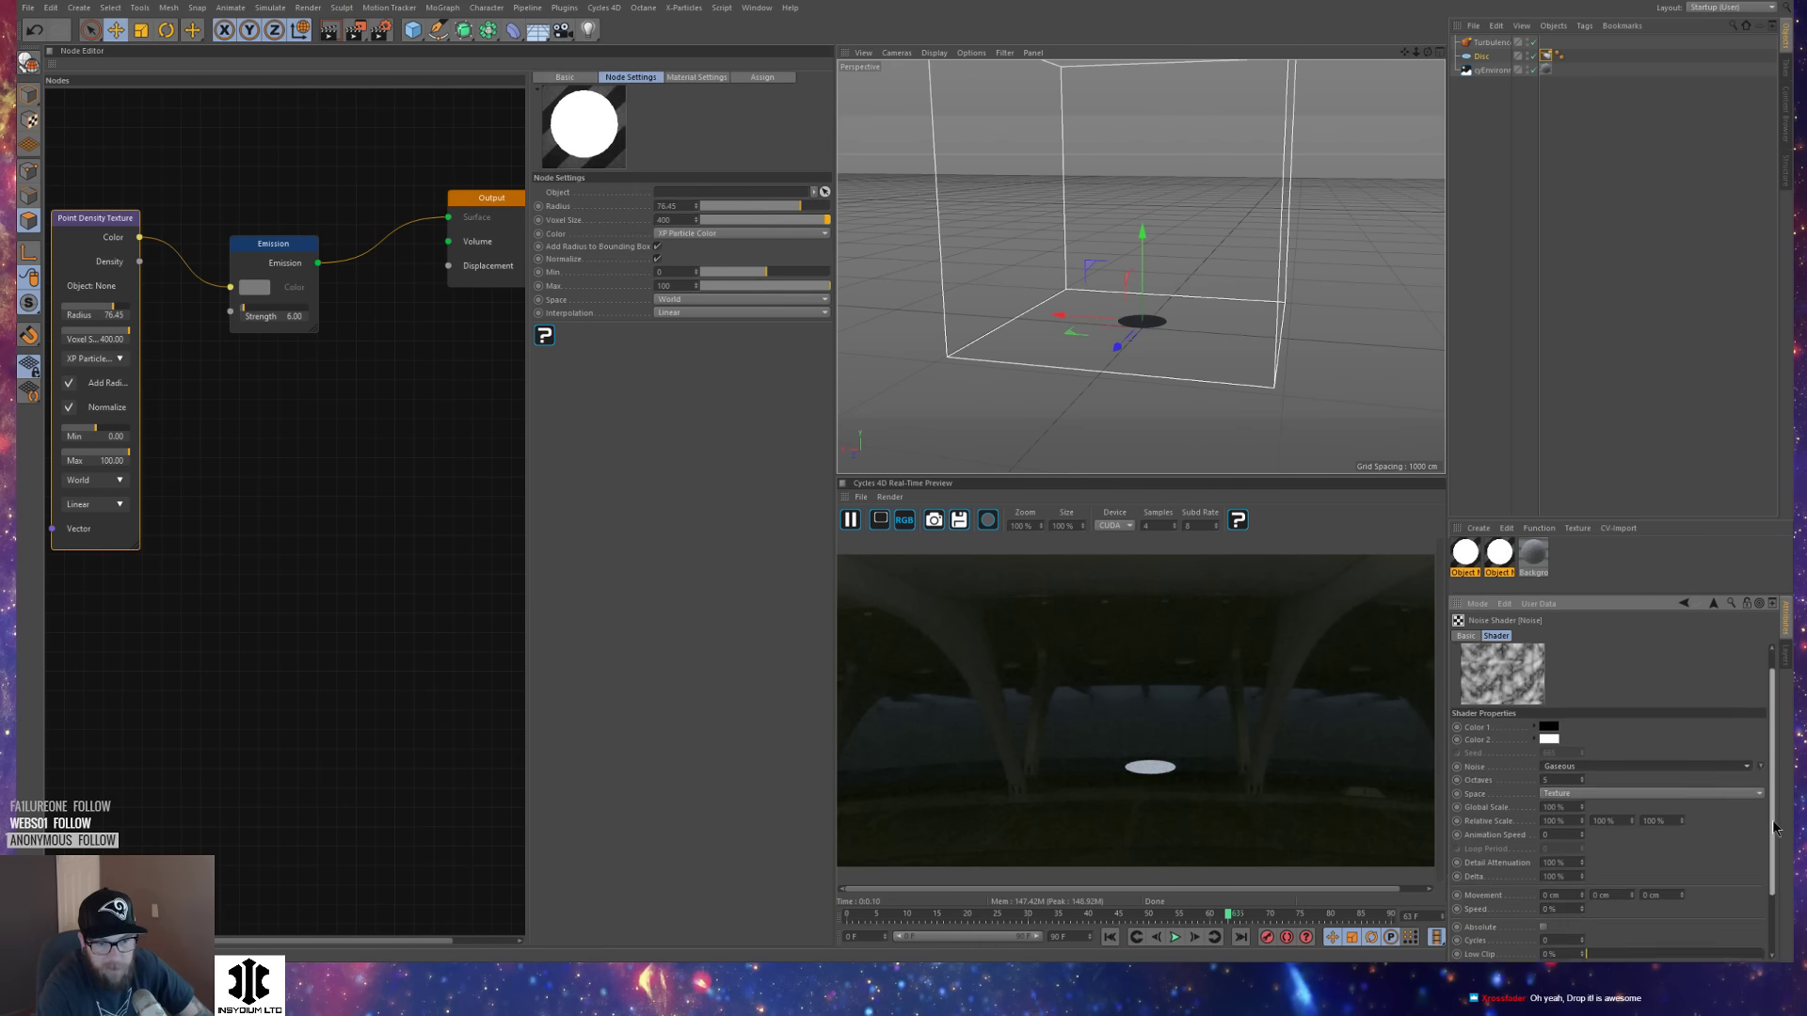
left_click(1620, 583)
left_click_drag(1627, 517, 1626, 433)
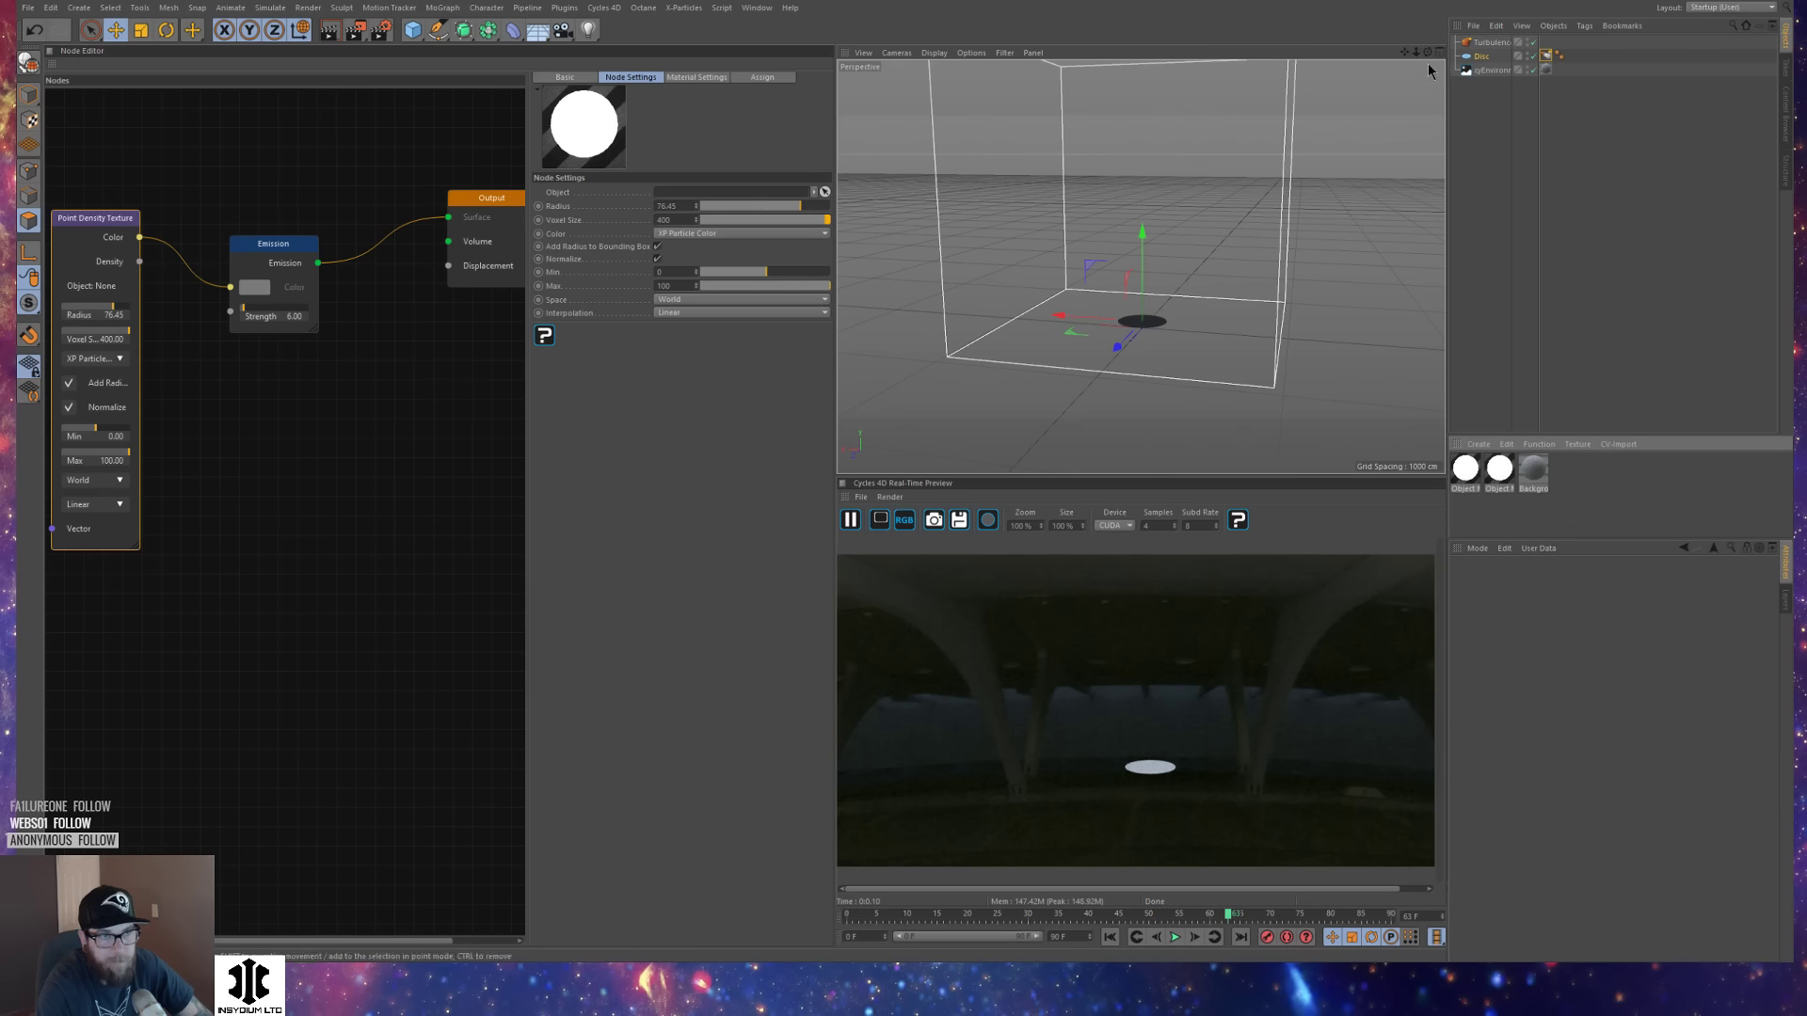
In the disc emitter's volume texture, lower the Noise shader's brightness to about -8 %.
left_click(1547, 55)
left_click(1578, 750)
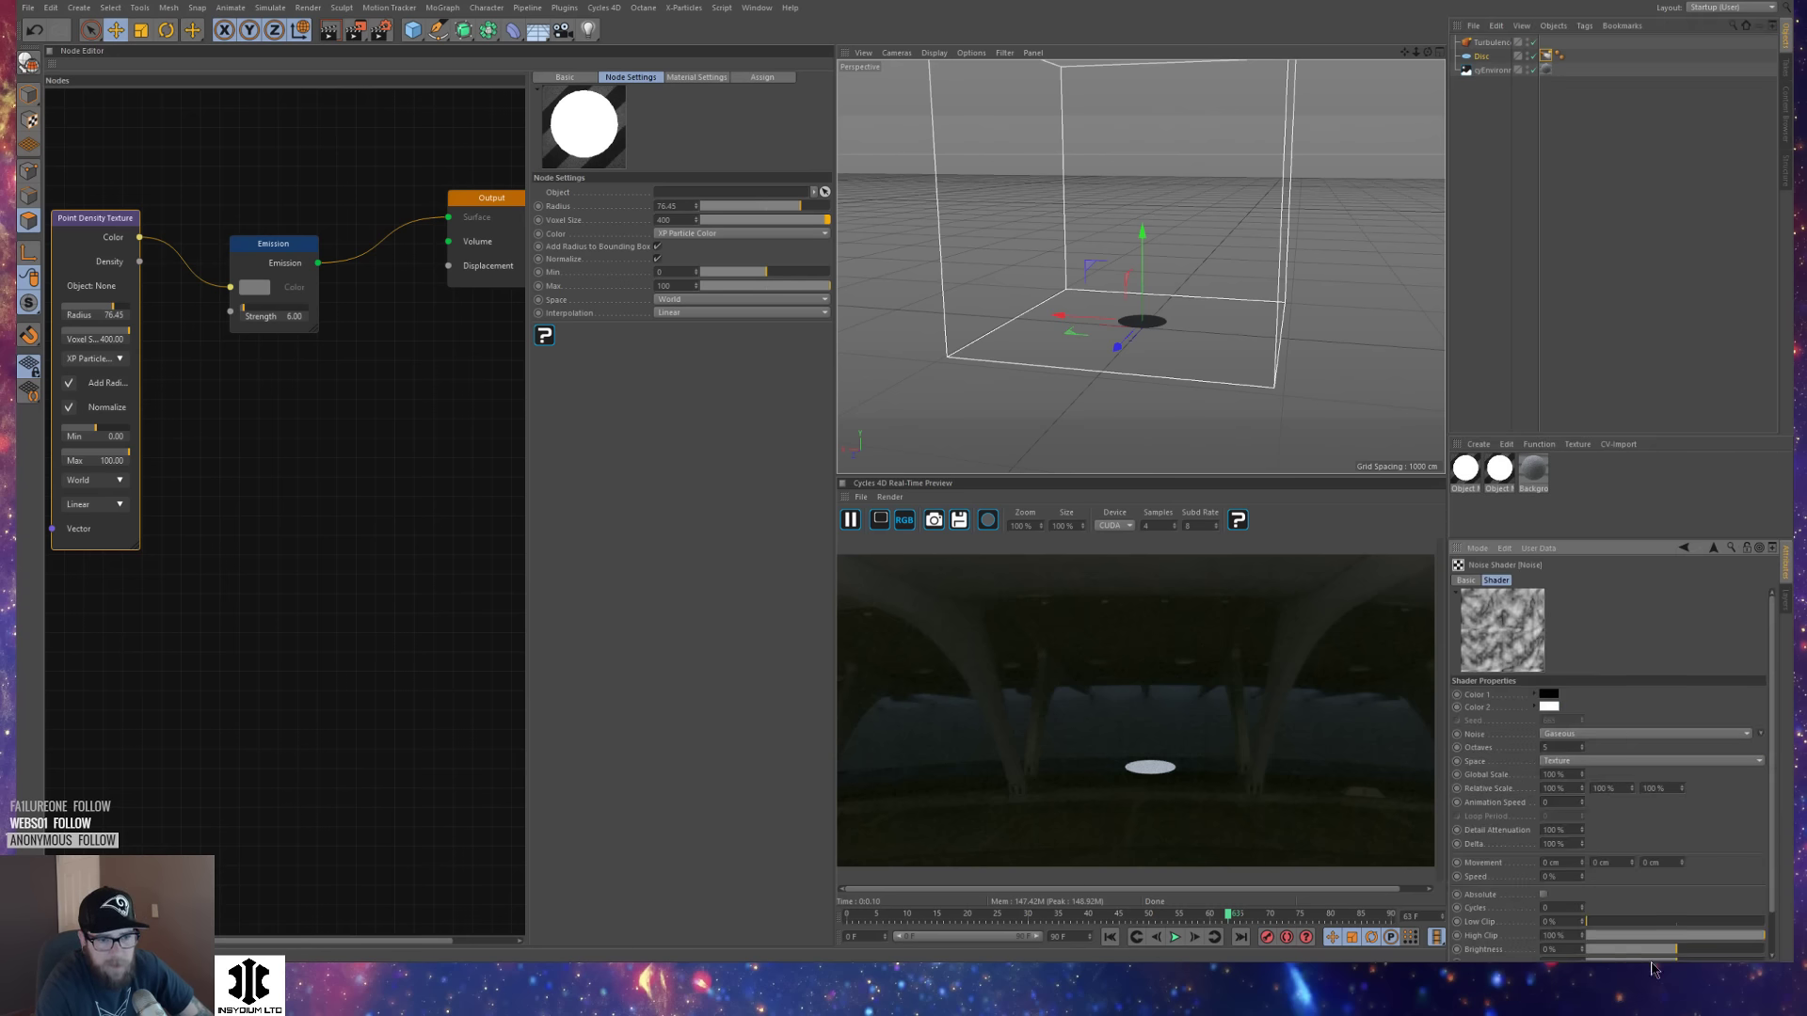
left_click_drag(1680, 951, 1672, 957)
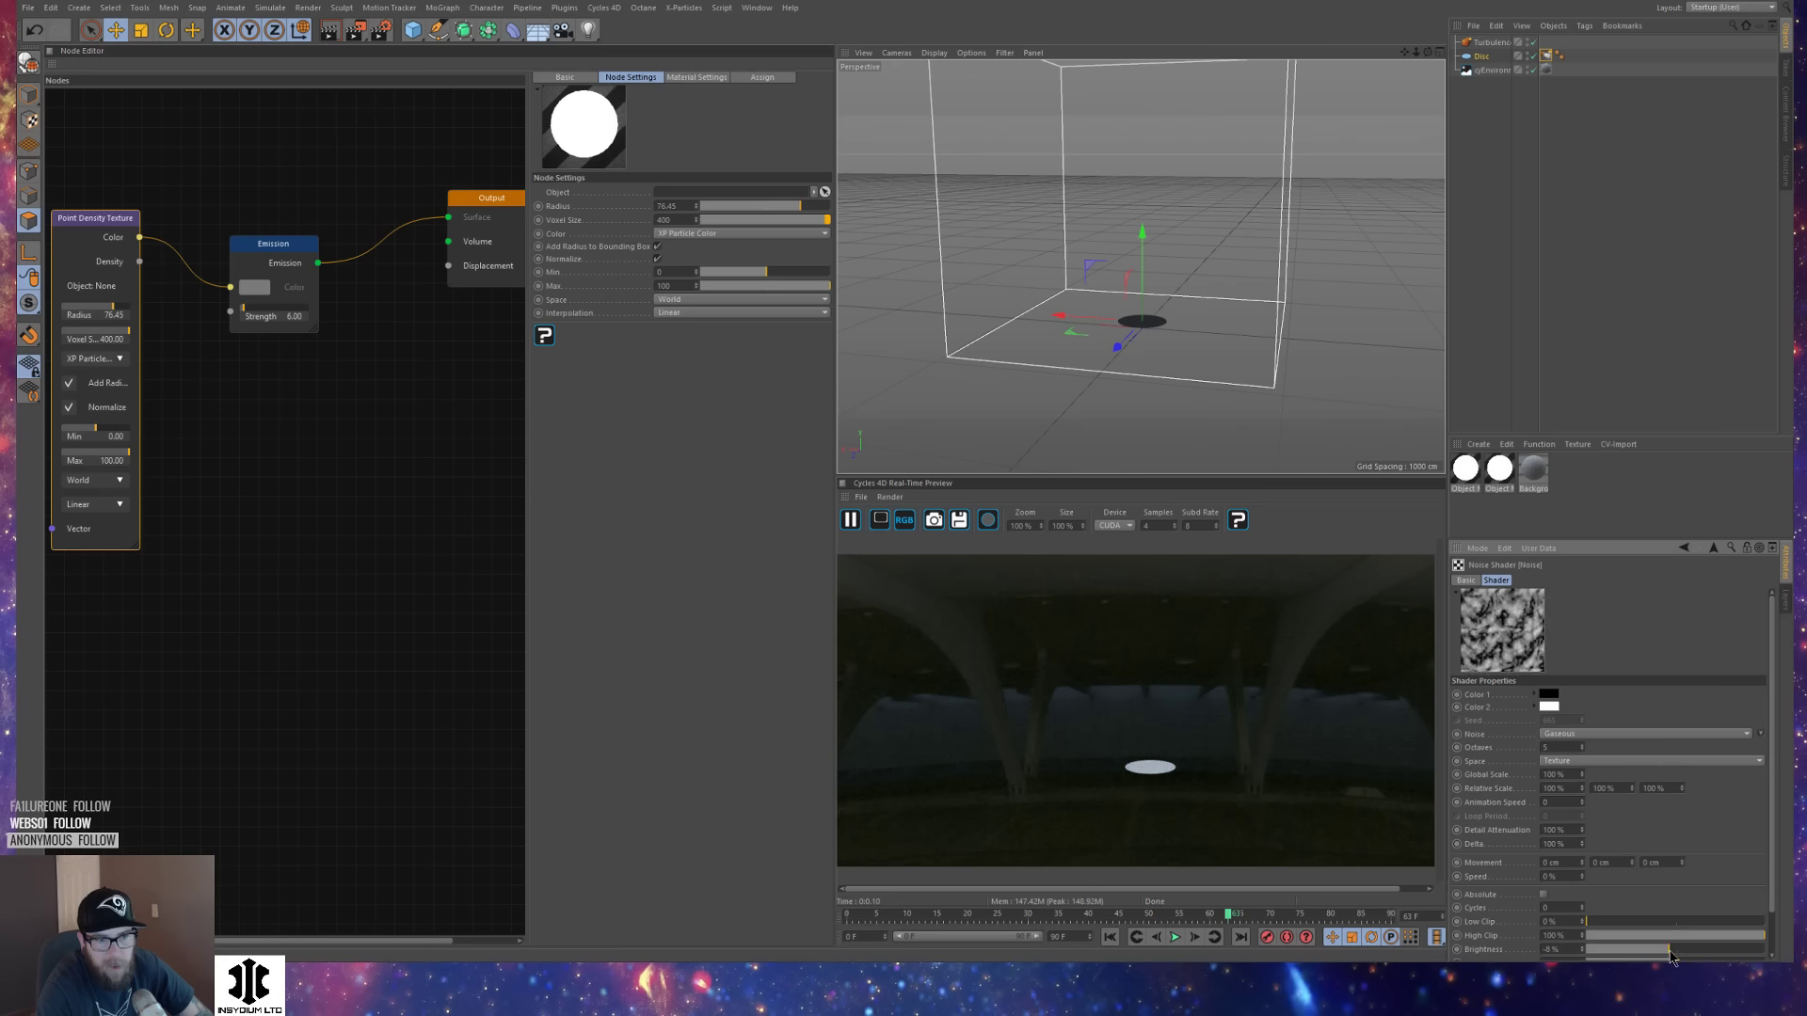
Add a Signal tag to the disc.
left_click(1475, 63)
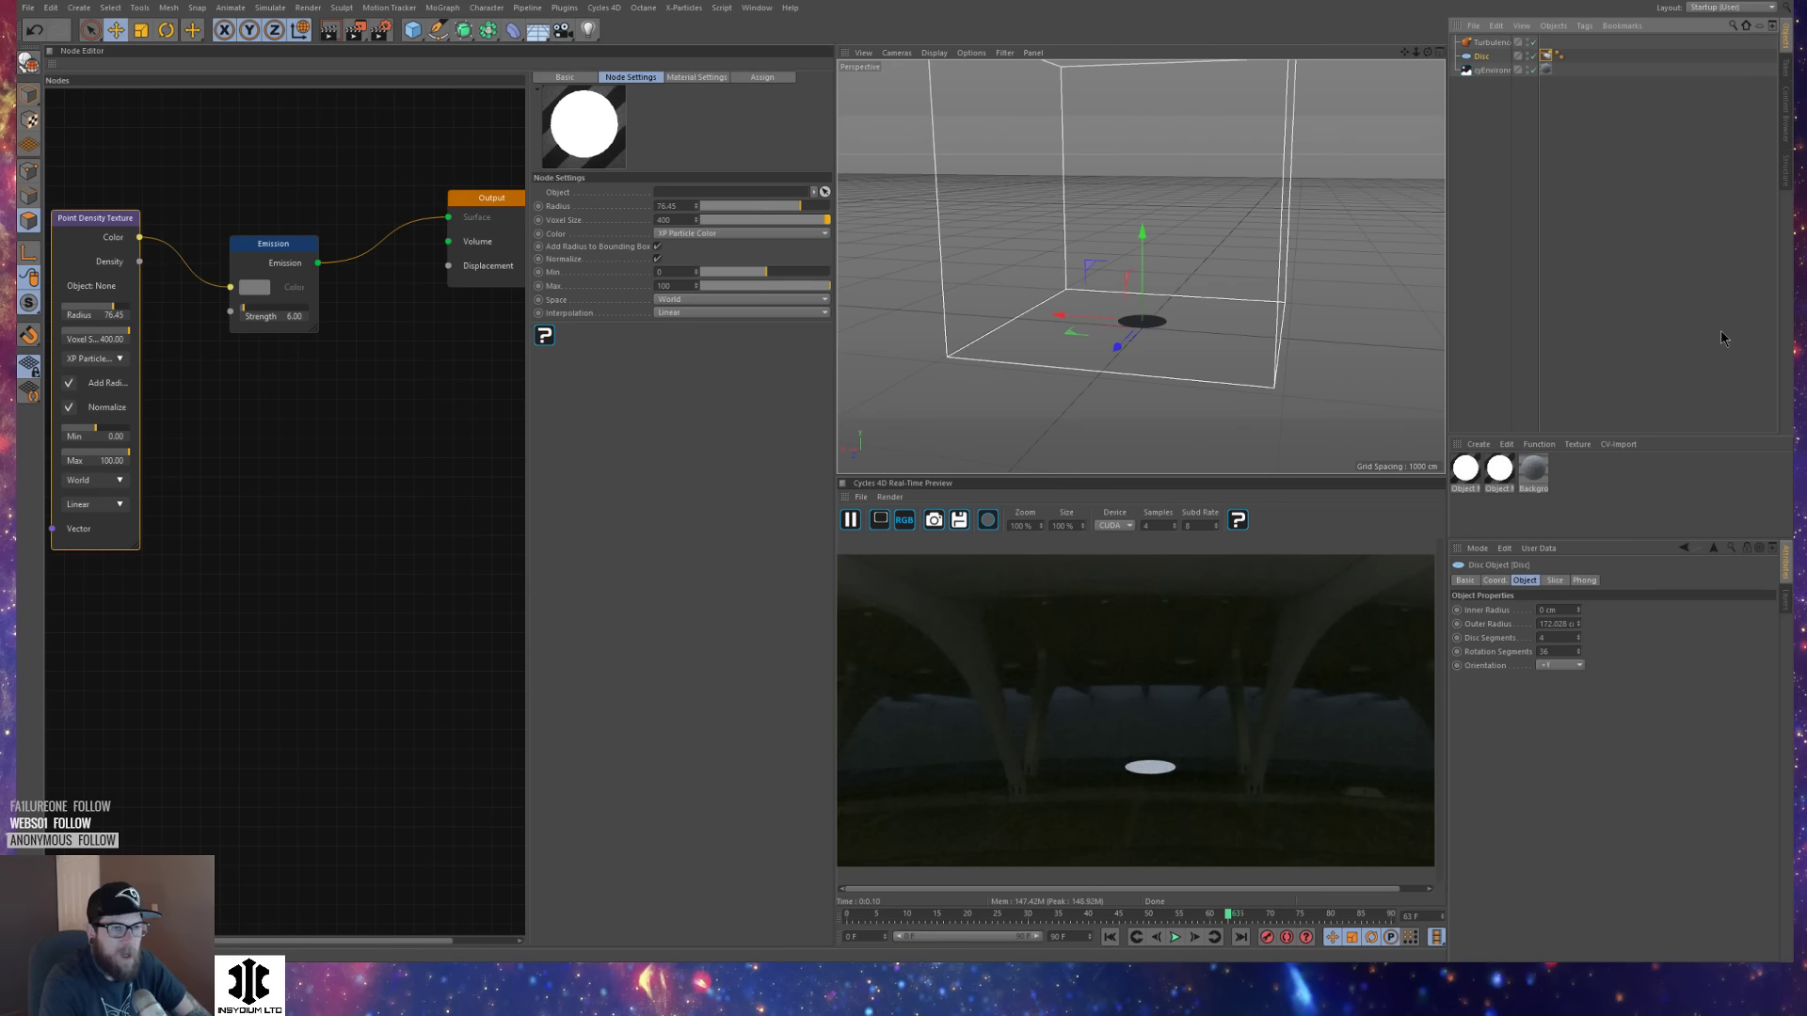
key("shift+c")
type("signa")
key("Return")
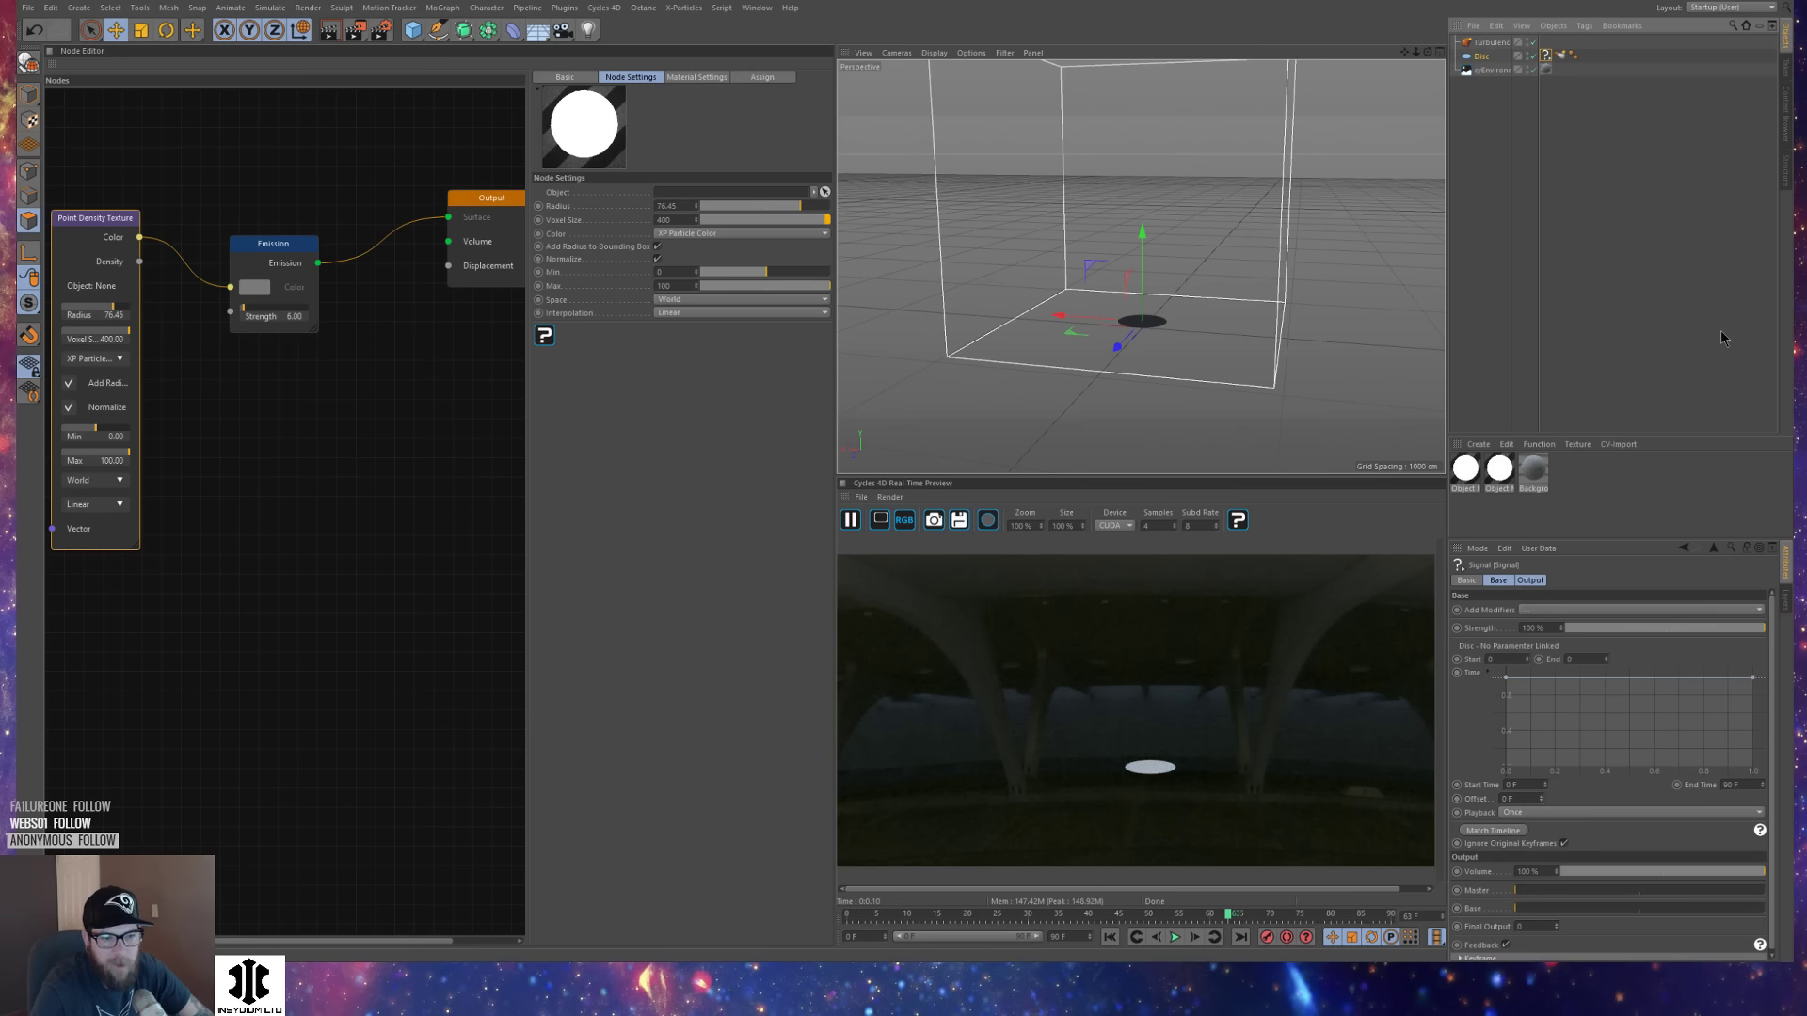
Link the emitter noise shader's Low Clip parameter to the disc's Signal tag and show the tag's settings.
left_click(1560, 56)
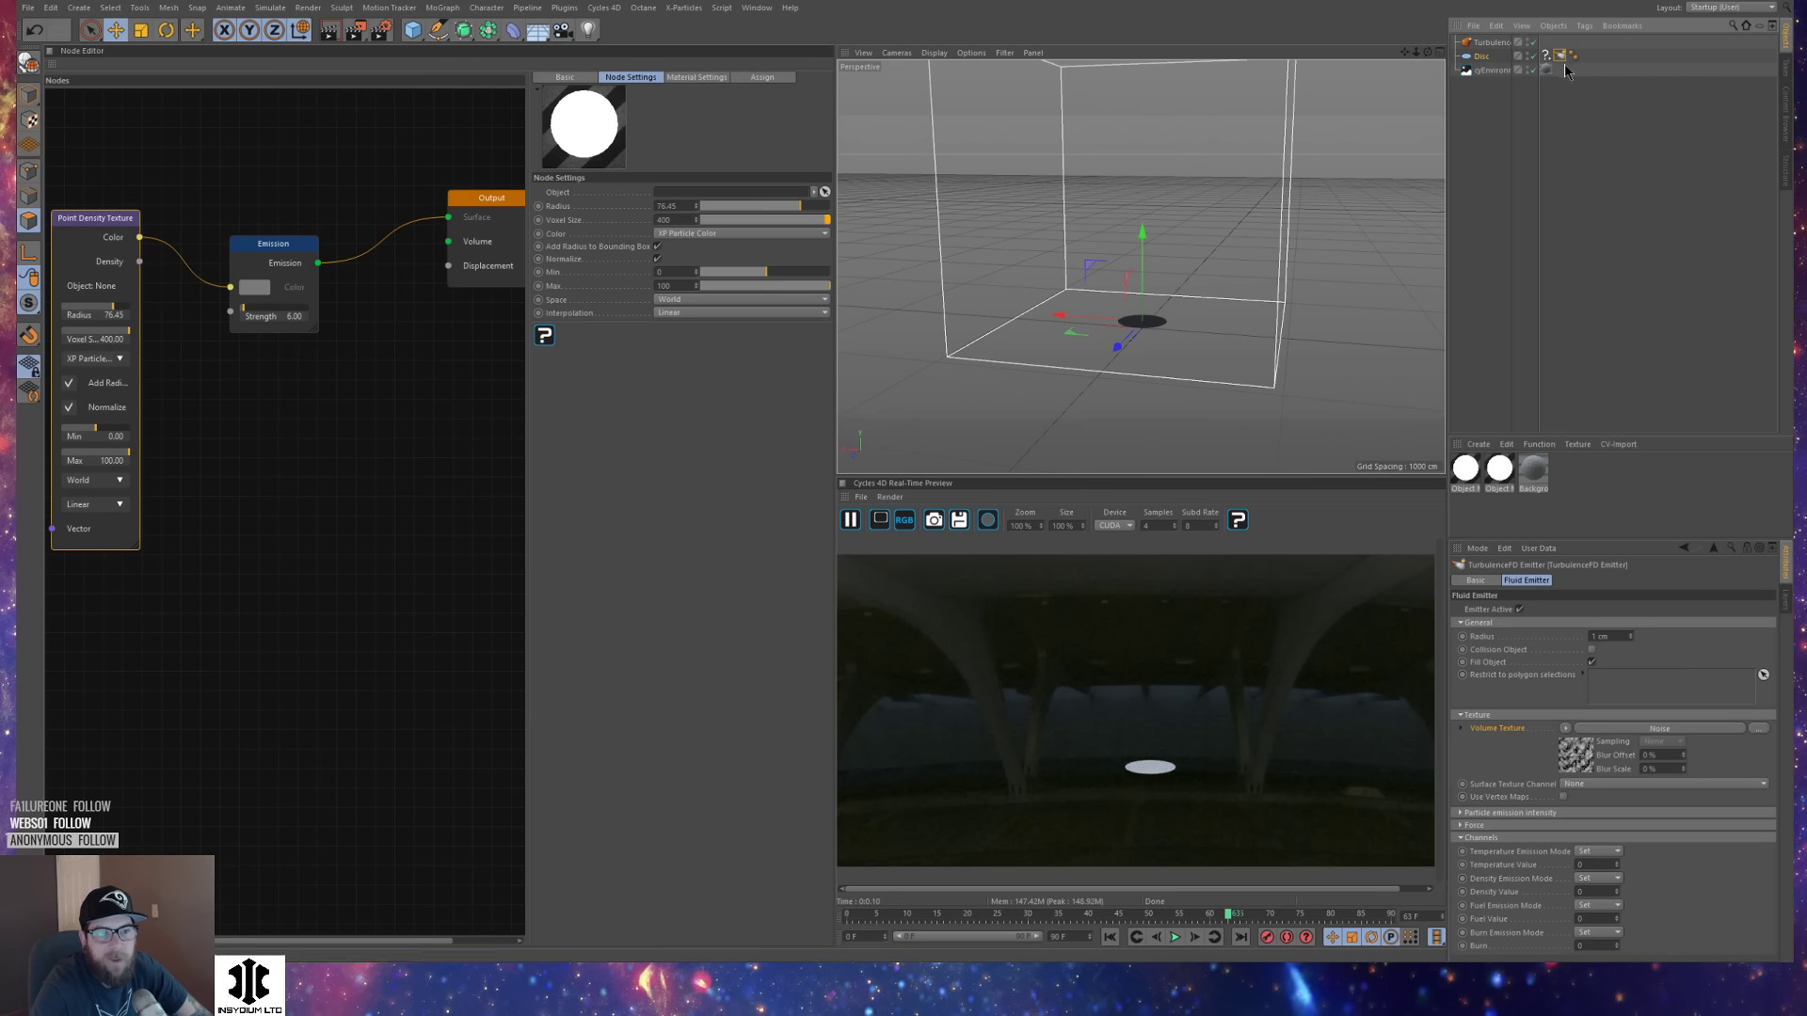
left_click(1576, 758)
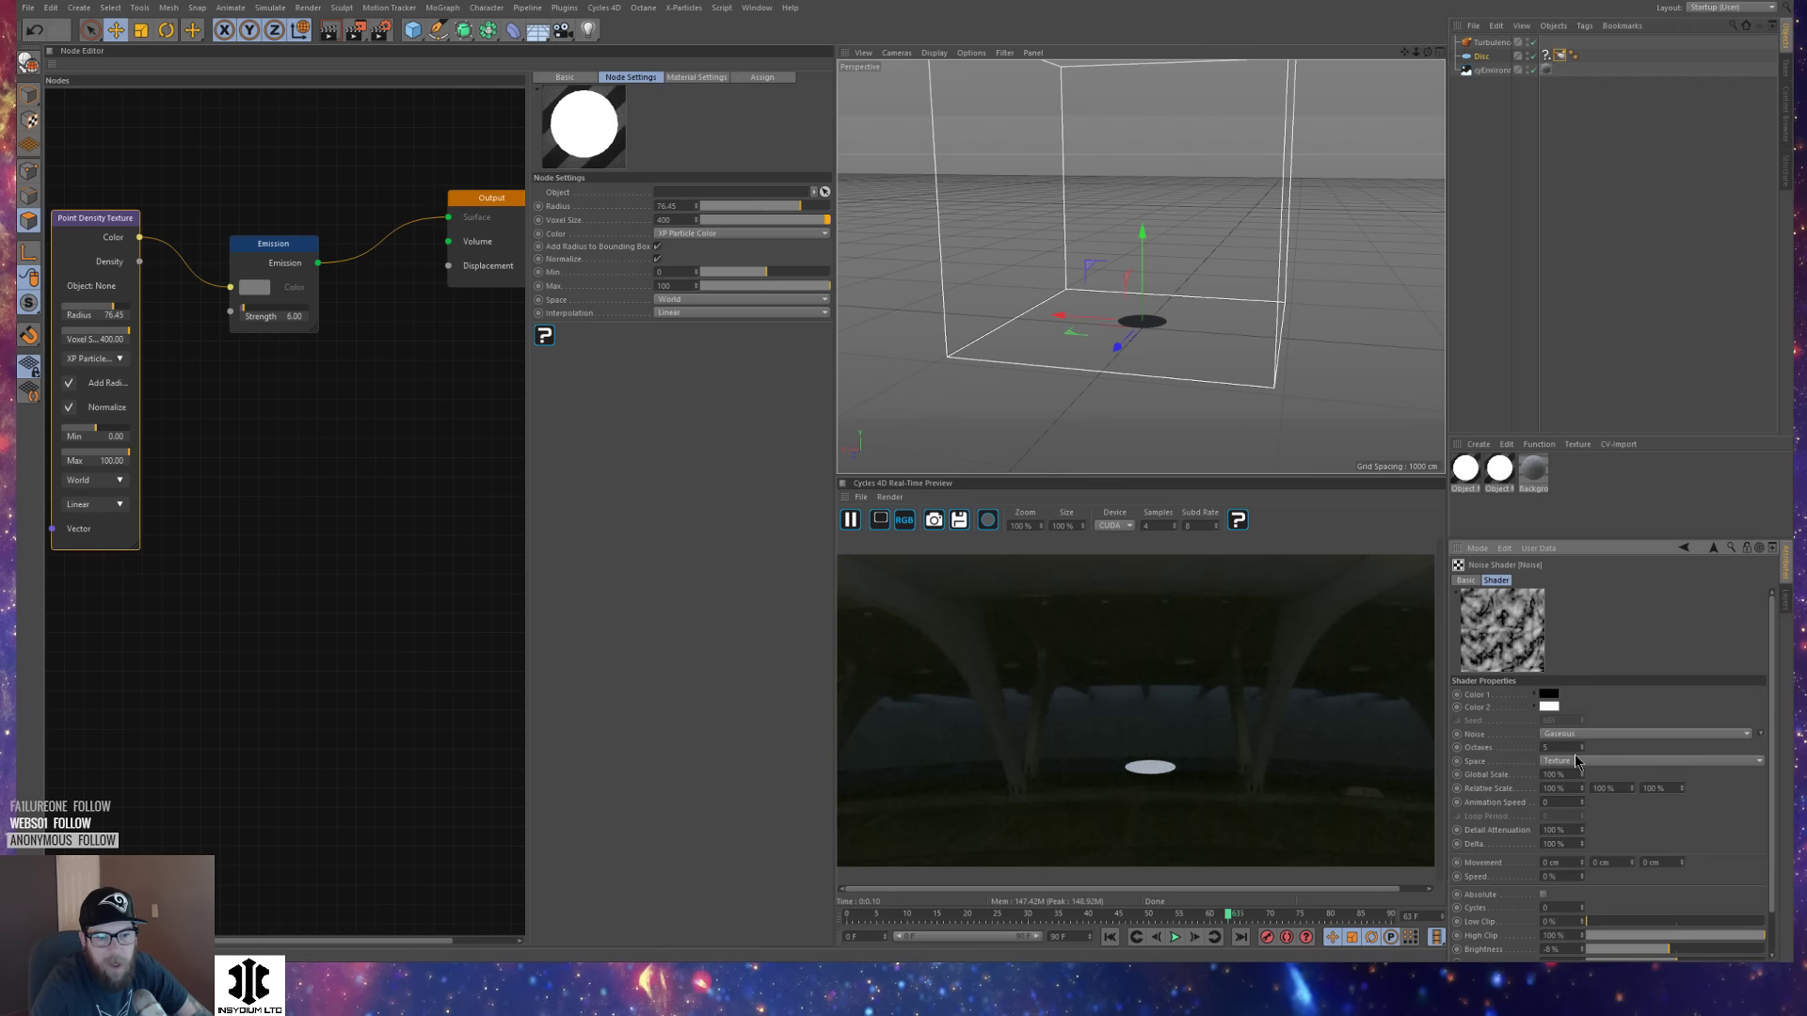
left_click_drag(1672, 957, 1617, 920)
key("ctrl+z")
key("ctrl+z")
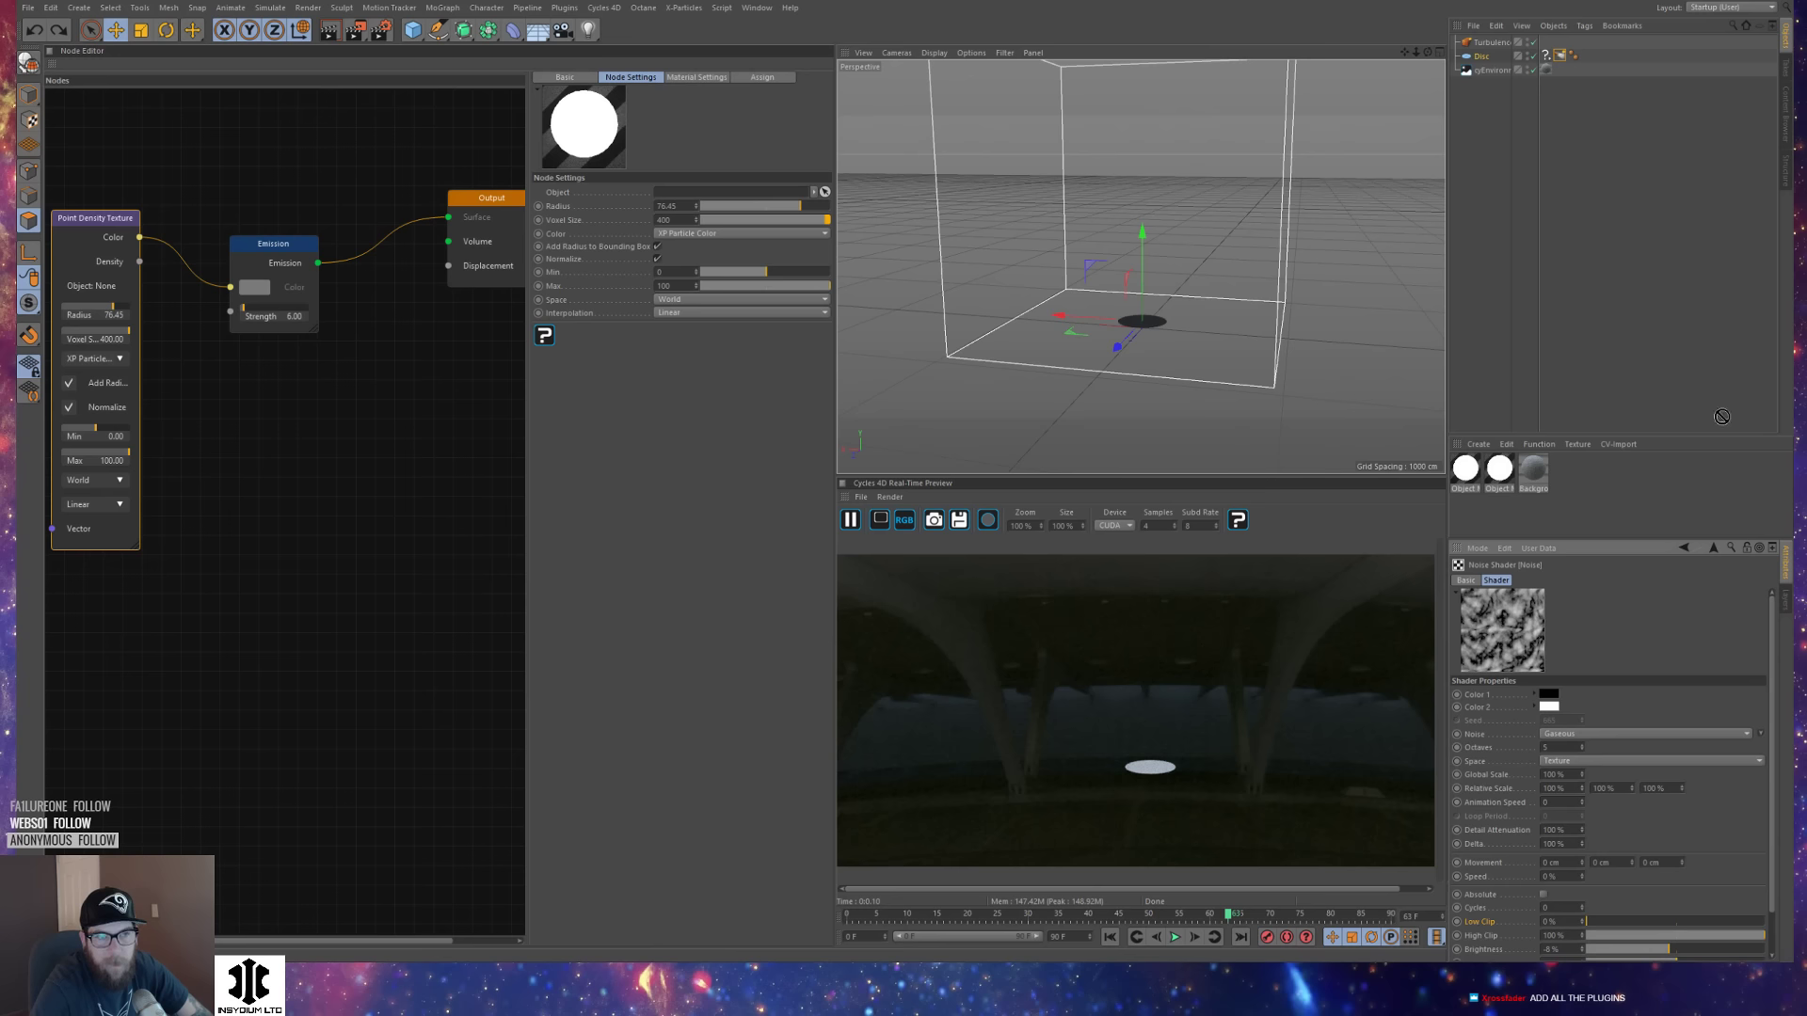
left_click(1546, 57)
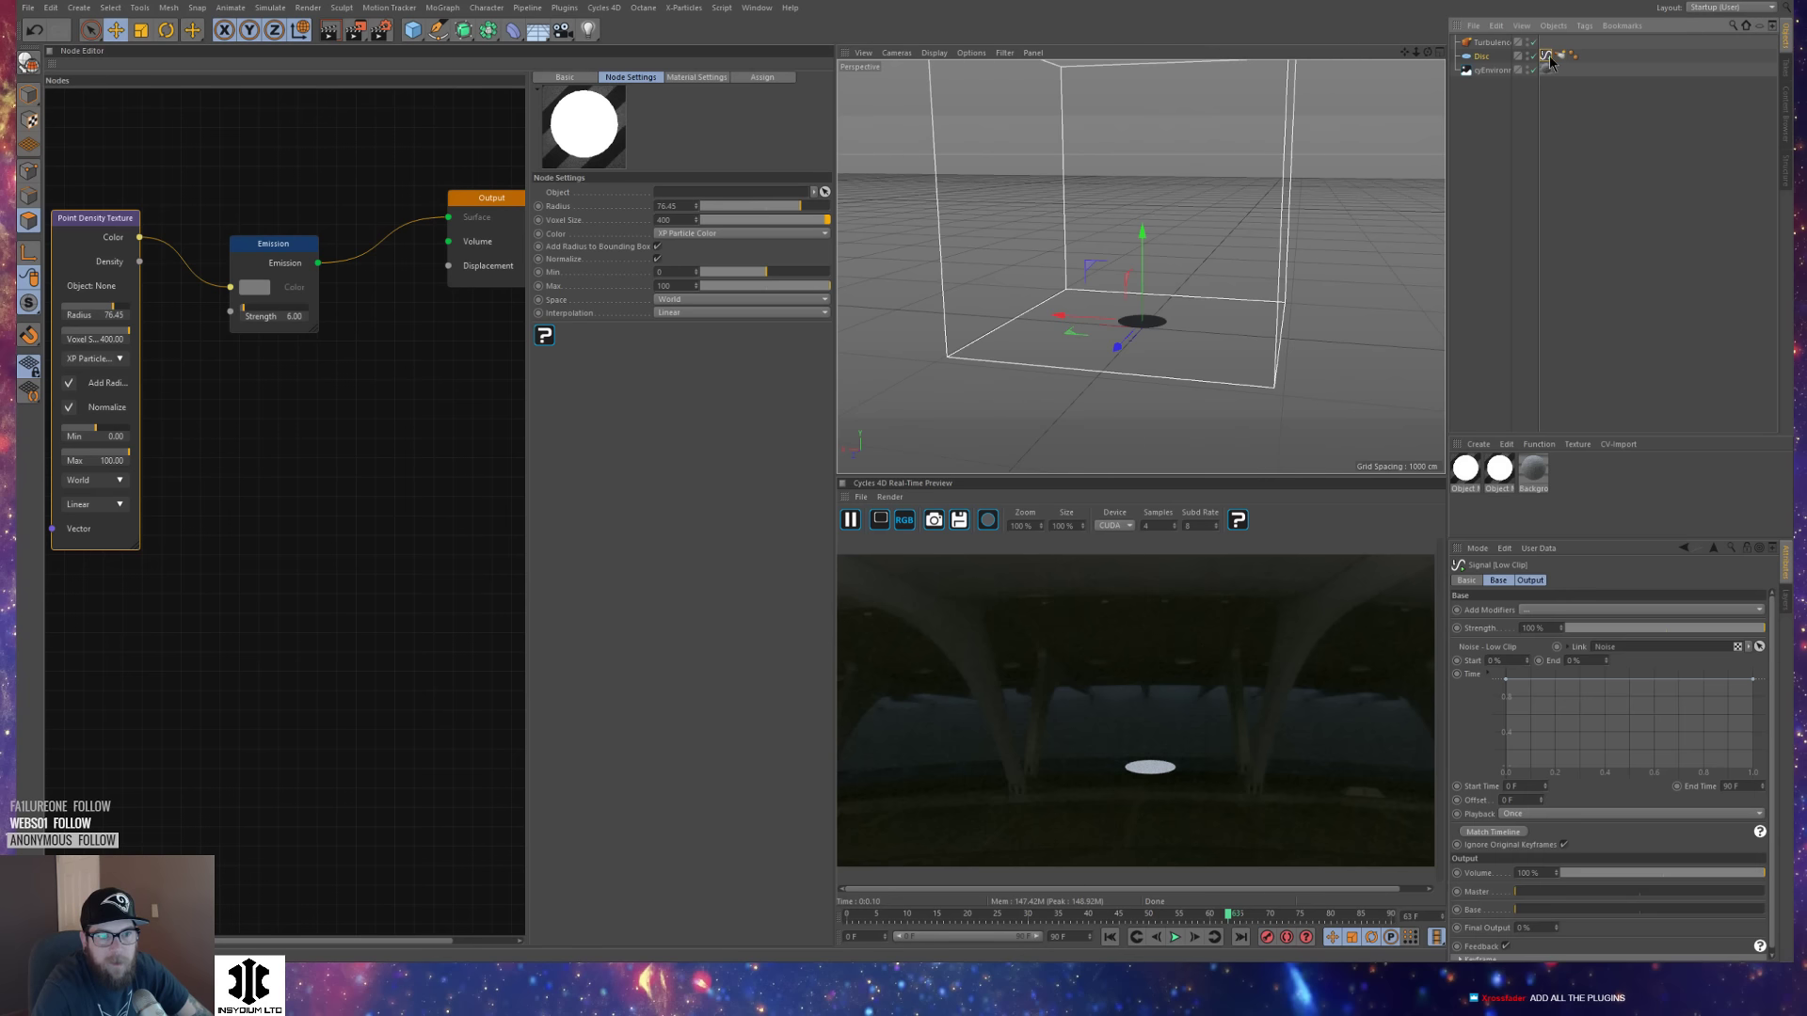
Open the Signal tag's settings in a separate attributes window, enlarged and placed over the viewport and render preview.
left_click(1457, 549)
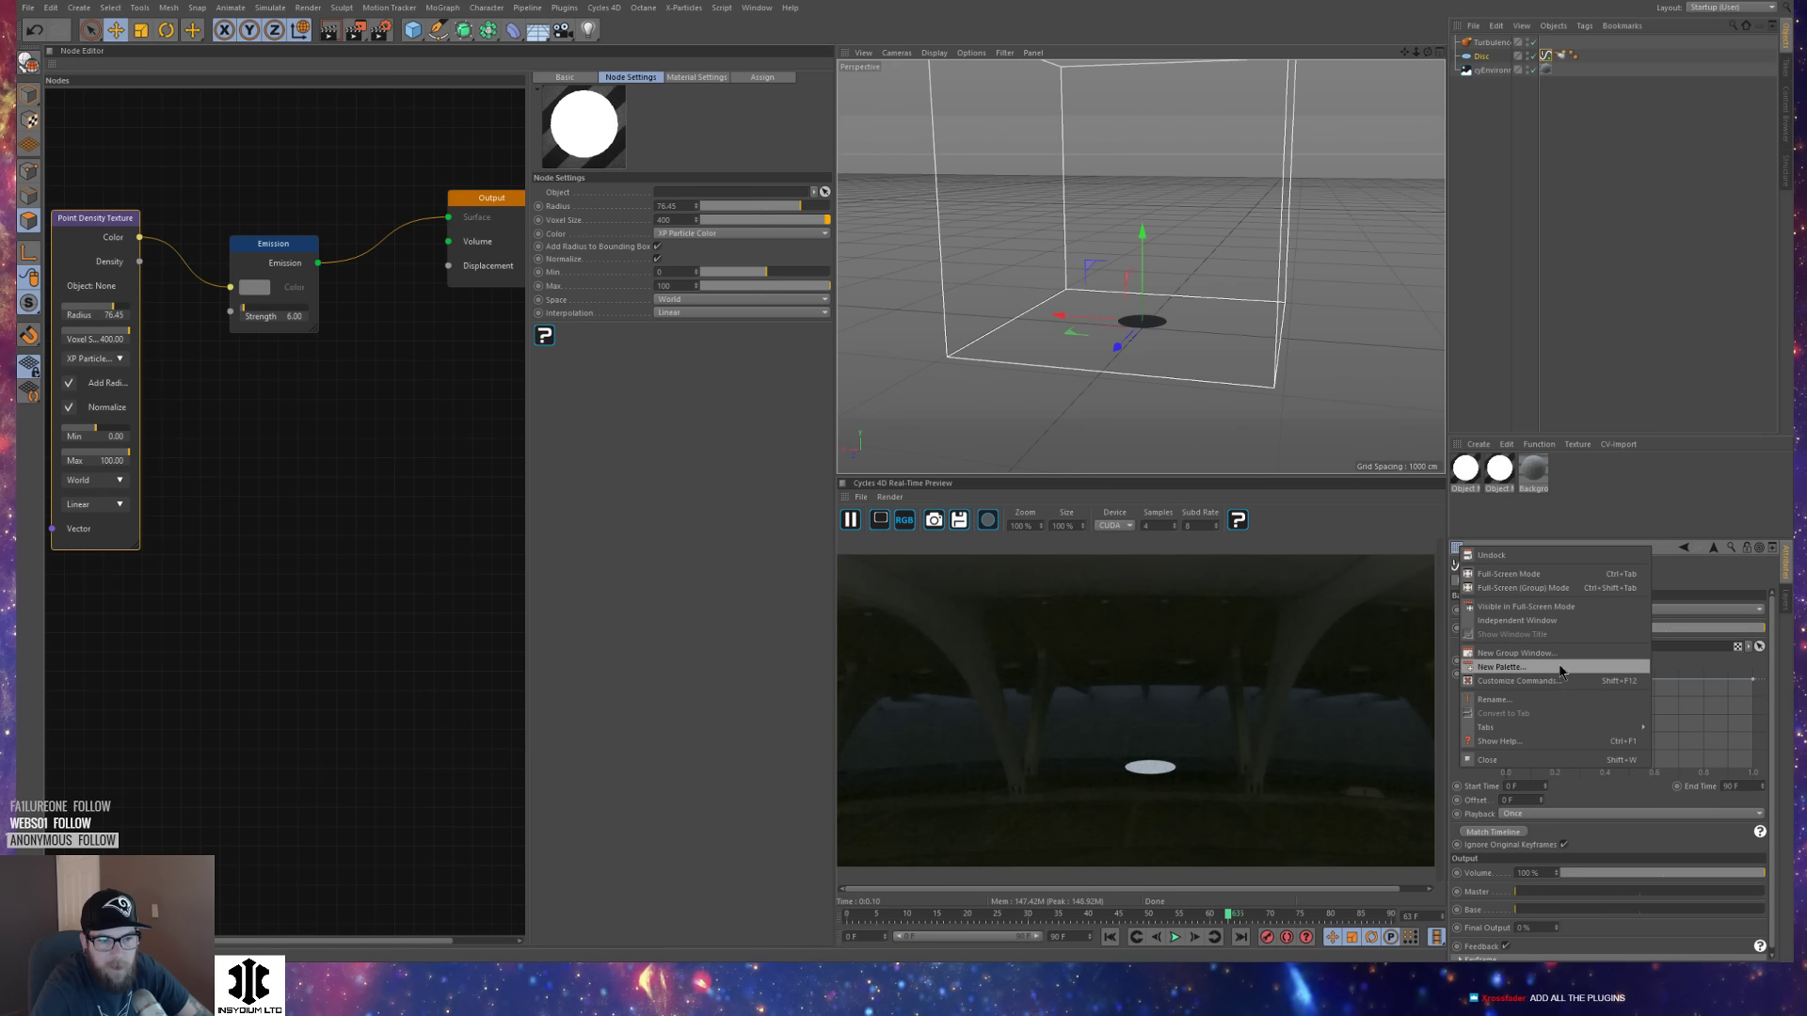
left_click(1644, 494)
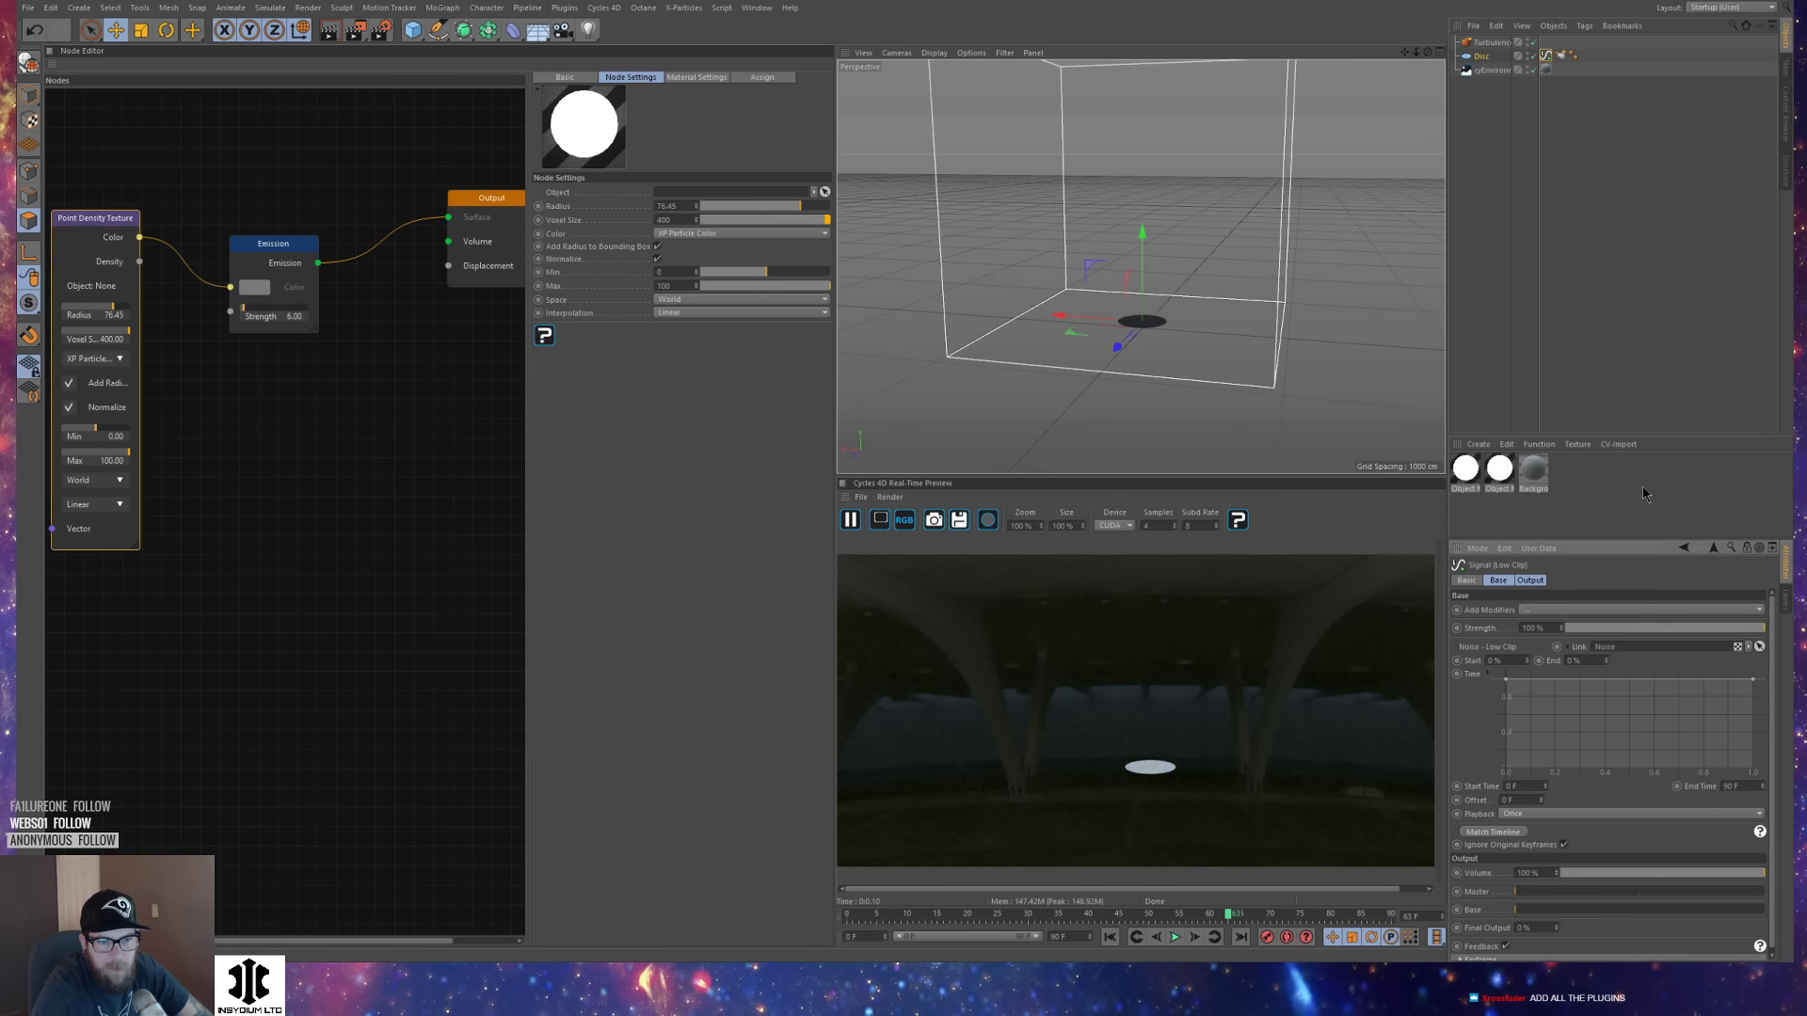
left_click(1773, 548)
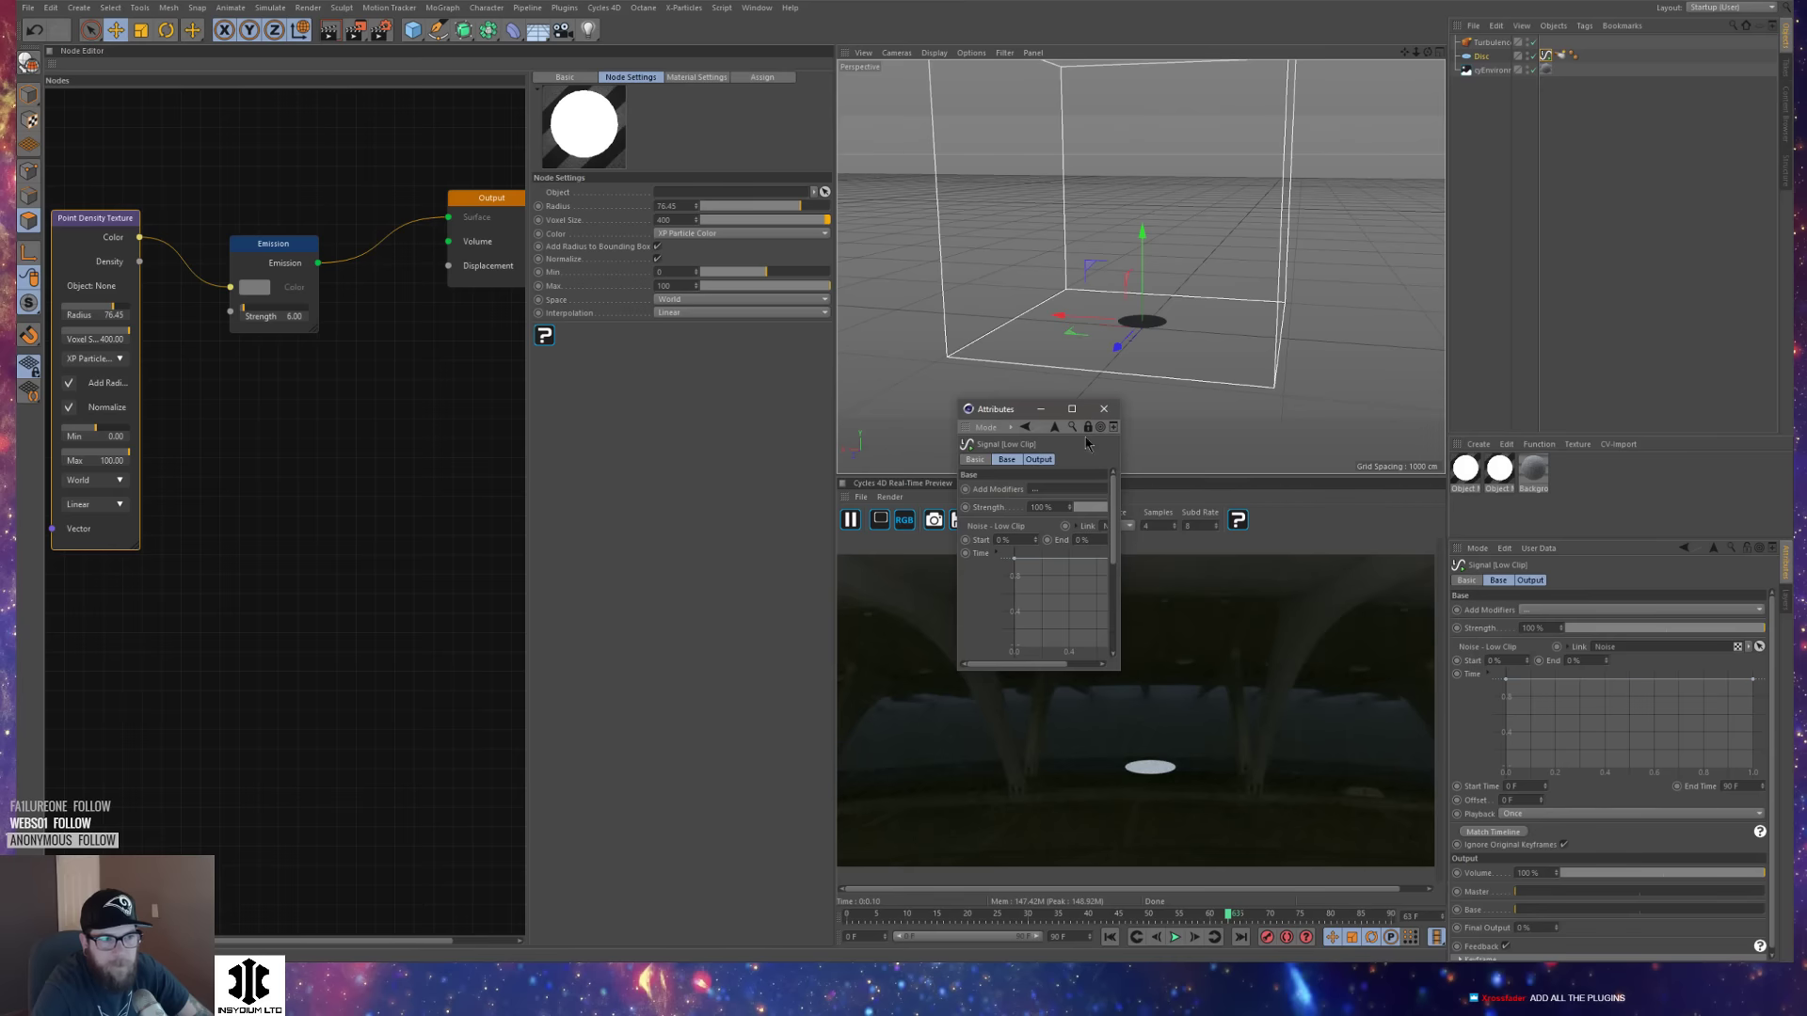
left_click_drag(1118, 668, 1506, 849)
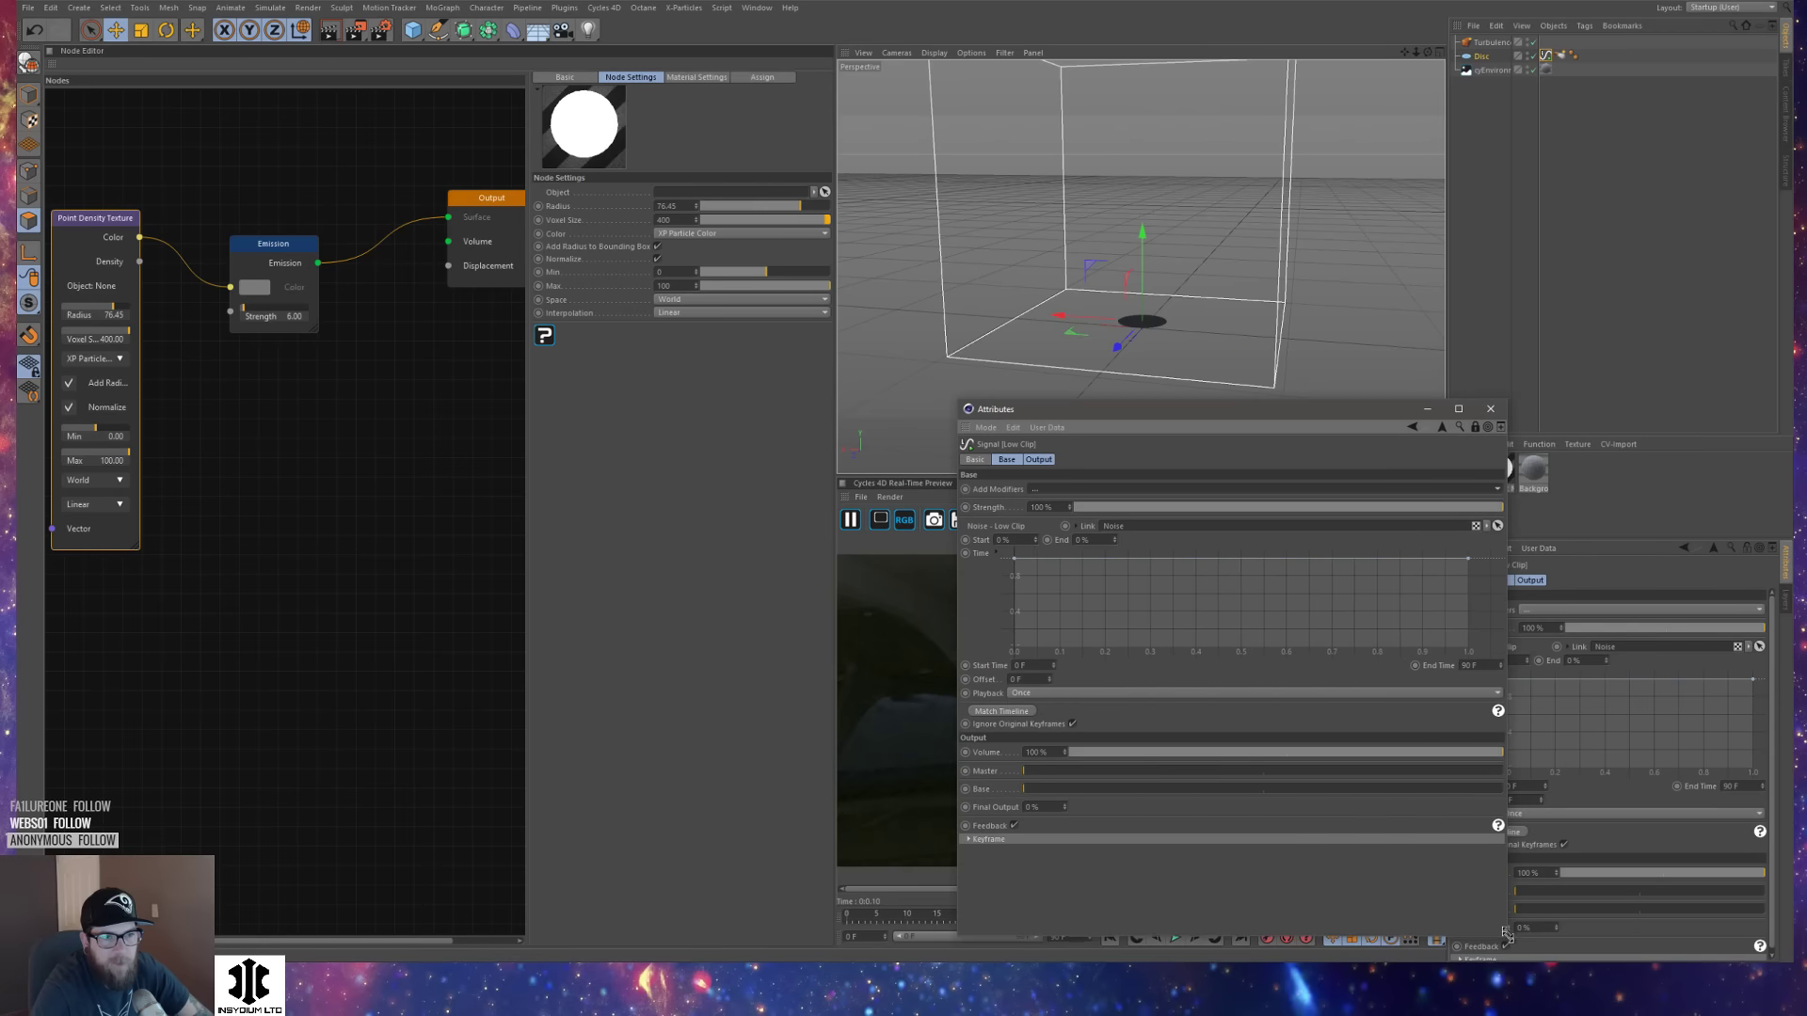
left_click_drag(1357, 420, 1053, 405)
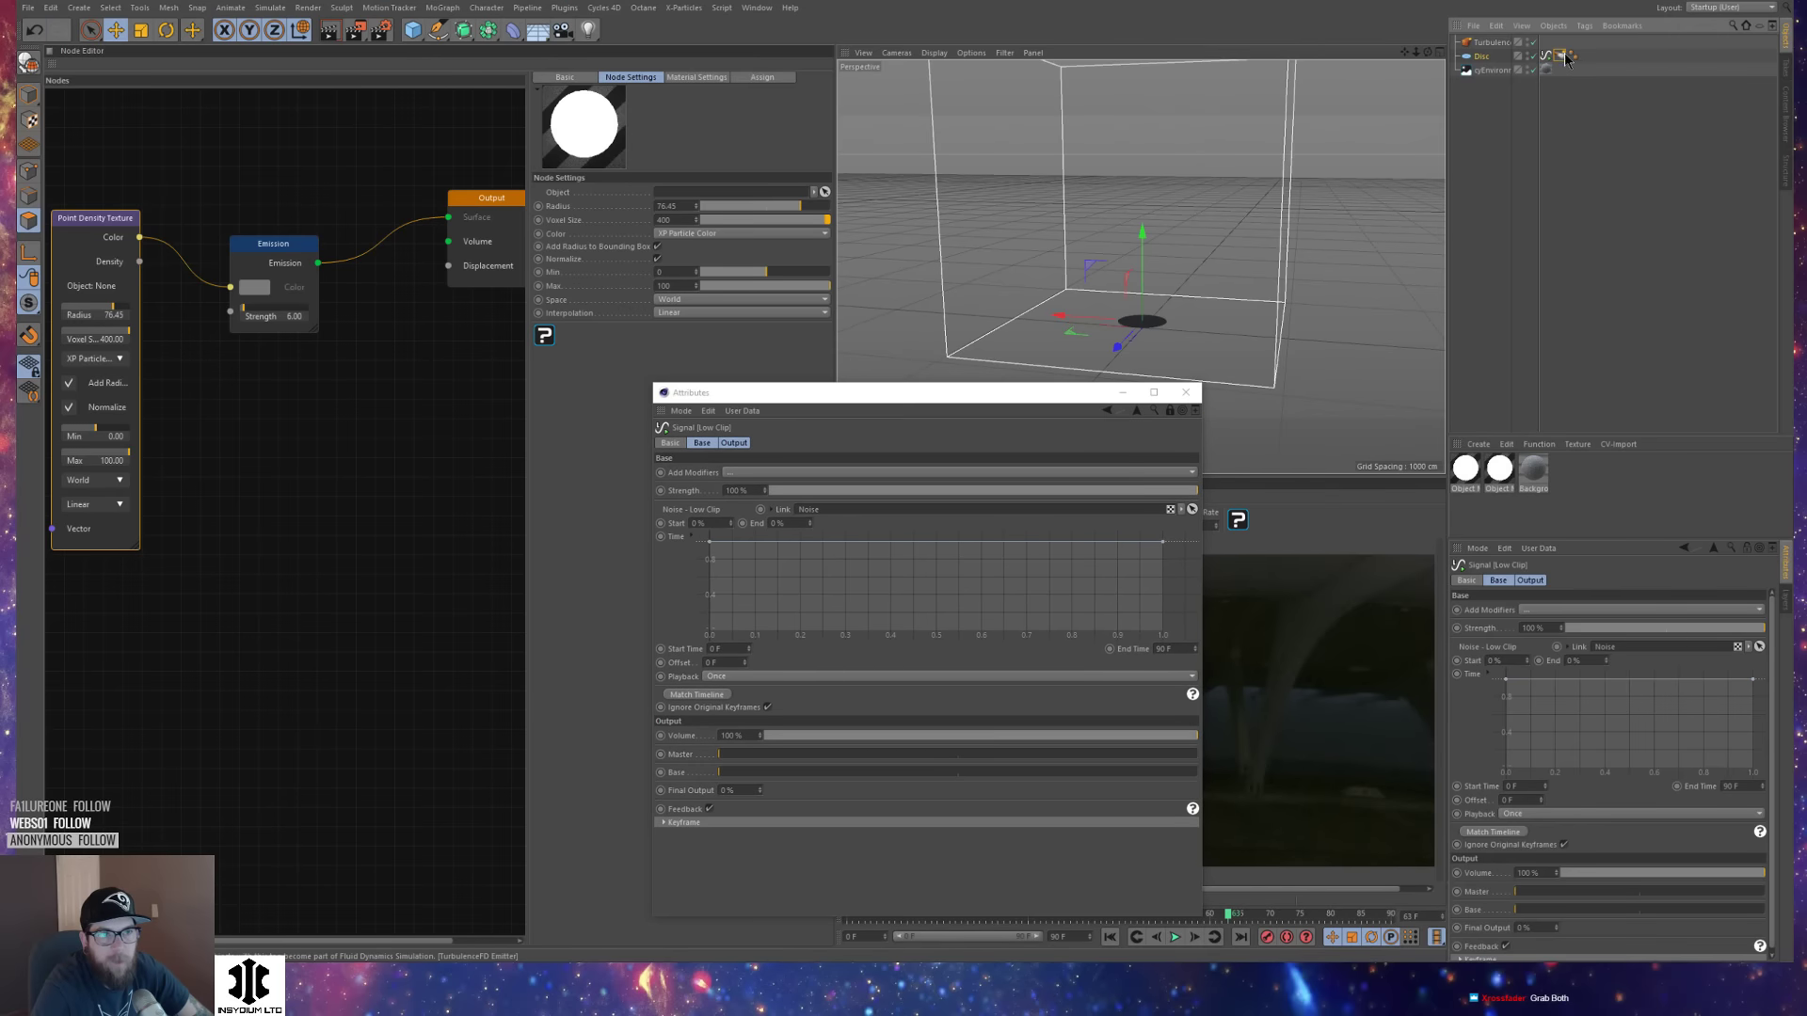
Show the emitter's noise shader in the docked attributes and add a Sin modifier to the Low Clip signal.
left_click(1564, 57)
left_click(1579, 750)
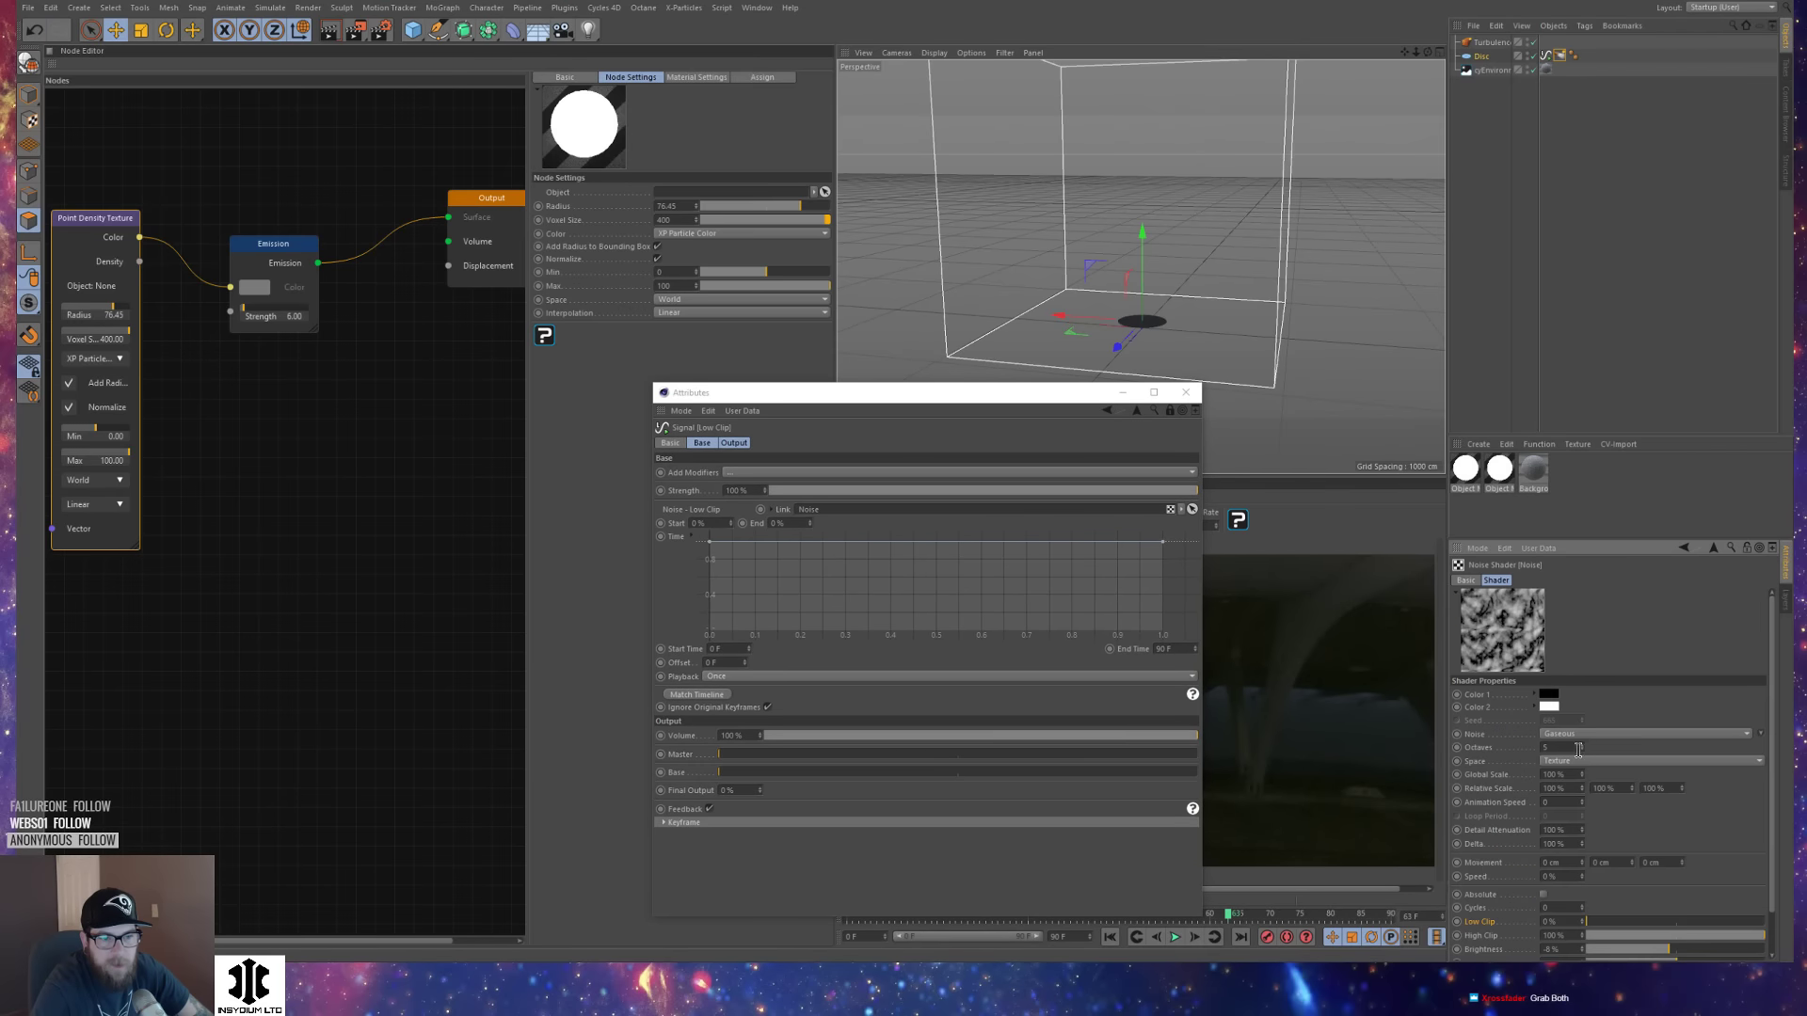
left_click(755, 473)
left_click(764, 516)
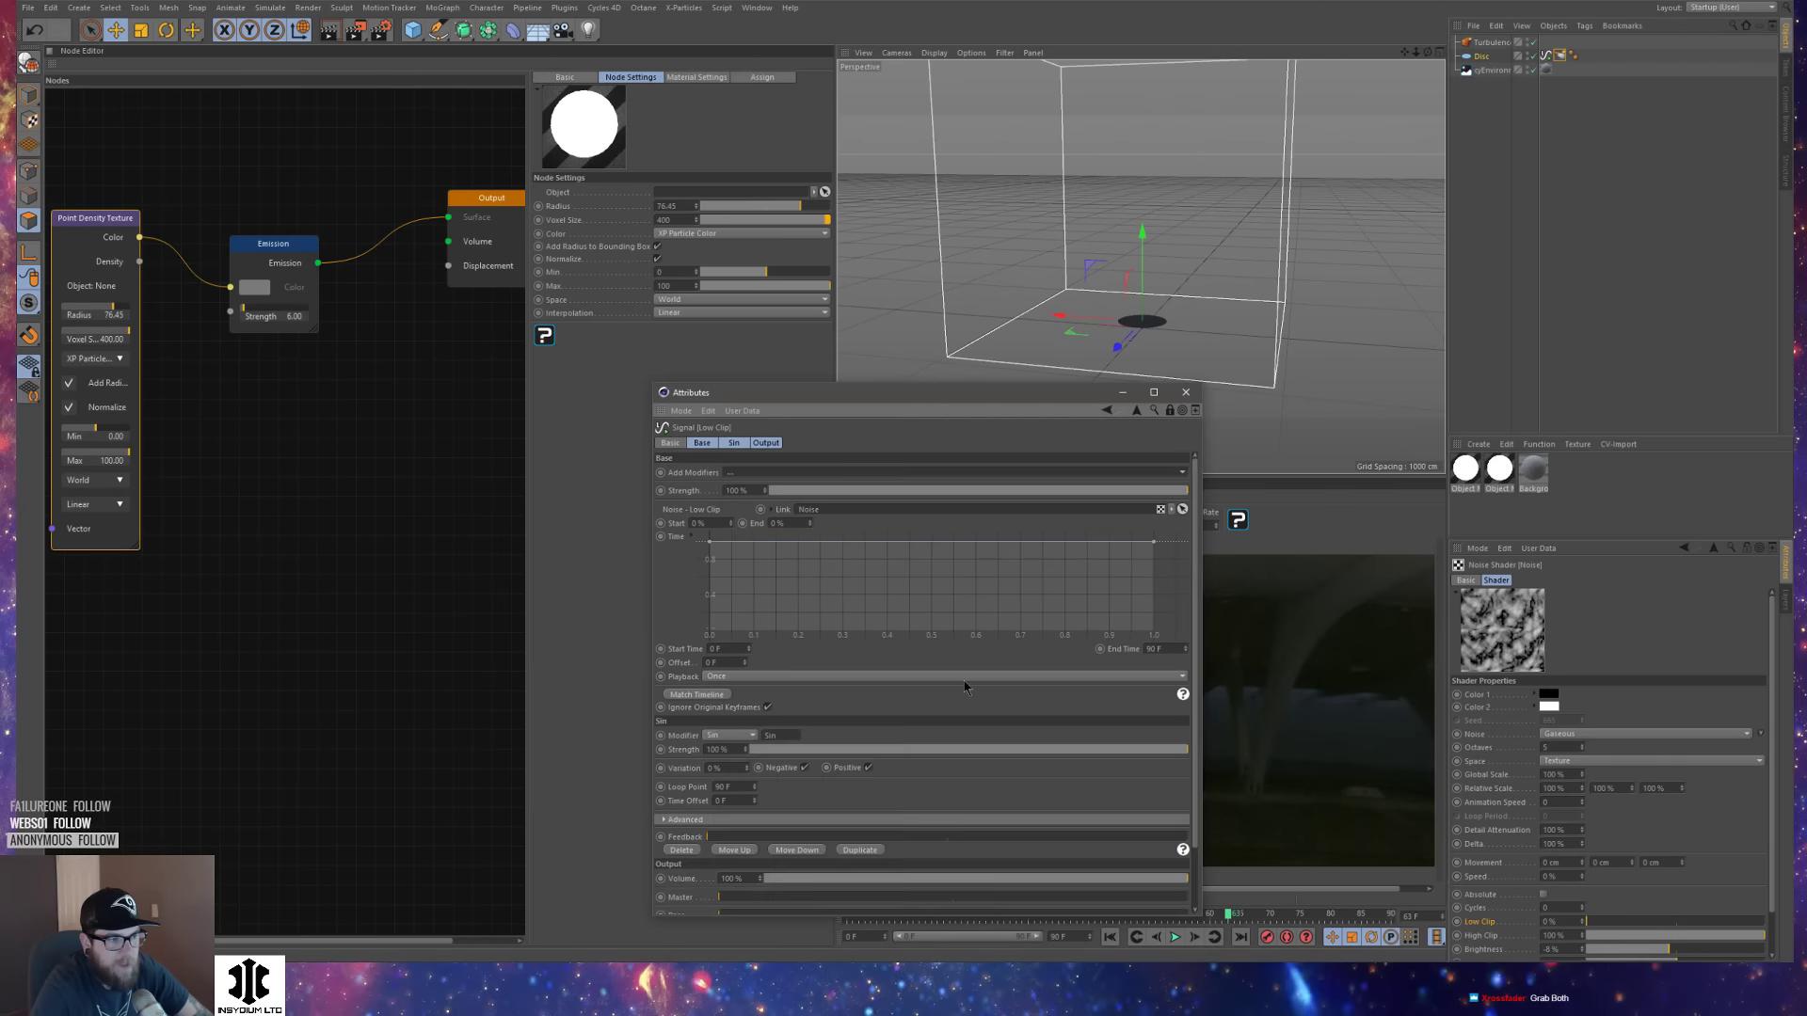
Start playback of the animation and shift the floating attributes window so the timeline stays readable.
left_click(1594, 413)
key("shift+f")
key("F8")
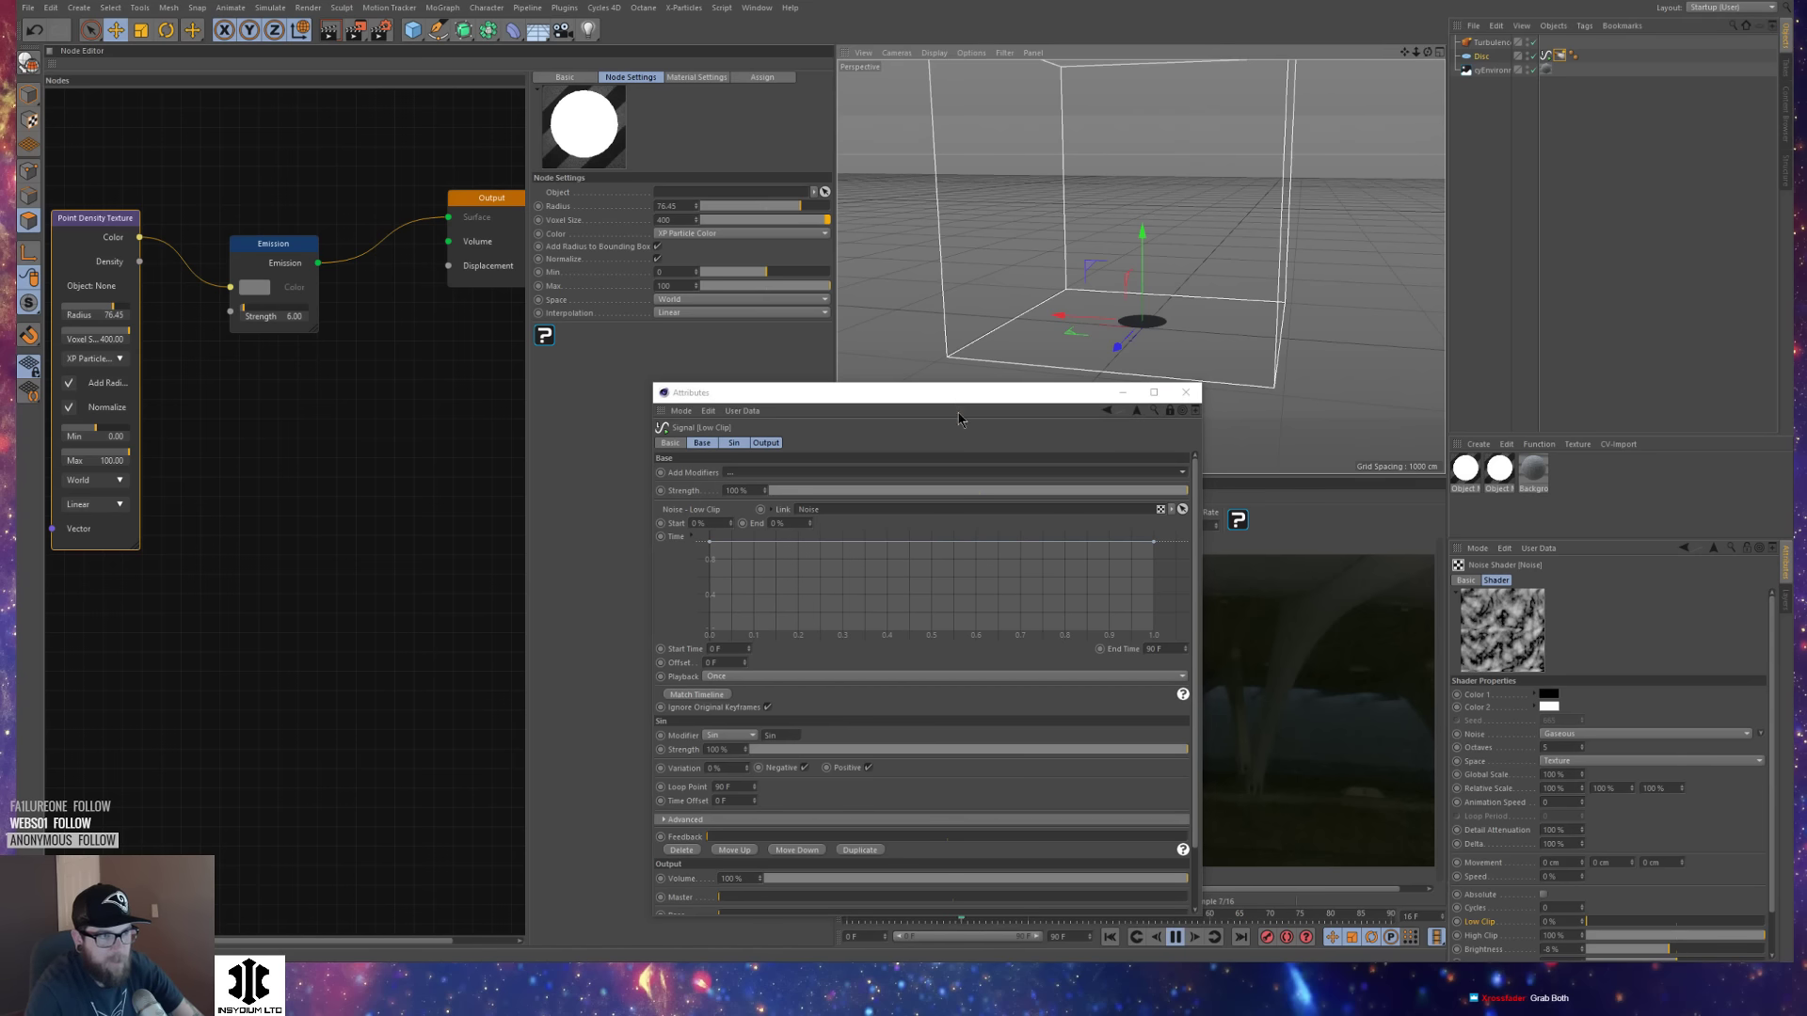
mouse_move(958, 396)
left_mouse_down()
mouse_move(660, 355)
mouse_move(458, 366)
mouse_move(971, 373)
left_mouse_up()
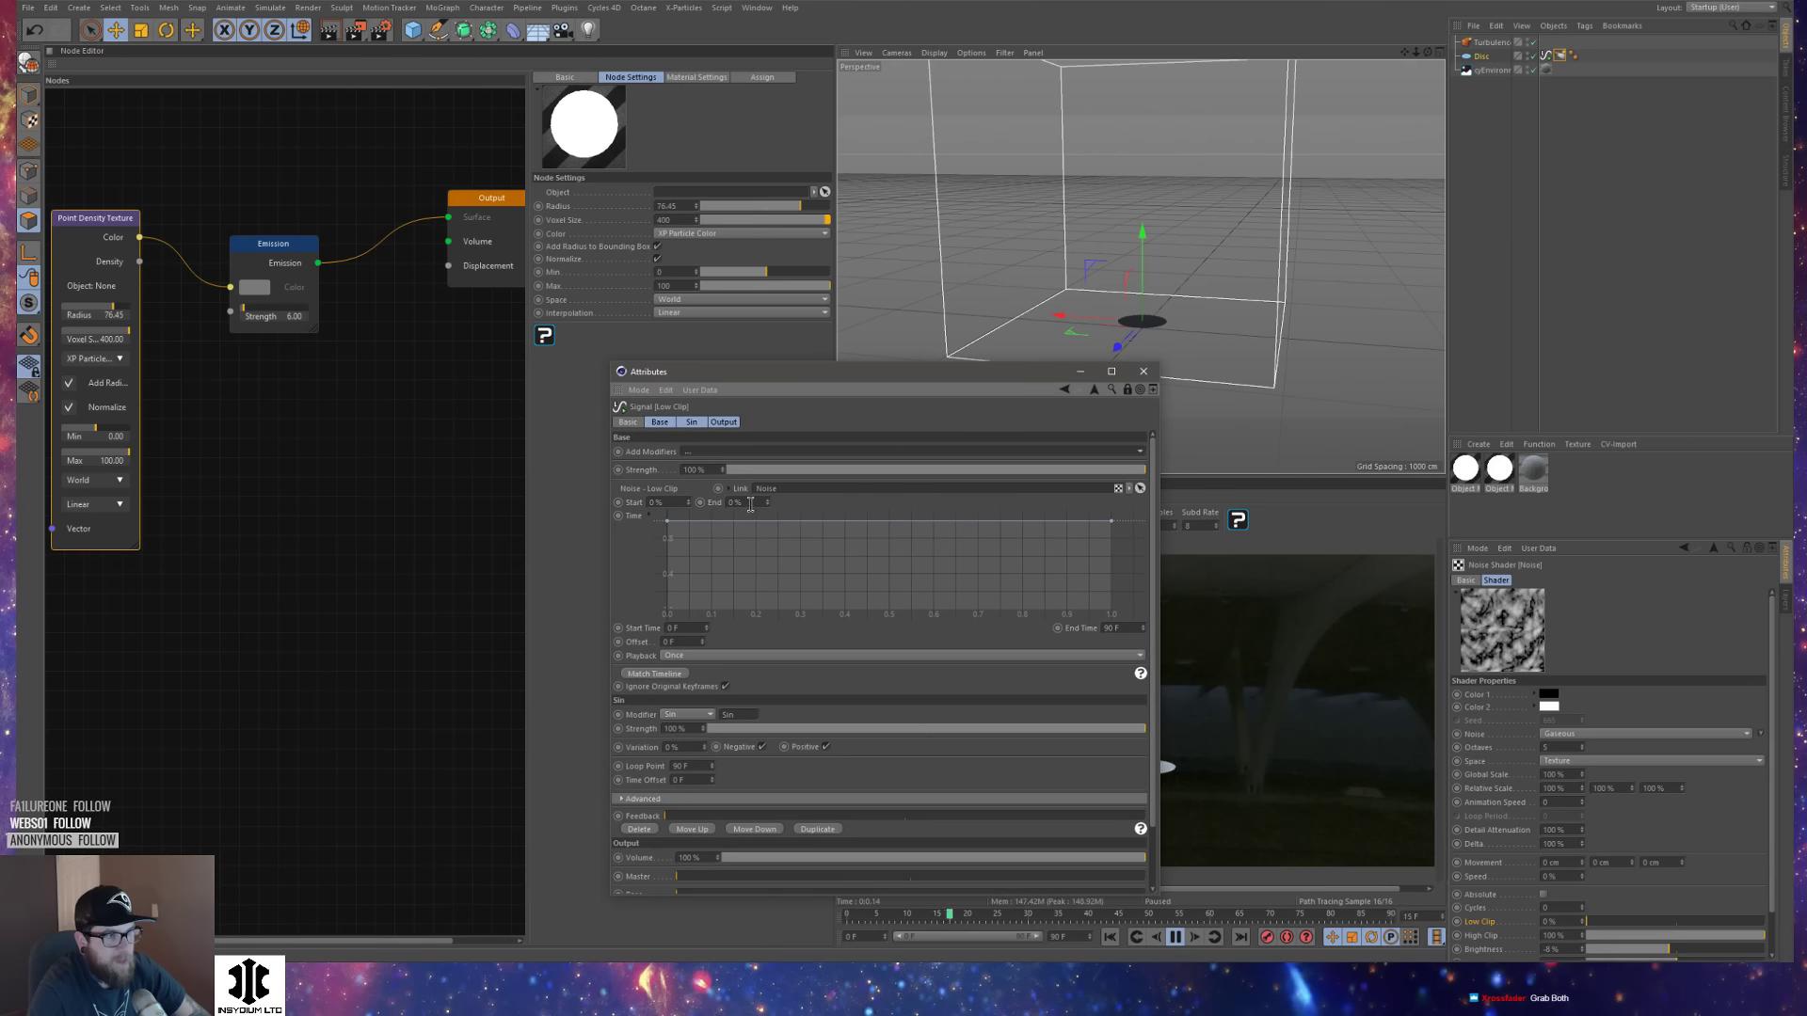
Try an End value of 67 % for the Low Clip signal and check its Sin settings.
left_click_drag(768, 503, 769, 508)
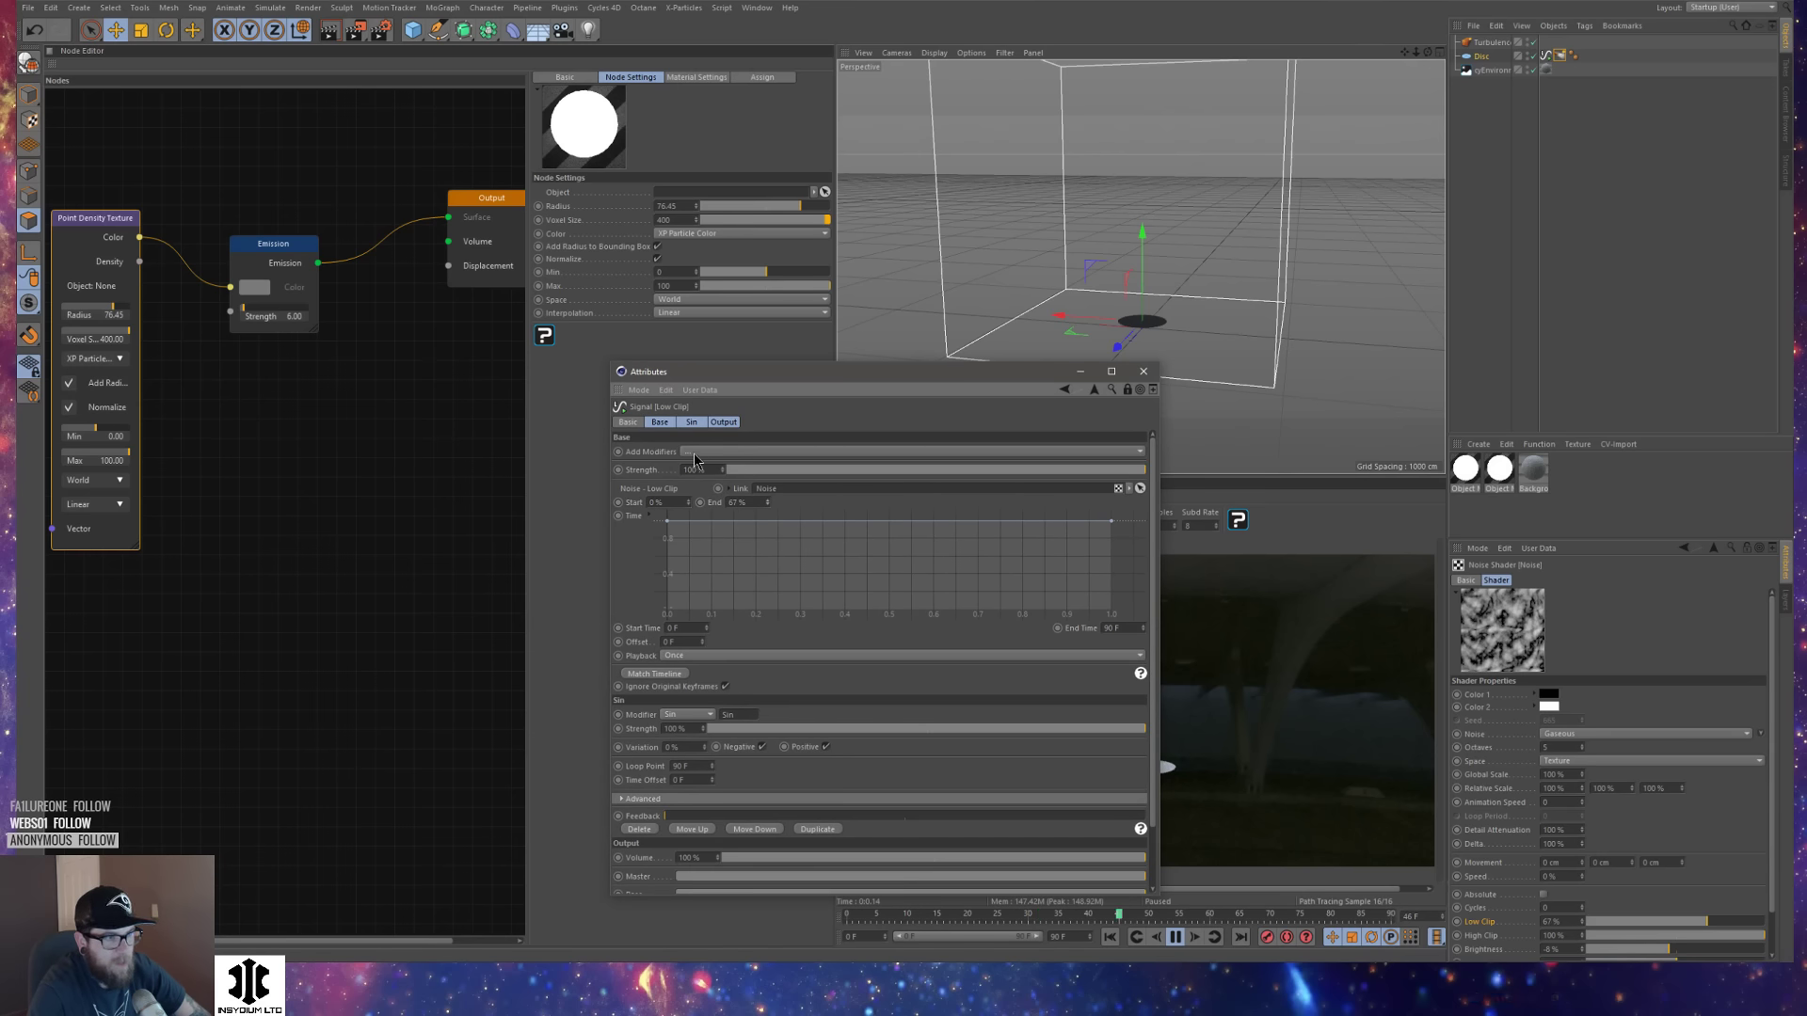
left_click(692, 421)
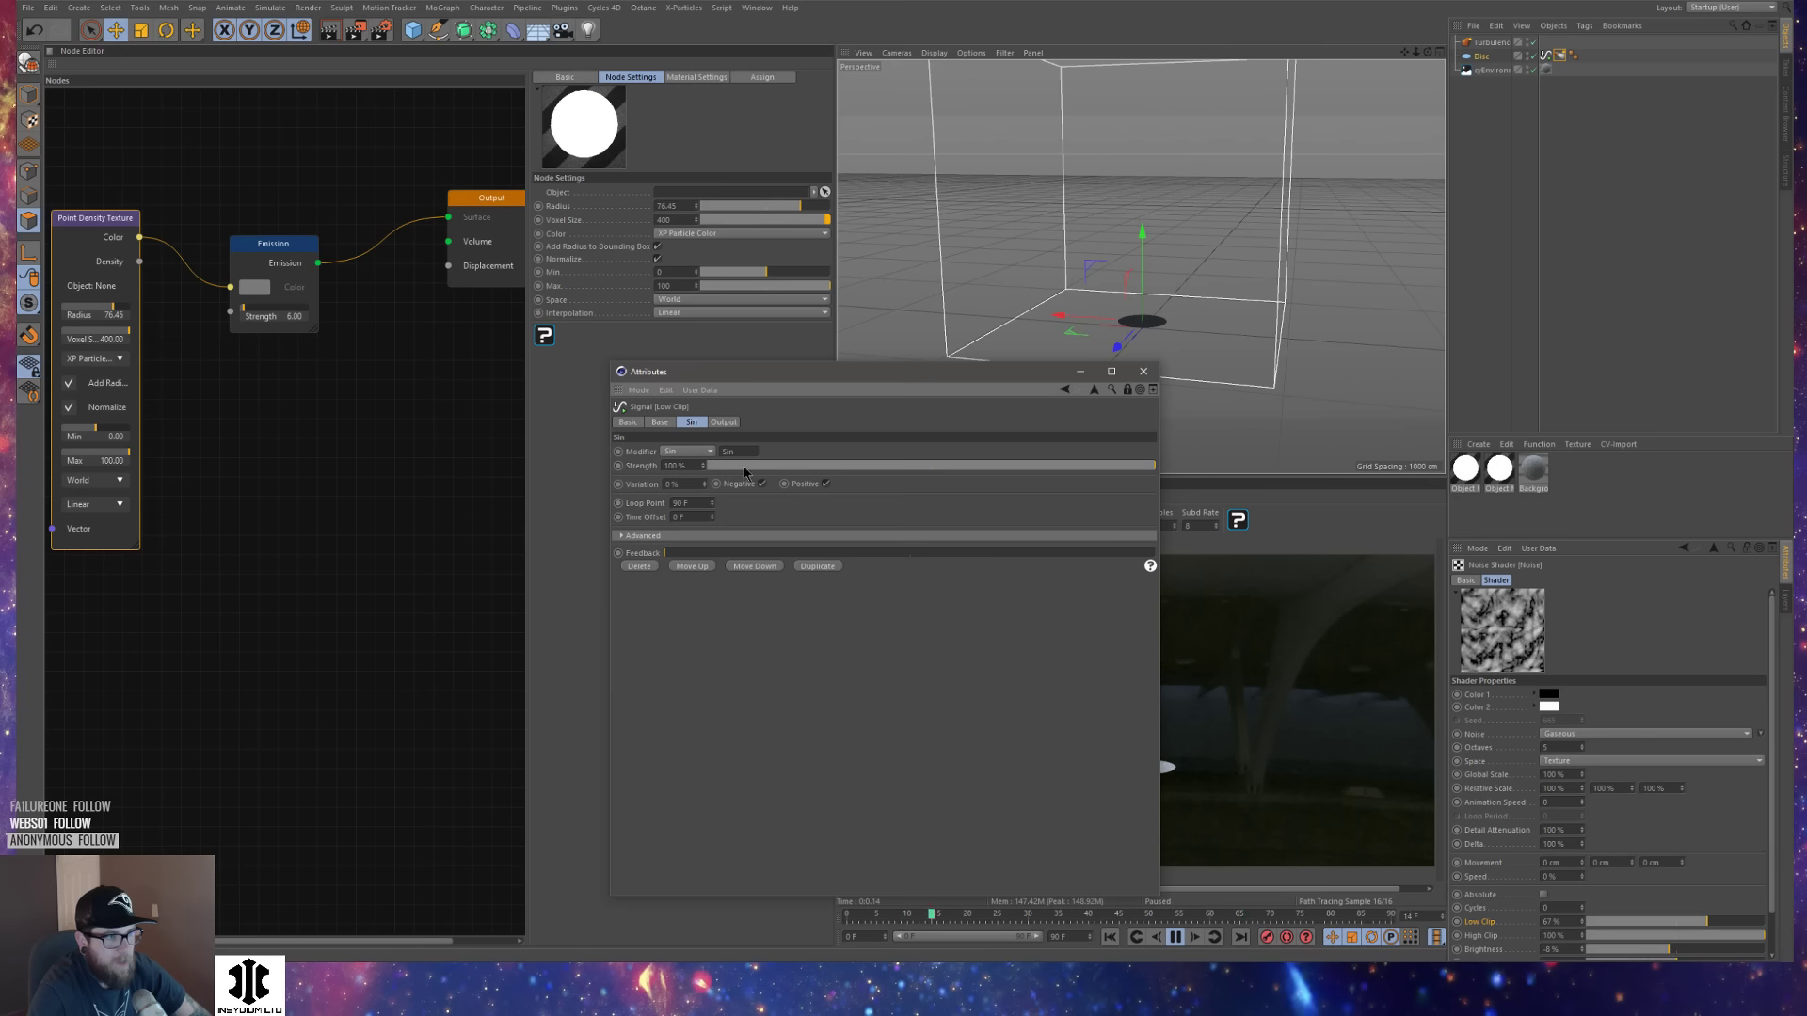
left_click(661, 423)
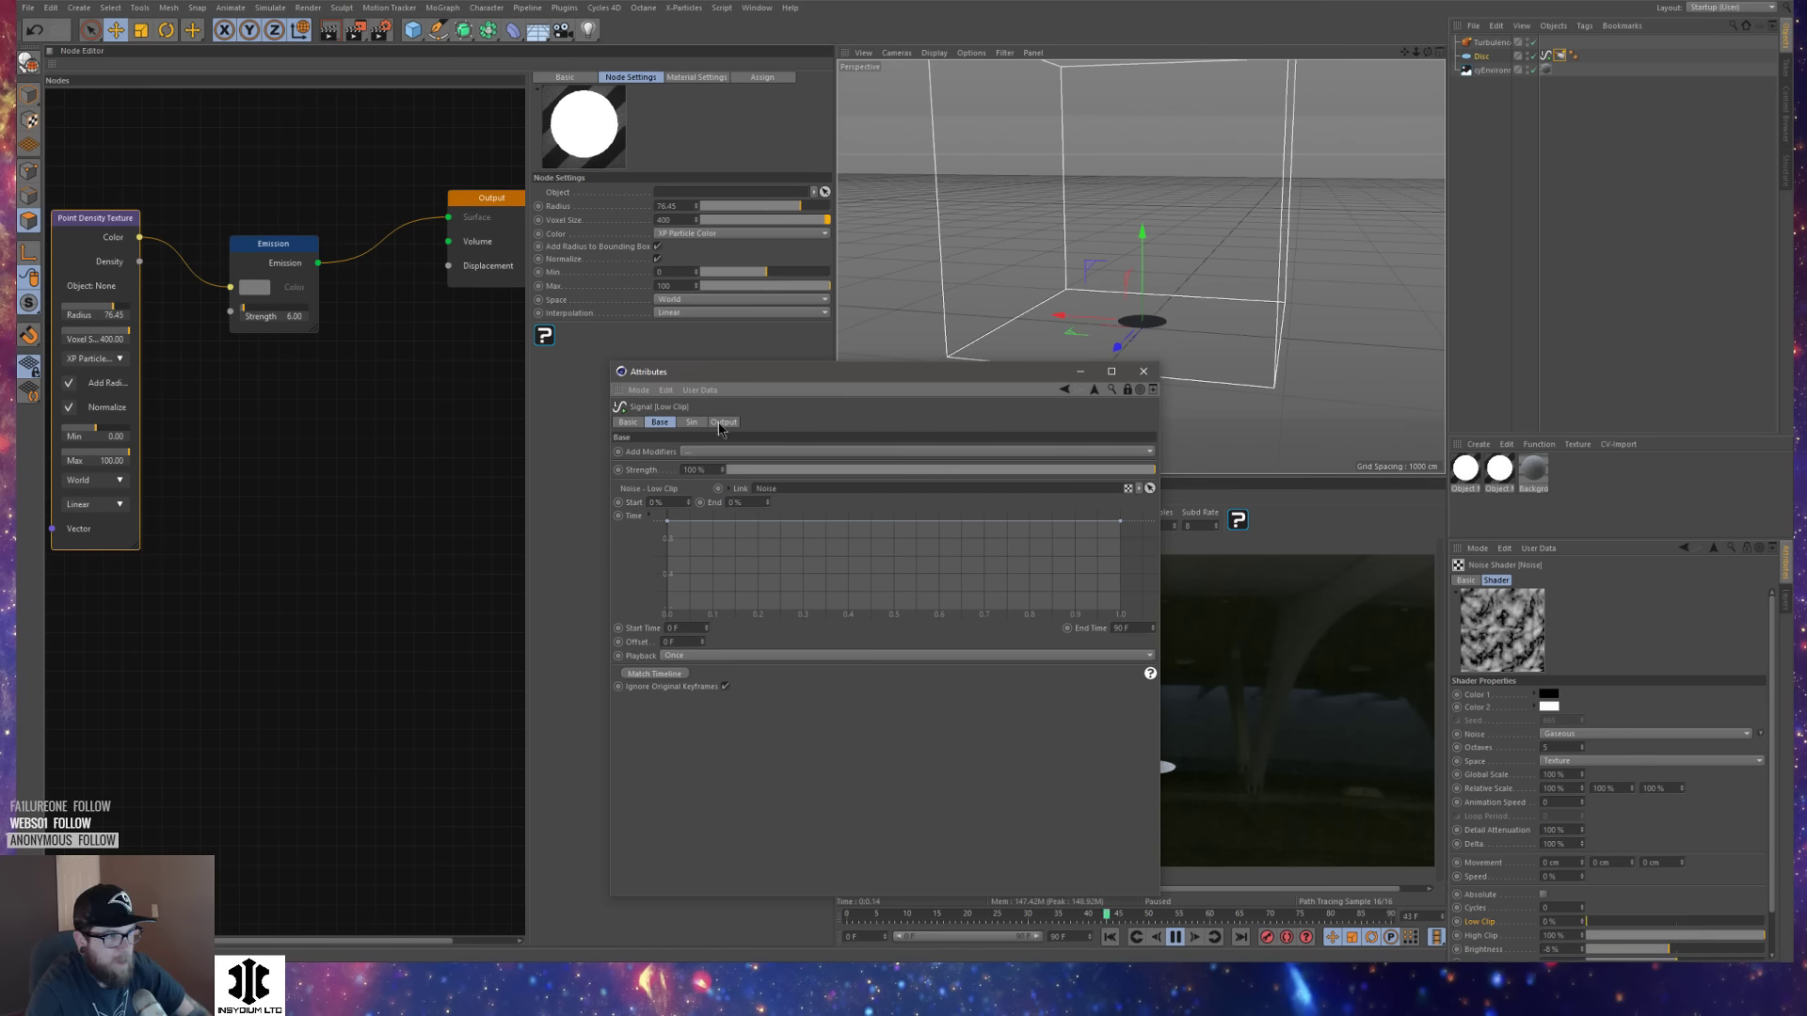
Set the Sin modifier's variation to about 20 %, its loop point to 100 F and its strength to 93 %.
left_click(700, 424)
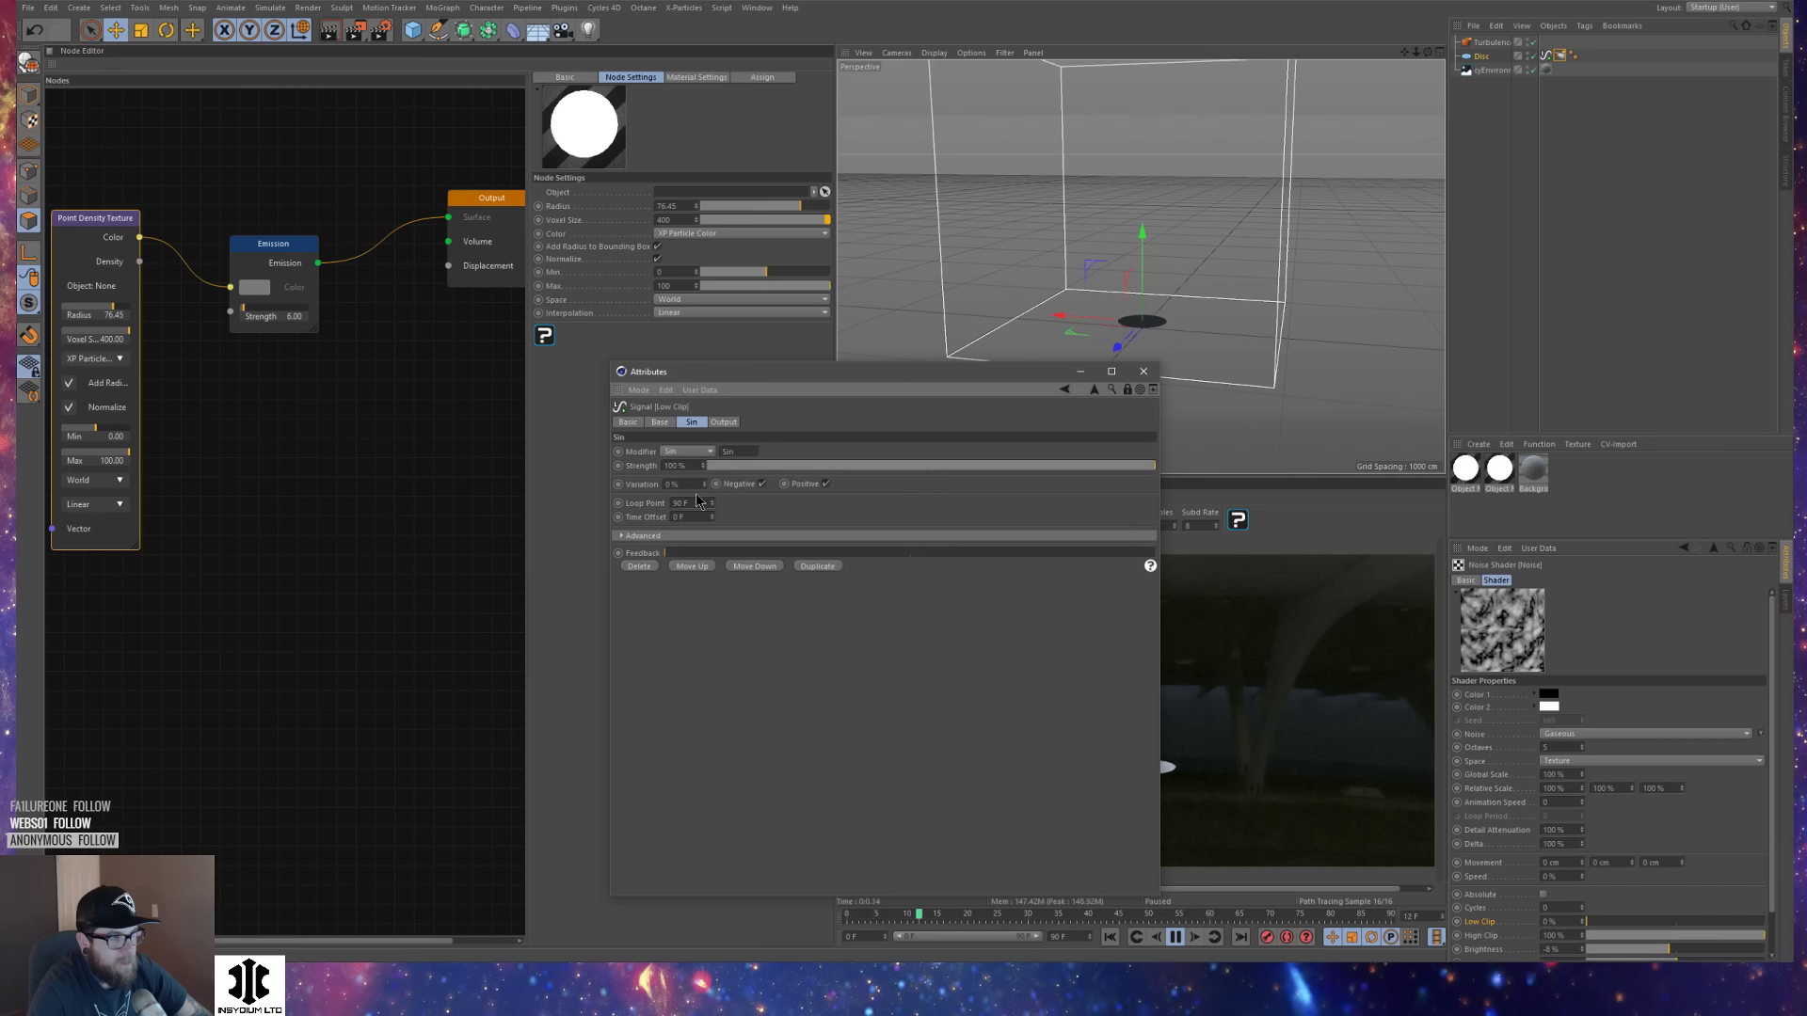
left_click_drag(704, 483, 707, 489)
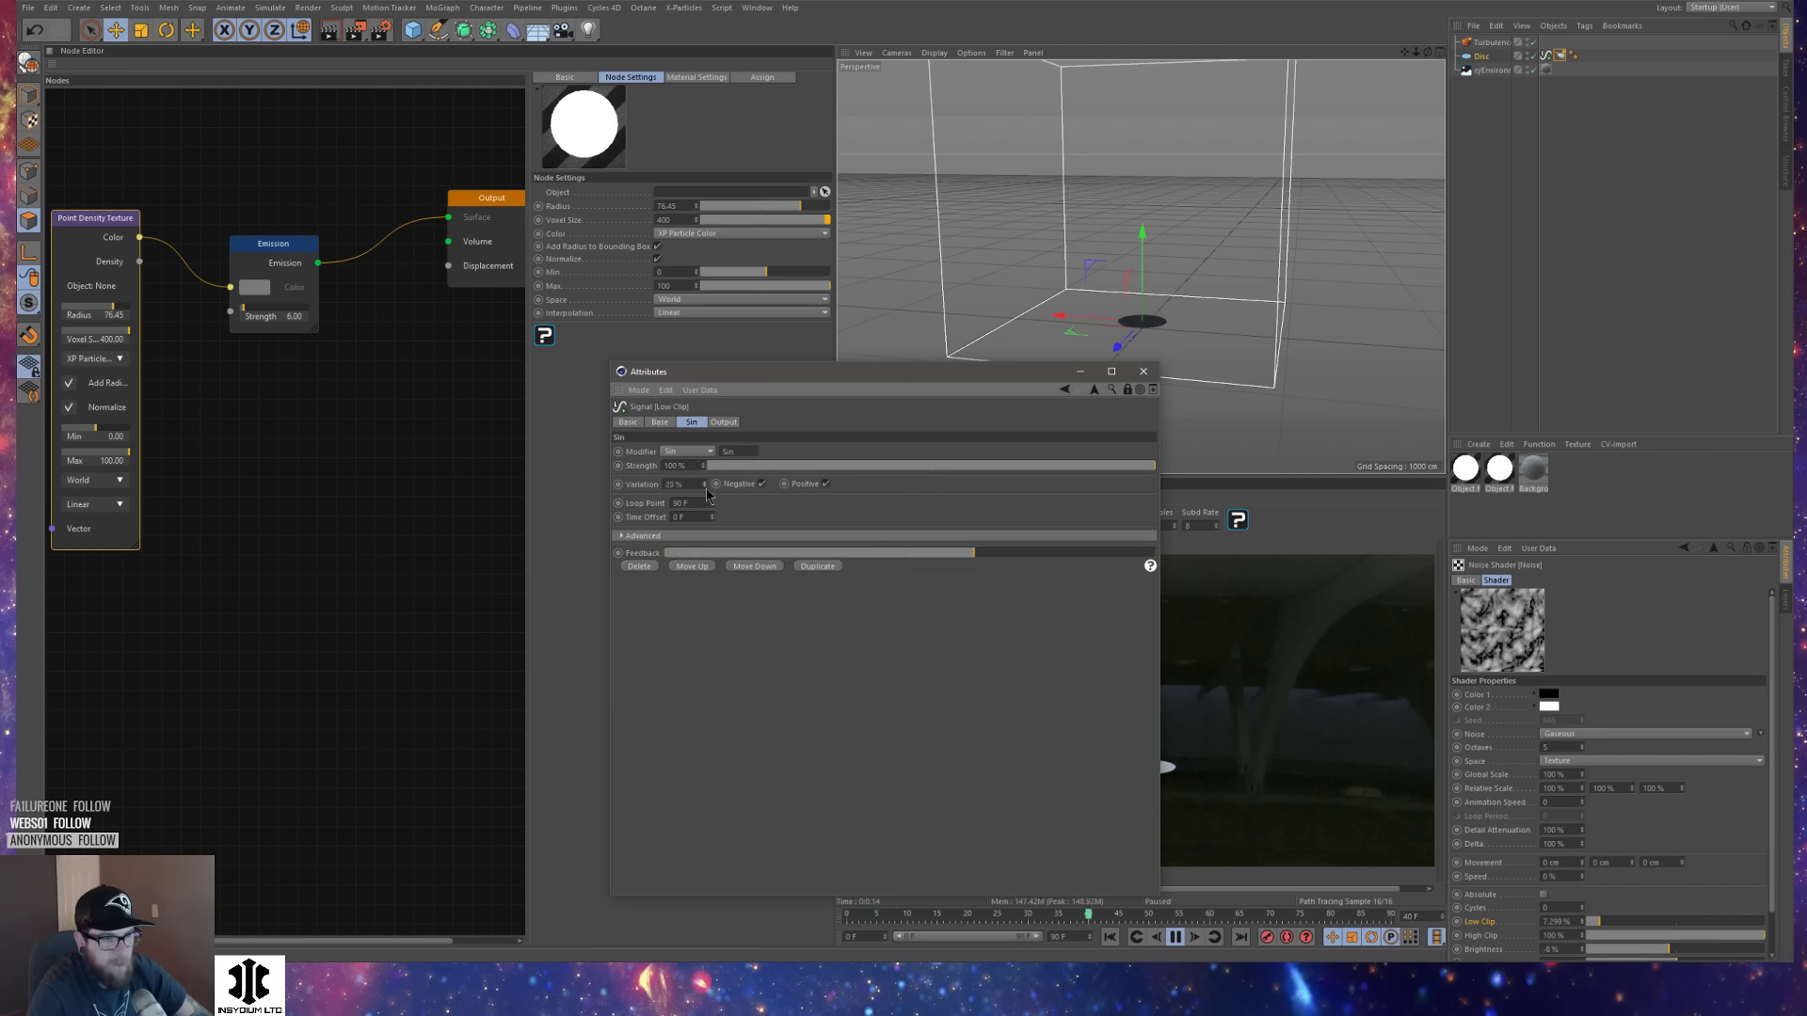
left_click_drag(712, 504, 713, 494)
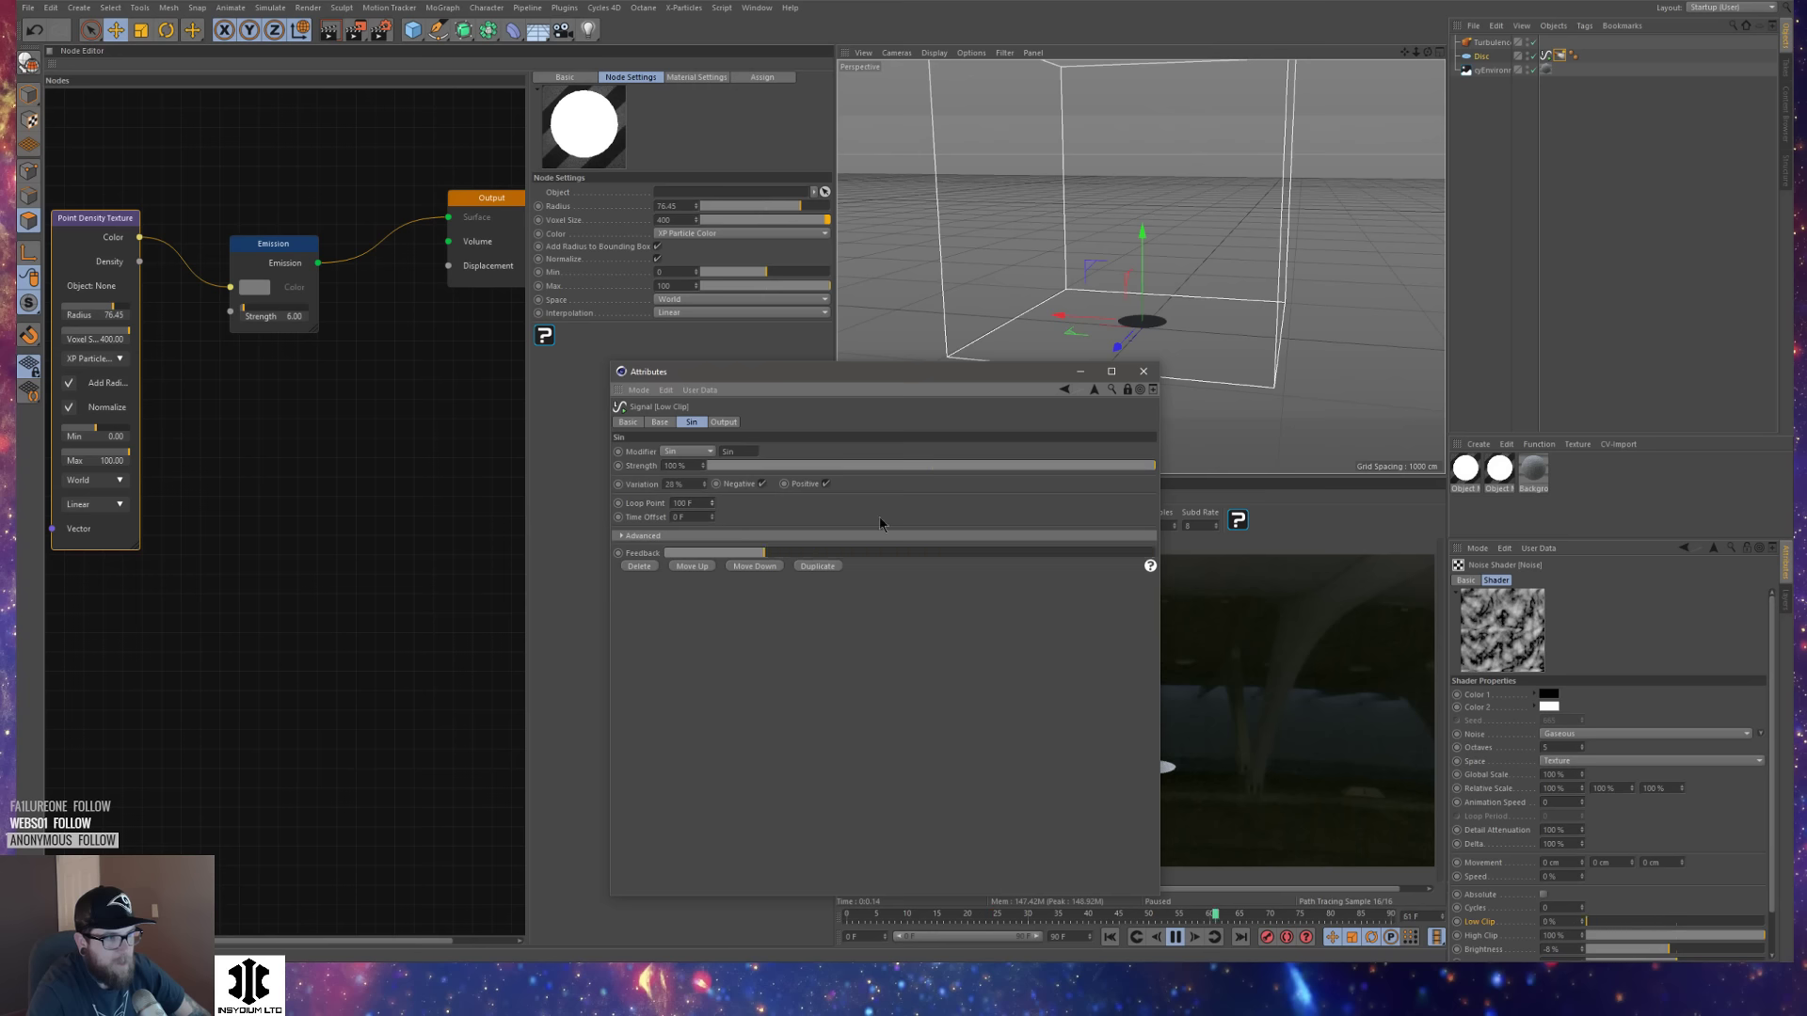
left_click_drag(1154, 465, 1124, 468)
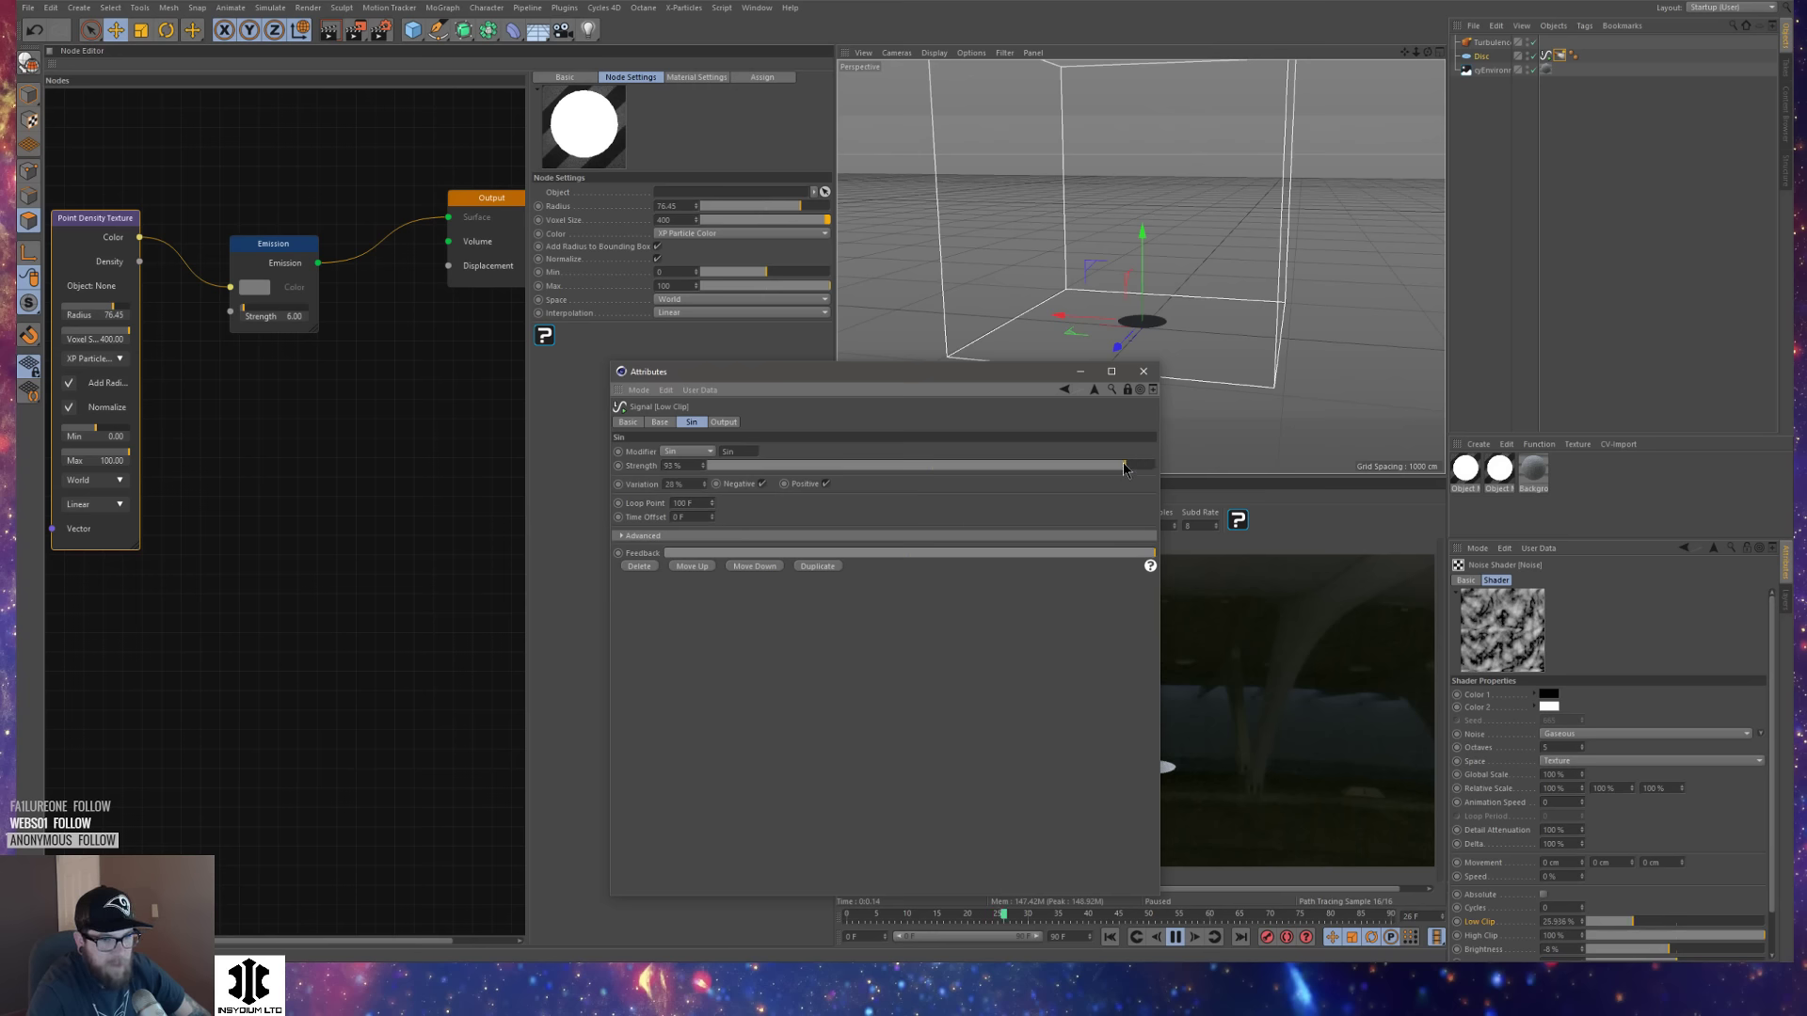
Expand the Keyframe options in the signal's output settings and close the separate attributes window.
left_click(660, 423)
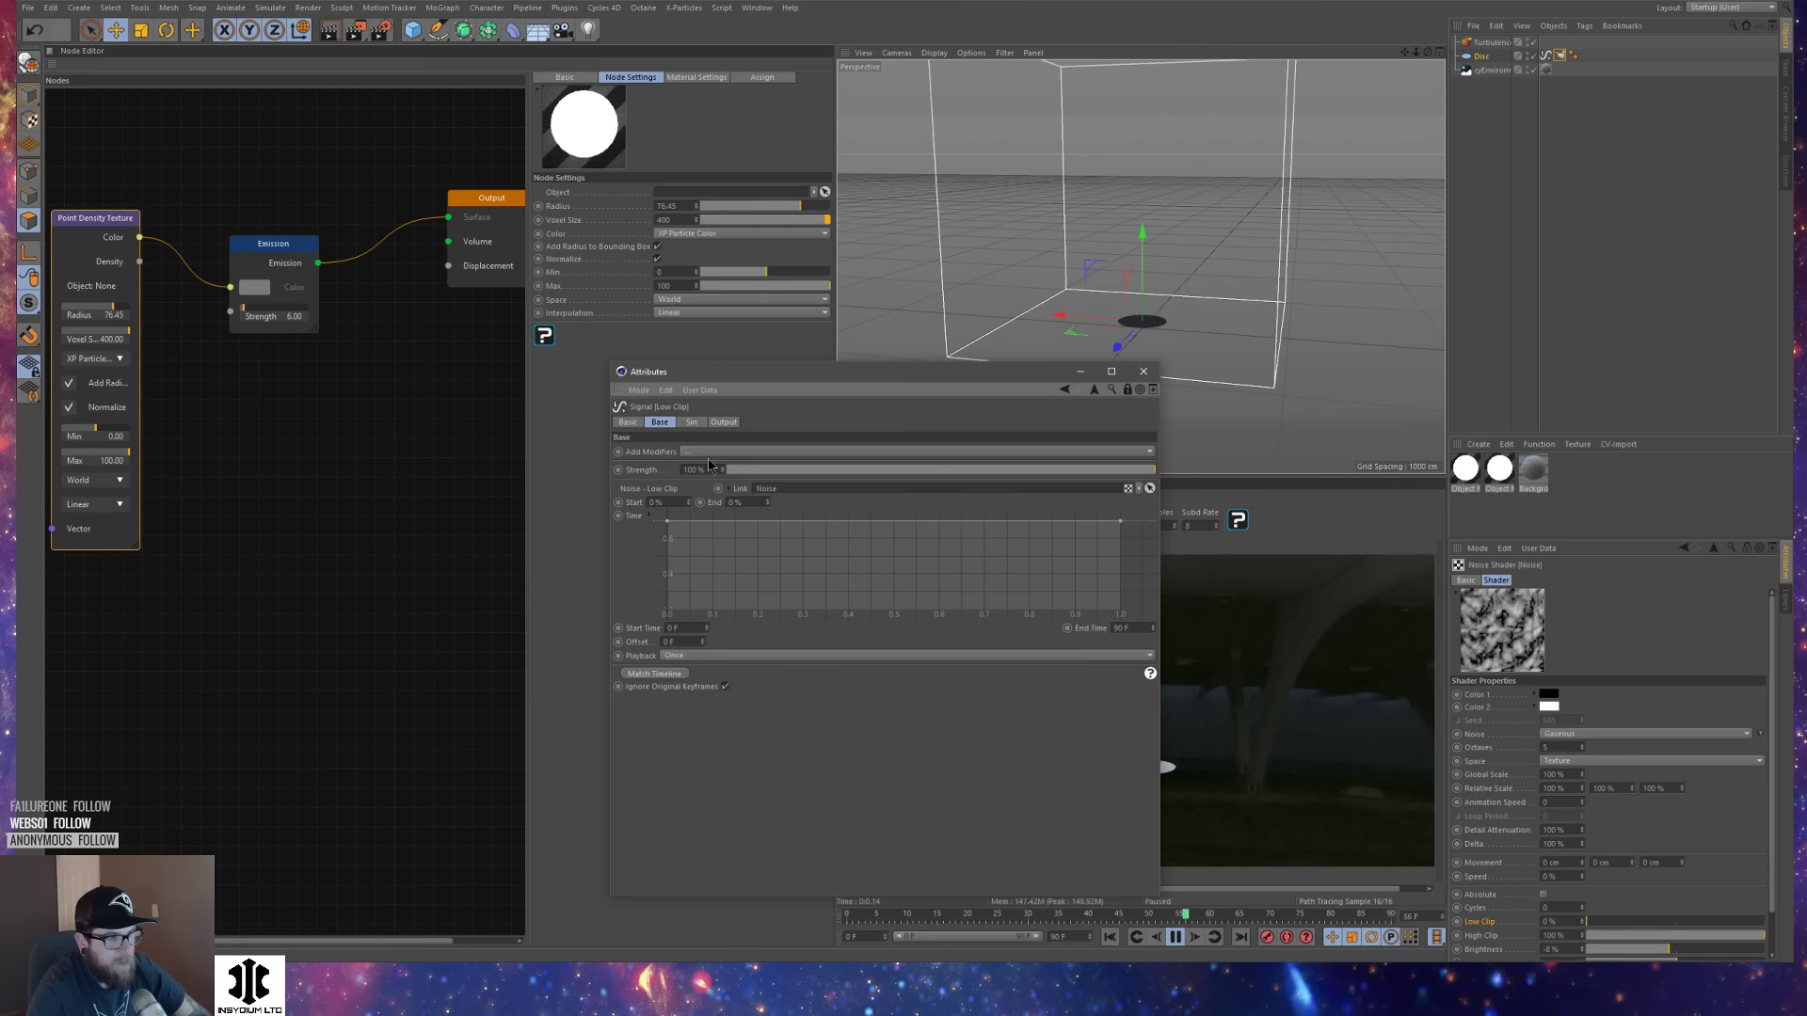
left_click(724, 422)
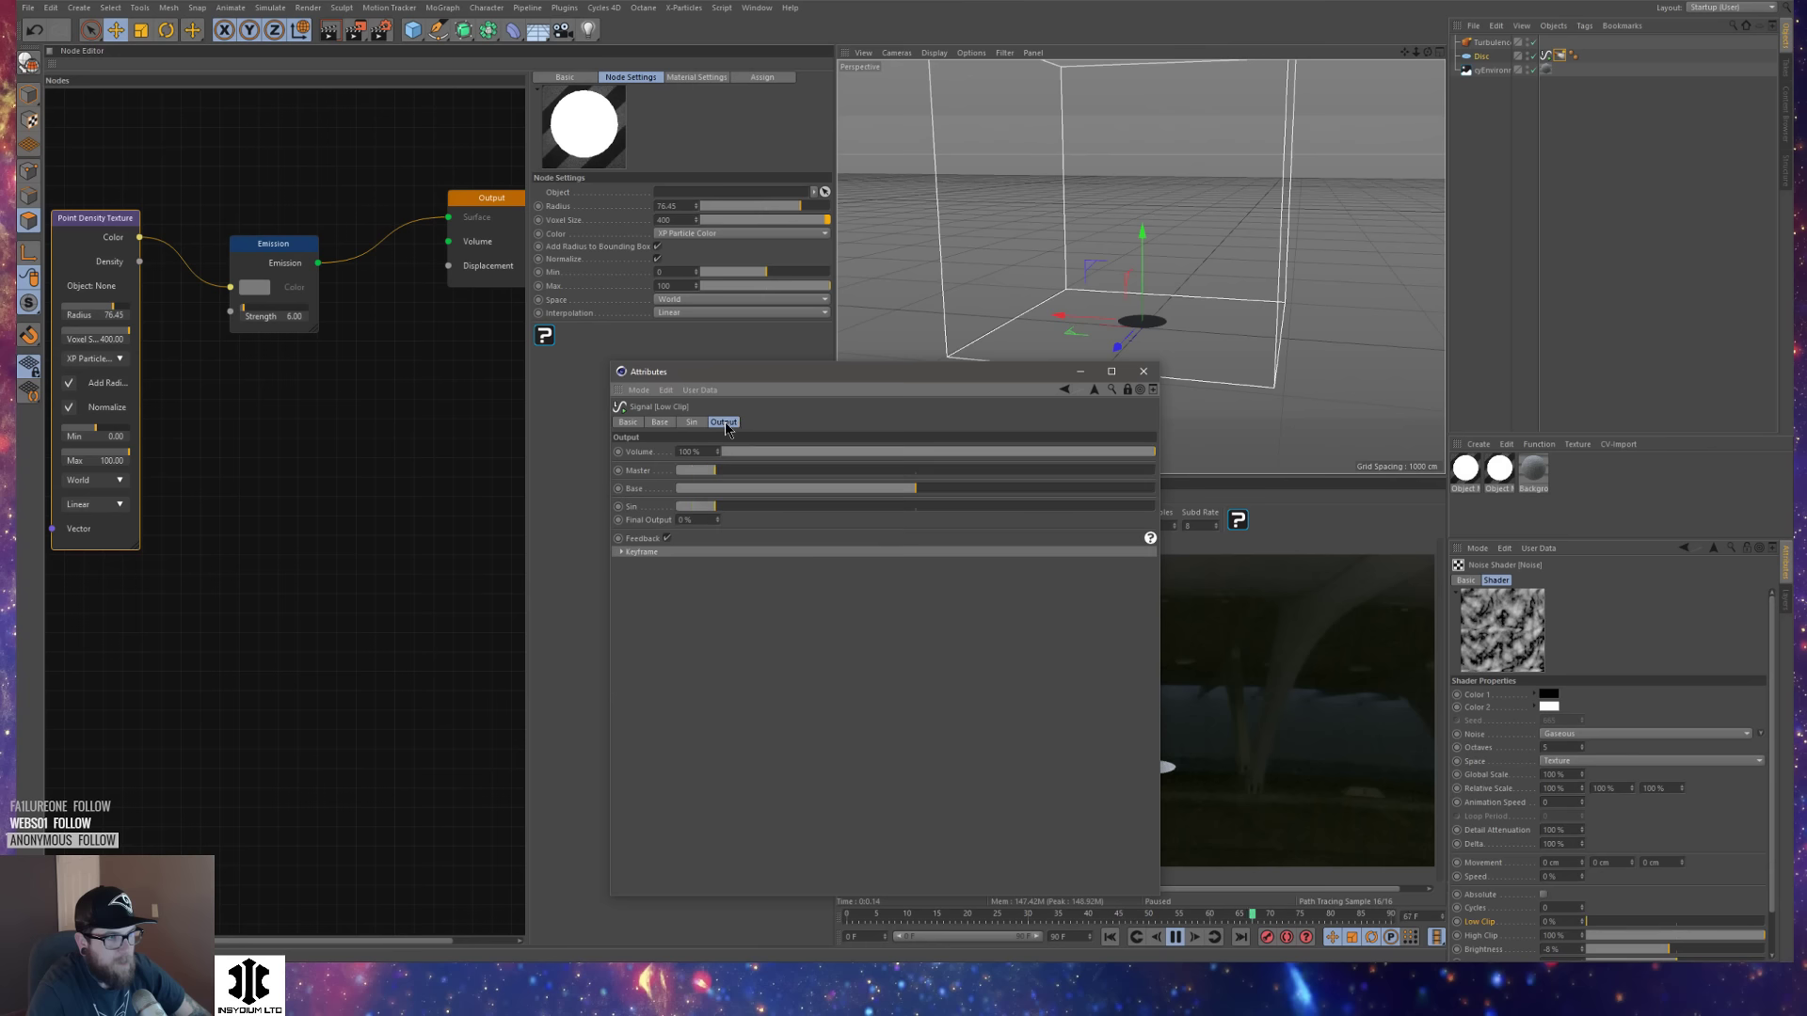
left_click(696, 551)
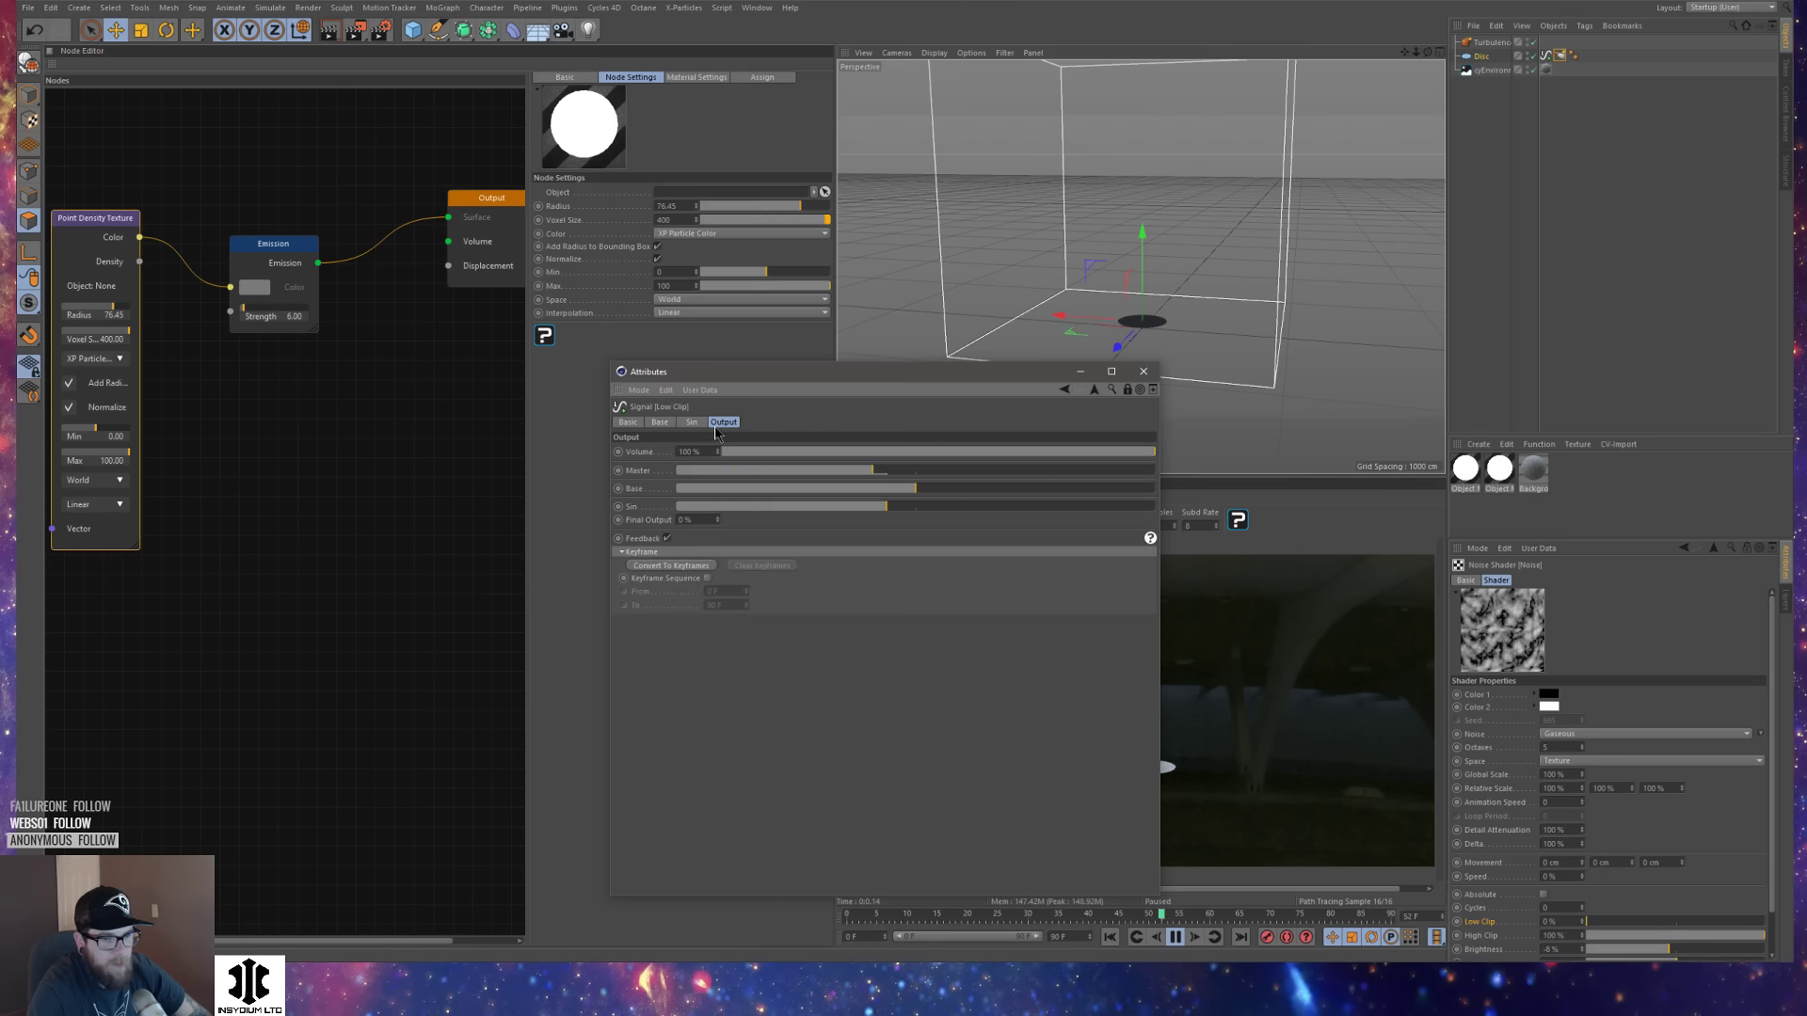
left_click(1143, 371)
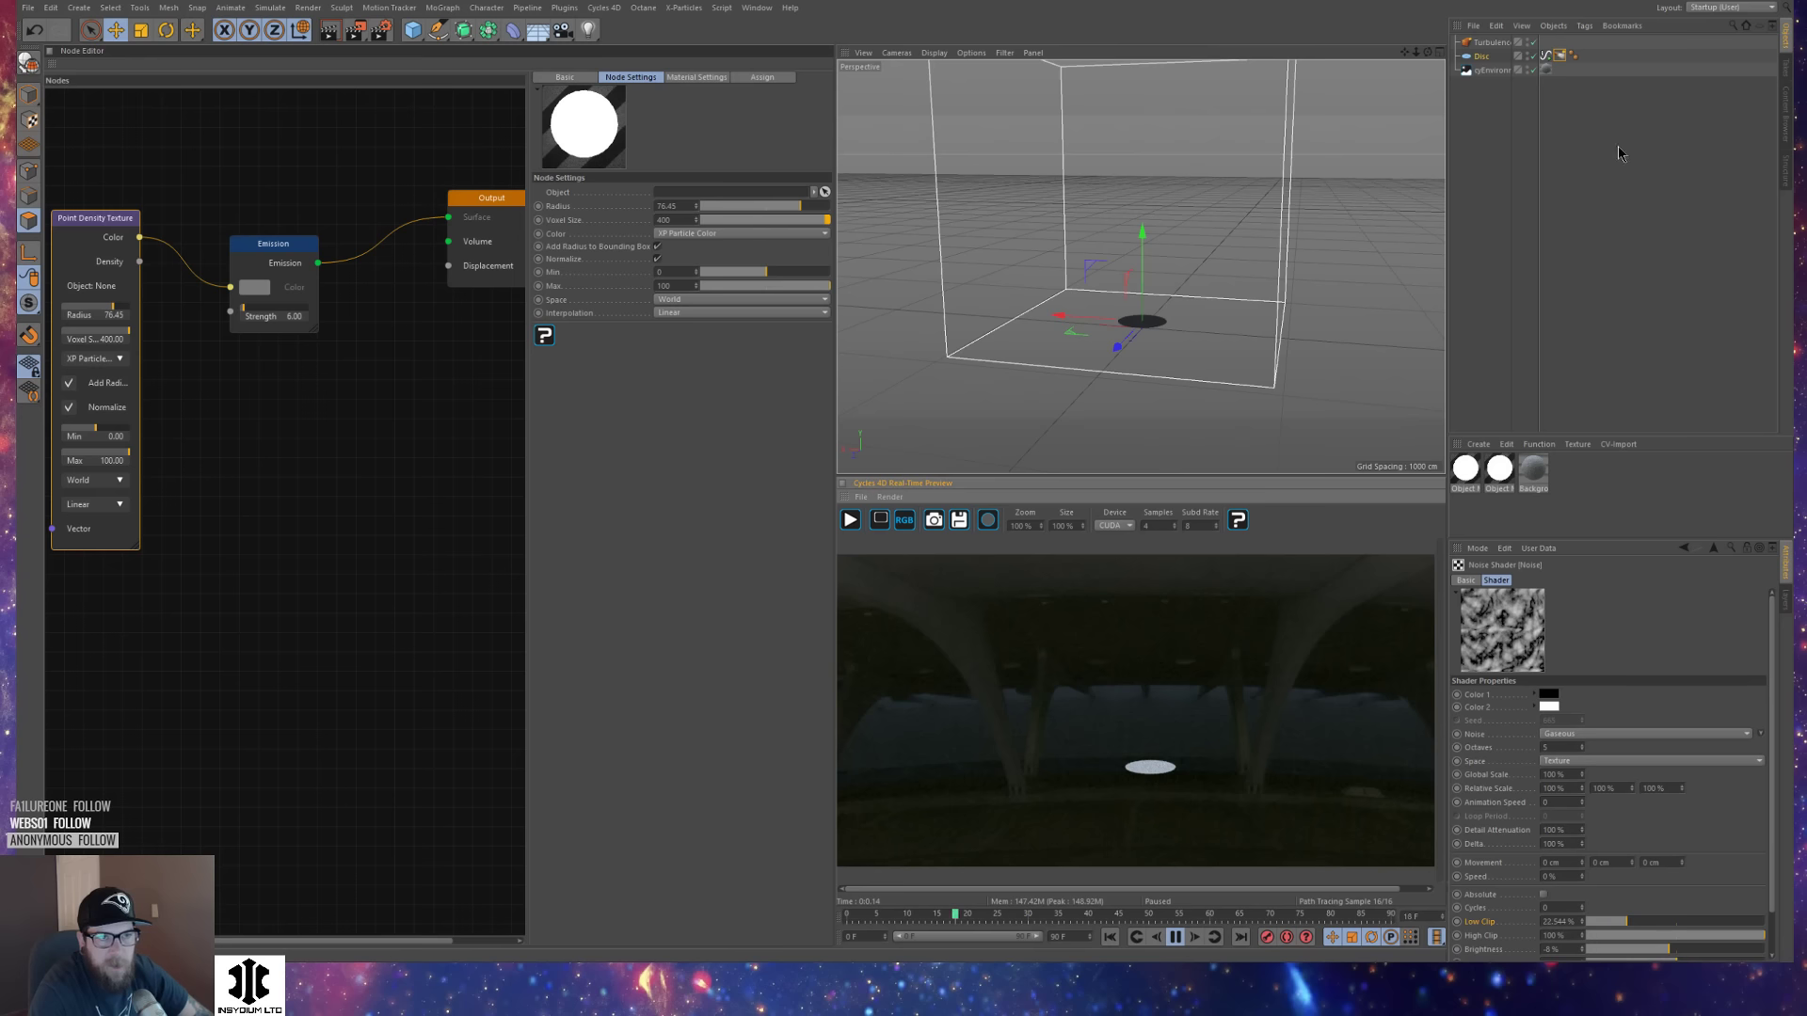
Deselect the disc, widen the node graph to show the whole Output node, and nudge the Point Density Texture node.
left_click(1671, 168)
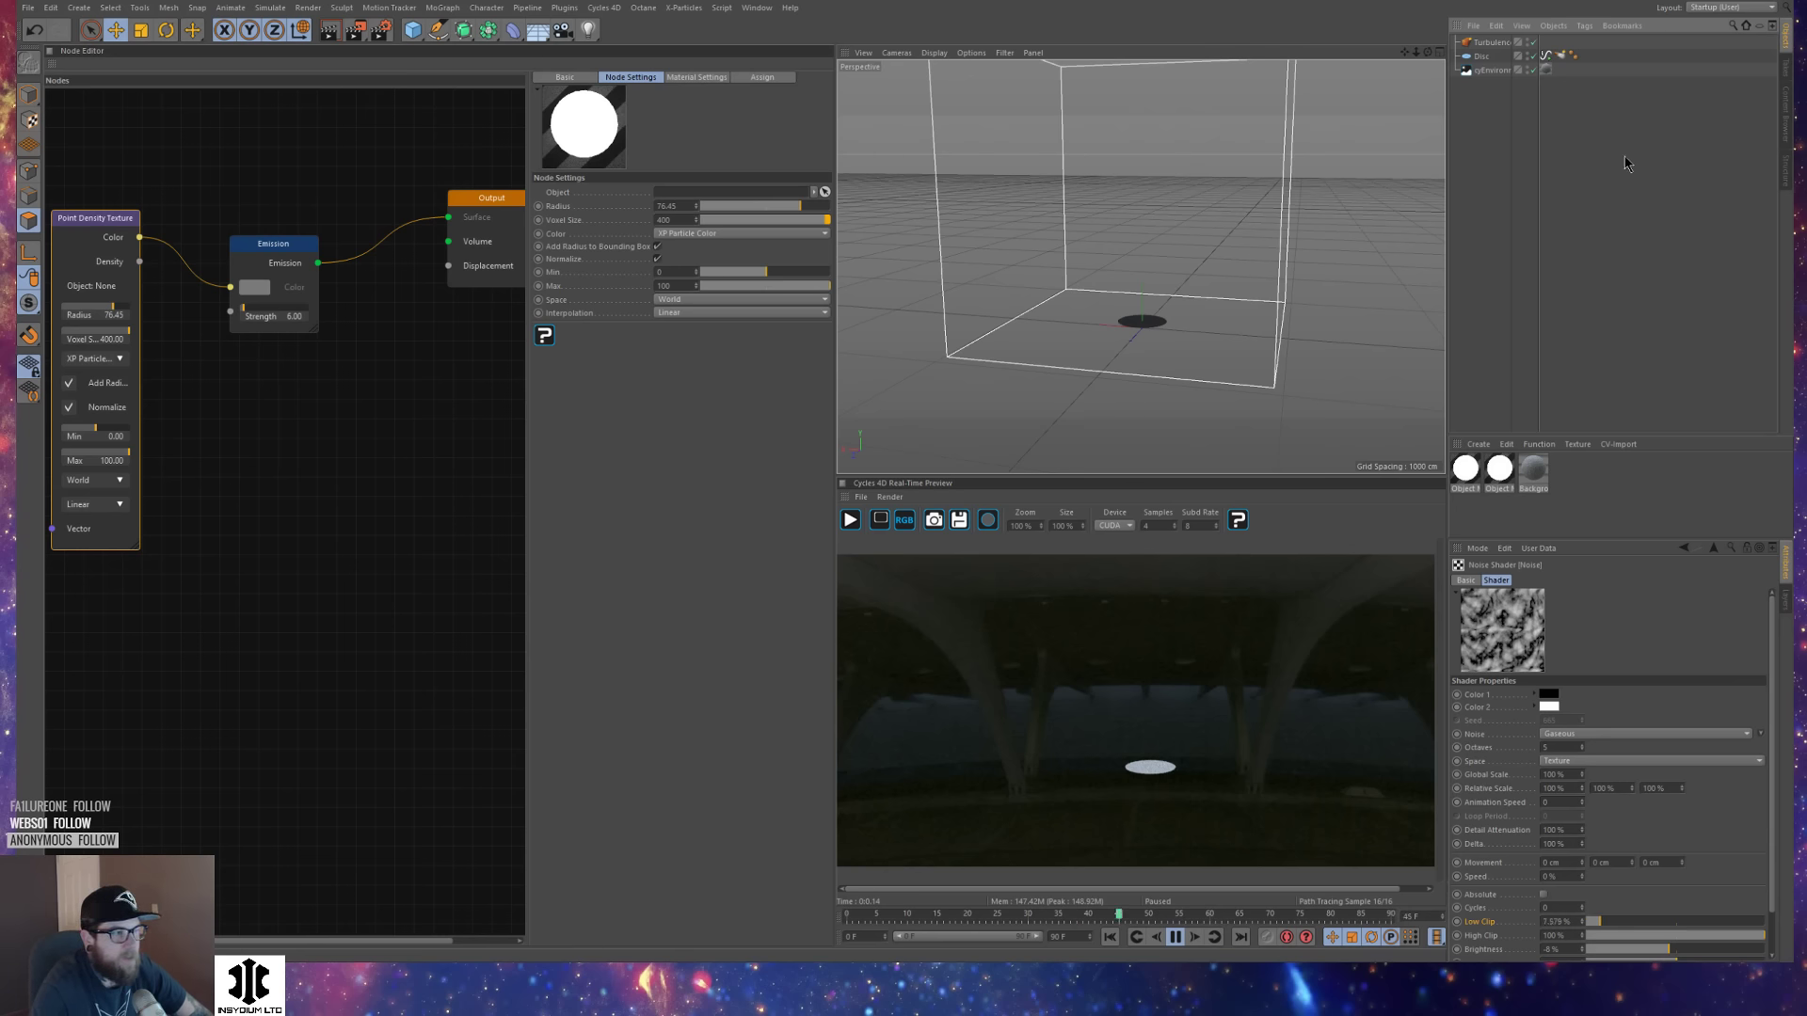
left_click_drag(531, 419, 573, 423)
left_click_drag(109, 220, 112, 221)
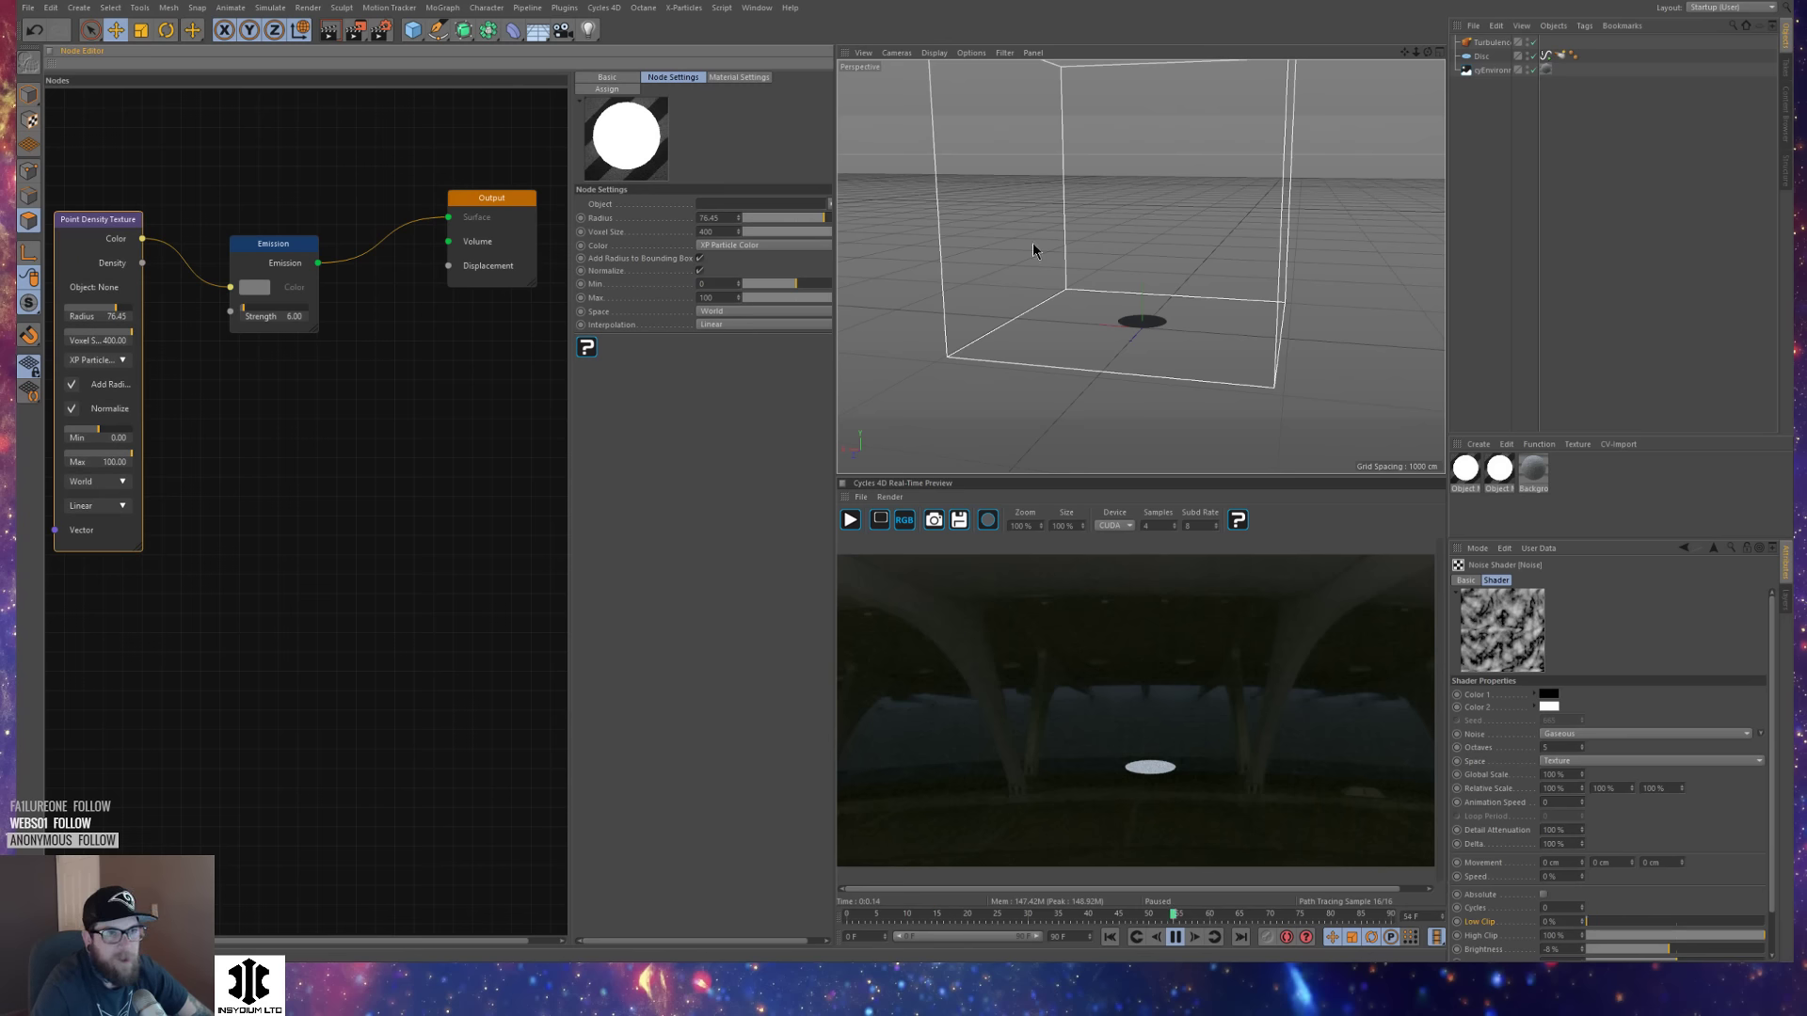
Open the TurbulenceFD container's simulation settings and enter a vorticity value.
left_click(1562, 54)
left_click(1491, 42)
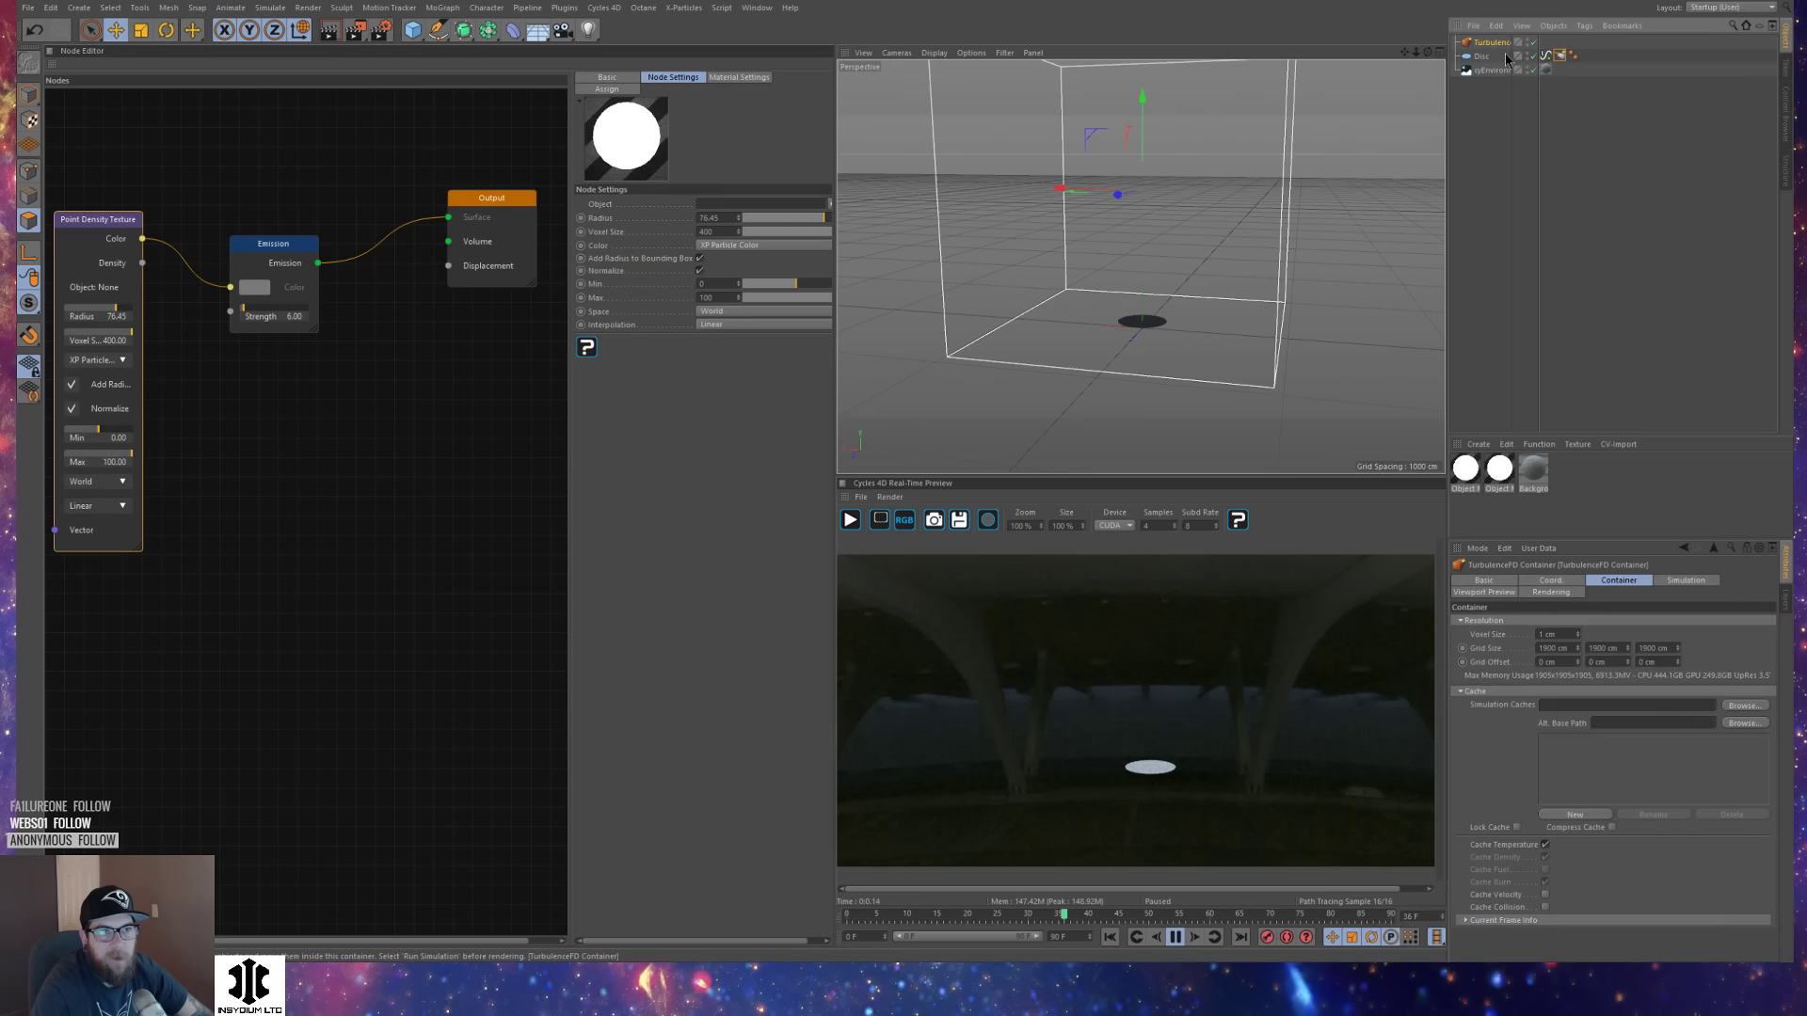
left_click(1687, 580)
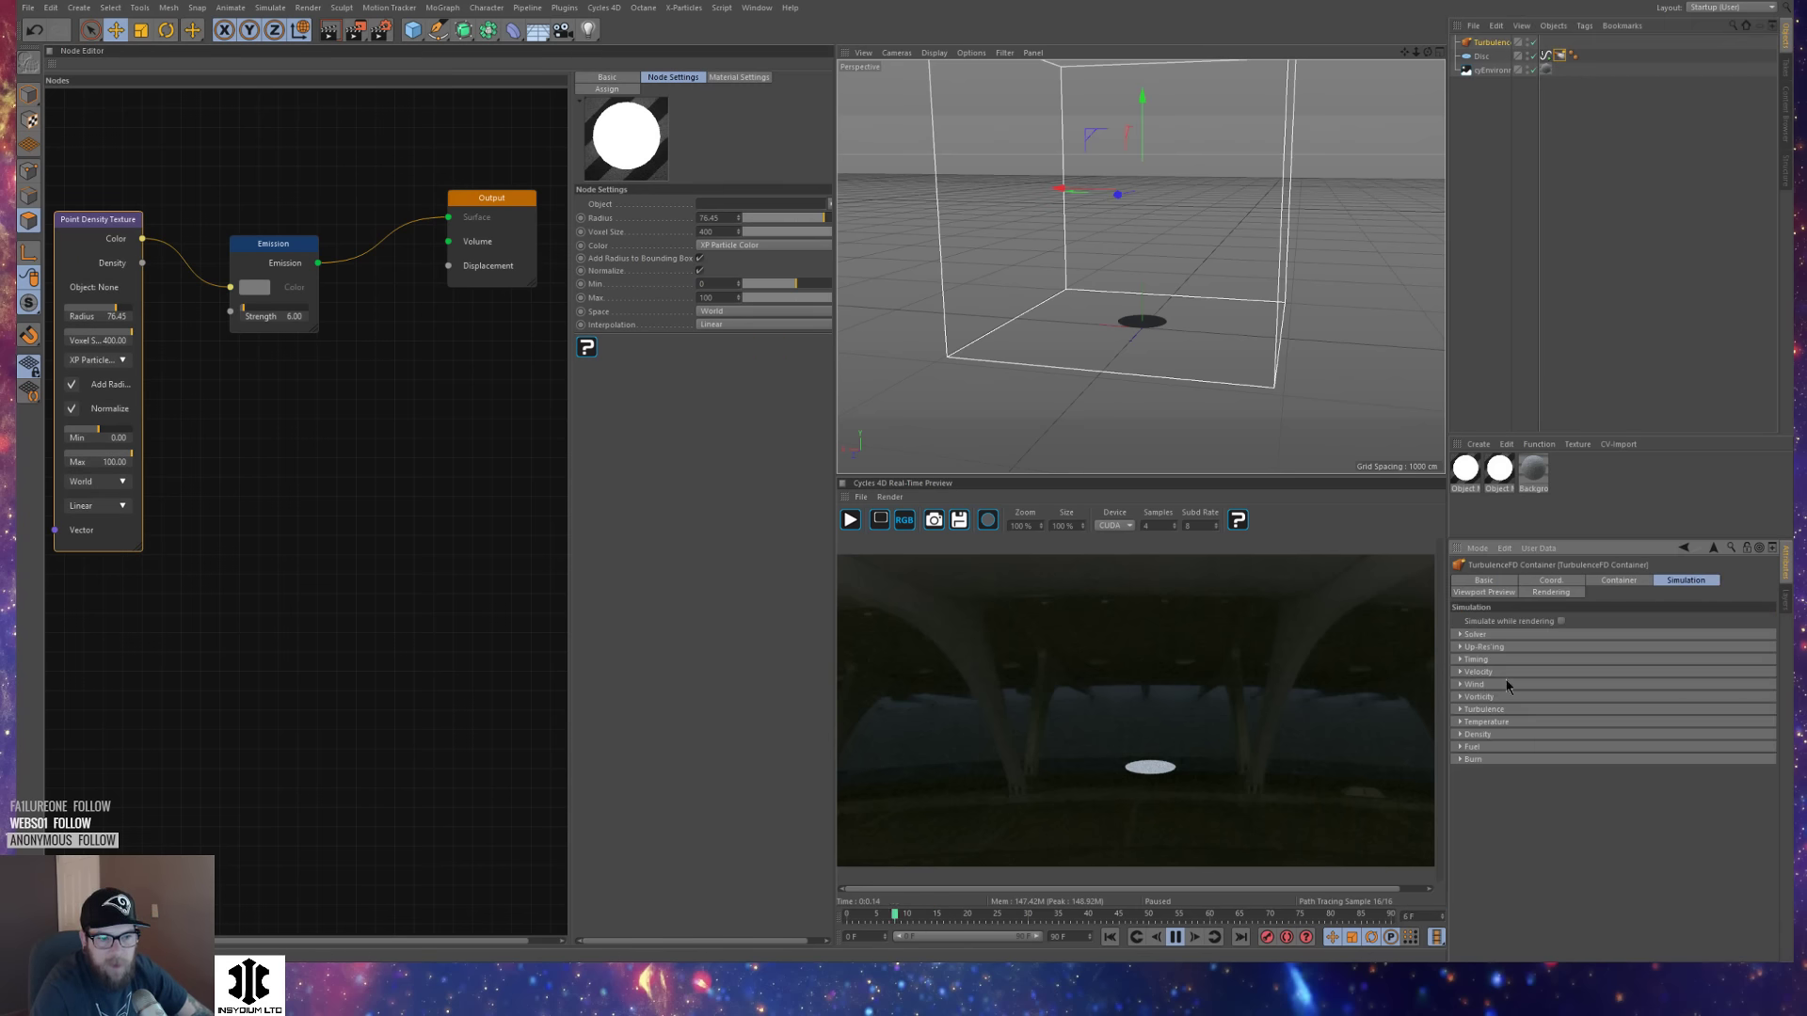
left_click(1475, 698)
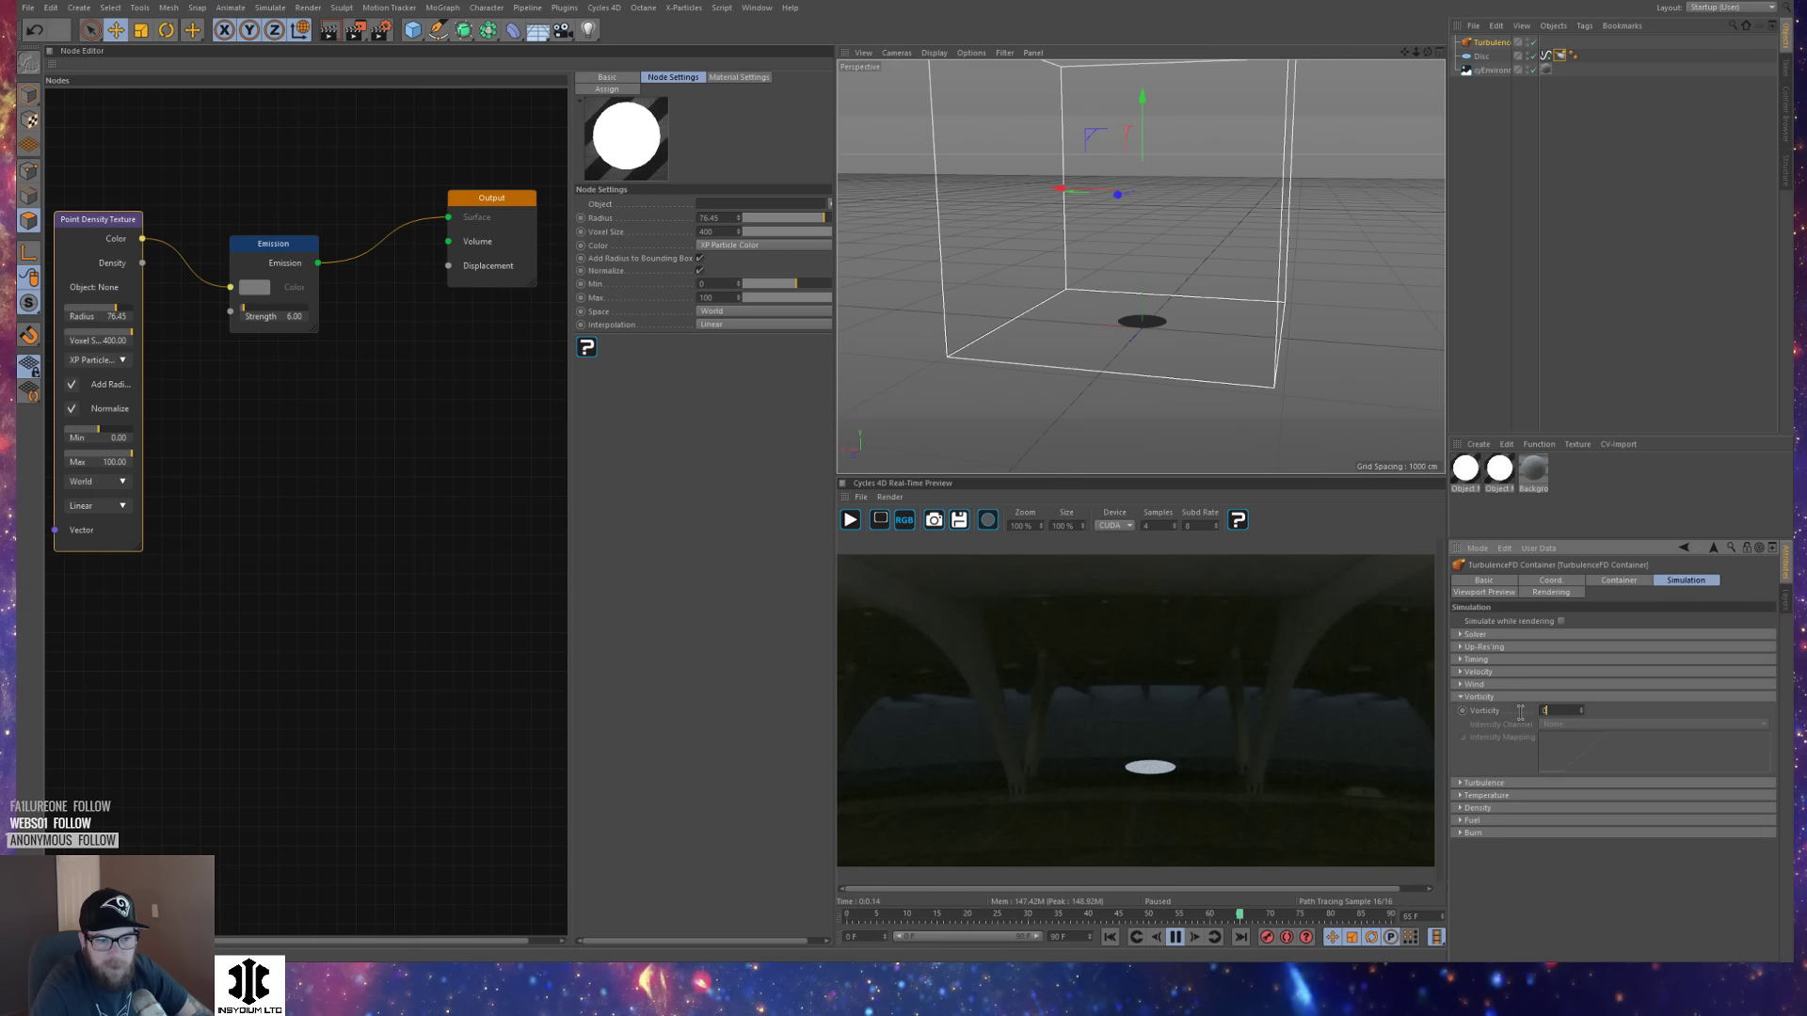
key("Return")
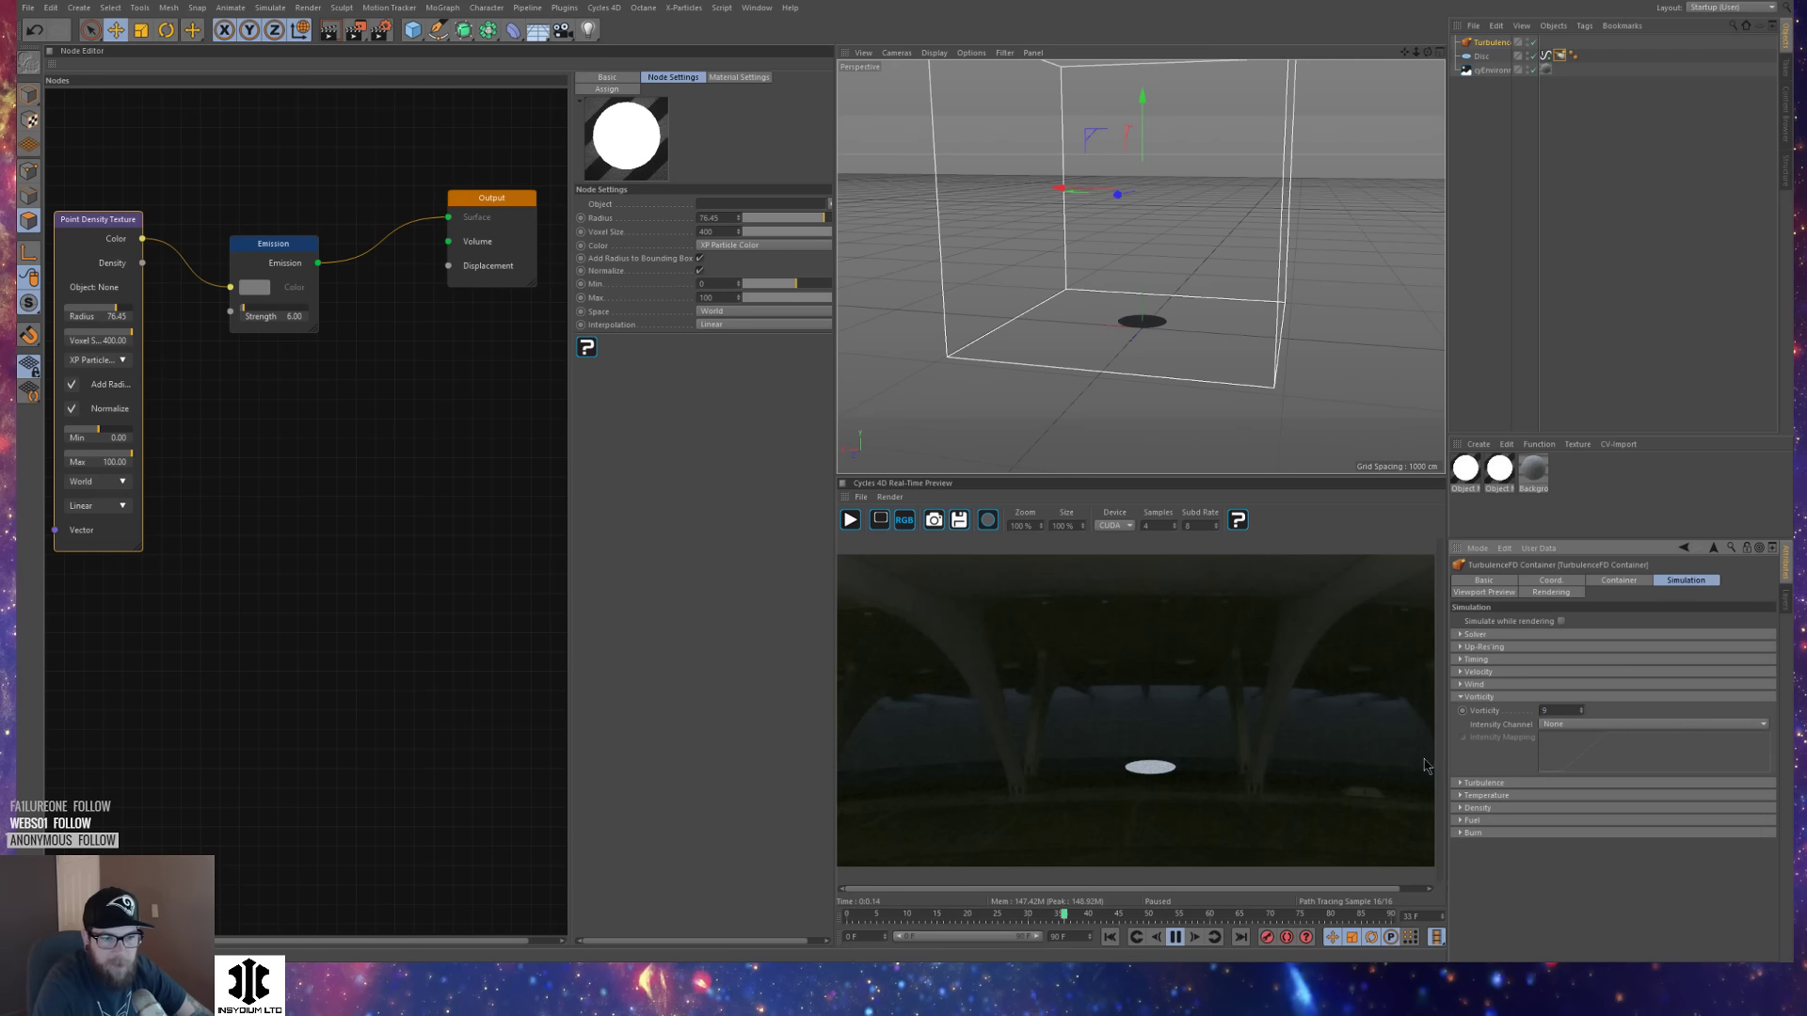
Enter the values 120, 12 and 90 in the container's Turbulence settings and collapse them.
left_click(1476, 783)
type("120")
key("Return")
left_click_drag(1566, 867, 1495, 870)
type("12")
key("Tab")
type("90")
key("Return")
left_click(1511, 781)
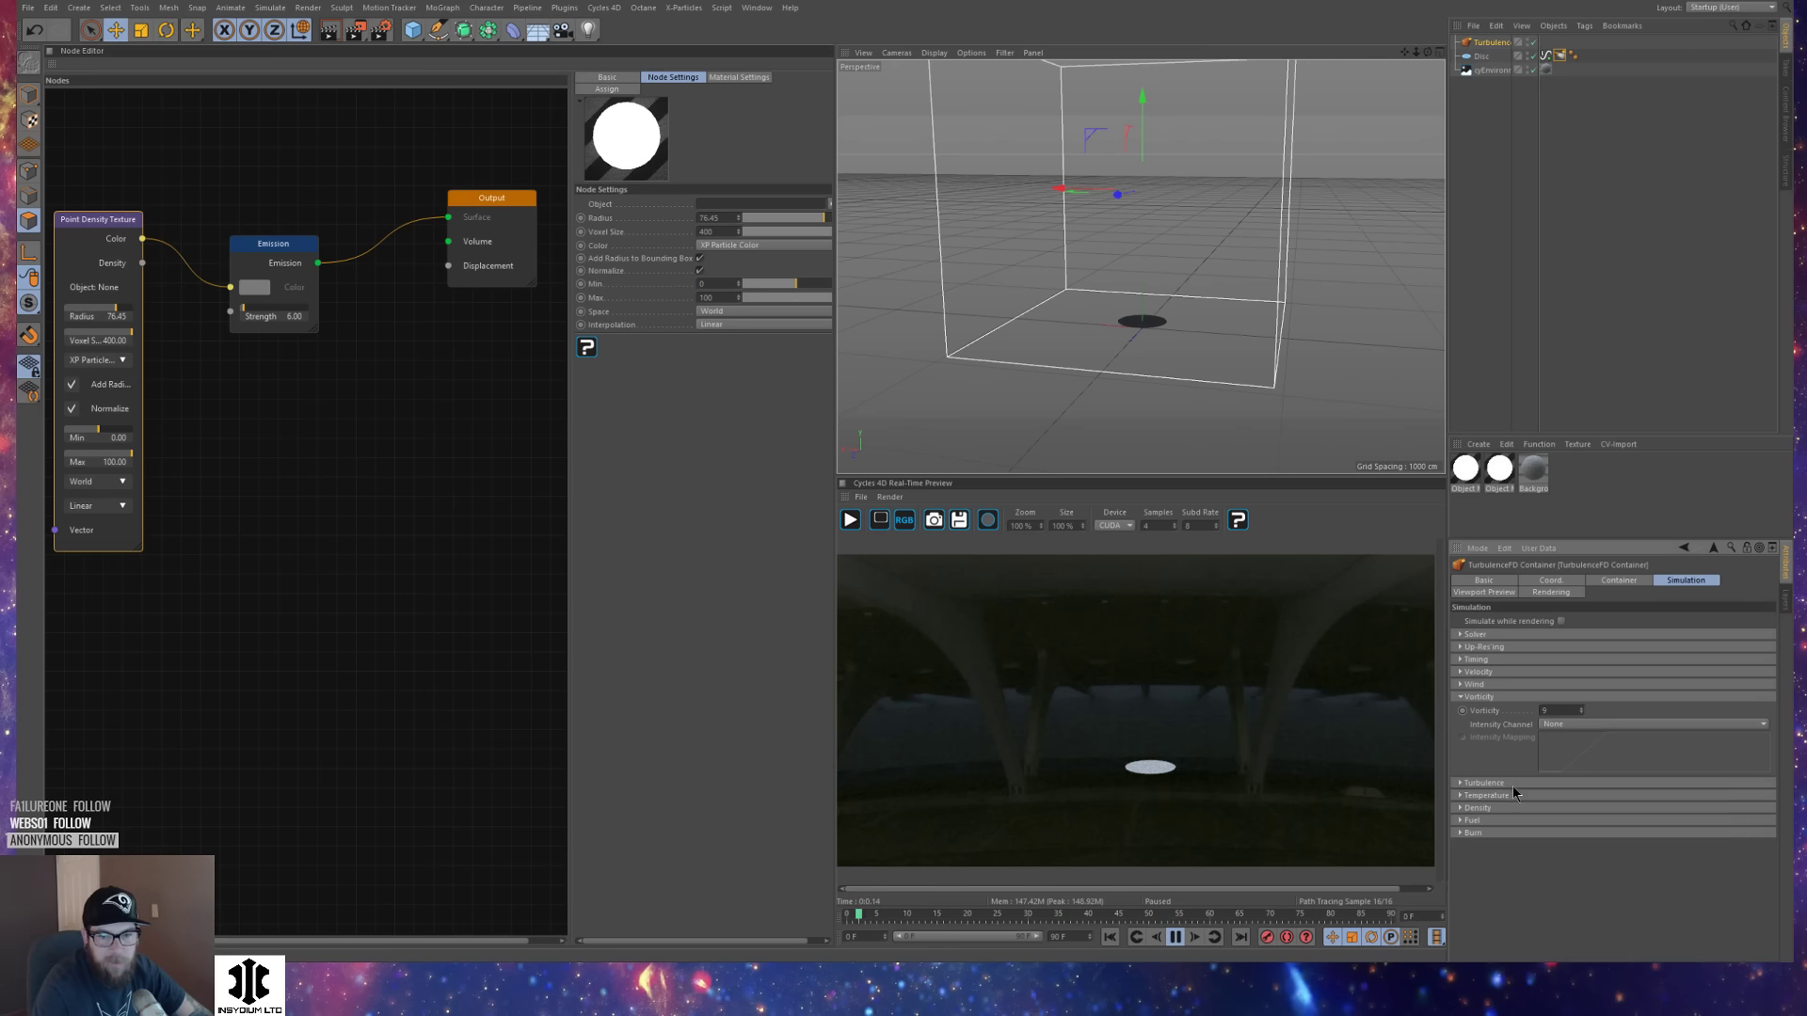
Collapse the container's Vorticity settings and add a second Signal tag to the disc.
left_click(1497, 696)
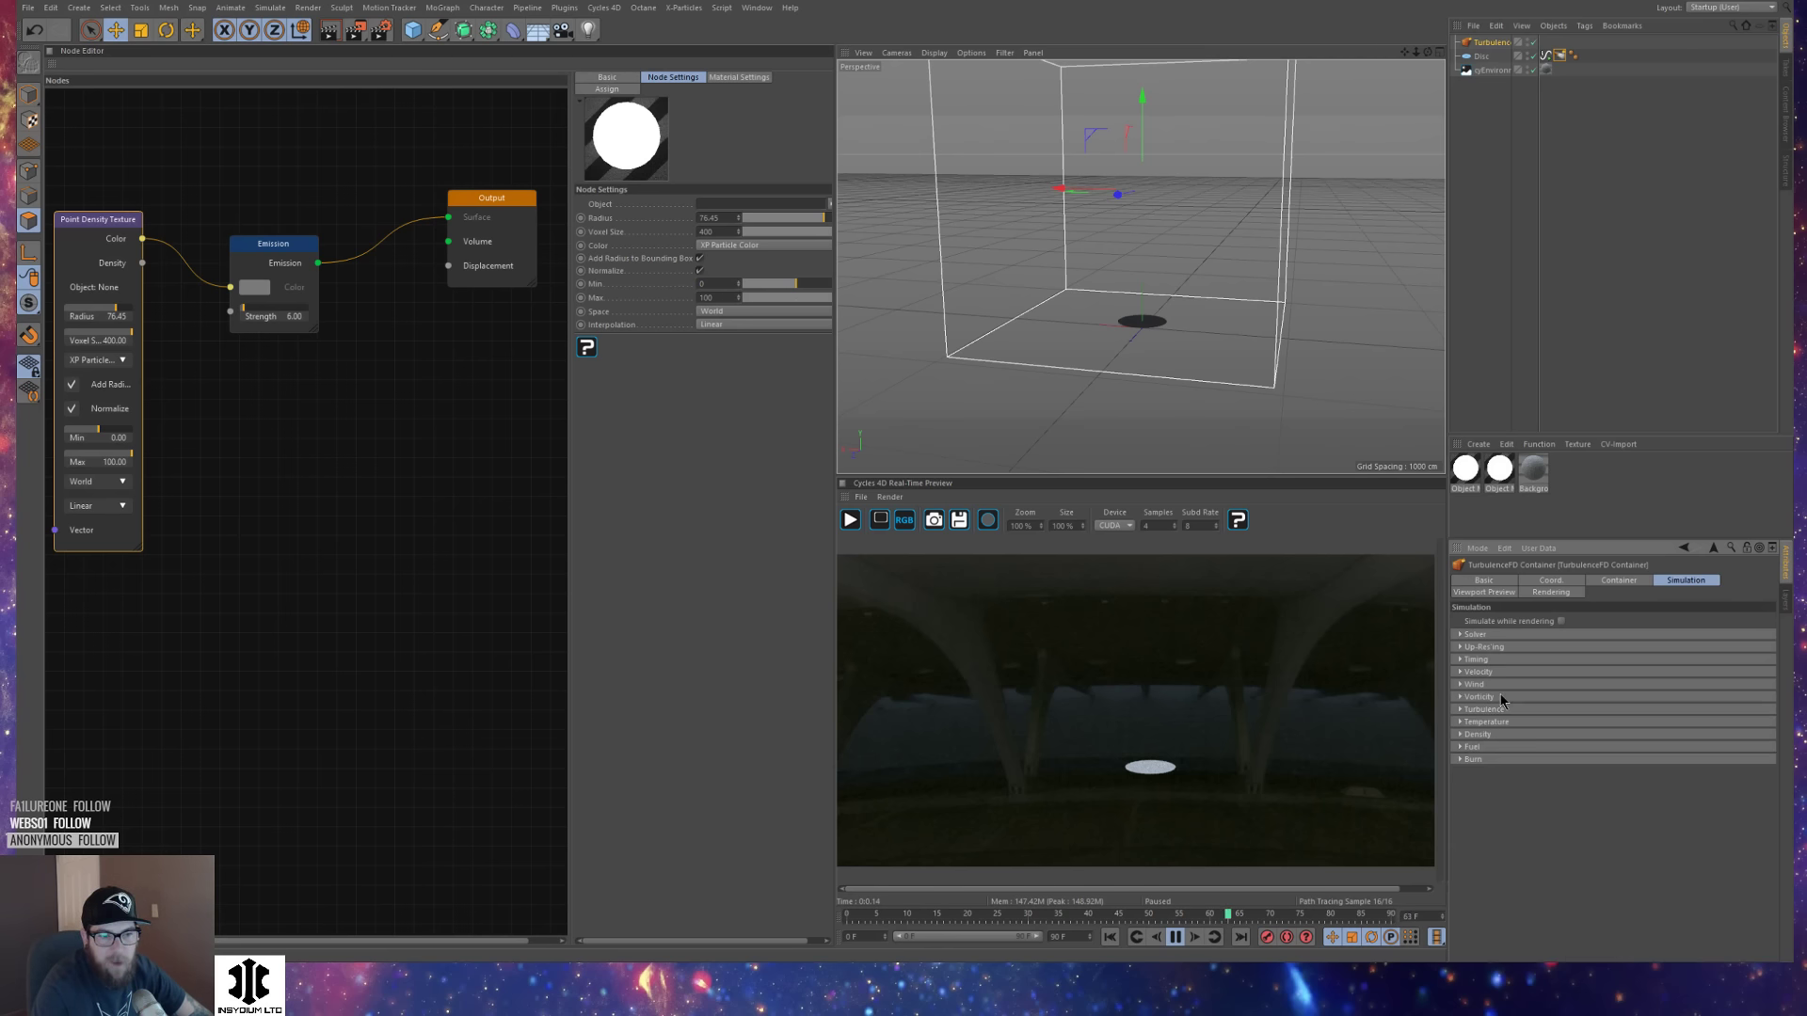
left_click(1559, 55)
left_click(1489, 56)
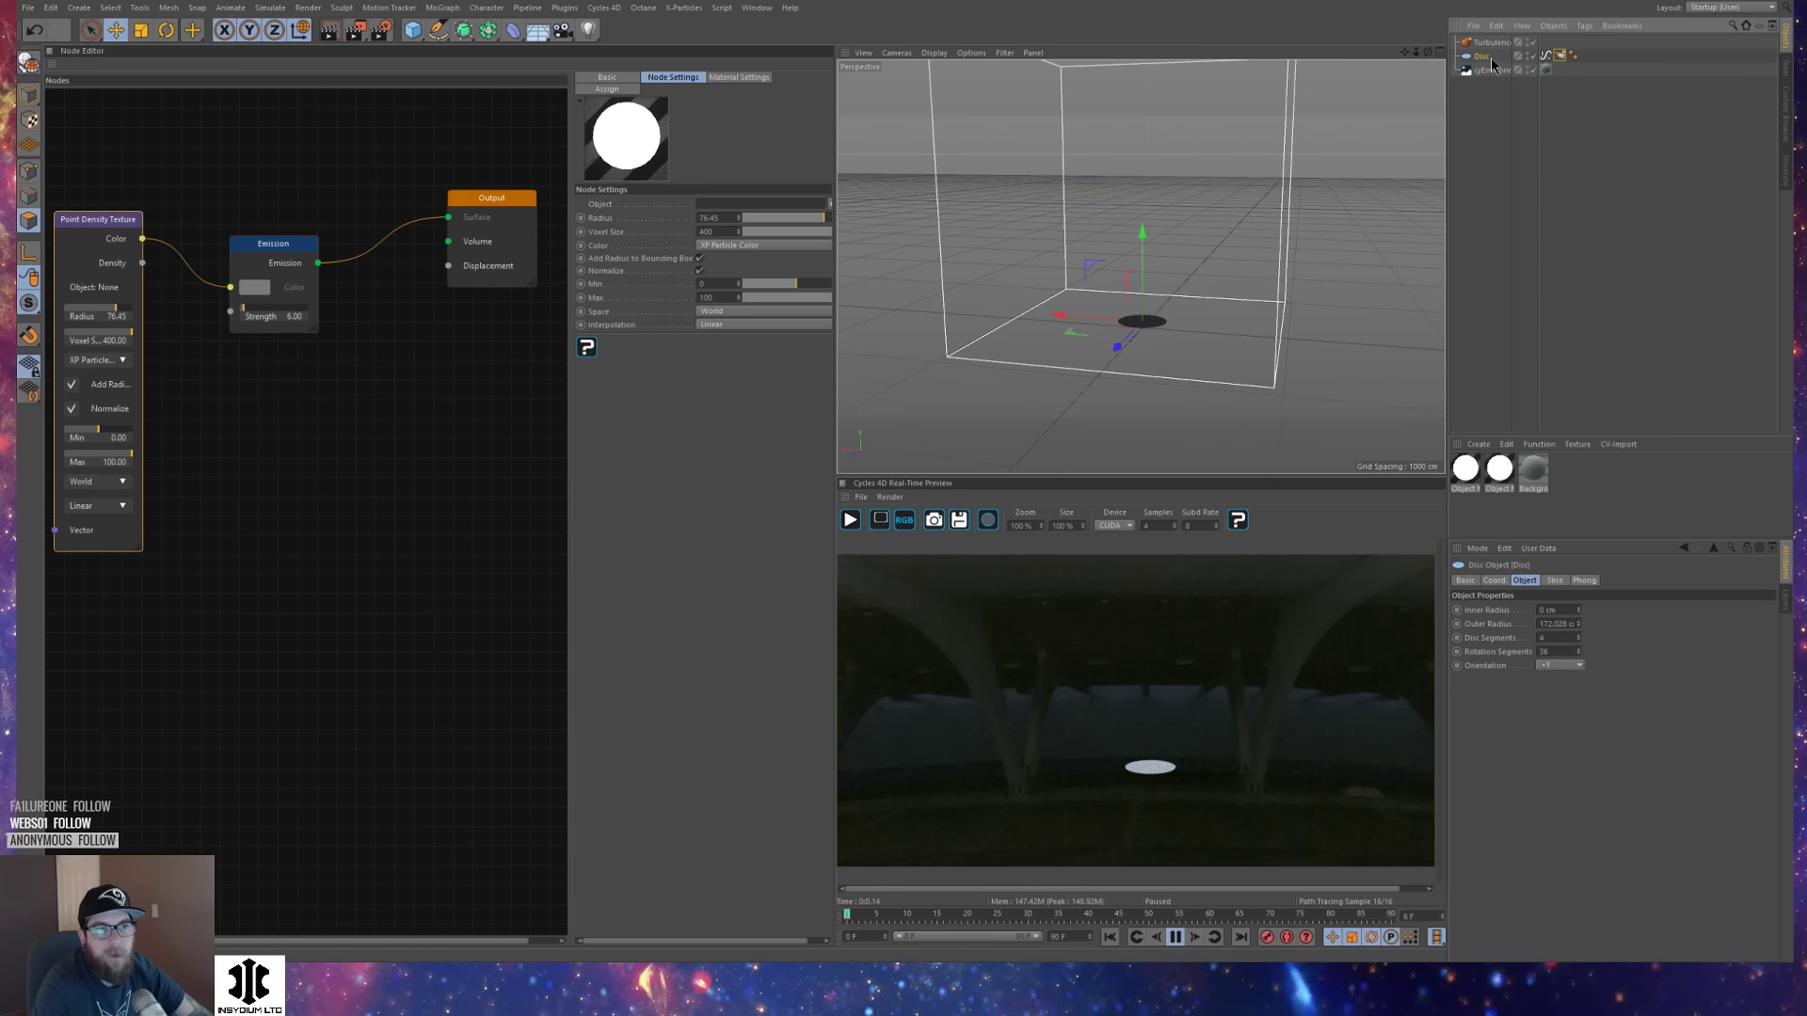
key("shift+c")
type("sig")
key("Return")
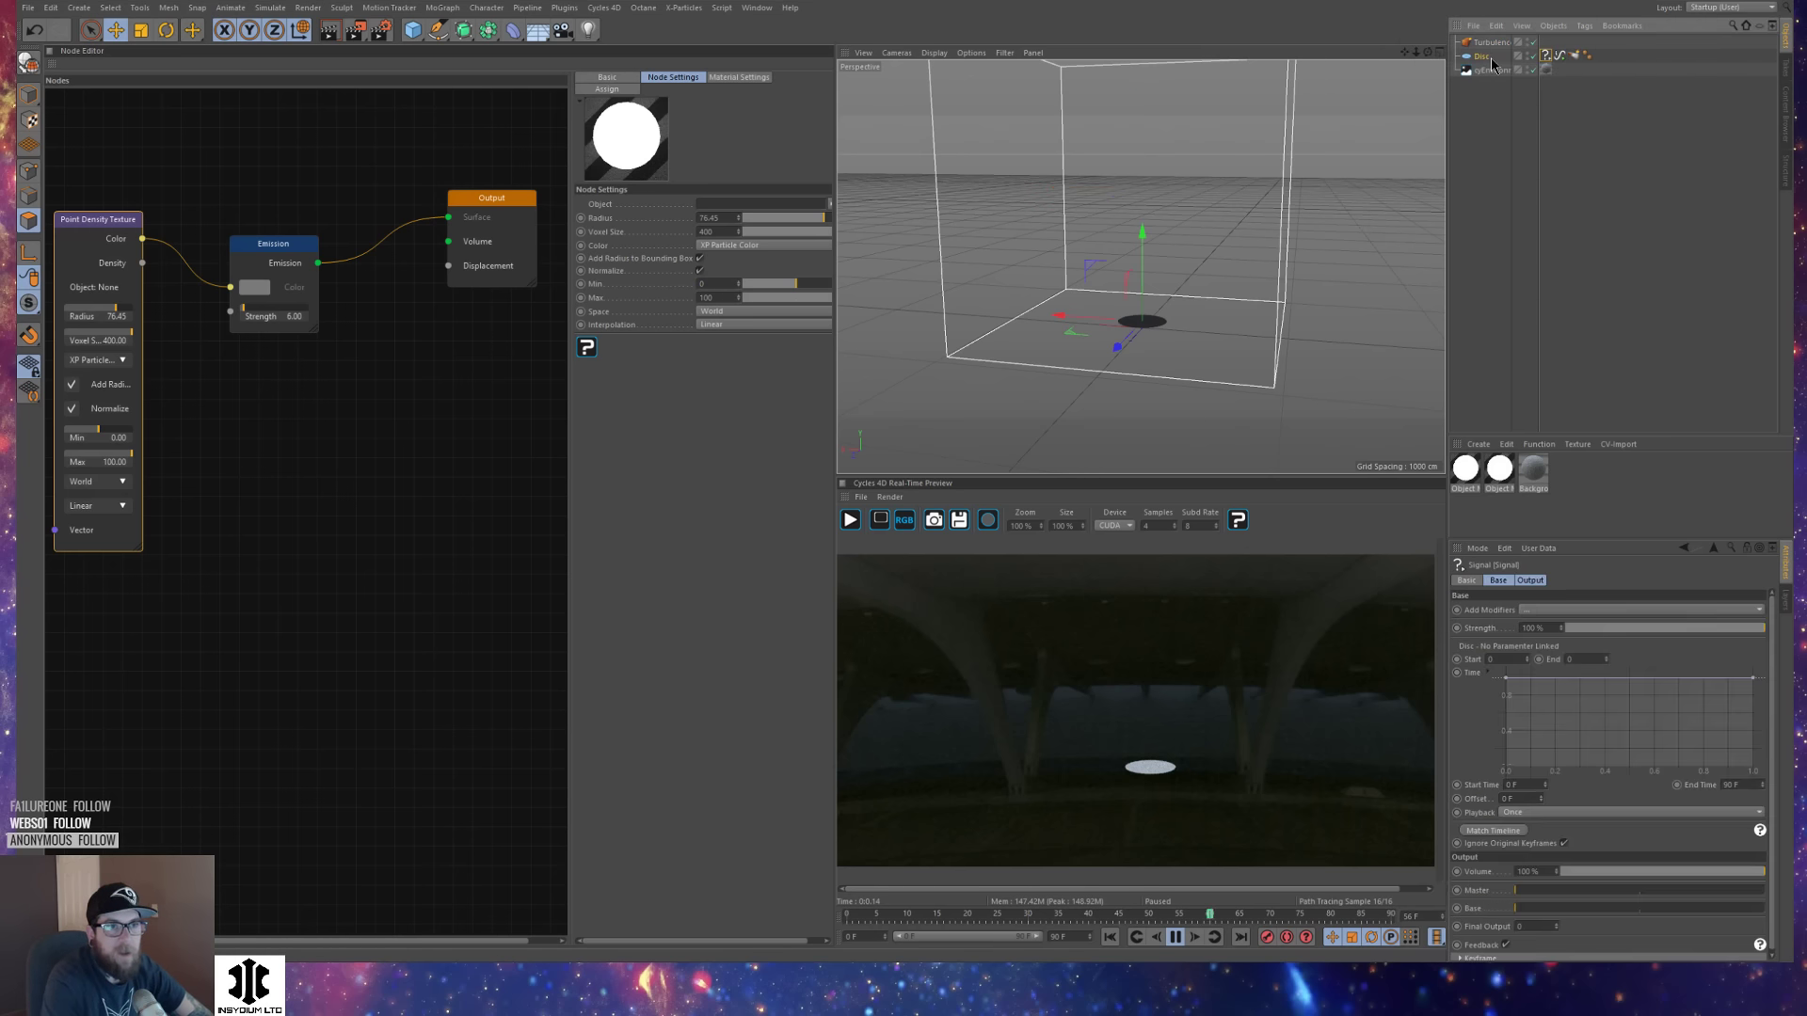
Expand the TurbulenceFD emitter's Force settings and link its Pressure parameter to the new Signal tag.
left_click(1572, 56)
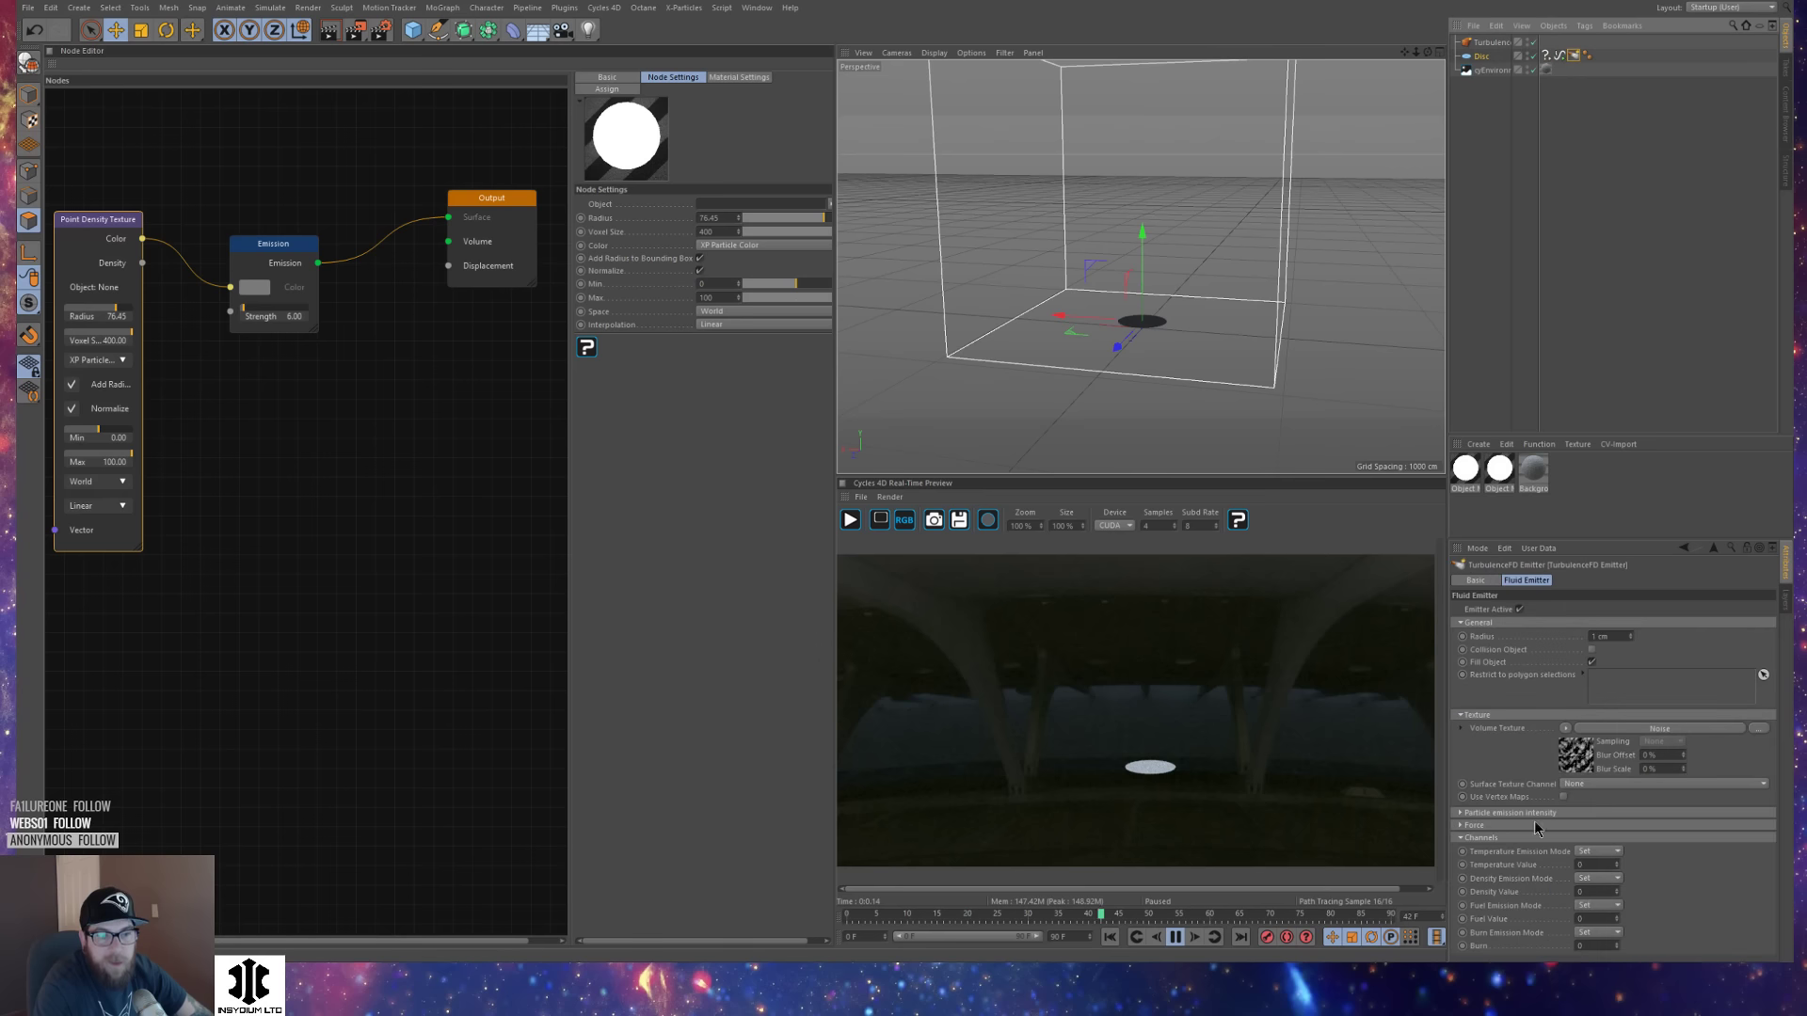
left_click(1487, 813)
left_click(1487, 826)
left_click_drag(1504, 884, 1597, 233)
left_click_drag(1546, 58, 1546, 58)
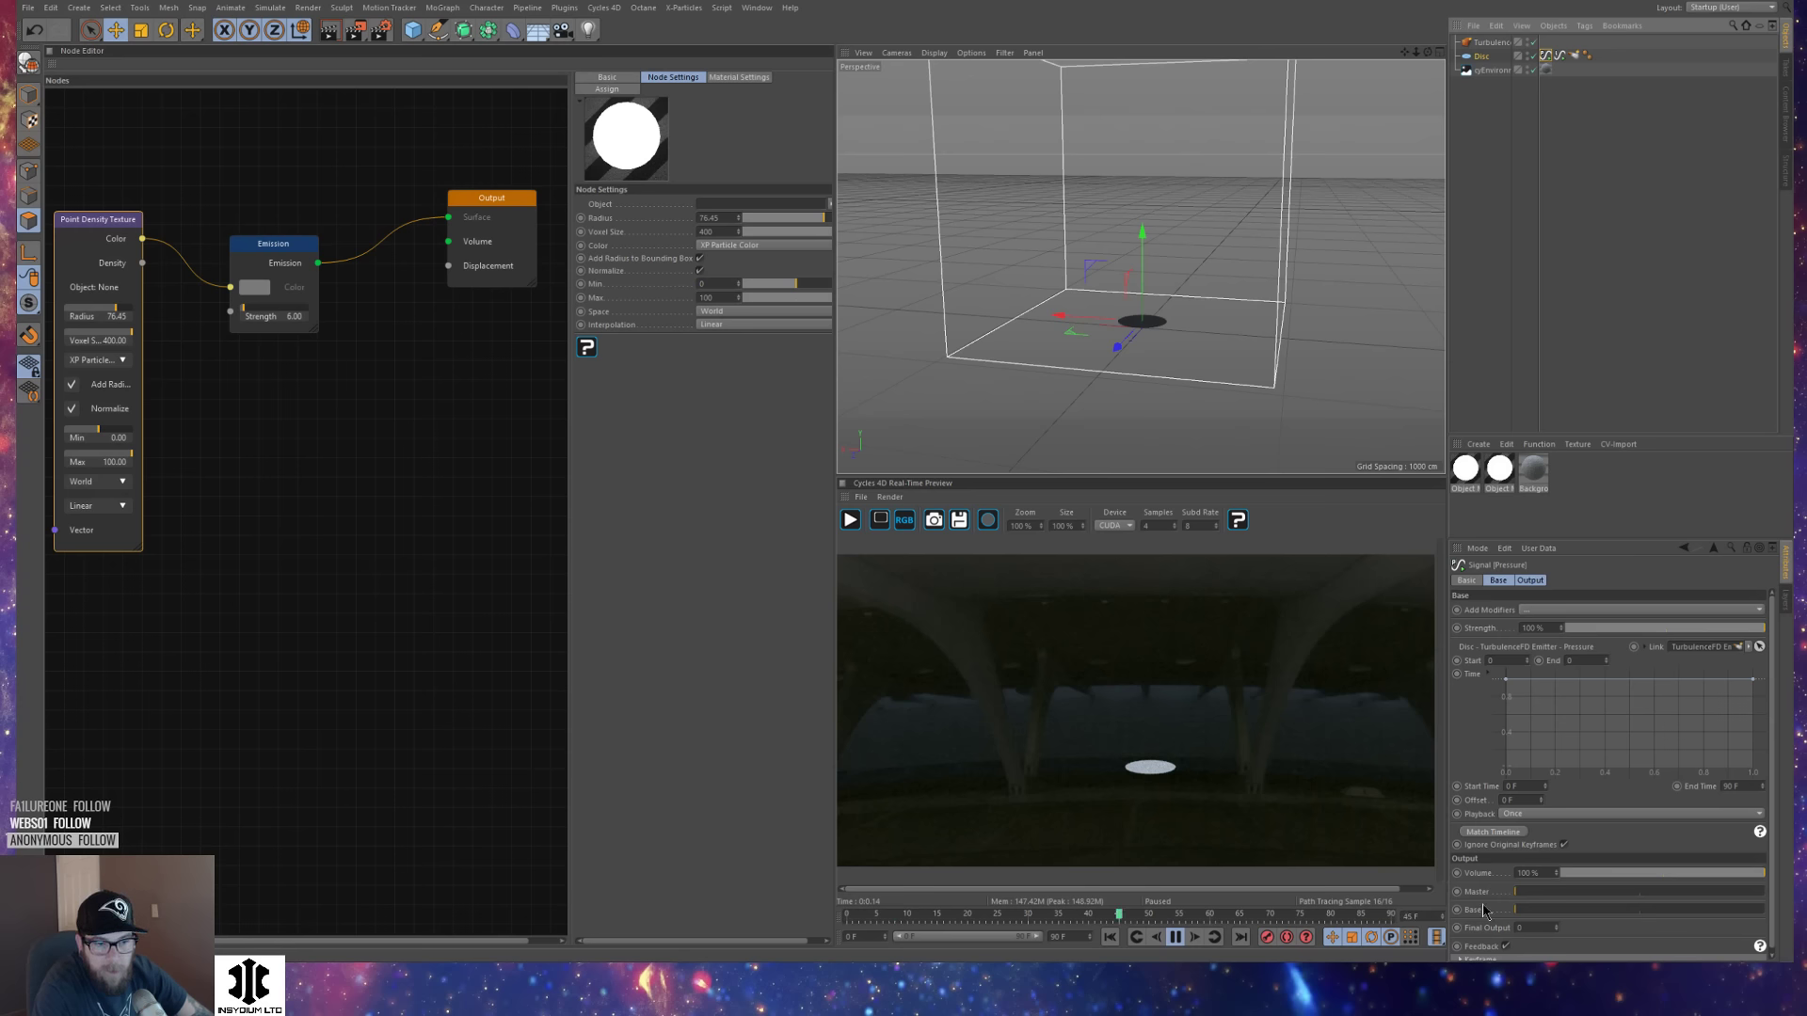
Add a Cos modifier to the Pressure signal with a variation of about 10 and a strength of 84%.
left_click(1535, 610)
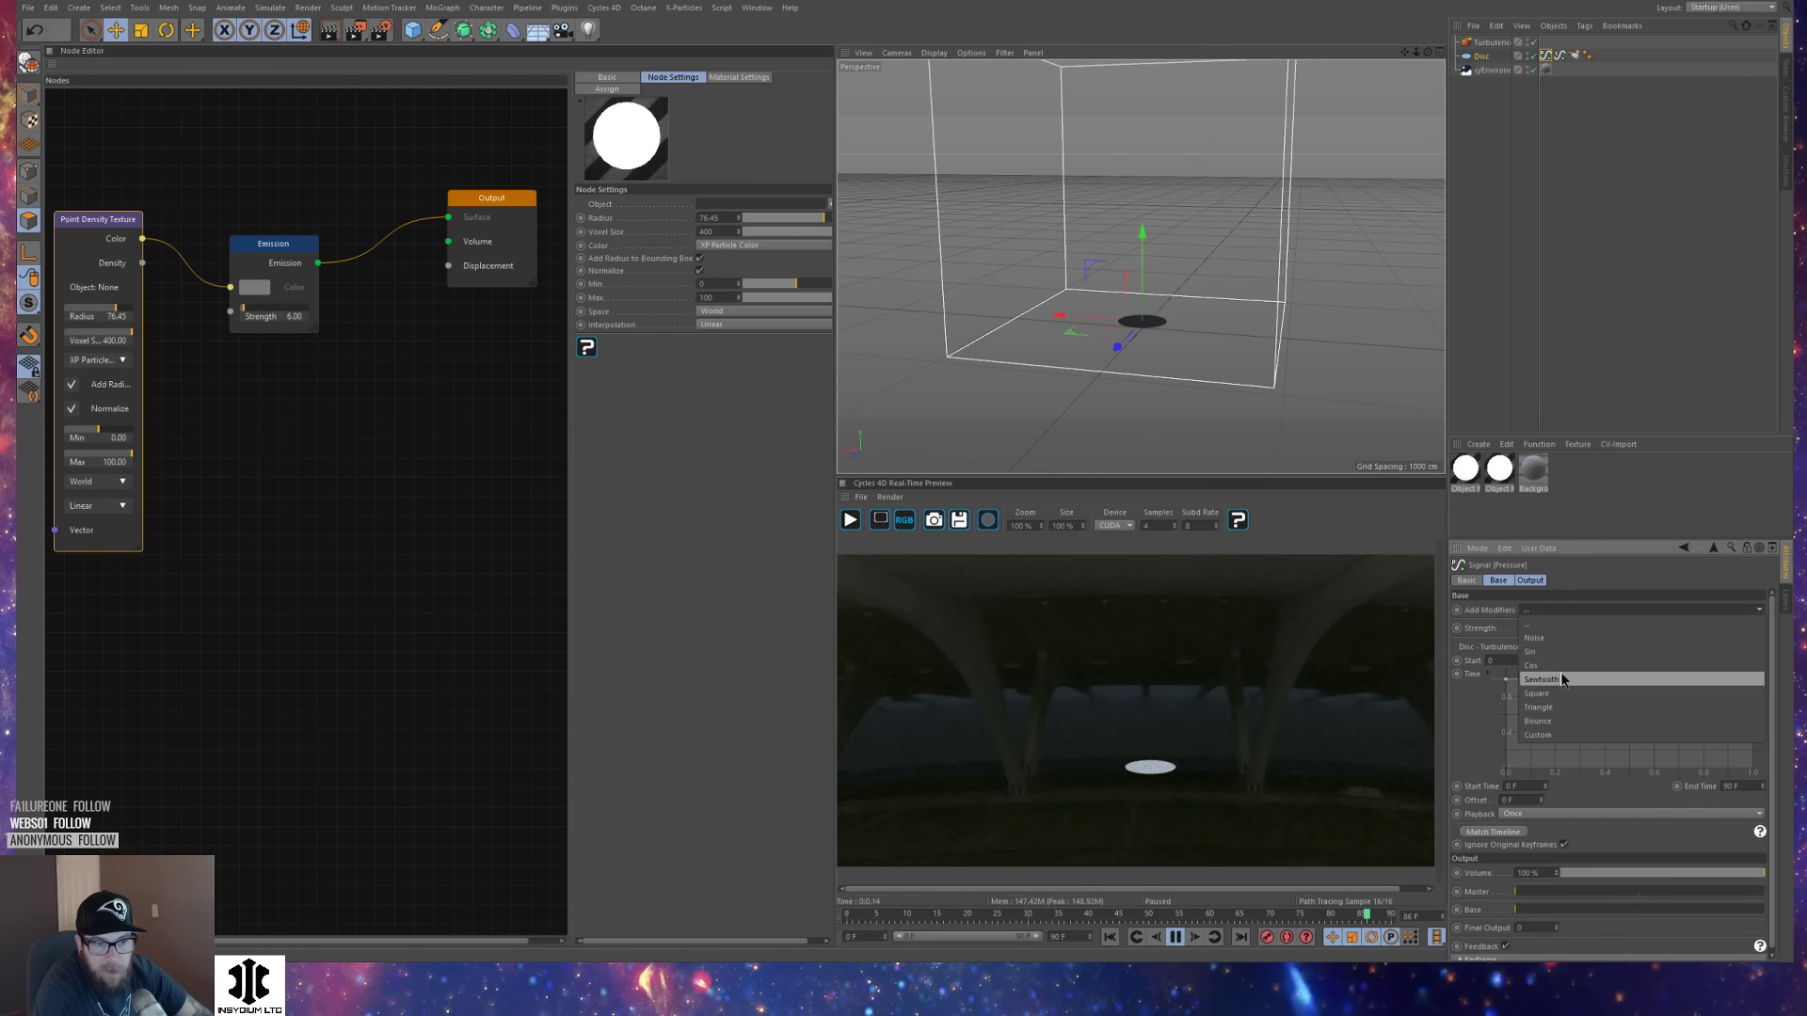
left_click(1534, 665)
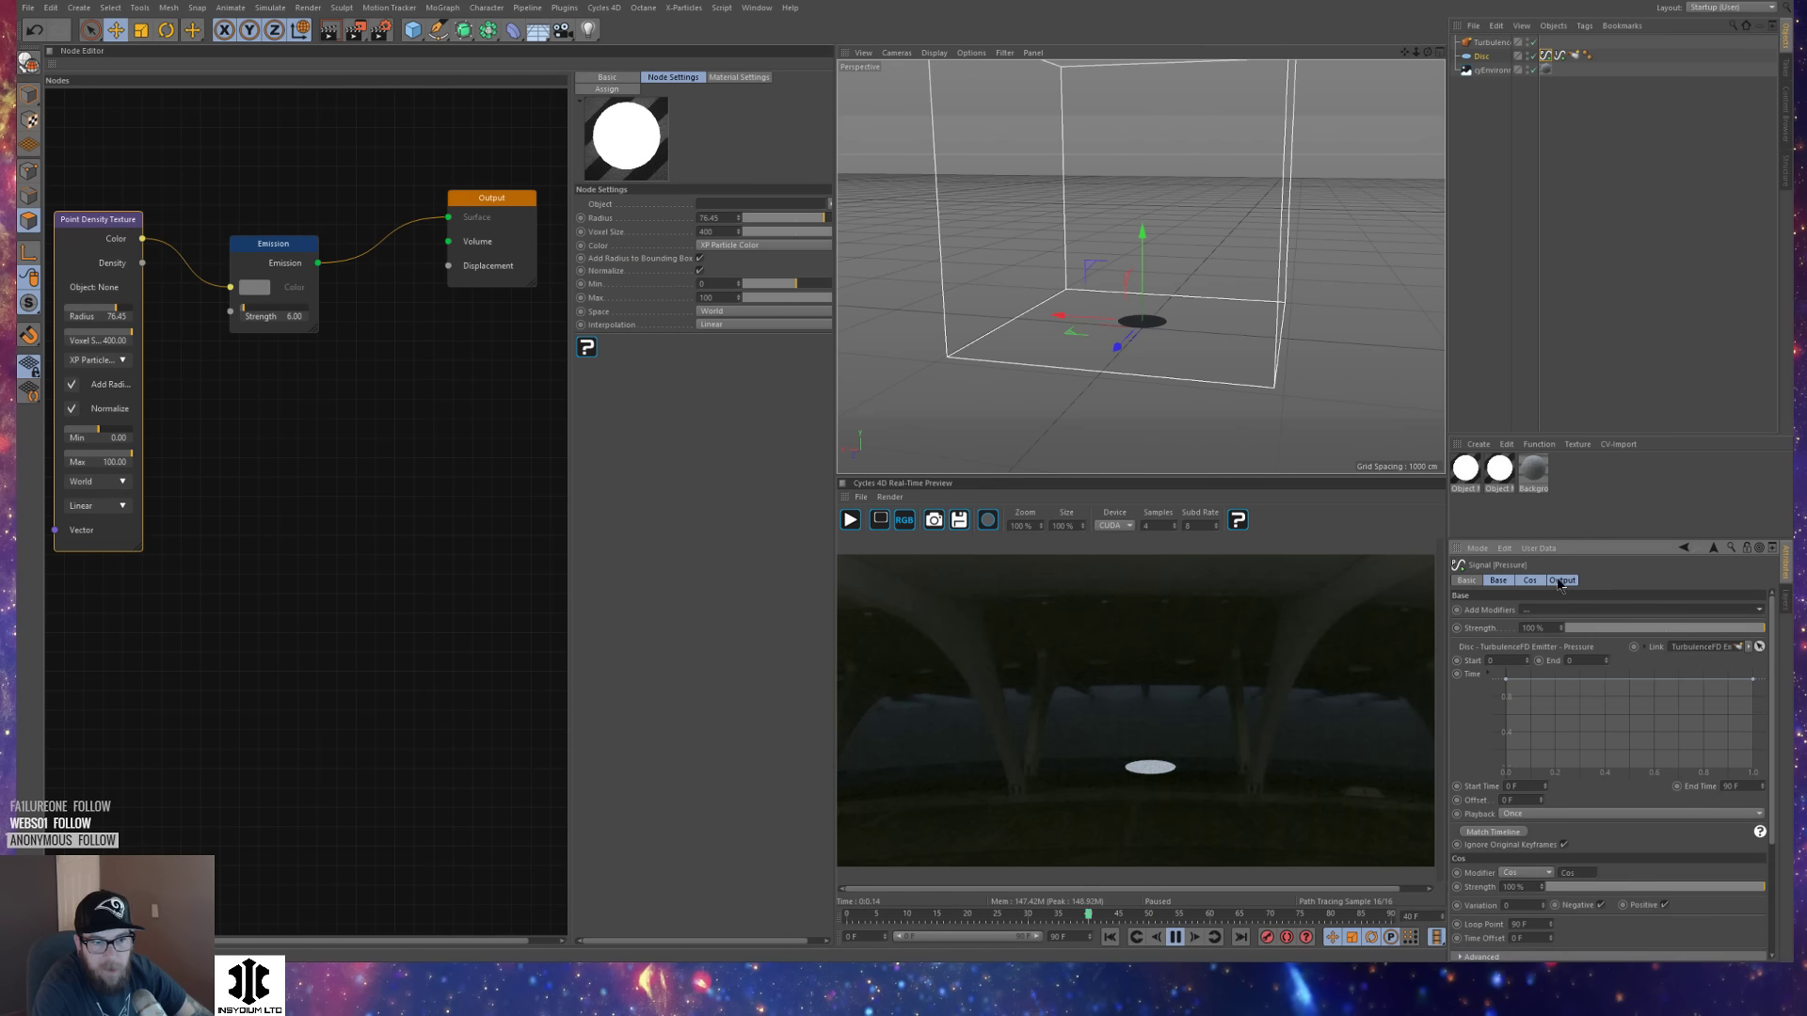
left_click(1531, 580)
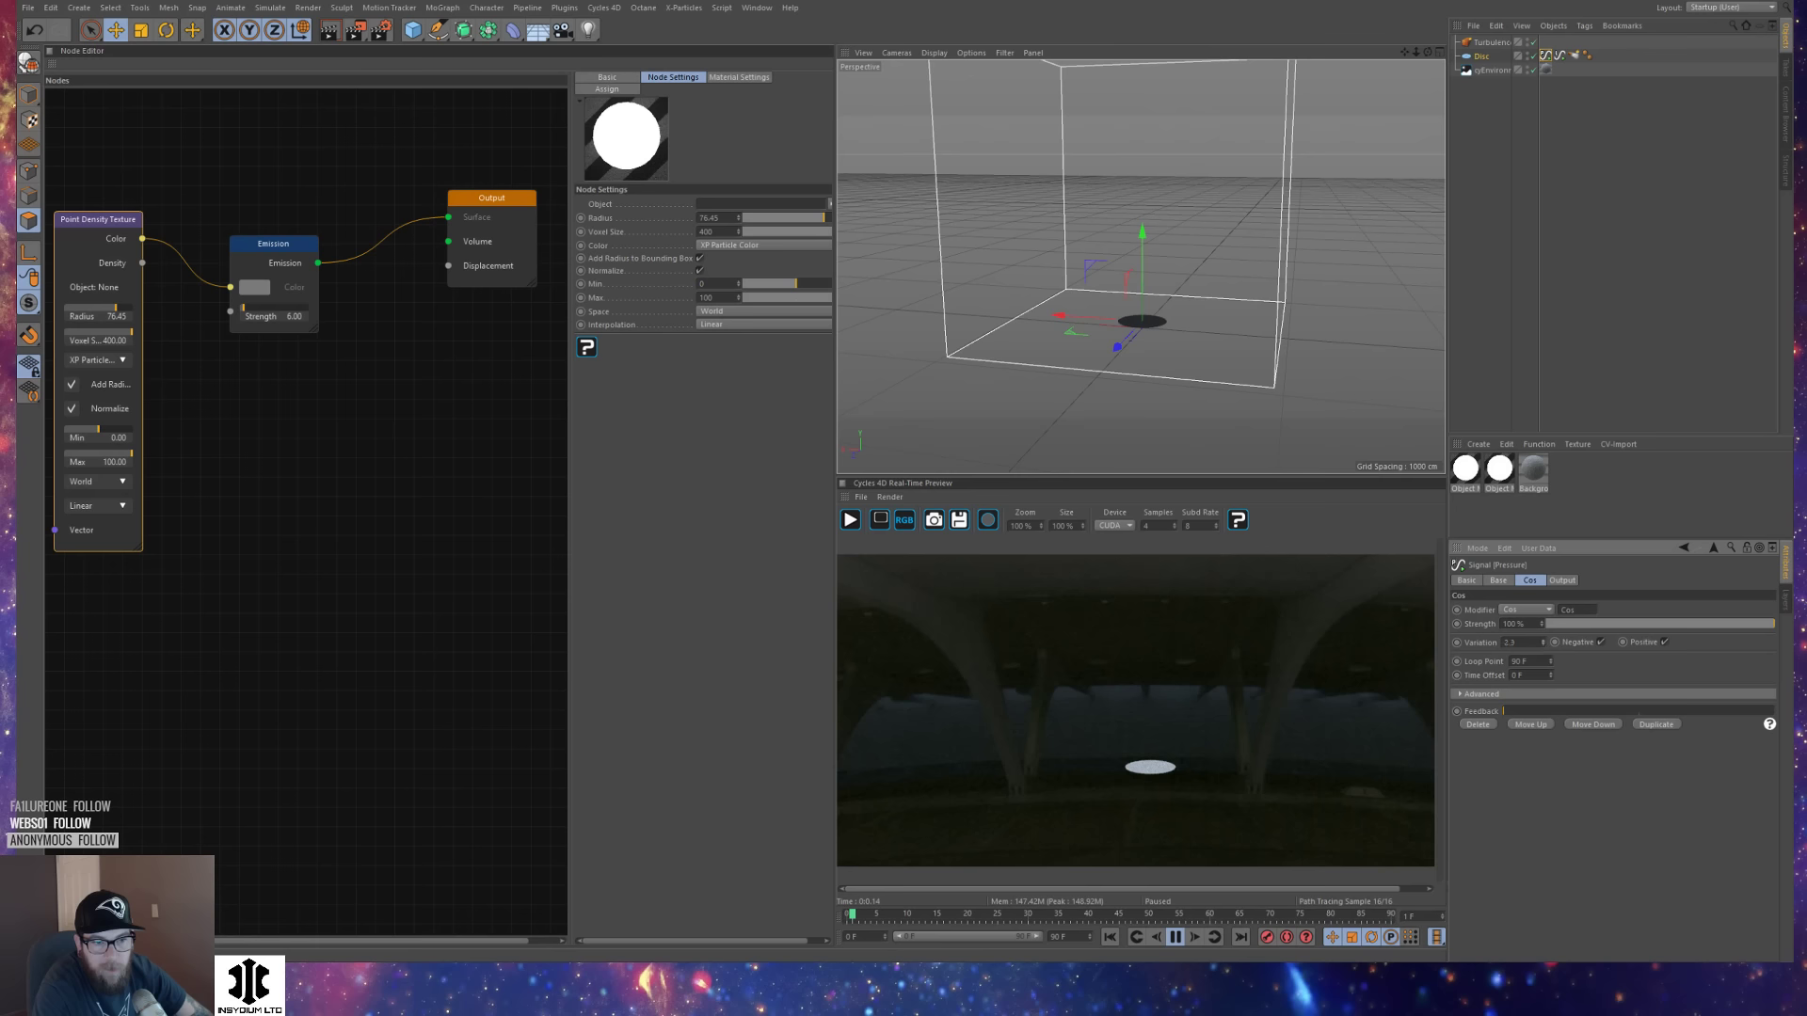
left_click_drag(1543, 643, 1543, 627)
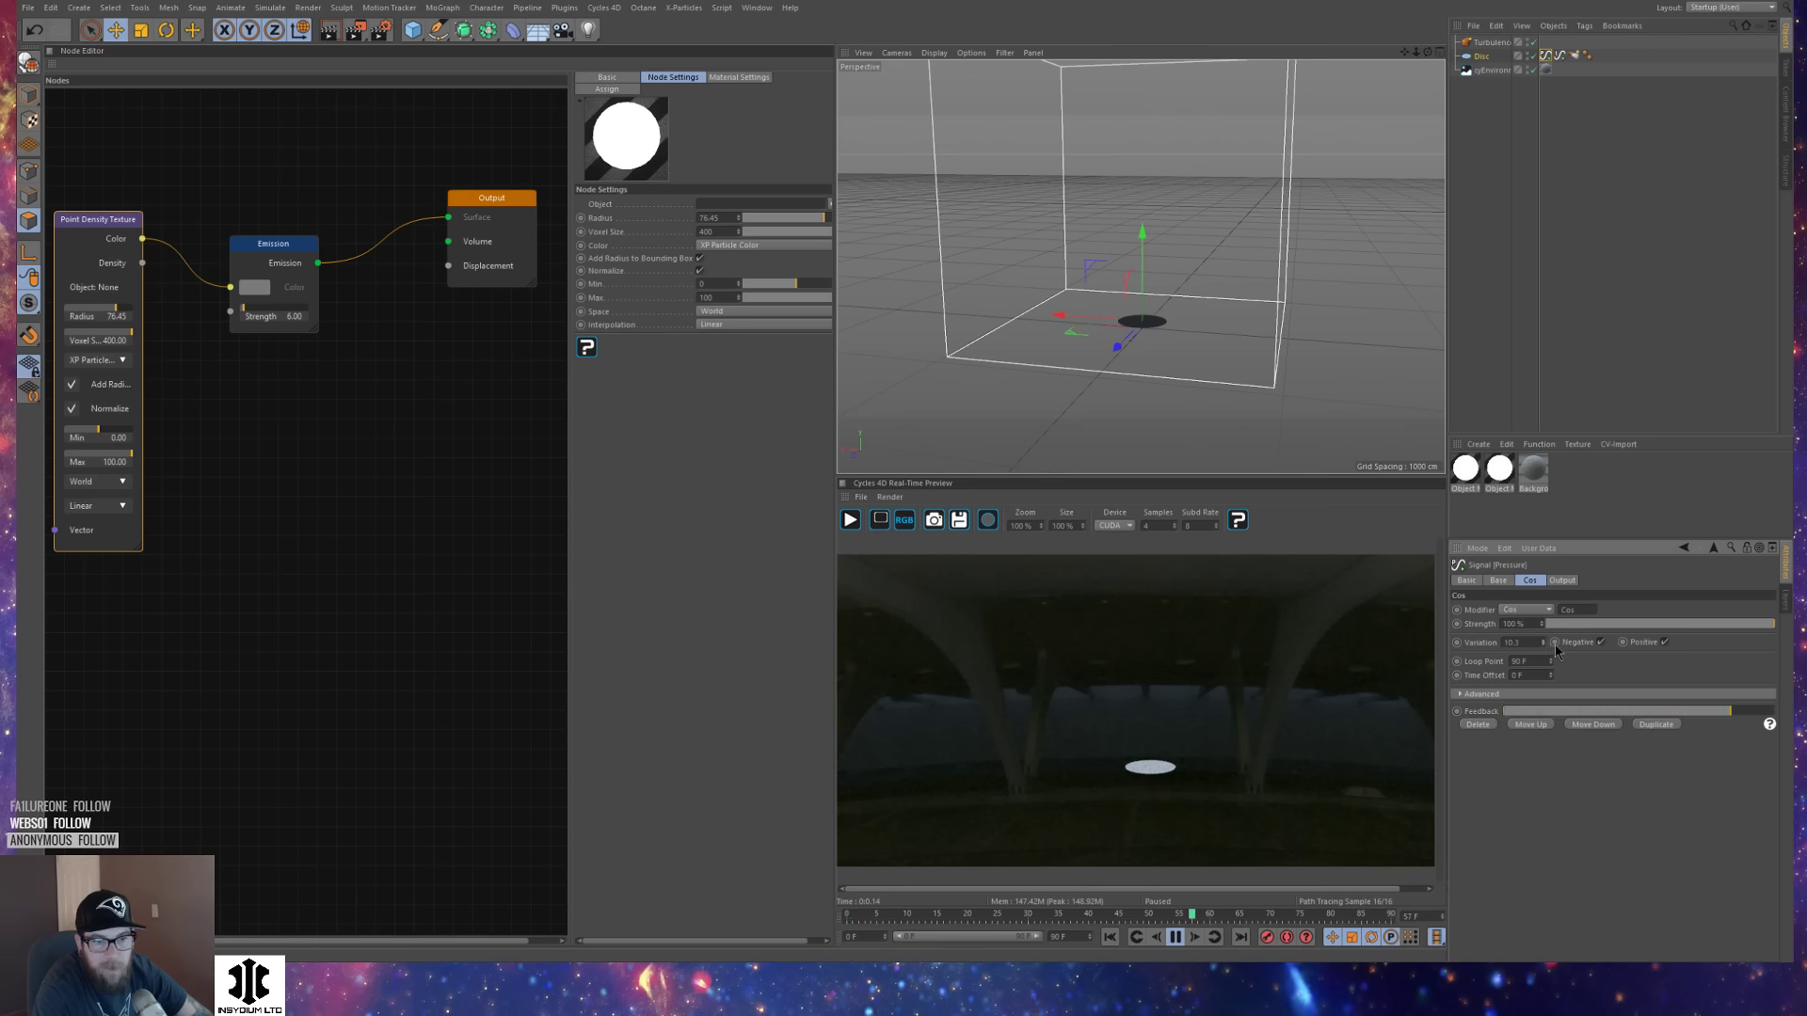
left_click_drag(1773, 624, 1756, 628)
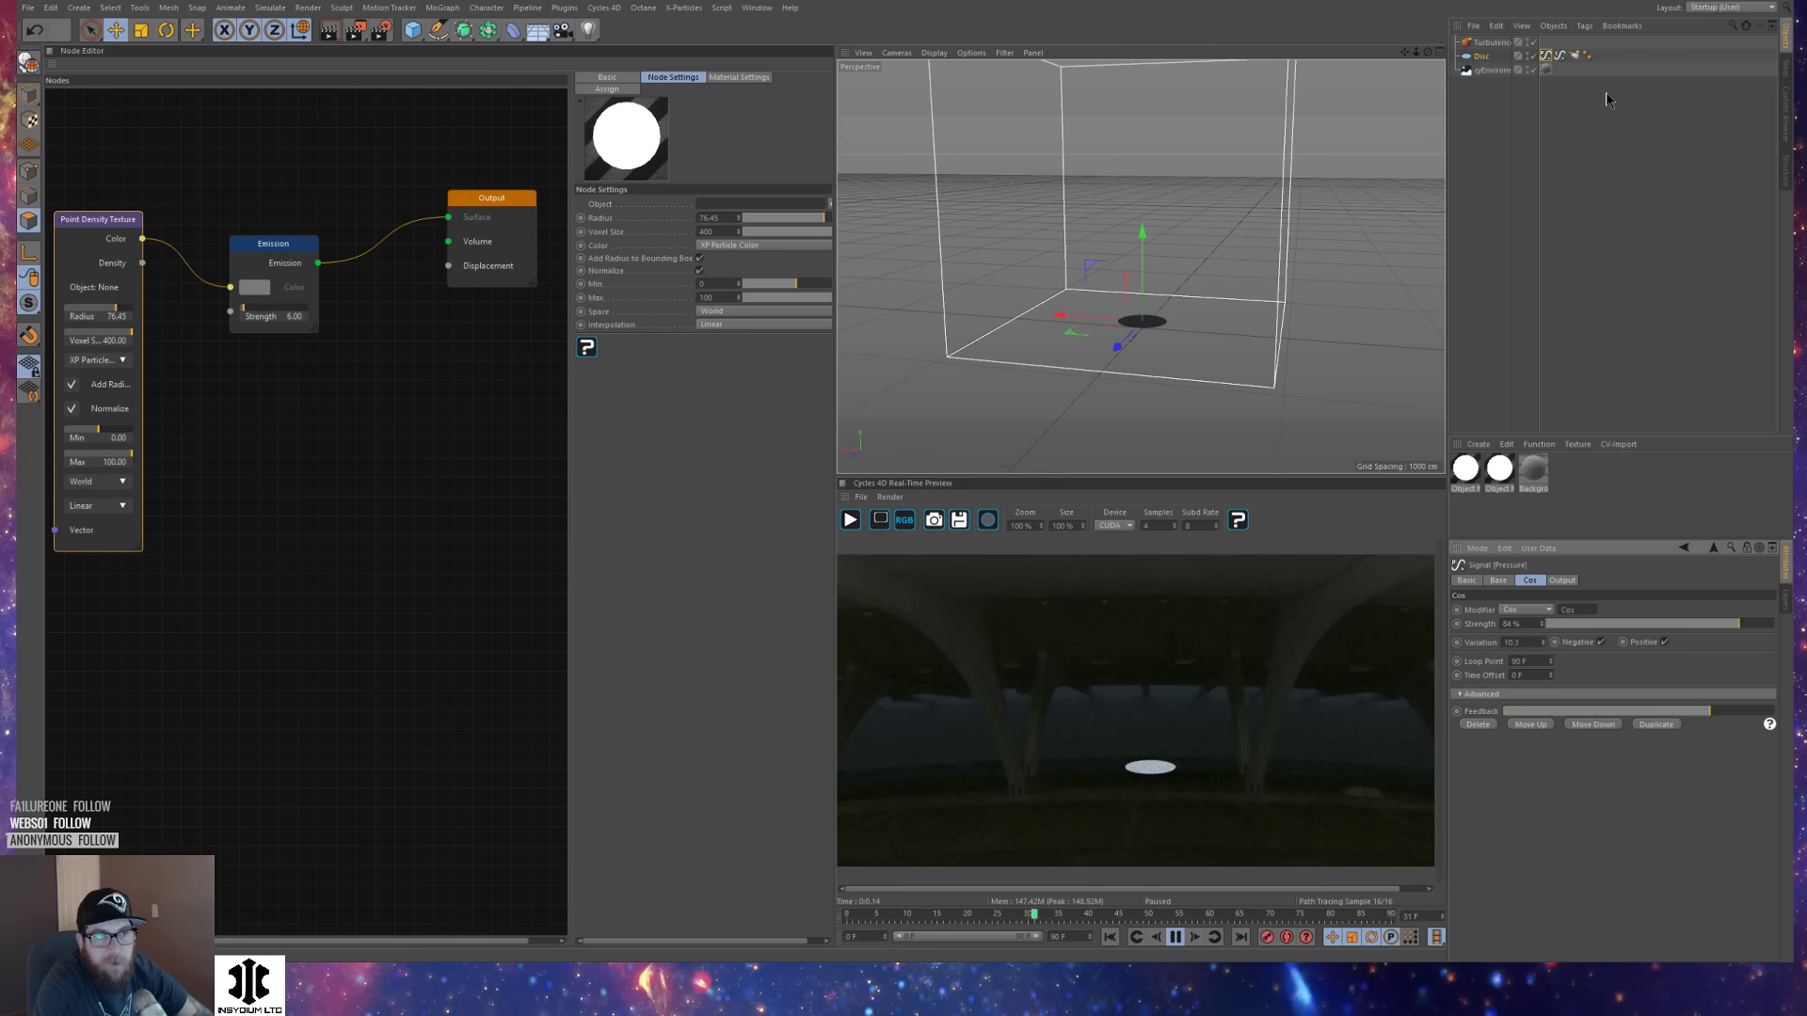
Set the Start value in the Pressure signal's base settings to 5.
left_click(1574, 56)
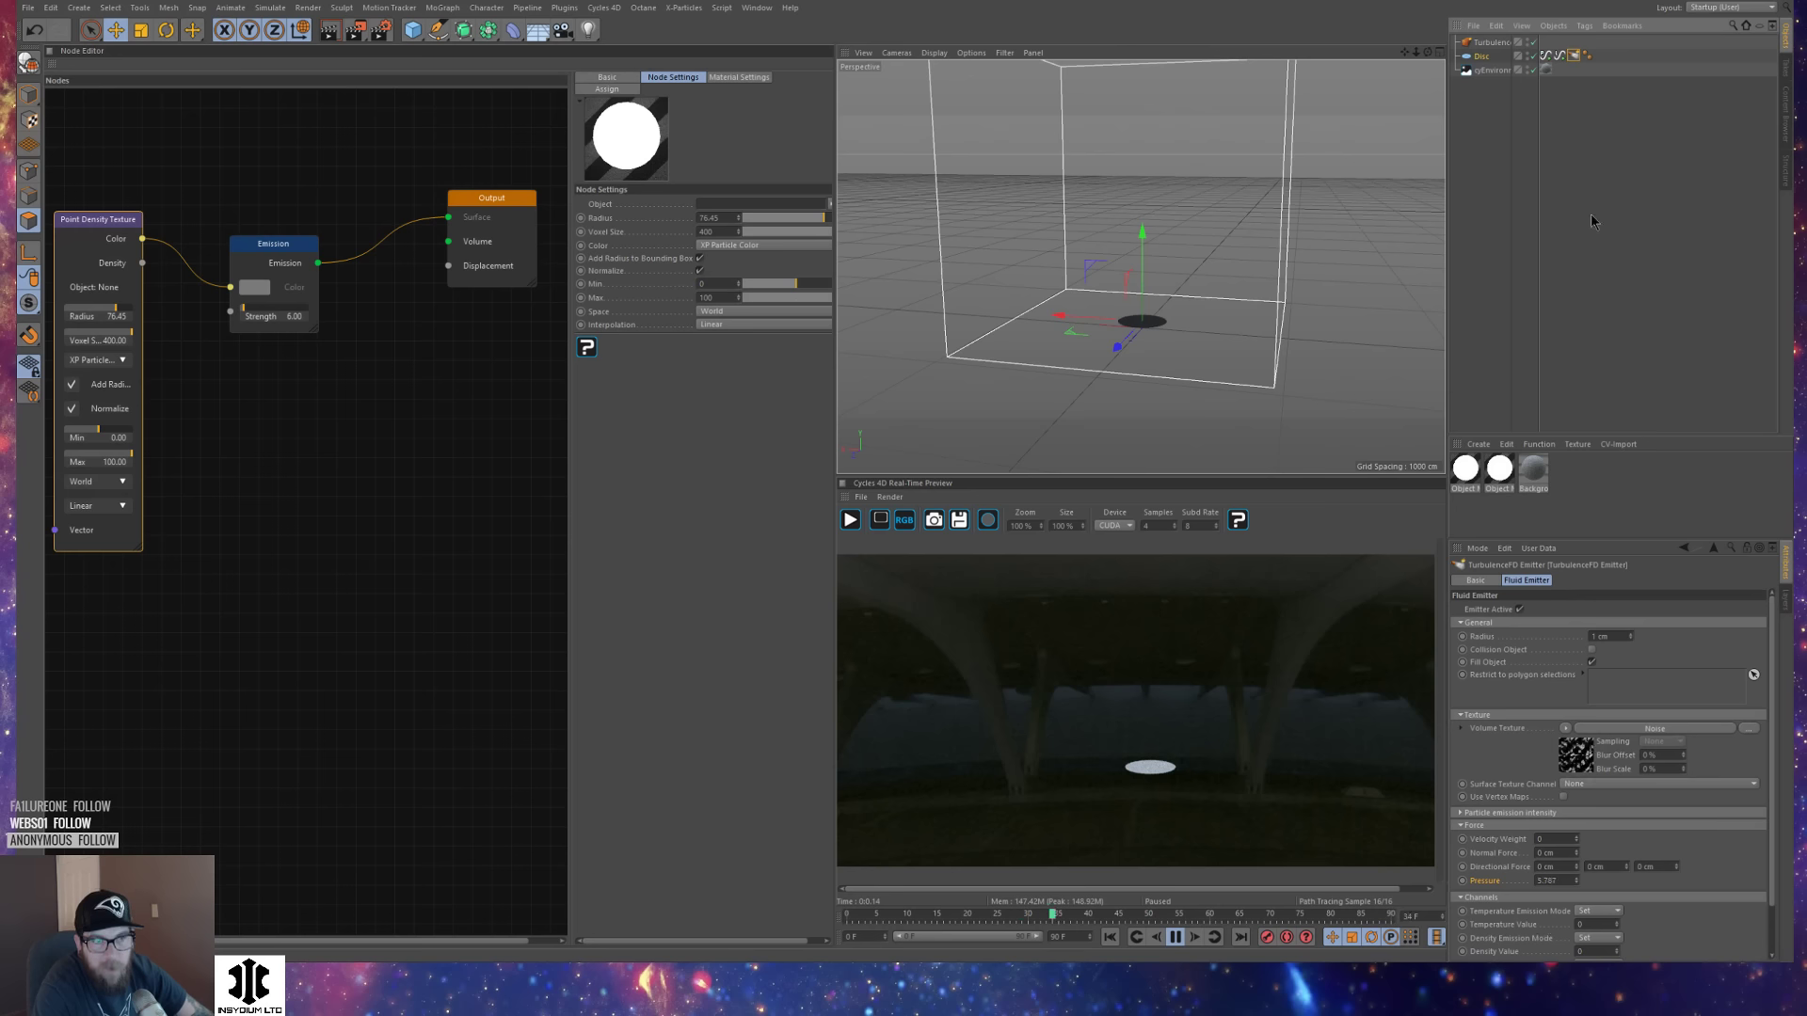
left_click(1546, 56)
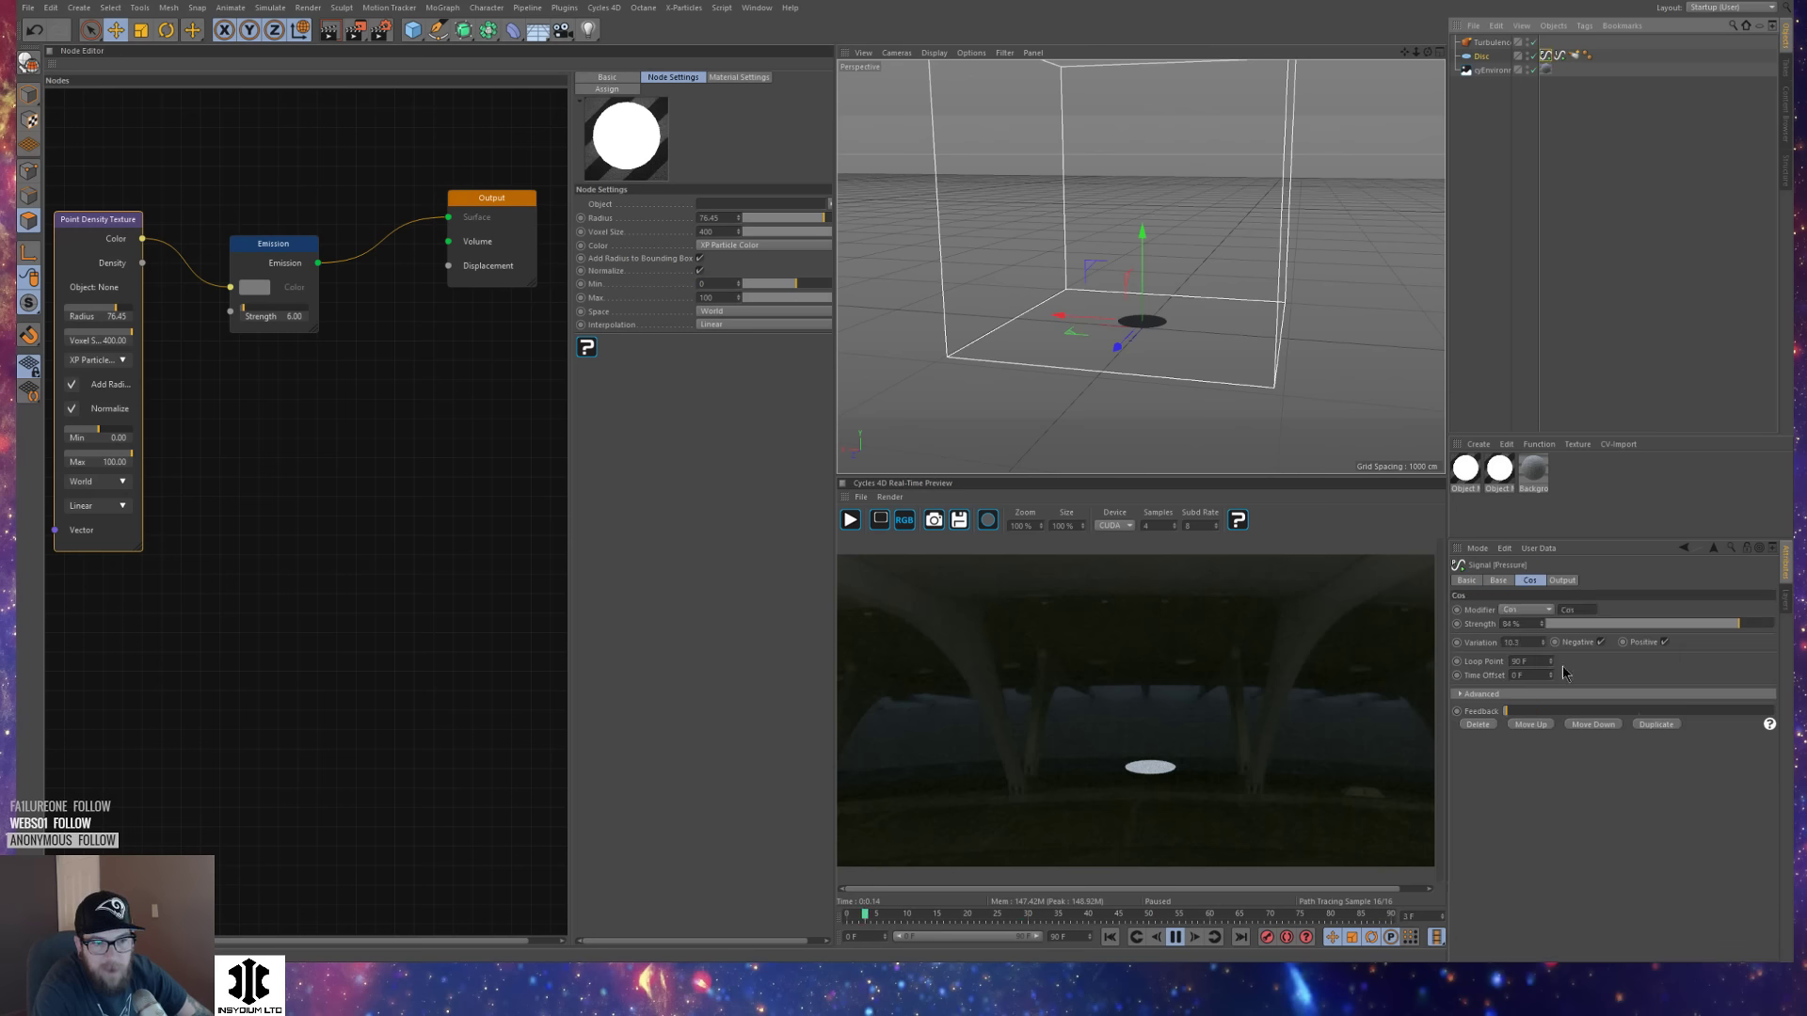
left_click(1499, 581)
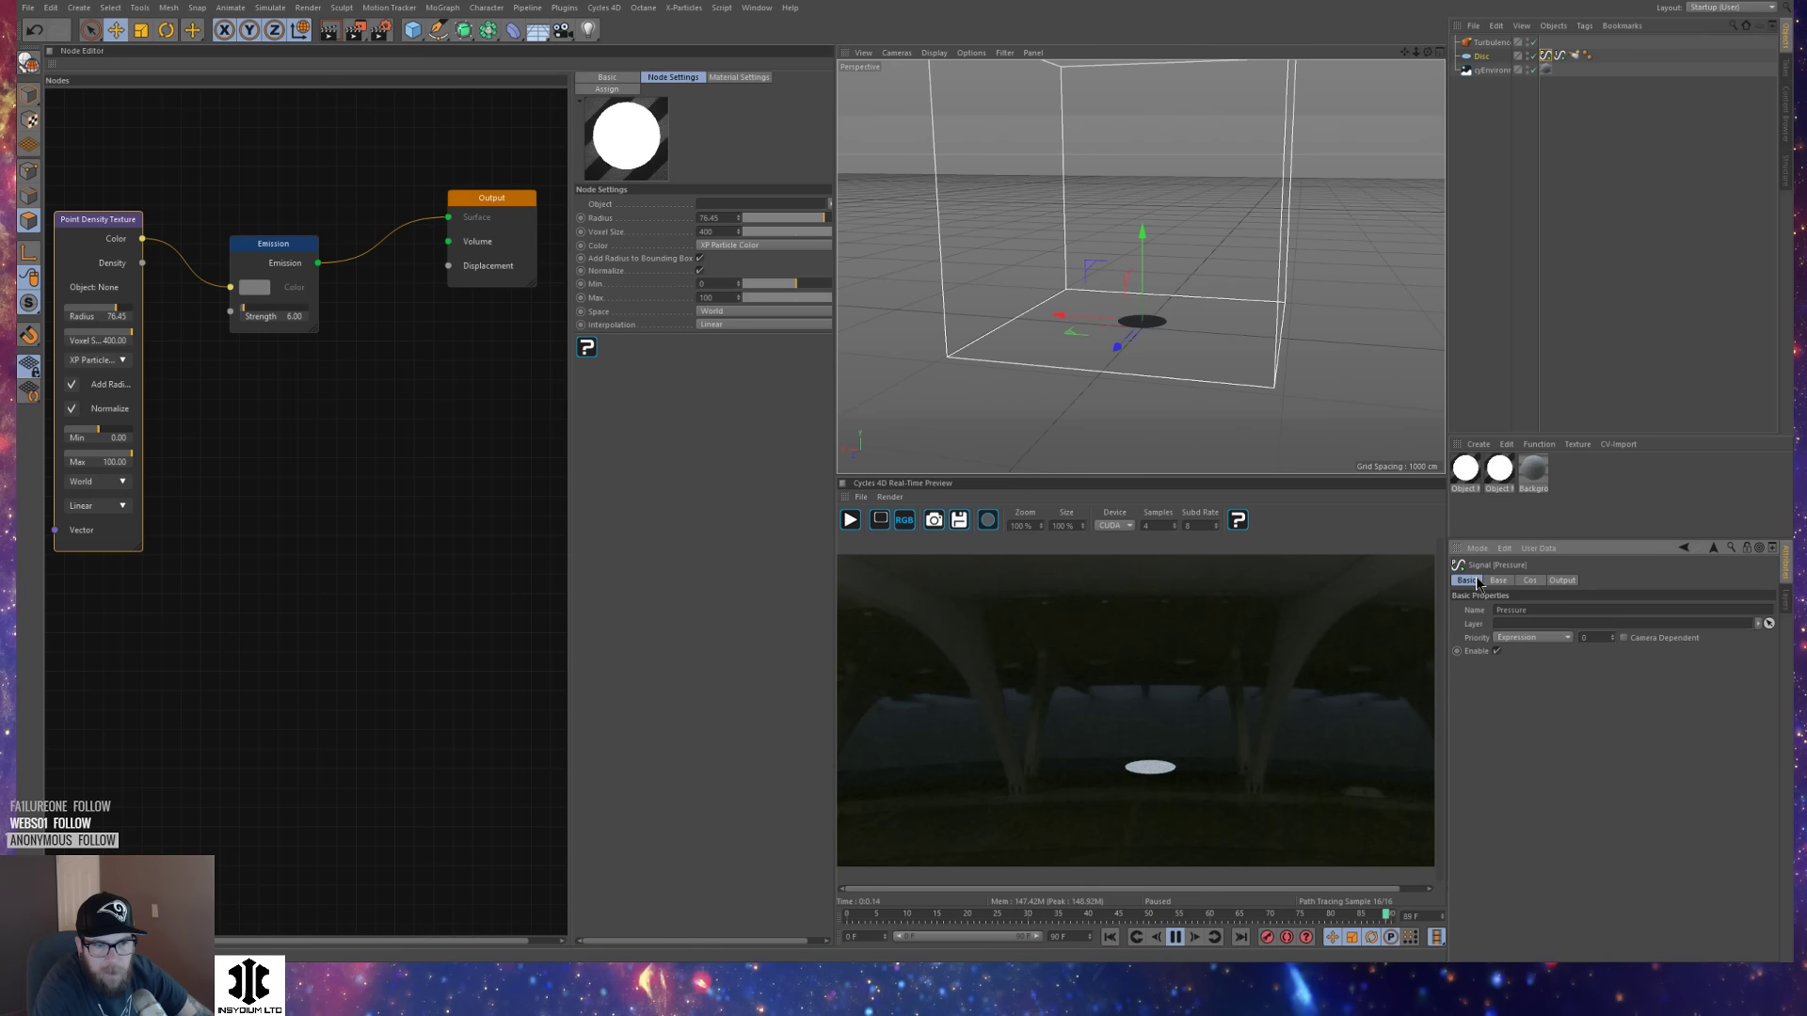
left_click(1555, 608)
left_click(1476, 611)
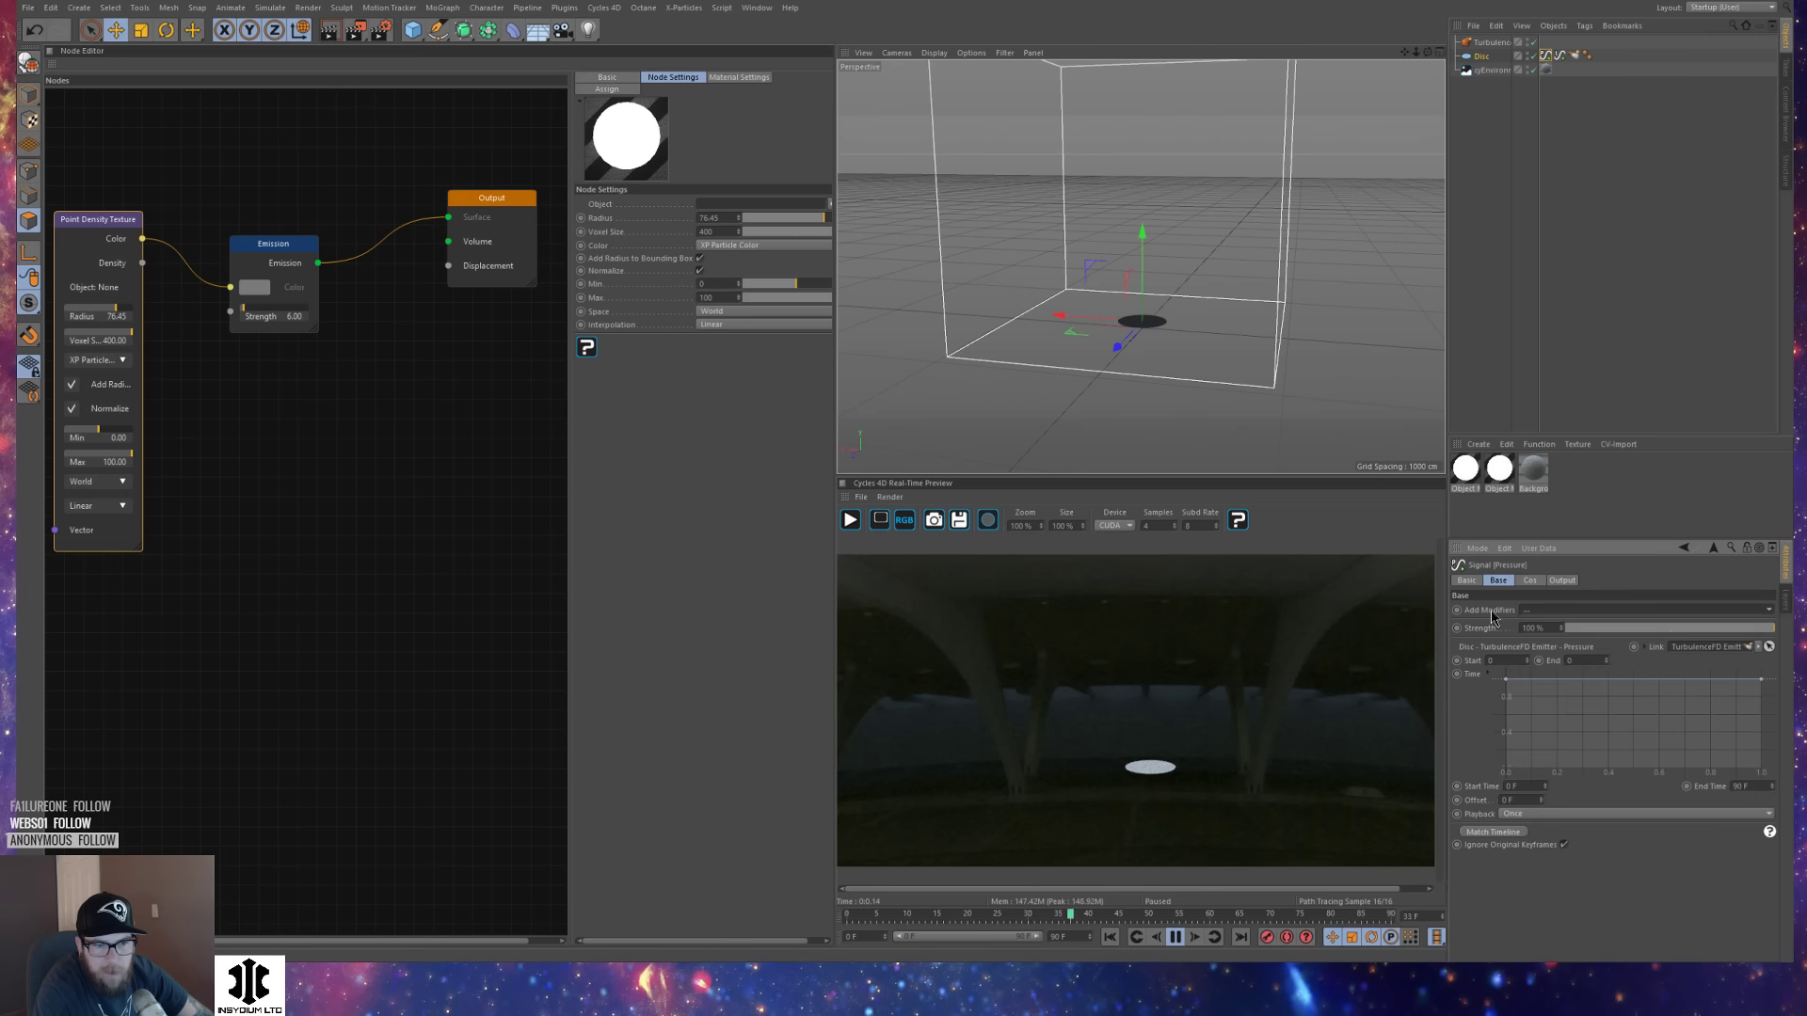
left_click_drag(1528, 661, 1527, 640)
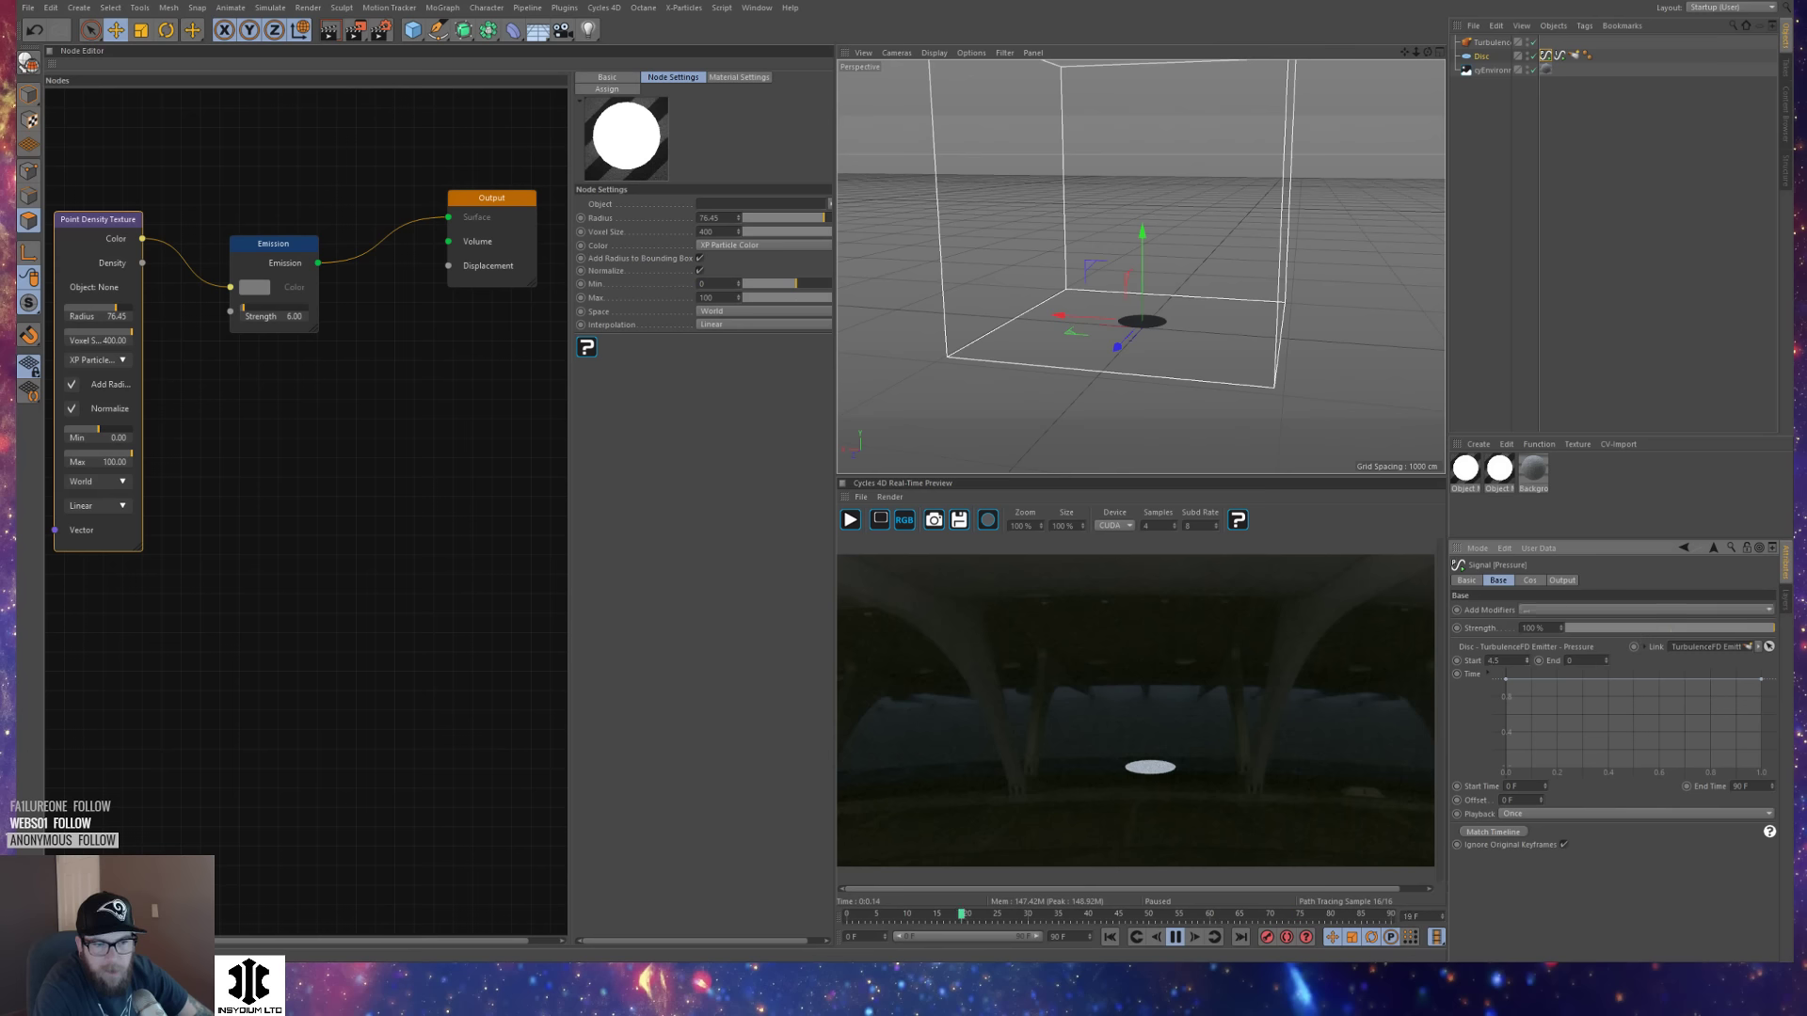
left_click_drag(1508, 661, 1450, 671)
type("5")
key("Return")
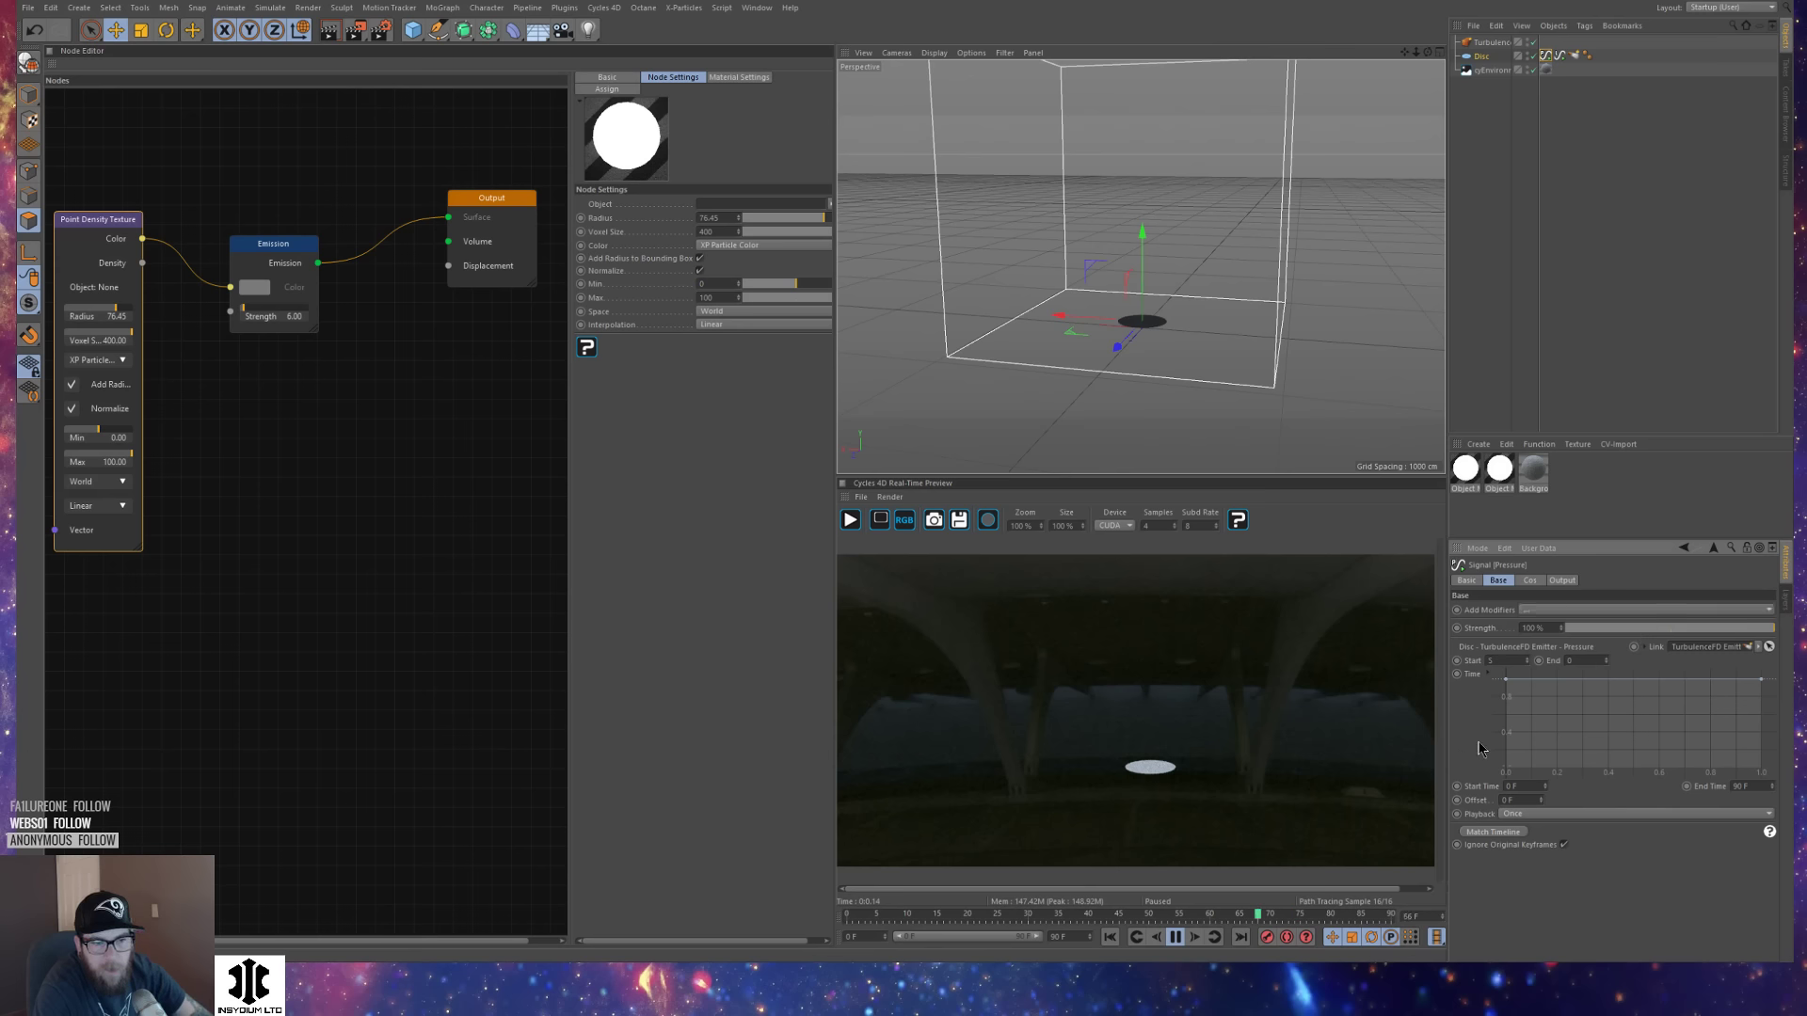
Check the emitter's Force settings and raise the disc vertically inside the fluid container.
left_click(1576, 57)
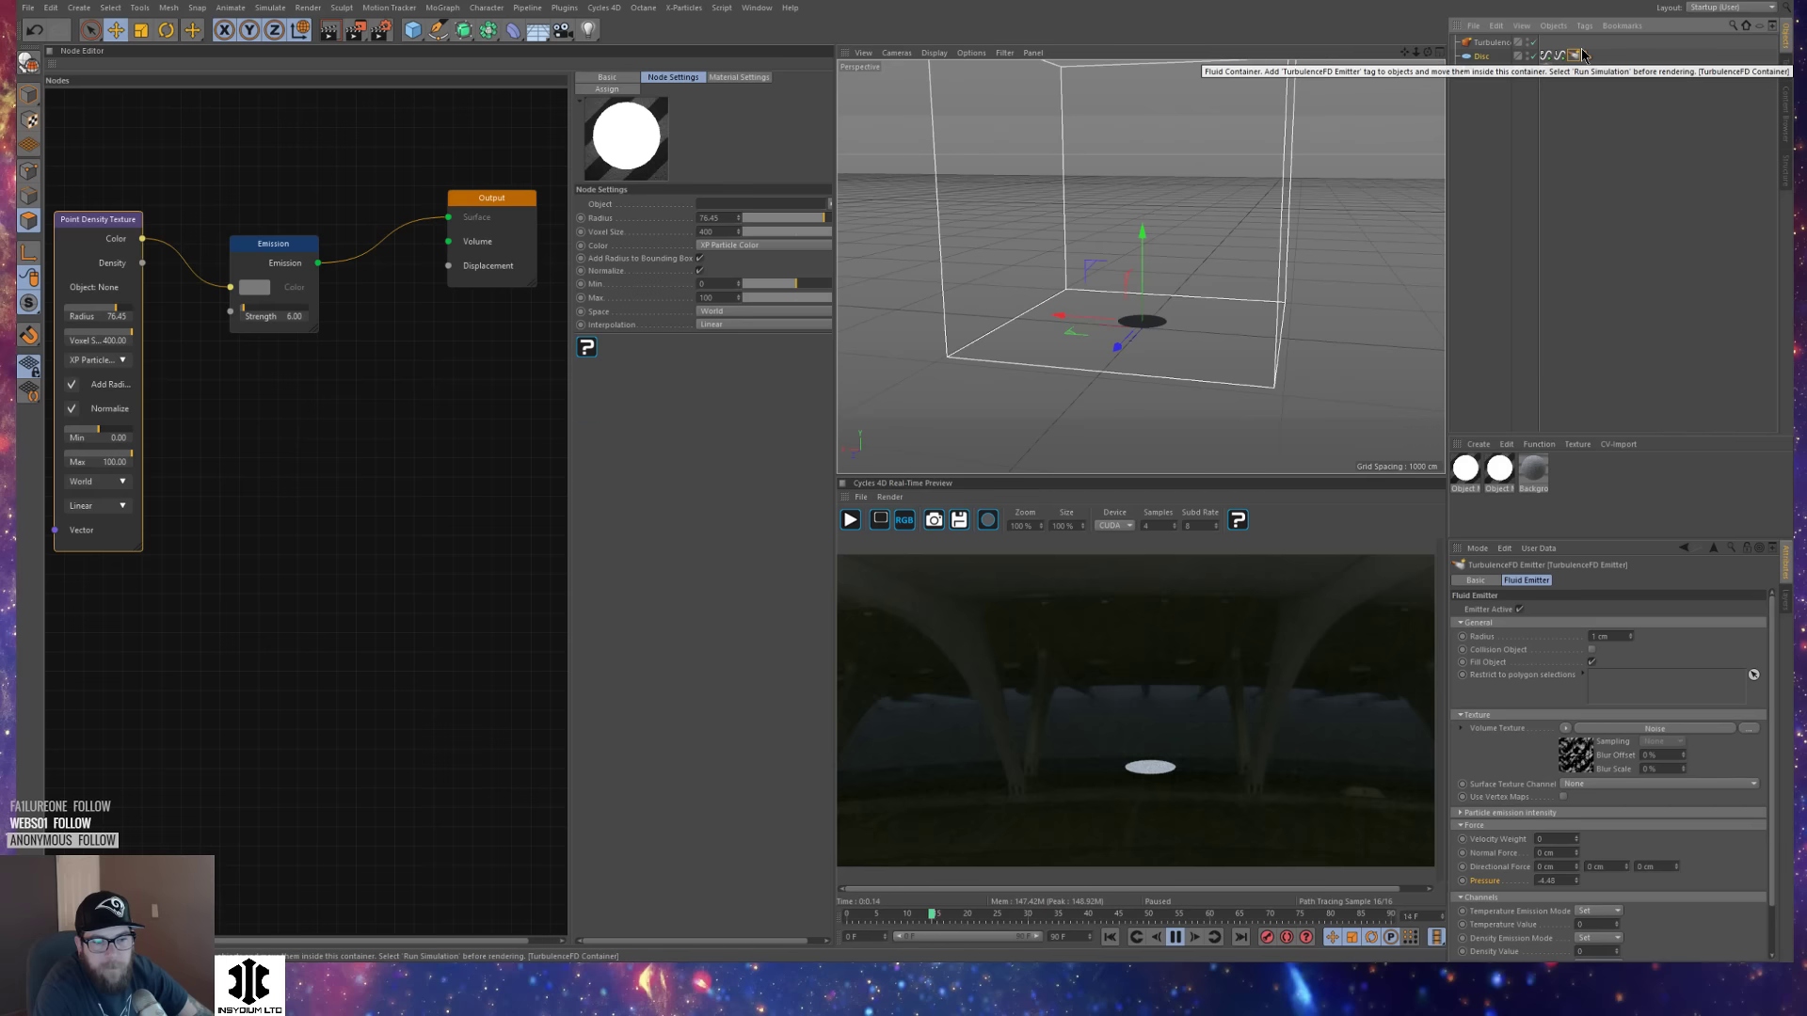
left_click(1556, 141)
left_click(1486, 58)
key("e")
left_click_drag(1143, 233, 1141, 83)
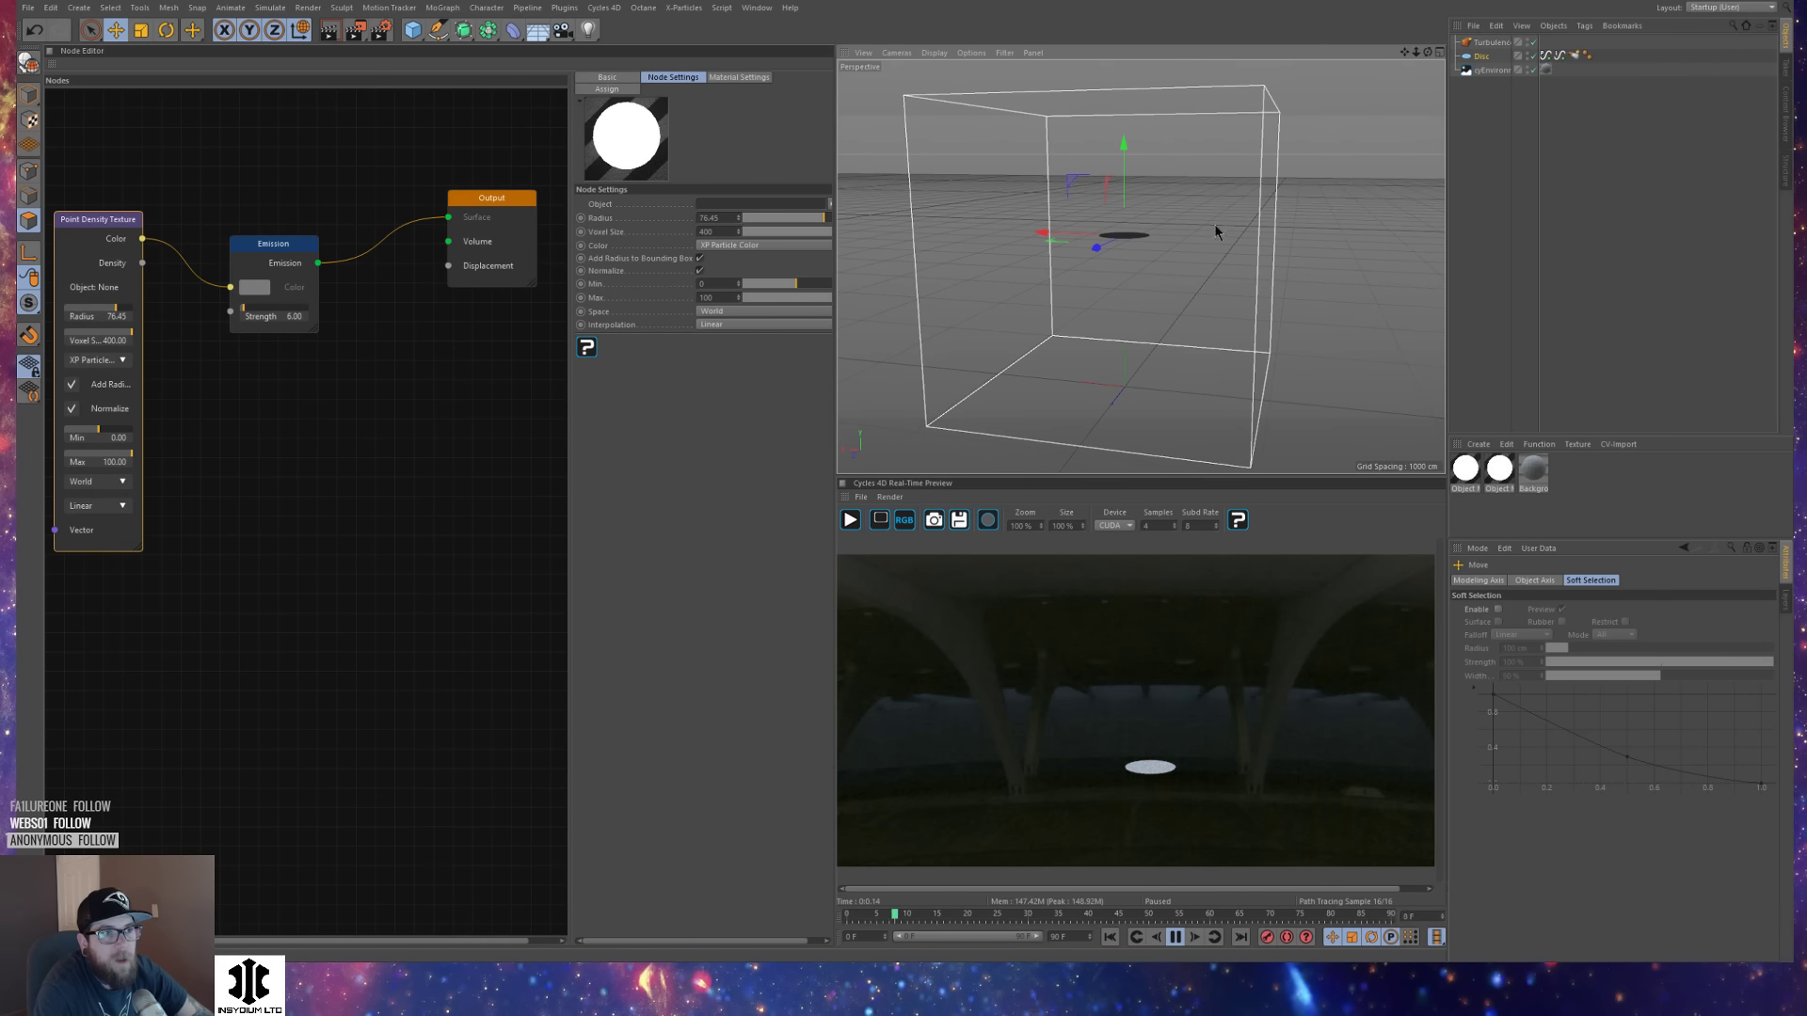
Select the TurbulenceFD container and save the scene to the Desktop with a file name starting with thursdayDemoTFDdensityNOSPACE_001.
left_click(1490, 43)
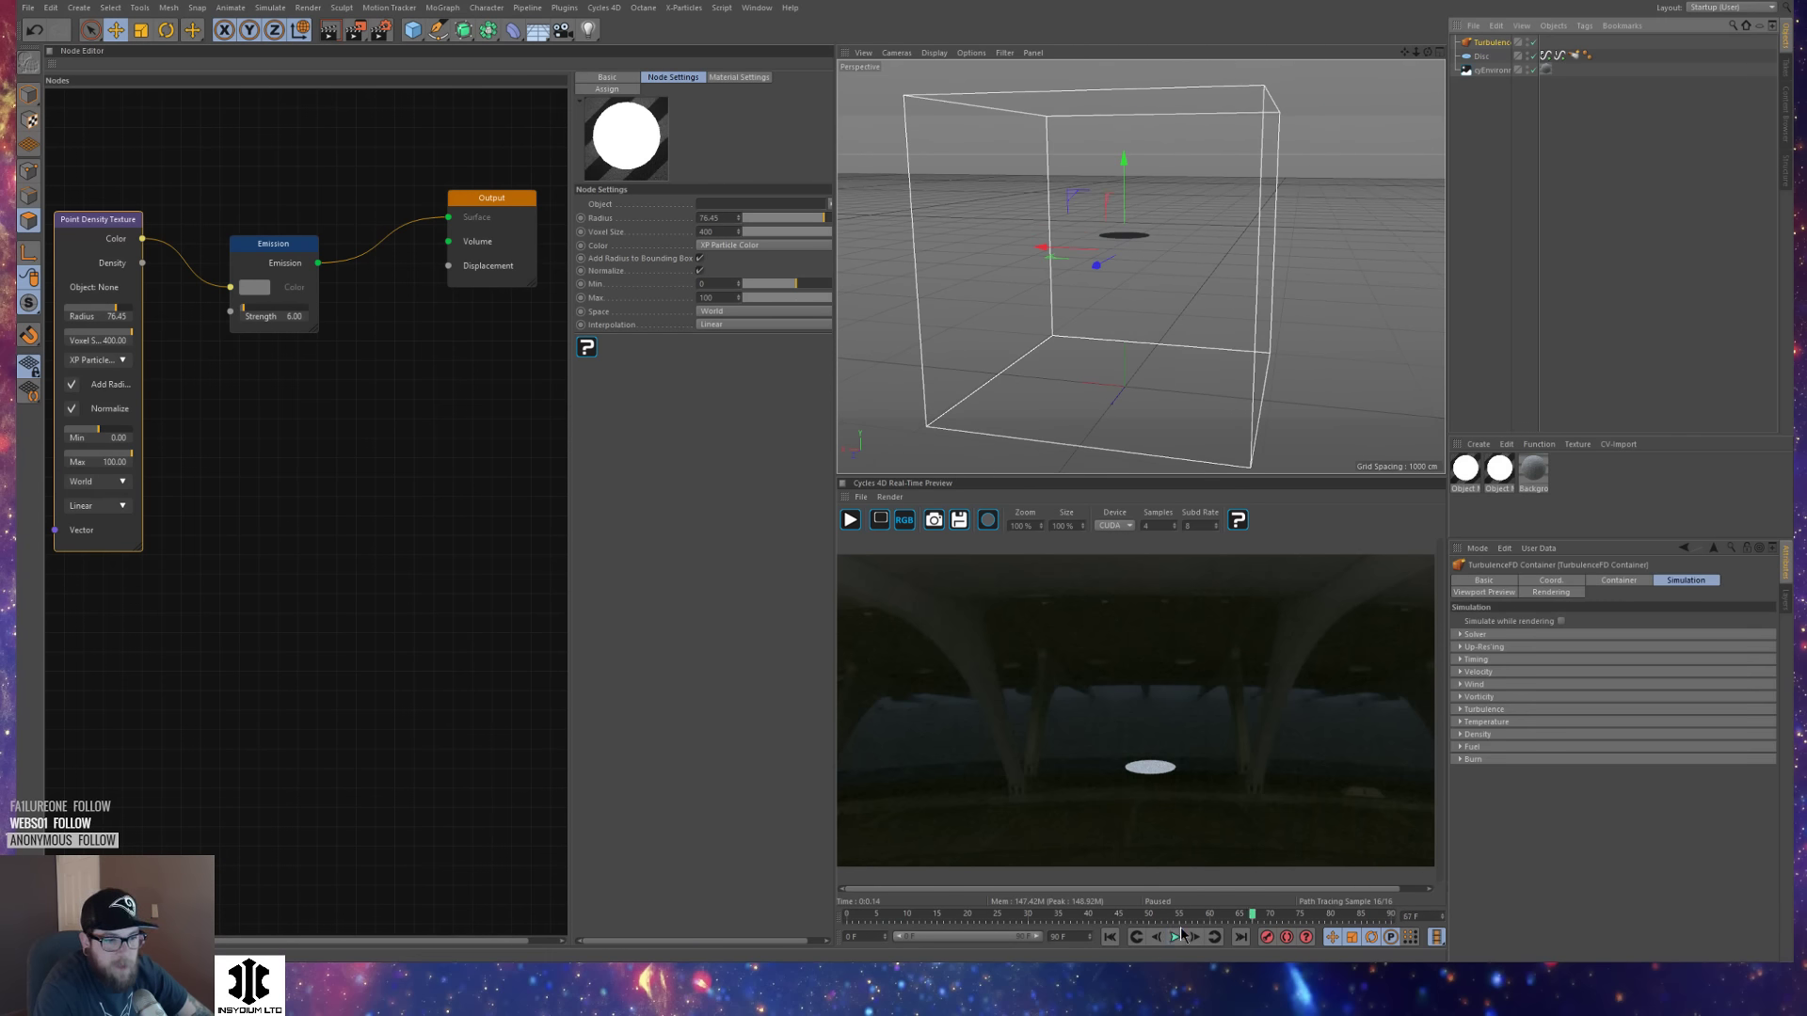
key("ctrl+s")
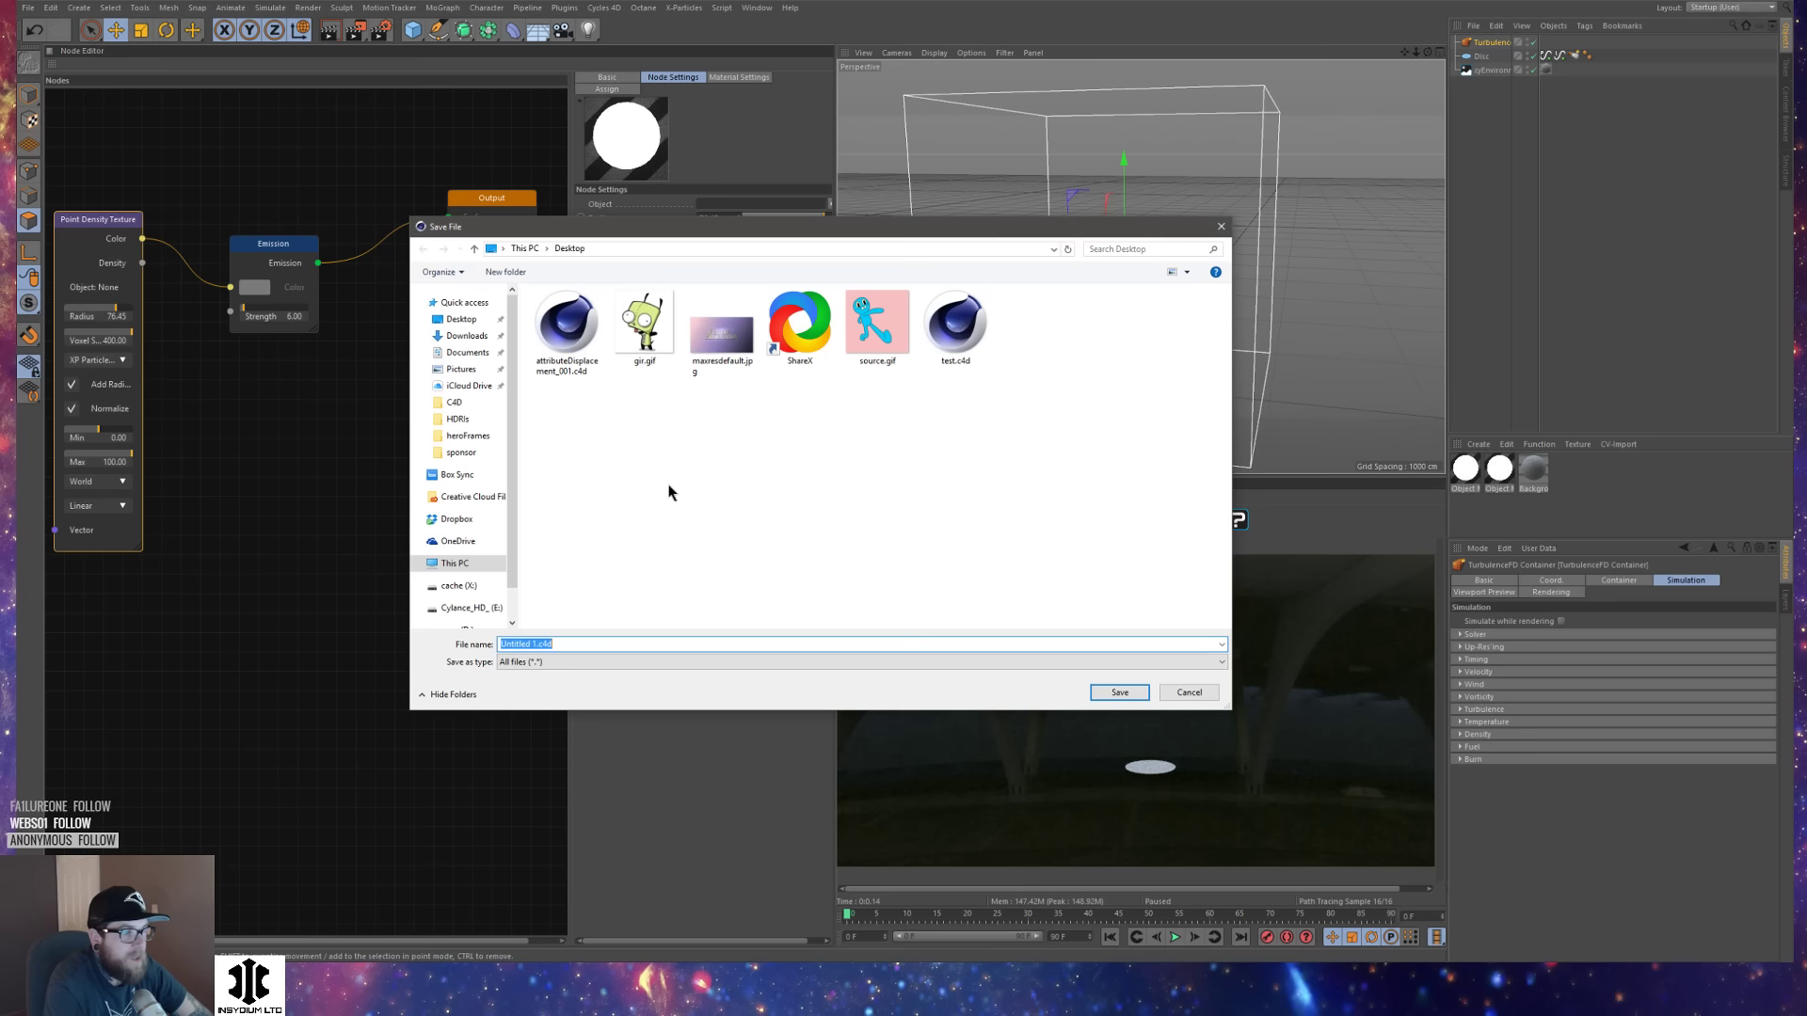
type("th")
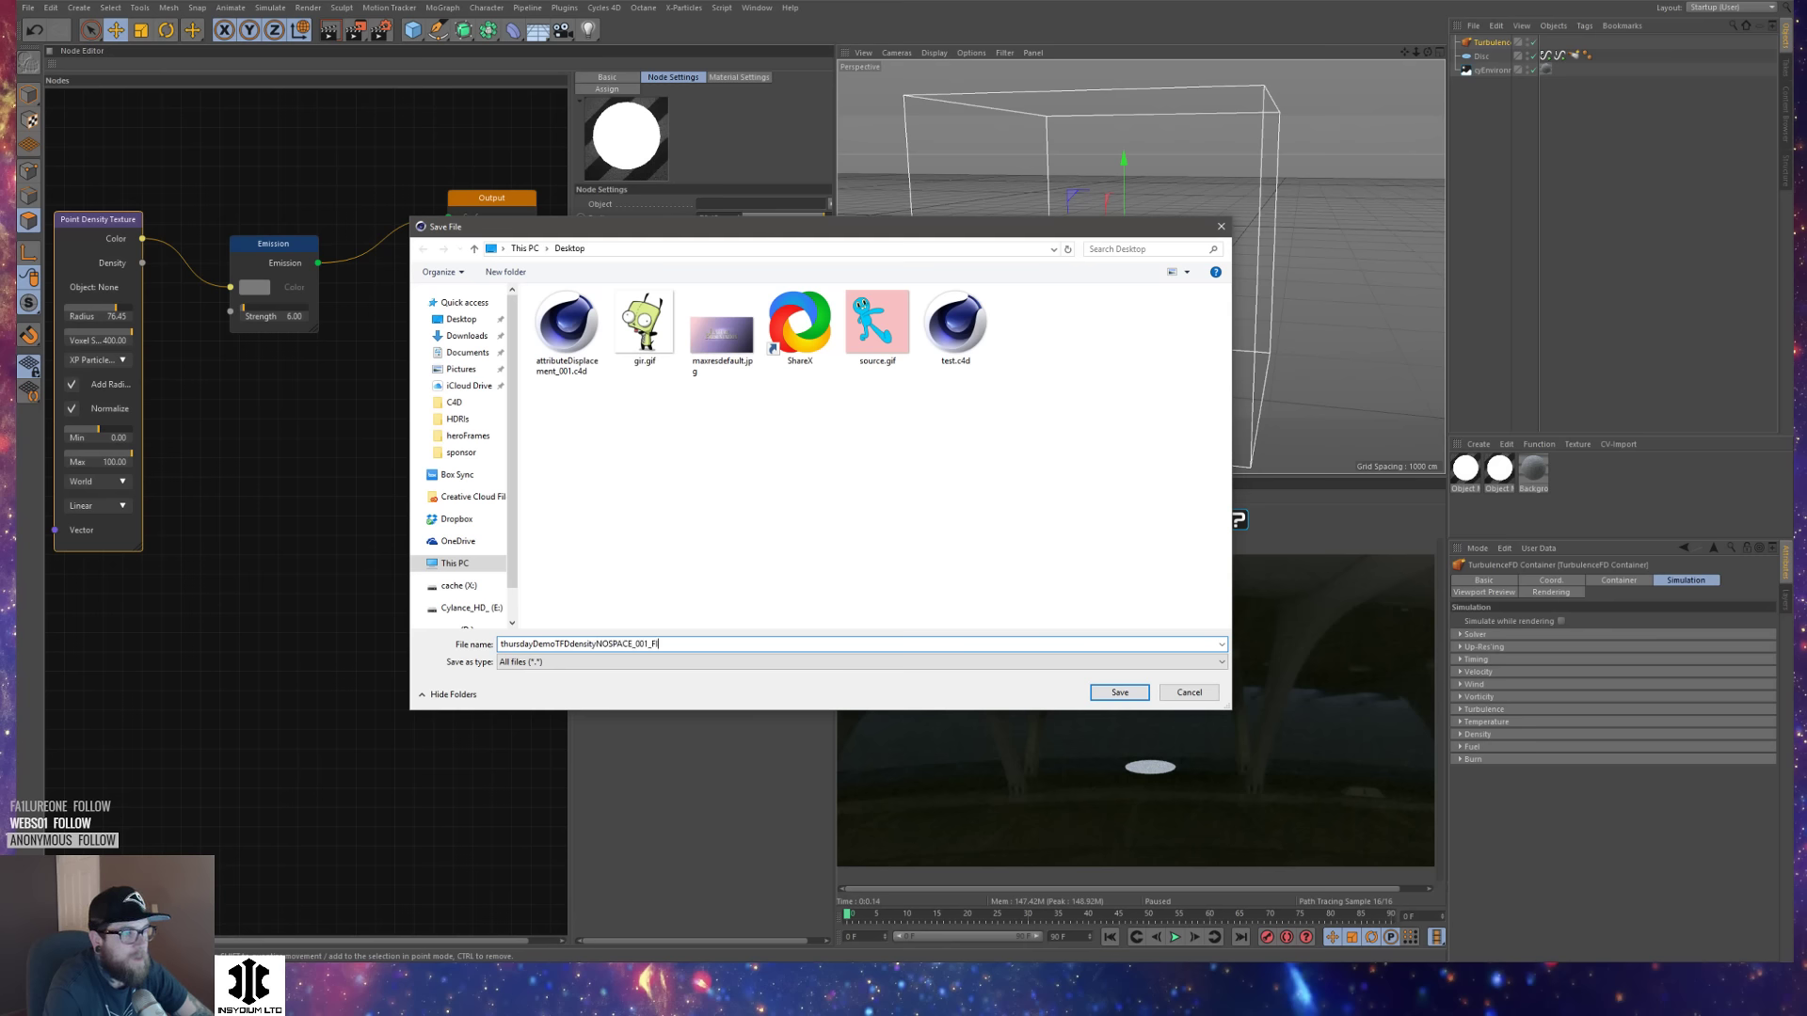
key("Return")
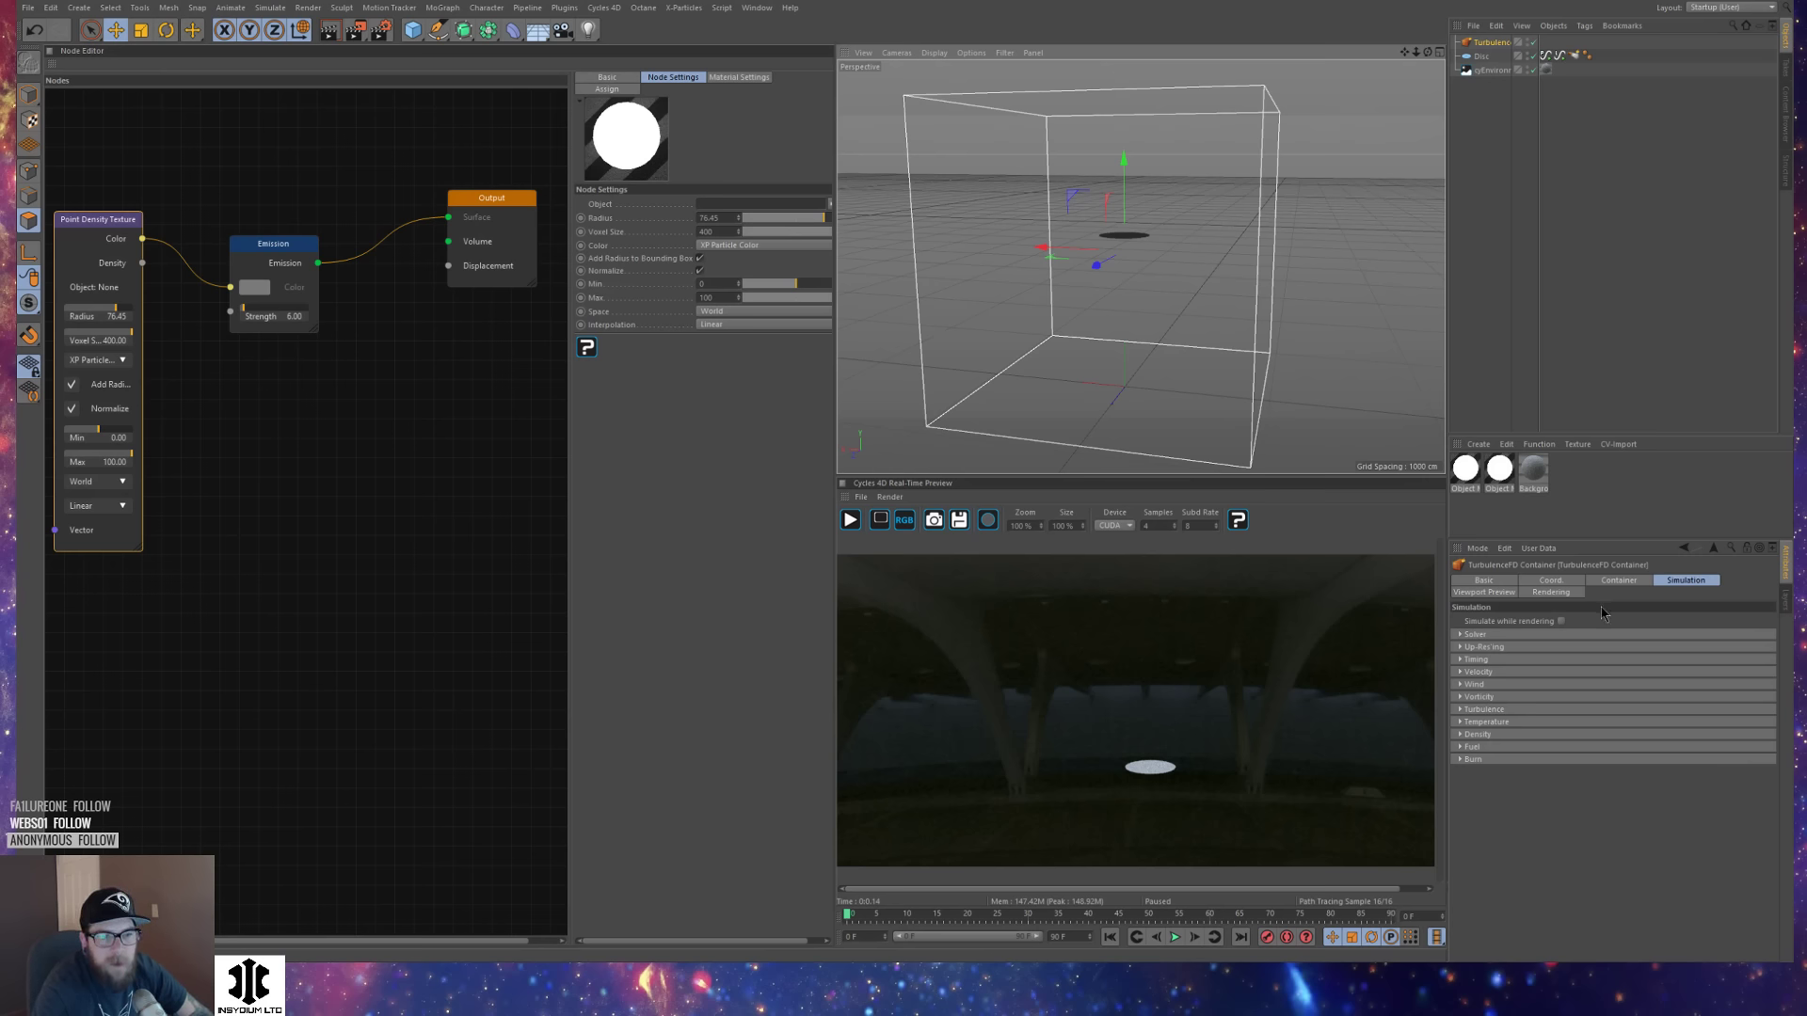
Create a new simulation cache for the container, enable velocity caching, and set the voxel size to 7 cm.
left_click(1627, 583)
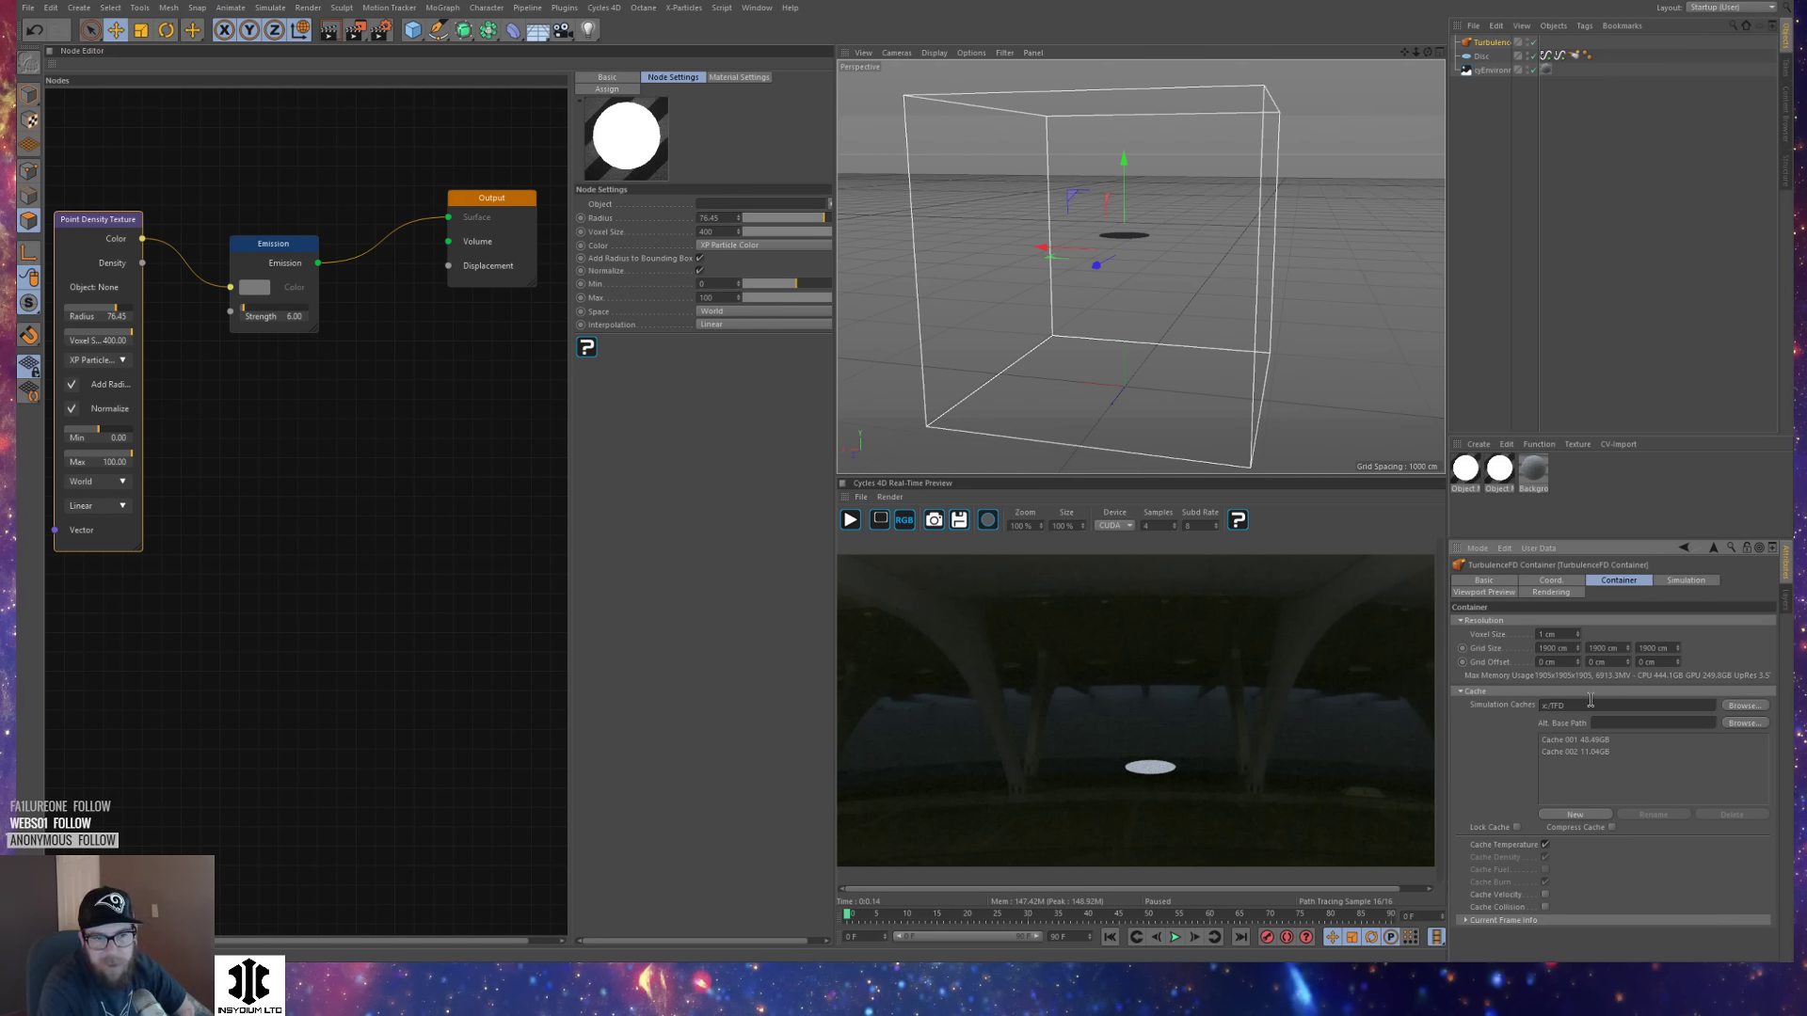
left_click(1567, 817)
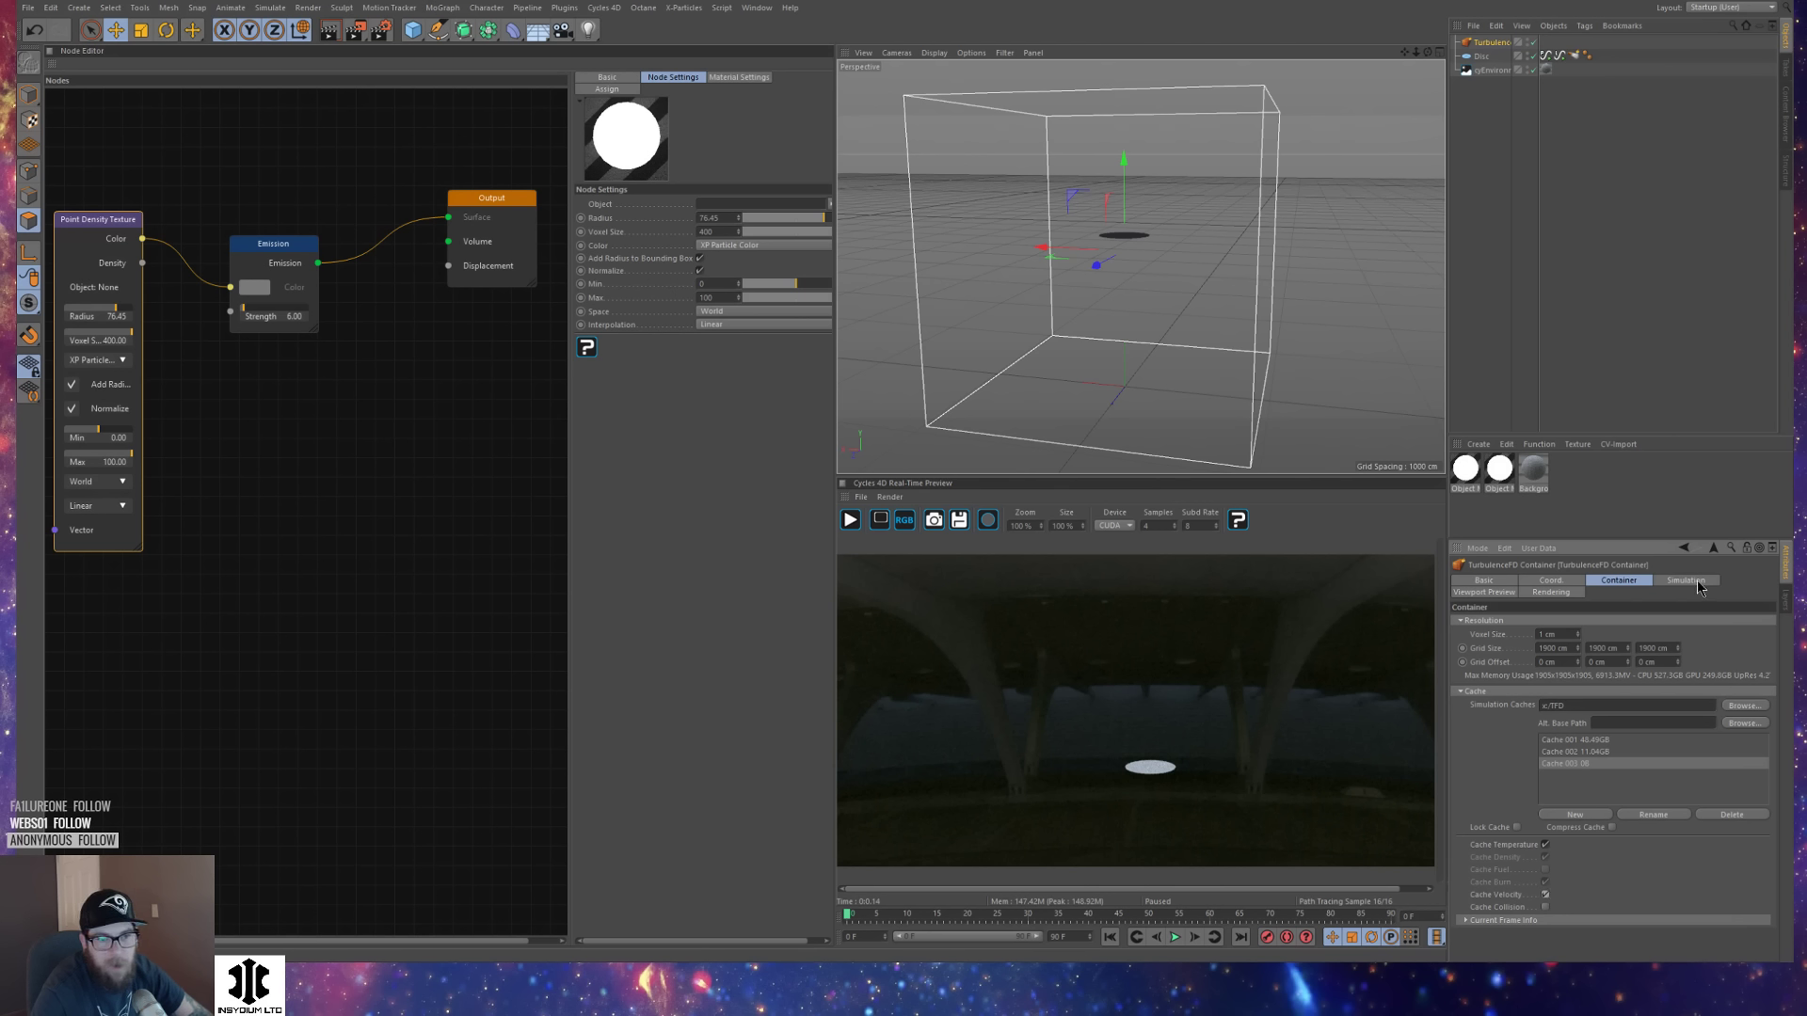
left_click(1559, 634)
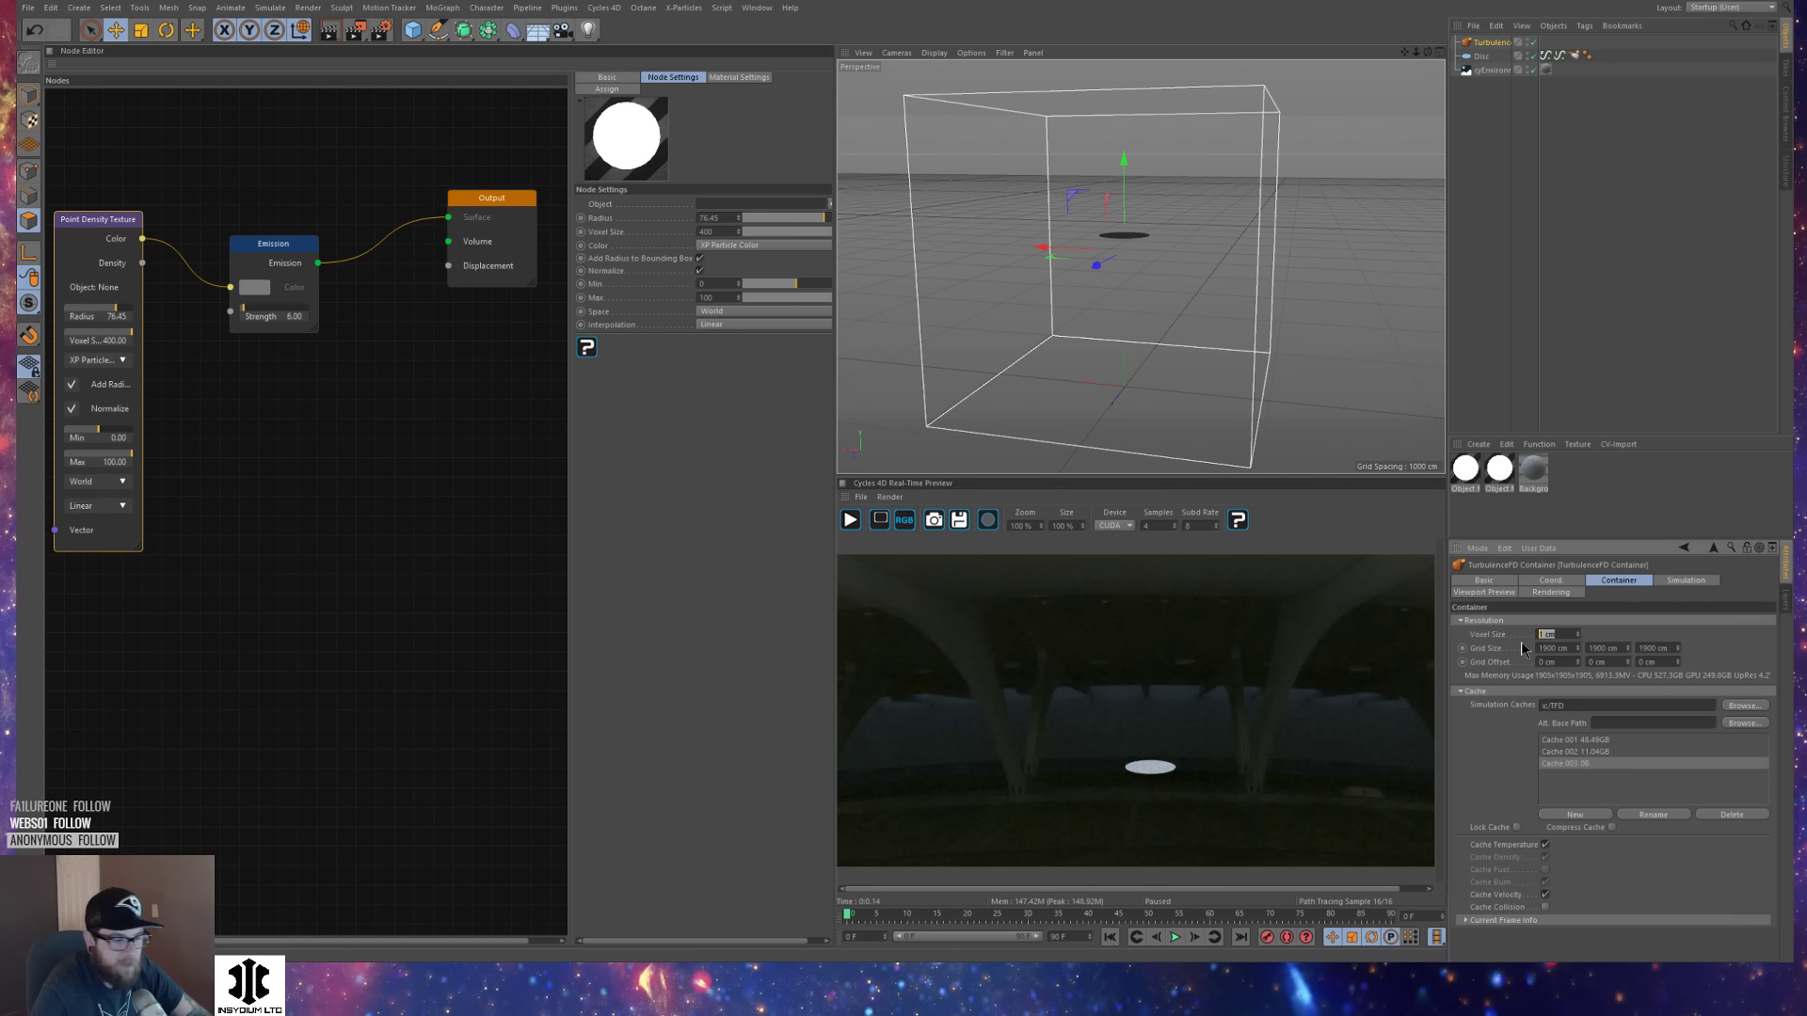
type("7")
key("Return")
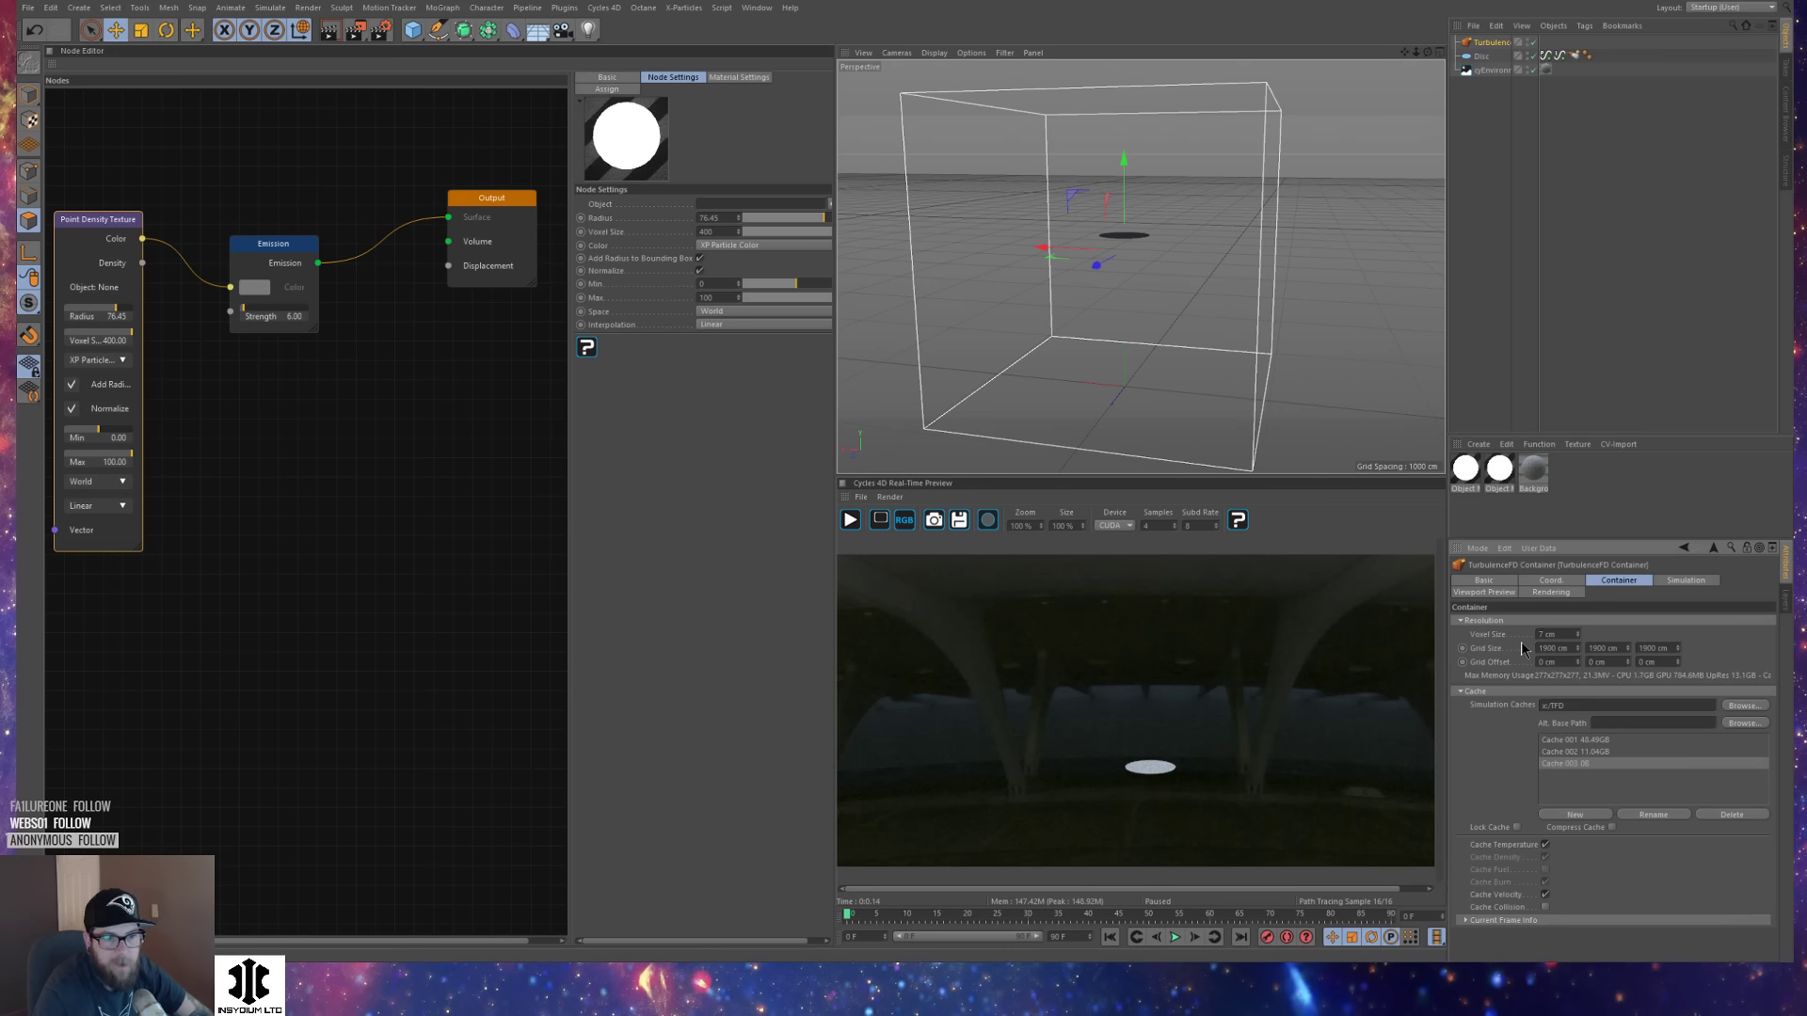
Undo the accidental move of the container and lower the disc slightly inside it instead.
left_click_drag(1124, 184, 1128, 230)
key("ctrl+z")
left_click(1484, 56)
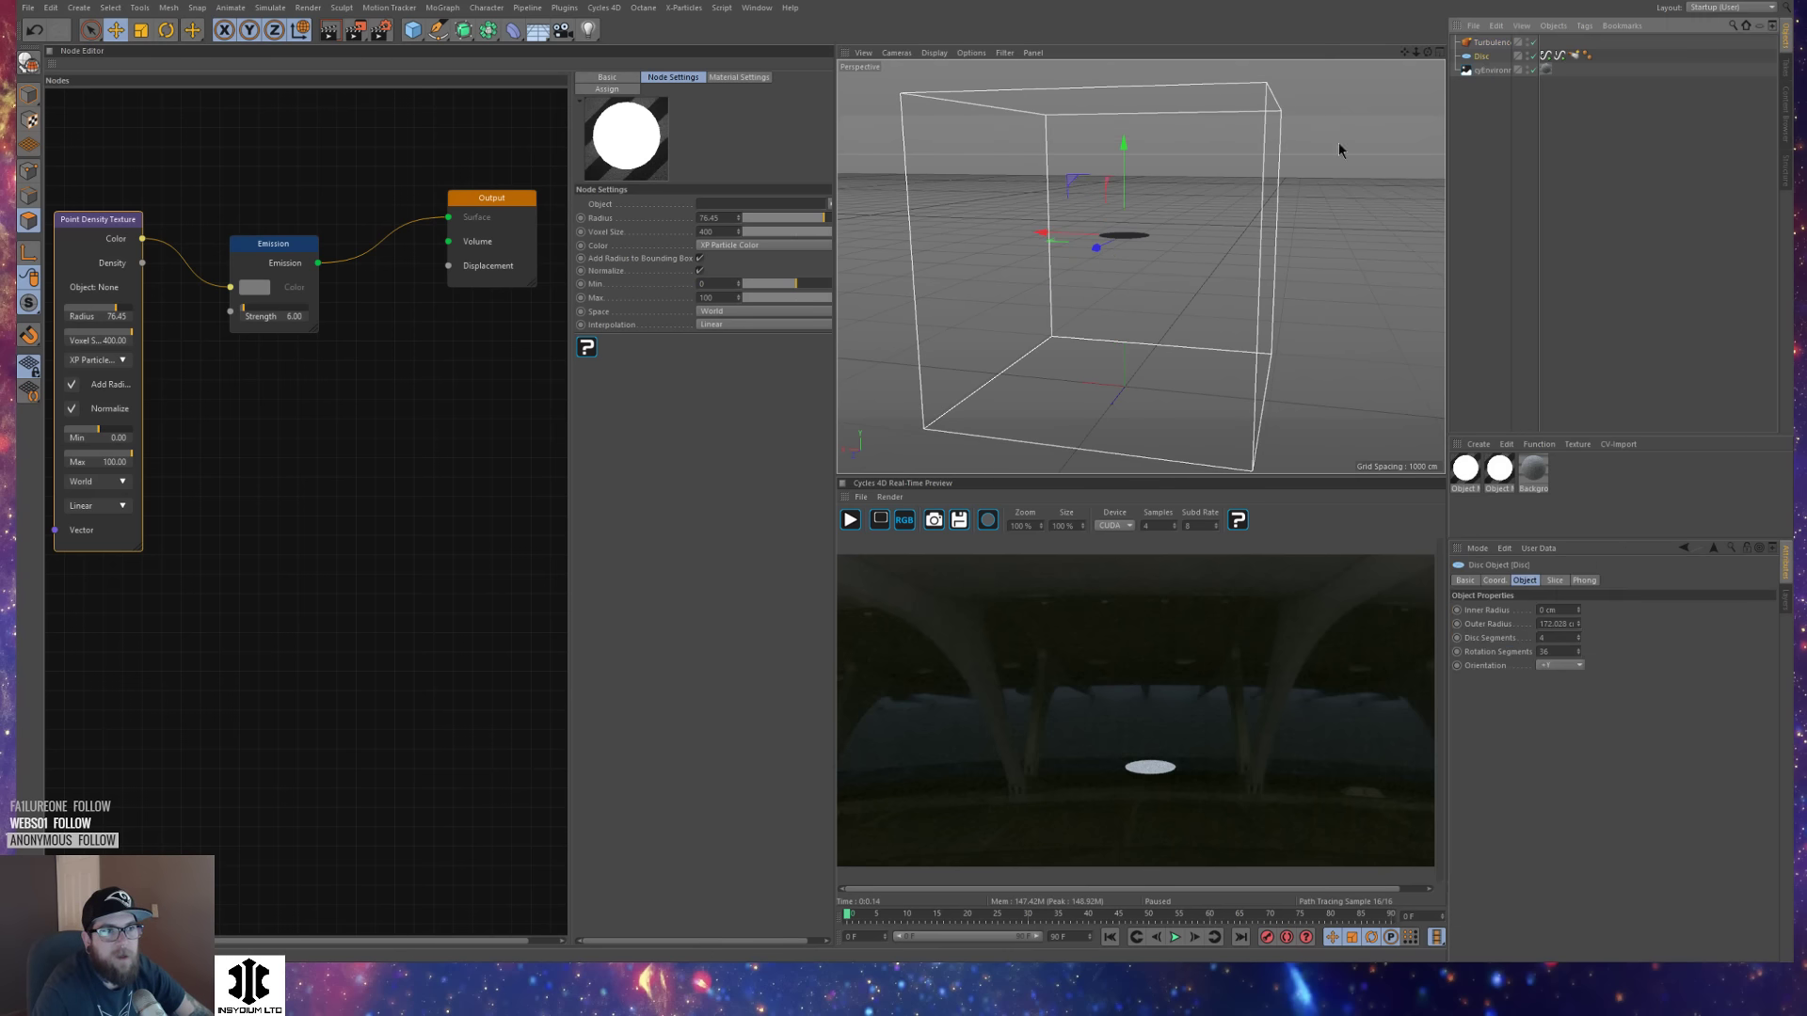
left_click_drag(1116, 141, 1125, 167)
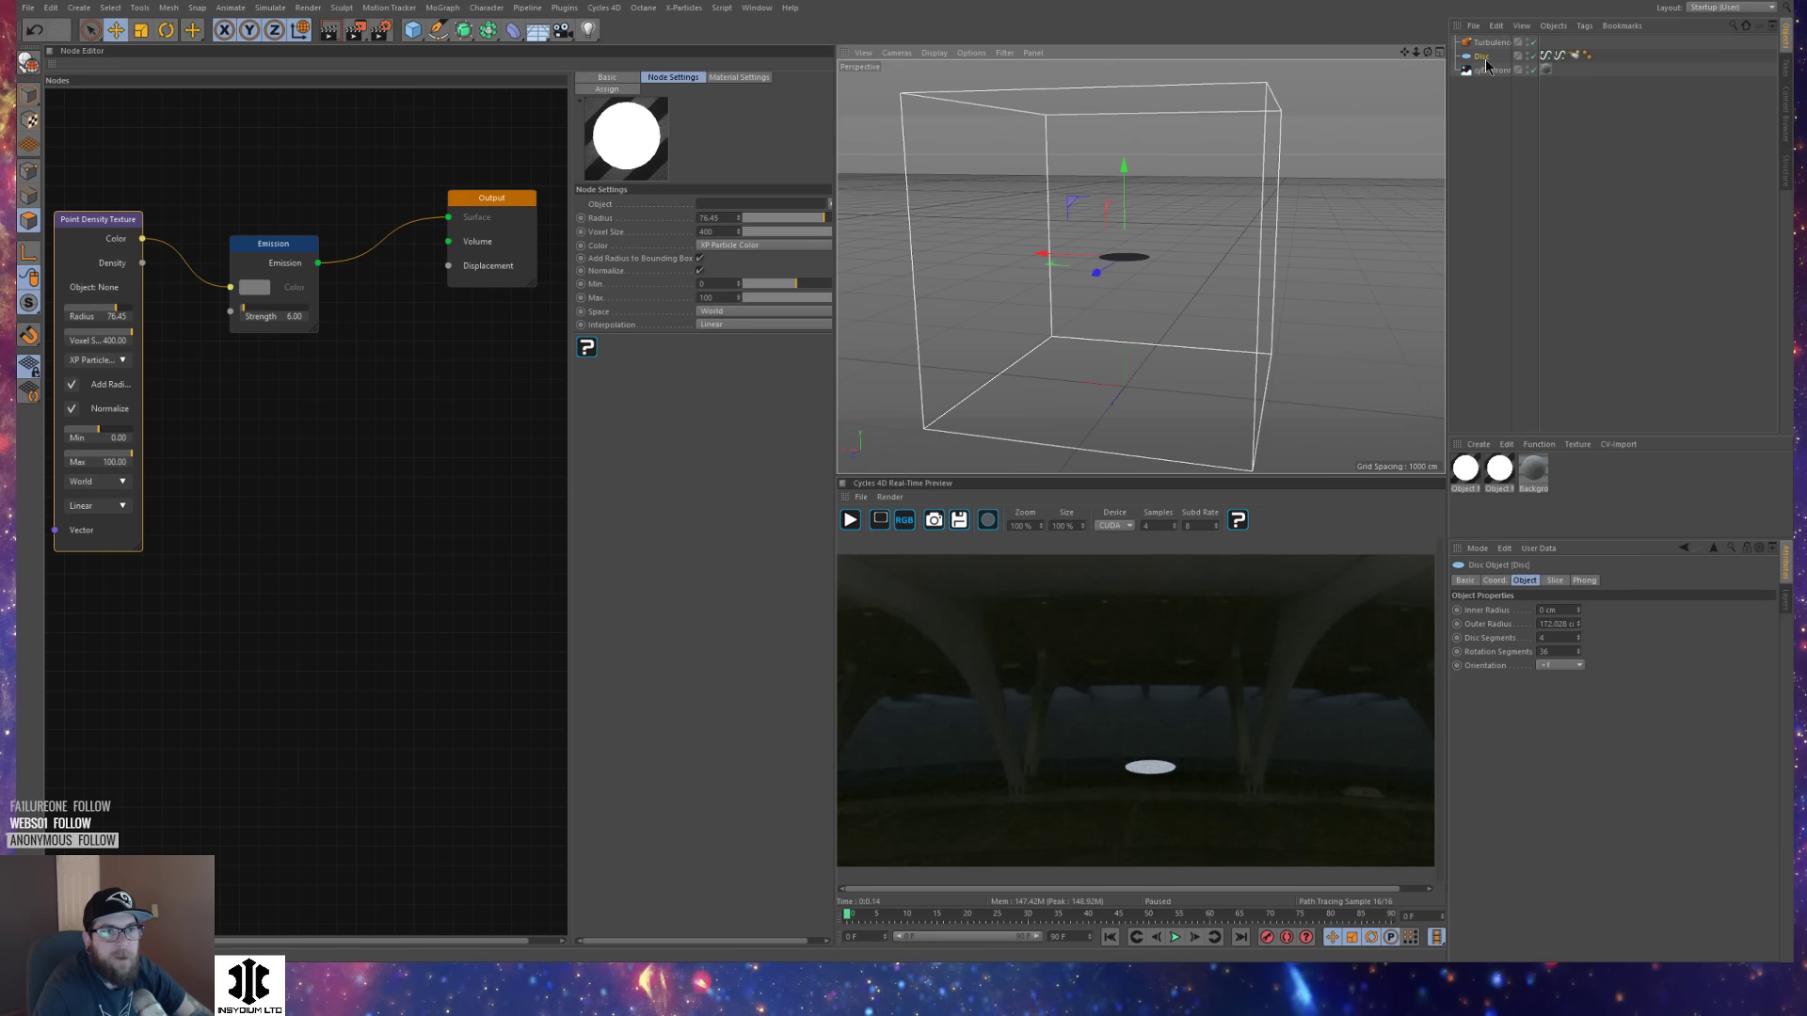
Add a third Signal tag to the disc and link it to the disc's Y position.
key("shift+c")
type("sign")
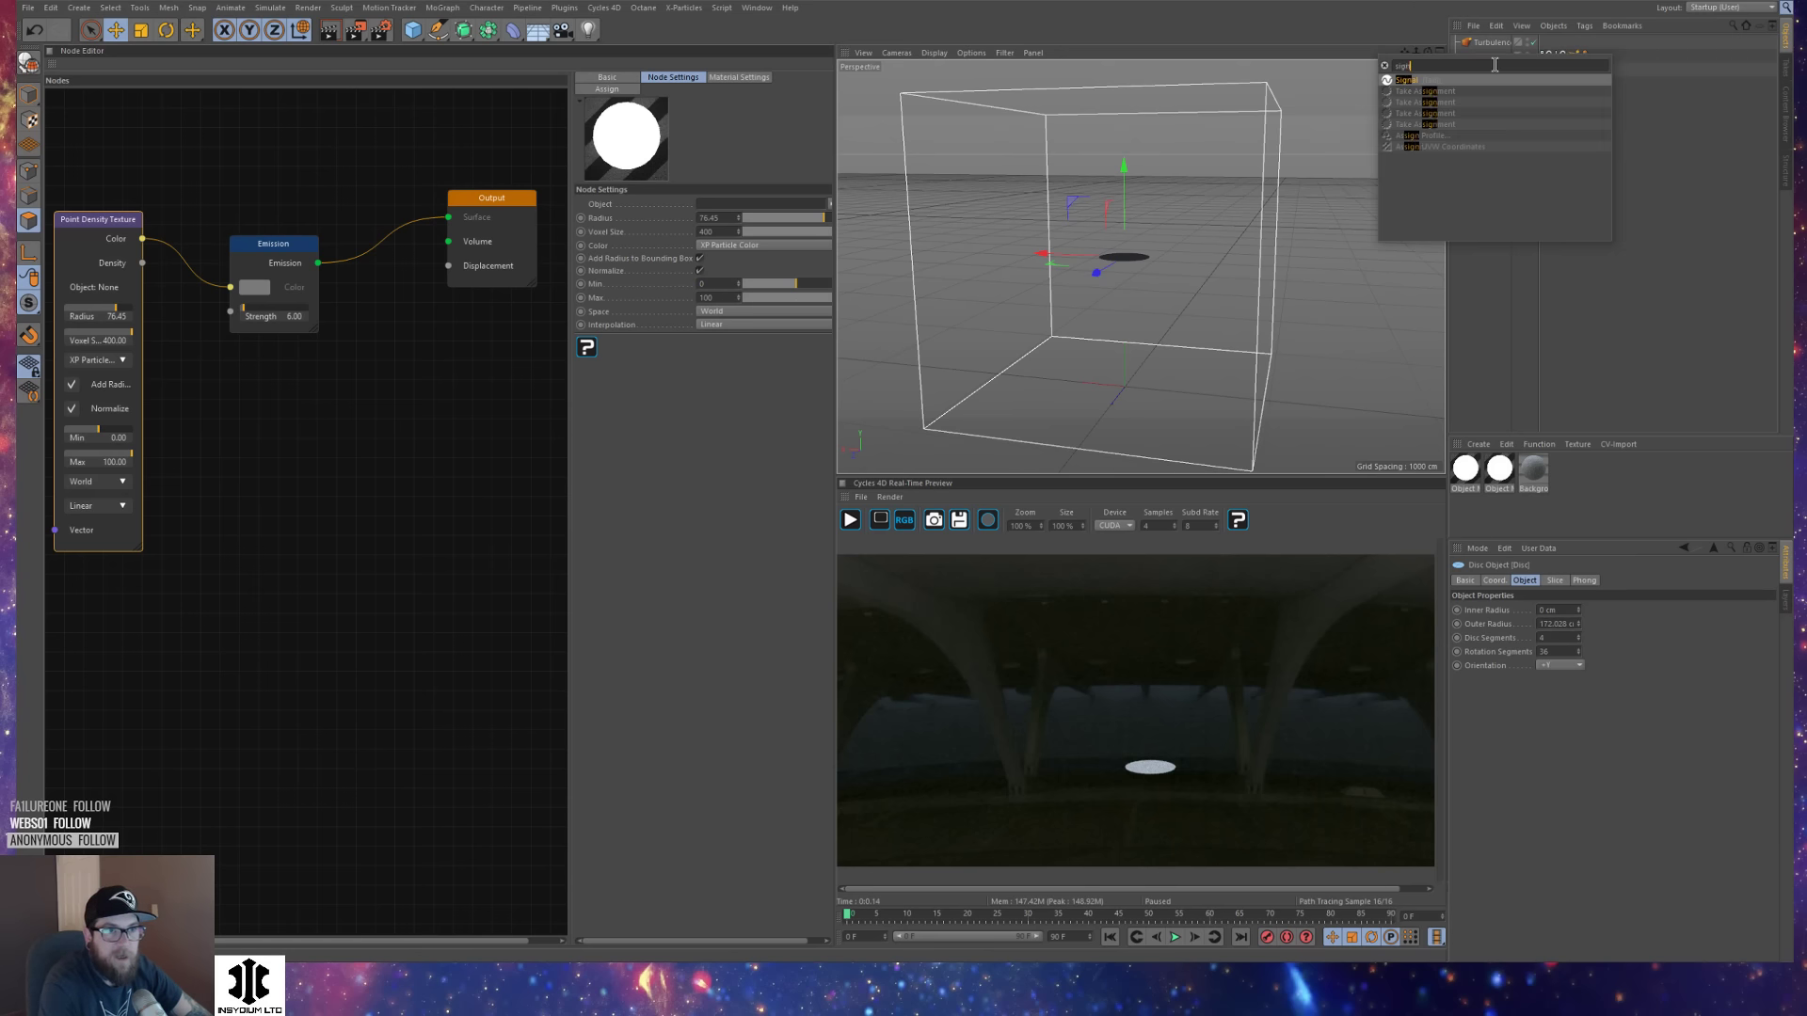
key("Return")
left_click(1482, 57)
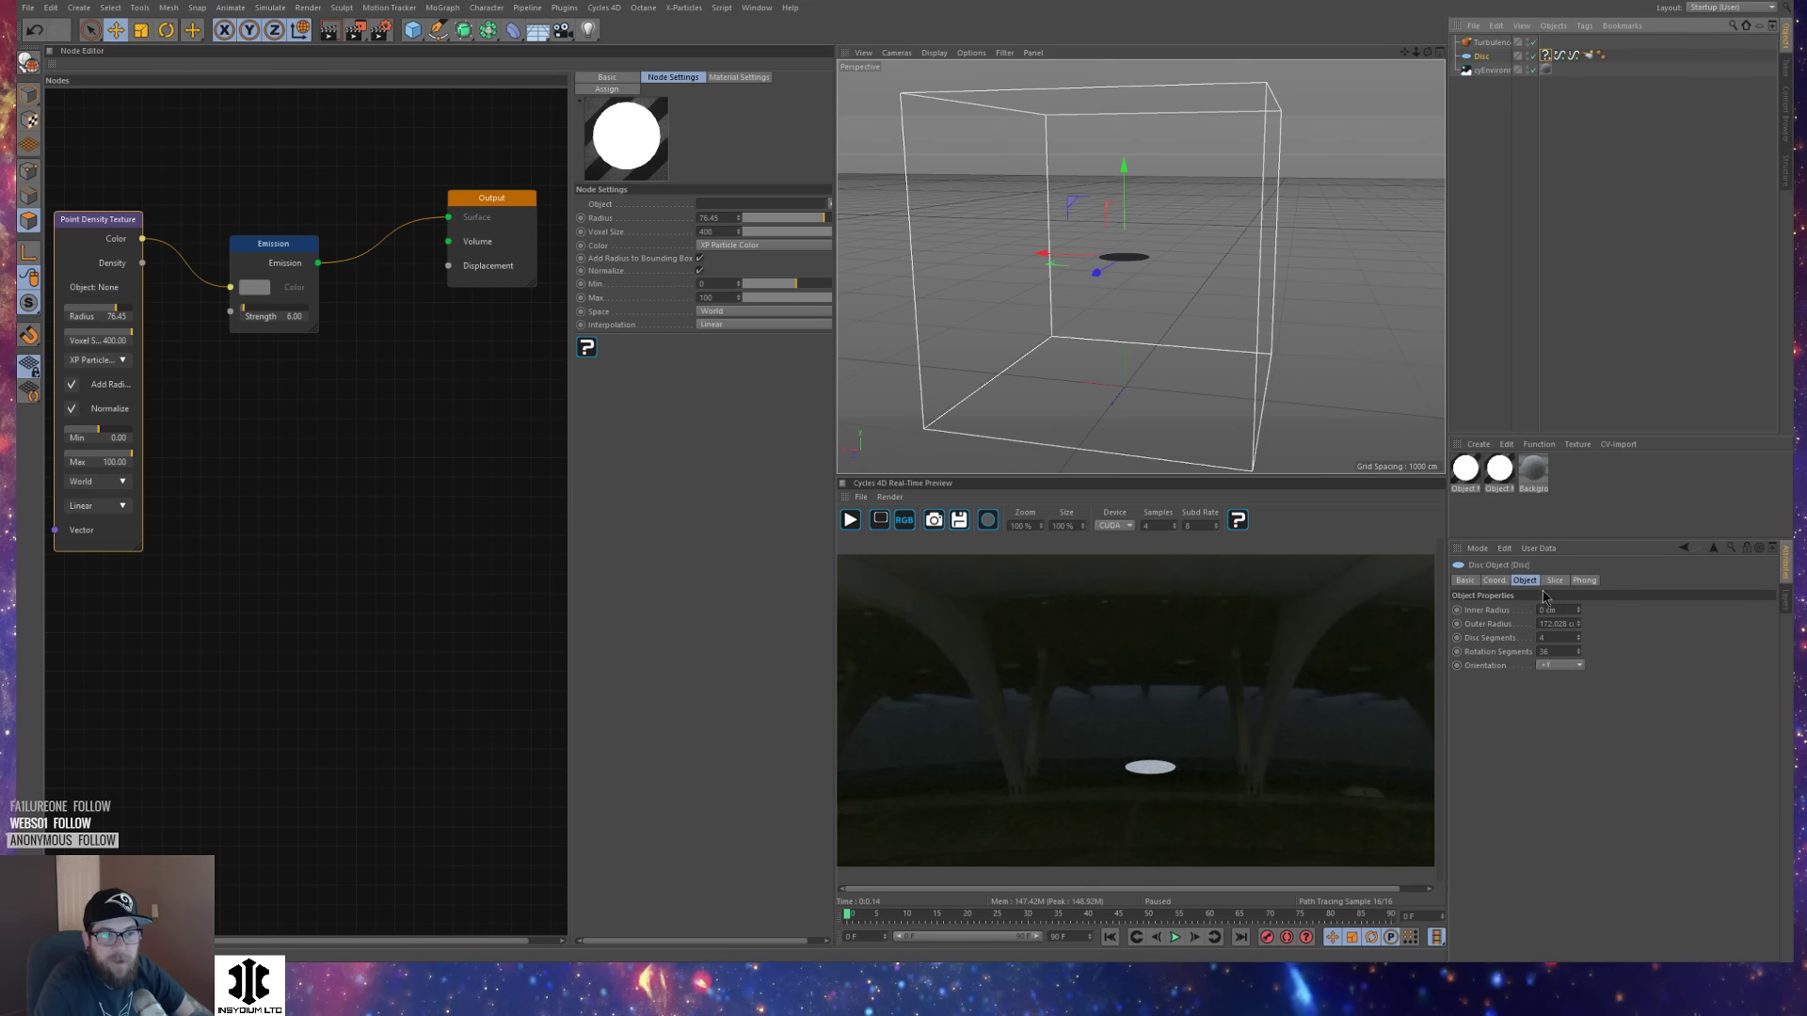
left_click(1496, 581)
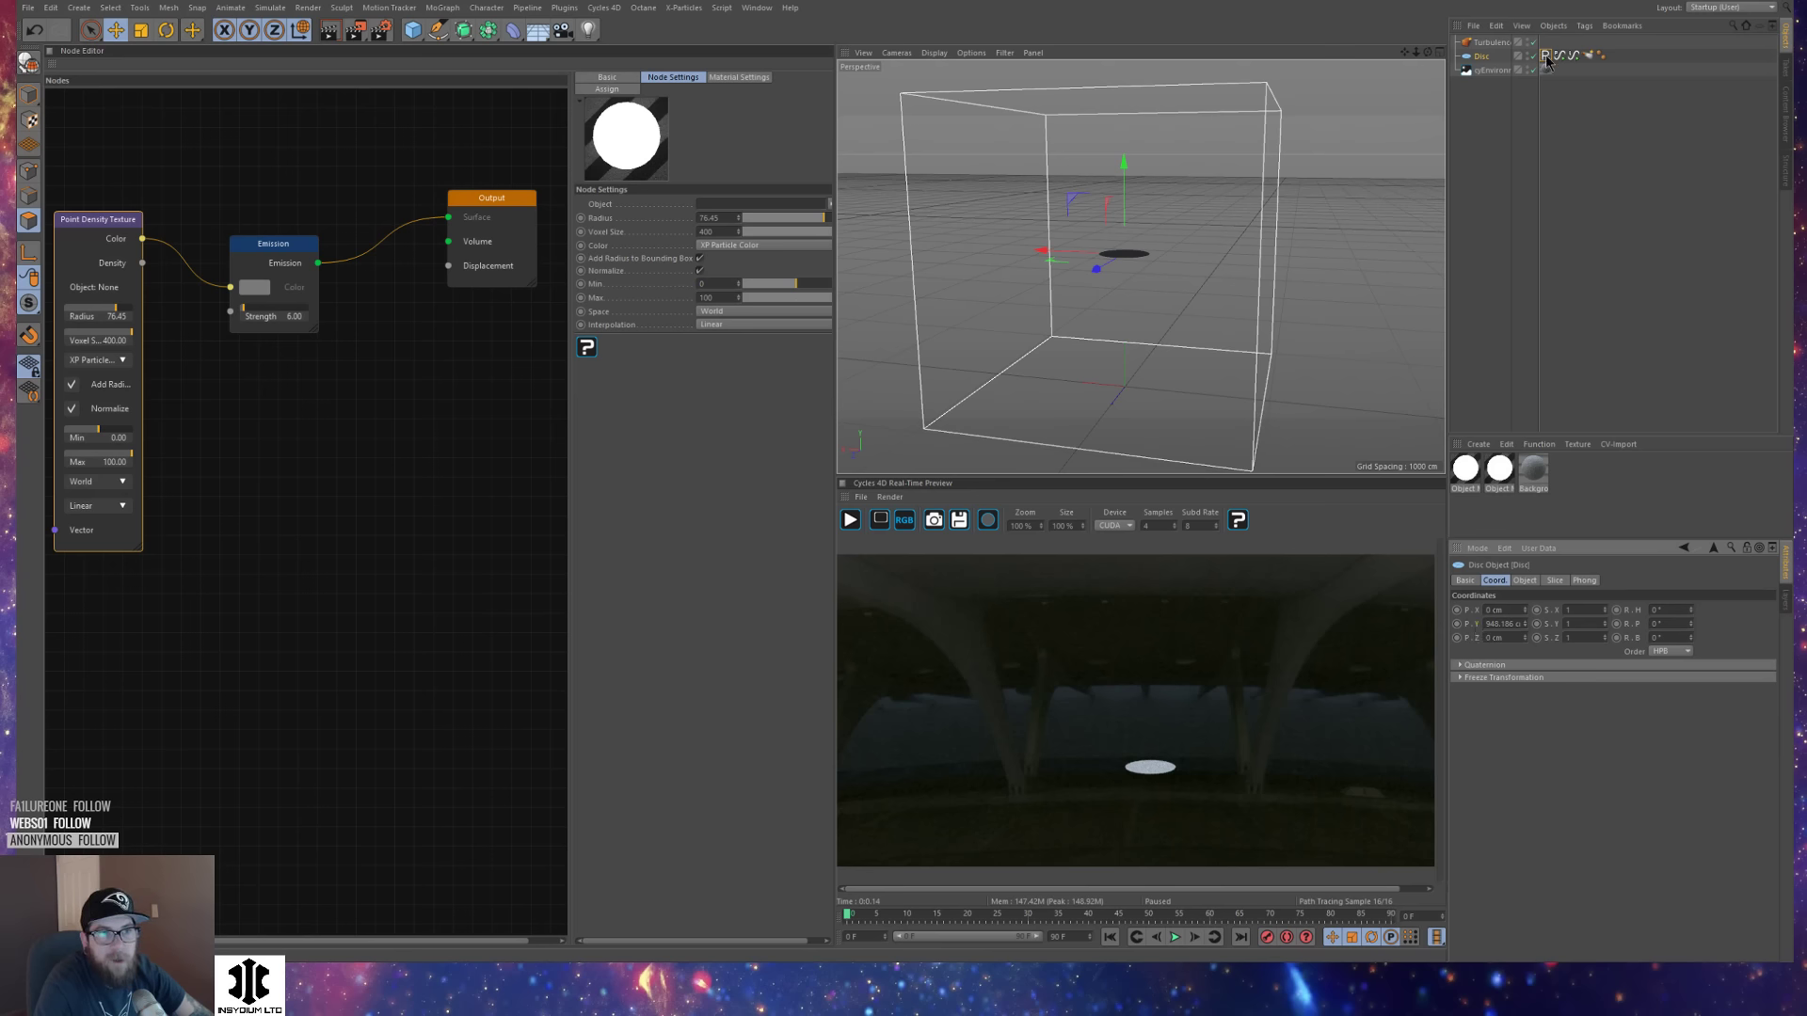
left_click(1546, 57)
Add a Sawtooth modifier to the Y position signal and play the animation.
left_click(1542, 614)
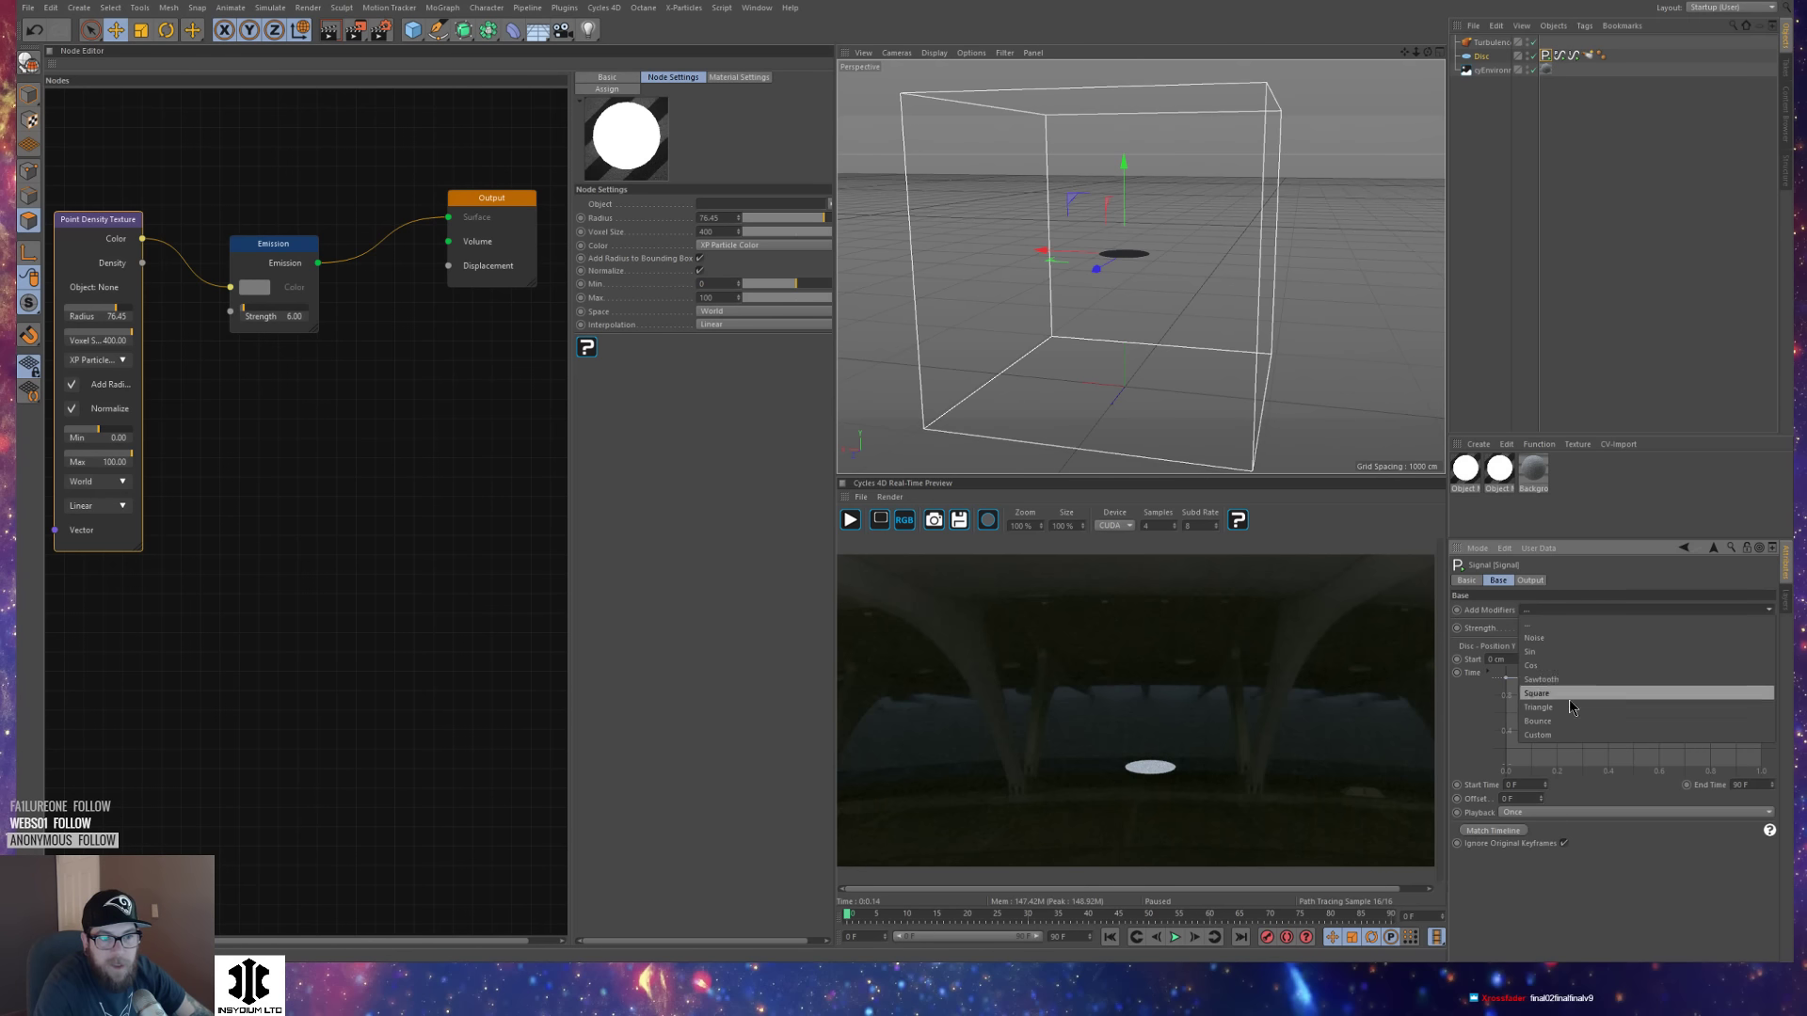
left_click(1572, 676)
key("F8")
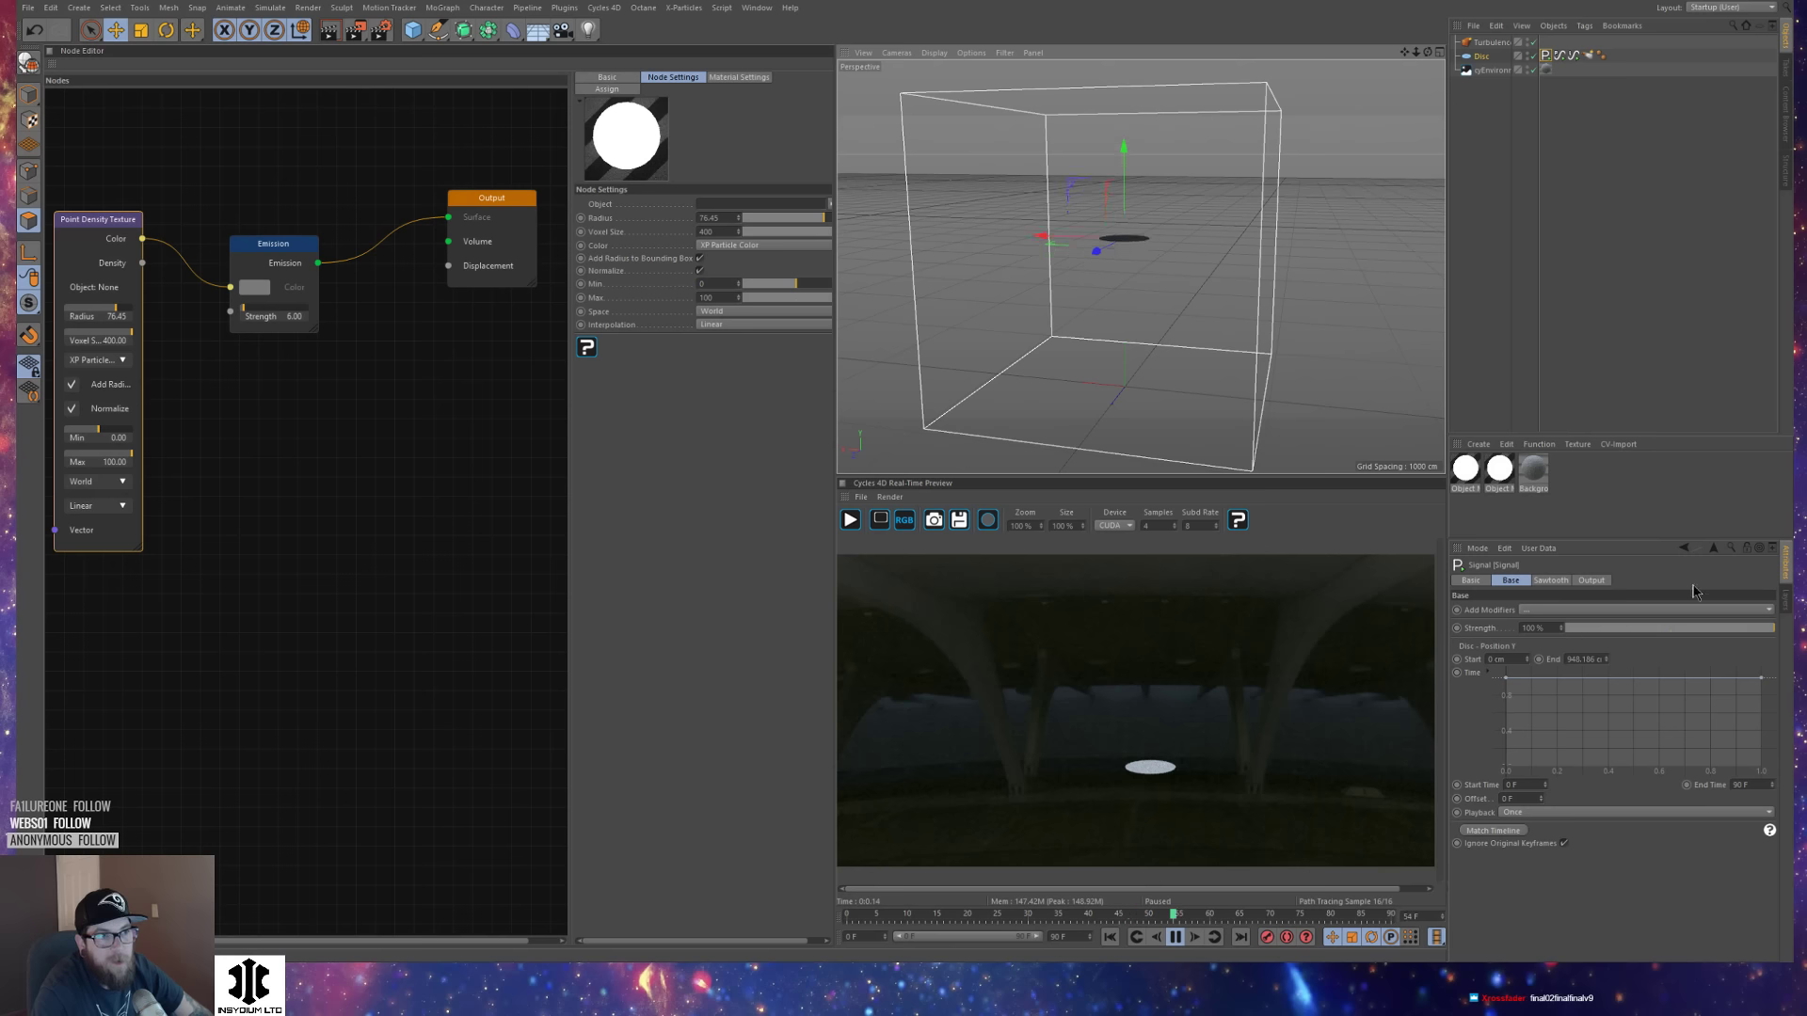
Delete the animation track from the Variation value of the Sawtooth modifier on the disc's Y position signal.
left_click(1551, 580)
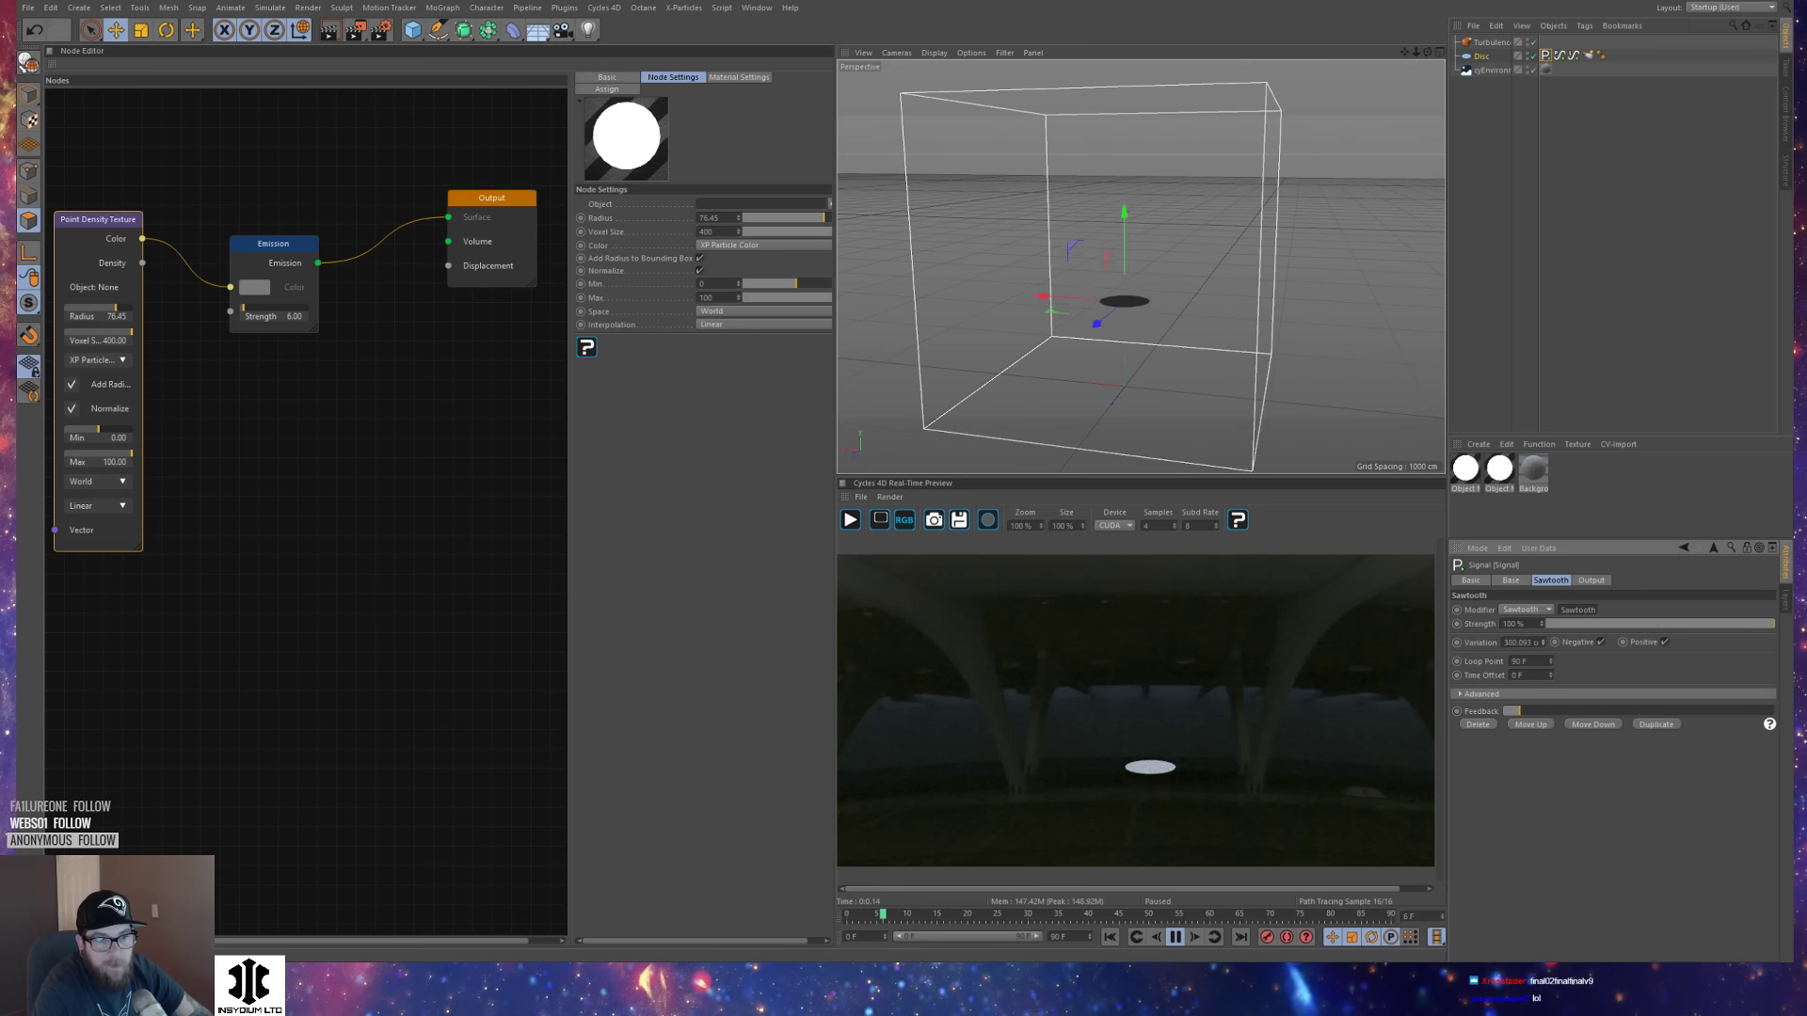
right_click(1563, 644)
mouse_move(1628, 645)
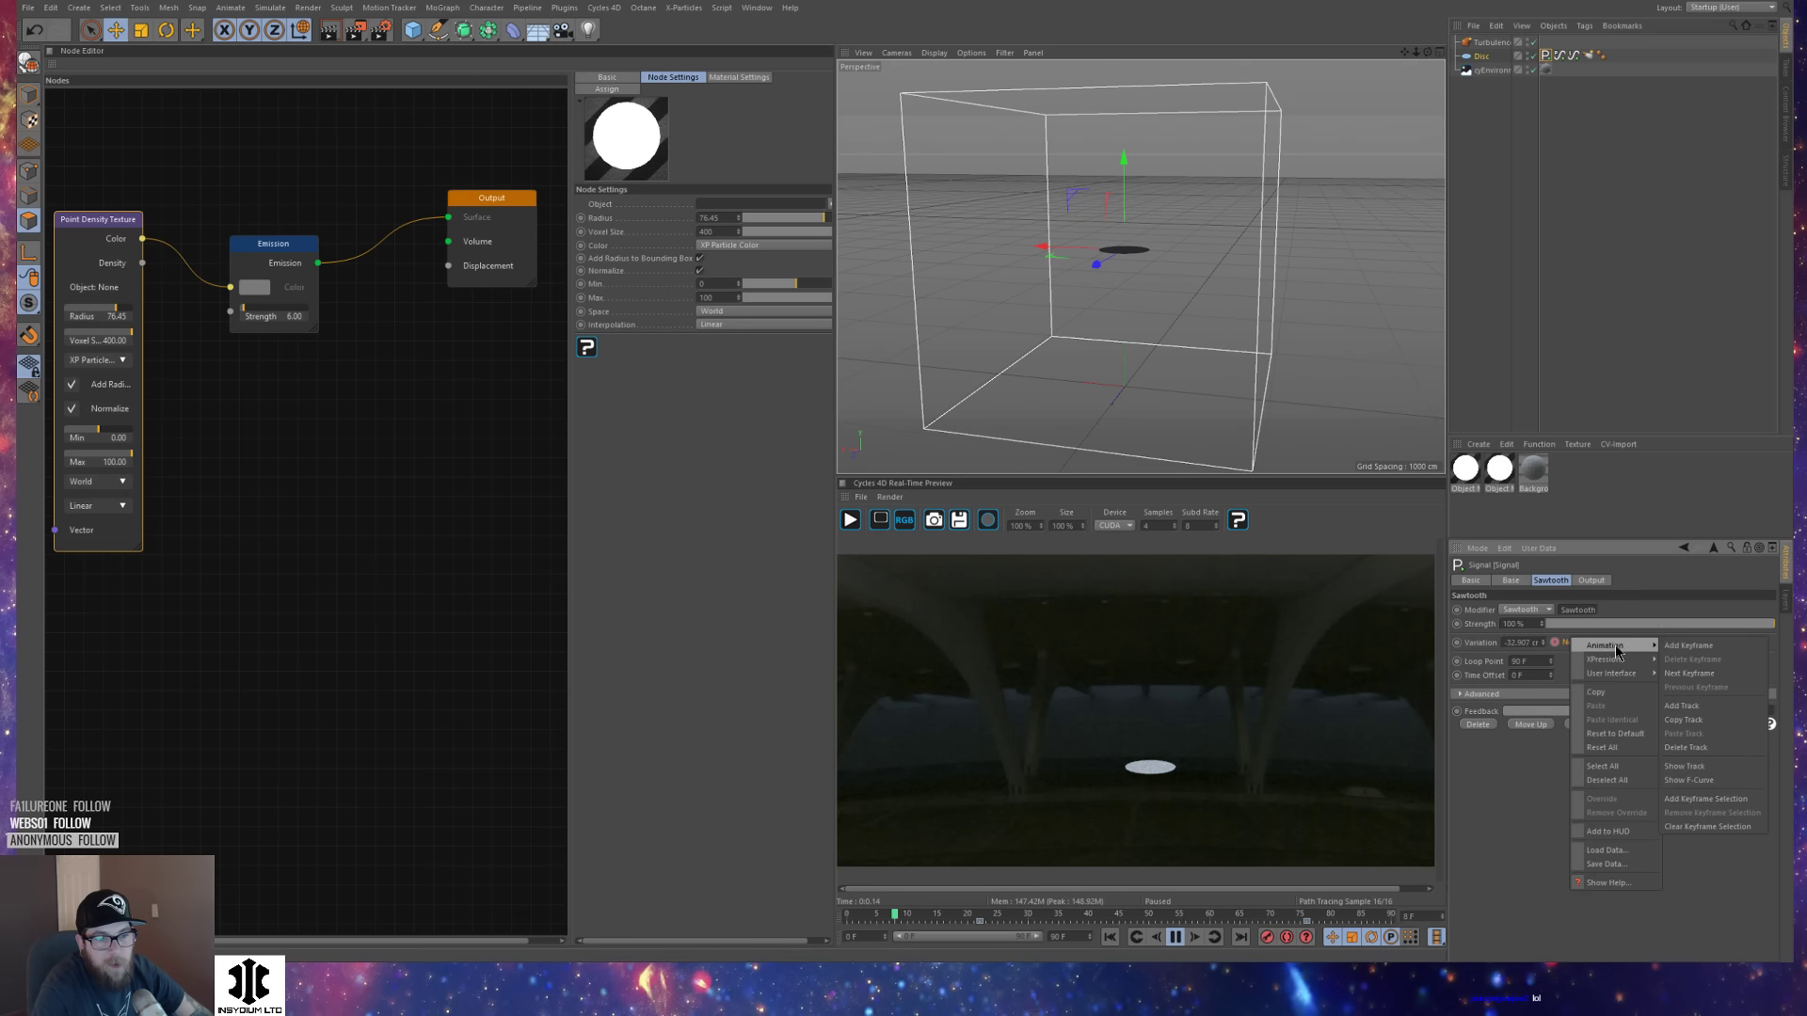
left_click(1694, 747)
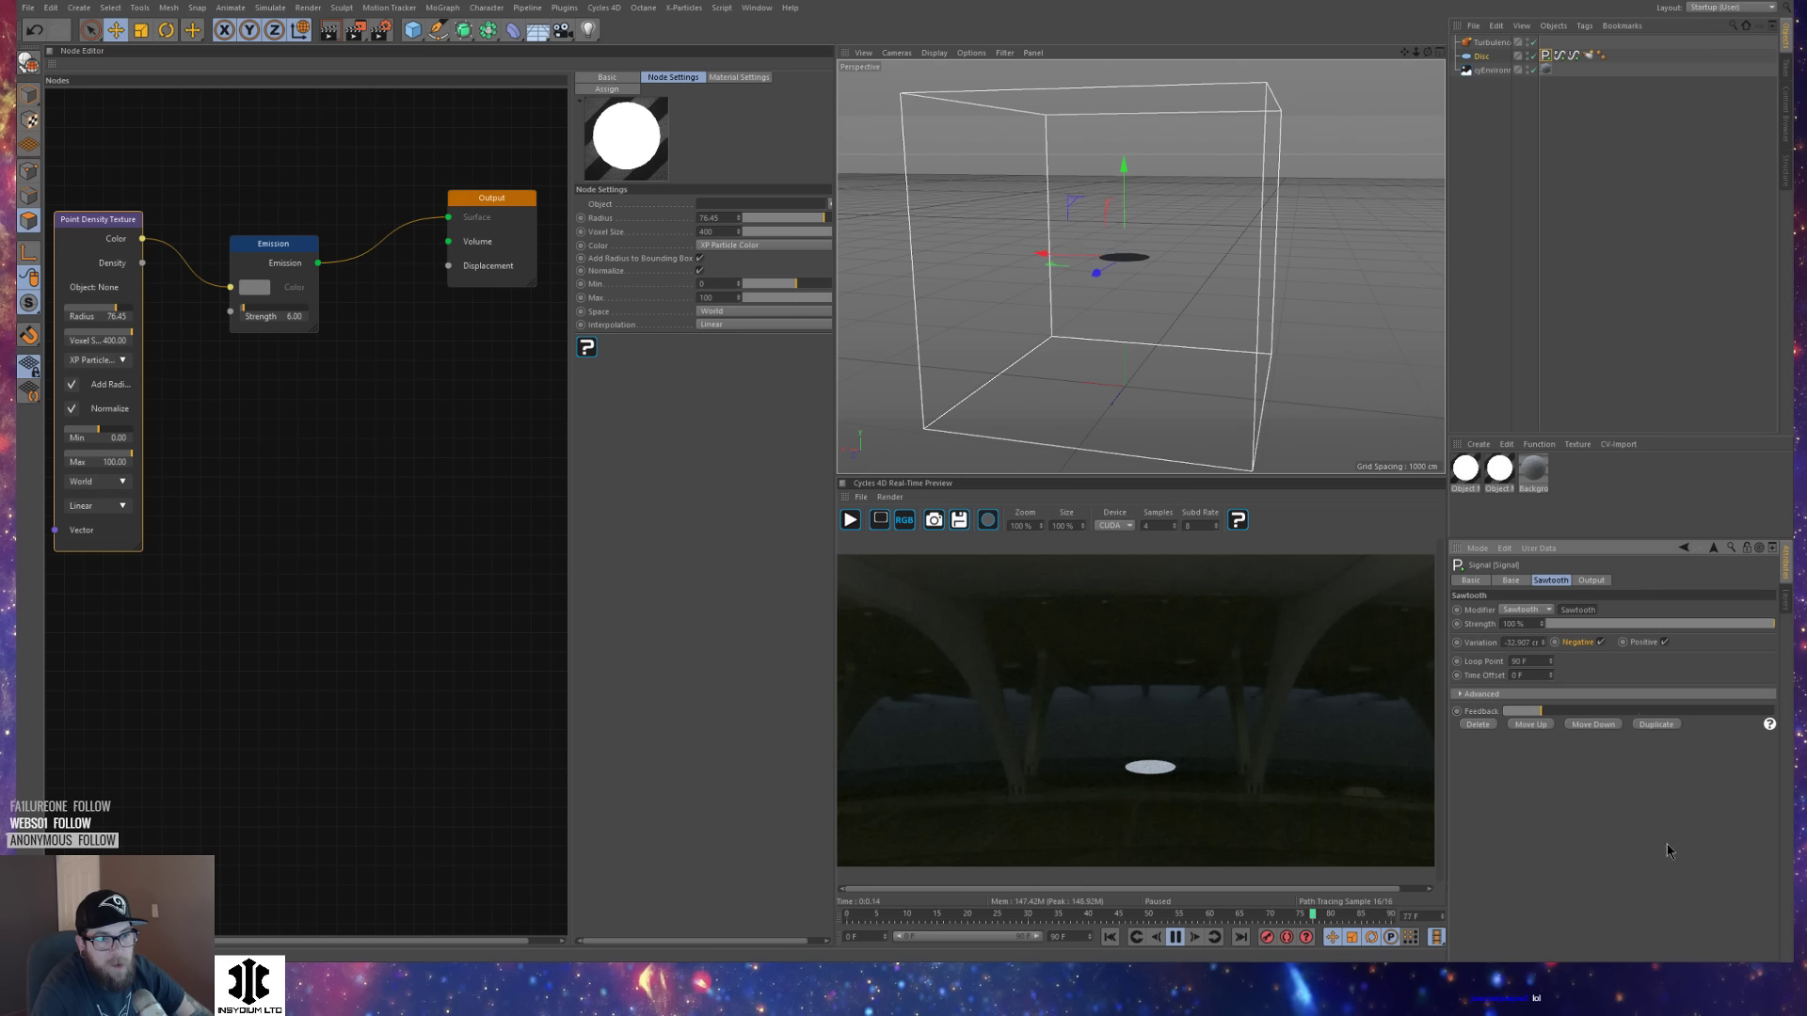
Set the modifier's loop point to 24 F and change its type from Sawtooth to Sin.
left_click(1519, 662)
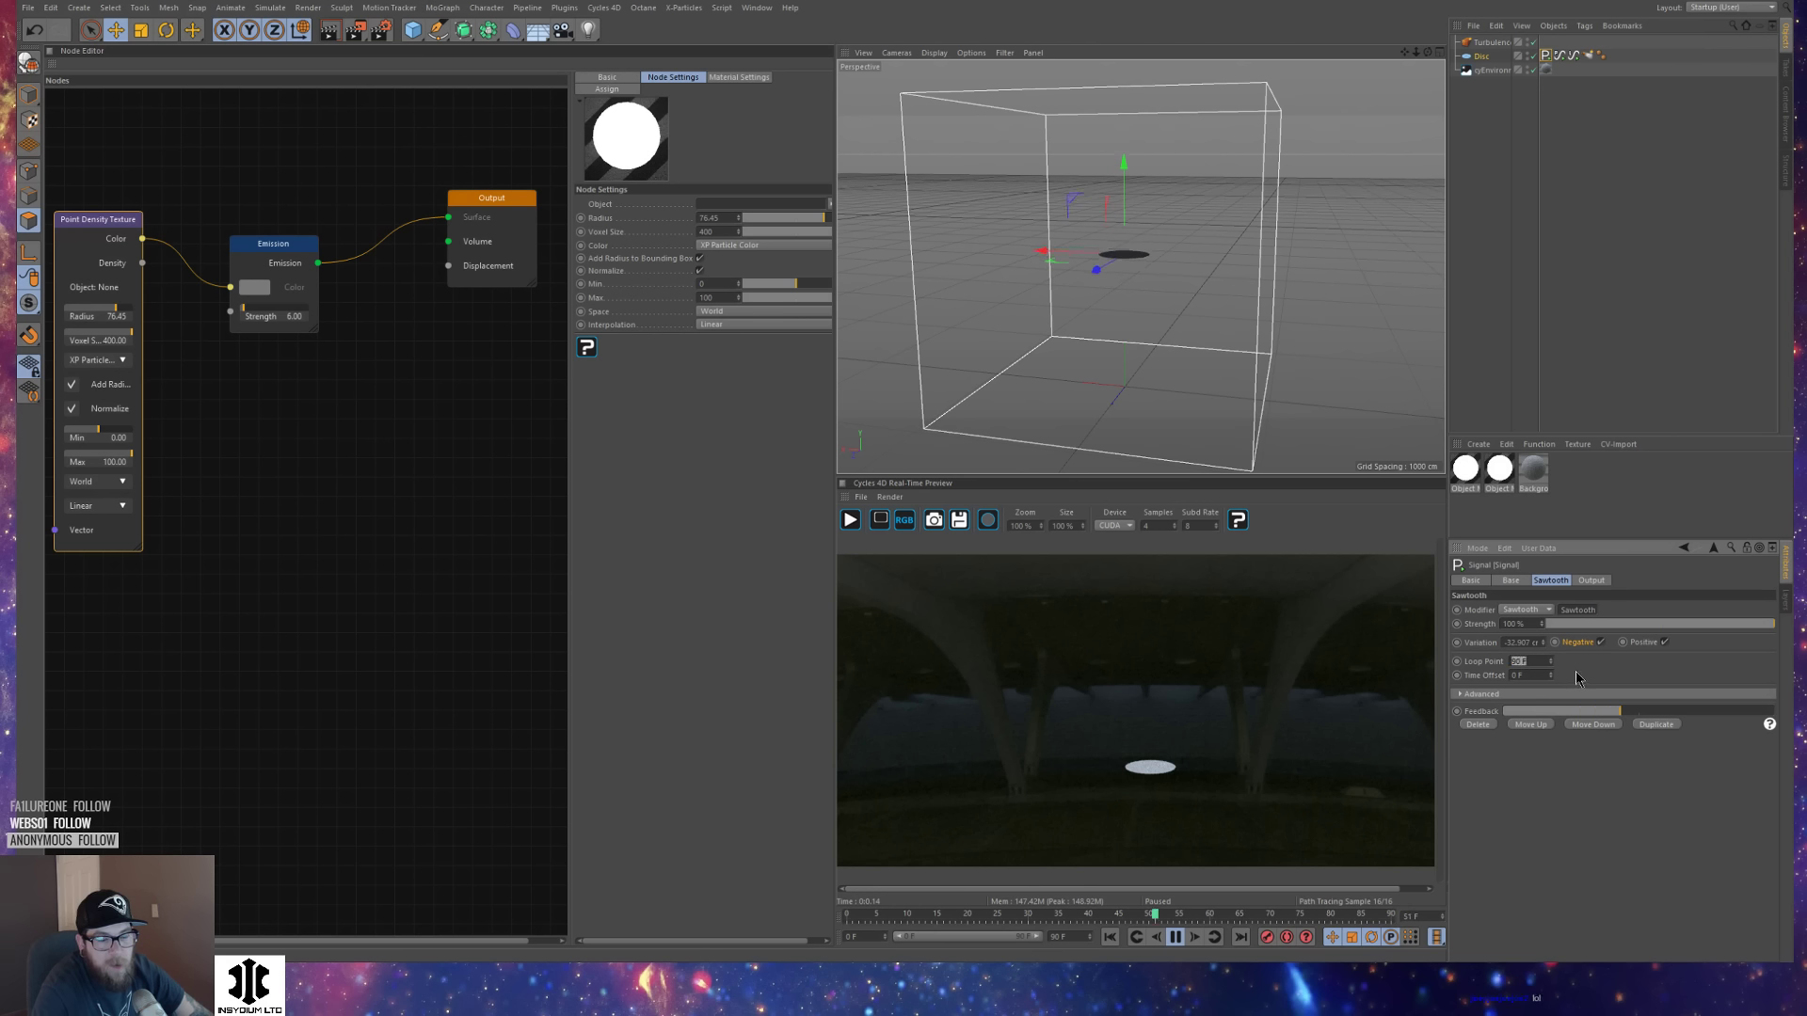
type("1")
key("Return")
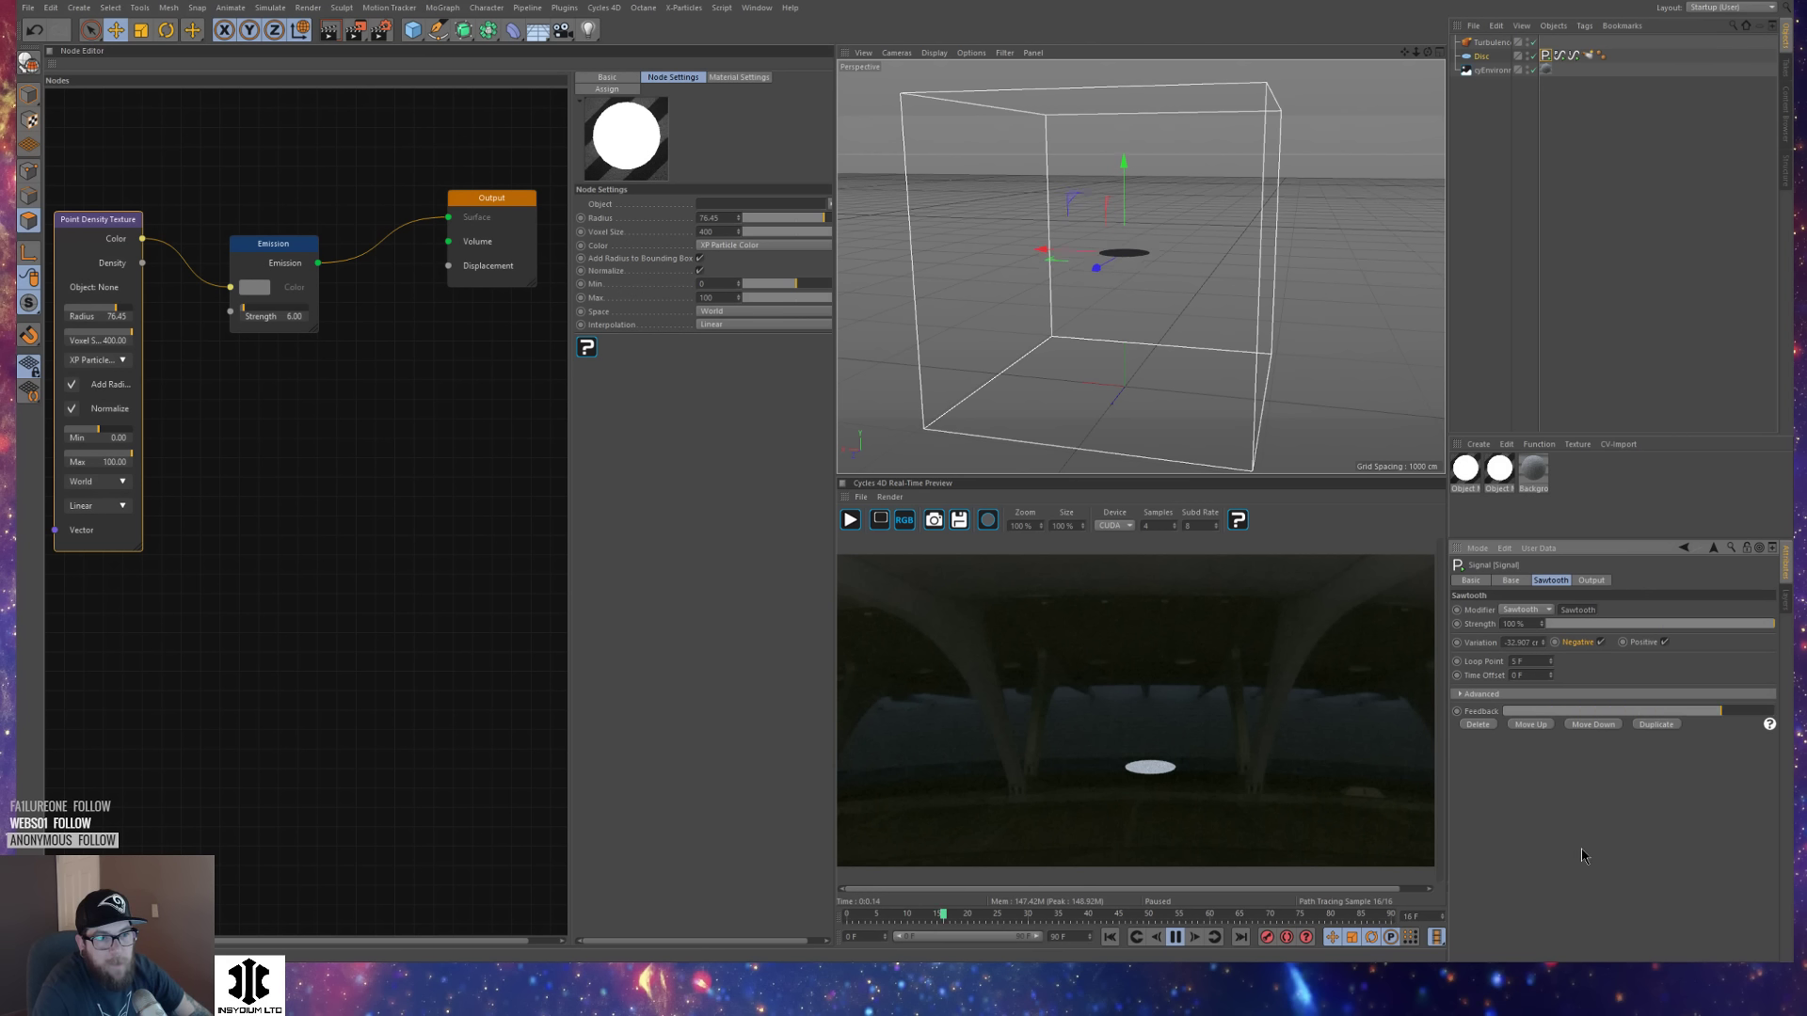
left_click_drag(1552, 665, 1552, 646)
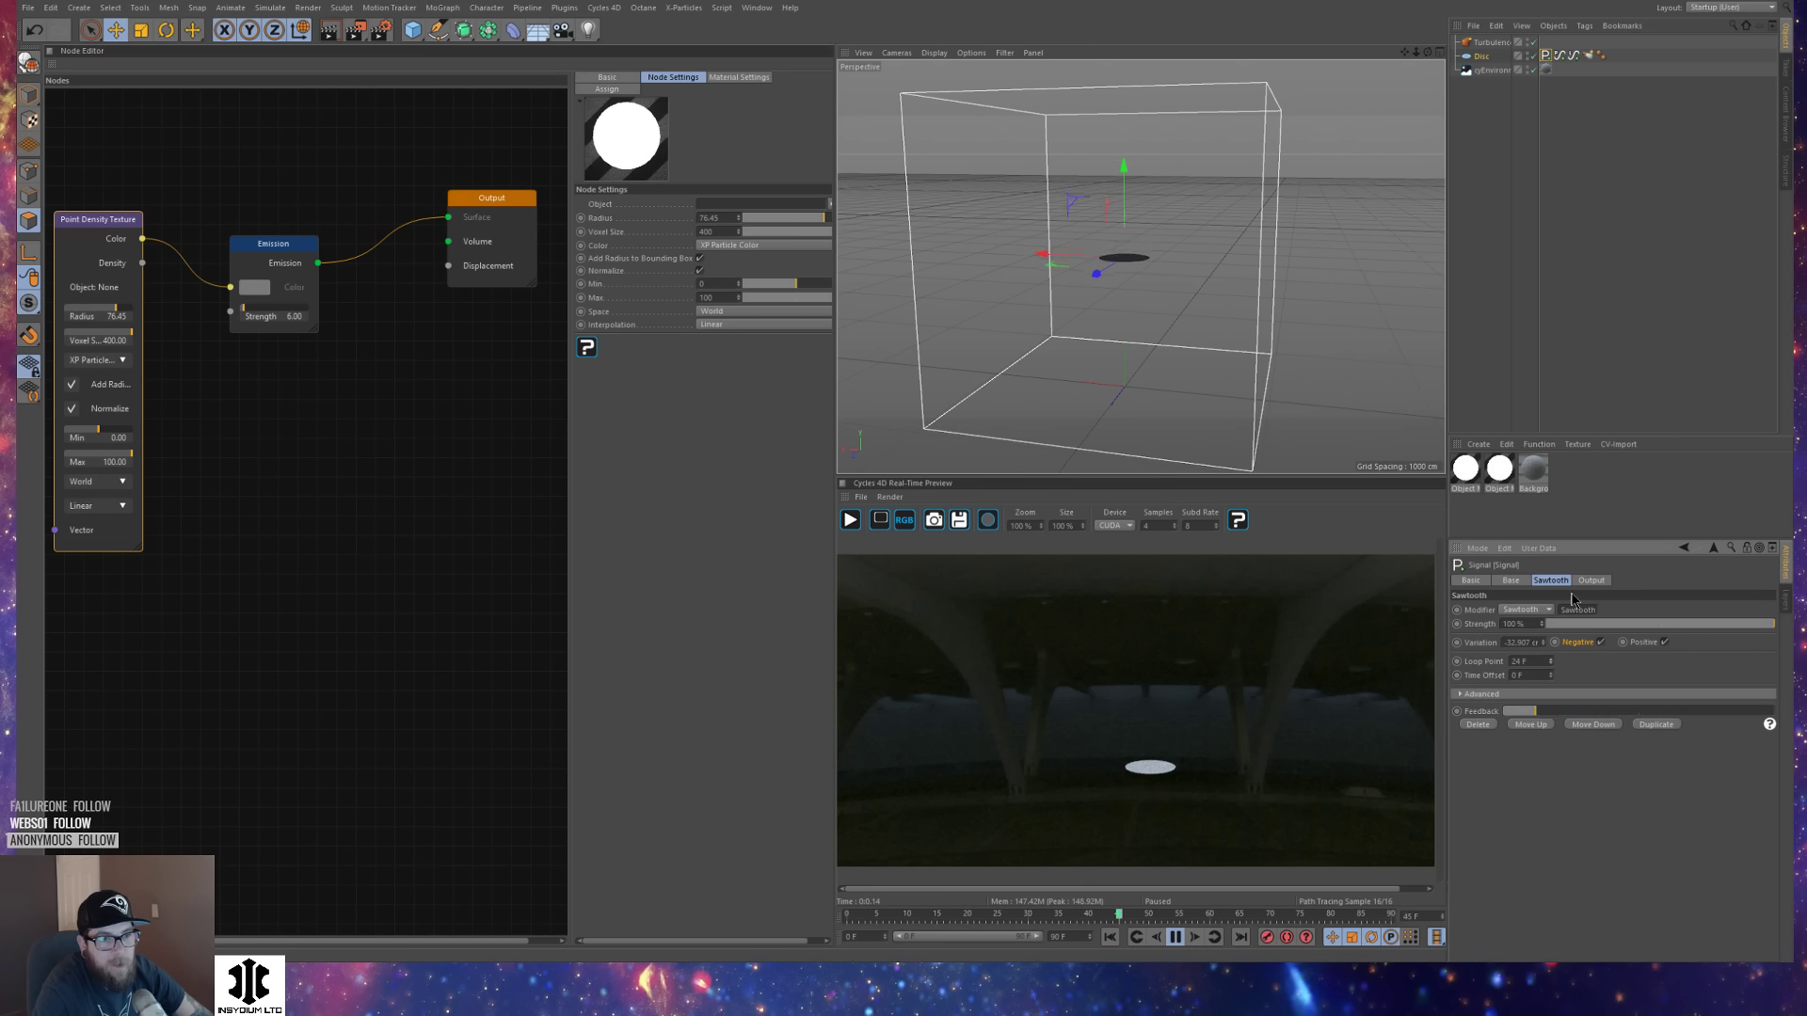
left_click(1540, 610)
left_click(1539, 625)
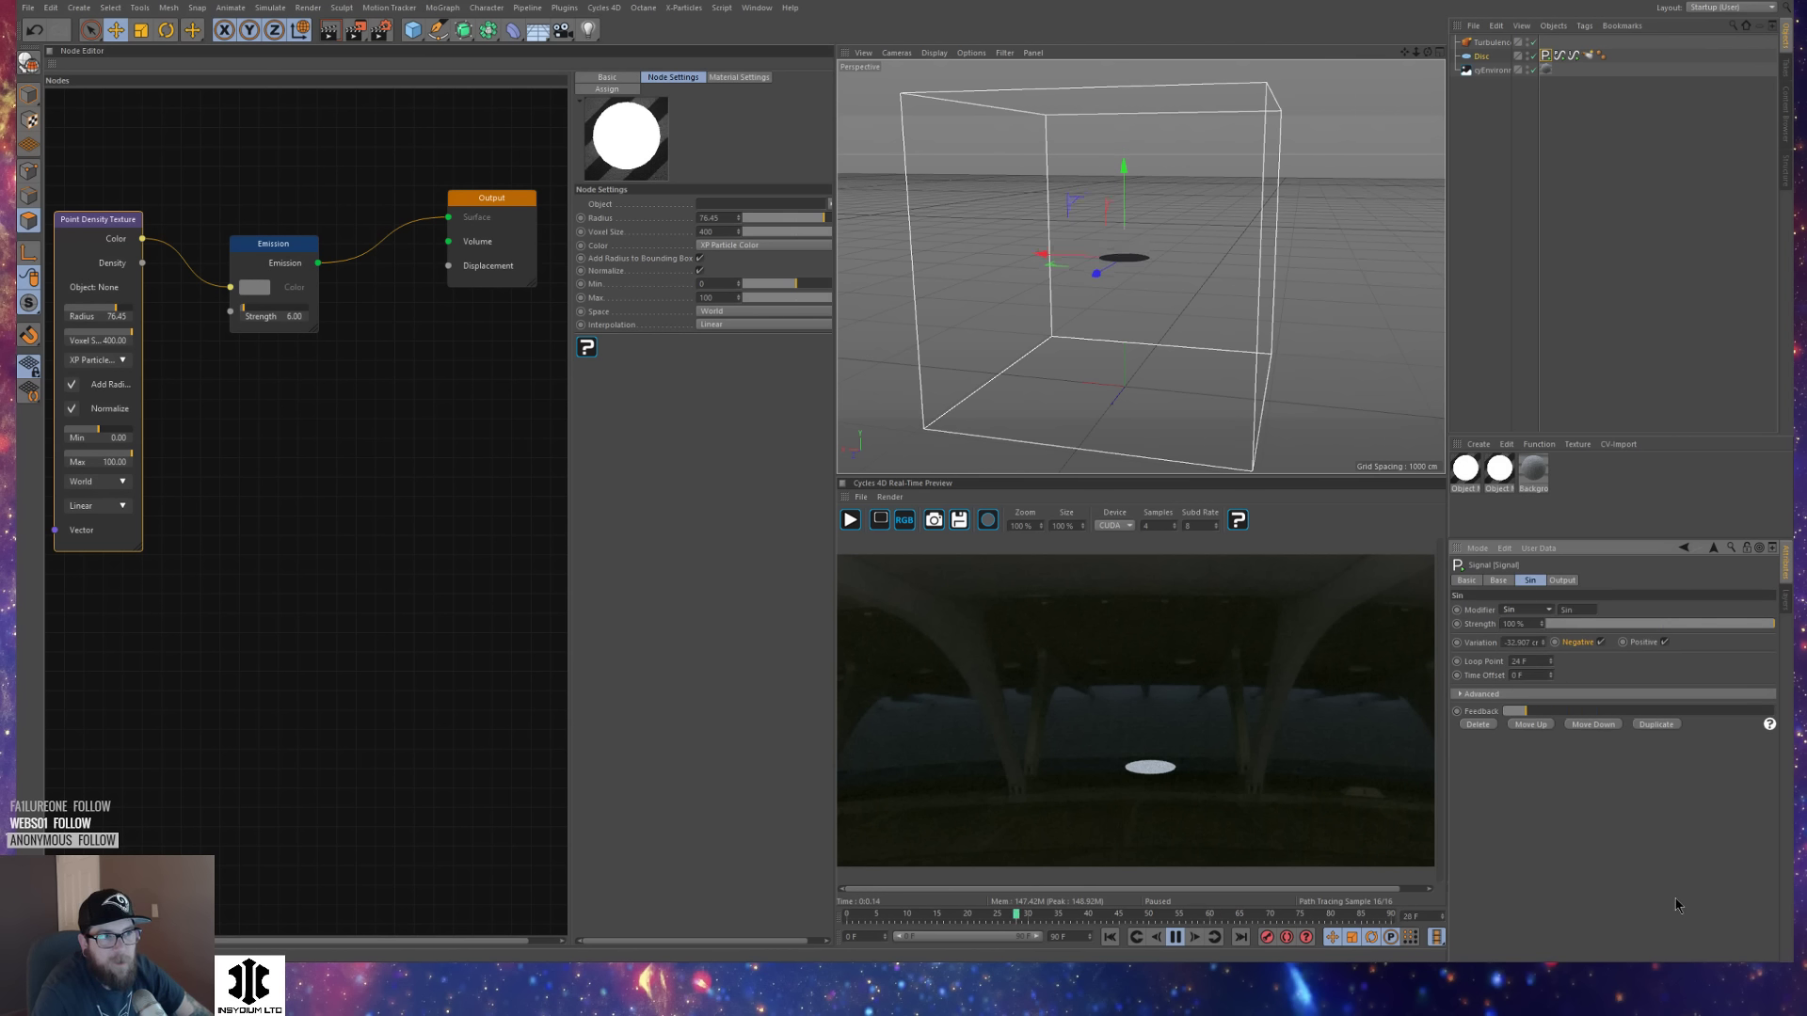
left_click_drag(1319, 425, 1218, 355, "alt")
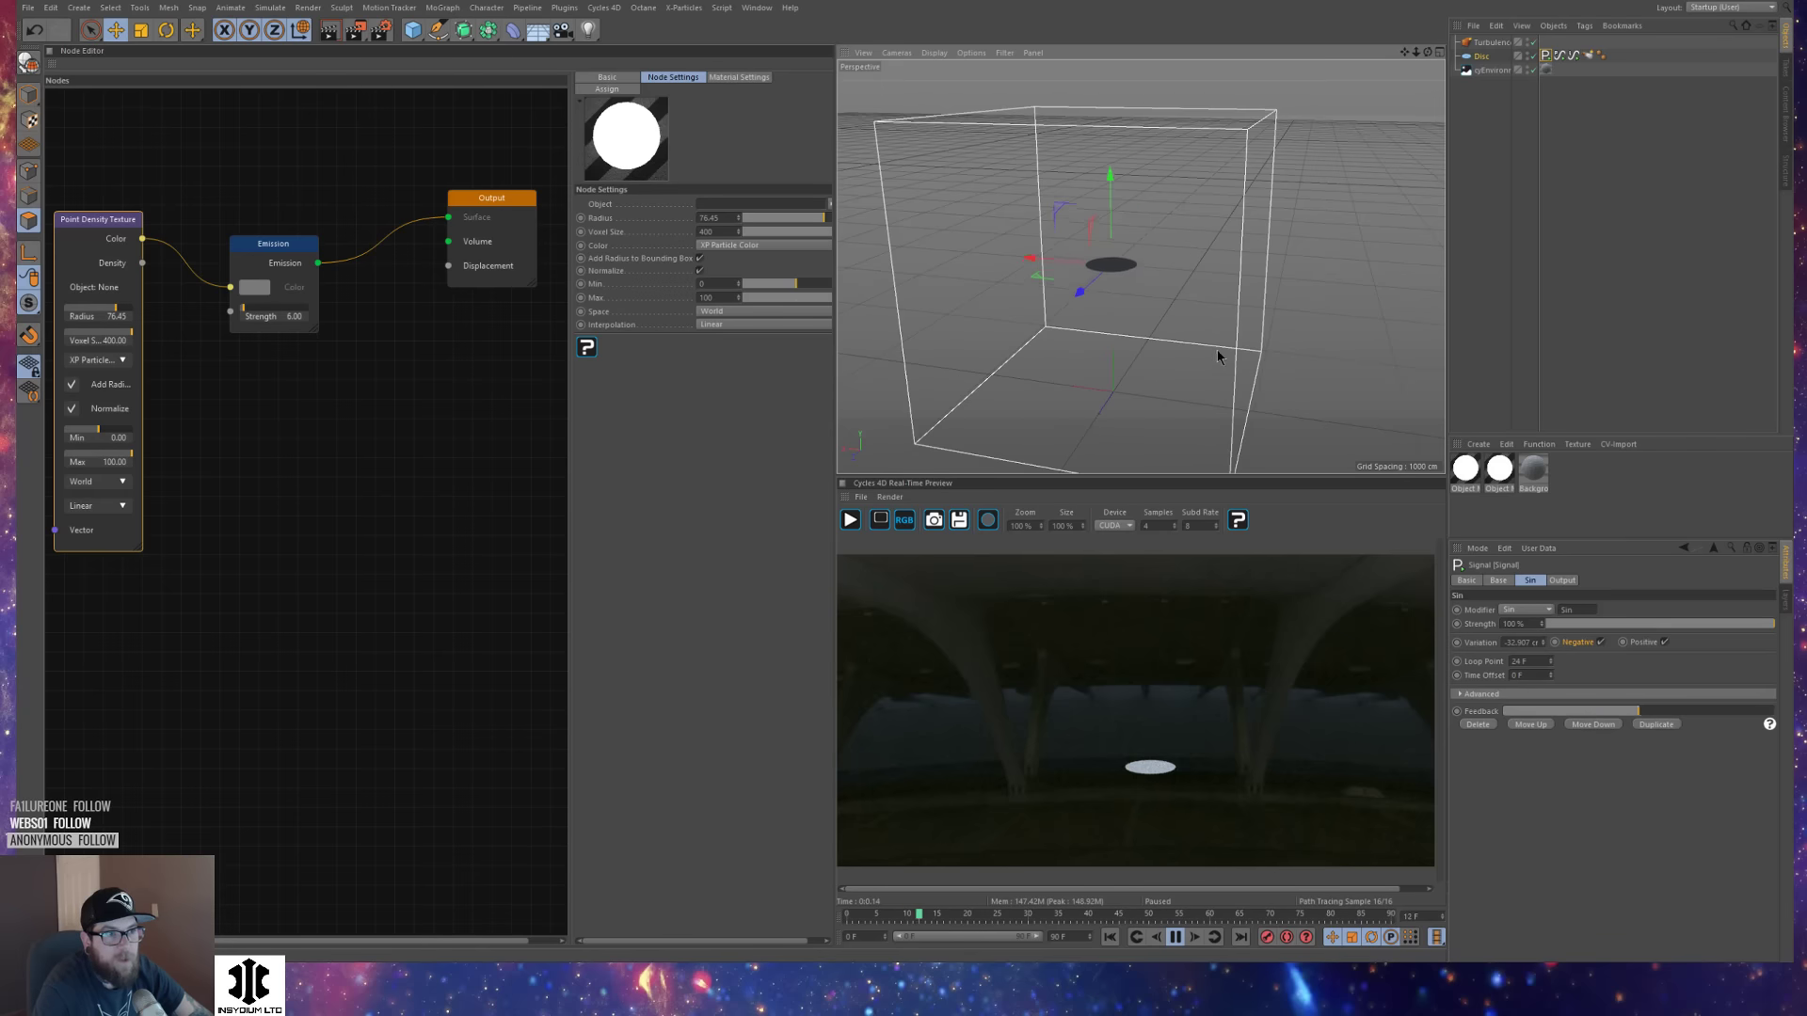
Stop playback, extend the timeline end to 400 F, and stretch the preview range to its full length.
left_click(1173, 938)
left_click(1075, 938)
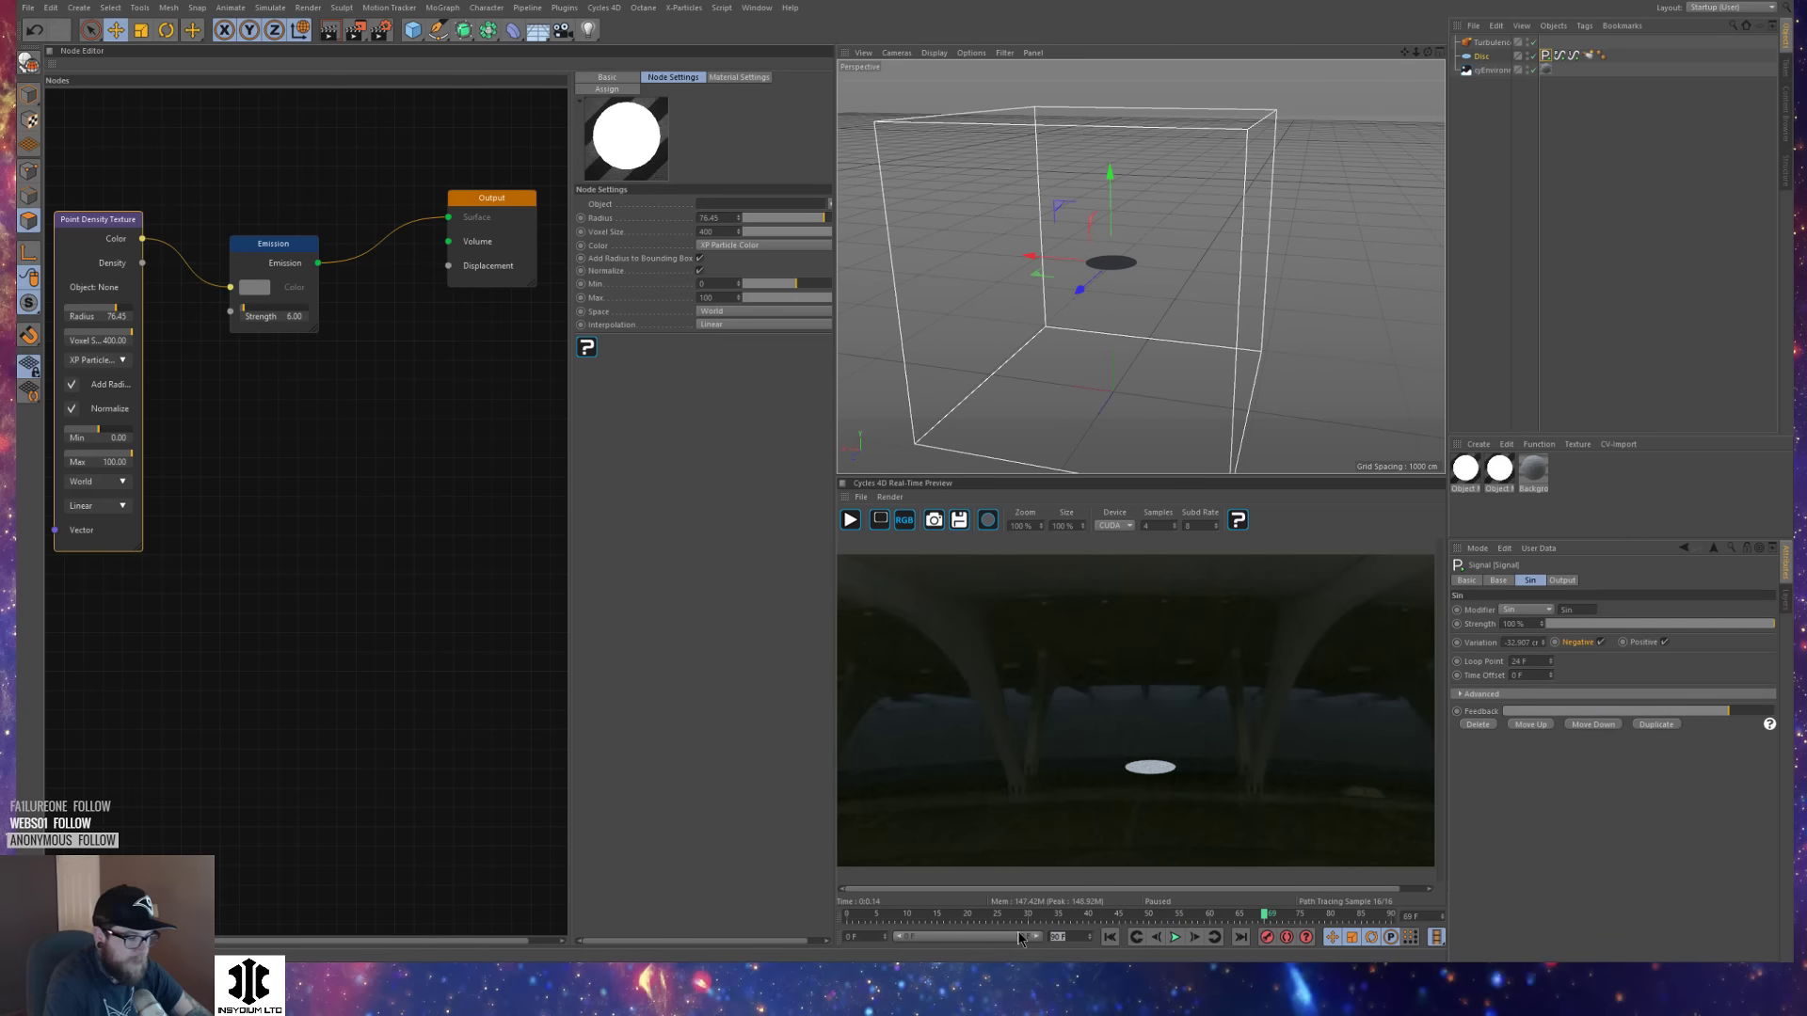
type("200")
key("Return")
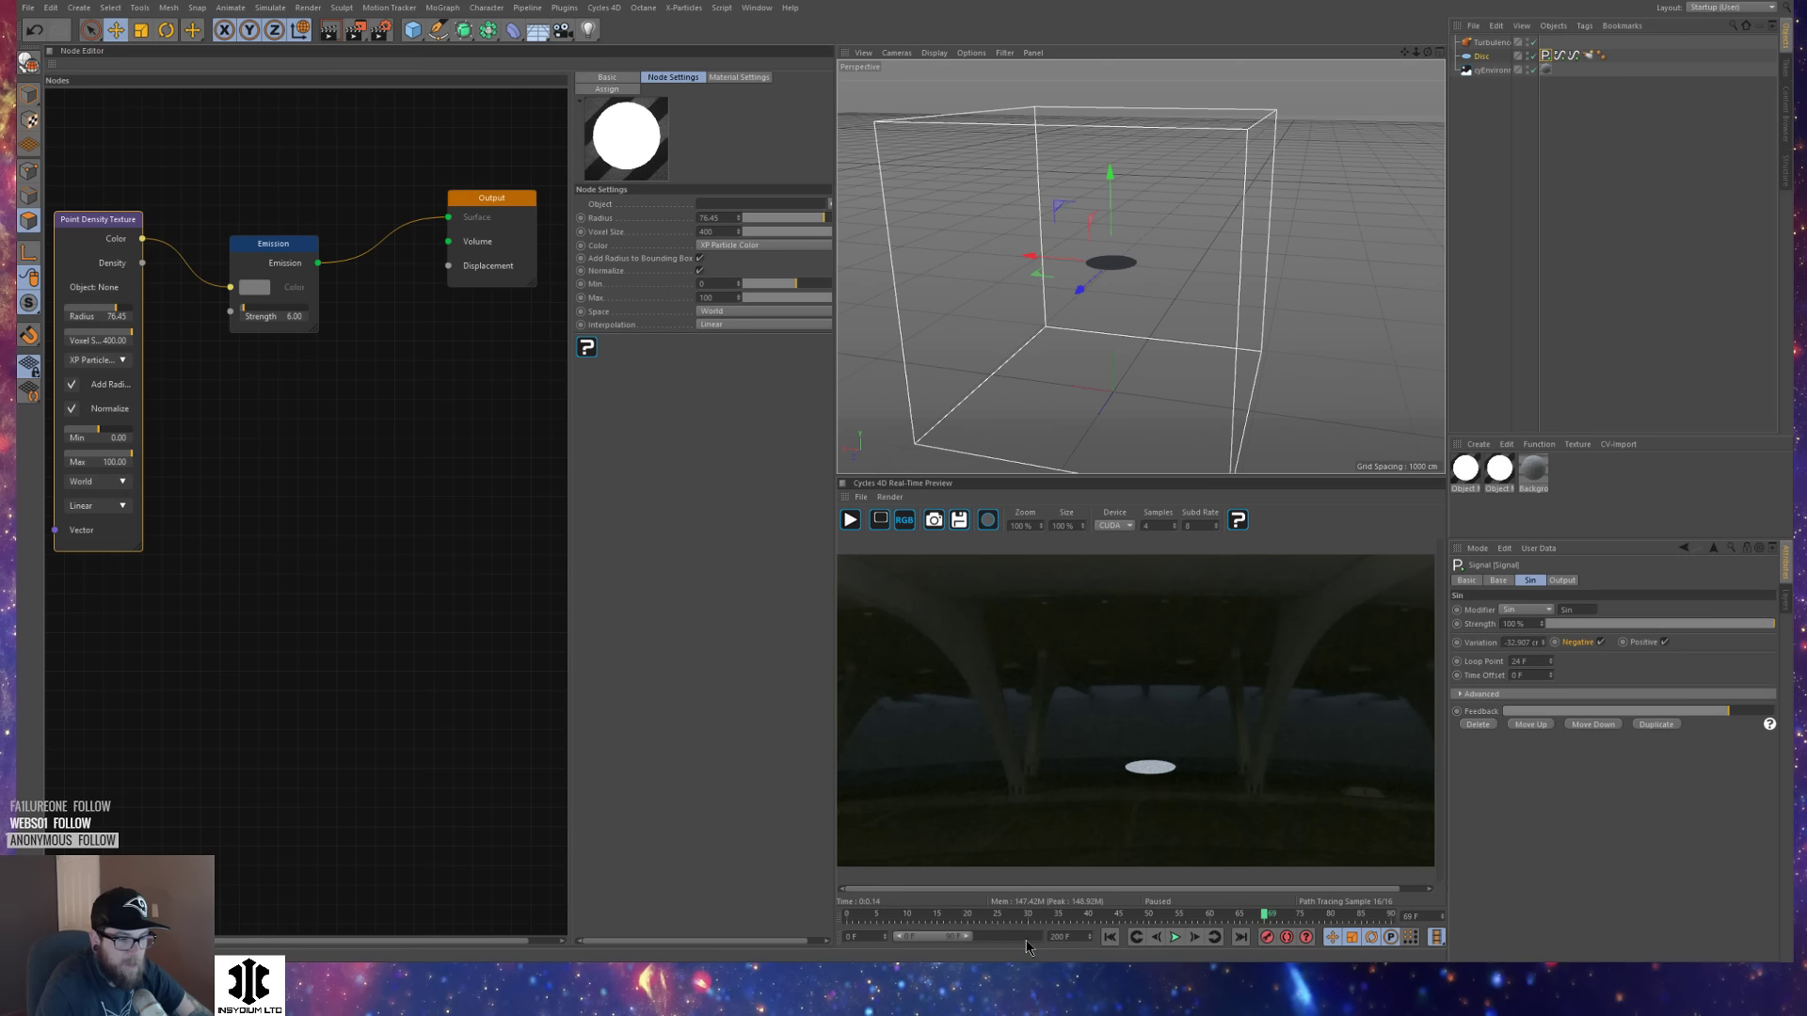
left_click_drag(969, 943, 1139, 945)
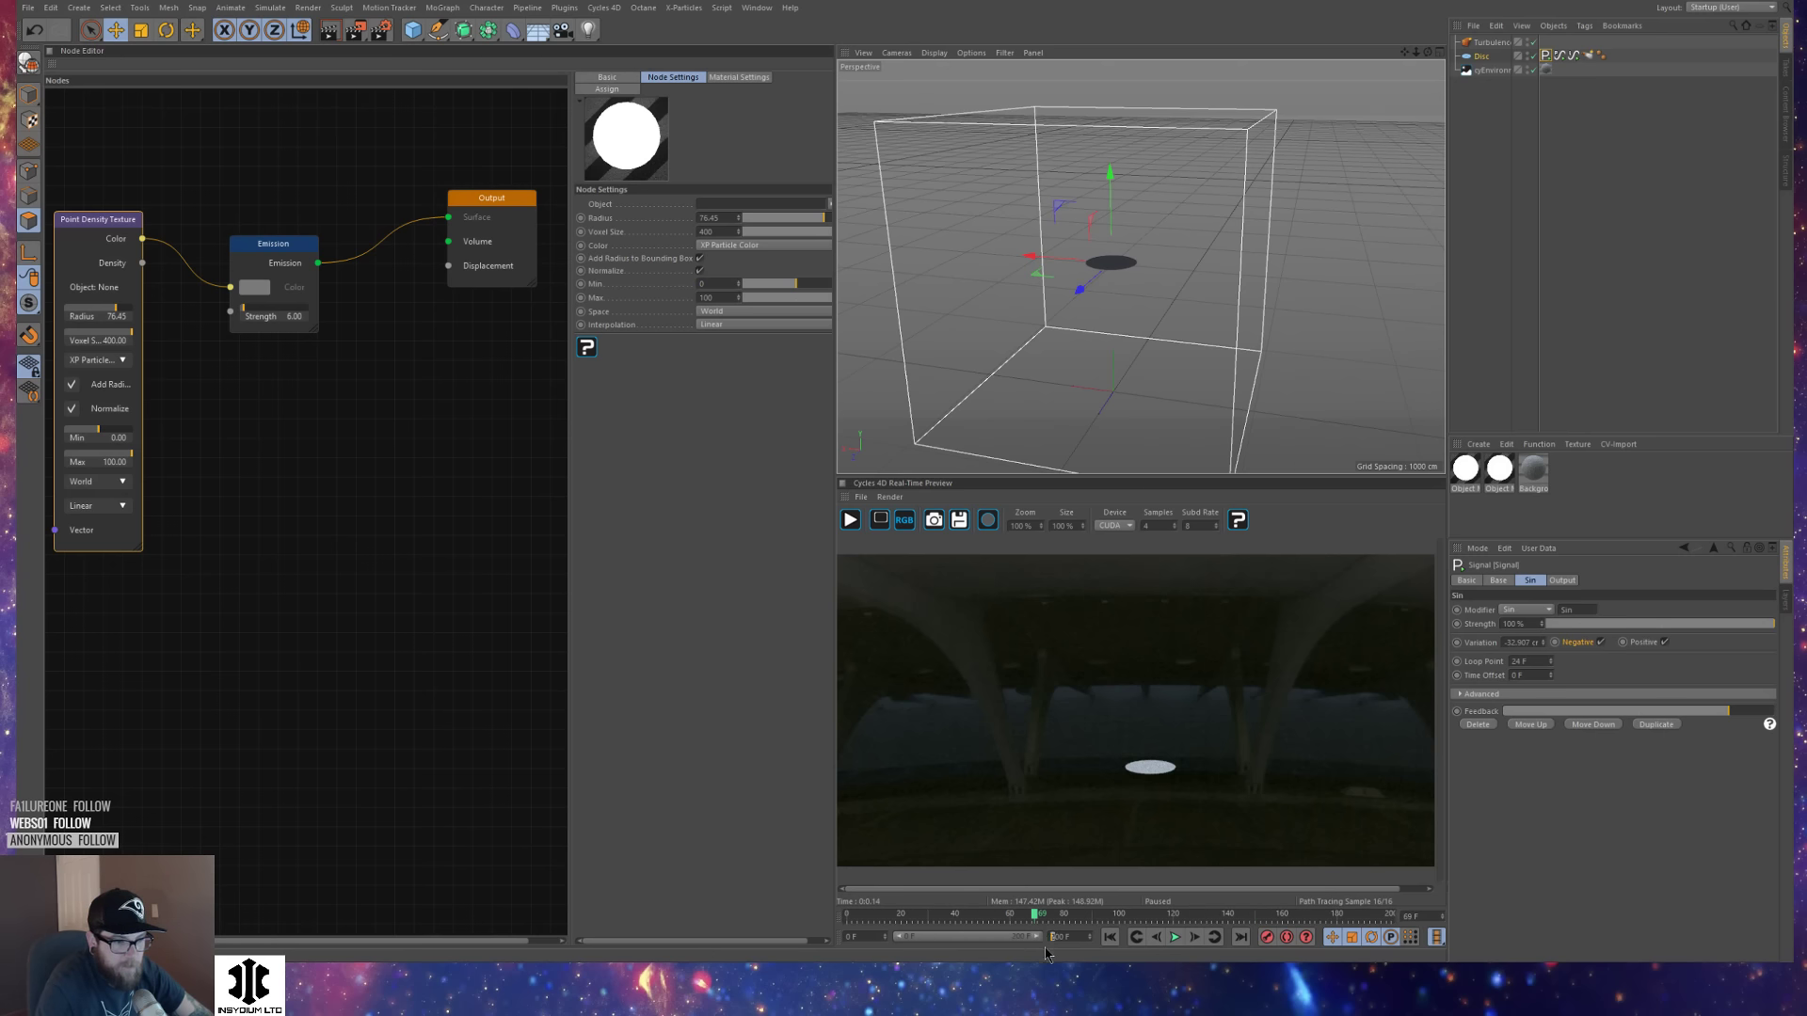
key("Return")
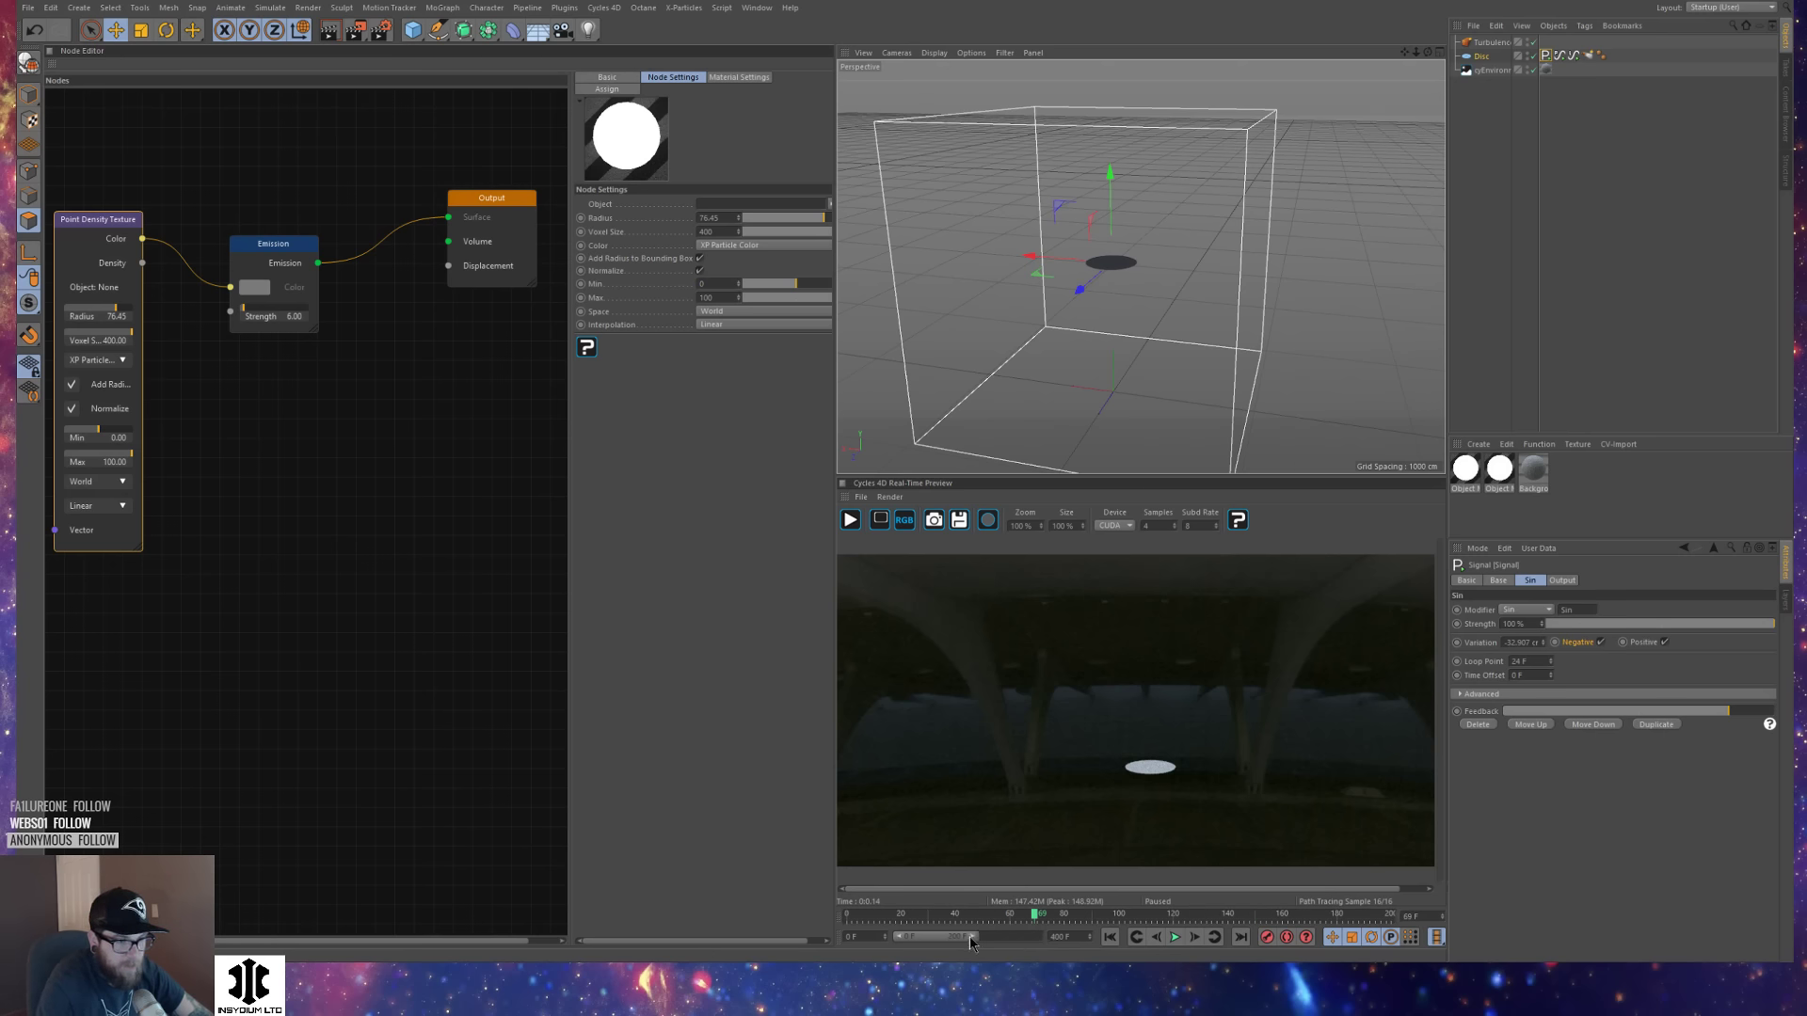
left_click_drag(971, 943, 1040, 943)
Examine the Temperature simulation settings of the TurbulenceFD container.
right_click_drag(1260, 331, 1209, 273, "alt")
left_click(1491, 43)
left_click(1686, 580)
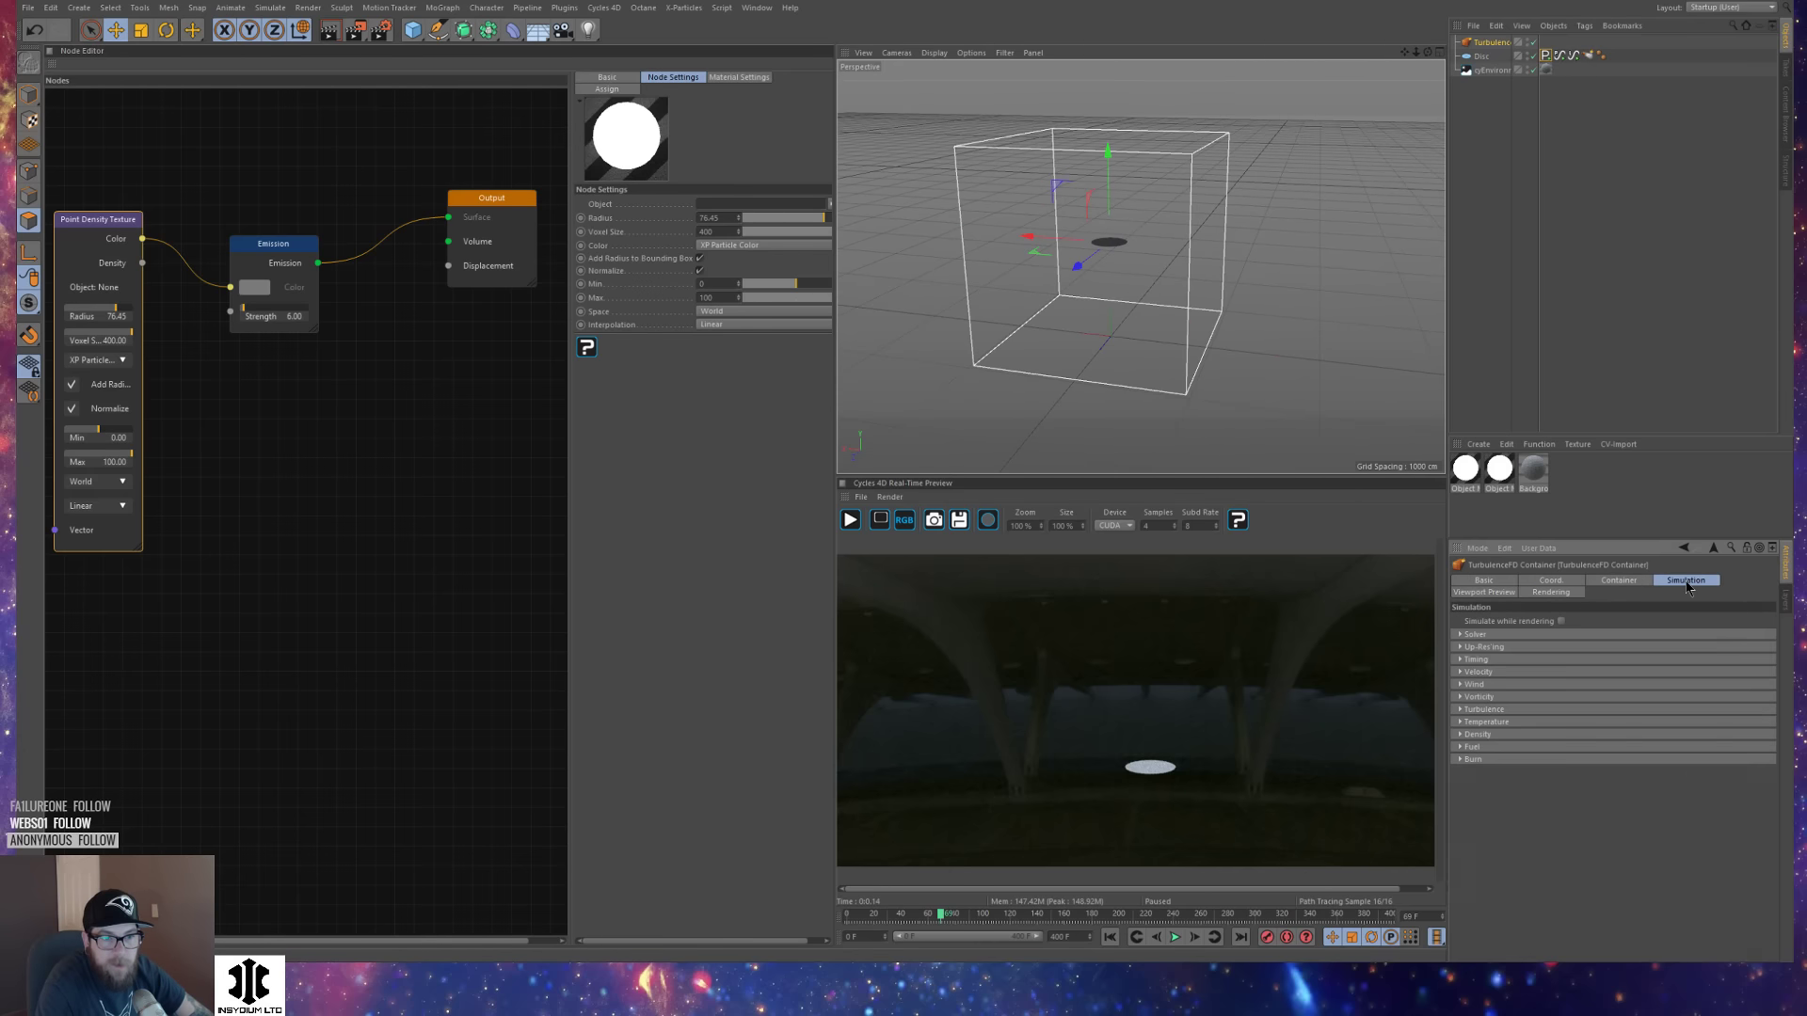
left_click(1482, 723)
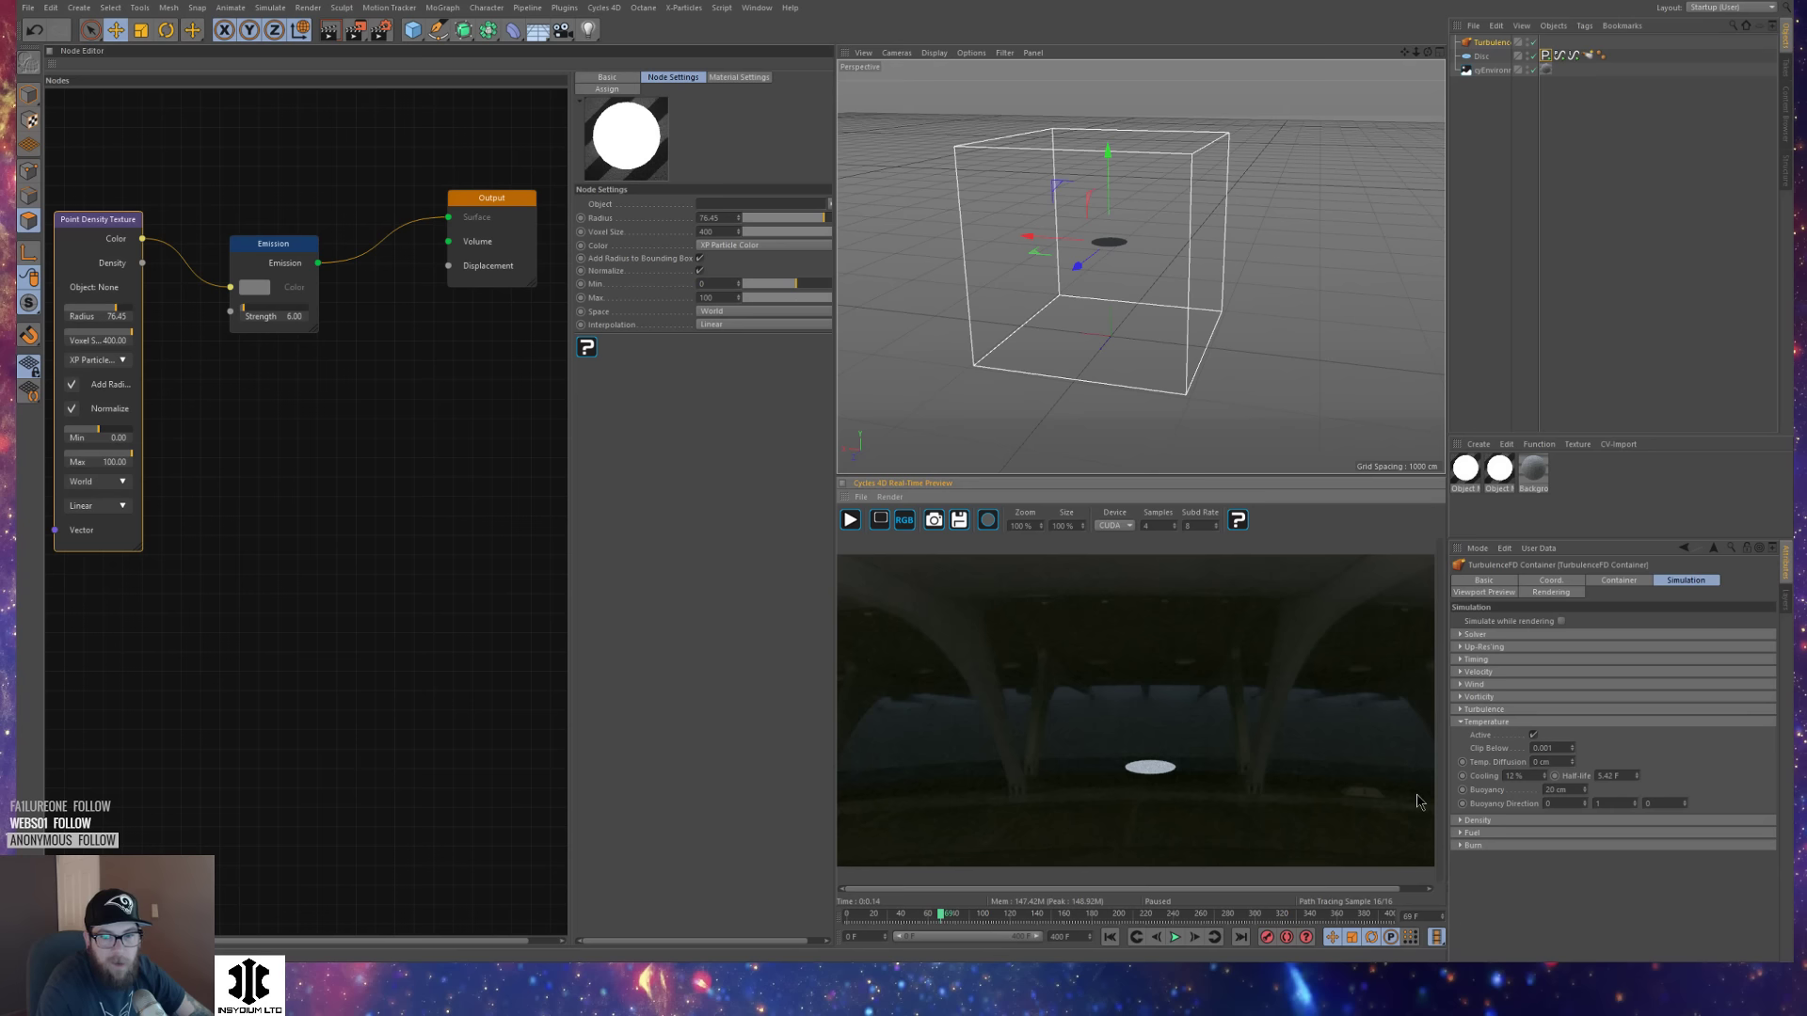
left_click_drag(1286, 350, 1056, 294, "alt")
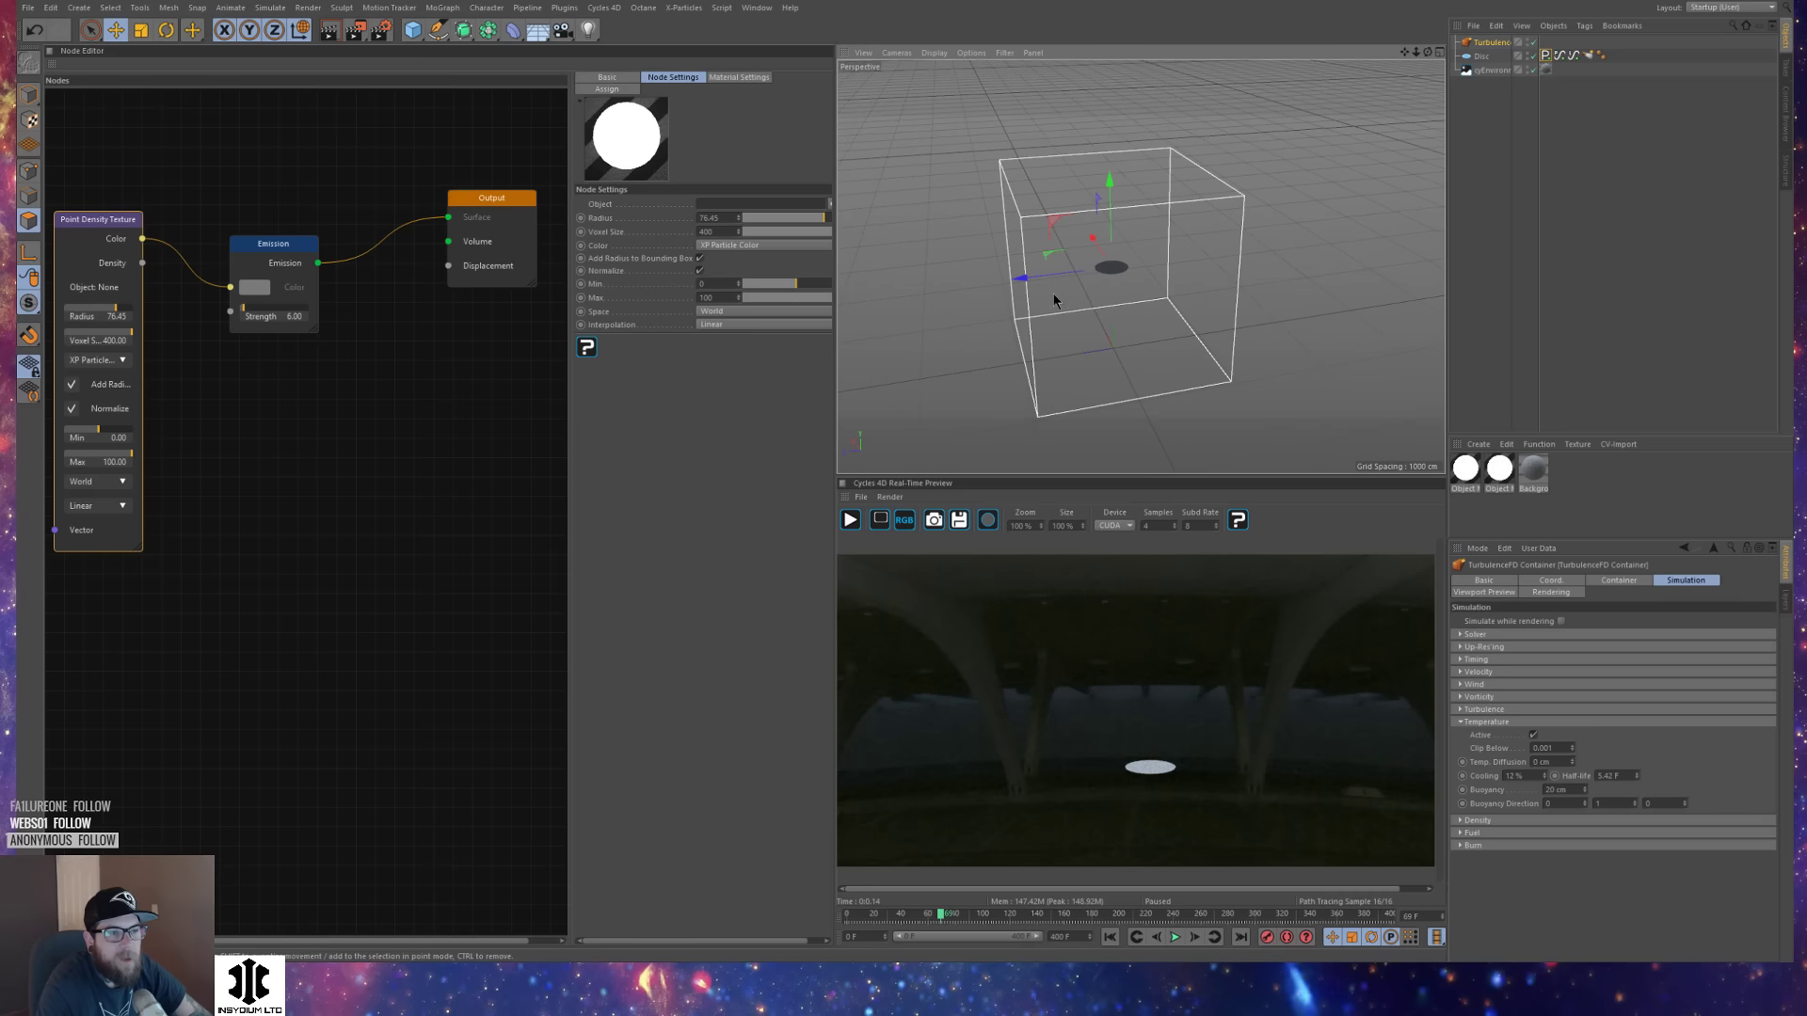
Open the simulation window for the TurbulenceFD container, run a cached simulation on GPU 2, and stop it partway.
left_click(1645, 81)
left_click(1489, 42)
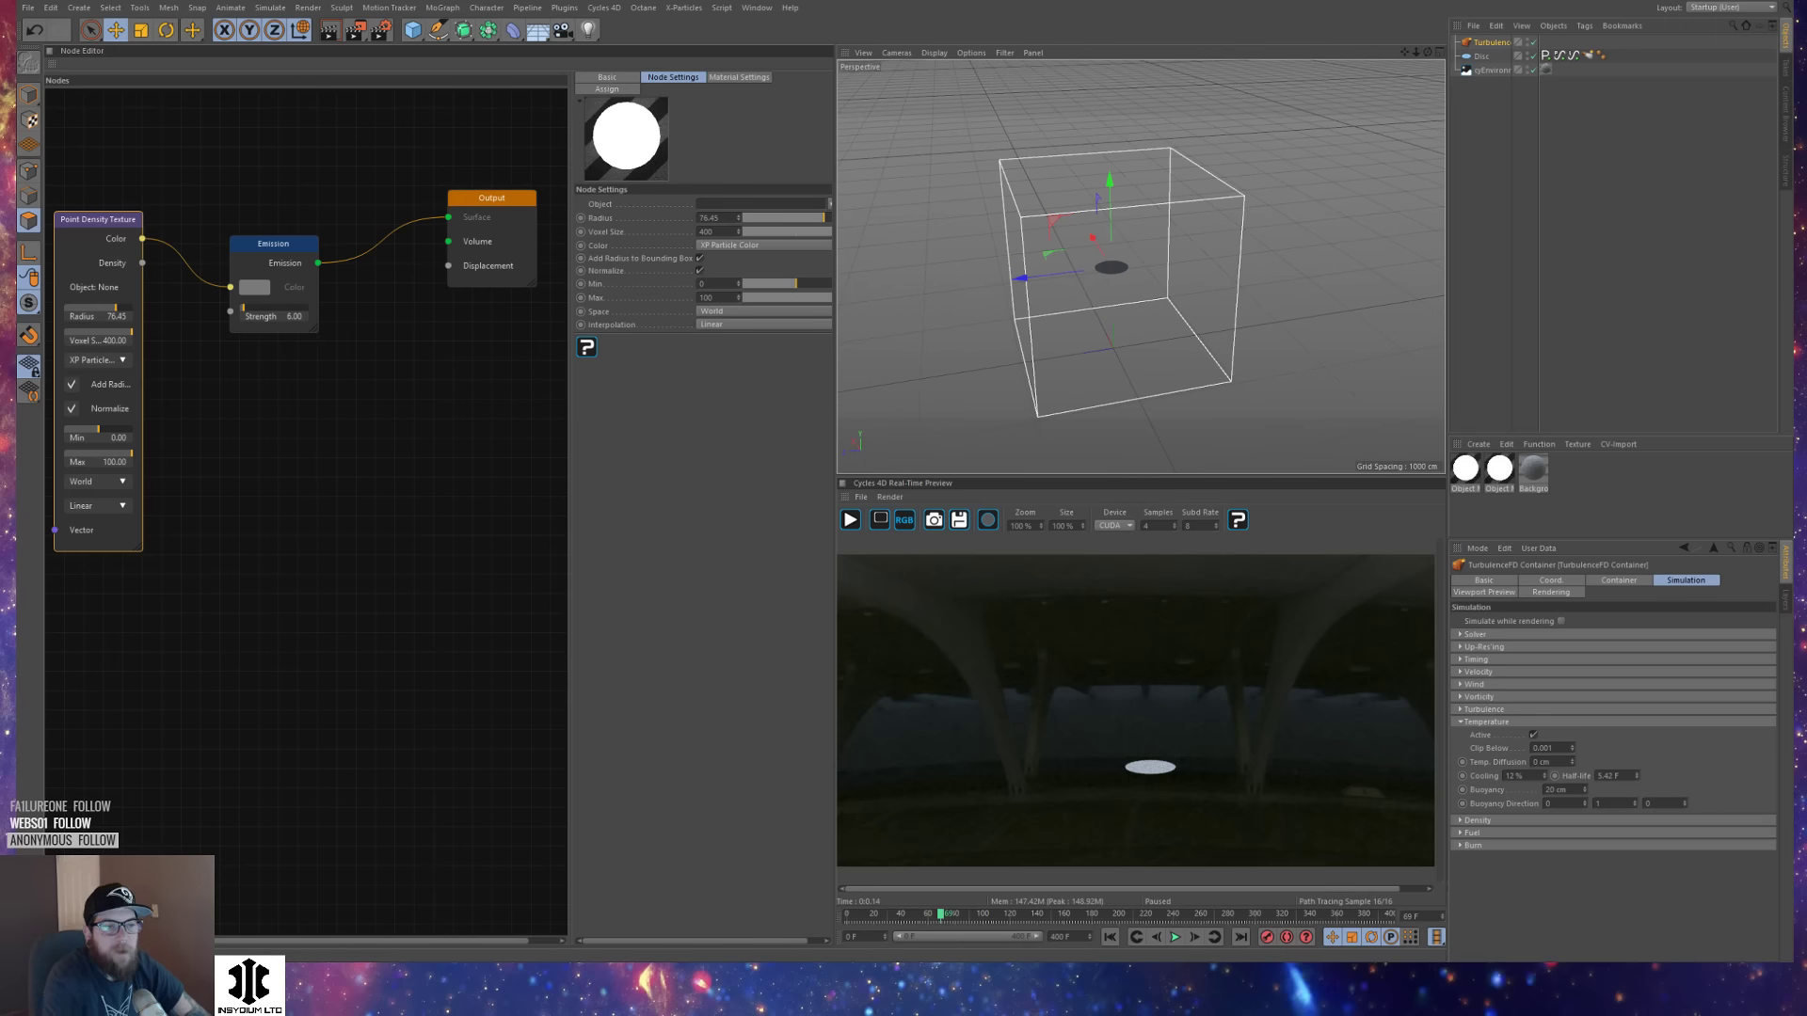
left_click(1785, 7)
type("simu")
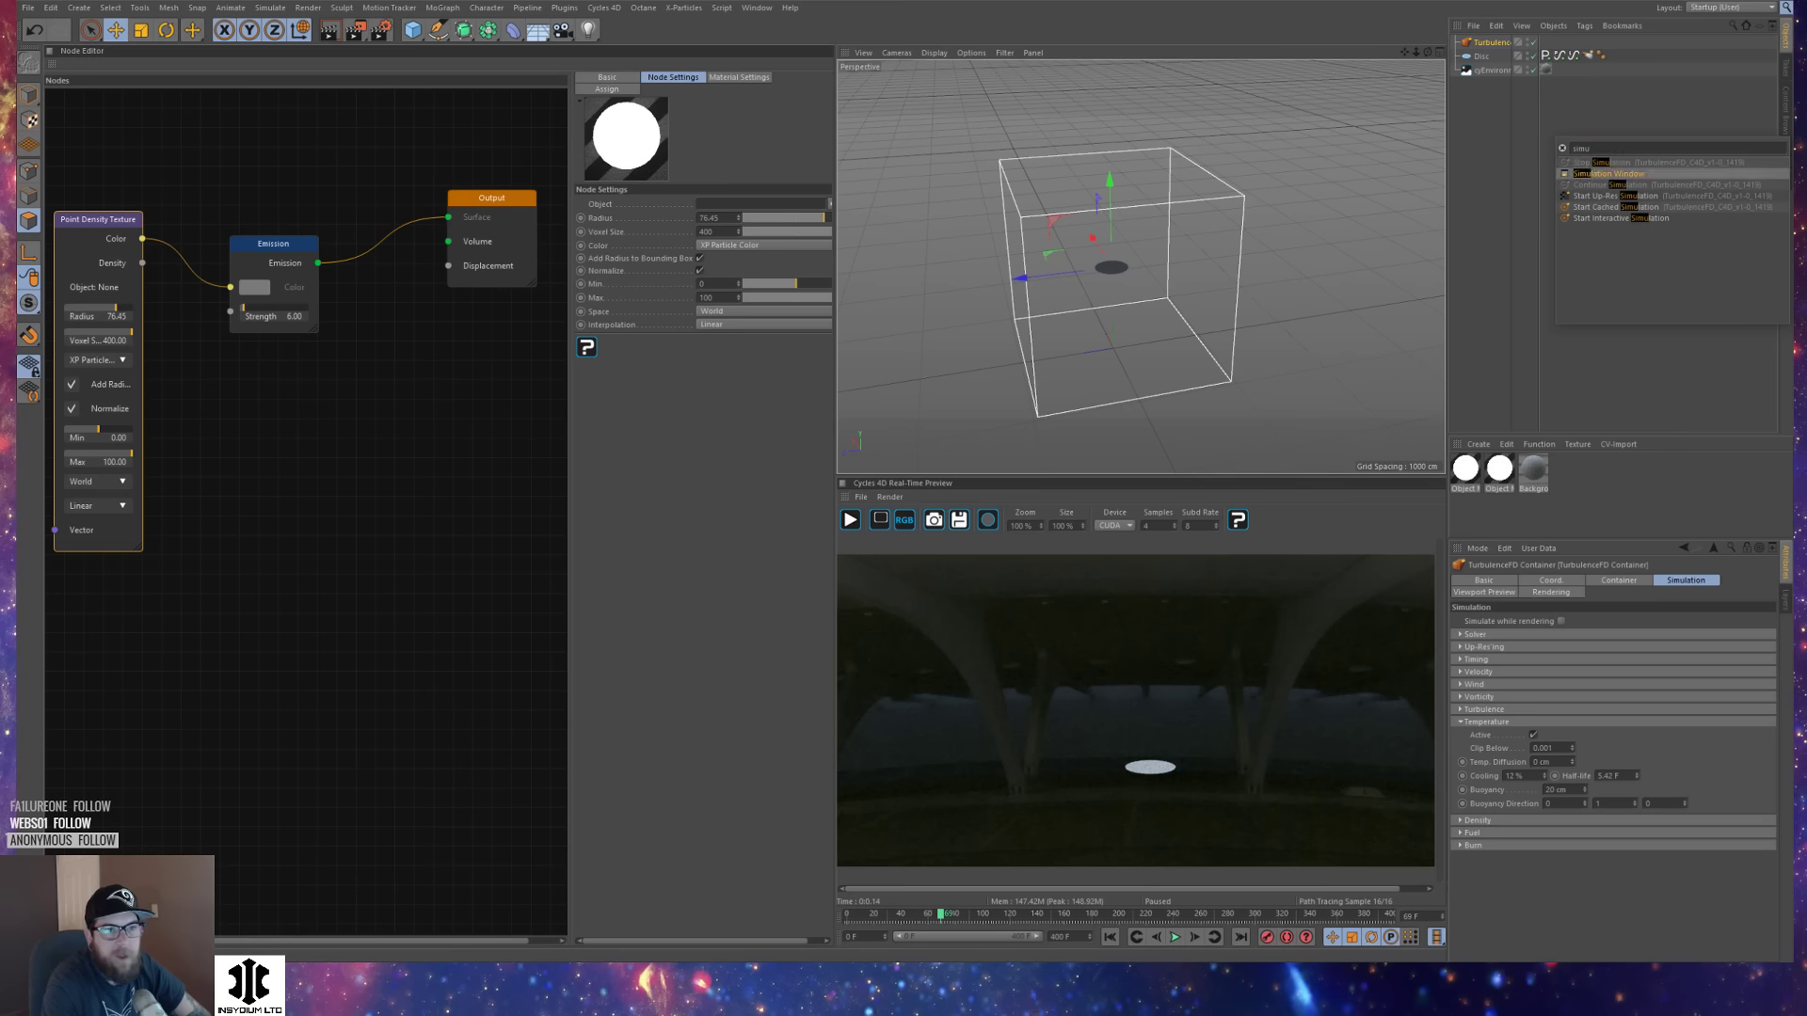
key("Return")
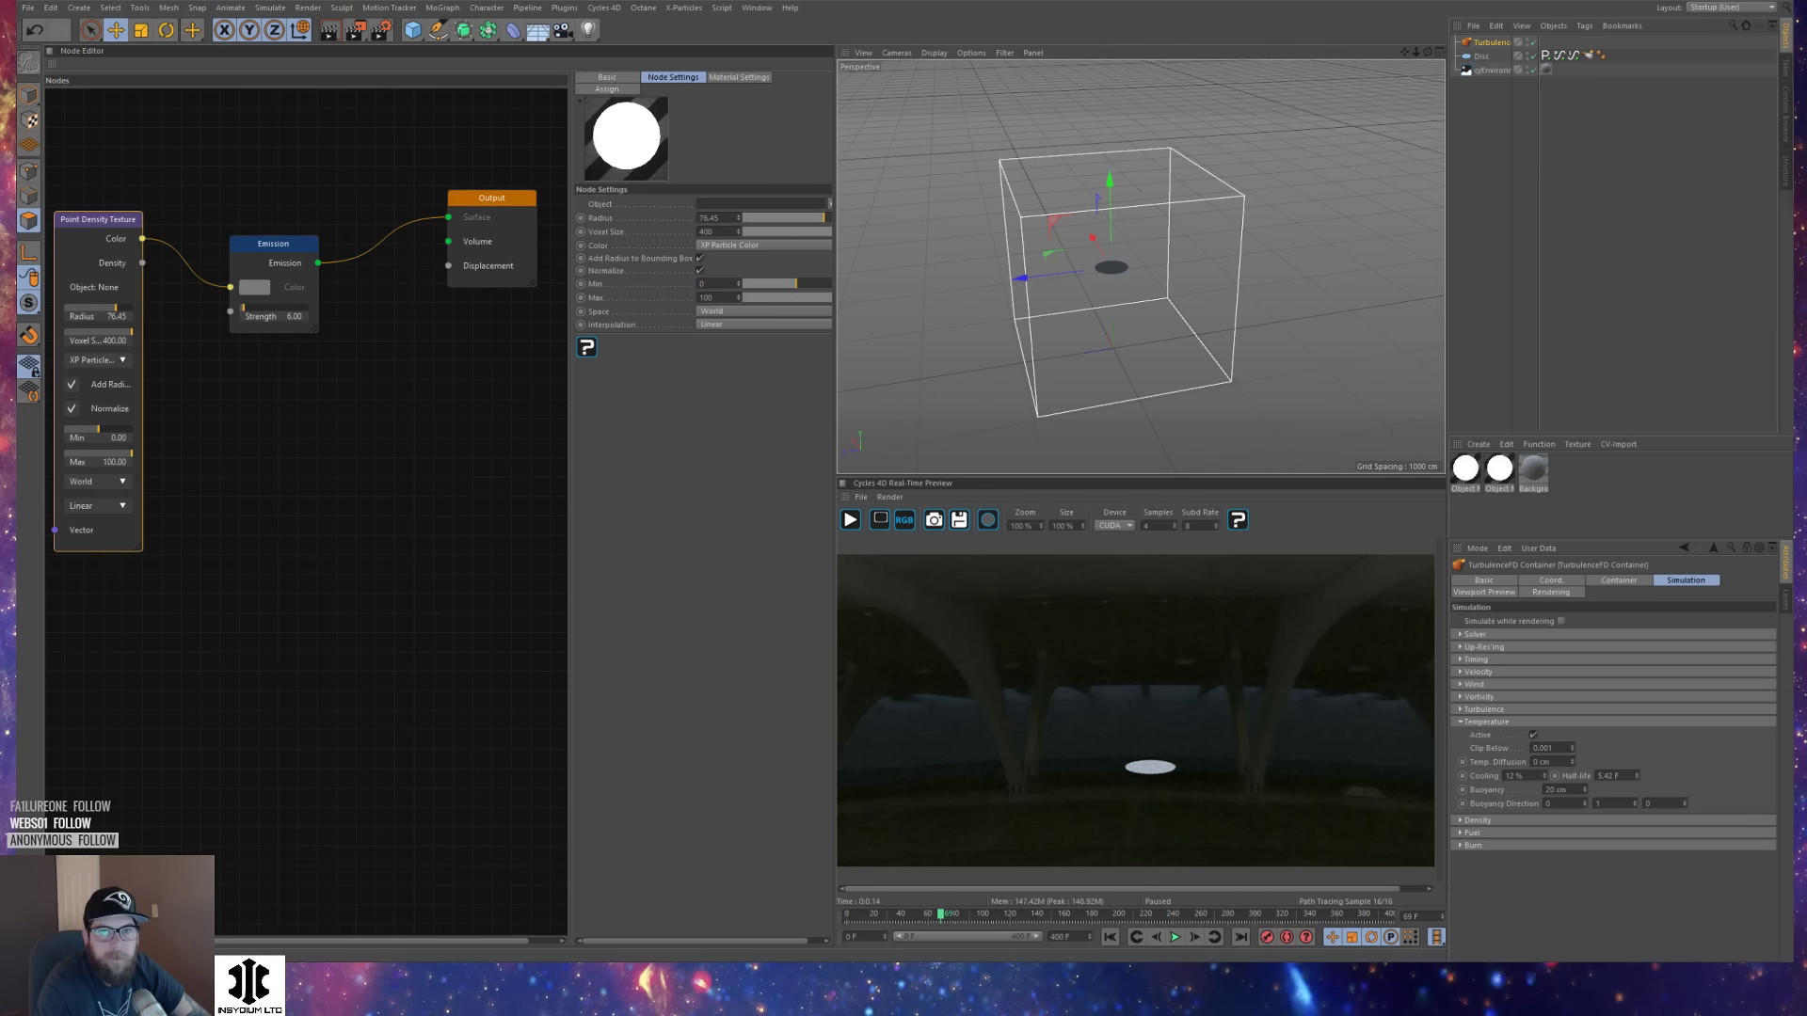
left_click(1477, 308)
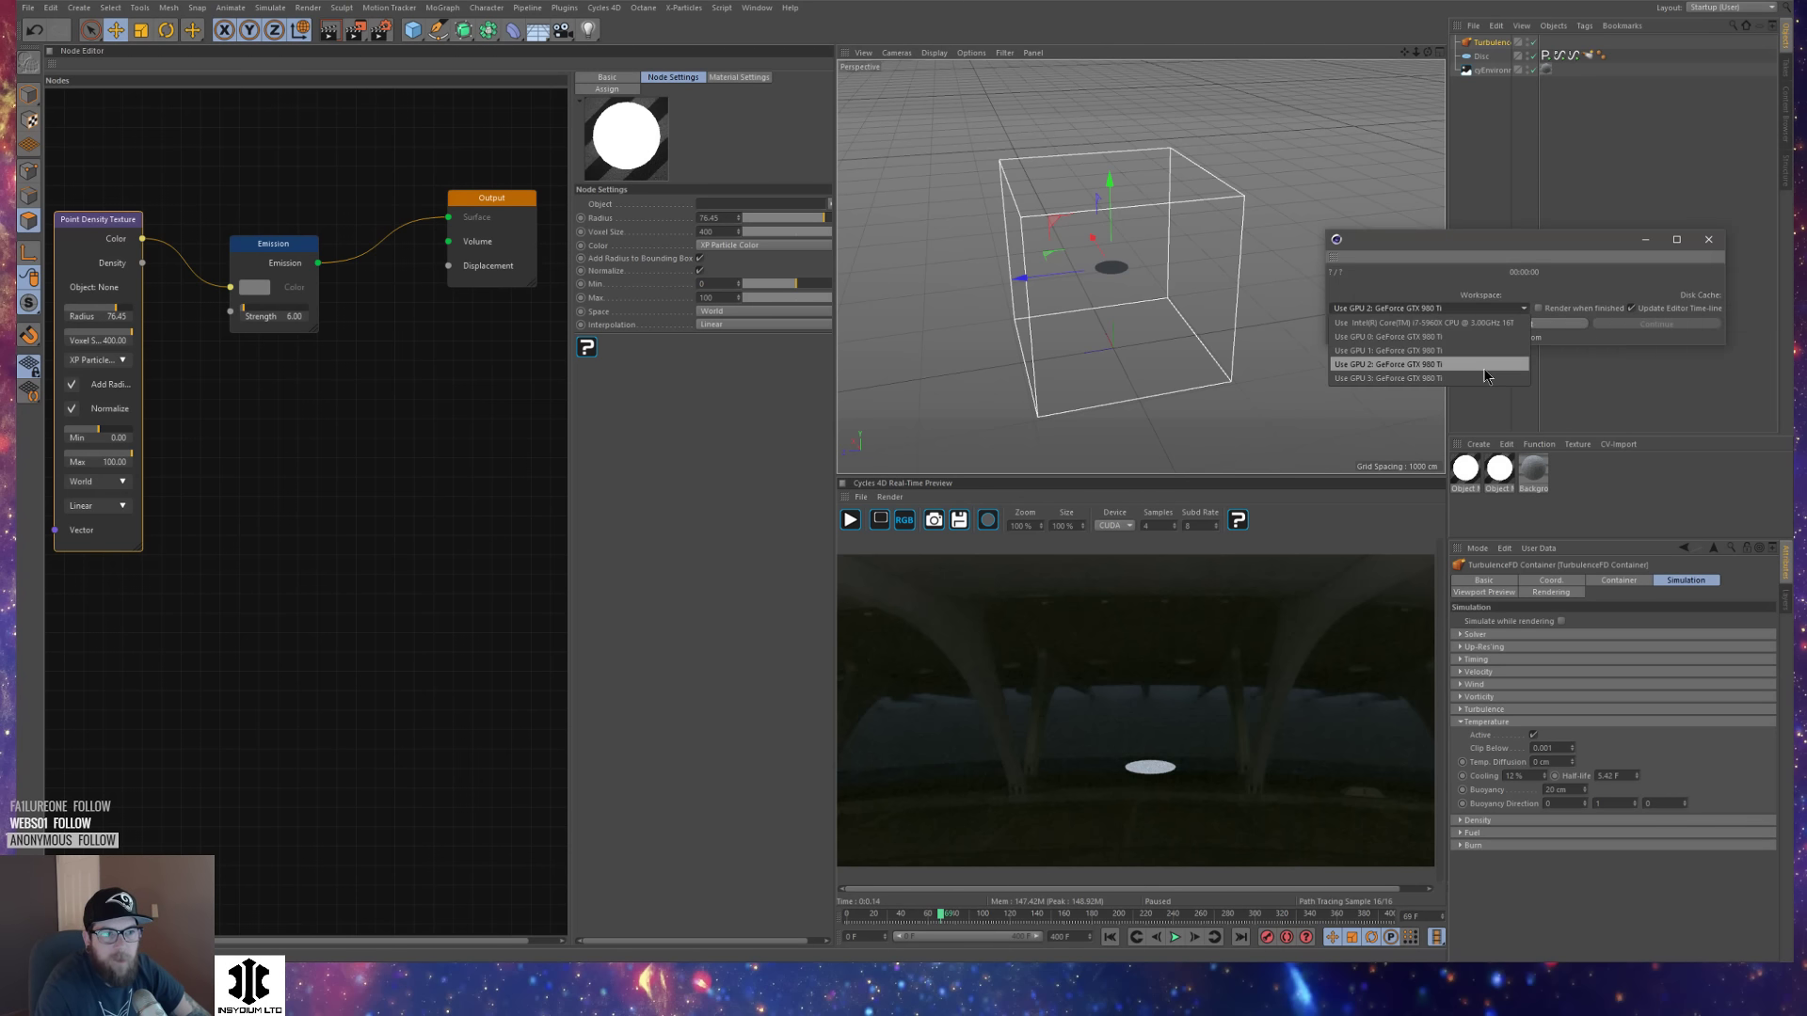
left_click(1485, 375)
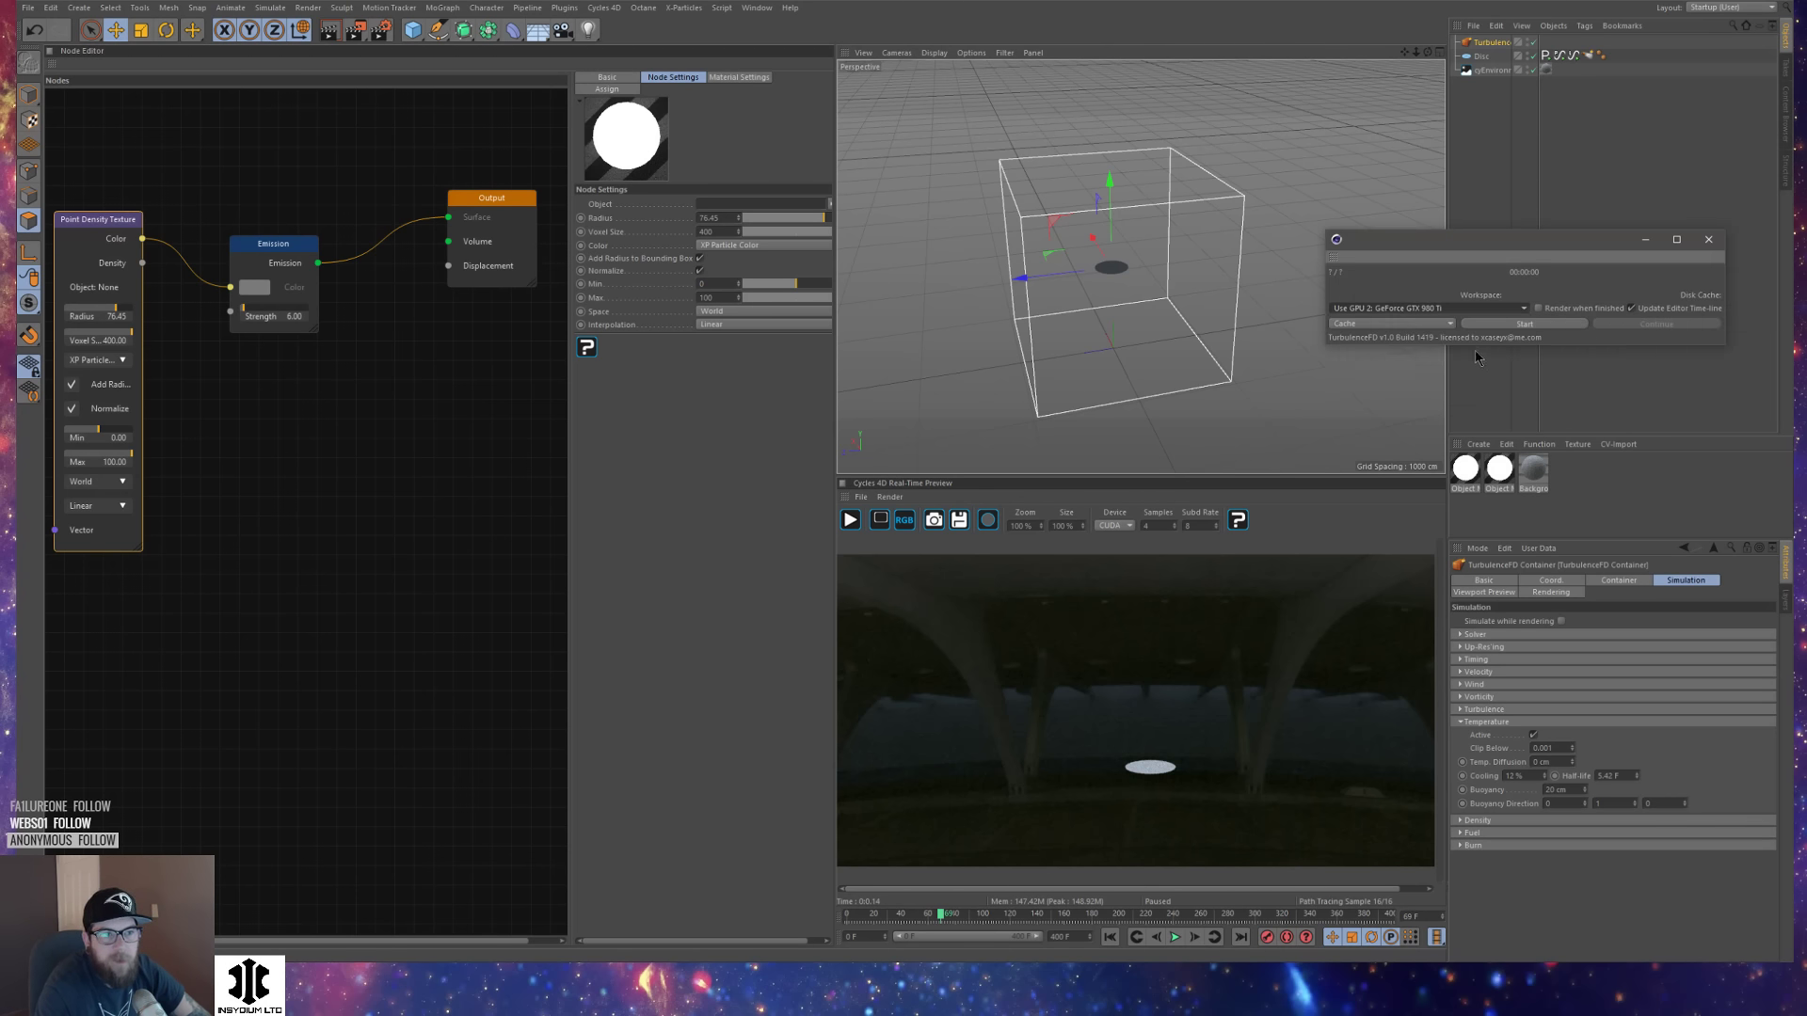
left_click(1504, 324)
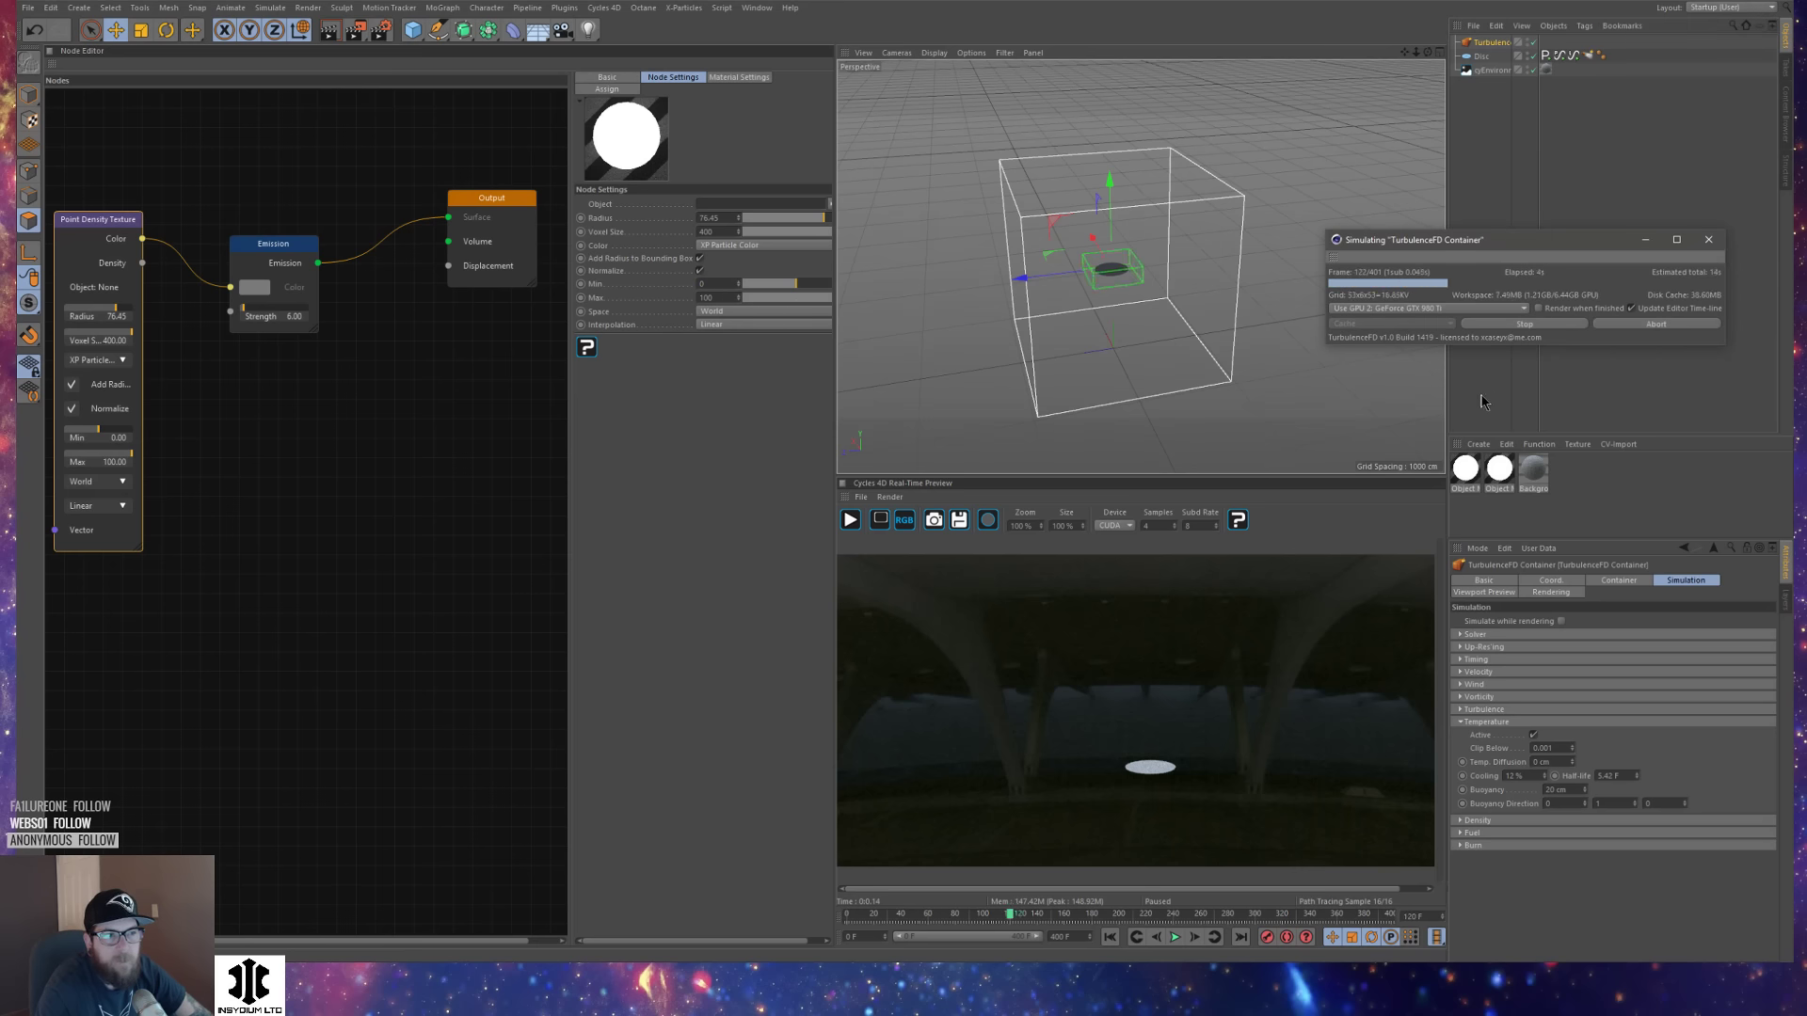
left_click(1522, 324)
left_click_drag(1545, 247, 595, 250)
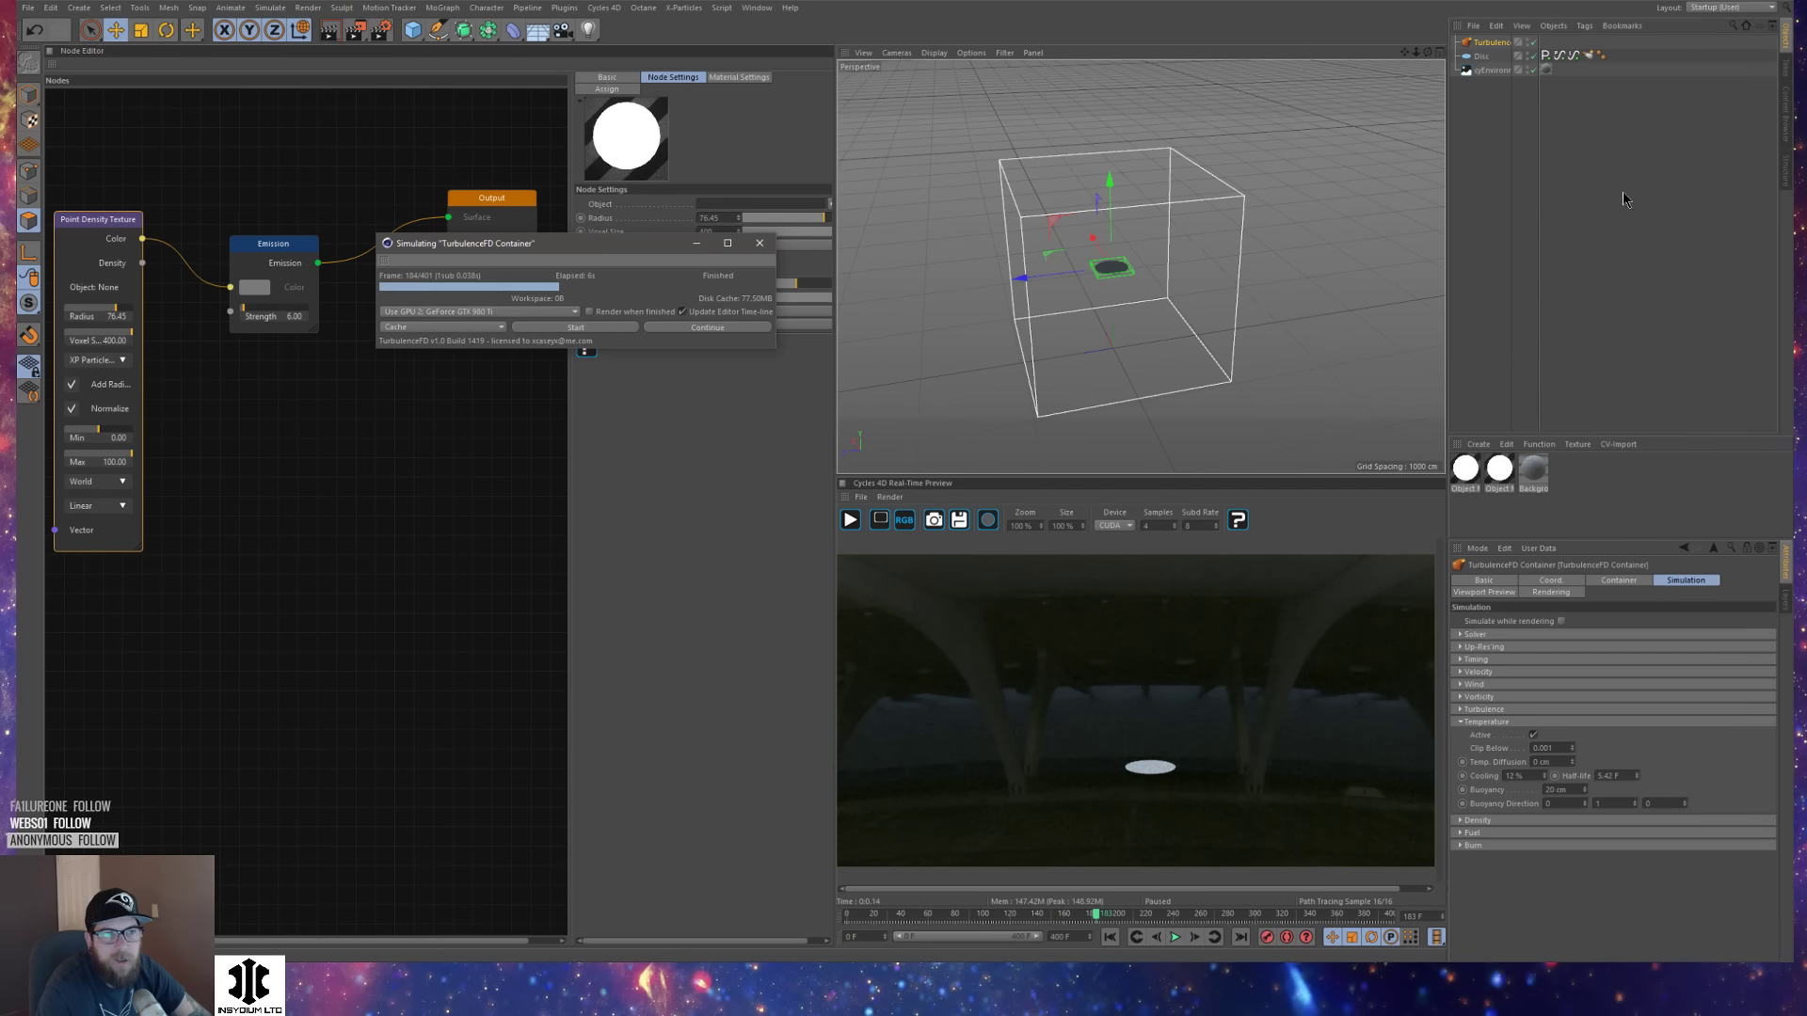
In the disc's TurbulenceFD Emitter tag, set both the Temperature value and the Burn value to 1.
left_click(1588, 56)
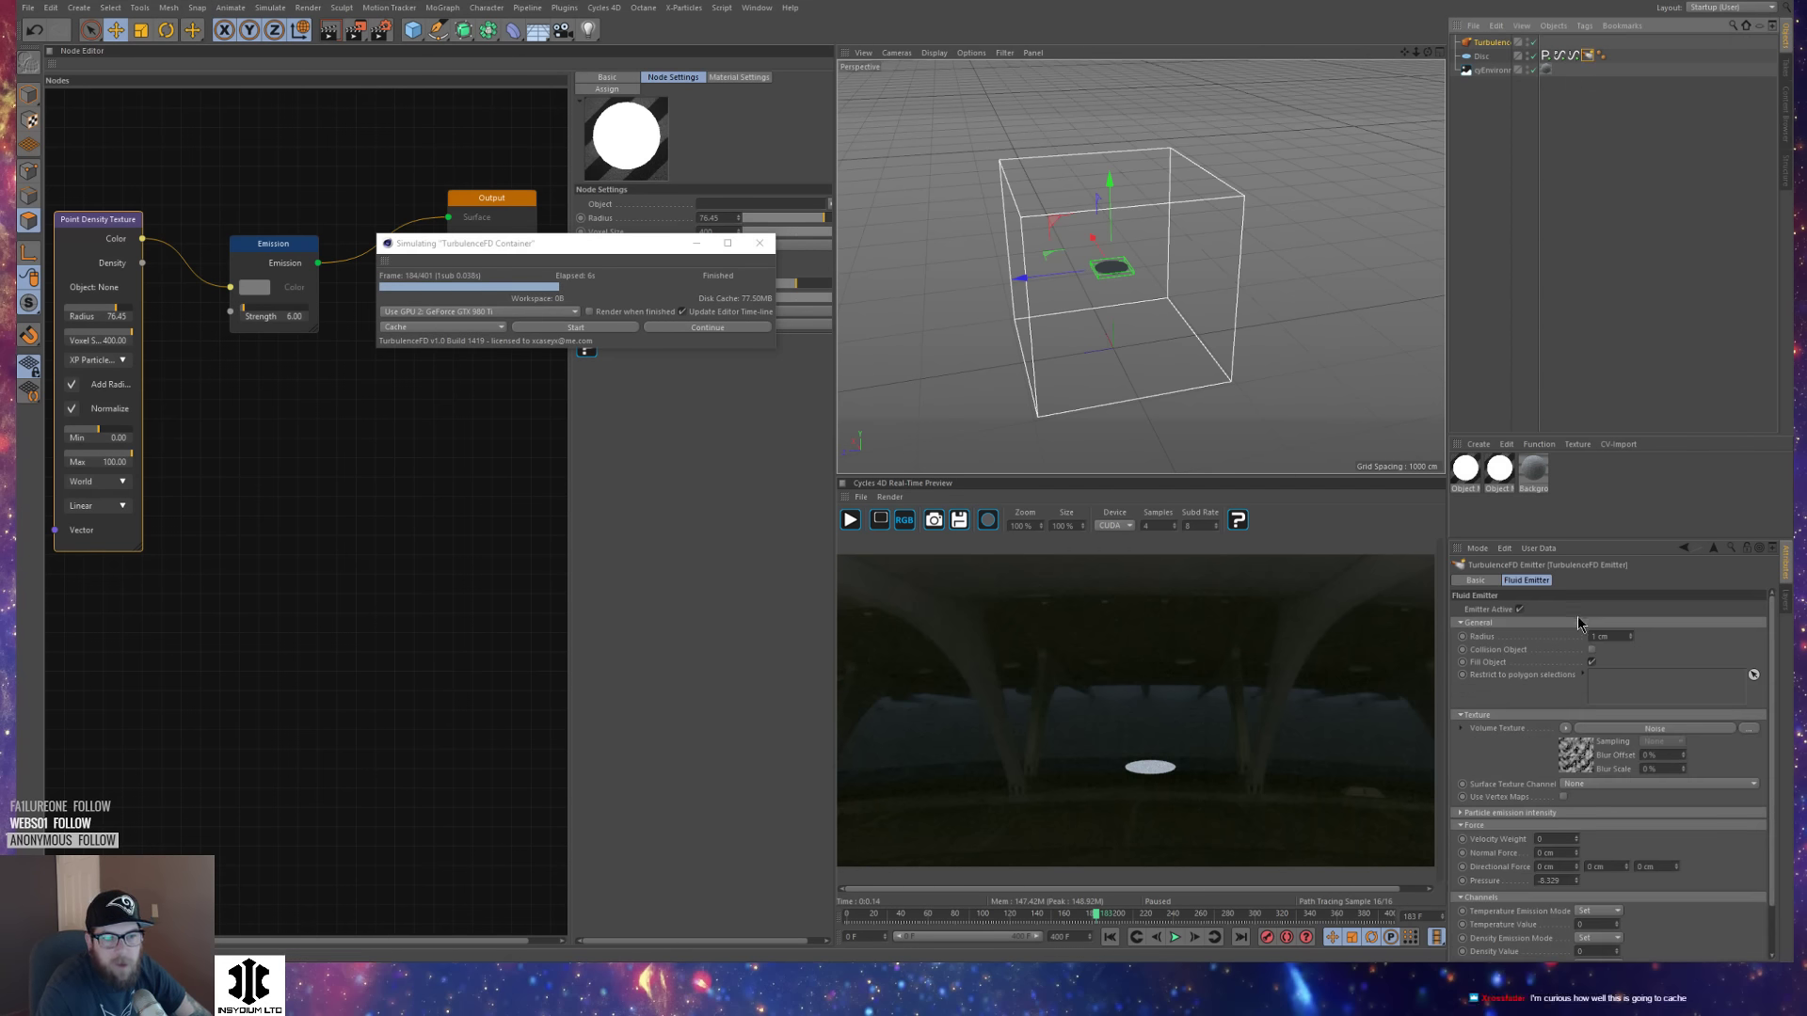
left_click(1461, 715)
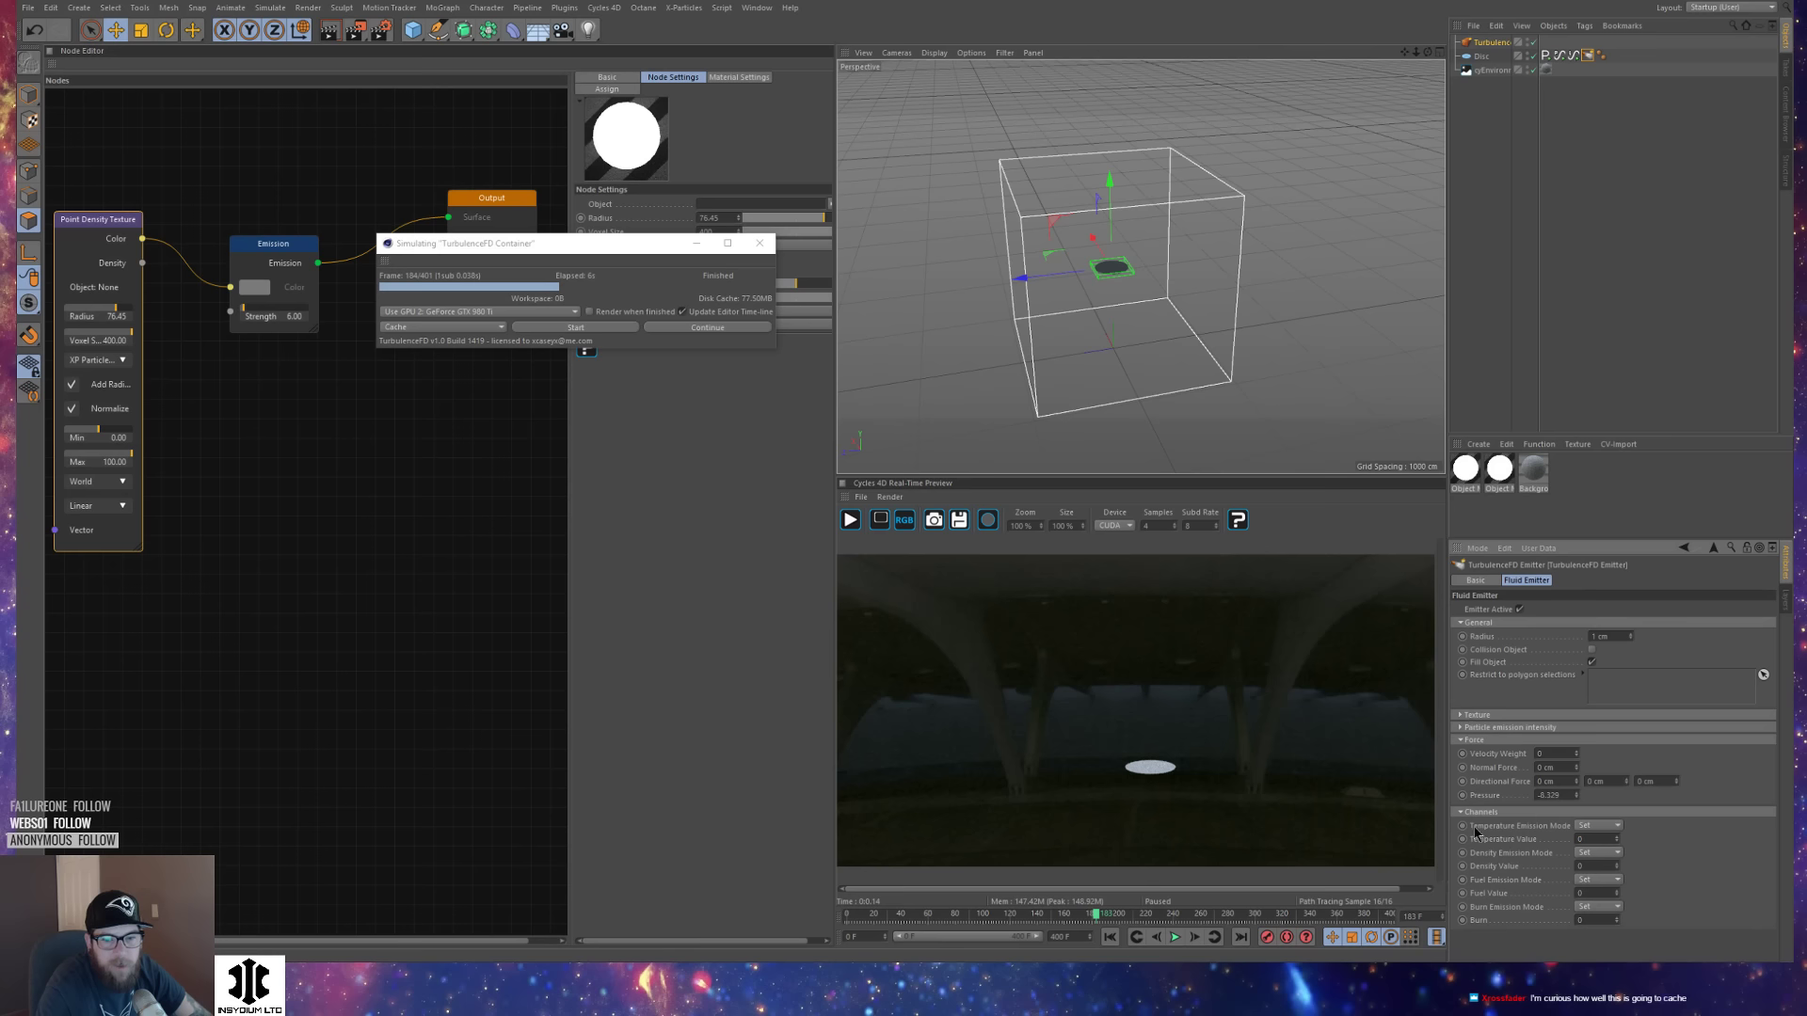
left_click(1470, 740)
left_click(1470, 741)
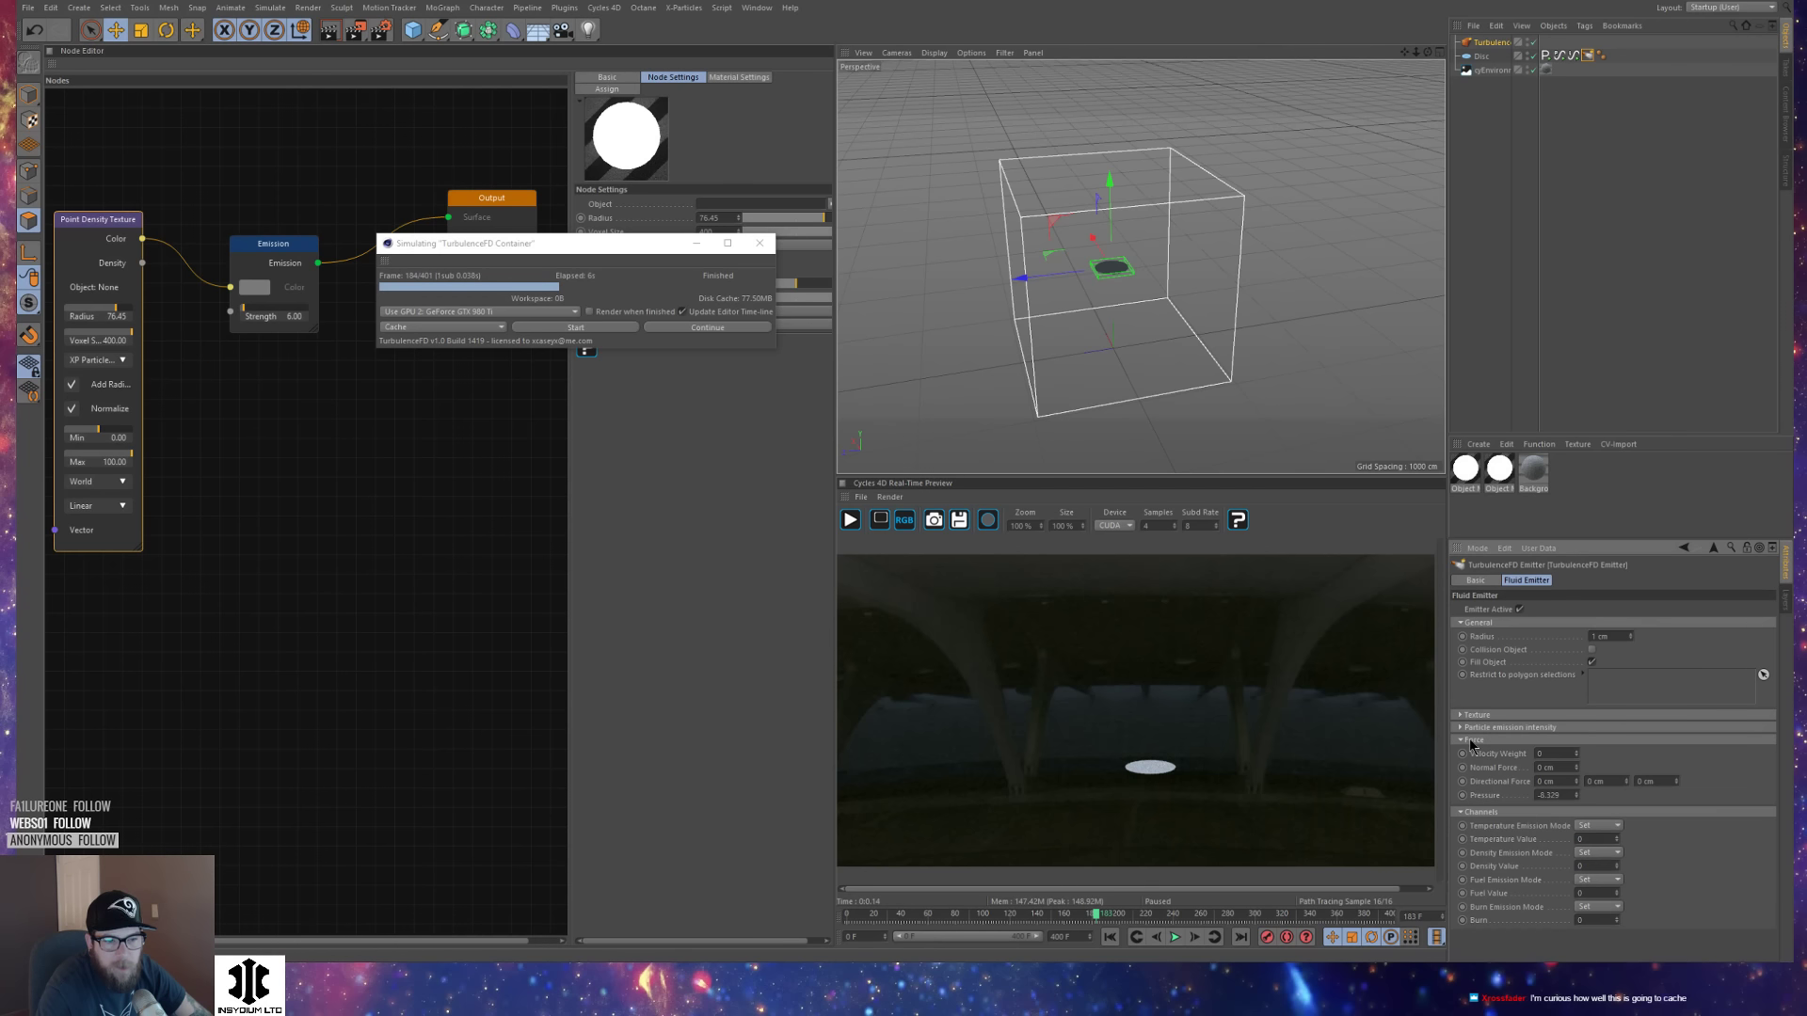
left_click(1471, 741)
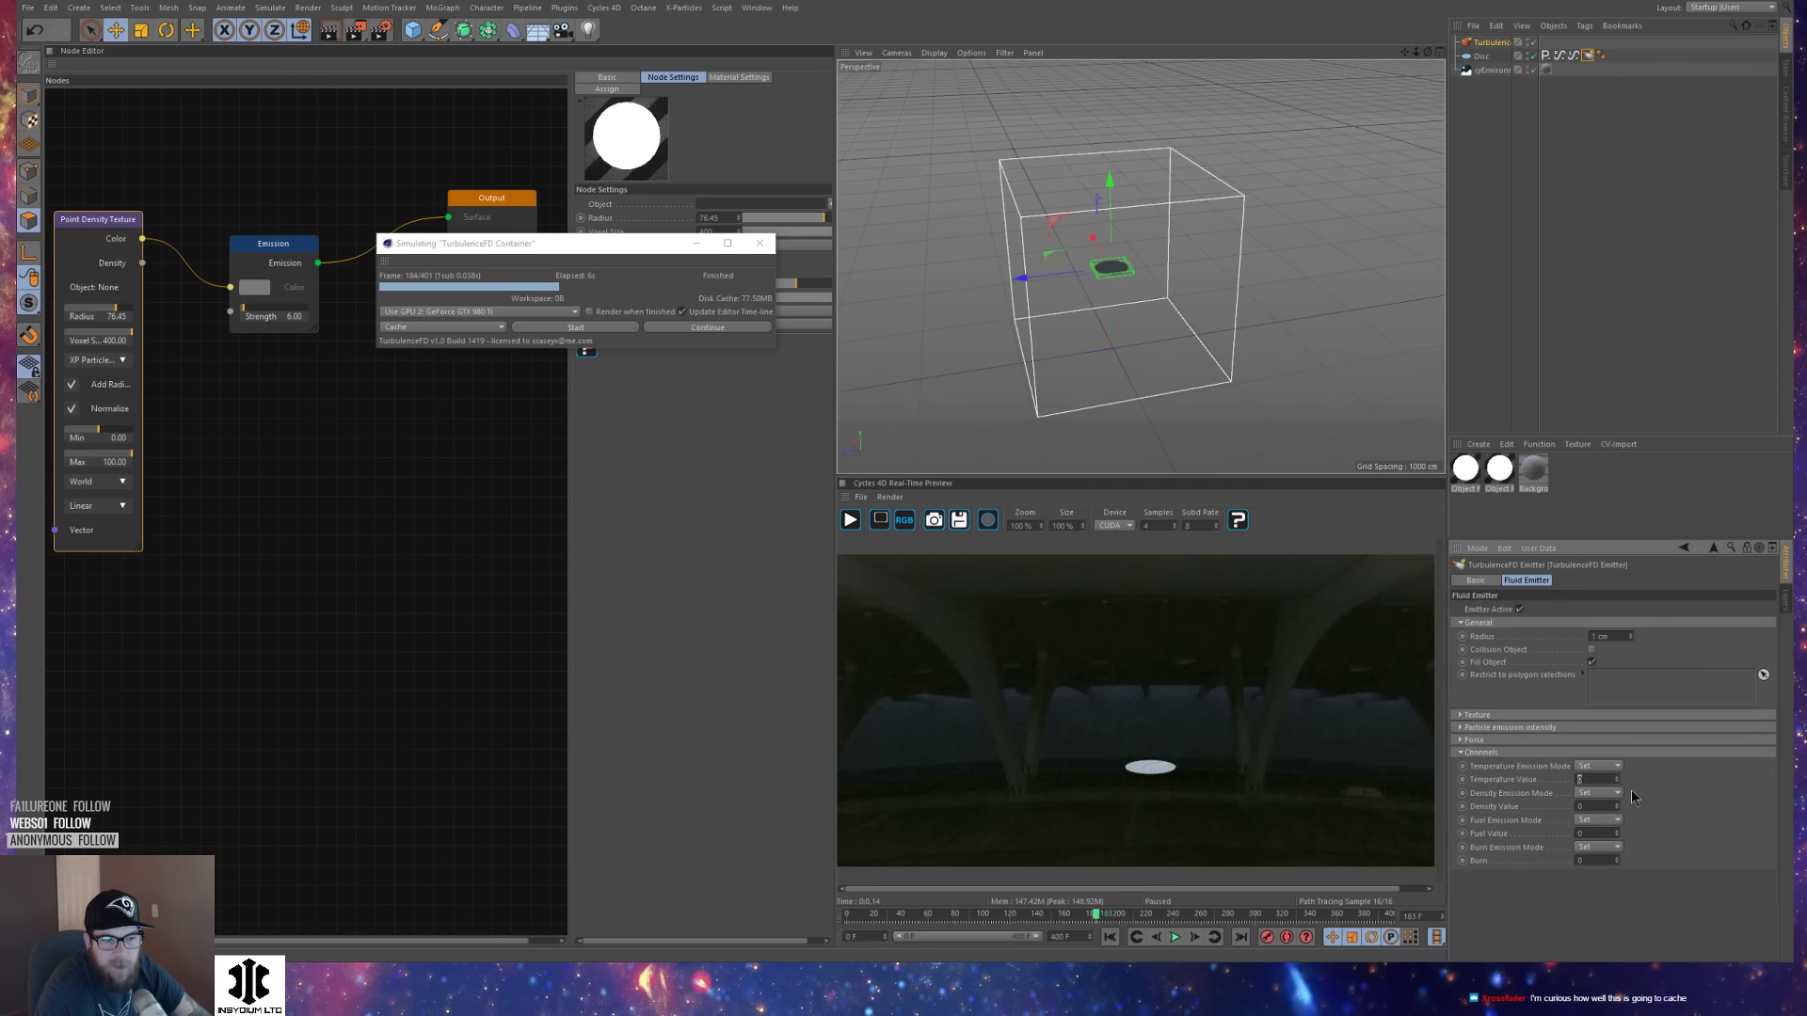
type("3")
left_click(1598, 861)
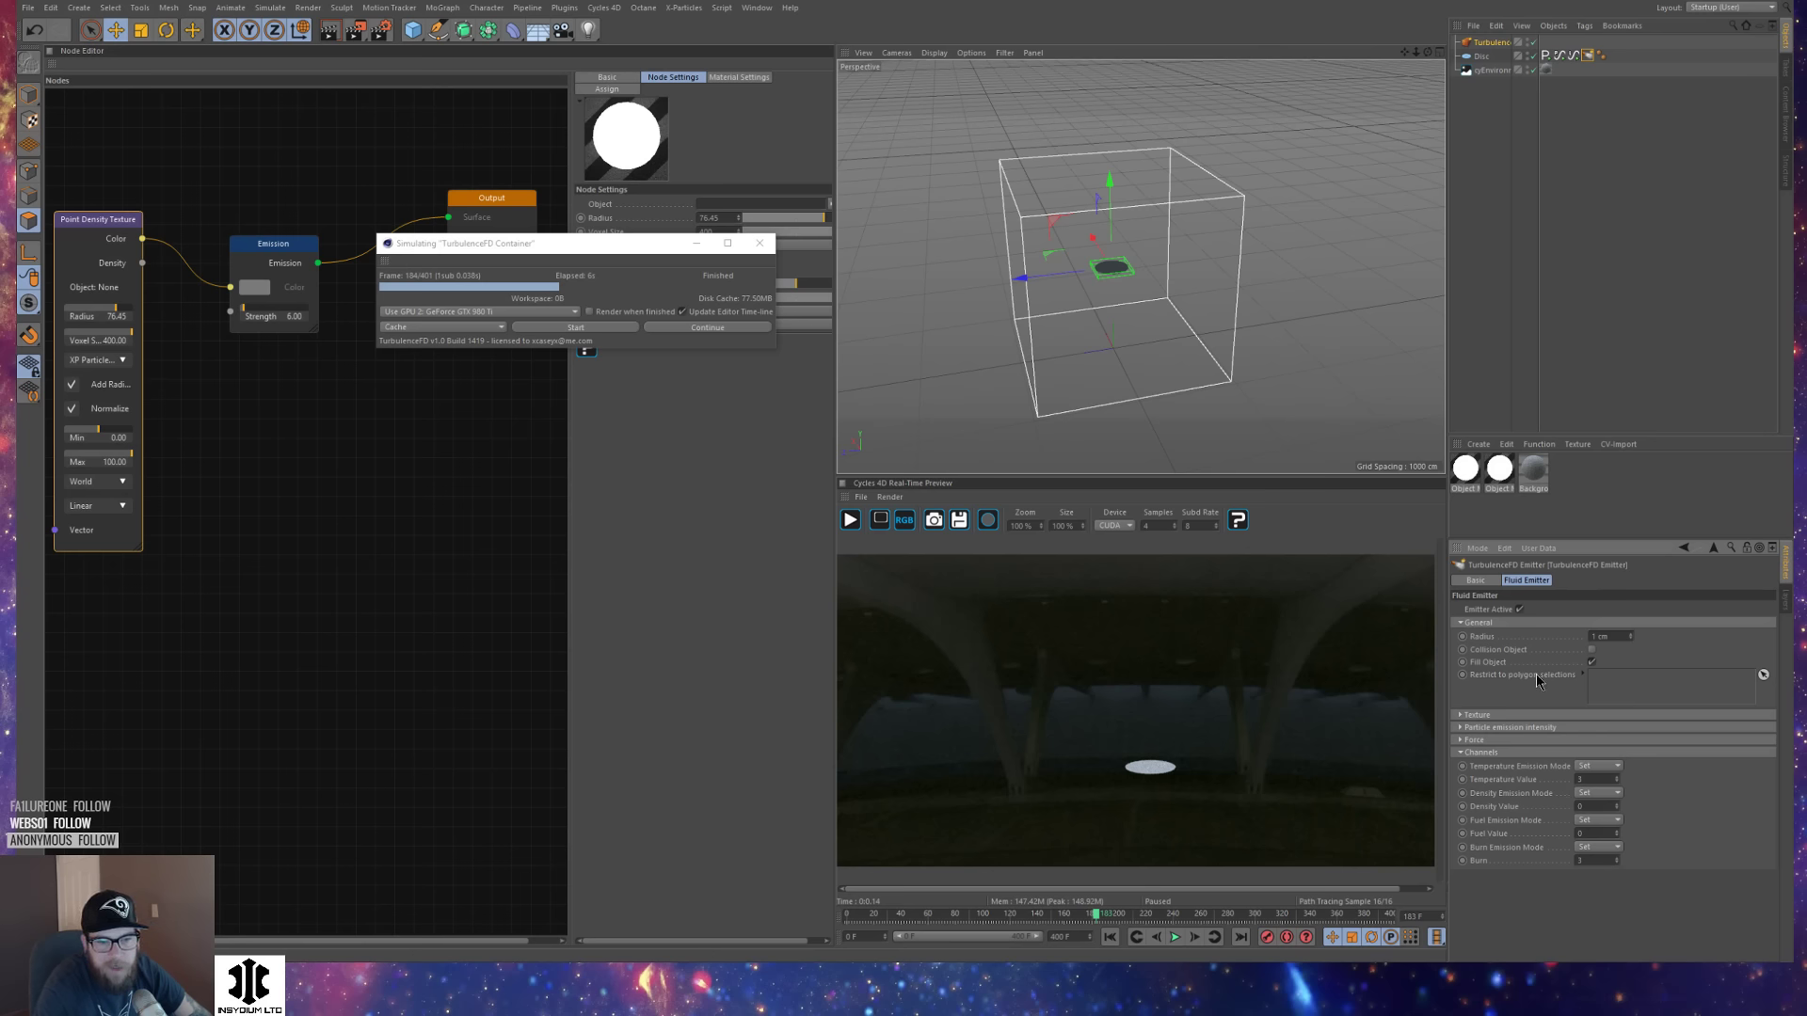
left_click_drag(622, 260, 801, 478)
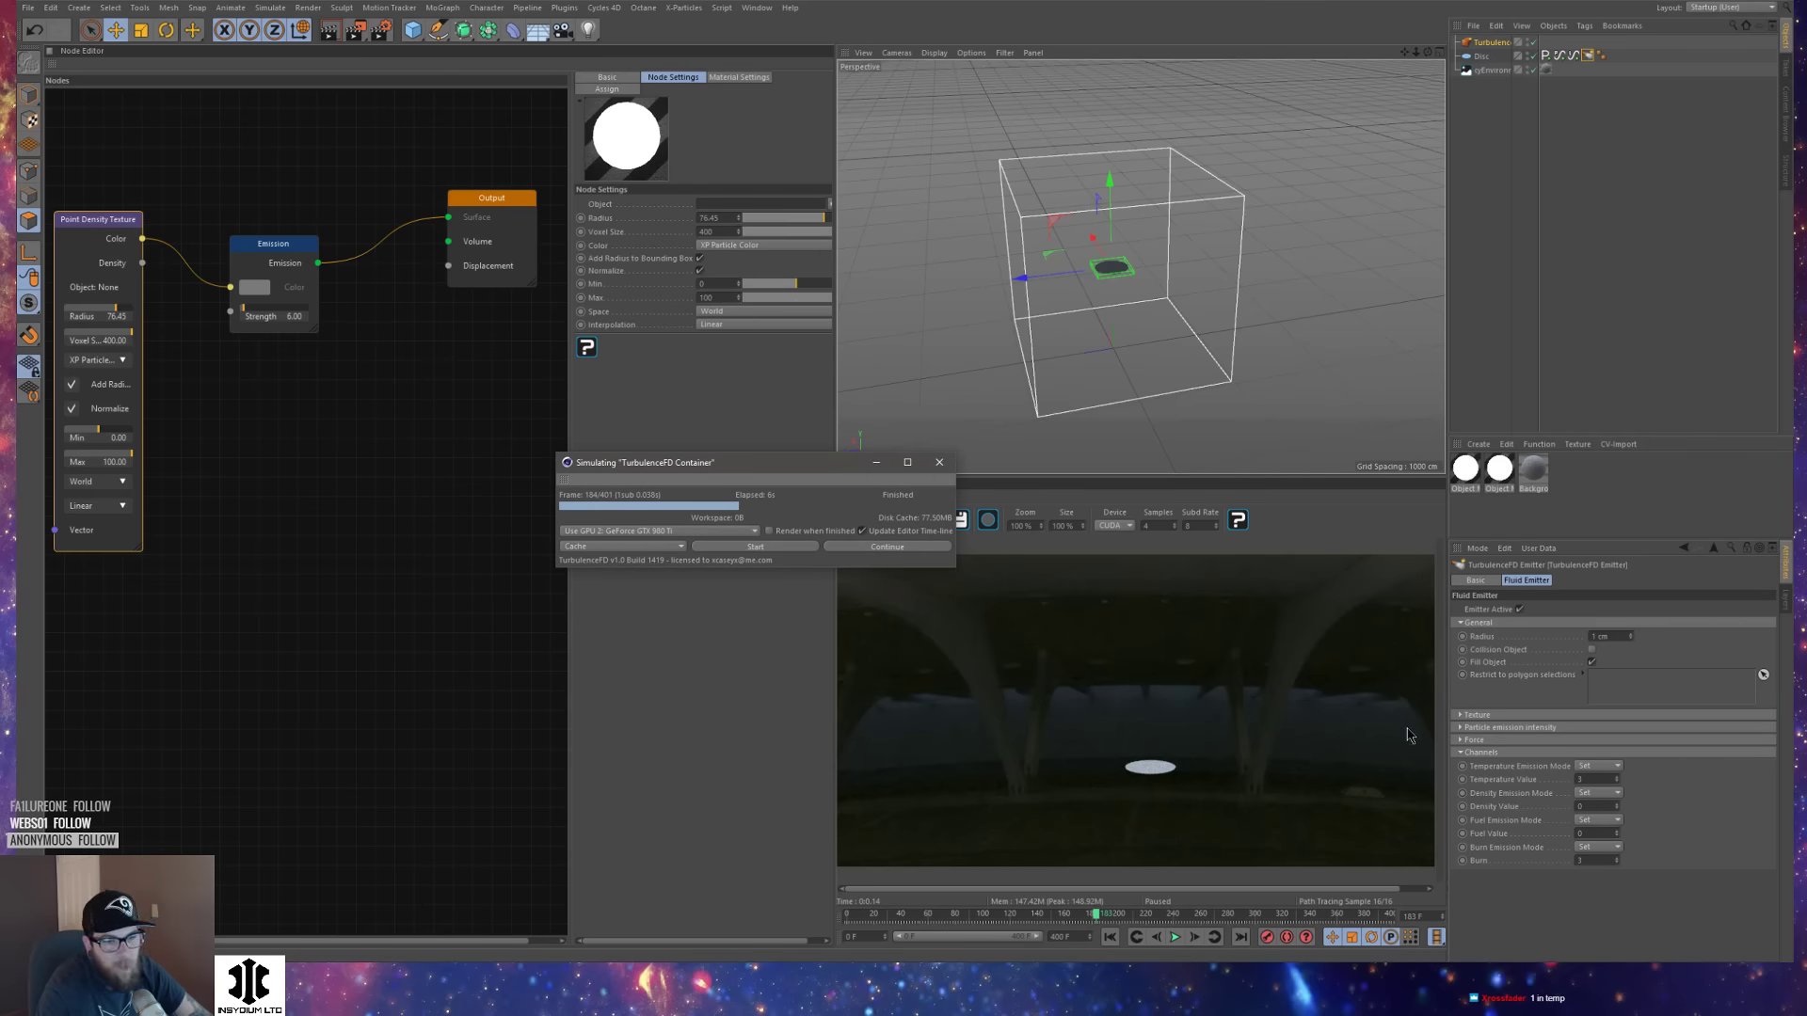
left_click(1604, 777)
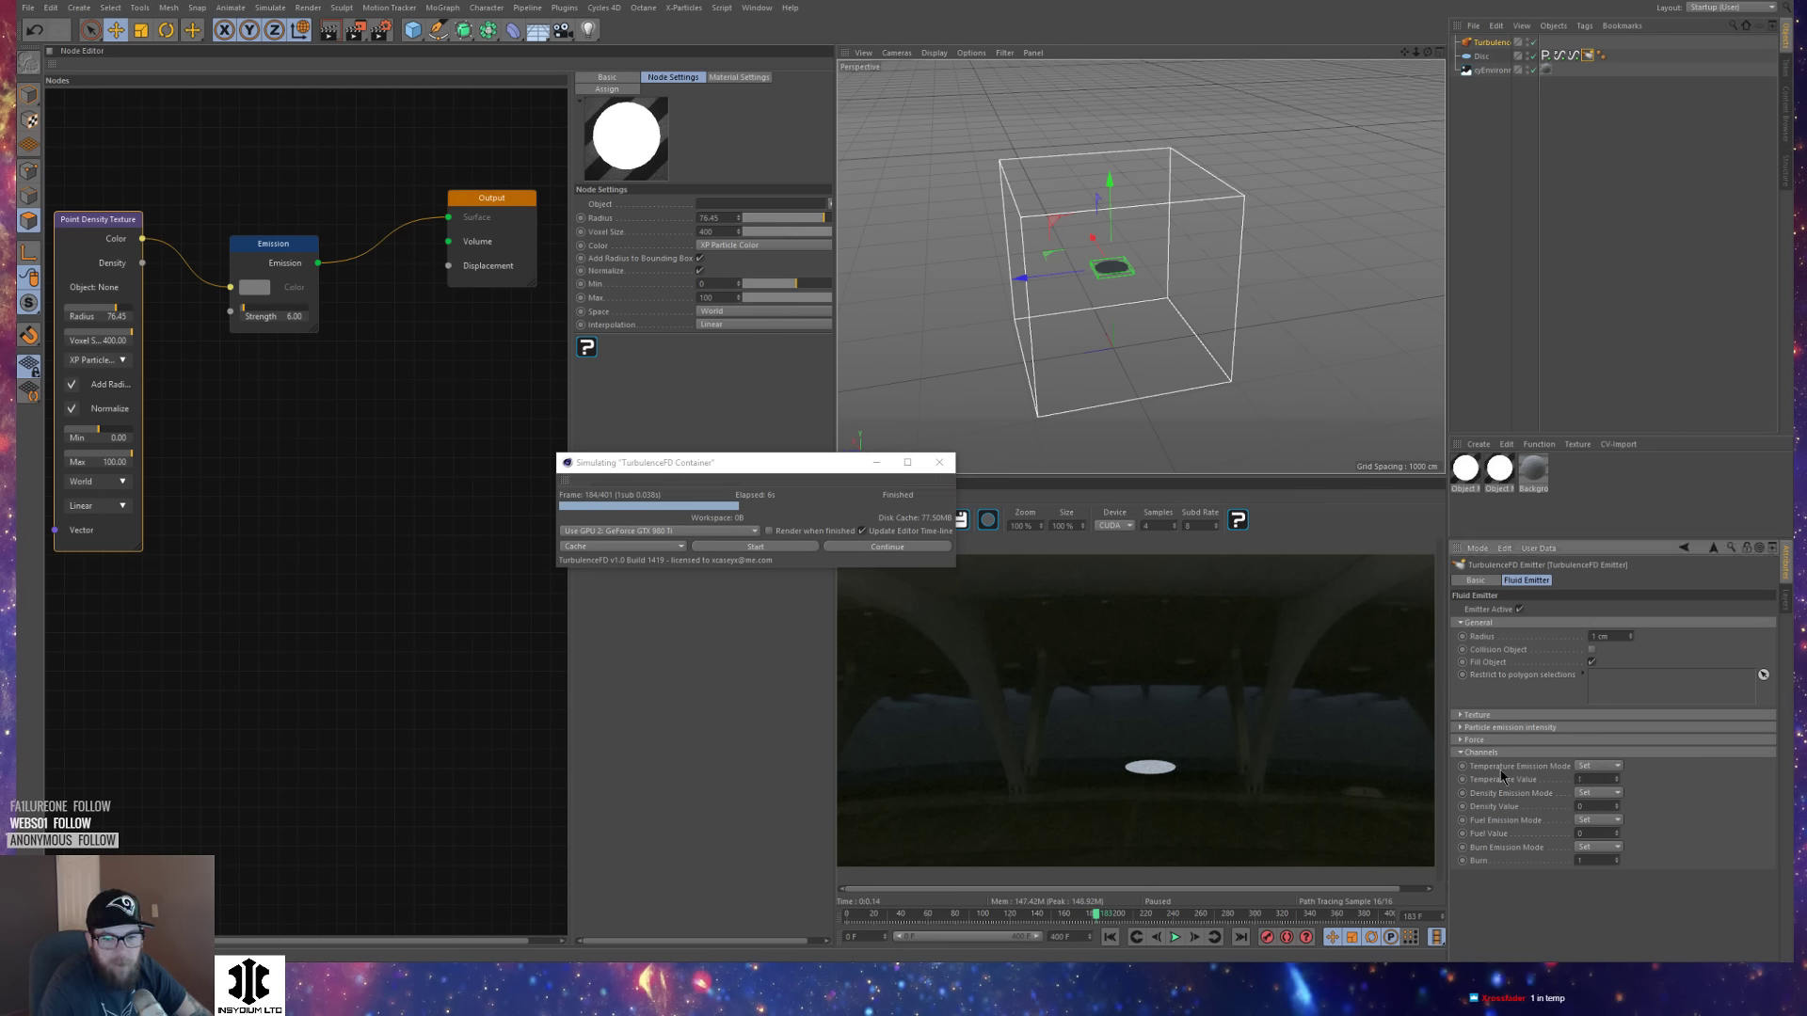
Restart the simulation, overwriting the existing cache, inspect the fluid in the viewport, and stop it partway.
left_click(878, 546)
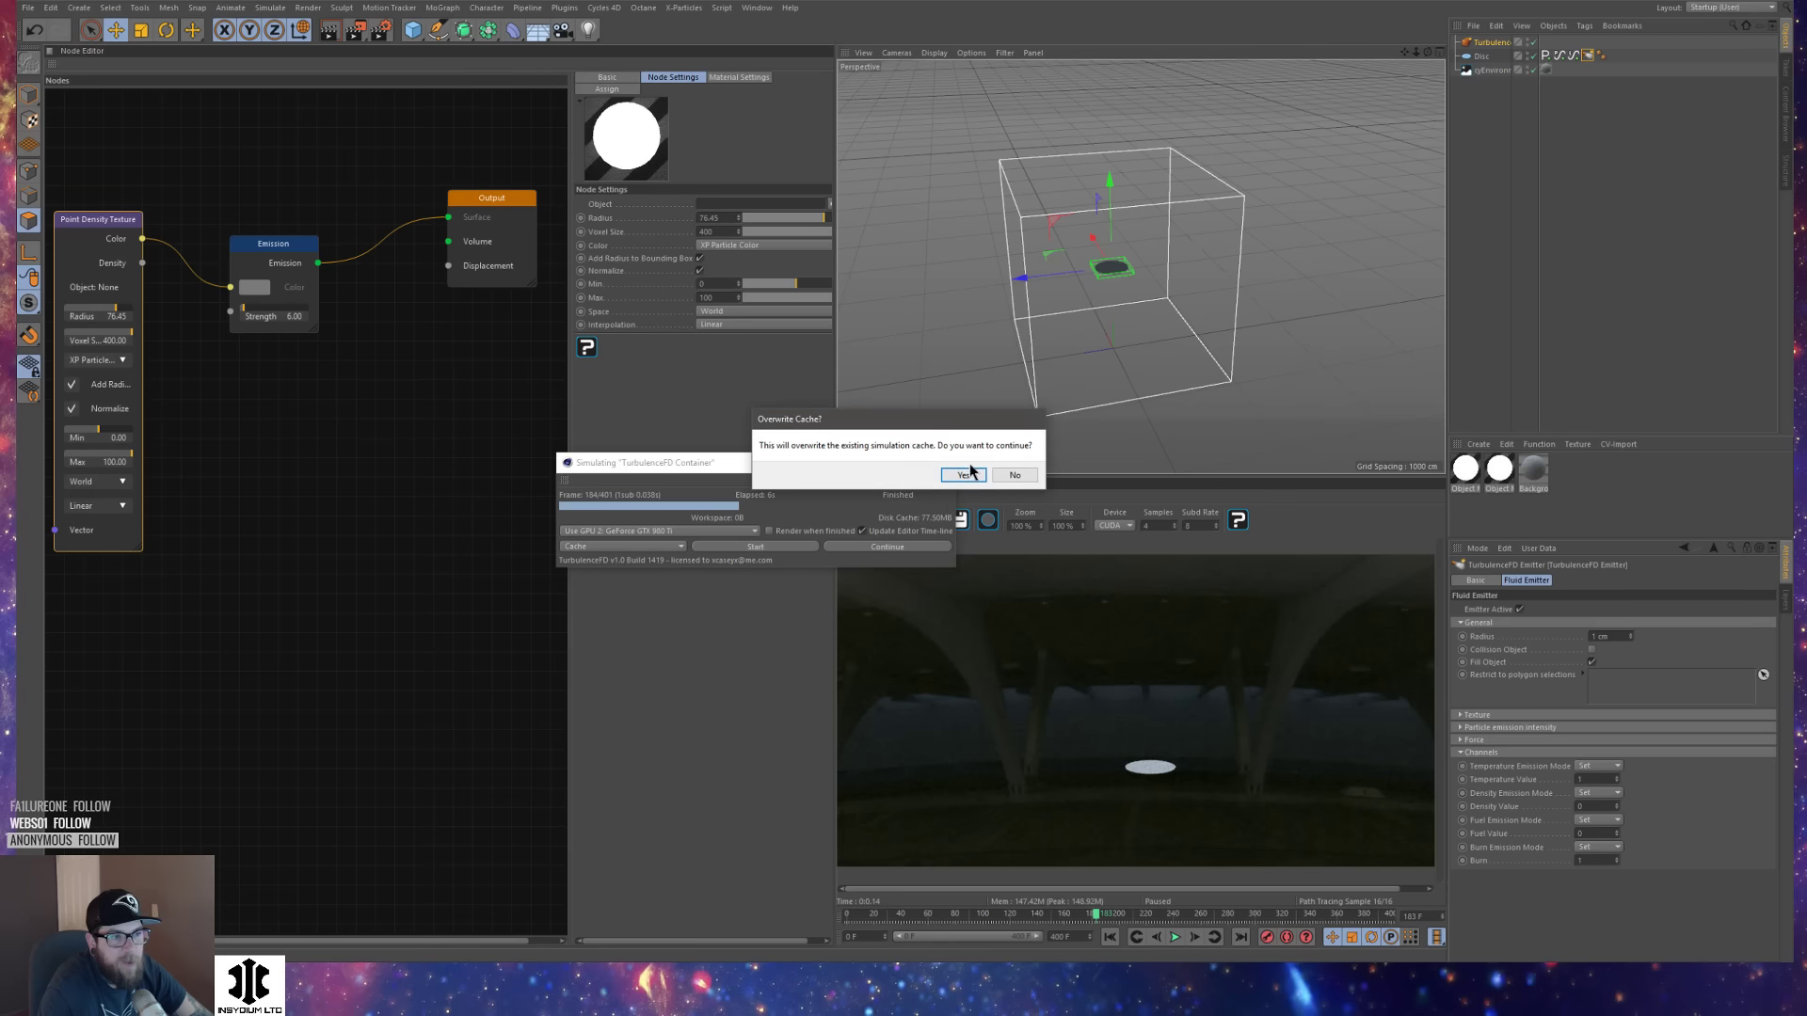
left_click(964, 475)
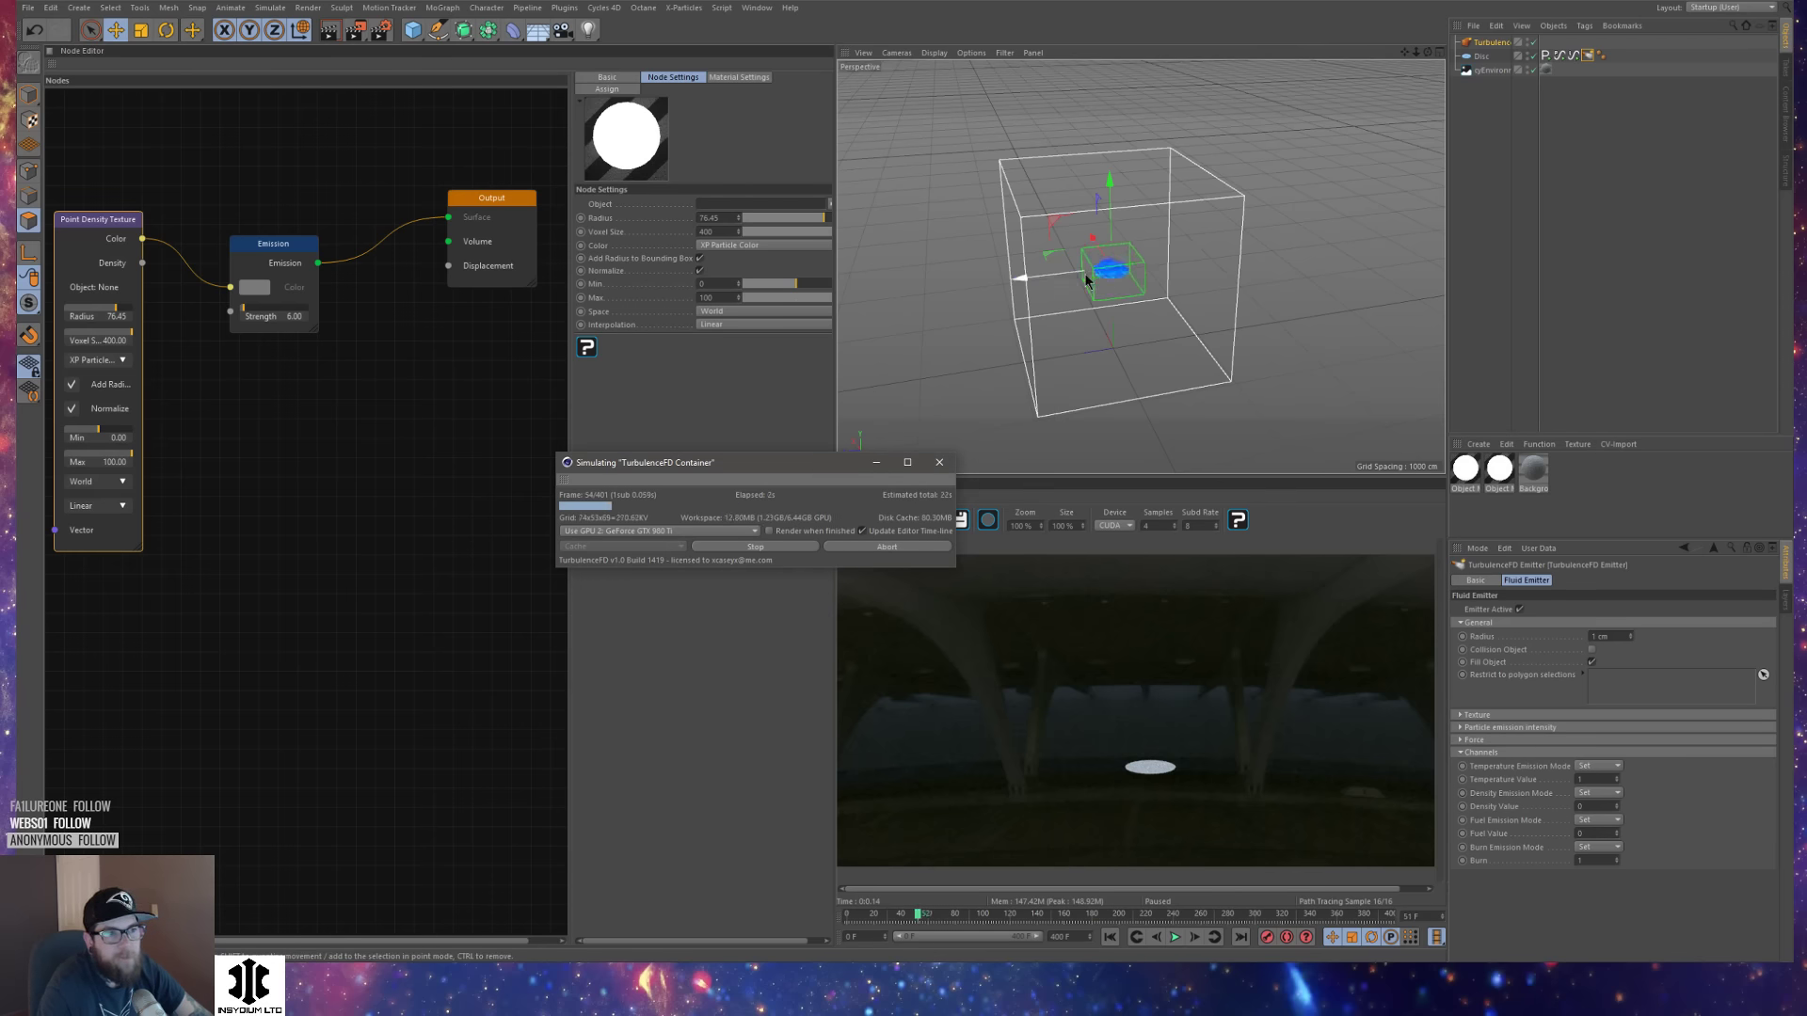
scroll(1194, 259, "up", 4)
scroll(1193, 258, "down", 5)
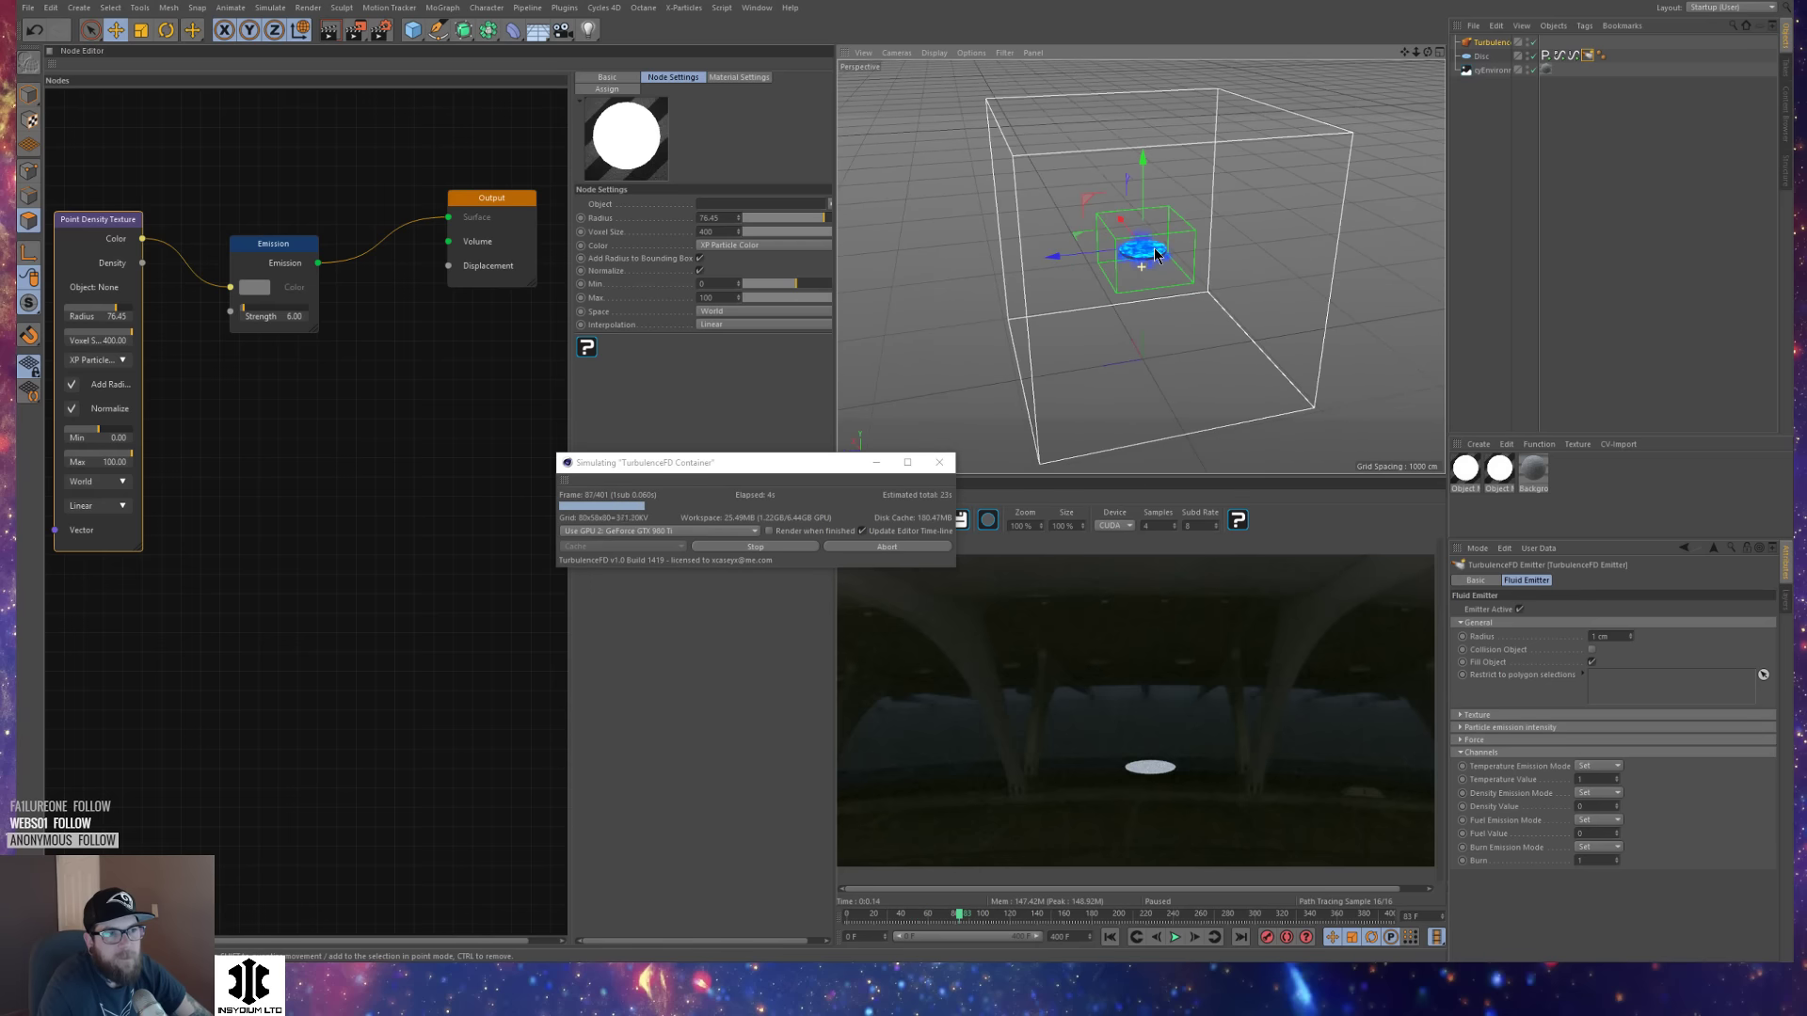
left_click(802, 547)
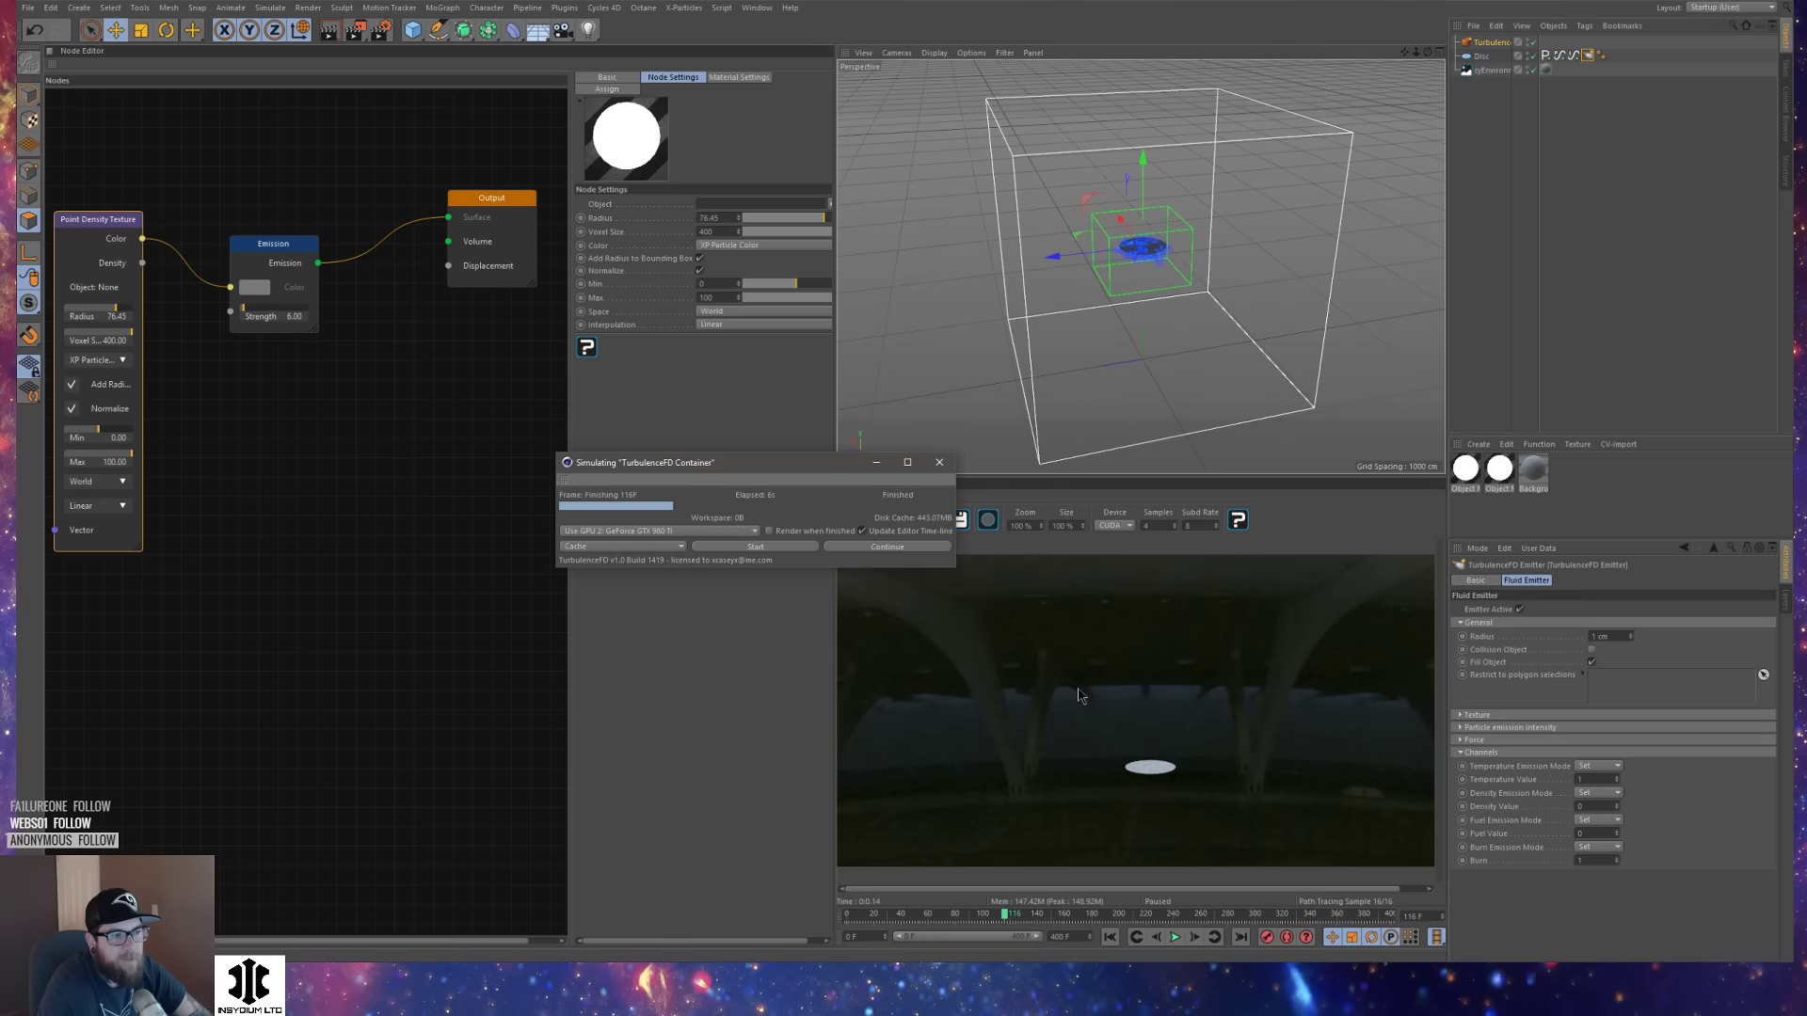
Set the emitter's Burn value to 3.
left_click(1598, 781)
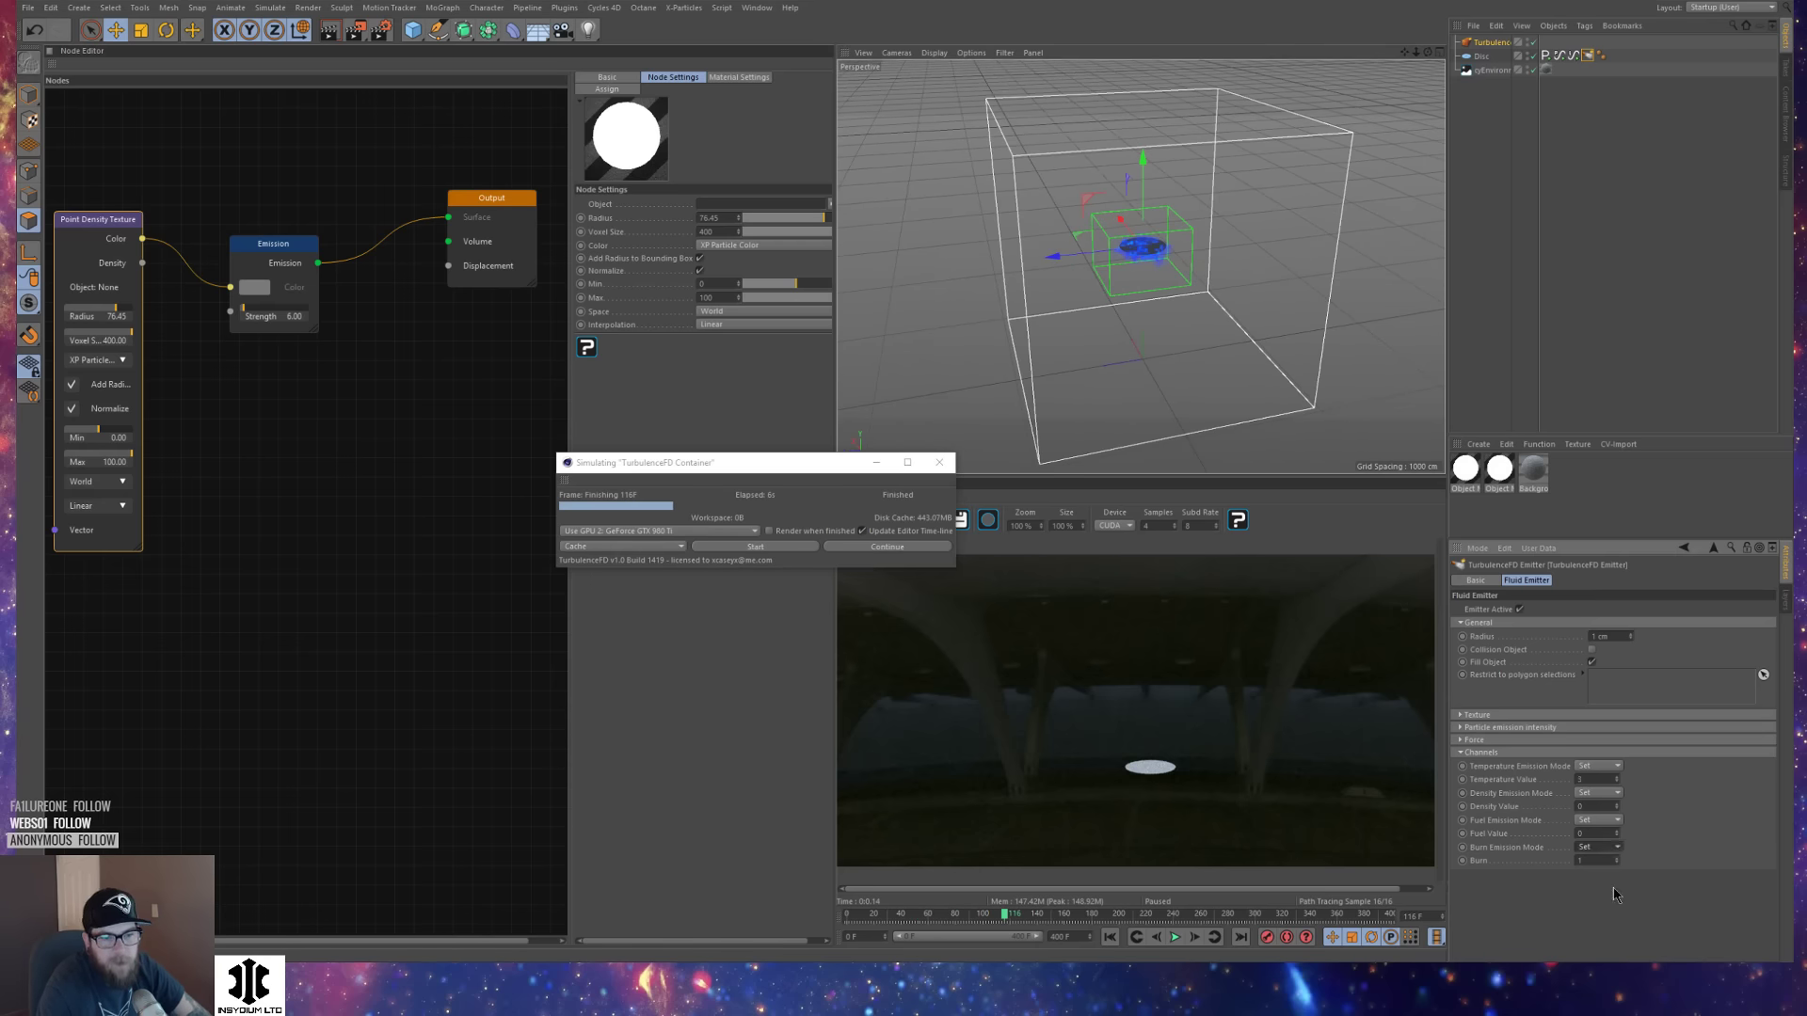
left_click(1598, 860)
type("3")
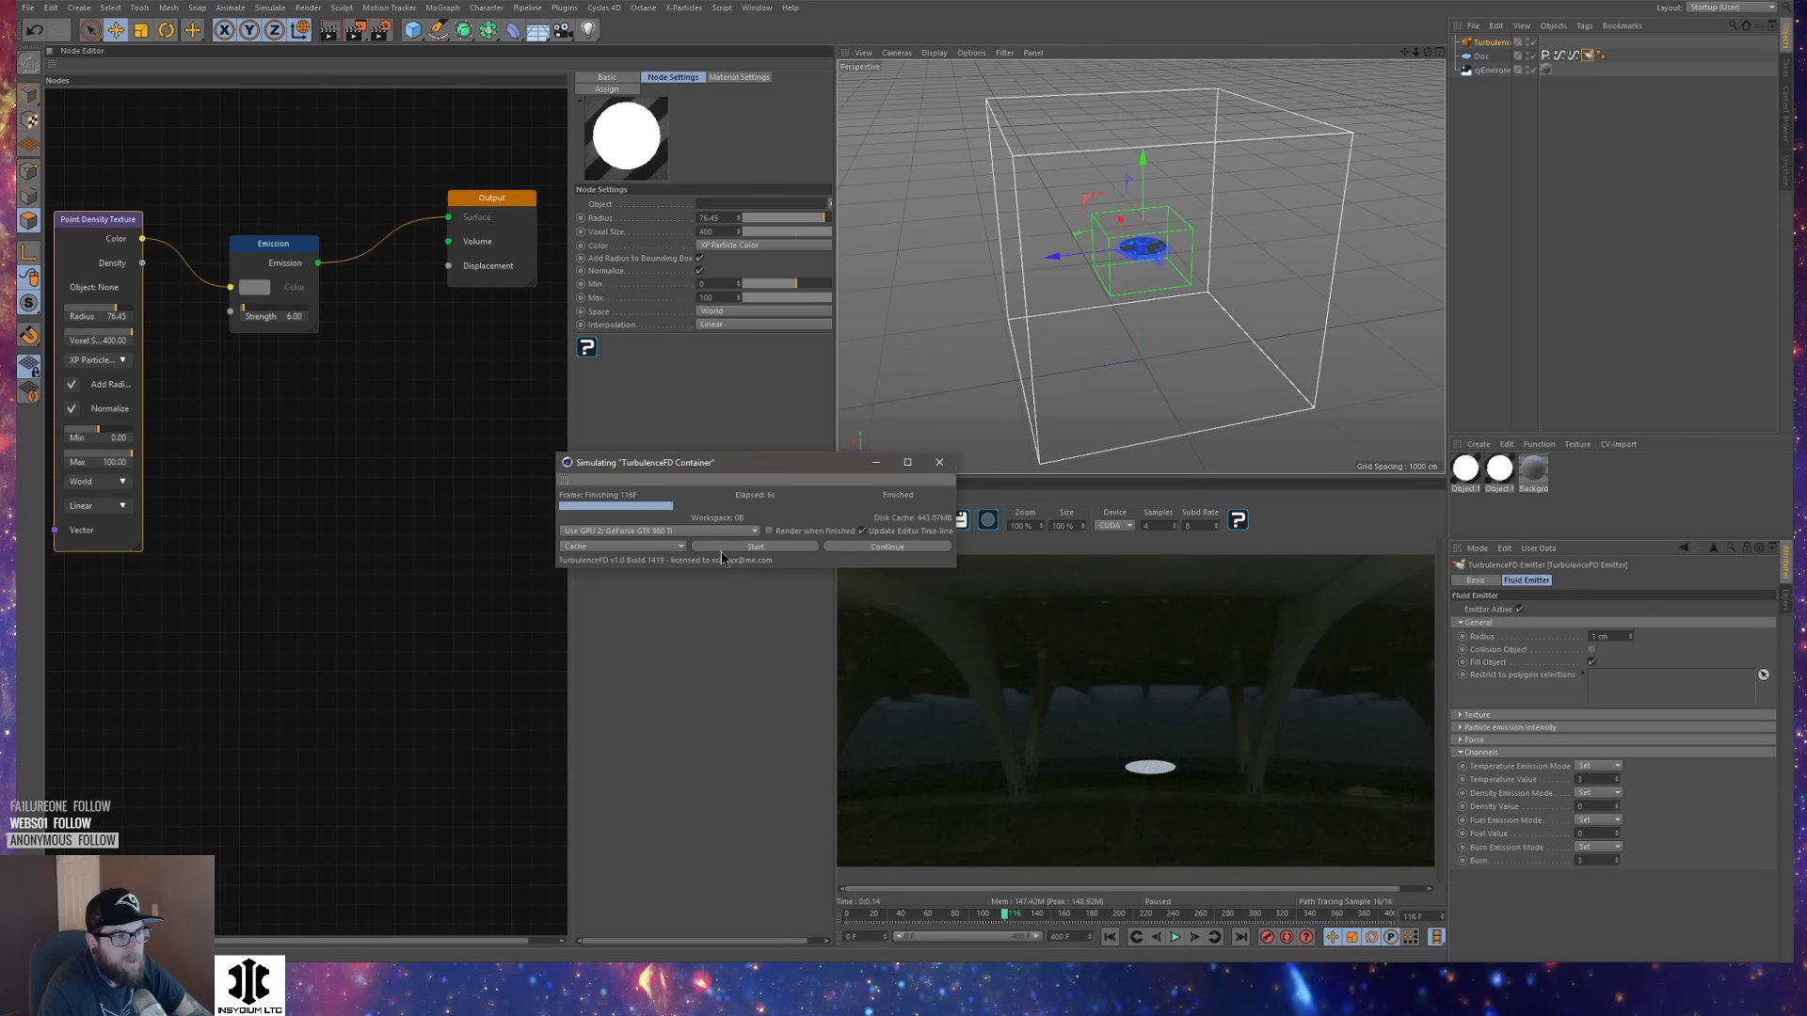
Simulate again over the previous cache with the new Burn value, stop it after a close look, and reselect the TurbulenceFD container.
left_click(724, 548)
left_click(960, 473)
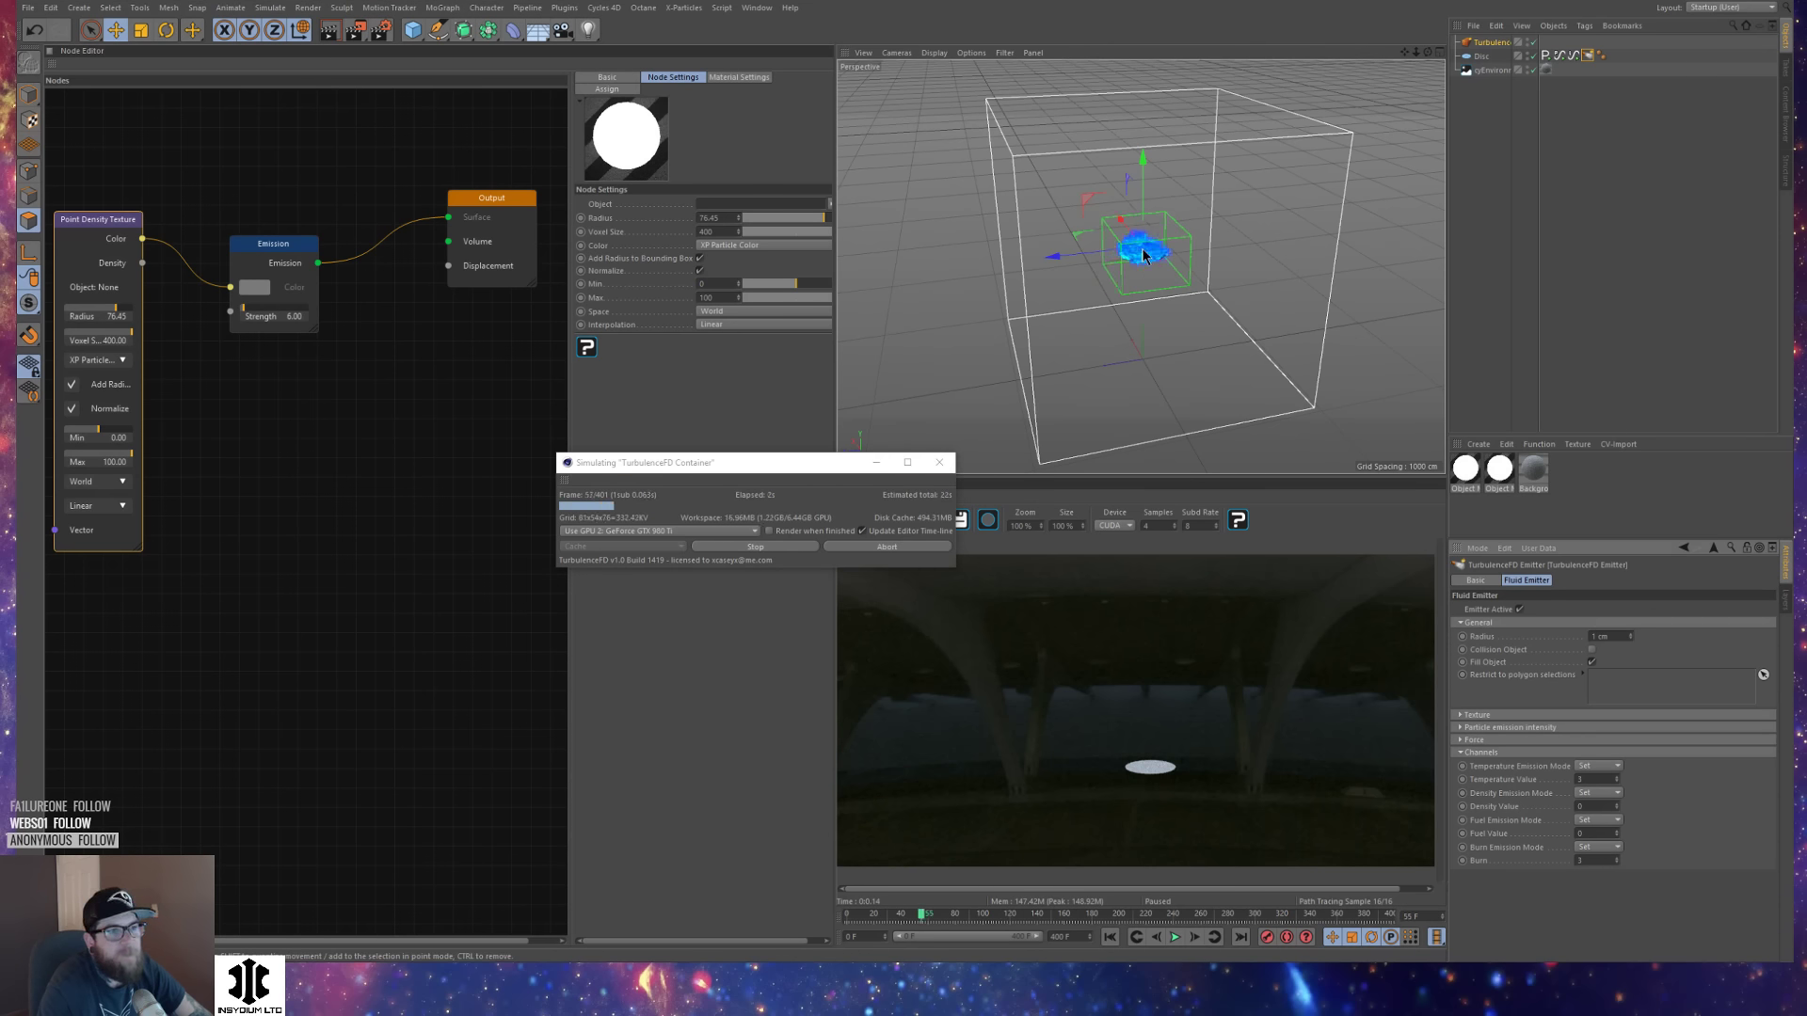
scroll(1147, 275, "up", 5)
left_click_drag(1148, 277, 1150, 282, "alt")
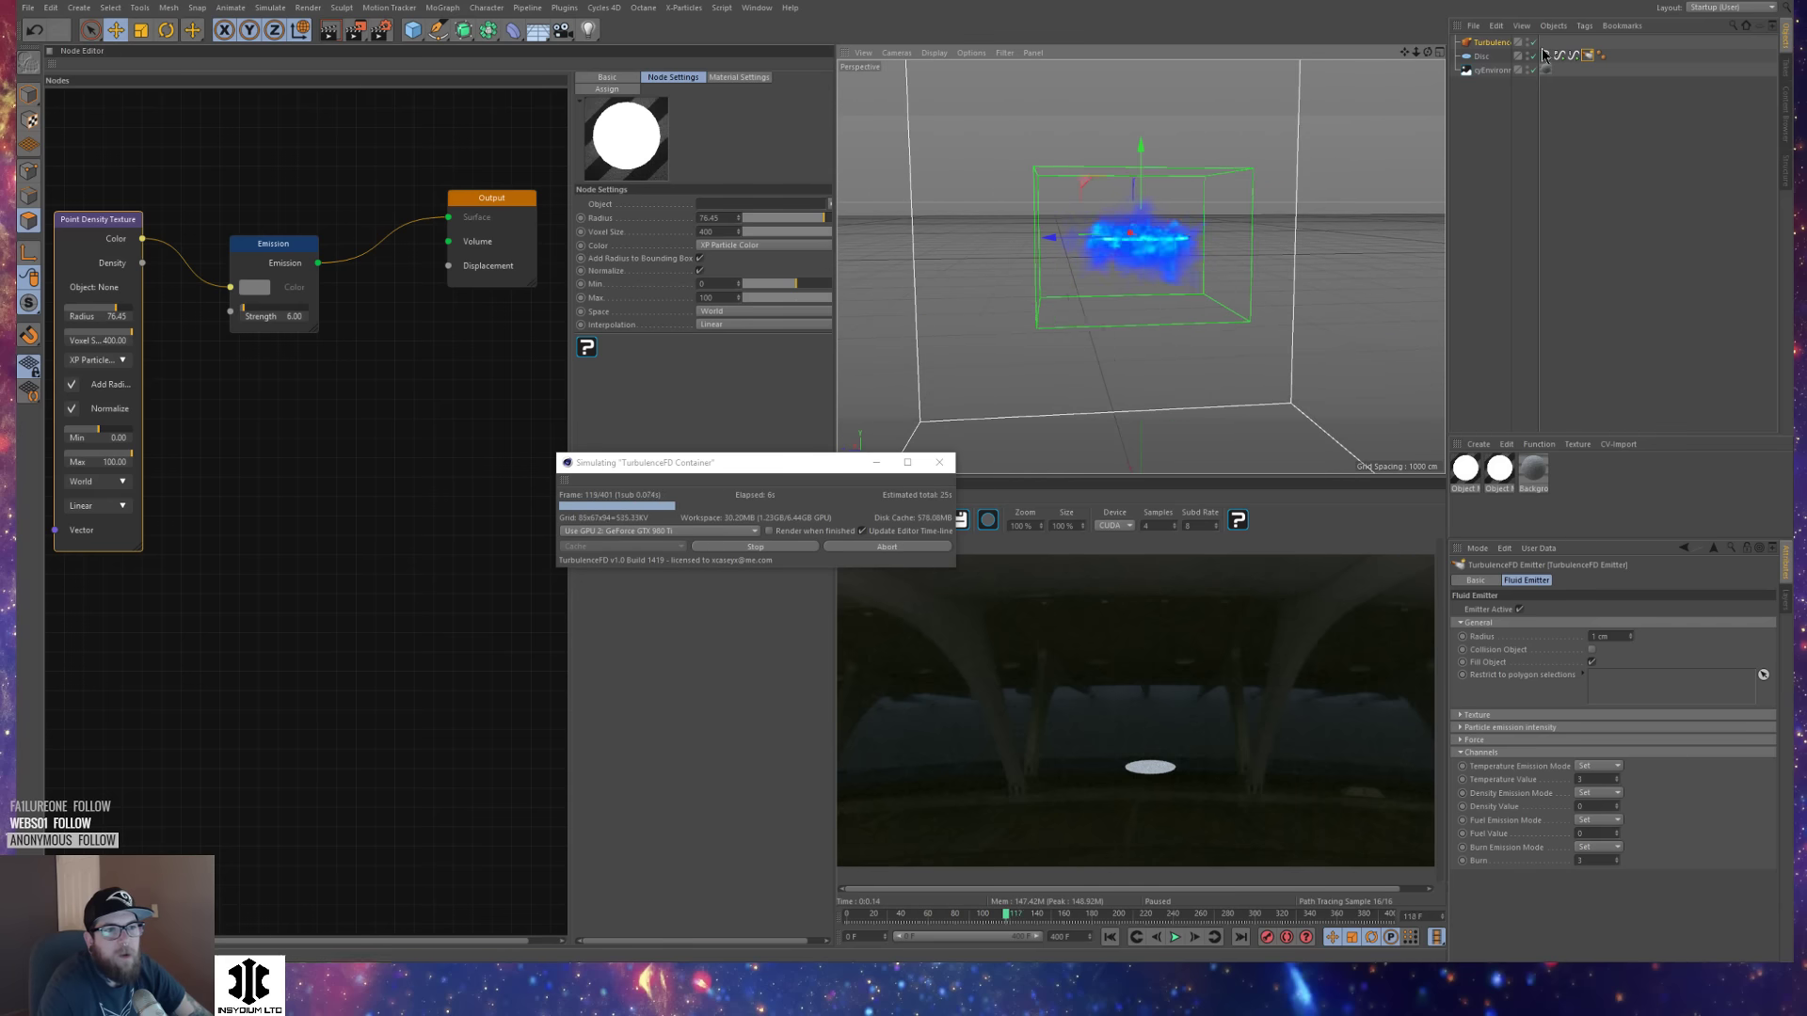
left_click(765, 548)
left_click(1493, 43)
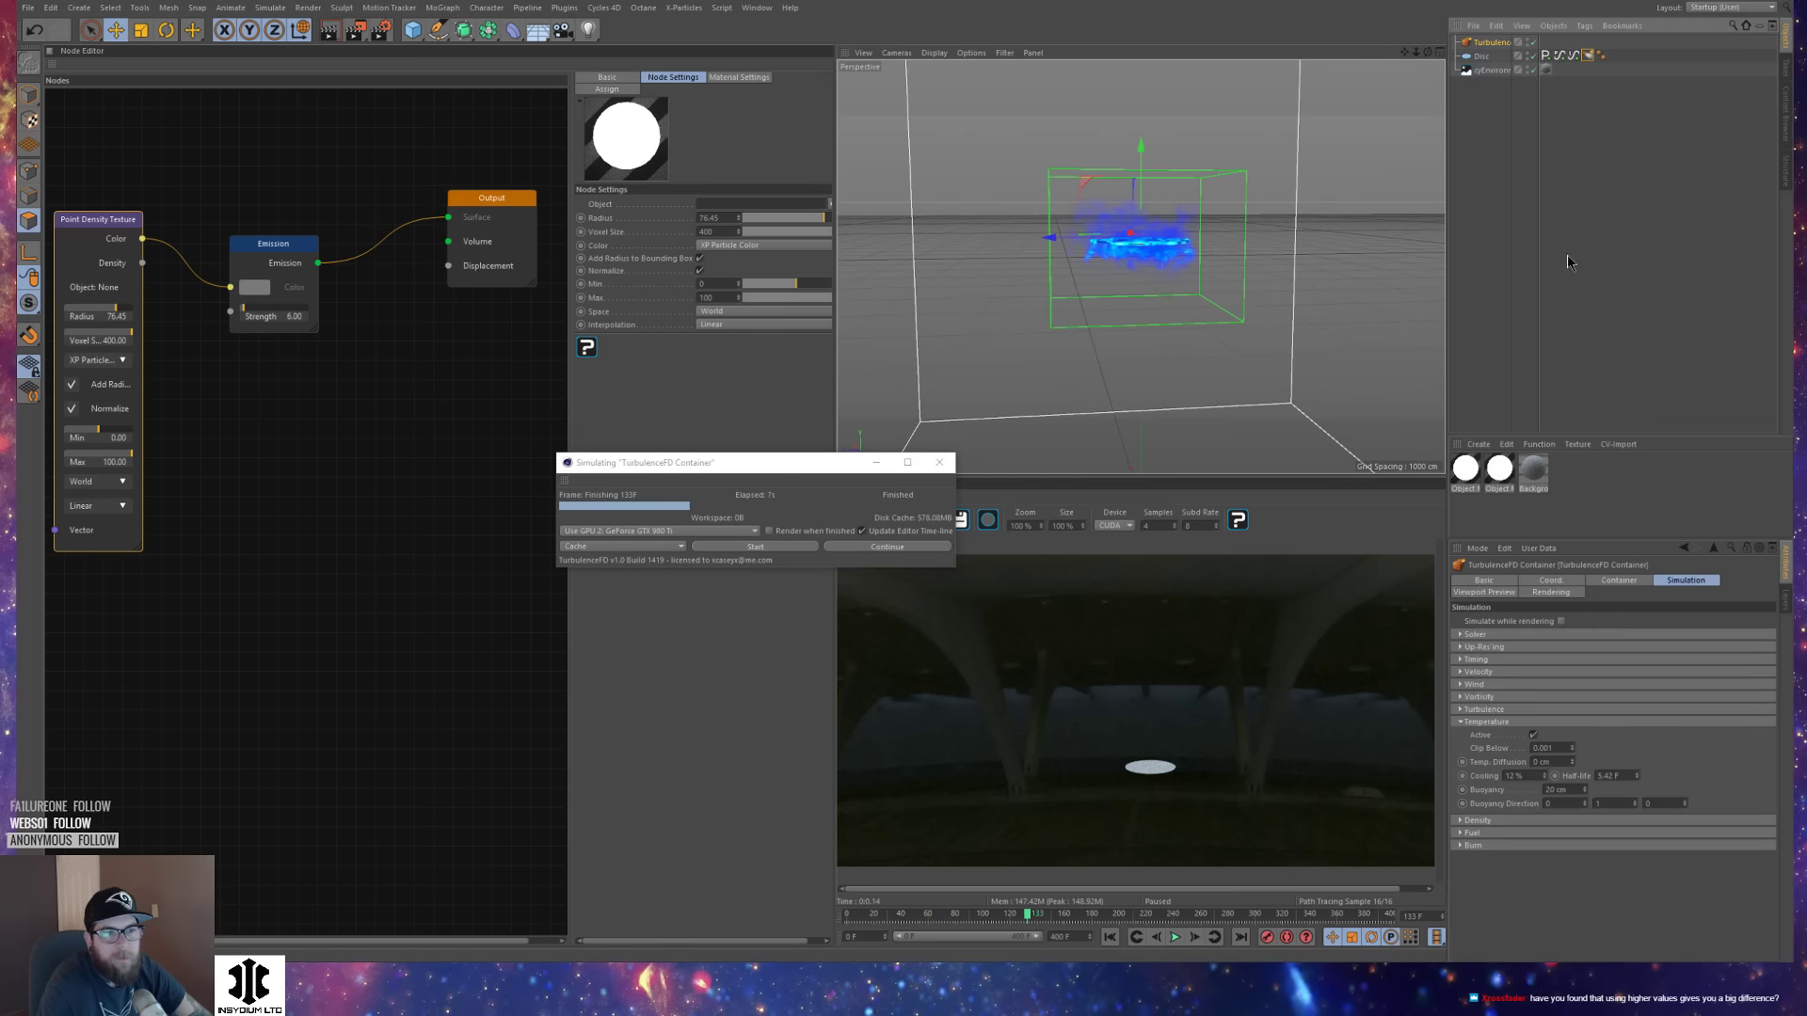
Set the temperature Cooling of the TurbulenceFD container to 1 %.
left_click(1619, 581)
left_click(1688, 580)
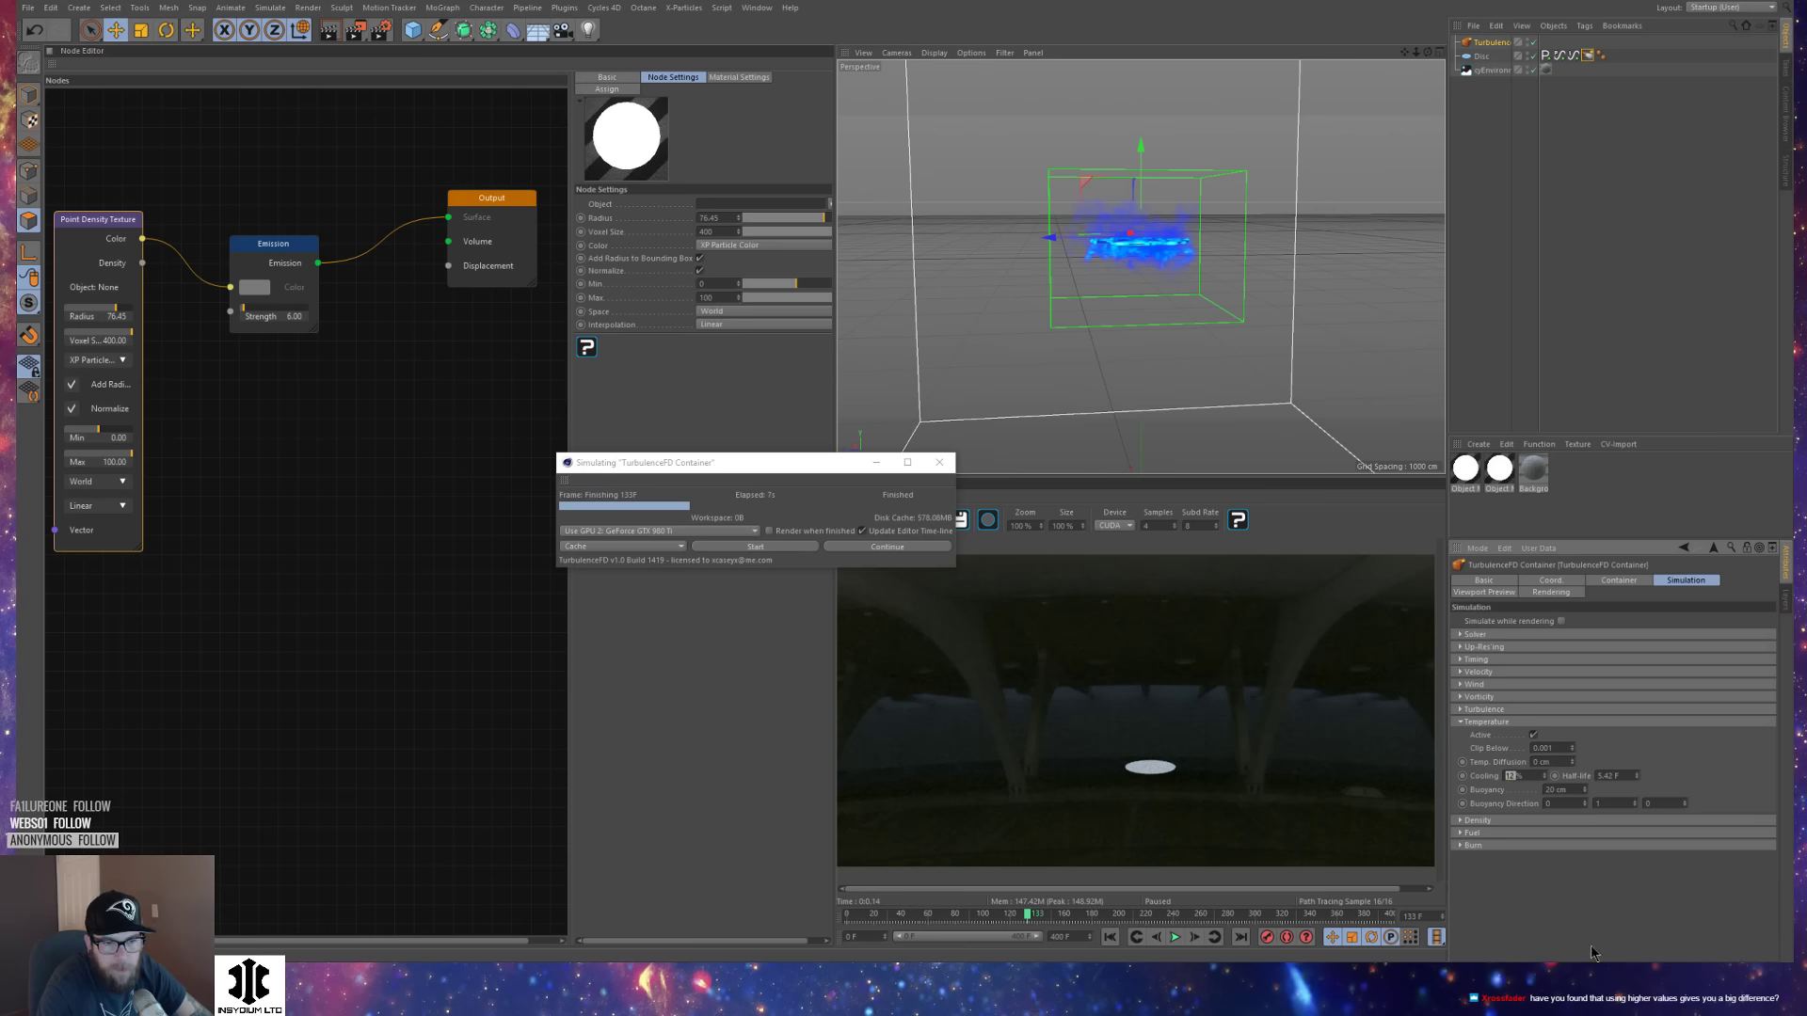
type("1")
key("Return")
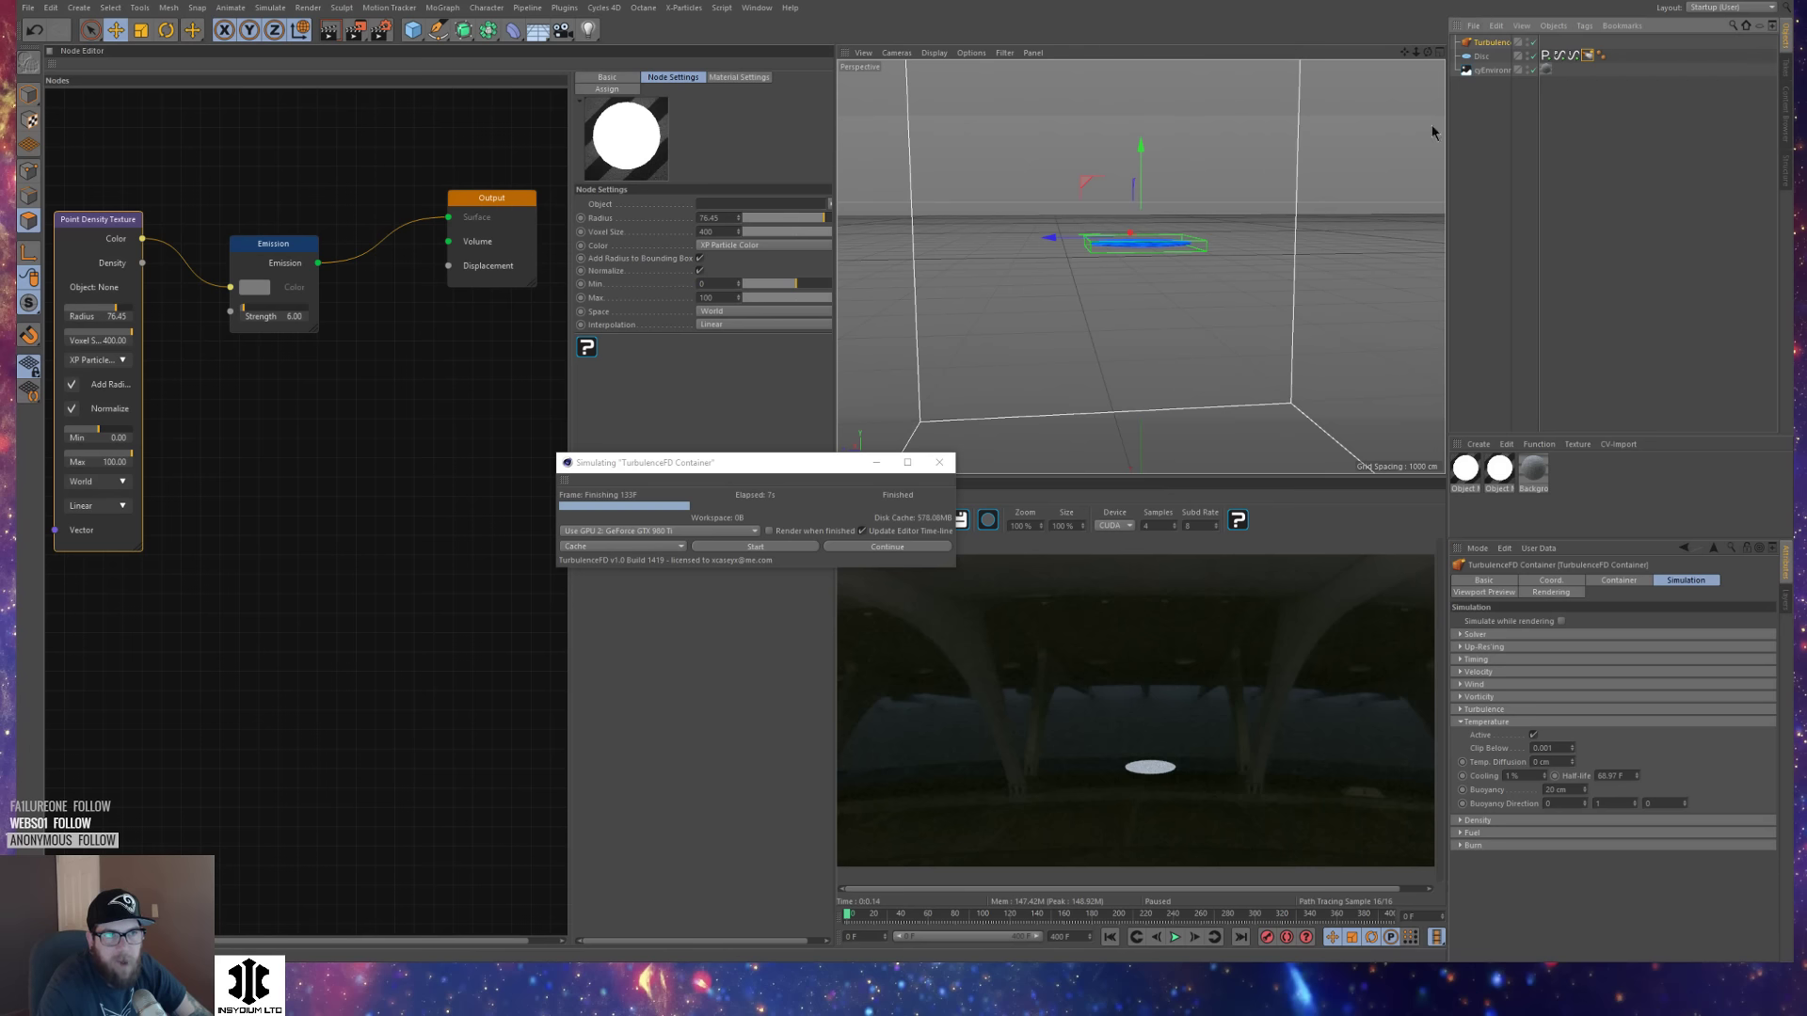
Rerun the simulation over the existing cache, pause the Cycles 4D real-time preview, and stop simulating at about frame 218.
left_click_drag(734, 463, 725, 452)
left_click(731, 545)
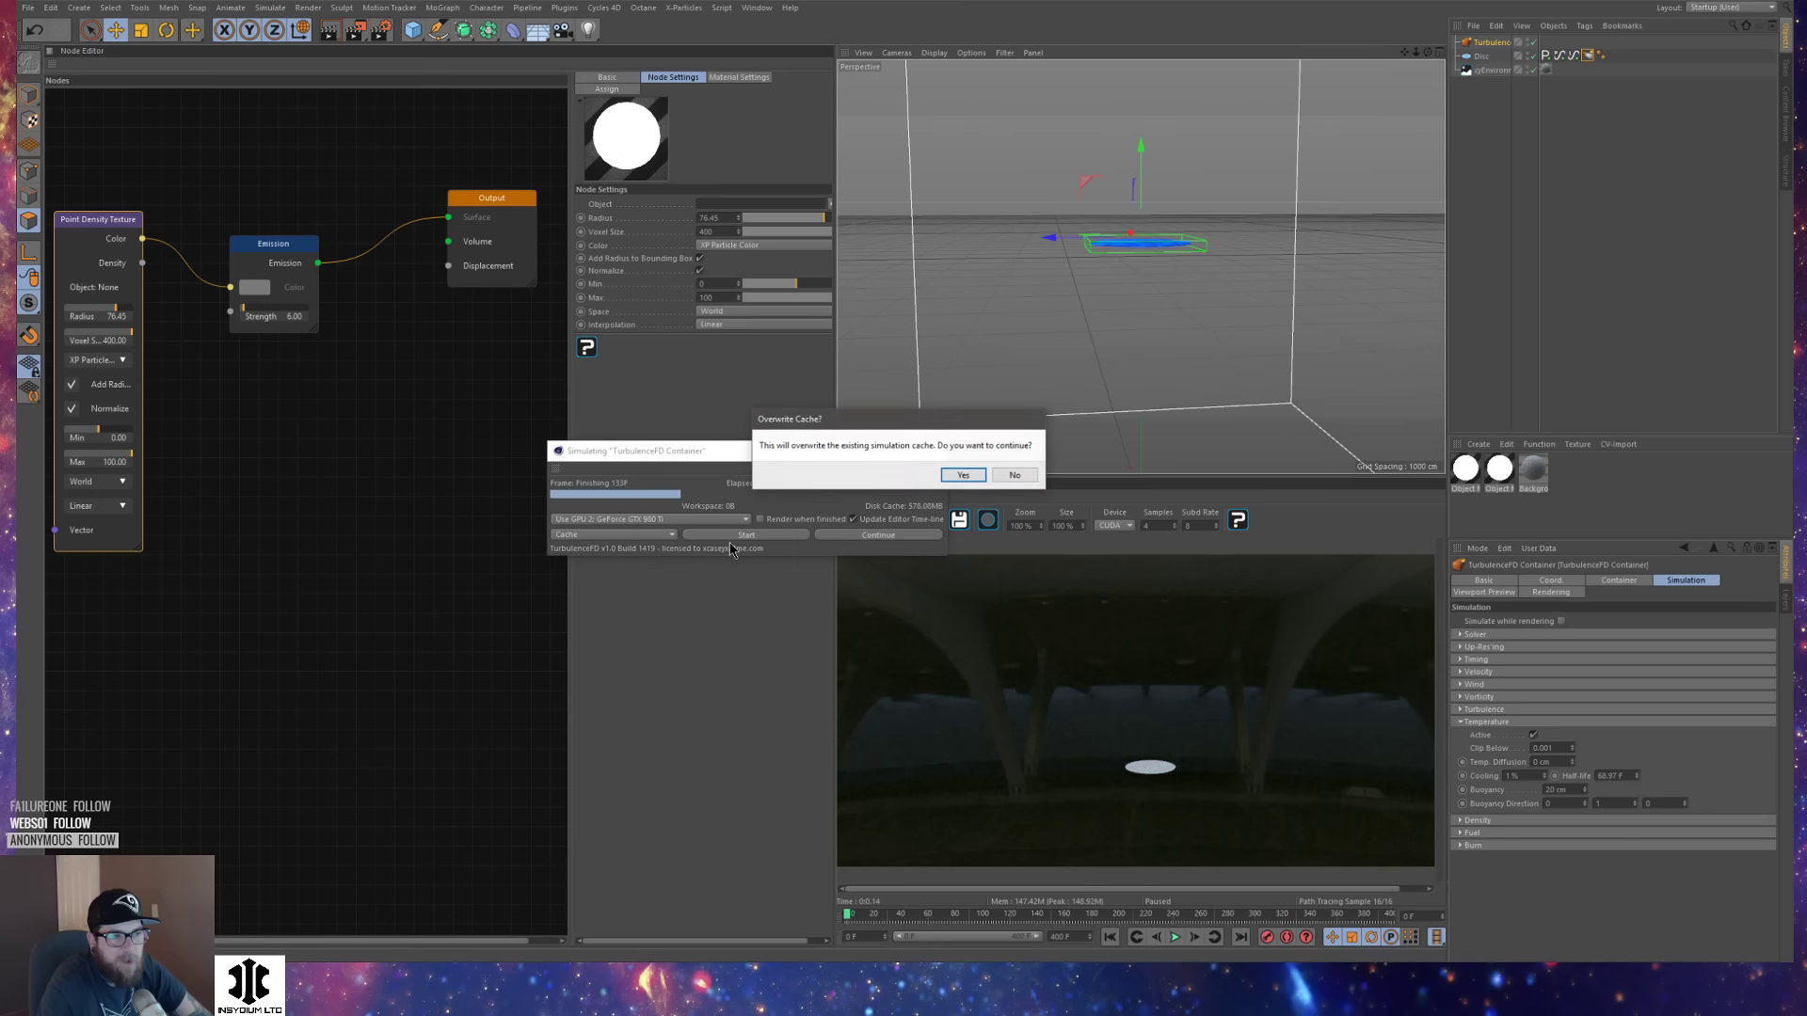
left_click(962, 475)
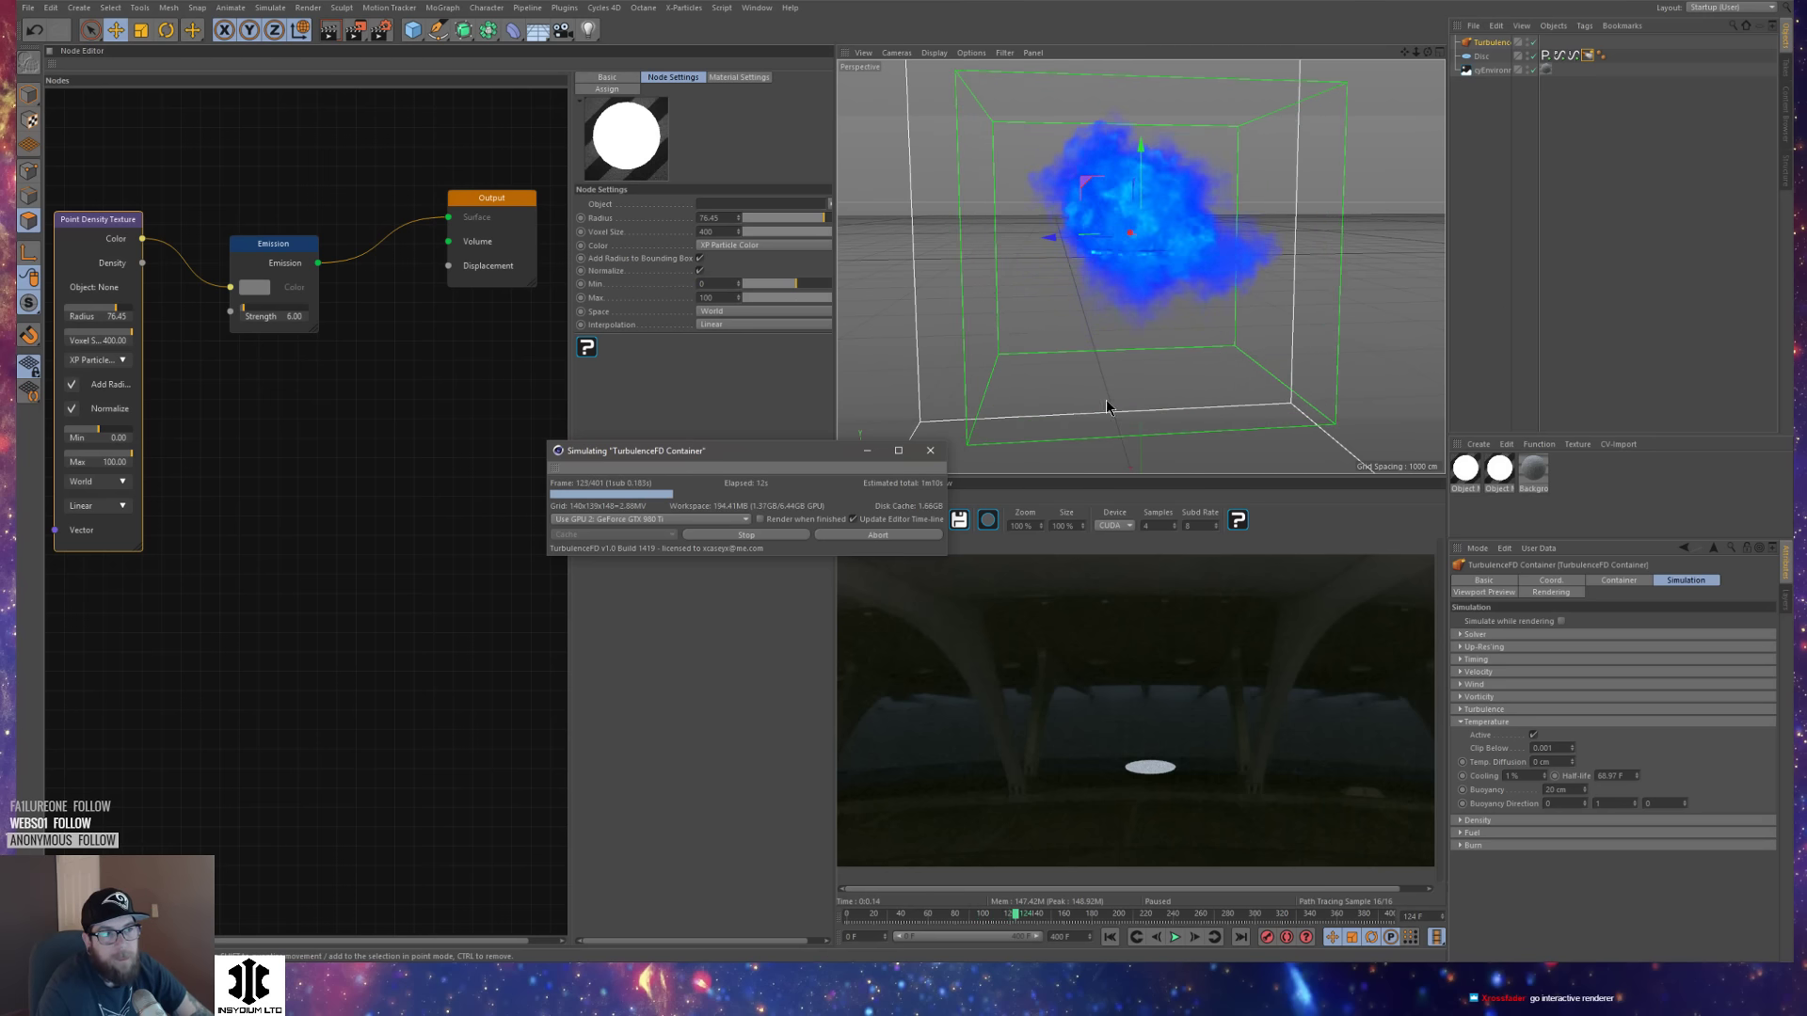
left_click_drag(778, 450, 596, 427)
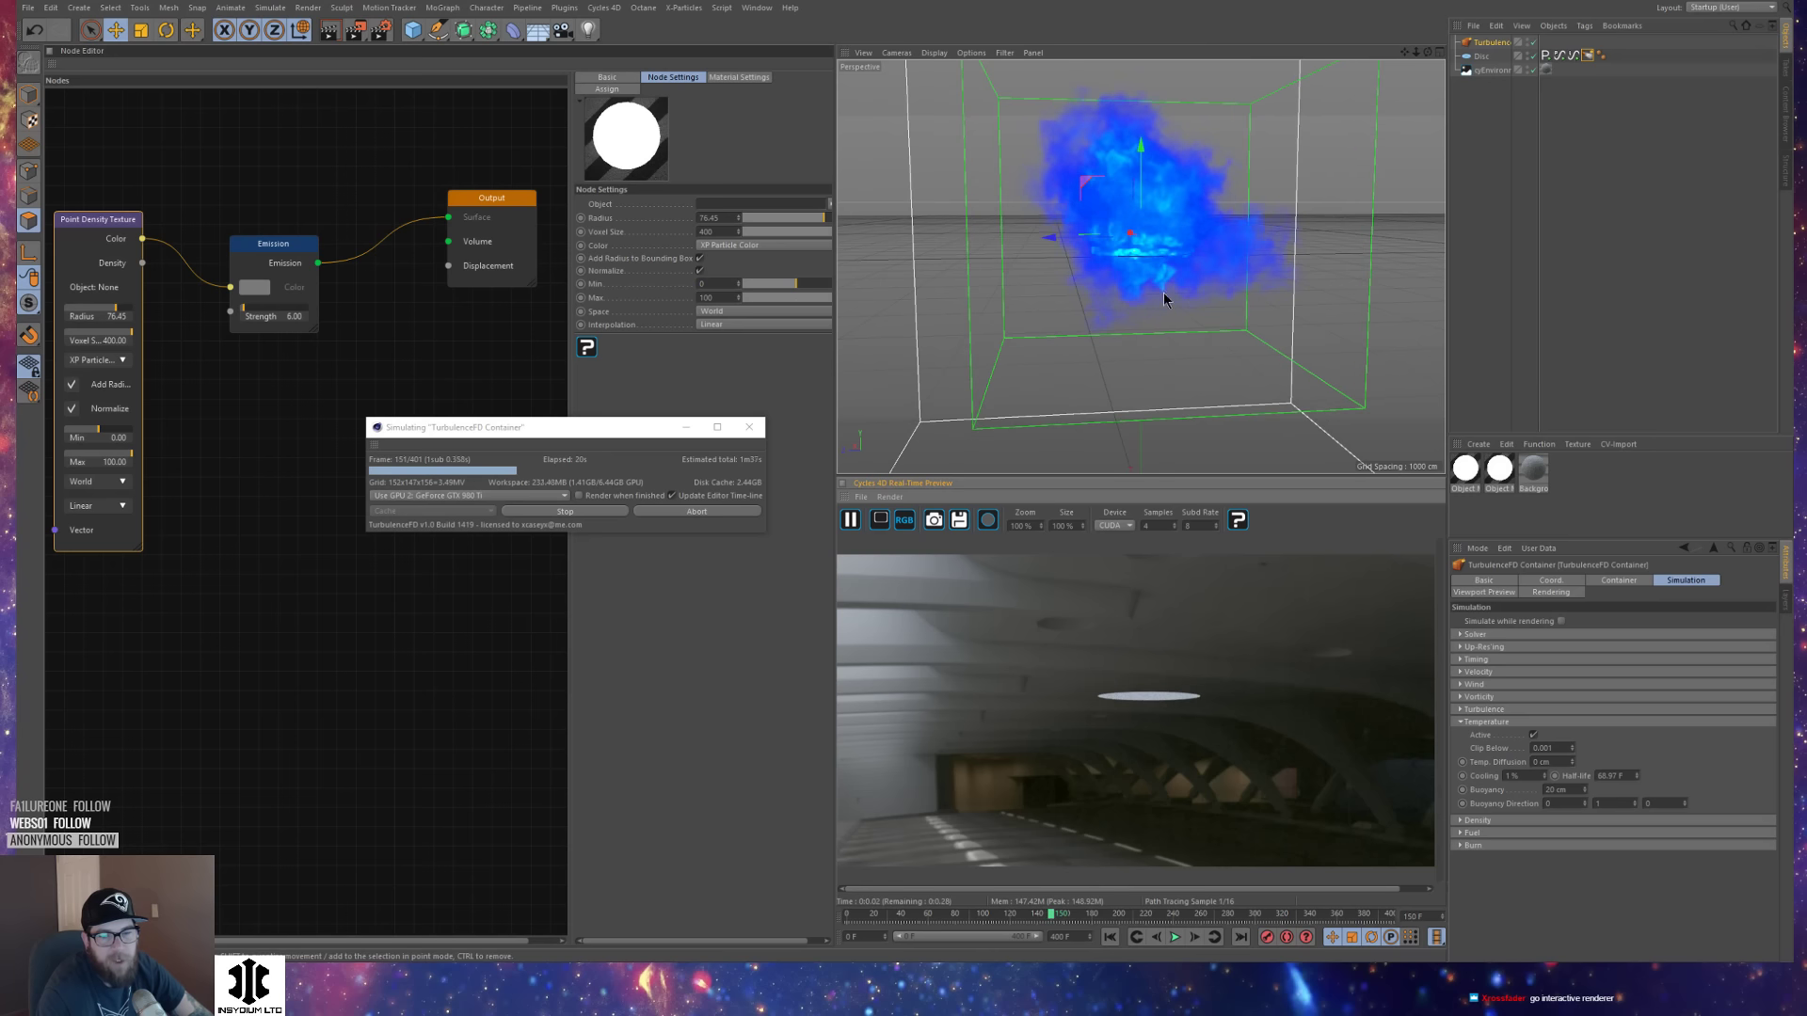
left_click(850, 521)
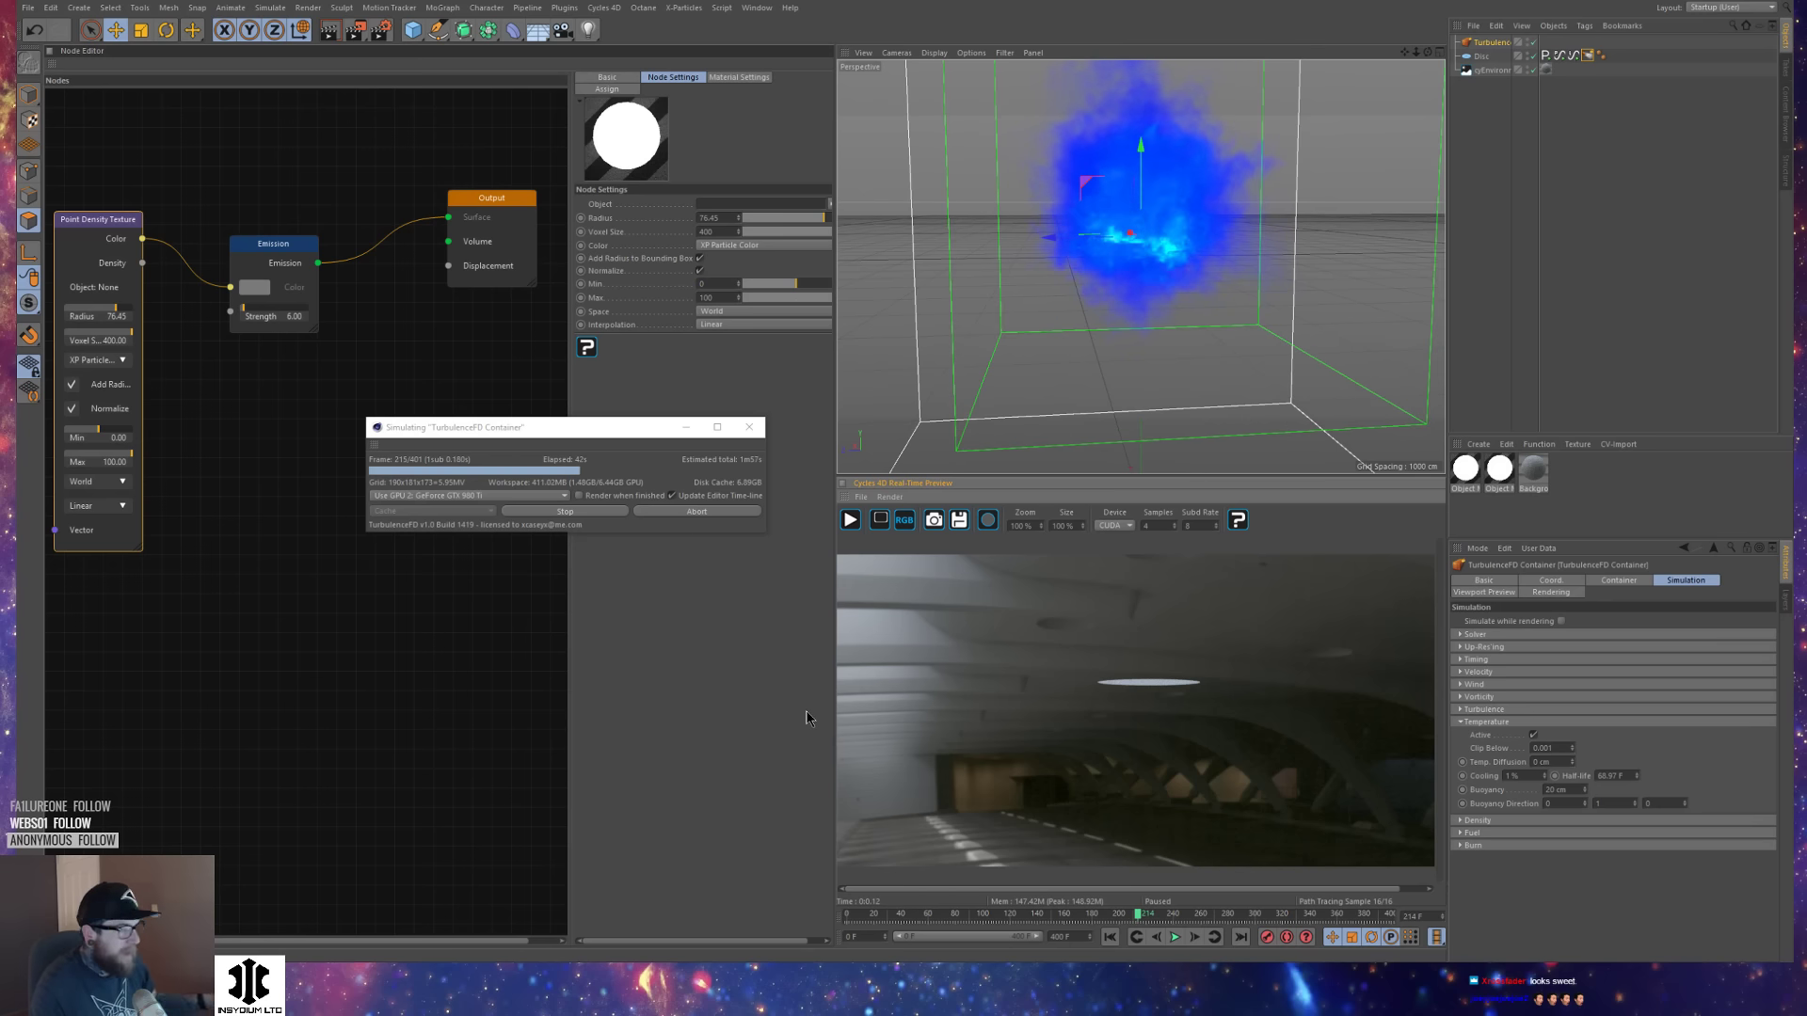
left_click(604, 515)
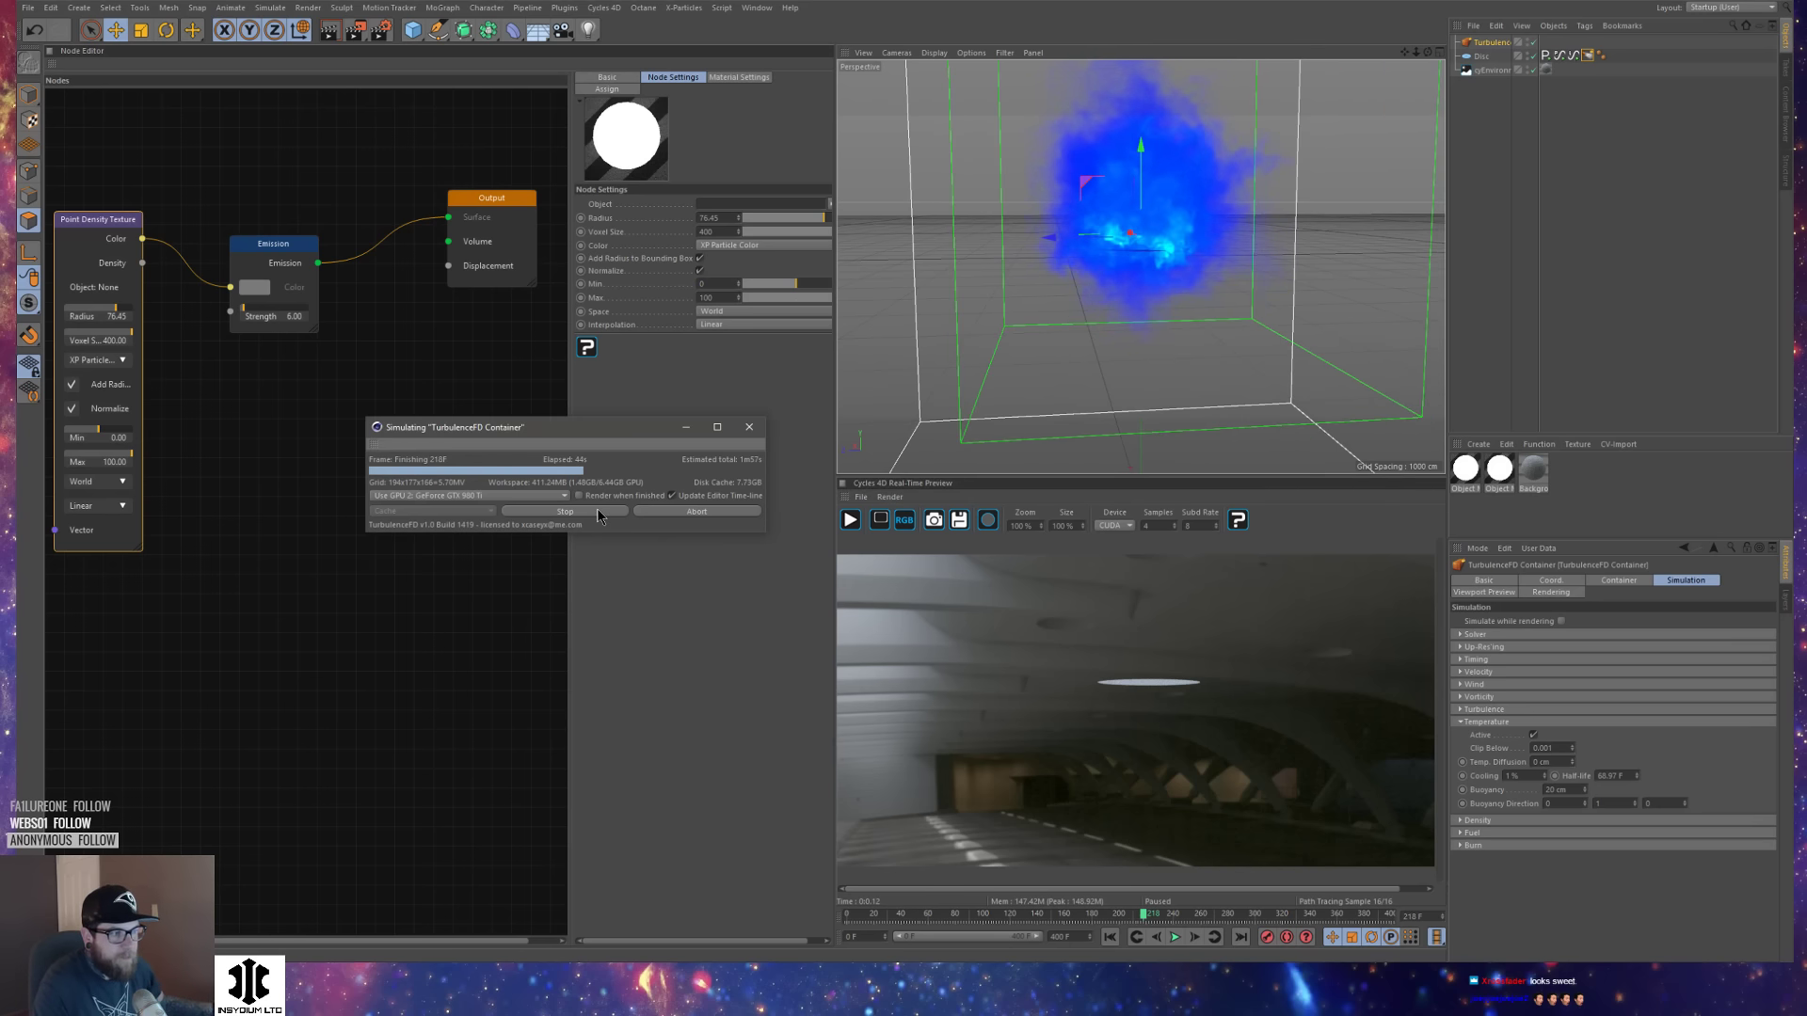
Set the container's turbulence Smallest Size to 60 cm and Largest Size to 190 cm.
left_click(1491, 43)
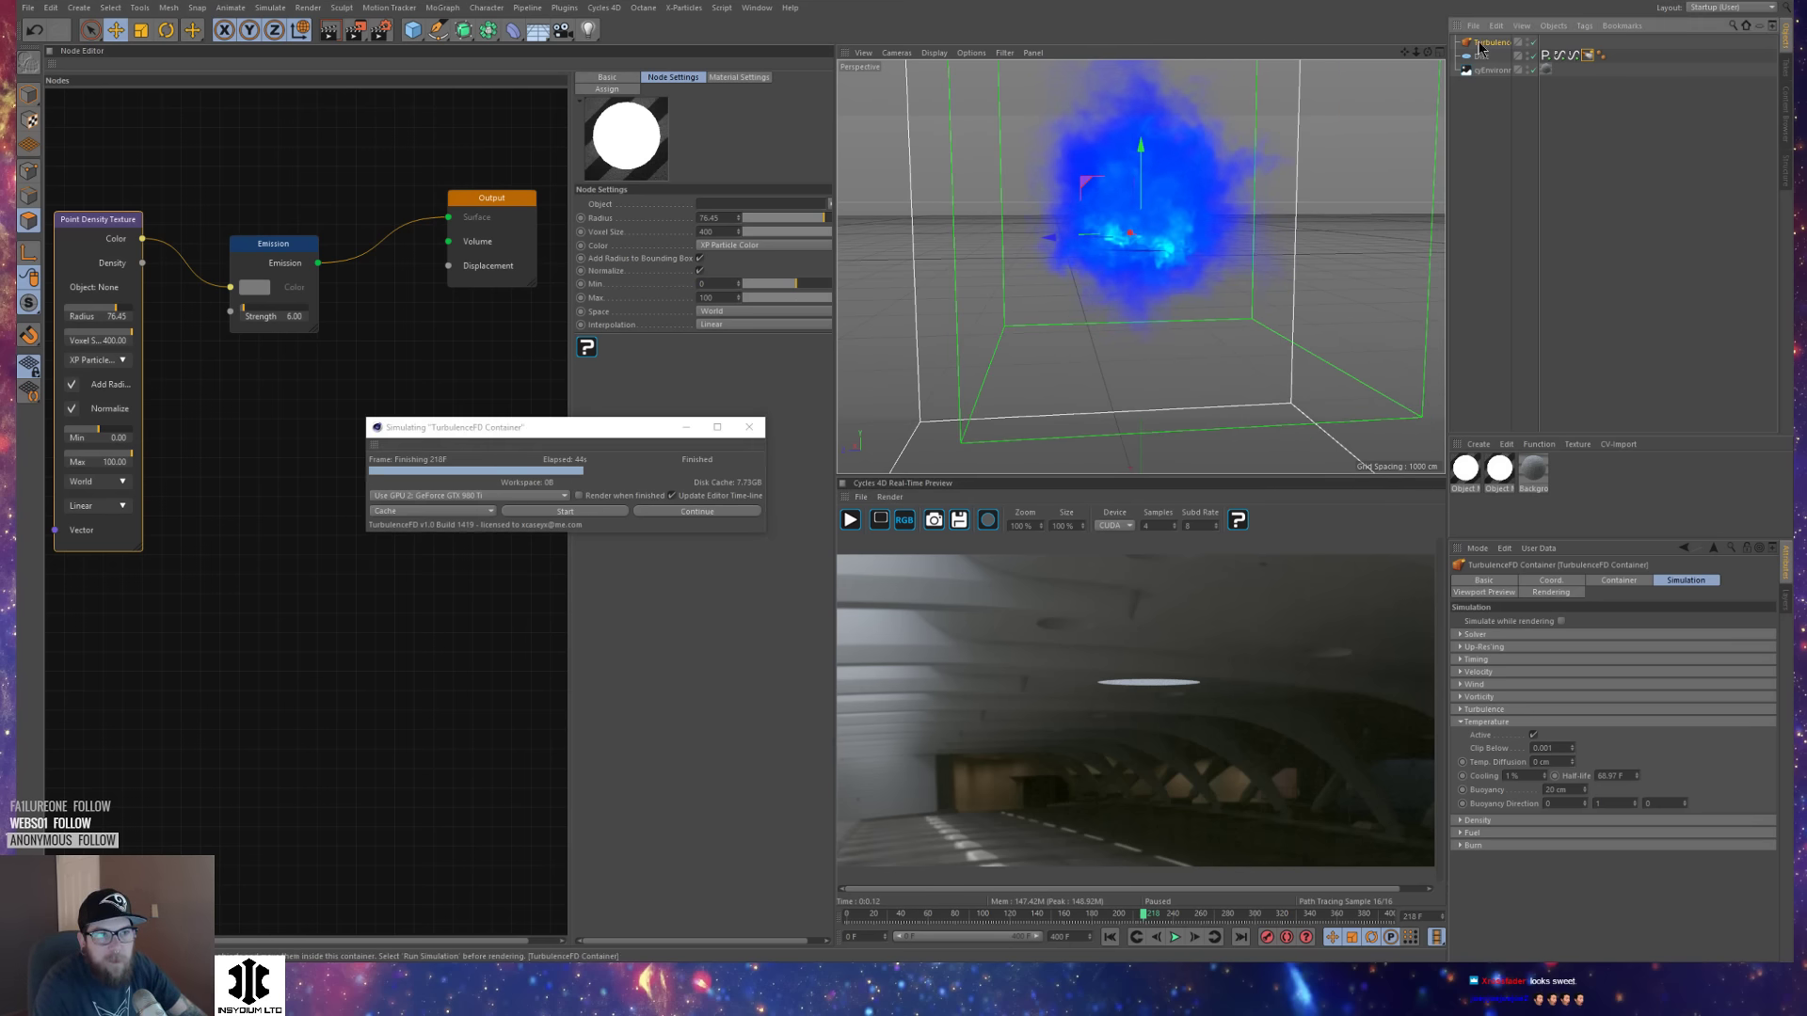
left_click(1467, 711)
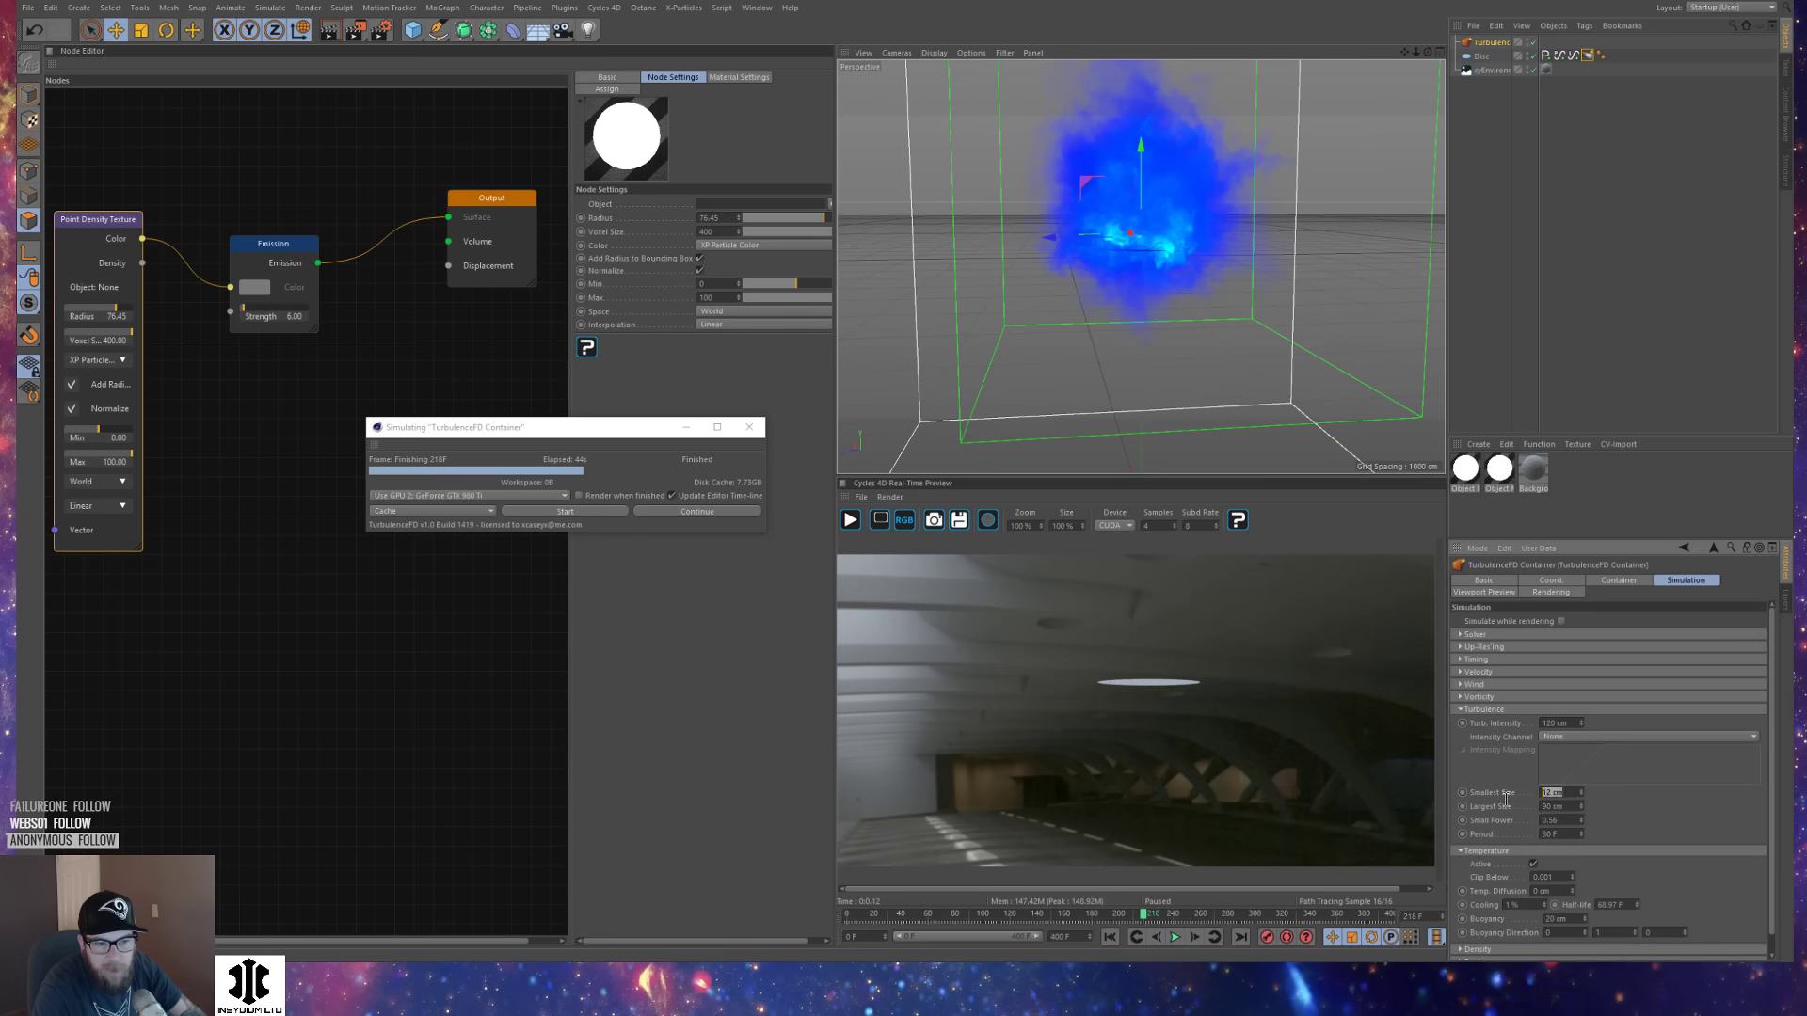
type("60")
key("Tab")
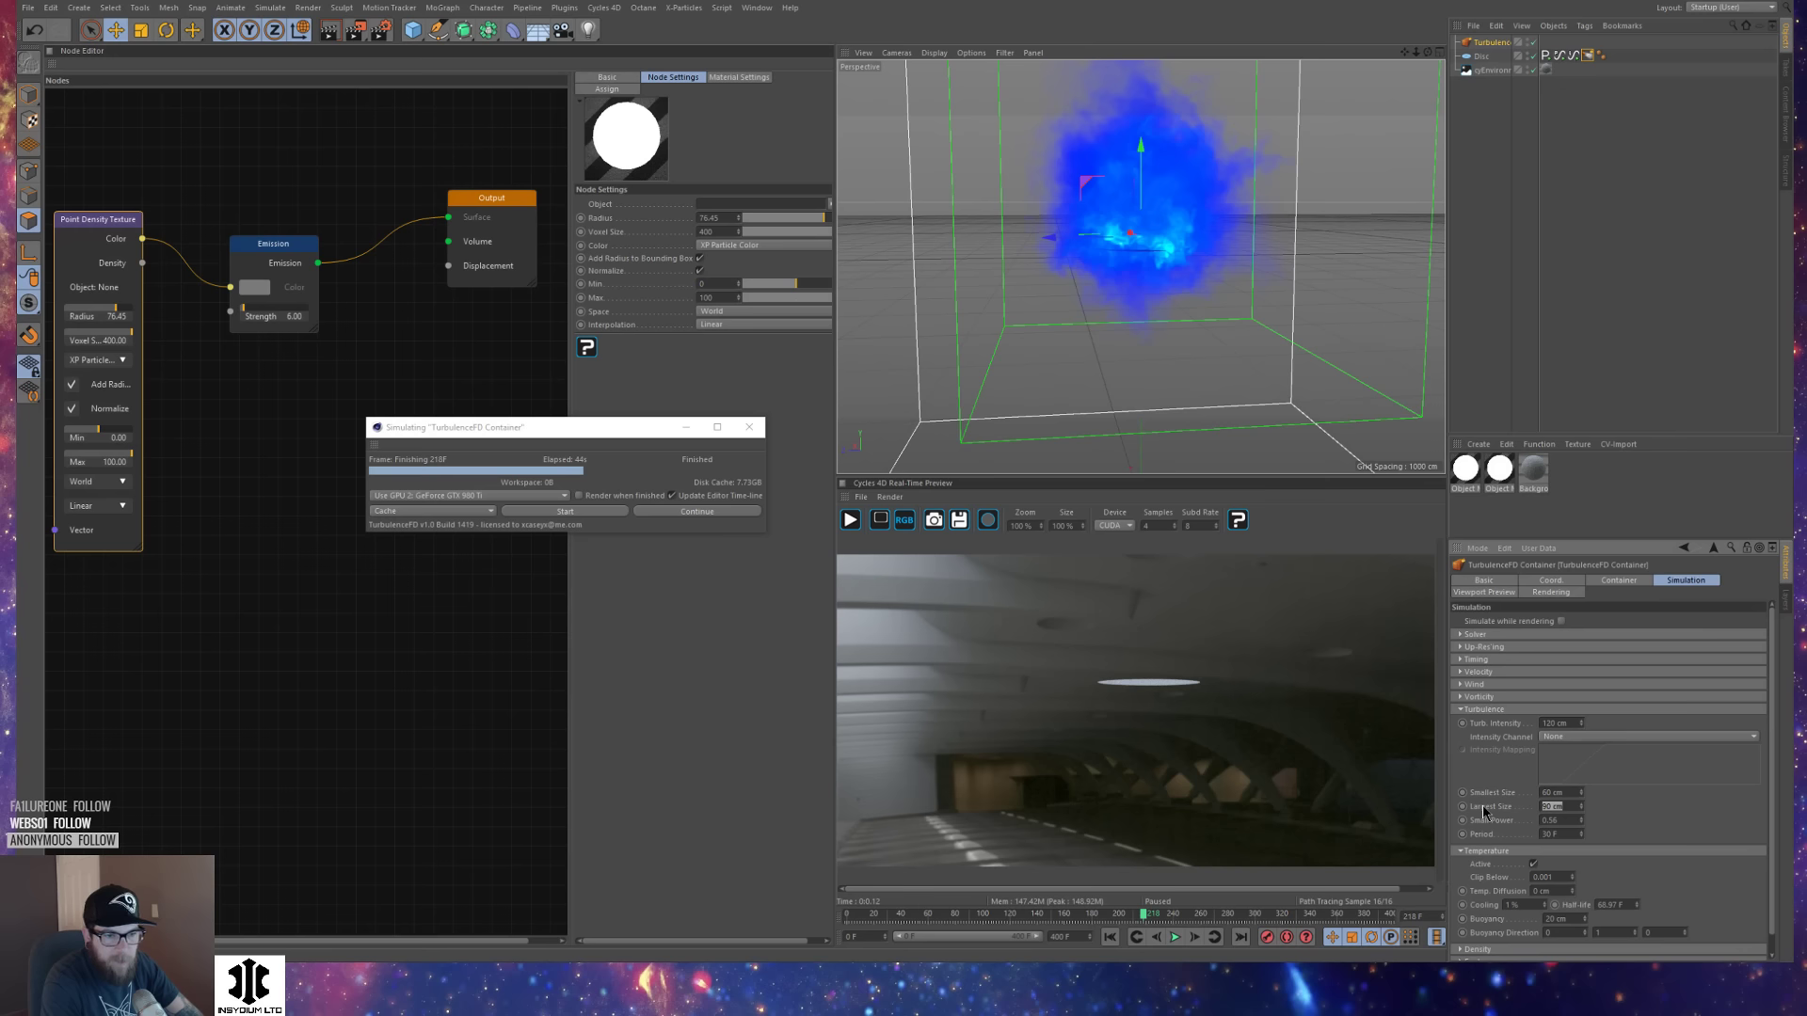
type("190")
key("Return")
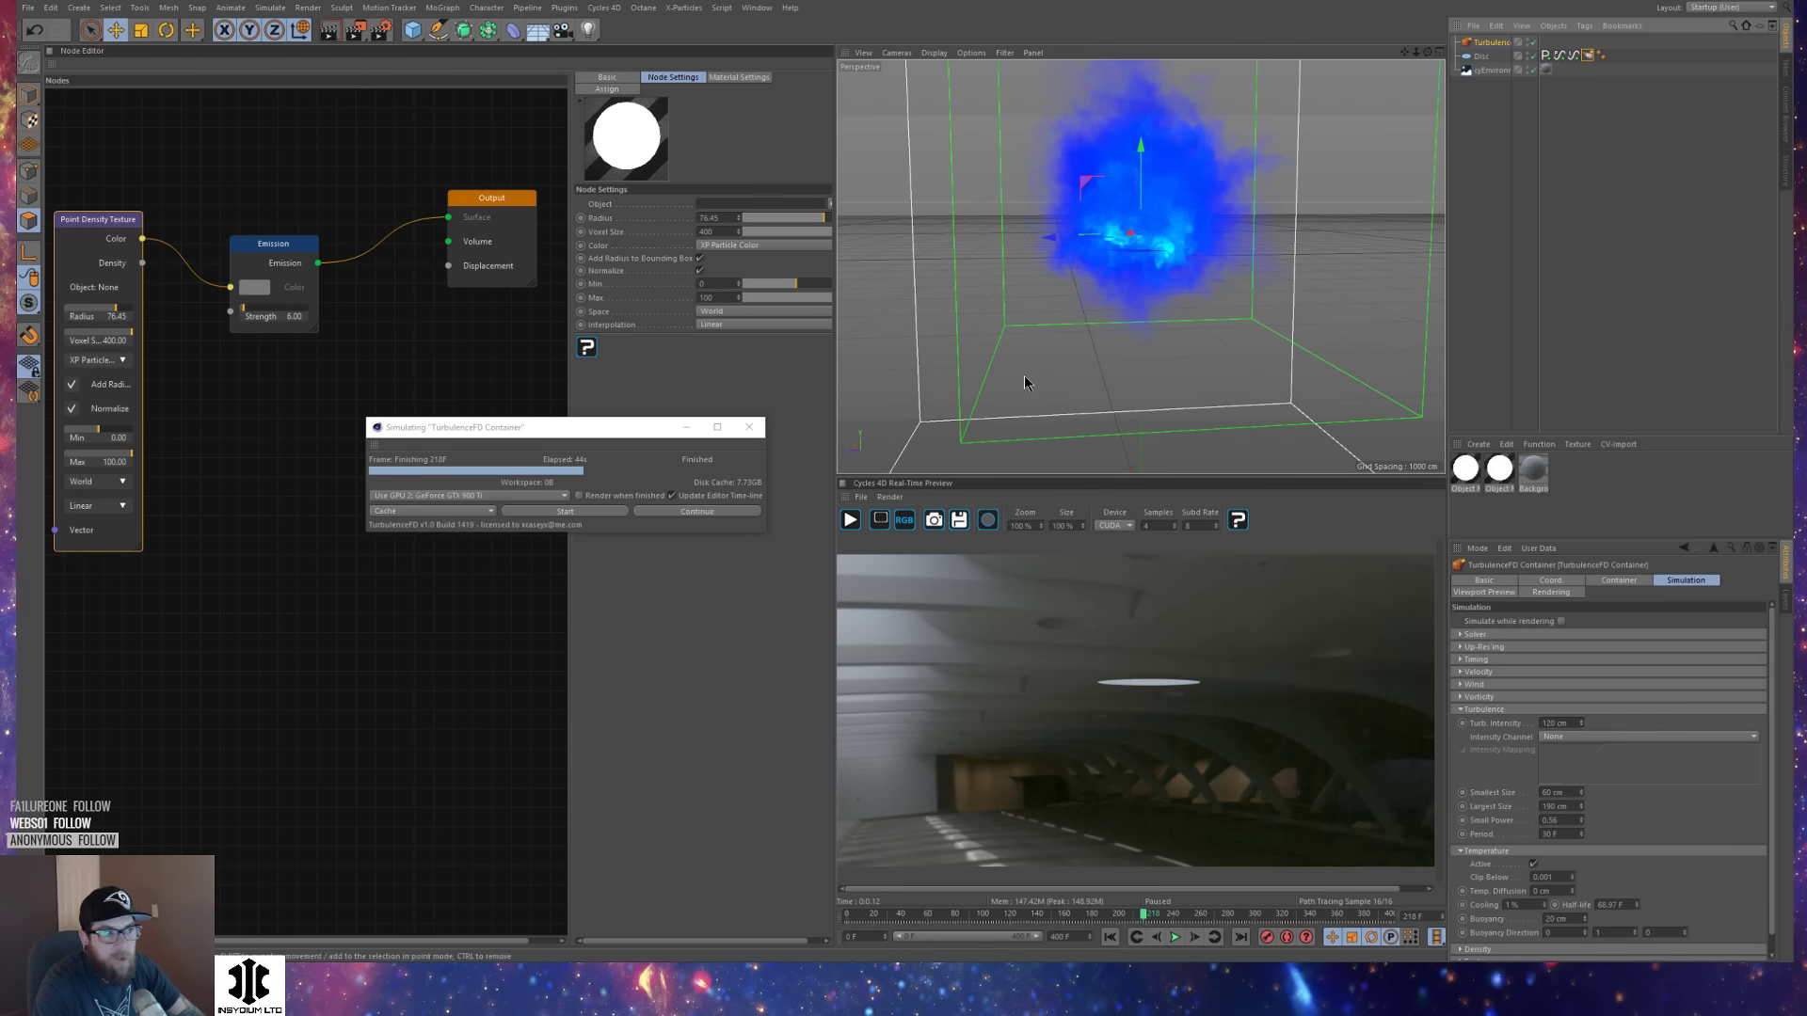
Simulate the container again over the existing cache and stop at about frame 156.
left_click(564, 511)
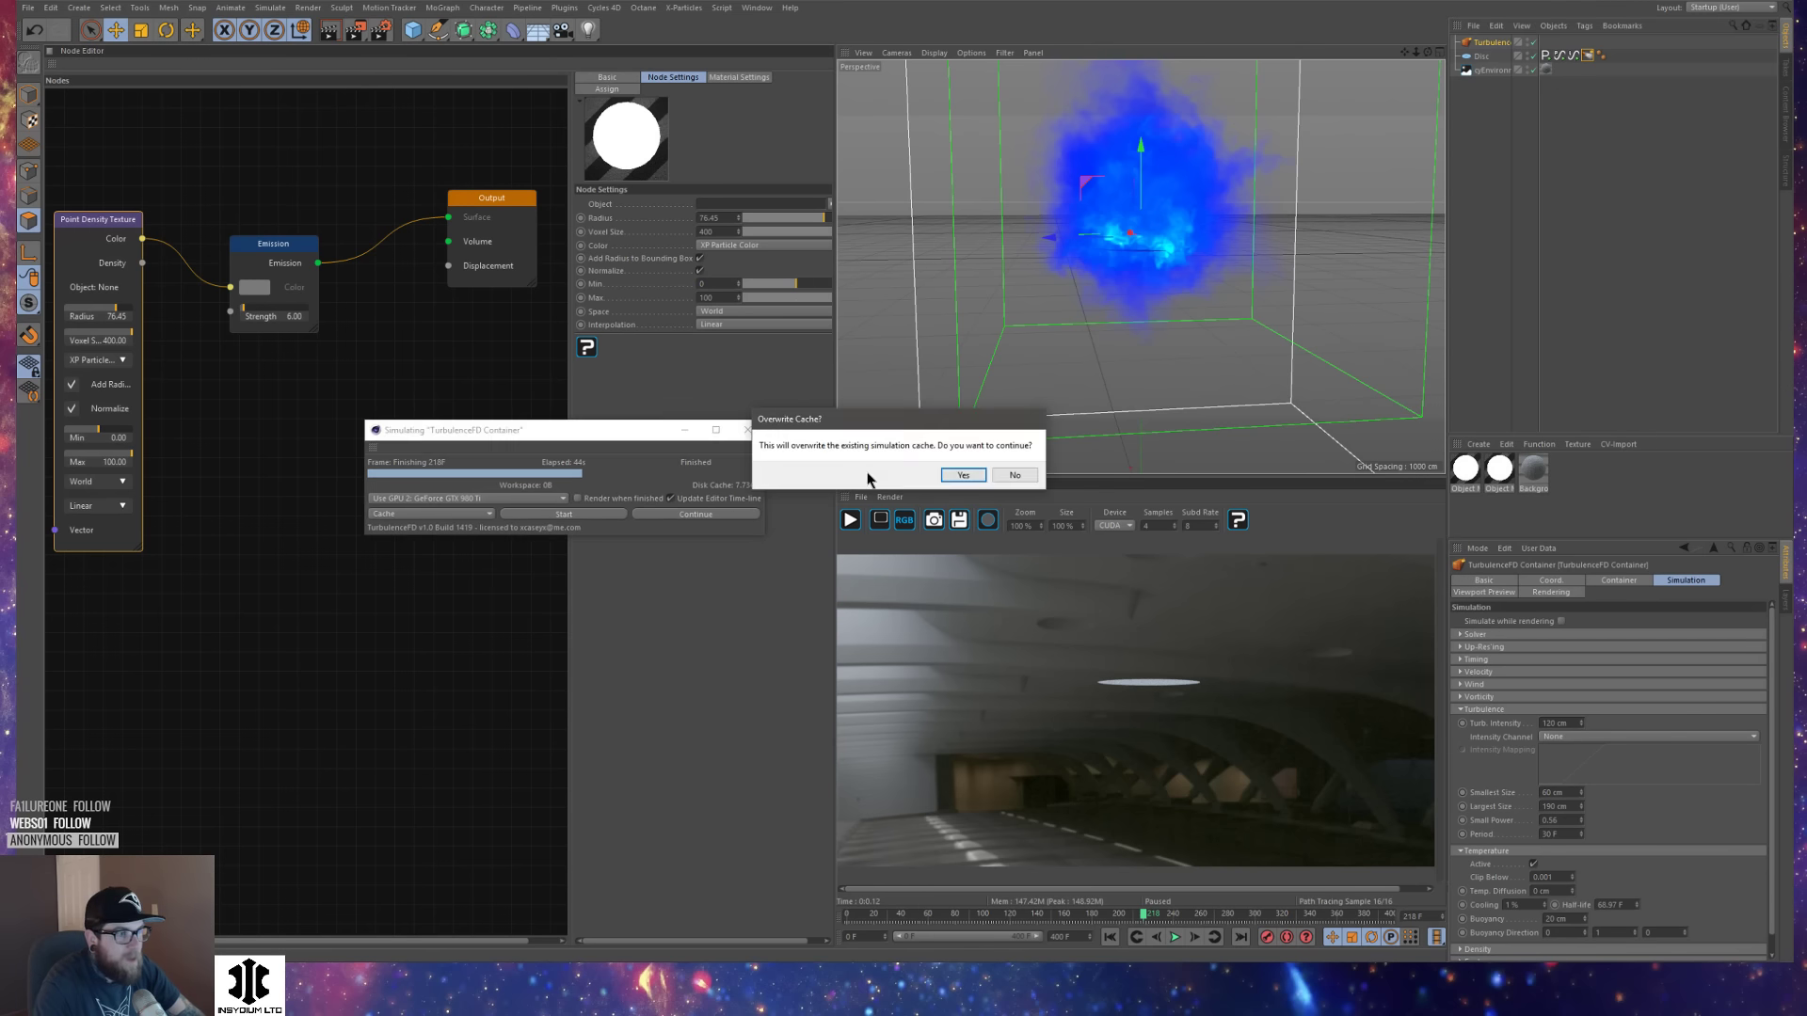
left_click(962, 474)
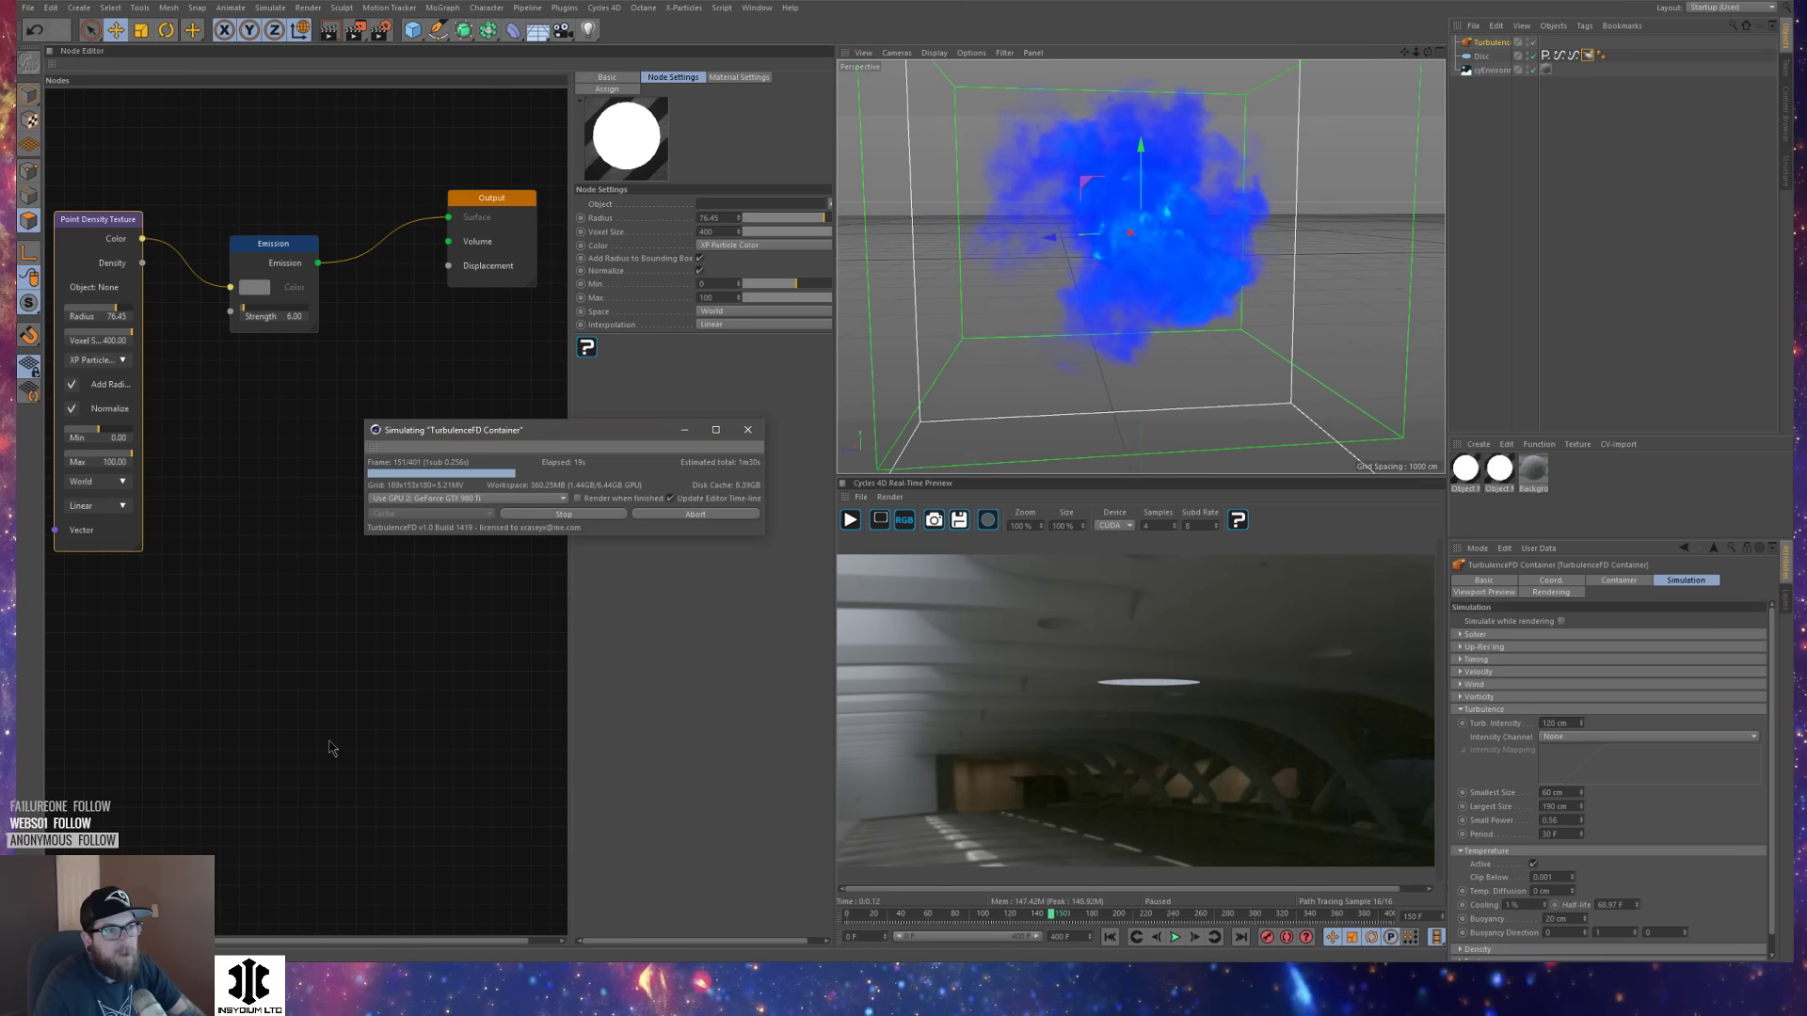
left_click(593, 515)
Delete the first of the two Signal tags on the Disc object.
left_click(1573, 59)
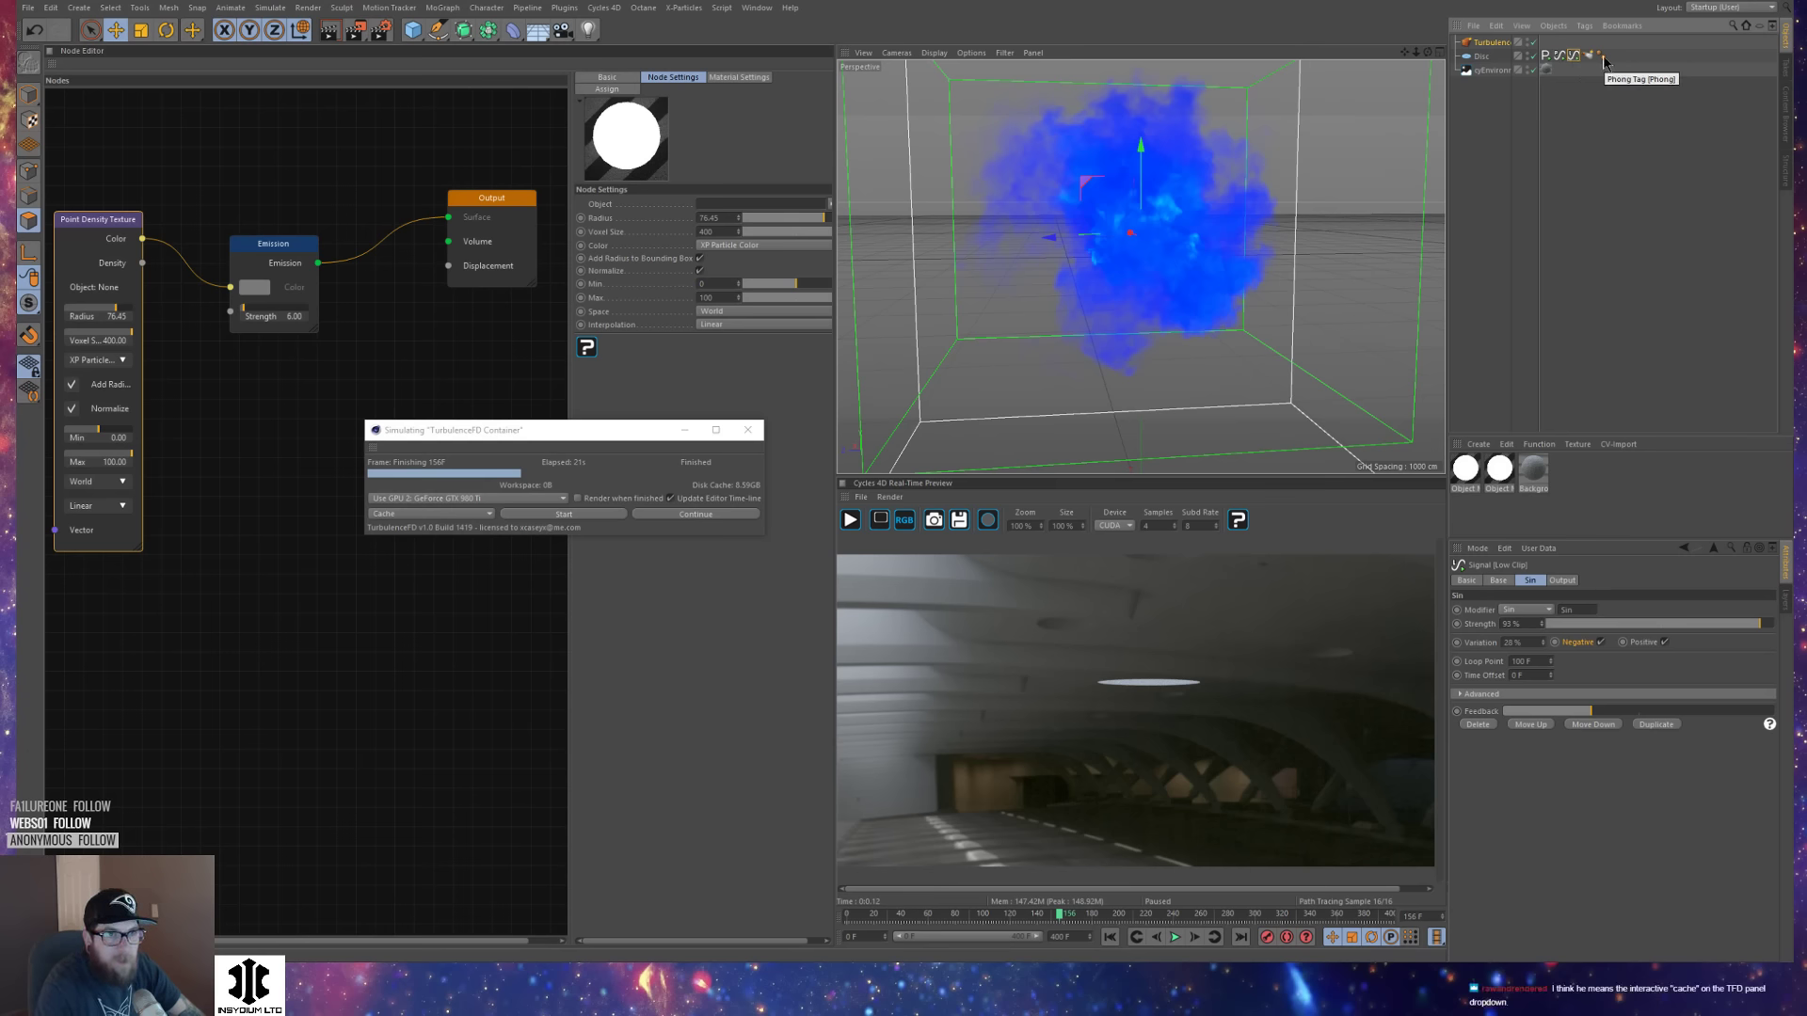
left_click(1560, 56)
key("Delete")
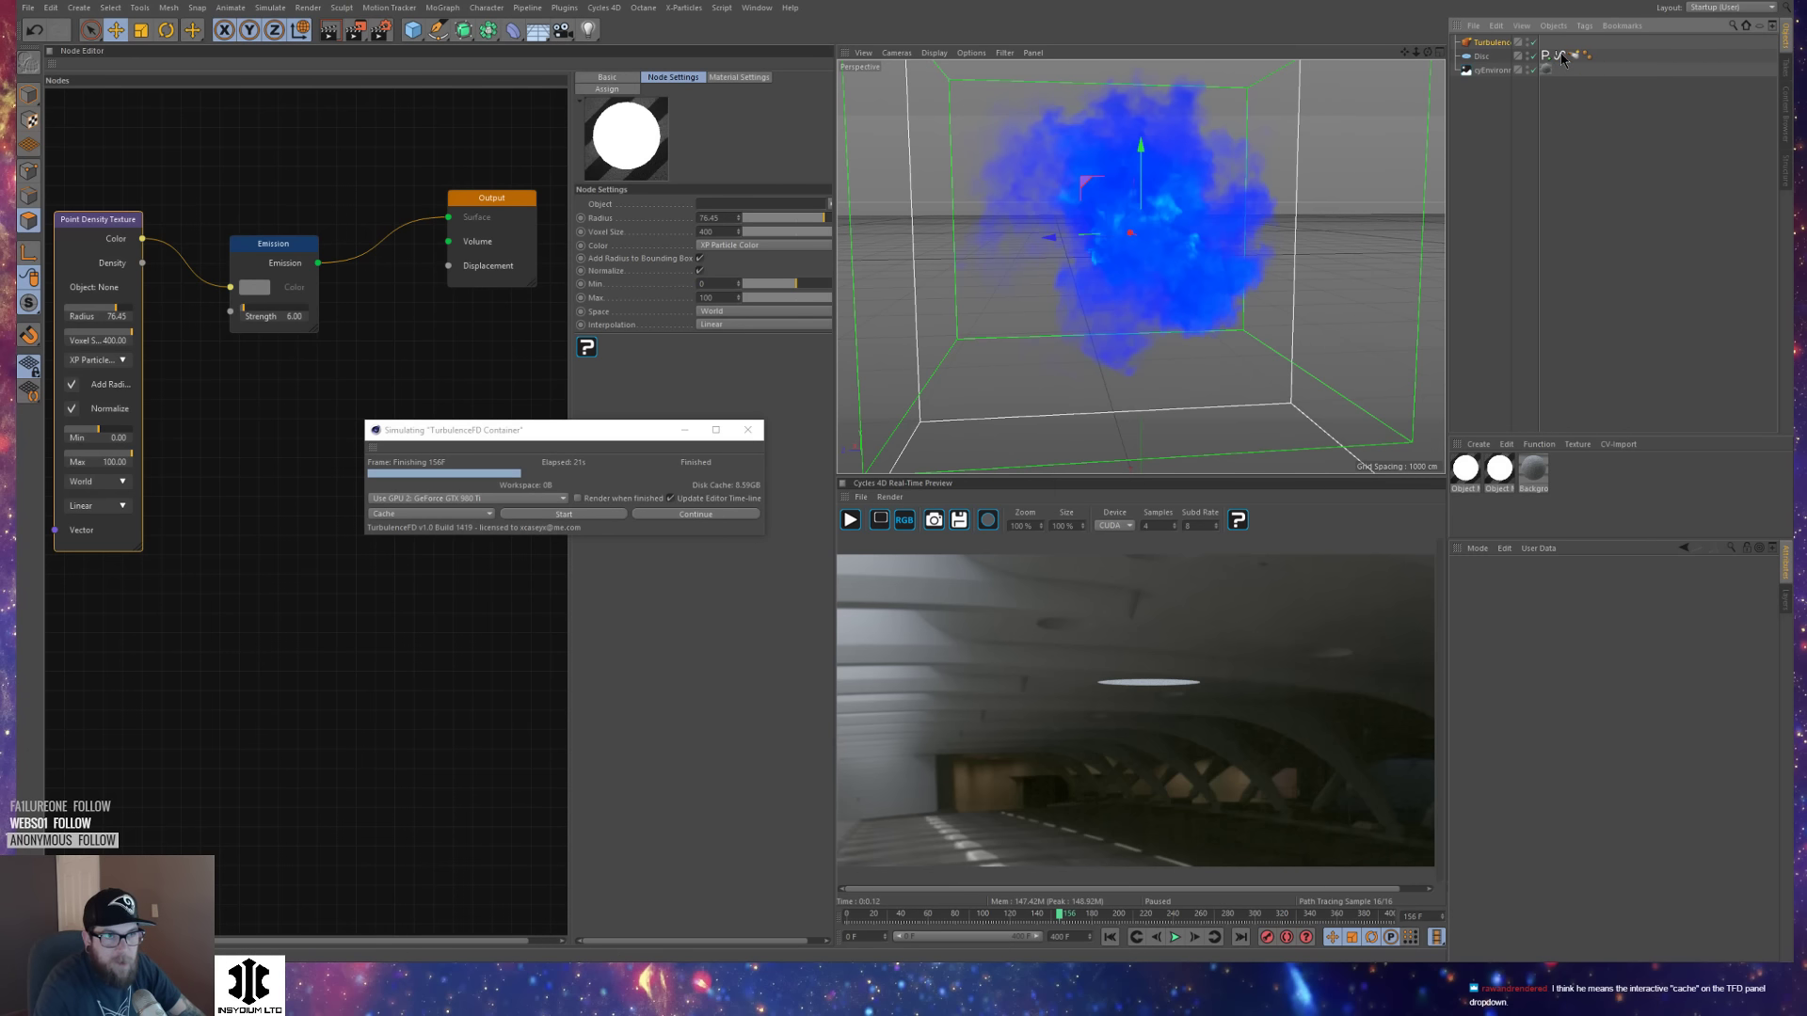
Return to the first frame and resimulate without the deleted Signal tag, overwriting the existing cache.
key("shift+f")
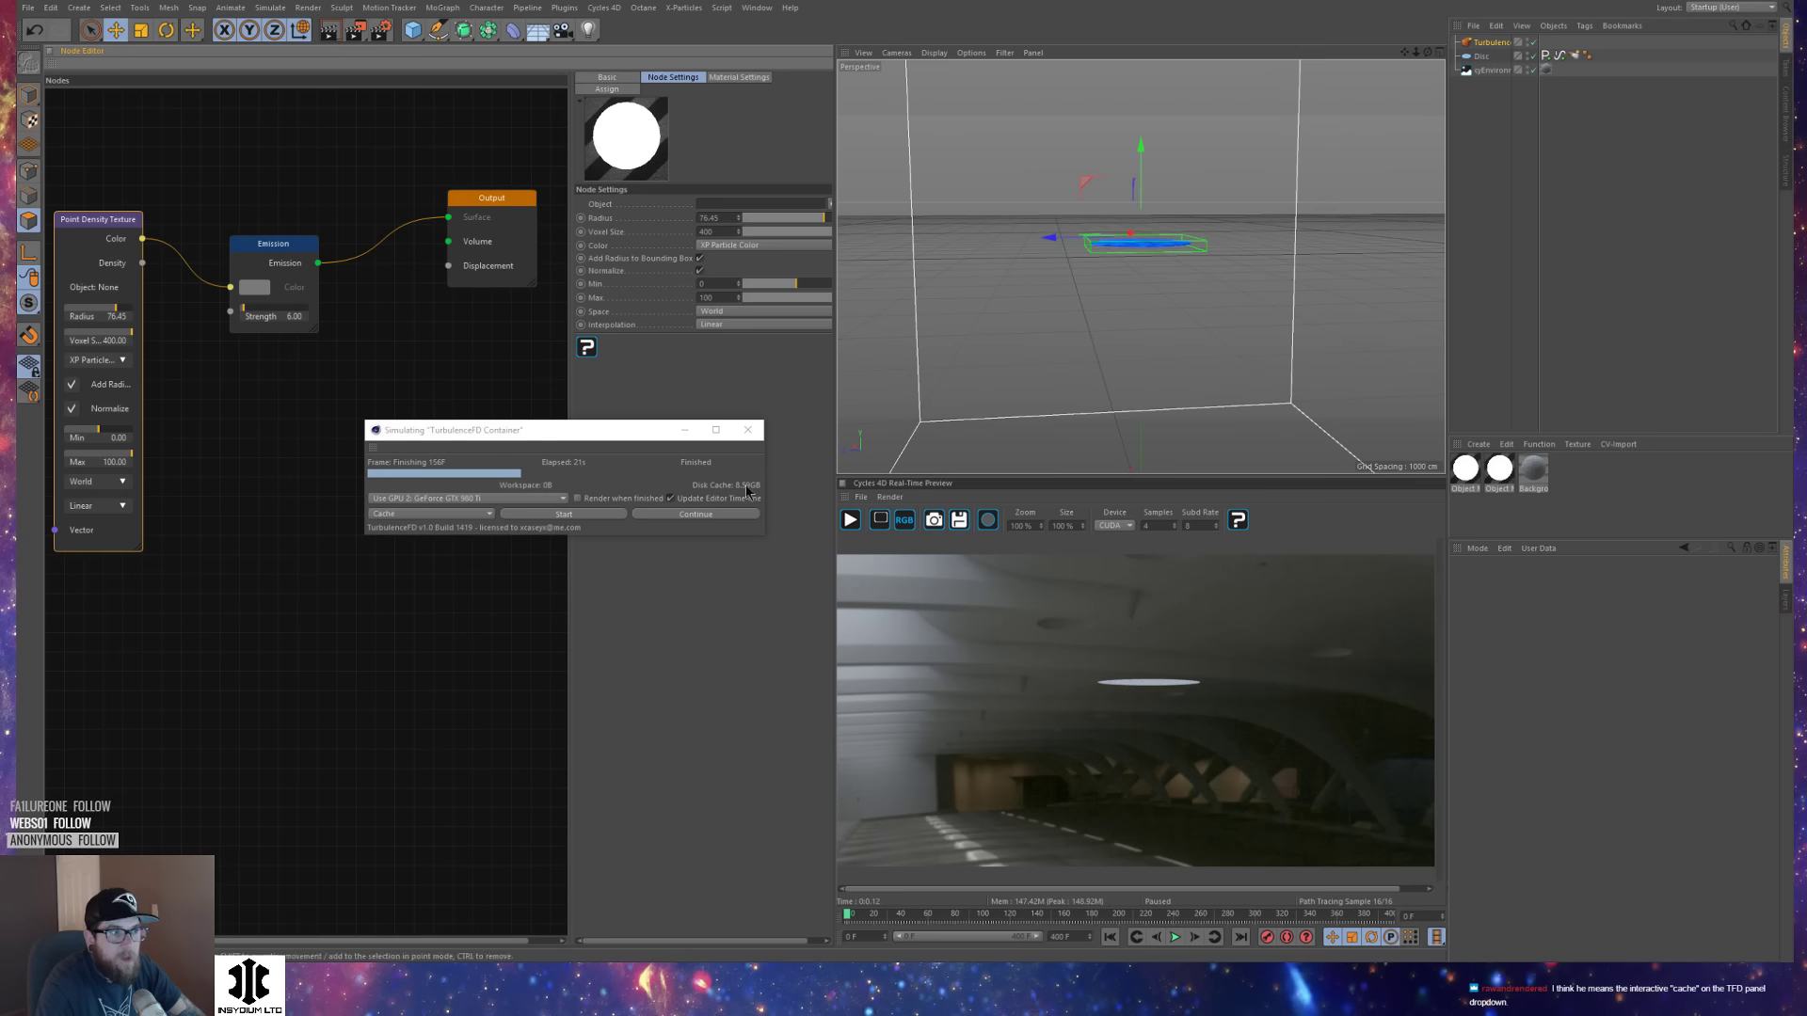
left_click(598, 515)
left_click(963, 475)
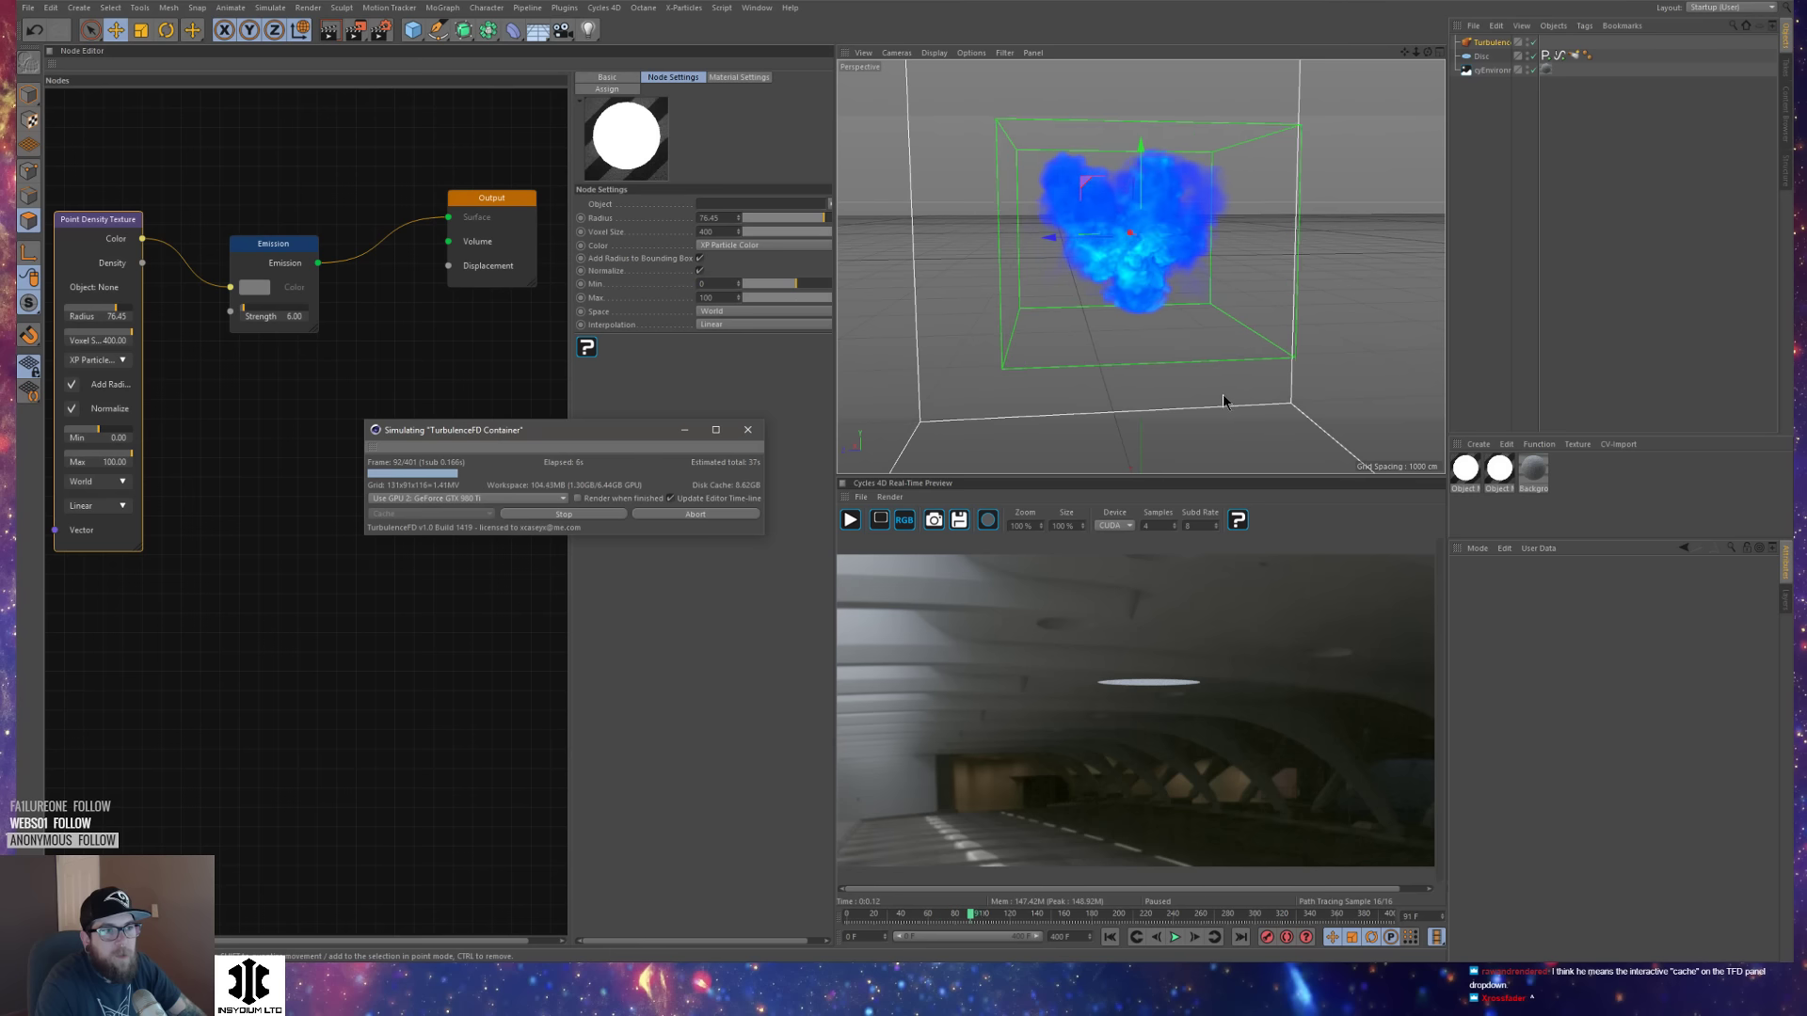
left_click_drag(1131, 254, 1425, 333, "alt")
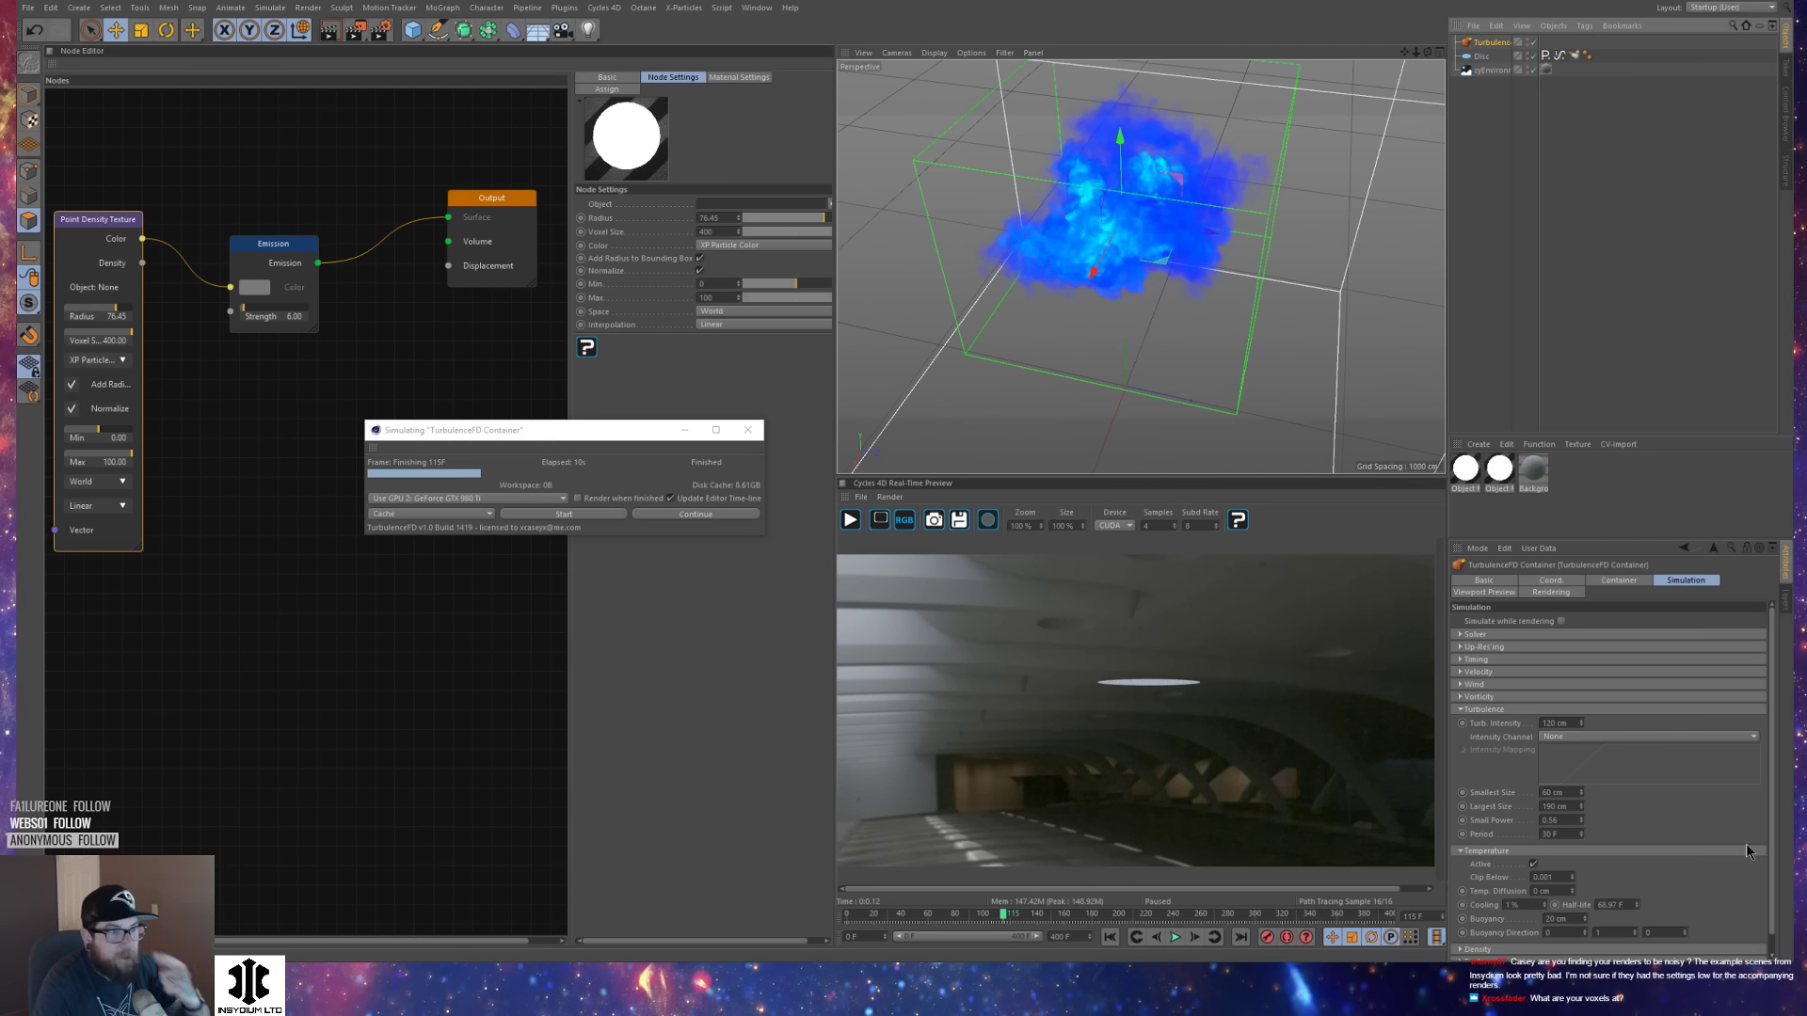
Raise the turbulence Smallest Size to 190 cm and Largest Size to 300 cm.
left_click(1569, 791)
type("250")
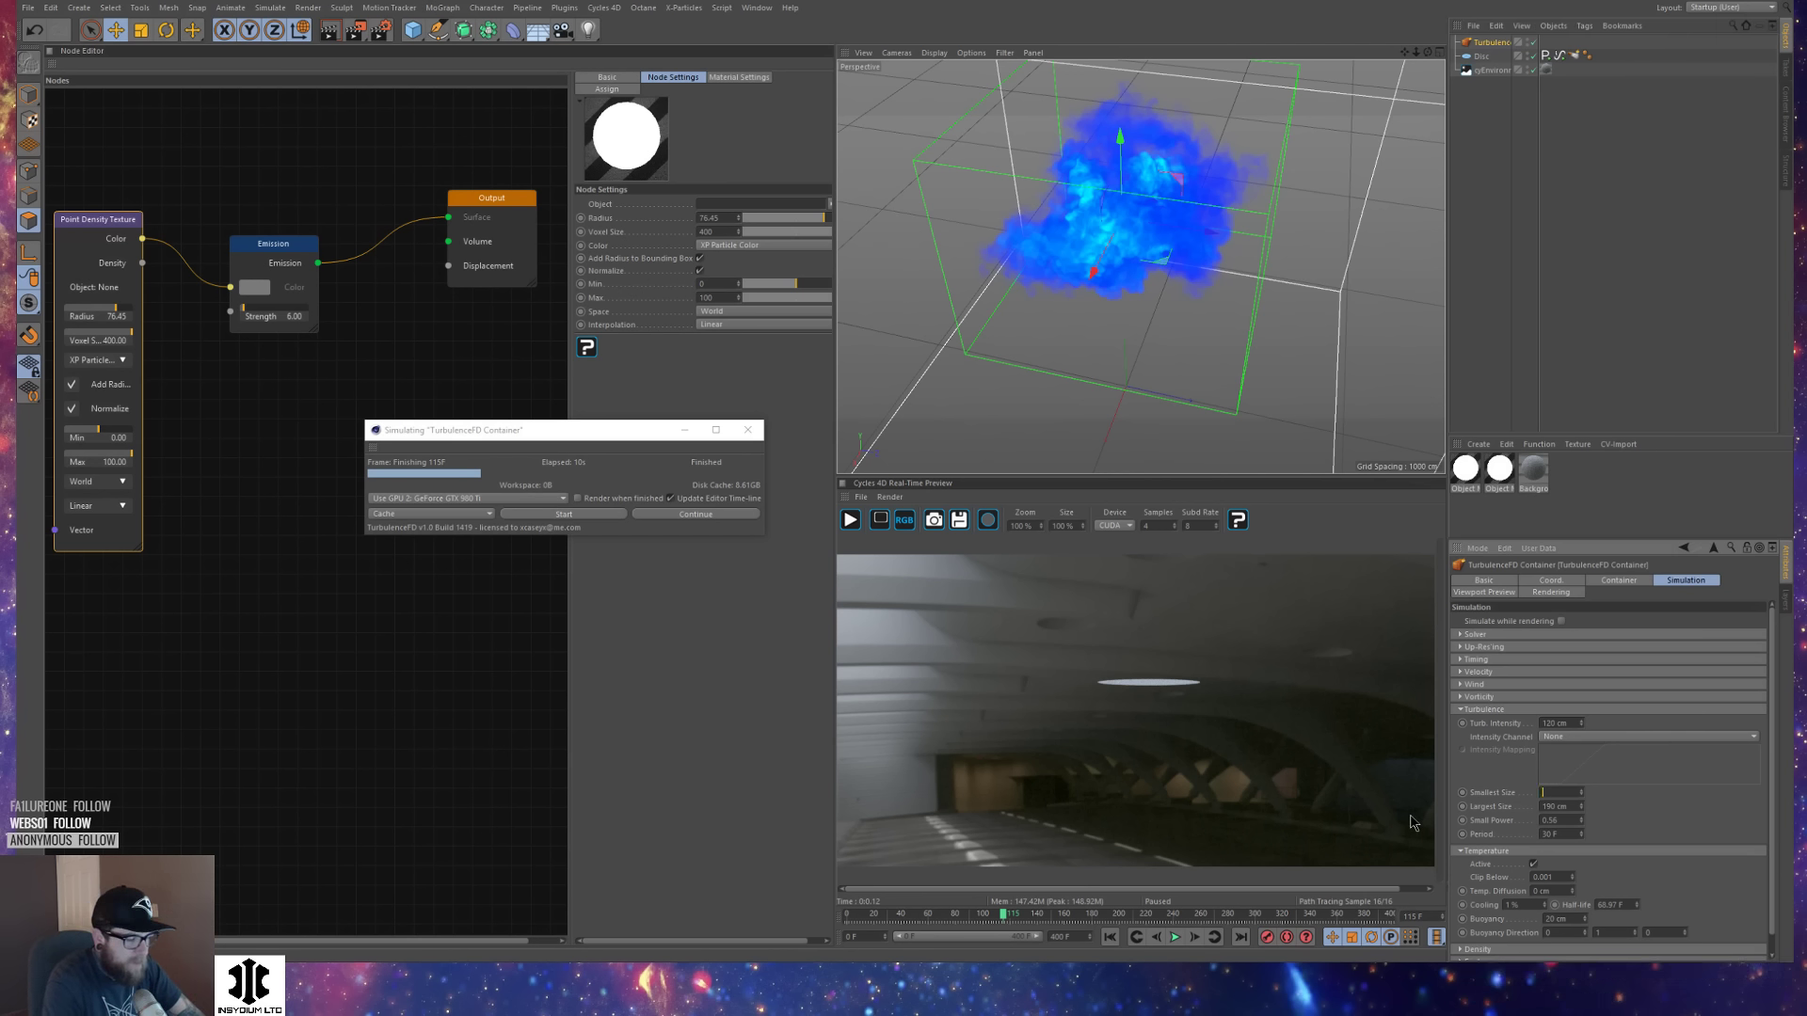
key("Tab")
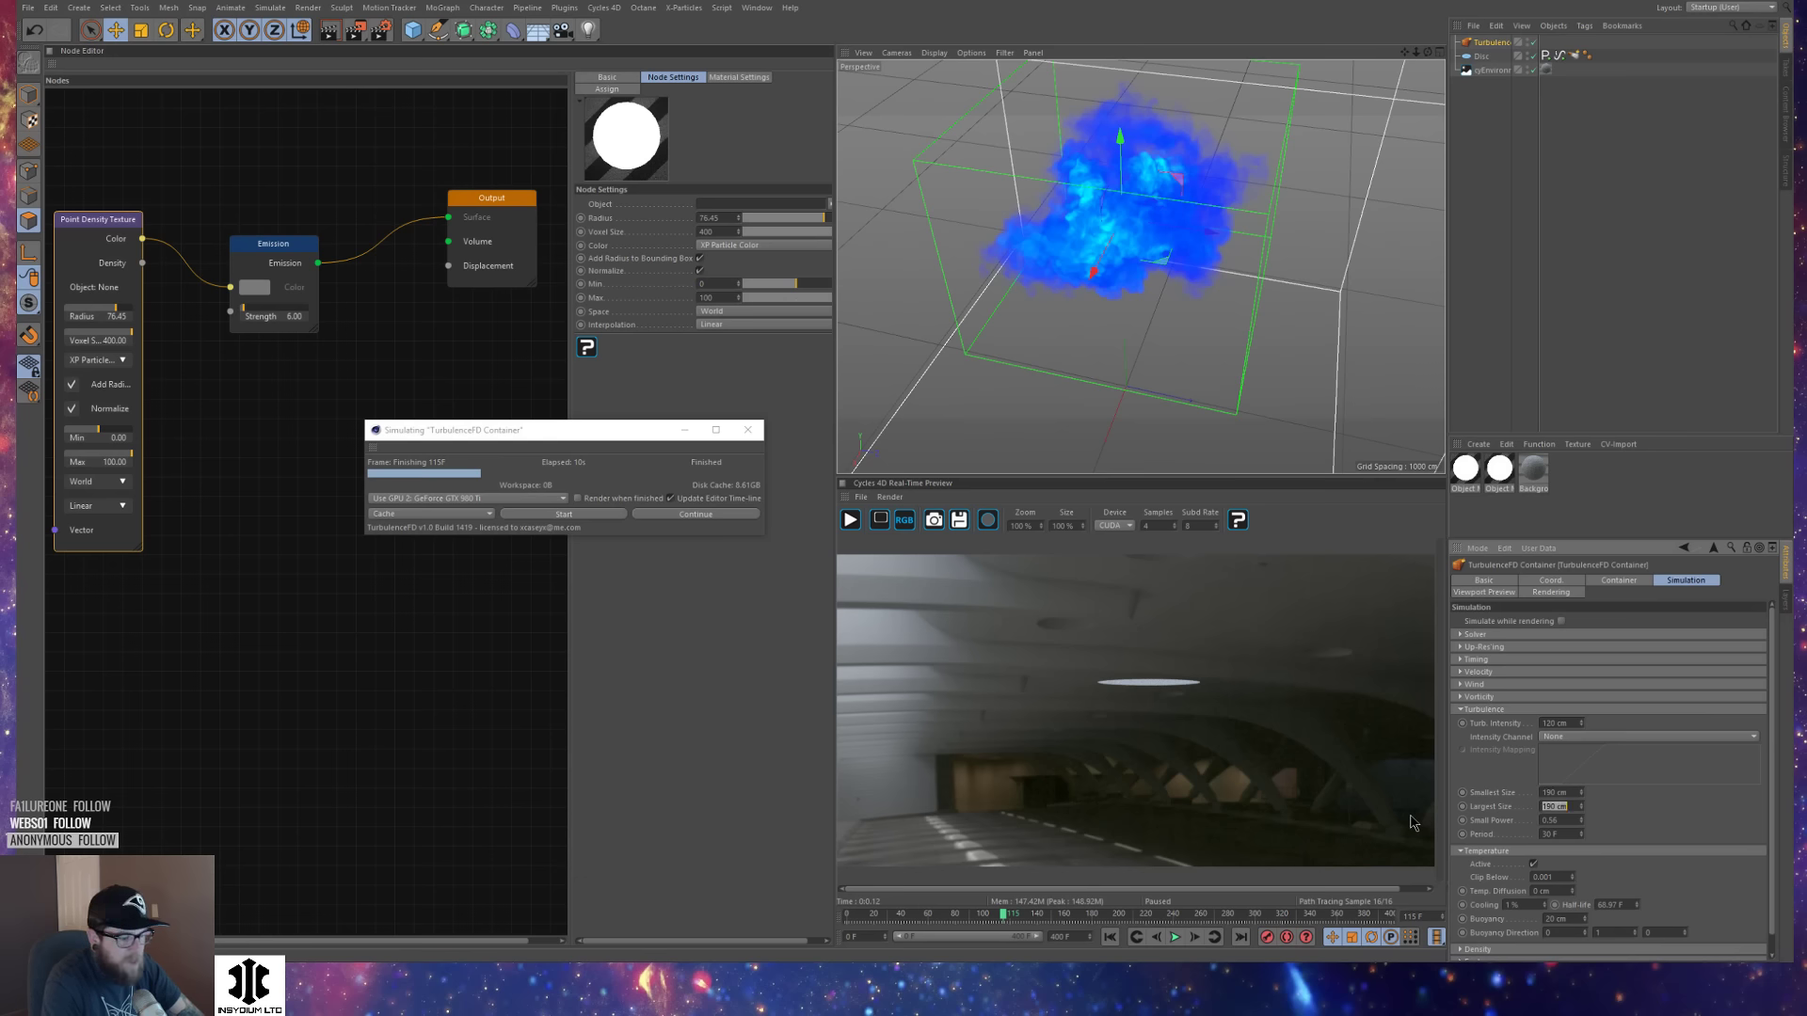
type("300")
key("Return")
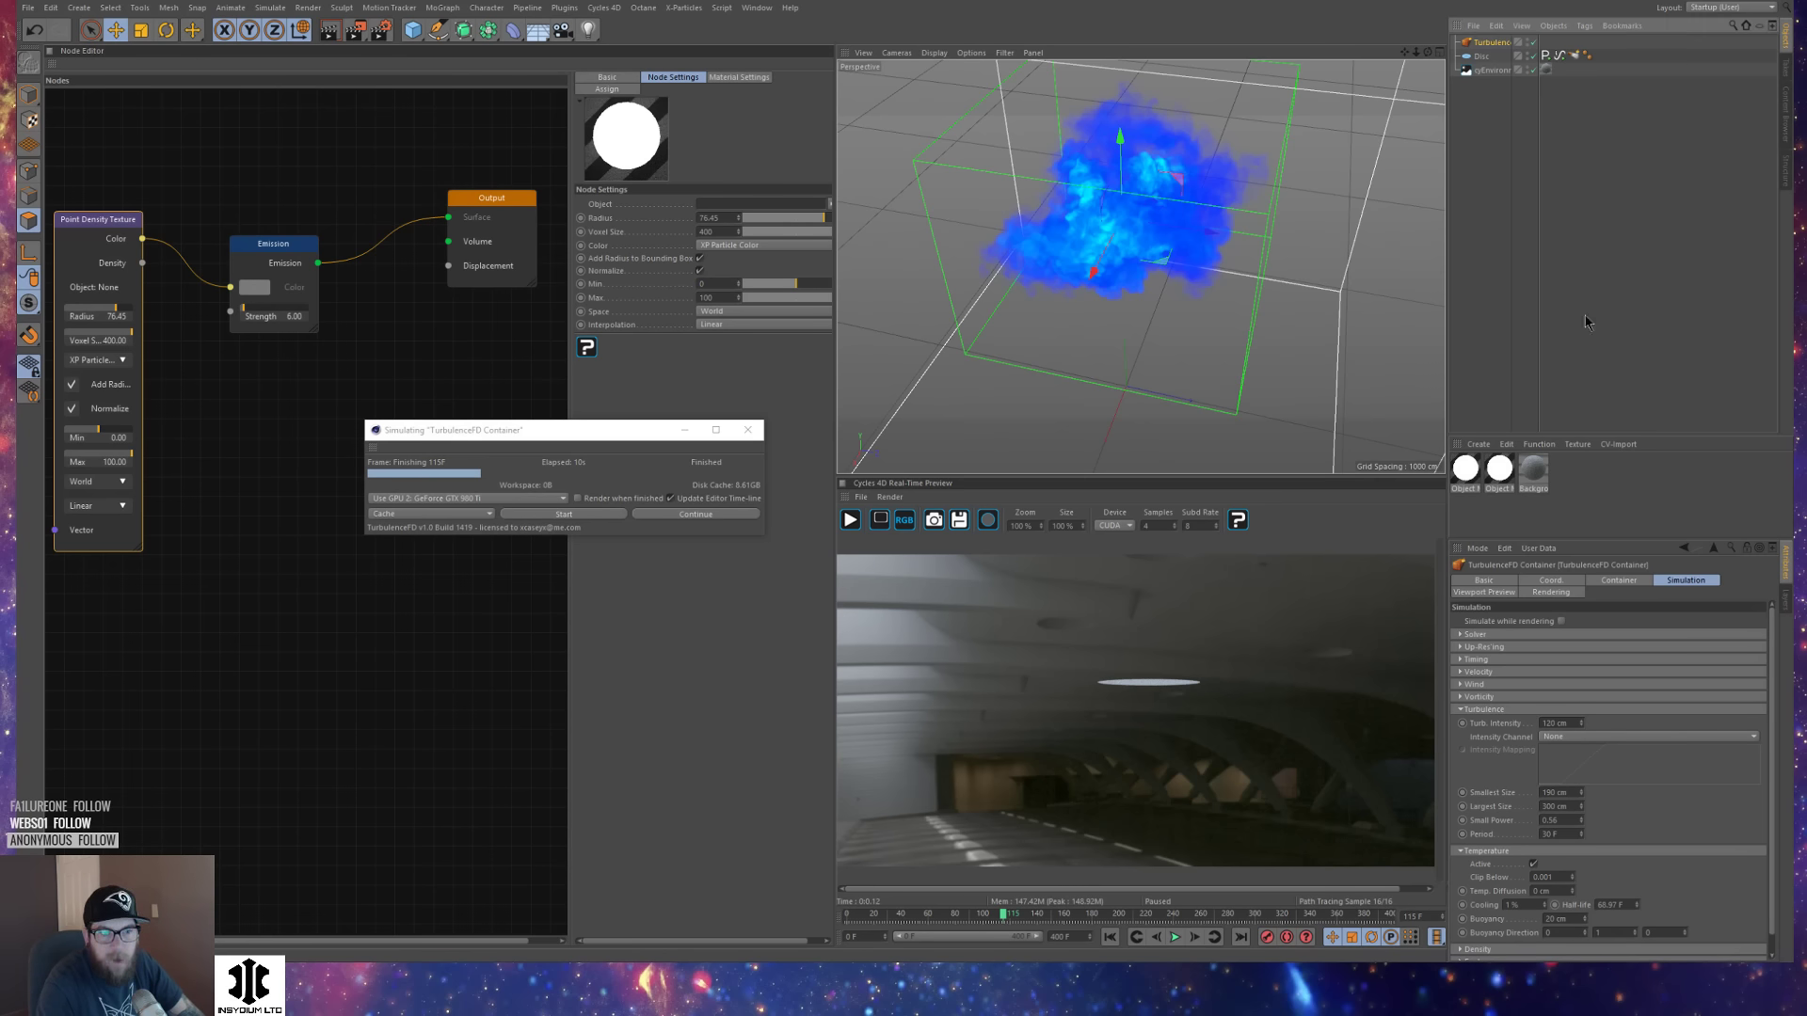
Set the container's Voxel Size to 3 cm.
left_click(1617, 579)
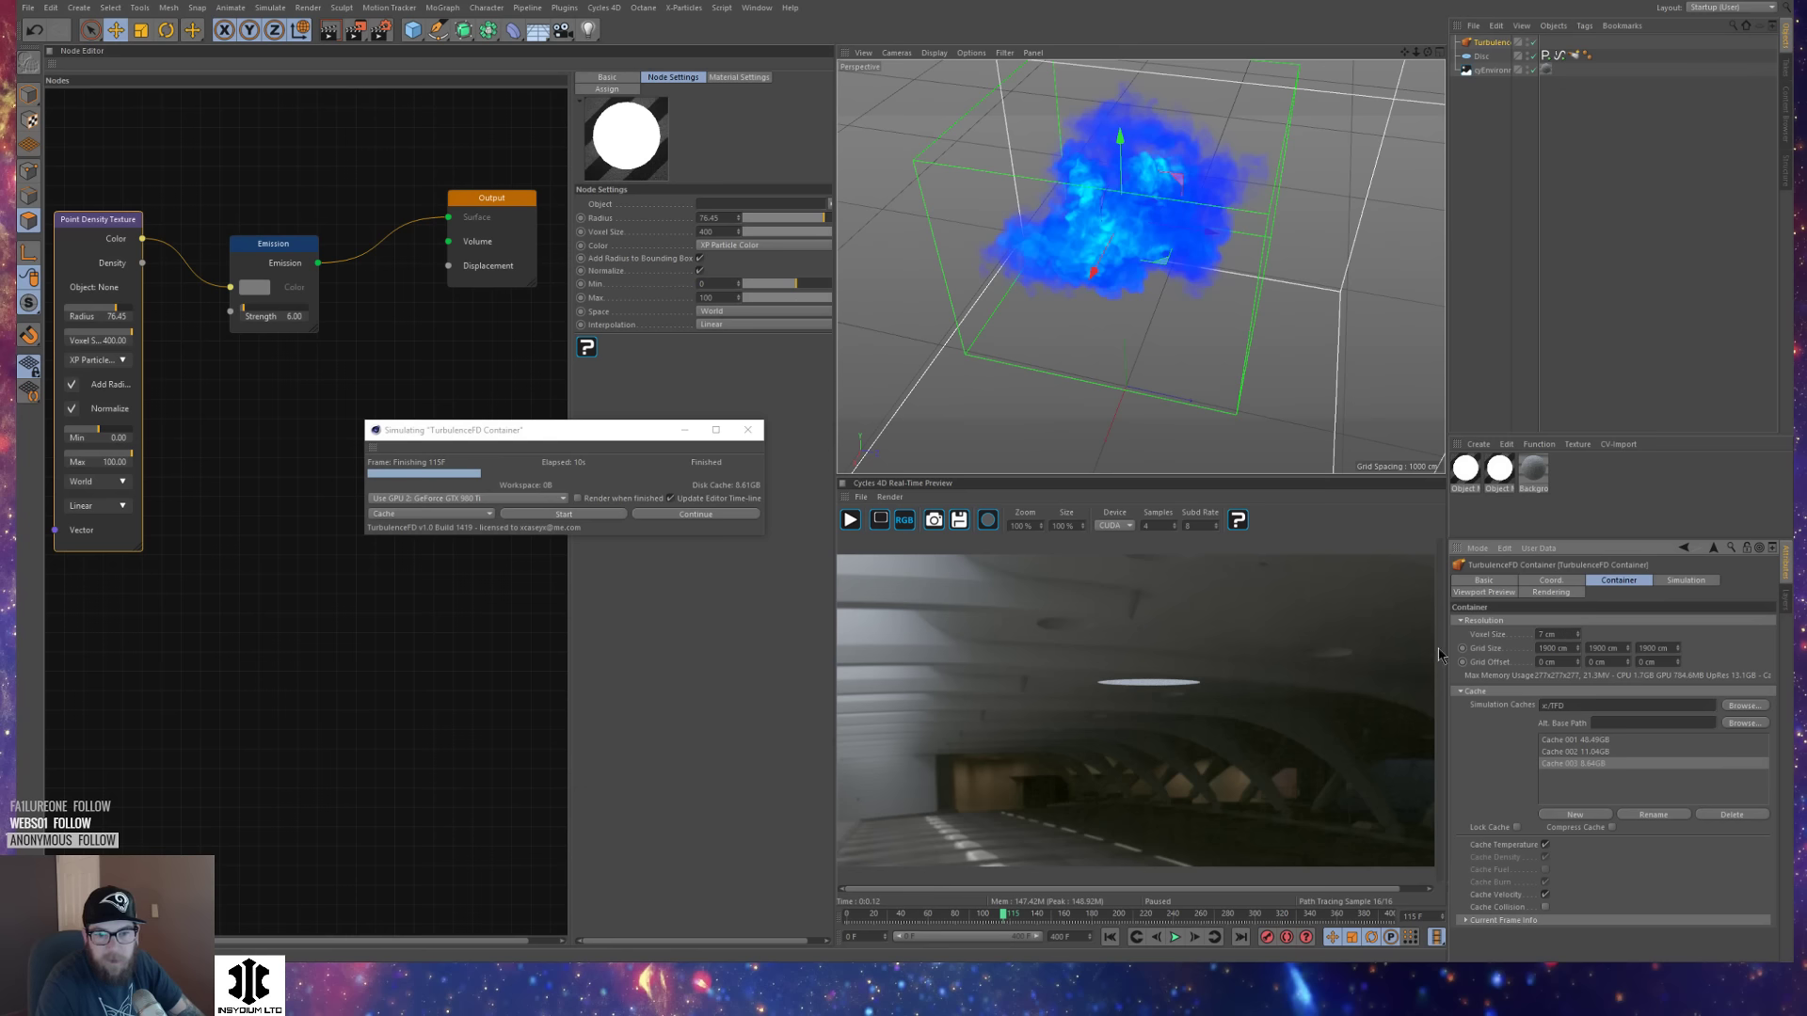
left_click(1546, 634)
type("3")
key("Return")
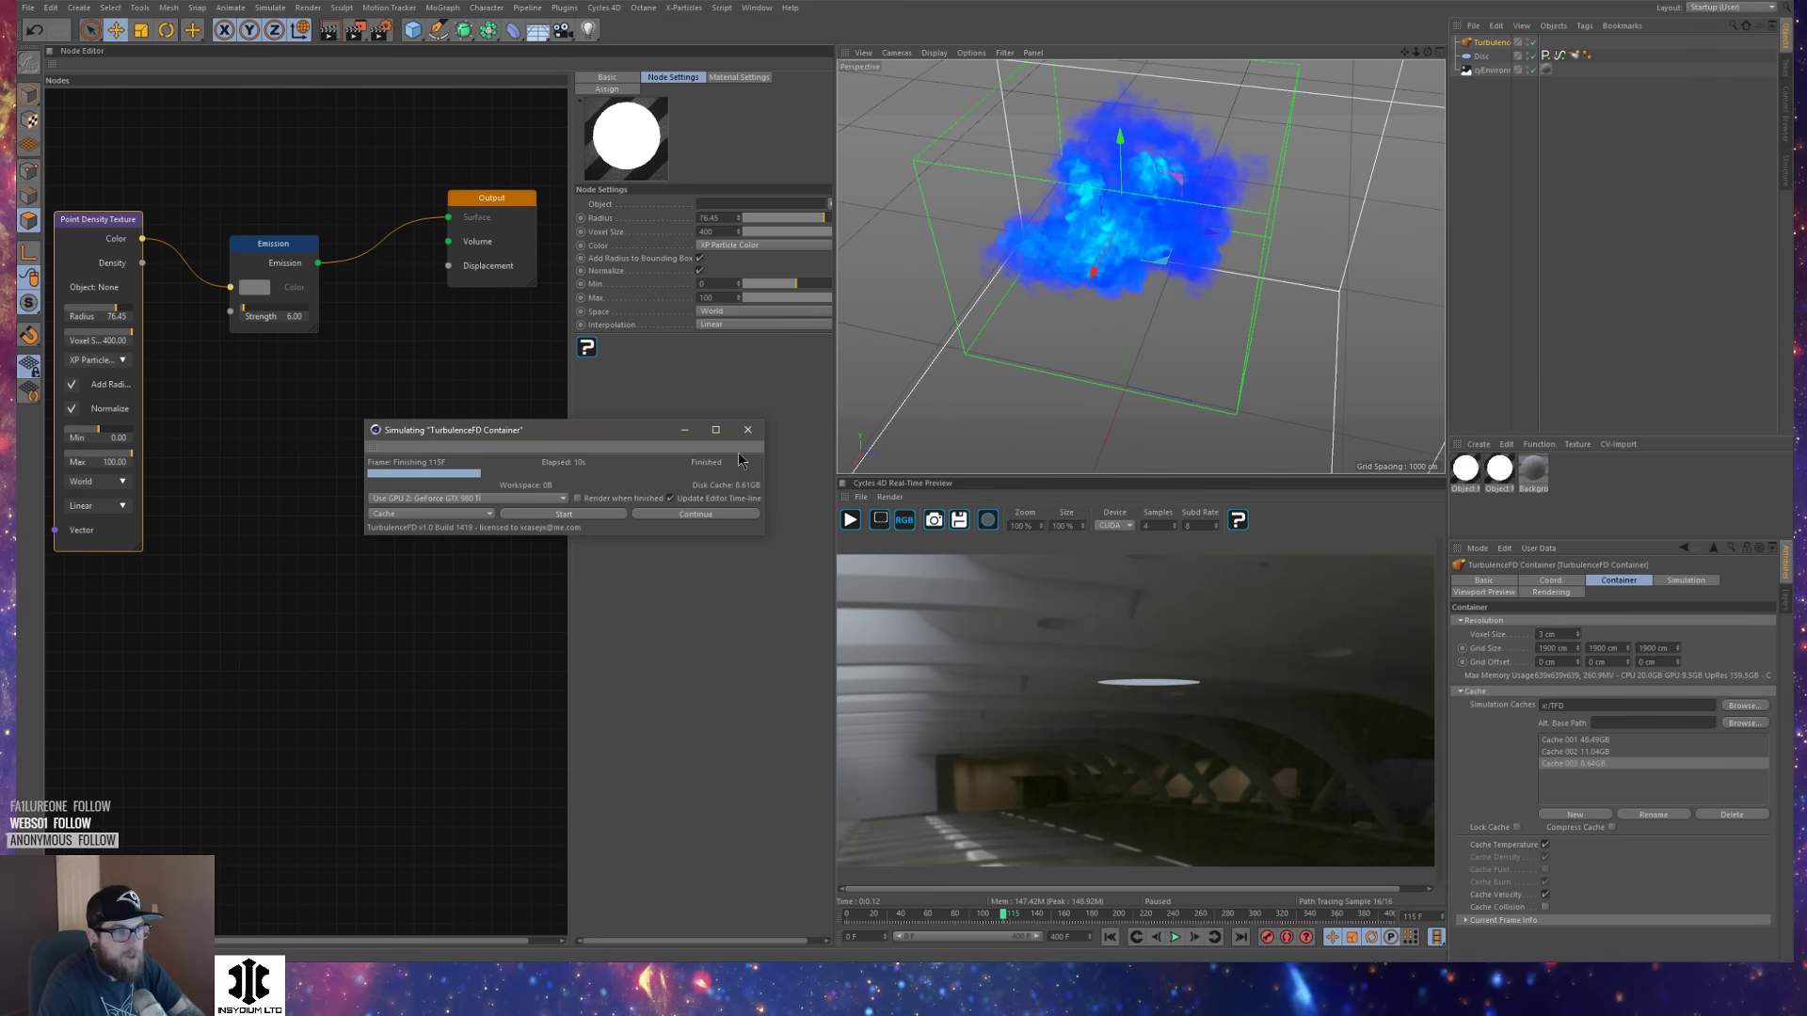
Simulate the higher-resolution container over the existing cache and stop at about frame 147.
left_click(603, 515)
left_click(964, 475)
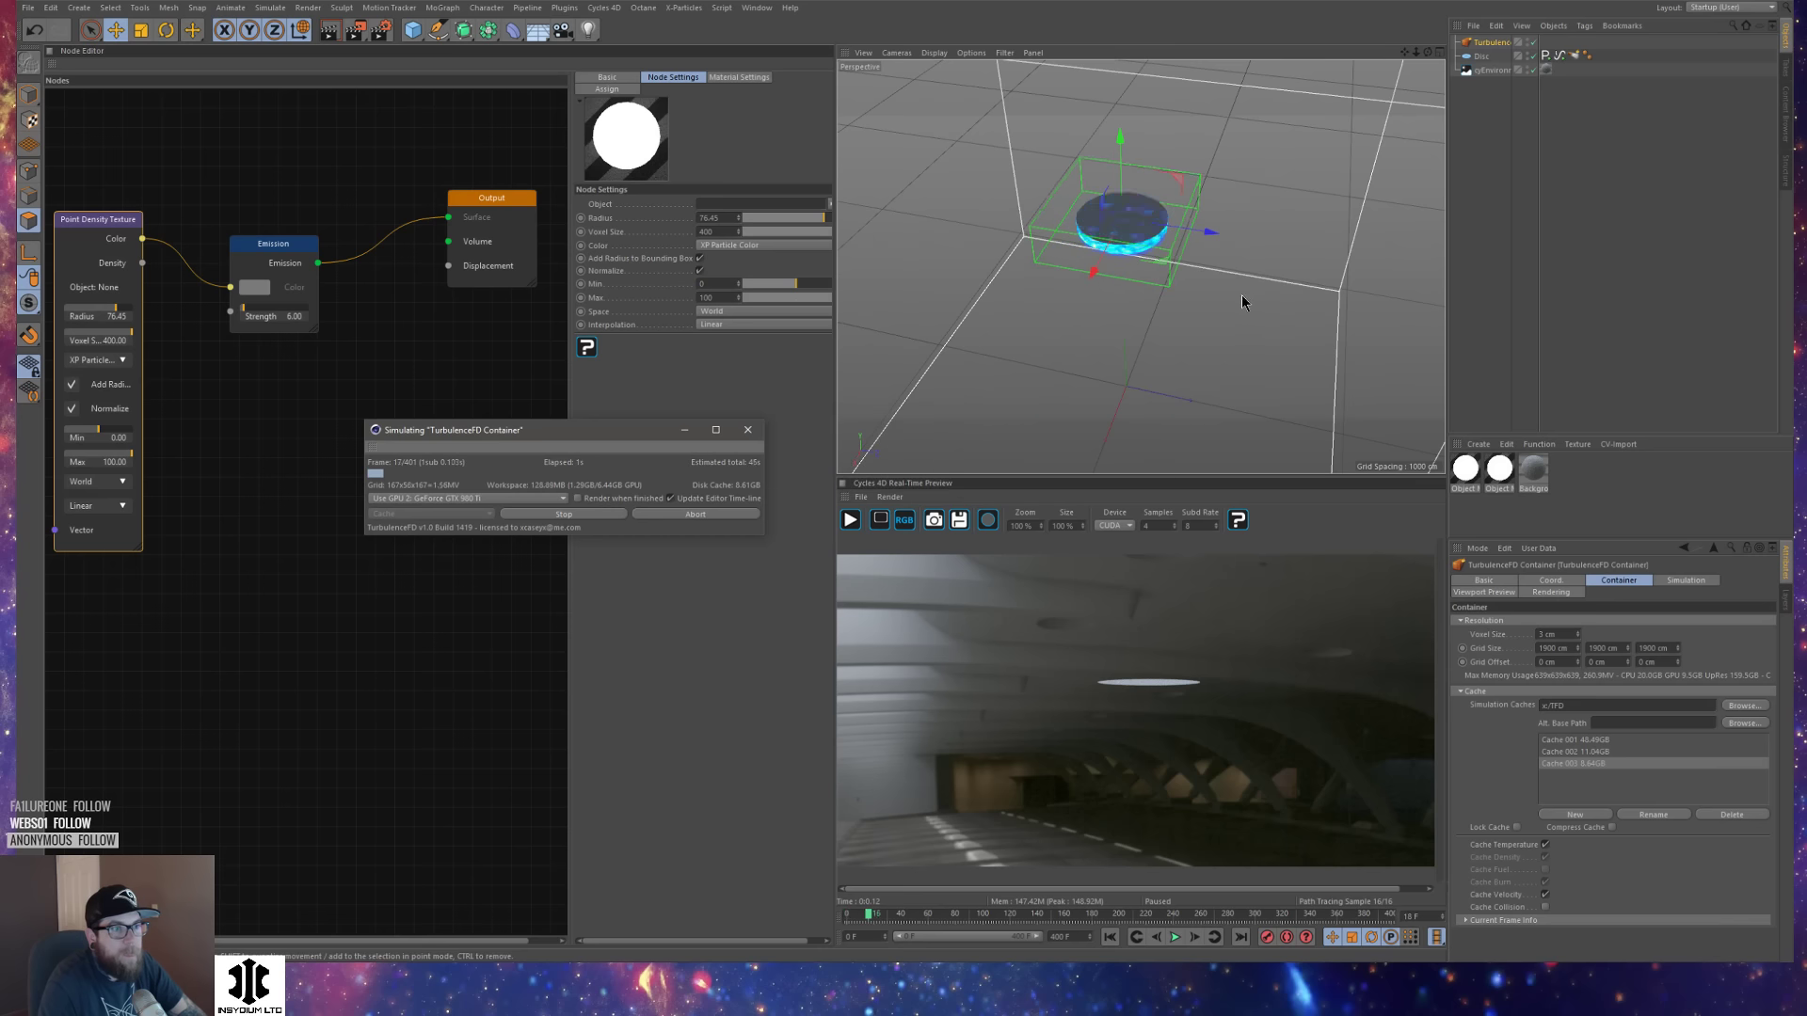
left_click_drag(1129, 268, 1113, 209, "alt")
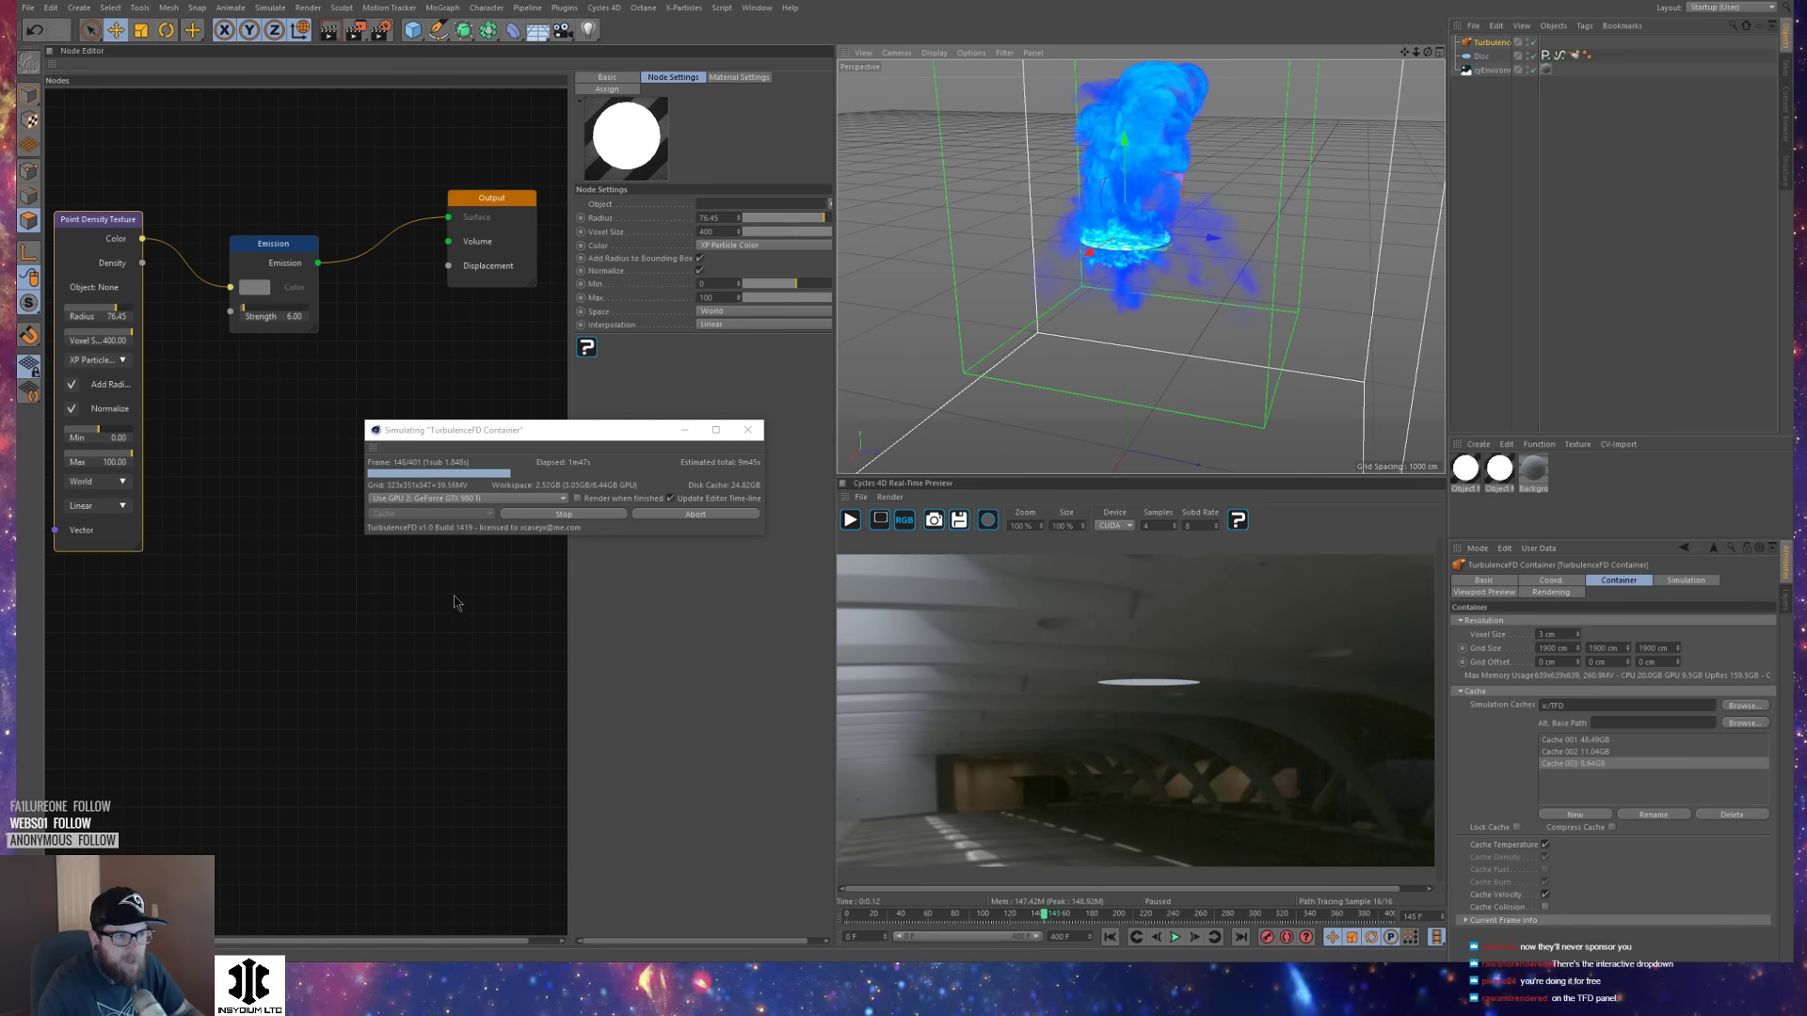
left_click(568, 516)
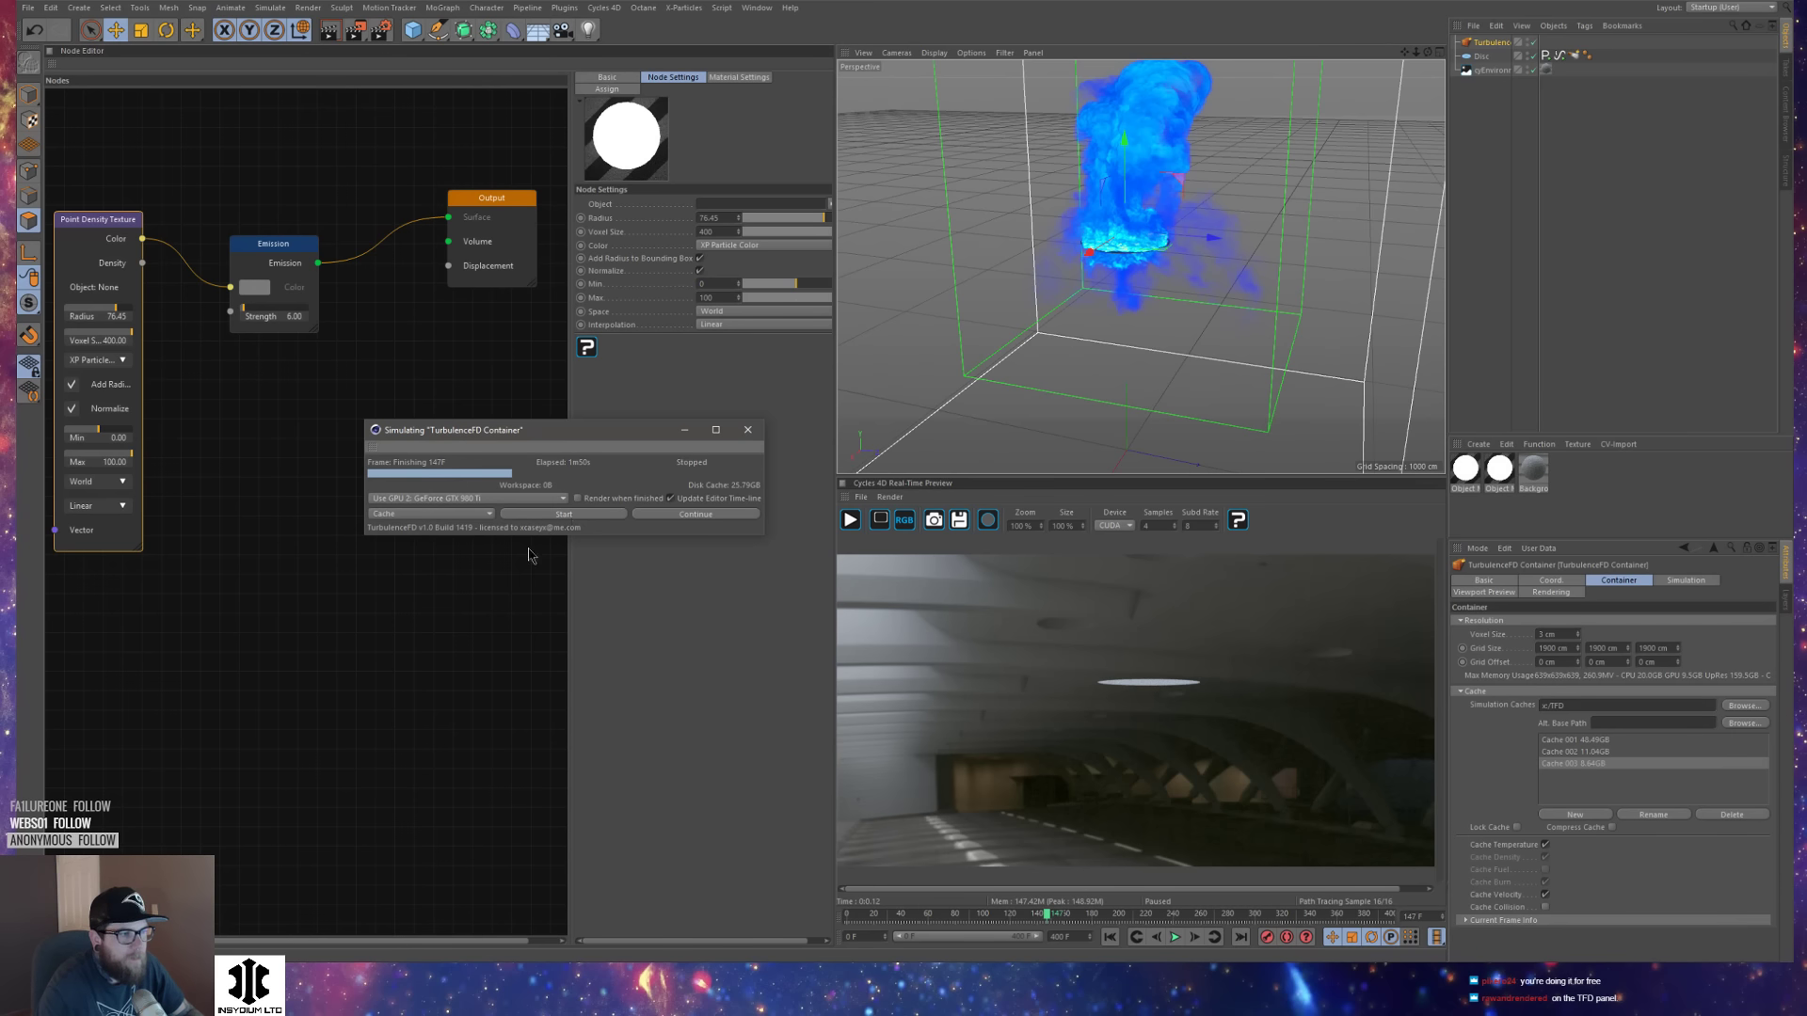
Try the Interactive simulation mode by playing and scrubbing the timeline, and switch the mode back to Cache.
left_click(471, 517)
left_click(474, 544)
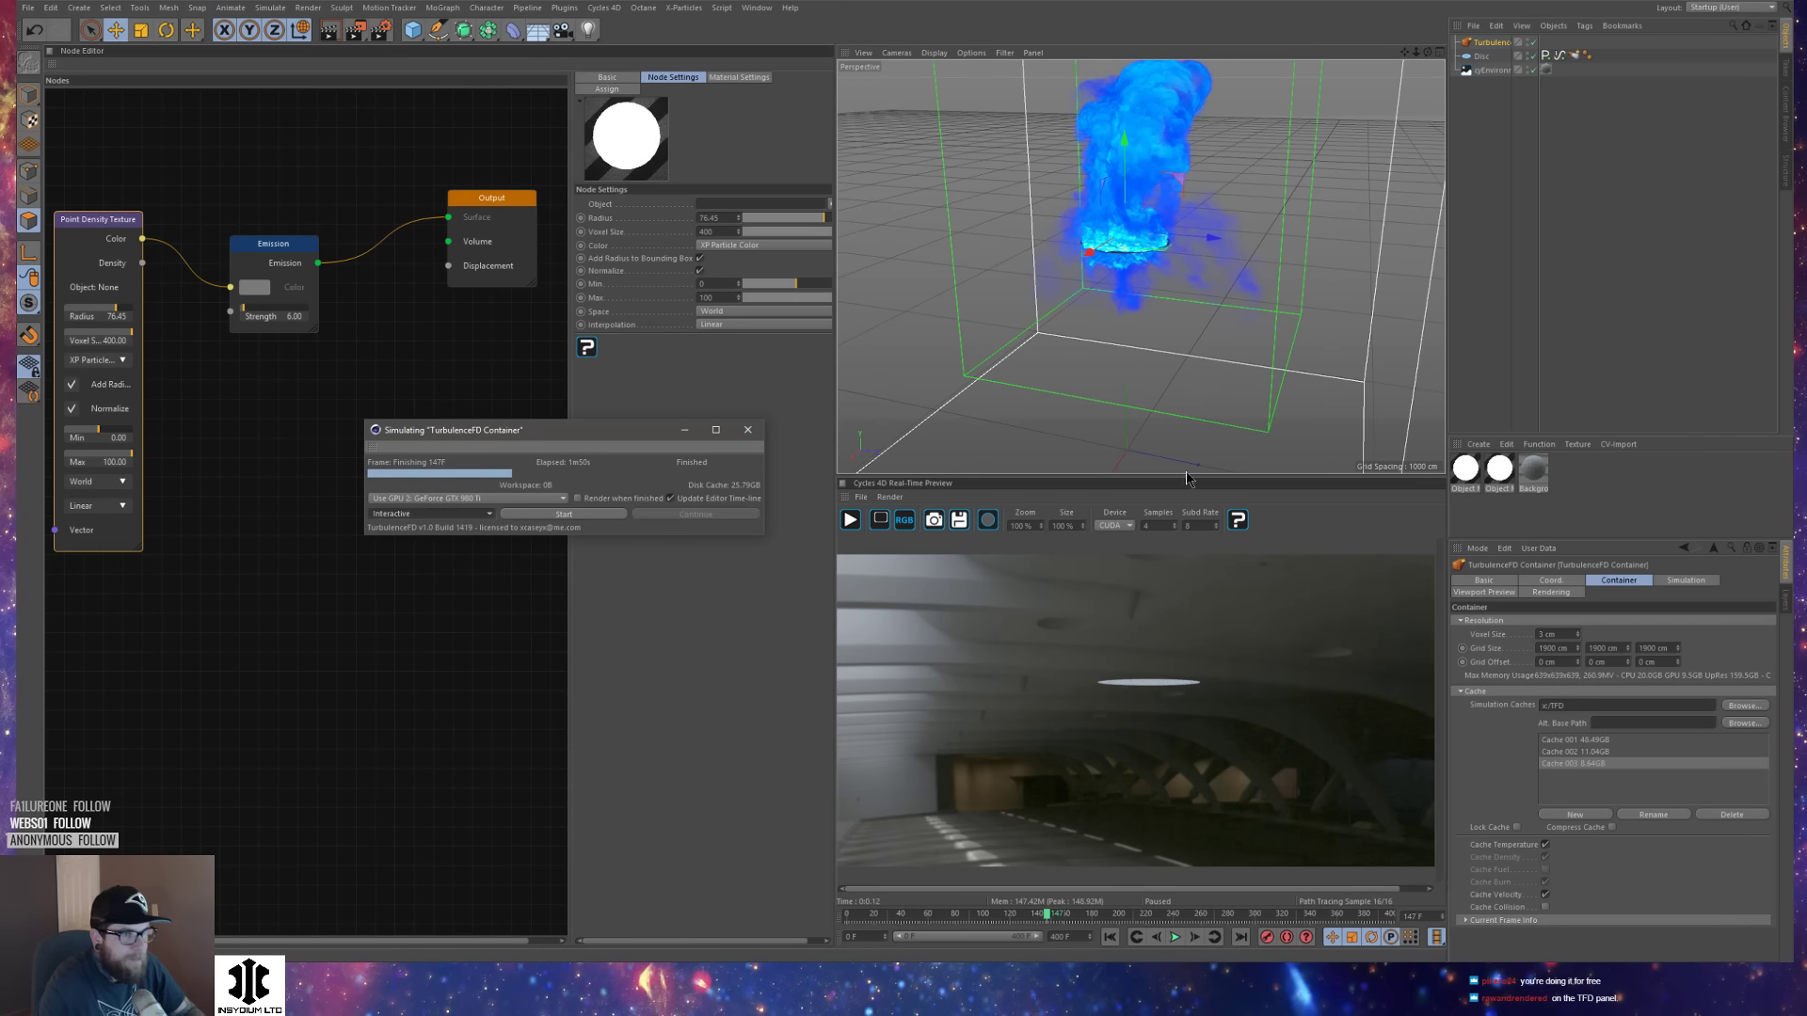
mouse_move(1047, 916)
left_mouse_down()
mouse_move(846, 921)
mouse_move(1049, 925)
left_mouse_up()
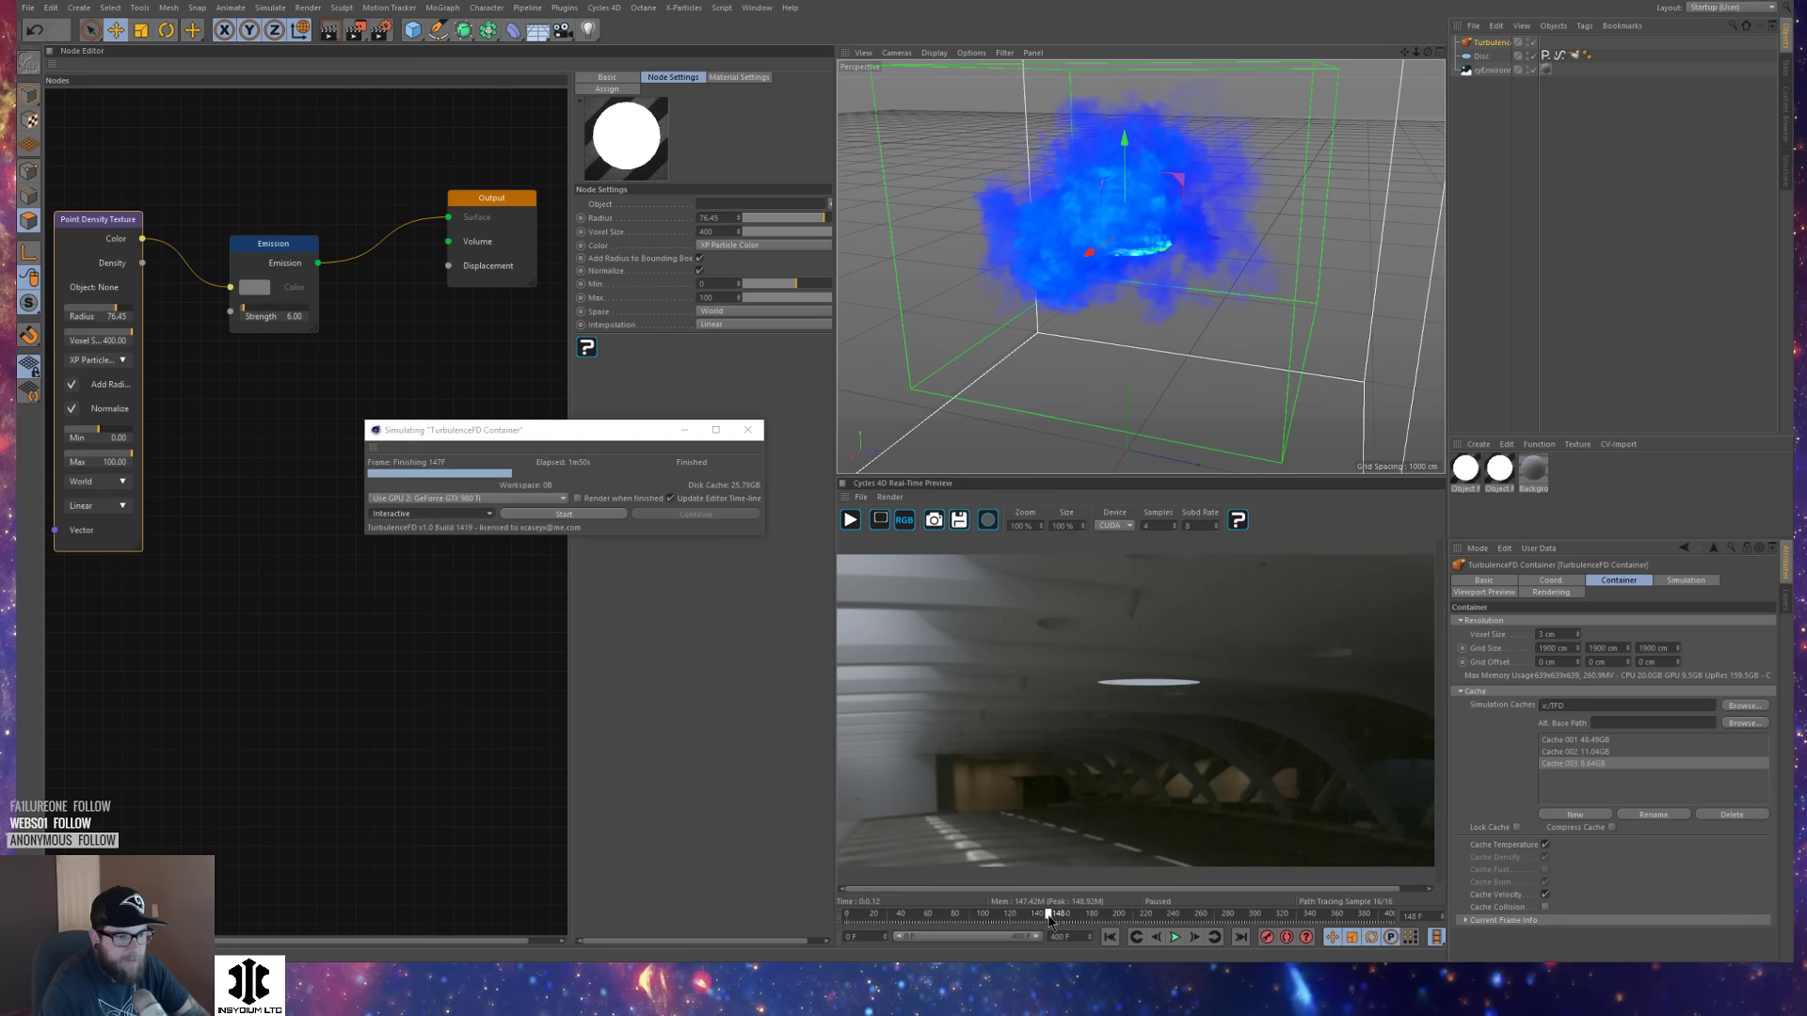
left_click(1175, 936)
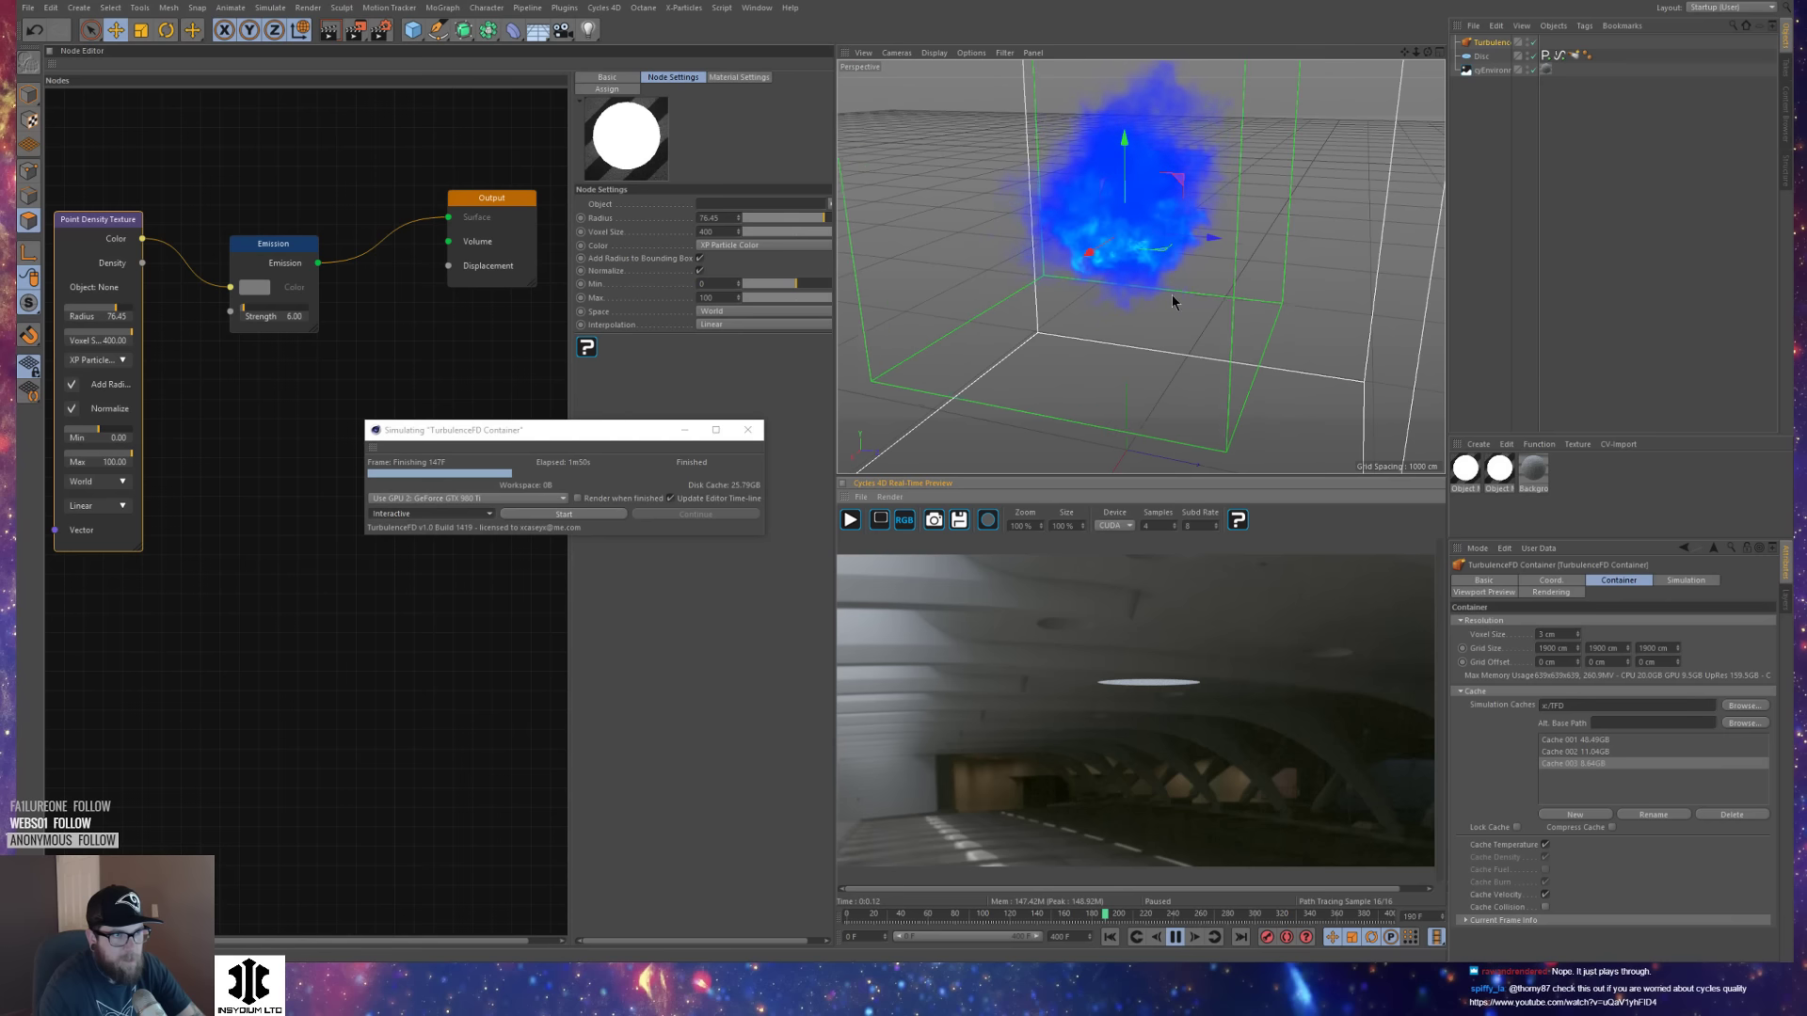
left_click(1188, 361)
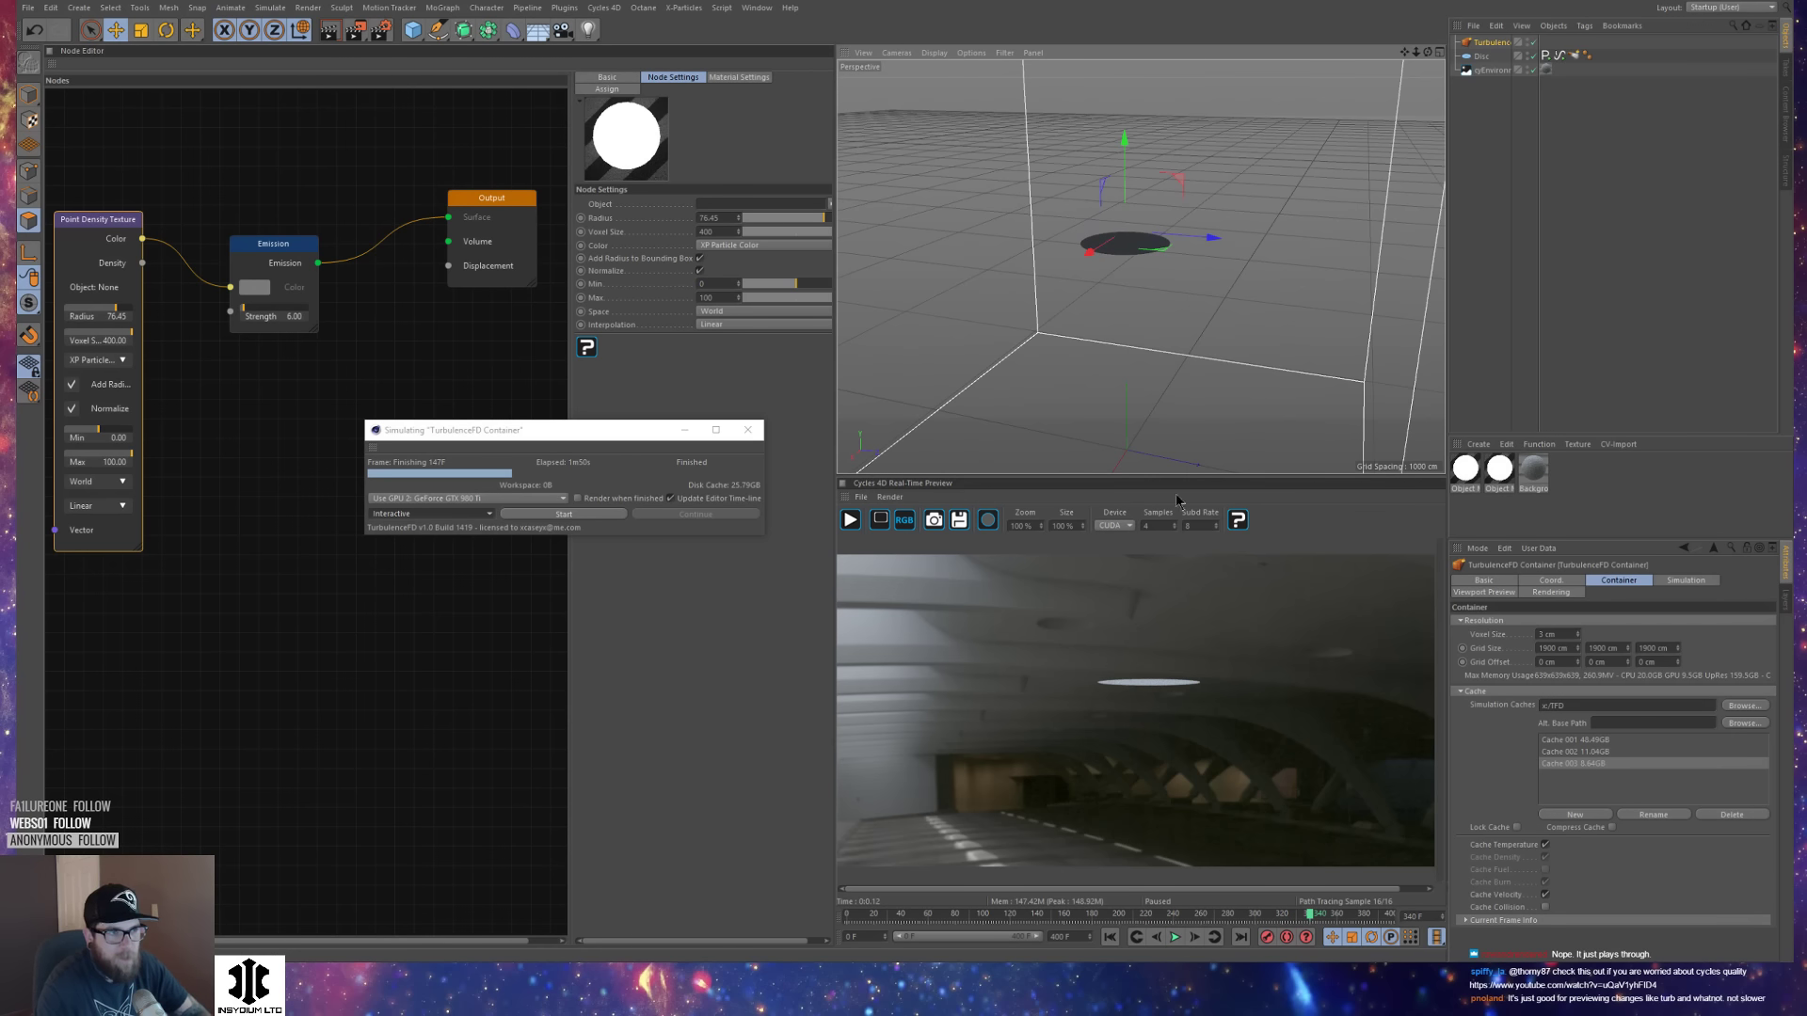
left_click_drag(941, 920, 860, 922)
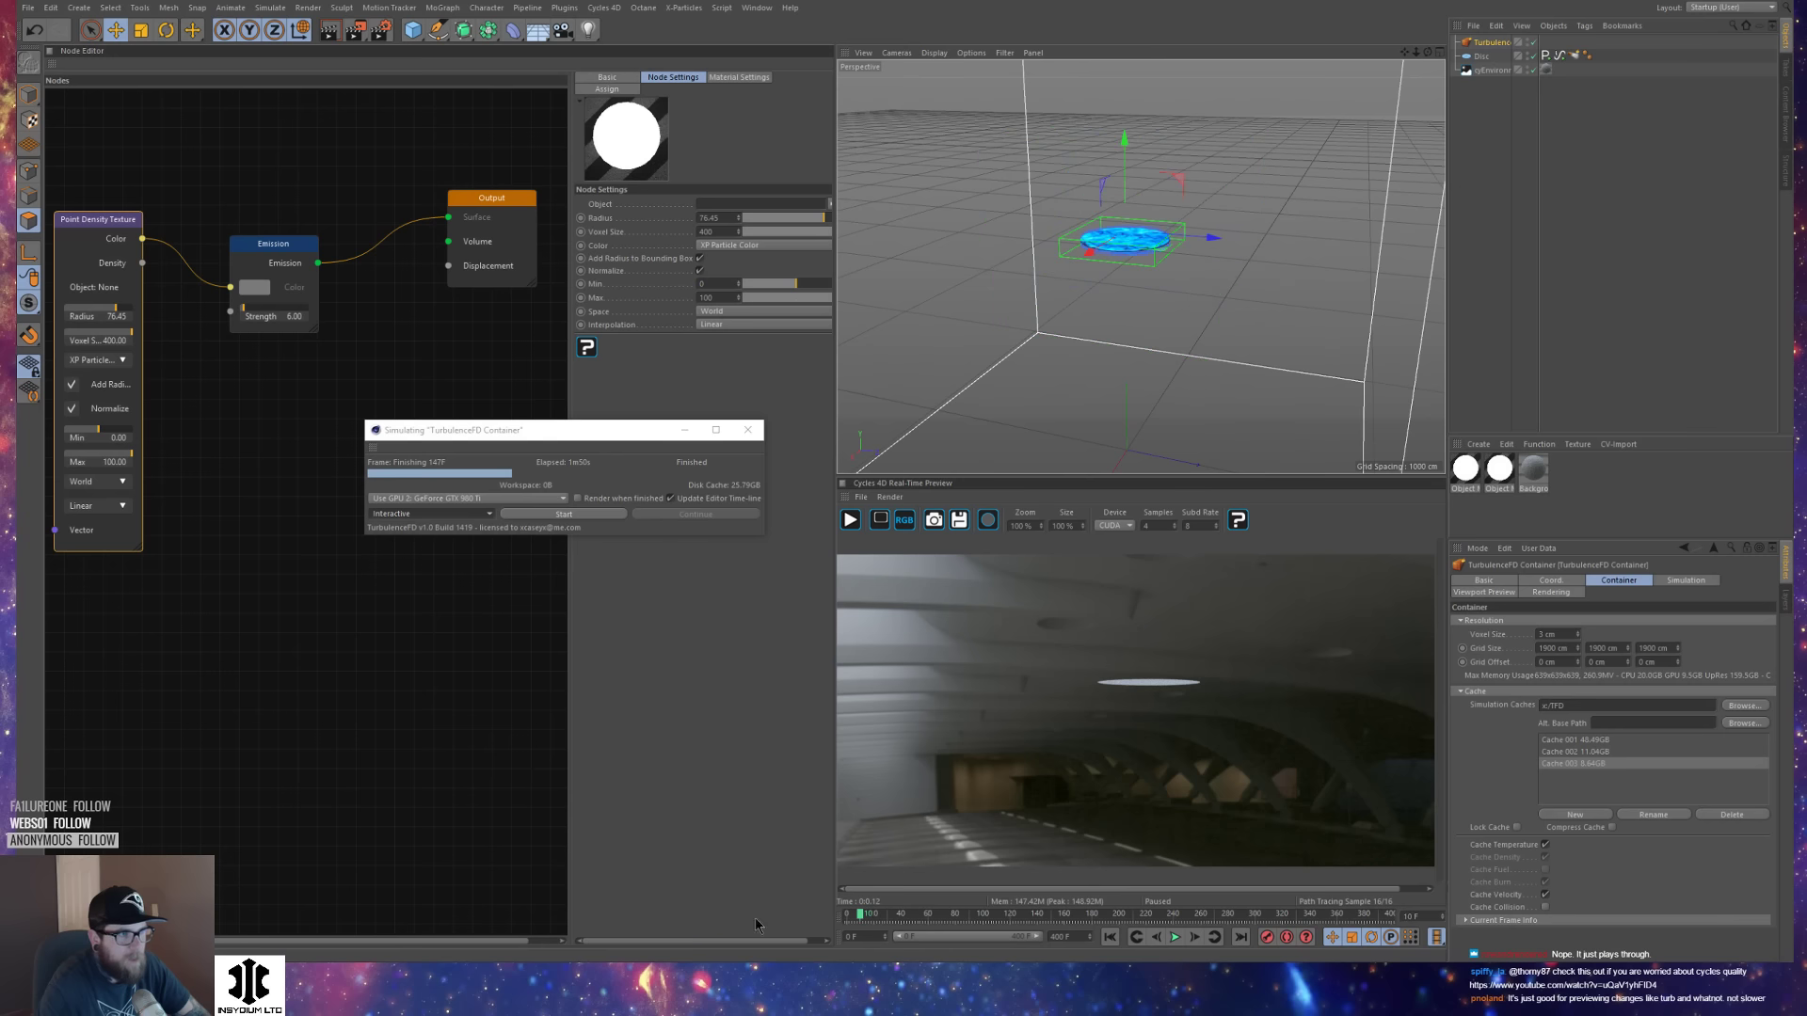
left_click(452, 515)
left_click(459, 529)
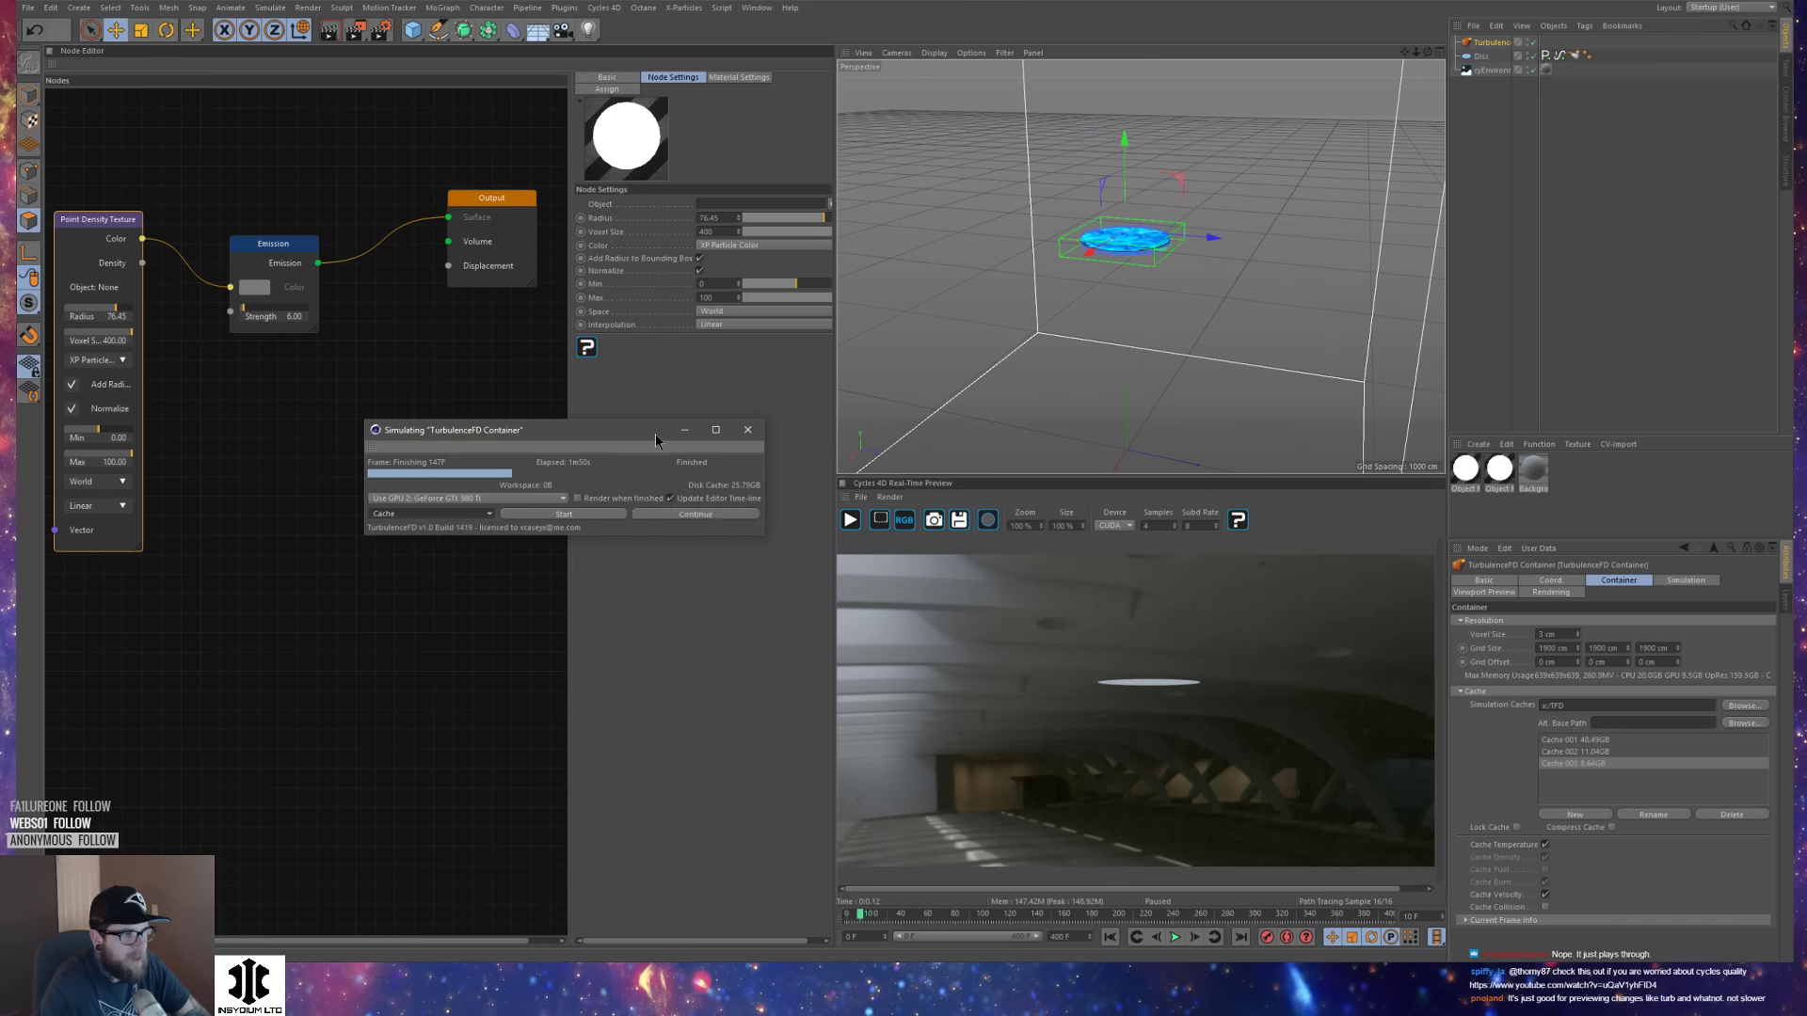
Scrub to the last cached frames and set the timeline's end frame to 144.
left_click_drag(999, 921, 1047, 941)
left_click(1067, 938)
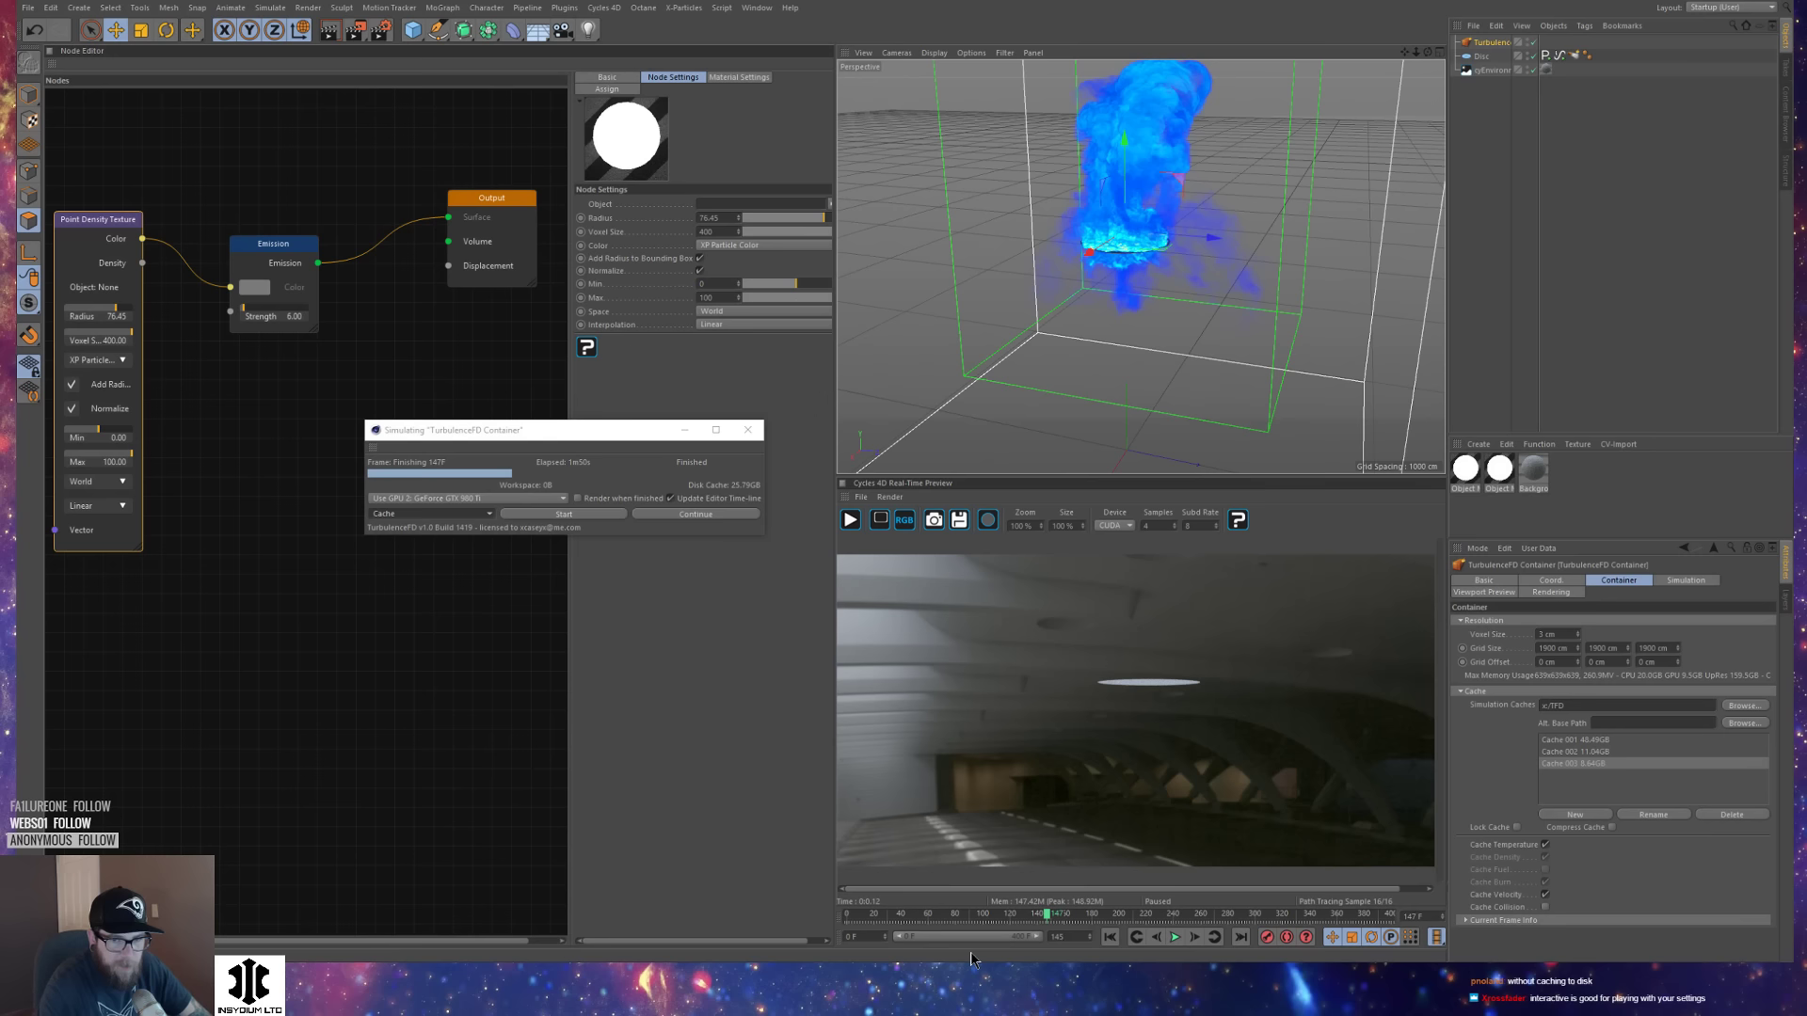
type("144")
key("Return")
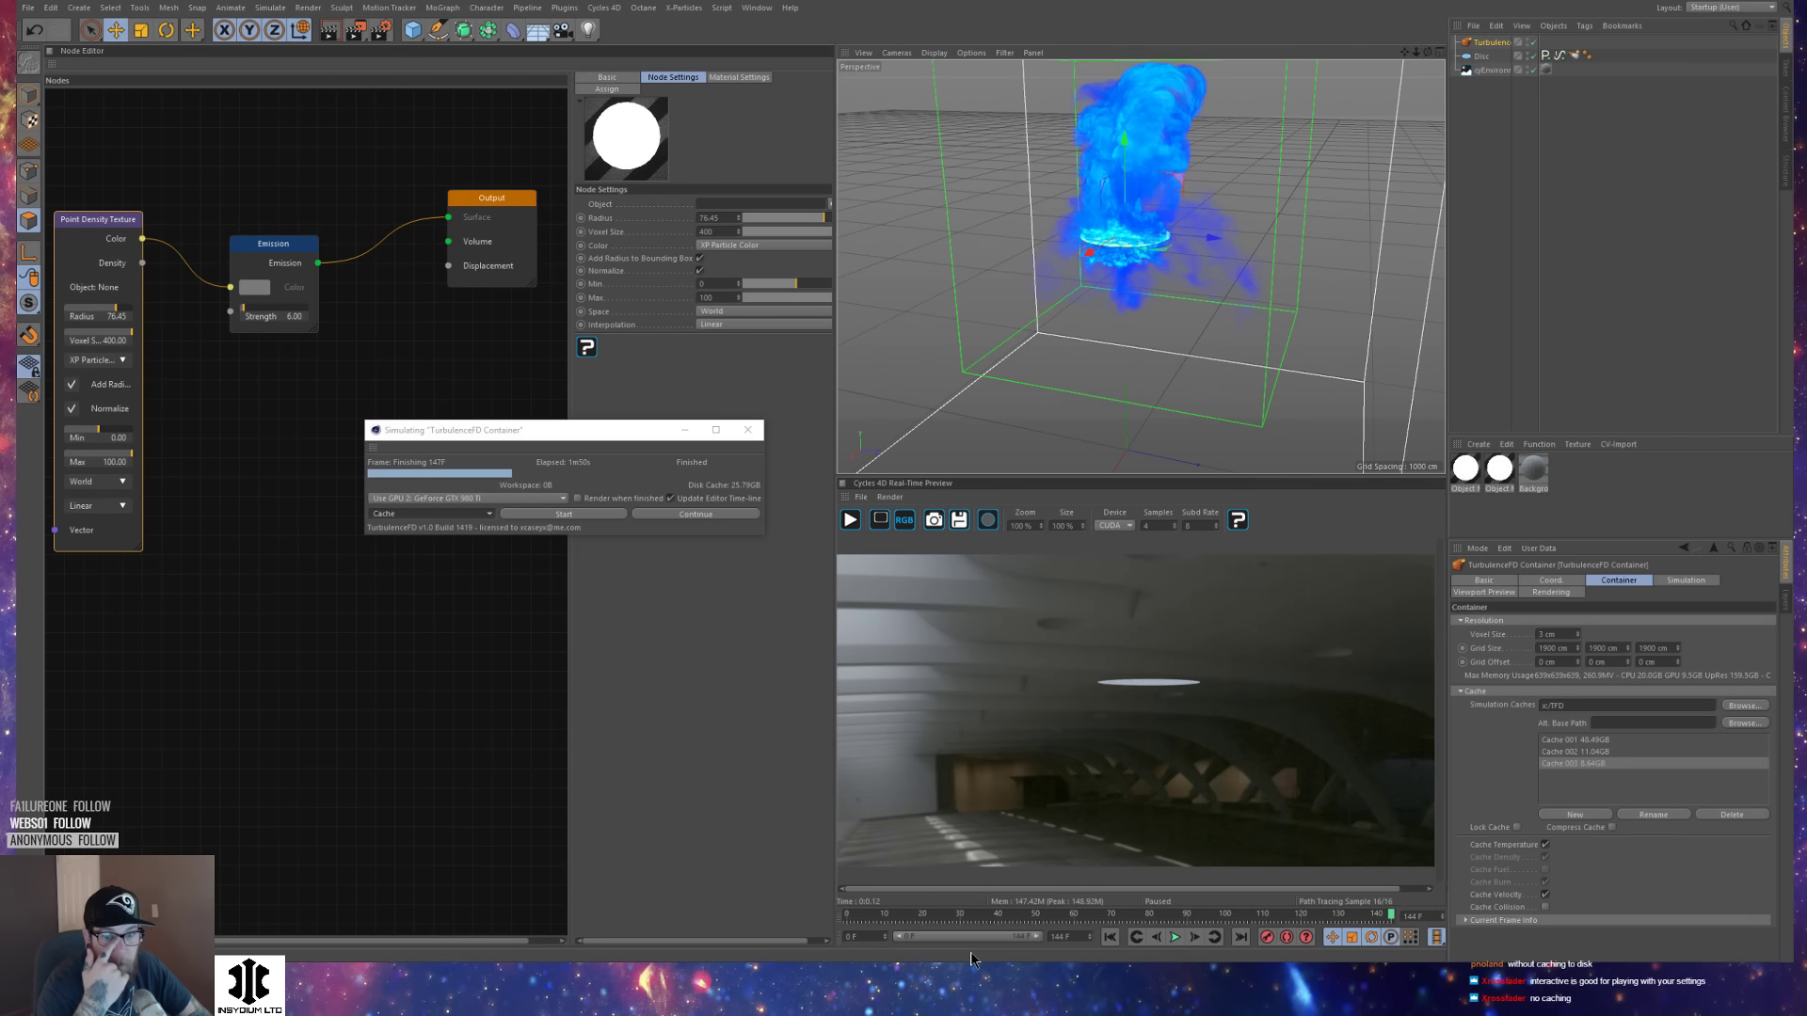
Examine the simulated smoke around the disc emitter up close from several angles.
left_click_drag(1158, 207, 1073, 244, "alt")
right_click_drag(1073, 244, 1110, 220, "alt")
left_click_drag(1111, 220, 1261, 292, "alt")
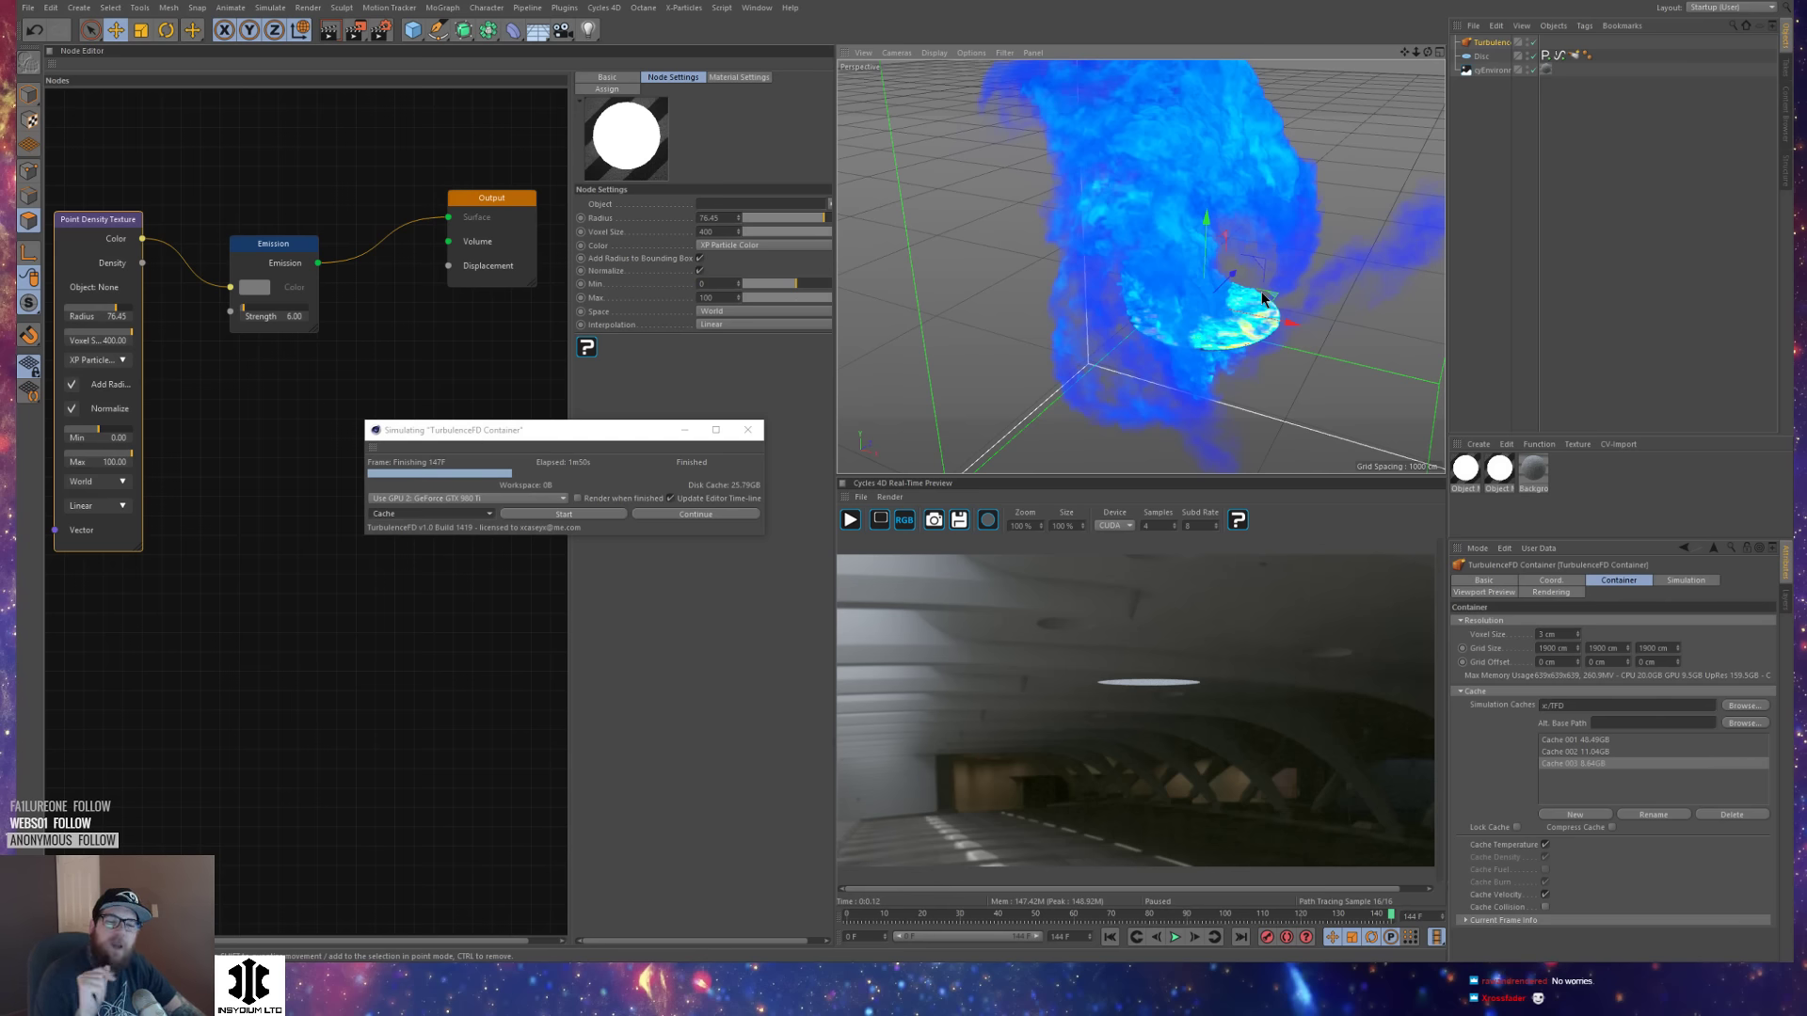
Bring up the browser, watch the Cycles Material Vault Cinematic Trailer in full screen, and return to the smoke scene.
left_click_drag(1261, 292, 1224, 331, "alt")
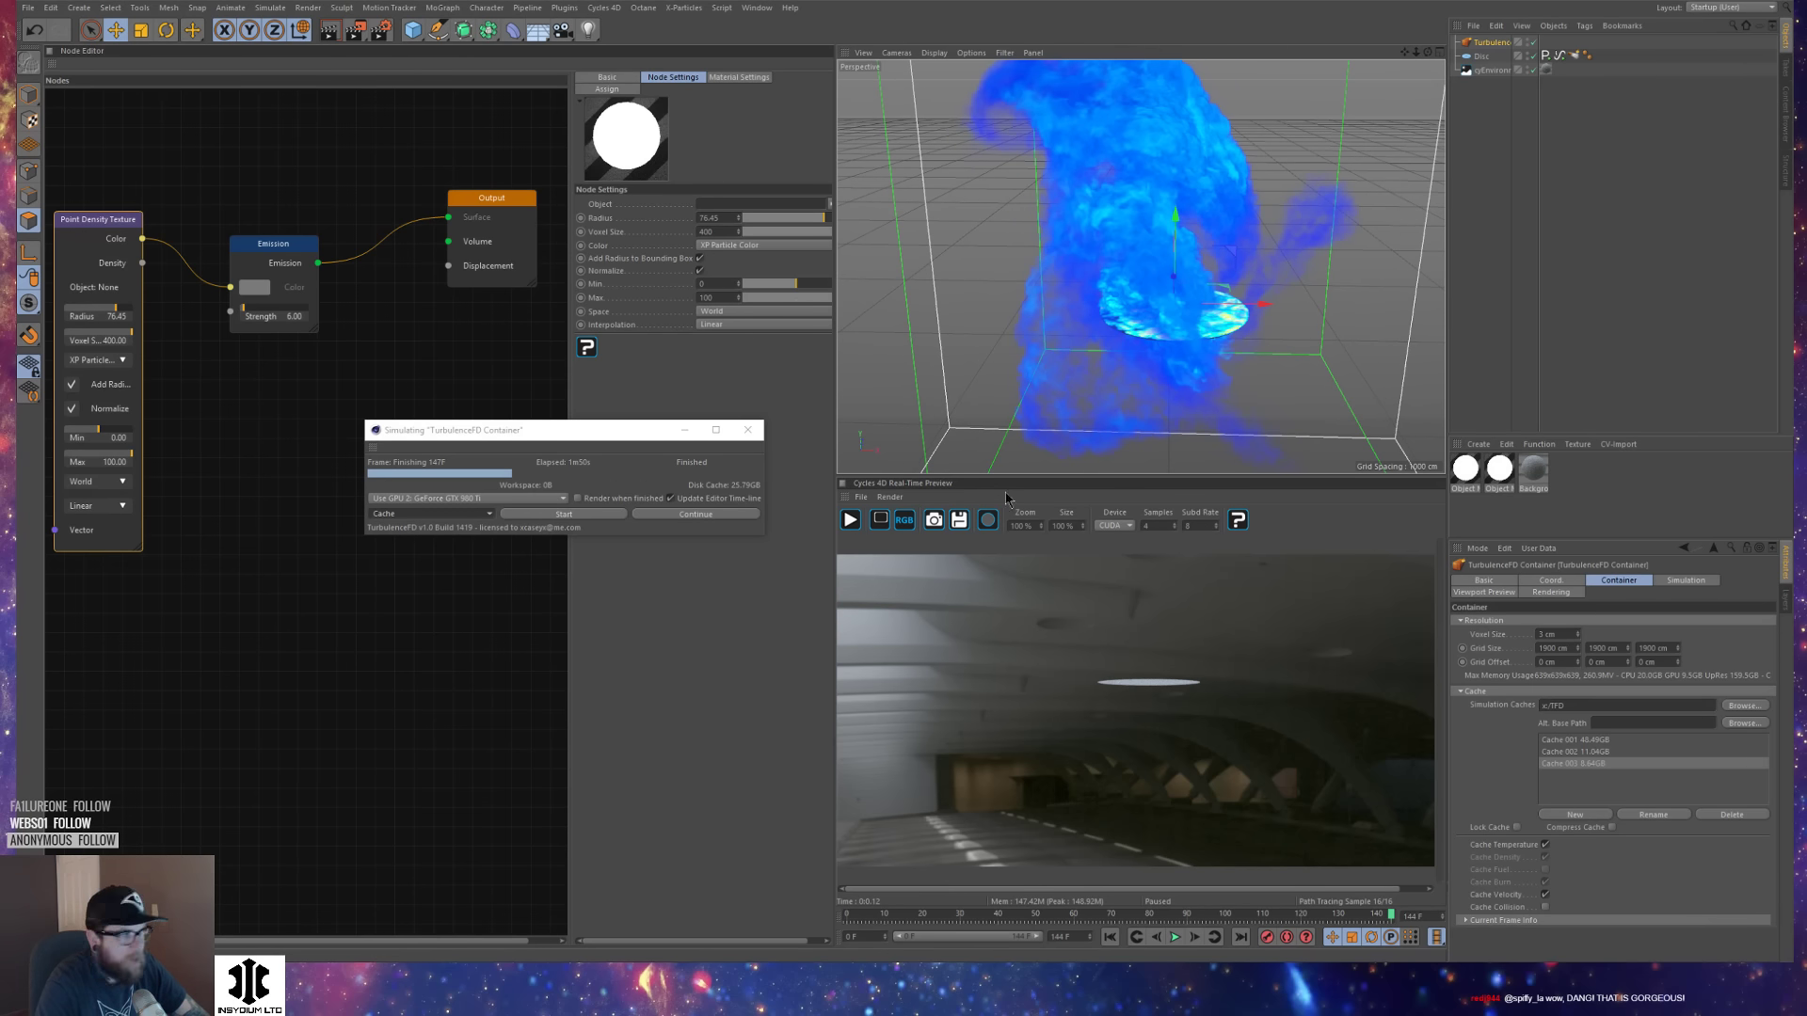
left_click_drag(0, 151, 821, 7)
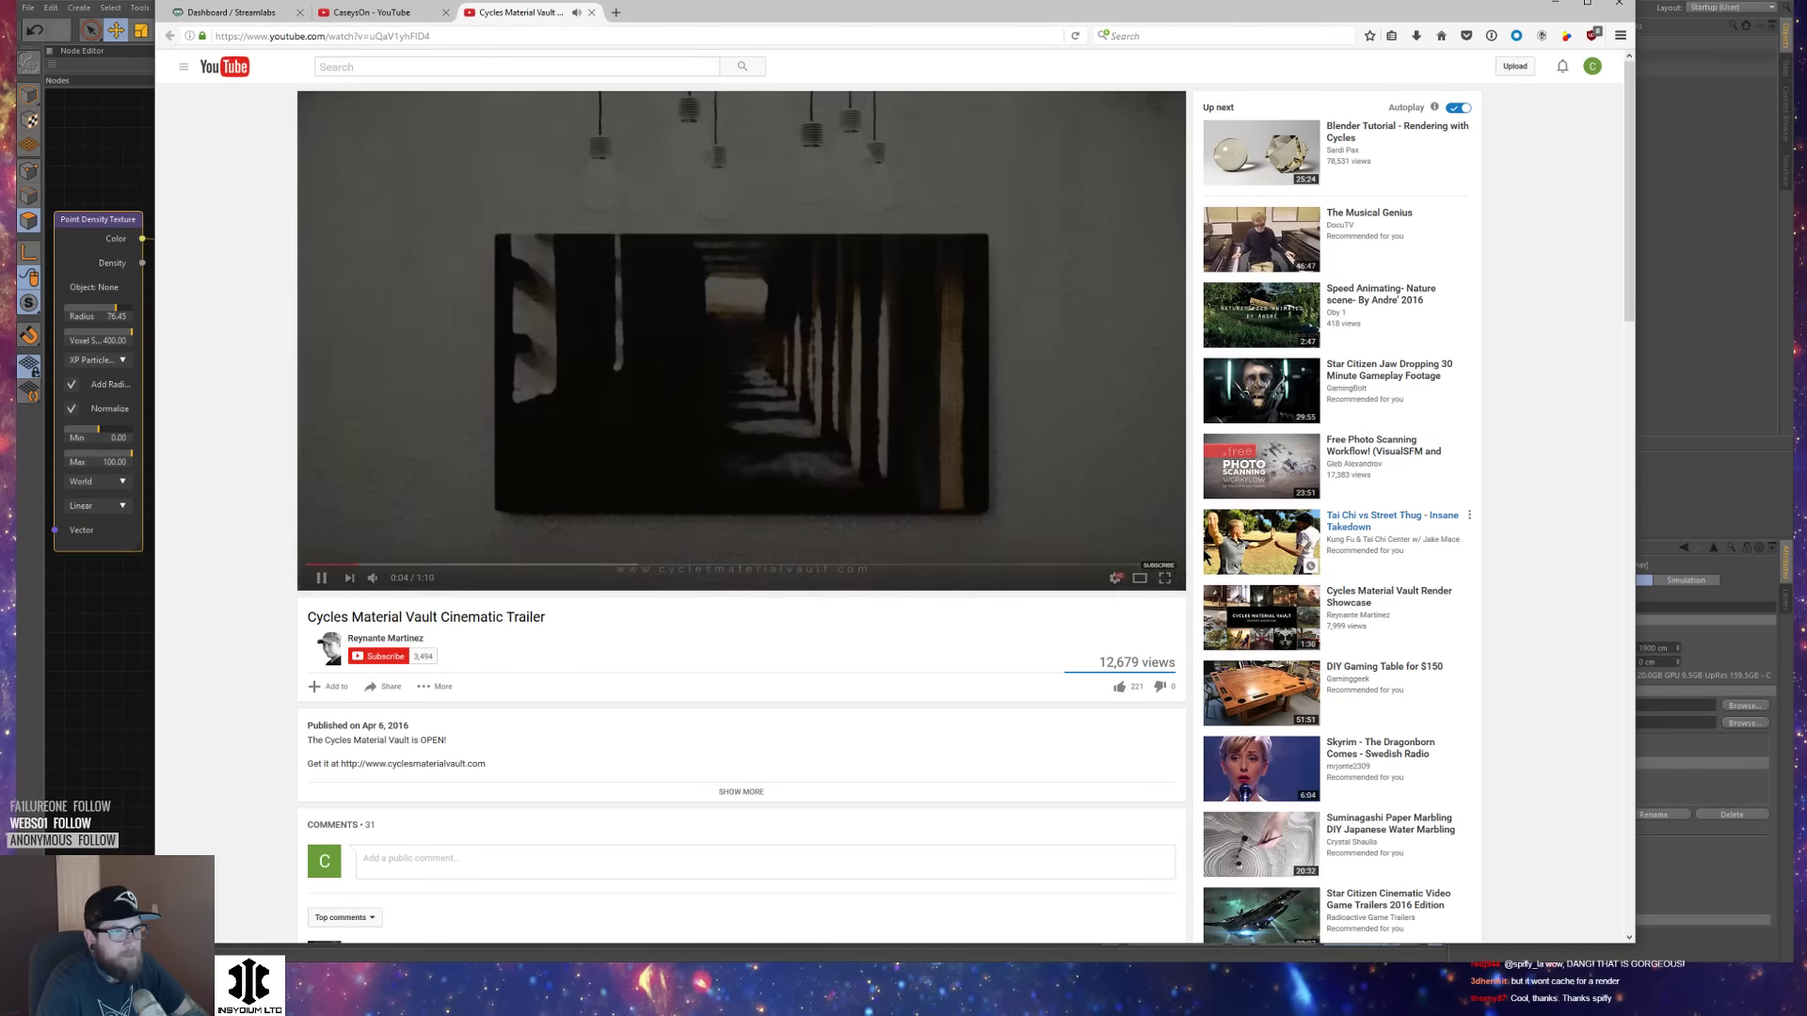
left_click(1168, 580)
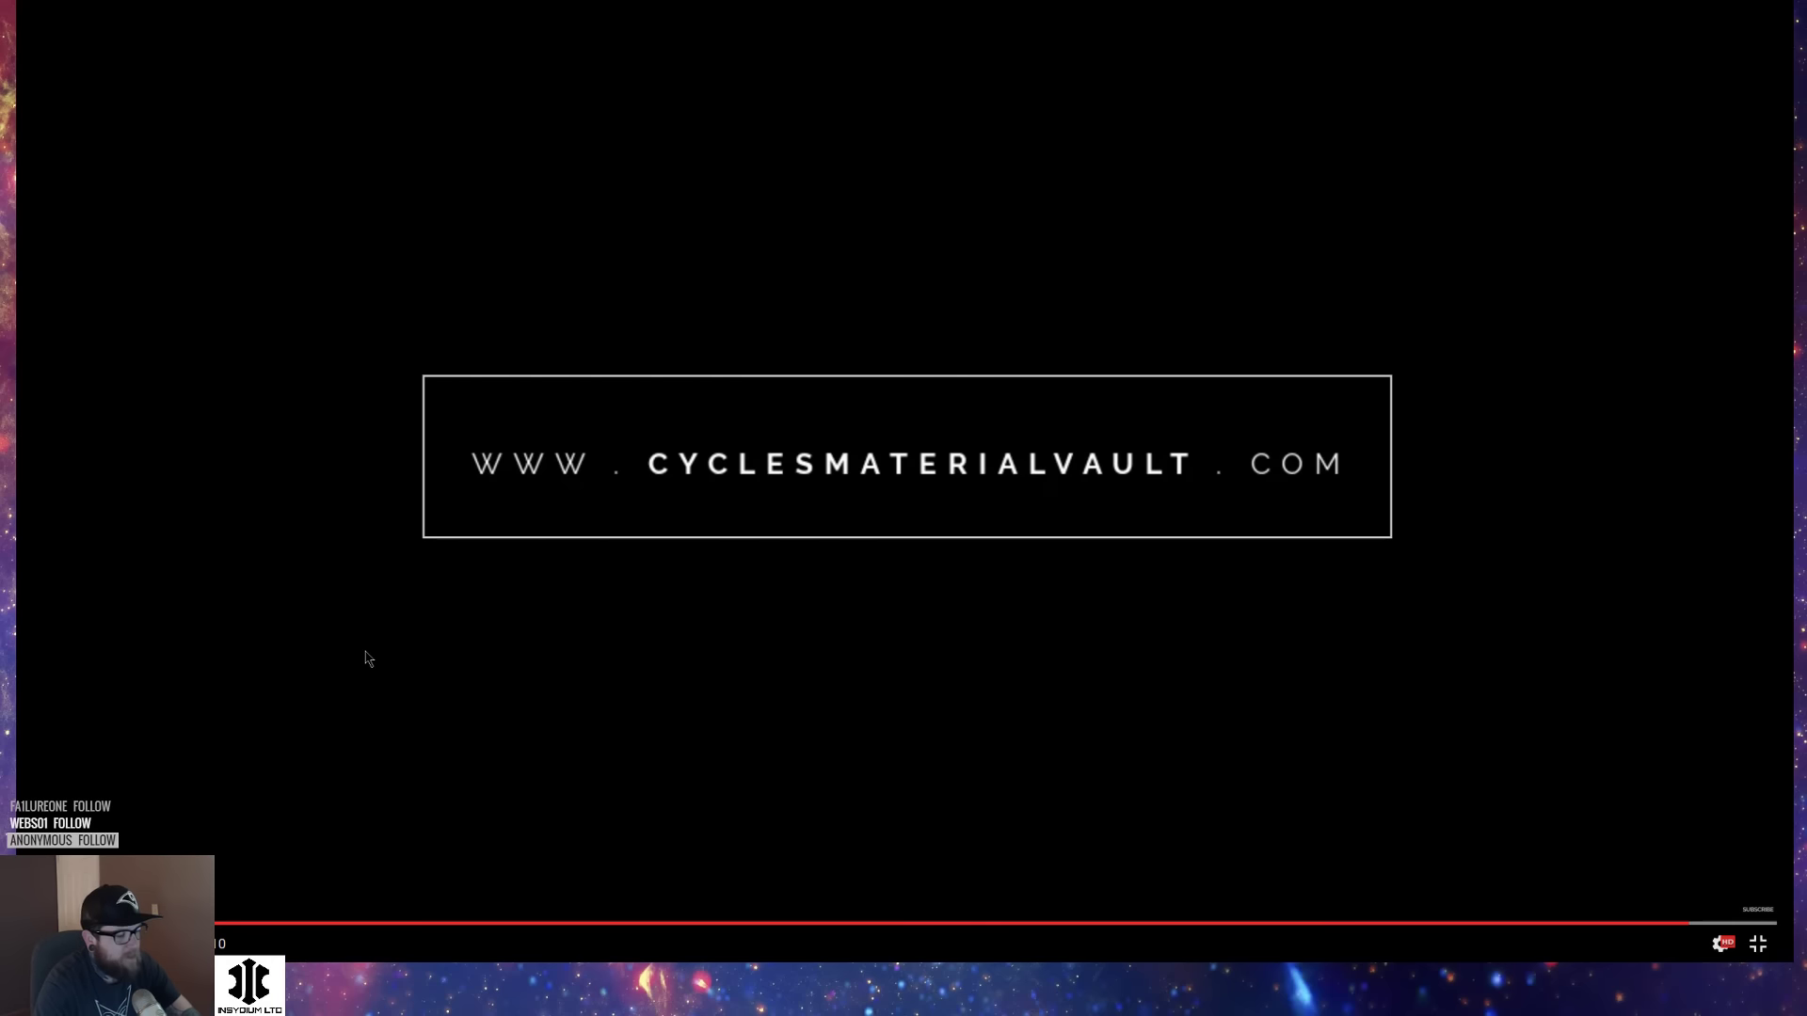
key("Escape")
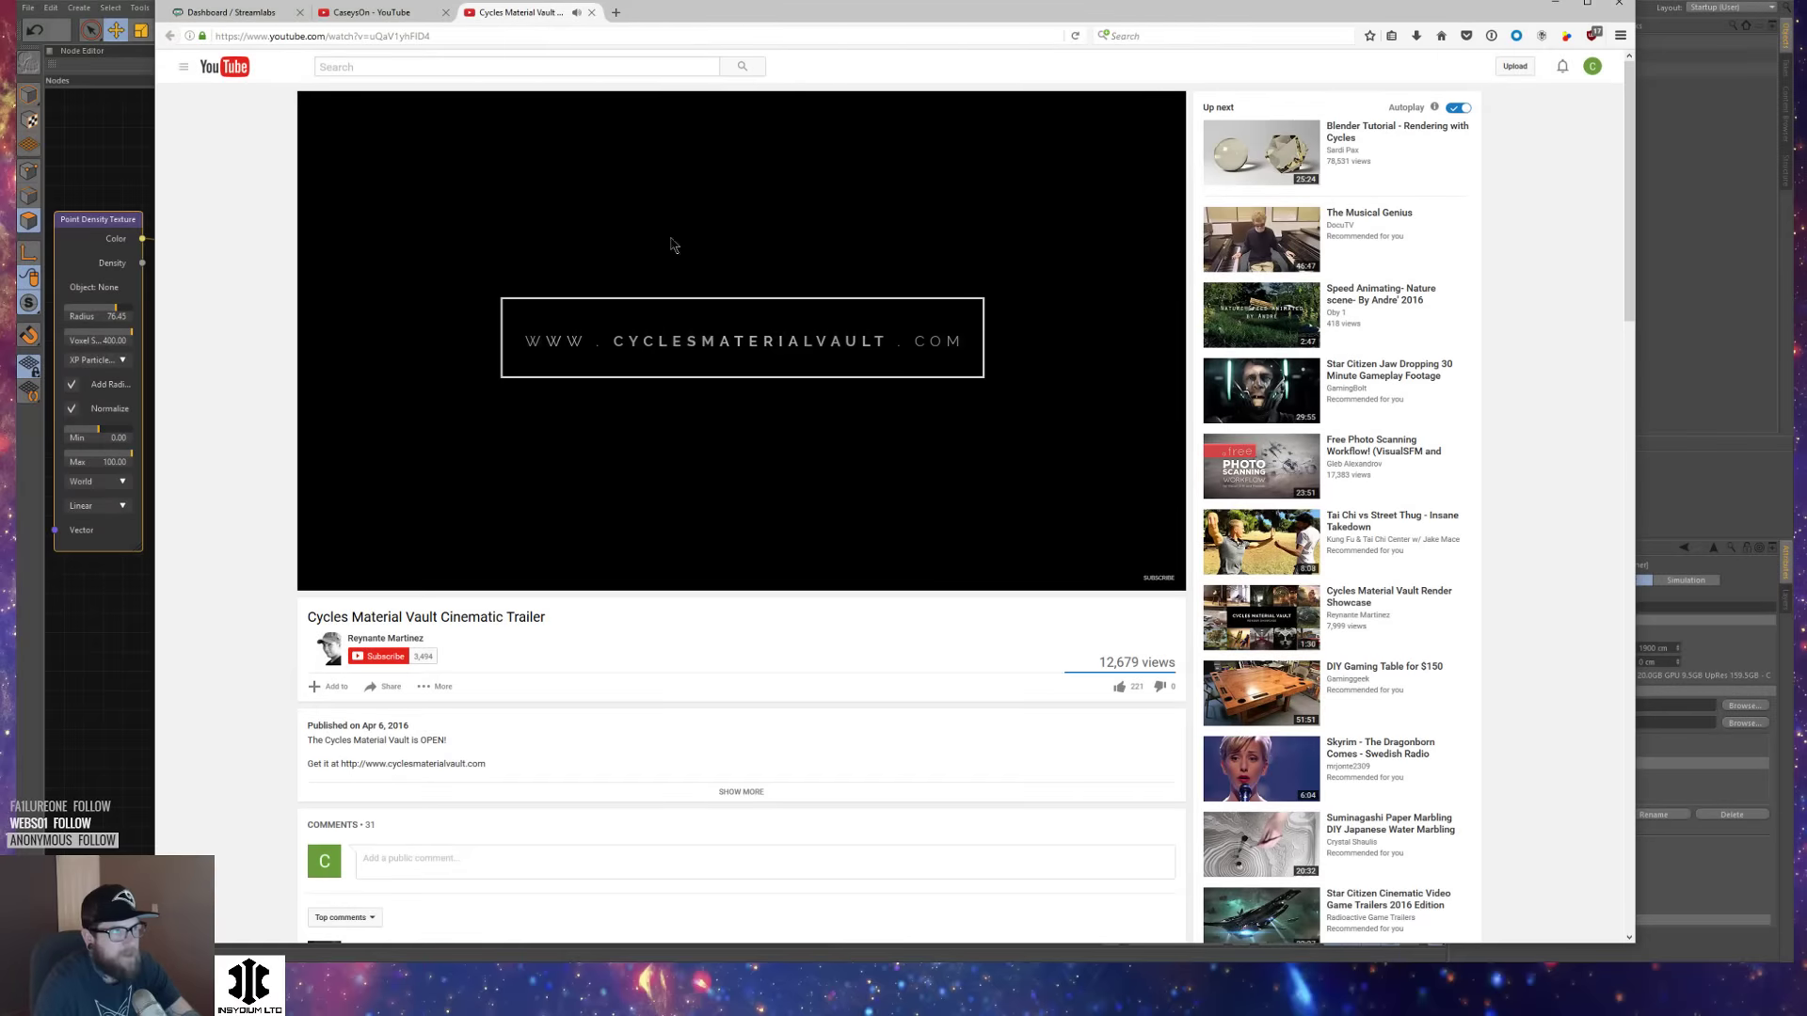
left_click_drag(731, 15, 0, 94)
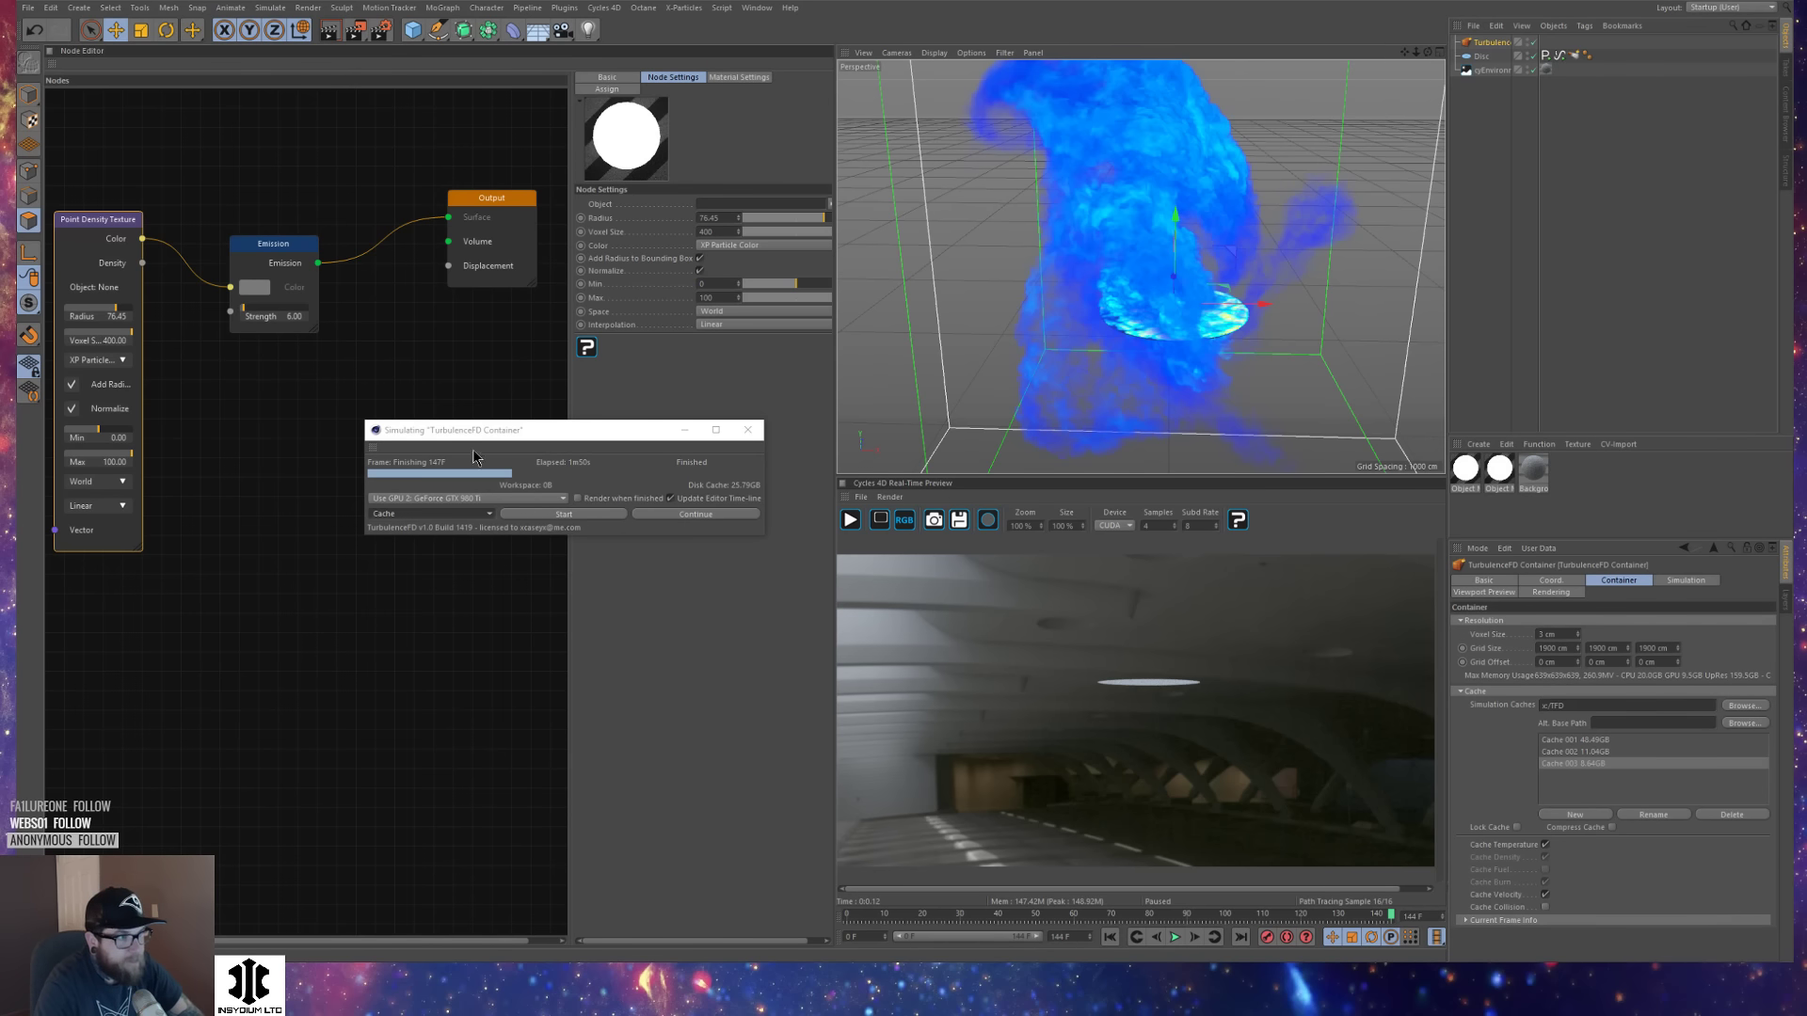
Move the finished TurbulenceFD simulation window out of the way and close it.
left_click(528, 431)
left_click_drag(559, 435, 1225, 469)
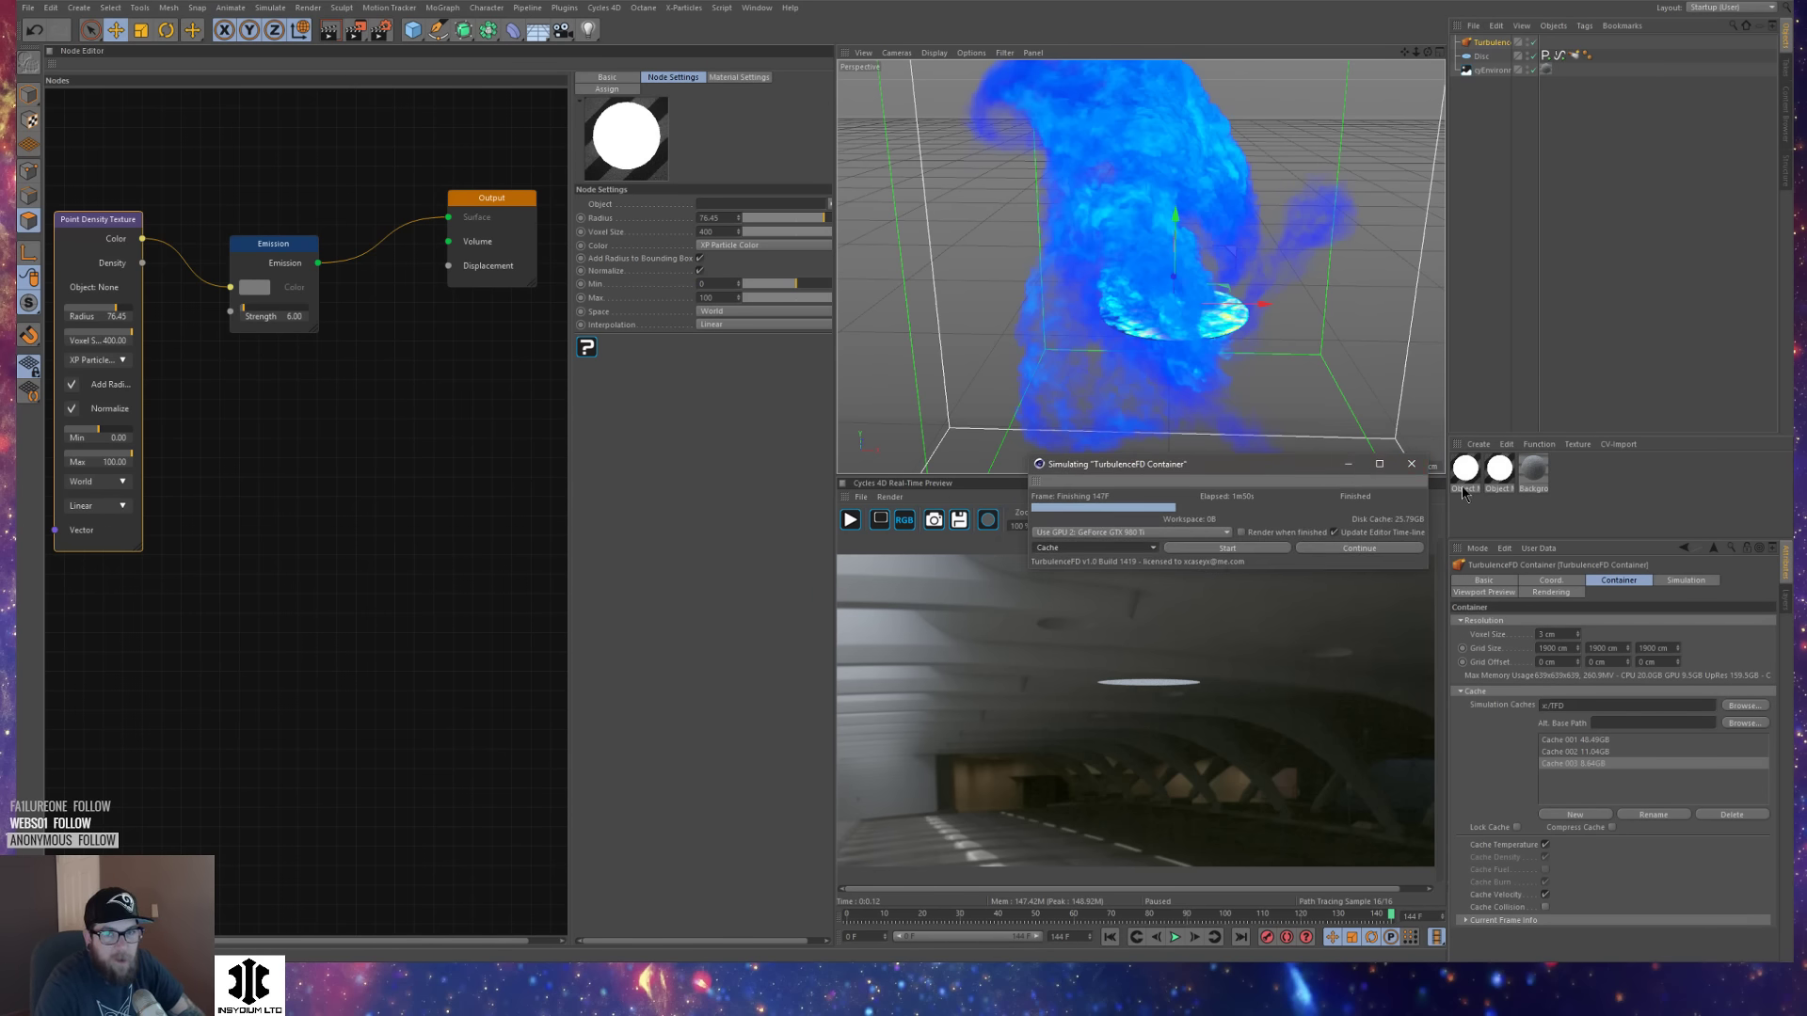
left_click(1412, 465)
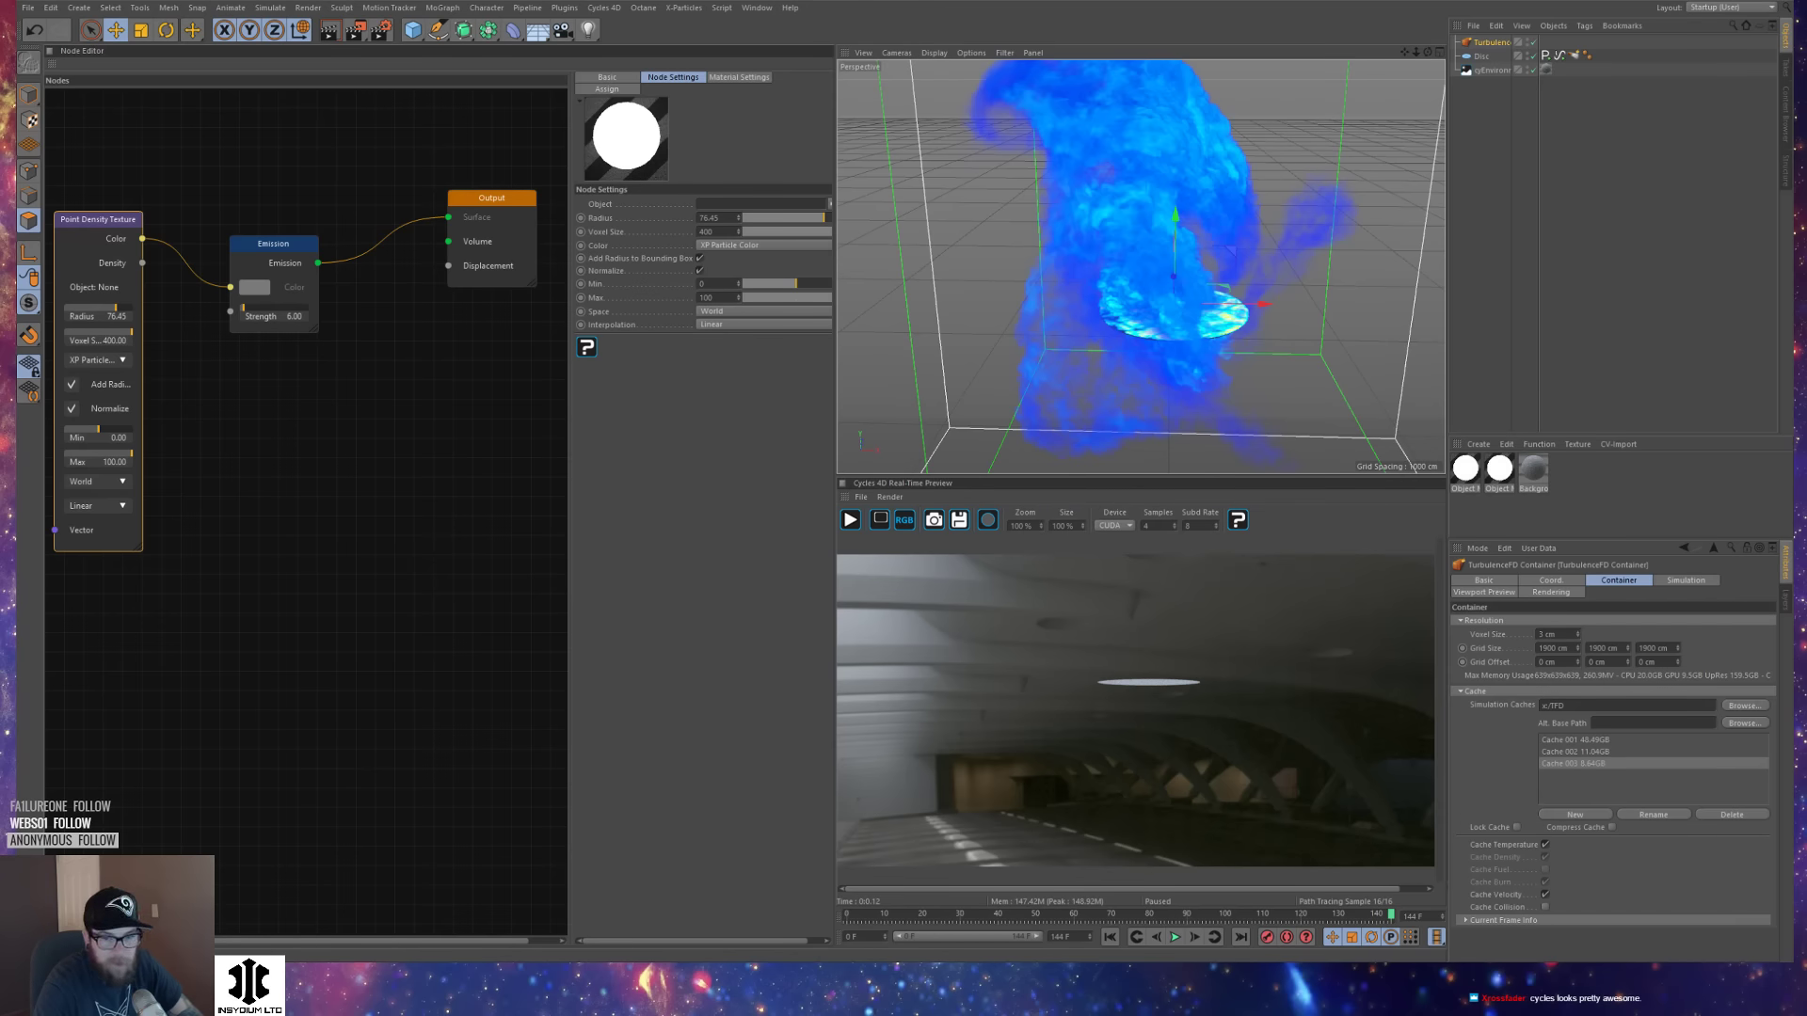
Move the Emission and Point Density Texture nodes closer to the Output node.
middle_click_drag(418, 455, 389, 482)
left_click_drag(295, 280, 380, 271)
left_click_drag(135, 260, 259, 242)
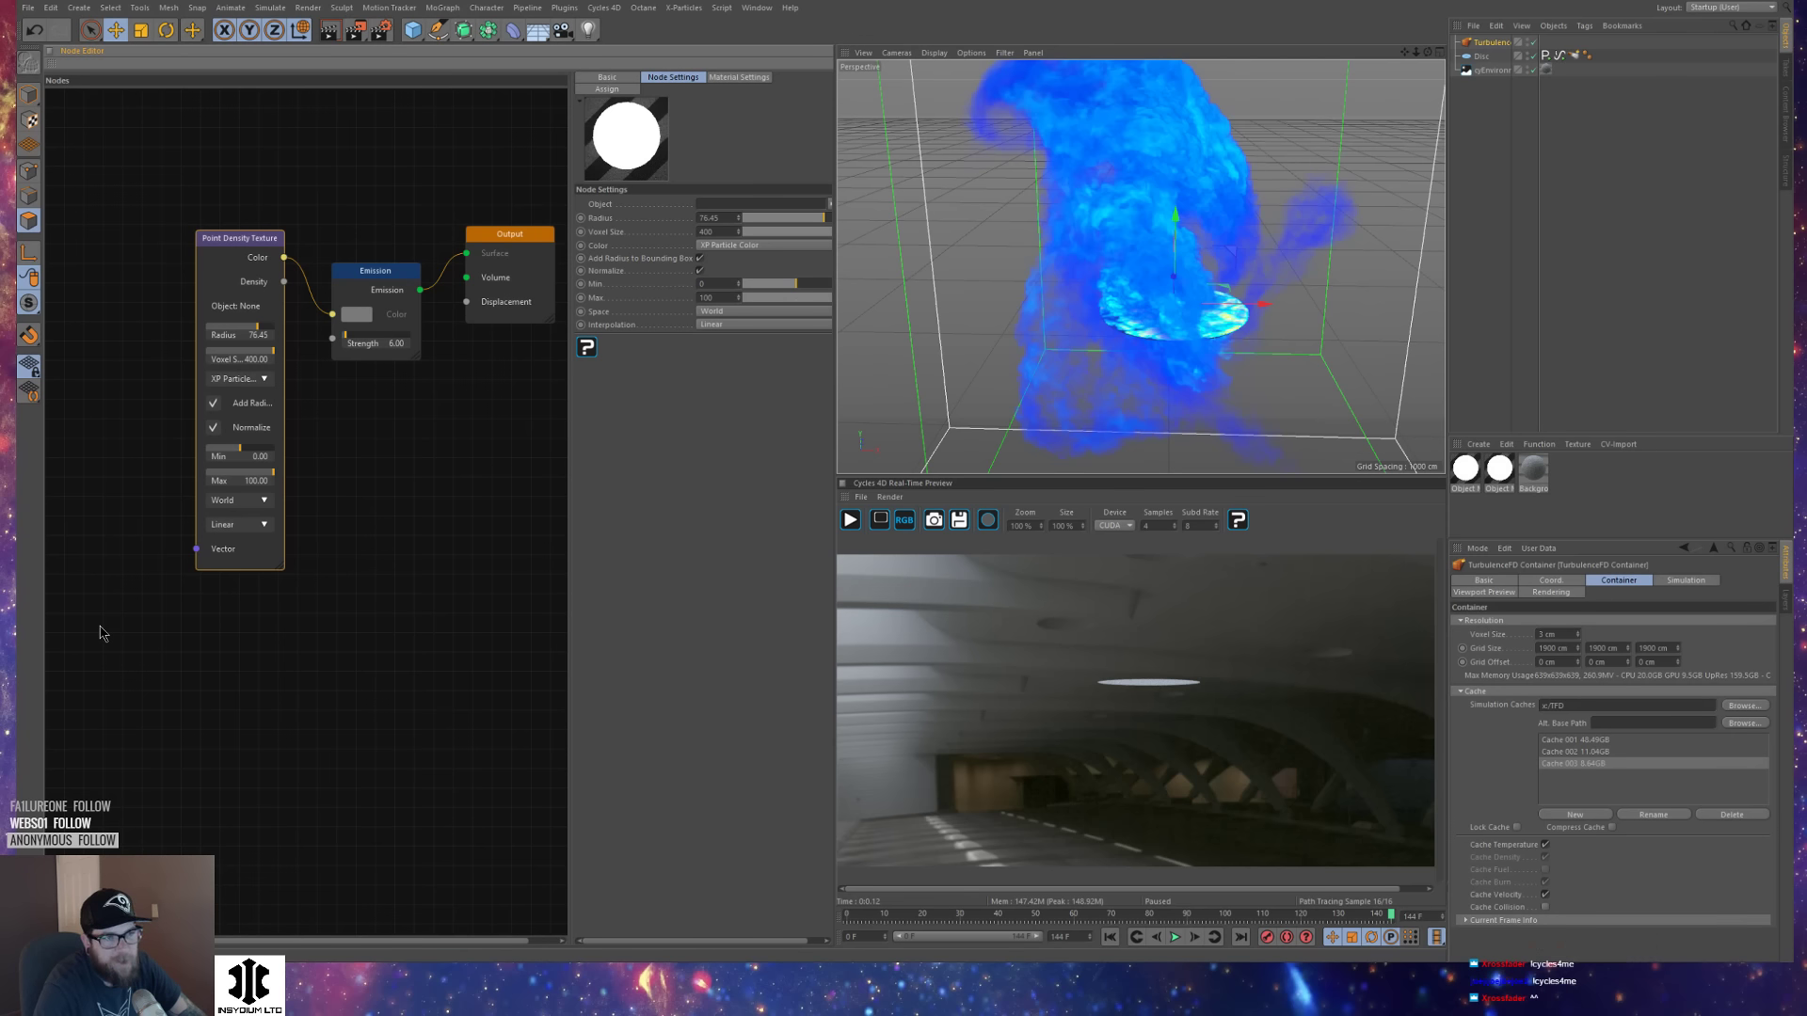
Delete both white object materials from the scene, keeping the background material.
left_click_drag(1189, 342, 1053, 303, "alt")
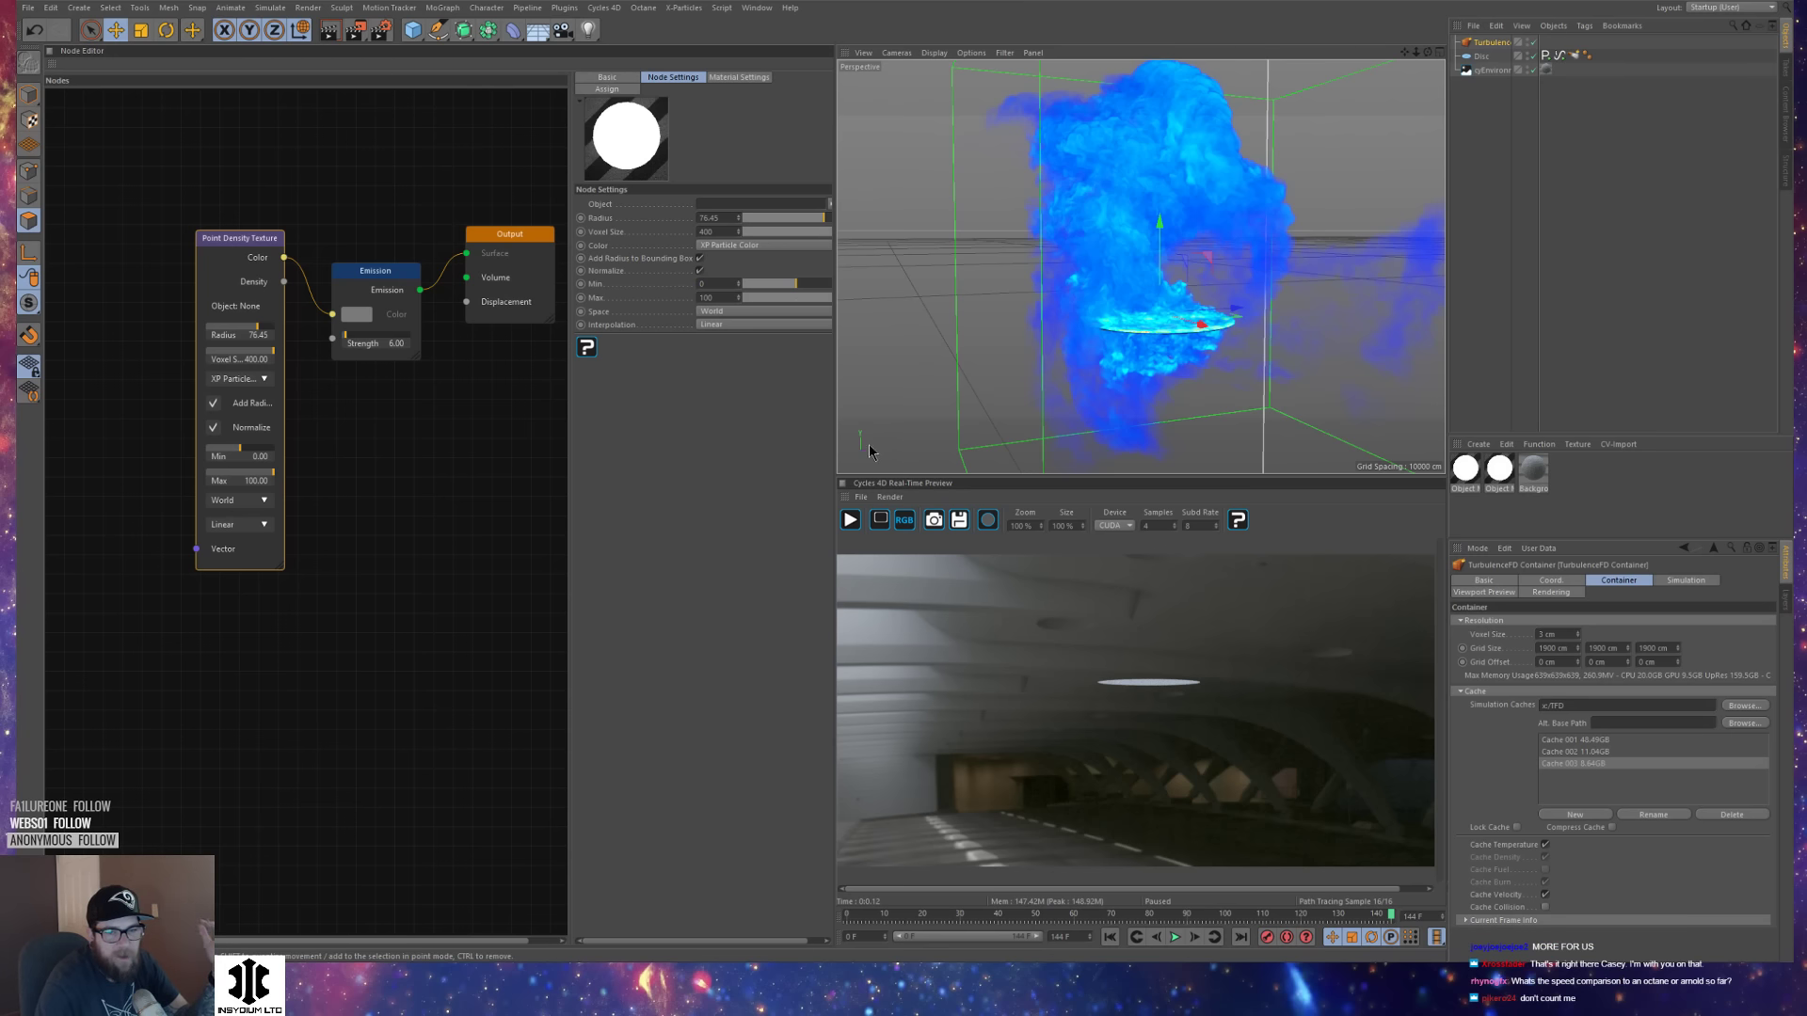
left_click_drag(1510, 515, 1456, 459)
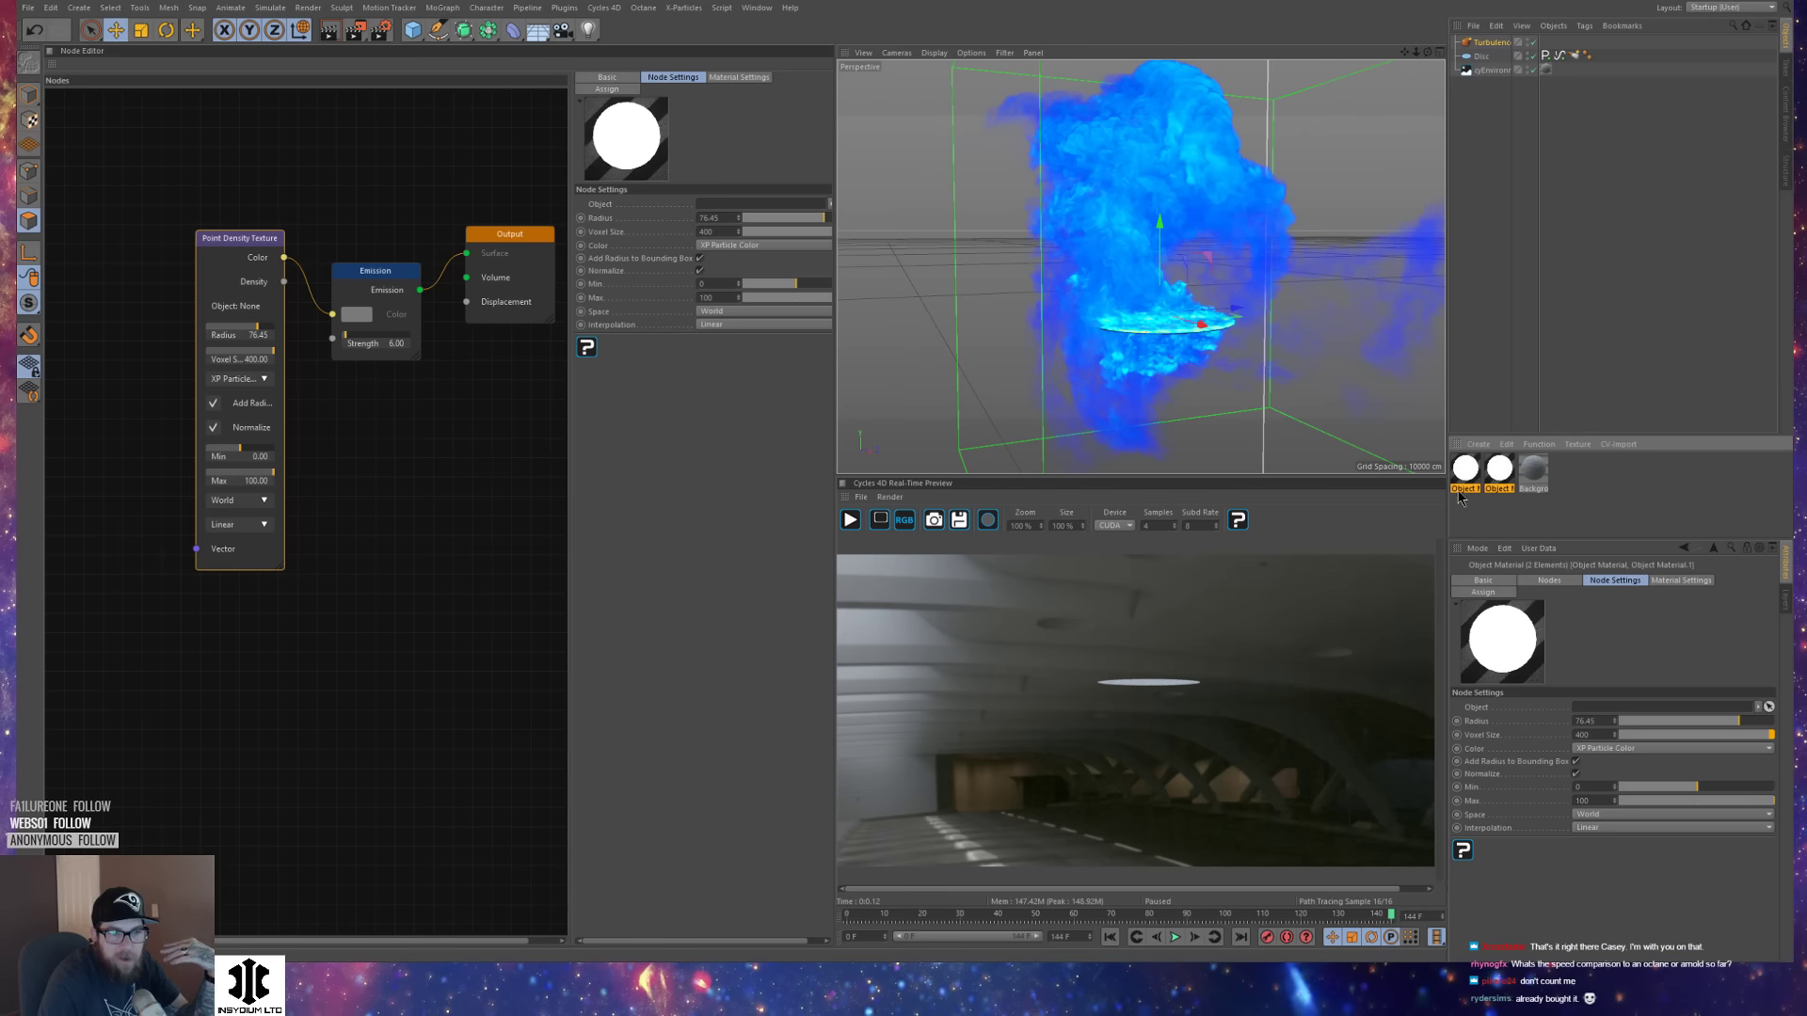
key("Delete")
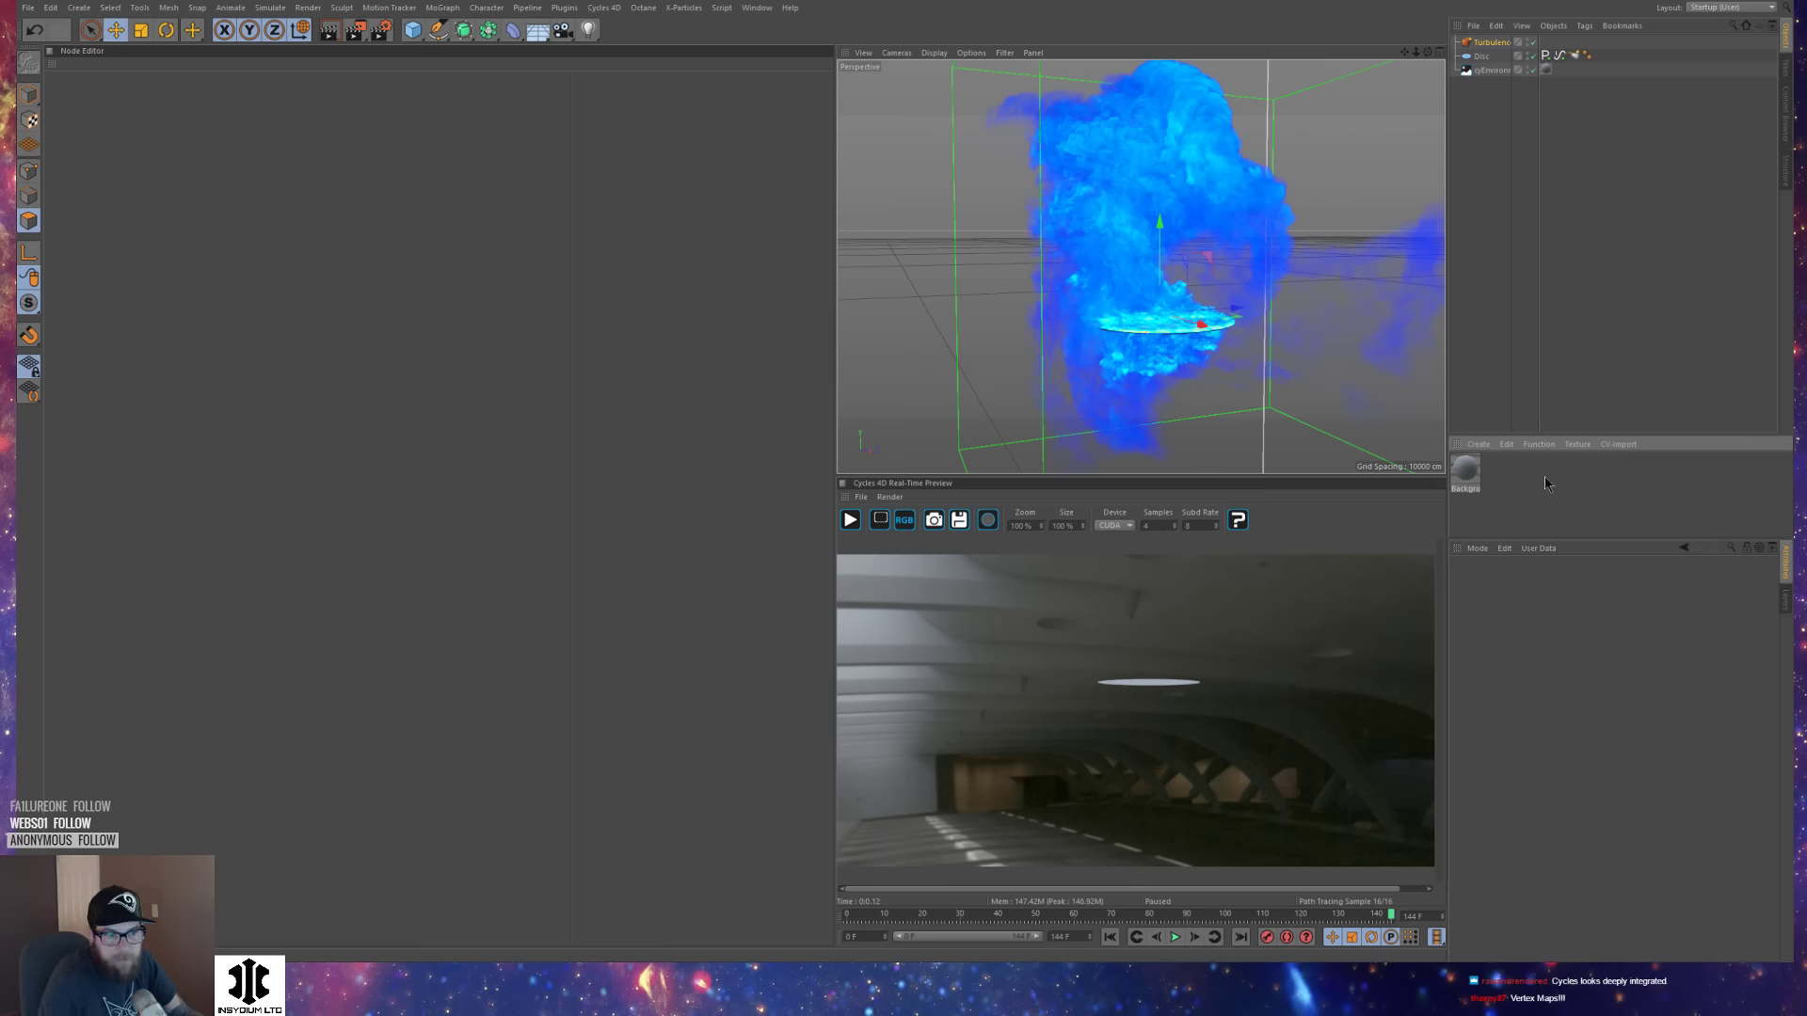
Copy the object material from the sphere project into the smoke scene and assign it to the TurbulenceFD Container.
left_click(1521, 206)
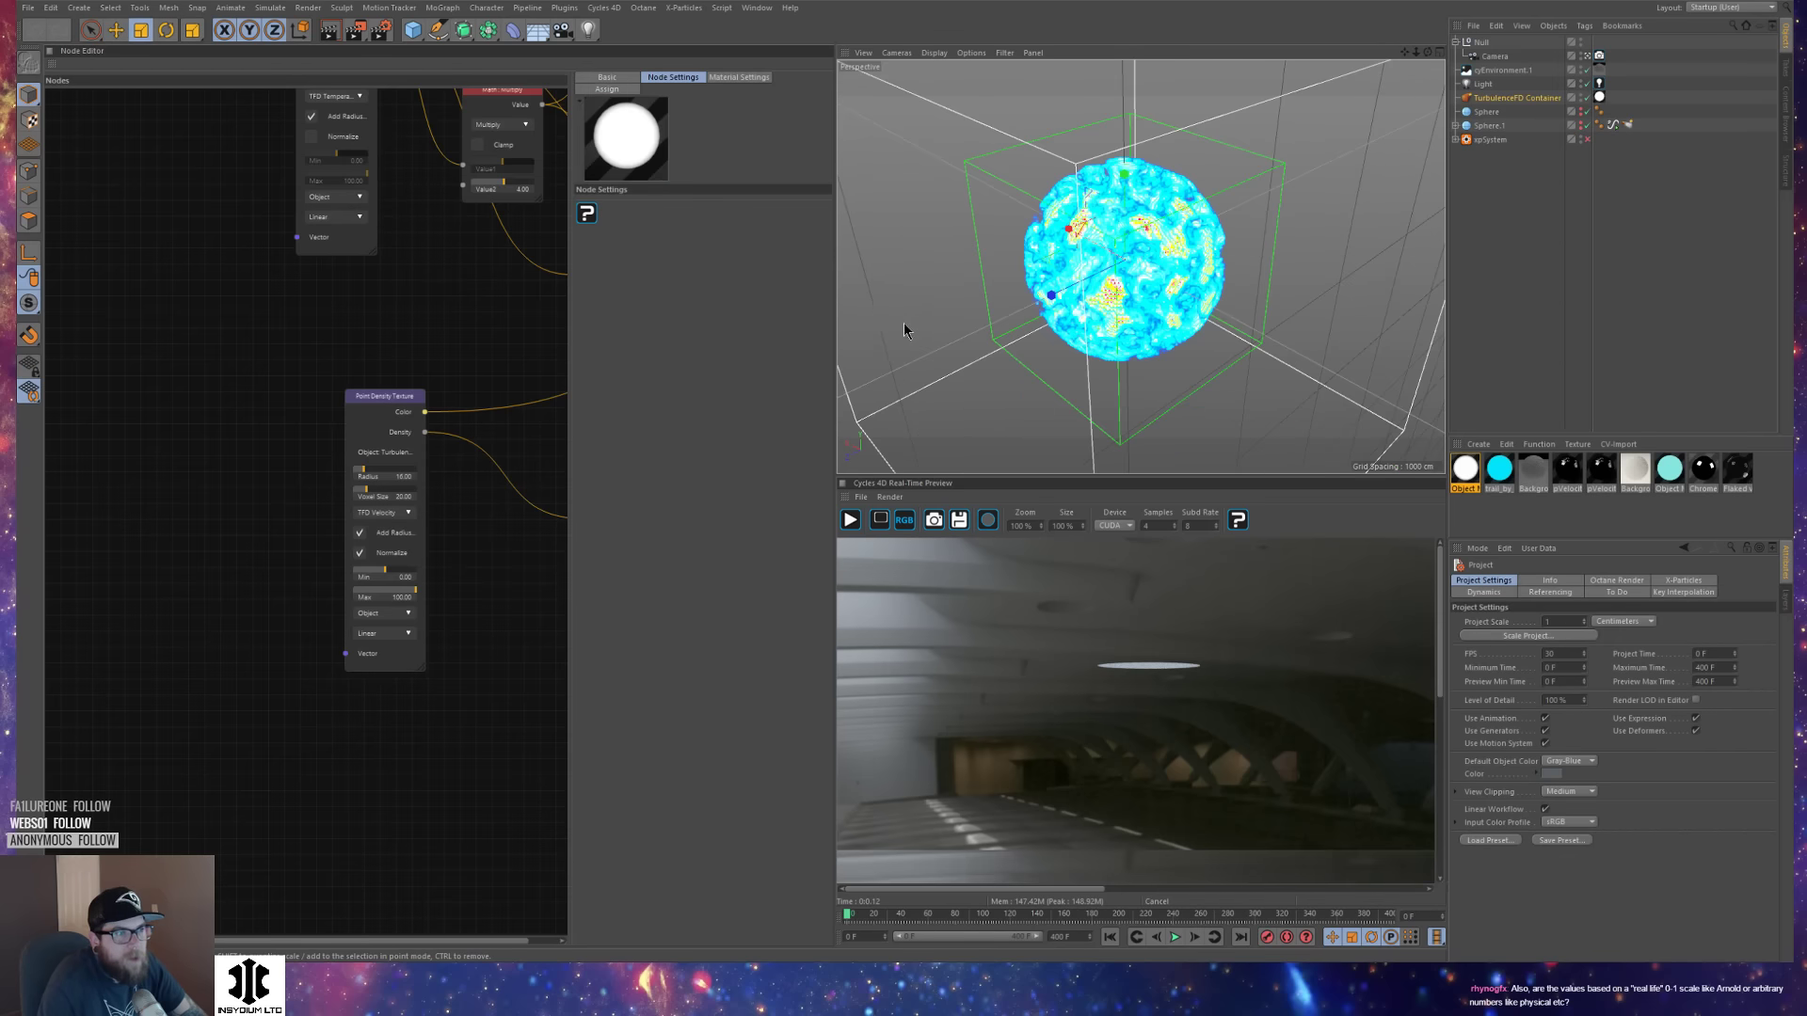
middle_click_drag(443, 282, 364, 499)
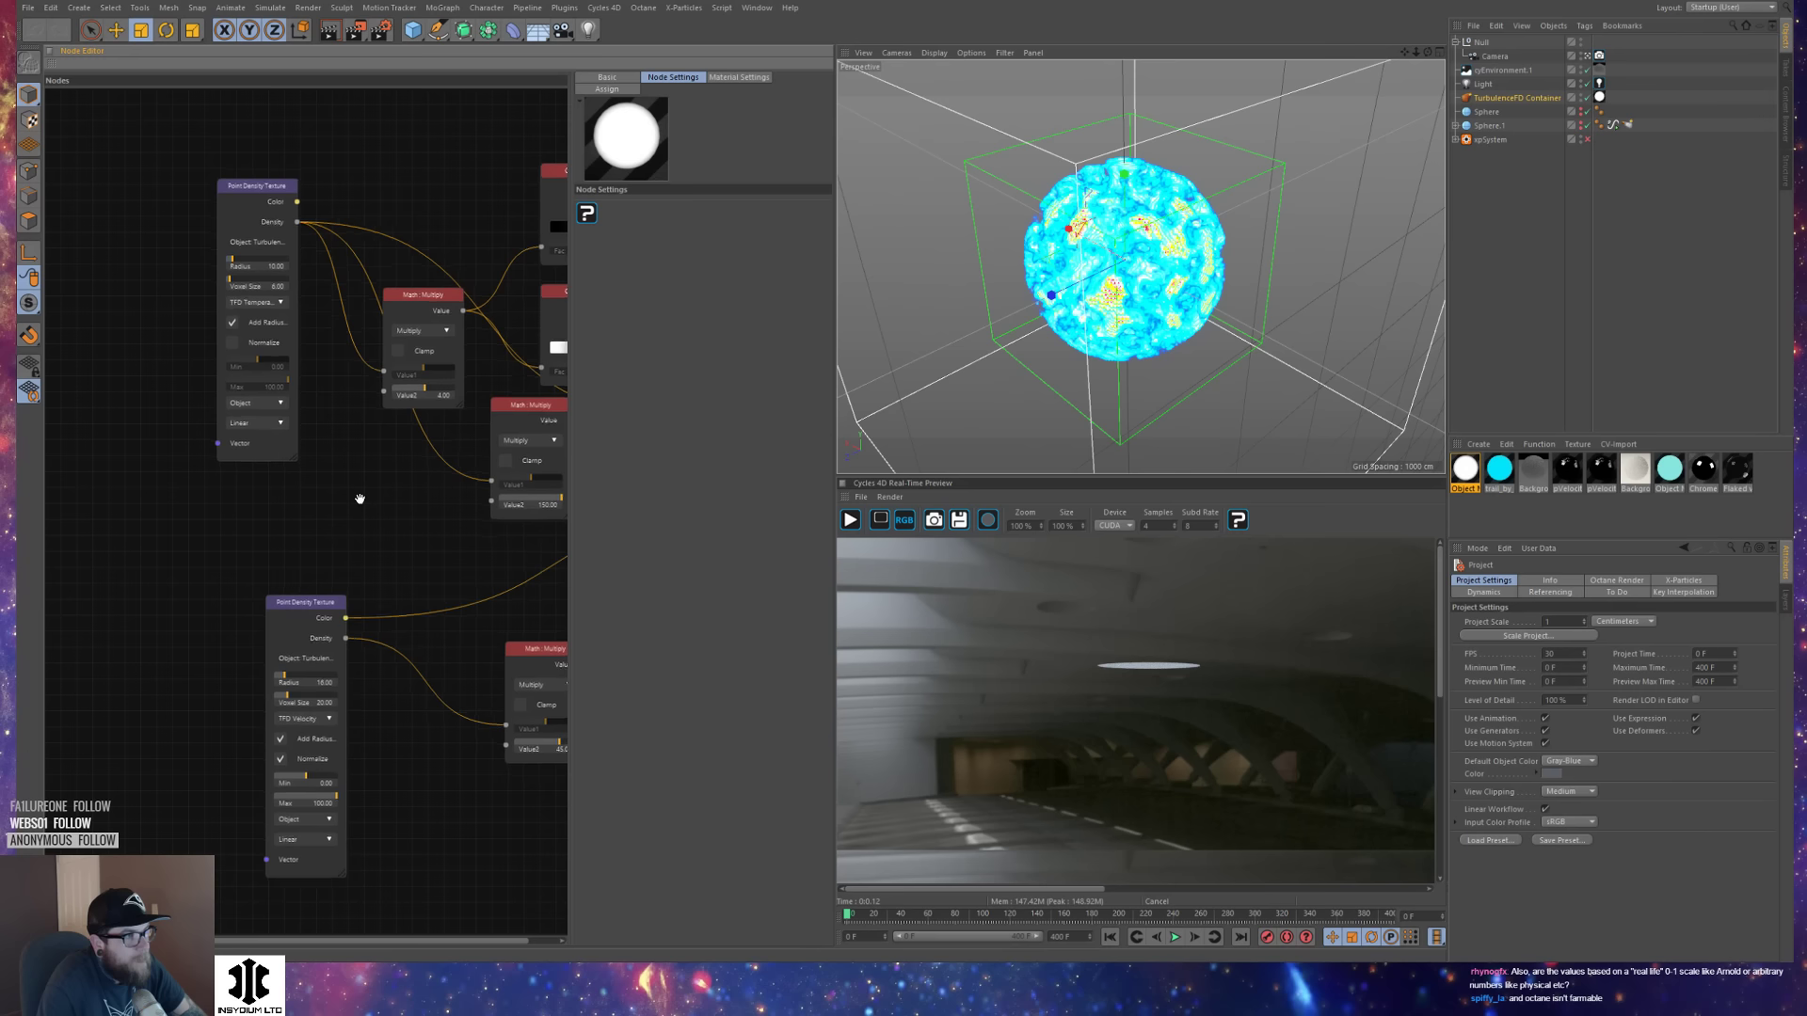
left_click(1465, 471)
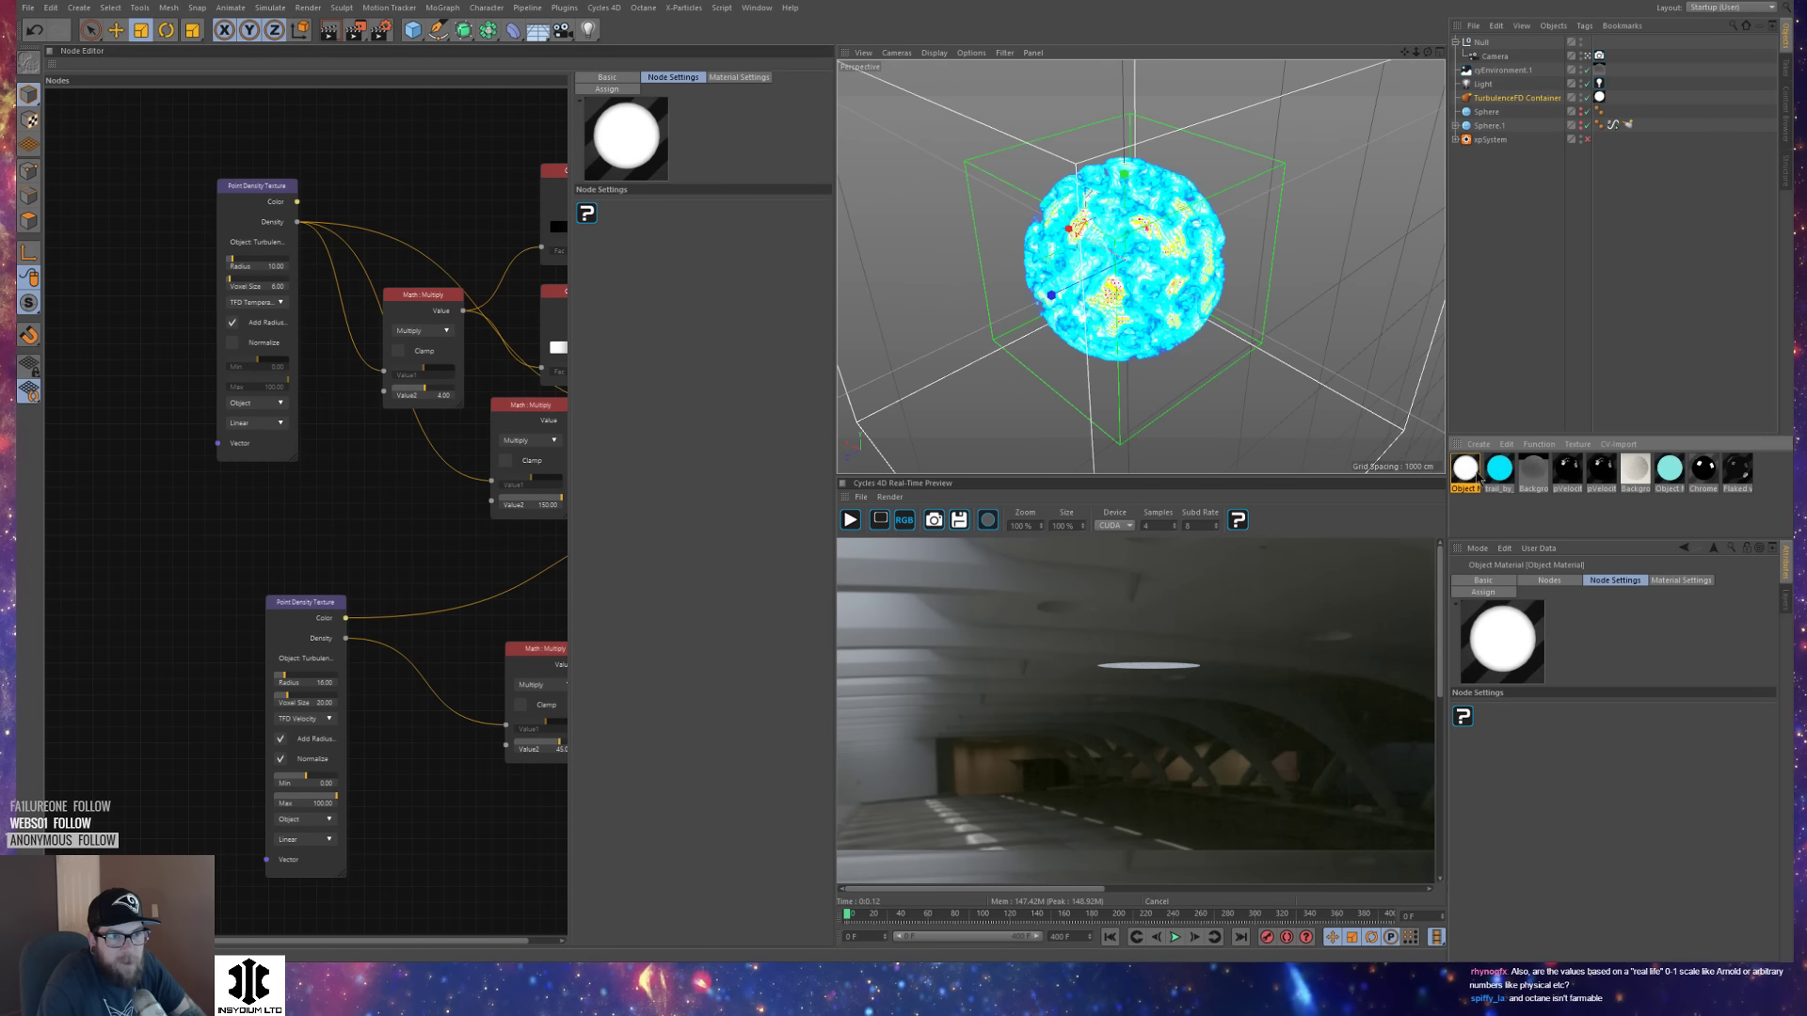
key("v")
left_click(1484, 529)
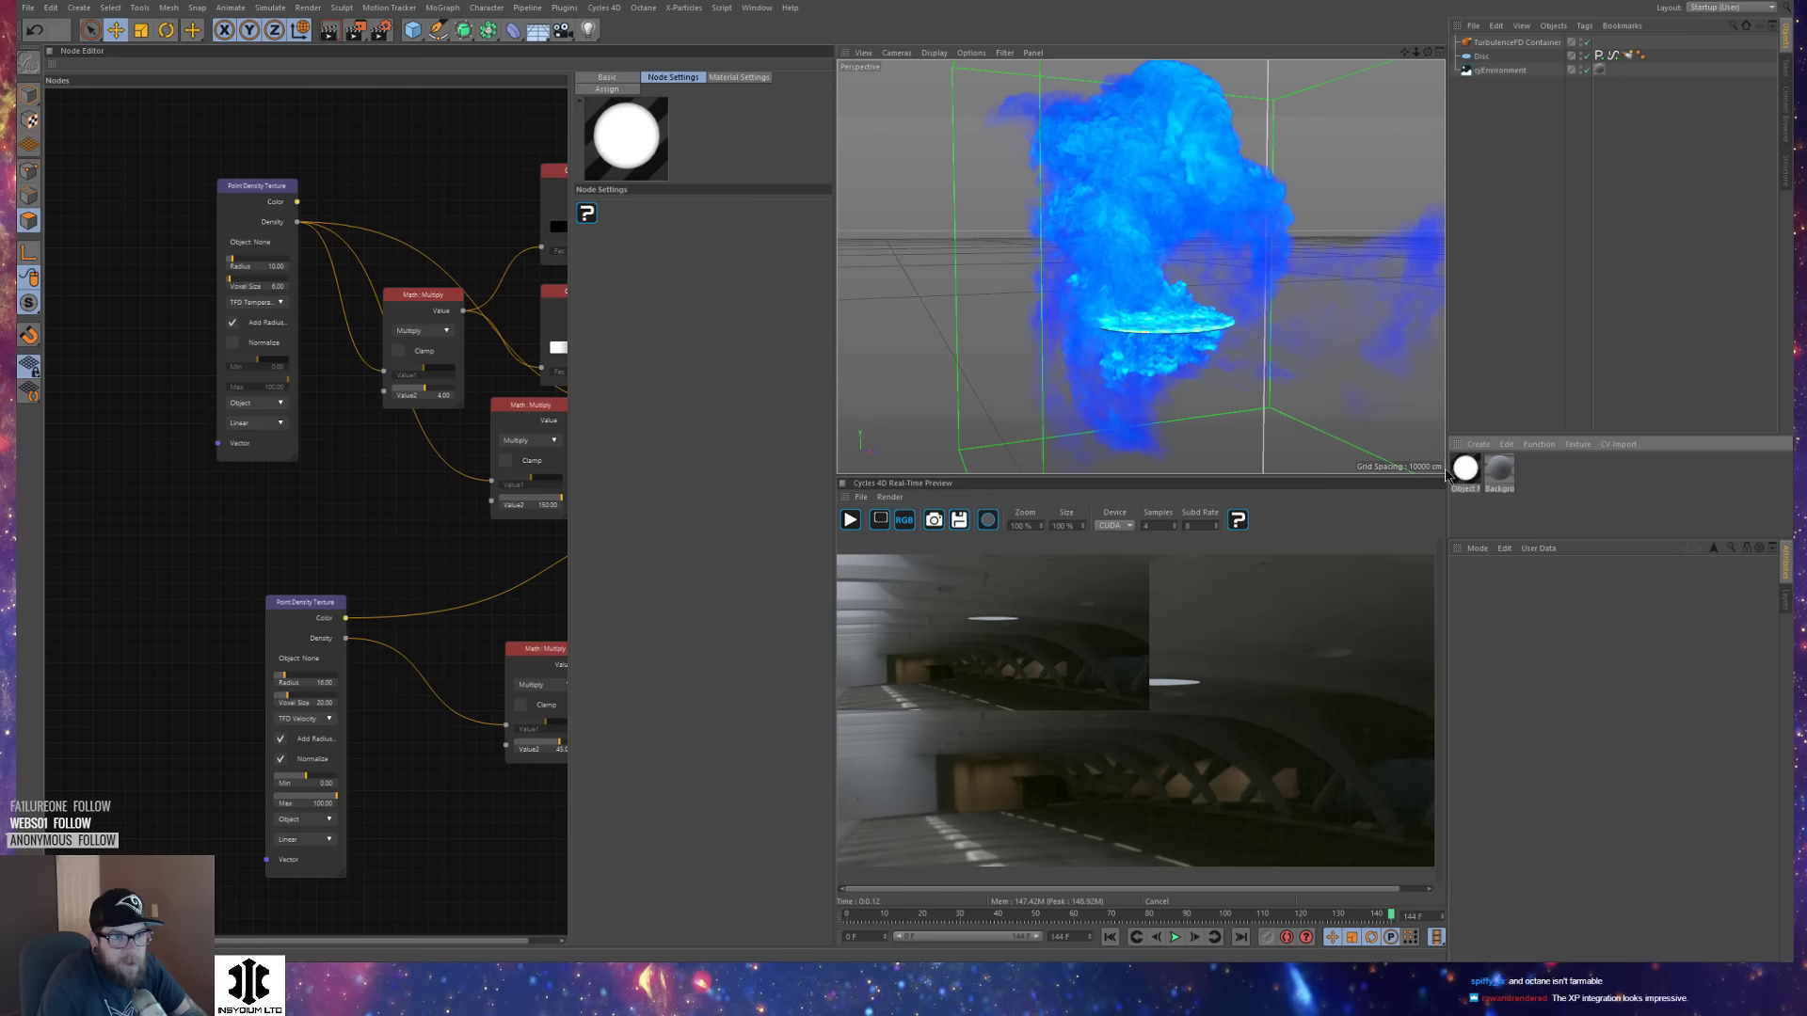
left_click_drag(1552, 49, 1550, 42)
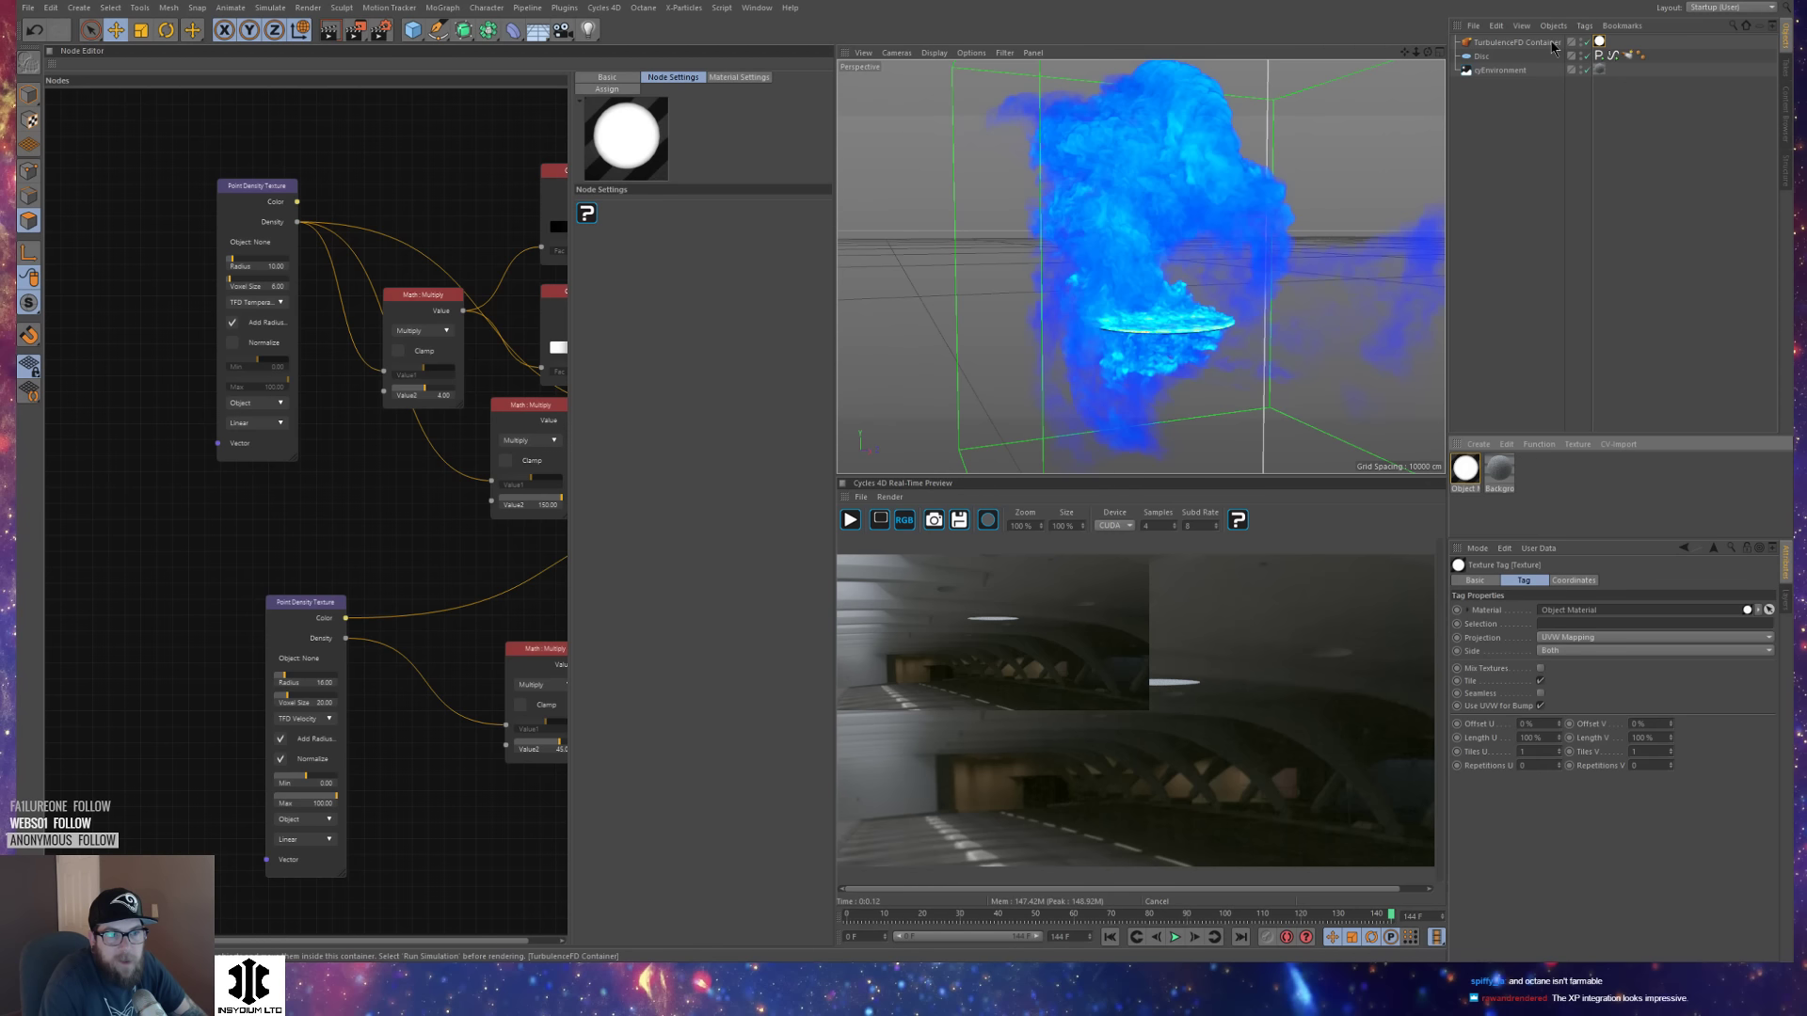
Examine the copied material's node network from the Point Density Textures to the volume shaders, widening the node area.
middle_click_drag(366, 166, 269, 175)
left_click(147, 215)
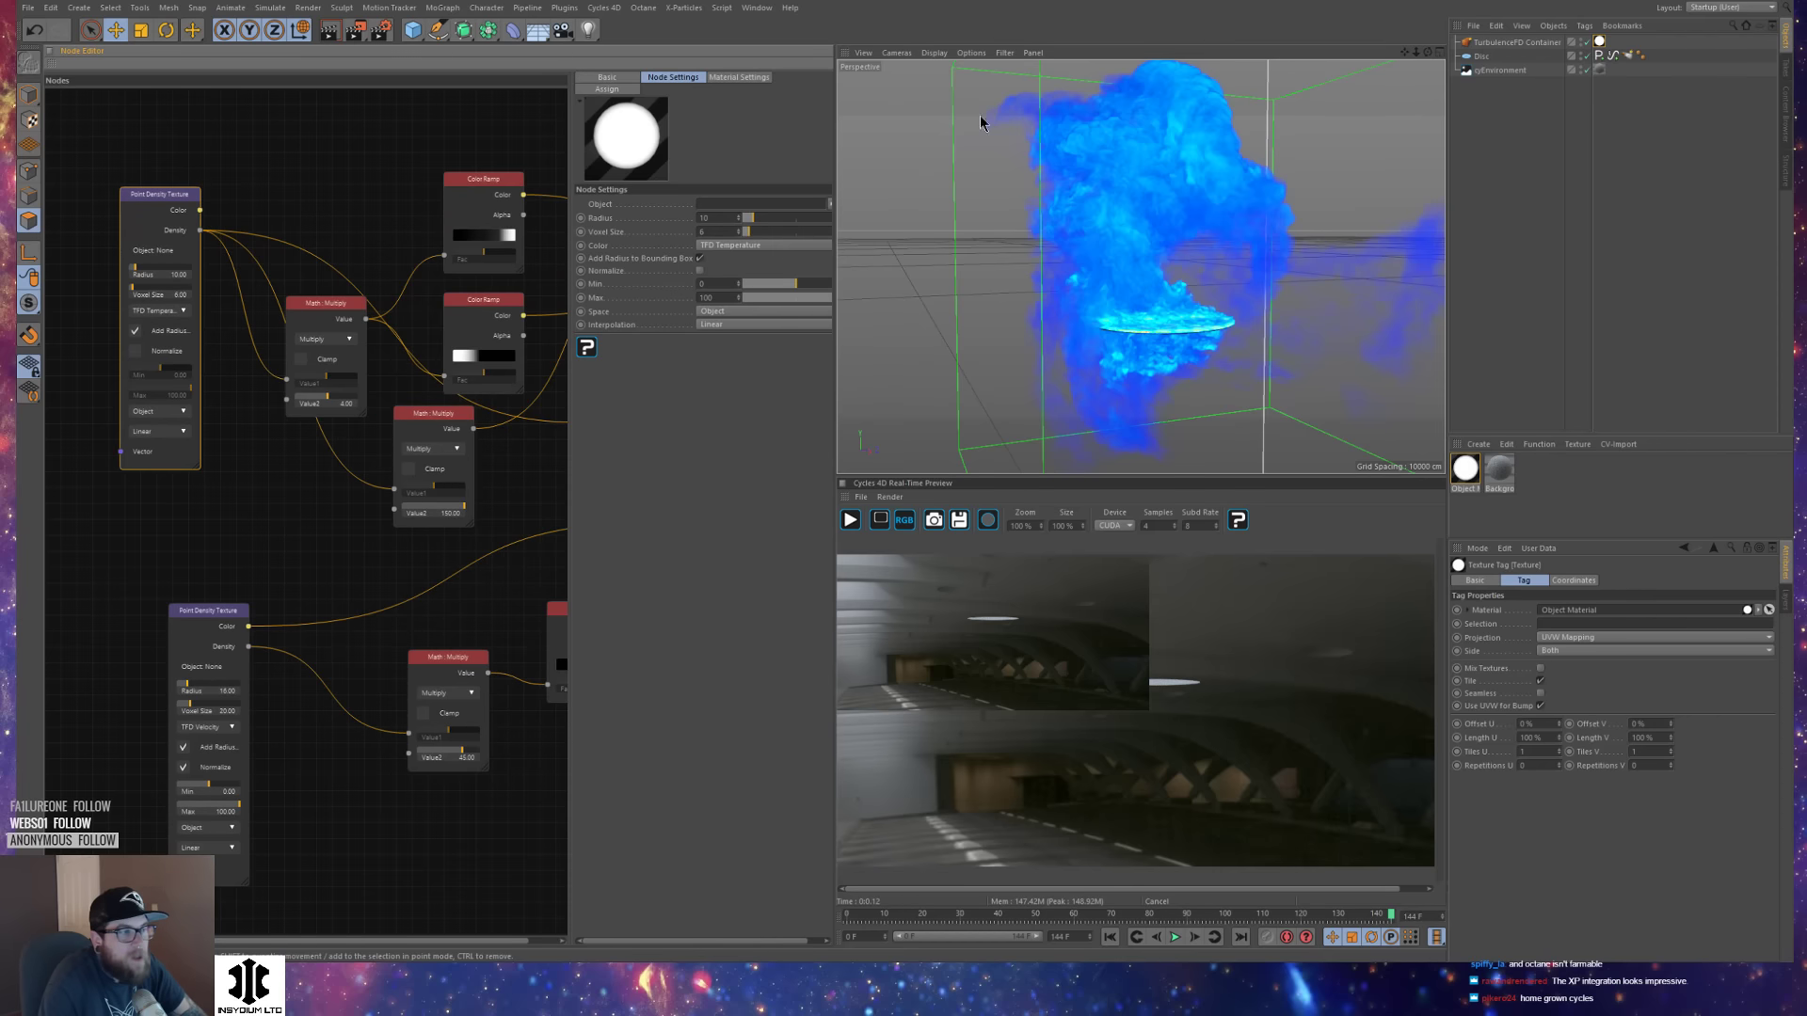
scroll(466, 517, "down", 3)
middle_click_drag(466, 518, 286, 490)
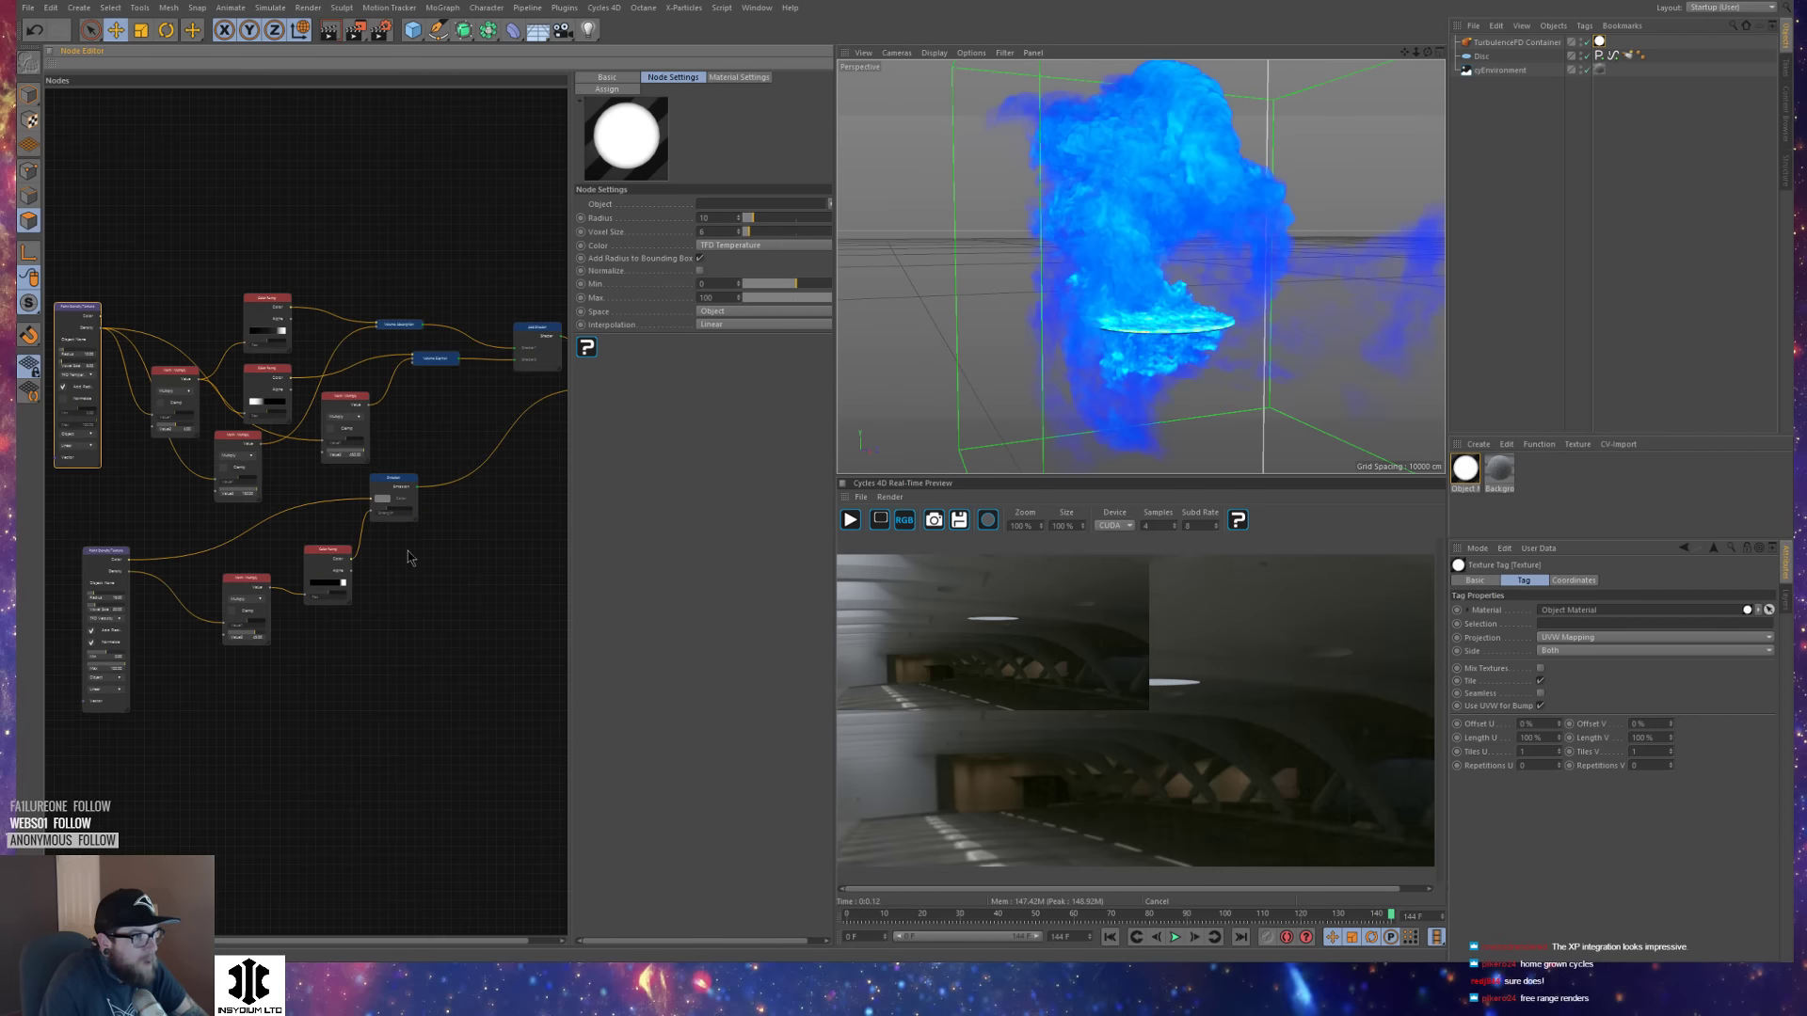
left_click_drag(571, 455, 657, 463)
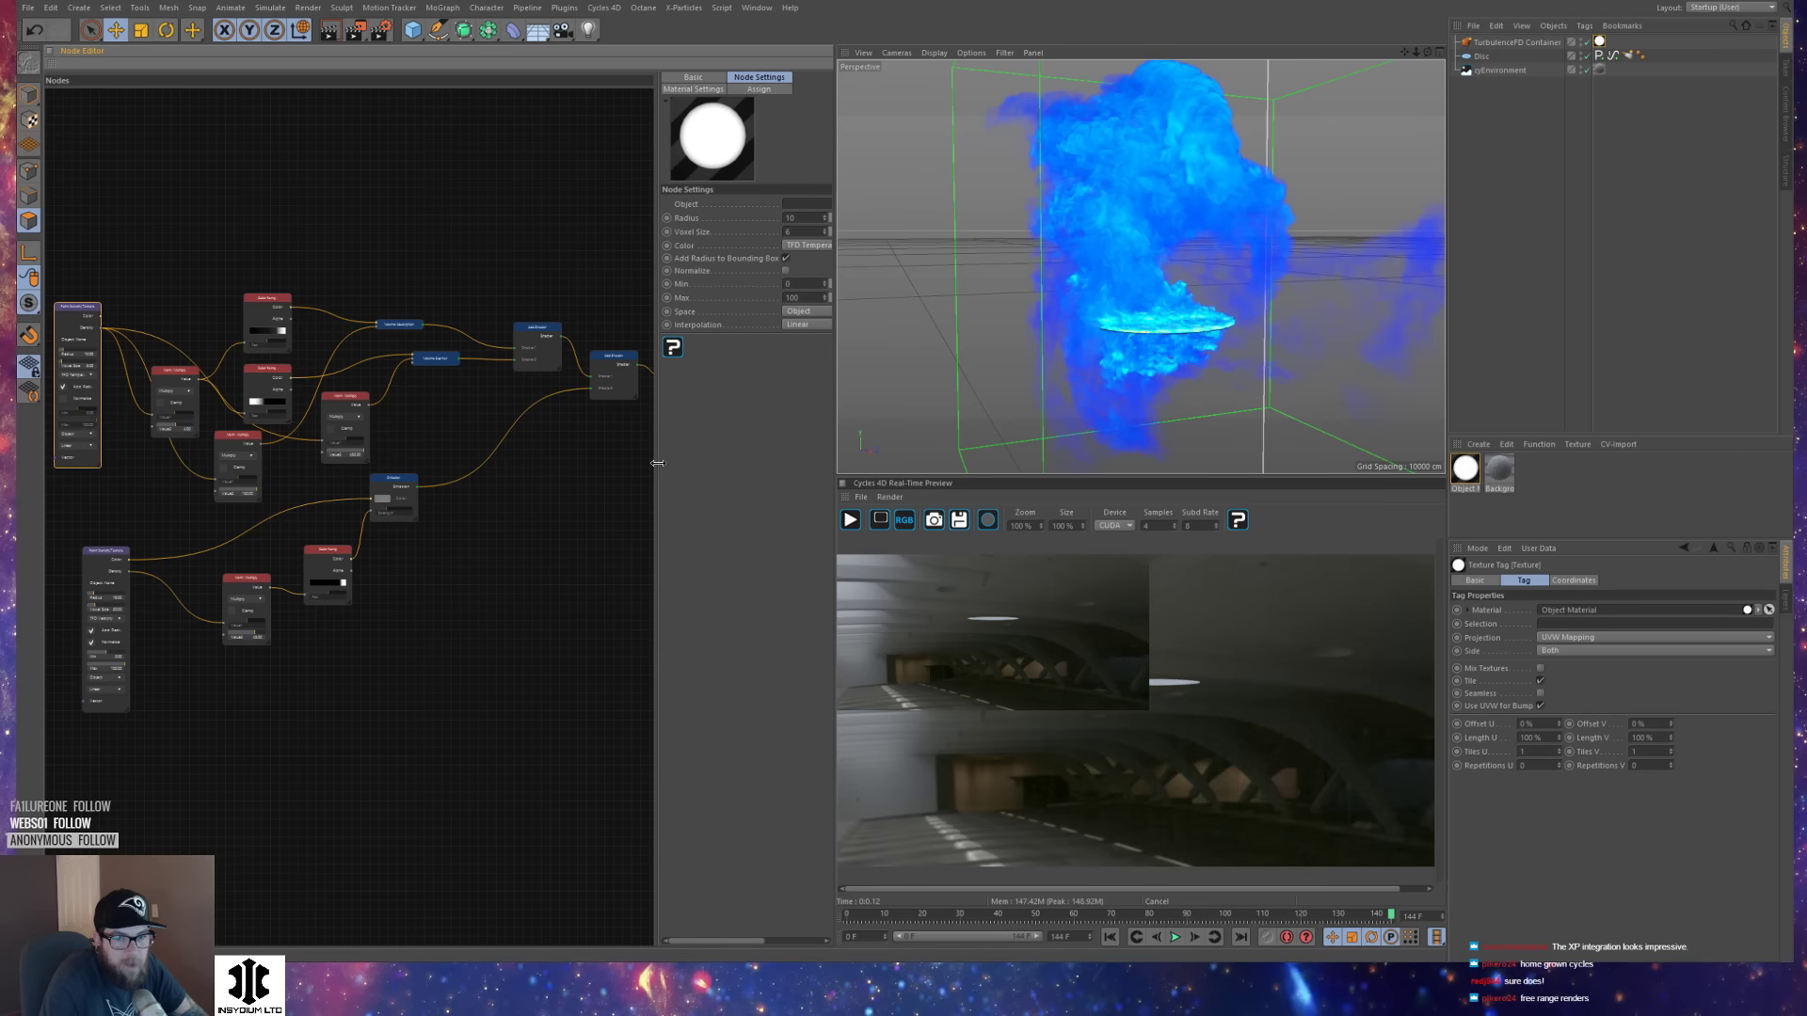
middle_click_drag(354, 625, 217, 759)
scroll(451, 632, "up", 3)
scroll(521, 706, "down", 1)
scroll(521, 706, "up", 1)
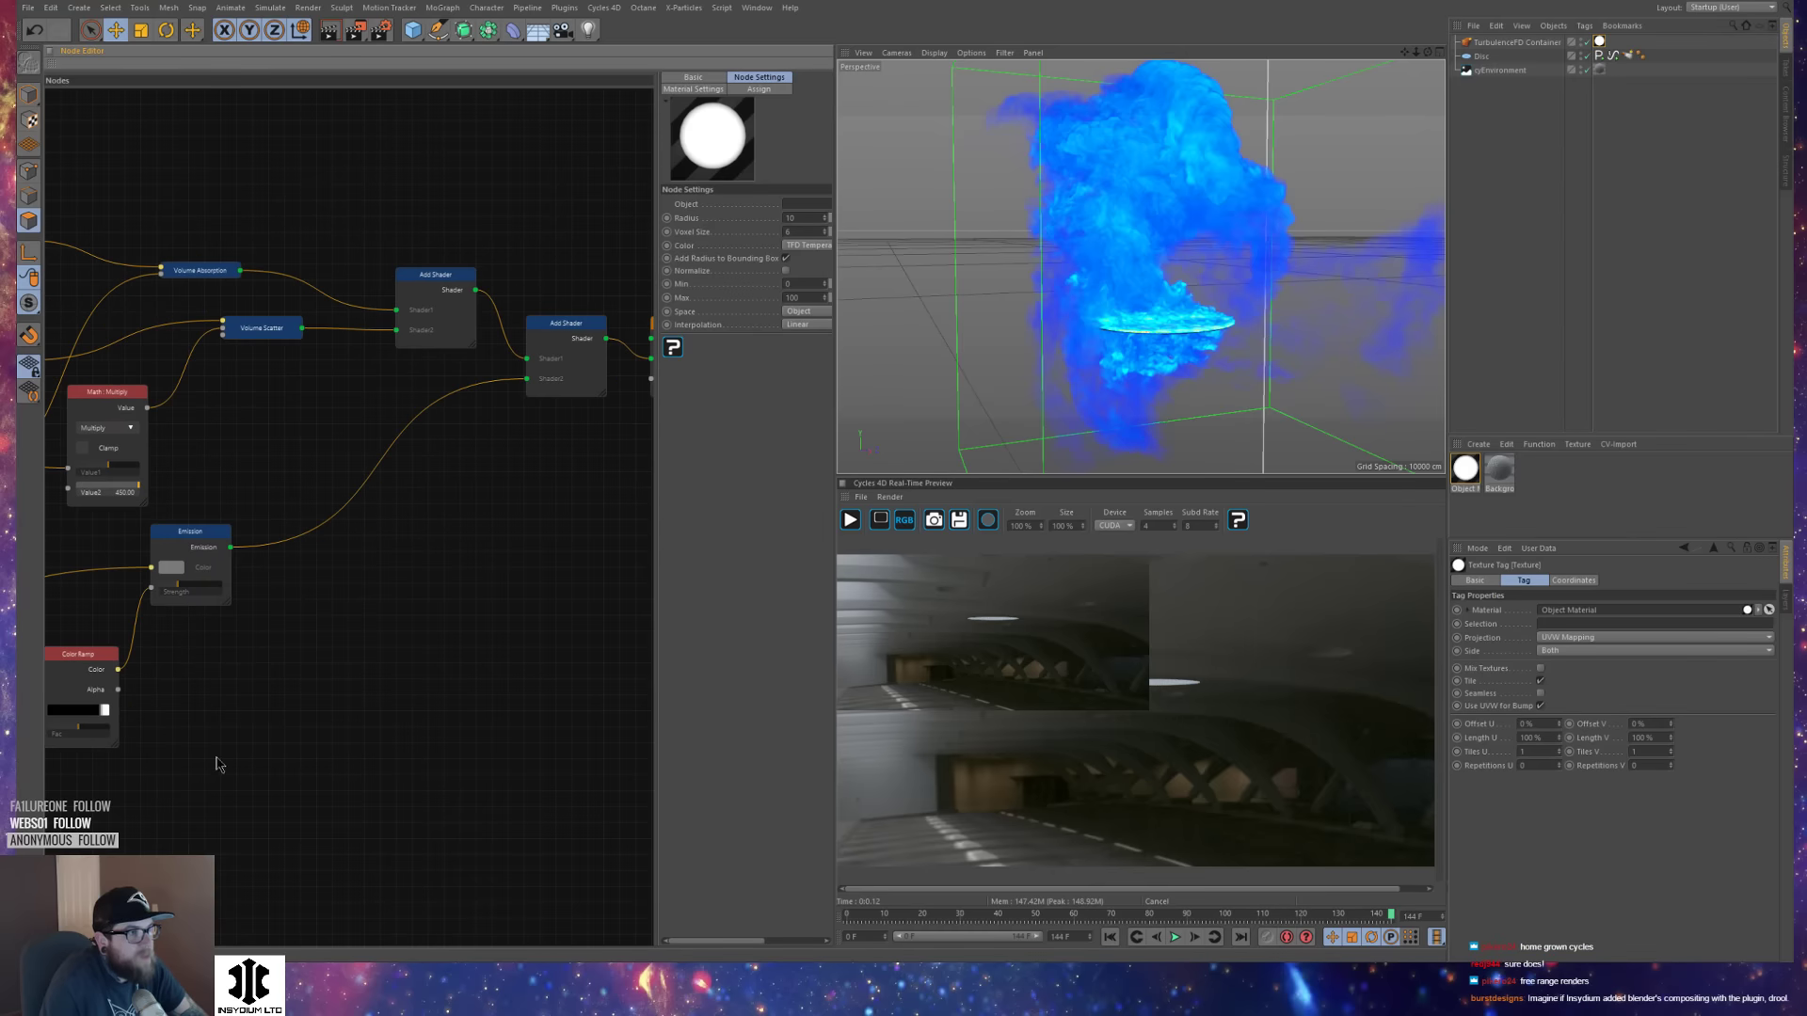
middle_click_drag(420, 665, 377, 692)
left_click_drag(137, 228, 239, 330)
left_click(228, 354)
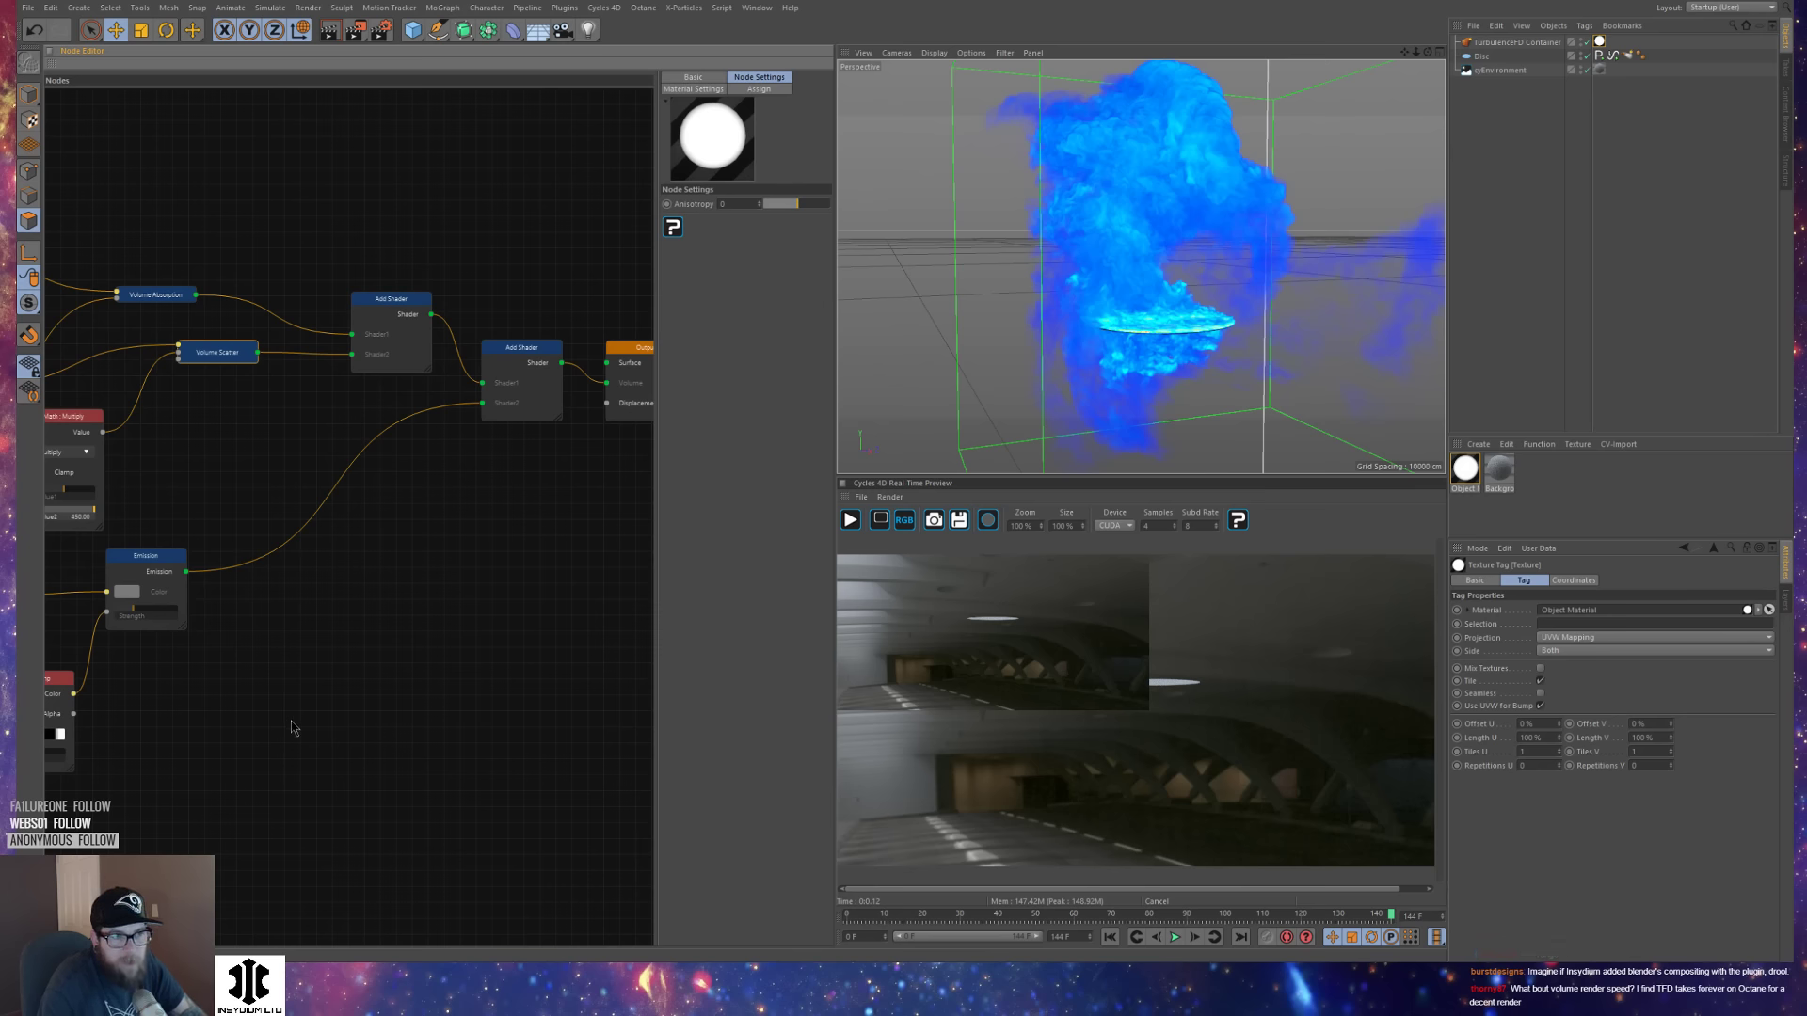
Move the TFD Temperature Point Density Texture node clear of the others and link the TurbulenceFD Container as its object.
left_click(1184, 758)
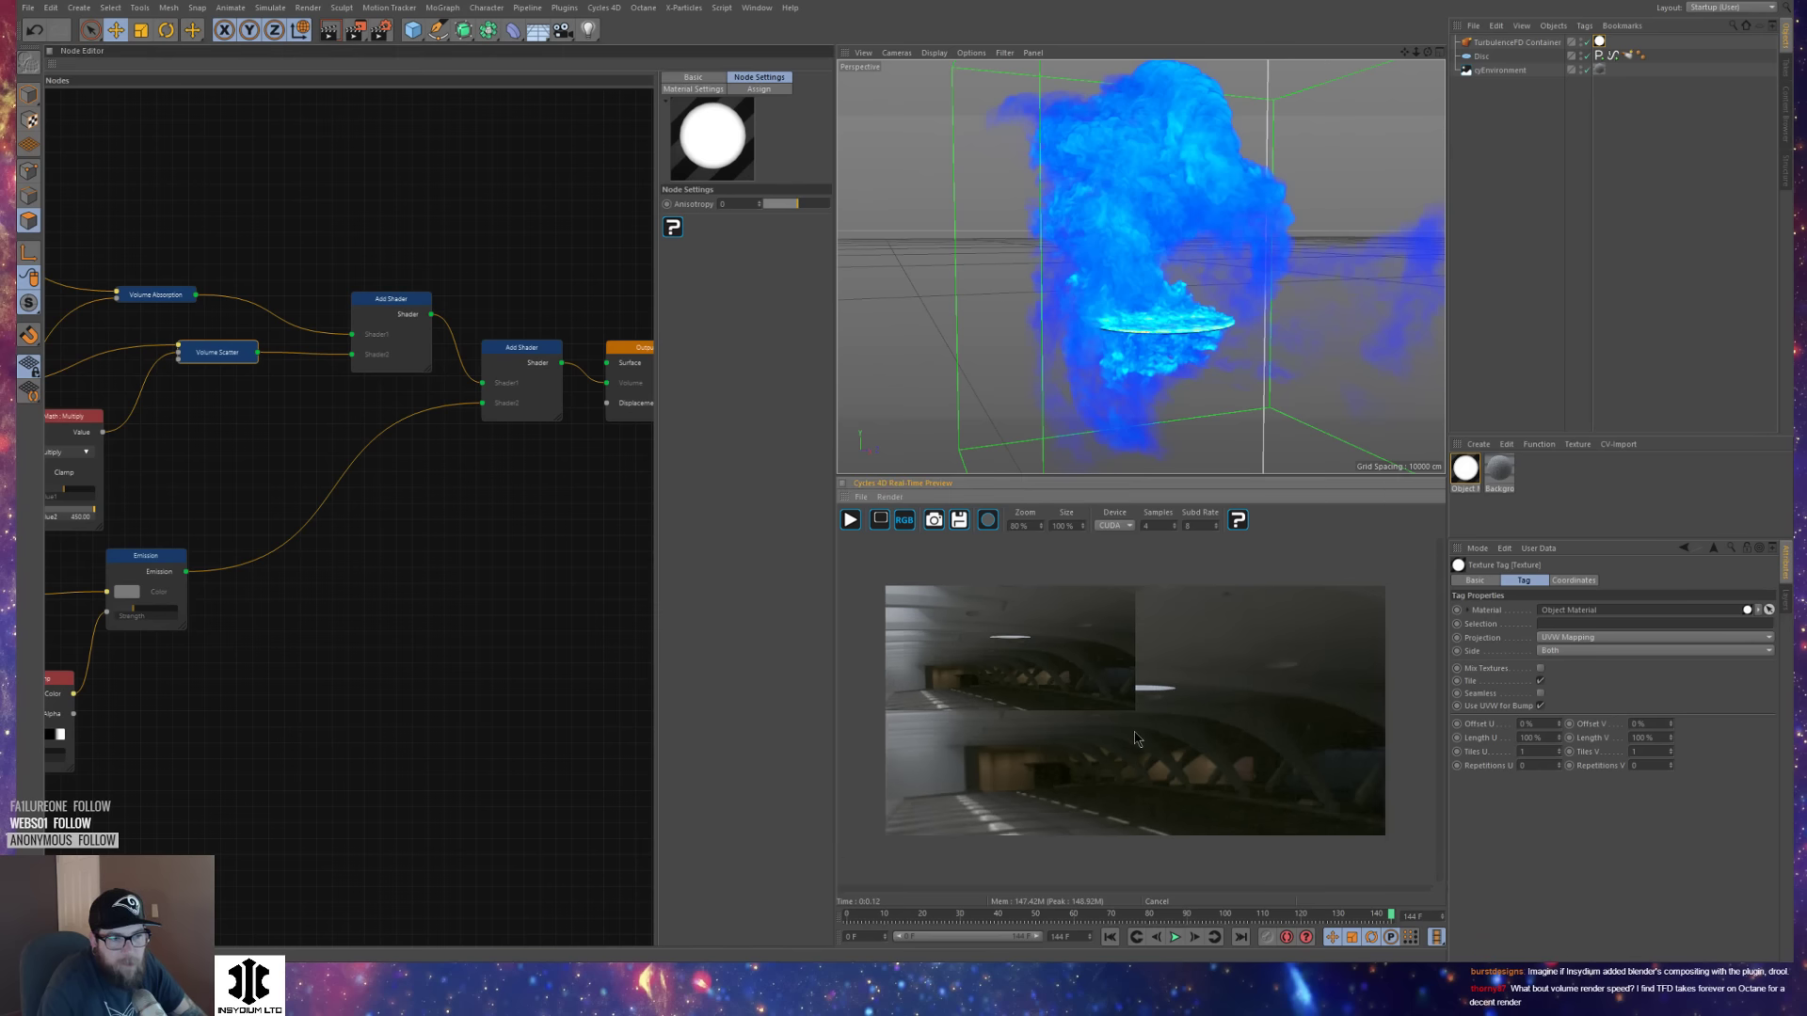
scroll(1130, 750, "down", 1)
middle_click_drag(330, 607, 693, 613)
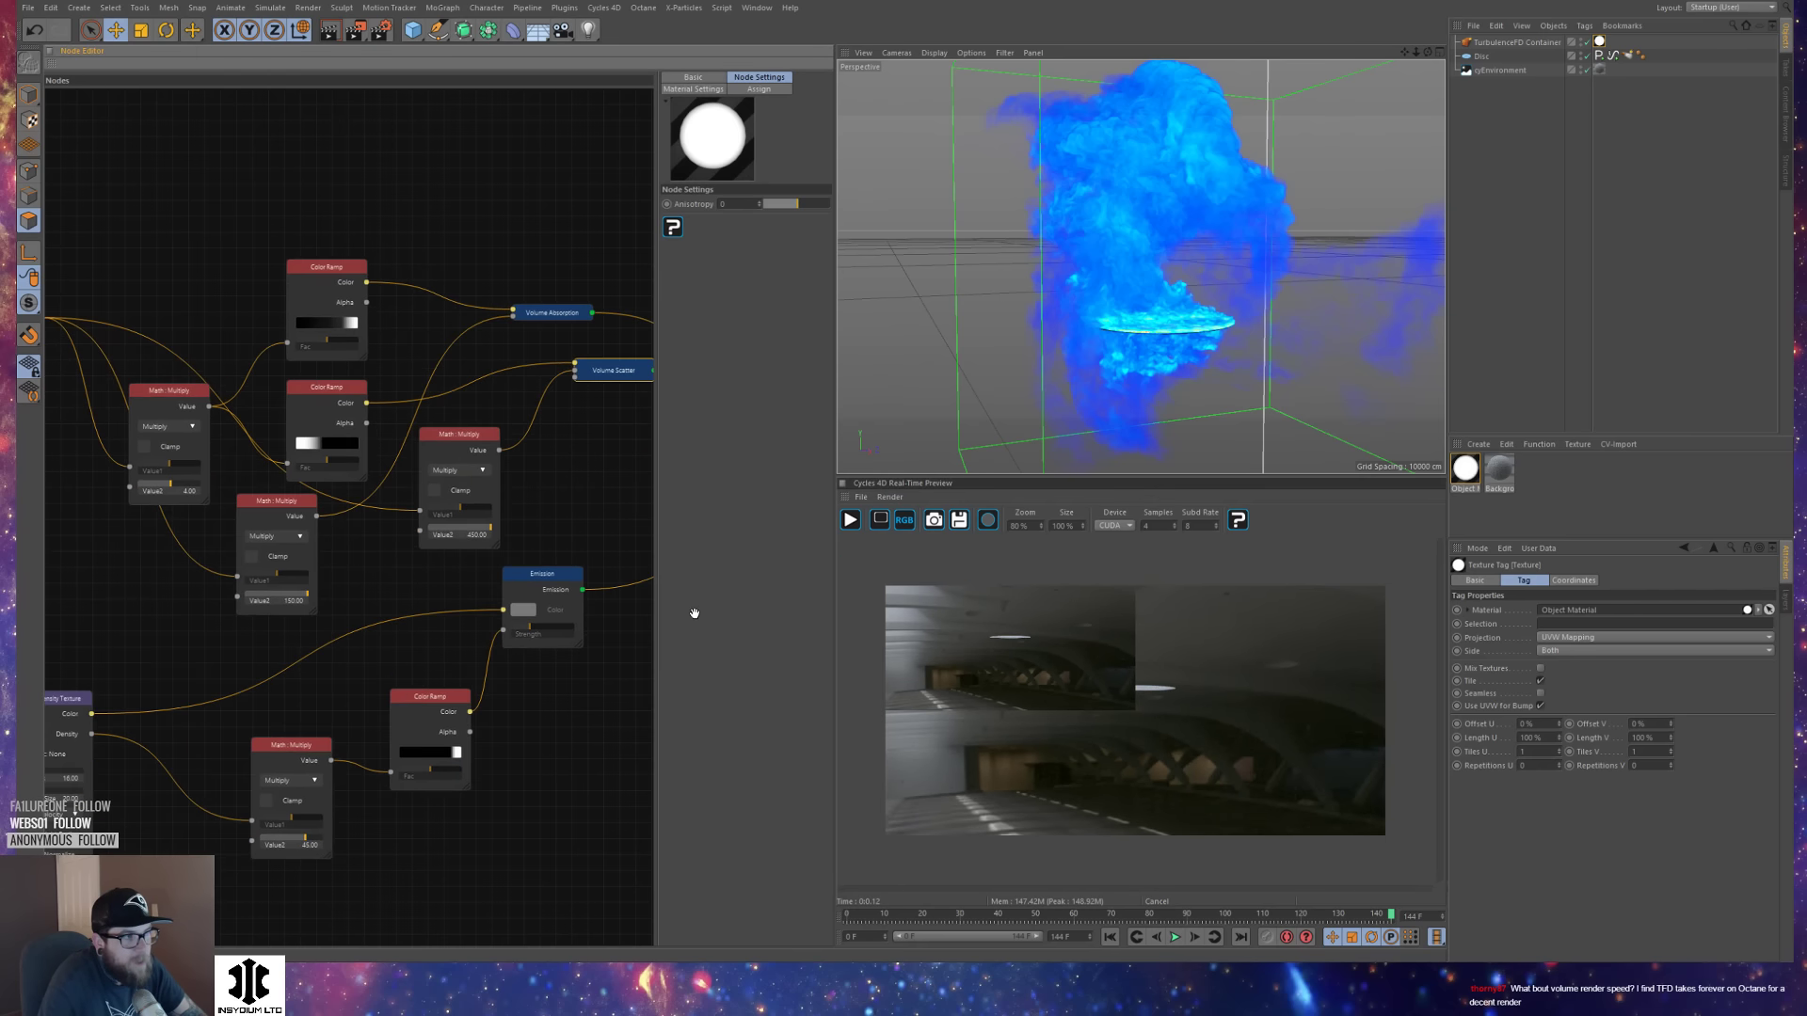
middle_click_drag(549, 758, 593, 772)
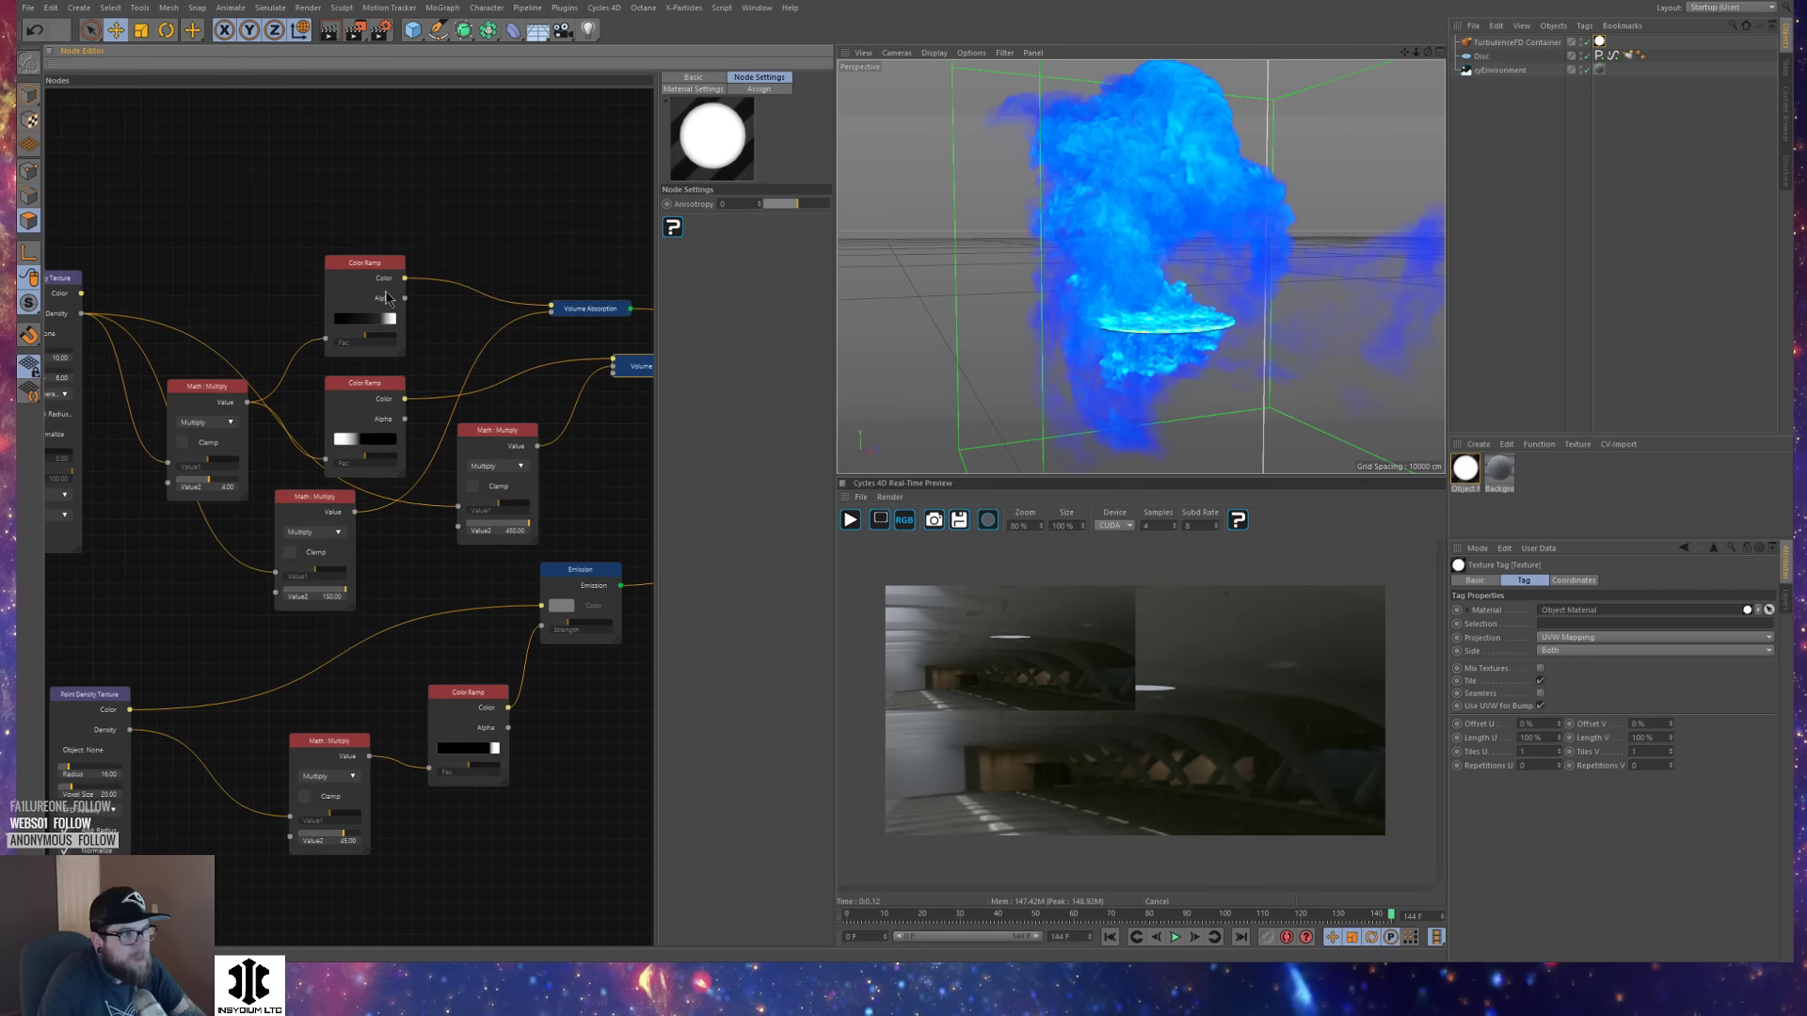
middle_click_drag(265, 252, 337, 269)
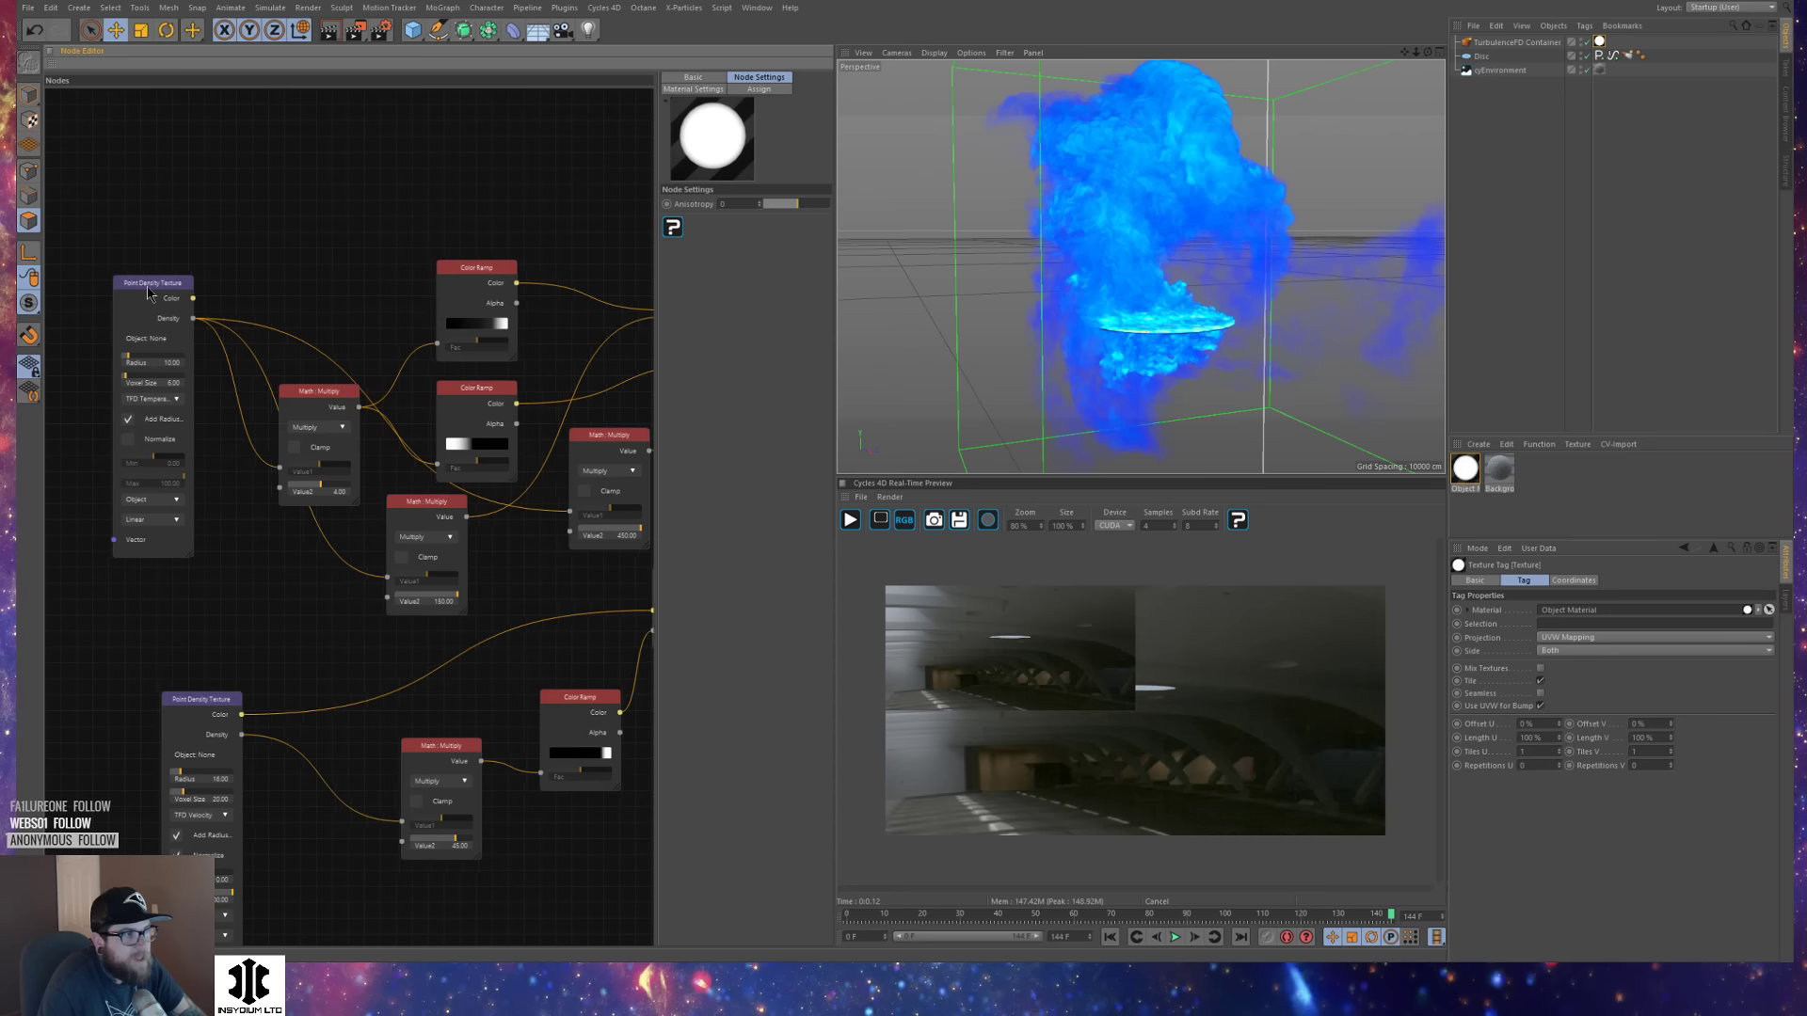
left_click_drag(151, 285, 111, 254)
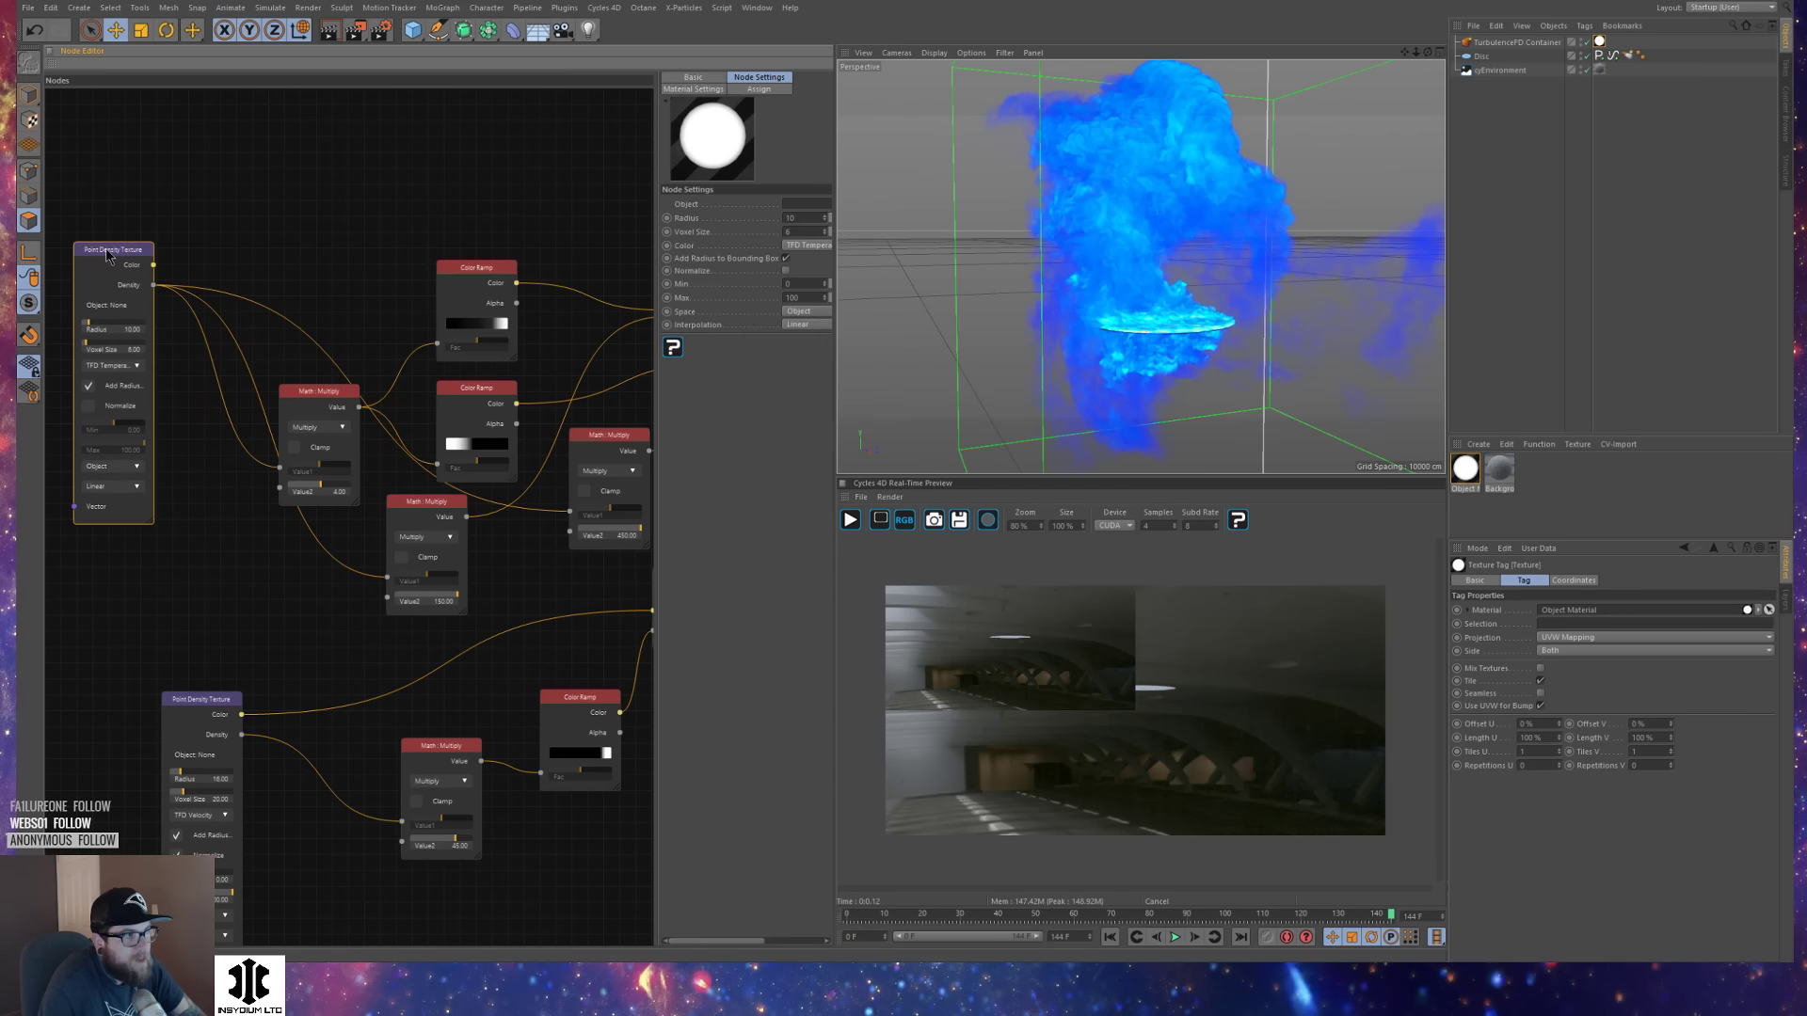
left_click_drag(1480, 43, 807, 204)
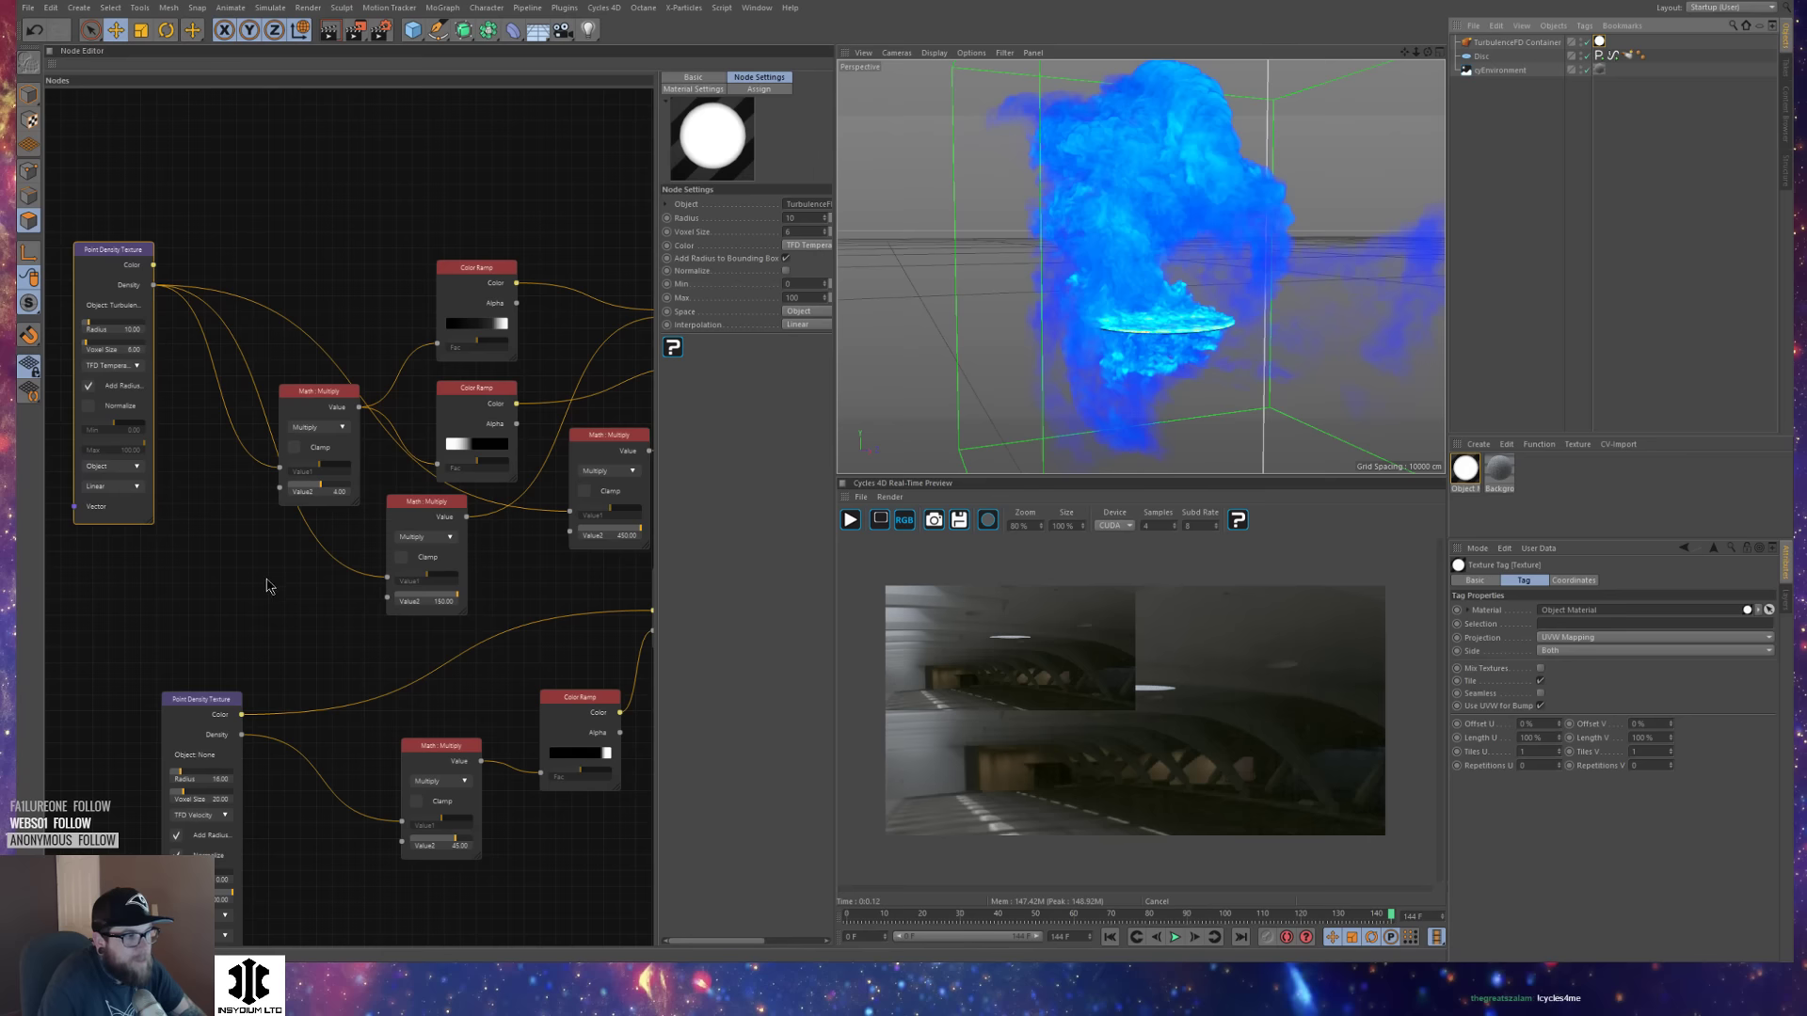
Link the TurbulenceFD Container as the object of the TFD Velocity Point Density Texture node.
middle_click_drag(267, 575, 274, 475)
left_click_drag(206, 598, 176, 617)
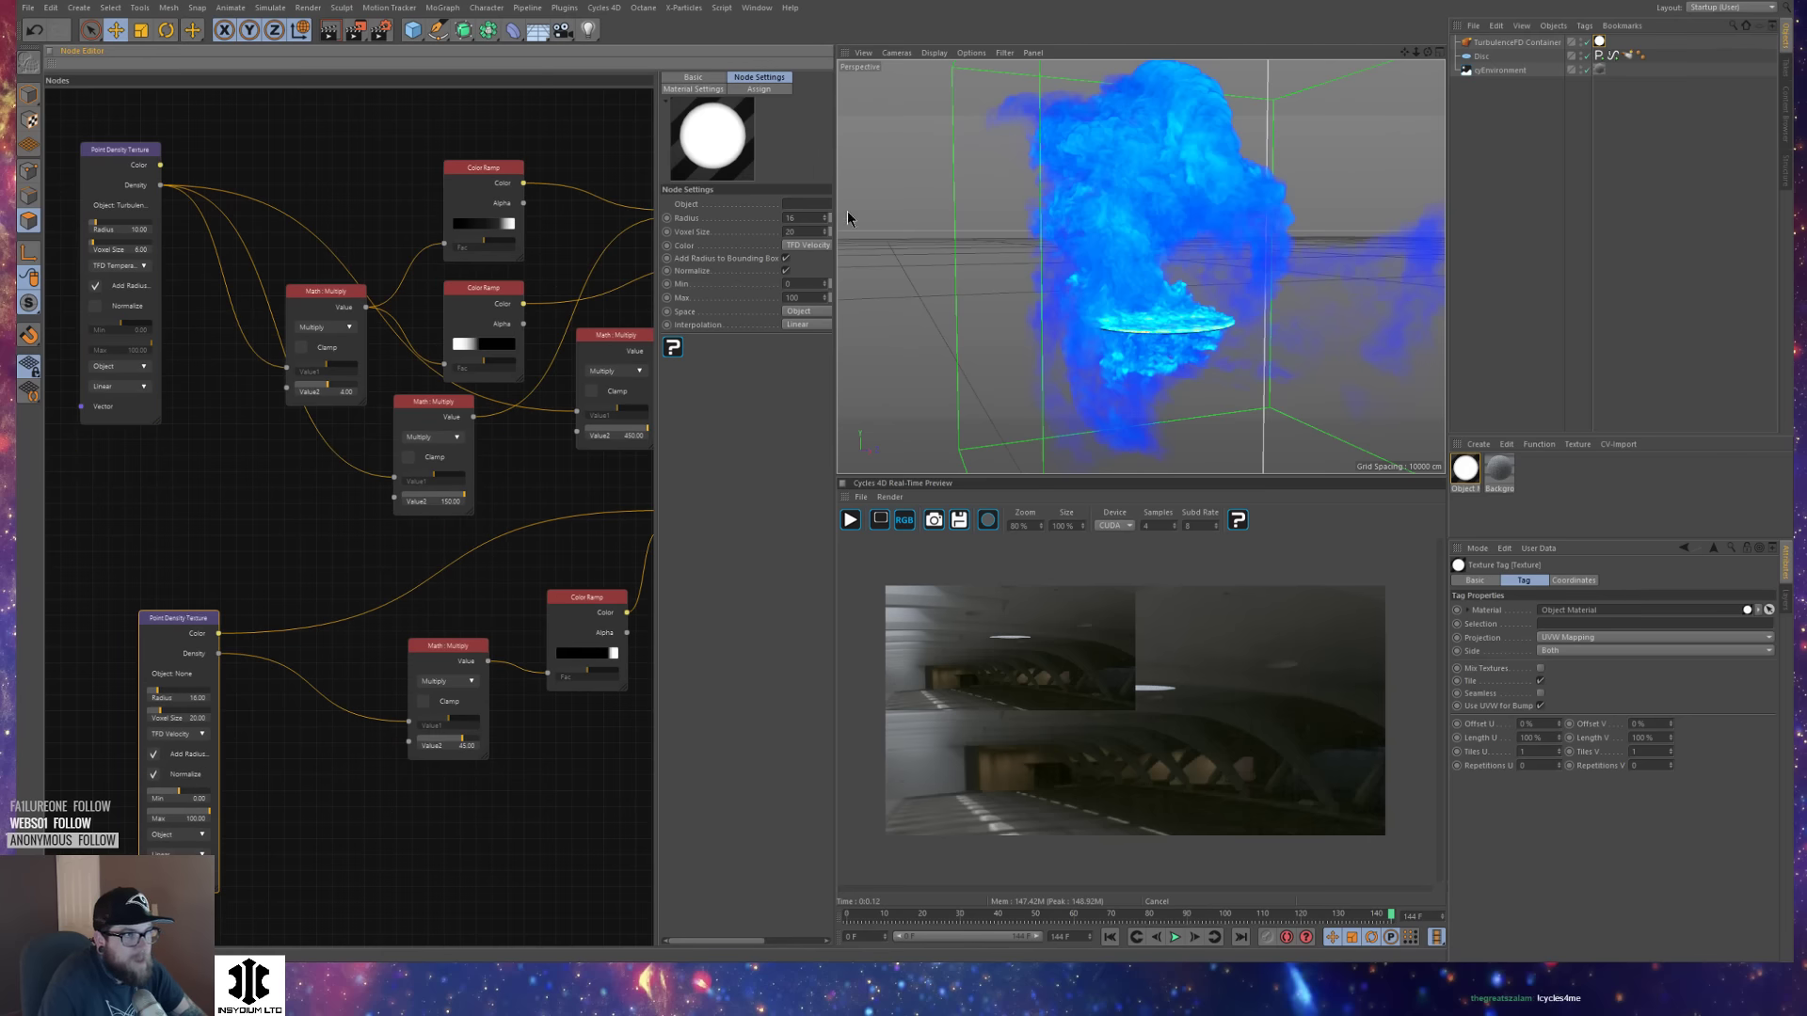
left_click_drag(1521, 40, 817, 207)
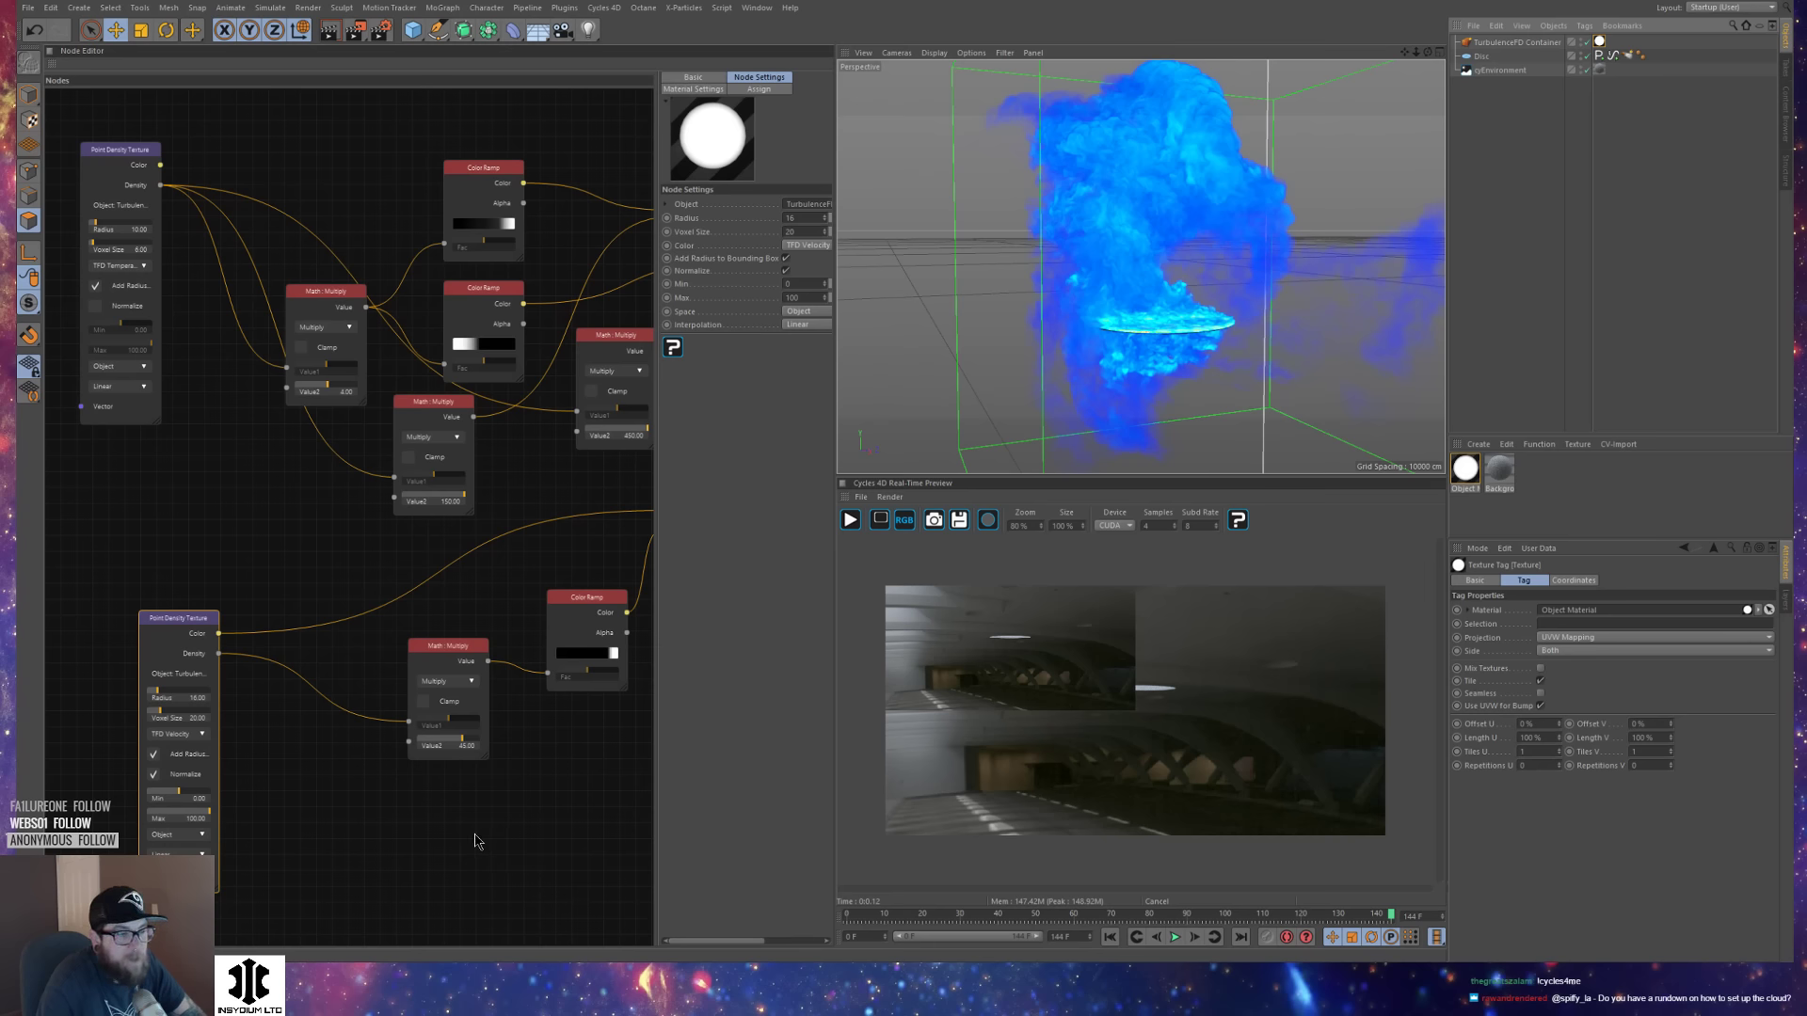
Start the real-time preview of the smoke material and inspect the render from another side along with the shader network's output.
middle_click_drag(517, 847, 339, 822)
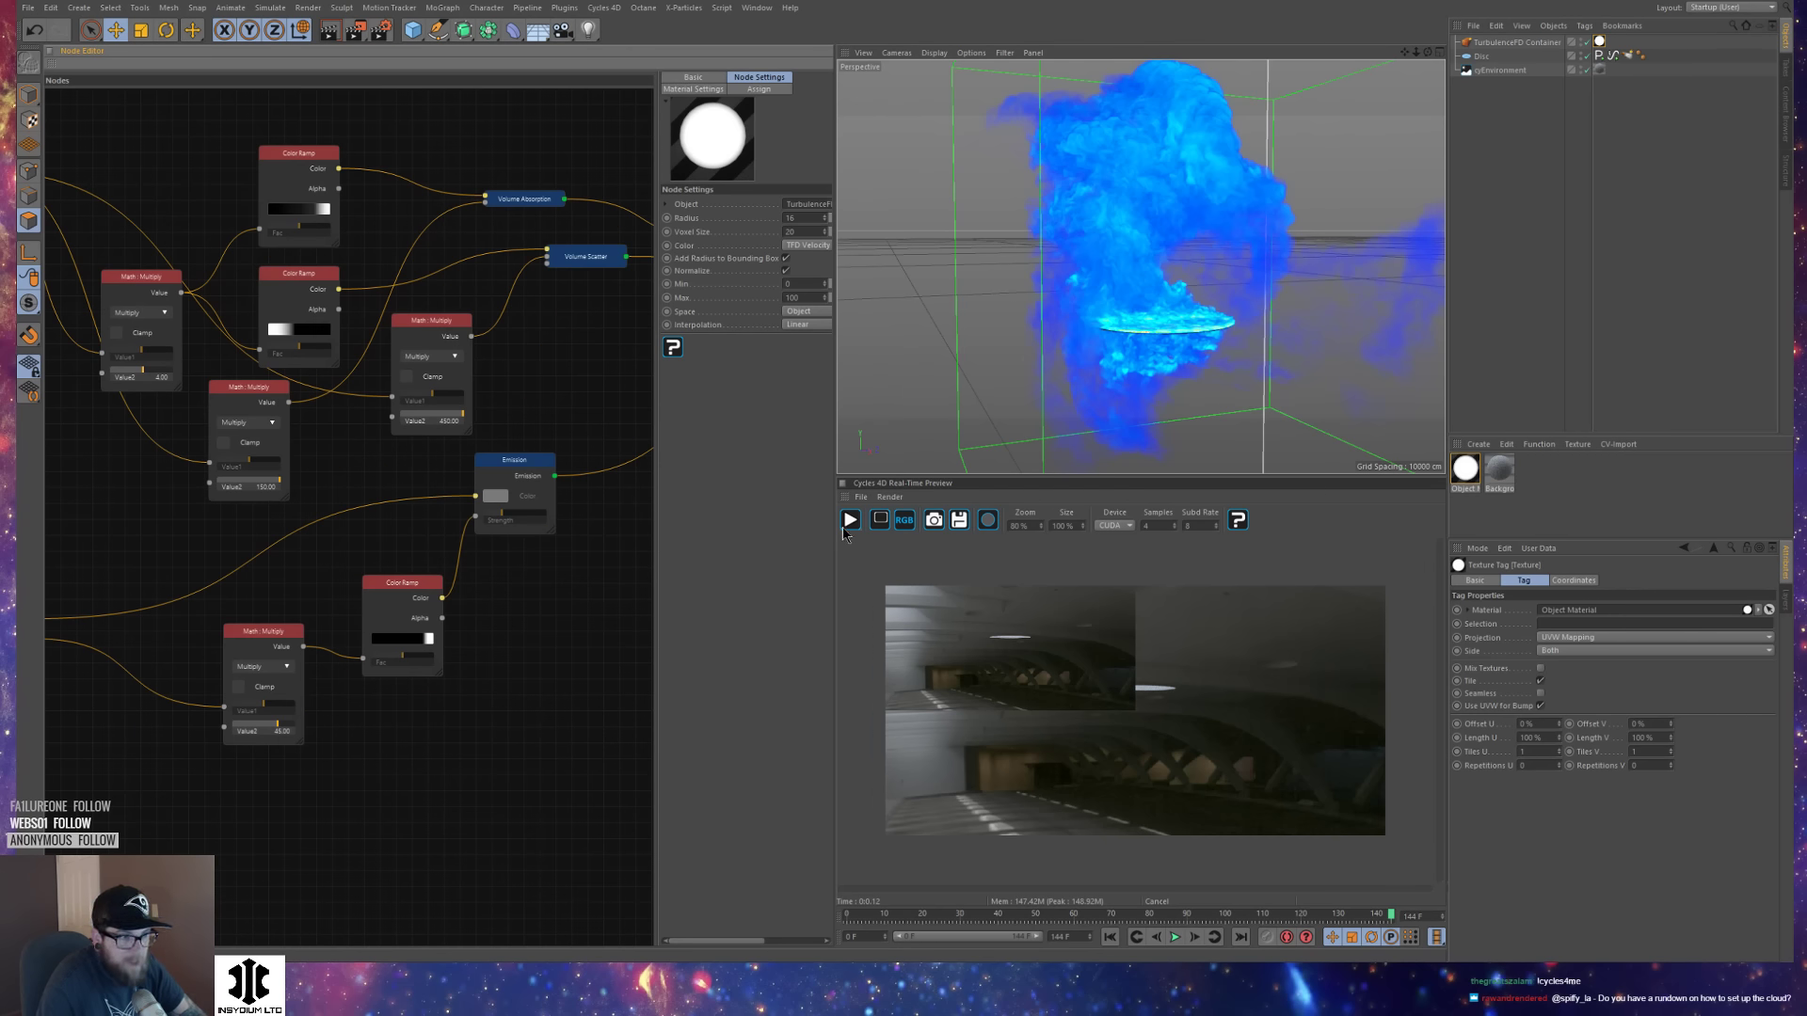
left_click(849, 521)
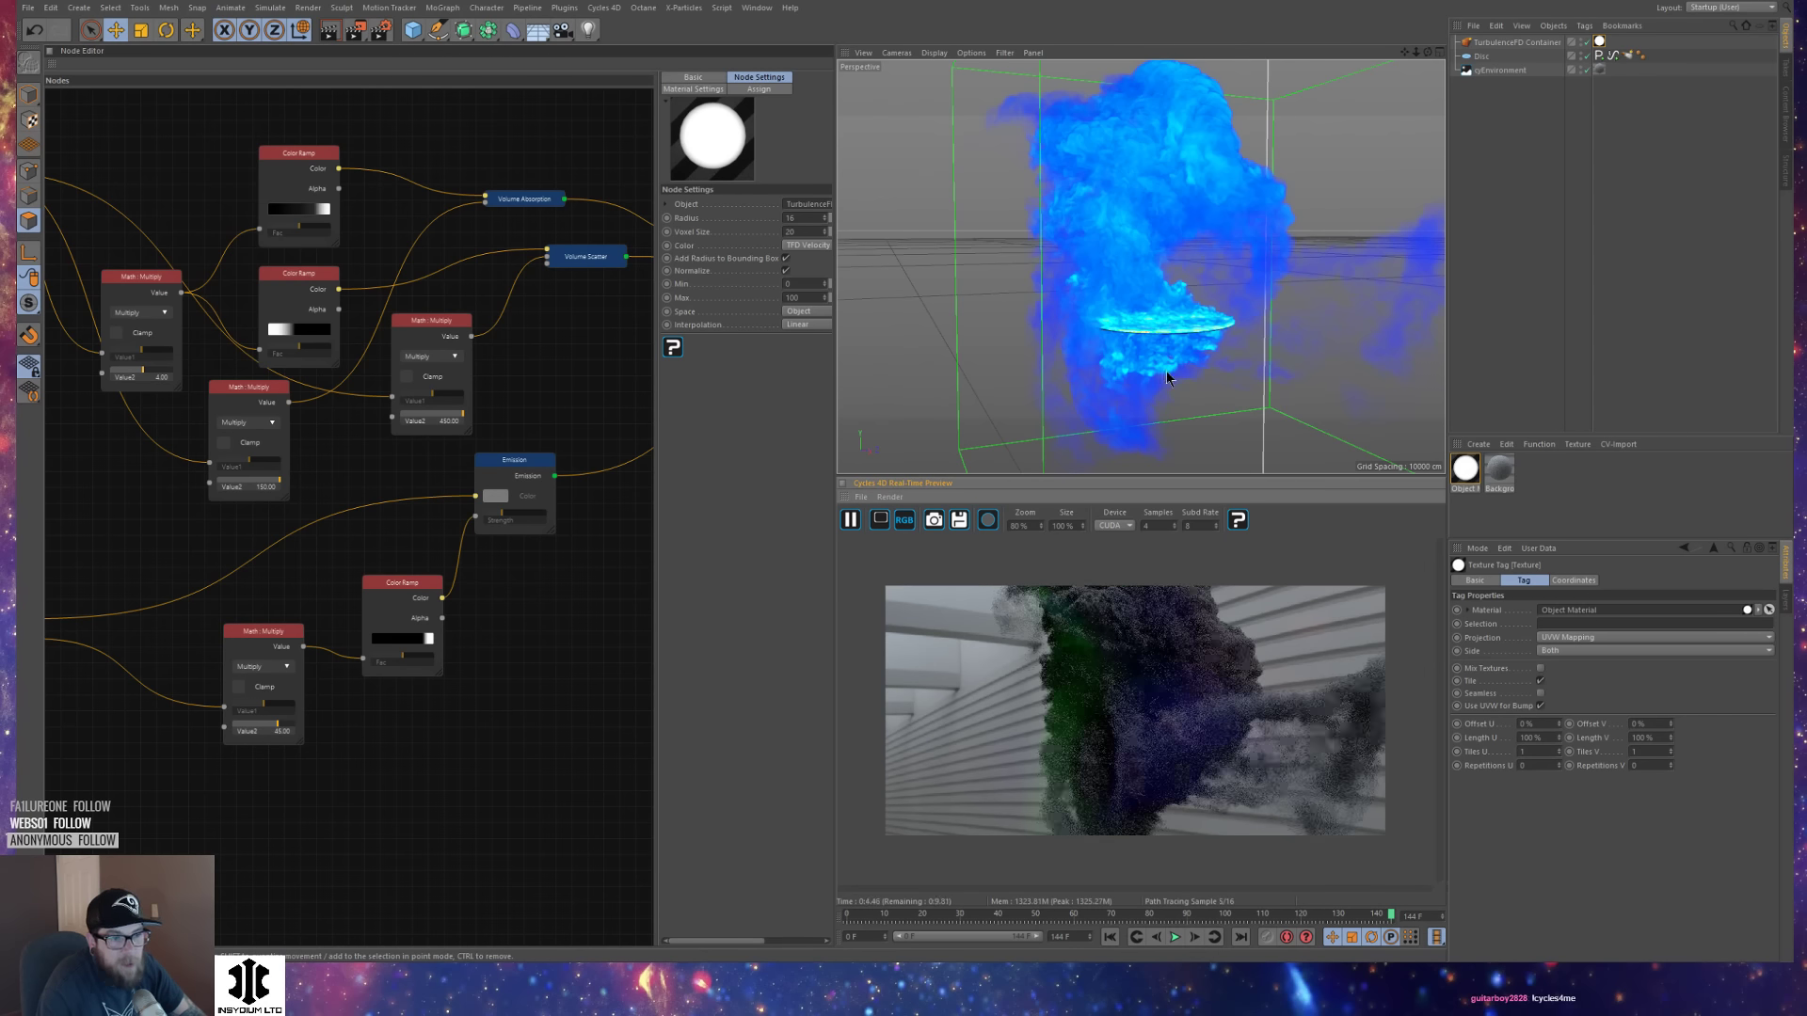
scroll(1129, 685, "up", 1)
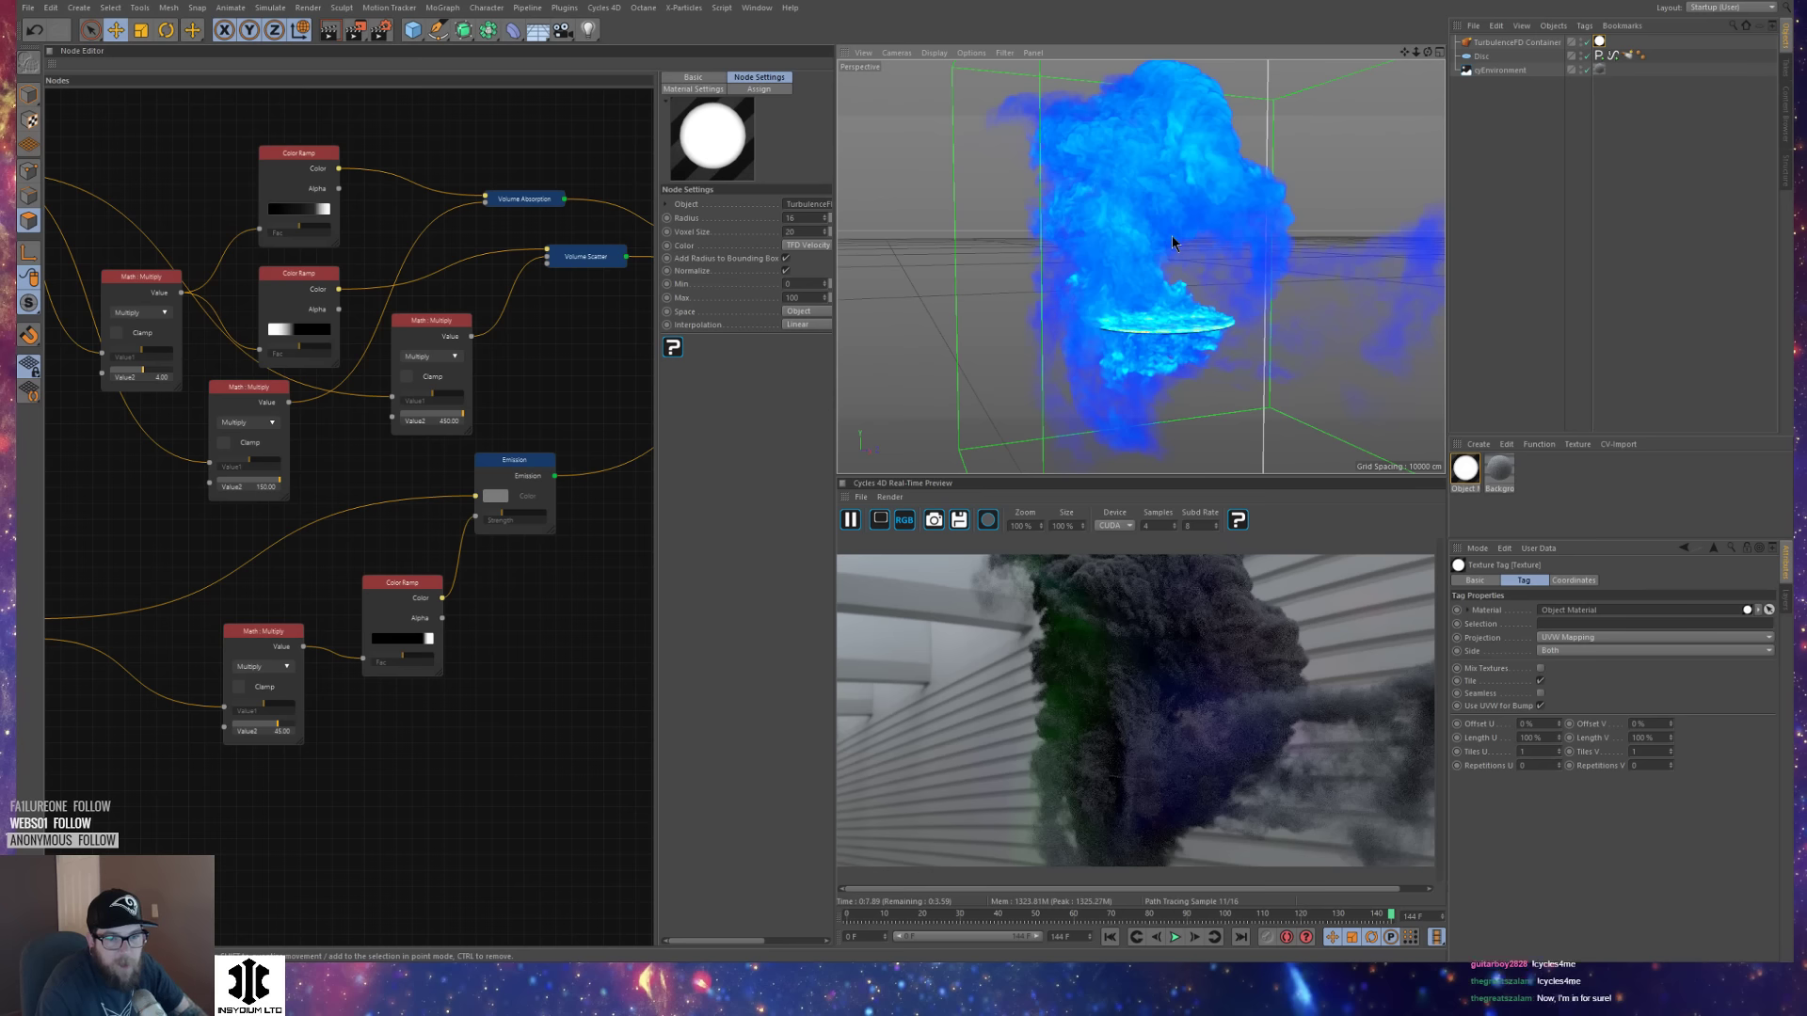
left_click_drag(1172, 243, 1163, 247, "alt")
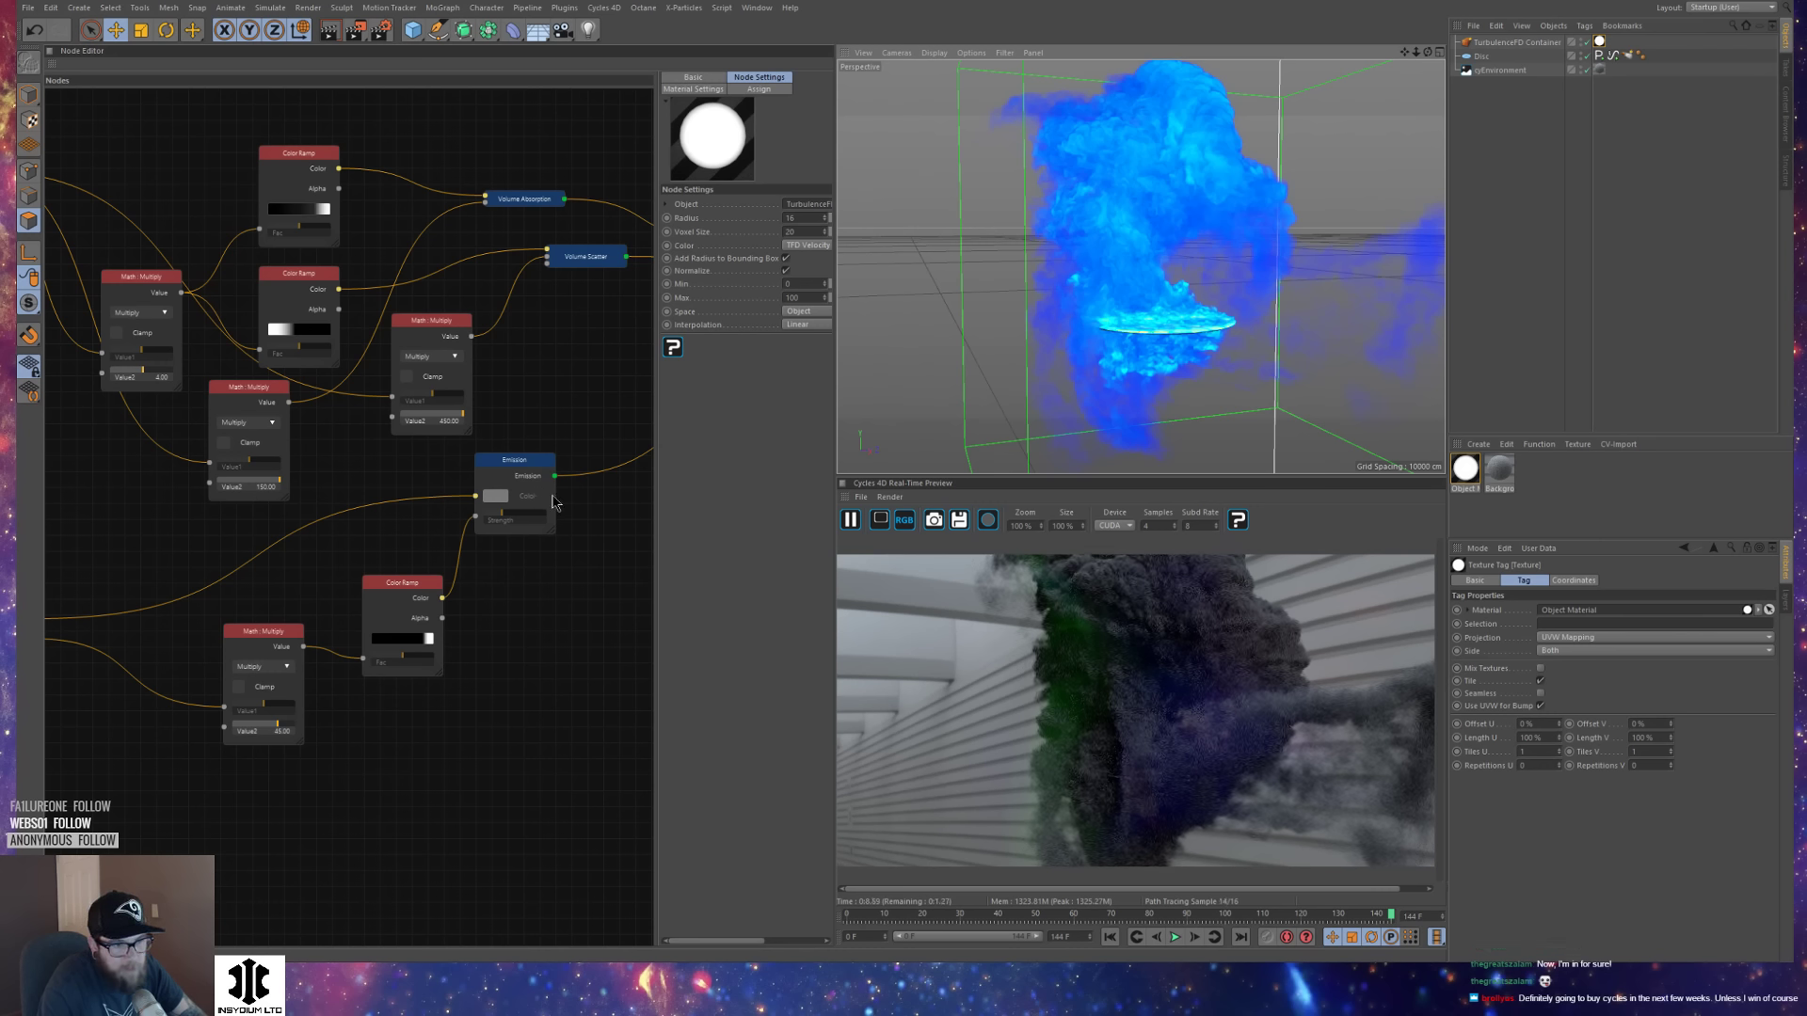
left_click_drag(1172, 343, 941, 354, "alt")
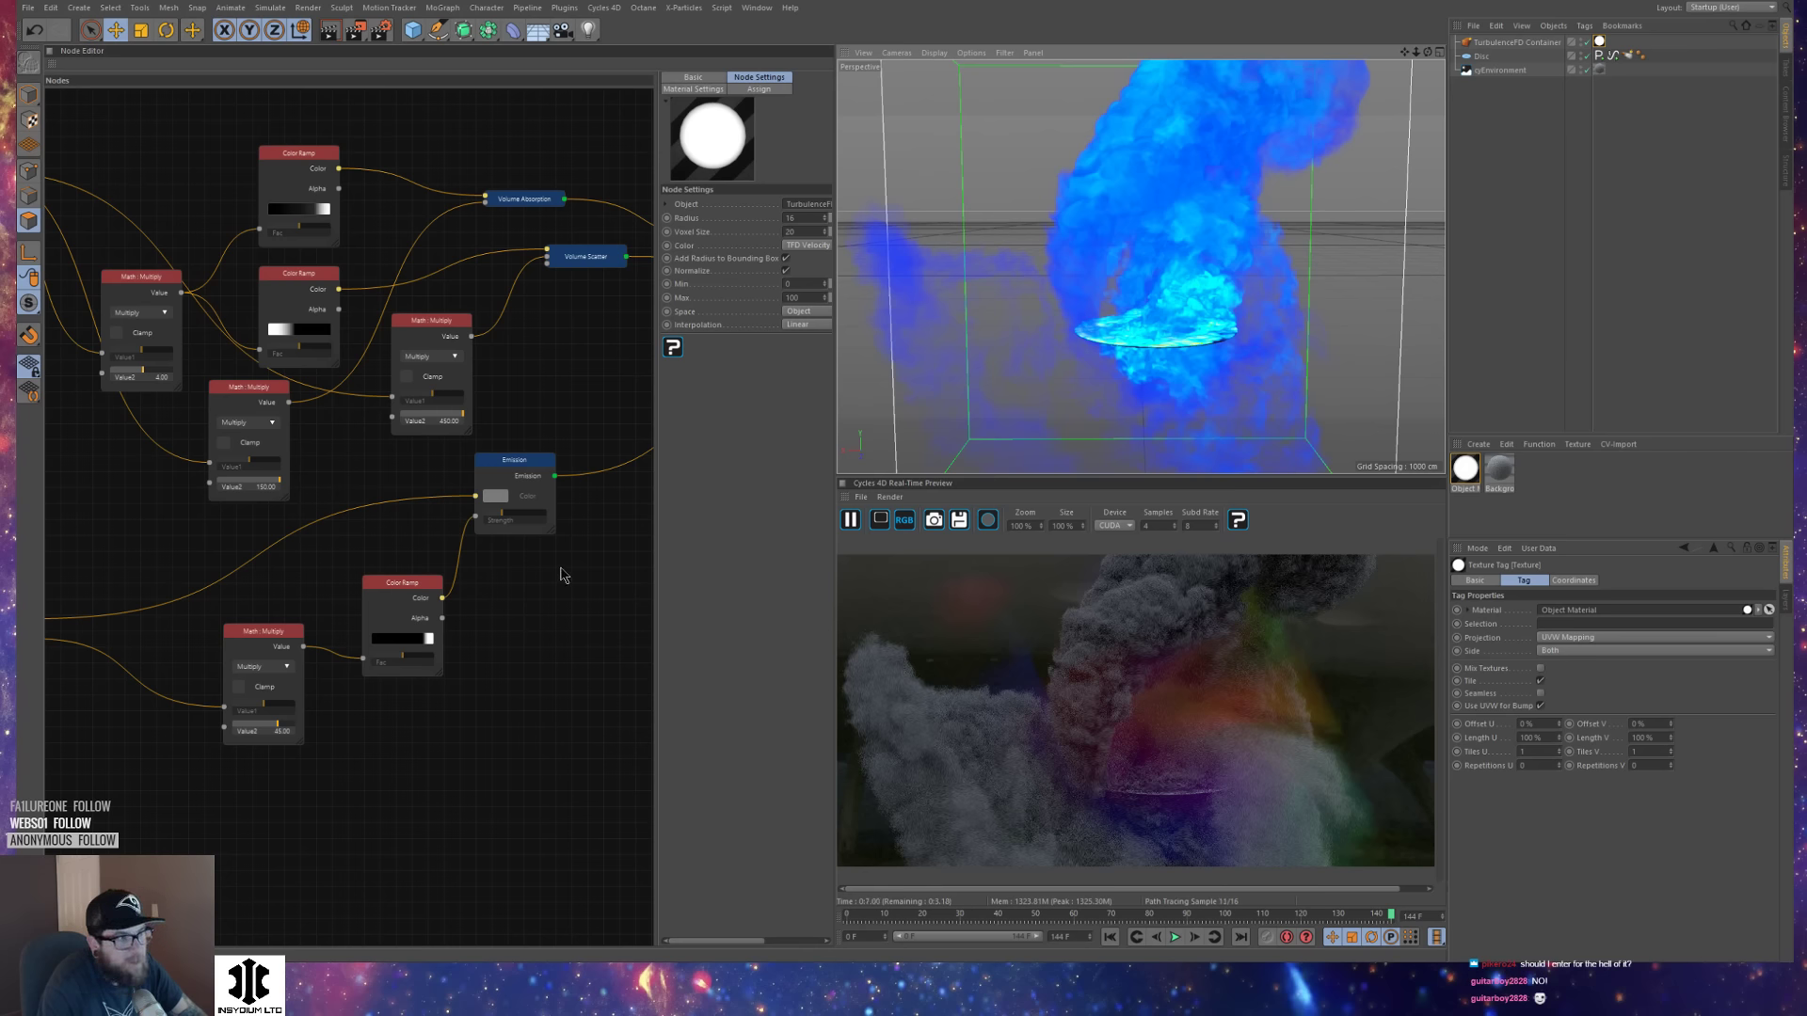
middle_click_drag(563, 576, 124, 645)
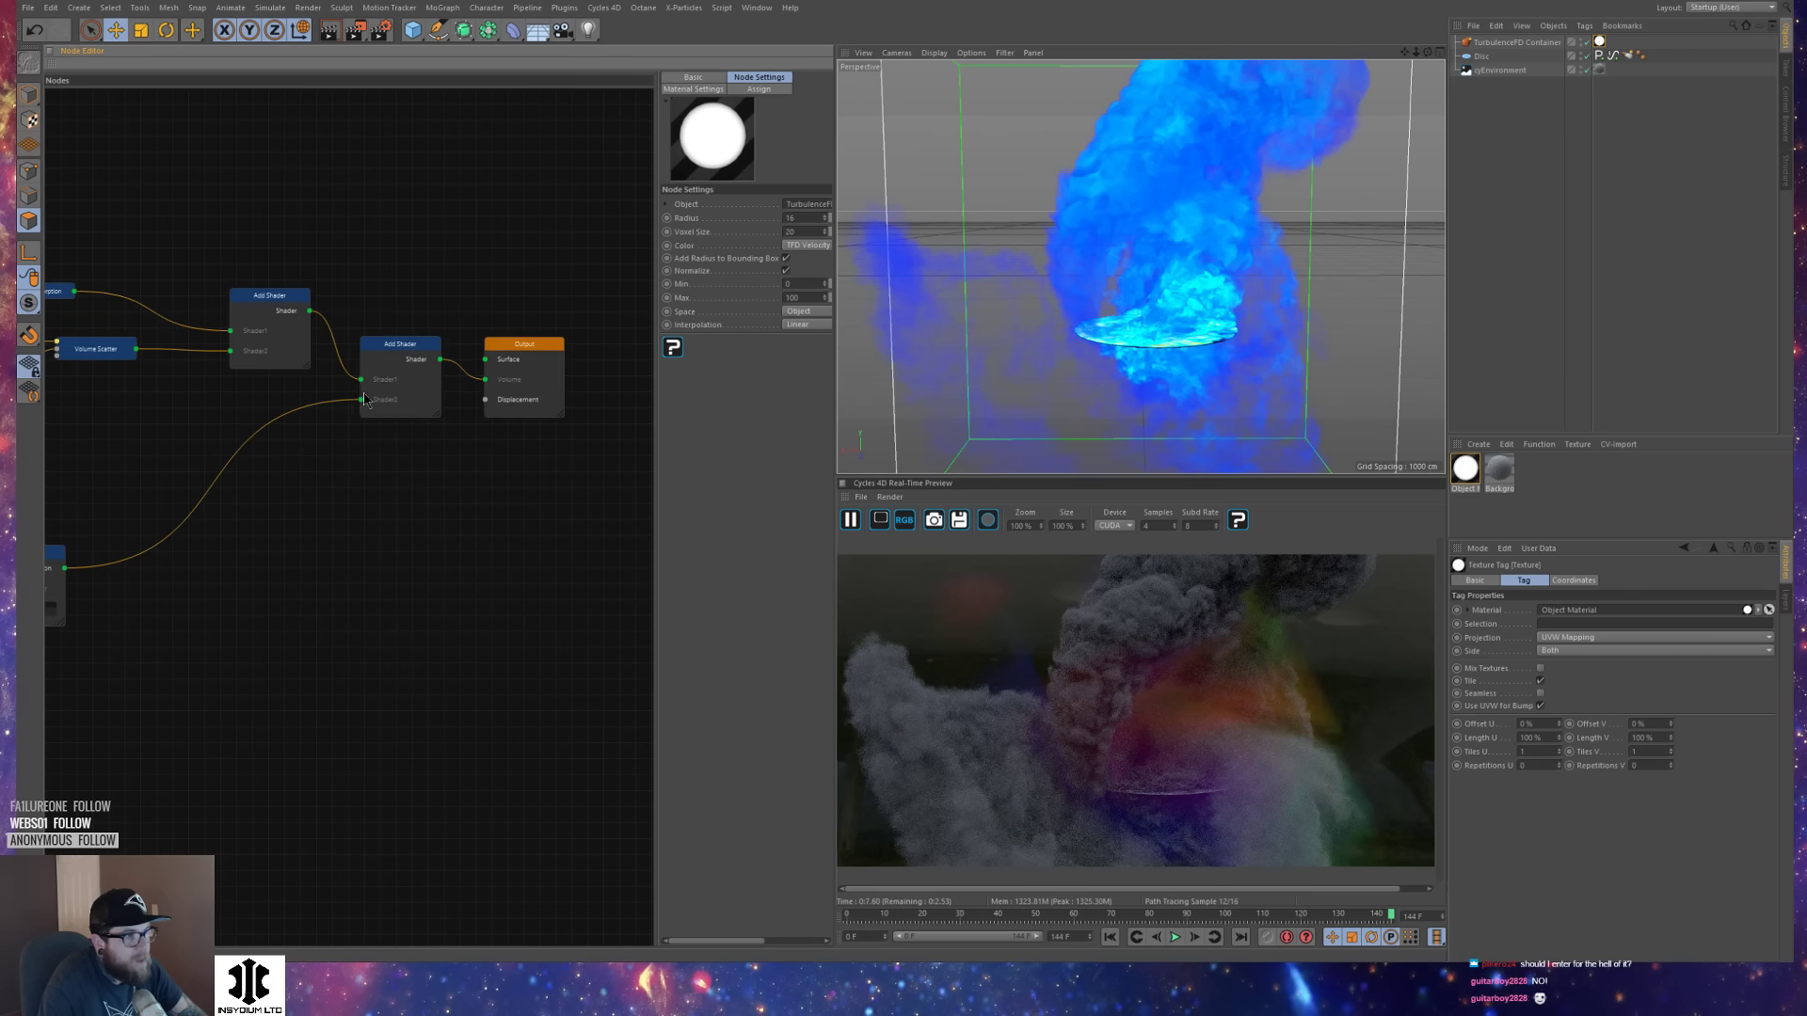
Link the Emission shader straight to the Output node's Volume input, and turn off the Disc and the environment in the render.
left_click_drag(365, 400, 486, 386)
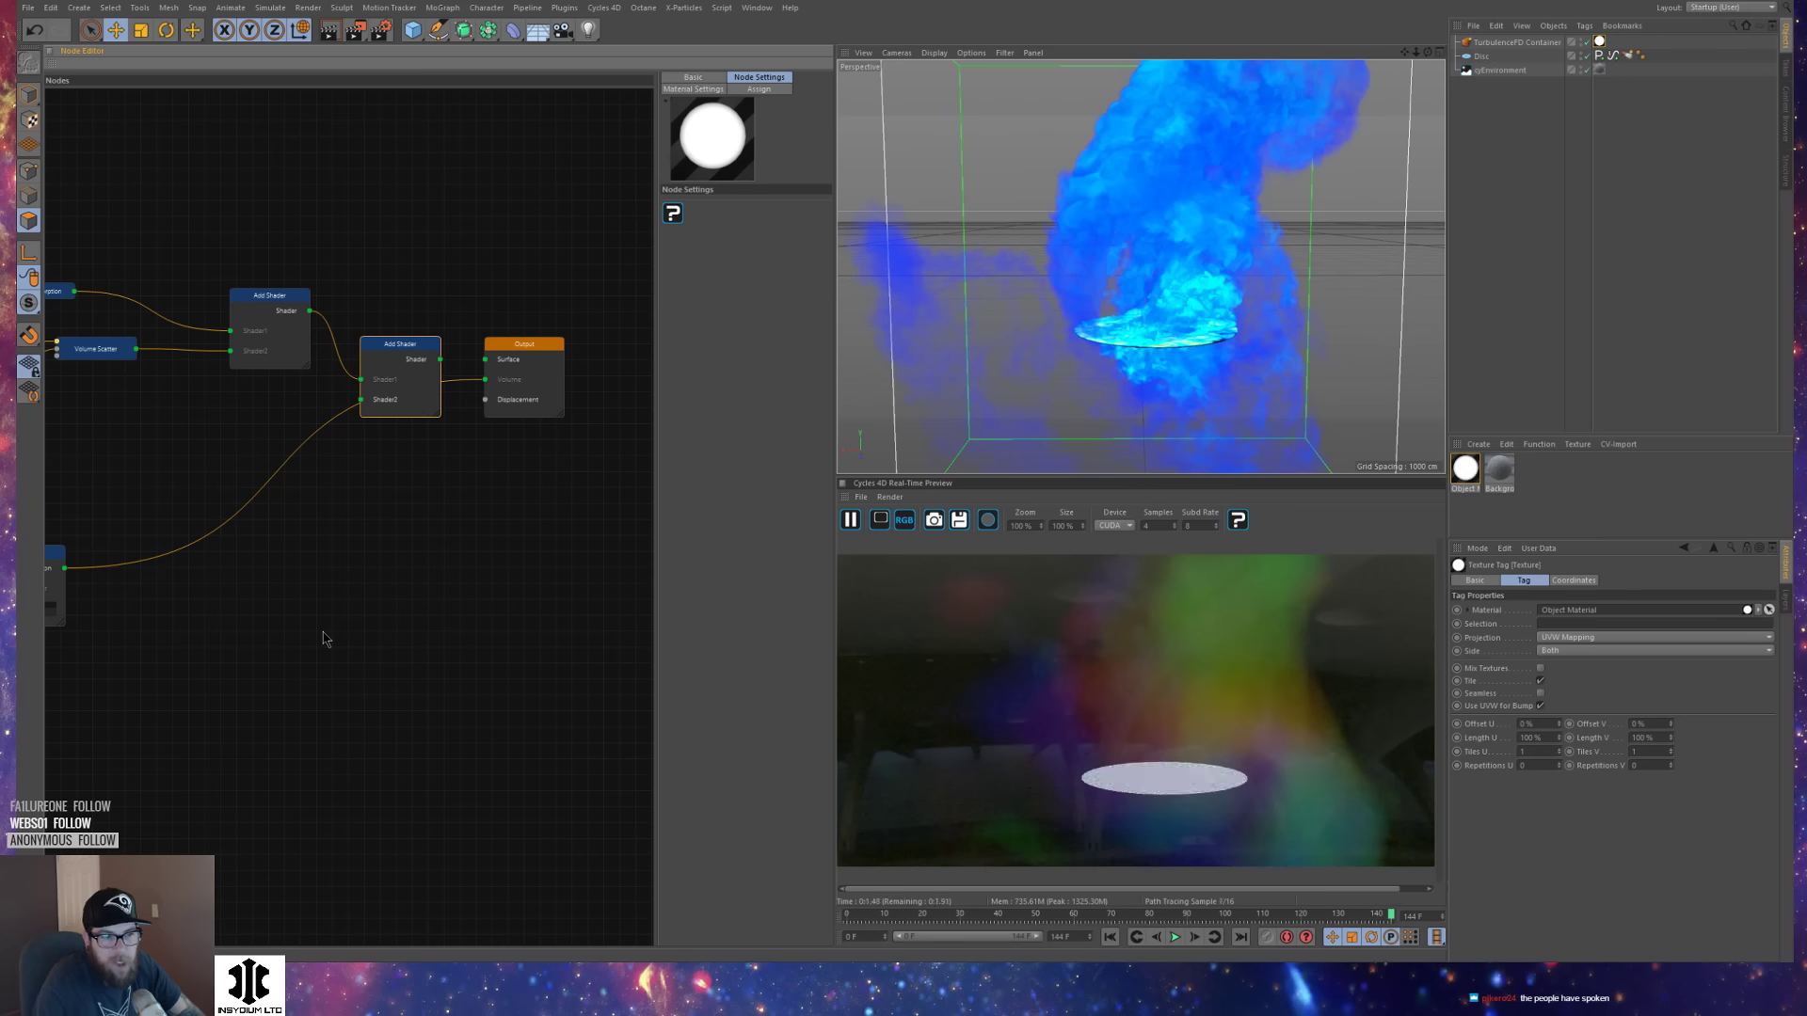
left_click(1582, 59)
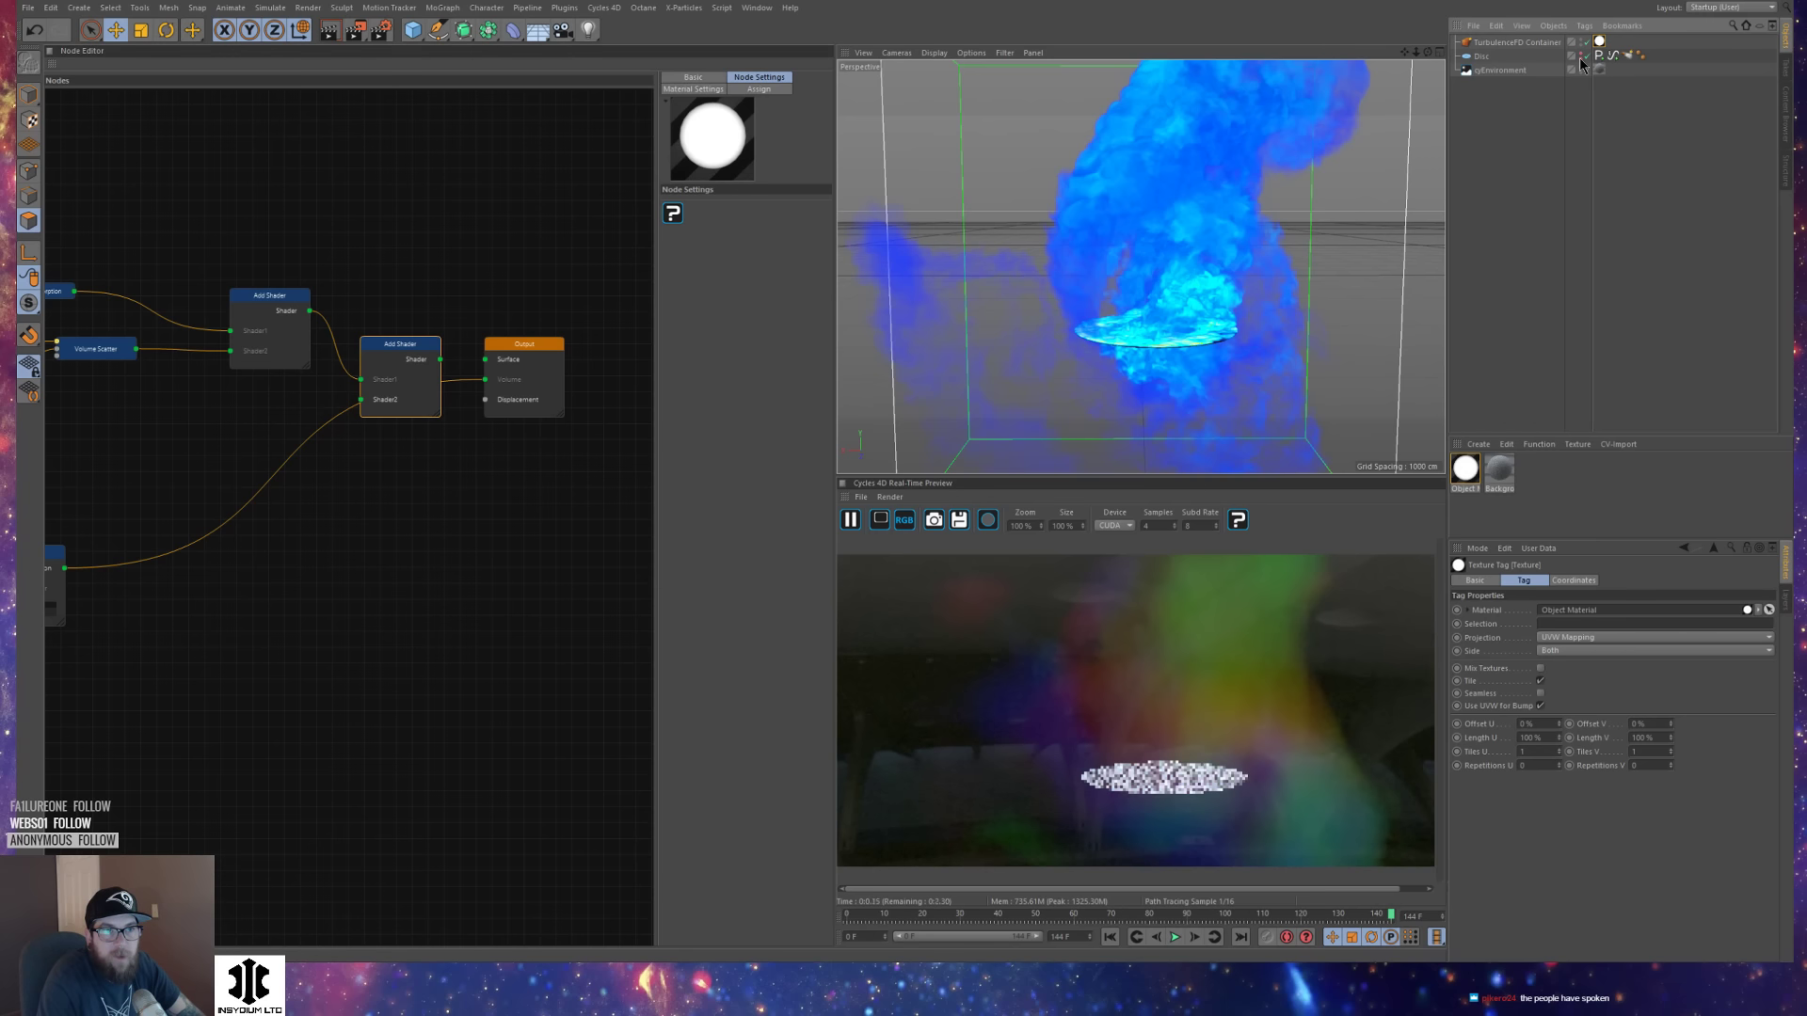
left_click(1582, 59)
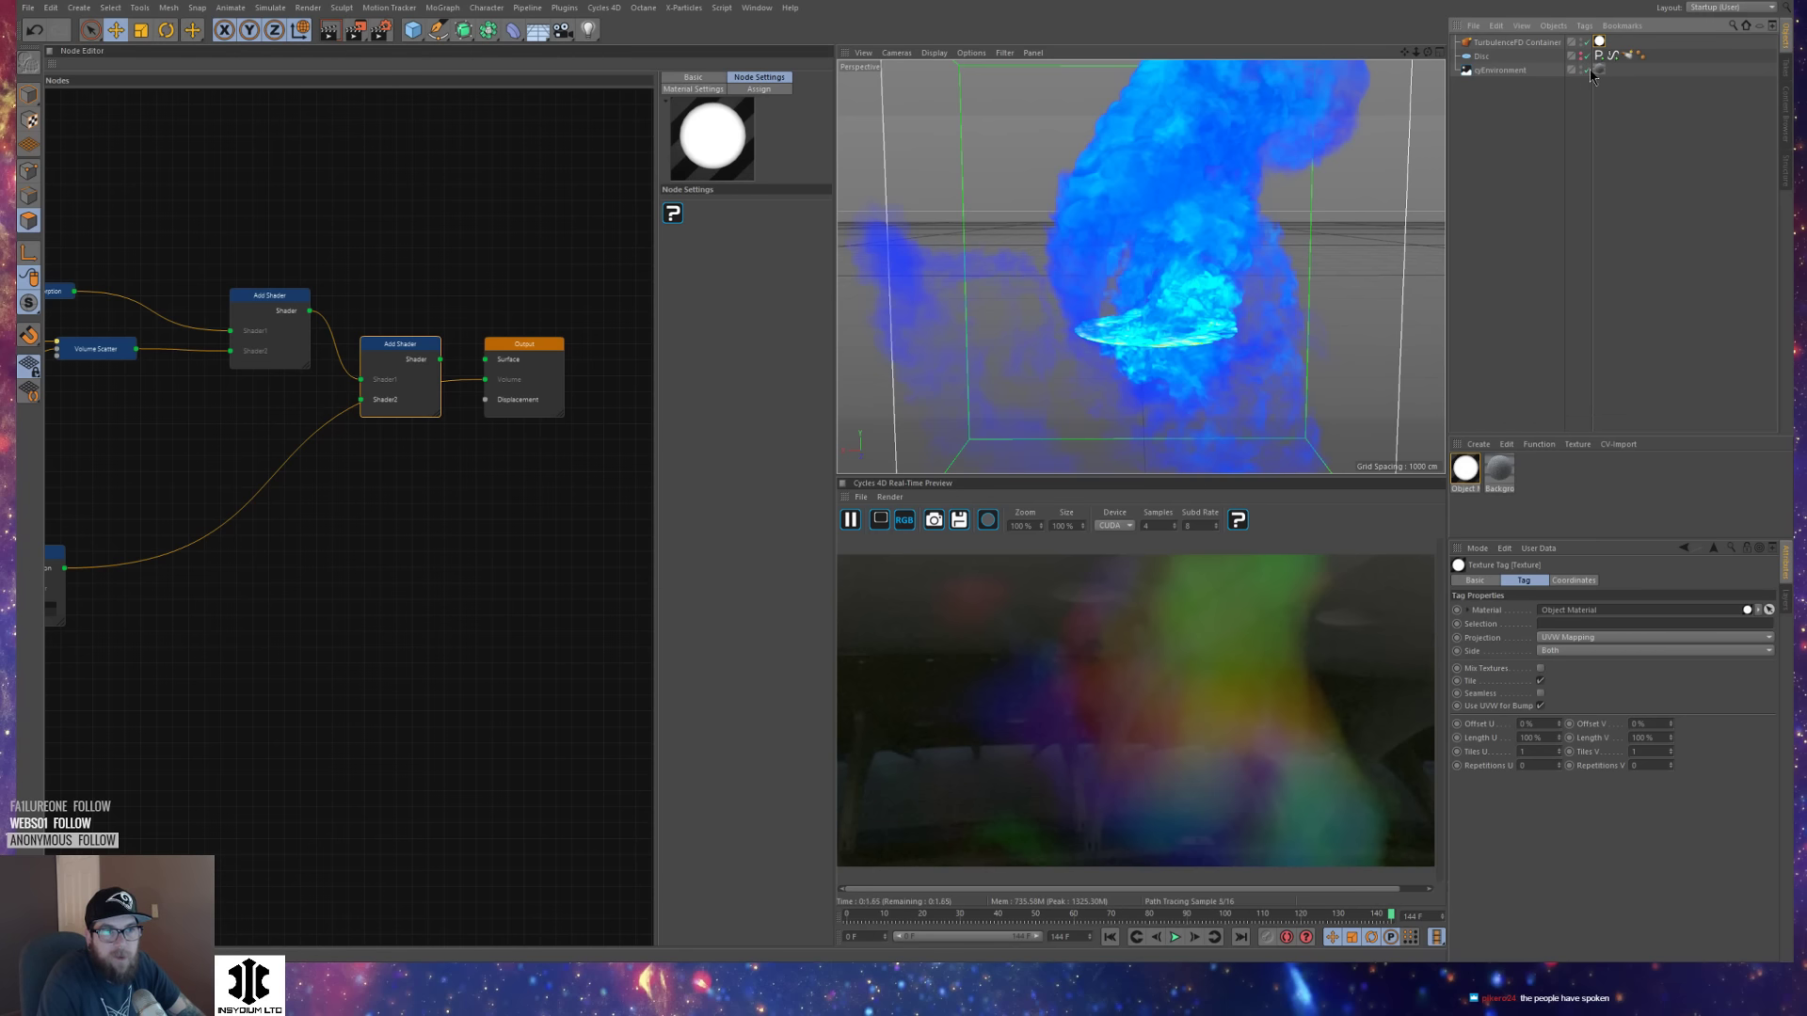
left_click(1589, 72)
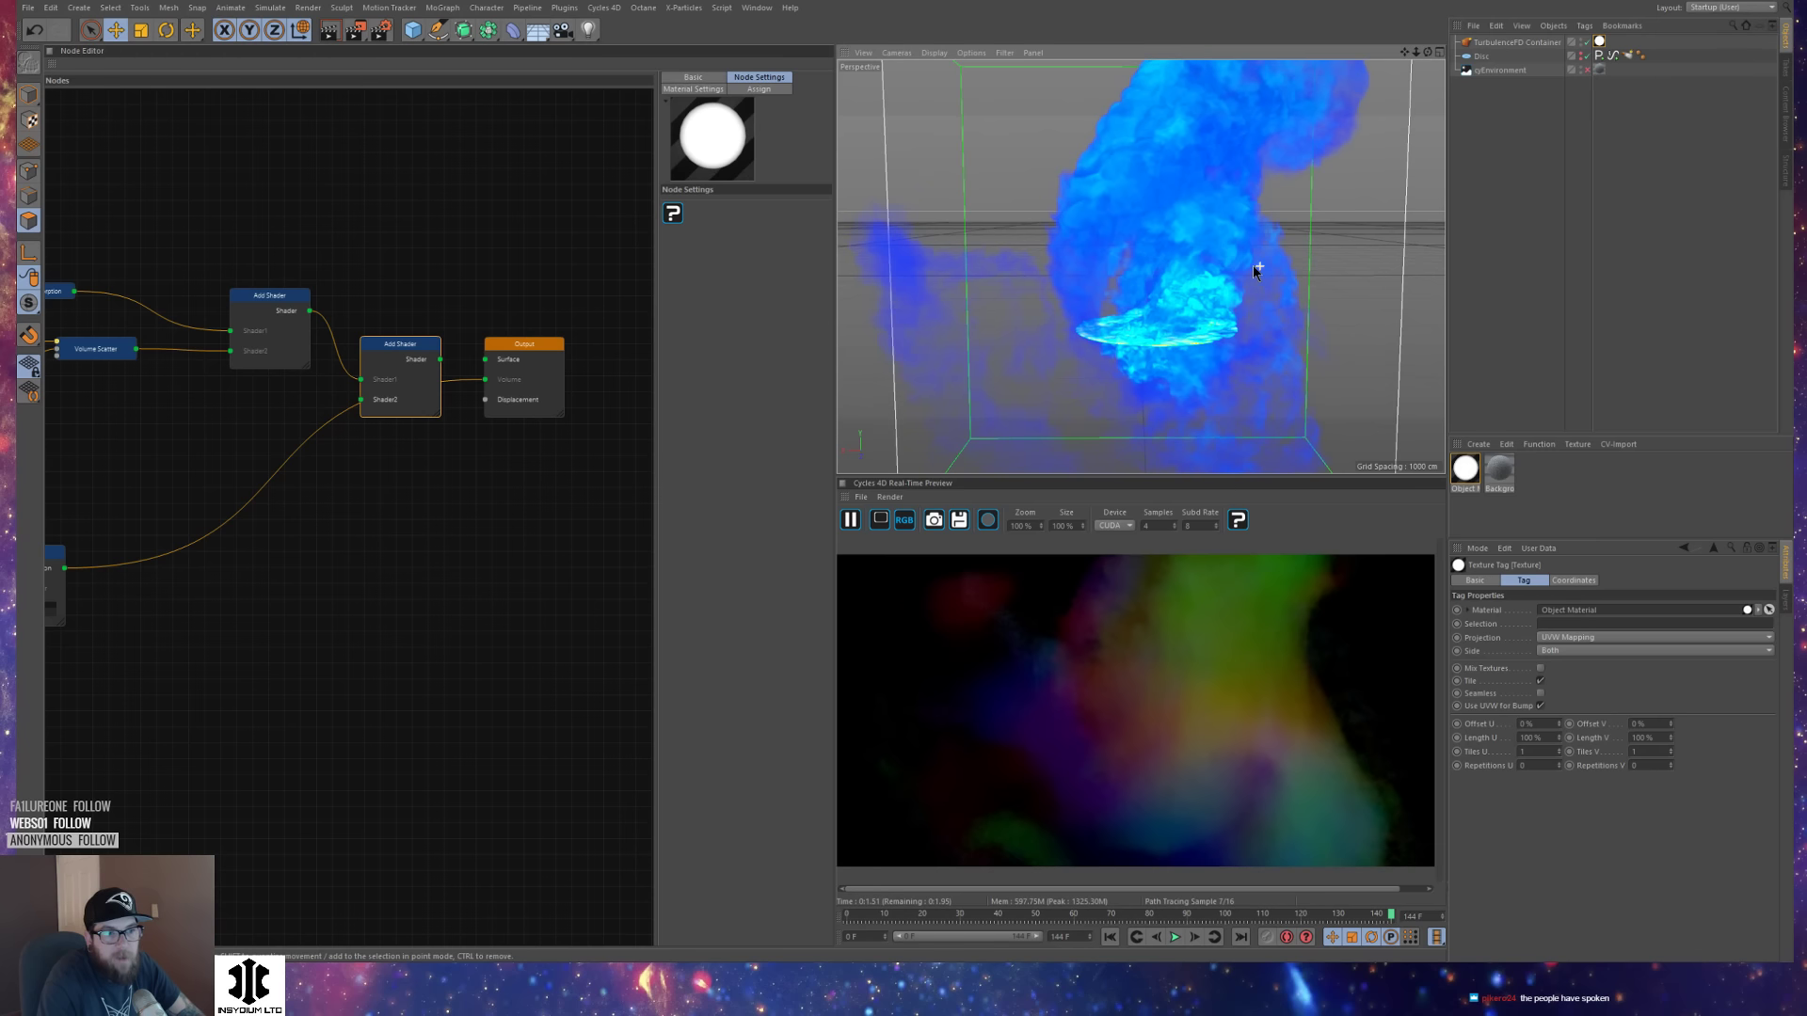
left_click_drag(1251, 263, 1233, 280, "alt")
right_click_drag(1233, 273, 1225, 281, "alt")
left_click_drag(1220, 298, 1188, 329, "alt")
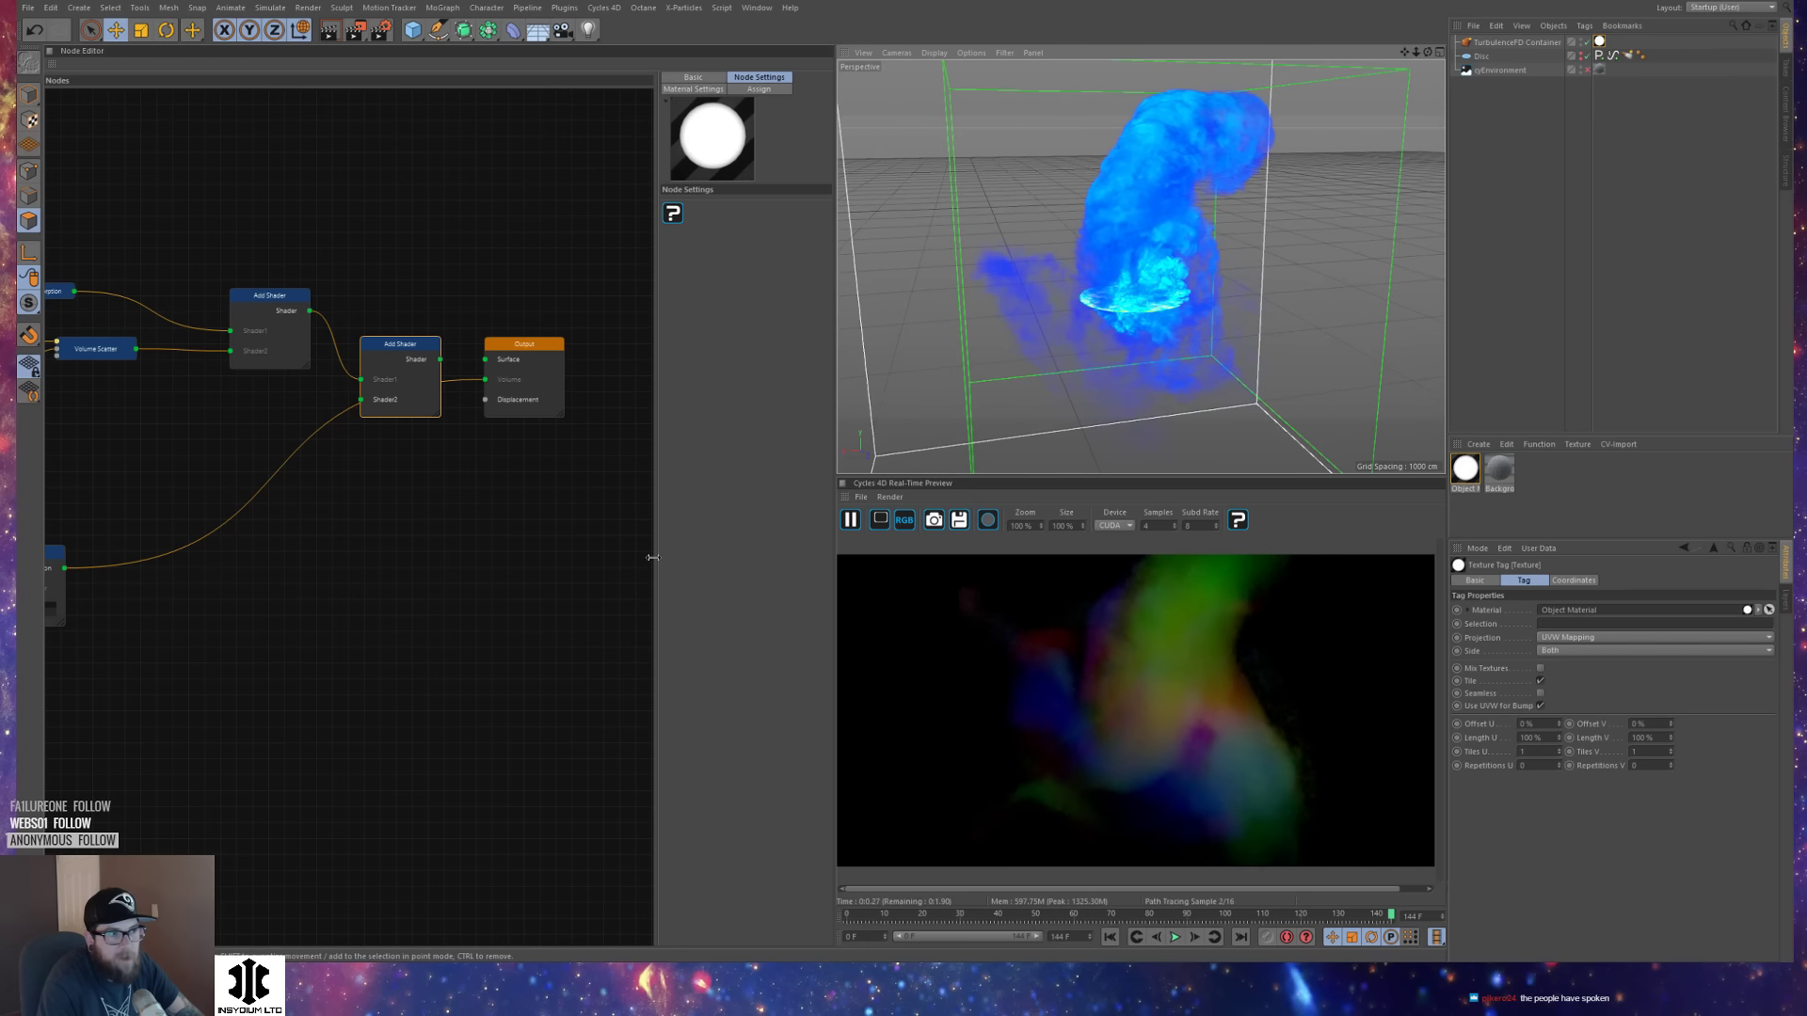
Raise Value2 of the Math Multiply node fed by the velocity texture's density, and check the emission from other sides.
middle_click_drag(426, 556, 644, 507, "alt")
left_click_drag(1125, 302, 1398, 307, "alt")
left_click_drag(1189, 345, 1180, 302, "alt")
middle_click_drag(461, 598, 662, 551)
middle_click_drag(410, 713, 564, 709)
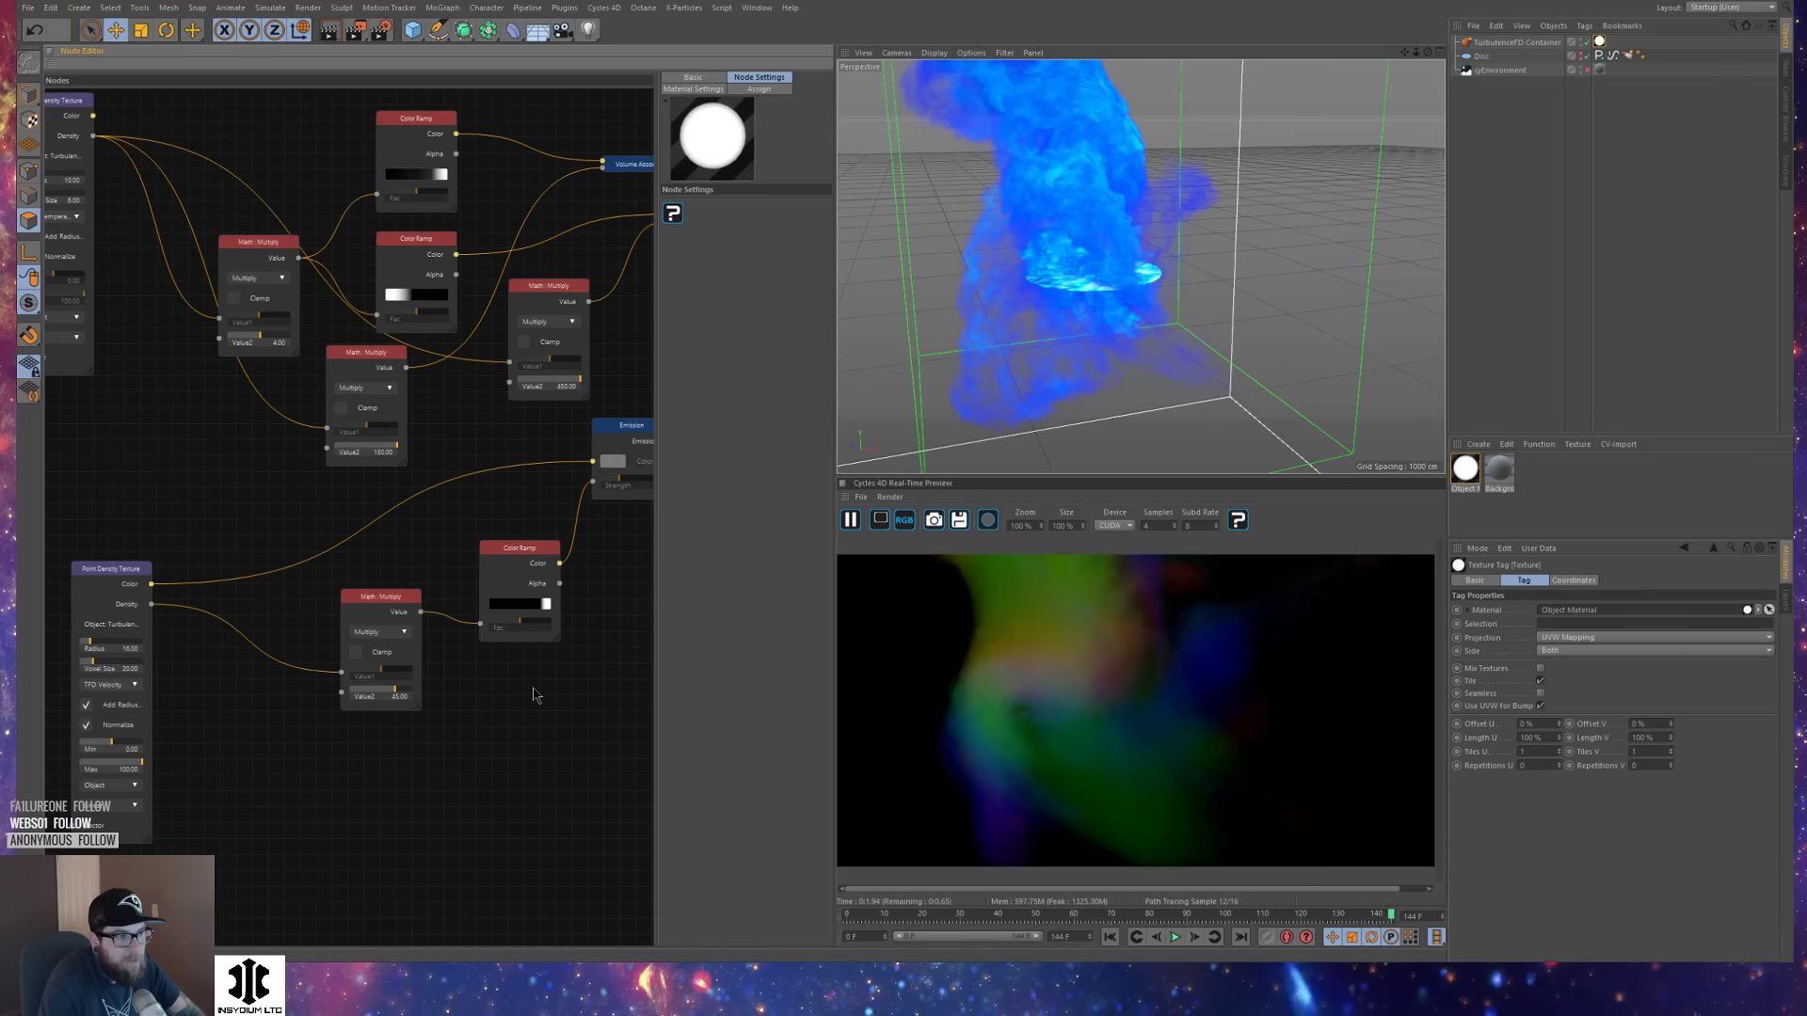
left_click_drag(400, 695, 404, 694)
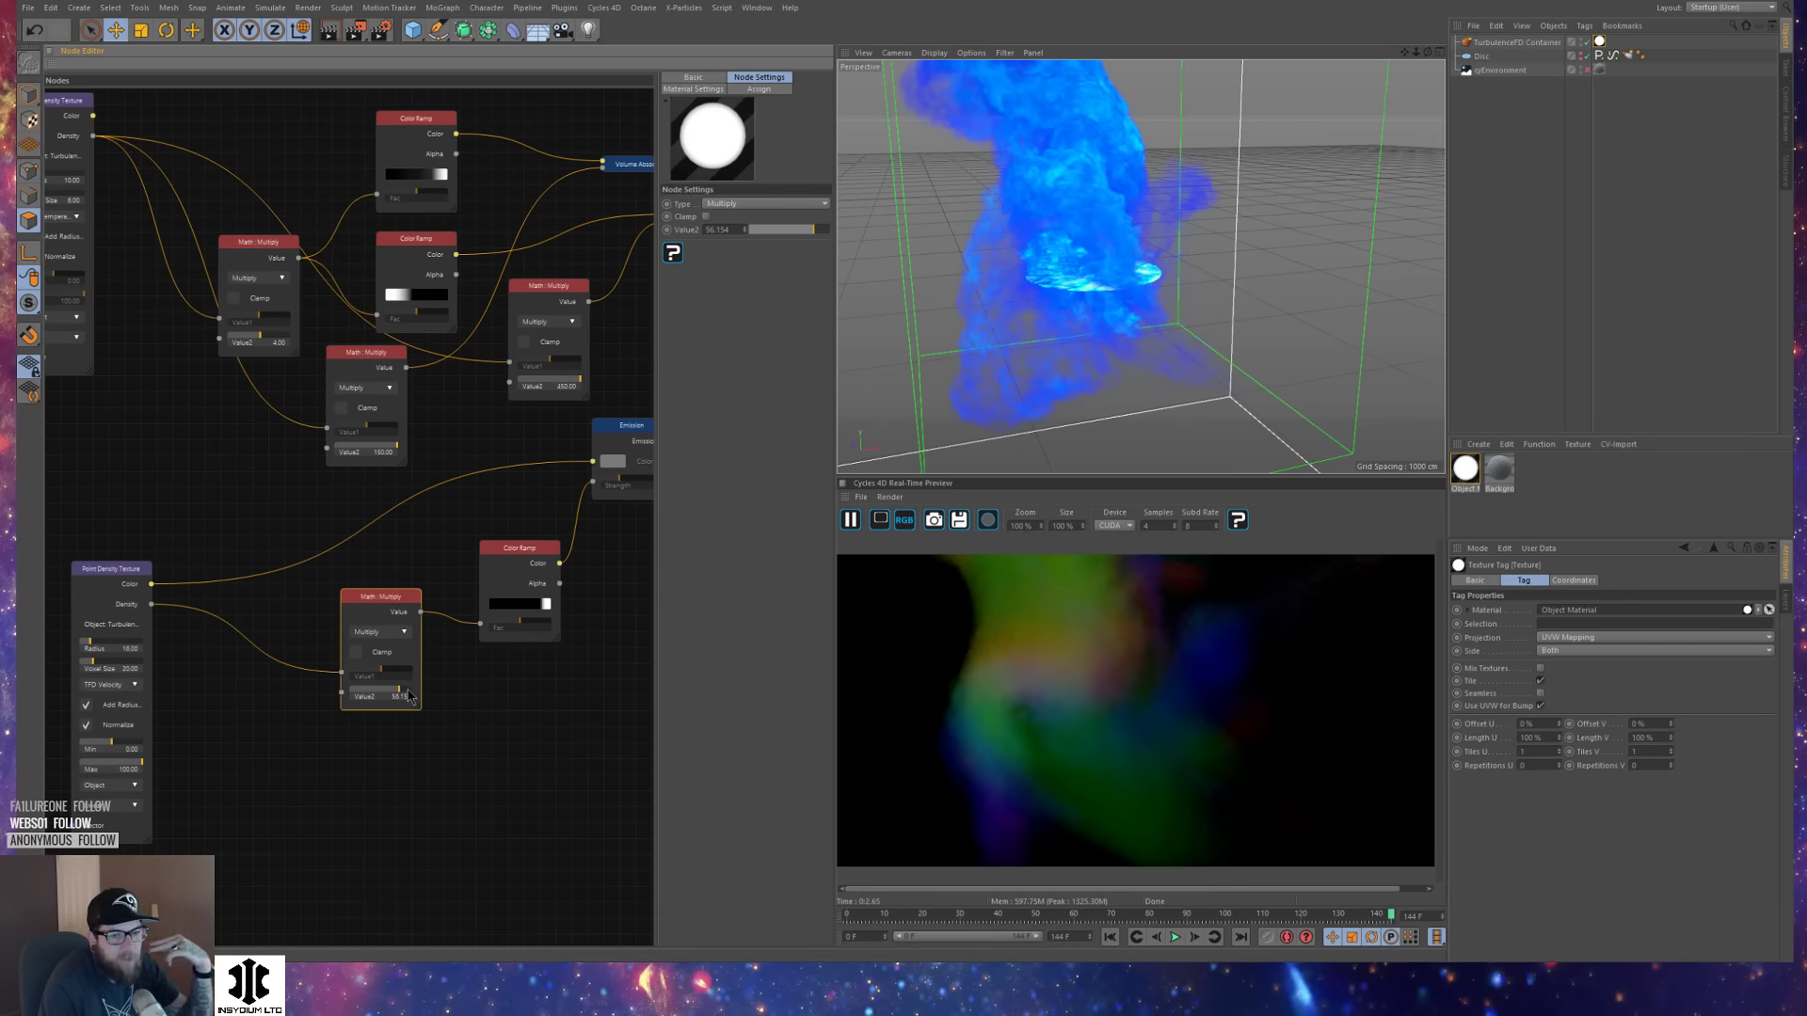
left_click(523, 590)
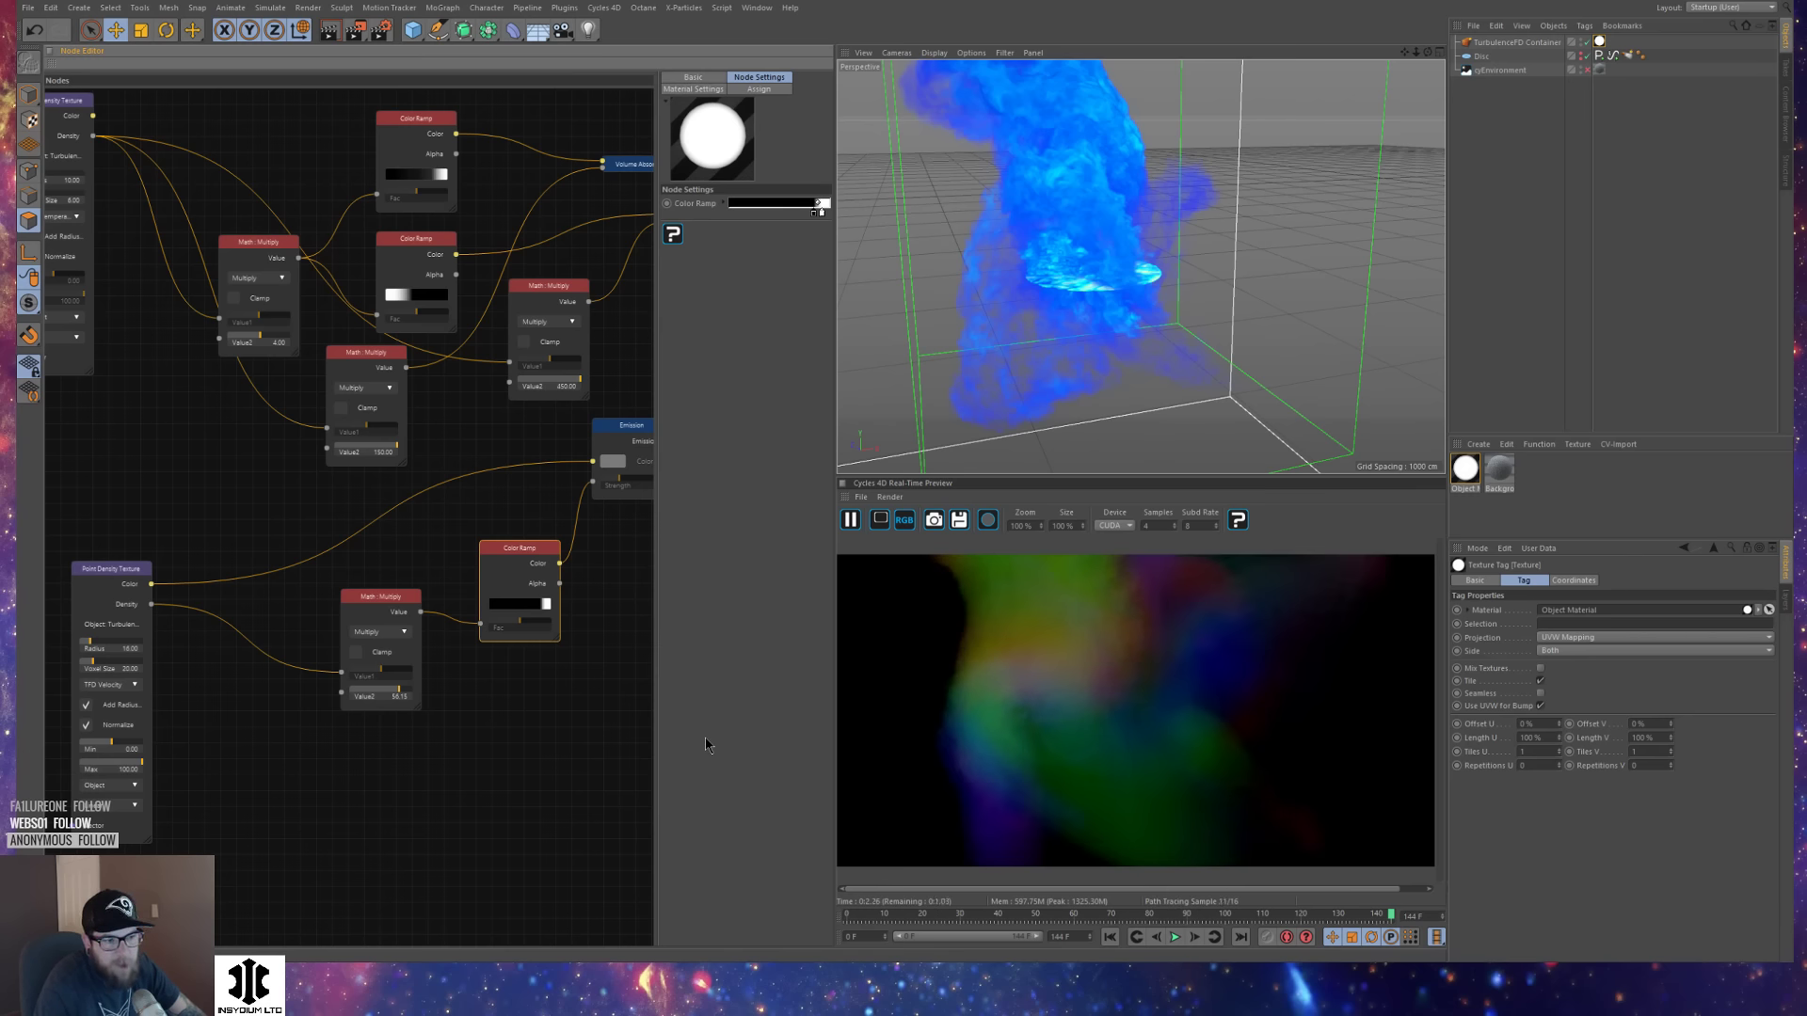
left_click_drag(1140, 277, 1233, 230, "alt")
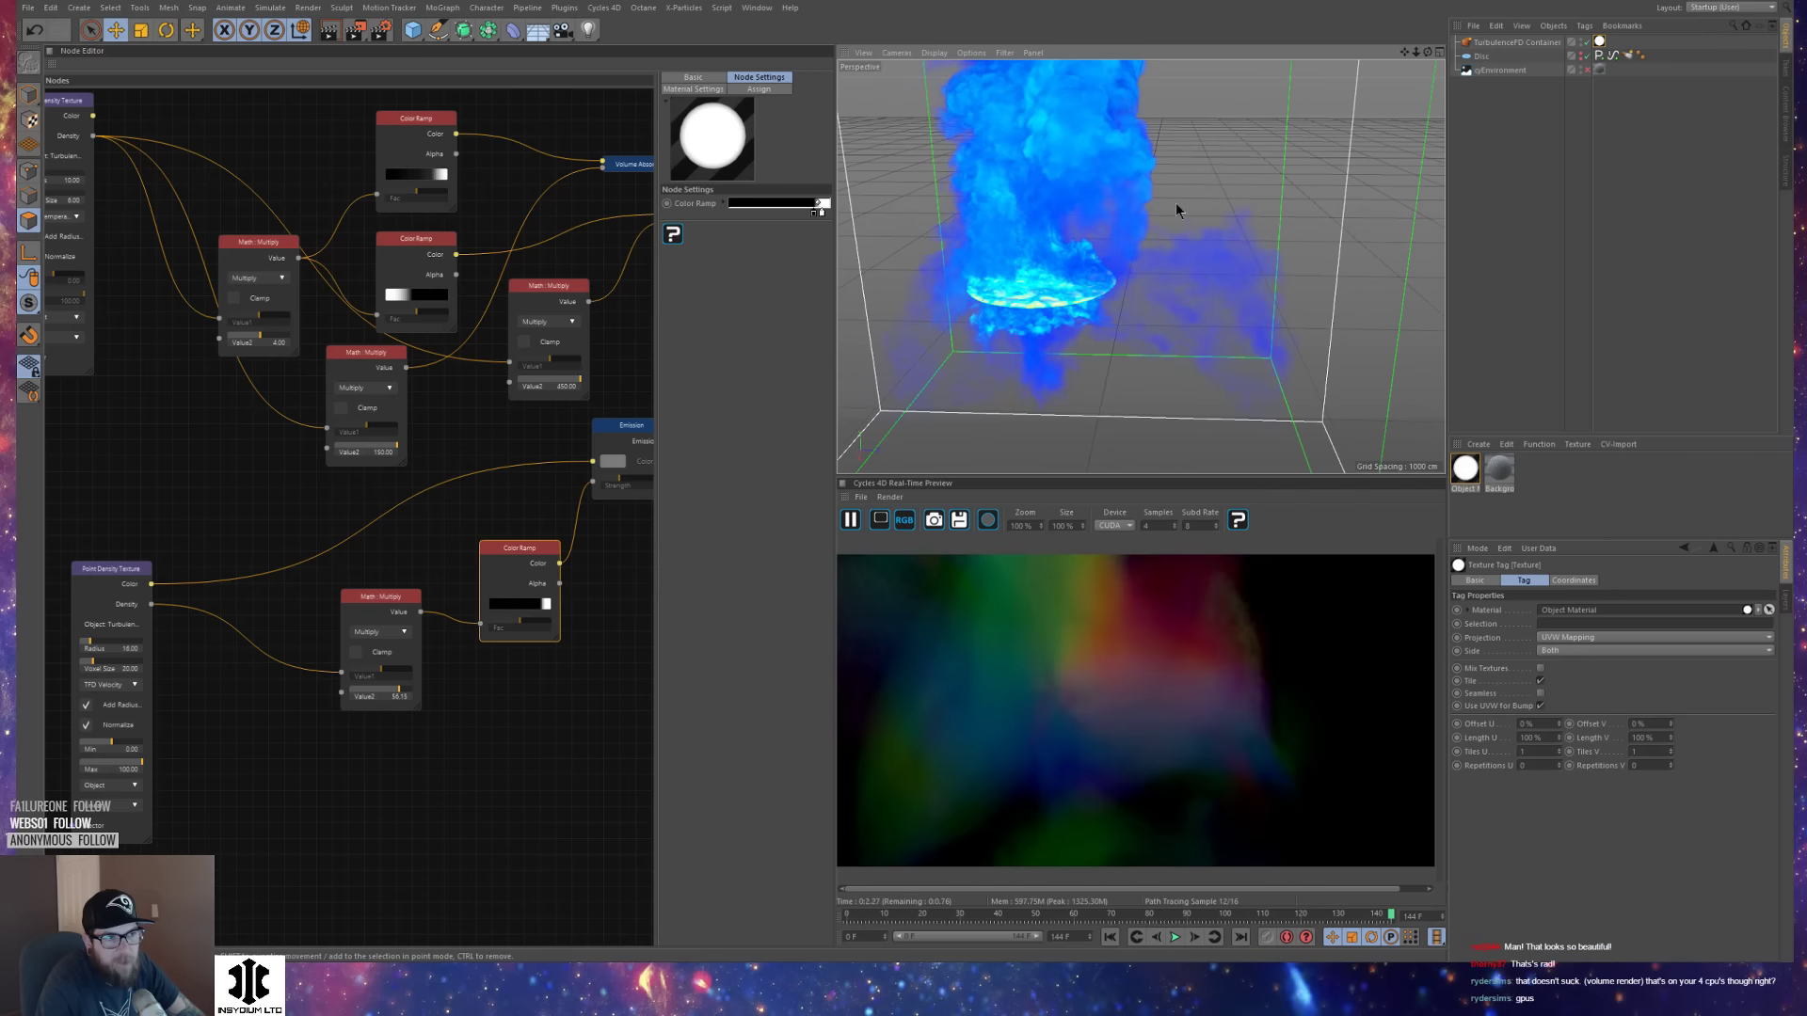
left_click_drag(1198, 222, 1222, 227, "alt")
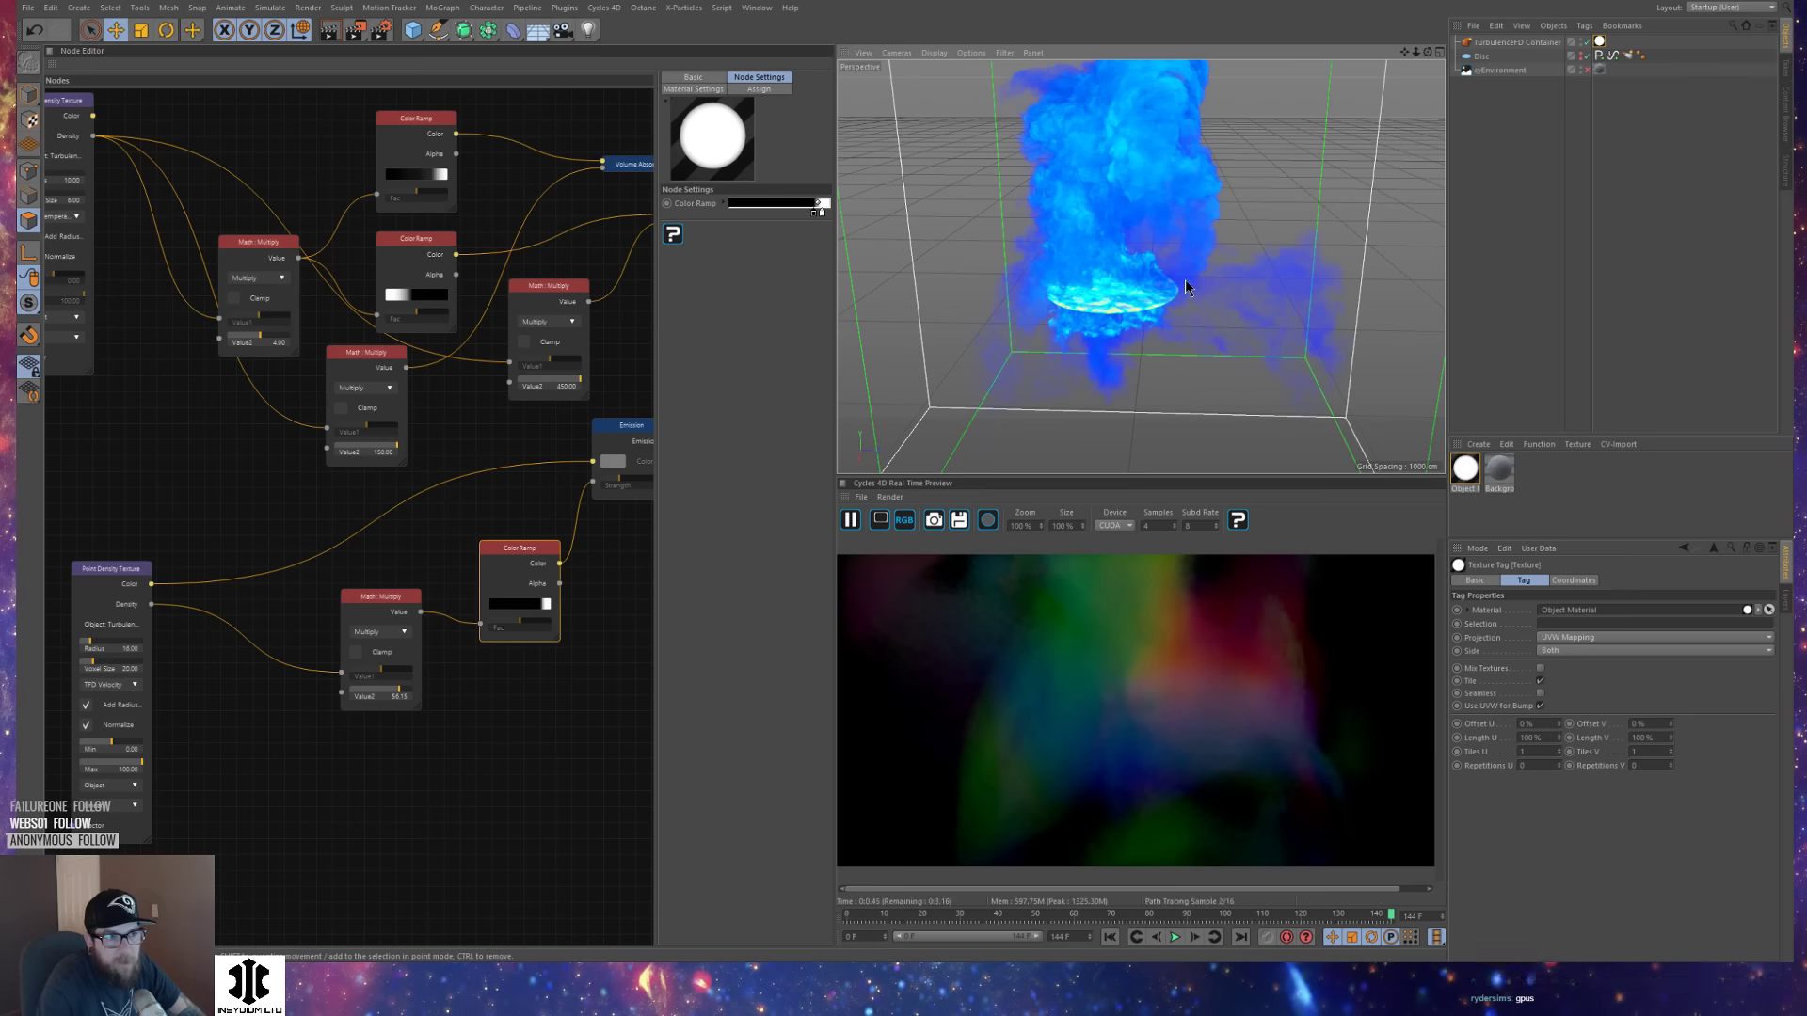
Pause the real-time preview and set its render device to Multi CUDA.
middle_click_drag(529, 760, 337, 791)
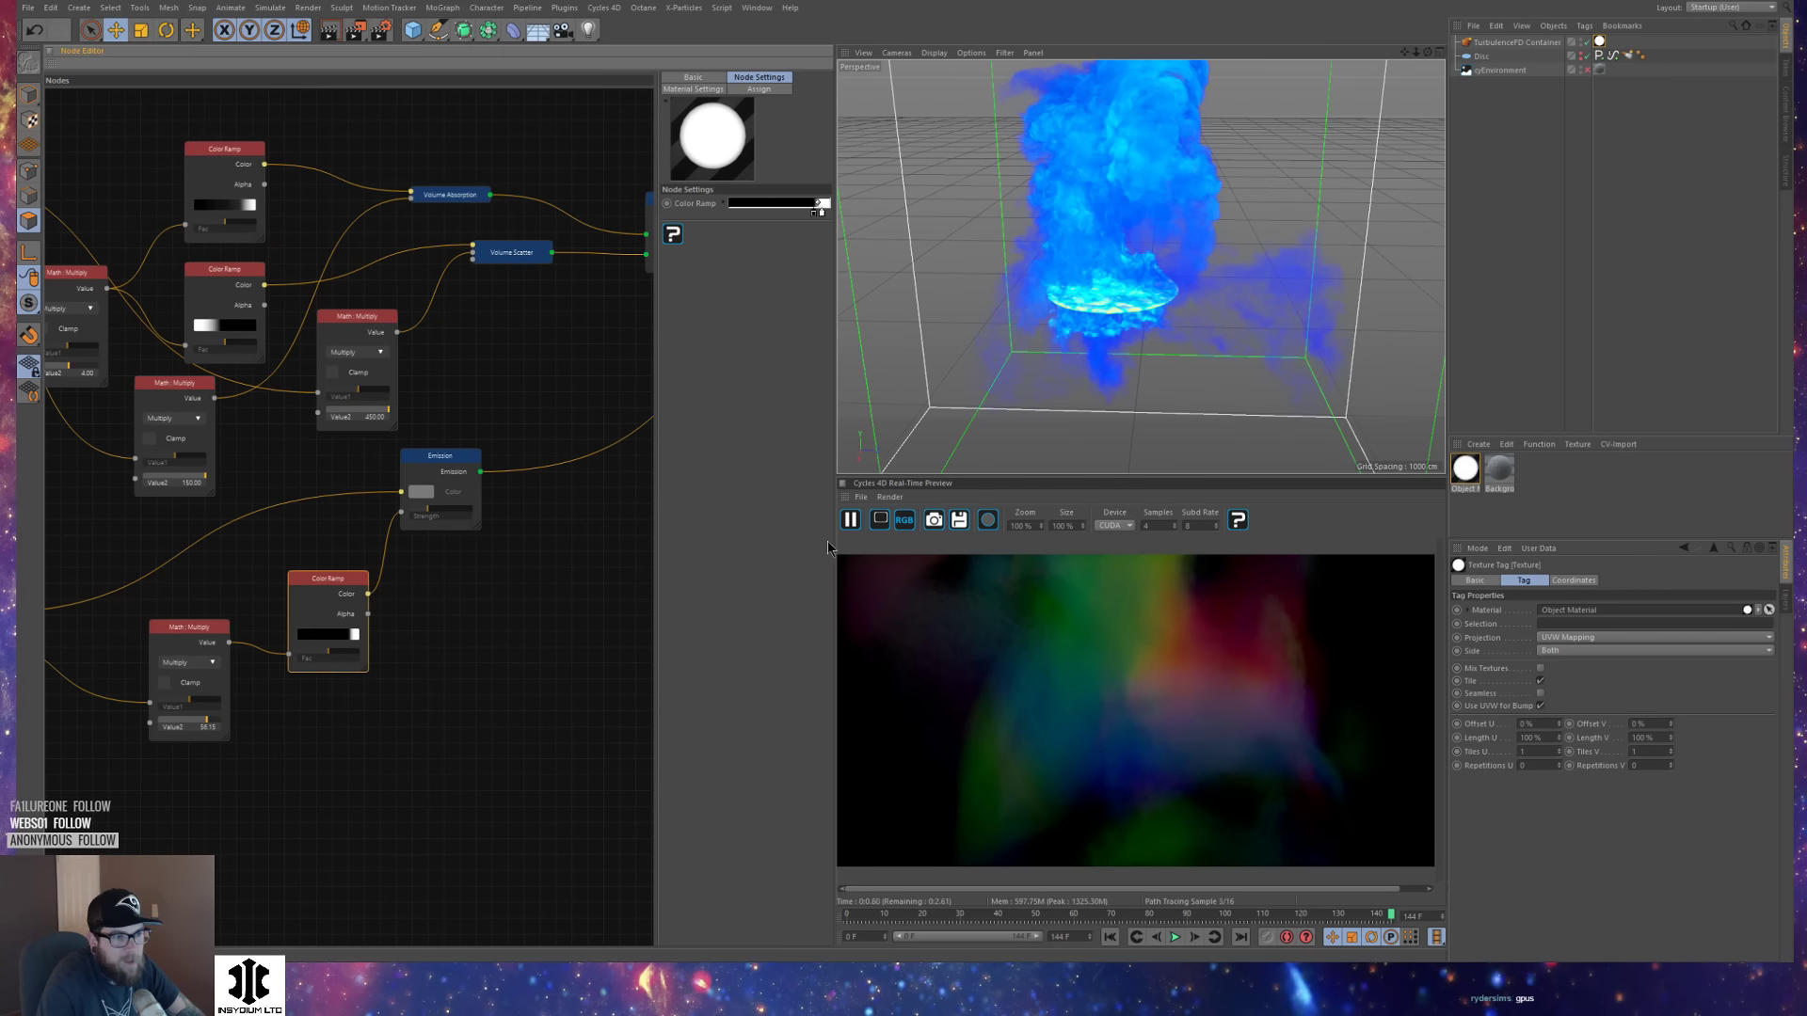
left_click(851, 520)
left_click(1129, 526)
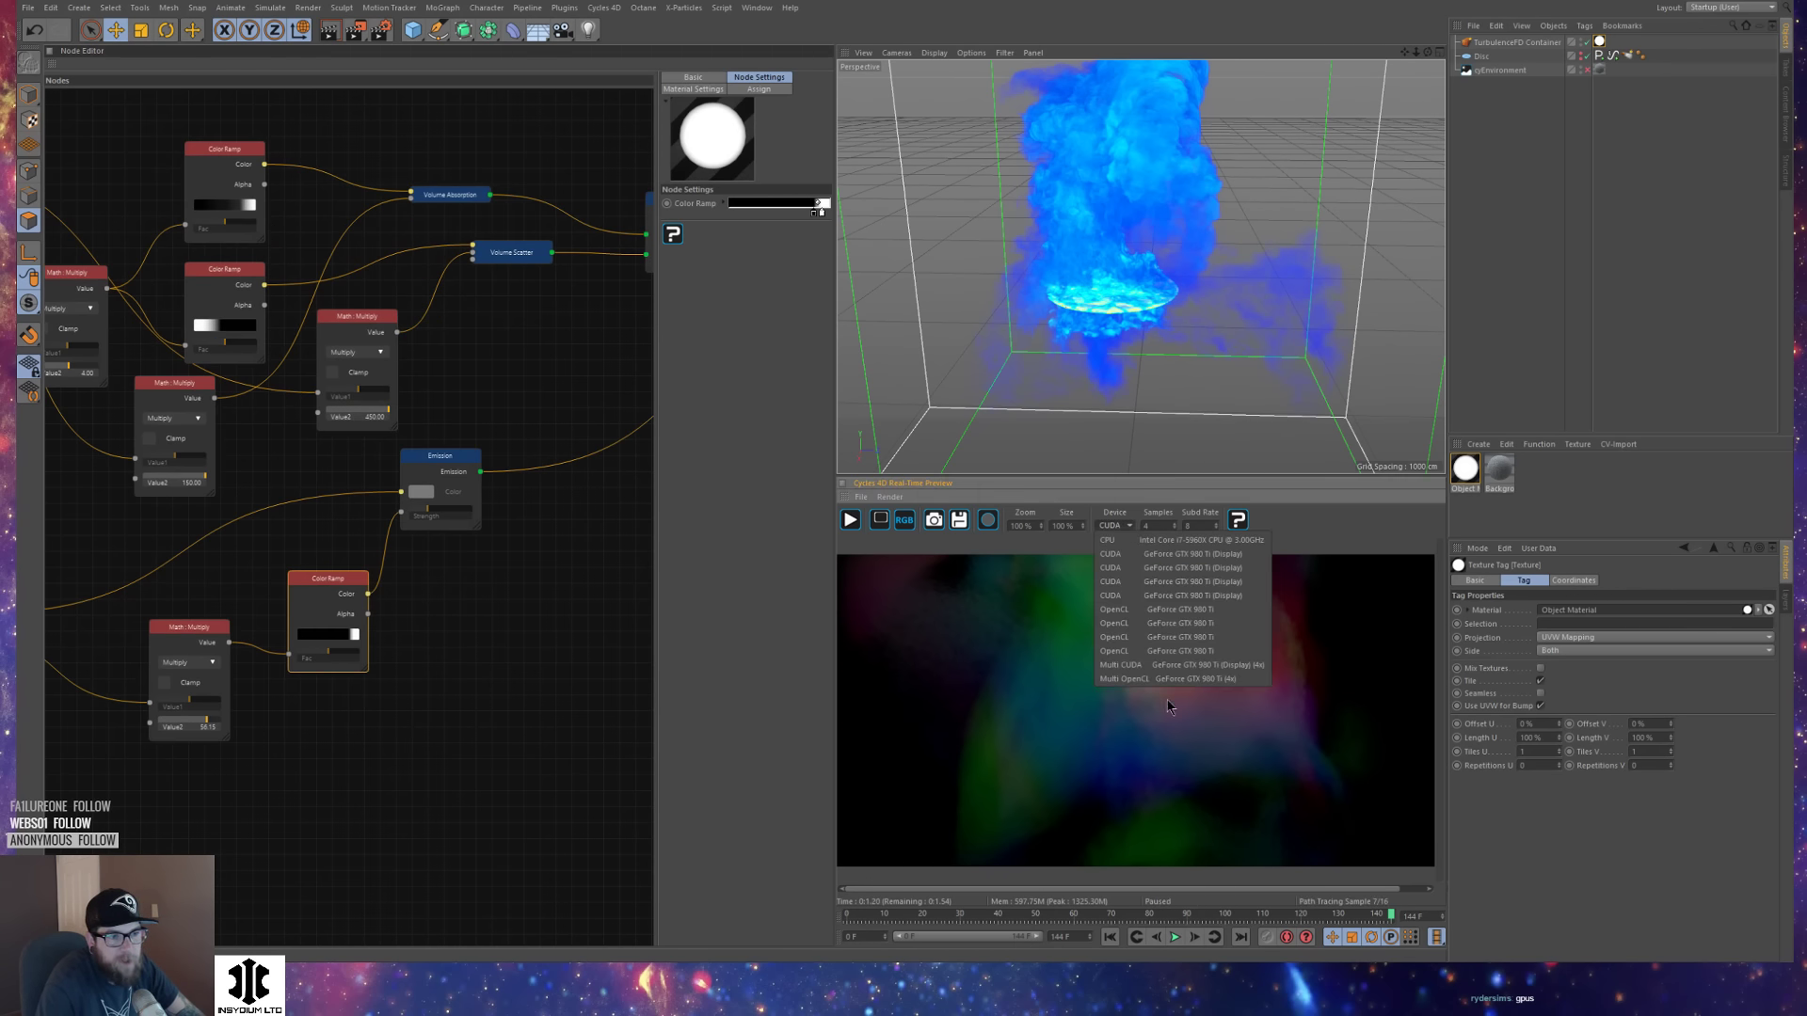
left_click(1163, 666)
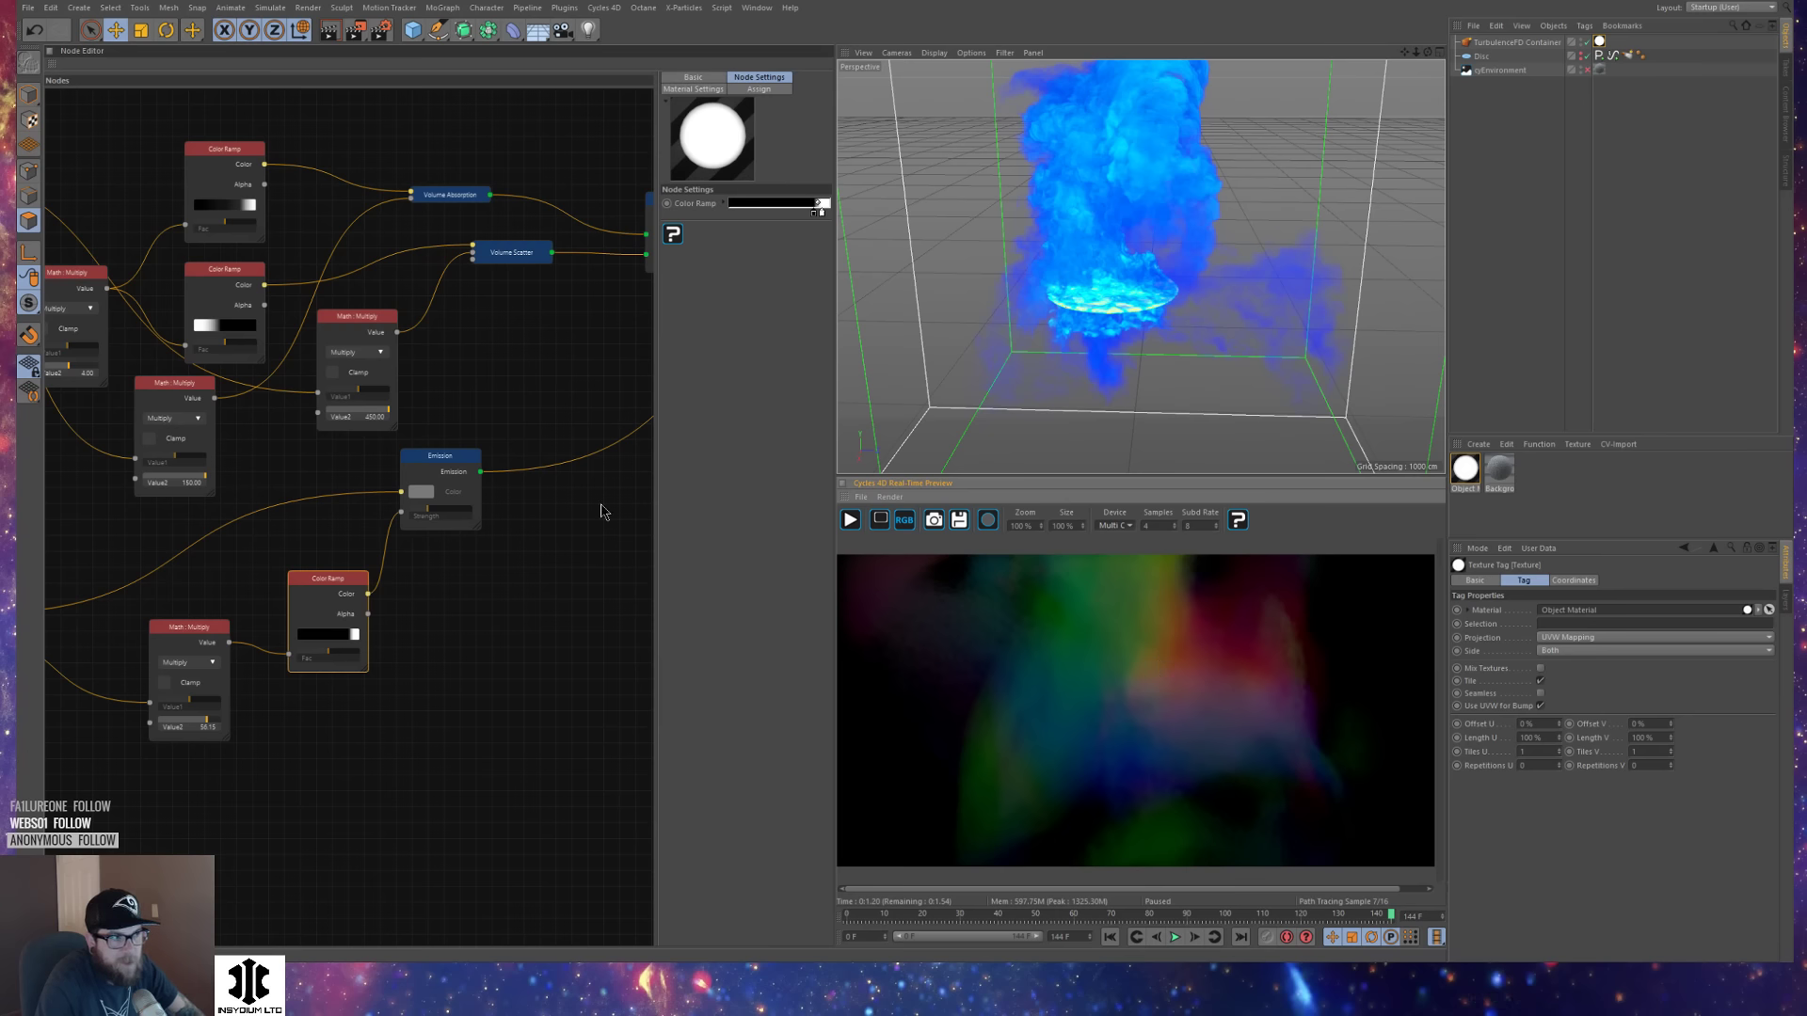
Reconnect the final Add Shader to the Output node's Volume input and turn the environment back on.
middle_click_drag(557, 374, 322, 456)
middle_click_drag(547, 483, 386, 517)
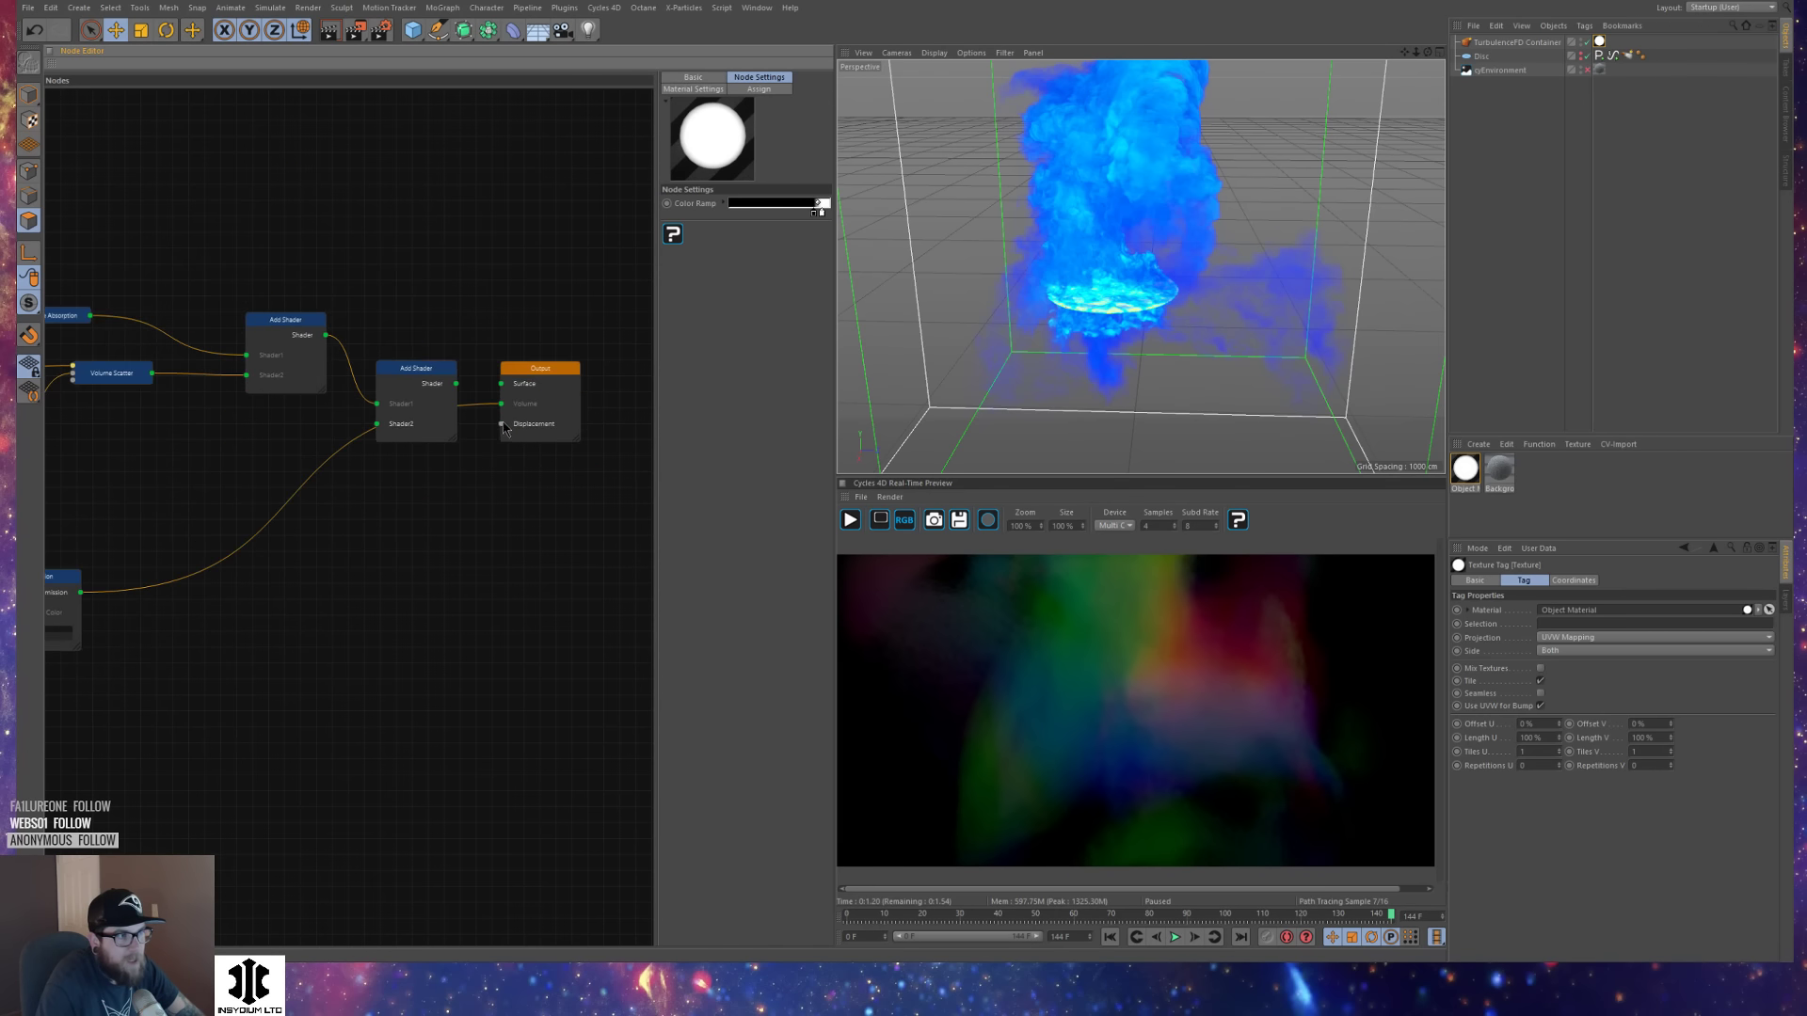
mouse_move(501, 405)
left_mouse_down()
mouse_move(493, 425)
mouse_move(376, 425)
mouse_move(477, 427)
mouse_move(504, 406)
left_mouse_up()
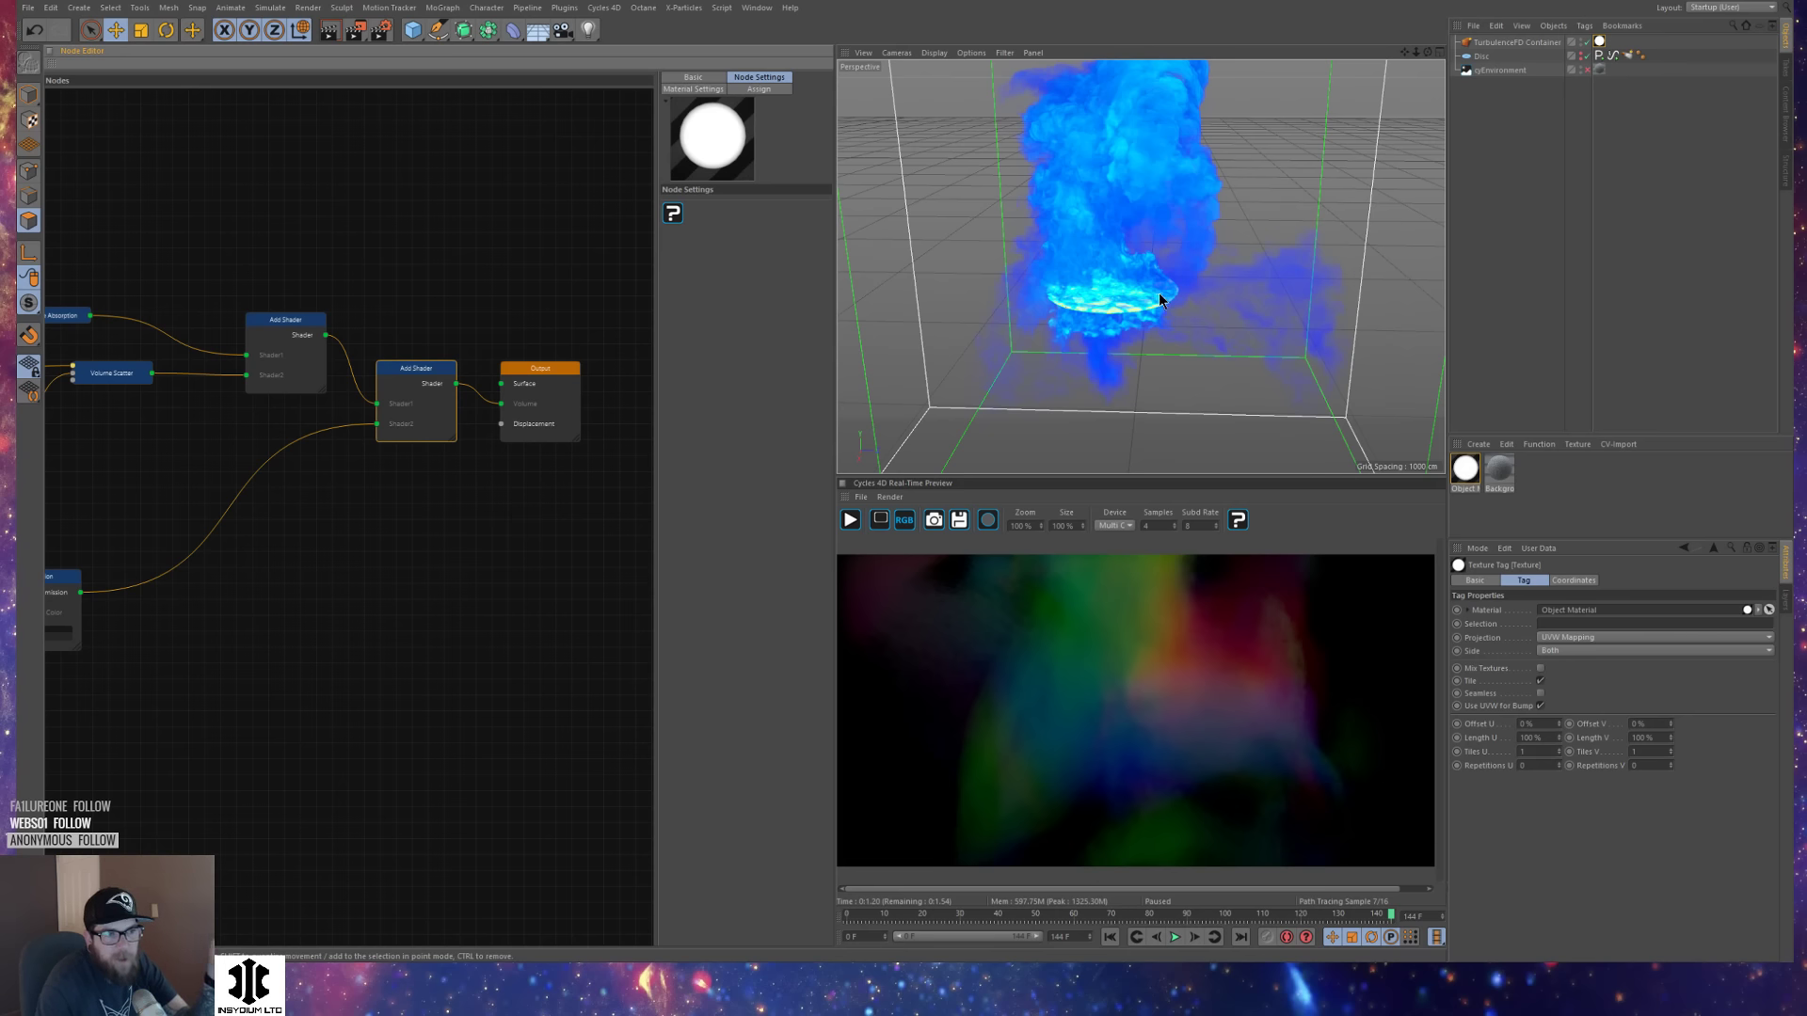
left_click(1588, 70)
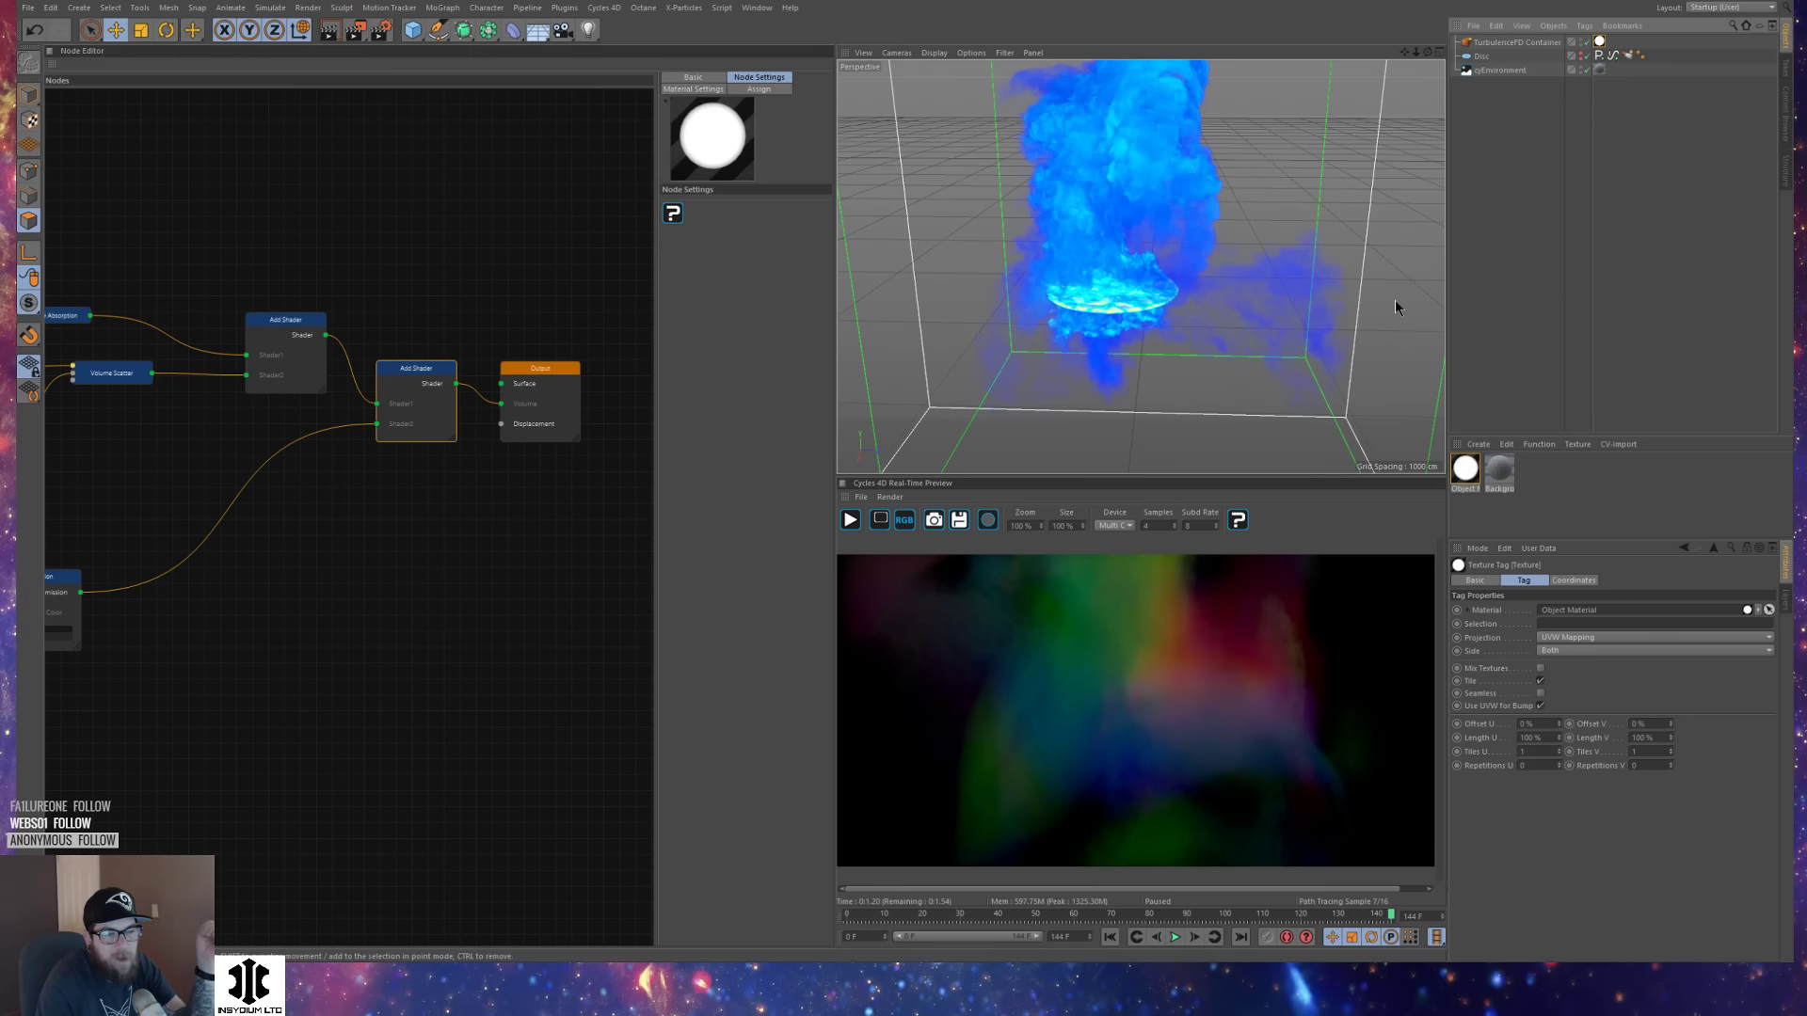
Frame the smoke around the disc closely from a low side angle and resume the real-time preview.
left_click_drag(1136, 213, 1017, 305, "alt")
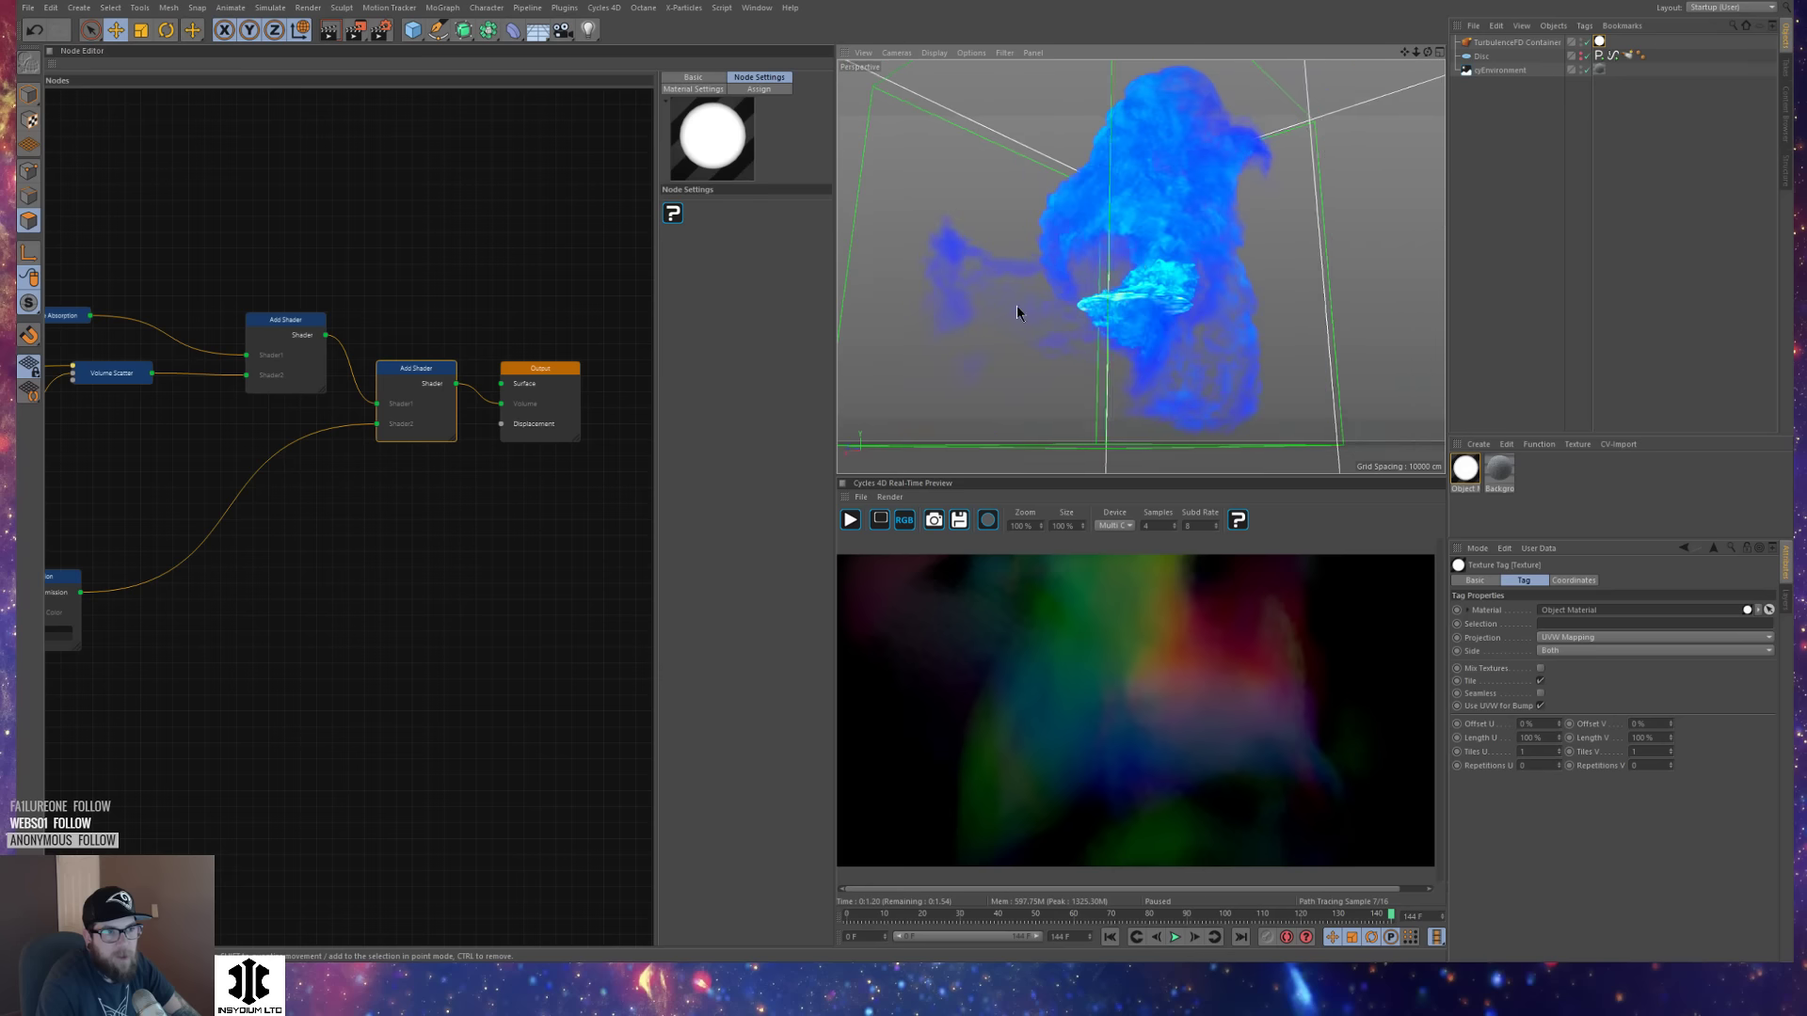
right_click_drag(1017, 305, 1111, 277, "alt")
middle_click_drag(1193, 271, 1054, 289, "alt")
left_click_drag(1105, 274, 1127, 291, "alt")
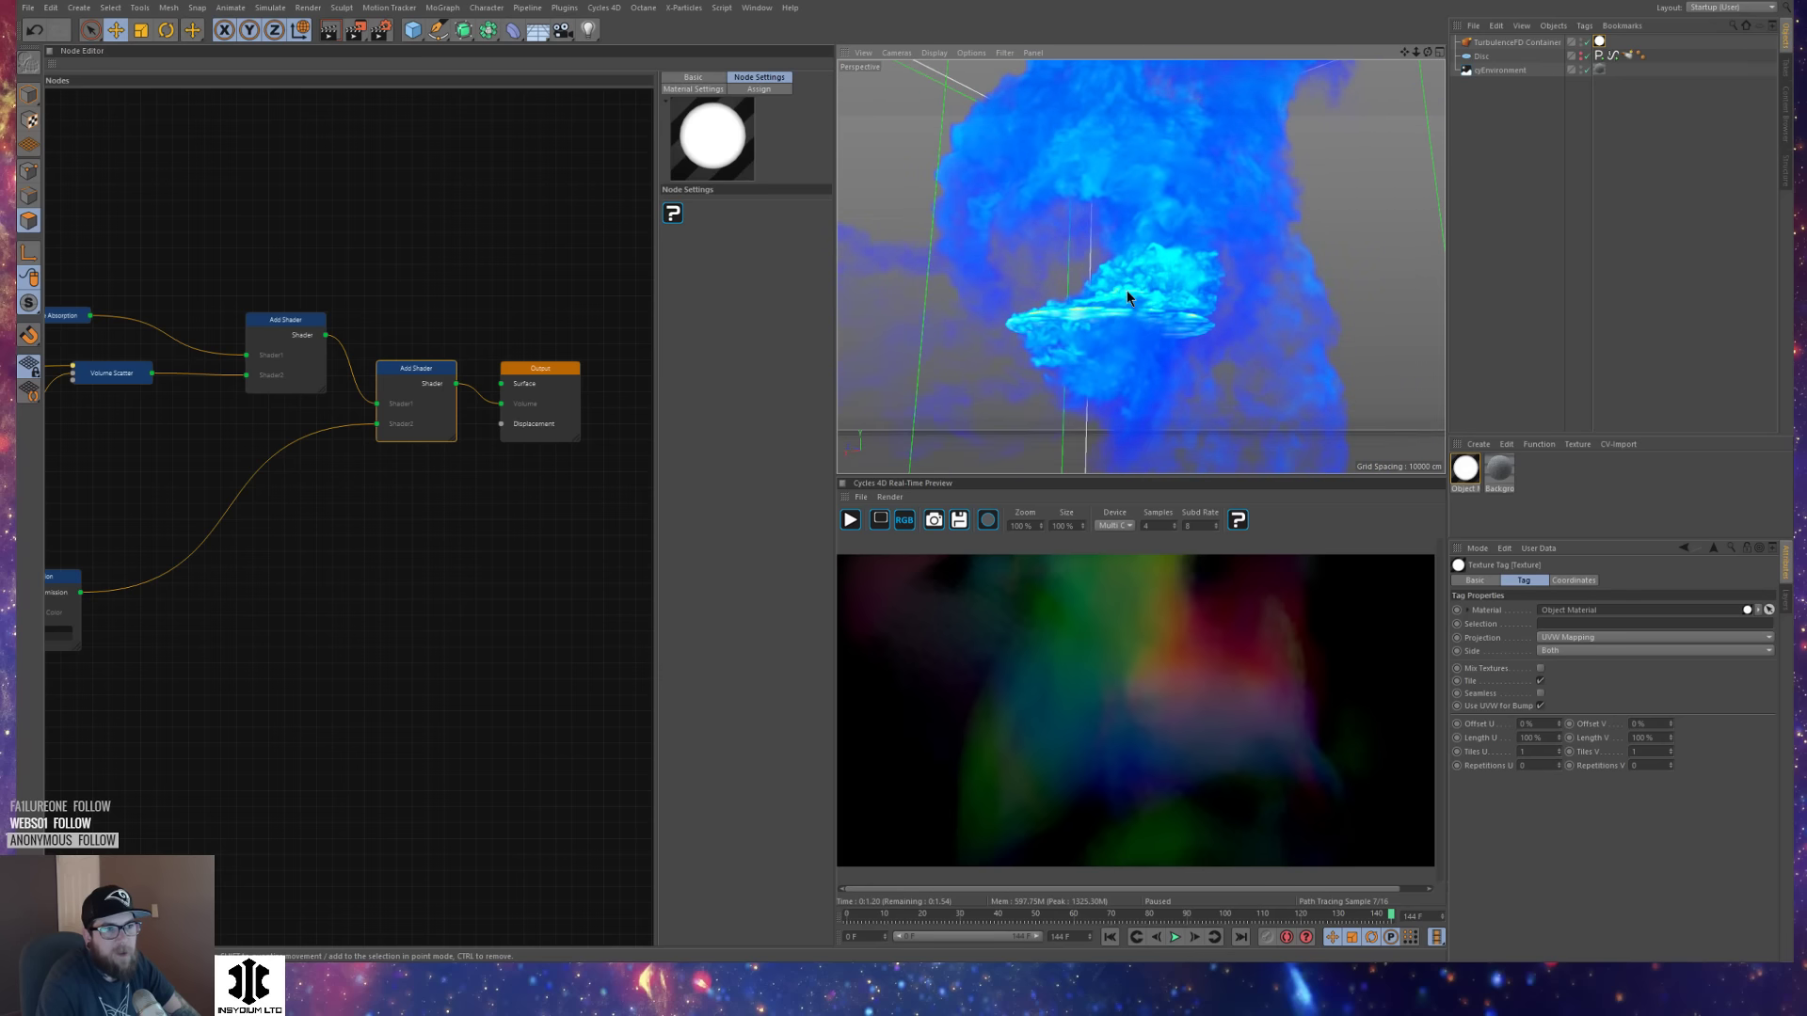
left_click(852, 521)
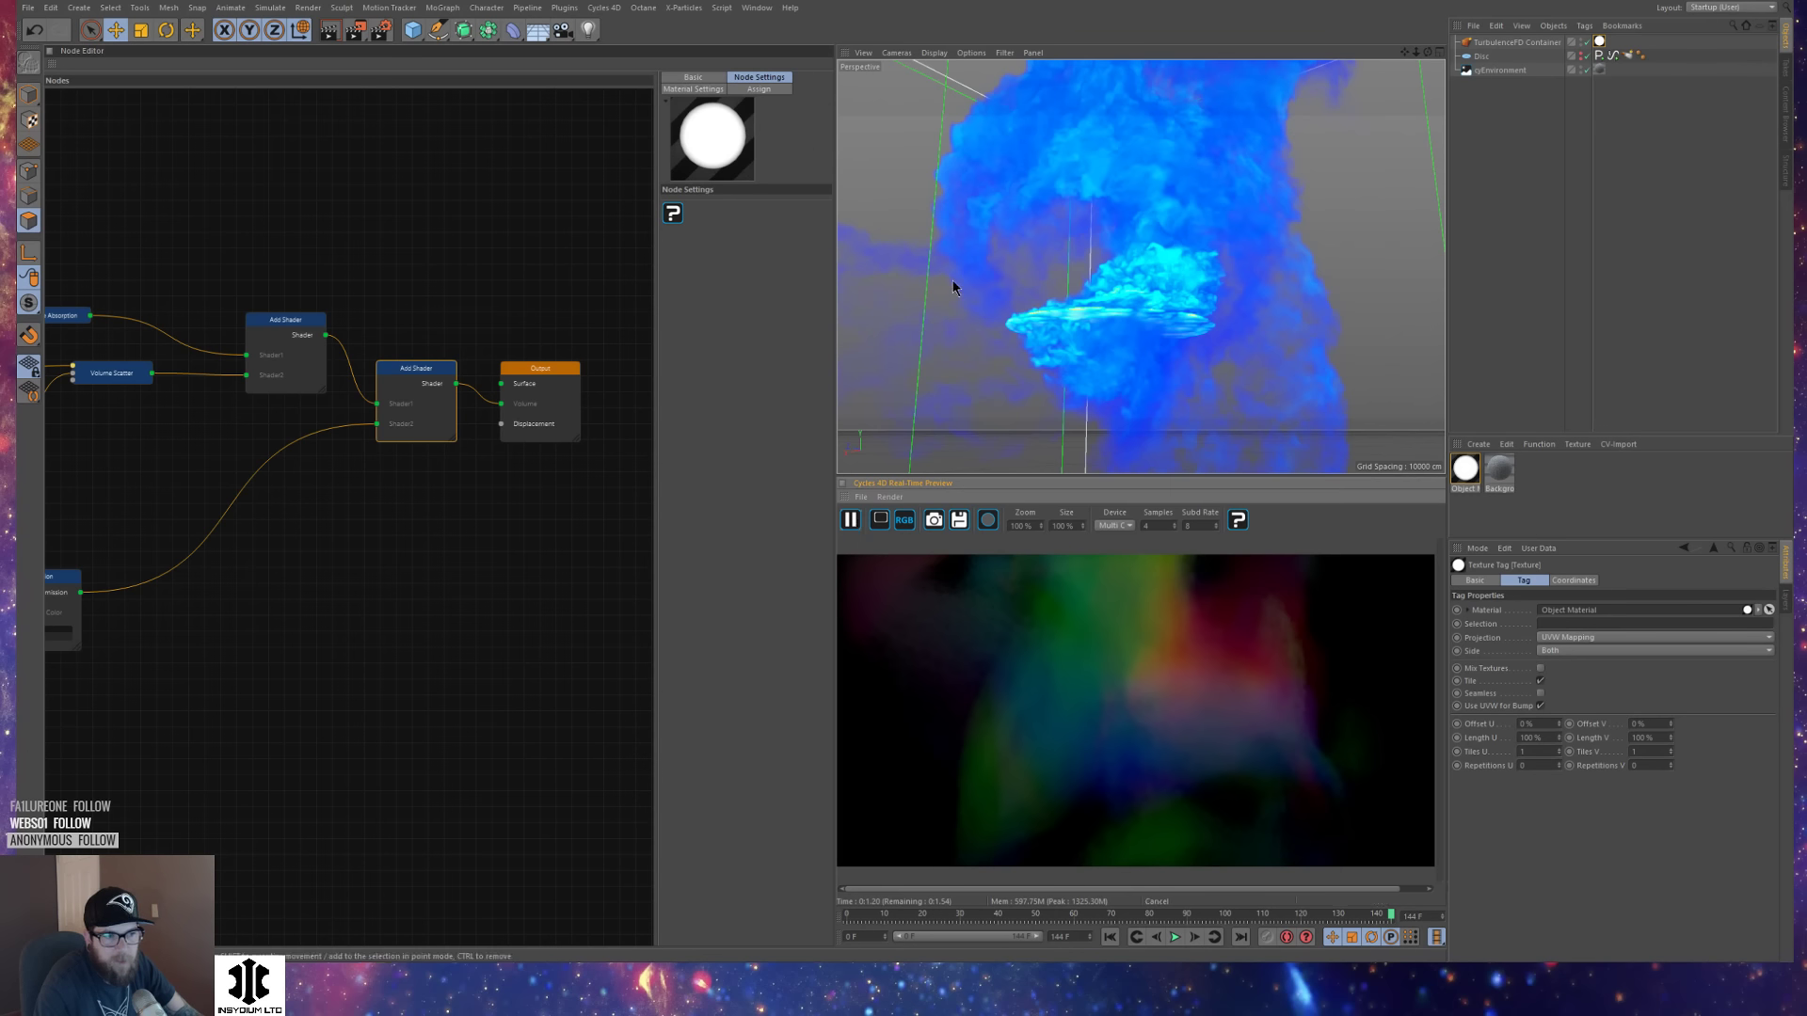
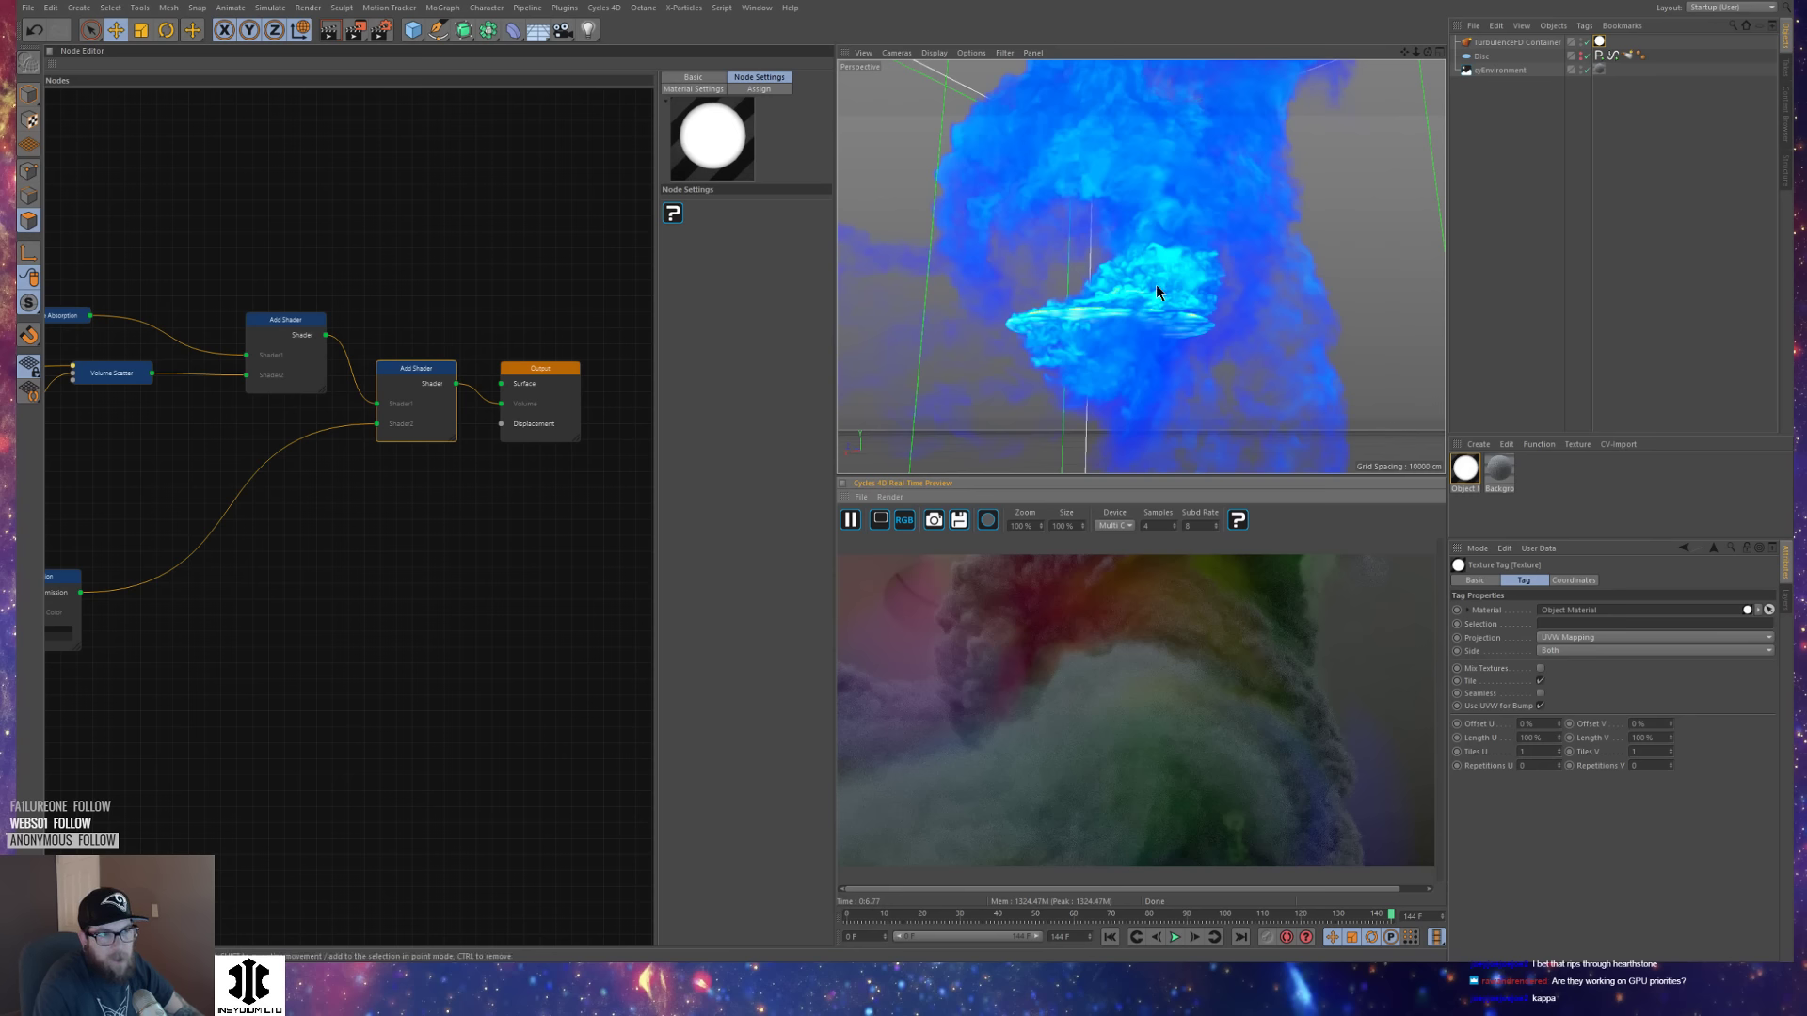
Give the real-time preview more height and view the smoke from slightly above and farther away.
left_click_drag(1163, 322, 1176, 288, "alt")
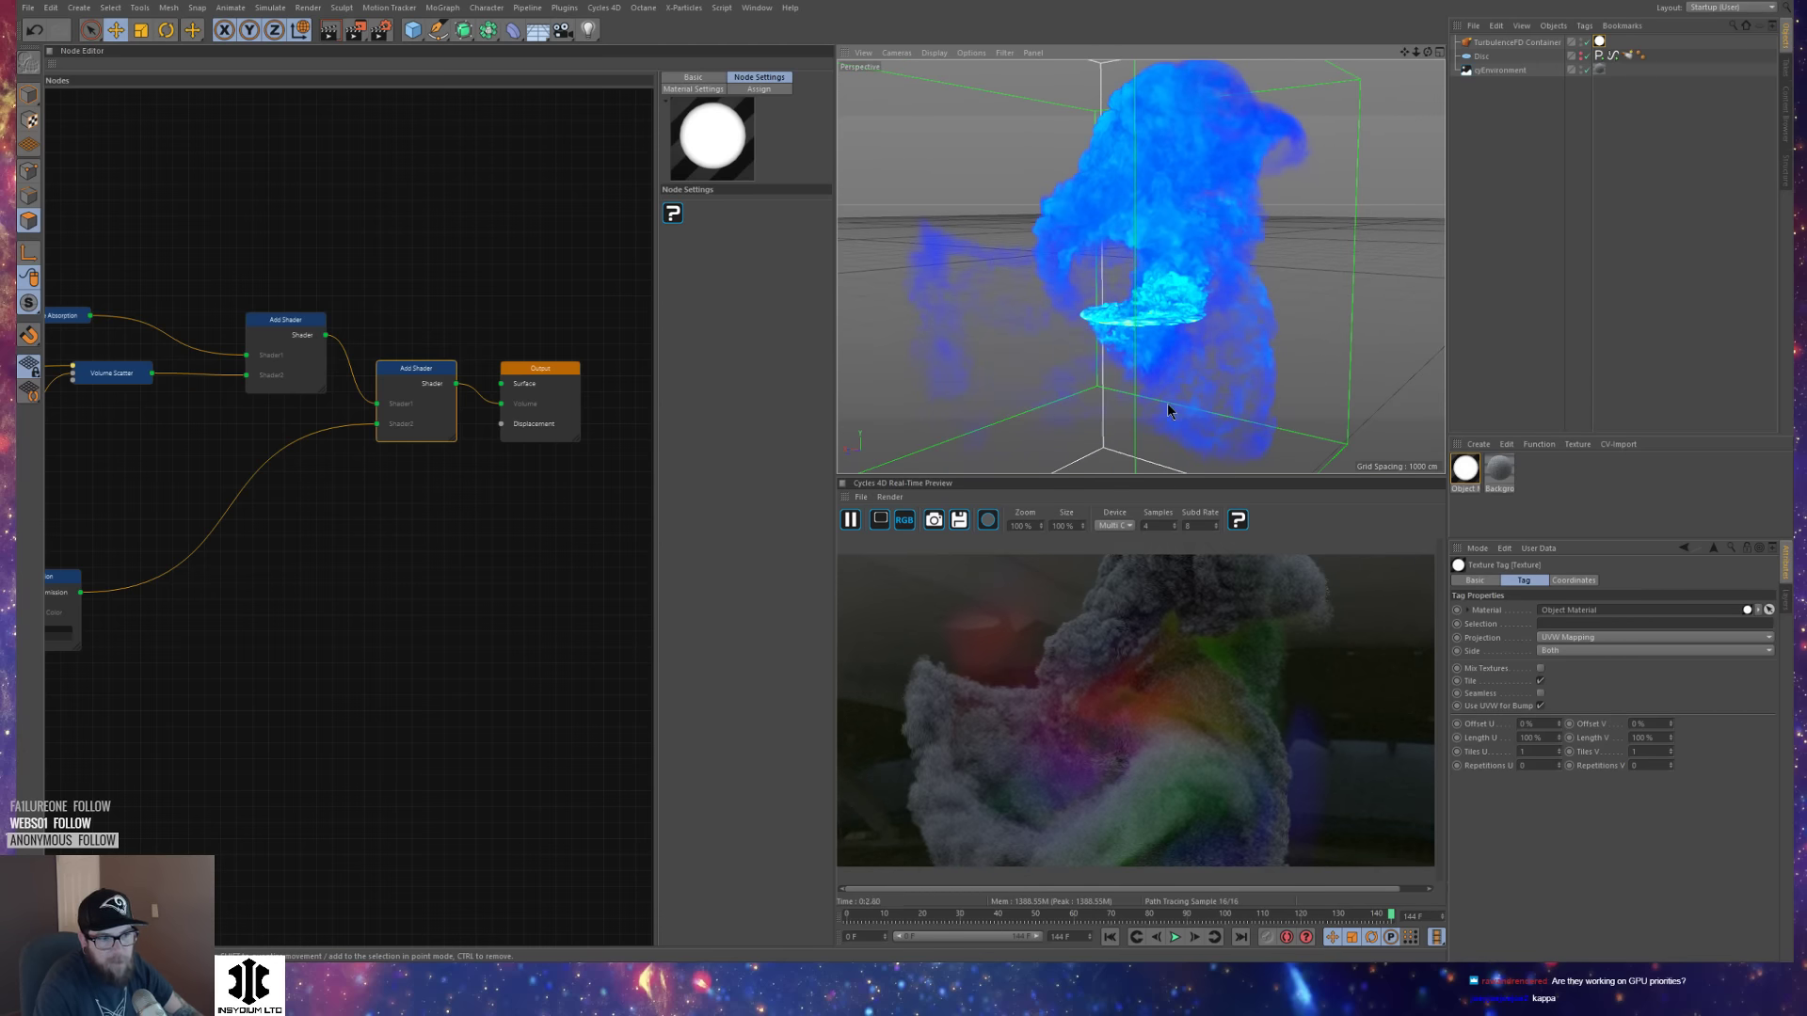
left_click_drag(1196, 375, 1195, 340, "alt")
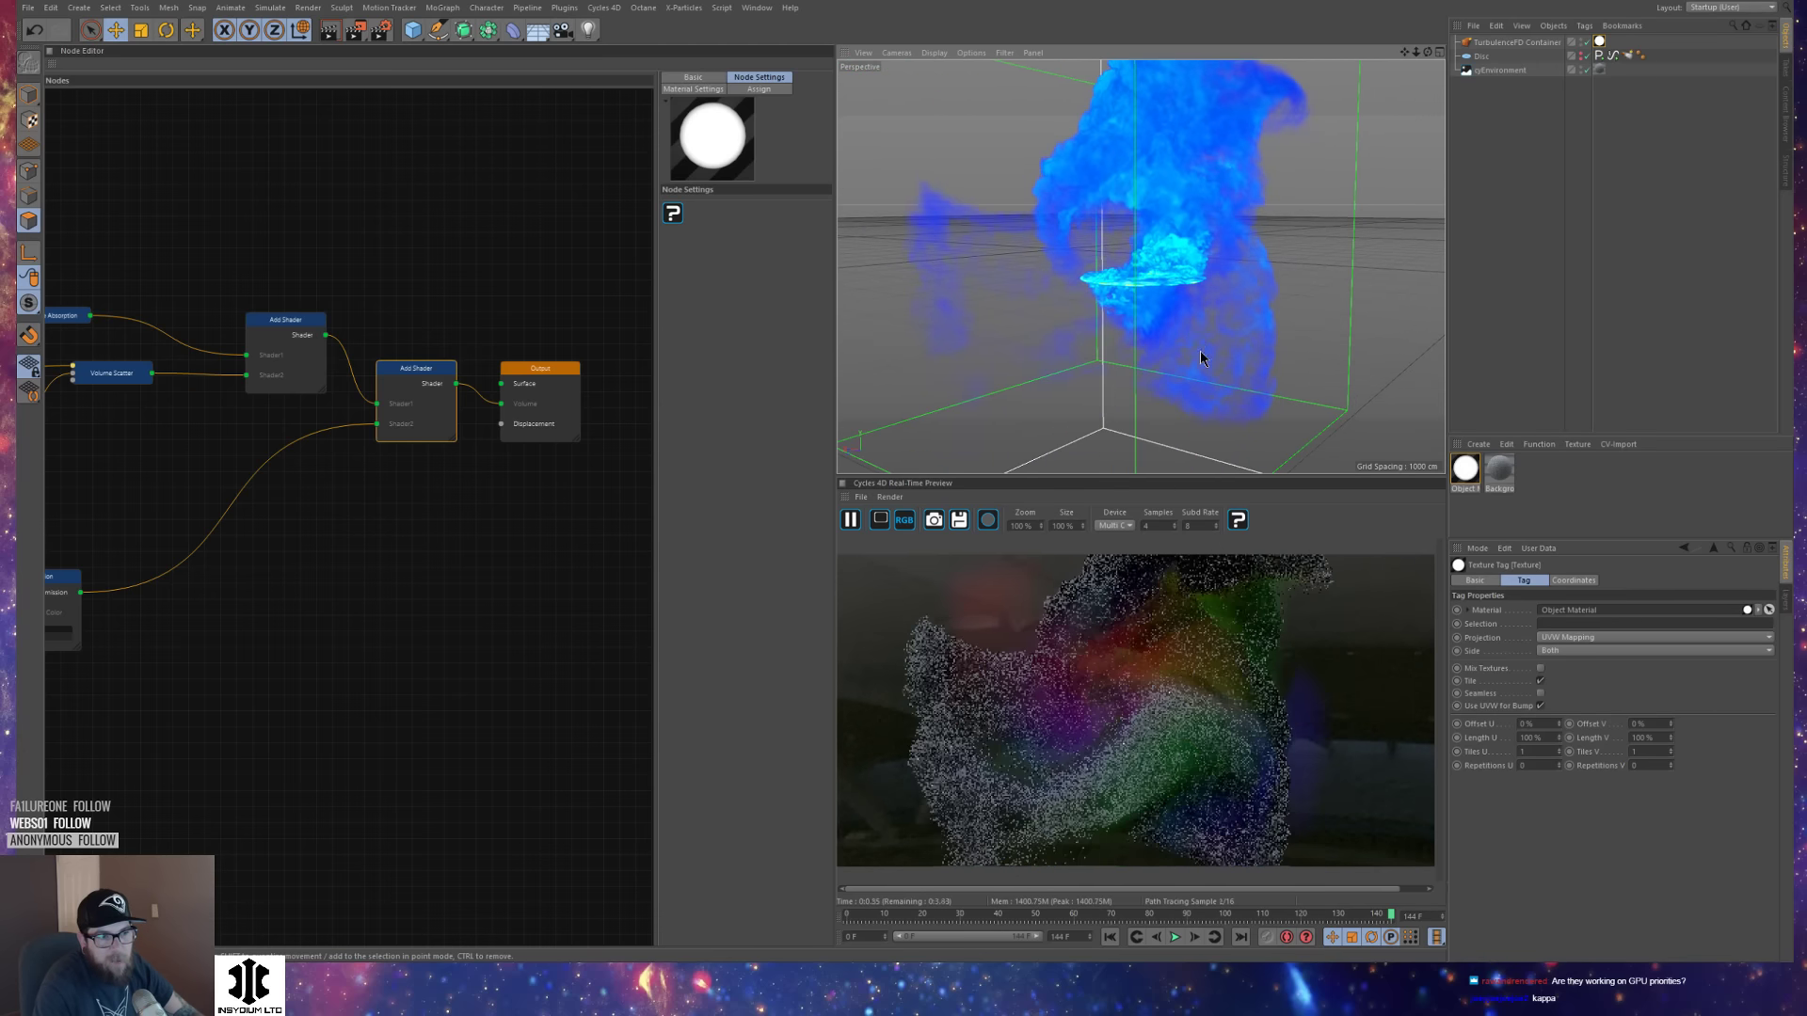
left_click_drag(1188, 477, 1187, 414)
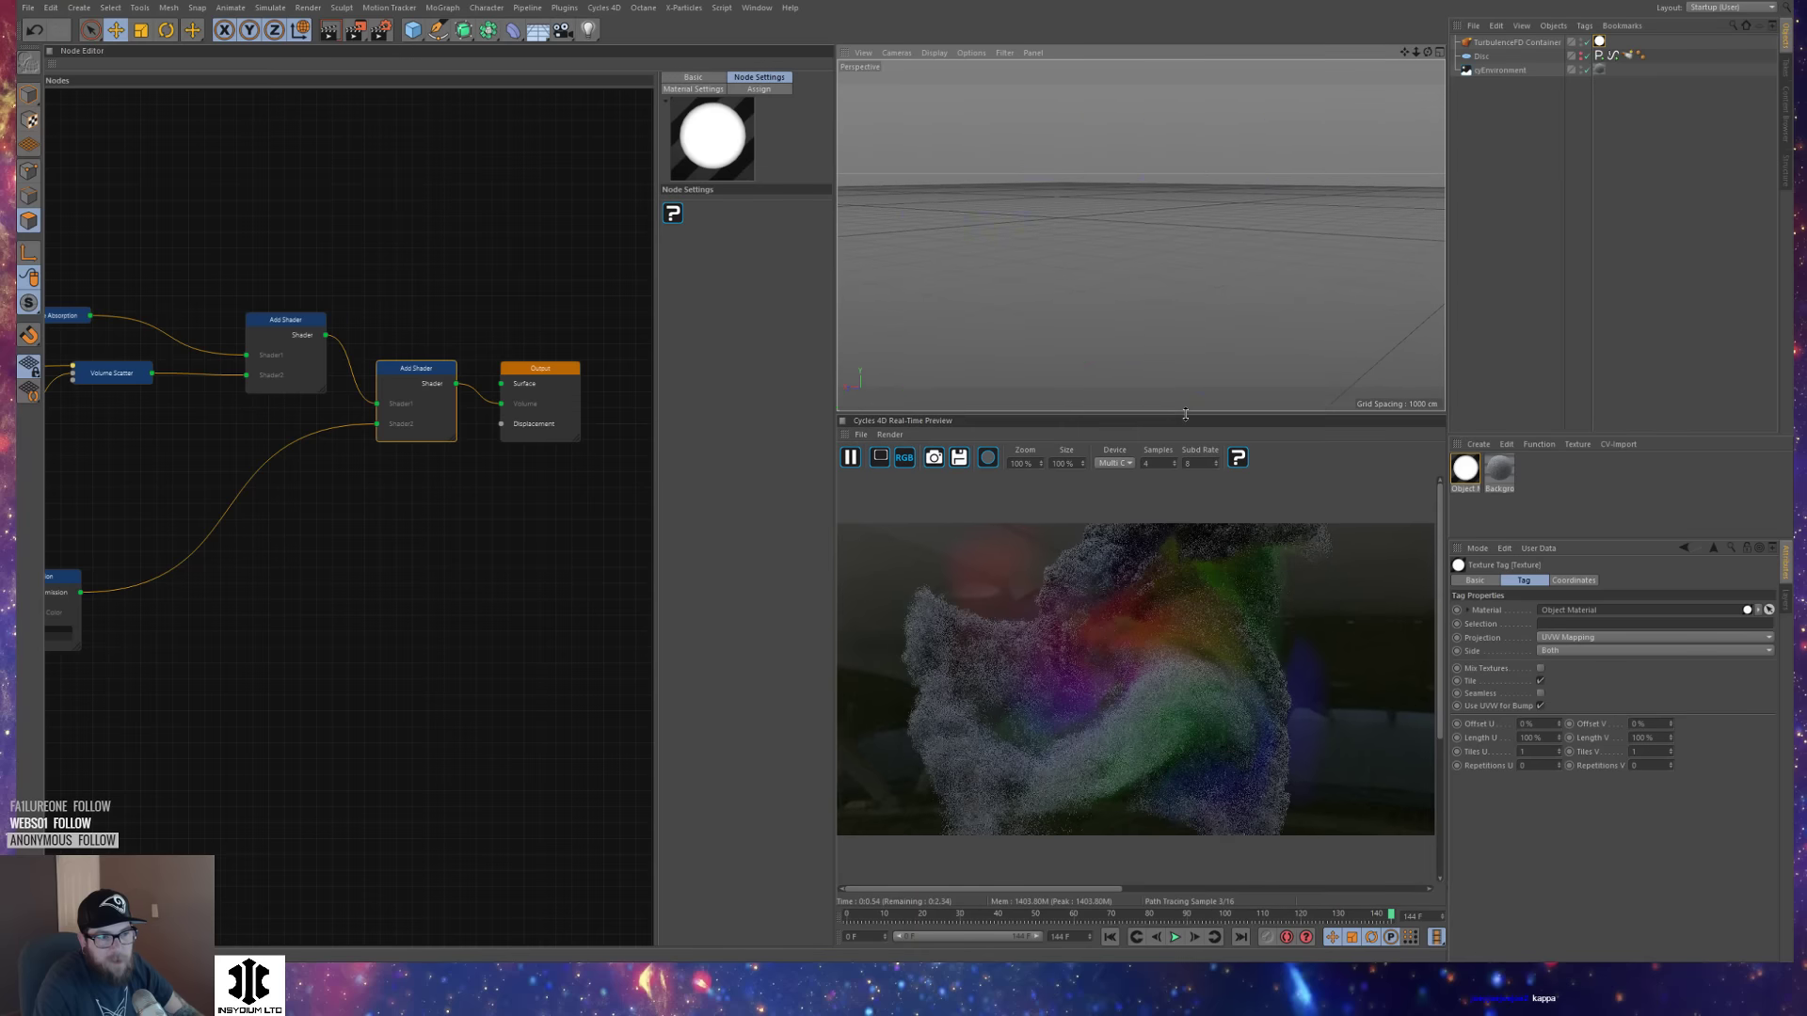
left_click_drag(1148, 246, 1200, 275, "alt")
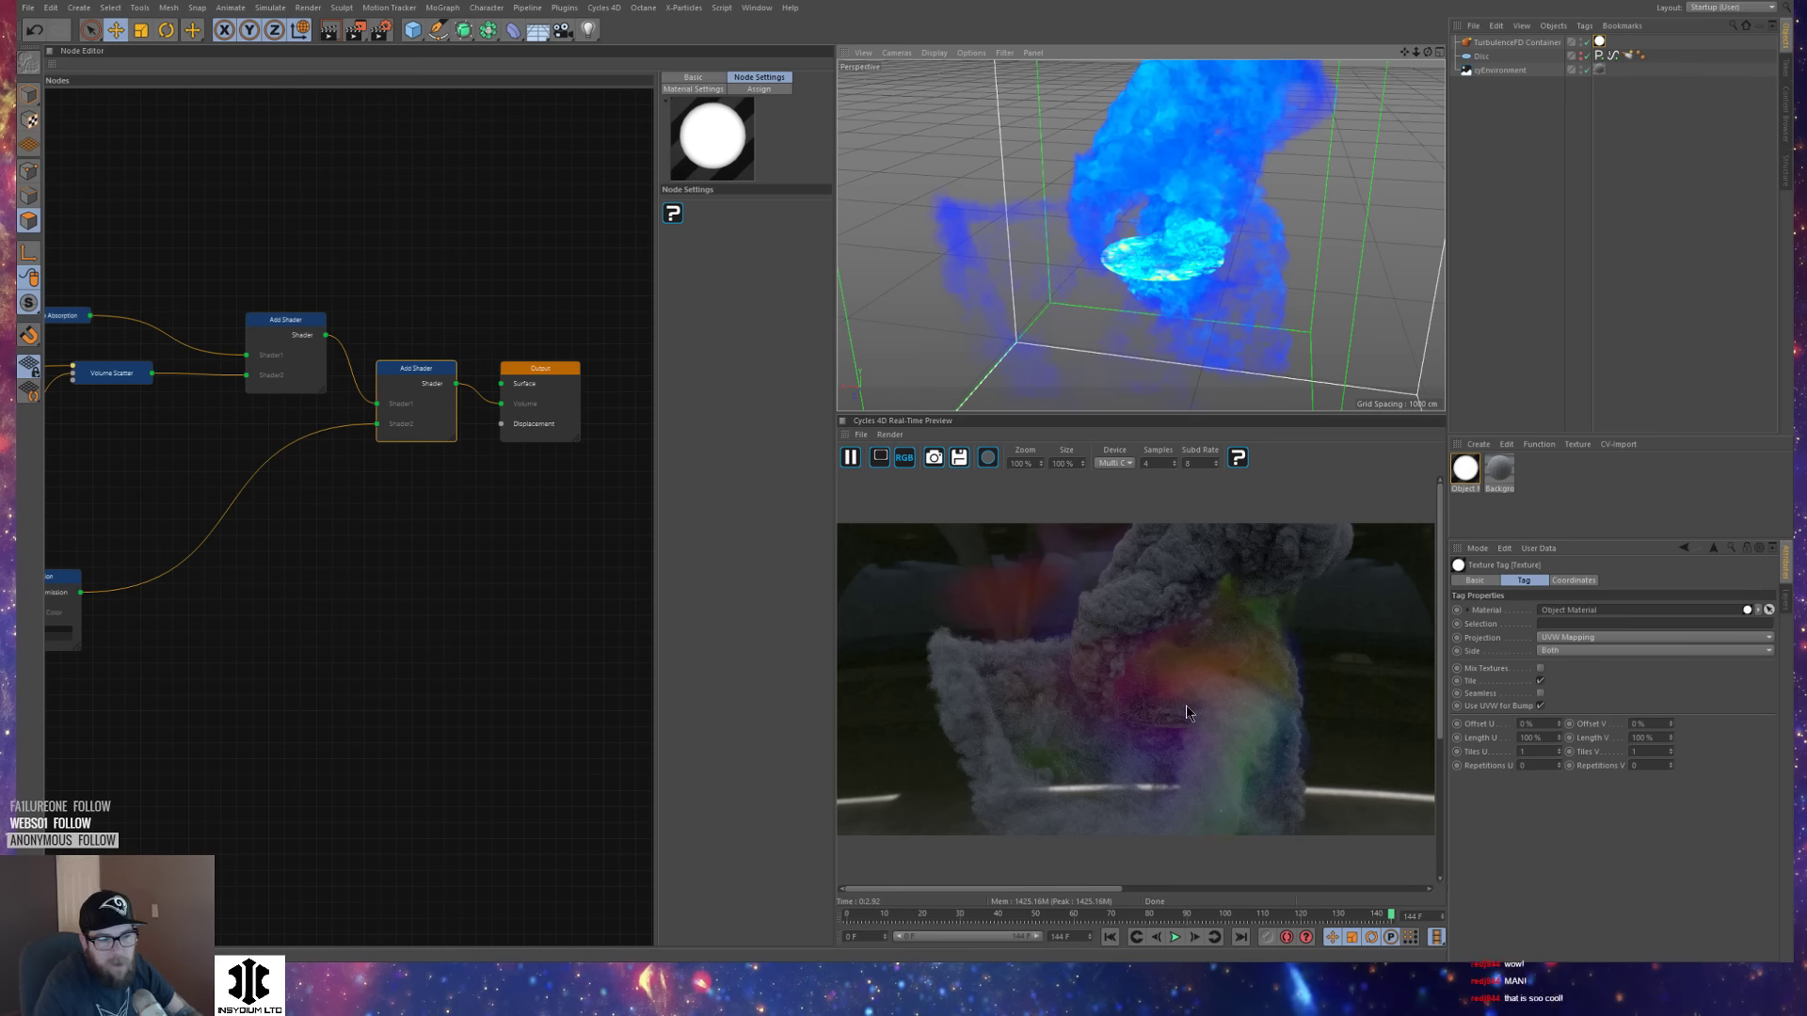
Move the velocity branch's Math Multiply and Color Ramp nodes down to free space before the Emission shader.
middle_click_drag(212, 677, 355, 612)
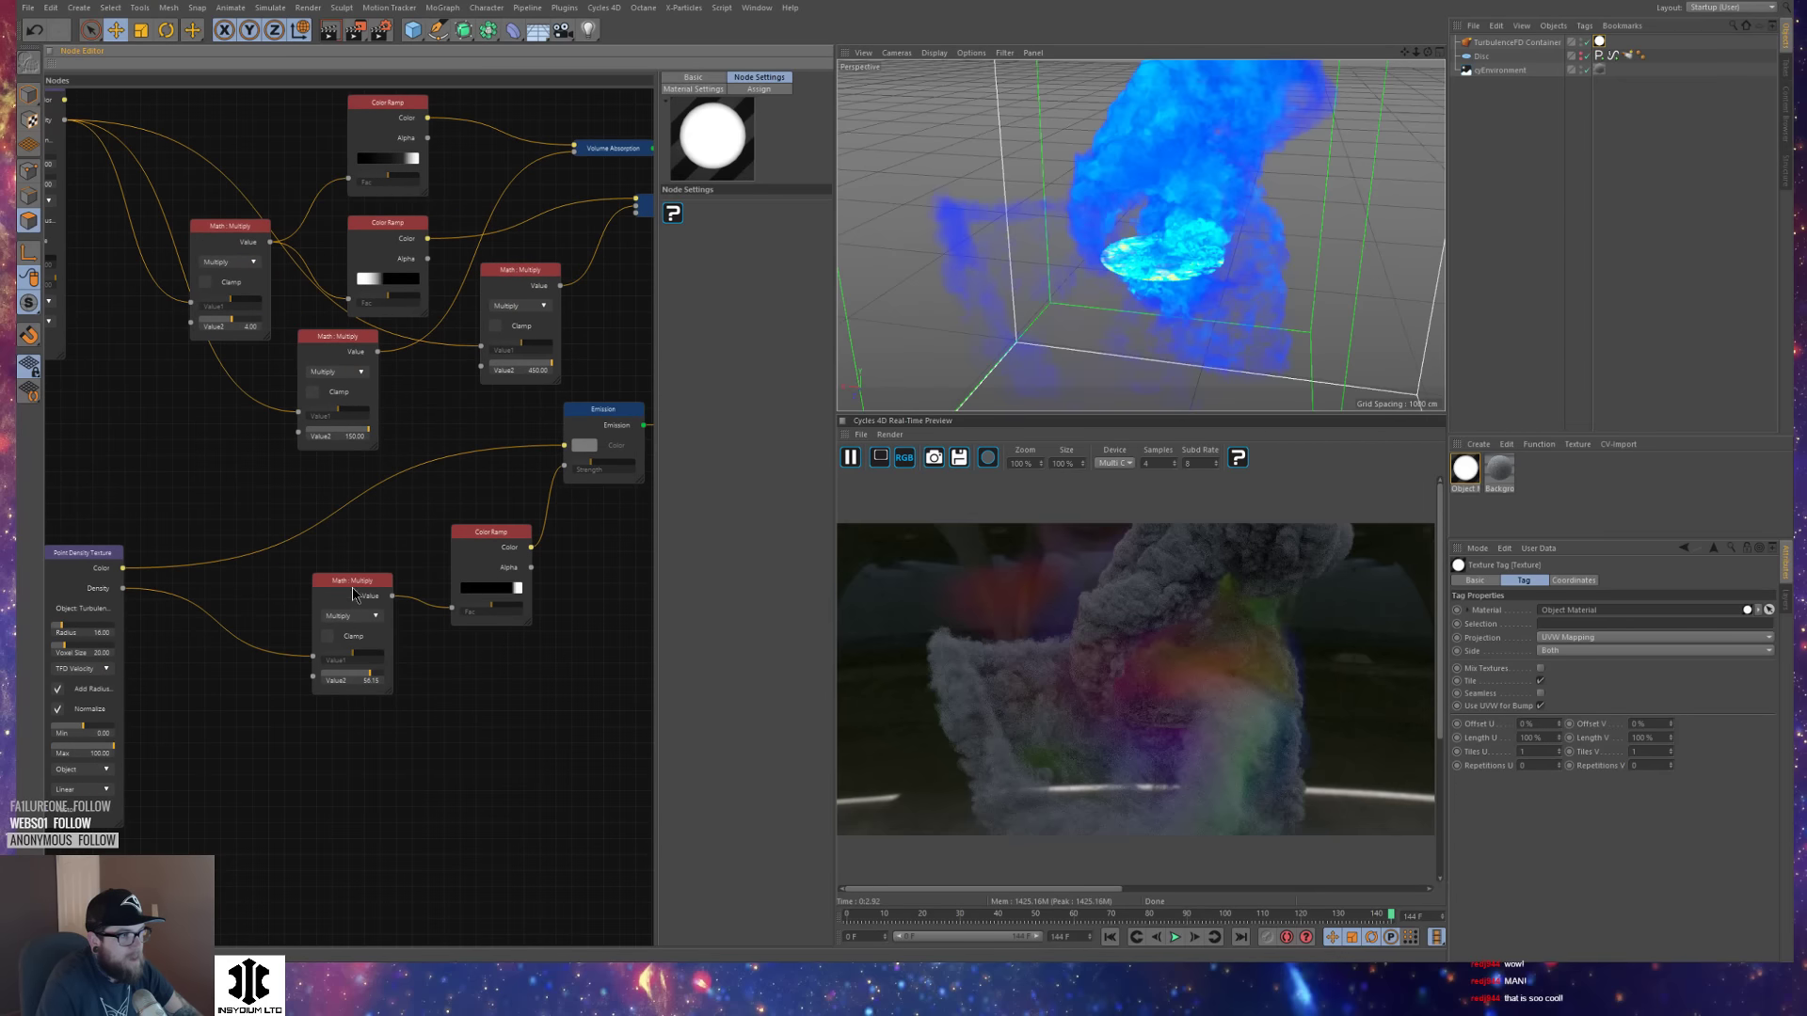
left_click_drag(353, 593, 355, 620)
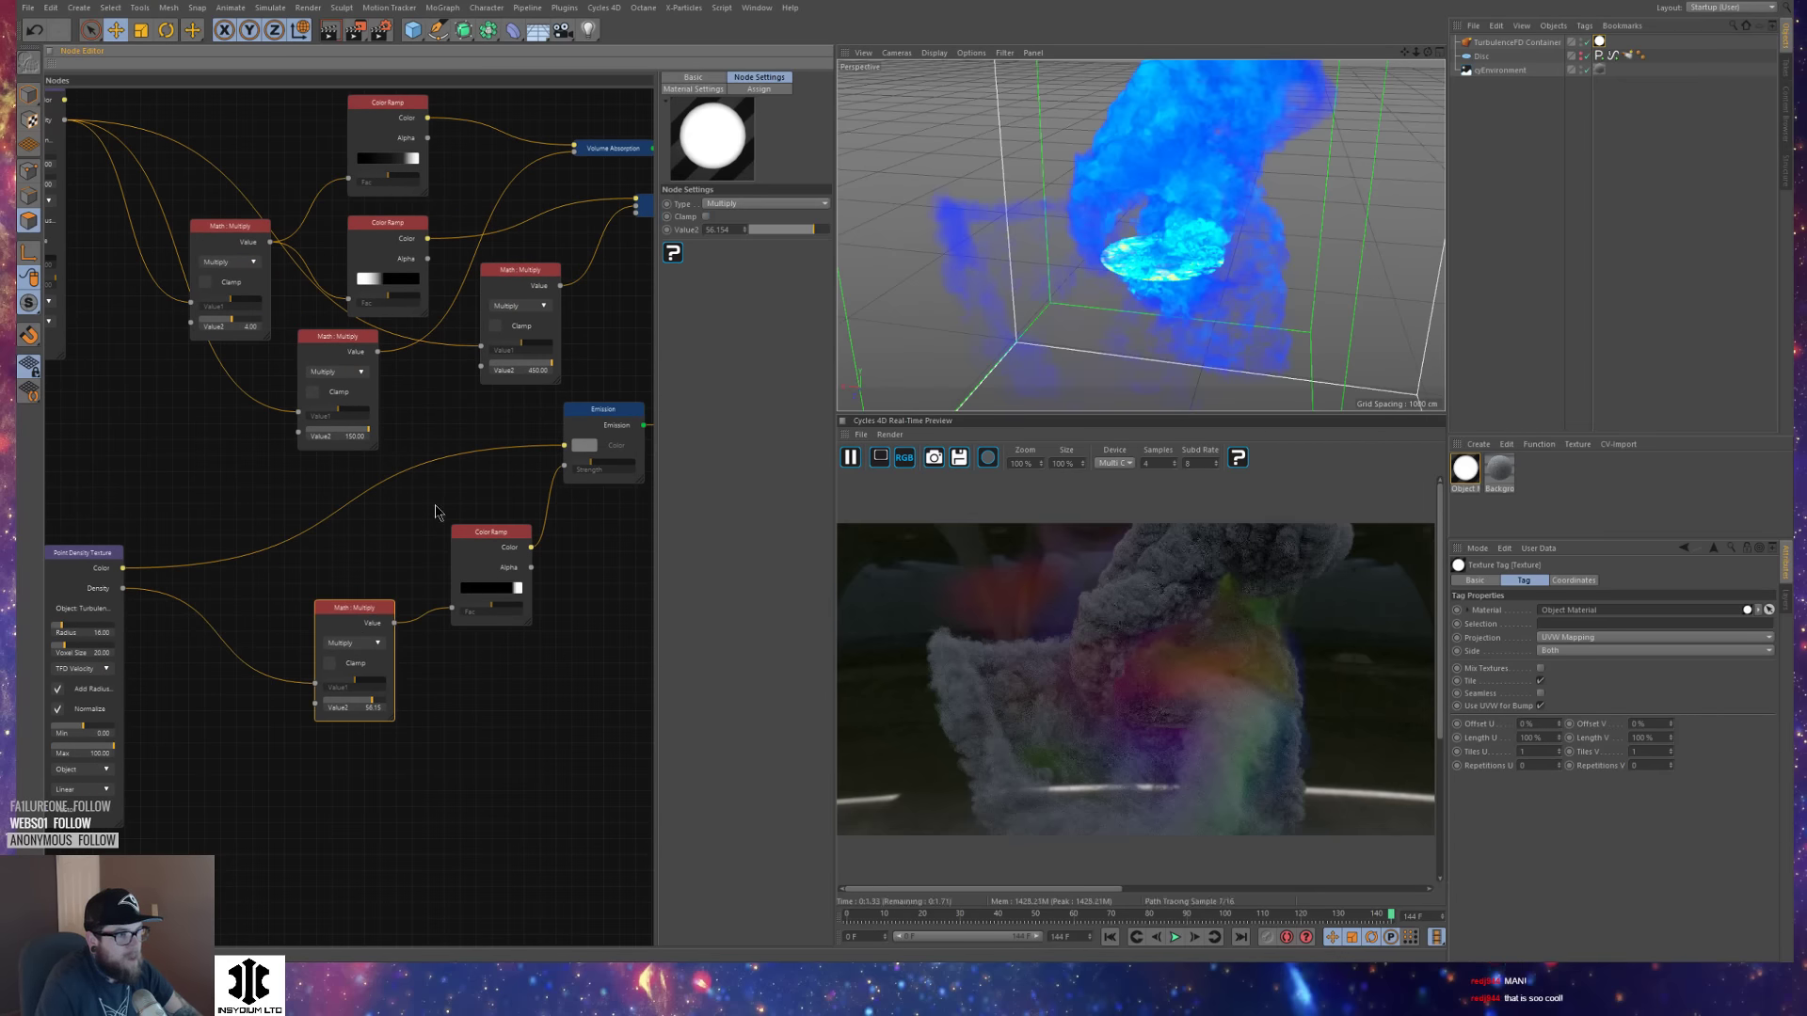
middle_click_drag(435, 516, 432, 542)
left_click_drag(407, 563, 401, 757)
Add an RGB To BW converter node between the velocity Point Density Texture and the Emission shader.
right_click(337, 581)
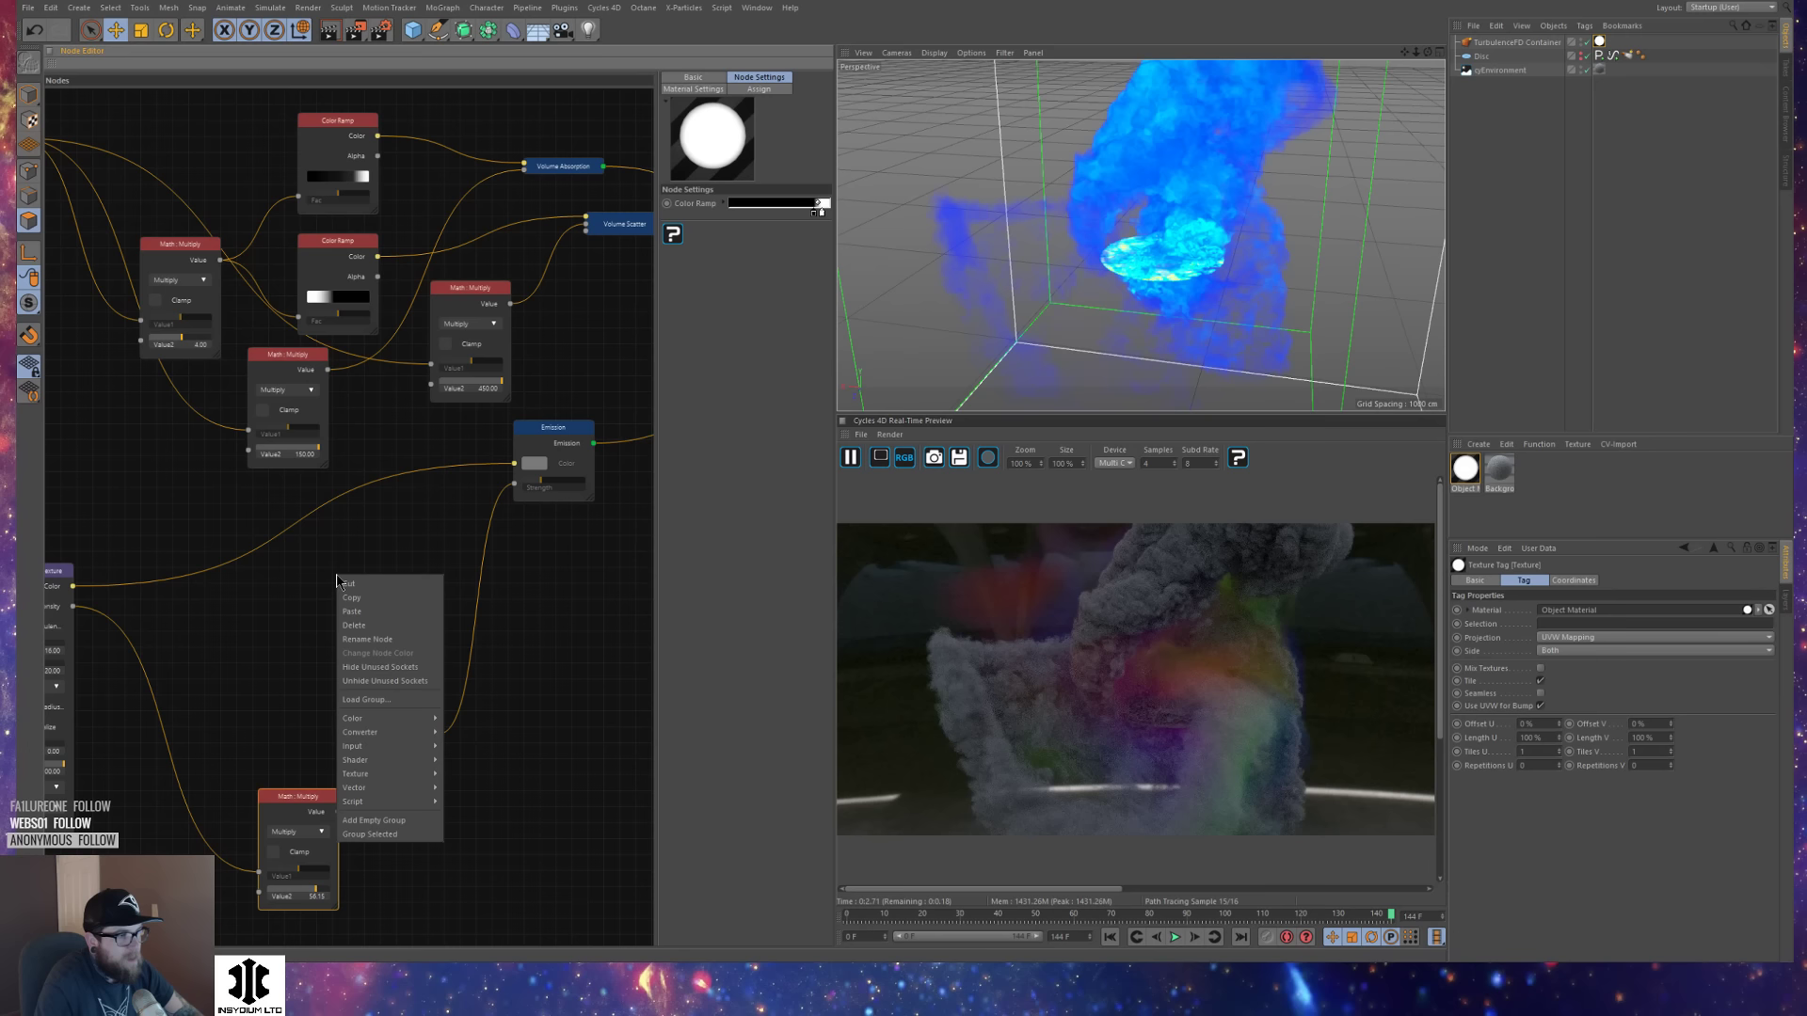
left_click(363, 529)
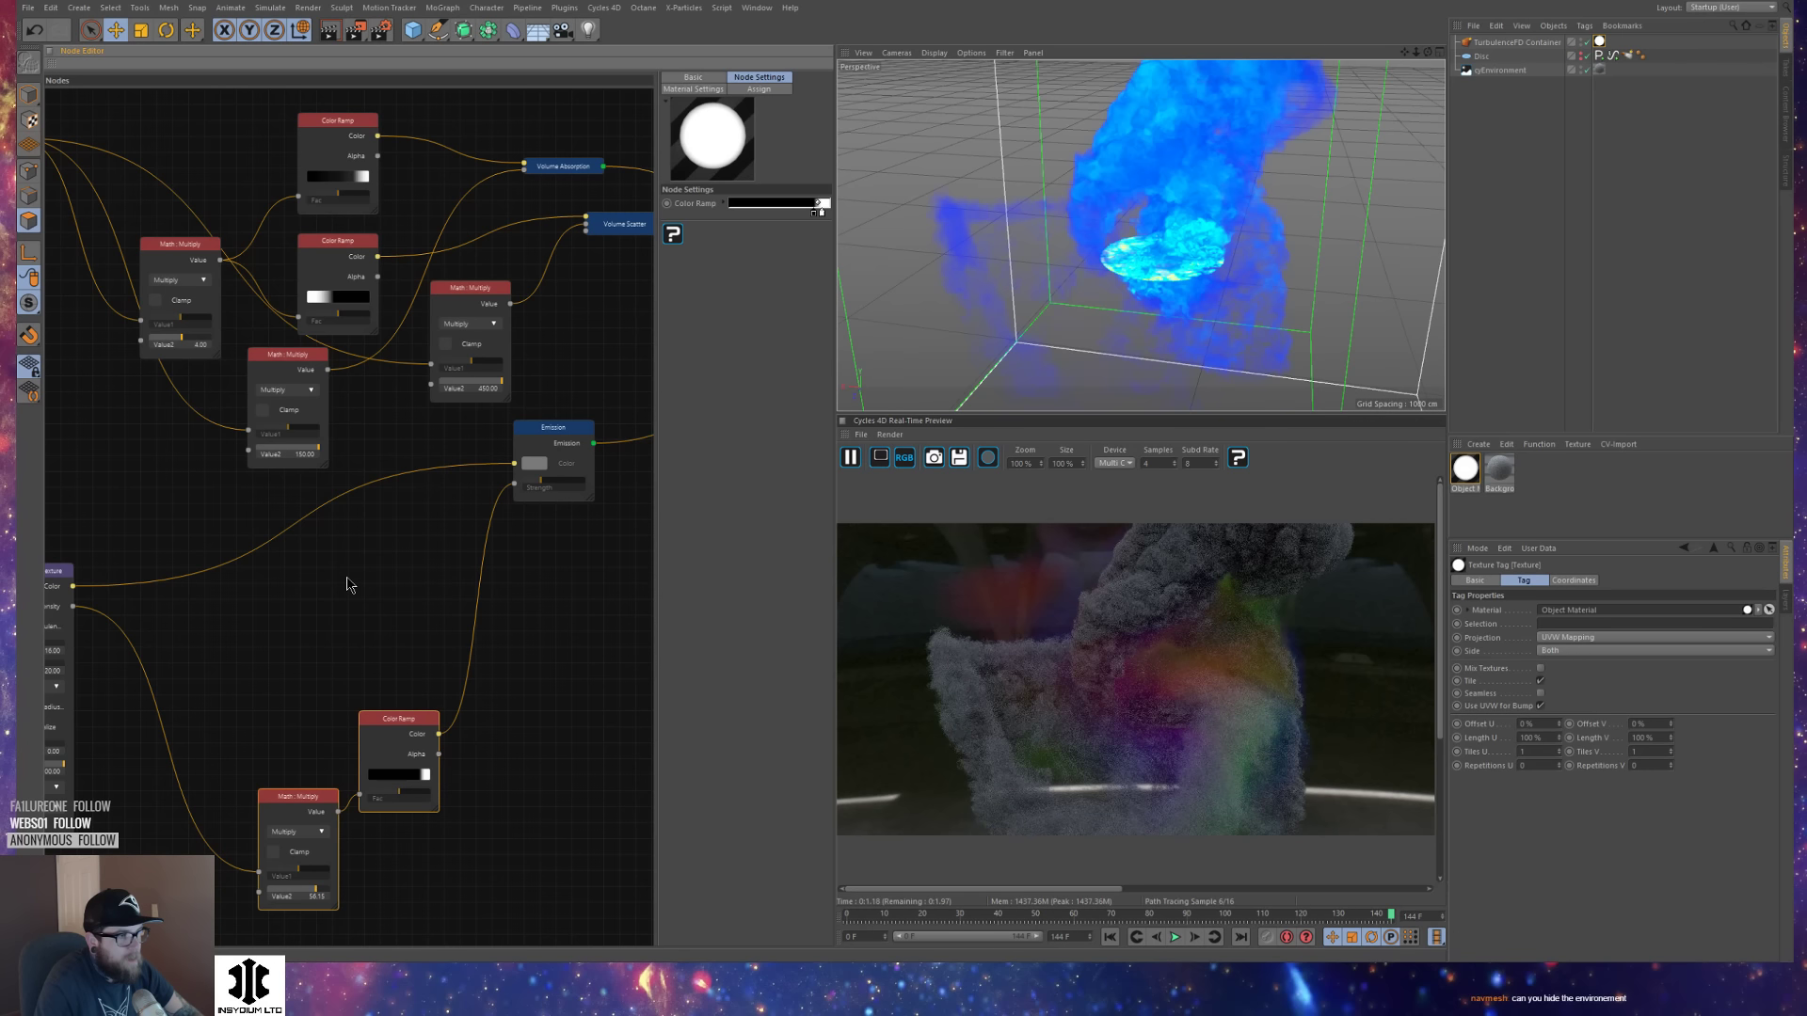
right_click(347, 582)
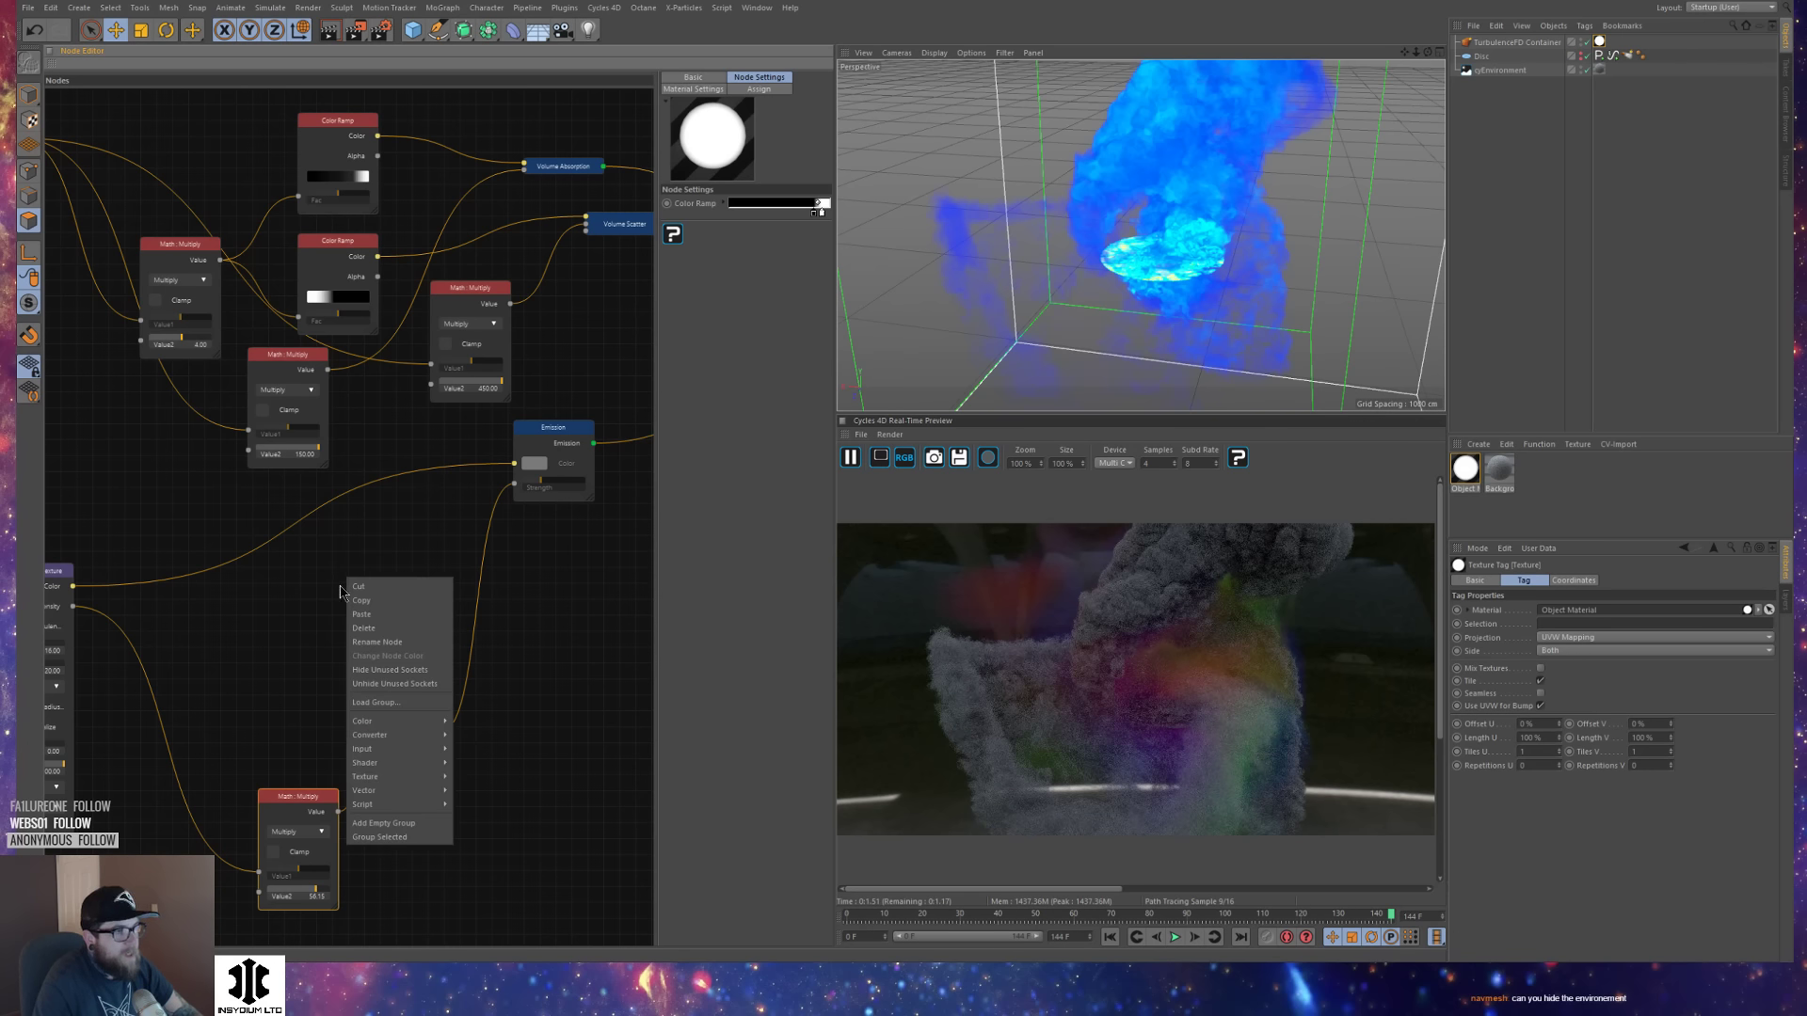
mouse_move(429, 739)
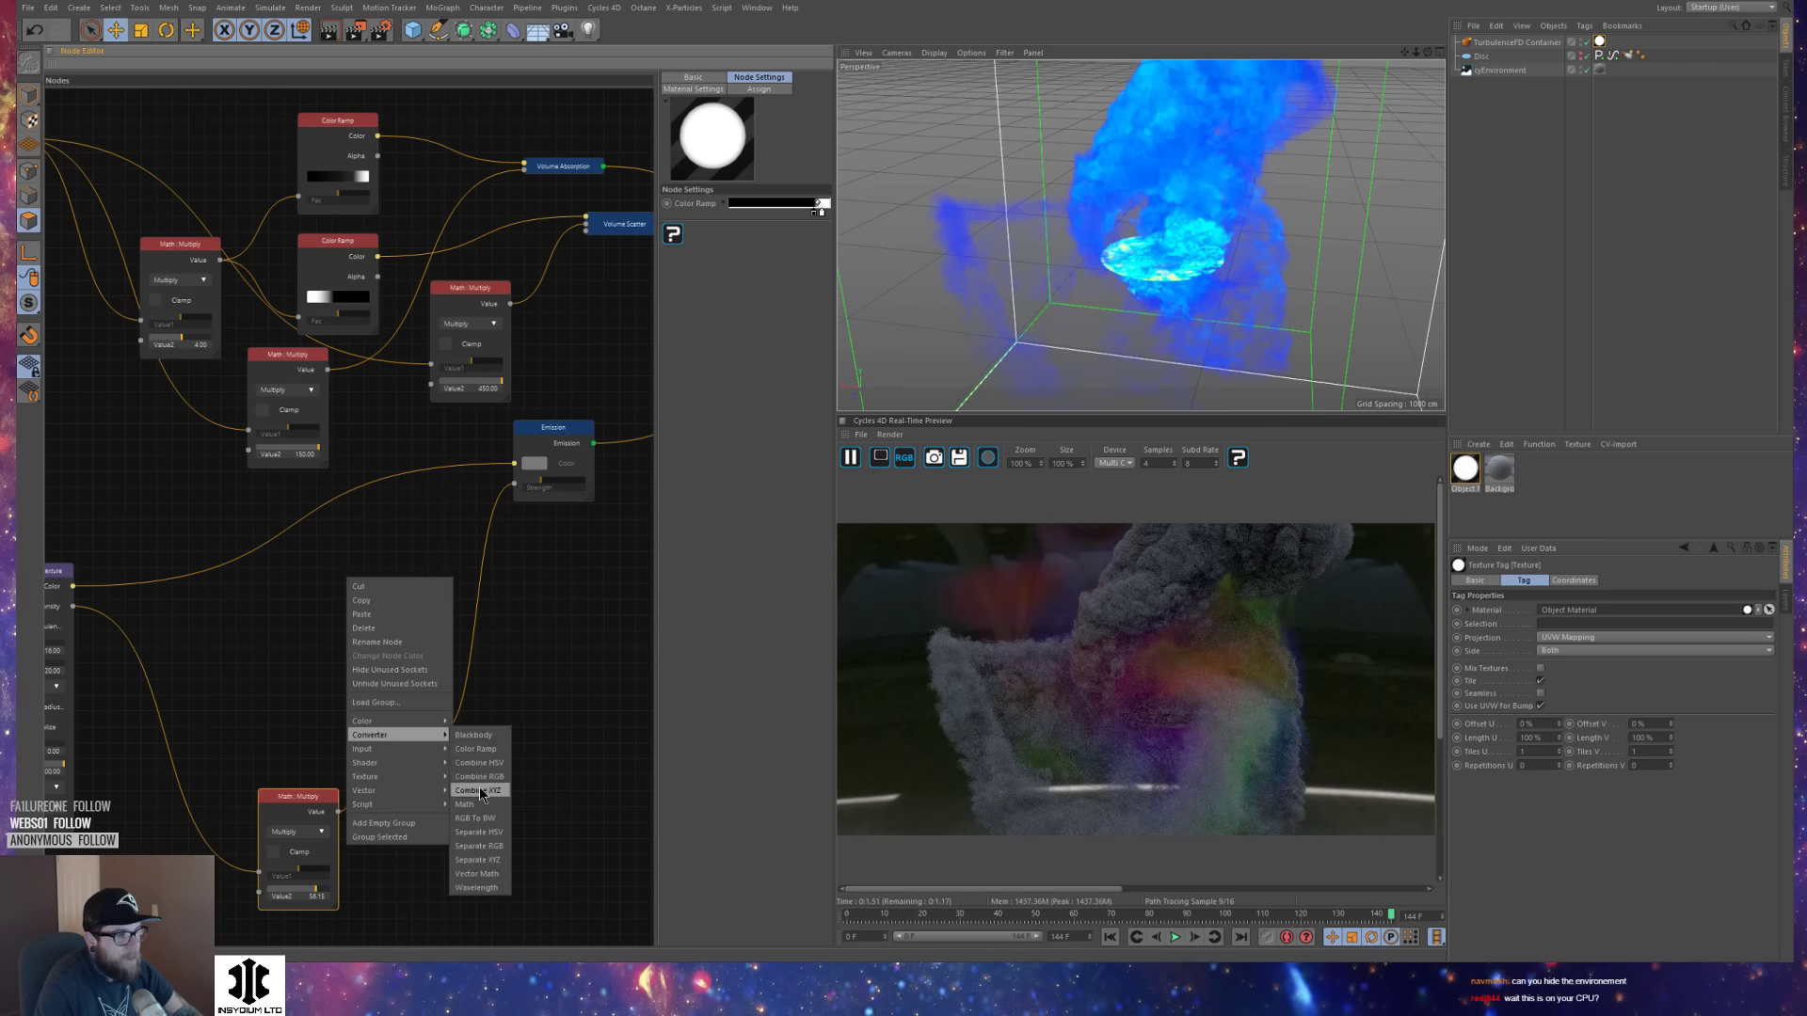
left_click(476, 816)
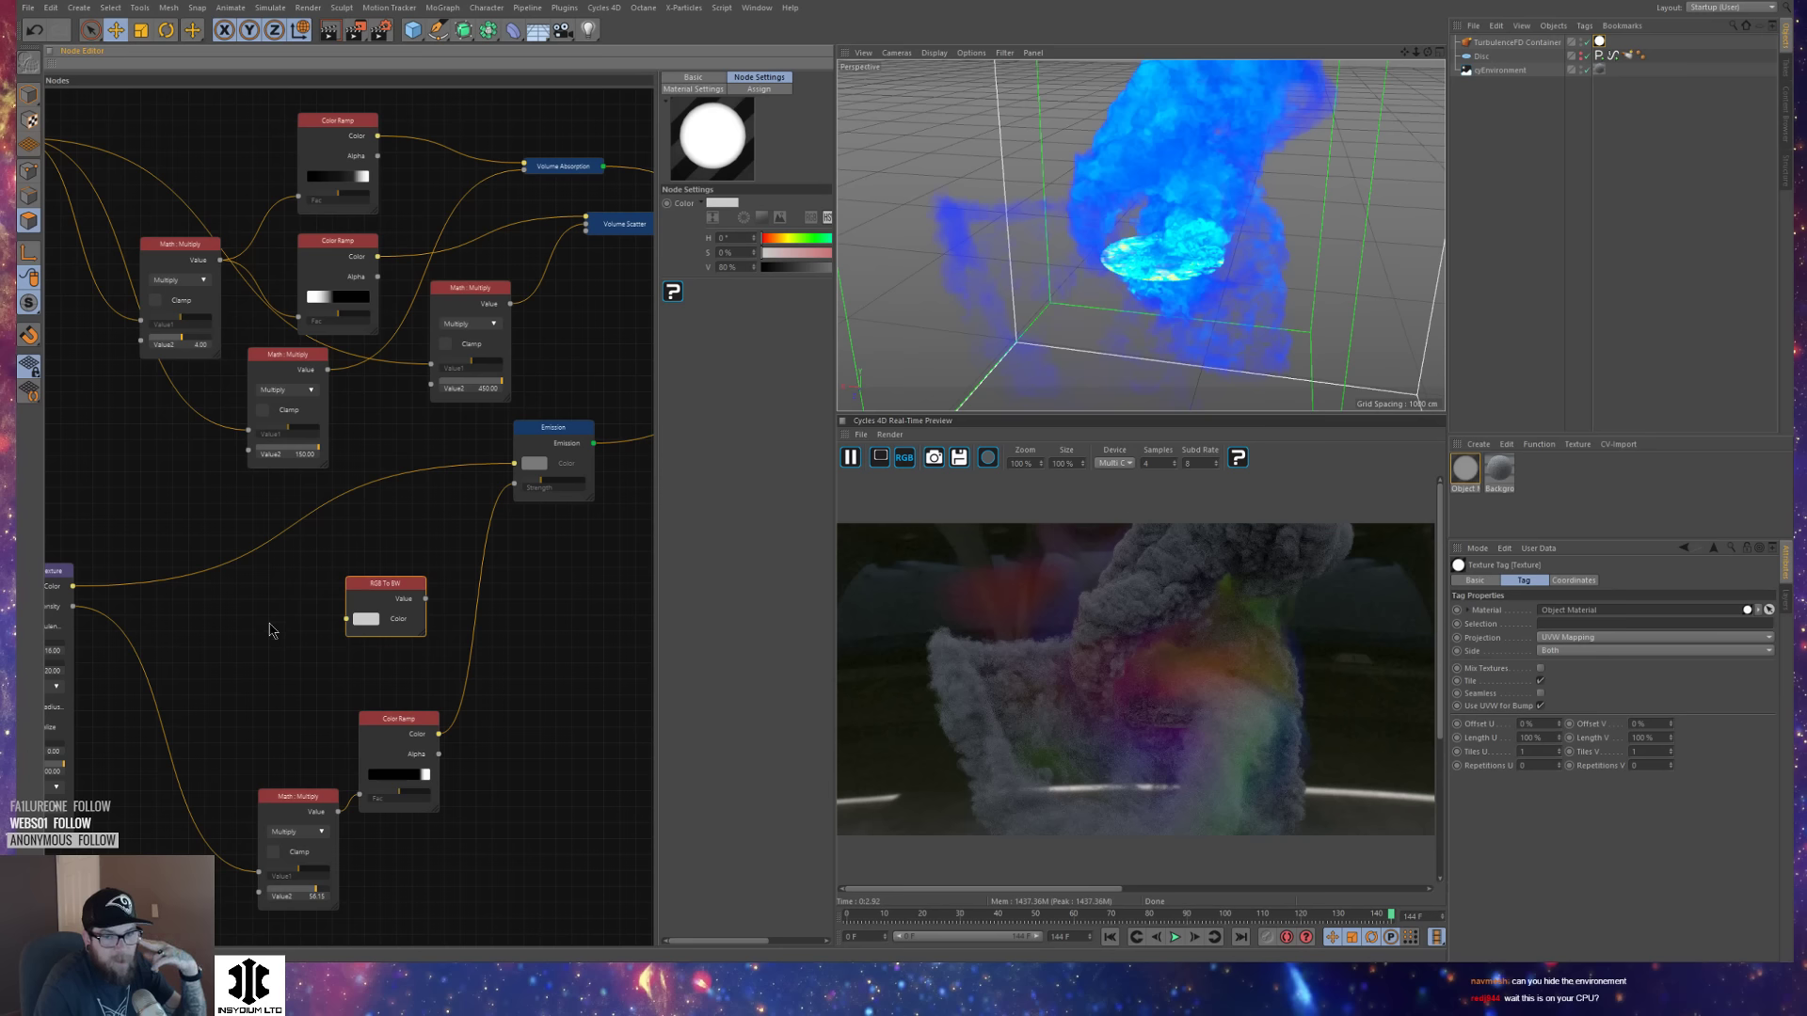
Set the real-time preview's render device to a single CUDA GeForce GTX 980 Ti.
key("ctrl+z")
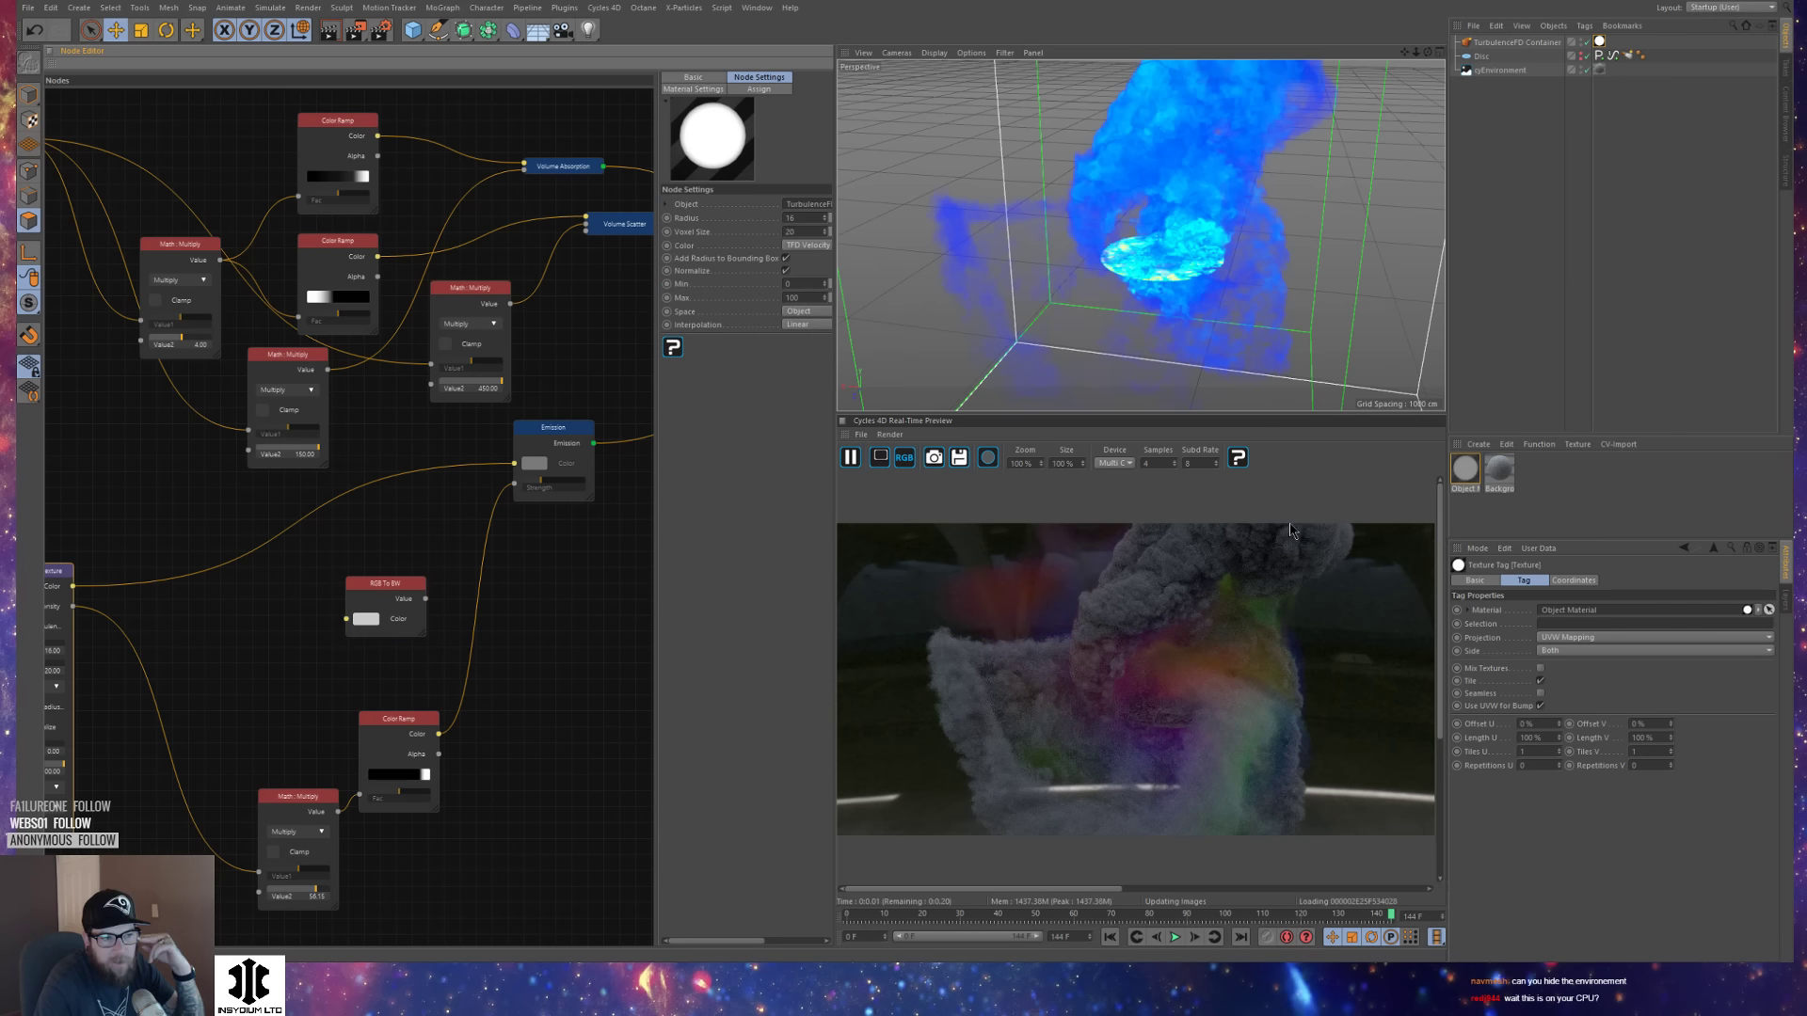
left_click(1134, 463)
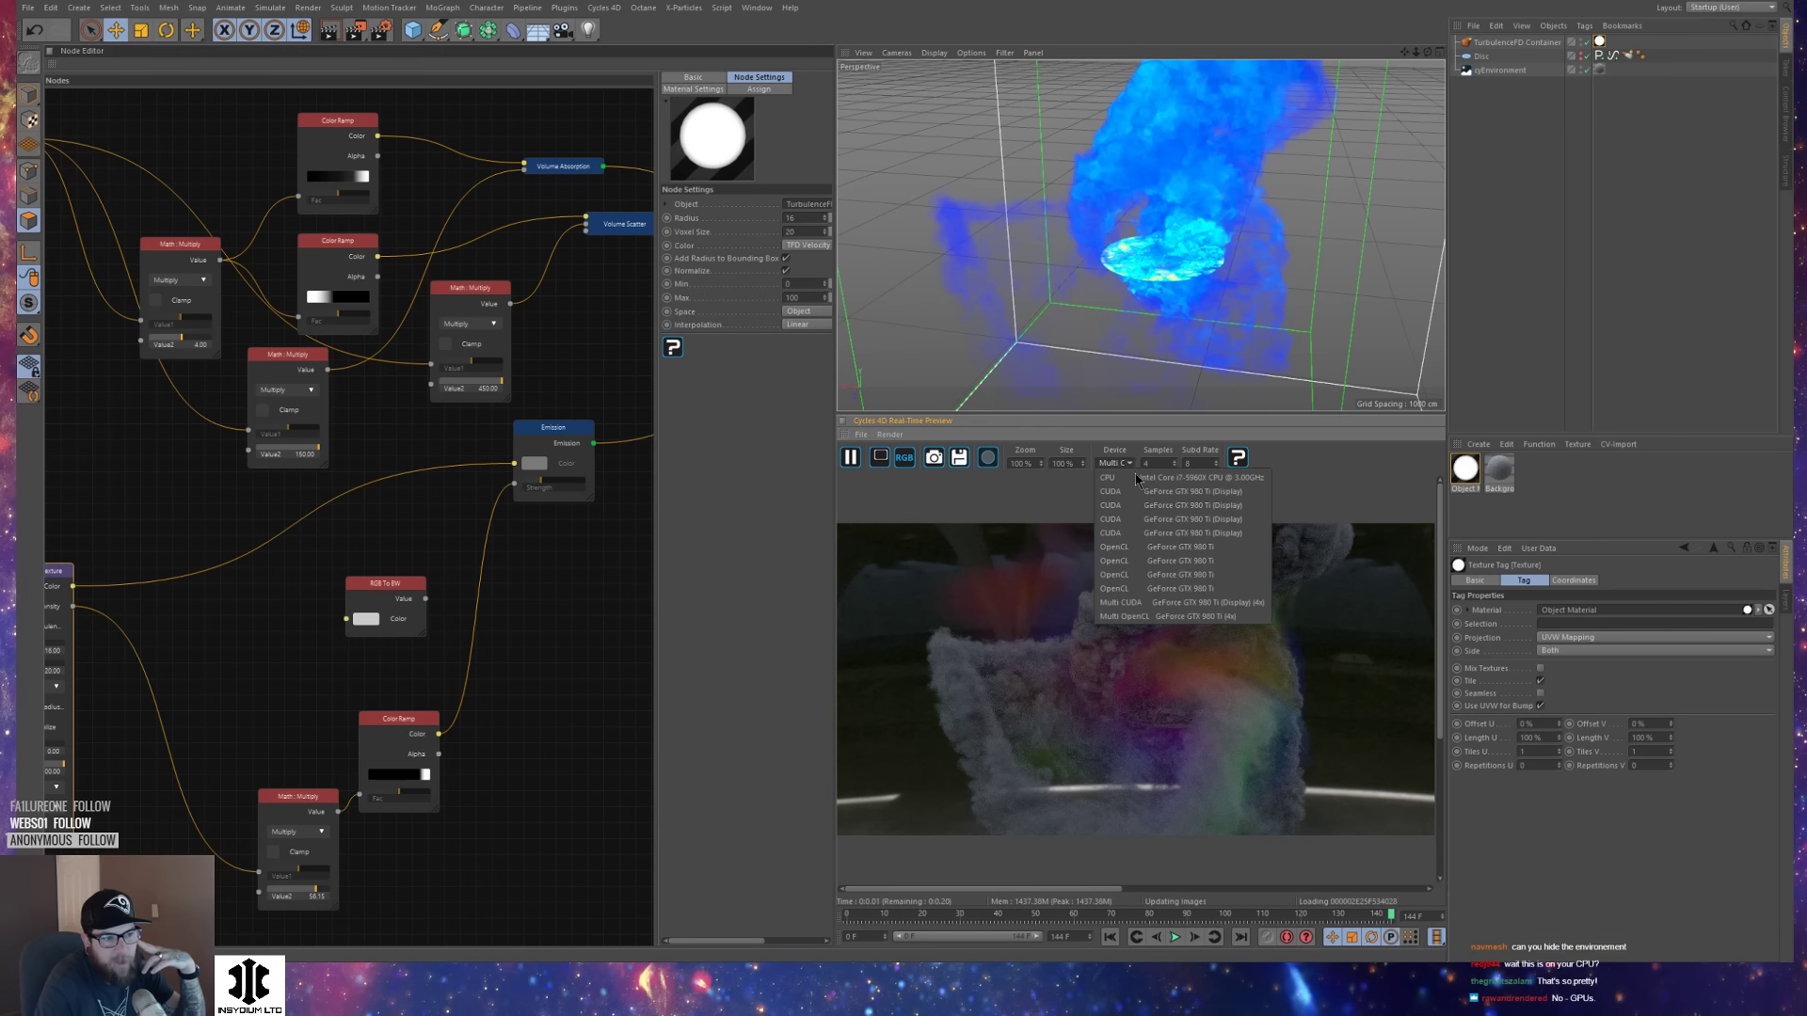
left_click(1161, 518)
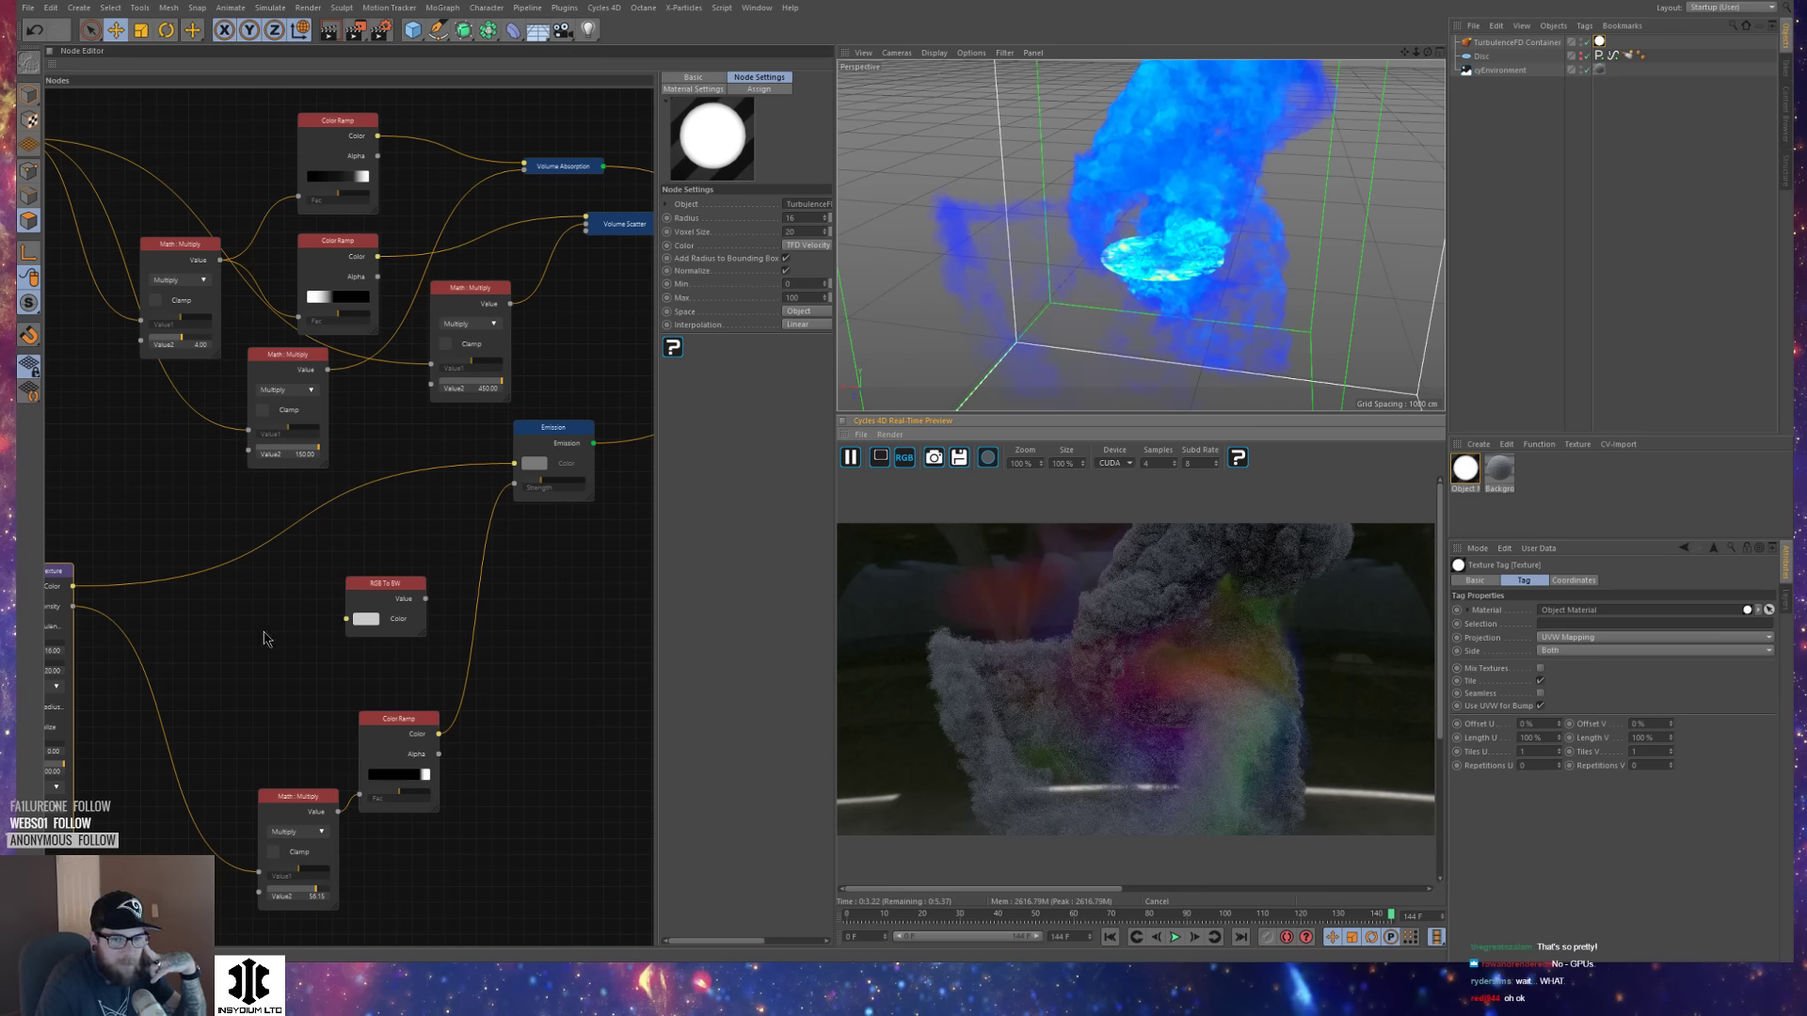
left_click(265, 633)
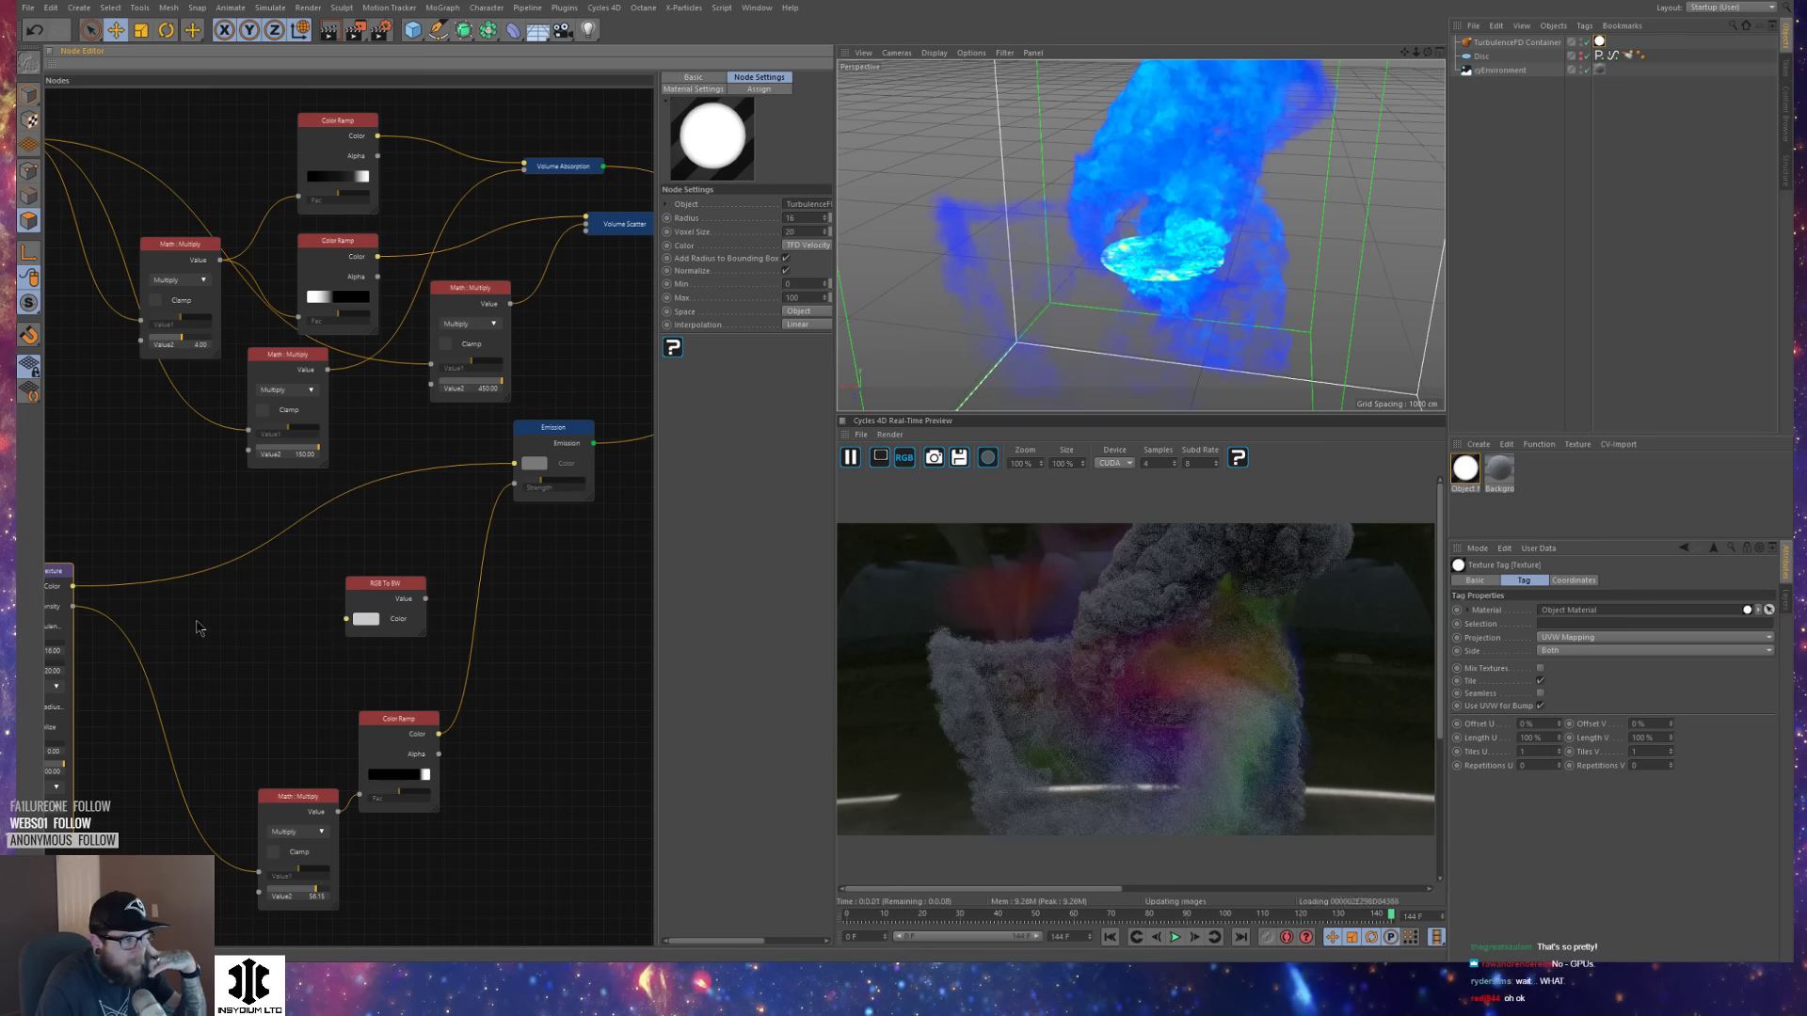
Try driving the Emission strength from the velocity texture, through RGB To BW and directly from its density output.
left_click_drag(73, 588, 520, 487)
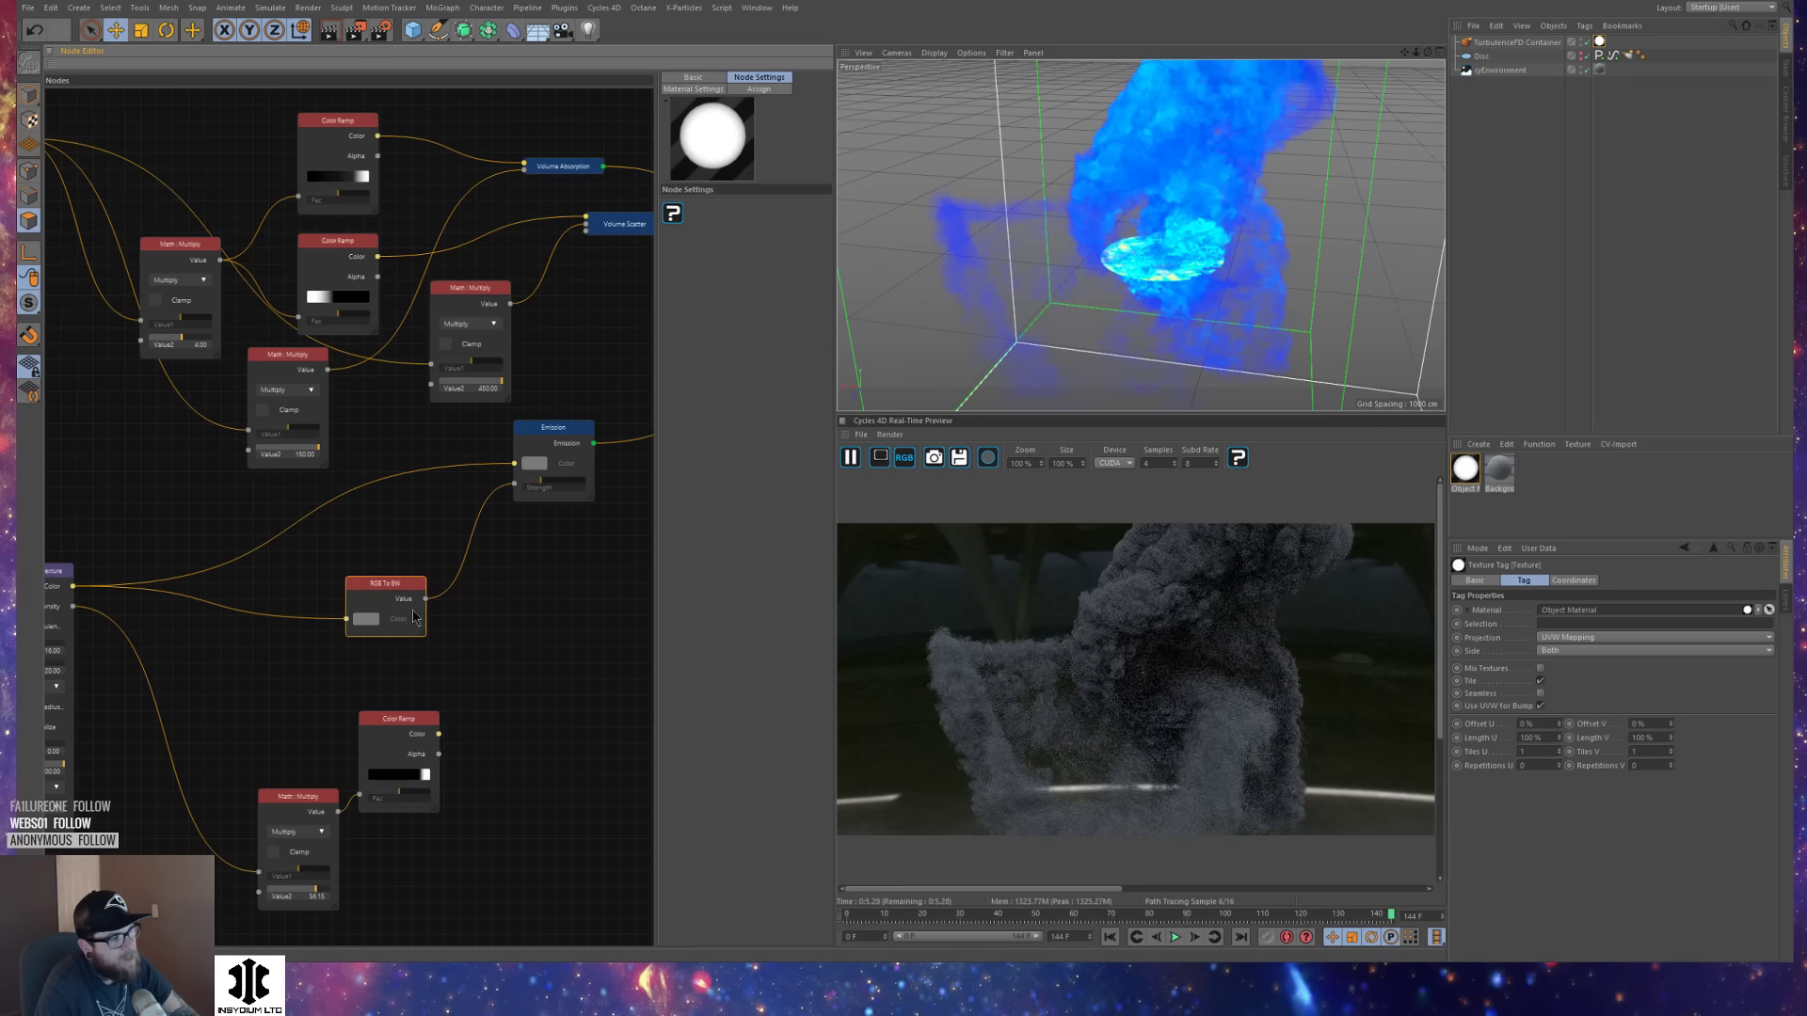
left_click(366, 620)
left_click_drag(514, 485, 510, 524)
left_click_drag(74, 607, 523, 483)
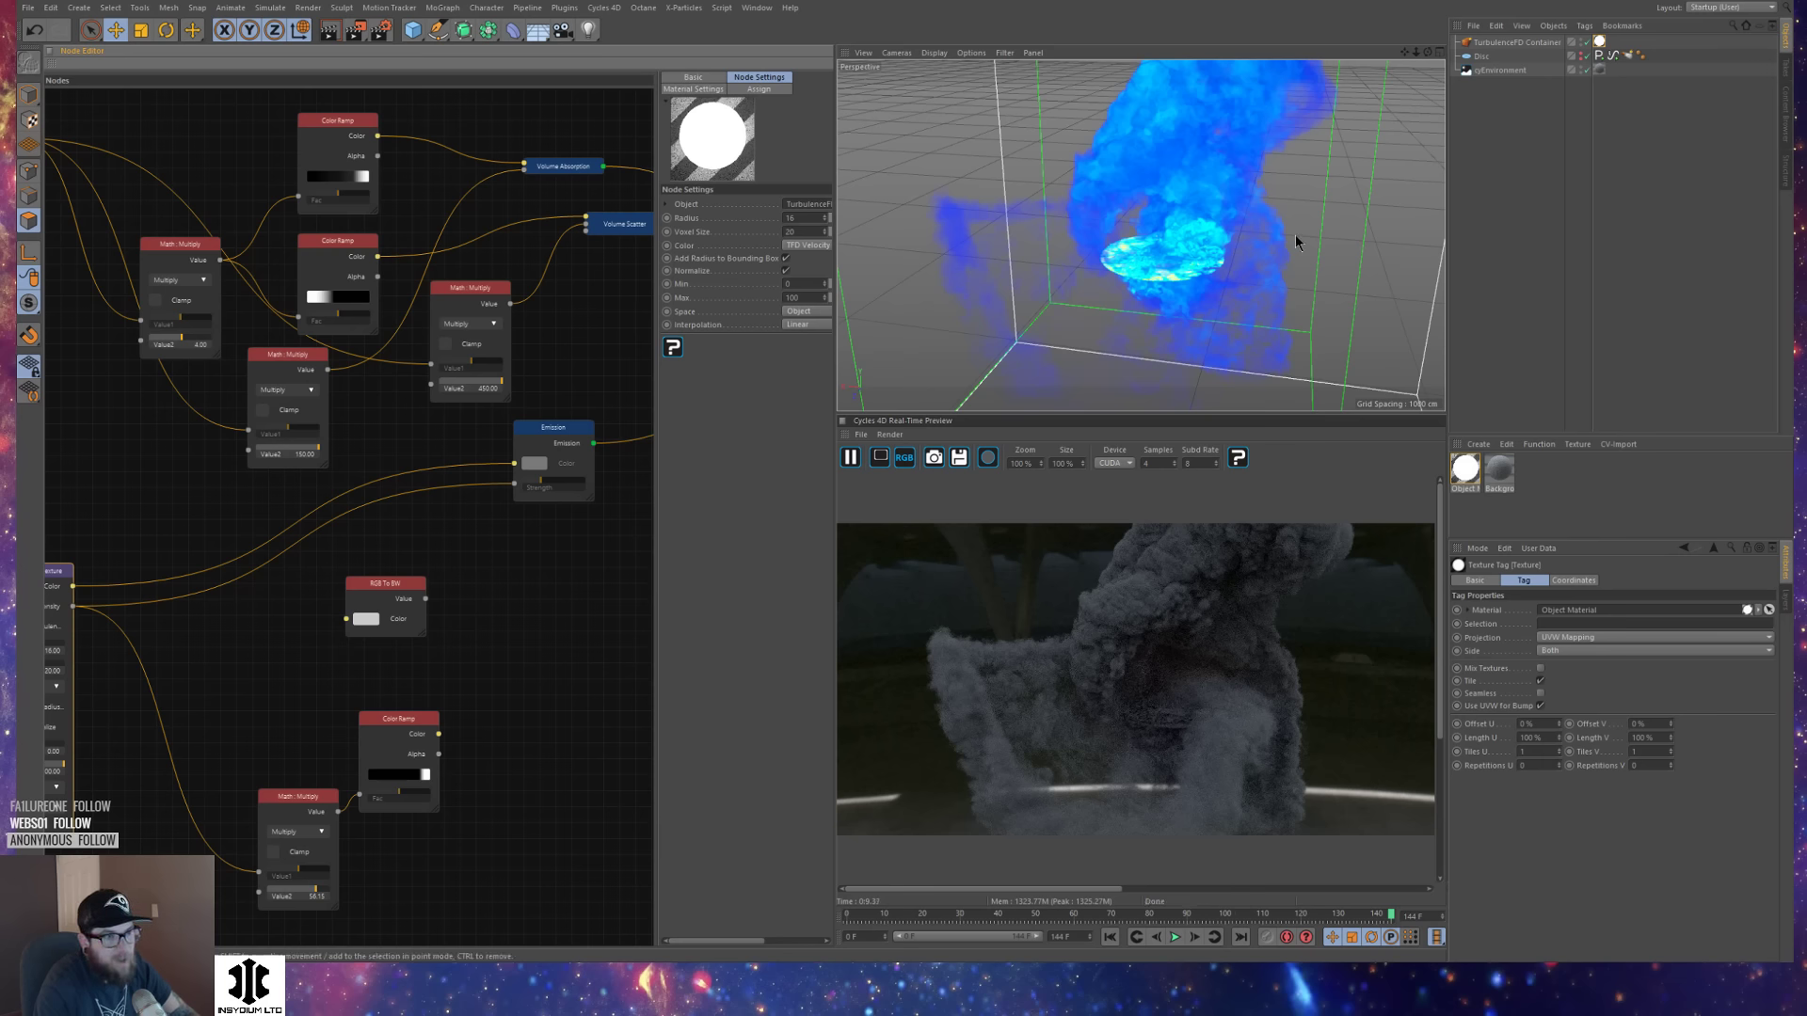
left_click_drag(1156, 250, 1214, 217, "alt")
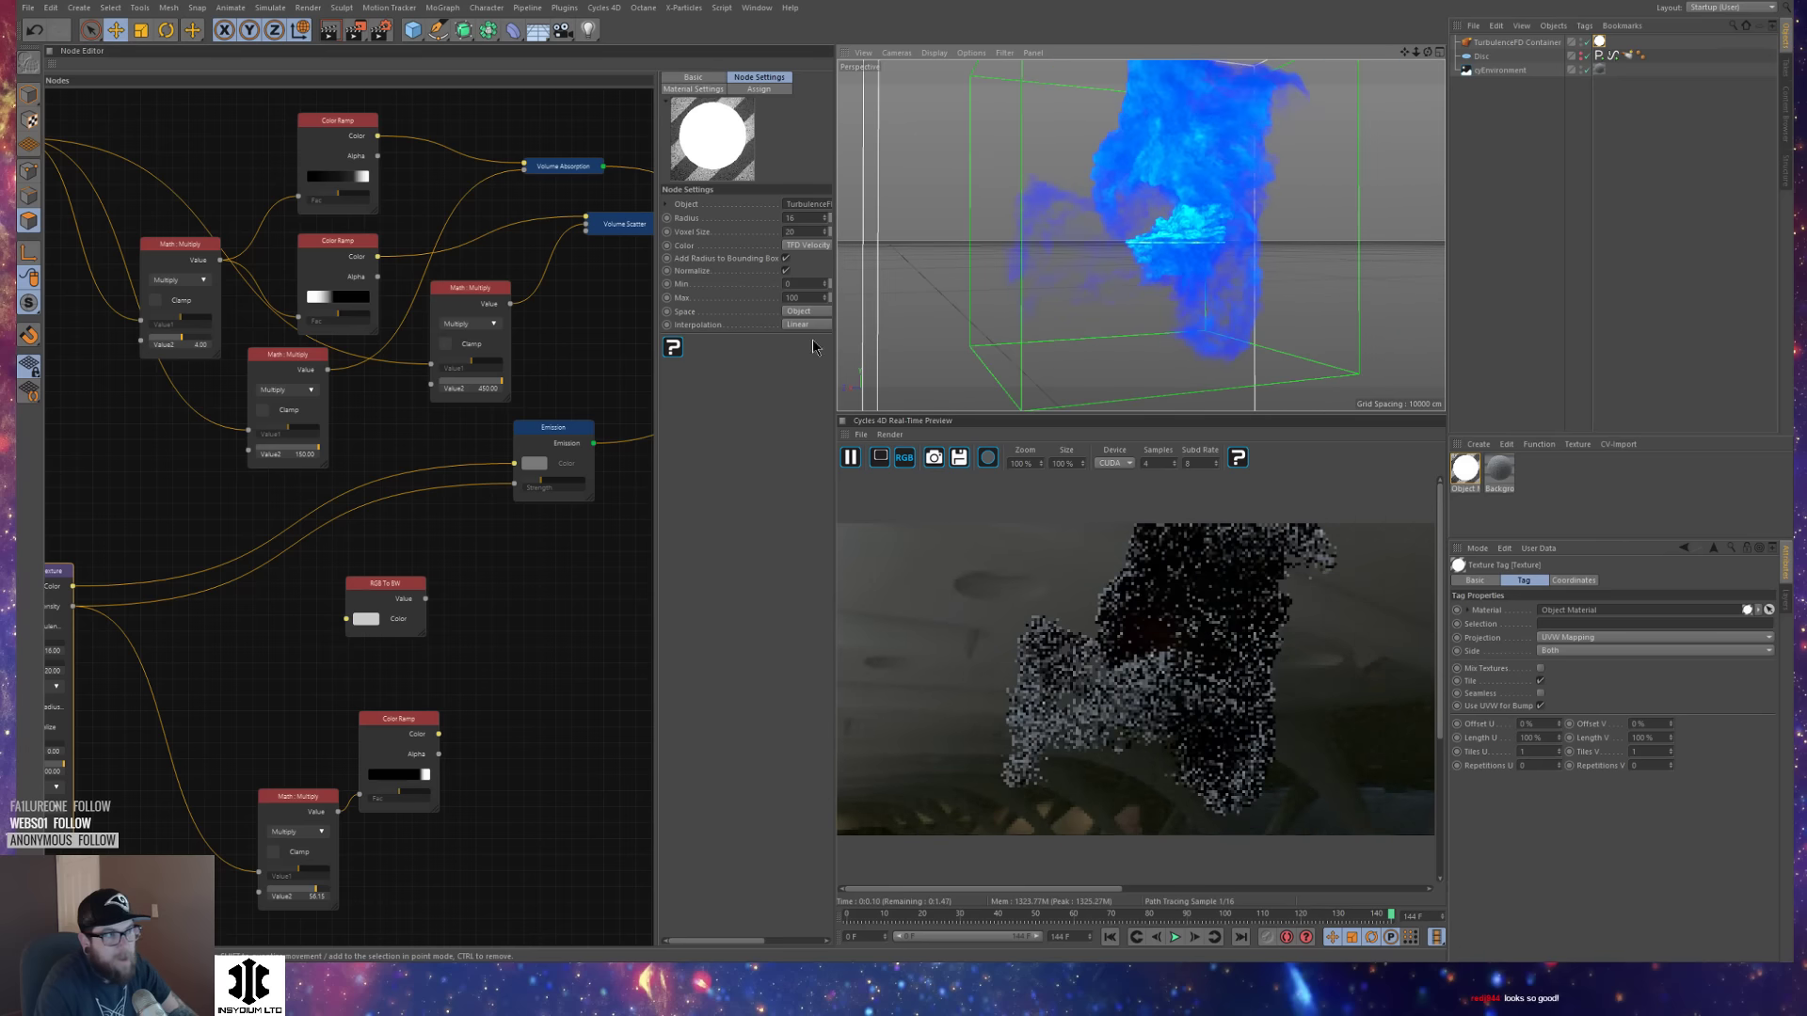
Set the Volume Scatter branch's Math Multiply Value2 to 88 and reconnect the lower Color Ramp to the Emission strength.
left_click(343, 148)
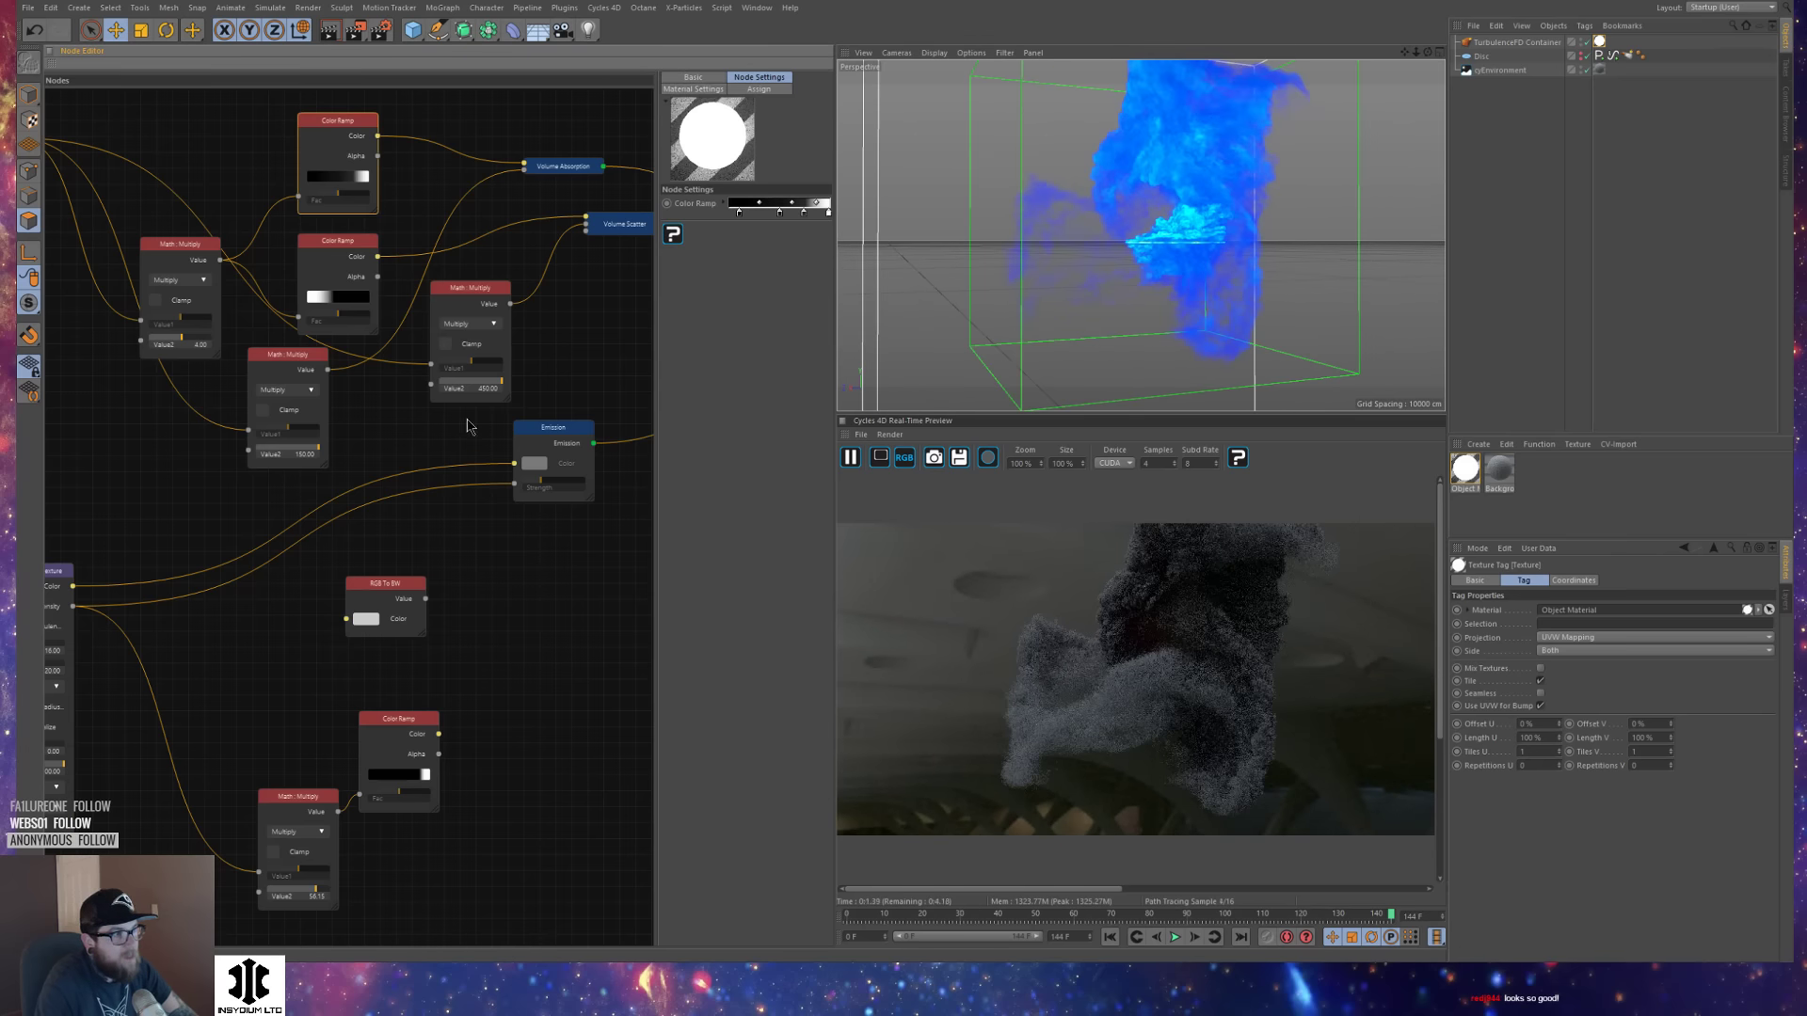
left_click_drag(499, 385, 492, 389)
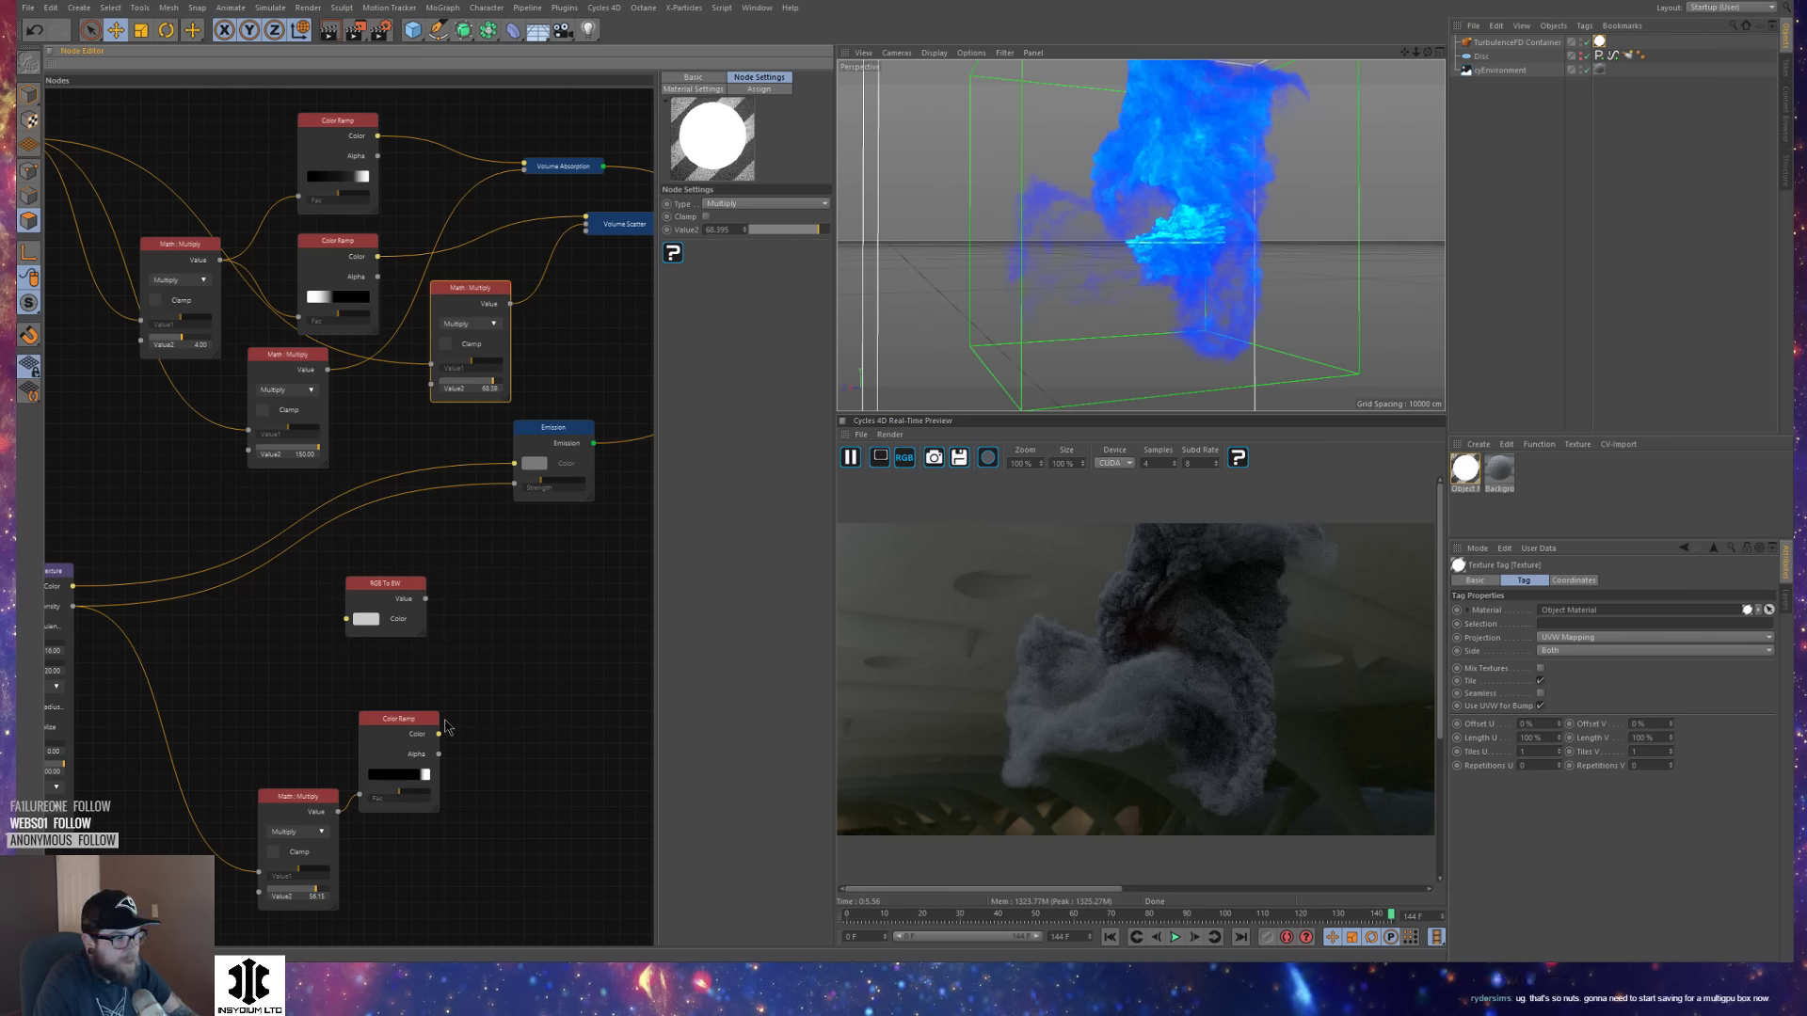
left_click_drag(439, 736, 514, 483)
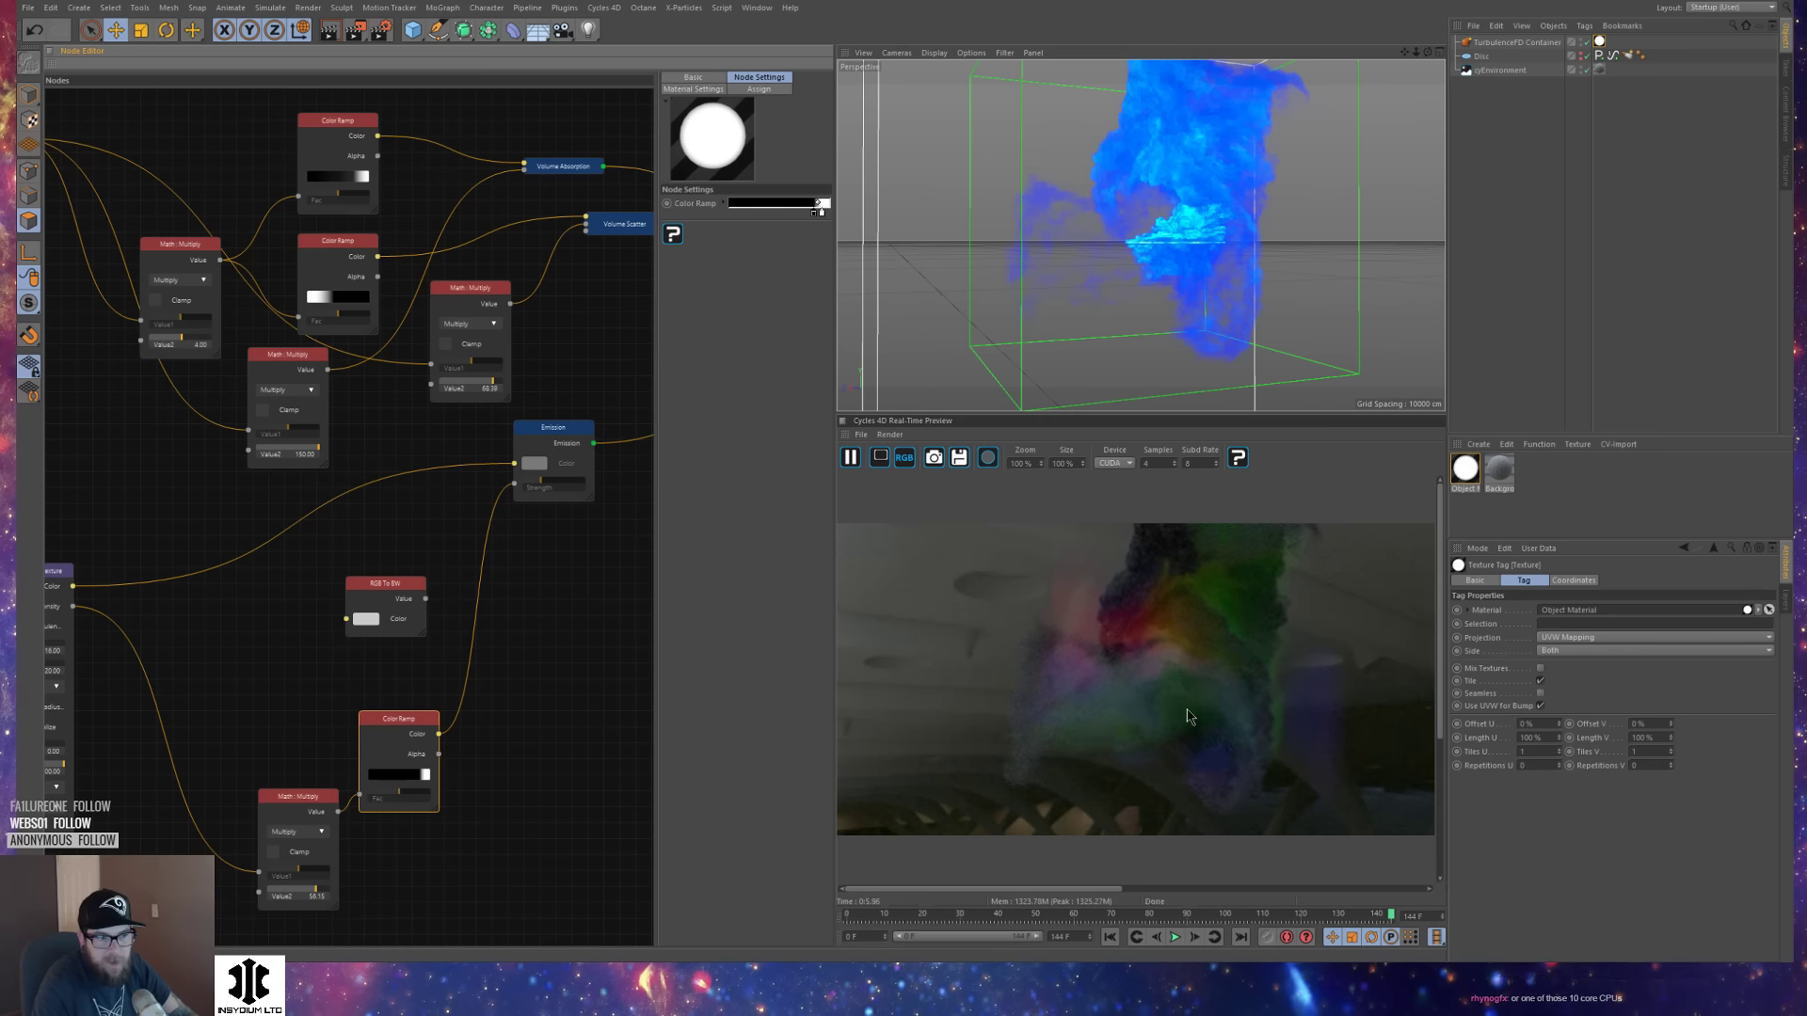
Pause the real-time preview, rewind the timeline to frame 0 and view the disc from above.
left_click(851, 458)
middle_click_drag(539, 630, 339, 654)
key("shift+f")
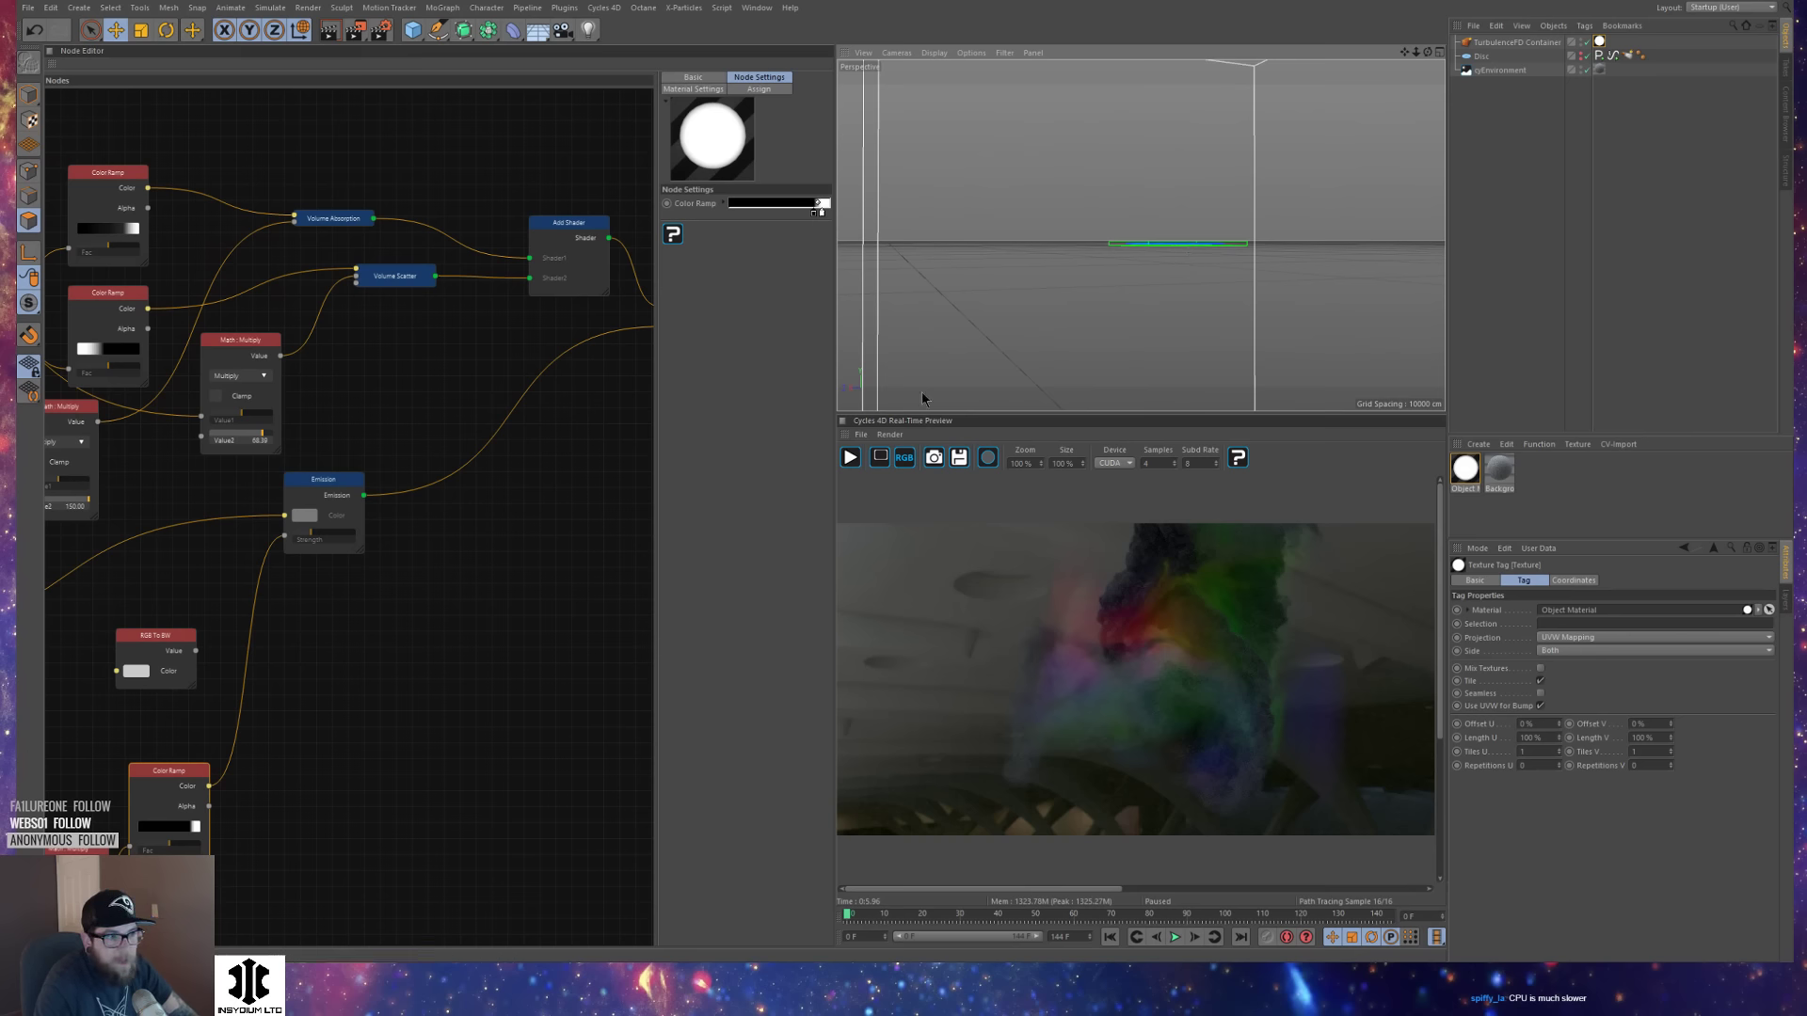
middle_click_drag(1212, 237, 1112, 264, "alt")
left_click_drag(1112, 273, 1153, 322, "alt")
middle_click_drag(1153, 322, 1151, 285, "alt")
right_click_drag(1151, 285, 1128, 295, "alt")
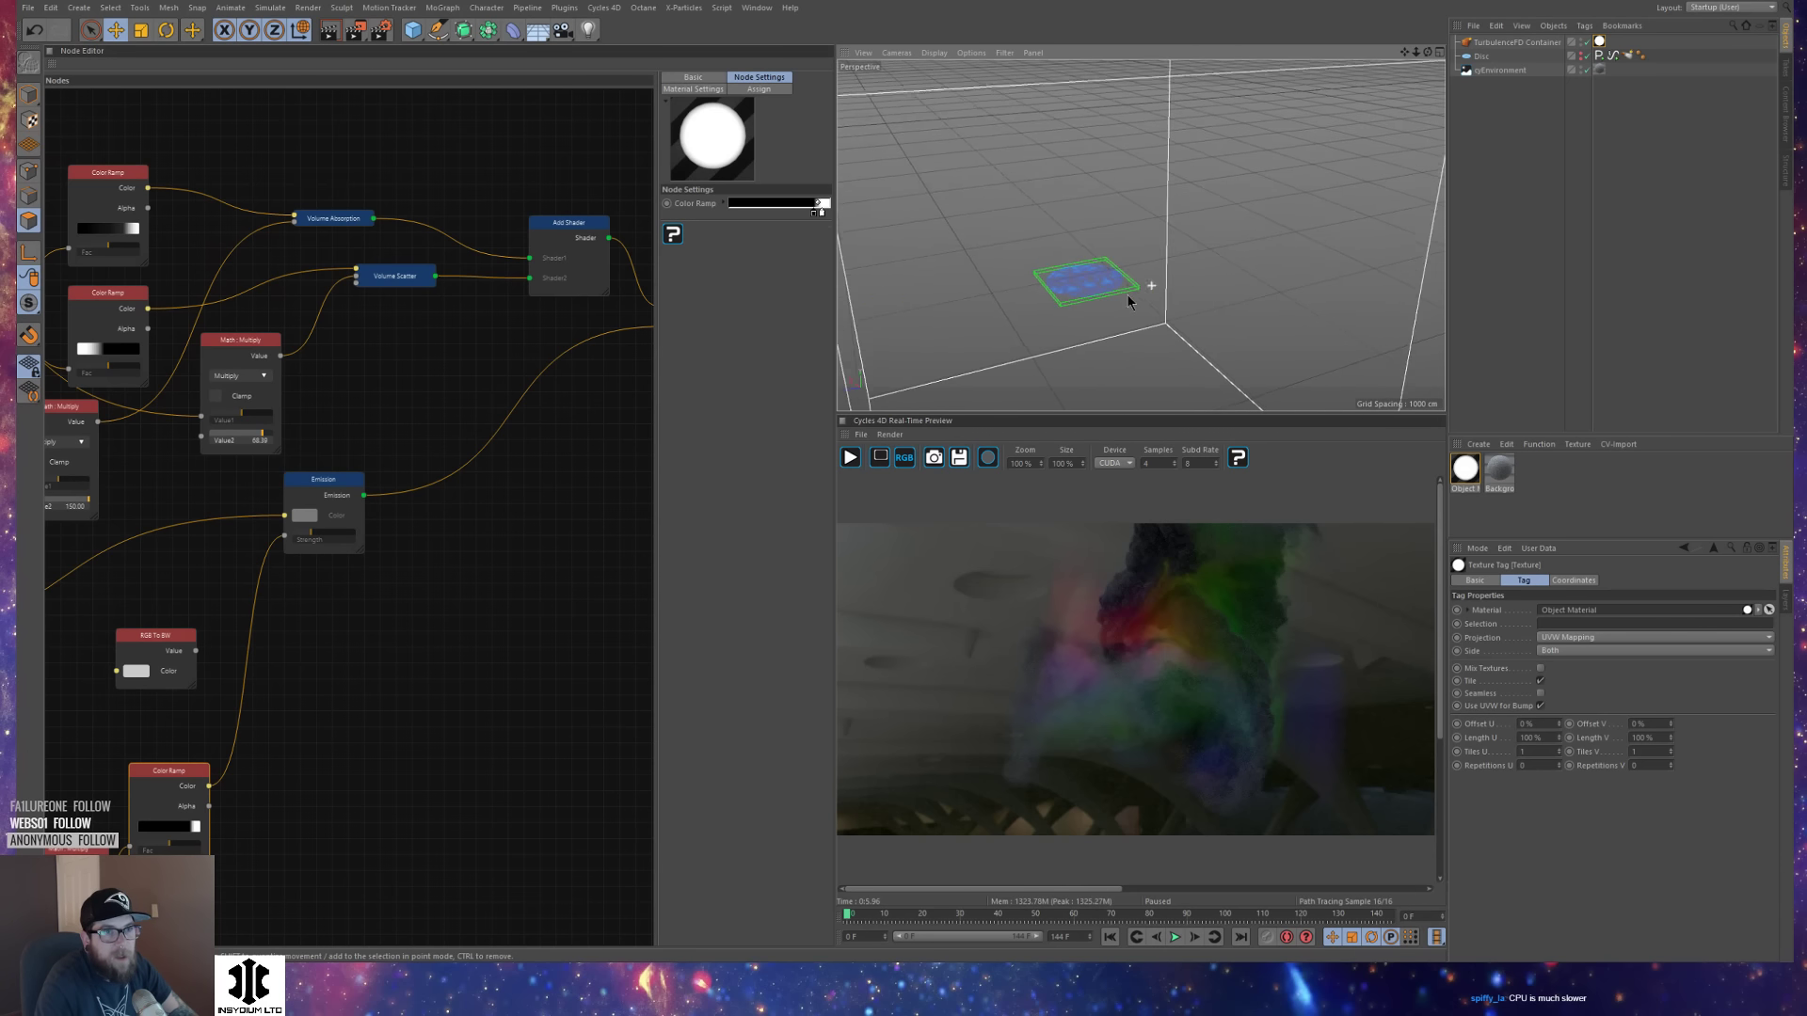
Add an X-Particles system to the scene and create an emitter in its Emitters folder.
key("shift+c")
type("xpsys")
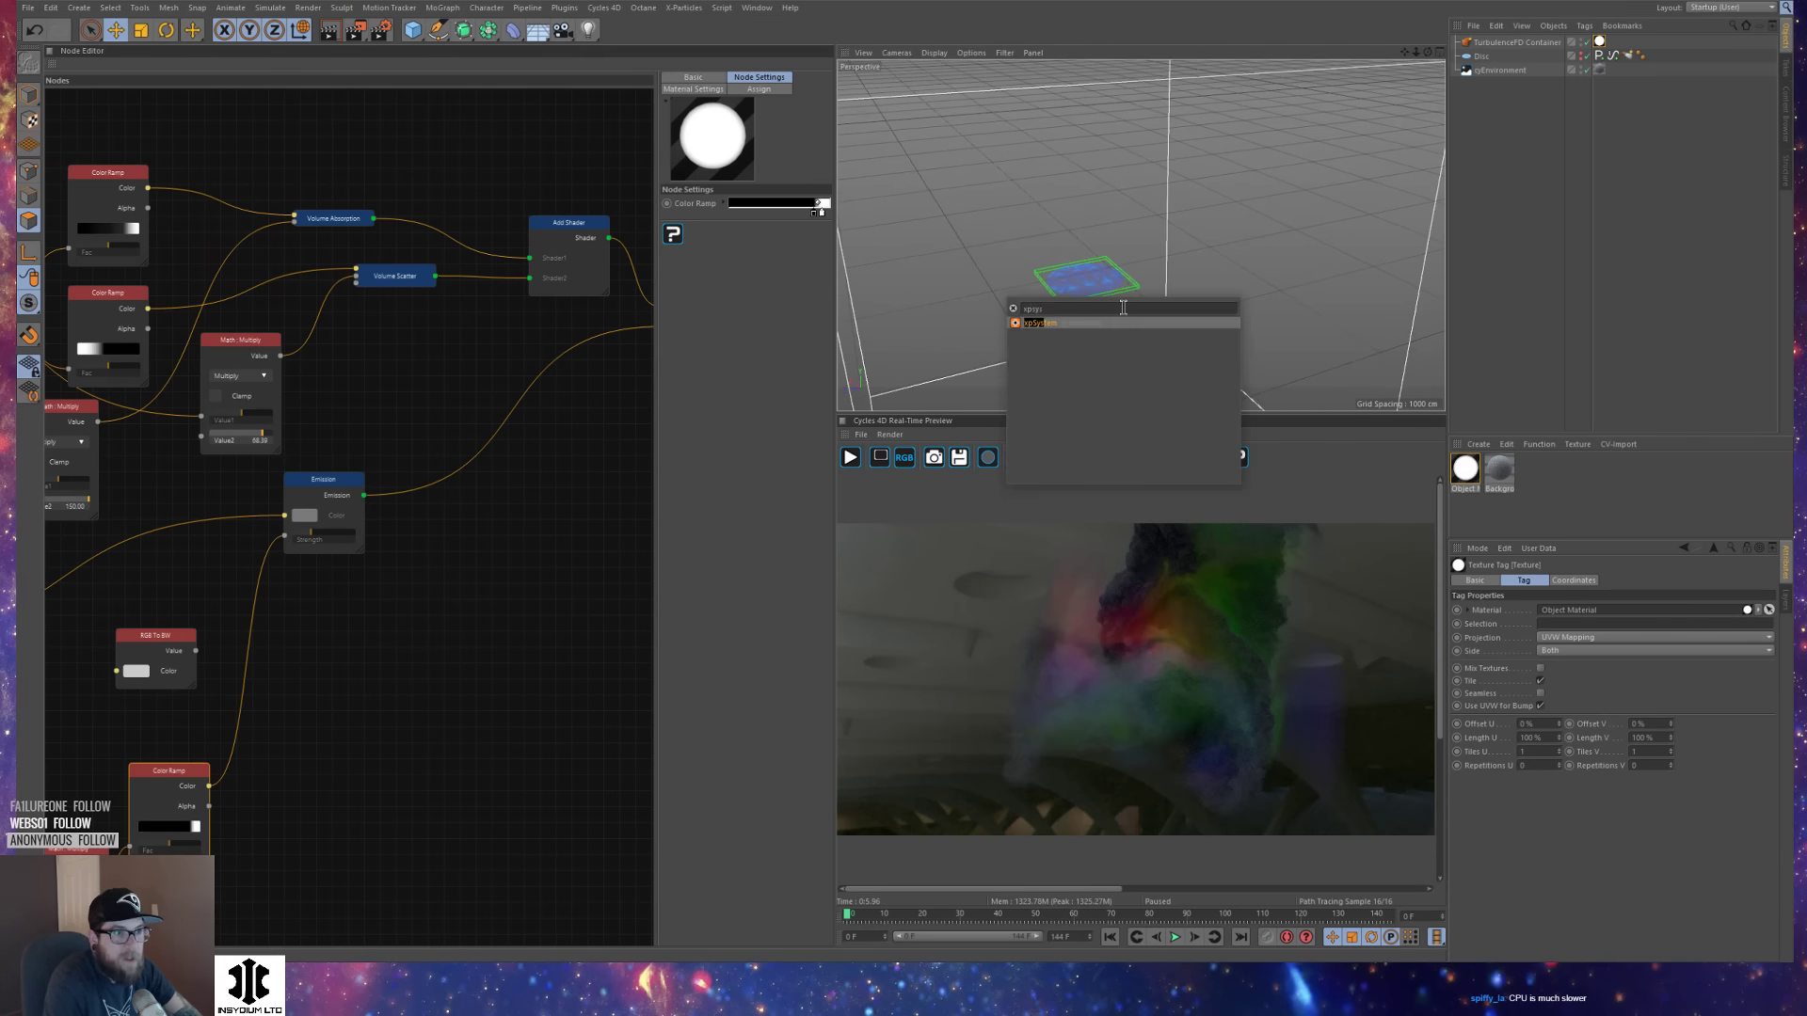
key("Return")
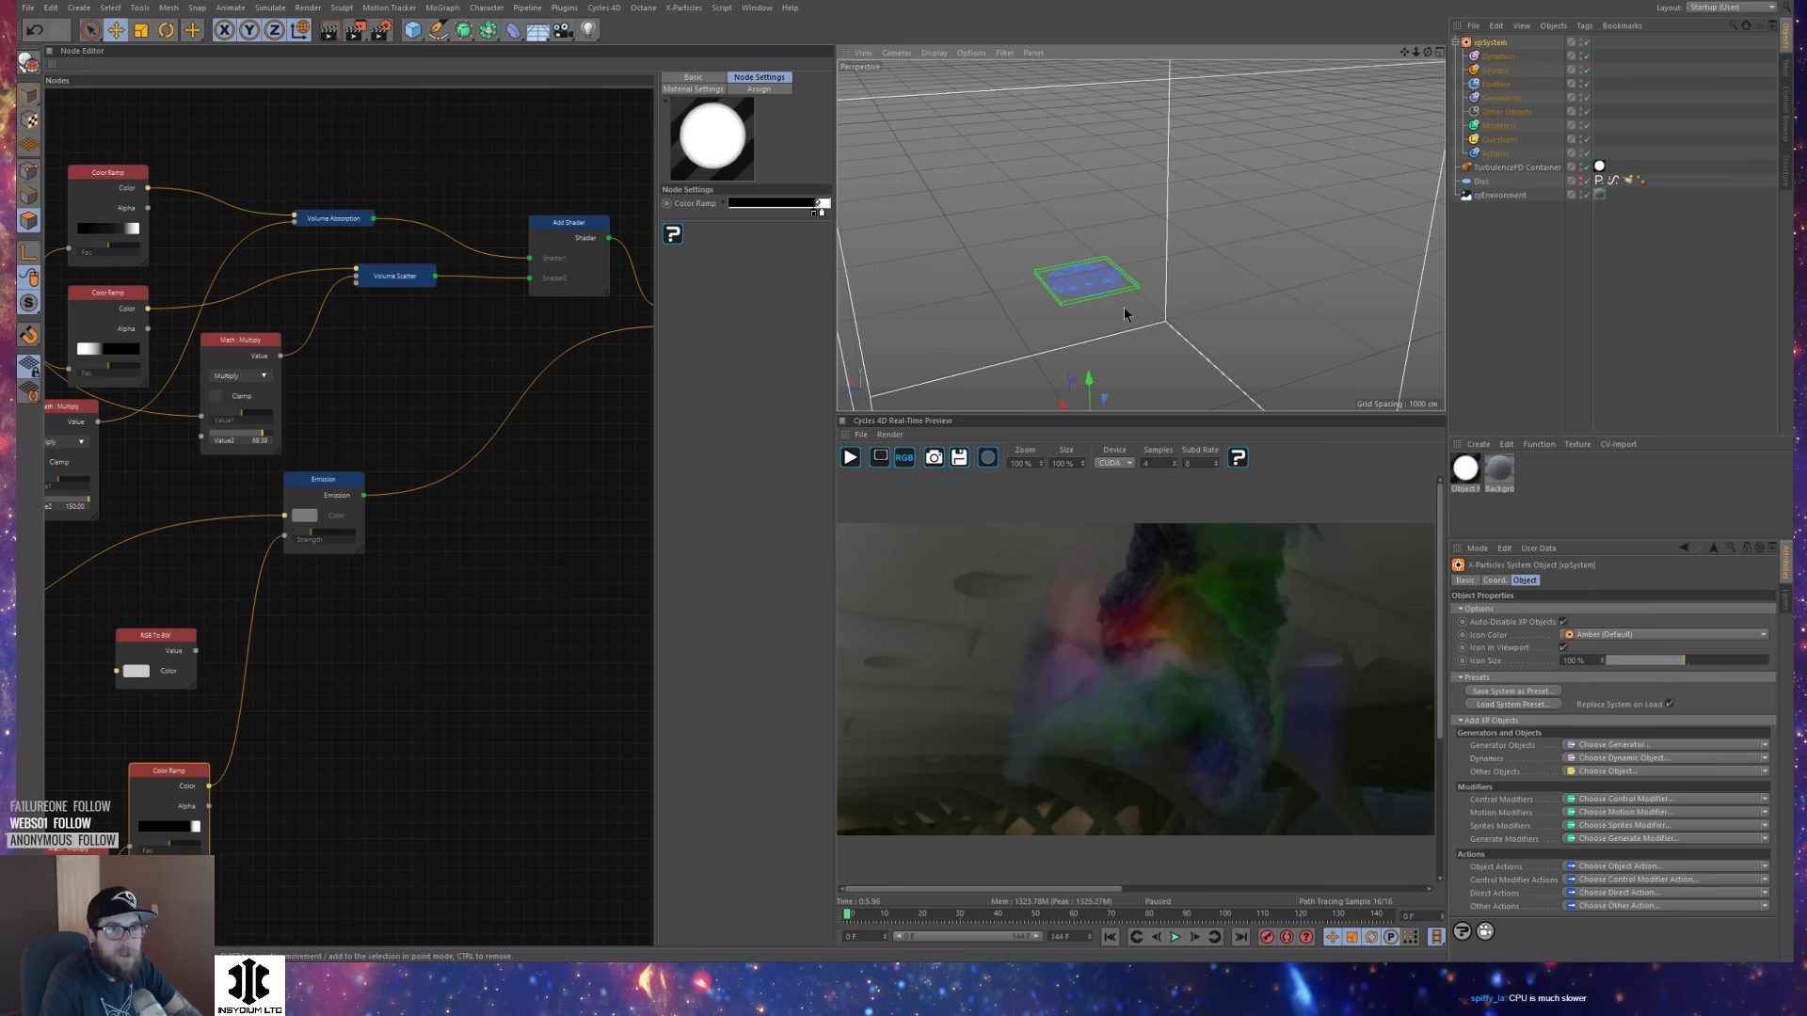
left_click(1507, 85)
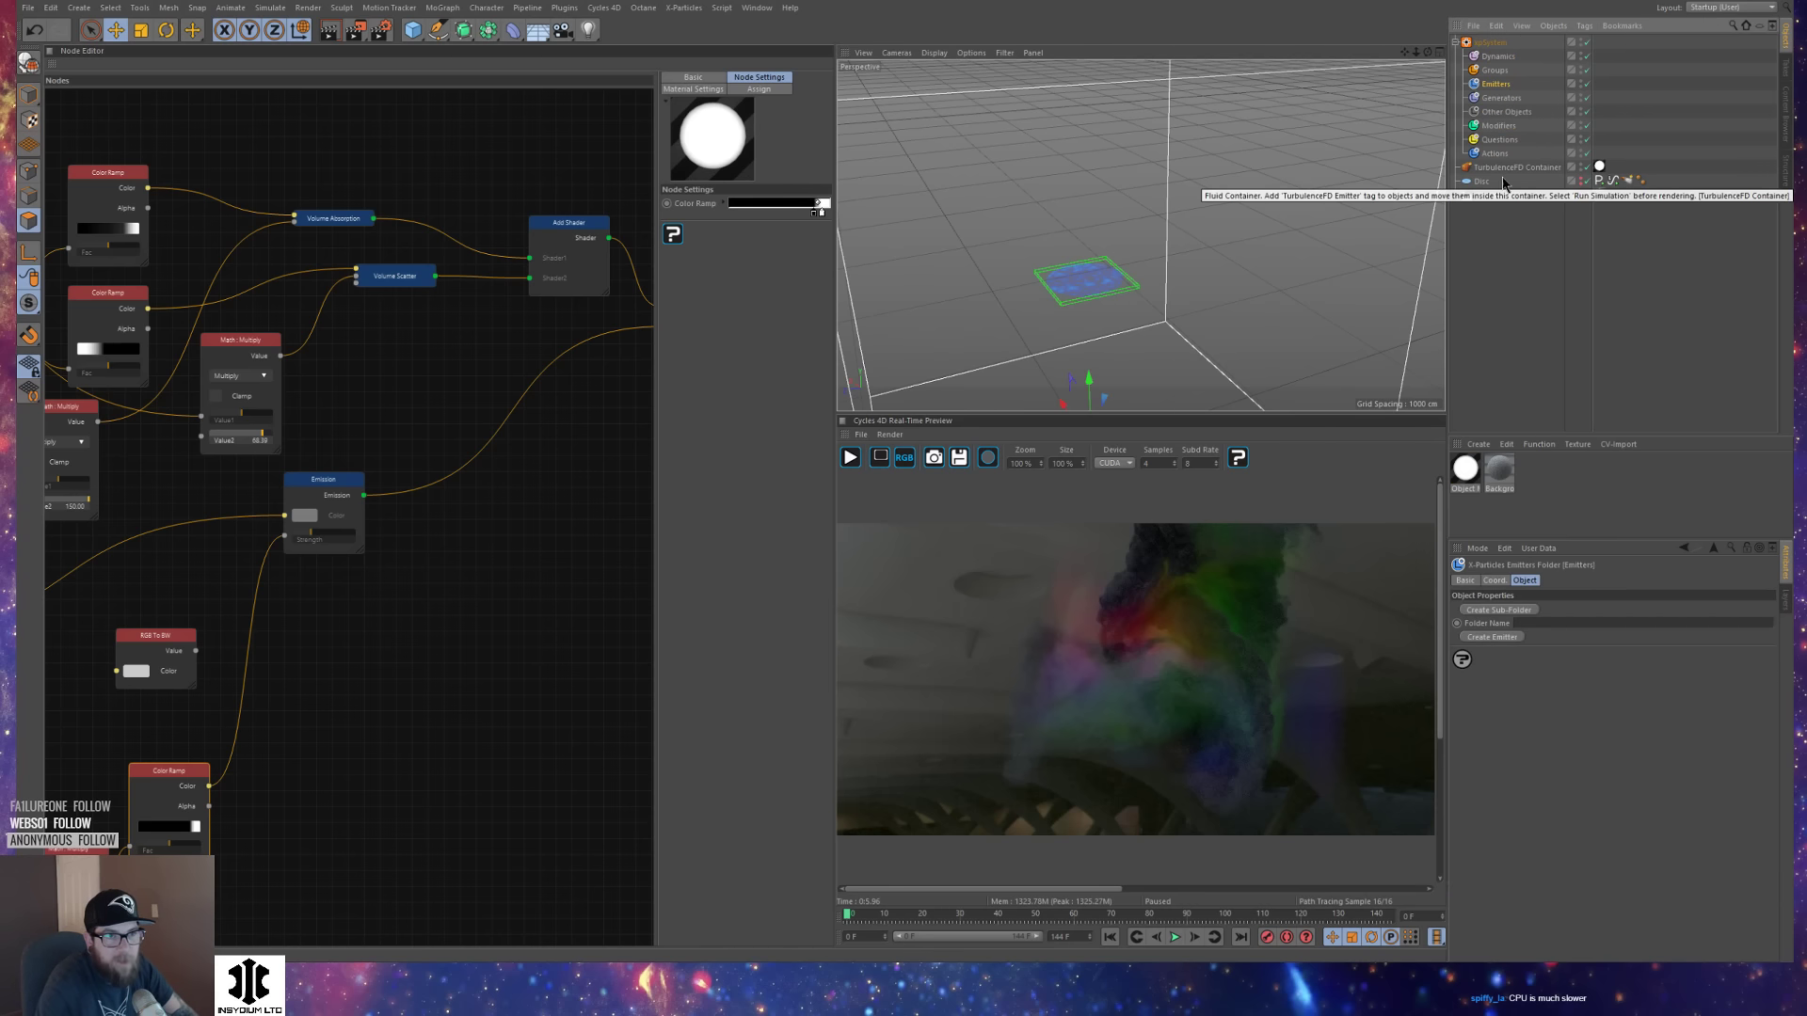
left_click(1490, 637)
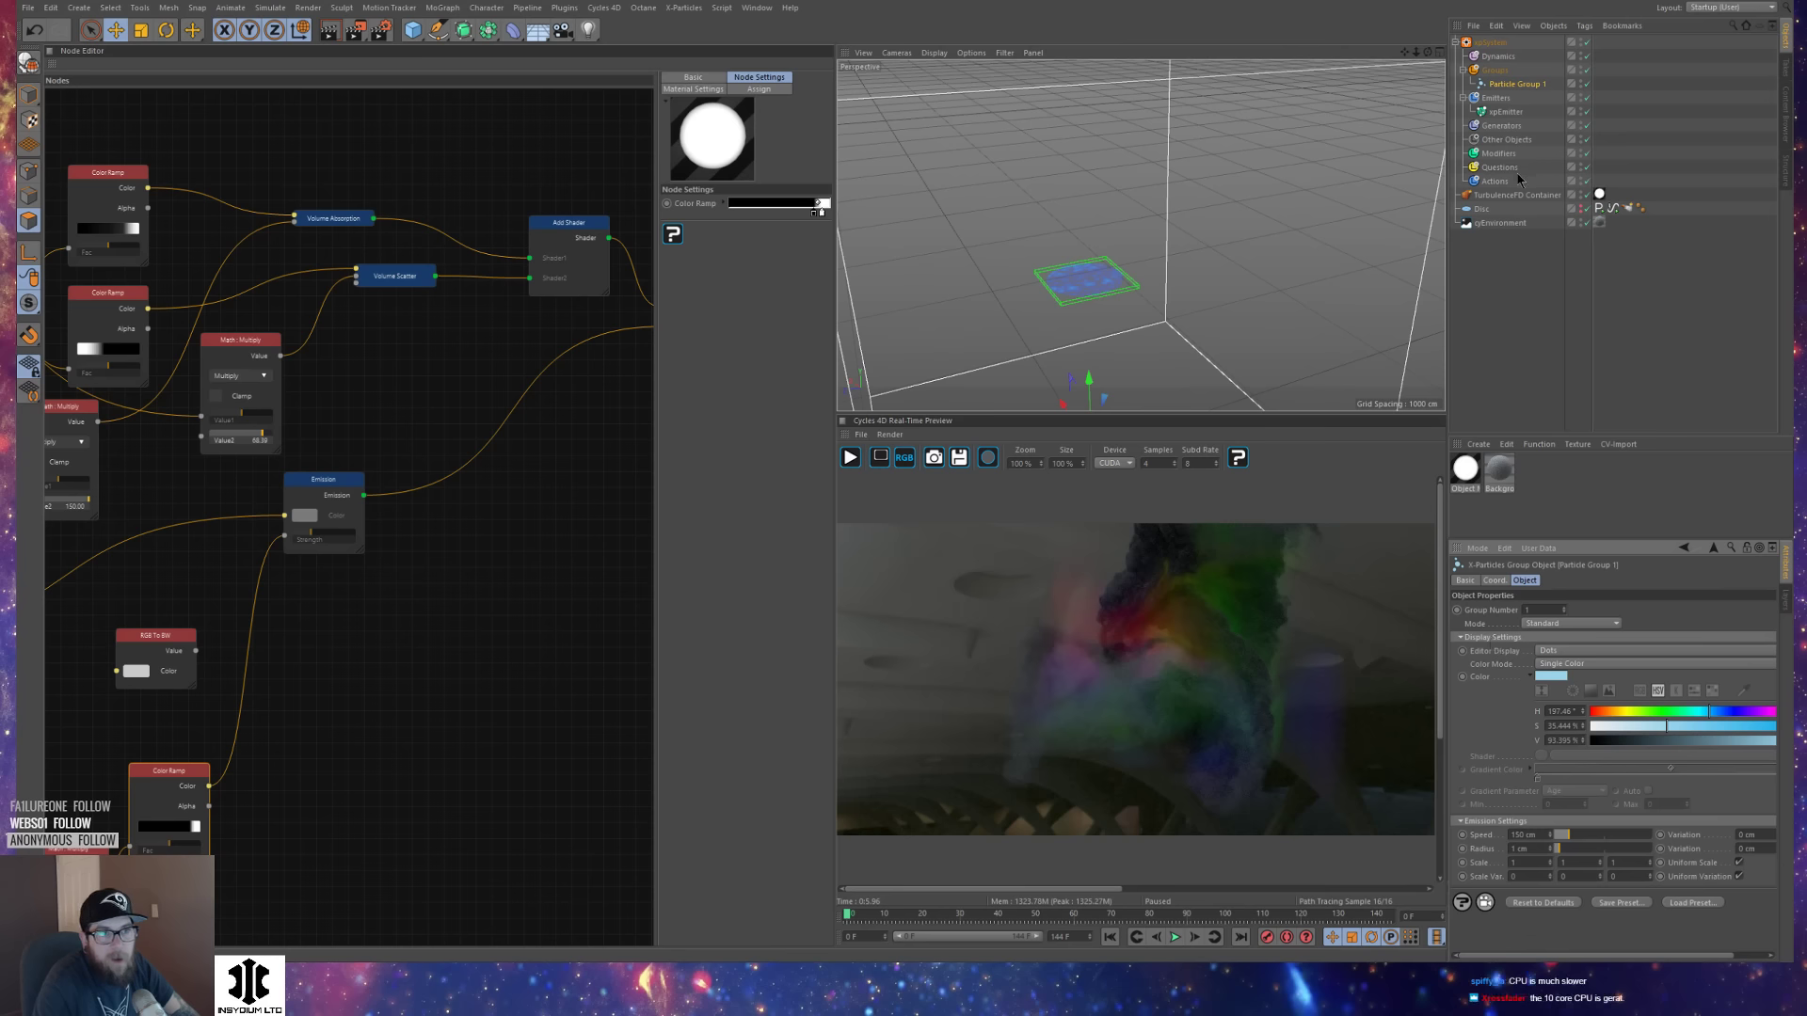
Set Particle Group 1's color mode to Gradient (Parameter) and load the blue, cyan, green and yellow gradient preset.
left_click(1515, 113)
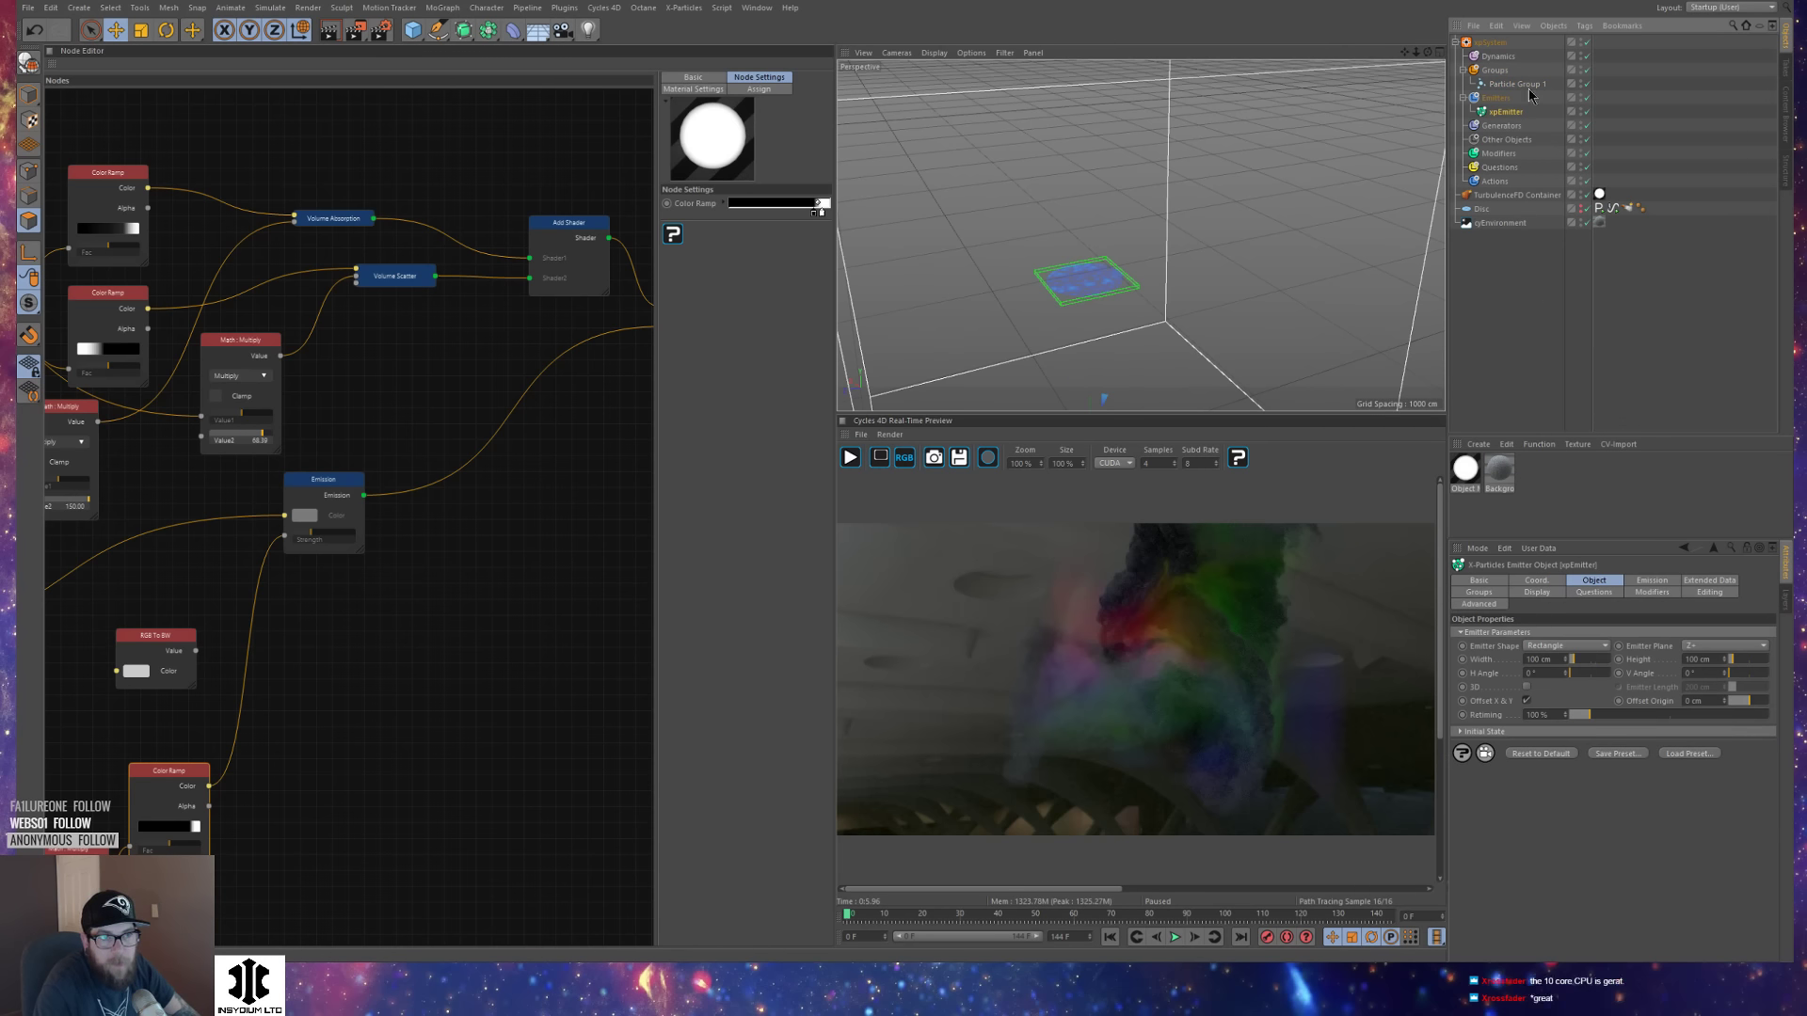
left_click(1519, 84)
left_click(1555, 666)
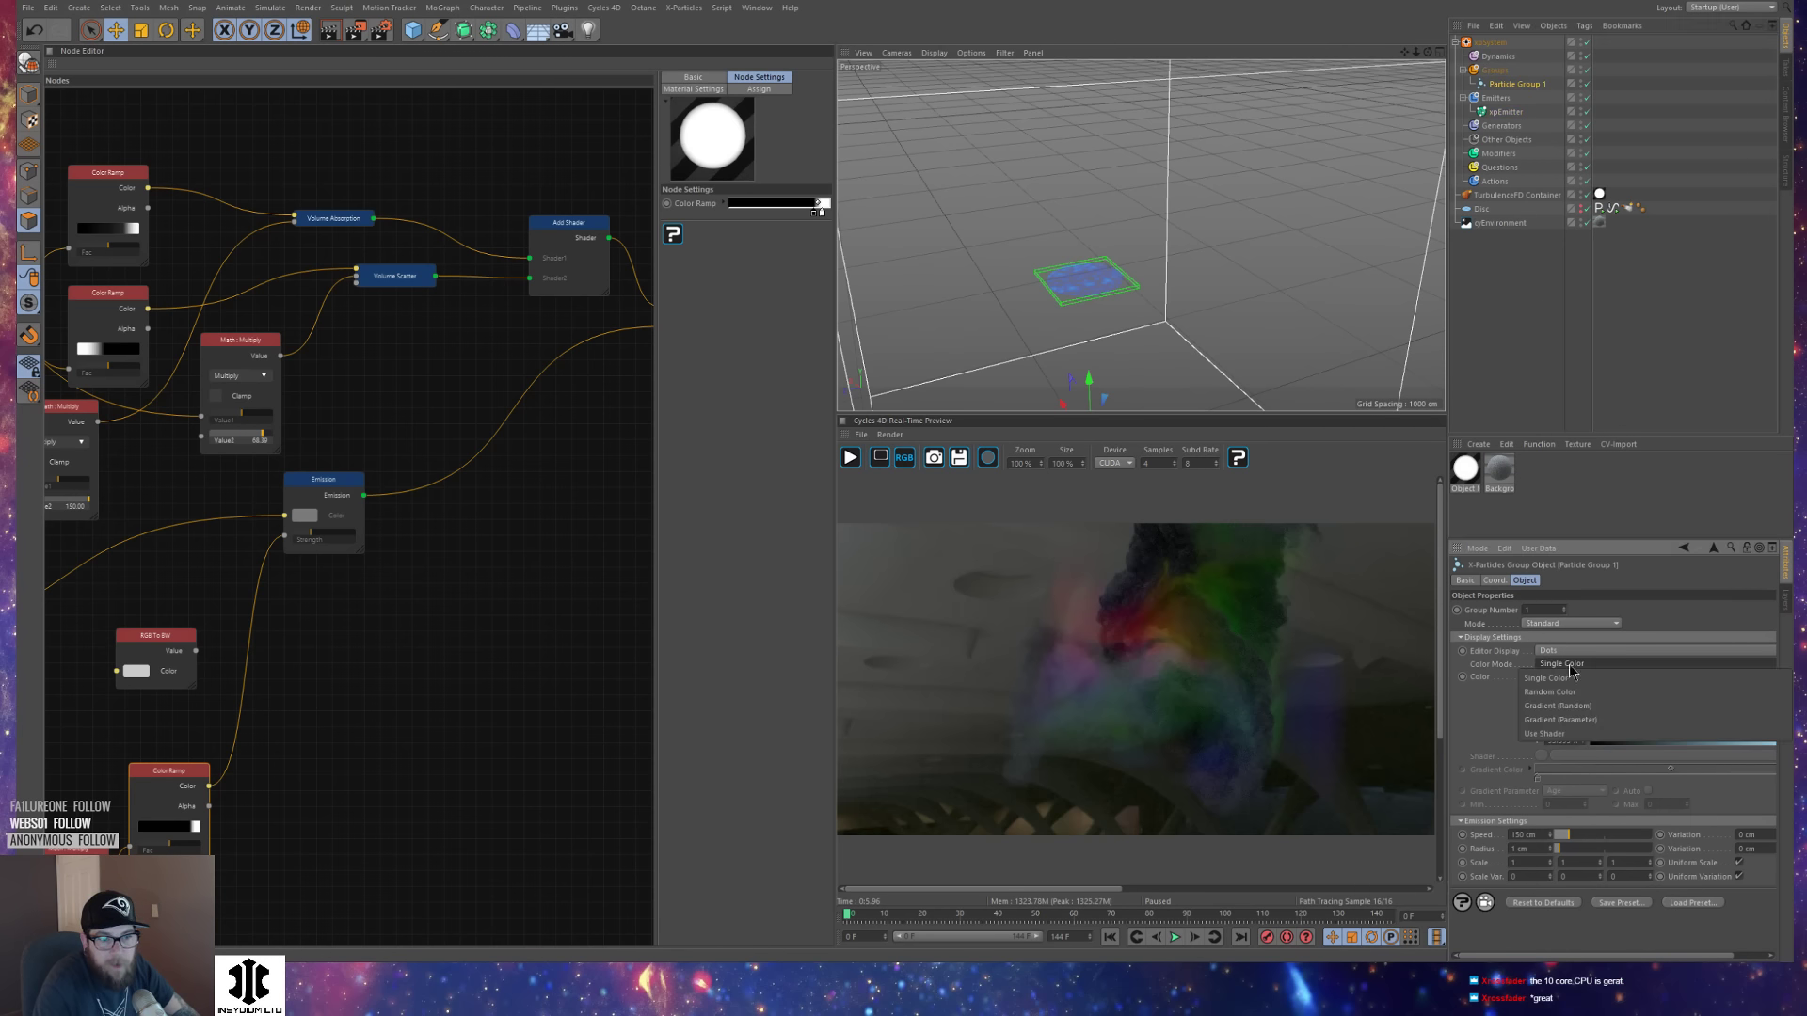
left_click(1607, 720)
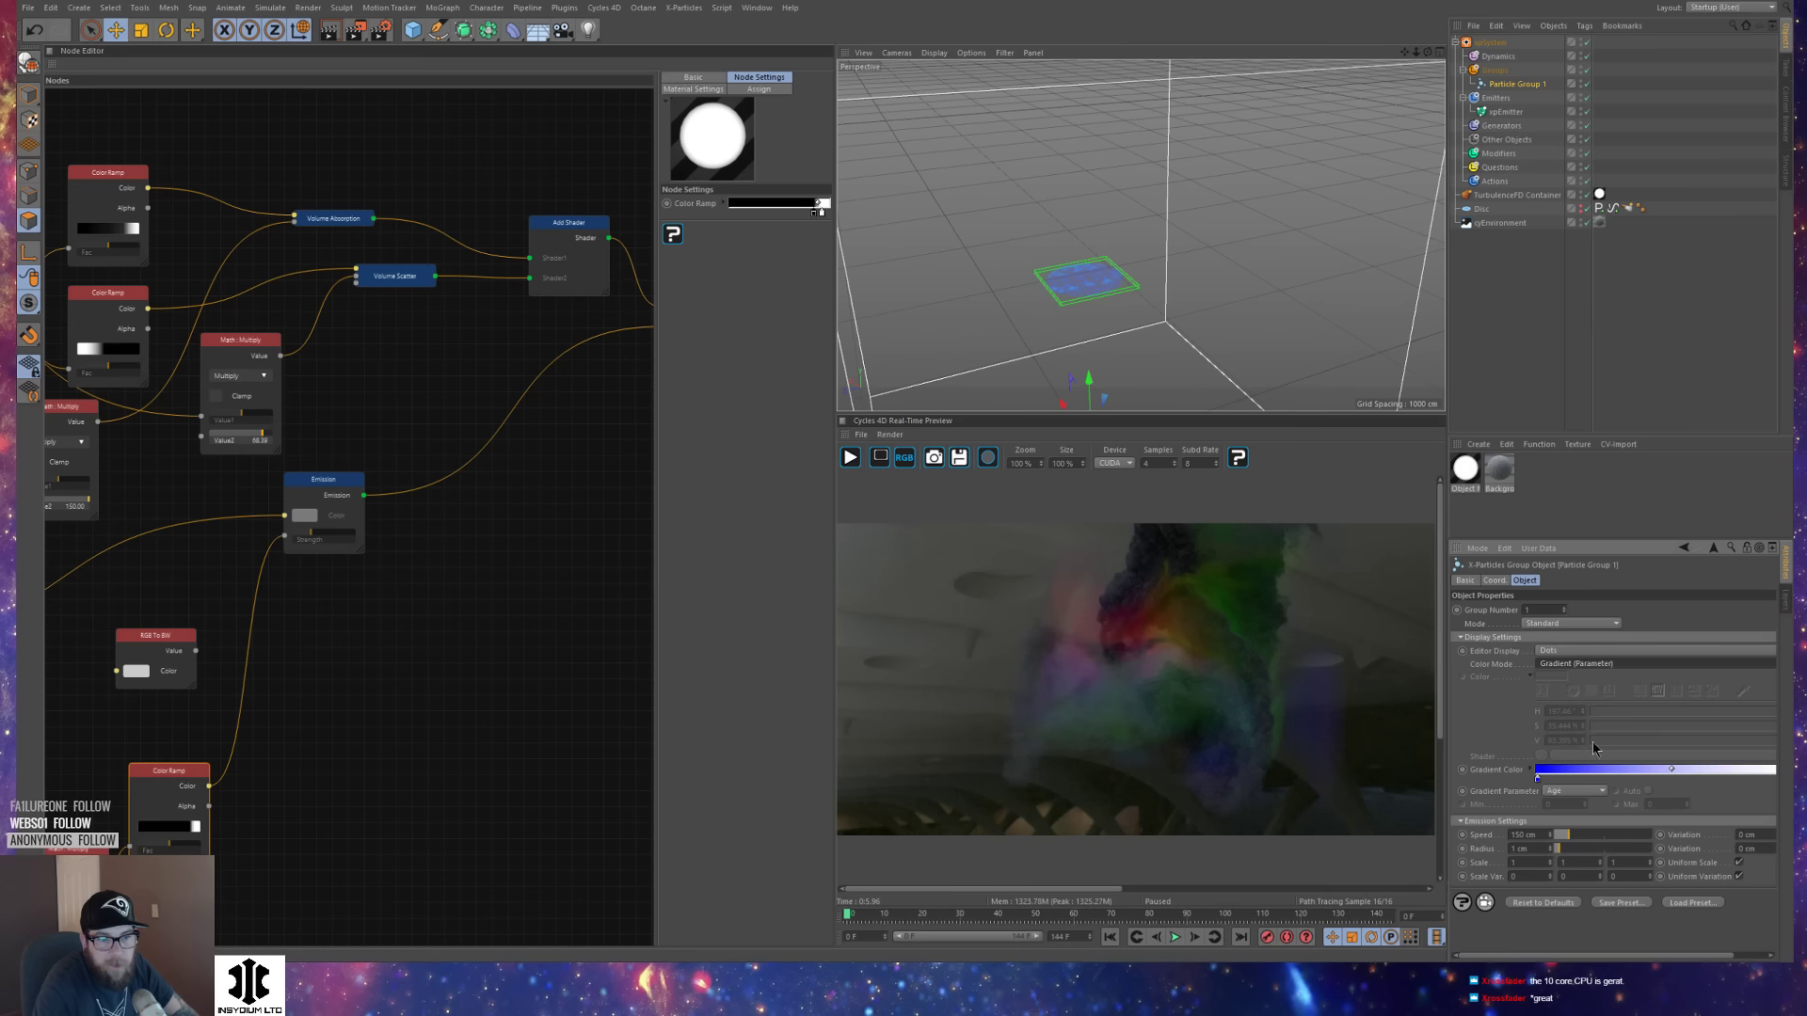
left_click(1531, 772)
scroll(1504, 815, "down", 2)
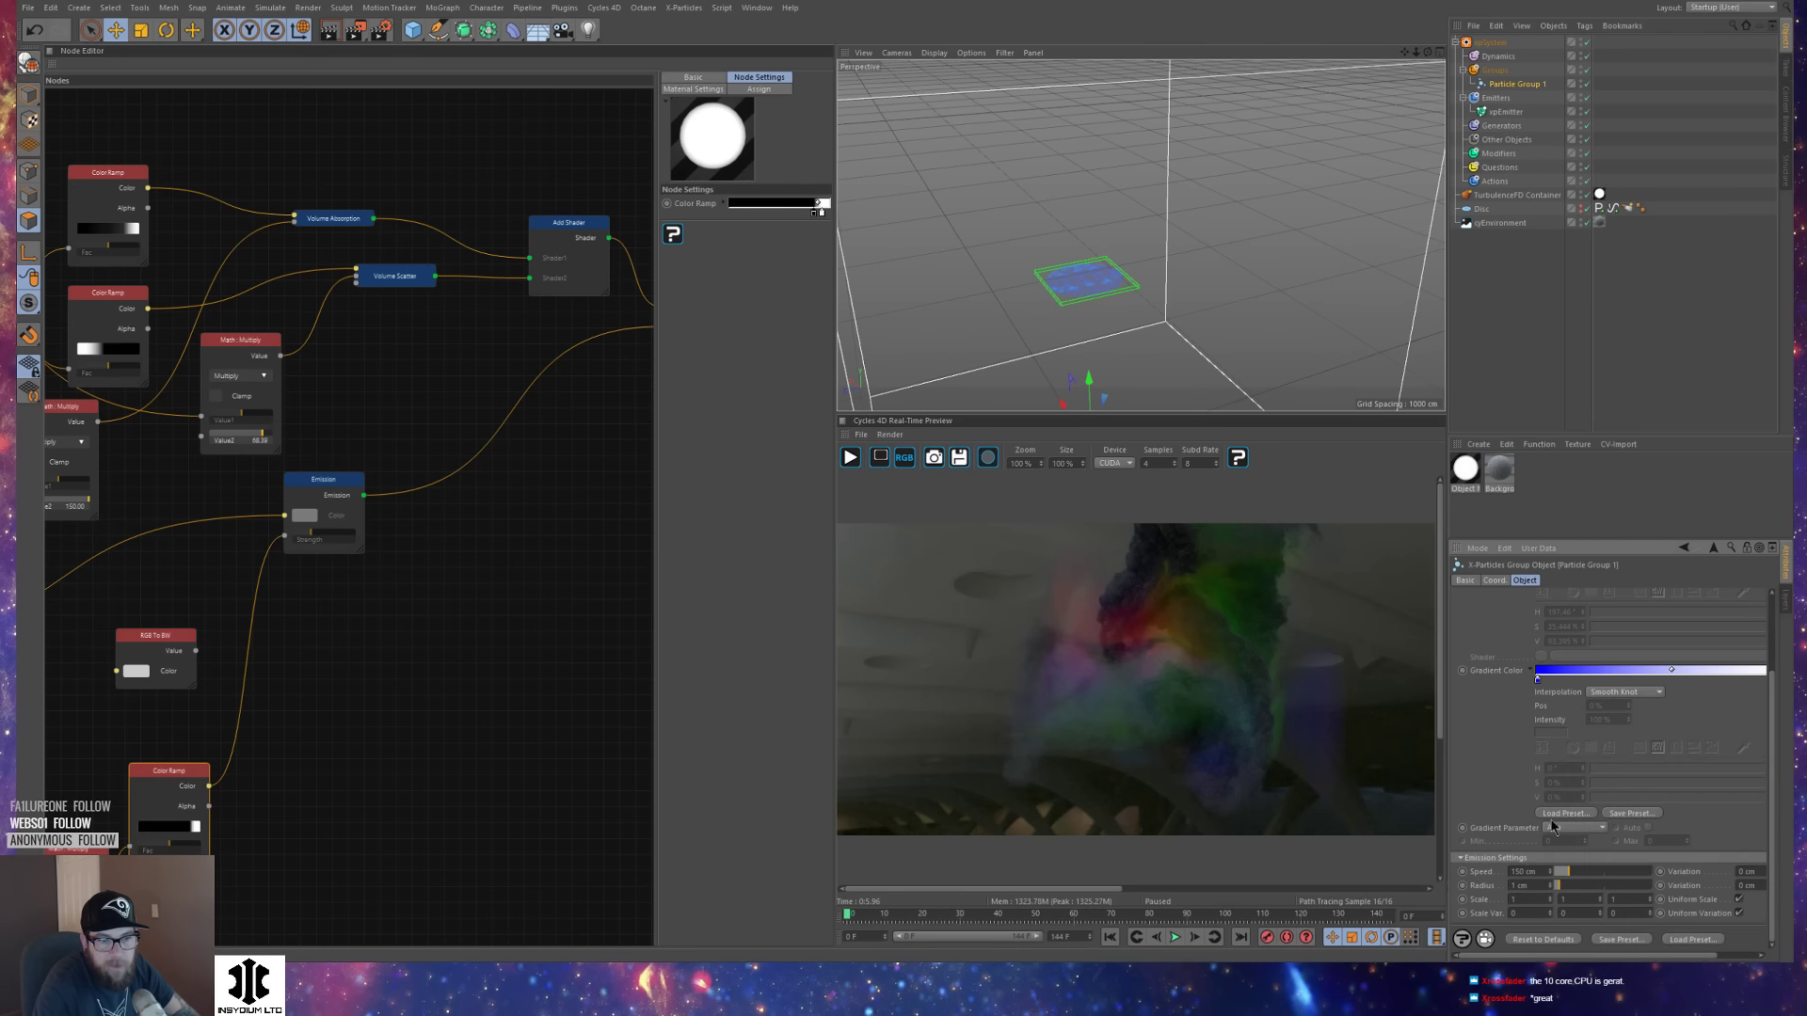
left_click(1569, 824)
left_click(1449, 692)
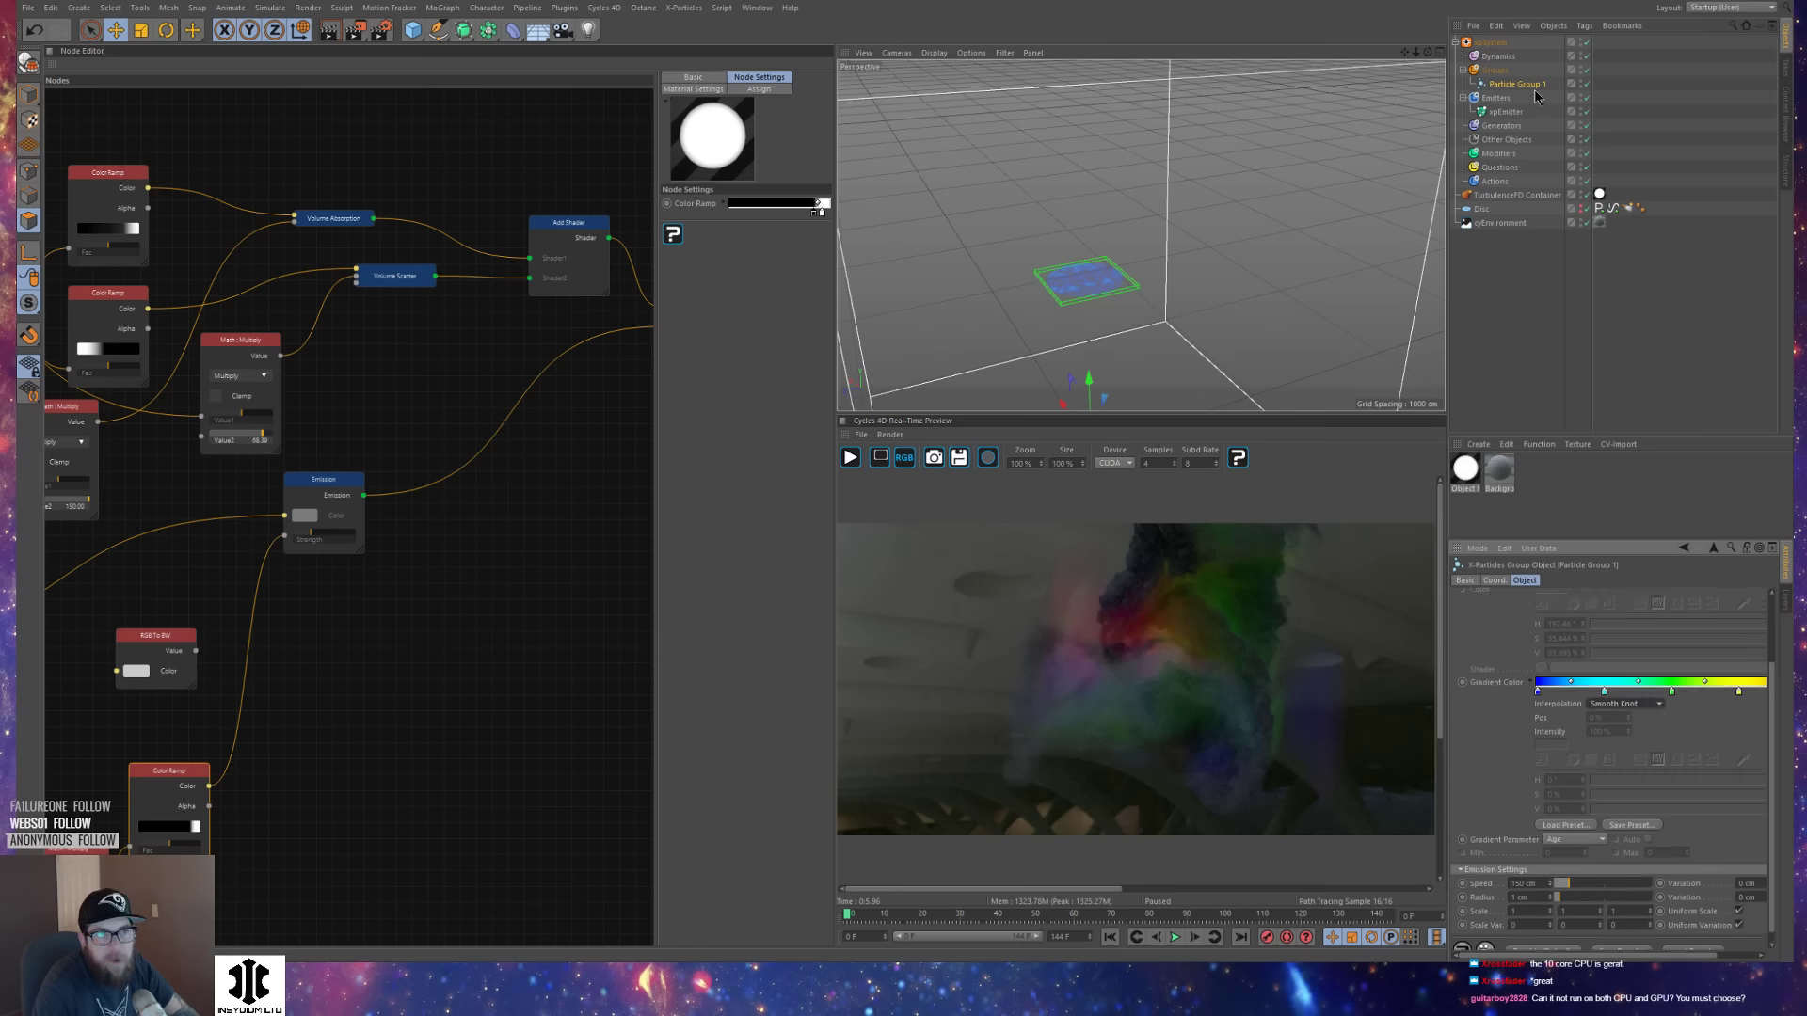
Map the particle group's gradient to Speed with the automatic range enabled.
left_click(1599, 840)
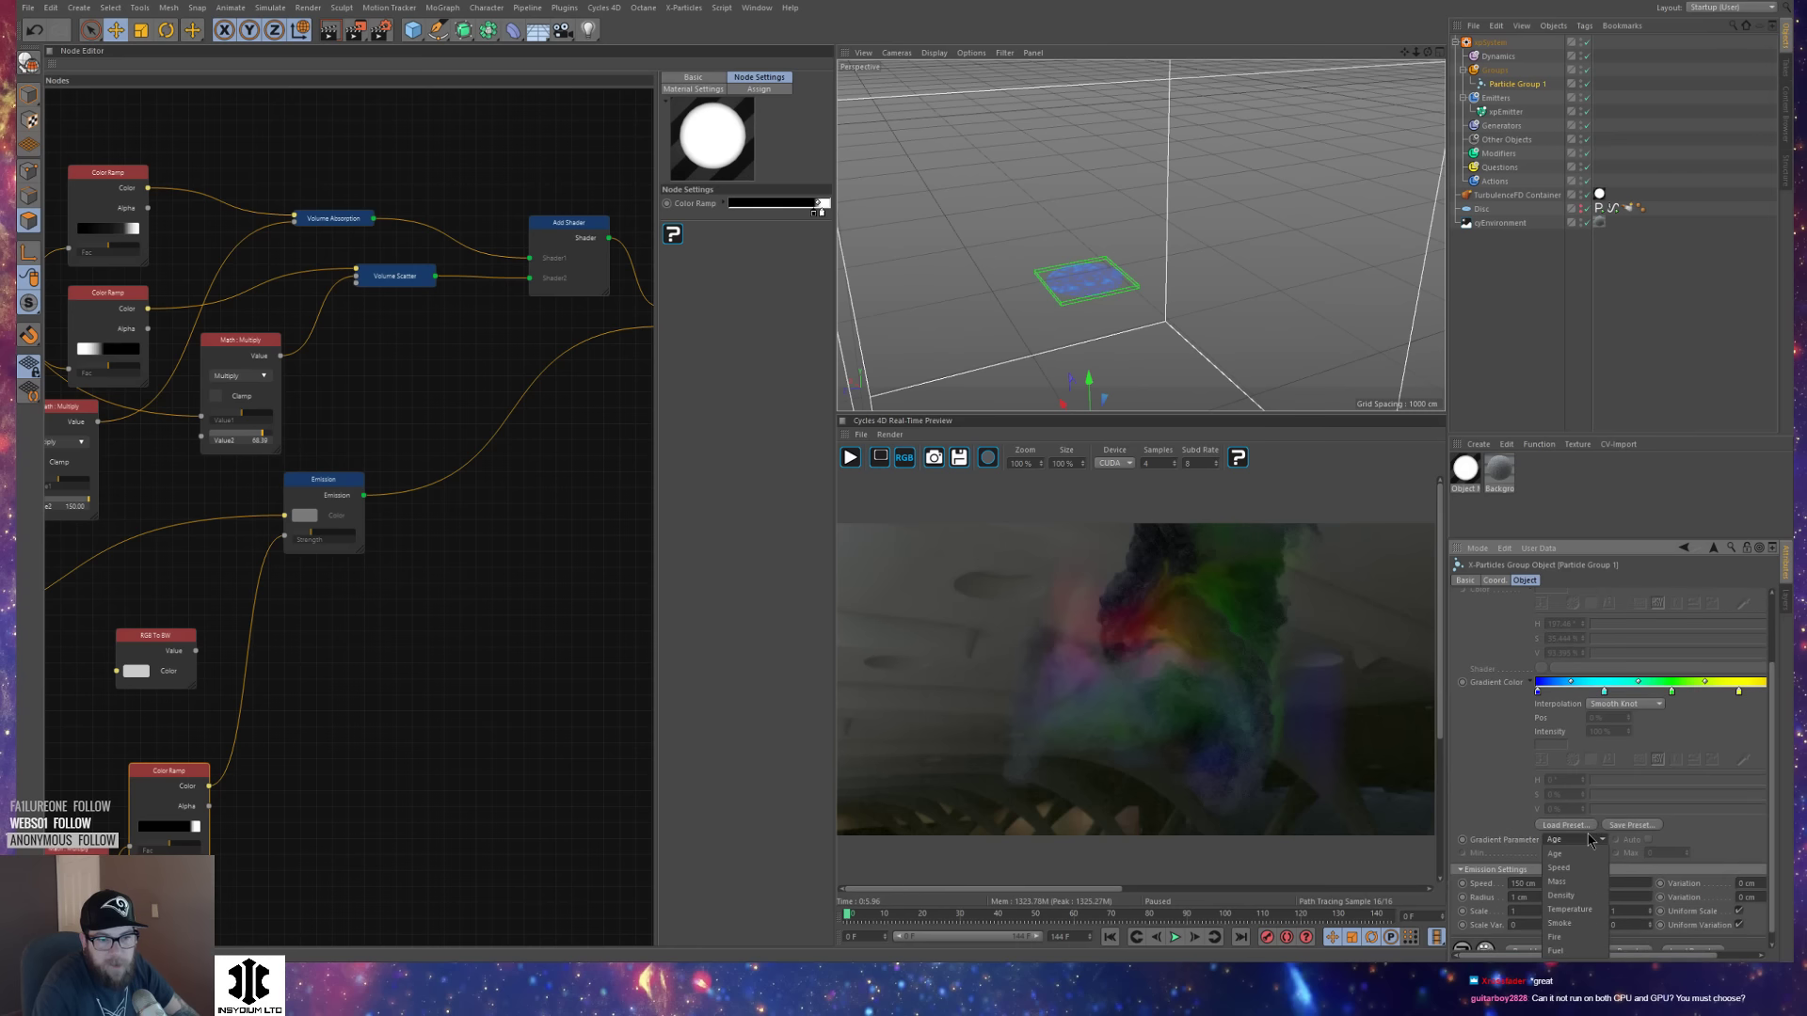
left_click(1581, 867)
left_click(1648, 839)
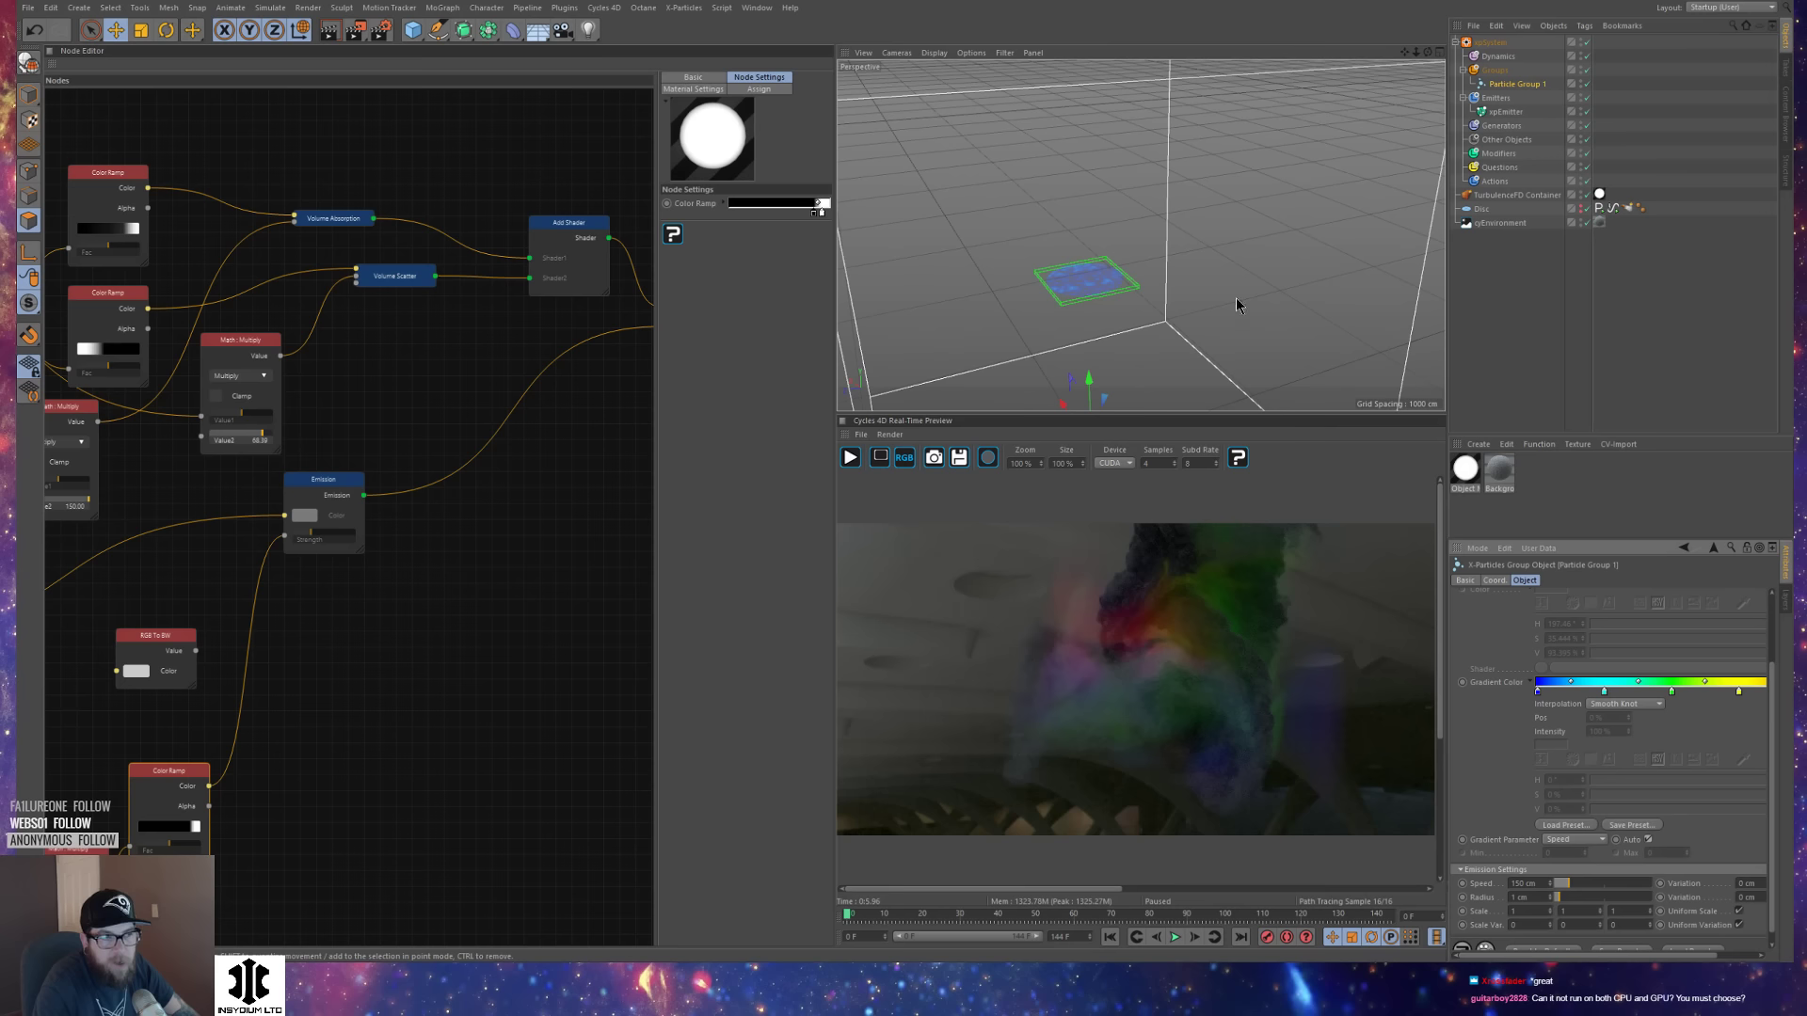
Play the animation, hide the TurbulenceFD Container in the viewport and emit the xpEmitter's particles from the Disc object.
key("F8")
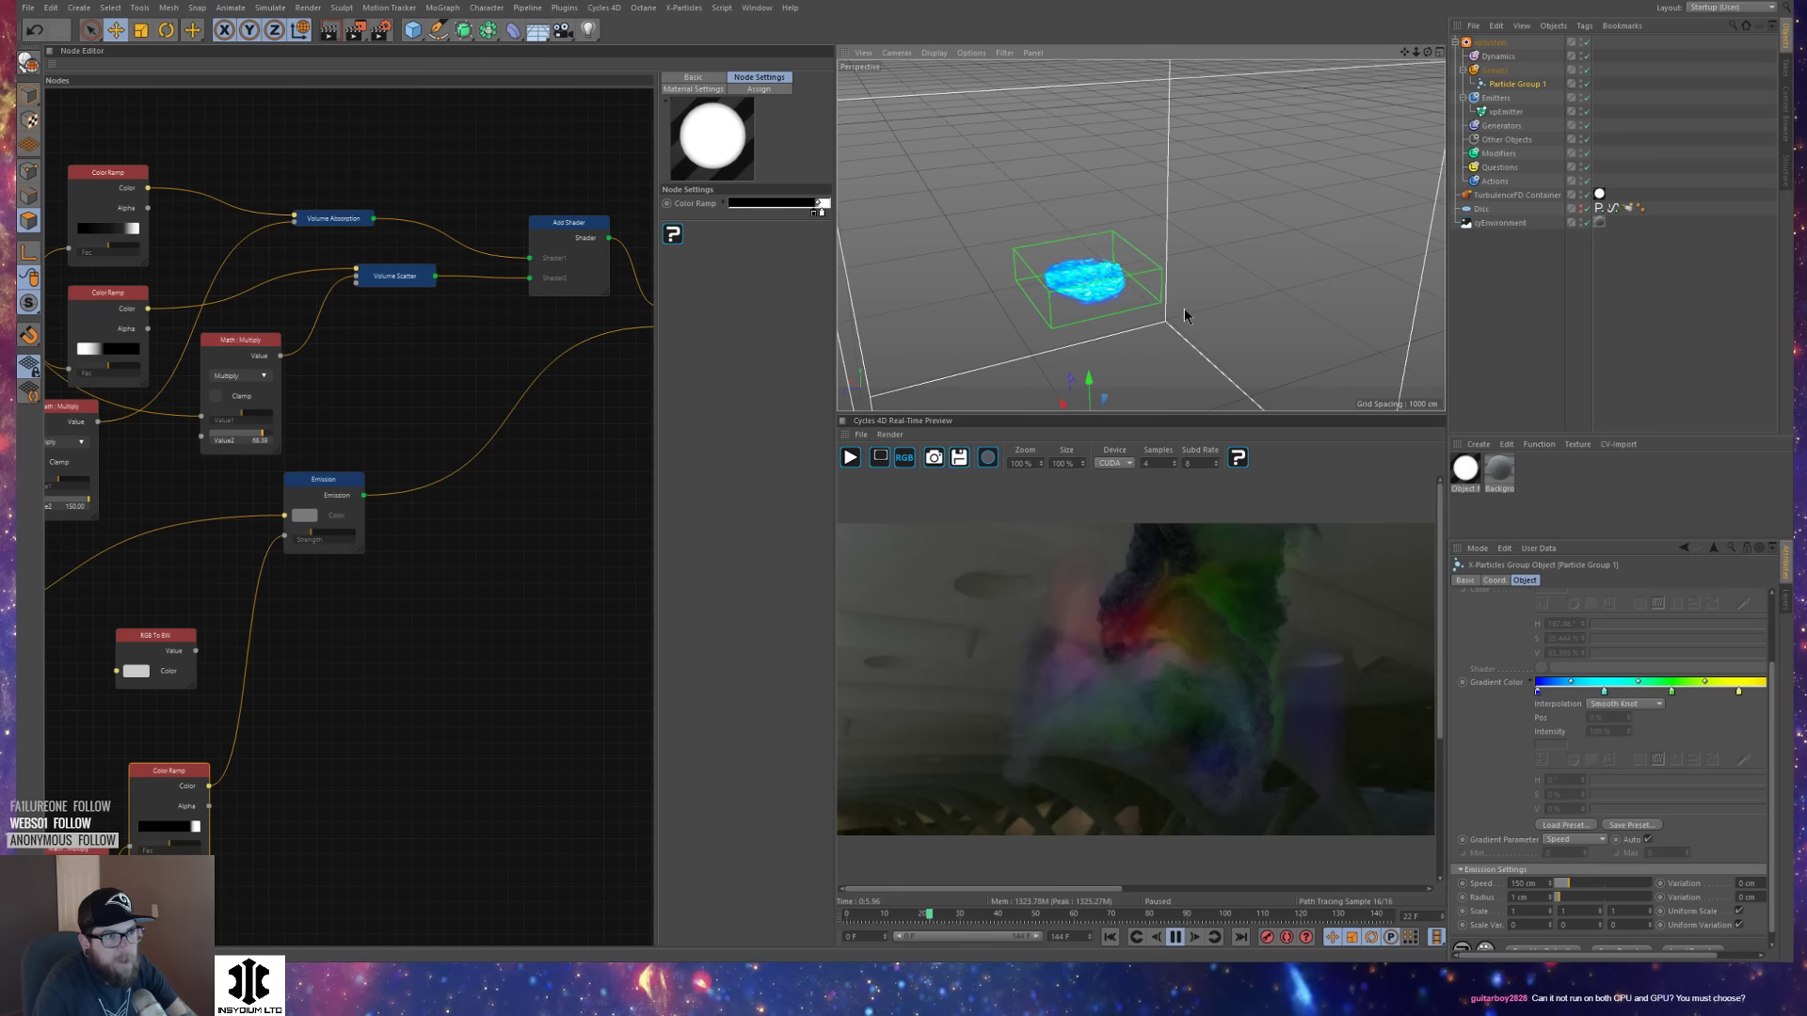
left_click(1581, 193)
left_click(1506, 111)
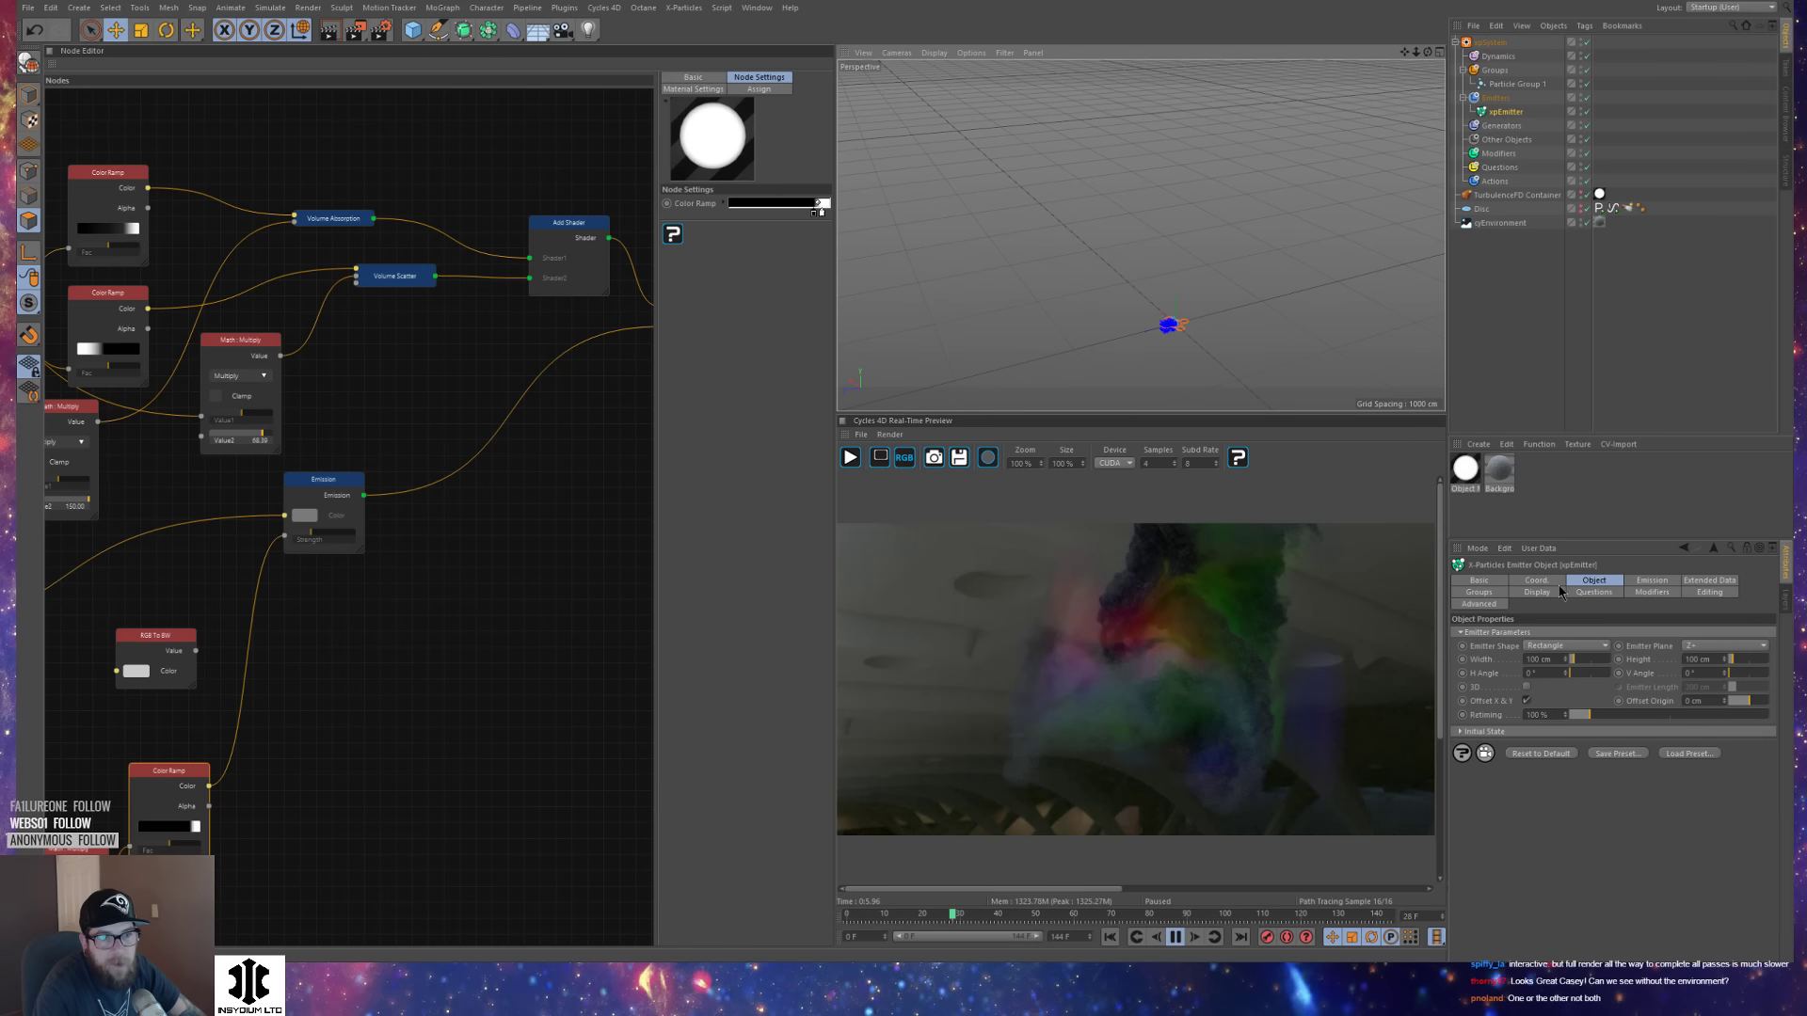
left_click(1566, 647)
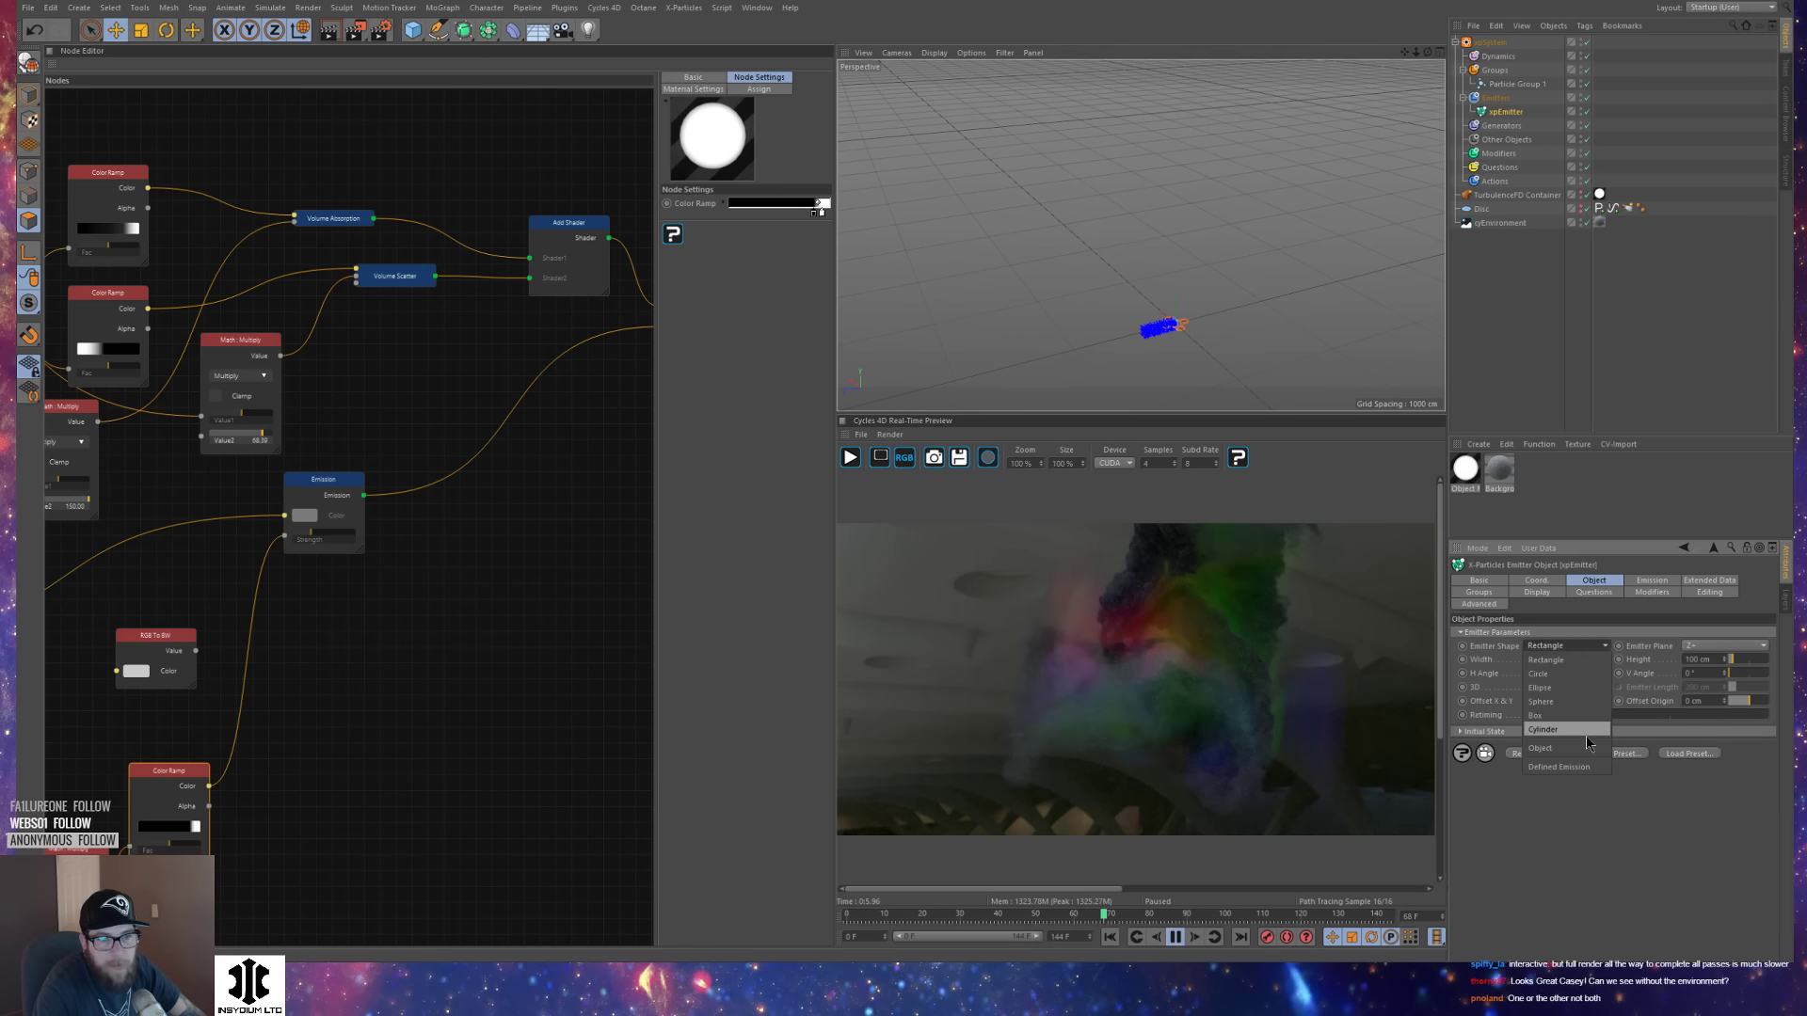
left_click(1549, 748)
left_click_drag(1482, 209, 1551, 678)
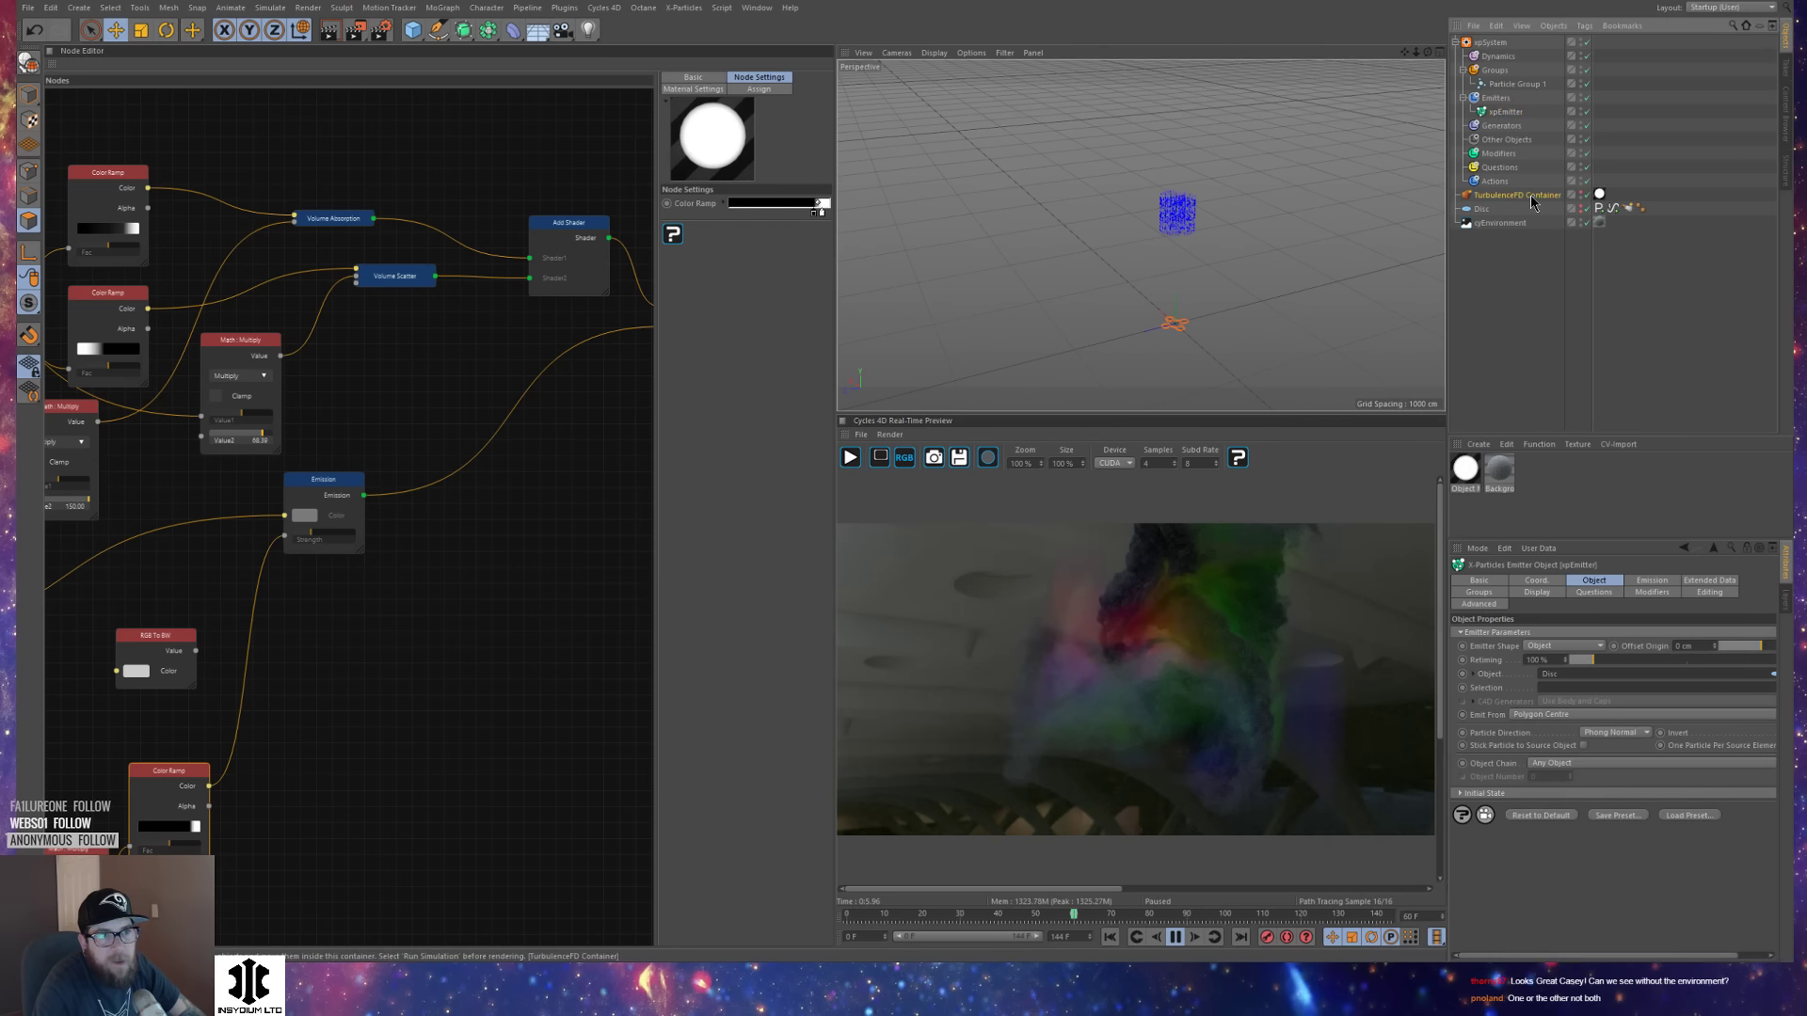
Set the TurbulenceFD Container's Particle Velocity Scale to 100% in its simulation velocity settings.
left_click(1517, 195)
left_click(1685, 580)
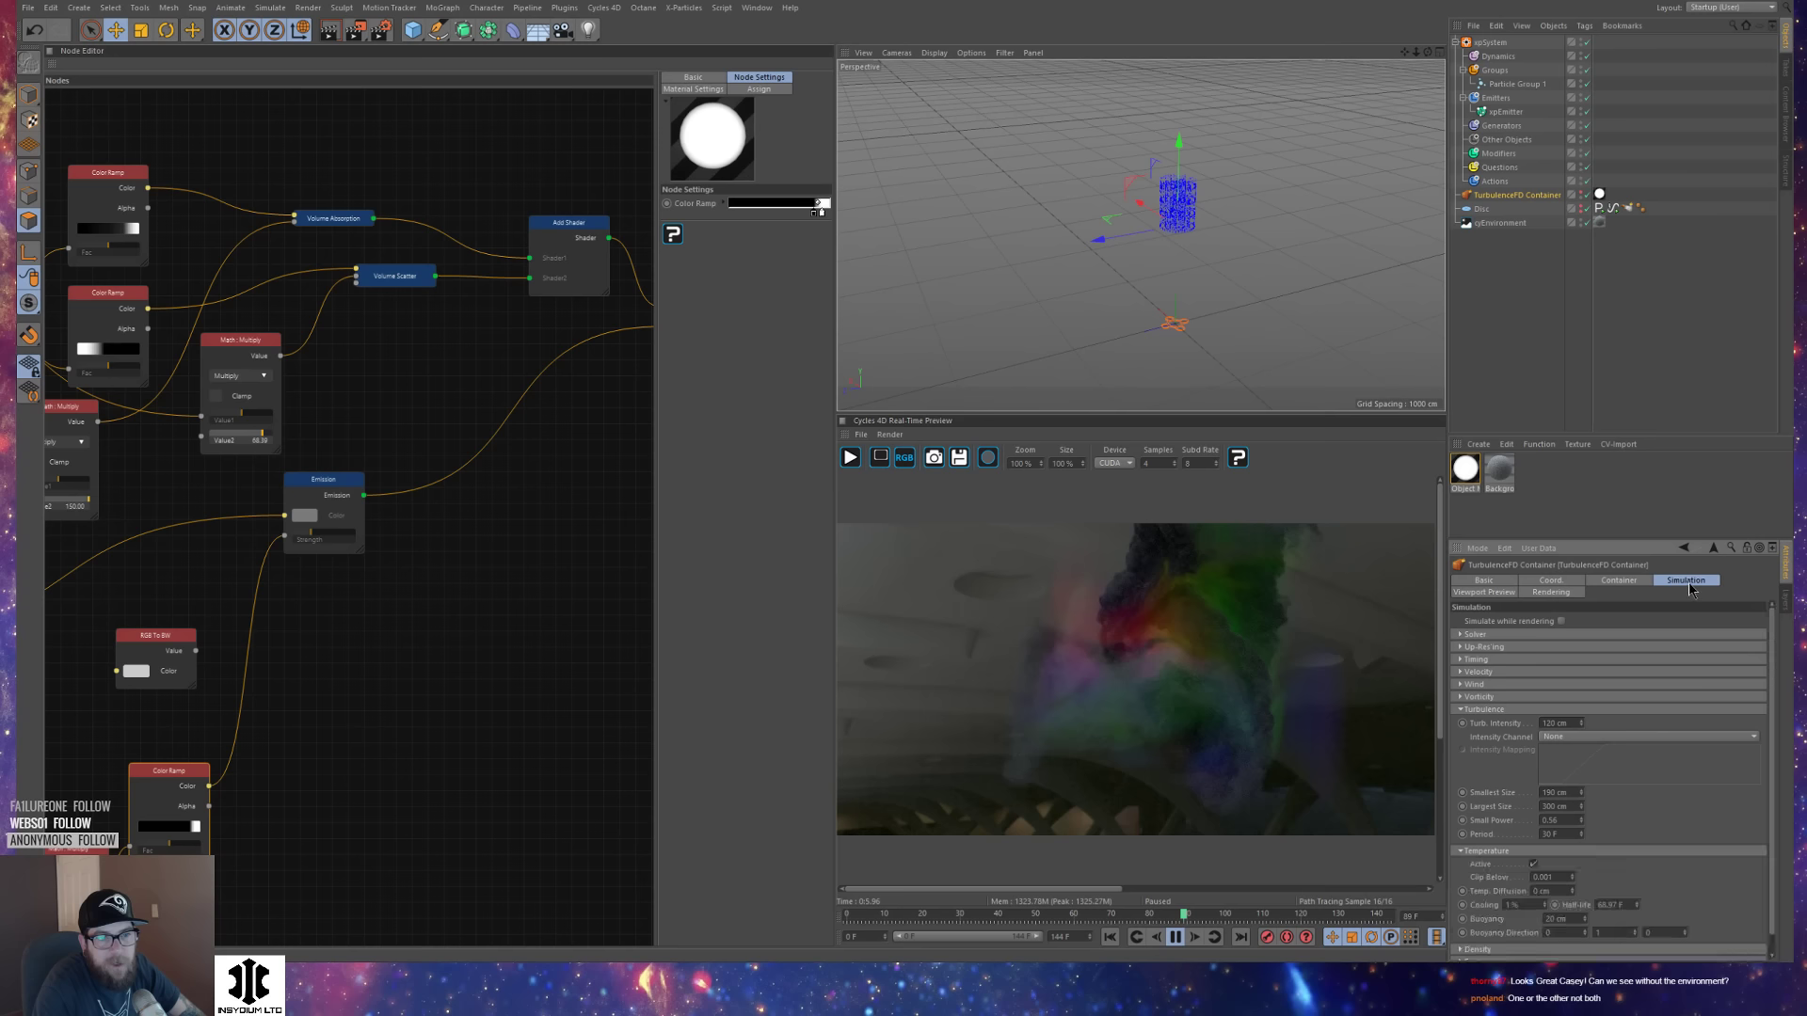
left_click(1515, 672)
type("100")
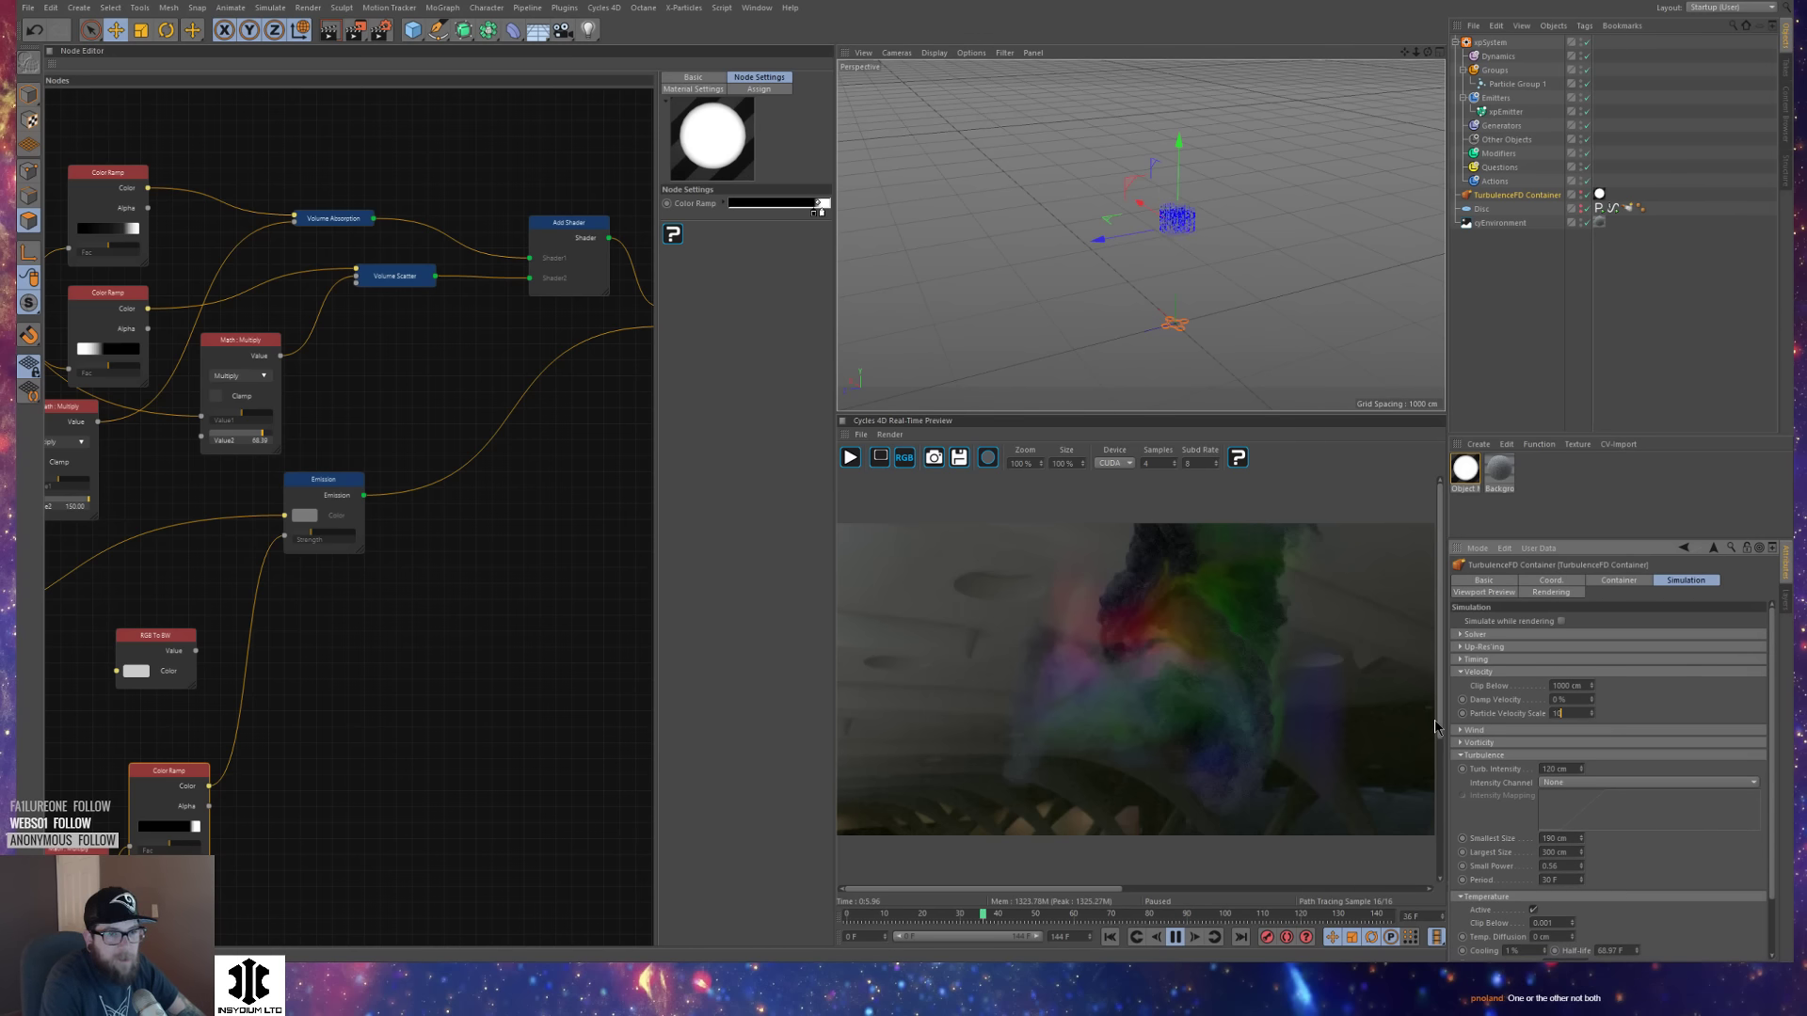
key("Return")
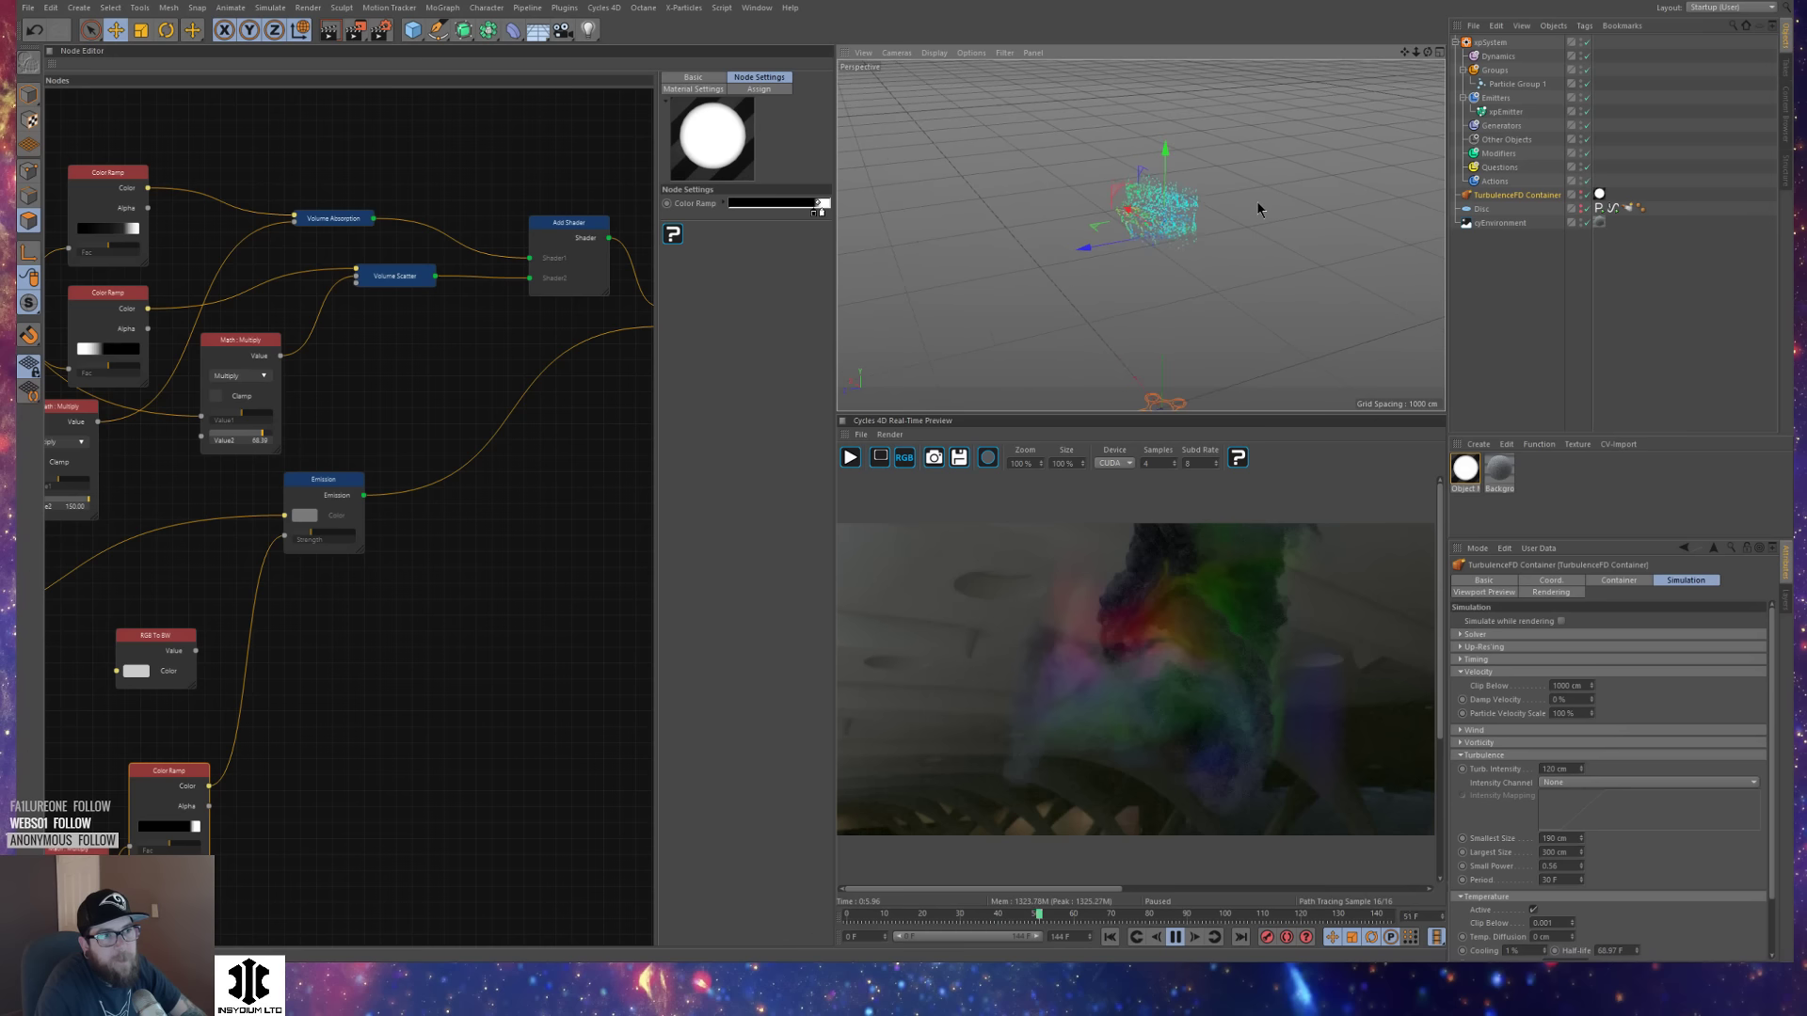
Raise the Particle Velocity Scale to 500%, stop the playback and look at the particle motion from a lower angle.
left_click_drag(1553, 713, 1562, 724)
type("5")
key("Return")
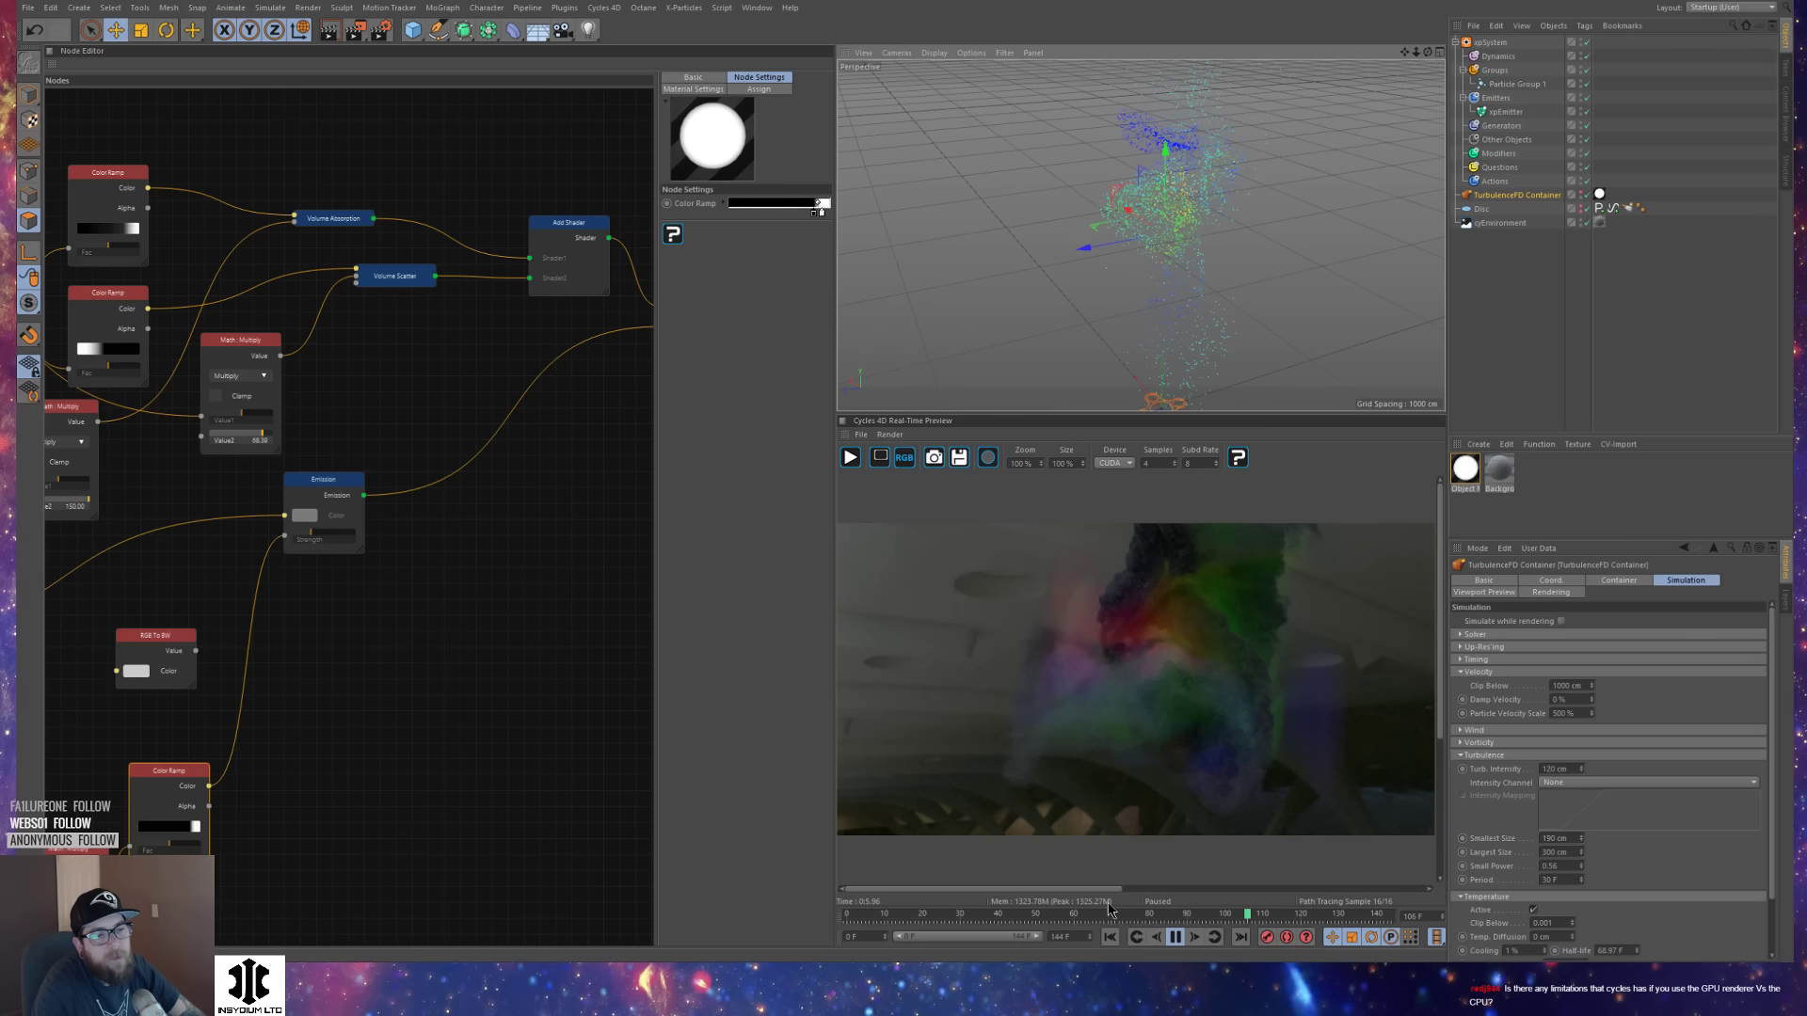
left_click(1175, 938)
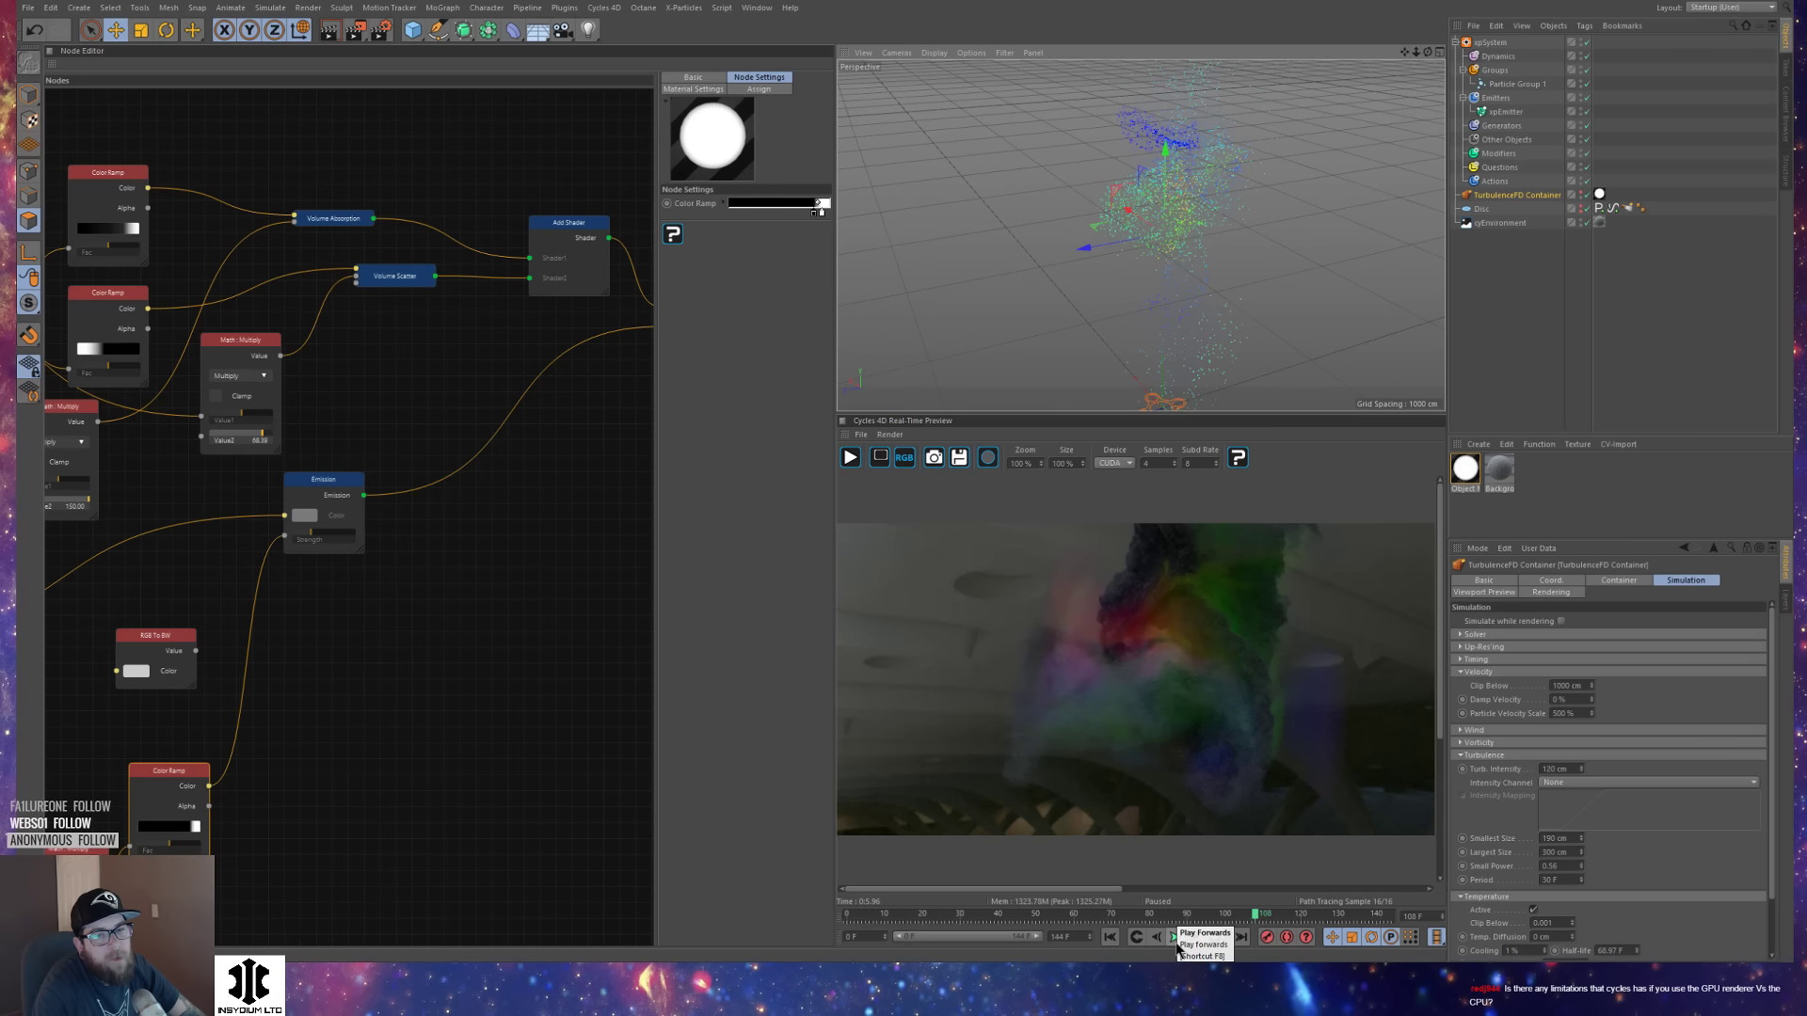
left_click_drag(1167, 393, 1274, 244, "alt")
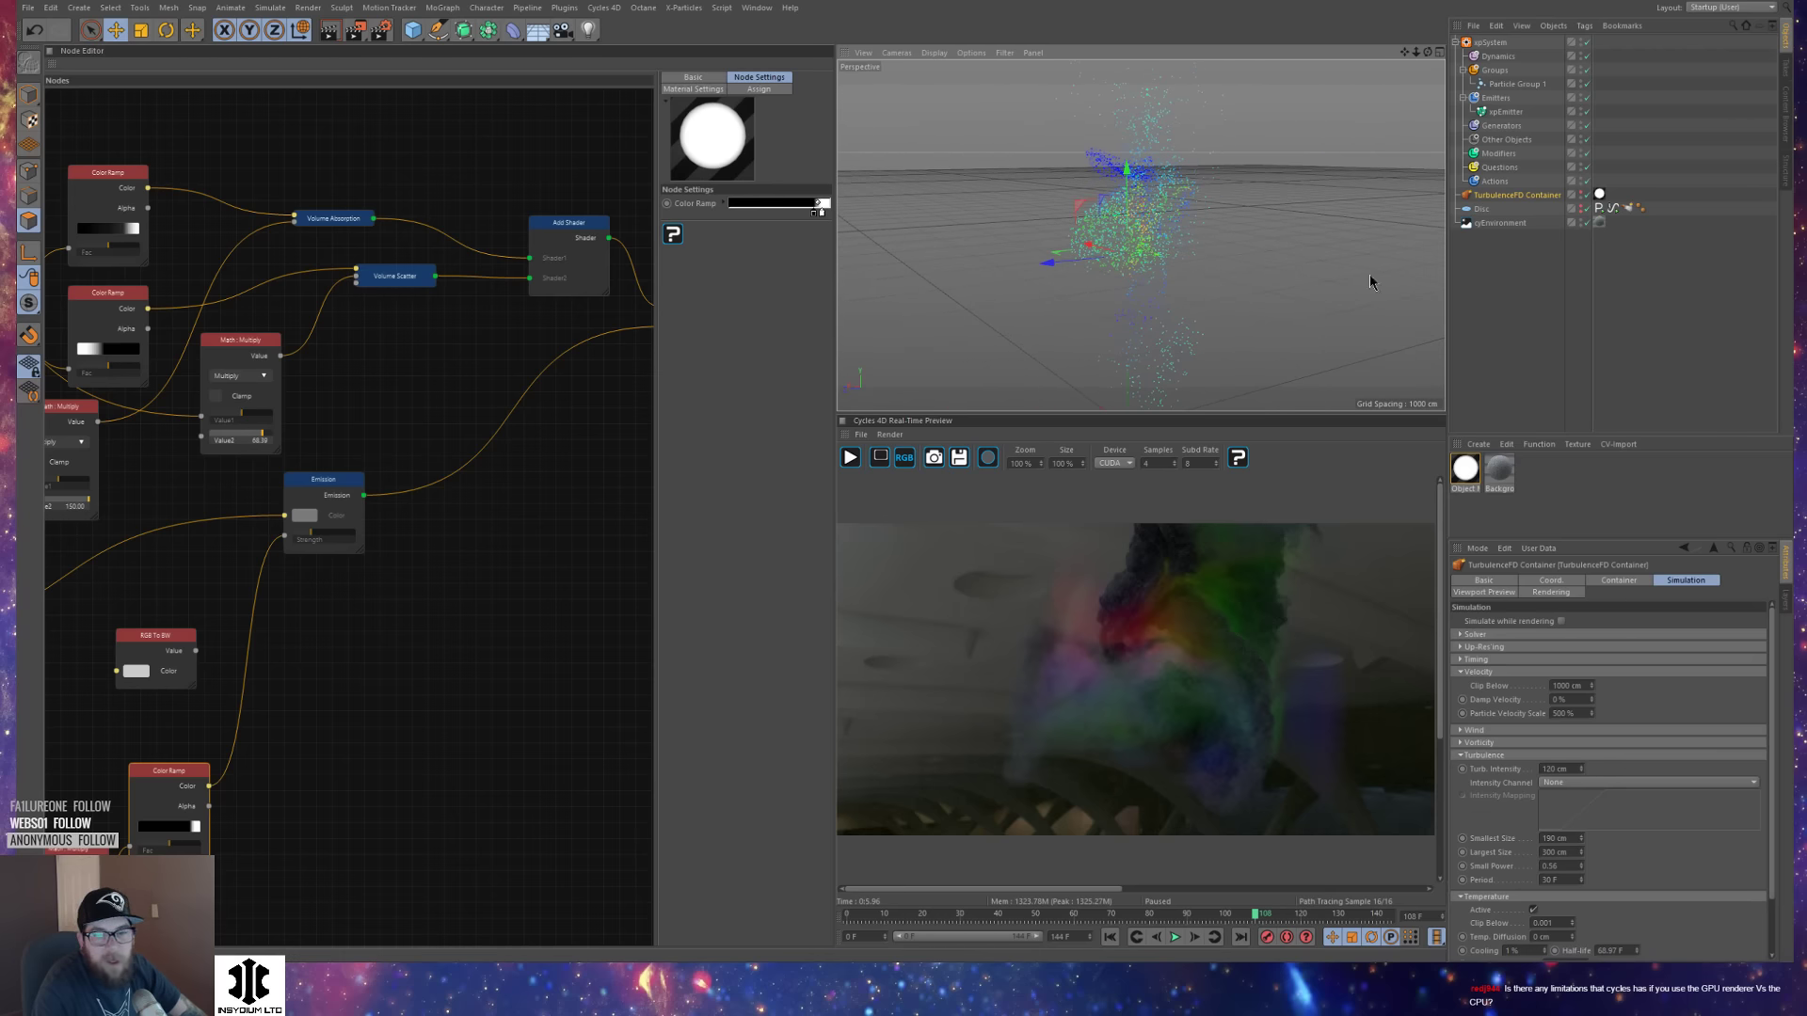
Rewind to frame 0, collapse and disable the xpSystem, and show the TurbulenceFD Container in the viewport again.
key("shift+f")
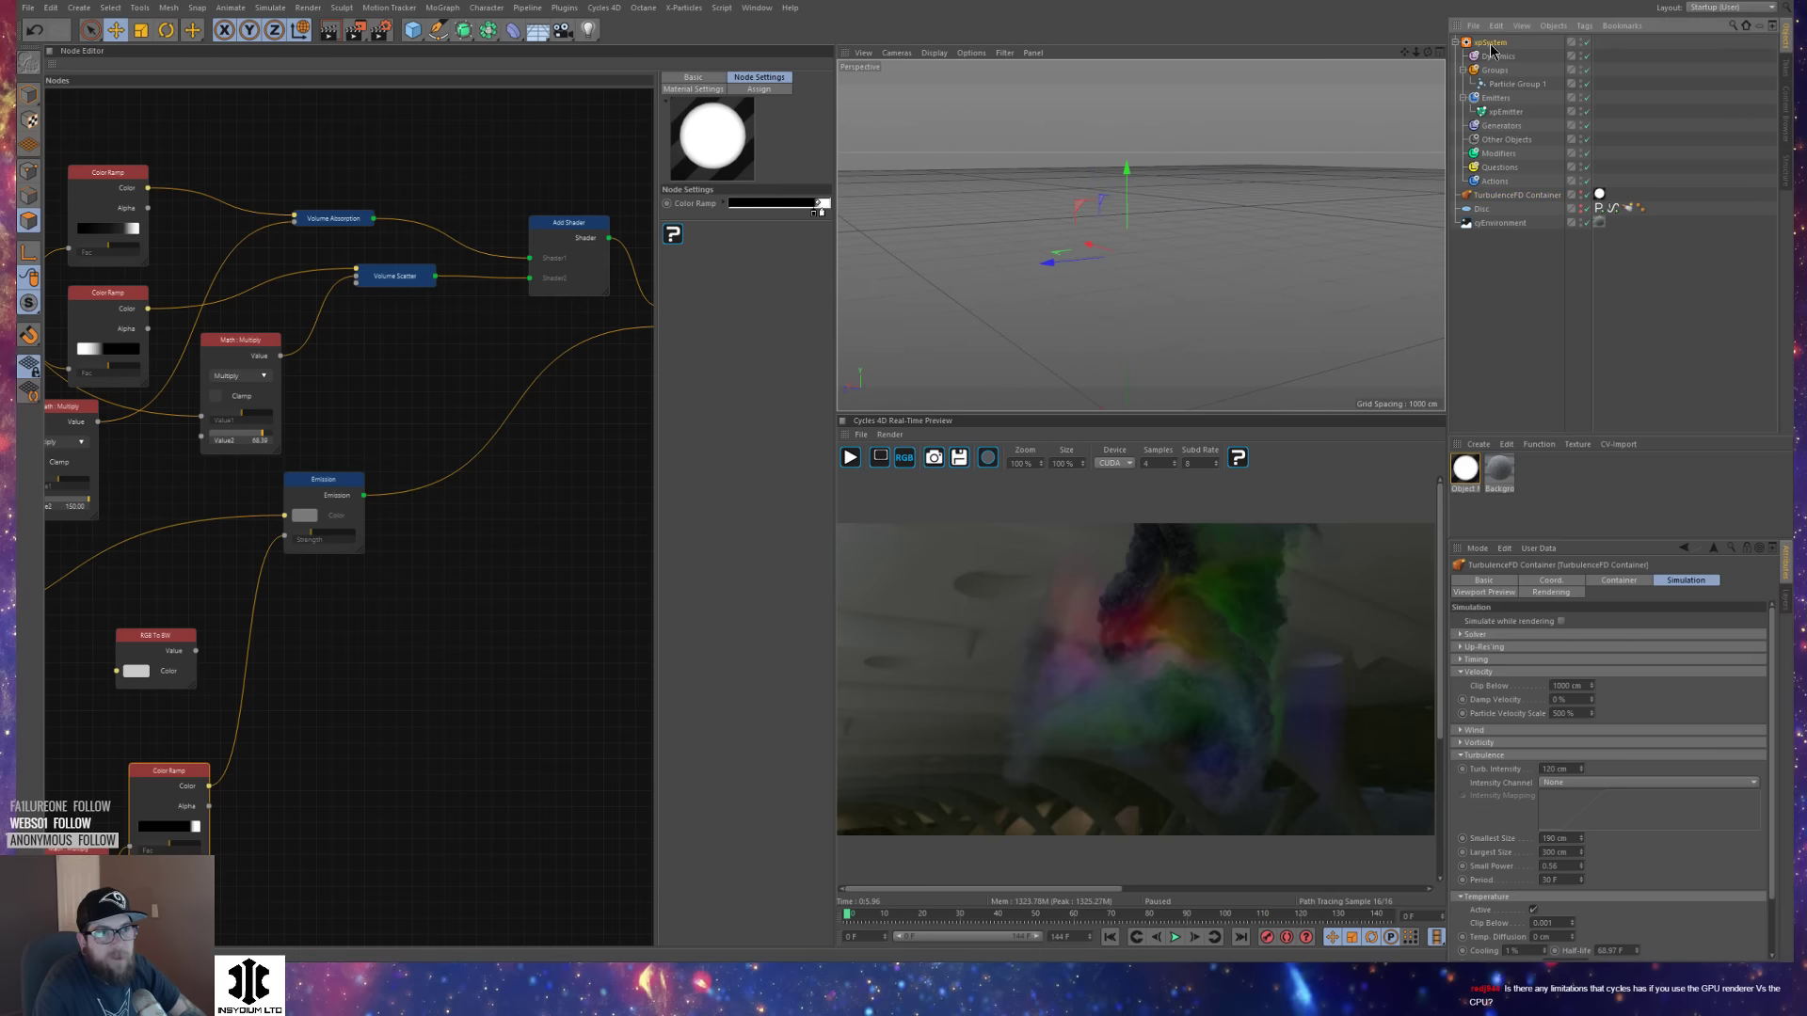
left_click(1489, 42)
left_click(1456, 43)
left_click(1587, 42)
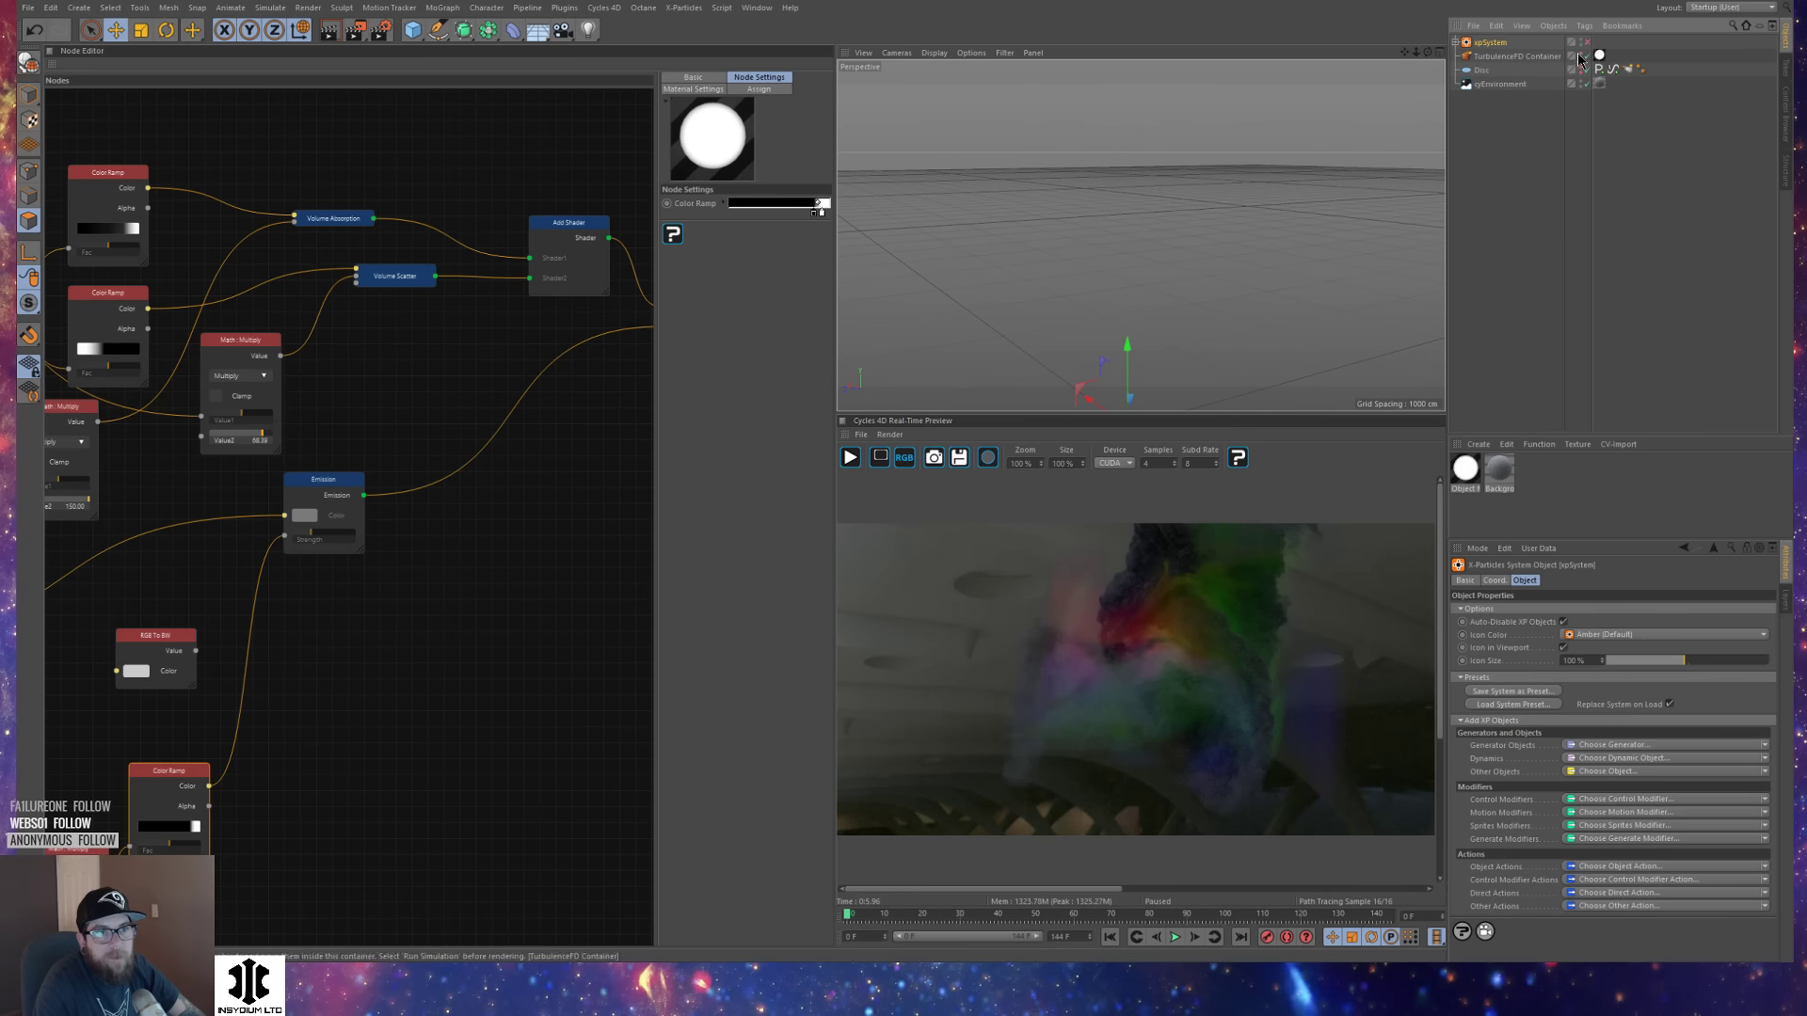
left_click(1580, 55)
Go to frame 119 and frame the smoke plume closer in the viewport.
middle_click_drag(1240, 258, 1206, 230, "alt")
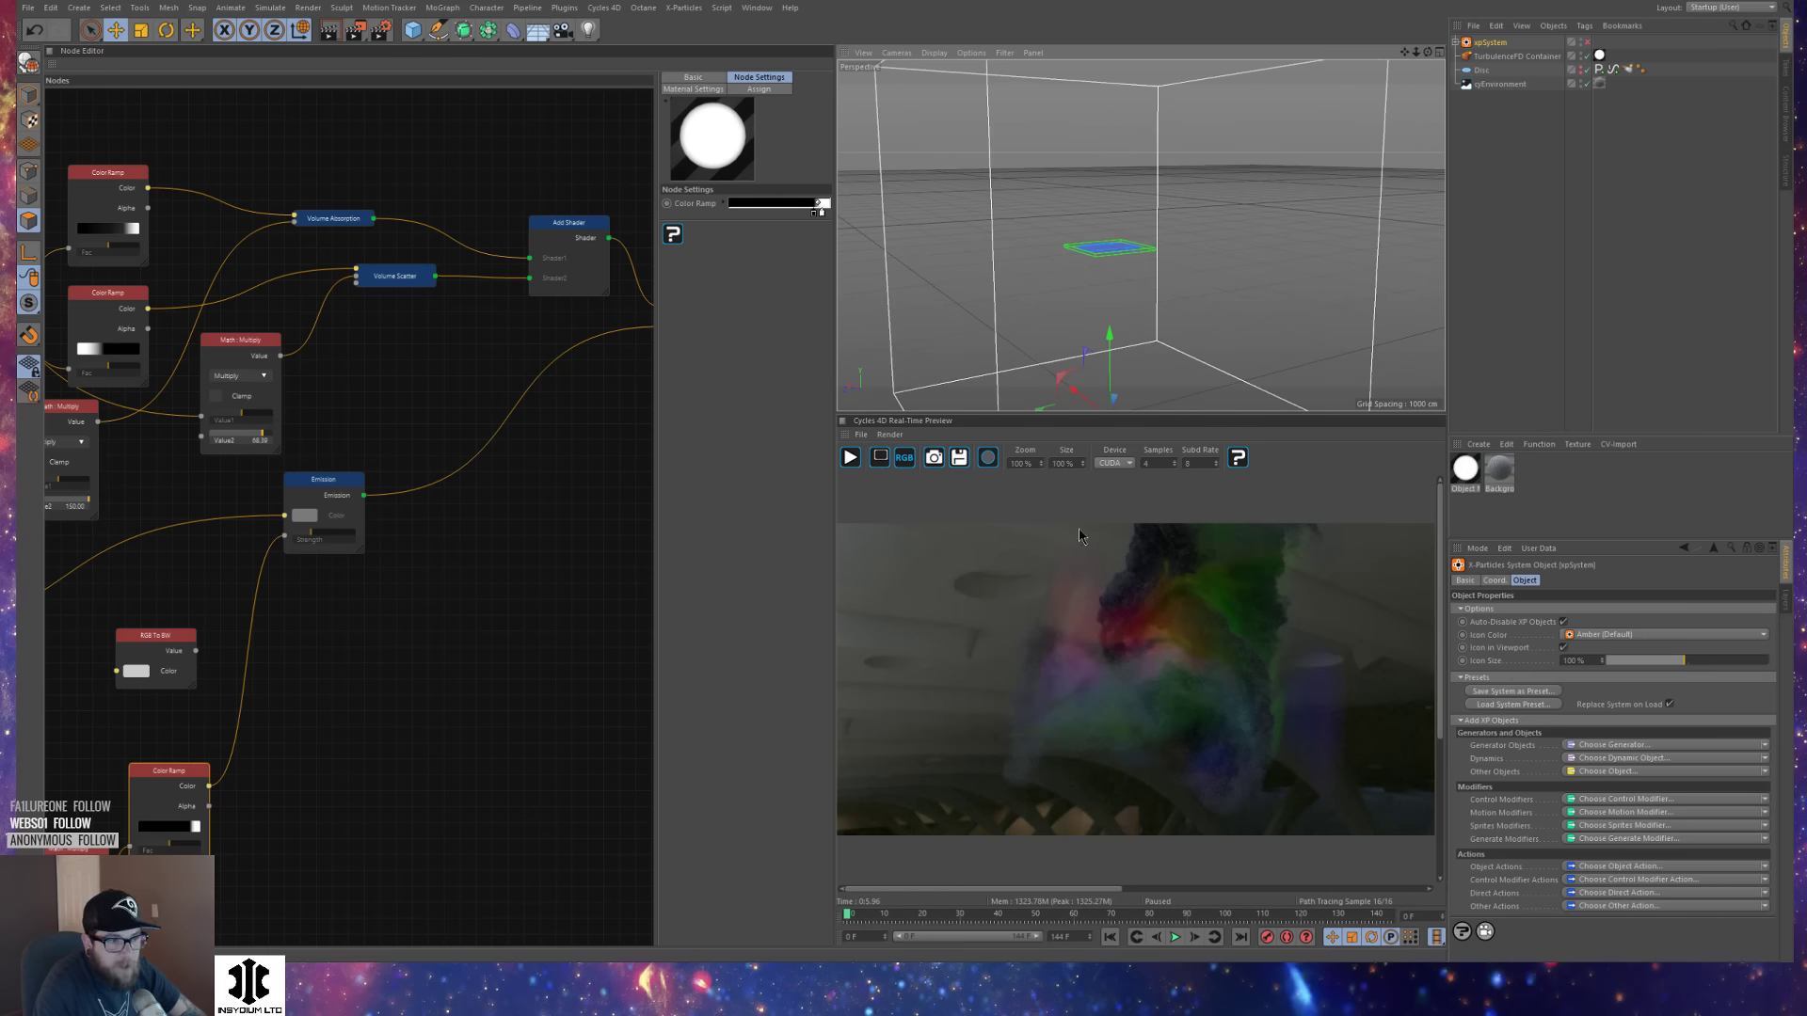
left_click_drag(1109, 915, 1296, 915)
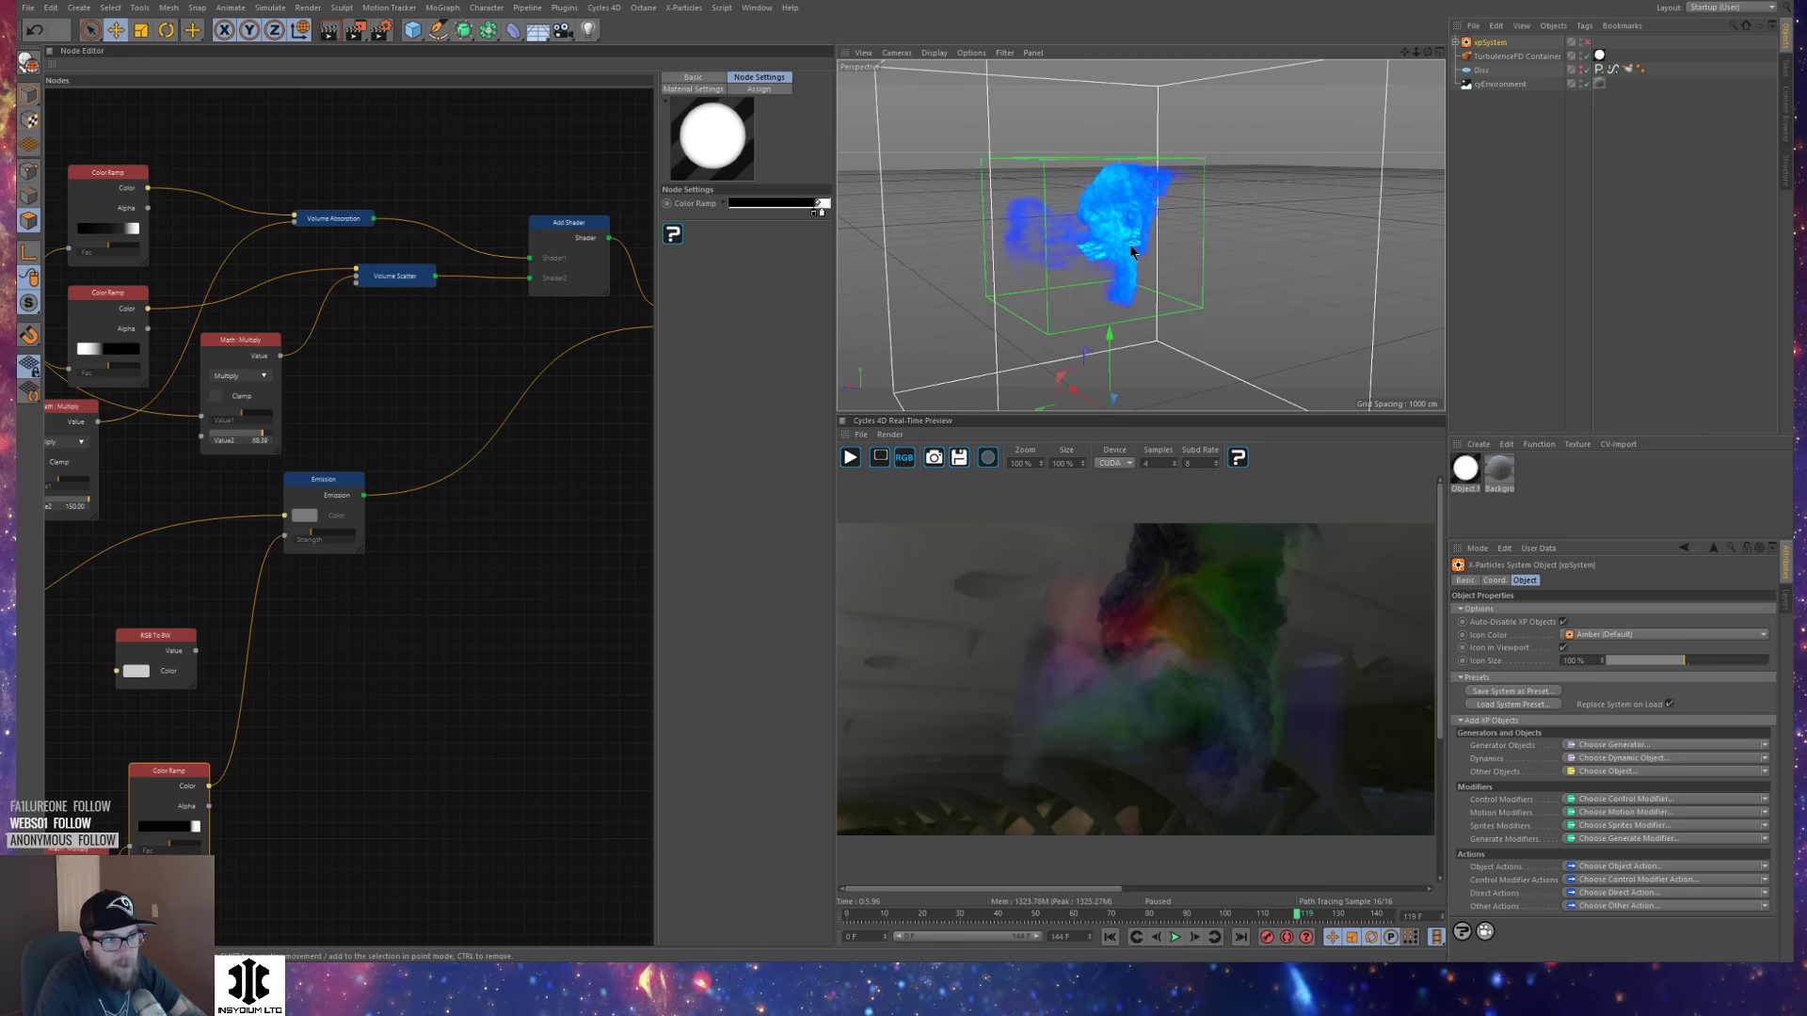
right_click_drag(1131, 236, 1178, 223, "alt")
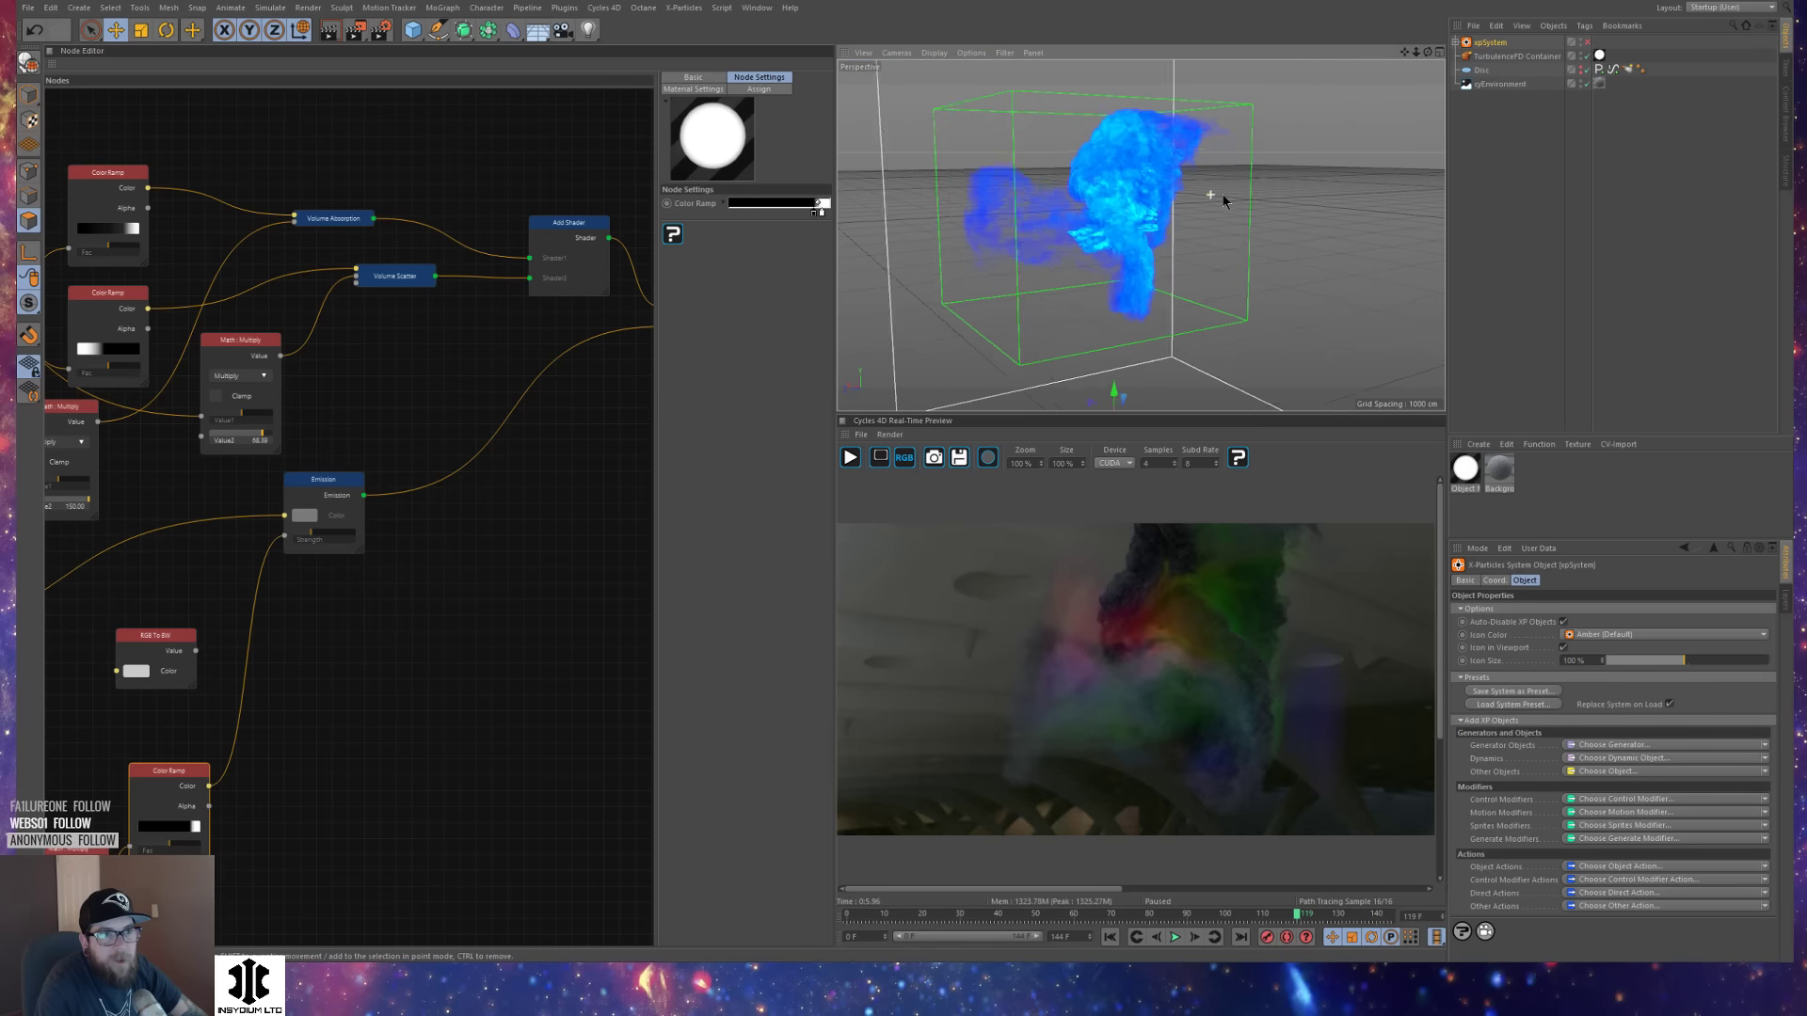
Add a Cycles 4D cyObject tag to the cyEnvironment, disable its Camera visibility and start the real-time preview.
right_click(1511, 84)
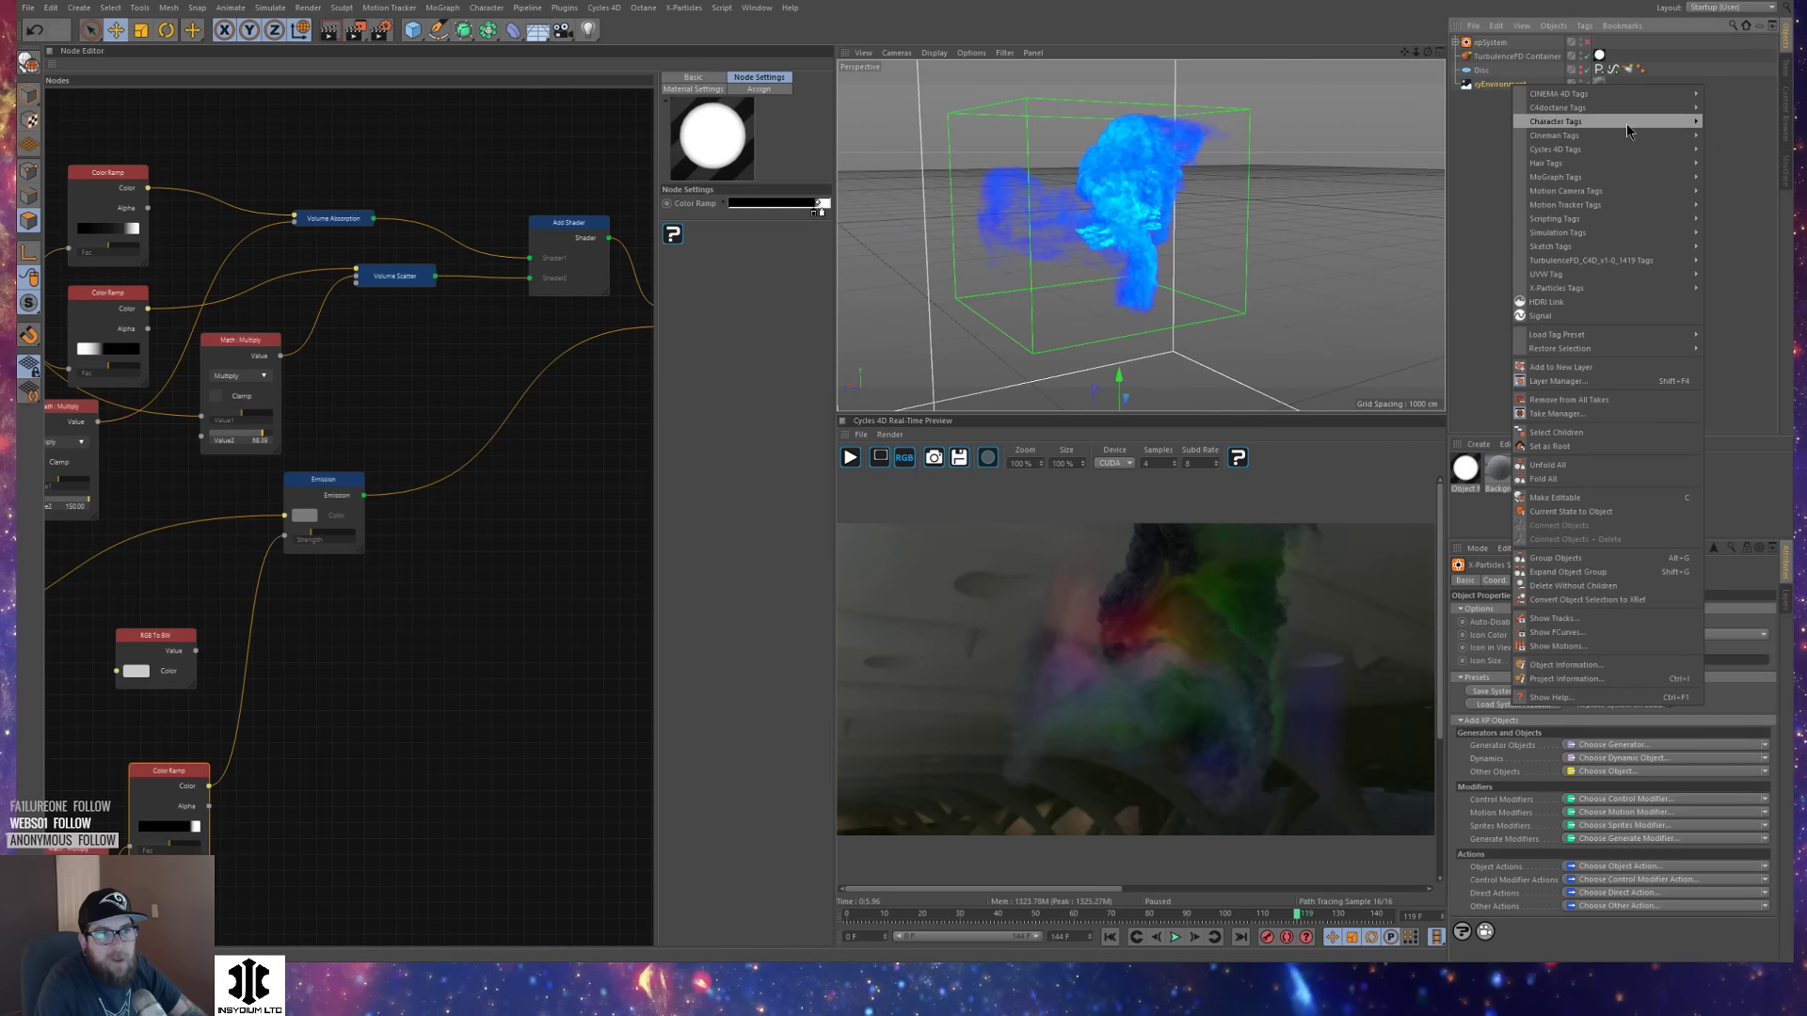
mouse_move(1615, 150)
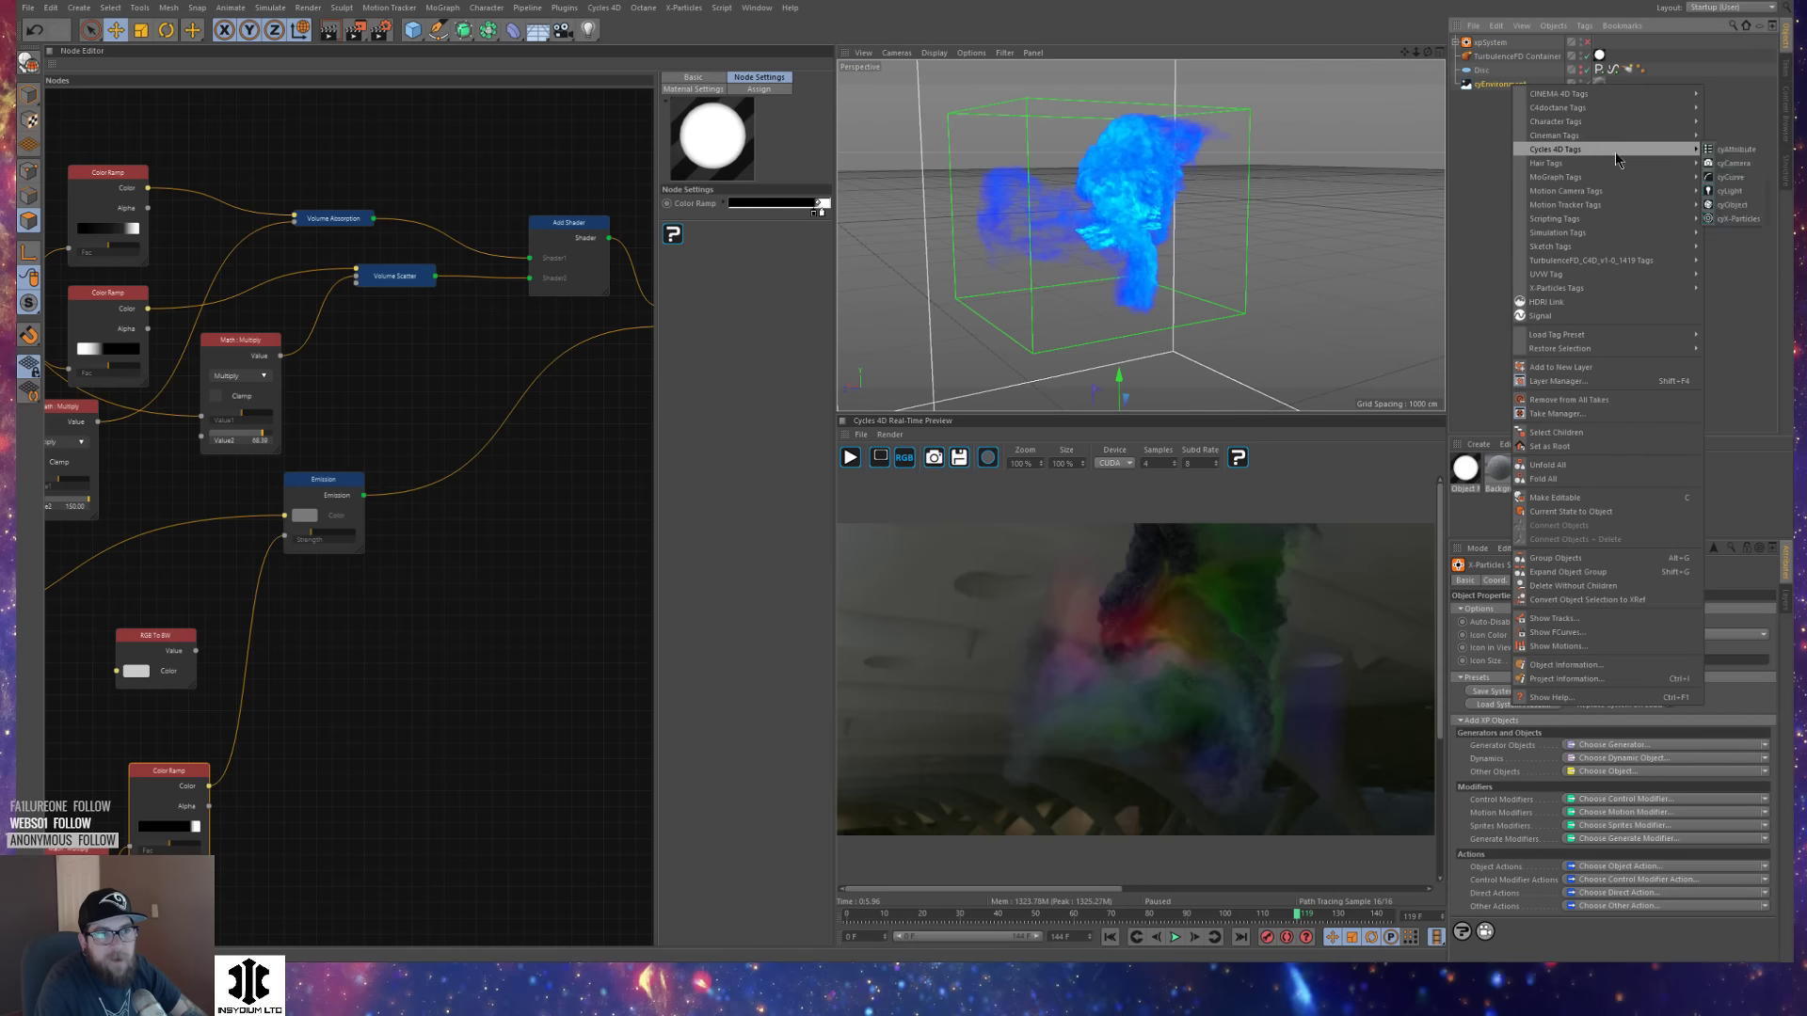
left_click(1731, 204)
left_click(1648, 581)
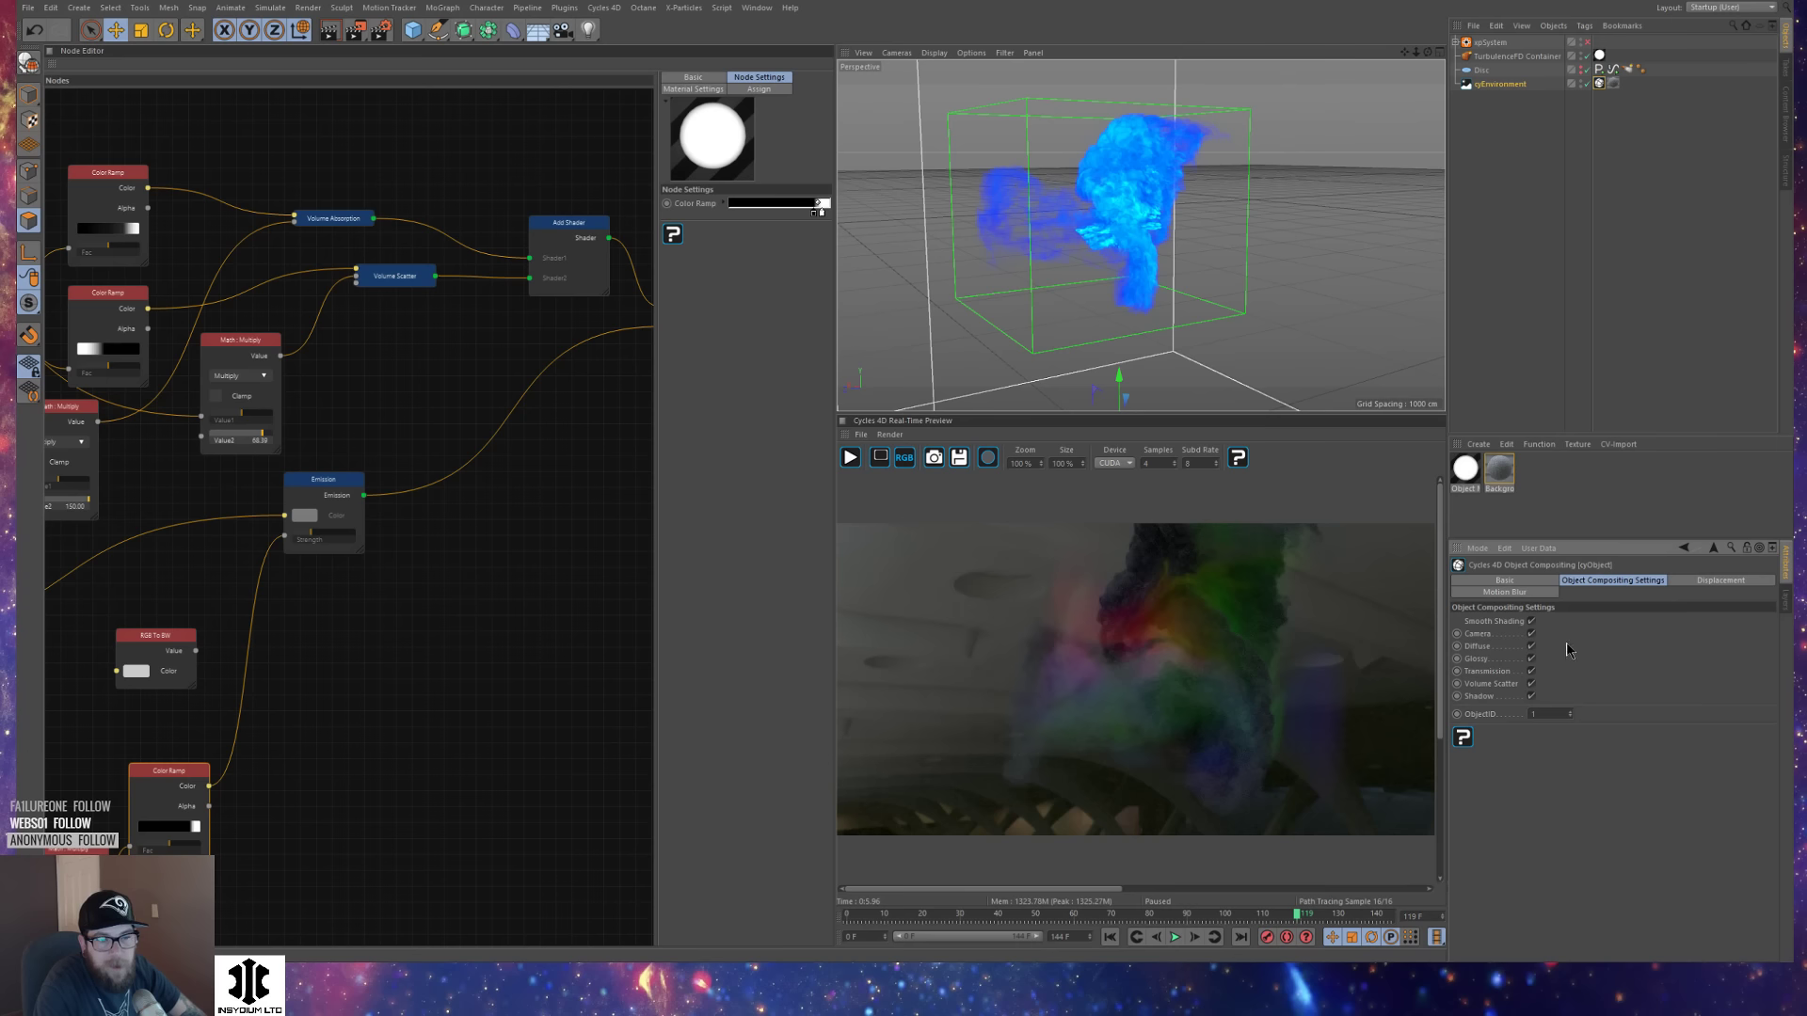
left_click(1531, 633)
scroll(1111, 222, "up", 2)
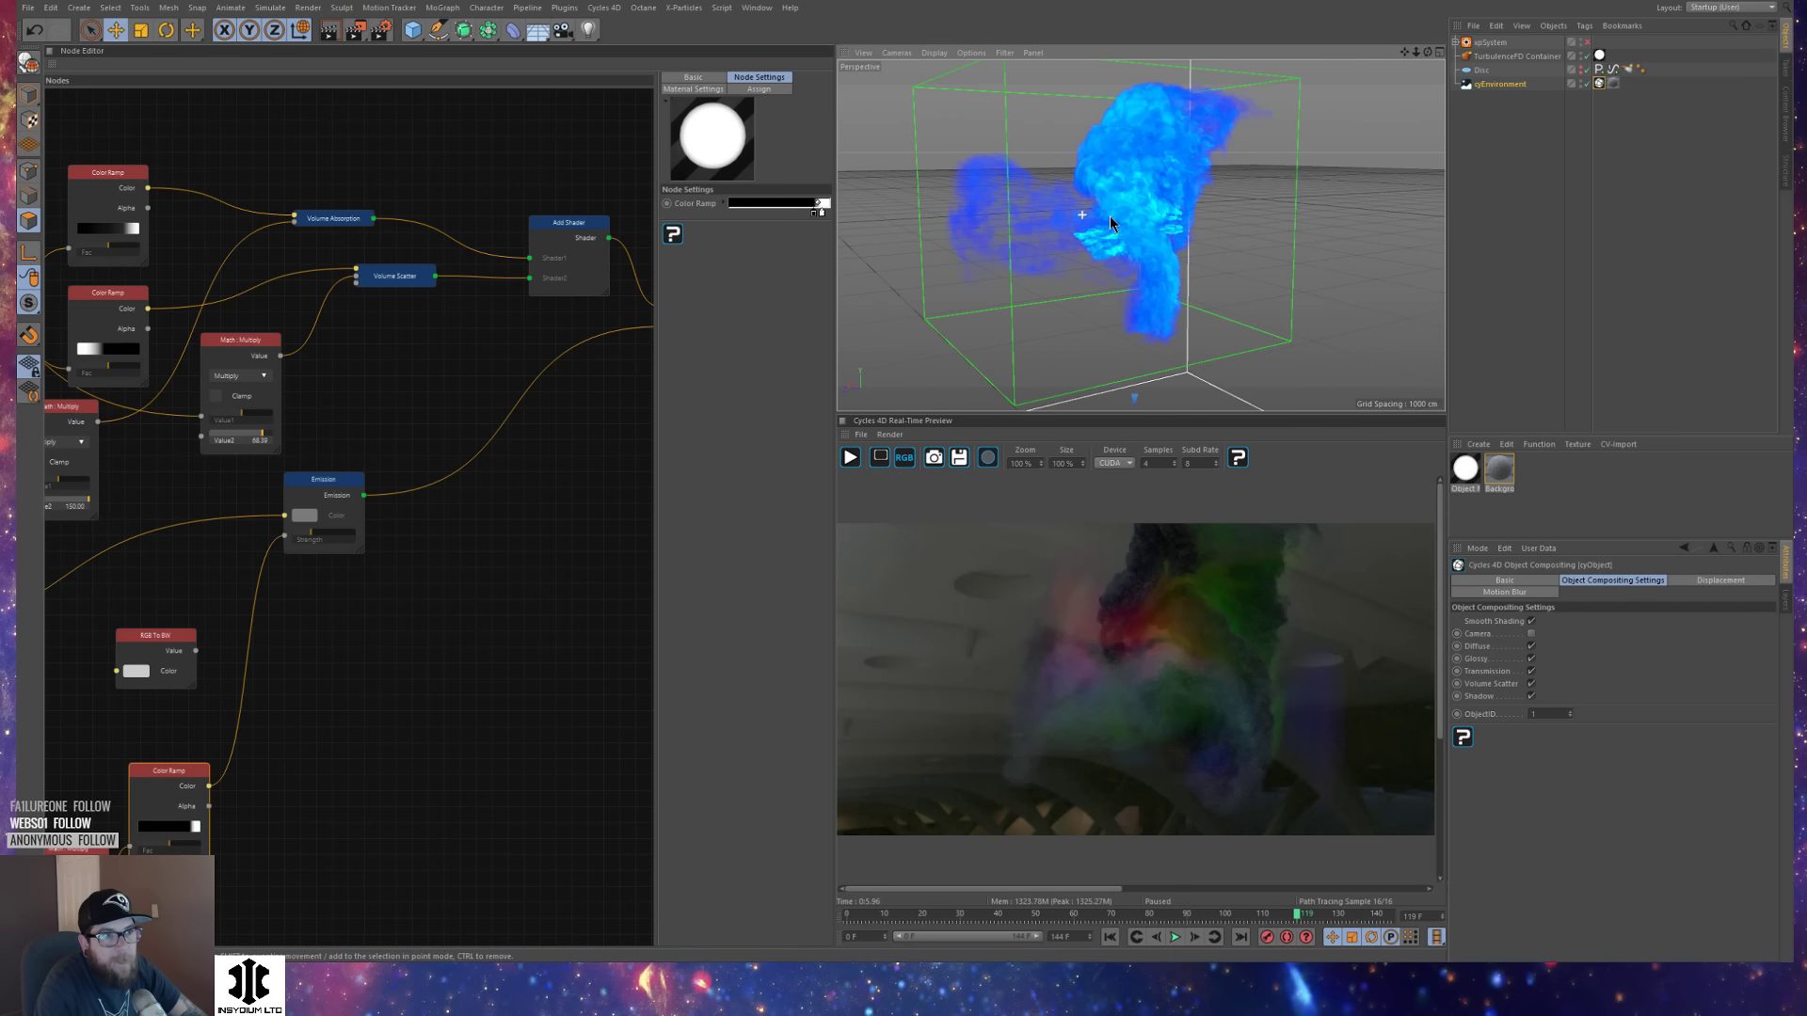
left_click(850, 457)
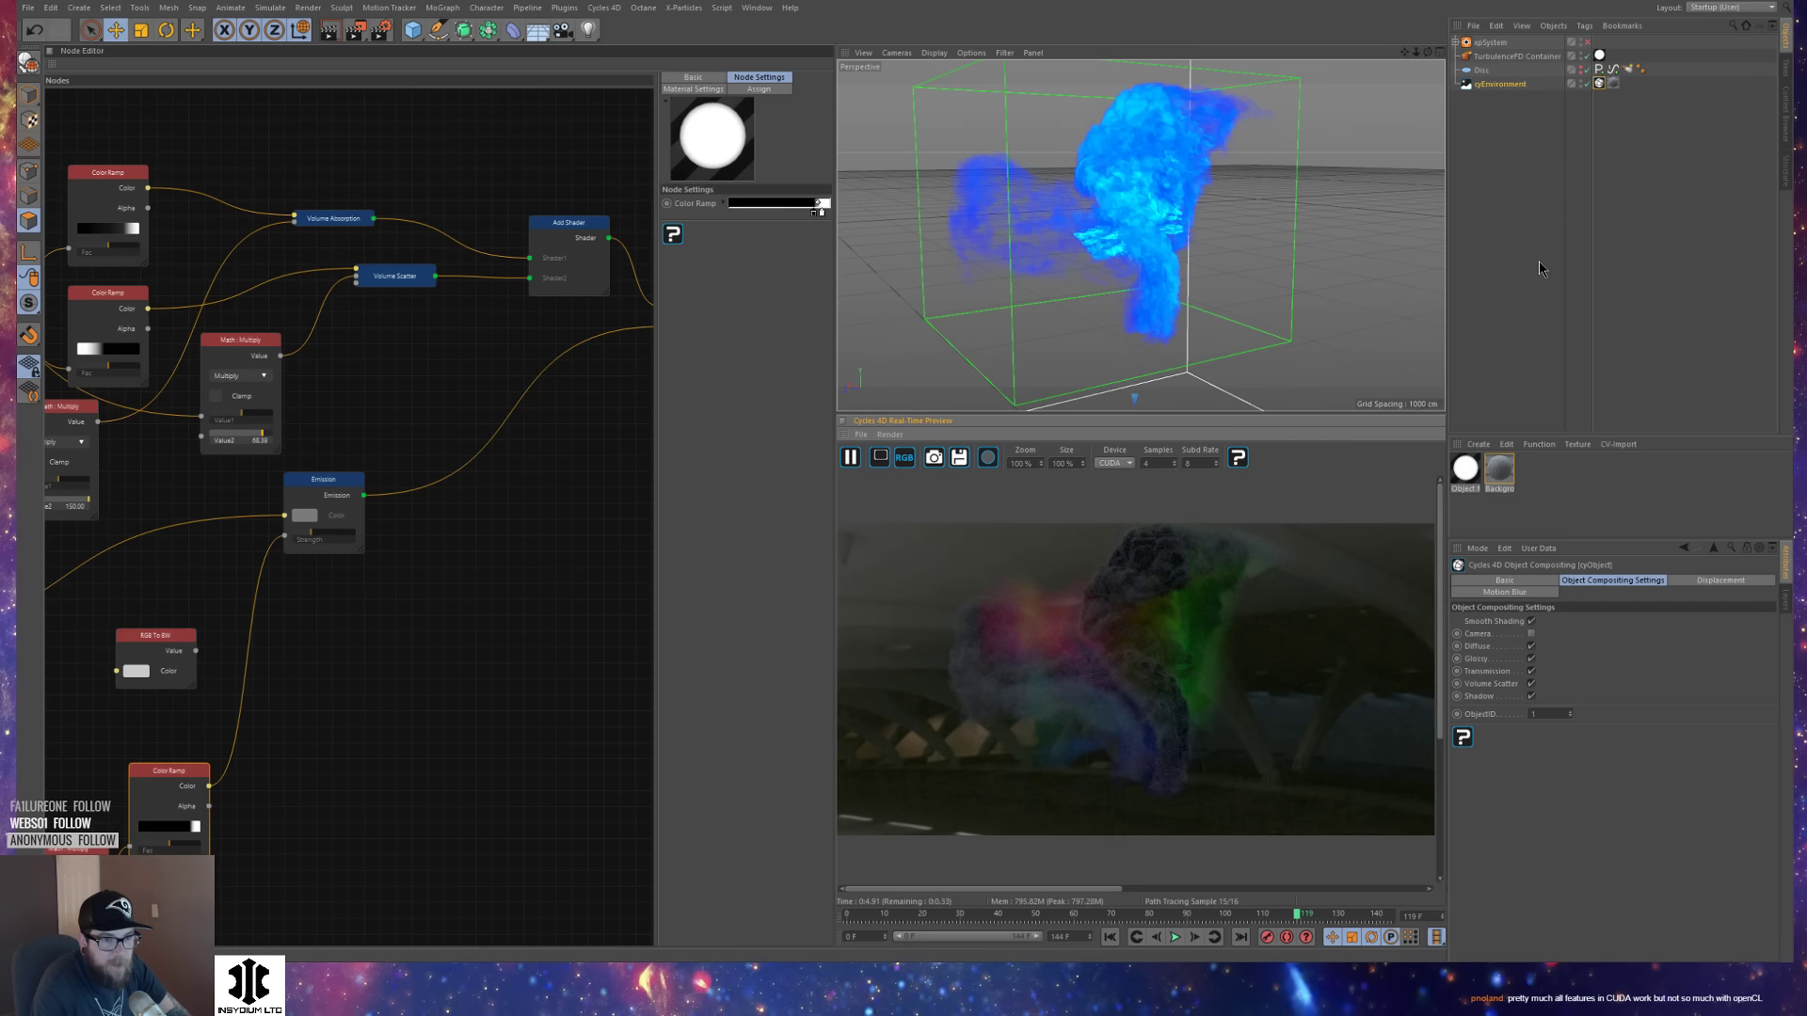
Enable Transparent Film in the Cycles 4D render settings.
key("ctrl+b")
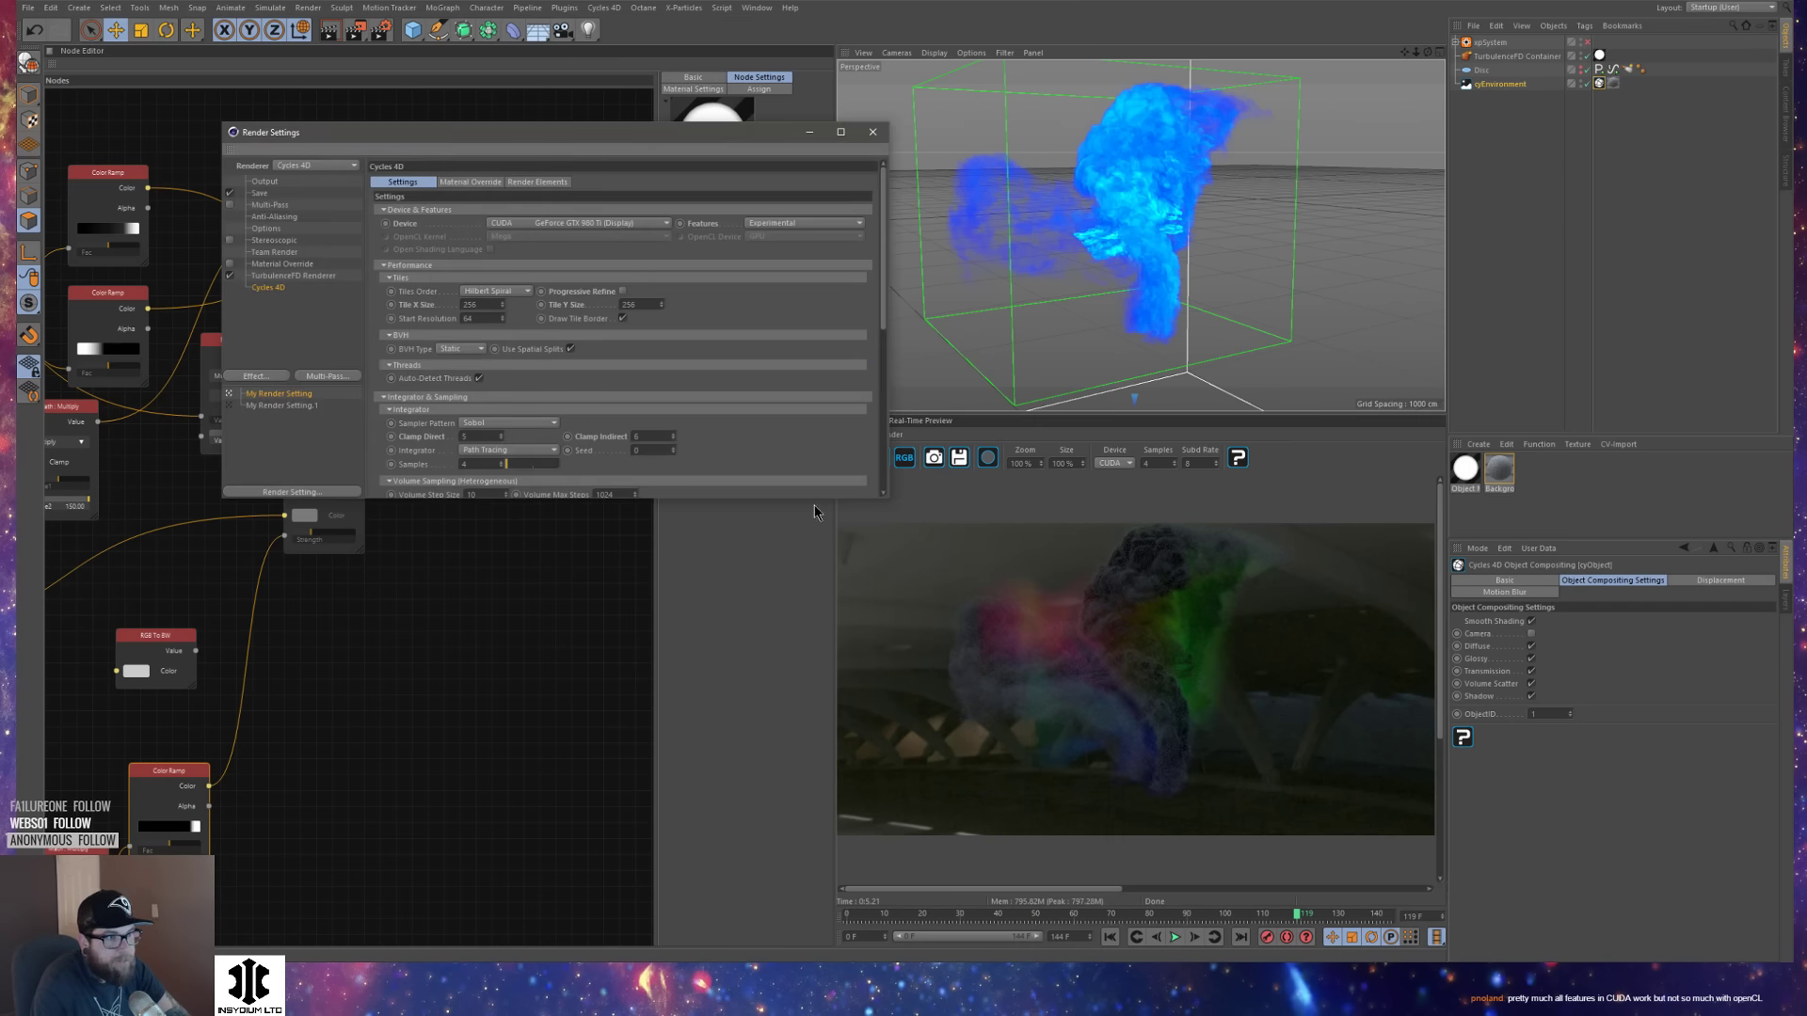
left_click_drag(815, 500, 813, 928)
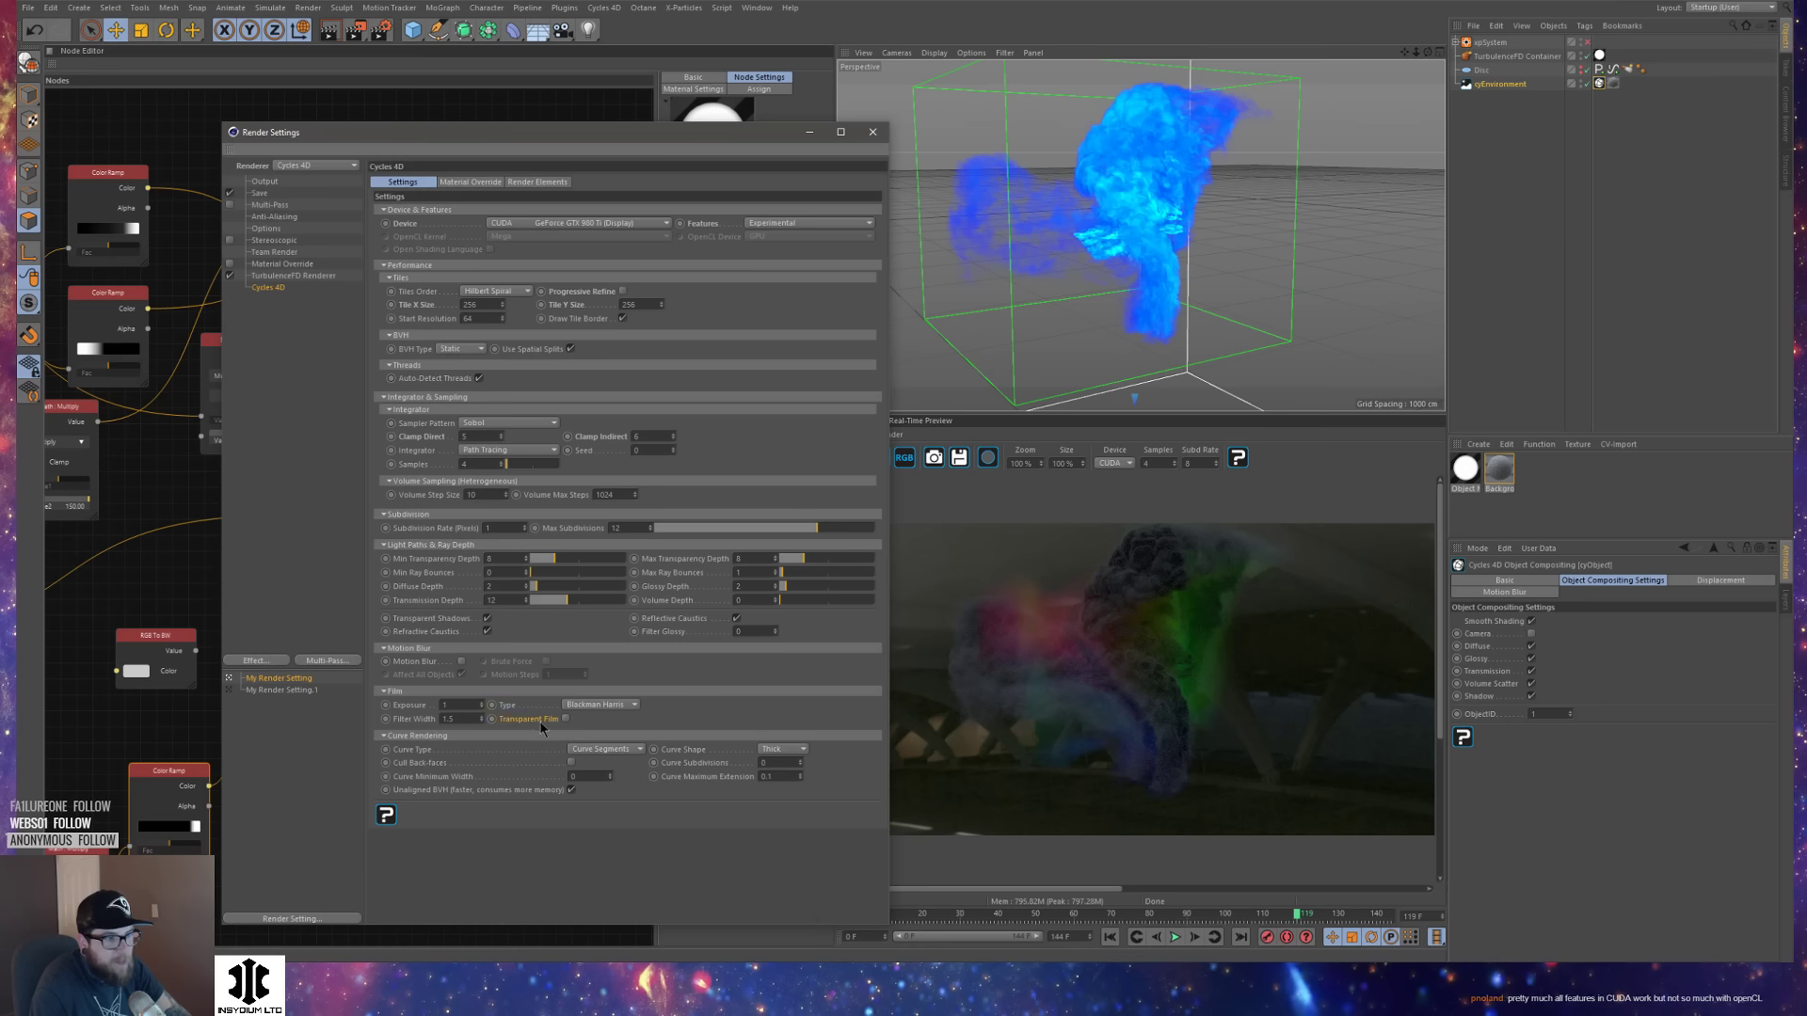
left_click(566, 719)
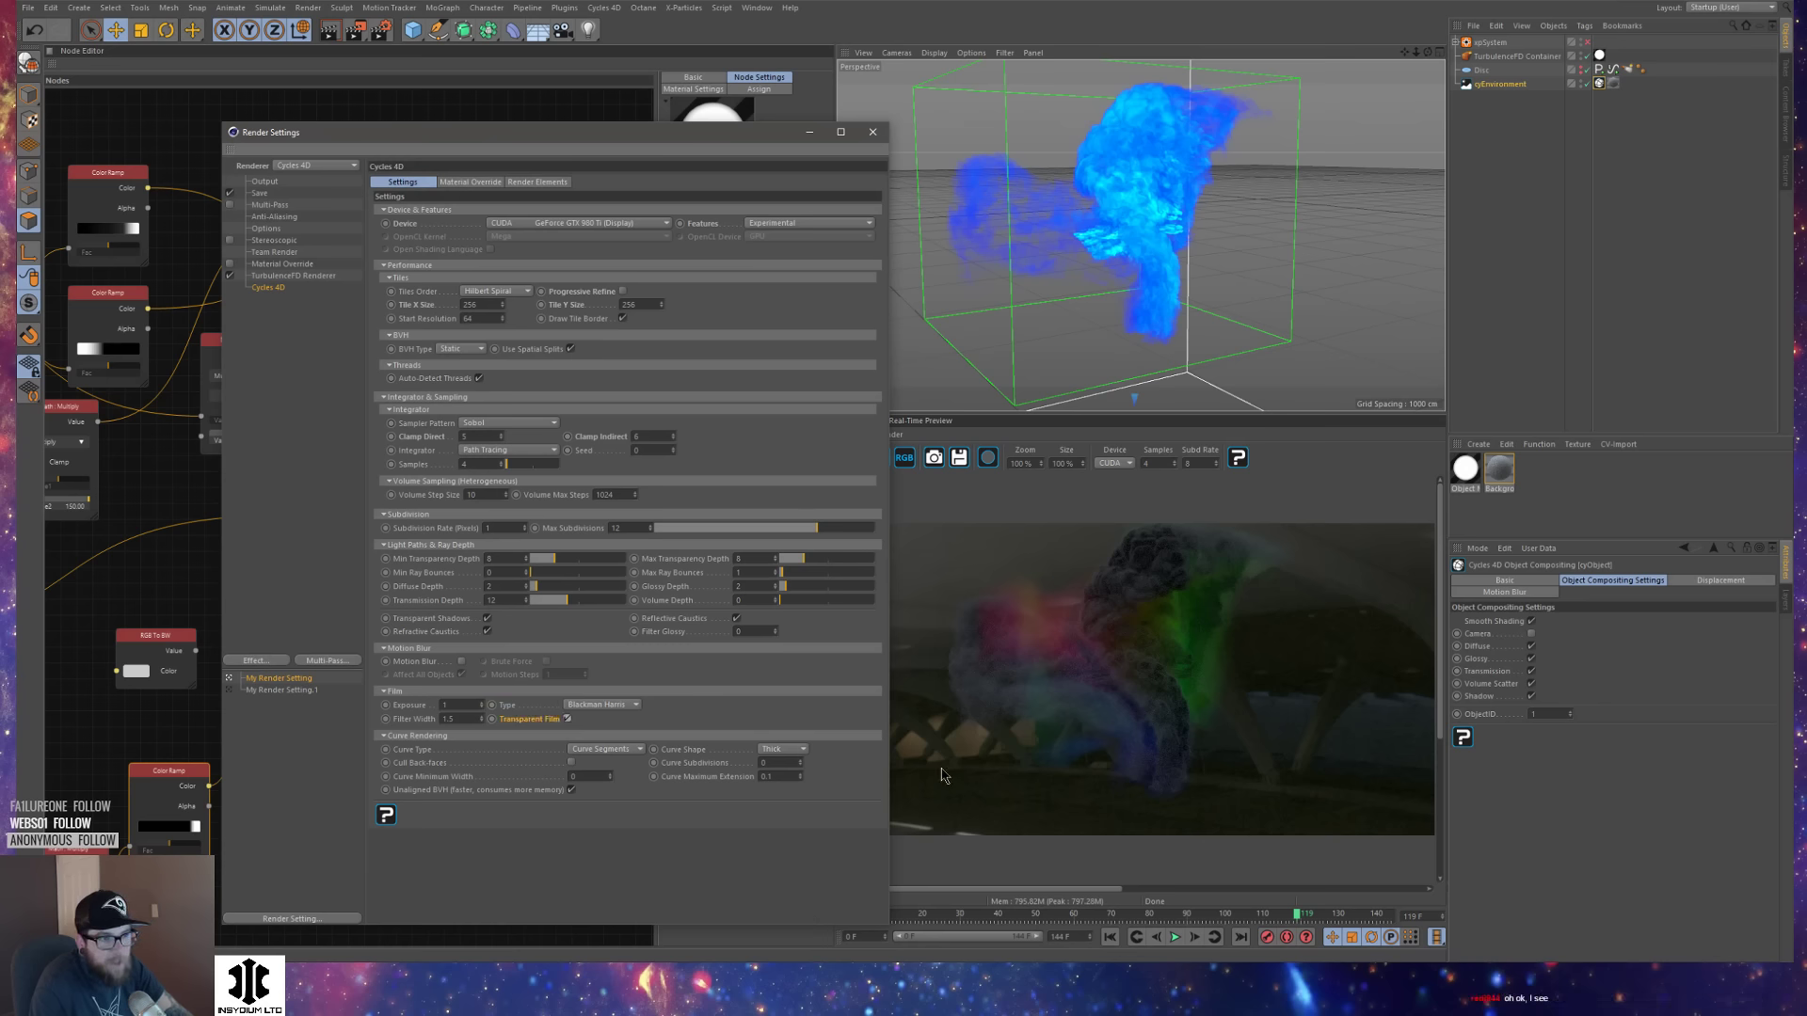
left_click(873, 131)
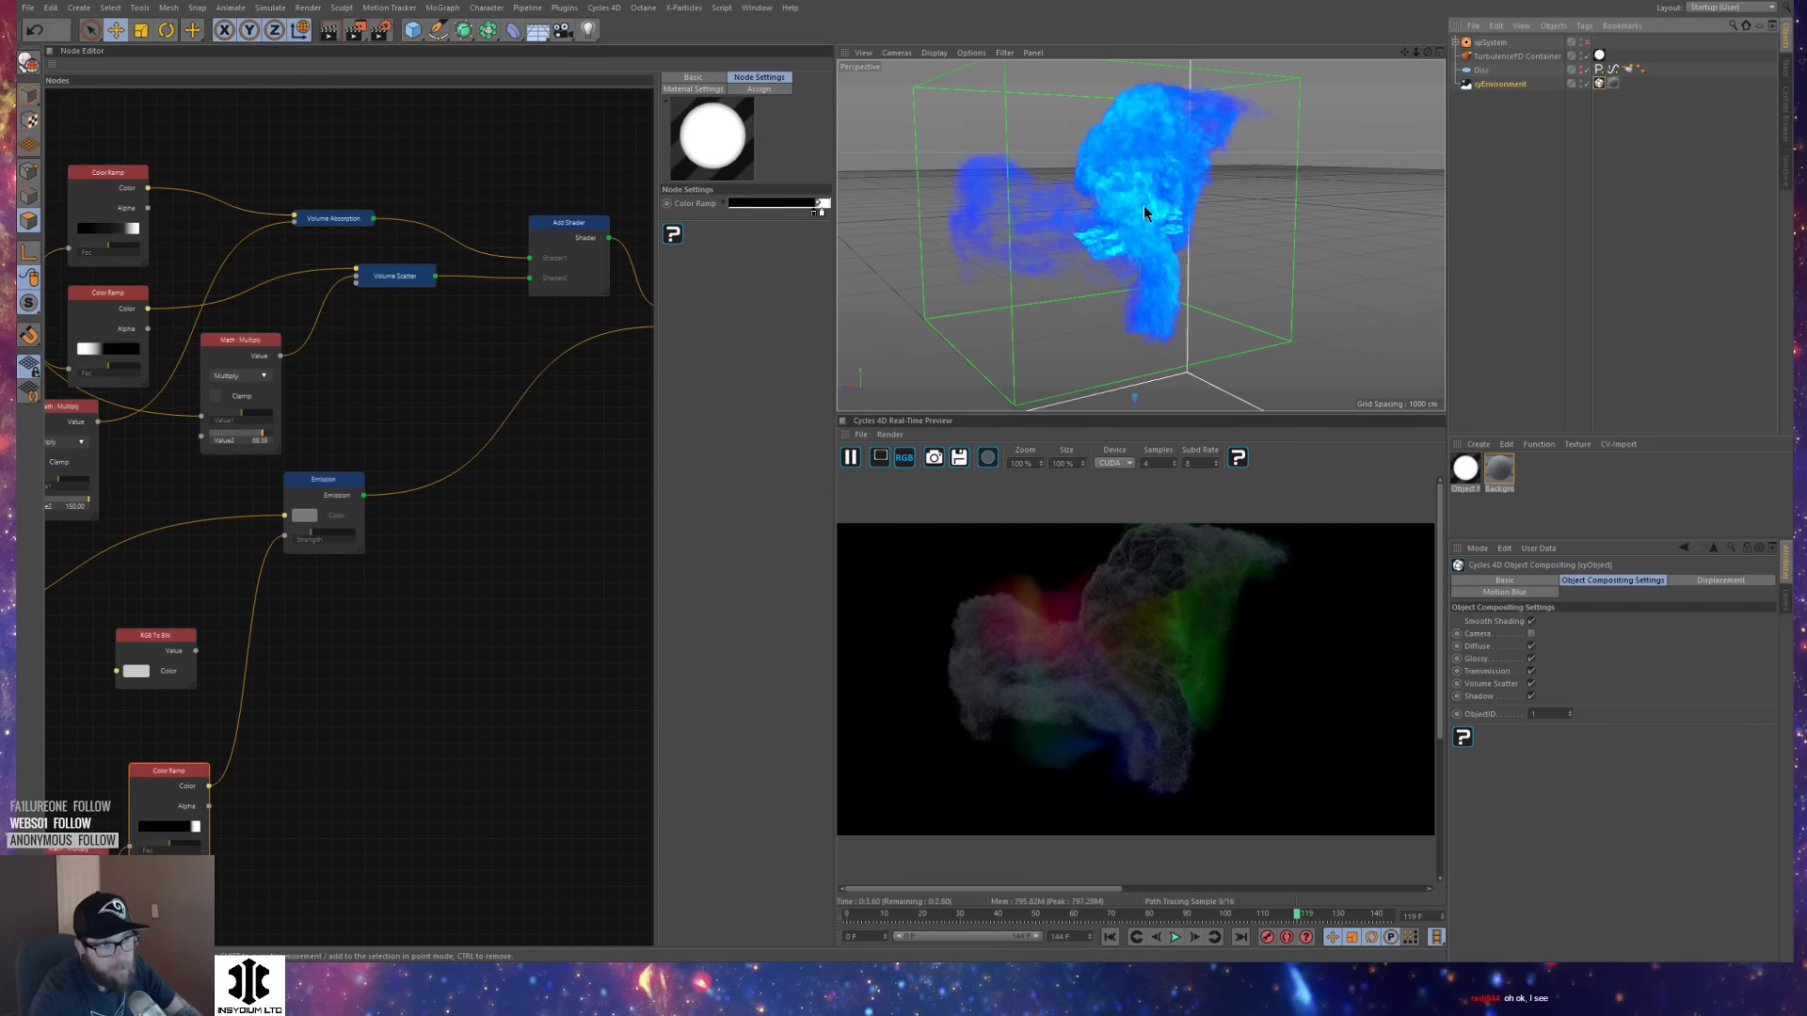
Examine the smoke's shading against the transparent background from several angles and distances in the real-time preview.
left_click_drag(1144, 205, 1182, 254, "alt")
scroll(1186, 242, "up", 5)
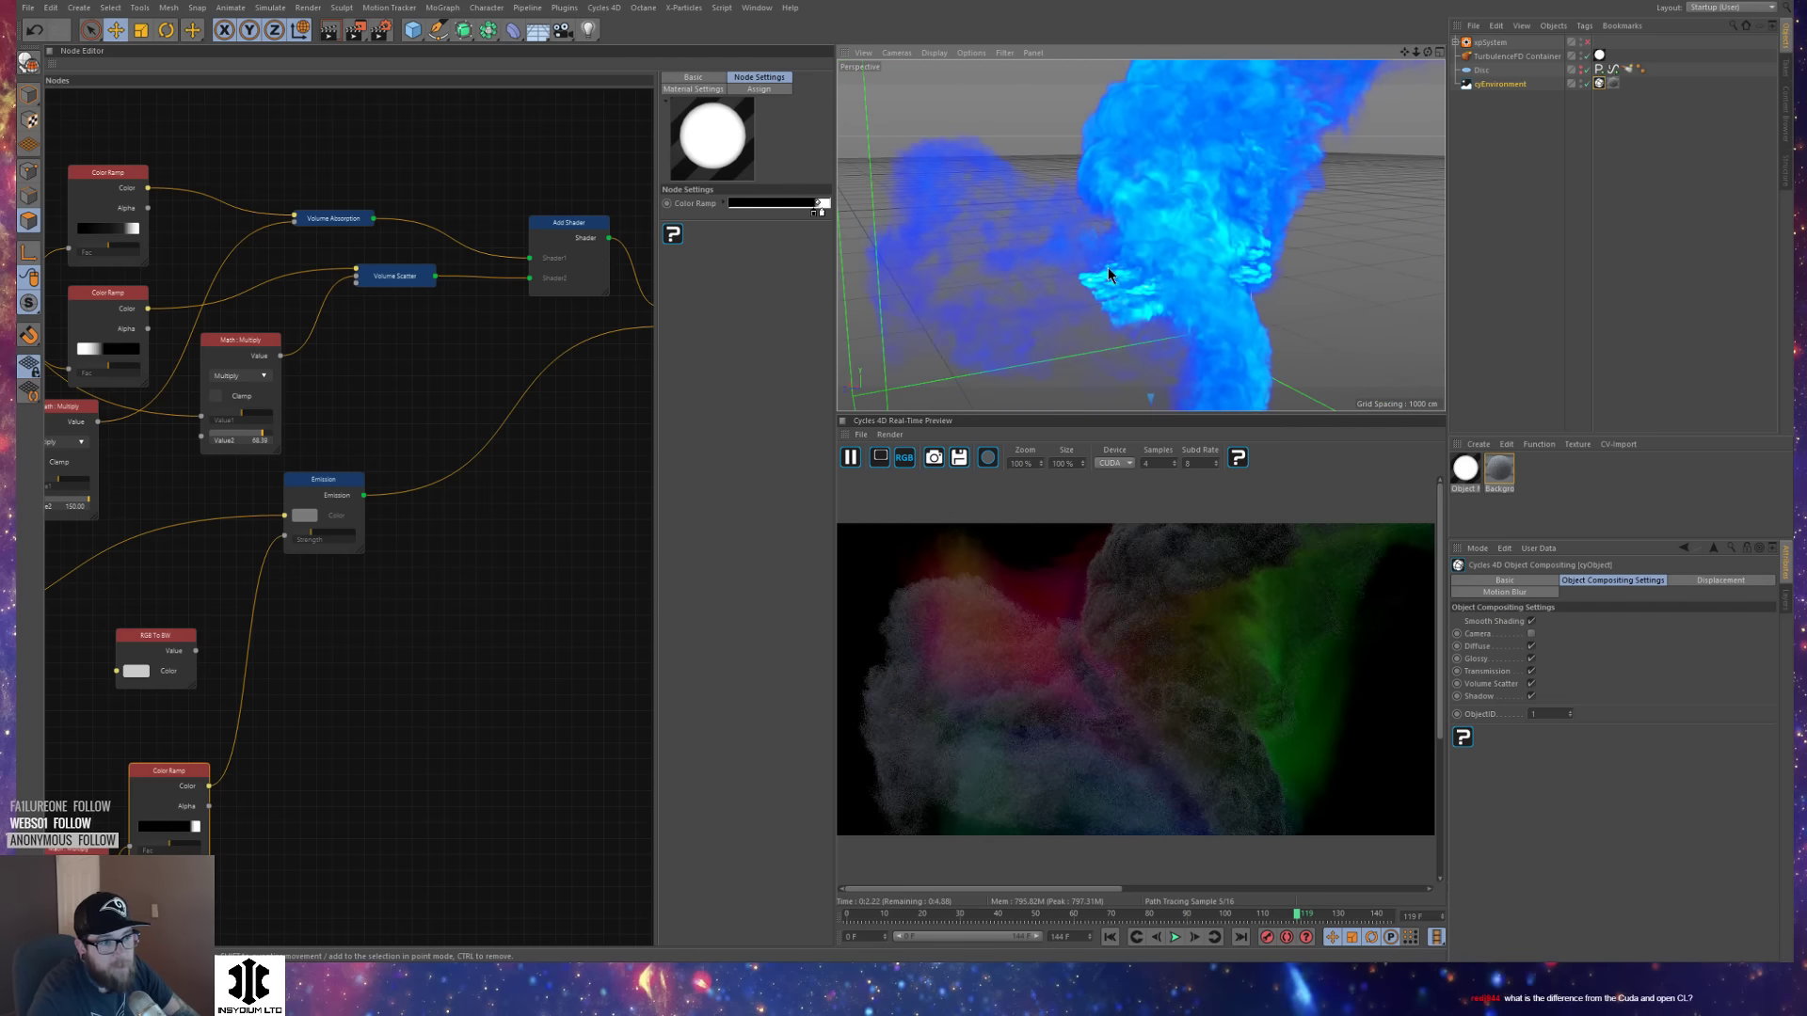
left_click_drag(1220, 275, 1143, 222, "alt")
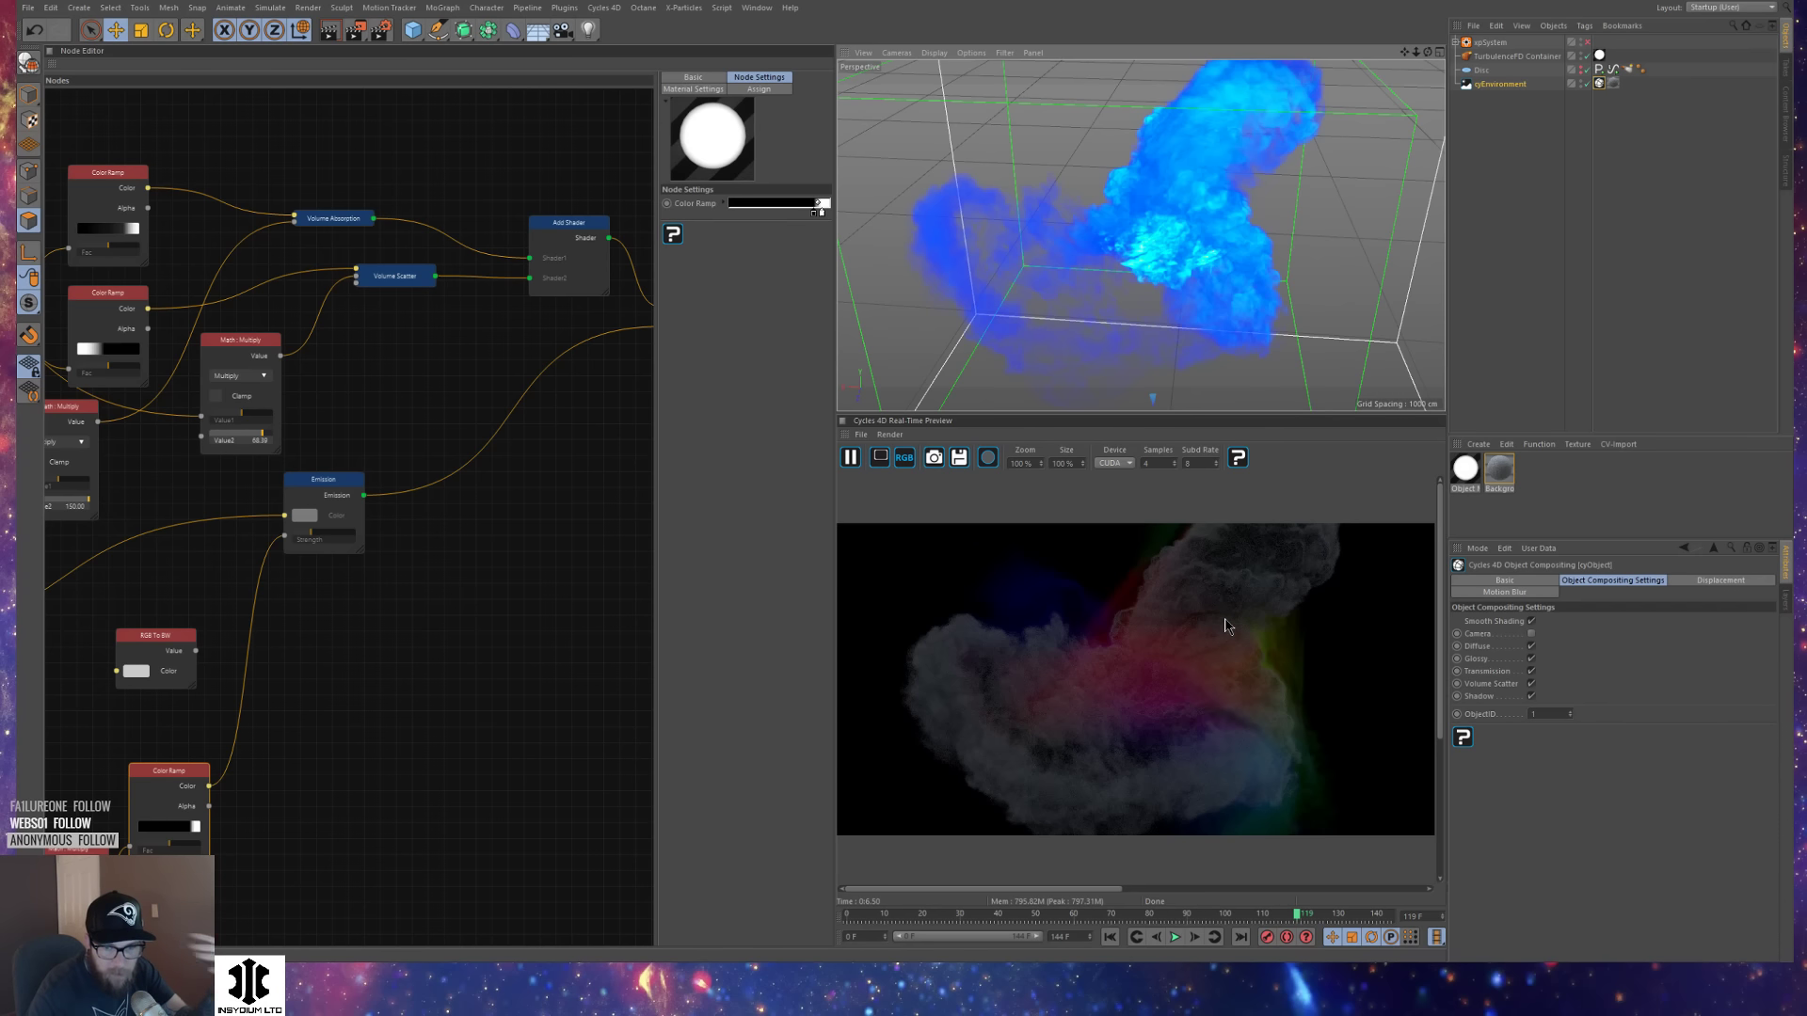
right_click_drag(1150, 184, 1223, 173, "alt")
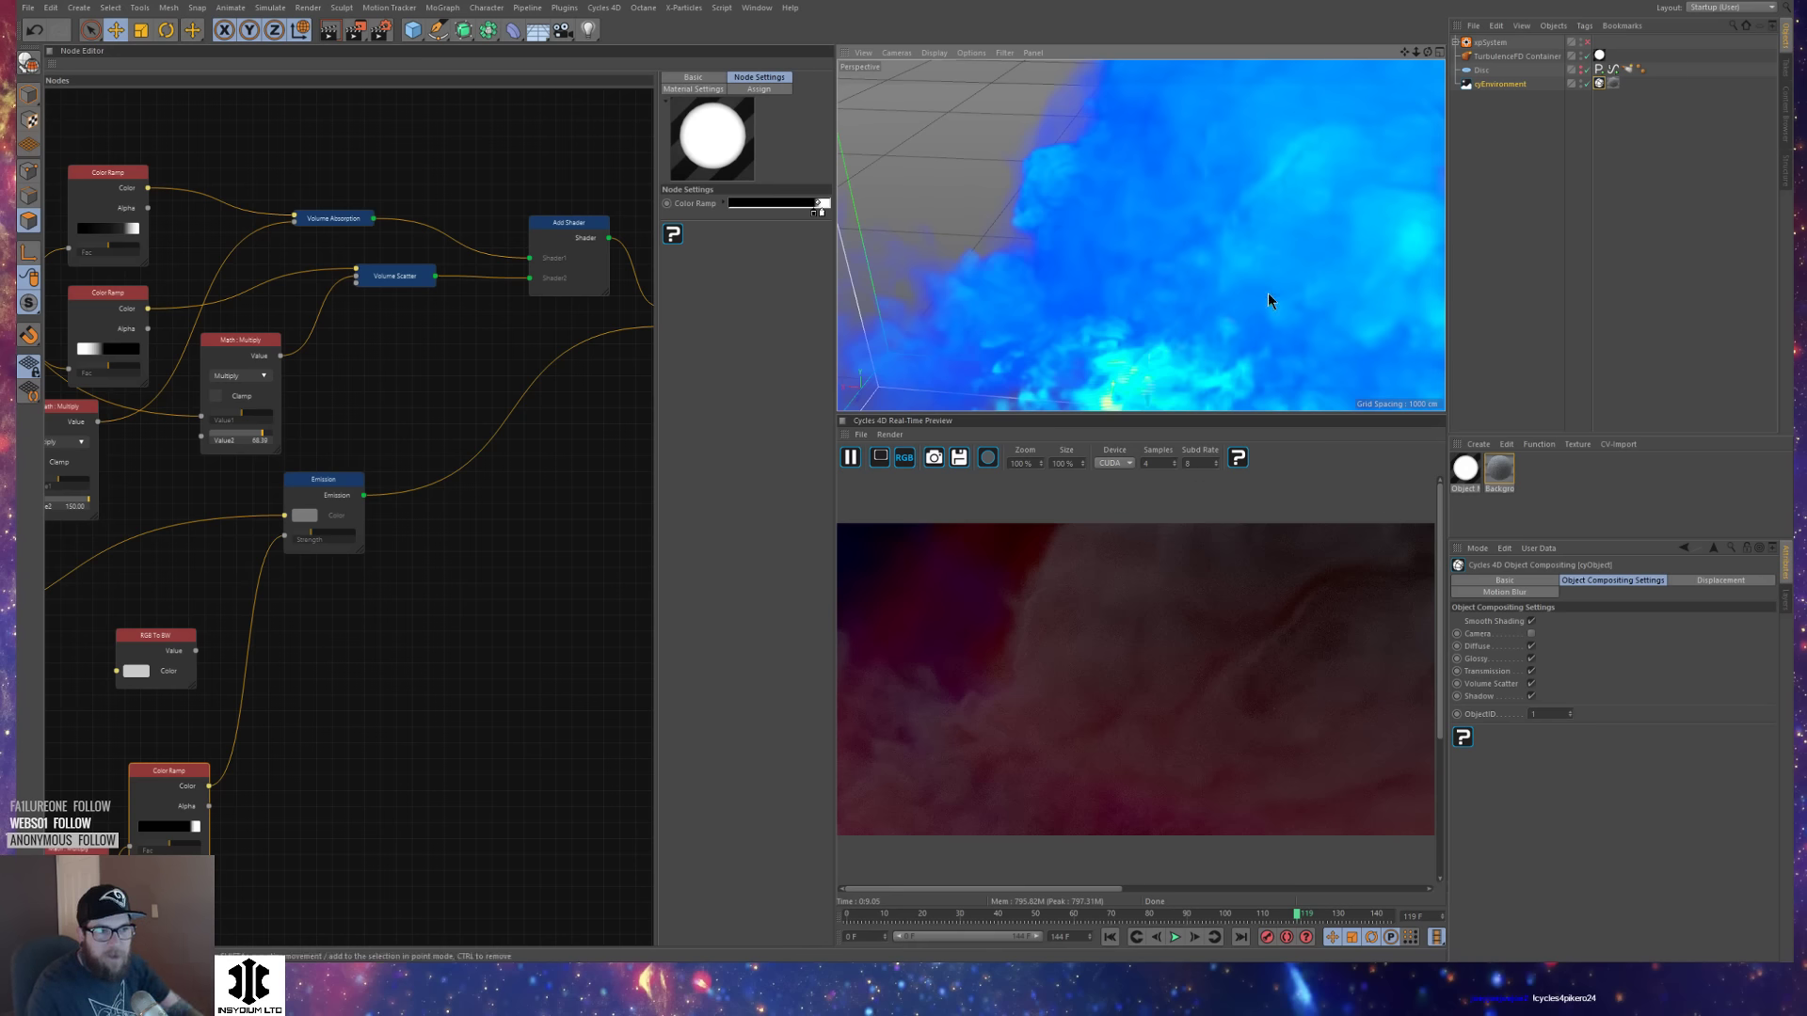
scroll(1251, 300, "down", 6)
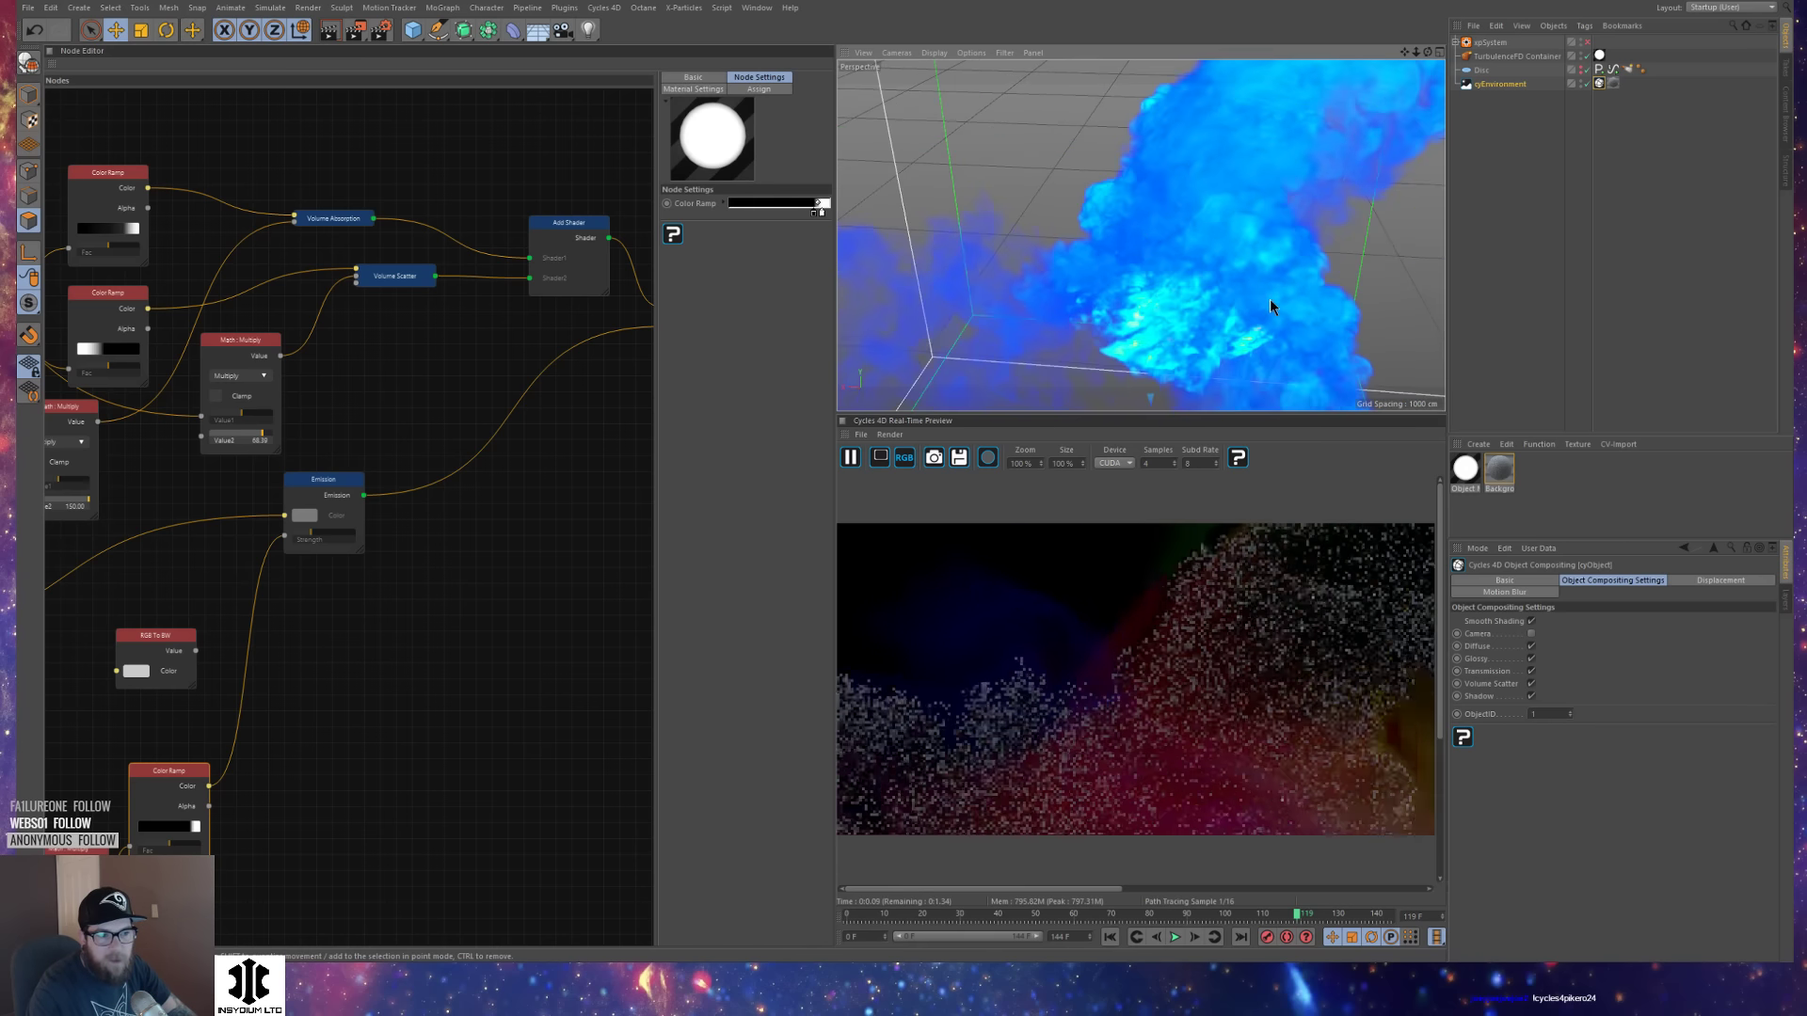
middle_click_drag(1244, 309, 1223, 273, "alt")
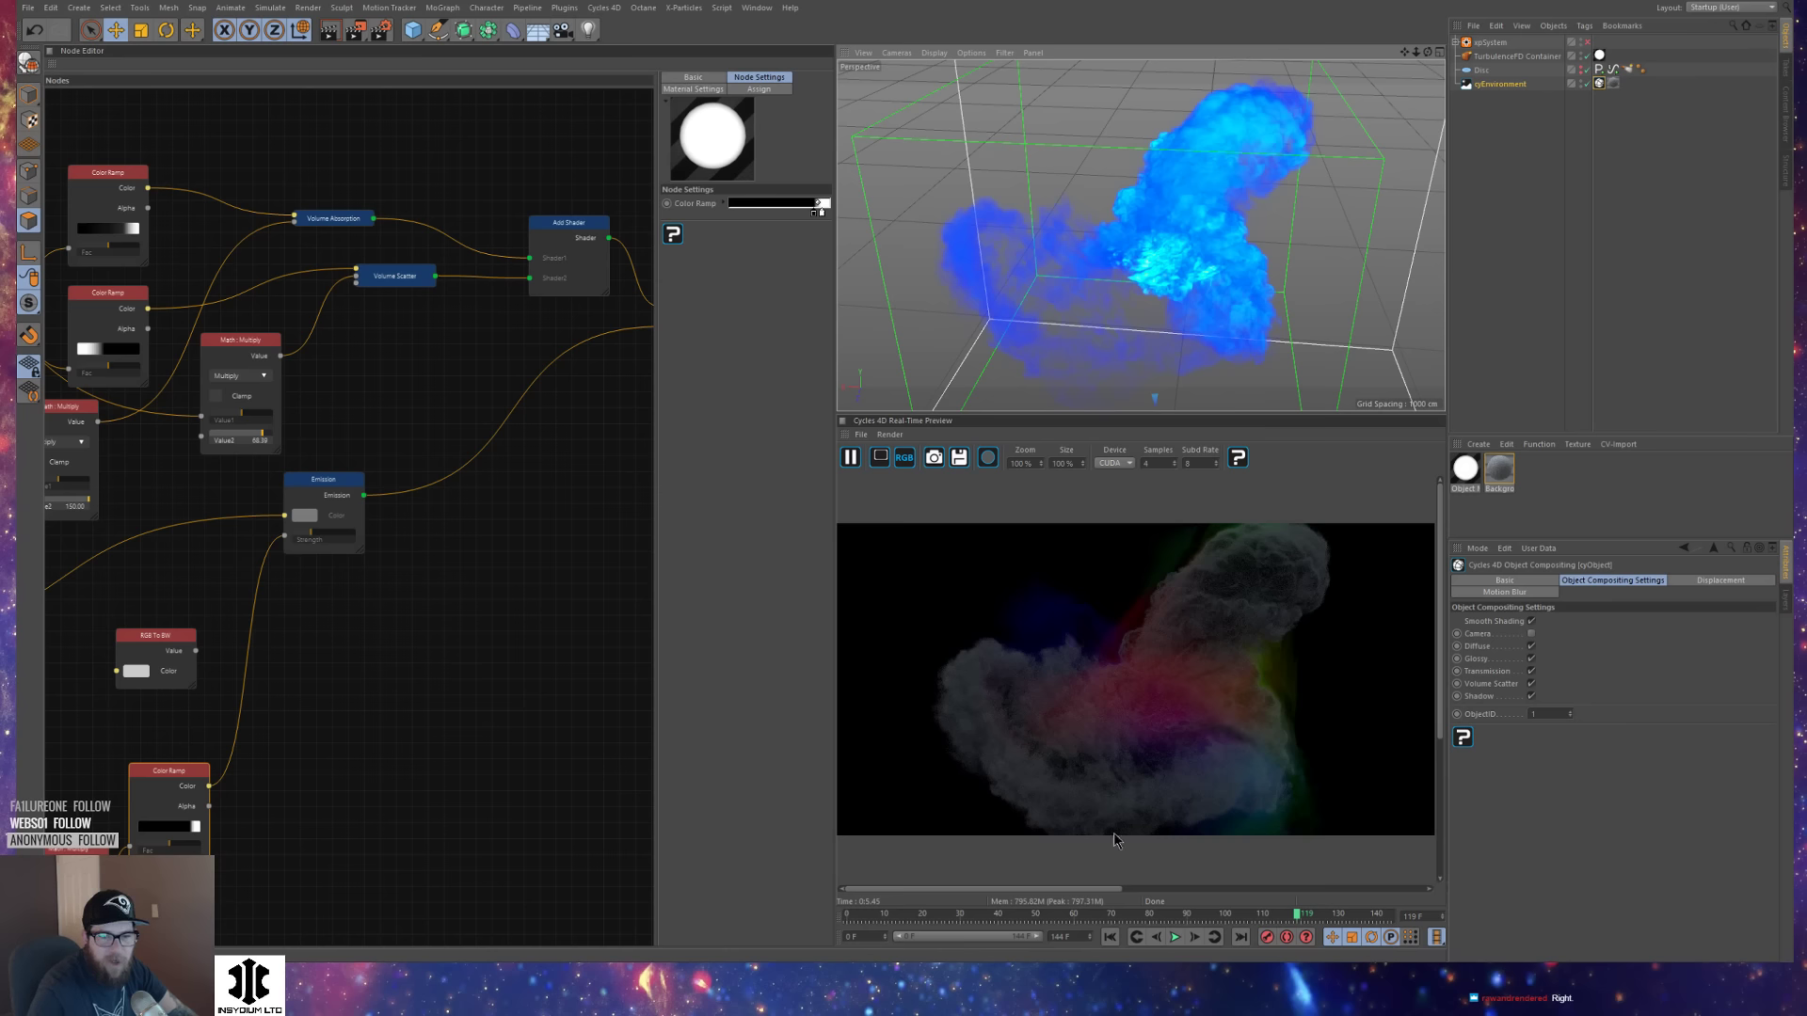
Expand the xpSystem, pause the preview and set the velocity Point Density Texture's Voxel Size to 500.
mouse_move(422, 615)
middle_mouse_down()
mouse_move(536, 597)
mouse_move(440, 633)
middle_mouse_up()
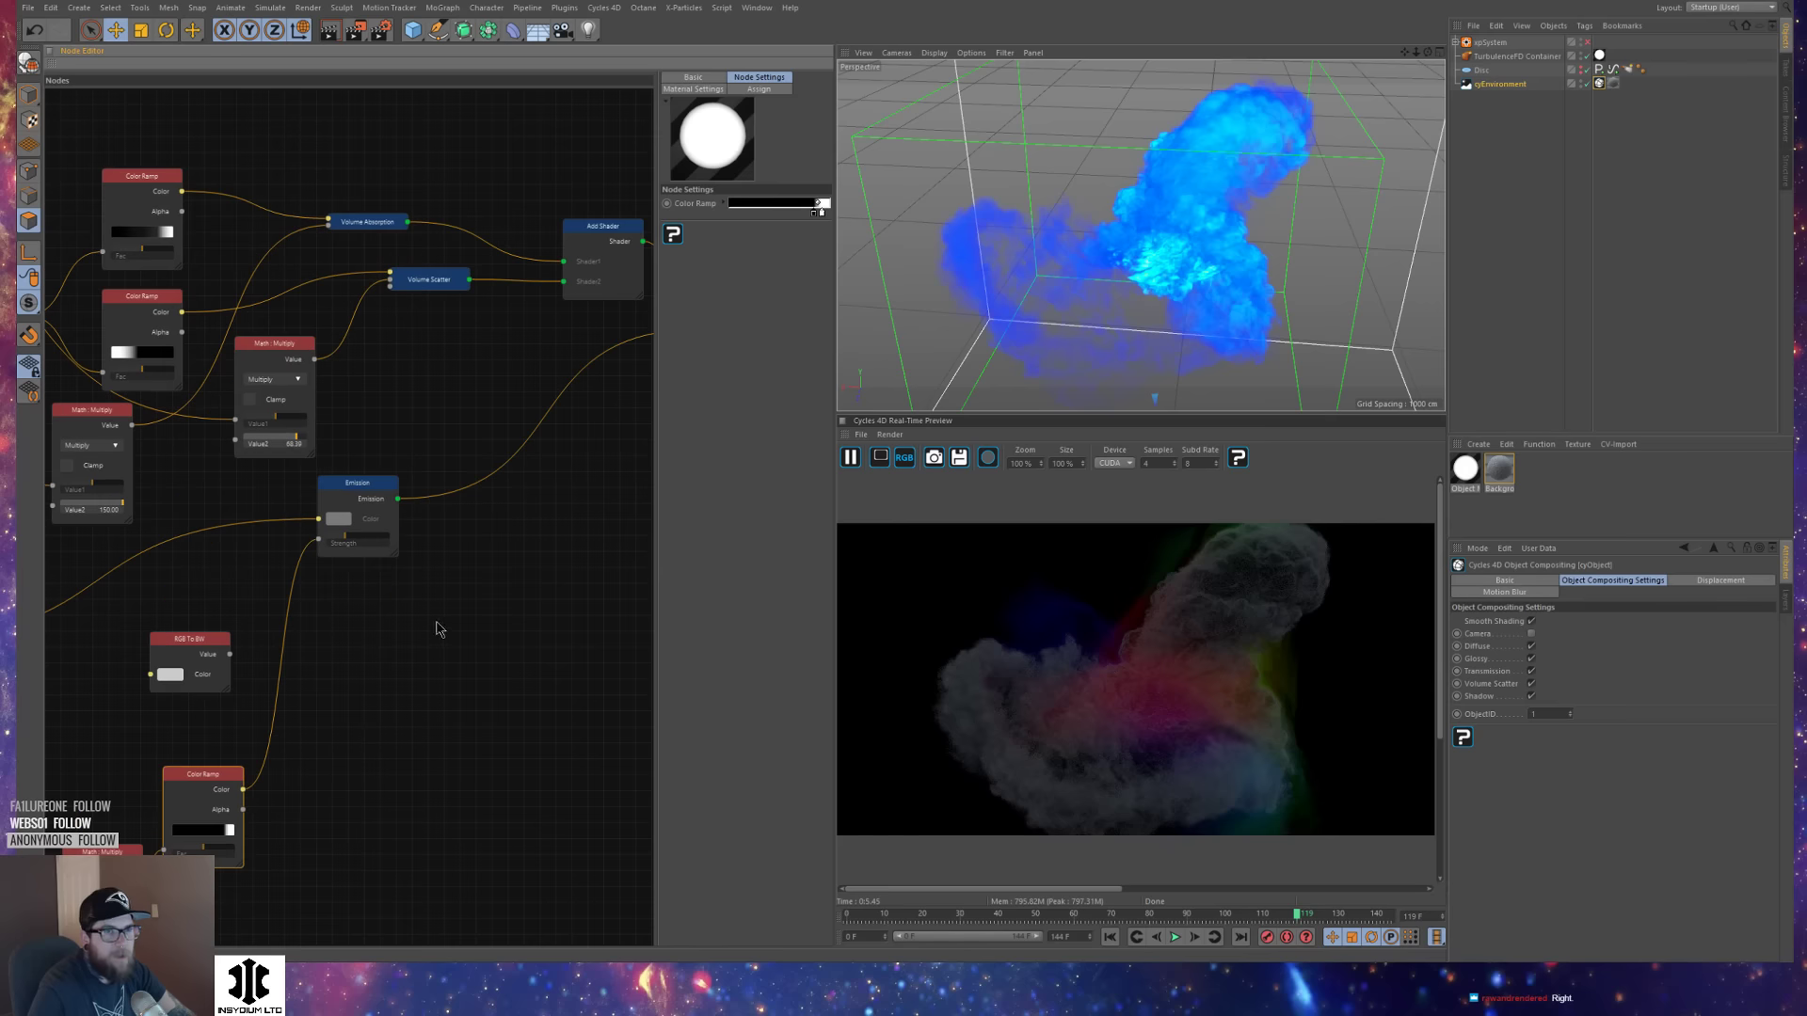
left_click(1490, 42)
left_click(1455, 42)
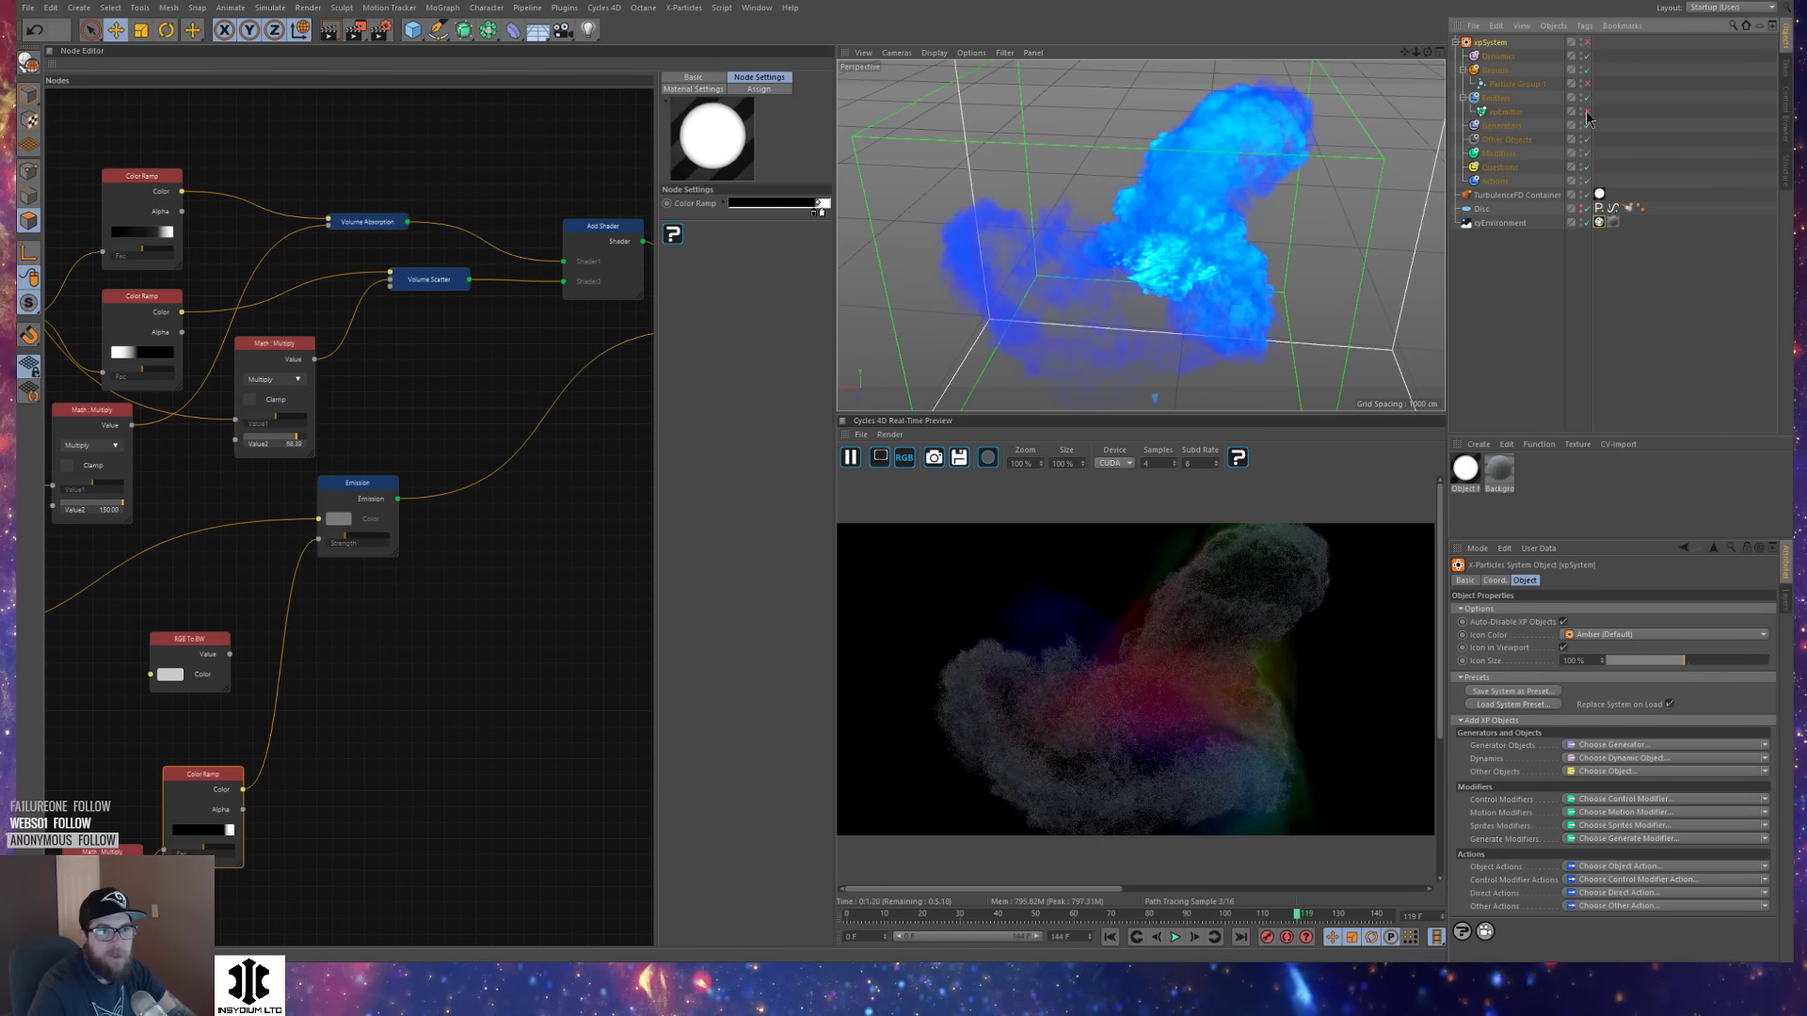
left_click(851, 458)
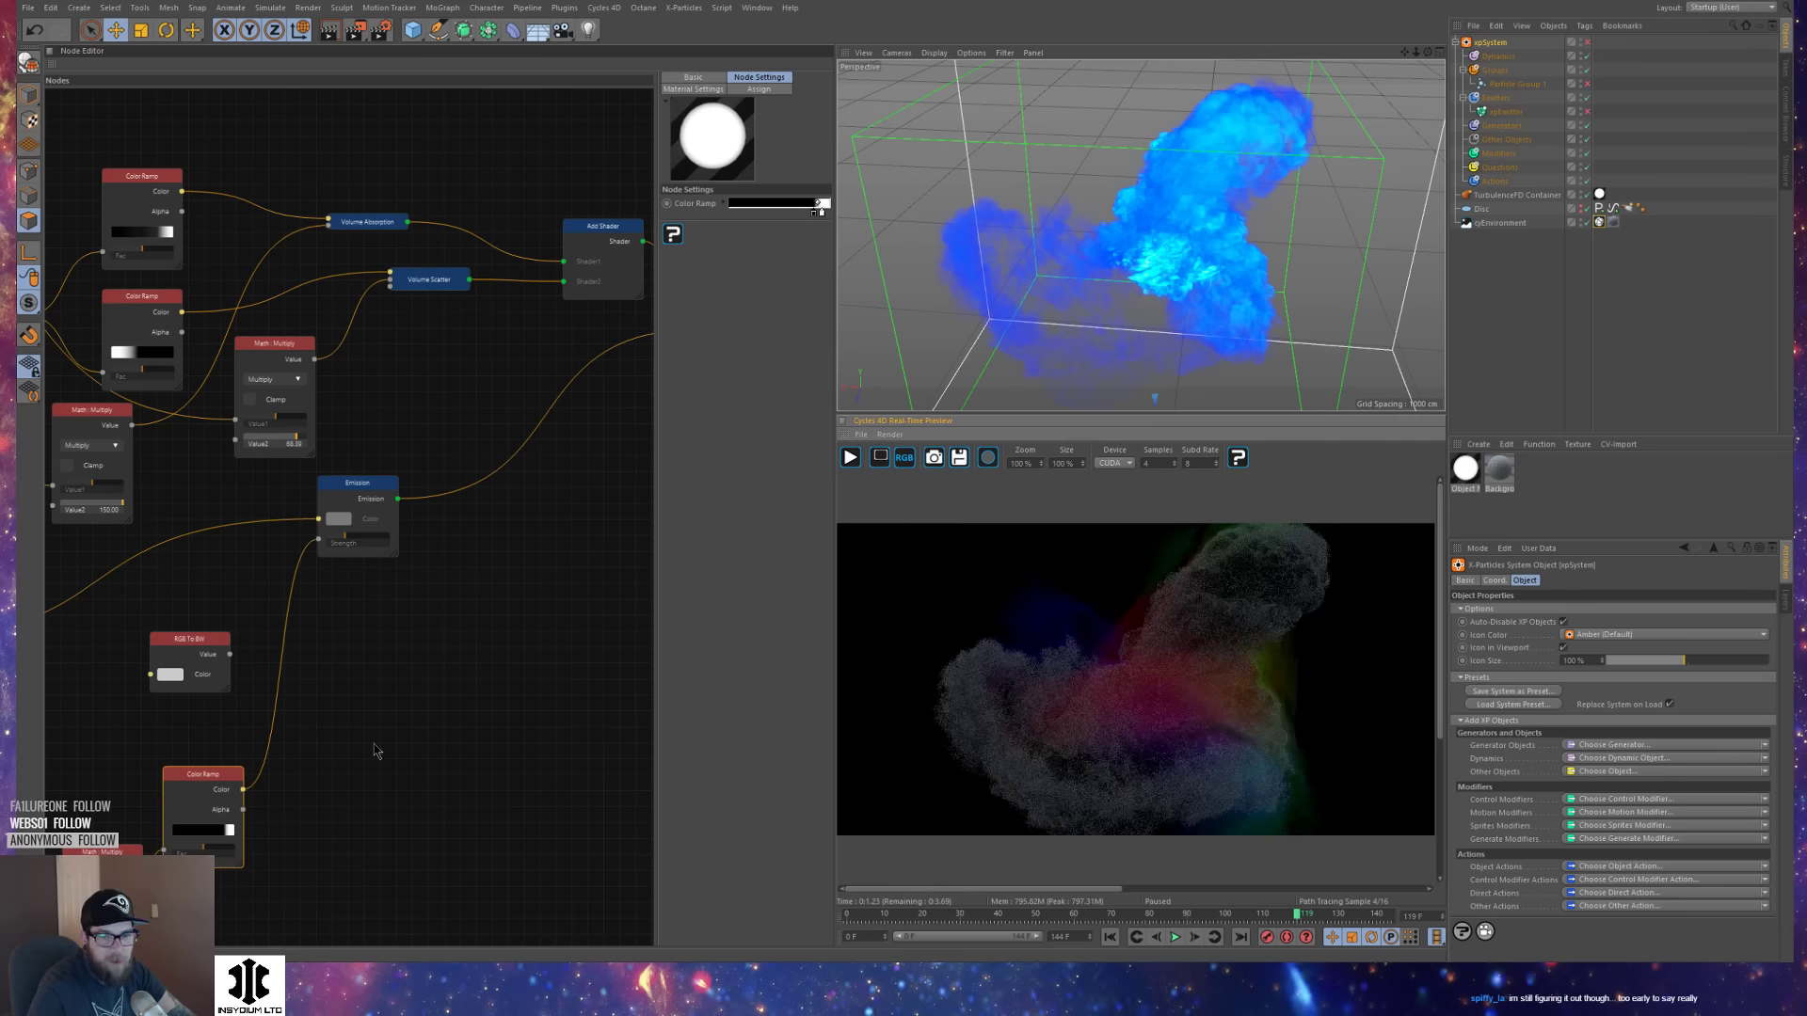
middle_click_drag(374, 750, 731, 659)
left_click(216, 551)
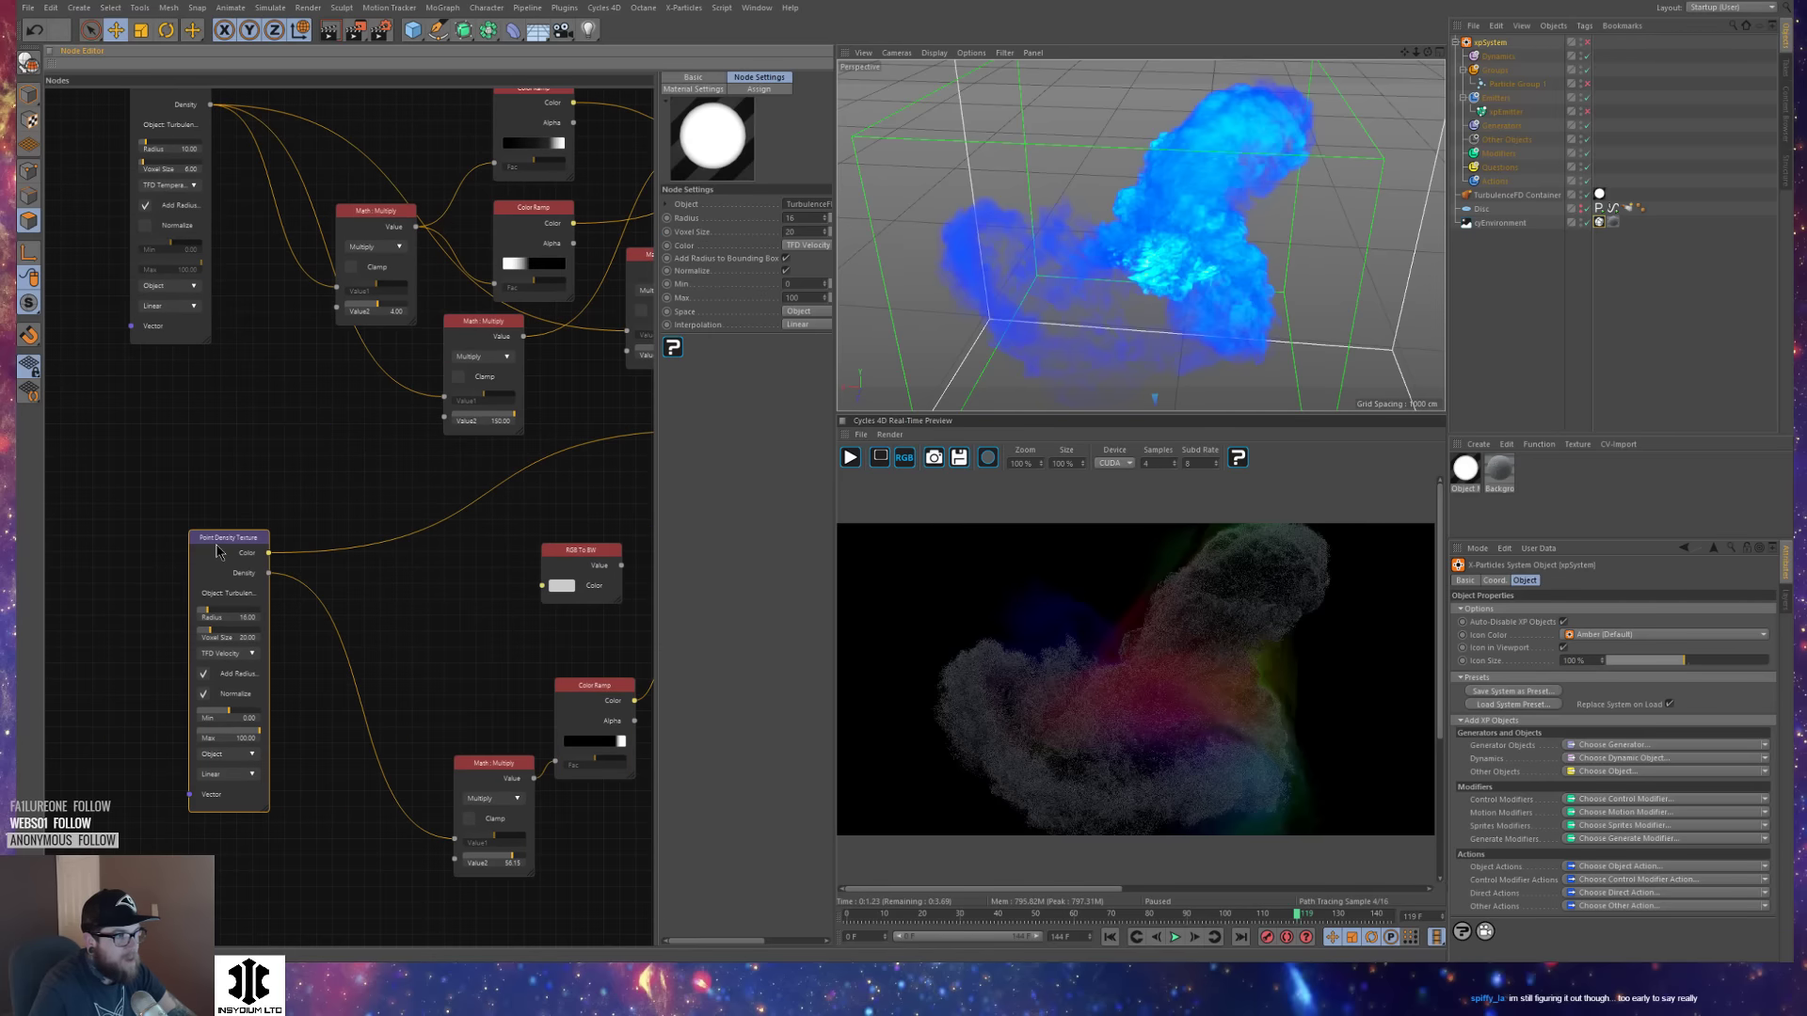
double_click(788, 231)
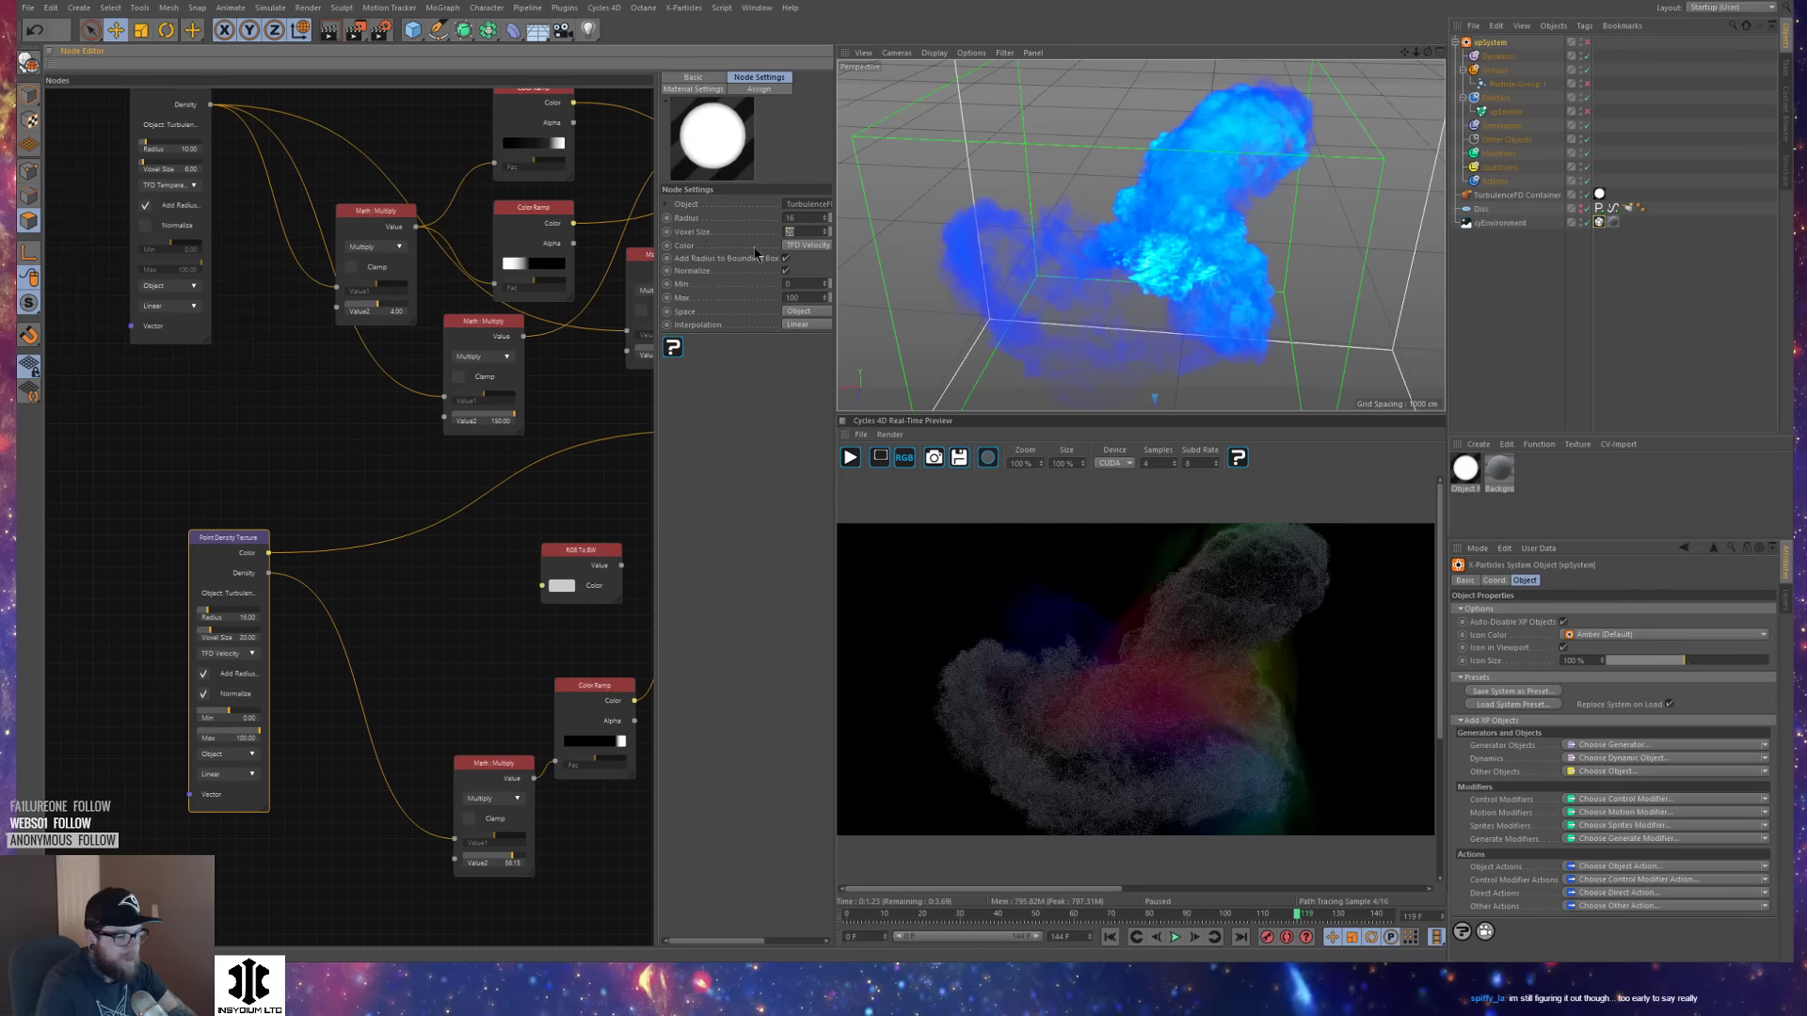
type("500")
key("Return")
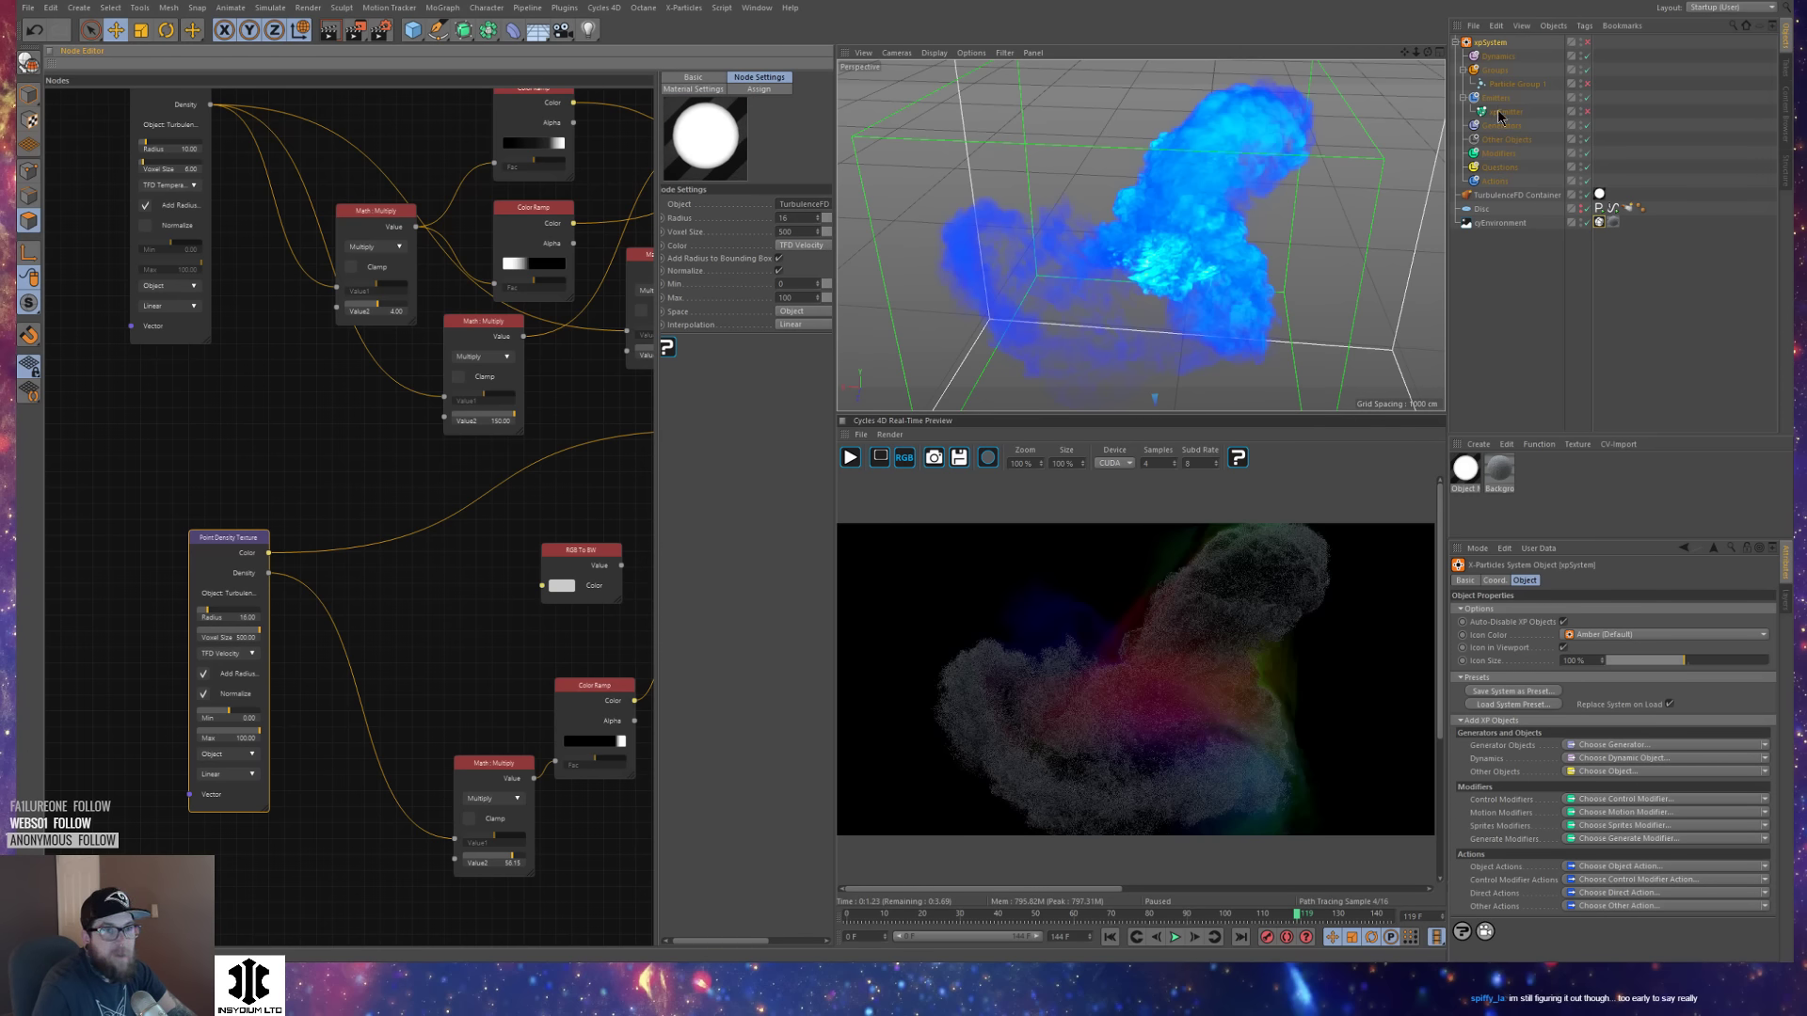
Enable the xpSystem, assign xpEmitter as the Point Density Texture's object and set its Color source to XP Particle Color.
left_click(1588, 42)
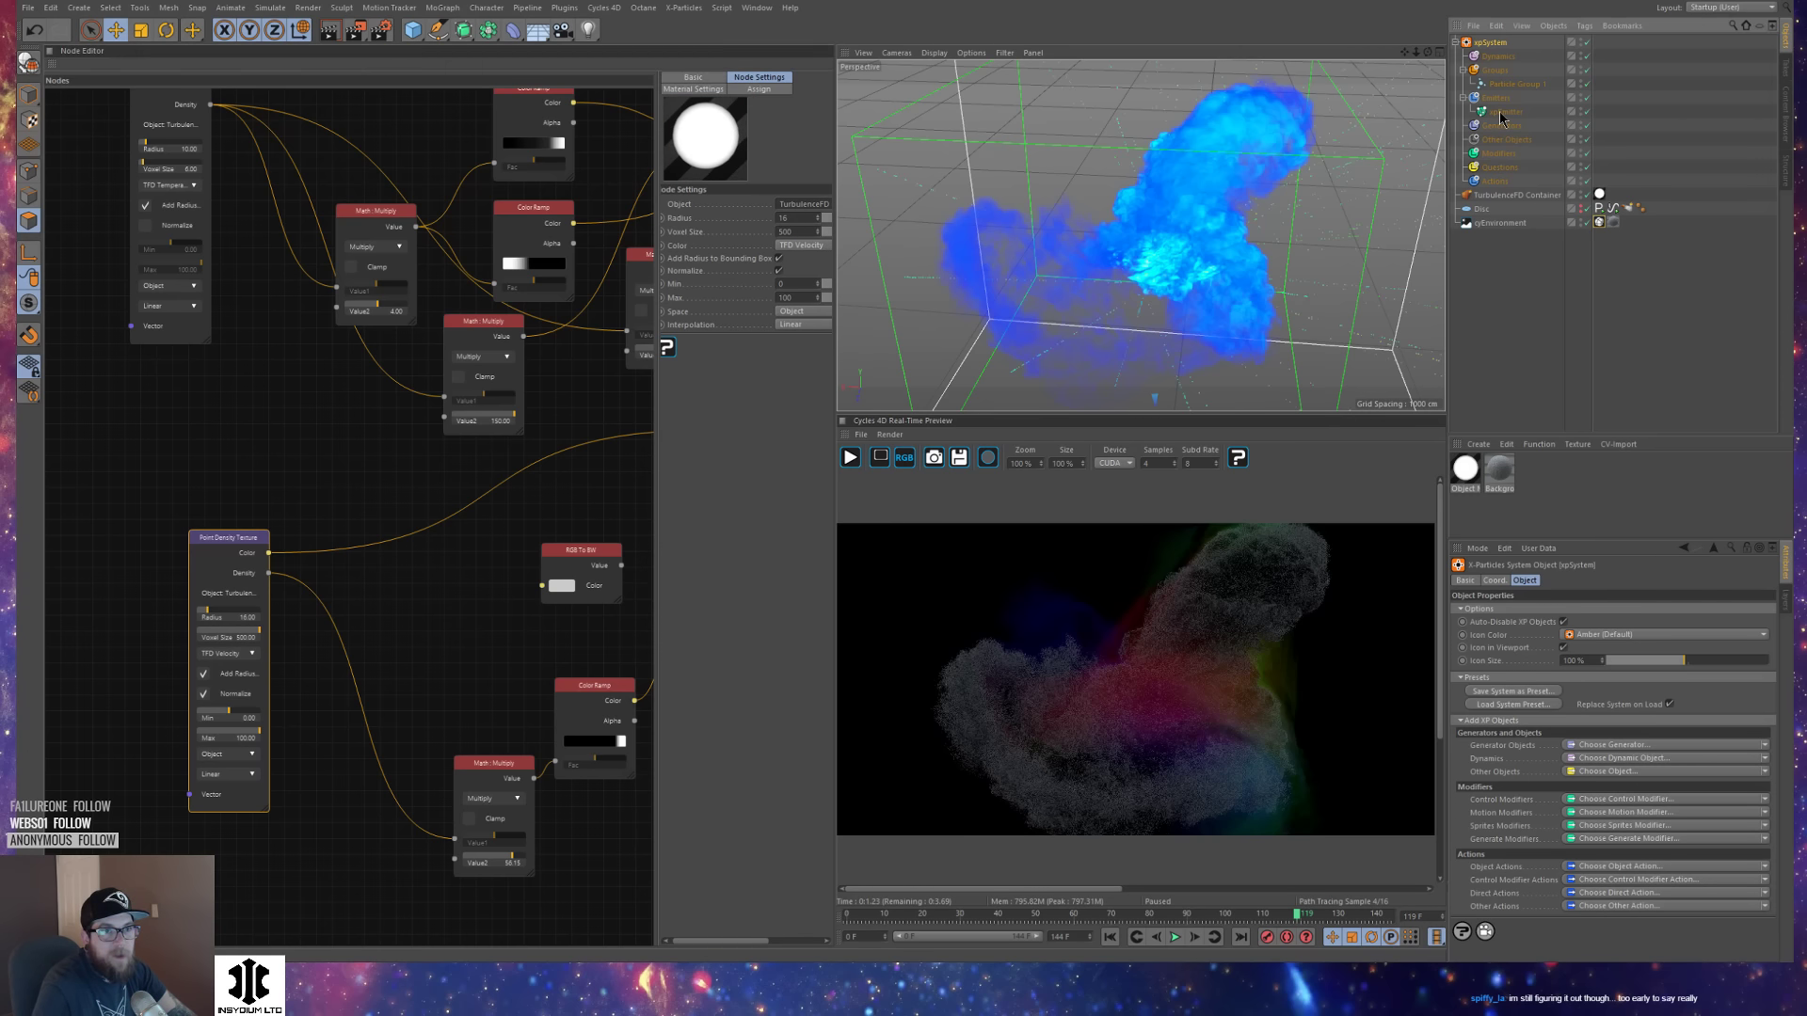
left_click_drag(1504, 112, 800, 207)
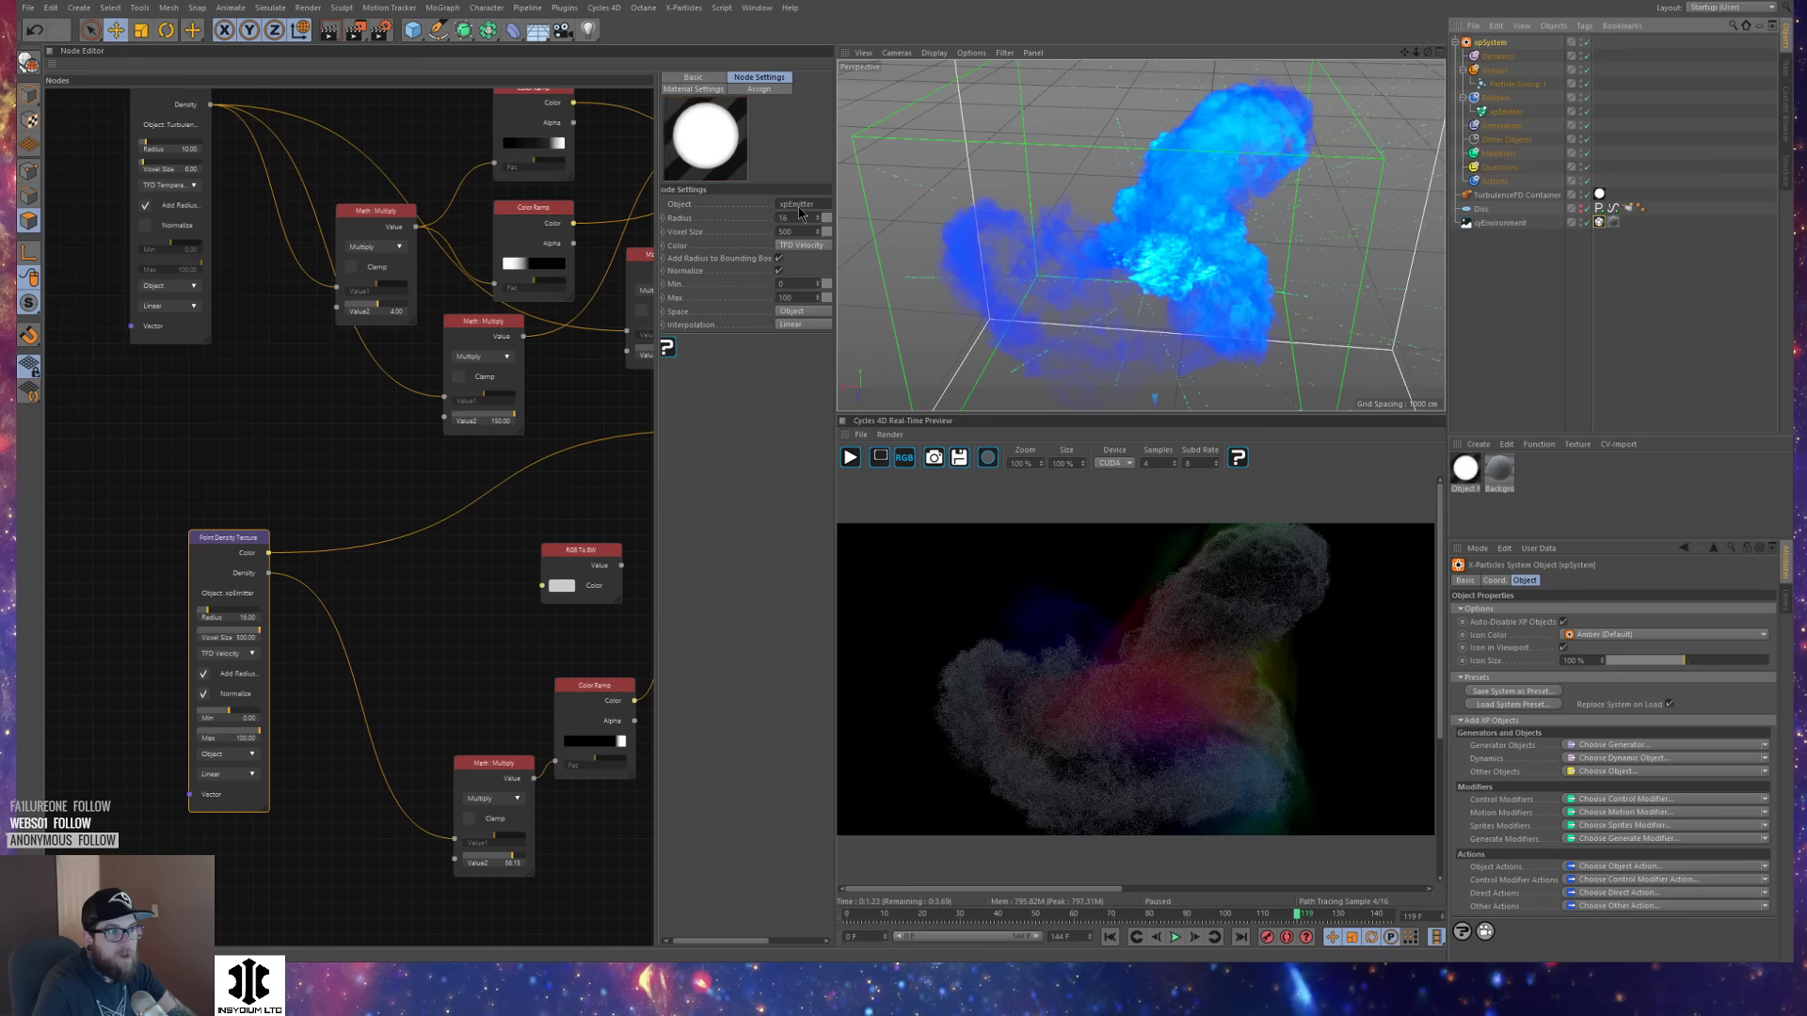
left_click(800, 245)
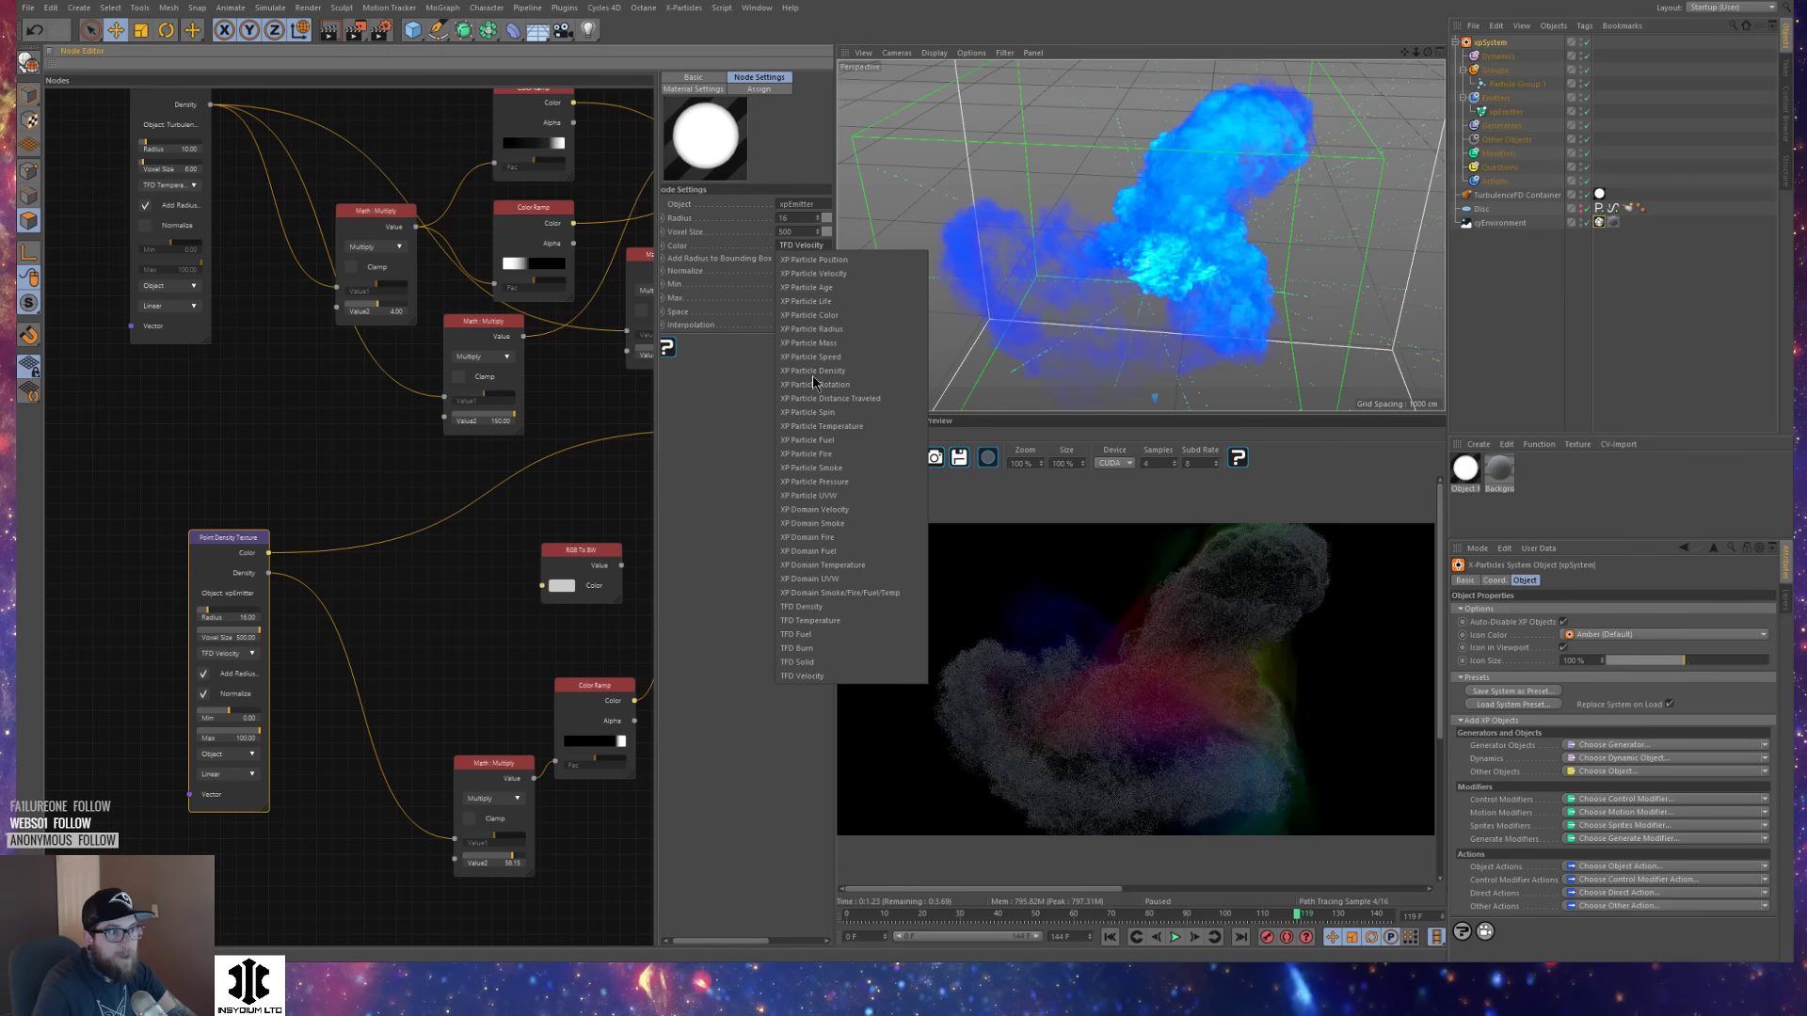
left_click(844, 318)
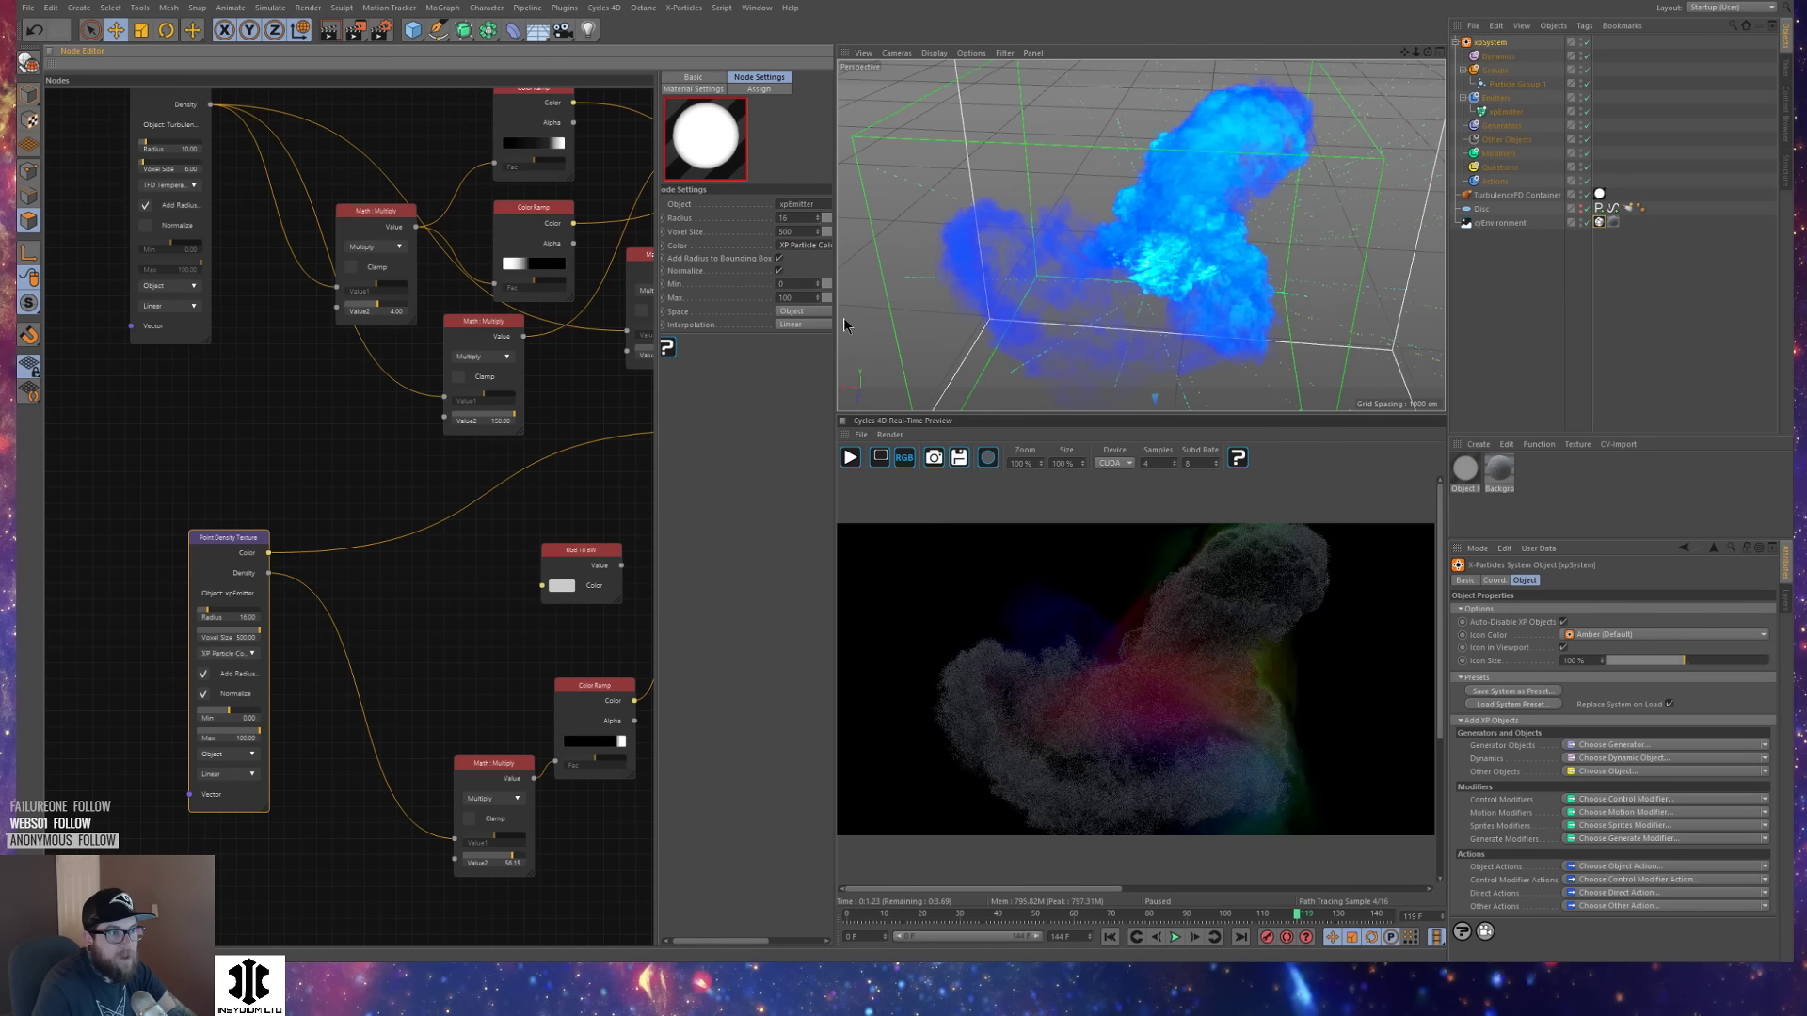
middle_click_drag(470, 619, 263, 661)
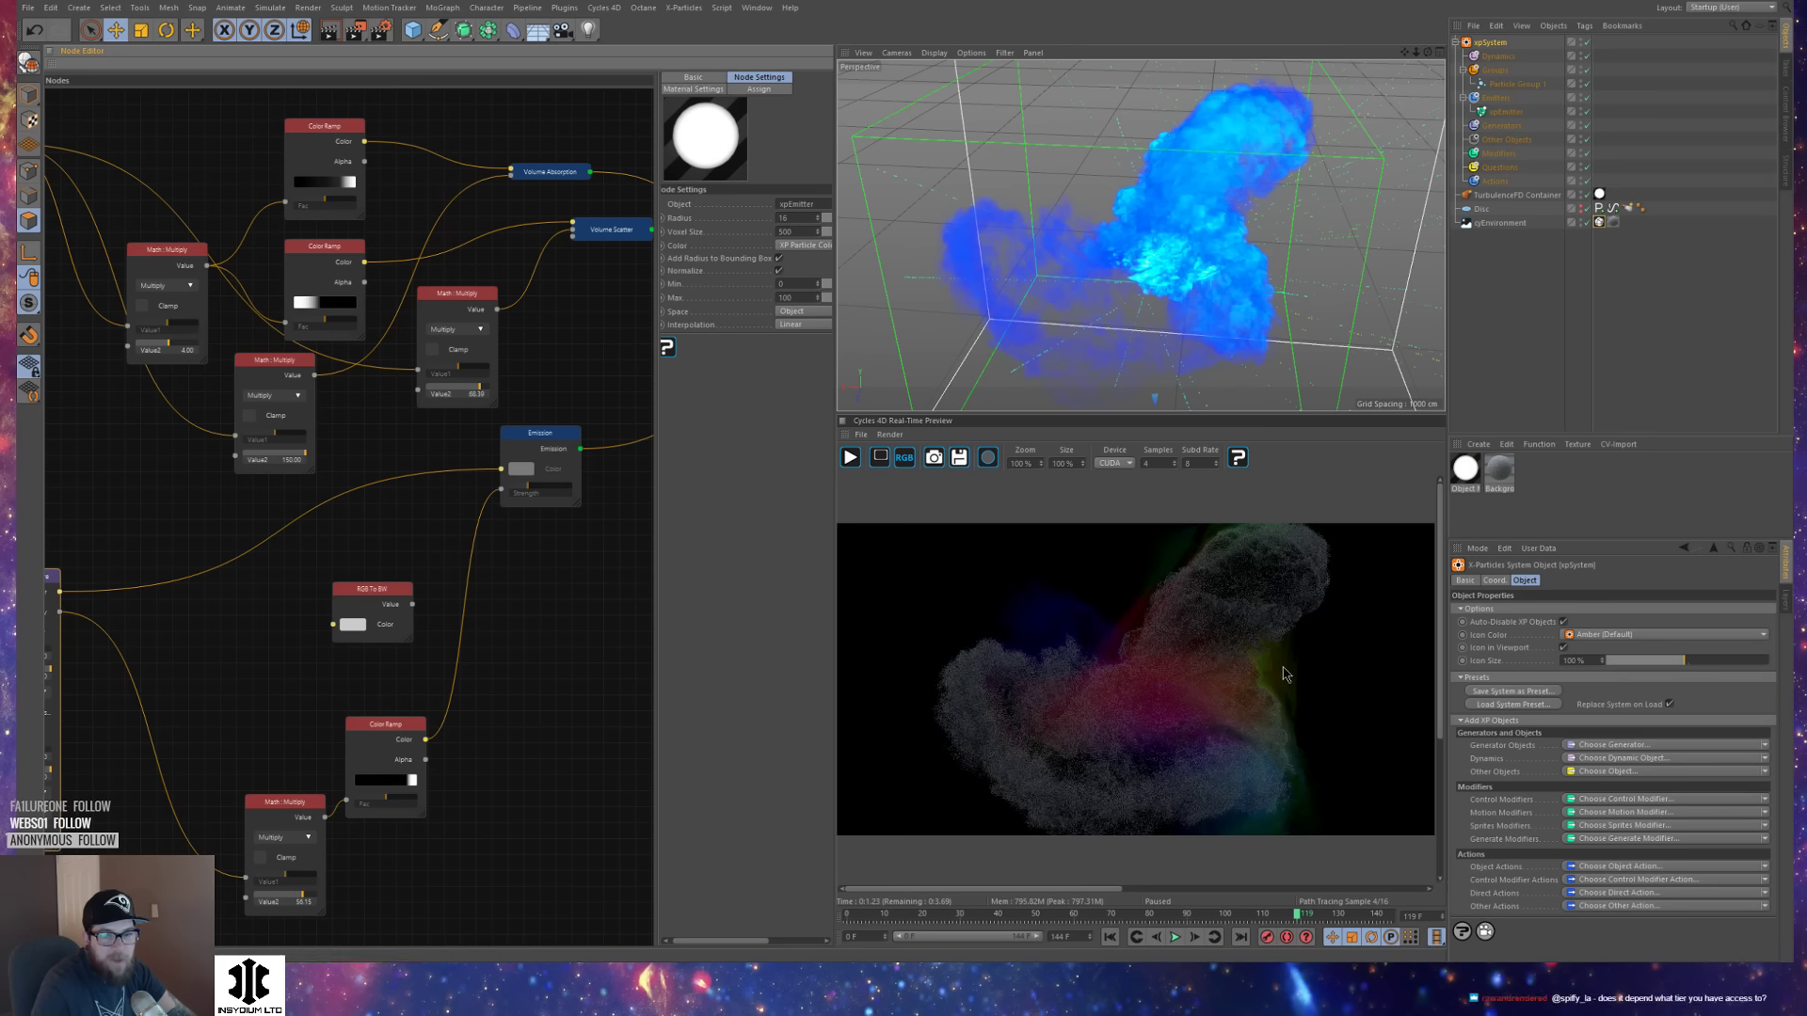
Rewind to frame 0 and play the particles with the smoke to frame 96.
left_click(1070, 737)
key("shift+f")
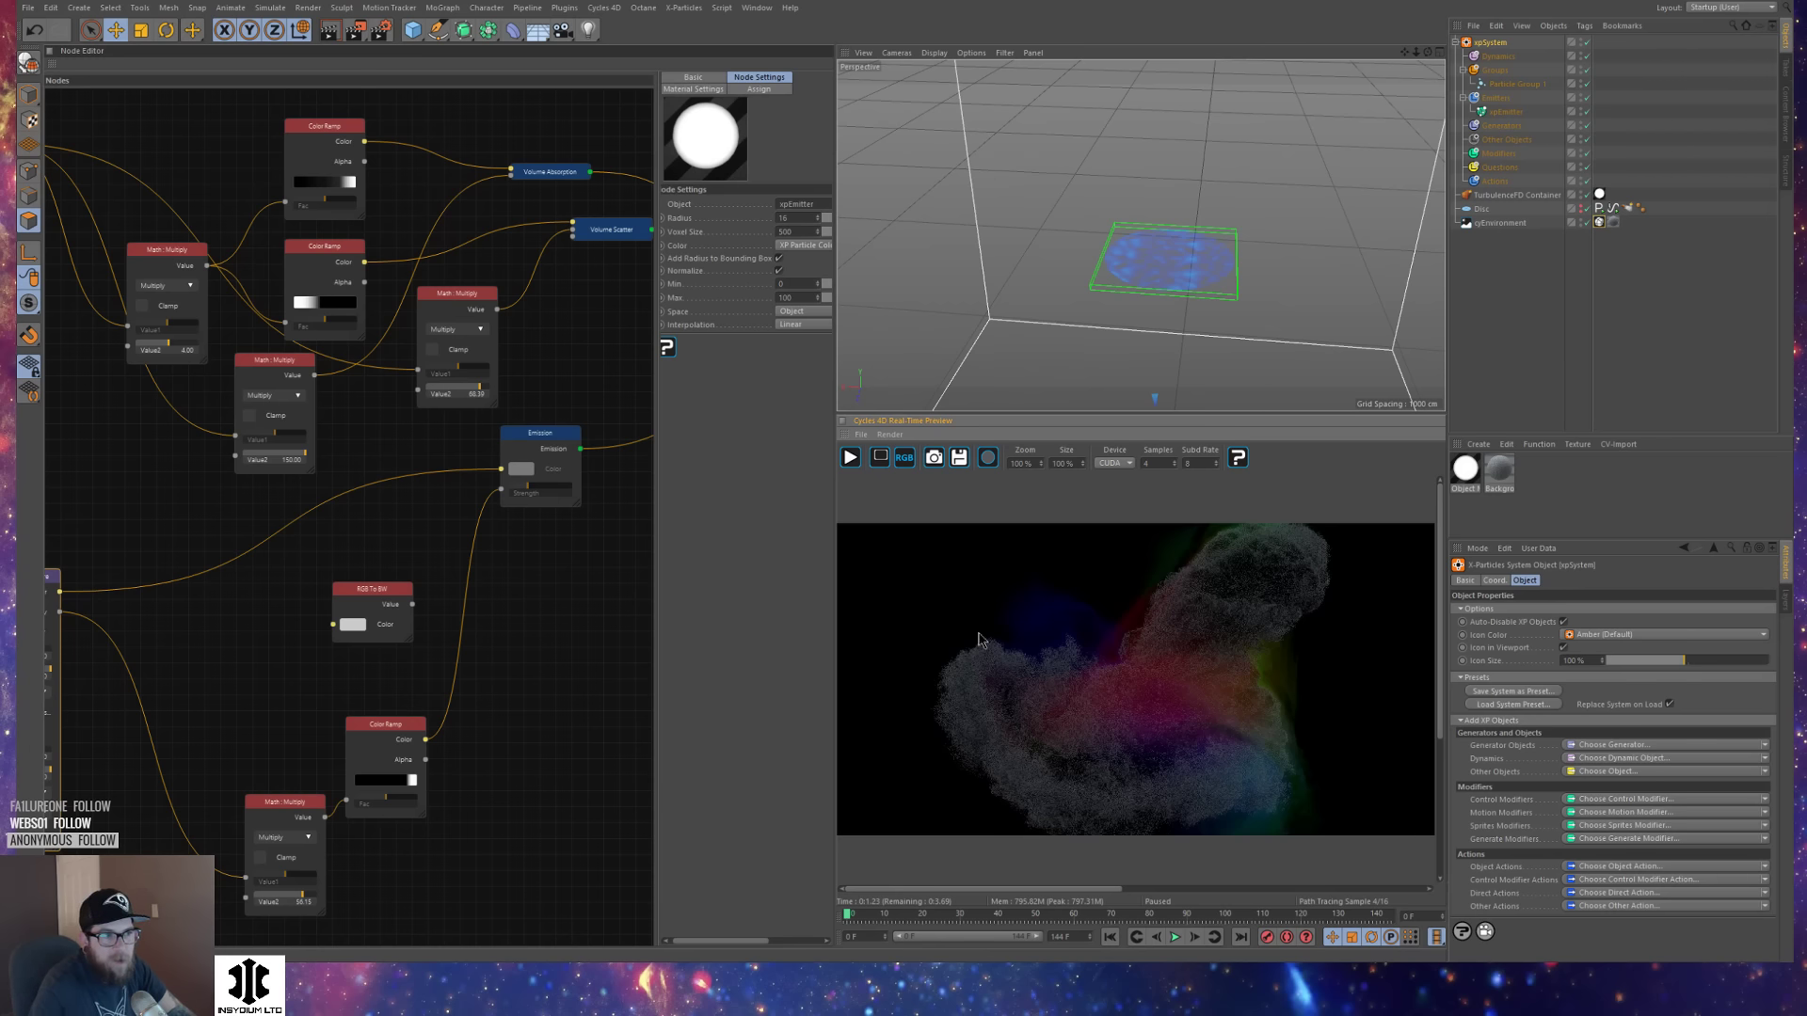
left_click(1176, 936)
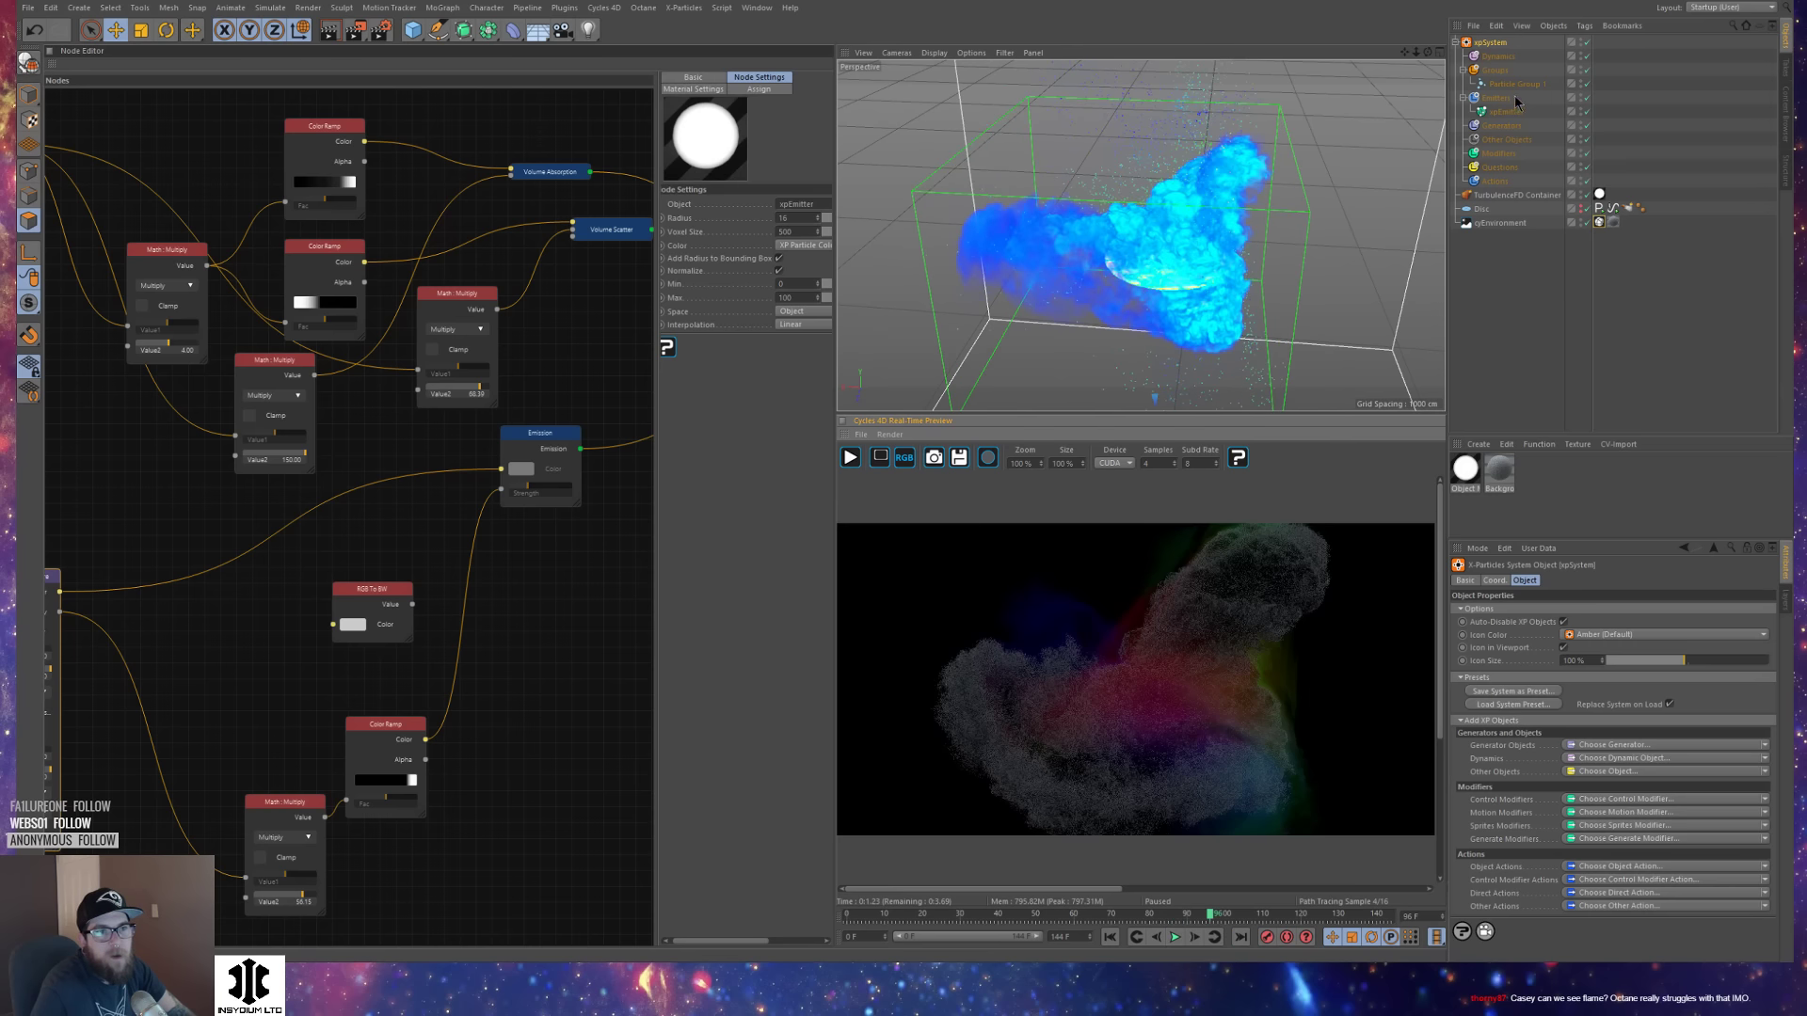
Set the TurbulenceFD Container's Particle Velocity Scale to 100% and replay the simulation from the start.
left_click(1517, 195)
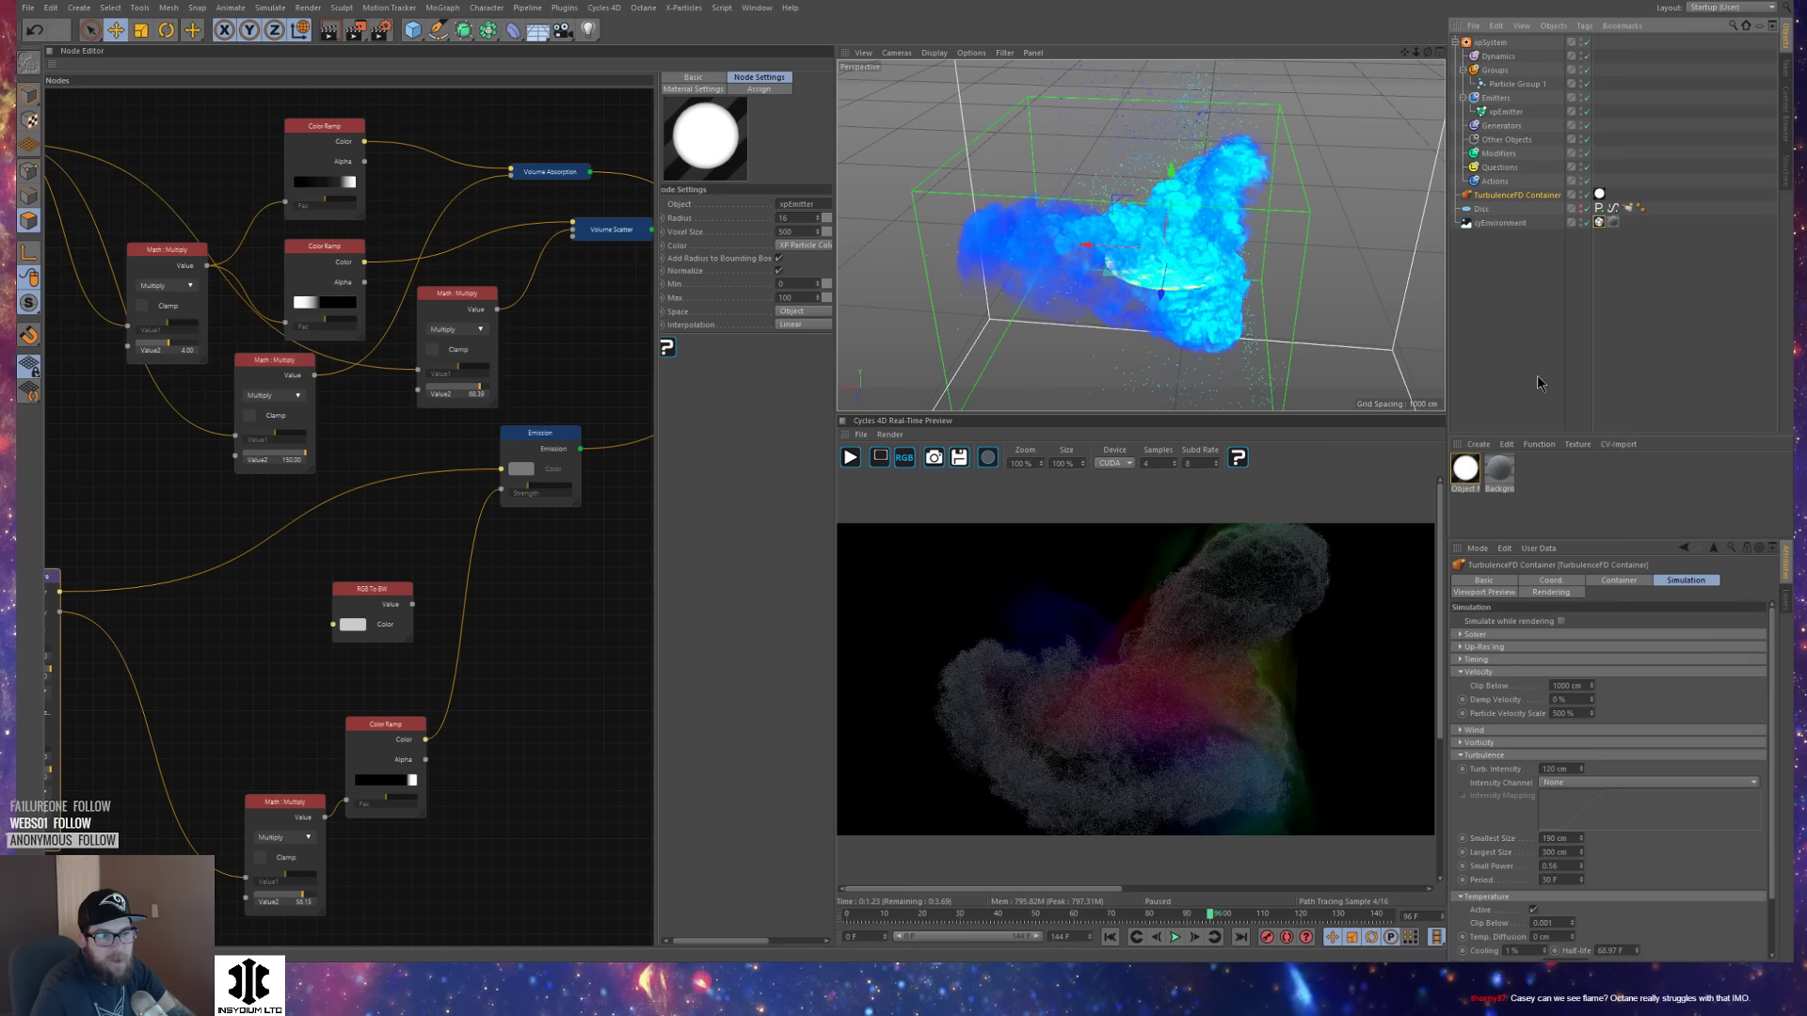
left_click(1619, 580)
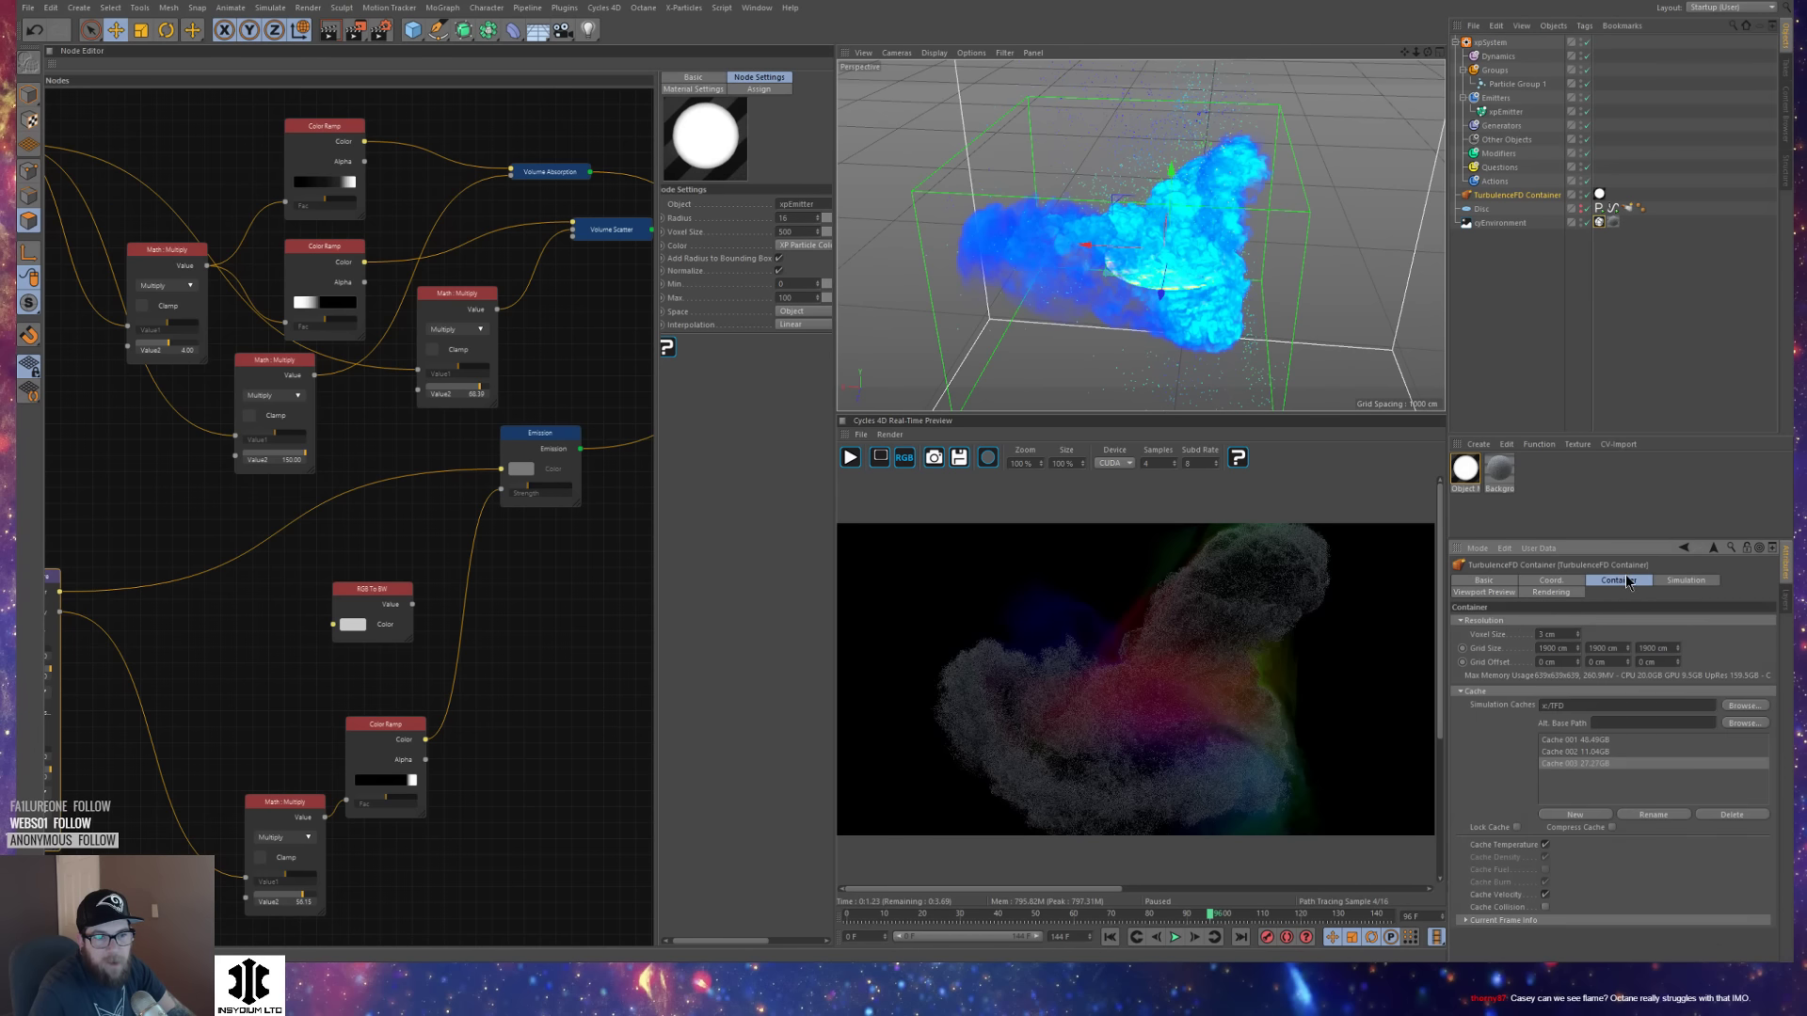
left_click(1685, 580)
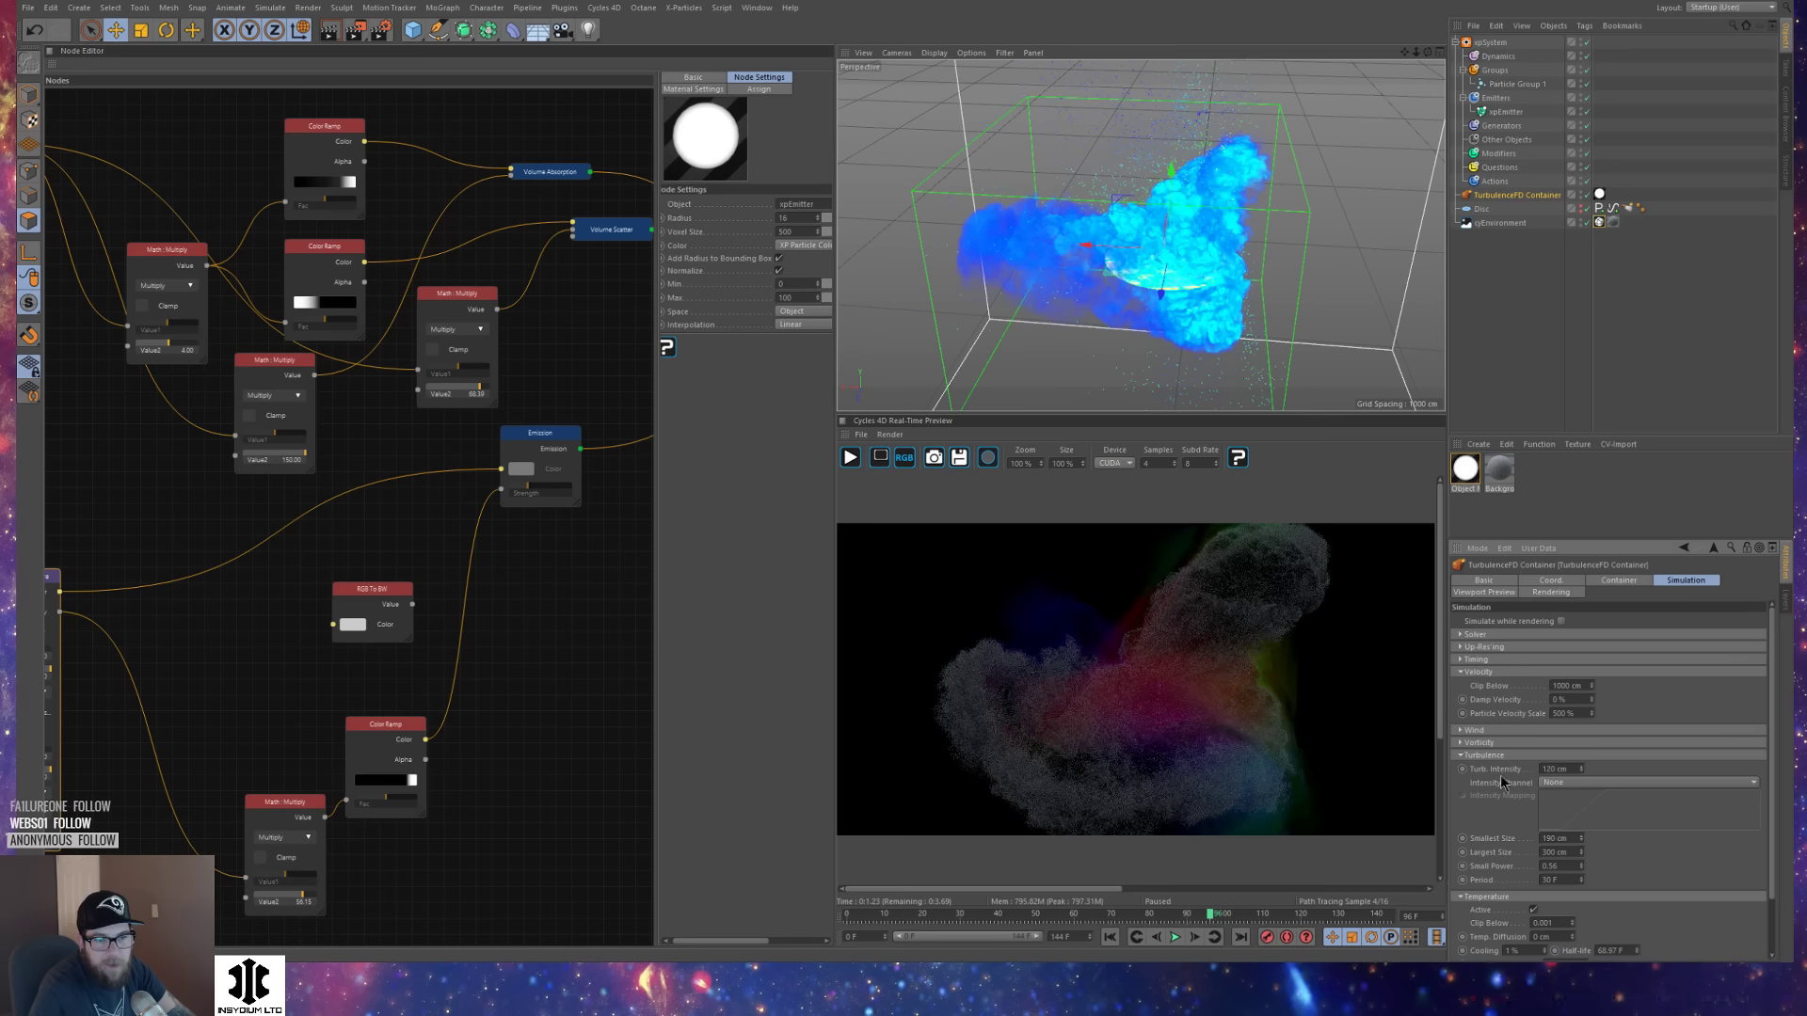
left_click(1554, 713)
type("100")
key("Return")
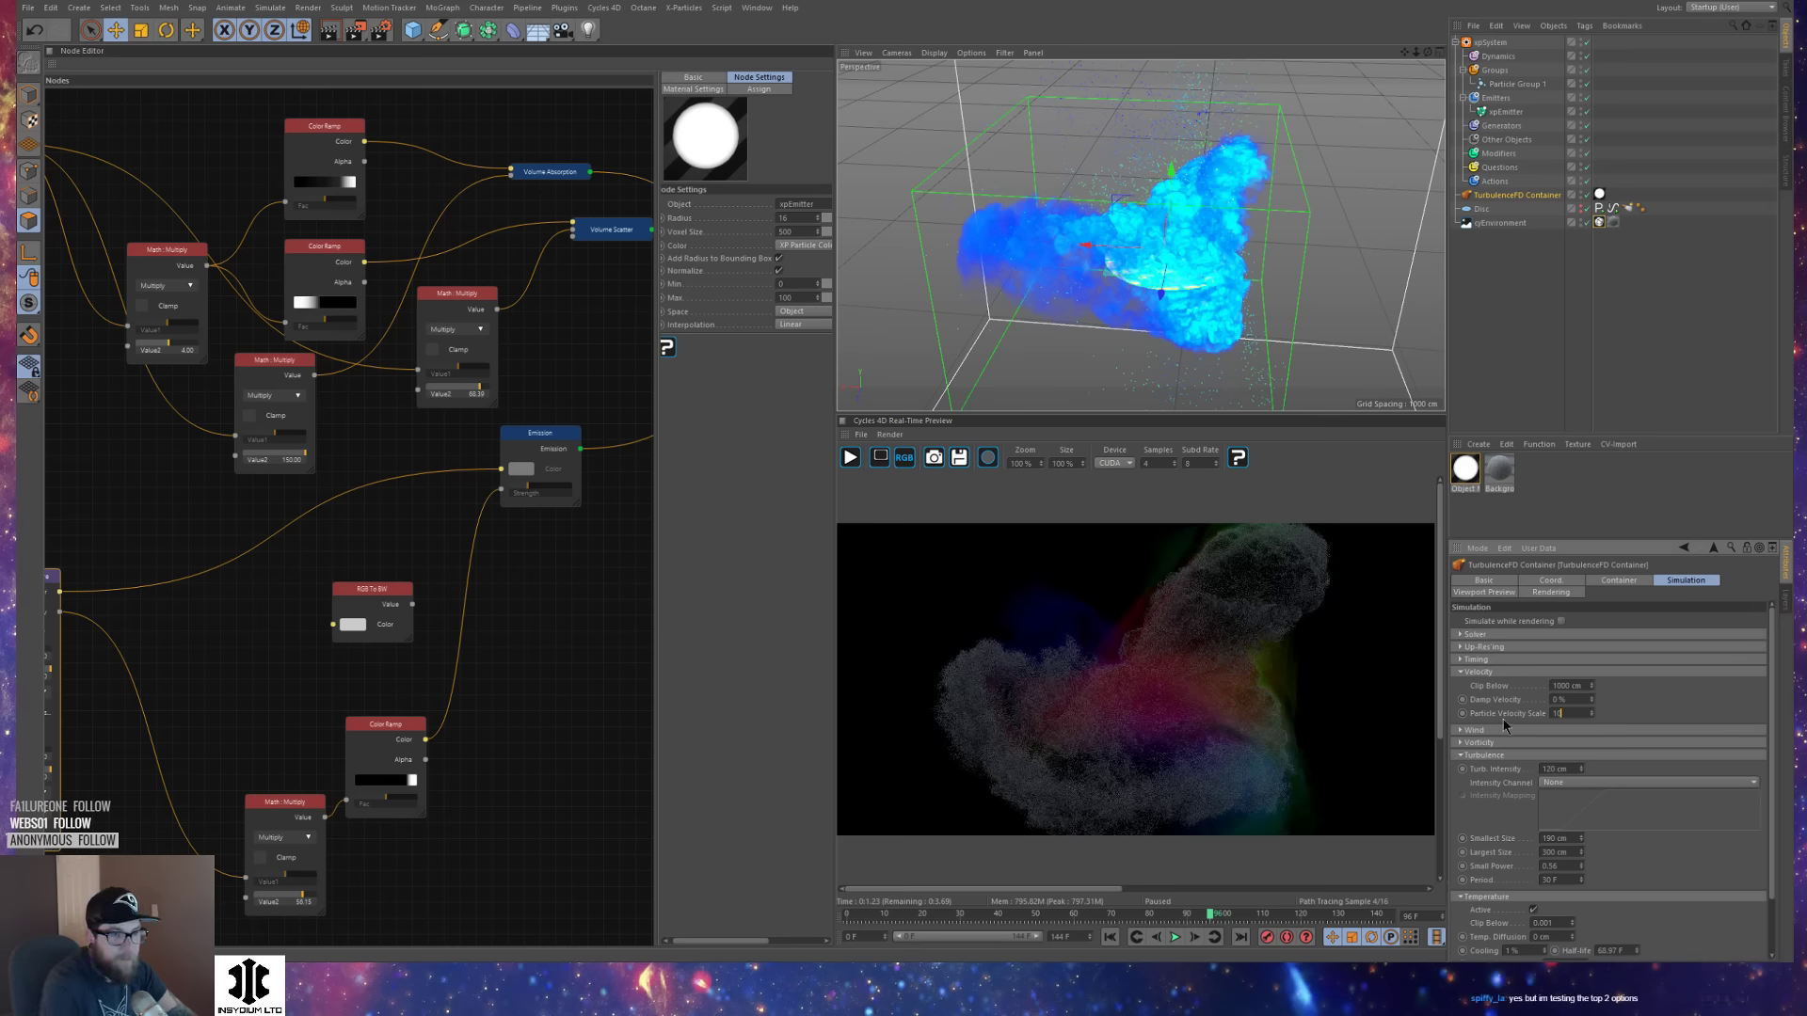
key("shift+f")
key("F8")
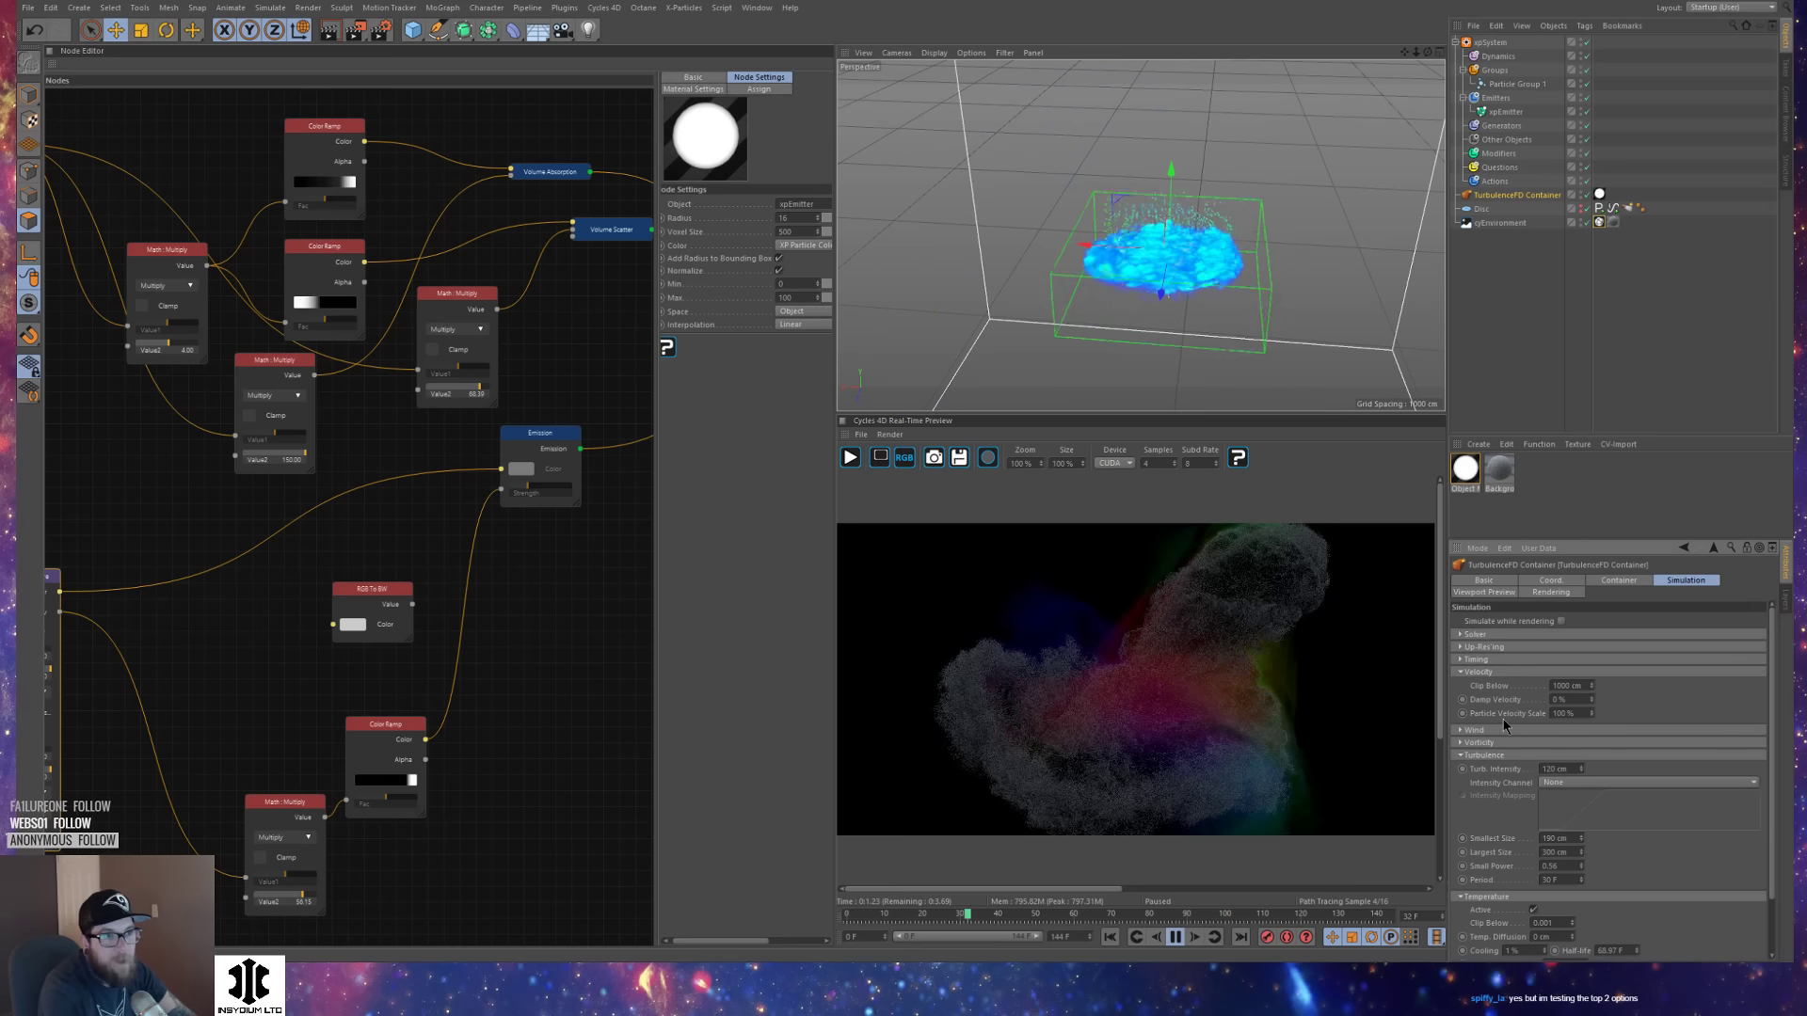
Set Particle Group 1's emission Speed to 0 cm and replay the simulation from the start to frame 112.
left_click(1515, 84)
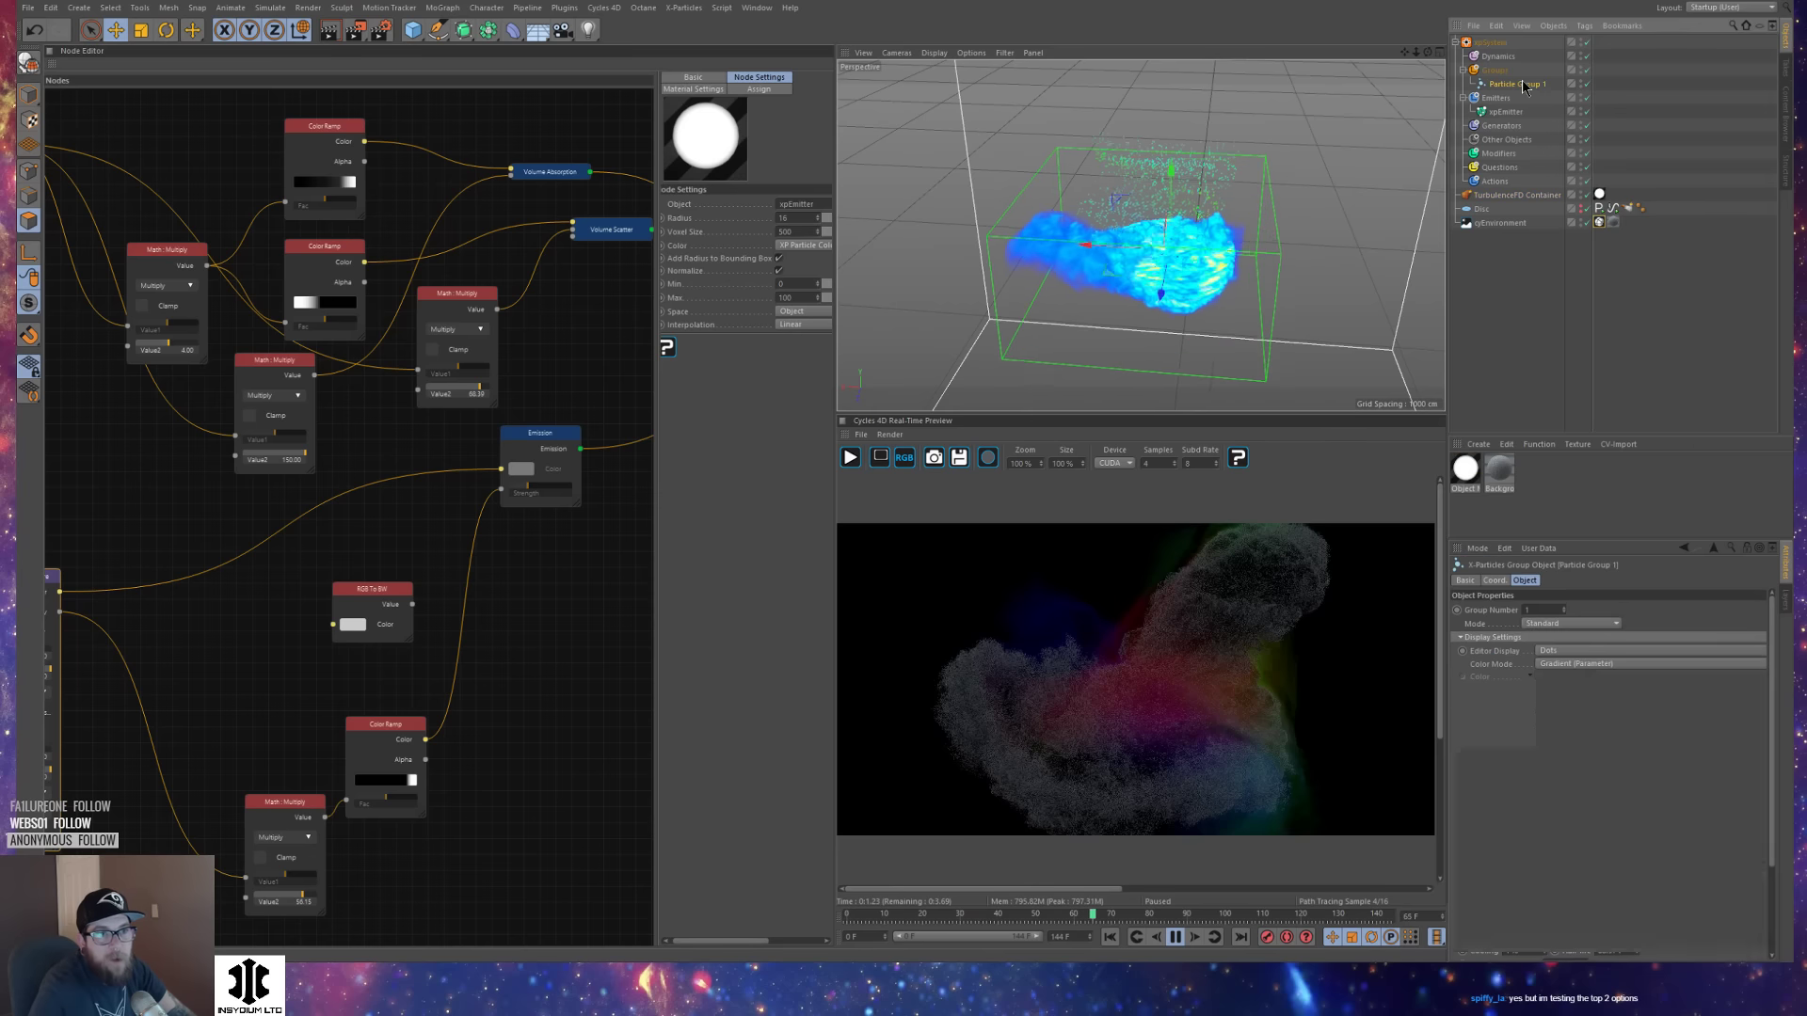
scroll(1564, 958, "down", 3)
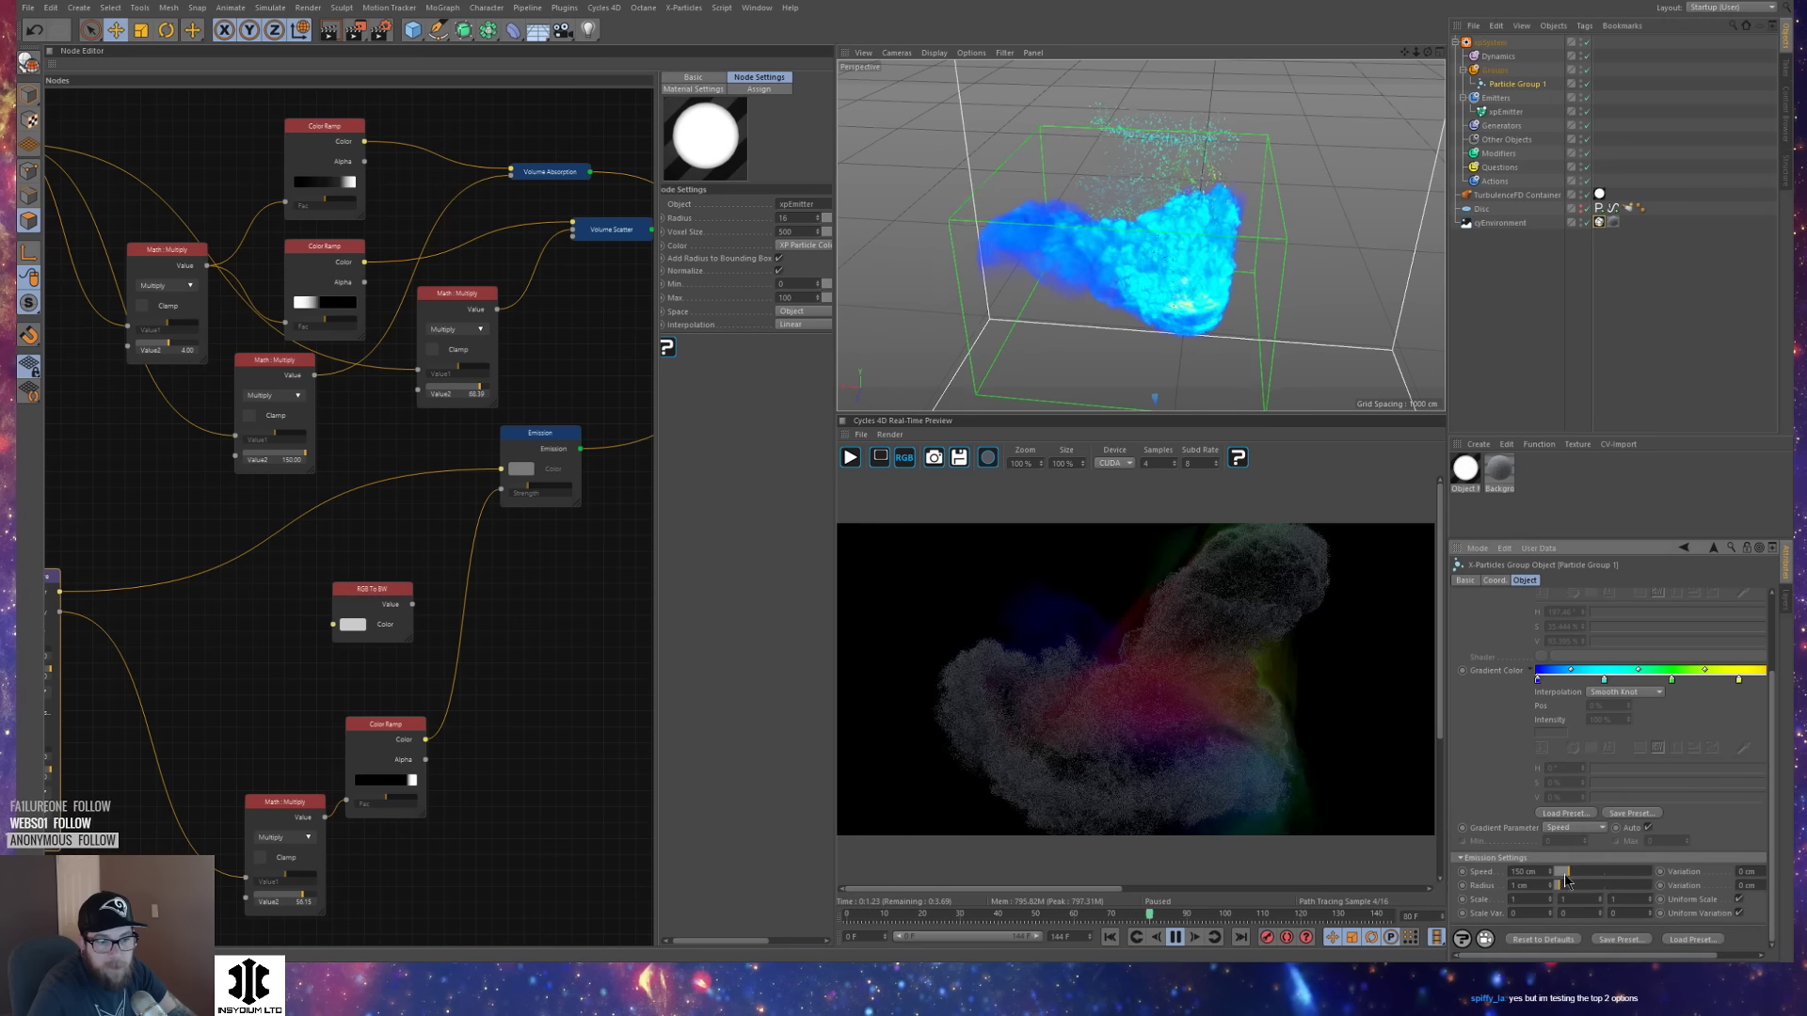
key("shift+f")
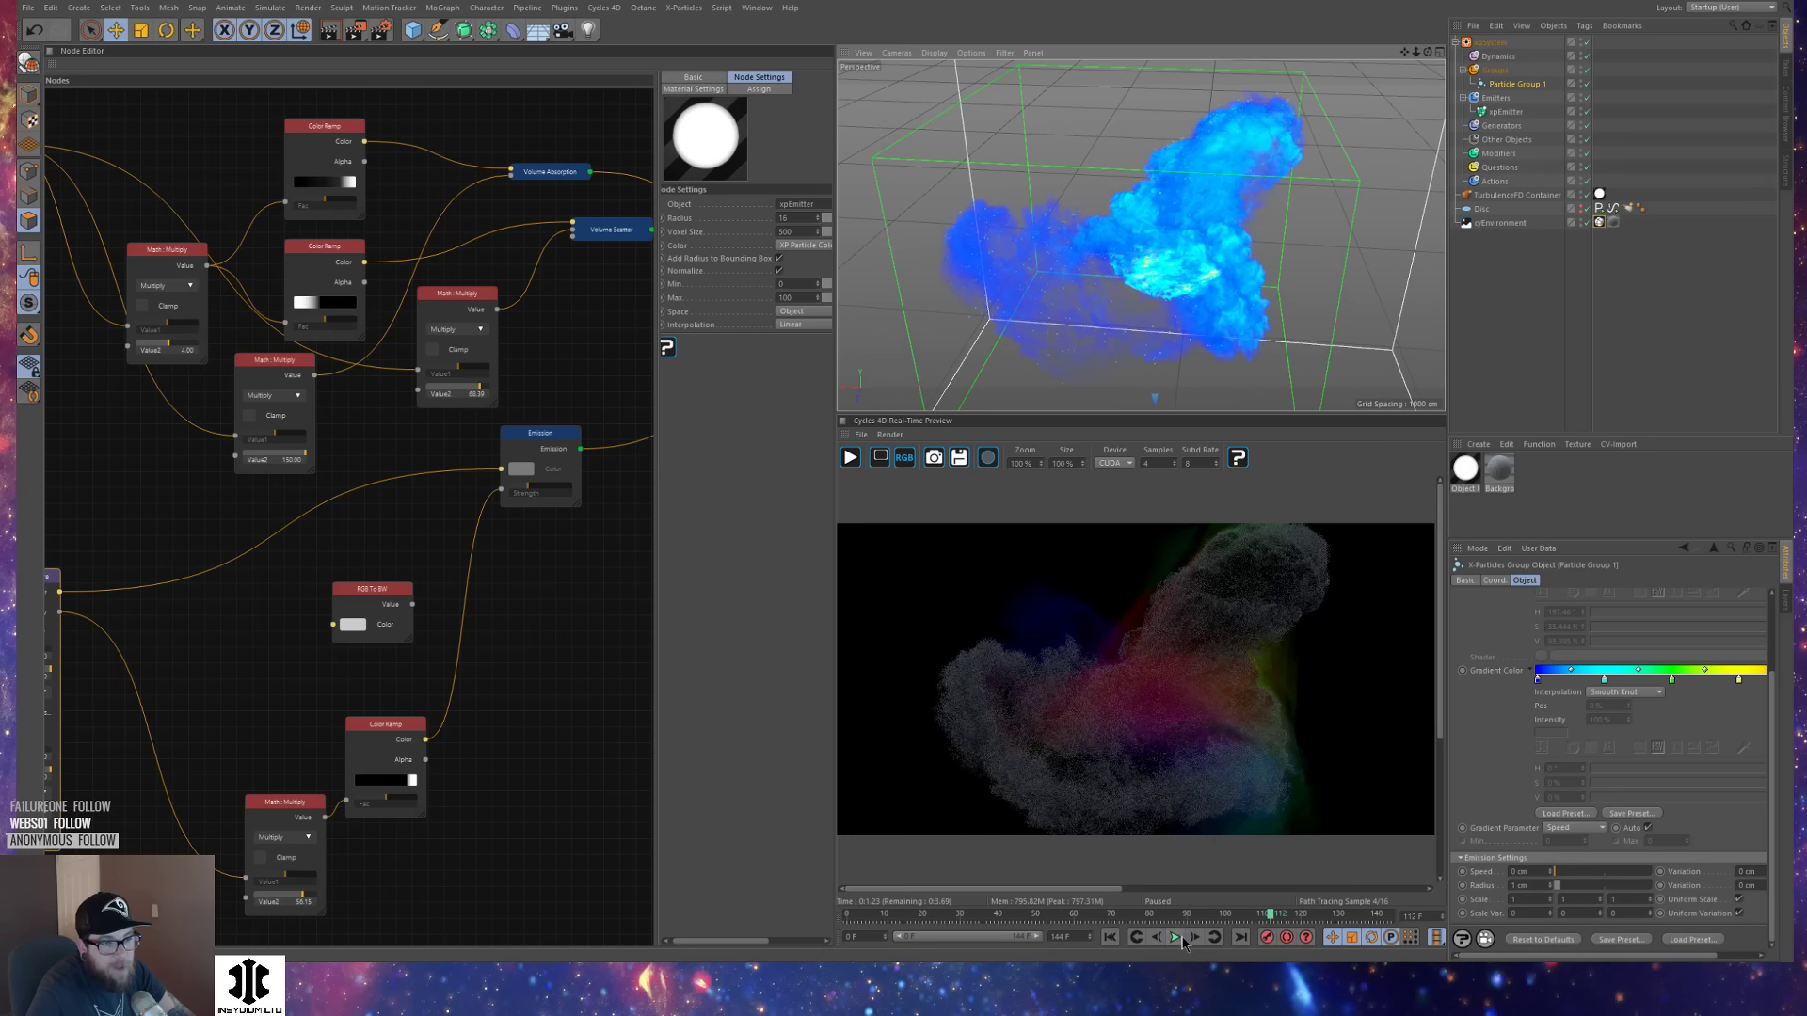
Turn the view around the smoke and restart the Cycles 4D real-time preview.
key("F8")
left_click_drag(1220, 287, 1391, 318, "alt")
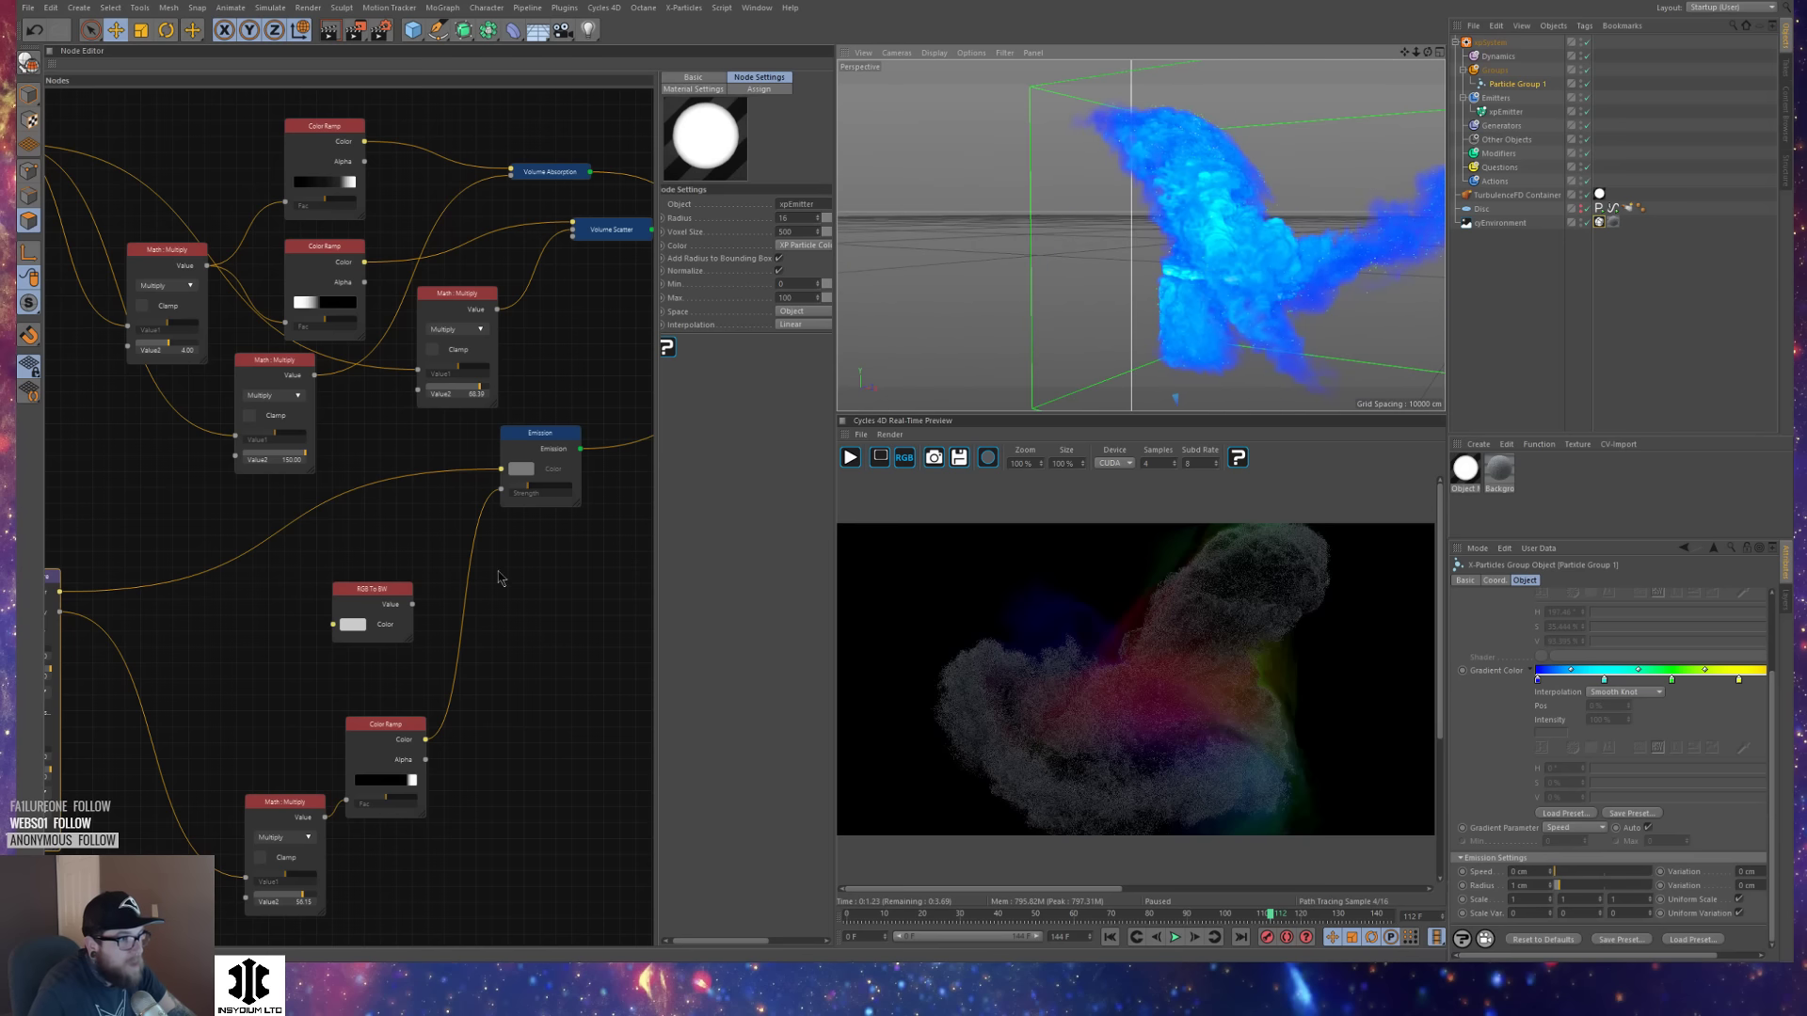
middle_click_drag(490, 568, 598, 545)
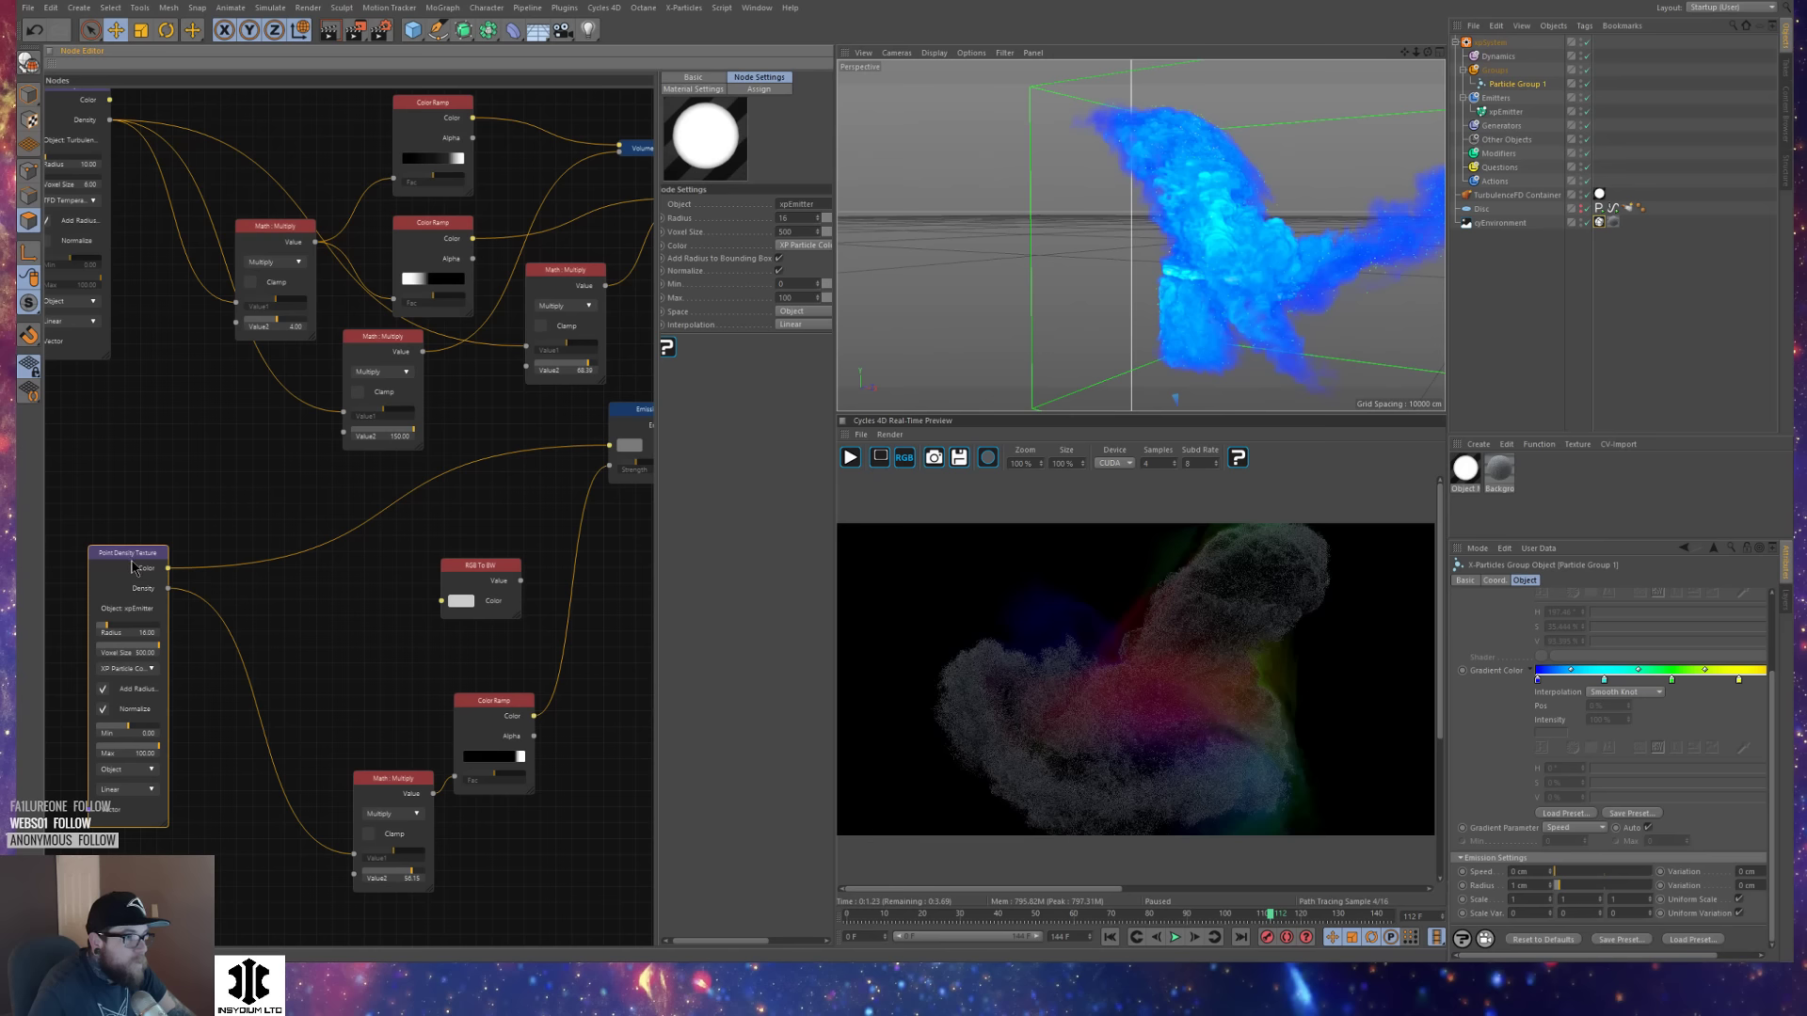
mouse_move(354, 855)
left_mouse_down()
mouse_move(480, 571)
mouse_move(614, 465)
mouse_move(429, 714)
mouse_move(355, 877)
mouse_move(356, 856)
left_mouse_up()
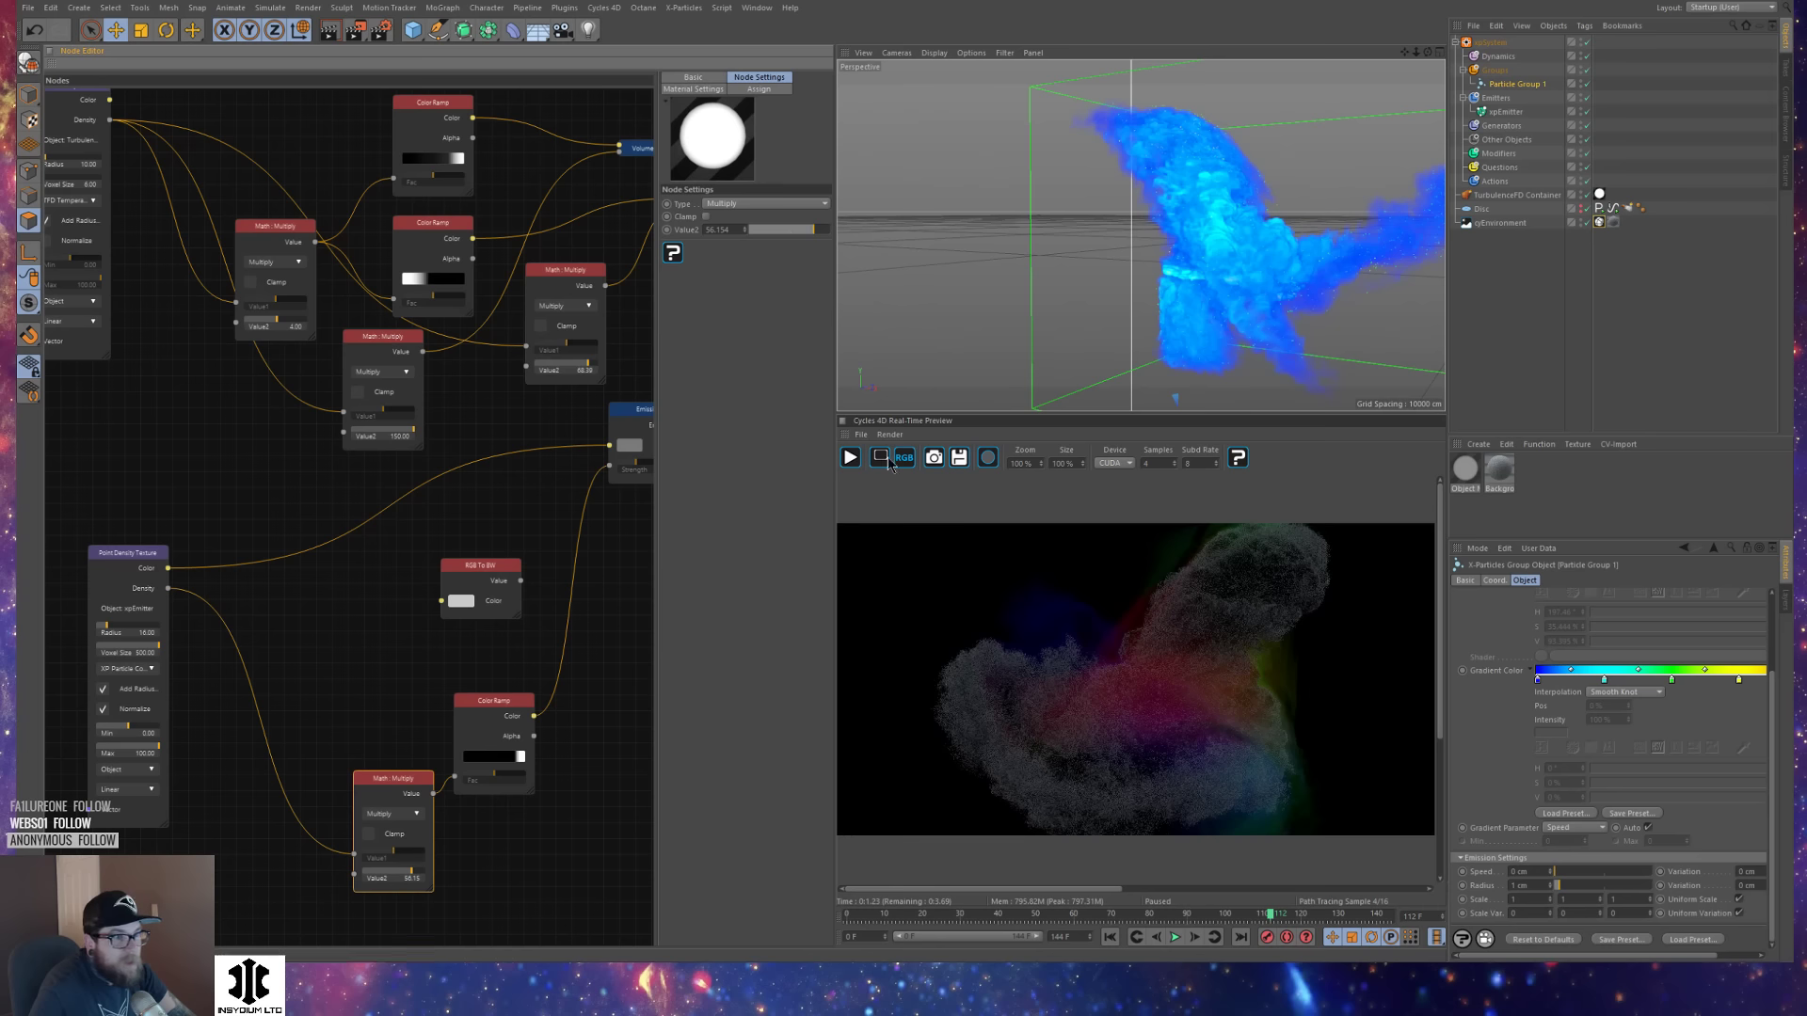
left_click(849, 457)
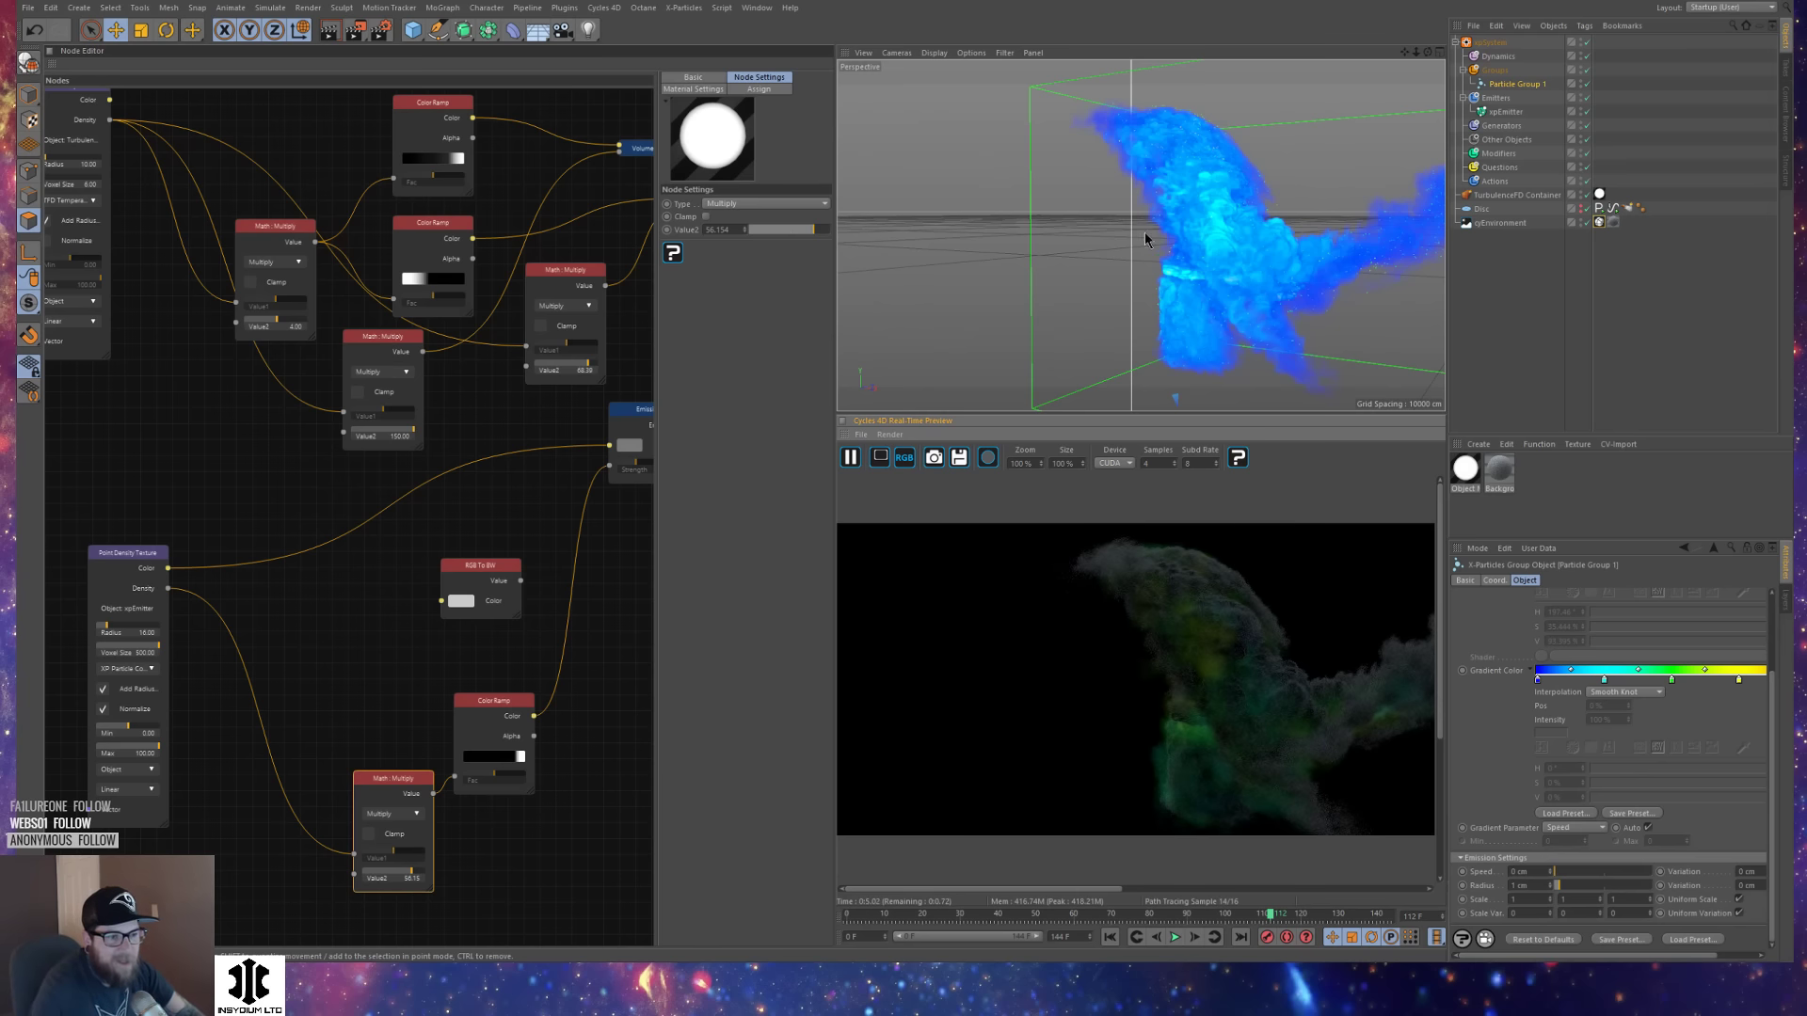
Examine the coloured smoke render from several angles and close up in the real-time preview.
left_click_drag(1181, 246, 1440, 258, "alt")
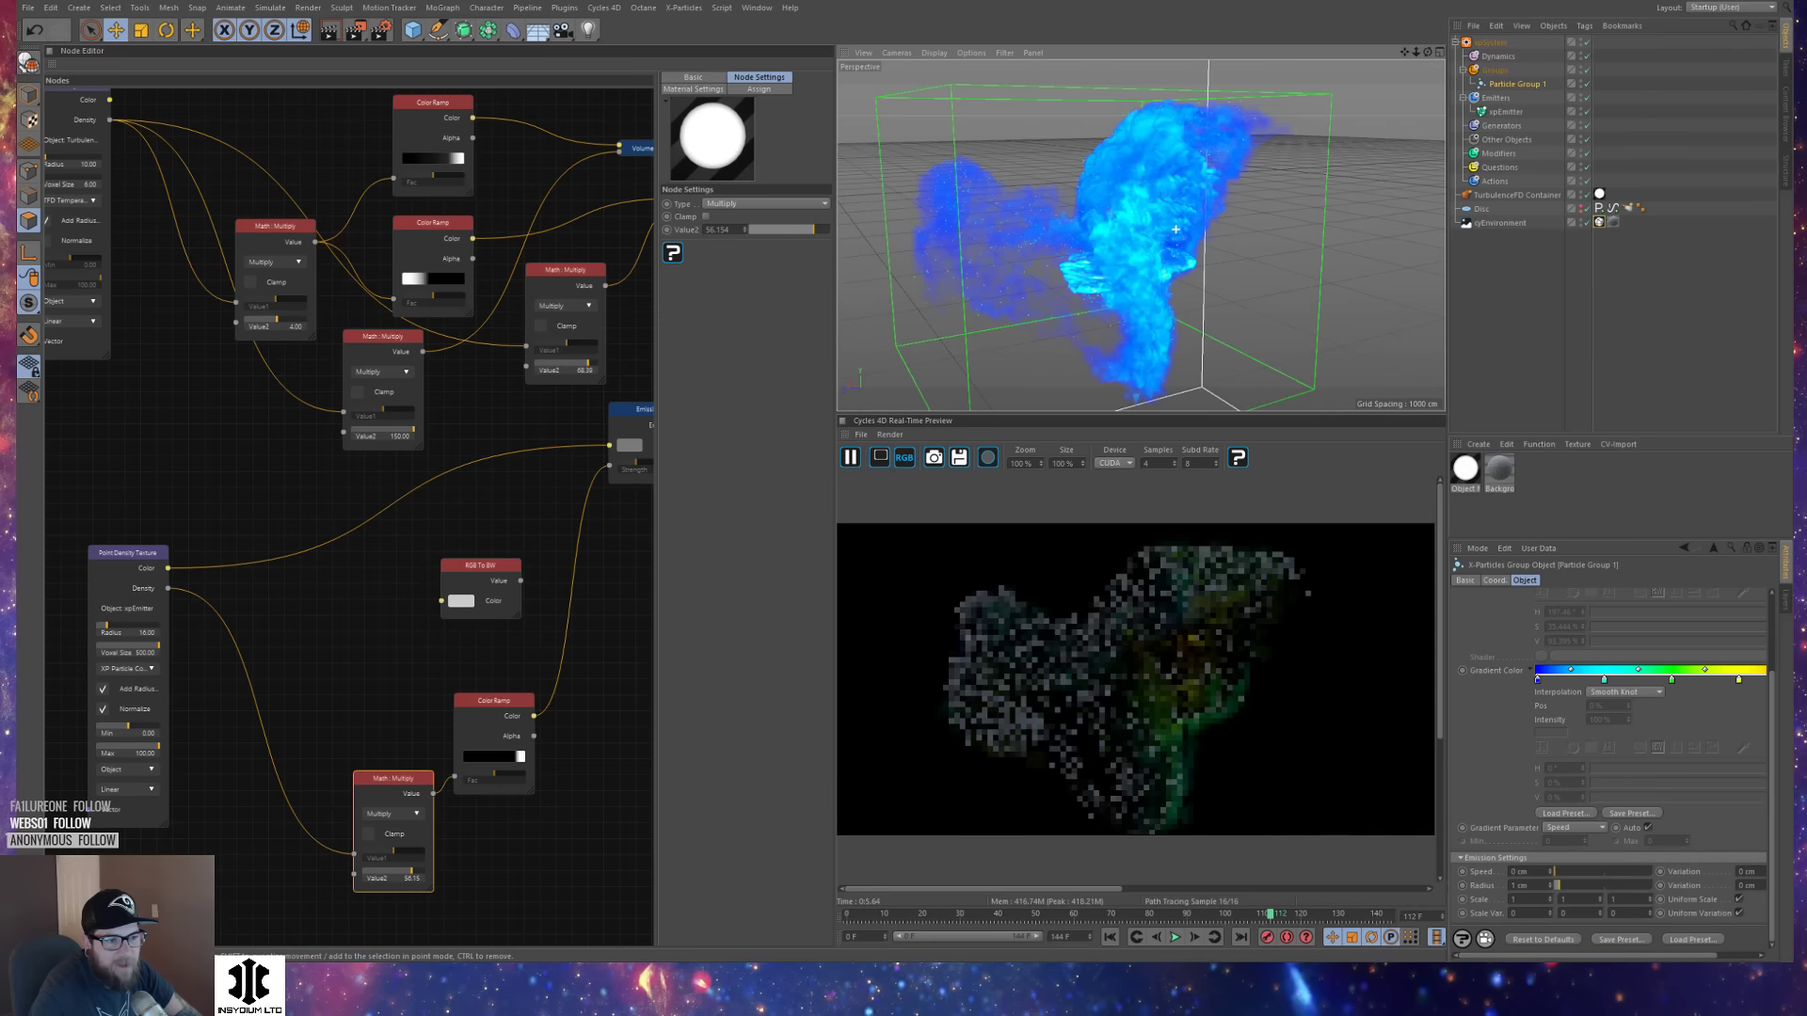
left_click_drag(900, 256, 1061, 250, "alt")
right_click_drag(1056, 248, 1118, 239, "alt")
left_click_drag(1187, 261, 1240, 261, "alt")
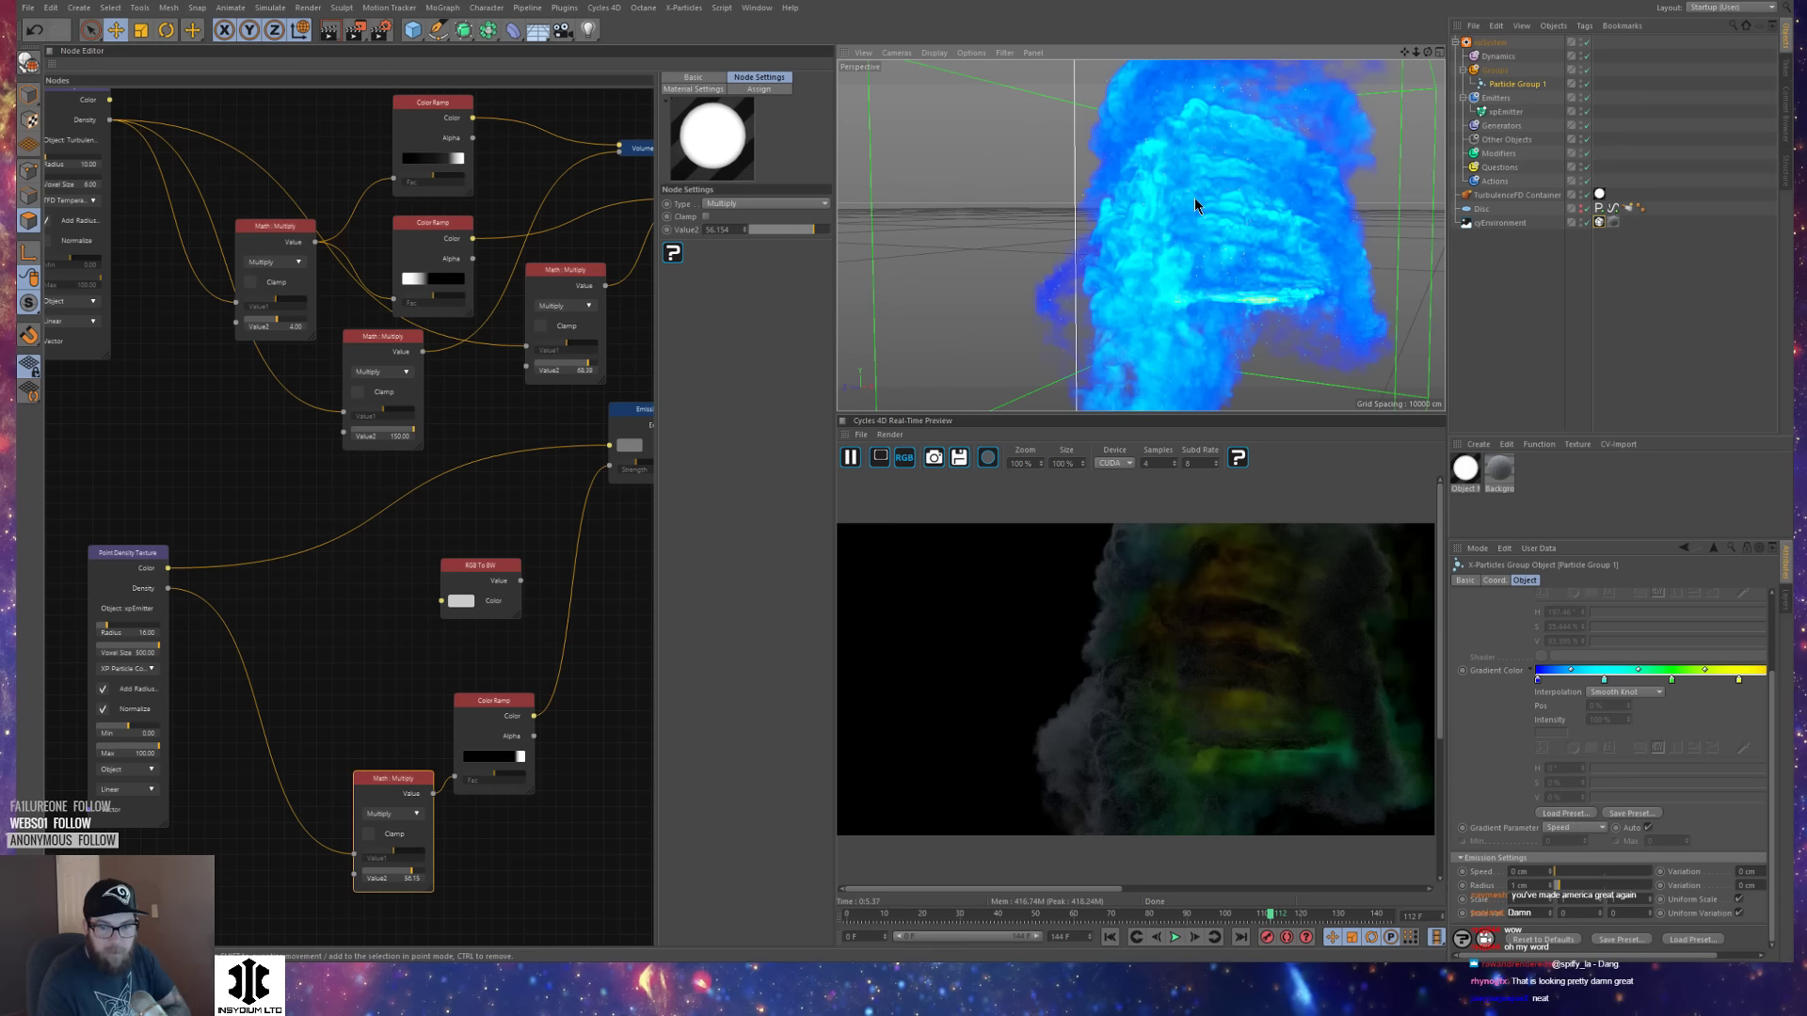
left_click_drag(1261, 245, 1172, 263, "alt")
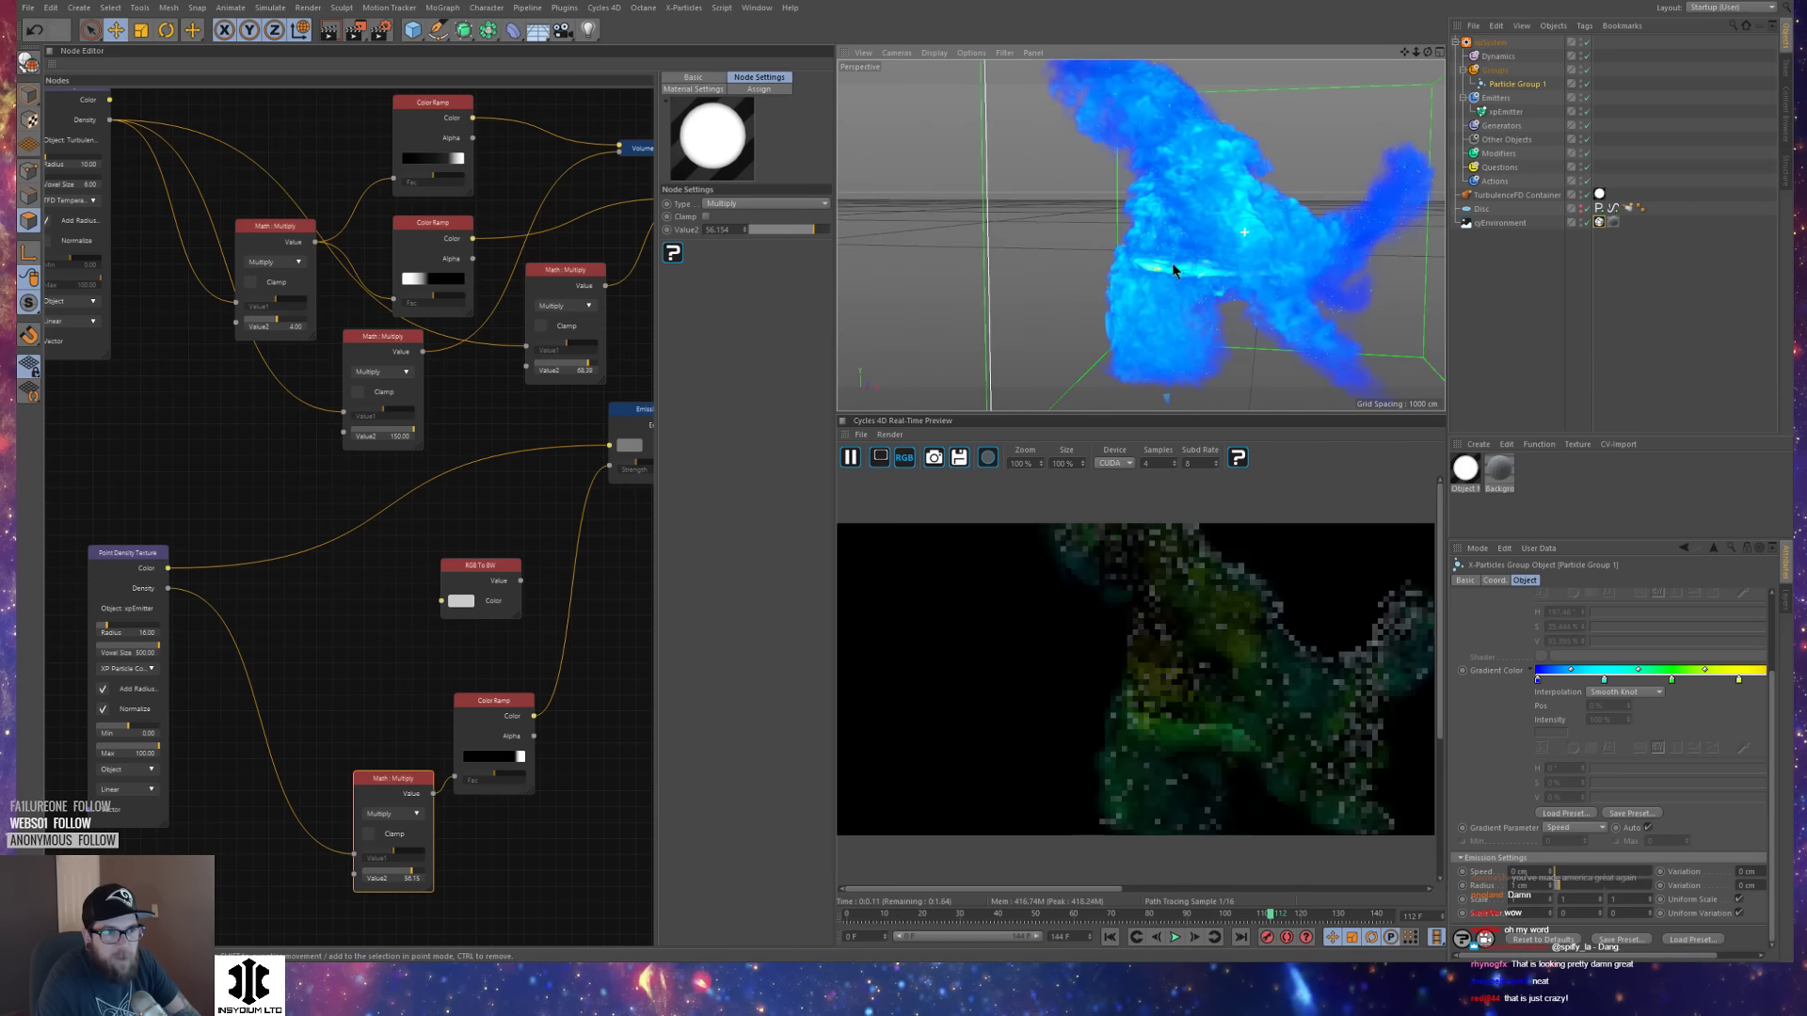
left_click_drag(1299, 224, 1184, 233, "alt")
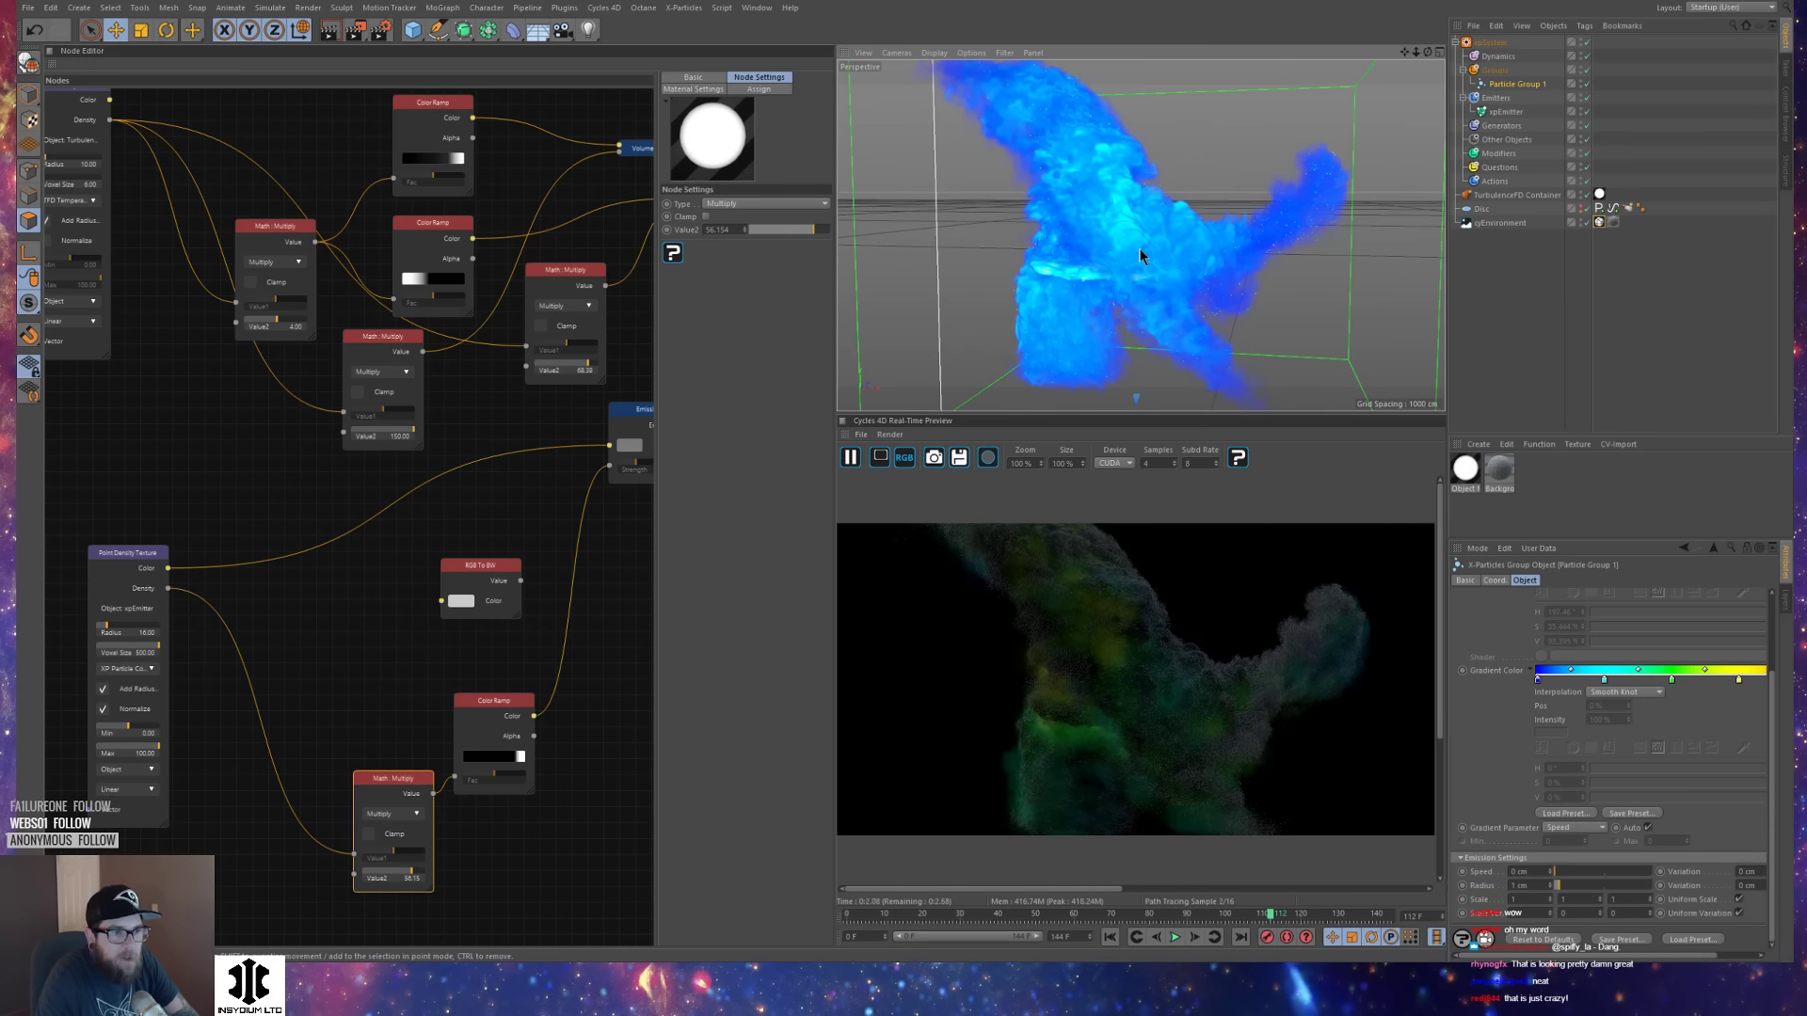
left_click_drag(1144, 254, 1137, 264, "alt")
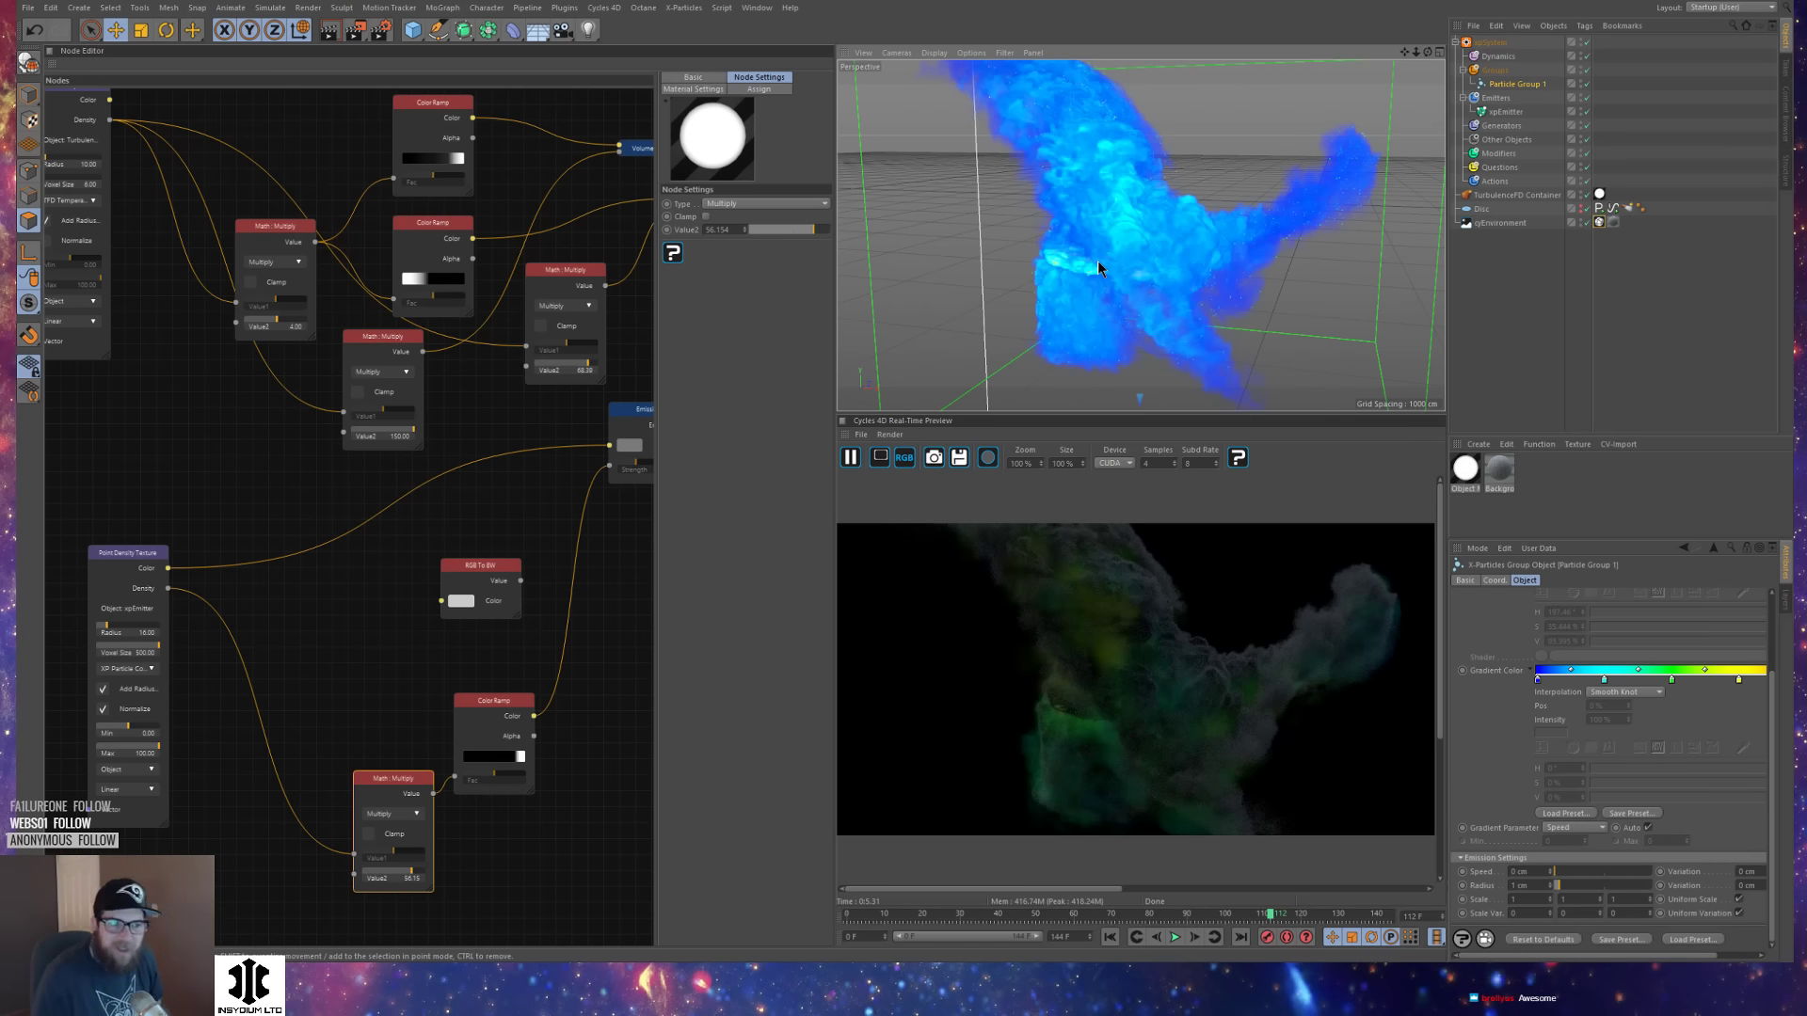
right_click_drag(1186, 198, 1267, 199, "alt")
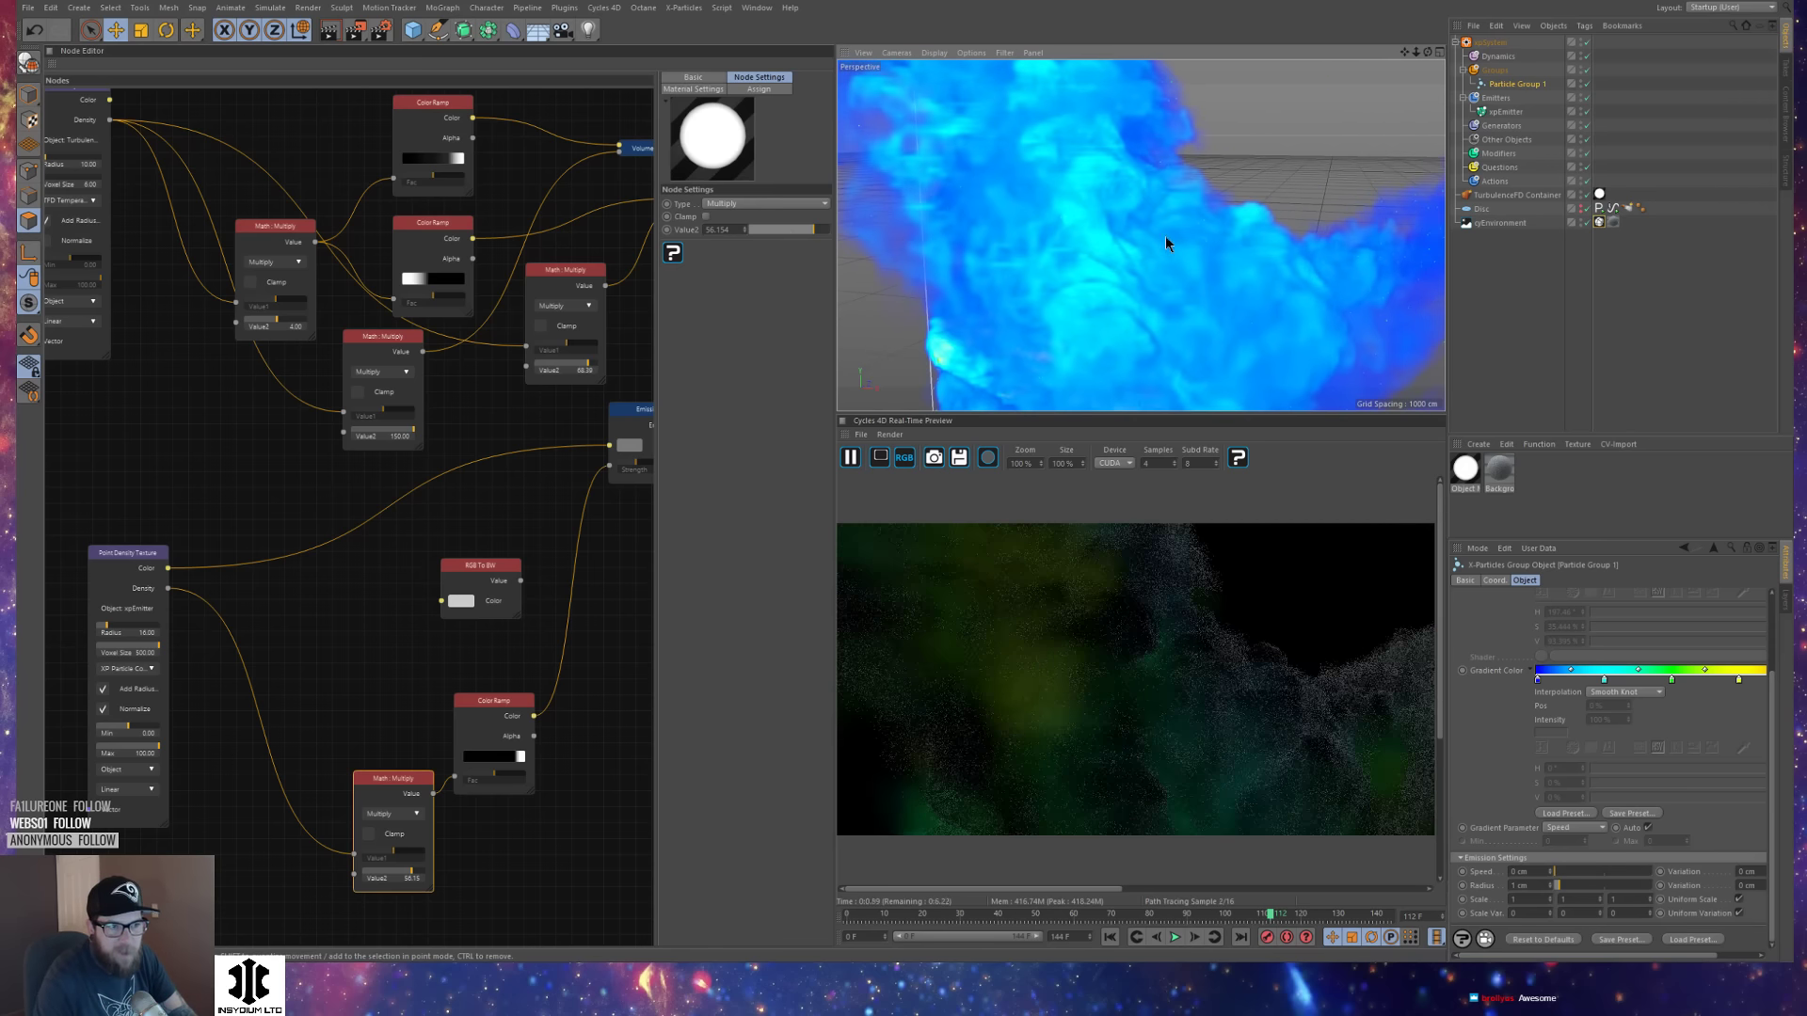
left_click_drag(1165, 236, 1067, 291, "alt")
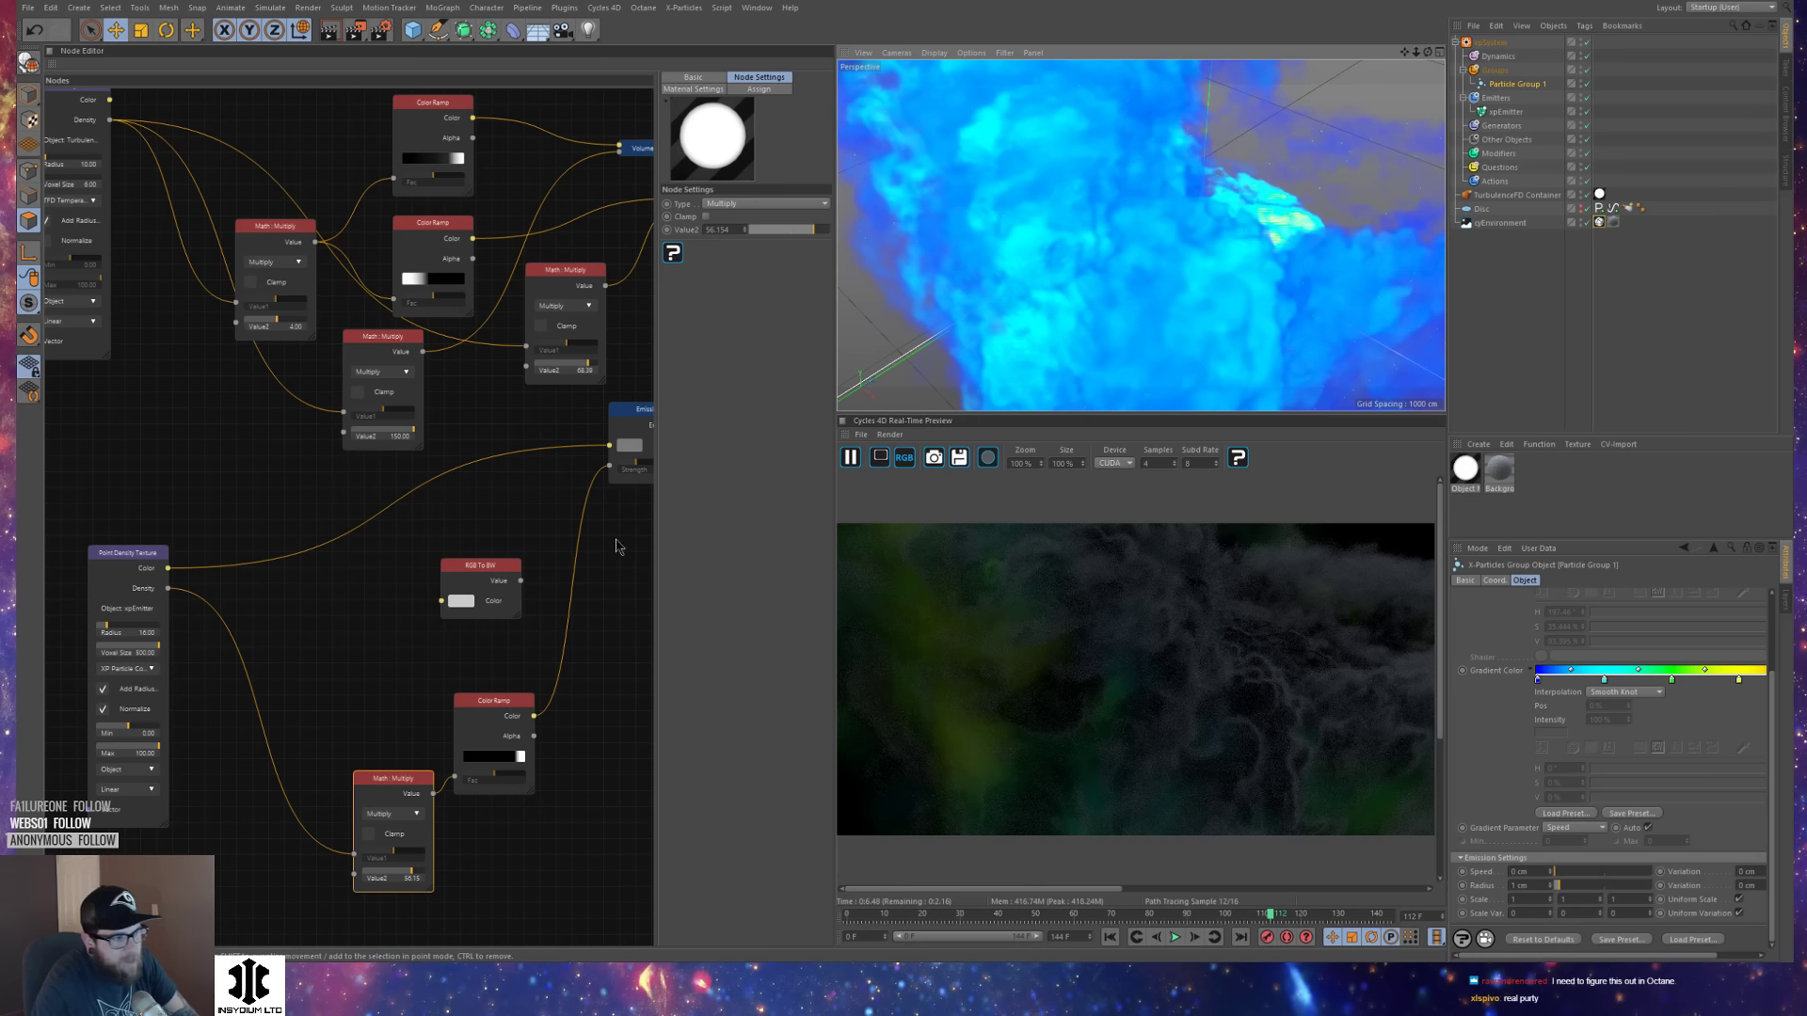
Set the xpEmitter Point Density Texture's Voxel Size to 200.
left_click(132, 558)
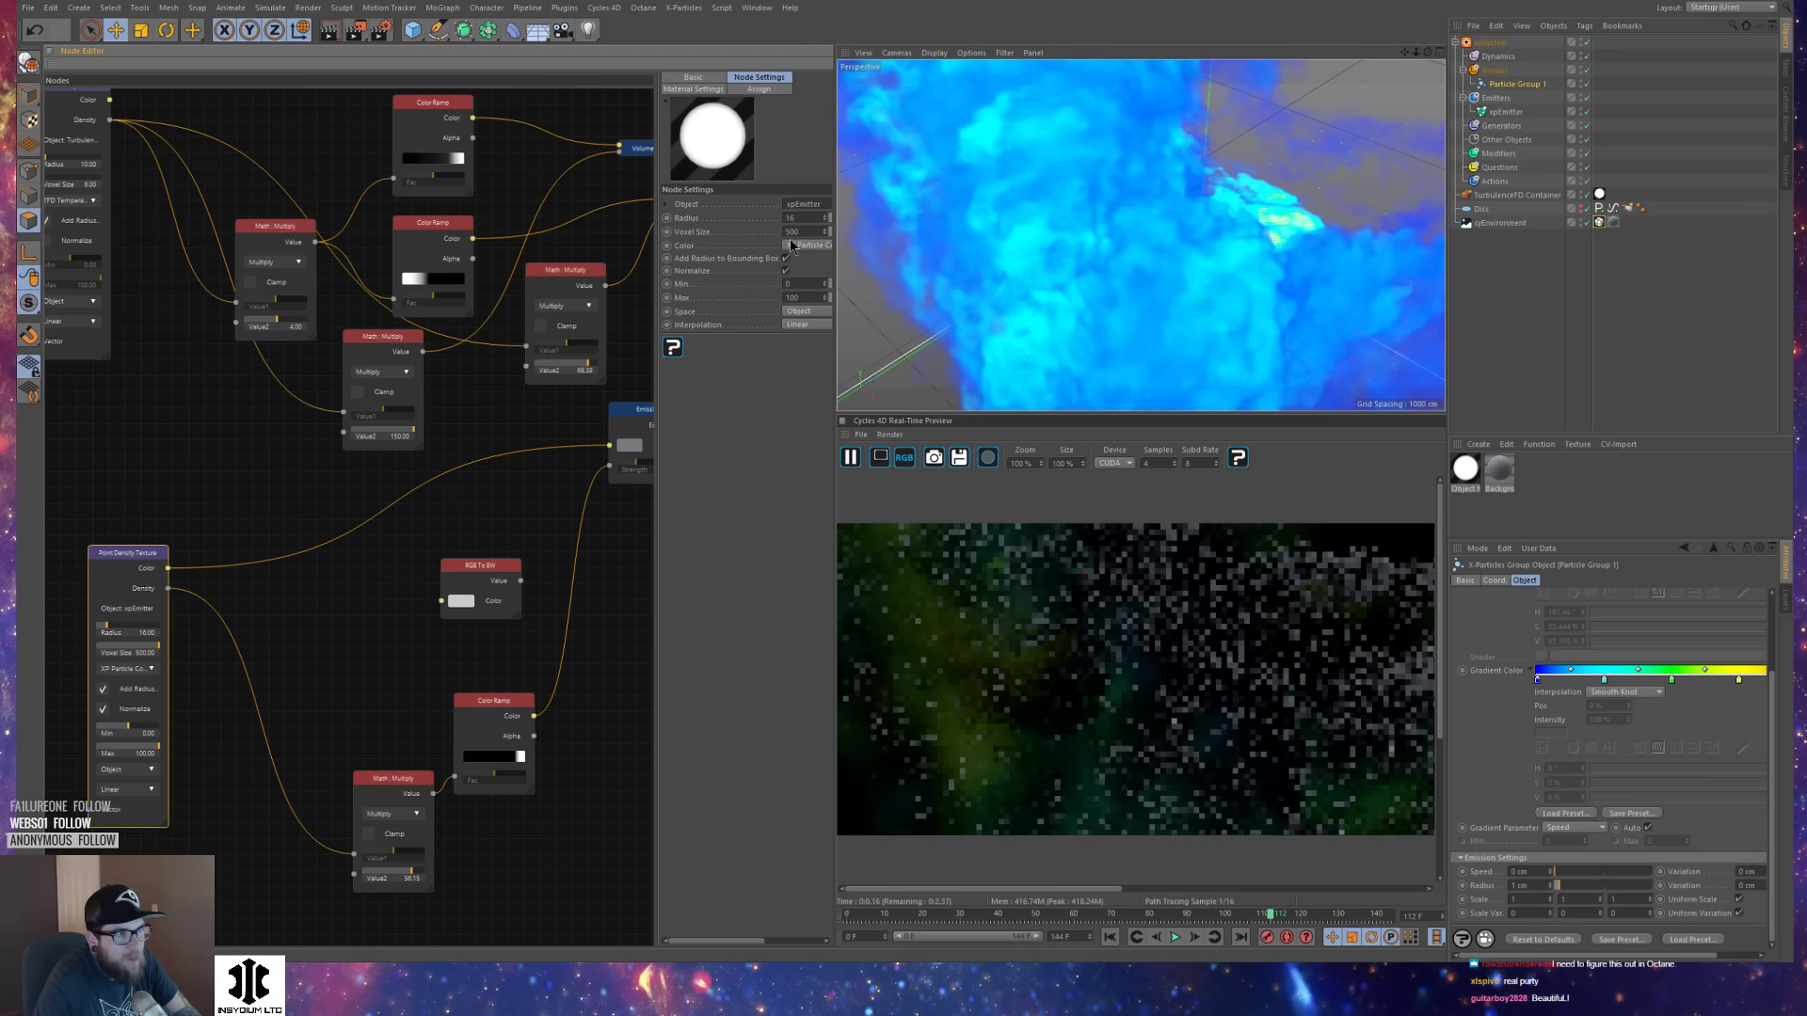
left_click_drag(791, 233, 769, 234)
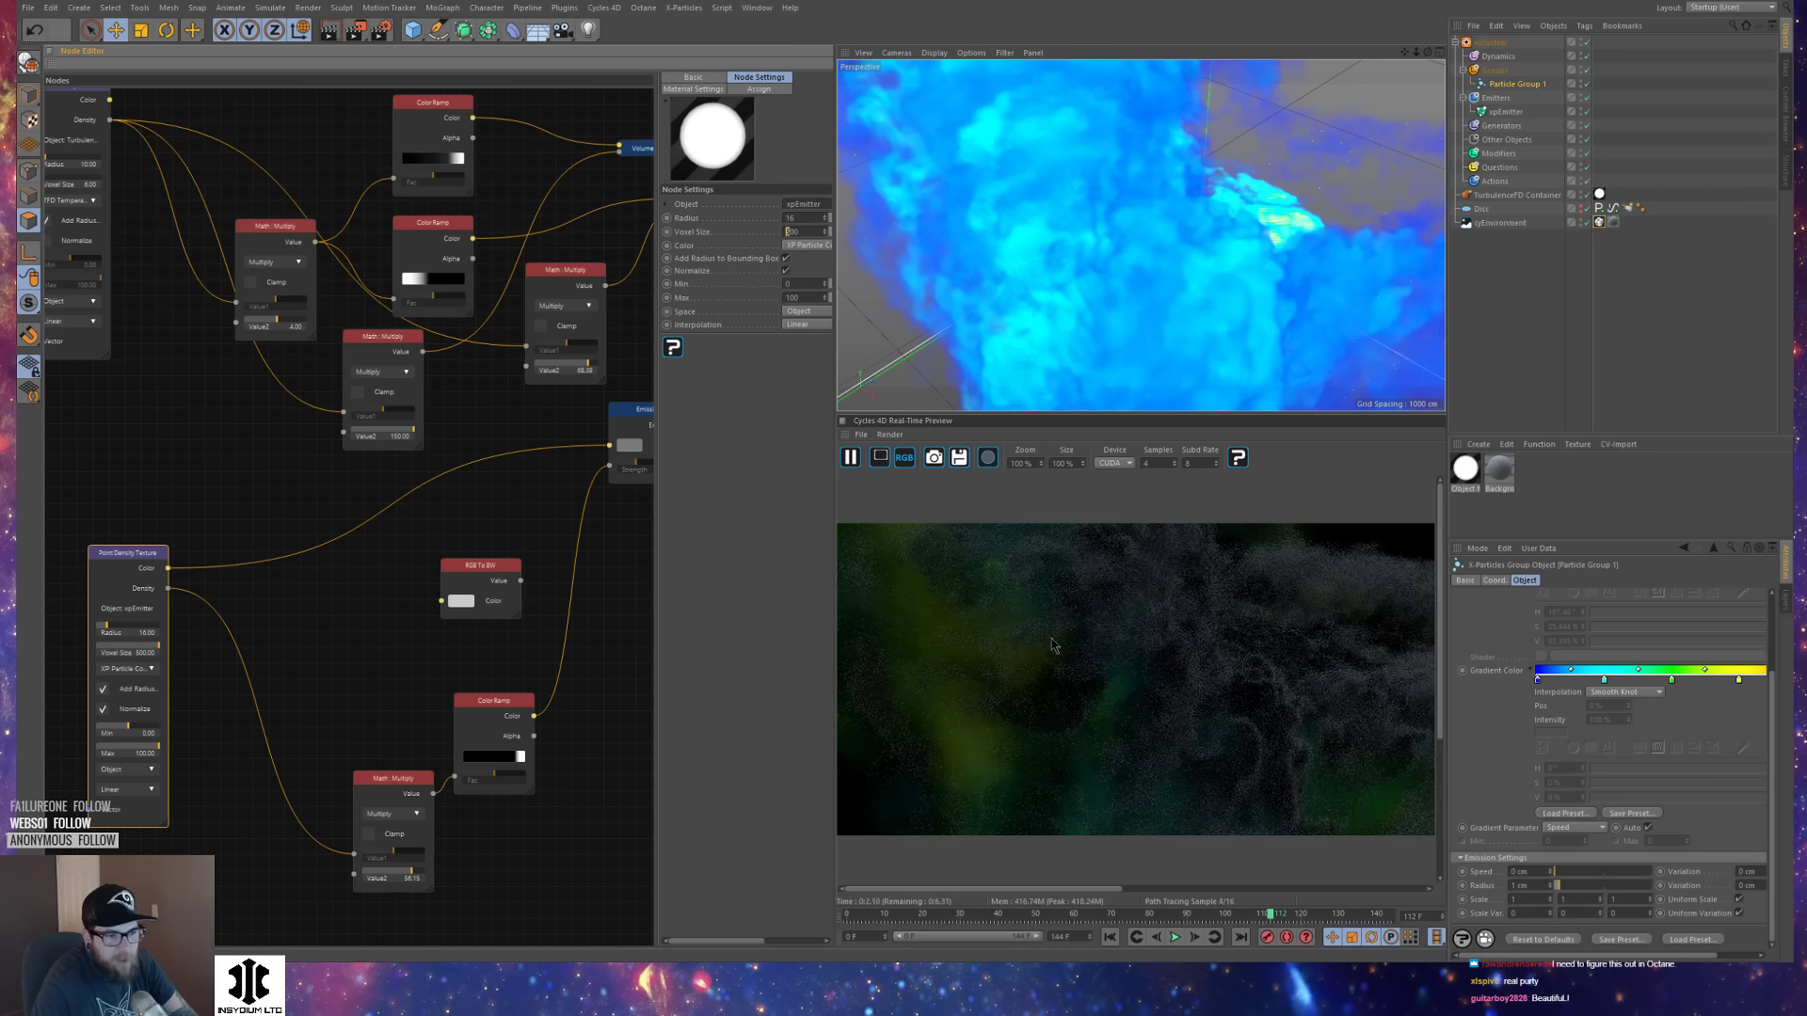
type("2")
key("Return")
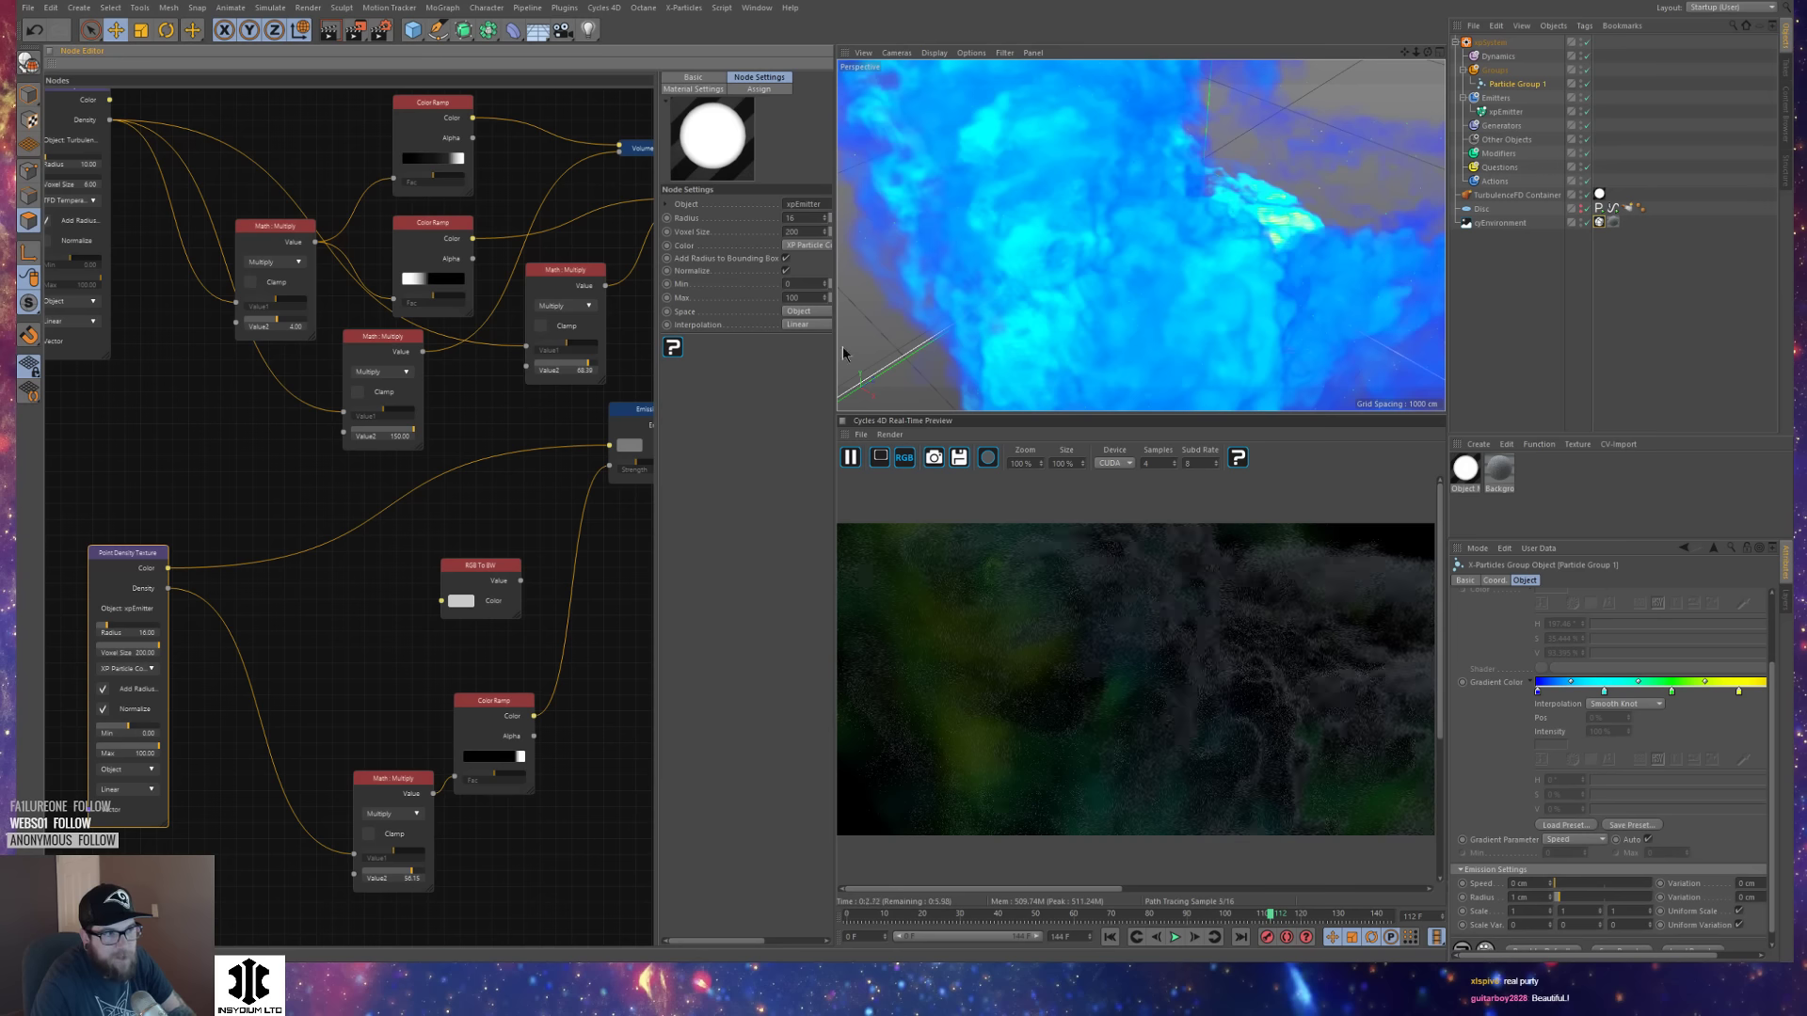
Try a Radius of 2 on the xpEmitter Point Density Texture and check the whole smoke plume in the preview.
left_click(791, 218)
type("2")
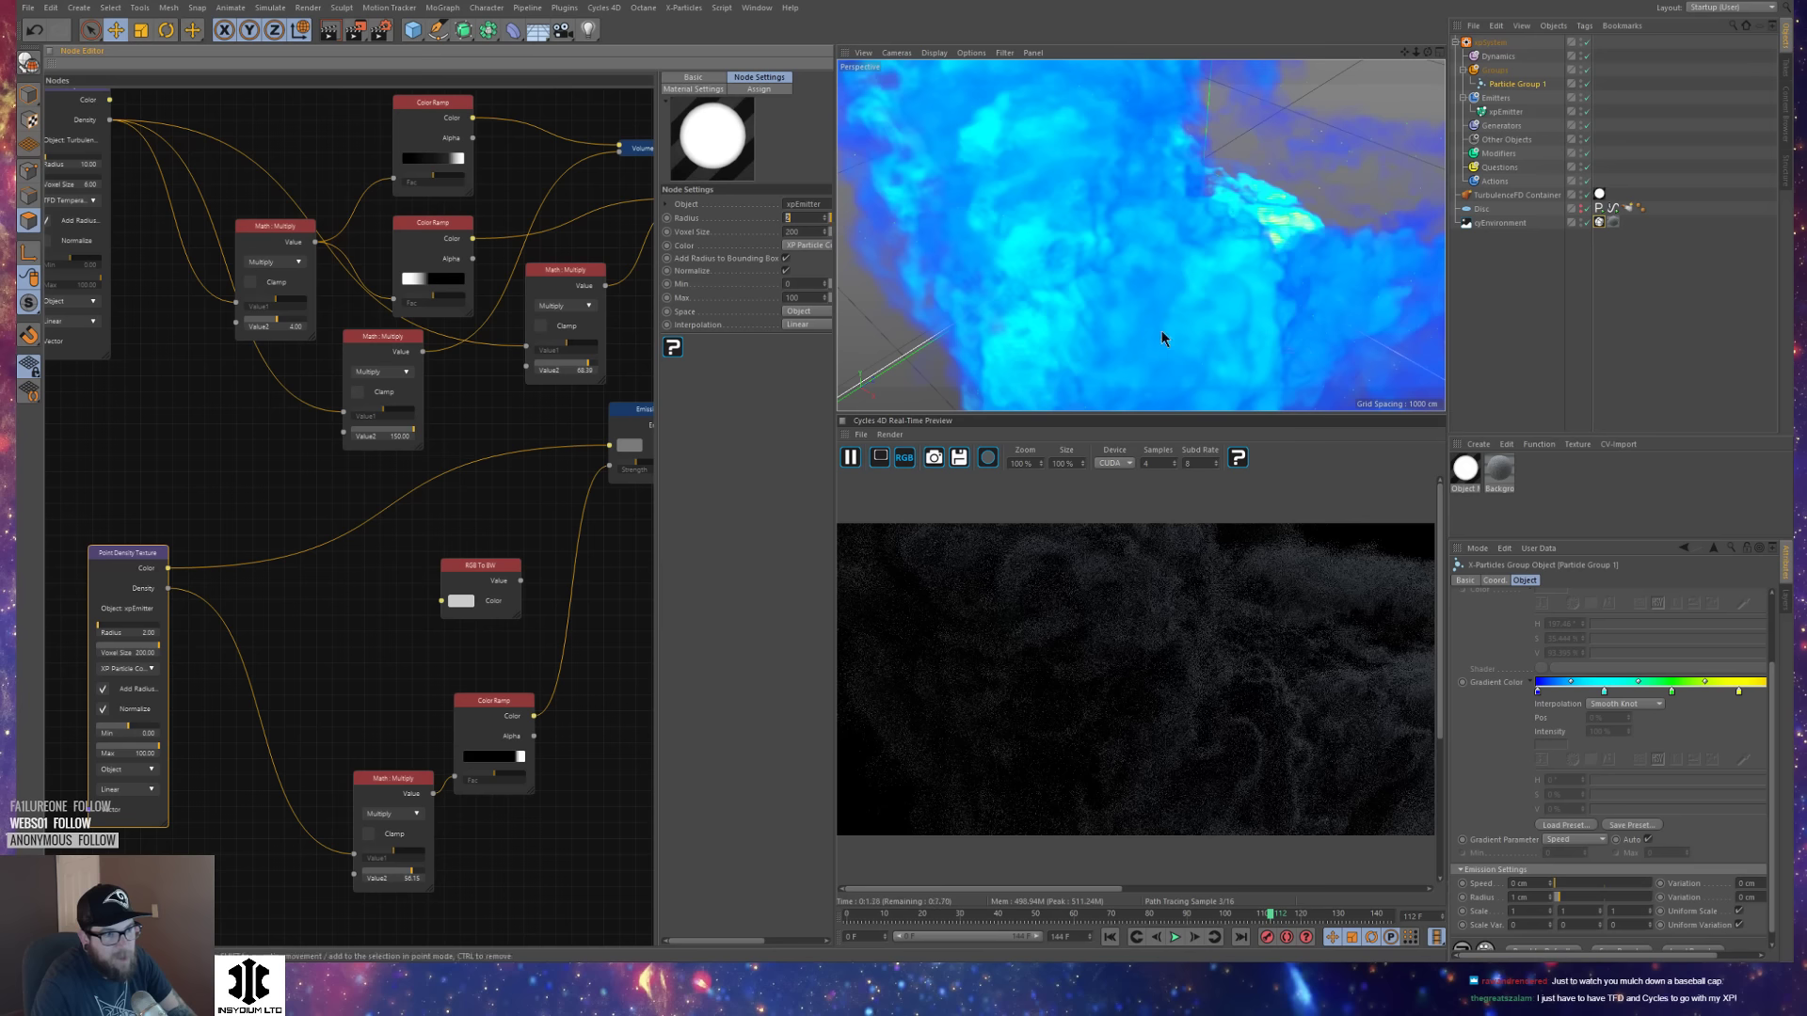
right_click_drag(1174, 274, 1065, 306, "alt")
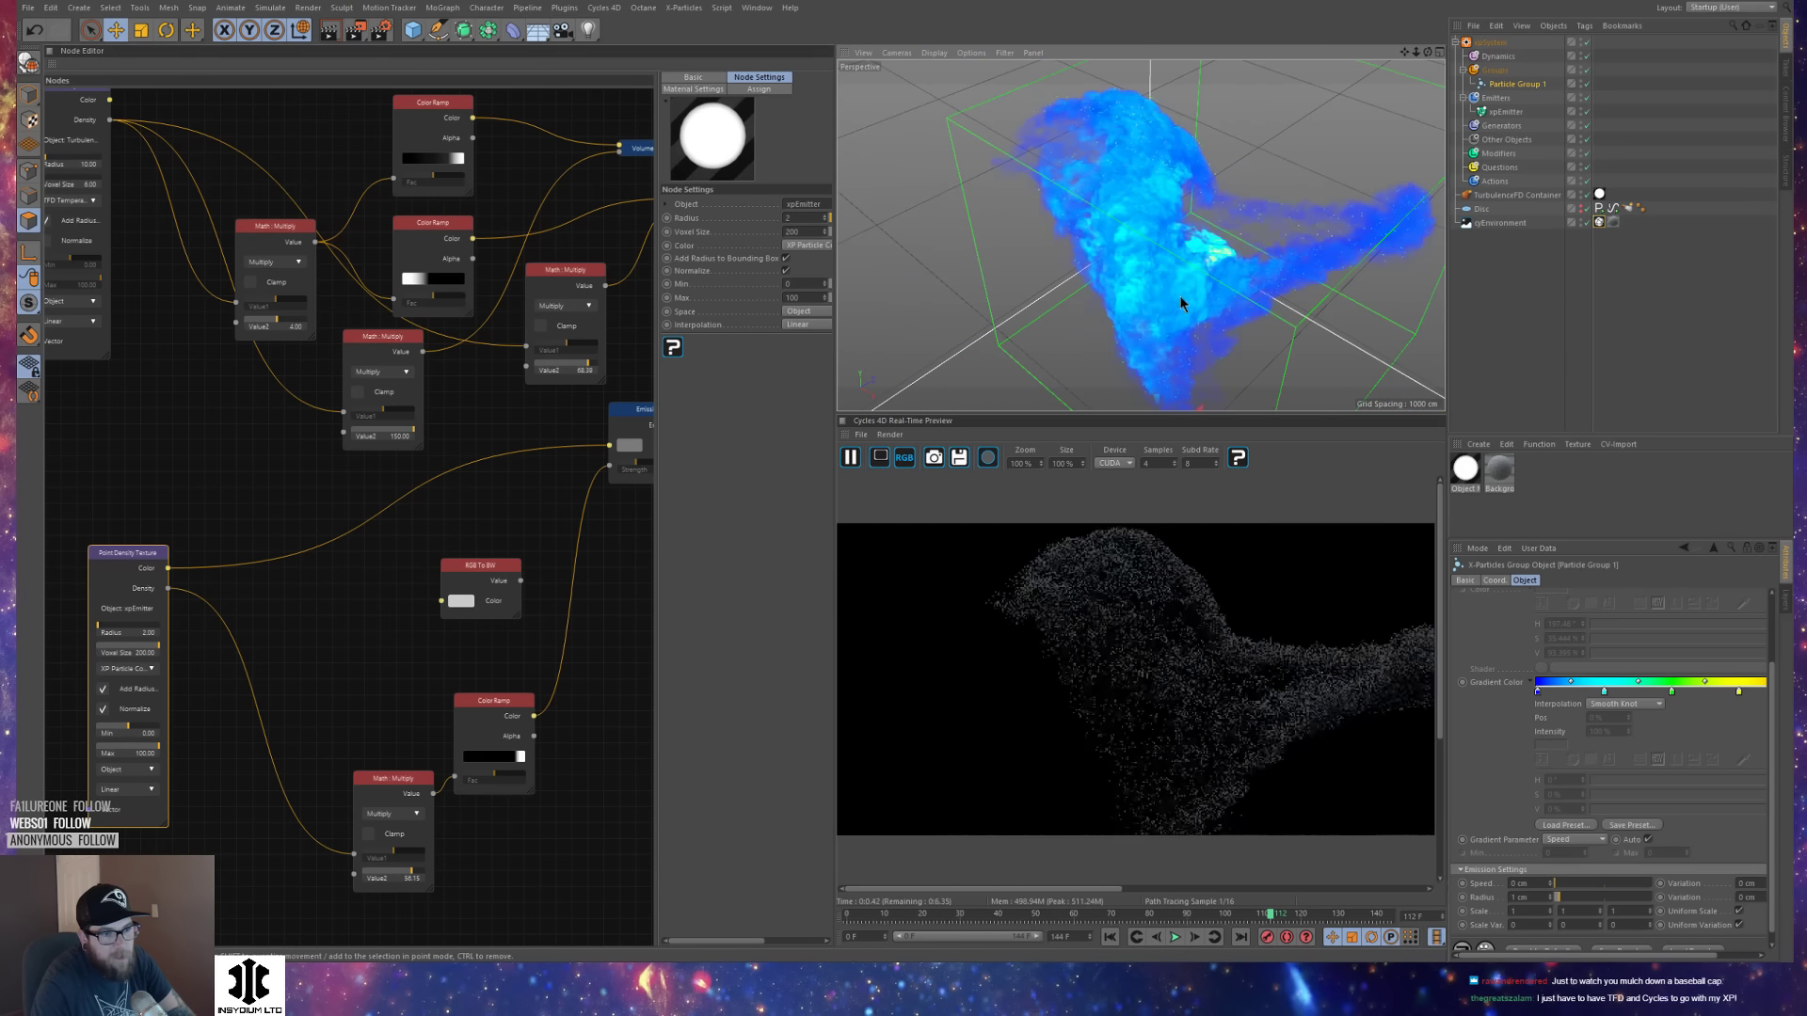
Set the multiplier of the Math Multiply node feeding the emission strength's Color Ramp to 400.
left_click(411, 793)
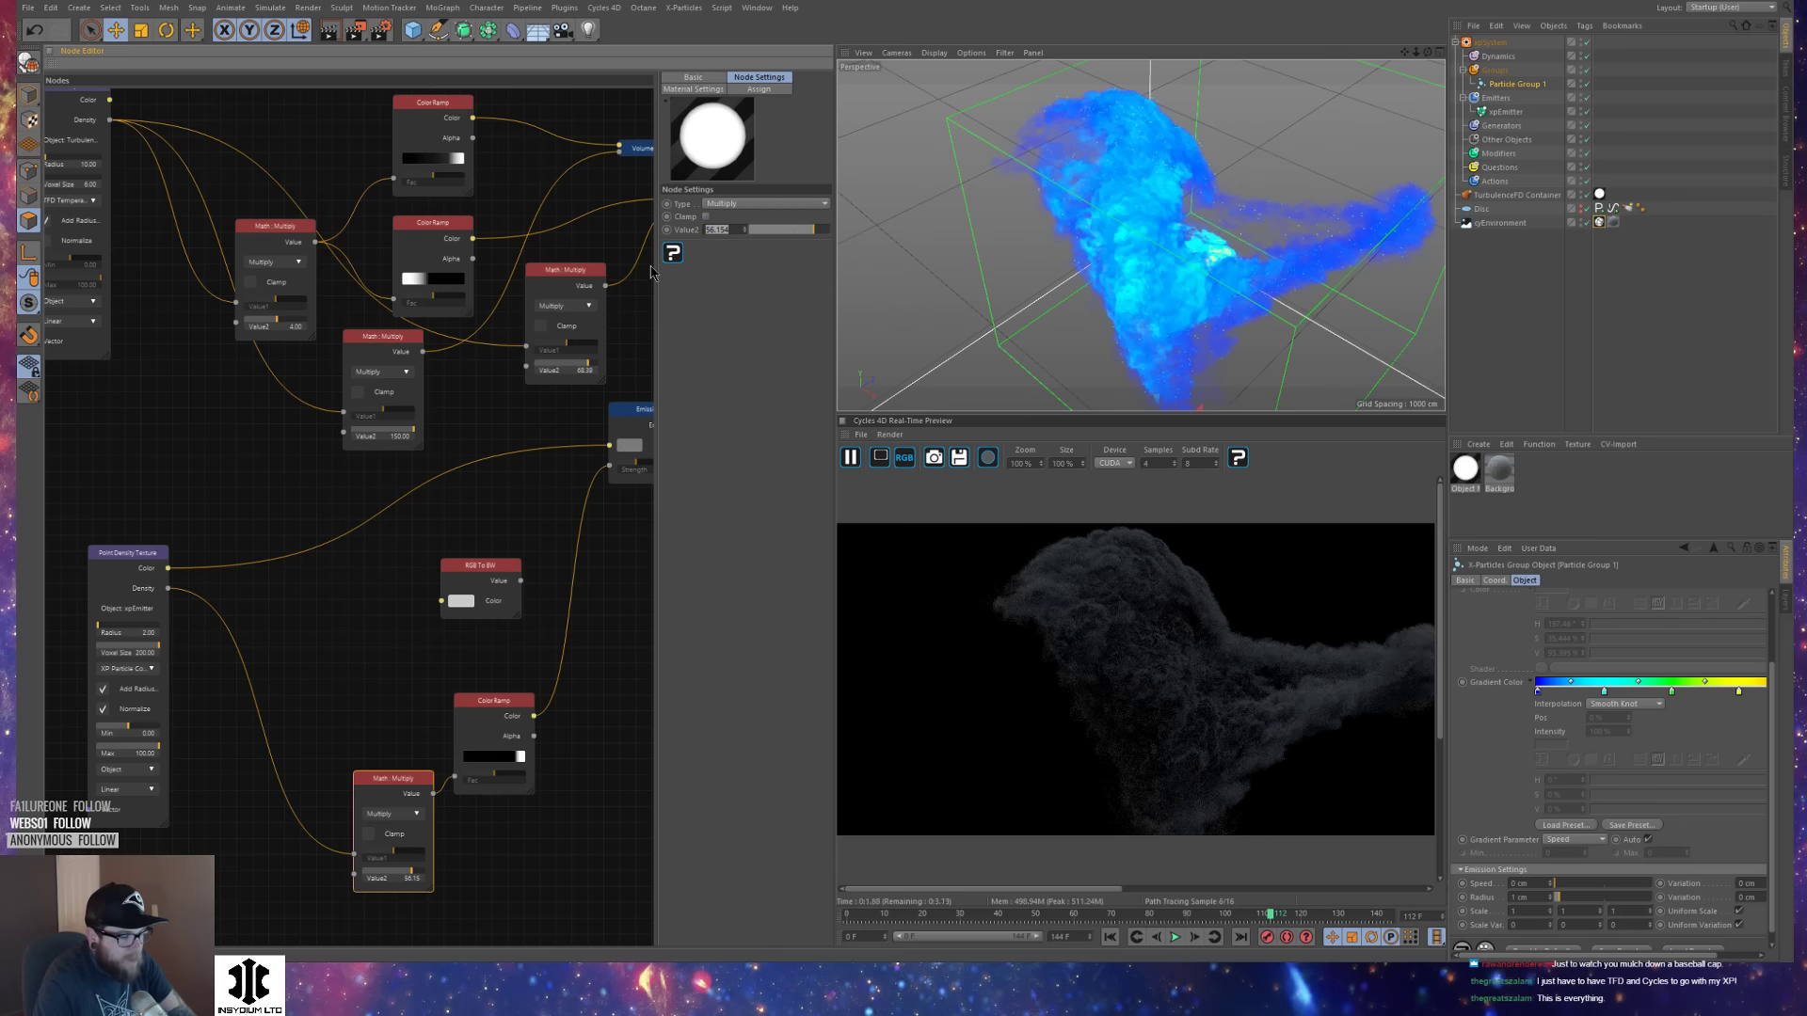
type("400")
key("Return")
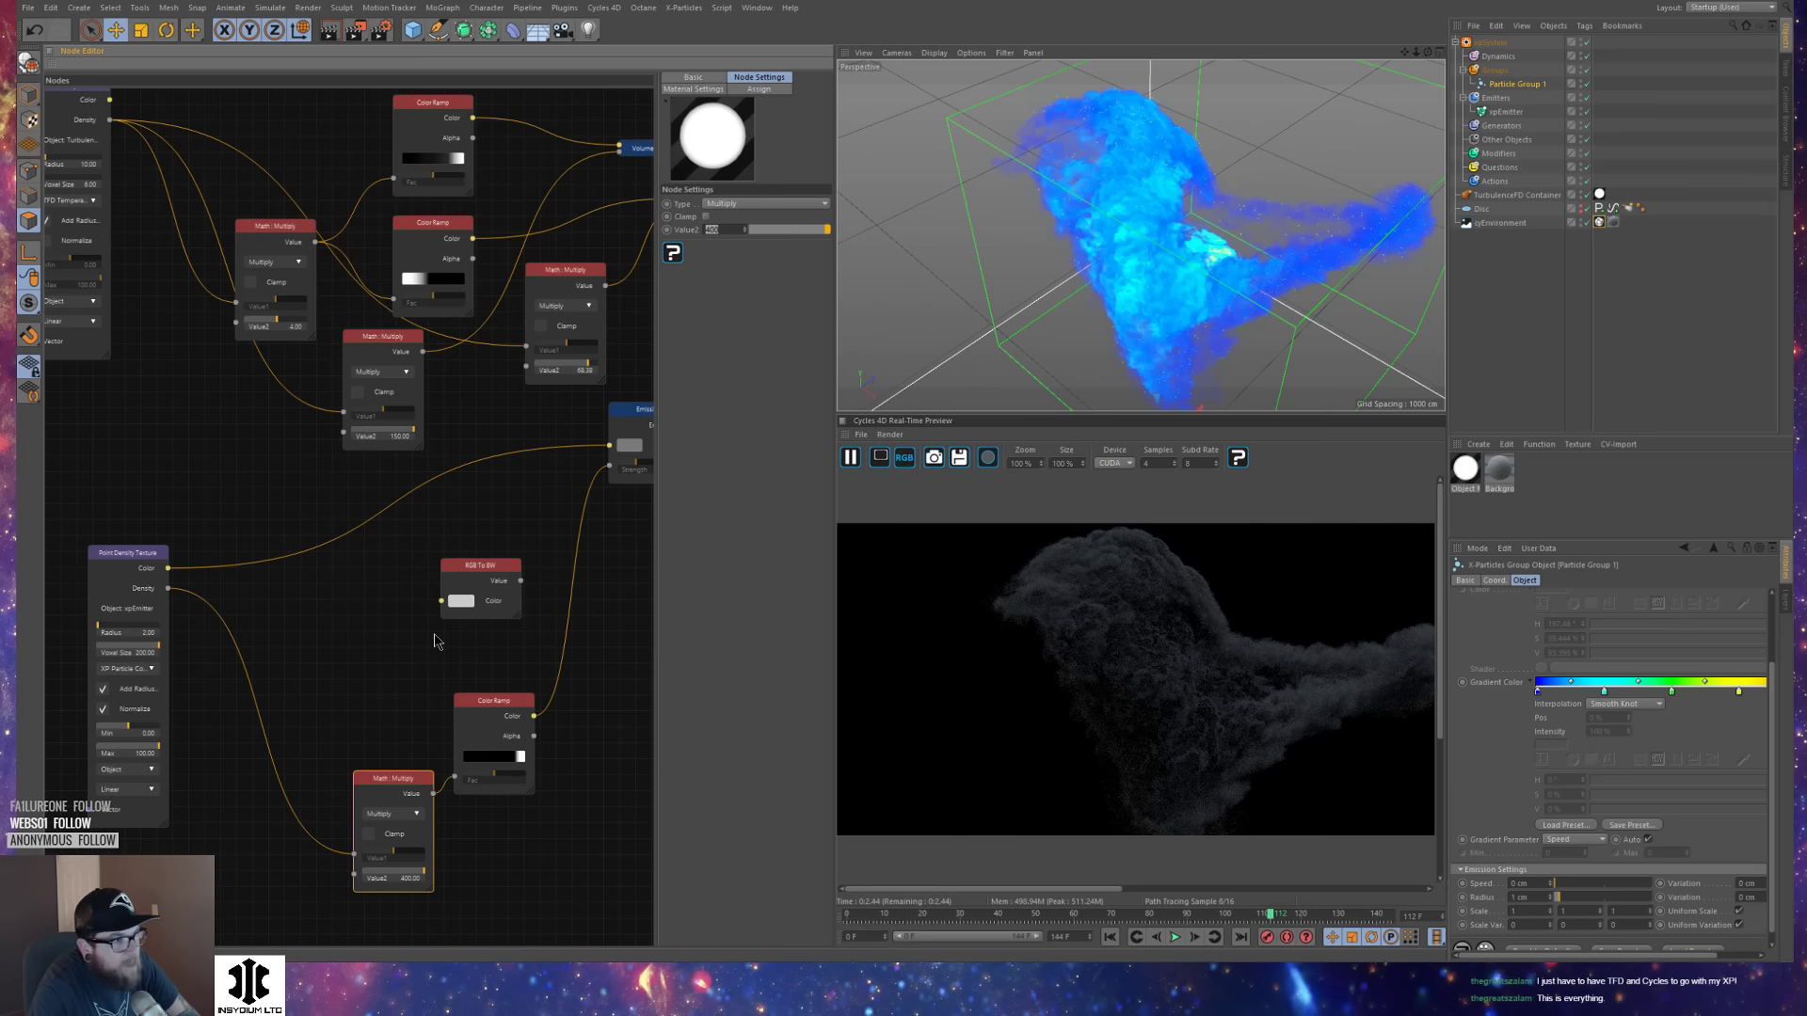
Try a Radius of 6 on the xpEmitter Point Density Texture and inspect the smoke's trailing edge.
left_click(146, 565)
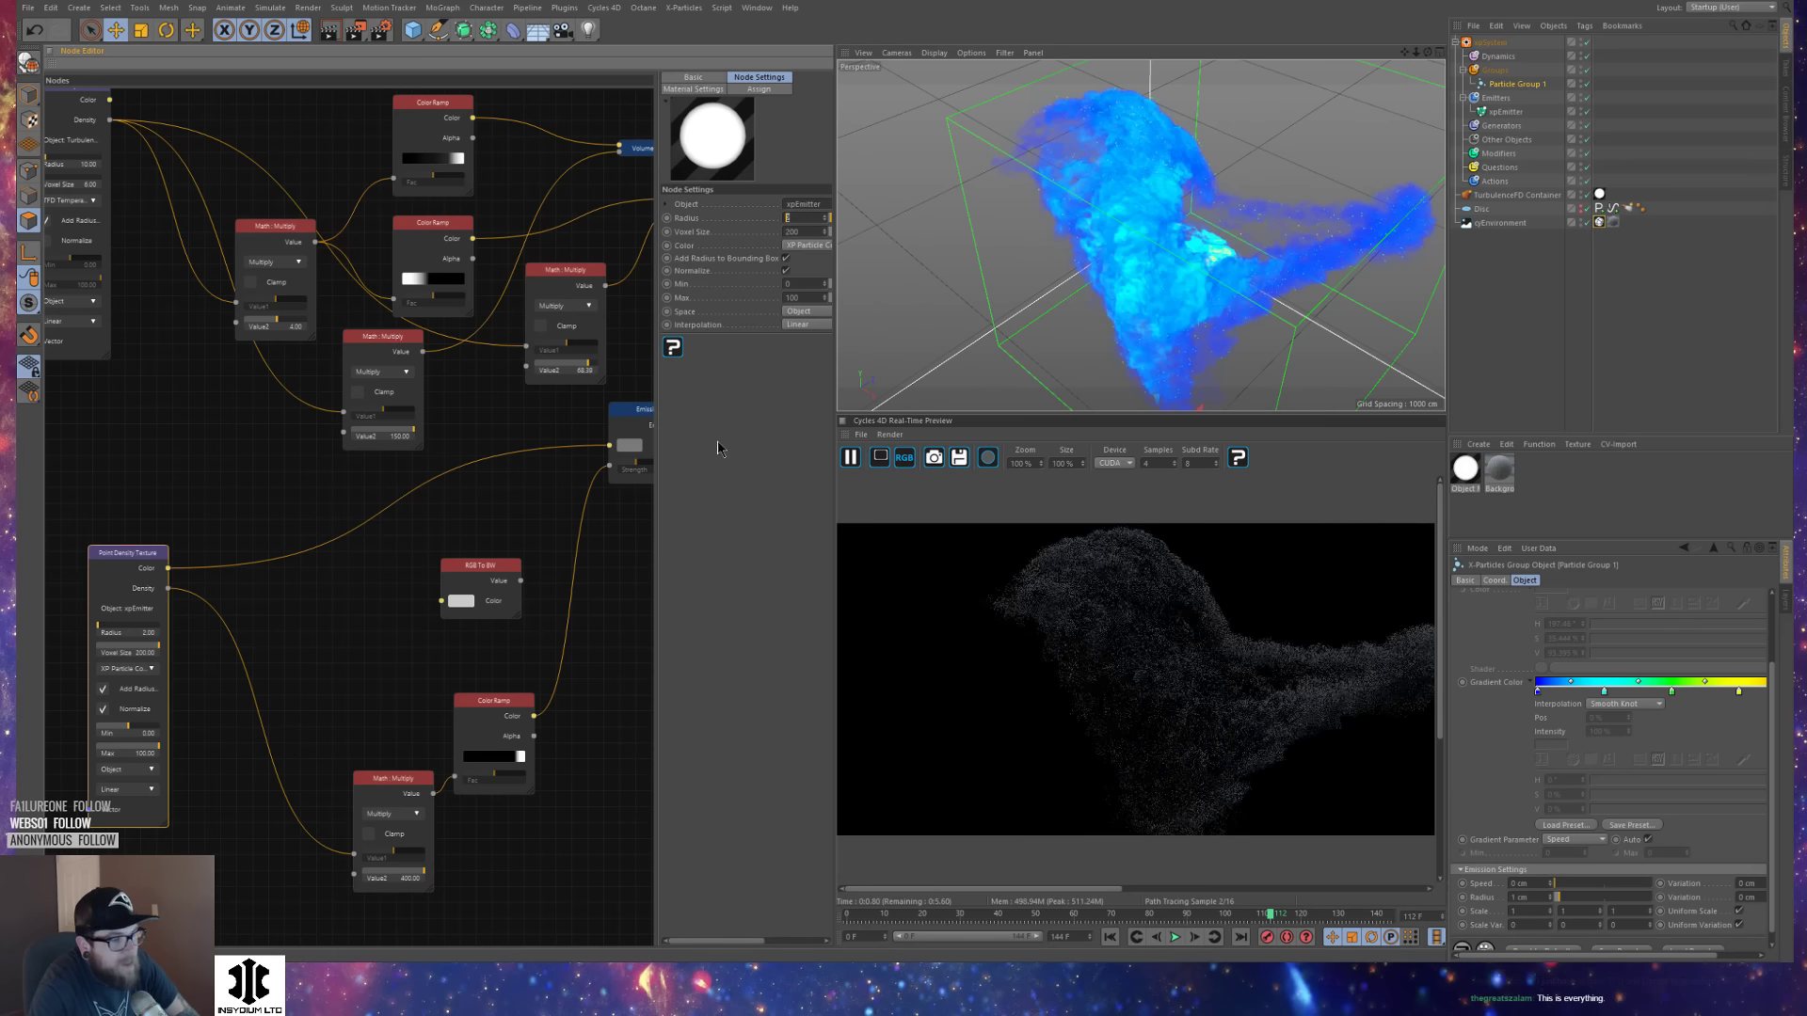
type("6")
key("Return")
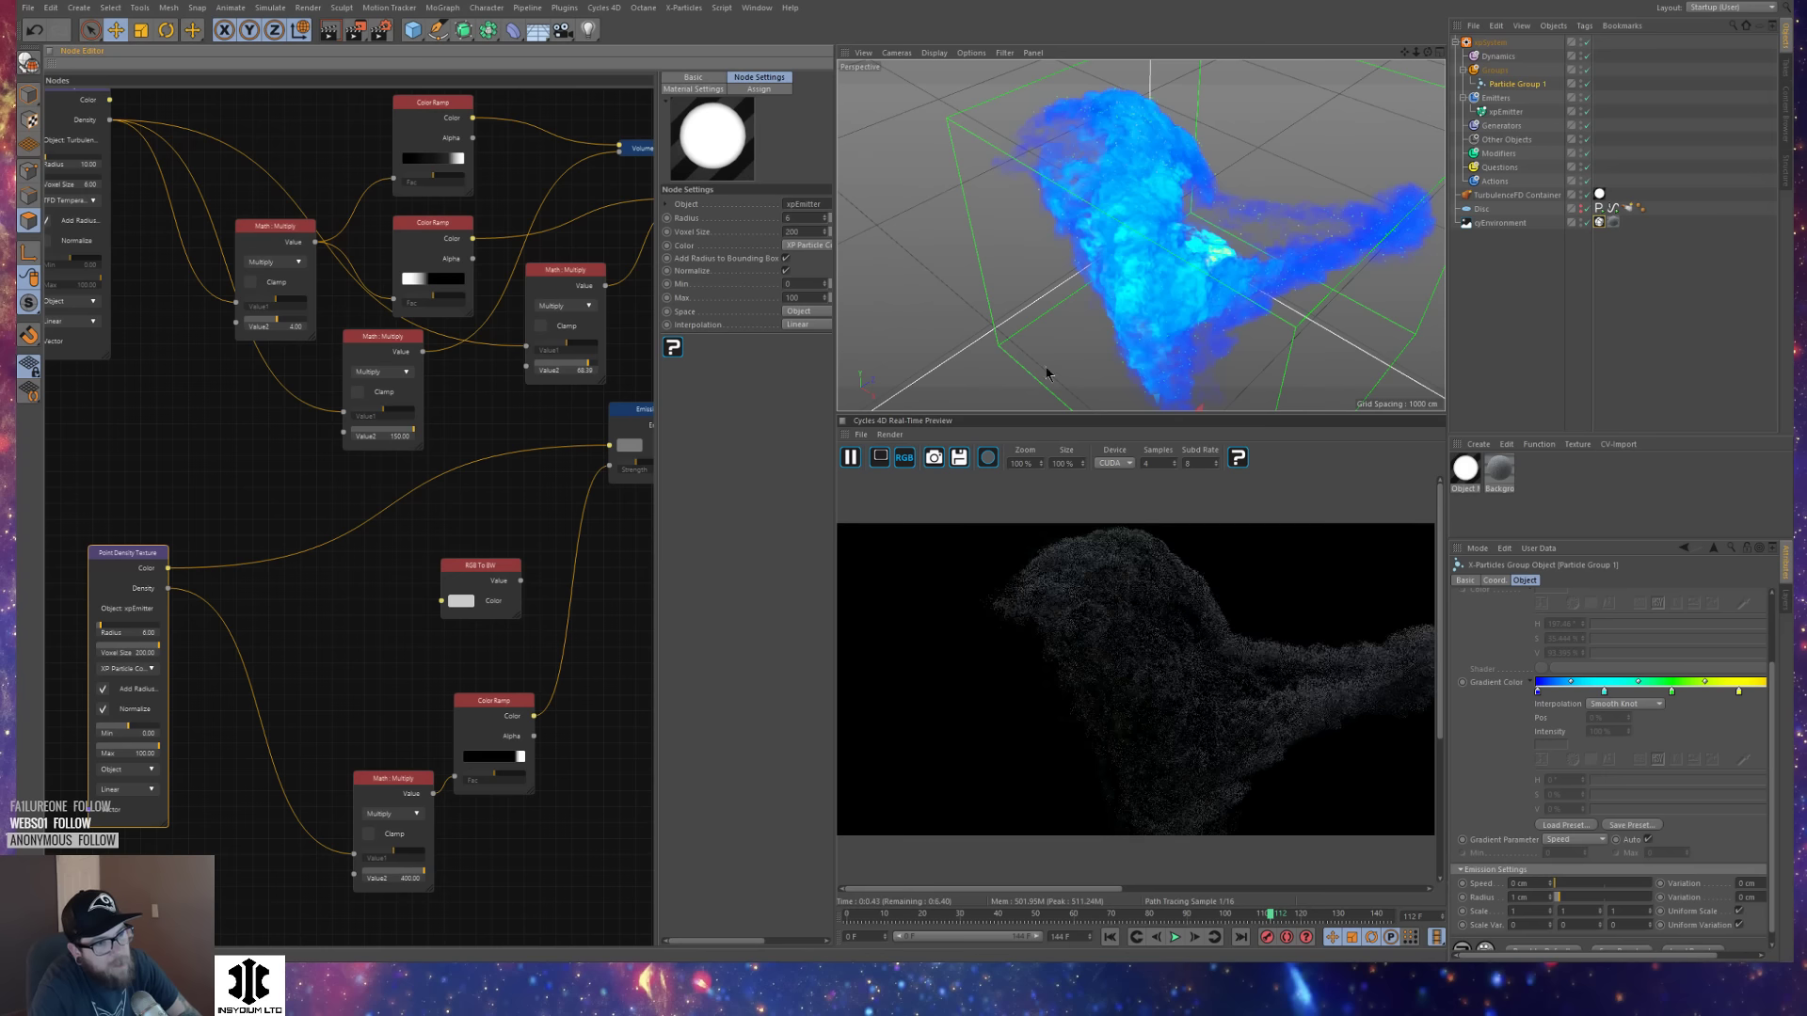
mouse_move(1116, 243)
left_mouse_down("alt")
mouse_move(1227, 226)
mouse_move(1081, 223)
mouse_move(1149, 229)
left_mouse_up("alt")
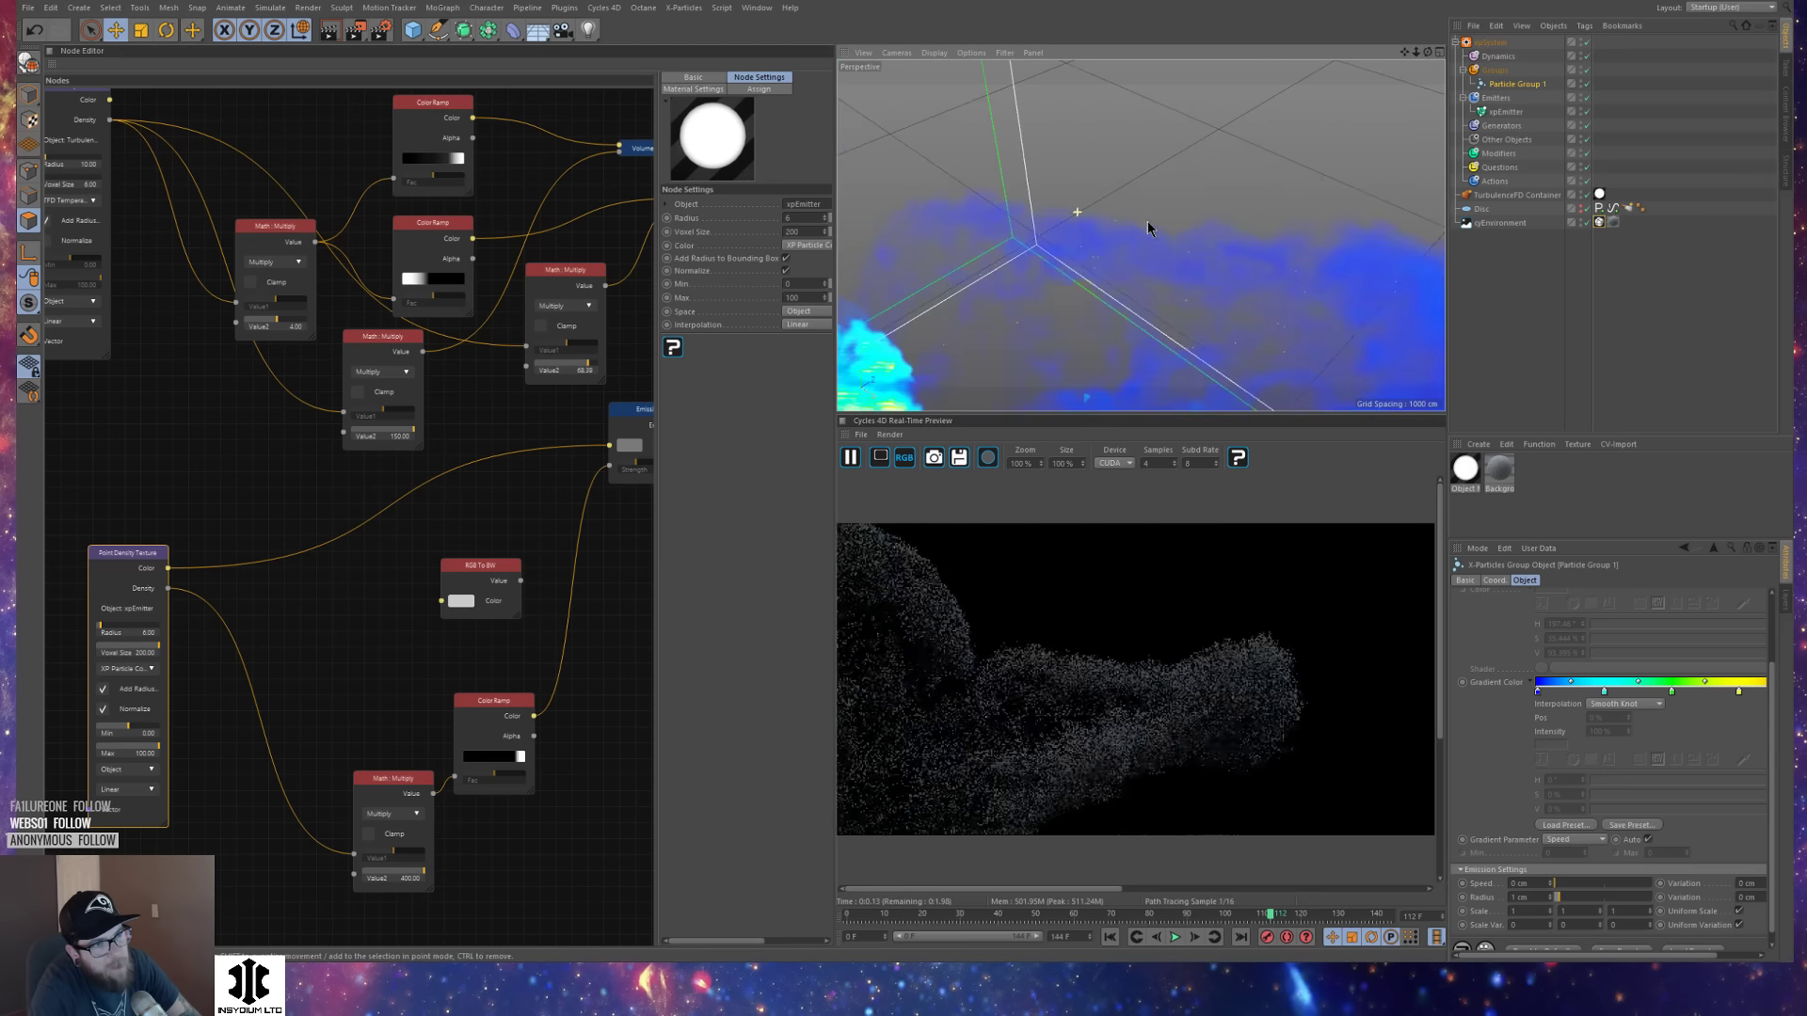
mouse_move(1262, 323)
left_mouse_down("alt")
mouse_move(1133, 238)
mouse_move(1180, 199)
mouse_move(1158, 247)
mouse_move(1216, 292)
left_mouse_up("alt")
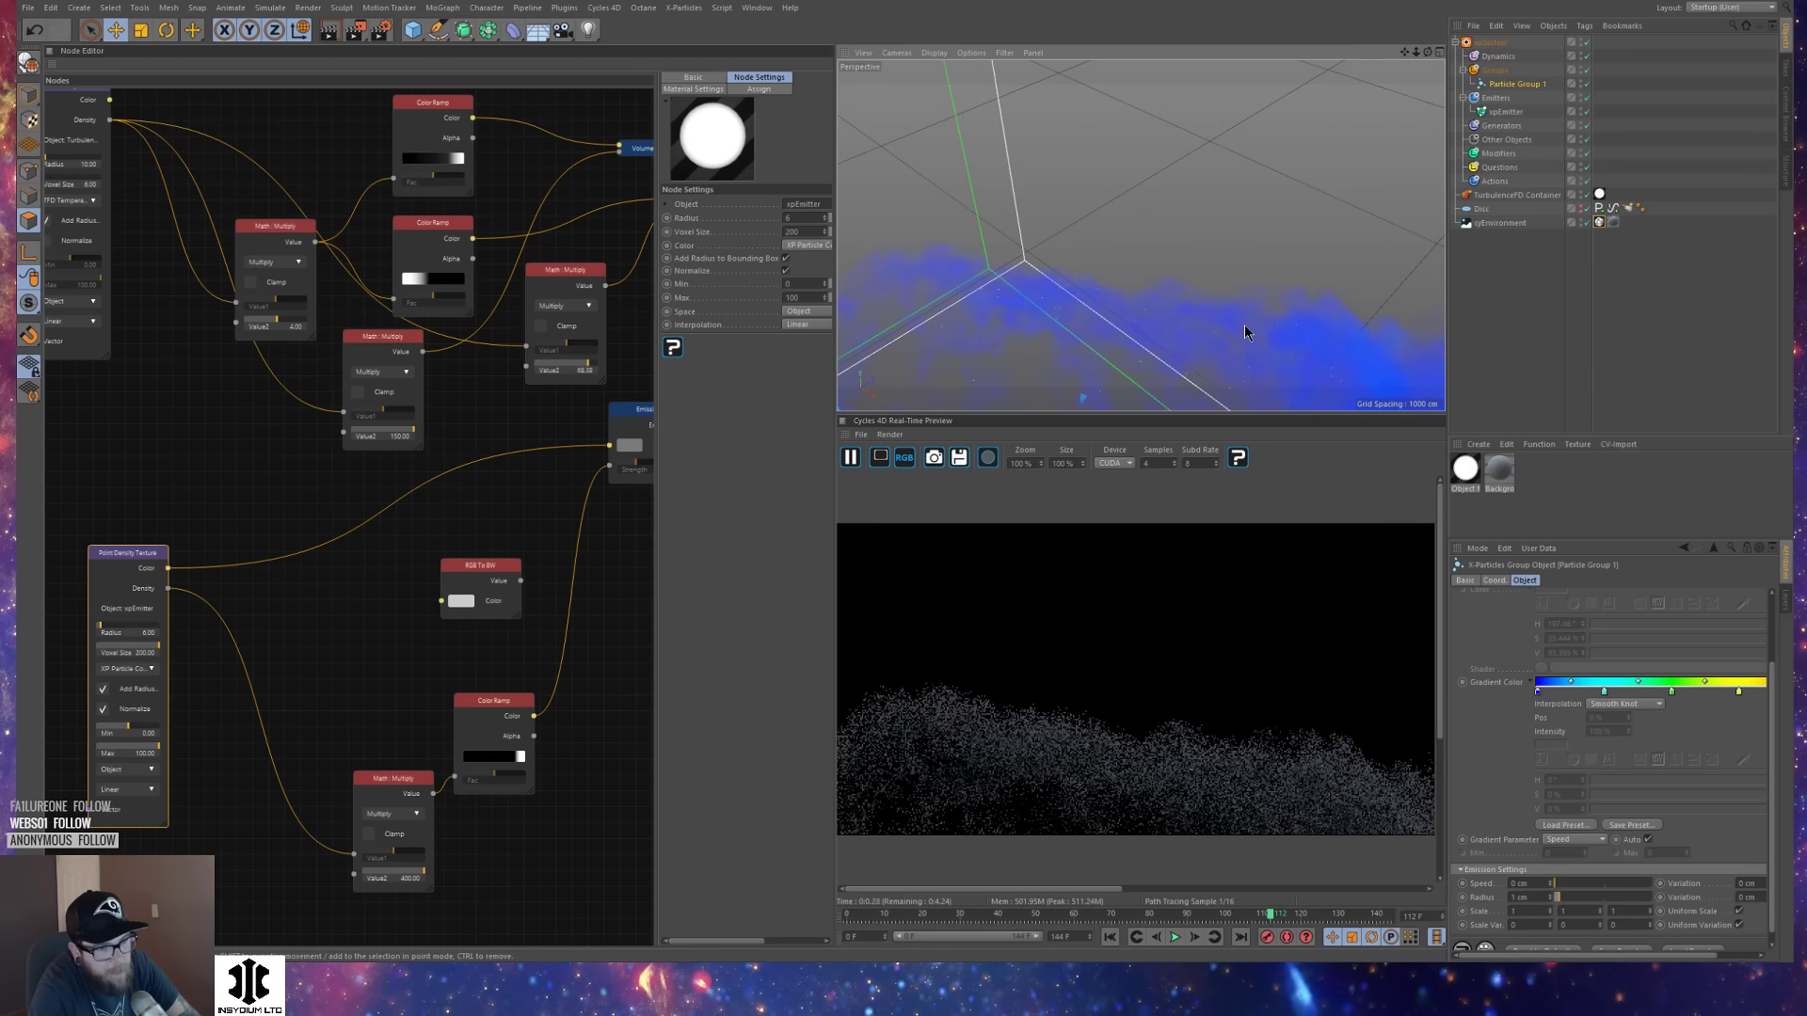
Try a Radius of 10 on the xpEmitter Point Density Texture and check the smoke close up.
left_click(802, 218)
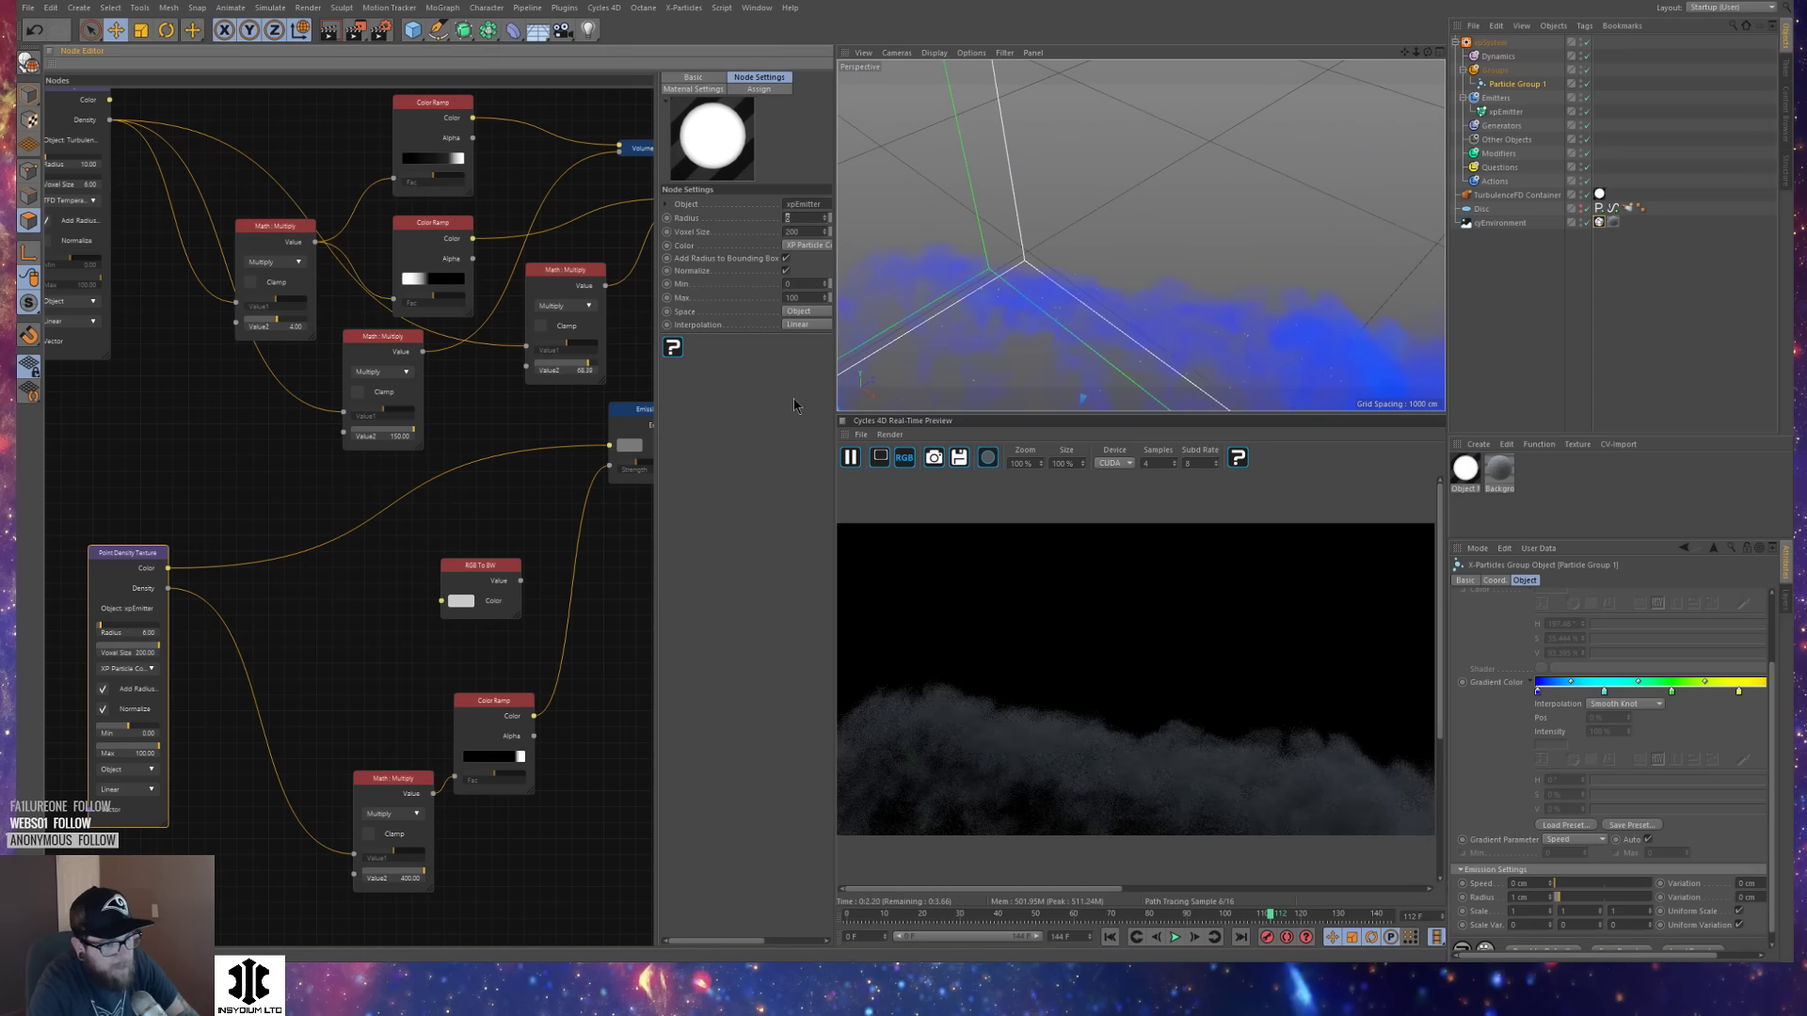
type("10")
key("Return")
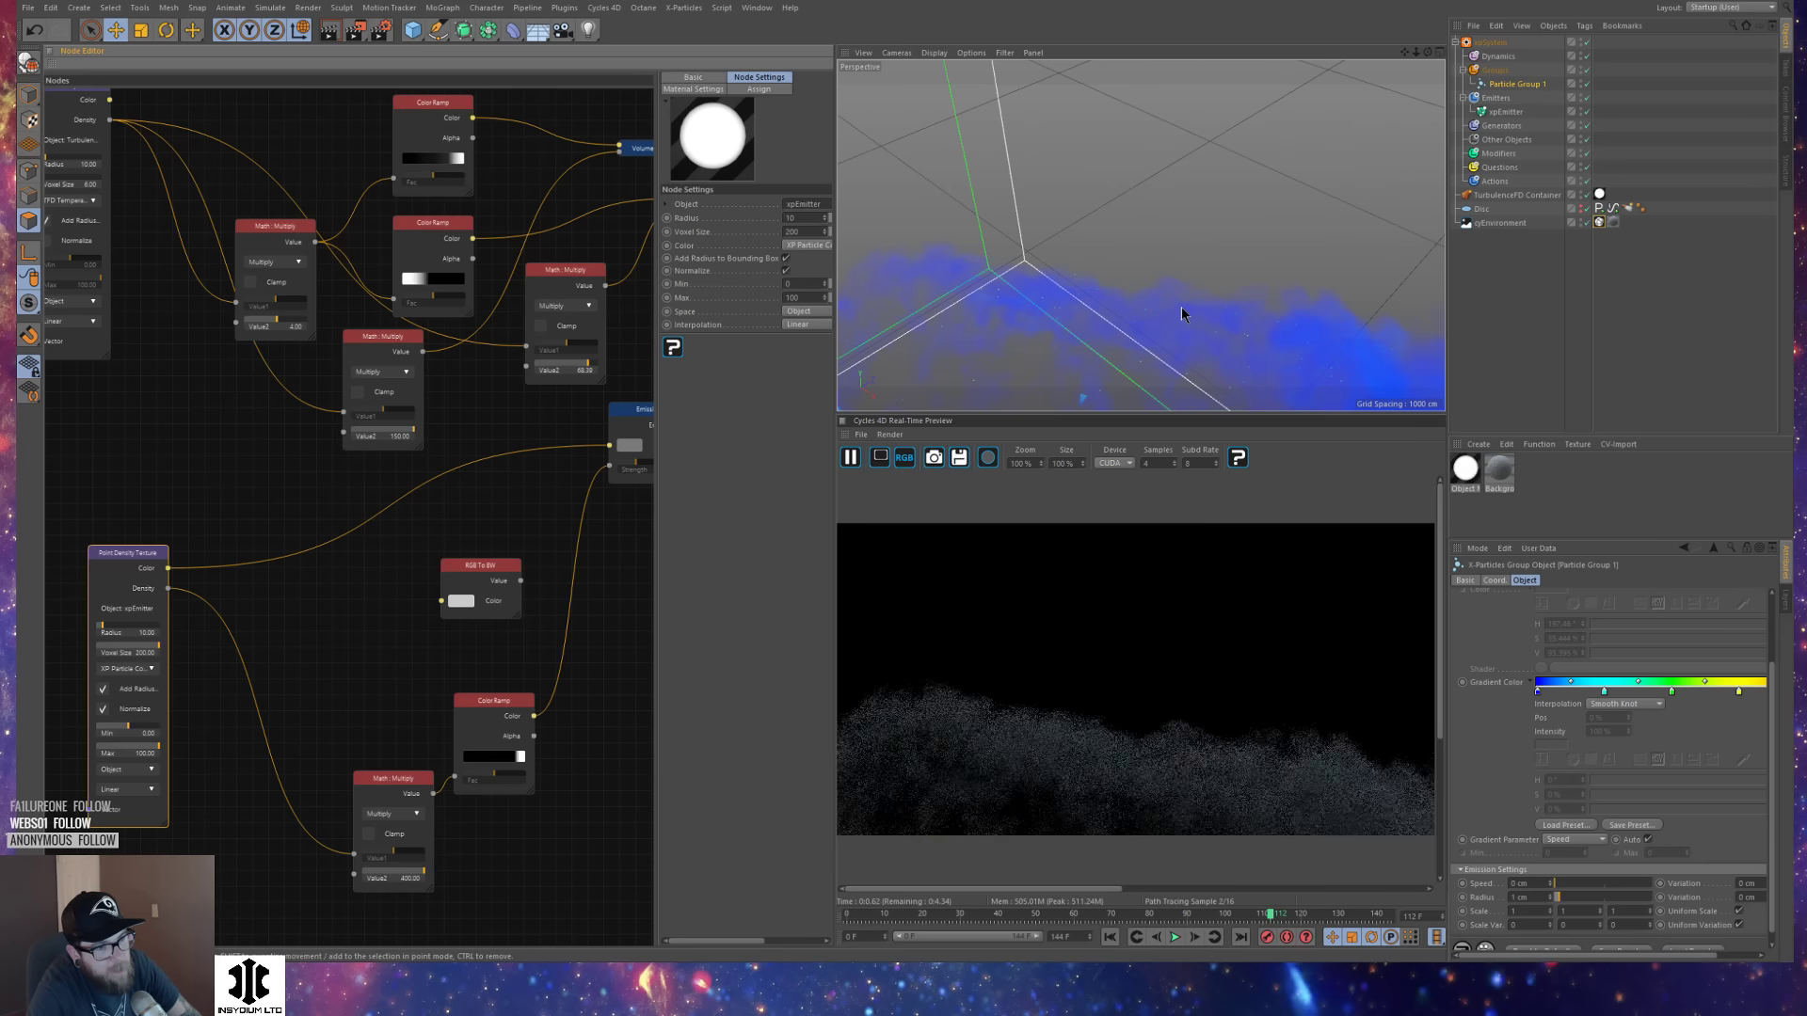
middle_click_drag(1195, 299, 1196, 256, "alt")
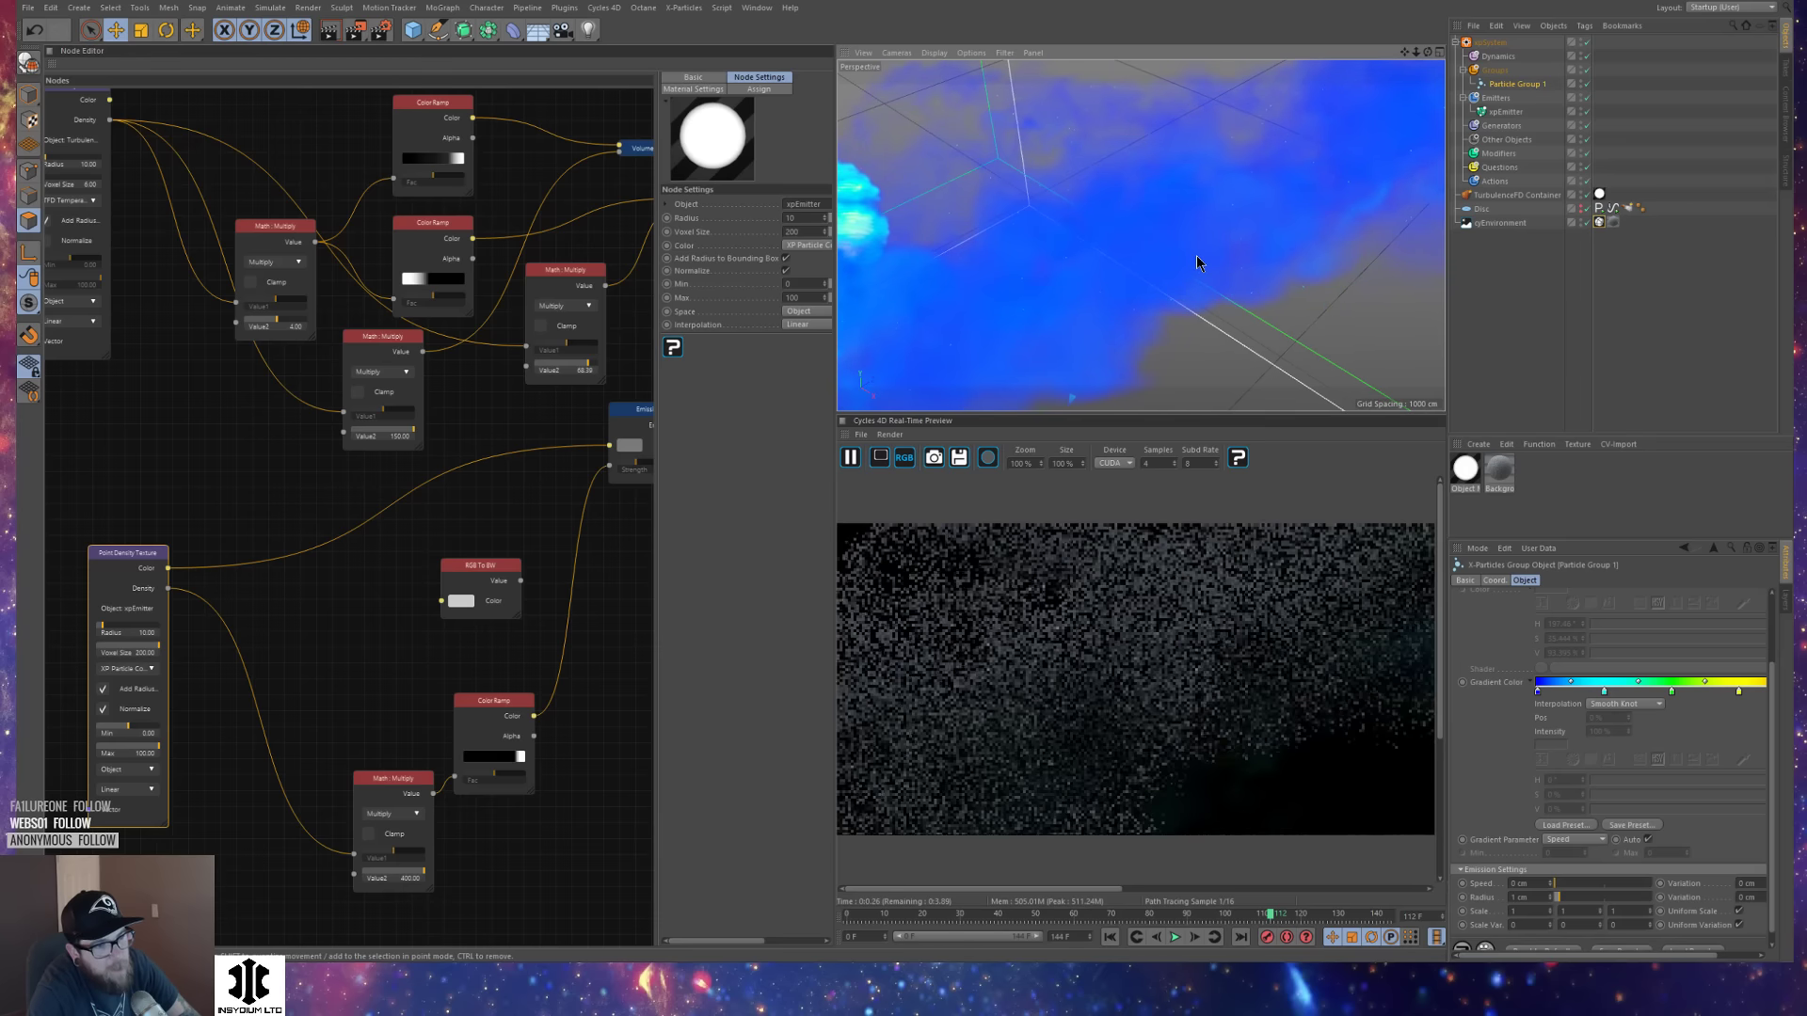
Set the xpEmitter Point Density Texture's Radius to 15 and reframe the whole smoke plume in the preview.
double_click(792, 217)
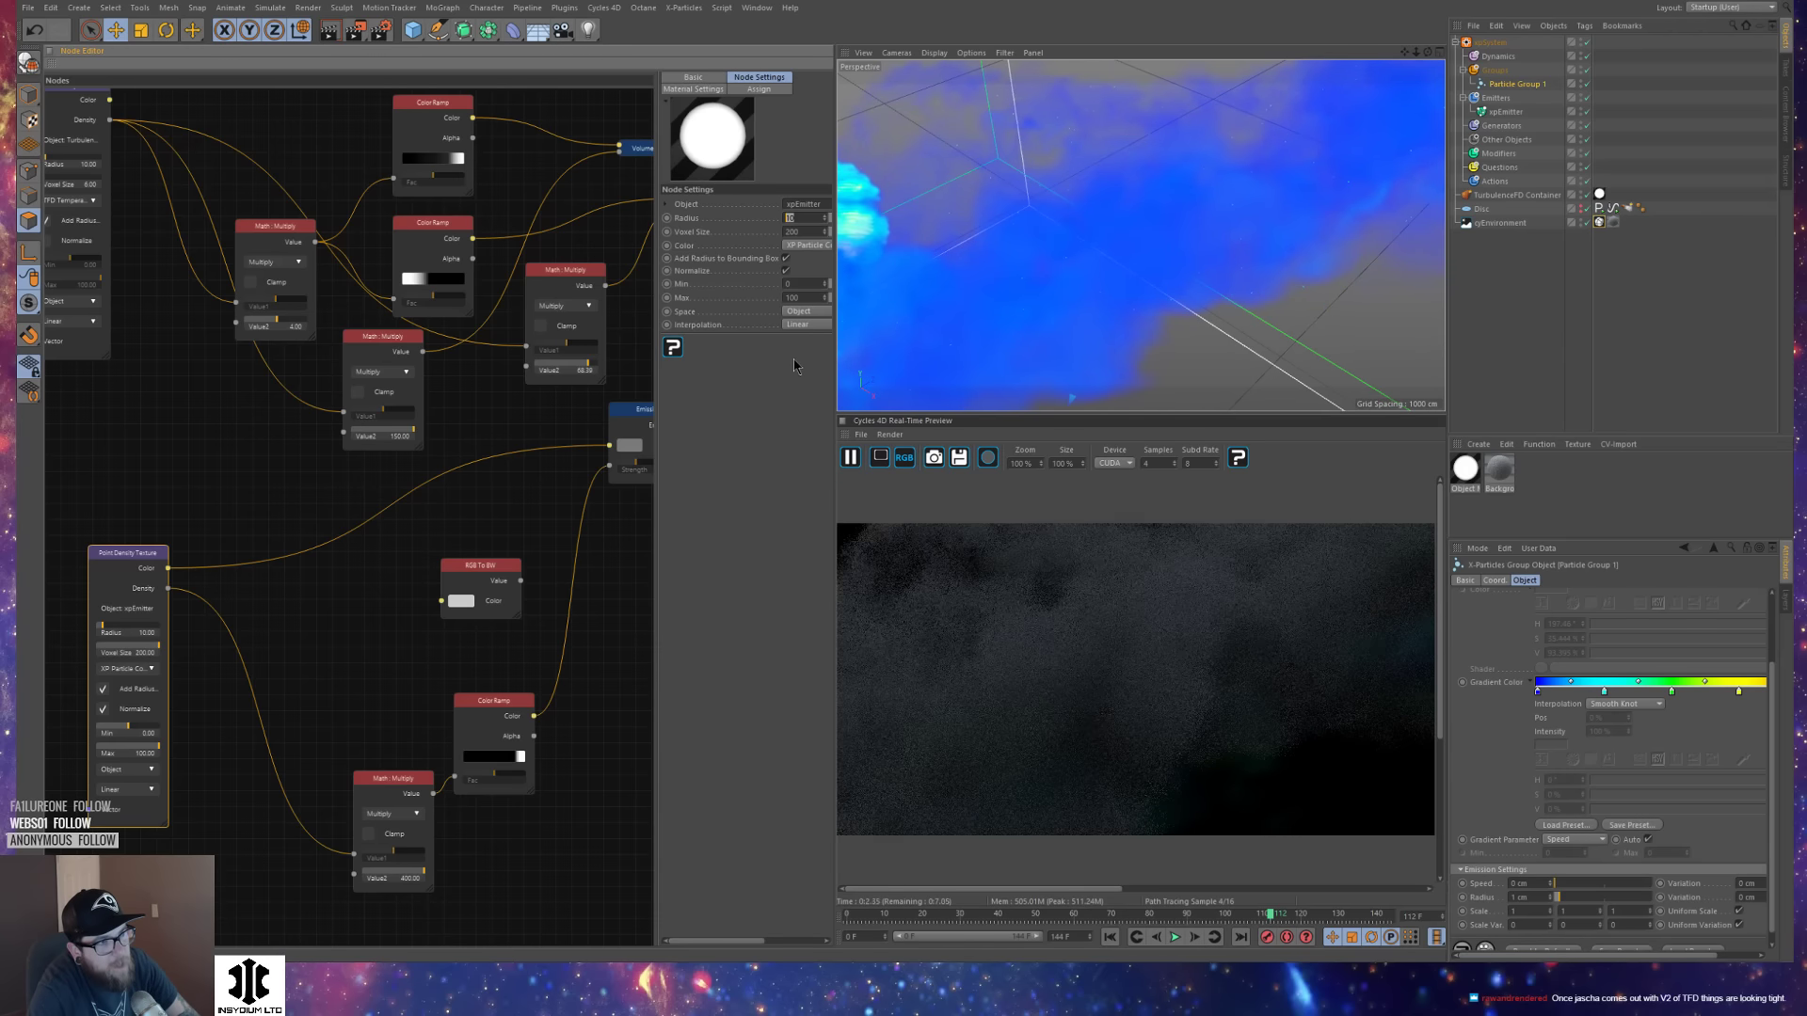
type("15")
key("Return")
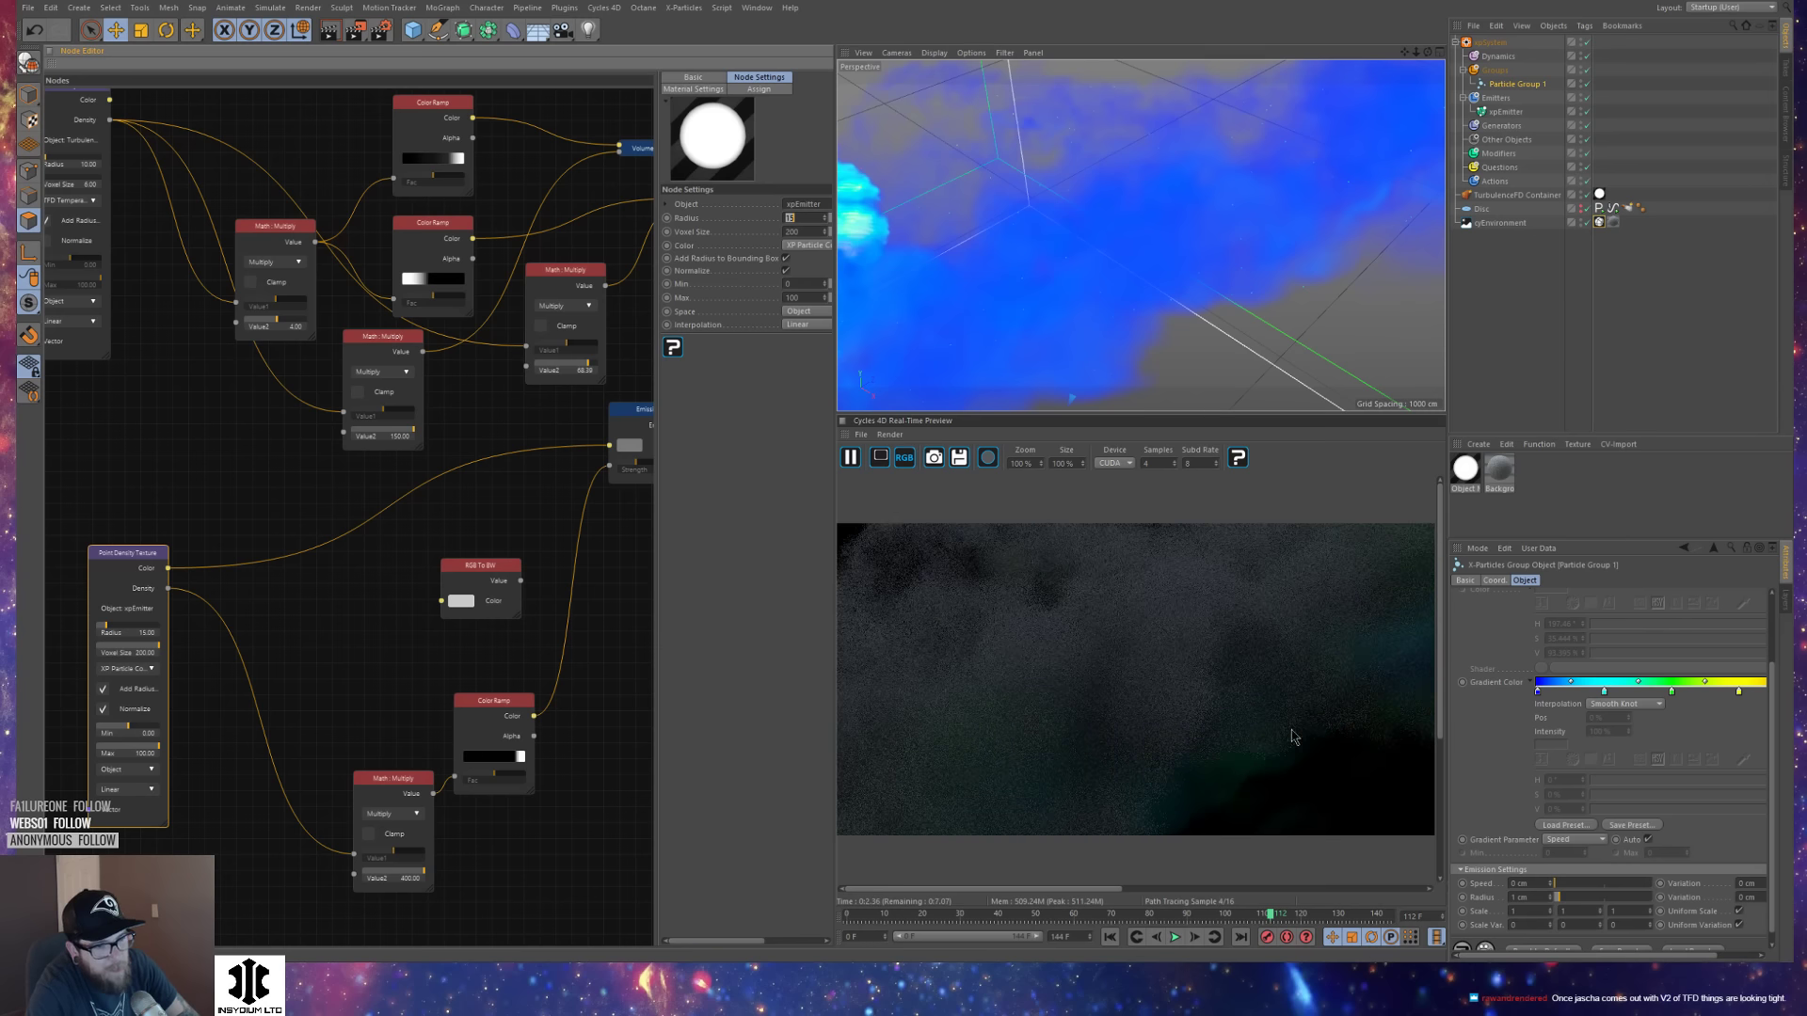
scroll(1137, 297, "down", 10)
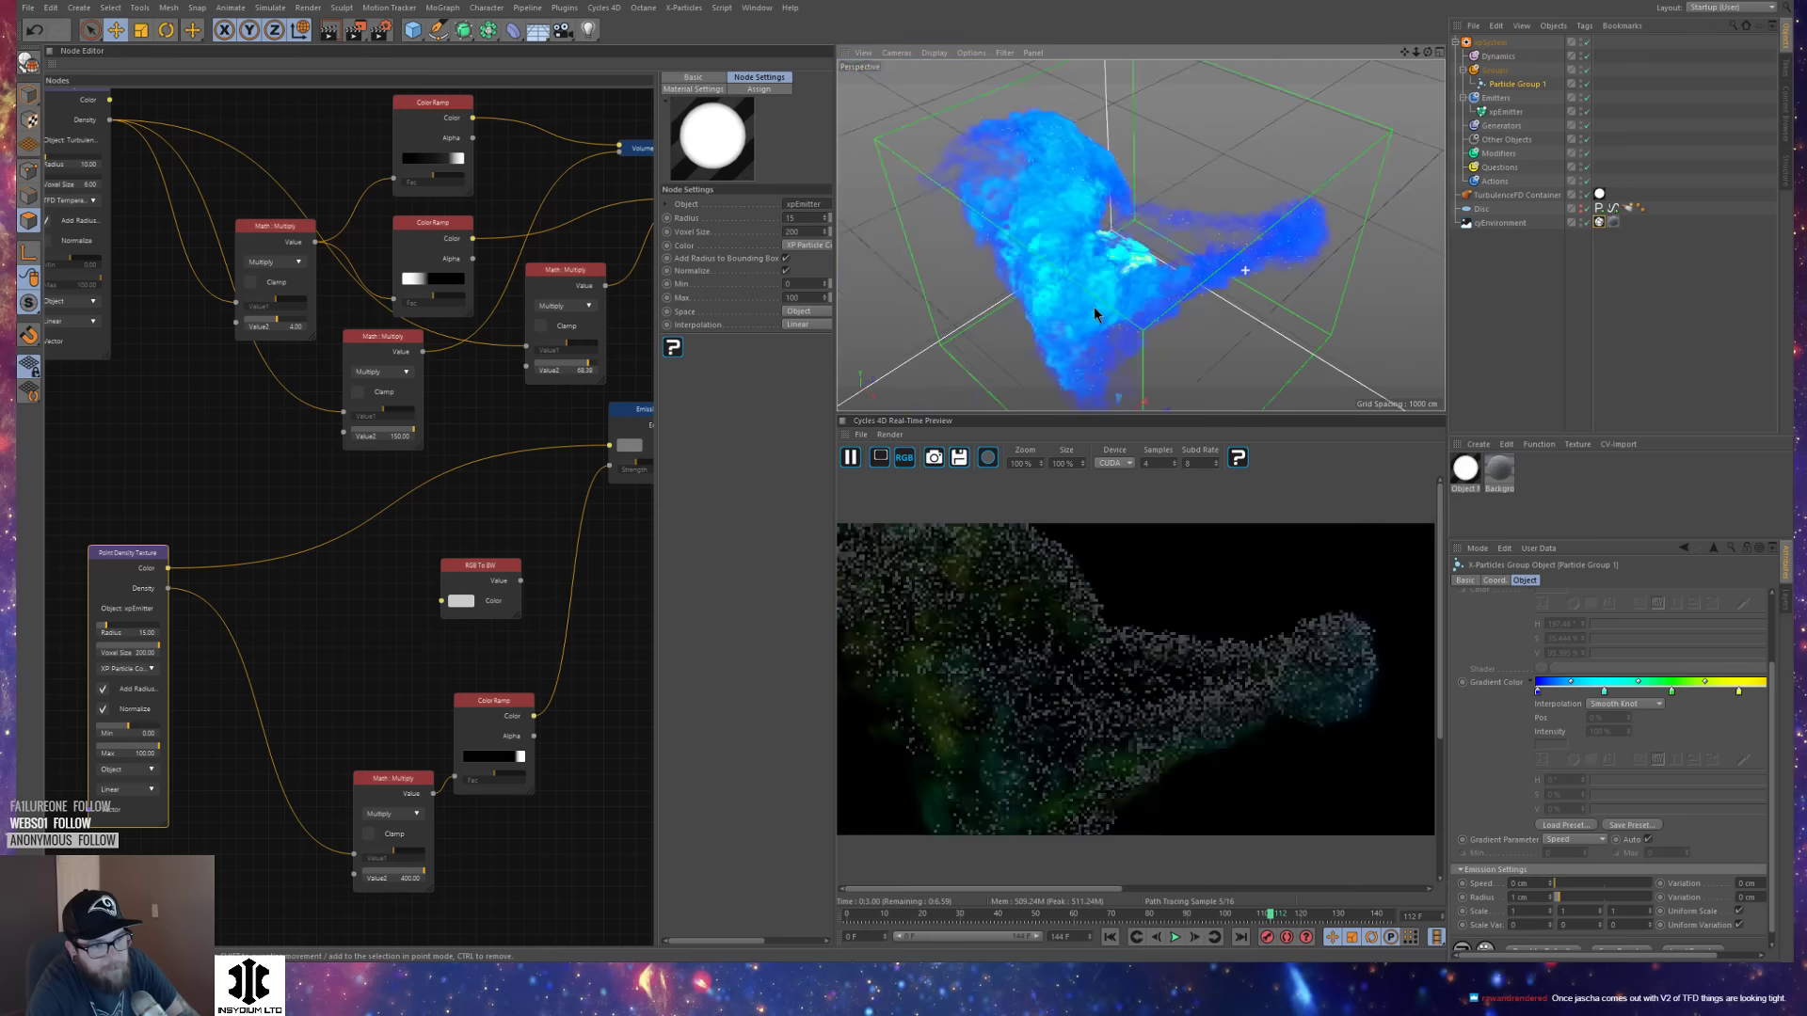
left_click_drag(1094, 305, 1137, 277, "alt")
middle_click_drag(1137, 277, 1143, 250, "alt")
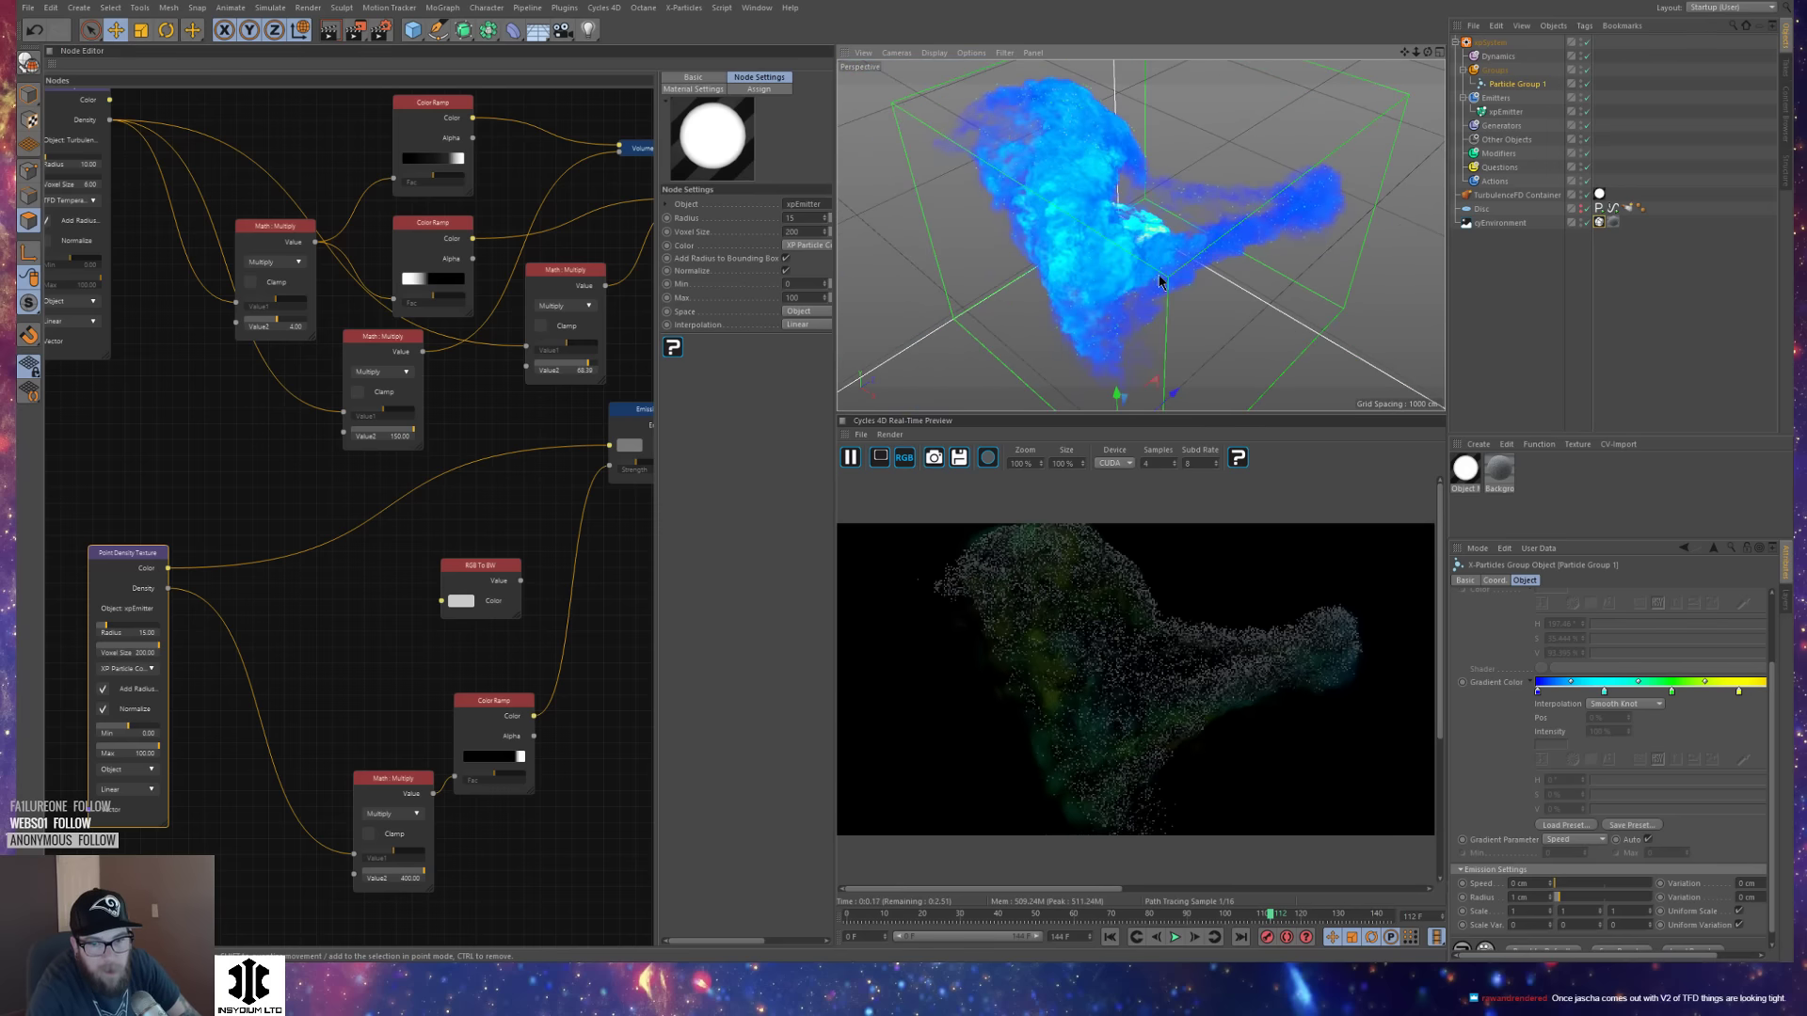
right_click_drag(1143, 279, 1172, 269, "alt")
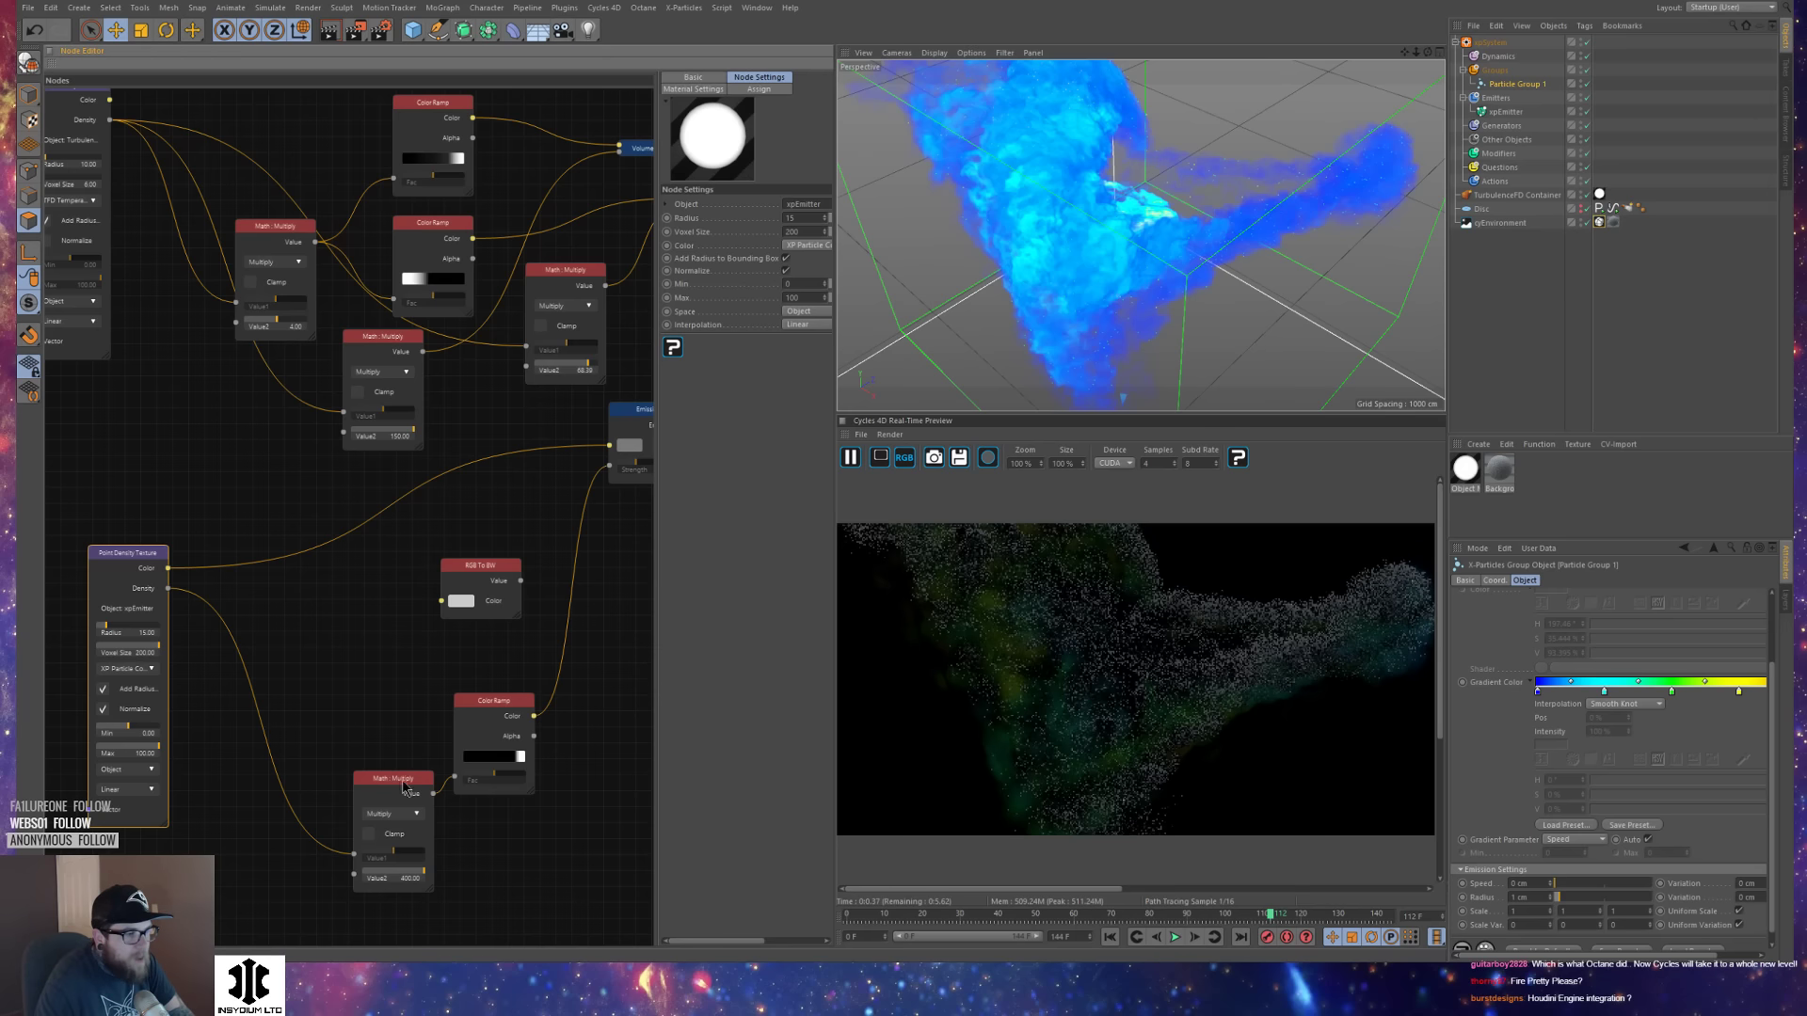
Move the emission strength's Math Multiply node slightly closer to the Point Density Texture and delete the unused RGB To BW node.
left_click_drag(409, 793, 383, 768)
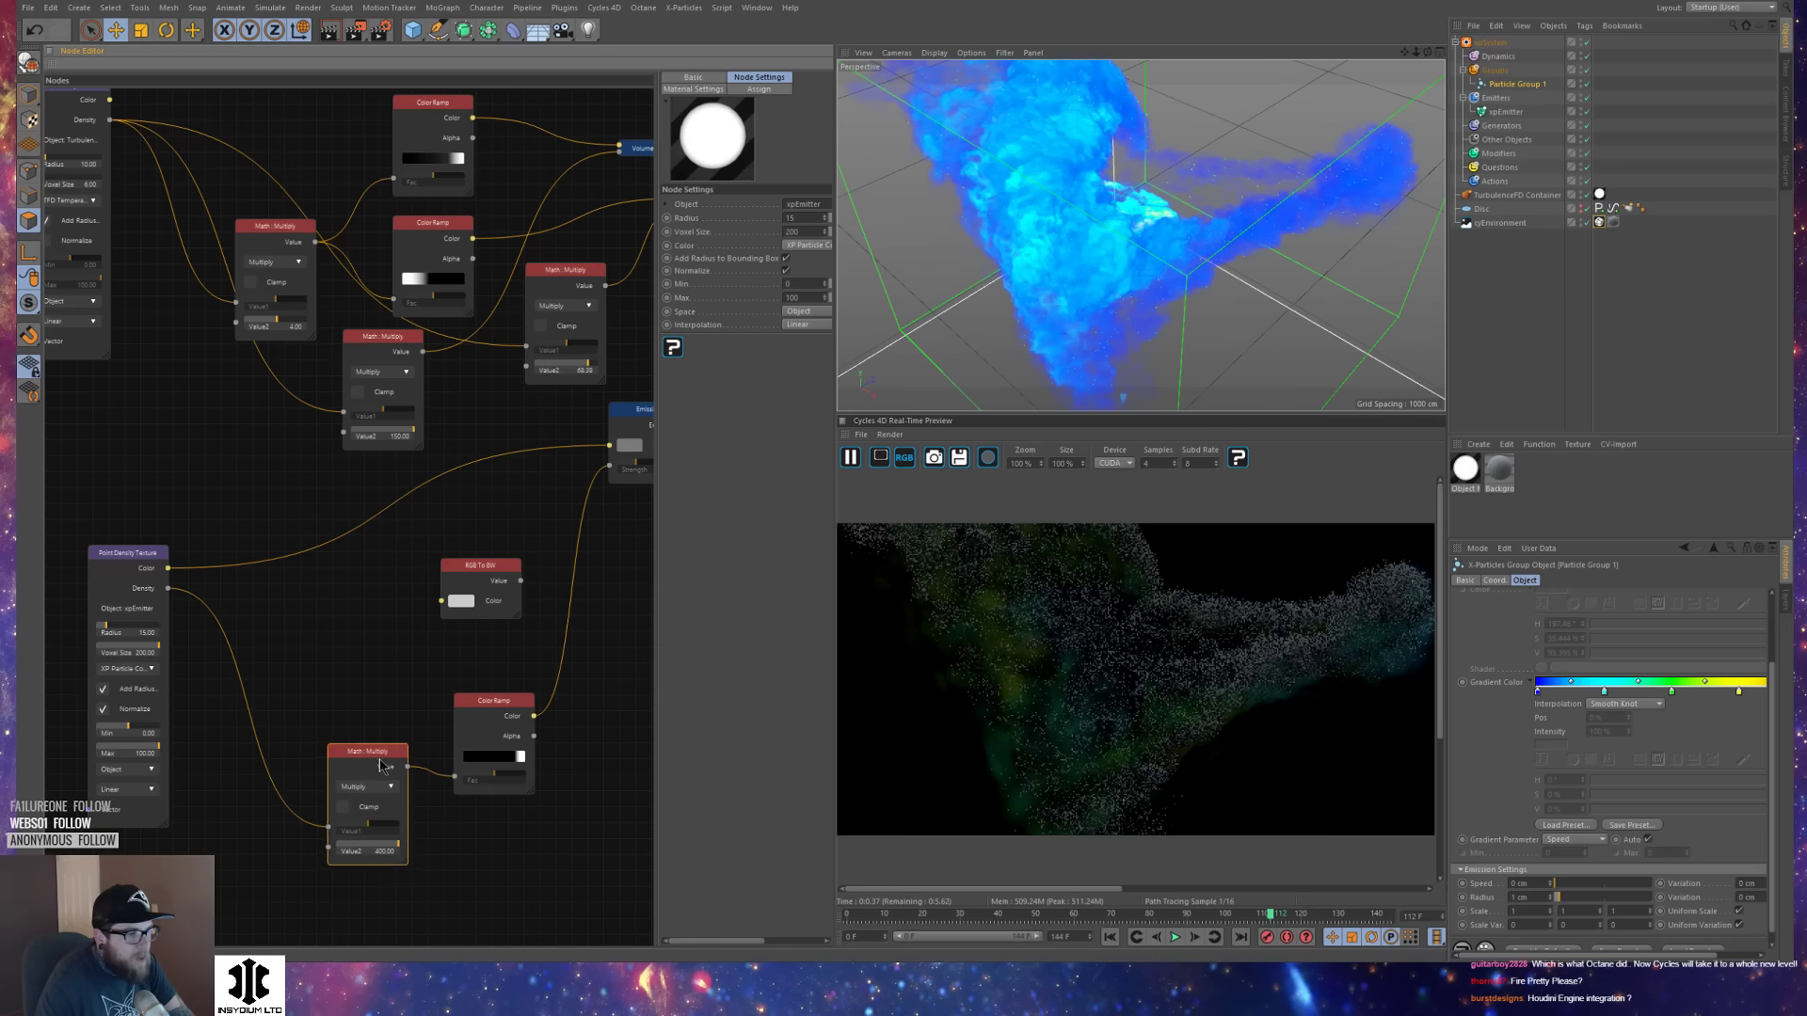
right_click(487, 572)
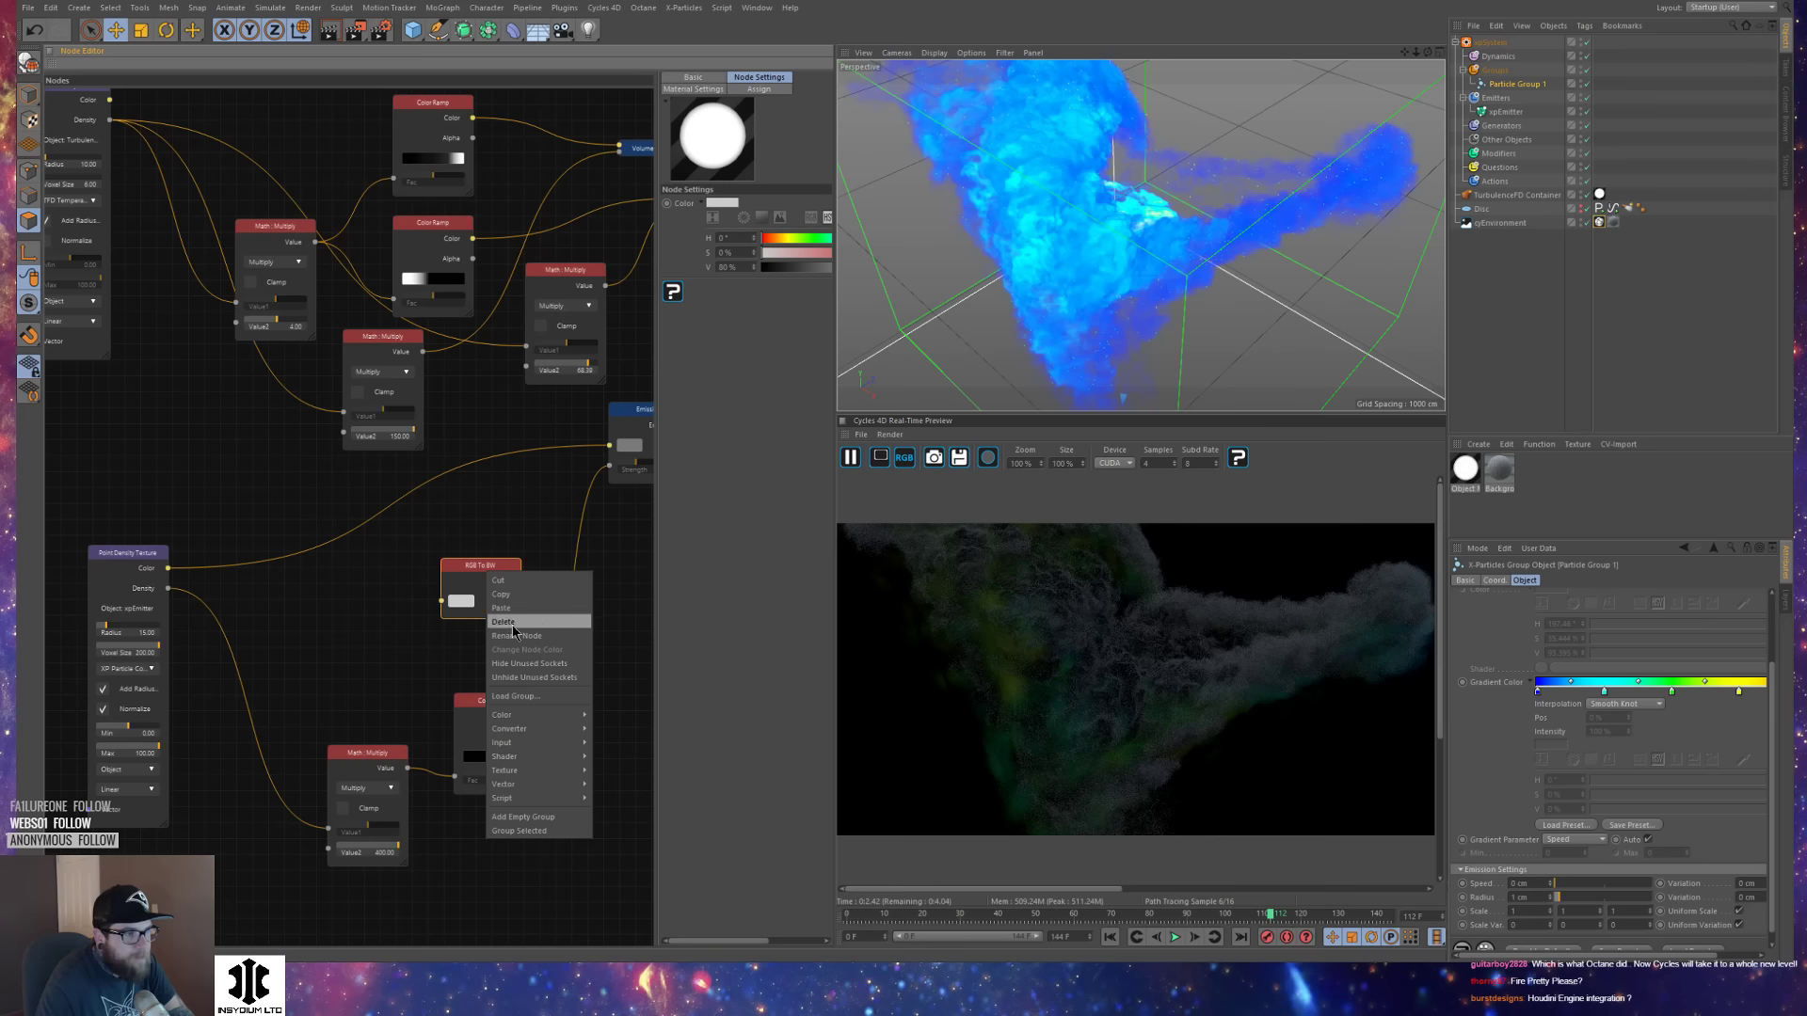
left_click(504, 622)
middle_click_drag(509, 553, 509, 557)
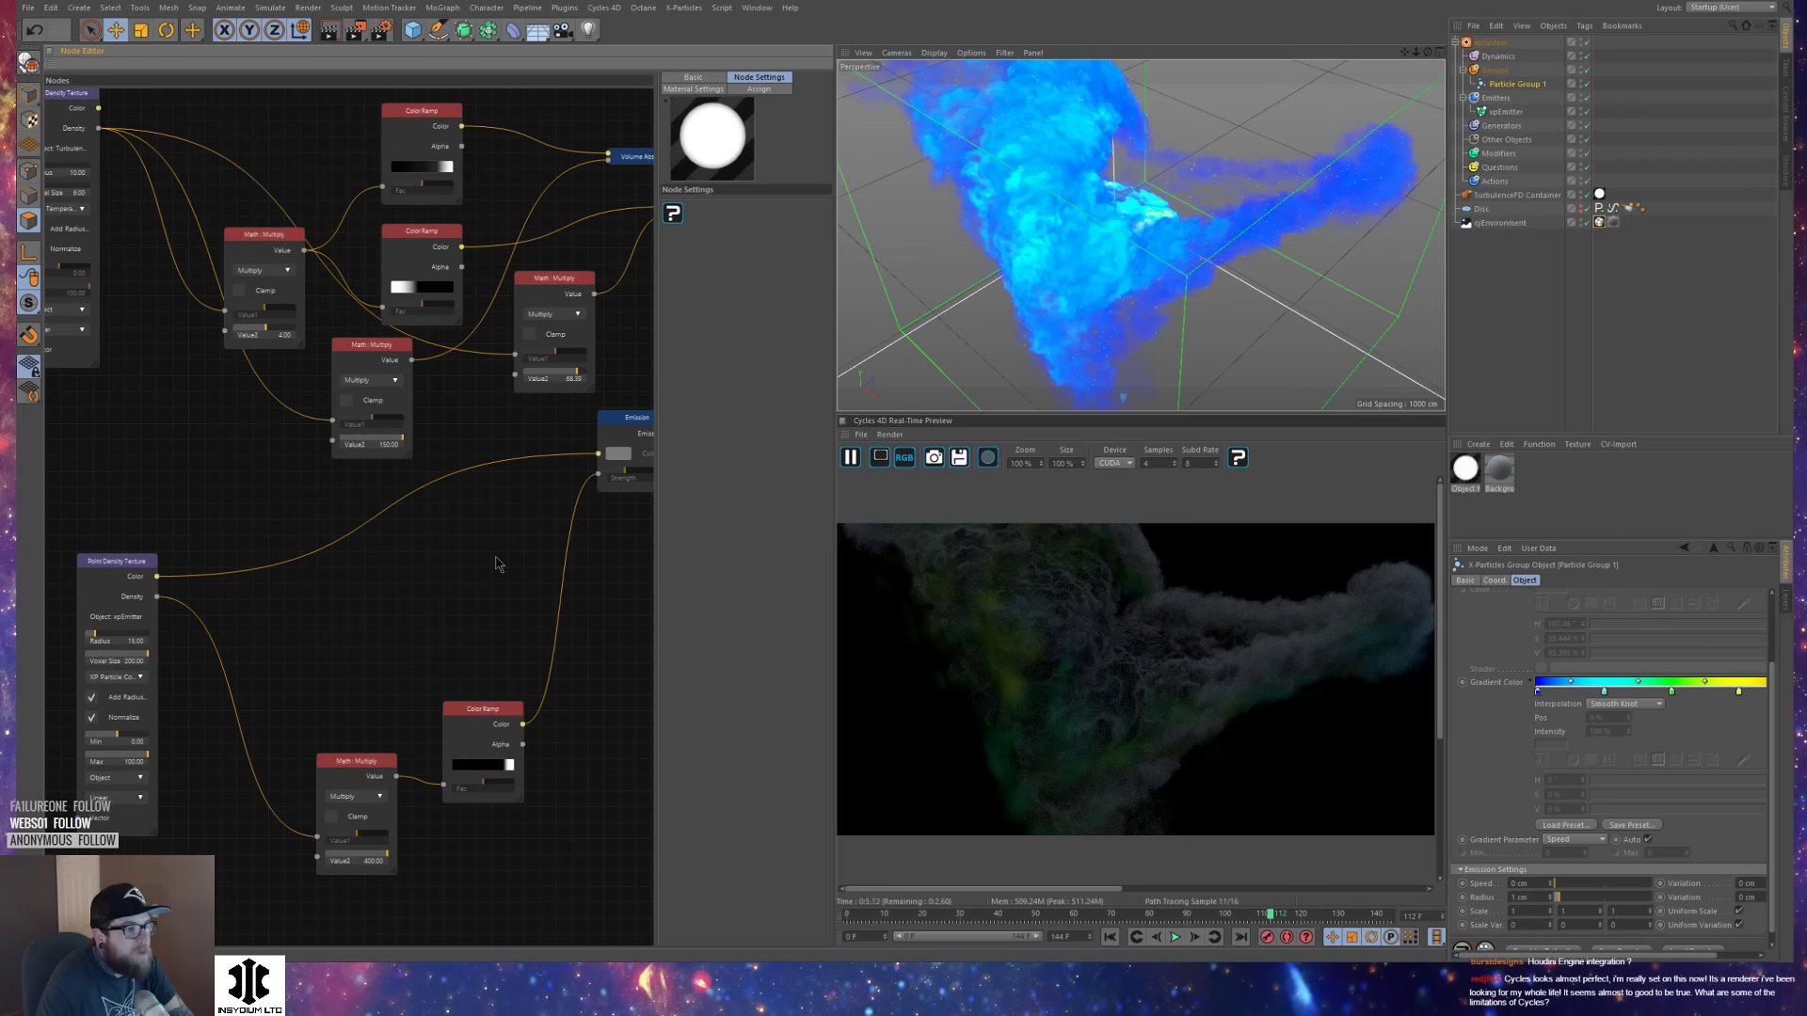
Save the scene to the Desktop under the name thursdayDemoTFDdensityNOSPACE_001_FINAL2b_spaceVersion.c4d.
key("ctrl+shift+s")
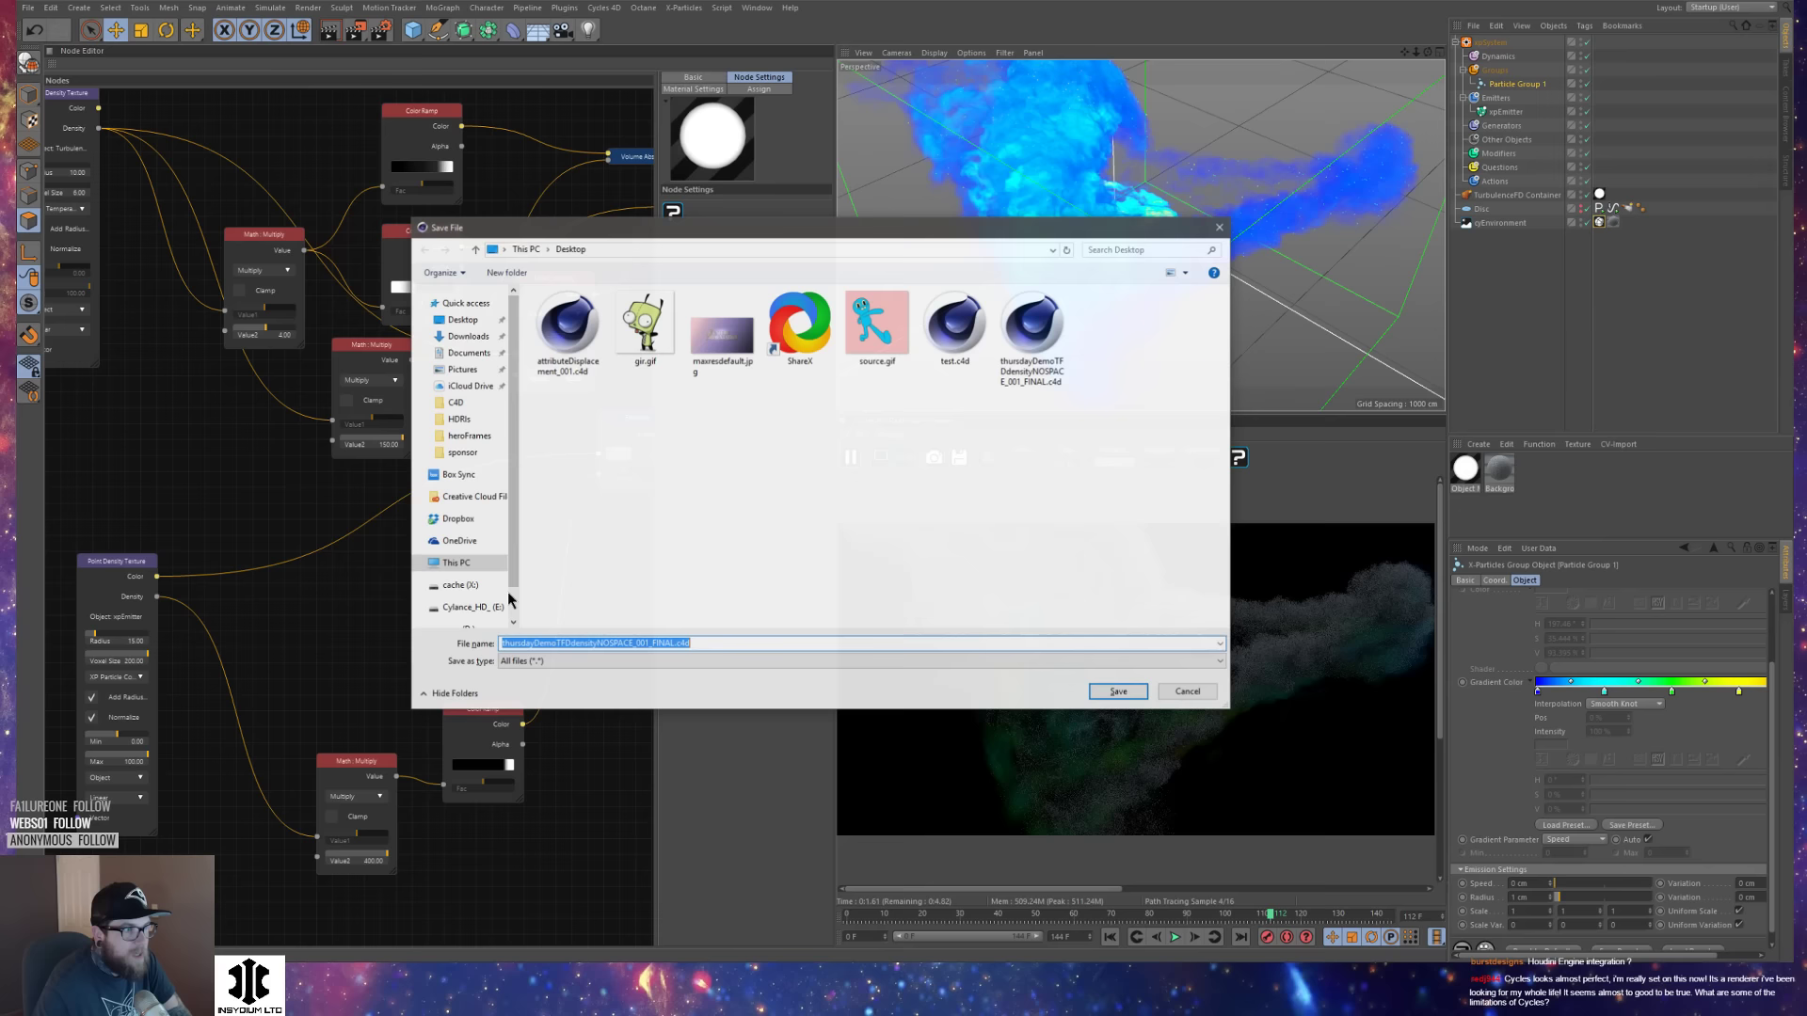
type("2")
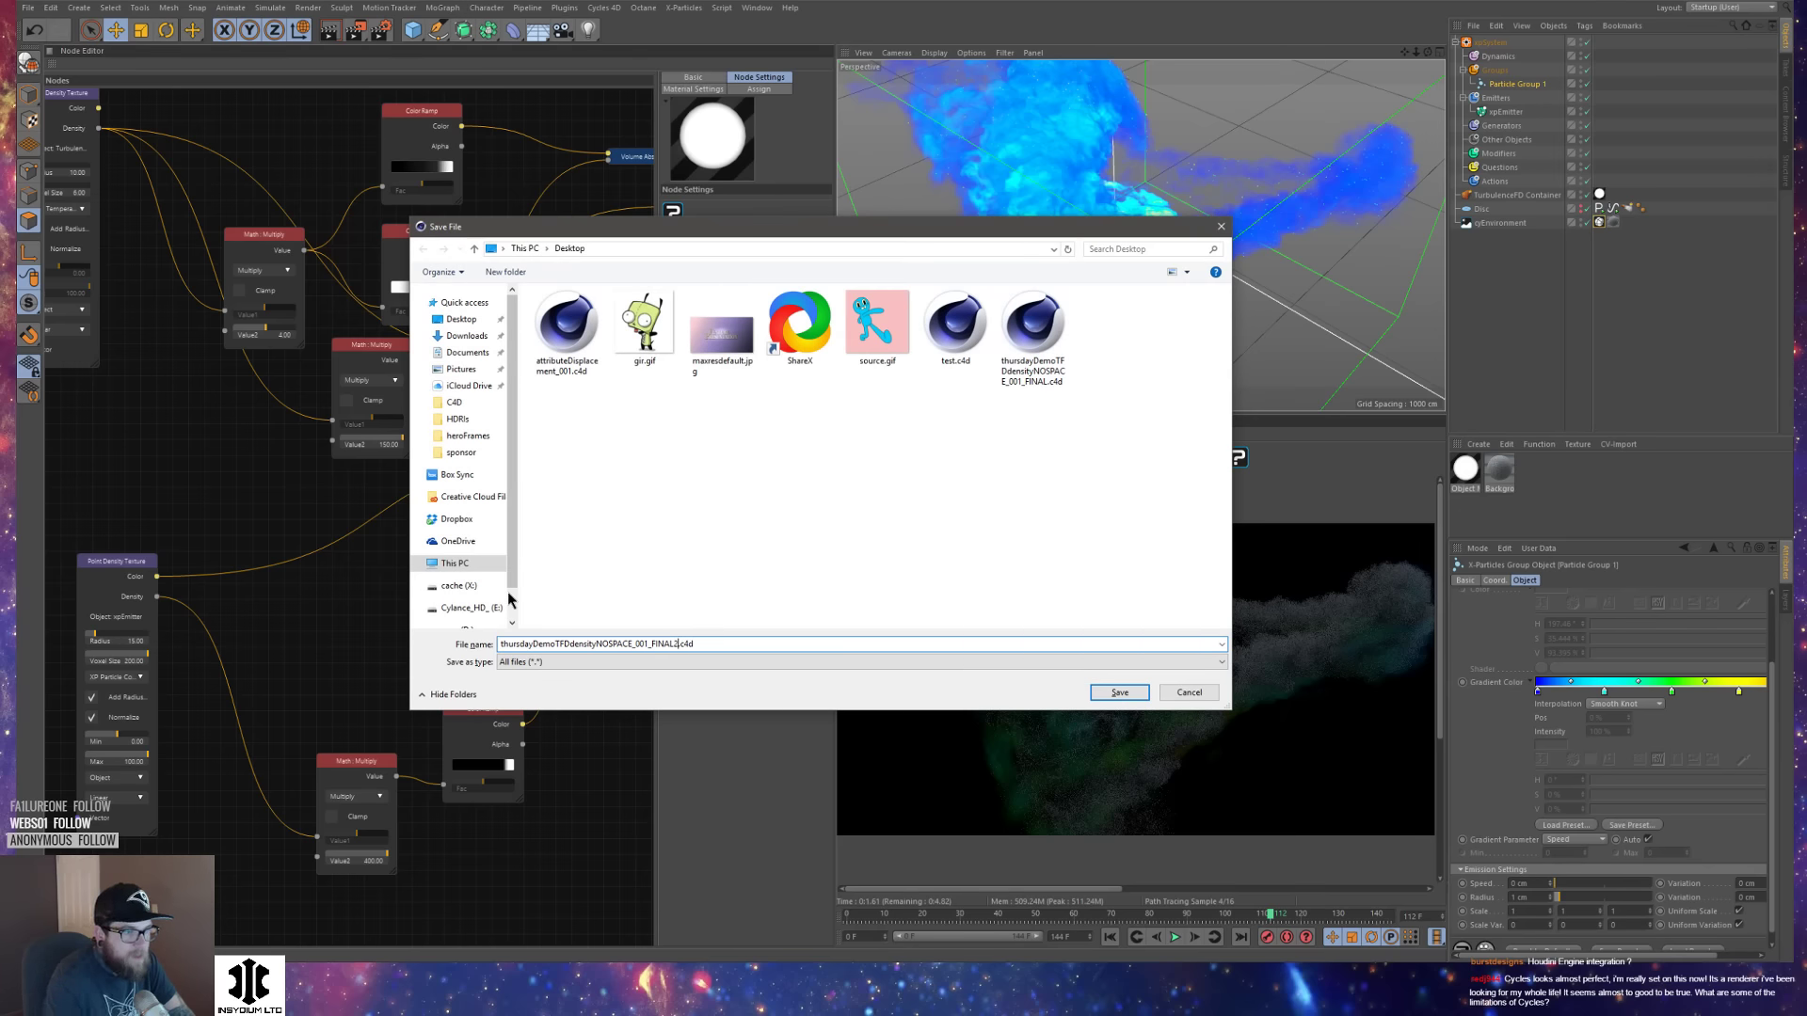
type("b")
type("_spaceVersi")
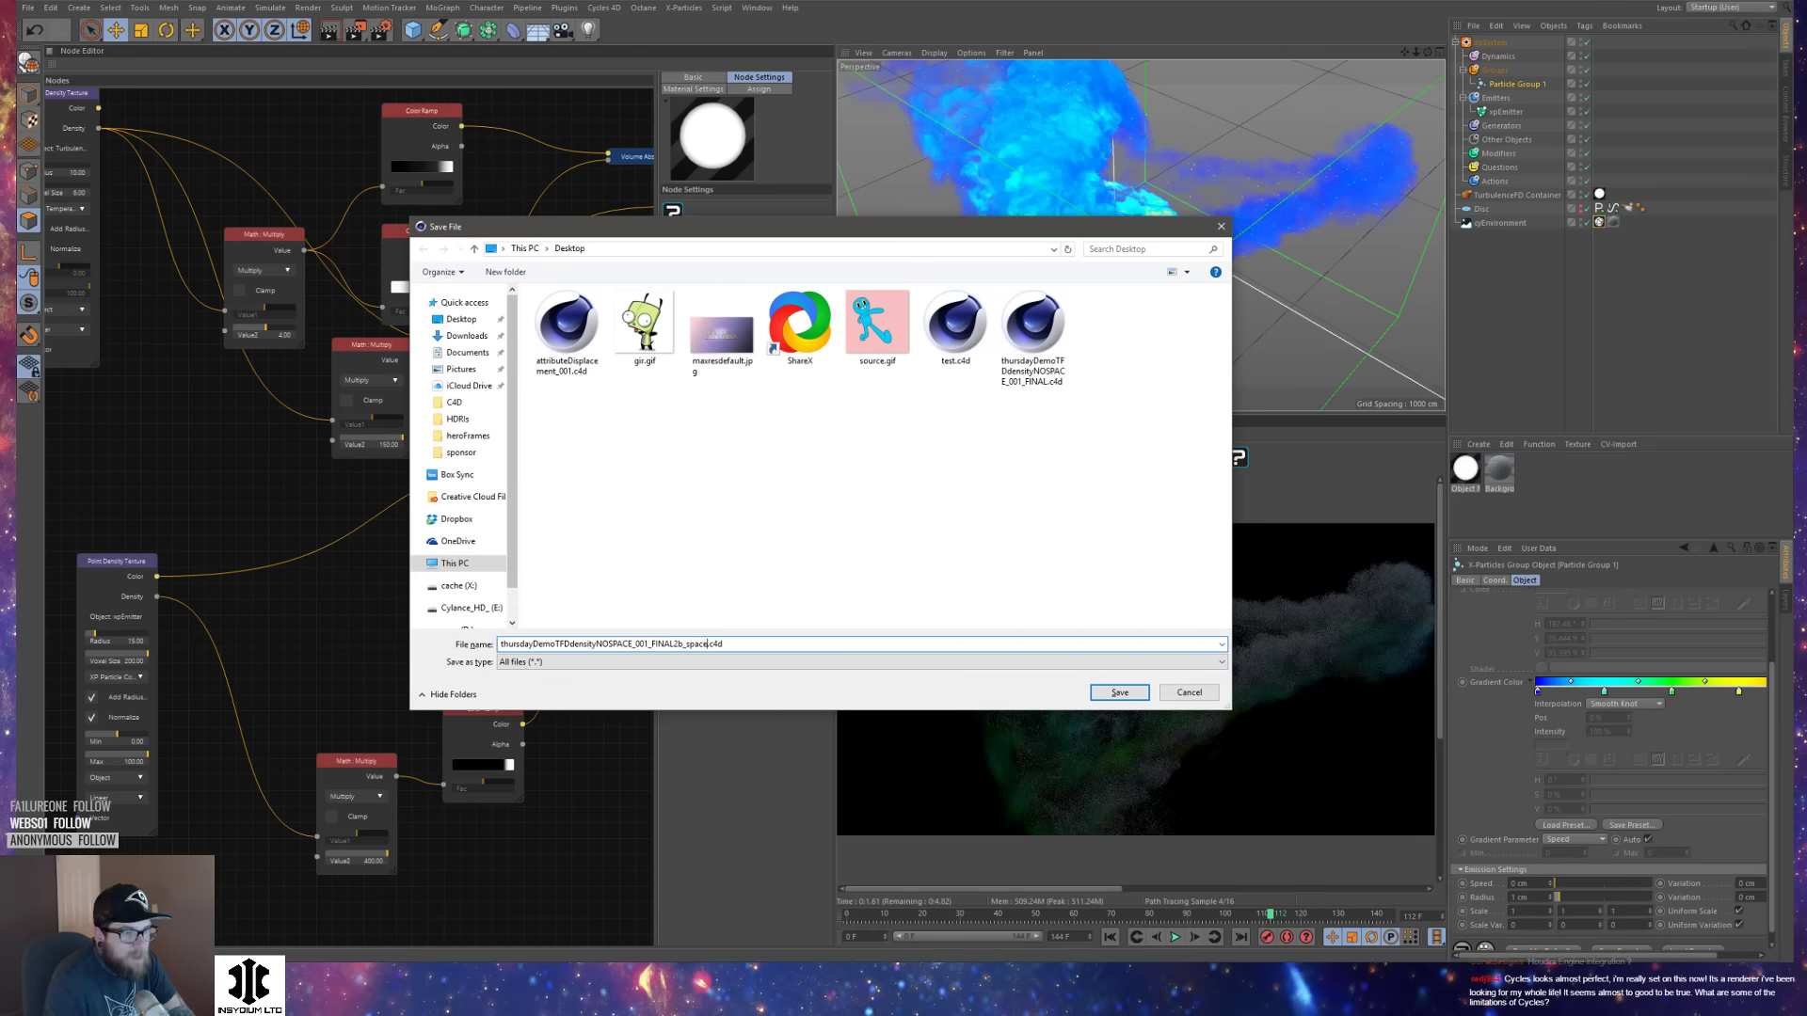
type("on")
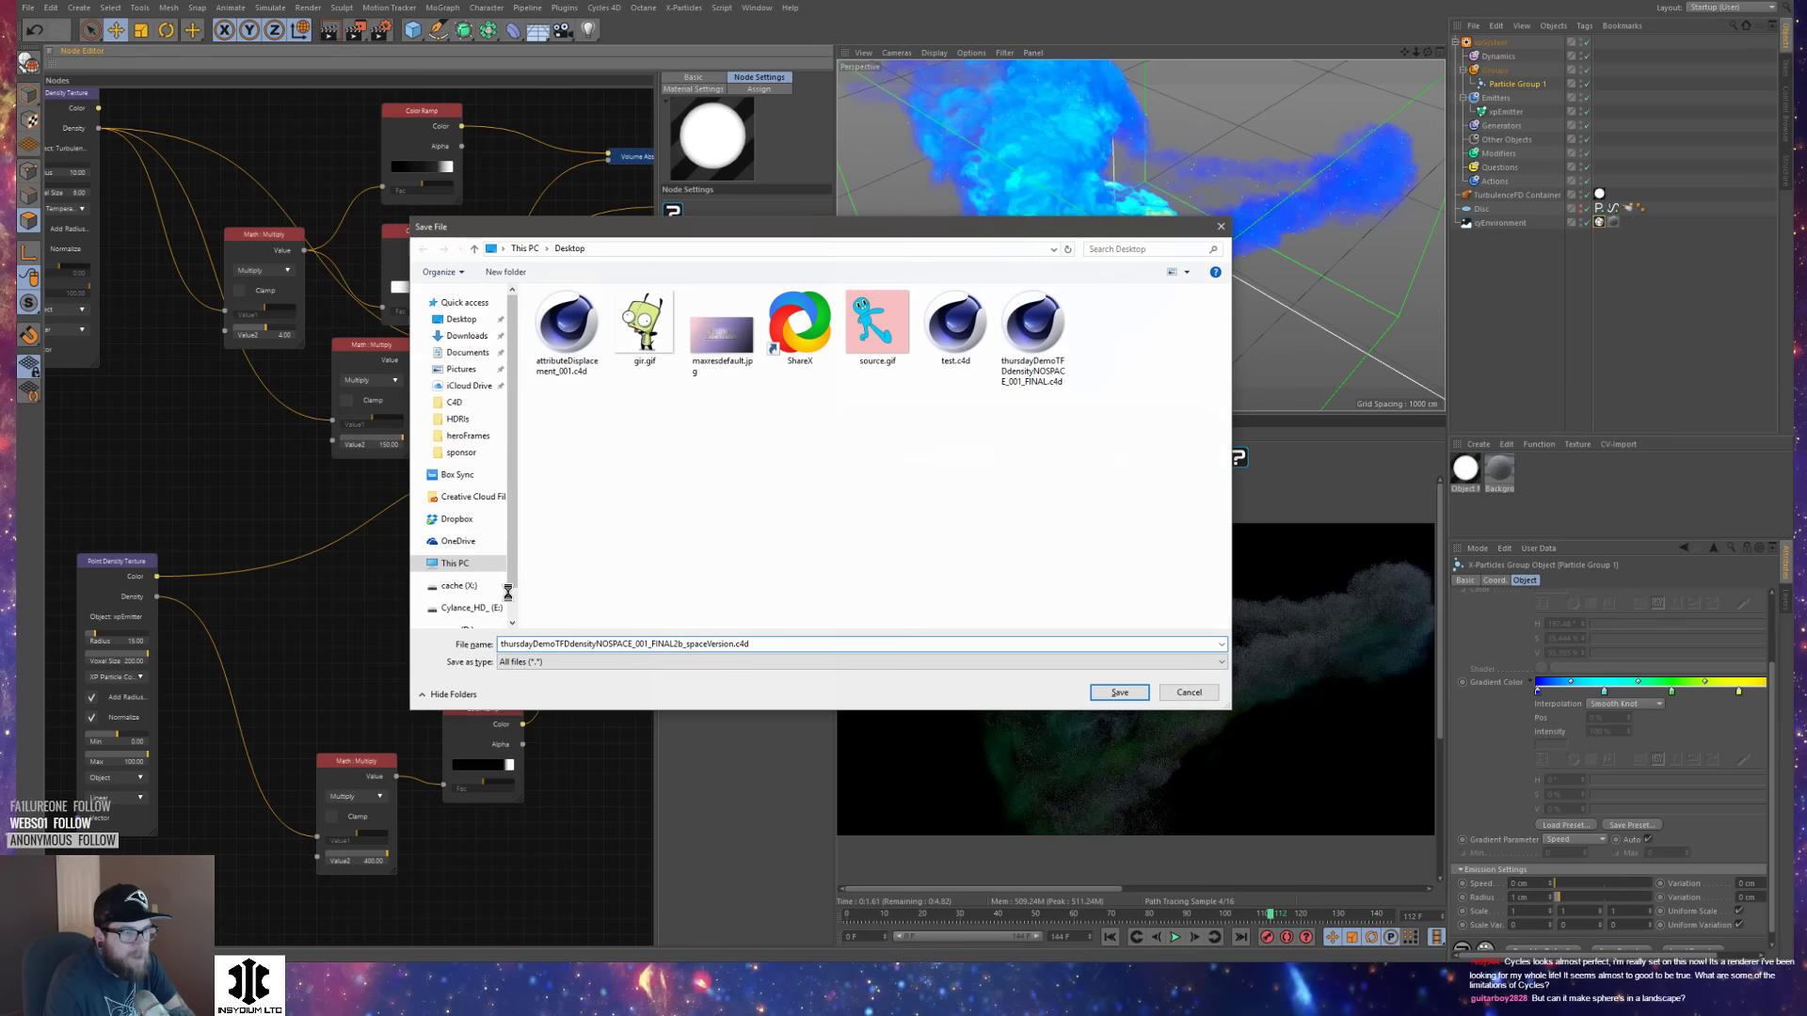
key("Return")
Save another copy of the scene as thursdayDemoTFDdensityNOSPACE_001_FINAL2b_spaceVersion2a_FireVersion.c4d.
key("ctrl+shift+s")
key("Right")
type("2")
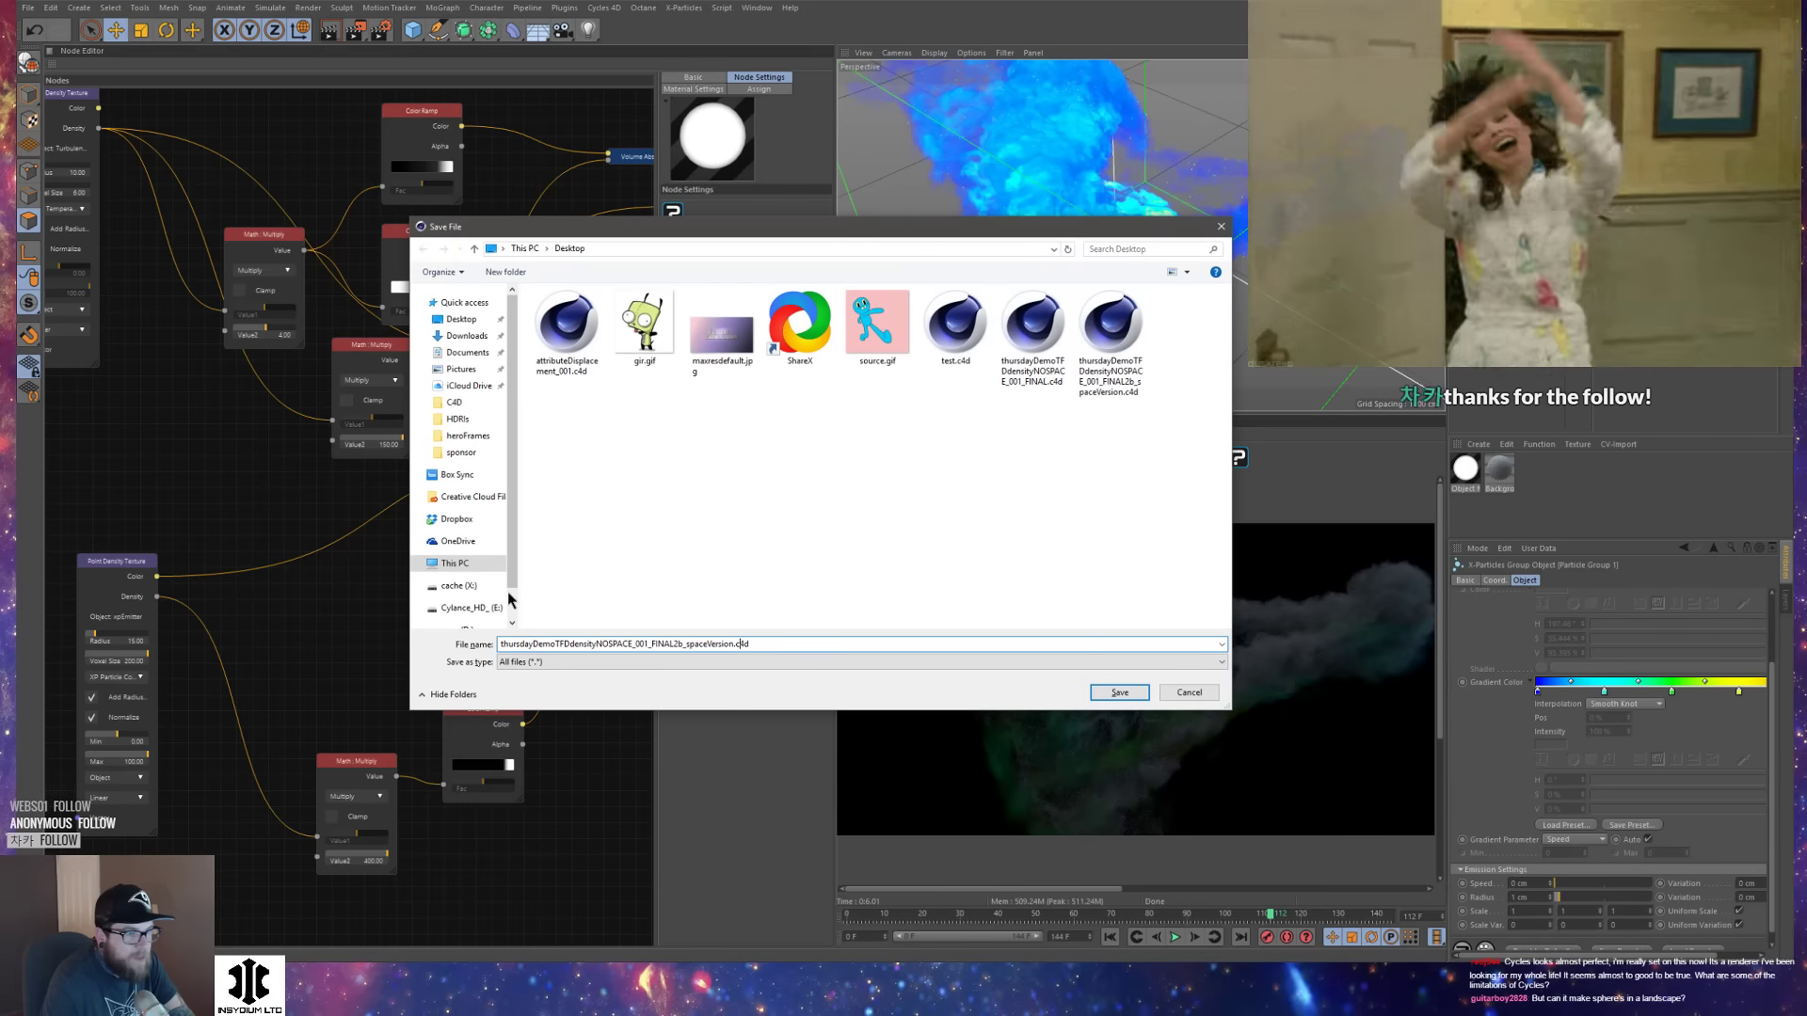
type("a_FireVersion")
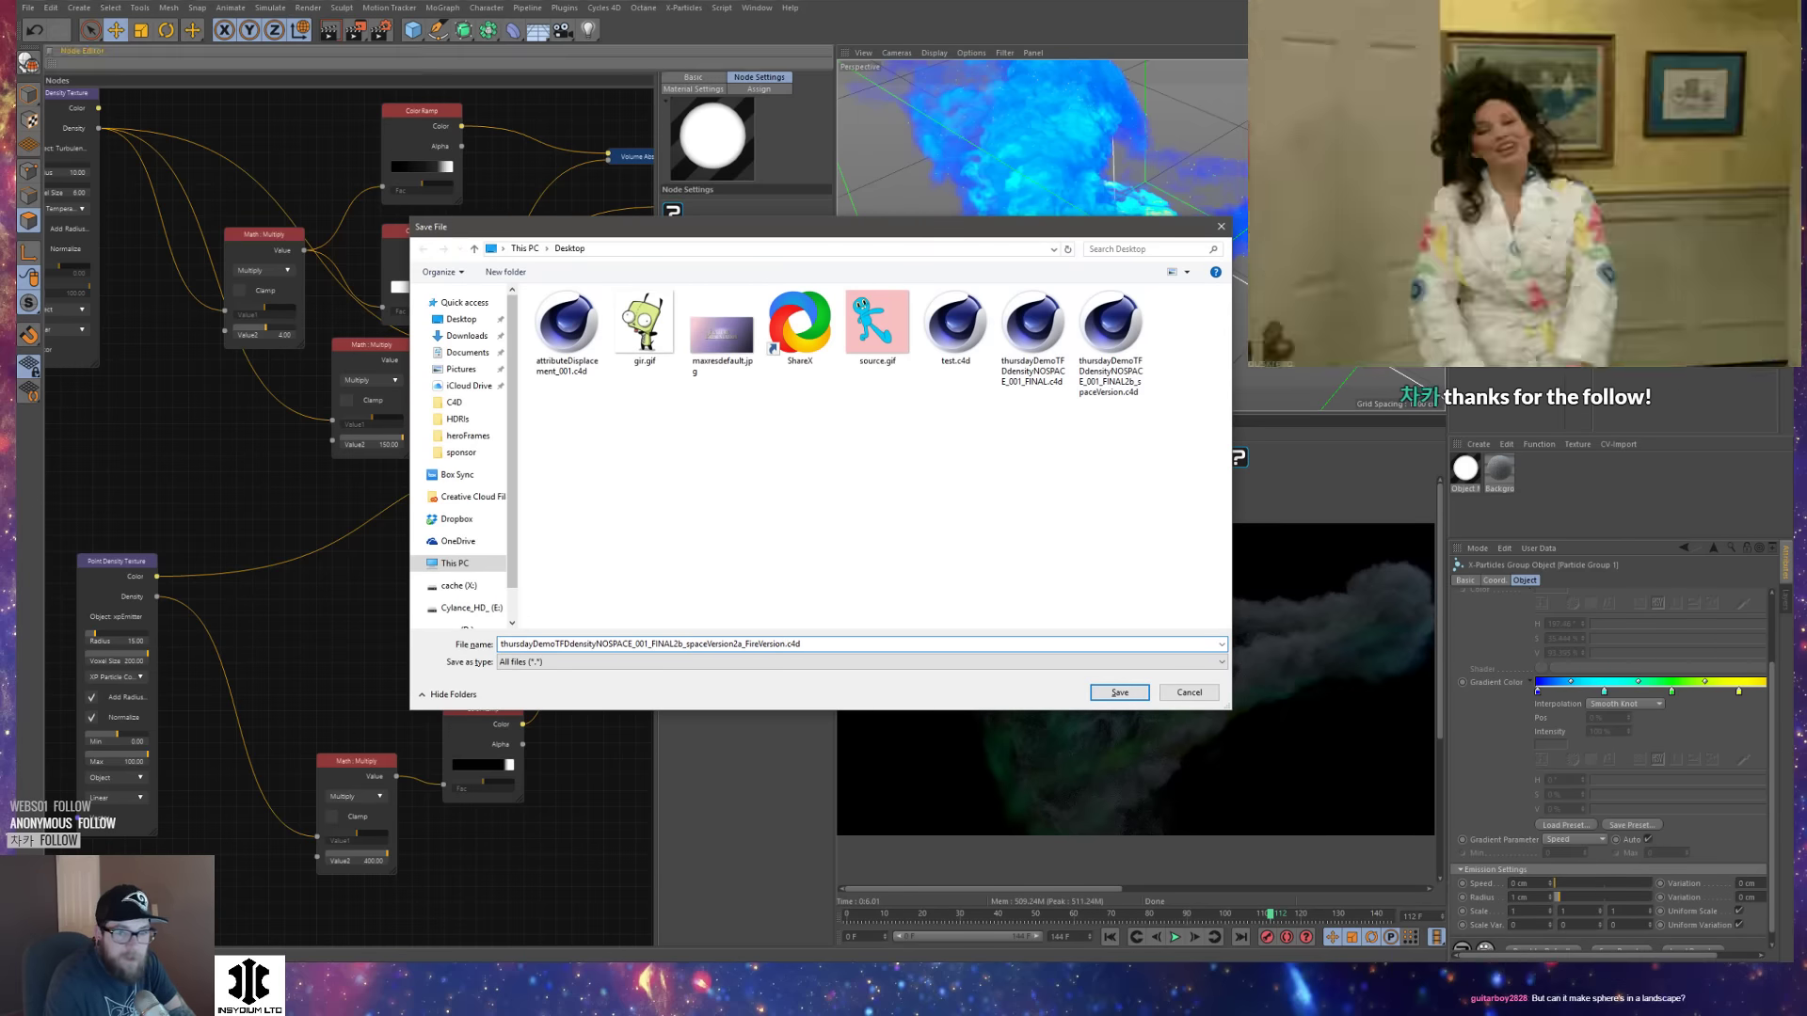
key("Return")
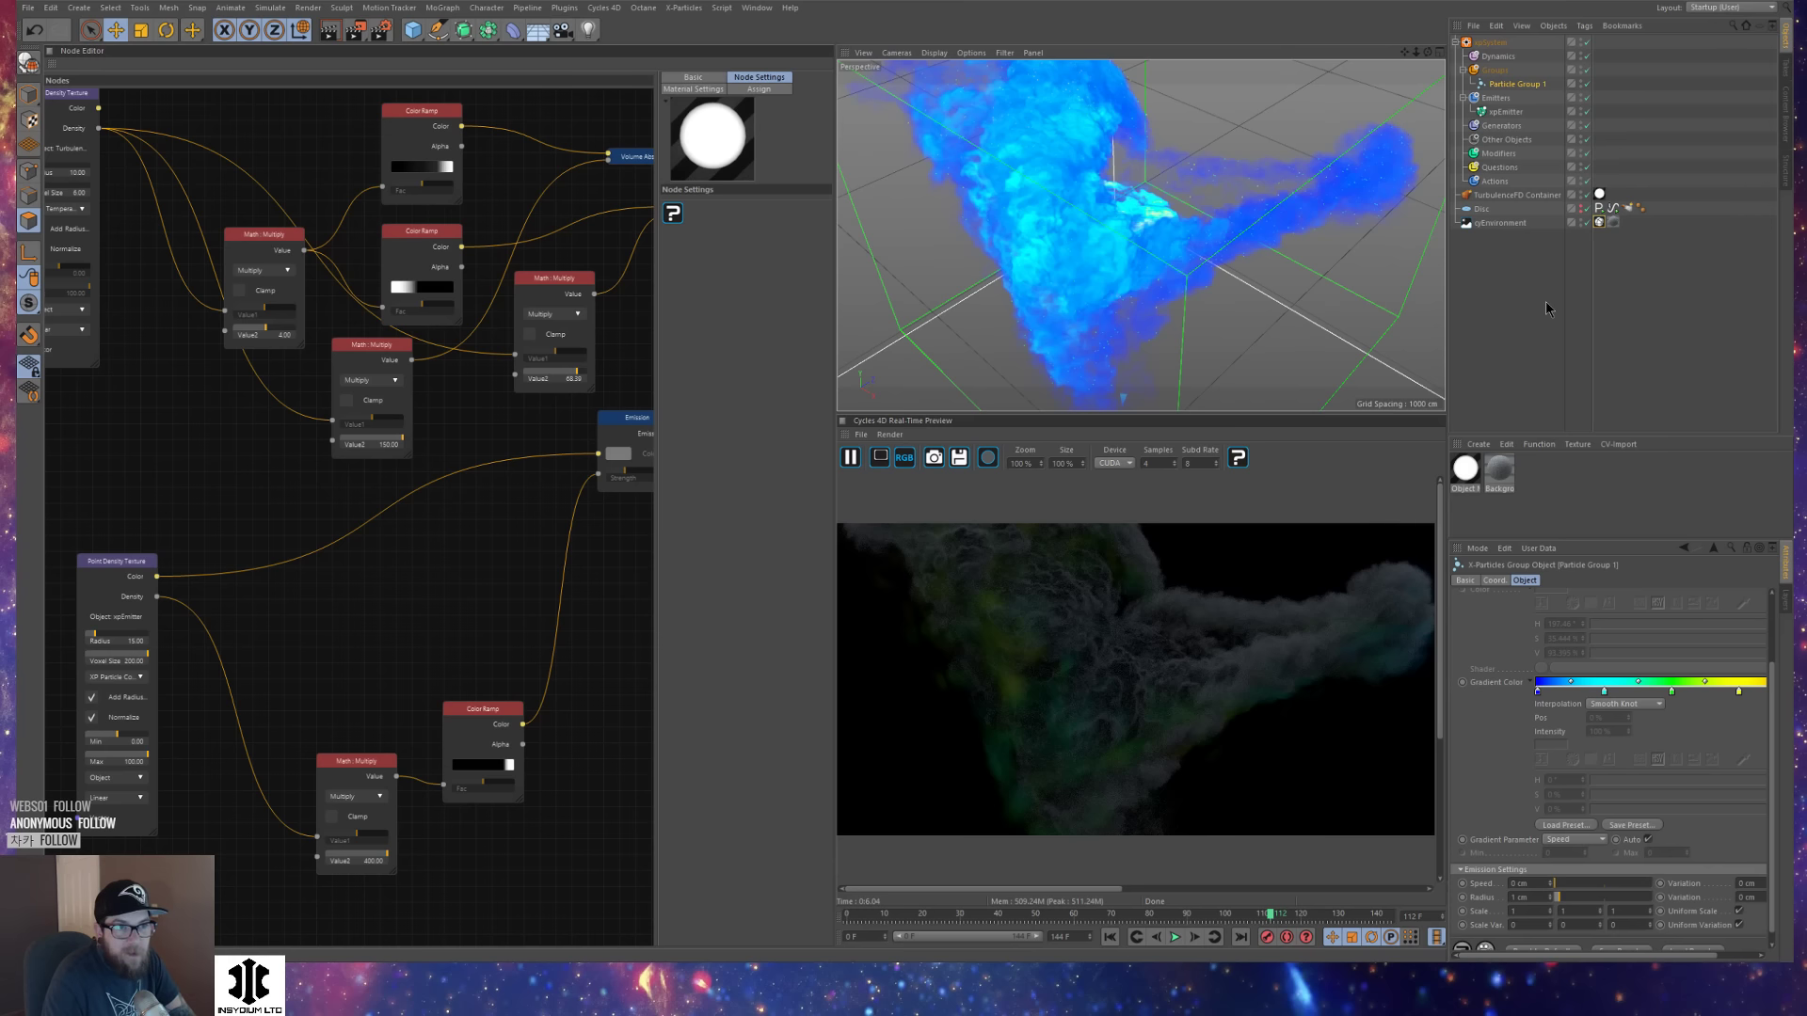
Assign the TurbulenceFD Container as the xpEmitter Point Density Texture's object and set its Color to TFD Burn.
left_click(1560, 207)
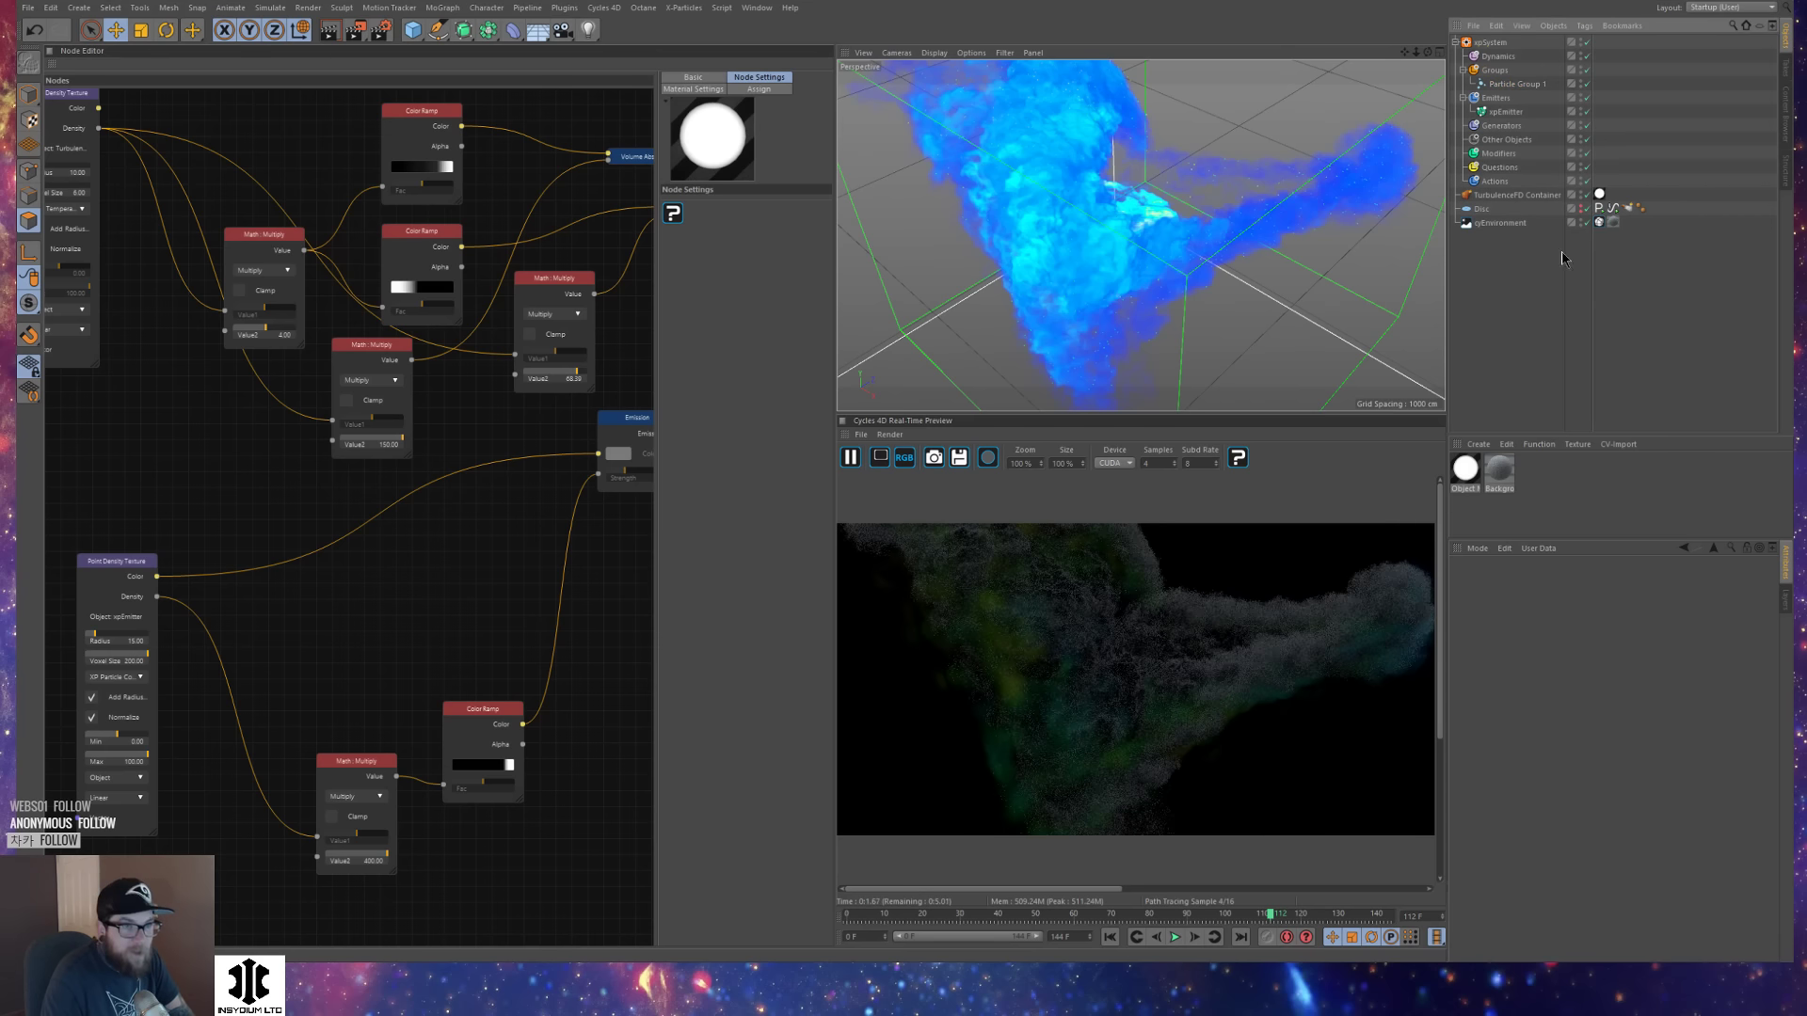
left_click_drag(102, 508, 137, 574)
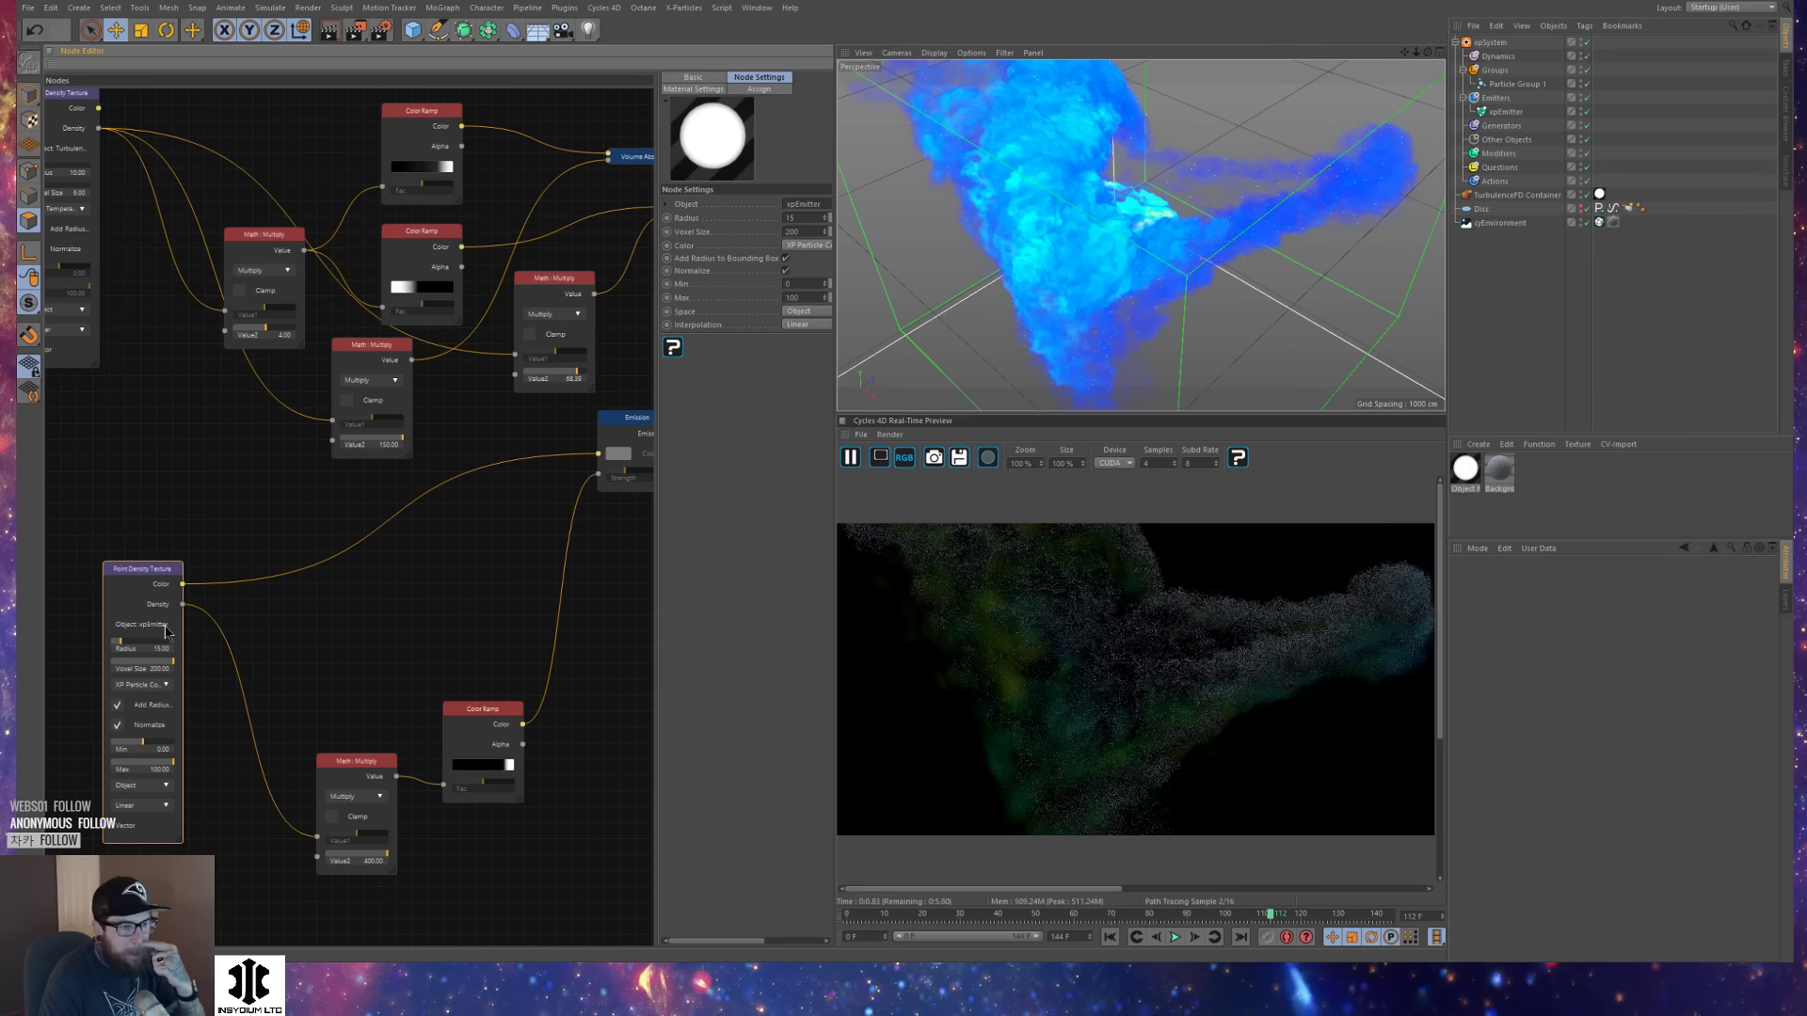
left_click(1517, 195)
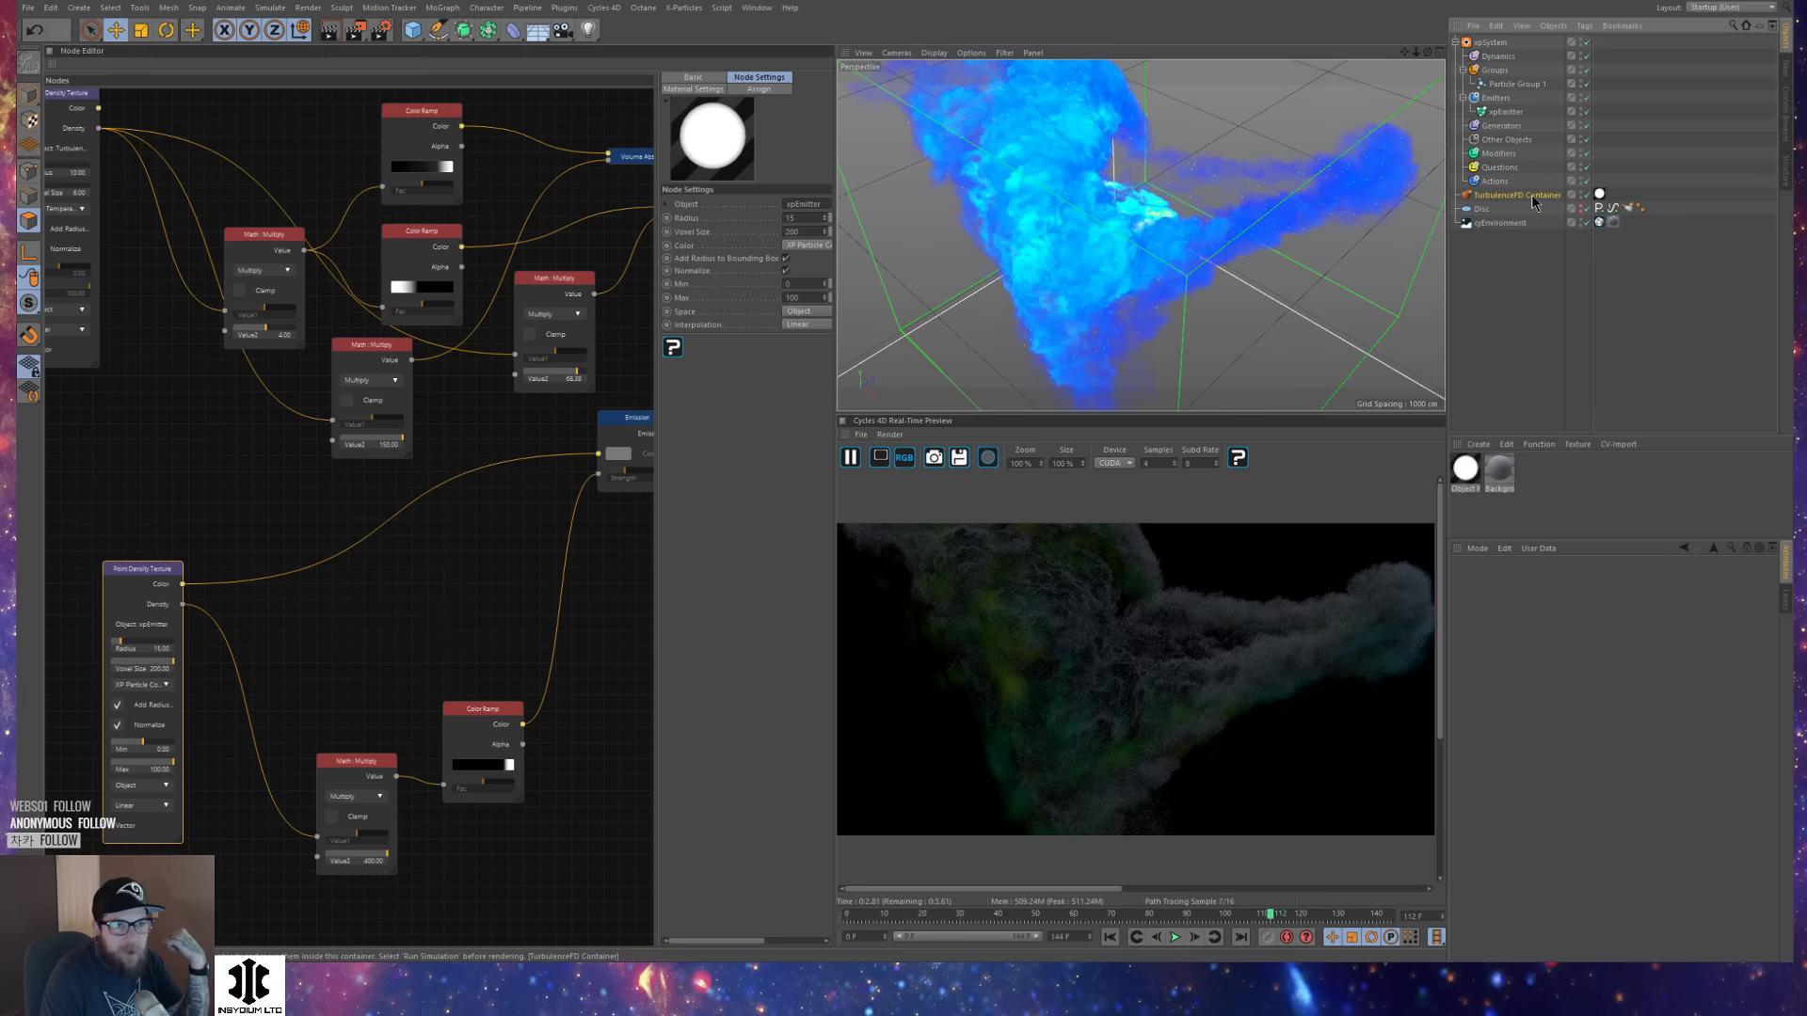
left_click_drag(710, 275, 816, 211)
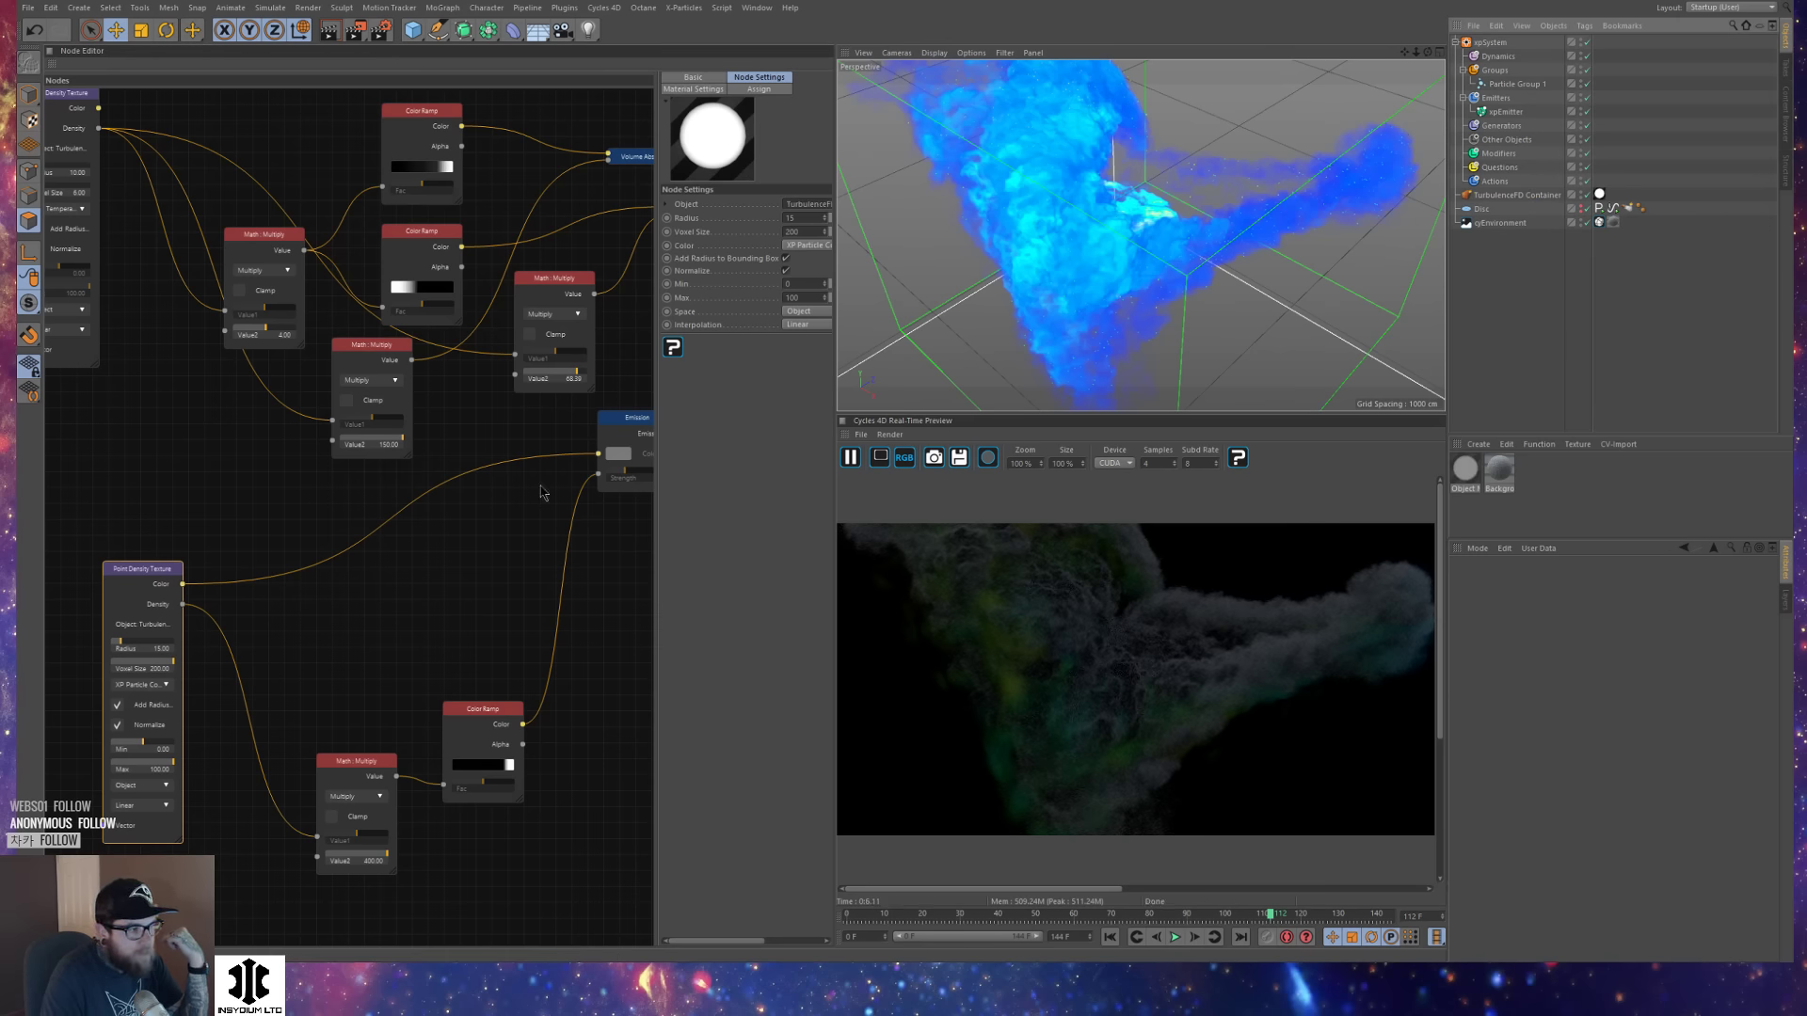
left_click(809, 246)
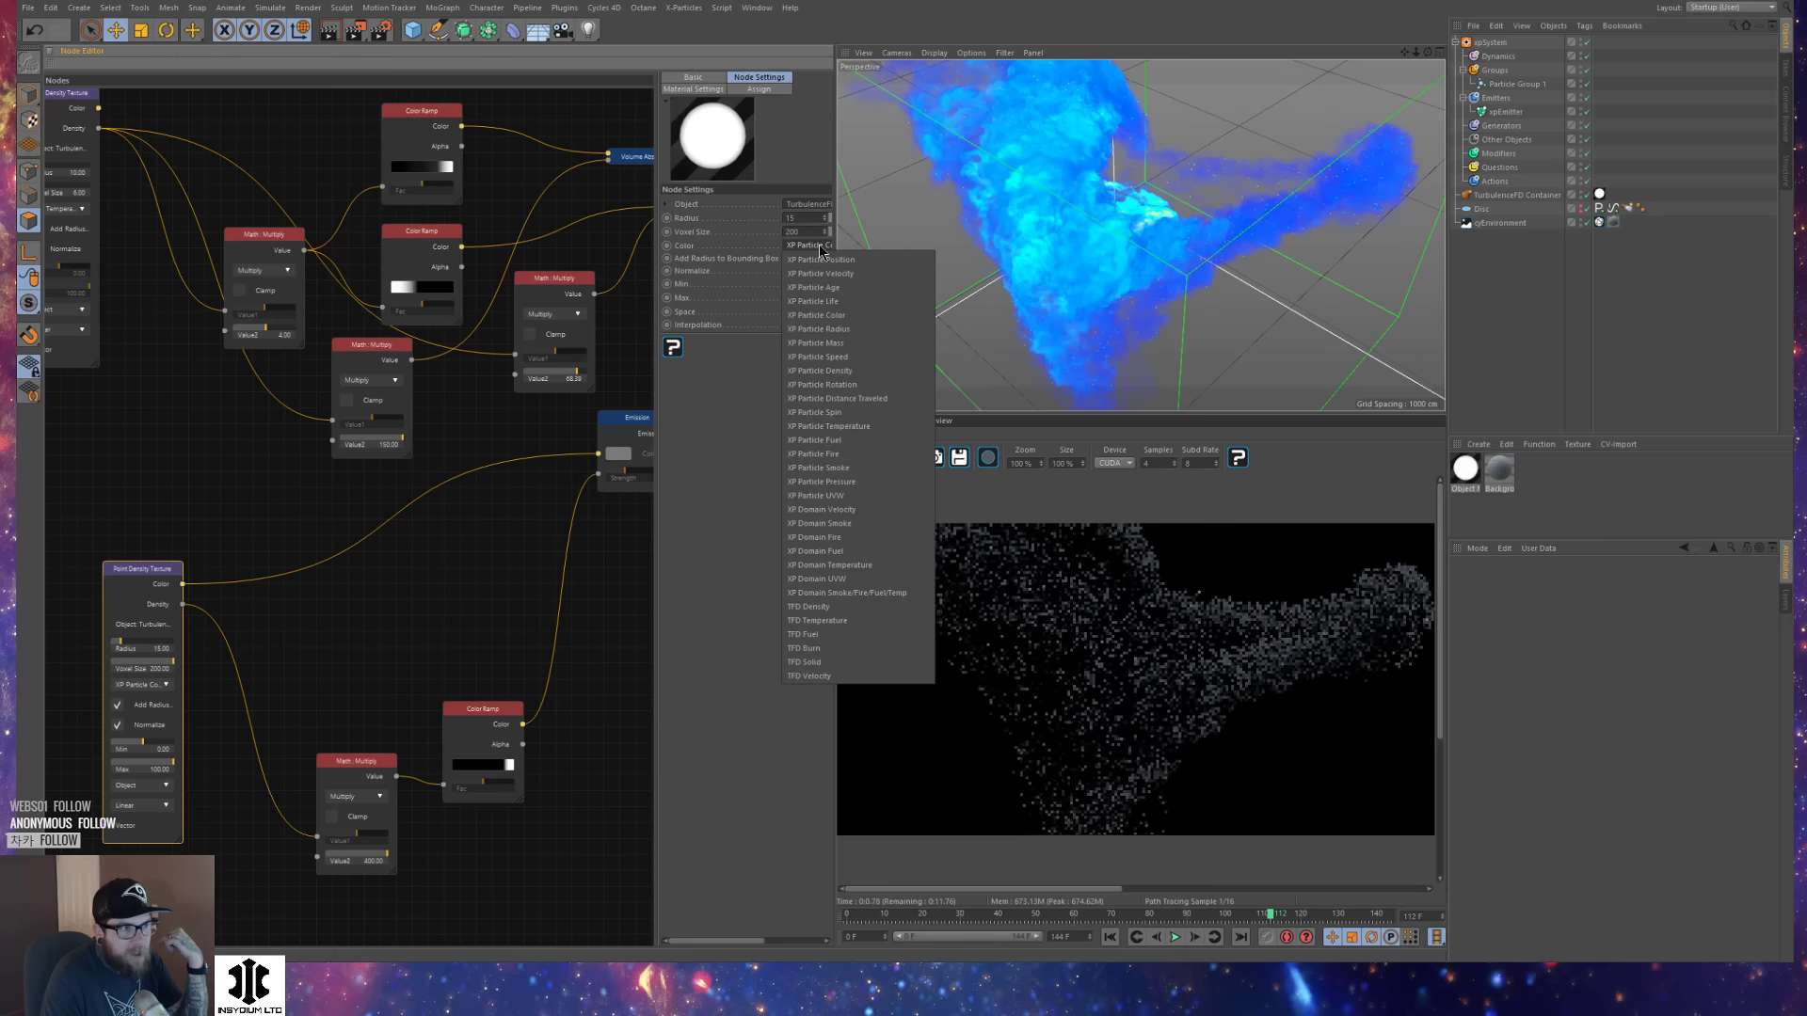
left_click(811, 246)
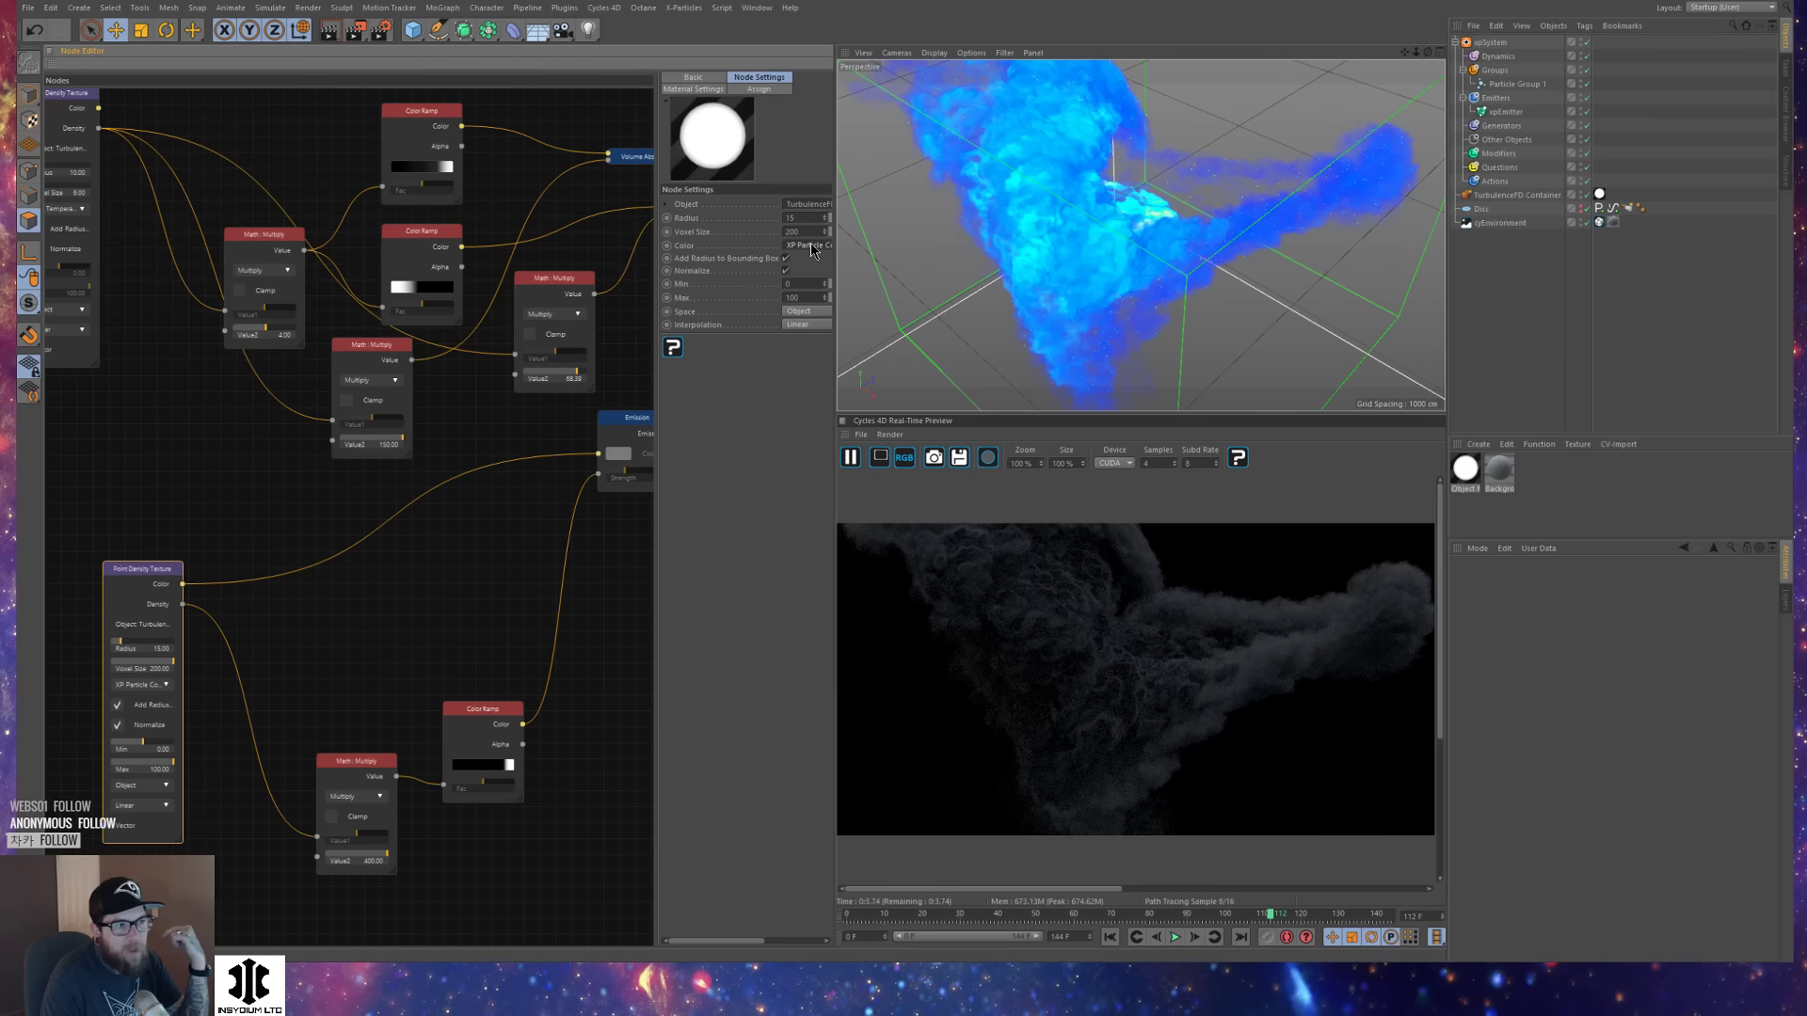
left_click(812, 248)
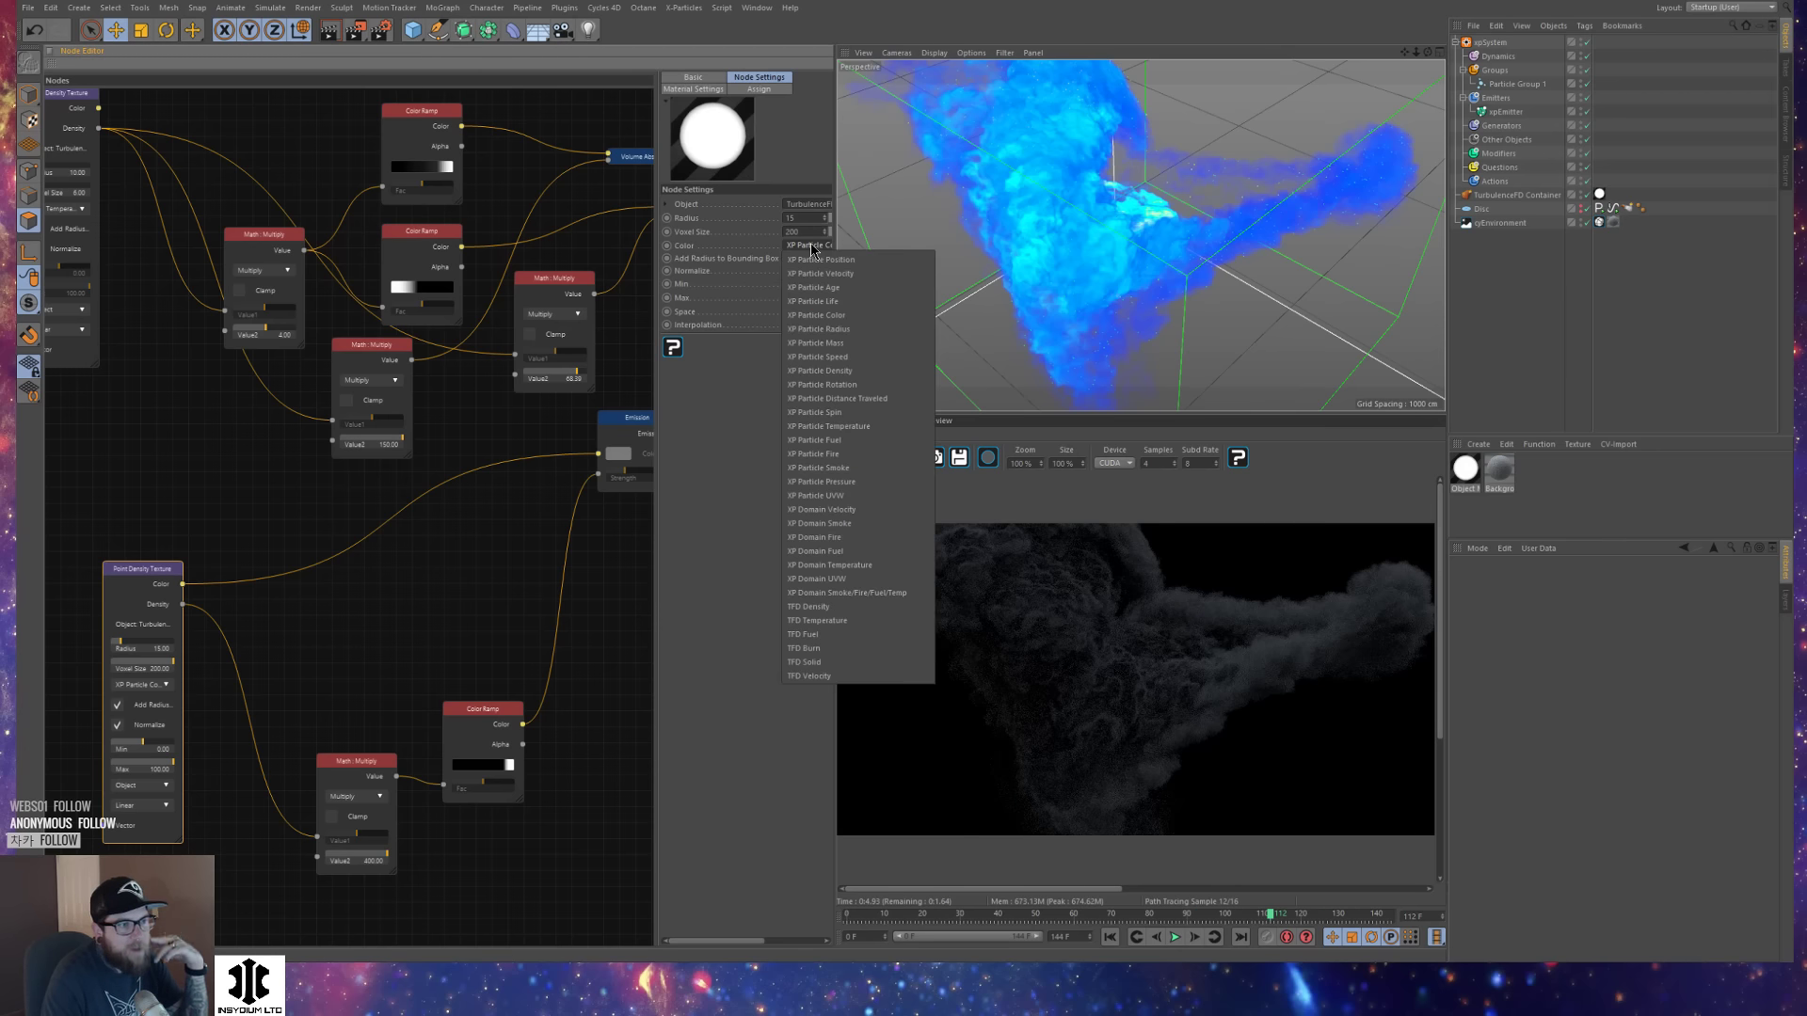
left_click(812, 649)
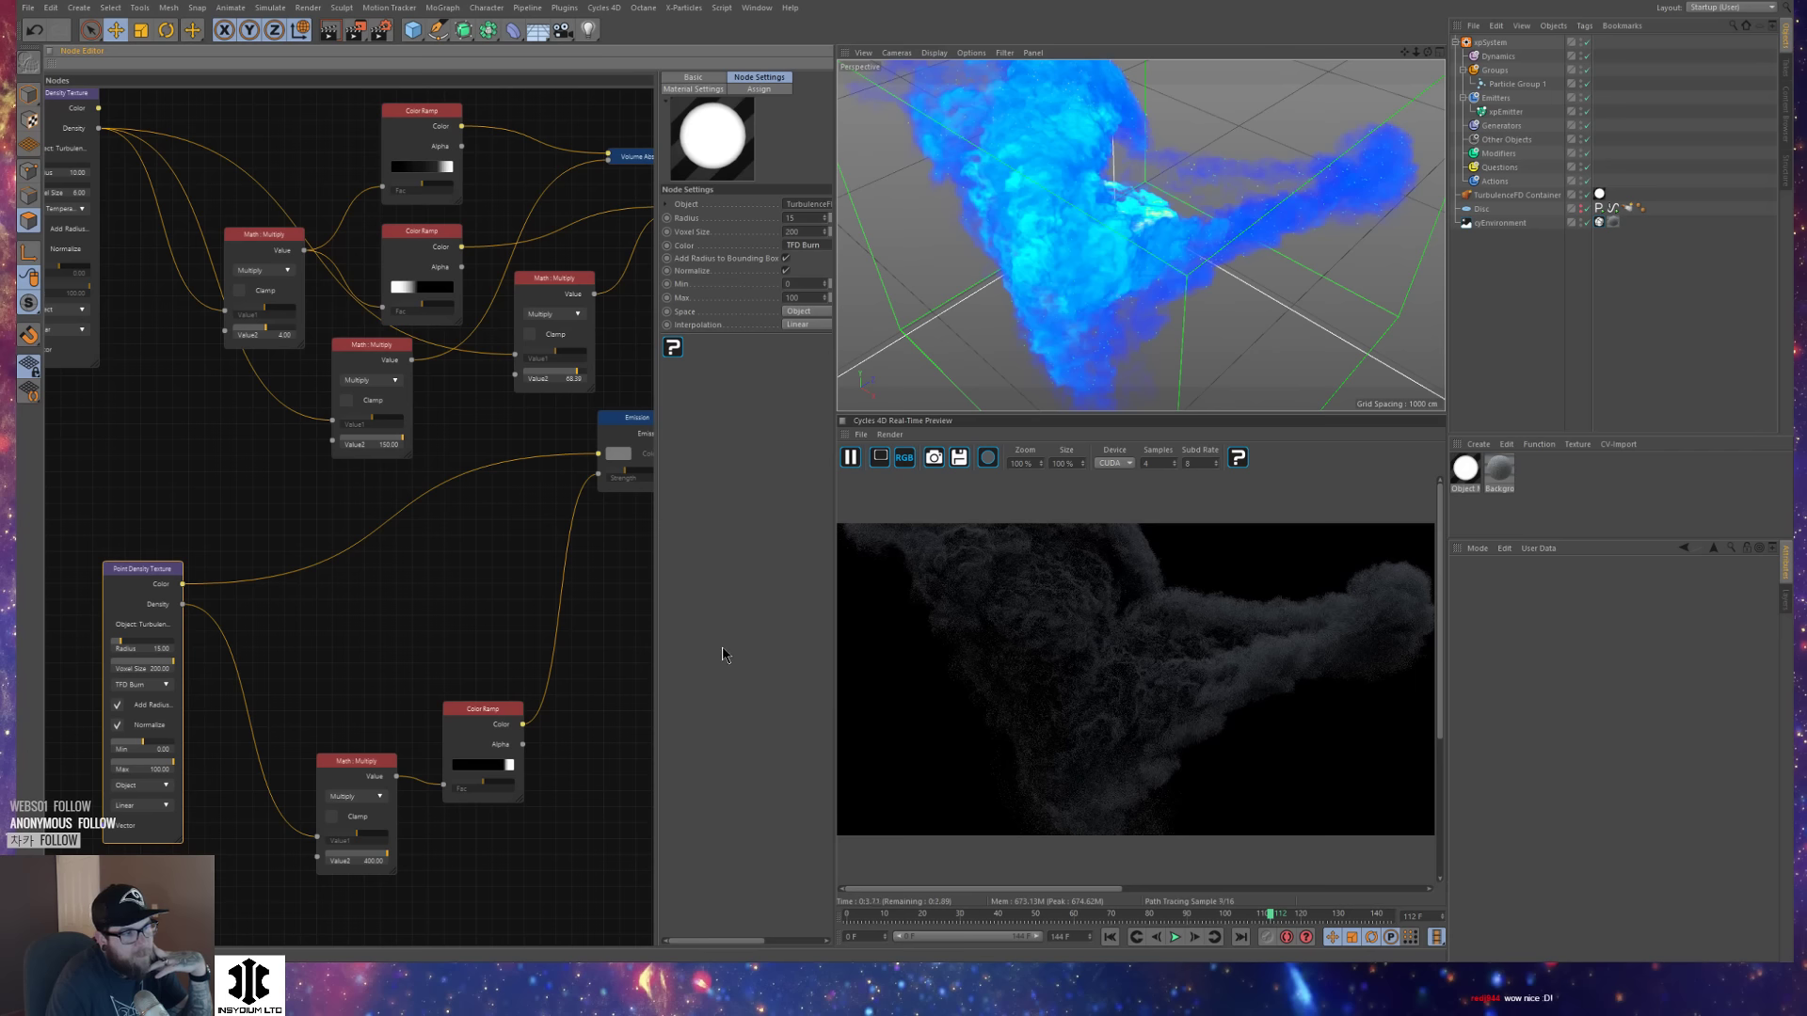
Set the TFD Burn Point Density Texture's Voxel Size to 20 and shift the emission Color Ramp node slightly up toward the texture.
left_click_drag(483, 715, 474, 675)
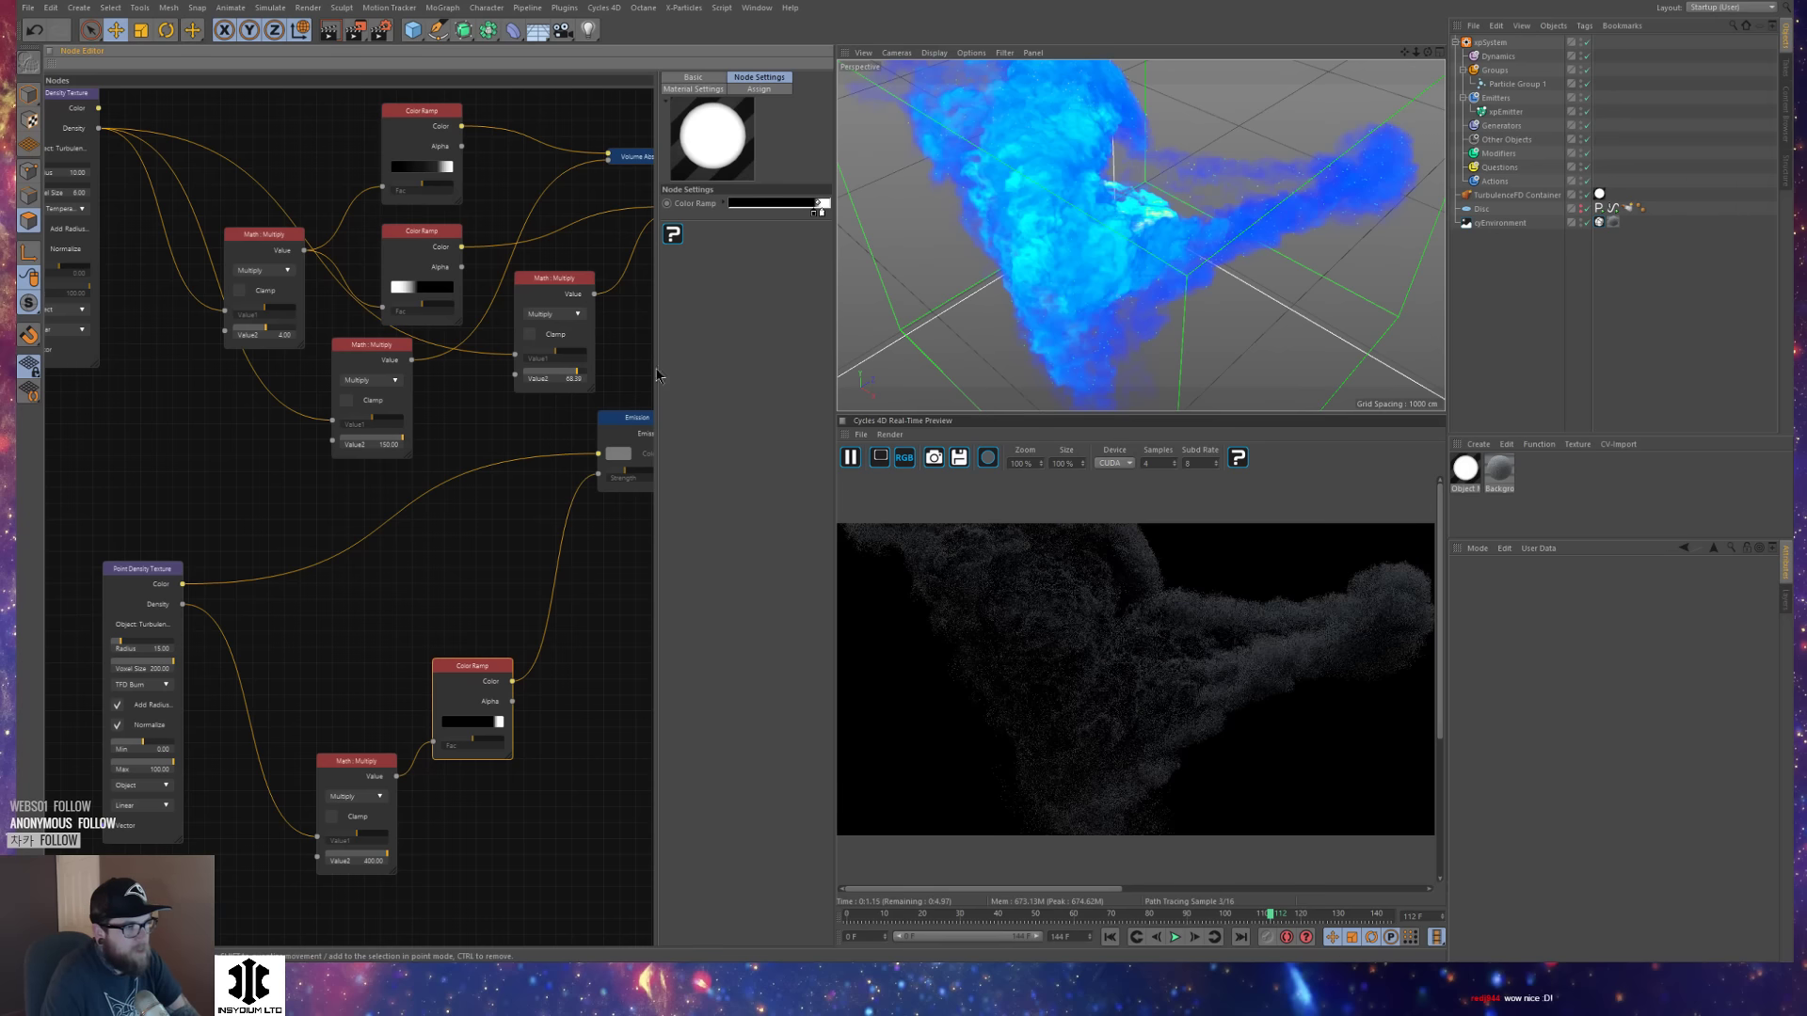
left_click(168, 579)
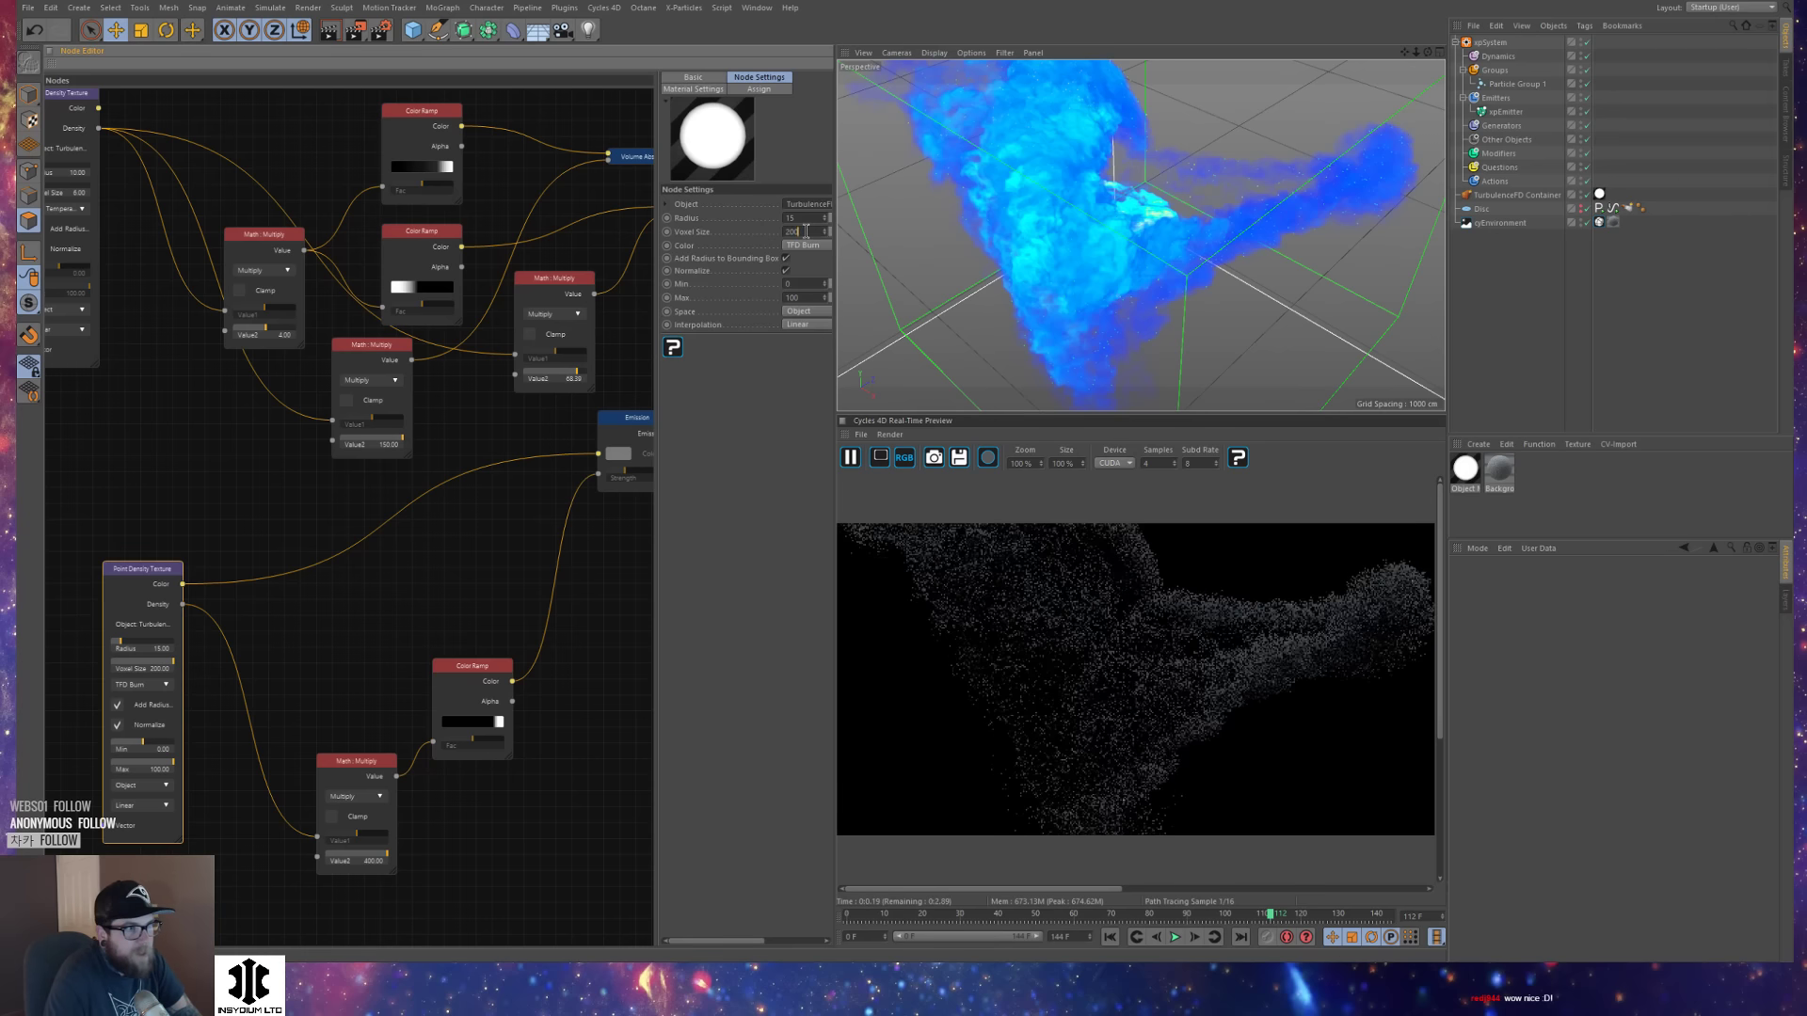
key("BackSpace")
key("Return")
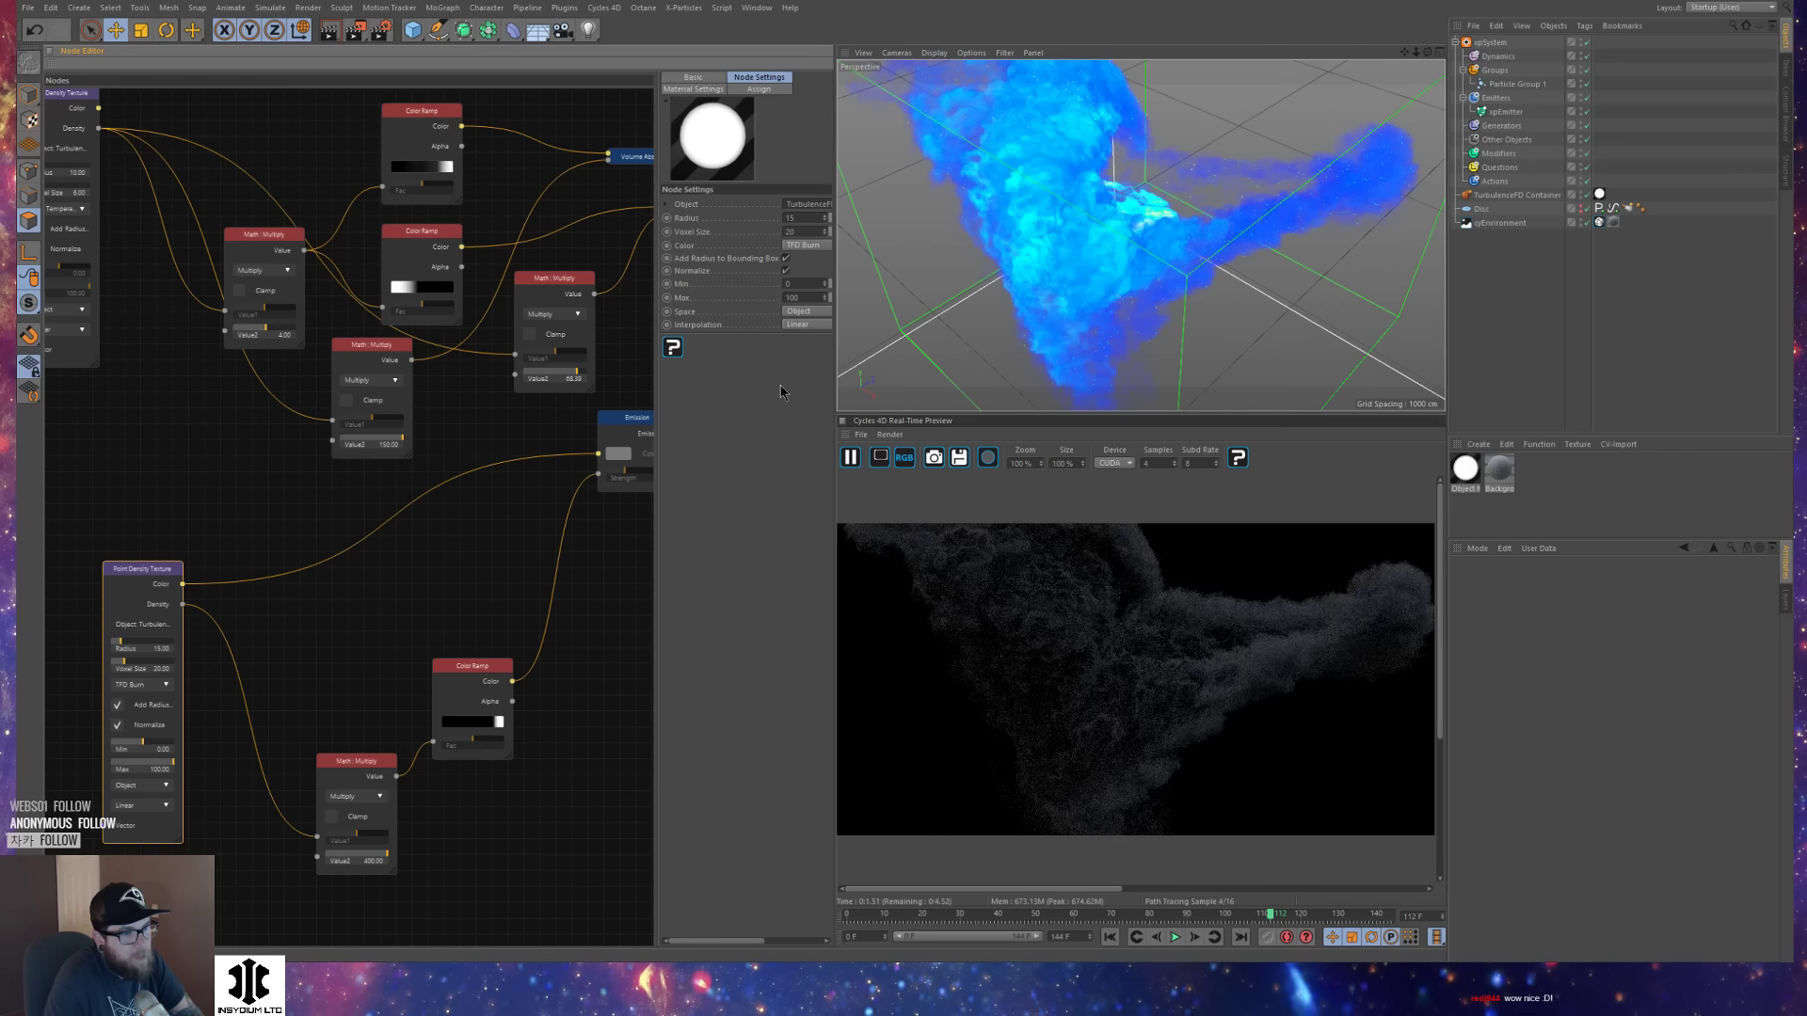
left_click_drag(1080, 319, 1092, 273, "alt")
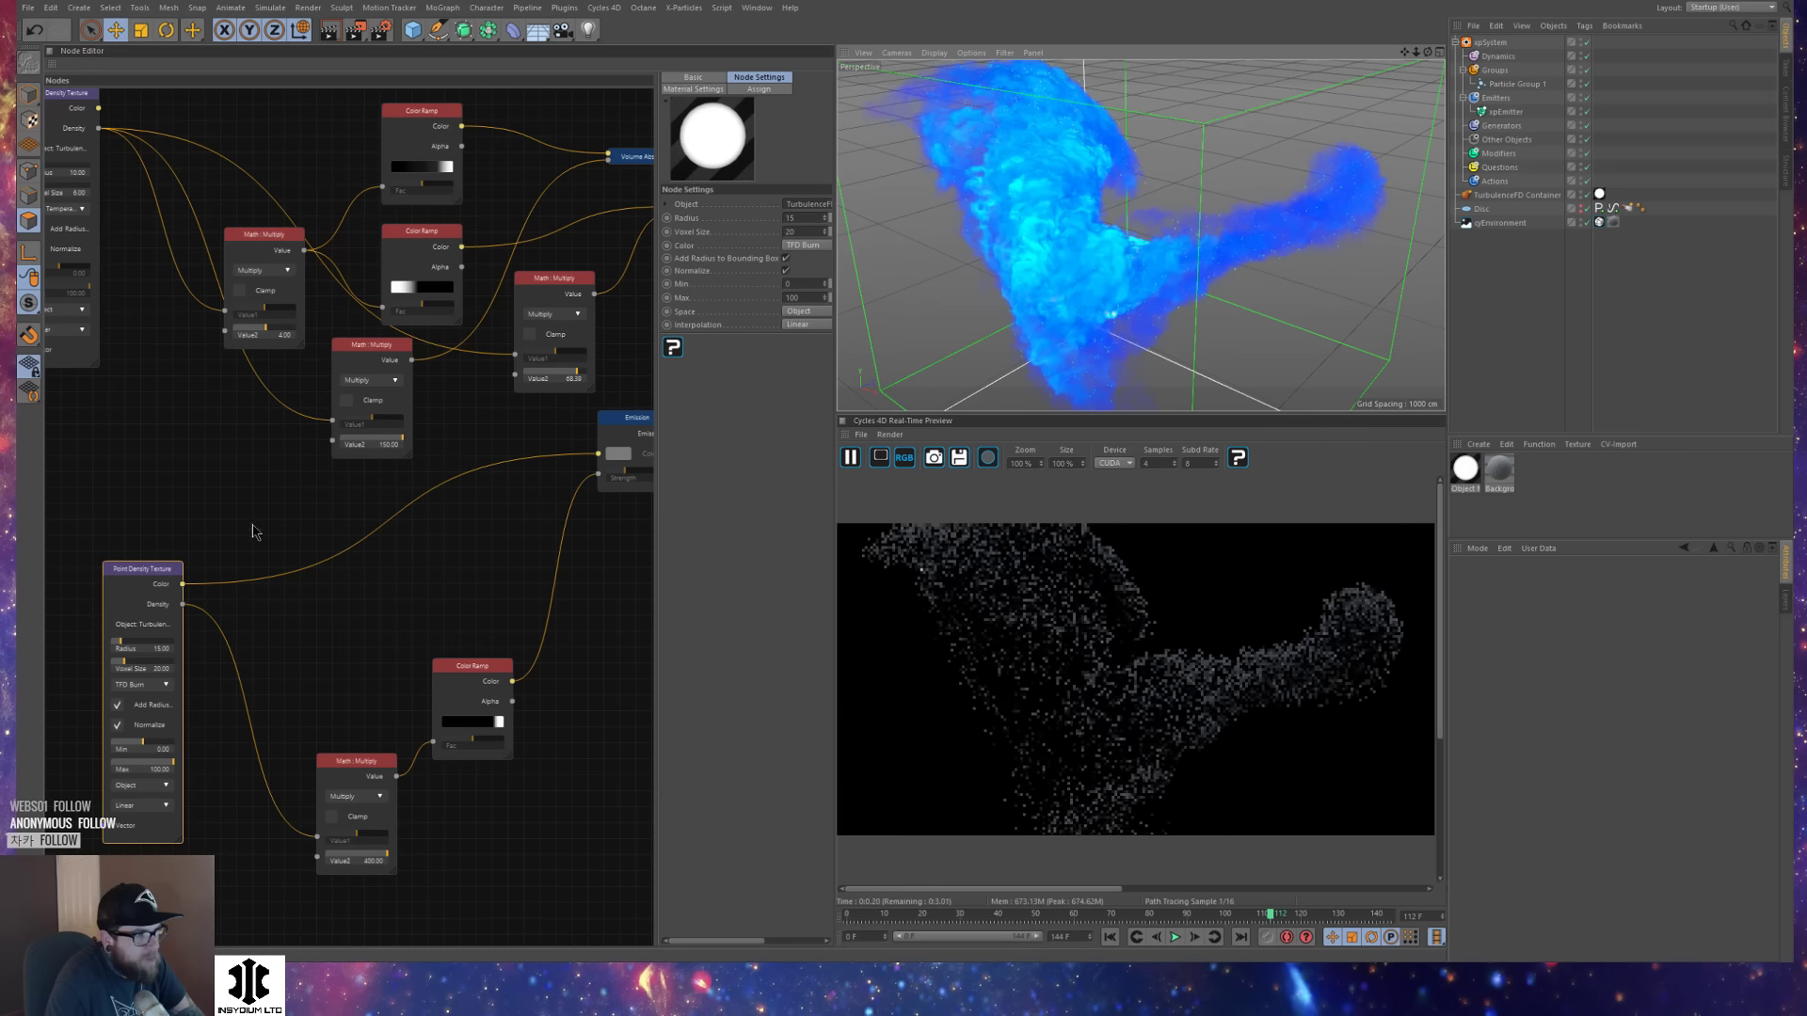
left_click_drag(172, 572, 169, 562)
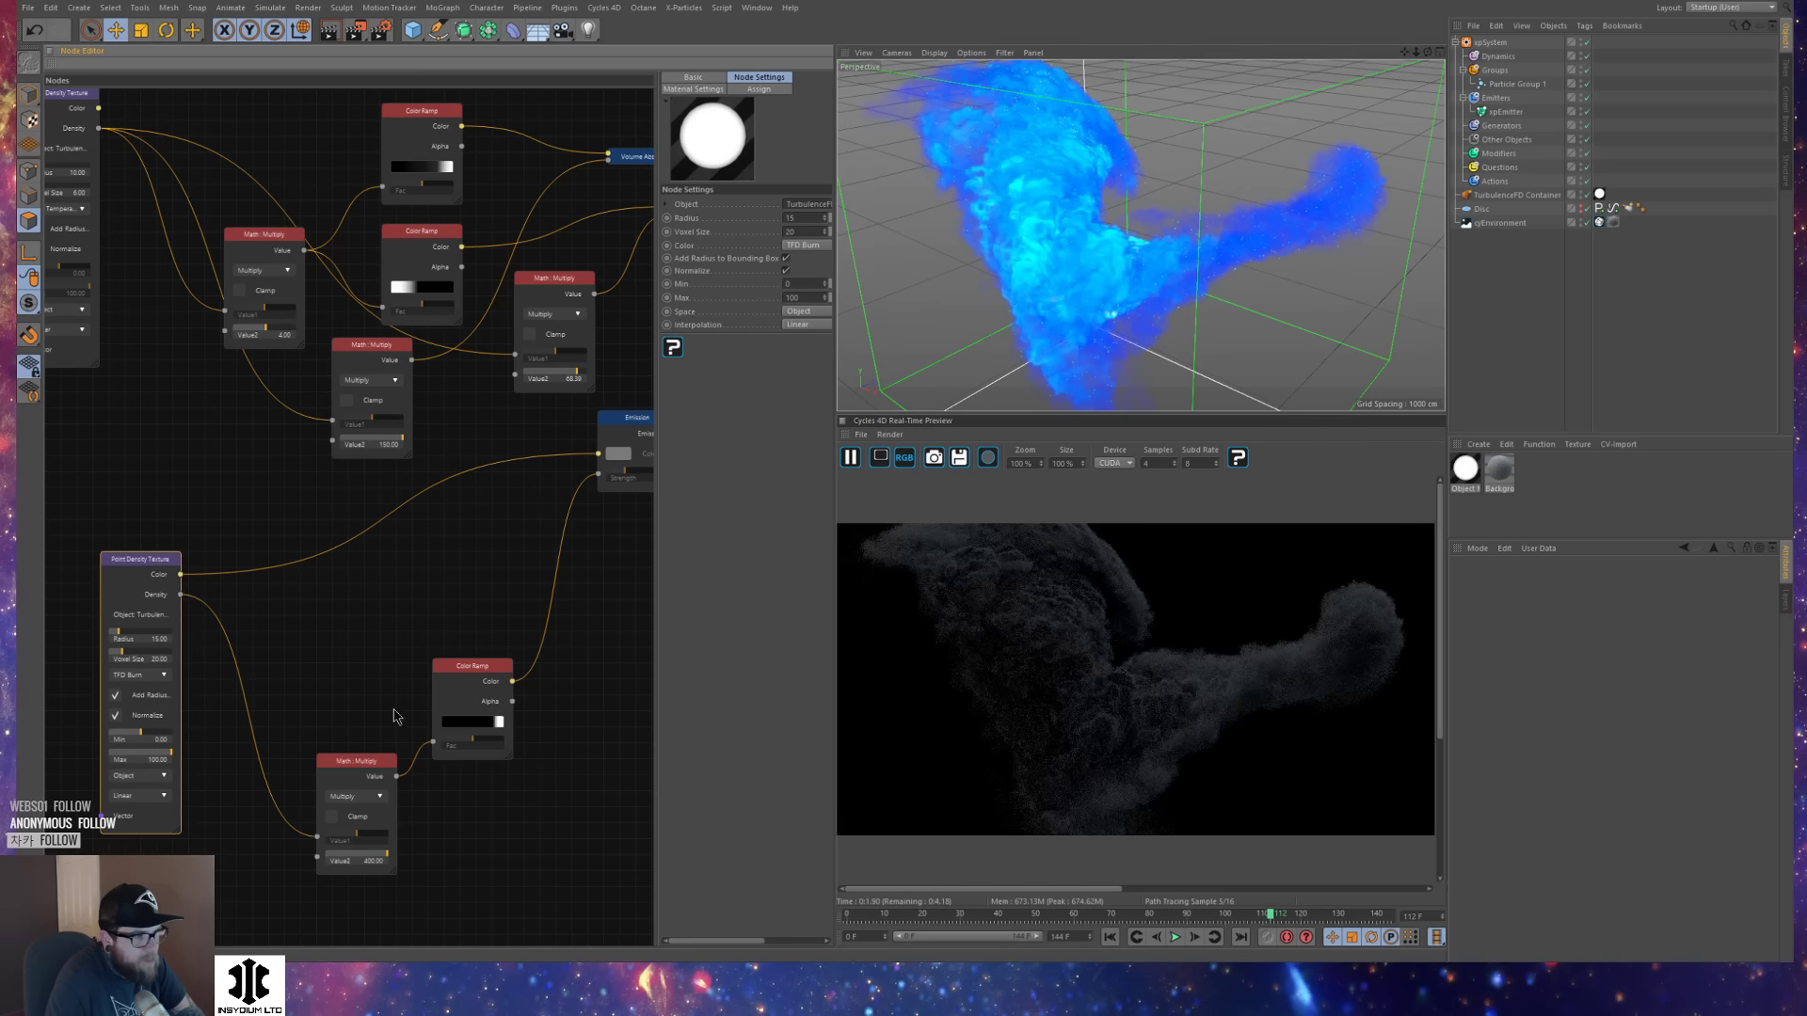
mouse_move(464, 674)
left_mouse_down()
mouse_move(441, 669)
mouse_move(462, 664)
left_mouse_up()
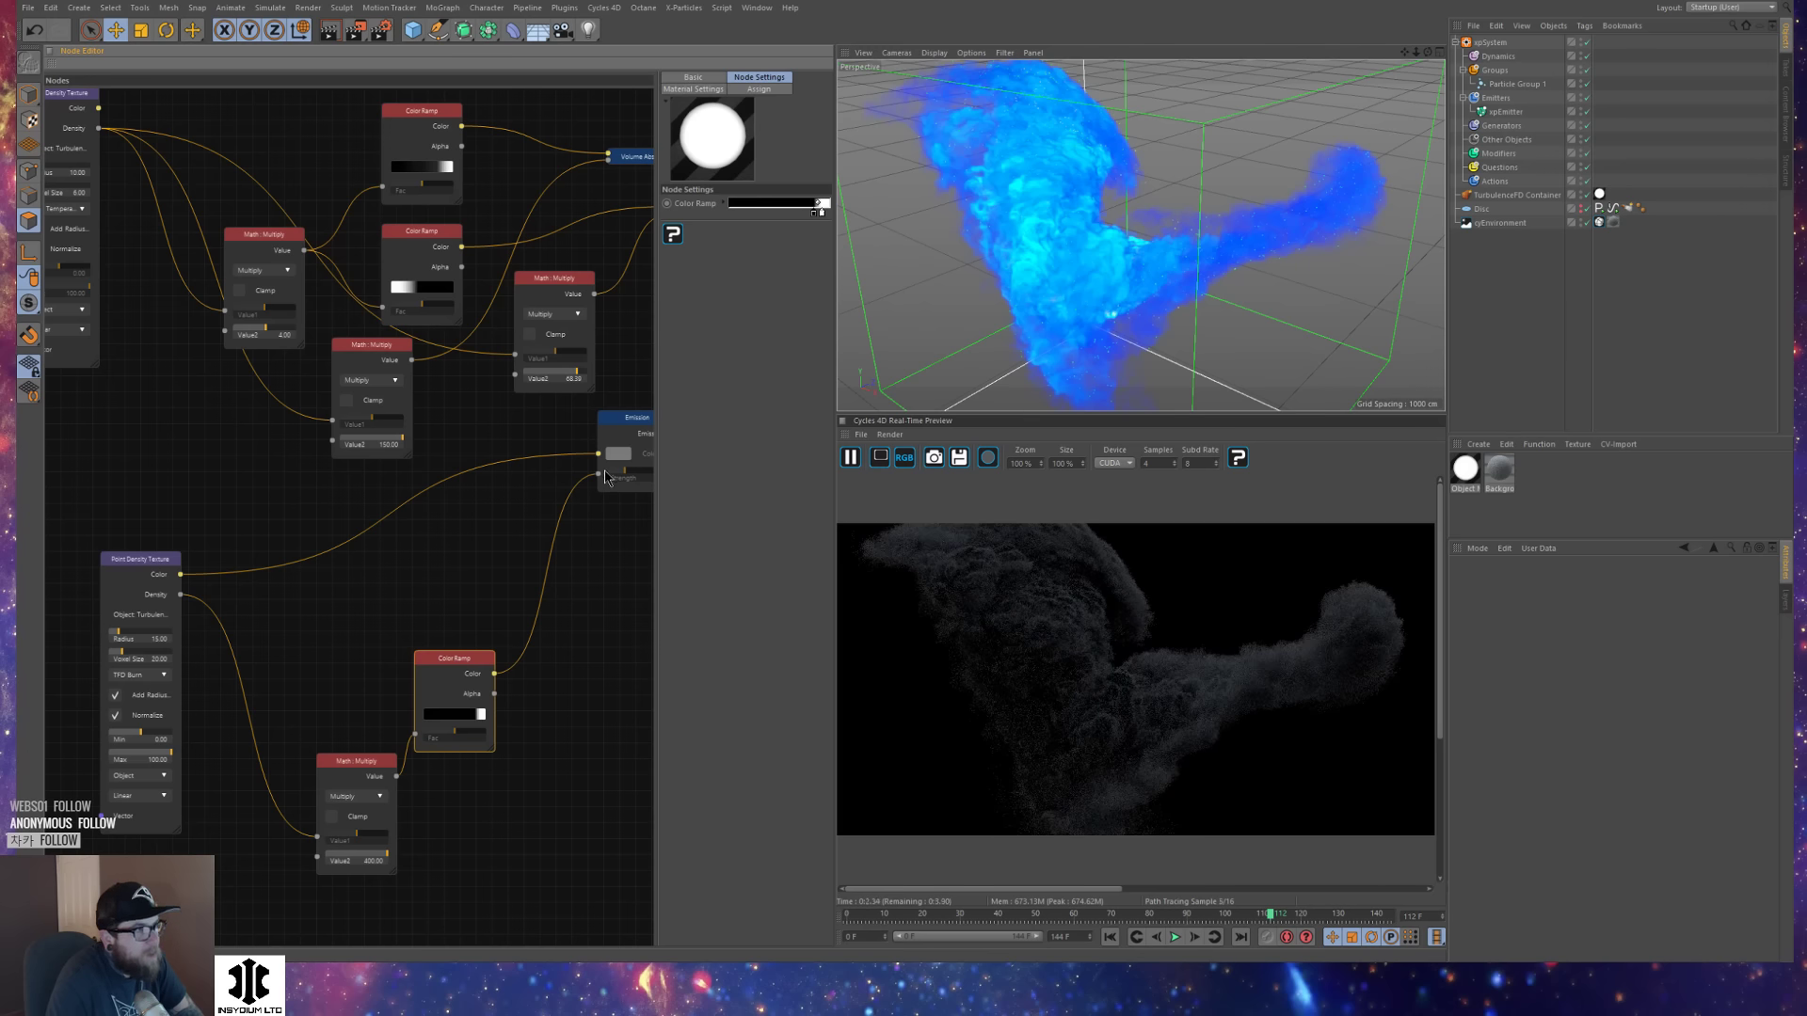
Rewire the Emission node so the lower Color Ramp drives its Color instead of Strength, and set the Multiply node's Value2 to about 31.93.
left_click_drag(599, 454, 447, 511)
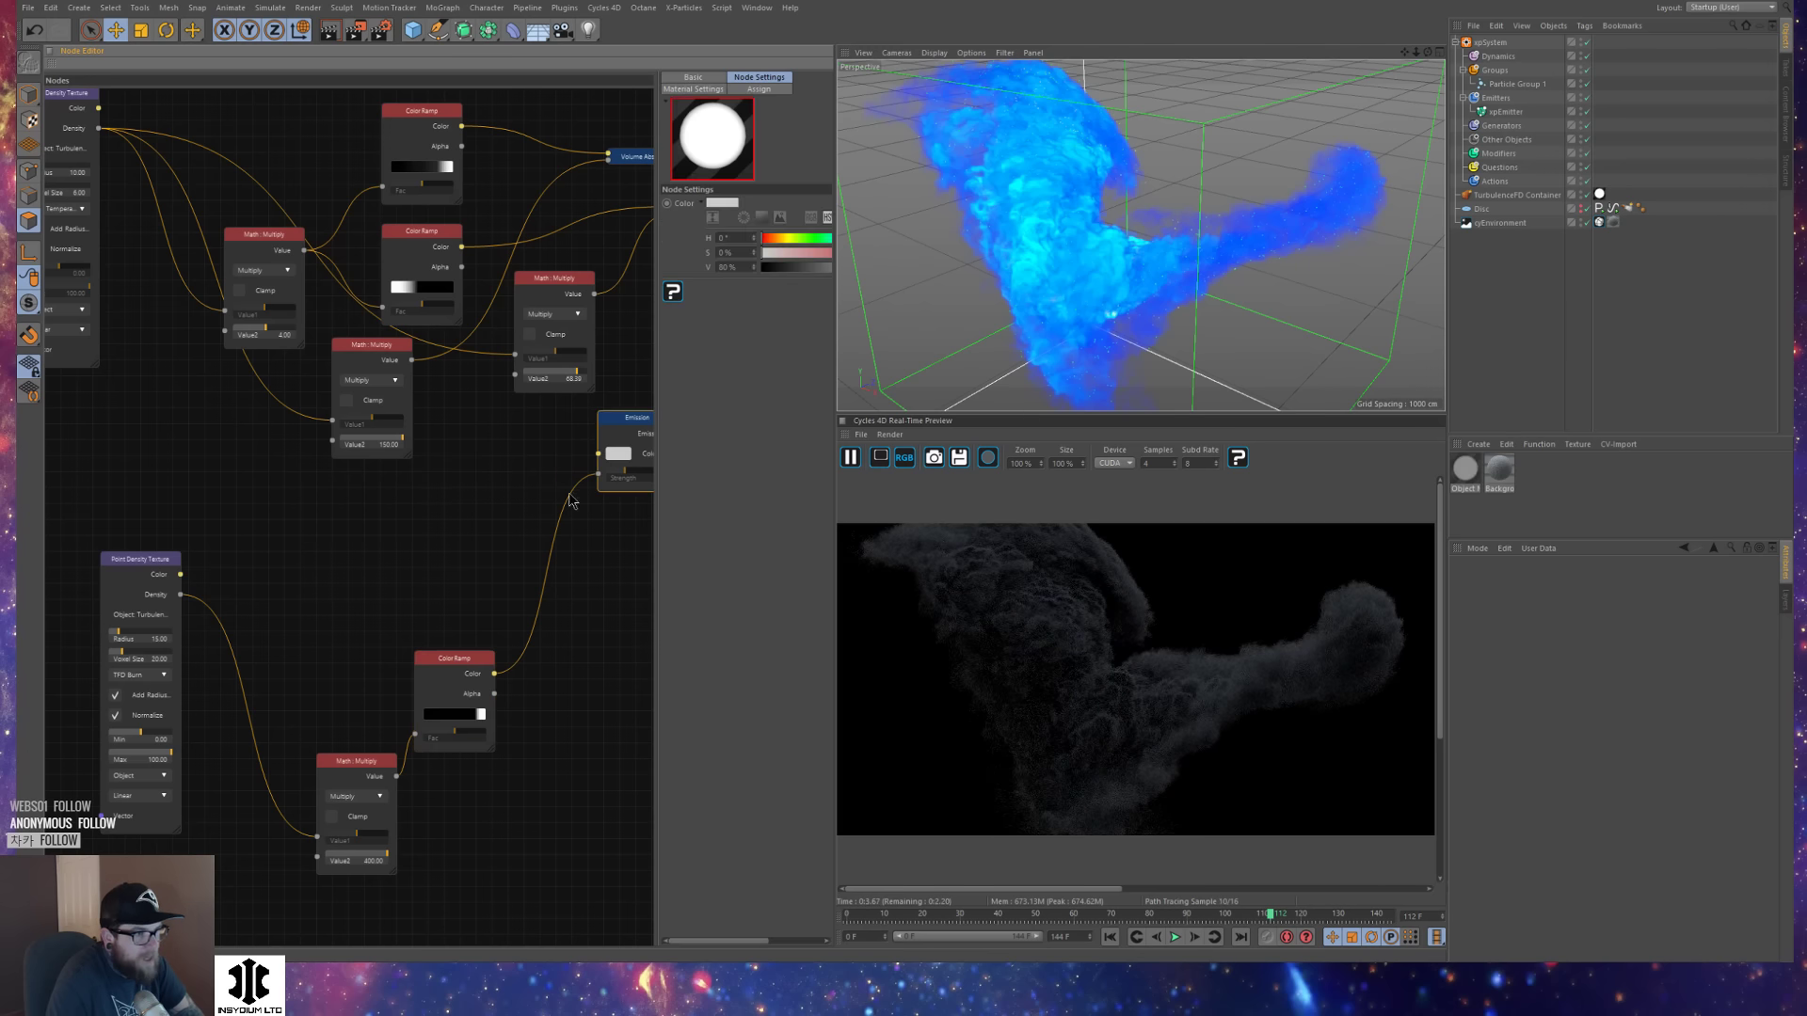
left_click_drag(599, 474, 599, 458)
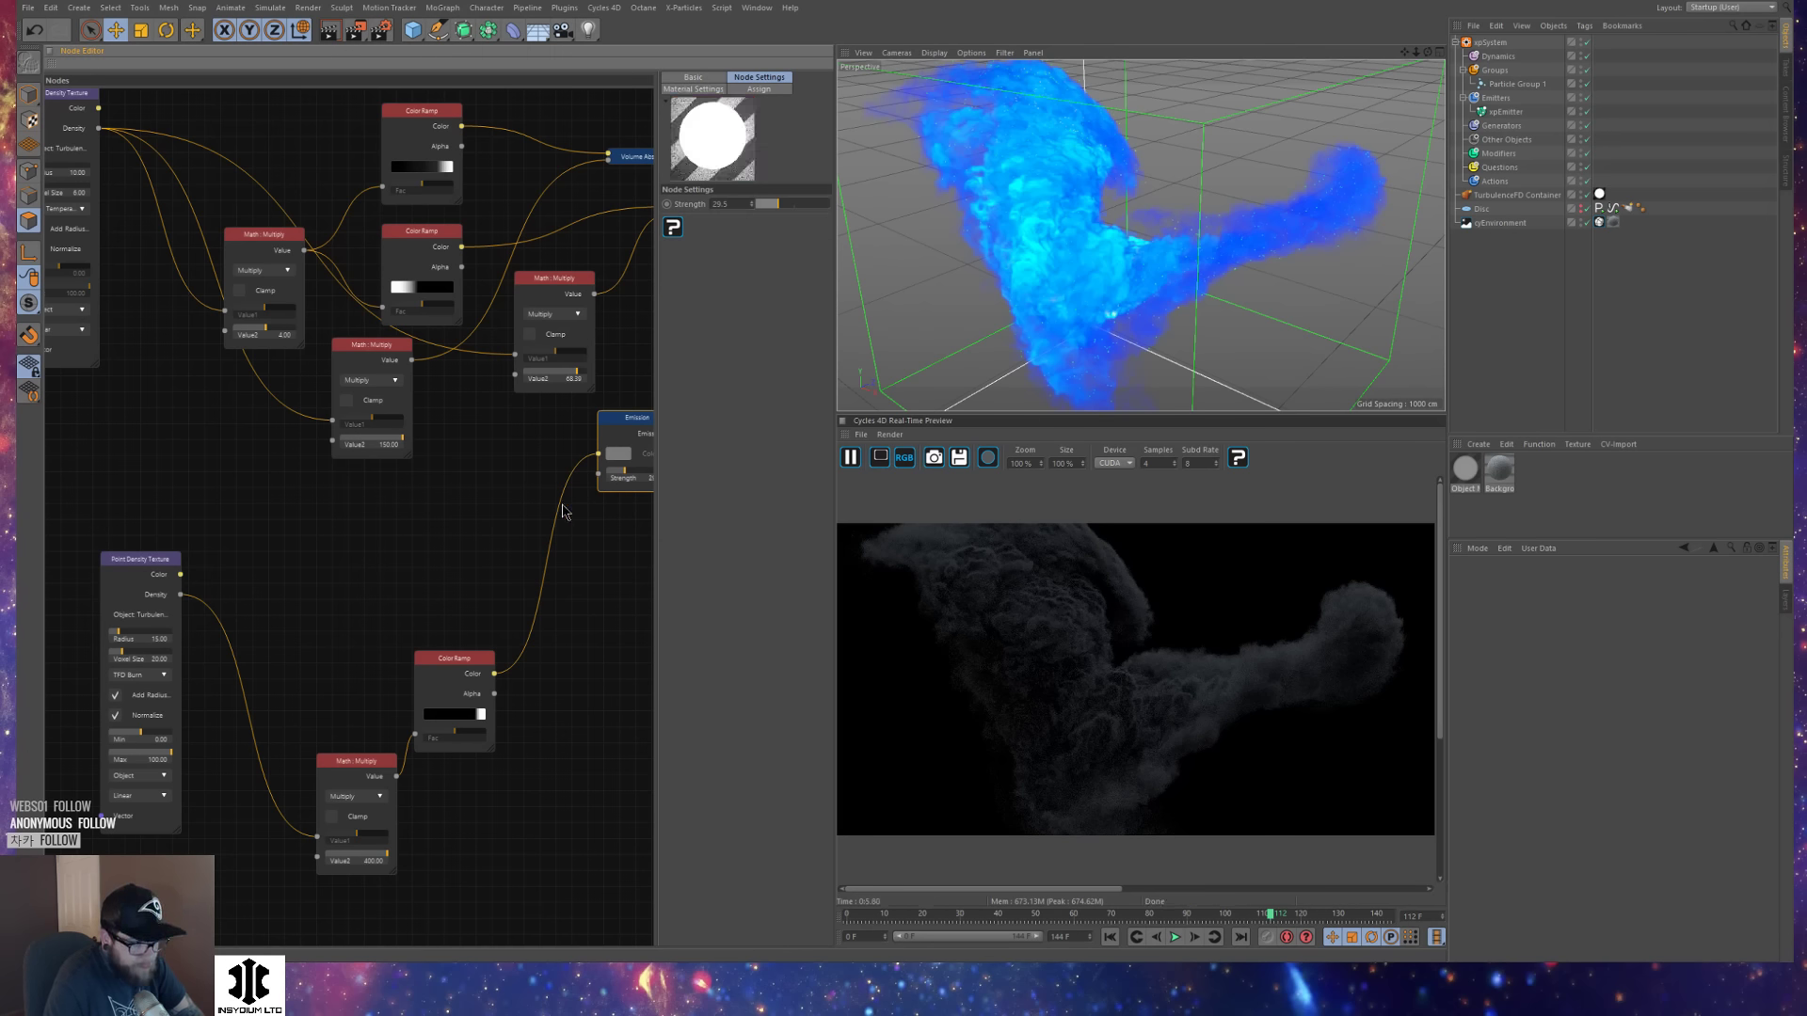
left_click(454, 658)
left_click_drag(371, 769, 300, 749)
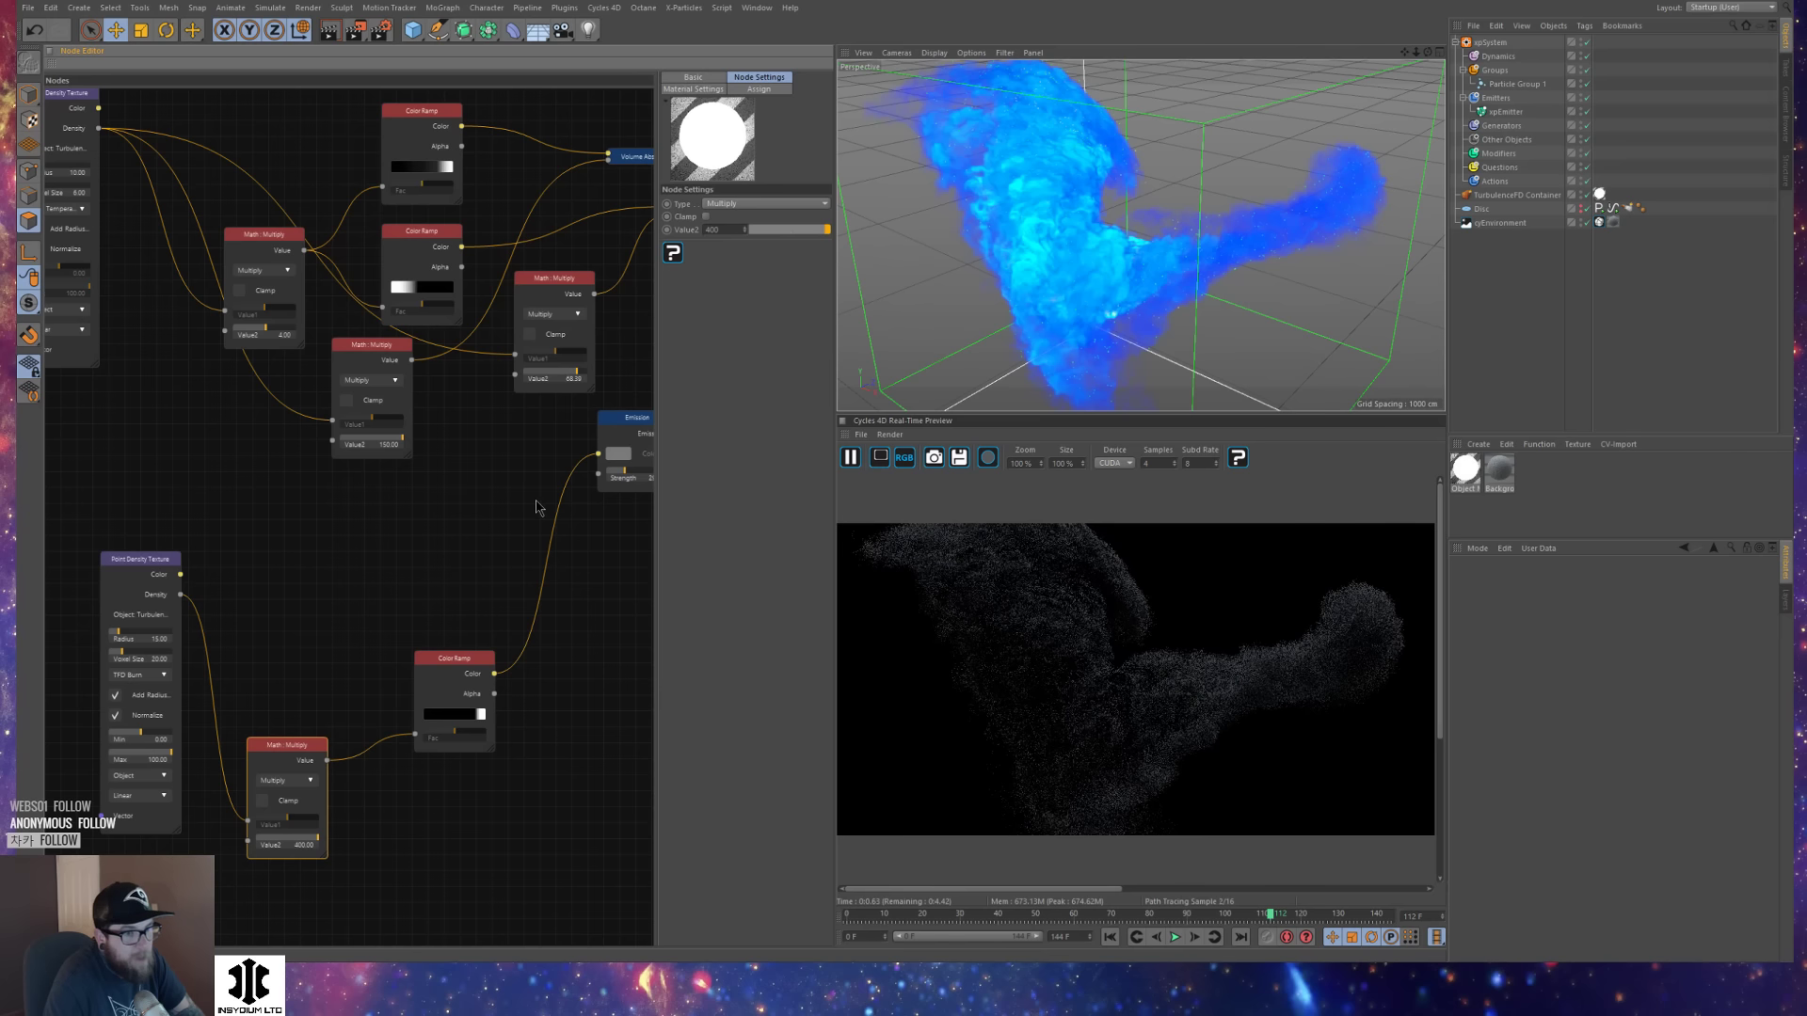
left_click(804, 230)
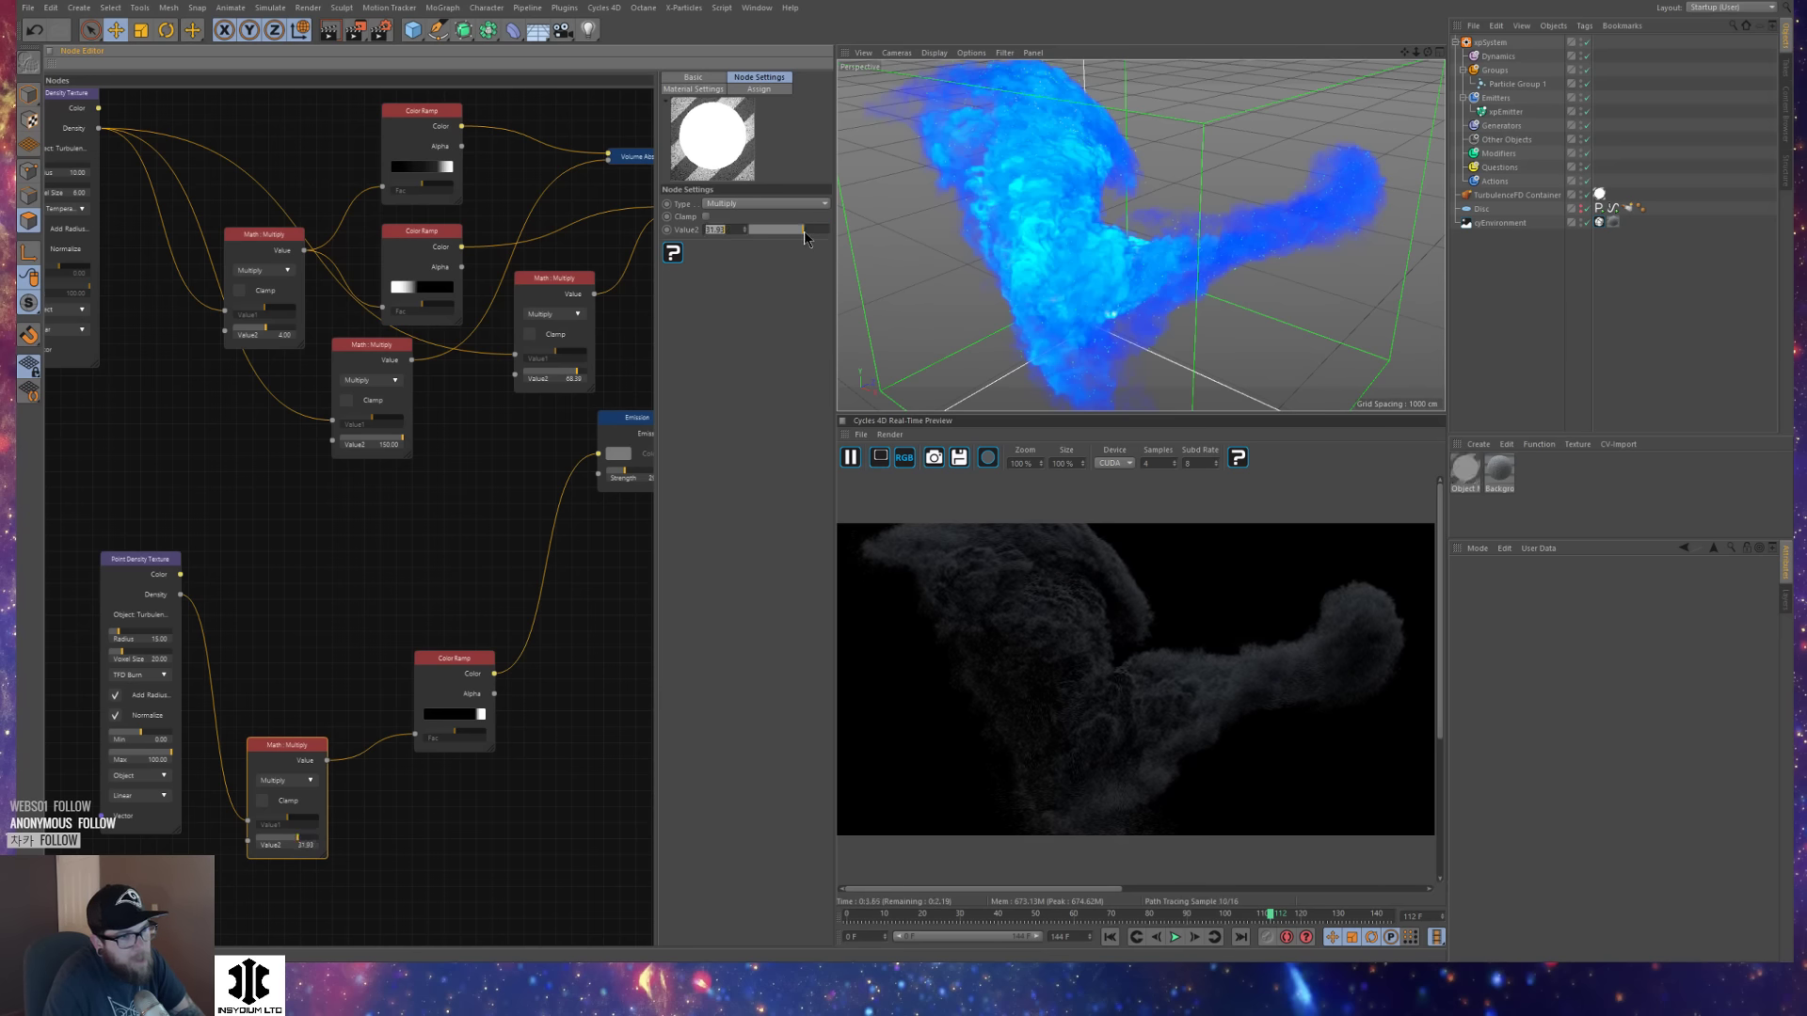
Review the TurbulenceFD Container's settings and the Disc's TurbulenceFD Emitter channel values.
left_click(1539, 195)
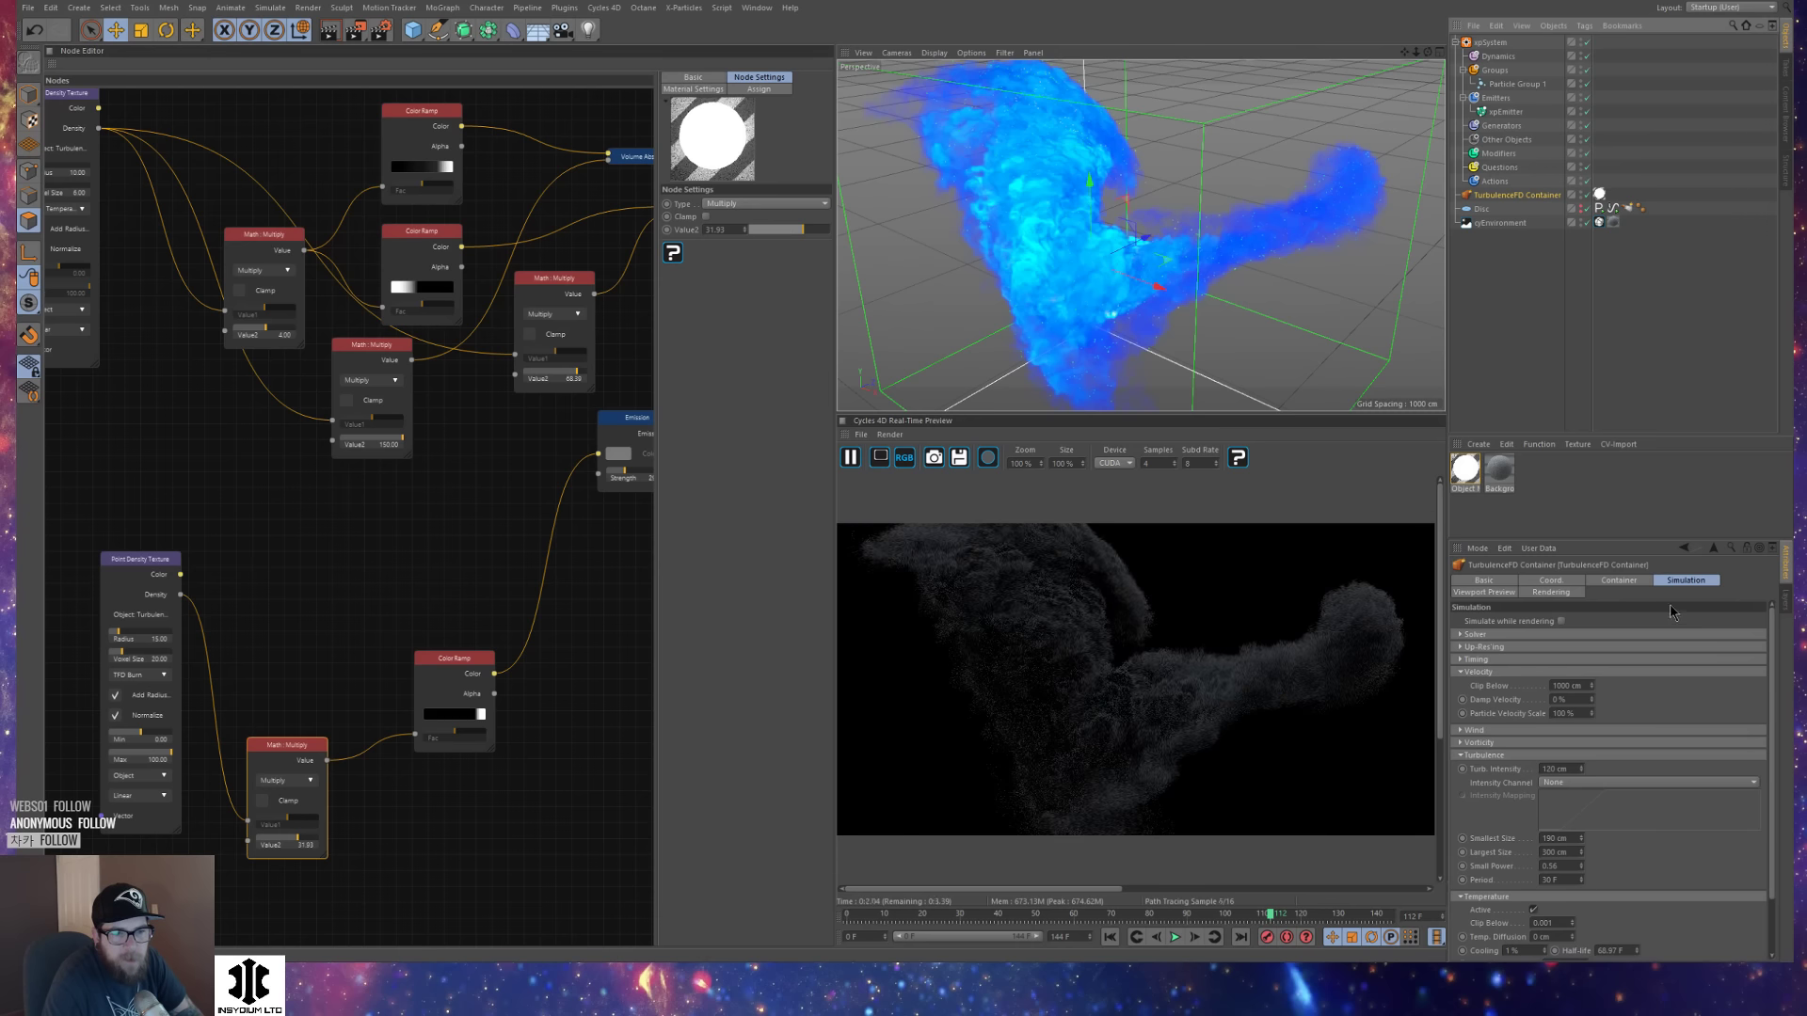
left_click(1628, 581)
left_click(1629, 208)
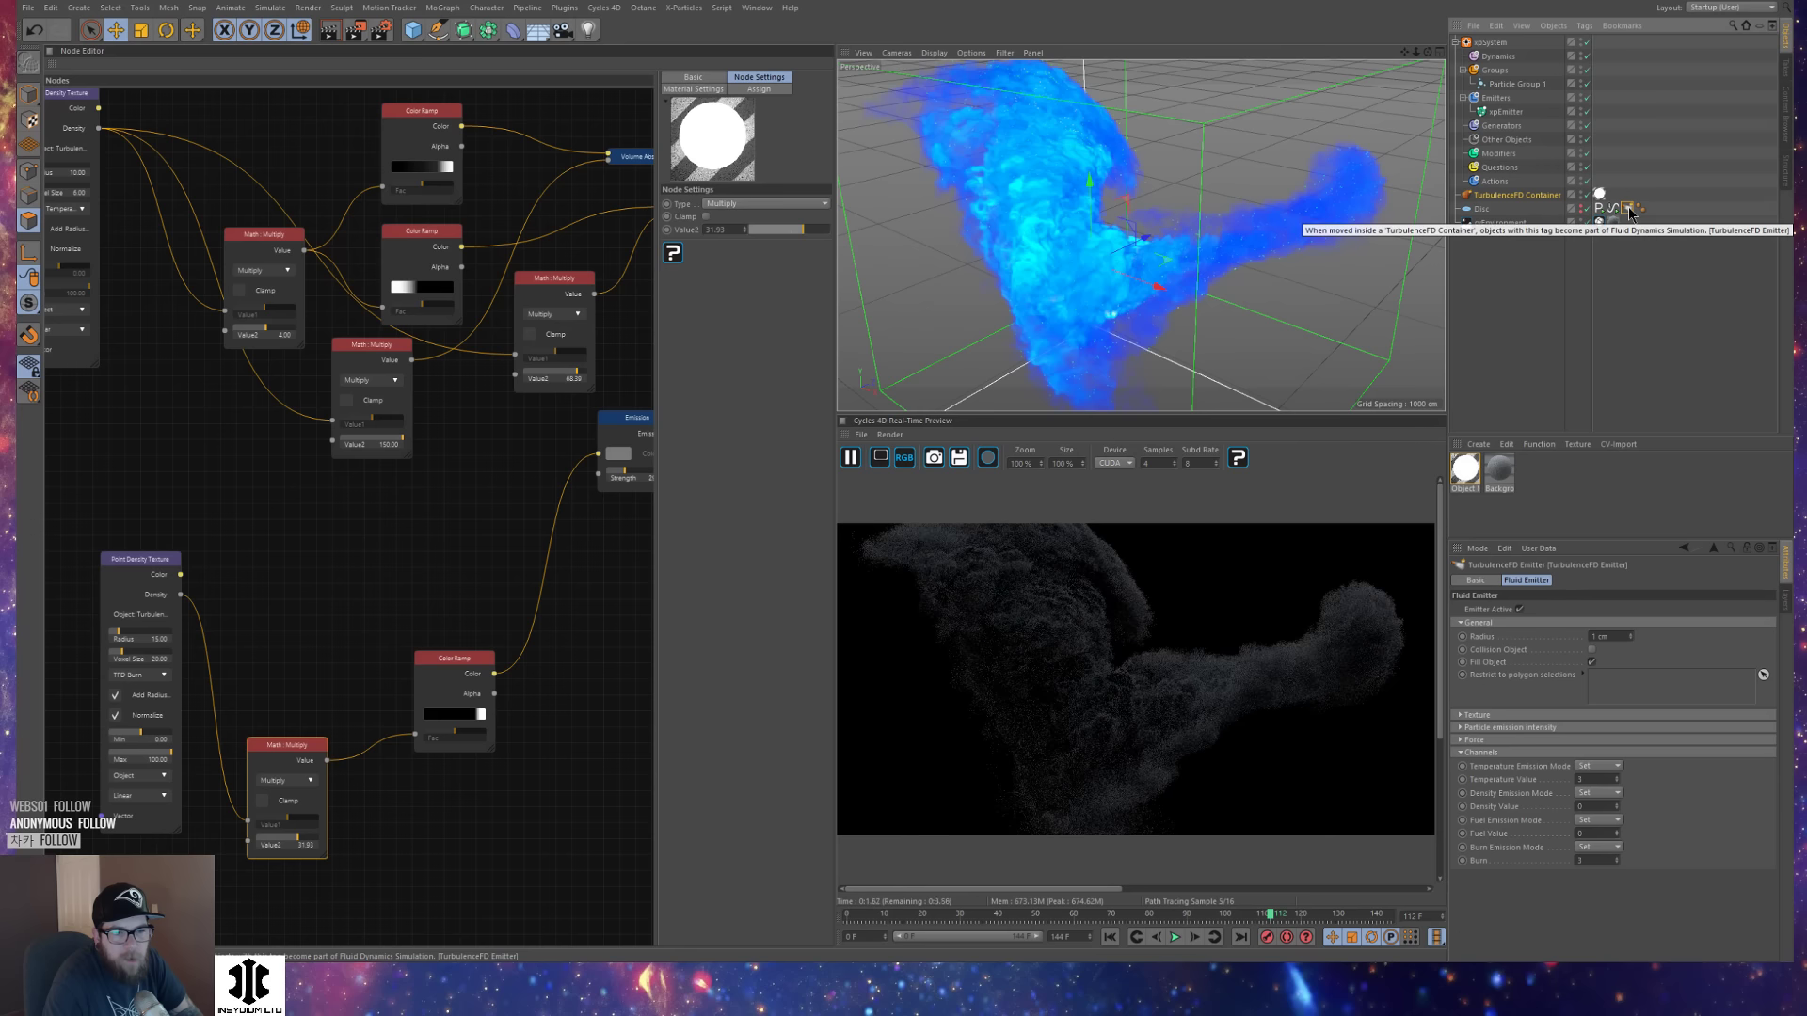
Spread the emission Color Ramp into a gradual black-to-white gradient by moving its black knot near the start.
left_click(456, 727)
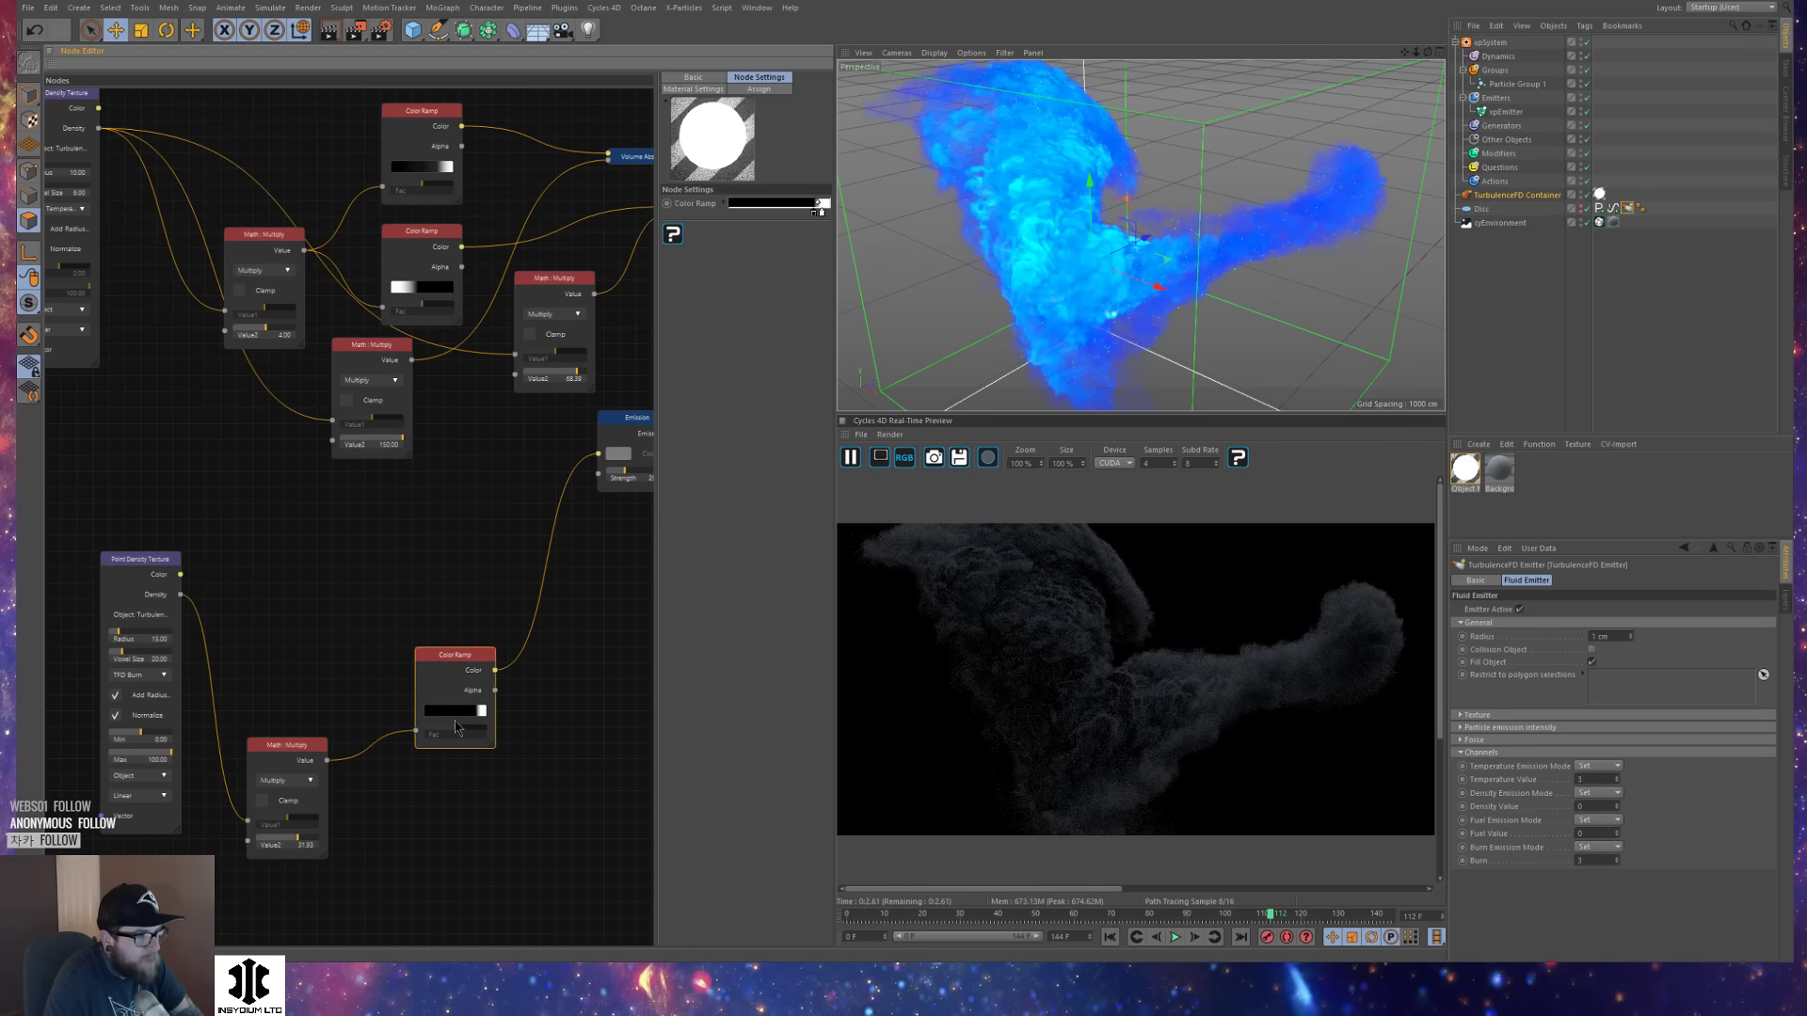
left_click_drag(812, 212, 735, 214)
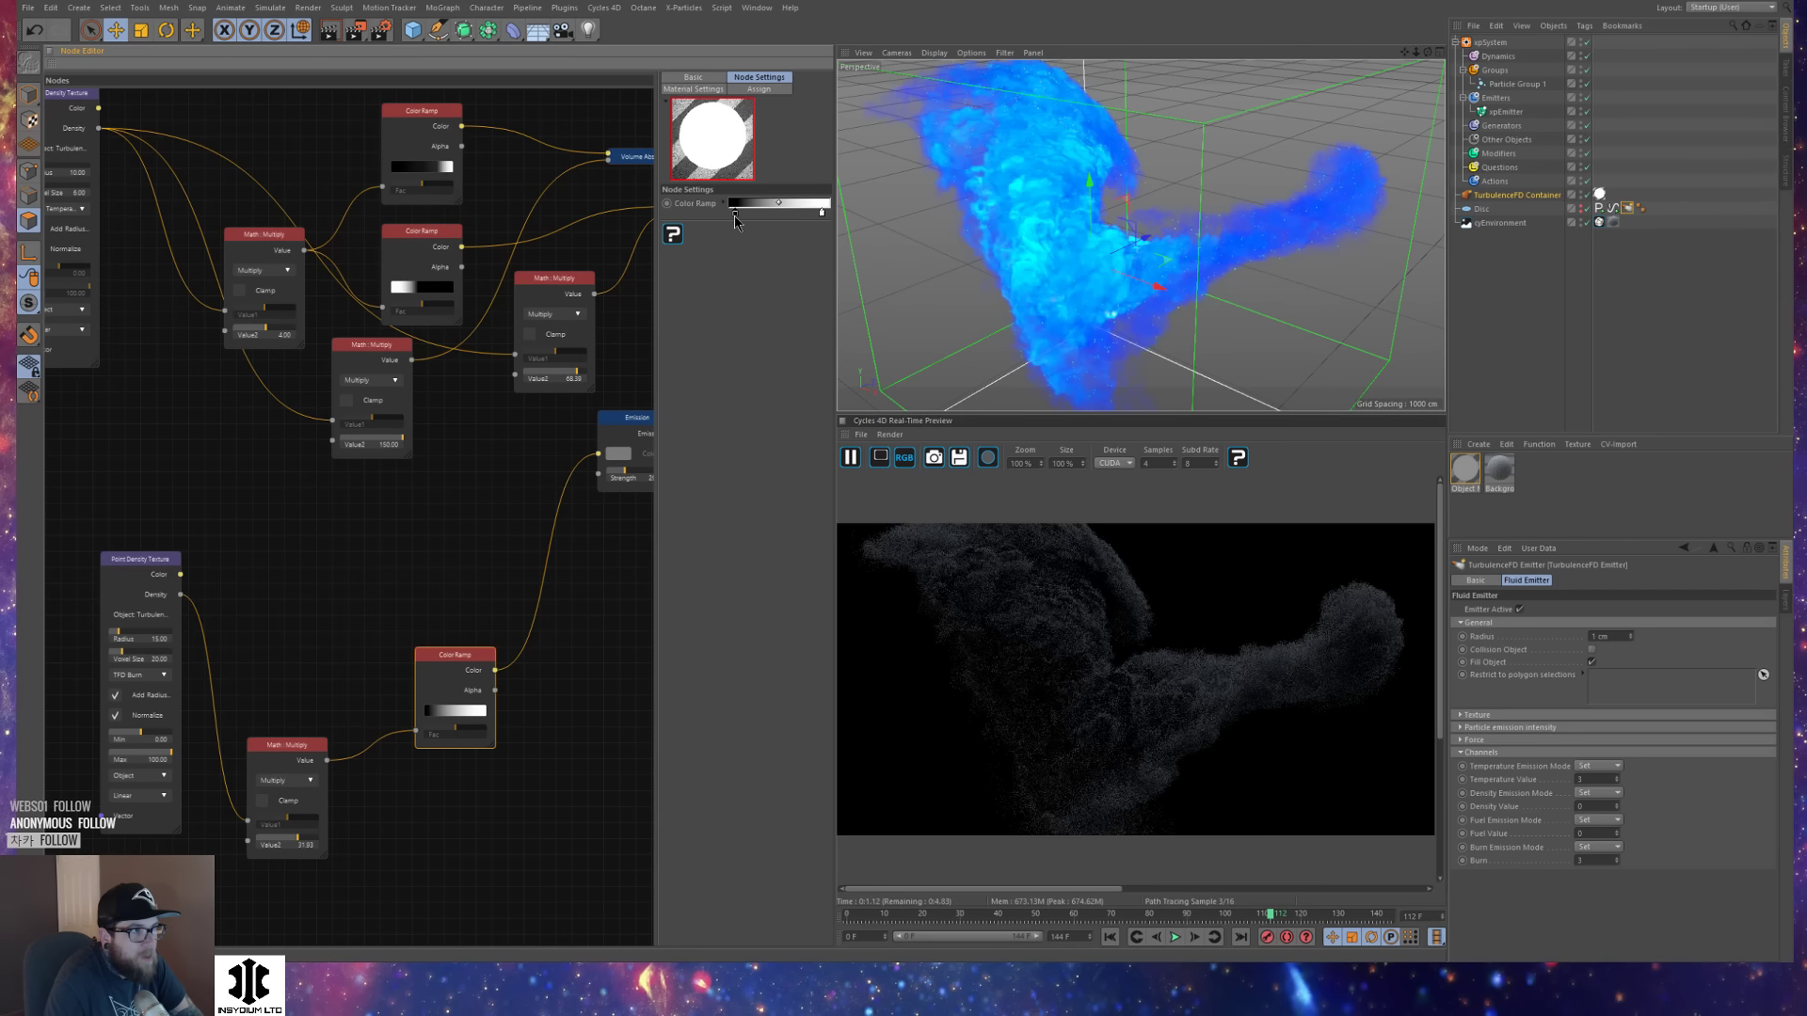
left_click(823, 211)
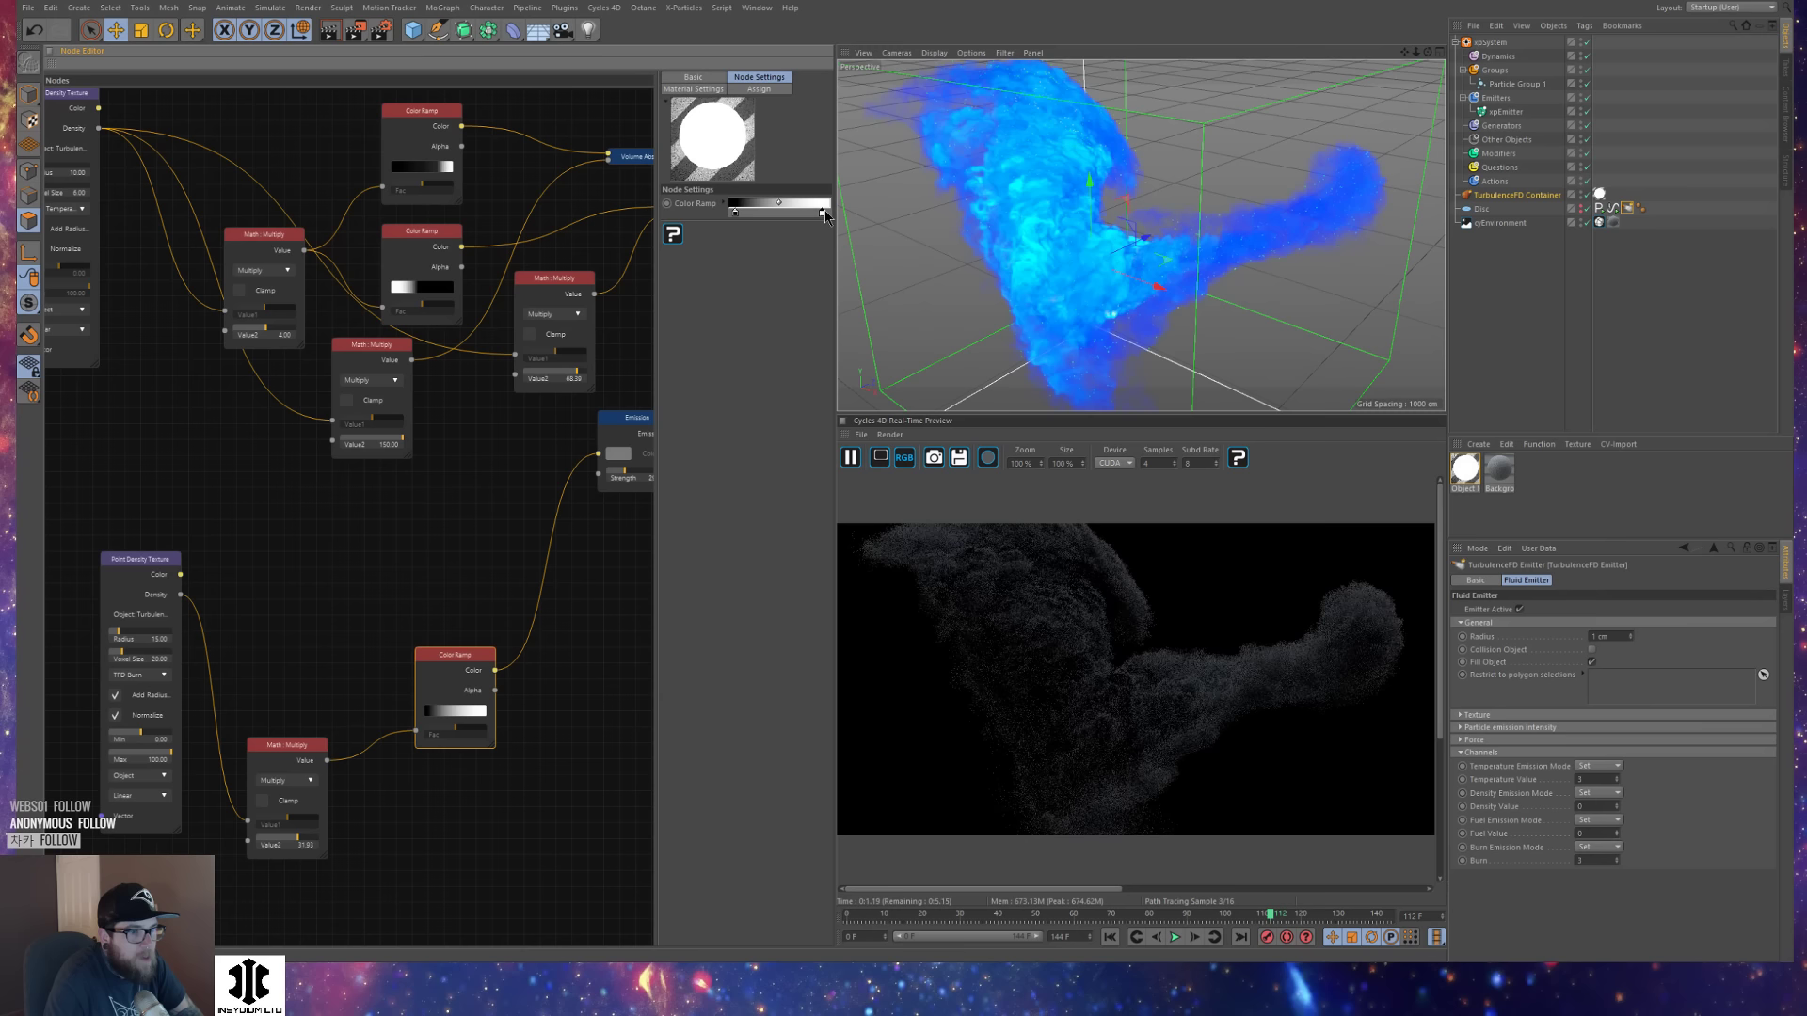
left_click(263, 577)
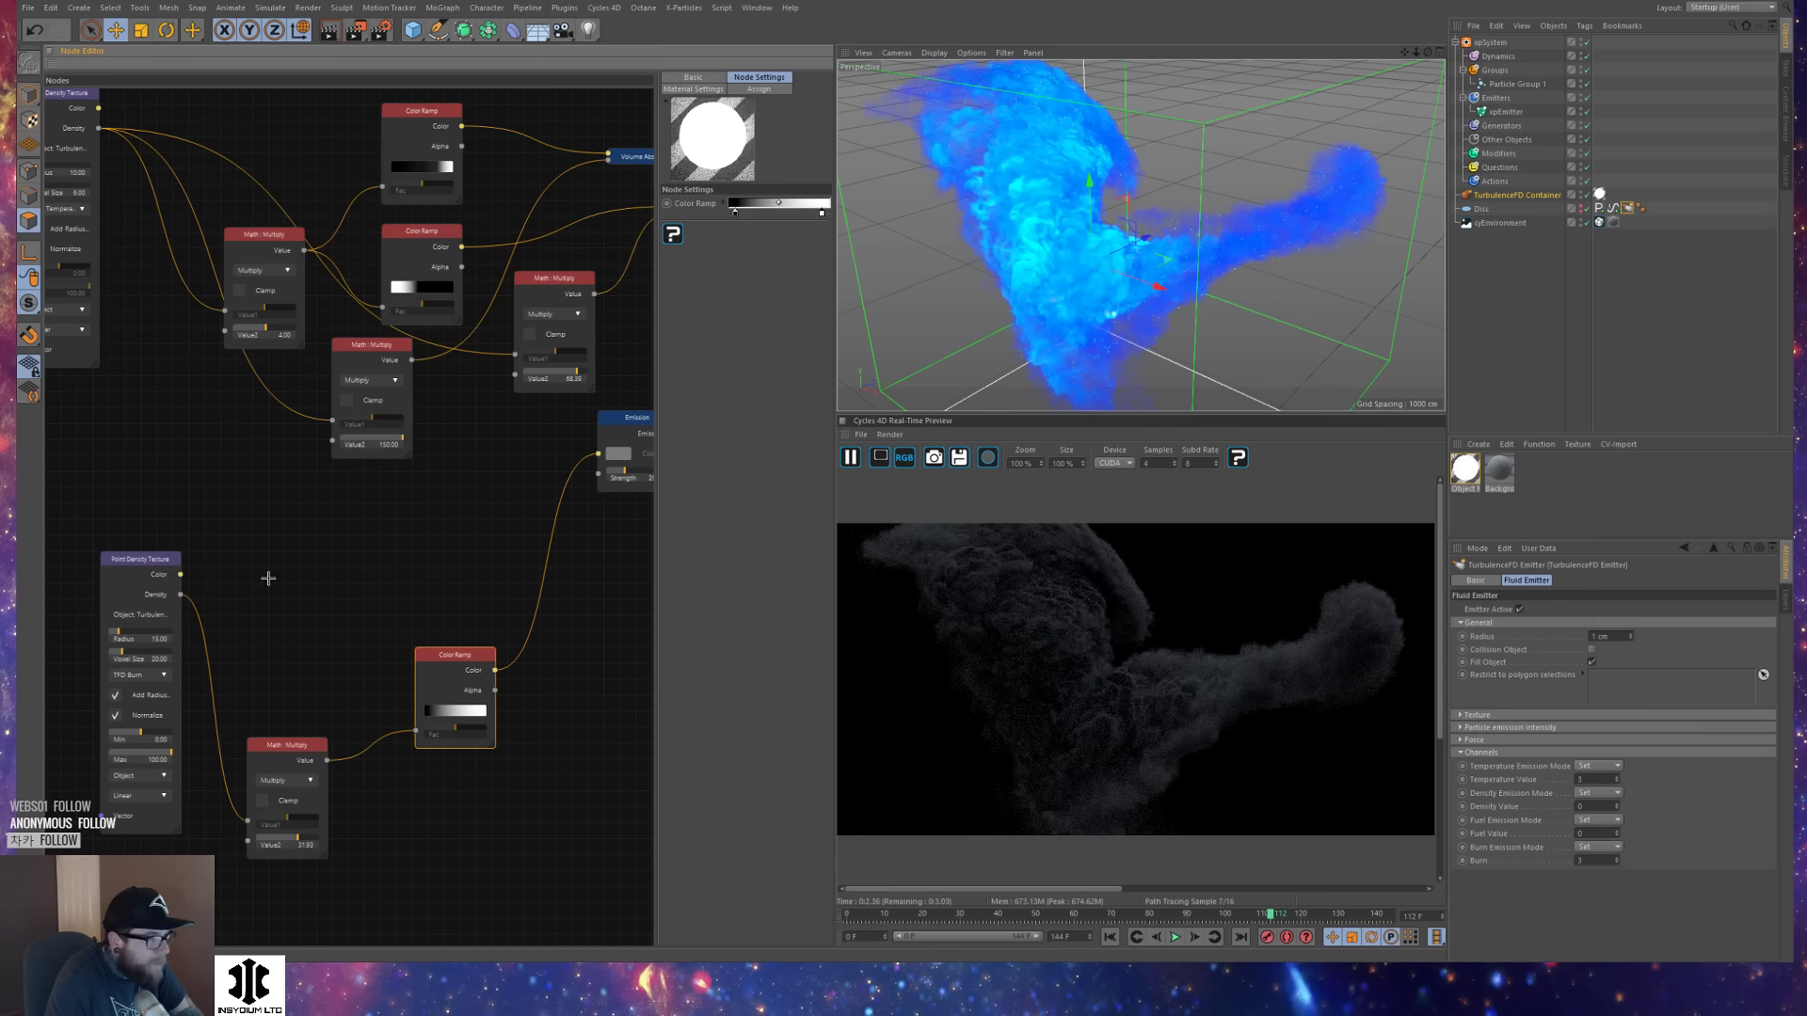
left_click(35, 30)
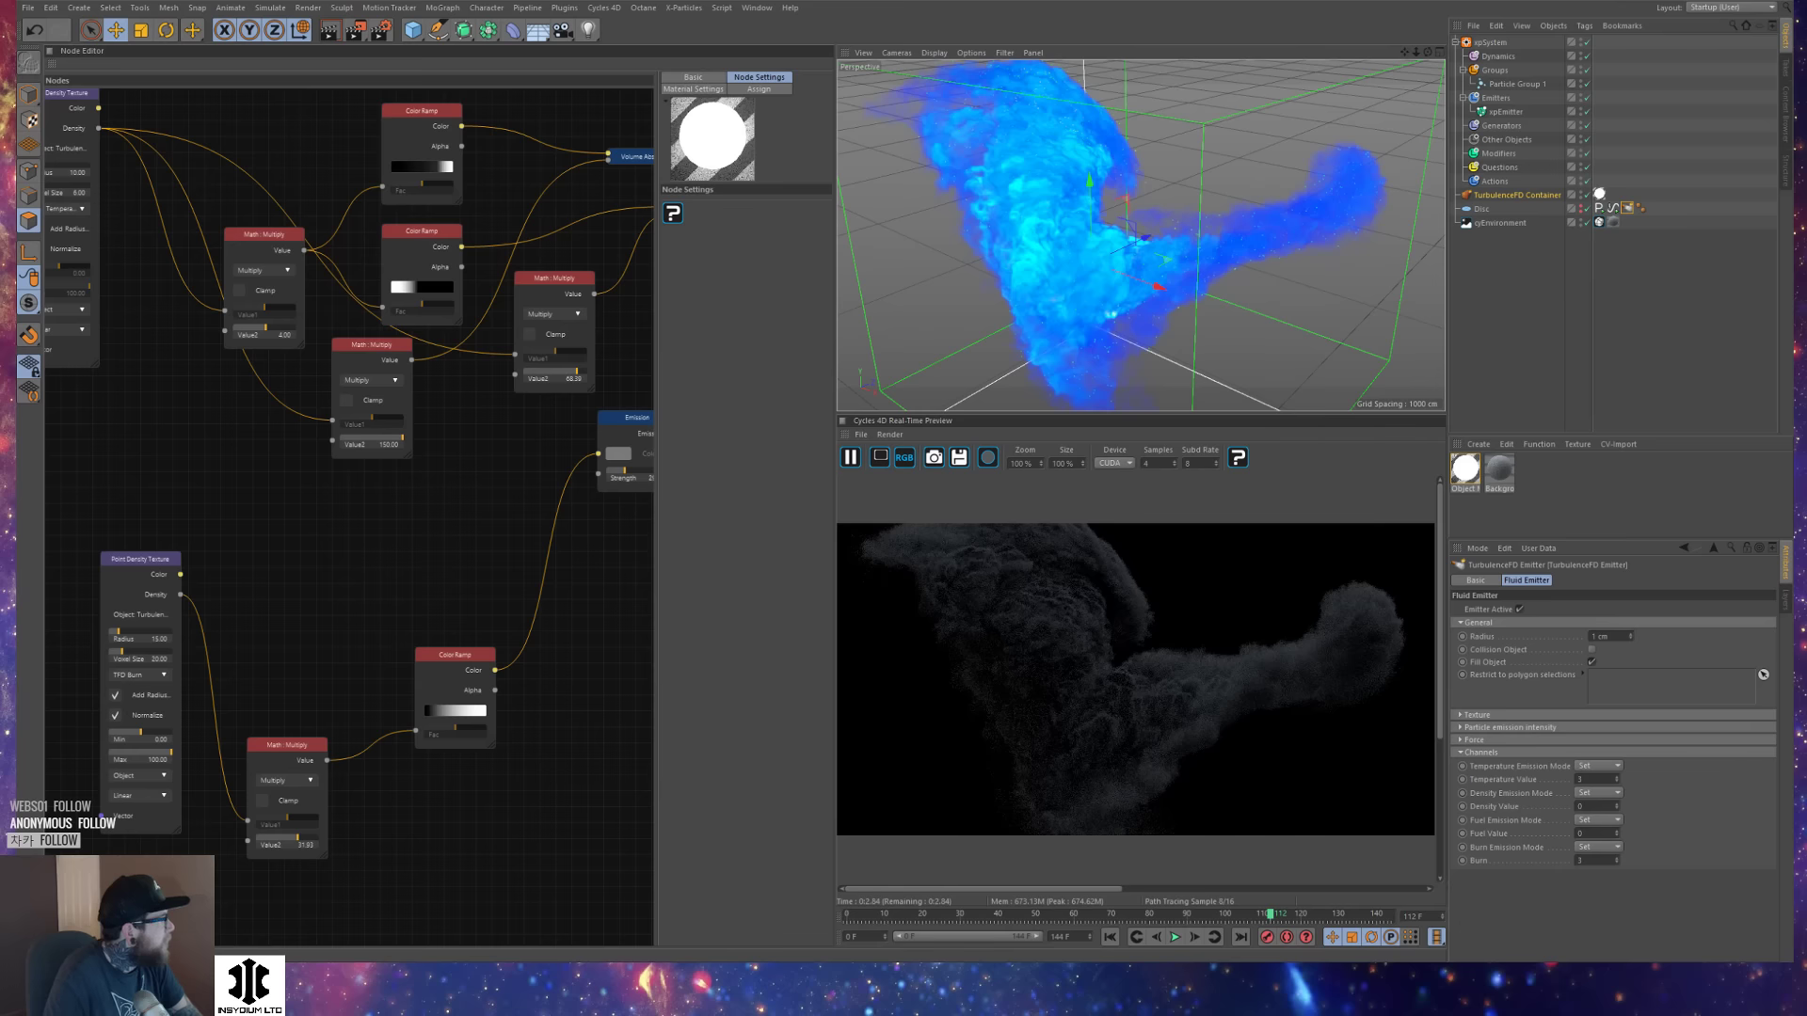
Launch Skype from the operating system's application search.
key("super")
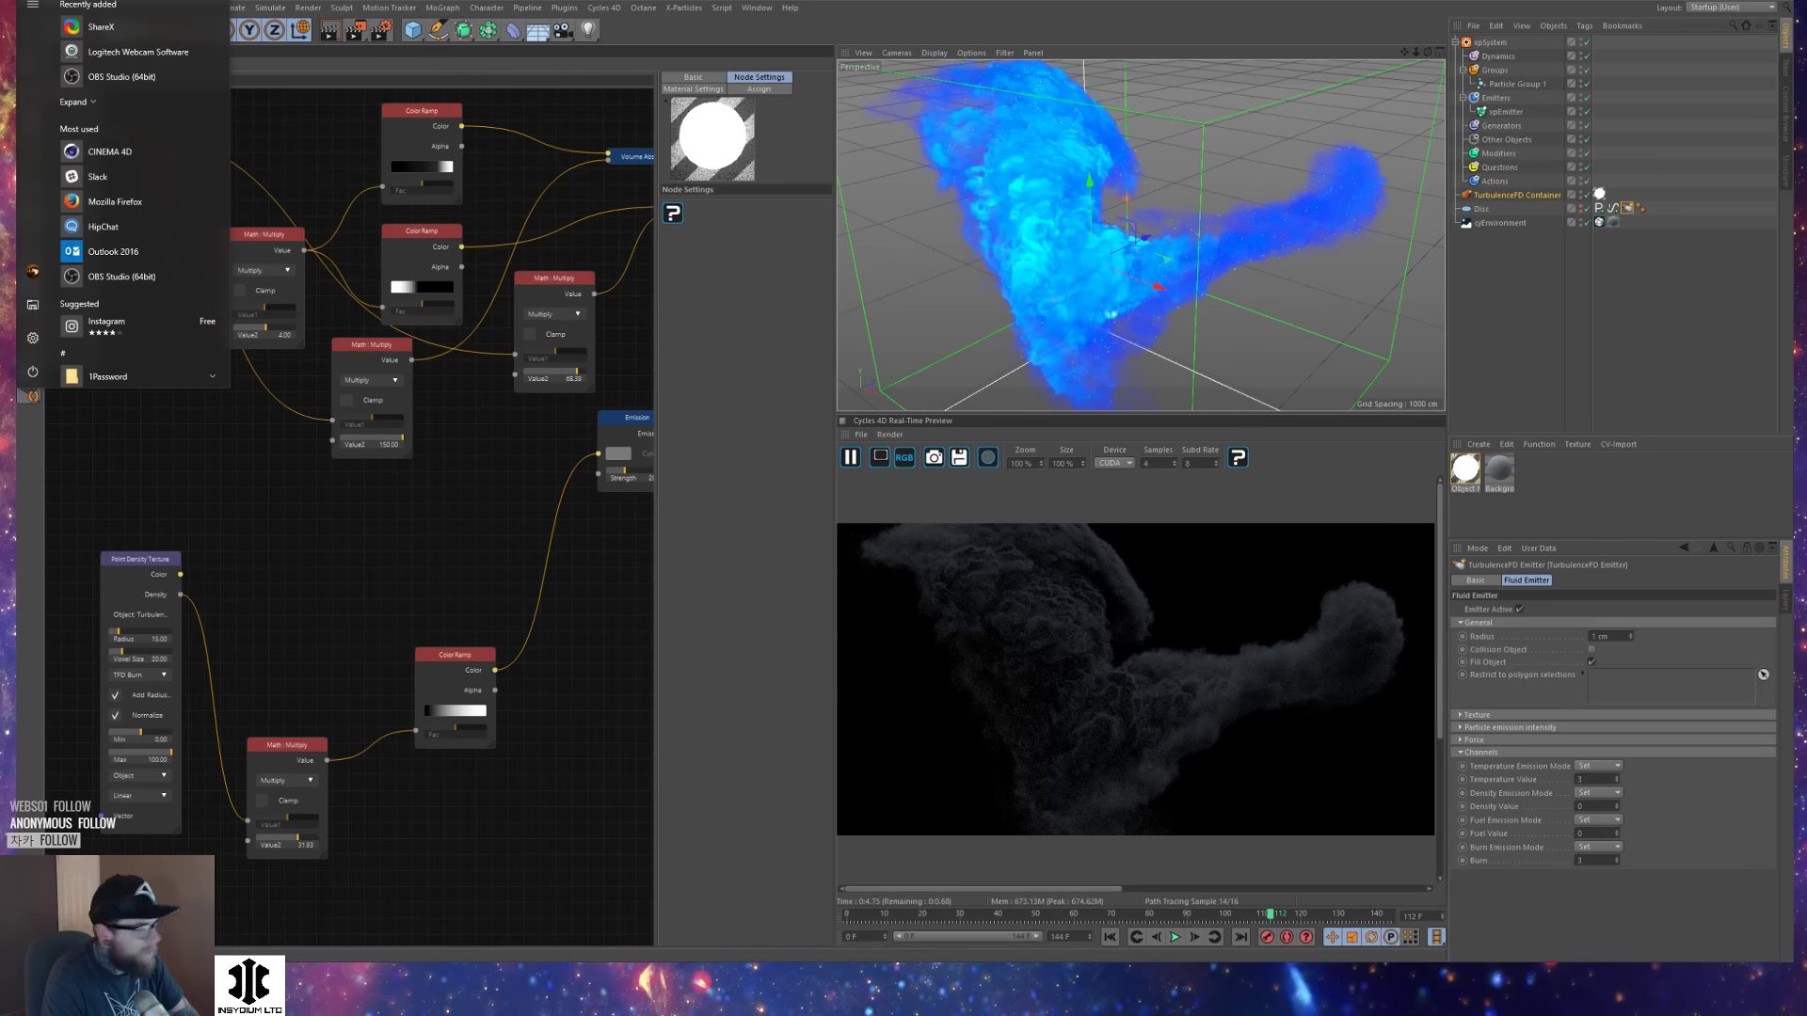
type("skyp")
key("Return")
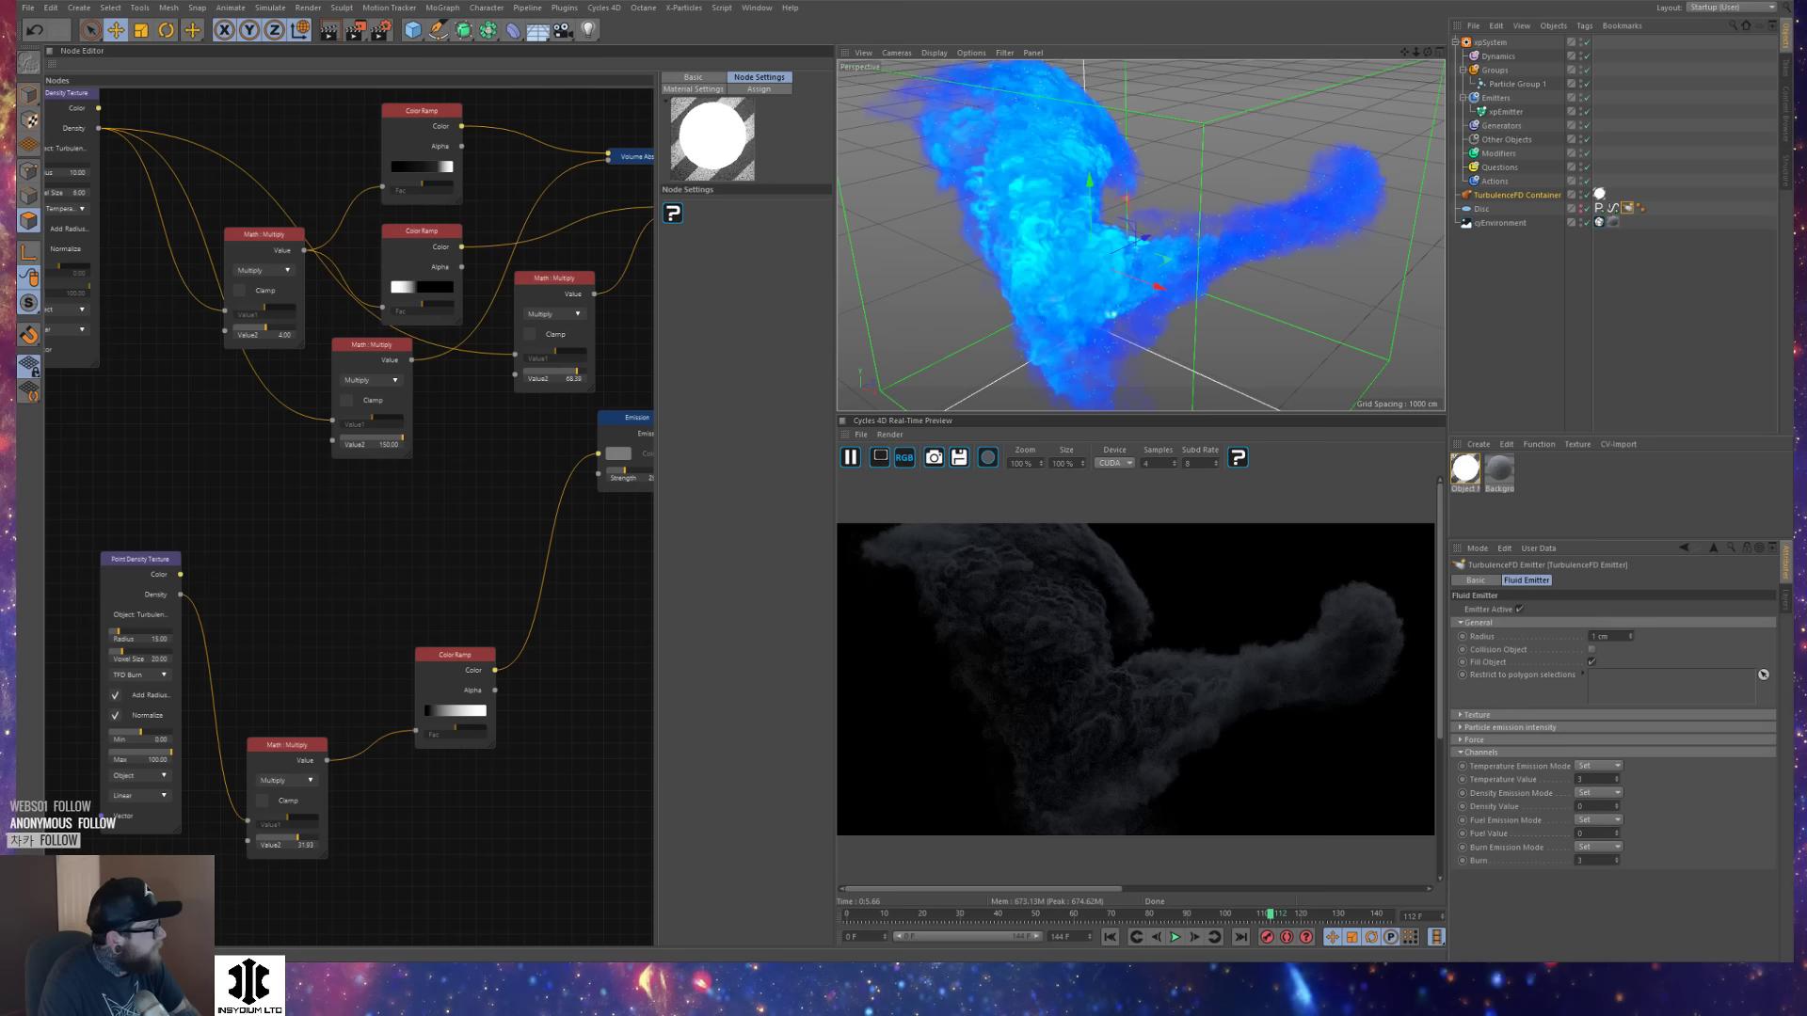
middle_click_drag(416, 519, 360, 522)
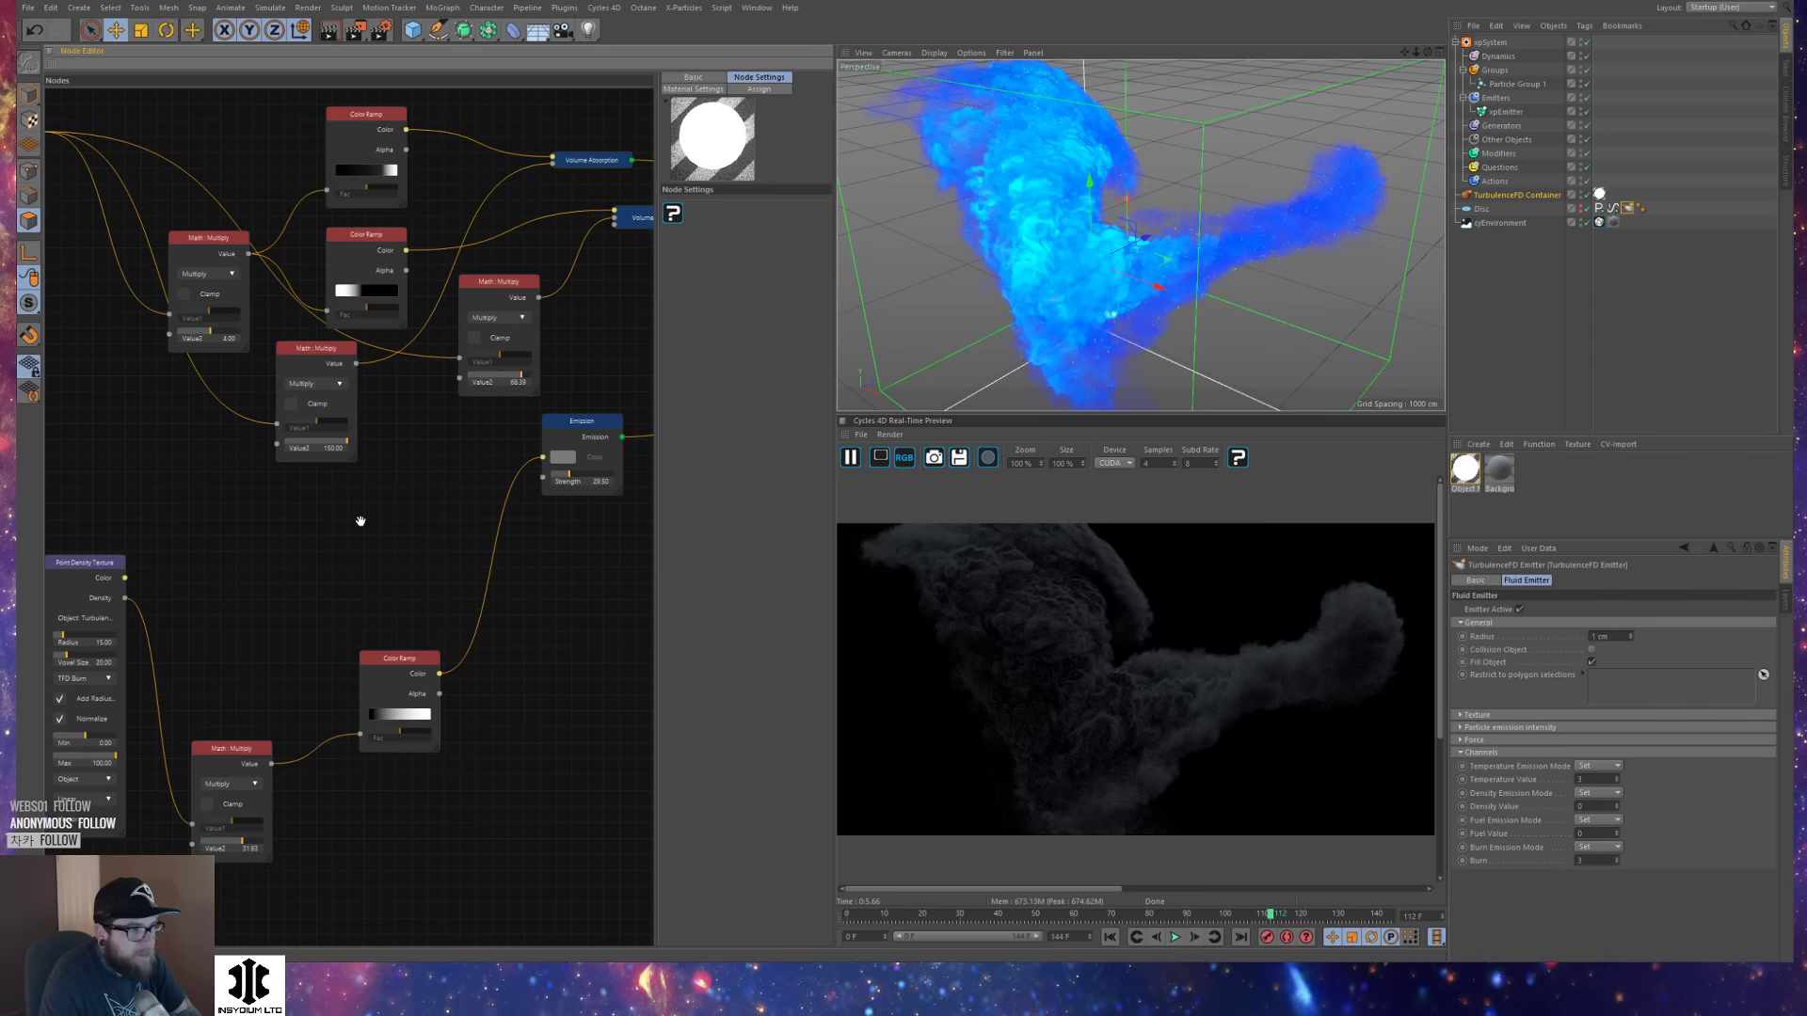
Wire the lower Point Density Texture's Density straight into the Emission node's Strength and disconnect the Color Ramp from its Color.
middle_click_drag(520, 565, 339, 613)
middle_click_drag(607, 394, 391, 475)
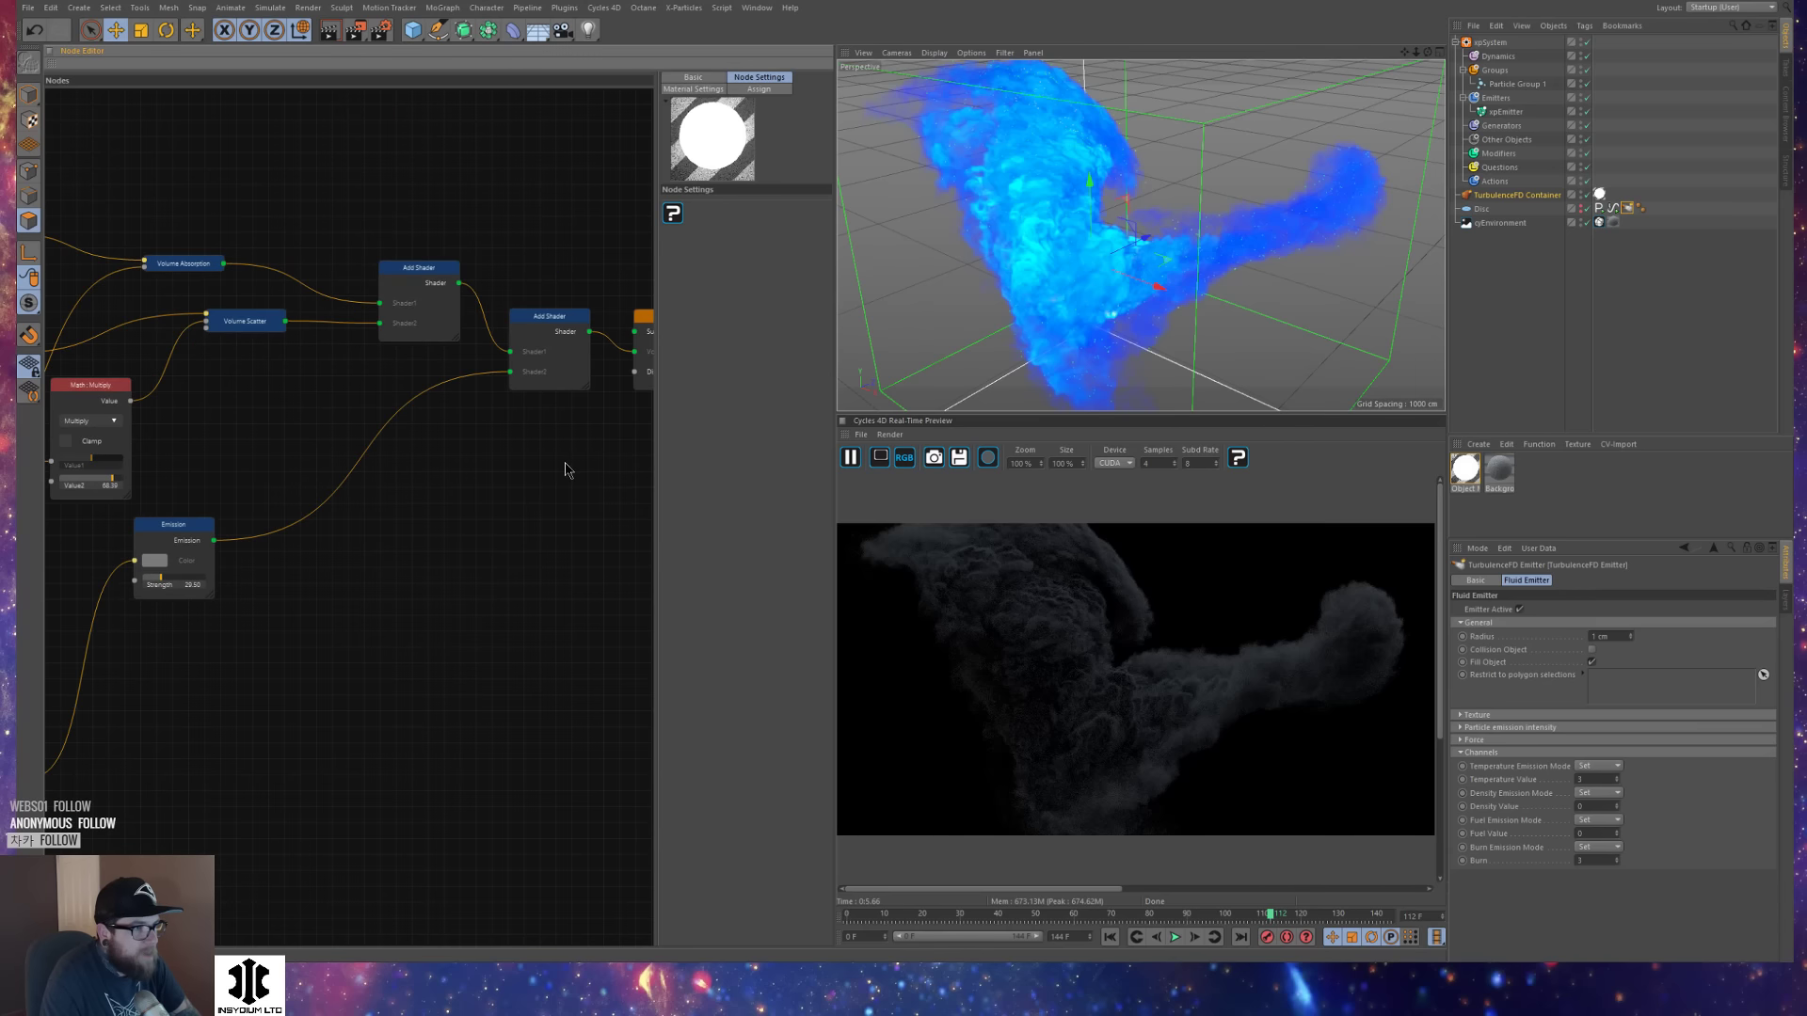
middle_click_drag(560, 412, 421, 441)
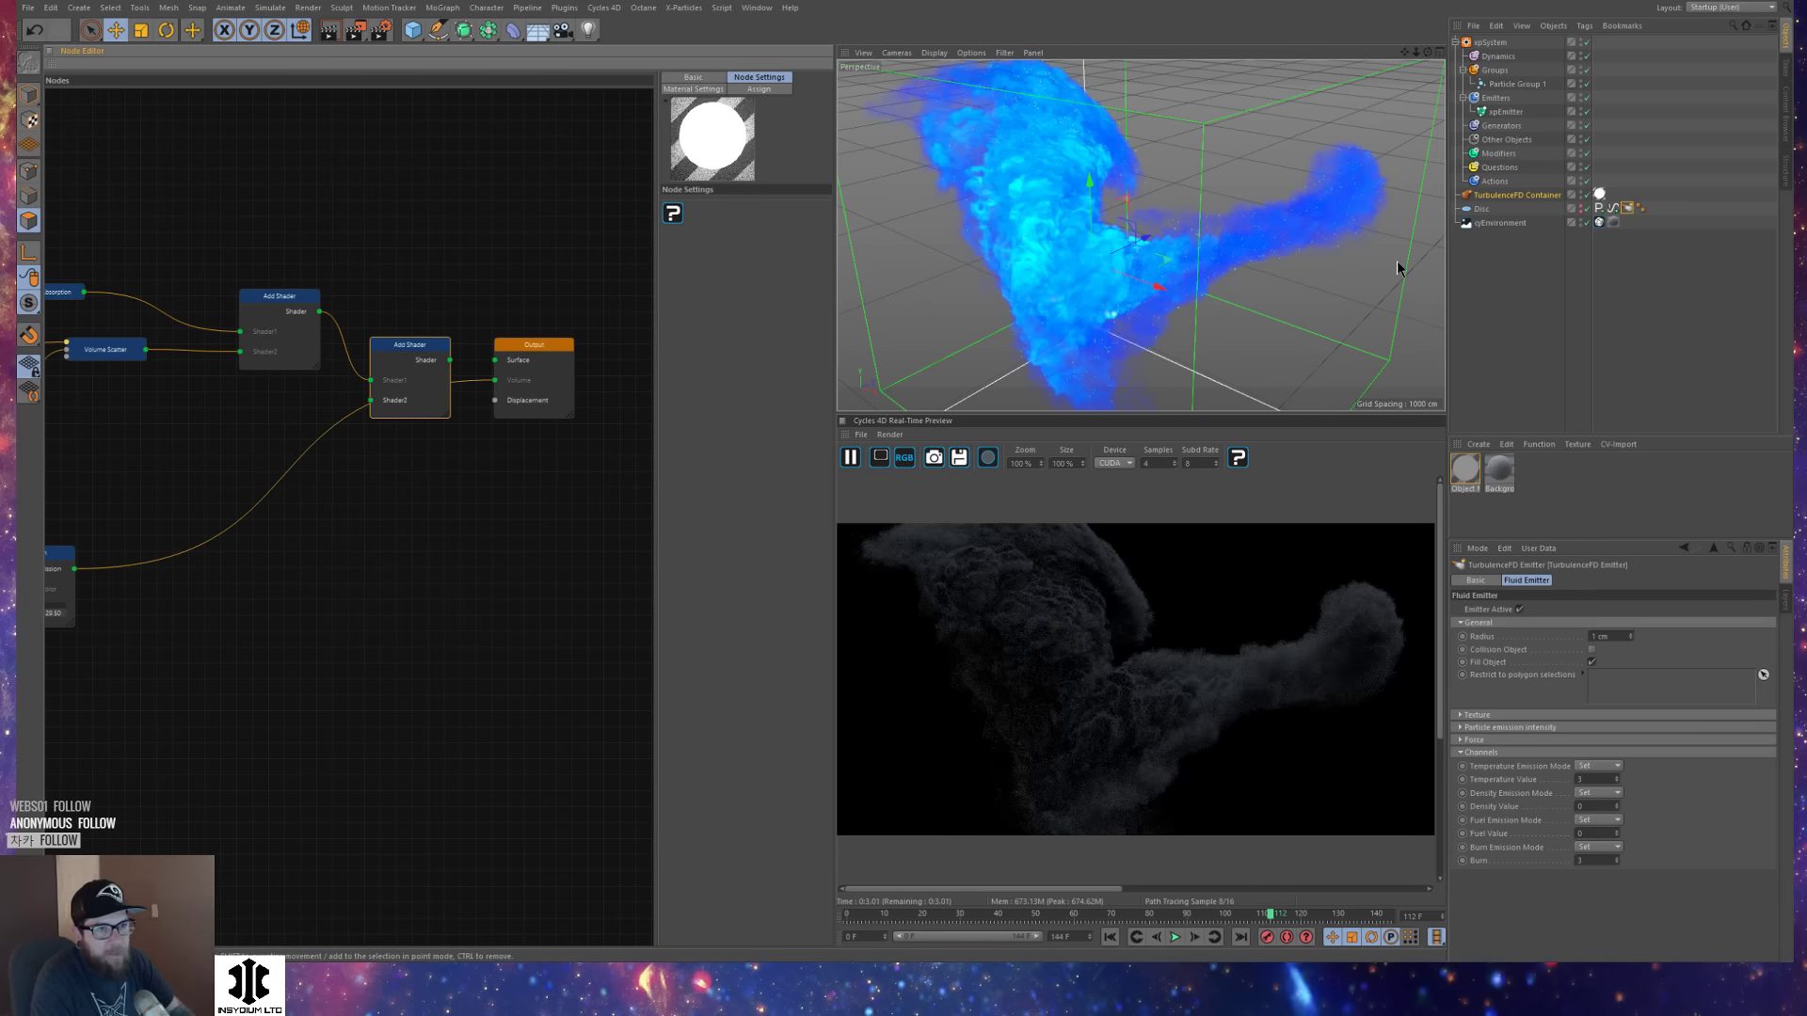
key("F5")
key("F1")
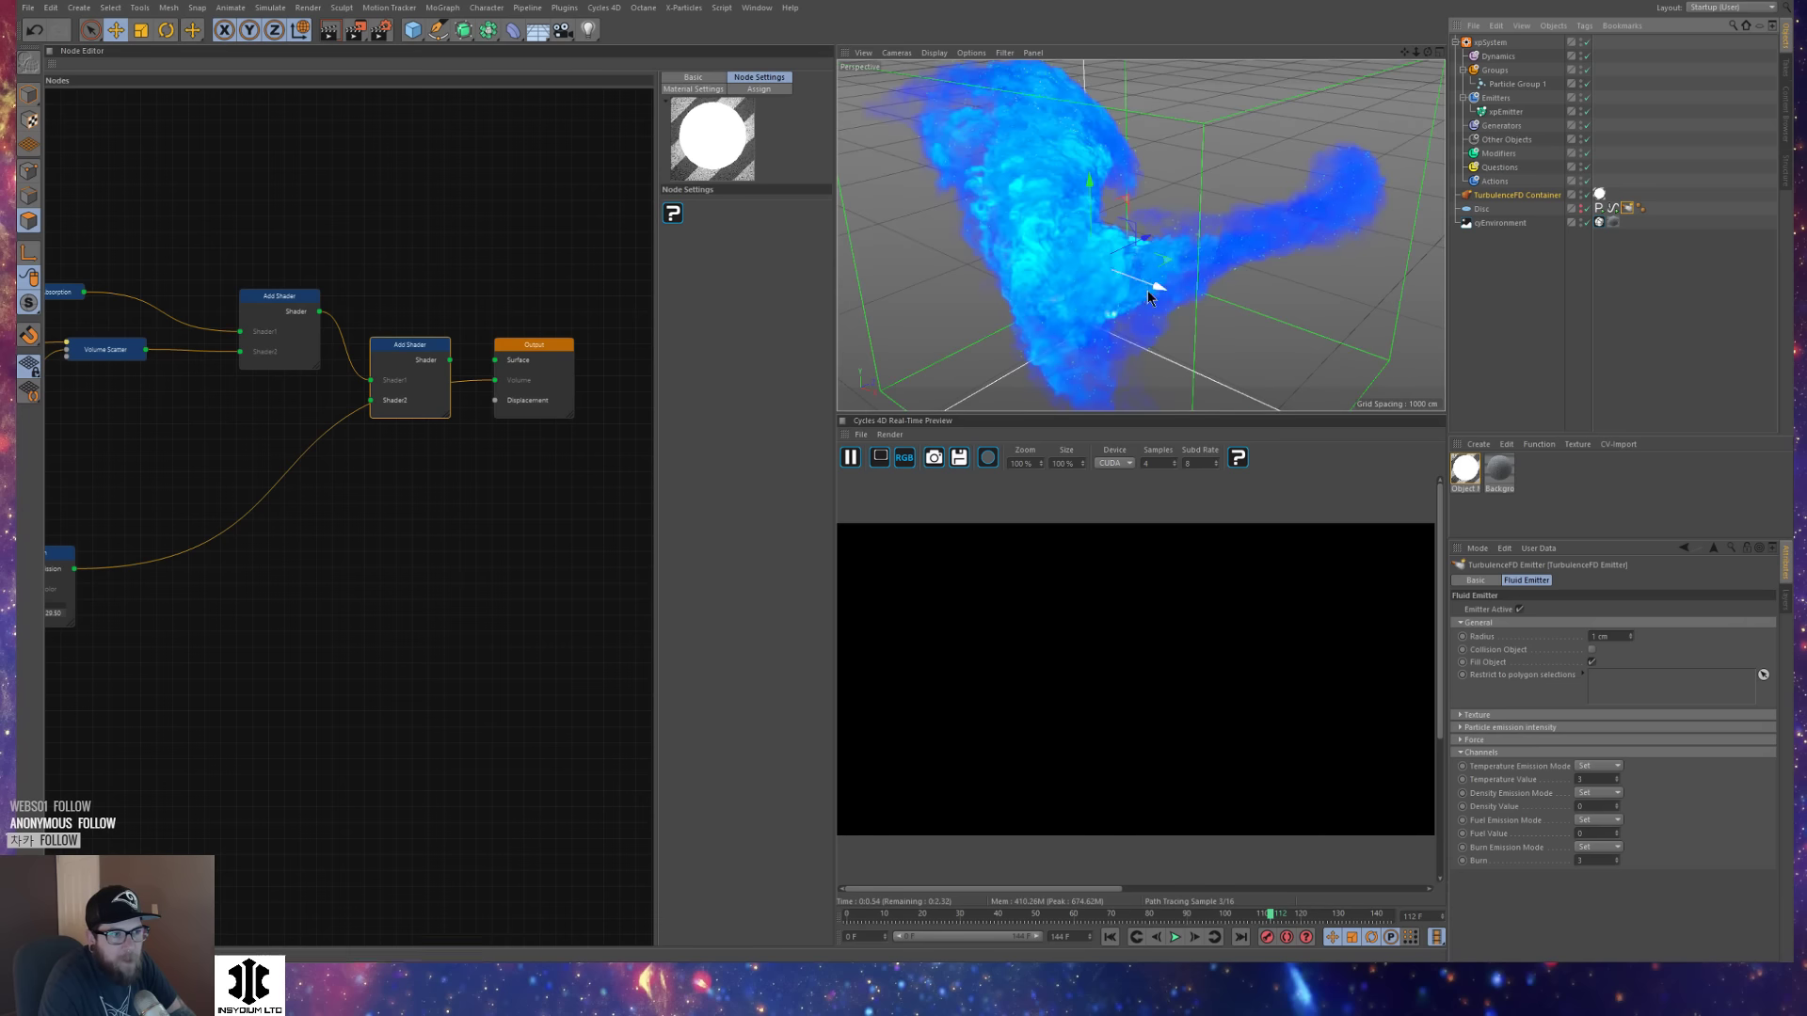
left_click_drag(1149, 290, 1082, 240, "alt")
middle_click_drag(471, 578, 1027, 470)
left_click_drag(202, 849, 556, 500)
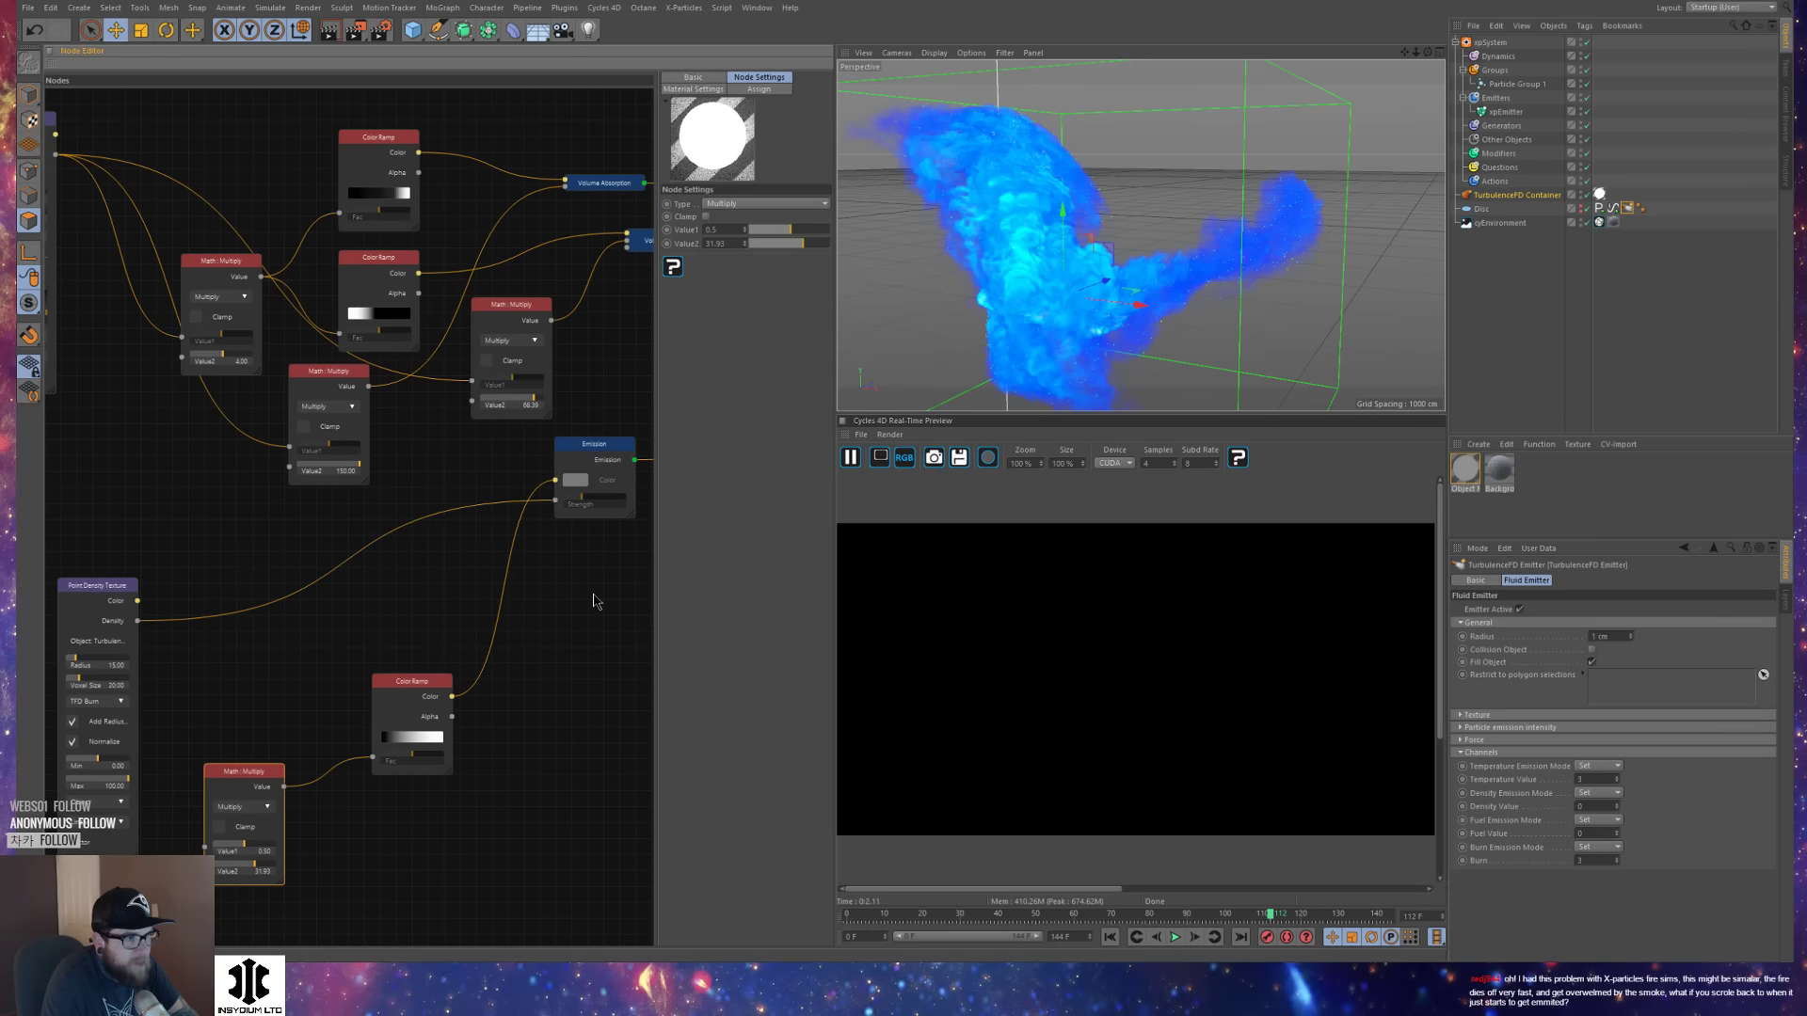
left_click_drag(557, 483, 537, 507)
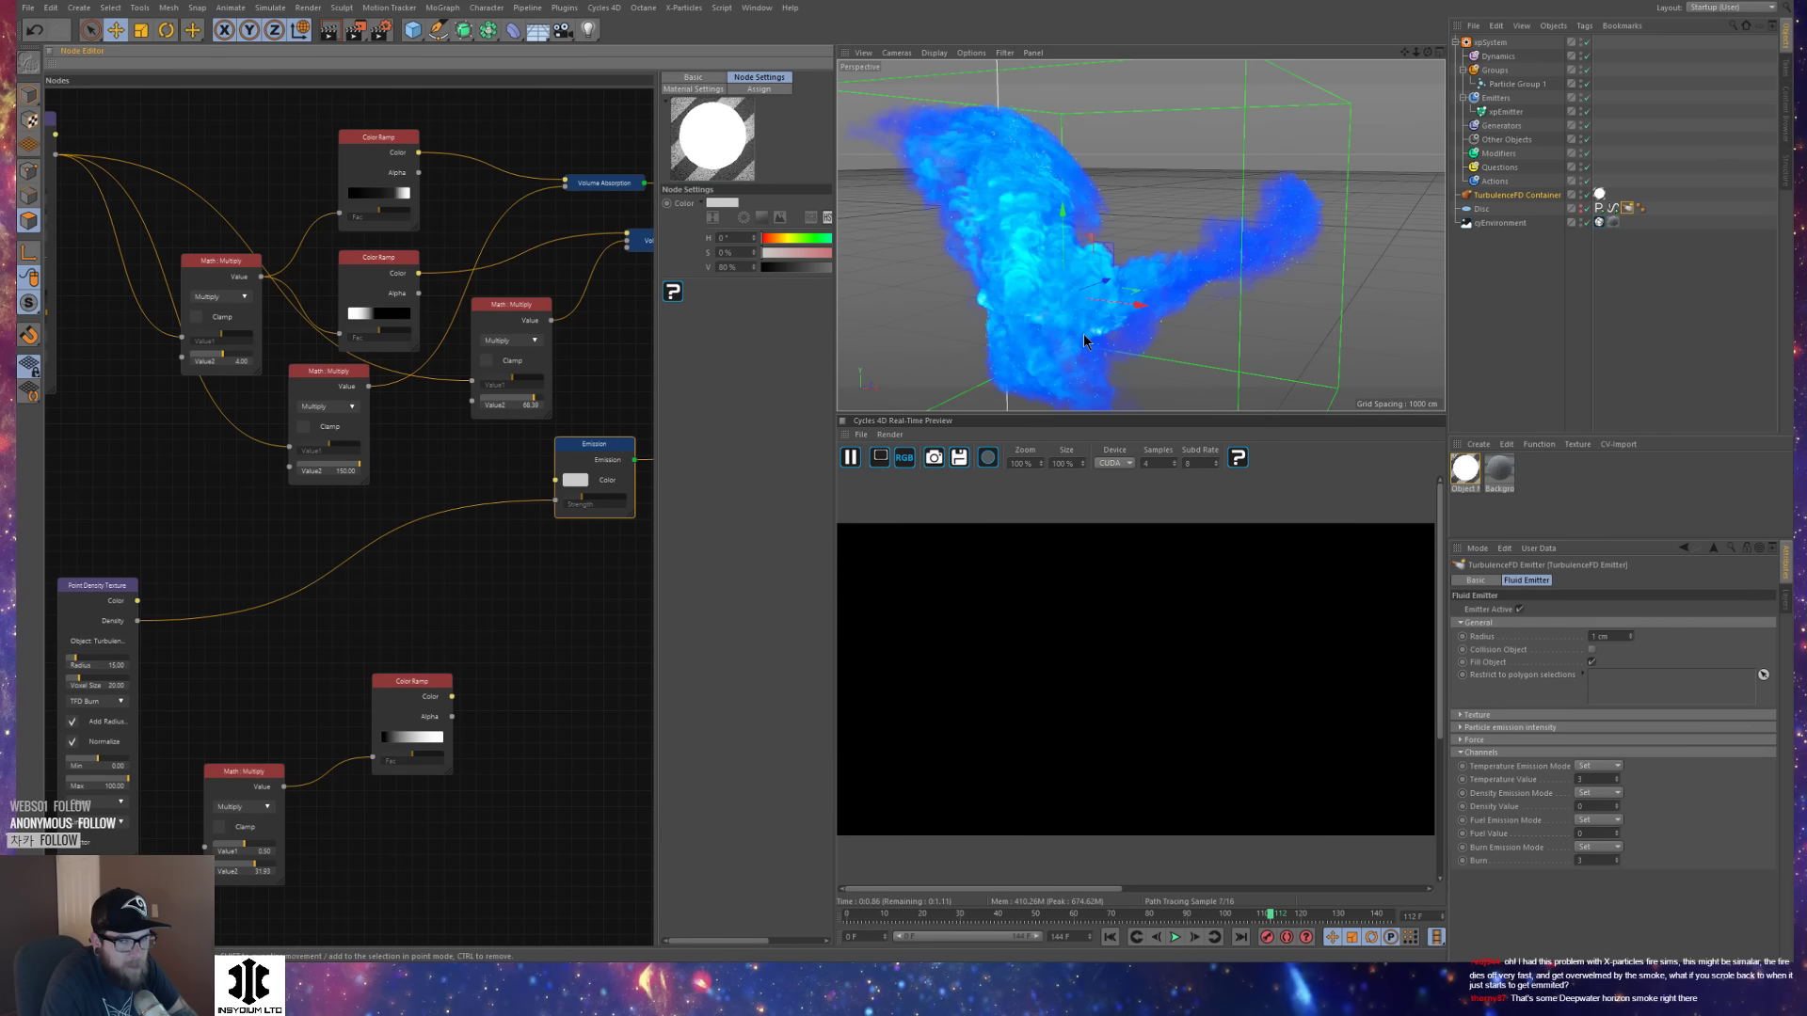
Set the lower Point Density Texture's Color channel to TFD Temperature and check the emission from a closer view.
left_click_drag(1082, 334, 1075, 355, "alt")
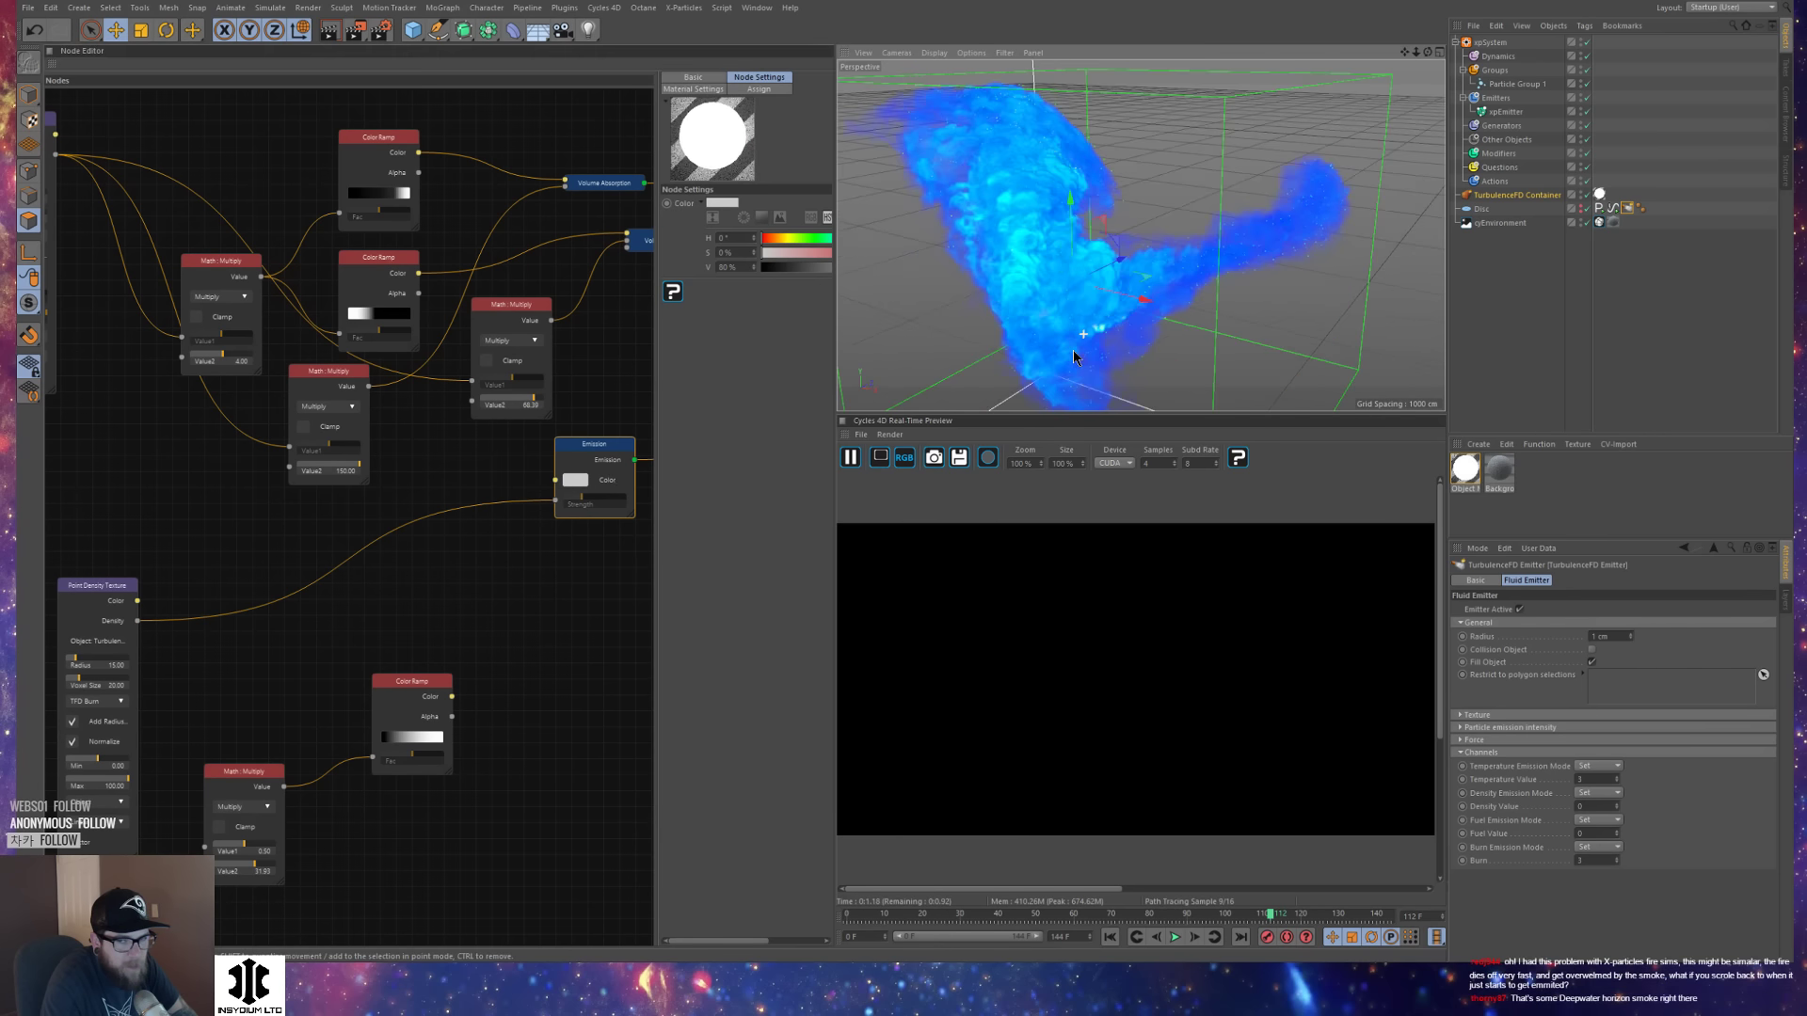
left_click(97, 586)
left_click(815, 246)
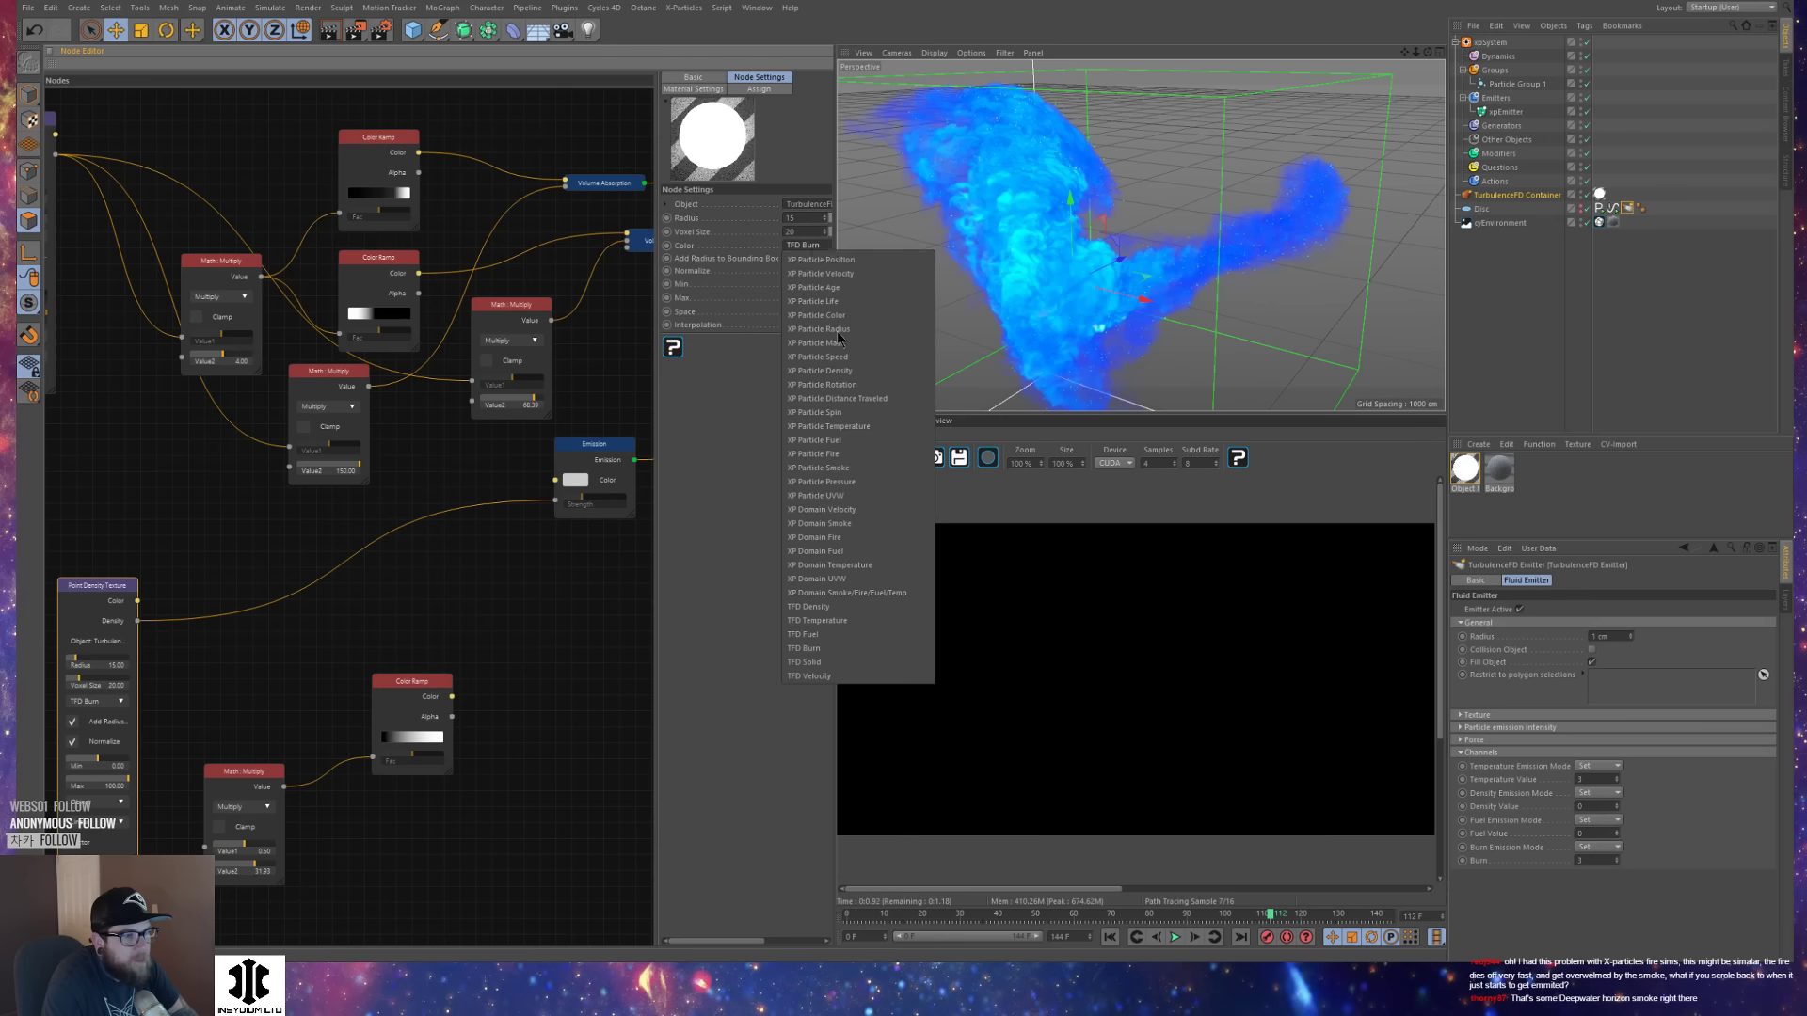
left_click(809, 623)
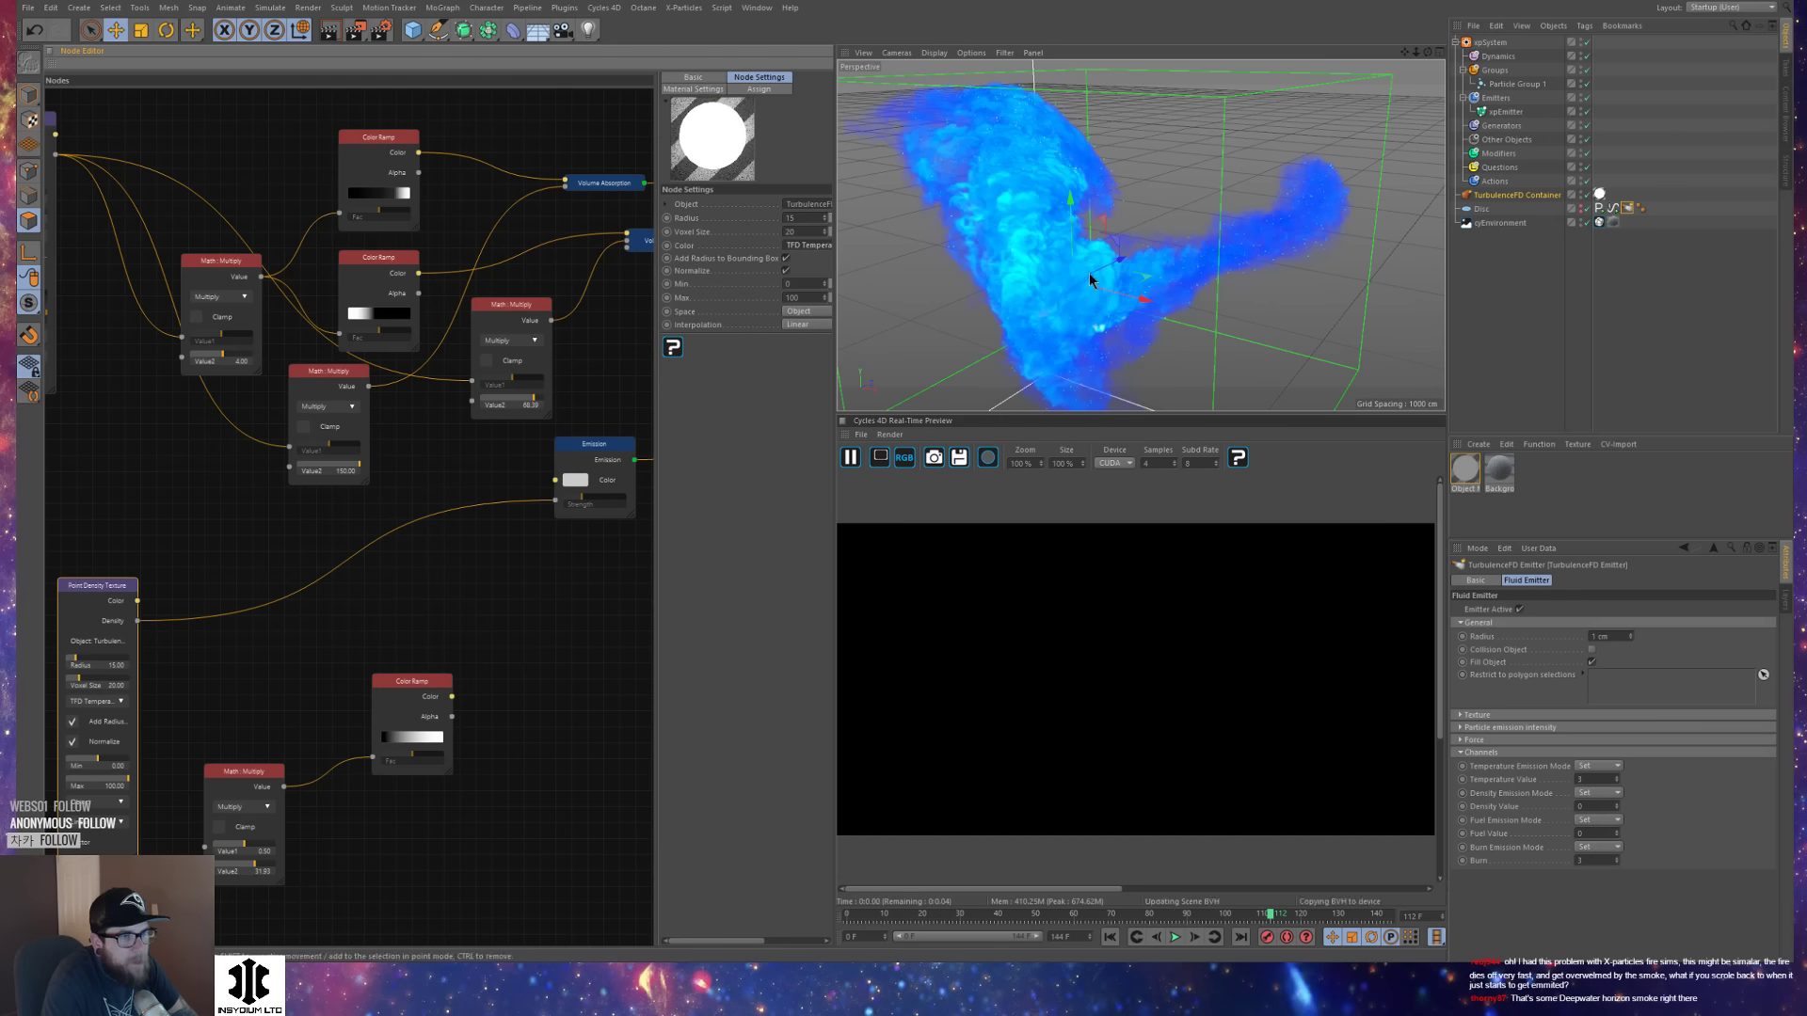
mouse_move(1086, 279)
left_mouse_down("alt")
mouse_move(1042, 292)
mouse_move(1054, 283)
left_mouse_up("alt")
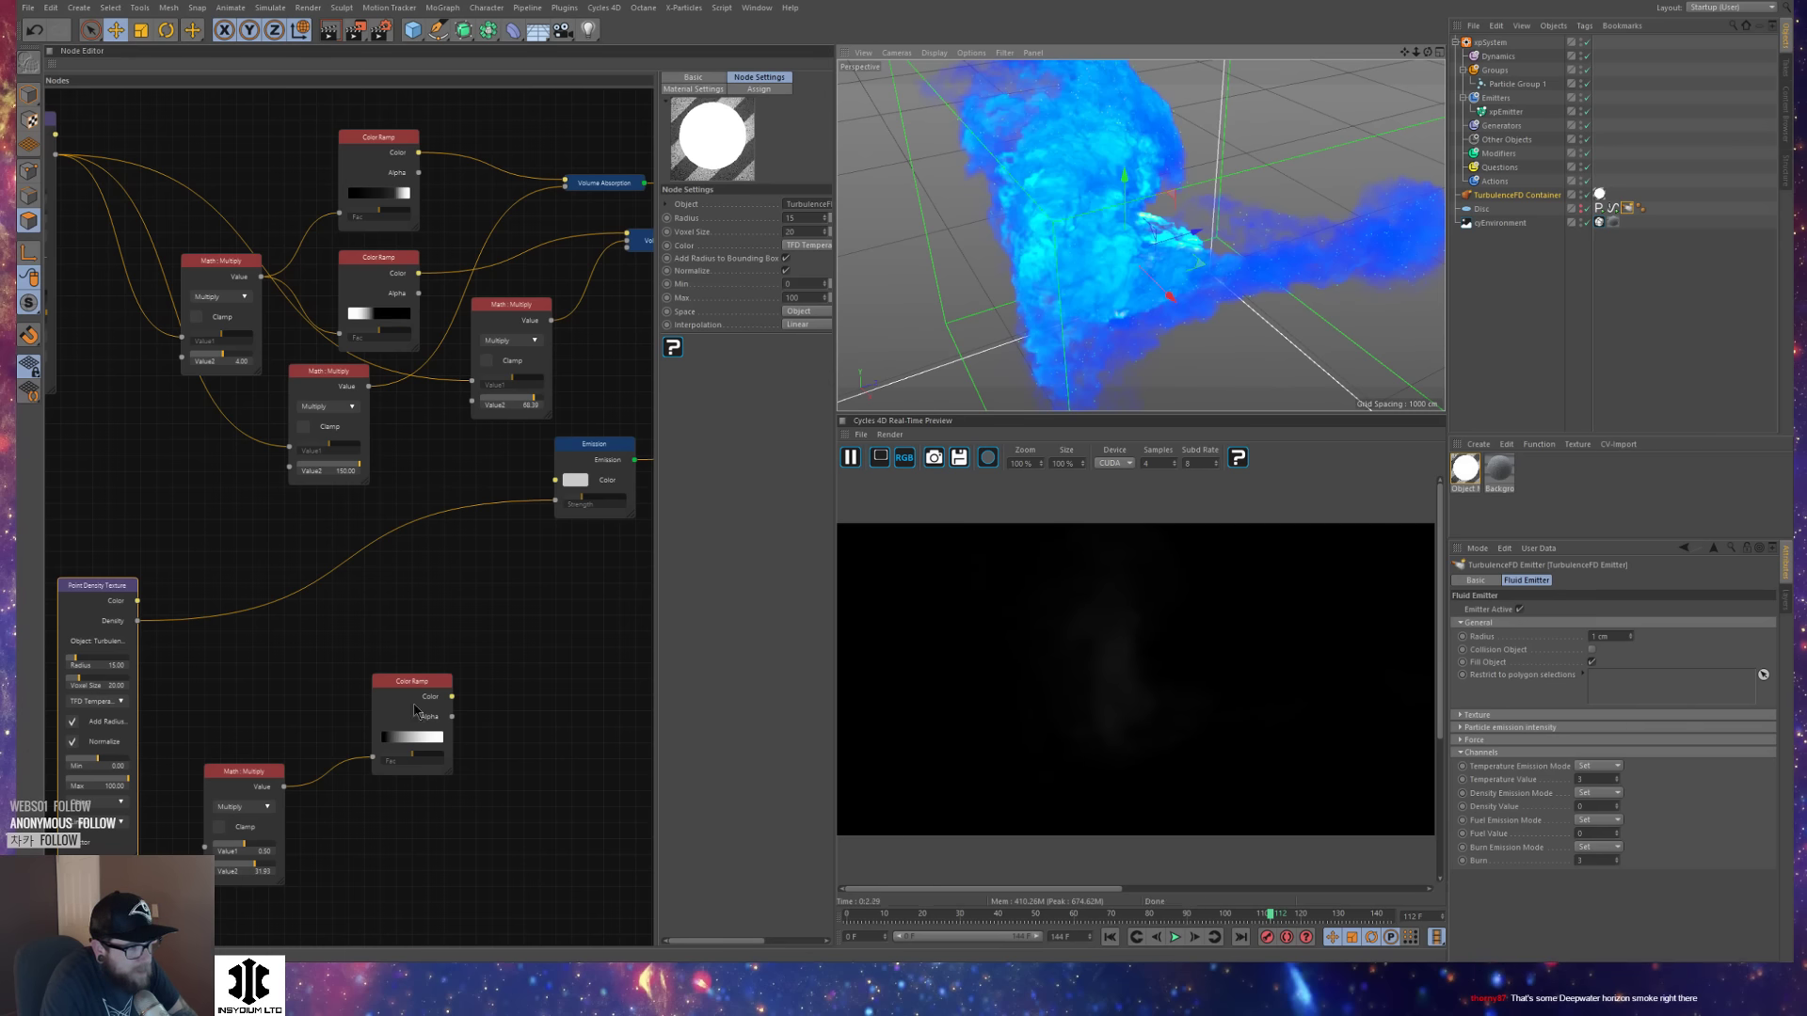
Detach the lower Multiply node from the Color Ramp, insert it between Density and Emission Strength, and set its Value2 to about 23.11.
left_click_drag(256, 773, 270, 708)
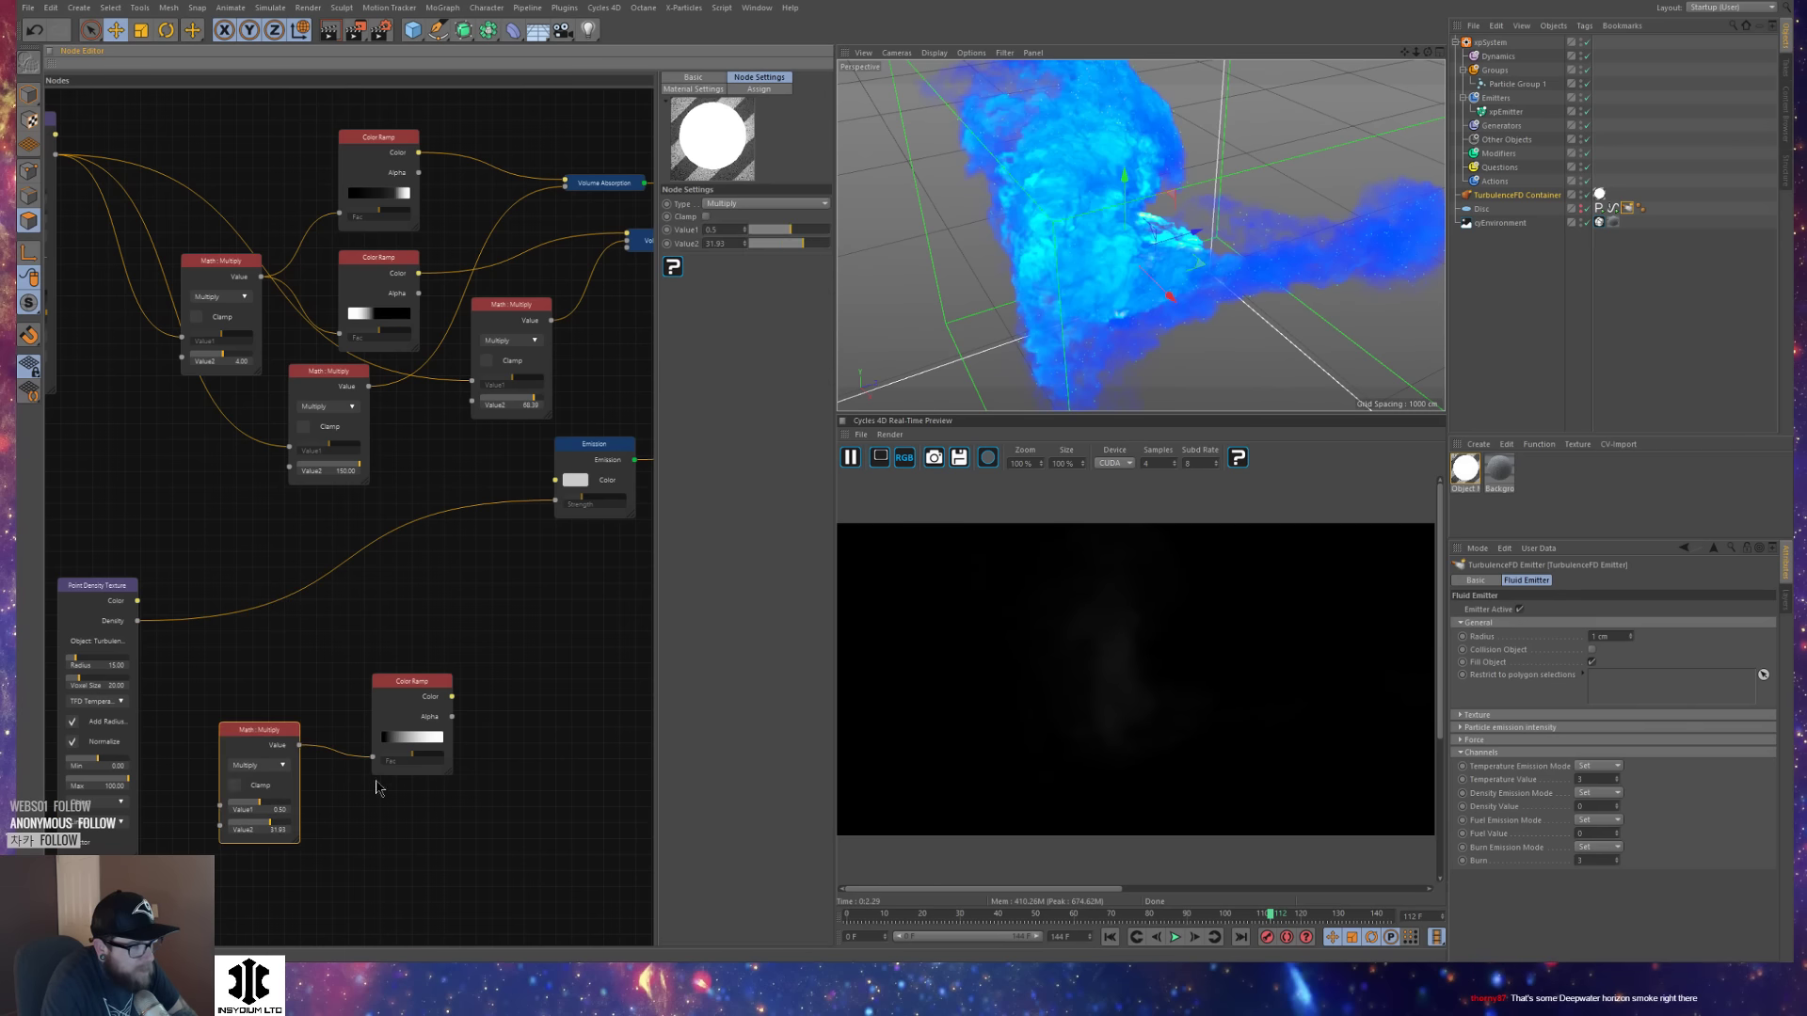
left_click_drag(374, 759, 364, 840)
left_click_drag(273, 749, 294, 534)
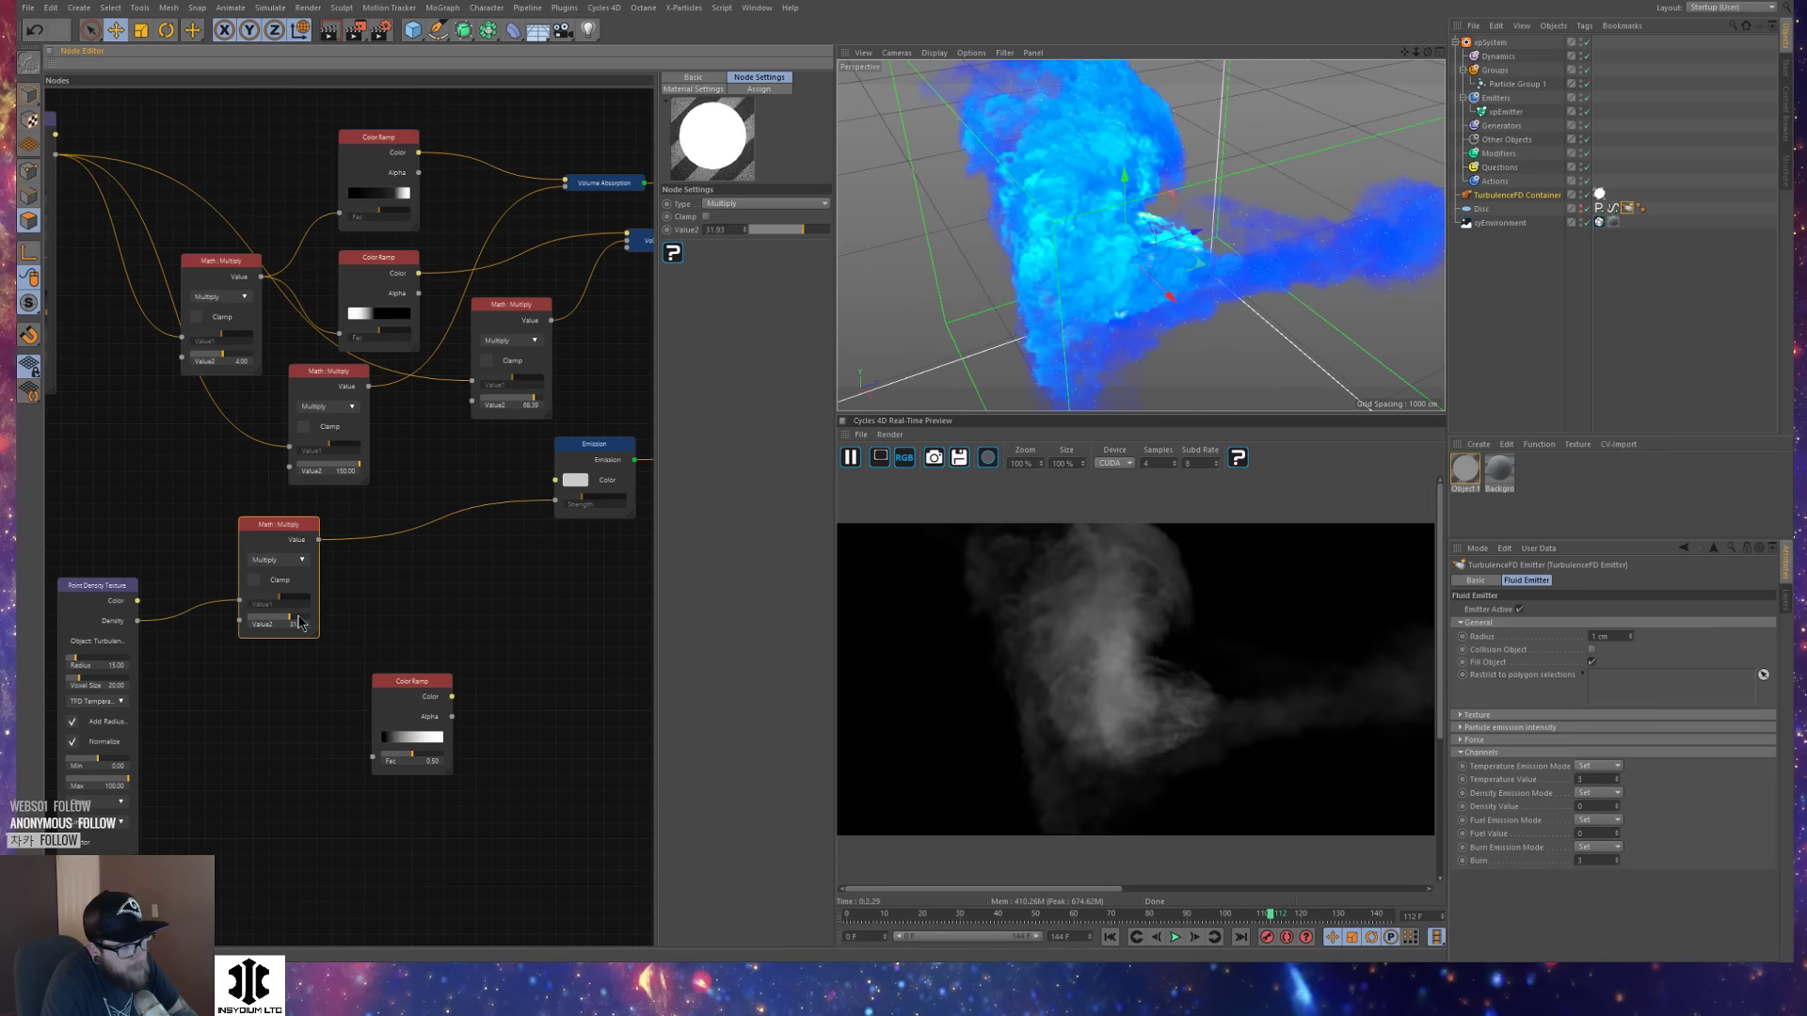
left_click_drag(299, 623, 288, 623)
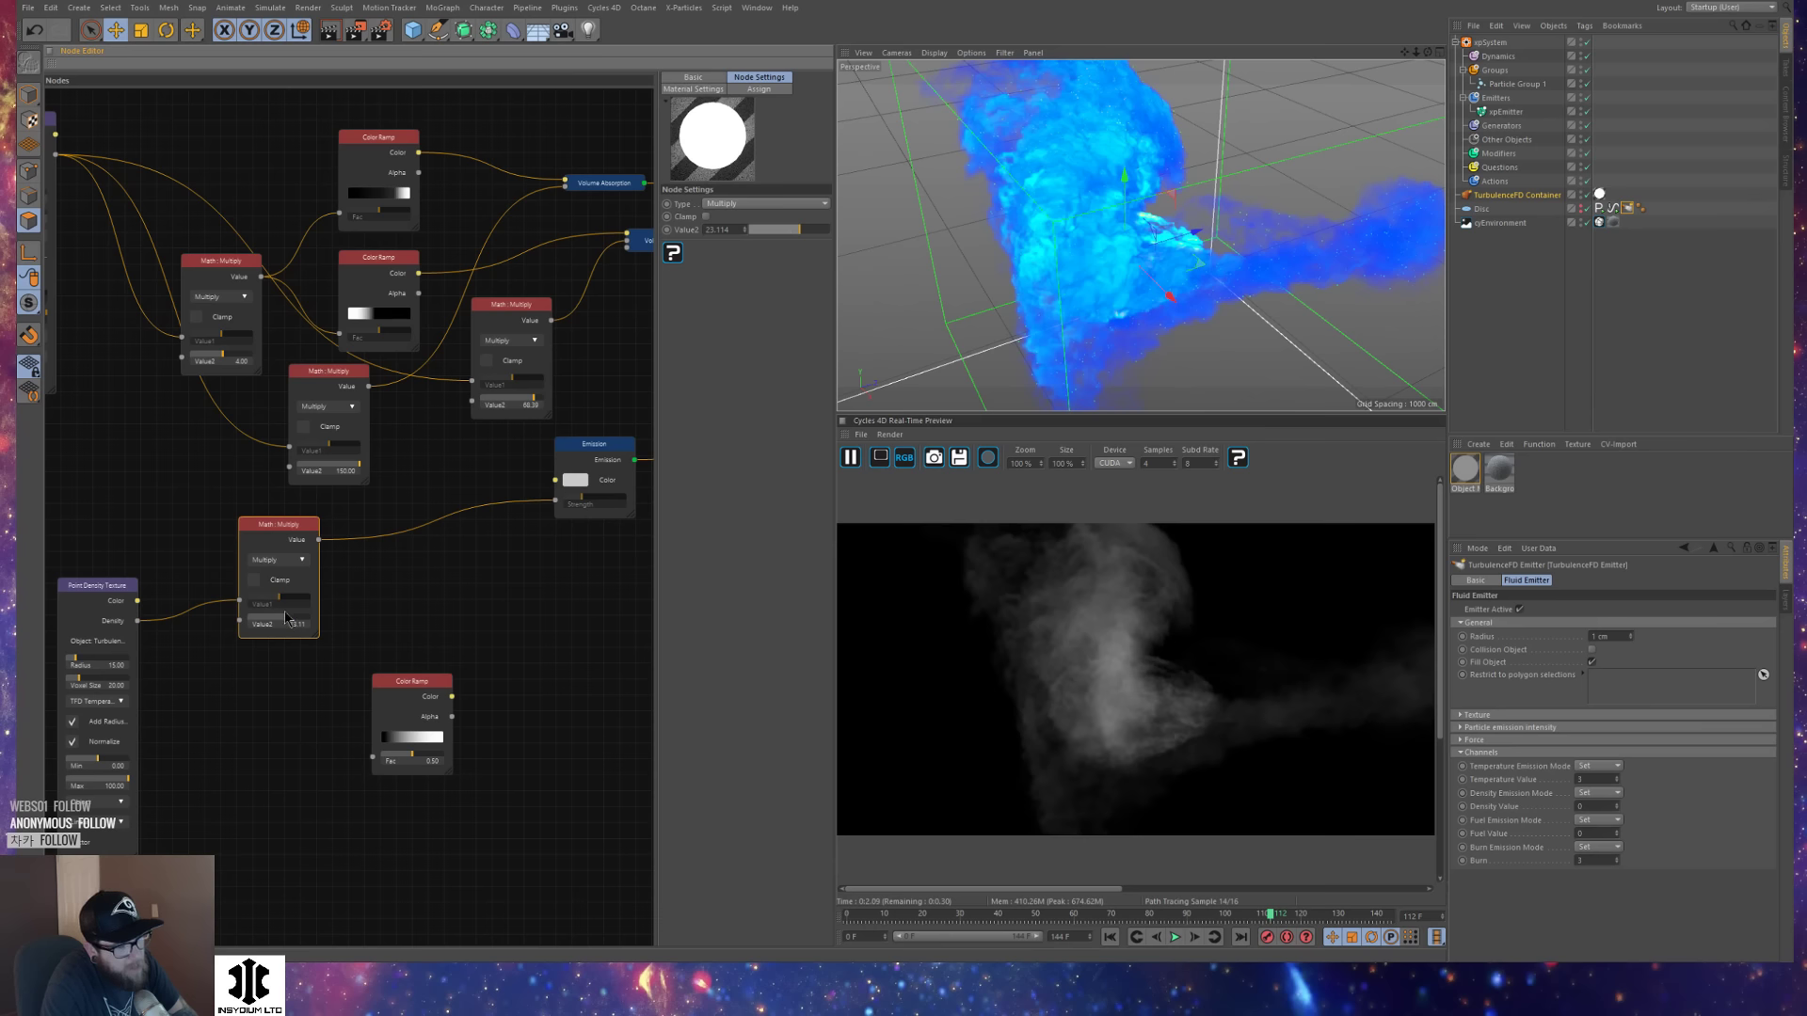
left_click_drag(273, 533, 273, 626)
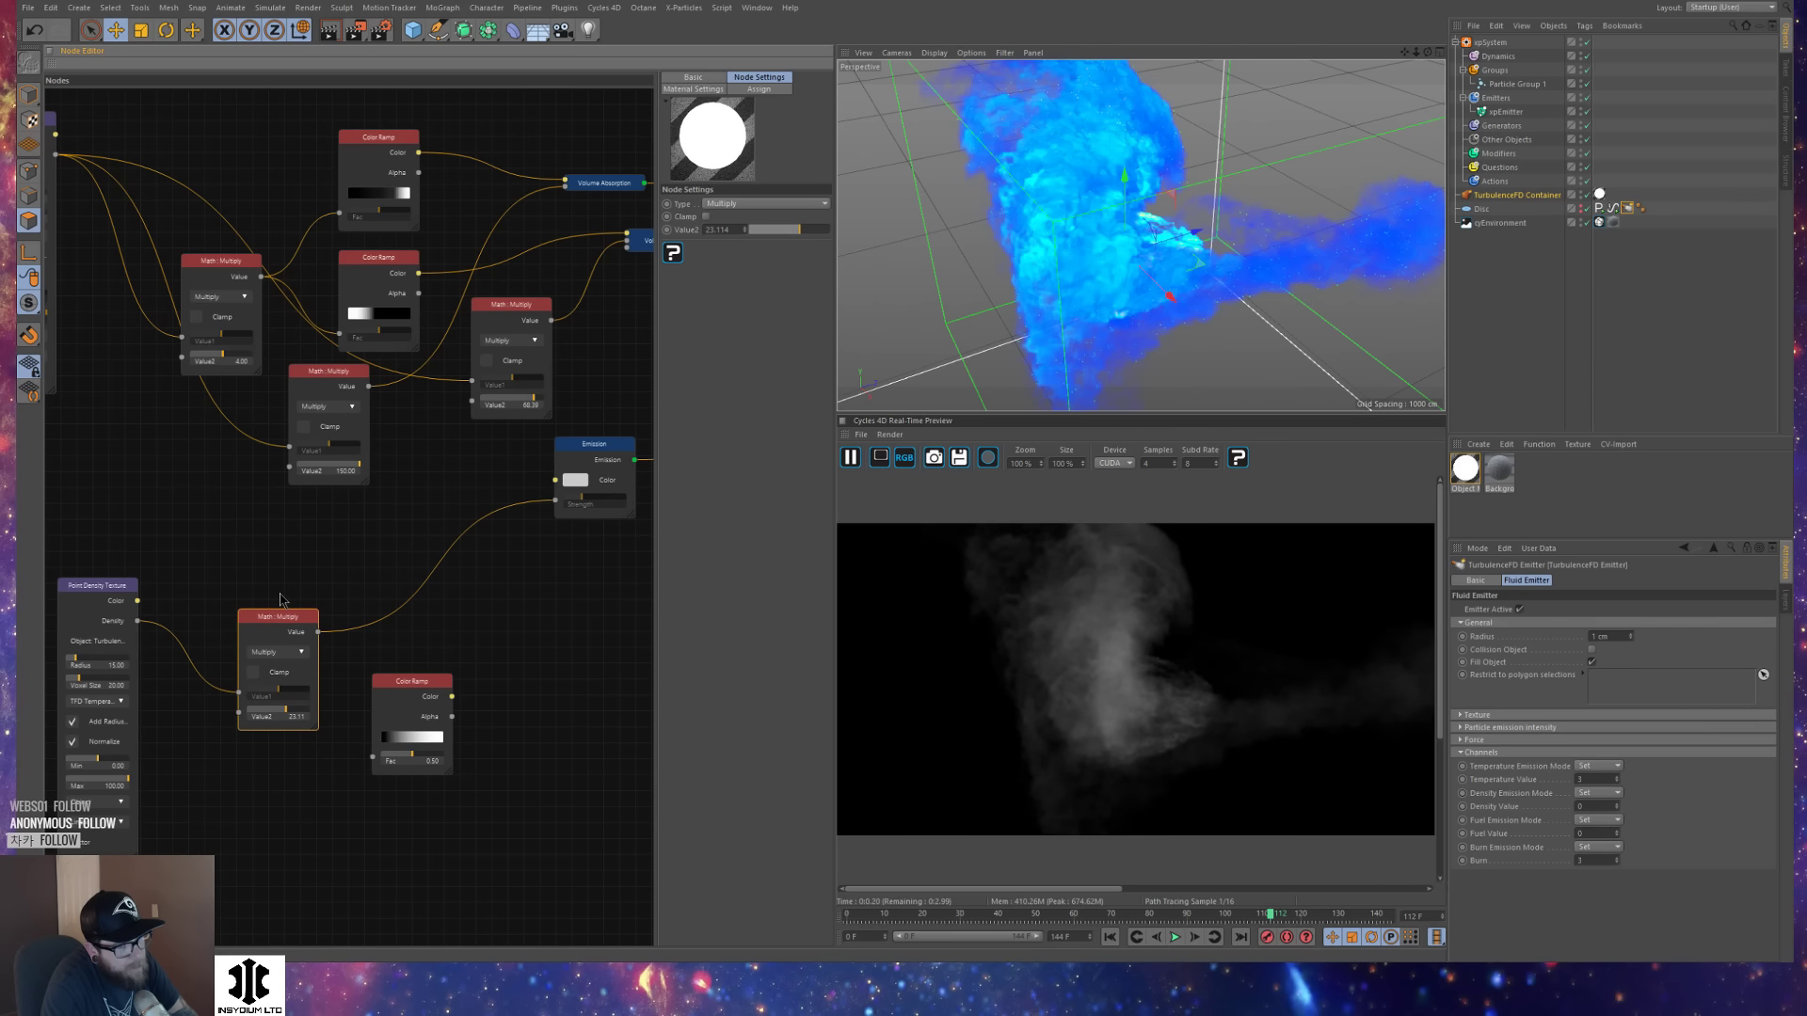
left_click_drag(1113, 273, 1149, 249, "alt")
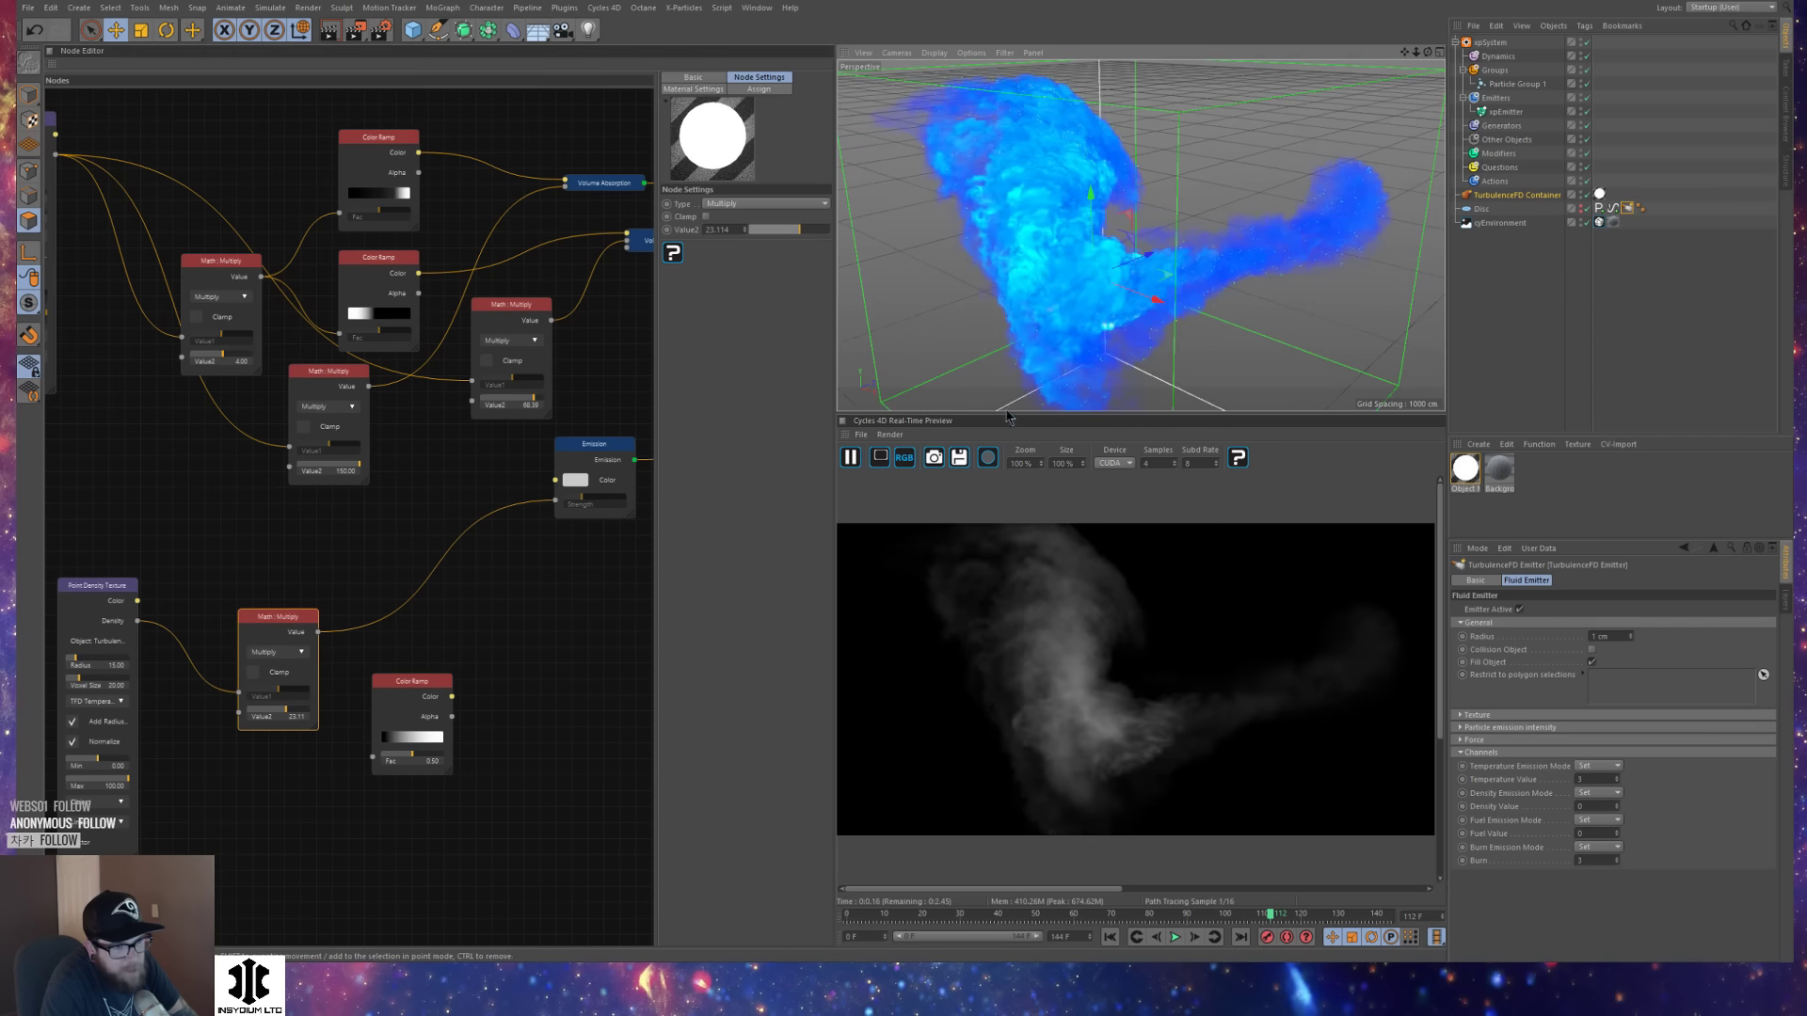
Set the lower Point Density Texture's Color channel to TFD Burn and raise the Multiply node's Value2 to about 73.77.
left_click(109, 610)
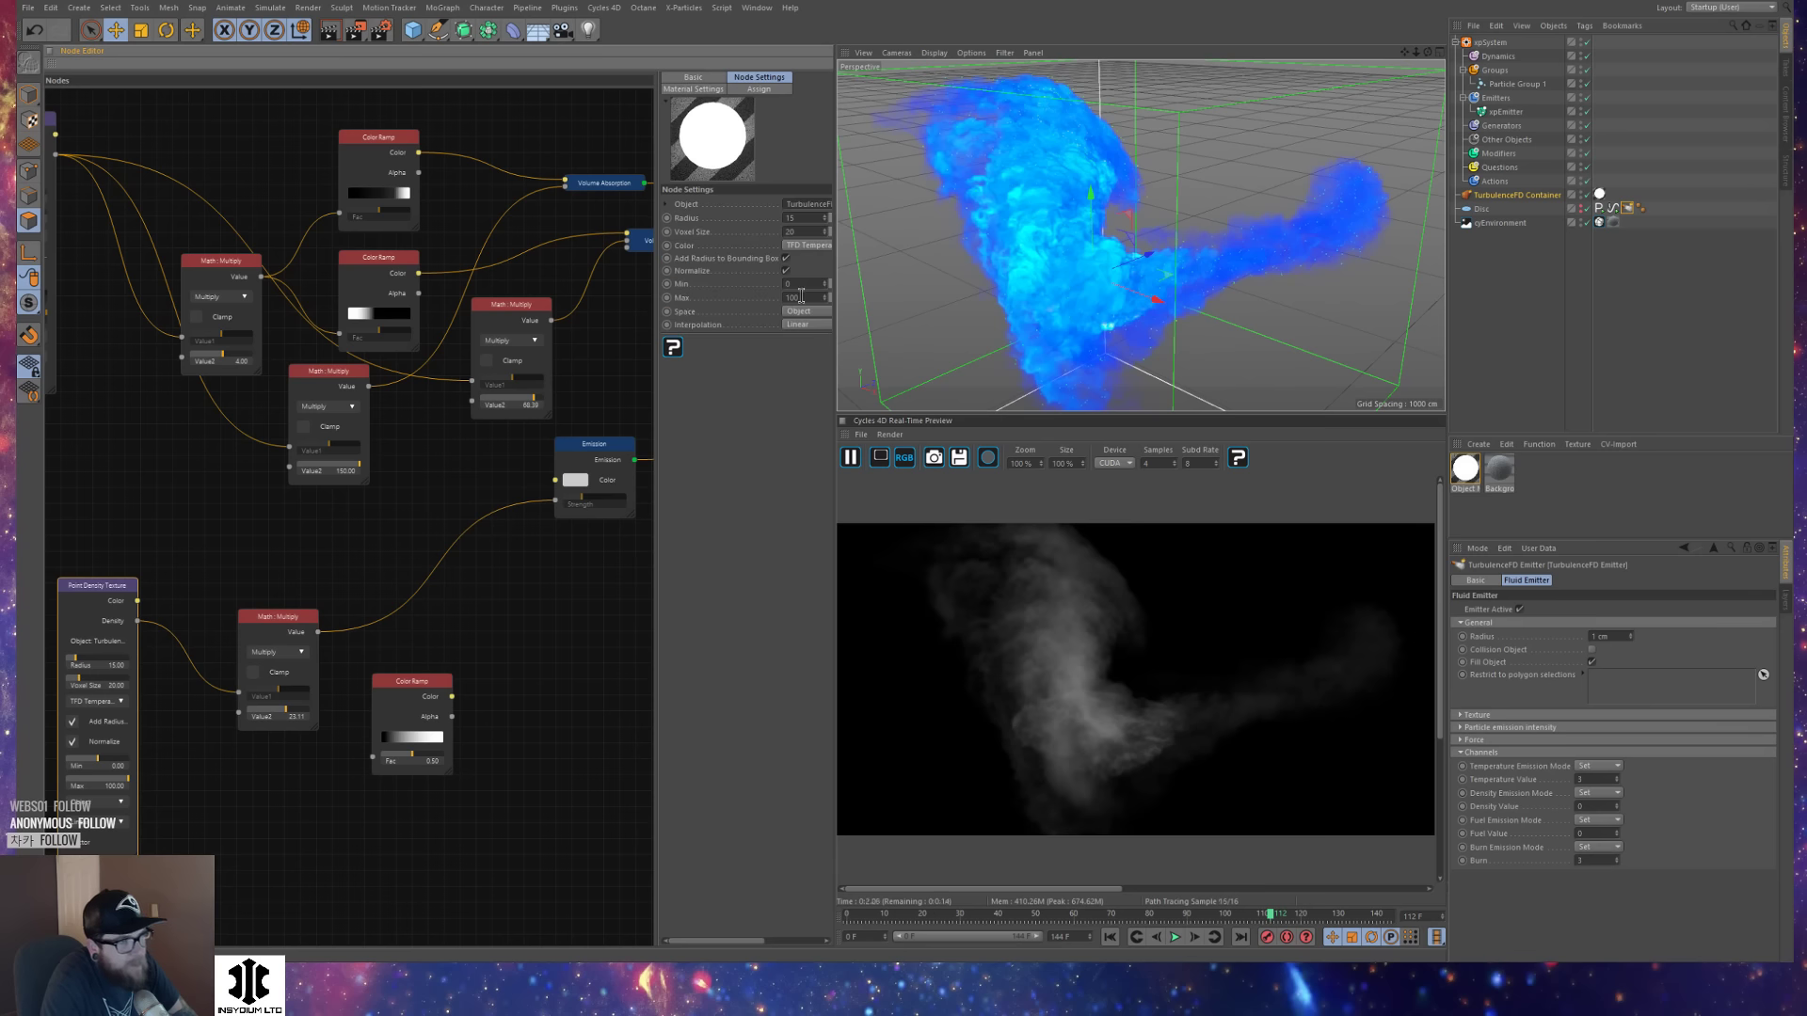
left_click(811, 246)
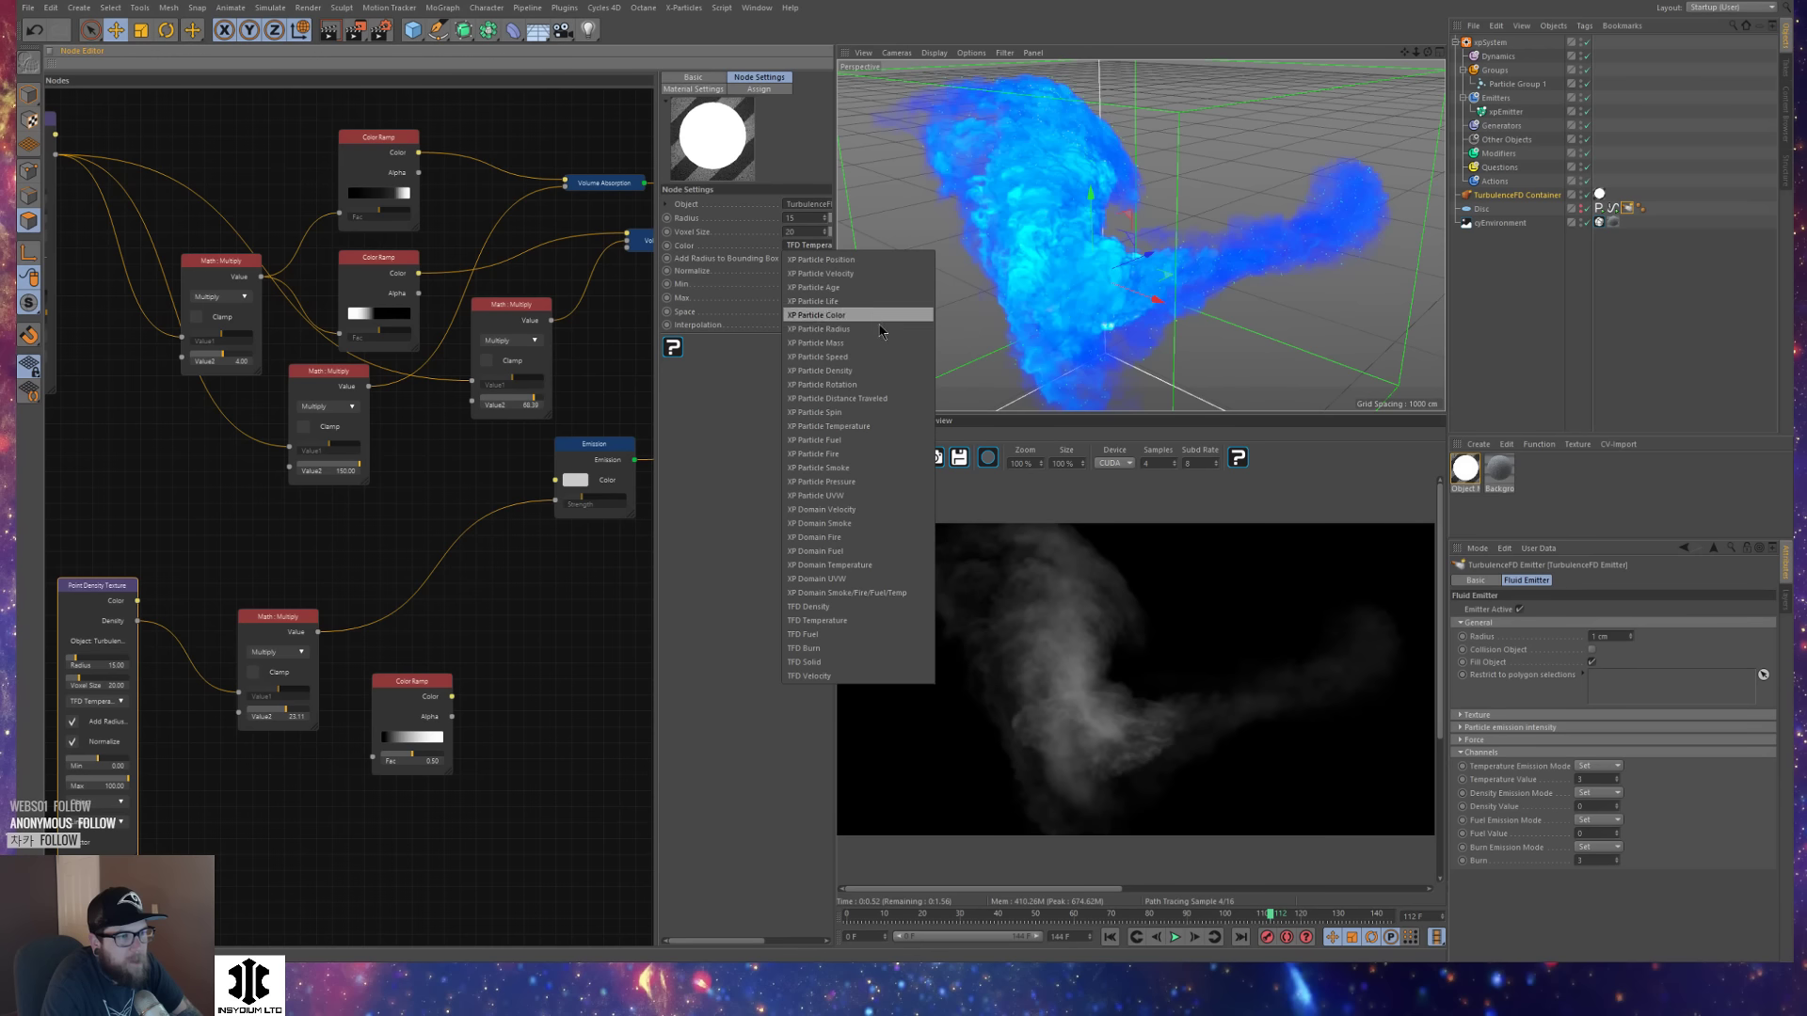
left_click(861, 649)
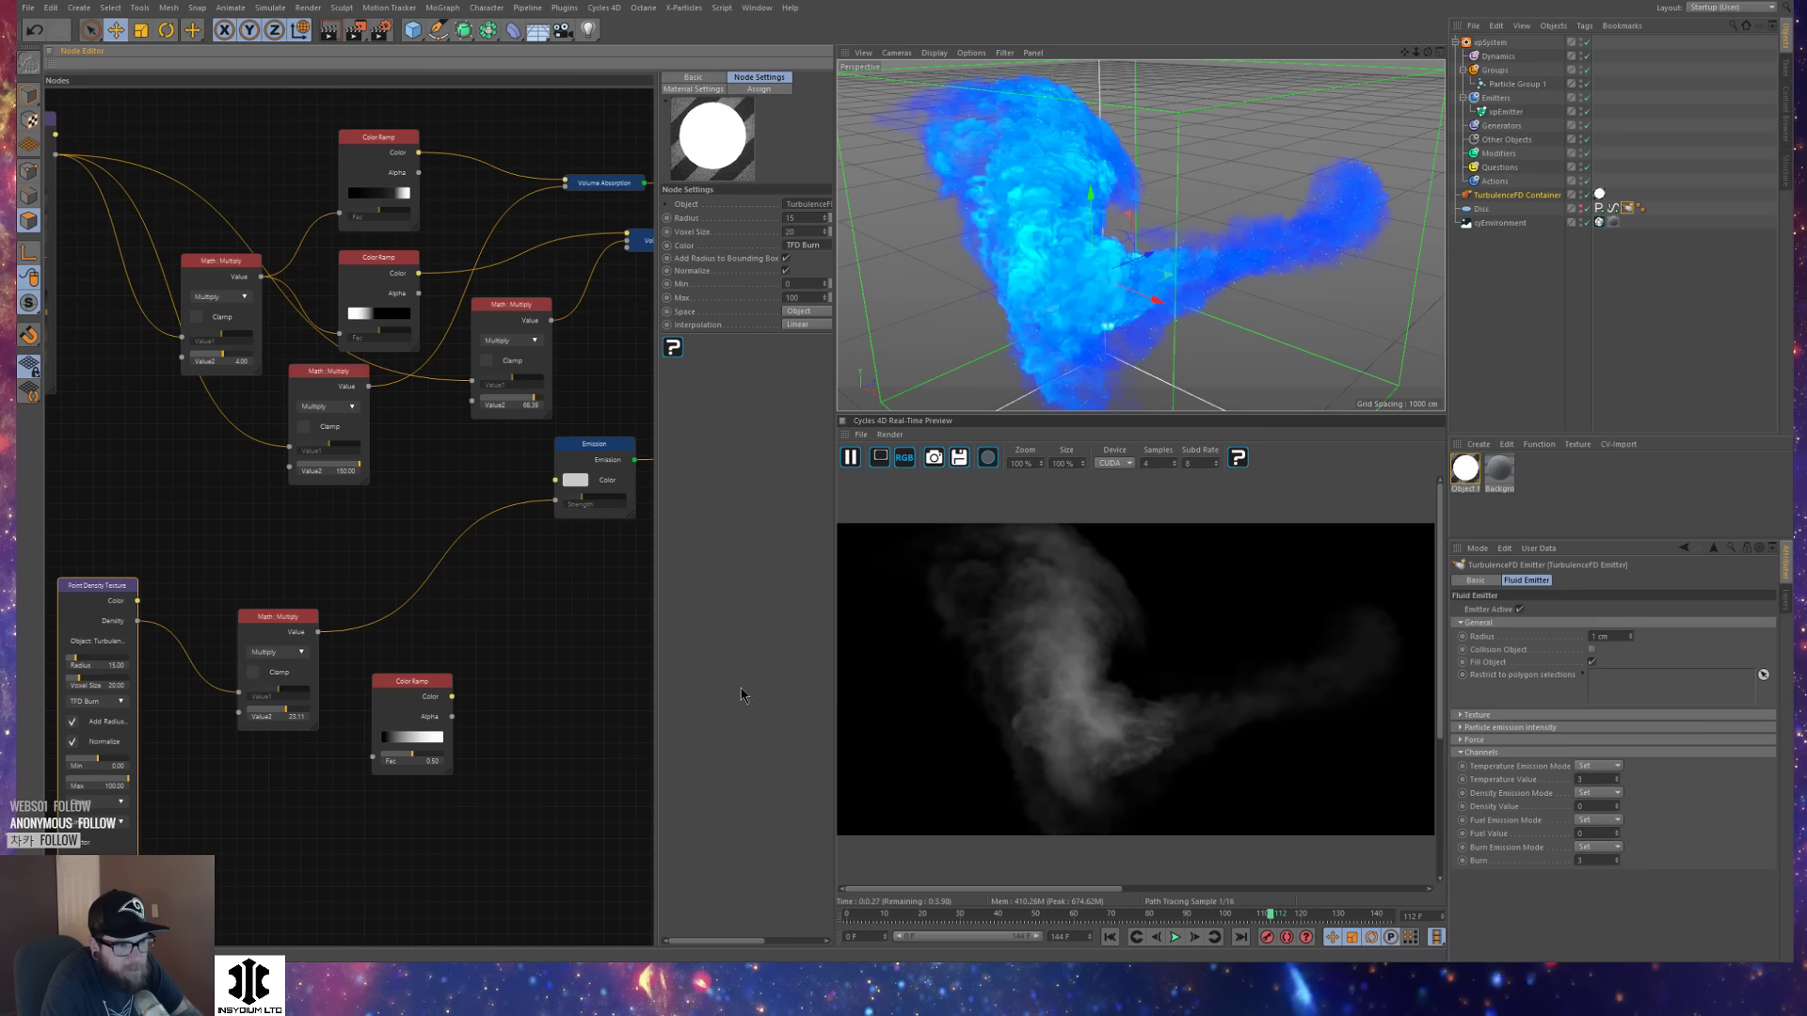
left_click(301, 717)
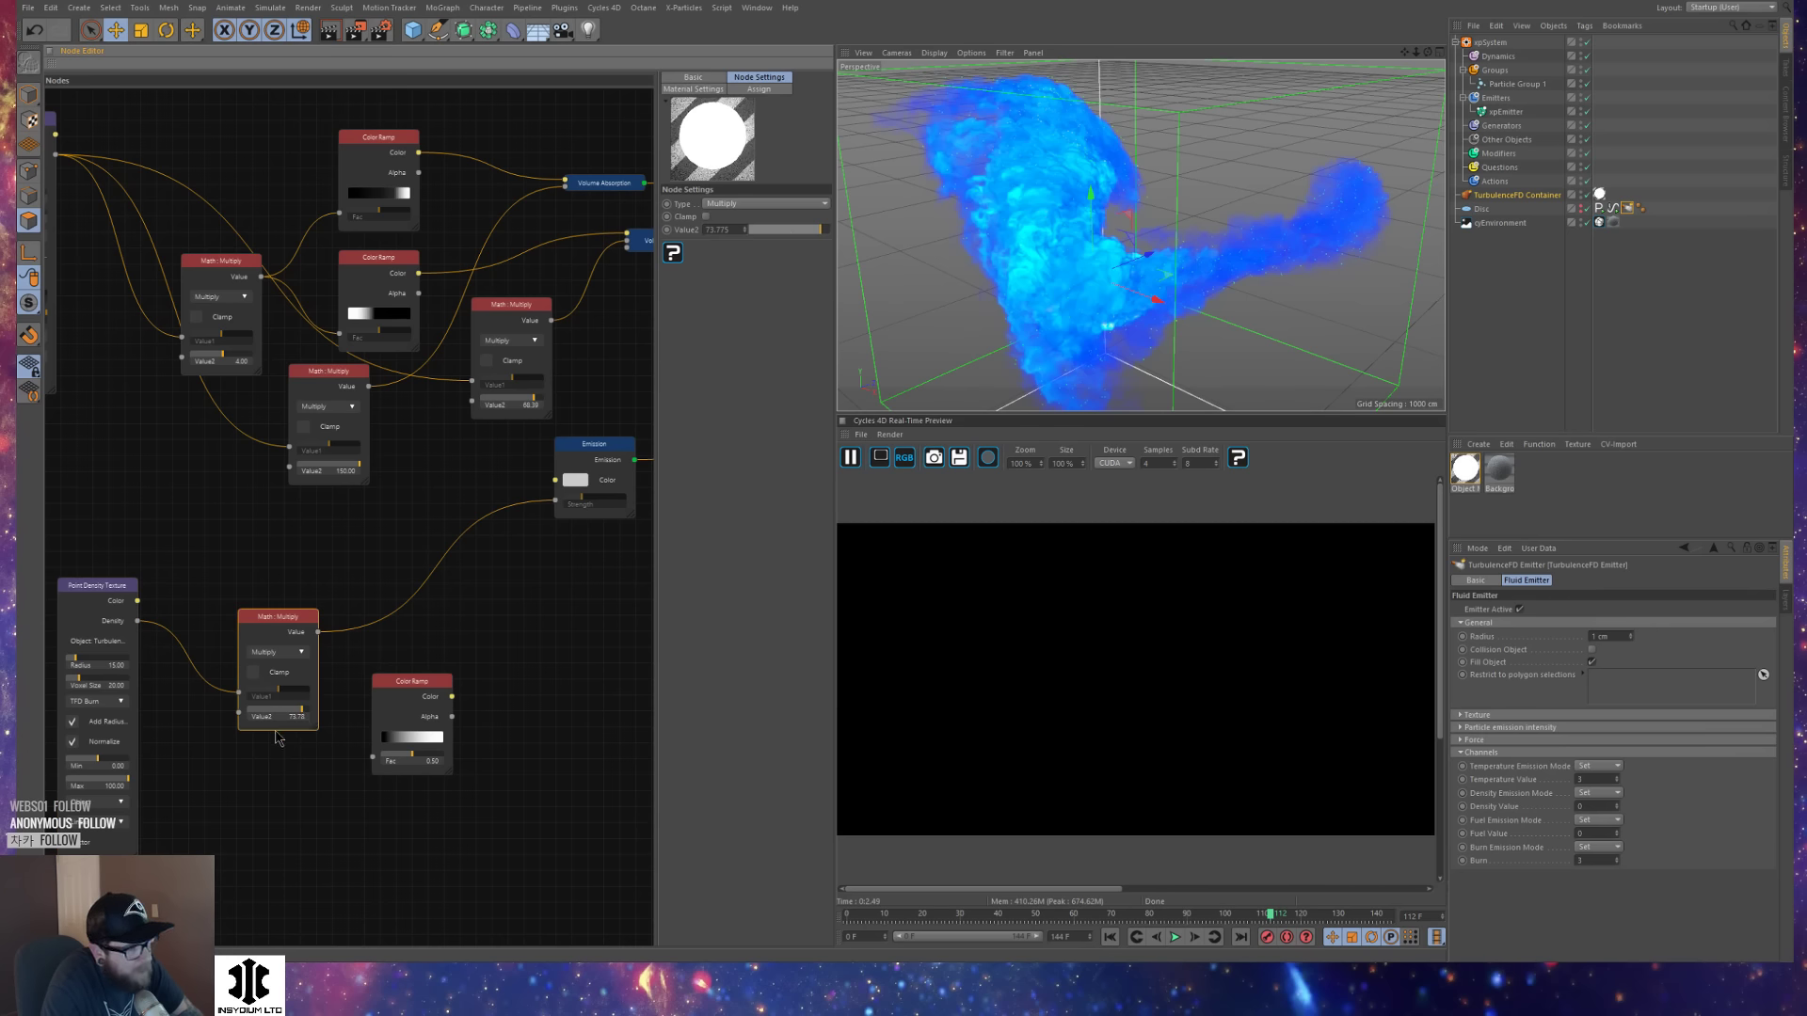
Insert the lower Color Ramp after the Point Density Texture's Density output, and detach the Multiply node from the ramp and Emission Strength.
left_click_drag(412, 682, 211, 610)
left_click_drag(397, 648, 402, 674)
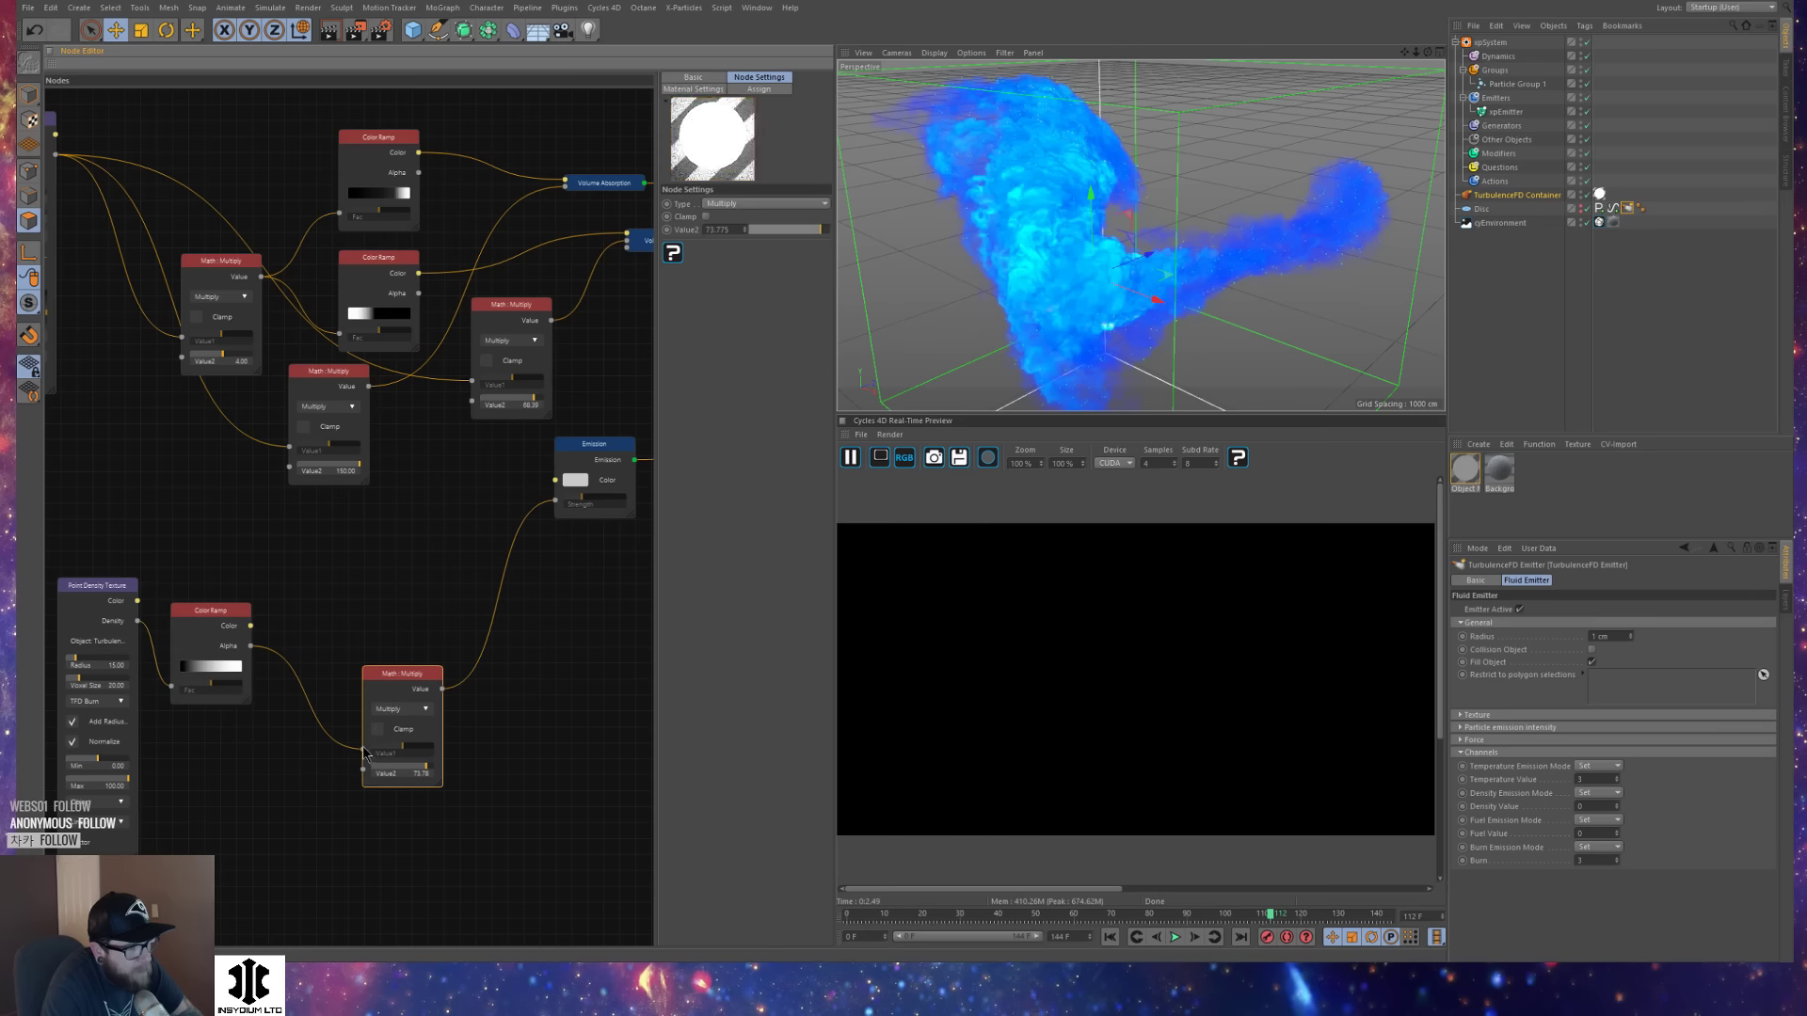
left_click_drag(363, 750, 553, 511)
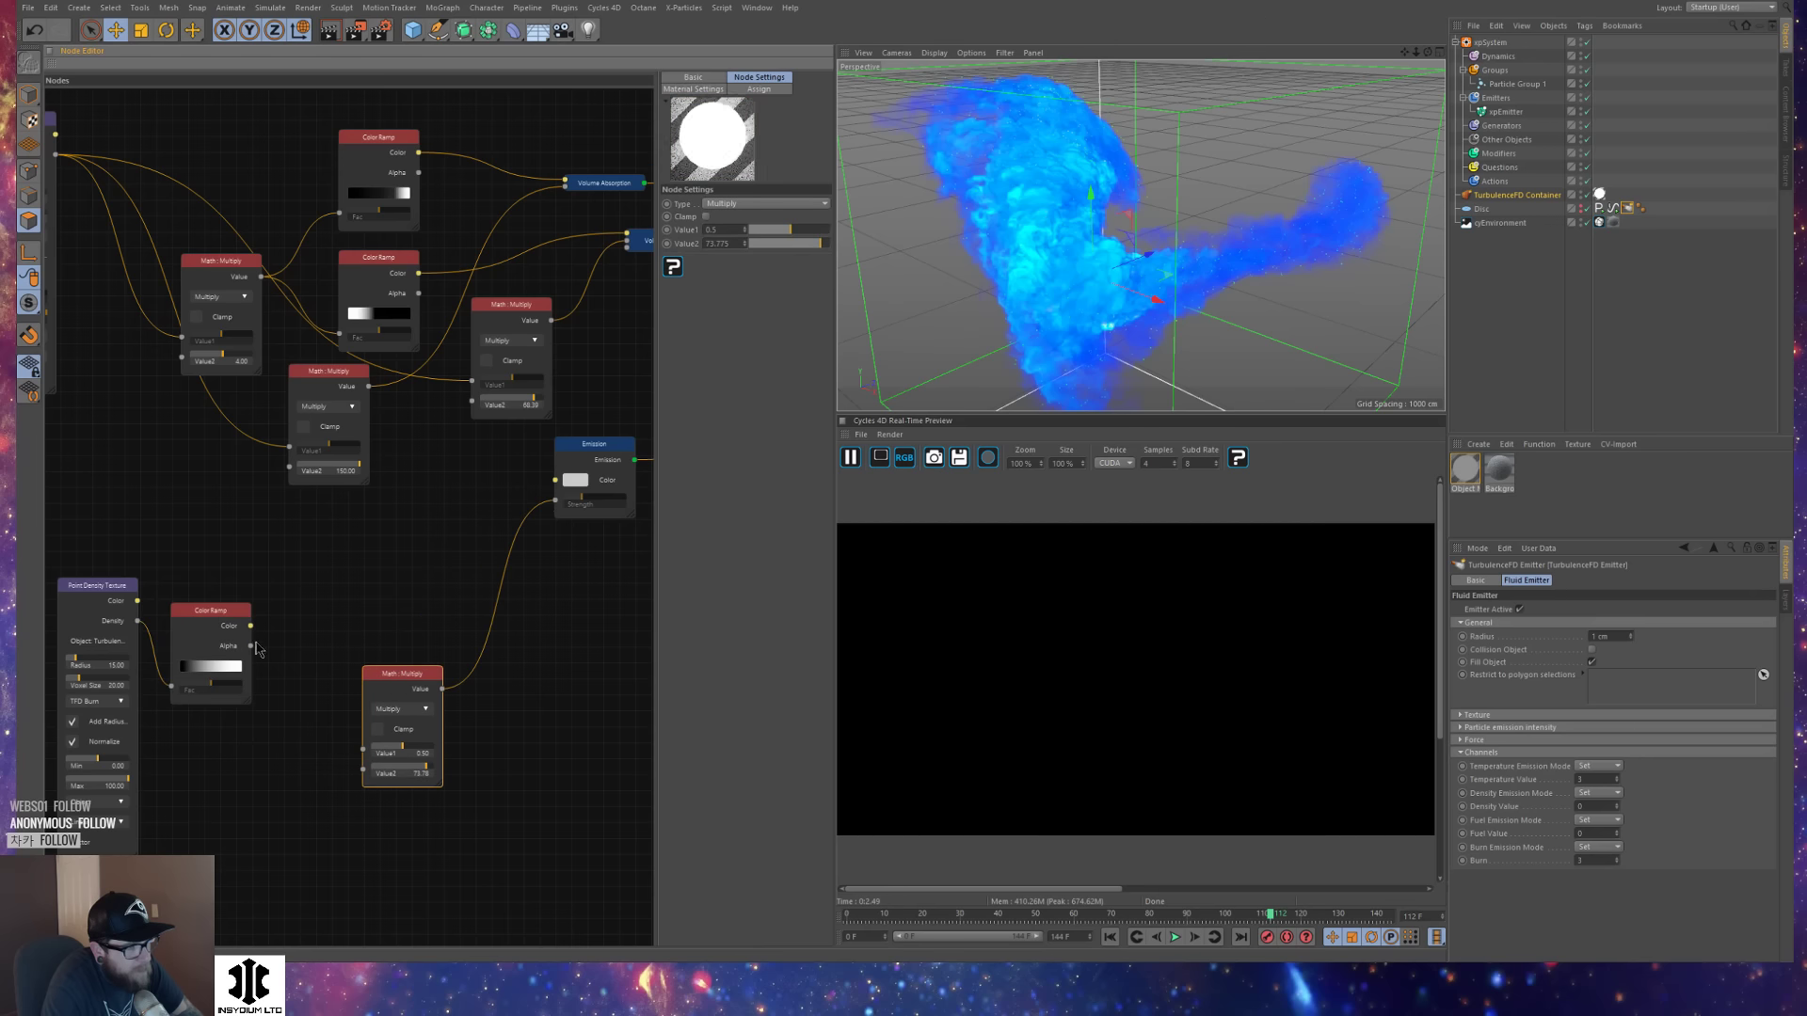
left_click(253, 636)
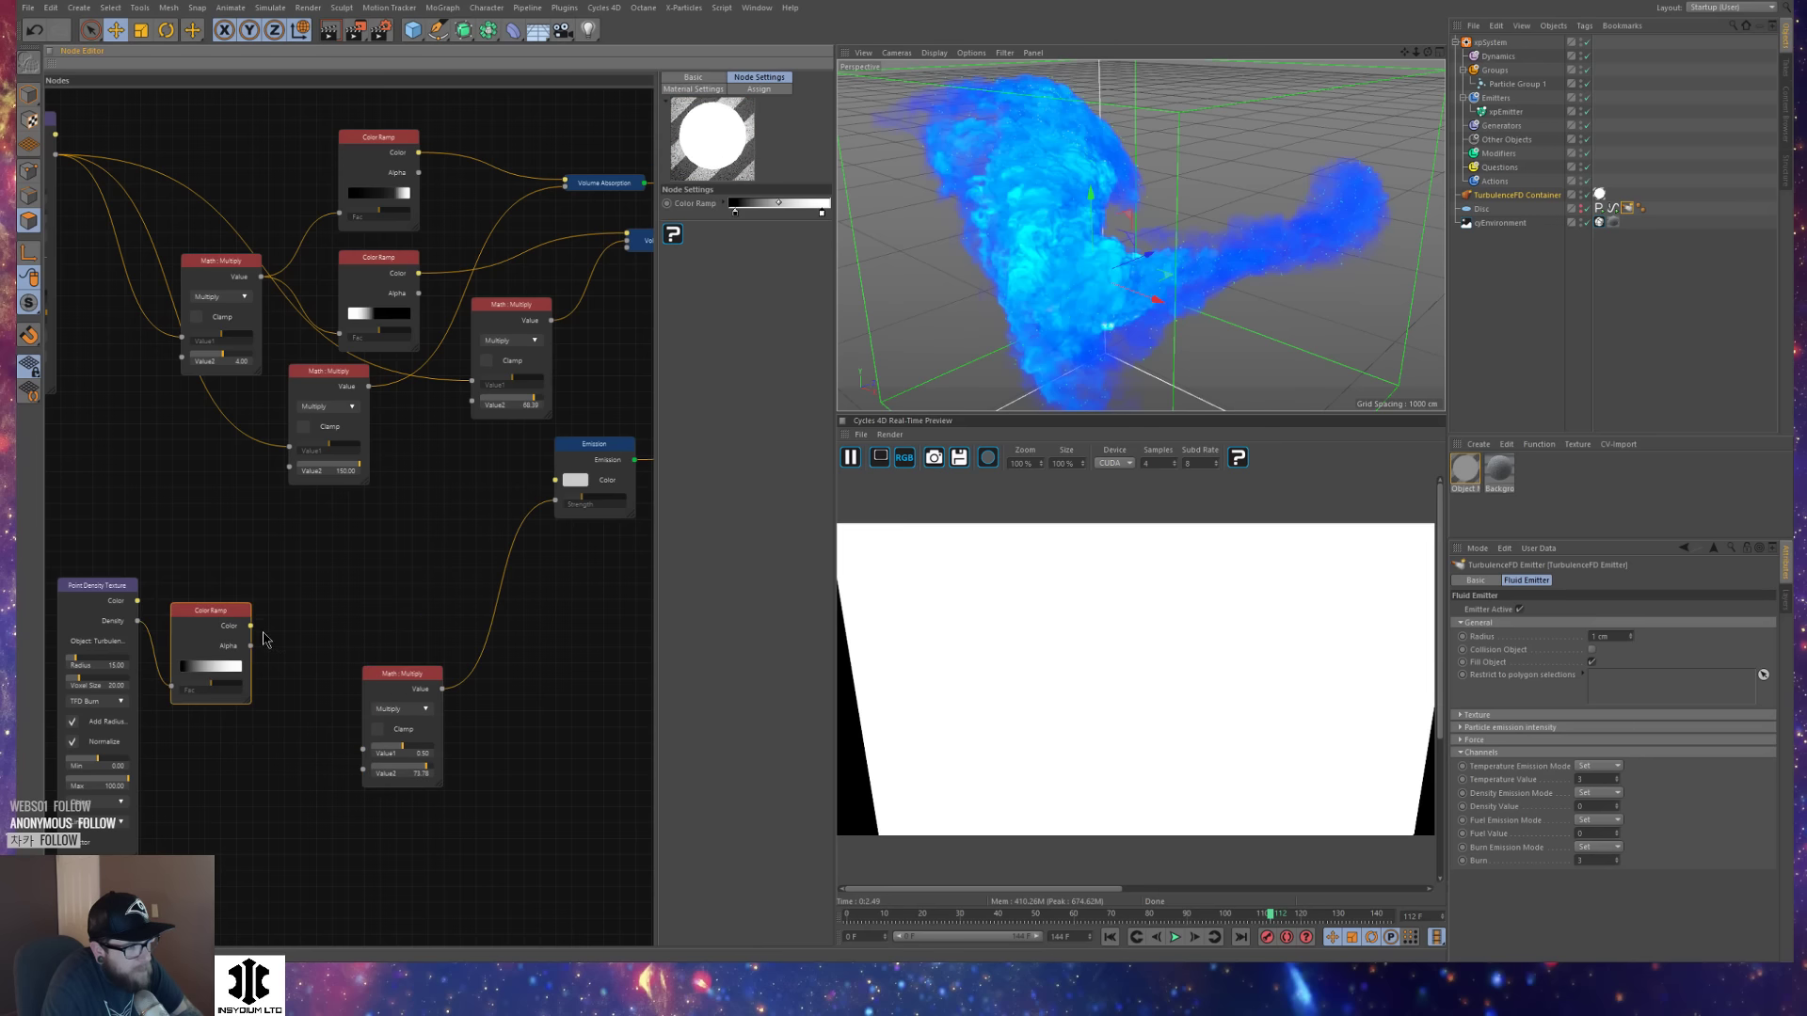
left_click(372, 631)
left_click_drag(556, 500, 556, 597)
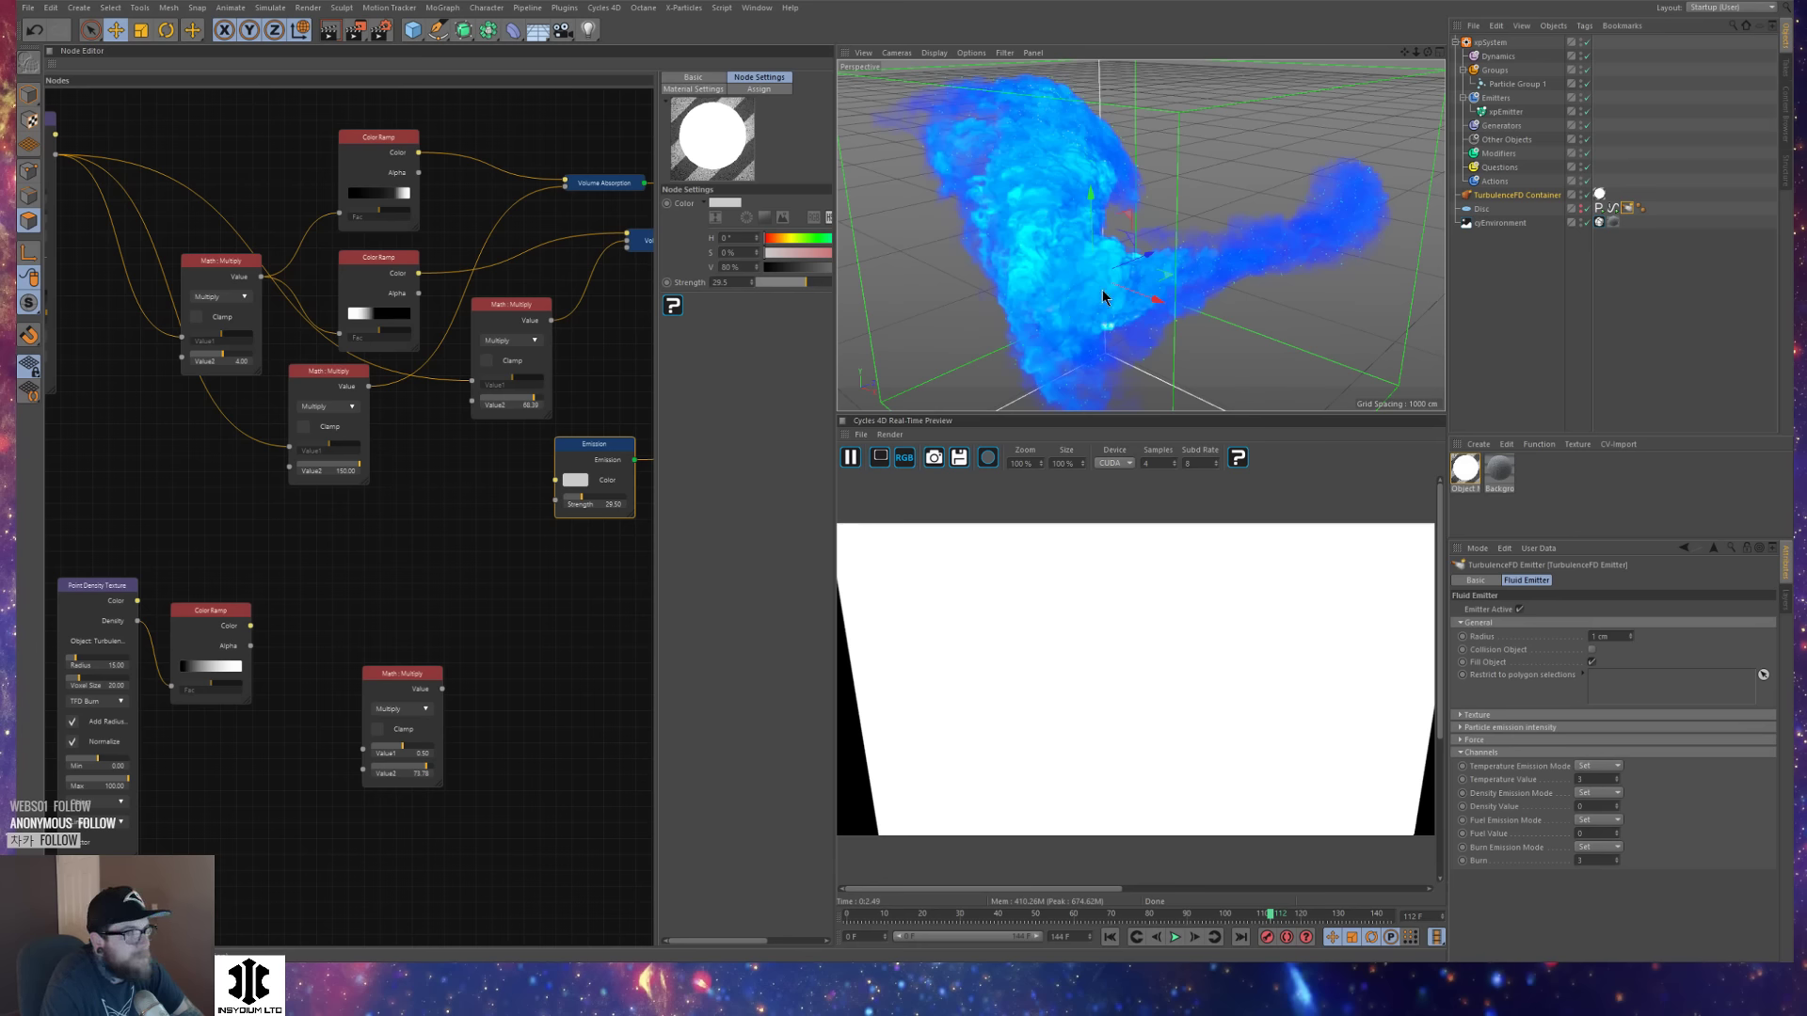
Switch to the TFD vector noise project, set its container's simulation cache path to x:/tfd, and load the second cache.
key("ctrl+Tab")
scroll(356, 538, "up", 2)
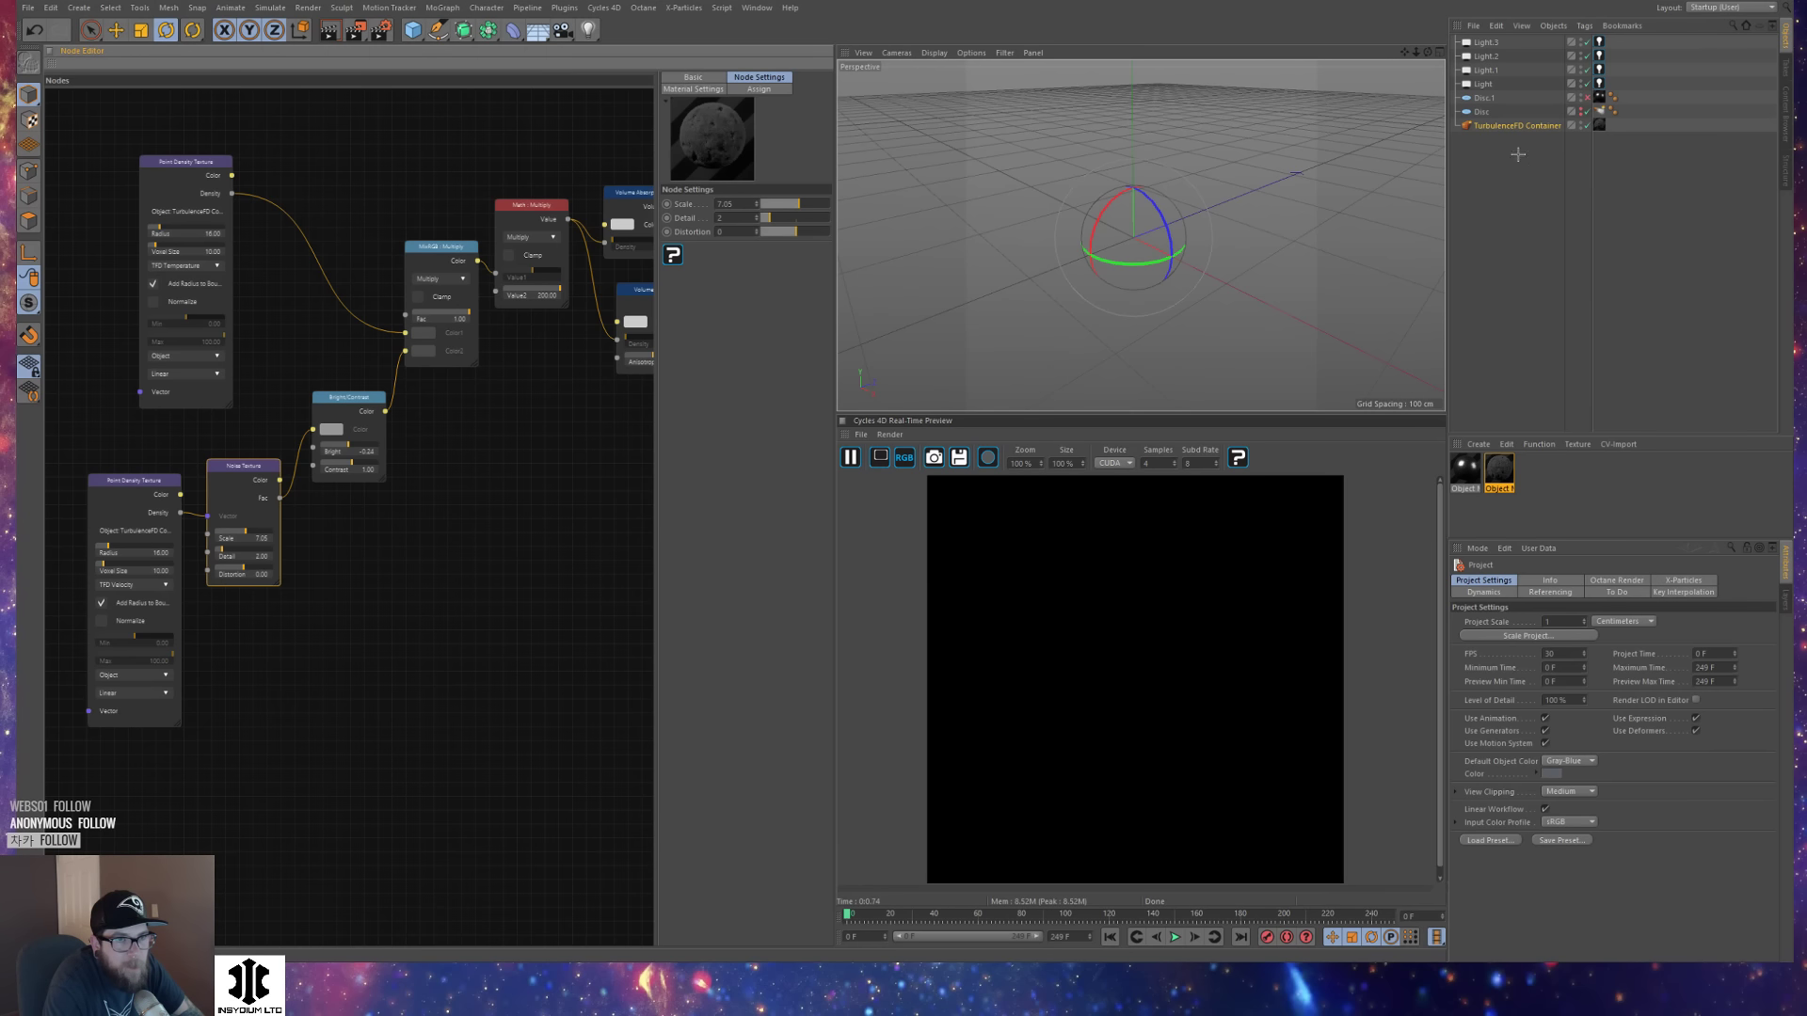
left_click(1515, 125)
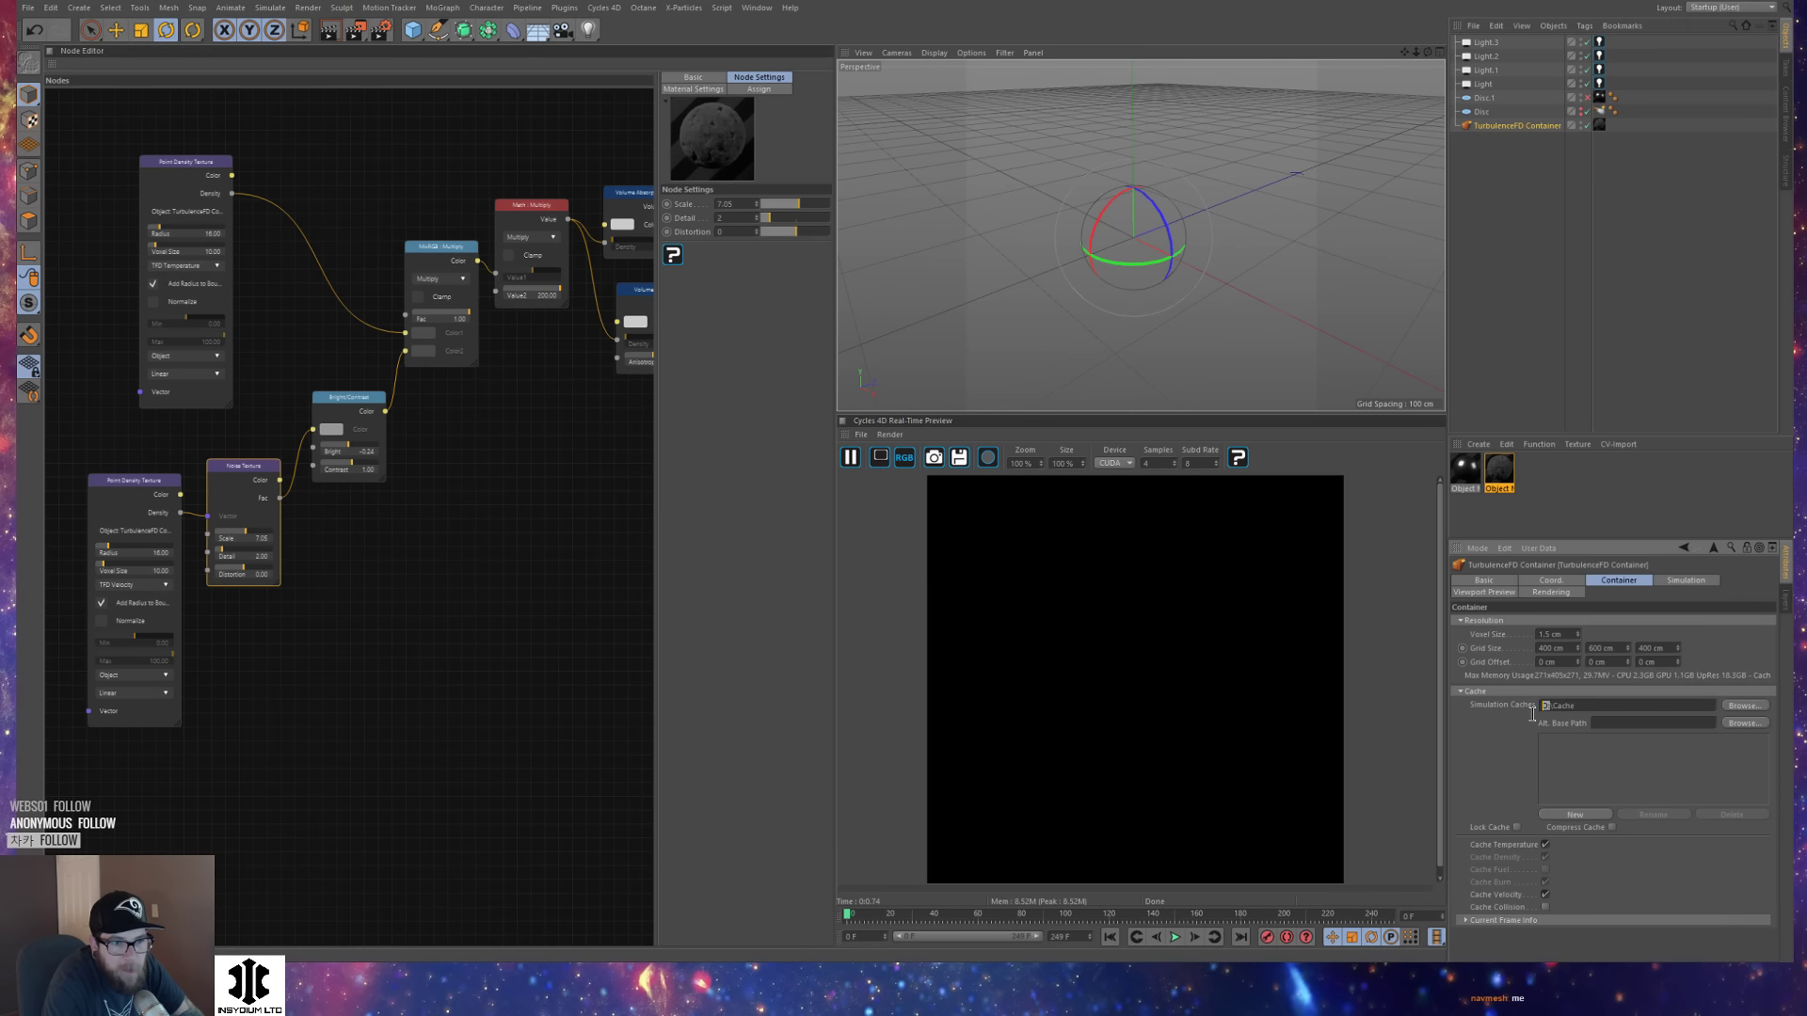
triple_click(1570, 699)
type("x")
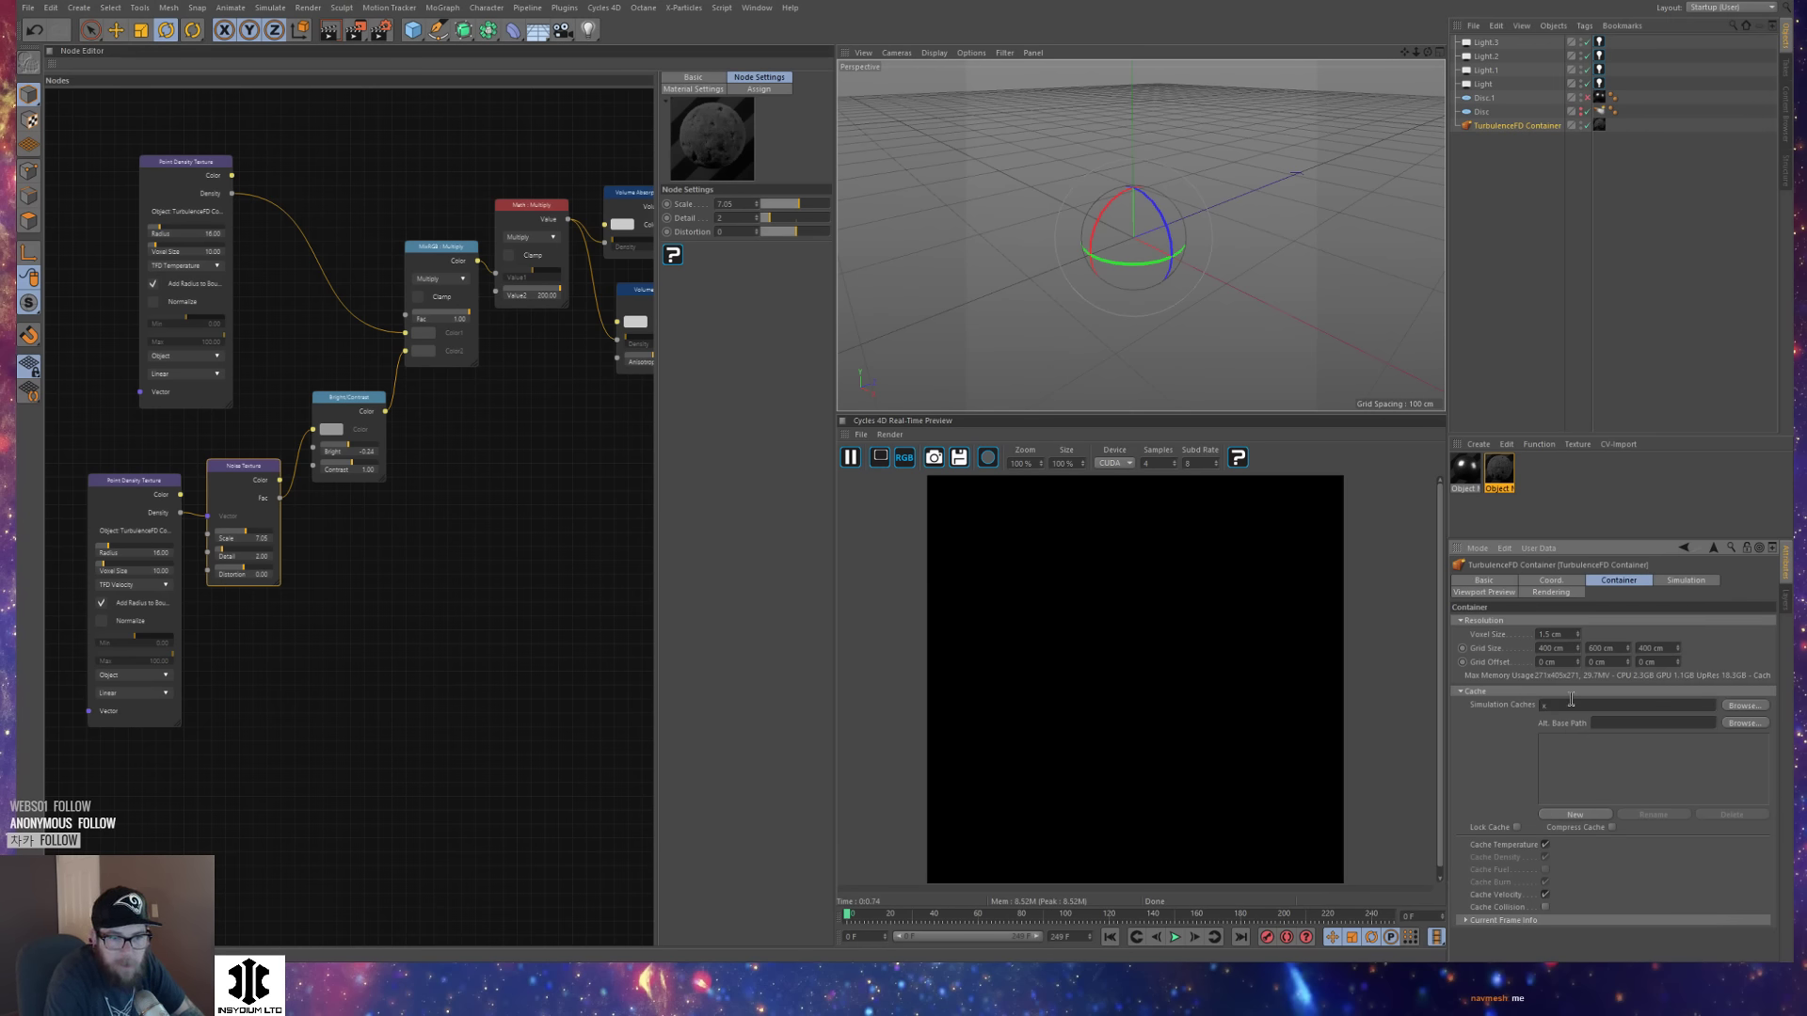
type(":/t")
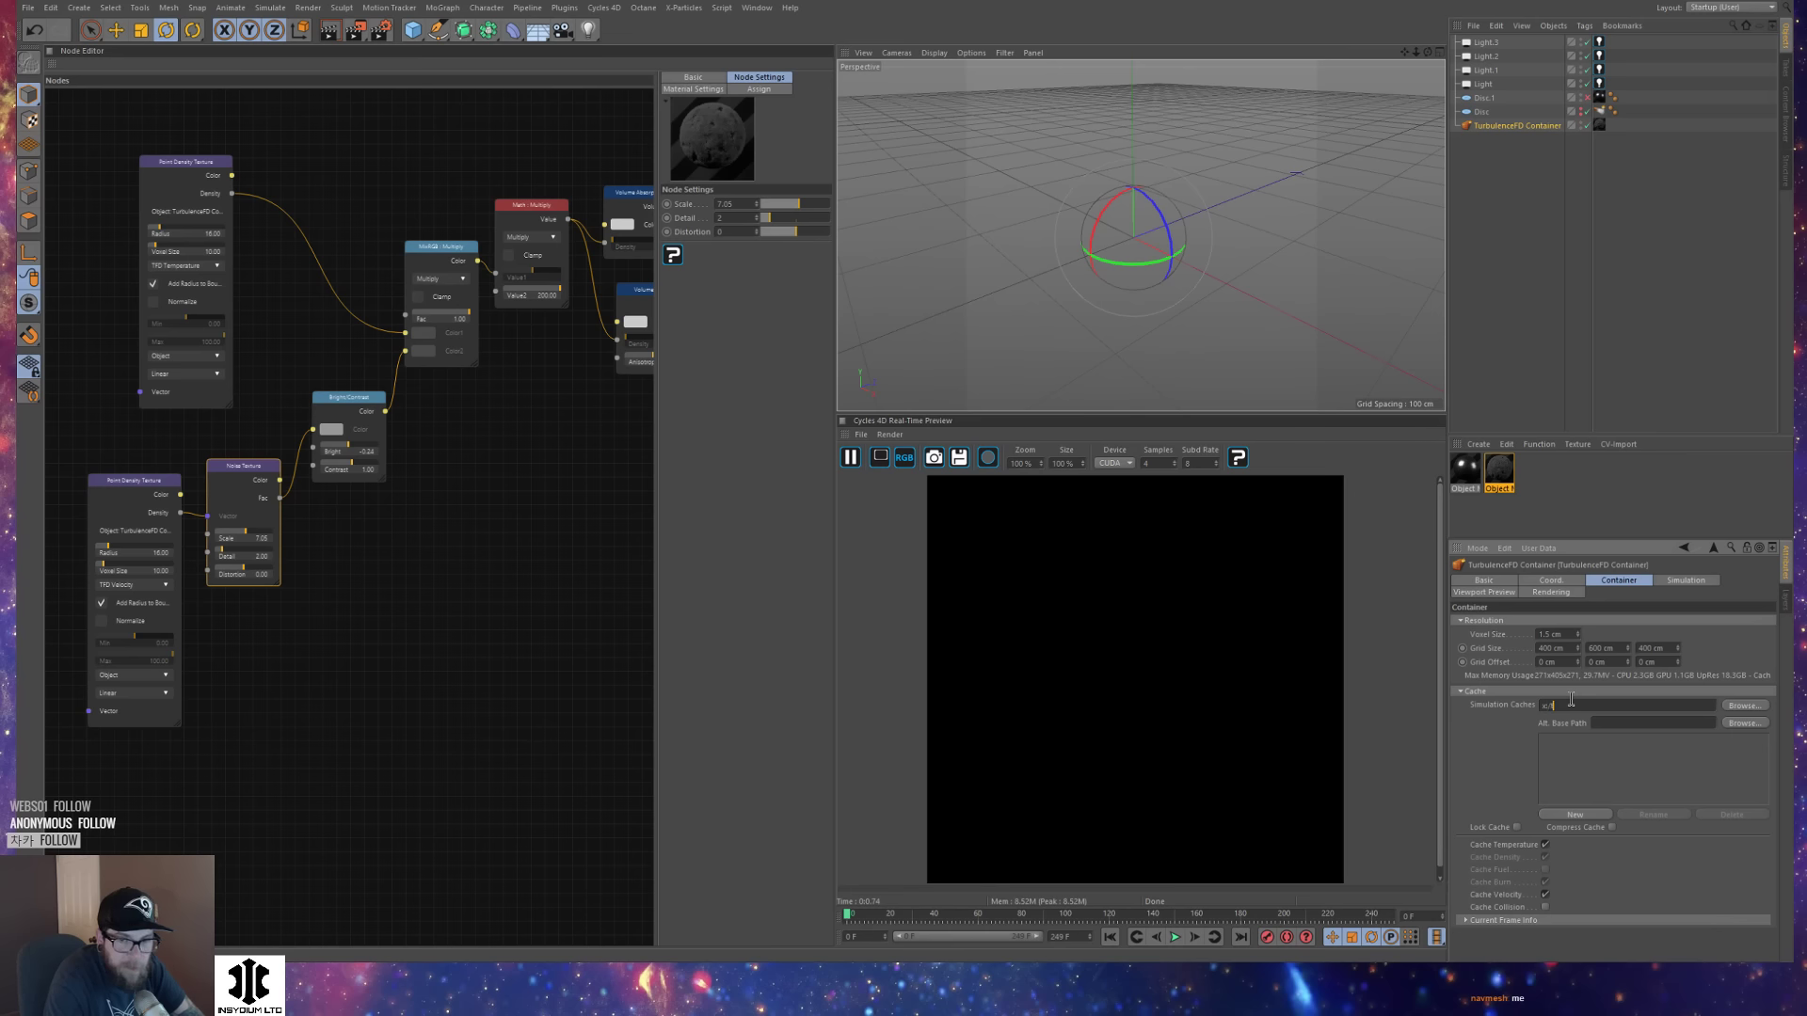
type("fd")
key("Return")
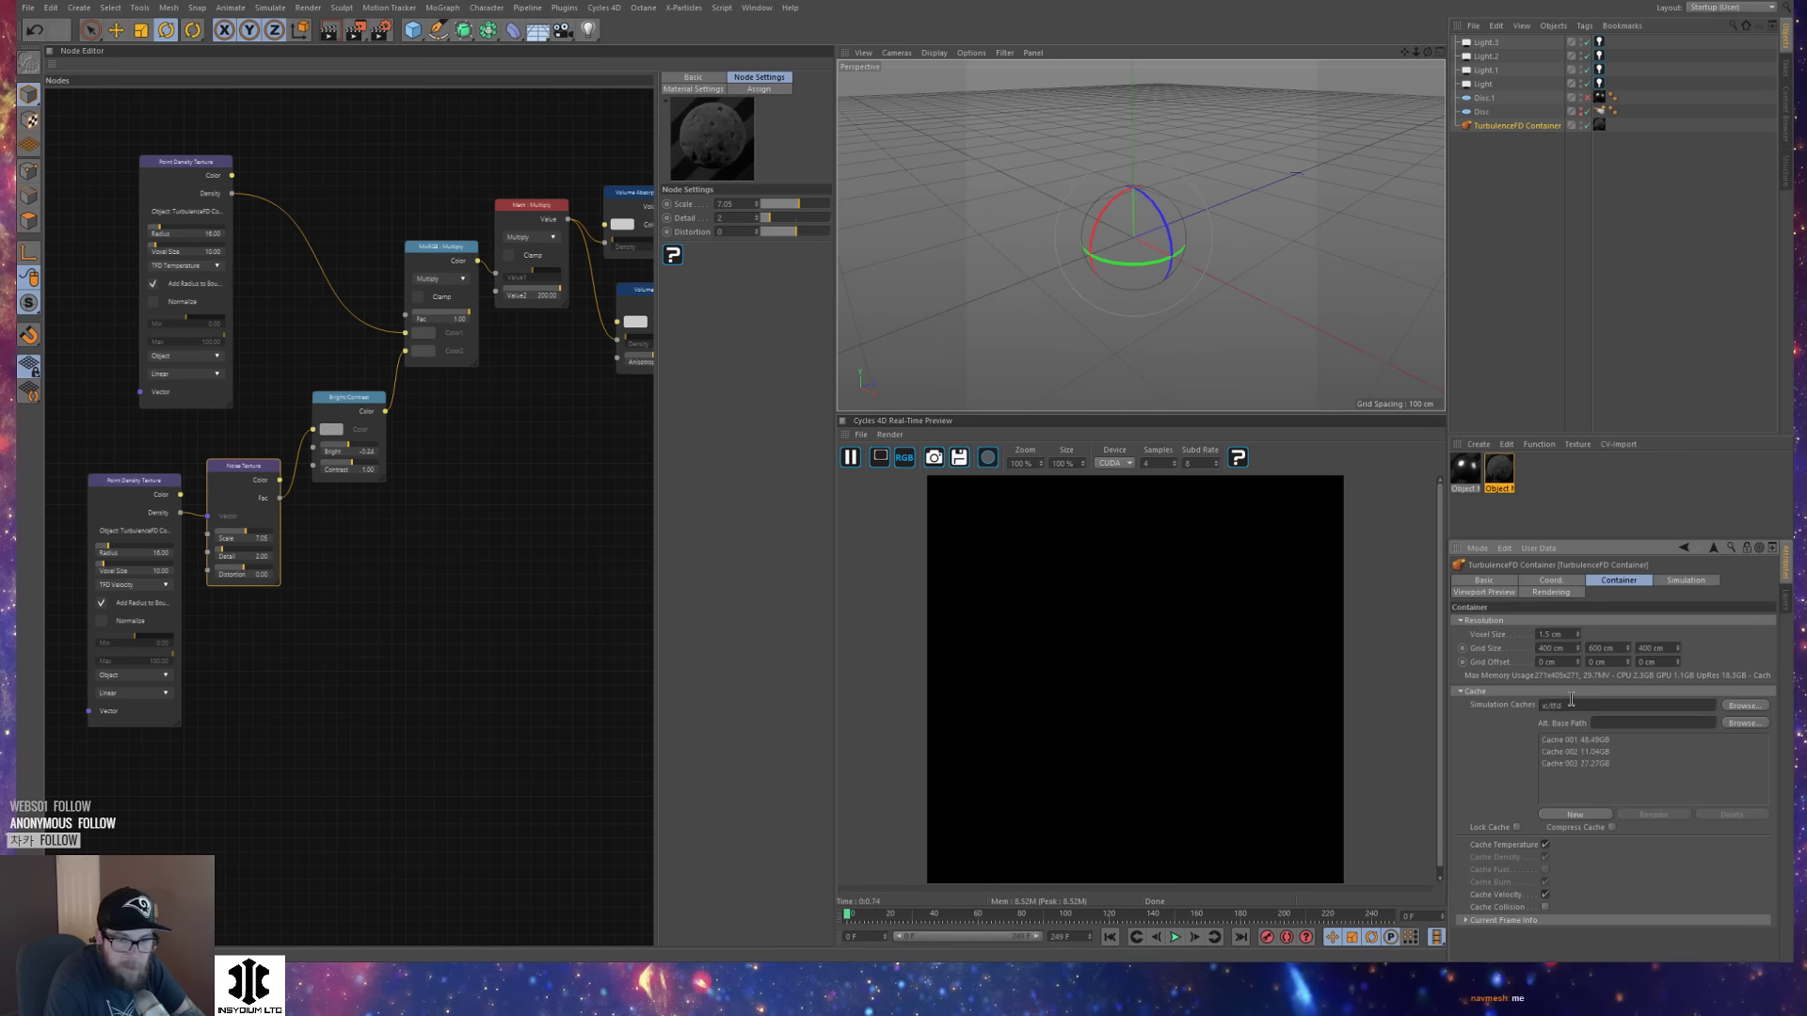
left_click(1597, 755)
middle_click_drag(1235, 329, 1190, 127, "alt")
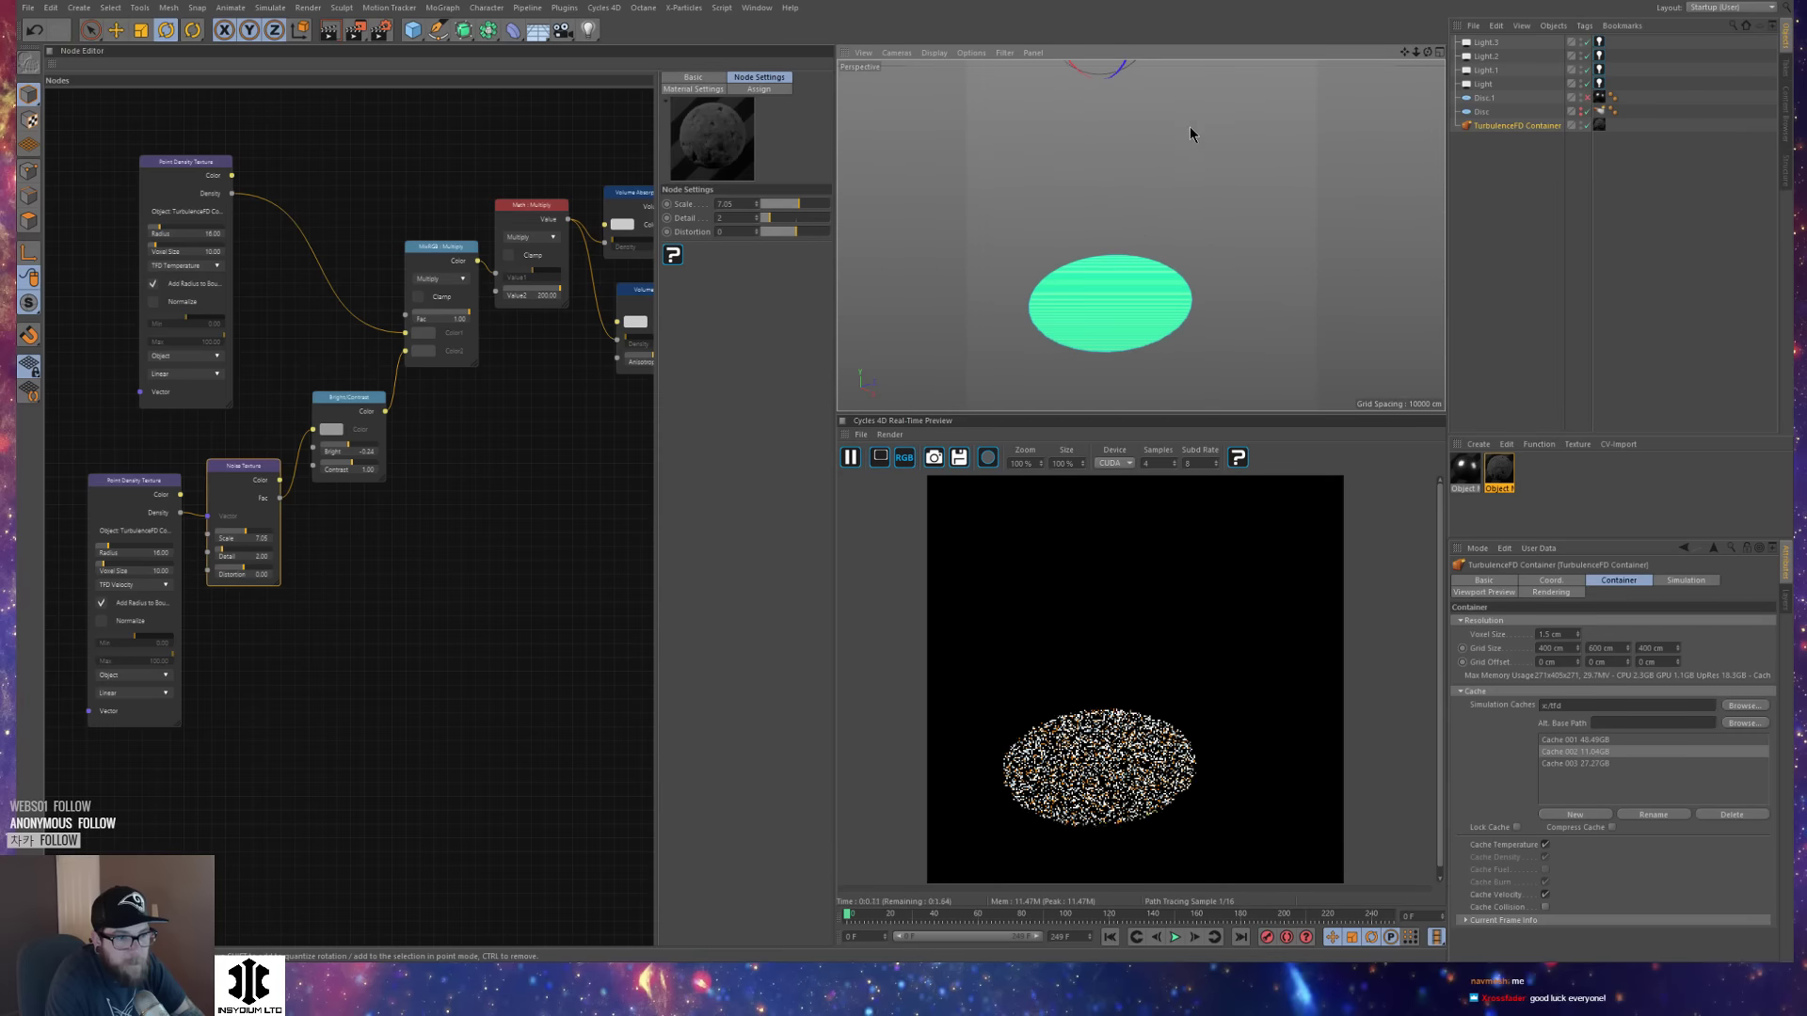
Inspect the TFD Velocity Point Density Texture's settings and close the vector noise project without saving.
left_click(111, 499)
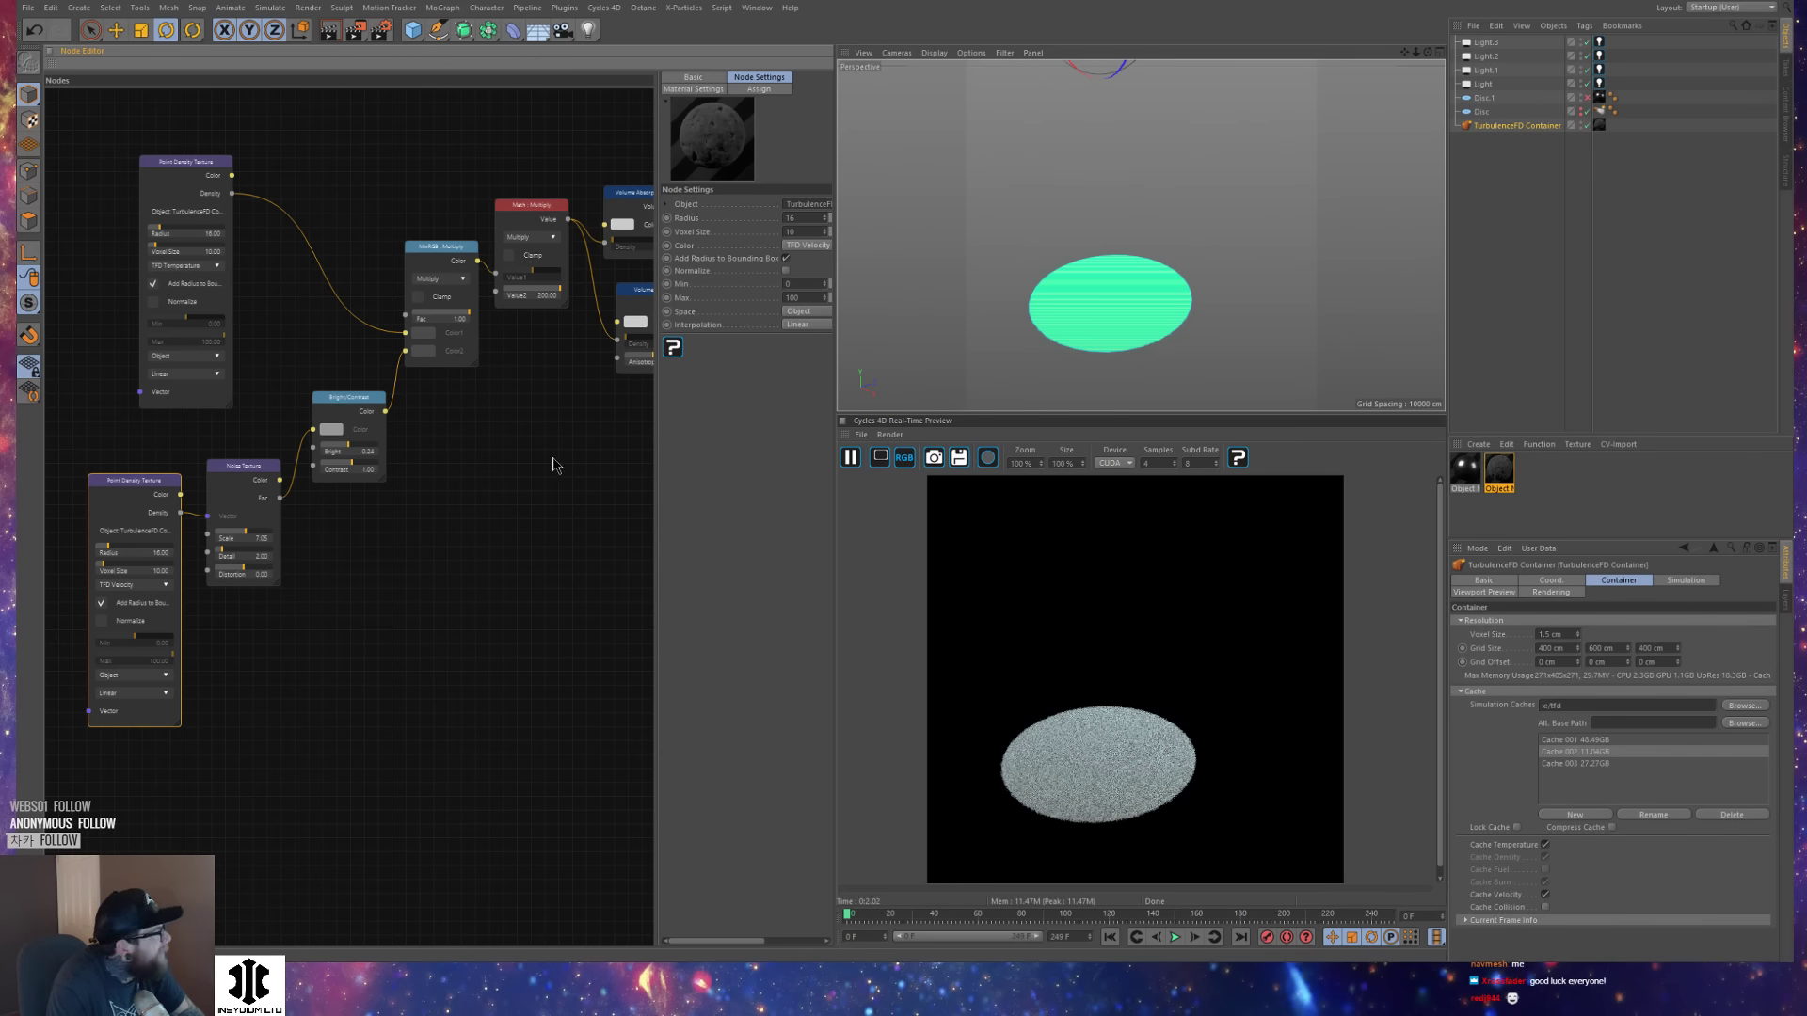
key("ctrl+F4")
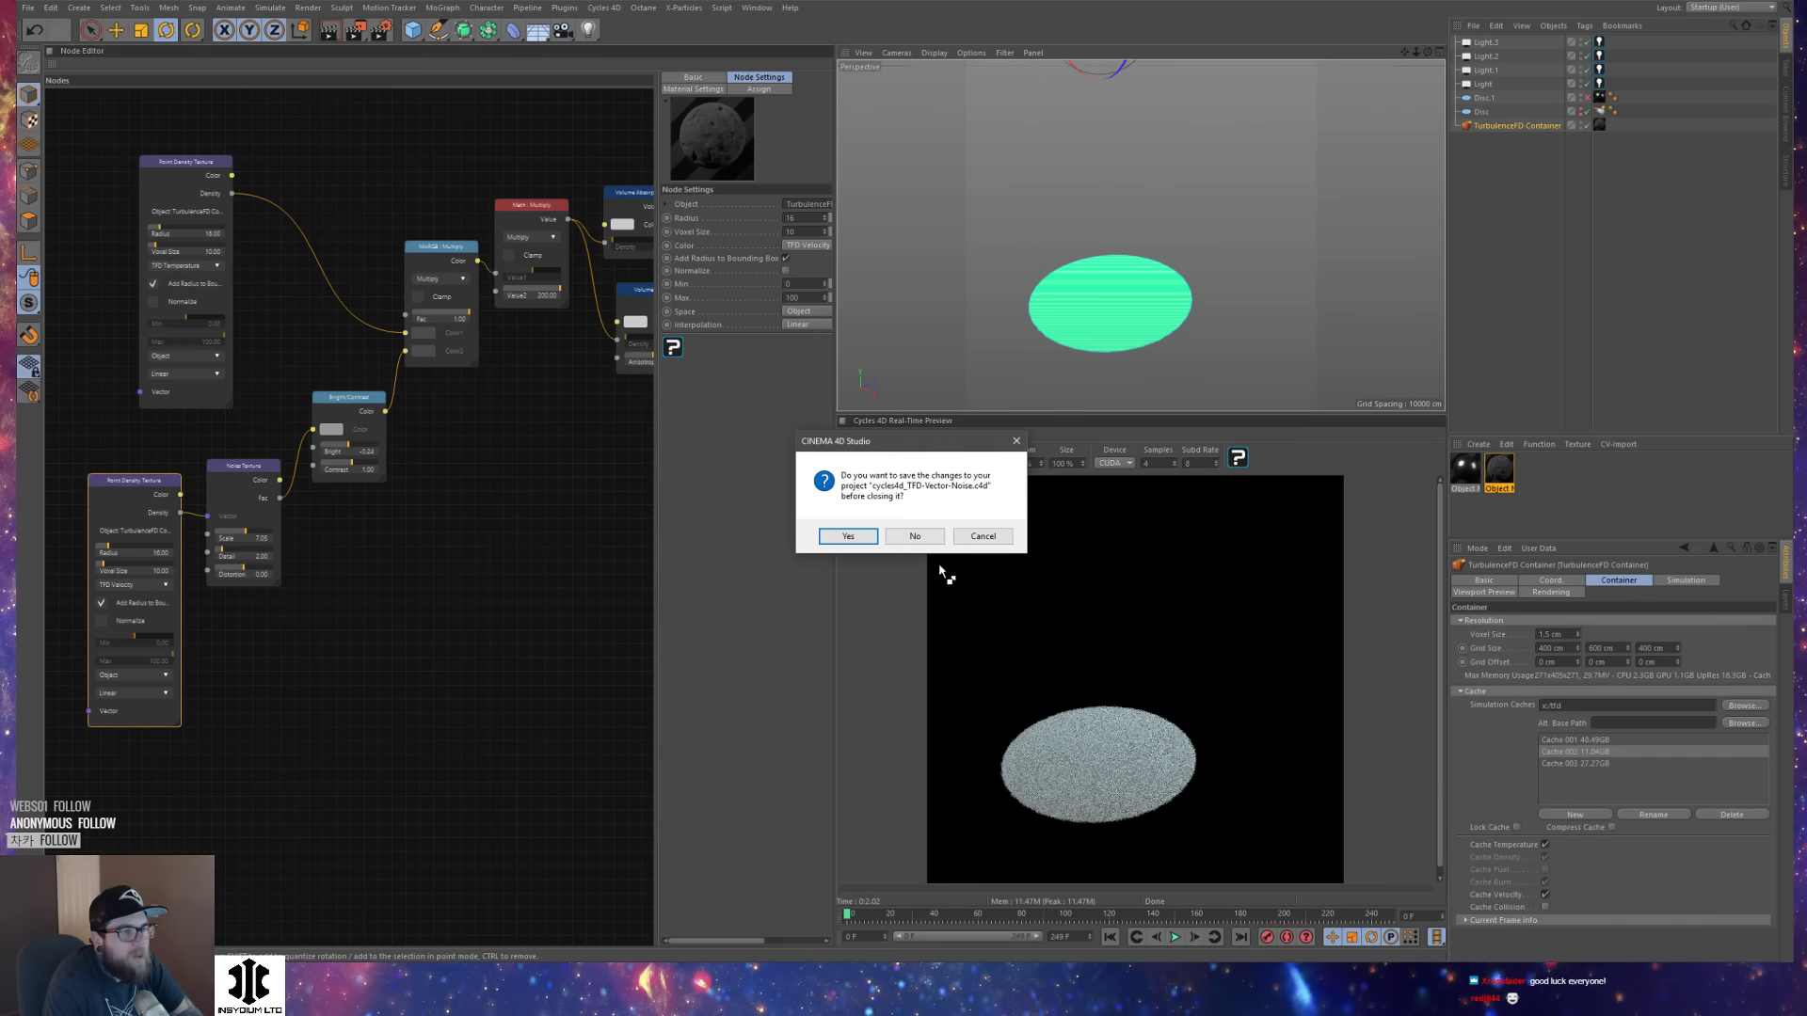
left_click(926, 537)
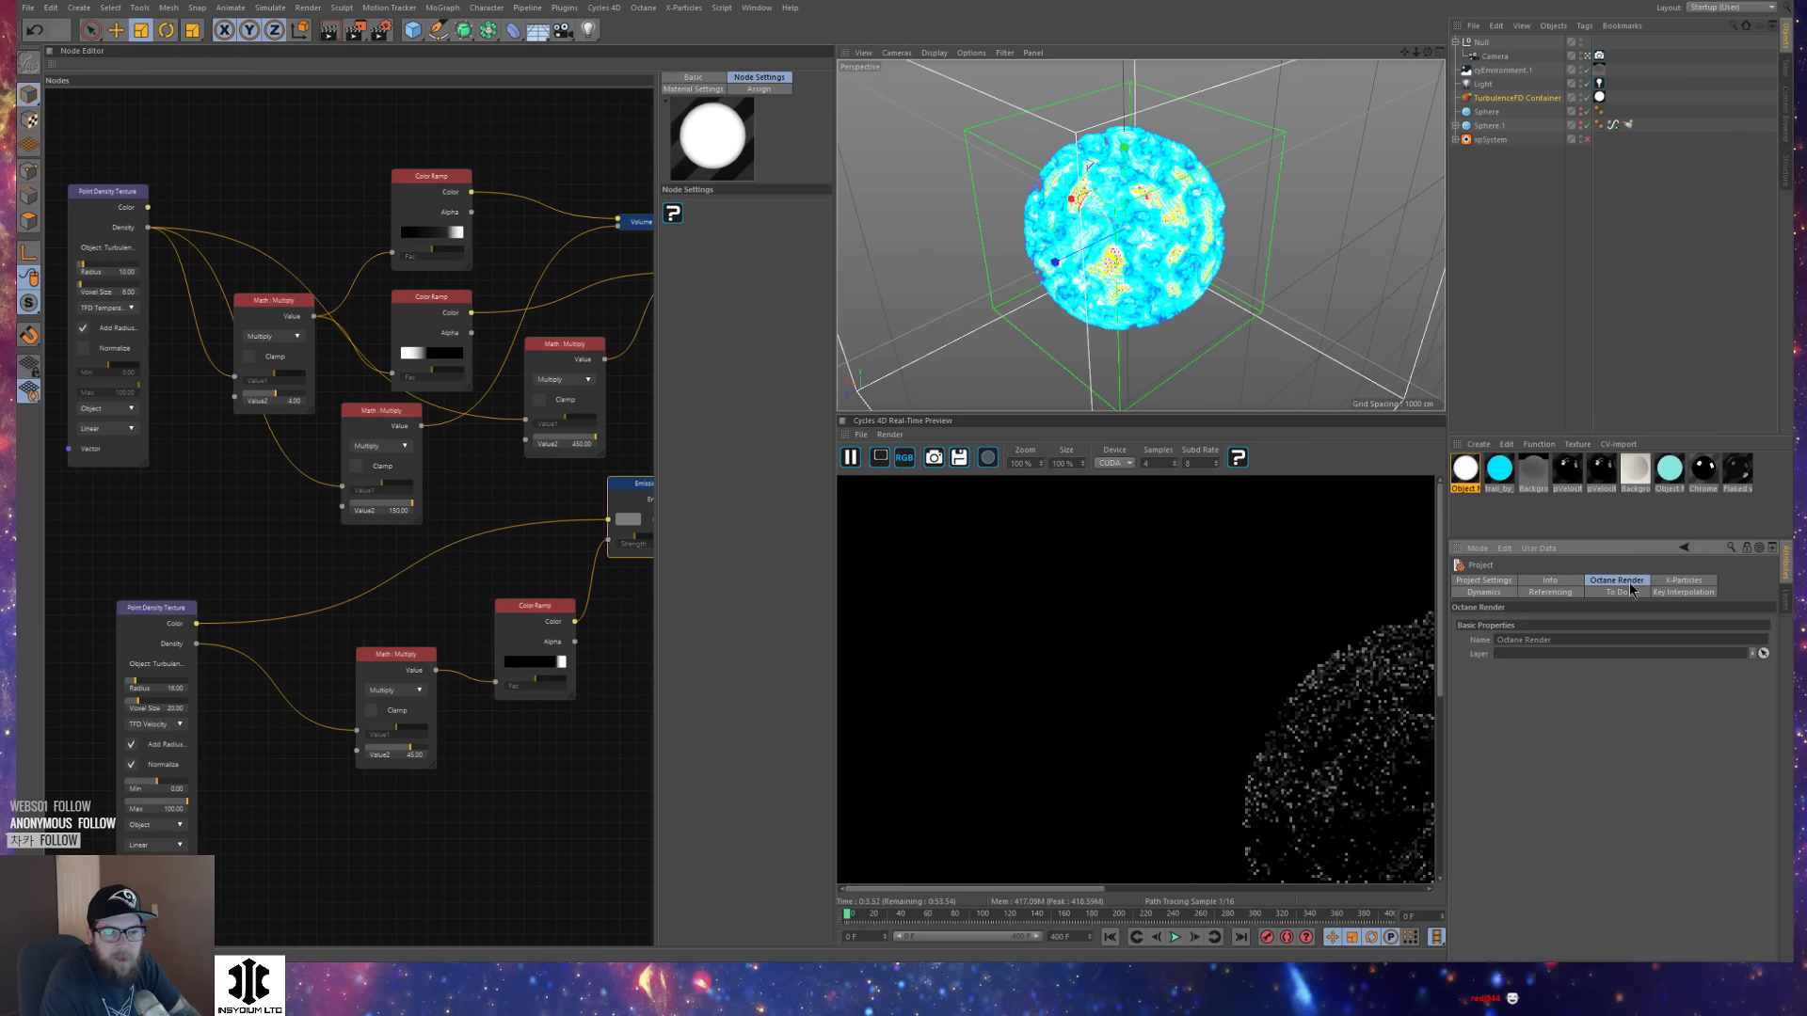
Load the third simulation cache in the sphere scene's TurbulenceFD Container and close the pointGas_006 project without saving.
left_click(1543, 98)
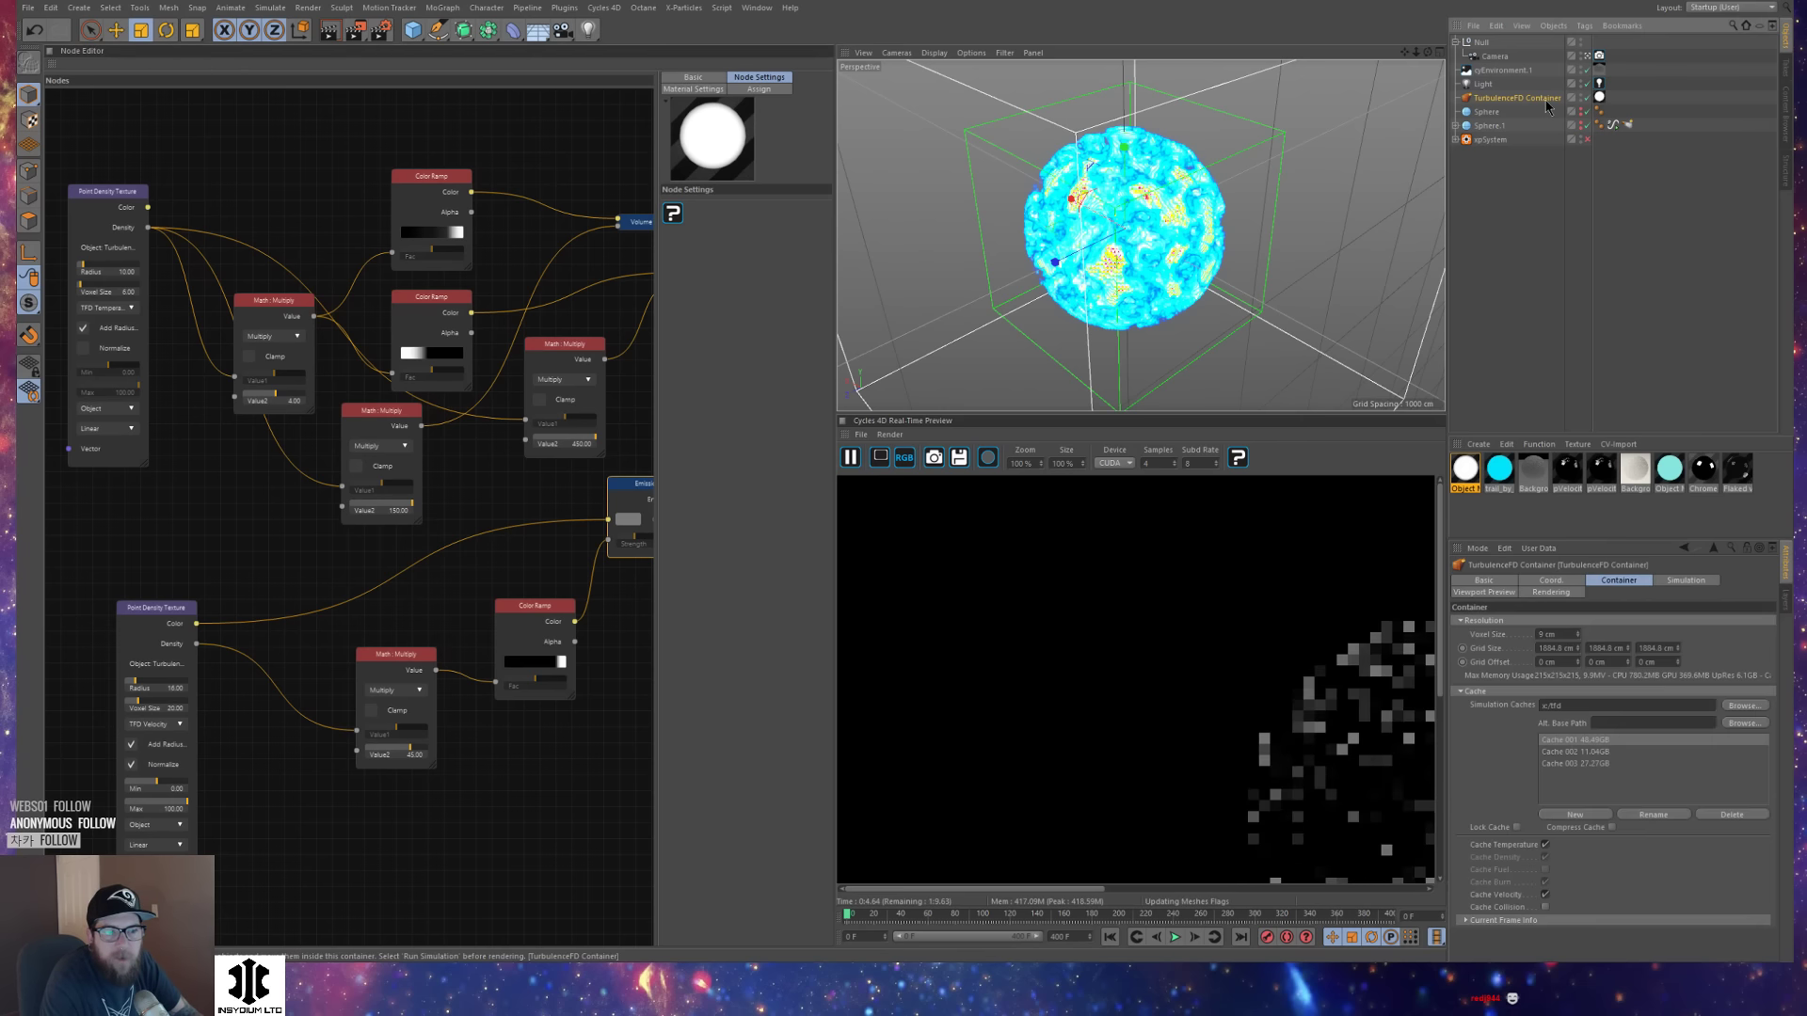
left_click(1589, 763)
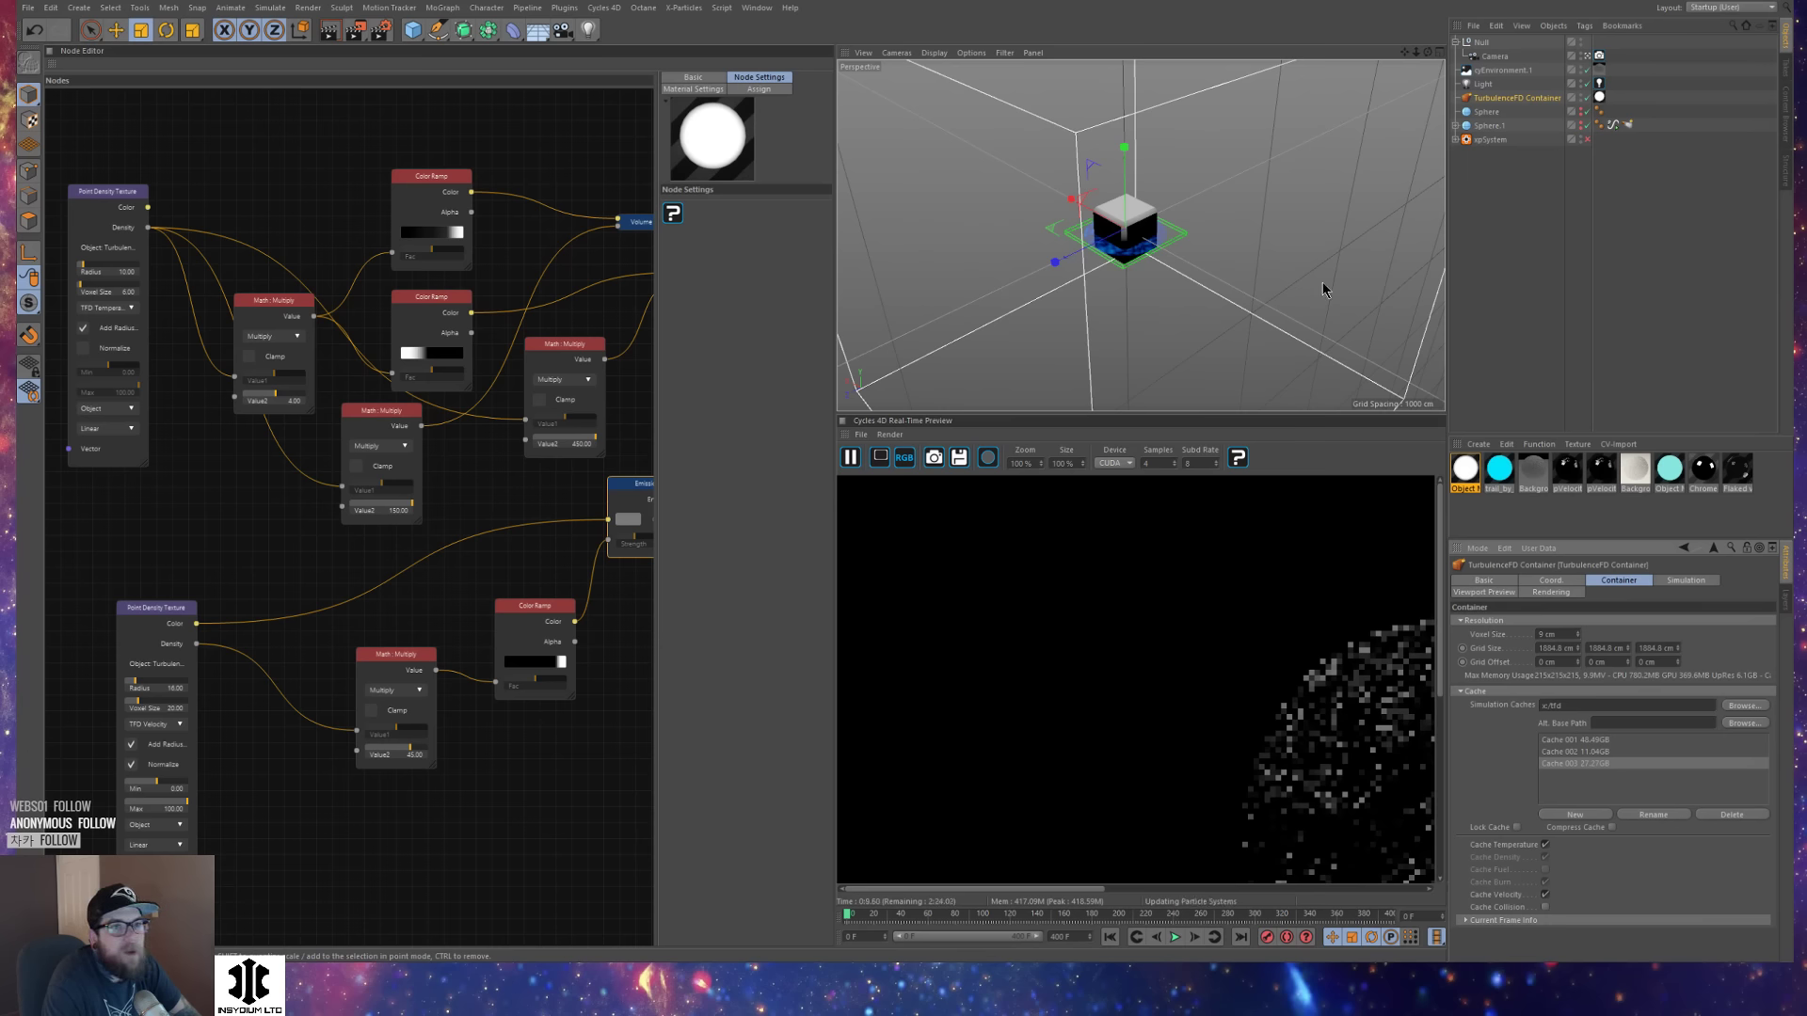
key("ctrl+F4")
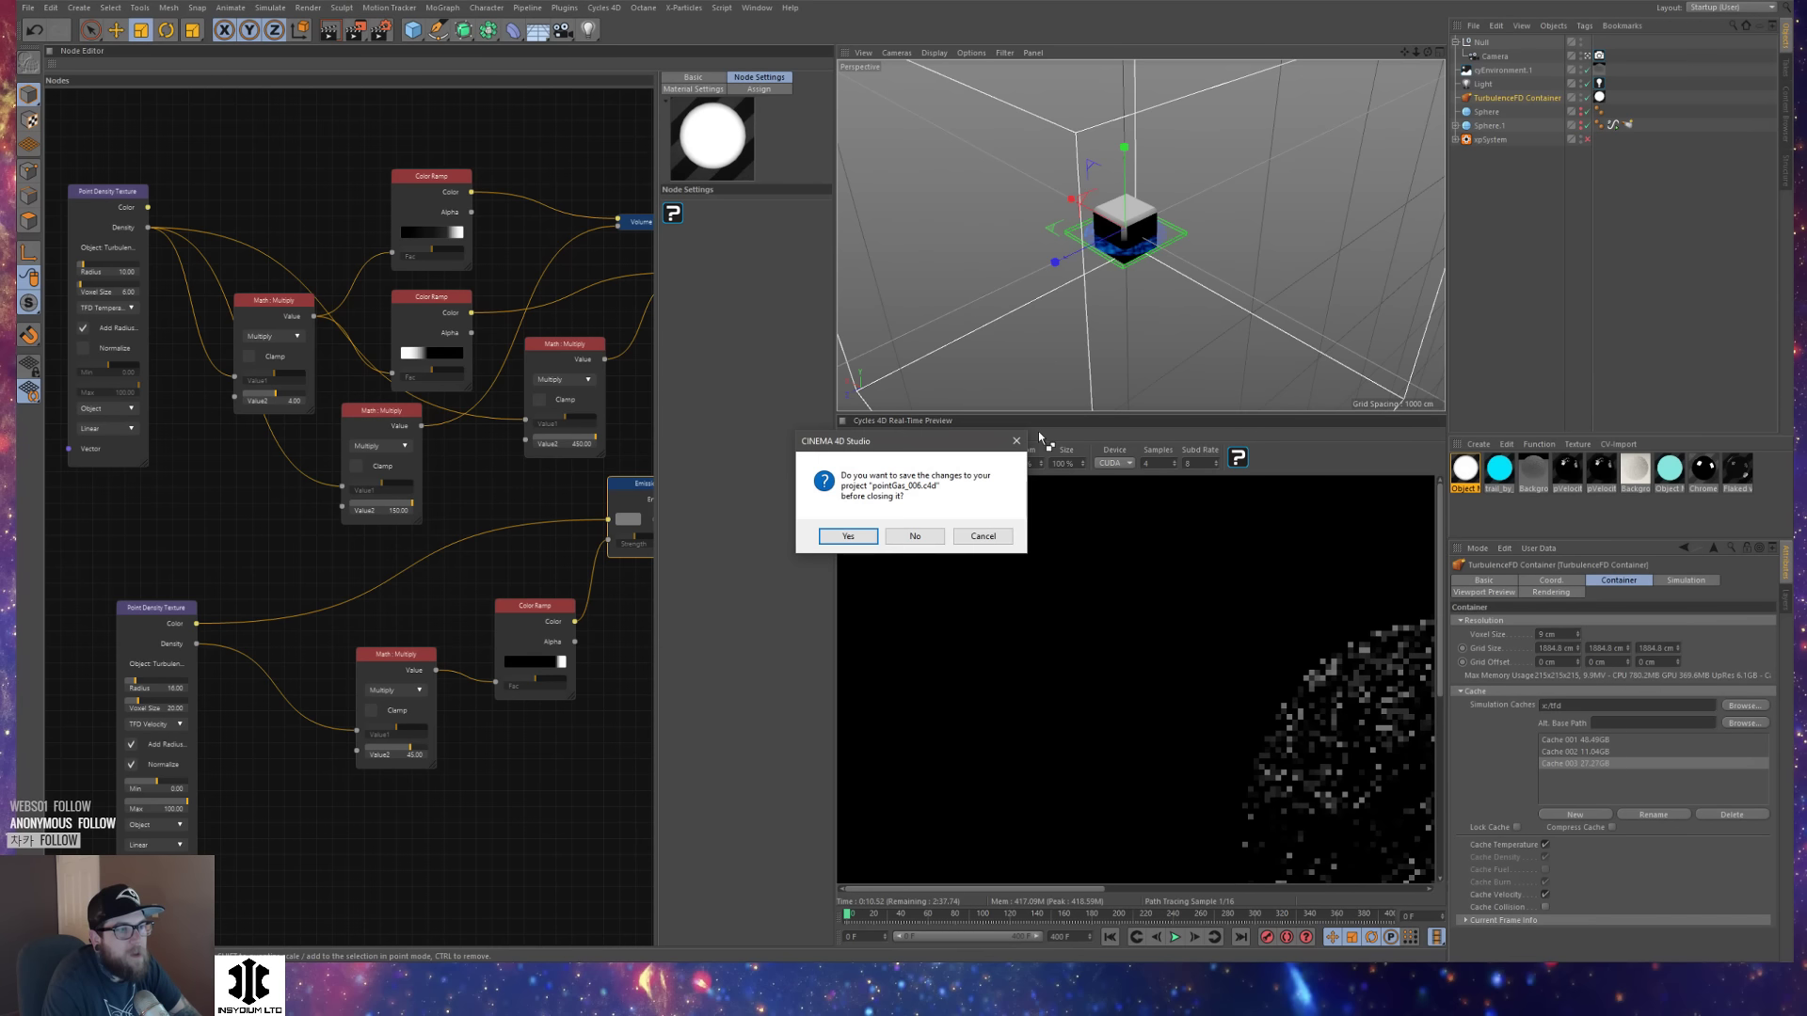
left_click(911, 538)
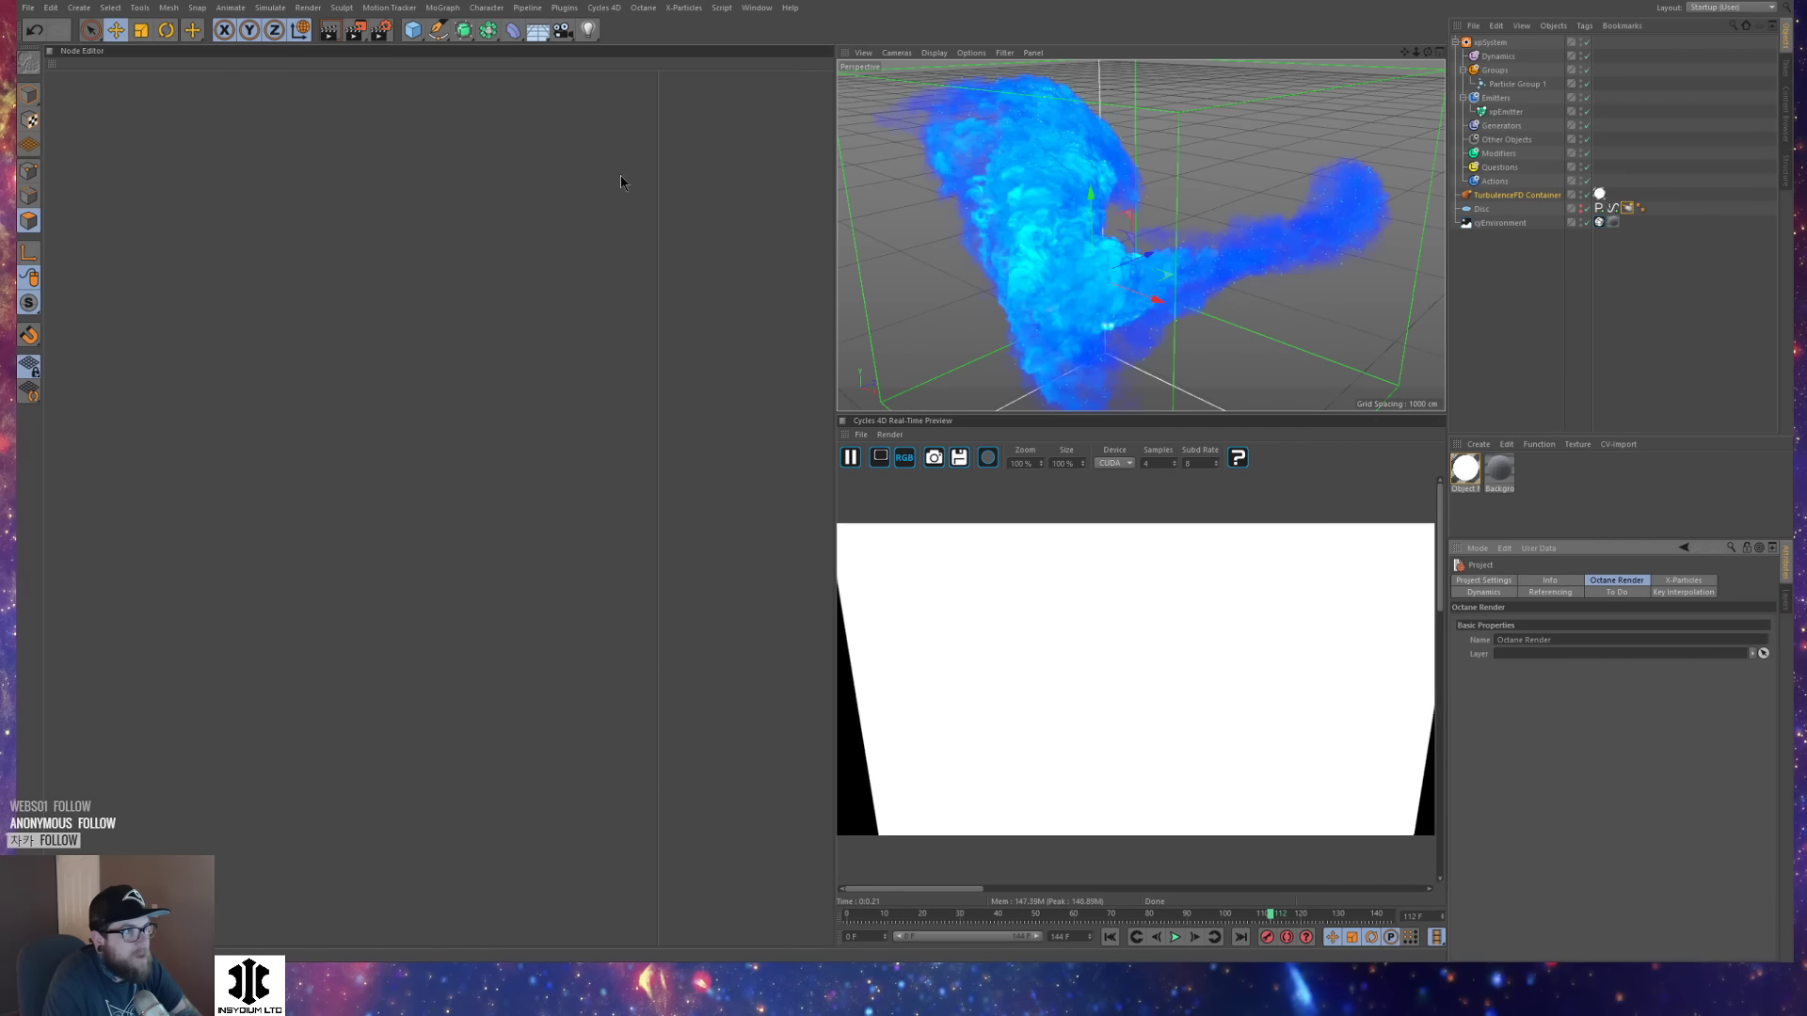
Close the current smoke project without saving and open thursdayDemoTFDdensityNOSPACE_001_FINAL2b_spaceVersion.c4d from the Desktop.
key("ctrl+F4")
left_click(958, 549)
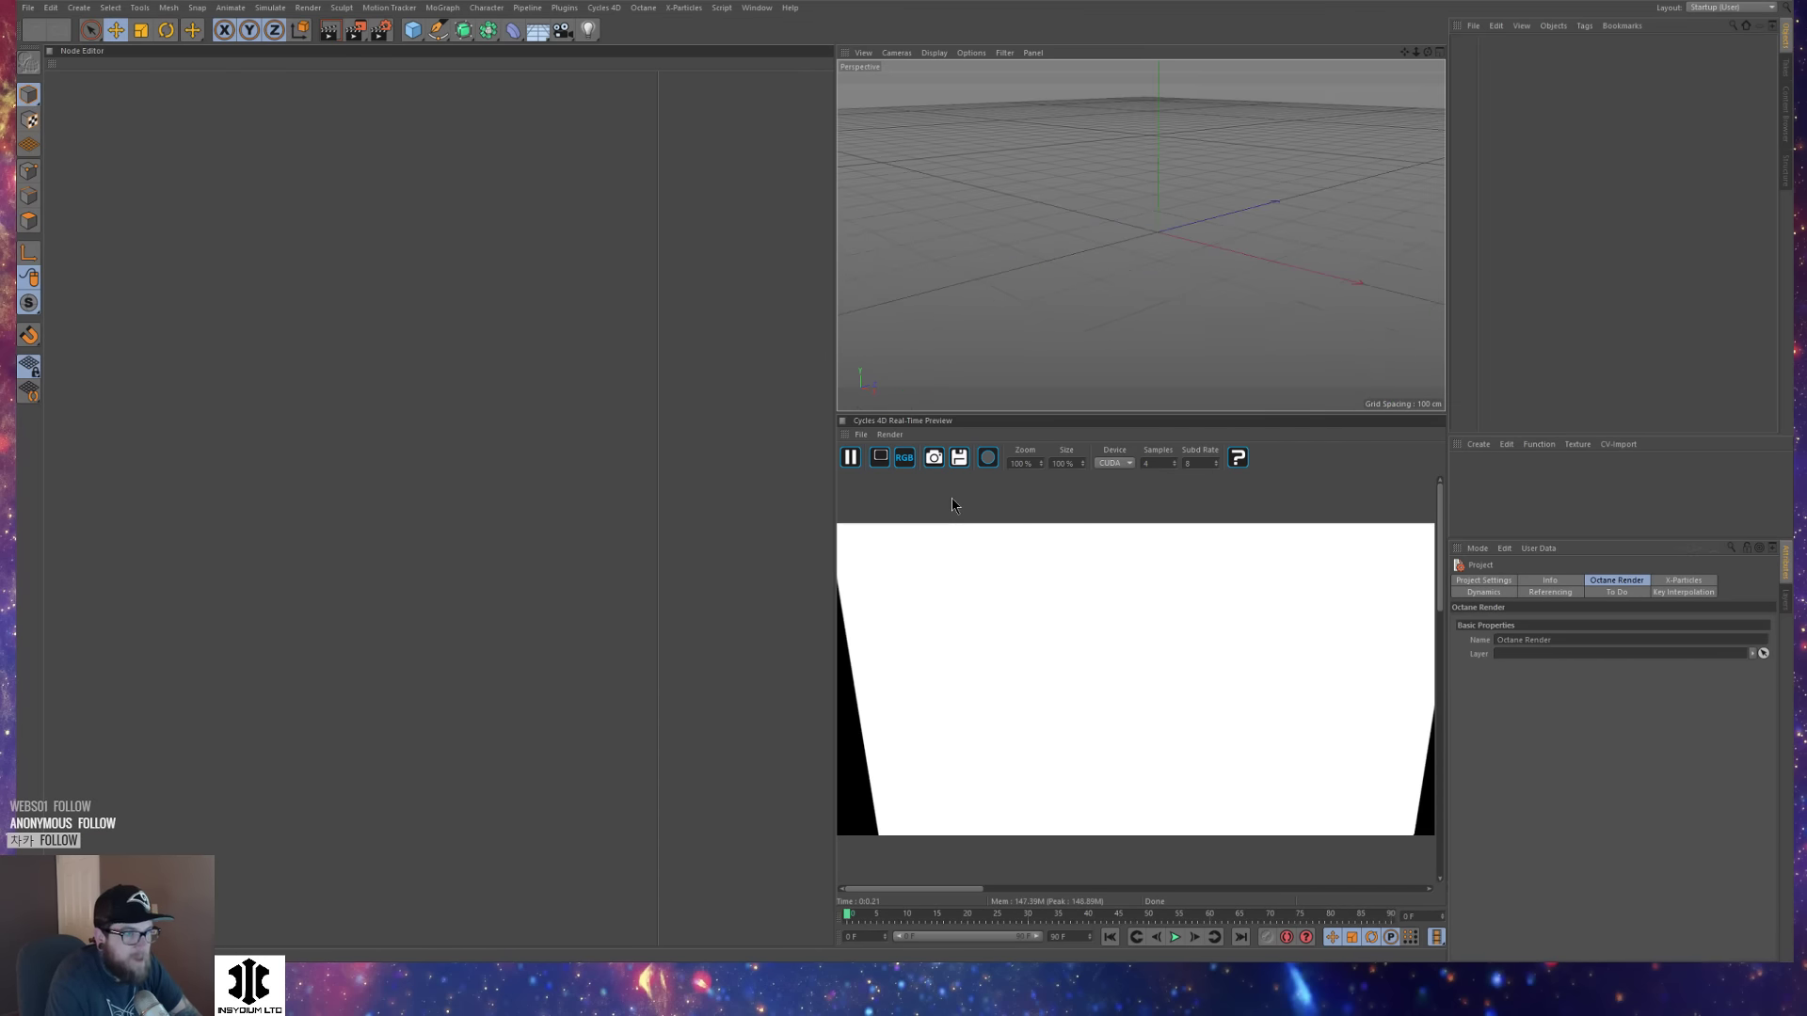
key("ctrl+o")
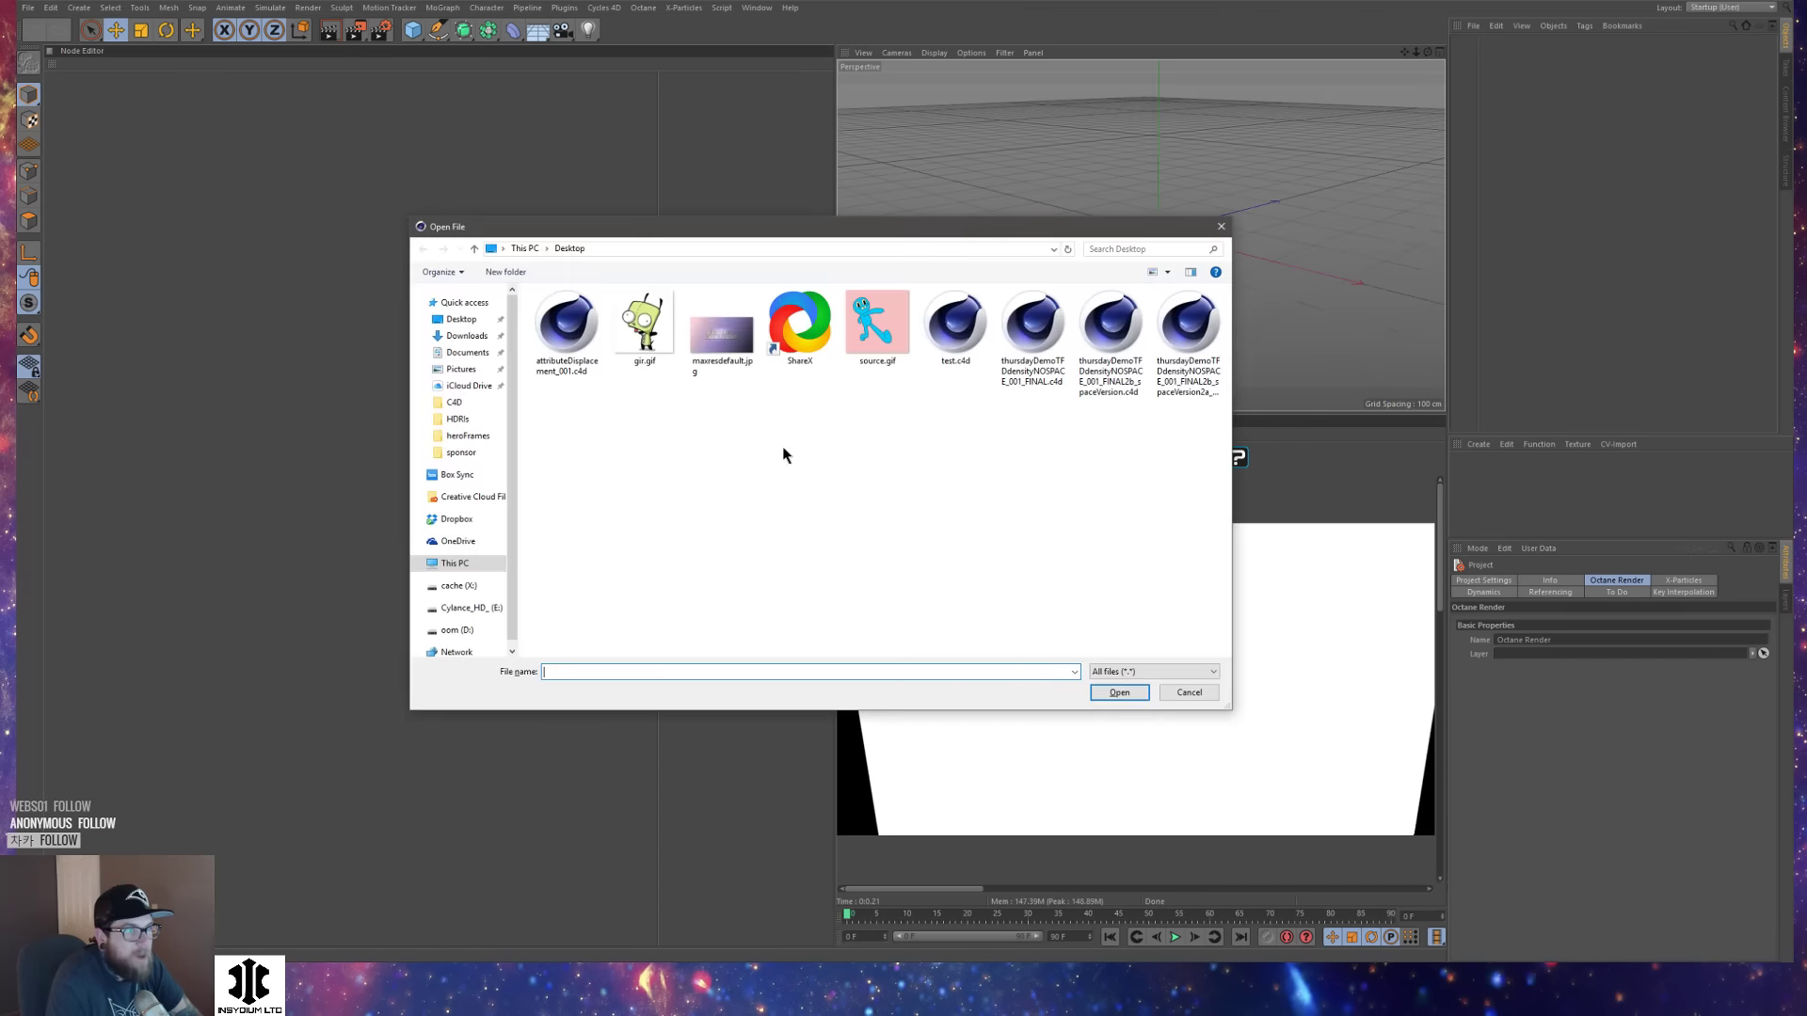
left_click(1101, 386)
left_click(1119, 693)
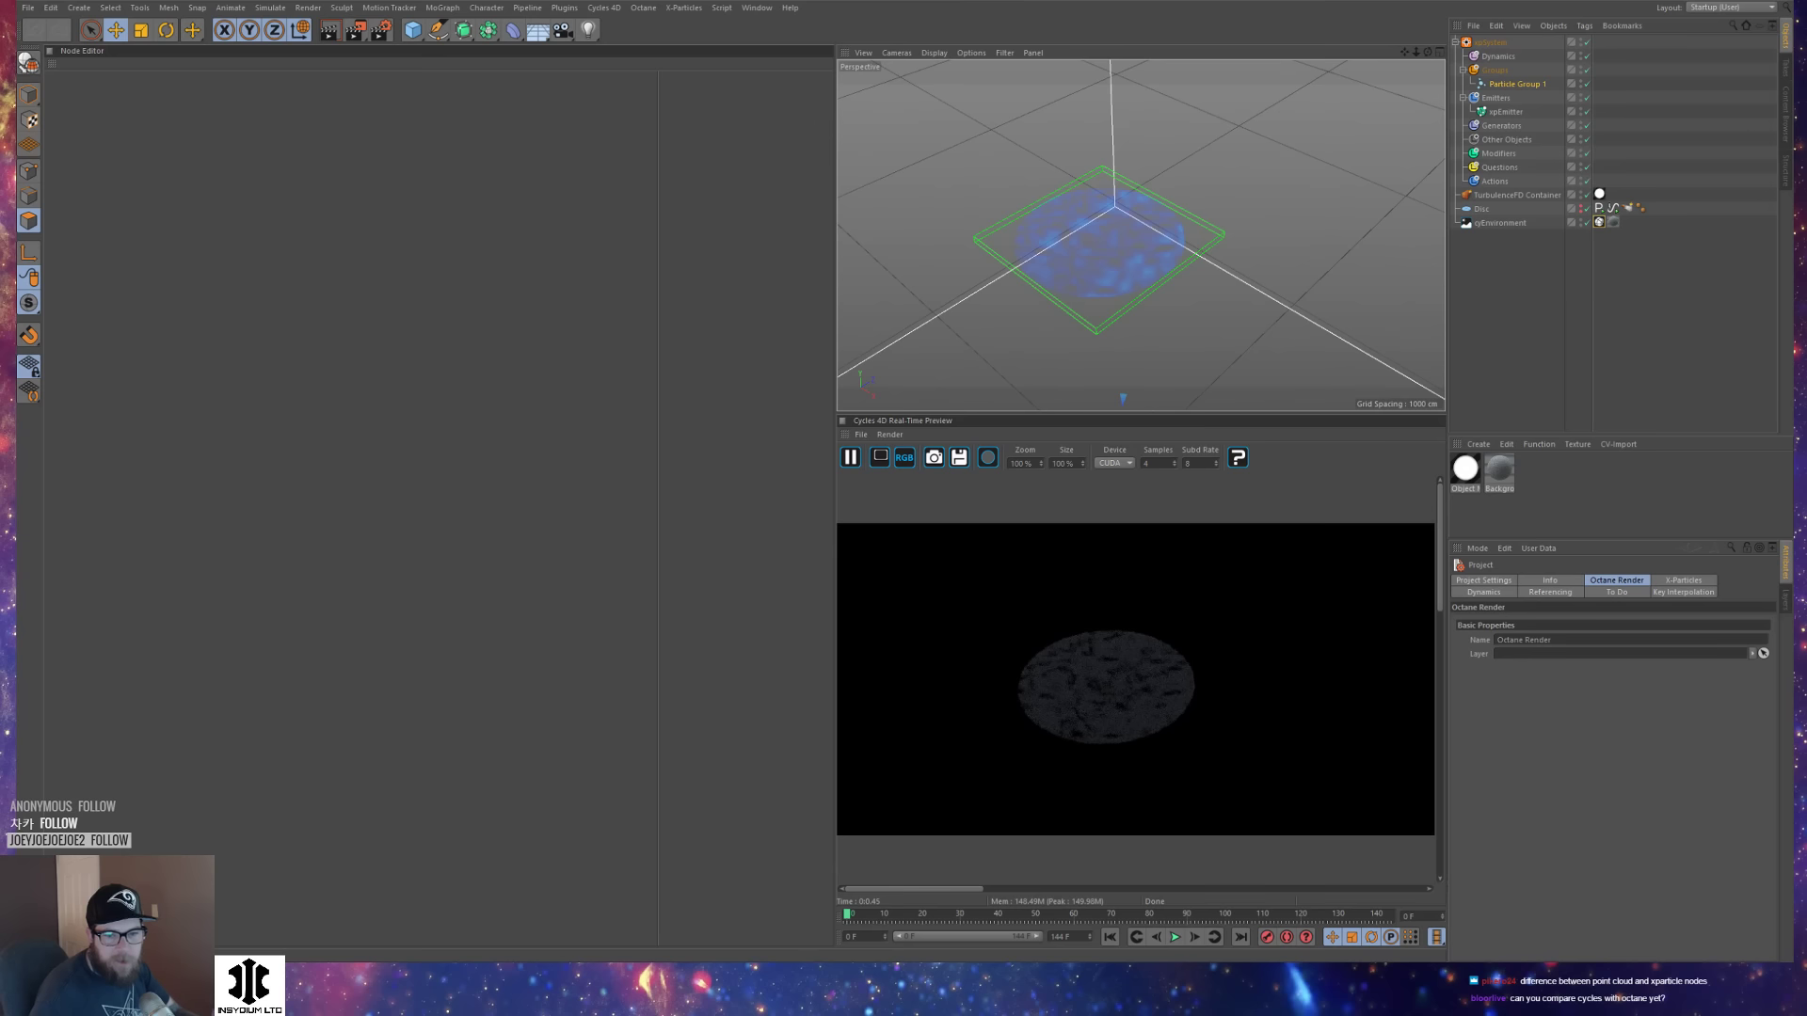
Copy the xpSystem and cyEnvironment objects from the smoke scene into a new project.
left_click(1557, 323)
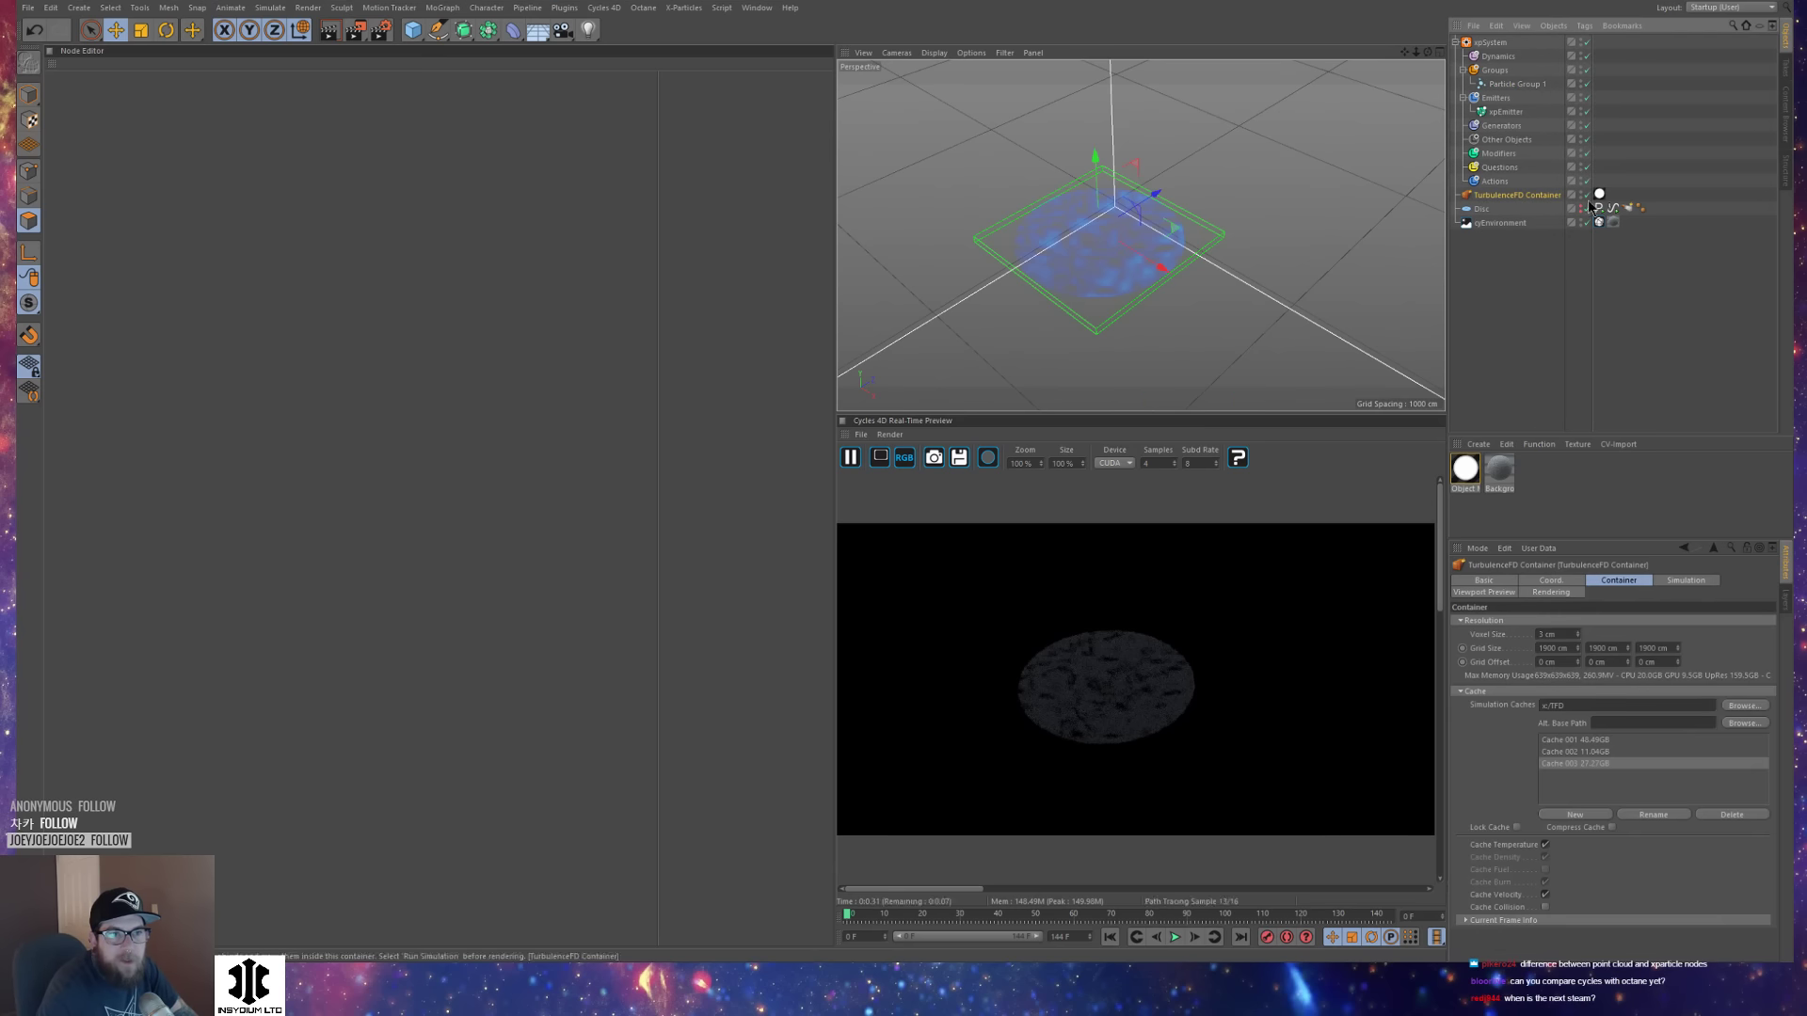
left_click(1538, 271)
left_click_drag(1523, 285, 1490, 49)
left_click(1490, 44)
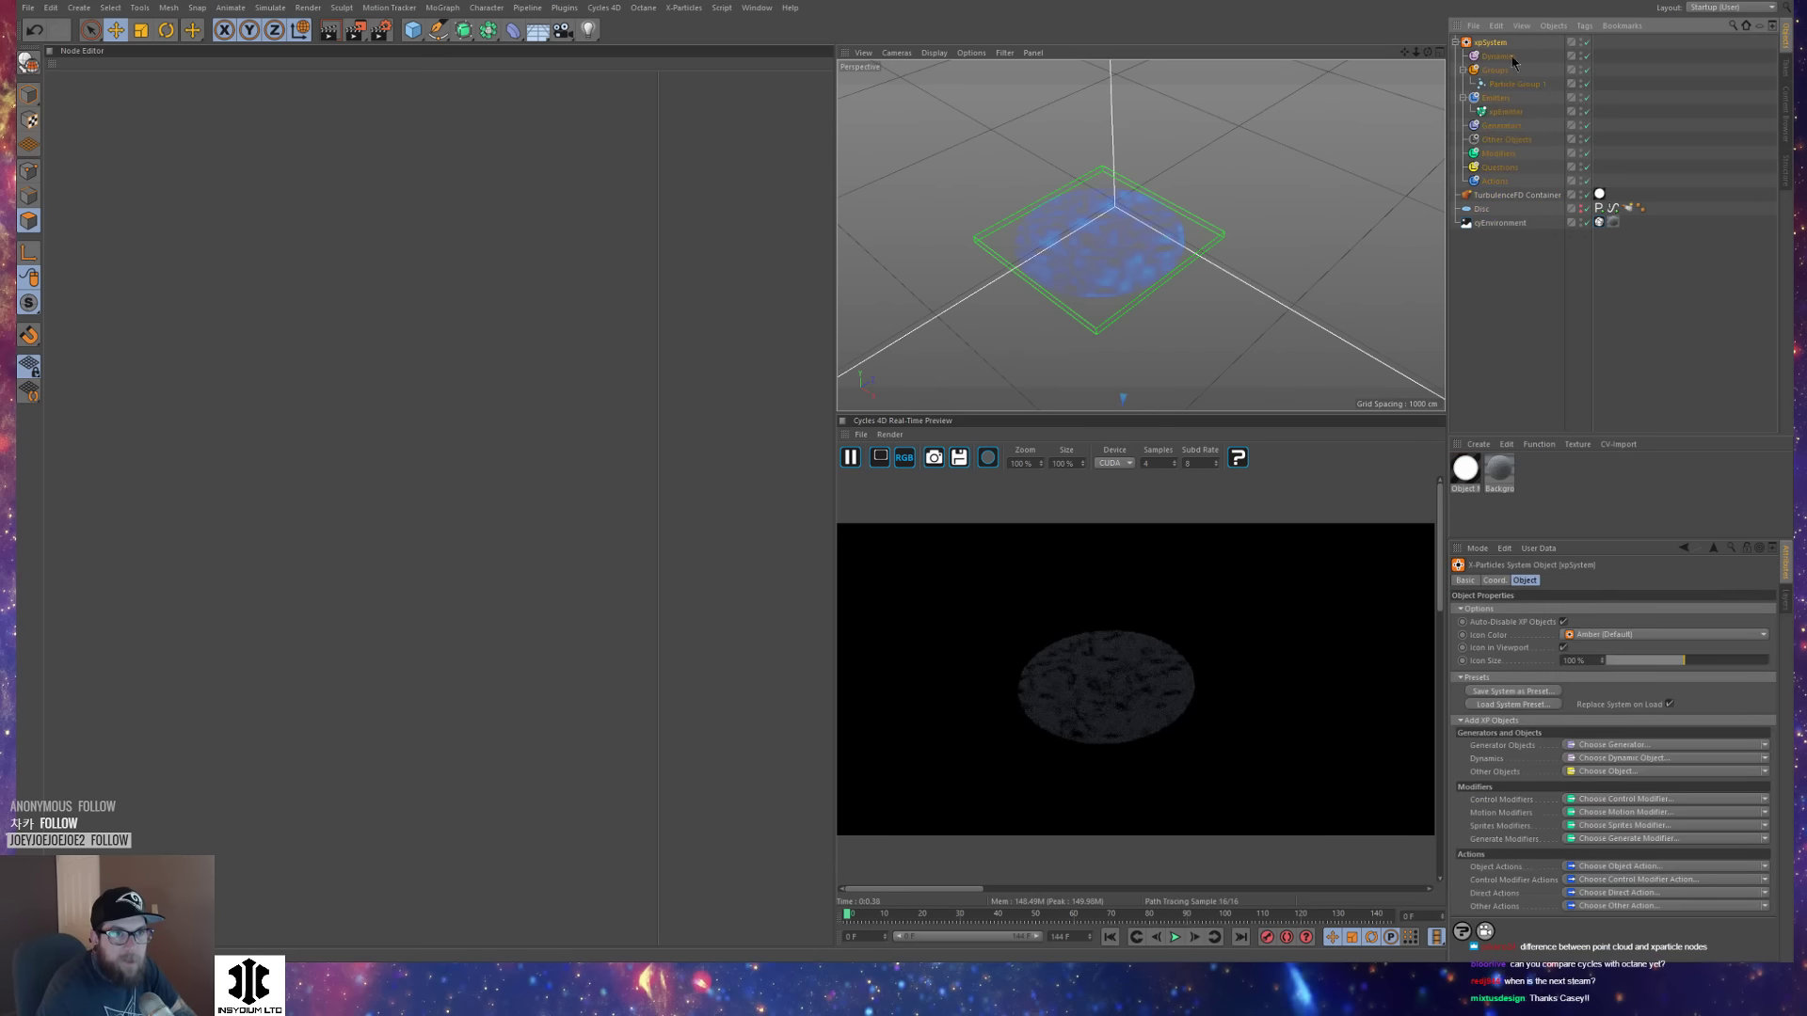
left_click(1502, 224)
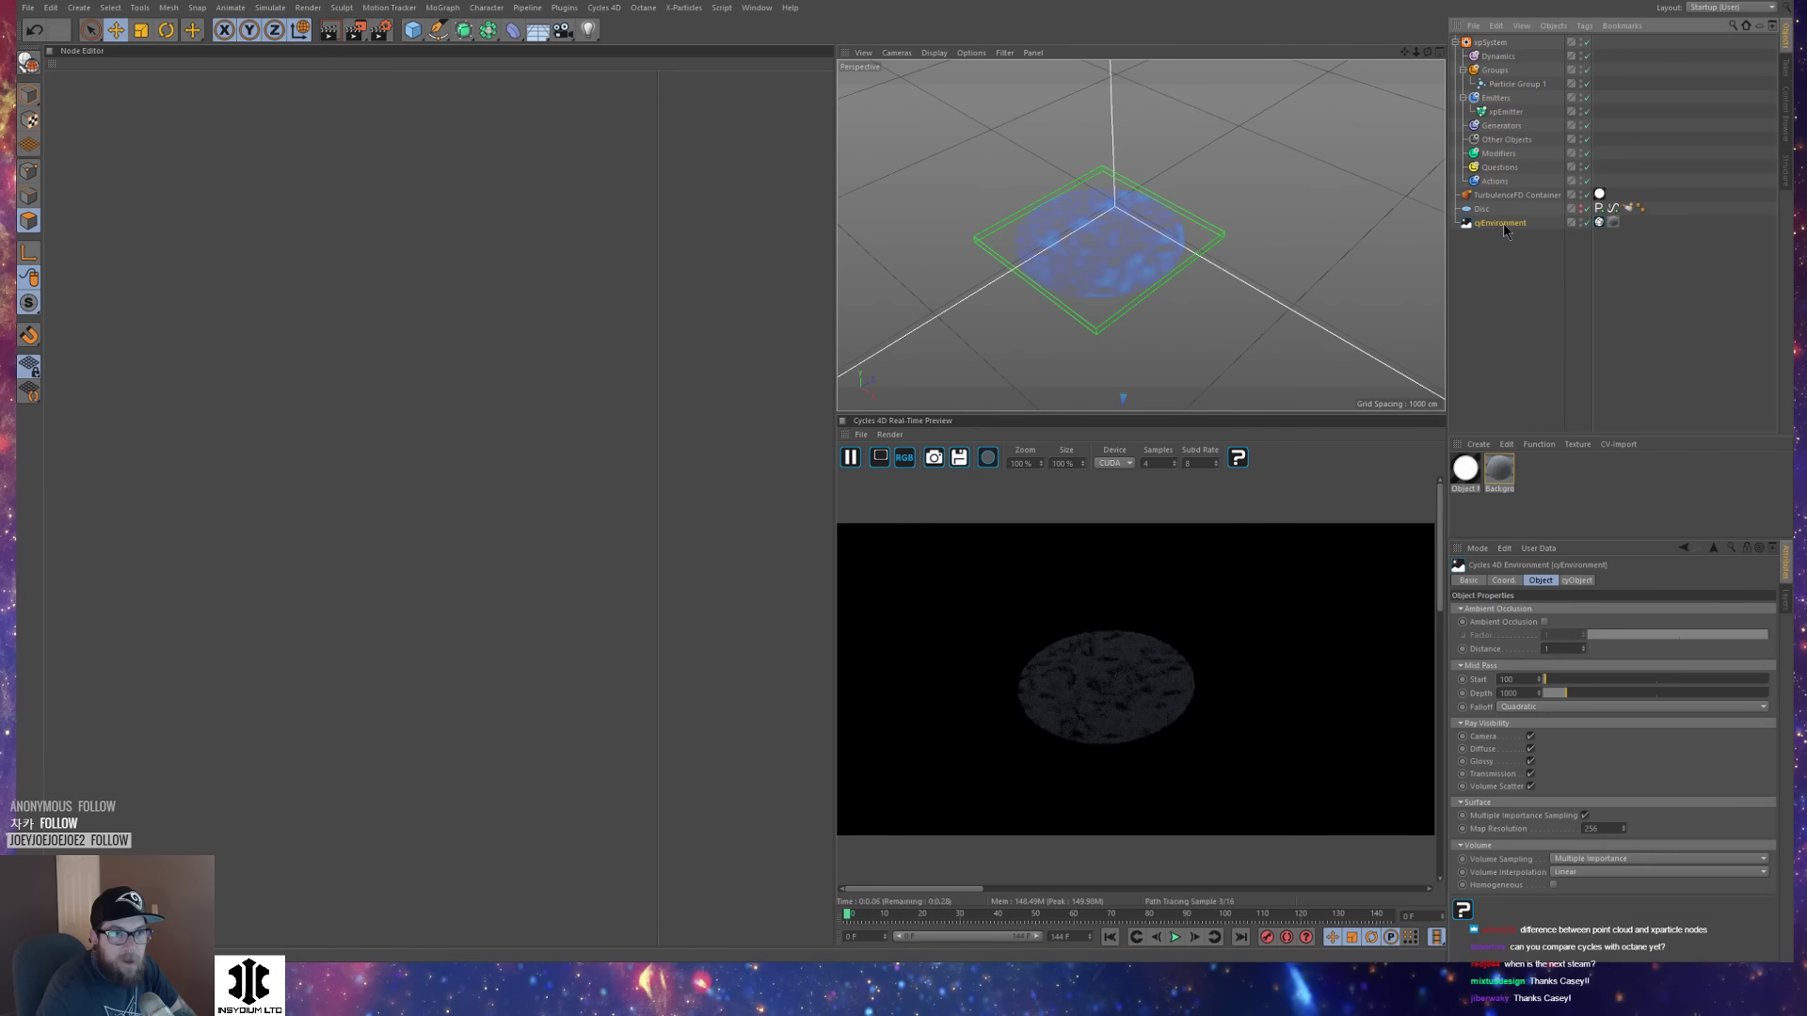
left_click(1492, 43, "ctrl")
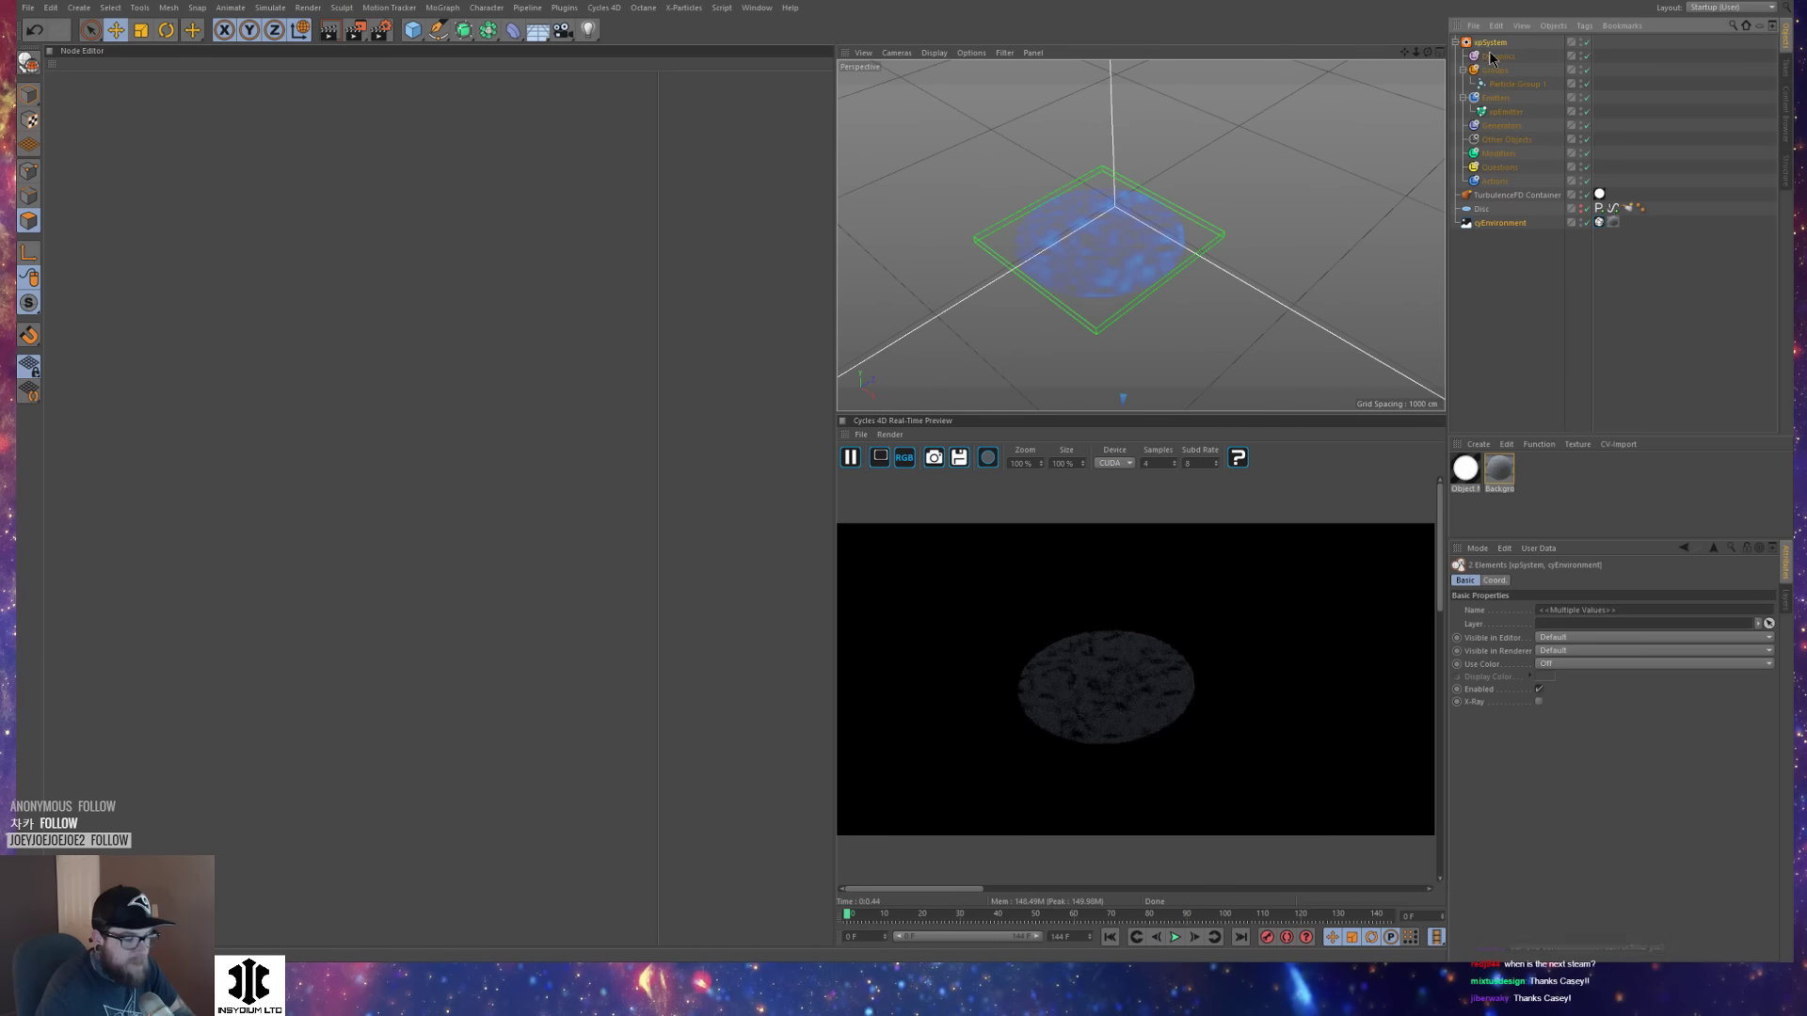
key("ctrl+n")
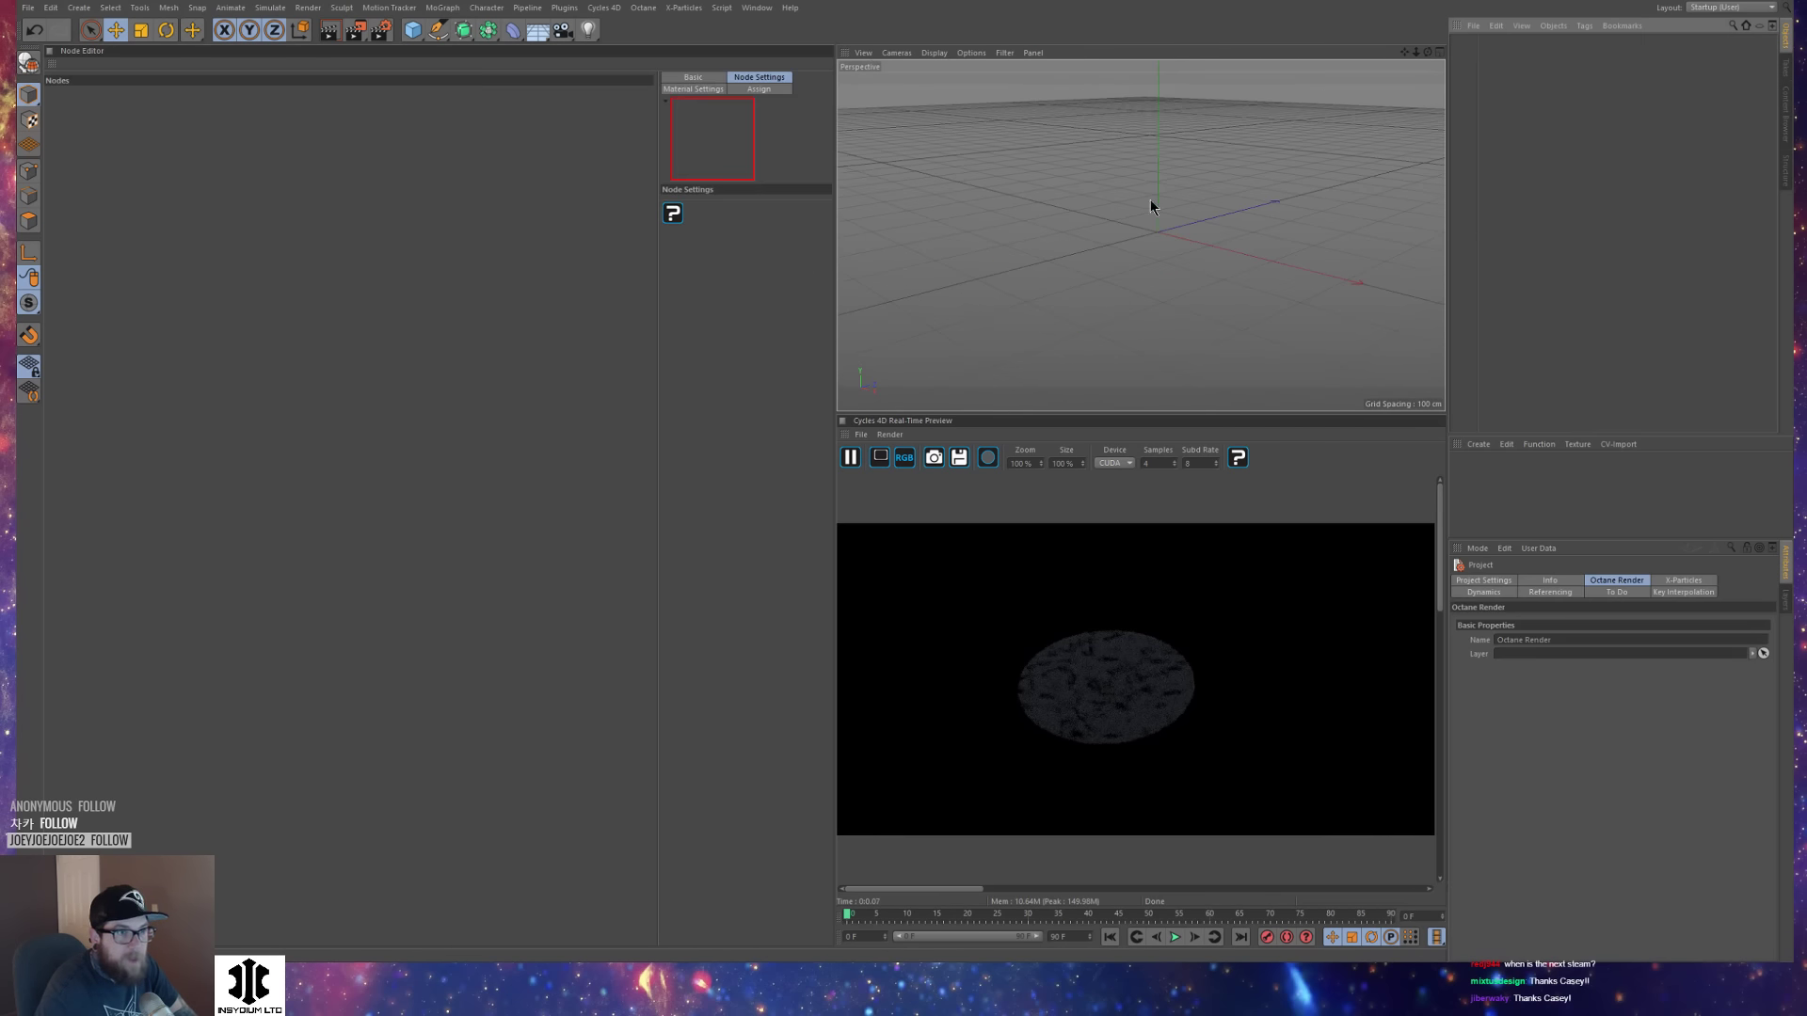
key("ctrl+v")
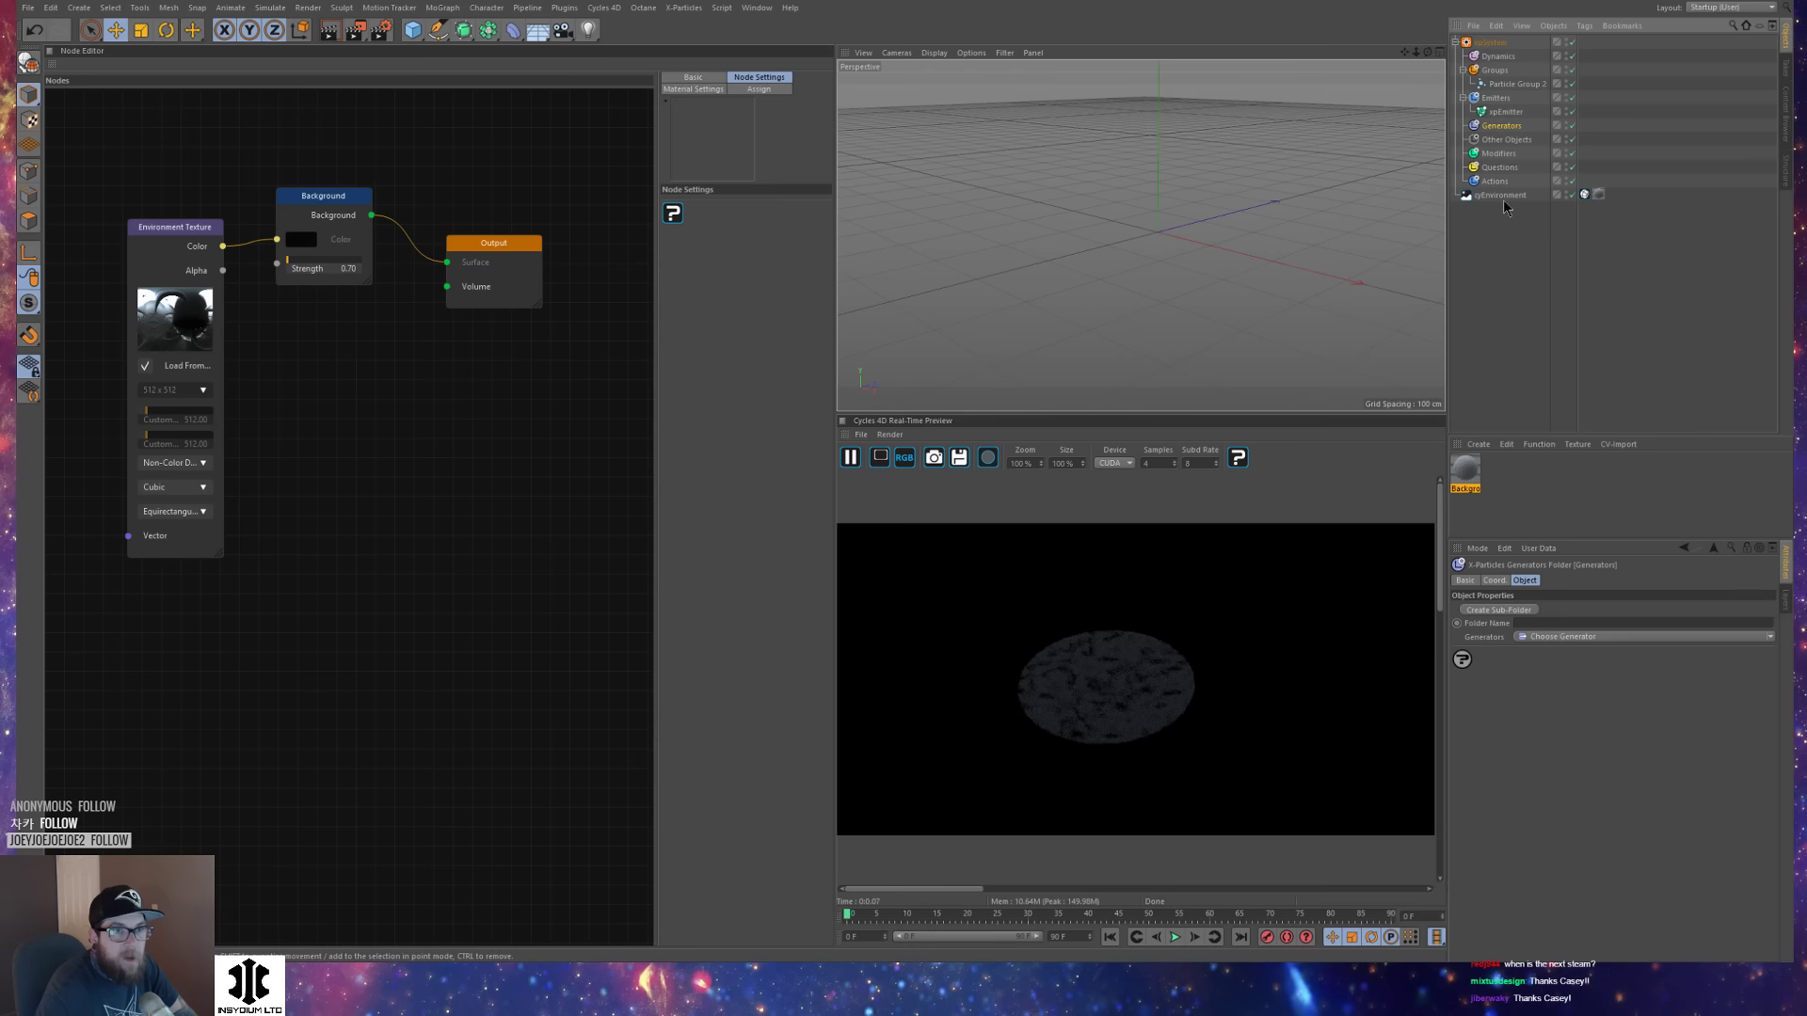
Add a Cycles 4D X-Particles tag to the xpEmitter with the preview paused, restart the preview and play the simulation.
left_click(851, 459)
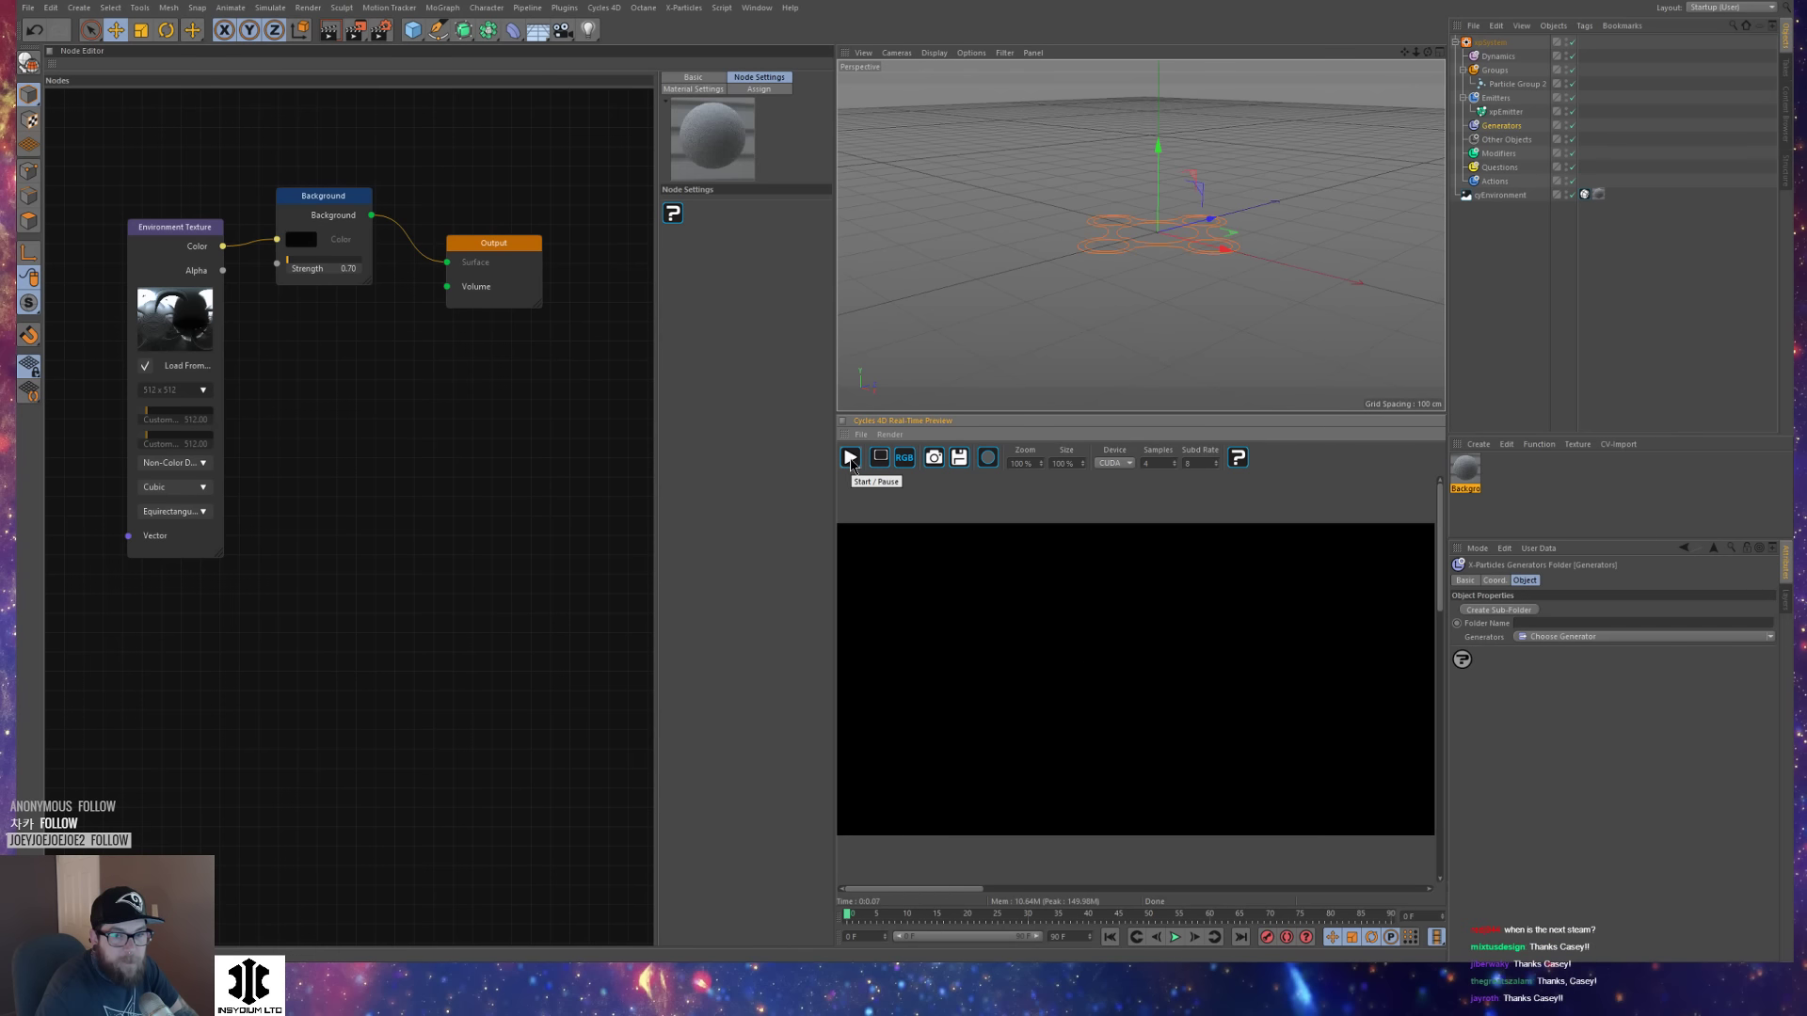
left_click(1505, 112)
right_click(1519, 114)
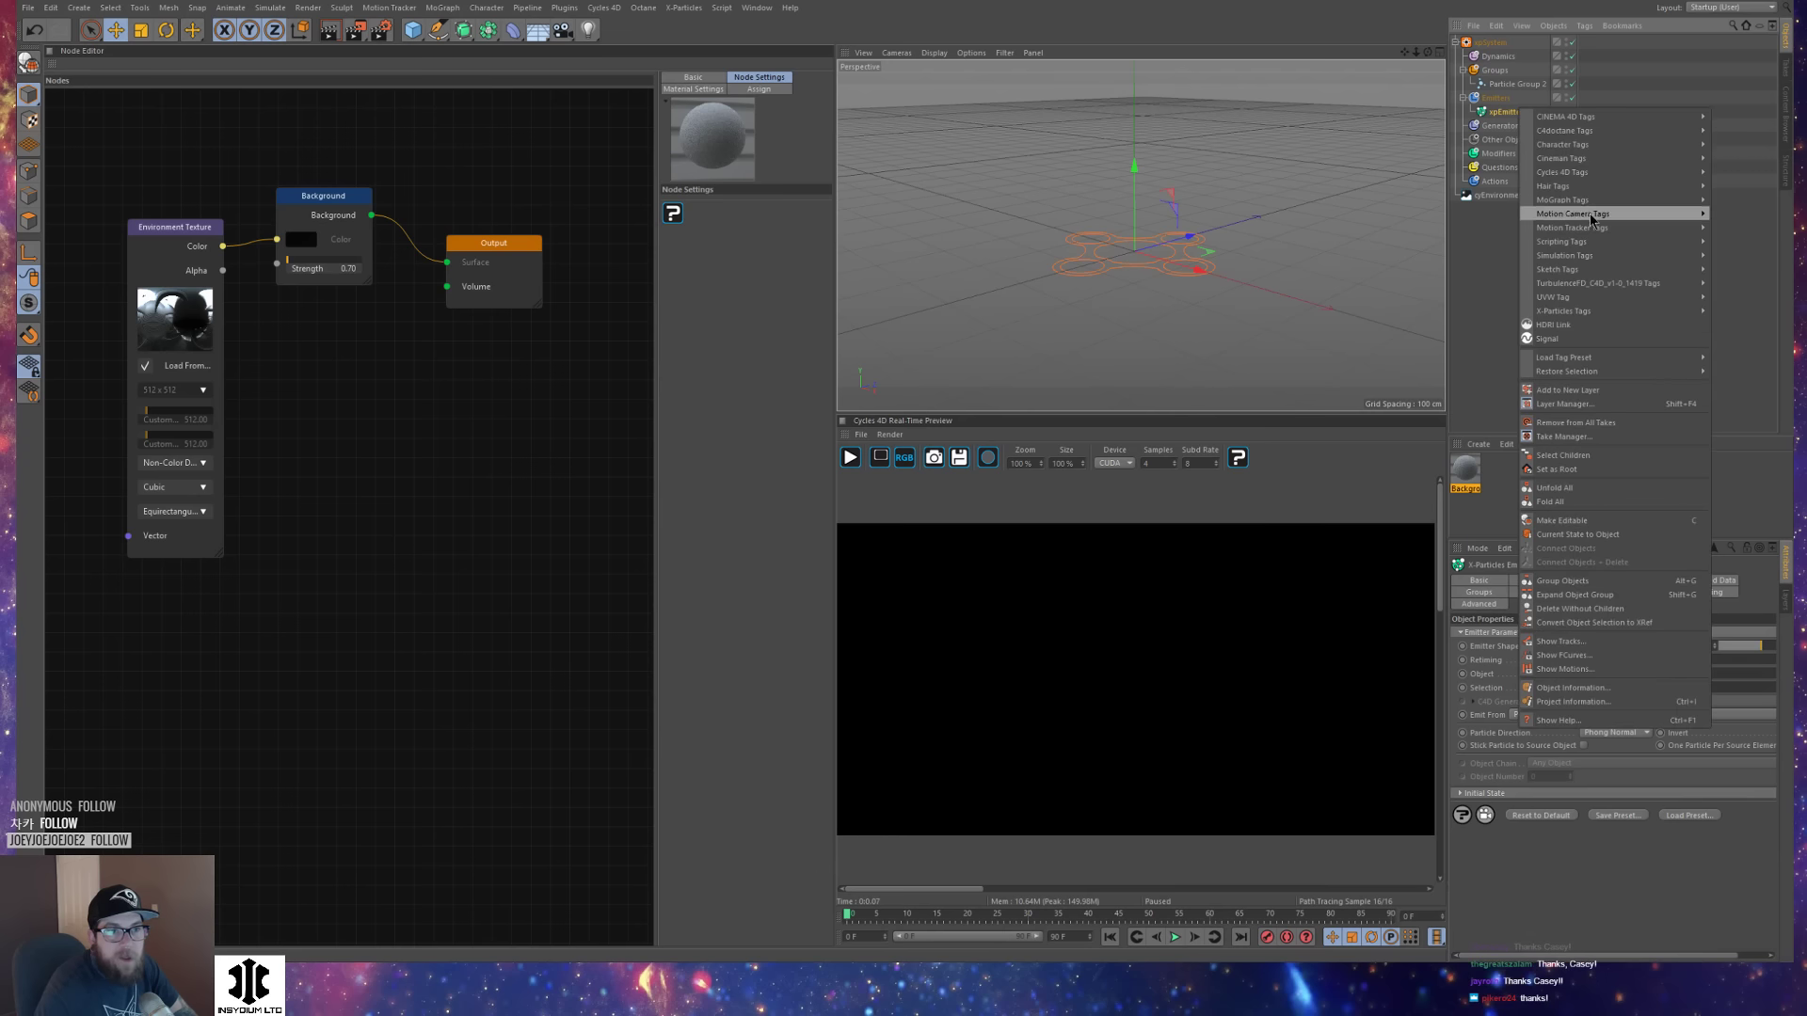
mouse_move(1584, 176)
left_click(1743, 241)
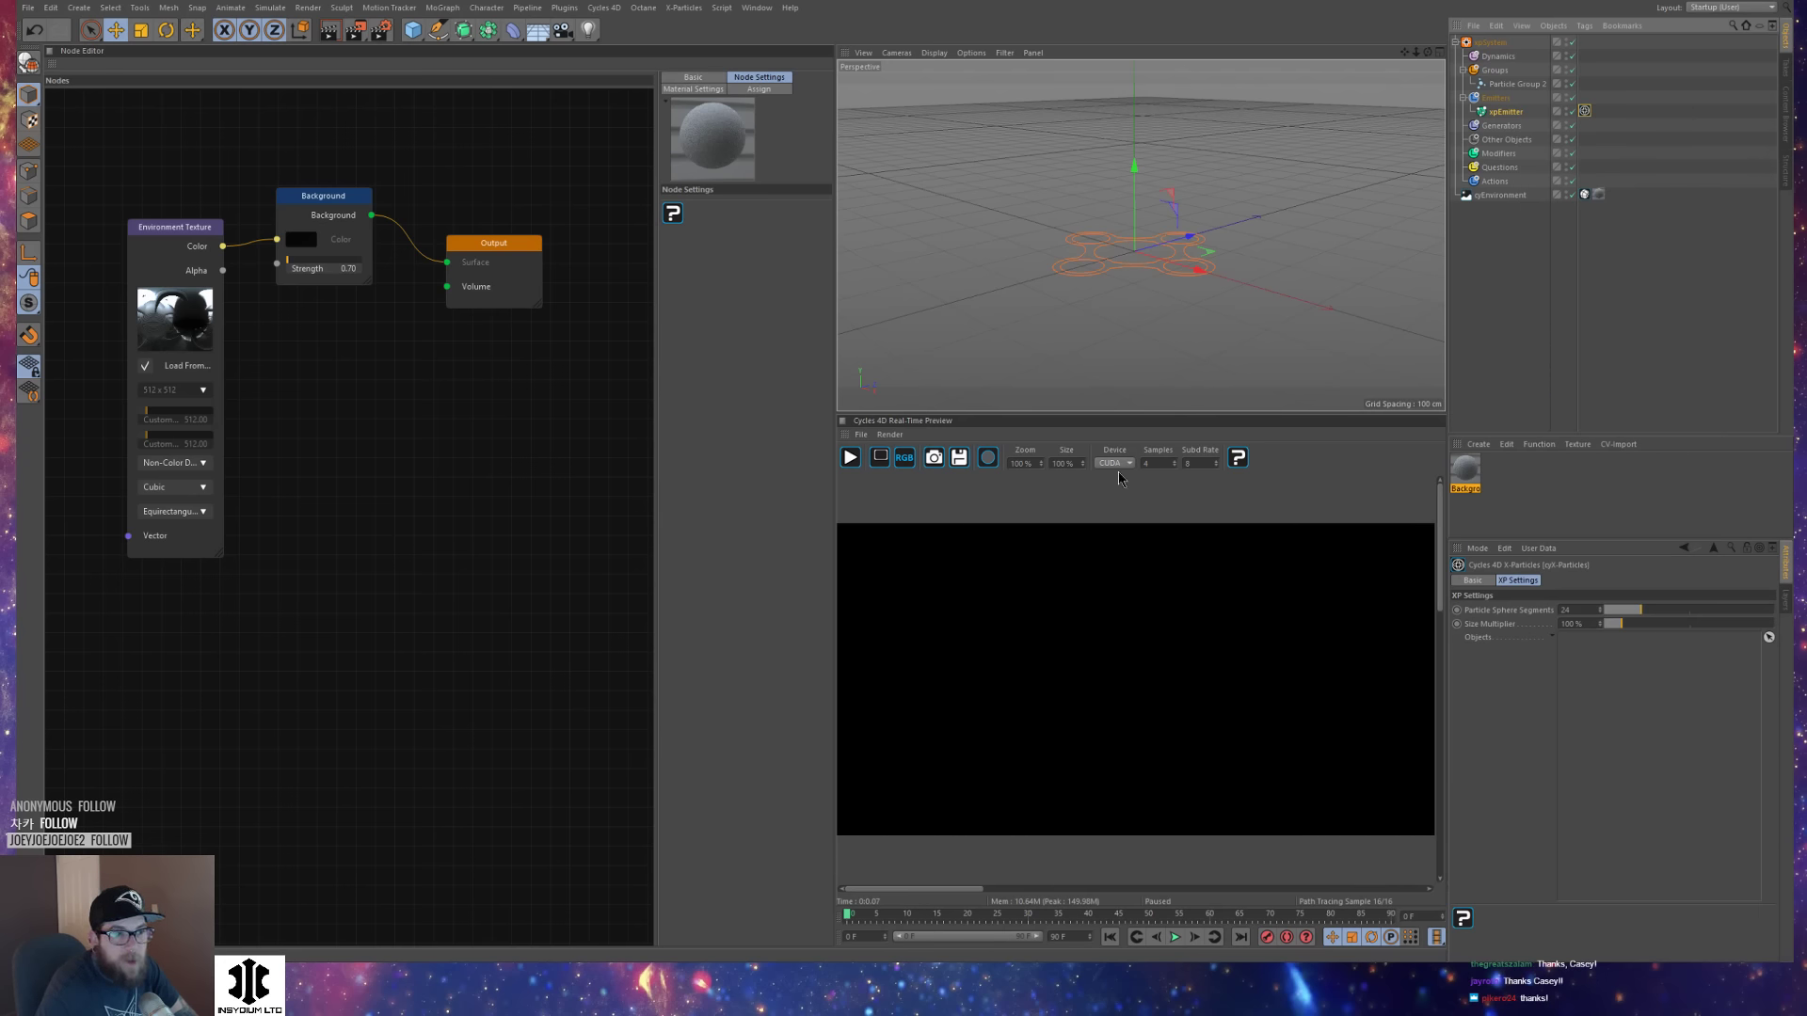
left_click(850, 458)
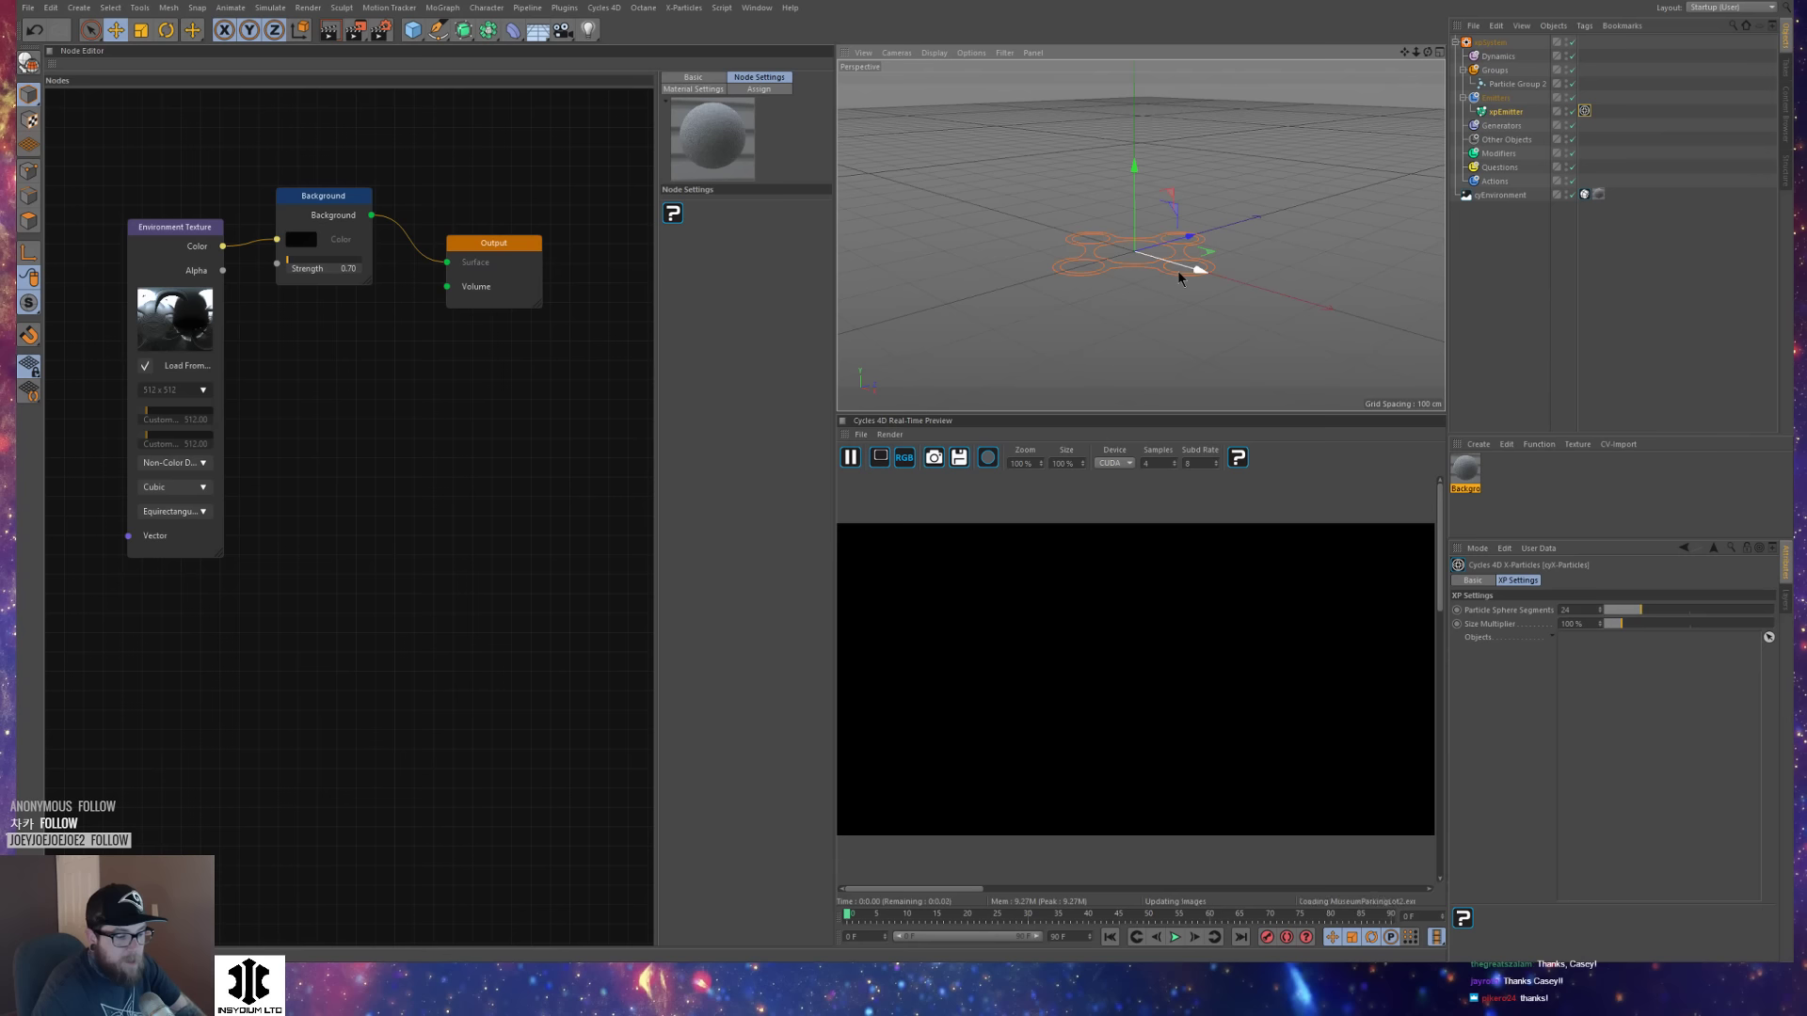
key("F8")
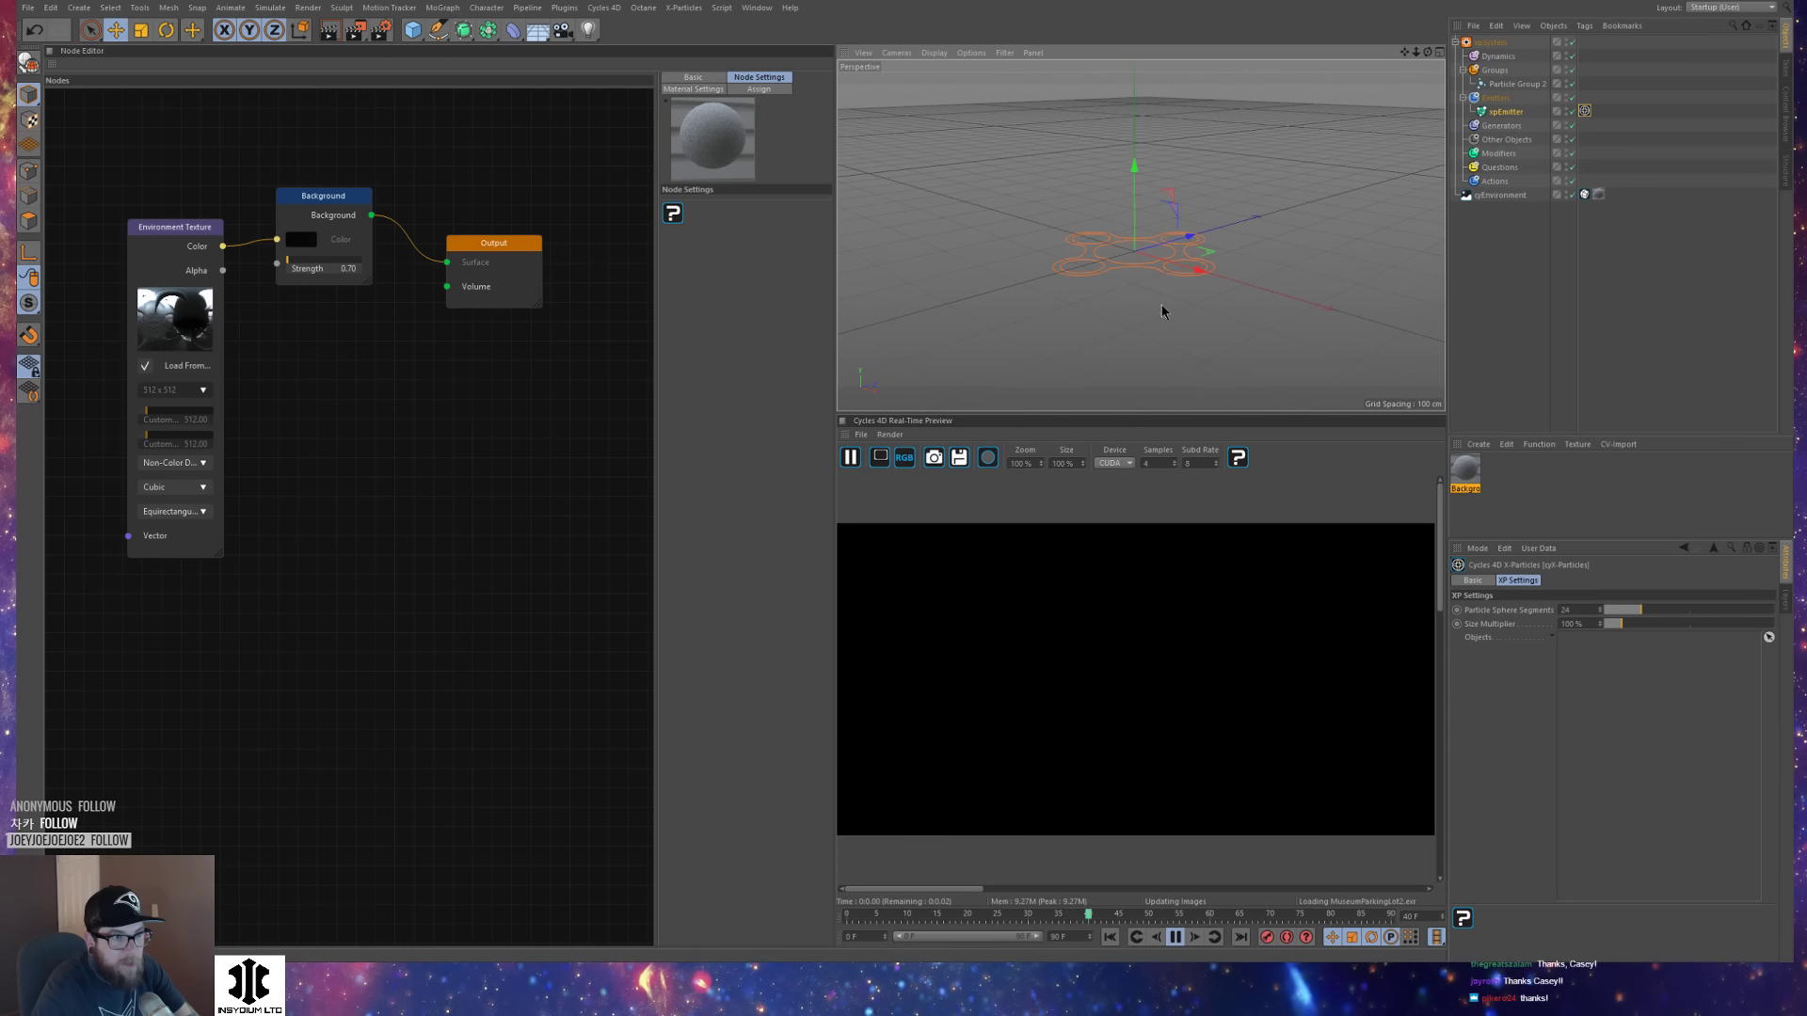
key("F8")
Create a Cycles 4D object material and assign it to the xpEmitter.
left_click(1478, 445)
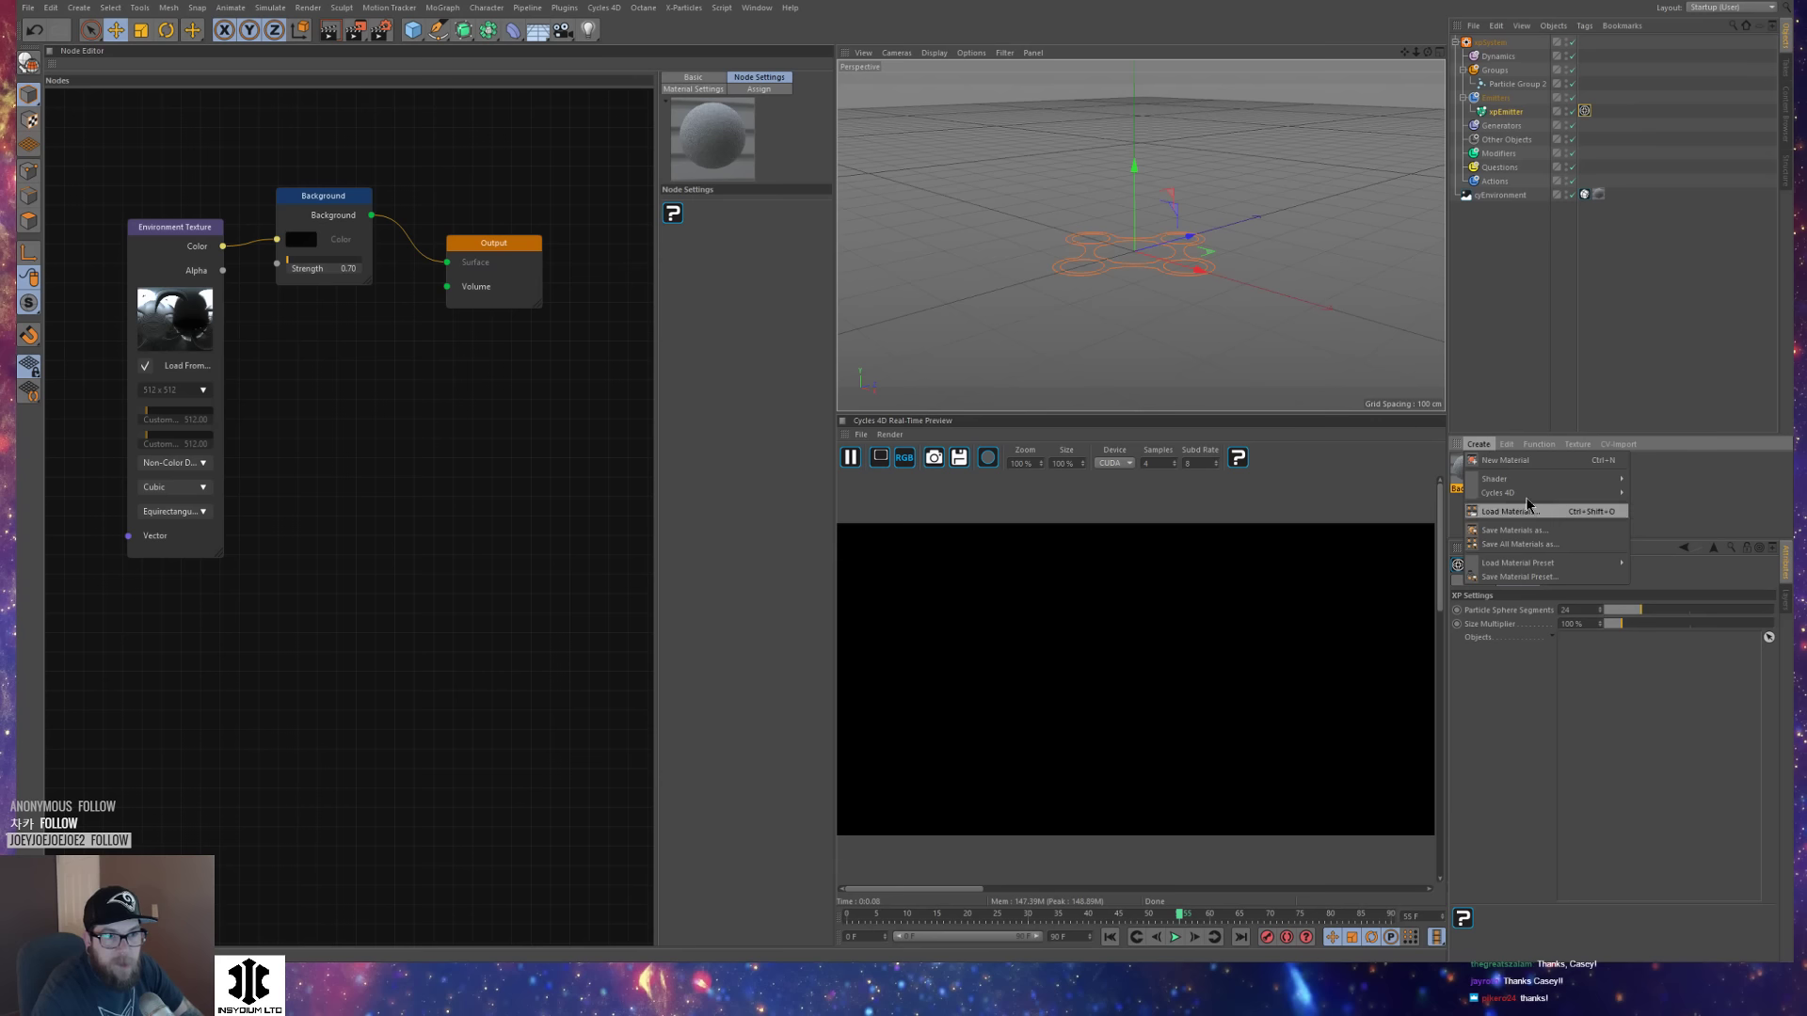
mouse_move(1599, 493)
left_click(1673, 502)
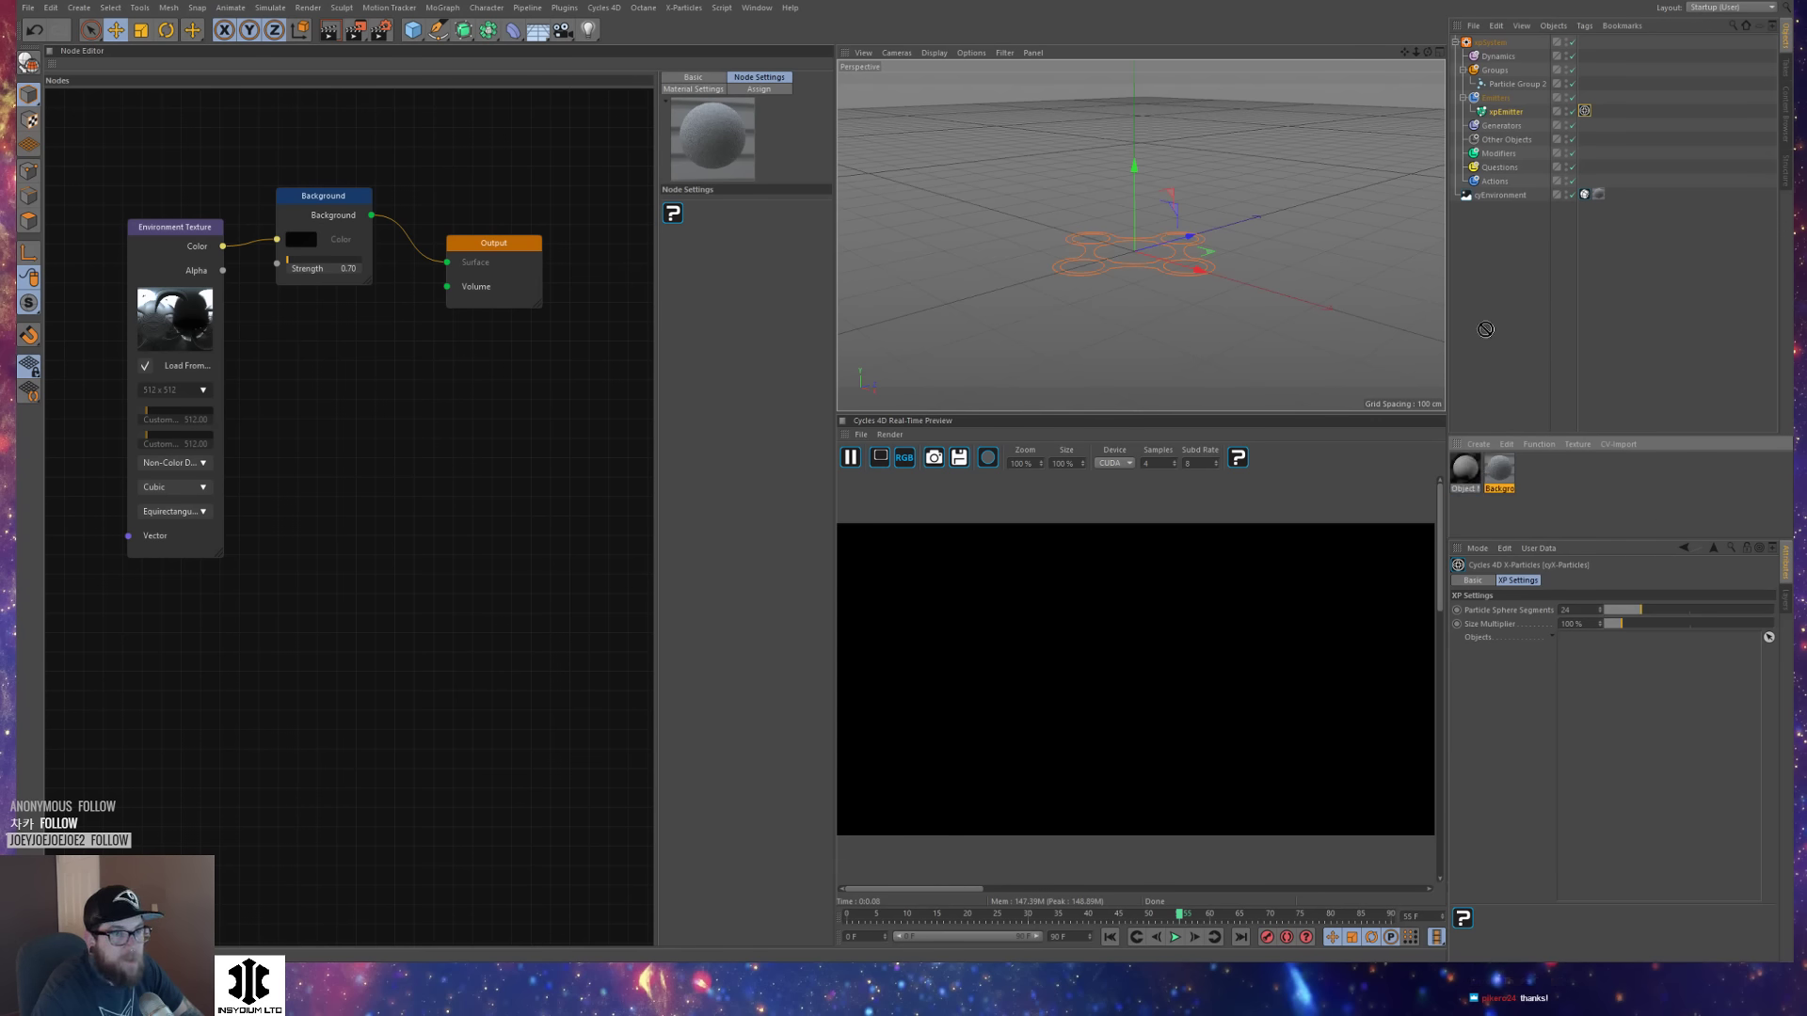
left_click_drag(1528, 118, 1529, 113)
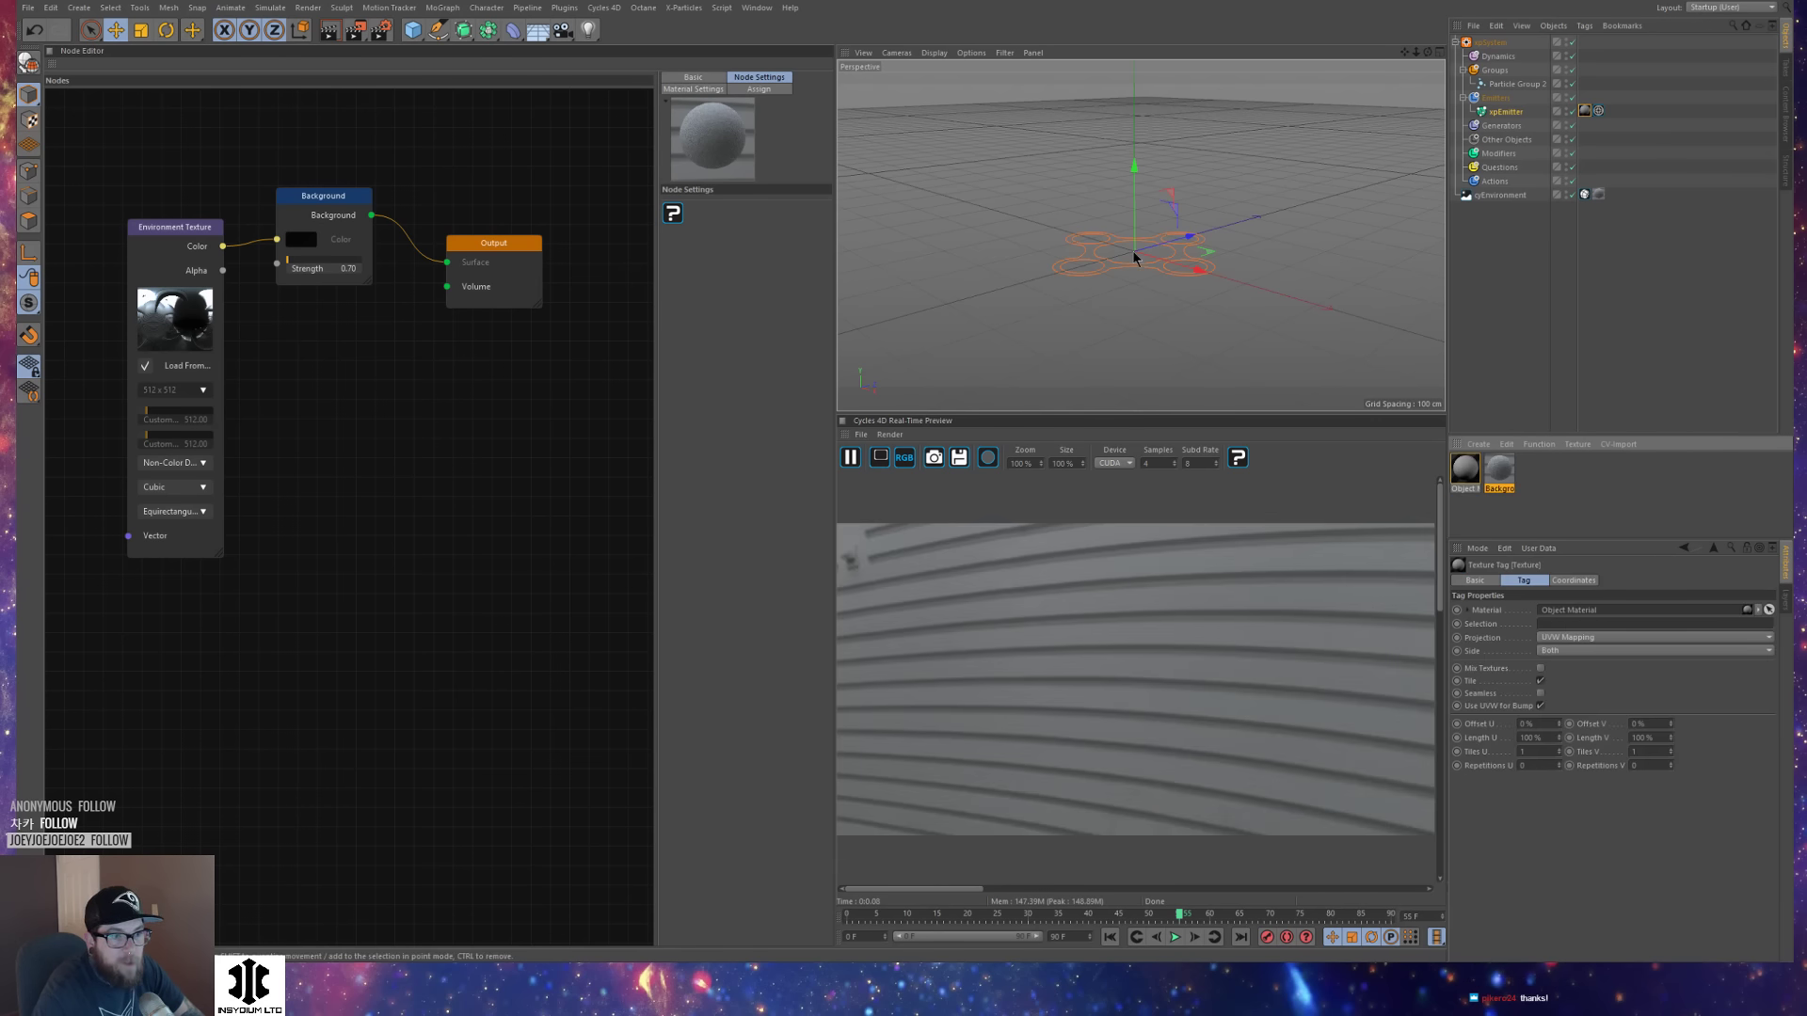
left_click_drag(1129, 292, 1073, 306, "alt")
Set the xpEmitter's shape to Rectangle and play the simulation to emit particles.
left_click(1517, 112)
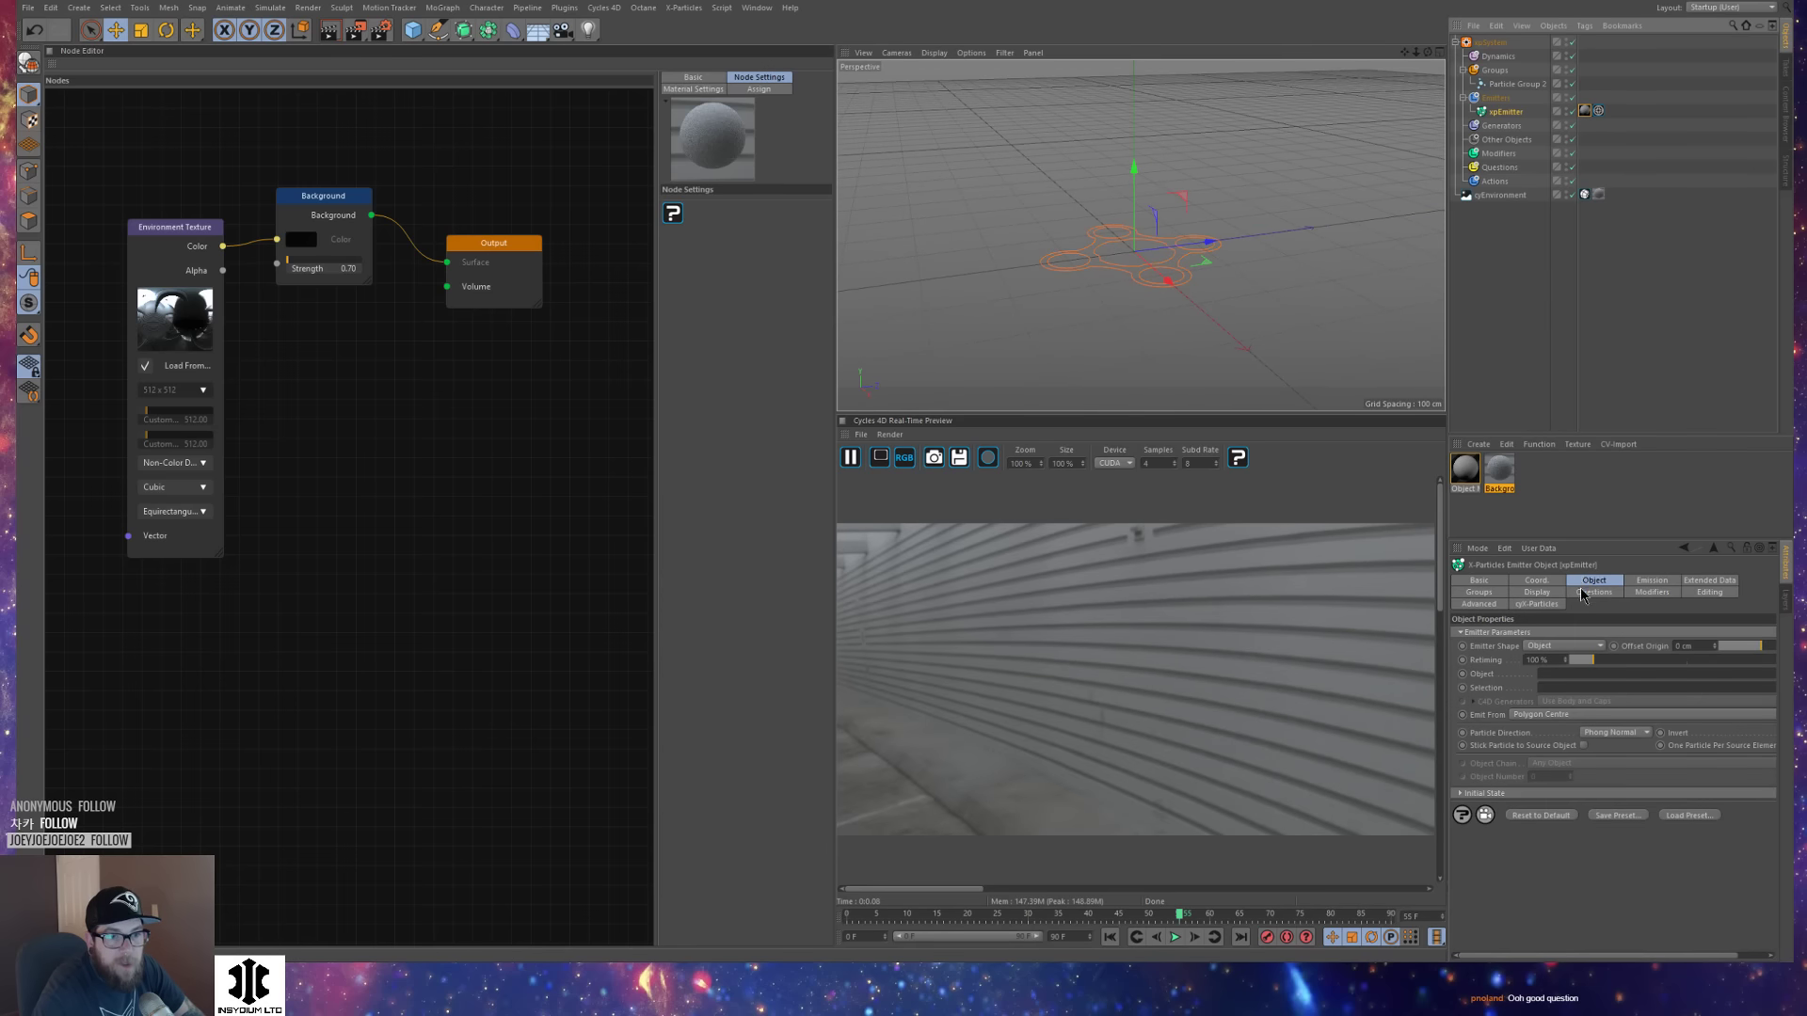
left_click(1537, 581)
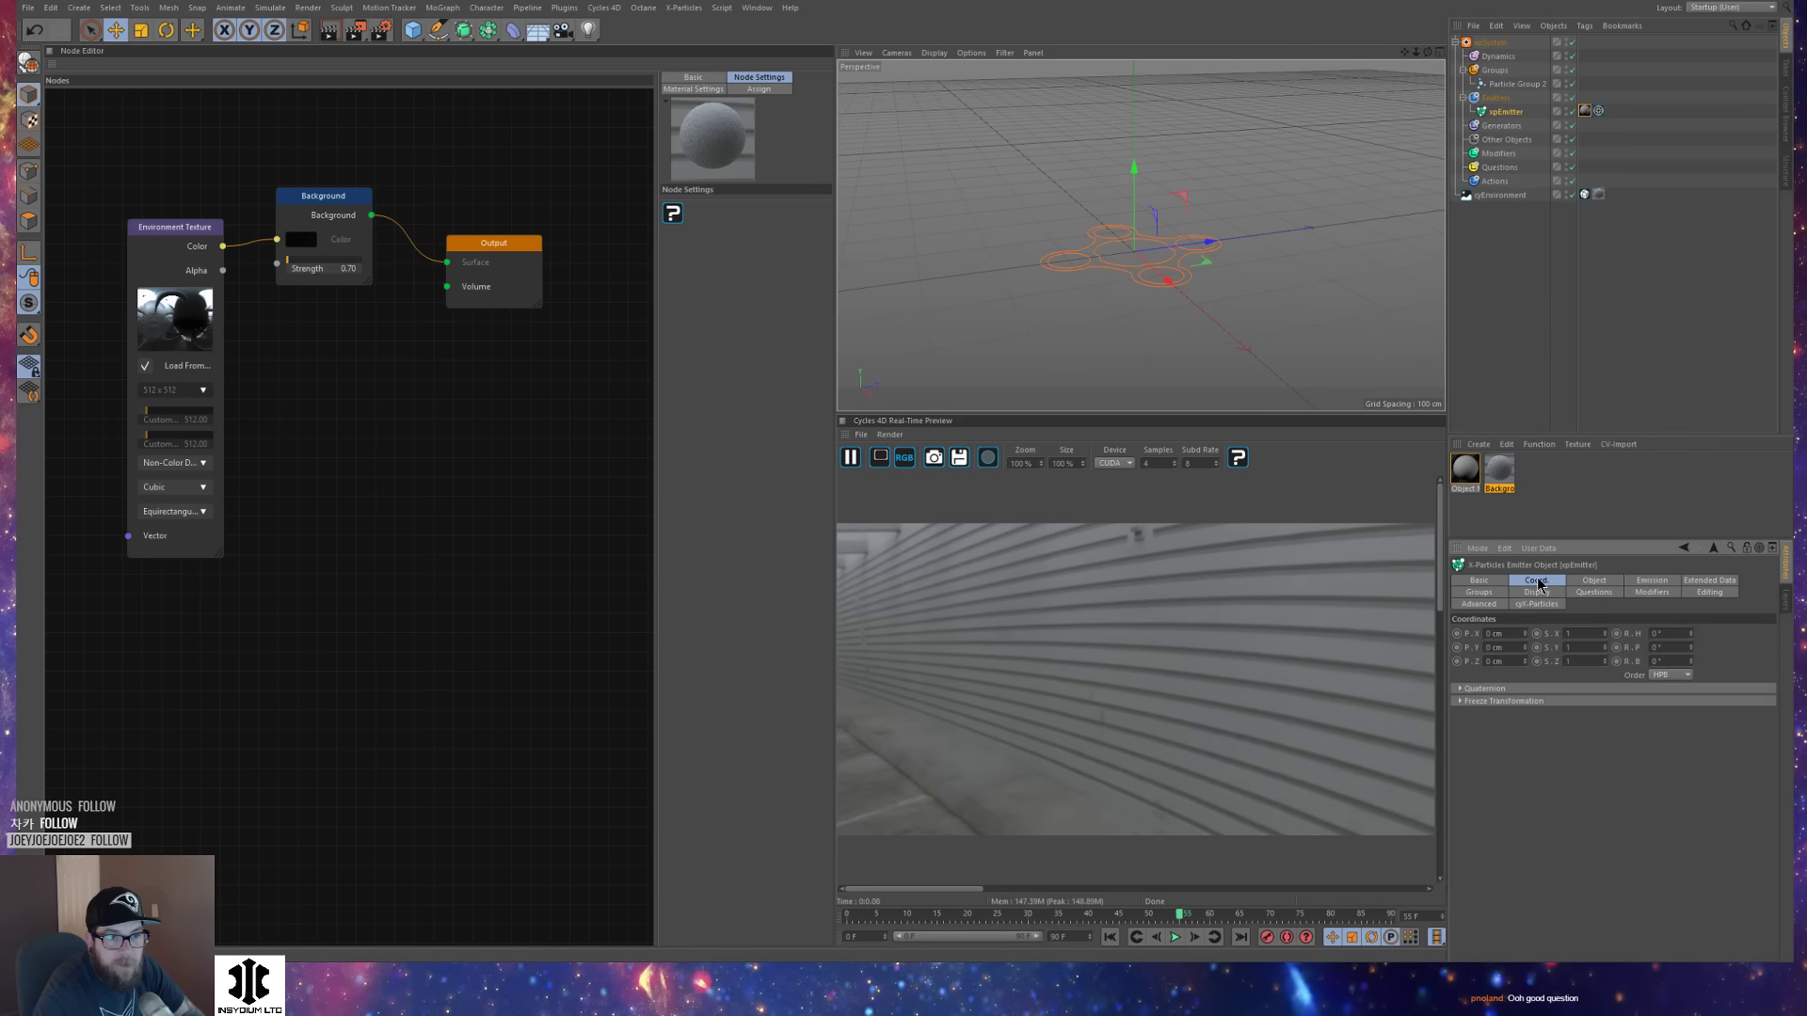
left_click(1590, 581)
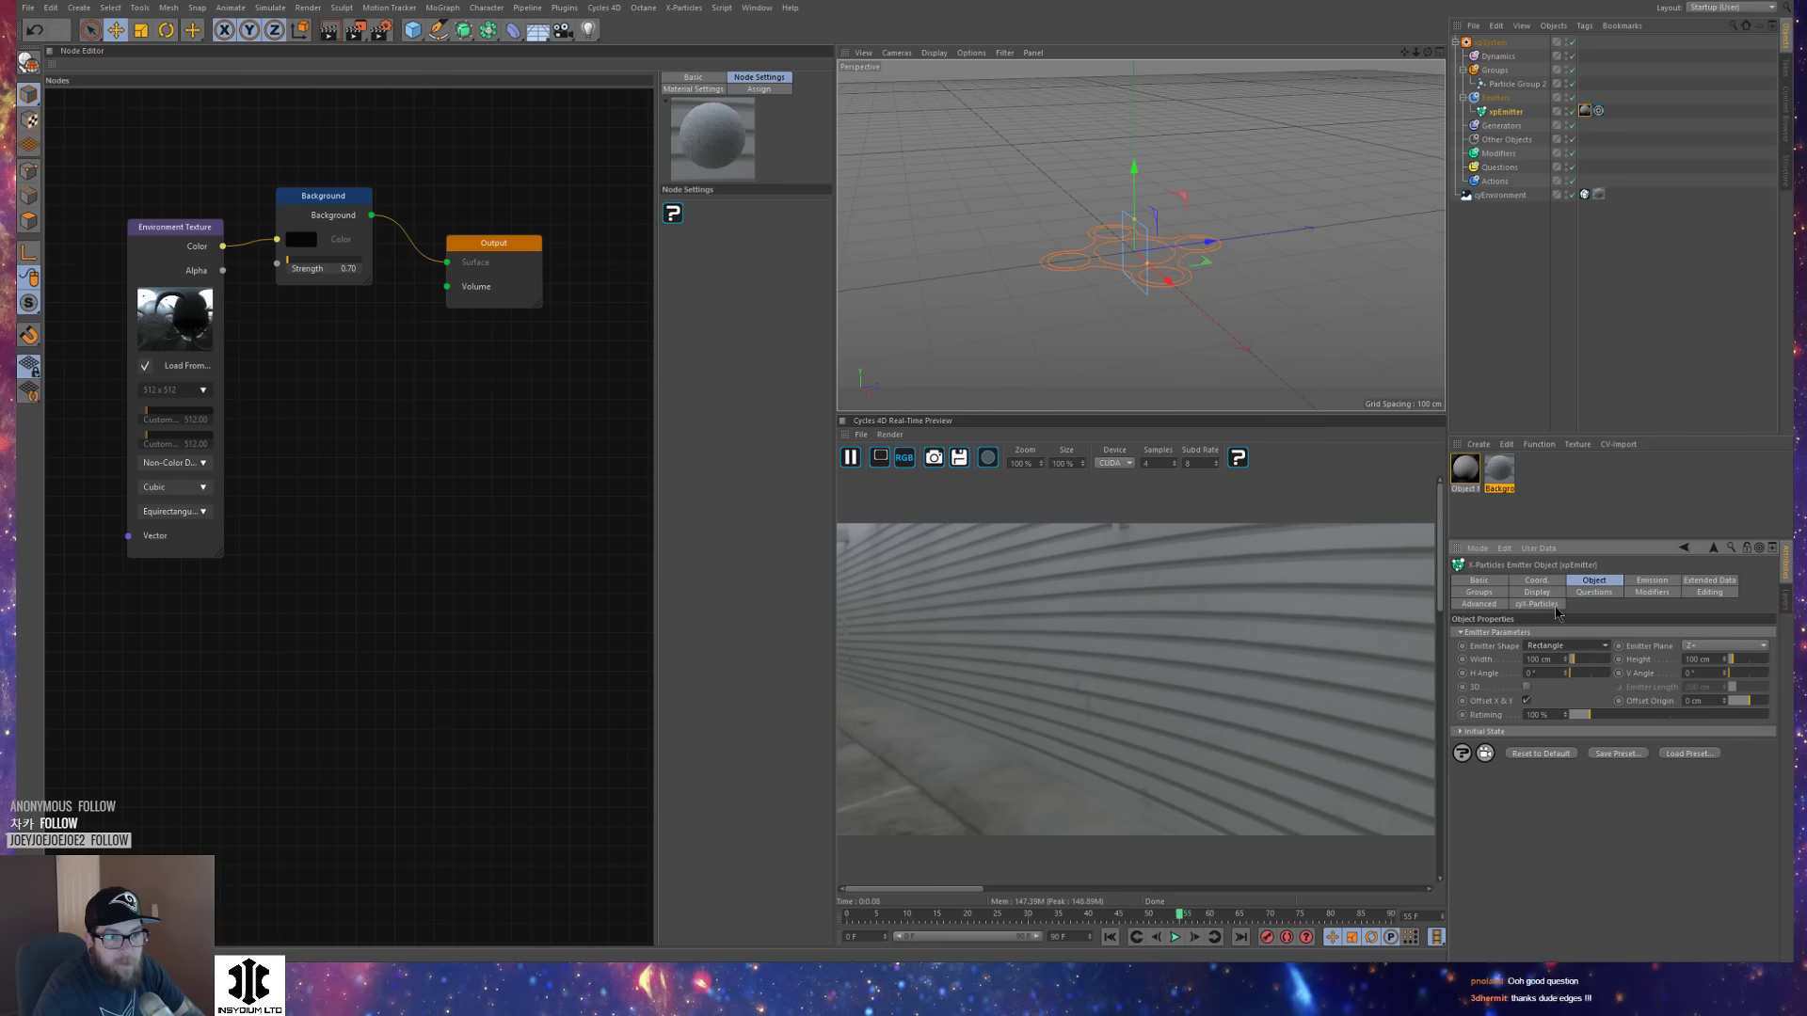
key("F8")
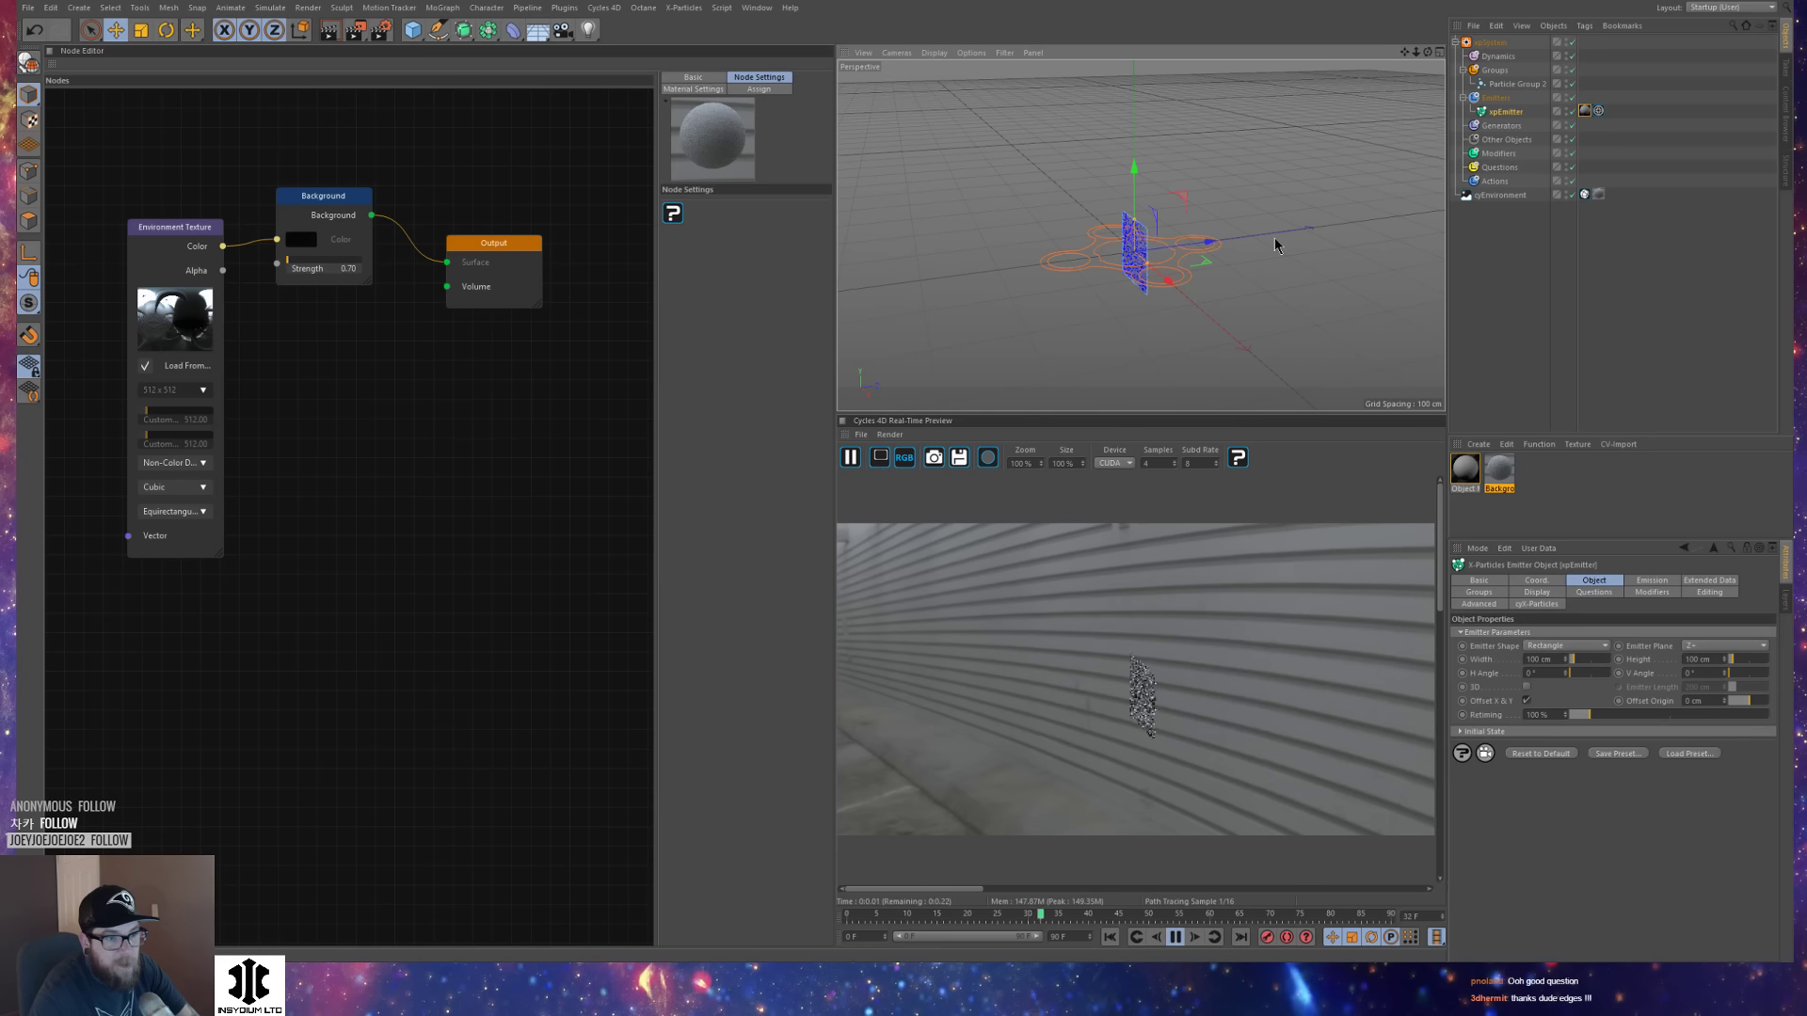
key("F8")
Add speed variation in the particle group's emission settings and replay the simulation to spread out the particles.
left_click(1514, 84)
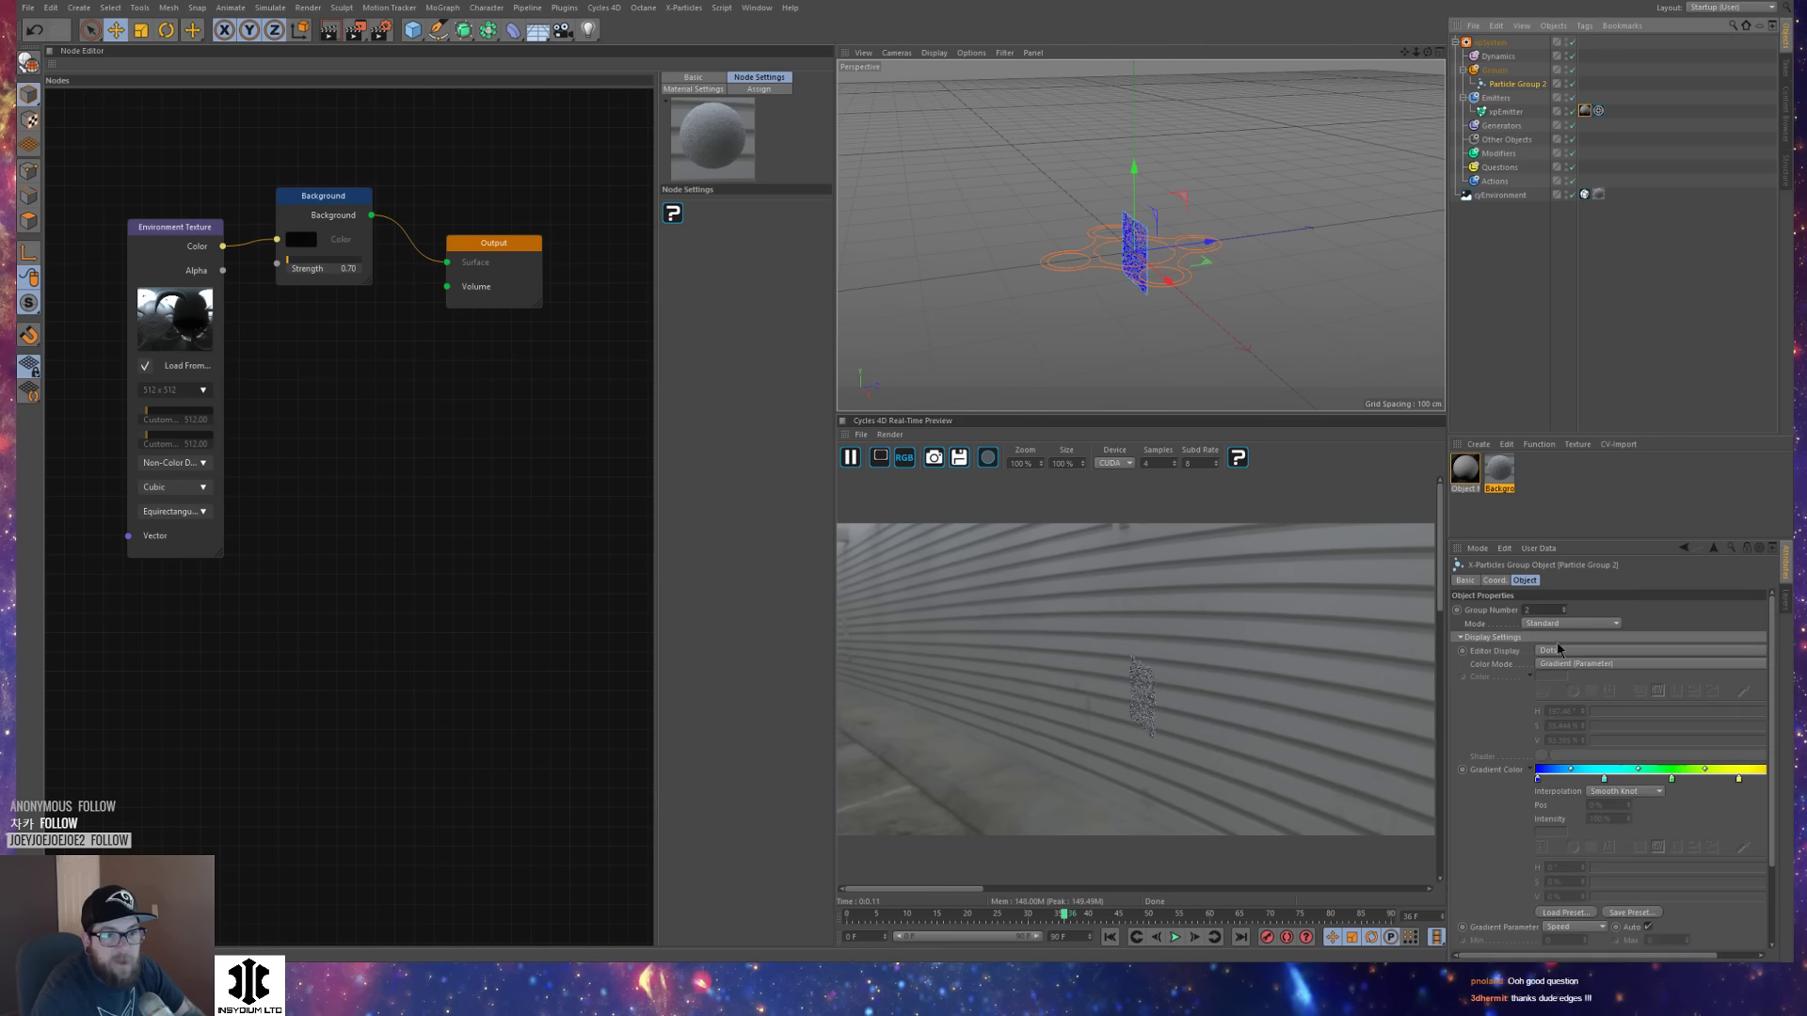
scroll(1561, 875, "down", 5)
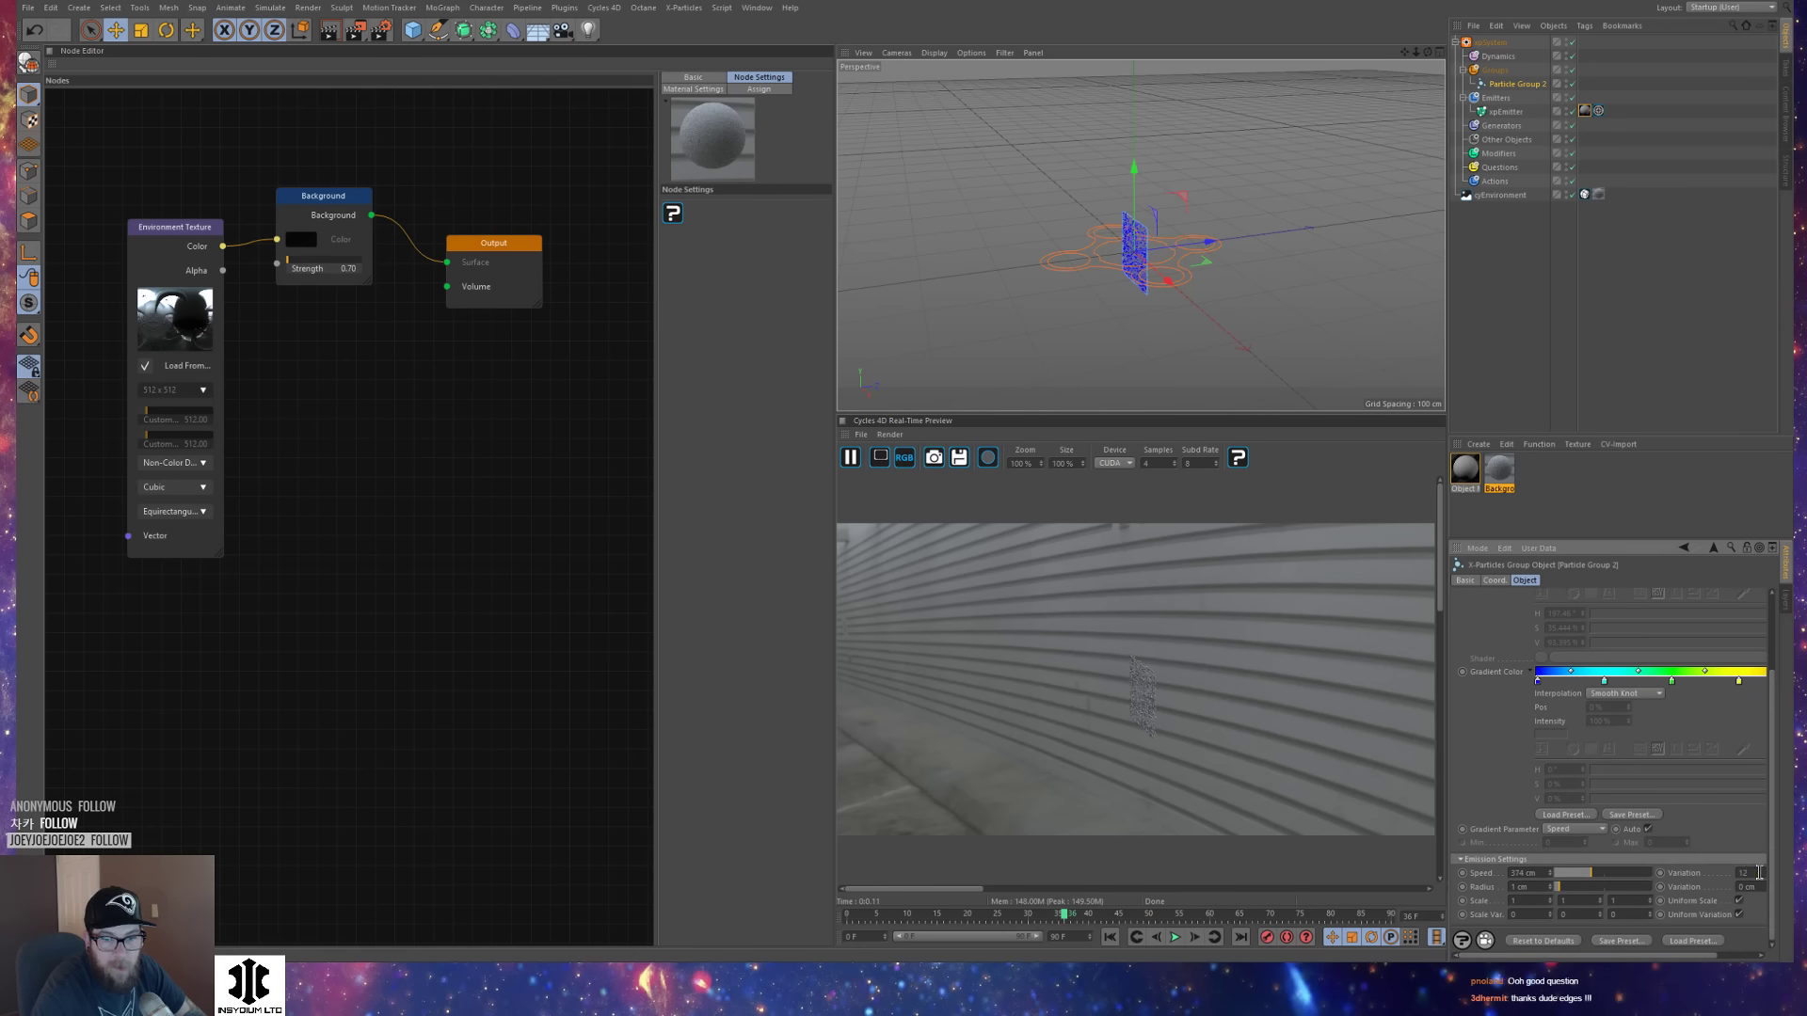
left_click(1147, 259)
key("F8")
mouse_move(1157, 288)
left_mouse_down("alt")
mouse_move(1029, 297)
mouse_move(1134, 274)
left_mouse_up("alt")
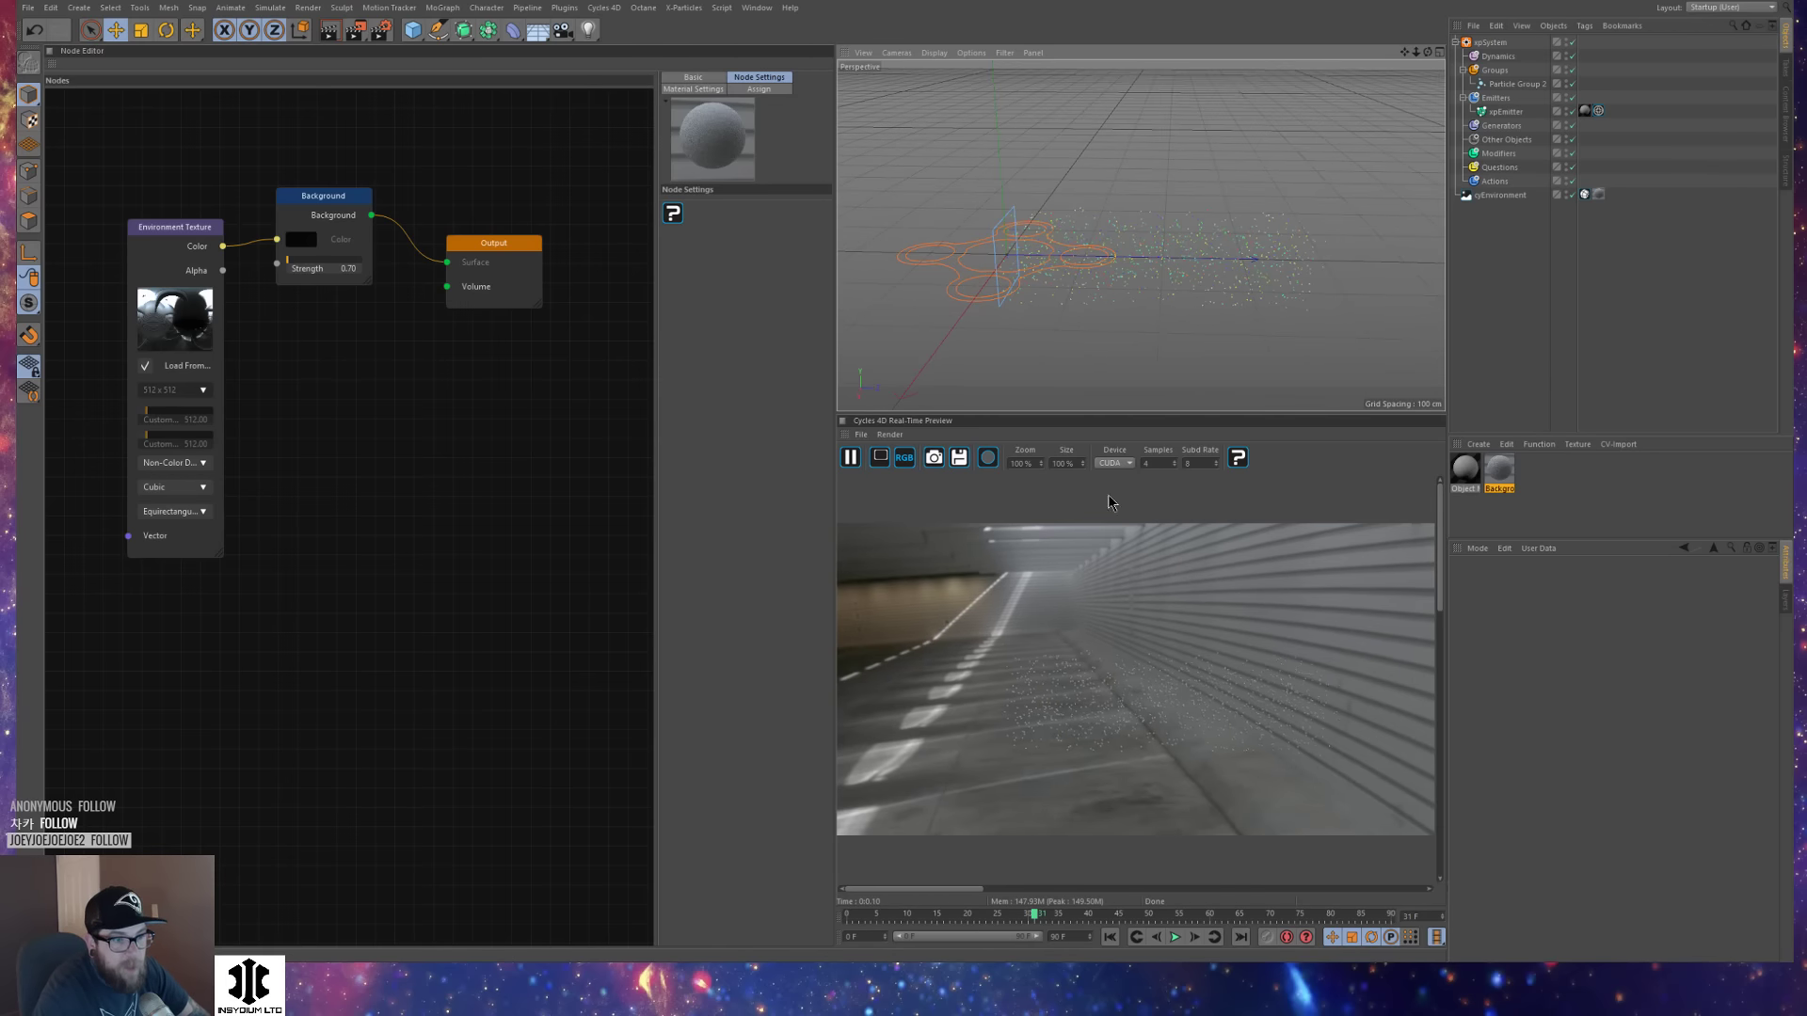
scroll(1218, 246, "up", 5)
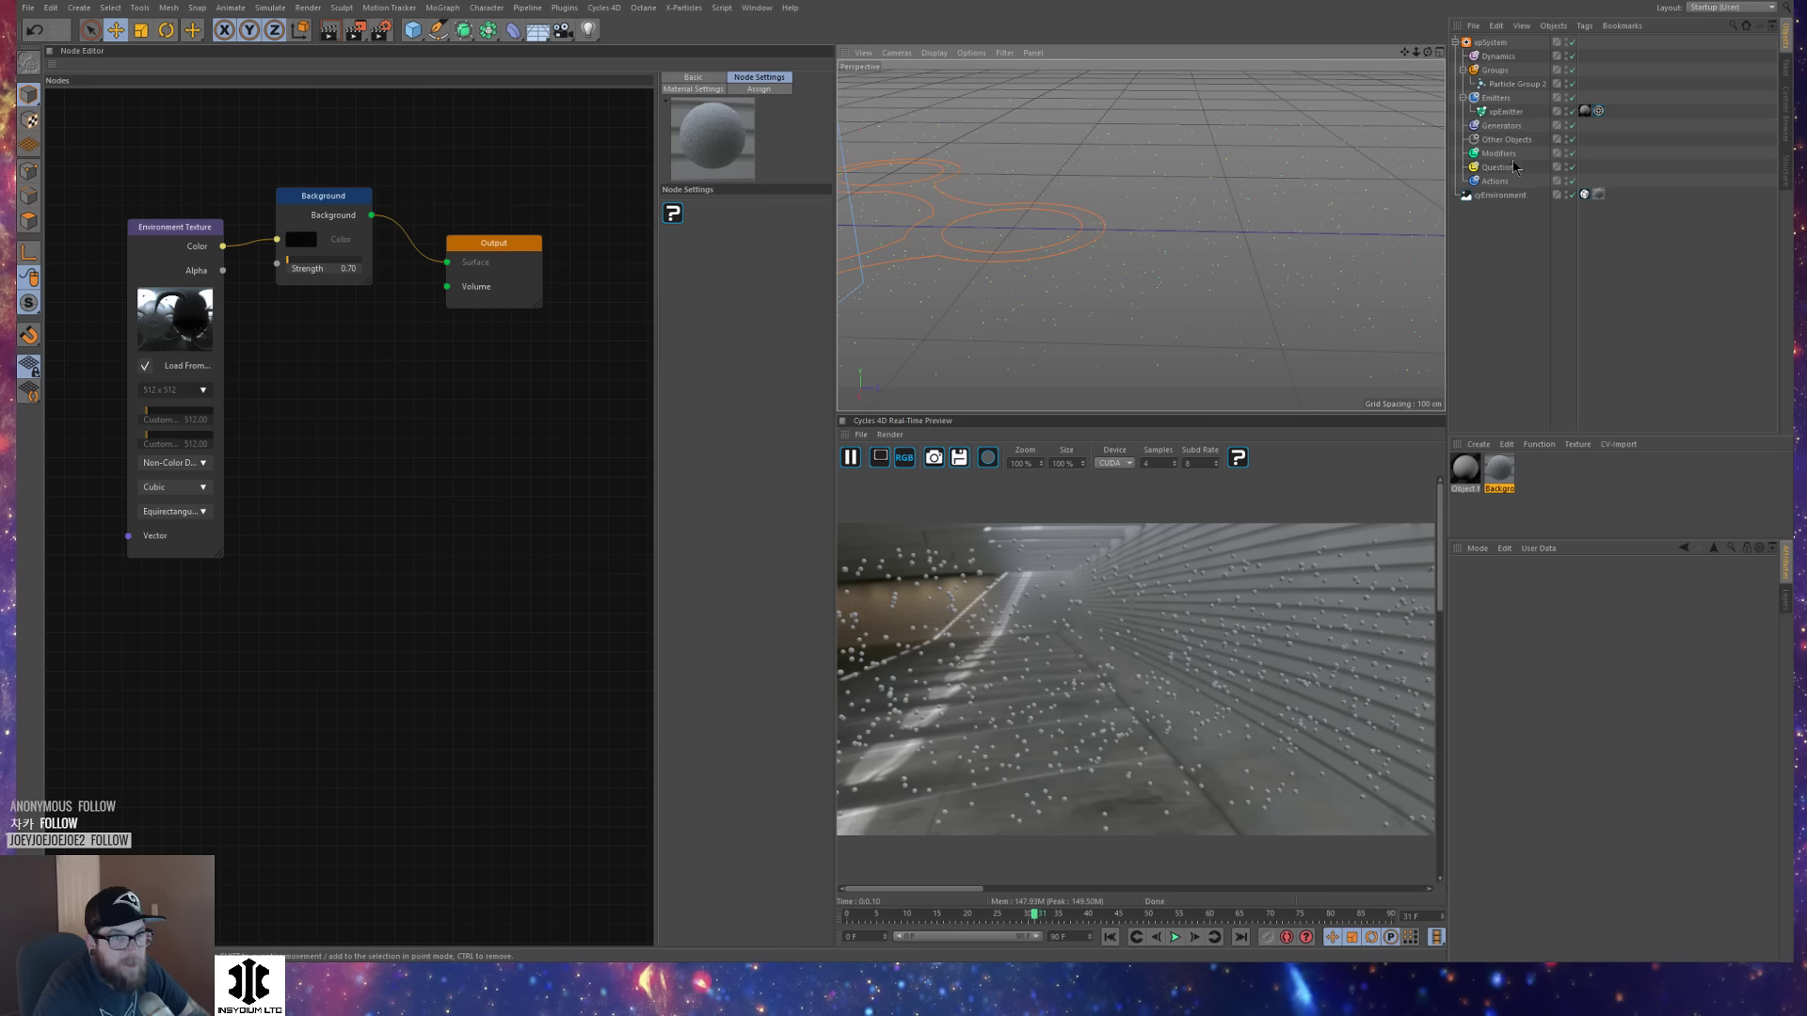
Add an Emission shader node to the emitter's Object Material.
left_click(1465, 470)
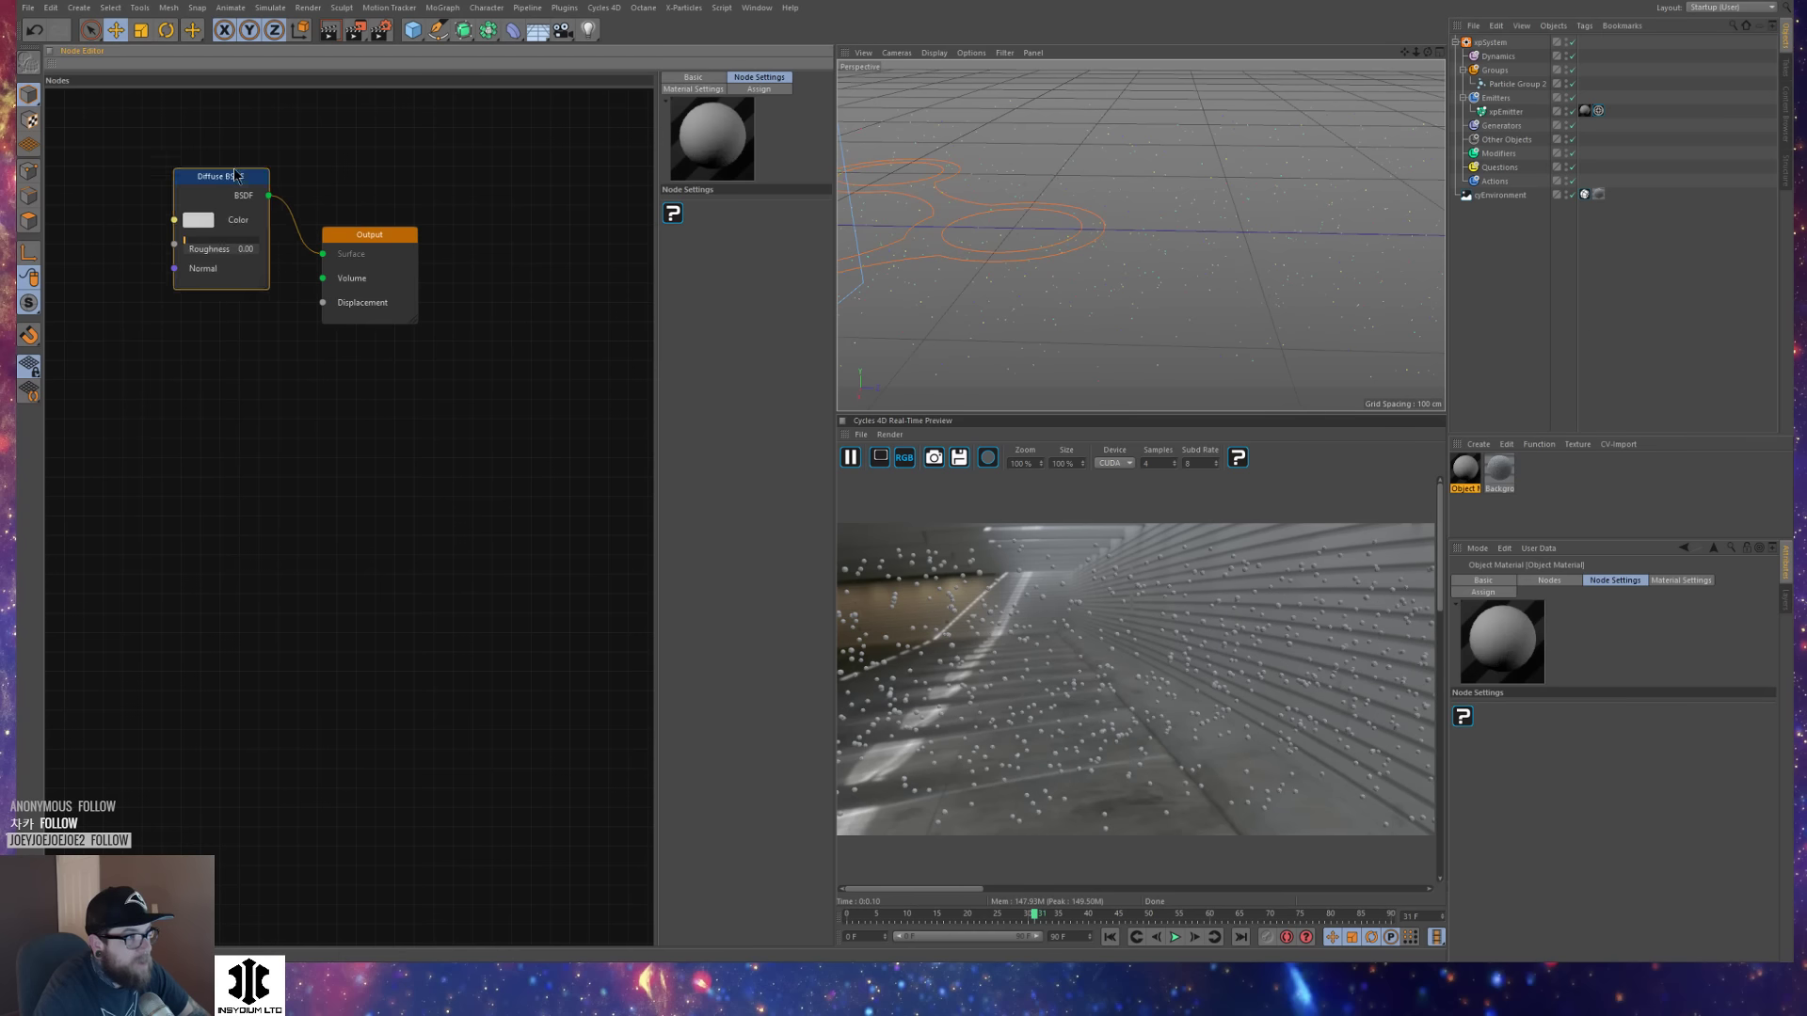
middle_click_drag(216, 354, 357, 396)
right_click(346, 352)
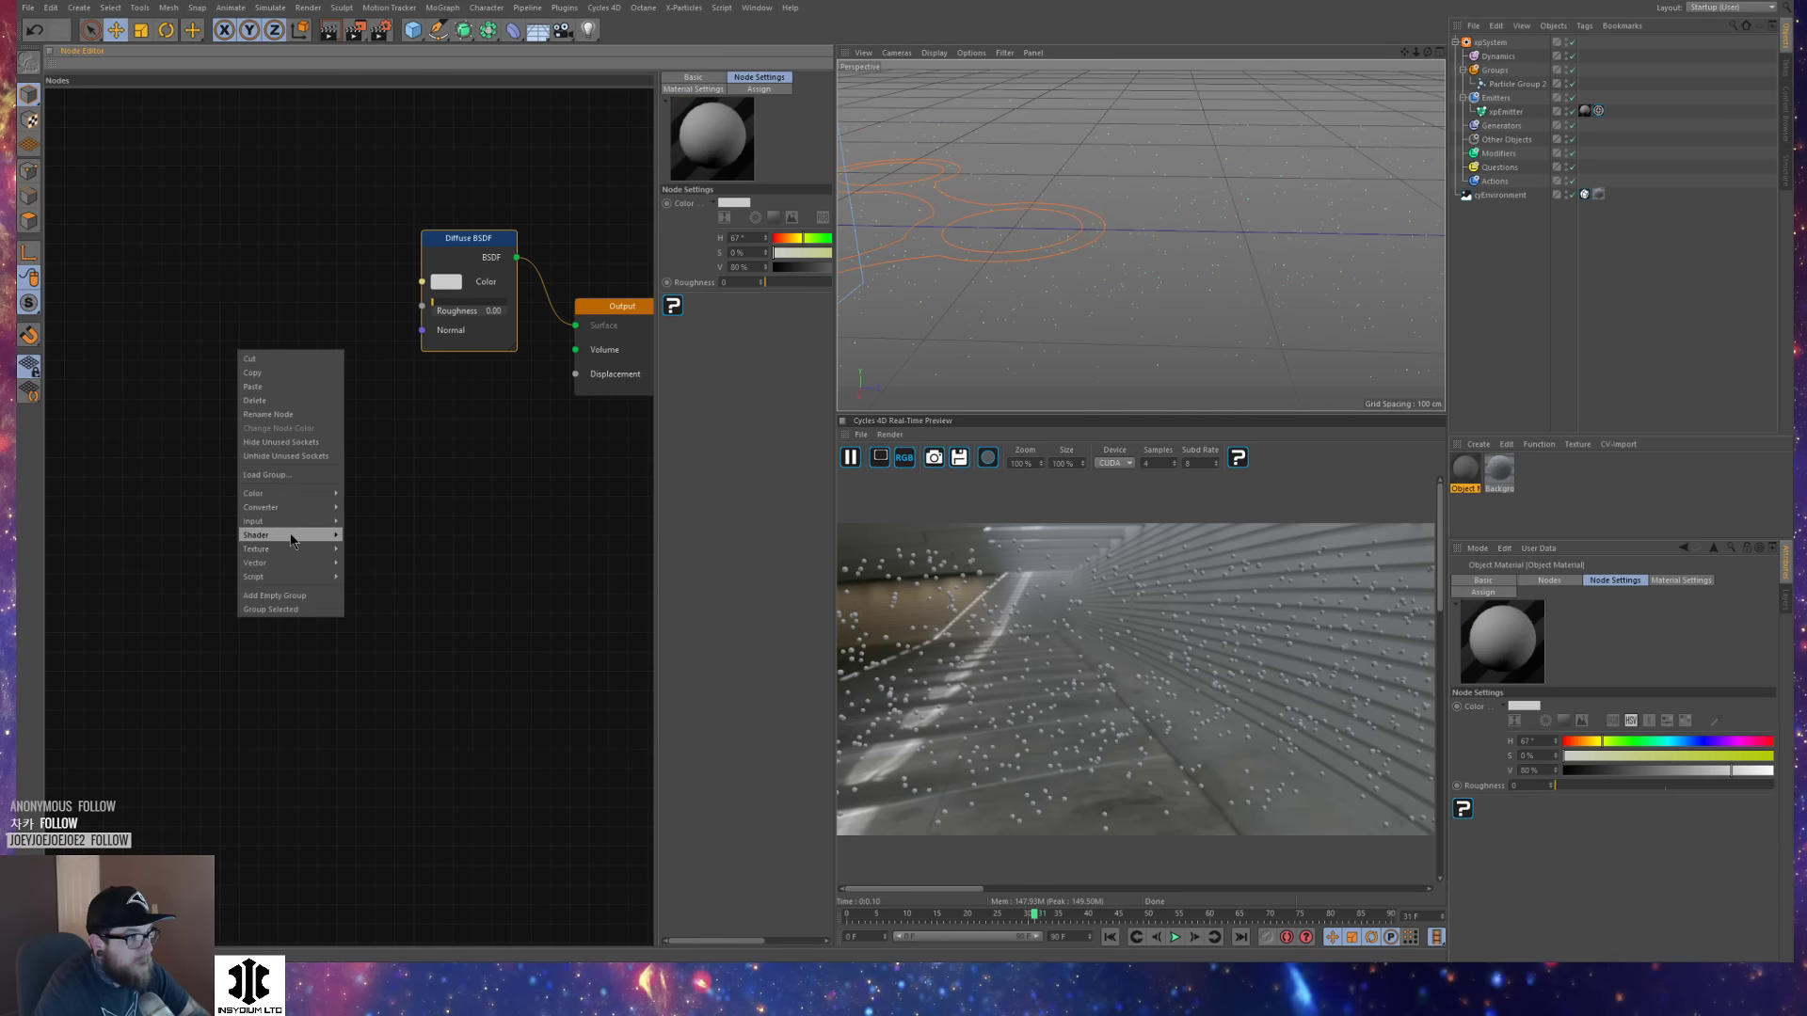
mouse_move(290, 537)
left_click(385, 633)
left_click_drag(332, 377, 581, 329)
right_click(582, 330)
left_click(478, 265)
left_click(476, 241)
right_click(475, 235)
left_click(412, 327)
left_click(328, 195)
key("ctrl+z")
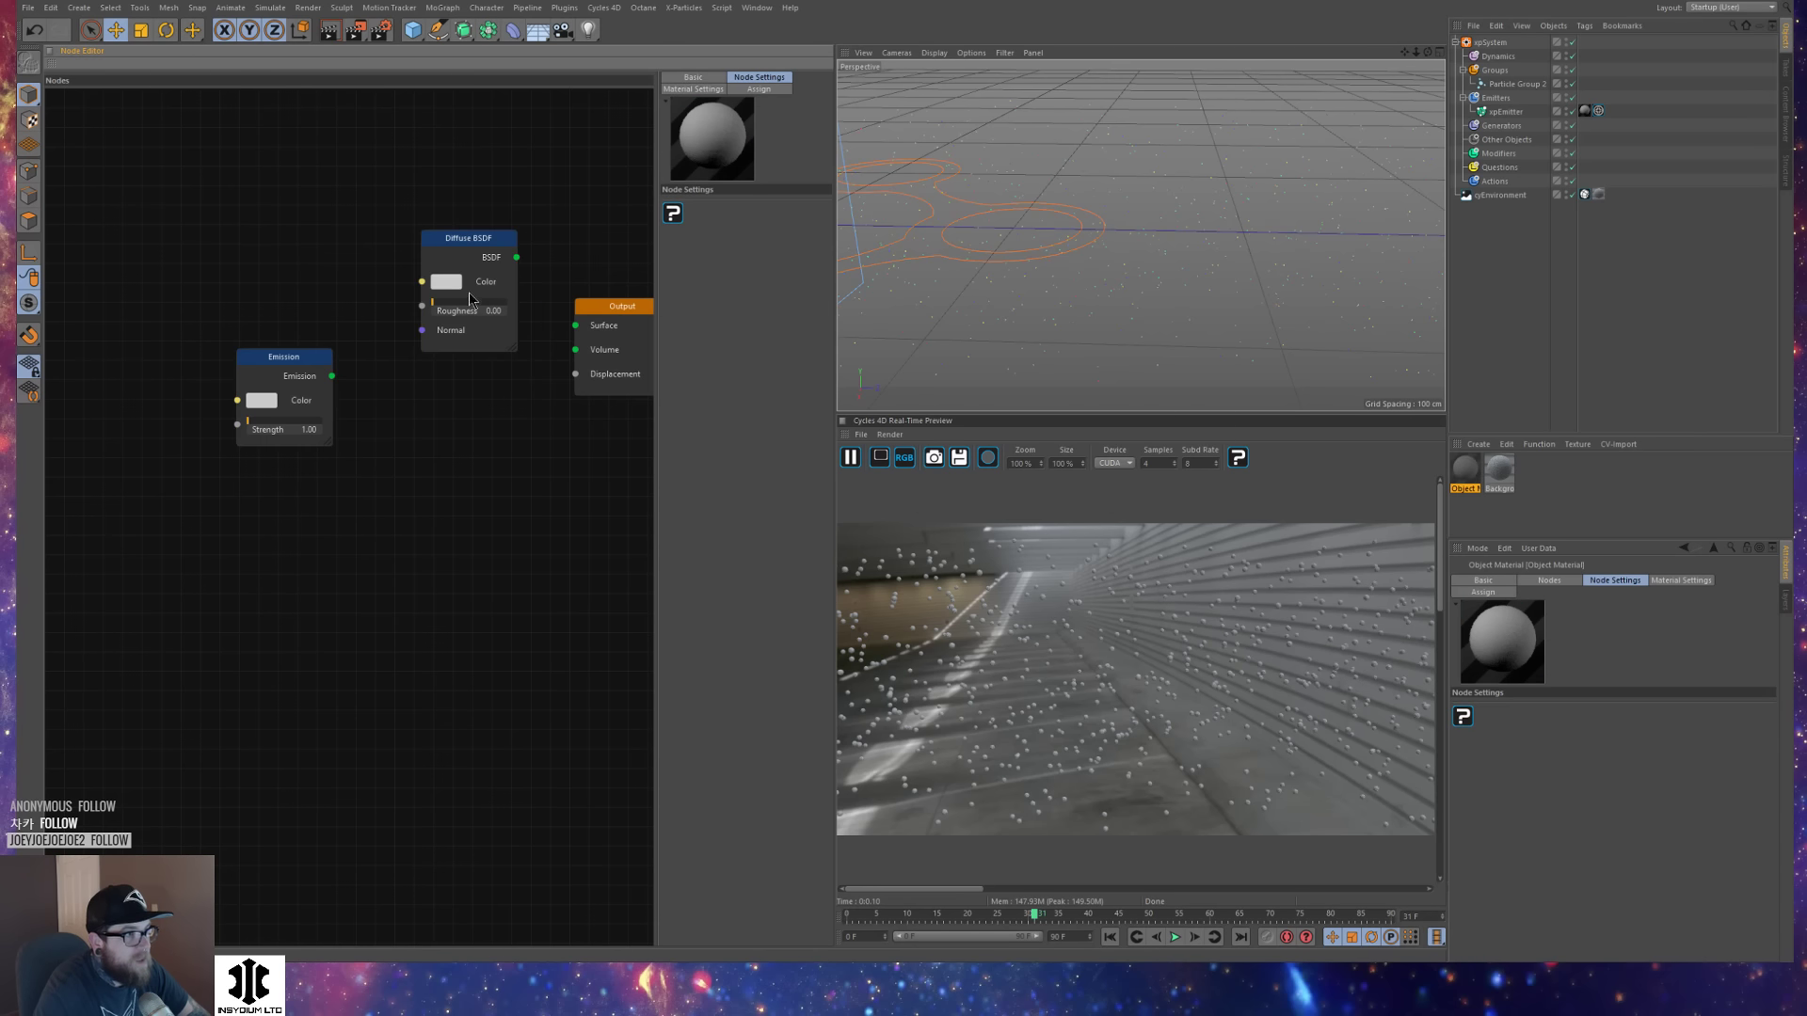
Delete the Diffuse BSDF node and connect the Emission node to the Output's Surface.
left_click(467, 239)
right_click(464, 238)
left_click(507, 288)
left_click_drag(332, 376, 578, 329)
left_click_drag(283, 358, 375, 301)
Add a Particle Info node and connect its Color output to the Emission node's Color.
right_click(191, 318)
mouse_move(250, 487)
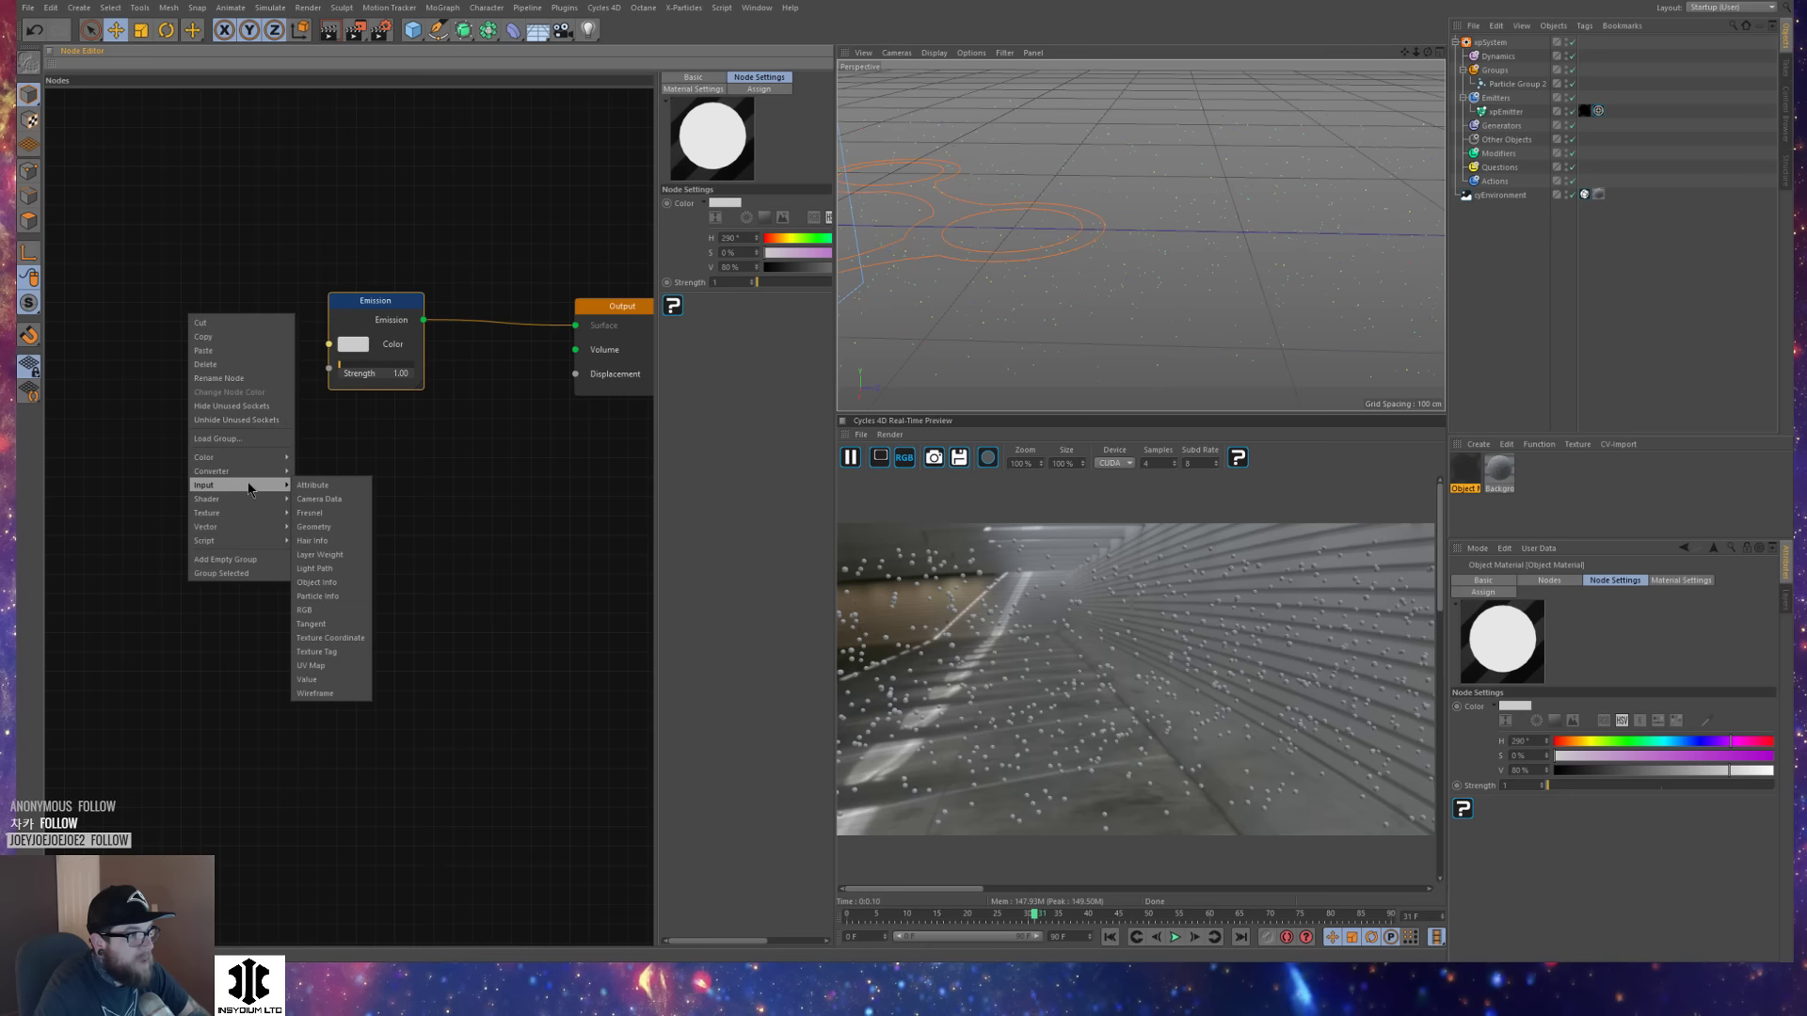
left_click(353, 596)
left_click_drag(280, 500, 226, 464)
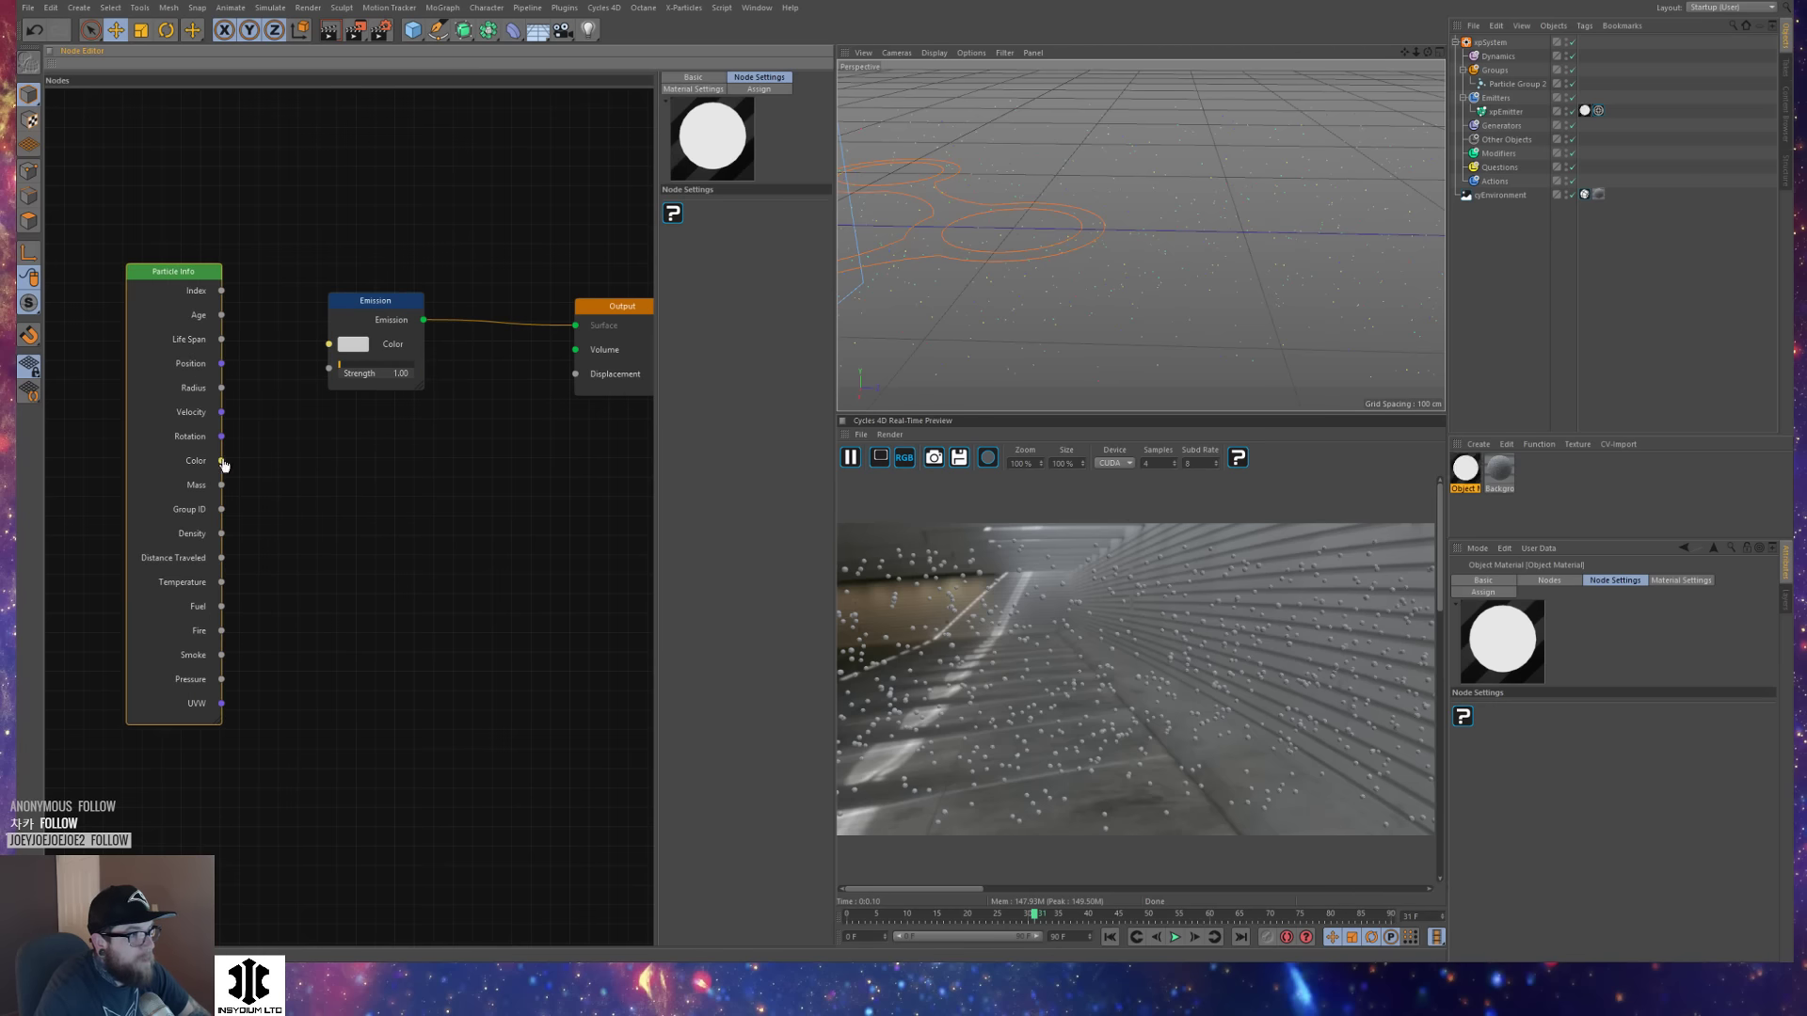
left_click_drag(332, 361, 330, 349)
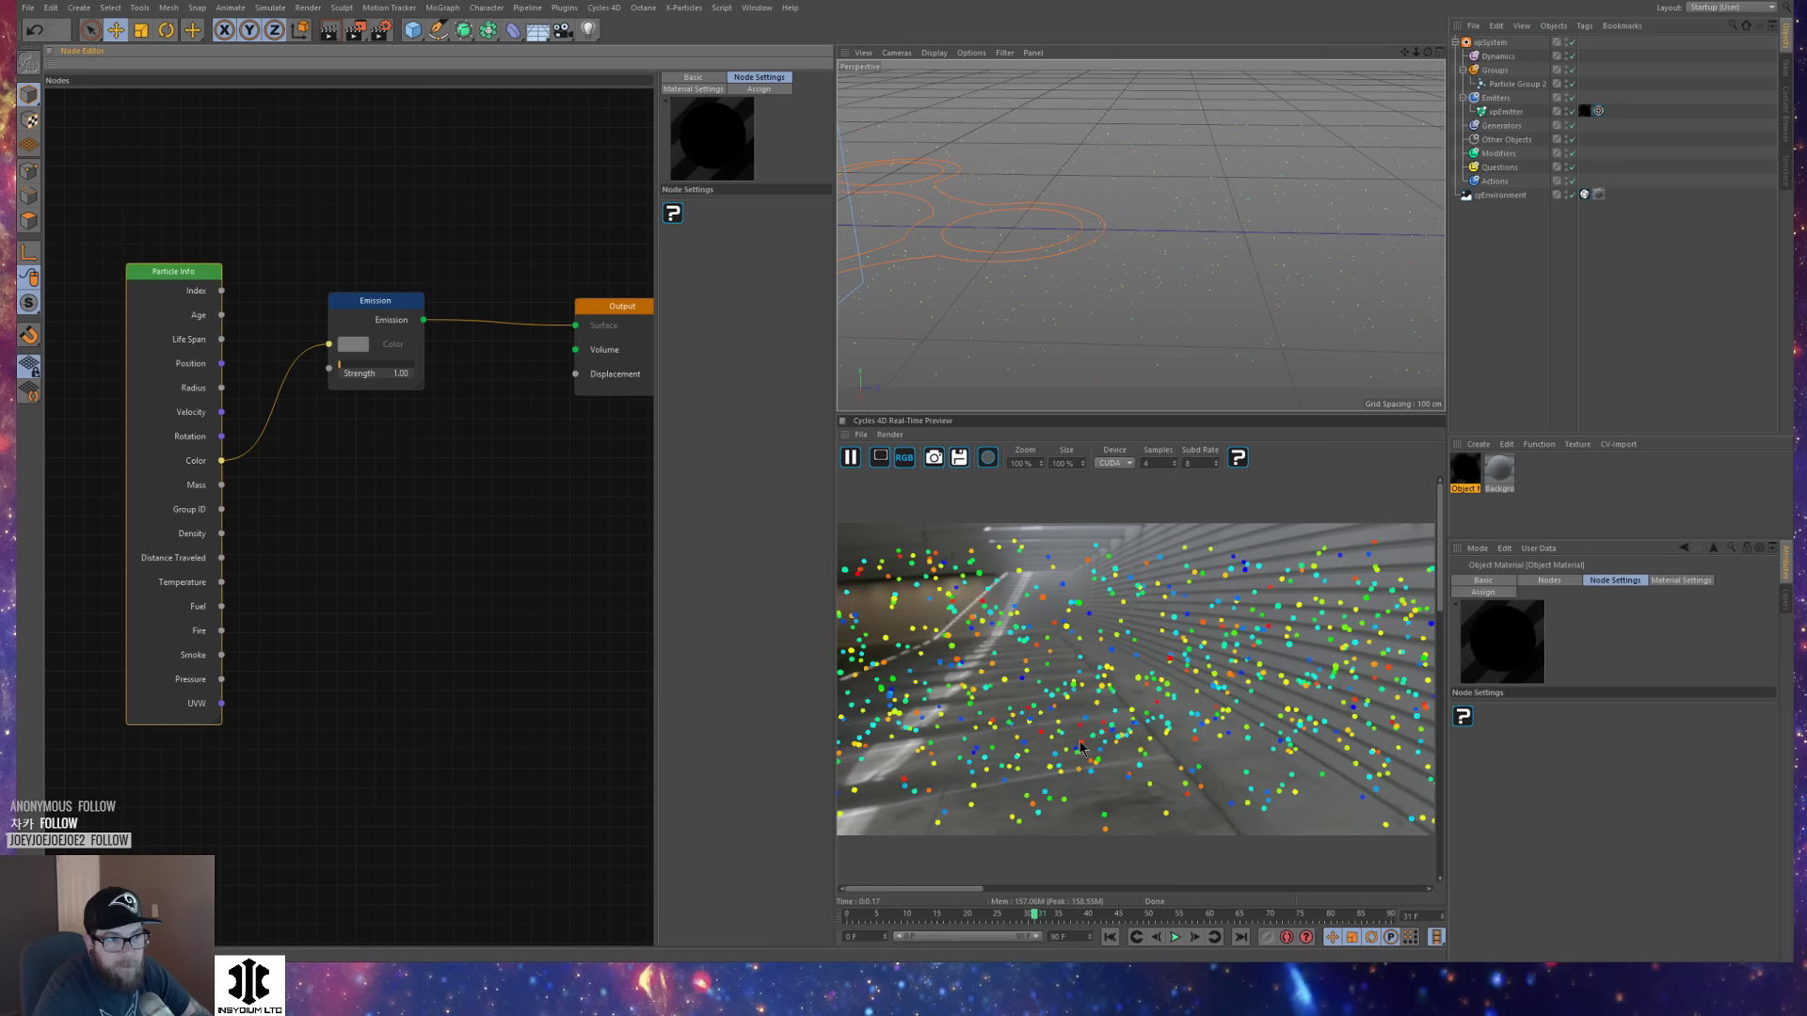
Add a cube and stretch it along Z to about 720 cm so it encloses the emitted particles.
scroll(1159, 196, "up", 5)
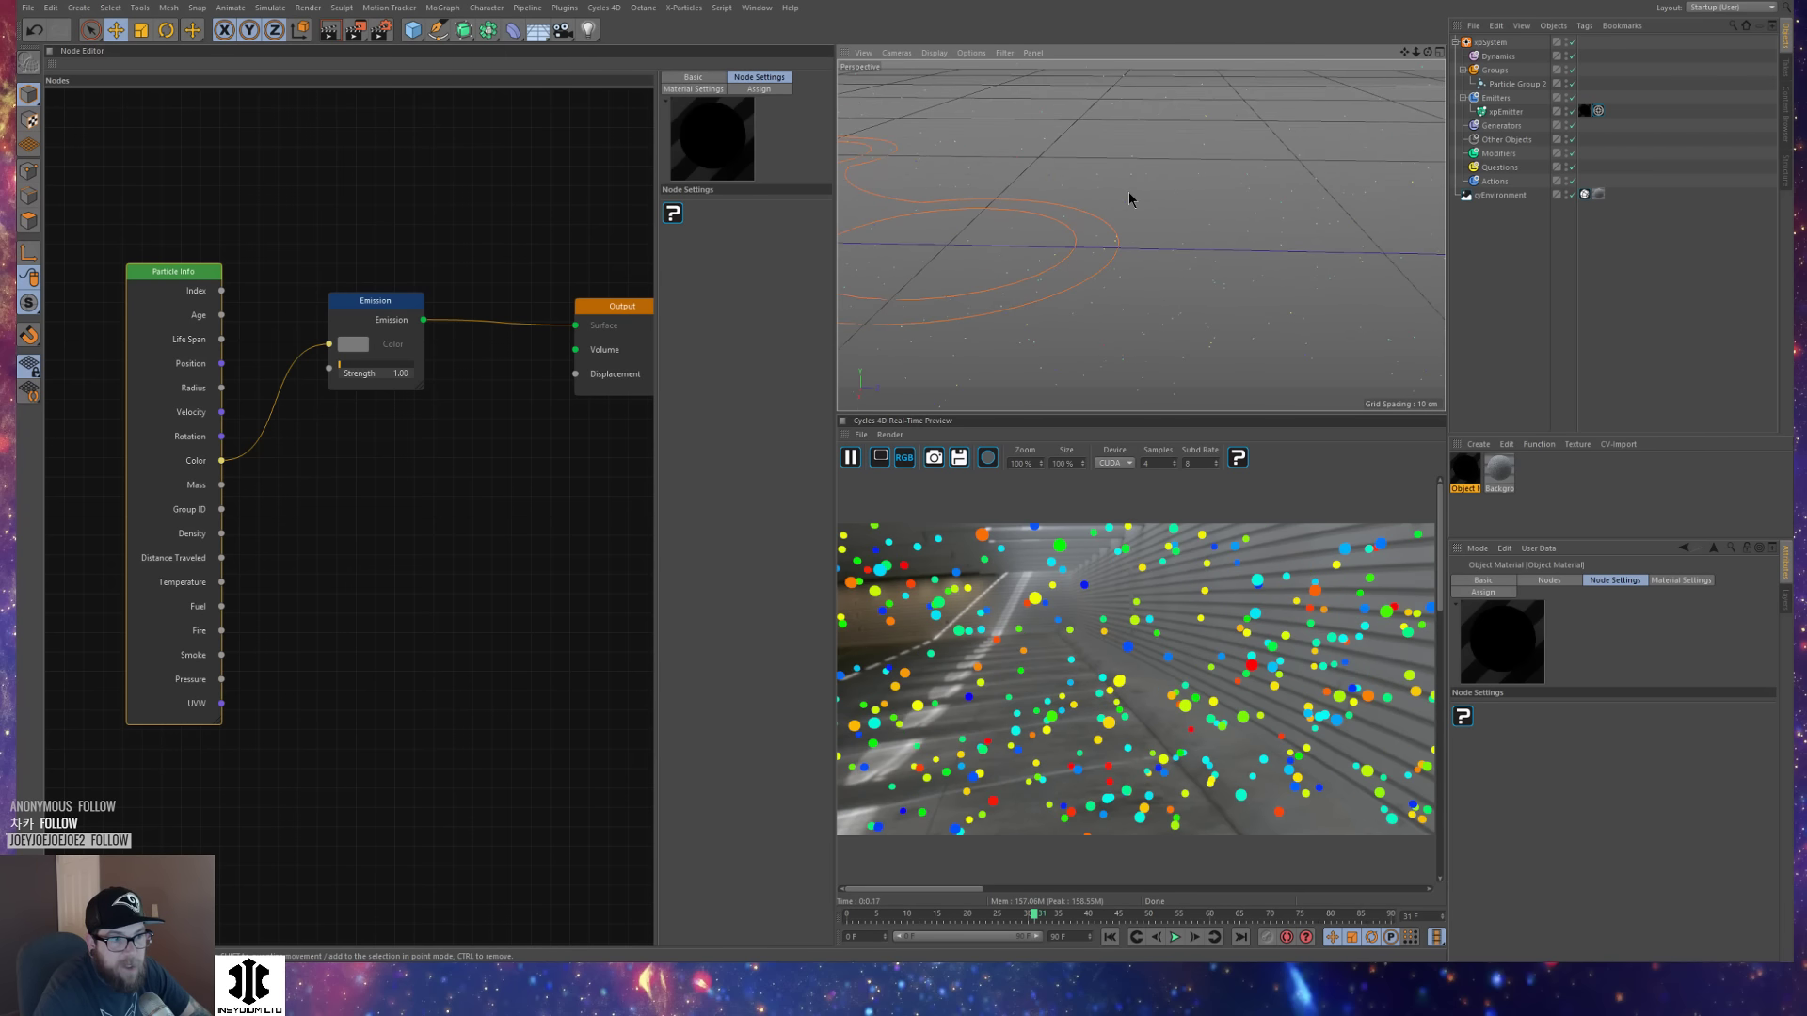
left_click_drag(1177, 213, 1134, 254, "alt")
scroll(1157, 264, "down", 5)
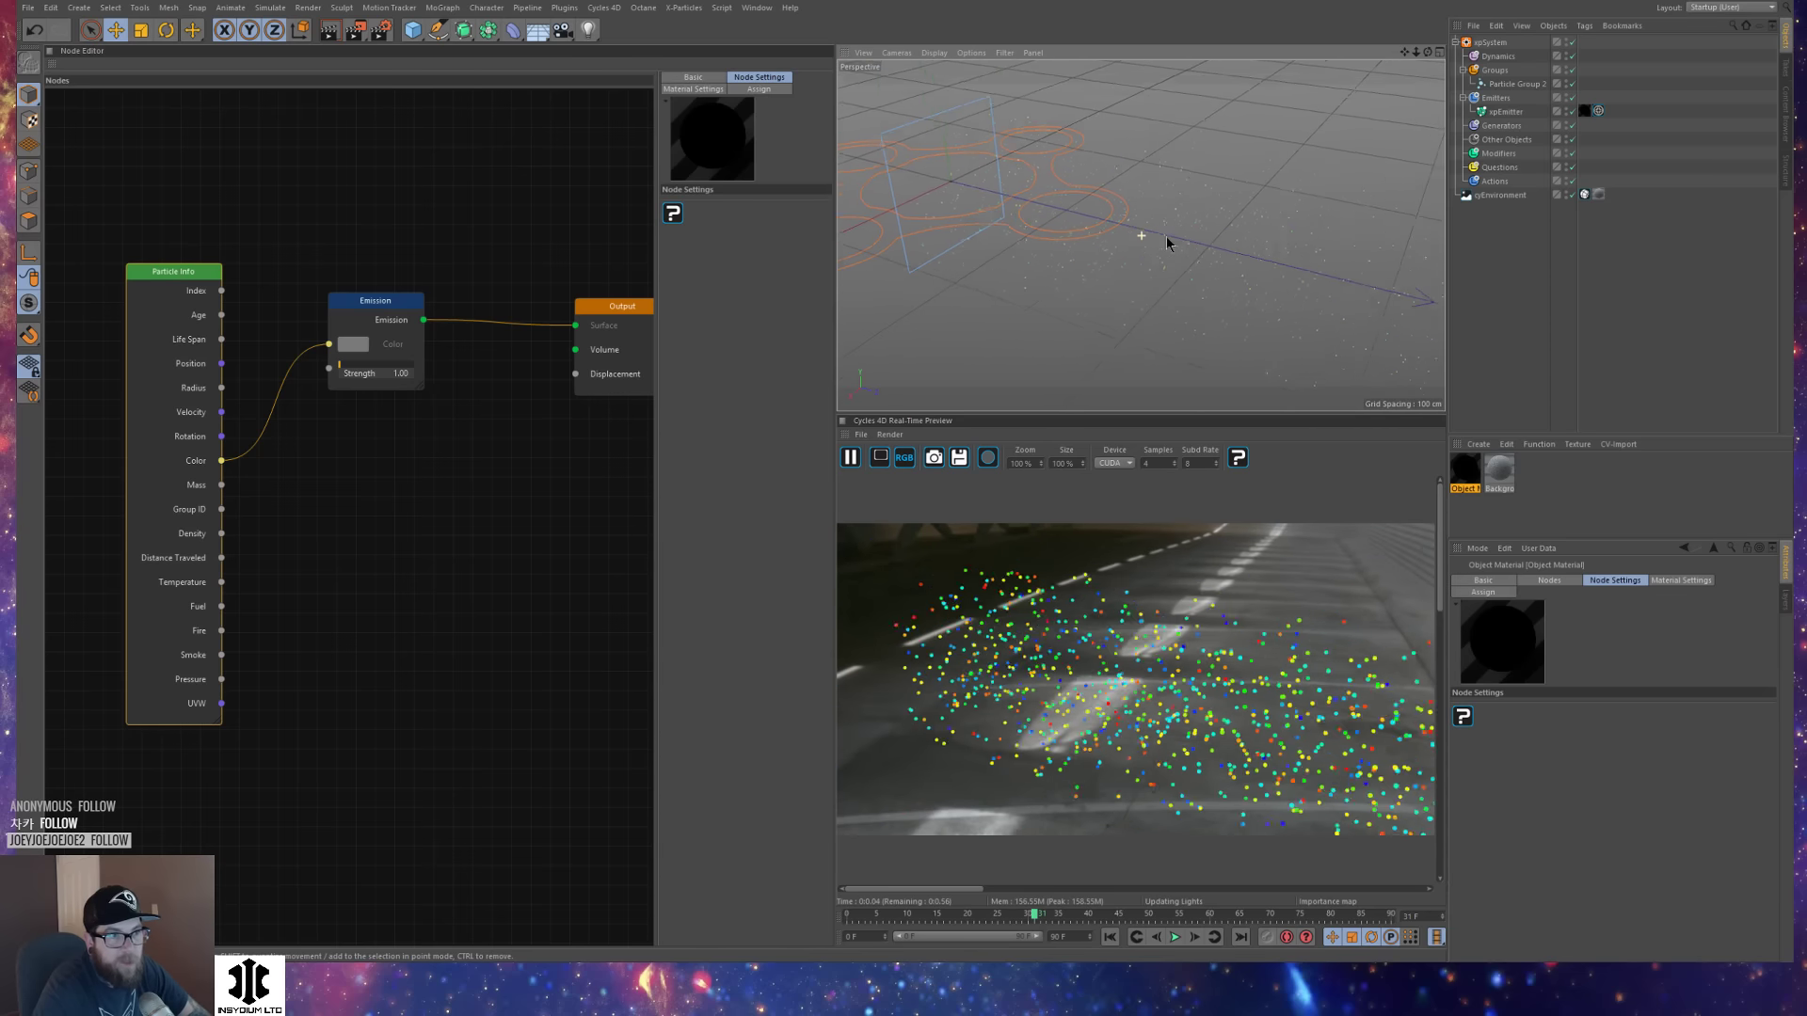
middle_click_drag(1303, 200, 1255, 206, "alt")
scroll(1176, 208, "down", 5)
key("shift+c")
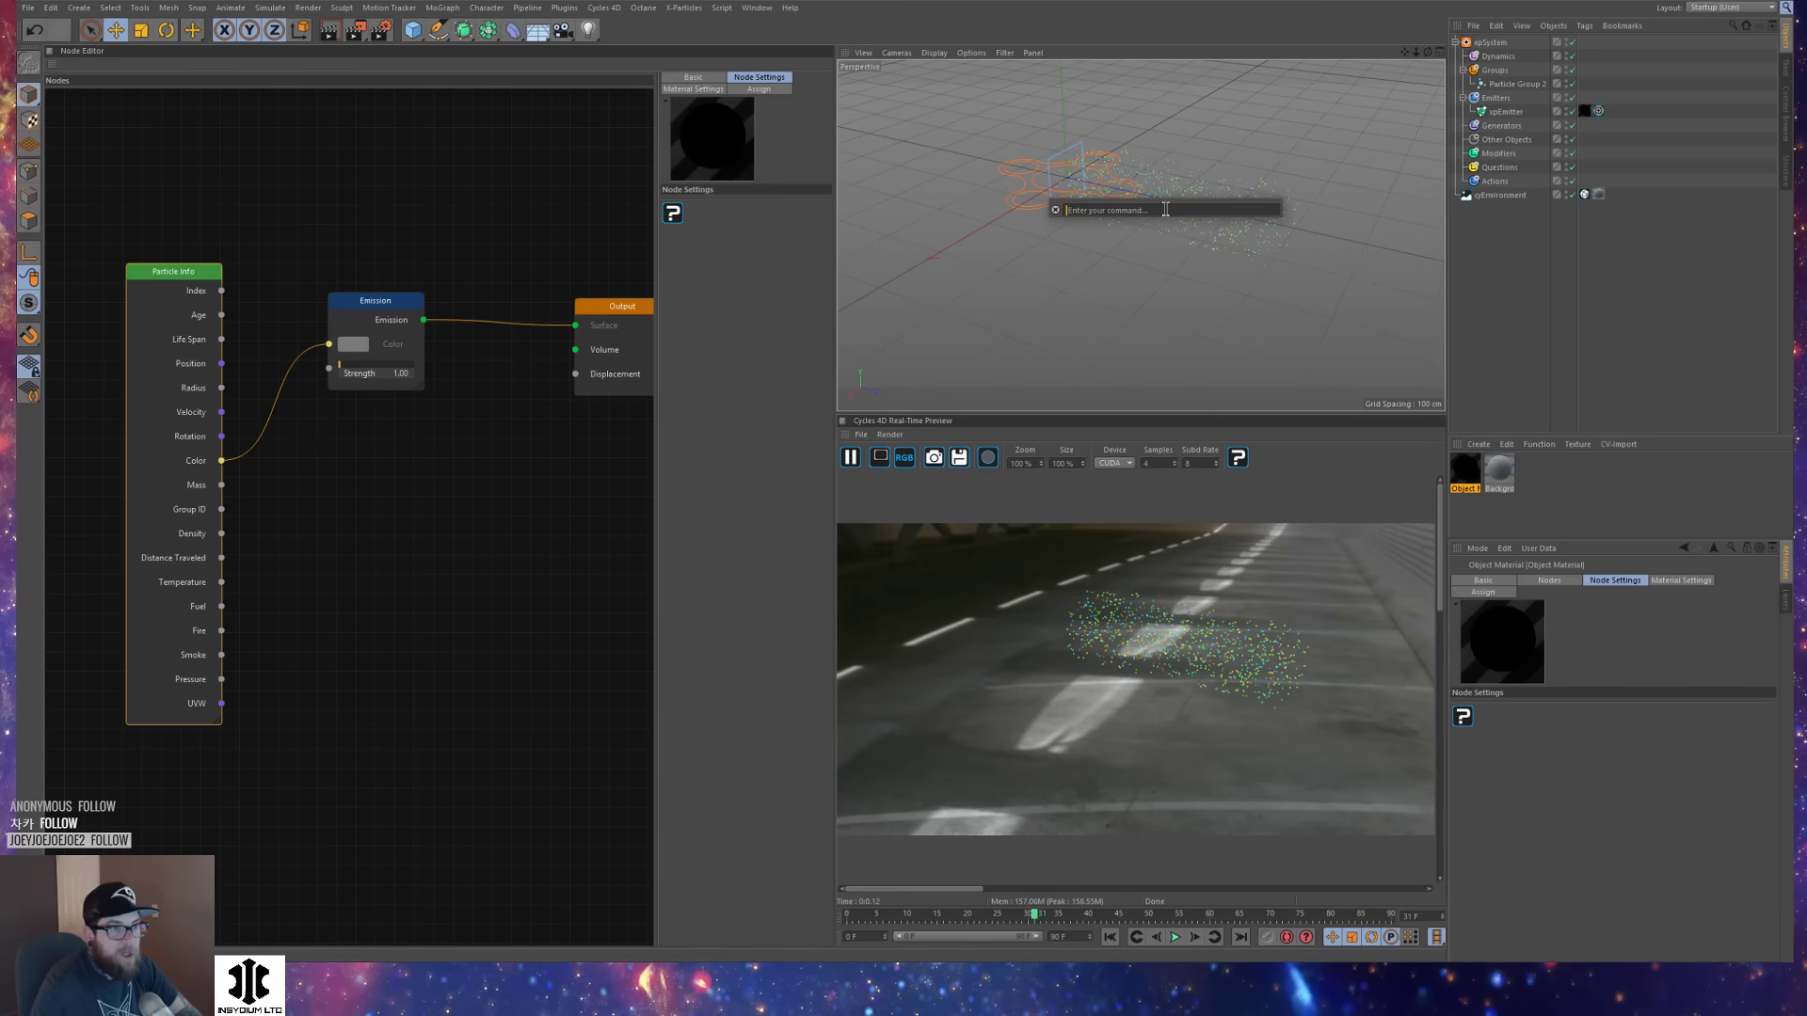
type("box")
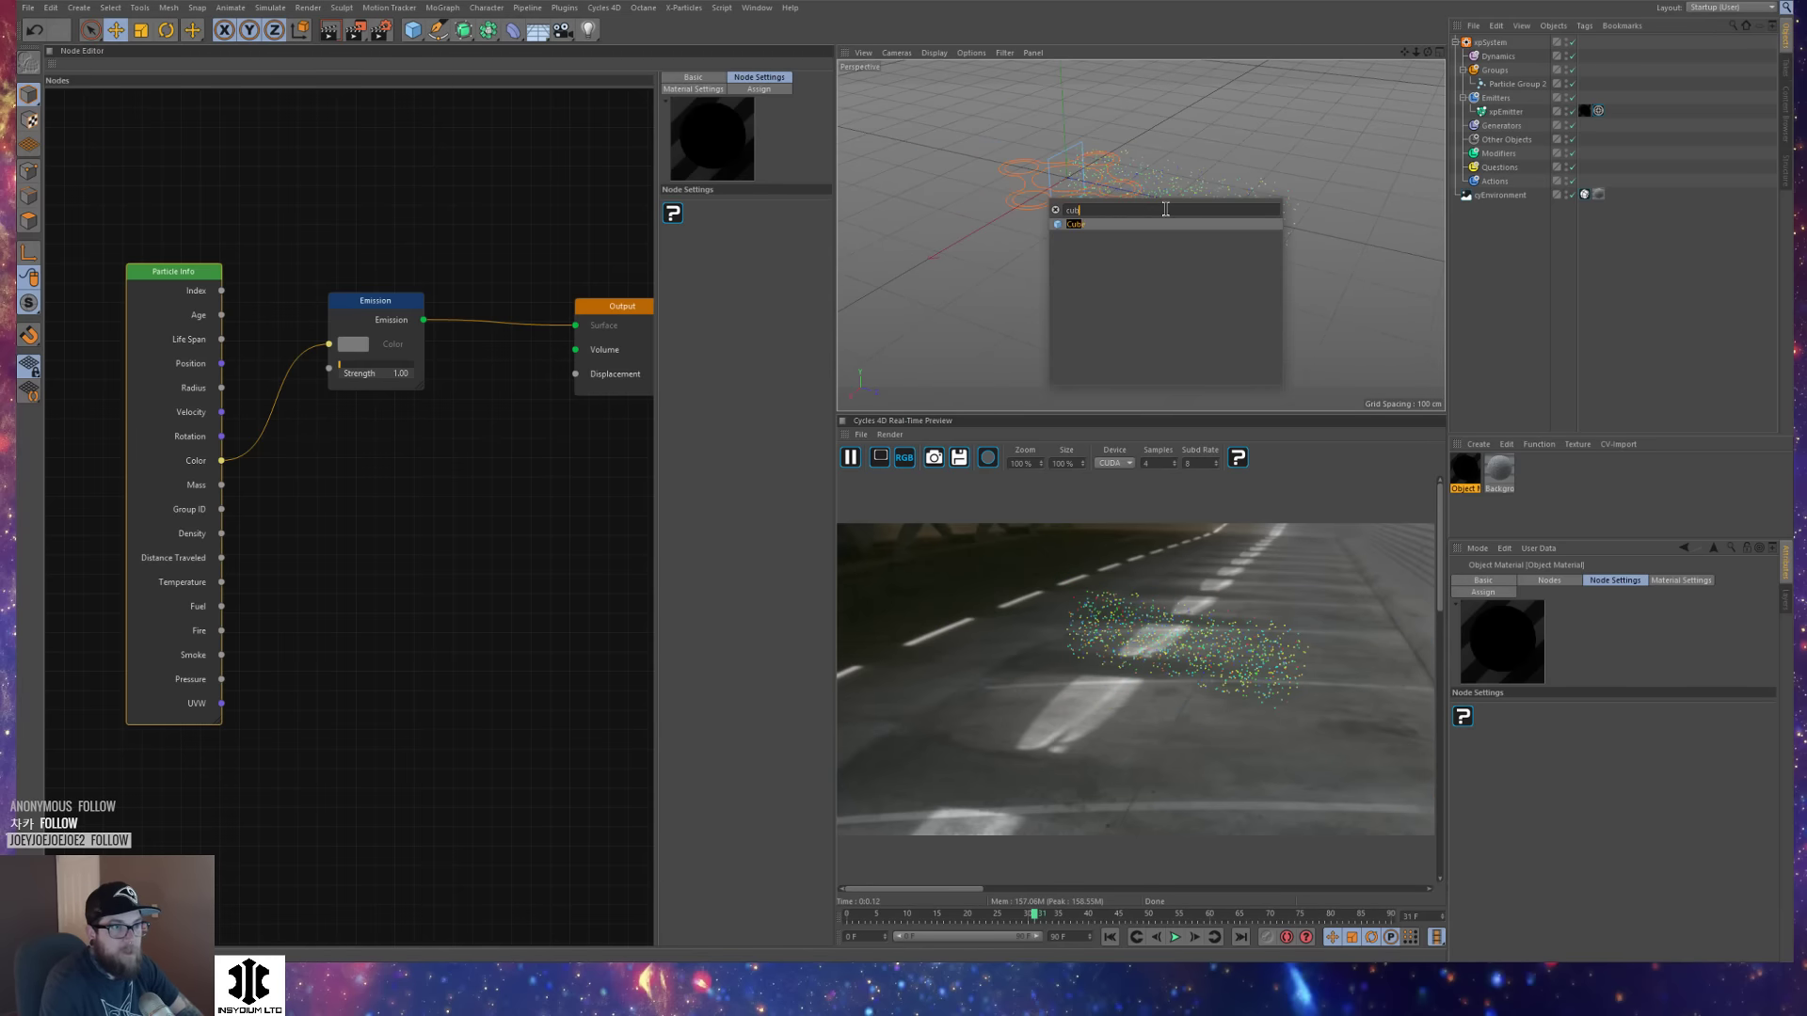
key("Return")
left_click_drag(1117, 189, 1222, 225)
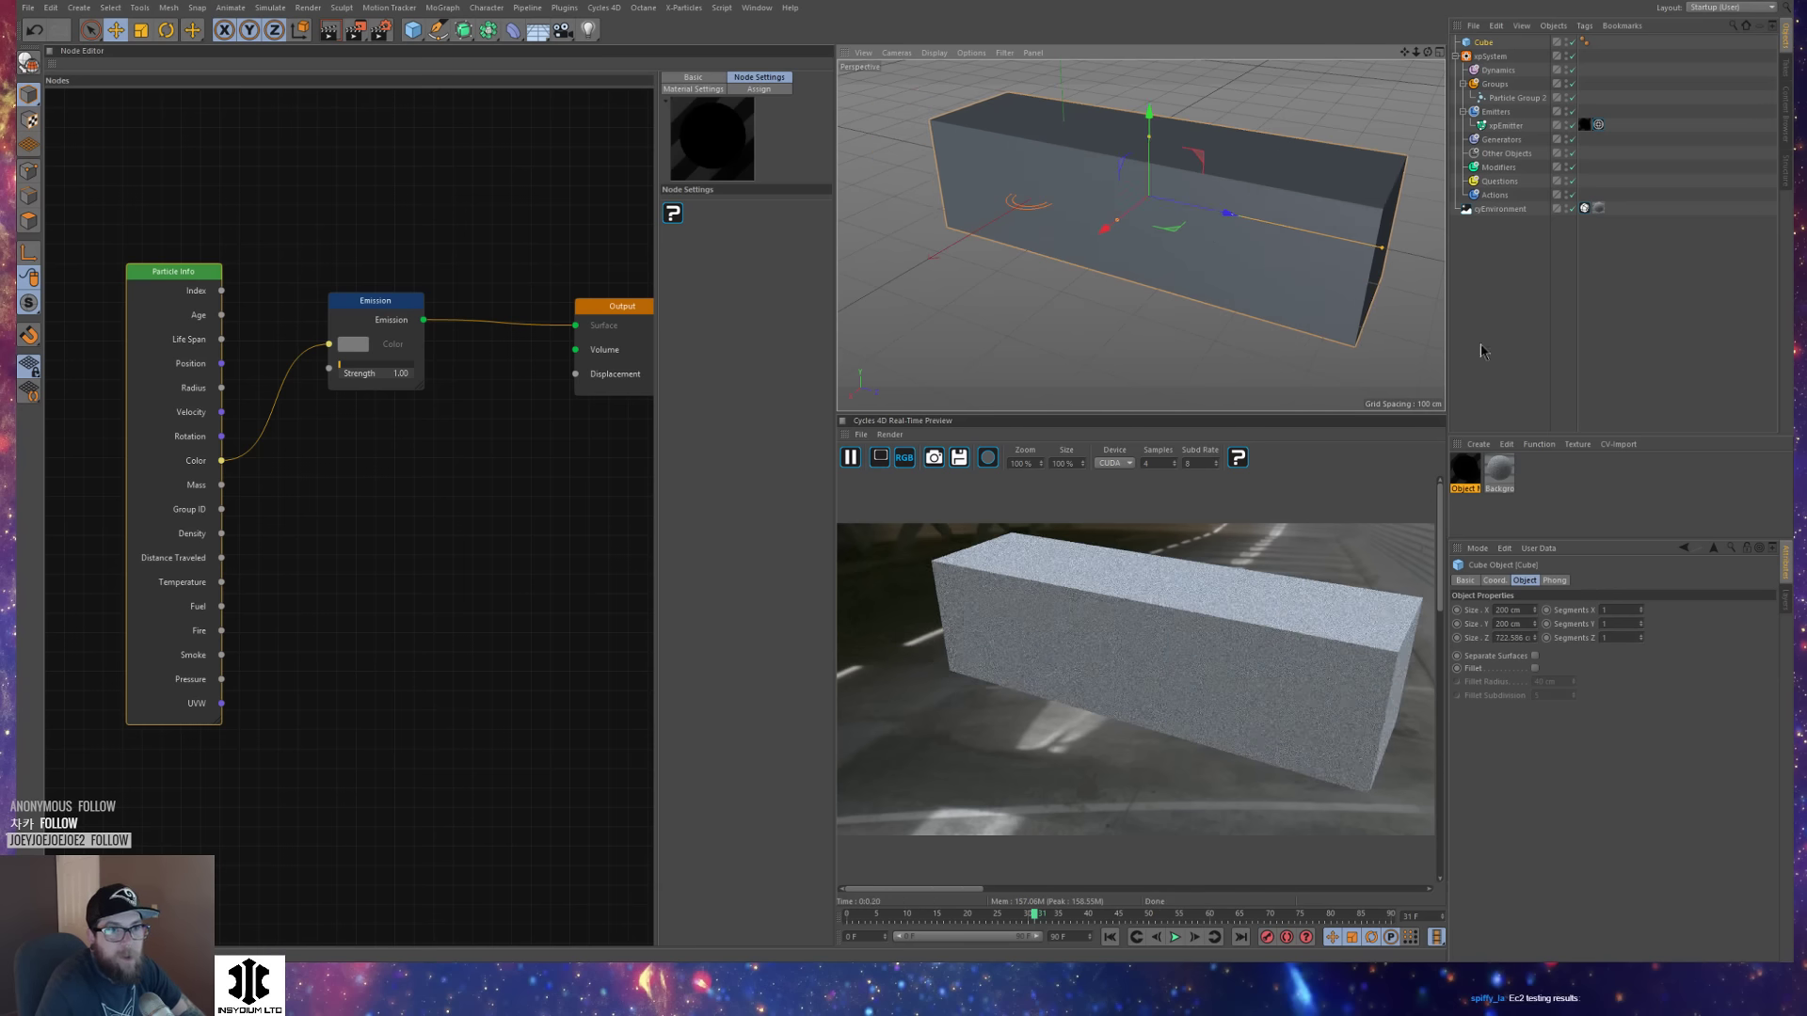
Create a new Cycles 4D Object Material and assign it to the cube.
left_click(1544, 512)
left_click(1464, 476)
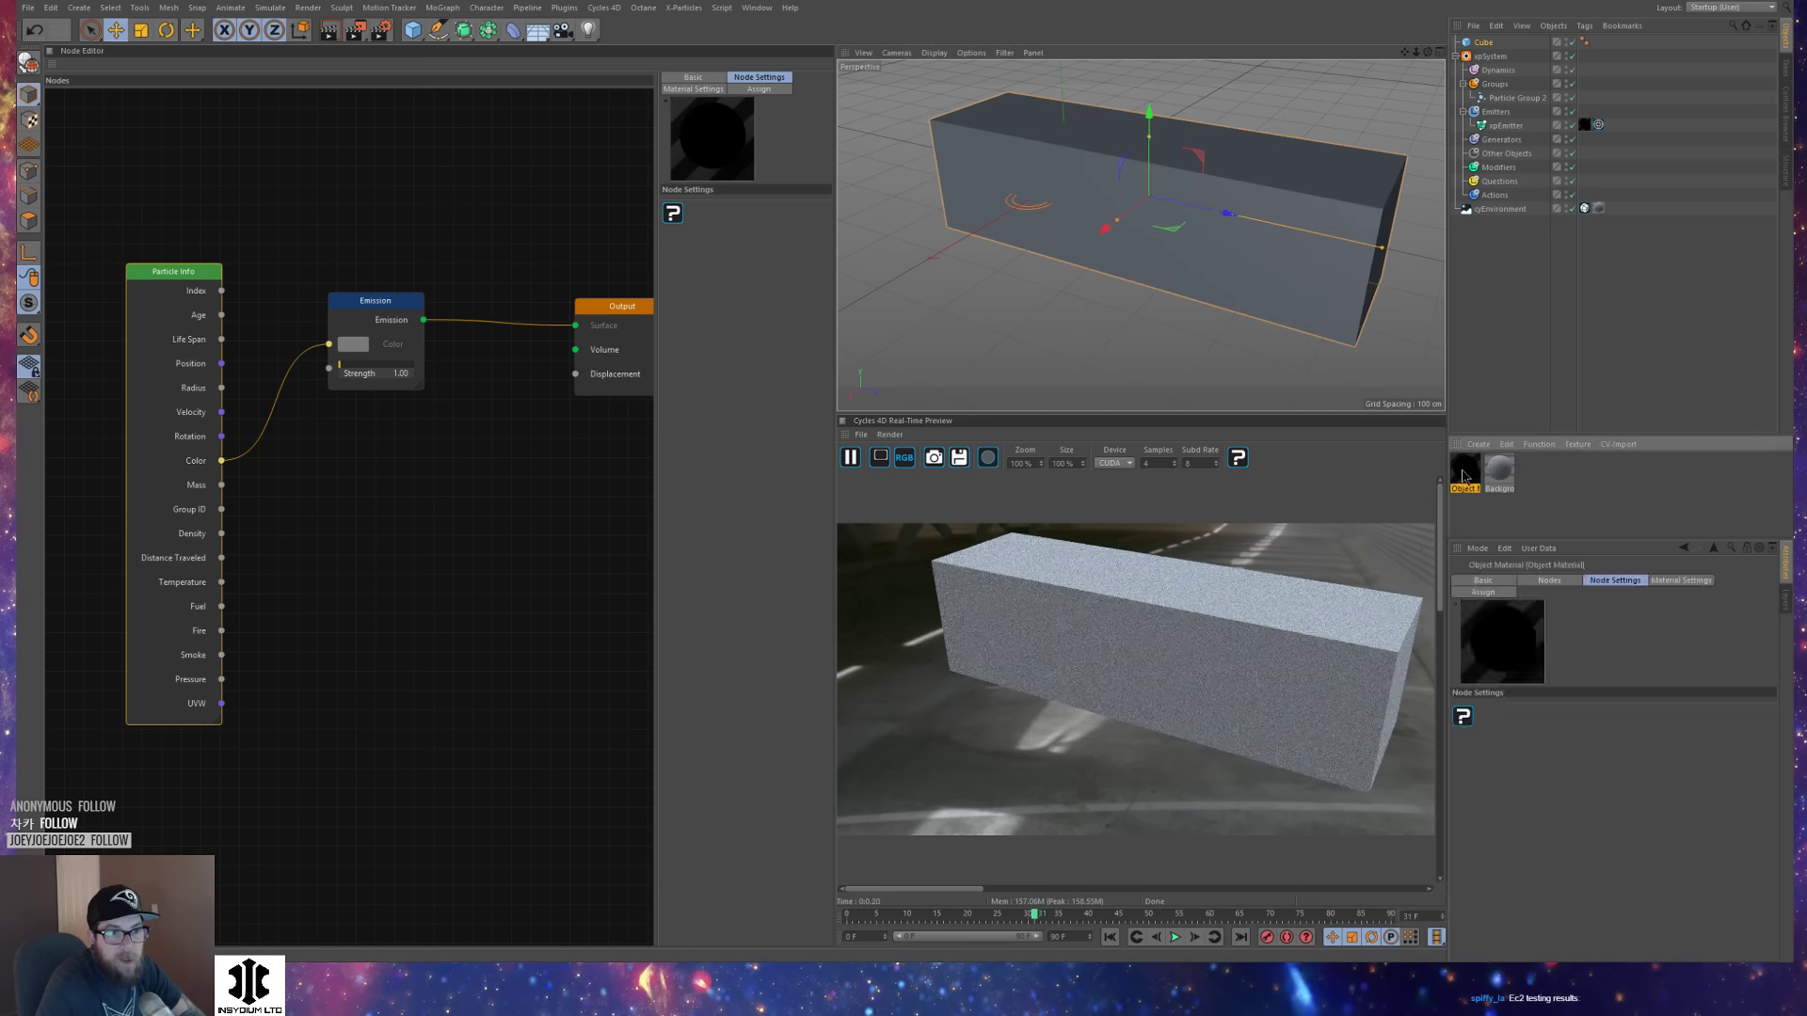
left_click(1467, 521)
left_click(1479, 444)
mouse_move(1581, 493)
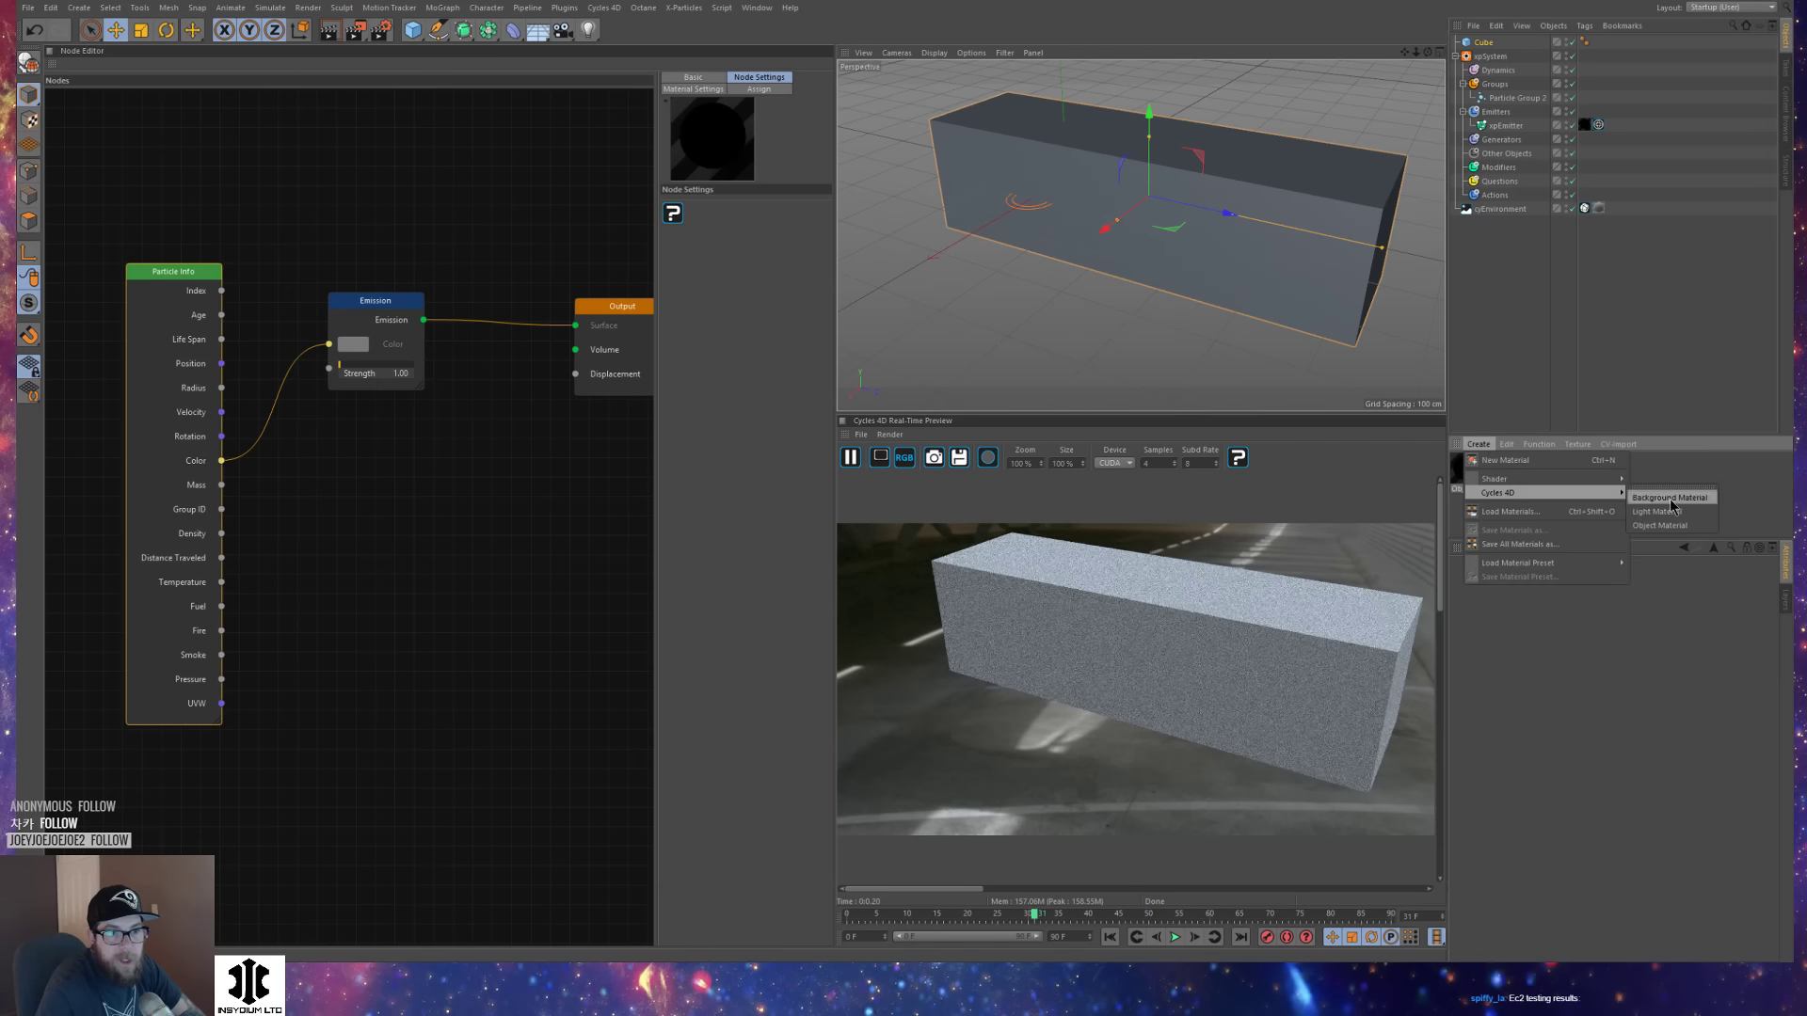
left_click(1661, 525)
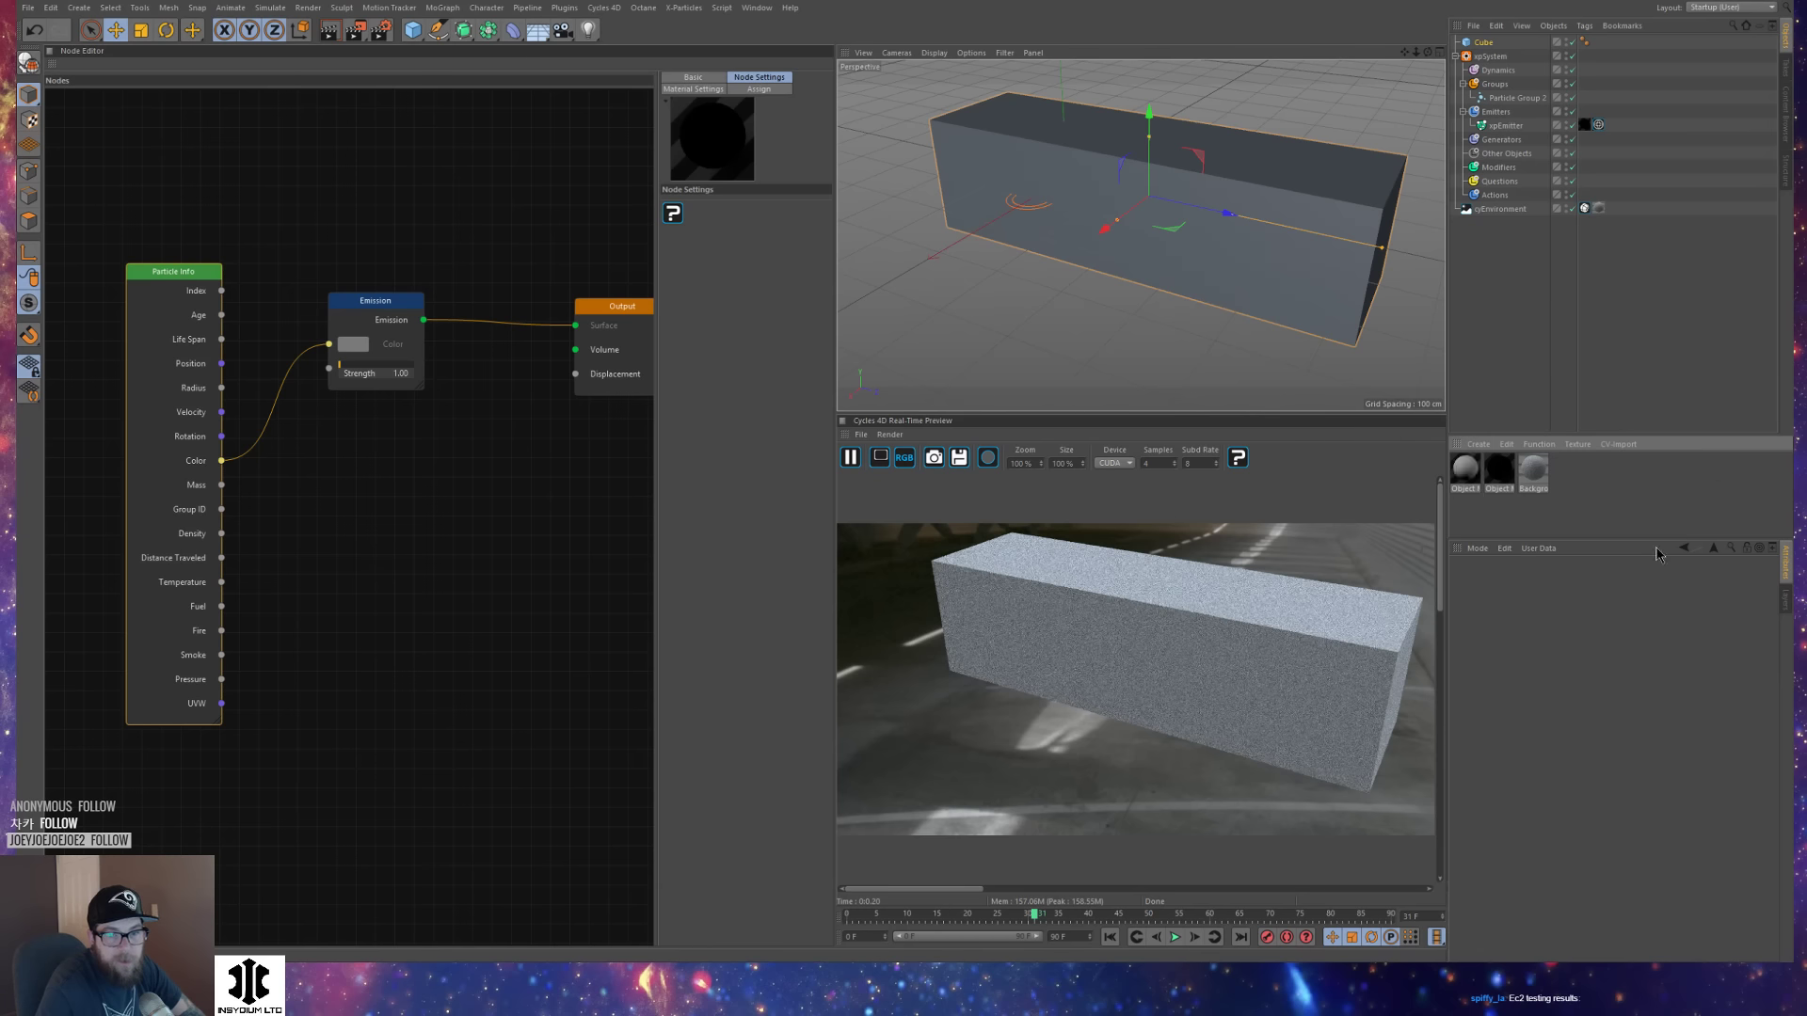
left_click_drag(1492, 47, 1491, 49)
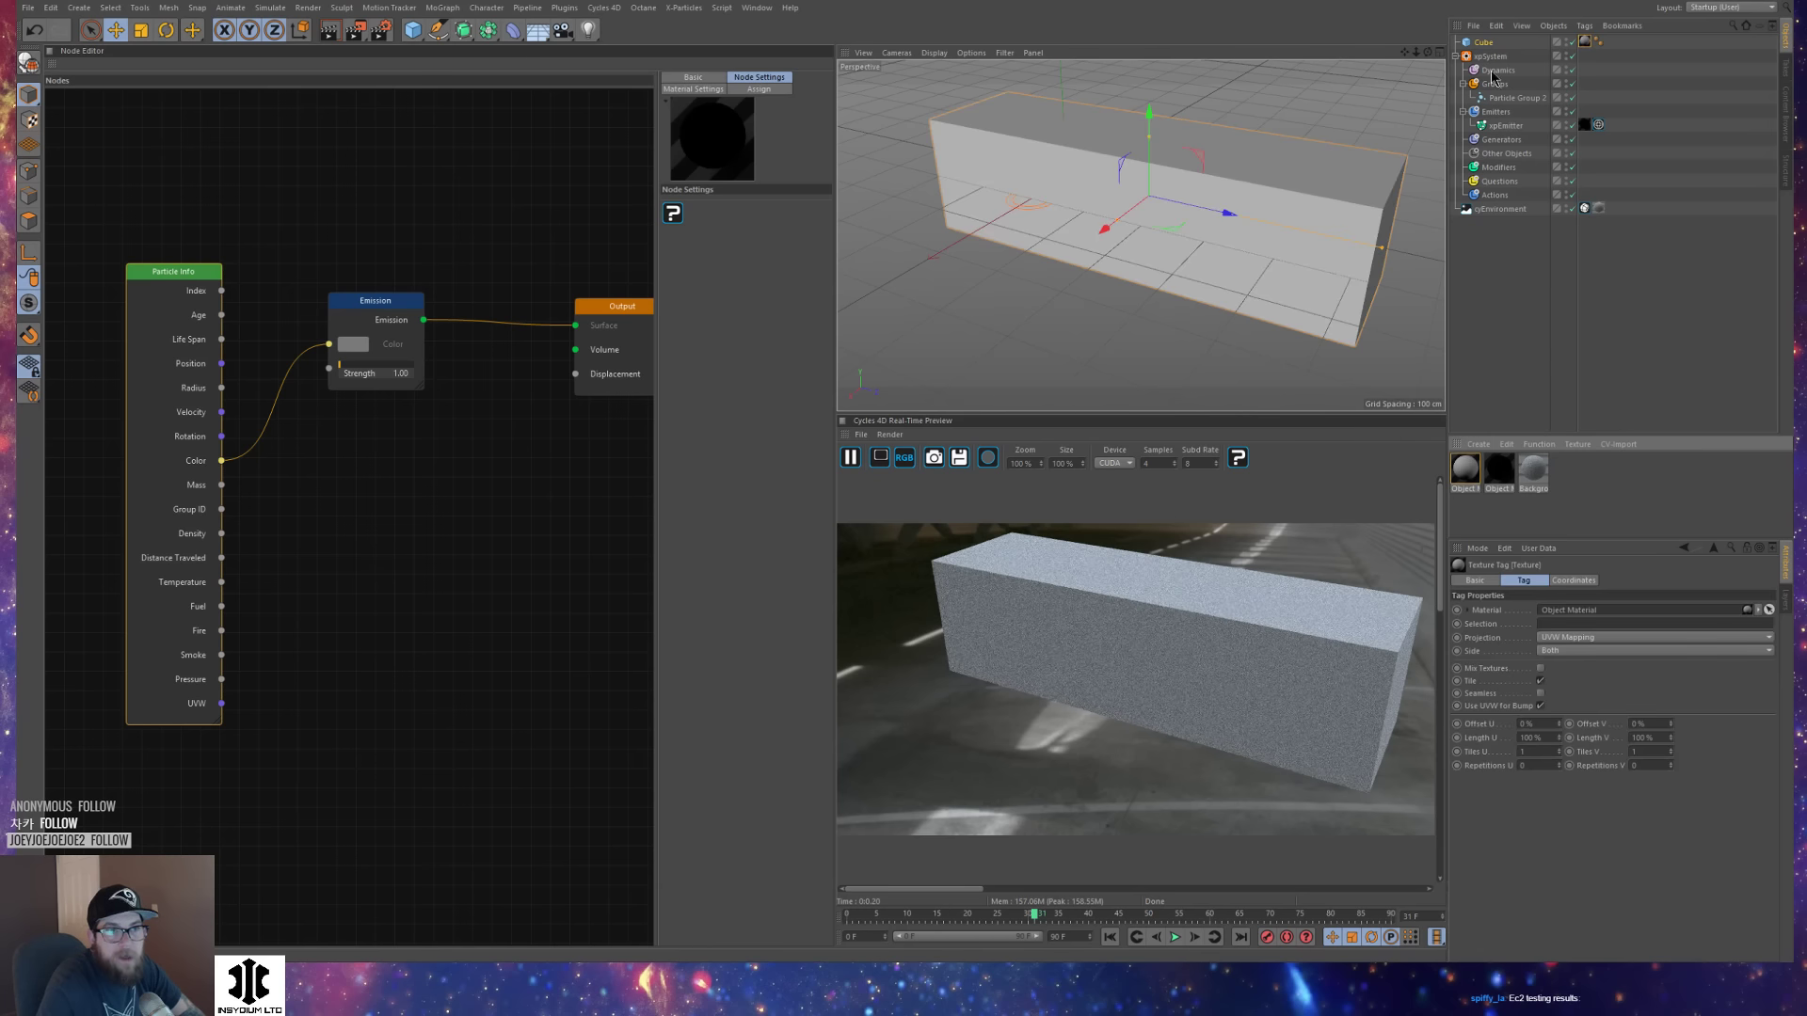
Open the cube material's node graph and delete its Diffuse BSDF node.
left_click(1466, 469)
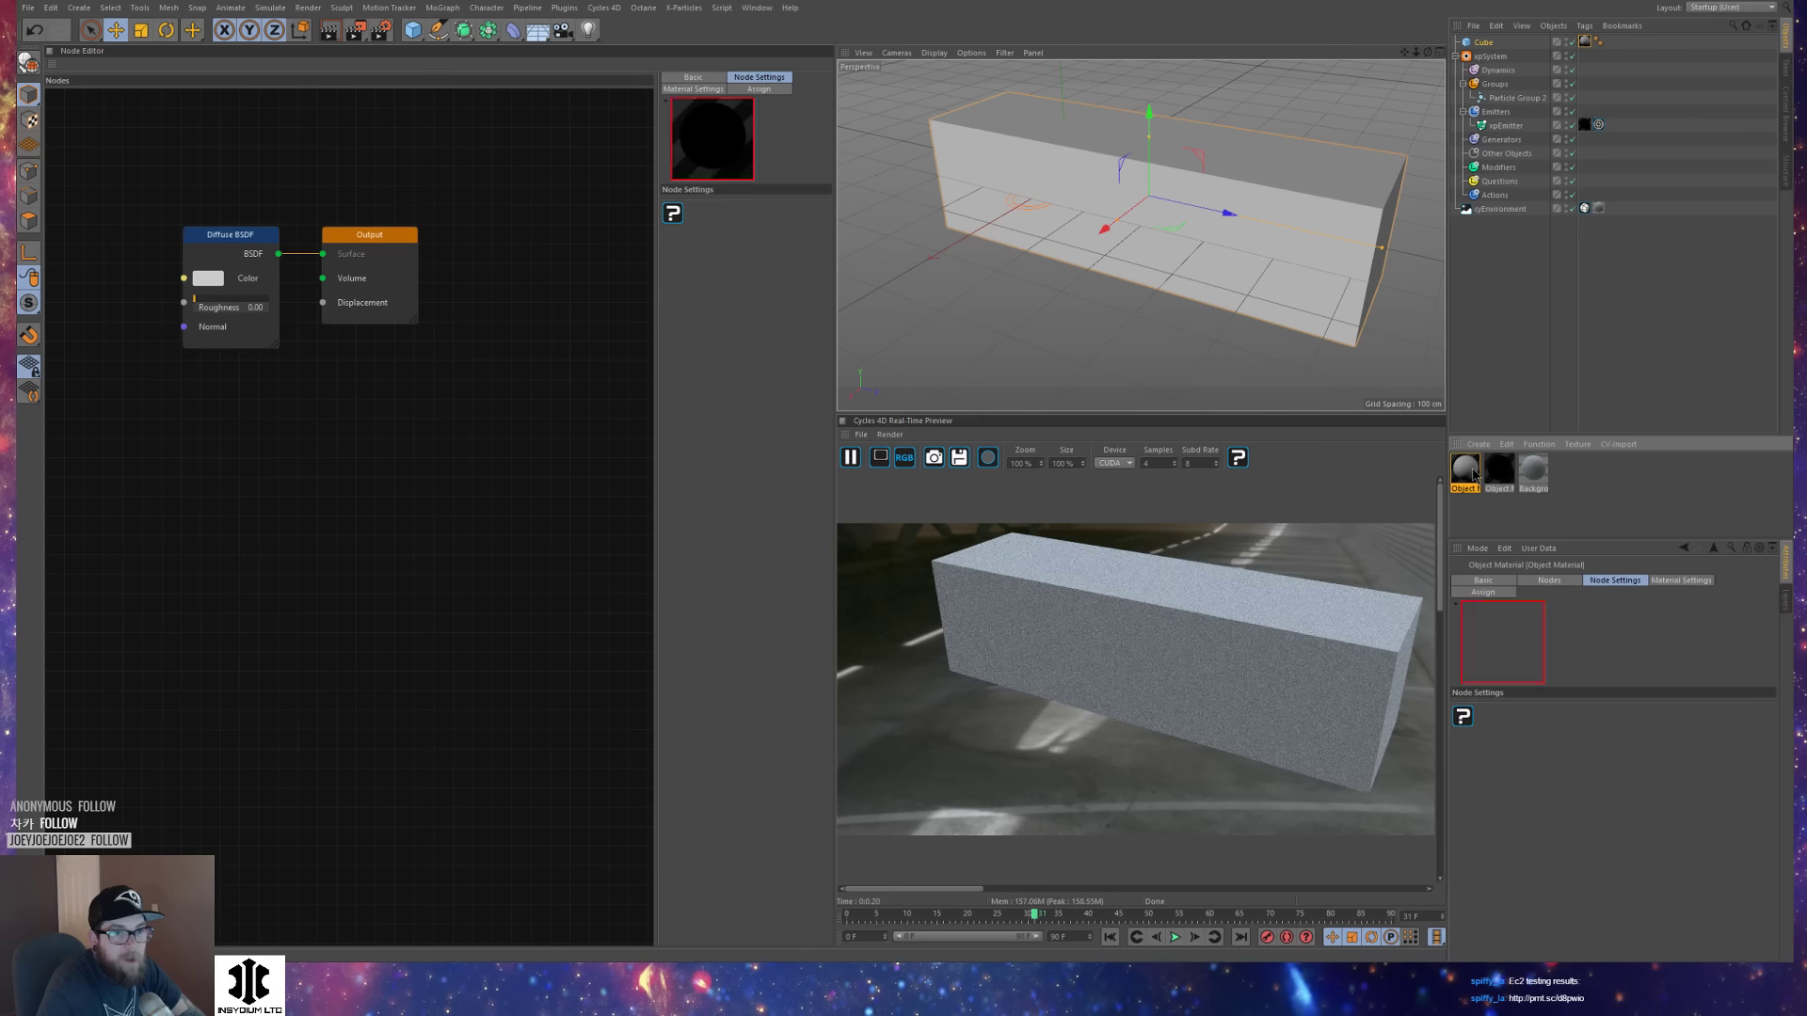
middle_click_drag(353, 247, 547, 283)
left_click_drag(547, 280, 530, 278)
double_click(408, 277)
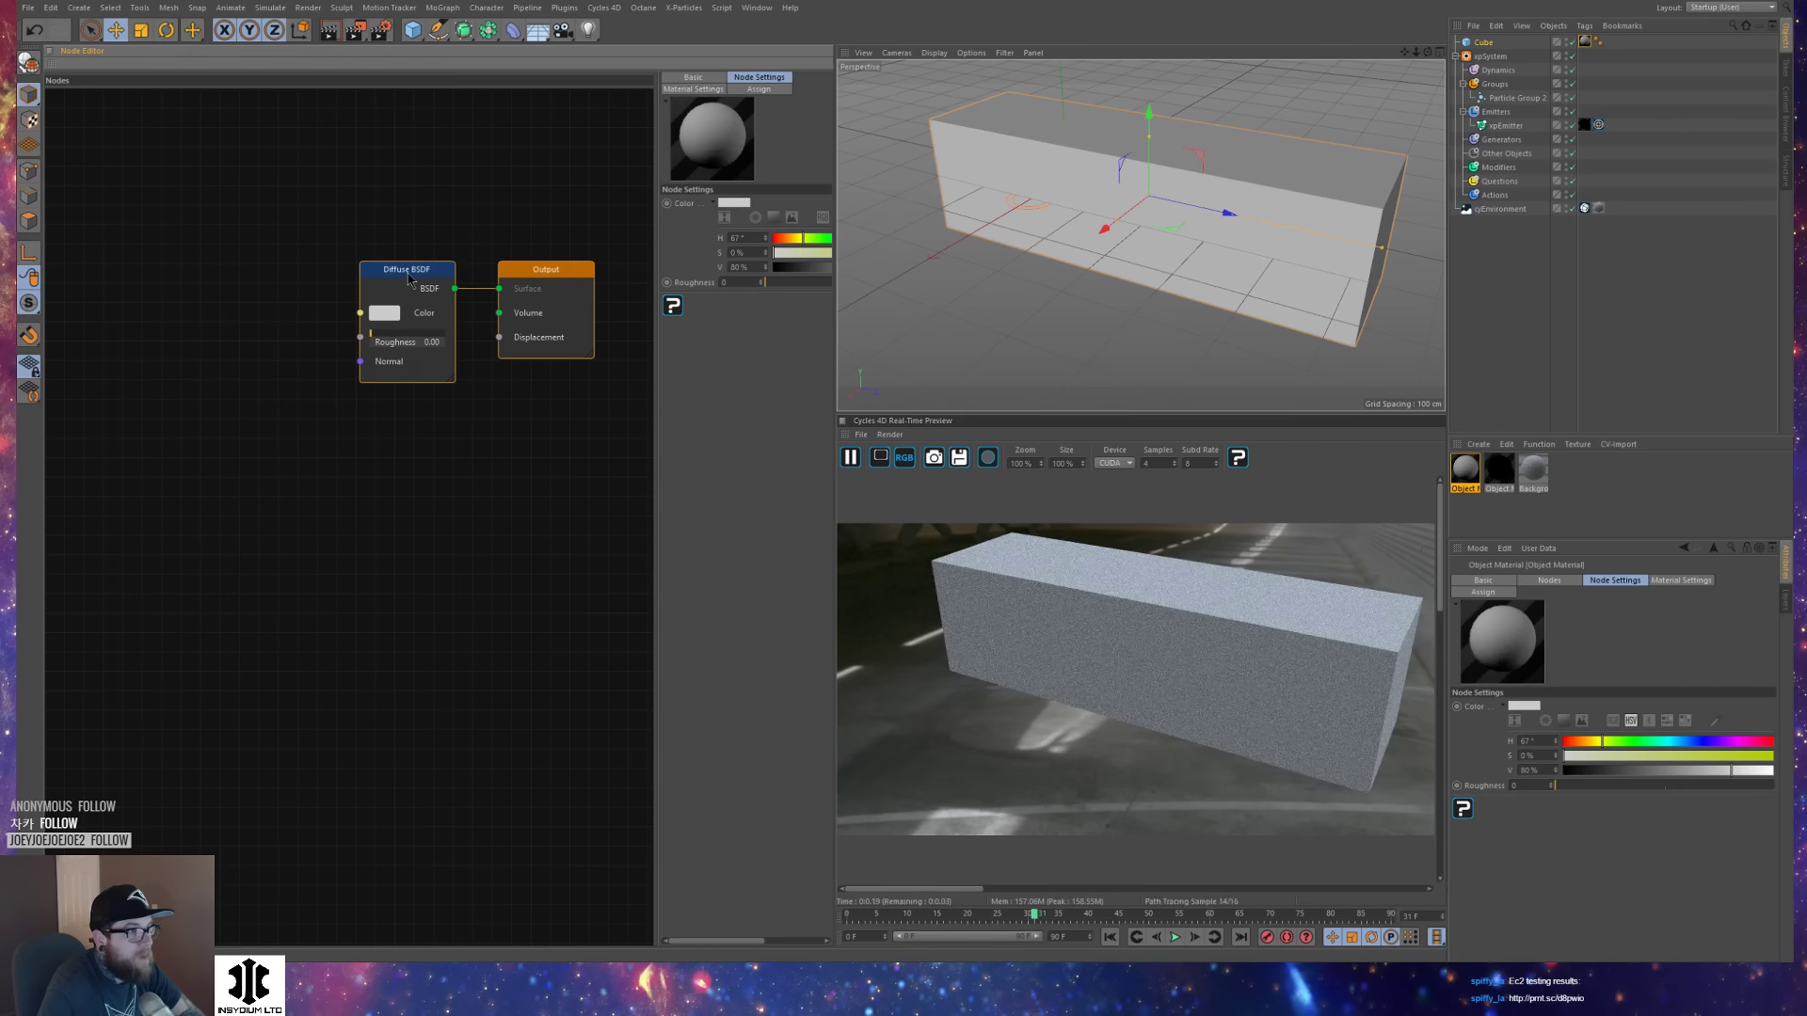
left_click_drag(371, 211, 394, 268)
left_click(409, 280)
right_click(409, 280)
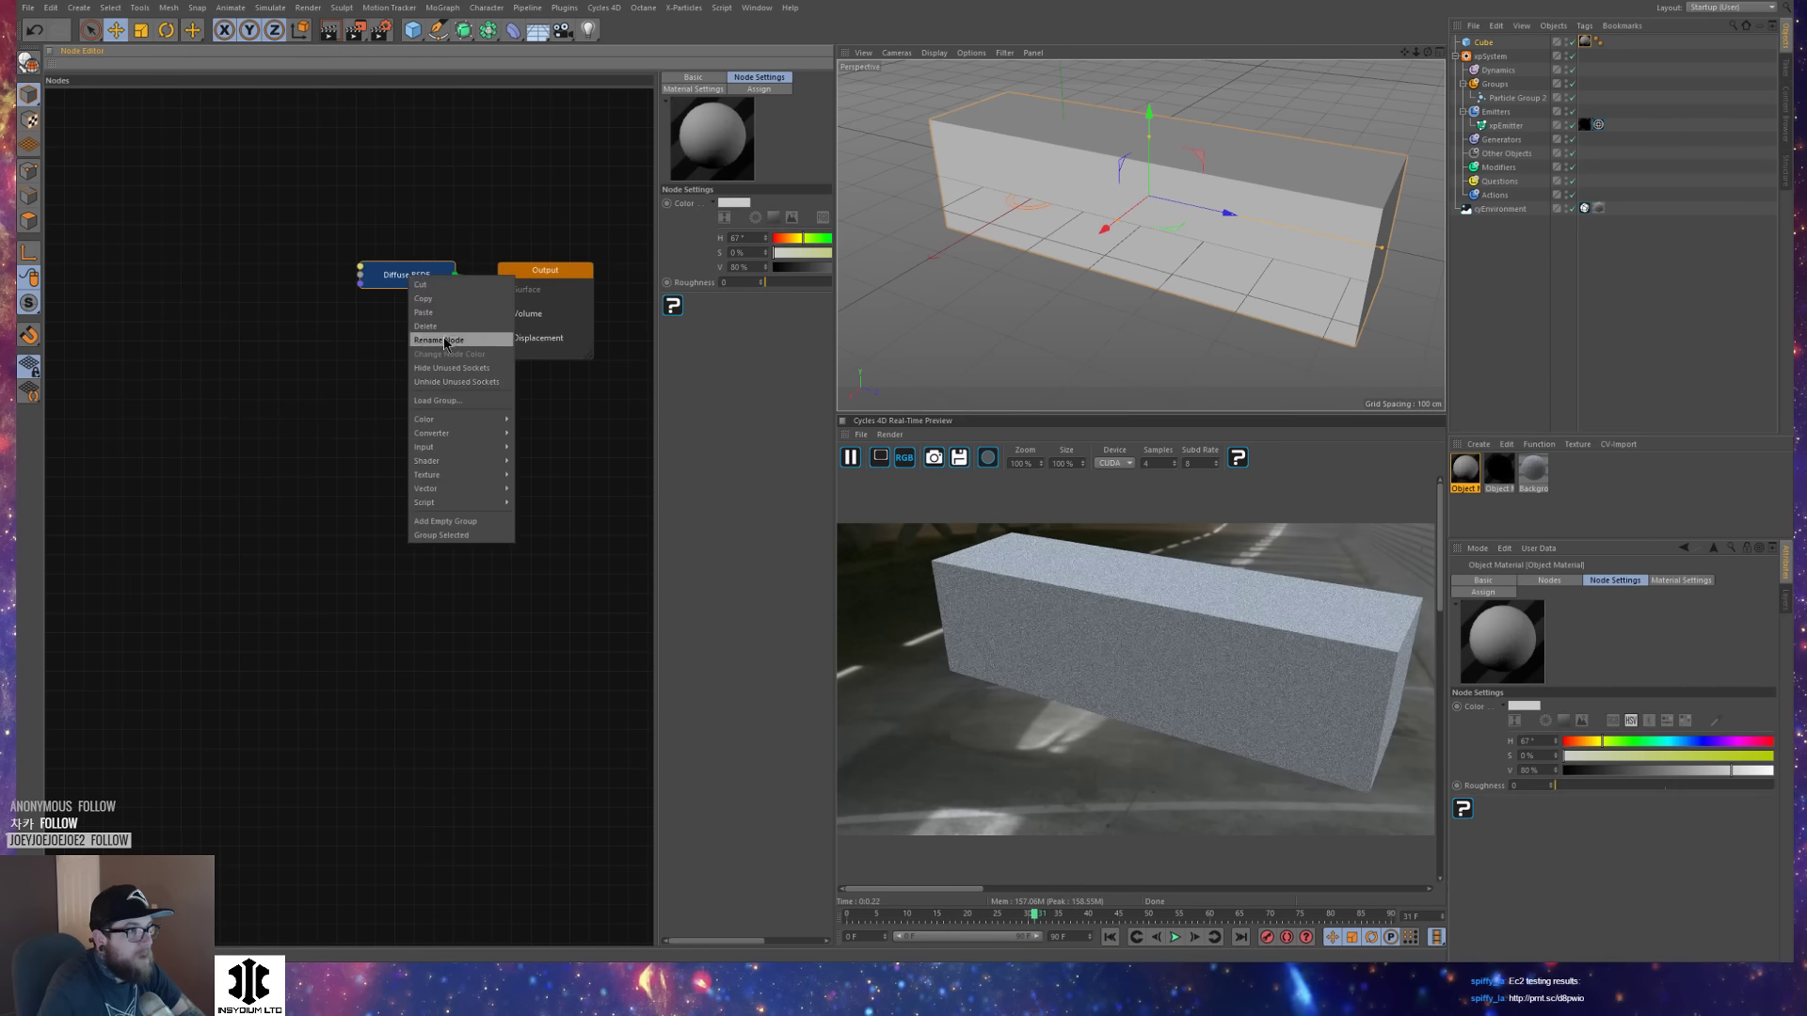
left_click(447, 325)
right_click(358, 319)
mouse_move(289, 425)
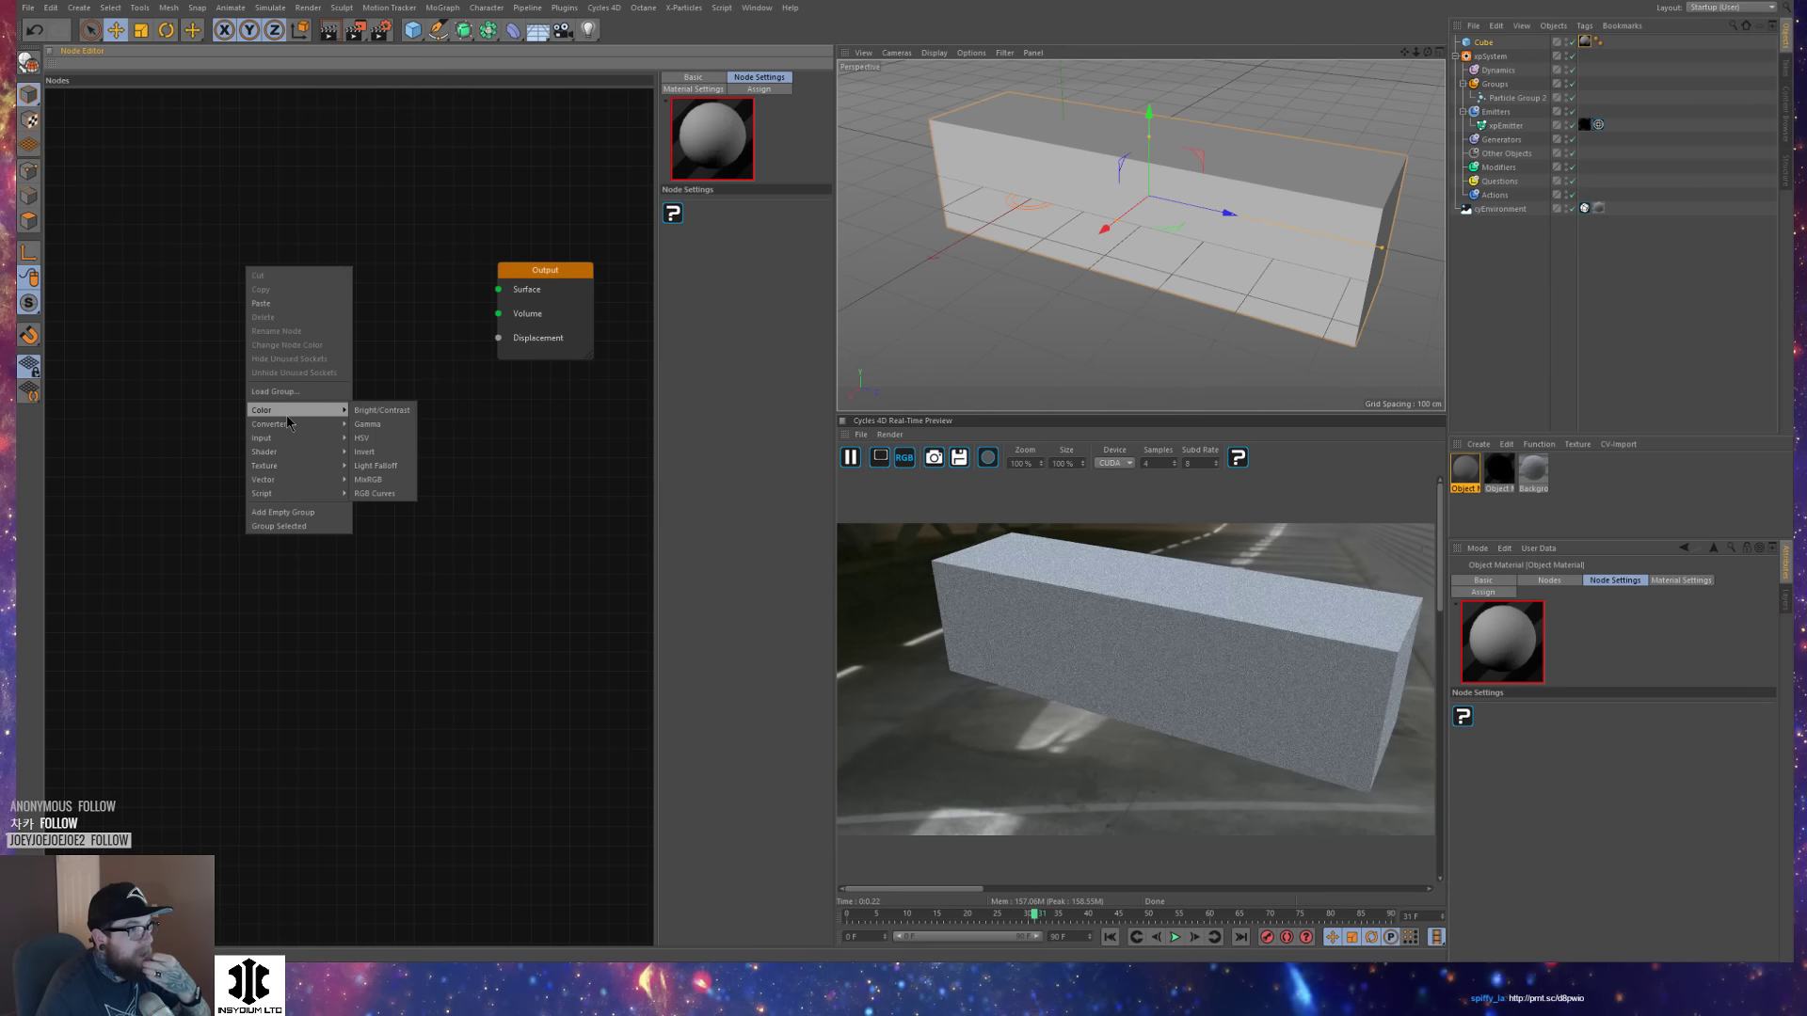
left_click(370, 210)
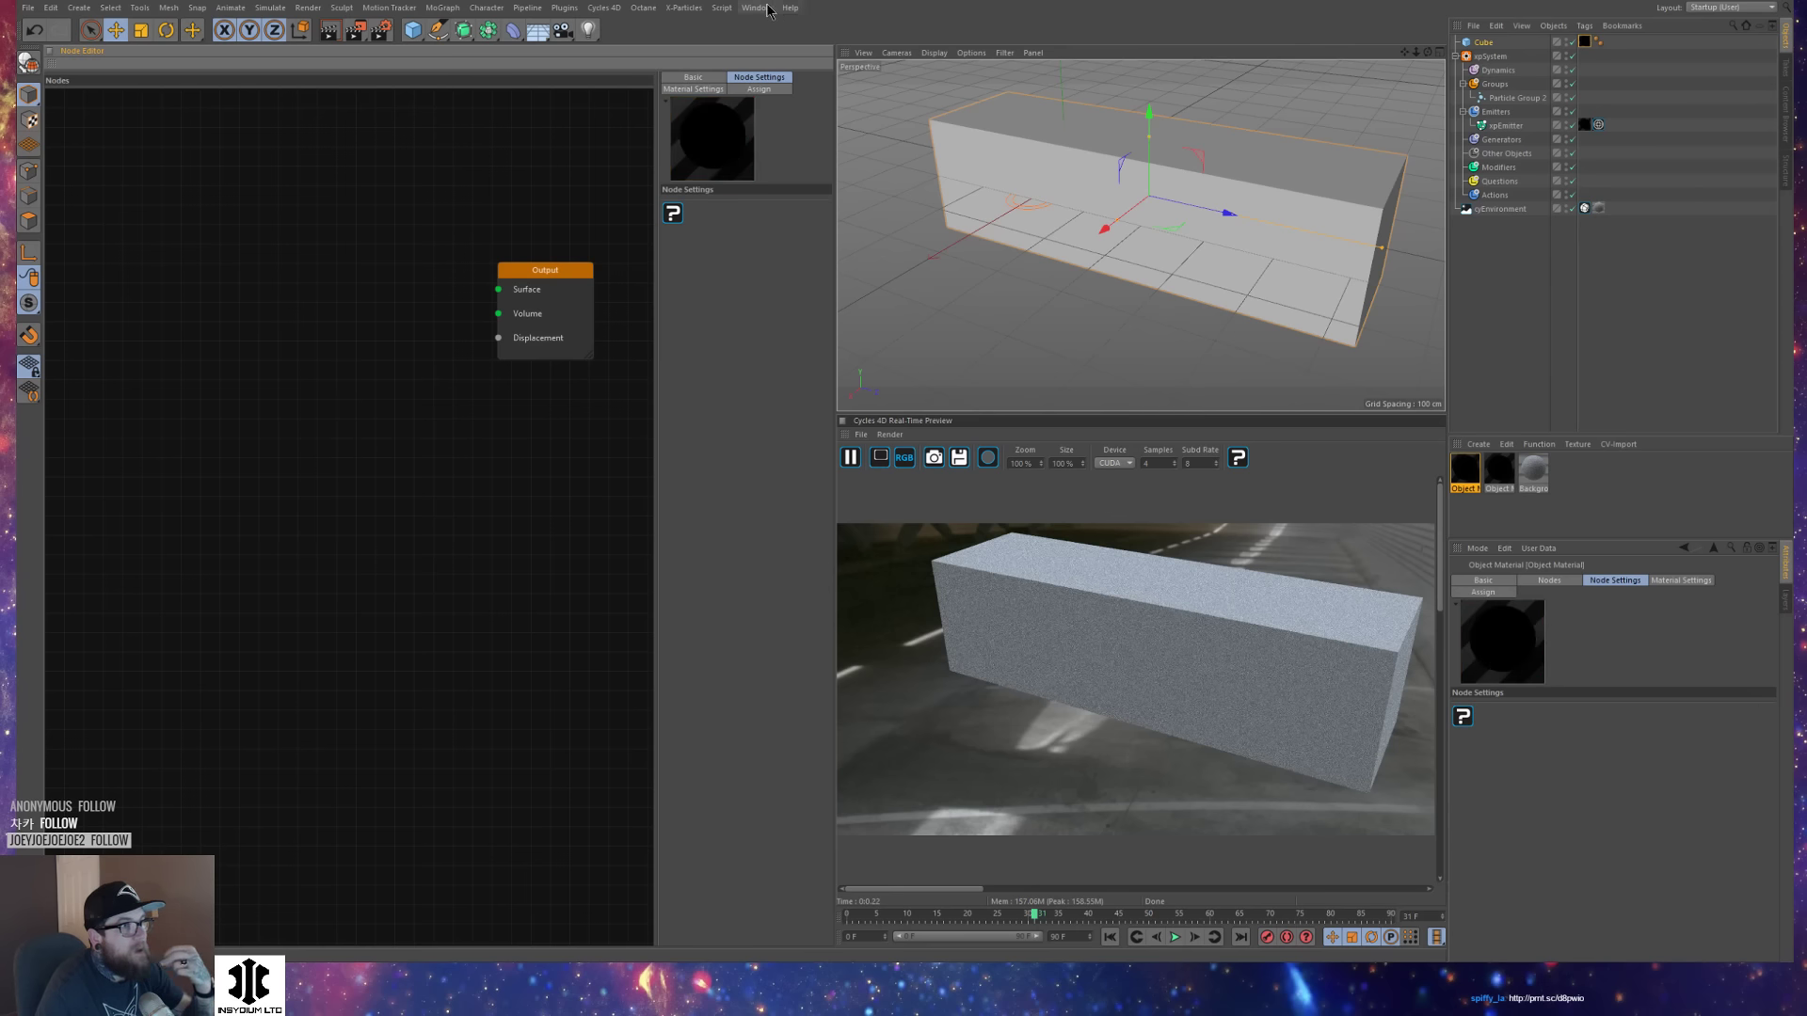
left_click(757, 7)
left_click(428, 363)
Open the recent project testThings.c4d to check its Point Density Texture node setup, and return to the untitled cube project.
left_click(28, 7)
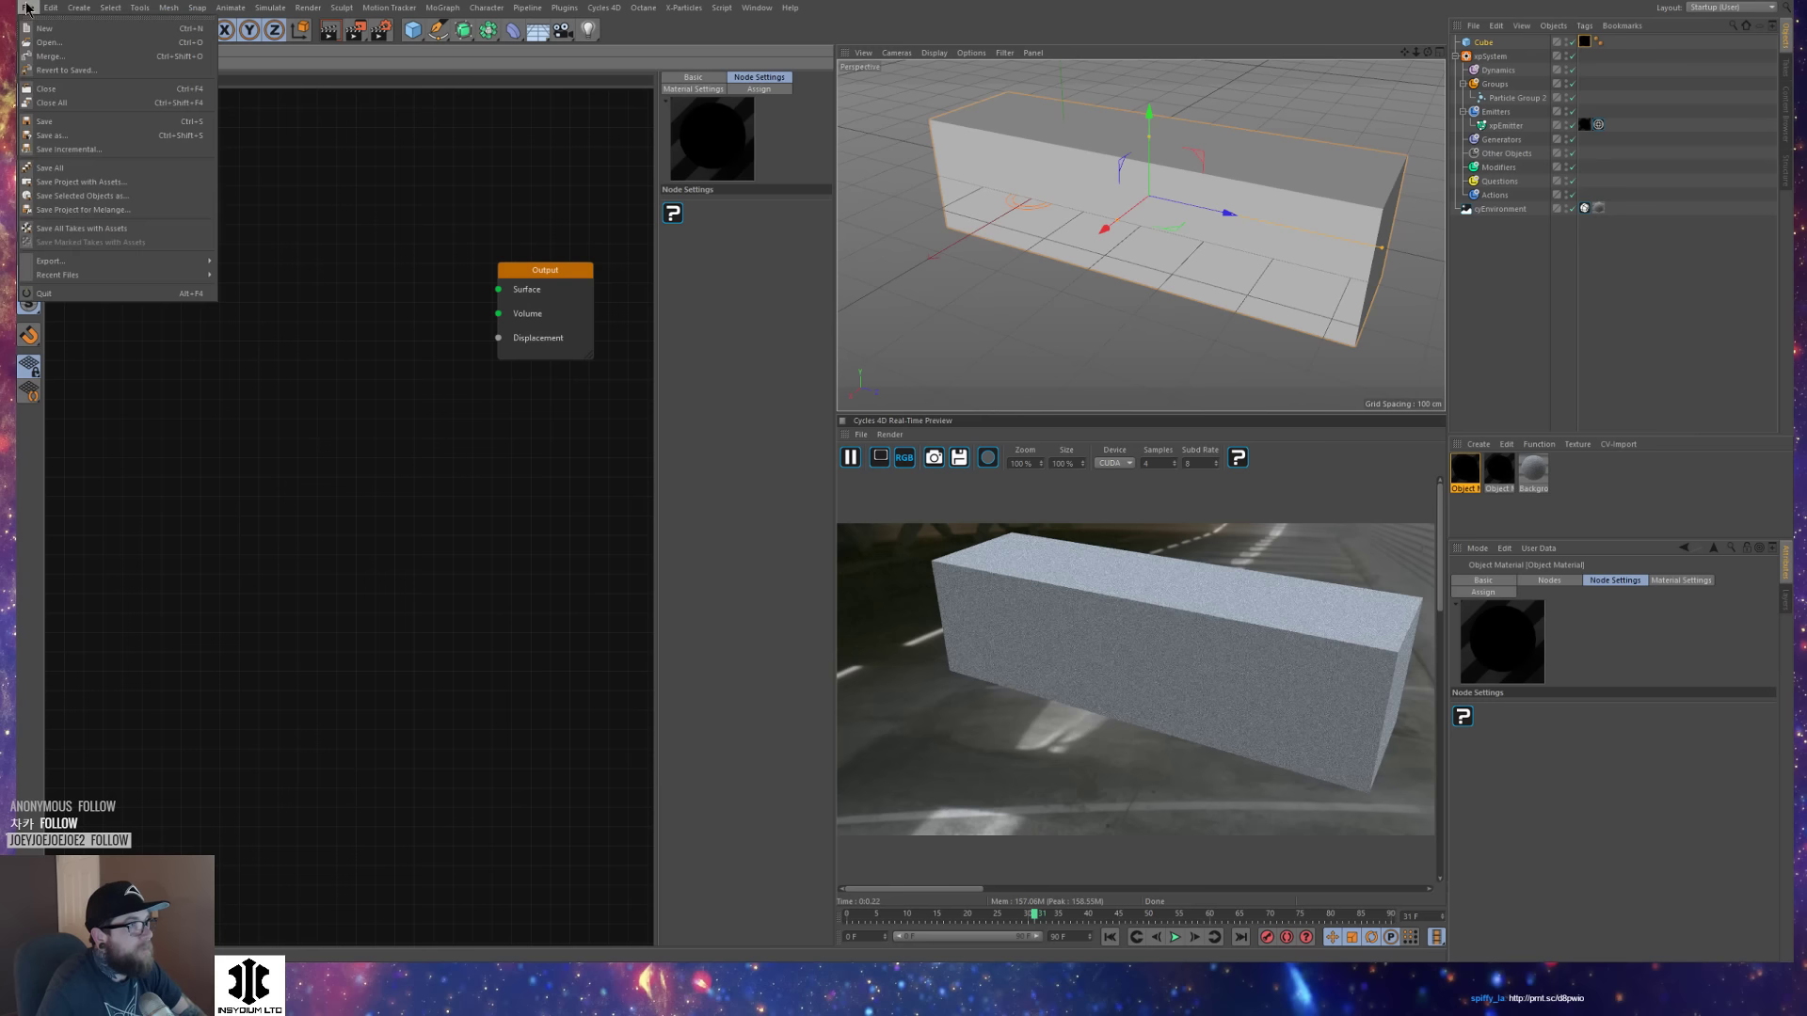
mouse_move(141, 273)
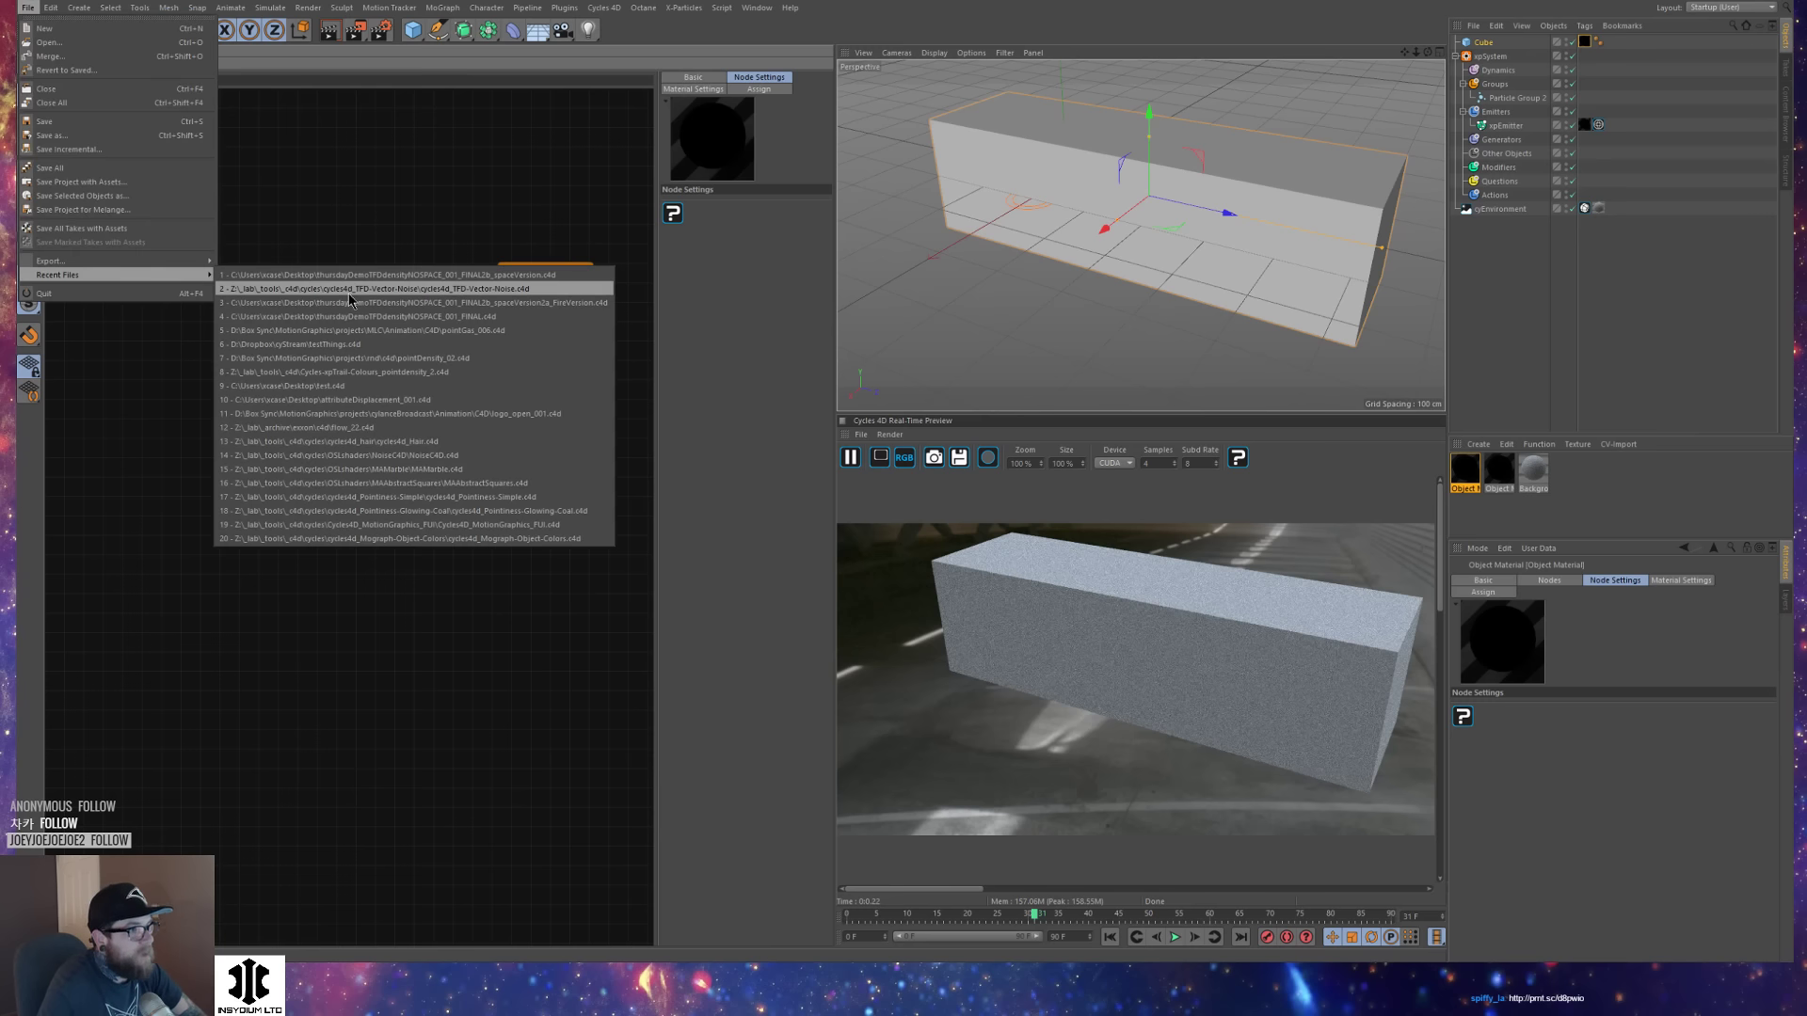
left_click(532, 345)
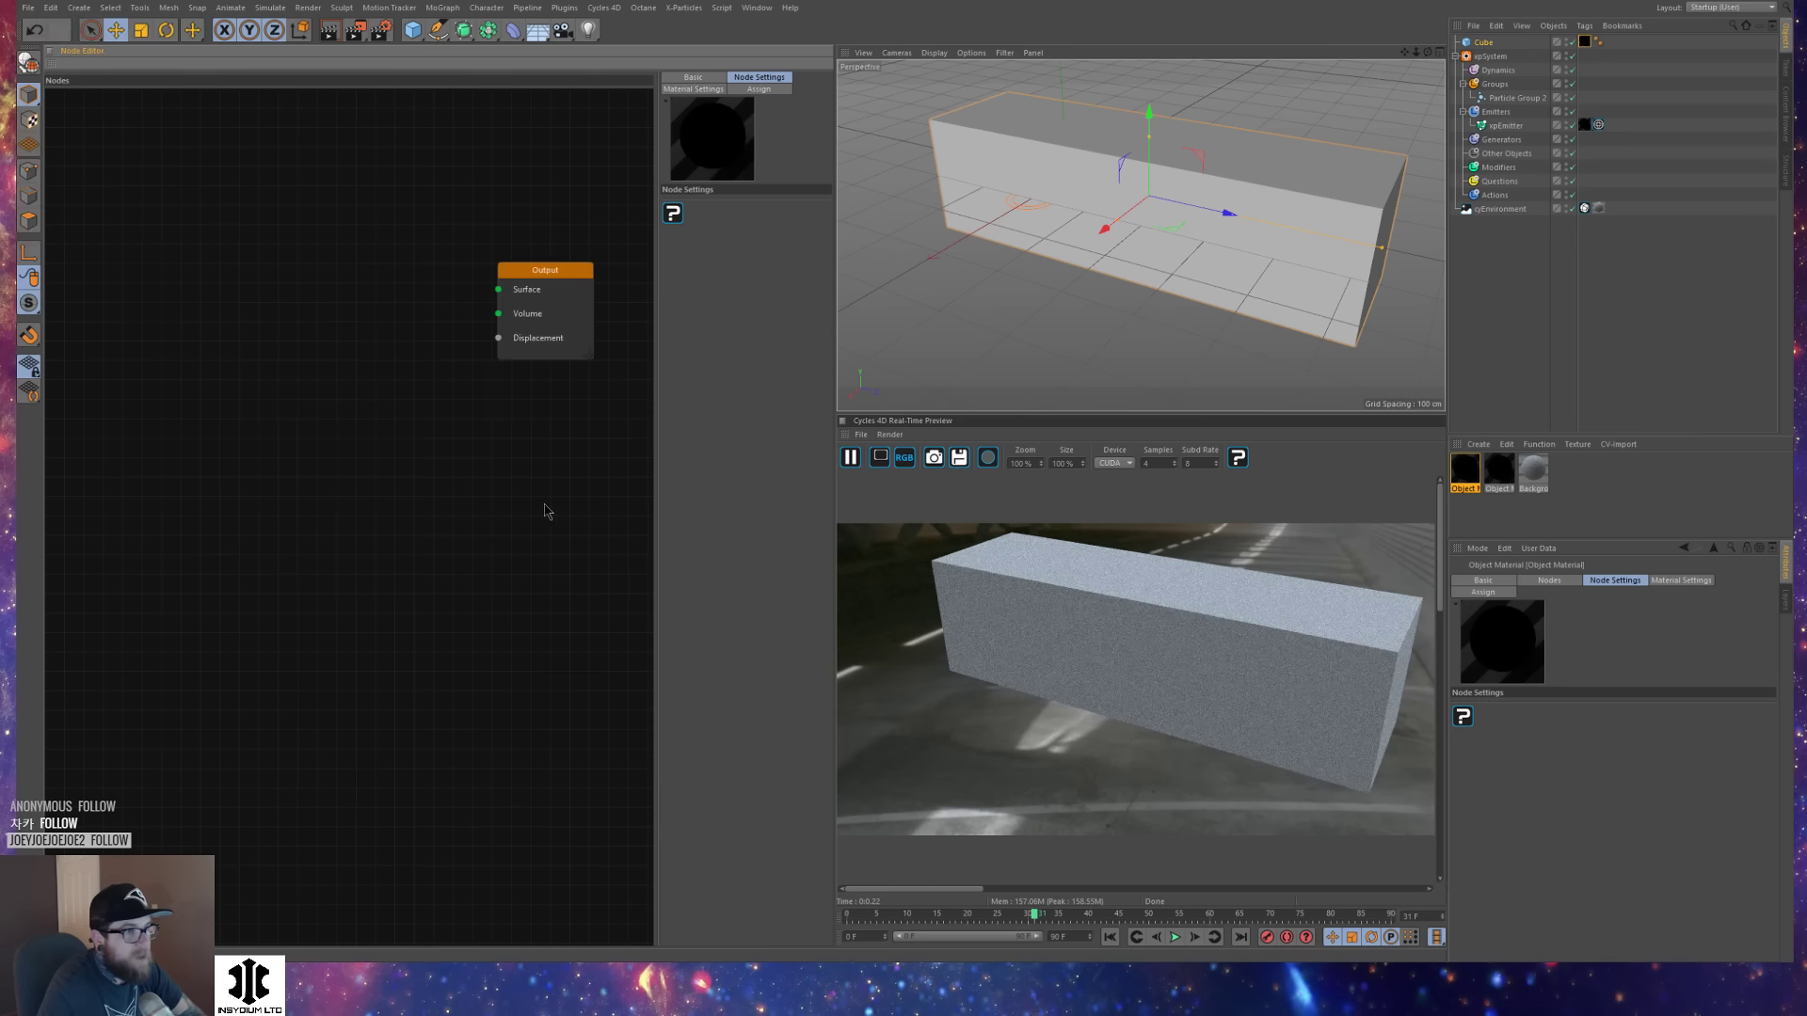
middle_click_drag(500, 607, 500, 762)
key("v")
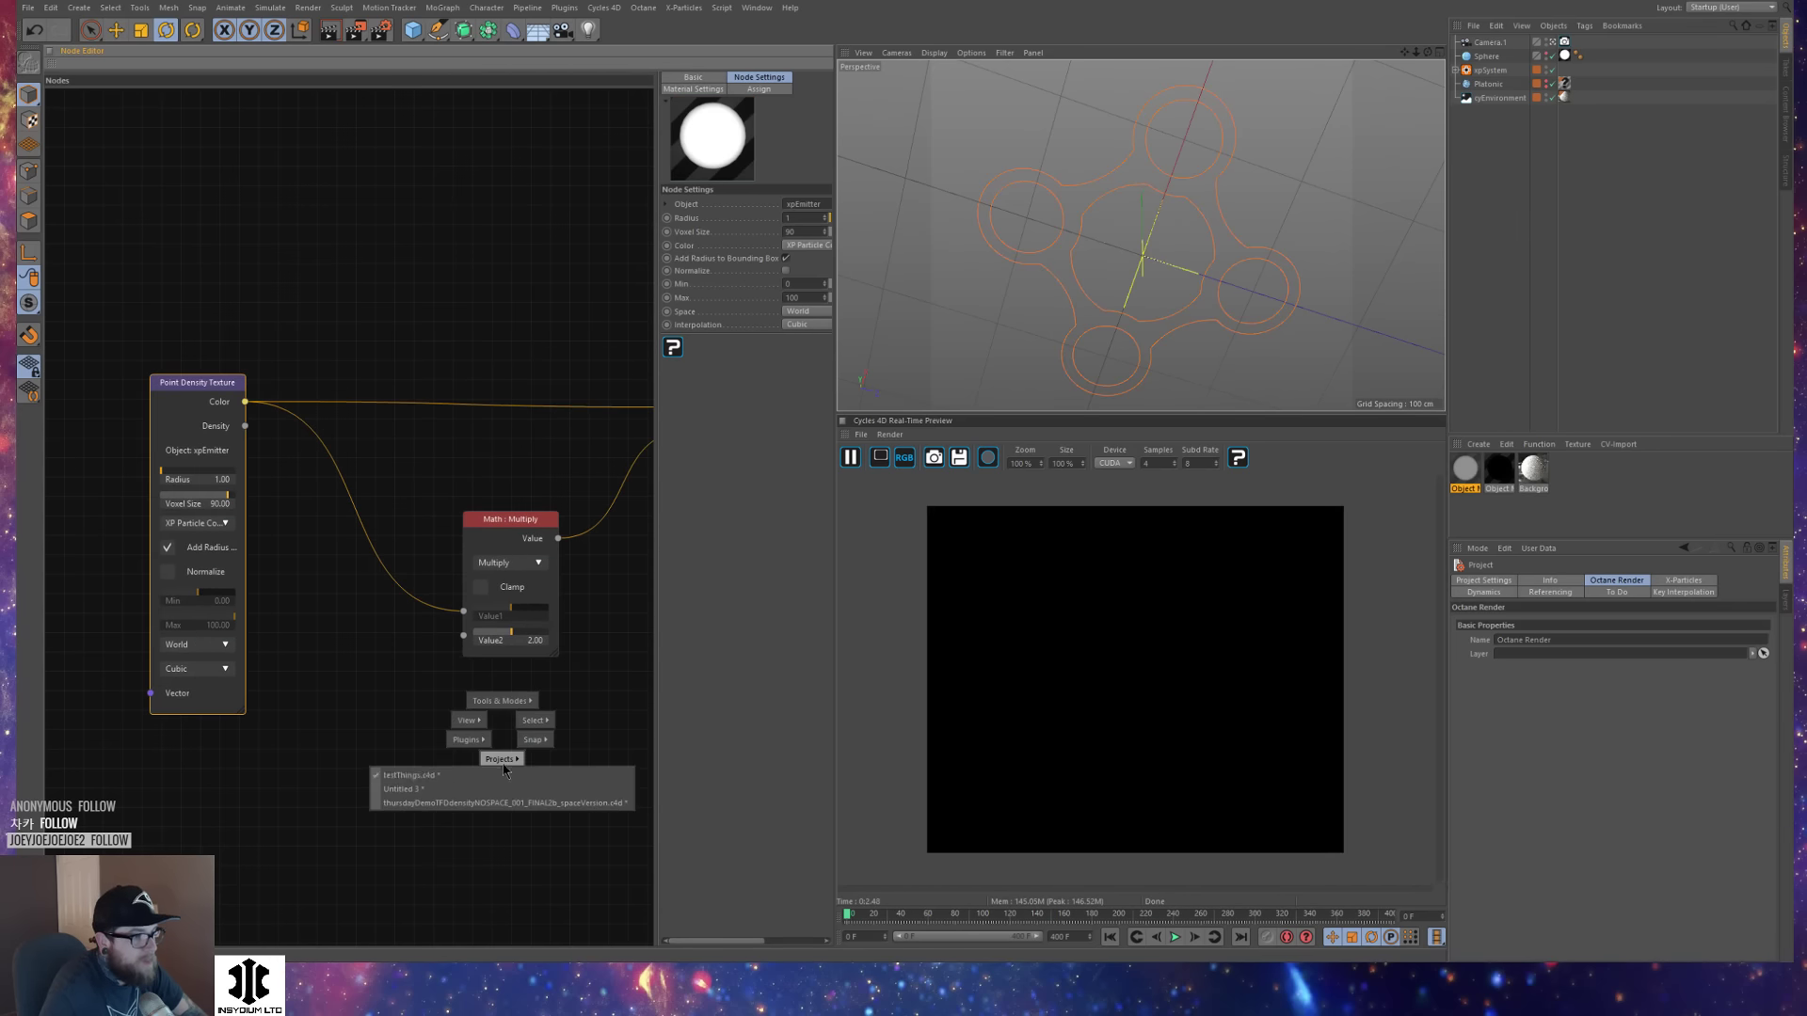
left_click(510, 789)
Add a Point Density Texture node to the cube's material.
right_click(192, 309)
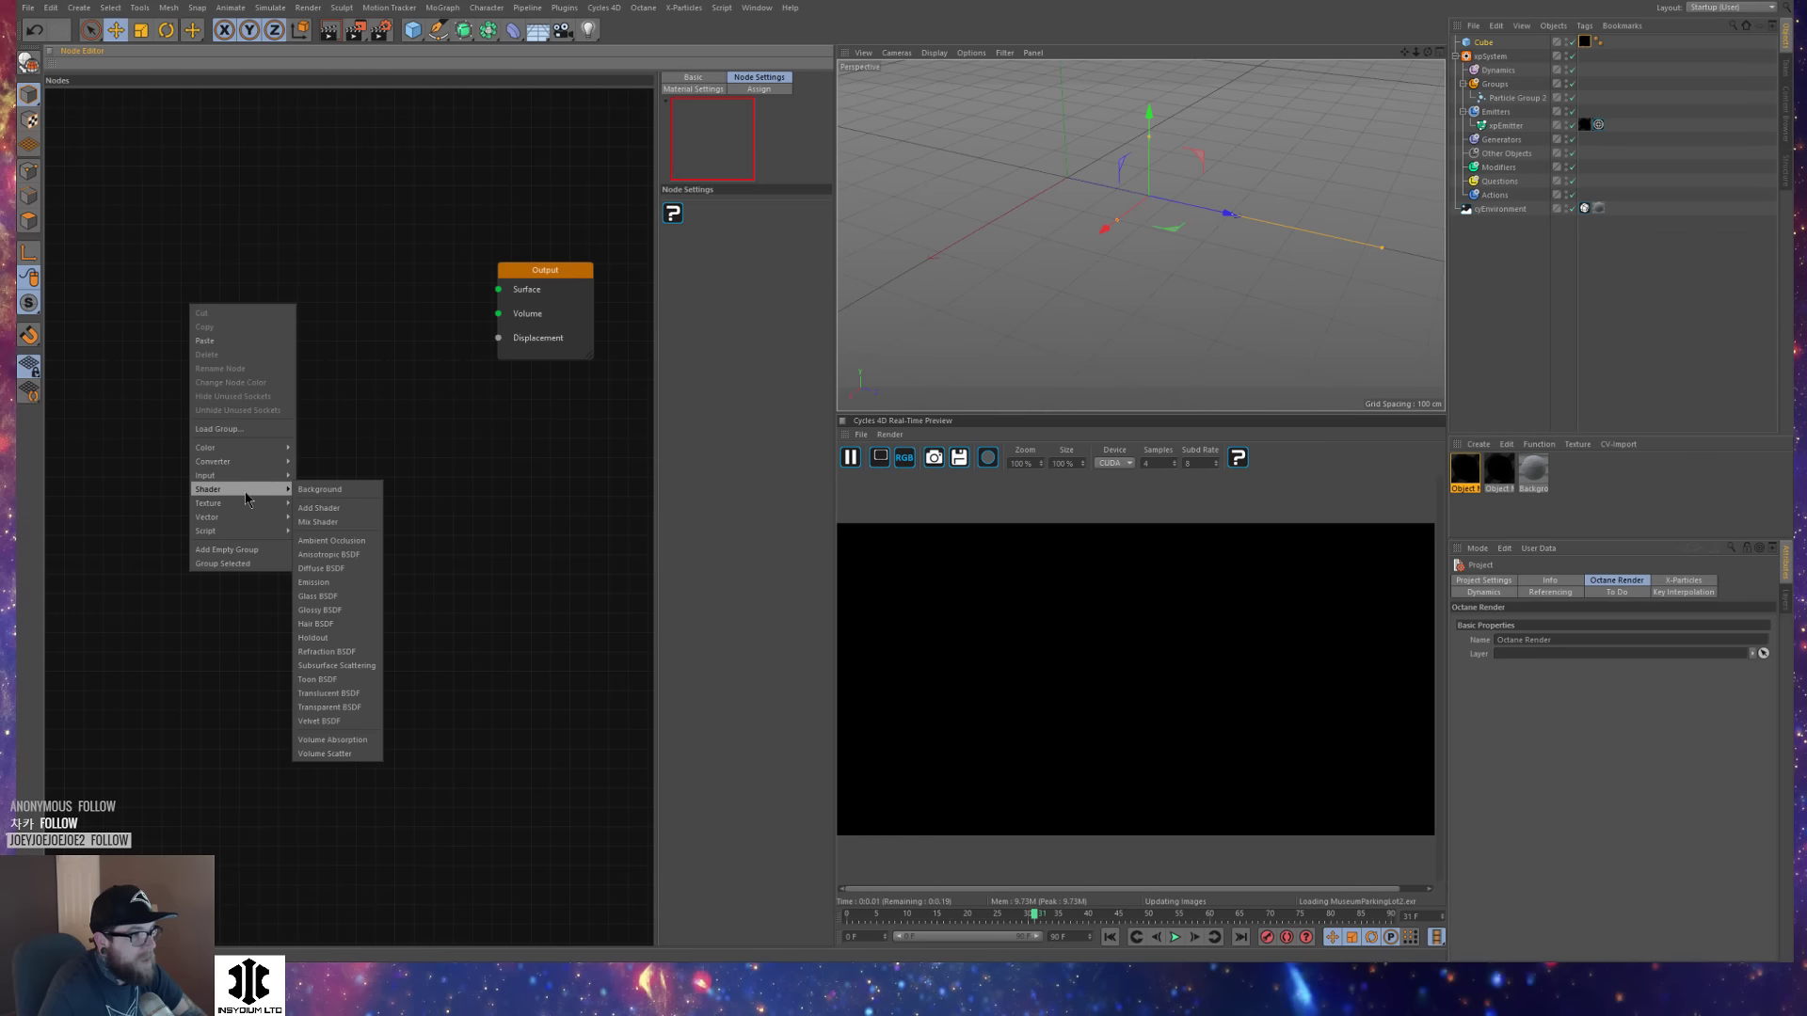
mouse_move(265, 504)
left_click(336, 614)
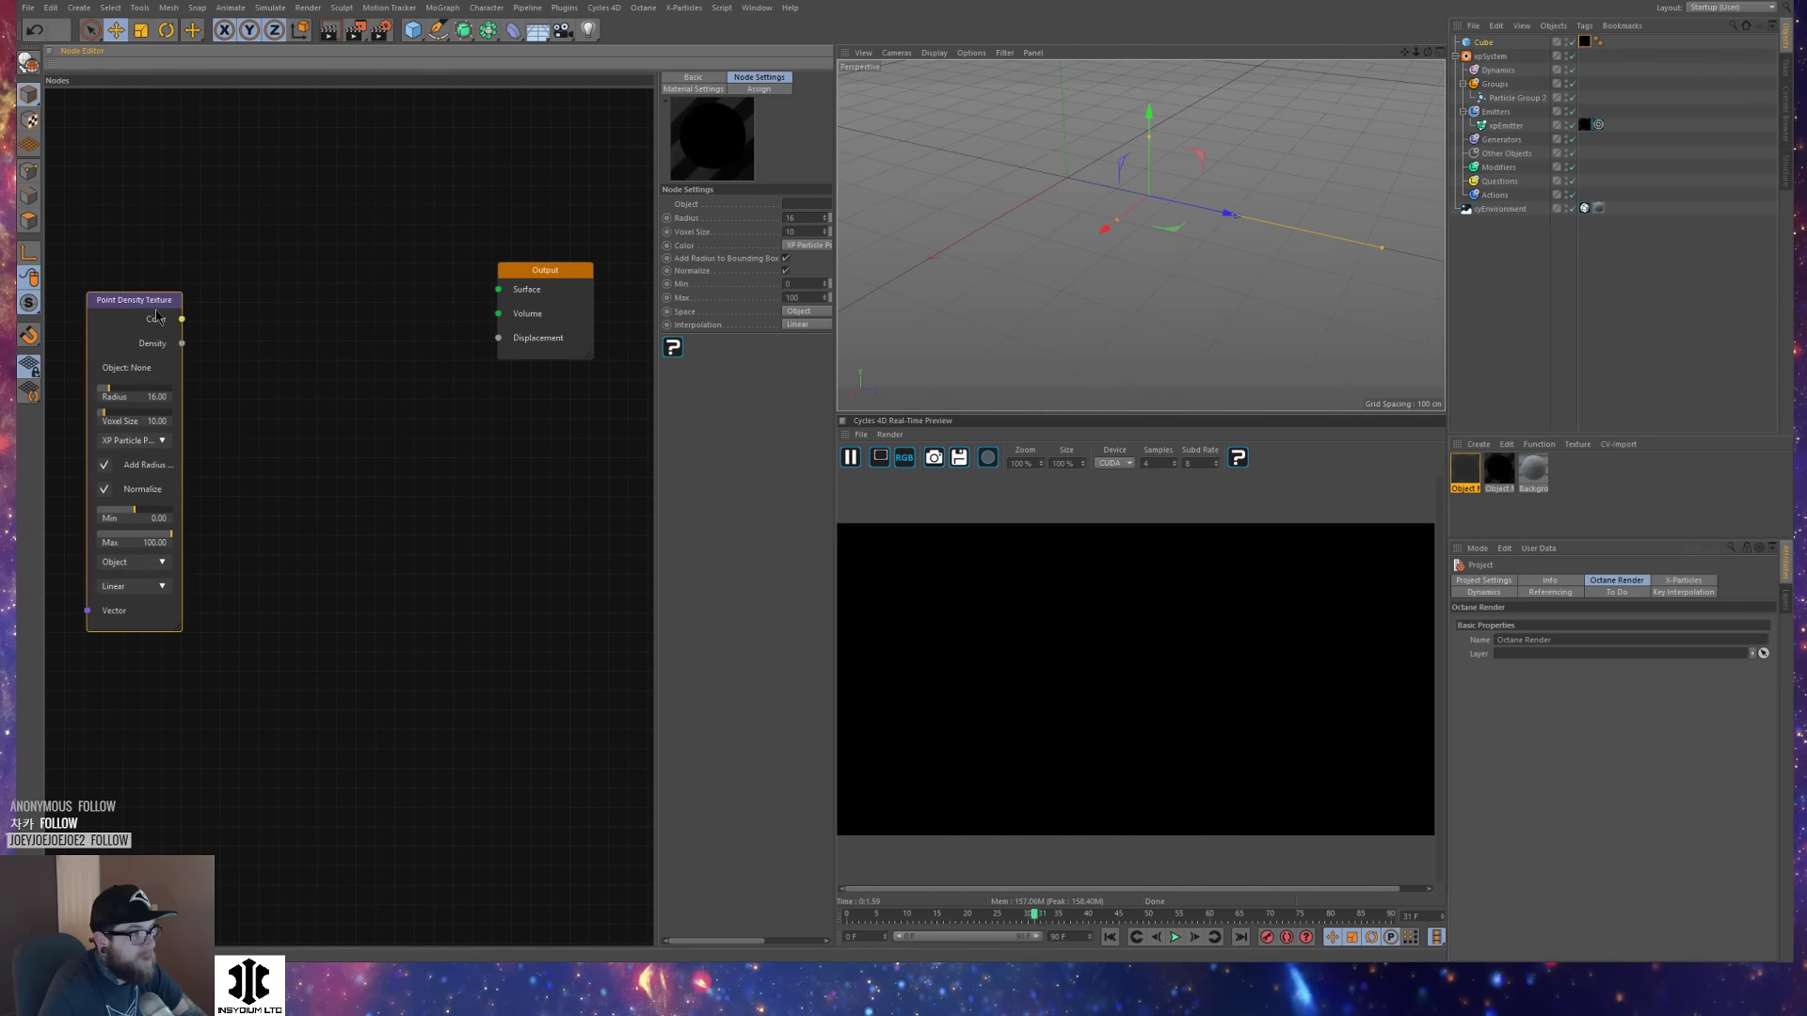
Switch to testThings.c4d to examine how its Emission shader is wired, and return to the untitled cube project.
right_click(262, 314)
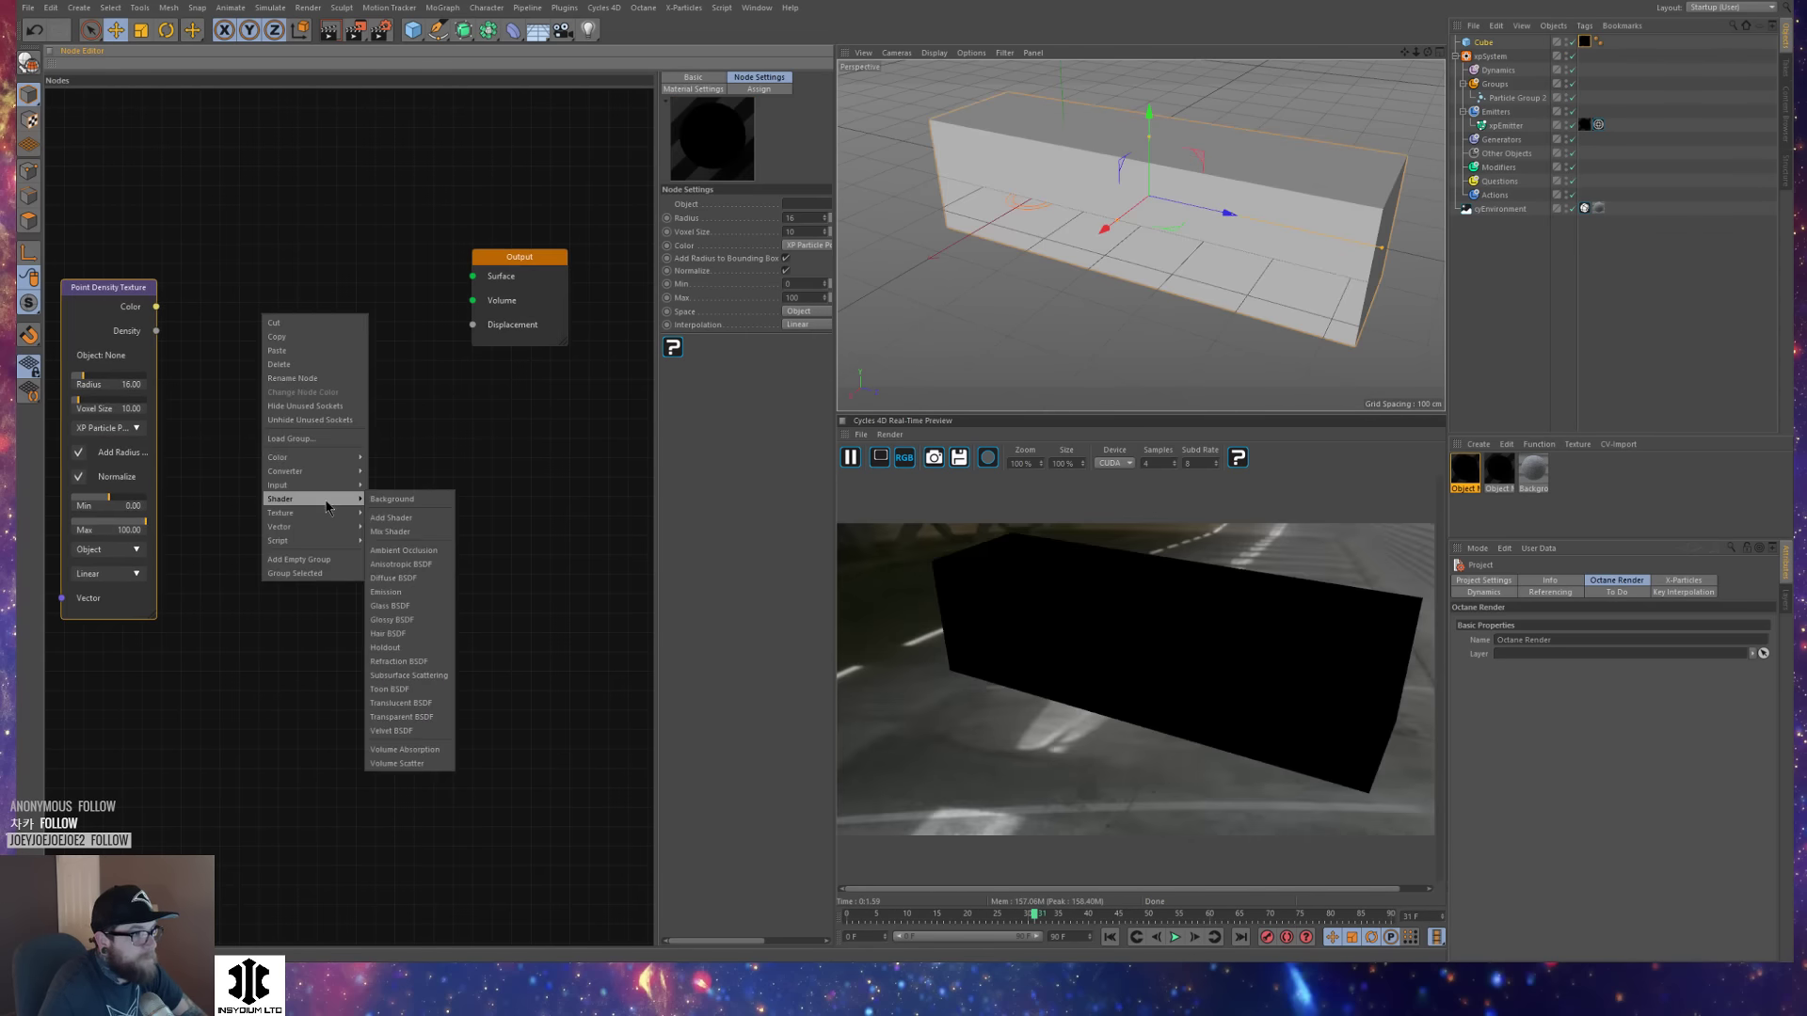
left_click(345, 253)
key("v")
left_click(304, 300)
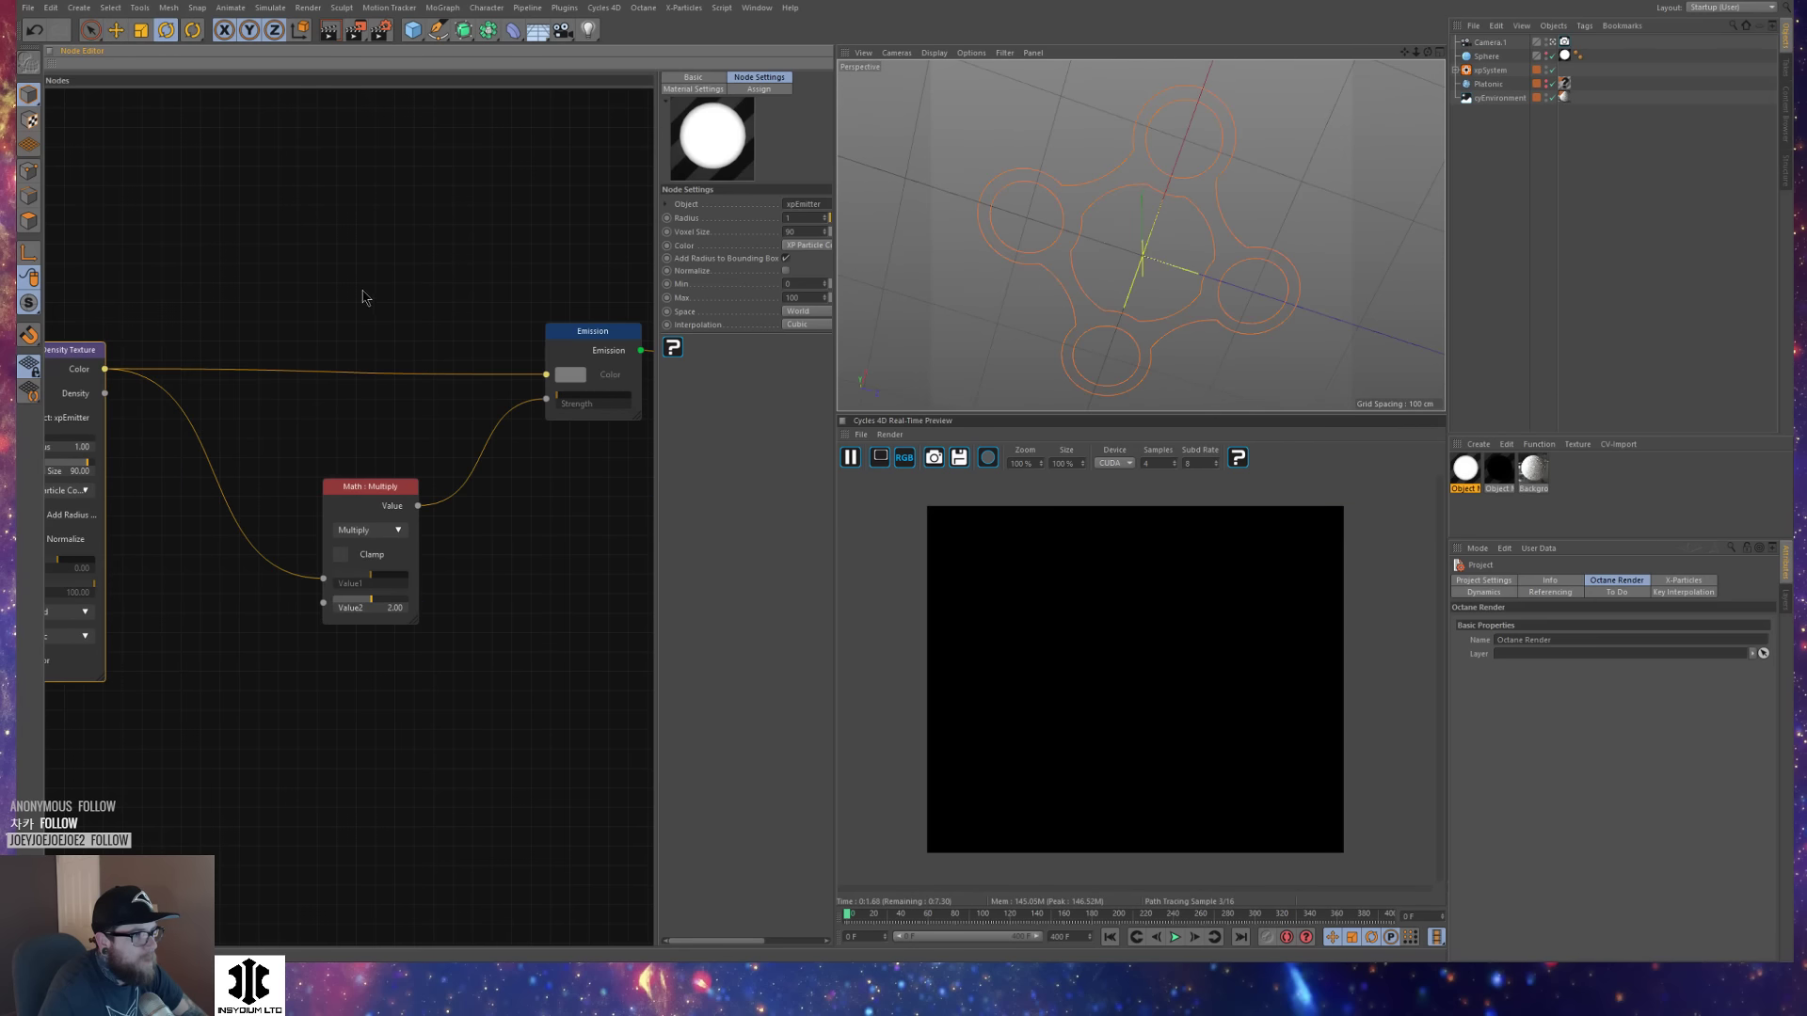
key("v")
mouse_move(369, 308)
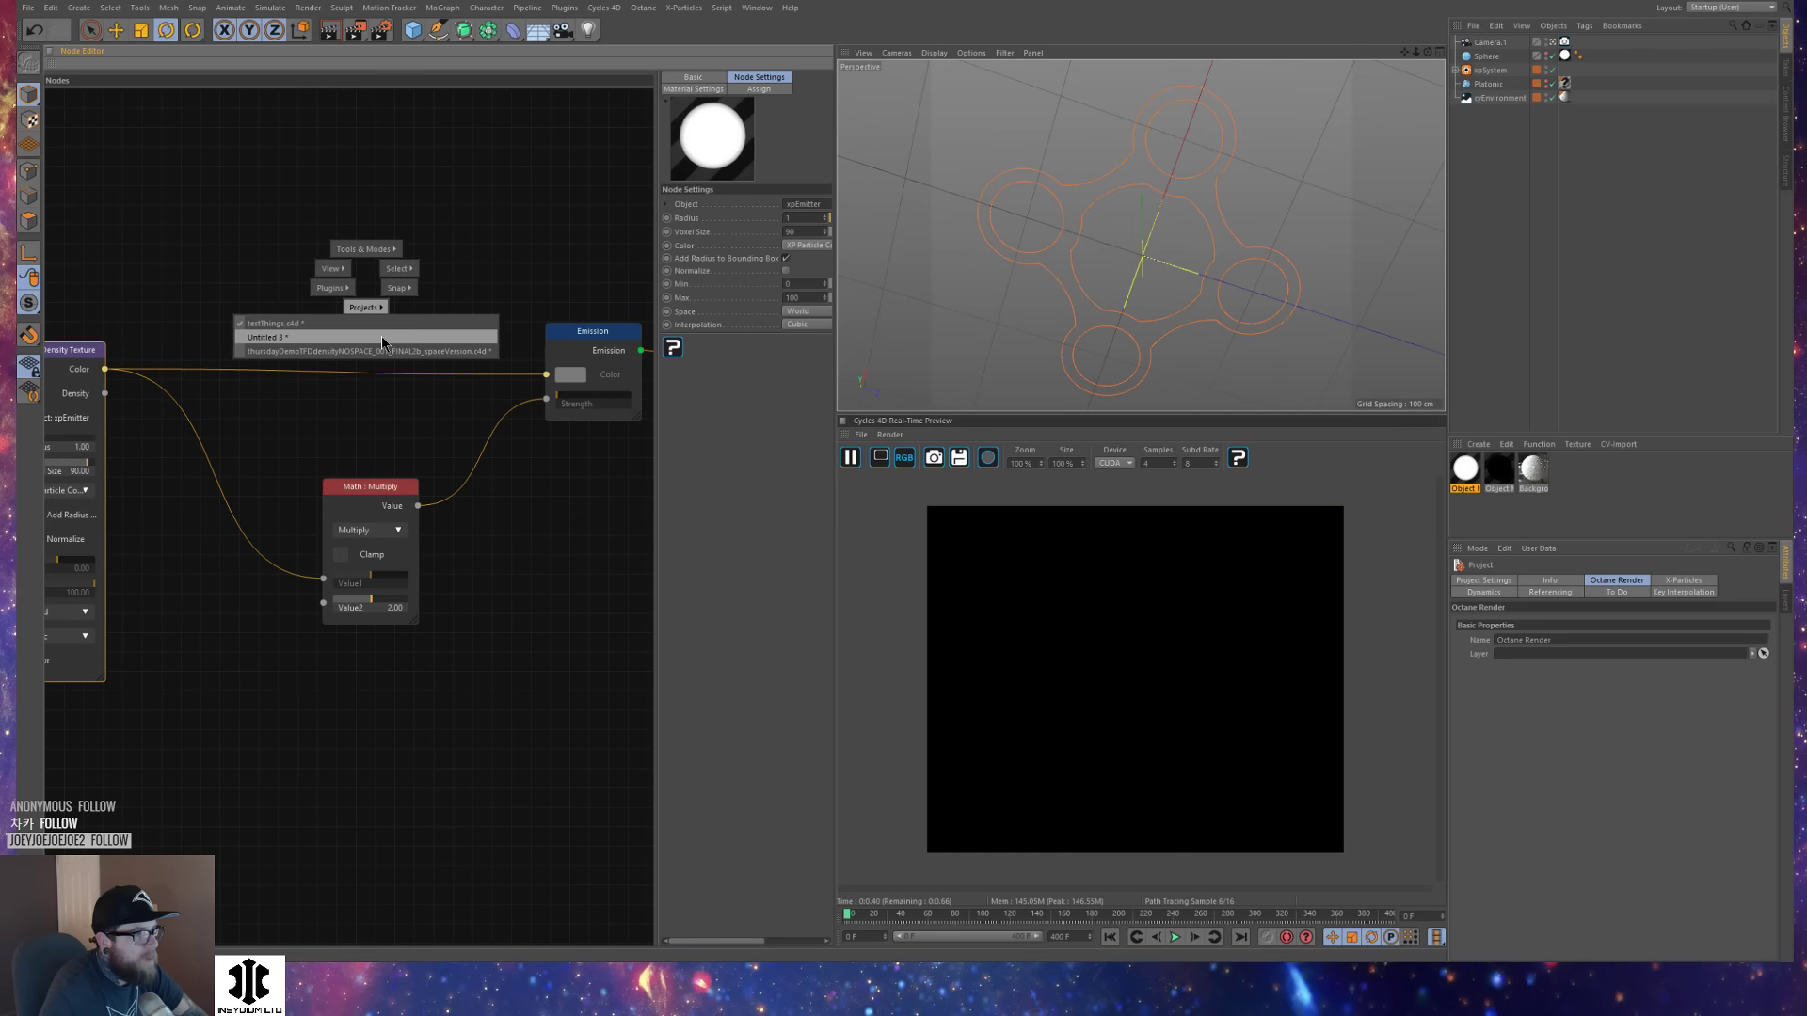
left_click(379, 343)
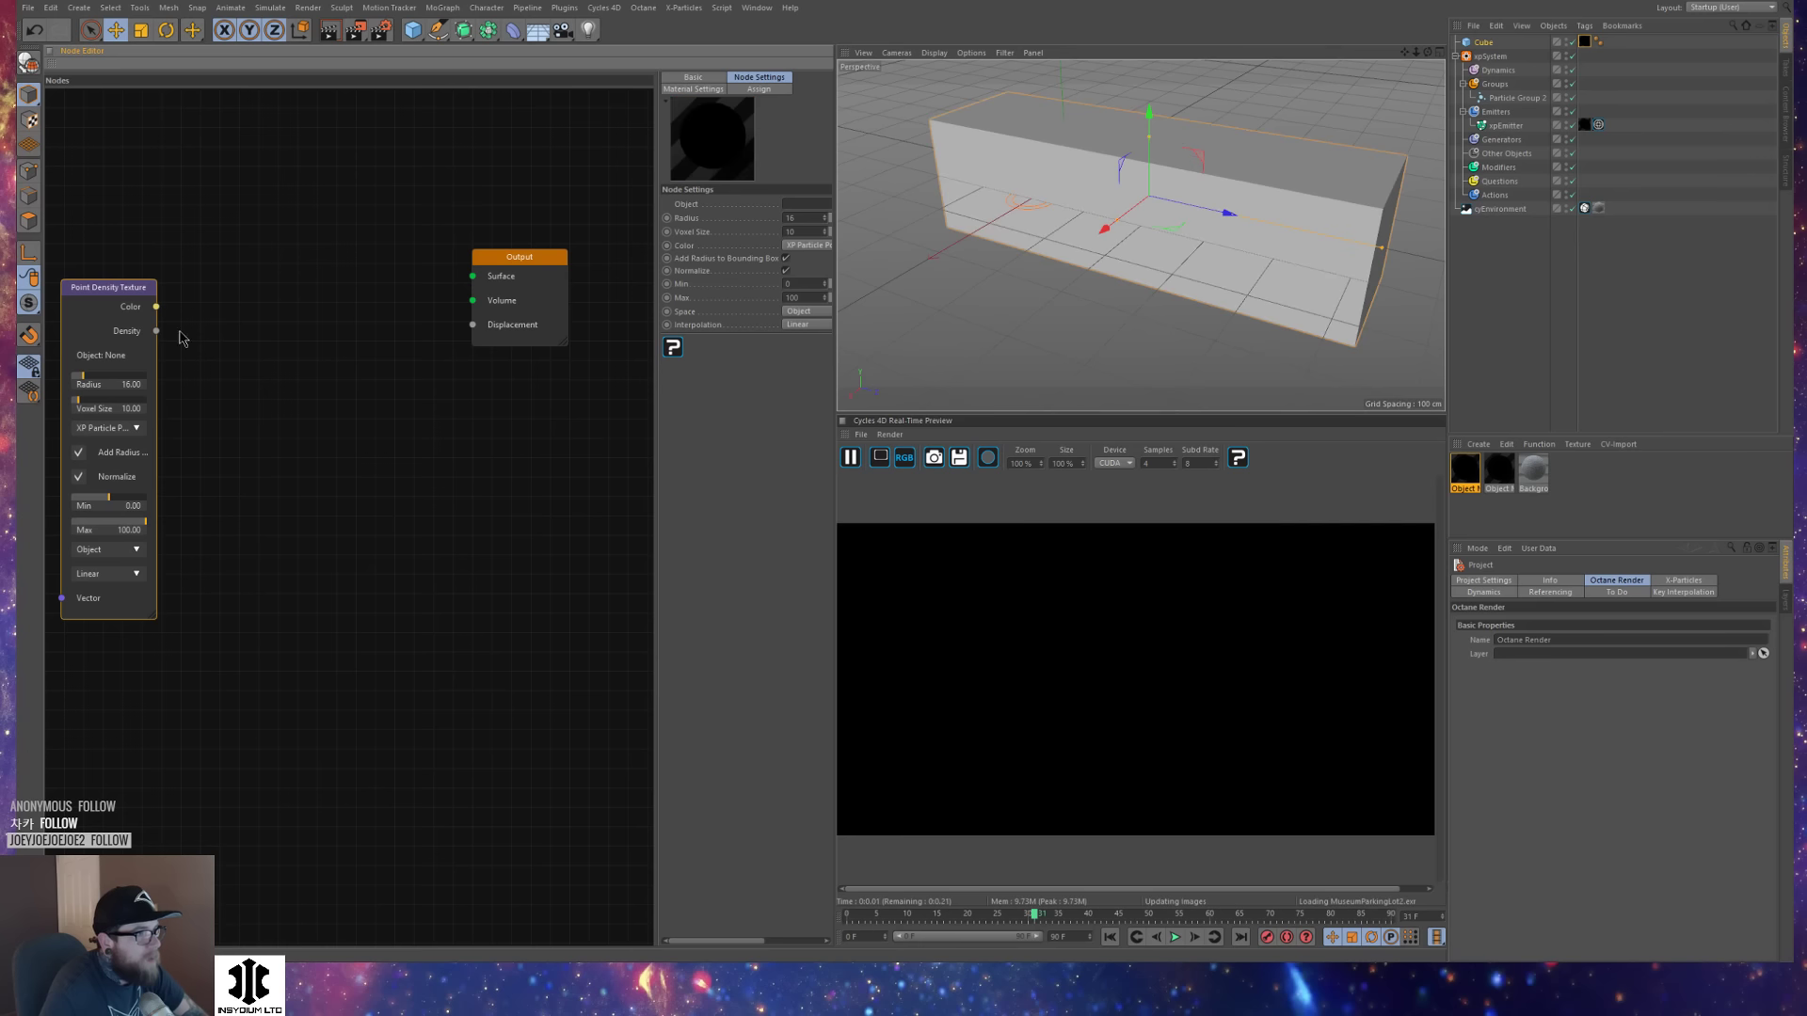
Add a Diffuse BSDF node, delete the duplicate, and connect the Point Density Texture's Color output to the remaining node's Color.
right_click(307, 347)
mouse_move(339, 489)
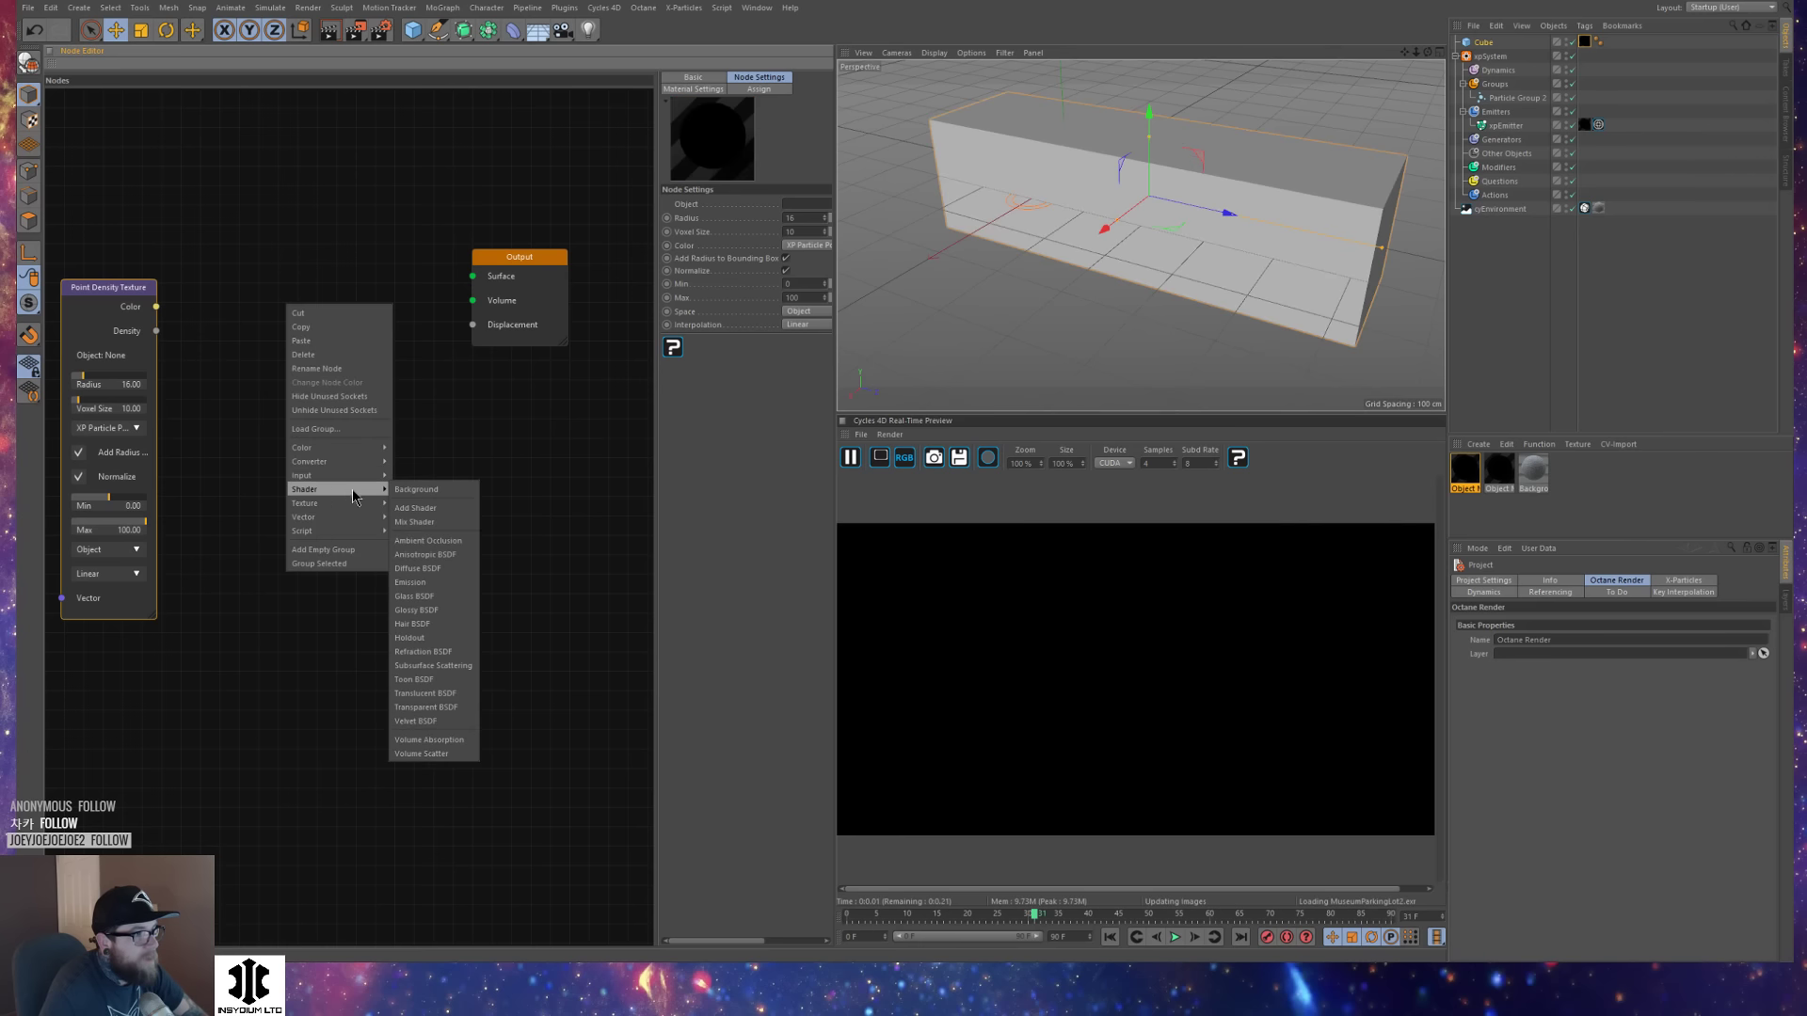
left_click(414, 568)
left_click_drag(156, 307, 228, 287)
right_click(354, 214)
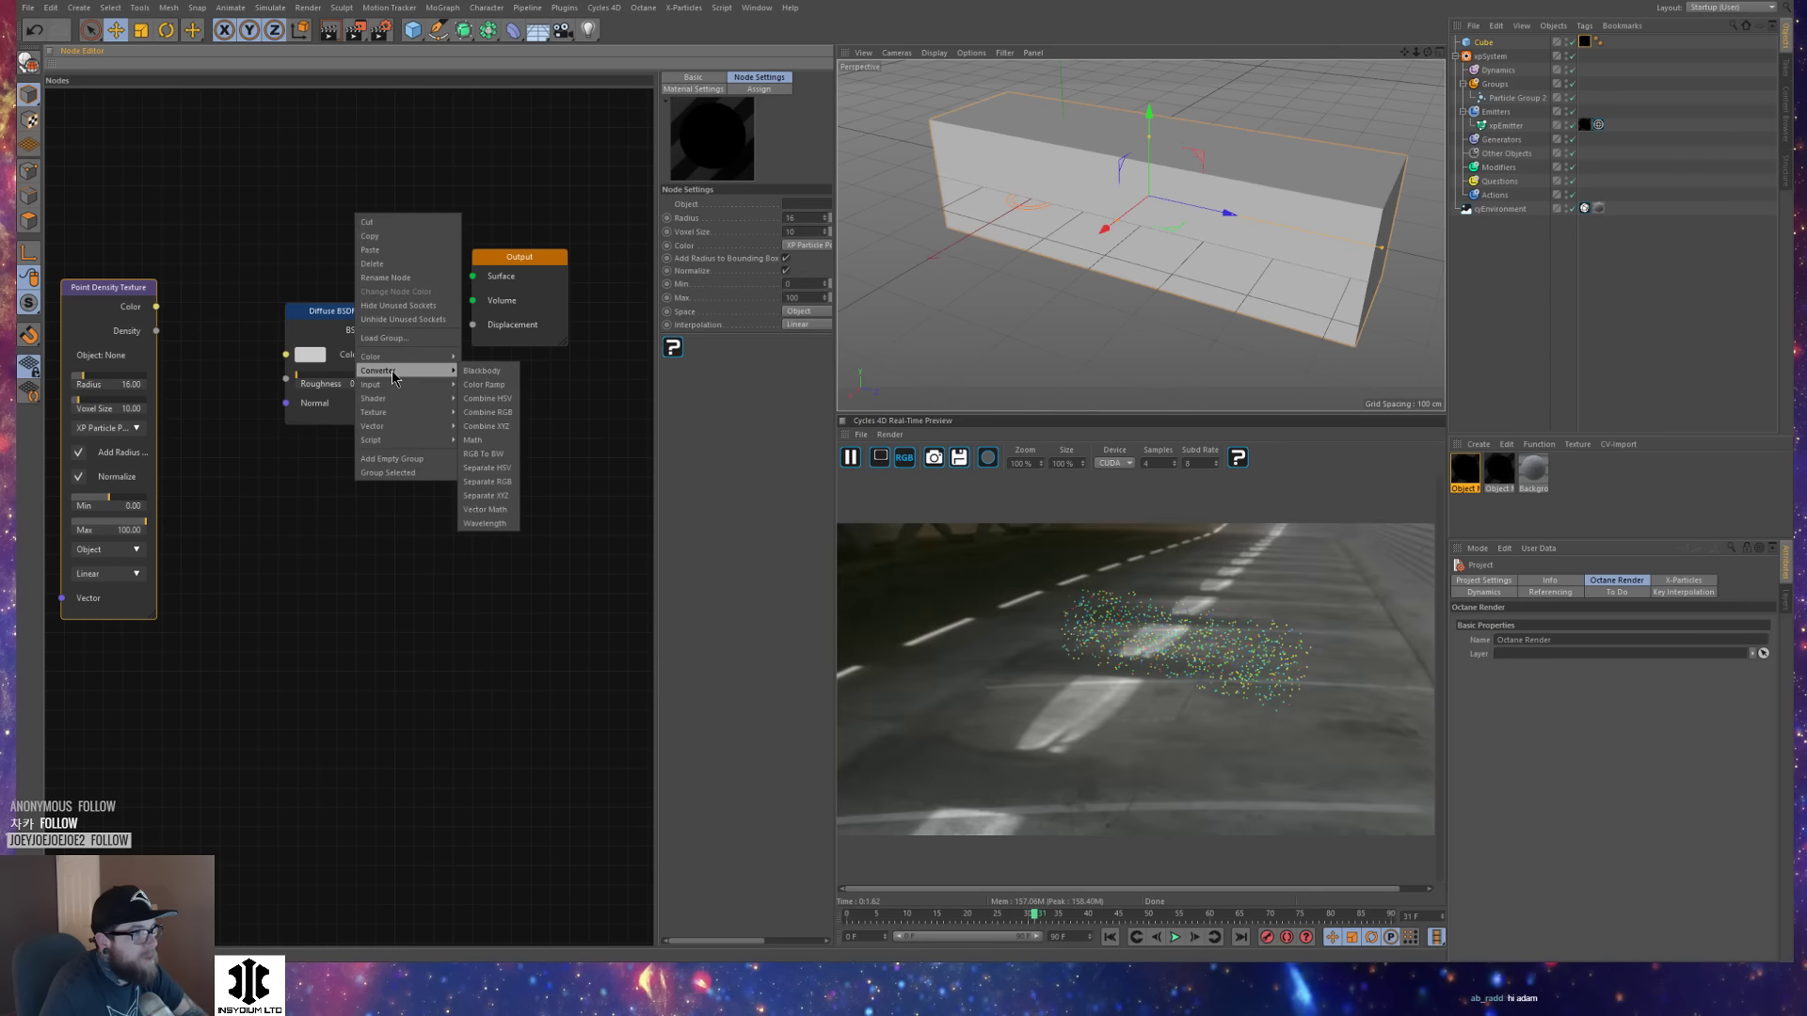
mouse_move(393, 396)
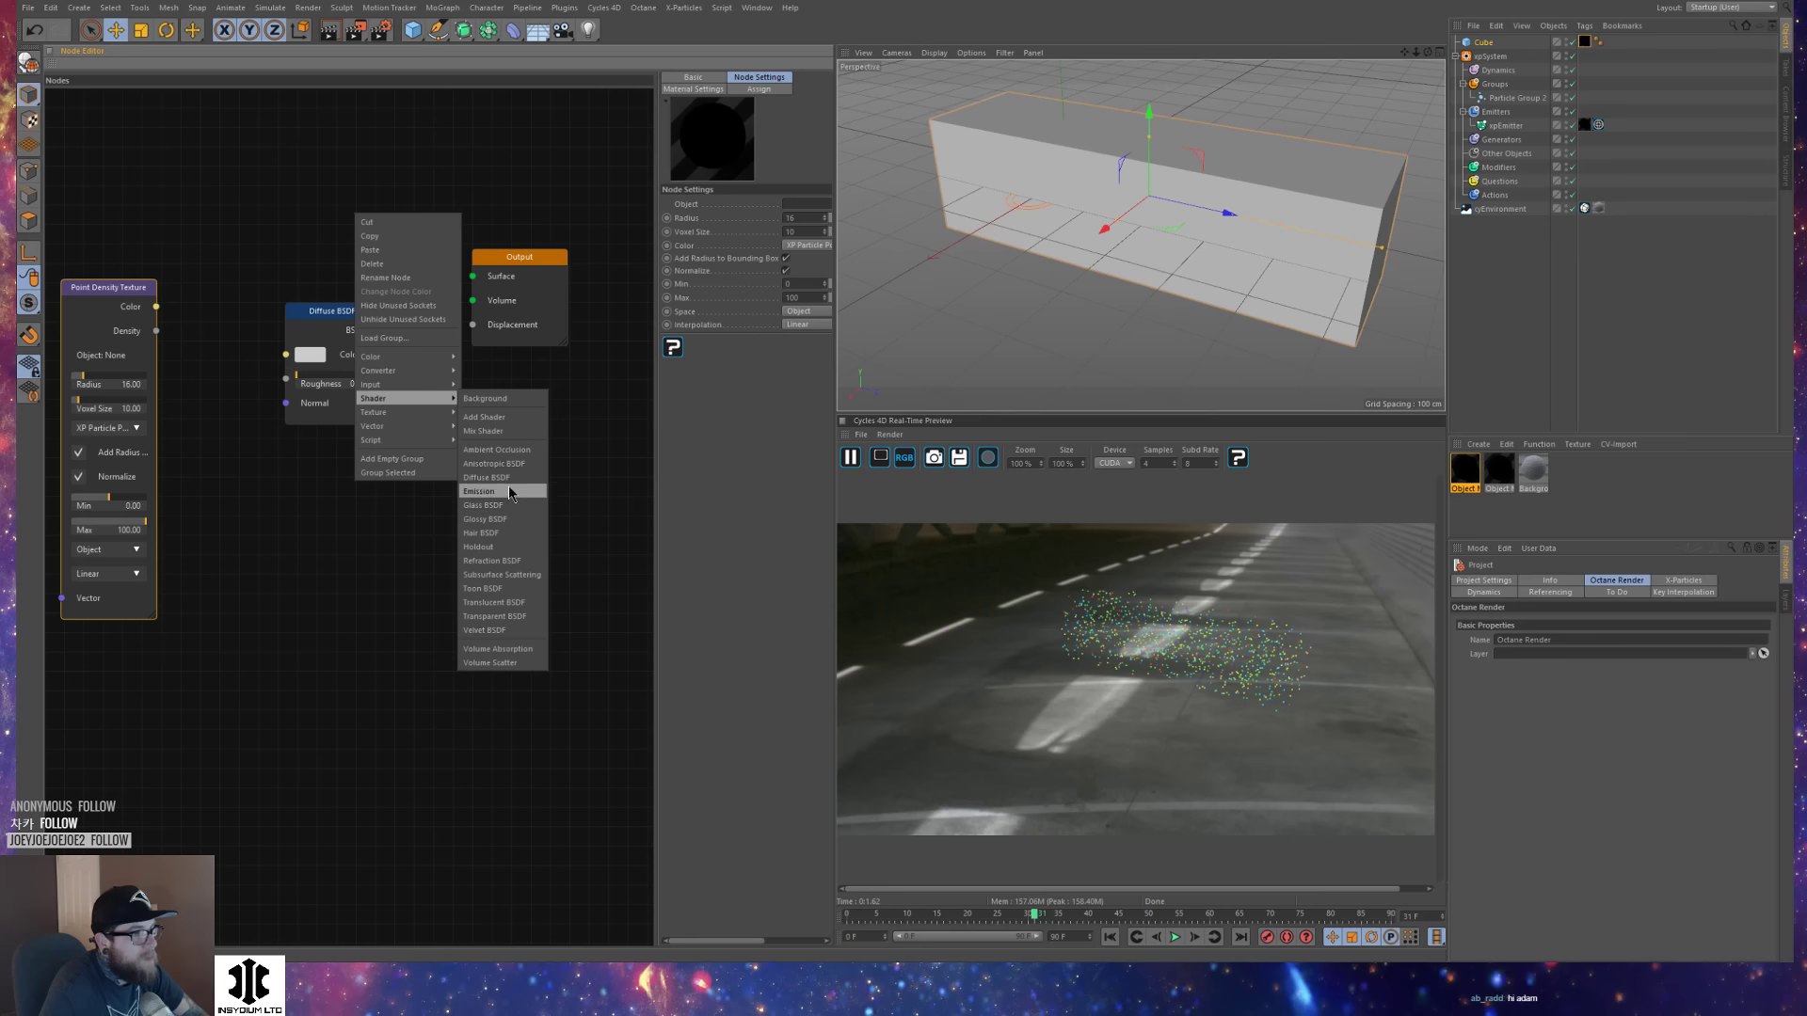
left_click(490, 477)
right_click(306, 320)
left_click(344, 355)
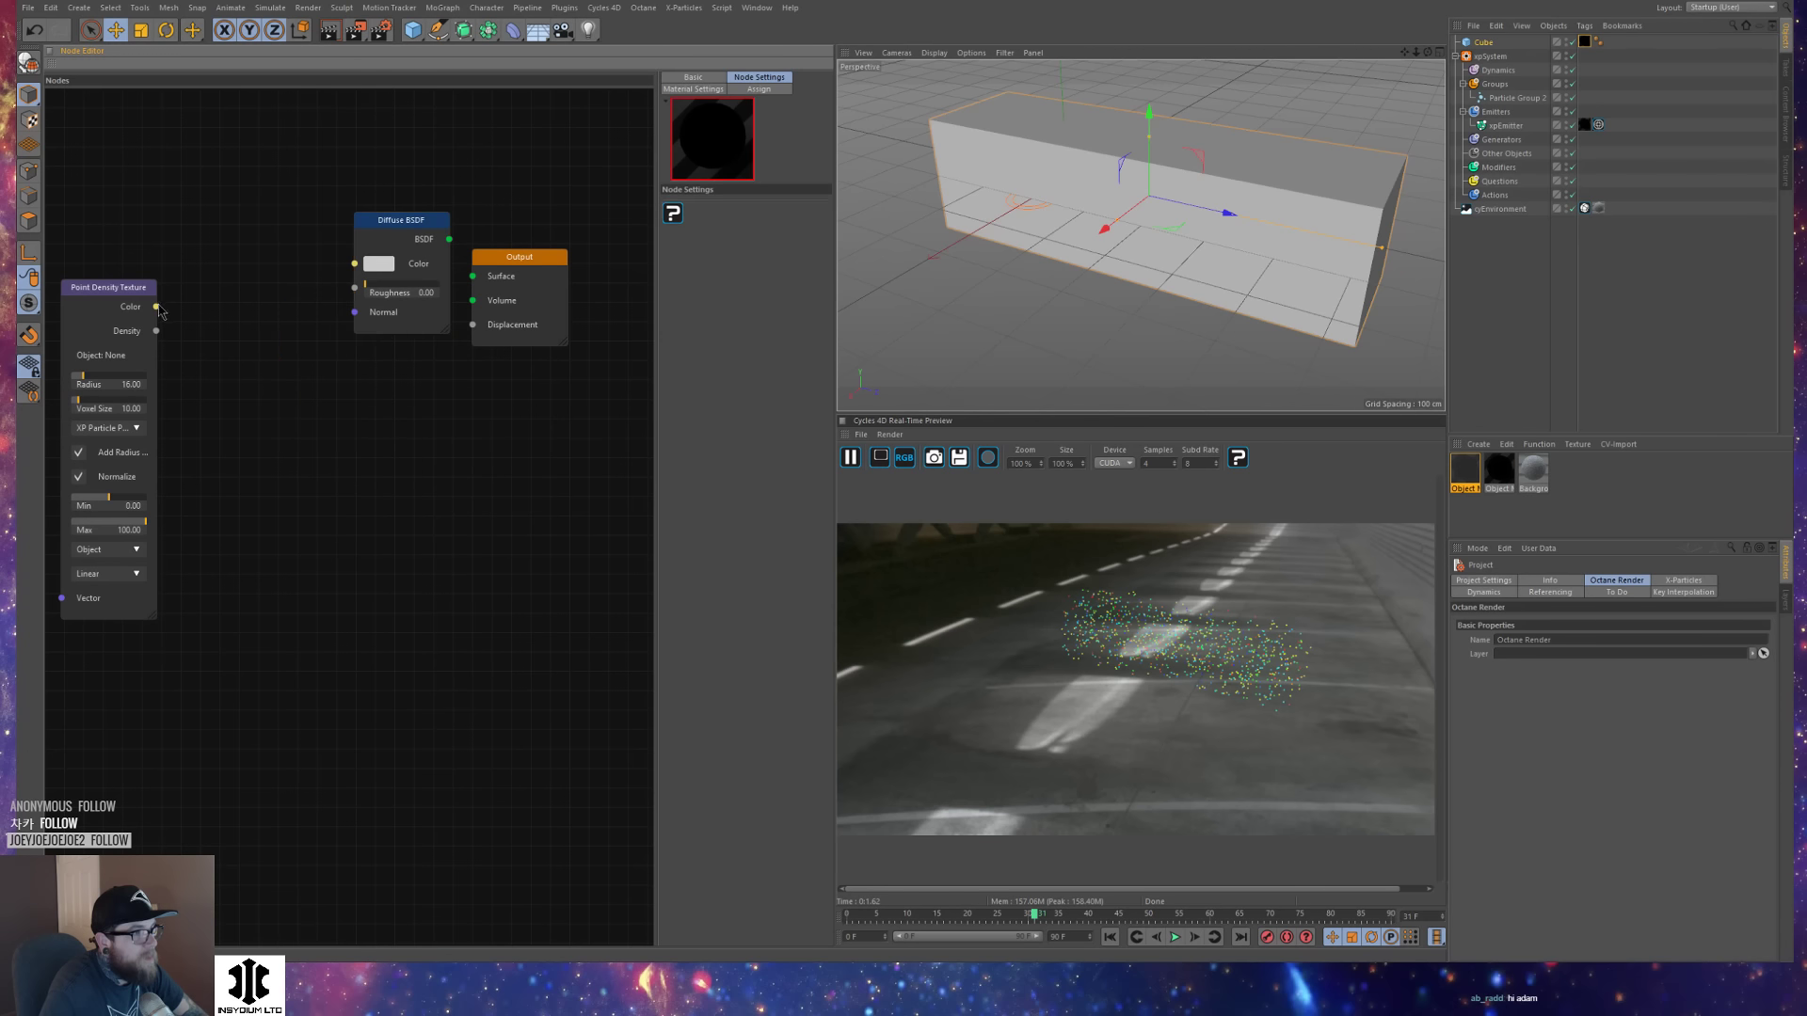
left_click_drag(156, 307, 329, 290)
Feed the Point Density Texture's Color into a new Emission node connected to the Output's Volume, and set Voxel Size to 100.
right_click(315, 203)
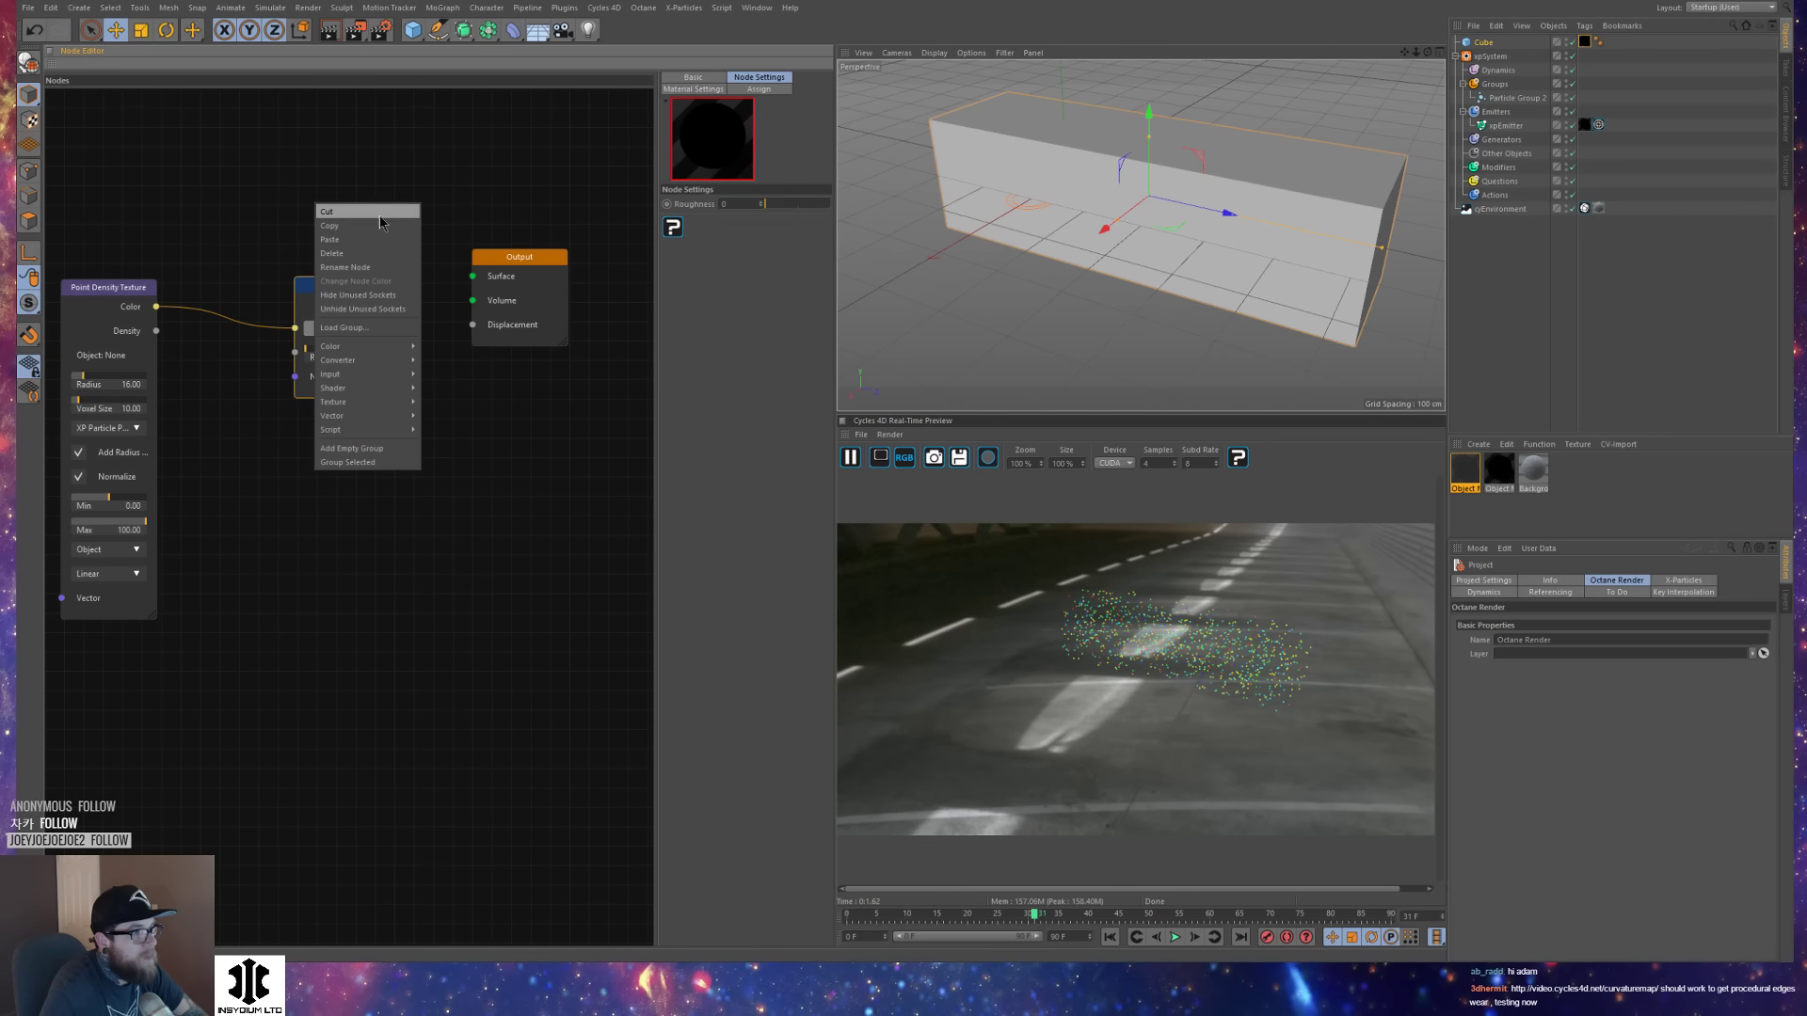
mouse_move(367, 386)
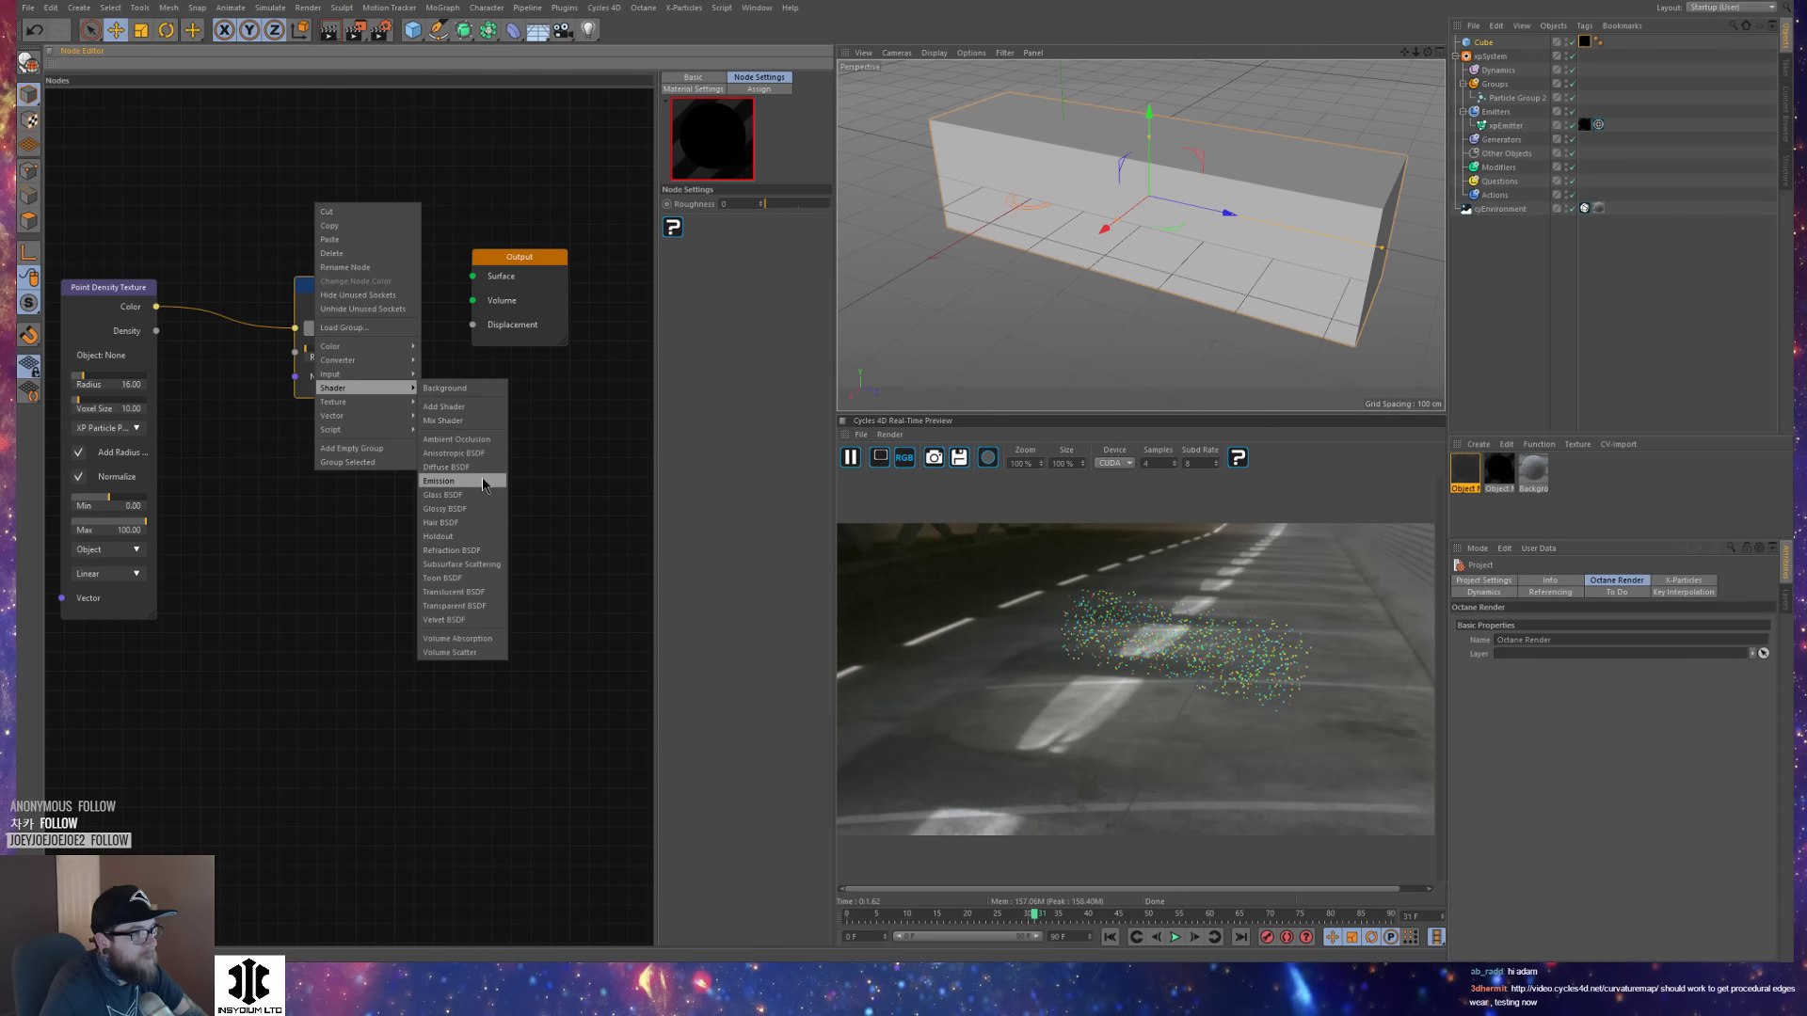
left_click(475, 484)
left_click_drag(310, 287, 472, 300)
left_click_drag(99, 410, 117, 405)
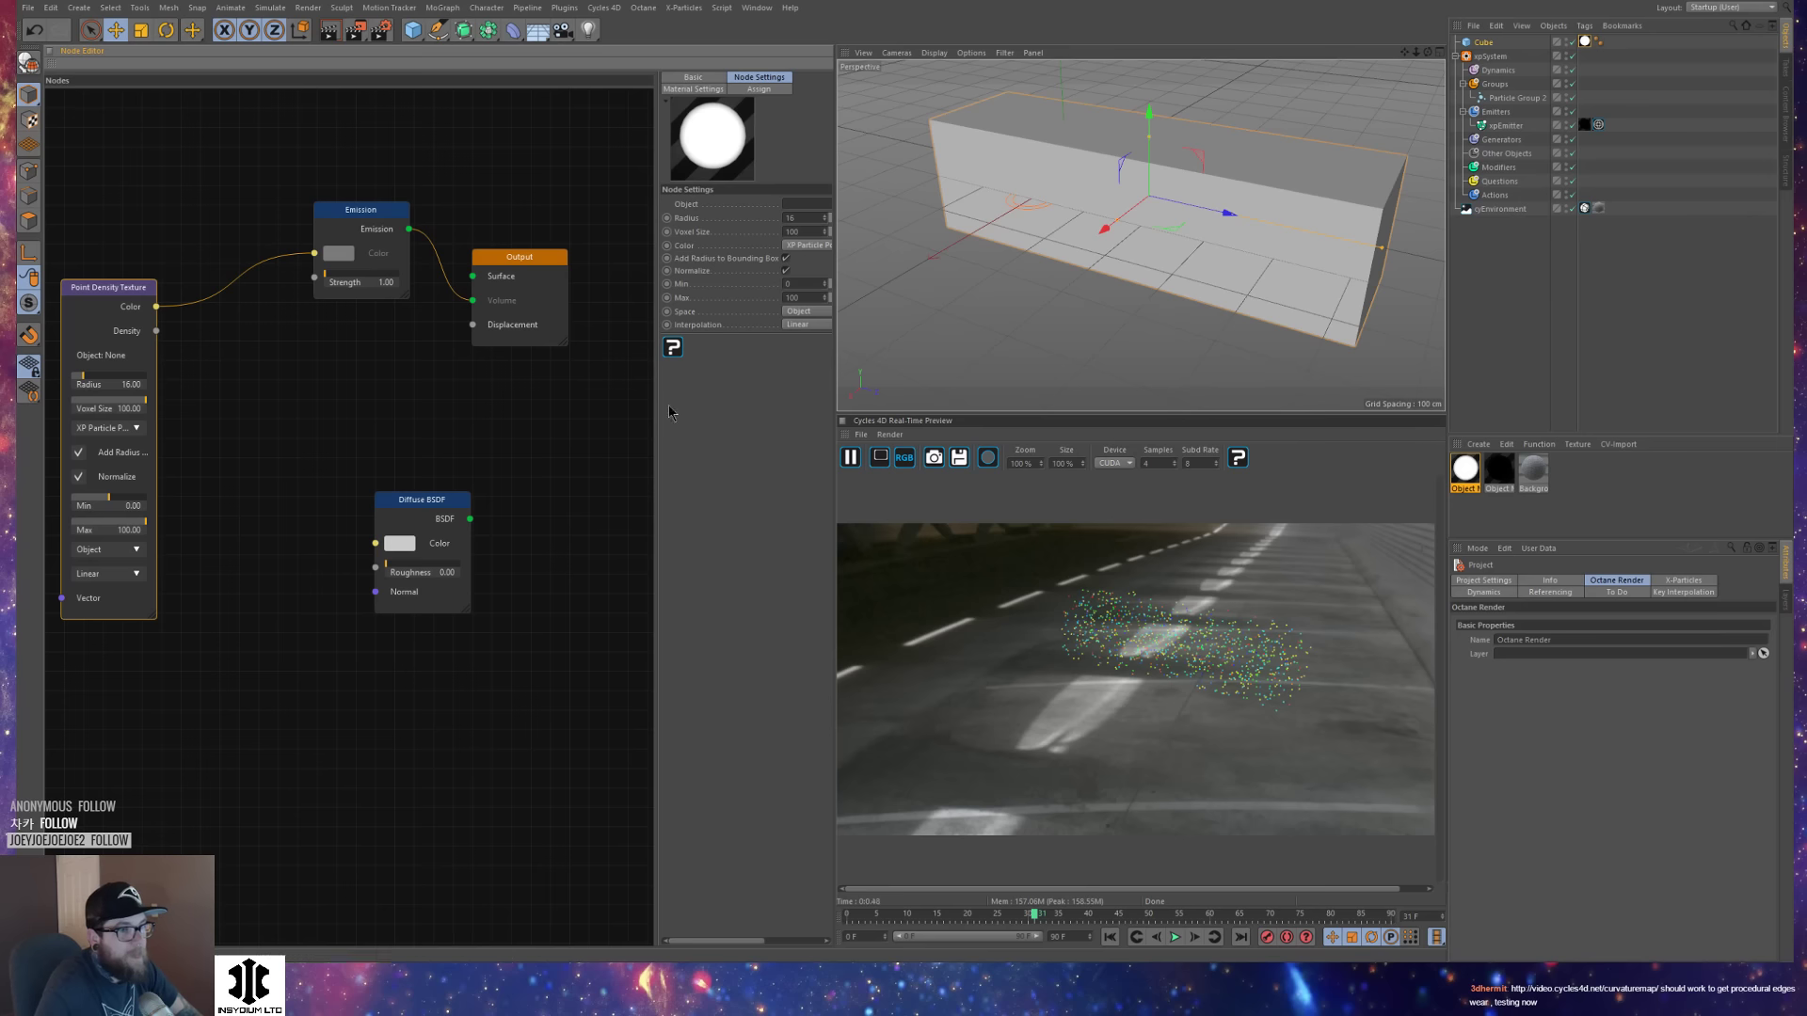
Turn off the xpEmitter and disconnect the Point Density Texture from the Emission node's Color to check the cube's volume emission.
left_click(1573, 127)
left_click_drag(1237, 235, 1154, 226, "alt")
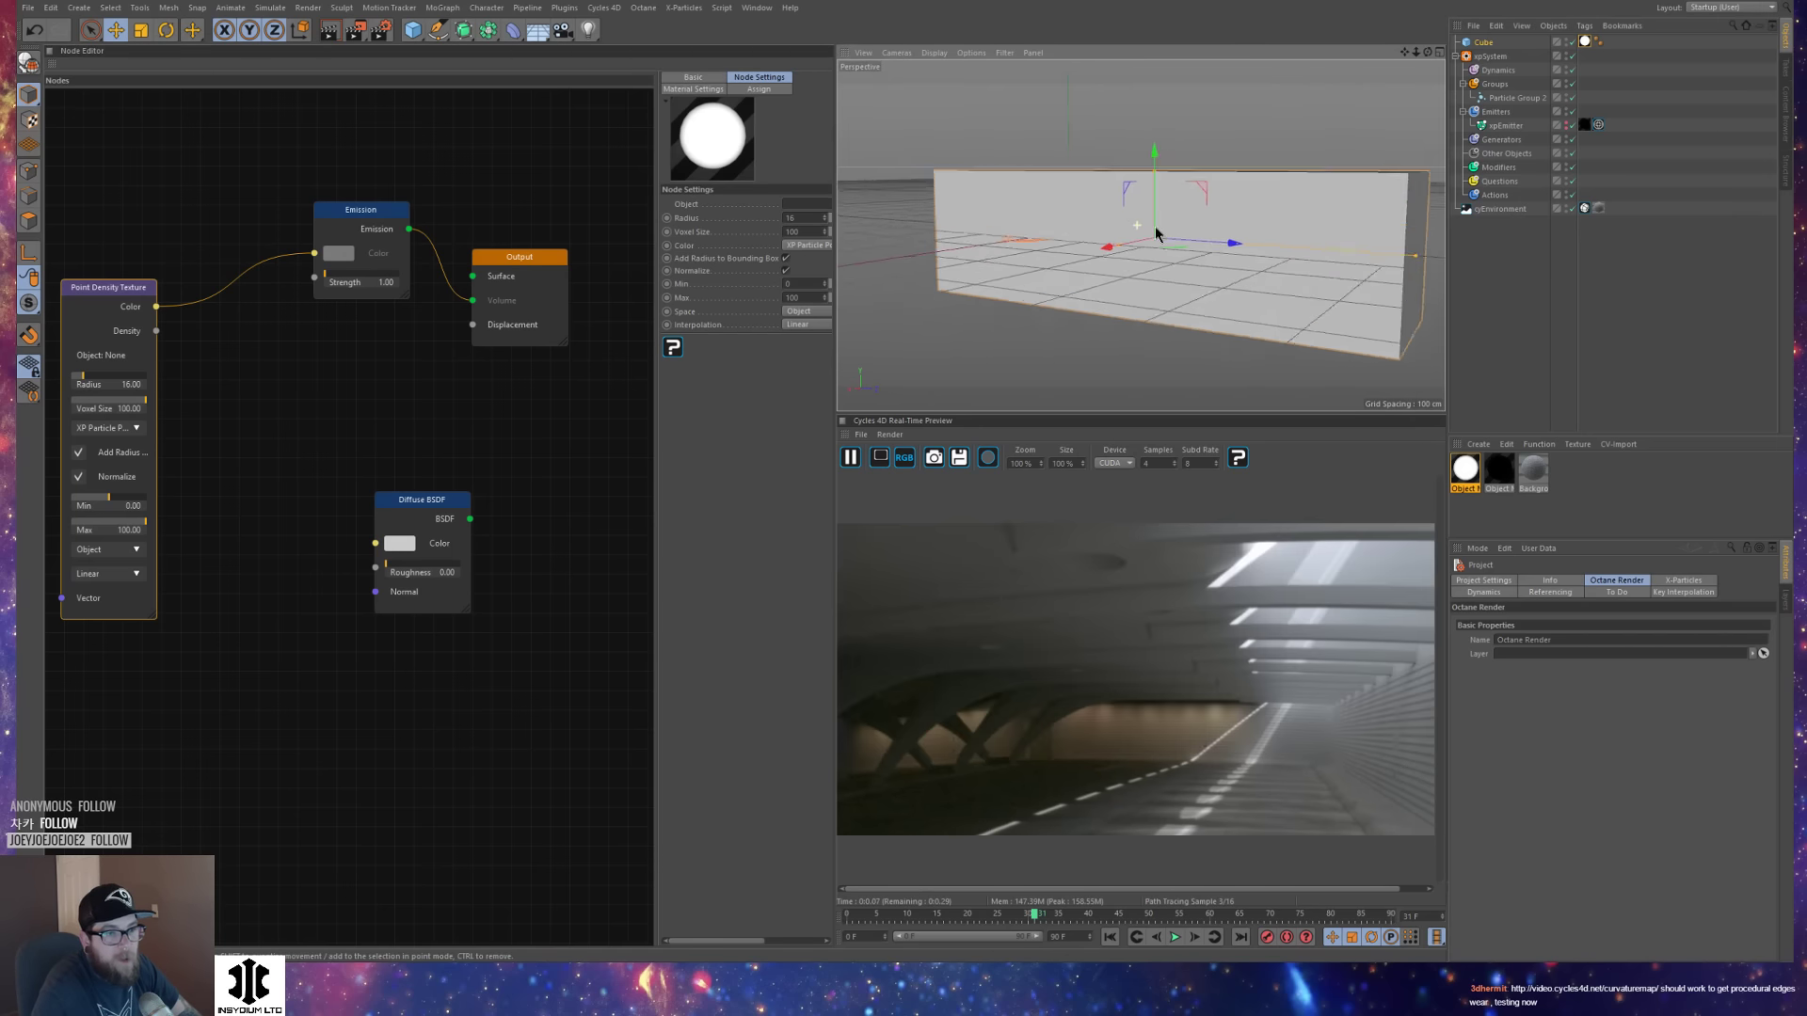
right_click_drag(1155, 226, 1175, 229, "alt")
left_click_drag(1122, 273, 1160, 291, "alt")
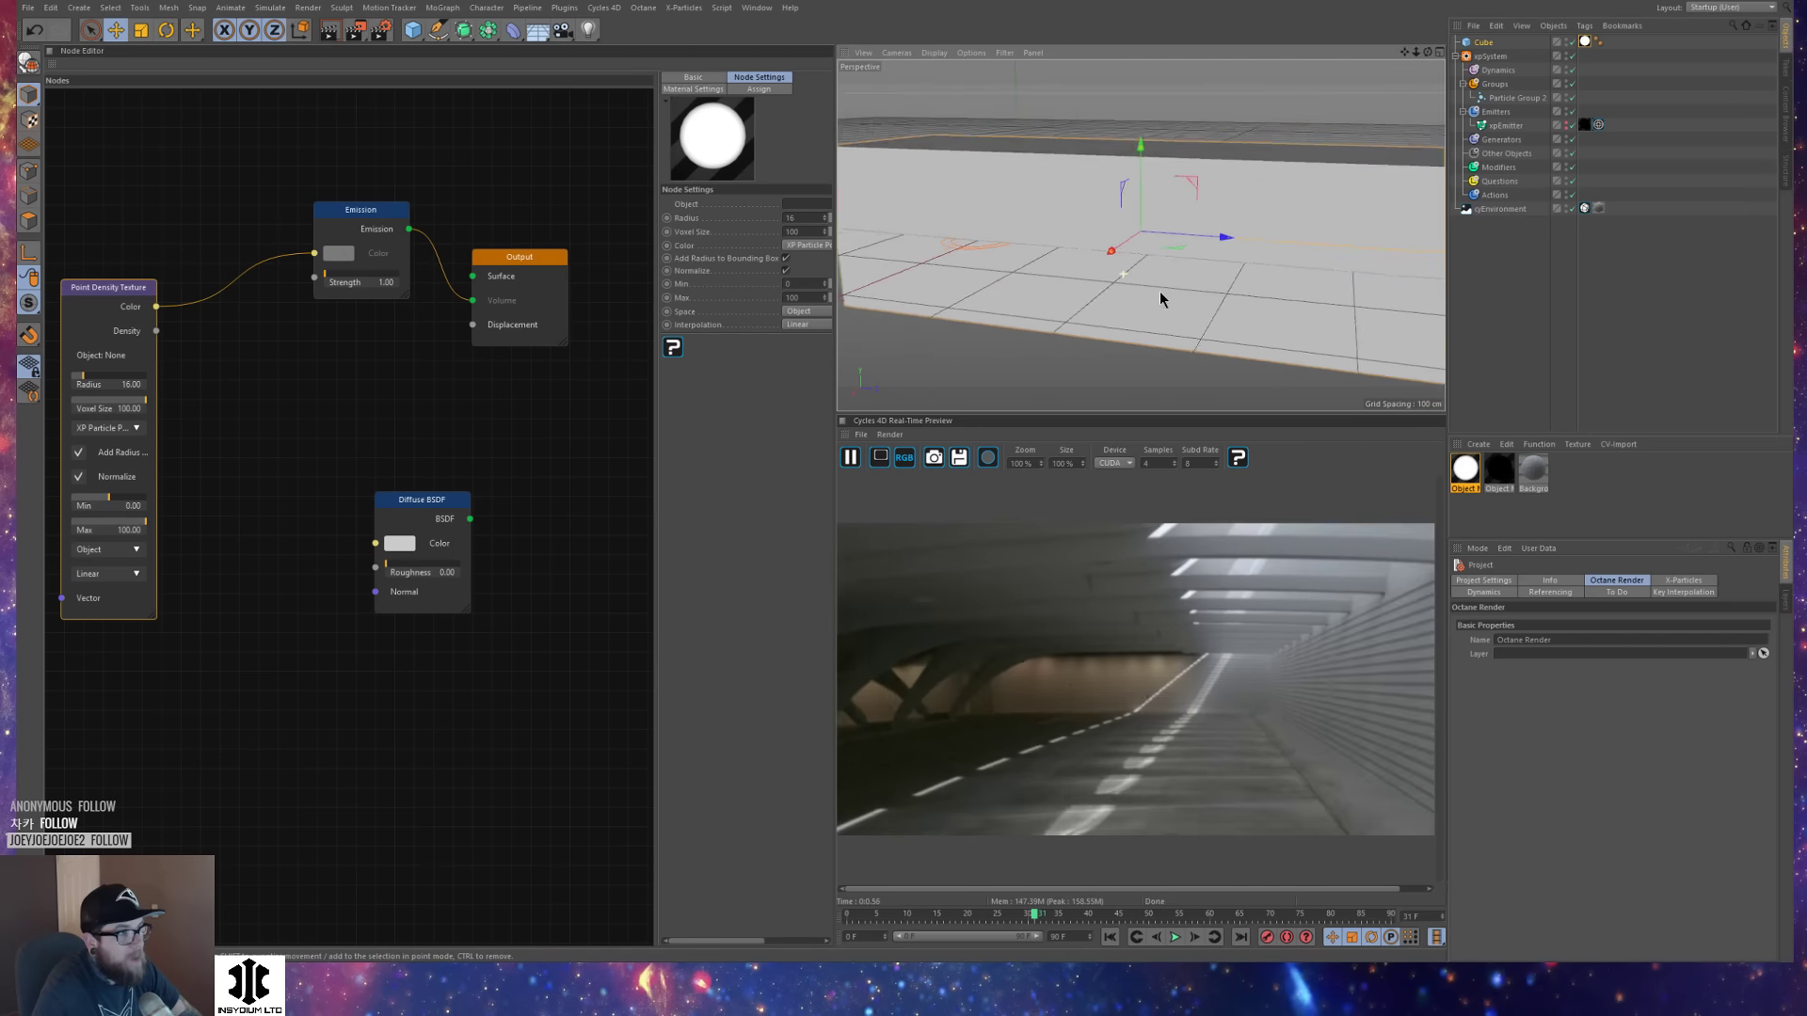
left_click(329, 266)
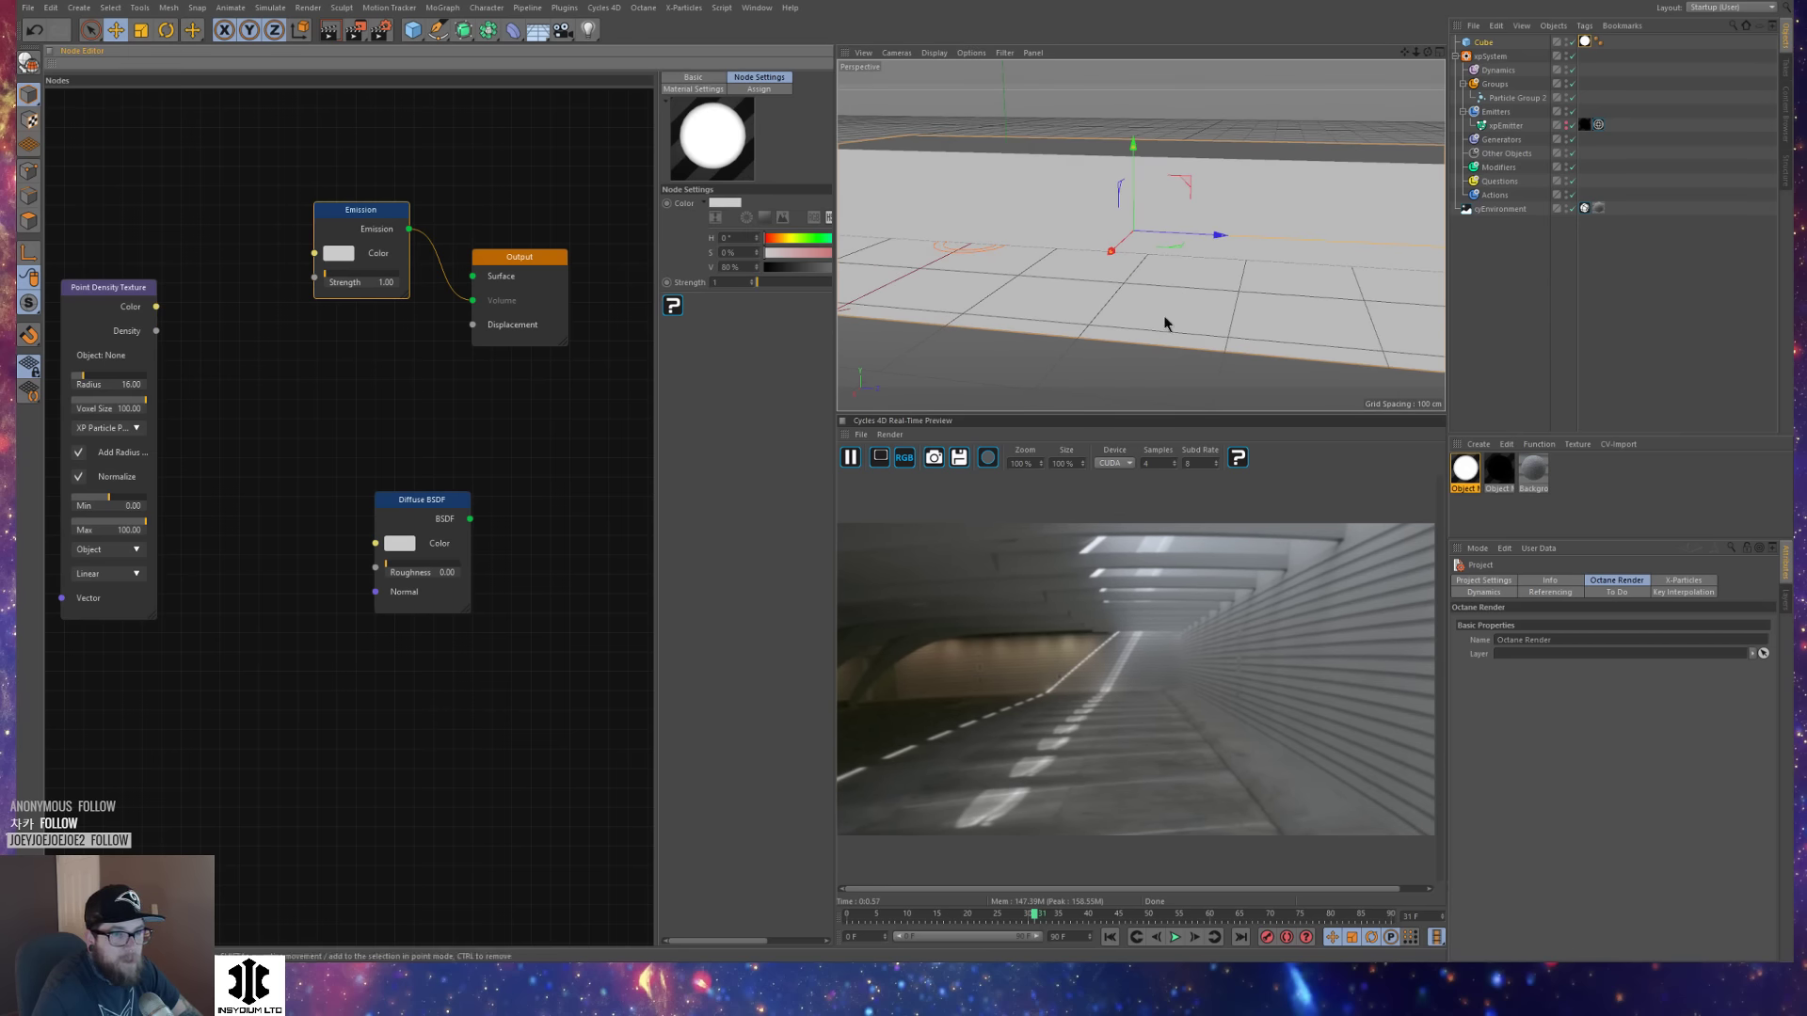
left_click_drag(1166, 258, 1132, 276, "alt")
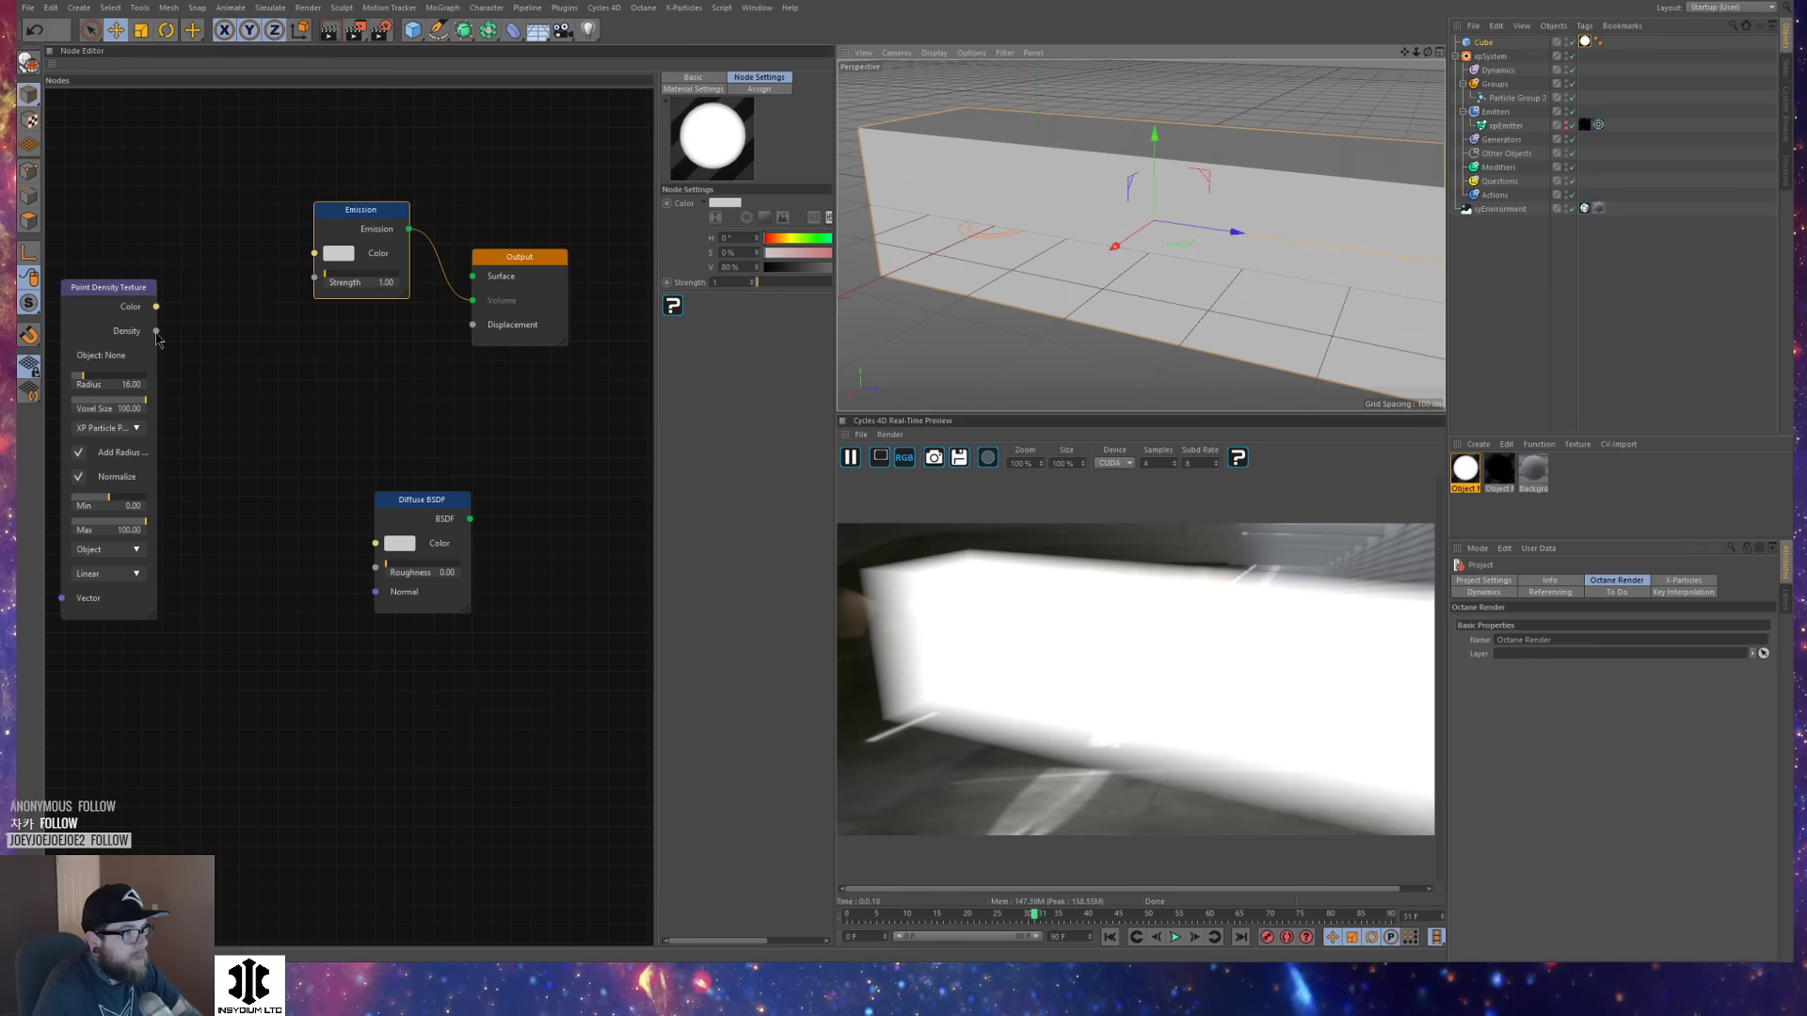
Connect the Point Density Texture's Density output to the Emission node's Strength and its Color output to the Emission node's Color.
left_click_drag(157, 333, 195, 336)
left_click_drag(319, 283, 317, 280)
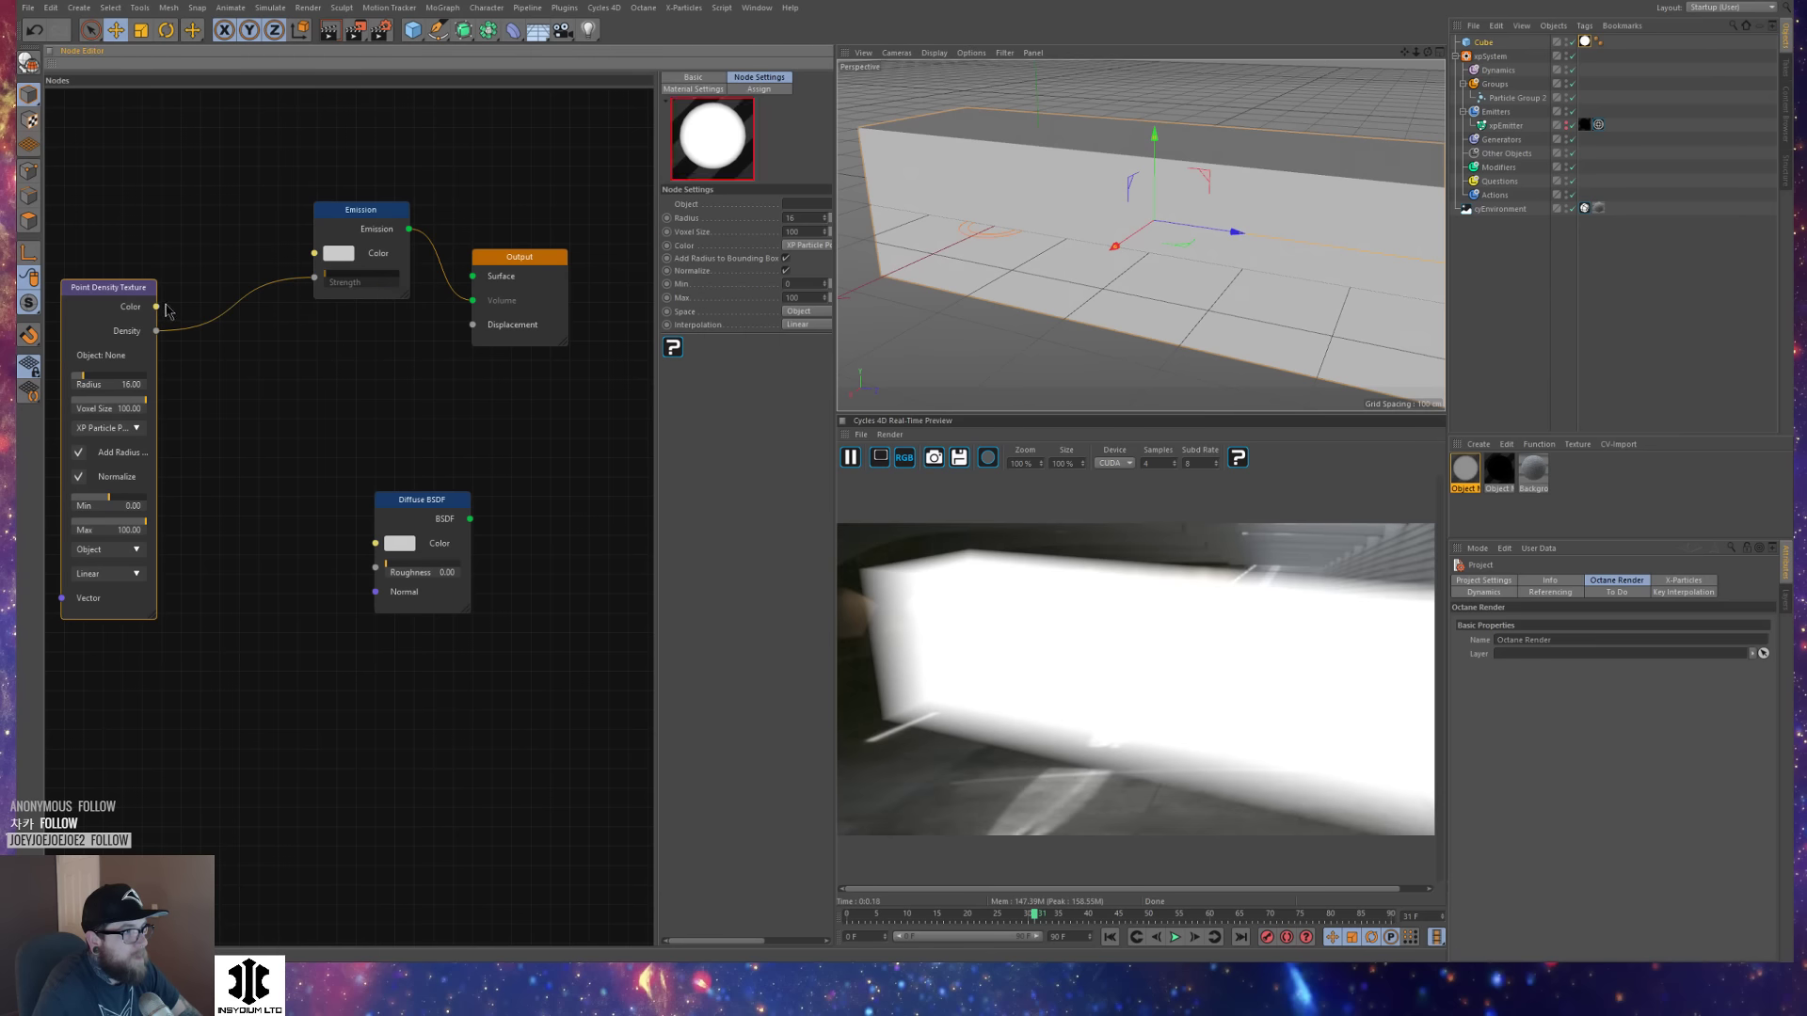
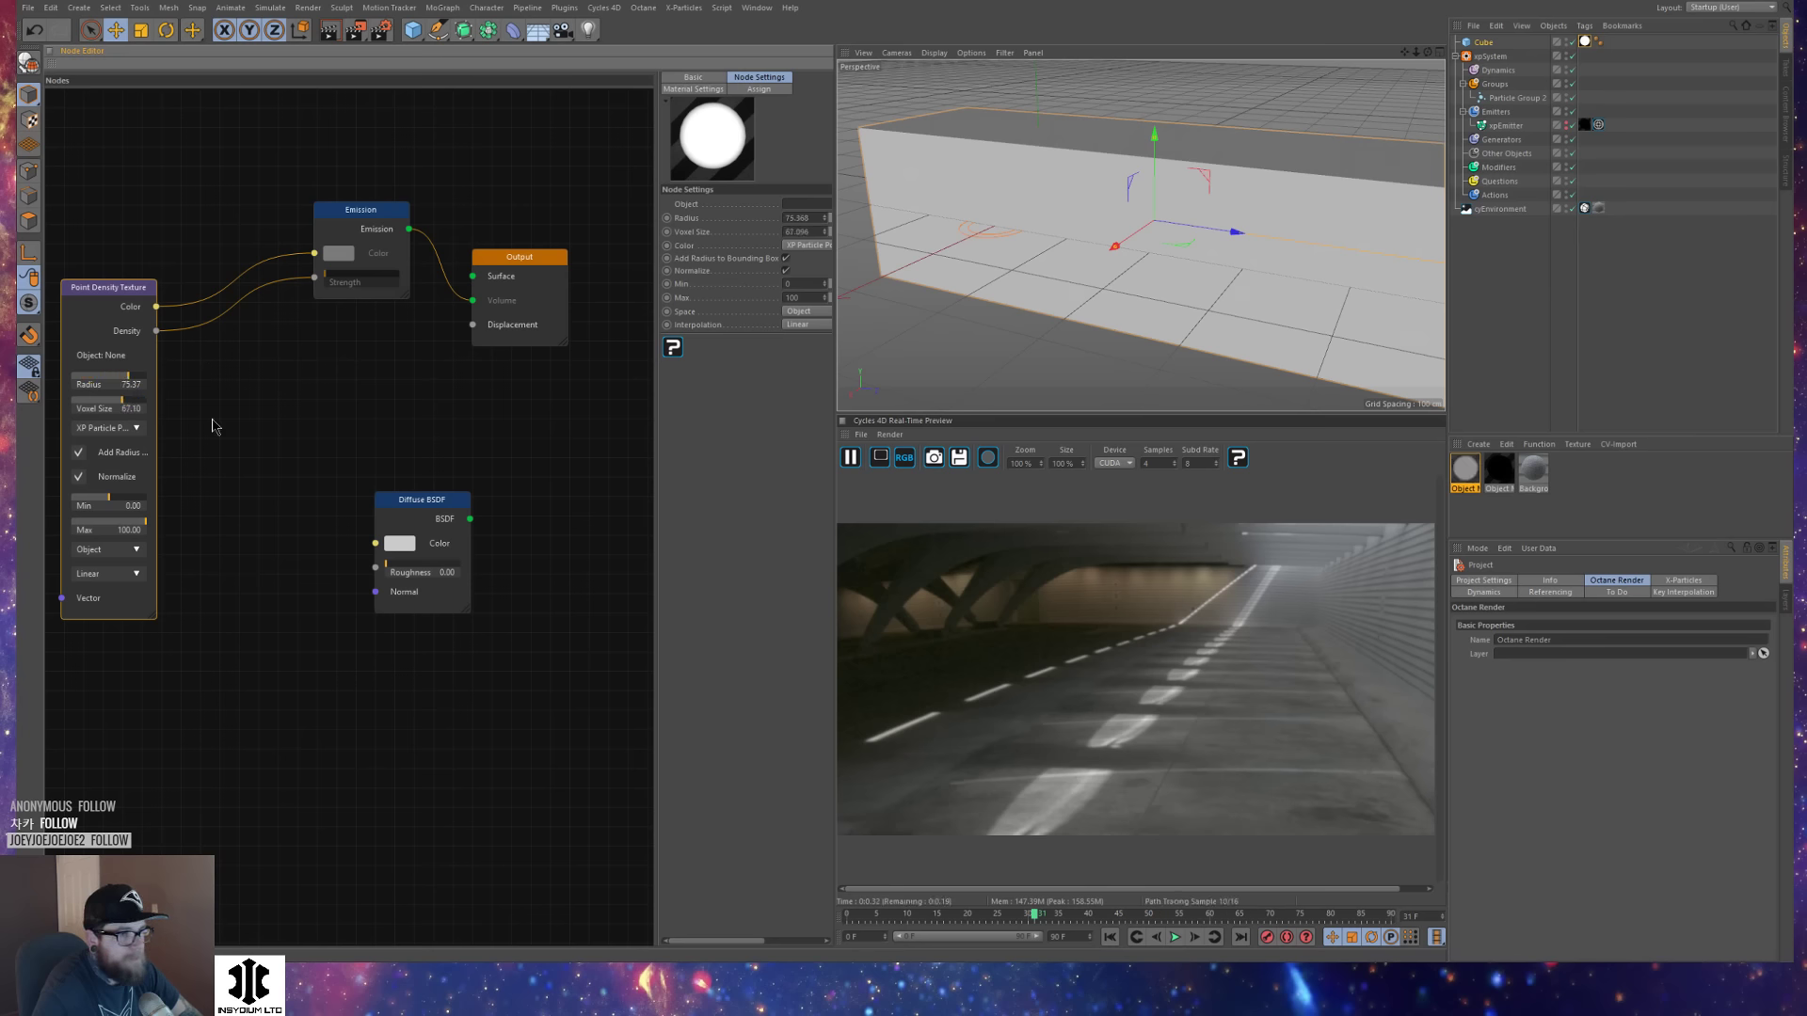
Switch to the testThings.c4d project, make the sphere visible in the viewport and select it.
key("v")
key("Escape")
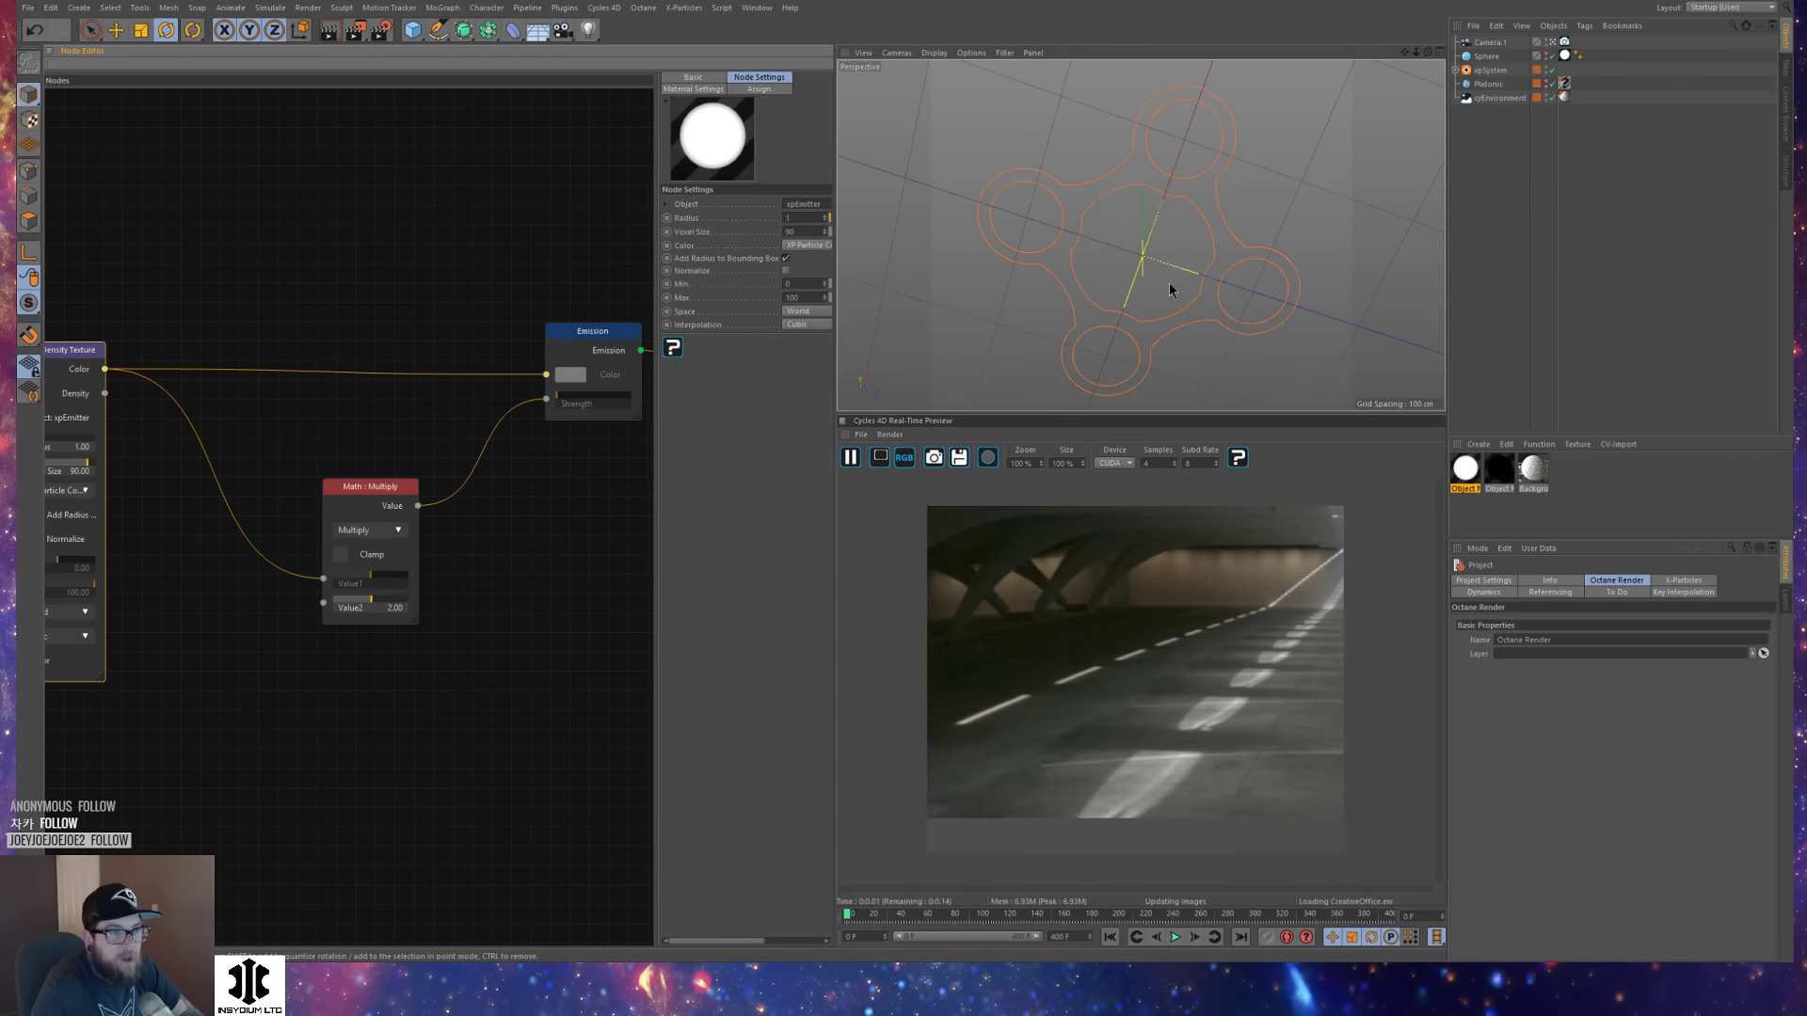
left_click_drag(1169, 282, 1184, 103, "alt")
left_click(1545, 55)
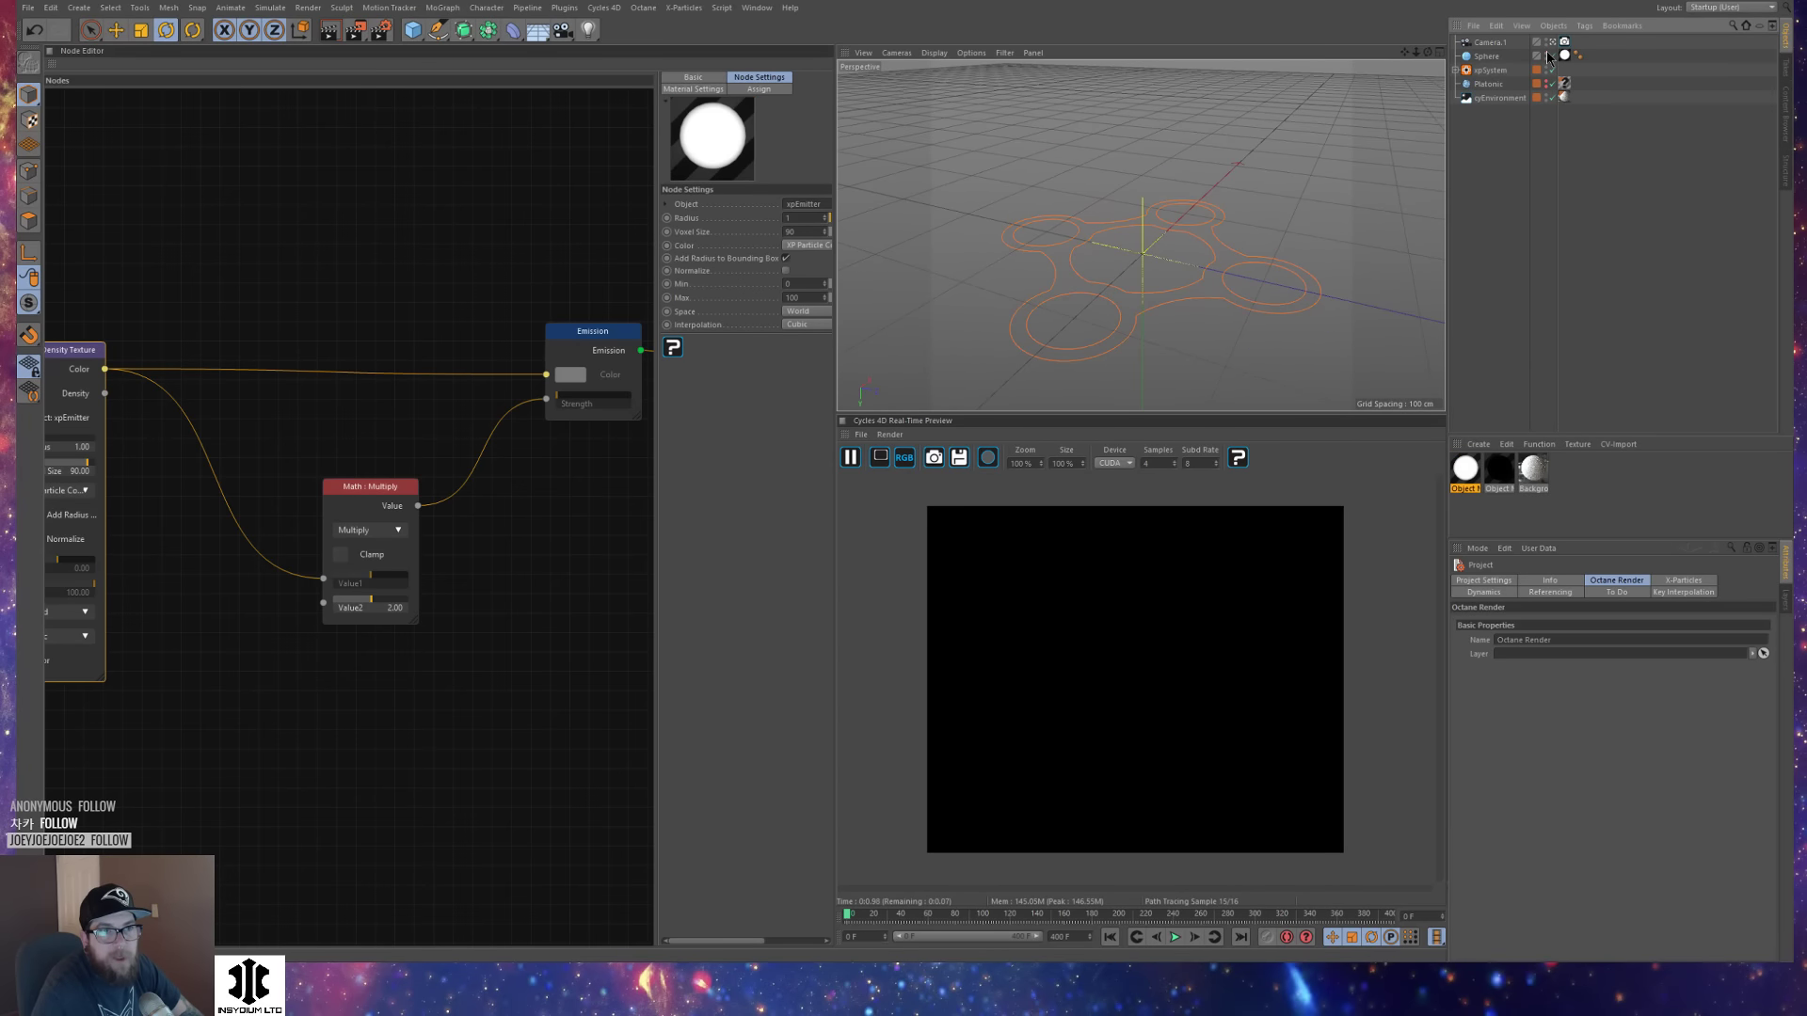
right_click_drag(1286, 218, 1152, 215, "alt")
middle_click_drag(1247, 188, 1118, 192, "alt")
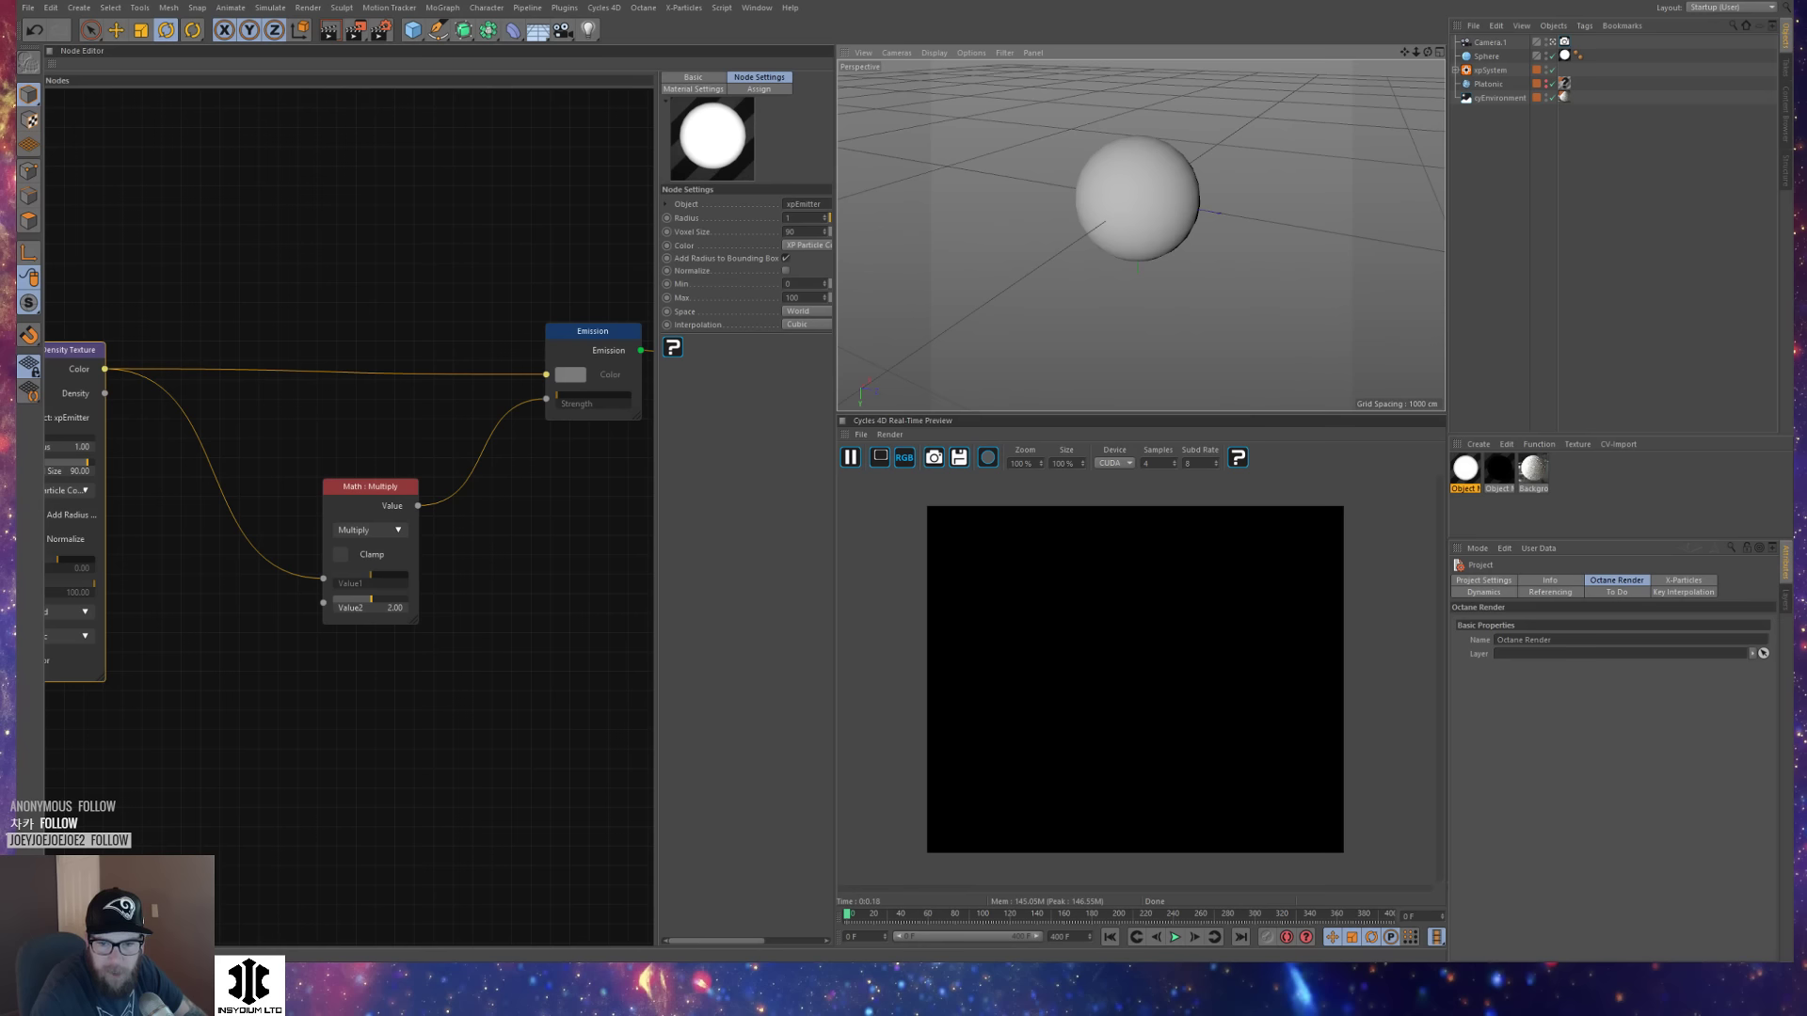
mouse_move(1137, 206)
left_mouse_down("alt")
mouse_move(1171, 192)
mouse_move(1133, 201)
left_mouse_up("alt")
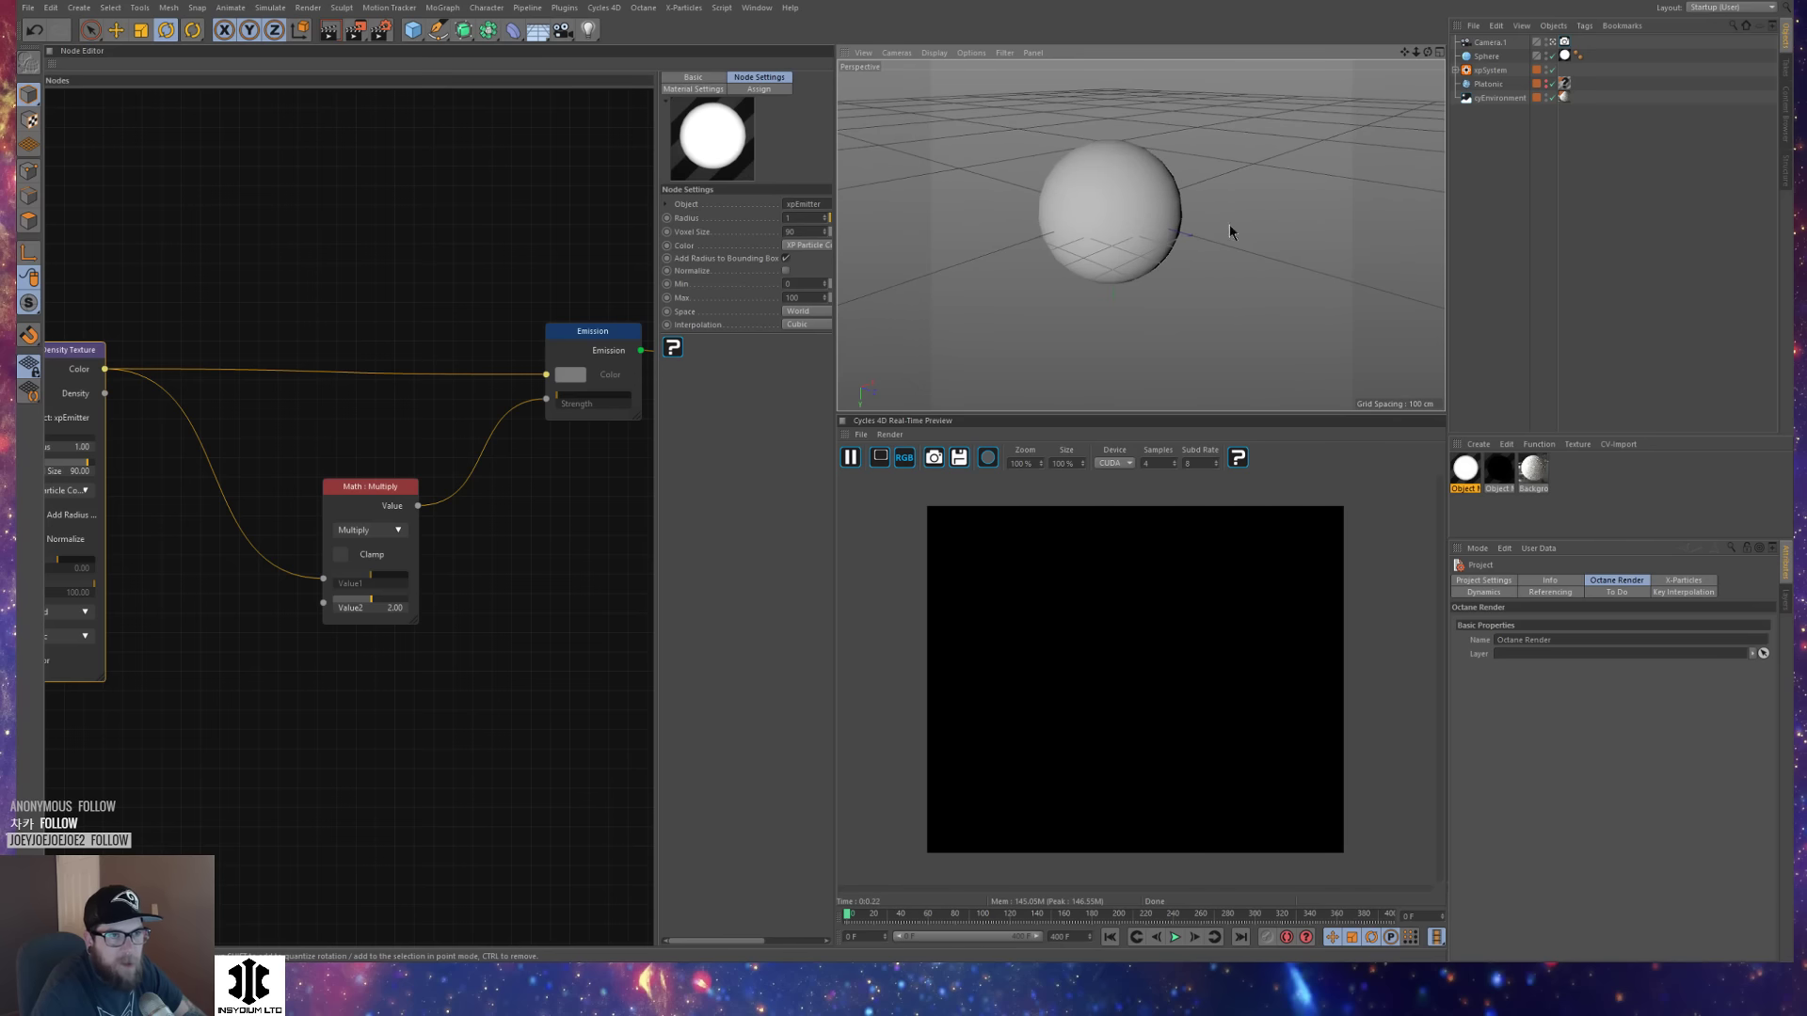
scroll(1149, 205, "up", 5)
mouse_move(1172, 207)
left_mouse_down("alt")
mouse_move(1142, 209)
mouse_move(1167, 223)
left_mouse_up("alt")
left_click(1165, 219)
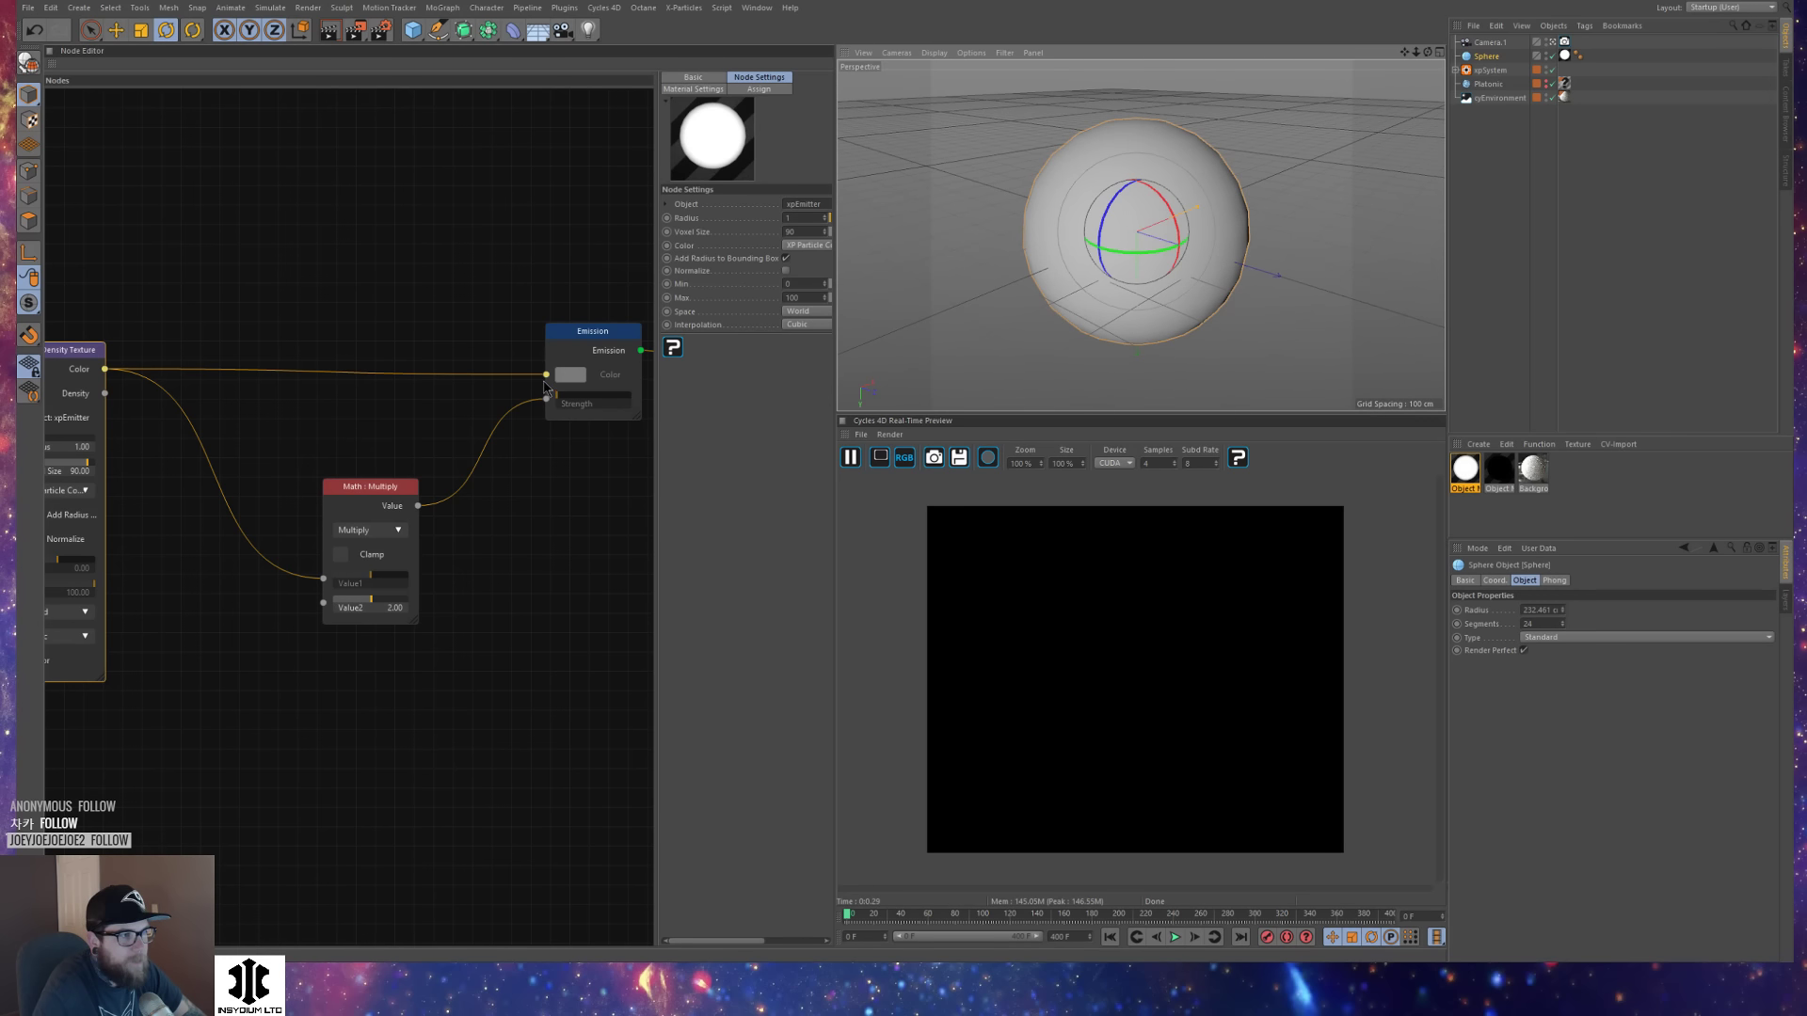
Disconnect the Emission node's Color and Strength to check the sphere's plain emission, and reconnect them from the Point Density Texture's Color and the Multiply's Value.
left_click_drag(546, 374, 520, 414)
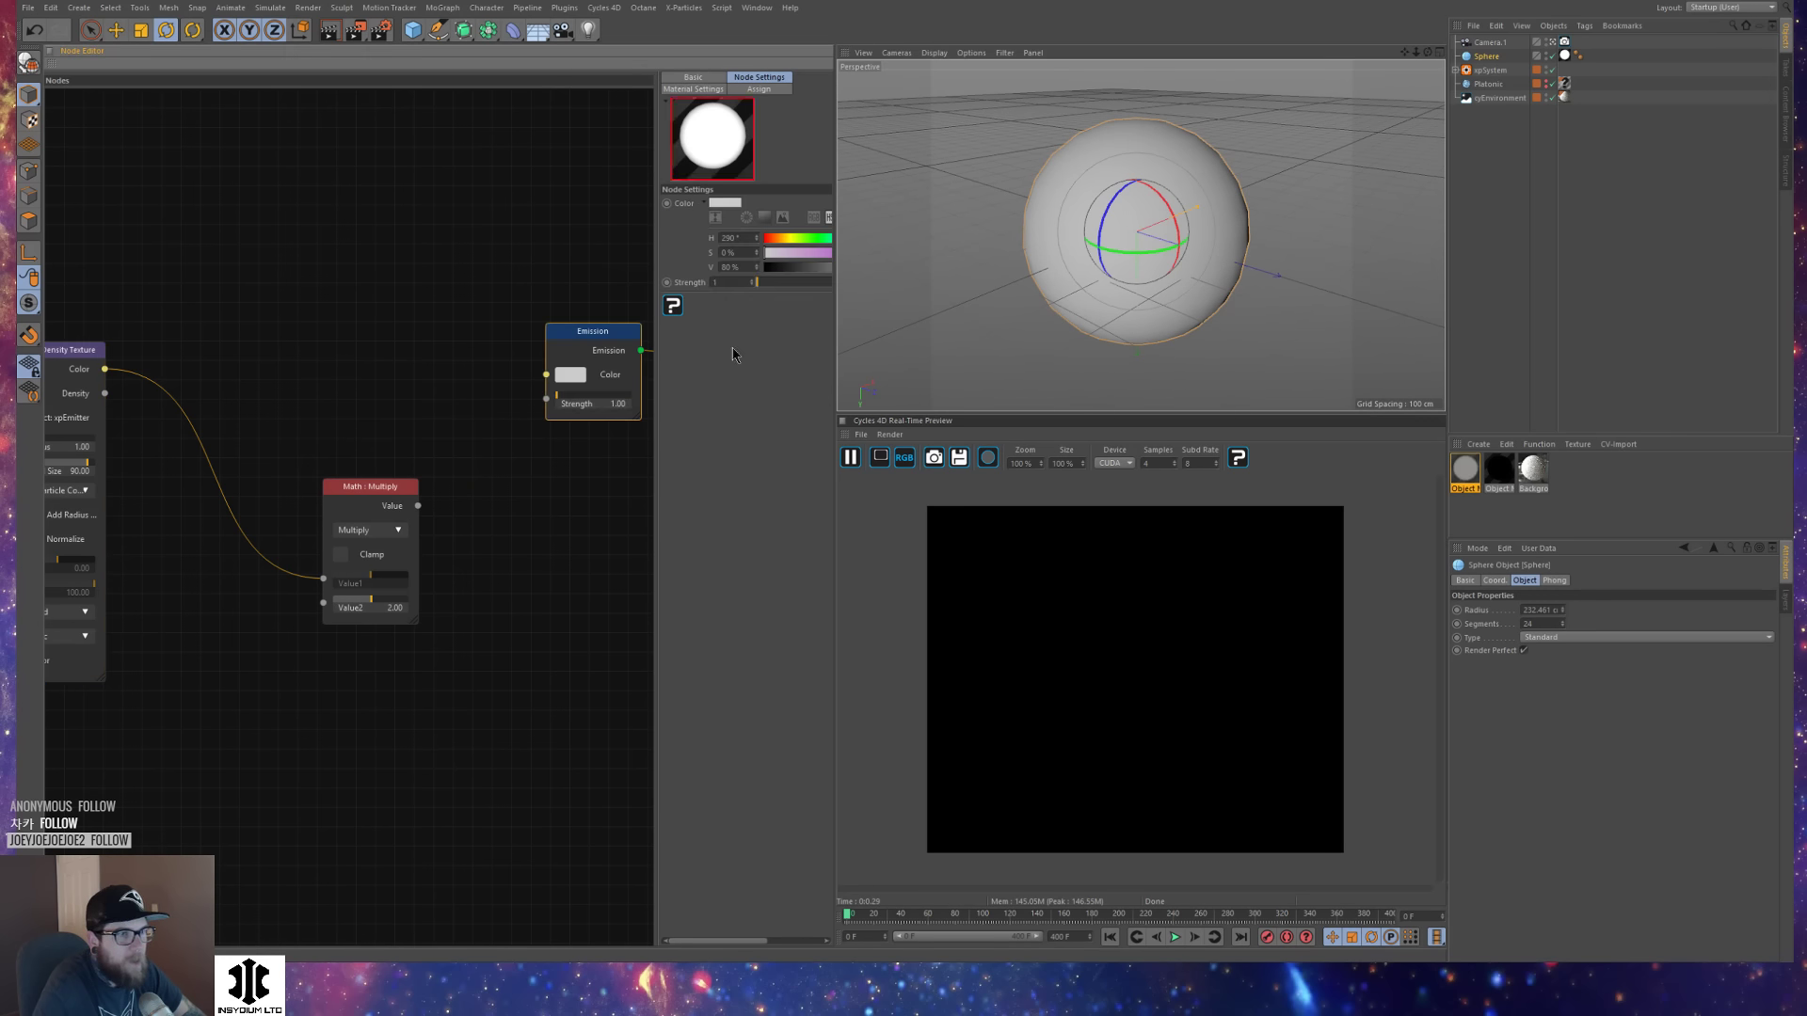
left_click_drag(1150, 276, 1218, 282, "alt")
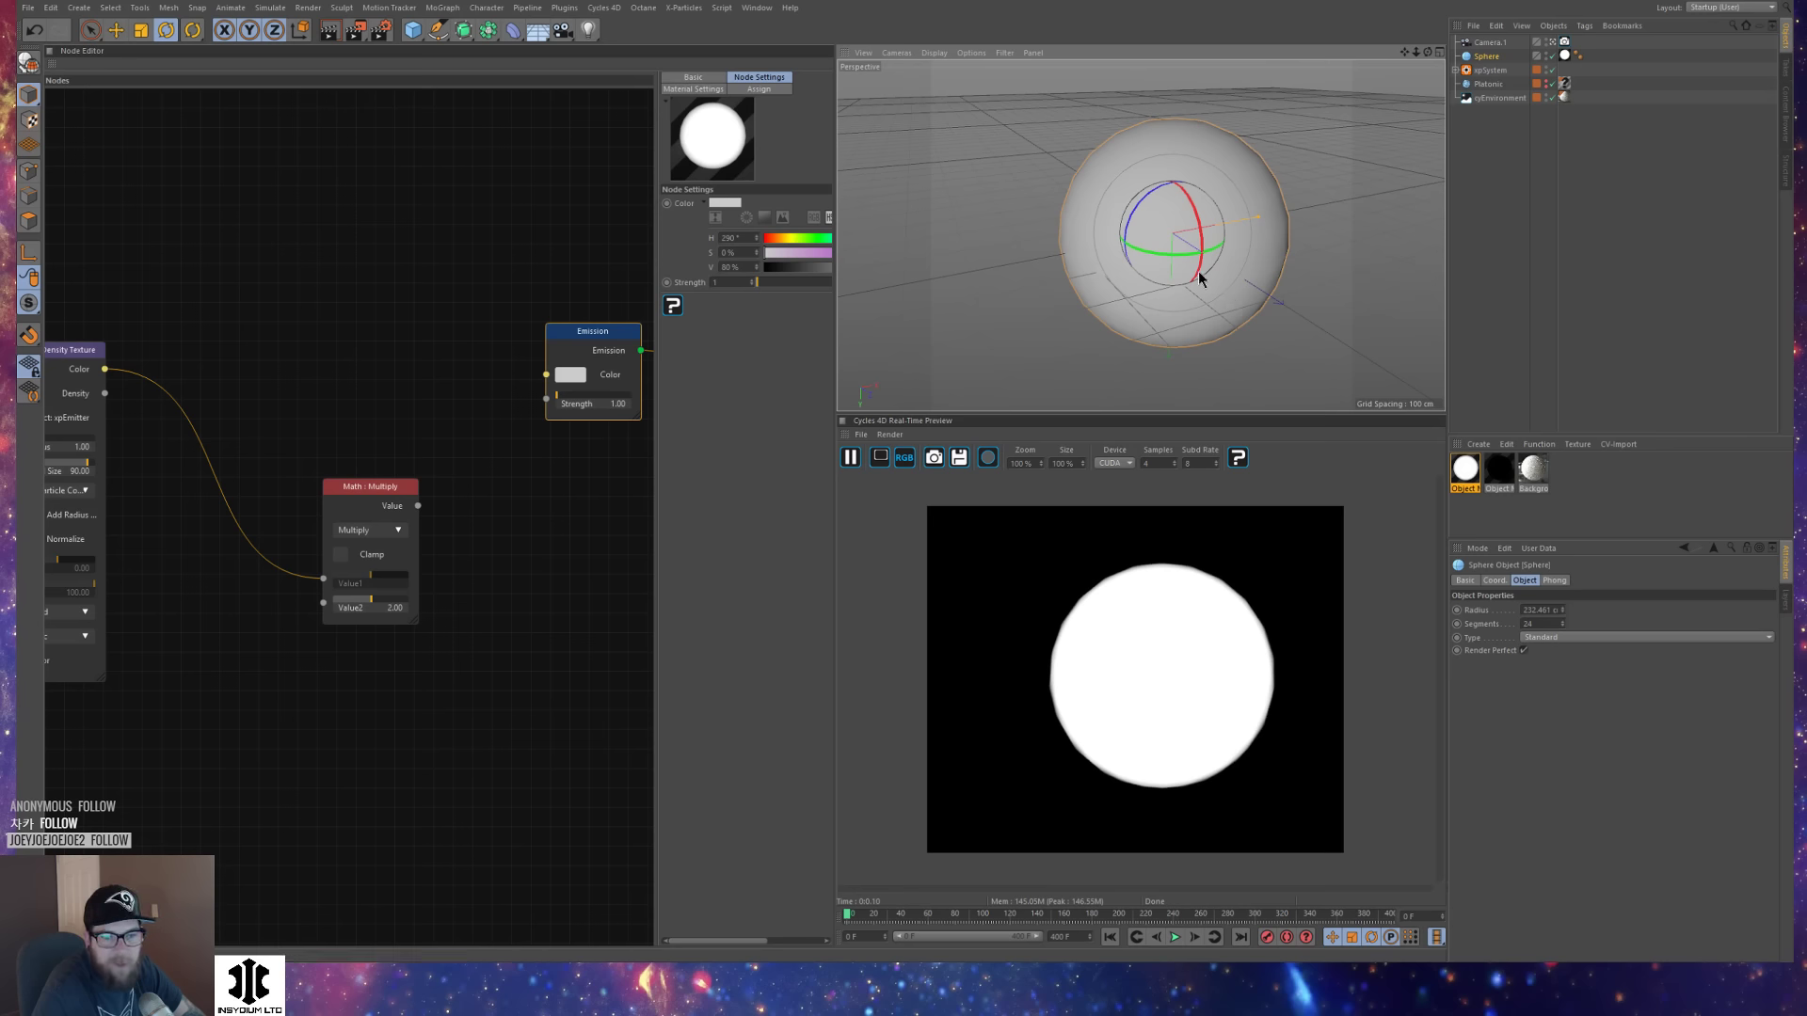
middle_click_drag(351, 374, 362, 384)
left_click_drag(367, 548, 558, 417)
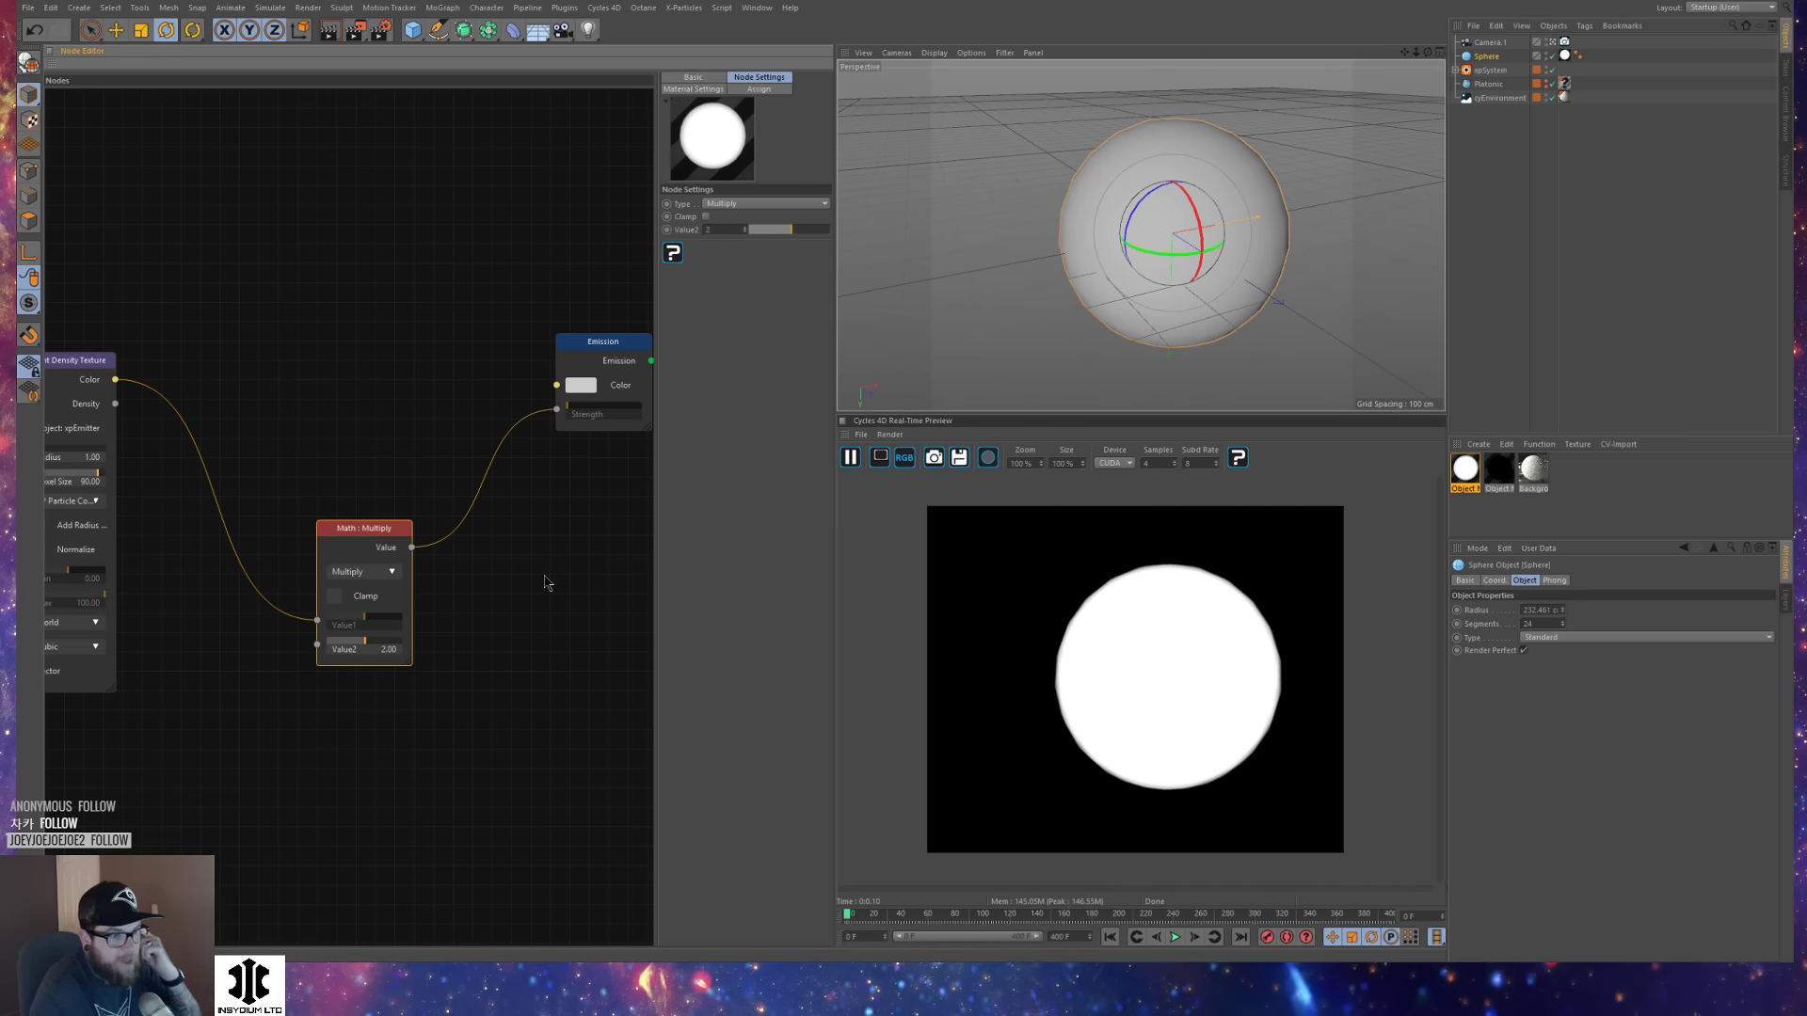
left_click_drag(115, 379, 558, 386)
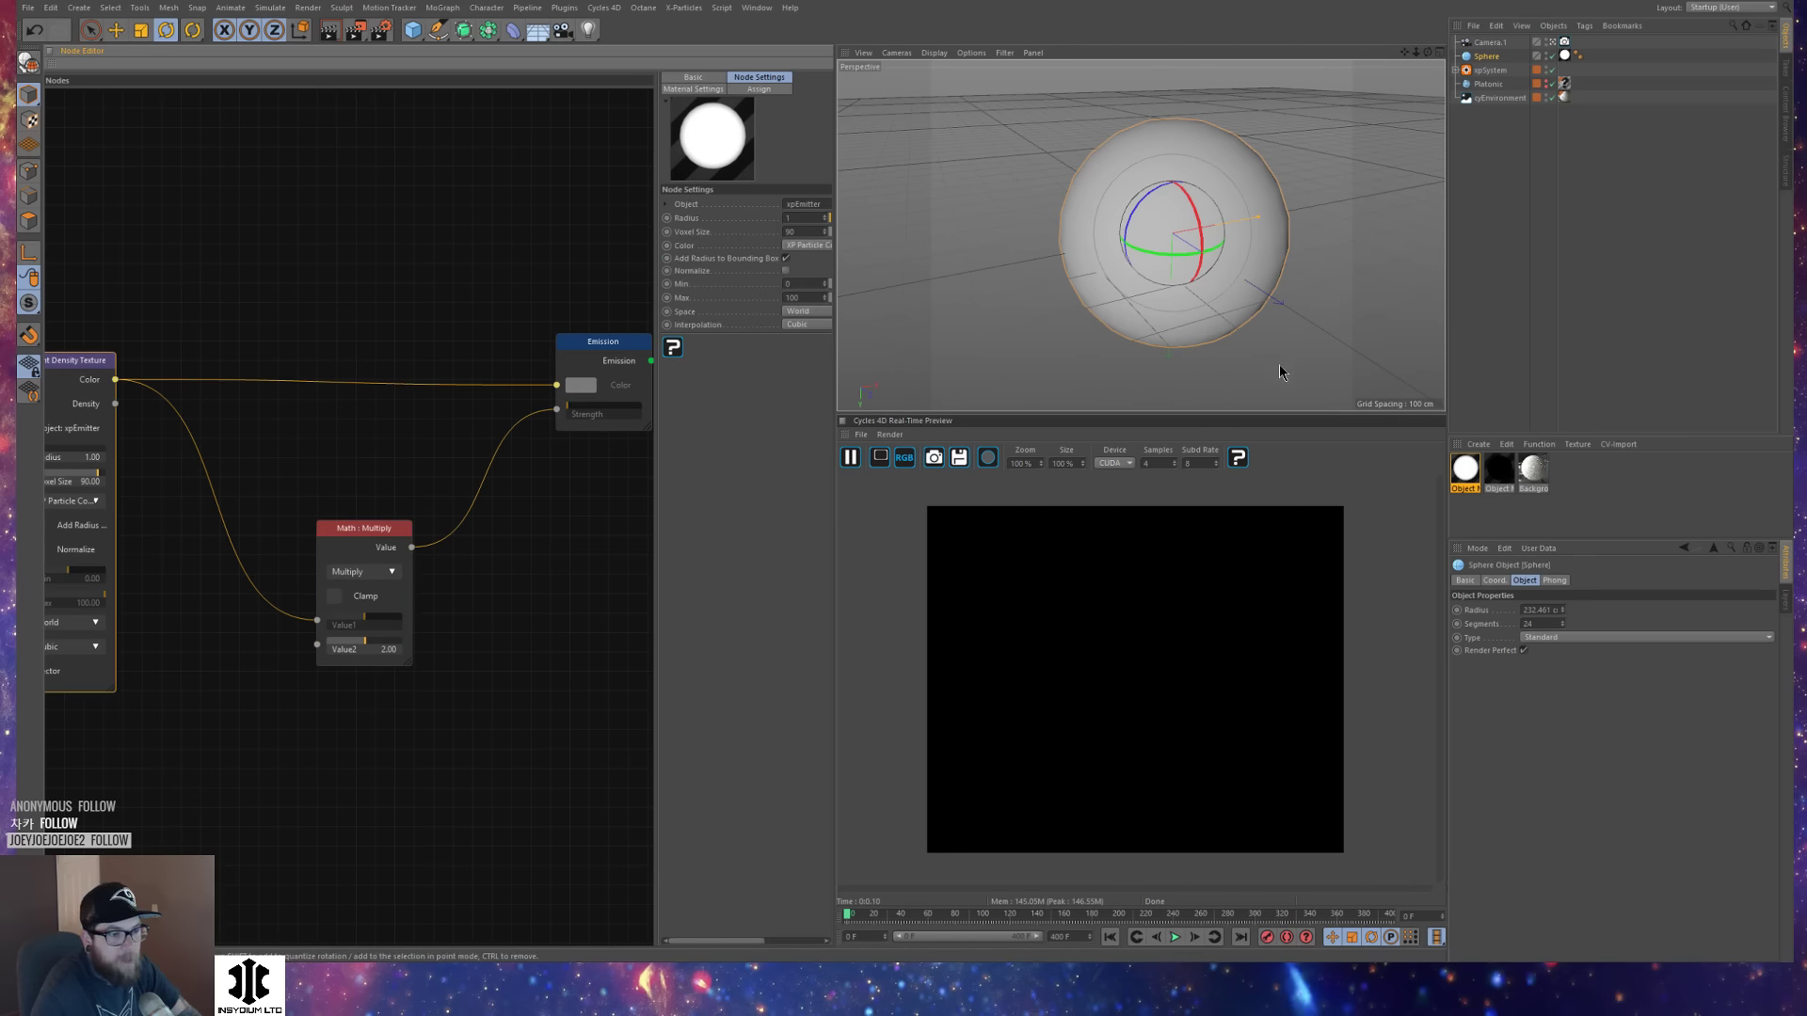
middle_click_drag(601, 249, 528, 245)
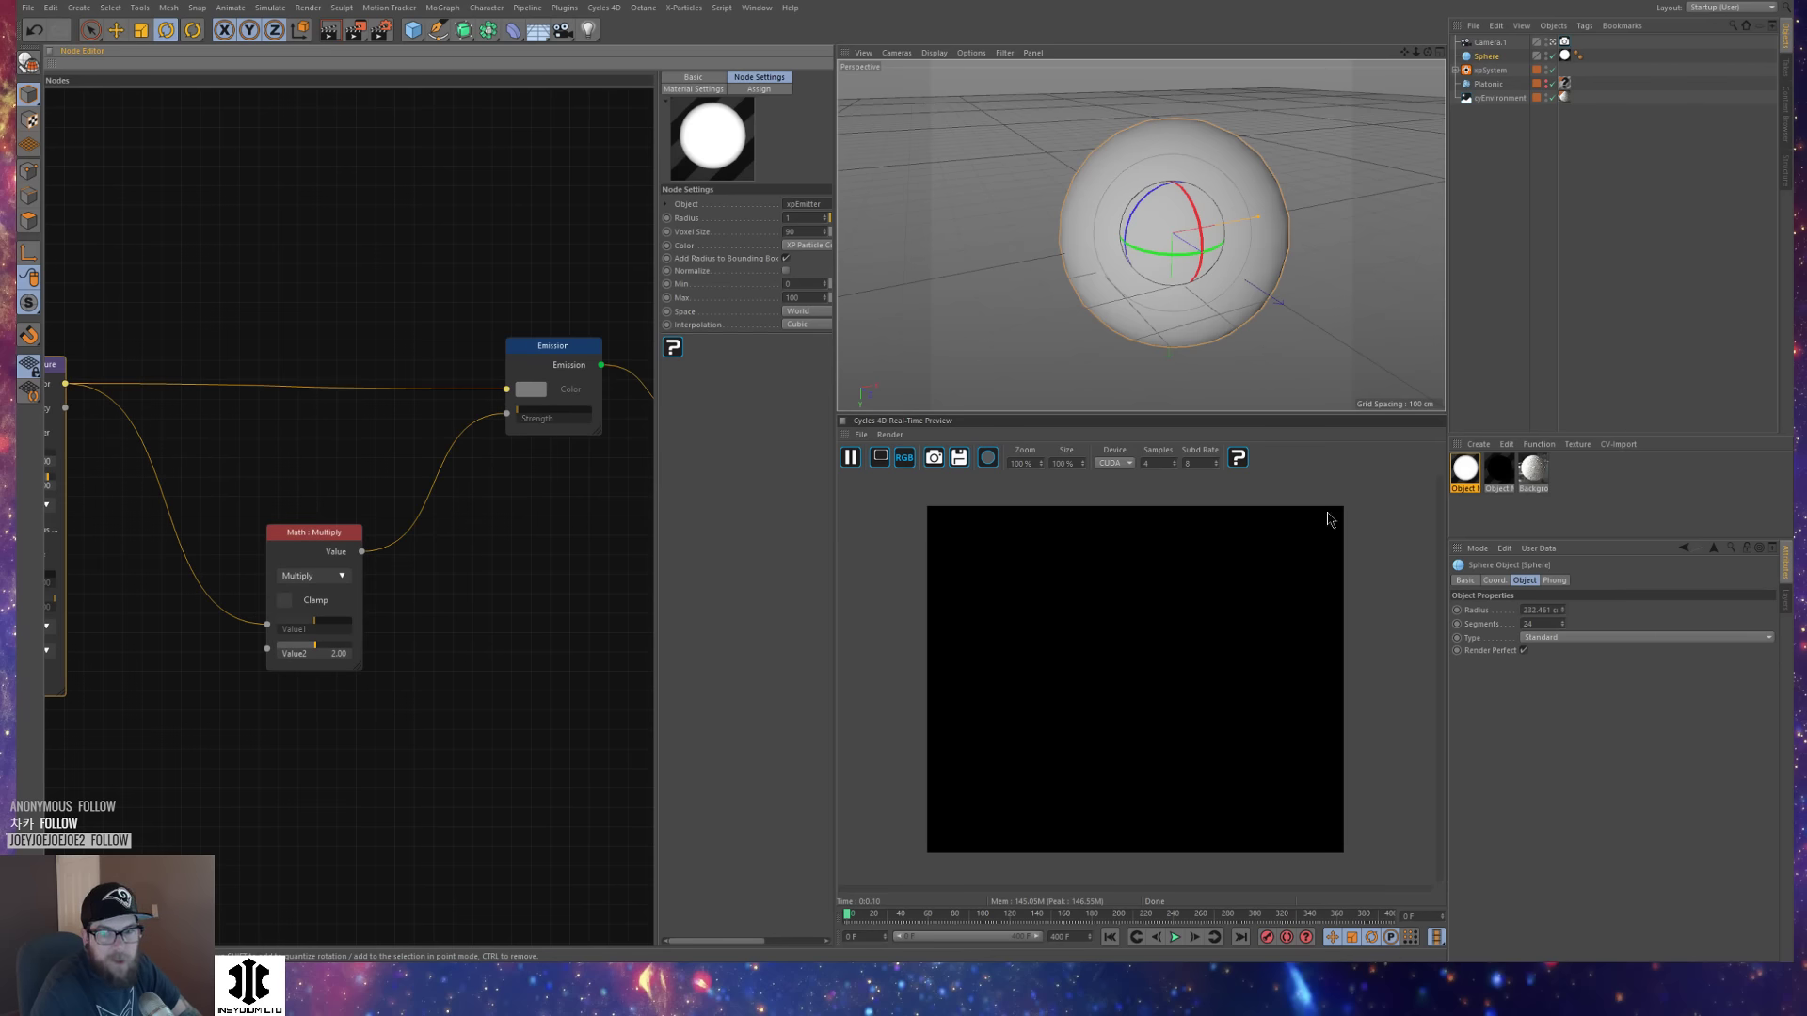
Play the particle simulation to about frame 58 with the Cycles preview paused and the sphere hidden in the viewport.
left_click_drag(1147, 238, 1202, 258, "alt")
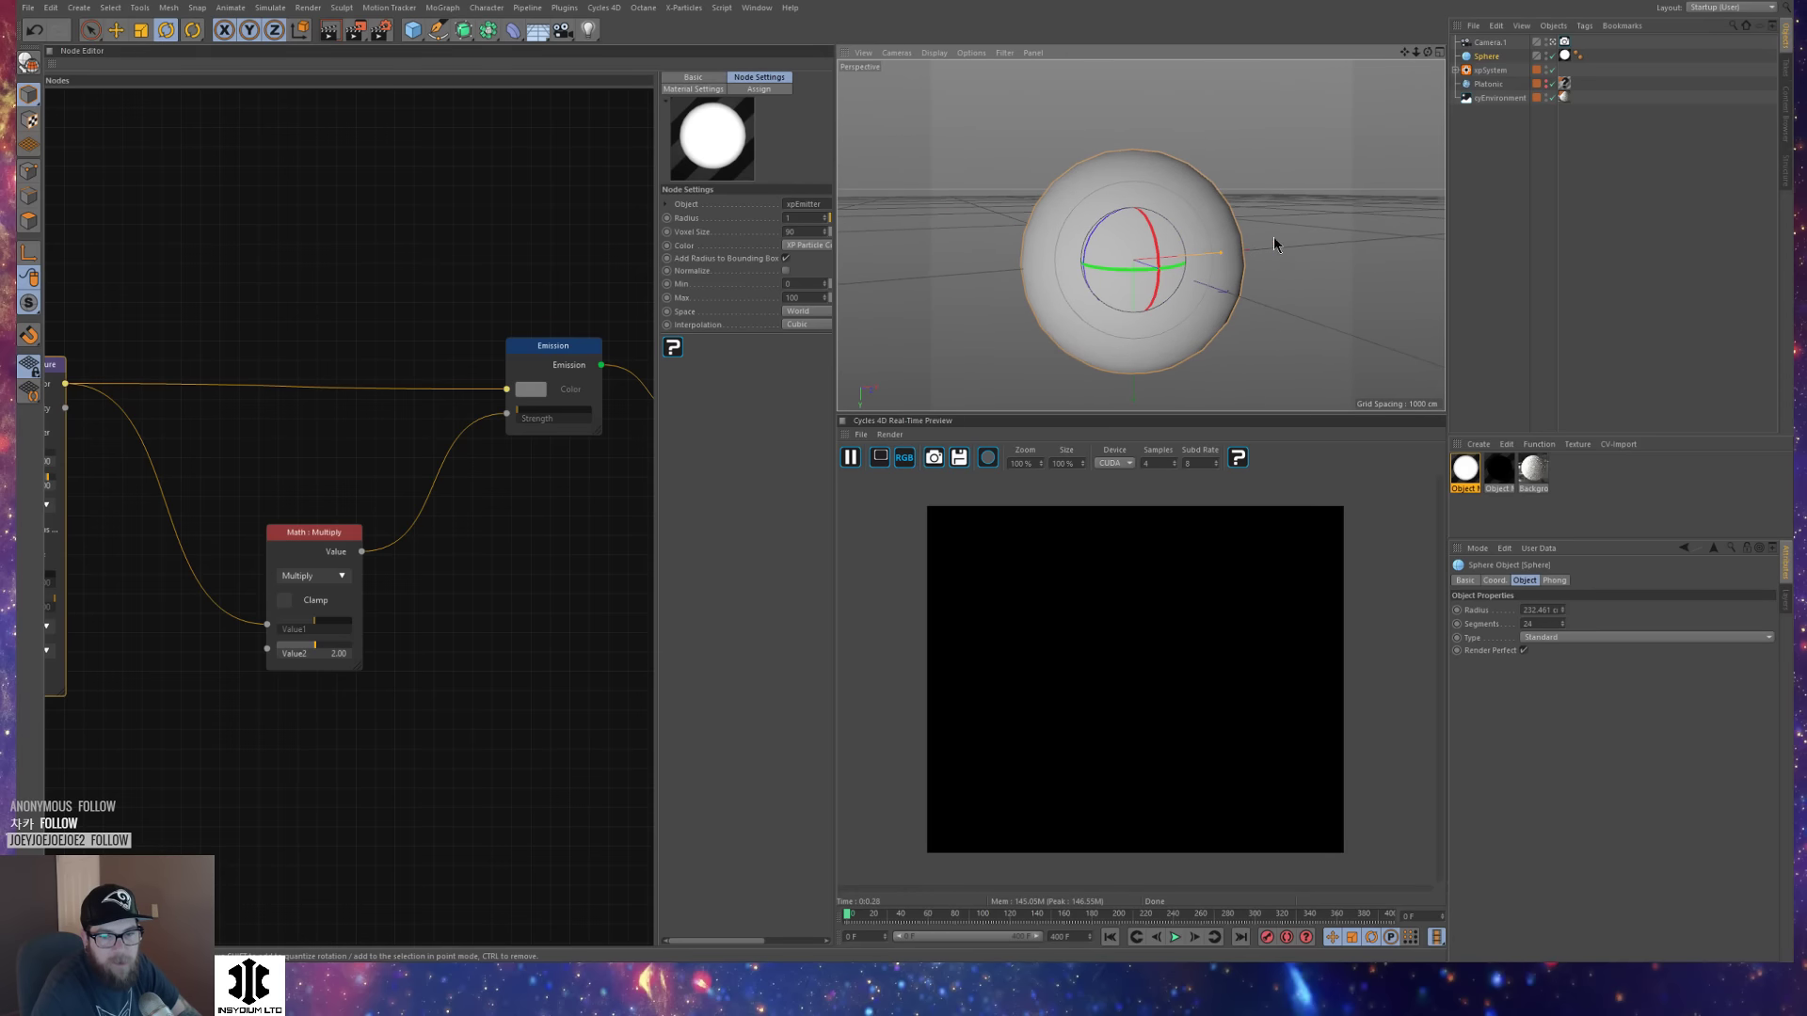
left_click(850, 458)
left_click(1178, 937)
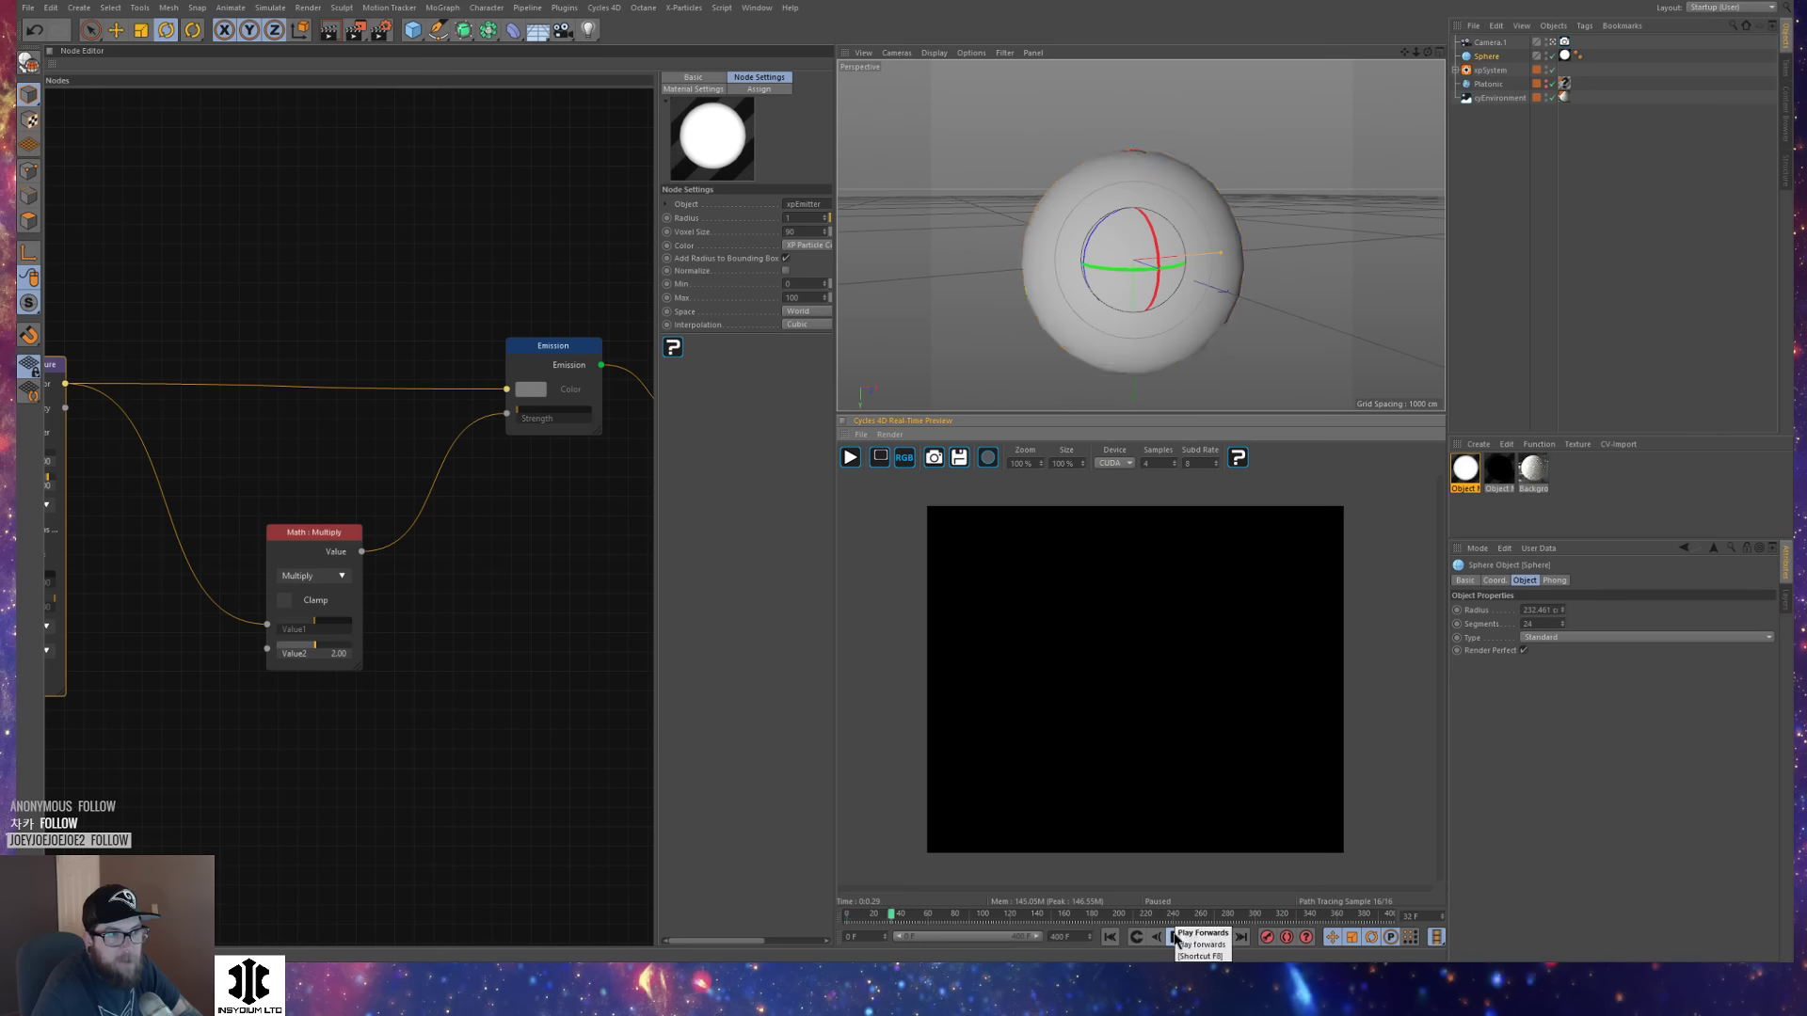
left_click(1545, 55)
left_click(1173, 937)
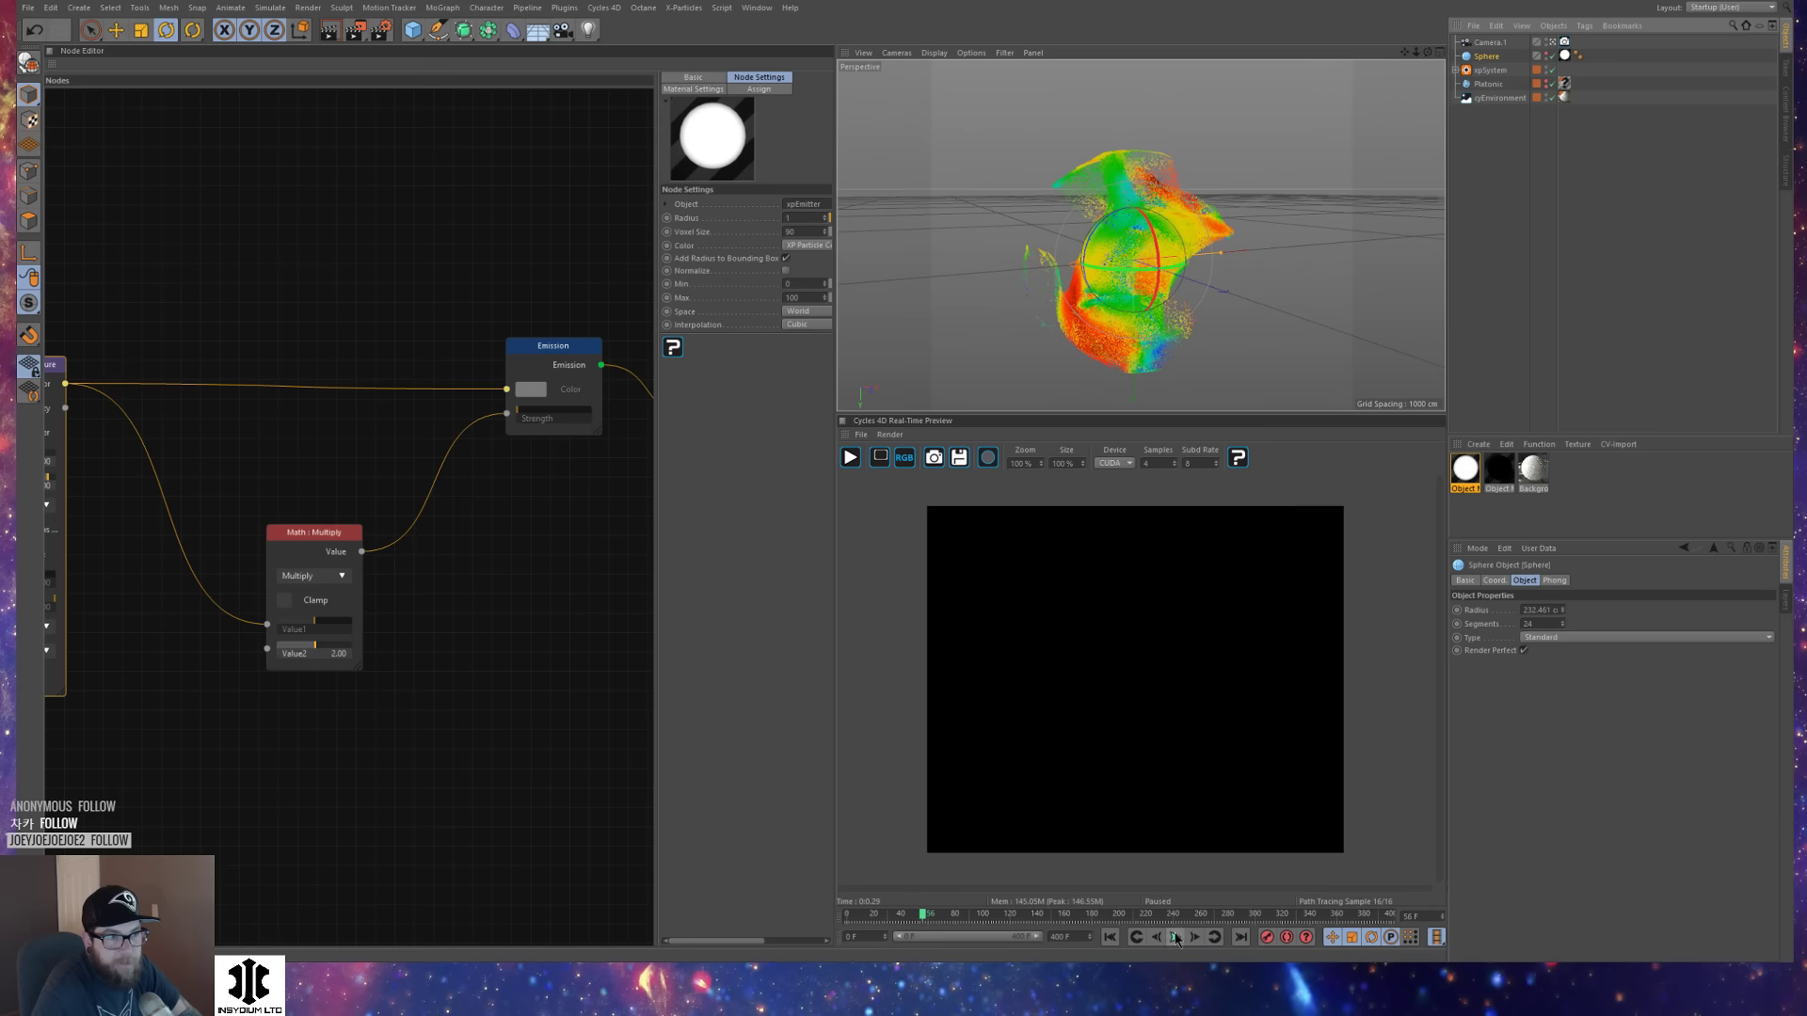
Resume the Cycles real-time preview and frame the particle shape closely to render its volume emission.
left_click(1227, 732)
left_click(851, 457)
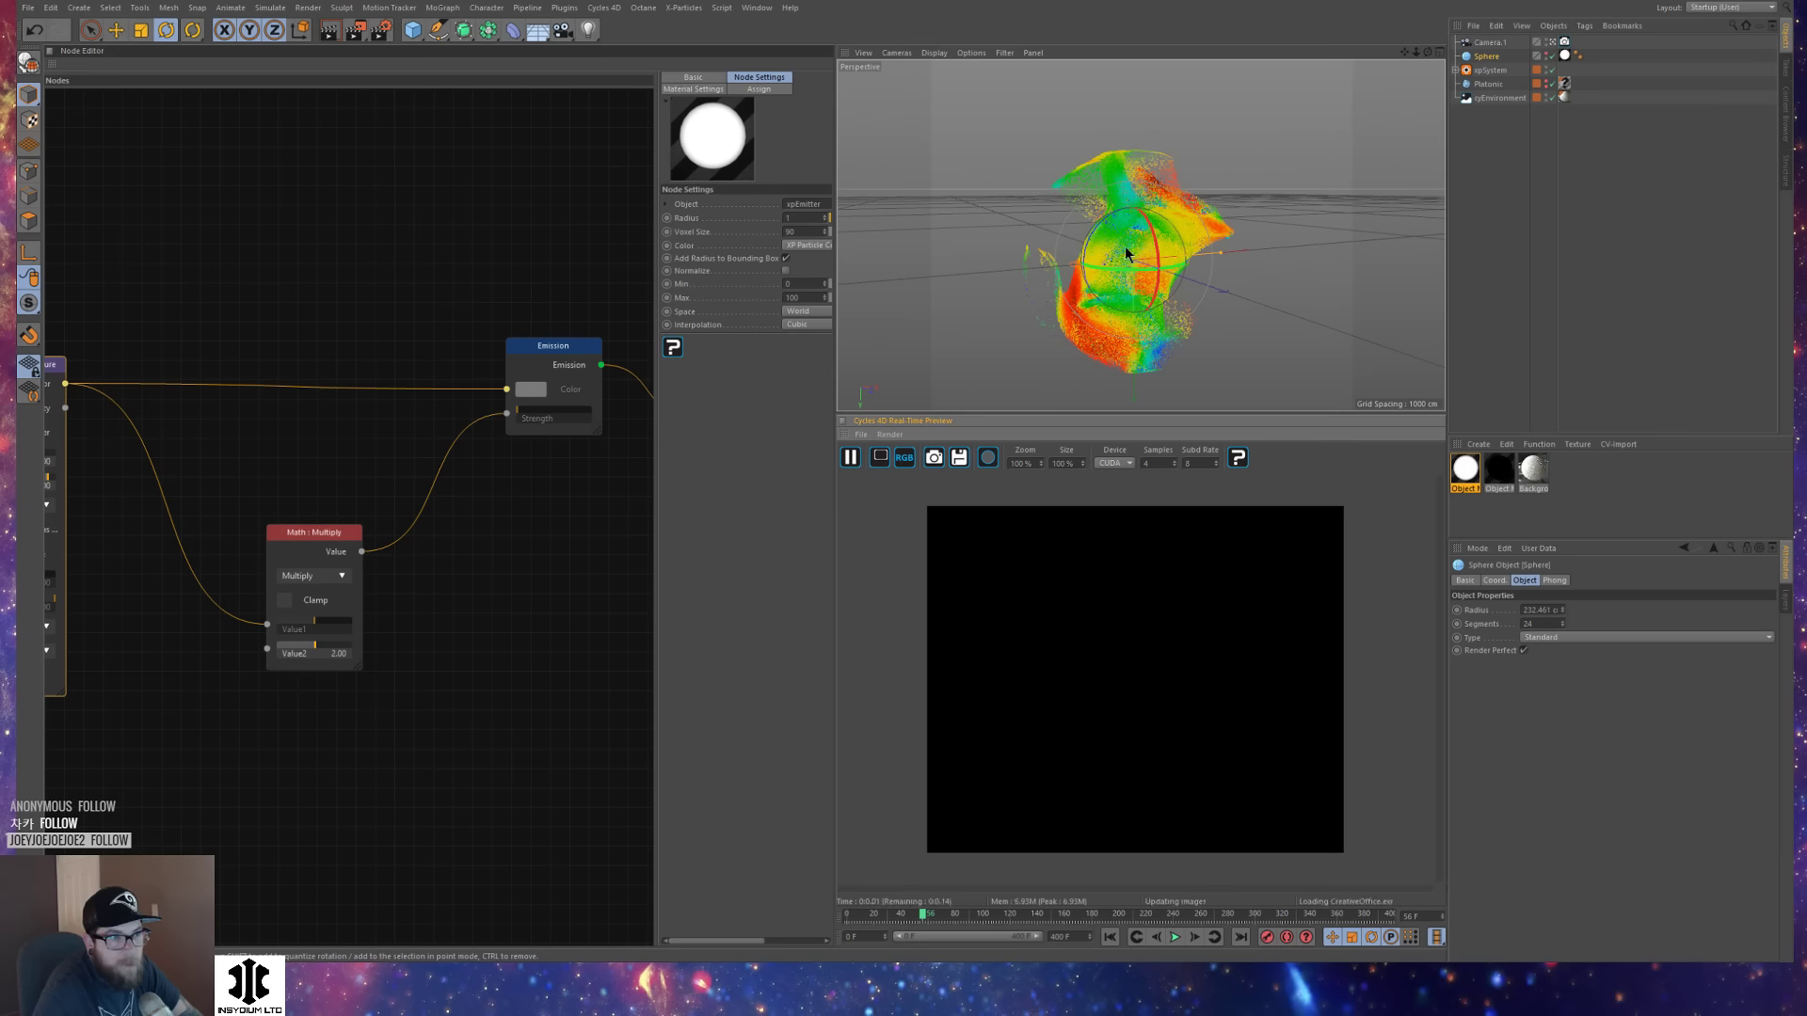
scroll(1143, 247, "up", 3)
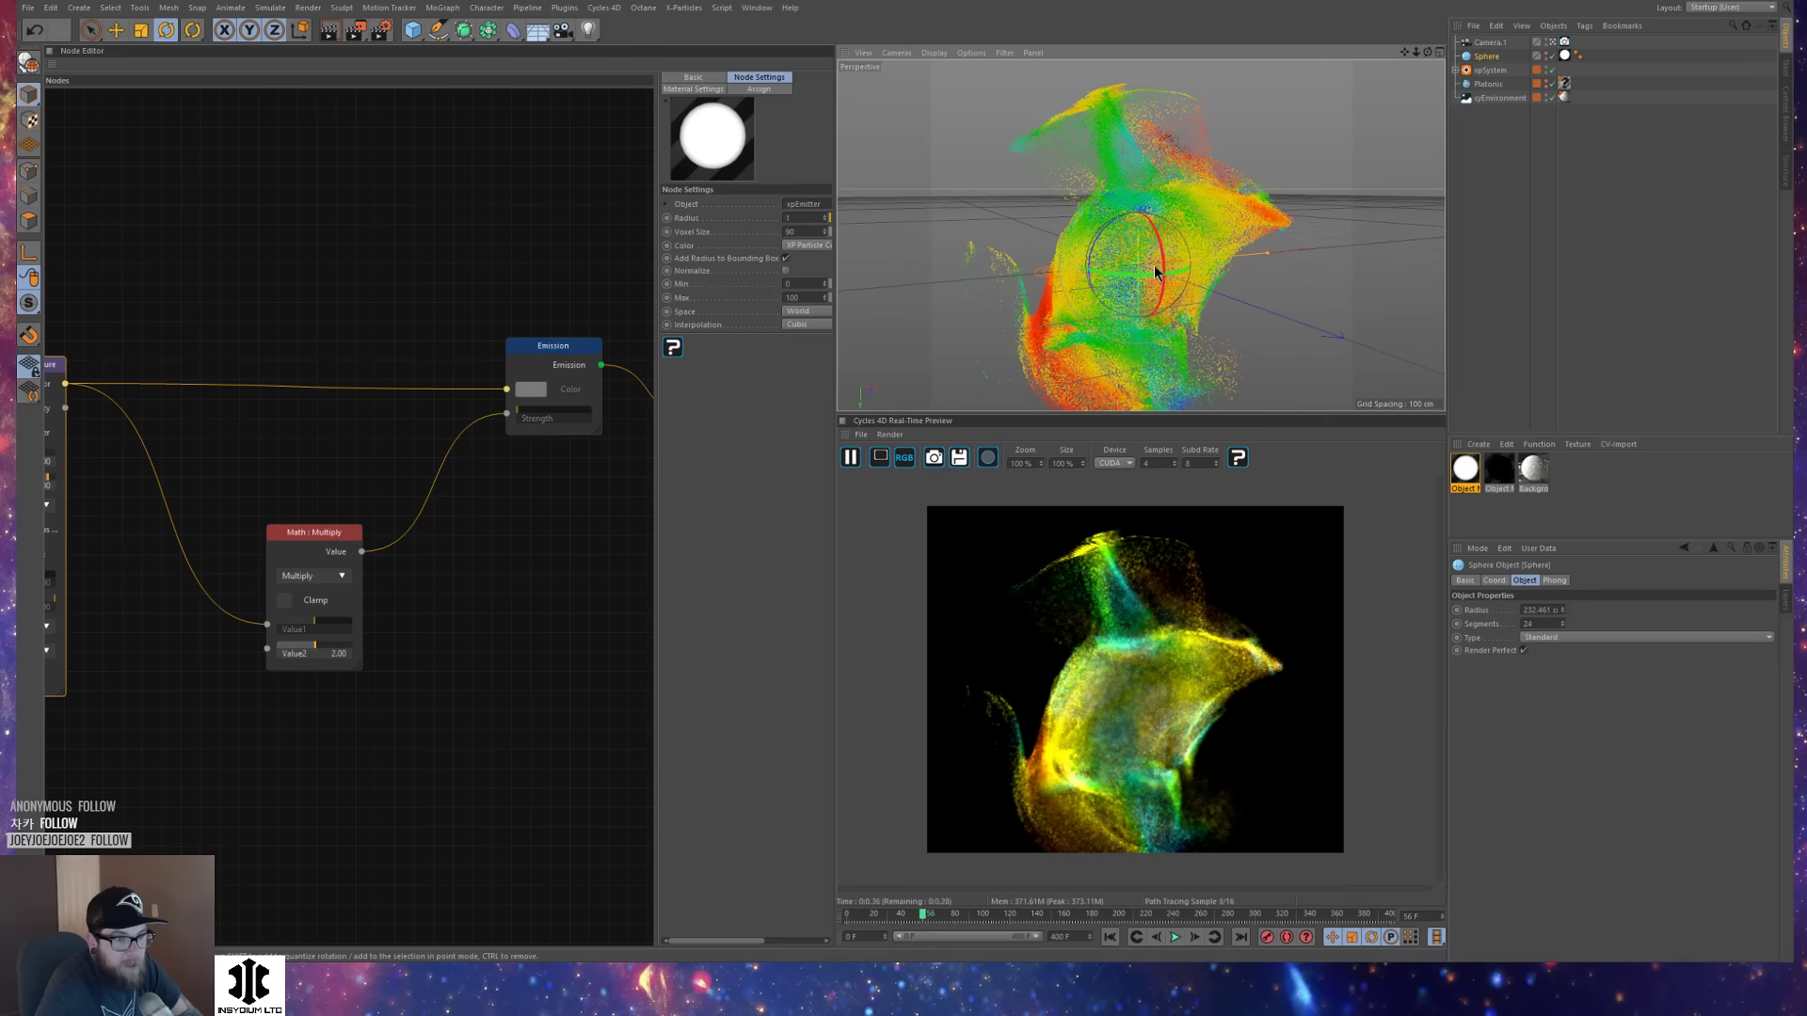
middle_click_drag(1177, 275, 1169, 250, "alt")
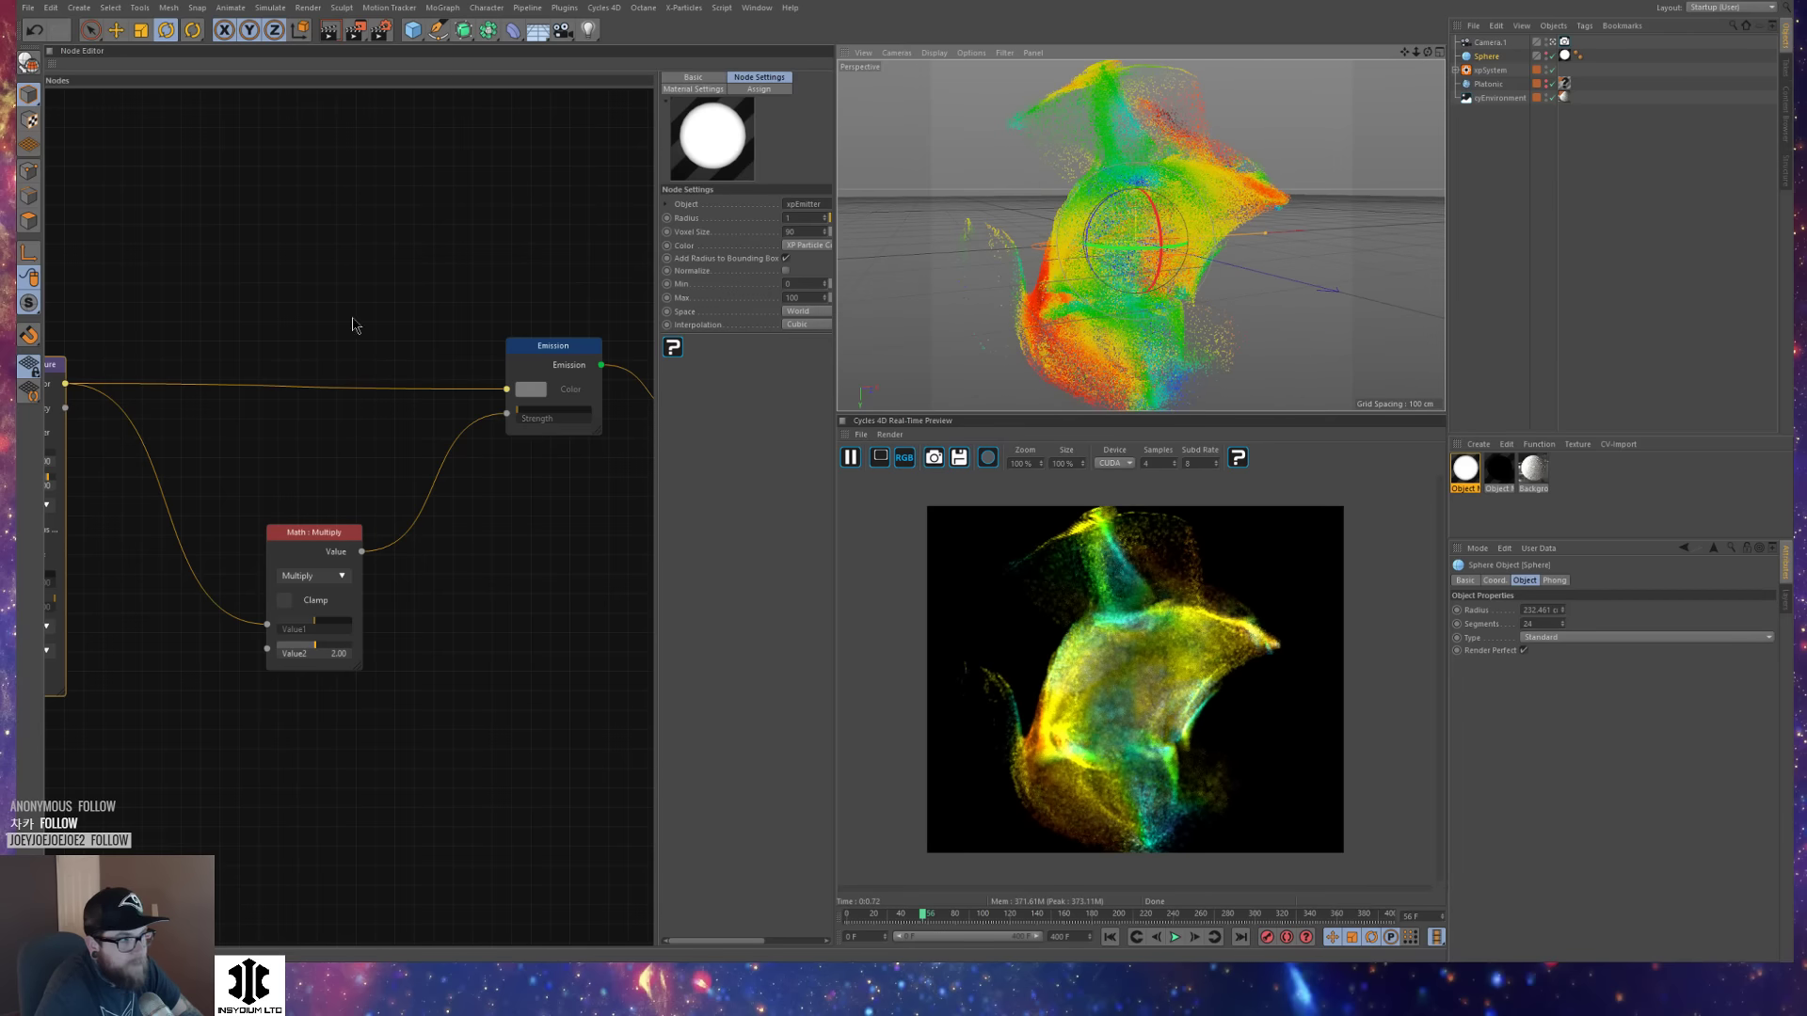
Set the Point Density Texture's Radius to 20 to compare the rendered emission.
middle_click_drag(164, 307, 220, 309)
left_click_drag(804, 216, 739, 223)
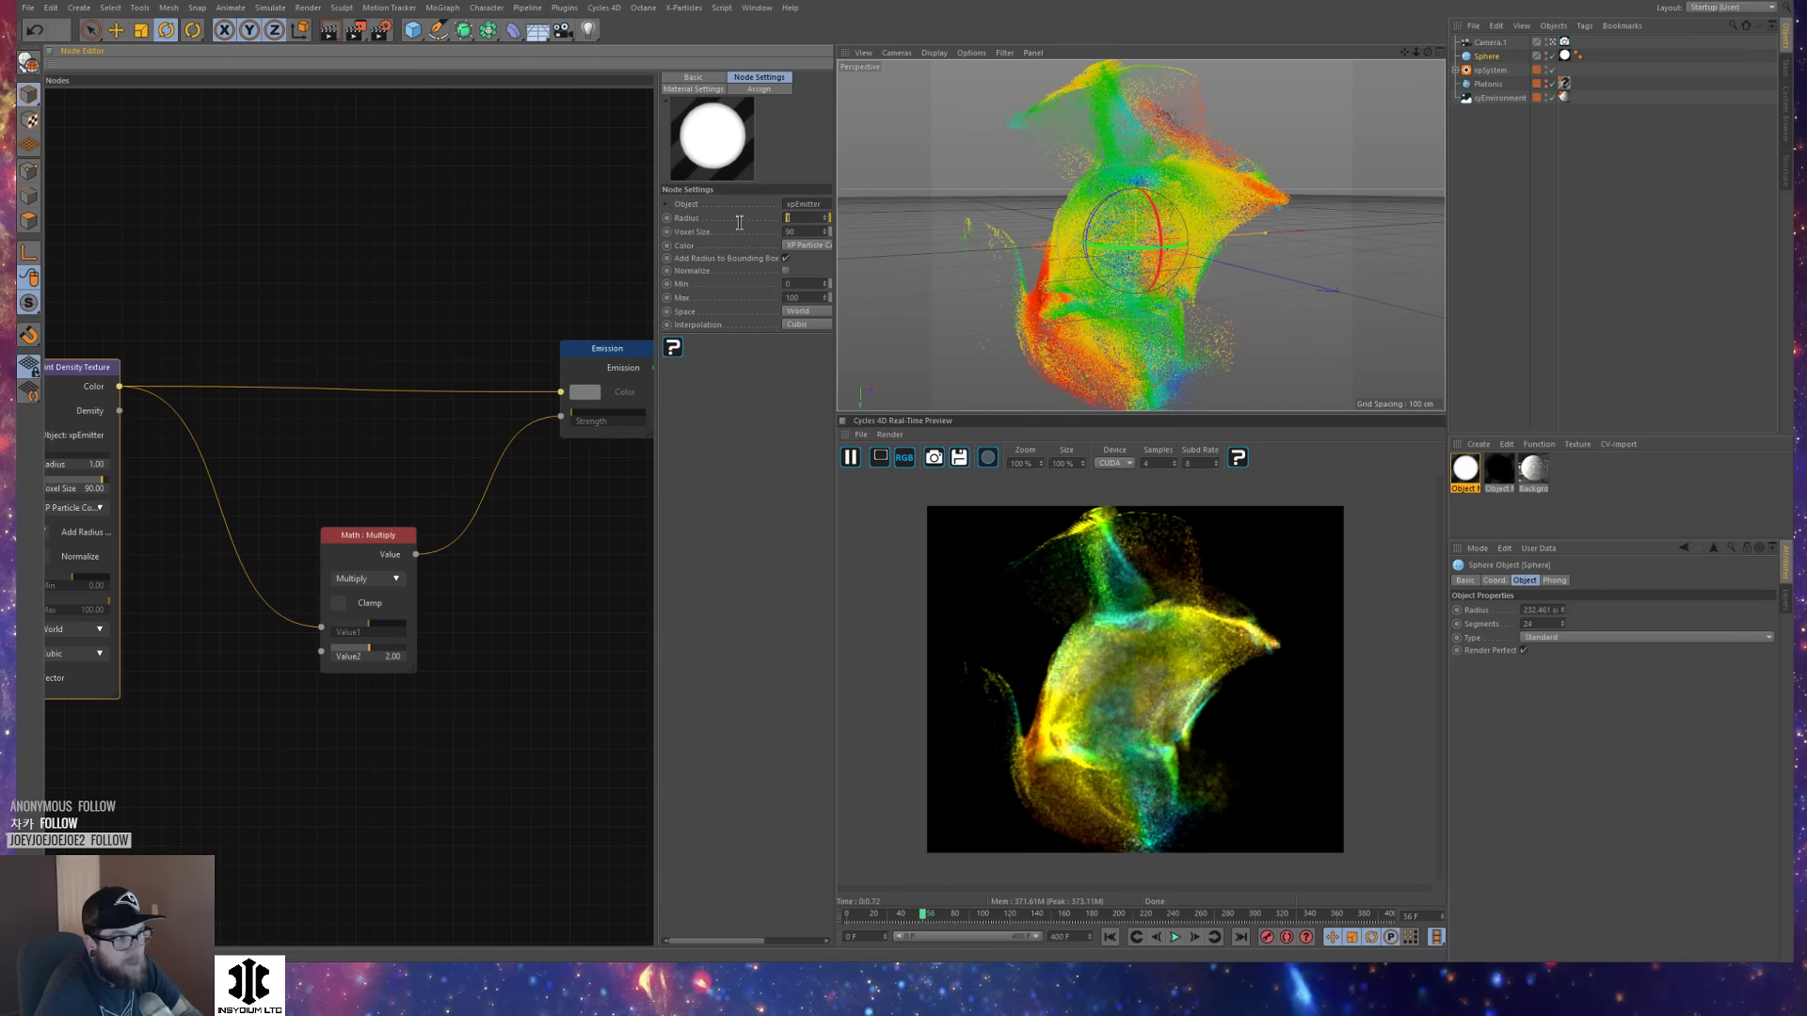
type("20")
key("Return")
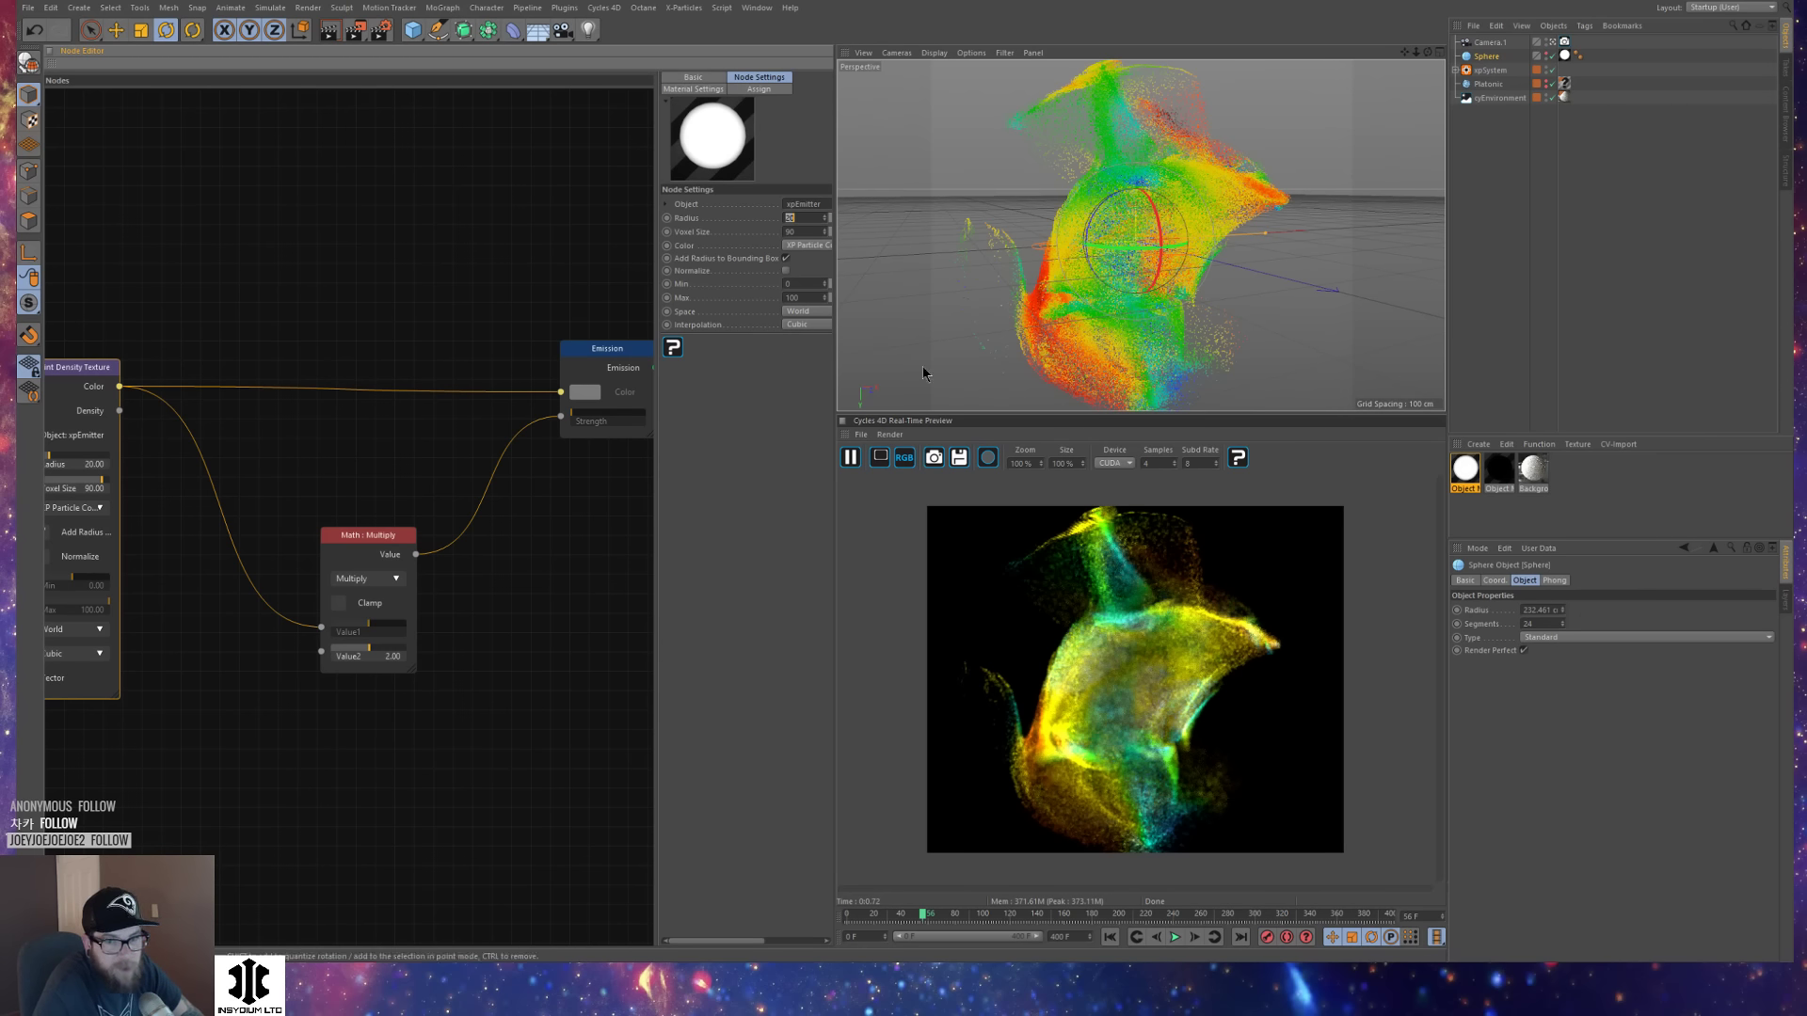
left_click(1549, 275)
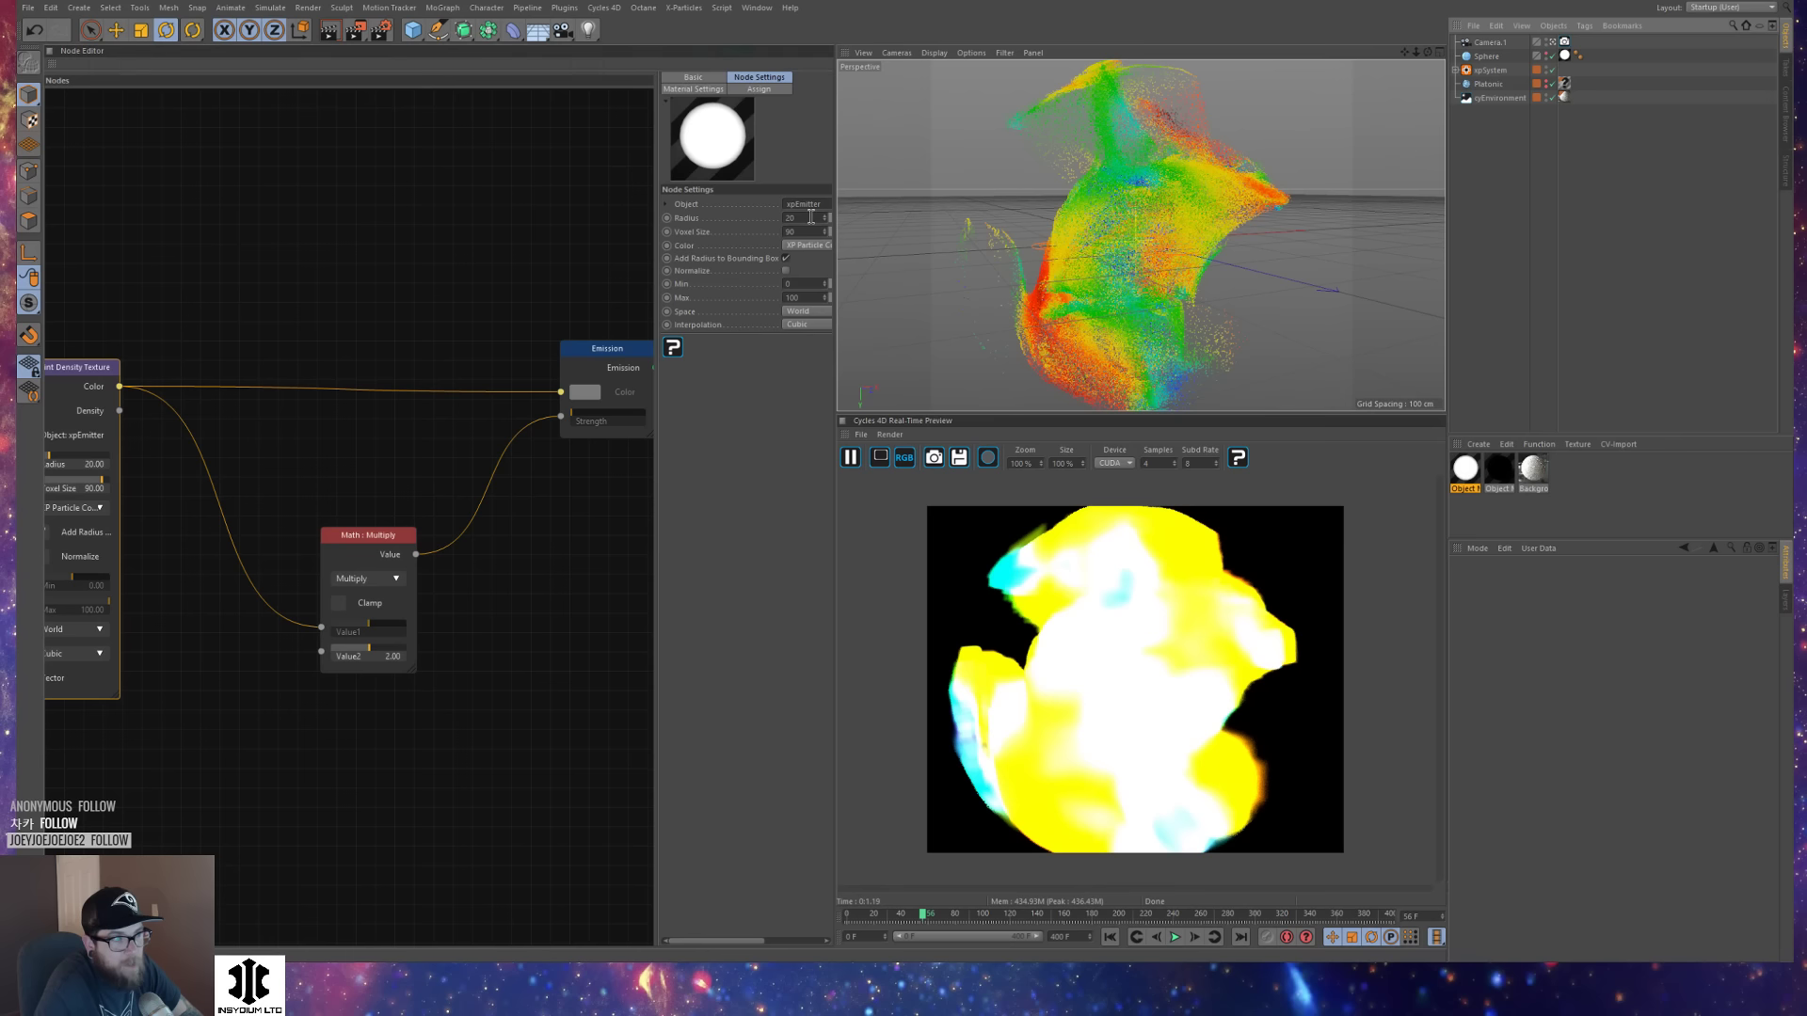
Try a Point Density Texture Radius of 3, and return the Radius to 1.
left_click_drag(799, 218, 749, 216)
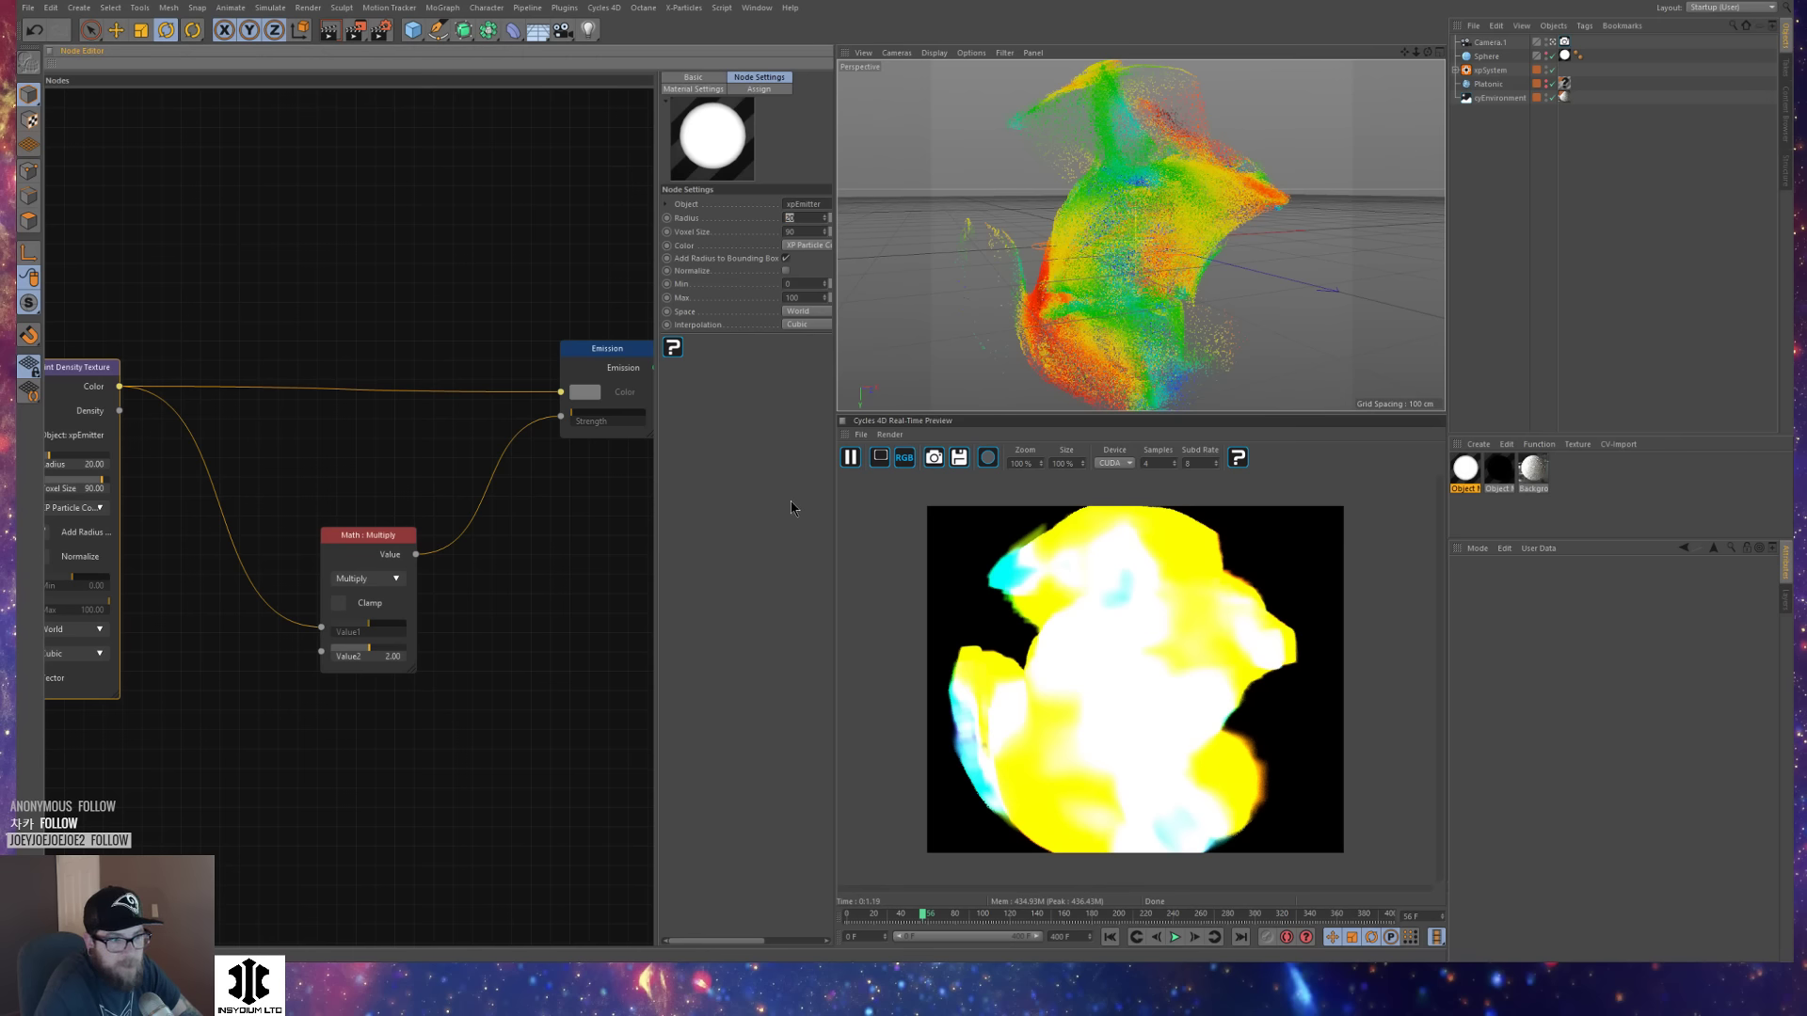
type("3")
key("Return")
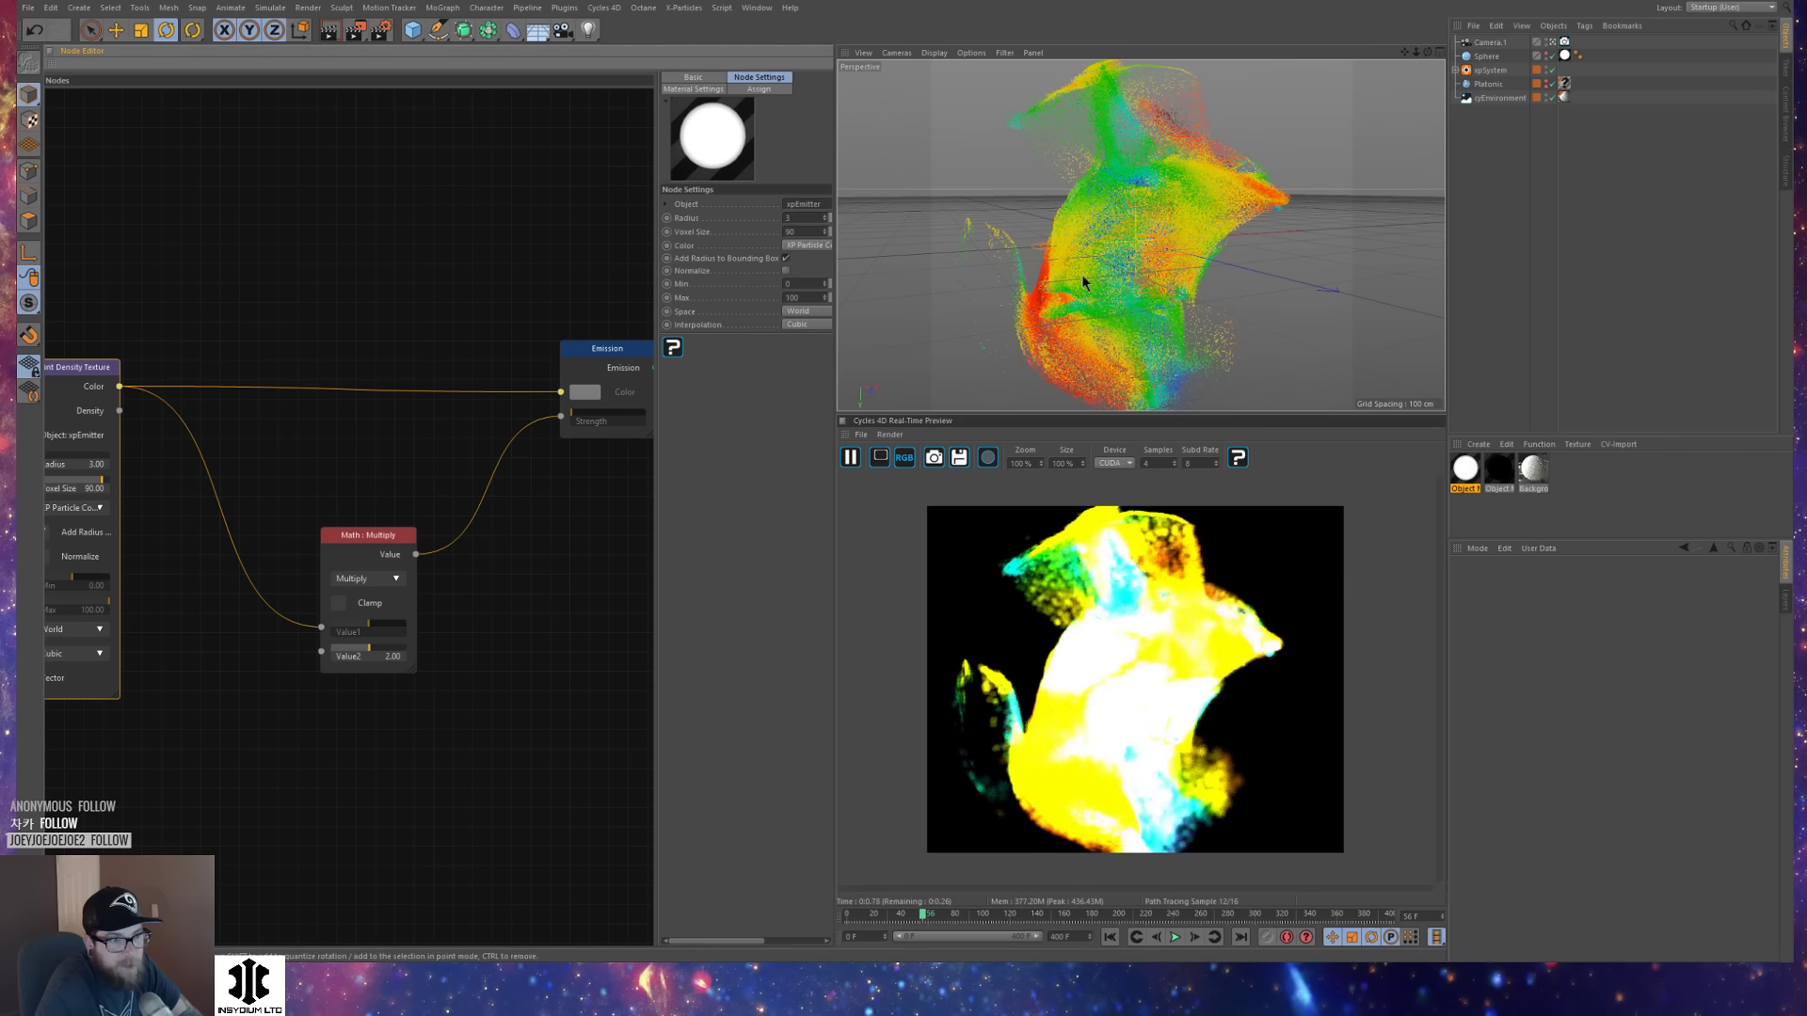
left_click_drag(783, 217, 803, 215)
type("1")
left_click(1519, 257)
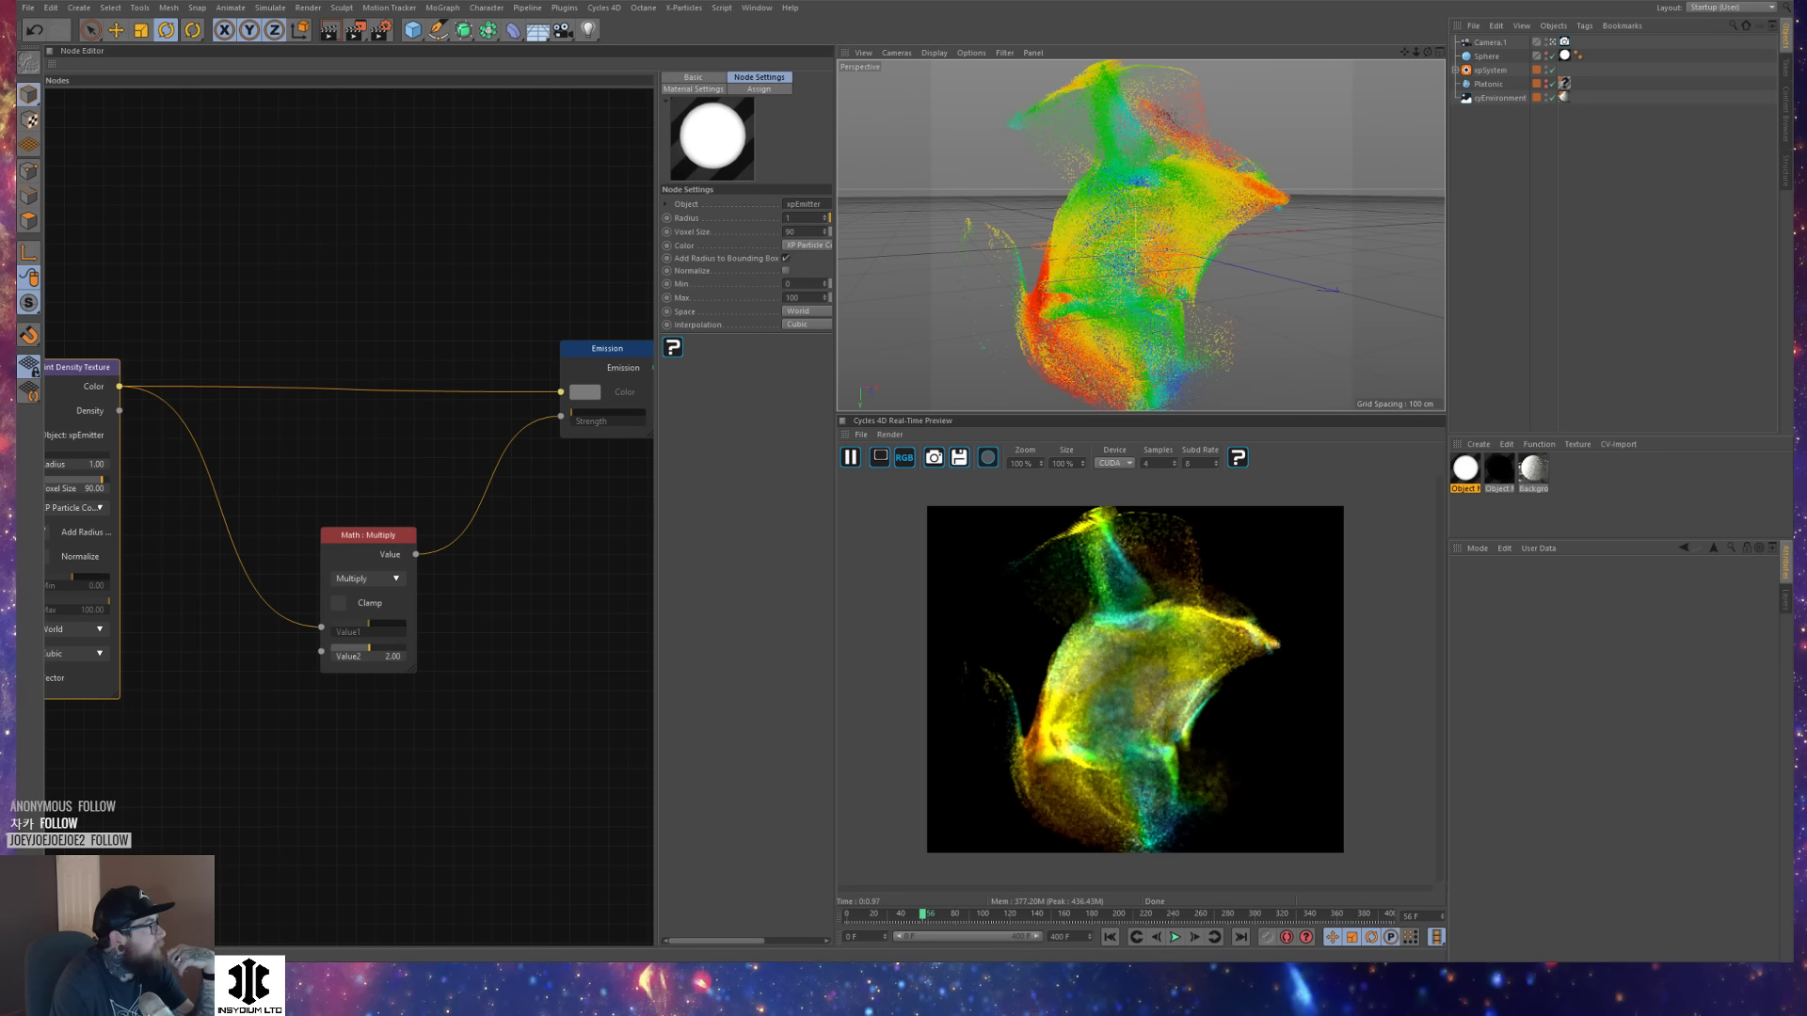
Bring over the browser to read the Lightshot table of GPU instance render times and costs, and return to the Cinema 4D project.
left_click_drag(0, 141, 861, 13)
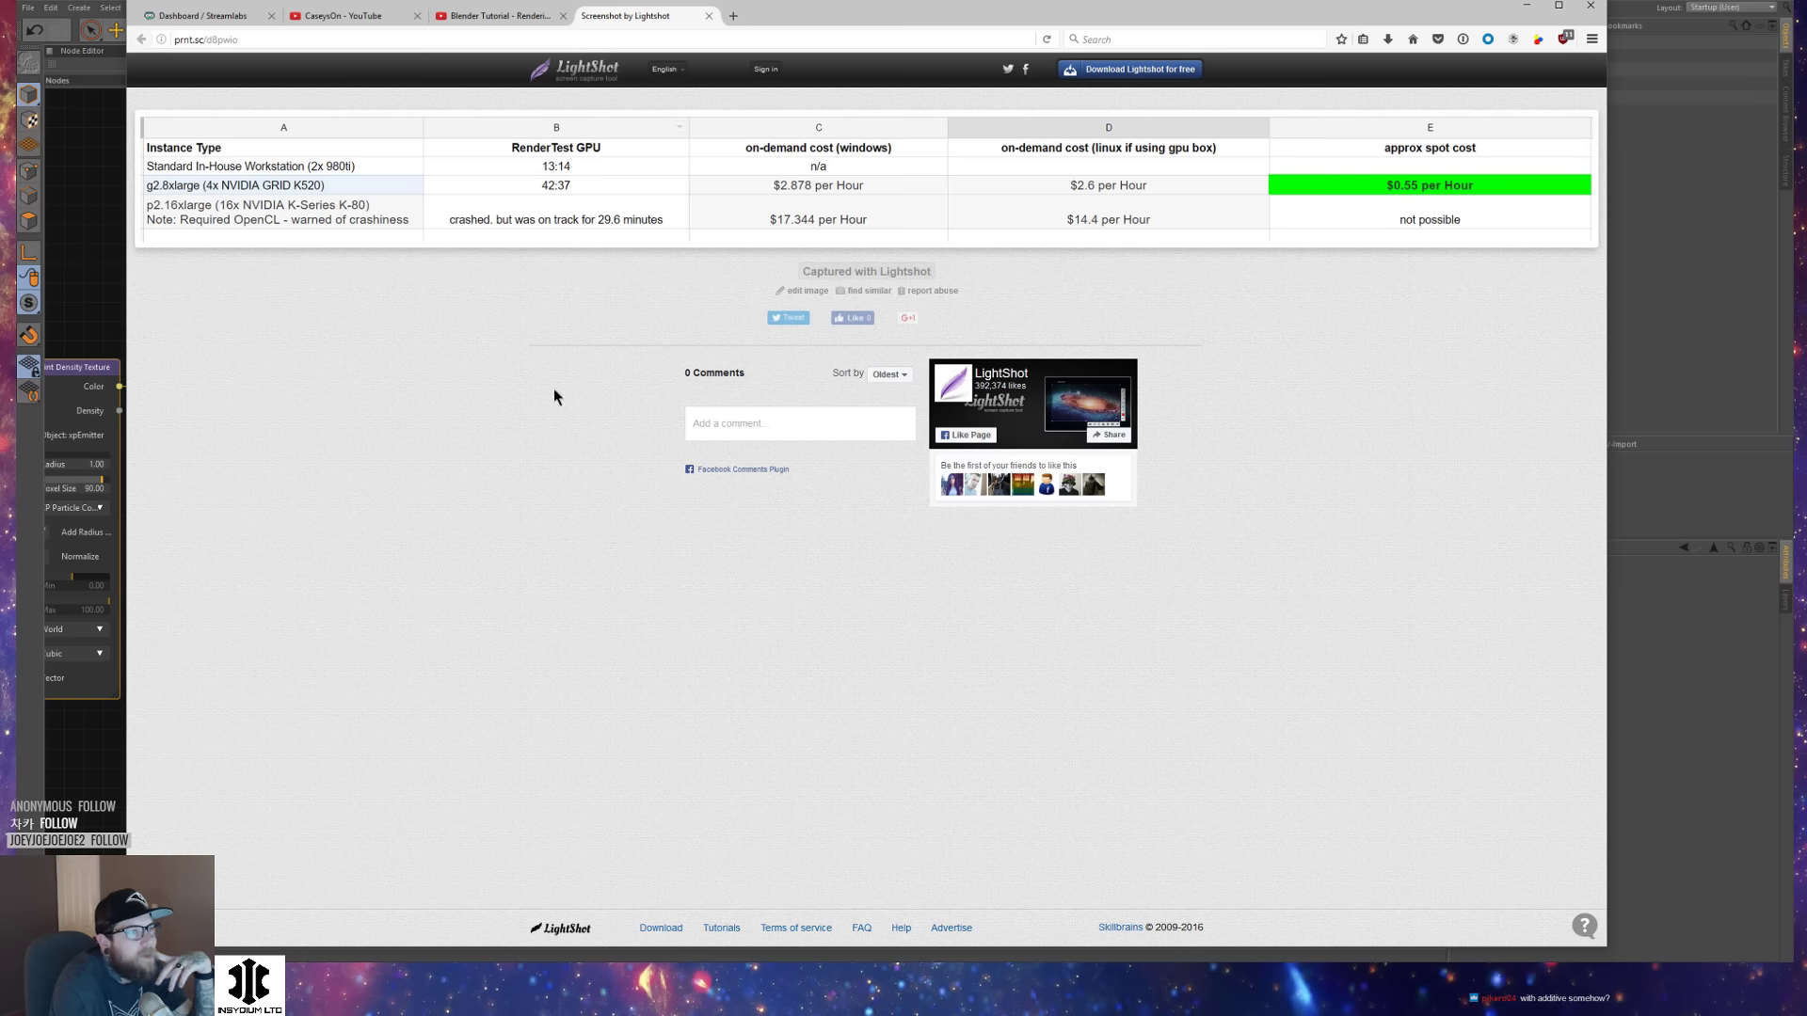
left_click_drag(1005, 12, 0, 47)
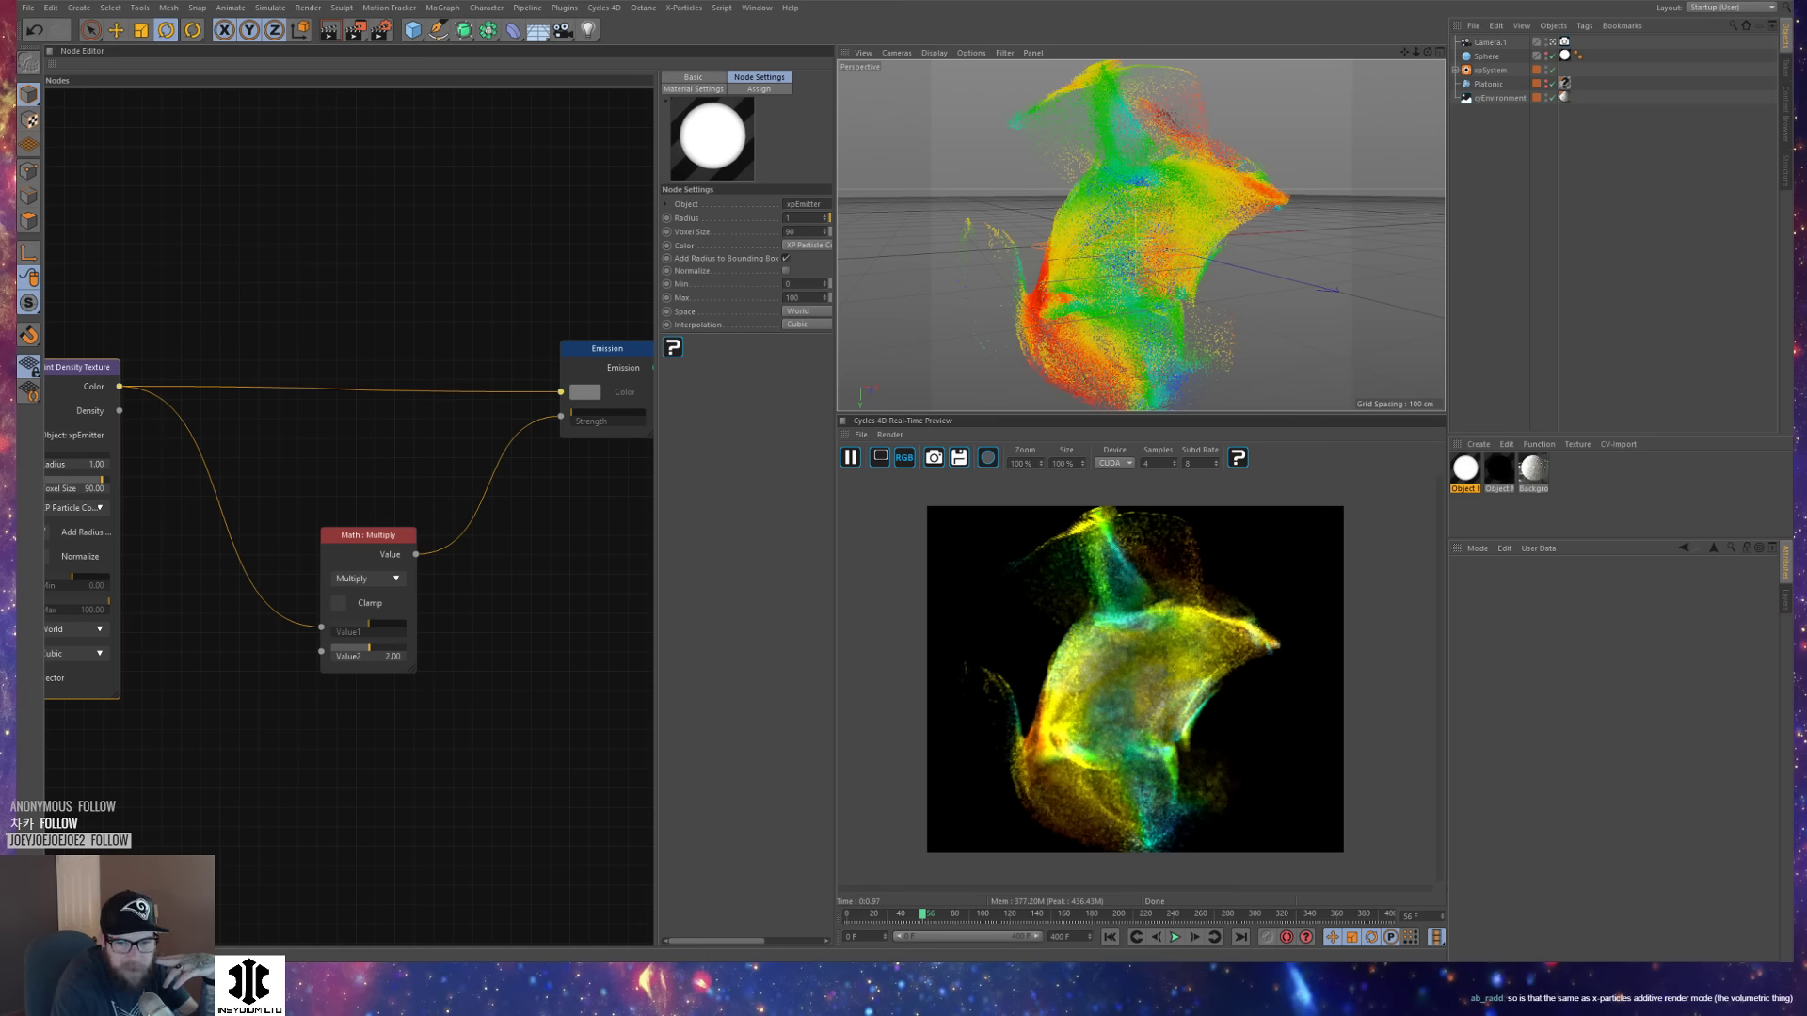
Inspect the particle emission up close, raise the Multiply node's Value2 to about 30.51, and check the brightness of the whole shape.
left_click_drag(1085, 226, 1186, 333, "alt")
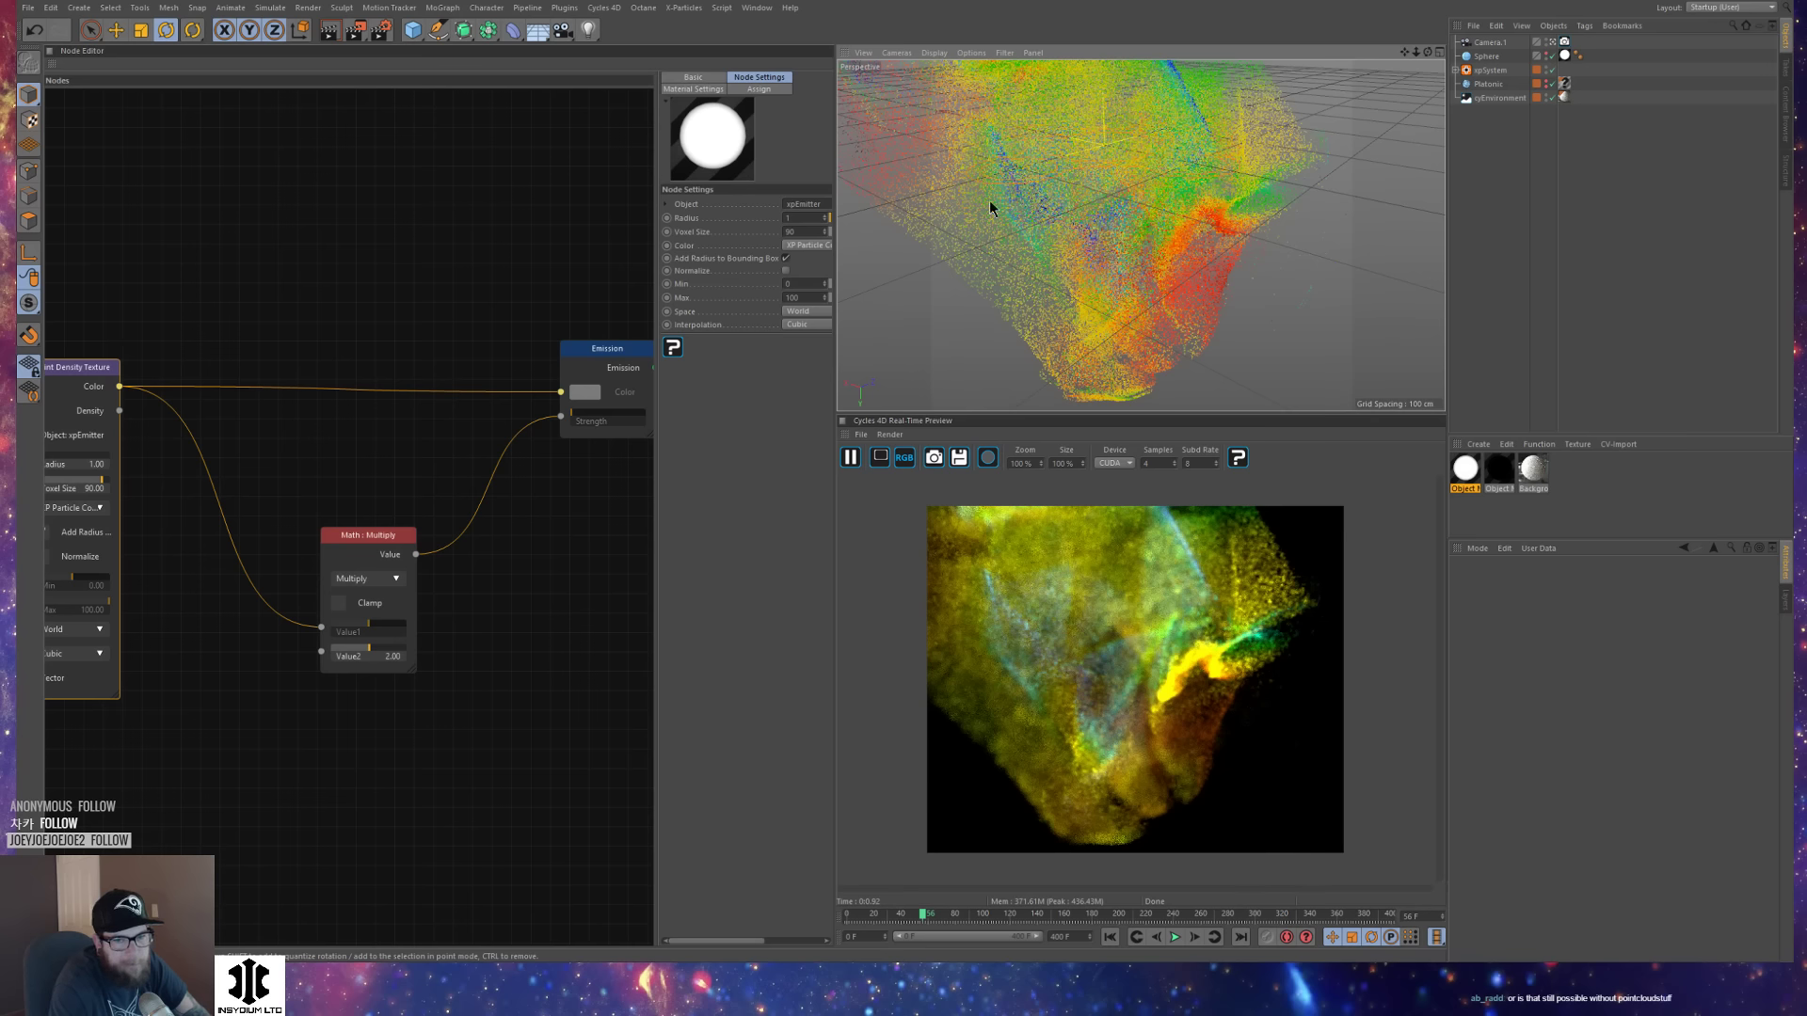
left_click_drag(999, 173, 1090, 288, "alt")
right_click_drag(1064, 273, 1157, 241, "alt")
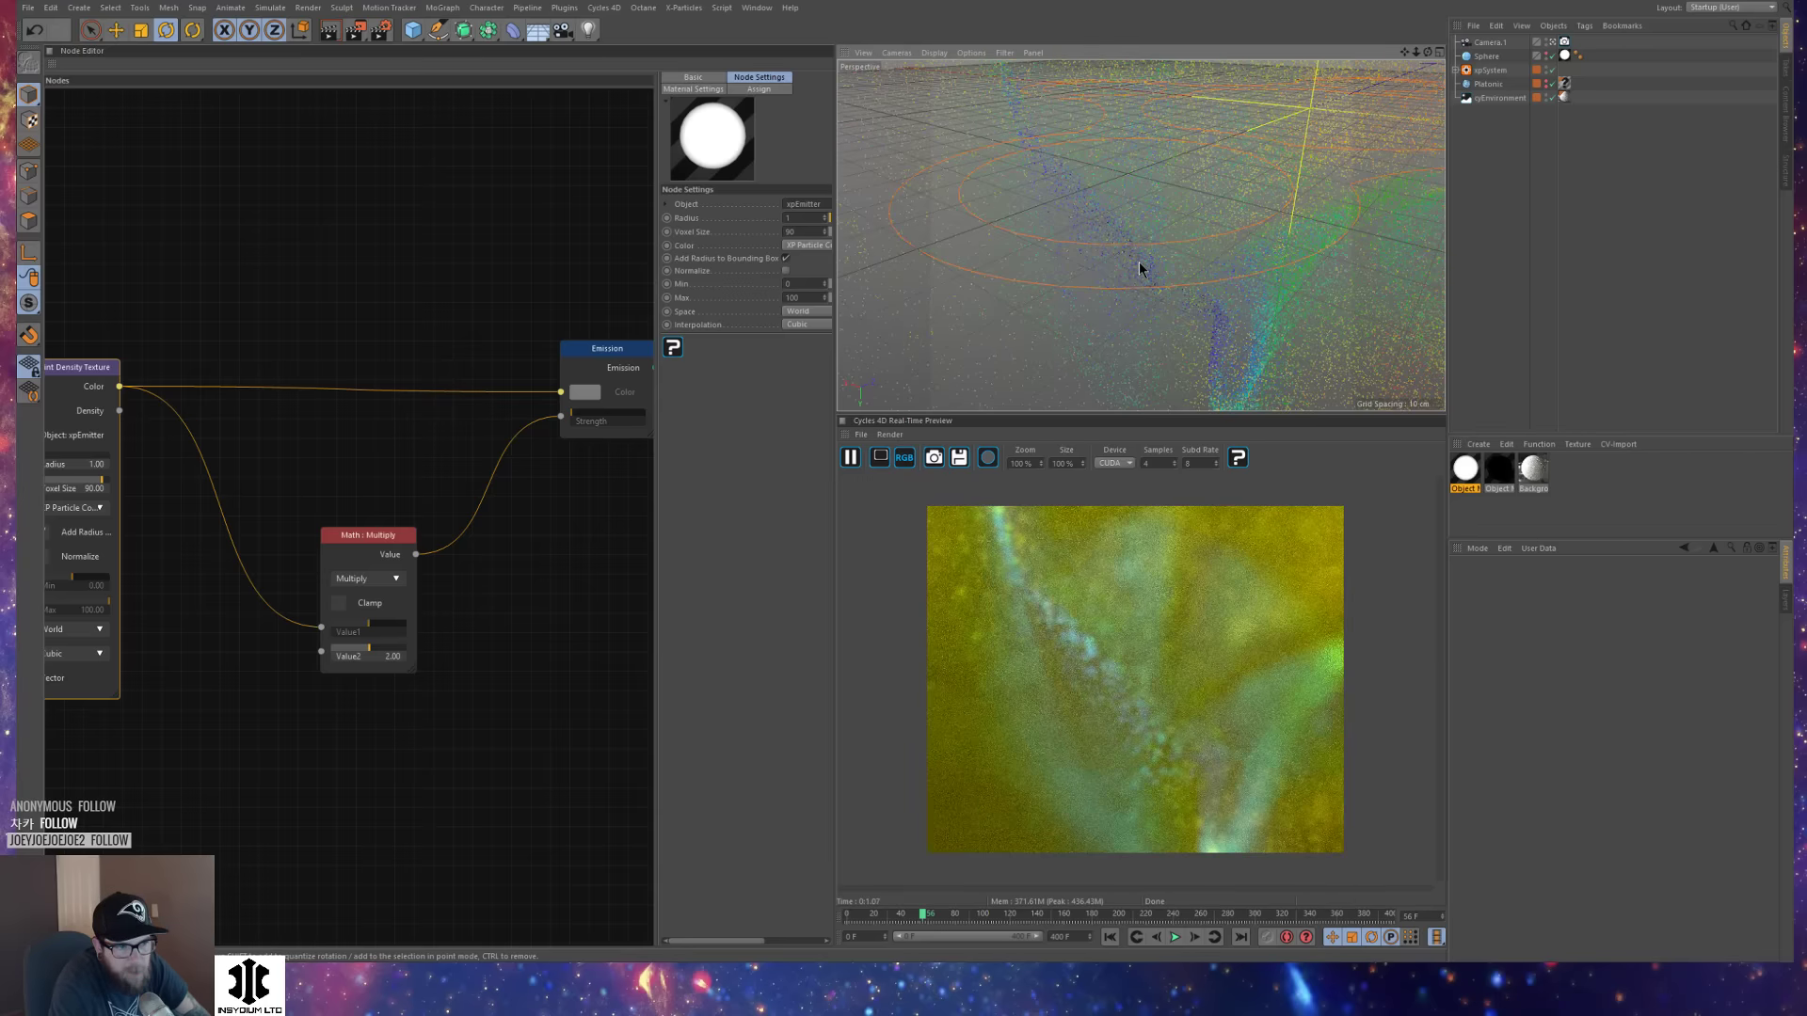
mouse_move(1141, 264)
left_mouse_down("alt")
mouse_move(1198, 225)
mouse_move(1120, 250)
mouse_move(1132, 230)
left_mouse_up("alt")
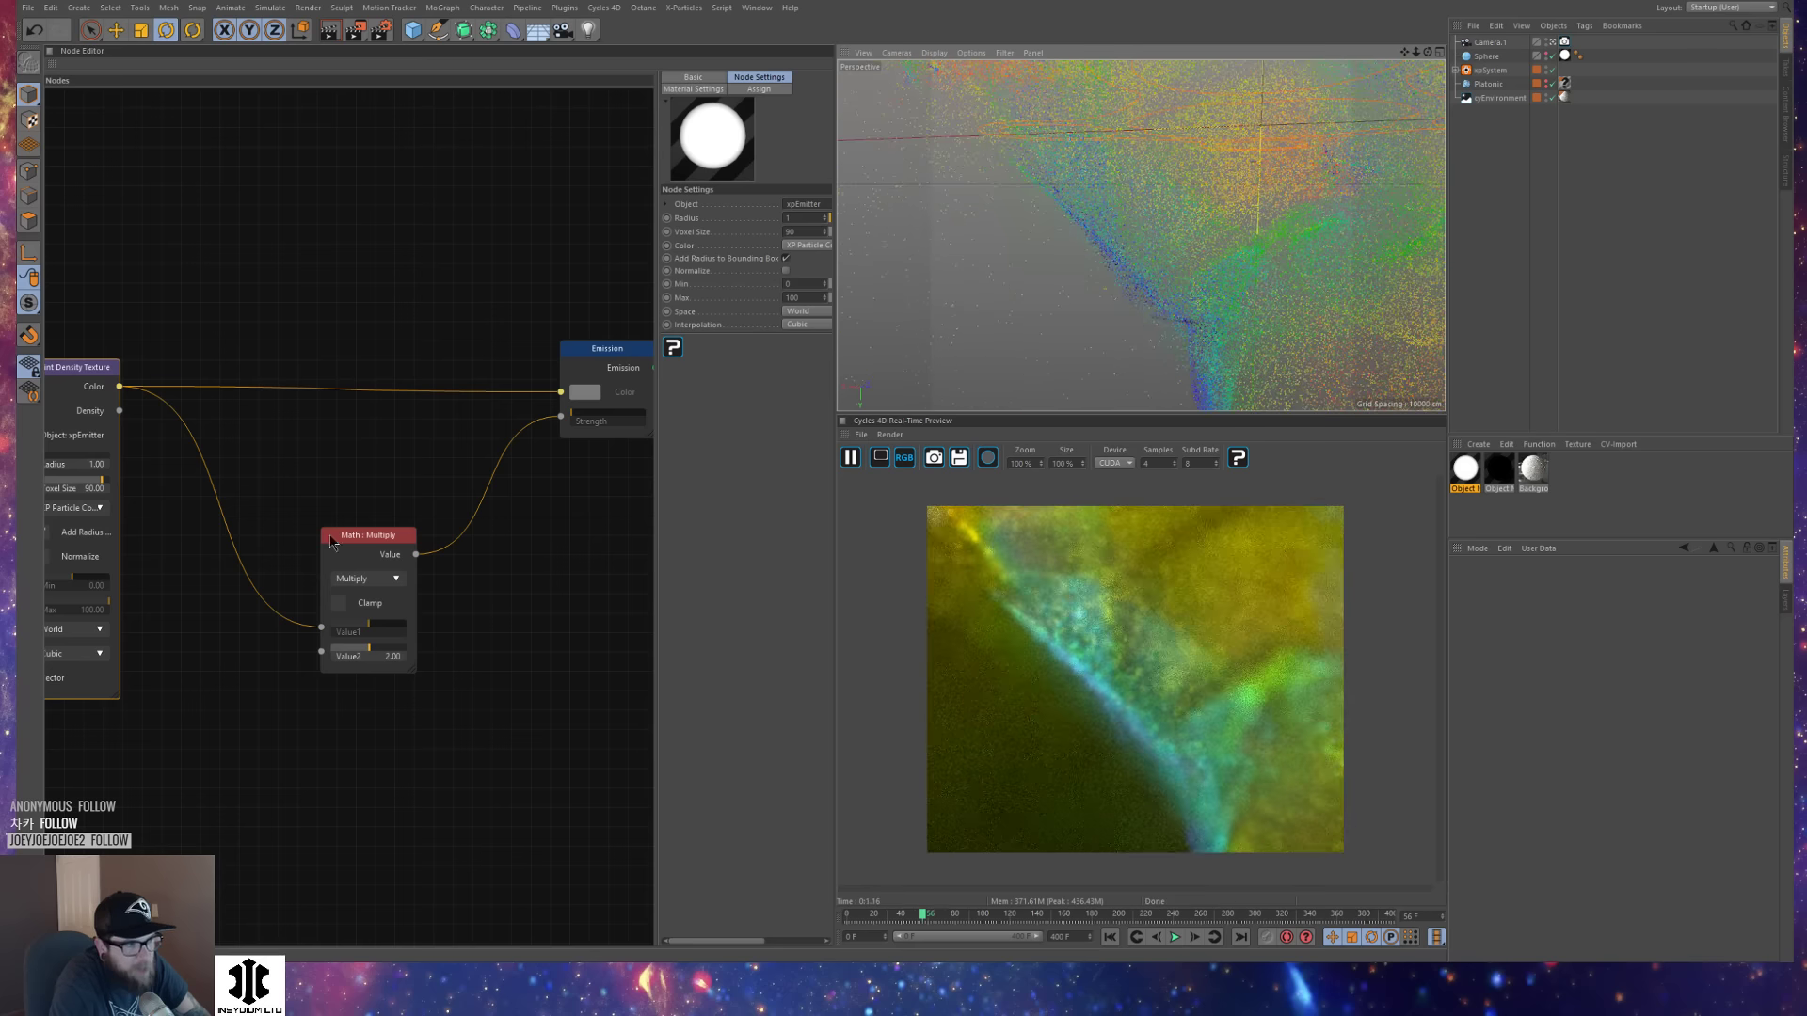
left_click_drag(378, 651, 397, 654)
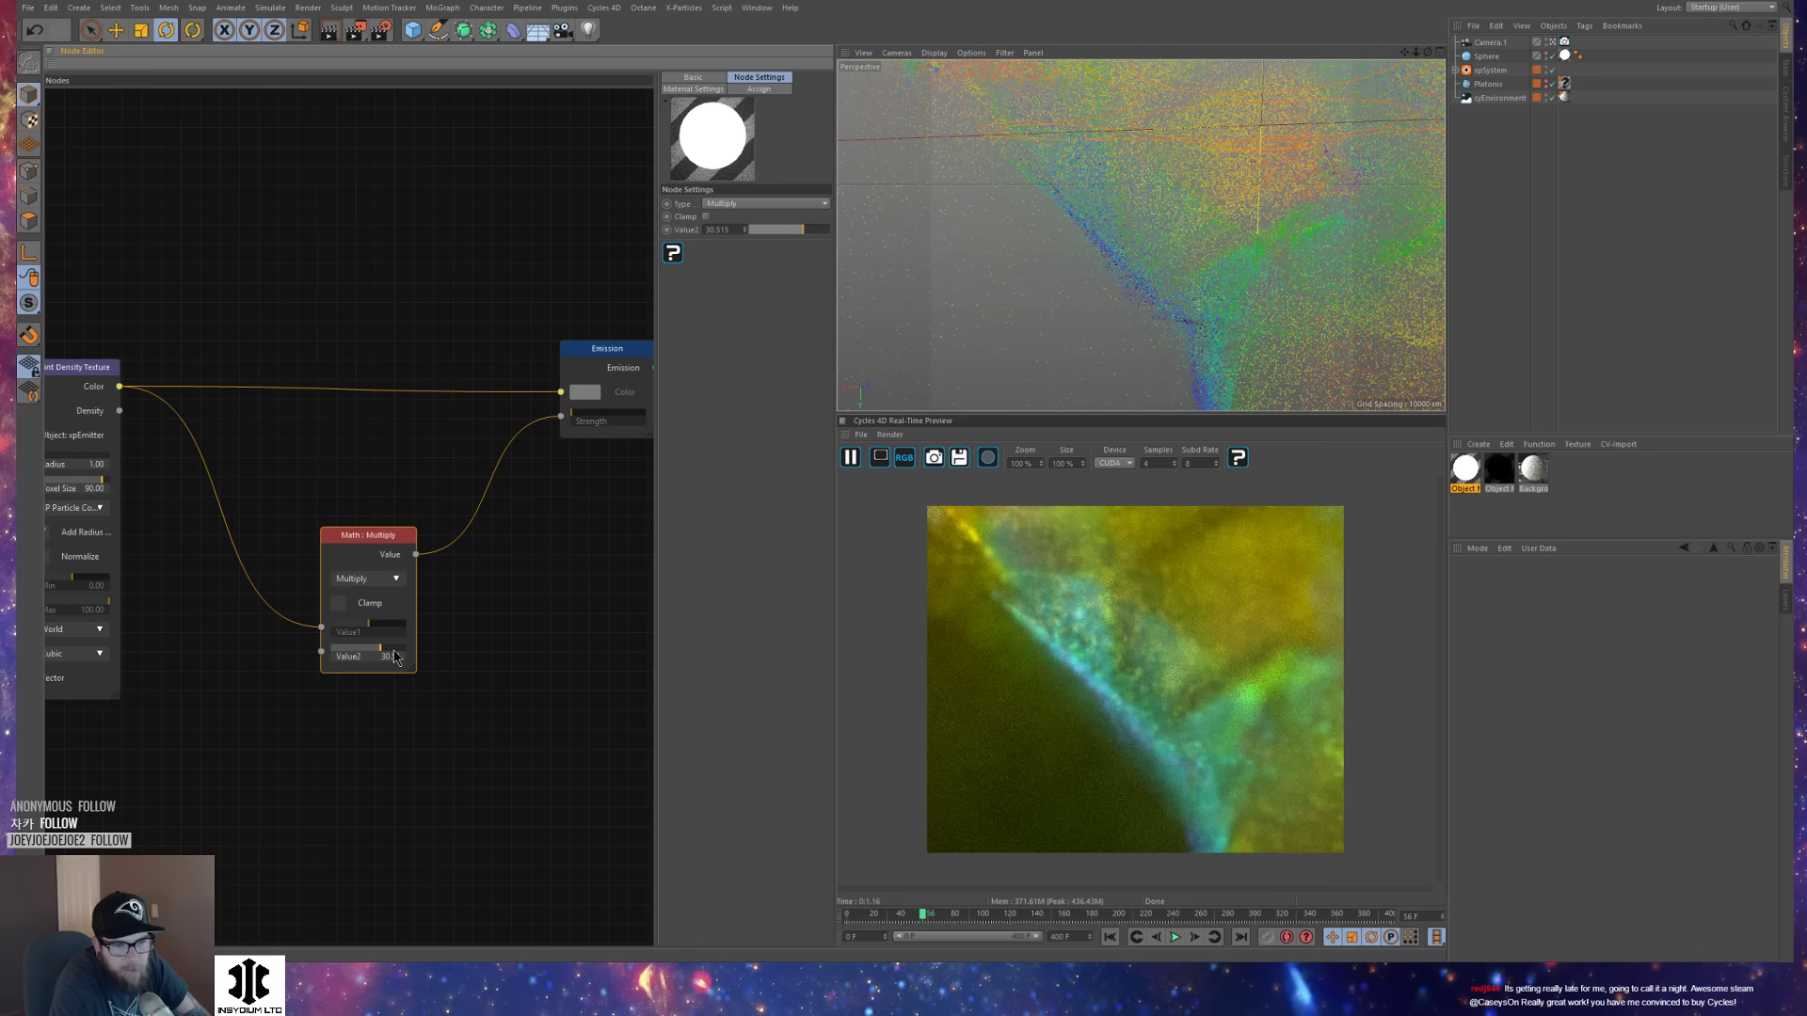
right_click_drag(1266, 257, 1026, 291, "alt")
left_click_drag(1266, 264, 1126, 264, "alt")
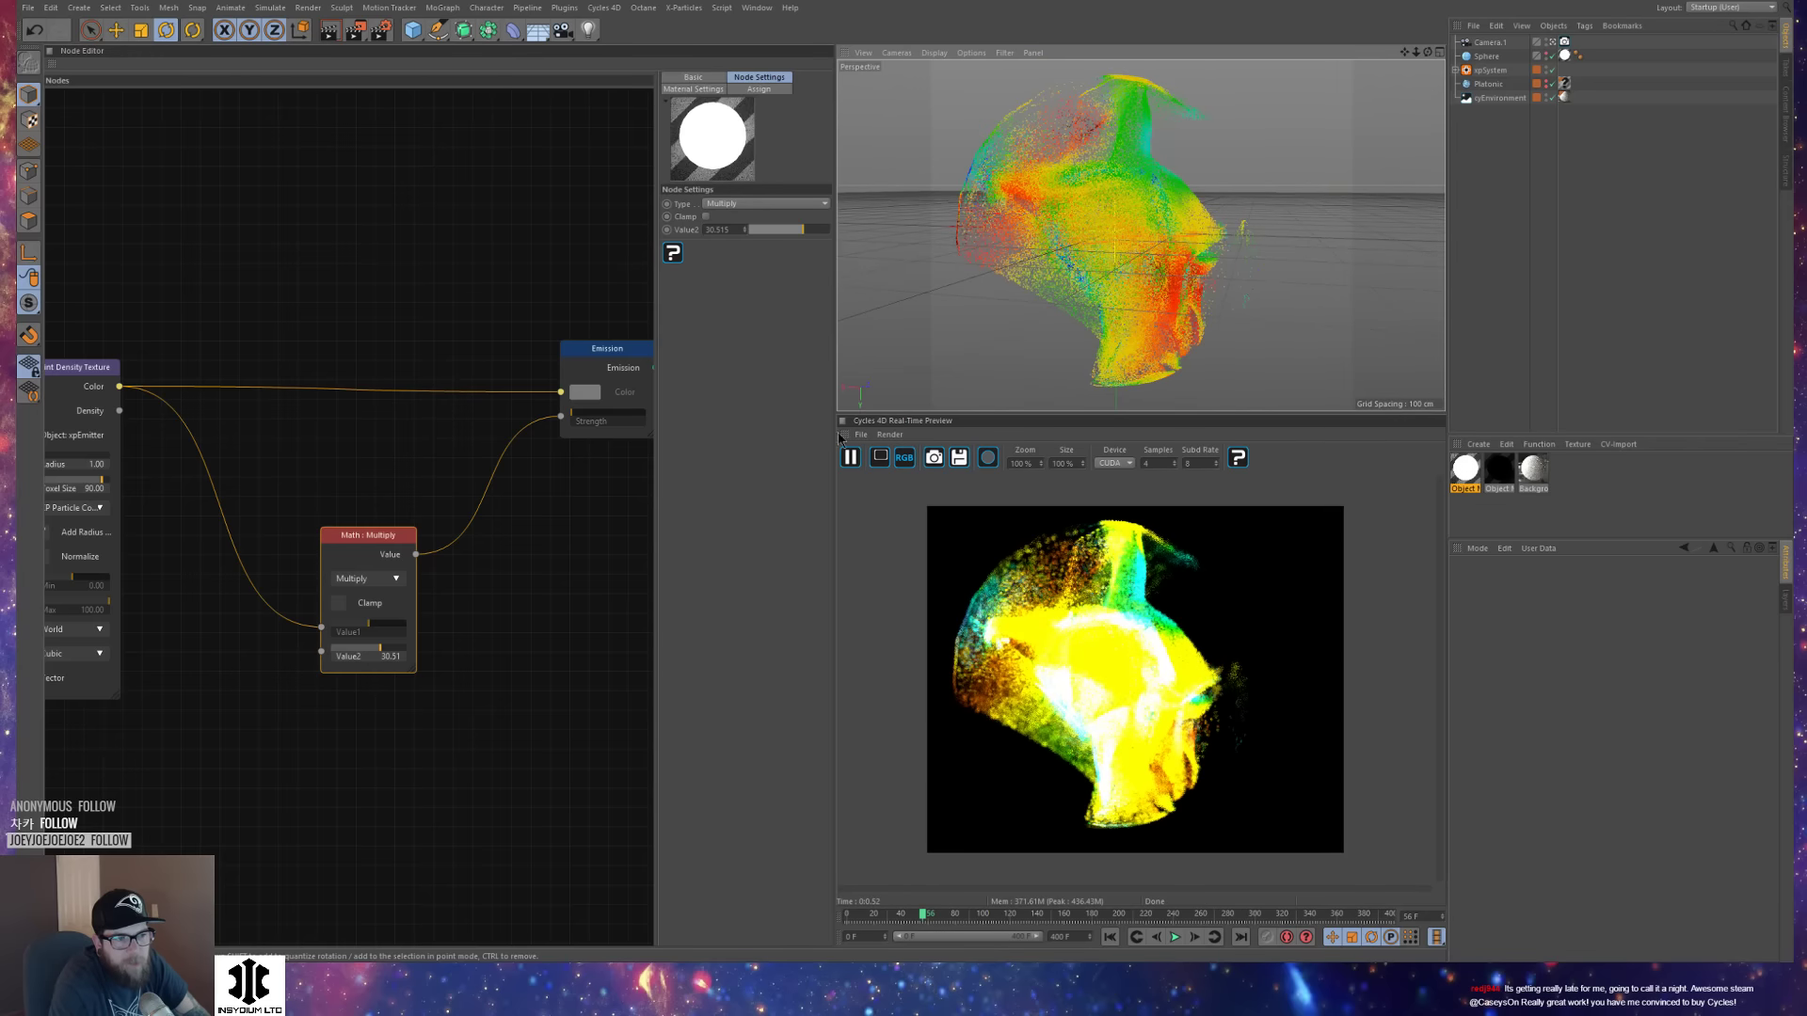
Lower the Multiply node's Value2 to about 12.13 and pause the Cycles real-time preview.
left_click_drag(375, 648, 372, 649)
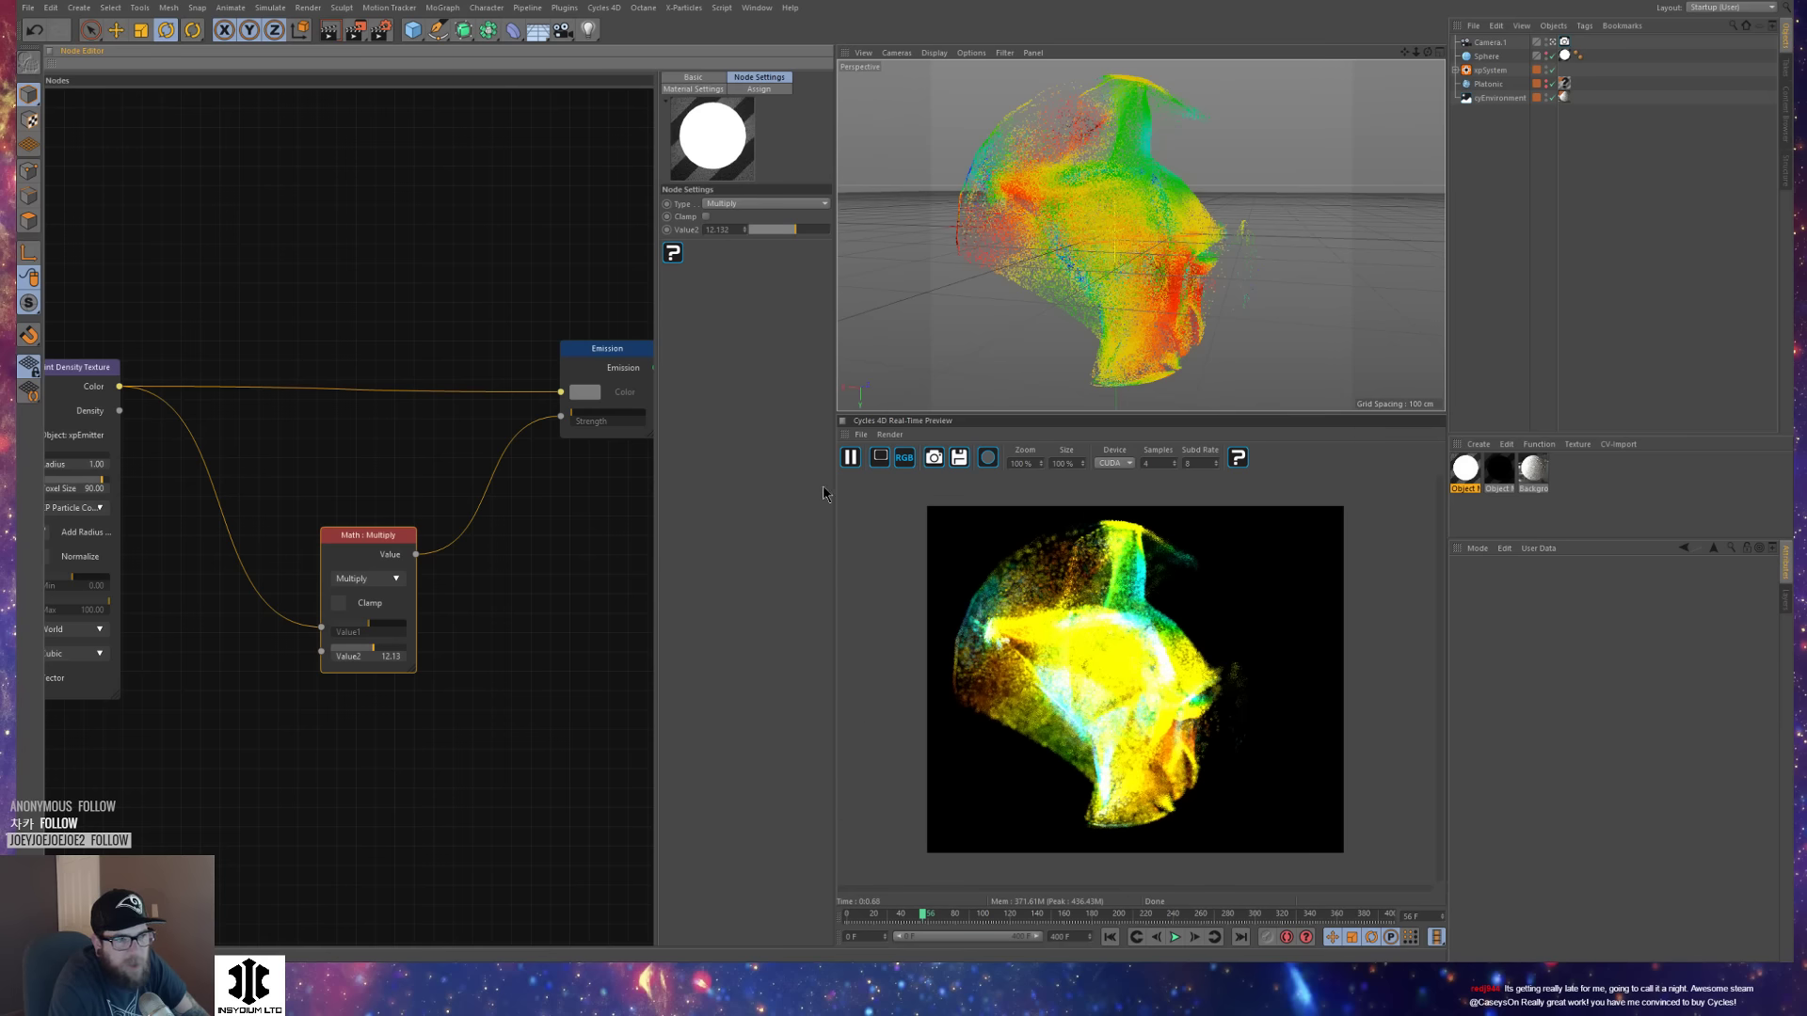
left_click(849, 458)
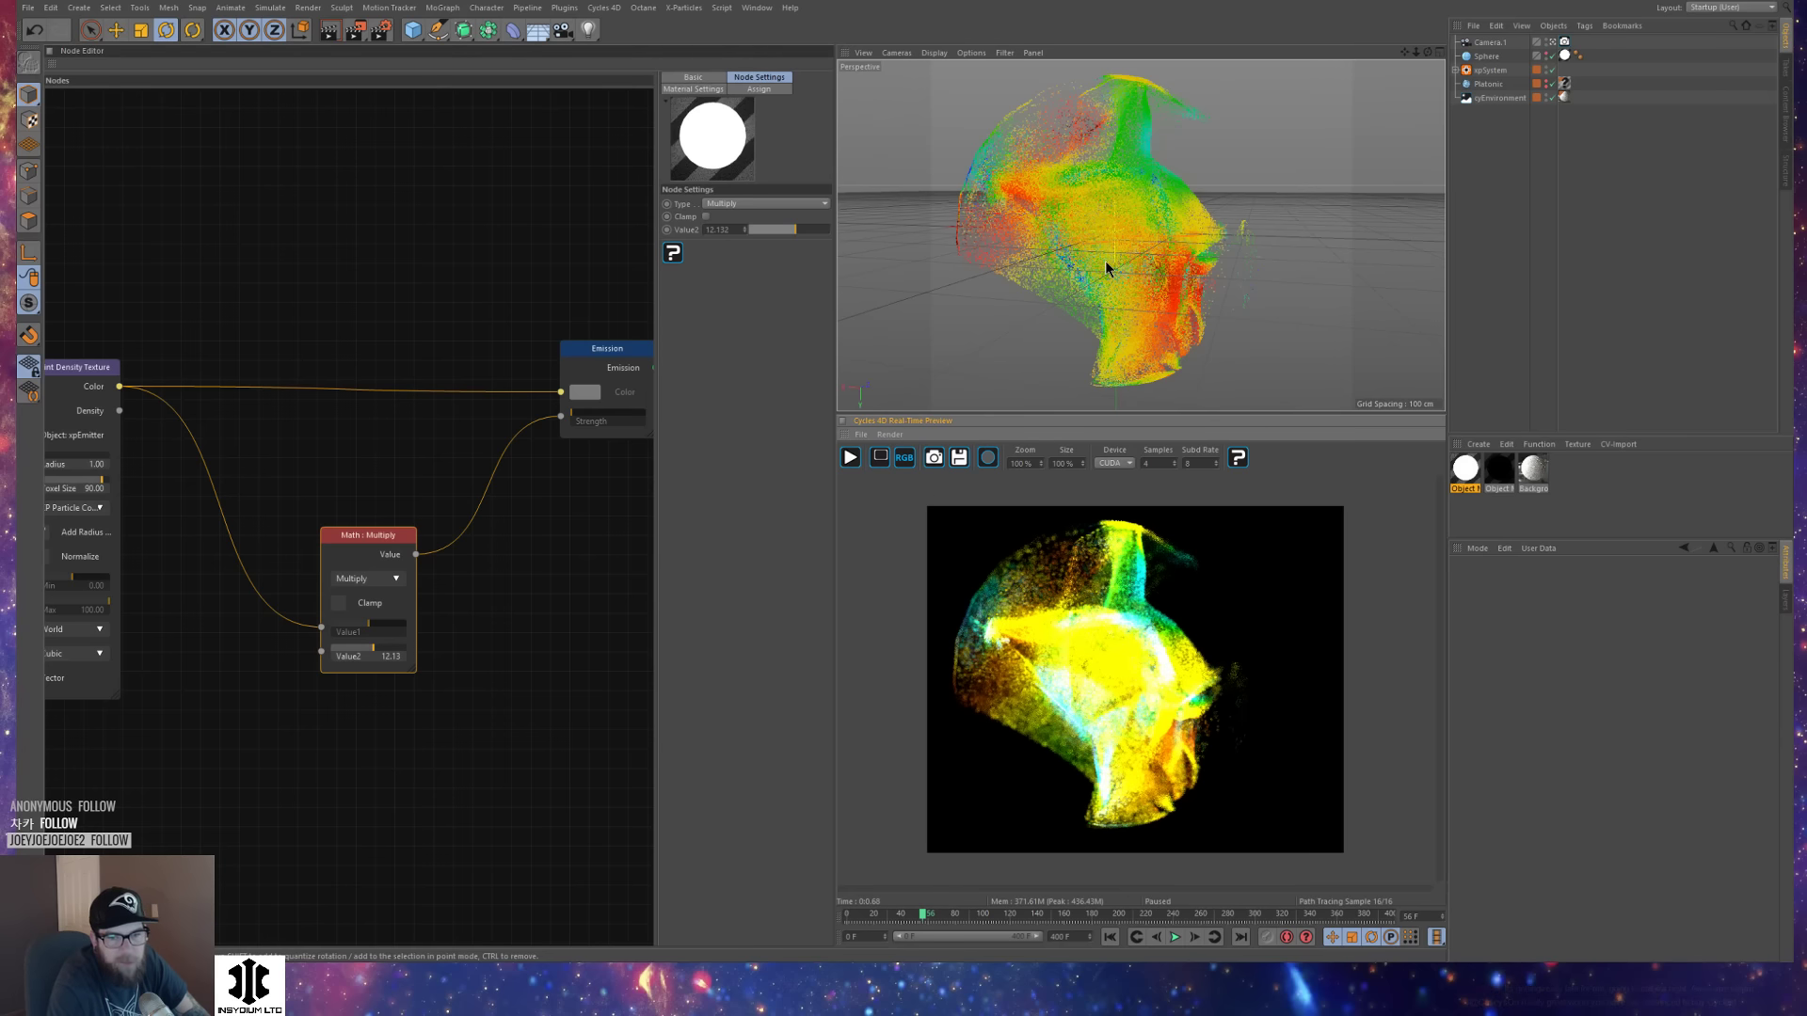